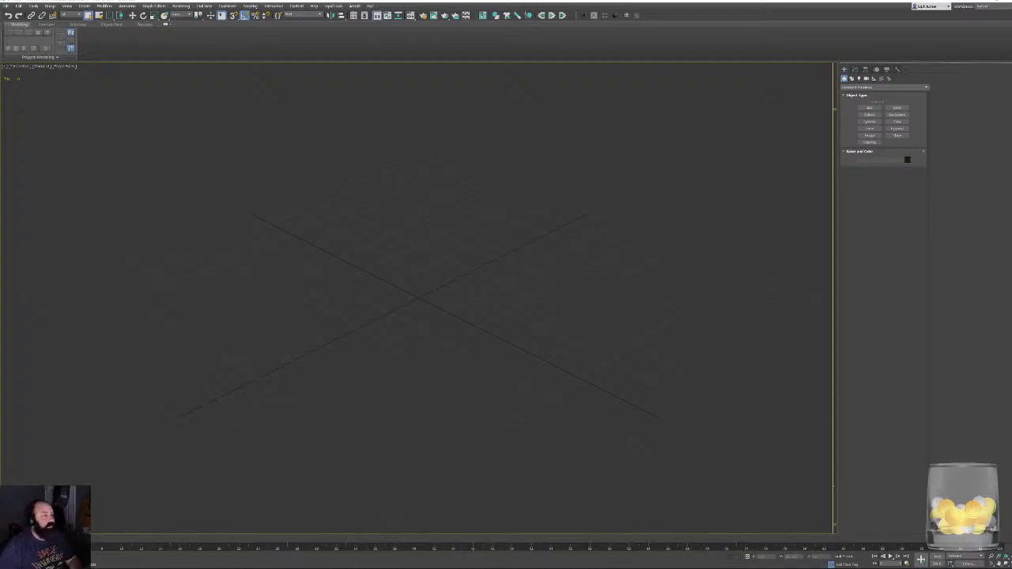
Switch to Google Images in the browser, look through the dragonzord dagger results and preview the WorthPoint side view of the dagger.
{"action": "key", "text": "alt+Tab"}
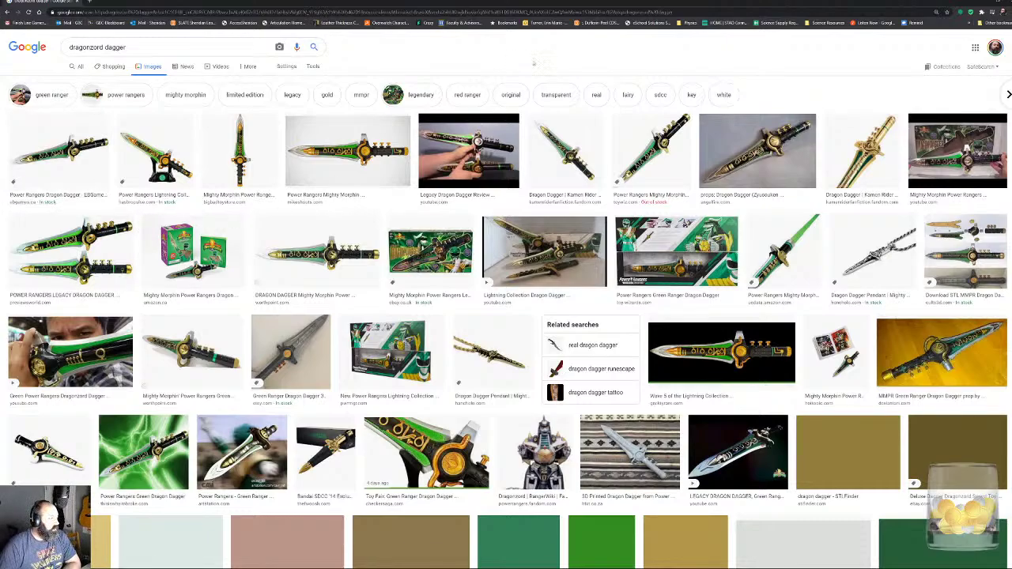
{"action": "scroll", "coordinate": [506, 316], "scroll_direction": "down", "scroll_amount": 5}
{"action": "scroll", "coordinate": [484, 341], "scroll_direction": "down", "scroll_amount": 5}
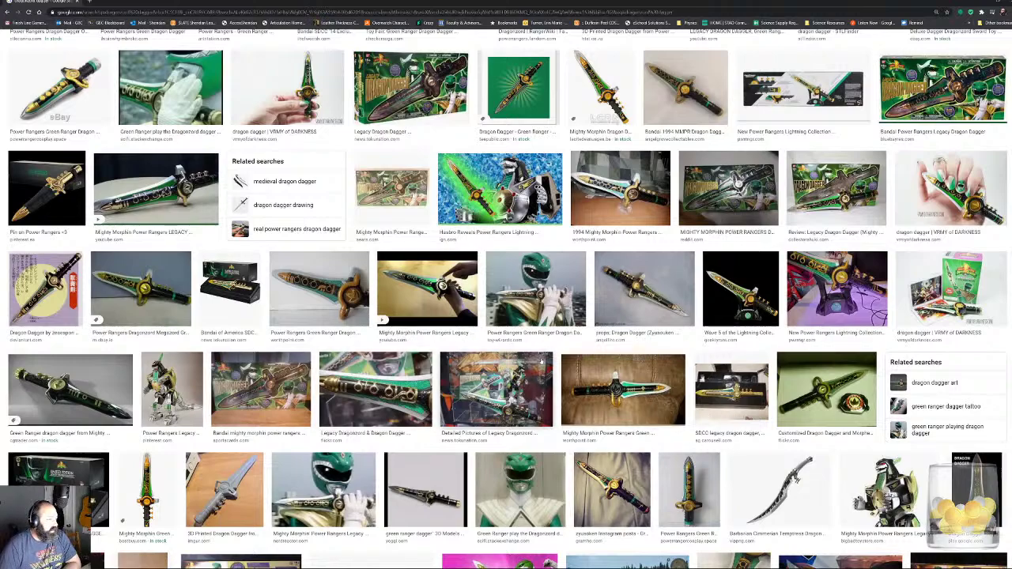
{"action": "scroll", "coordinate": [541, 361], "scroll_direction": "down", "scroll_amount": 3}
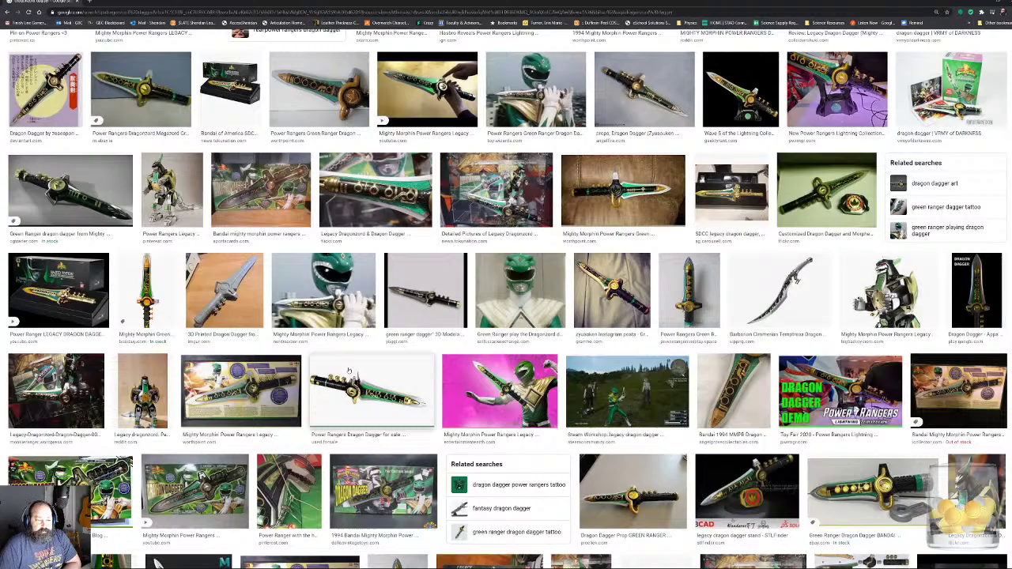
{"action": "scroll", "coordinate": [348, 370], "scroll_direction": "down", "scroll_amount": 15}
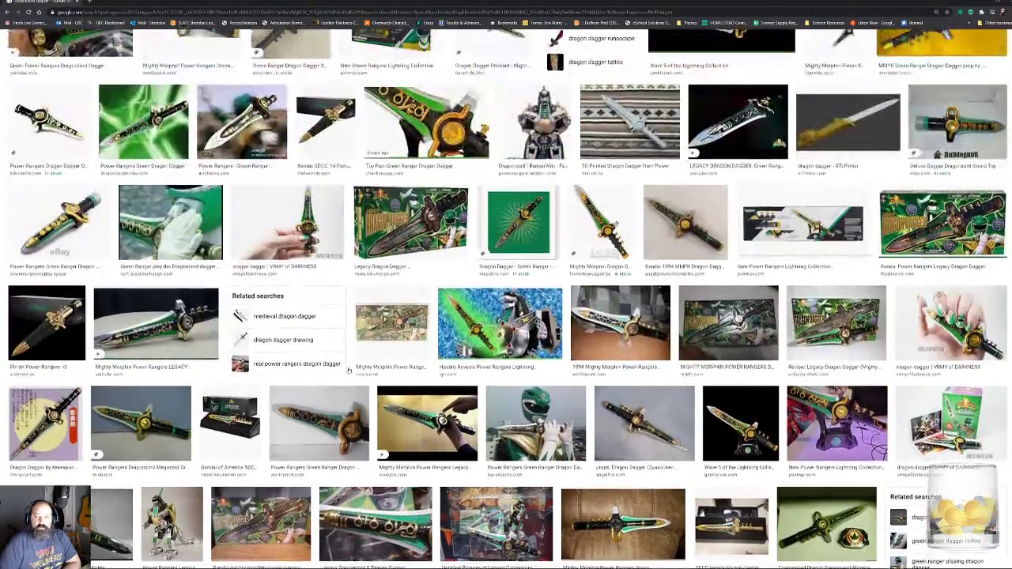
{"action": "scroll", "coordinate": [327, 386], "scroll_direction": "up", "scroll_amount": 1}
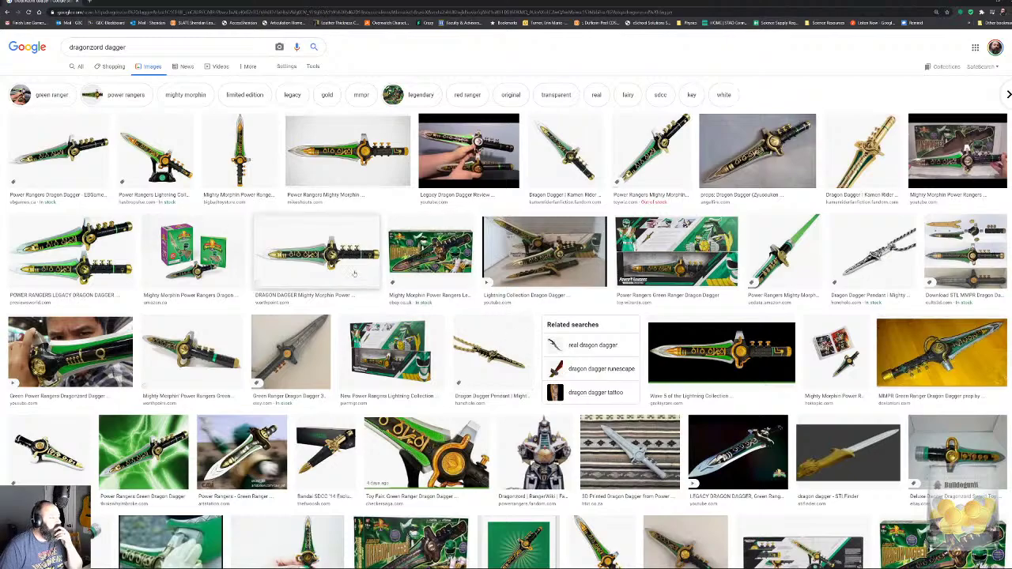
{"action": "left_click", "coordinate": [316, 252]}
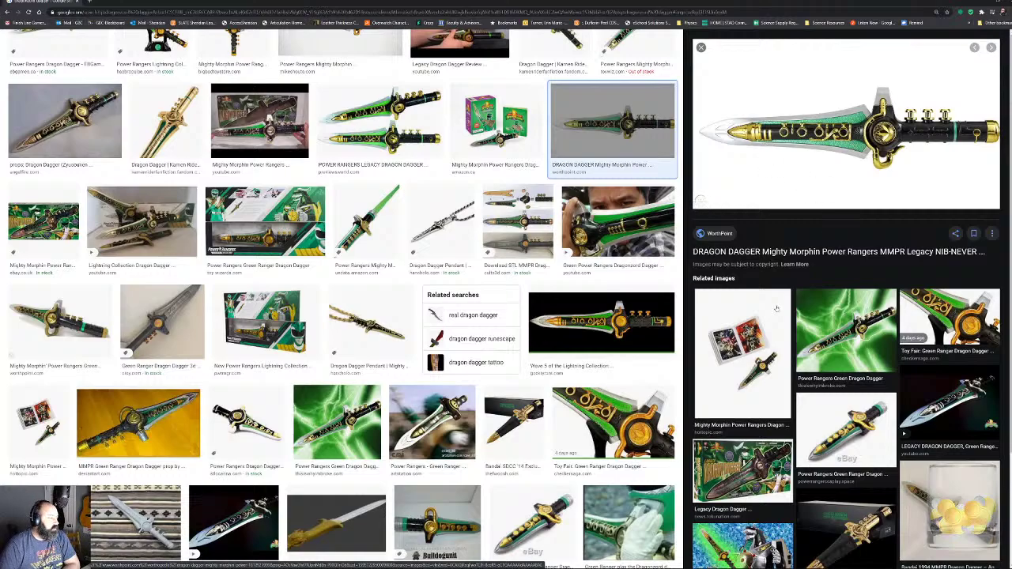
Look further through the dagger results for usable references and preview the STLBase image of the power ranger dragon STL files.
{"action": "scroll", "coordinate": [451, 344], "scroll_direction": "down", "scroll_amount": 2}
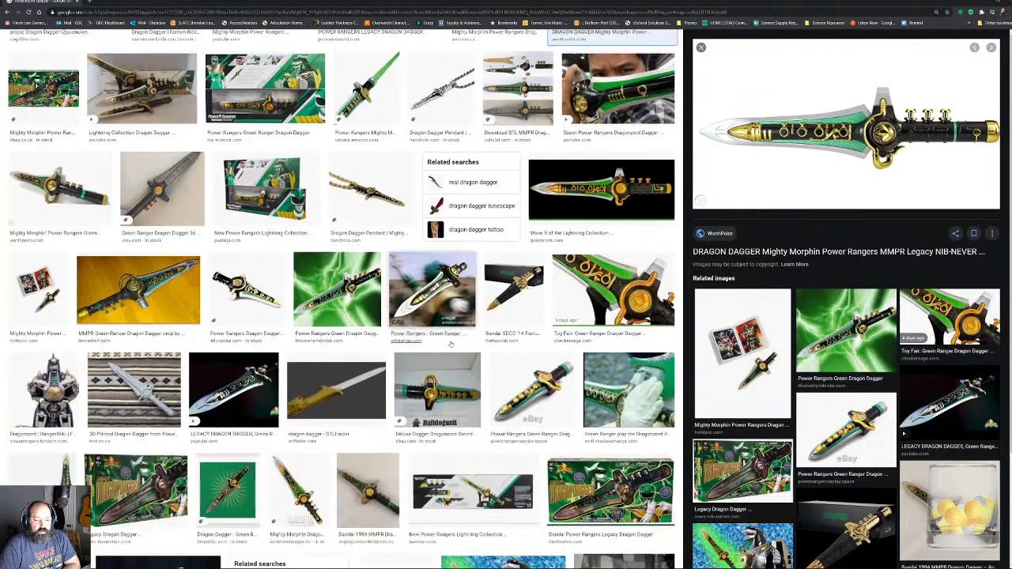
{"action": "scroll", "coordinate": [450, 344], "scroll_direction": "down", "scroll_amount": 3}
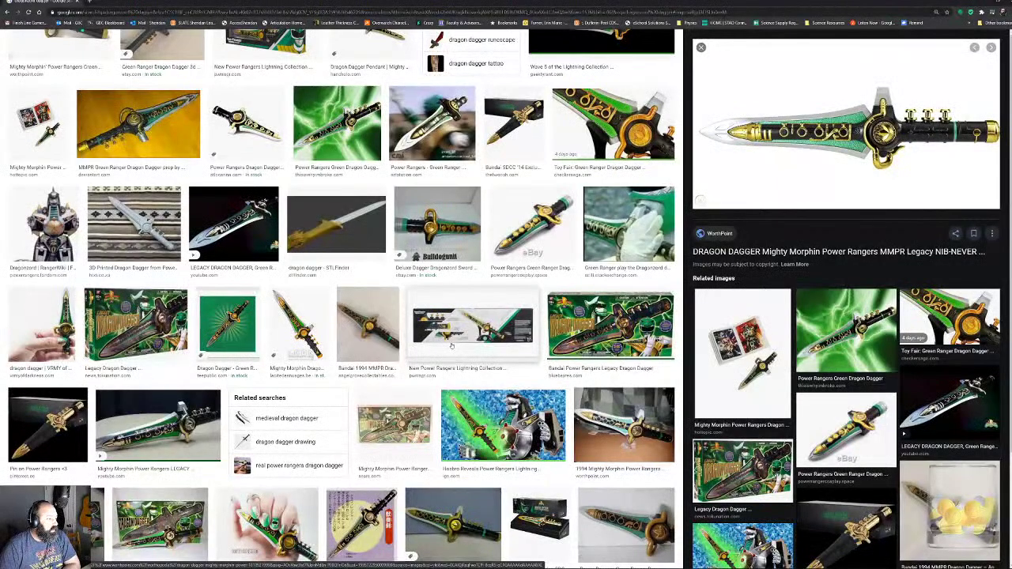
{"action": "scroll", "coordinate": [451, 345], "scroll_direction": "down", "scroll_amount": 6}
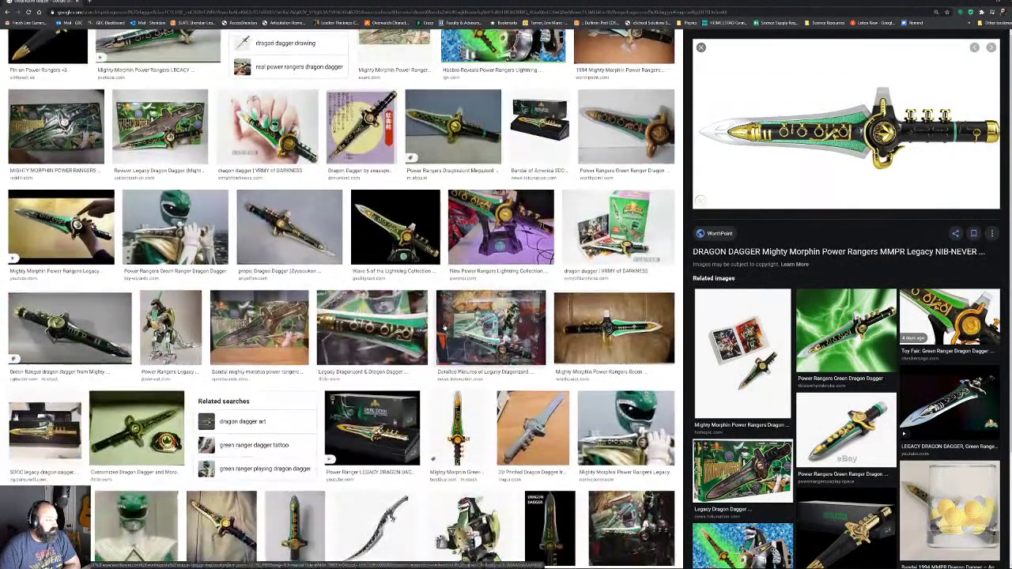
{"action": "scroll", "coordinate": [444, 327], "scroll_direction": "down", "scroll_amount": 3}
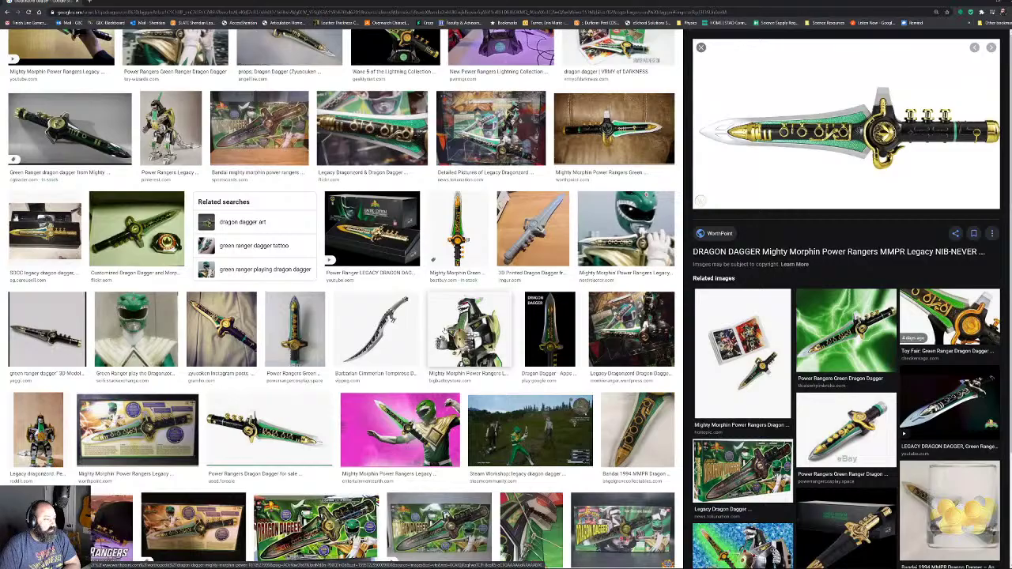
{"action": "scroll", "coordinate": [433, 258], "scroll_direction": "down", "scroll_amount": 10}
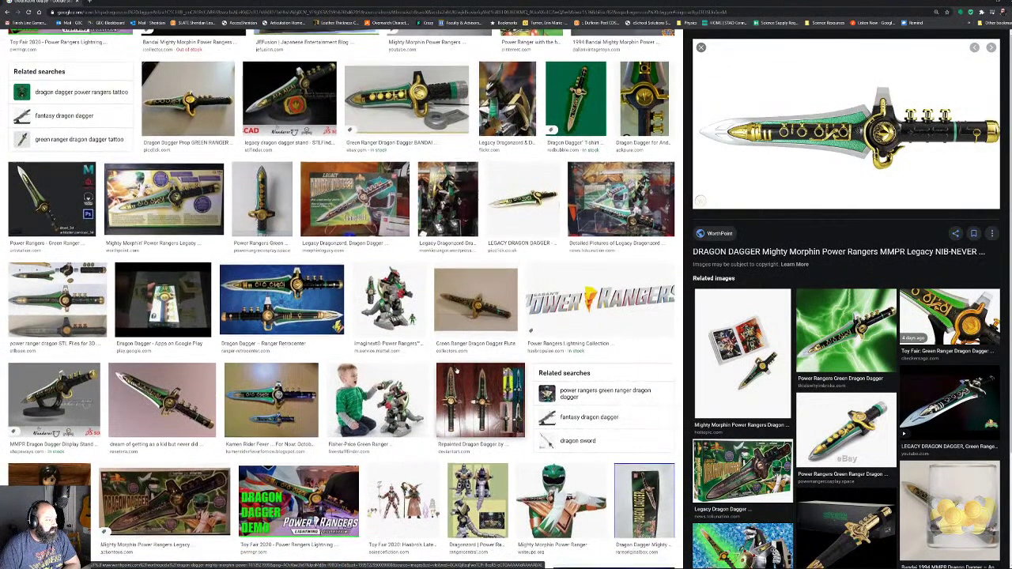
{"action": "scroll", "coordinate": [456, 372], "scroll_direction": "down", "scroll_amount": 2}
{"action": "left_click", "coordinate": [57, 200]}
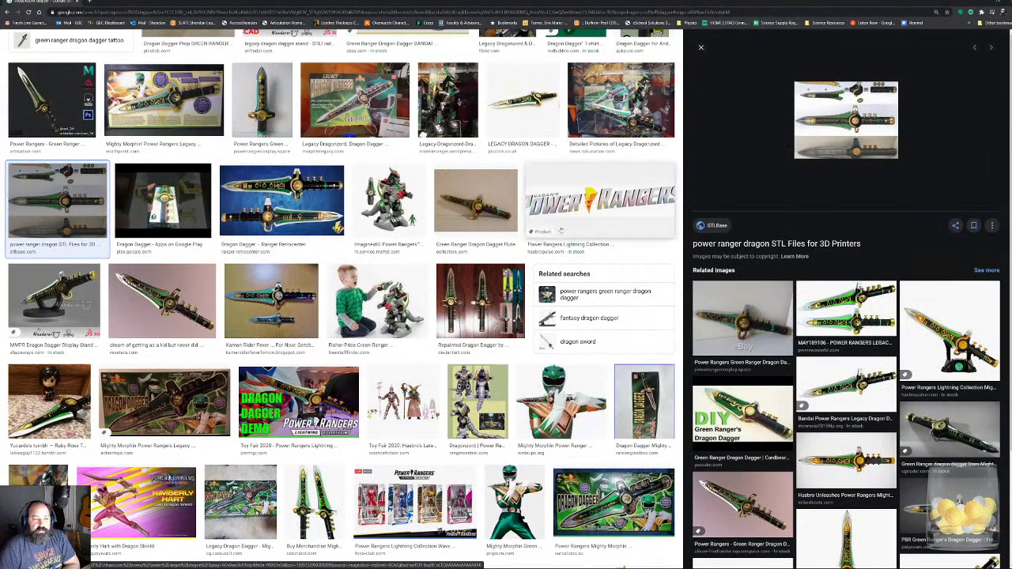
Filter the dagger image results to large size and preview the Cults 3D MMPR Dragon Dagger image with separated parts.
{"action": "scroll", "coordinate": [561, 230], "scroll_direction": "up", "scroll_amount": 5}
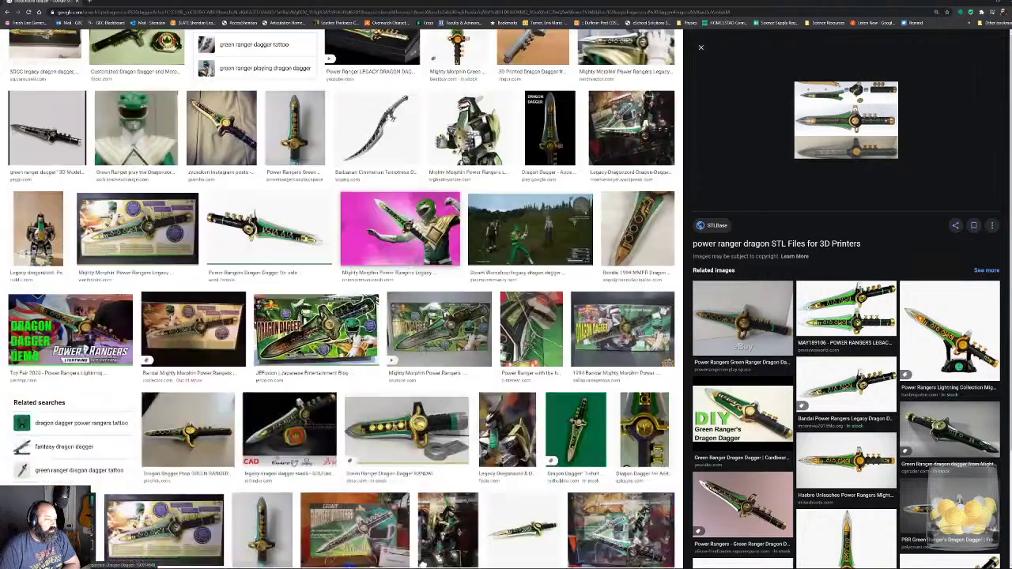
{"action": "scroll", "coordinate": [73, 82], "scroll_direction": "up", "scroll_amount": 5}
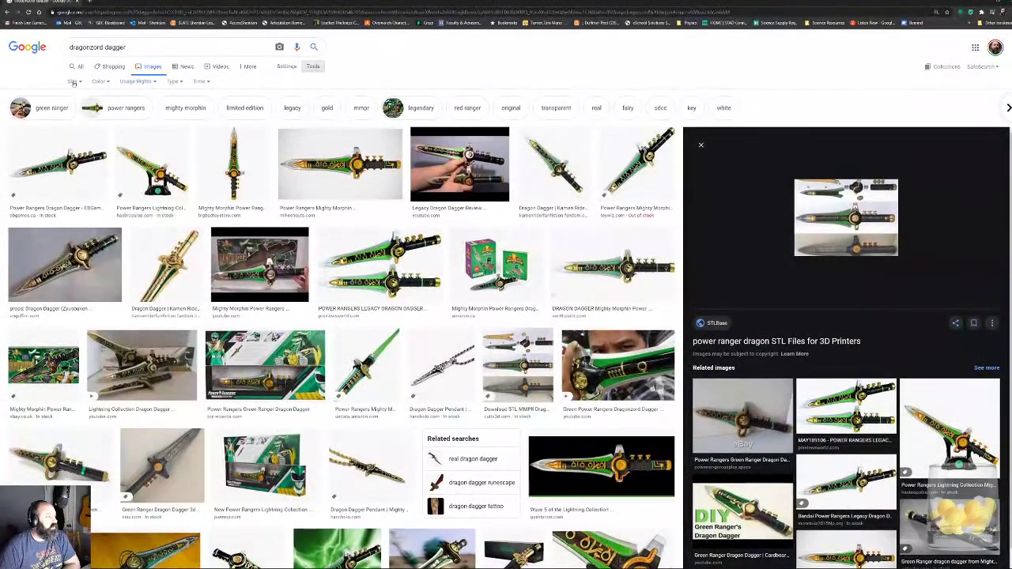
{"action": "left_click", "coordinate": [72, 82]}
{"action": "left_click", "coordinate": [73, 104]}
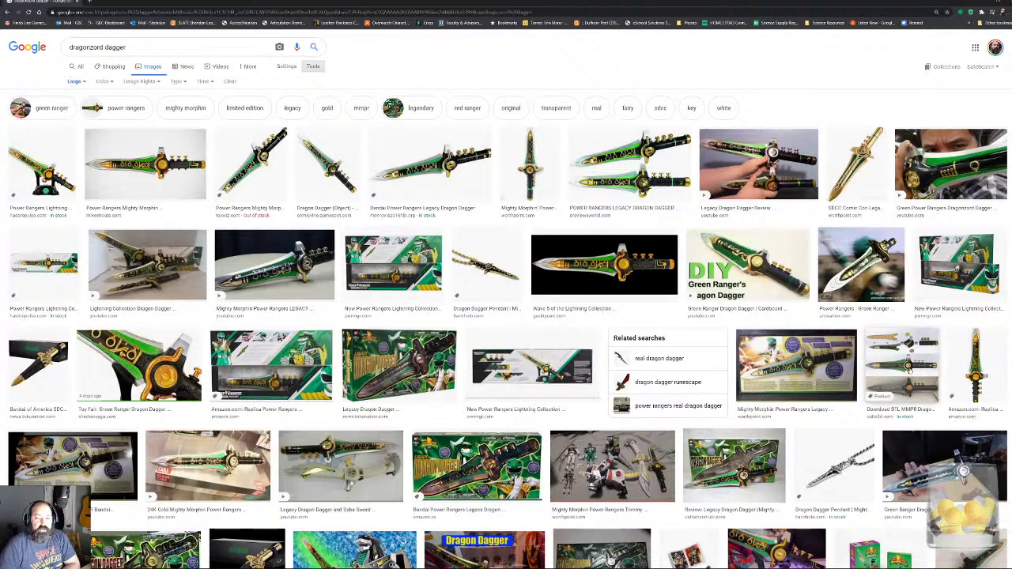
{"action": "left_click", "coordinate": [909, 370]}
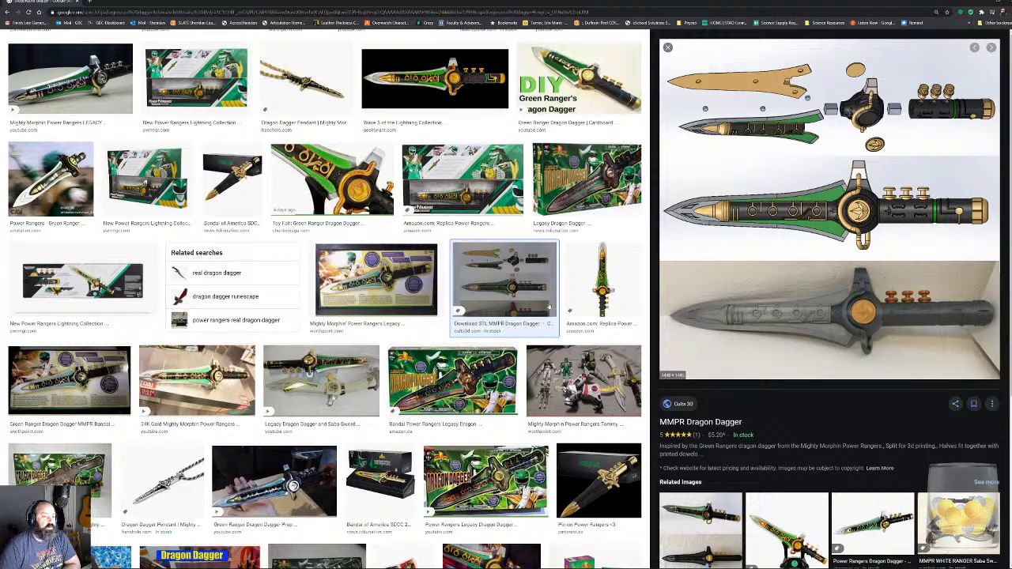
Look through the large-size results and preview the Hasbro Lightning Collection Dragon Dagger review and comparison image.
{"action": "scroll", "coordinate": [423, 363], "scroll_direction": "up", "scroll_amount": 4}
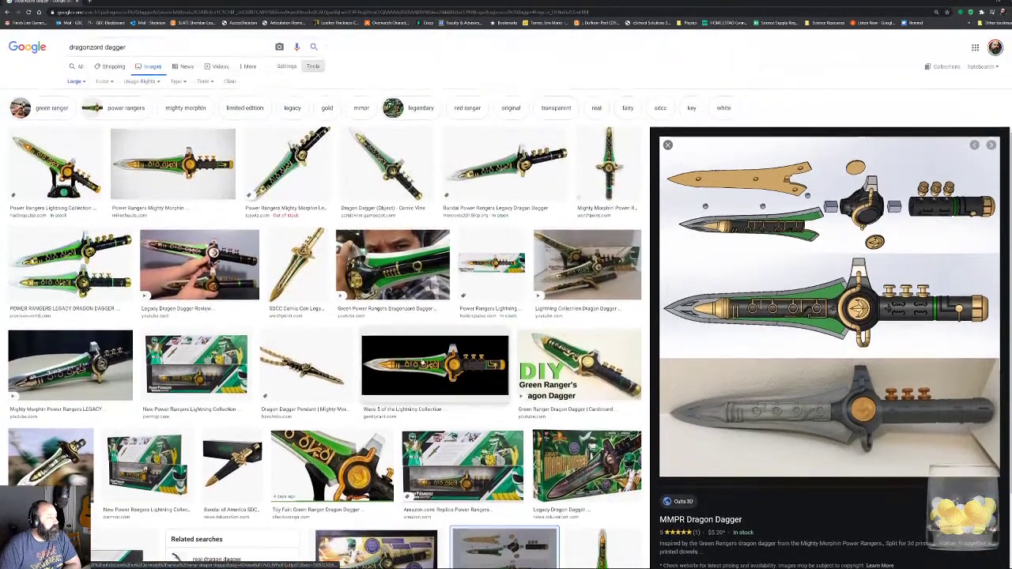
{"action": "scroll", "coordinate": [423, 363], "scroll_direction": "down", "scroll_amount": 4}
{"action": "scroll", "coordinate": [387, 329], "scroll_direction": "up", "scroll_amount": 3}
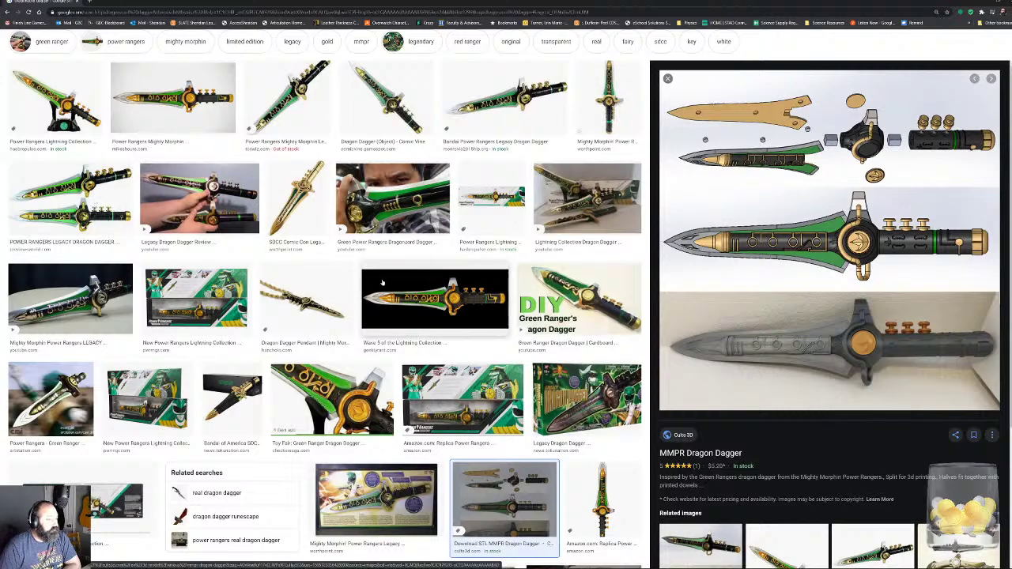
{"action": "left_click", "coordinate": [595, 211]}
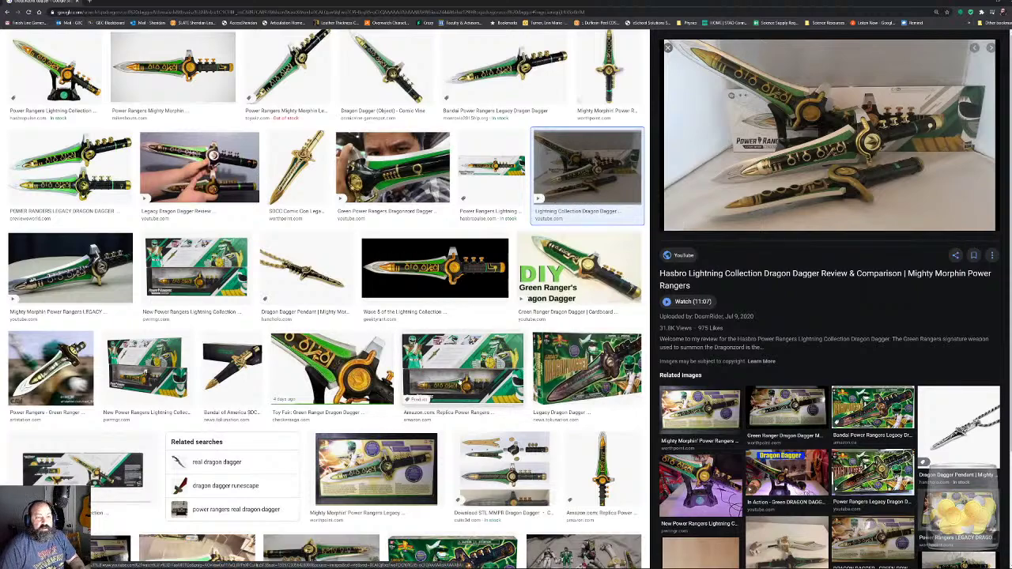
Extend the image search to "dragonzord dagger front and back".
{"action": "scroll", "coordinate": [445, 378], "scroll_direction": "up", "scroll_amount": 2}
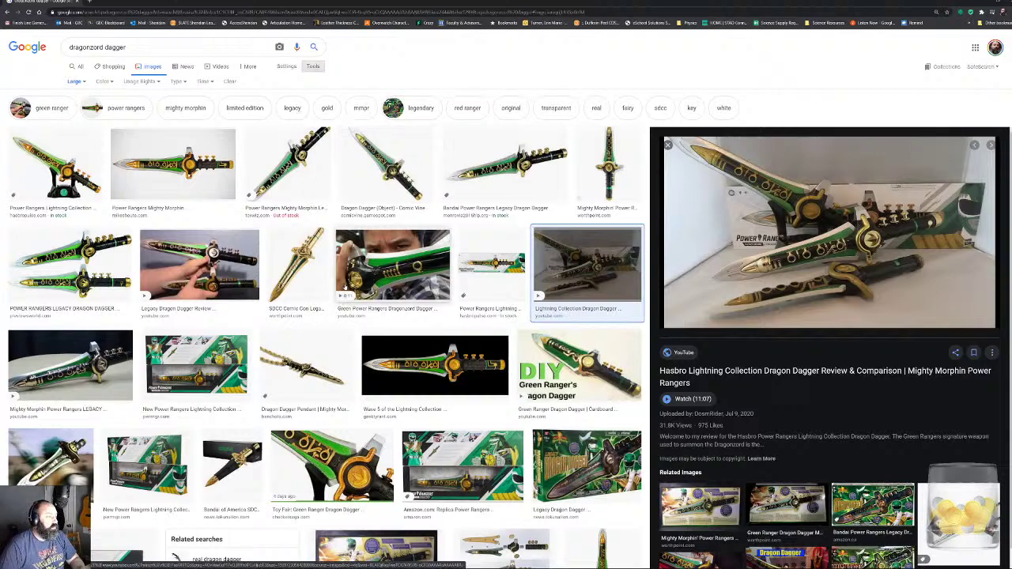
{"action": "left_click", "coordinate": [172, 50]}
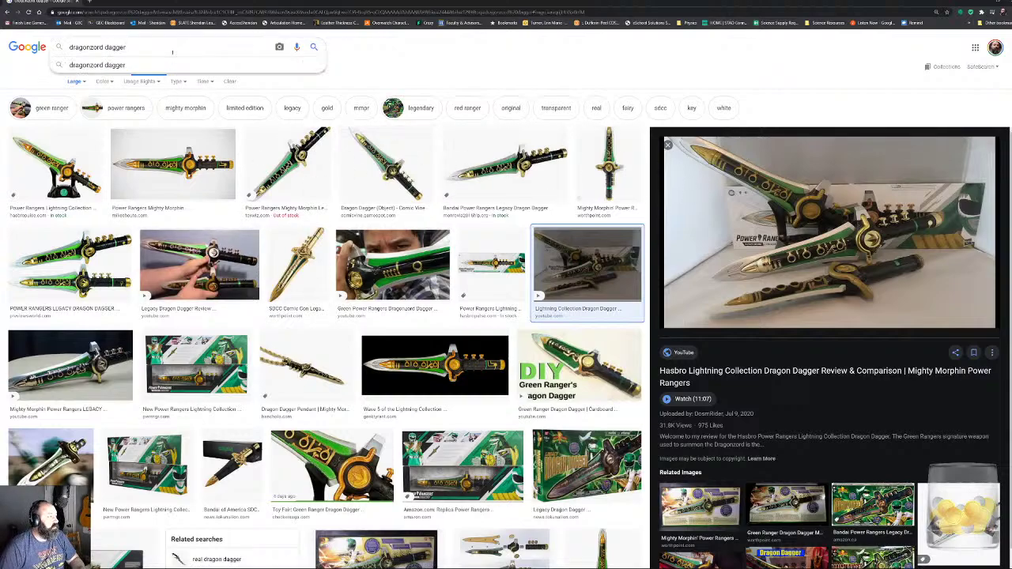
{"action": "type", "text": "front and"}
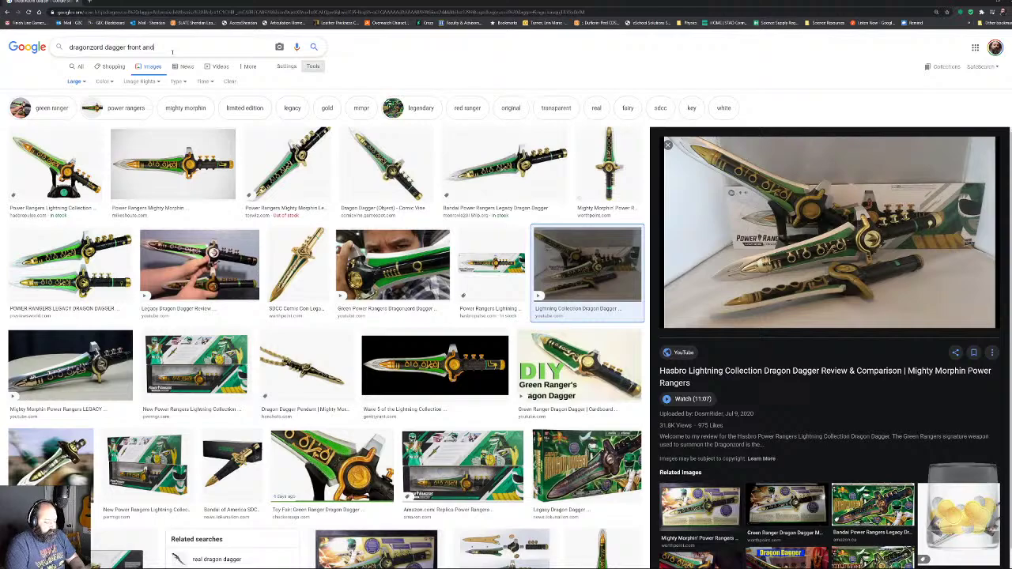
{"action": "type", "text": " back"}
{"action": "key", "text": "Return"}
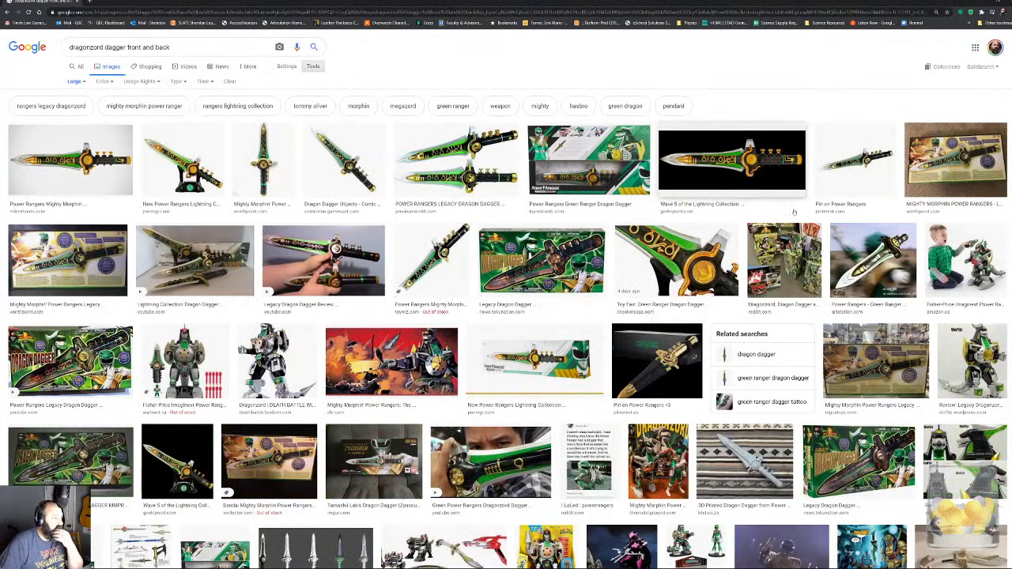
Compare the front-and-back results, previewing the GeekTyrant Wave 5 Lightning Collection dagger and the Previews World Legacy Dragon Dagger image.
{"action": "left_click", "coordinate": [741, 166]}
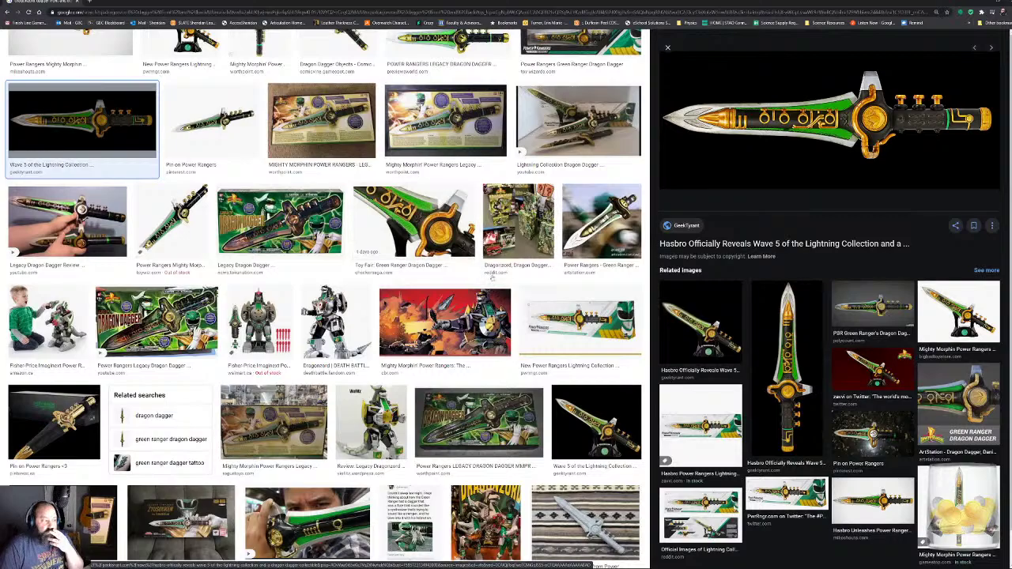
{"action": "scroll", "coordinate": [464, 280], "scroll_direction": "down", "scroll_amount": 3}
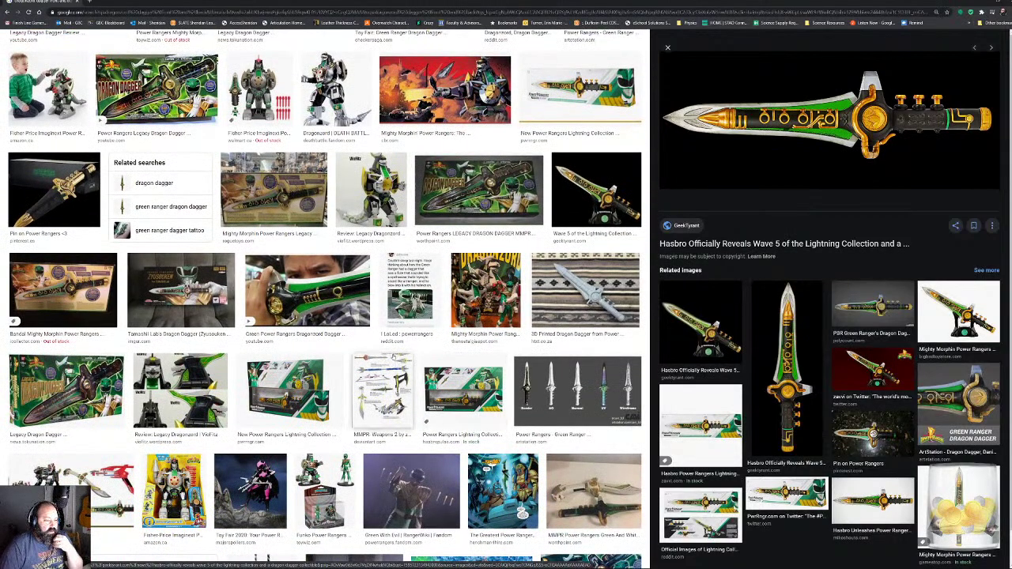
{"action": "scroll", "coordinate": [413, 340], "scroll_direction": "down", "scroll_amount": 1}
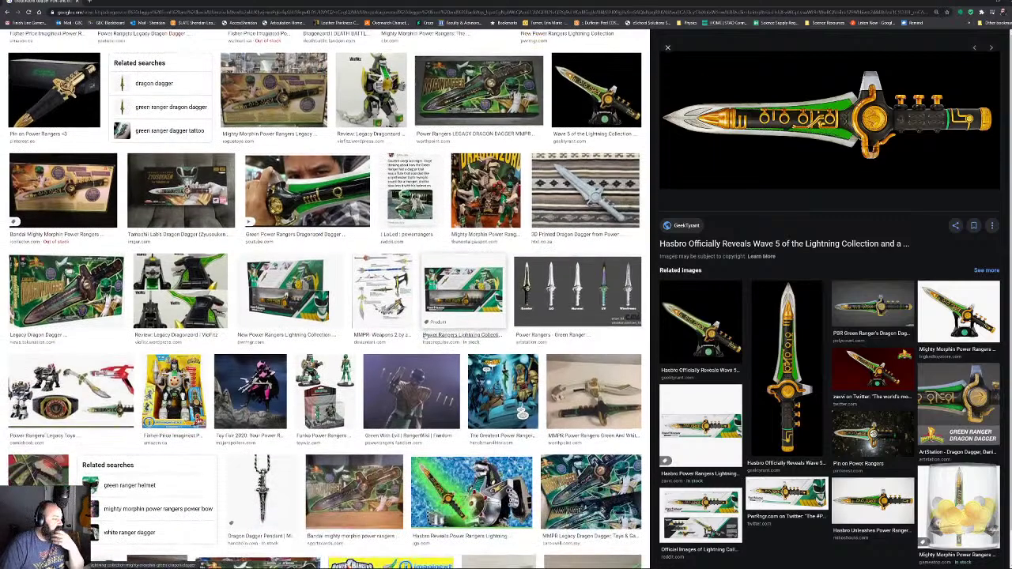
{"action": "scroll", "coordinate": [425, 335], "scroll_direction": "down", "scroll_amount": 3}
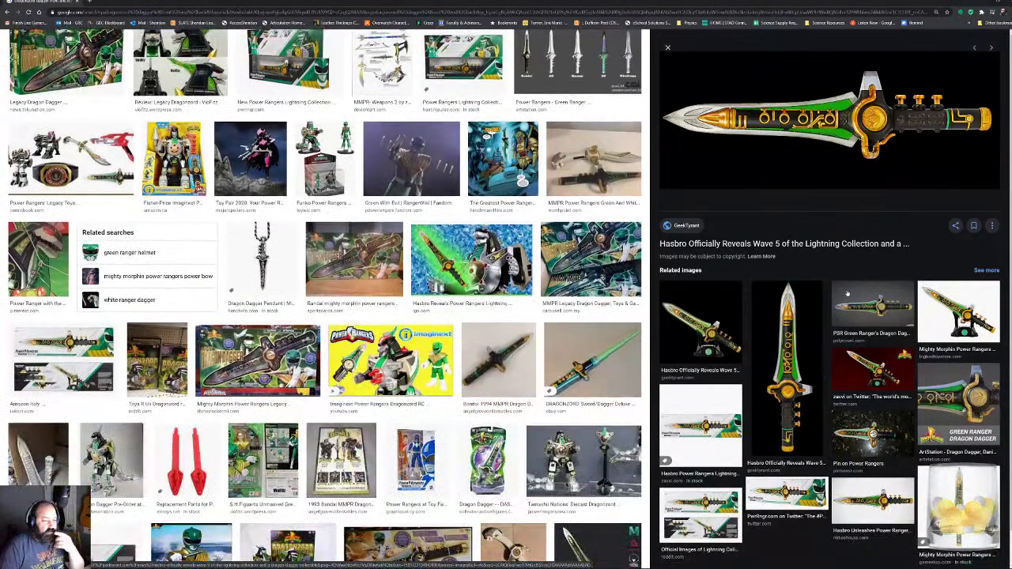
{"action": "scroll", "coordinate": [835, 315], "scroll_direction": "down", "scroll_amount": 3}
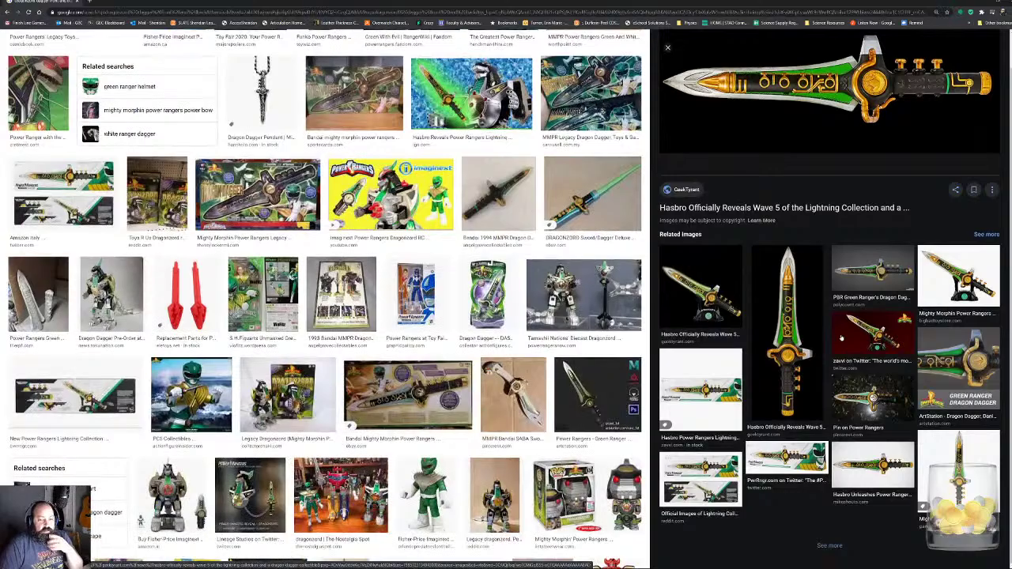
{"action": "scroll", "coordinate": [841, 339], "scroll_direction": "up", "scroll_amount": 5}
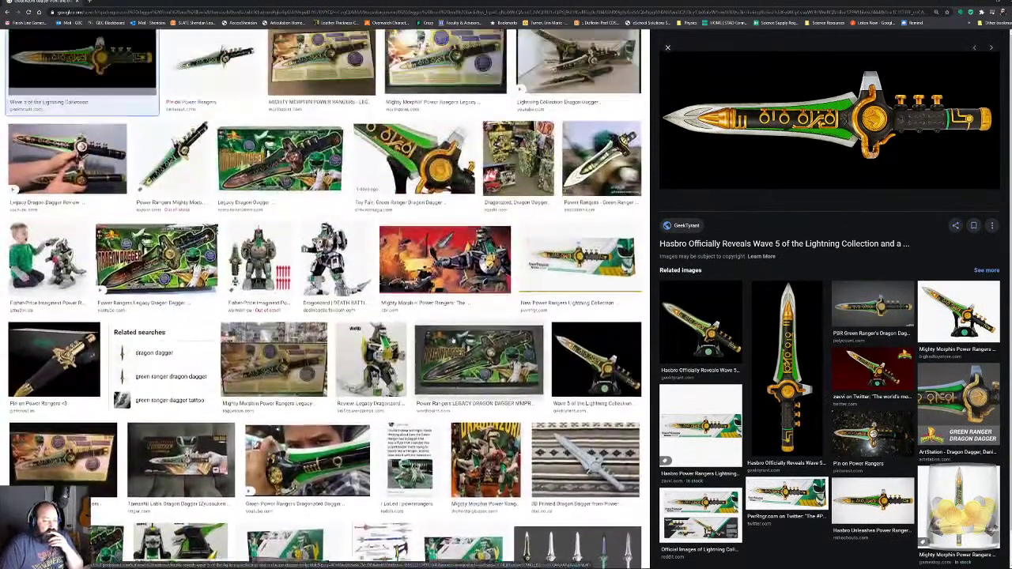
{"action": "scroll", "coordinate": [406, 326], "scroll_direction": "up", "scroll_amount": 3}
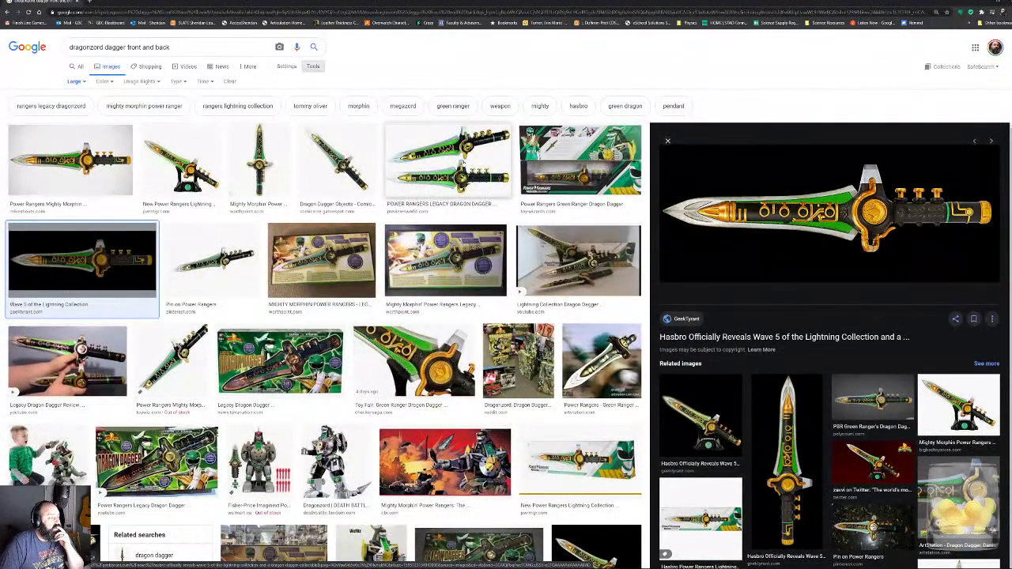
{"action": "left_click", "coordinate": [459, 162]}
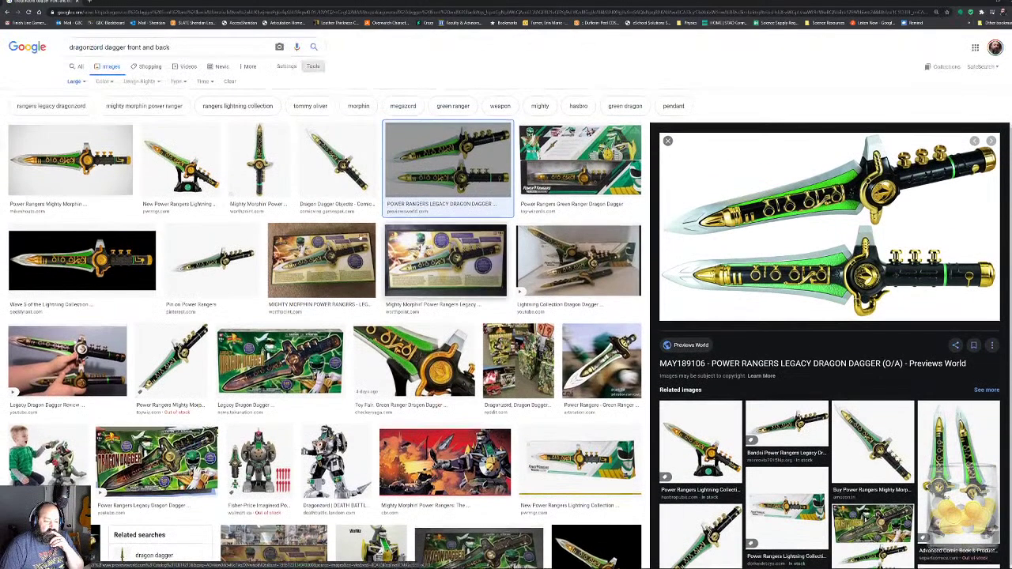
Replace "front and back" in the image query and search for "dragonzord dagger blueprint".
{"action": "scroll", "coordinate": [827, 406], "scroll_direction": "up", "scroll_amount": 1}
{"action": "left_click_drag", "start_coordinate": [172, 48], "coordinate": [127, 48]}
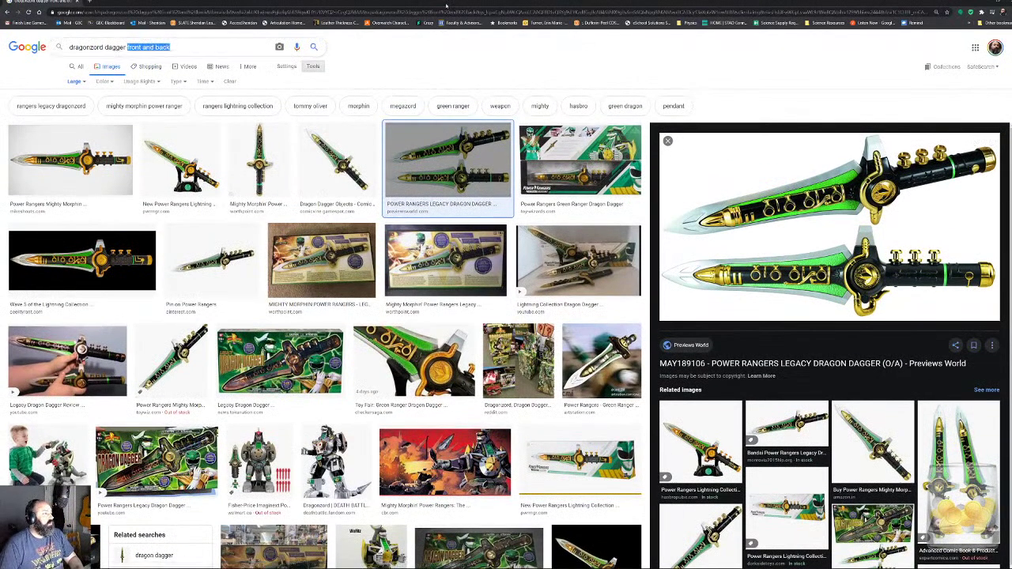
{"action": "type", "text": "bluepri"}
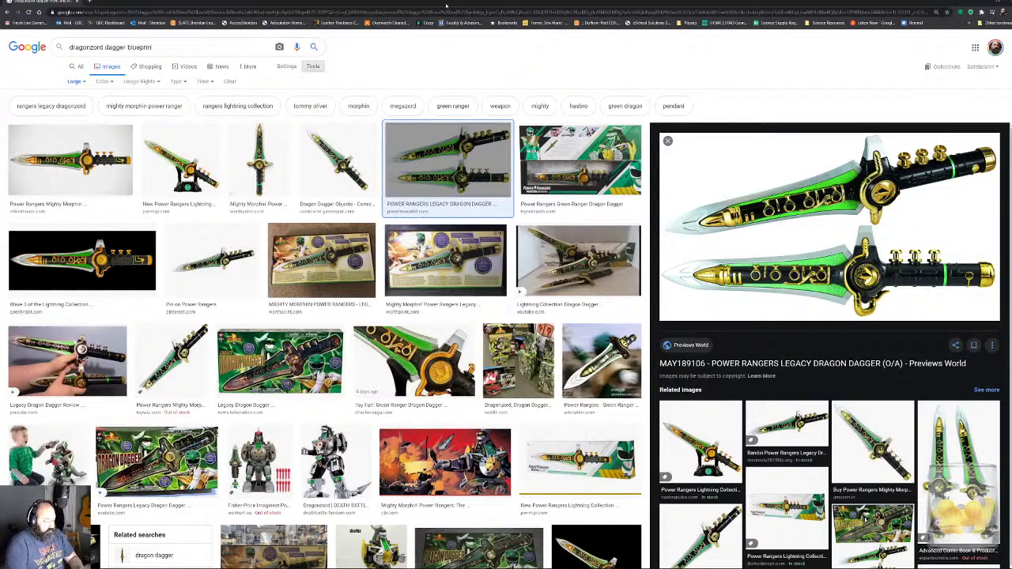
{"action": "key", "text": "Return"}
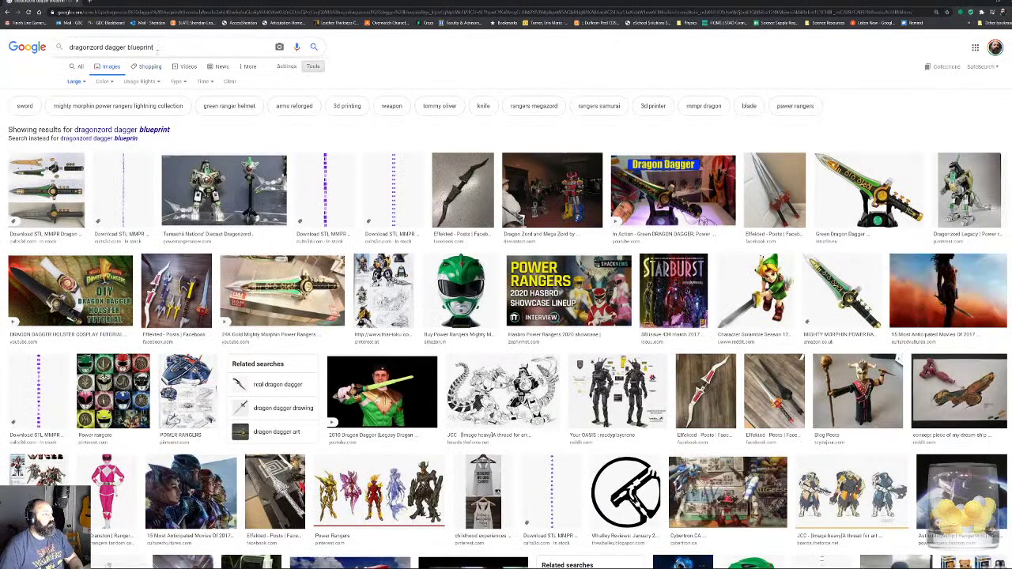
{"action": "key", "text": "Return"}
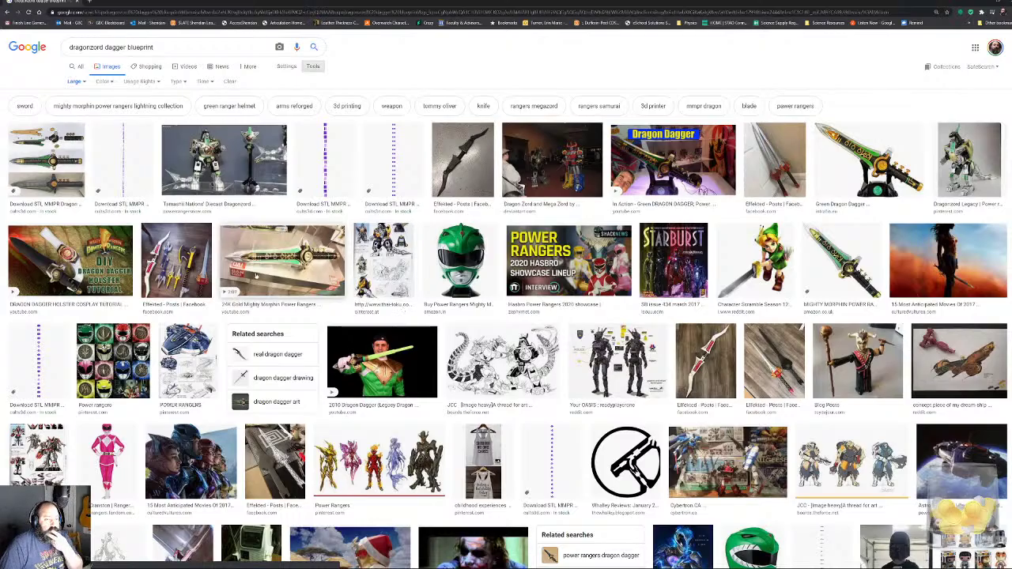
Look through the blueprint results and save the Cults 3D MMPR Dragon Dagger image to the Reference folder as dagger.jpg.
{"action": "scroll", "coordinate": [451, 419], "scroll_direction": "down", "scroll_amount": 5}
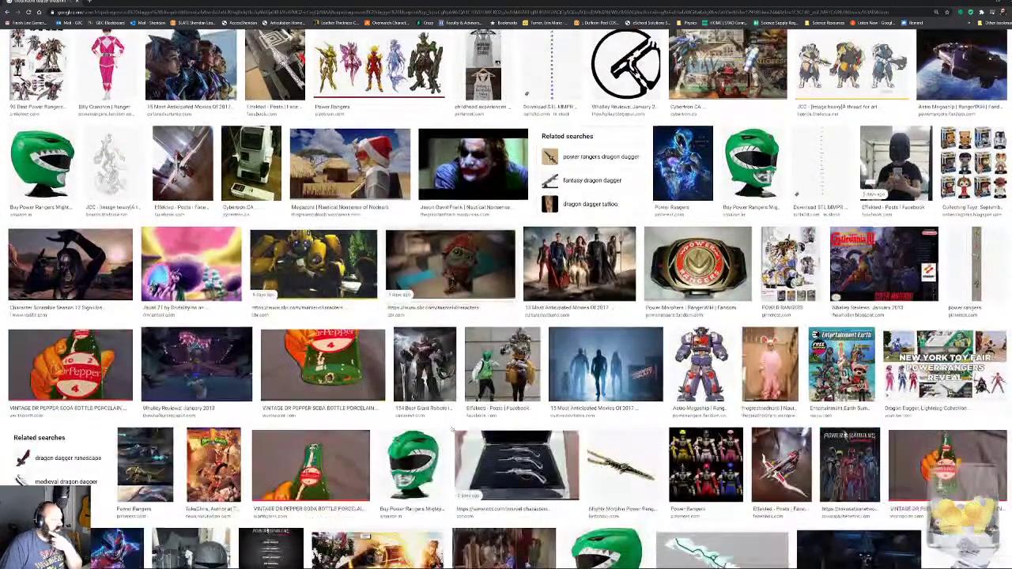
{"action": "scroll", "coordinate": [446, 402], "scroll_direction": "up", "scroll_amount": 4}
{"action": "scroll", "coordinate": [445, 402], "scroll_direction": "up", "scroll_amount": 5}
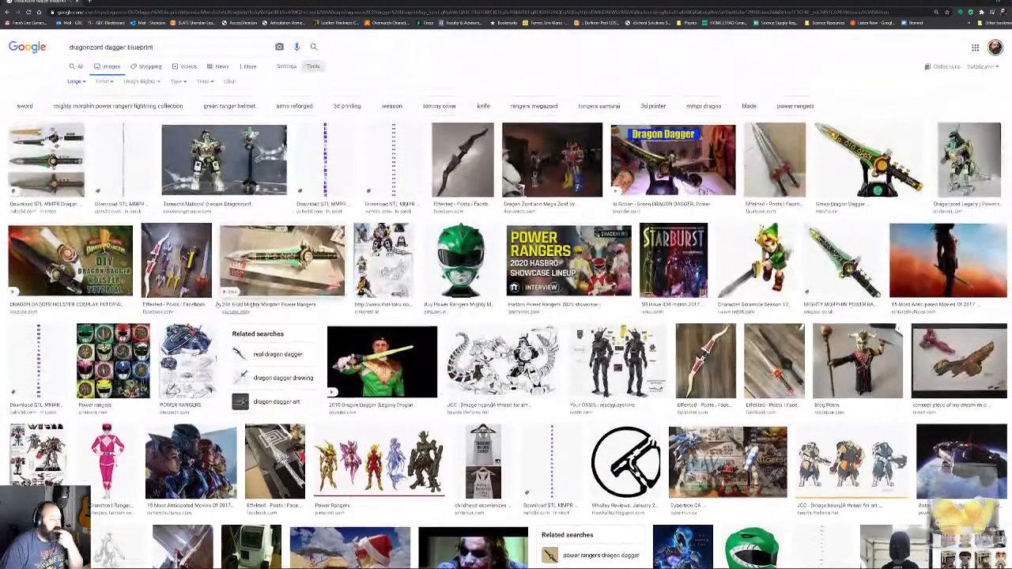
{"action": "left_click", "coordinate": [47, 162]}
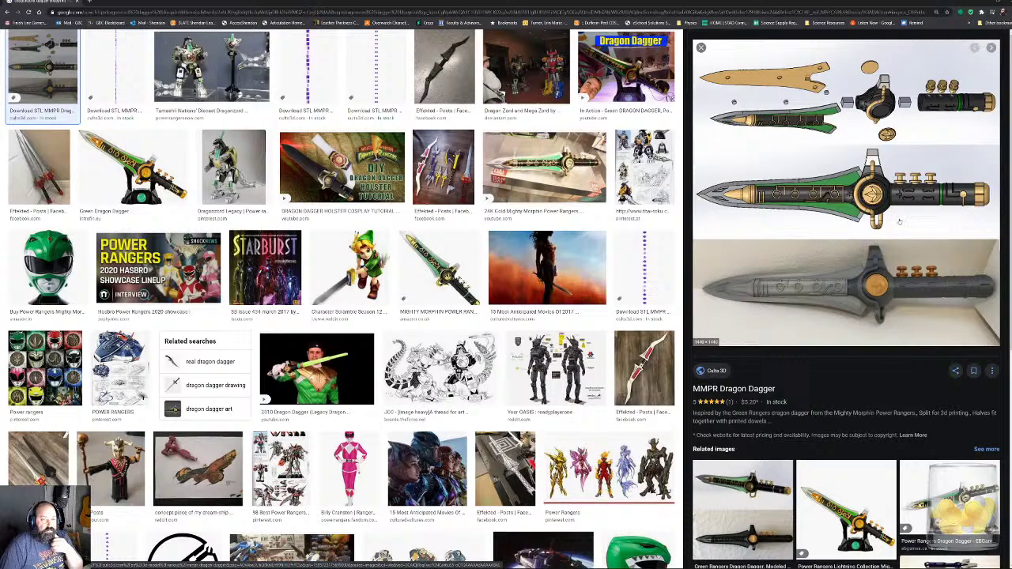
{"action": "right_click", "coordinate": [896, 203]}
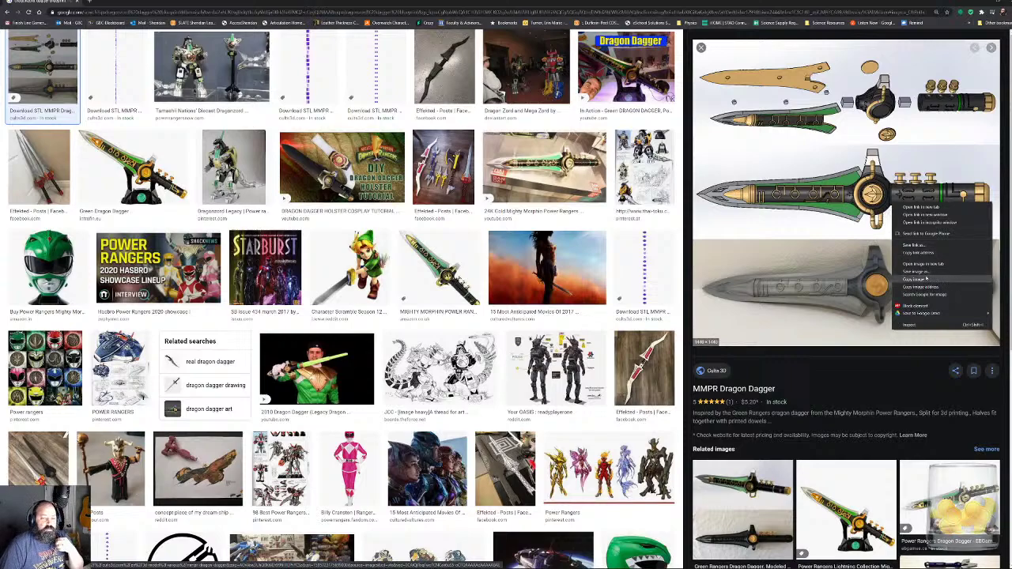
{"action": "left_click", "coordinate": [921, 272]}
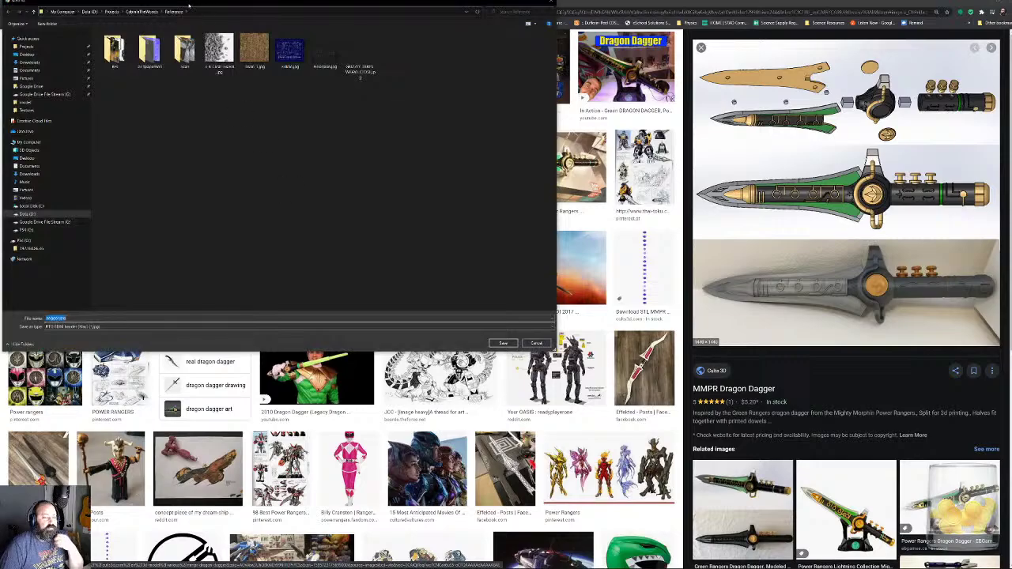
{"action": "left_click_drag", "start_coordinate": [188, 7], "coordinate": [251, 83]}
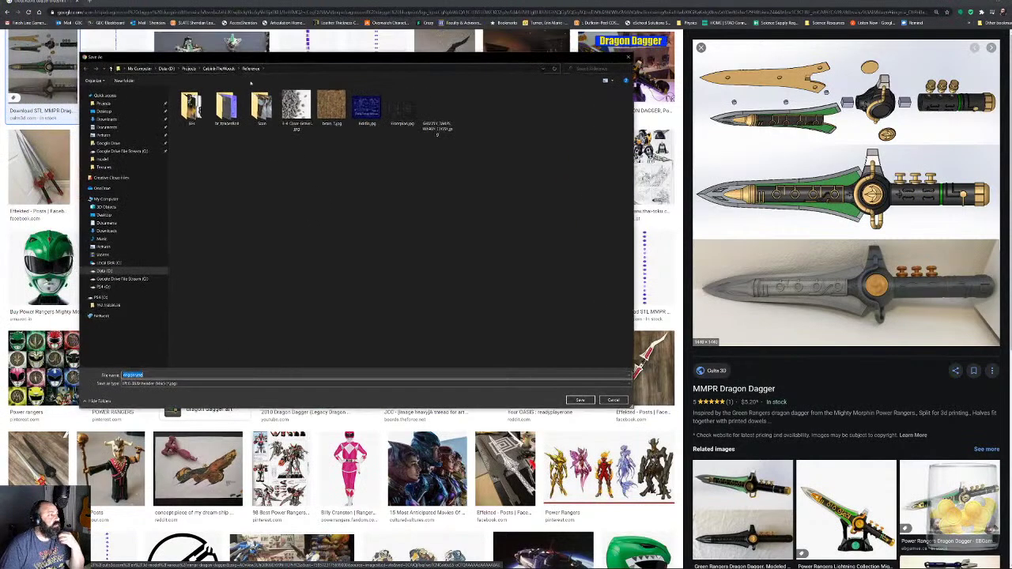
{"action": "left_click", "coordinate": [581, 400]}
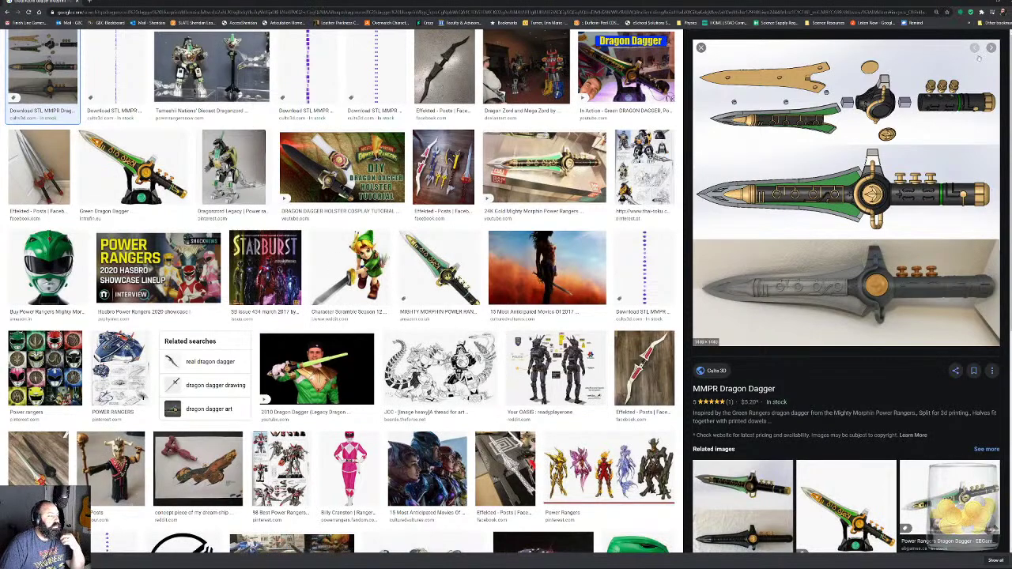
Switch to 3ds Max, show the front view, and open the CabinInTheWoods project's Reference folder in File Explorer.
{"action": "left_click", "coordinate": [983, 5]}
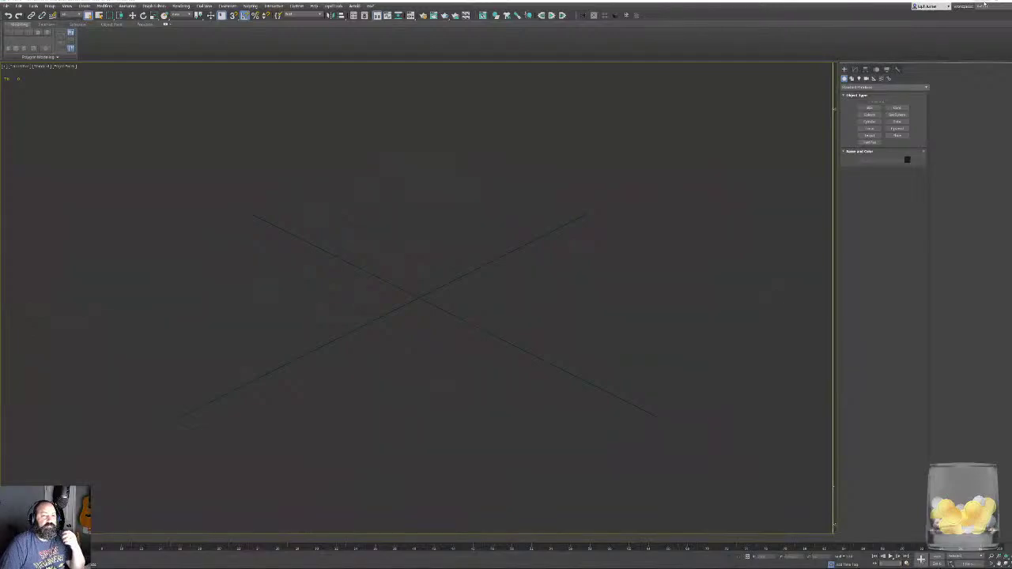
{"action": "key", "text": "f"}
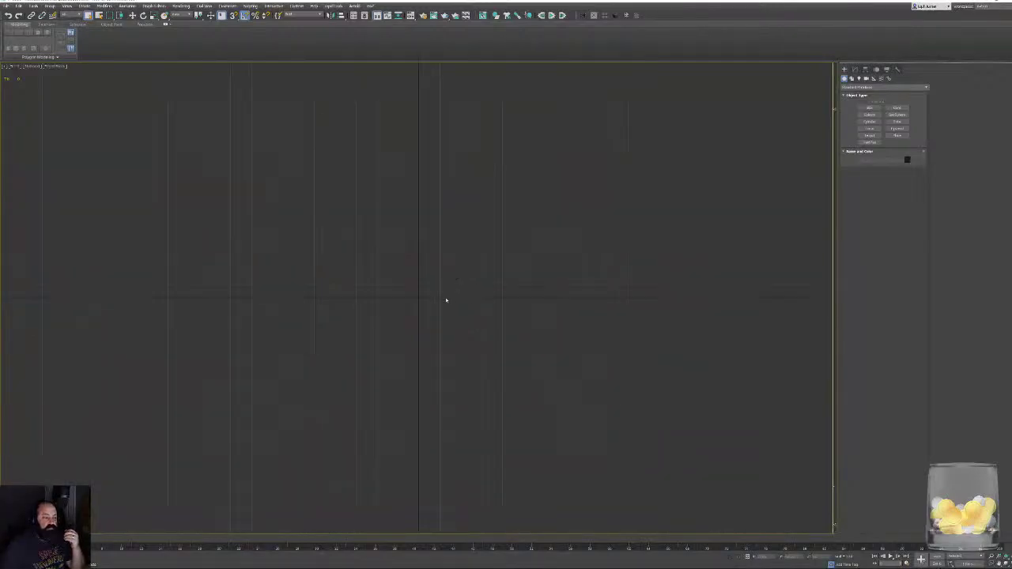
{"action": "key", "text": "super"}
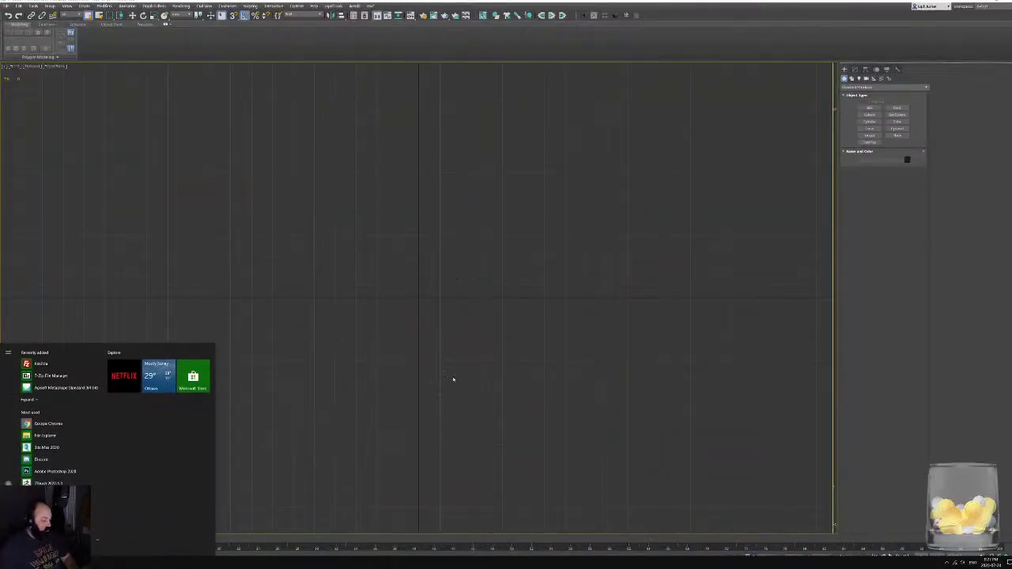
{"action": "left_click", "coordinate": [45, 436]}
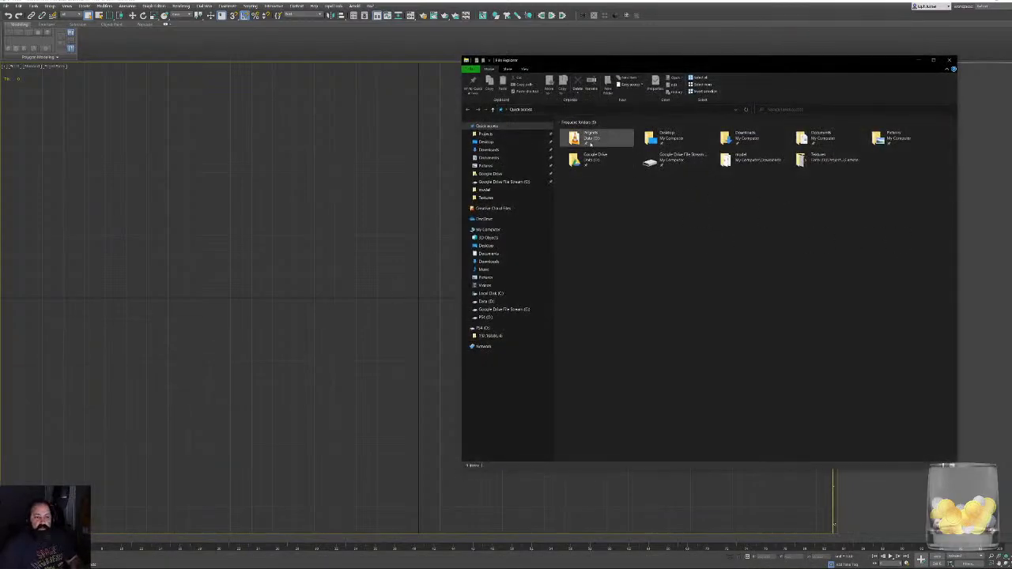
{"action": "double_click", "coordinate": [585, 136]}
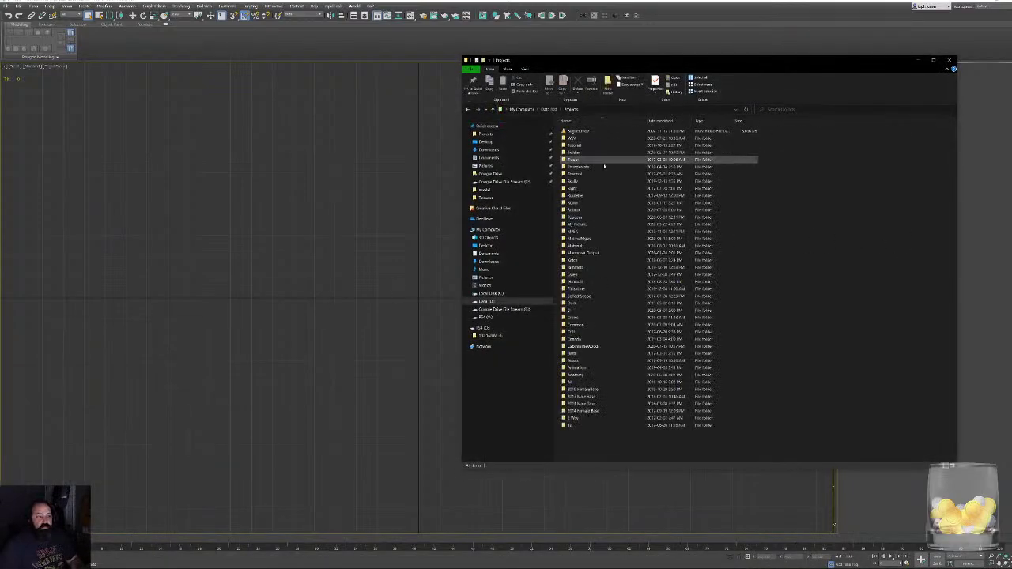
{"action": "double_click", "coordinate": [585, 347]}
{"action": "double_click", "coordinate": [576, 196]}
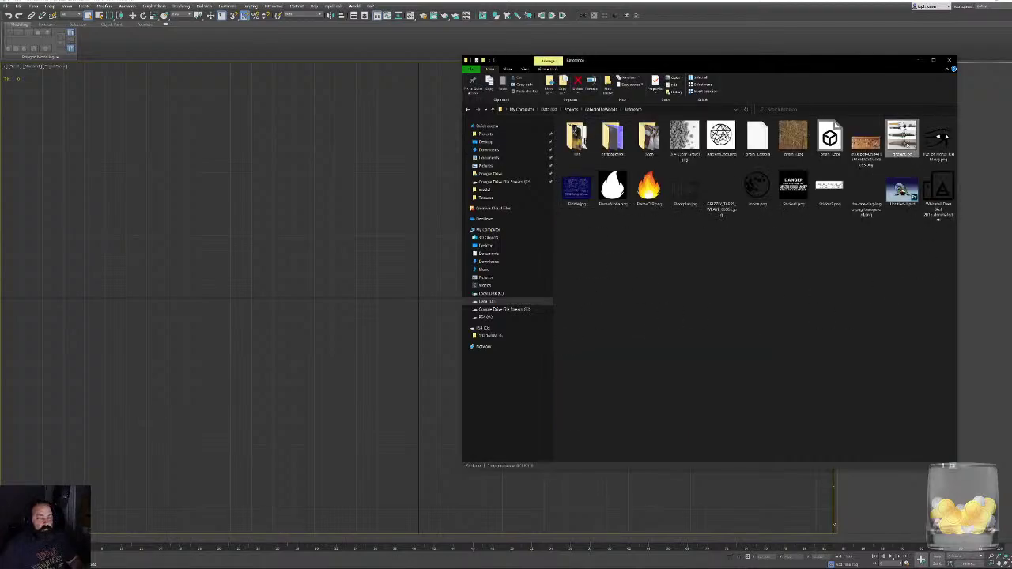
Check the pixel dimensions of the saved dagger image in its file properties.
{"action": "right_click", "coordinate": [902, 136]}
{"action": "left_click", "coordinate": [840, 409]}
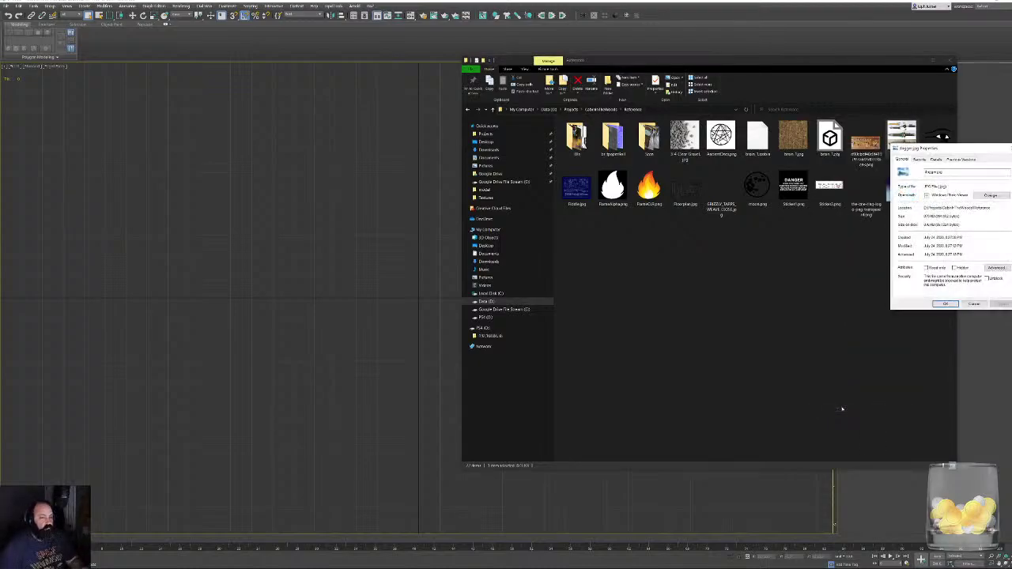
{"action": "left_click", "coordinate": [936, 160]}
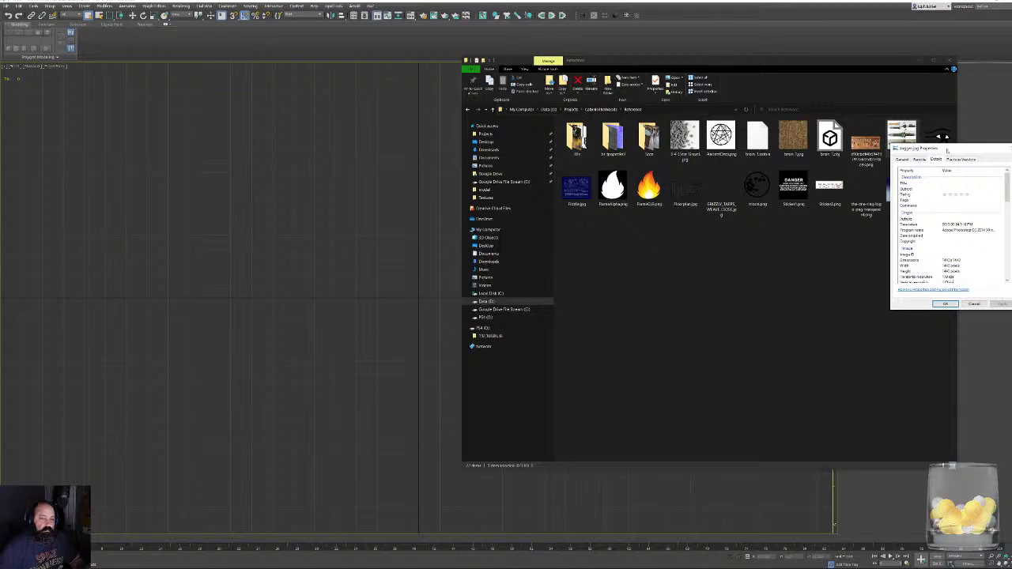
{"action": "left_click_drag", "start_coordinate": [947, 150], "coordinate": [835, 152]}
{"action": "left_click", "coordinate": [834, 262]}
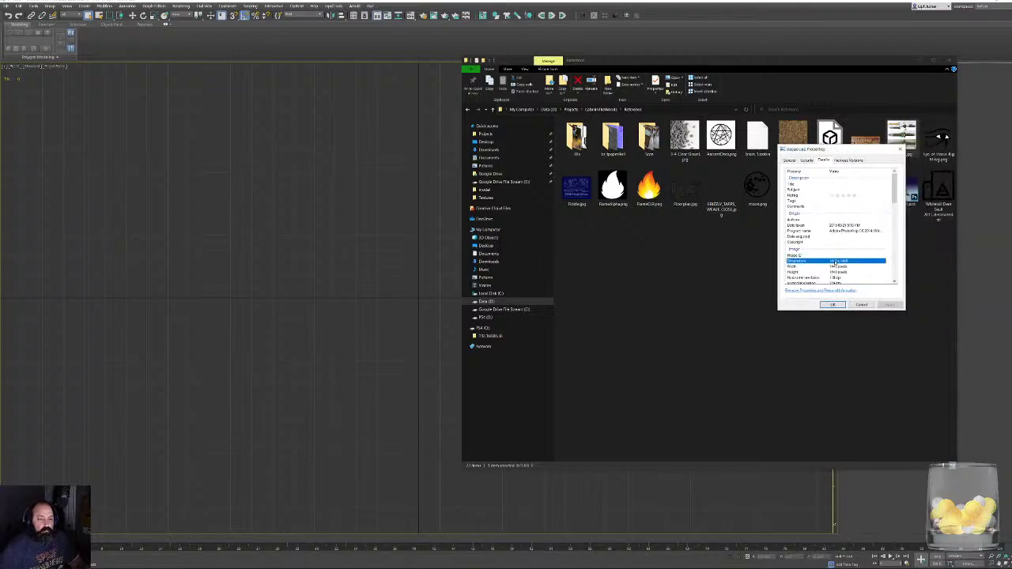
Create a plane in the front view with one length and one width segment, sized as a square matching the image's proportions.
{"action": "key", "text": "alt+Tab"}
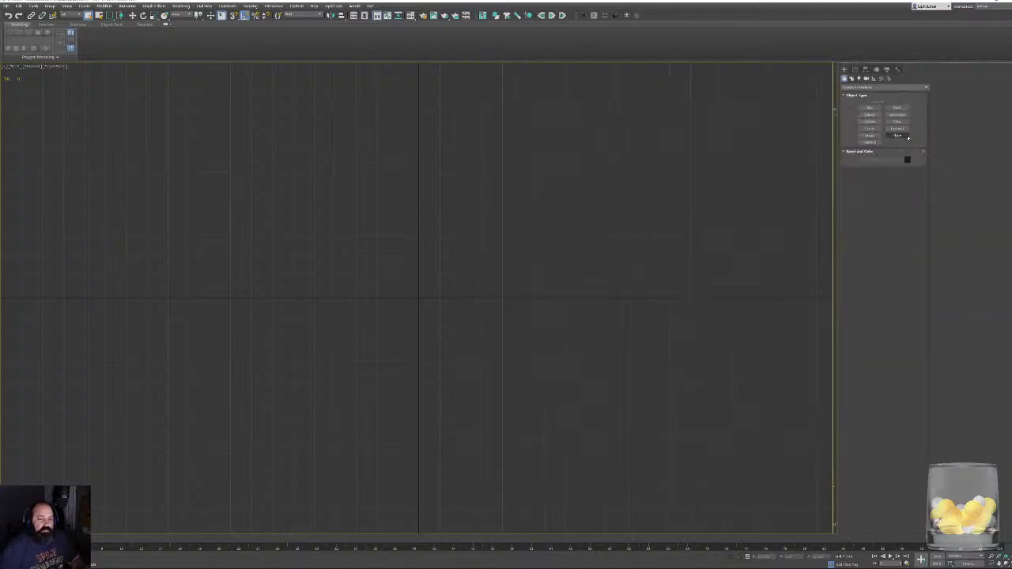
{"action": "left_click", "coordinate": [904, 135]}
{"action": "left_click_drag", "start_coordinate": [255, 143], "coordinate": [560, 409]}
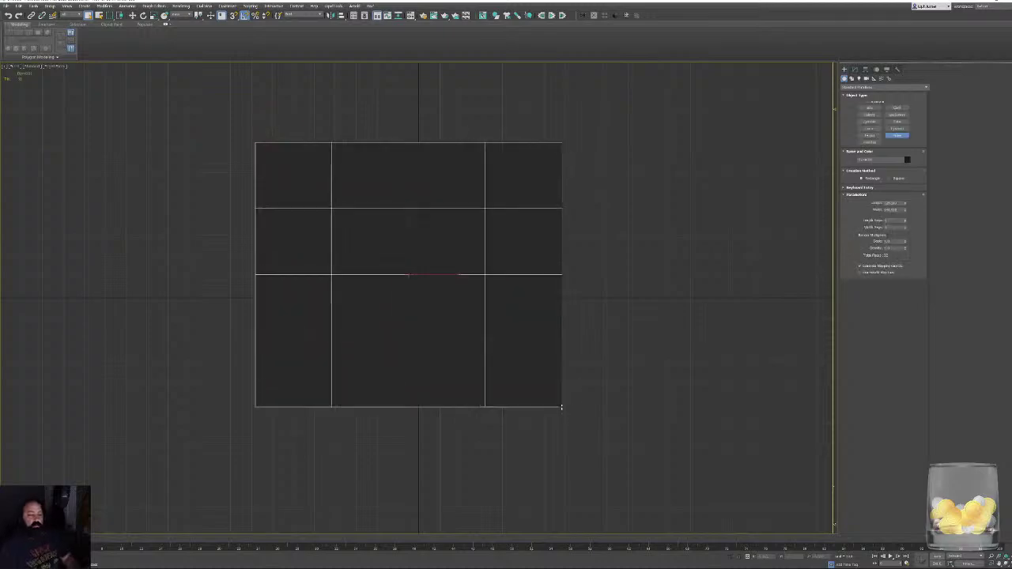
{"action": "right_click", "coordinate": [906, 228]}
{"action": "right_click", "coordinate": [906, 221]}
{"action": "double_click", "coordinate": [892, 203]}
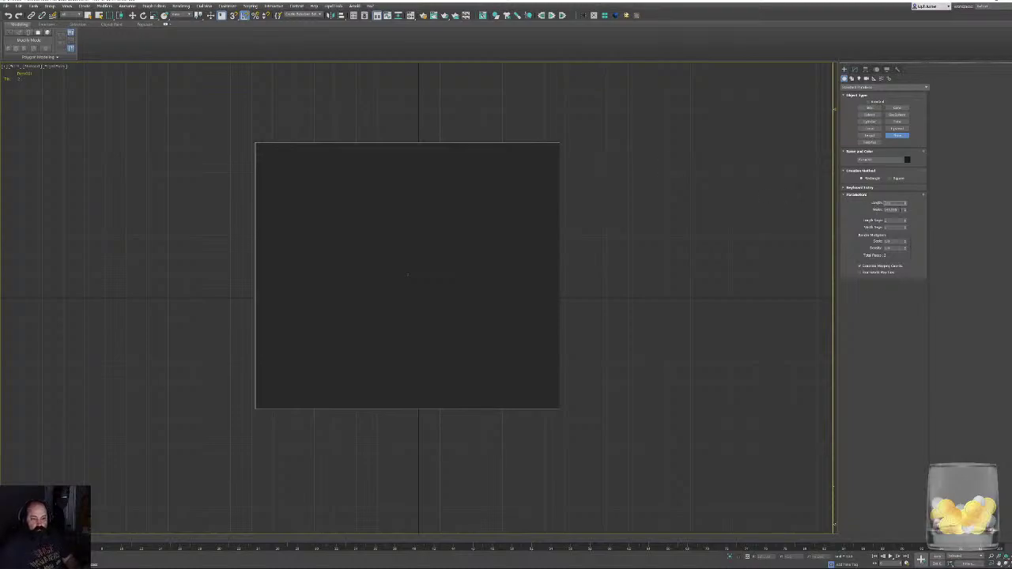
{"action": "left_click_drag", "start_coordinate": [900, 210], "coordinate": [799, 202]}
{"action": "key", "text": "Return"}
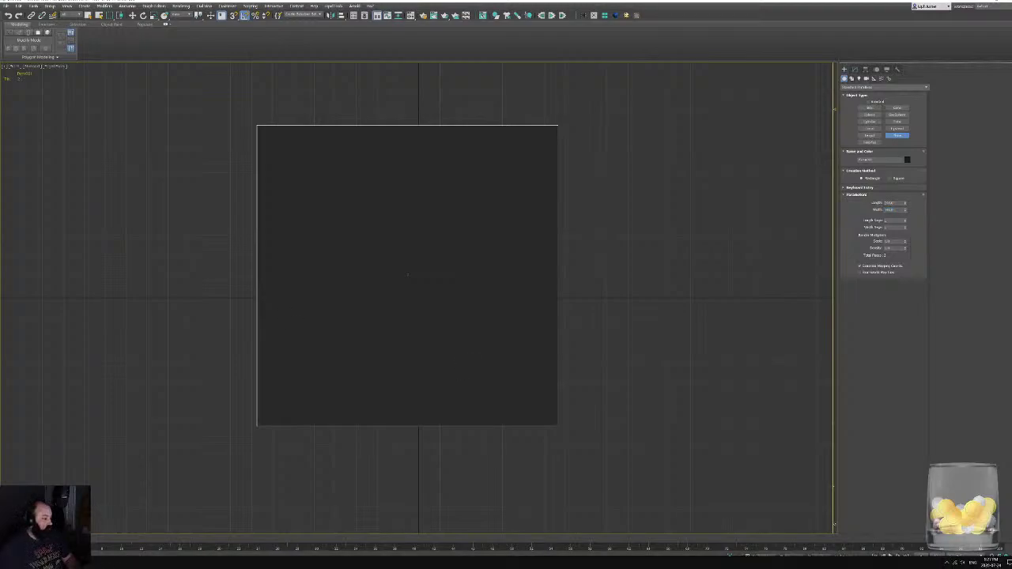
Apply the dagger image from the Reference folder to the plane as its texture and close File Explorer.
{"action": "left_click", "coordinate": [48, 563]}
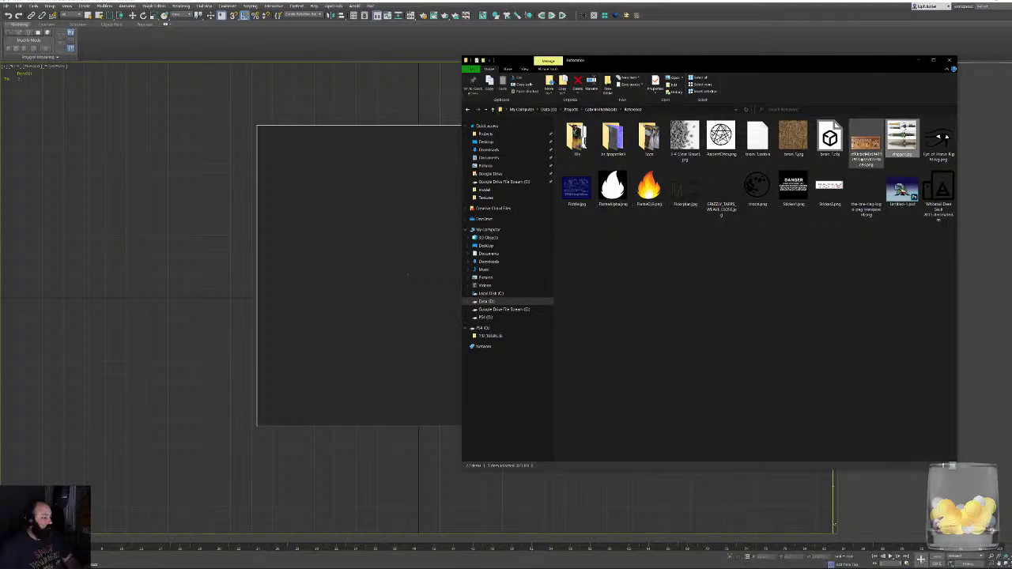
{"action": "left_click_drag", "start_coordinate": [902, 138], "coordinate": [427, 300]}
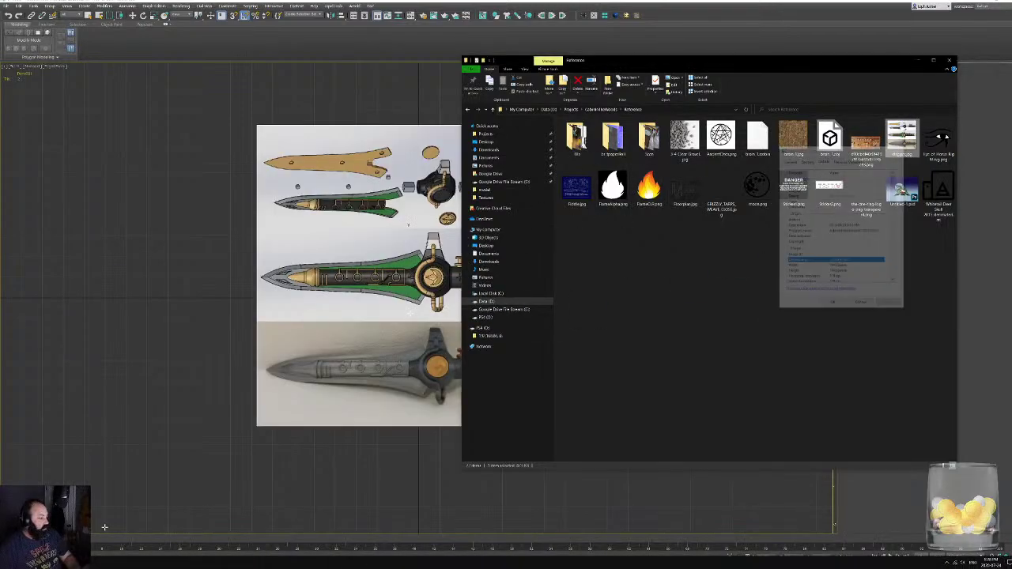
{"action": "left_click", "coordinate": [949, 60]}
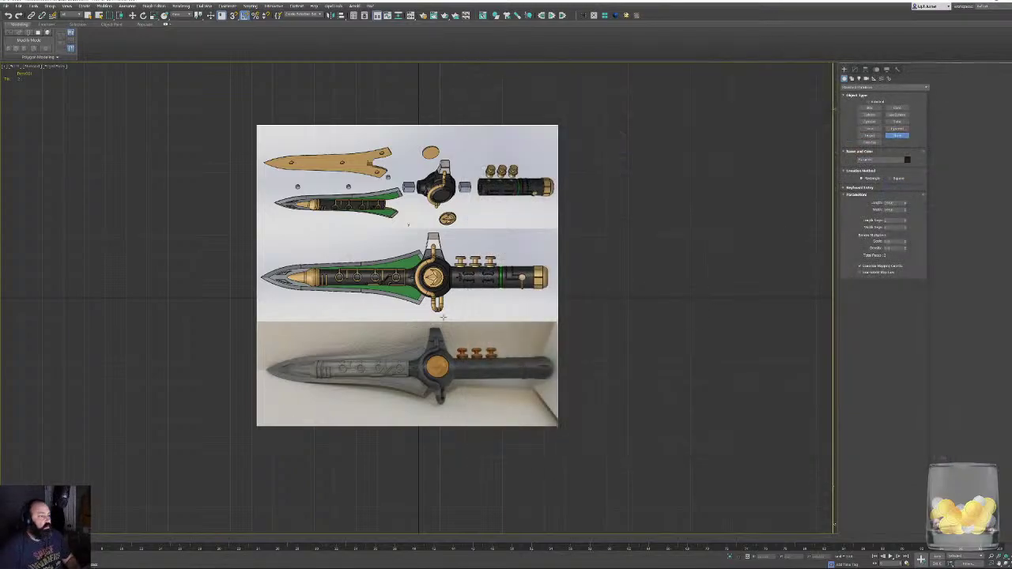
{"action": "middle_click_drag", "start_coordinate": [443, 317], "coordinate": [436, 285]}
{"action": "scroll", "coordinate": [437, 285], "scroll_direction": "up", "scroll_amount": 3}
{"action": "middle_click_drag", "start_coordinate": [471, 249], "coordinate": [478, 298]}
{"action": "scroll", "coordinate": [487, 290], "scroll_direction": "down", "scroll_amount": 1}
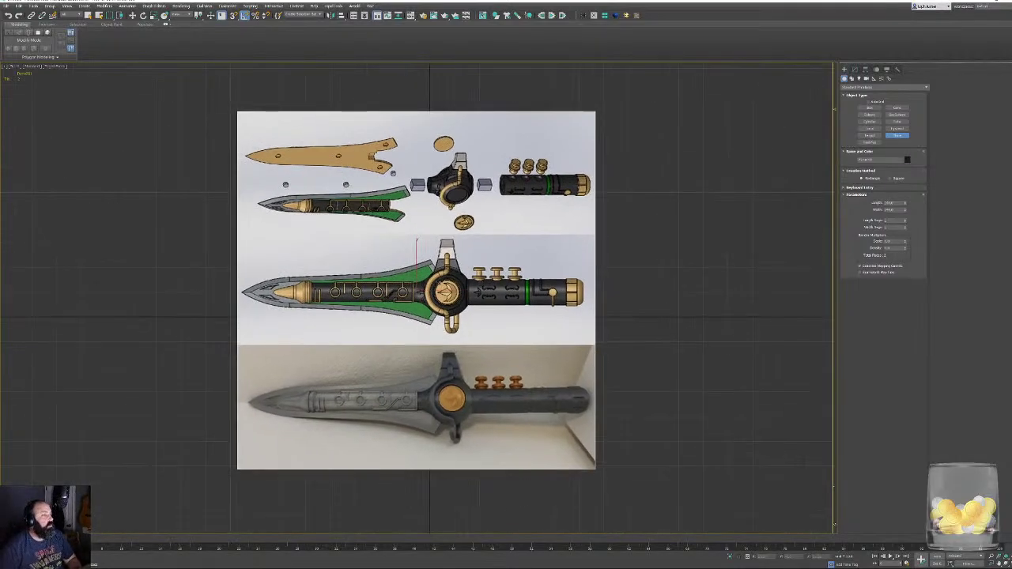
Sample the plane's image material into the first Material Editor slot and close the editor.
{"action": "left_click", "coordinate": [410, 15]}
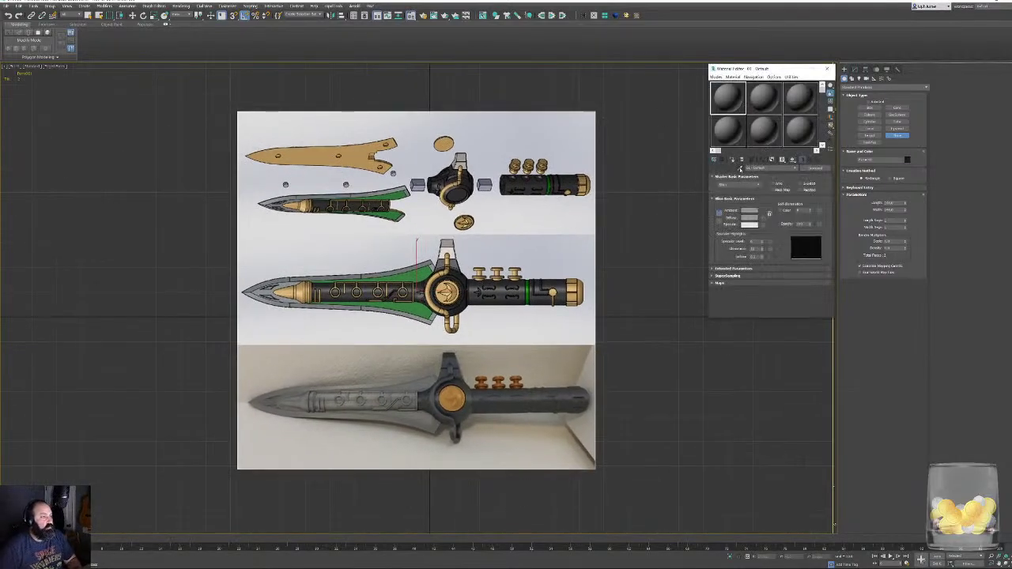
{"action": "left_click", "coordinate": [741, 169]}
{"action": "left_click", "coordinate": [576, 215]}
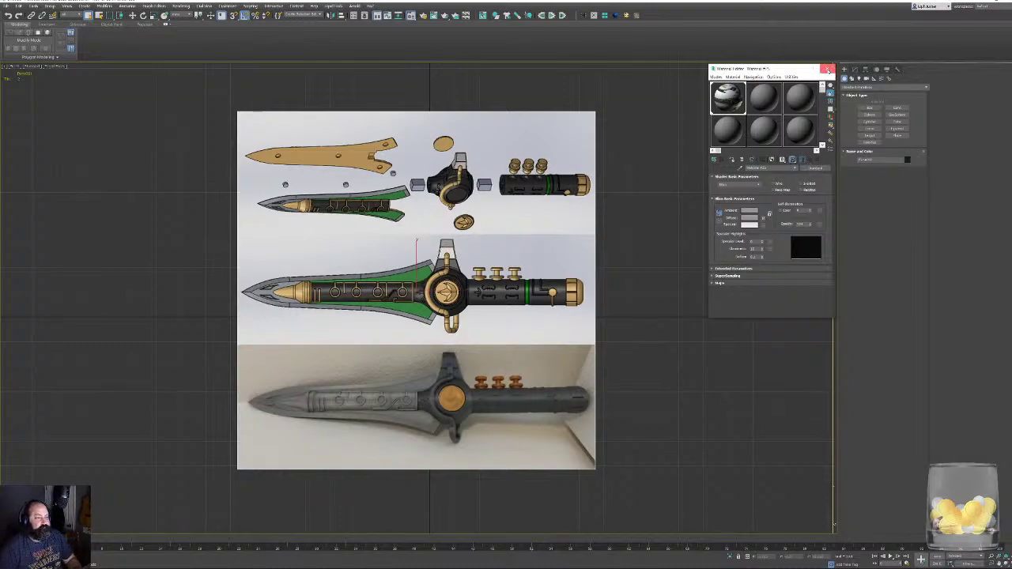
{"action": "left_click", "coordinate": [827, 69]}
Check the maximum texture map resolution in the viewport's display performance settings and inspect the reference plane's sharpness.
{"action": "left_click", "coordinate": [6, 68]}
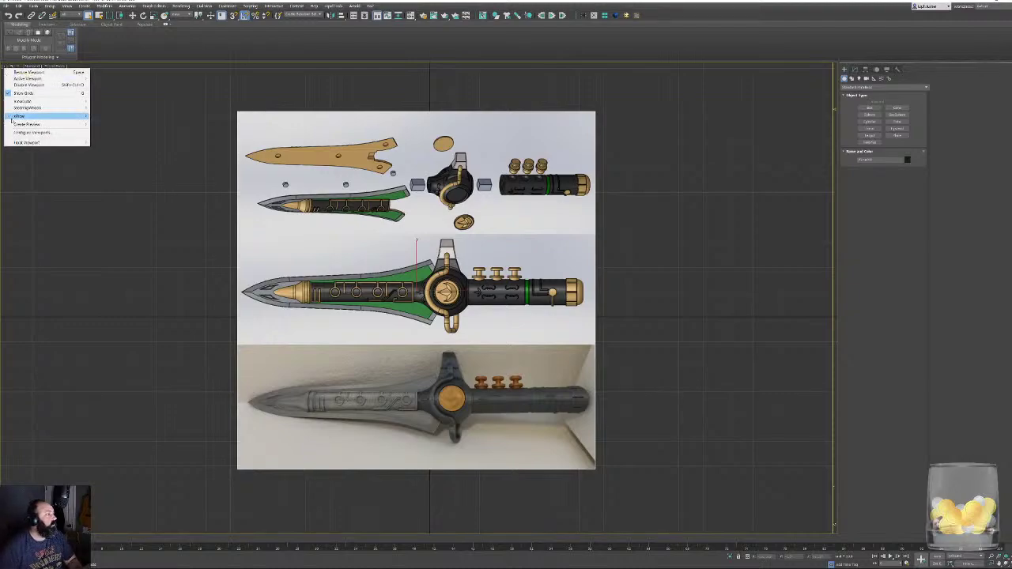
{"action": "left_click", "coordinate": [36, 131]}
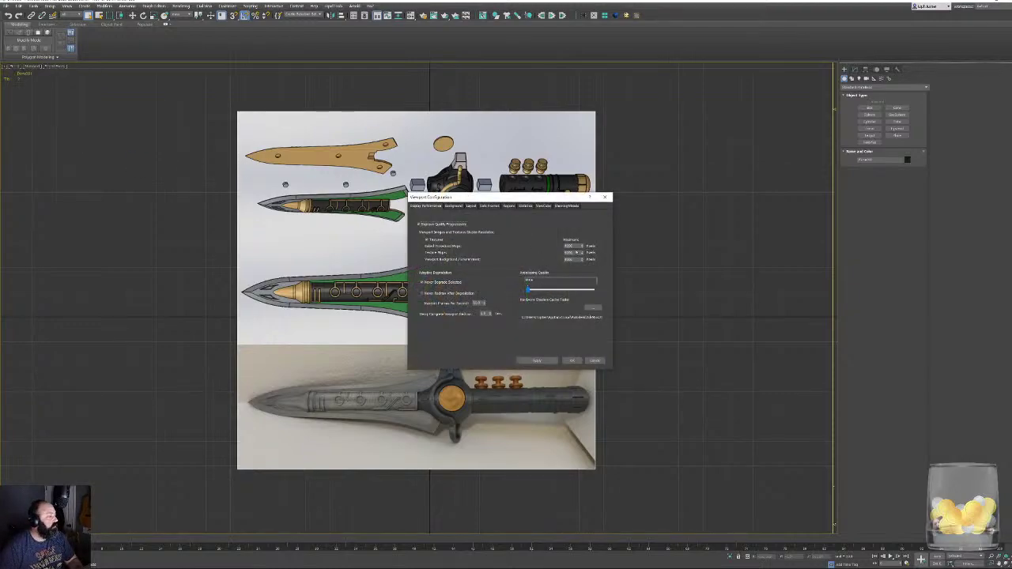
{"action": "left_click", "coordinate": [573, 361]}
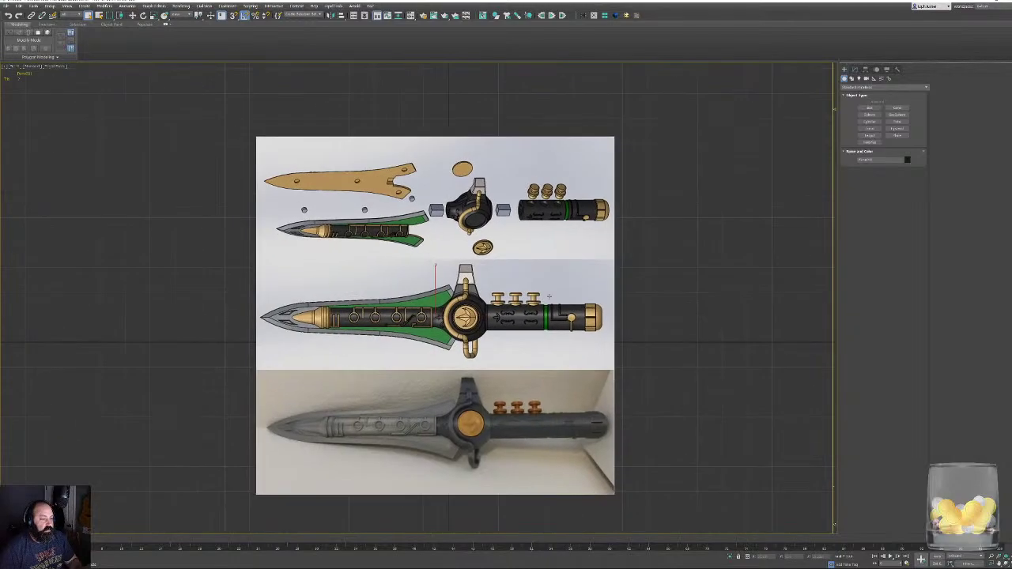
{"action": "scroll", "coordinate": [457, 359], "scroll_direction": "up", "scroll_amount": 5}
{"action": "scroll", "coordinate": [514, 264], "scroll_direction": "down", "scroll_amount": 3}
Reset the reference plane's absolute world position to zero with Move Transform Type-In, centring it on the origin.
{"action": "key", "text": "w"}
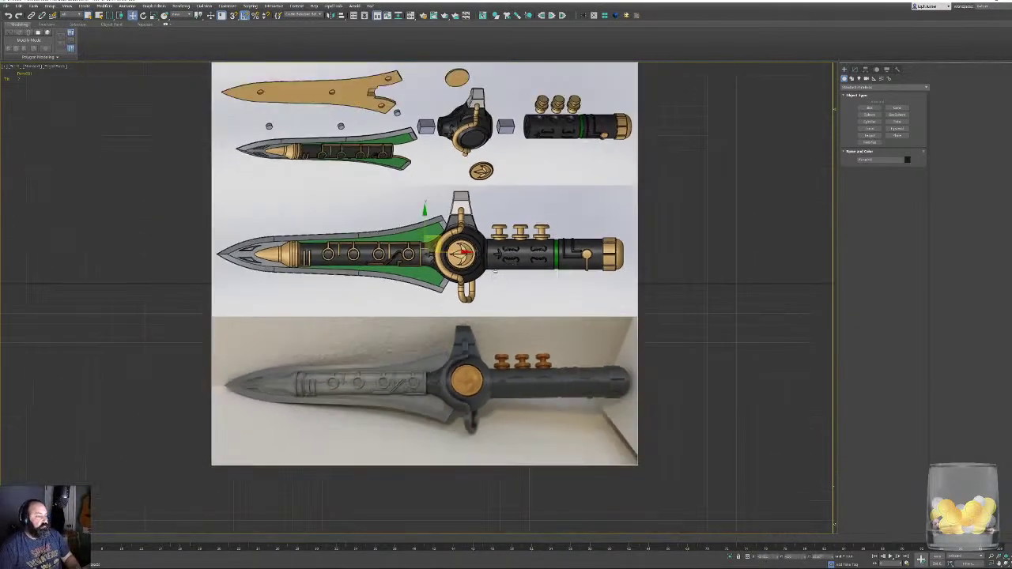
{"action": "middle_click_drag", "start_coordinate": [495, 272], "coordinate": [510, 242]}
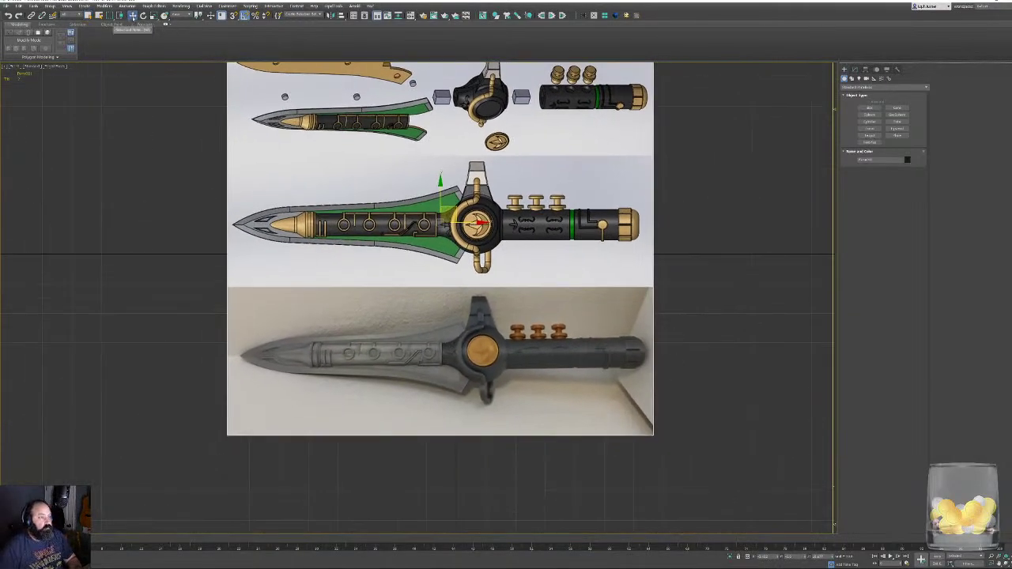
{"action": "key", "text": "F12"}
{"action": "left_click_drag", "start_coordinate": [686, 112], "coordinate": [686, 114]}
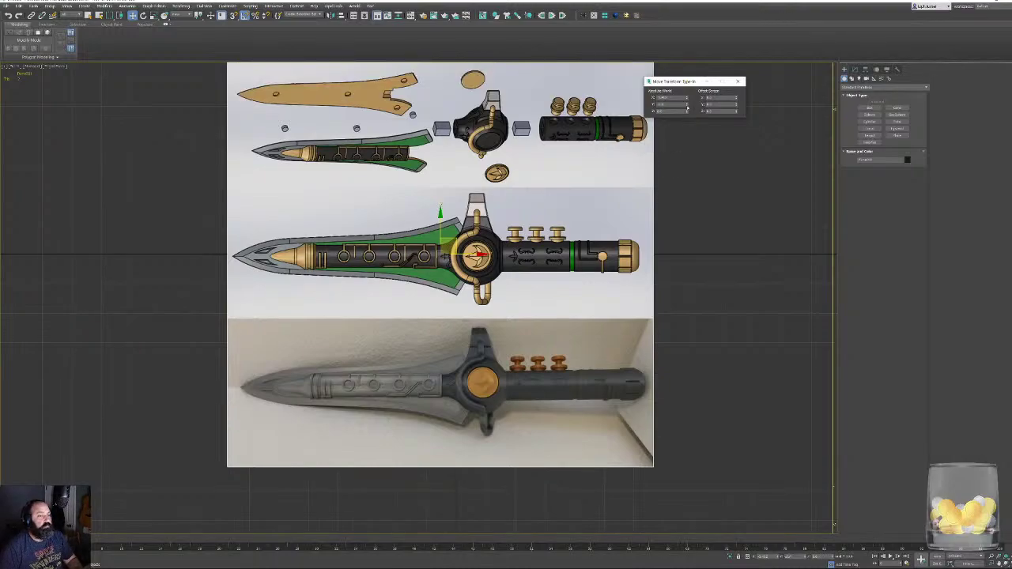
{"action": "right_click", "coordinate": [686, 98]}
{"action": "left_click", "coordinate": [738, 81]}
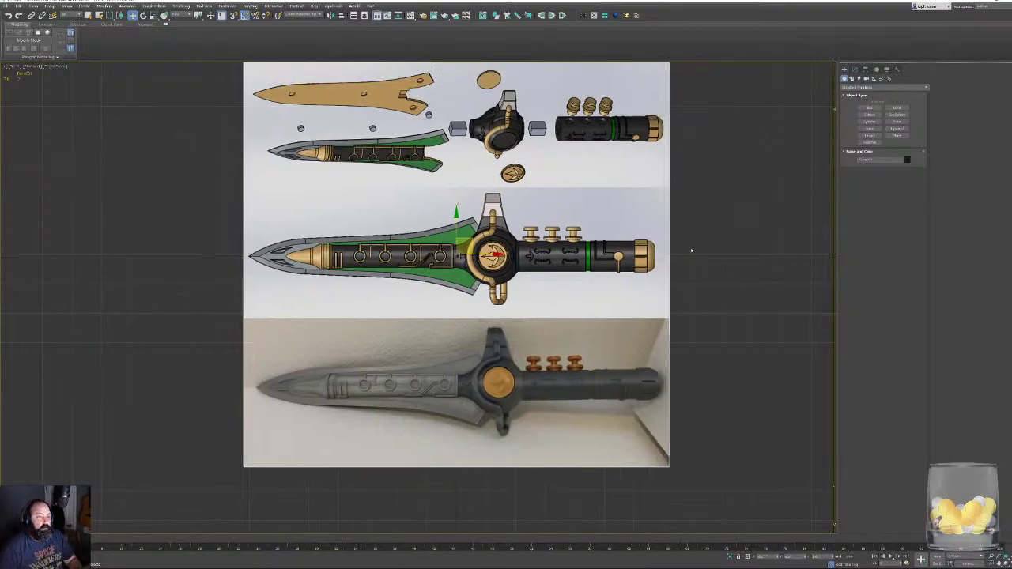
{"action": "middle_click_drag", "start_coordinate": [676, 244], "coordinate": [654, 213]}
{"action": "scroll", "coordinate": [472, 234], "scroll_direction": "up", "scroll_amount": 5}
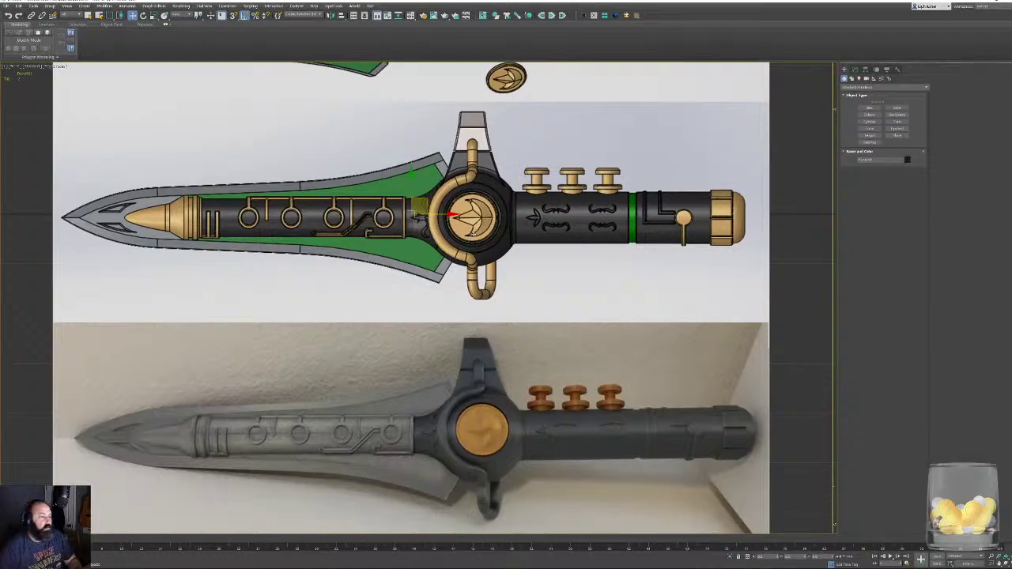
{"action": "middle_click_drag", "start_coordinate": [443, 224], "coordinate": [492, 298]}
{"action": "scroll", "coordinate": [492, 299], "scroll_direction": "up", "scroll_amount": 2}
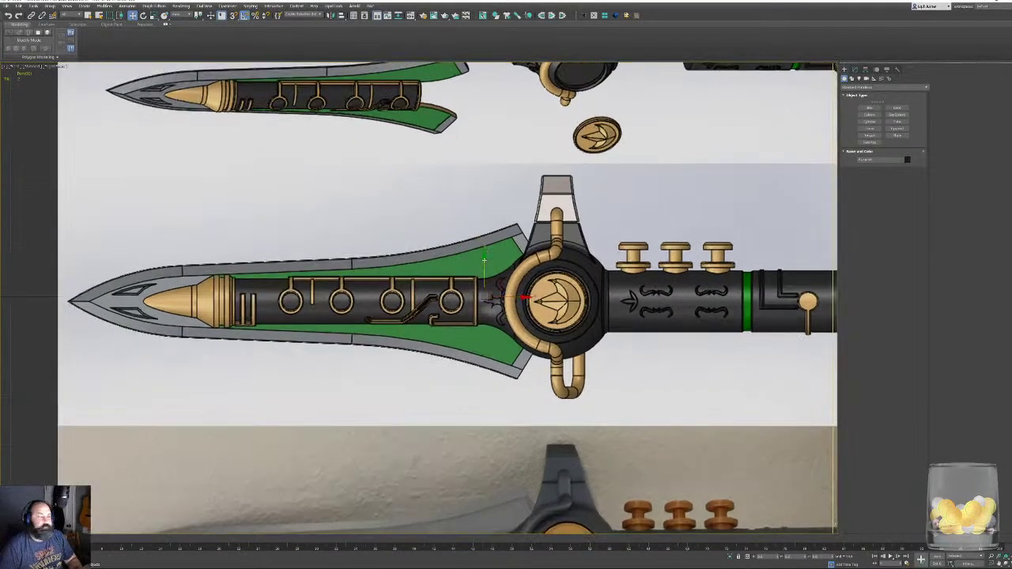
Centre the reference plane's pivot on the object without moving the plane itself.
{"action": "middle_click_drag", "start_coordinate": [484, 261], "coordinate": [487, 256]}
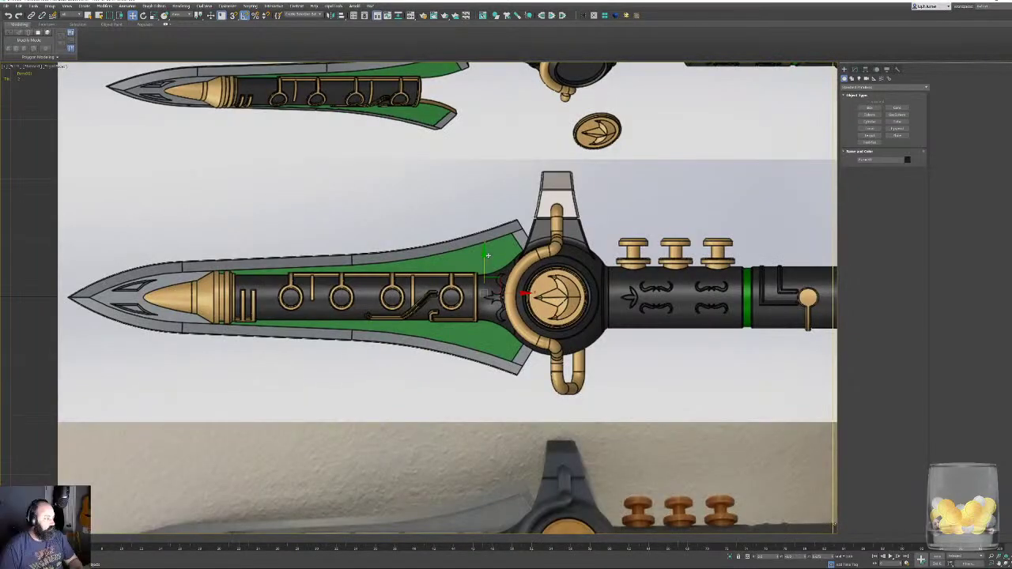
{"action": "middle_click_drag", "start_coordinate": [521, 252], "coordinate": [503, 236]}
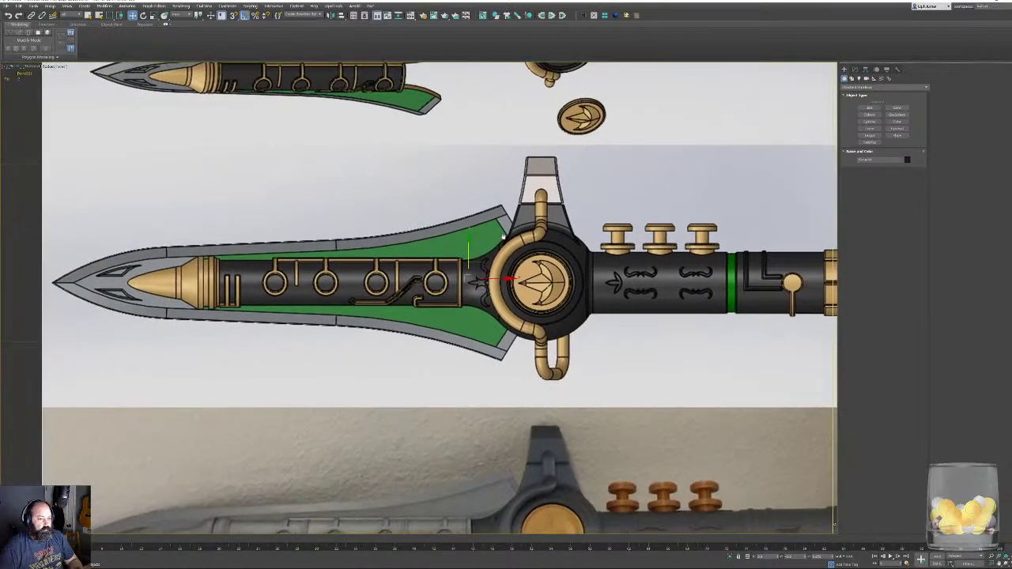
{"action": "left_click", "coordinate": [864, 69]}
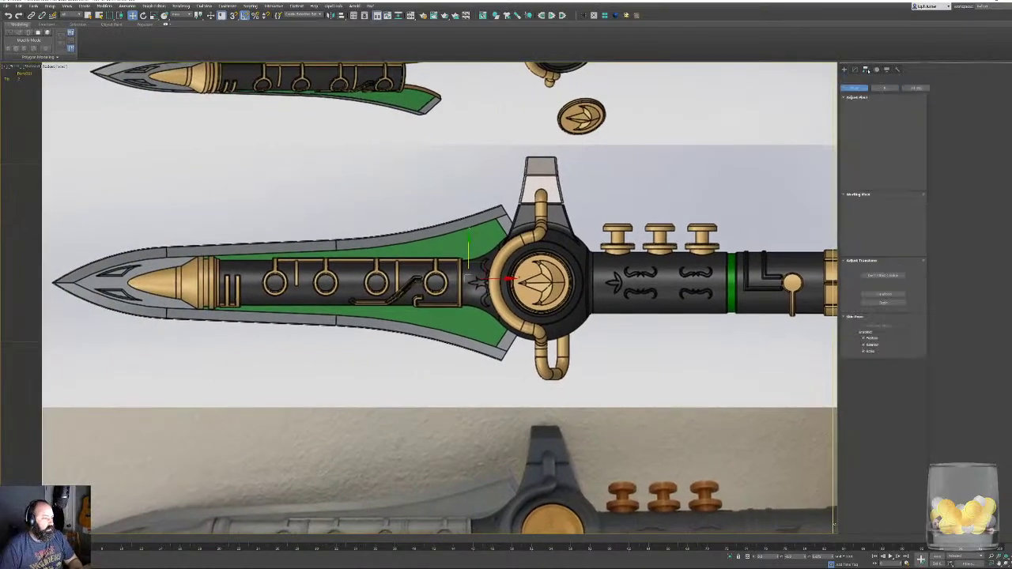
{"action": "left_click", "coordinate": [883, 113]}
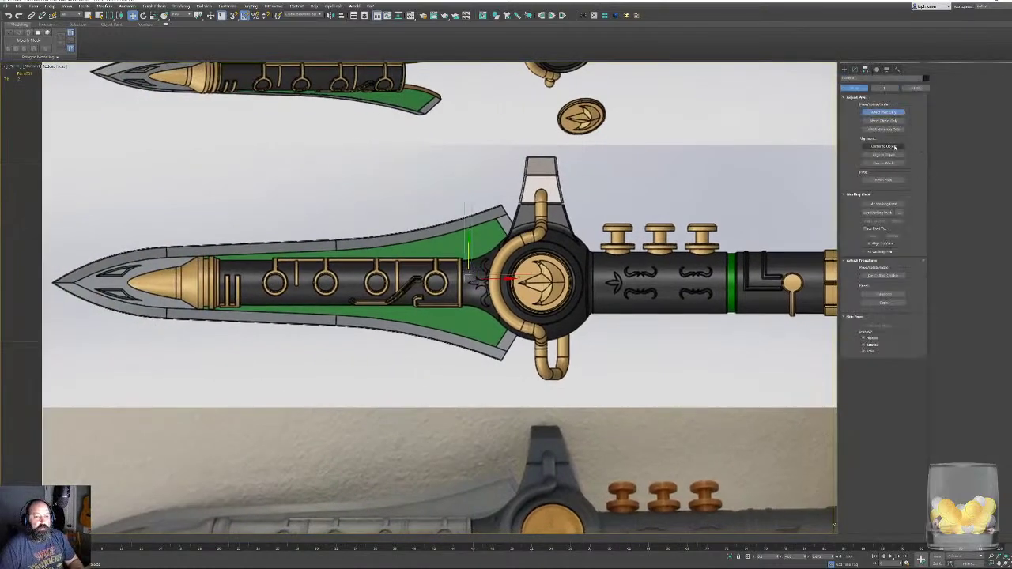
{"action": "left_click", "coordinate": [892, 147]}
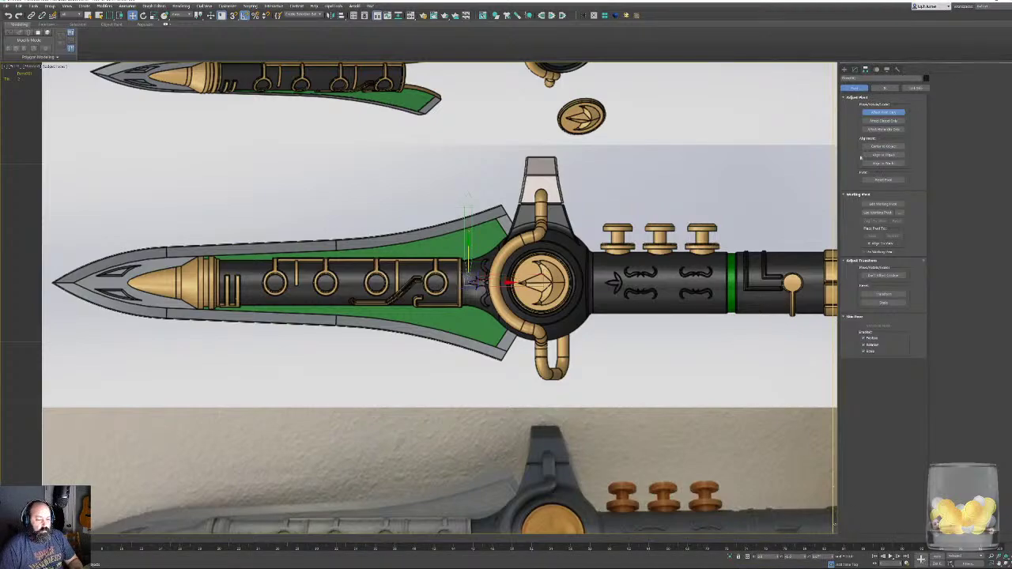
{"action": "left_click", "coordinate": [855, 70]}
Examine the round hub, its emblem and the adjoining handle in the blueprint's assembled side view.
{"action": "middle_click_drag", "start_coordinate": [422, 291], "coordinate": [498, 277]}
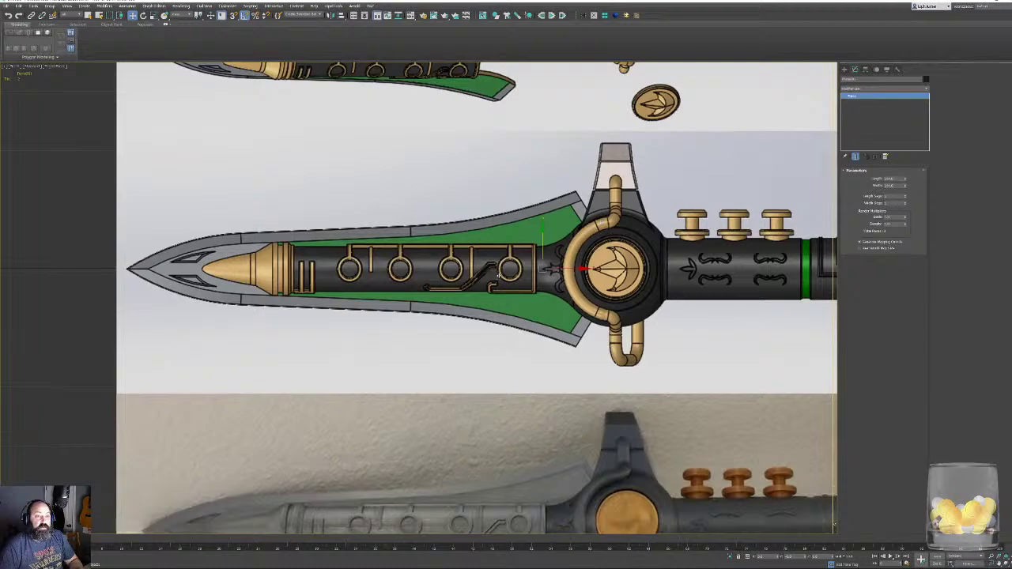
{"action": "scroll", "coordinate": [504, 278], "scroll_direction": "down", "scroll_amount": 4}
{"action": "scroll", "coordinate": [513, 281], "scroll_direction": "up", "scroll_amount": 6}
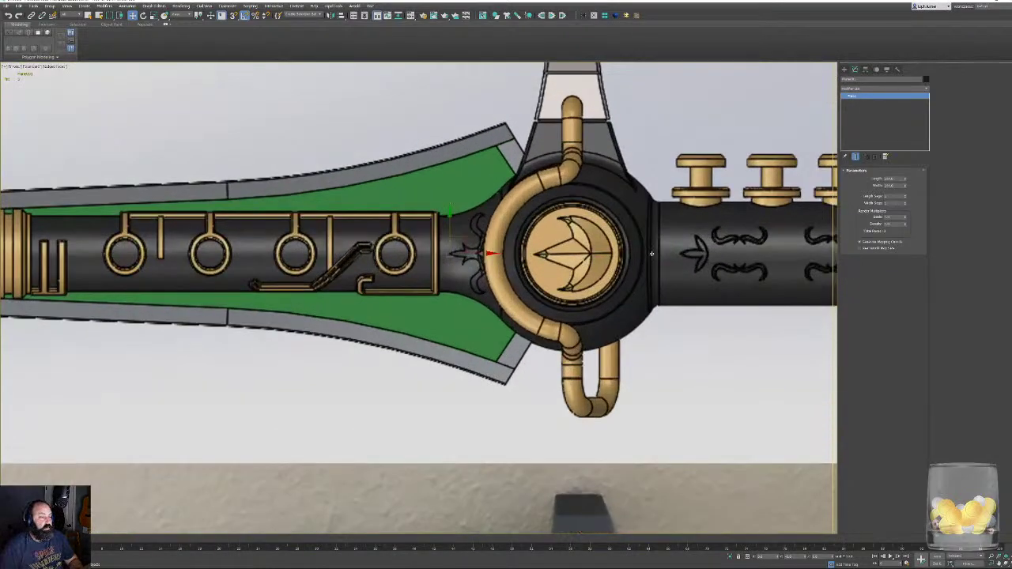
{"action": "middle_click_drag", "start_coordinate": [503, 256], "coordinate": [326, 242]}
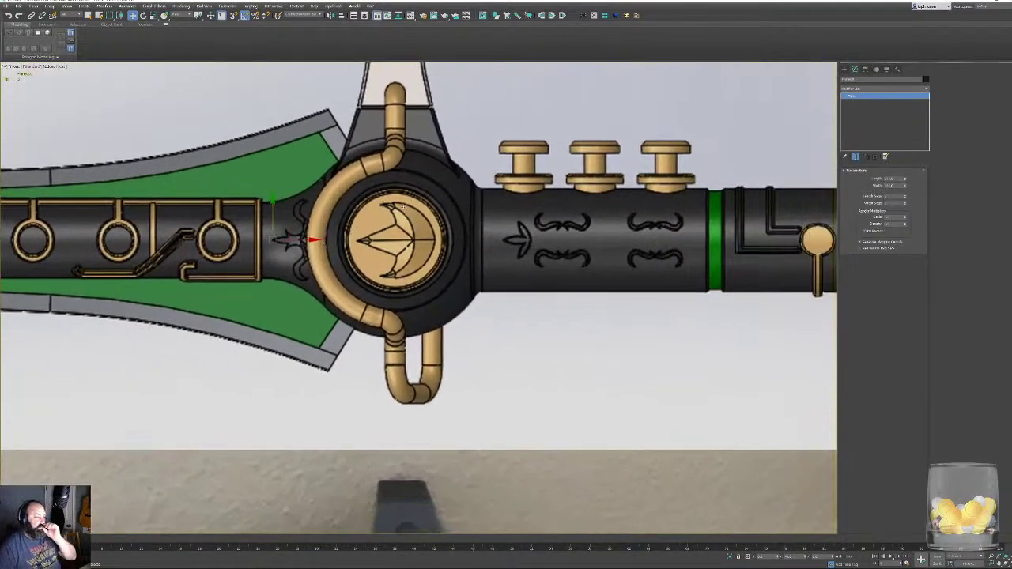
{"action": "middle_click_drag", "start_coordinate": [440, 293], "coordinate": [520, 322]}
{"action": "scroll", "coordinate": [441, 197], "scroll_direction": "up", "scroll_amount": 5}
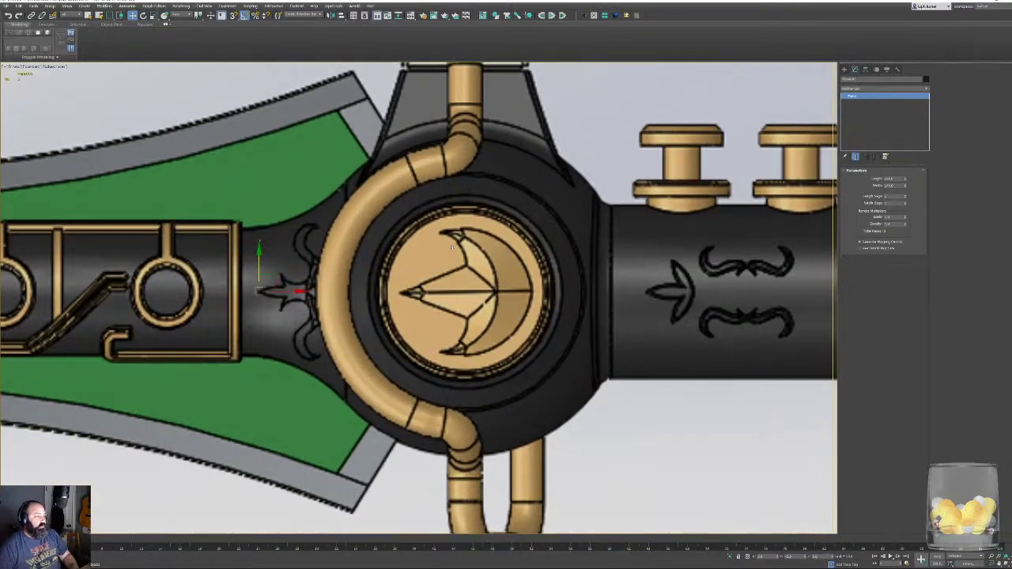
{"action": "scroll", "coordinate": [441, 198], "scroll_direction": "down", "scroll_amount": 5}
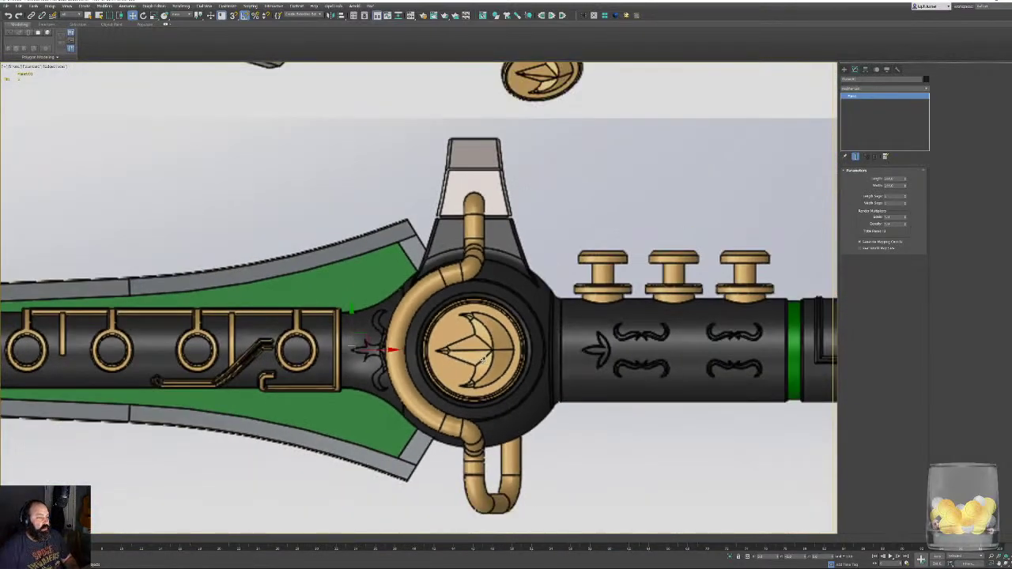
Study the exploded view's hub, connector blocks, emblem disc and blade halves against the assembled dagger.
{"action": "scroll", "coordinate": [483, 359], "scroll_direction": "down", "scroll_amount": 4}
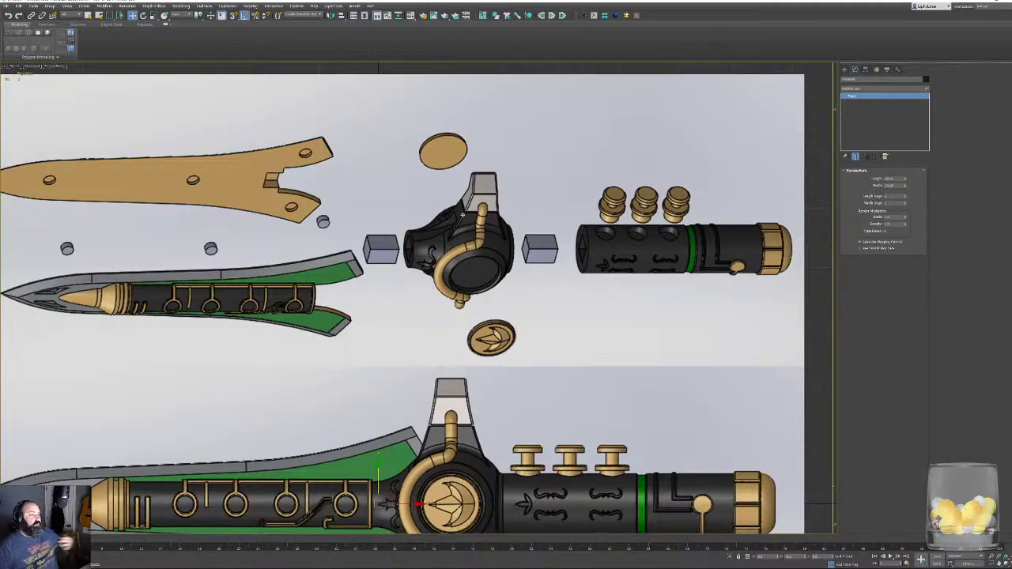
{"action": "scroll", "coordinate": [487, 382], "scroll_direction": "up", "scroll_amount": 5}
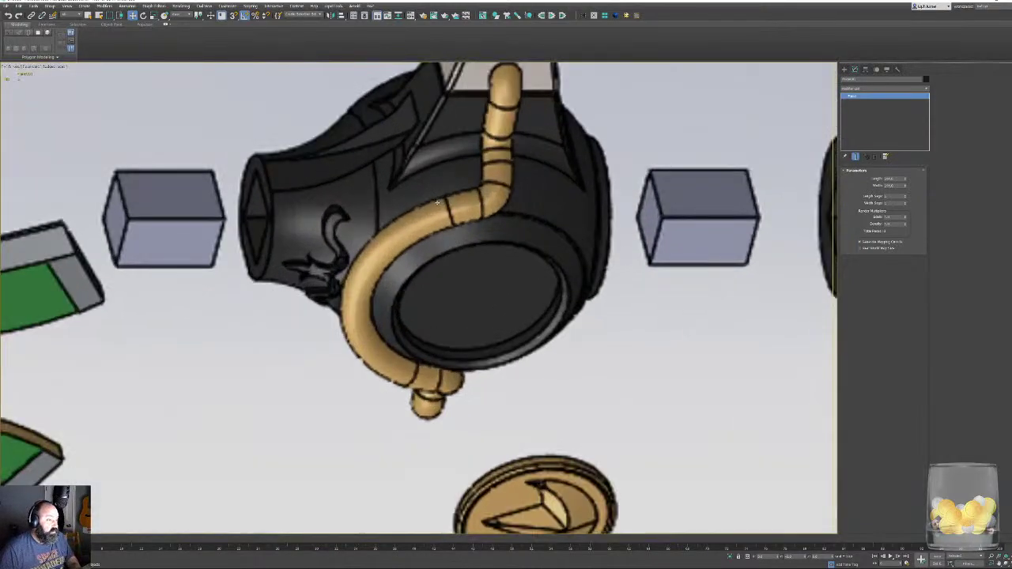
{"action": "scroll", "coordinate": [468, 320], "scroll_direction": "down", "scroll_amount": 5}
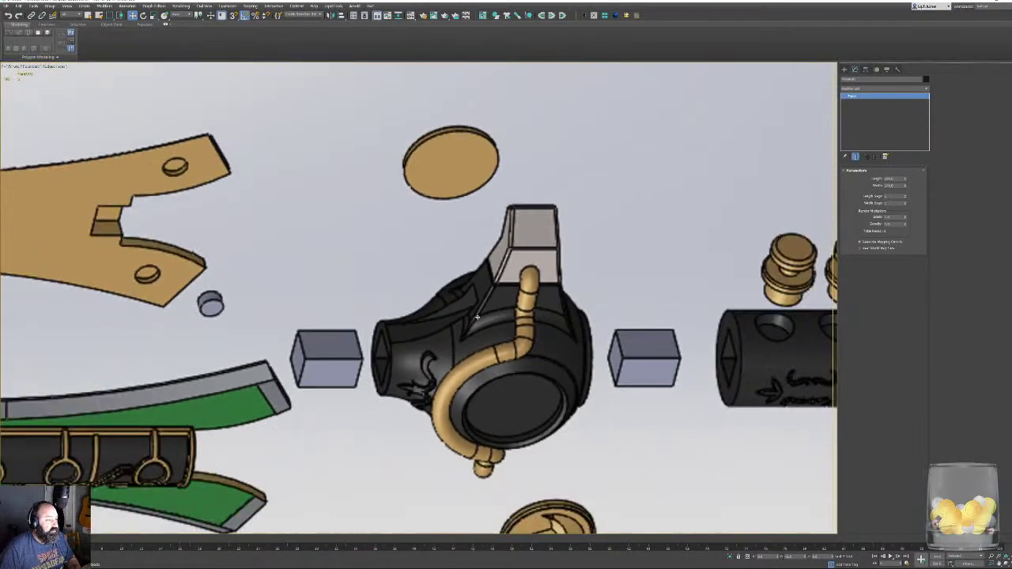
{"action": "middle_click_drag", "start_coordinate": [472, 340], "coordinate": [480, 152]}
{"action": "middle_click_drag", "start_coordinate": [484, 410], "coordinate": [606, 334]}
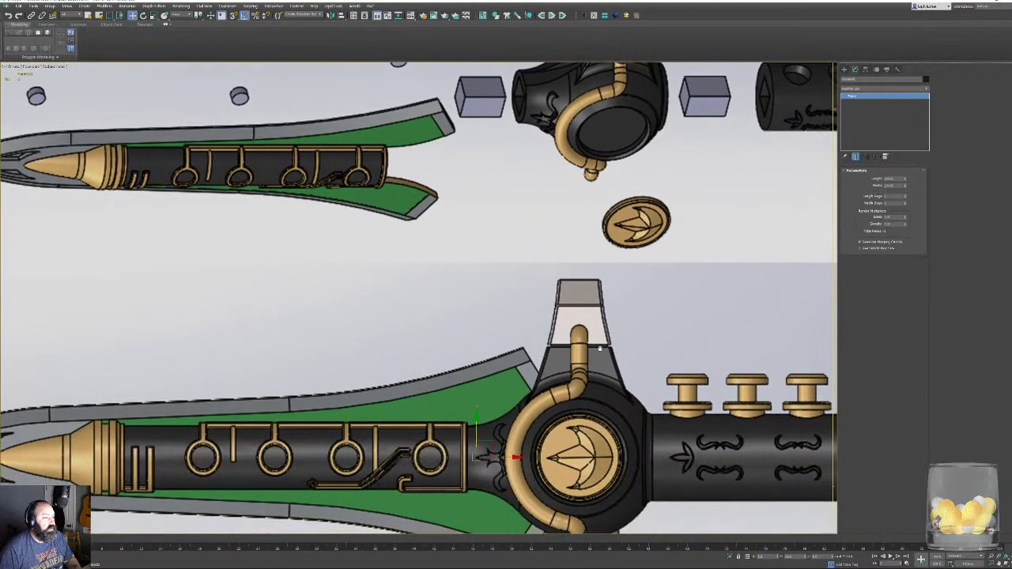
{"action": "middle_click_drag", "start_coordinate": [495, 217], "coordinate": [474, 384]}
{"action": "scroll", "coordinate": [575, 216], "scroll_direction": "up", "scroll_amount": 4}
{"action": "scroll", "coordinate": [577, 198], "scroll_direction": "up", "scroll_amount": 2}
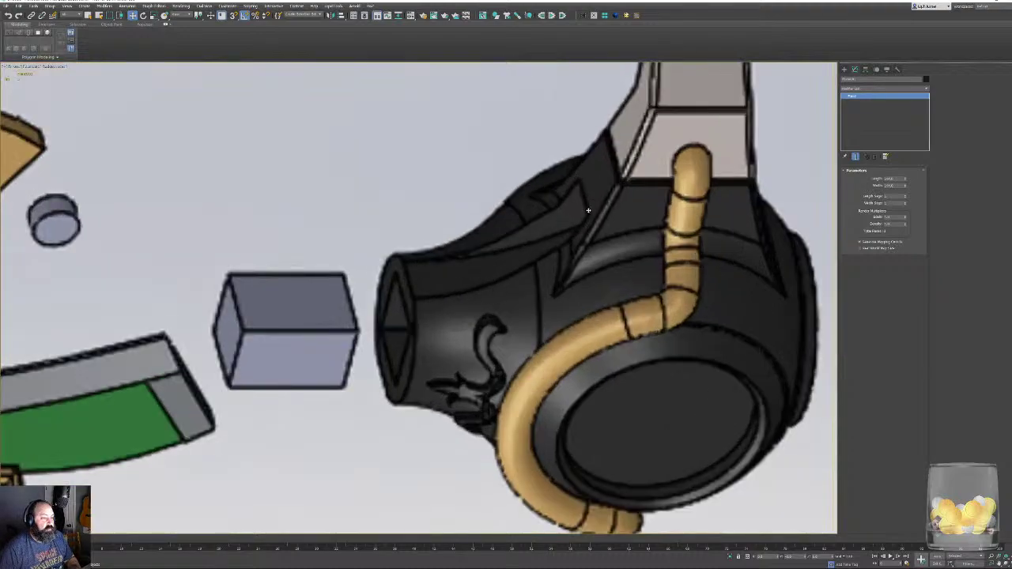
{"action": "scroll", "coordinate": [584, 225], "scroll_direction": "down", "scroll_amount": 6}
{"action": "middle_click_drag", "start_coordinate": [309, 96], "coordinate": [522, 125]}
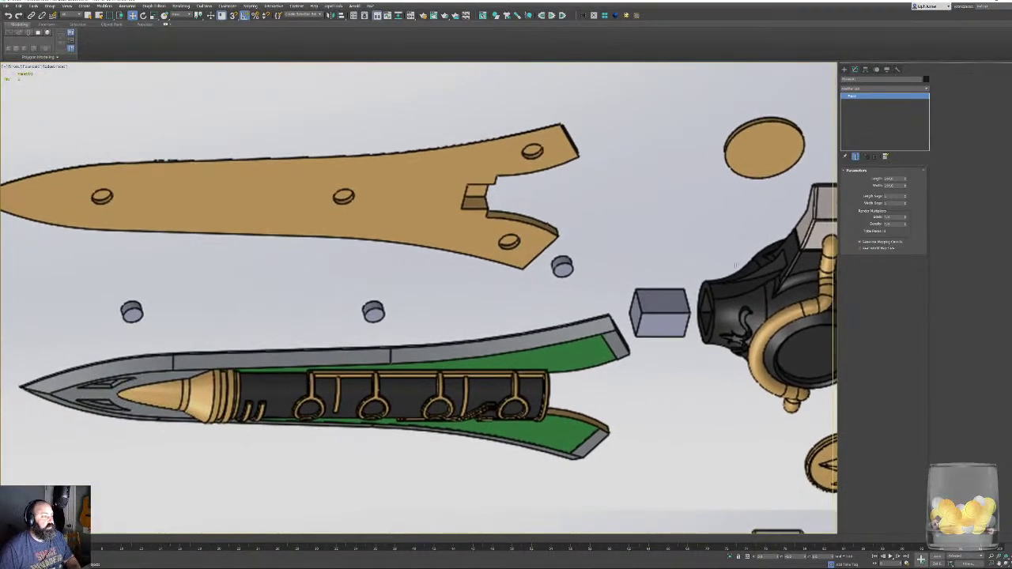
{"action": "scroll", "coordinate": [736, 266], "scroll_direction": "down", "scroll_amount": 1}
{"action": "middle_click_drag", "start_coordinate": [735, 266], "coordinate": [595, 319]}
{"action": "scroll", "coordinate": [595, 320], "scroll_direction": "up", "scroll_amount": 2}
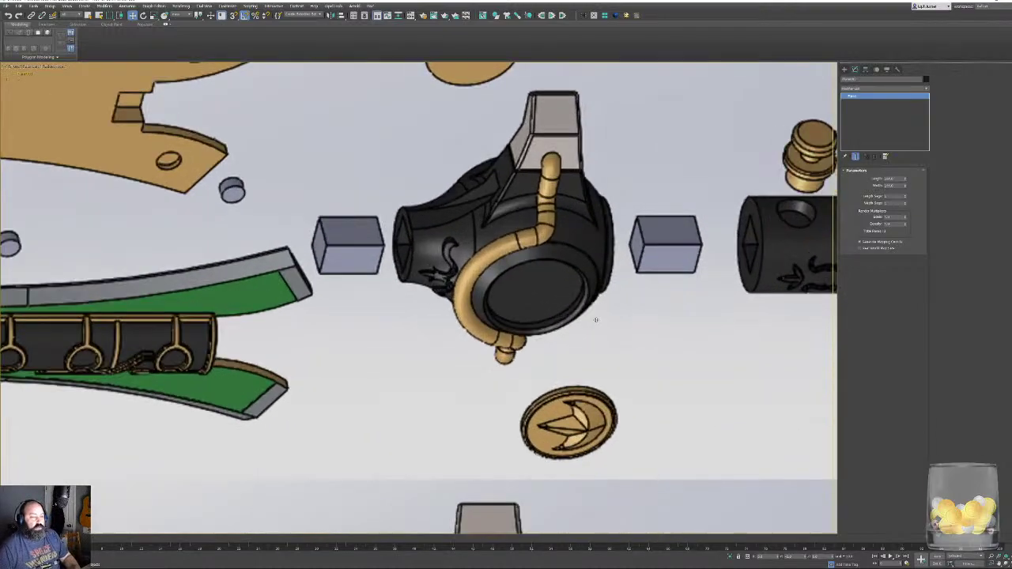
{"action": "scroll", "coordinate": [595, 319], "scroll_direction": "up", "scroll_amount": 2}
{"action": "middle_click_drag", "start_coordinate": [483, 271], "coordinate": [463, 373]}
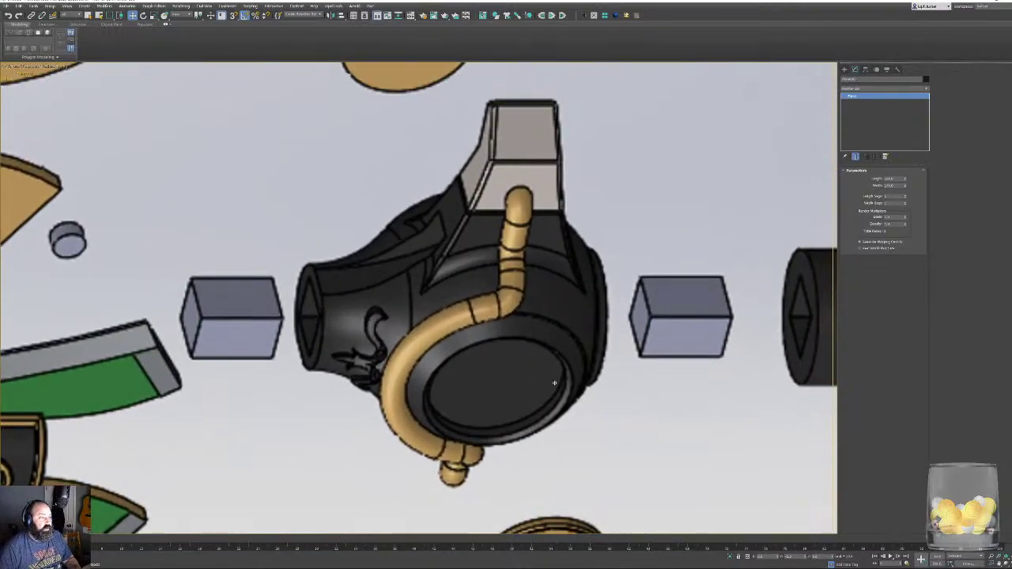
{"action": "scroll", "coordinate": [598, 339], "scroll_direction": "down", "scroll_amount": 2}
Study the exploded handle with its three buttons and end cap, and compare its parts with the full assembled dagger.
{"action": "middle_click_drag", "start_coordinate": [598, 339], "coordinate": [422, 296]}
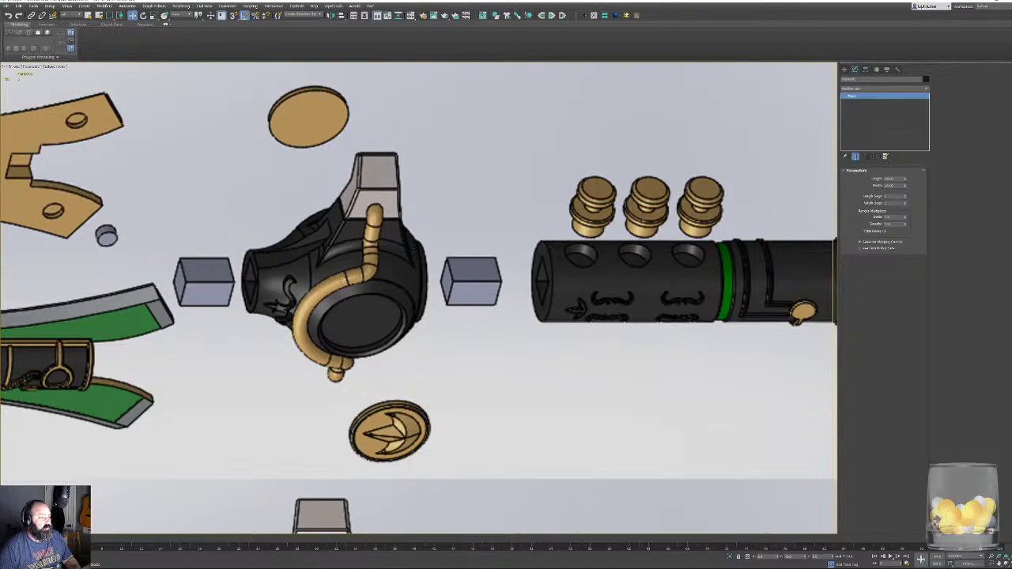
{"action": "middle_click_drag", "start_coordinate": [562, 330], "coordinate": [339, 339]}
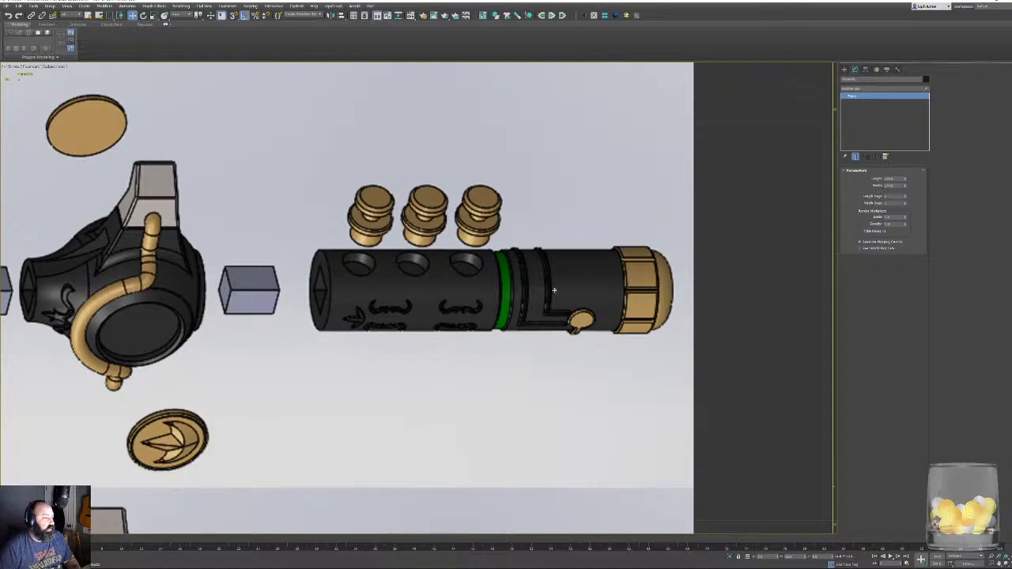
{"action": "middle_click_drag", "start_coordinate": [516, 369], "coordinate": [617, 301]}
{"action": "scroll", "coordinate": [616, 301], "scroll_direction": "down", "scroll_amount": 2}
{"action": "middle_click_drag", "start_coordinate": [449, 352], "coordinate": [526, 240]}
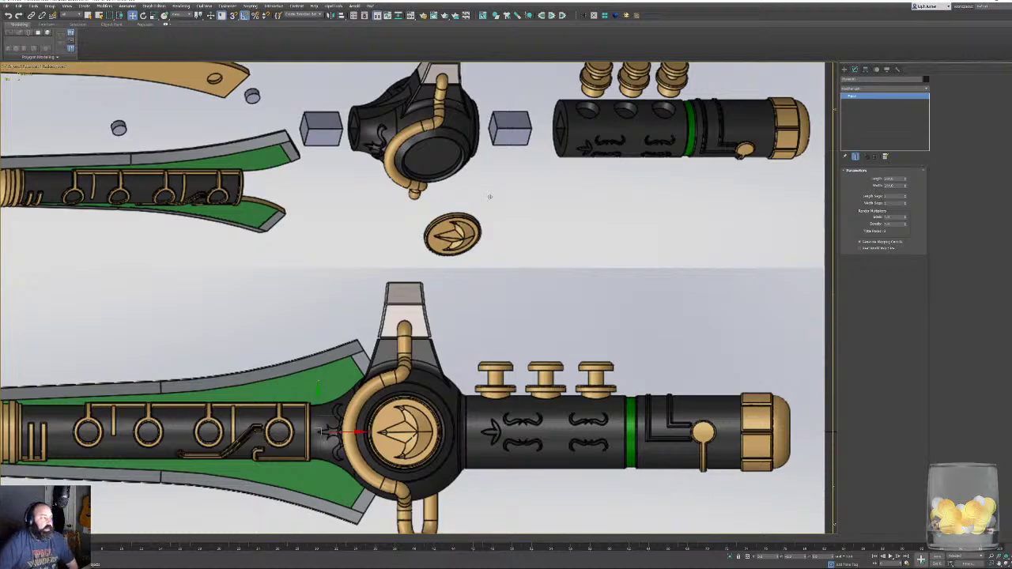
{"action": "middle_click_drag", "start_coordinate": [490, 197], "coordinate": [467, 241]}
{"action": "middle_click_drag", "start_coordinate": [112, 275], "coordinate": [212, 222]}
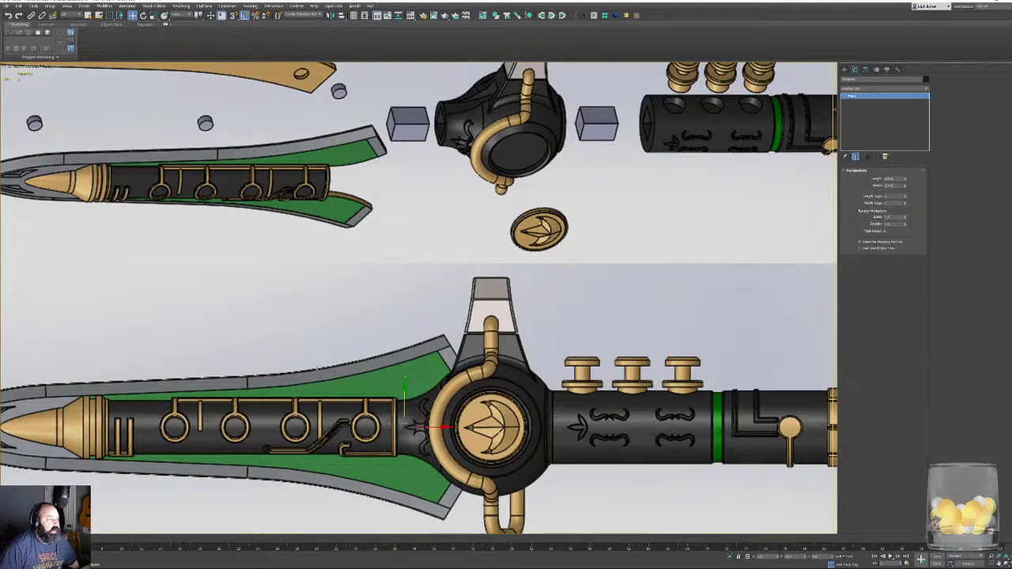
{"action": "middle_click_drag", "start_coordinate": [234, 248], "coordinate": [375, 322]}
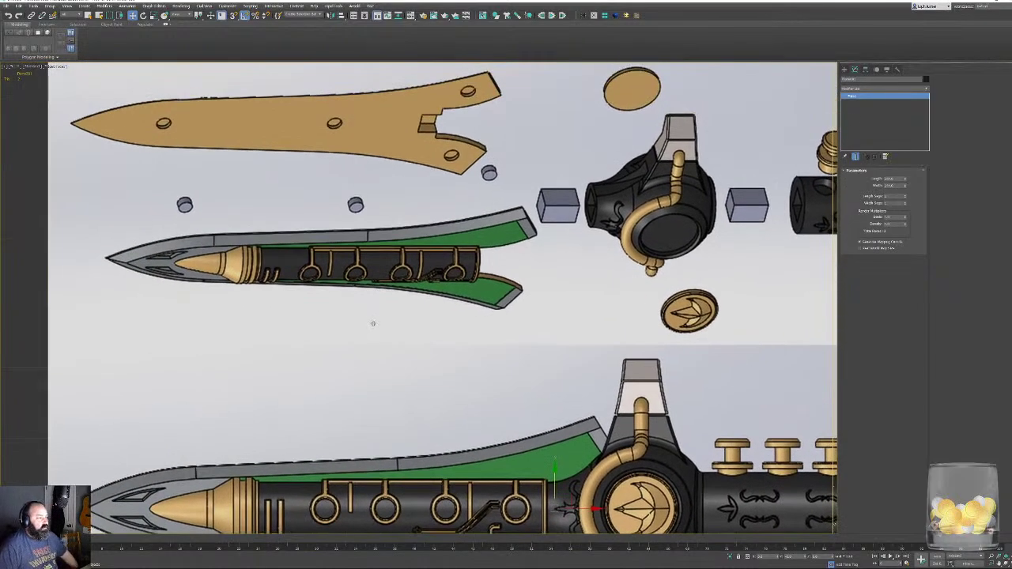
{"action": "middle_click_drag", "start_coordinate": [401, 274], "coordinate": [374, 274]}
{"action": "scroll", "coordinate": [374, 275], "scroll_direction": "down", "scroll_amount": 1}
{"action": "scroll", "coordinate": [435, 308], "scroll_direction": "up", "scroll_amount": 2}
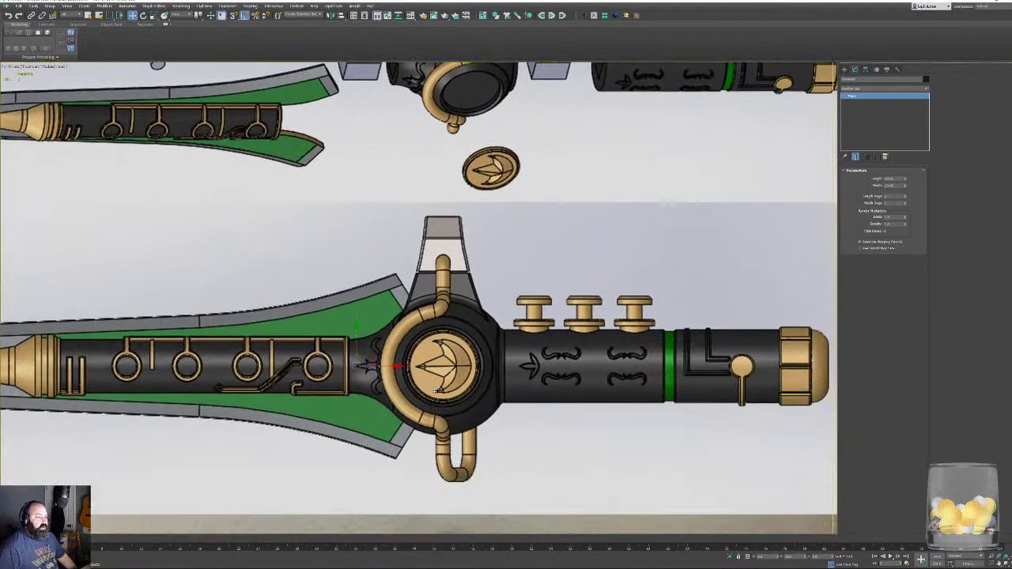
{"action": "scroll", "coordinate": [434, 391], "scroll_direction": "down", "scroll_amount": 2}
{"action": "scroll", "coordinate": [381, 403], "scroll_direction": "up", "scroll_amount": 1}
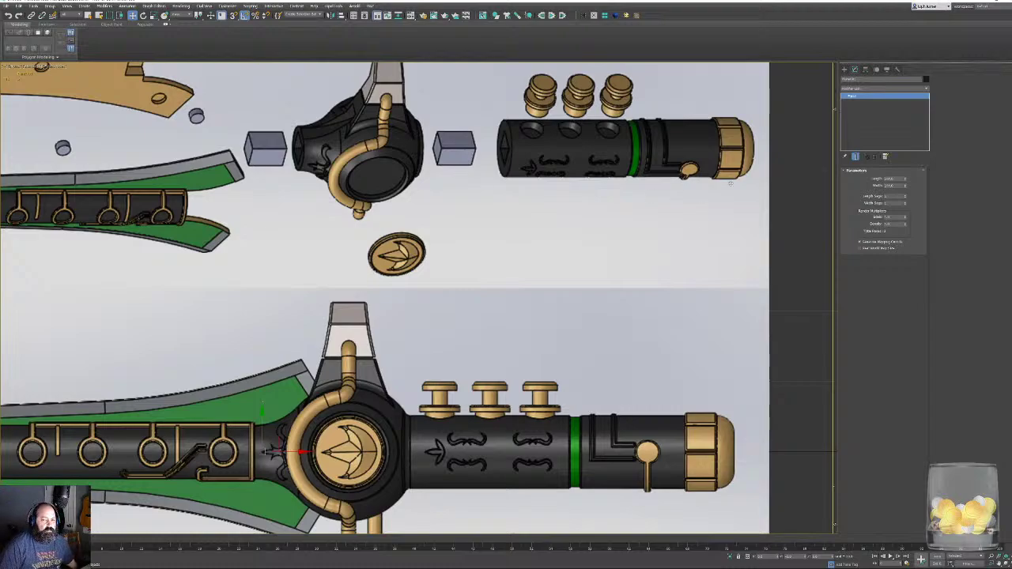
{"action": "middle_click_drag", "start_coordinate": [247, 392], "coordinate": [262, 289]}
{"action": "scroll", "coordinate": [262, 289], "scroll_direction": "down", "scroll_amount": 1}
{"action": "scroll", "coordinate": [262, 289], "scroll_direction": "down", "scroll_amount": 1}
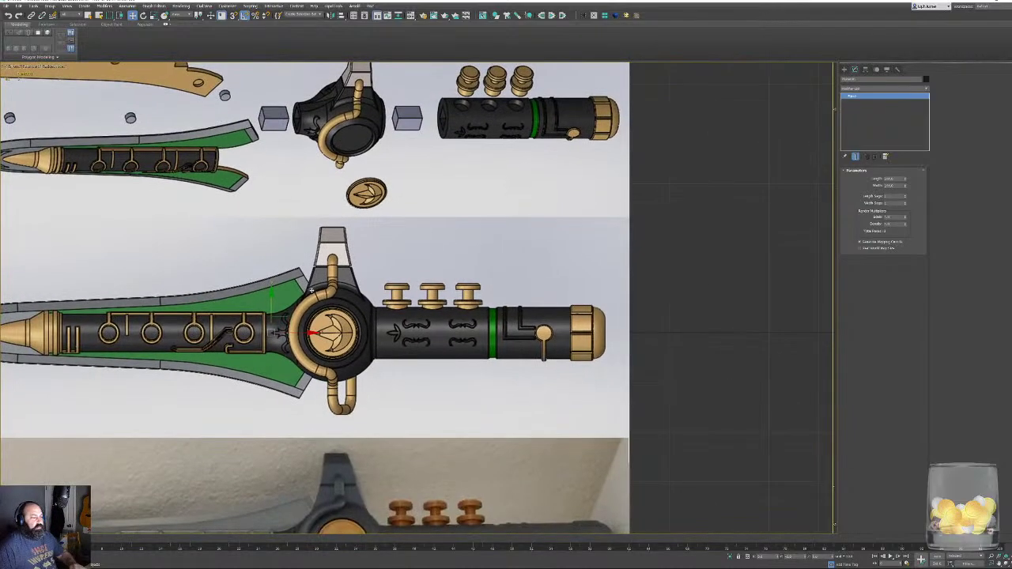
Move the reference plane back along the Y axis in perspective, away from the origin, and return to the front view.
{"action": "key", "text": "p"}
{"action": "middle_click_drag", "start_coordinate": [315, 257], "coordinate": [433, 89], "text": "alt"}
{"action": "scroll", "coordinate": [473, 375], "scroll_direction": "up", "scroll_amount": 5}
{"action": "middle_click_drag", "start_coordinate": [455, 385], "coordinate": [383, 329], "text": "alt"}
{"action": "scroll", "coordinate": [383, 329], "scroll_direction": "down", "scroll_amount": 5}
{"action": "middle_click_drag", "start_coordinate": [328, 230], "coordinate": [294, 122], "text": "alt"}
{"action": "middle_click_drag", "start_coordinate": [294, 122], "coordinate": [300, 318]}
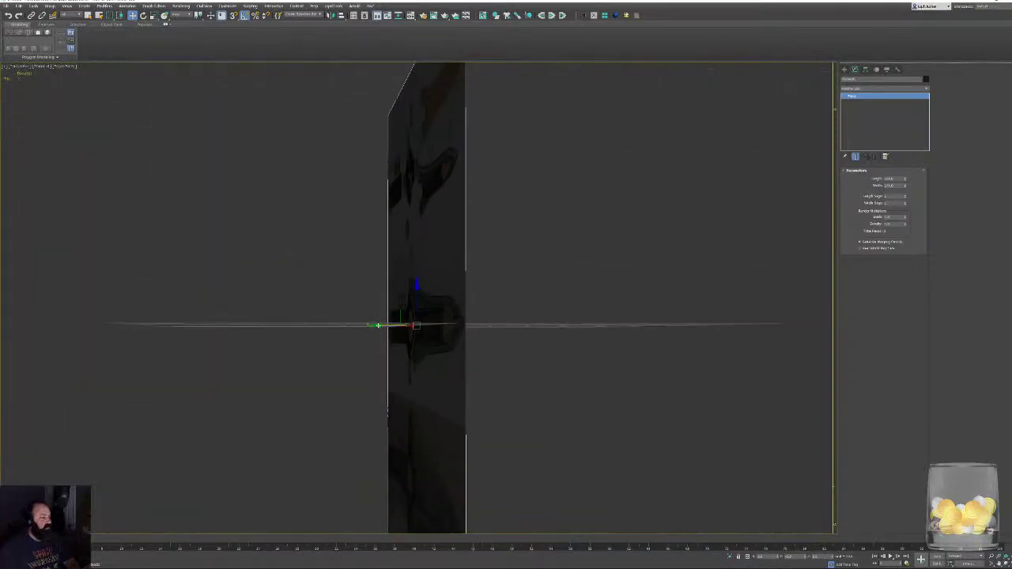
{"action": "left_click_drag", "start_coordinate": [378, 325], "coordinate": [204, 326]}
{"action": "key", "text": "f"}
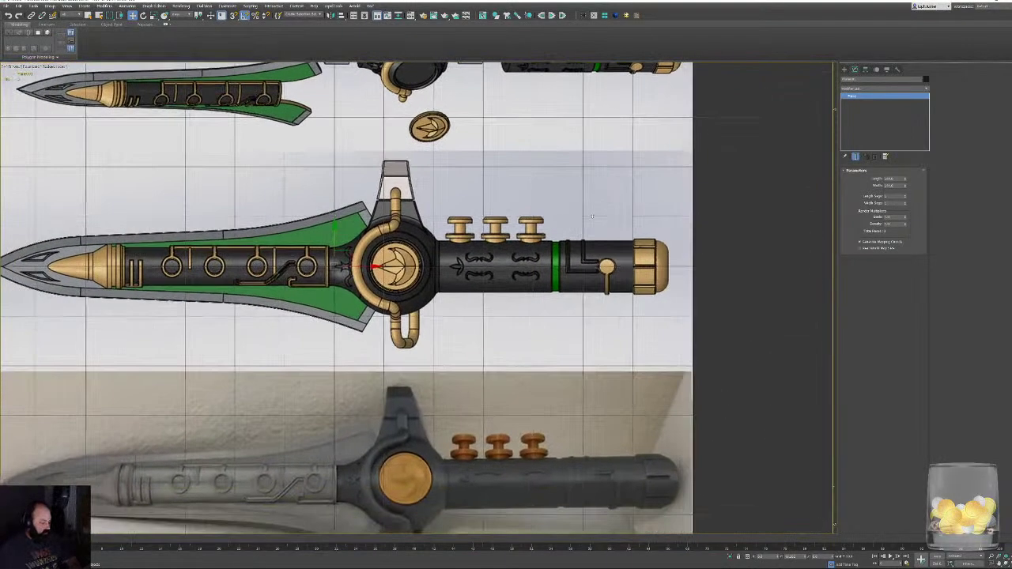
Create a box primitive covering the dagger's round hub in the front view and finish with the Move tool active.
{"action": "left_click", "coordinate": [846, 71]}
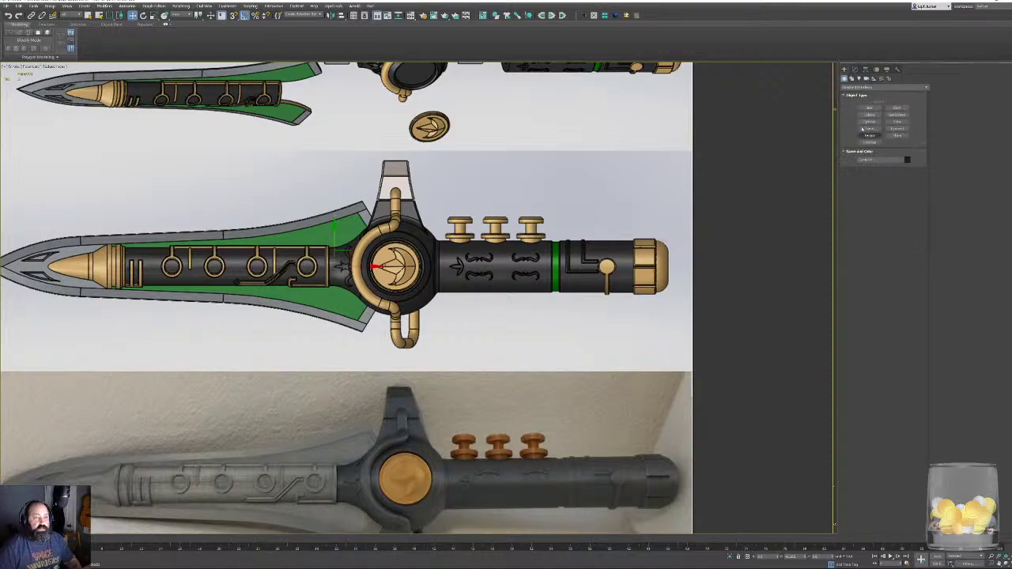
{"action": "left_click", "coordinate": [871, 109]}
{"action": "scroll", "coordinate": [408, 197], "scroll_direction": "up", "scroll_amount": 3}
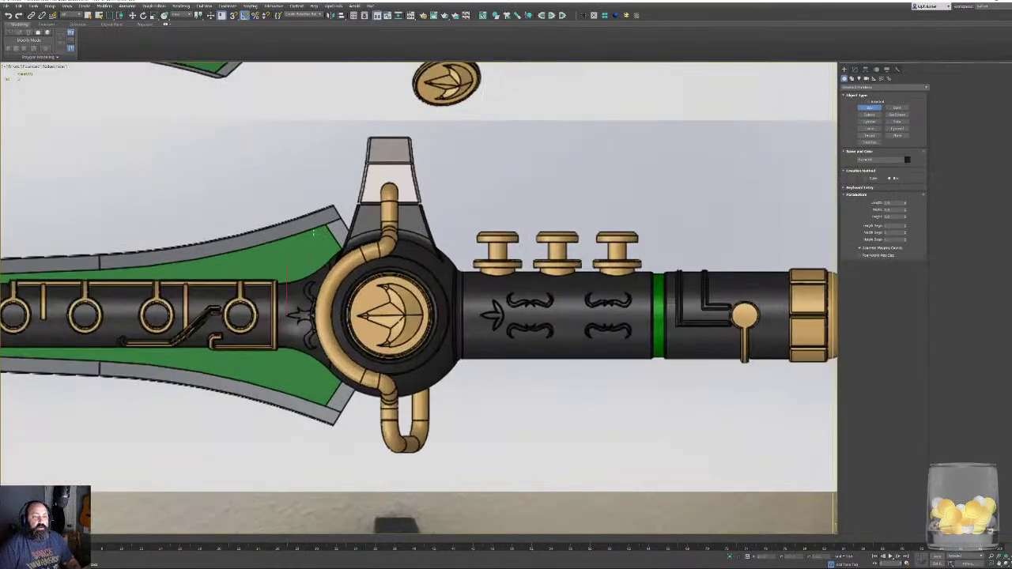
{"action": "left_click_drag", "start_coordinate": [300, 229], "coordinate": [483, 423]}
{"action": "left_click", "coordinate": [486, 396]}
{"action": "key", "text": "w"}
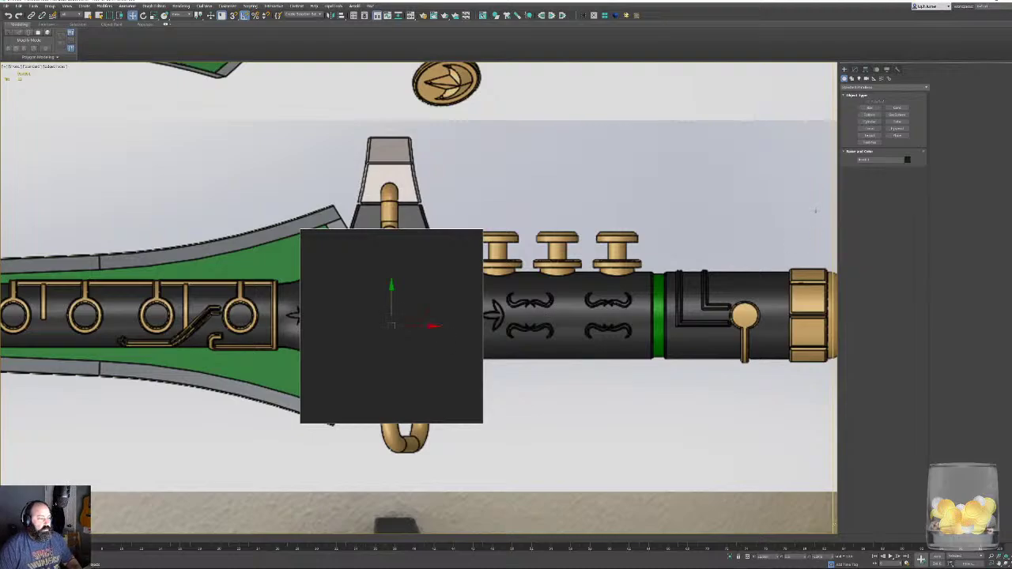
Set the box's length and width to 20 and convert it to an Editable Poly.
{"action": "left_click", "coordinate": [855, 69]}
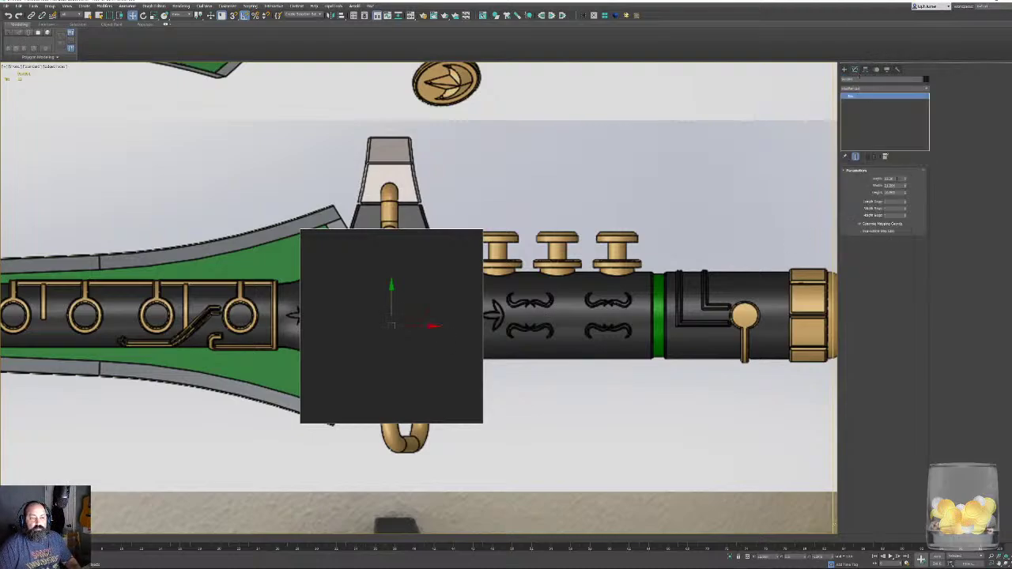
{"action": "double_click", "coordinate": [897, 179]}
{"action": "type", "text": "20"}
{"action": "key", "text": "Tab"}
{"action": "type", "text": "20"}
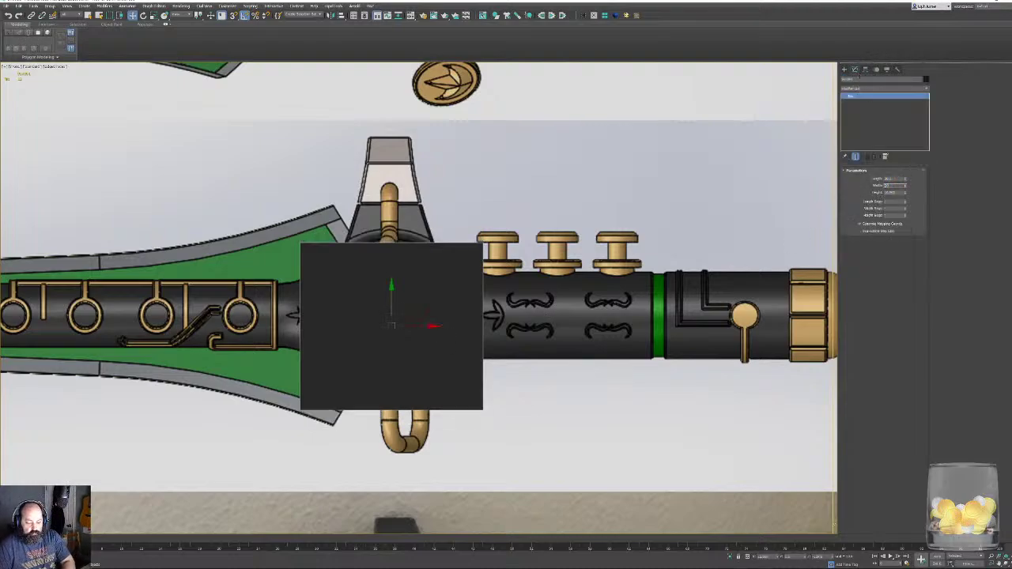
{"action": "key", "text": "Tab"}
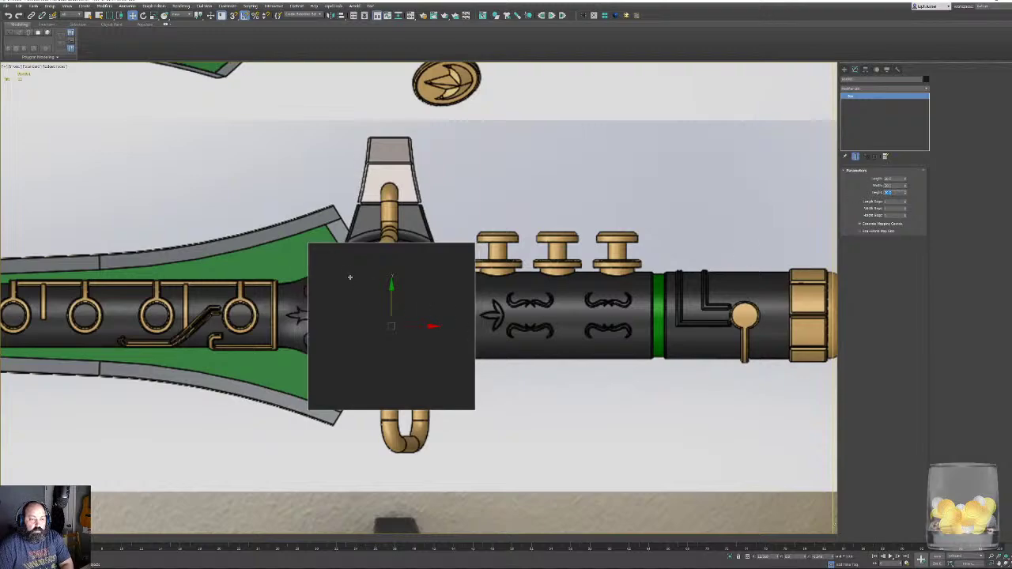
{"action": "right_click", "coordinate": [367, 236]}
{"action": "left_click", "coordinate": [381, 278]}
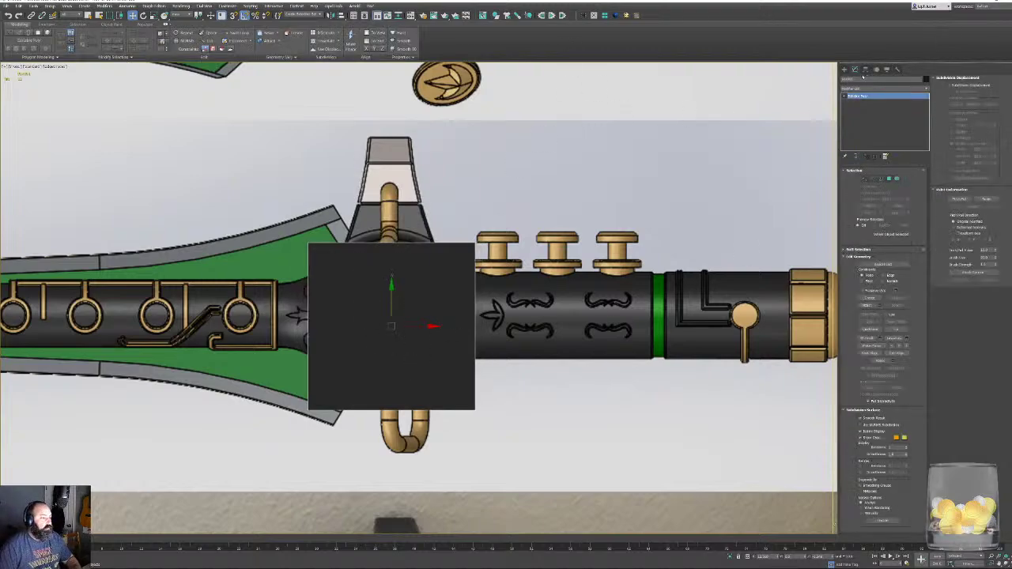
Center the box's pivot on the object with pivot-only editing, and return to its modifier settings.
{"action": "left_click", "coordinate": [865, 70]}
{"action": "left_click", "coordinate": [883, 113]}
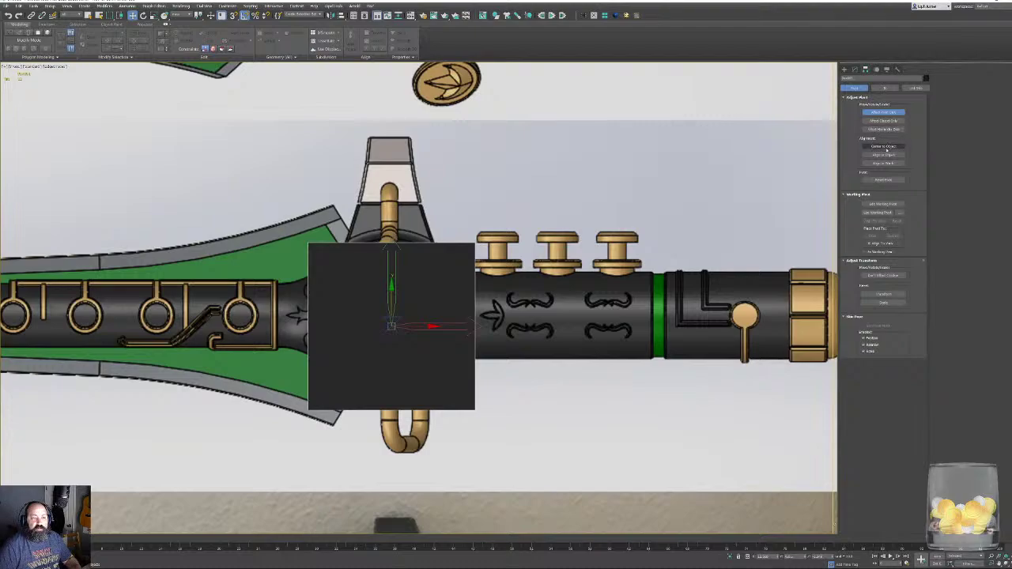
{"action": "left_click", "coordinate": [854, 70]}
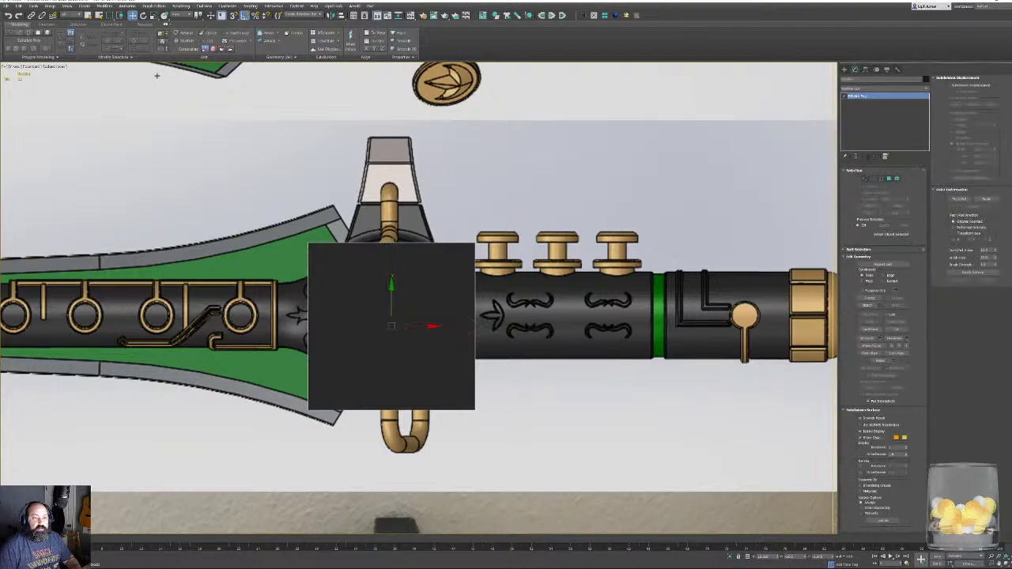
Add a TurboSmooth modifier to the box over the hub and raise its iterations to 3.
{"action": "left_click", "coordinate": [625, 16]}
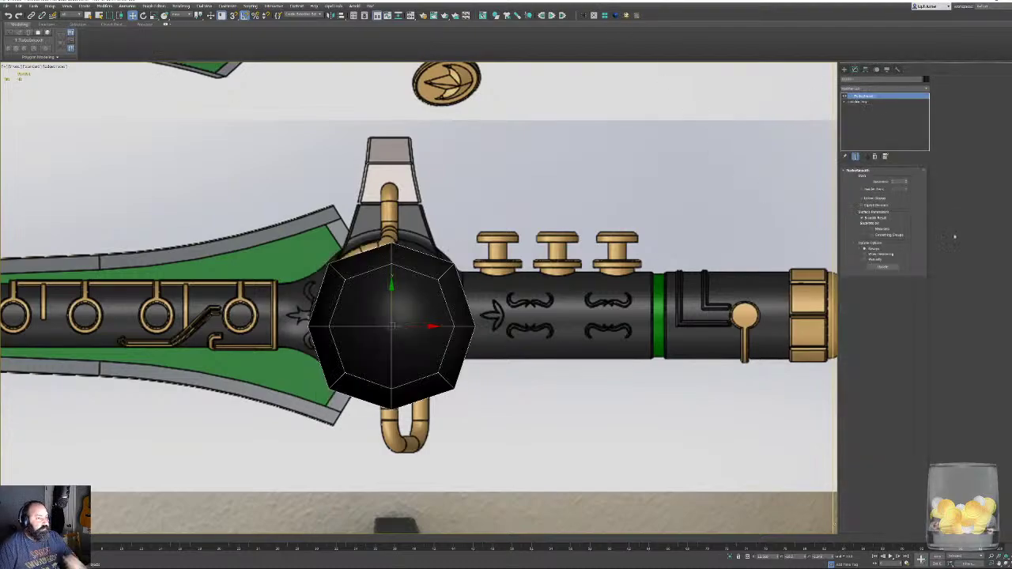
{"action": "left_click", "coordinate": [906, 181]}
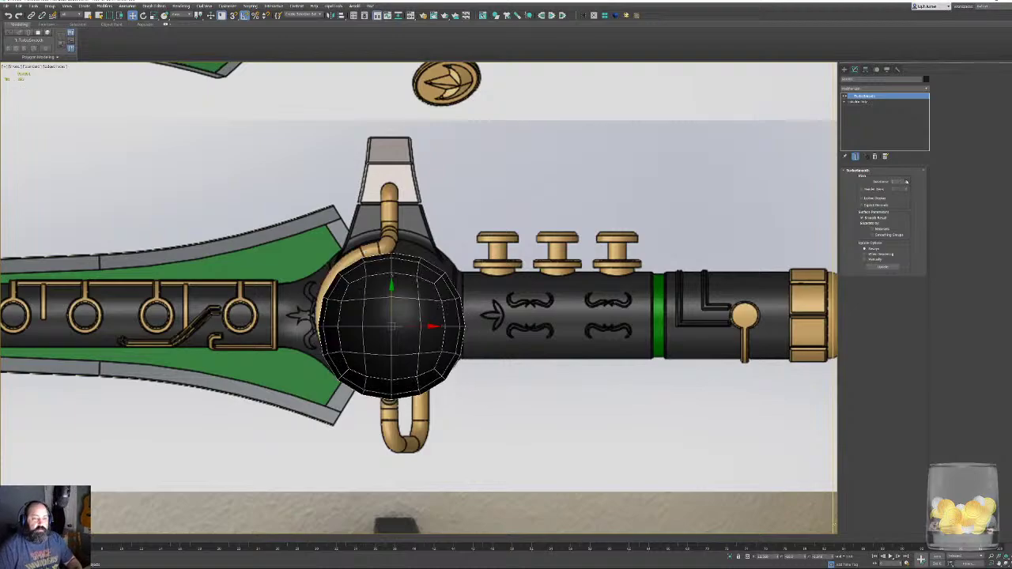
{"action": "left_click", "coordinate": [906, 181]}
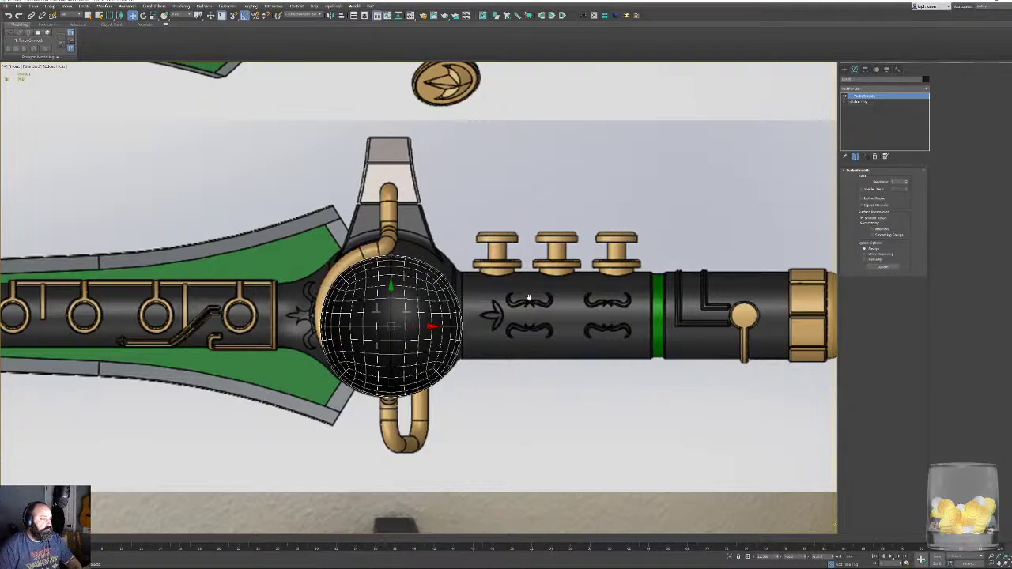
Add a Spherify modifier above TurboSmooth and convert the resulting sphere to an Editable Poly.
{"action": "scroll", "coordinate": [395, 327], "scroll_direction": "up", "scroll_amount": 3}
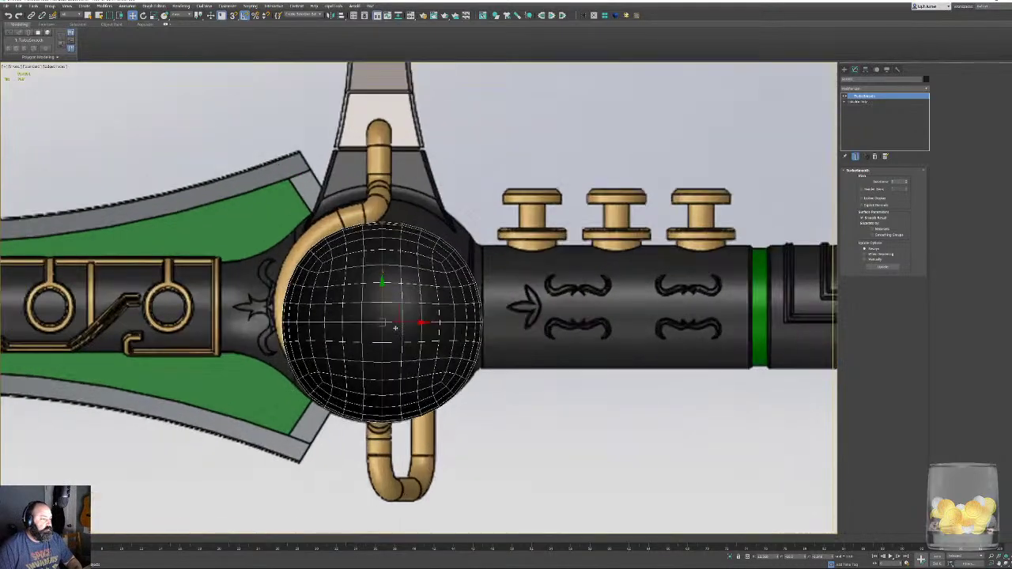
{"action": "left_click", "coordinate": [880, 88]}
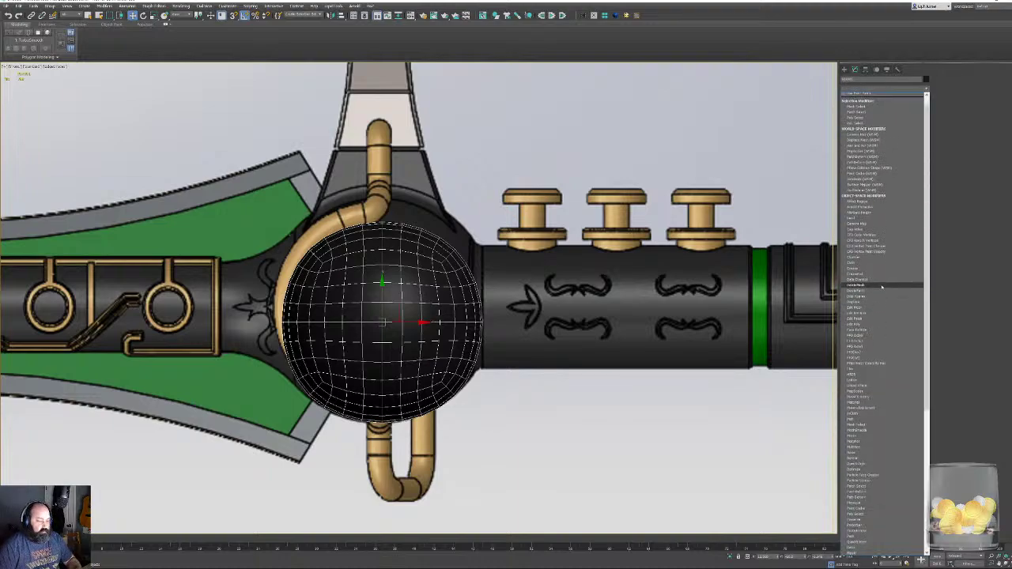
{"action": "left_click", "coordinate": [881, 287]}
{"action": "right_click", "coordinate": [398, 342]}
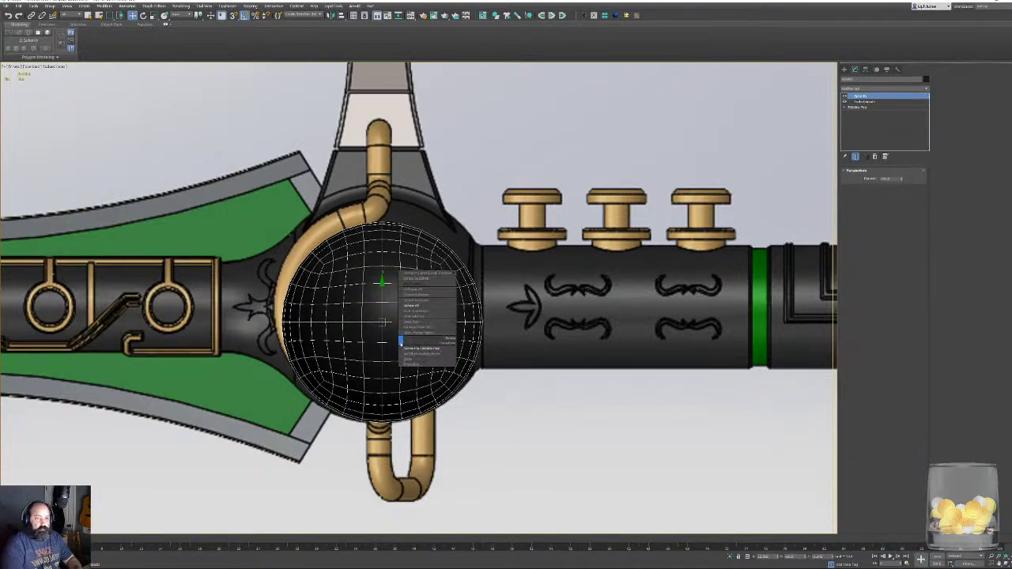
{"action": "left_click", "coordinate": [411, 348]}
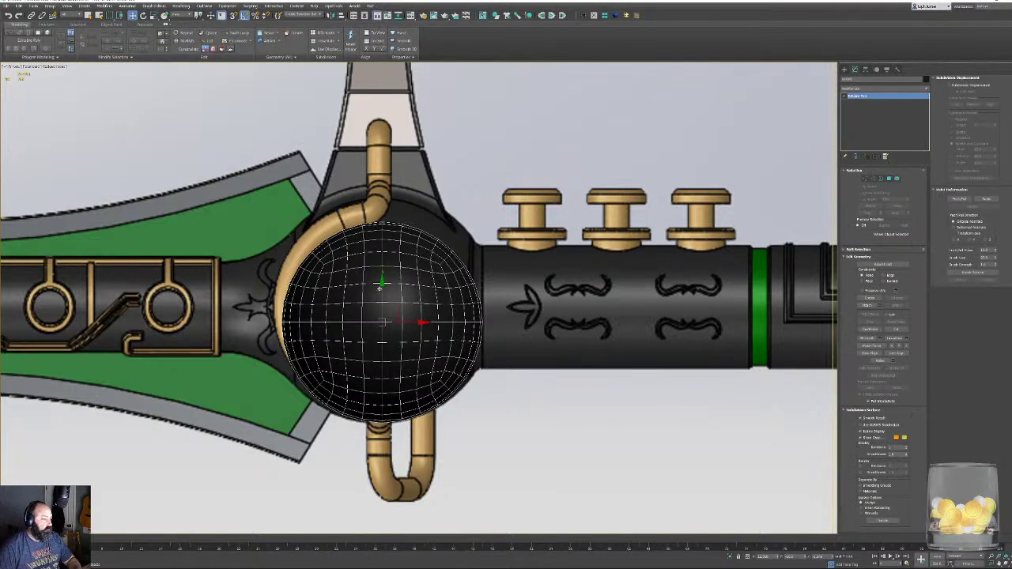
Make the sphere see-through, then move and uniformly scale it up to match the blueprint's round hub.
{"action": "key", "text": "alt+x"}
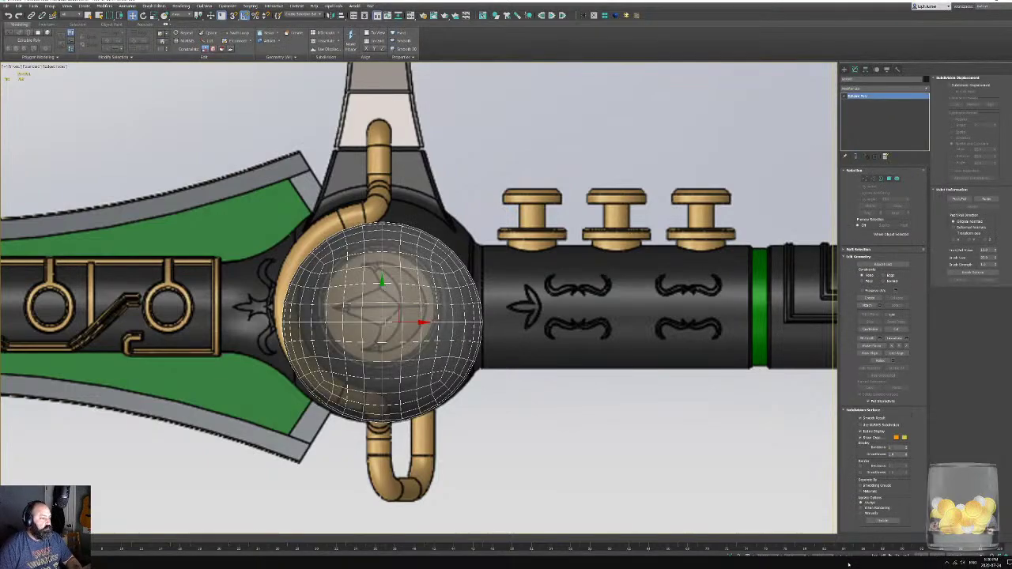
{"action": "right_click", "coordinate": [831, 558]}
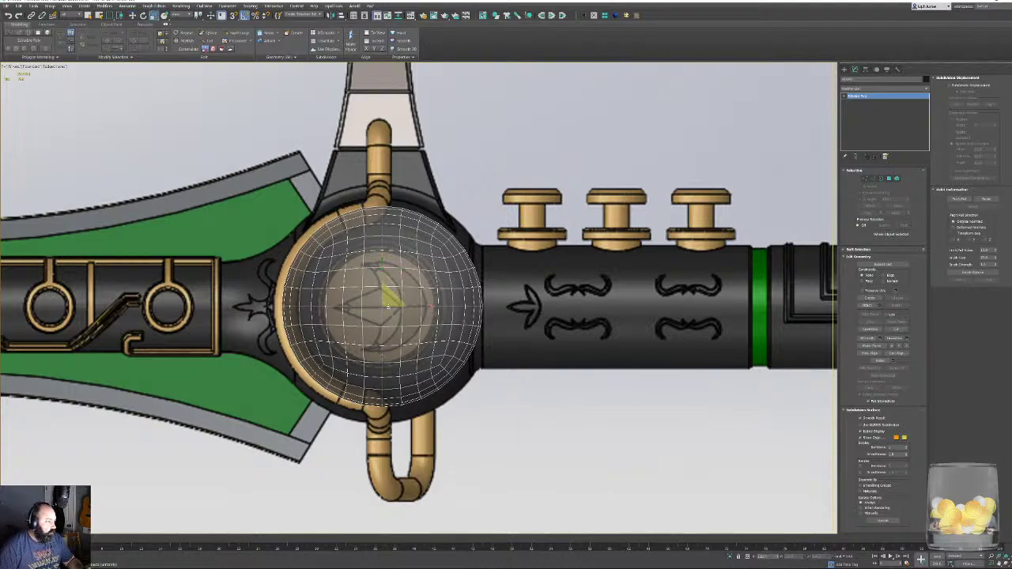
{"action": "left_click_drag", "start_coordinate": [388, 299], "coordinate": [396, 295]}
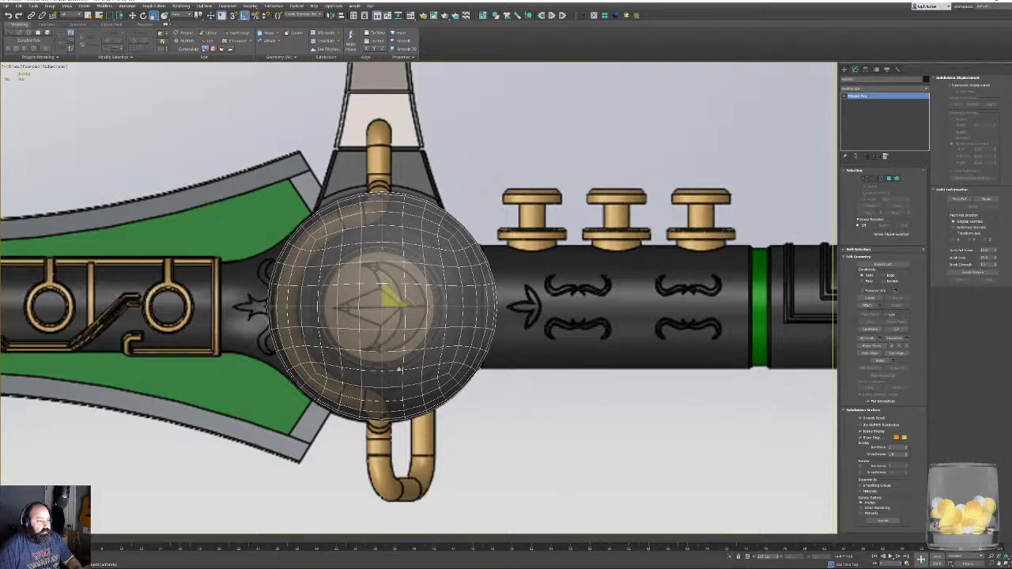
Examine the exploded hub, its recessed disc and the separate coin in perspective, comparing them with the sphere and the assembled dagger.
{"action": "middle_click_drag", "start_coordinate": [440, 273], "coordinate": [395, 293]}
{"action": "key", "text": "p"}
{"action": "scroll", "coordinate": [387, 197], "scroll_direction": "down", "scroll_amount": 3}
{"action": "middle_click_drag", "start_coordinate": [380, 95], "coordinate": [401, 176]}
{"action": "middle_click_drag", "start_coordinate": [429, 244], "coordinate": [424, 198]}
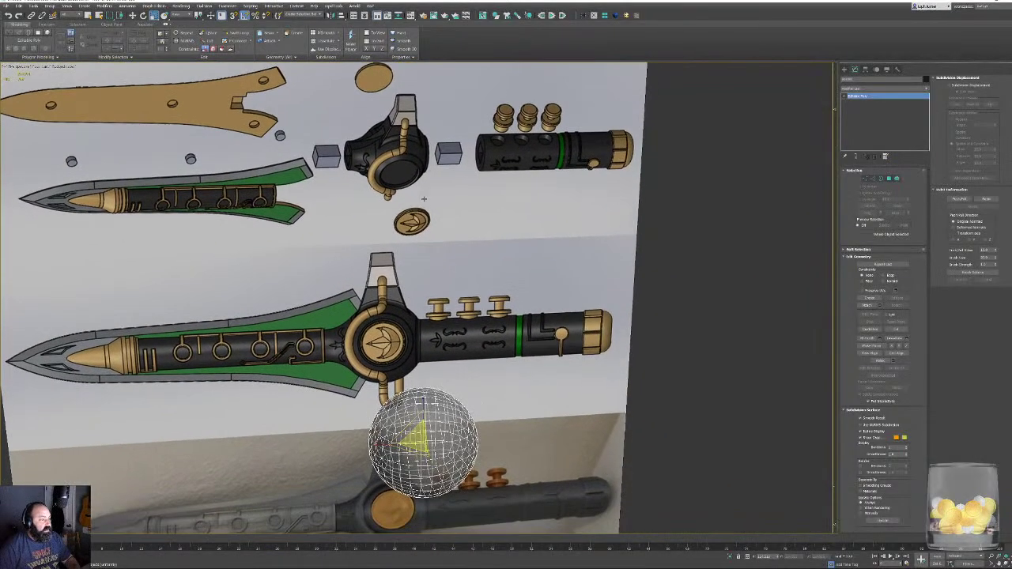
{"action": "scroll", "coordinate": [399, 166], "scroll_direction": "up", "scroll_amount": 6}
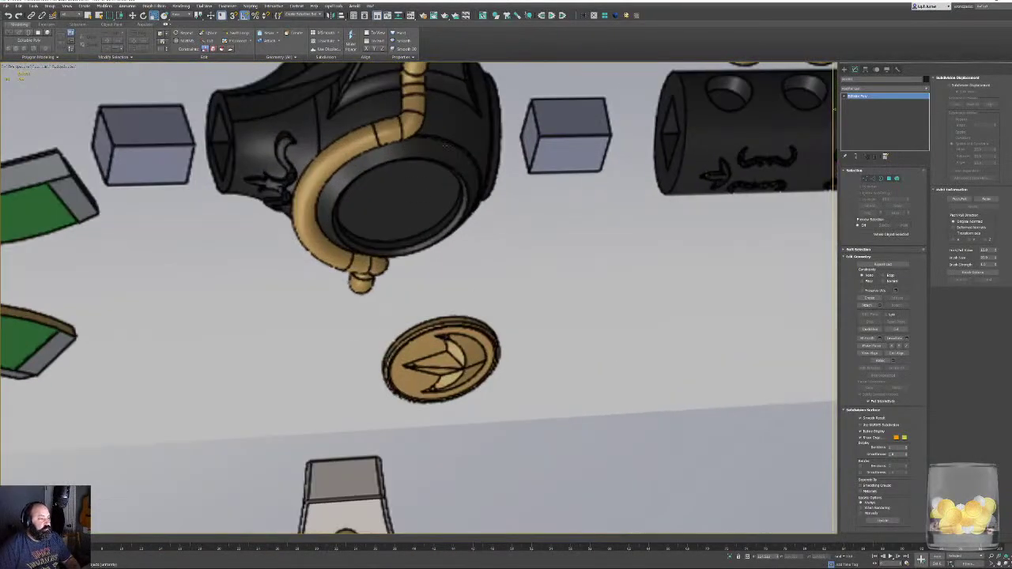
{"action": "scroll", "coordinate": [465, 162], "scroll_direction": "down", "scroll_amount": 4}
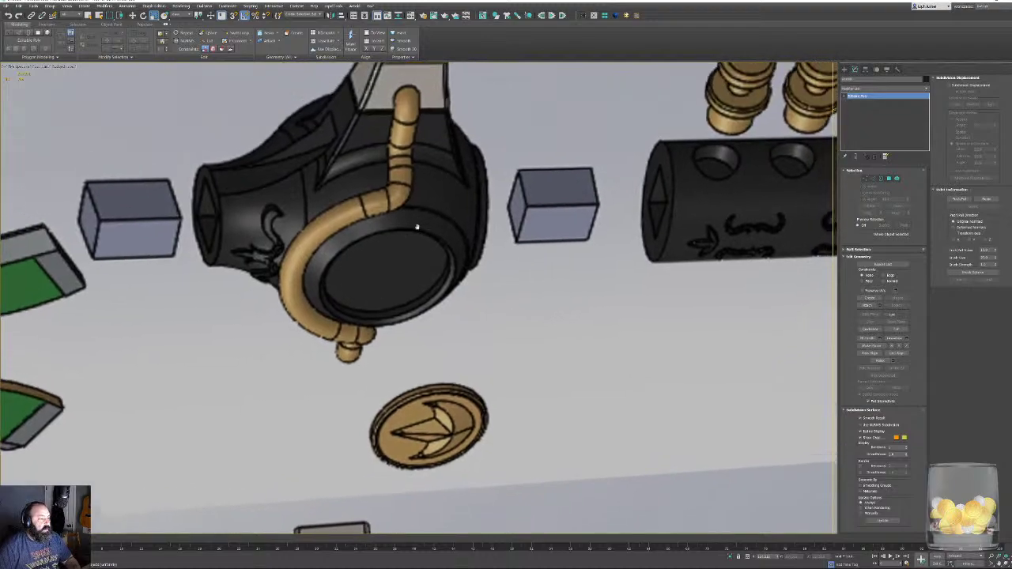
{"action": "middle_click_drag", "start_coordinate": [424, 285], "coordinate": [528, 133]}
{"action": "scroll", "coordinate": [439, 159], "scroll_direction": "down", "scroll_amount": 2}
{"action": "middle_click_drag", "start_coordinate": [604, 334], "coordinate": [532, 353], "text": "alt"}
{"action": "key", "text": "z"}
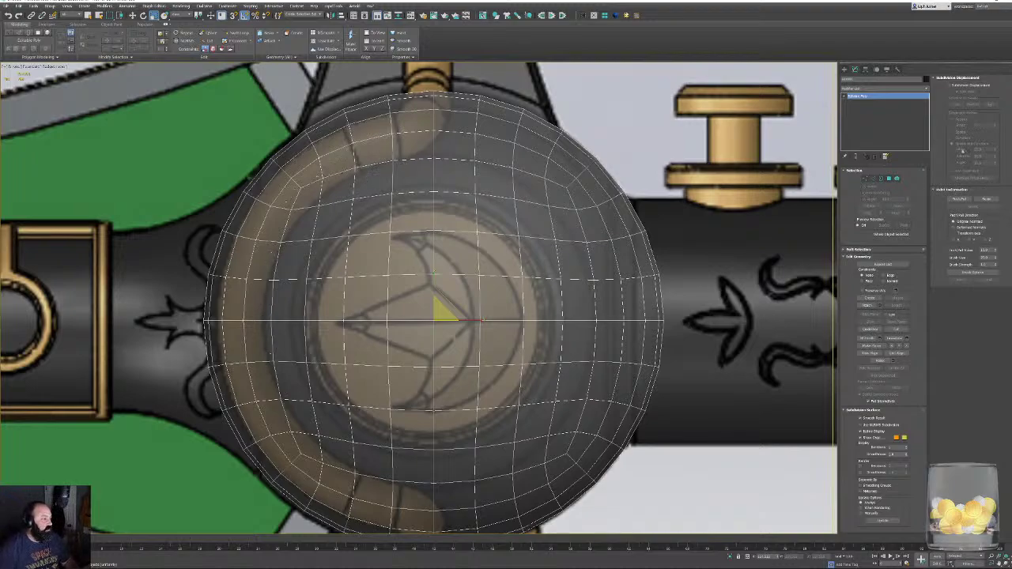
Select the polygons around the sphere's front centre vertex, grow the selection three times and convert it to its border edges.
{"action": "left_click", "coordinate": [865, 178]}
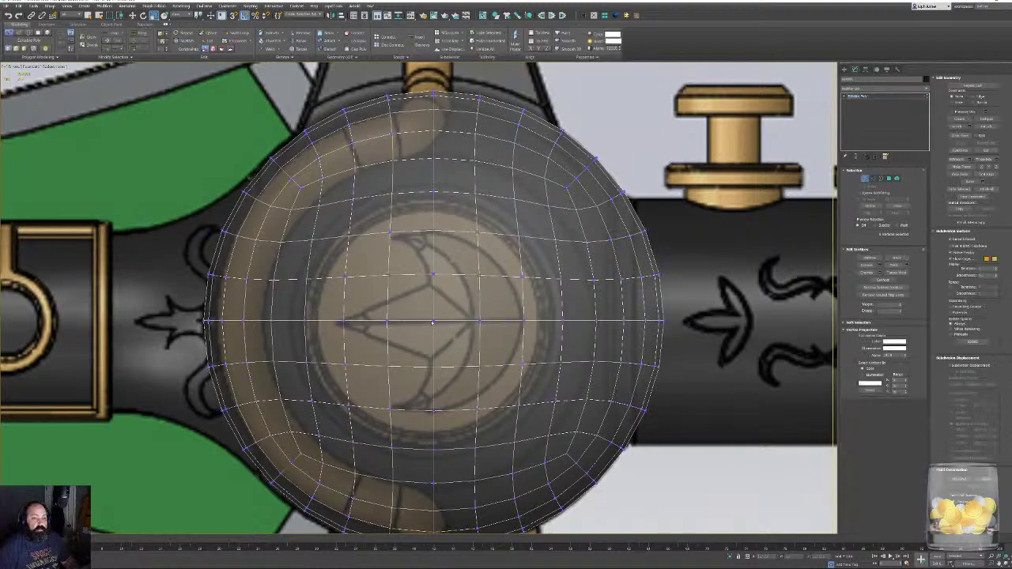
{"action": "left_click", "coordinate": [433, 321]}
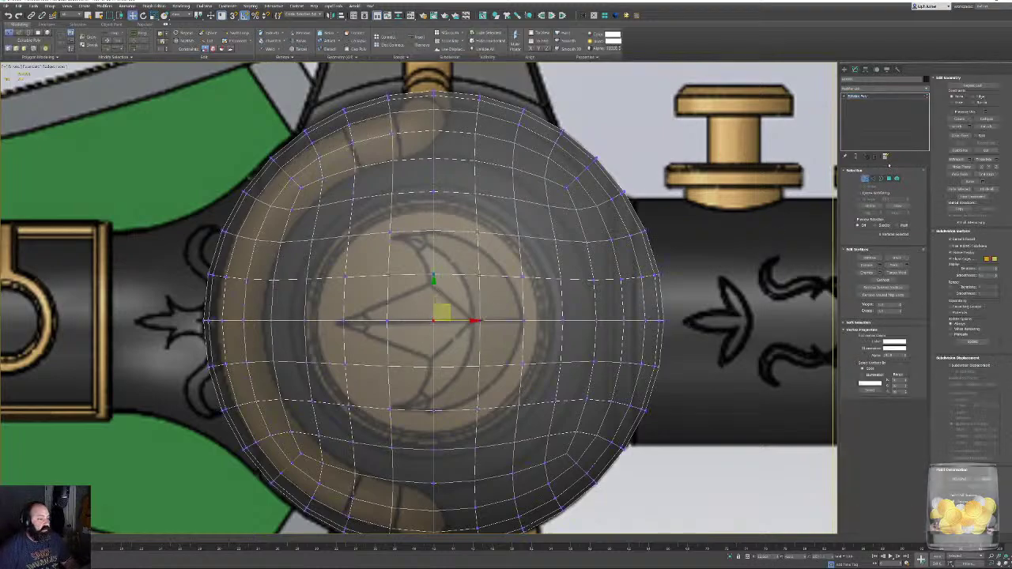
{"action": "left_click", "coordinate": [890, 179], "text": "ctrl"}
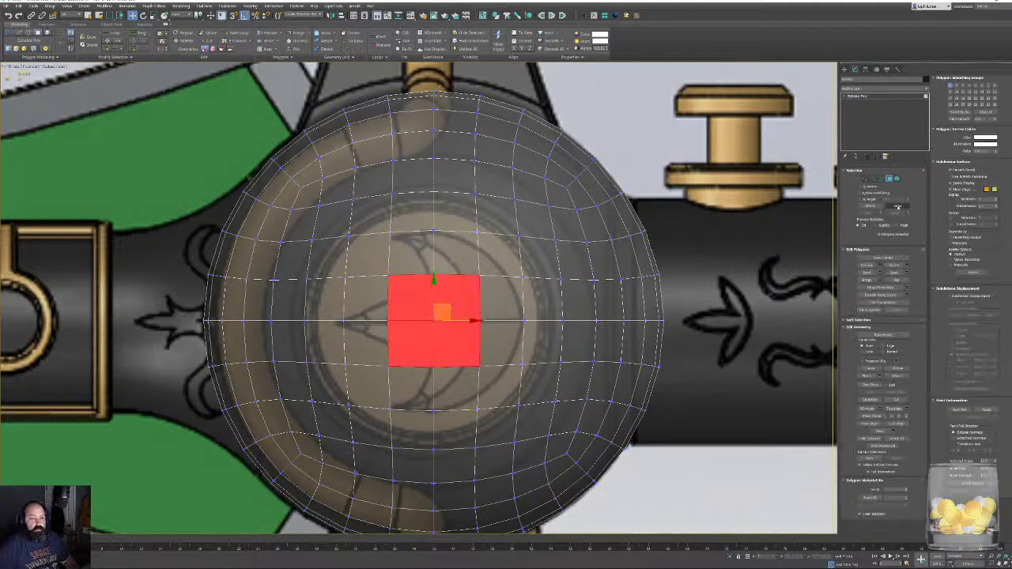
{"action": "left_click", "coordinate": [897, 205]}
{"action": "left_click", "coordinate": [896, 205]}
{"action": "left_click", "coordinate": [897, 205]}
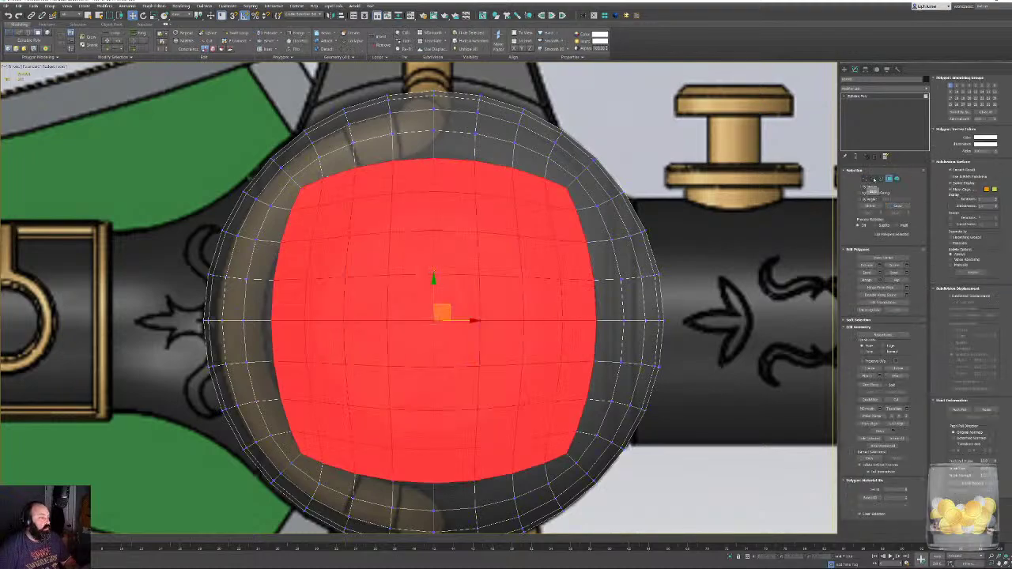
{"action": "left_click", "coordinate": [873, 179], "text": "ctrl+shift"}
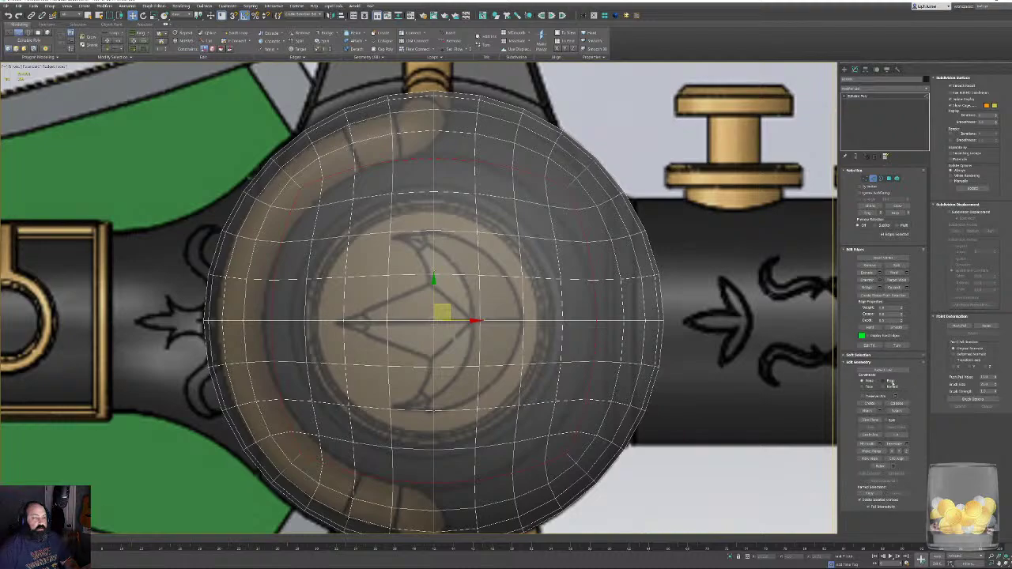
Try to regularize the border edge loop into a circle with the Edge constraint, undo it and inspect the loop in perspective.
{"action": "right_click", "coordinate": [708, 151]}
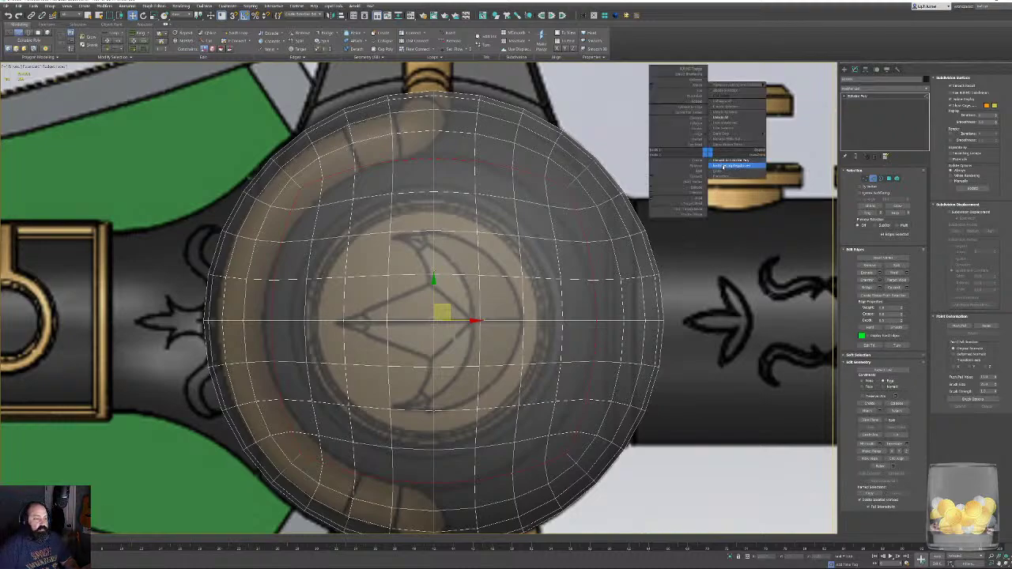
{"action": "left_click", "coordinate": [722, 167]}
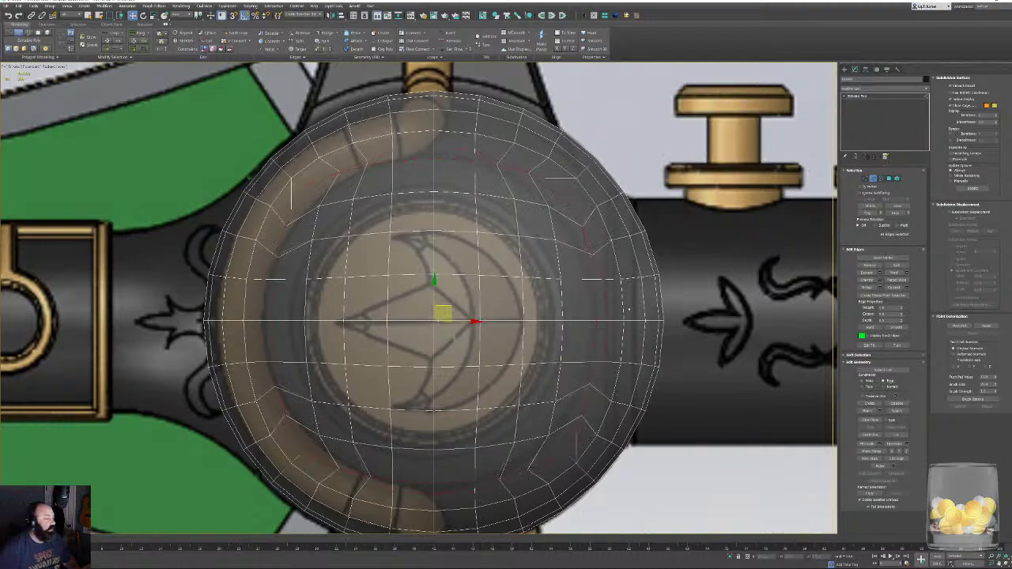
{"action": "double_click", "coordinate": [631, 310]}
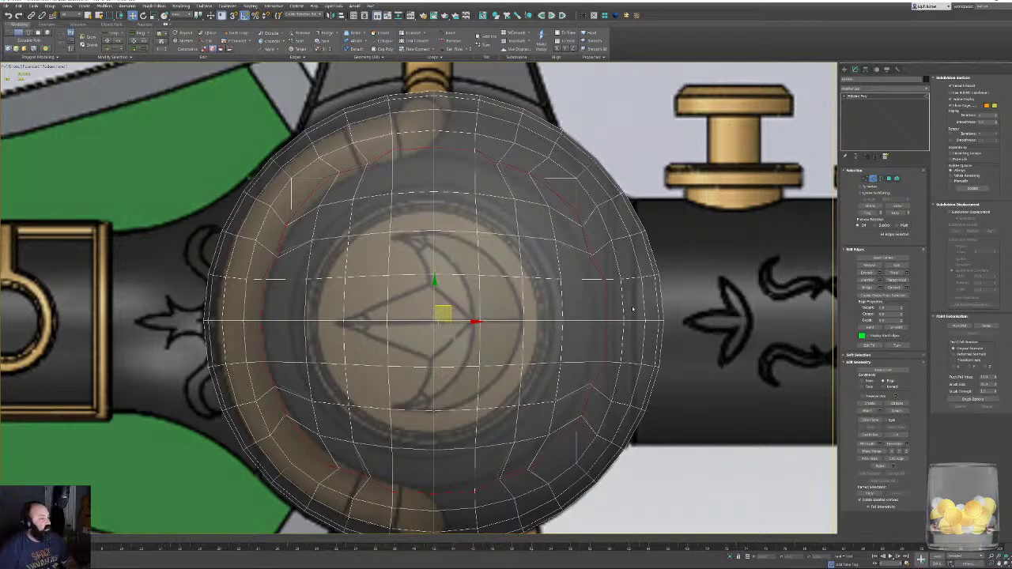
{"action": "key", "text": "ctrl+z"}
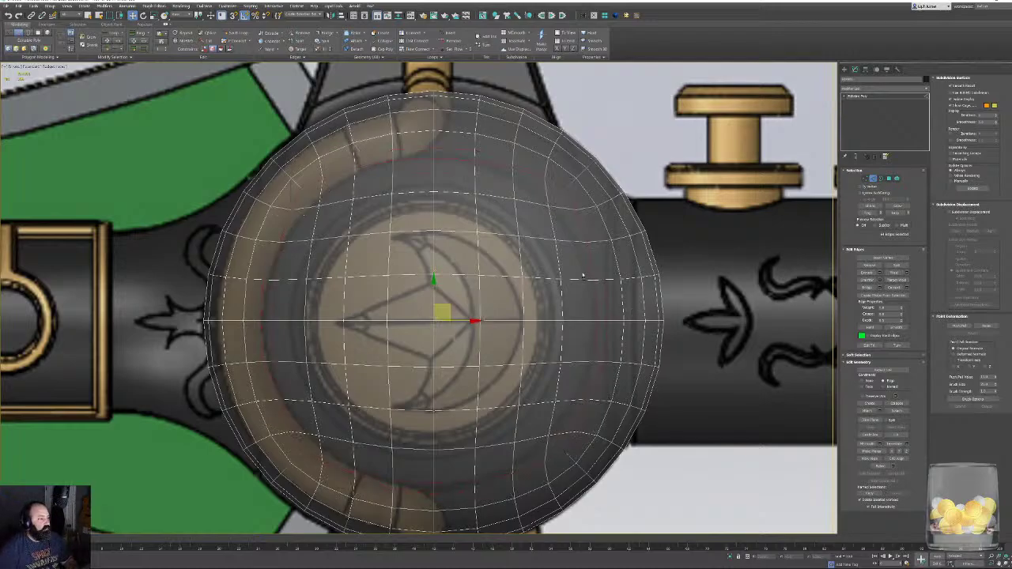
{"action": "middle_click_drag", "start_coordinate": [583, 276], "coordinate": [463, 258], "text": "alt"}
{"action": "key", "text": "z"}
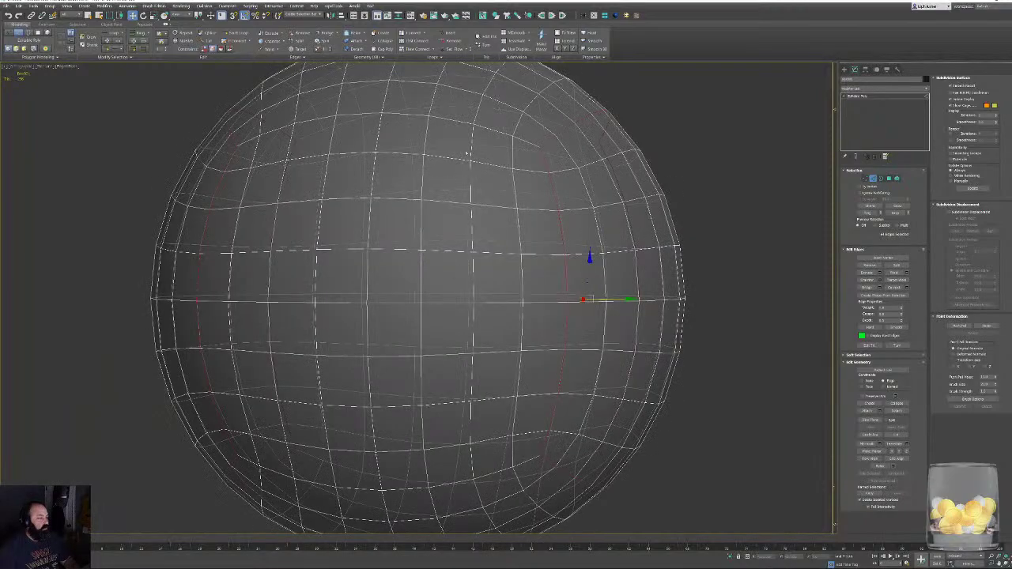
{"action": "left_click_drag", "start_coordinate": [730, 506], "coordinate": [711, 518], "text": "alt"}
{"action": "key", "text": "f"}
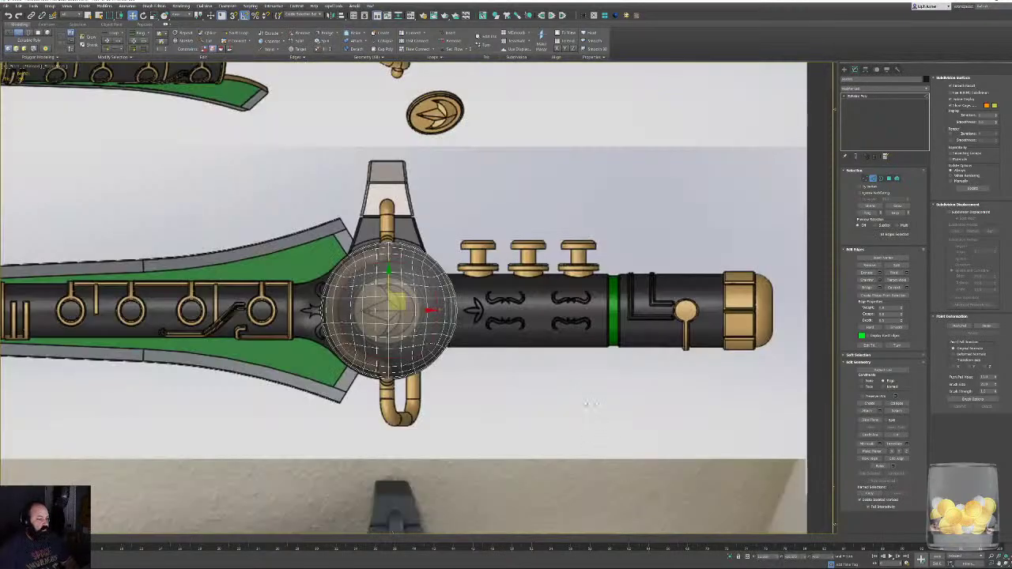
Try again to regularize the selected edge loop around the coin in the front view, still with the Edge constraint.
{"action": "scroll", "coordinate": [458, 338], "scroll_direction": "up", "scroll_amount": 10}
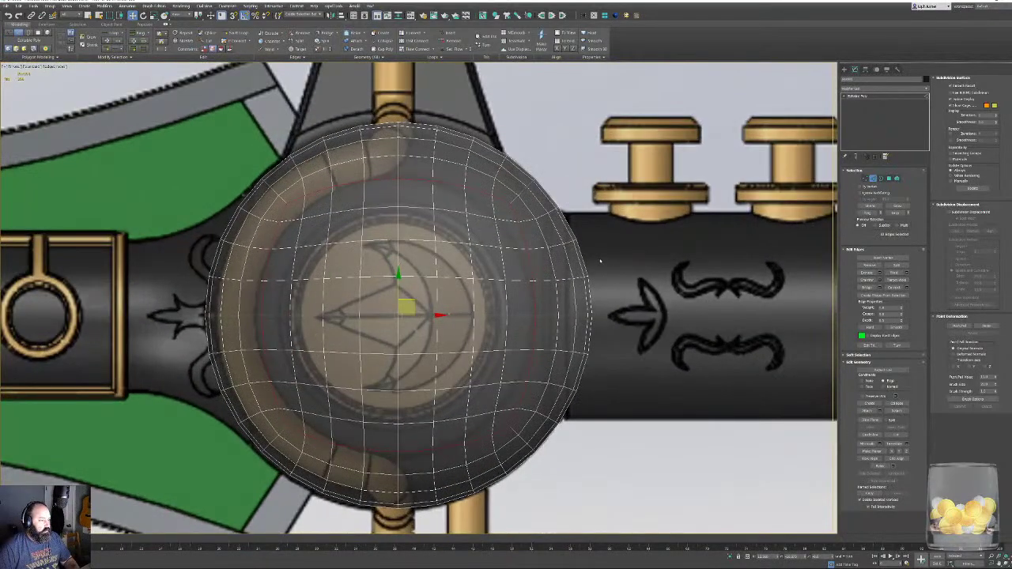
{"action": "right_click", "coordinate": [597, 259]}
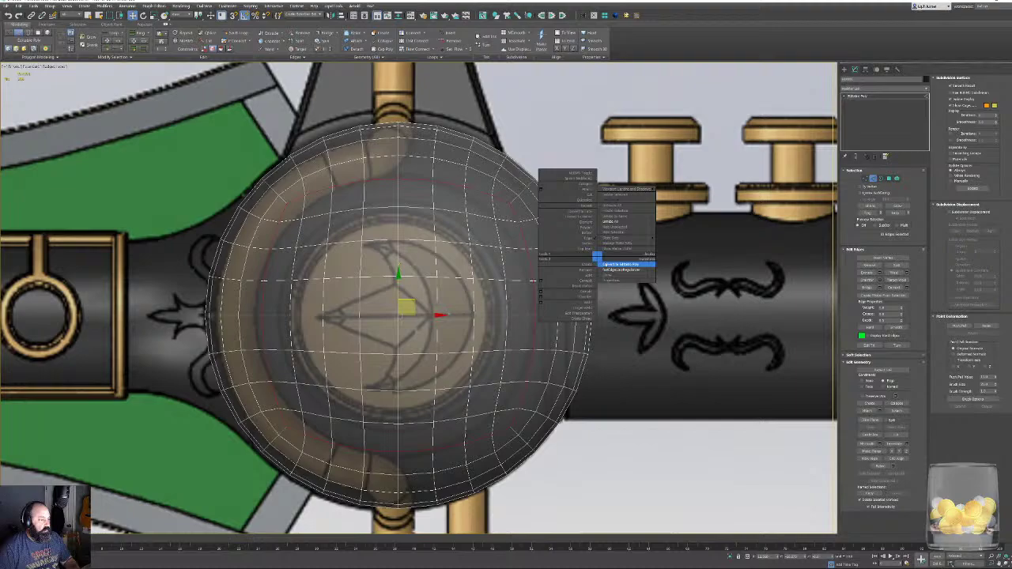
{"action": "left_click", "coordinate": [614, 270]}
{"action": "right_click", "coordinate": [646, 252]}
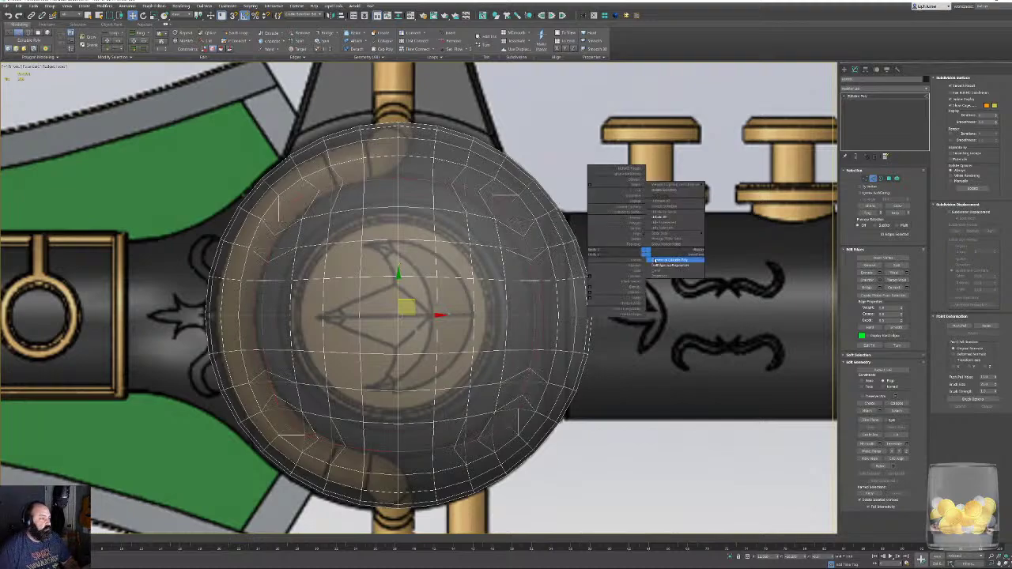
{"action": "left_click", "coordinate": [672, 259]}
{"action": "right_click", "coordinate": [658, 263]}
{"action": "left_click", "coordinate": [672, 272]}
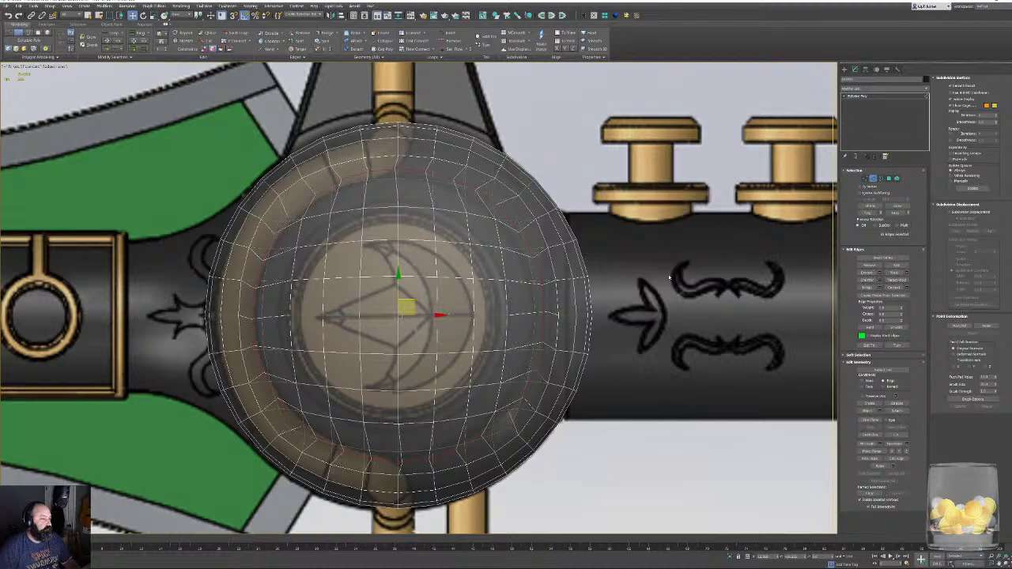
{"action": "right_click", "coordinate": [660, 297]}
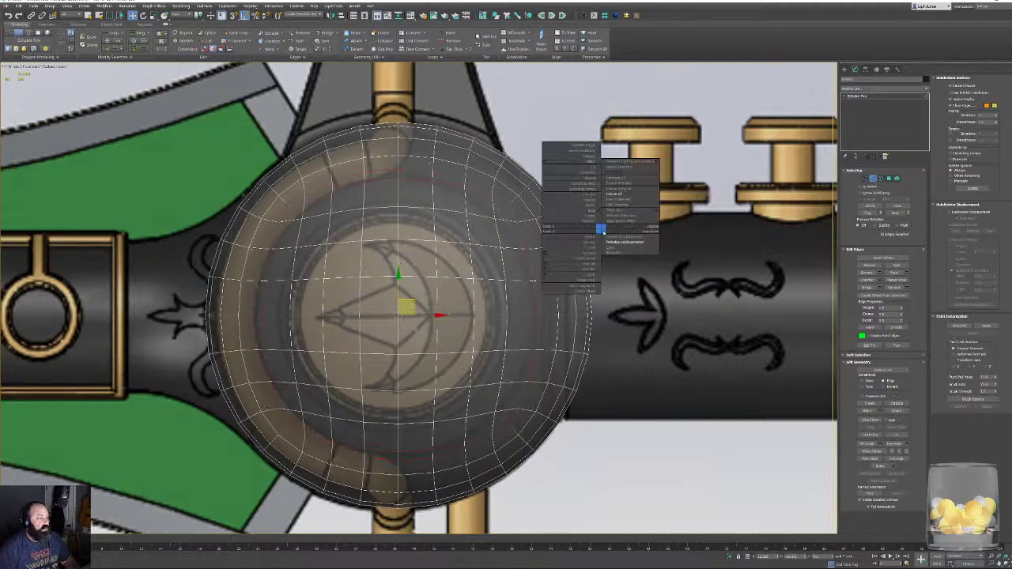
{"action": "left_click", "coordinate": [629, 237]}
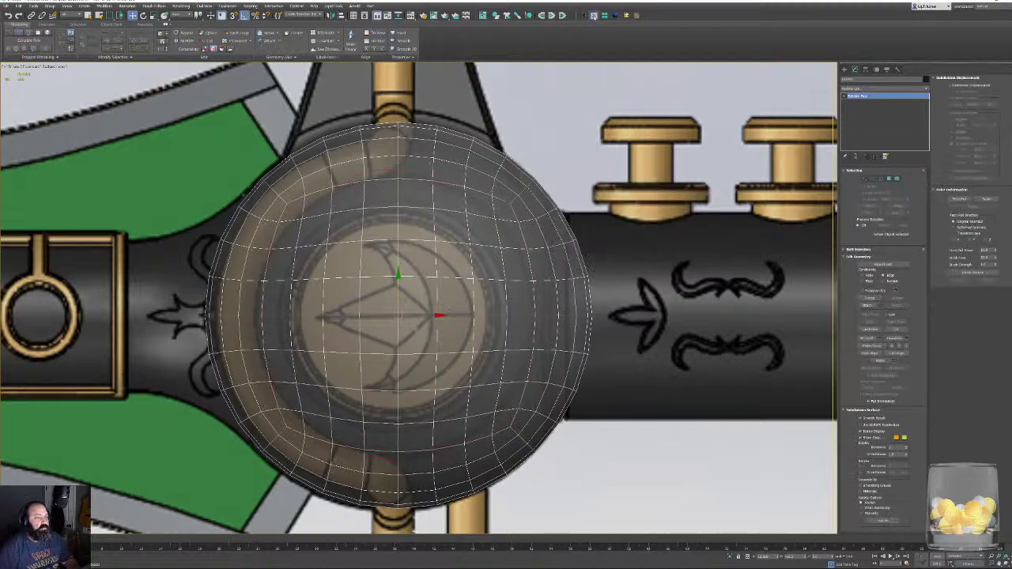
Set the constraint to None and regularize the selected edge loop around the coin in the front view.
{"action": "left_click", "coordinate": [863, 275]}
{"action": "left_click", "coordinate": [873, 178]}
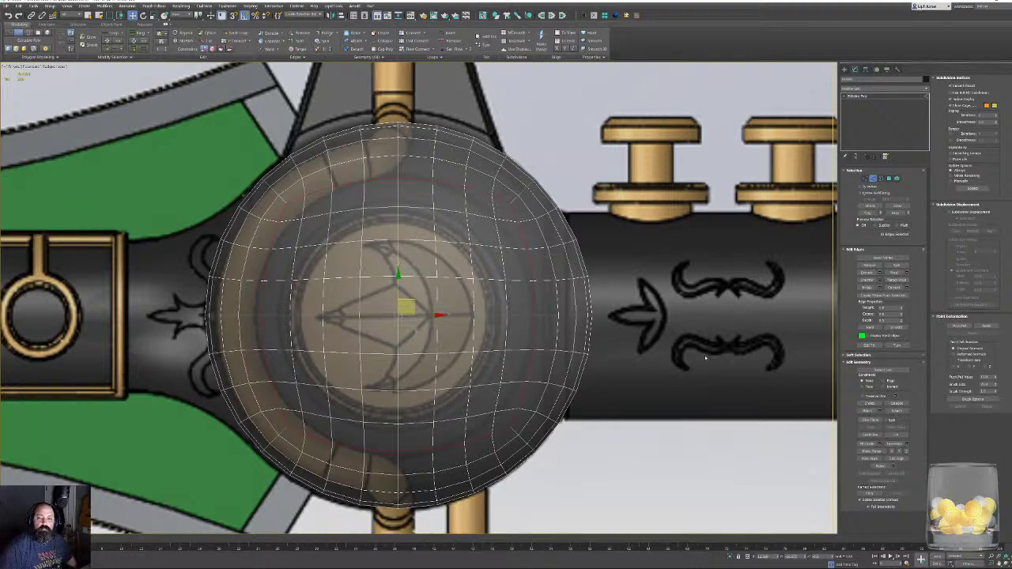
{"action": "right_click", "coordinate": [670, 287]}
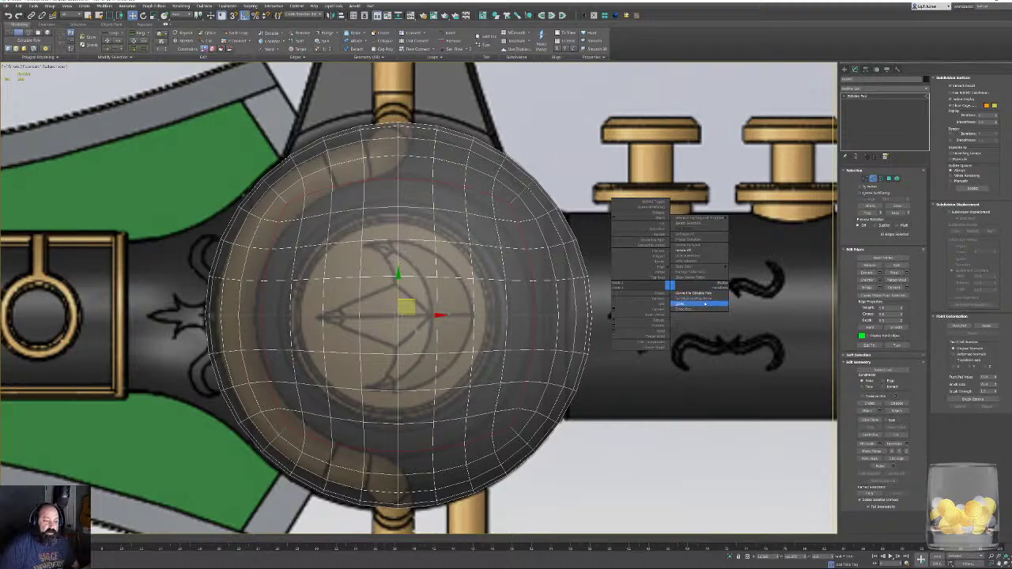
{"action": "left_click", "coordinate": [703, 303]}
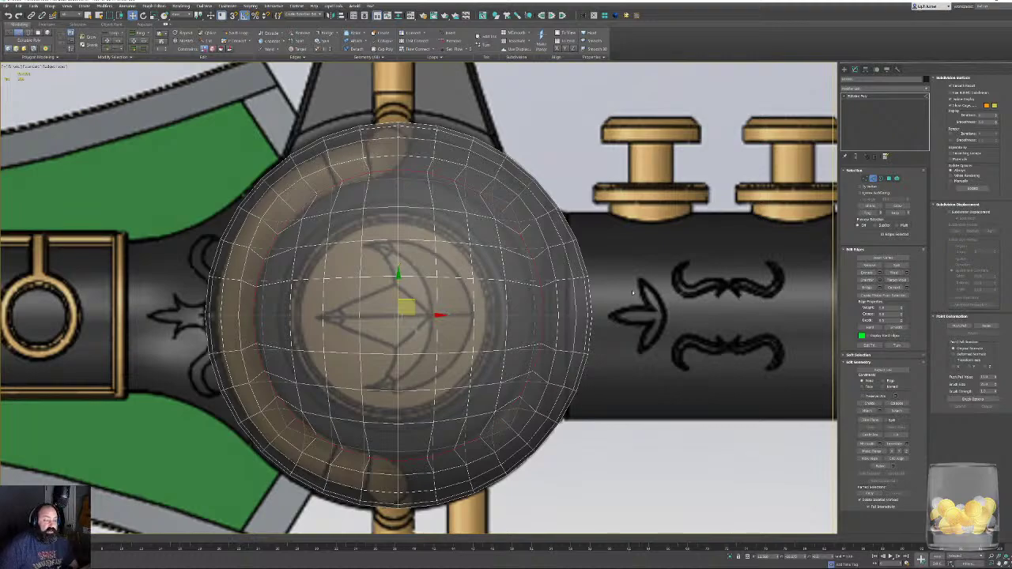
{"action": "key", "text": "r"}
{"action": "middle_click_drag", "start_coordinate": [491, 302], "coordinate": [524, 296]}
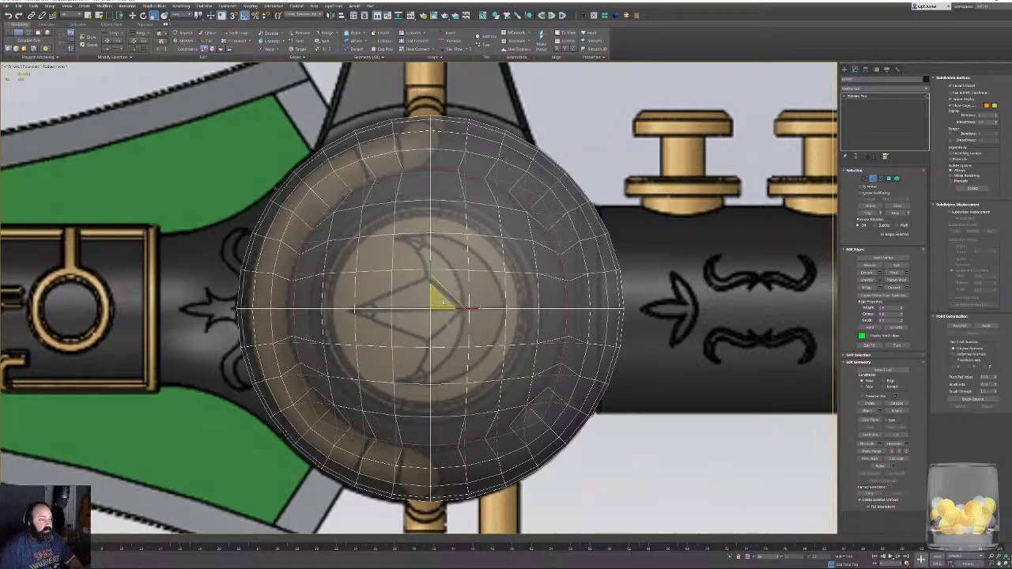
Inspect the unconstrained loop from the side in perspective and undo its regularization.
{"action": "scroll", "coordinate": [444, 306], "scroll_direction": "down", "scroll_amount": 3}
{"action": "key", "text": "p"}
{"action": "middle_click_drag", "start_coordinate": [622, 320], "coordinate": [687, 339], "text": "alt"}
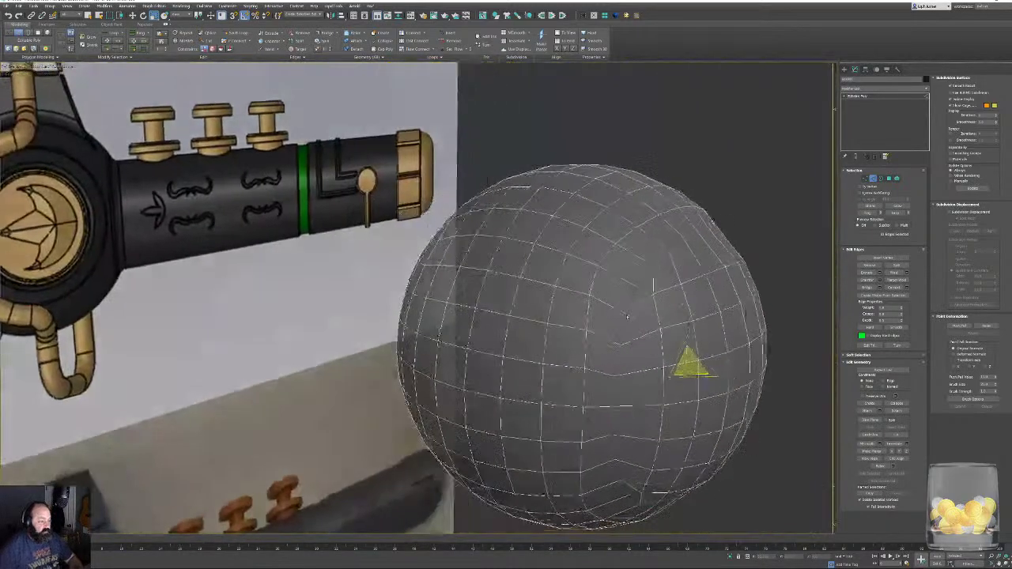
{"action": "key", "text": "z"}
{"action": "middle_click_drag", "start_coordinate": [626, 314], "coordinate": [672, 315], "text": "alt"}
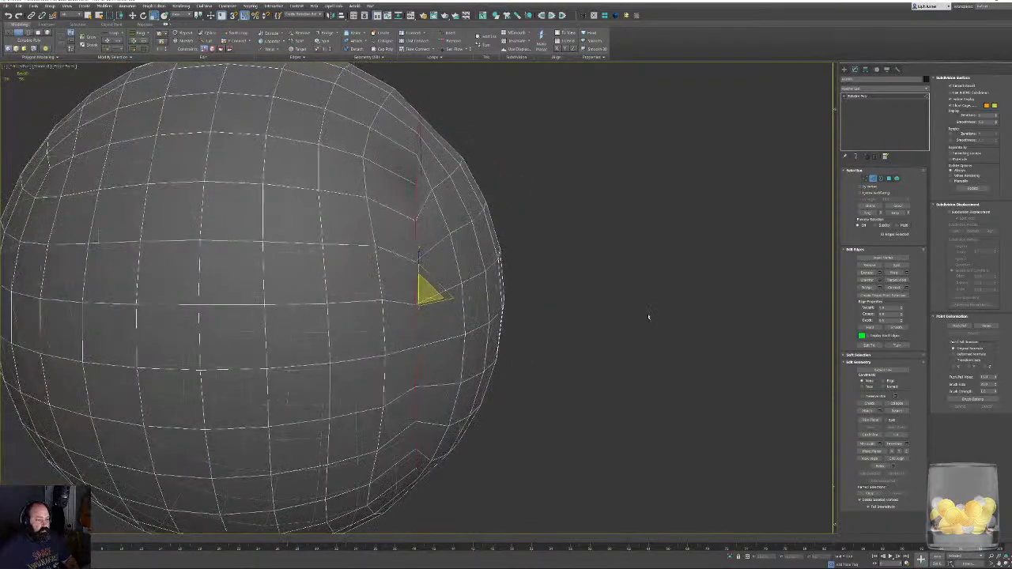
{"action": "key", "text": "ctrl+z"}
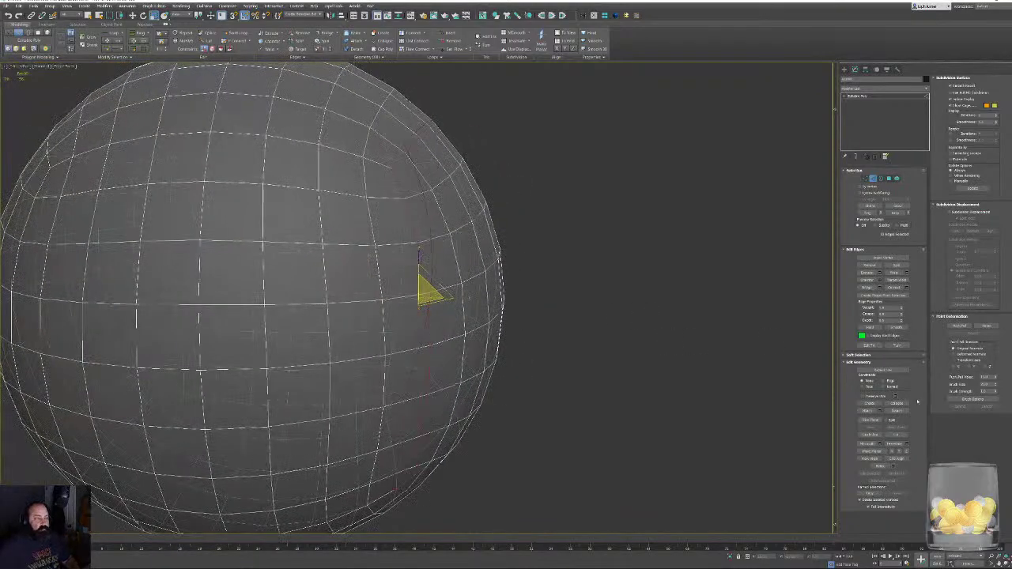
Restore the Edge constraint and regularize the coin's edge loop again in the front view.
{"action": "left_click", "coordinate": [893, 383]}
{"action": "key", "text": "l"}
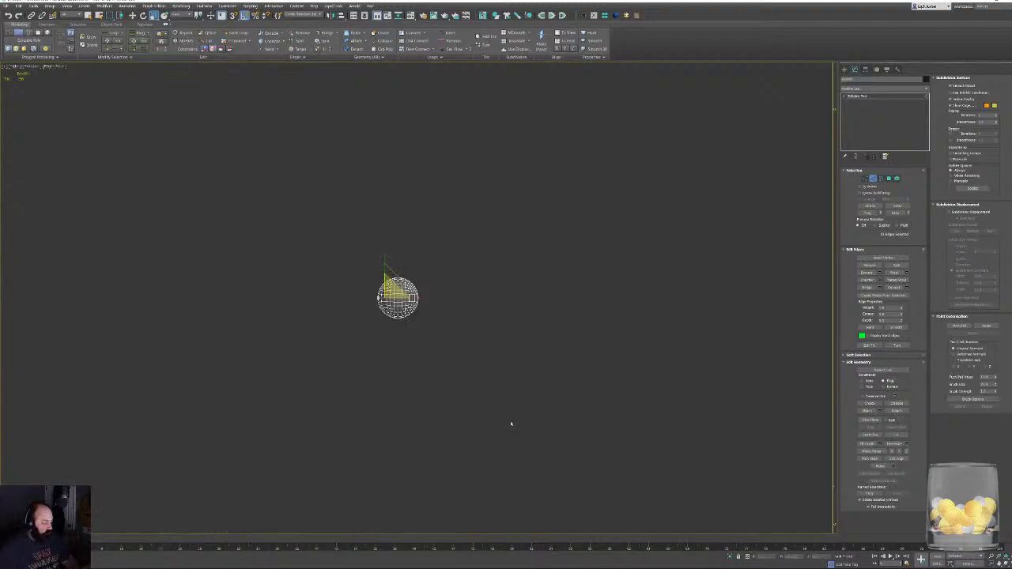
{"action": "key", "text": "z"}
{"action": "middle_click_drag", "start_coordinate": [531, 344], "coordinate": [423, 360]}
{"action": "key", "text": "f"}
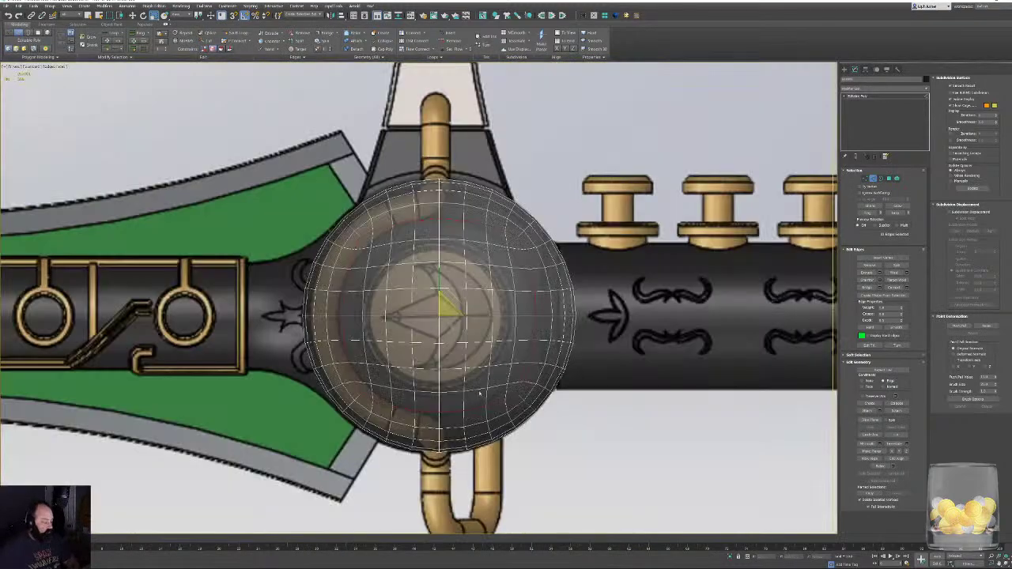
{"action": "key", "text": "z"}
{"action": "right_click", "coordinate": [525, 279]}
{"action": "left_click", "coordinate": [551, 293]}
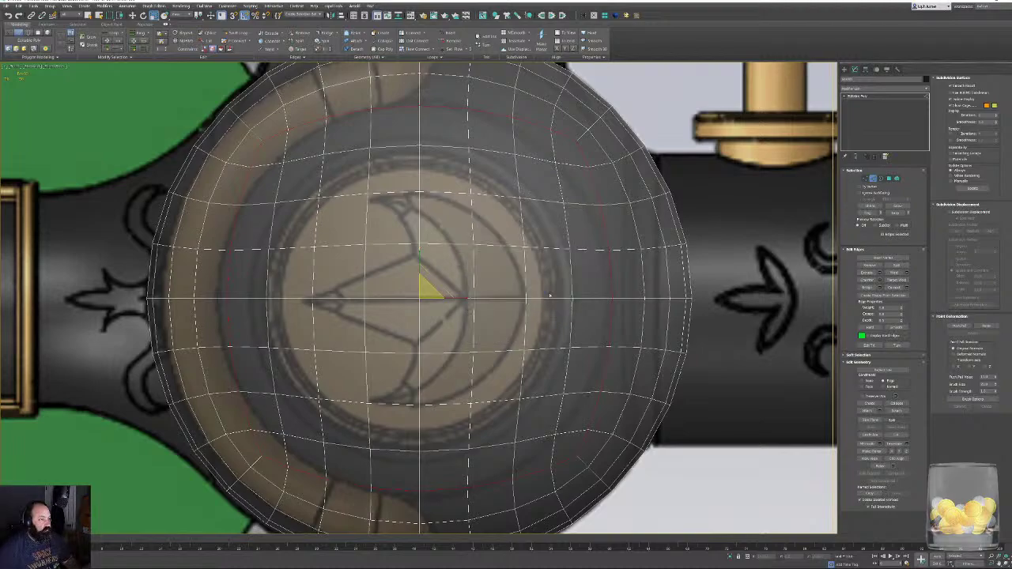
Repeat the regularization several times on the same edge loop to try to even out its circle.
{"action": "right_click", "coordinate": [501, 228]}
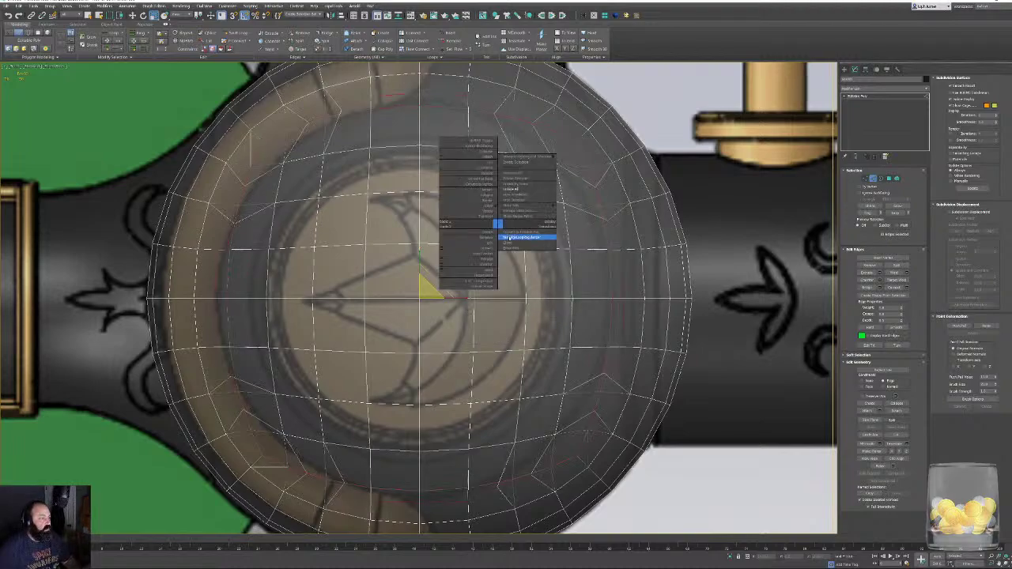
{"action": "left_click", "coordinate": [510, 237]}
{"action": "right_click", "coordinate": [506, 230]}
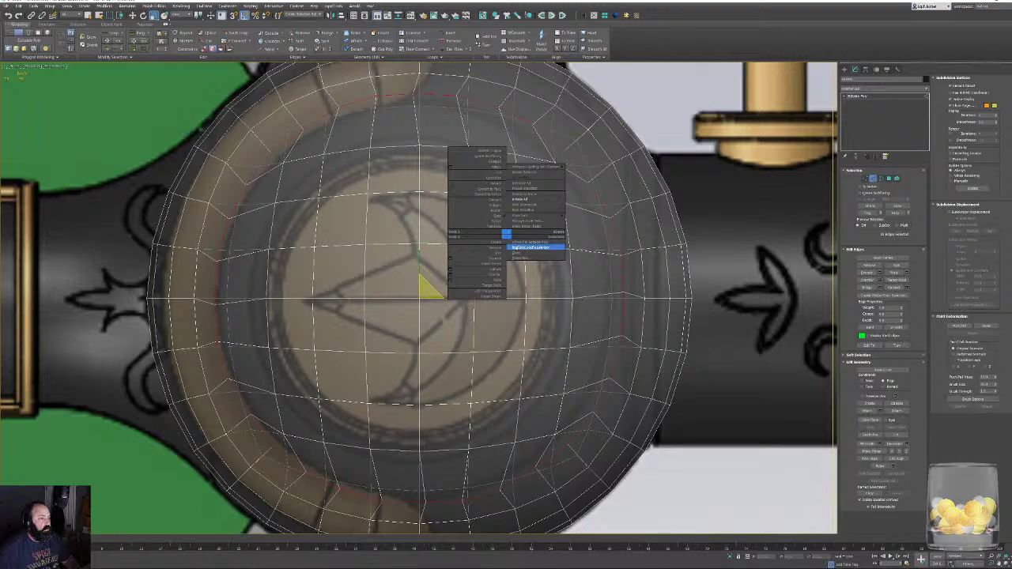
{"action": "left_click", "coordinate": [517, 246]}
{"action": "right_click", "coordinate": [515, 249]}
{"action": "left_click", "coordinate": [528, 257]}
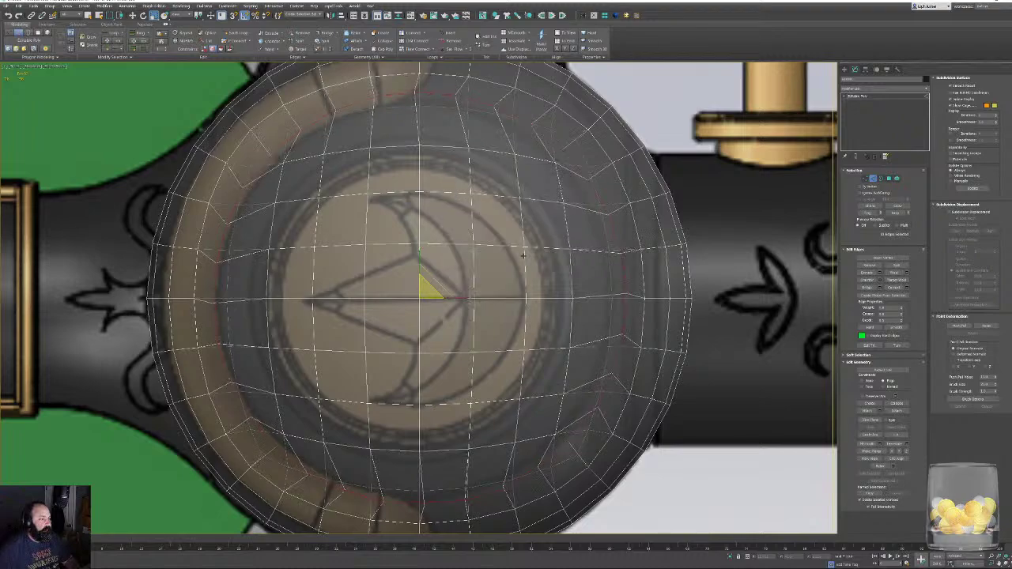
{"action": "right_click", "coordinate": [518, 250]}
{"action": "left_click", "coordinate": [528, 259]}
{"action": "right_click", "coordinate": [527, 261]}
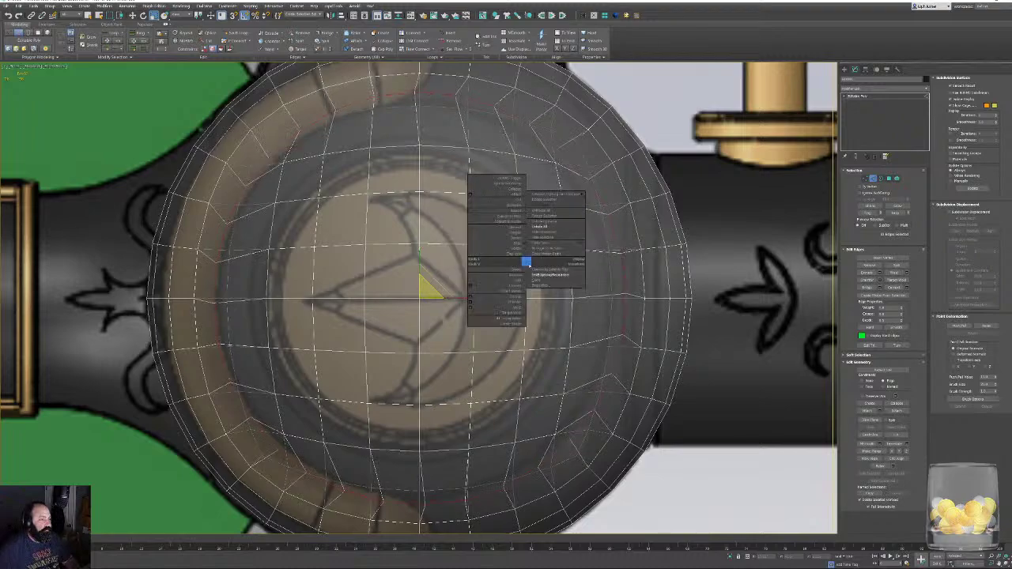
{"action": "left_click", "coordinate": [536, 272]}
Inspect the loop in perspective, undo the repeated regularizations and clear the edge selection.
{"action": "scroll", "coordinate": [537, 275], "scroll_direction": "down", "scroll_amount": 5}
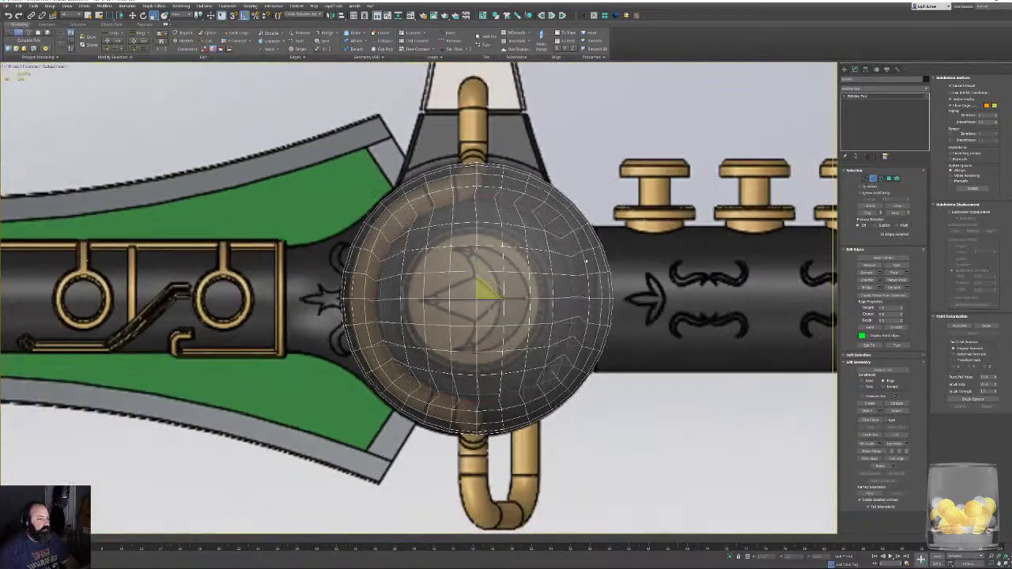
{"action": "mouse_move", "coordinate": [538, 275]}
{"action": "middle_mouse_down", "text": "alt"}
{"action": "mouse_move", "coordinate": [630, 278]}
{"action": "mouse_move", "coordinate": [549, 277]}
{"action": "middle_mouse_up", "text": "alt"}
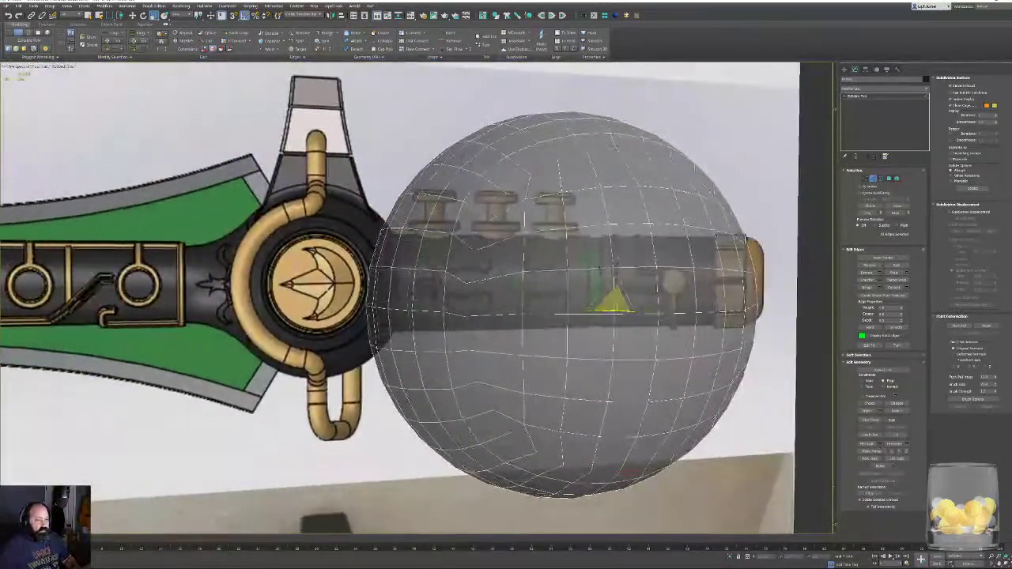
{"action": "left_click_drag", "start_coordinate": [648, 342], "coordinate": [649, 354]}
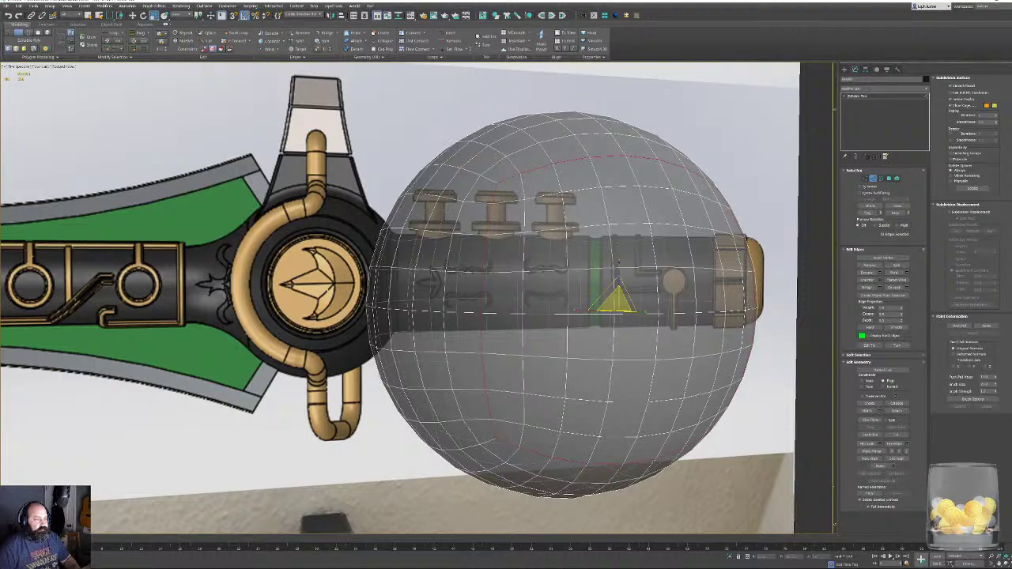
{"action": "left_click", "coordinate": [731, 262]}
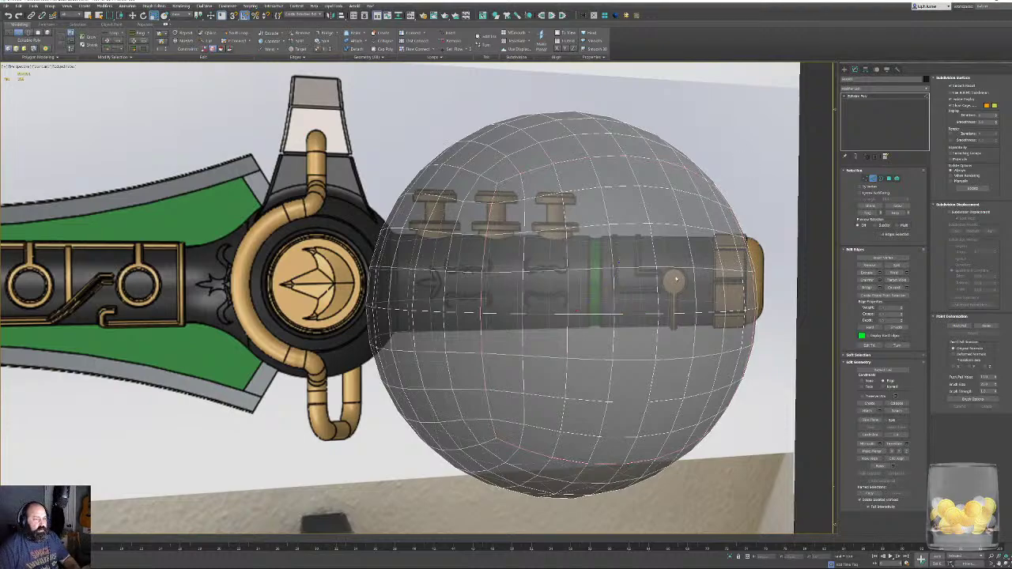
Select the vertices at the top of the coin's loop in the front view and examine their position in perspective.
{"action": "key", "text": "f"}
{"action": "key", "text": "z"}
{"action": "scroll", "coordinate": [486, 207], "scroll_direction": "up", "scroll_amount": 5}
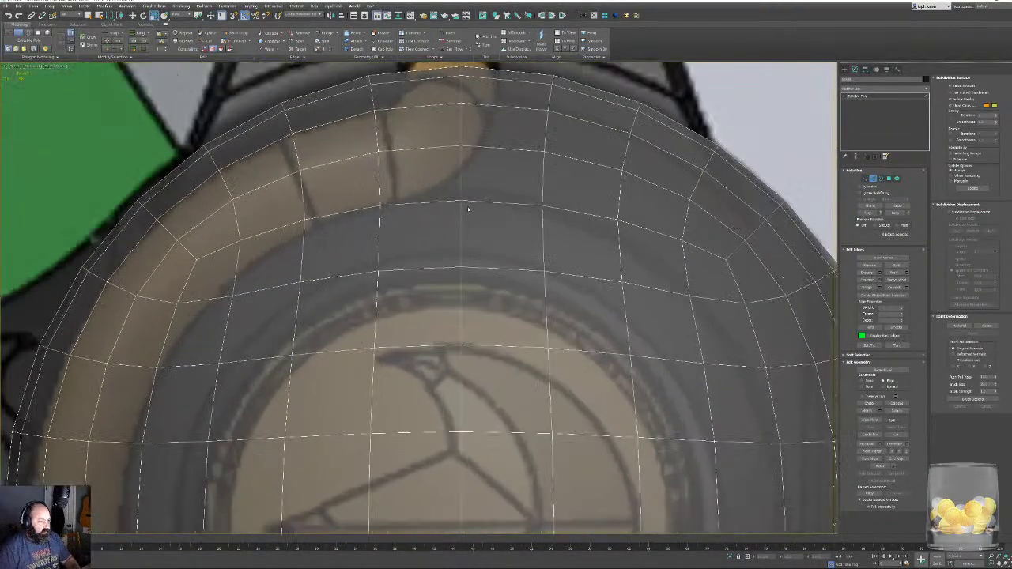
{"action": "left_click", "coordinate": [864, 179]}
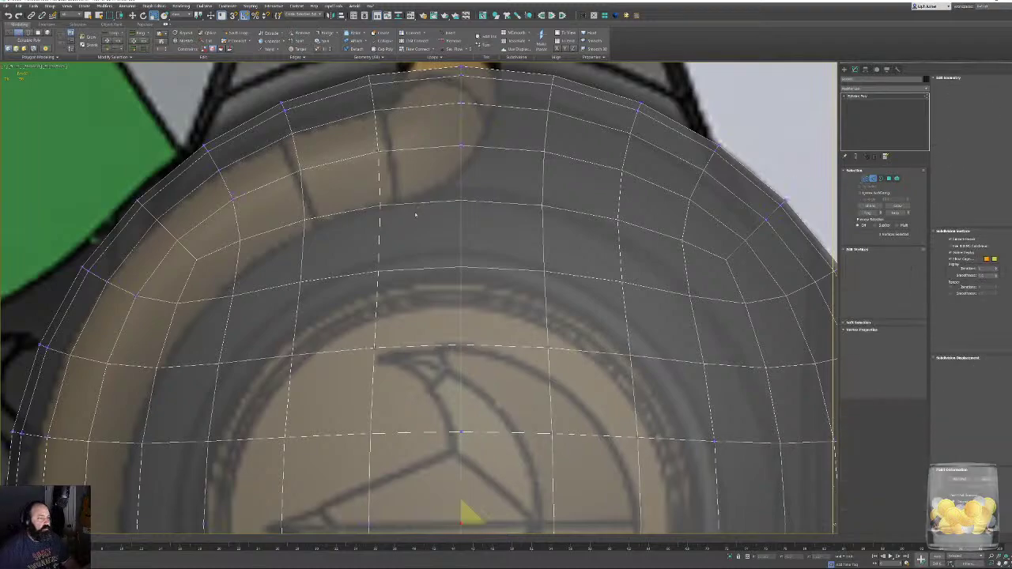
{"action": "left_click", "coordinate": [461, 199]}
{"action": "key", "text": "w"}
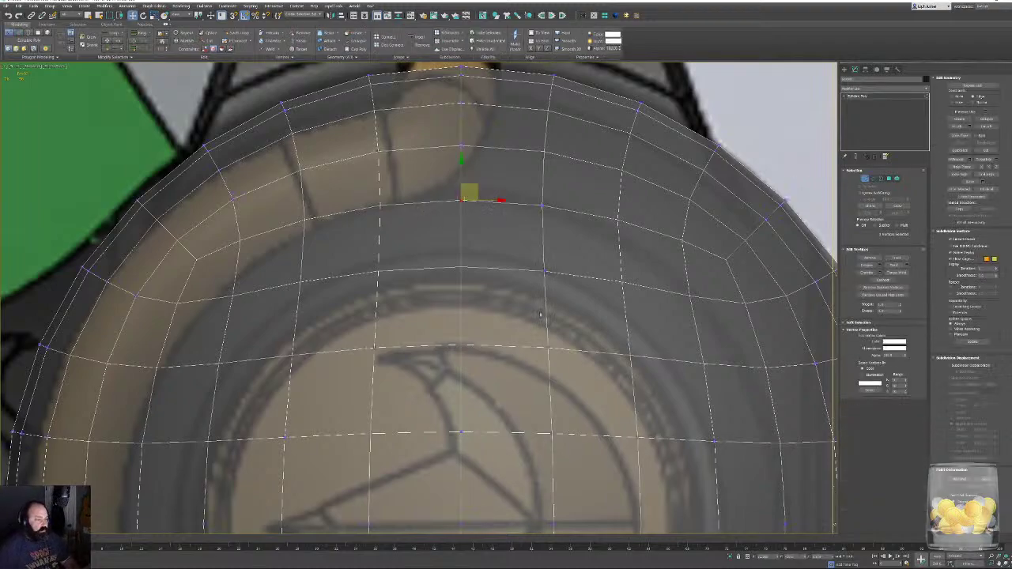
{"action": "scroll", "coordinate": [558, 328], "scroll_direction": "down", "scroll_amount": 5}
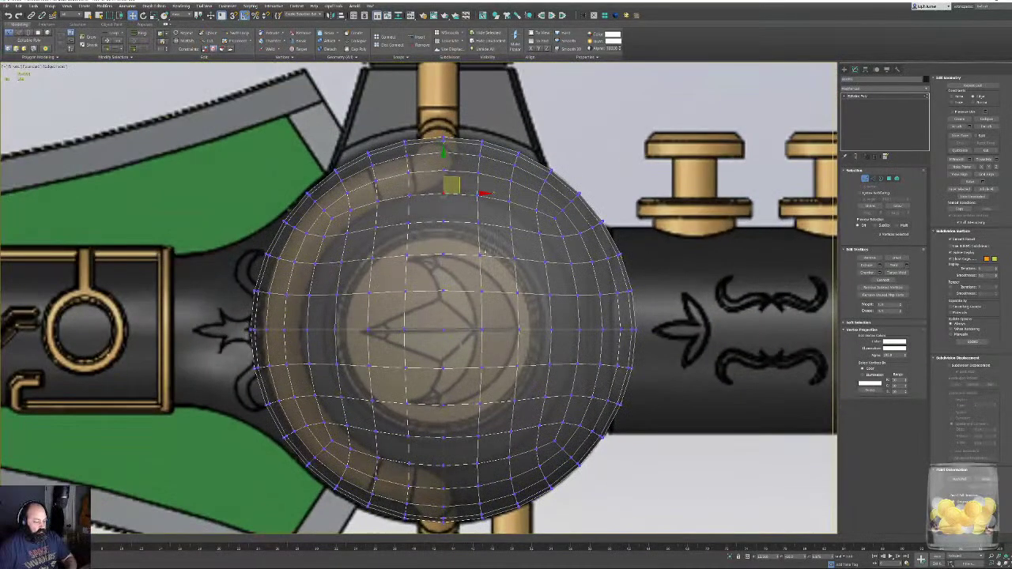
{"action": "middle_click_drag", "start_coordinate": [484, 251], "coordinate": [576, 269], "text": "alt"}
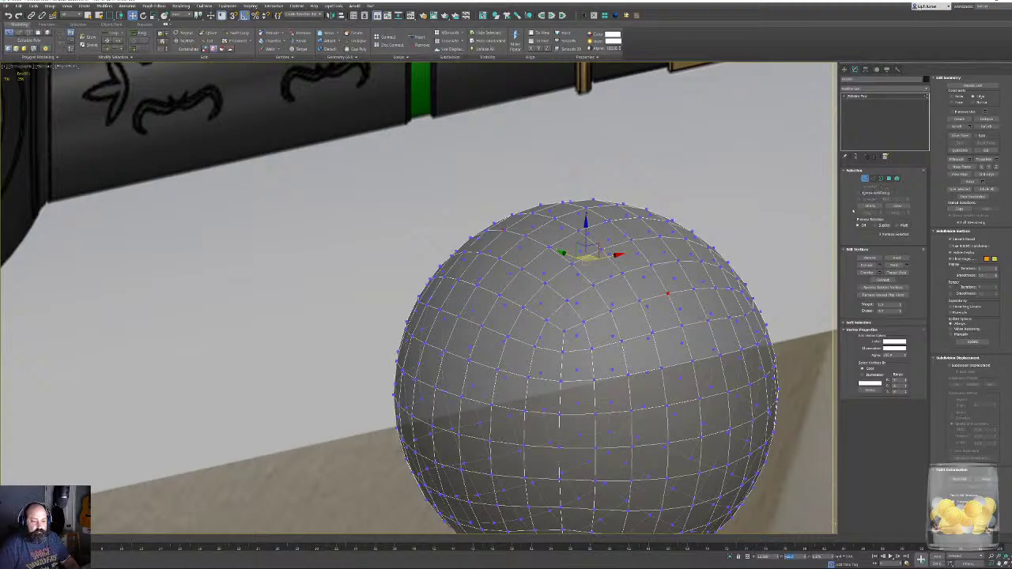
{"action": "left_click", "coordinate": [865, 179]}
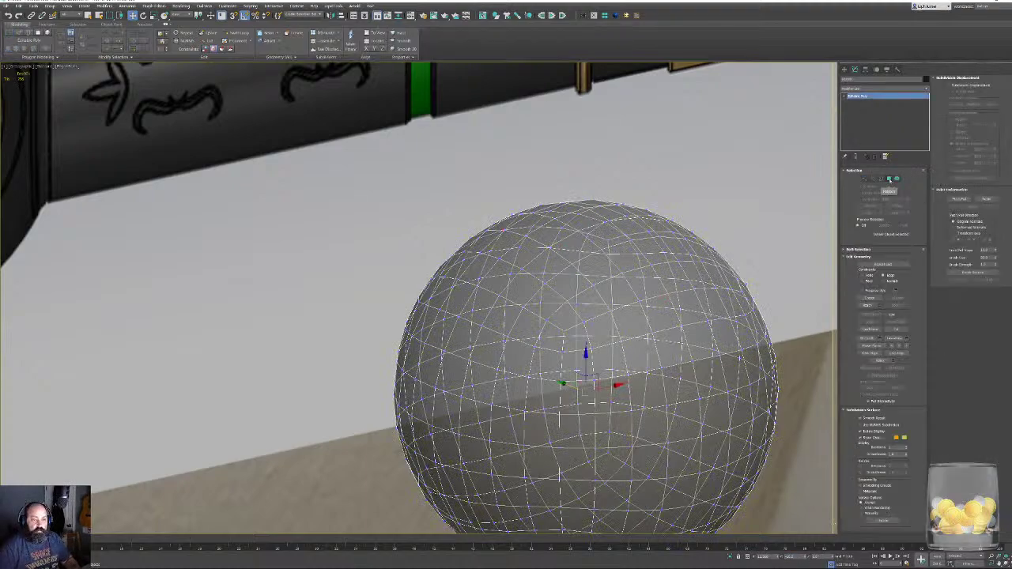
Isolate the sphere and select all polygons of its front half.
{"action": "left_click", "coordinate": [889, 180]}
{"action": "key", "text": "alt+q"}
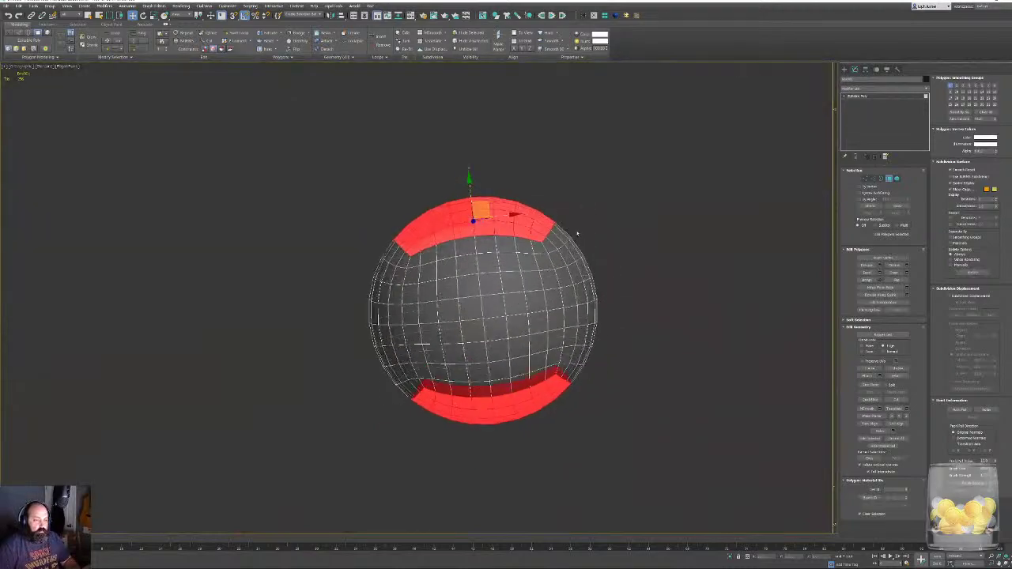
{"action": "middle_click_drag", "start_coordinate": [577, 233], "coordinate": [569, 188]}
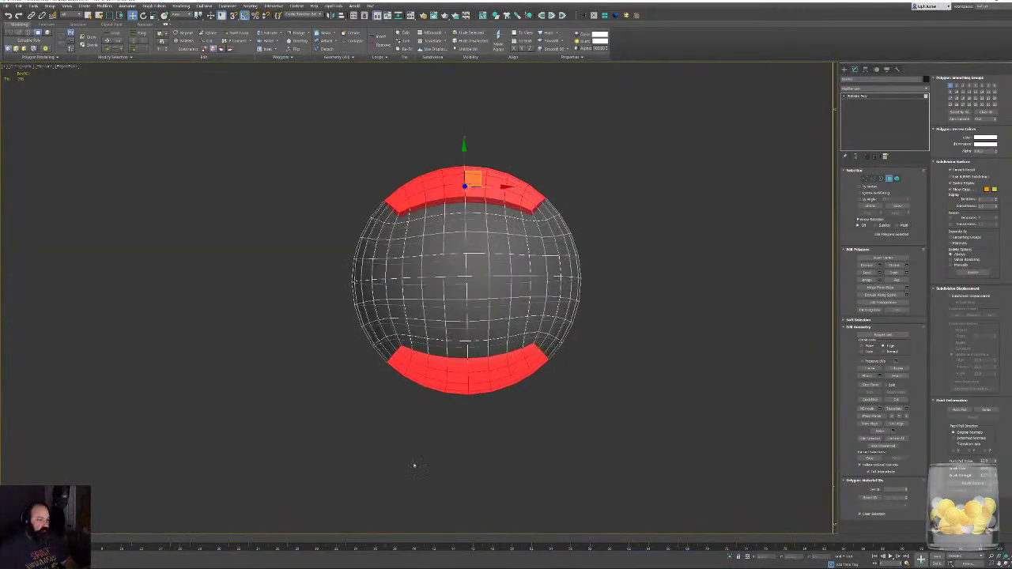
{"action": "left_click_drag", "start_coordinate": [316, 482], "coordinate": [605, 289]}
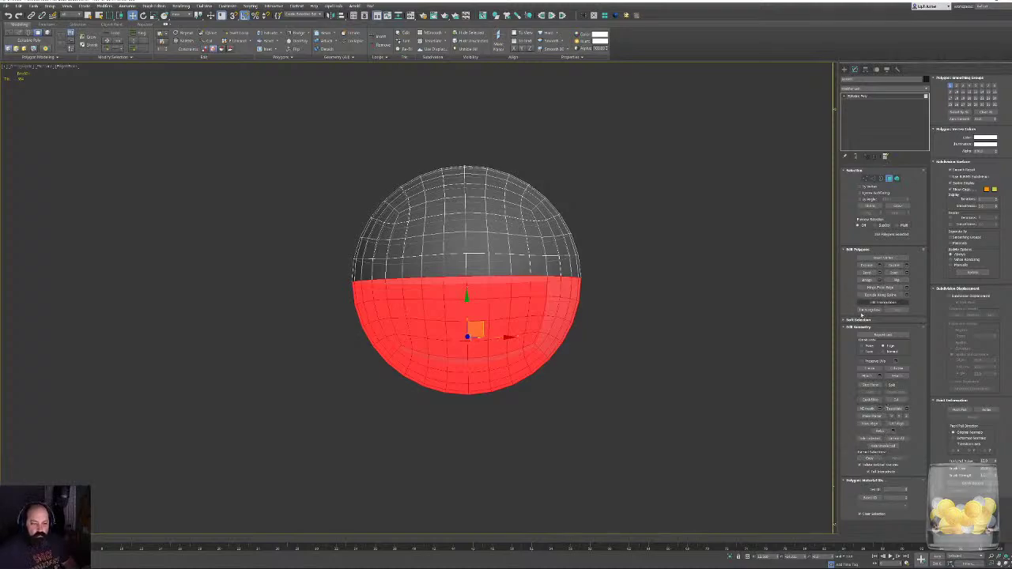
Activate a slice plane for the selected front half and rotate it upright, parallel to the sphere's front.
{"action": "left_click", "coordinate": [871, 385]}
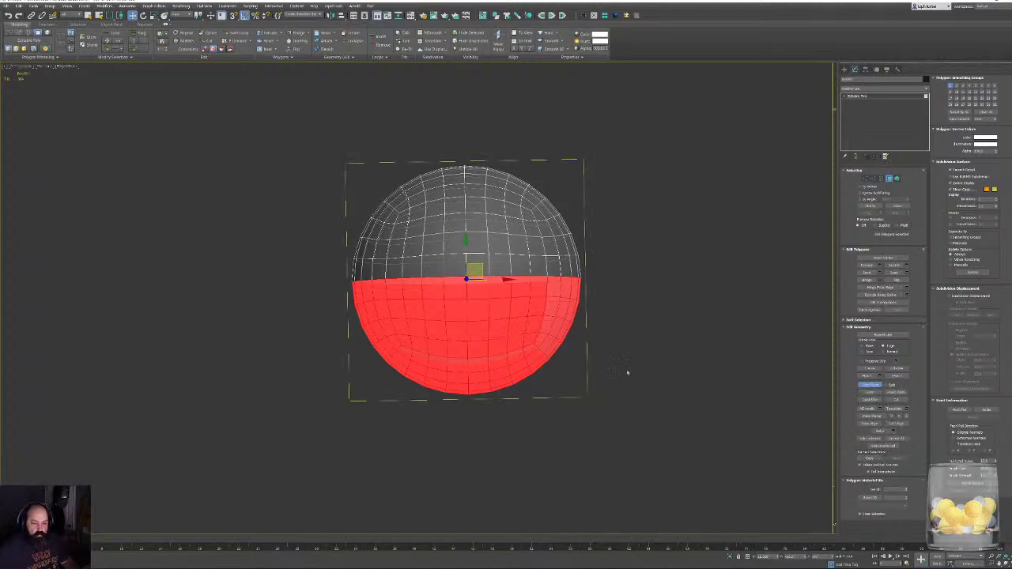
{"action": "middle_click_drag", "start_coordinate": [628, 373], "coordinate": [639, 294], "text": "alt"}
{"action": "key", "text": "e"}
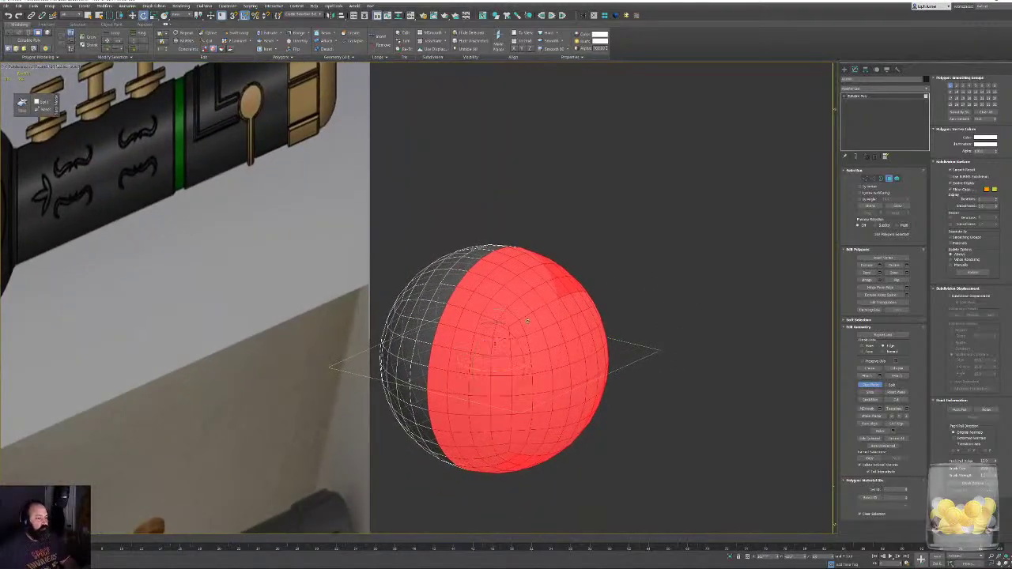
{"action": "left_click_drag", "start_coordinate": [512, 338], "coordinate": [525, 350]}
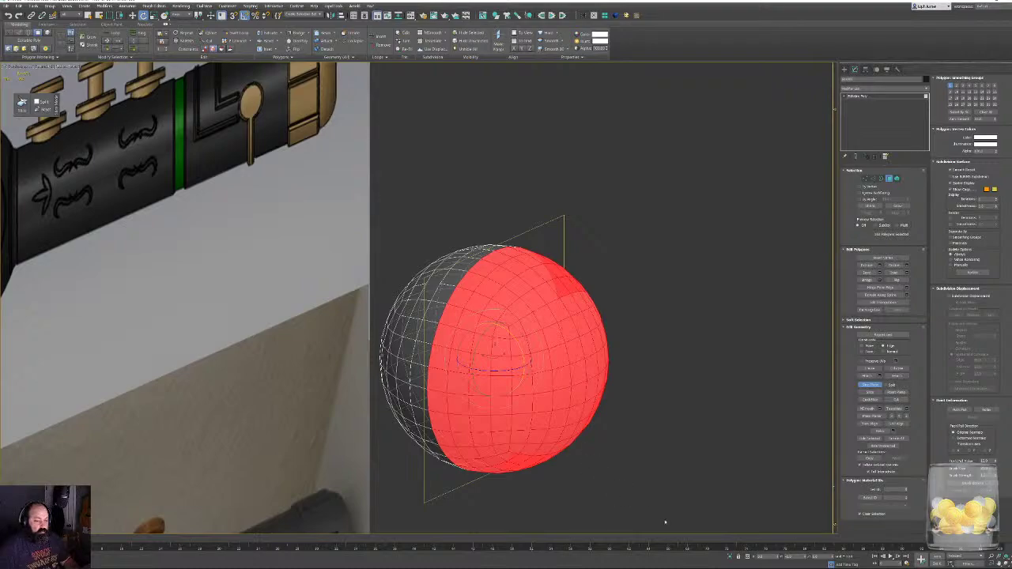
{"action": "key", "text": "w"}
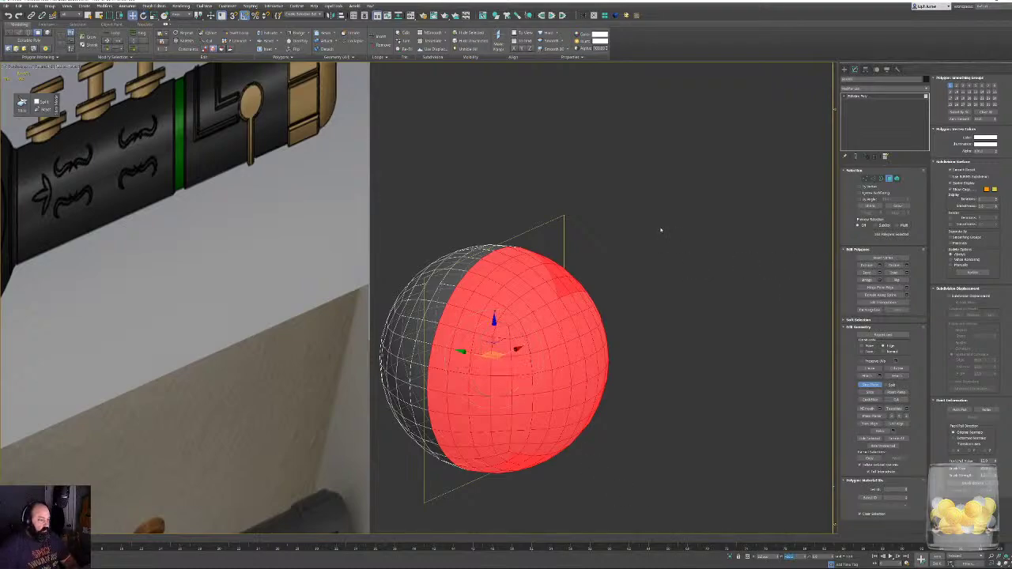
{"action": "middle_click_drag", "start_coordinate": [661, 230], "coordinate": [655, 210], "text": "alt"}
{"action": "key", "text": "z"}
{"action": "middle_click_drag", "start_coordinate": [622, 174], "coordinate": [624, 156], "text": "alt"}
{"action": "mouse_move", "coordinate": [626, 199]}
{"action": "middle_mouse_down", "text": "alt"}
{"action": "mouse_move", "coordinate": [616, 198]}
{"action": "mouse_move", "coordinate": [624, 216]}
{"action": "middle_mouse_up", "text": "alt"}
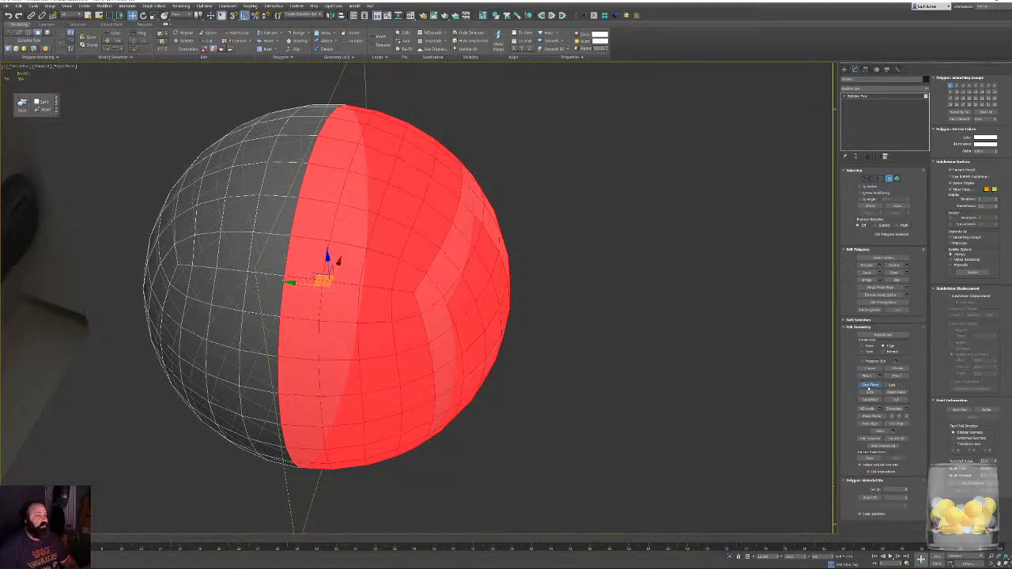
Leave the slice plane, select only the front vertex at the loop's top, and return to the front-half polygon selection.
{"action": "left_click", "coordinate": [865, 179]}
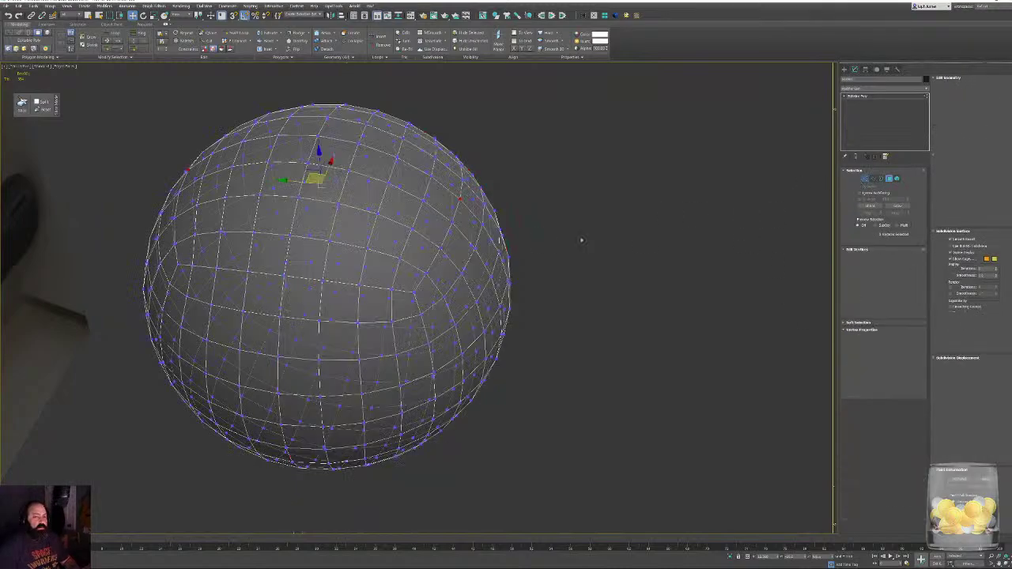
{"action": "left_click", "coordinate": [458, 180]}
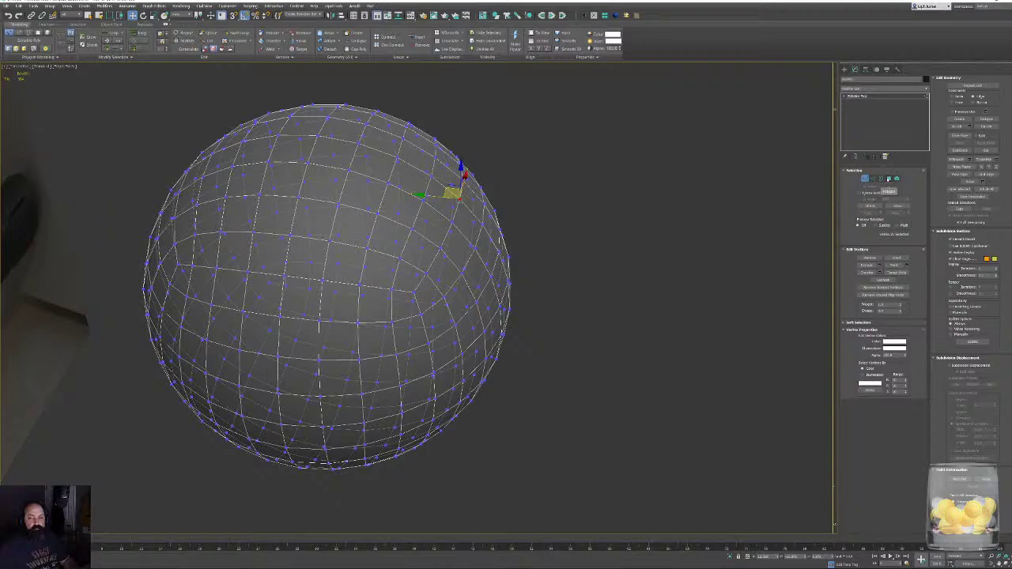
{"action": "left_click", "coordinate": [889, 178]}
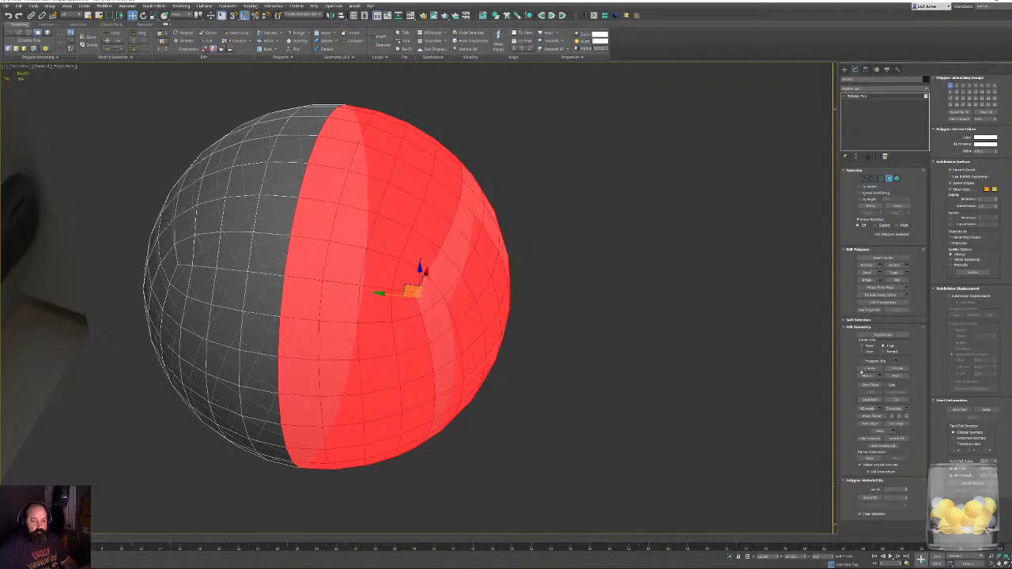
Slice the selected front half of the sphere with an upright slice plane set to -100 along Y, and deselect the sphere.
{"action": "left_click", "coordinate": [869, 385]}
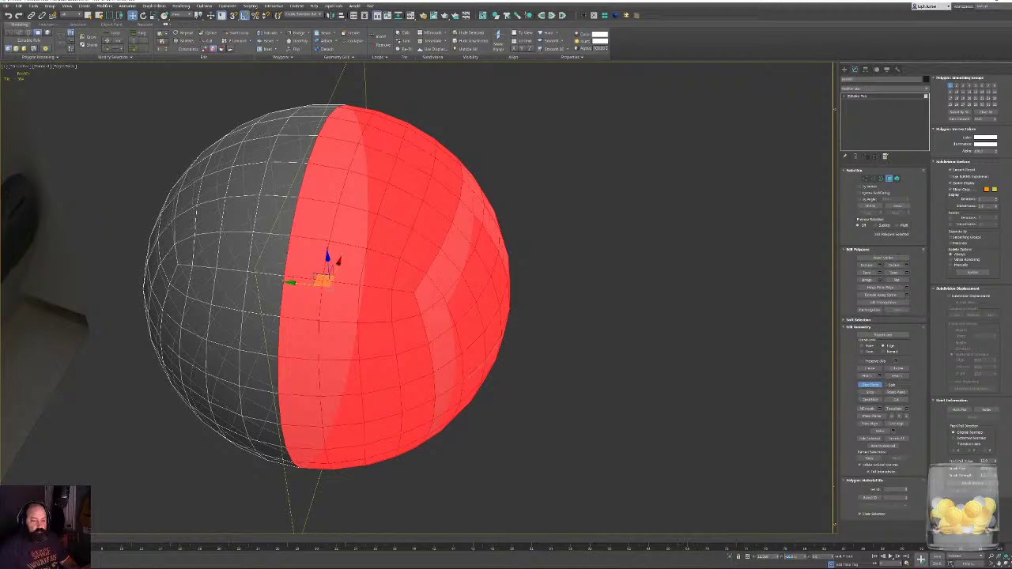
{"action": "type", "text": "-100"}
{"action": "key", "text": "Return"}
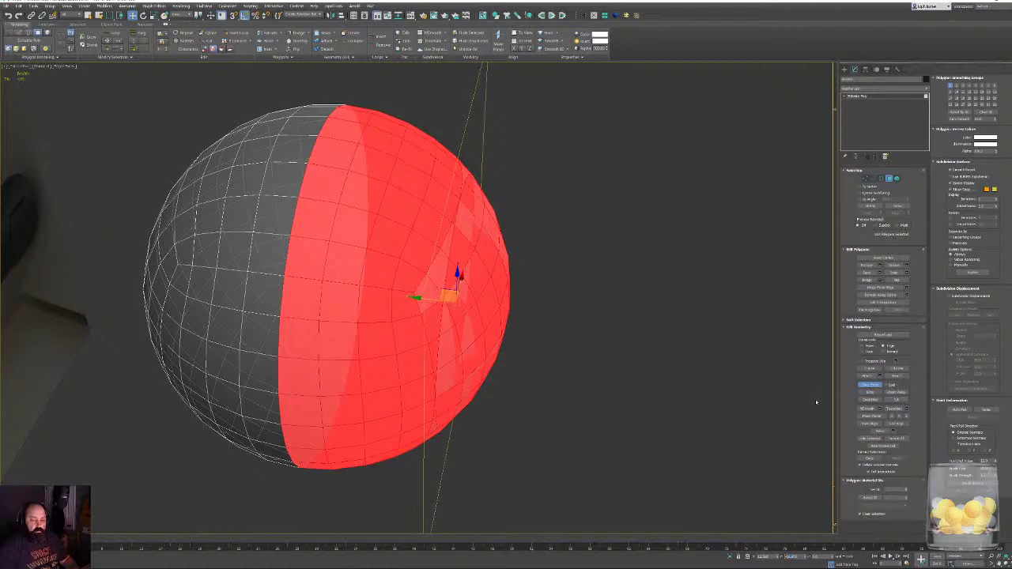
{"action": "left_click", "coordinate": [889, 179]}
{"action": "left_click", "coordinate": [685, 260]}
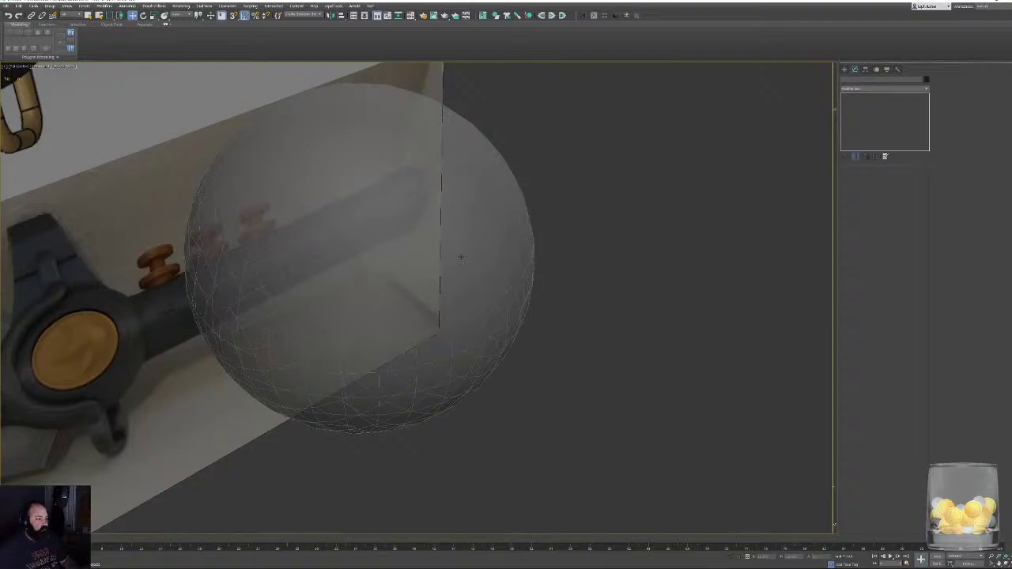
Examine the circular loop cut into the sphere's front and the spots where it crosses existing vertices.
{"action": "key", "text": "alt+c"}
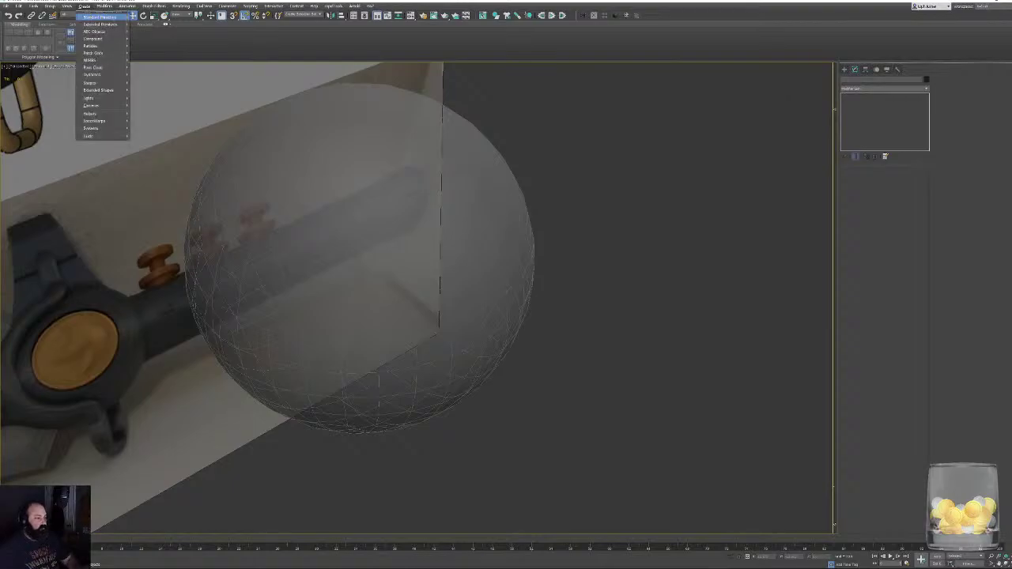
{"action": "key", "text": "Escape"}
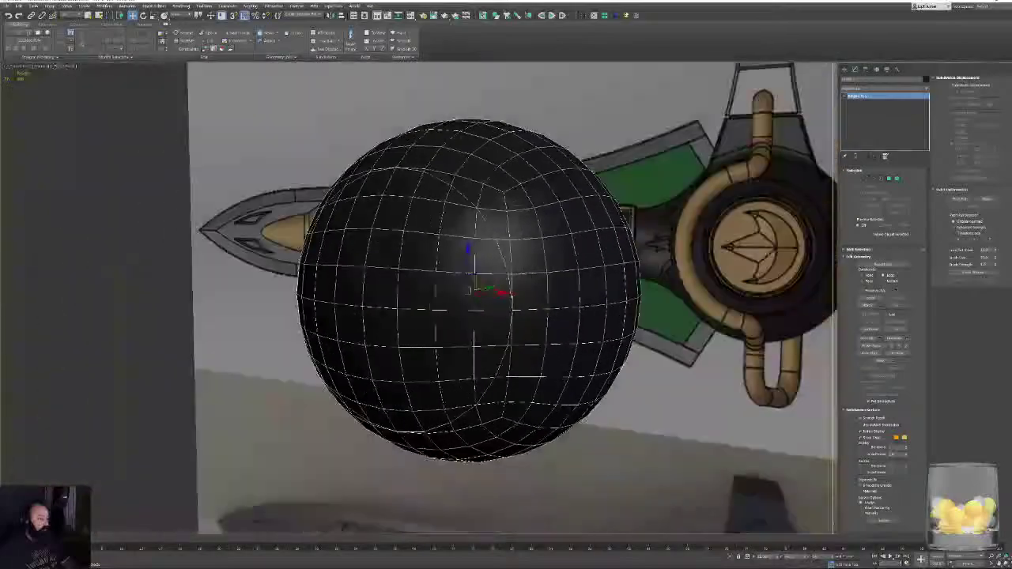
{"action": "middle_click_drag", "start_coordinate": [484, 295], "coordinate": [529, 294], "text": "alt"}
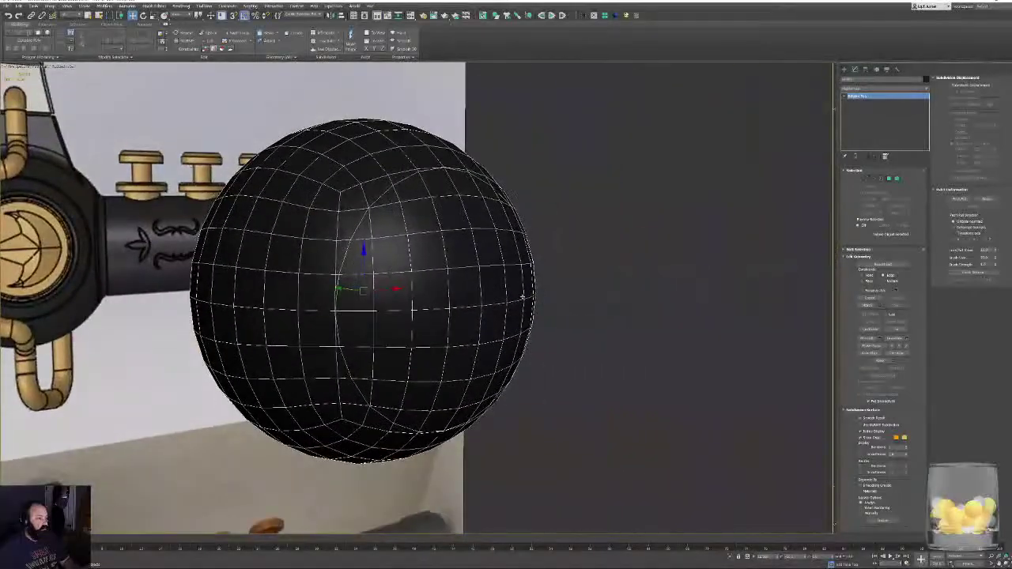
{"action": "middle_click_drag", "start_coordinate": [444, 280], "coordinate": [400, 282], "text": "alt"}
{"action": "scroll", "coordinate": [492, 224], "scroll_direction": "up", "scroll_amount": 8}
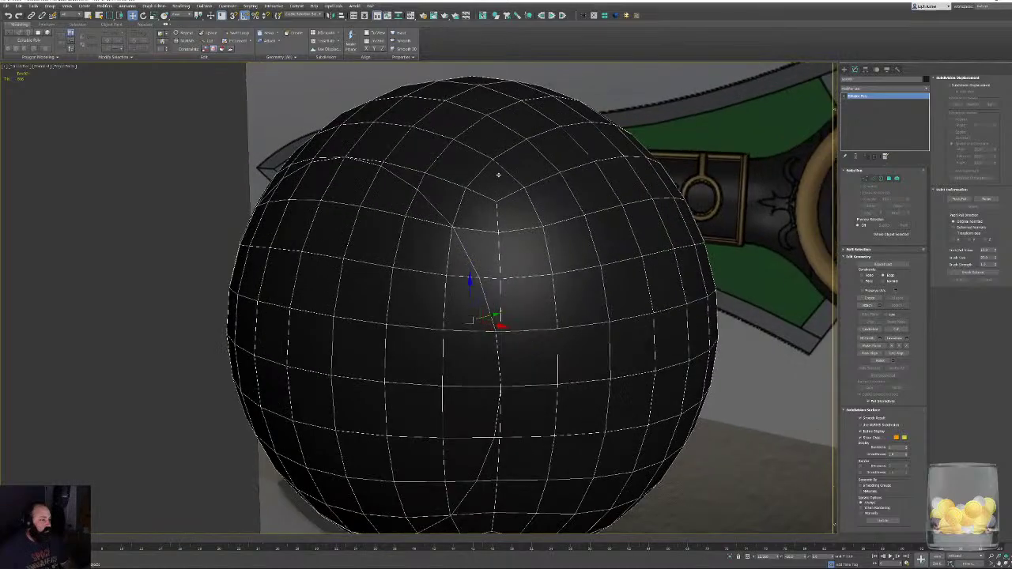
{"action": "scroll", "coordinate": [502, 223], "scroll_direction": "up", "scroll_amount": 4}
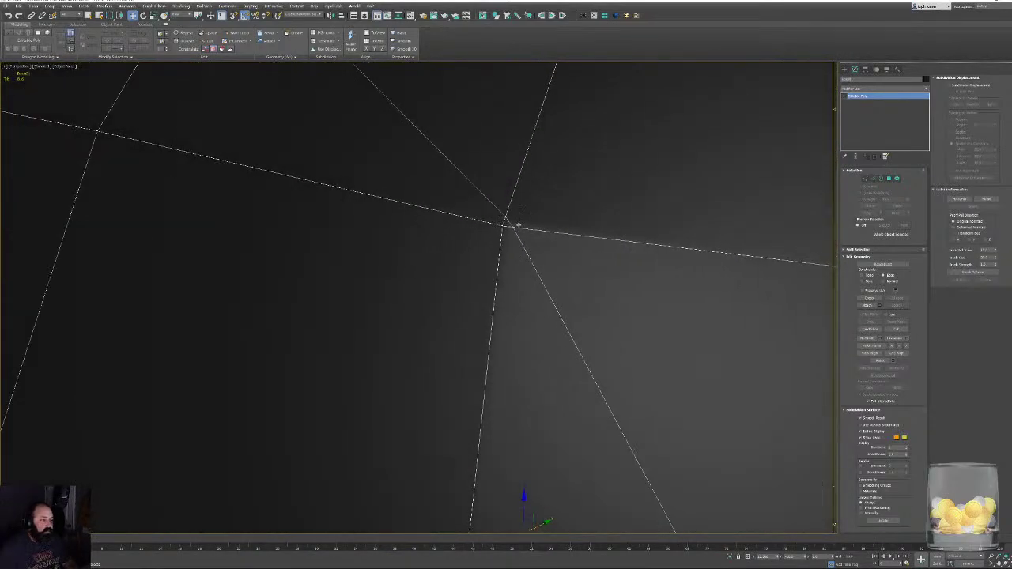
{"action": "scroll", "coordinate": [496, 217], "scroll_direction": "down", "scroll_amount": 9}
{"action": "scroll", "coordinate": [483, 257], "scroll_direction": "down", "scroll_amount": 3}
{"action": "middle_click_drag", "start_coordinate": [496, 267], "coordinate": [562, 271], "text": "alt"}
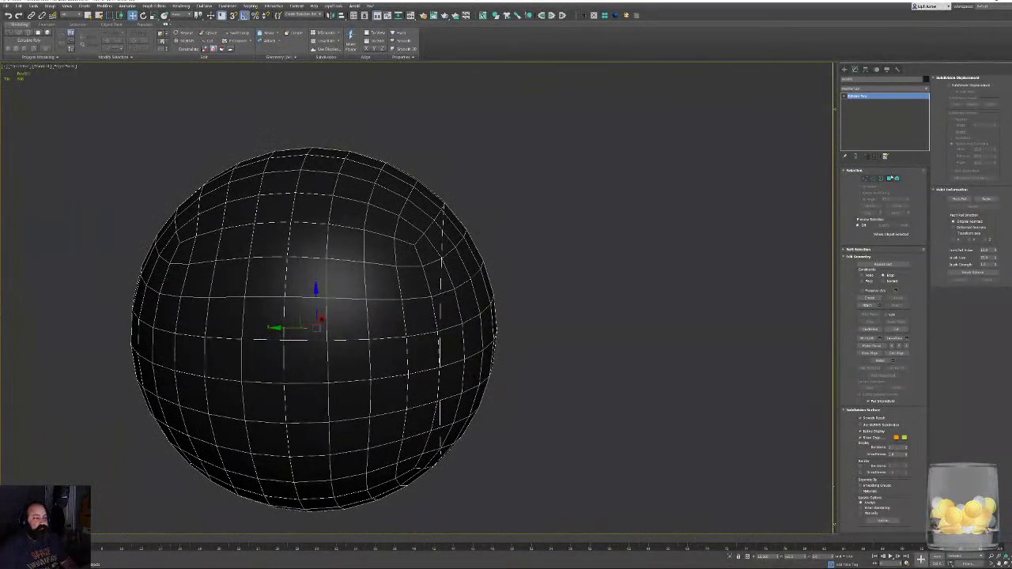
Select all polygons of the sphere's front cap inside the circular loop.
{"action": "left_click", "coordinate": [890, 178]}
{"action": "middle_click_drag", "start_coordinate": [475, 227], "coordinate": [490, 195]}
{"action": "left_click", "coordinate": [520, 181]}
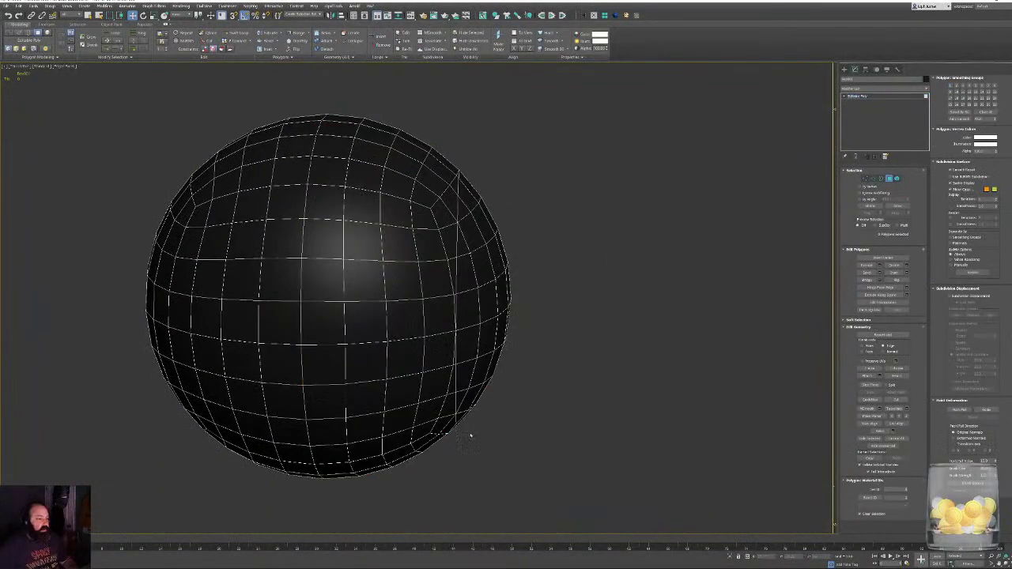
{"action": "left_click_drag", "start_coordinate": [462, 460], "coordinate": [462, 461]}
{"action": "middle_click_drag", "start_coordinate": [663, 440], "coordinate": [581, 451], "text": "alt"}
Examine the border of the selected cap from several sides for small polygons missing from the selection.
{"action": "scroll", "coordinate": [581, 449], "scroll_direction": "up", "scroll_amount": 10}
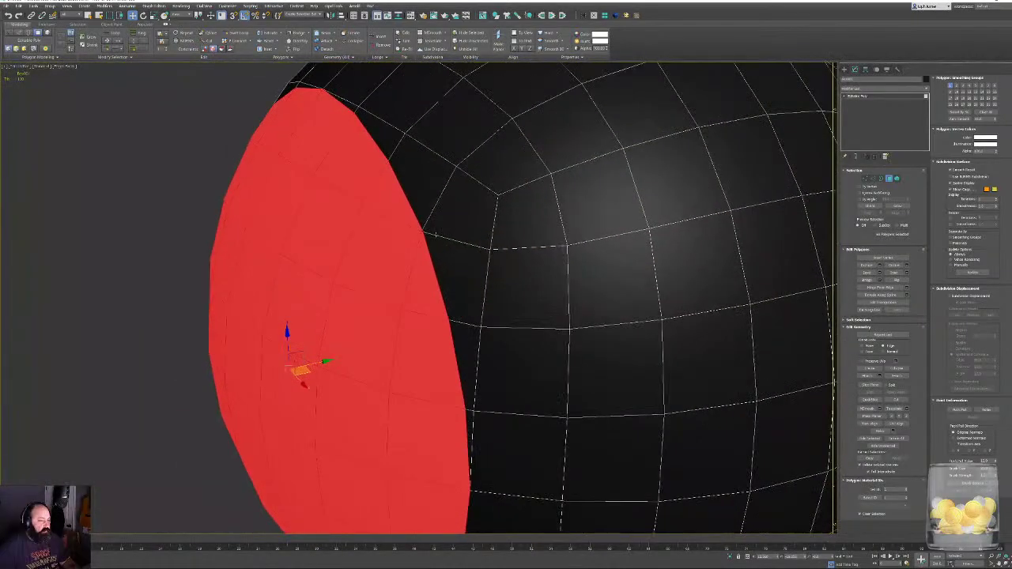
{"action": "scroll", "coordinate": [389, 255], "scroll_direction": "down", "scroll_amount": 8}
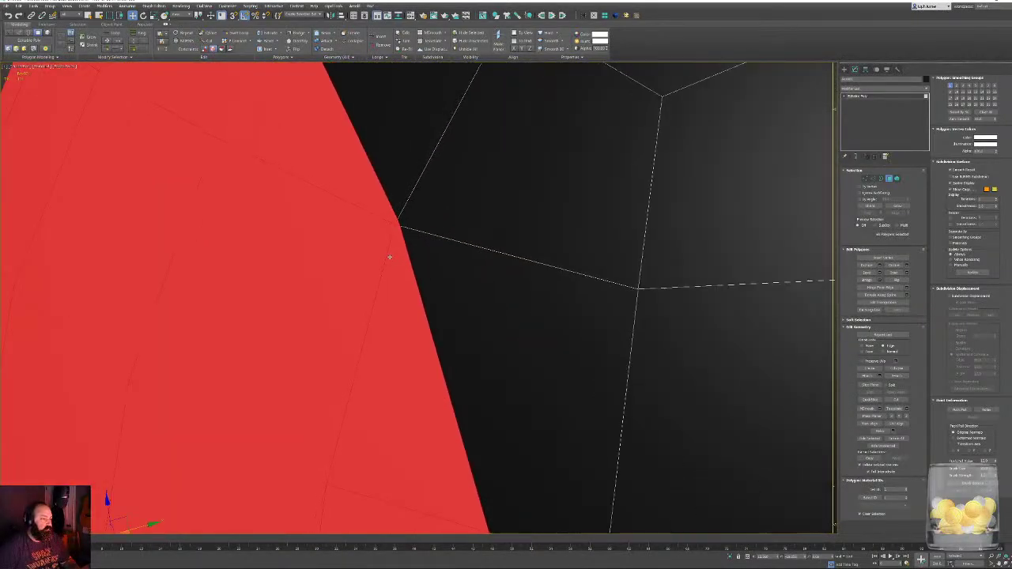
{"action": "middle_click_drag", "start_coordinate": [436, 427], "coordinate": [481, 241], "text": "alt"}
{"action": "scroll", "coordinate": [480, 241], "scroll_direction": "up", "scroll_amount": 5}
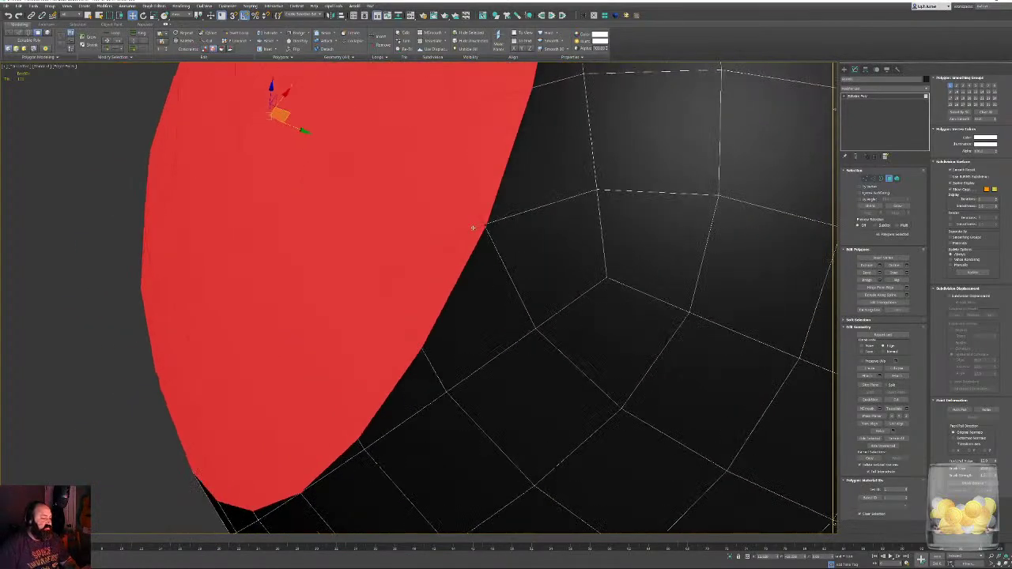
{"action": "scroll", "coordinate": [486, 240], "scroll_direction": "down", "scroll_amount": 6}
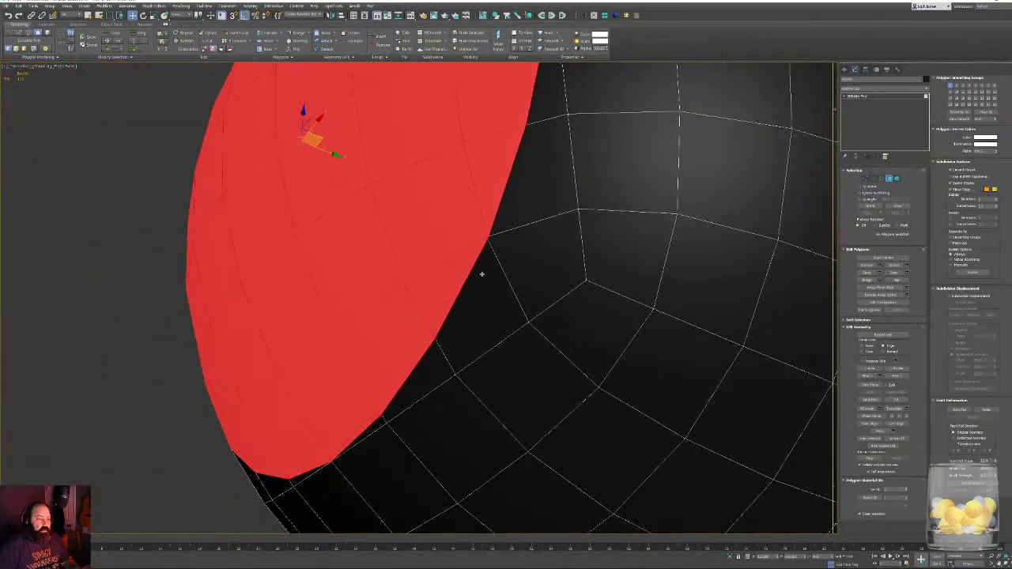
{"action": "middle_click_drag", "start_coordinate": [482, 274], "coordinate": [537, 283], "text": "alt"}
{"action": "scroll", "coordinate": [297, 290], "scroll_direction": "up", "scroll_amount": 6}
{"action": "scroll", "coordinate": [297, 290], "scroll_direction": "up", "scroll_amount": 2}
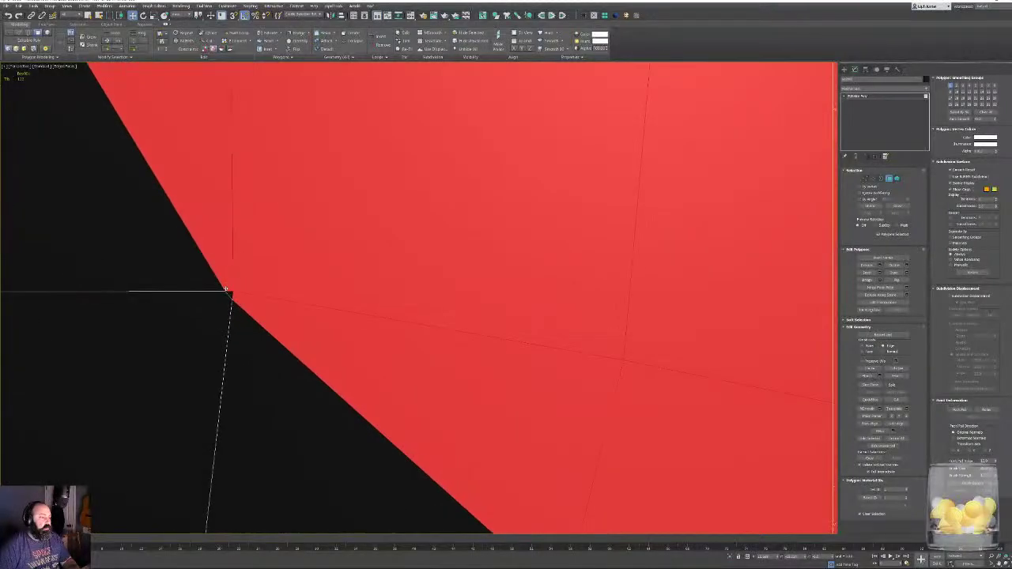
{"action": "scroll", "coordinate": [242, 238], "scroll_direction": "down", "scroll_amount": 4}
{"action": "middle_click_drag", "start_coordinate": [239, 186], "coordinate": [355, 305], "text": "alt"}
{"action": "scroll", "coordinate": [324, 229], "scroll_direction": "up", "scroll_amount": 6}
{"action": "scroll", "coordinate": [329, 229], "scroll_direction": "up", "scroll_amount": 2}
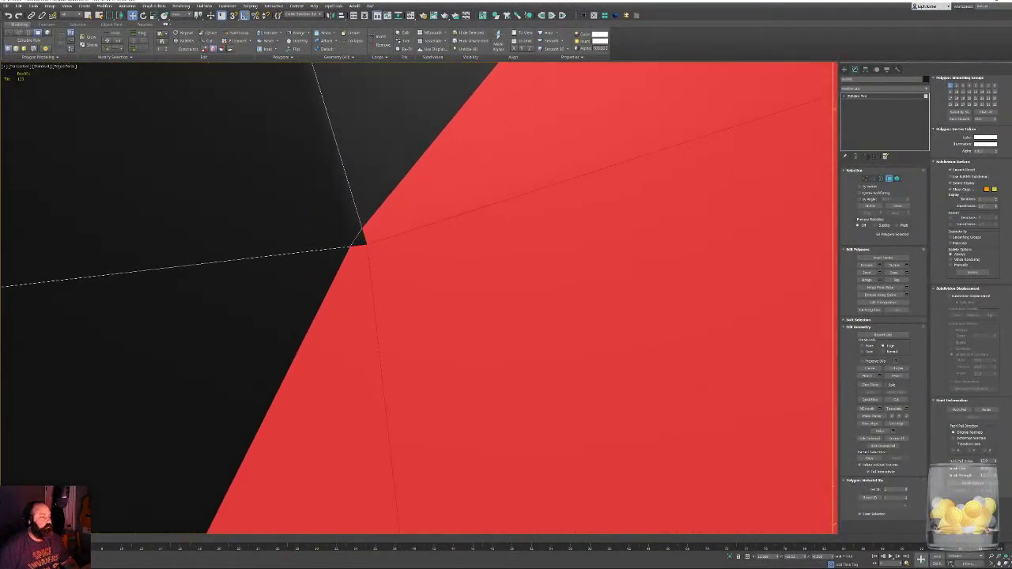
Add the tiny unselected polygon at the loop's edge to the cap selection and delete the whole front cap.
{"action": "left_click", "coordinate": [350, 232], "text": "ctrl"}
{"action": "left_click", "coordinate": [360, 238], "text": "ctrl"}
{"action": "left_click", "coordinate": [331, 226], "text": "alt"}
{"action": "key", "text": "z"}
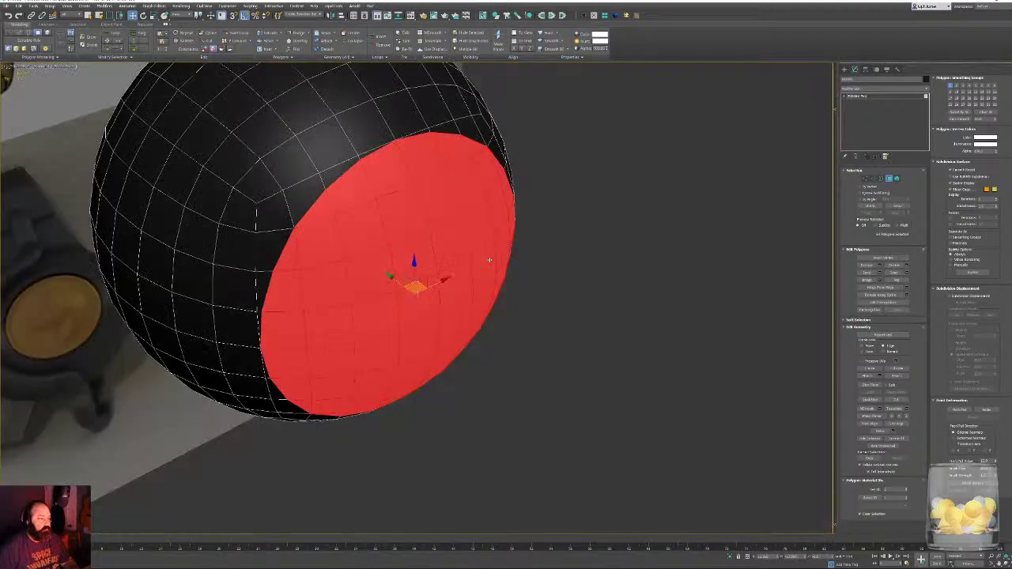
{"action": "key", "text": "Delete"}
Select the border of the circular opening and make the sphere see-through in the front view over the blueprint.
{"action": "key", "text": "3"}
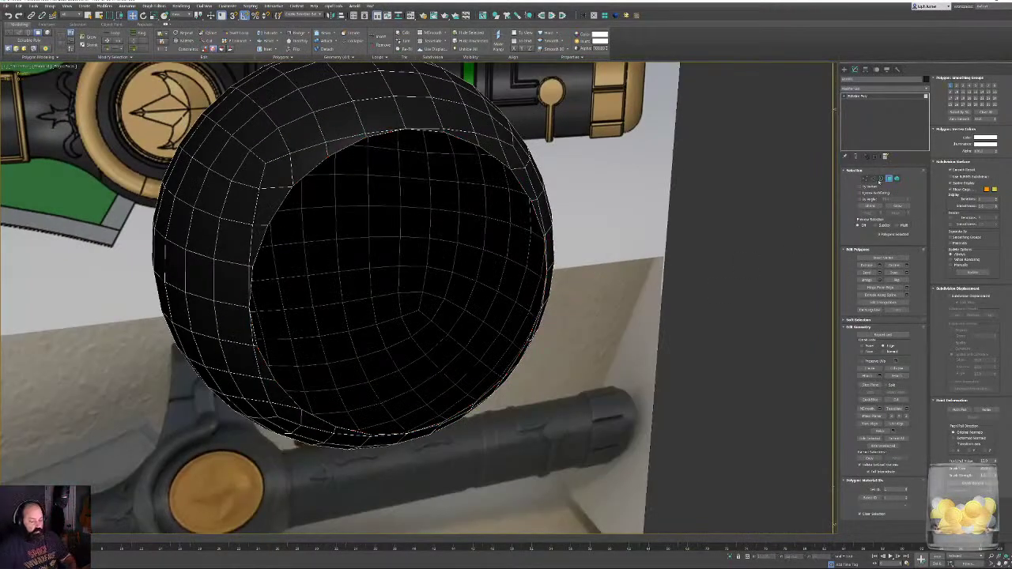
{"action": "left_click", "coordinate": [551, 317]}
{"action": "key", "text": "f"}
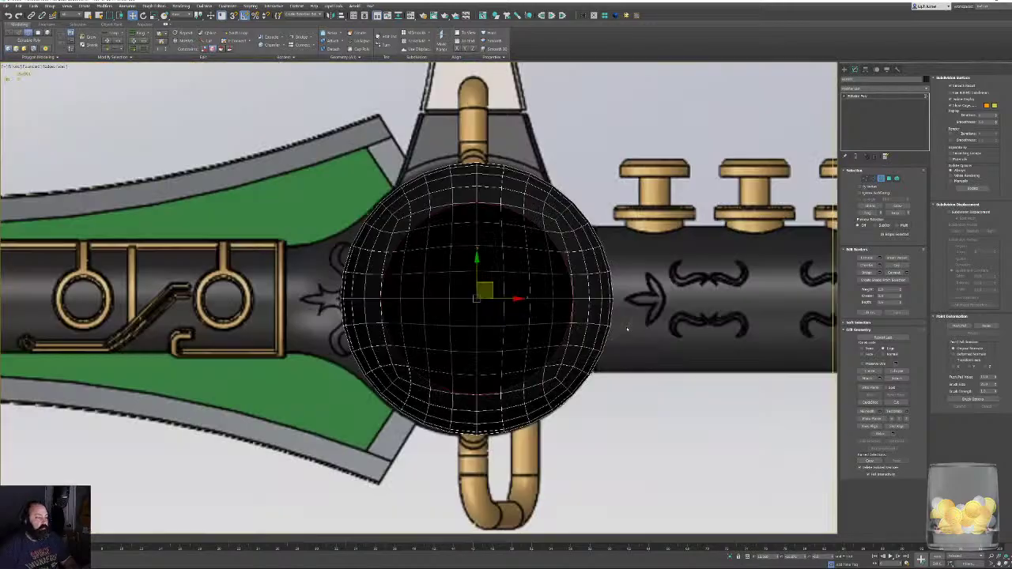
{"action": "key", "text": "alt+x"}
{"action": "scroll", "coordinate": [461, 261], "scroll_direction": "up", "scroll_amount": 5}
Remove the edge constraint and scale a copy of the opening's border inward to the dark rim around the coin, adding a ring of faces.
{"action": "key", "text": "r"}
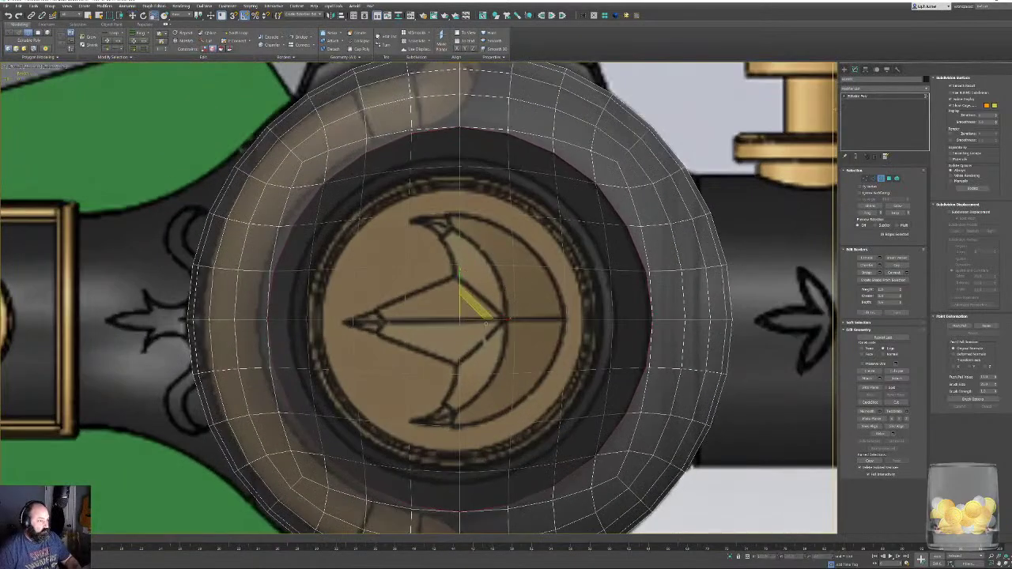
{"action": "middle_click_drag", "start_coordinate": [445, 204], "coordinate": [433, 155]}
{"action": "scroll", "coordinate": [463, 317], "scroll_direction": "down", "scroll_amount": 5}
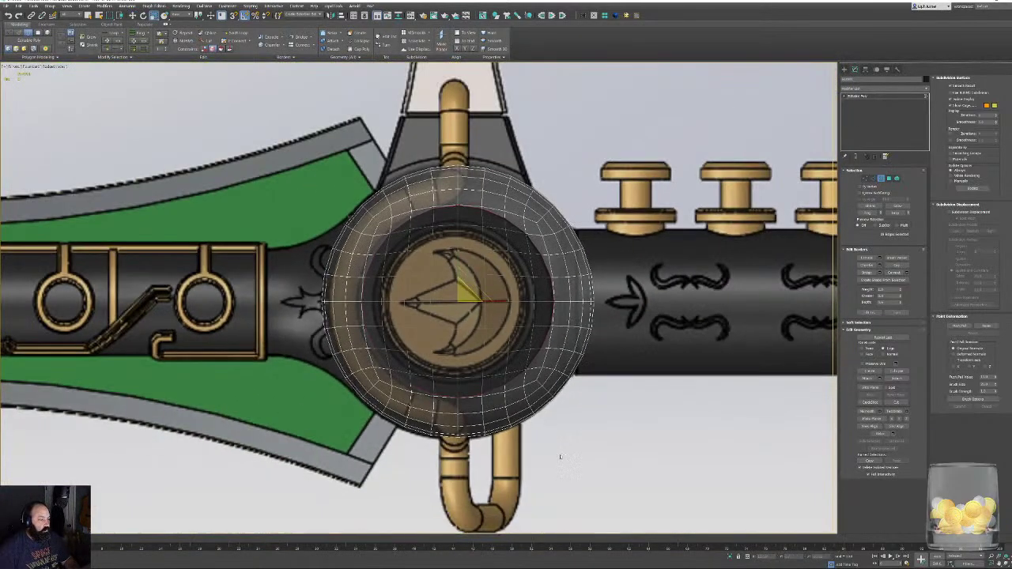
{"action": "middle_click_drag", "start_coordinate": [560, 456], "coordinate": [595, 516]}
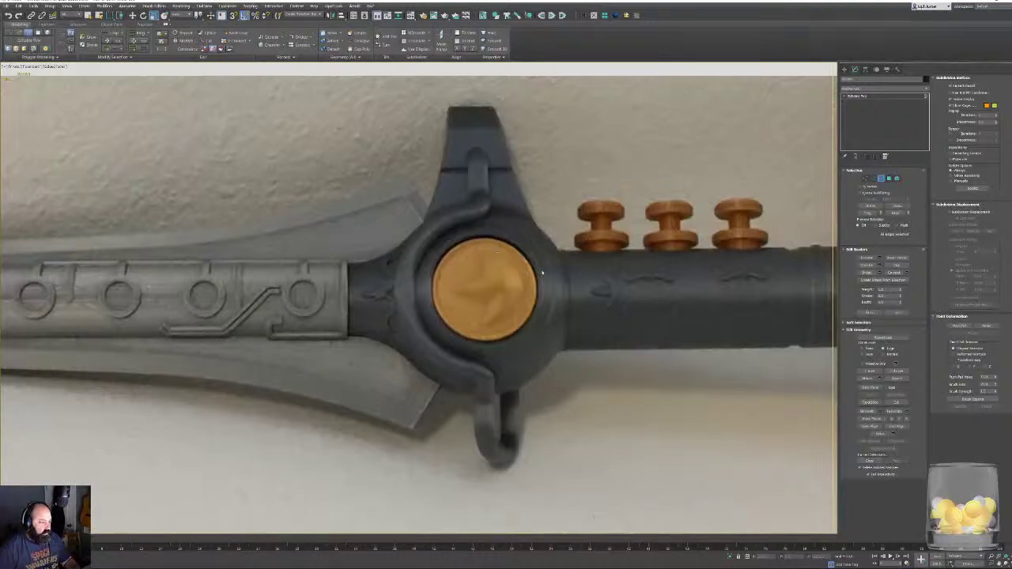
{"action": "scroll", "coordinate": [439, 243], "scroll_direction": "up", "scroll_amount": 8}
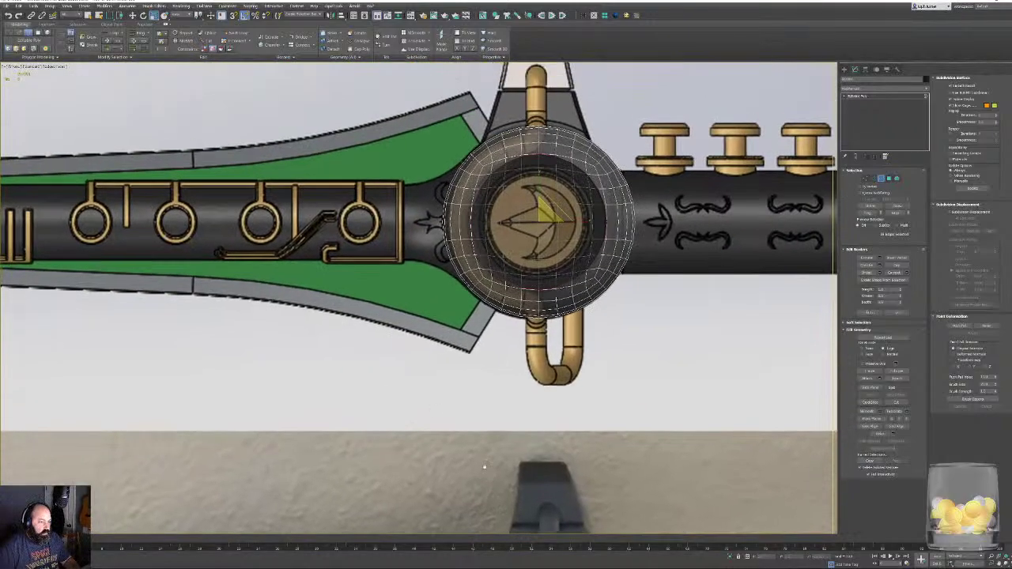
{"action": "scroll", "coordinate": [440, 242], "scroll_direction": "up", "scroll_amount": 3}
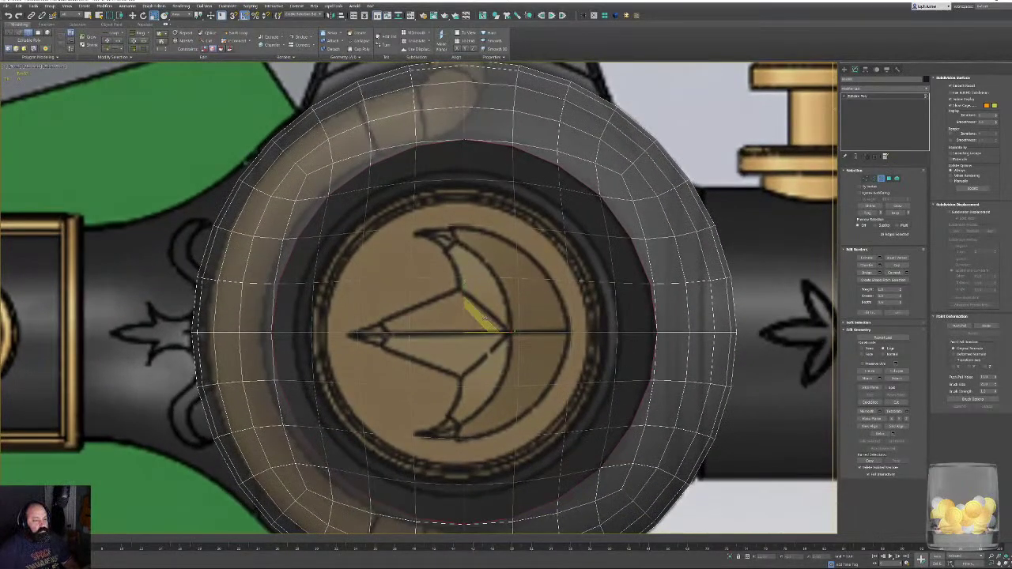
{"action": "left_click_drag", "start_coordinate": [491, 322], "coordinate": [479, 319], "text": "shift"}
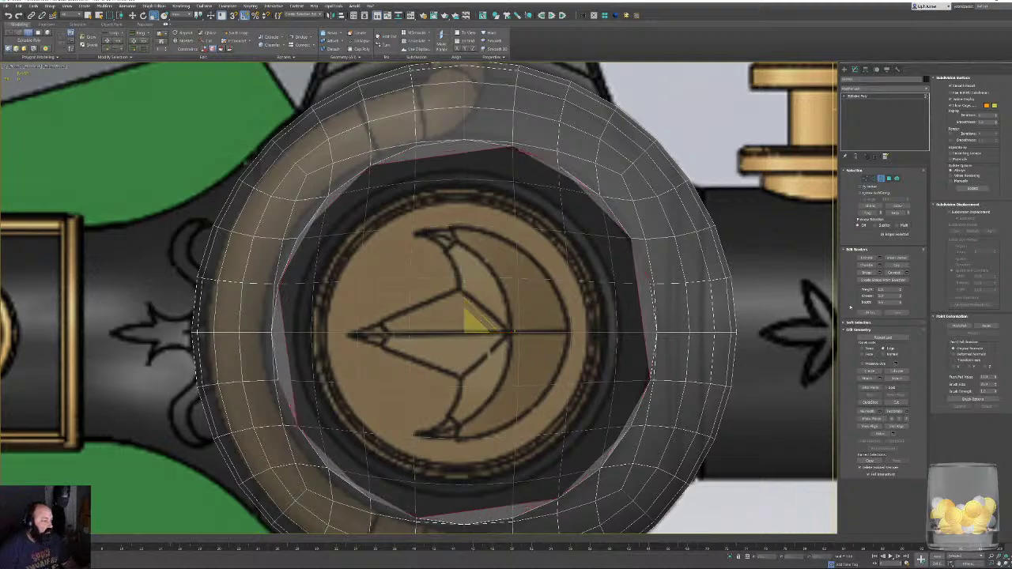
{"action": "key", "text": "ctrl+z"}
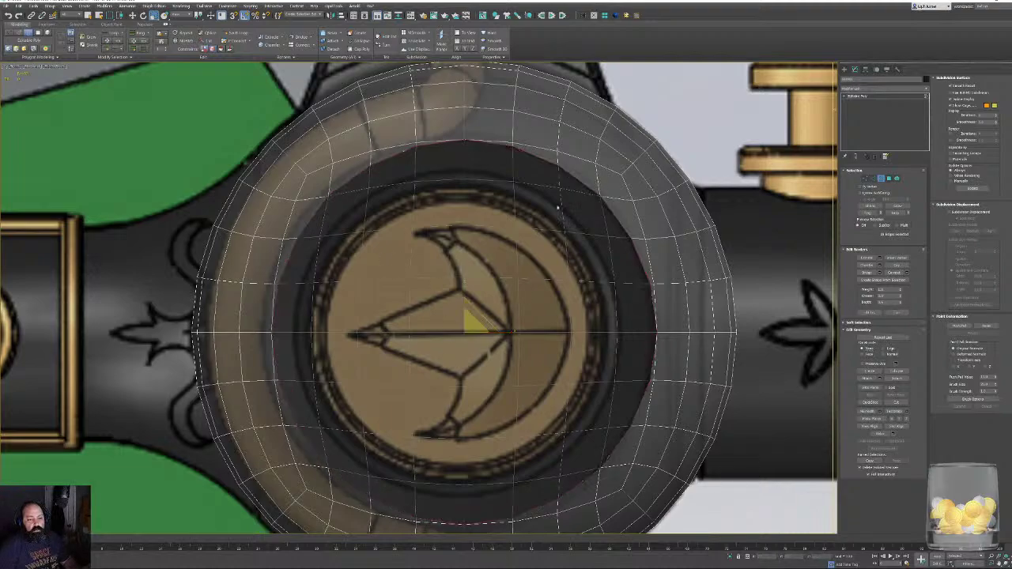
{"action": "left_click_drag", "start_coordinate": [478, 313], "coordinate": [478, 319], "text": "shift"}
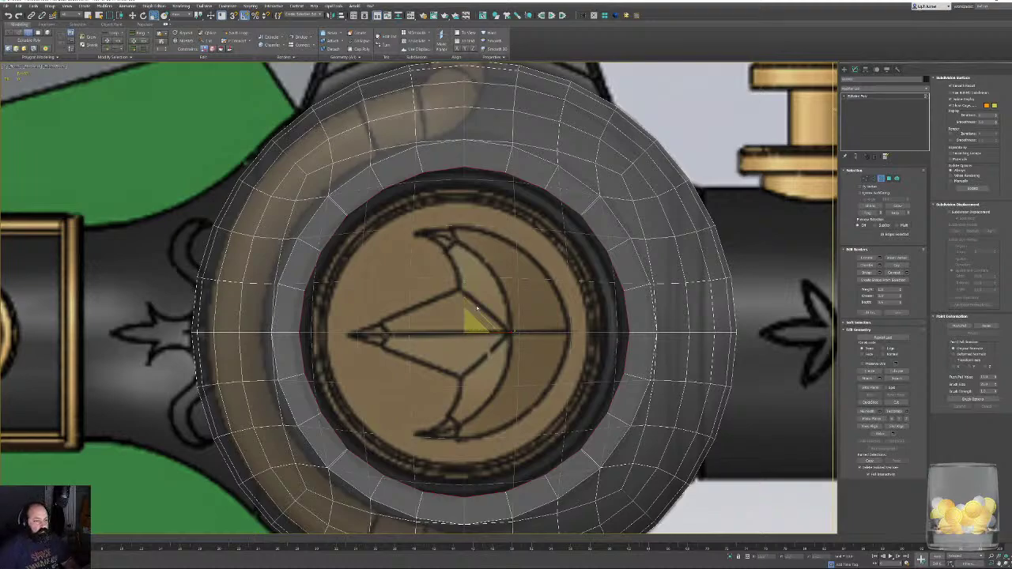
Move the whole sphere slightly along X to centre its opening on the blueprint's coin.
{"action": "left_click", "coordinate": [881, 179]}
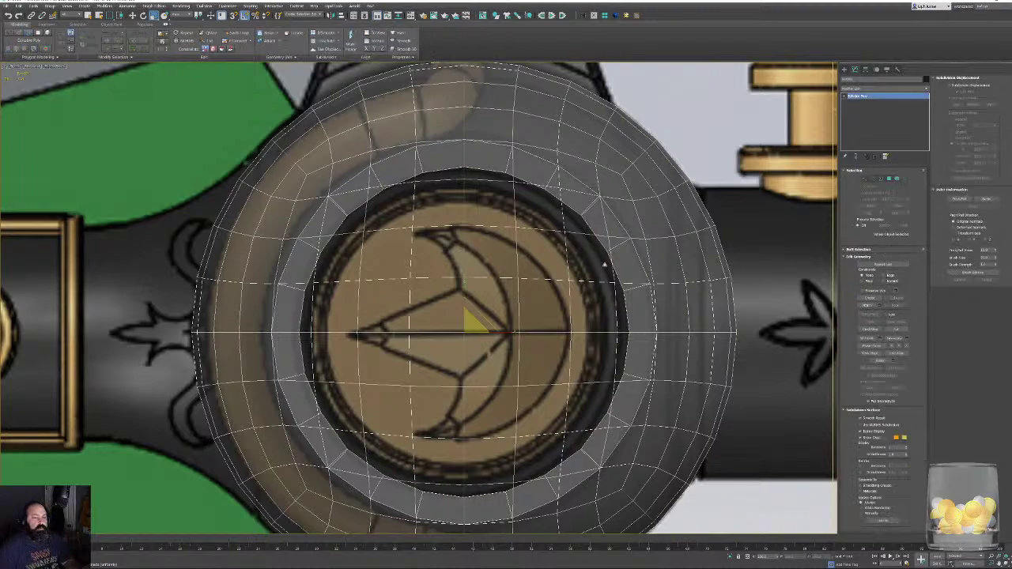
{"action": "key", "text": "w"}
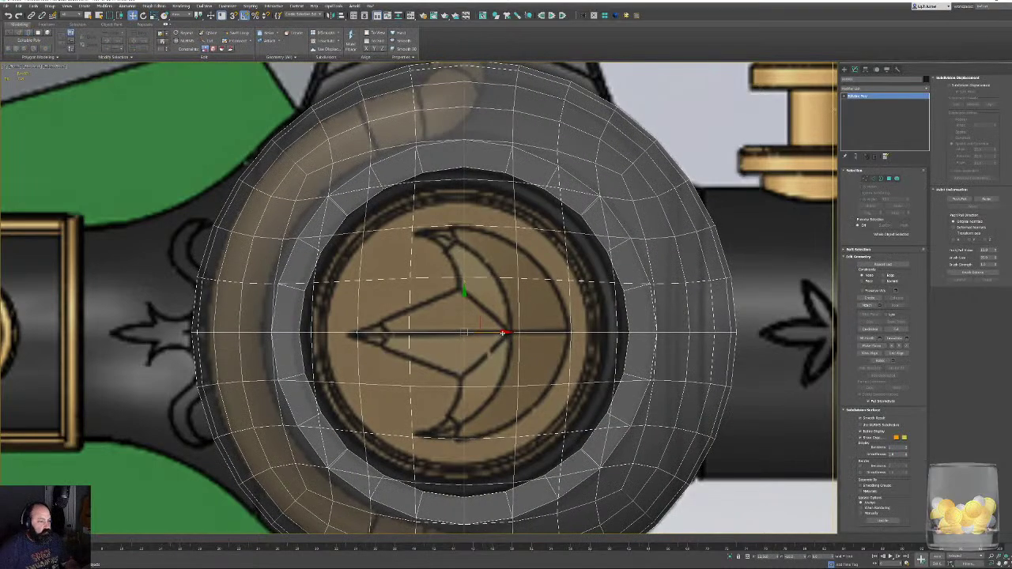
{"action": "left_click_drag", "start_coordinate": [503, 333], "coordinate": [497, 333]}
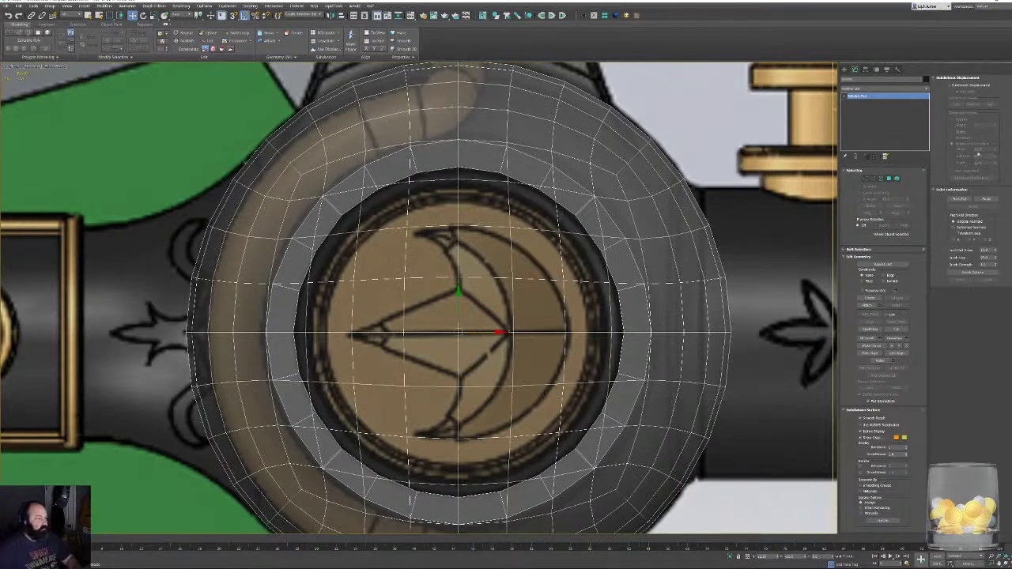
Scale another copy of the opening's border inward to the coin's outer edge, adding a second narrow ring of faces.
{"action": "key", "text": "3"}
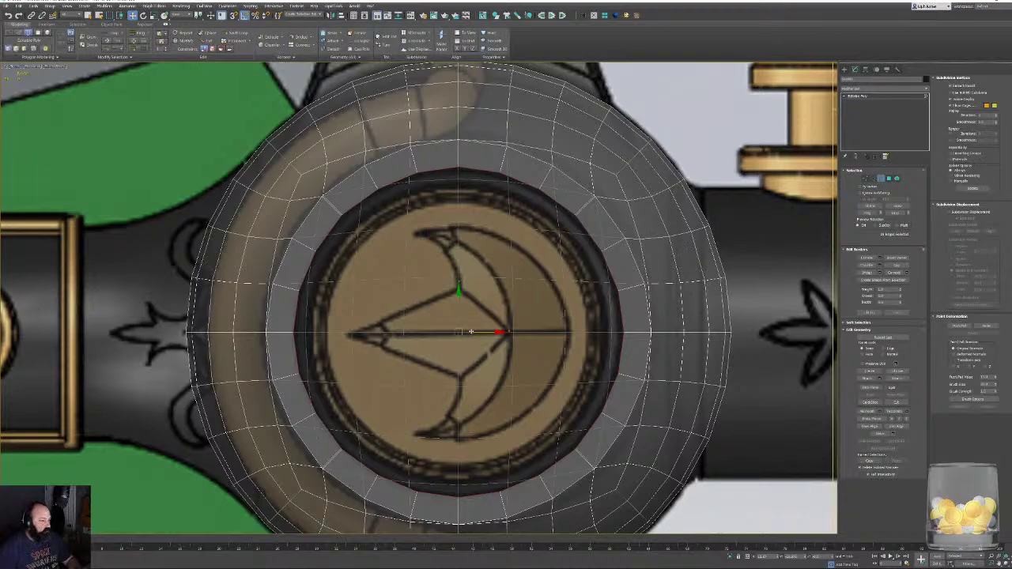
{"action": "left_click", "coordinate": [475, 316]}
{"action": "left_click_drag", "start_coordinate": [476, 316], "coordinate": [472, 317], "text": "shift"}
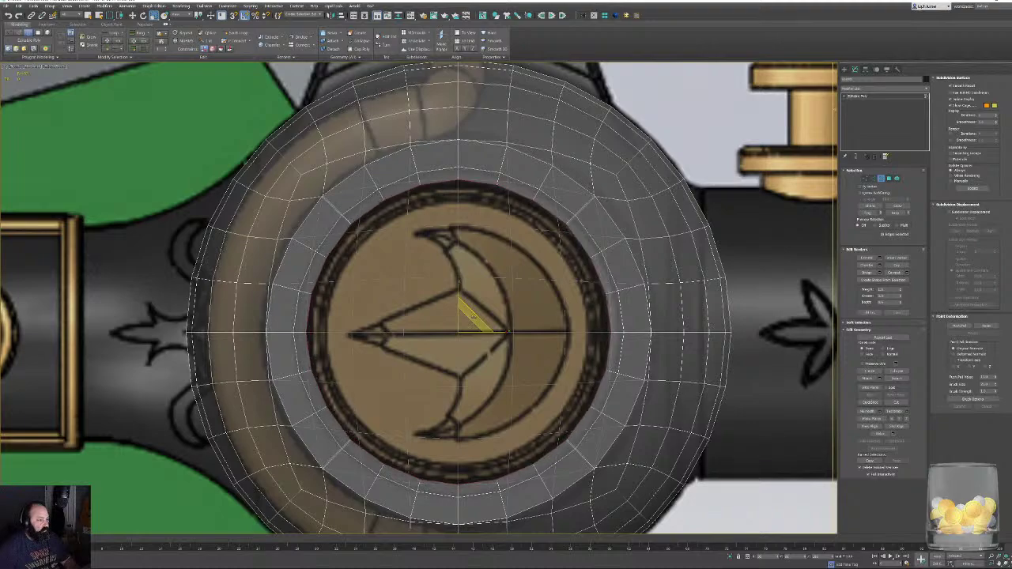
Show the opening in perspective and convert the border selection to the polygons of the innermost ring.
{"action": "key", "text": "p"}
{"action": "key", "text": "z"}
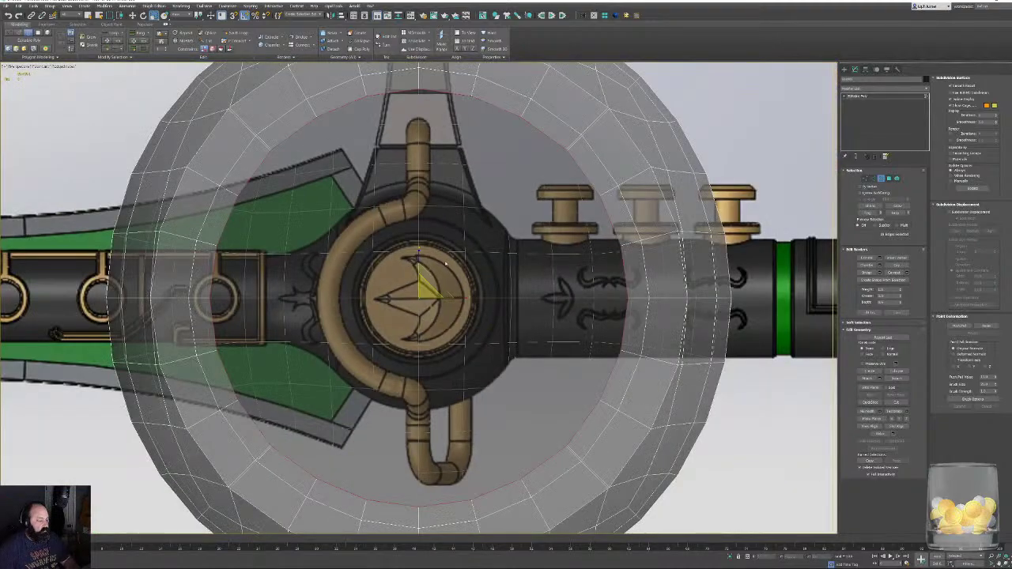
{"action": "middle_click_drag", "start_coordinate": [450, 273], "coordinate": [492, 304], "text": "alt"}
{"action": "scroll", "coordinate": [494, 312], "scroll_direction": "down", "scroll_amount": 3}
{"action": "key", "text": "w"}
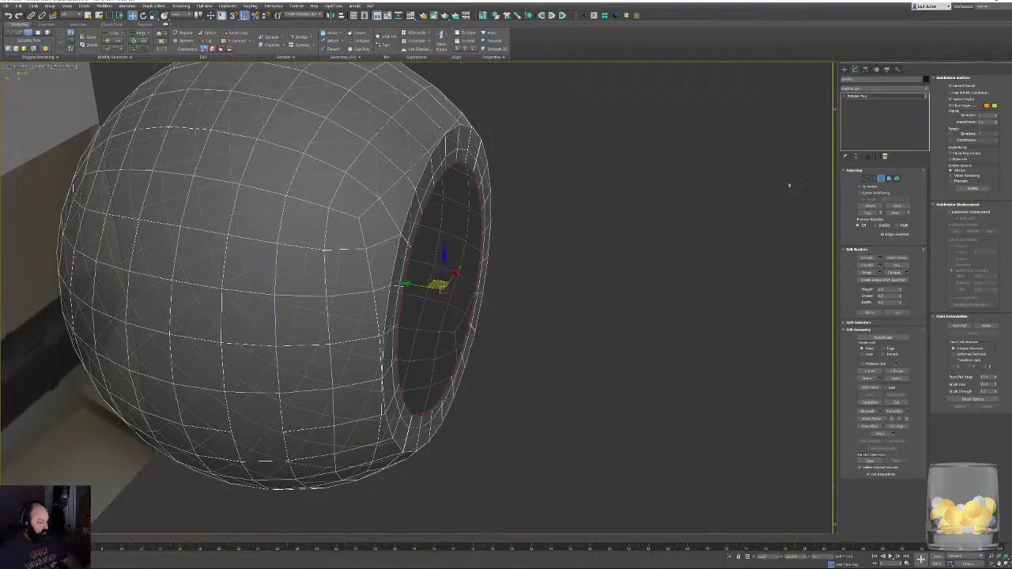
{"action": "left_click", "coordinate": [888, 178], "text": "ctrl"}
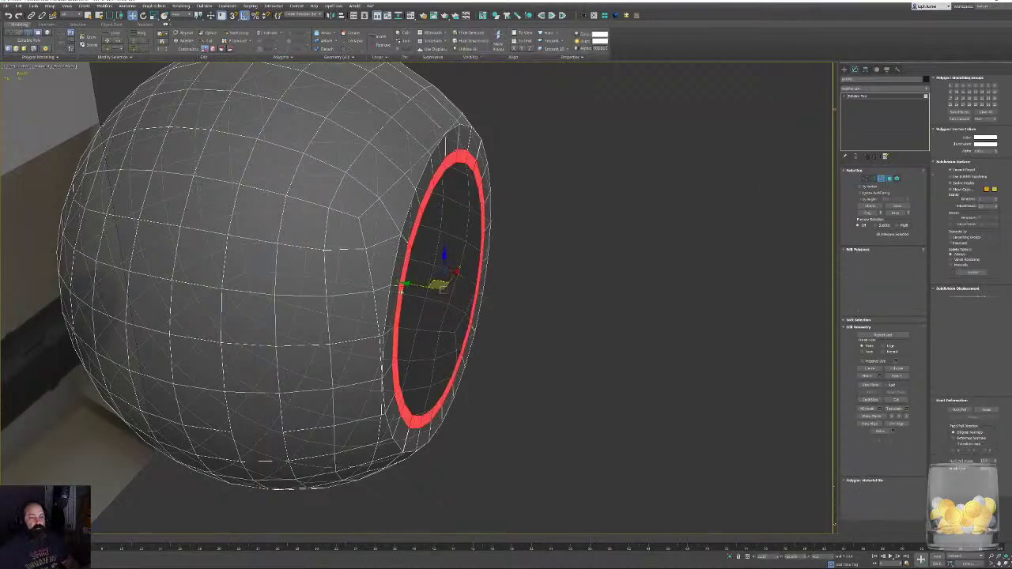
Move the innermost ring of polygons slightly along Y and clear the polygon selection.
{"action": "left_click_drag", "start_coordinate": [419, 285], "coordinate": [442, 290]}
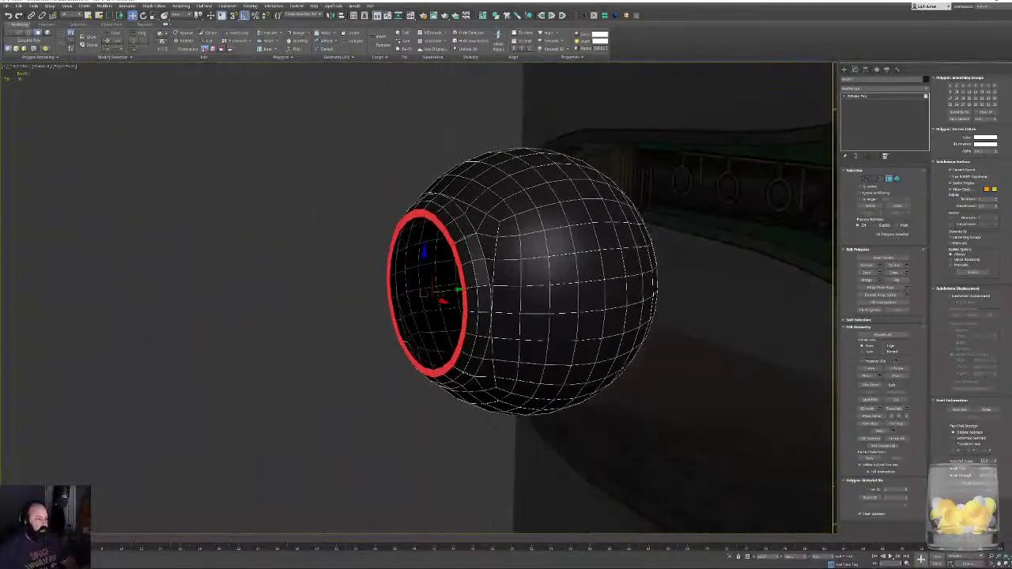
{"action": "middle_click_drag", "start_coordinate": [265, 261], "coordinate": [332, 257], "text": "alt"}
{"action": "left_click", "coordinate": [293, 255]}
Collapse the short stray edges along the first split corner beside the opening so that its gap closes.
{"action": "scroll", "coordinate": [494, 245], "scroll_direction": "up", "scroll_amount": 6}
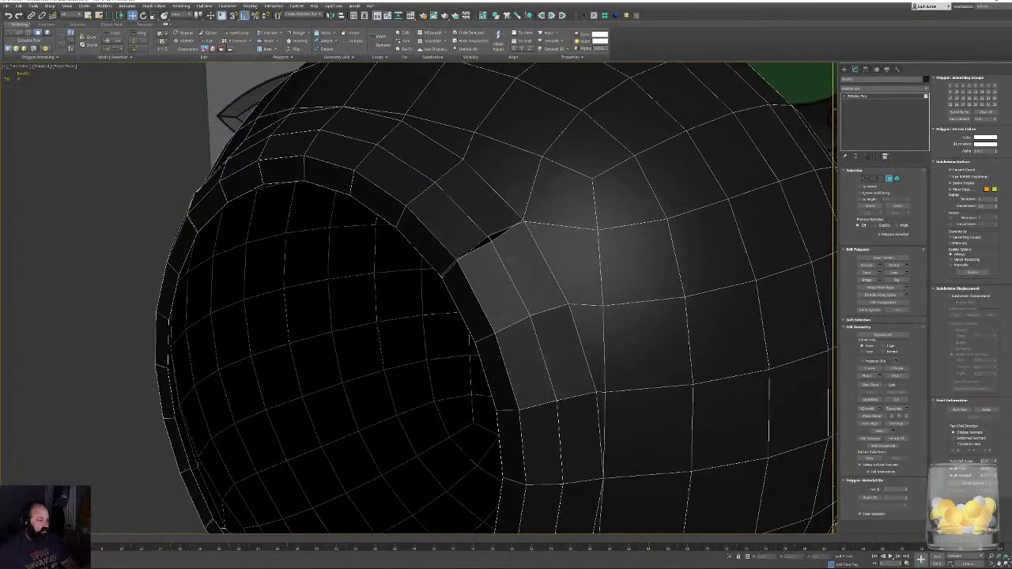
{"action": "scroll", "coordinate": [513, 258], "scroll_direction": "up", "scroll_amount": 4}
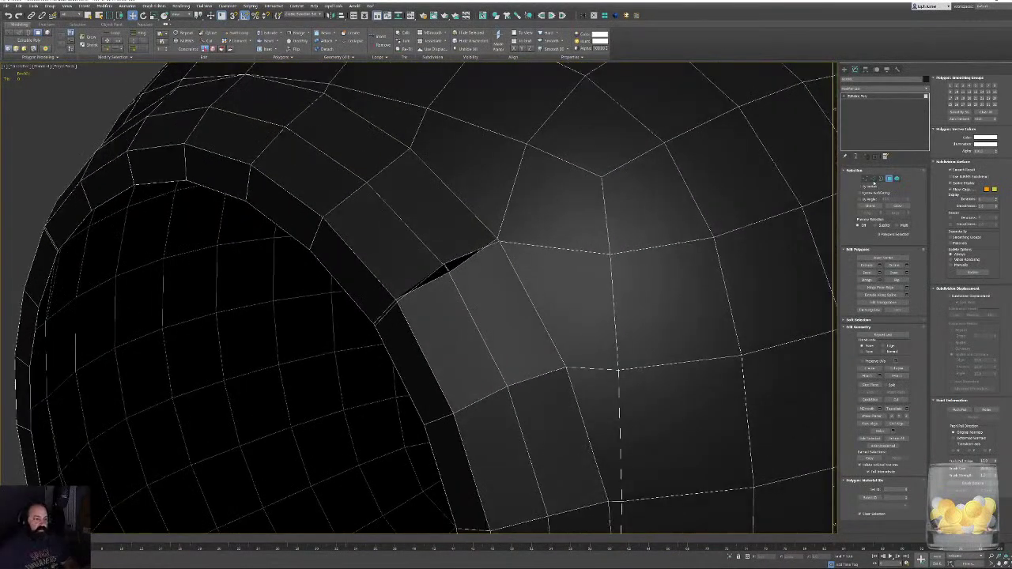
{"action": "key", "text": "2"}
{"action": "scroll", "coordinate": [512, 261], "scroll_direction": "up", "scroll_amount": 5}
{"action": "left_click", "coordinate": [483, 208]}
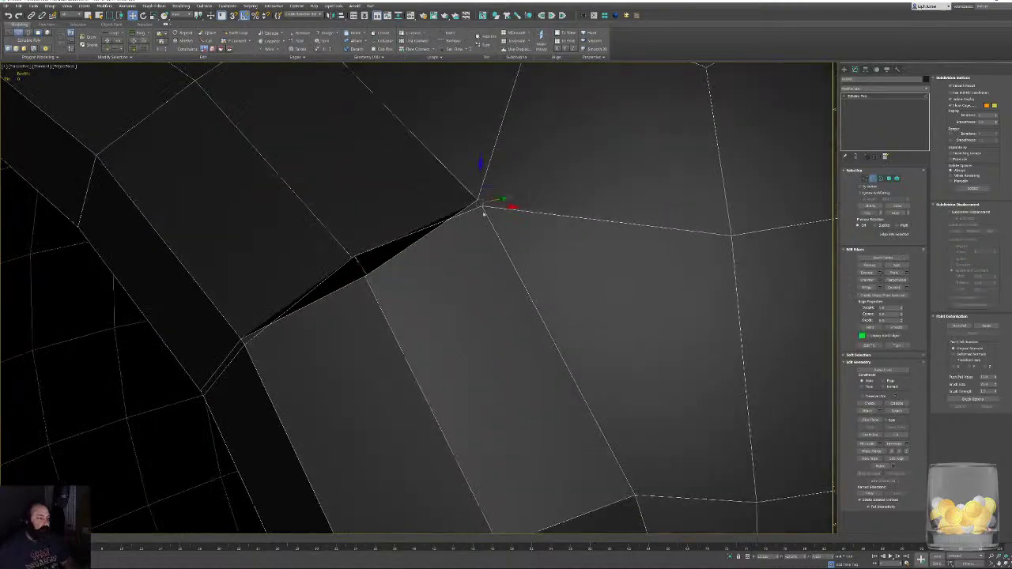
{"action": "key", "text": "ctrl+alt+c"}
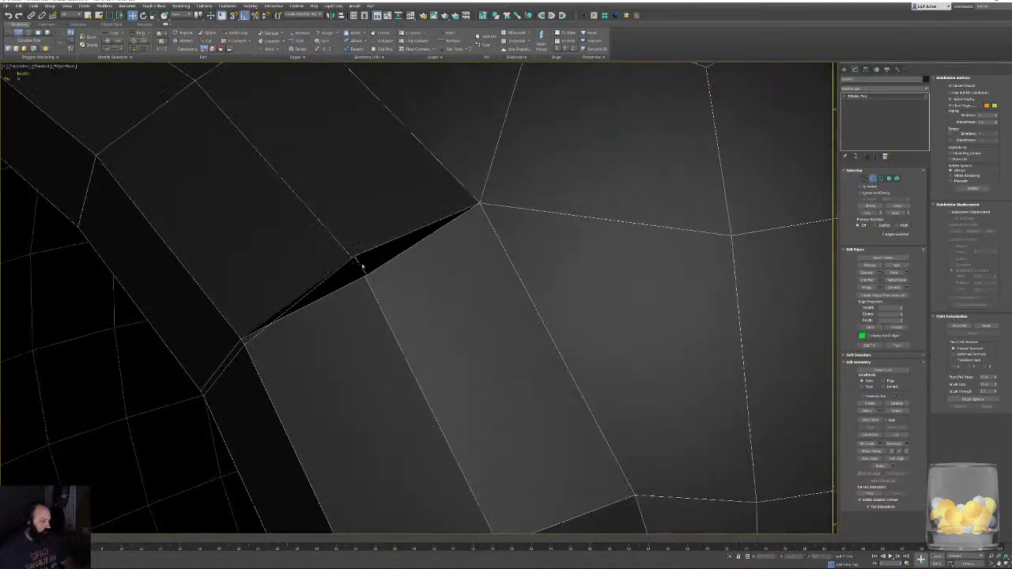
{"action": "left_click", "coordinate": [358, 263]}
{"action": "scroll", "coordinate": [449, 301], "scroll_direction": "down", "scroll_amount": 6}
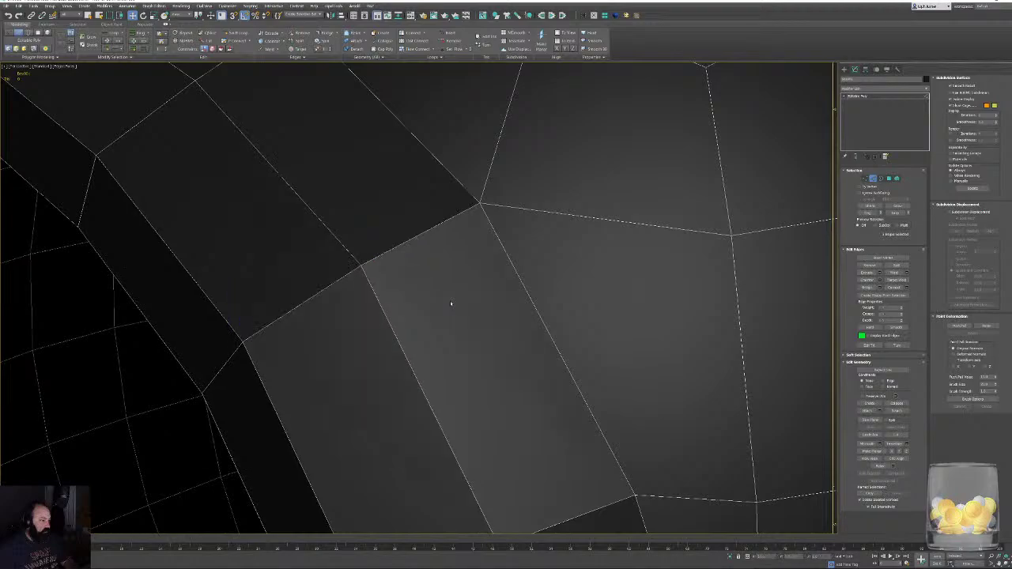
Collapse the short stray edges at the three other split corners around the opening to close their gaps.
{"action": "middle_click_drag", "start_coordinate": [355, 345], "coordinate": [372, 209], "text": "alt"}
{"action": "scroll", "coordinate": [351, 321], "scroll_direction": "up", "scroll_amount": 6}
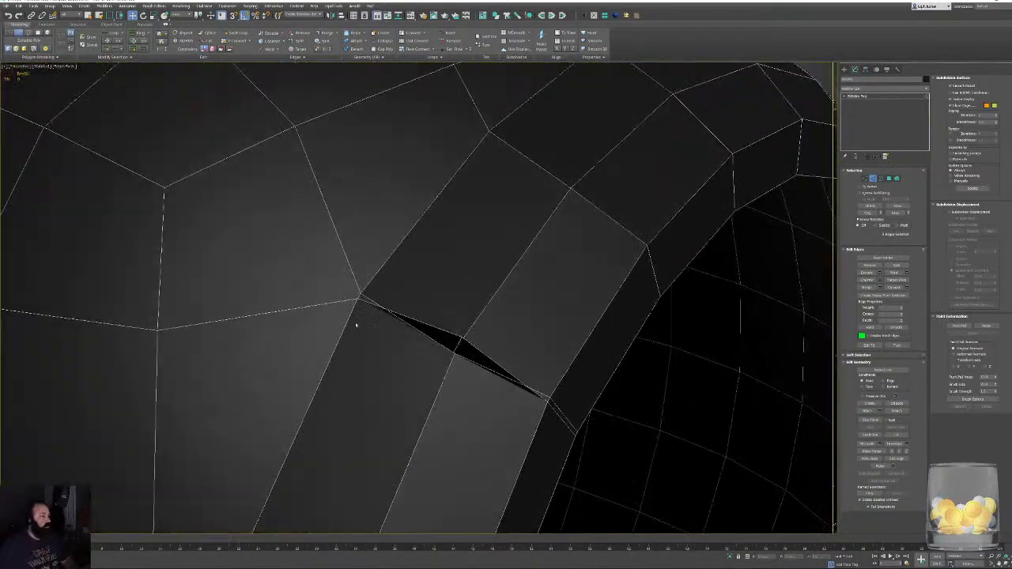
{"action": "left_click", "coordinate": [358, 278]}
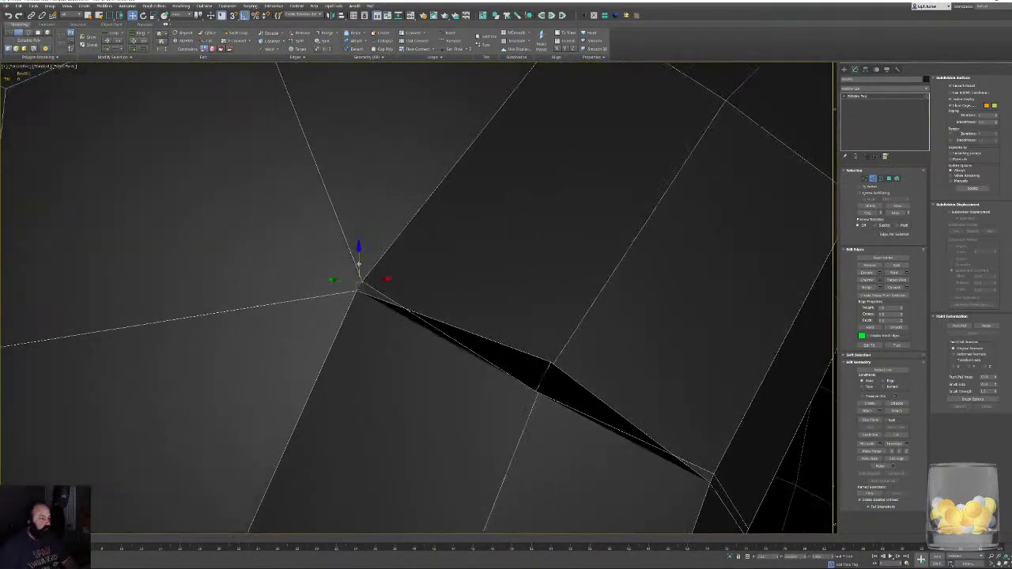
{"action": "scroll", "coordinate": [359, 264], "scroll_direction": "down", "scroll_amount": 8}
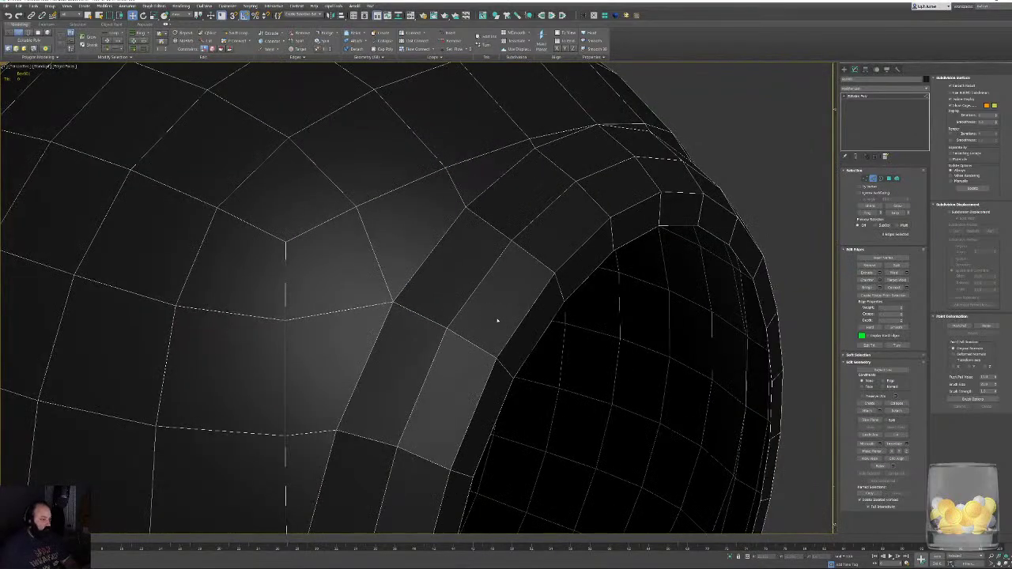
{"action": "scroll", "coordinate": [406, 436], "scroll_direction": "up", "scroll_amount": 3}
{"action": "scroll", "coordinate": [400, 379], "scroll_direction": "up", "scroll_amount": 5}
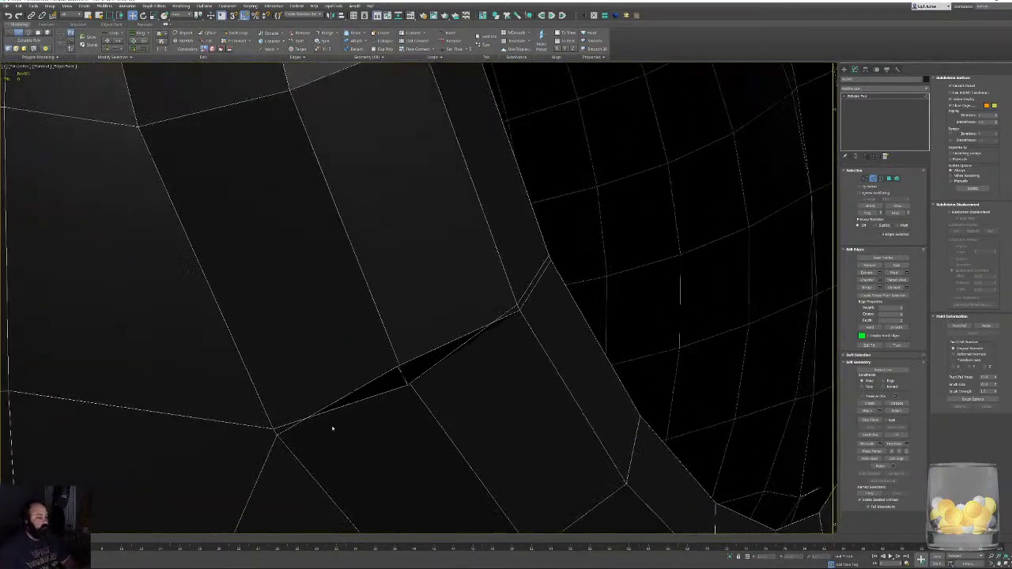
{"action": "left_click", "coordinate": [277, 429]}
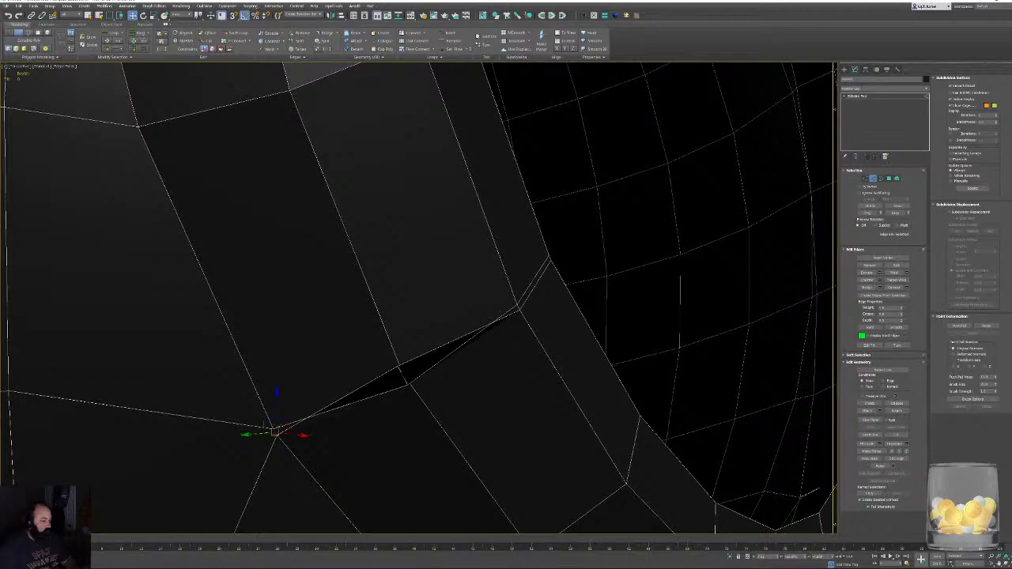
{"action": "scroll", "coordinate": [497, 407], "scroll_direction": "down", "scroll_amount": 10}
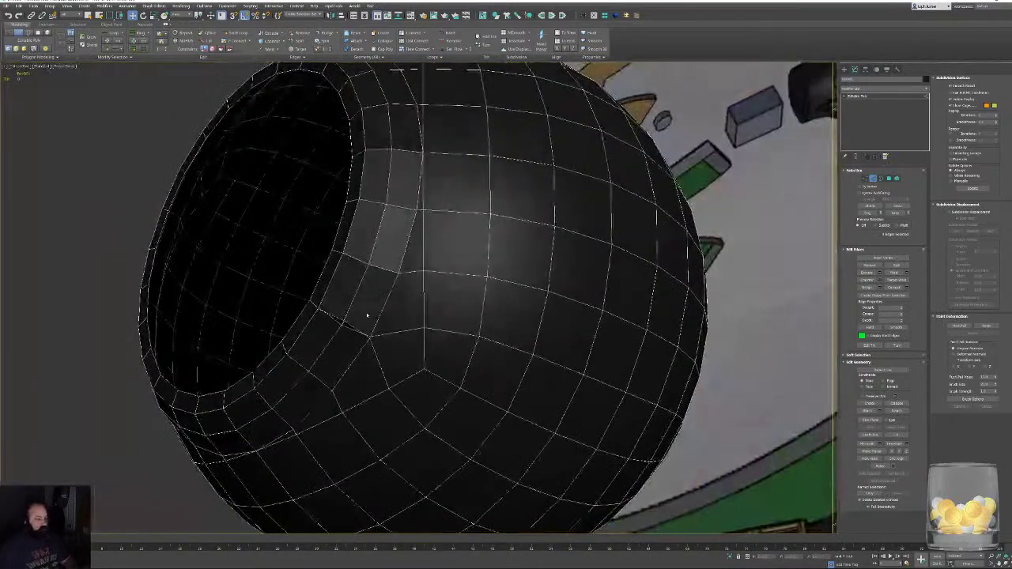
{"action": "scroll", "coordinate": [367, 316], "scroll_direction": "up", "scroll_amount": 8}
{"action": "left_click", "coordinate": [361, 349]}
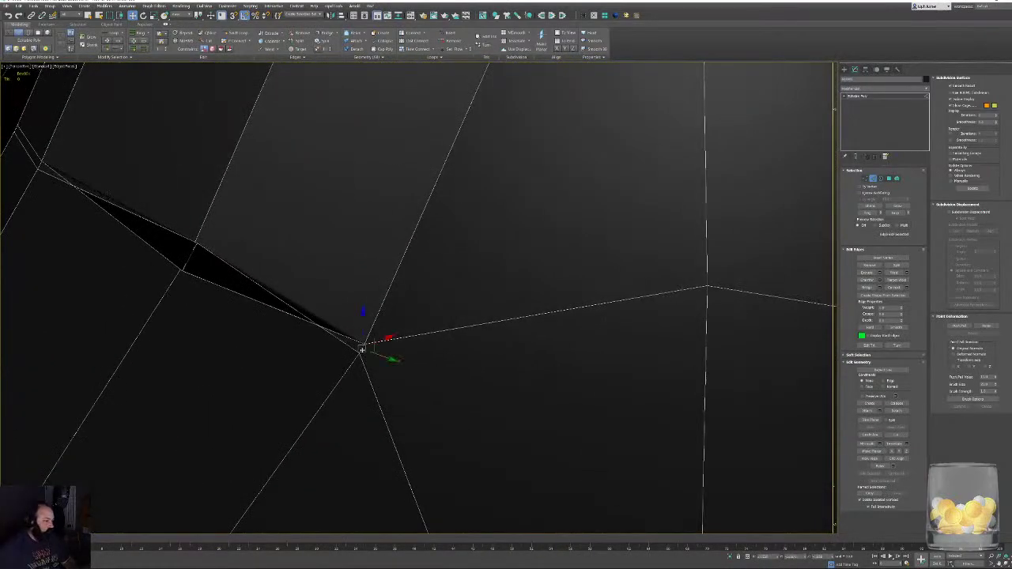
{"action": "scroll", "coordinate": [368, 350], "scroll_direction": "down", "scroll_amount": 8}
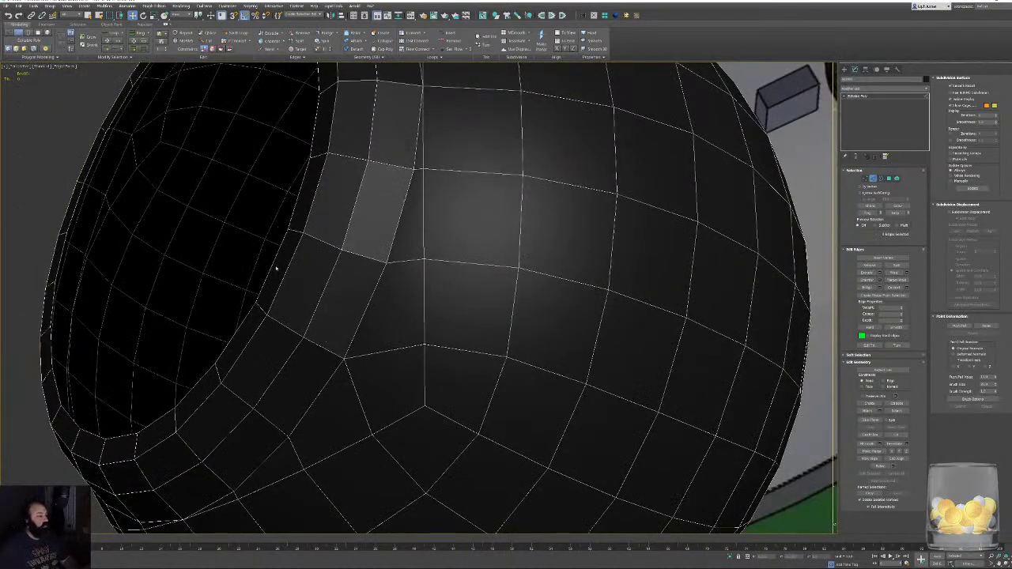
Copy the opening's border along Y into the sphere, adding an inner wall of faces behind the rim.
{"action": "middle_click_drag", "start_coordinate": [236, 228], "coordinate": [475, 267], "text": "alt"}
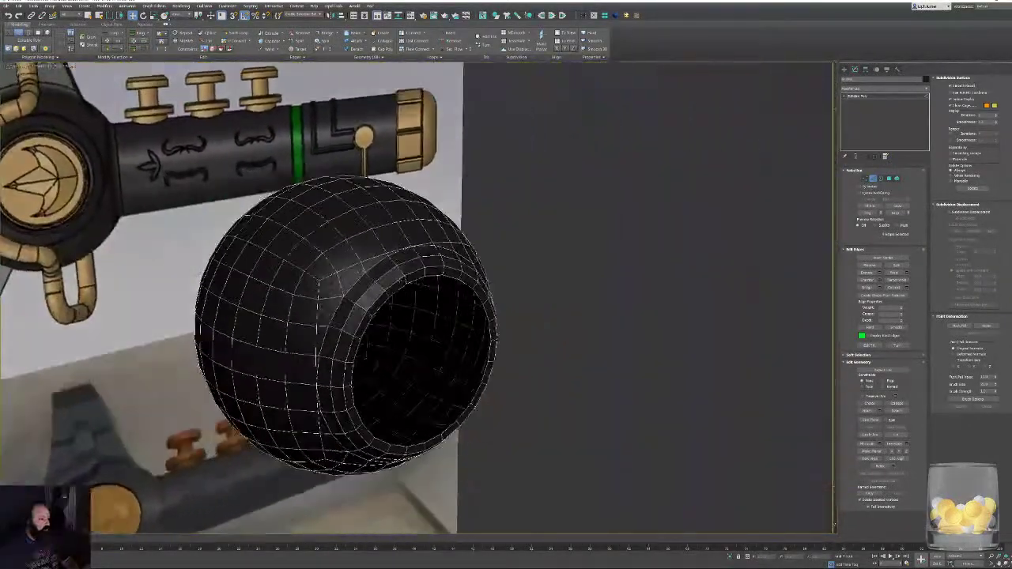
{"action": "scroll", "coordinate": [370, 277], "scroll_direction": "up", "scroll_amount": 5}
{"action": "left_click", "coordinate": [881, 178]}
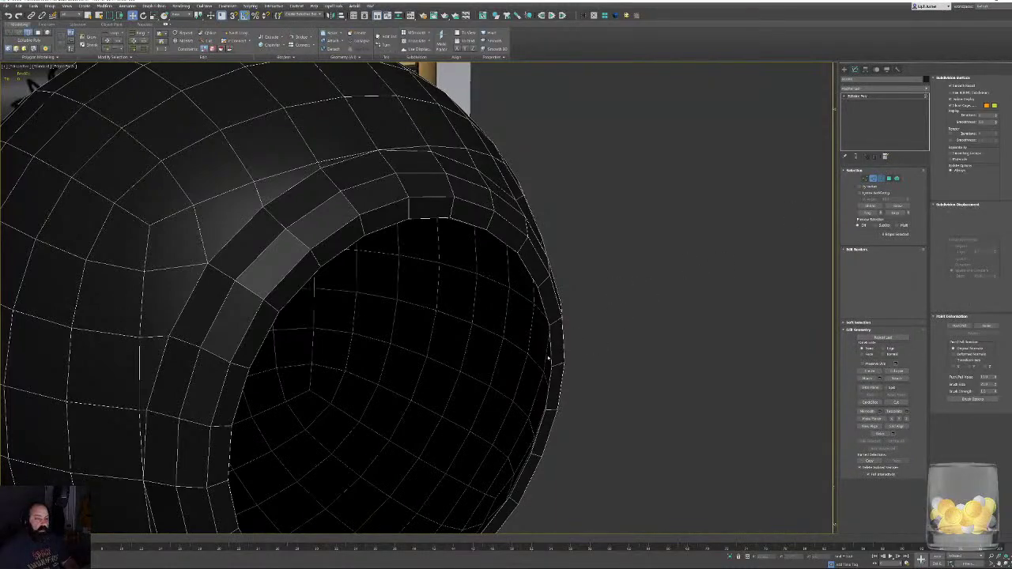
{"action": "left_click", "coordinate": [549, 357]}
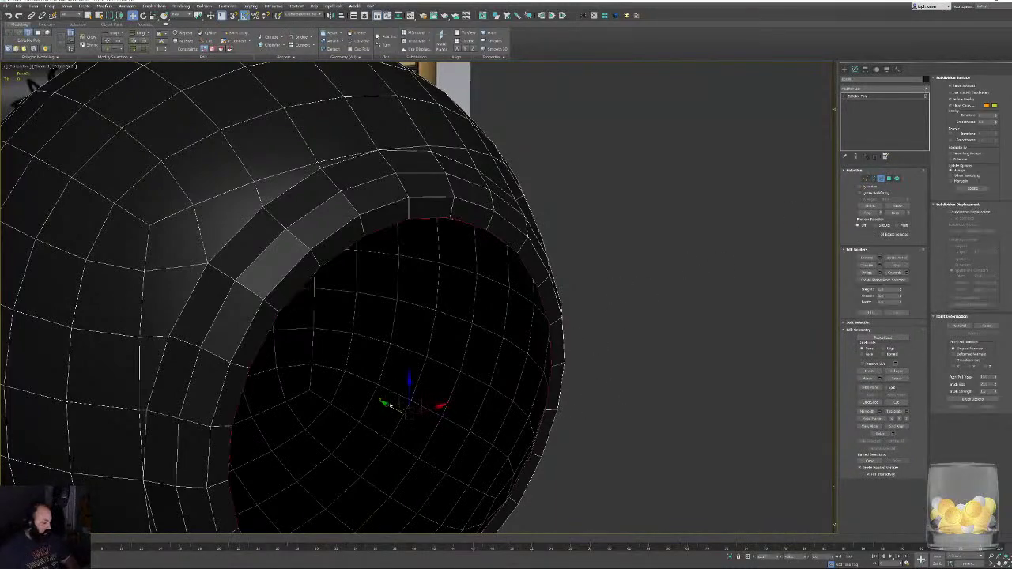
{"action": "left_click_drag", "start_coordinate": [386, 404], "coordinate": [360, 392], "text": "shift"}
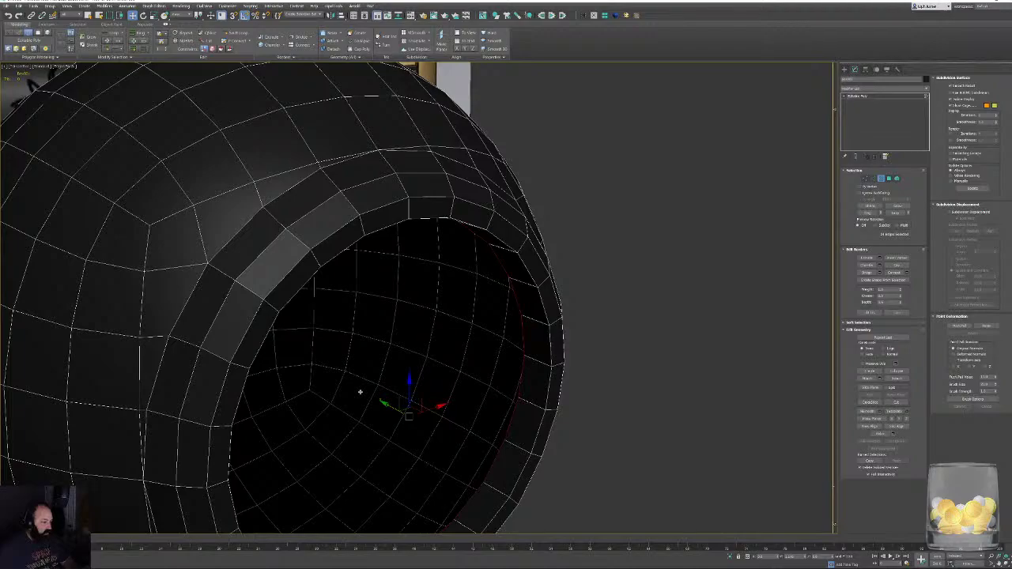
Examine the exploded hub on the blueprint, including its coin recess, side sockets and upper fin.
{"action": "middle_click_drag", "start_coordinate": [359, 391], "coordinate": [403, 323], "text": "alt"}
{"action": "key", "text": "r"}
{"action": "scroll", "coordinate": [403, 323], "scroll_direction": "down", "scroll_amount": 3}
{"action": "middle_click_drag", "start_coordinate": [454, 241], "coordinate": [443, 261], "text": "alt"}
{"action": "scroll", "coordinate": [535, 279], "scroll_direction": "down", "scroll_amount": 5}
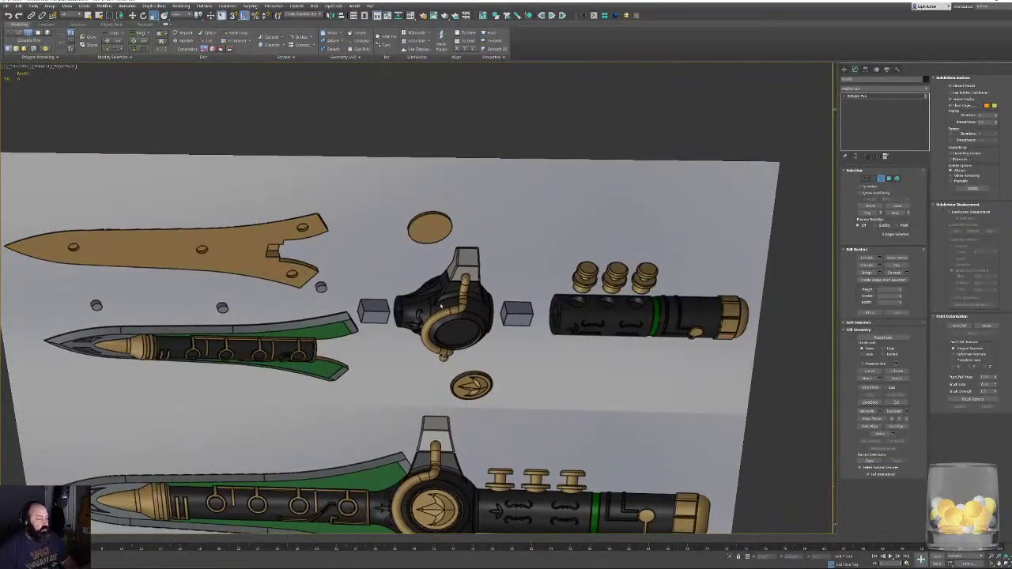
{"action": "scroll", "coordinate": [440, 305], "scroll_direction": "up", "scroll_amount": 5}
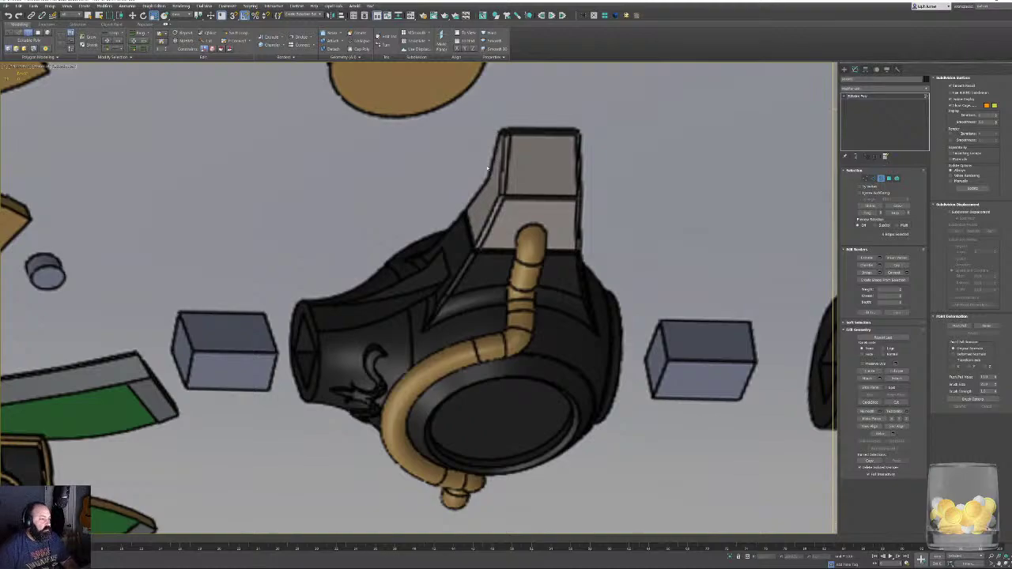
{"action": "middle_click_drag", "start_coordinate": [511, 364], "coordinate": [489, 230]}
{"action": "scroll", "coordinate": [506, 355], "scroll_direction": "down", "scroll_amount": 8}
View the sphere from above, turn on the Edge constraint, select edge loops across its middle and clear the selection.
{"action": "key", "text": "alt+q"}
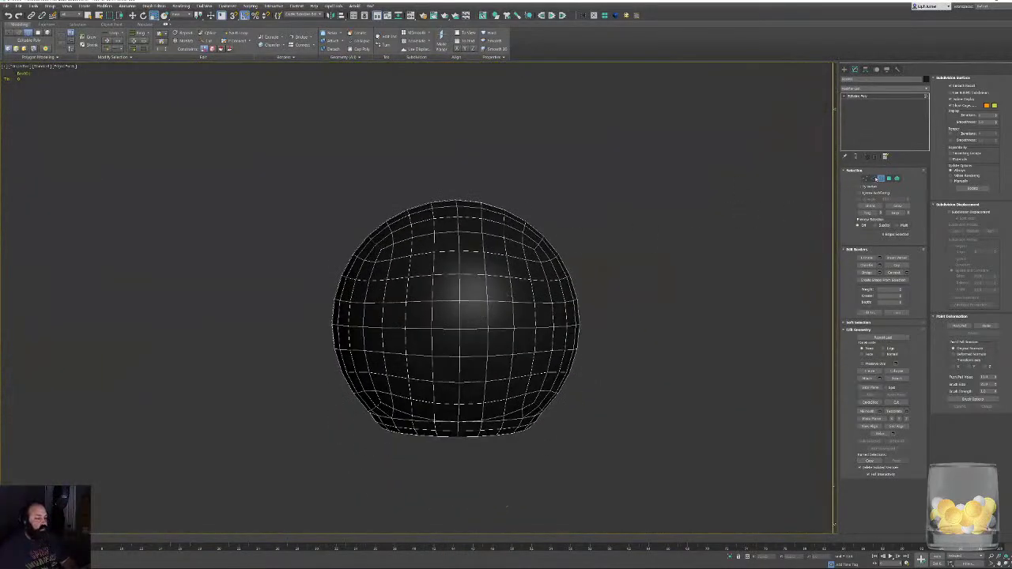
{"action": "key", "text": "2"}
{"action": "left_click", "coordinate": [441, 275]}
{"action": "double_click", "coordinate": [447, 280]}
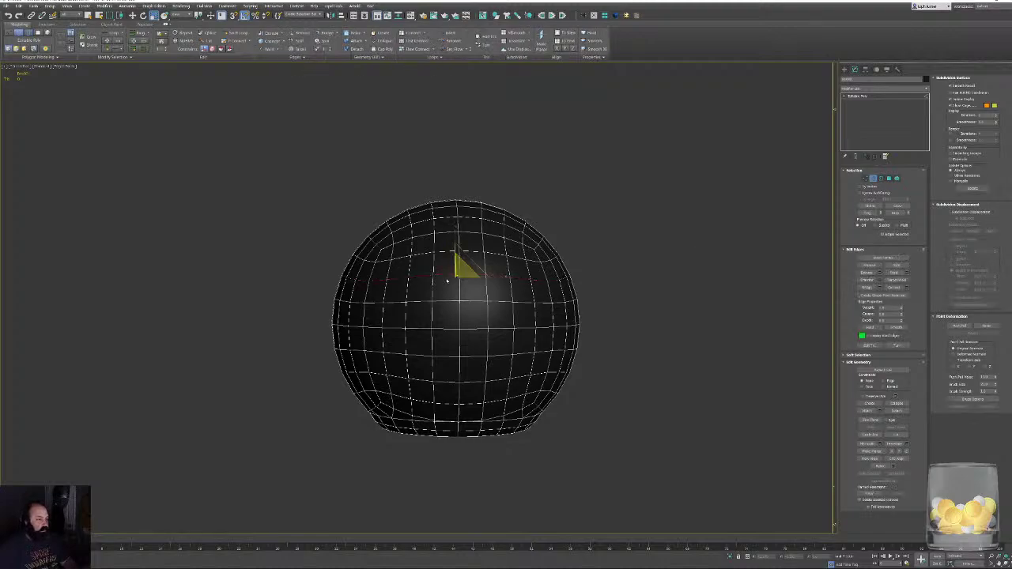
{"action": "key", "text": "w"}
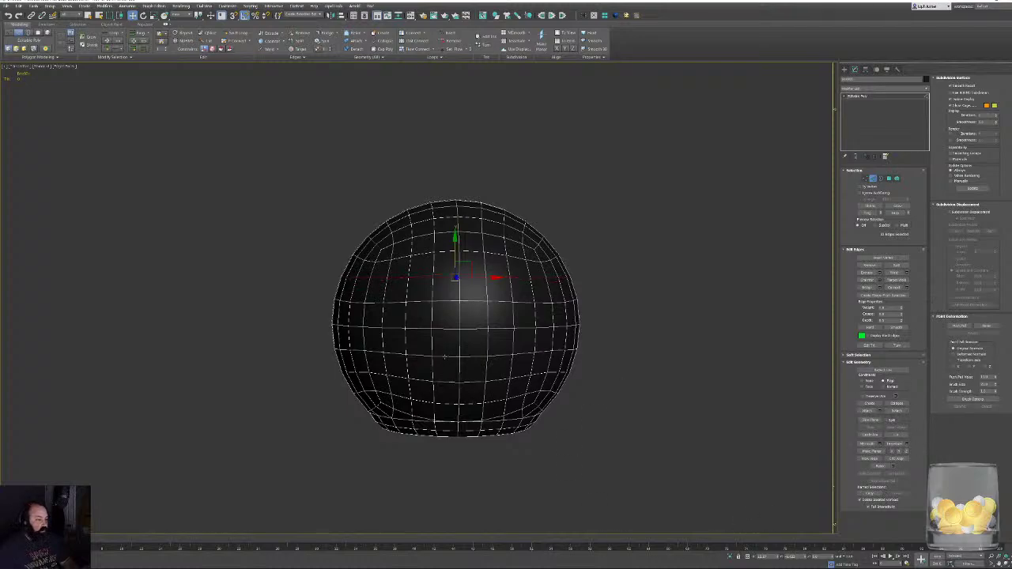
{"action": "middle_click_drag", "start_coordinate": [445, 357], "coordinate": [443, 378]}
{"action": "double_click", "coordinate": [444, 377]}
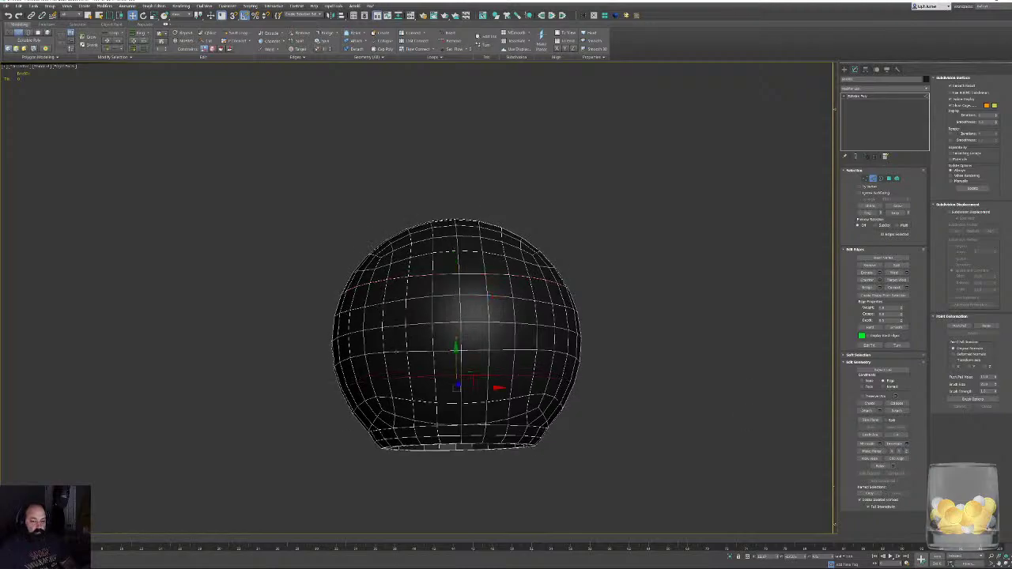
{"action": "double_click", "coordinate": [421, 351]}
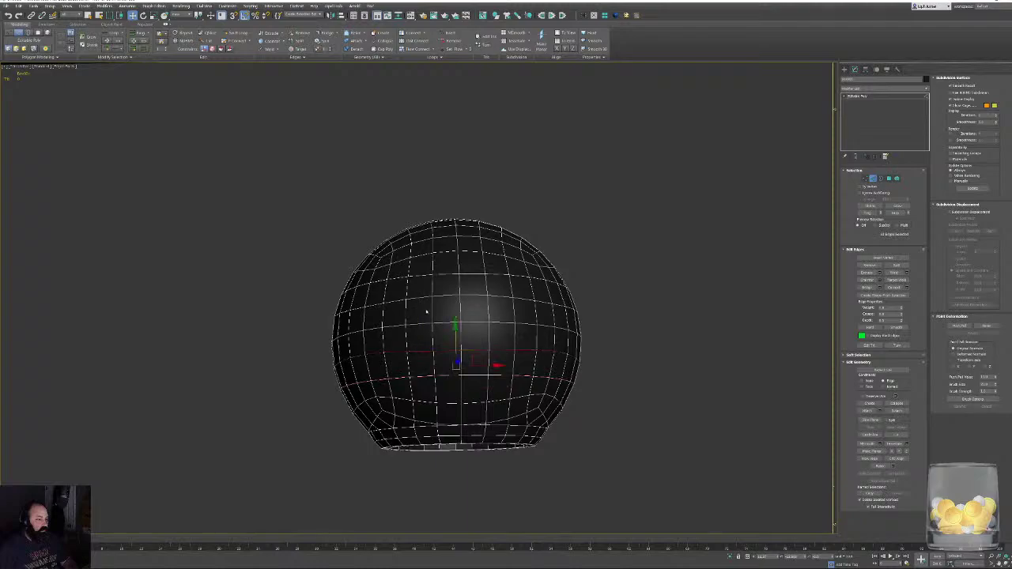
{"action": "left_click", "coordinate": [899, 450]}
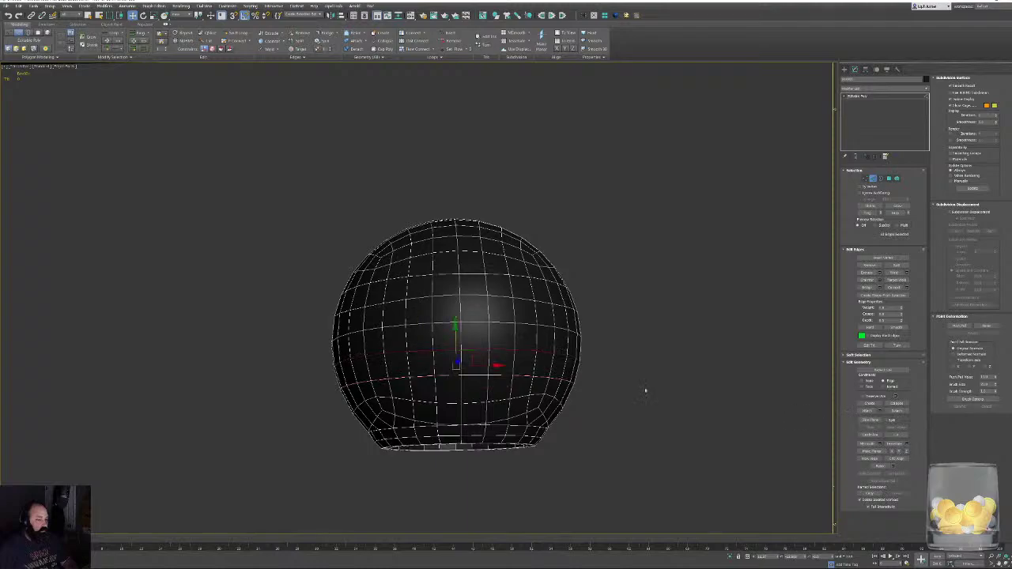
{"action": "double_click", "coordinate": [425, 304]}
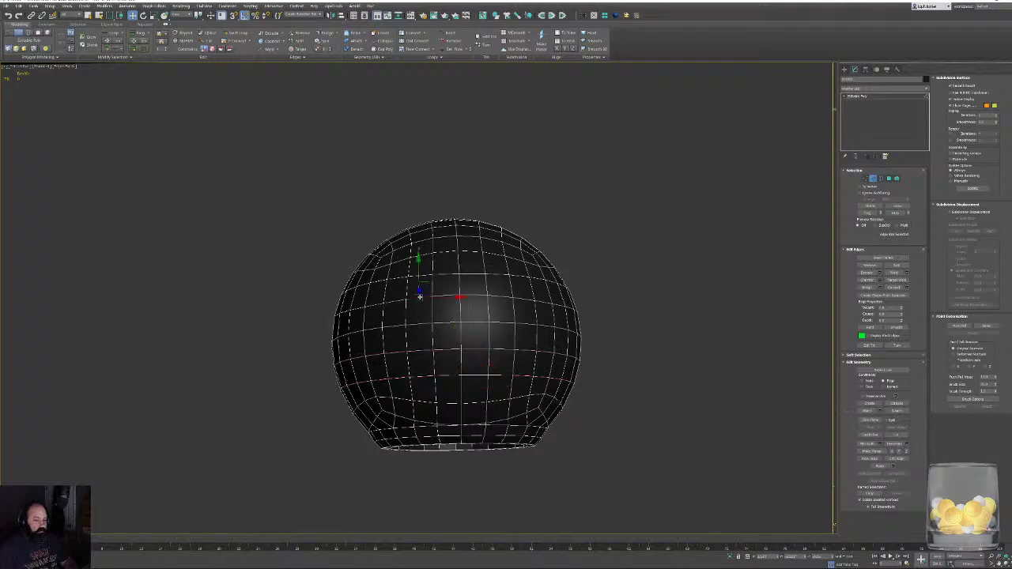
{"action": "left_click", "coordinate": [752, 417]}
Compare the opened sphere with the blueprint's exploded and assembled hub, checking where the upper fin and handle attach.
{"action": "middle_click_drag", "start_coordinate": [570, 332], "coordinate": [553, 258], "text": "alt"}
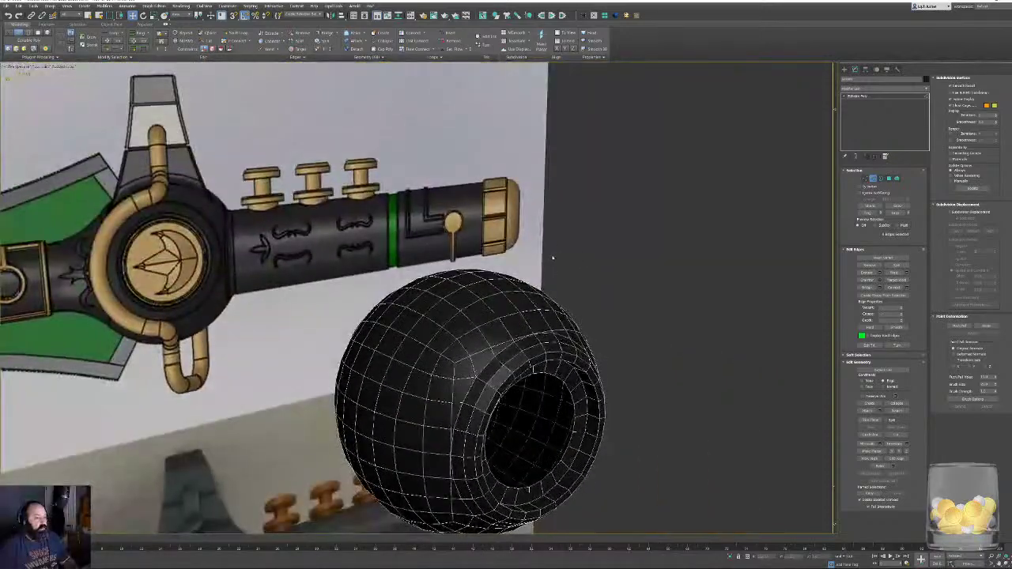
{"action": "scroll", "coordinate": [552, 258], "scroll_direction": "down", "scroll_amount": 5}
{"action": "middle_click_drag", "start_coordinate": [550, 178], "coordinate": [518, 296], "text": "alt"}
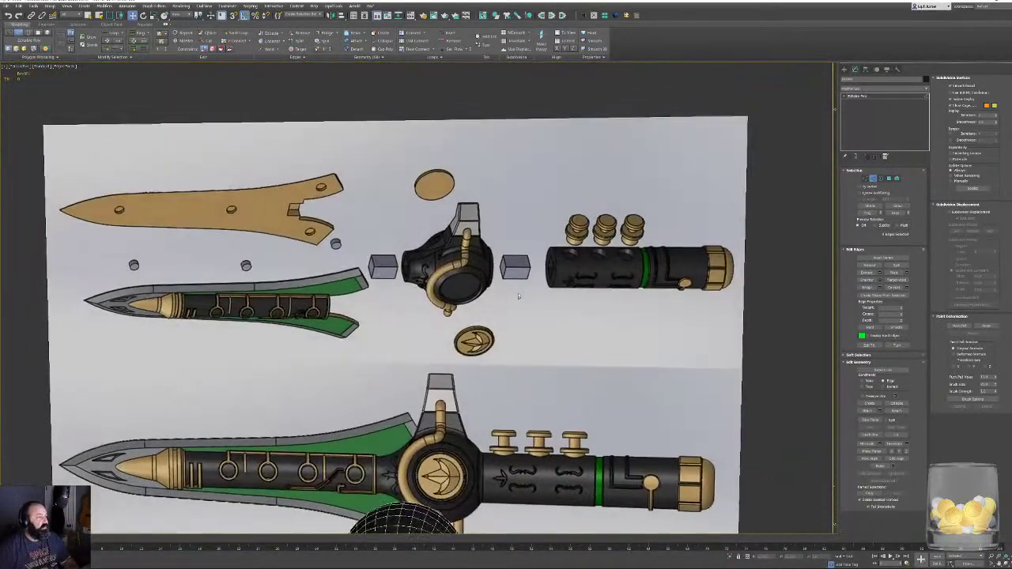
{"action": "middle_click_drag", "start_coordinate": [498, 365], "coordinate": [524, 303]}
{"action": "scroll", "coordinate": [460, 166], "scroll_direction": "up", "scroll_amount": 5}
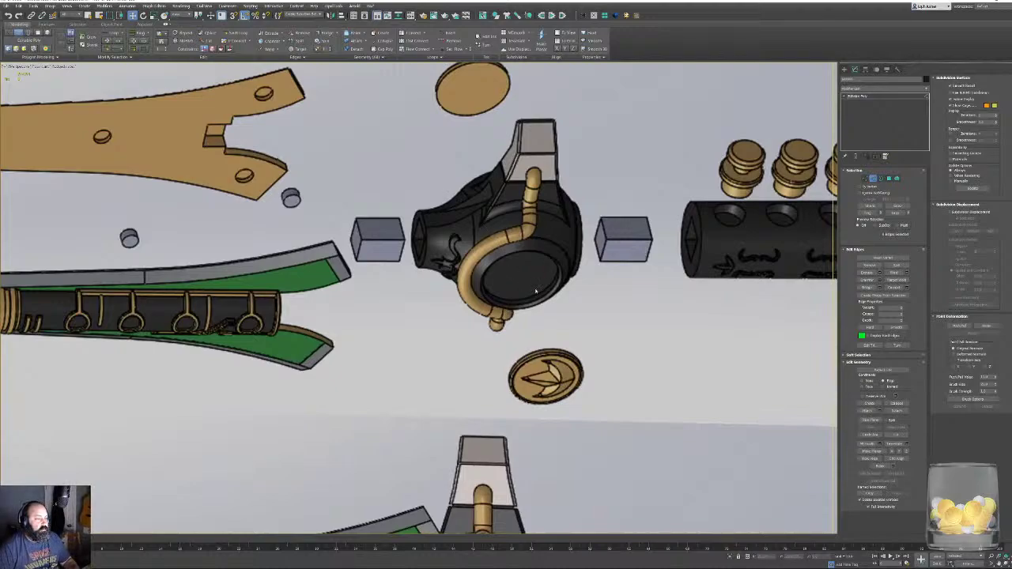
{"action": "middle_click_drag", "start_coordinate": [535, 292], "coordinate": [551, 195], "text": "alt"}
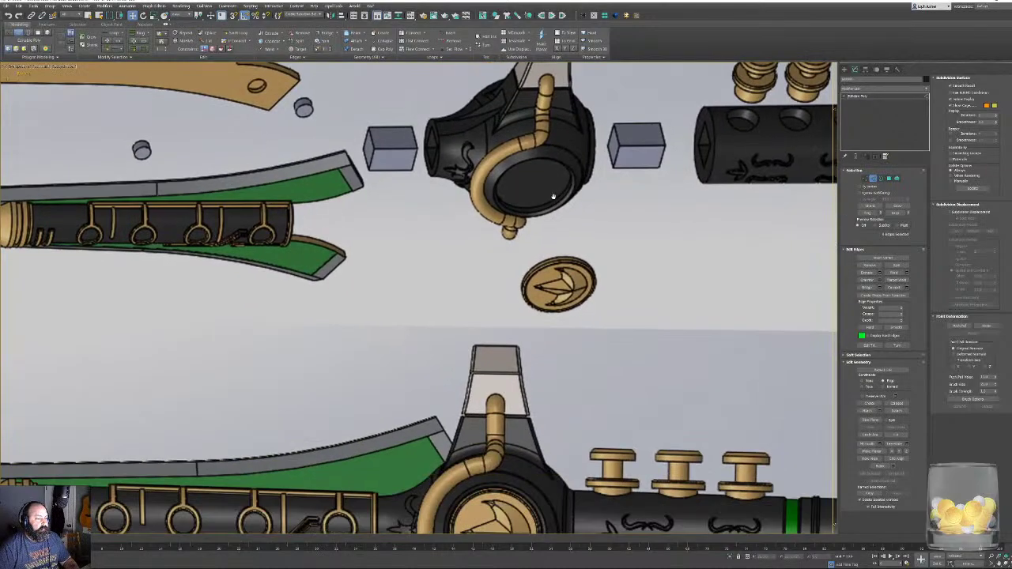
{"action": "scroll", "coordinate": [551, 194], "scroll_direction": "down", "scroll_amount": 4}
{"action": "middle_click_drag", "start_coordinate": [582, 395], "coordinate": [538, 235]}
{"action": "scroll", "coordinate": [585, 279], "scroll_direction": "up", "scroll_amount": 5}
{"action": "middle_click_drag", "start_coordinate": [593, 276], "coordinate": [644, 276], "text": "alt"}
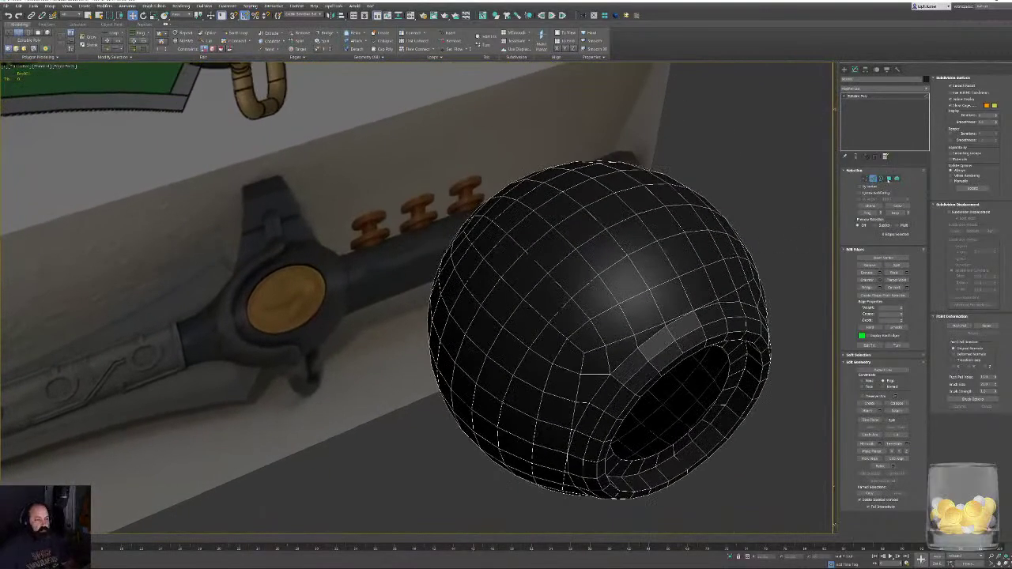
Select the patch of polygons across the top of the sphere, spanning the width of the fin's base on the blueprint.
{"action": "key", "text": "4"}
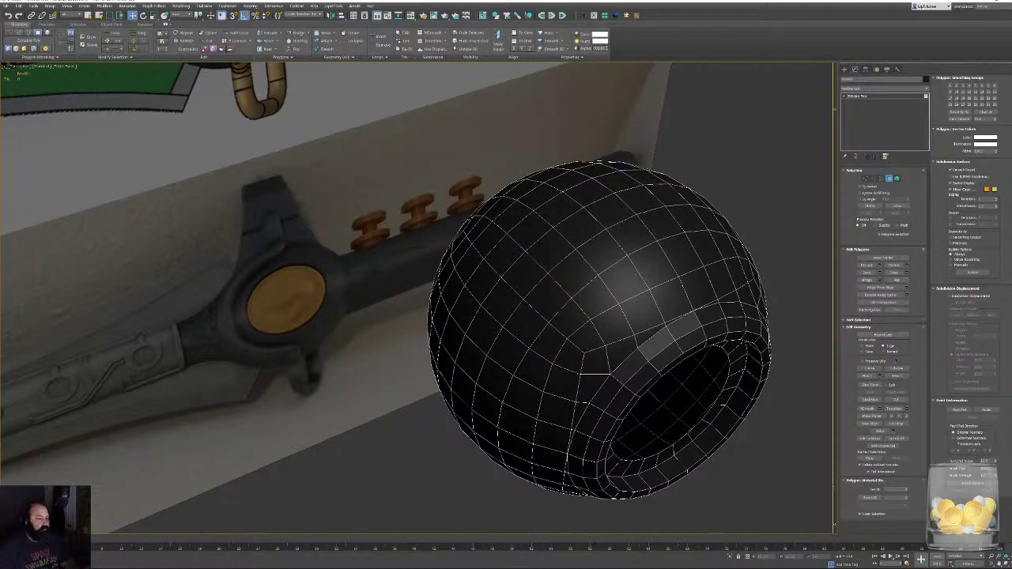
{"action": "left_click", "coordinate": [603, 253]}
{"action": "key", "text": "f"}
{"action": "scroll", "coordinate": [468, 260], "scroll_direction": "up", "scroll_amount": 6}
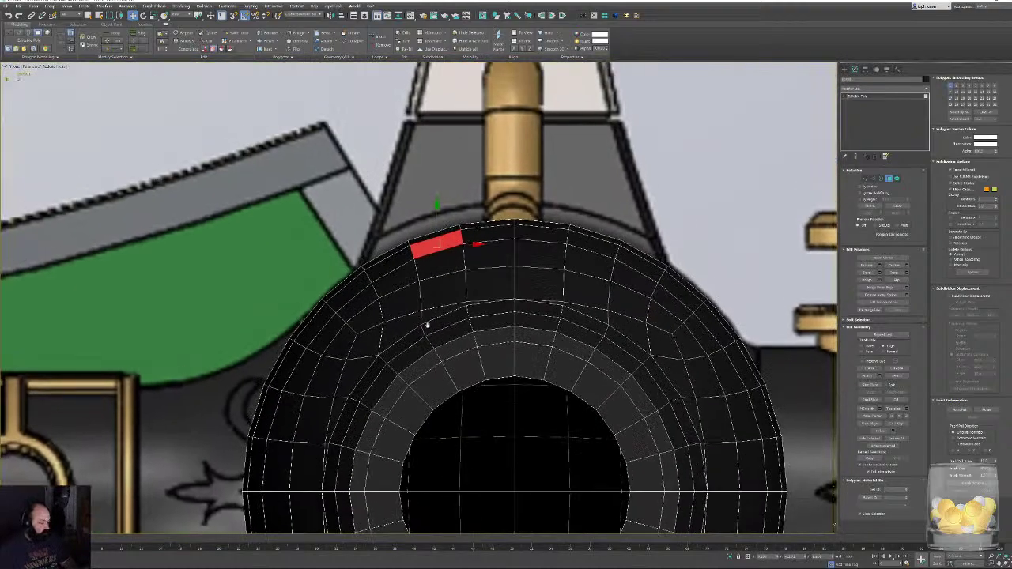
{"action": "left_click", "coordinate": [435, 276], "text": "ctrl"}
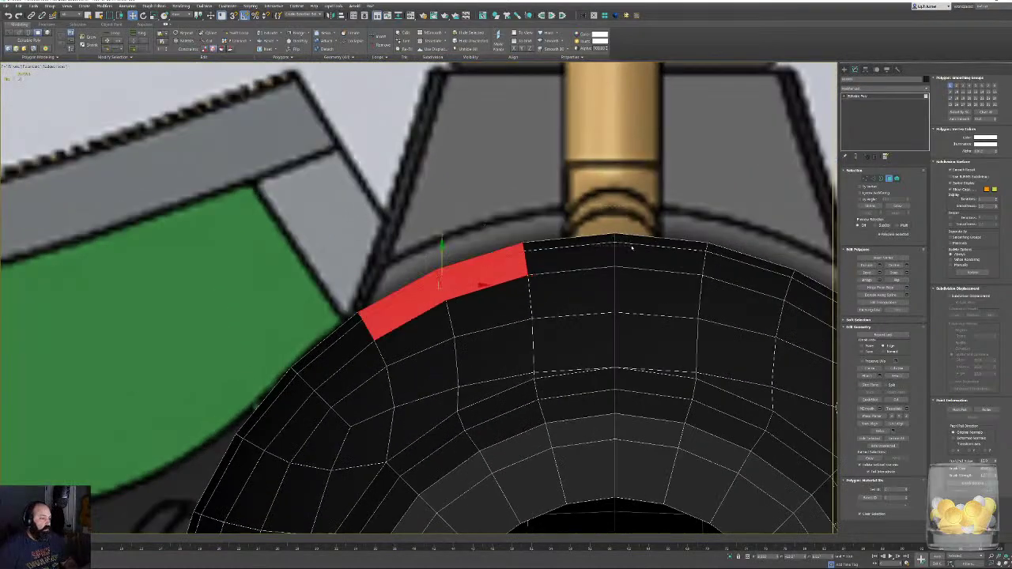
{"action": "left_click_drag", "start_coordinate": [631, 249], "coordinate": [599, 266], "text": "ctrl"}
{"action": "middle_click_drag", "start_coordinate": [658, 257], "coordinate": [429, 257]}
{"action": "left_click_drag", "start_coordinate": [580, 251], "coordinate": [544, 280], "text": "ctrl"}
{"action": "middle_click_drag", "start_coordinate": [591, 265], "coordinate": [660, 368]}
{"action": "scroll", "coordinate": [542, 336], "scroll_direction": "down", "scroll_amount": 3}
{"action": "key", "text": "p"}
{"action": "scroll", "coordinate": [577, 360], "scroll_direction": "down", "scroll_amount": 5}
{"action": "key", "text": "alt+q"}
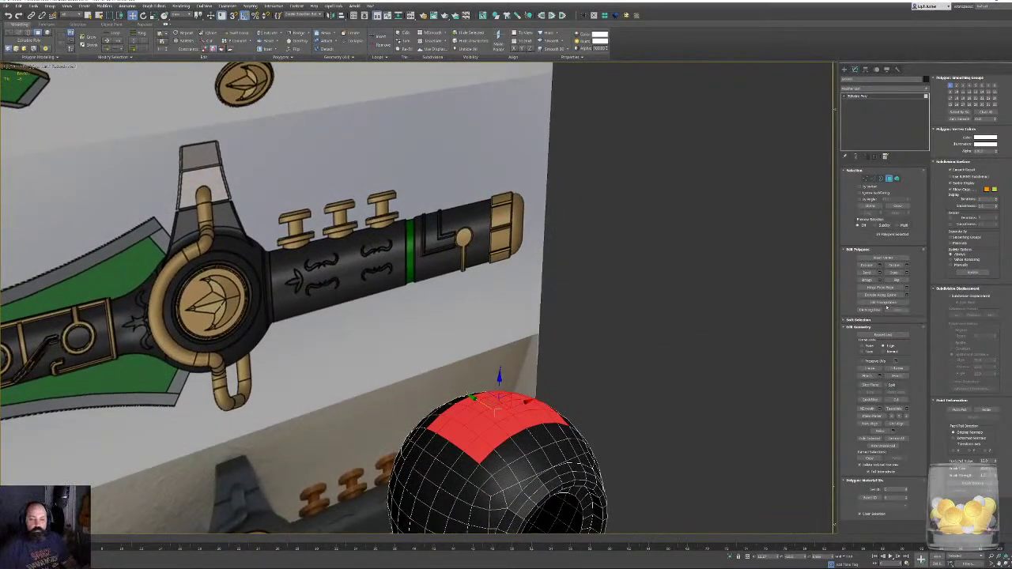
Extrude the selected top polygons upward from the sphere toward the fin's tip on the blueprint.
{"action": "key", "text": "f"}
{"action": "middle_click_drag", "start_coordinate": [534, 373], "coordinate": [547, 417]}
{"action": "left_click", "coordinate": [879, 265]}
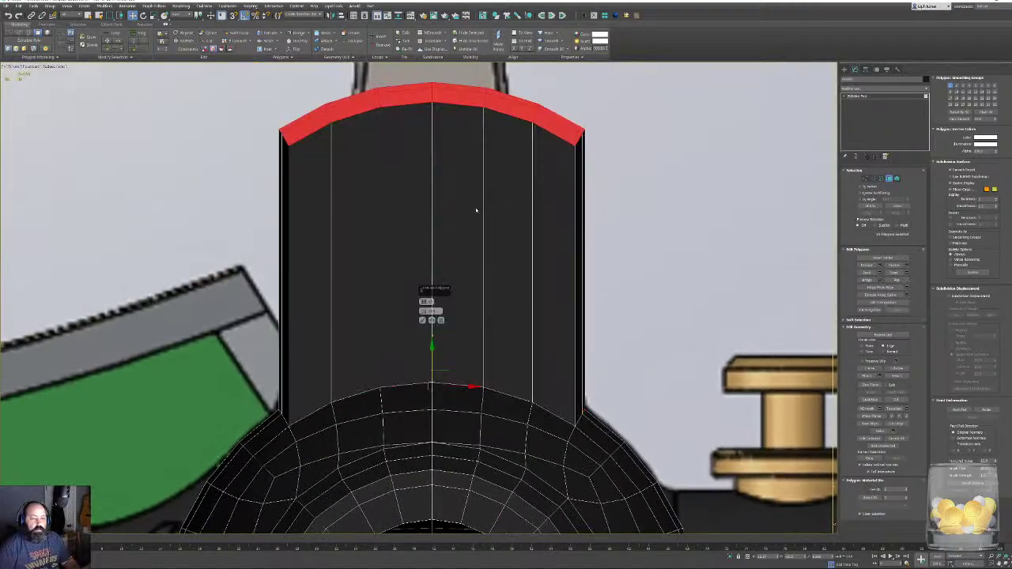
{"action": "middle_click_drag", "start_coordinate": [476, 229], "coordinate": [459, 393]}
{"action": "scroll", "coordinate": [458, 393], "scroll_direction": "down", "scroll_amount": 1}
{"action": "left_click", "coordinate": [423, 321]}
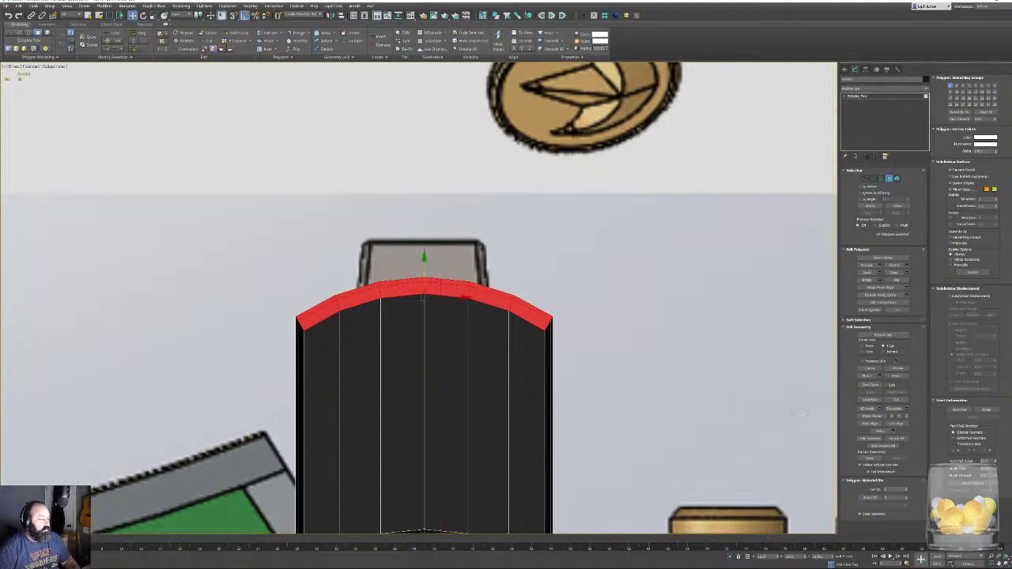
{"action": "left_click", "coordinate": [871, 416]}
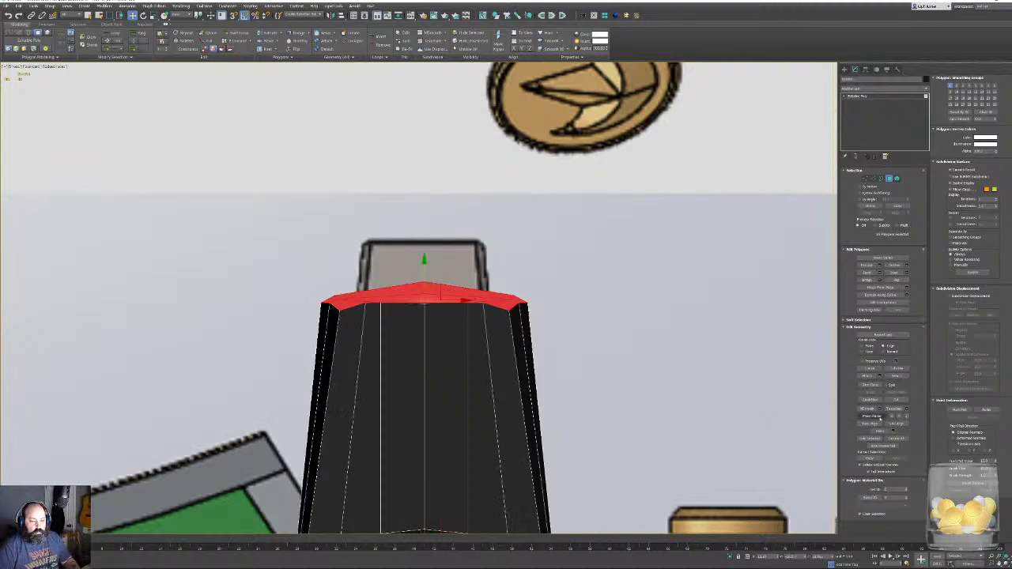
{"action": "key", "text": "alt+x"}
{"action": "key", "text": "alt+x"}
{"action": "key", "text": "ctrl+z"}
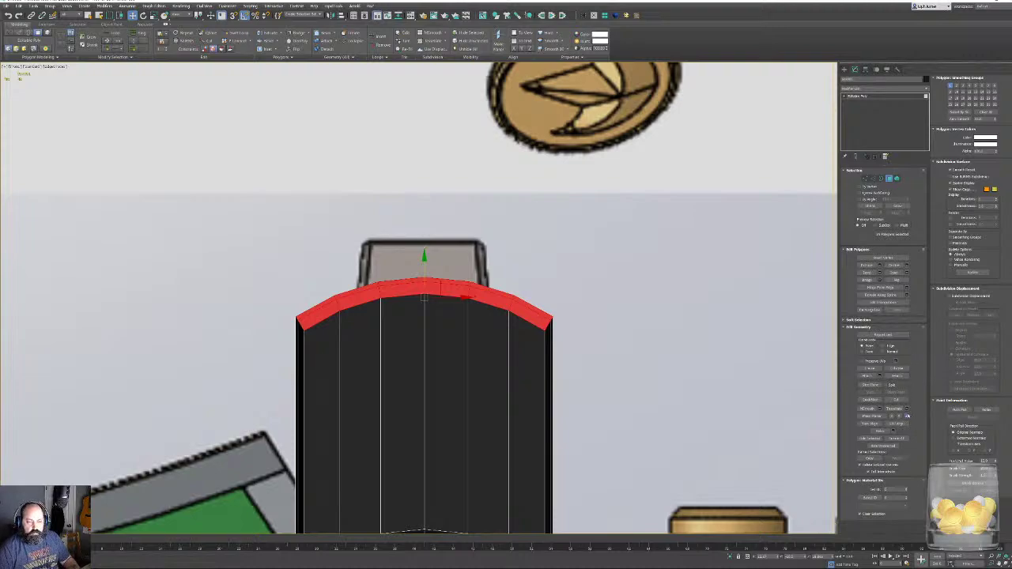
Flatten the extrusion's top along Z, make the mesh see-through and raise the top to the blueprint fin's tip.
{"action": "left_click", "coordinate": [906, 415]}
{"action": "key", "text": "alt+x"}
{"action": "middle_click_drag", "start_coordinate": [450, 312], "coordinate": [492, 140]}
{"action": "scroll", "coordinate": [446, 253], "scroll_direction": "up", "scroll_amount": 2}
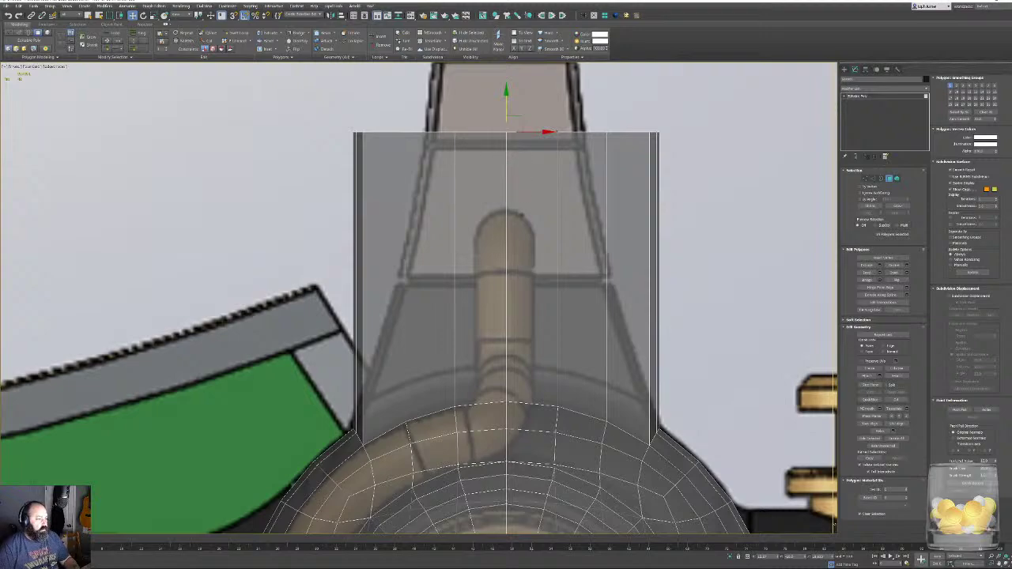
{"action": "middle_click_drag", "start_coordinate": [522, 215], "coordinate": [499, 235]}
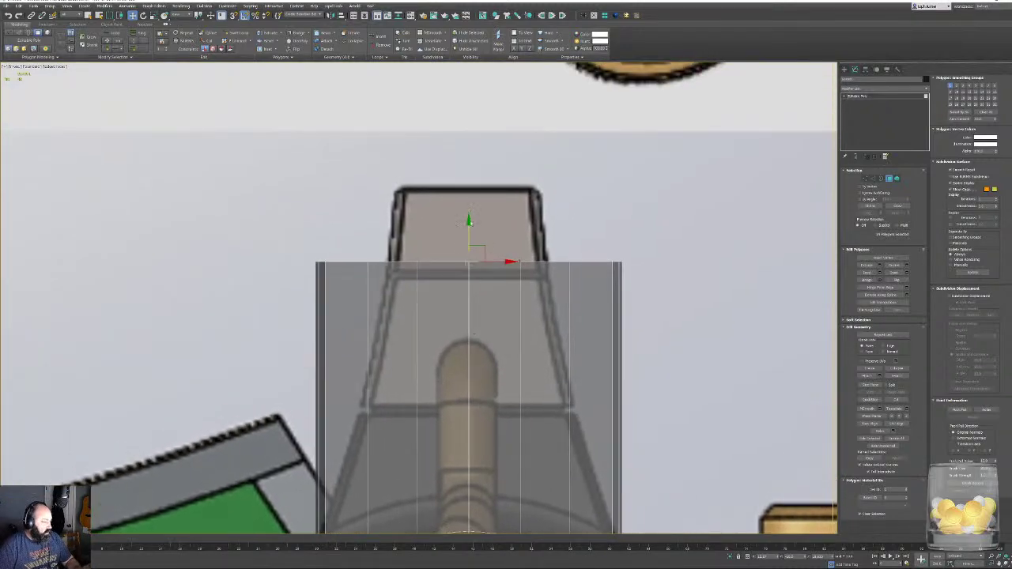
{"action": "left_click_drag", "start_coordinate": [470, 212], "coordinate": [479, 147]}
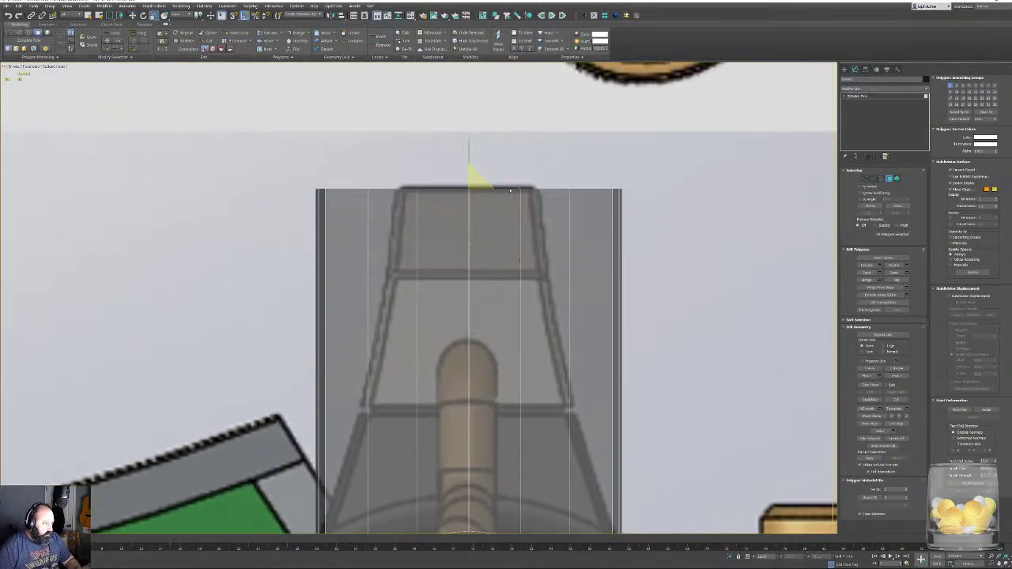
Scale the extrusion's top faces narrower along X to match the width of the blueprint fin's tip.
{"action": "left_click_drag", "start_coordinate": [515, 187], "coordinate": [495, 187]}
{"action": "mouse_move", "coordinate": [491, 228]}
{"action": "middle_mouse_down"}
{"action": "mouse_move", "coordinate": [485, 166]}
{"action": "mouse_move", "coordinate": [498, 212]}
{"action": "middle_mouse_up"}
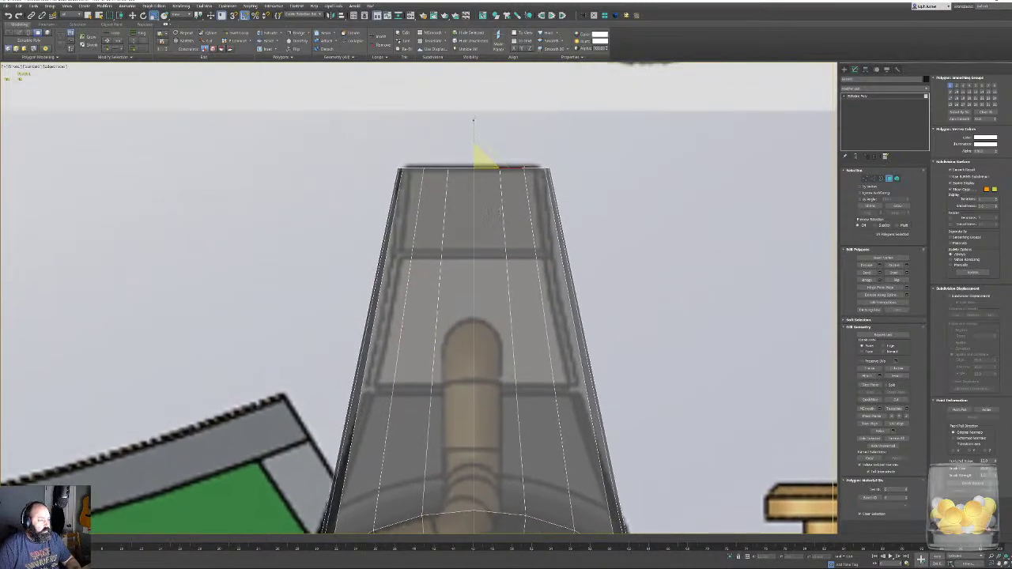
{"action": "left_click_drag", "start_coordinate": [513, 168], "coordinate": [511, 167]}
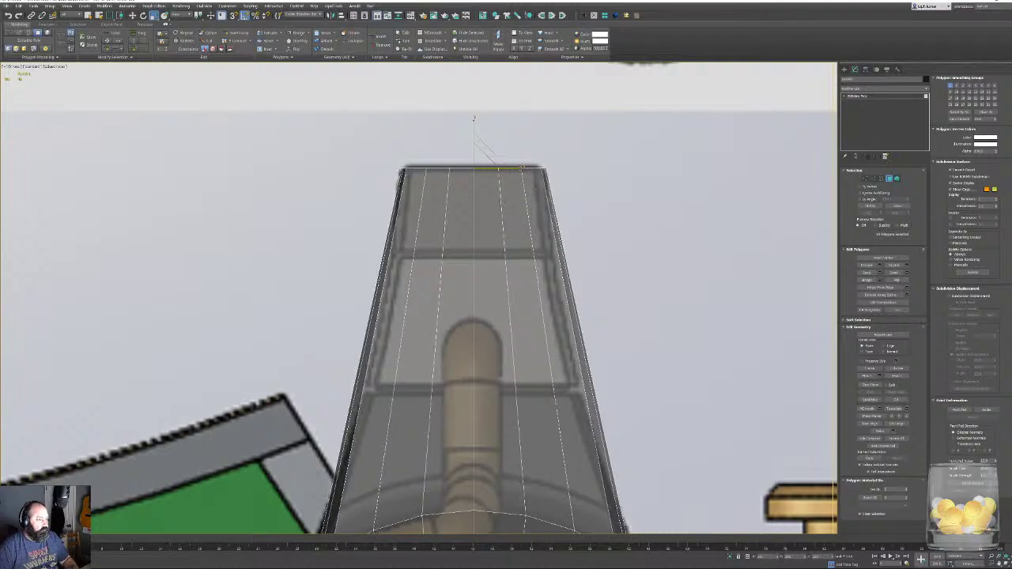
Add two edge loops around the fin with Swift Loop at the blueprint's upper and lower panel lines.
{"action": "key", "text": "alt+s"}
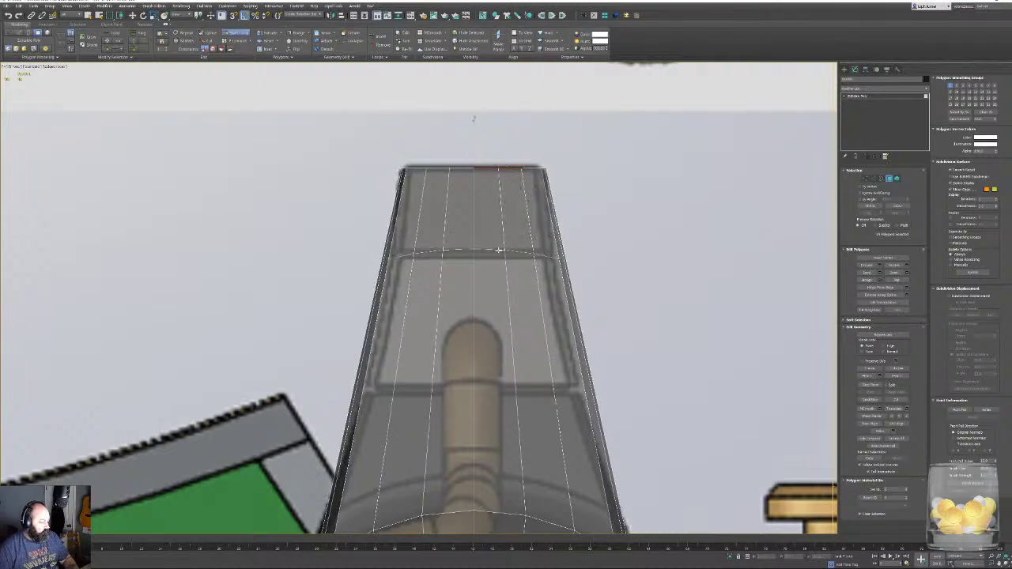
{"action": "left_click", "coordinate": [499, 250]}
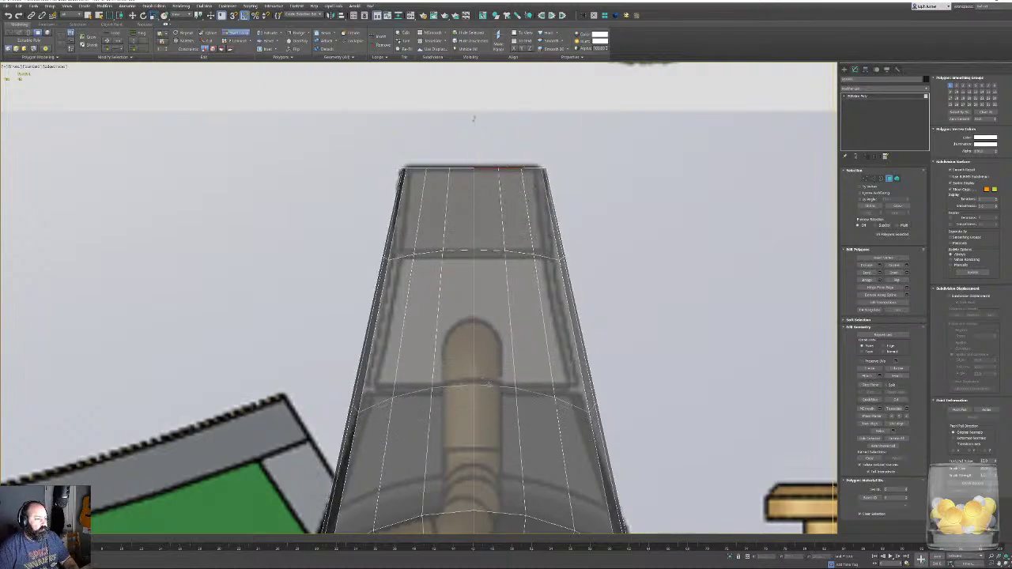
{"action": "key", "text": "w"}
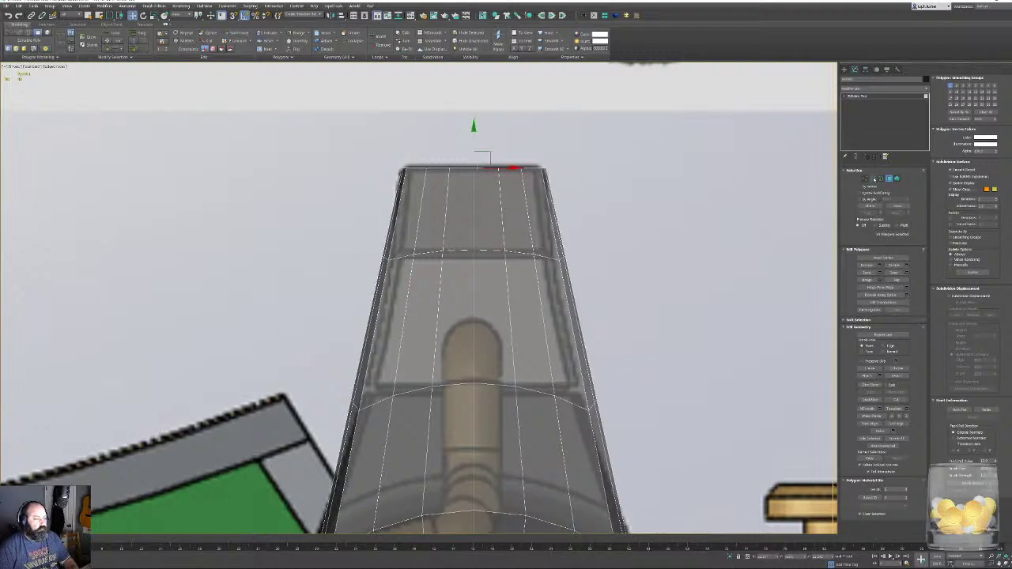
Flatten the fin's lower and upper edge loops along Z so each runs straight across.
{"action": "left_click", "coordinate": [873, 178]}
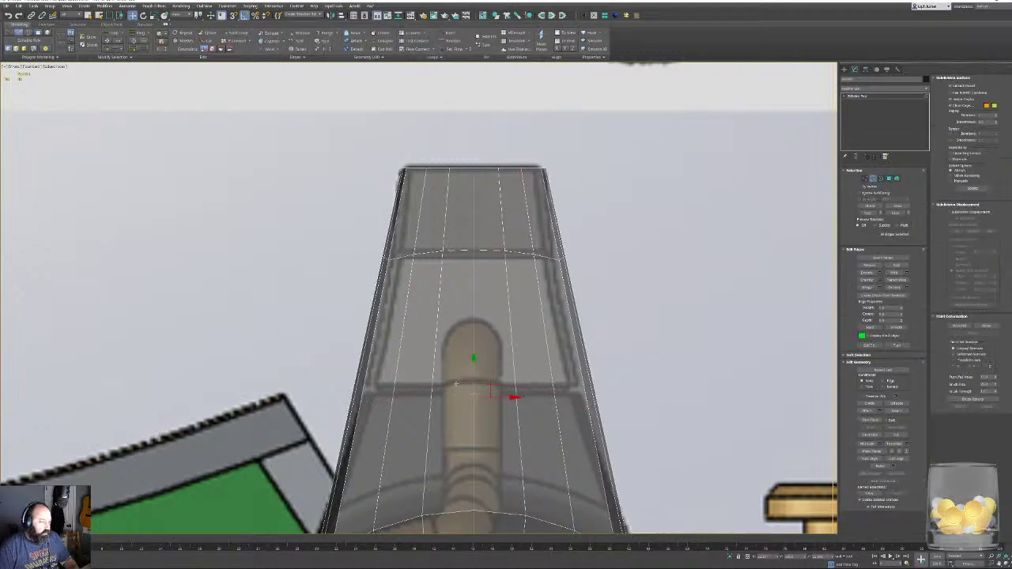
{"action": "left_click", "coordinate": [463, 250]}
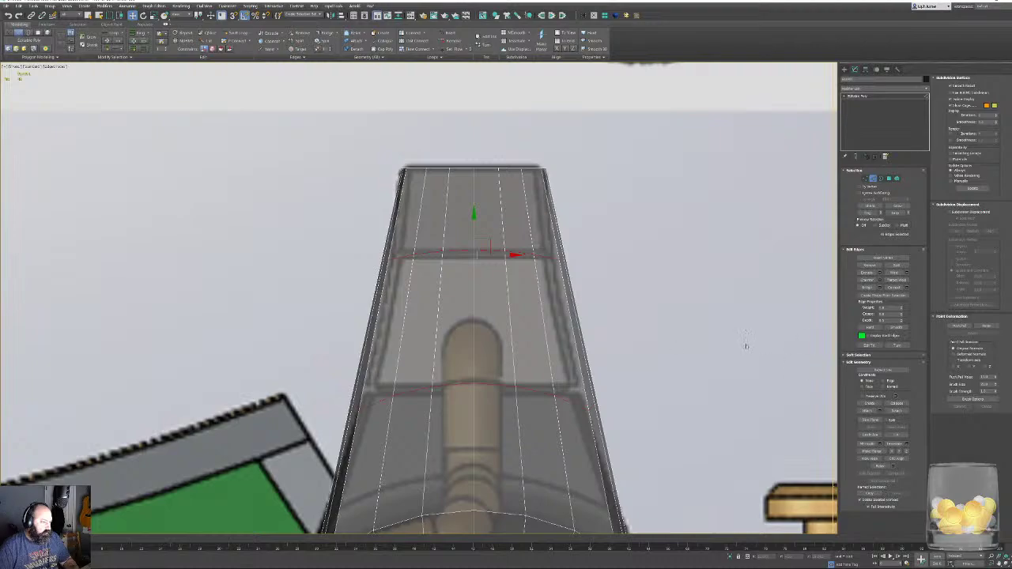
{"action": "left_click_drag", "start_coordinate": [343, 358], "coordinate": [621, 423]}
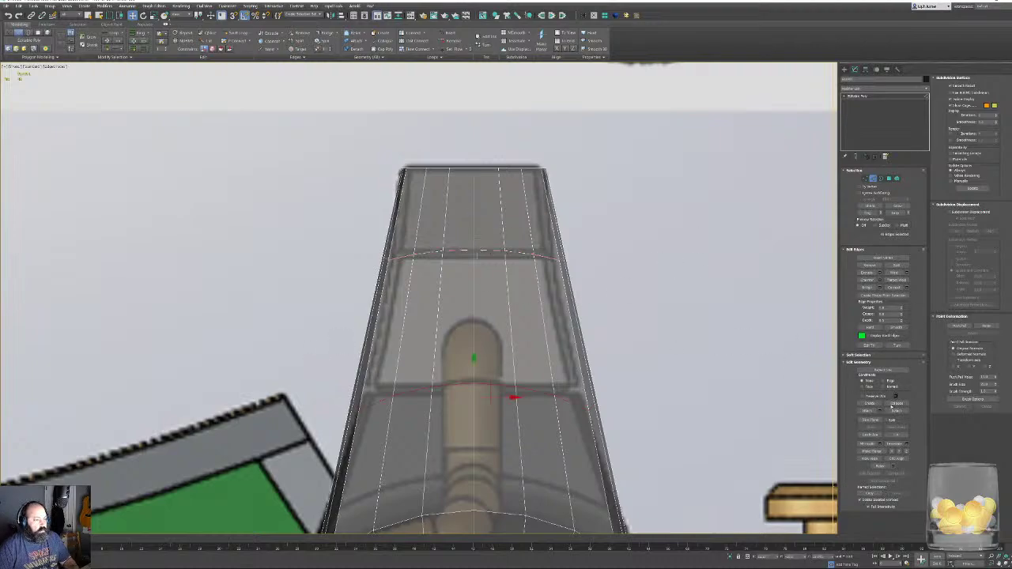
{"action": "left_click", "coordinate": [906, 451]}
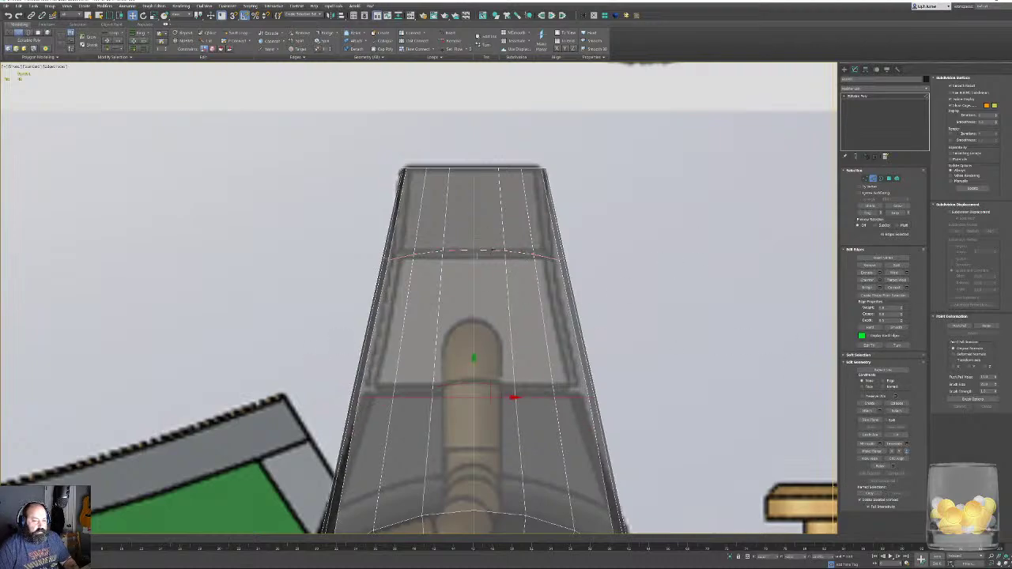
{"action": "double_click", "coordinate": [492, 250]}
{"action": "left_click", "coordinate": [906, 452]}
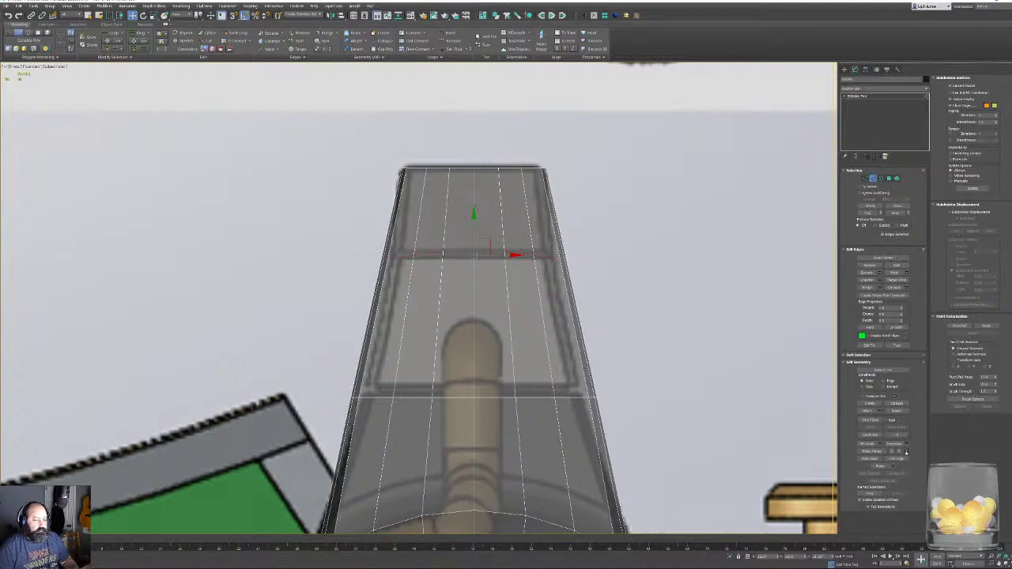
{"action": "left_click", "coordinate": [673, 331]}
Scale the vertices of the upper and lower loops inward along X to follow the fin's outline on the blueprint.
{"action": "middle_click_drag", "start_coordinate": [465, 265], "coordinate": [448, 256]}
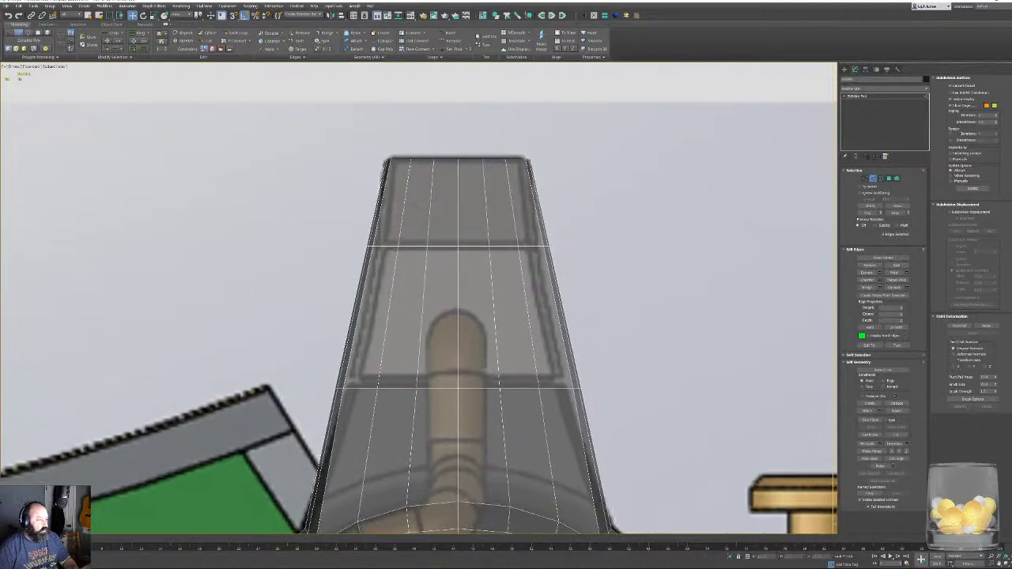
{"action": "left_click", "coordinate": [864, 178]}
{"action": "left_click_drag", "start_coordinate": [343, 226], "coordinate": [644, 276]}
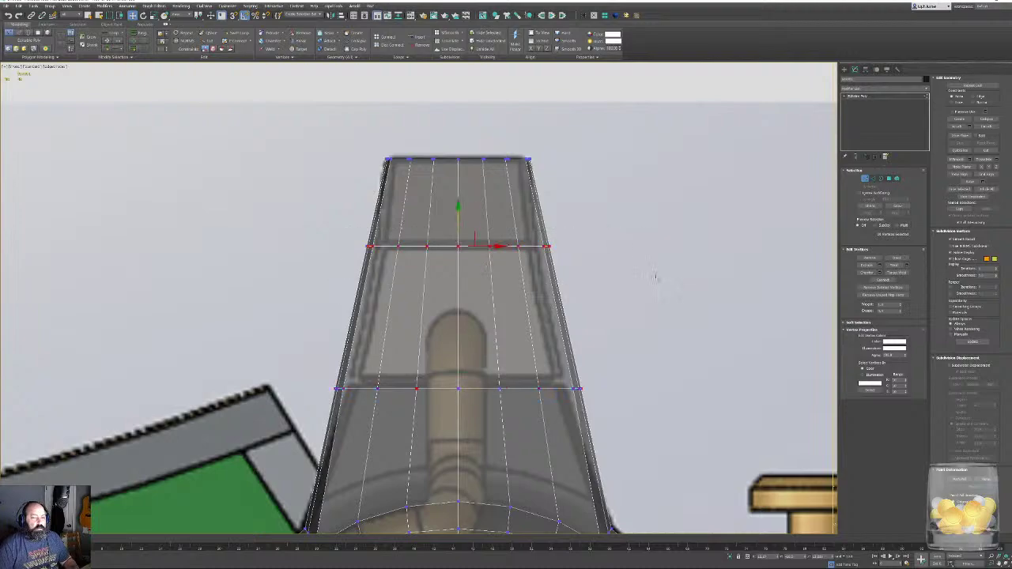
{"action": "key", "text": "r"}
{"action": "key", "text": "r"}
{"action": "left_click_drag", "start_coordinate": [510, 246], "coordinate": [503, 246]}
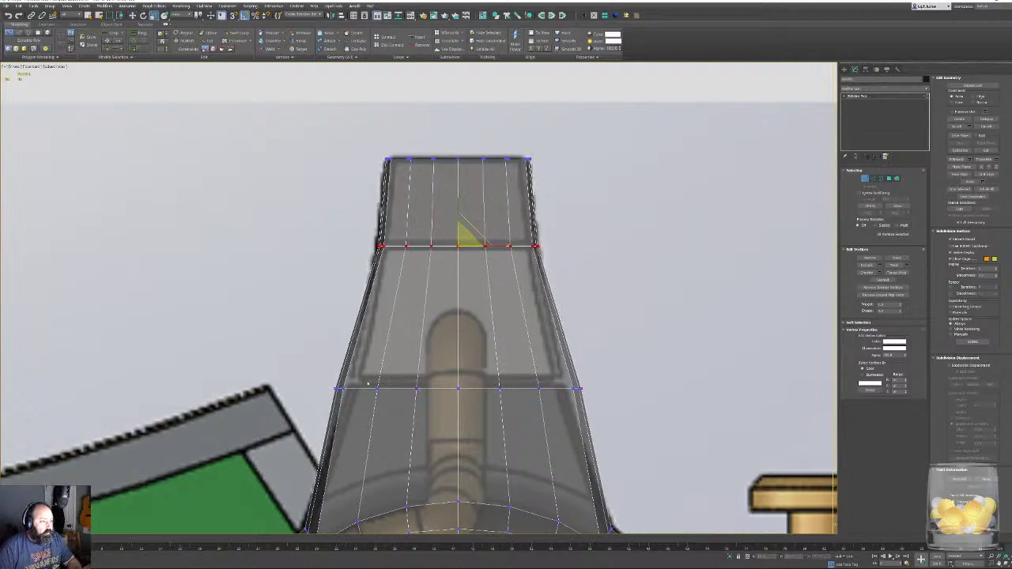
{"action": "left_click_drag", "start_coordinate": [576, 411], "coordinate": [603, 413]}
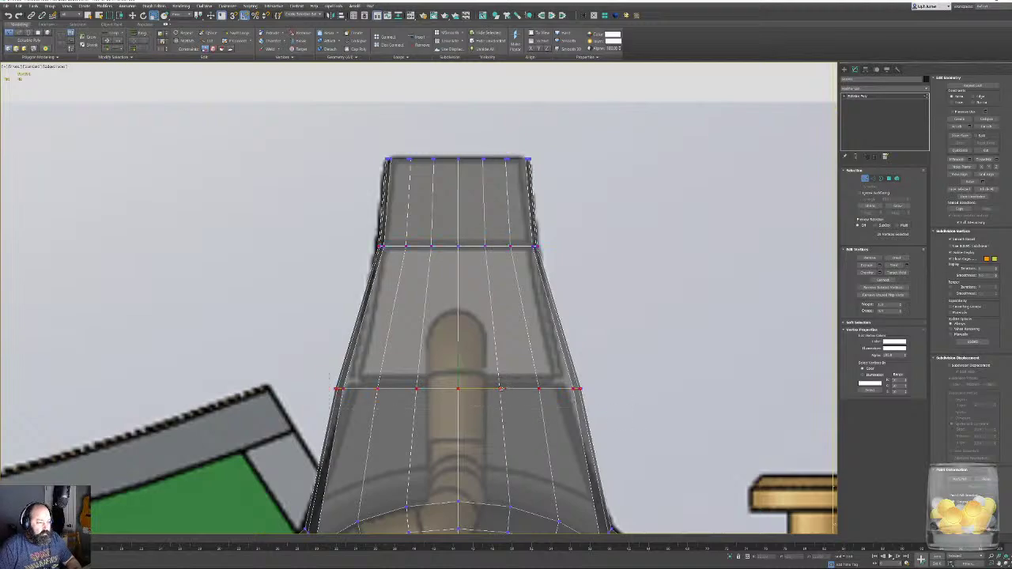
{"action": "left_click_drag", "start_coordinate": [502, 389], "coordinate": [497, 388]}
Turn off the see-through display and examine the fin's shape and depth on the blueprint's exploded hub.
{"action": "scroll", "coordinate": [528, 336], "scroll_direction": "down", "scroll_amount": 4}
{"action": "key", "text": "p"}
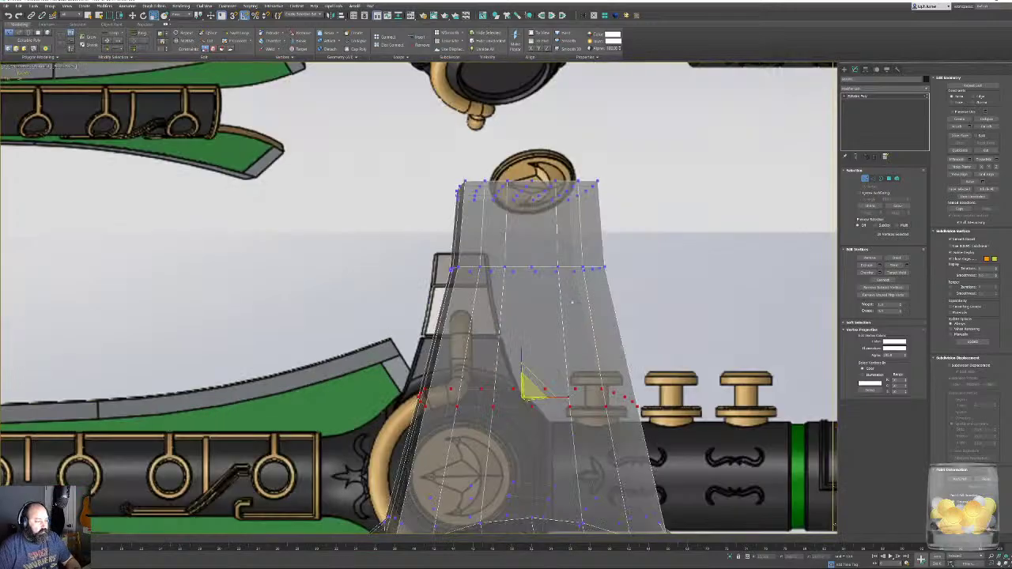
{"action": "middle_click_drag", "start_coordinate": [505, 257], "coordinate": [573, 368], "text": "alt"}
{"action": "key", "text": "alt+x"}
{"action": "scroll", "coordinate": [549, 289], "scroll_direction": "down", "scroll_amount": 3}
{"action": "middle_click_drag", "start_coordinate": [316, 87], "coordinate": [423, 67]}
{"action": "middle_click_drag", "start_coordinate": [423, 189], "coordinate": [474, 159], "text": "alt"}
{"action": "middle_click_drag", "start_coordinate": [545, 103], "coordinate": [501, 293]}
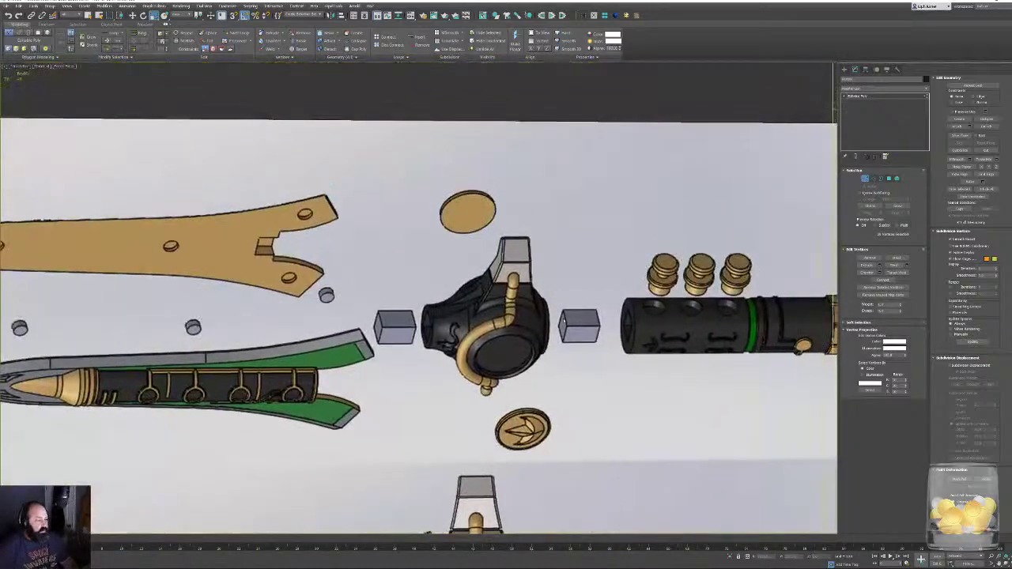
{"action": "scroll", "coordinate": [501, 292], "scroll_direction": "up", "scroll_amount": 3}
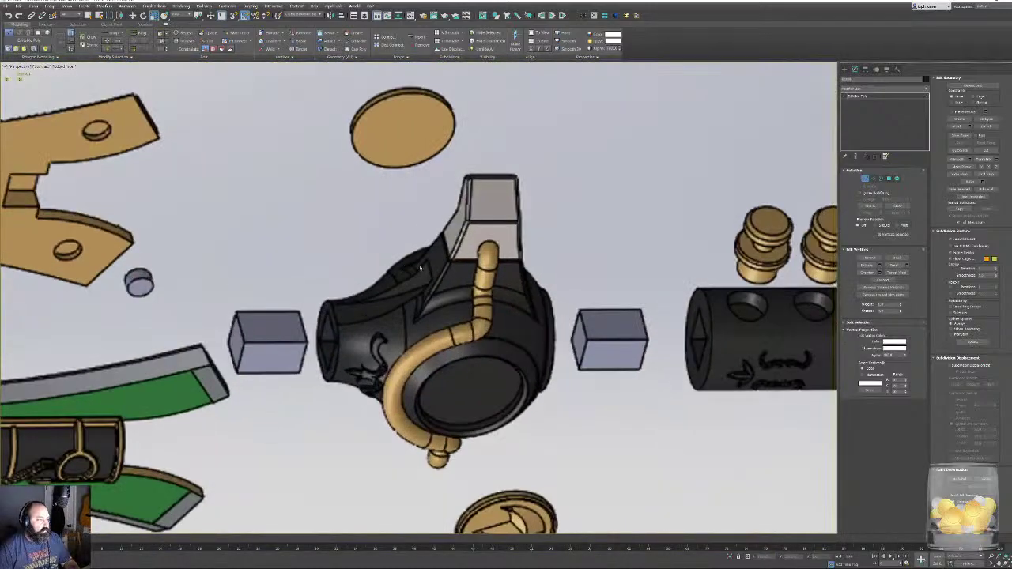
{"action": "scroll", "coordinate": [464, 235], "scroll_direction": "down", "scroll_amount": 6}
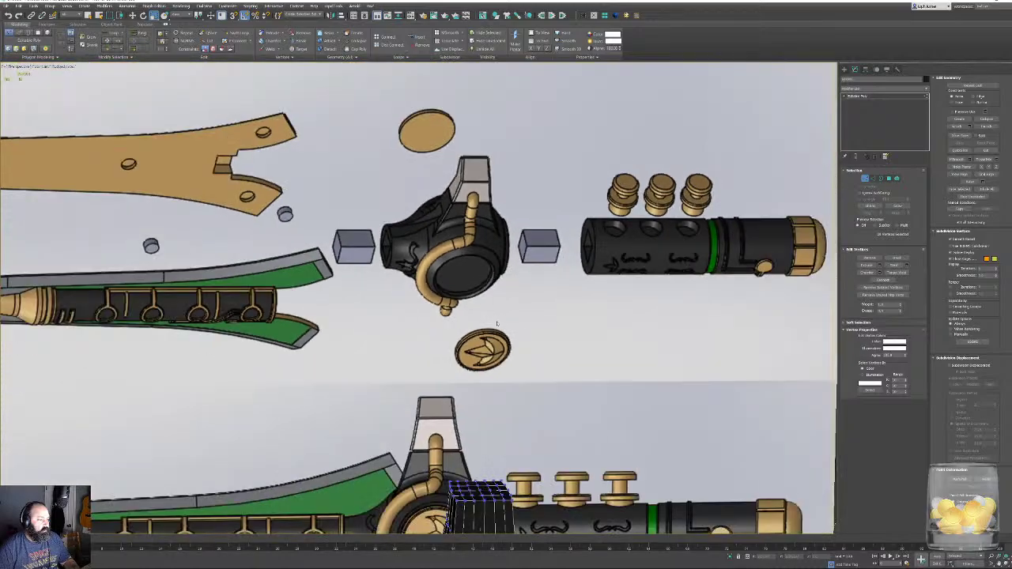
View the fin from the side and scale its upper vertex rows narrower in depth, tapering the fin toward its tip.
{"action": "middle_click_drag", "start_coordinate": [506, 308], "coordinate": [569, 280], "text": "alt"}
{"action": "scroll", "coordinate": [532, 348], "scroll_direction": "up", "scroll_amount": 3}
{"action": "middle_click_drag", "start_coordinate": [519, 336], "coordinate": [606, 365], "text": "alt"}
{"action": "scroll", "coordinate": [568, 363], "scroll_direction": "up", "scroll_amount": 4}
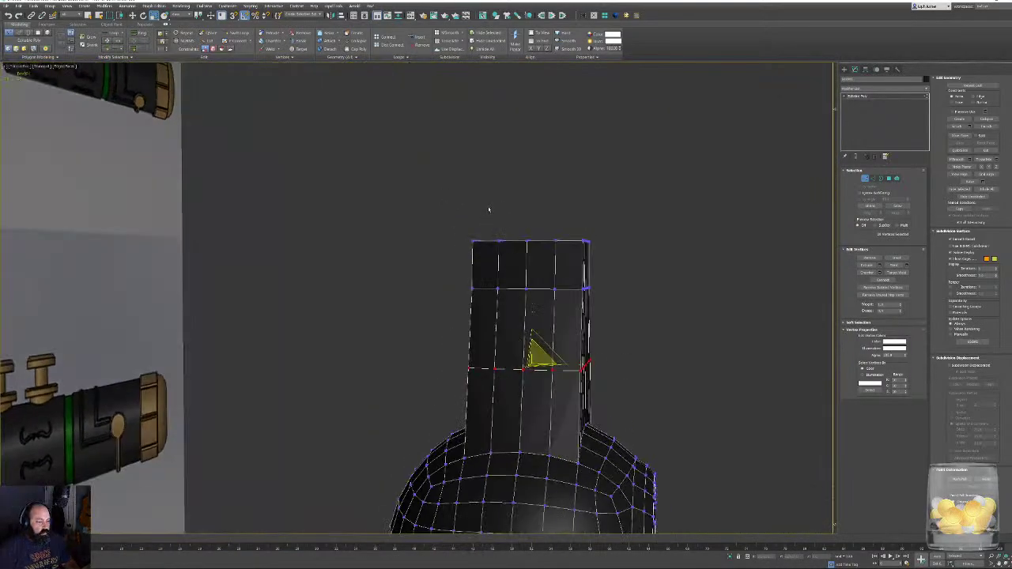
{"action": "middle_click_drag", "start_coordinate": [489, 210], "coordinate": [496, 207], "text": "alt"}
{"action": "left_click_drag", "start_coordinate": [433, 198], "coordinate": [653, 376]}
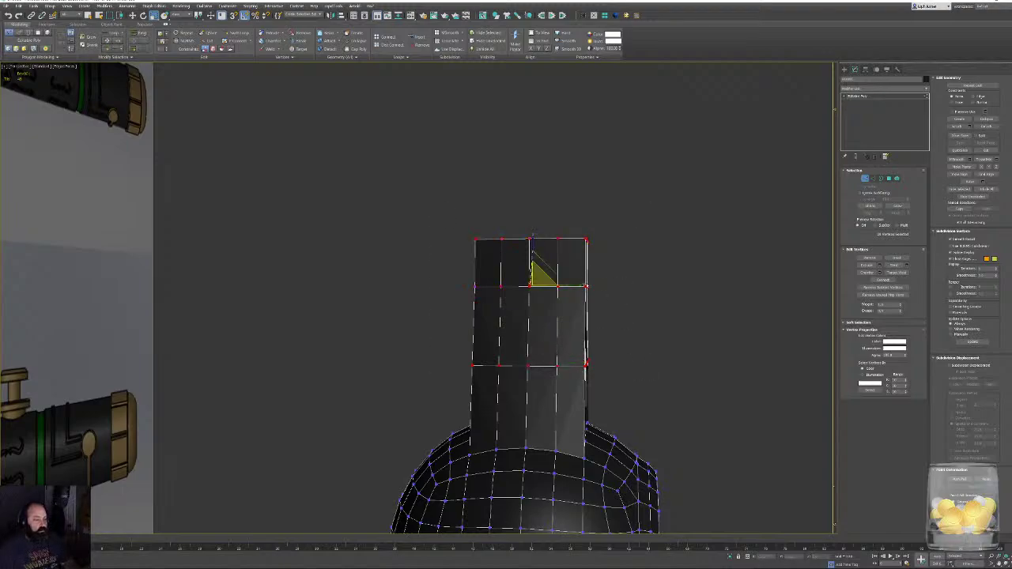
{"action": "left_click_drag", "start_coordinate": [544, 273], "coordinate": [583, 251]}
{"action": "key", "text": "ctrl+Page_Down"}
{"action": "middle_click_drag", "start_coordinate": [582, 250], "coordinate": [506, 271], "text": "alt"}
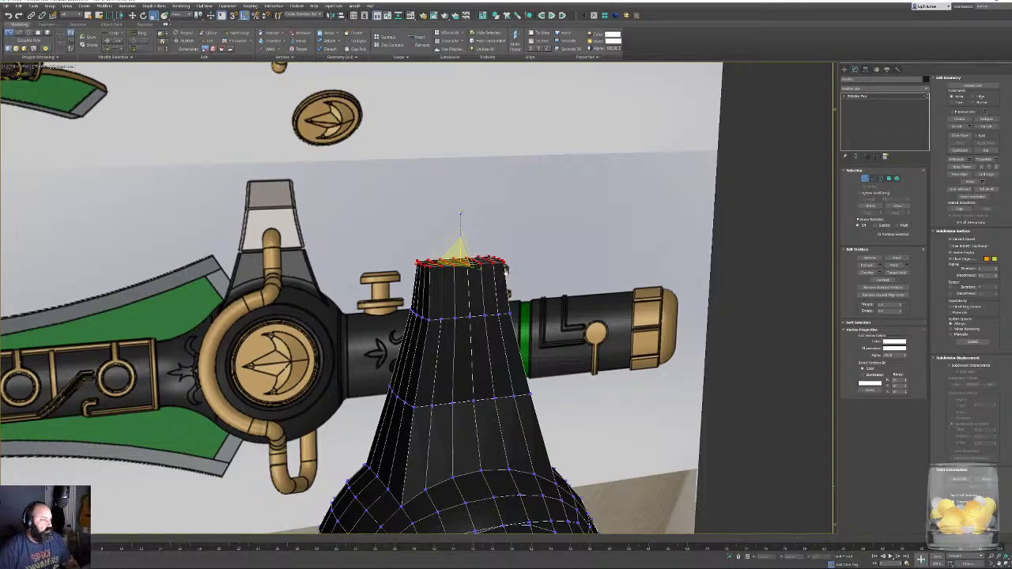
Compare the tapered fin with the fins on the blueprint's exploded and assembled hubs.
{"action": "scroll", "coordinate": [506, 270], "scroll_direction": "down", "scroll_amount": 5}
{"action": "middle_click_drag", "start_coordinate": [506, 271], "coordinate": [554, 427]}
{"action": "middle_click_drag", "start_coordinate": [340, 410], "coordinate": [490, 354], "text": "alt"}
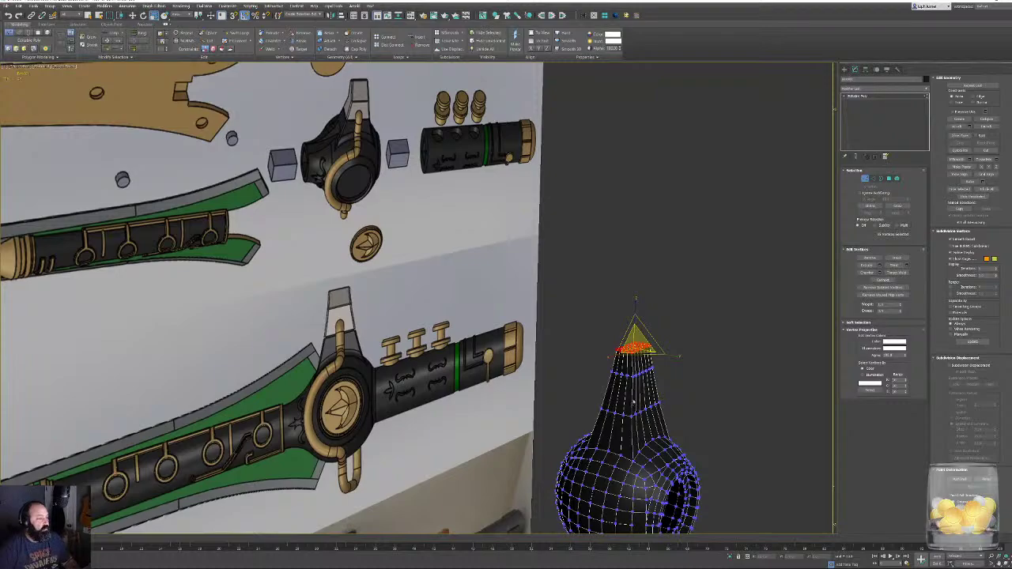
{"action": "scroll", "coordinate": [632, 404], "scroll_direction": "up", "scroll_amount": 4}
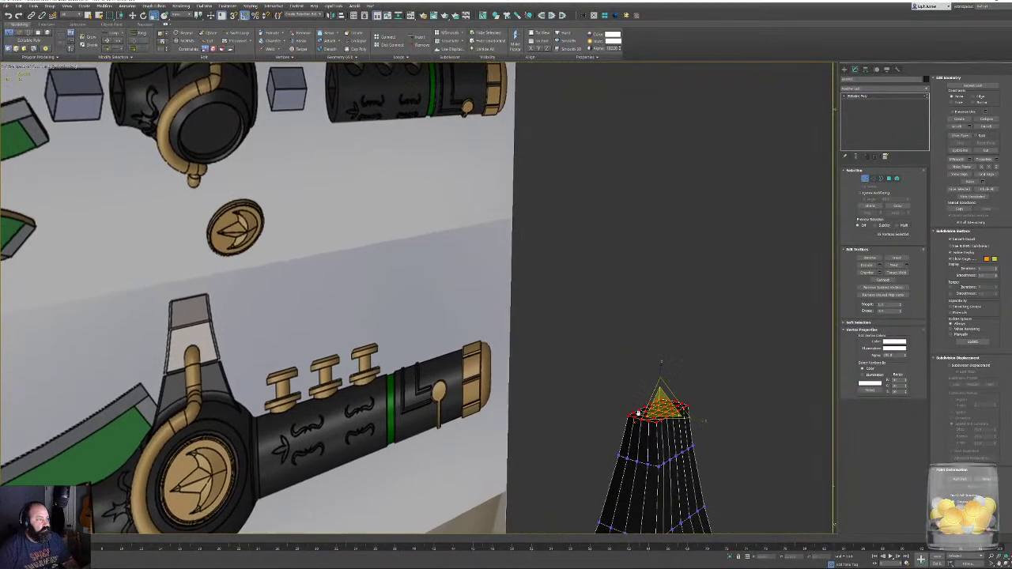
{"action": "scroll", "coordinate": [638, 413], "scroll_direction": "down", "scroll_amount": 4}
{"action": "middle_click_drag", "start_coordinate": [638, 413], "coordinate": [642, 376]}
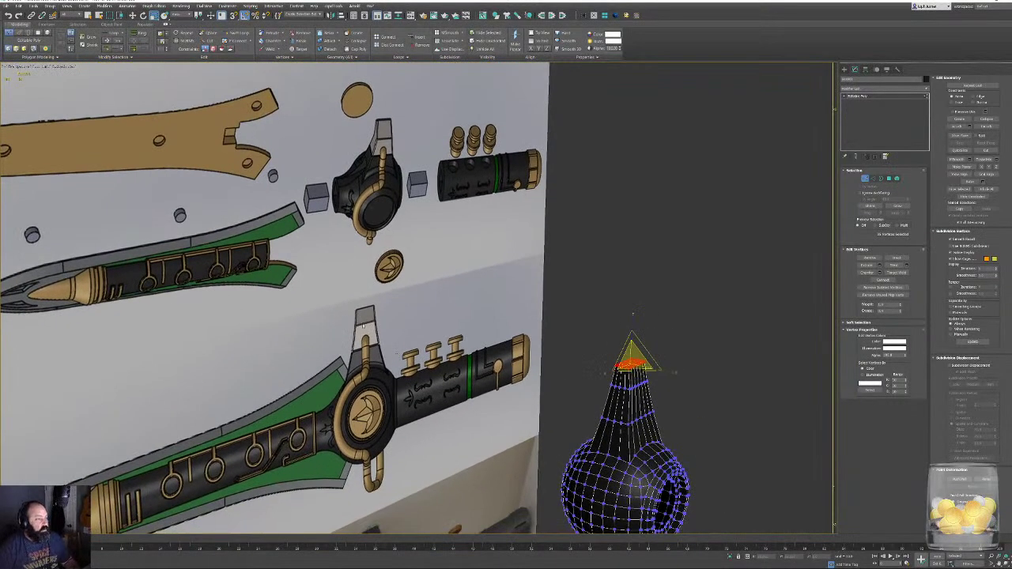
Examine the upper fin's shape and thickness on the blueprint's assembled and exploded hubs, comparing them with the modelled fin.
{"action": "middle_click_drag", "start_coordinate": [379, 289], "coordinate": [386, 123]}
{"action": "middle_click_drag", "start_coordinate": [408, 401], "coordinate": [425, 516]}
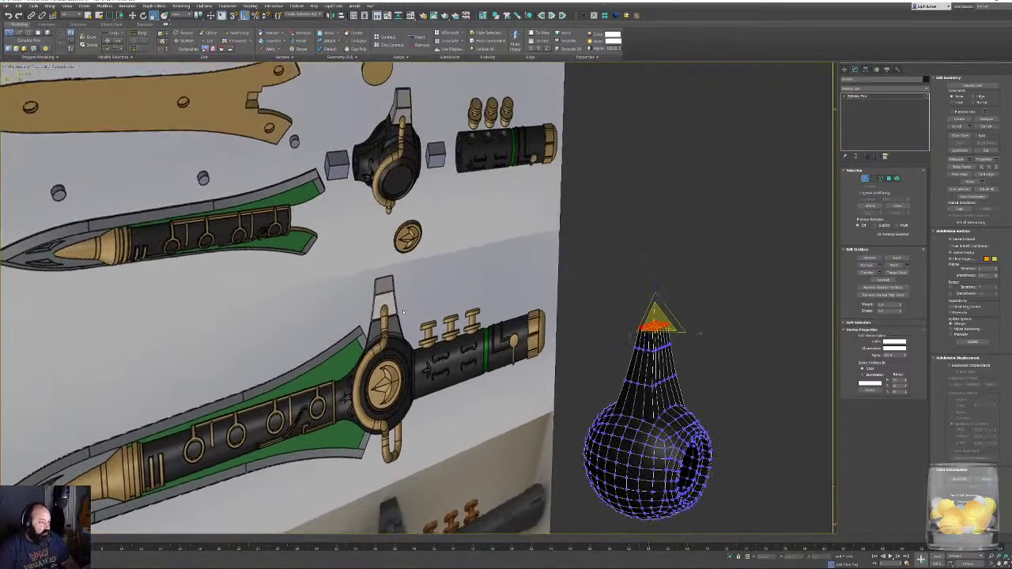
{"action": "middle_click_drag", "start_coordinate": [401, 316], "coordinate": [569, 326]}
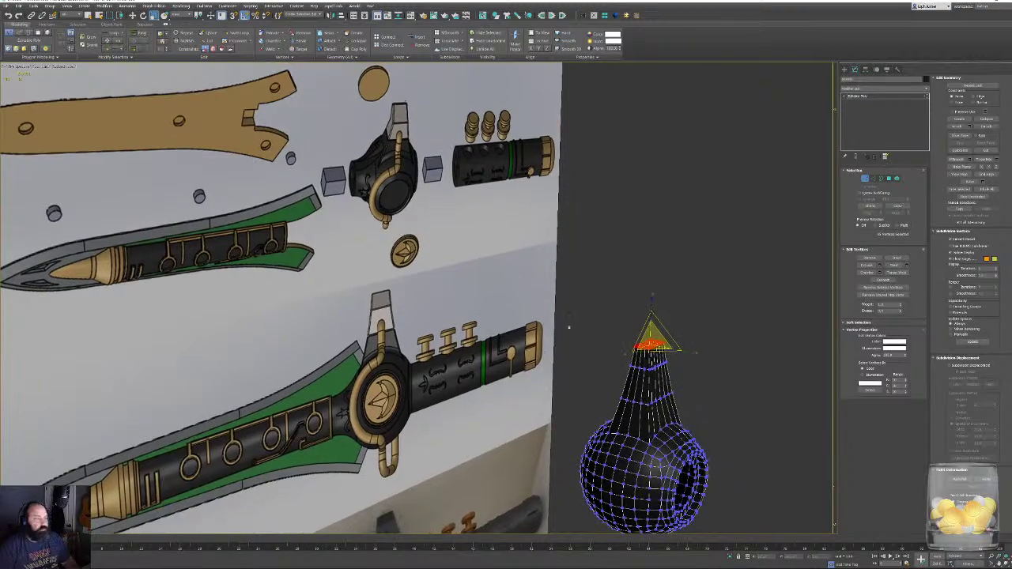
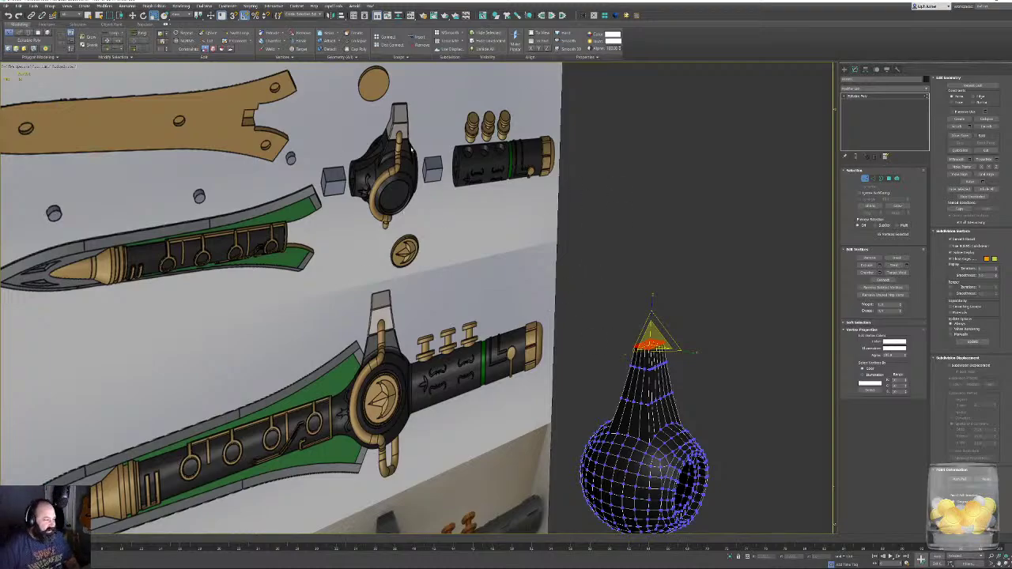
{"action": "scroll", "coordinate": [669, 305], "scroll_direction": "up", "scroll_amount": 6}
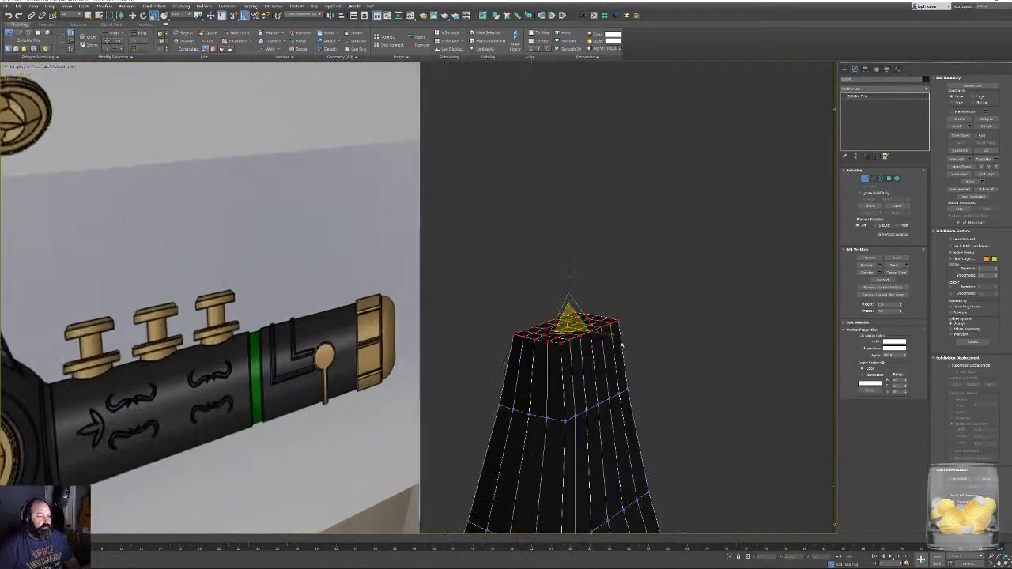
{"action": "middle_click_drag", "start_coordinate": [622, 345], "coordinate": [222, 271], "text": "alt"}
{"action": "scroll", "coordinate": [222, 271], "scroll_direction": "up", "scroll_amount": 3}
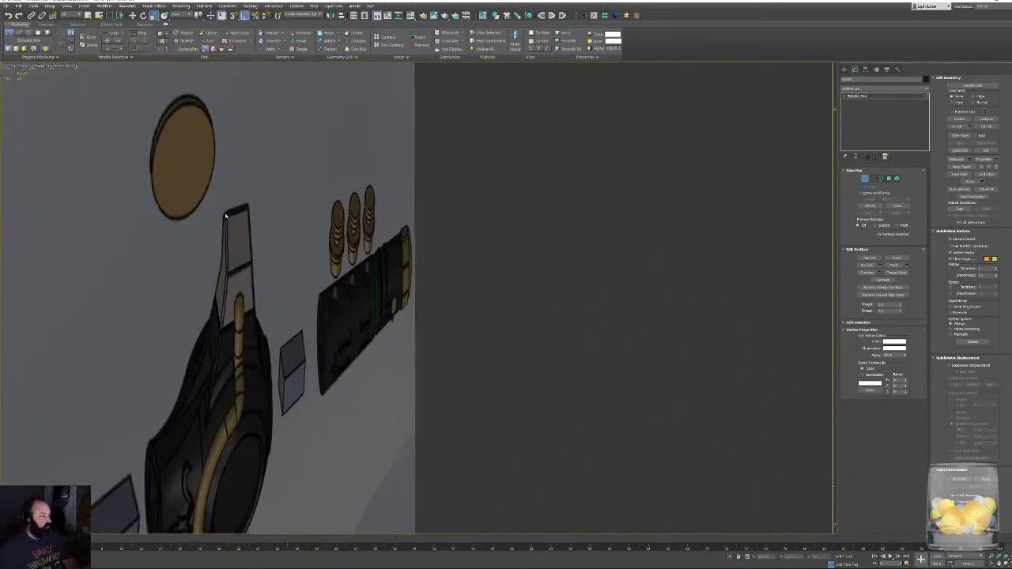
{"action": "middle_click_drag", "start_coordinate": [225, 214], "coordinate": [384, 187], "text": "alt"}
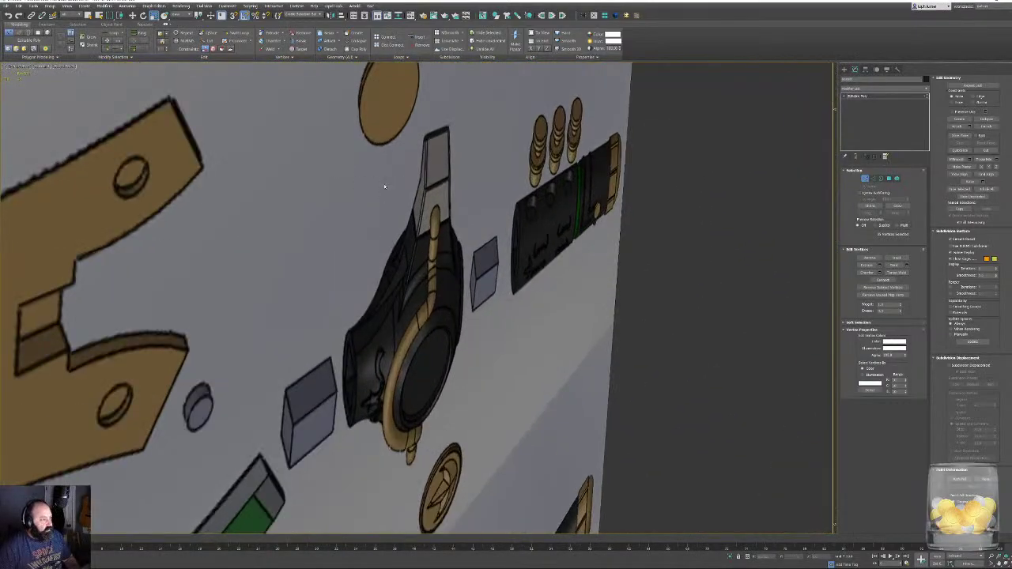
{"action": "scroll", "coordinate": [385, 187], "scroll_direction": "up", "scroll_amount": 3}
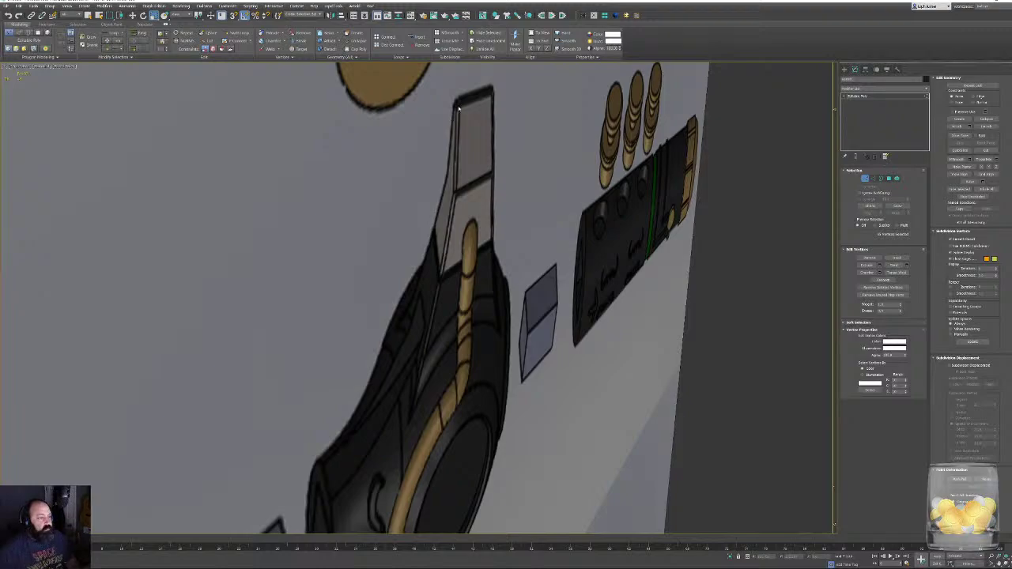
{"action": "scroll", "coordinate": [450, 131], "scroll_direction": "down", "scroll_amount": 10}
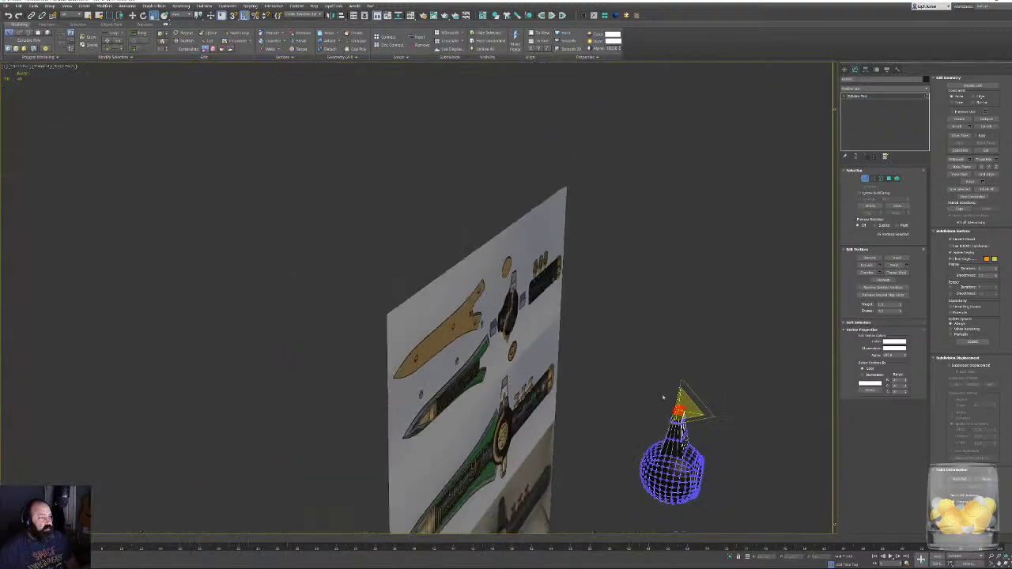
{"action": "middle_click_drag", "start_coordinate": [760, 350], "coordinate": [696, 313], "text": "alt"}
{"action": "scroll", "coordinate": [639, 326], "scroll_direction": "up", "scroll_amount": 5}
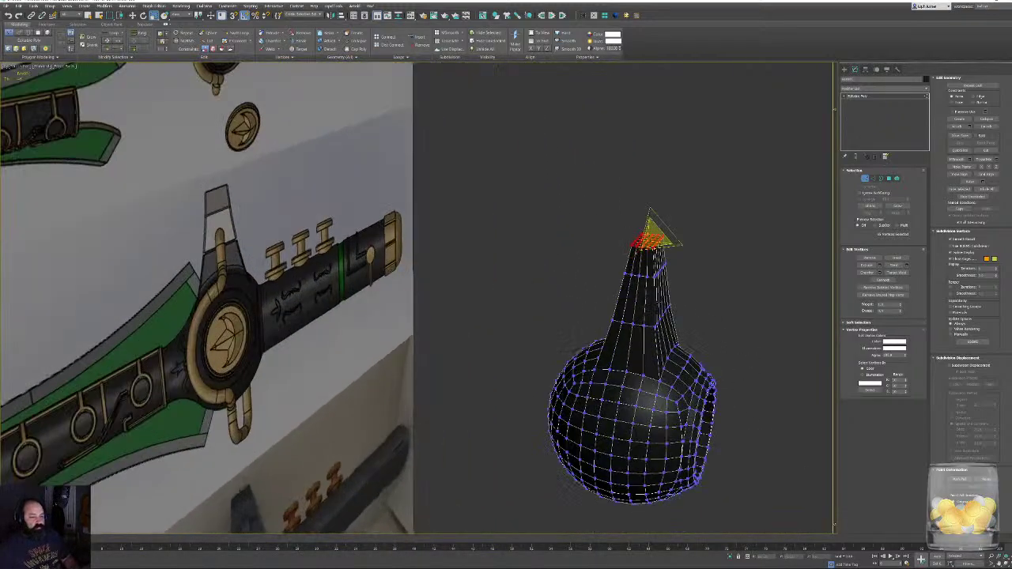
Try tilting the fin's top vertices first one way and then the other in the side view.
{"action": "key", "text": "f"}
{"action": "key", "text": "z"}
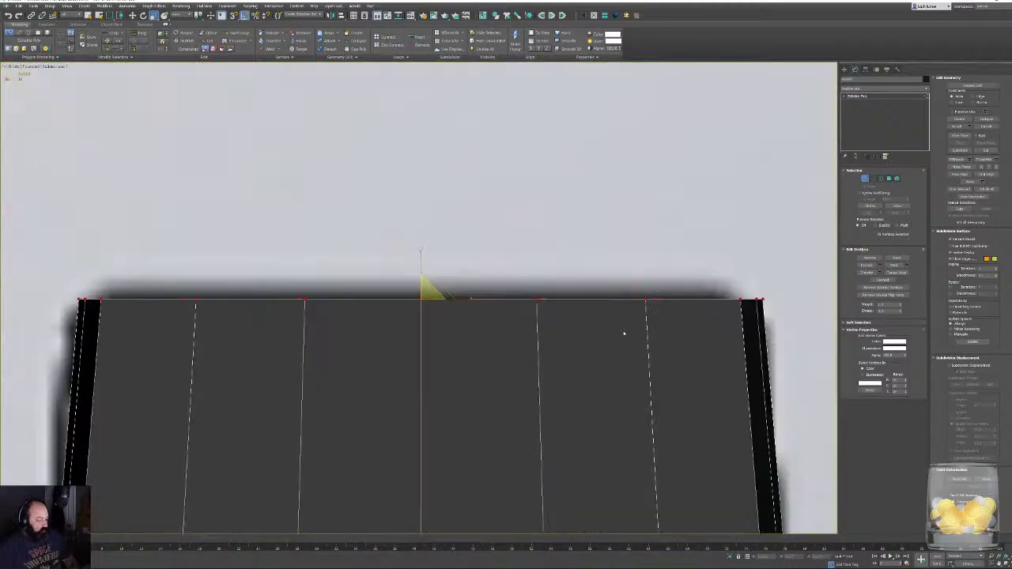
{"action": "scroll", "coordinate": [620, 367], "scroll_direction": "down", "scroll_amount": 15}
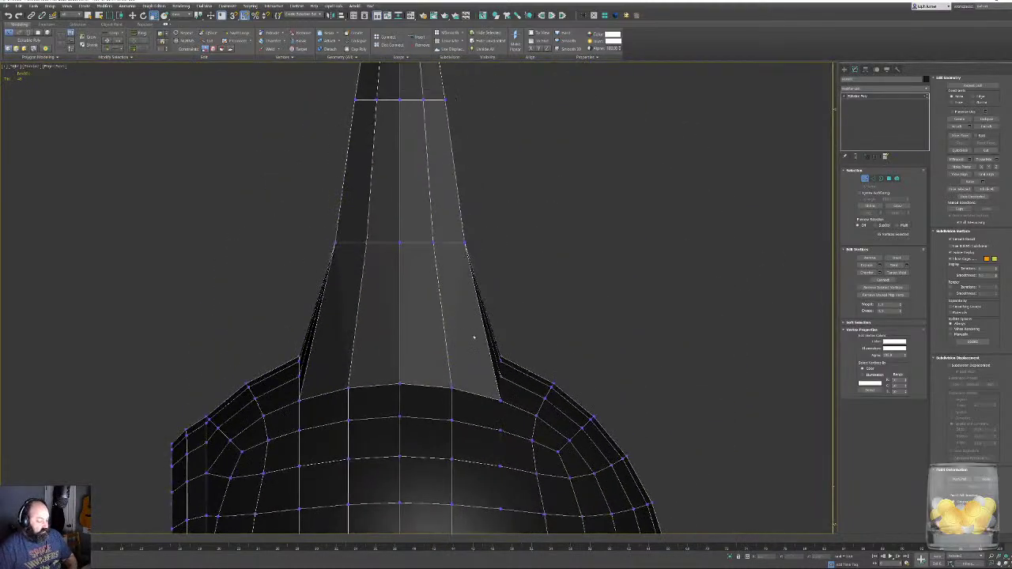
{"action": "scroll", "coordinate": [452, 301], "scroll_direction": "up", "scroll_amount": 4}
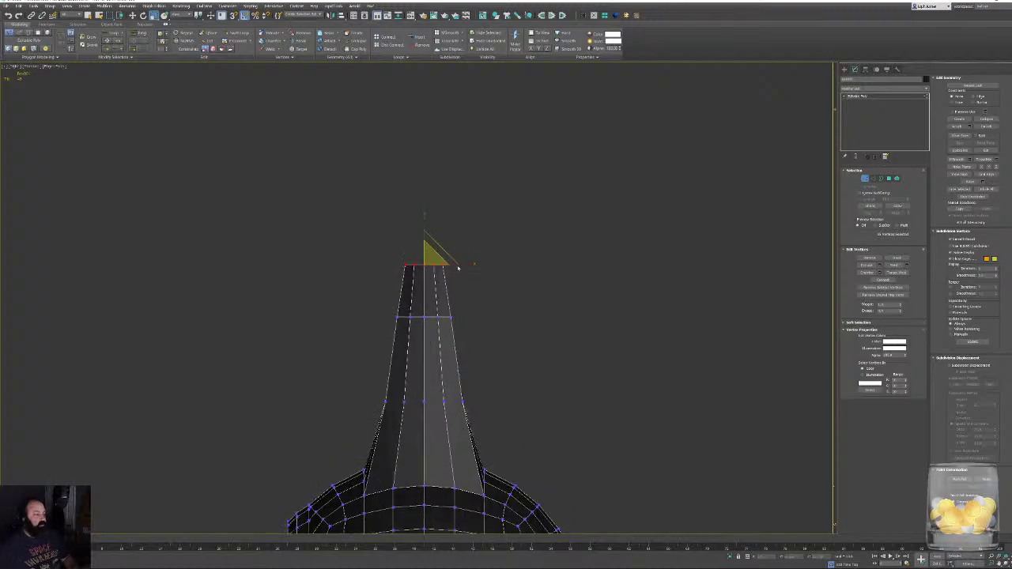
{"action": "key", "text": "e"}
{"action": "scroll", "coordinate": [451, 267], "scroll_direction": "up", "scroll_amount": 2}
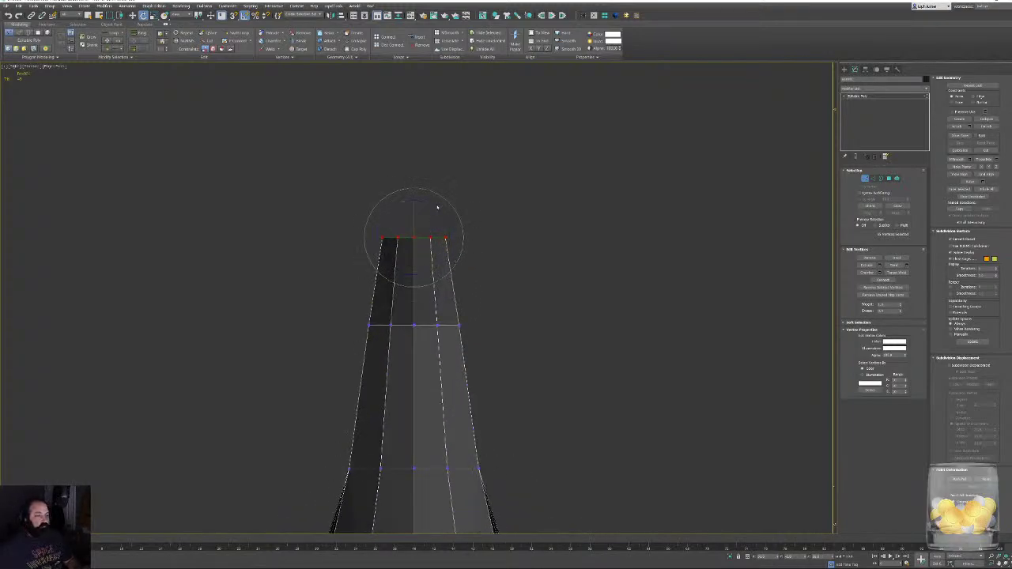
{"action": "left_click_drag", "start_coordinate": [432, 203], "coordinate": [471, 236]}
{"action": "key", "text": "w"}
{"action": "key", "text": "ctrl+z"}
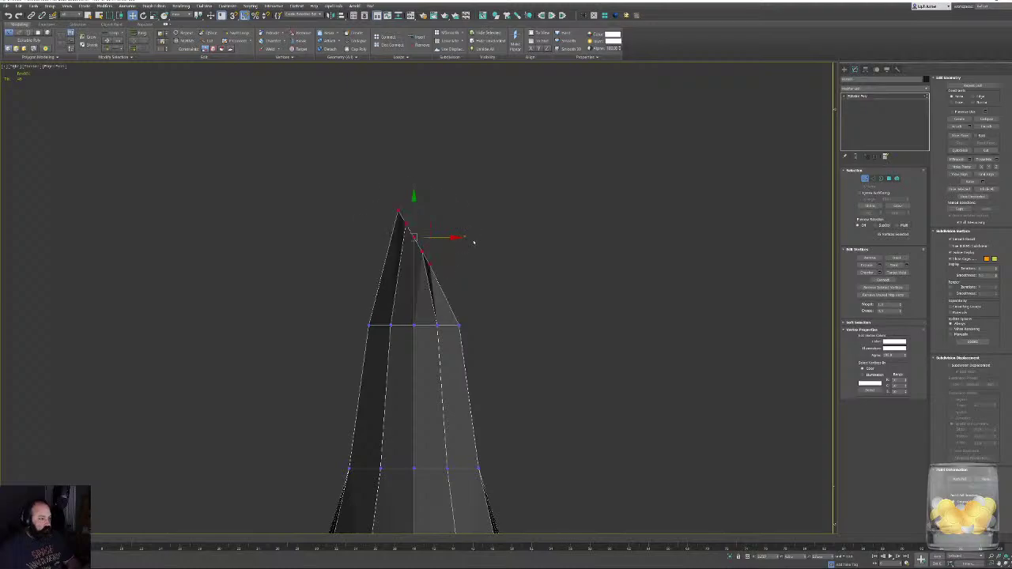
{"action": "key", "text": "e"}
{"action": "left_click_drag", "start_coordinate": [461, 228], "coordinate": [429, 207]}
{"action": "key", "text": "w"}
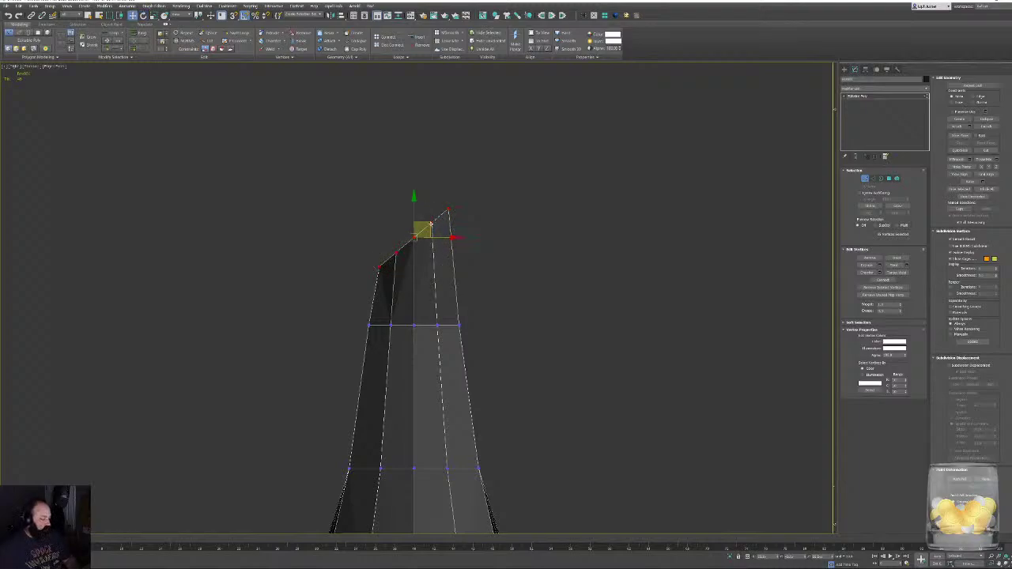
{"action": "key", "text": "ctrl+z"}
{"action": "middle_click_drag", "start_coordinate": [545, 293], "coordinate": [510, 249]}
{"action": "scroll", "coordinate": [510, 249], "scroll_direction": "down", "scroll_amount": 3}
{"action": "scroll", "coordinate": [510, 249], "scroll_direction": "down", "scroll_amount": 2}
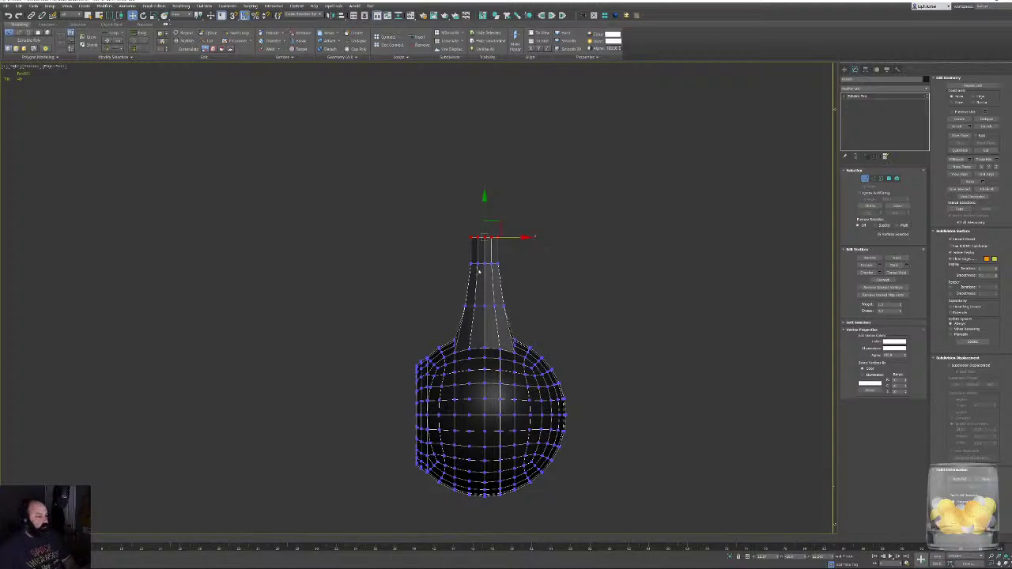
{"action": "key", "text": "4"}
{"action": "scroll", "coordinate": [478, 265], "scroll_direction": "up", "scroll_amount": 3}
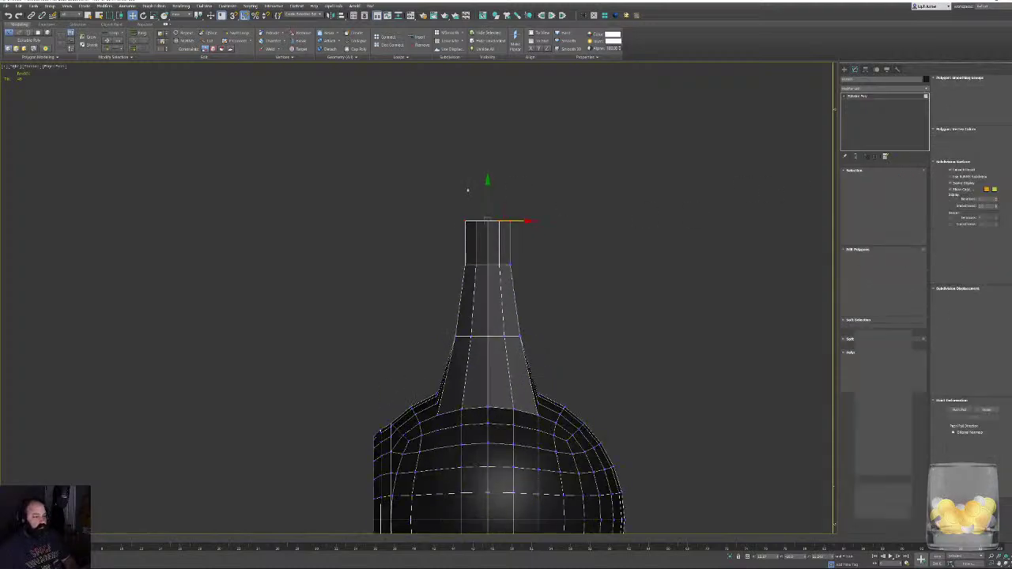
{"action": "scroll", "coordinate": [470, 230], "scroll_direction": "up", "scroll_amount": 4}
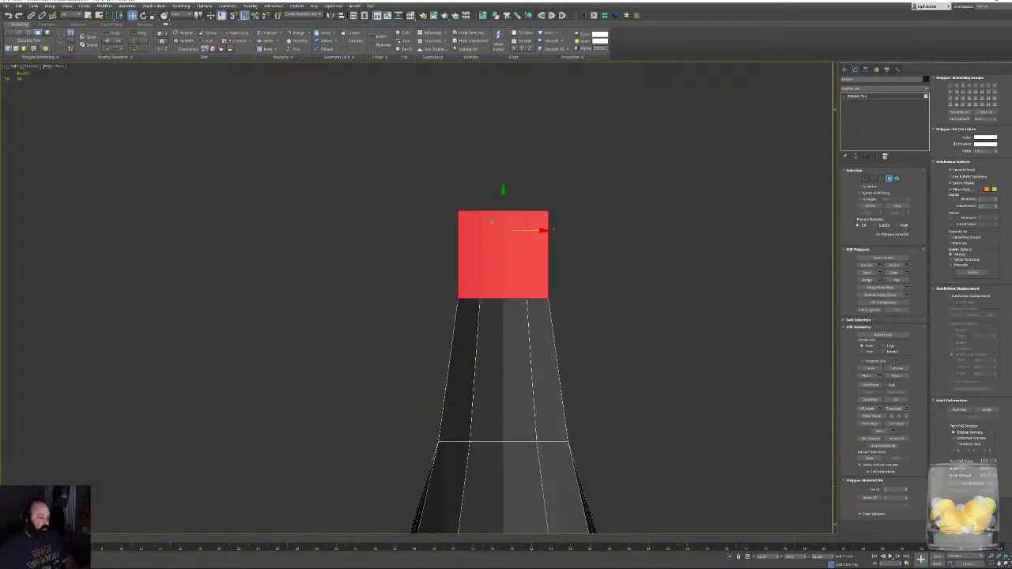
{"action": "left_click", "coordinate": [631, 244]}
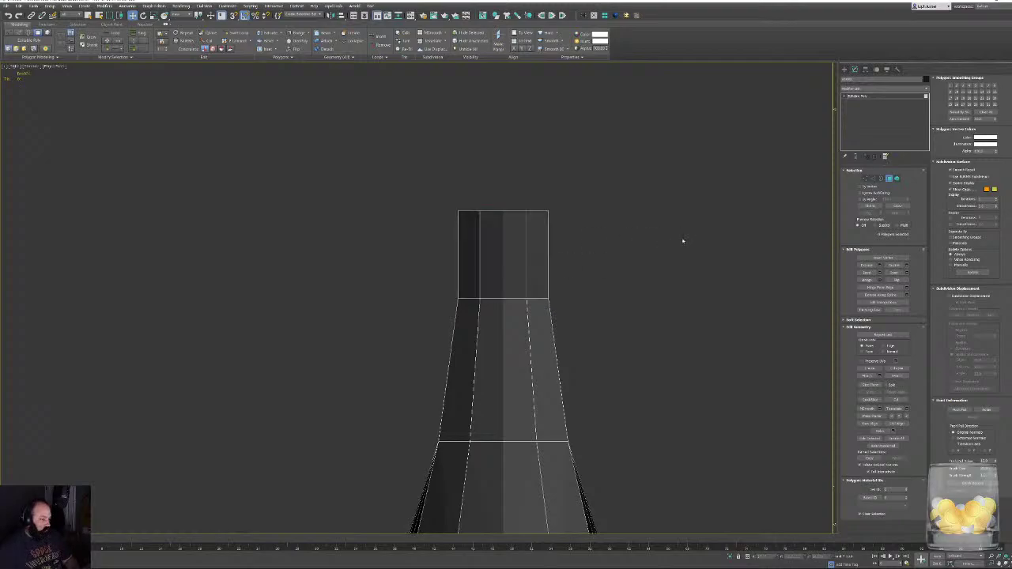
Inspect the modelled fin's tip from several angles against the fin on the blueprint's assembled dagger.
{"action": "scroll", "coordinate": [641, 253], "scroll_direction": "up", "scroll_amount": 4}
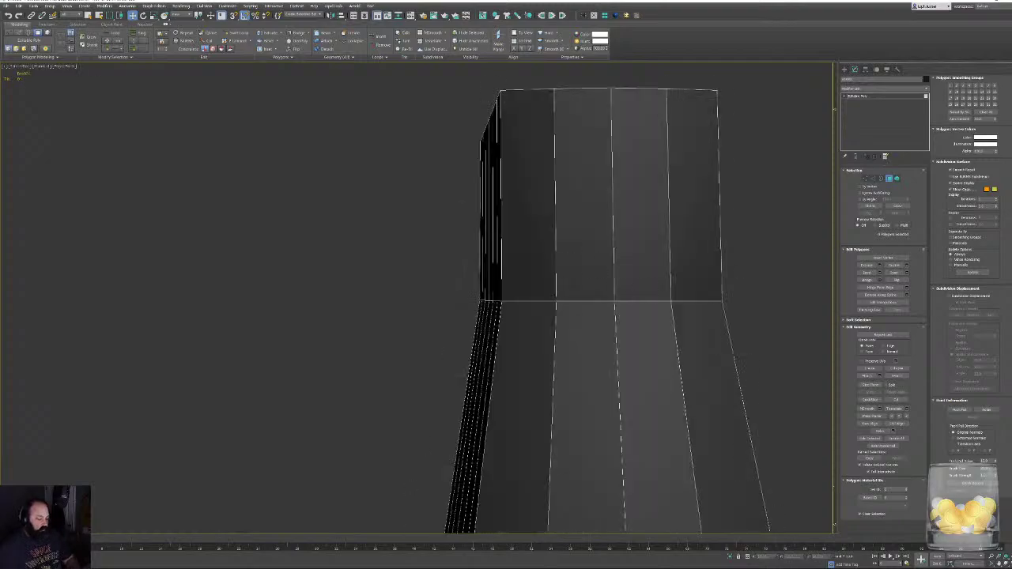
{"action": "middle_click_drag", "start_coordinate": [148, 335], "coordinate": [183, 330]}
{"action": "scroll", "coordinate": [248, 314], "scroll_direction": "down", "scroll_amount": 10}
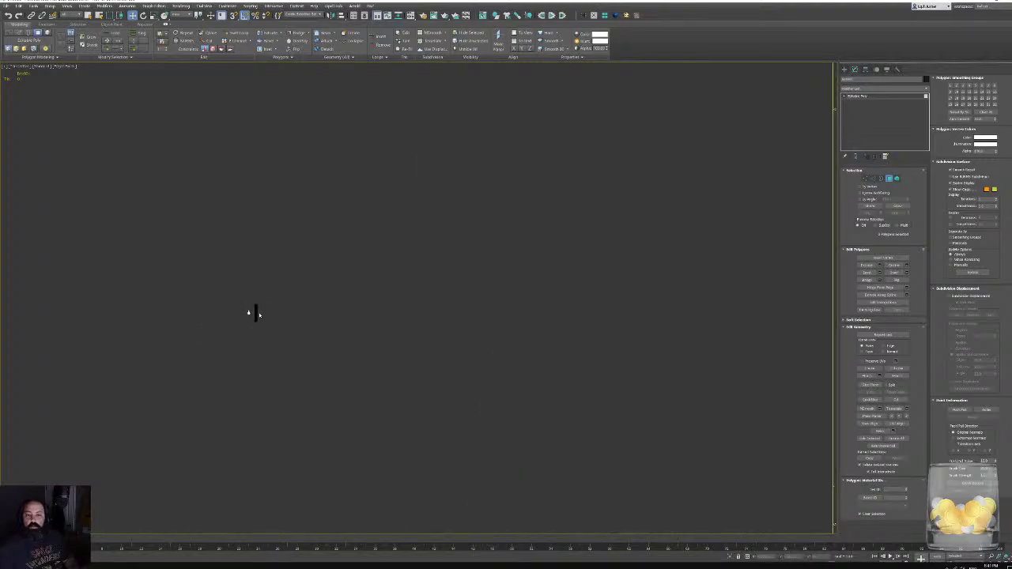
{"action": "middle_click_drag", "start_coordinate": [248, 313], "coordinate": [305, 314], "text": "alt"}
{"action": "key", "text": "z"}
{"action": "middle_click_drag", "start_coordinate": [396, 193], "coordinate": [431, 277], "text": "alt"}
{"action": "middle_click_drag", "start_coordinate": [506, 213], "coordinate": [476, 333]}
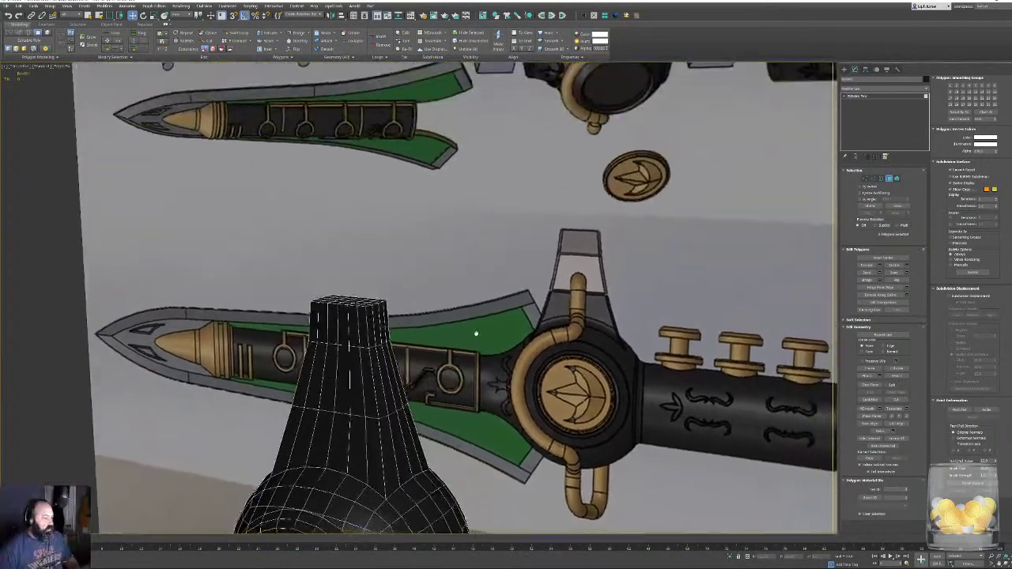
{"action": "scroll", "coordinate": [476, 334], "scroll_direction": "down", "scroll_amount": 8}
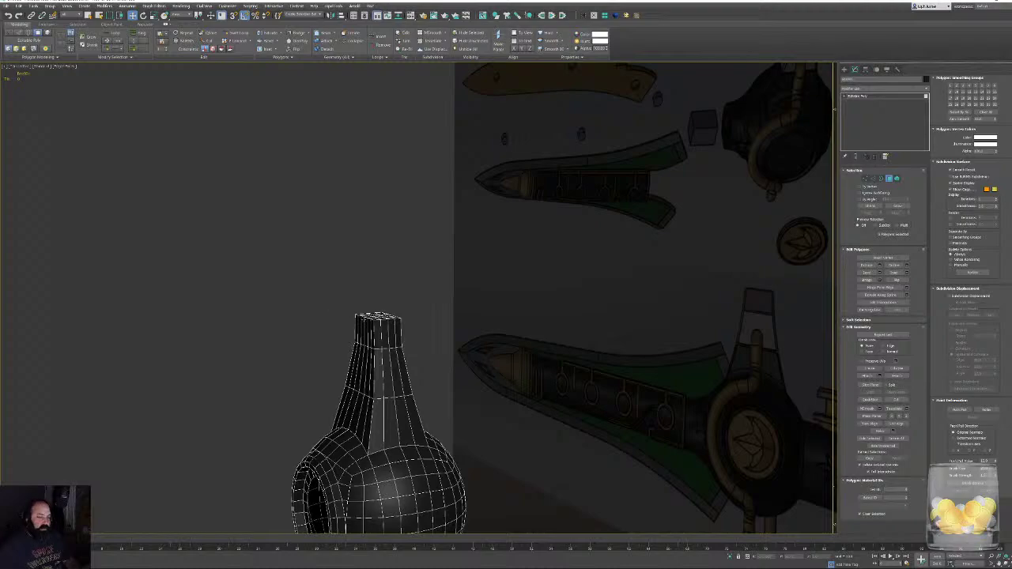
{"action": "middle_click_drag", "start_coordinate": [431, 315], "coordinate": [765, 228], "text": "alt"}
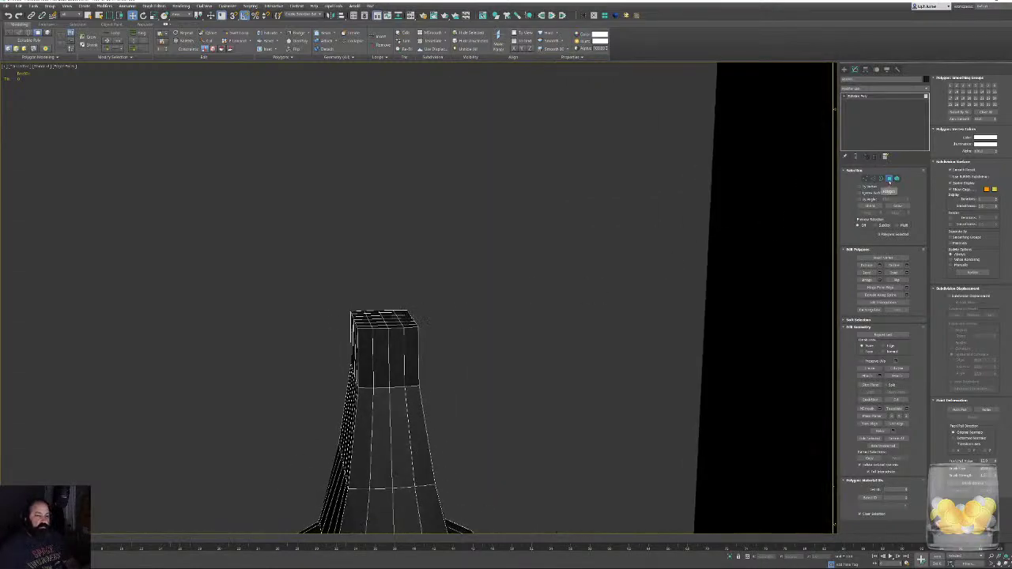
{"action": "middle_click_drag", "start_coordinate": [479, 284], "coordinate": [490, 288], "text": "alt"}
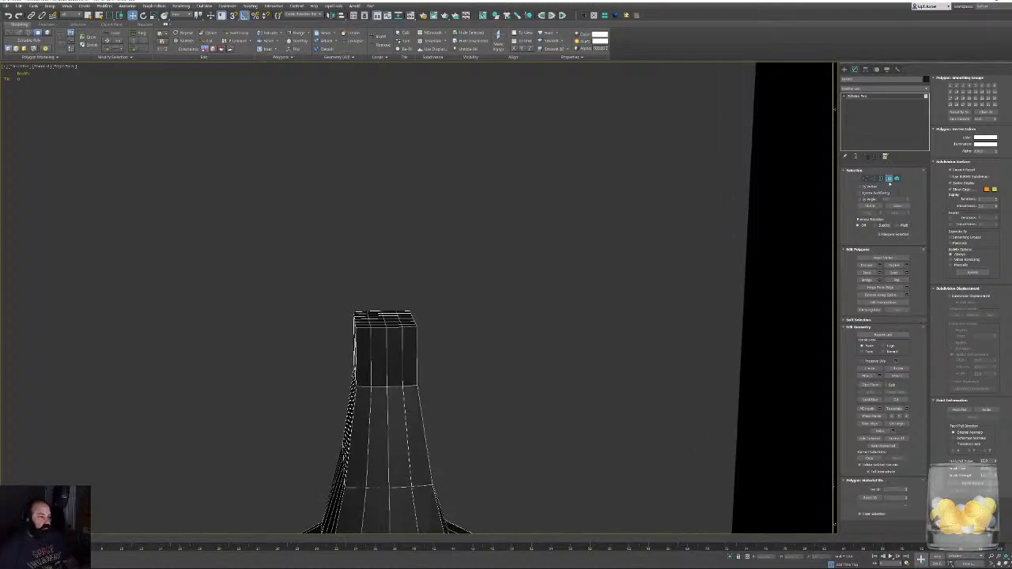
Return to vertex editing, rotate the fin's top vertices into a steep slant and shift them along Y.
{"action": "left_click", "coordinate": [889, 180]}
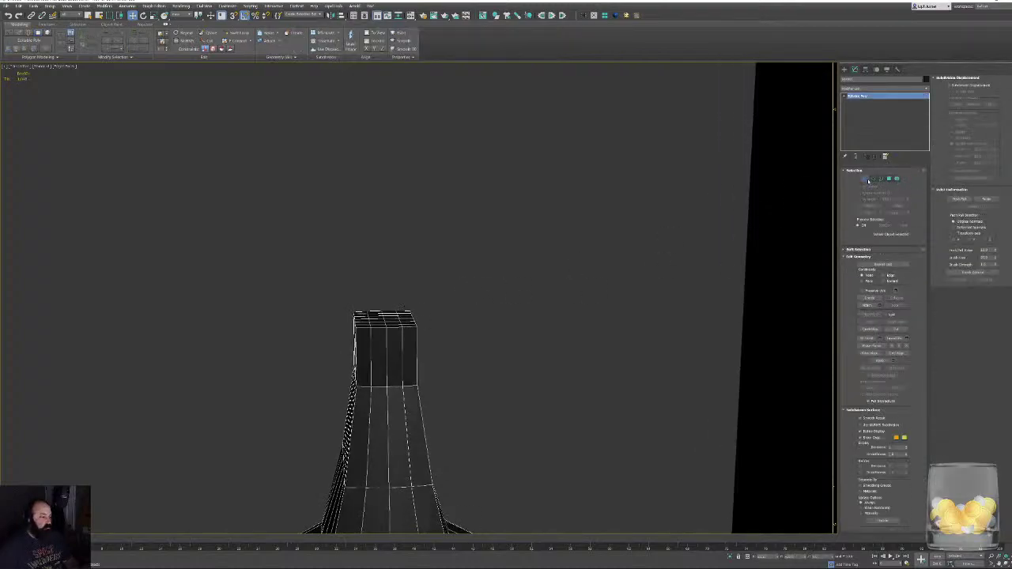
{"action": "left_click", "coordinate": [866, 179]}
{"action": "middle_click_drag", "start_coordinate": [432, 298], "coordinate": [406, 310], "text": "alt"}
{"action": "key", "text": "e"}
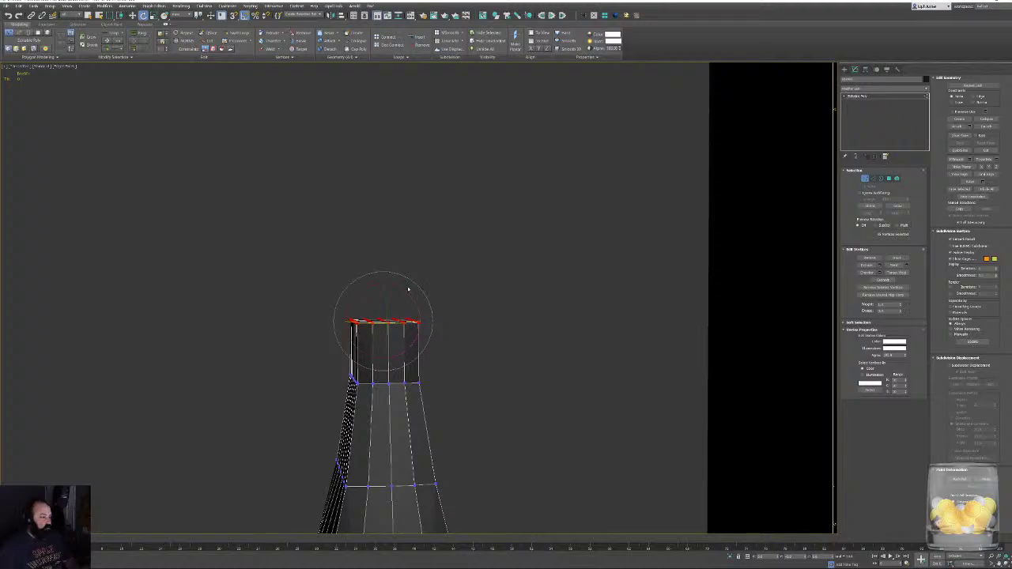
{"action": "left_click_drag", "start_coordinate": [408, 289], "coordinate": [461, 314]}
{"action": "key", "text": "w"}
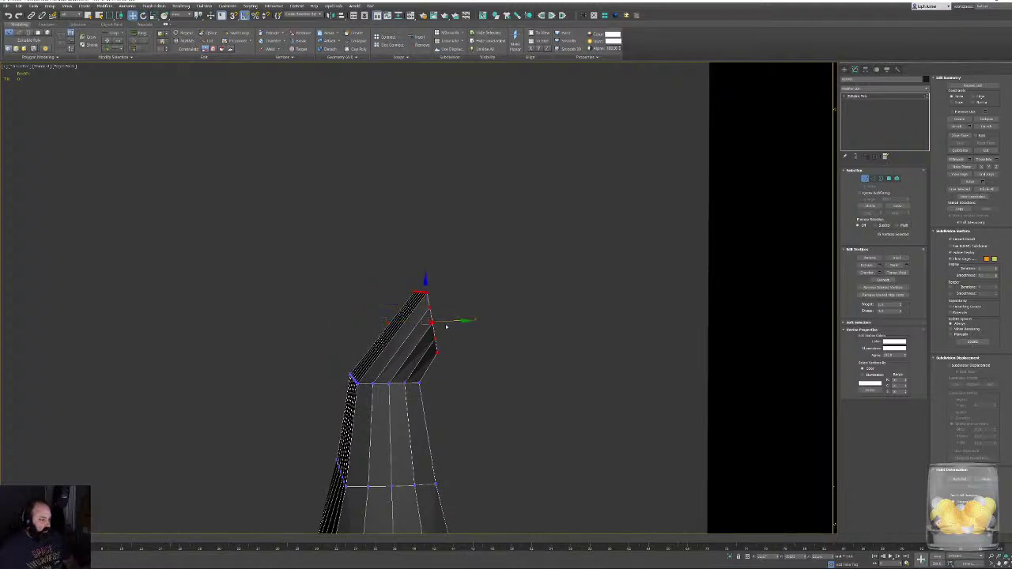
In the front view, scale the slanted top vertices vertically to flatten the slope of the fin's tip.
{"action": "key", "text": "f"}
{"action": "scroll", "coordinate": [421, 278], "scroll_direction": "down", "scroll_amount": 5}
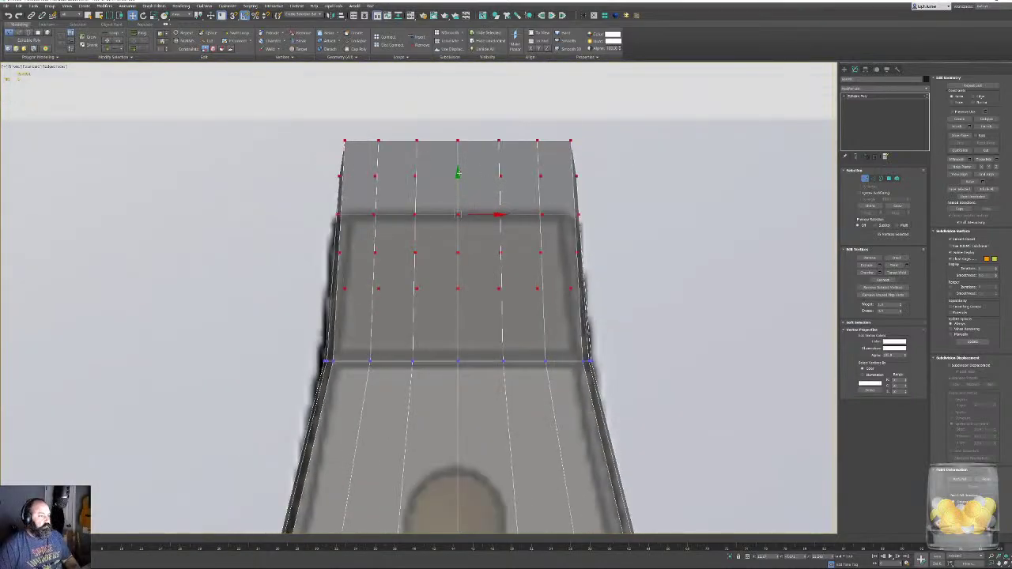
{"action": "key", "text": "r"}
{"action": "mouse_move", "coordinate": [459, 174]}
{"action": "left_mouse_down"}
{"action": "mouse_move", "coordinate": [459, 203]}
{"action": "mouse_move", "coordinate": [452, 192]}
{"action": "left_mouse_up"}
{"action": "key", "text": "w"}
Deselect the tip vertices and compare the hub and its slanted fin with the blueprint in perspective.
{"action": "key", "text": "p"}
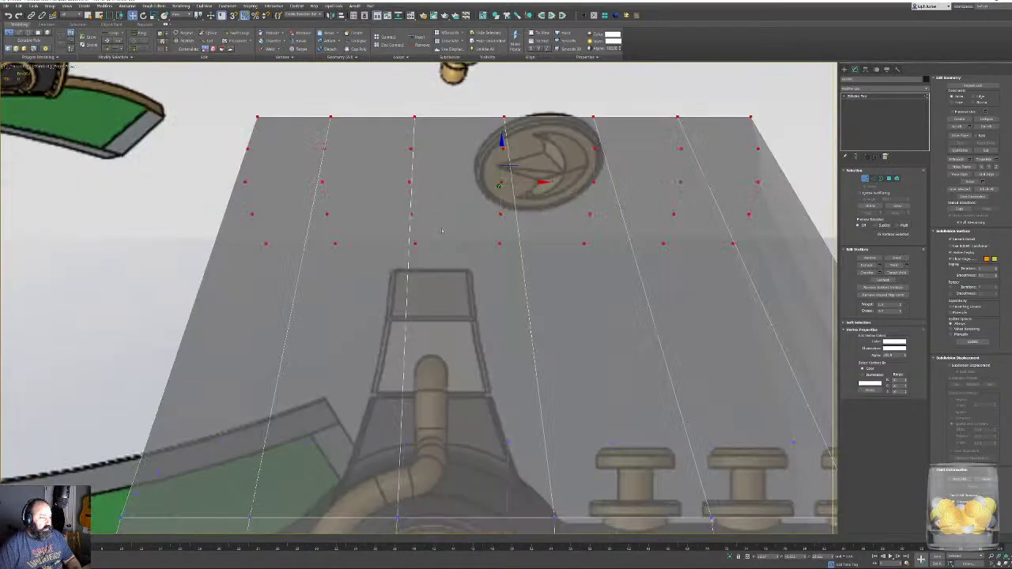
{"action": "middle_click_drag", "start_coordinate": [411, 229], "coordinate": [470, 246], "text": "alt"}
{"action": "scroll", "coordinate": [470, 246], "scroll_direction": "down", "scroll_amount": 8}
{"action": "middle_click_drag", "start_coordinate": [550, 298], "coordinate": [472, 314], "text": "alt"}
{"action": "left_click", "coordinate": [414, 340]}
{"action": "middle_click_drag", "start_coordinate": [415, 340], "coordinate": [459, 260], "text": "alt"}
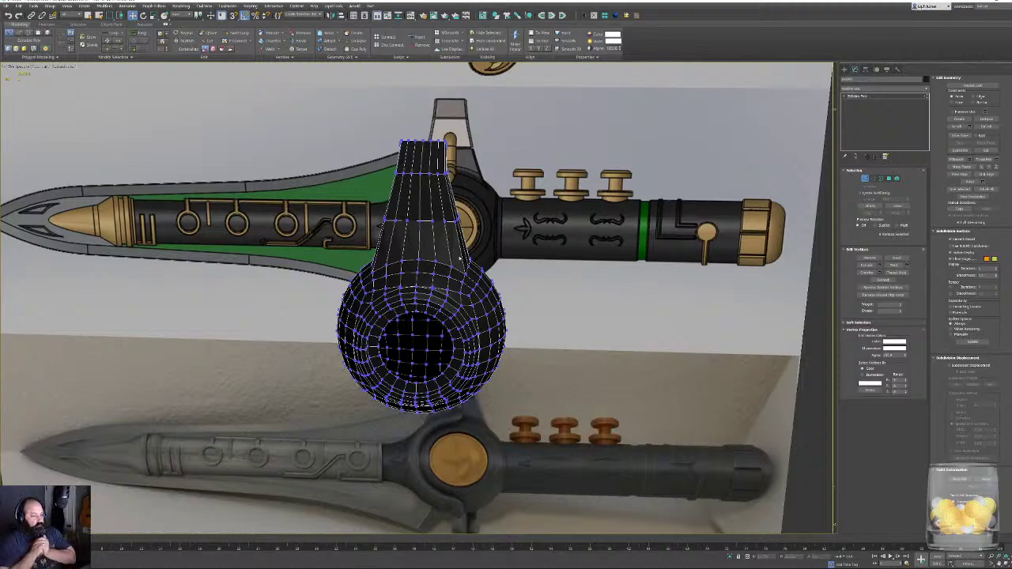
{"action": "middle_click_drag", "start_coordinate": [602, 157], "coordinate": [490, 303]}
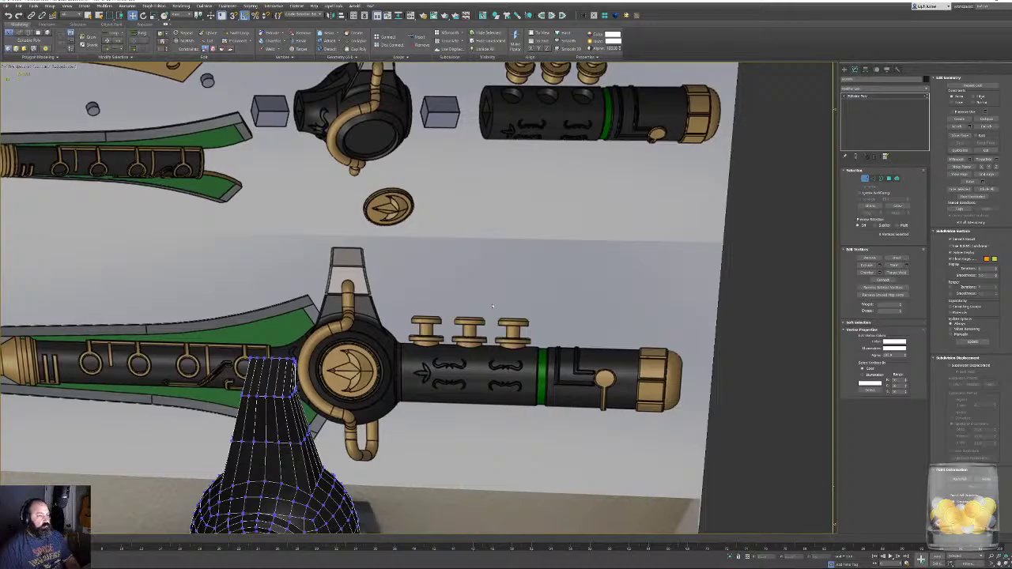
{"action": "scroll", "coordinate": [492, 306], "scroll_direction": "down", "scroll_amount": 6}
{"action": "middle_click_drag", "start_coordinate": [369, 389], "coordinate": [457, 349]}
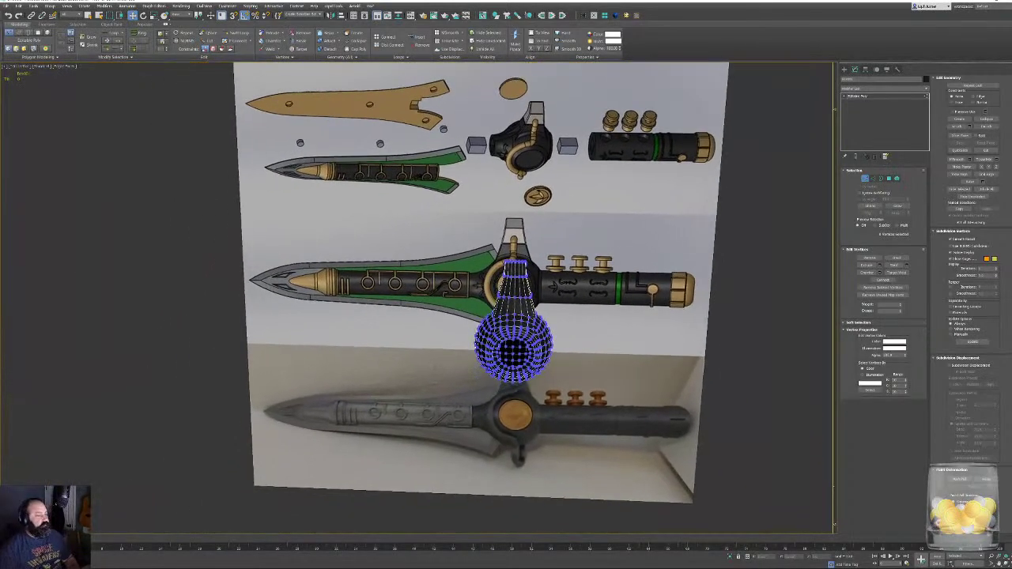
In the front view, start a Line spline at the blade's upper rear corner and trace the top edge to the rear seam.
{"action": "key", "text": "f"}
{"action": "middle_click_drag", "start_coordinate": [454, 310], "coordinate": [558, 192]}
{"action": "scroll", "coordinate": [554, 332], "scroll_direction": "down", "scroll_amount": 6}
{"action": "middle_click_drag", "start_coordinate": [569, 441], "coordinate": [633, 208]}
{"action": "middle_click_drag", "start_coordinate": [394, 199], "coordinate": [687, 236]}
{"action": "scroll", "coordinate": [564, 185], "scroll_direction": "down", "scroll_amount": 2}
{"action": "scroll", "coordinate": [635, 208], "scroll_direction": "down", "scroll_amount": 2}
{"action": "middle_click_drag", "start_coordinate": [604, 245], "coordinate": [493, 275]}
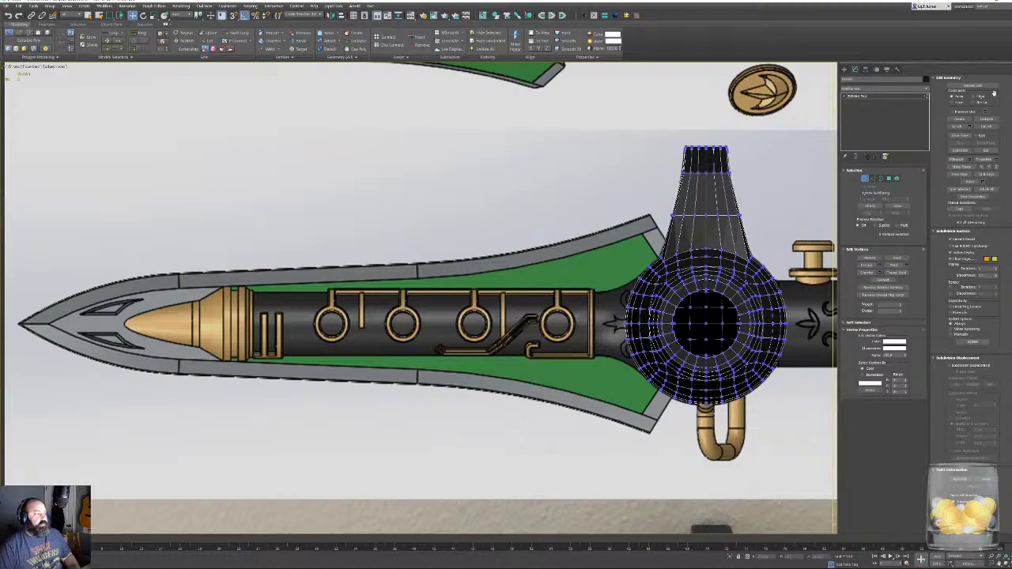
{"action": "left_click", "coordinate": [845, 70]}
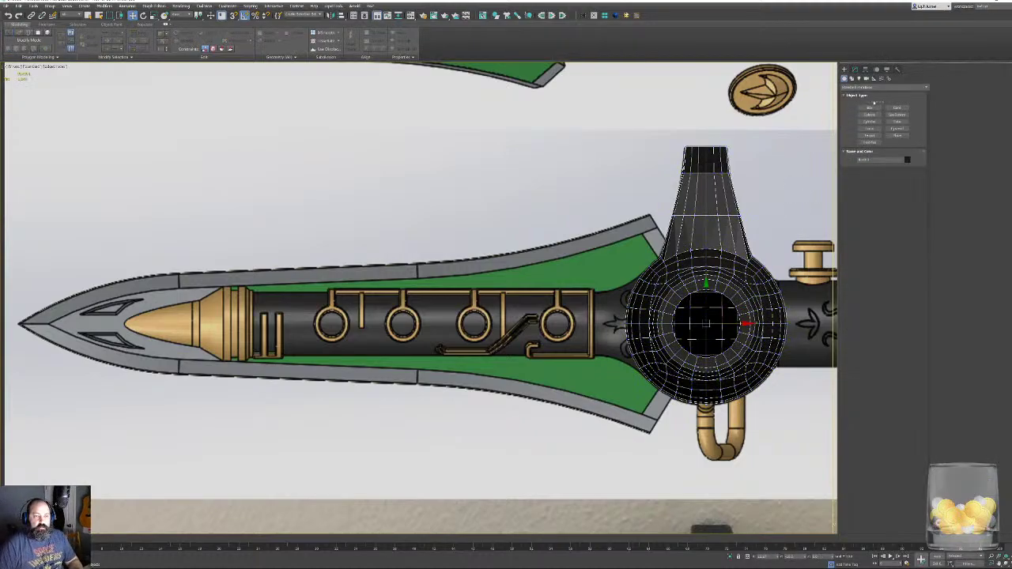
{"action": "left_click", "coordinate": [852, 78]}
{"action": "left_click", "coordinate": [871, 113]}
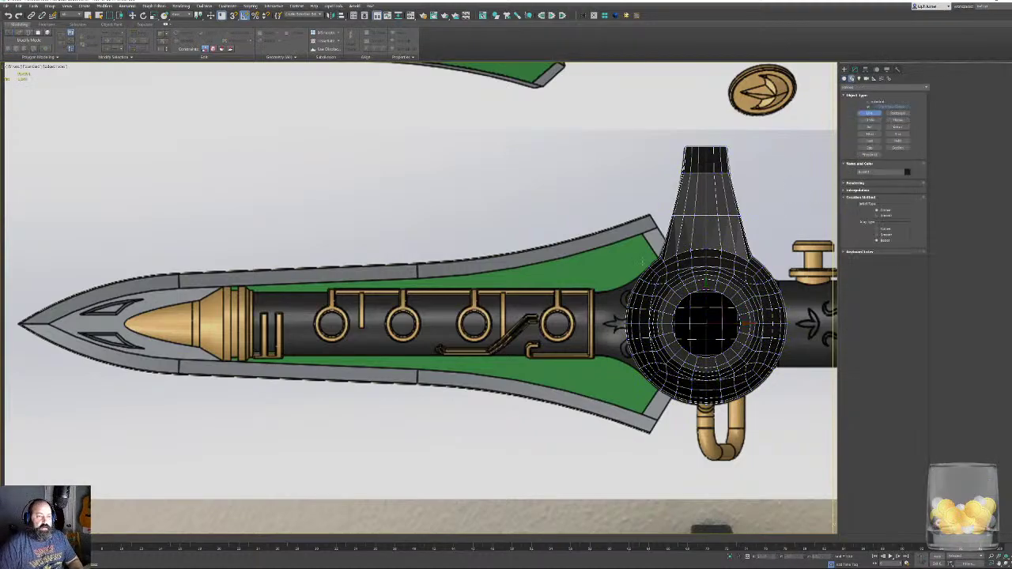
{"action": "key", "text": "F3"}
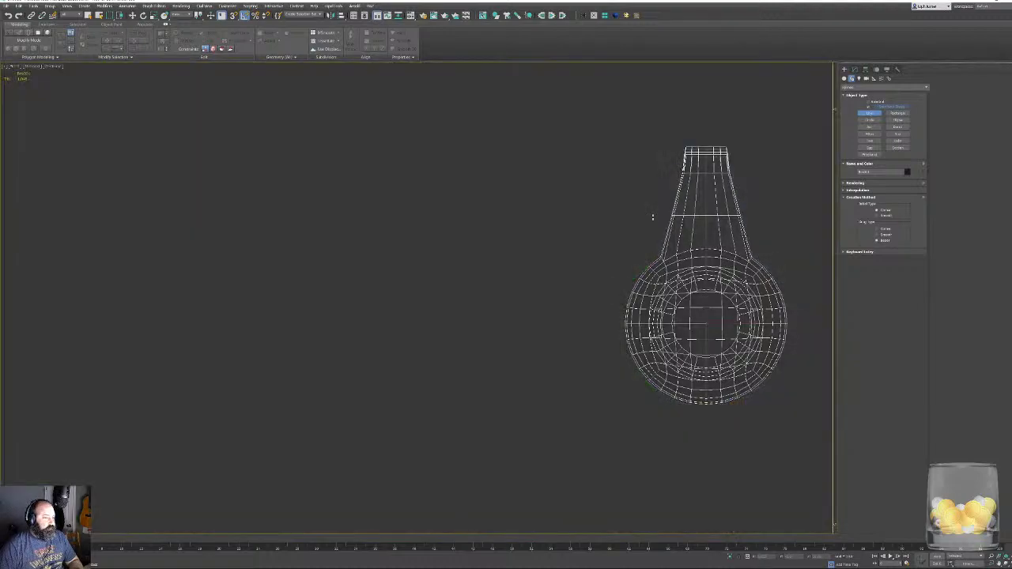
{"action": "key", "text": "F3"}
{"action": "left_click", "coordinate": [648, 215]}
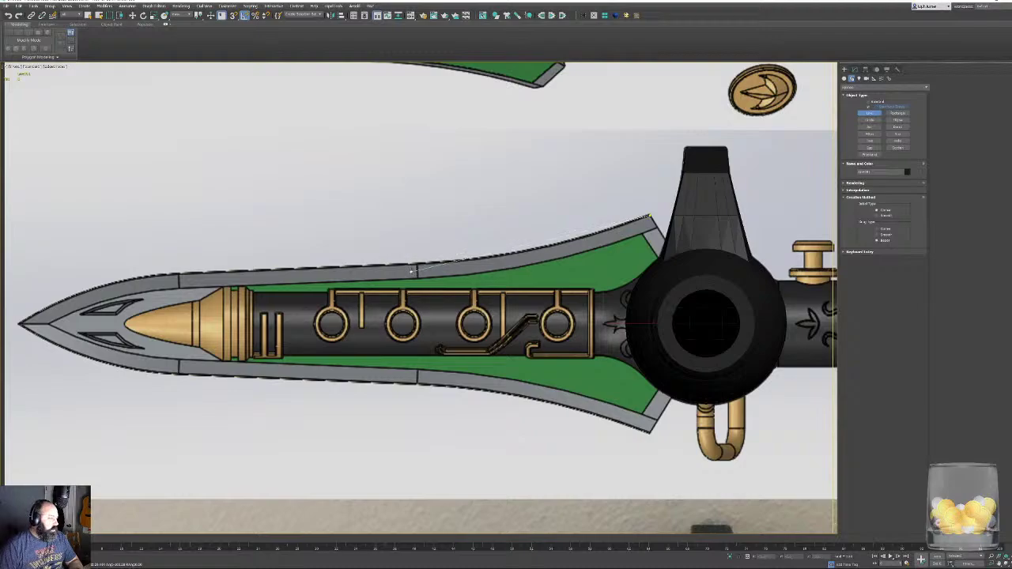
{"action": "scroll", "coordinate": [424, 261], "scroll_direction": "up", "scroll_amount": 5}
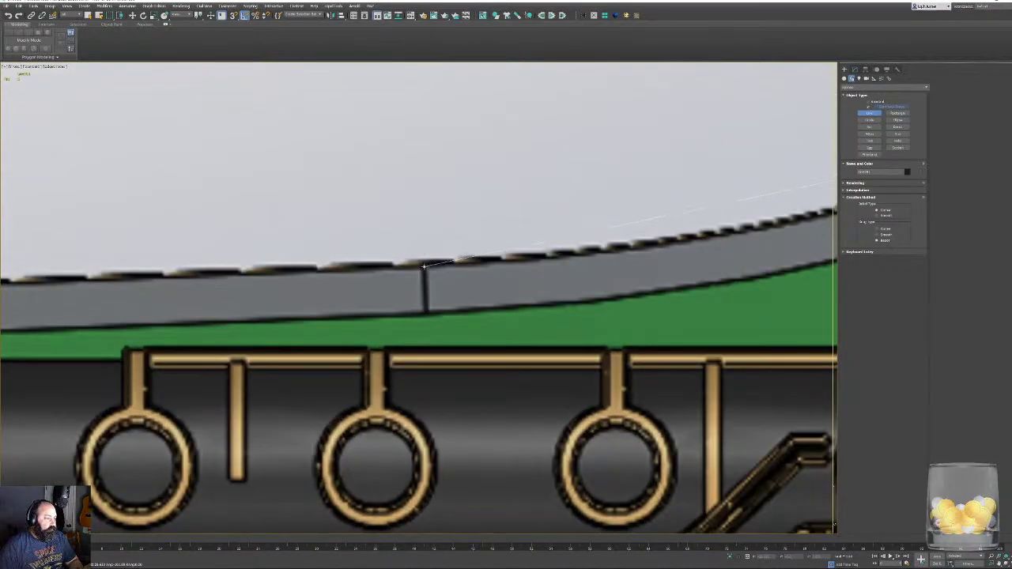
{"action": "left_click", "coordinate": [424, 267]}
Continue the line along the blade's upper edge through the front seam to the blade's point.
{"action": "middle_click_drag", "start_coordinate": [424, 267], "coordinate": [933, 175]}
{"action": "scroll", "coordinate": [791, 194], "scroll_direction": "down", "scroll_amount": 3}
{"action": "scroll", "coordinate": [450, 204], "scroll_direction": "up", "scroll_amount": 4}
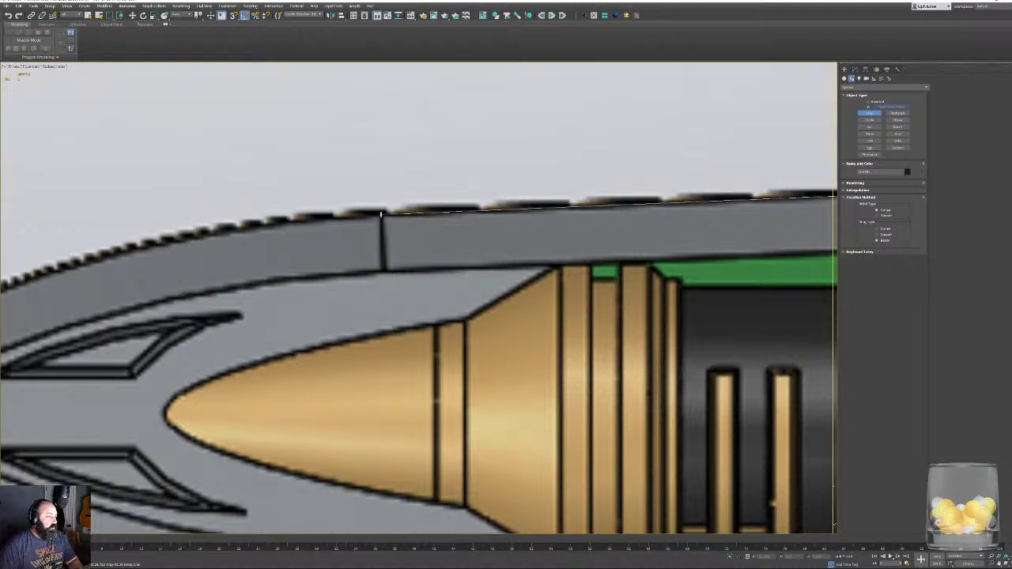
{"action": "left_click", "coordinate": [381, 213]}
{"action": "middle_click_drag", "start_coordinate": [381, 213], "coordinate": [746, 211]}
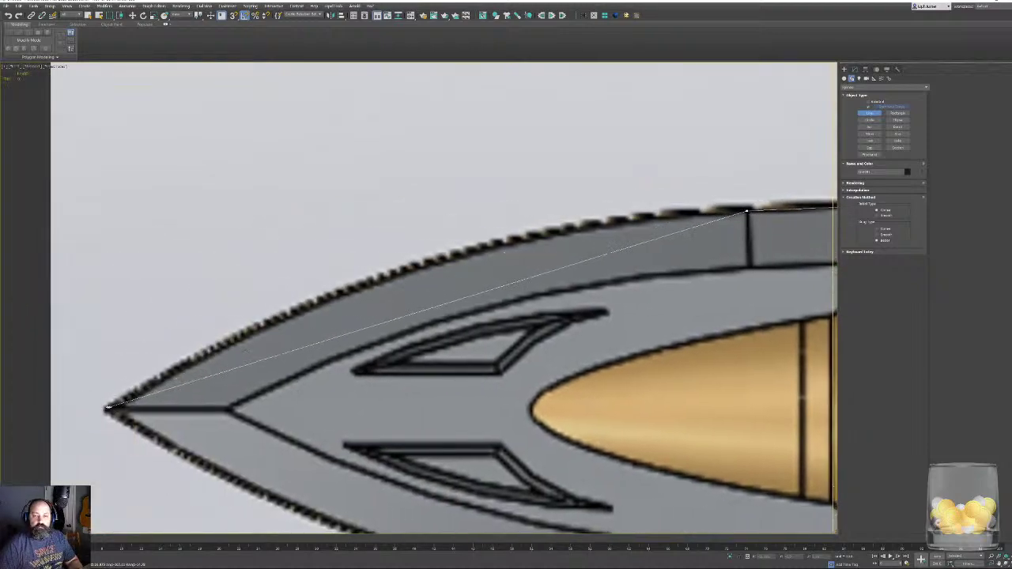
{"action": "left_click", "coordinate": [106, 407]}
Run the line from the blade's point back along the centreline to the hub's centre and close the spline at its starting corner.
{"action": "scroll", "coordinate": [342, 358], "scroll_direction": "down", "scroll_amount": 2}
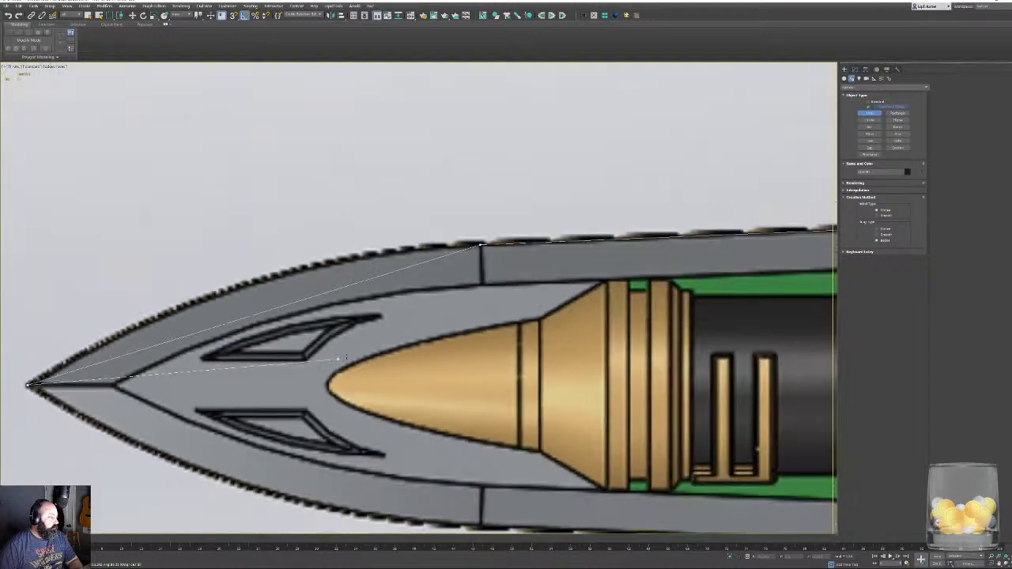
{"action": "scroll", "coordinate": [364, 355], "scroll_direction": "down", "scroll_amount": 3}
{"action": "middle_click_drag", "start_coordinate": [581, 346], "coordinate": [209, 355]}
{"action": "middle_click_drag", "start_coordinate": [680, 377], "coordinate": [141, 367]}
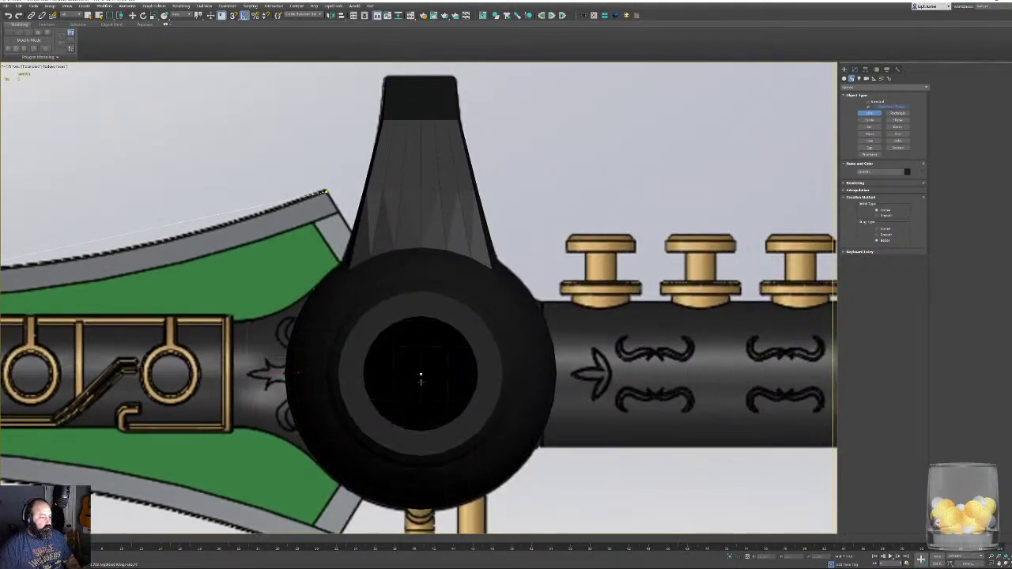
{"action": "scroll", "coordinate": [411, 370], "scroll_direction": "down", "scroll_amount": 3}
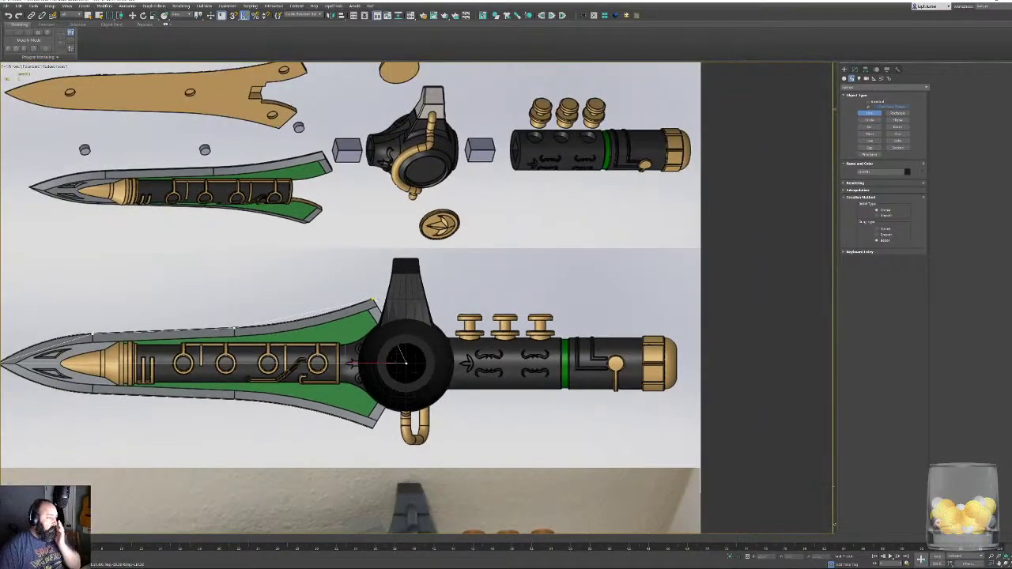
{"action": "left_click", "coordinate": [373, 301]}
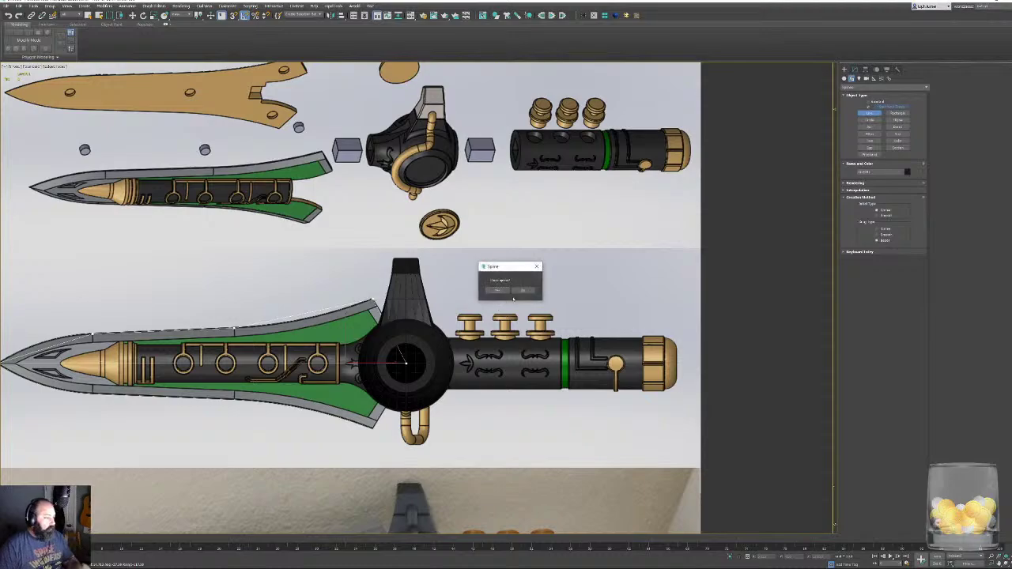
{"action": "left_click", "coordinate": [497, 291]}
{"action": "middle_click_drag", "start_coordinate": [524, 287], "coordinate": [649, 288]}
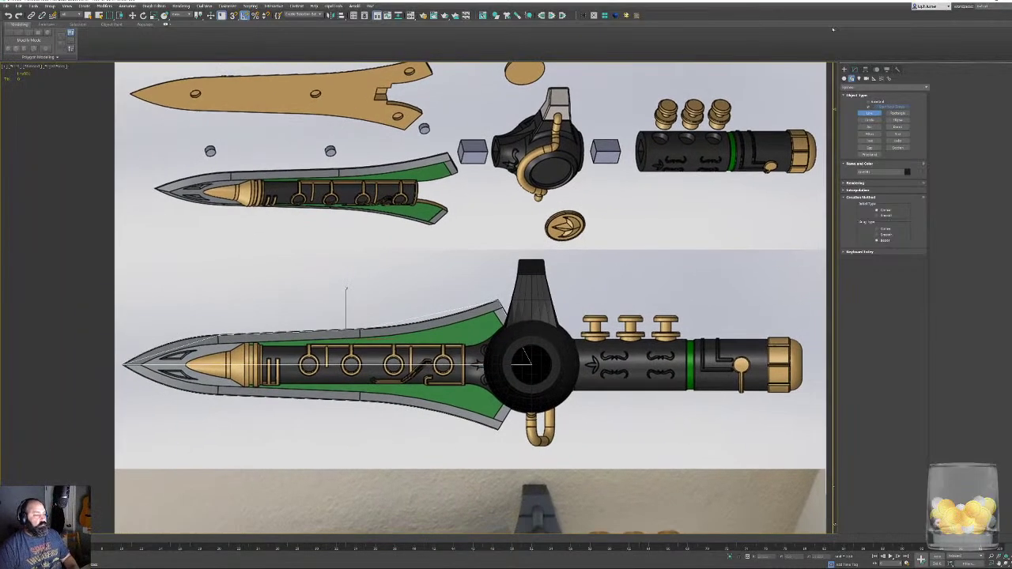
Select all vertices of the blade outline and convert them to Bezier Corner.
{"action": "left_click", "coordinate": [854, 69]}
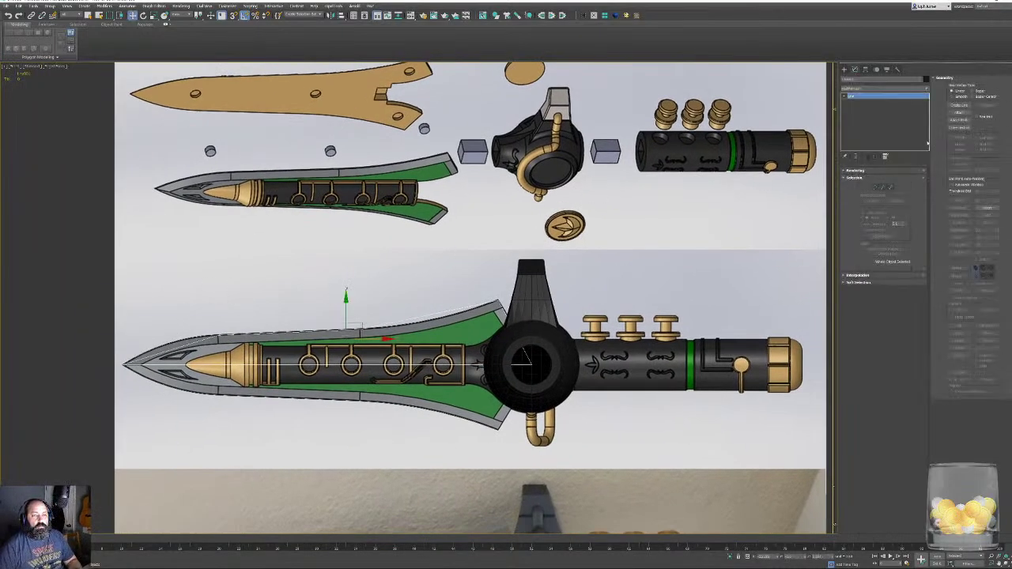
{"action": "left_click", "coordinate": [875, 188]}
{"action": "left_click_drag", "start_coordinate": [121, 273], "coordinate": [598, 444]}
{"action": "right_click", "coordinate": [332, 309]}
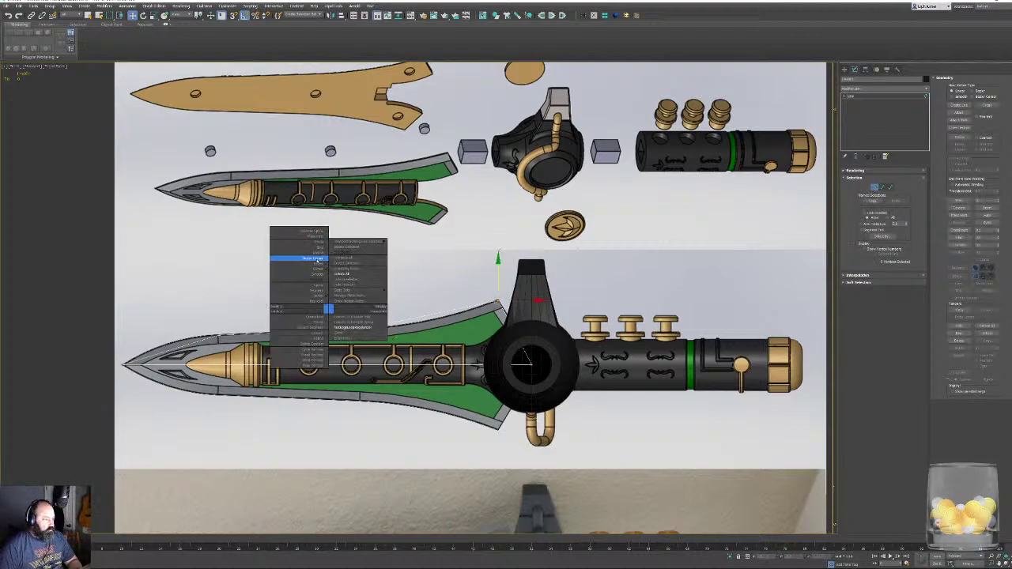
Adjust the Bezier handles of the rear upper segment so the outline follows the blade's flared edge.
{"action": "scroll", "coordinate": [488, 304], "scroll_direction": "up", "scroll_amount": 3}
{"action": "key", "text": "F3"}
{"action": "scroll", "coordinate": [530, 291], "scroll_direction": "up", "scroll_amount": 5}
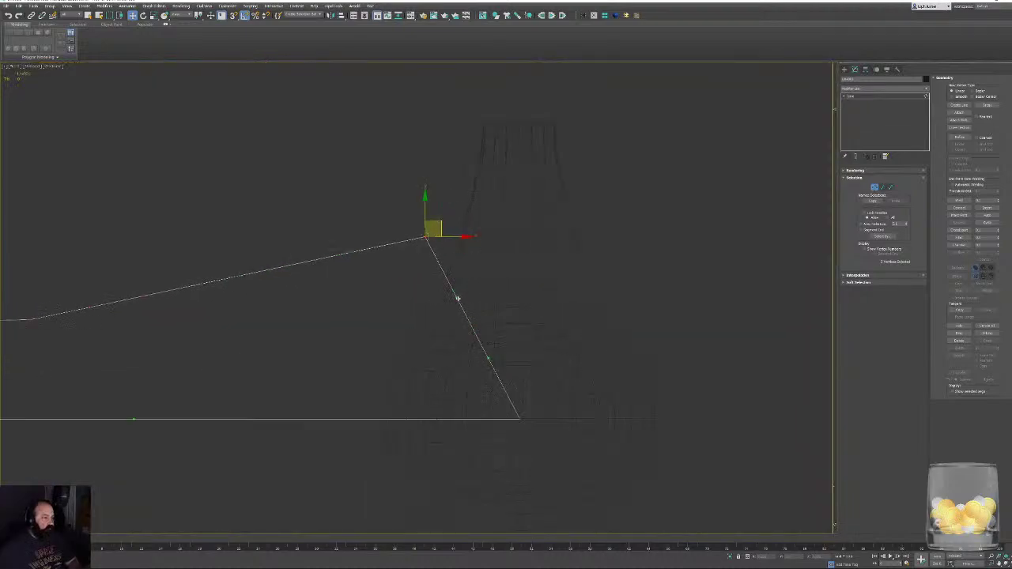
{"action": "key", "text": "F3"}
{"action": "key", "text": "F3"}
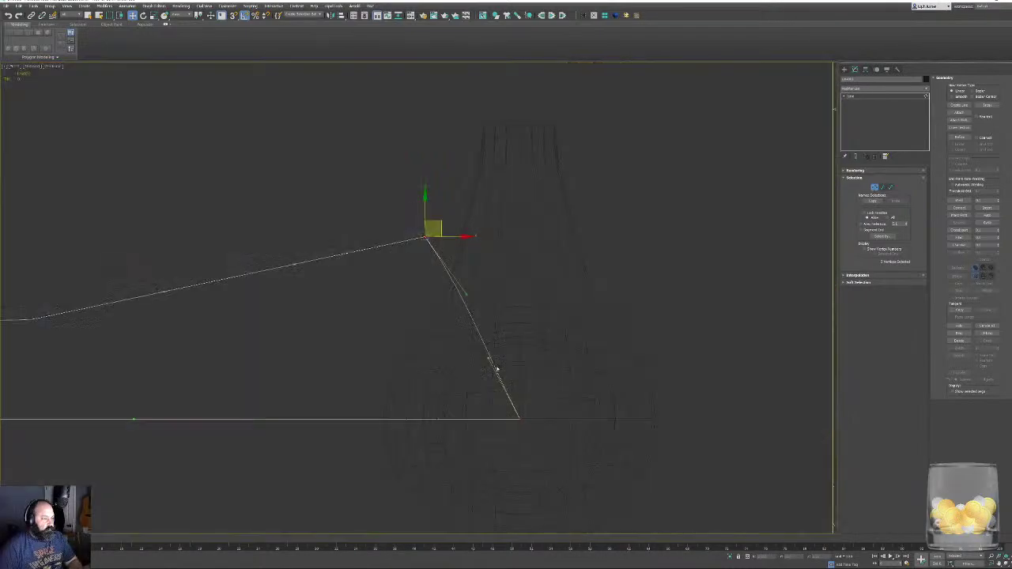
{"action": "key", "text": "F3"}
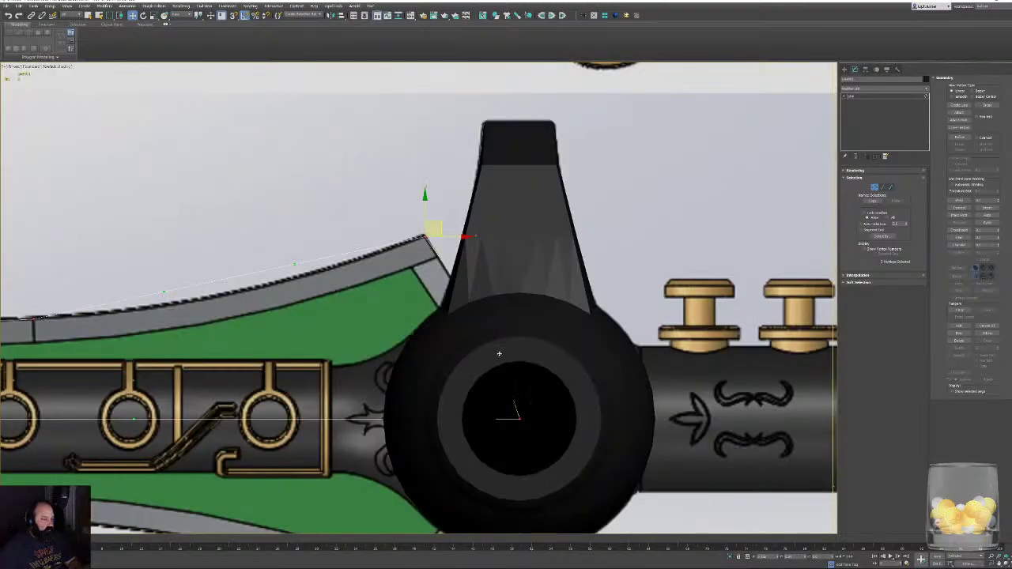
{"action": "middle_click_drag", "start_coordinate": [499, 353], "coordinate": [659, 333]}
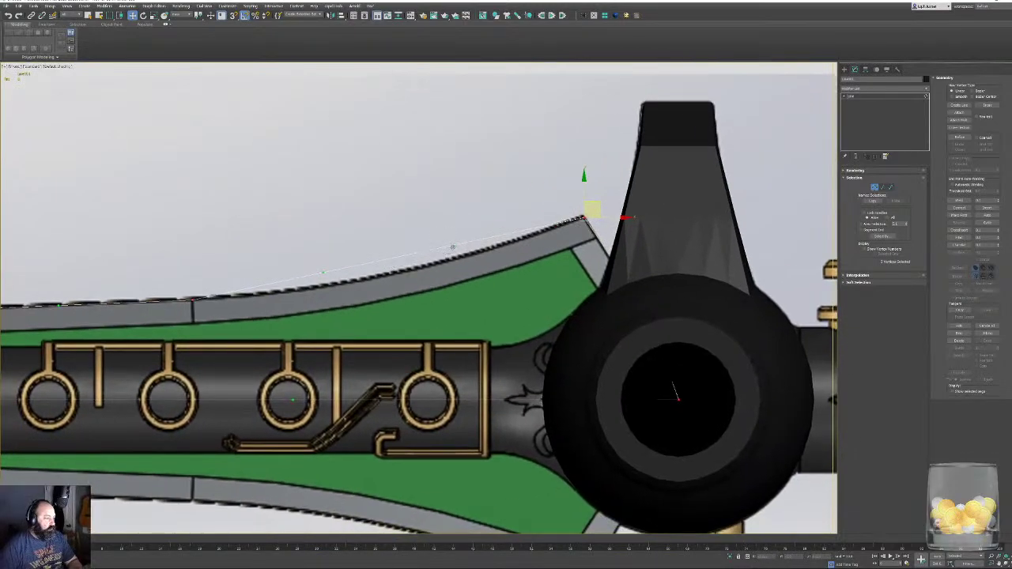
{"action": "left_click_drag", "start_coordinate": [453, 248], "coordinate": [452, 259]}
{"action": "left_click_drag", "start_coordinate": [325, 275], "coordinate": [344, 290]}
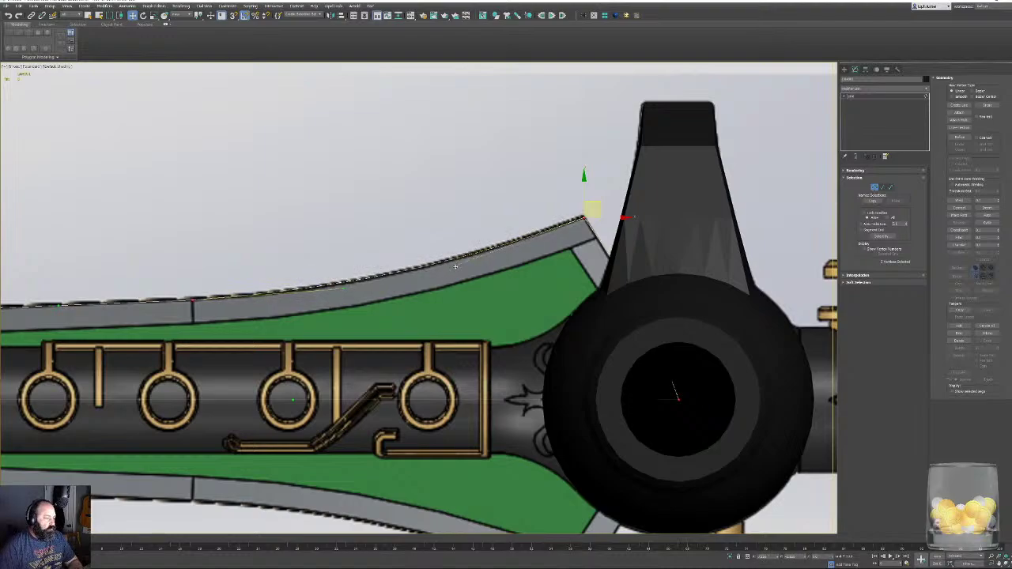
Bend the outline's front segment with its Bezier handles to match the curved edge leading to the blade's point.
{"action": "middle_click_drag", "start_coordinate": [83, 330], "coordinate": [449, 332]}
{"action": "middle_click_drag", "start_coordinate": [352, 318], "coordinate": [368, 296]}
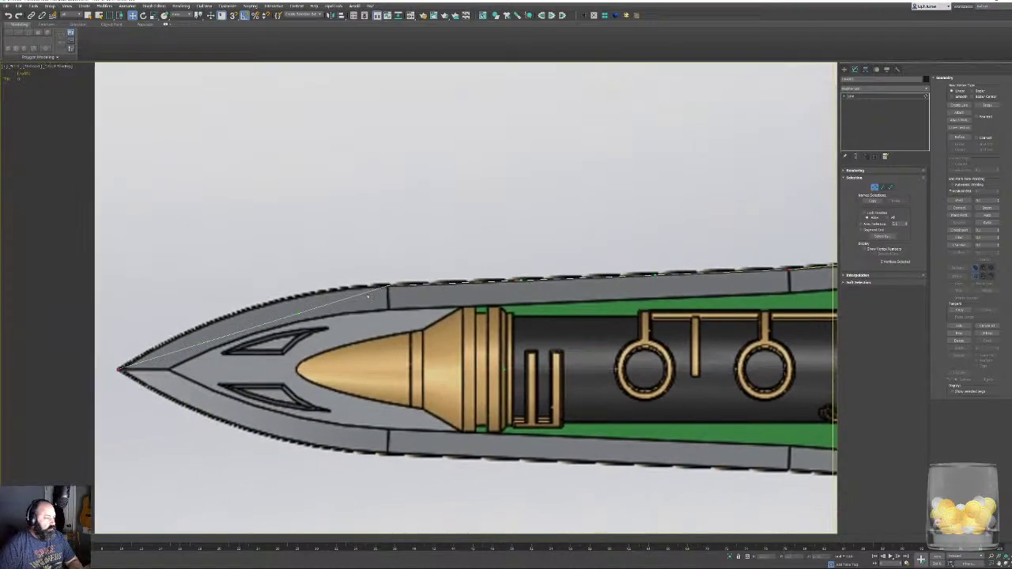
{"action": "left_click_drag", "start_coordinate": [299, 314], "coordinate": [264, 294]}
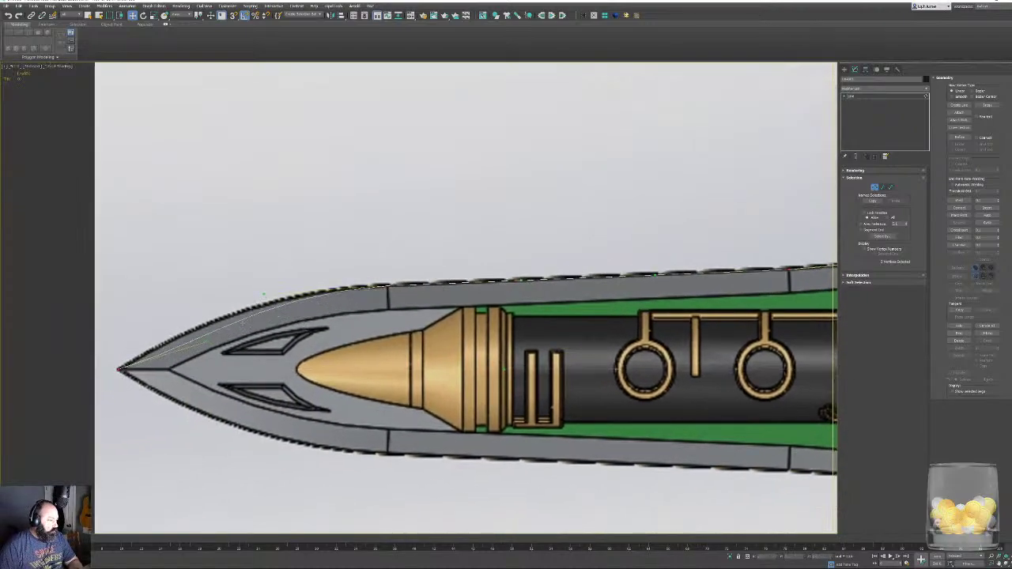
{"action": "left_click_drag", "start_coordinate": [209, 339], "coordinate": [191, 325]}
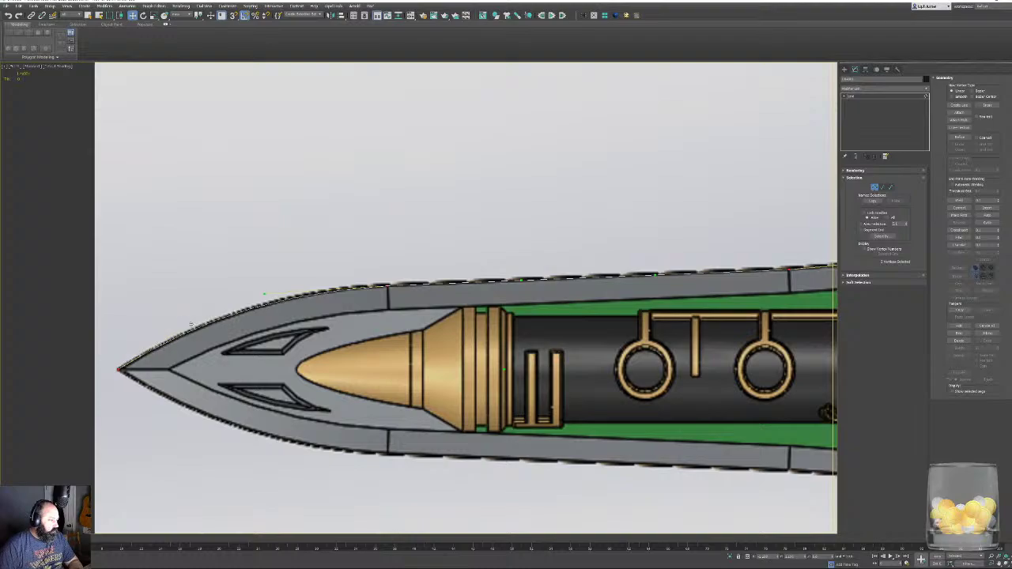
Inspect the traced half-blade outline along its length and around the hub against the blueprint.
{"action": "middle_click_drag", "start_coordinate": [269, 318], "coordinate": [271, 289]}
{"action": "middle_click_drag", "start_coordinate": [561, 322], "coordinate": [443, 350]}
{"action": "scroll", "coordinate": [444, 351], "scroll_direction": "down", "scroll_amount": 1}
{"action": "scroll", "coordinate": [444, 351], "scroll_direction": "down", "scroll_amount": 5}
{"action": "scroll", "coordinate": [400, 357], "scroll_direction": "up", "scroll_amount": 3}
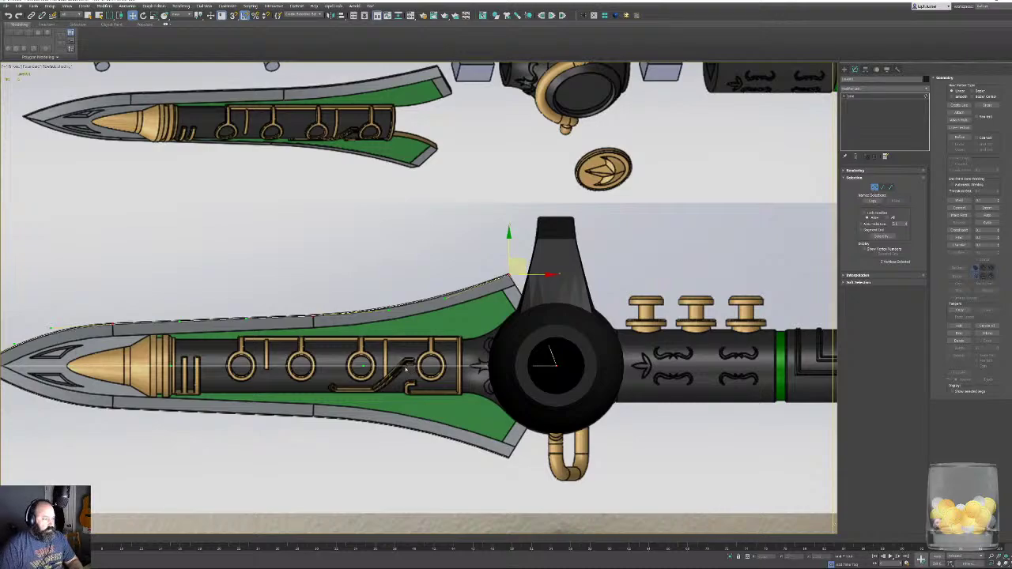
{"action": "scroll", "coordinate": [406, 369], "scroll_direction": "down", "scroll_amount": 4}
{"action": "scroll", "coordinate": [438, 414], "scroll_direction": "up", "scroll_amount": 6}
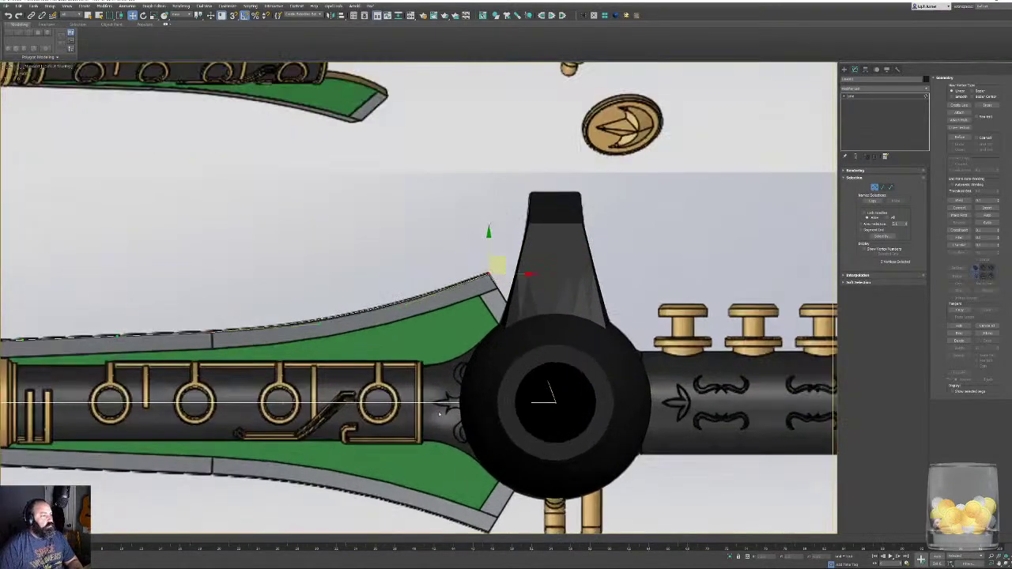
{"action": "middle_click_drag", "start_coordinate": [438, 414], "coordinate": [500, 392]}
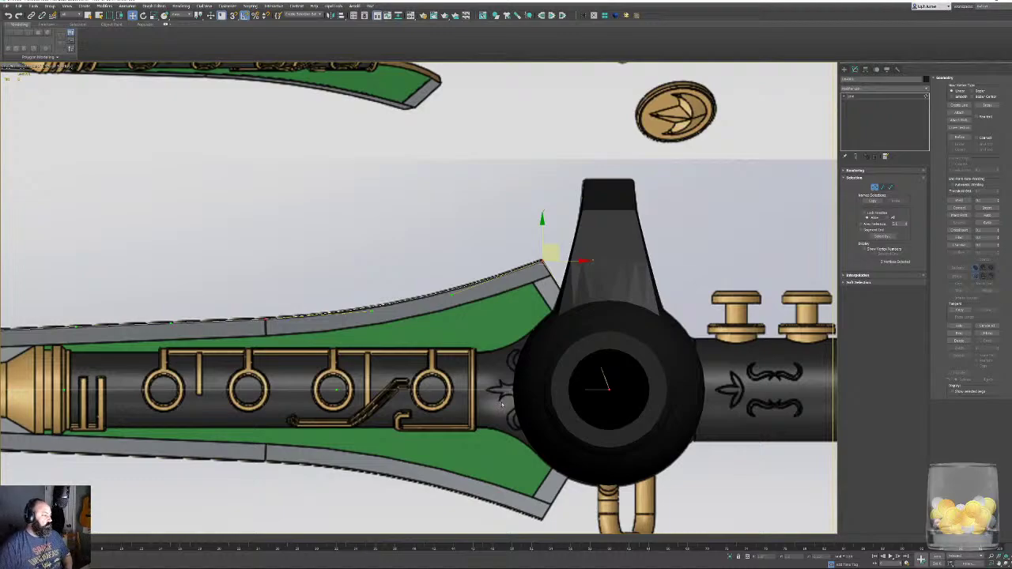
{"action": "middle_click_drag", "start_coordinate": [501, 402], "coordinate": [516, 426]}
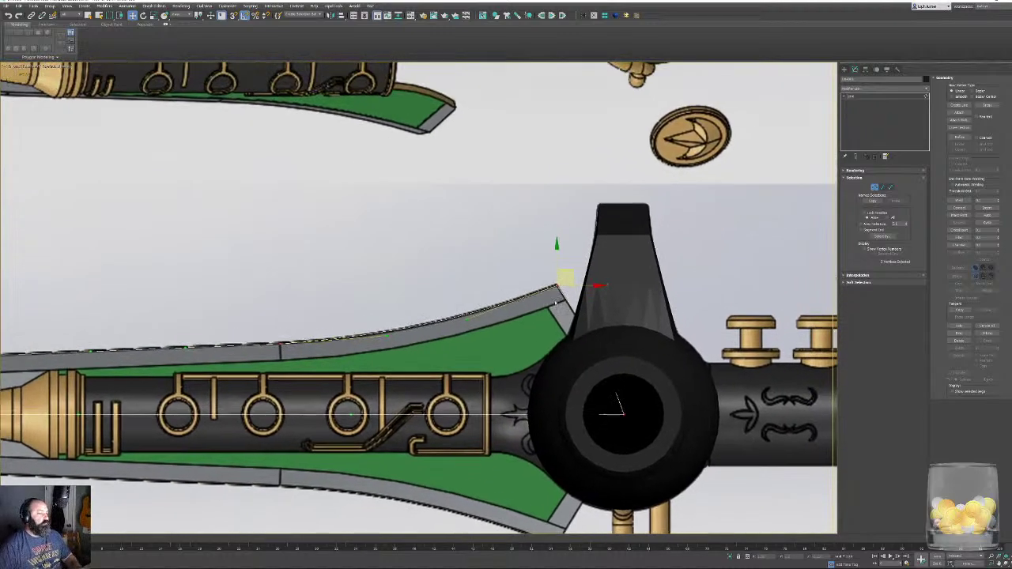
Leave vertex editing, apply an Extrude modifier to the half-blade outline and convert it to Editable Poly.
{"action": "left_click", "coordinate": [874, 188]}
{"action": "middle_click_drag", "start_coordinate": [429, 304], "coordinate": [508, 290]}
{"action": "scroll", "coordinate": [510, 297], "scroll_direction": "down", "scroll_amount": 3}
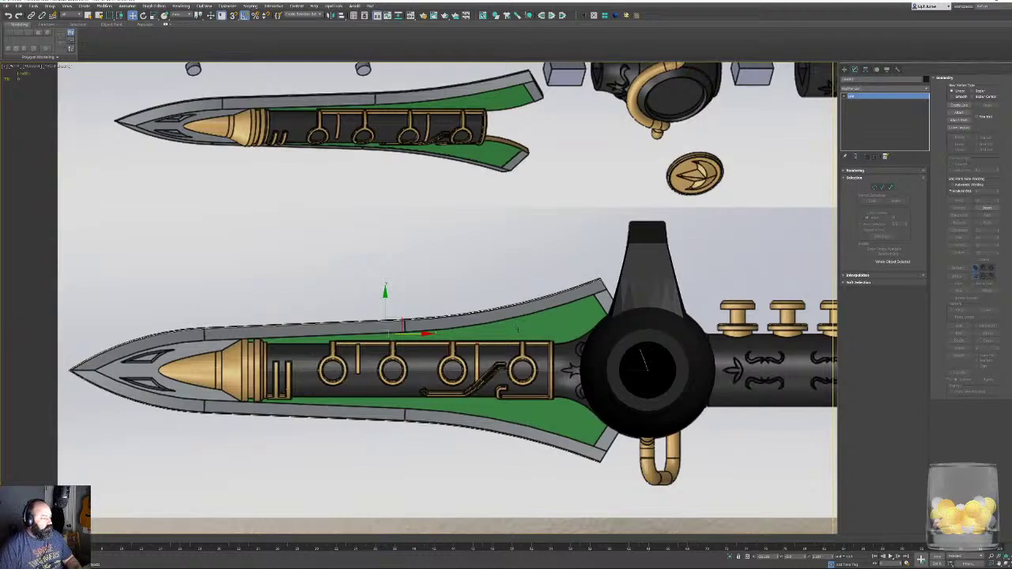
{"action": "left_click", "coordinate": [926, 94]}
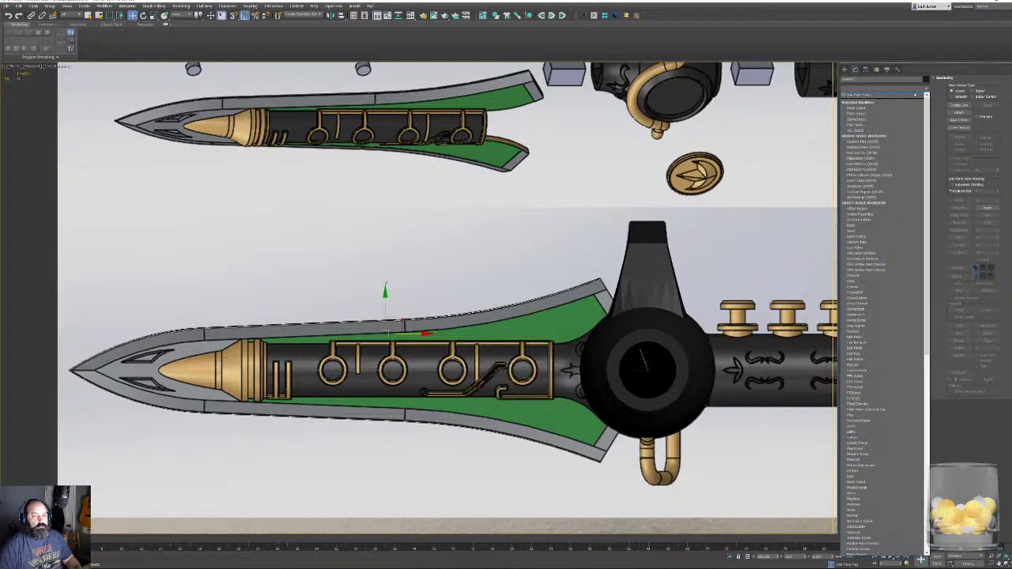
{"action": "left_click", "coordinate": [862, 364]}
{"action": "right_click", "coordinate": [408, 351]}
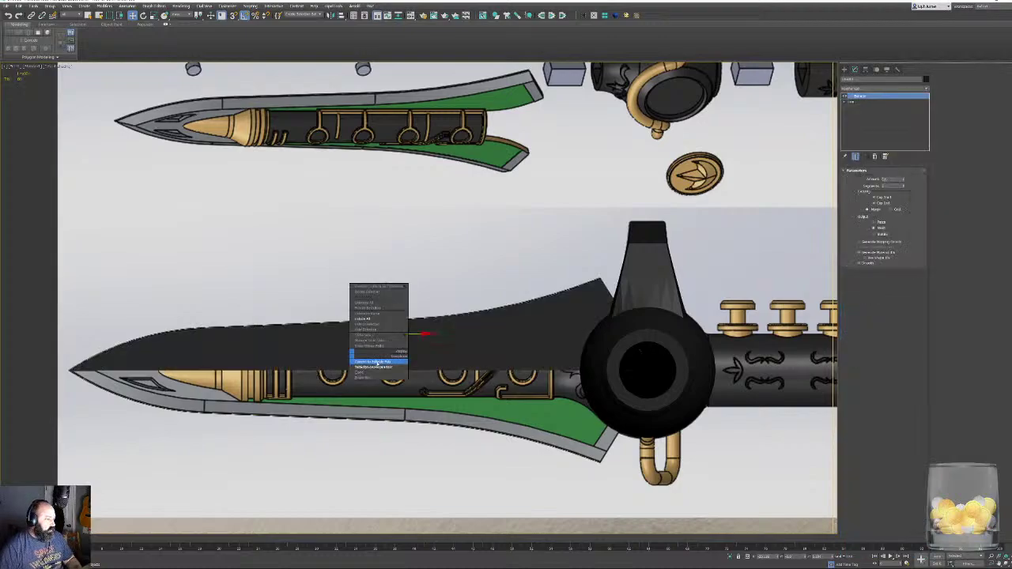
{"action": "left_click", "coordinate": [378, 362]}
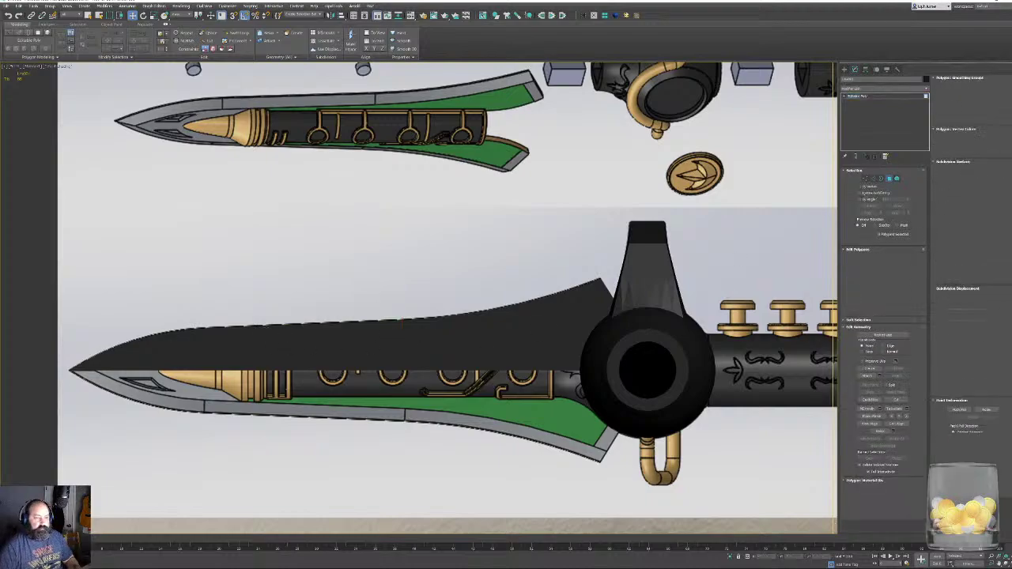
Check the half-blade's polygons from an angled view and flip the normal of its large front face.
{"action": "left_click", "coordinate": [356, 346]}
{"action": "middle_click_drag", "start_coordinate": [356, 345], "coordinate": [382, 327], "text": "alt"}
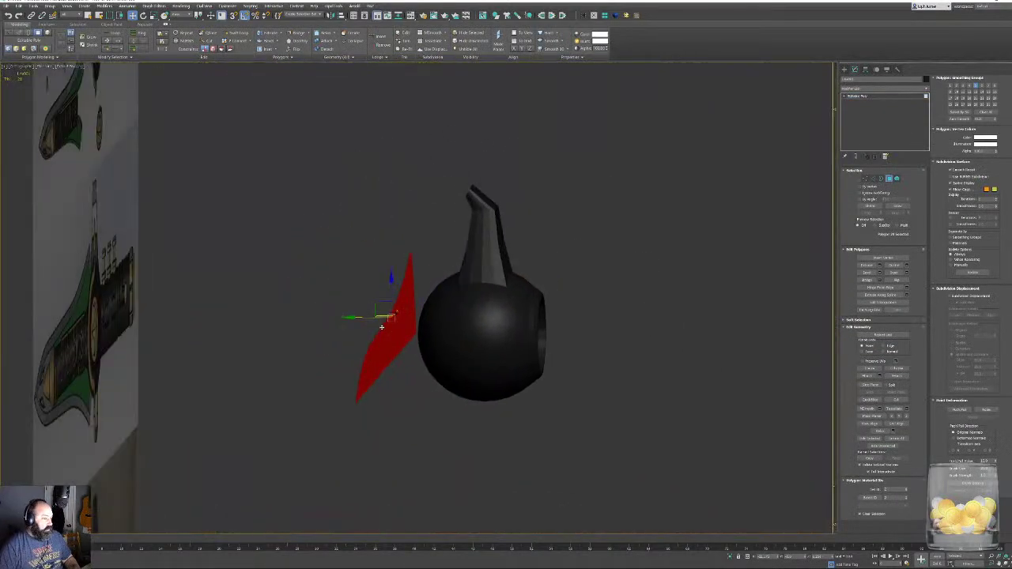
{"action": "key", "text": "ctrl+a"}
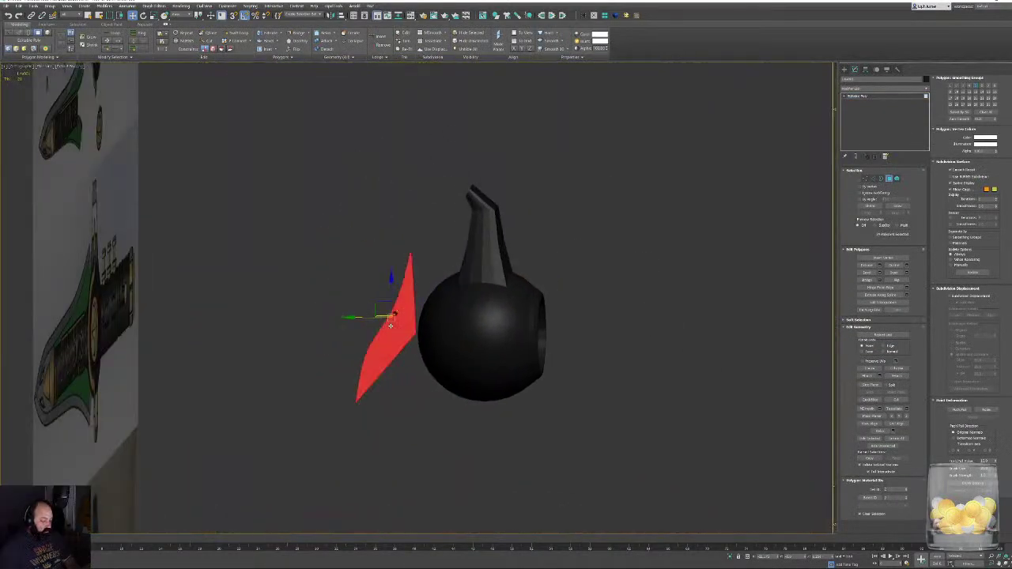
{"action": "key", "text": "ctrl+d"}
{"action": "middle_click_drag", "start_coordinate": [506, 242], "coordinate": [485, 242], "text": "alt"}
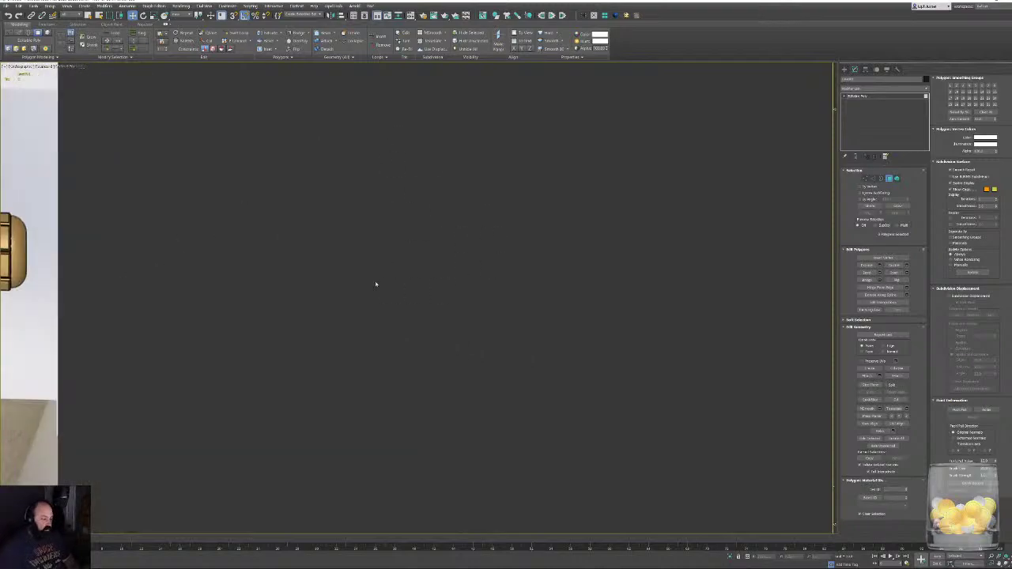
{"action": "key", "text": "f"}
{"action": "key", "text": "z"}
{"action": "left_click", "coordinate": [371, 318]}
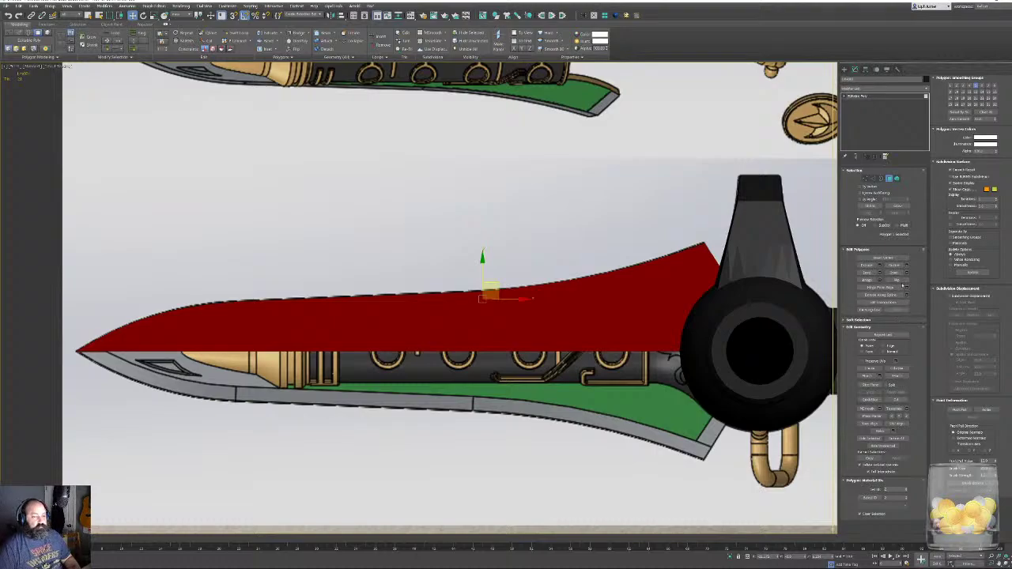
{"action": "left_click", "coordinate": [897, 280]}
Make the half-blade see-through so the blueprint shows beneath its front face.
{"action": "key", "text": "1"}
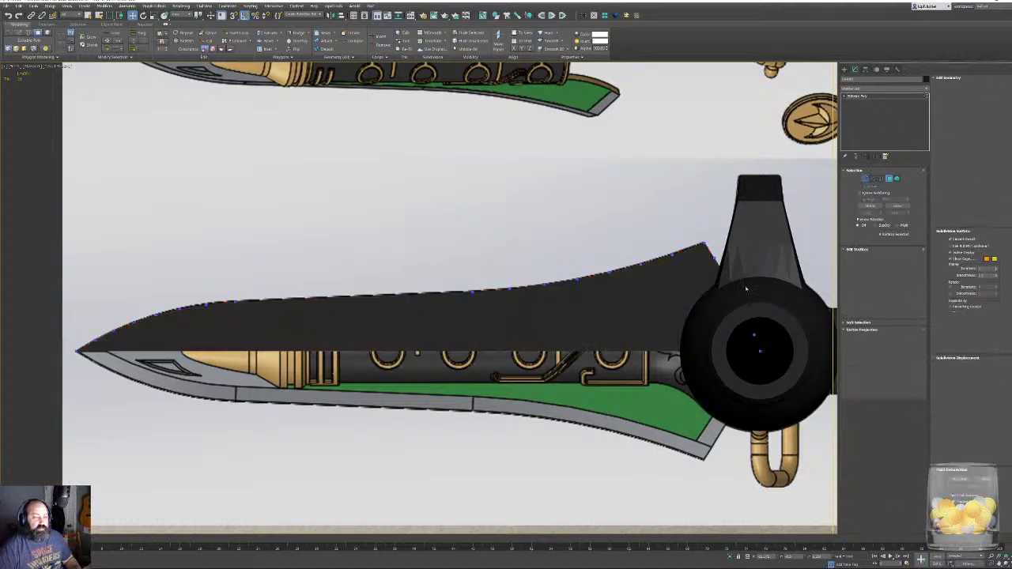
{"action": "key", "text": "alt+x"}
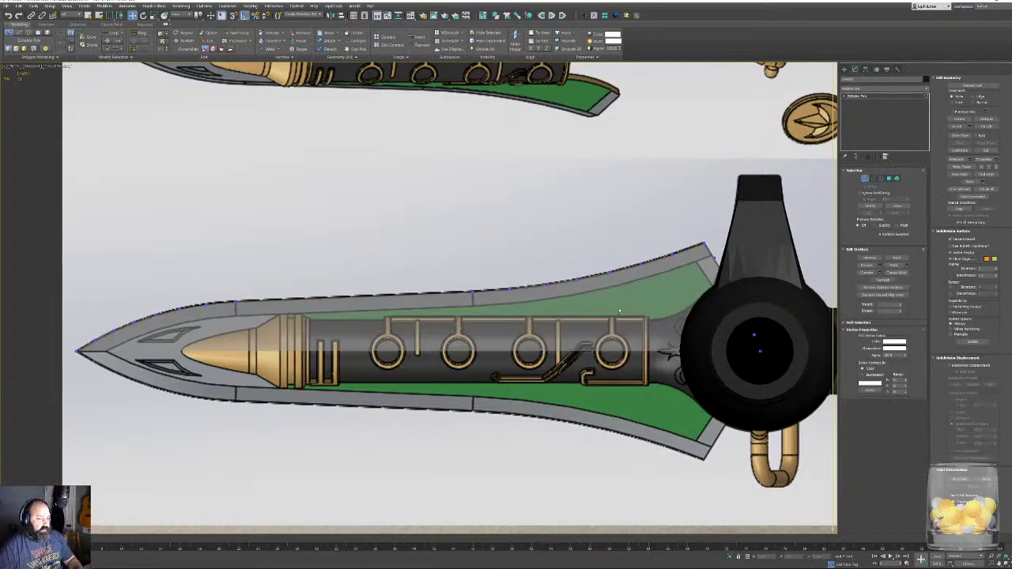
{"action": "middle_click_drag", "start_coordinate": [574, 319], "coordinate": [537, 315]}
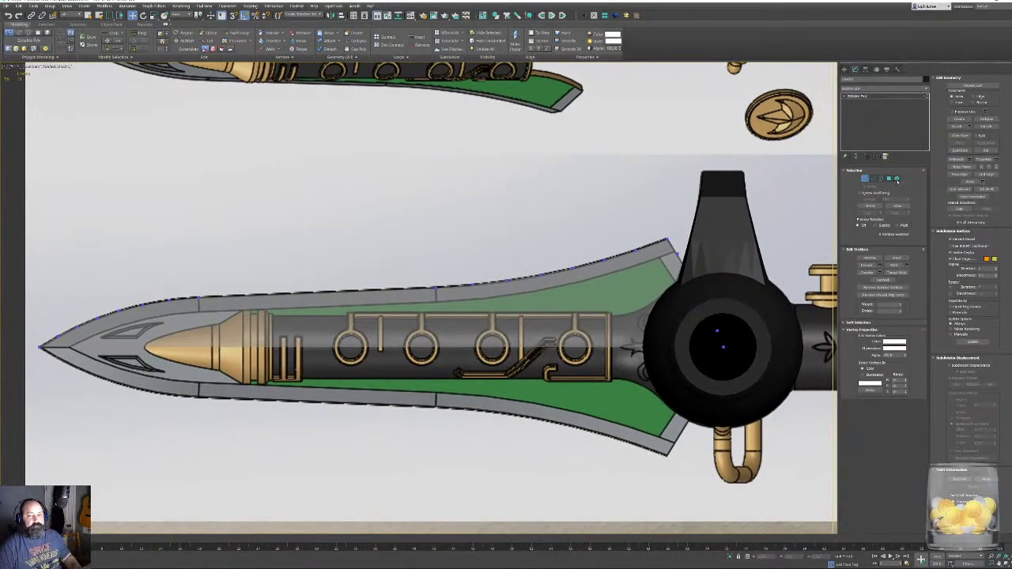
Start a Bevel on the half-blade's front face and shrink its outline to follow the blueprint's inner edge line.
{"action": "left_click", "coordinate": [895, 178]}
{"action": "key", "text": "z"}
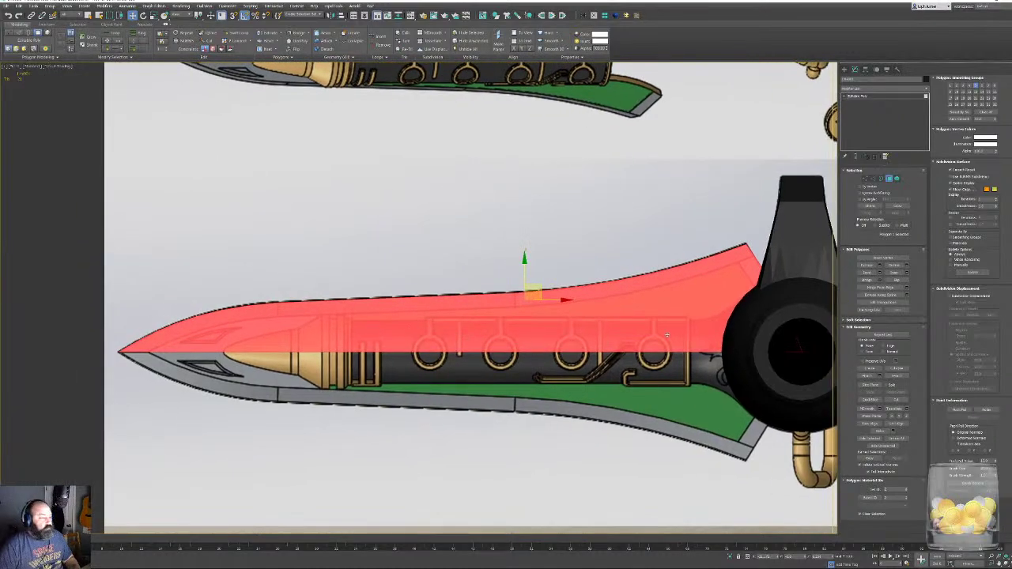
{"action": "left_click", "coordinate": [877, 279]}
{"action": "scroll", "coordinate": [327, 332], "scroll_direction": "up", "scroll_amount": 5}
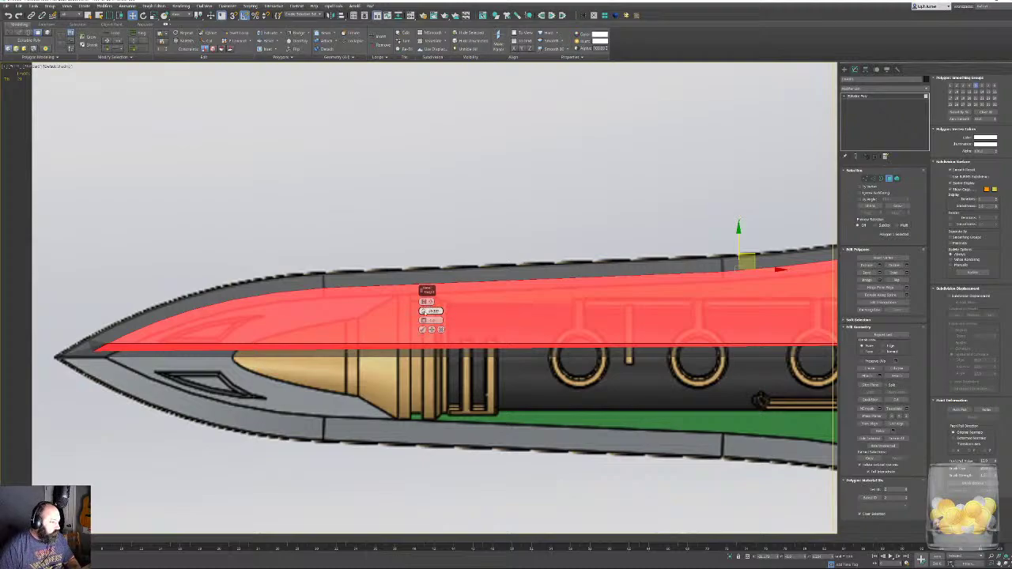
{"action": "left_click_drag", "start_coordinate": [425, 154], "coordinate": [425, 153]}
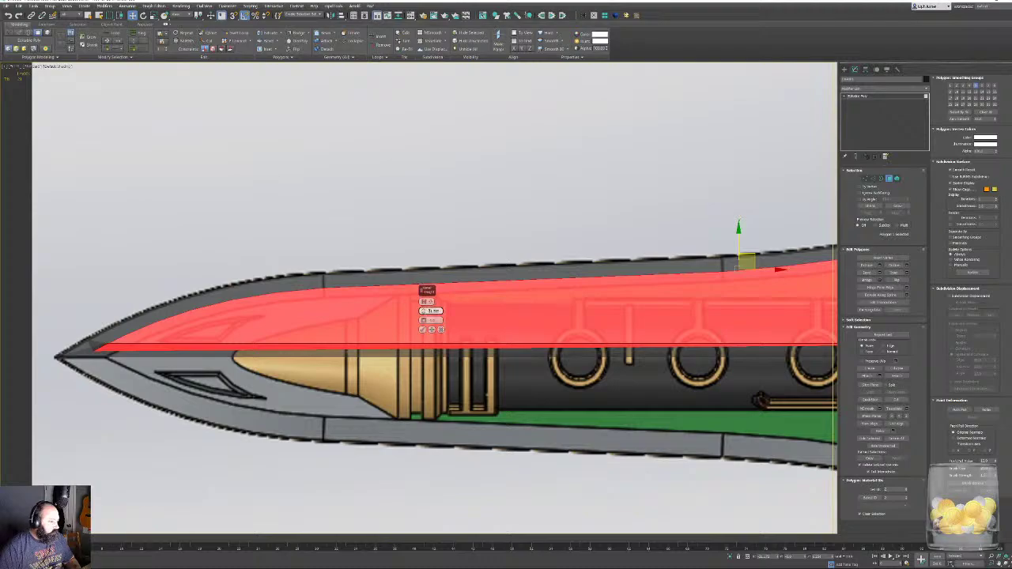
{"action": "right_click", "coordinate": [425, 312]}
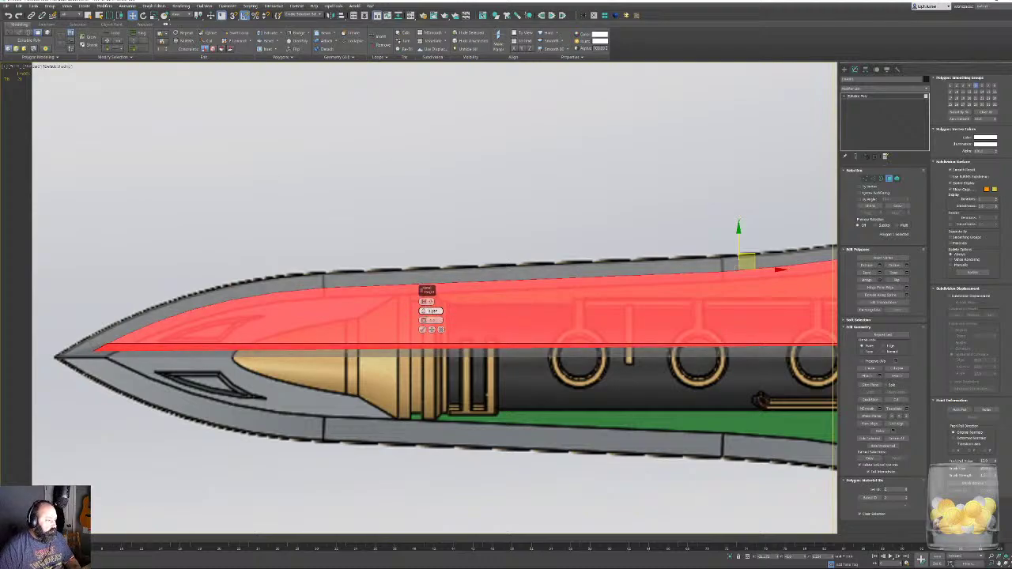
{"action": "mouse_move", "coordinate": [424, 321]}
{"action": "left_mouse_down"}
{"action": "mouse_move", "coordinate": [428, 329]}
{"action": "mouse_move", "coordinate": [431, 305]}
{"action": "left_mouse_up"}
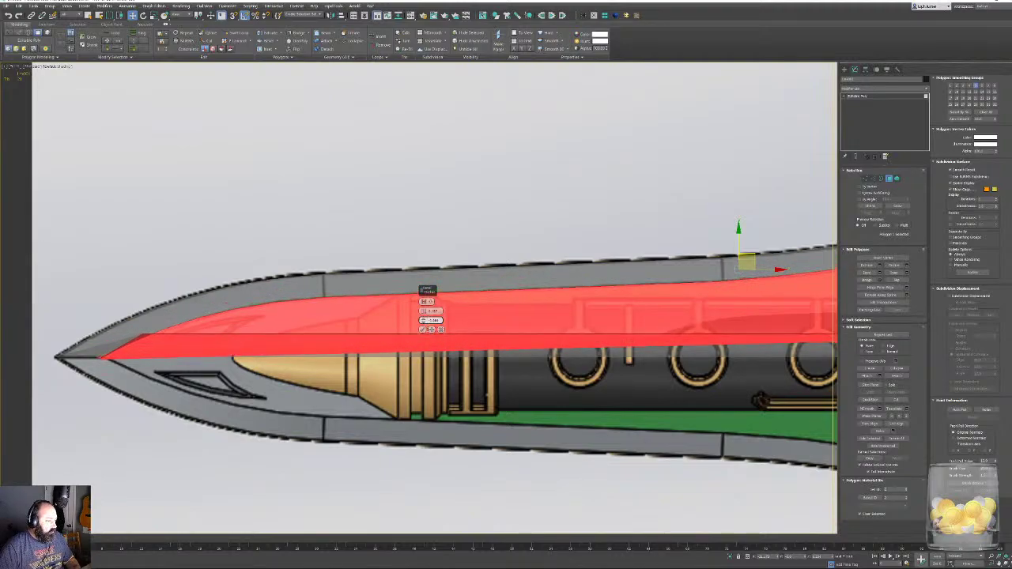
Compare the bevel with the blueprint near the hub, adjust its height from an angled view, and leave polygon editing.
{"action": "middle_click_drag", "start_coordinate": [577, 342], "coordinate": [131, 402]}
{"action": "middle_click_drag", "start_coordinate": [417, 337], "coordinate": [382, 378]}
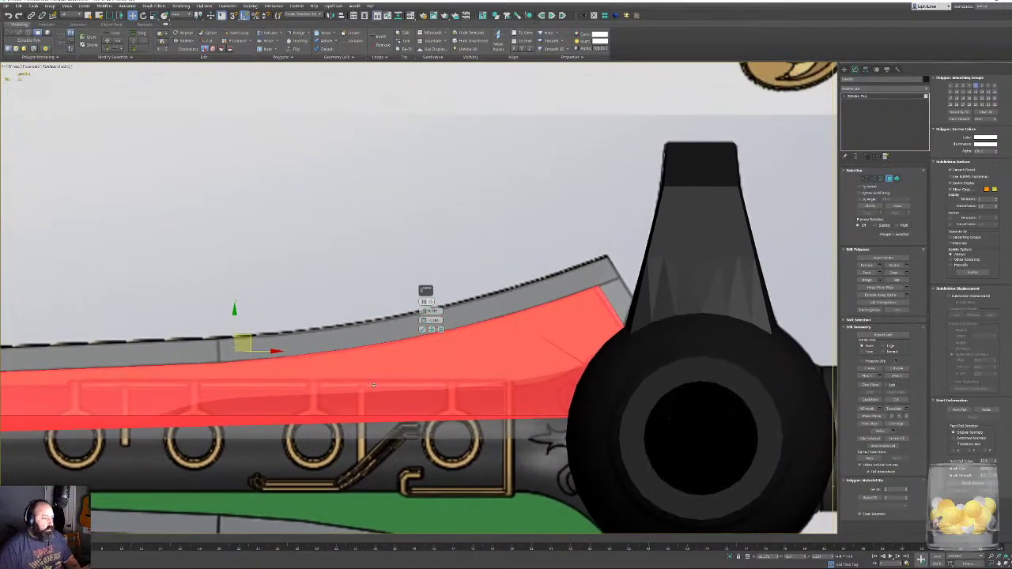
{"action": "key", "text": "p"}
{"action": "middle_click_drag", "start_coordinate": [198, 356], "coordinate": [442, 319], "text": "alt"}
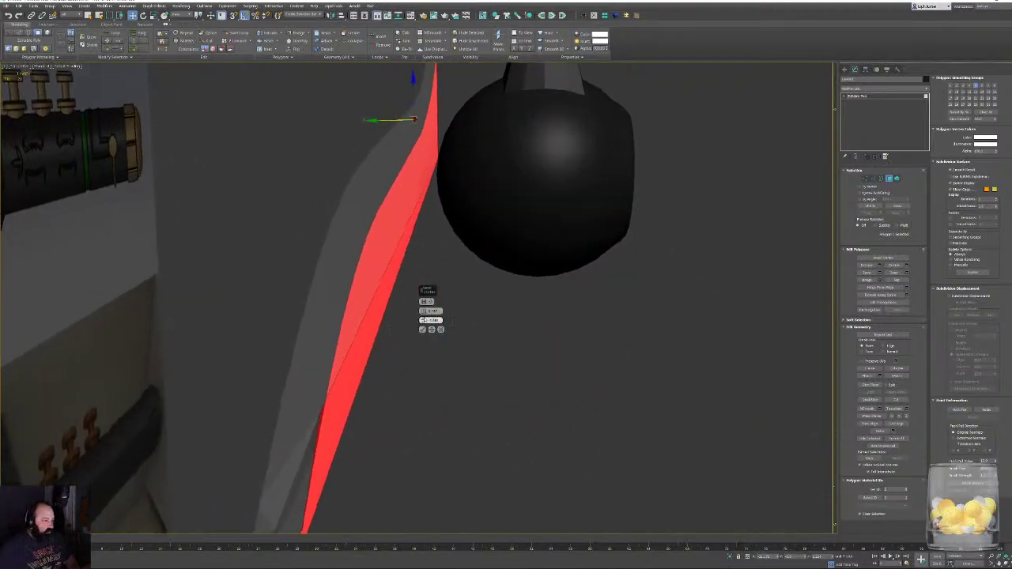
{"action": "left_click_drag", "start_coordinate": [424, 312], "coordinate": [424, 308]}
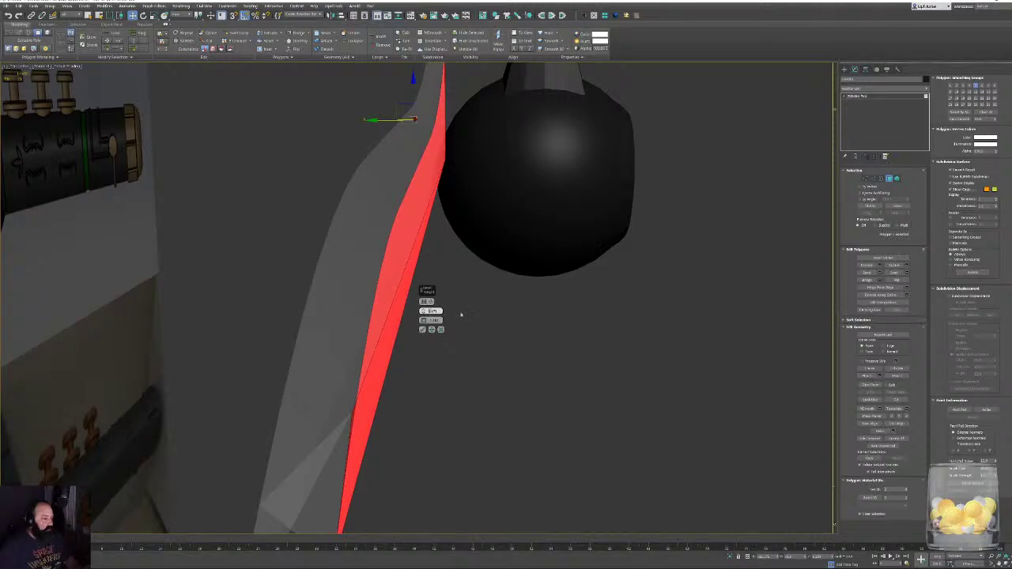
{"action": "left_click_drag", "start_coordinate": [407, 314], "coordinate": [411, 326]}
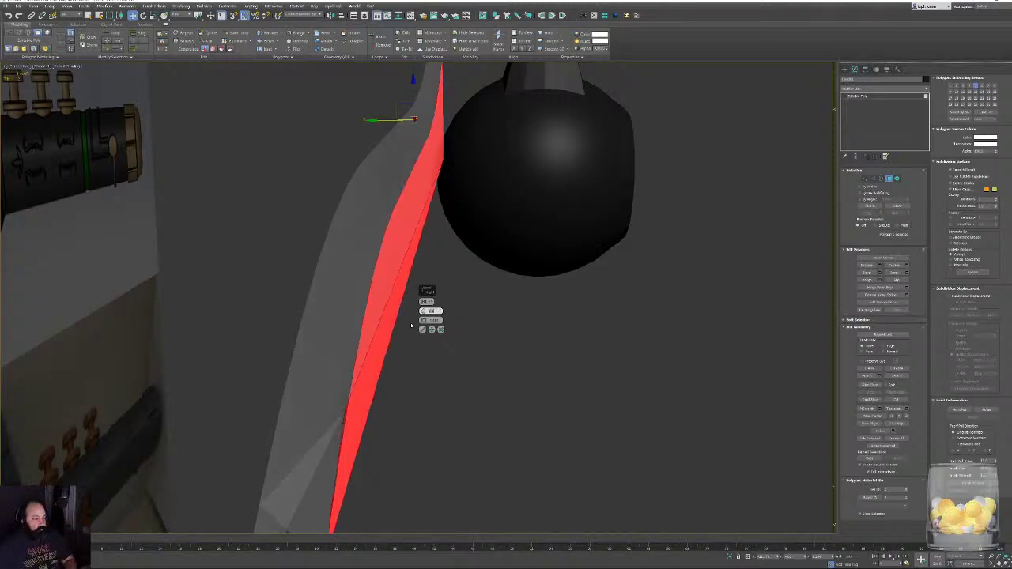
{"action": "right_click", "coordinate": [346, 281]}
{"action": "left_click", "coordinate": [359, 284]}
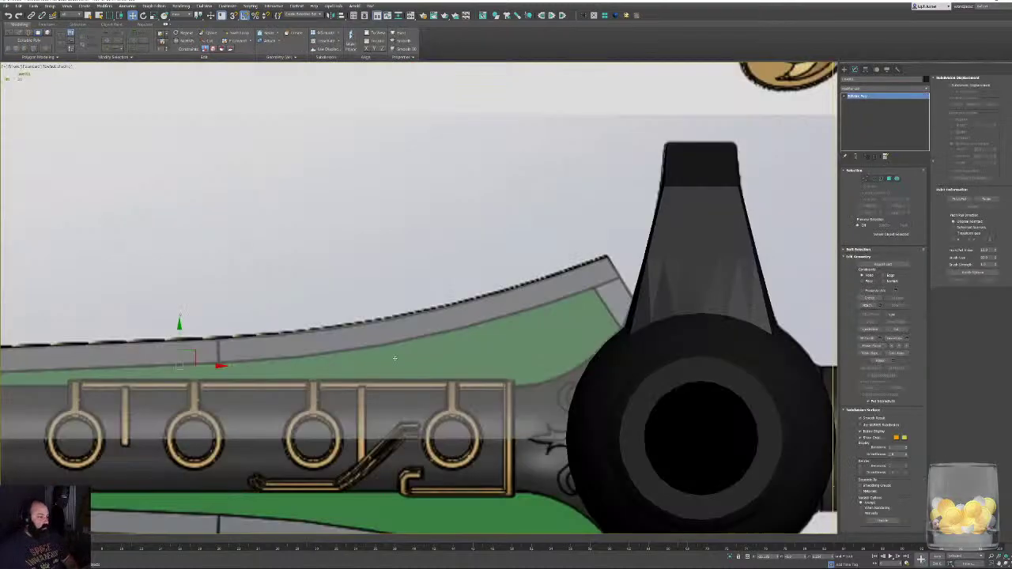
Turn on edged-face display for the half-blade and compare its tip and body with the blueprint.
{"action": "middle_click_drag", "start_coordinate": [394, 358], "coordinate": [510, 340]}
{"action": "middle_click_drag", "start_coordinate": [279, 287], "coordinate": [596, 270]}
{"action": "scroll", "coordinate": [367, 317], "scroll_direction": "up", "scroll_amount": 1}
{"action": "key", "text": "F4"}
{"action": "scroll", "coordinate": [367, 317], "scroll_direction": "up", "scroll_amount": 1}
{"action": "middle_click_drag", "start_coordinate": [466, 300], "coordinate": [385, 310]}
{"action": "scroll", "coordinate": [386, 310], "scroll_direction": "down", "scroll_amount": 3}
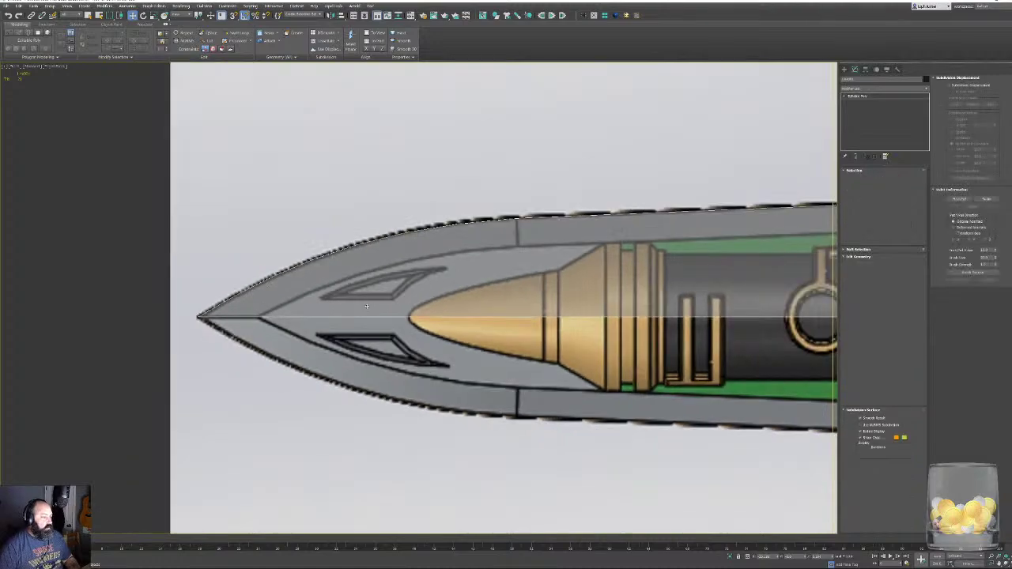
{"action": "middle_click_drag", "start_coordinate": [734, 268], "coordinate": [431, 302]}
Bevel the half-blade's front face inward with the adjusted settings so a rim follows the blueprint's grey border.
{"action": "key", "text": "4"}
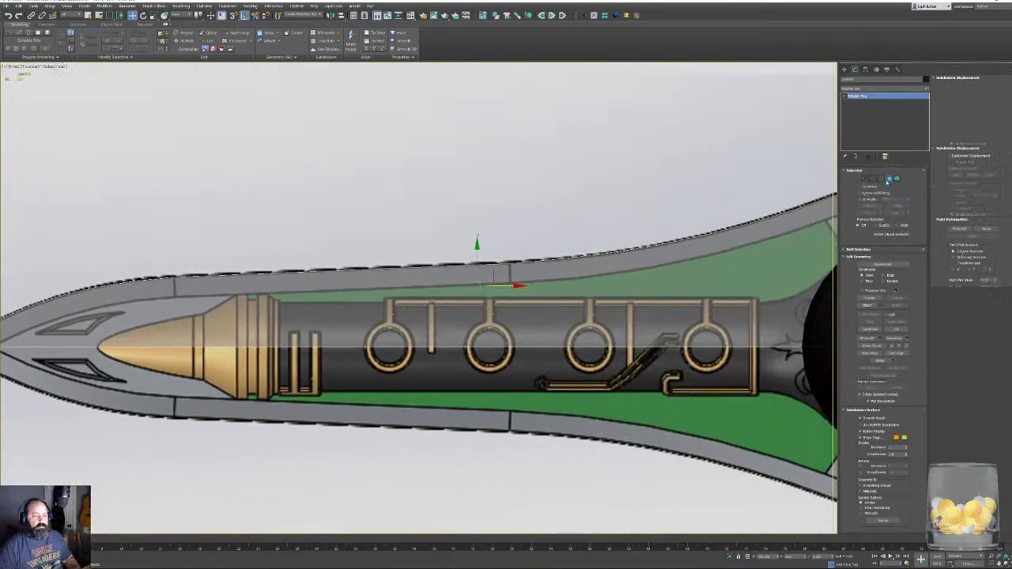
{"action": "left_click", "coordinate": [741, 271]}
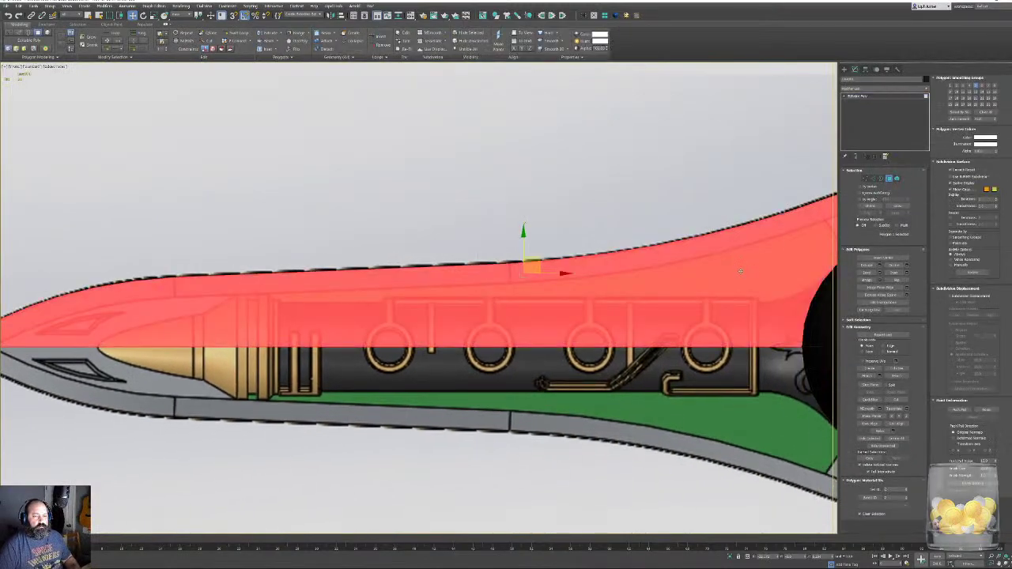
{"action": "left_click", "coordinate": [880, 274]}
{"action": "middle_click_drag", "start_coordinate": [327, 349], "coordinate": [381, 340]}
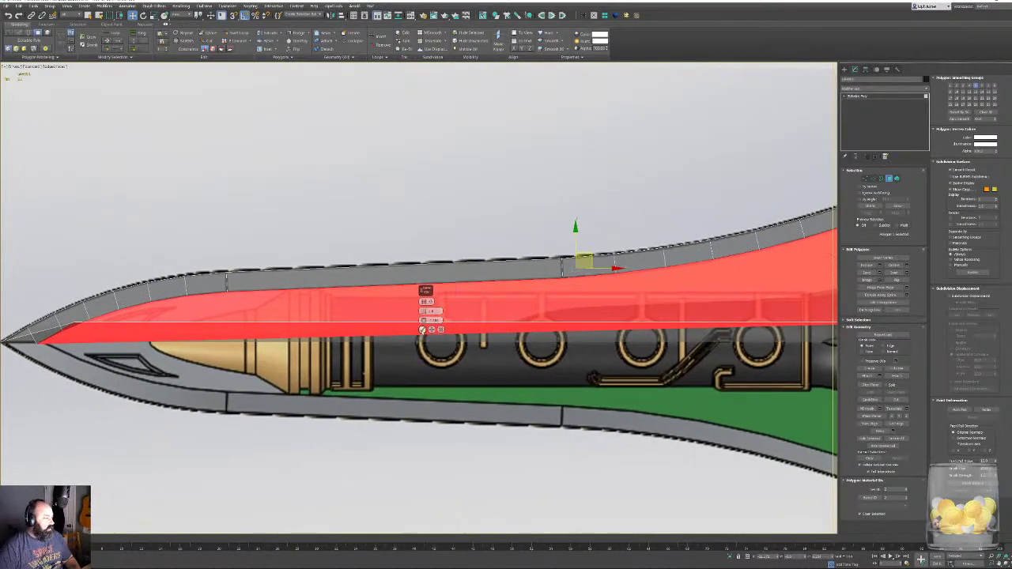
{"action": "left_click", "coordinate": [423, 330]}
Delete the inset inner face and the leftover strip along the centre line, keeping the outer rim.
{"action": "middle_click_drag", "start_coordinate": [418, 369], "coordinate": [554, 364]}
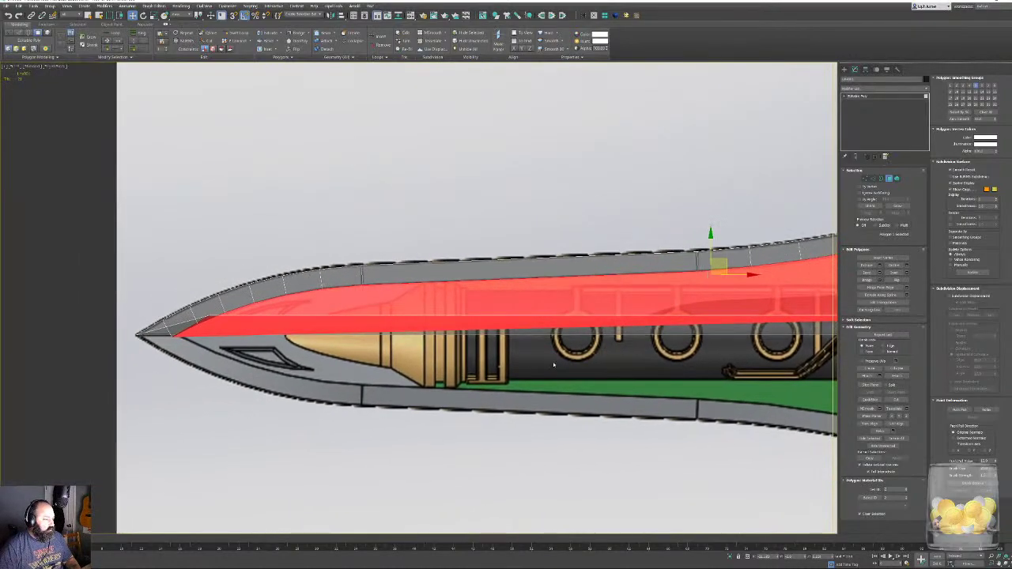
{"action": "scroll", "coordinate": [91, 309], "scroll_direction": "up", "scroll_amount": 3}
{"action": "left_click", "coordinate": [379, 406]}
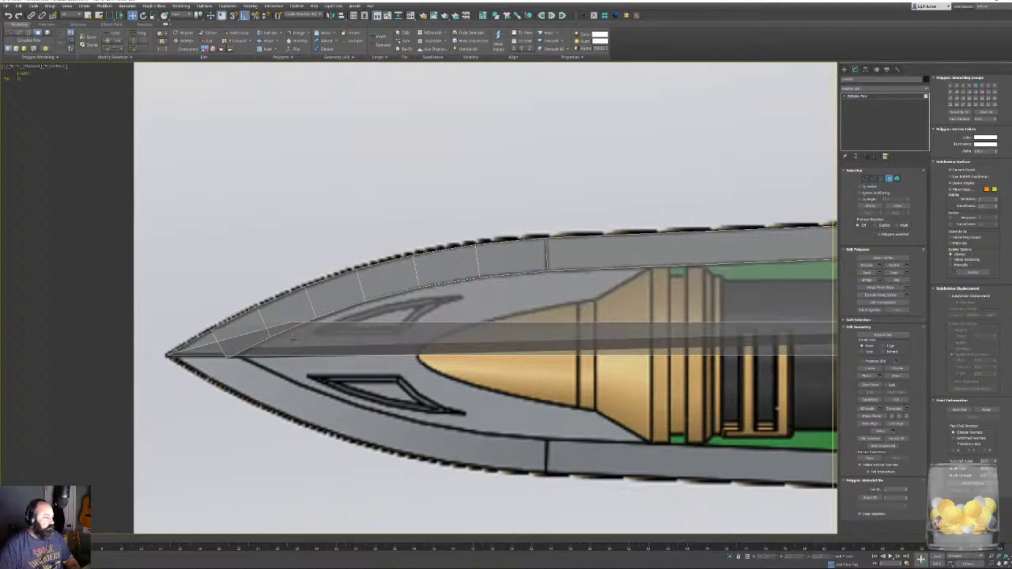
{"action": "left_click", "coordinate": [481, 289]}
{"action": "left_click", "coordinate": [291, 340]}
{"action": "key", "text": "Delete"}
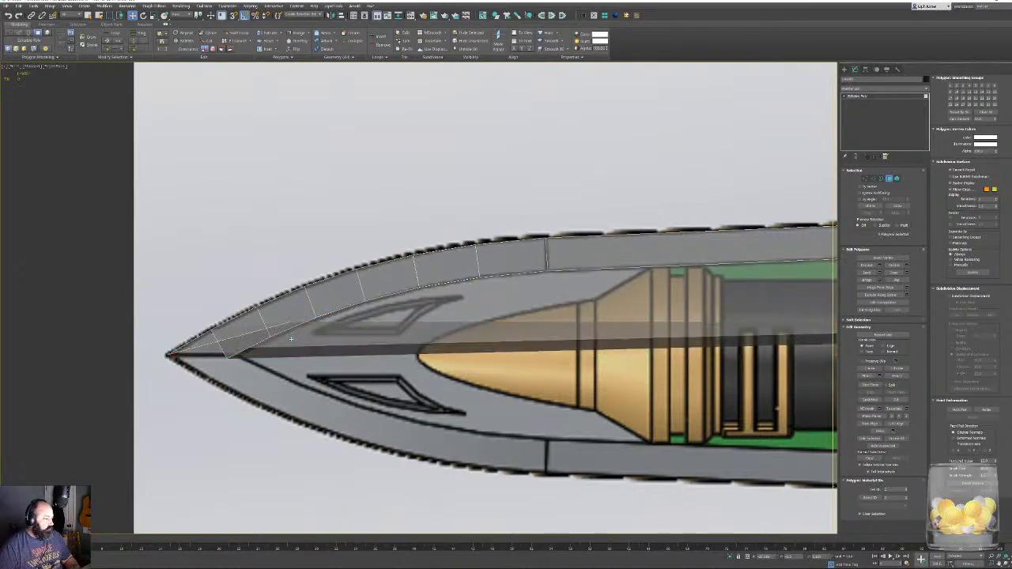
Align the stray inner vertices near the tip and inside the hub with the blade's centre line.
{"action": "key", "text": "1"}
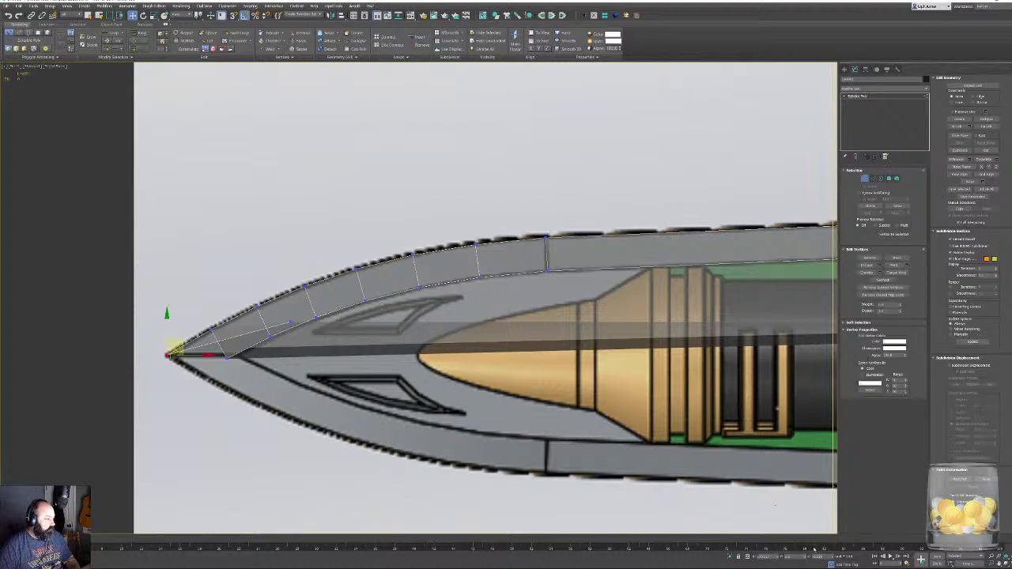
{"action": "left_click", "coordinate": [290, 322]}
{"action": "middle_click_drag", "start_coordinate": [703, 380], "coordinate": [94, 383]}
{"action": "middle_click_drag", "start_coordinate": [790, 380], "coordinate": [347, 370]}
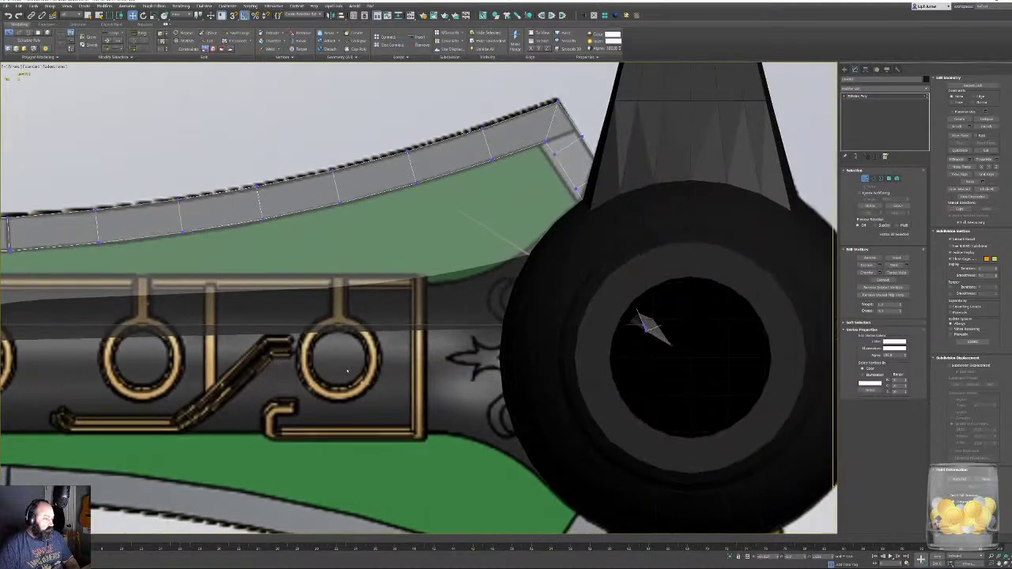
{"action": "key", "text": "F3"}
{"action": "left_click", "coordinate": [642, 328]}
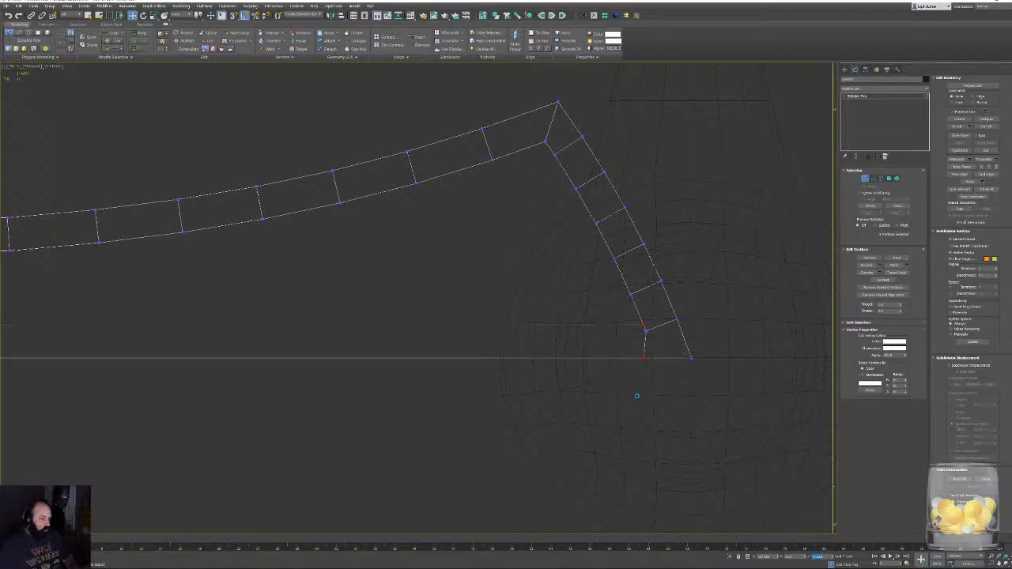
{"action": "middle_click_drag", "start_coordinate": [637, 395], "coordinate": [388, 317], "text": "alt"}
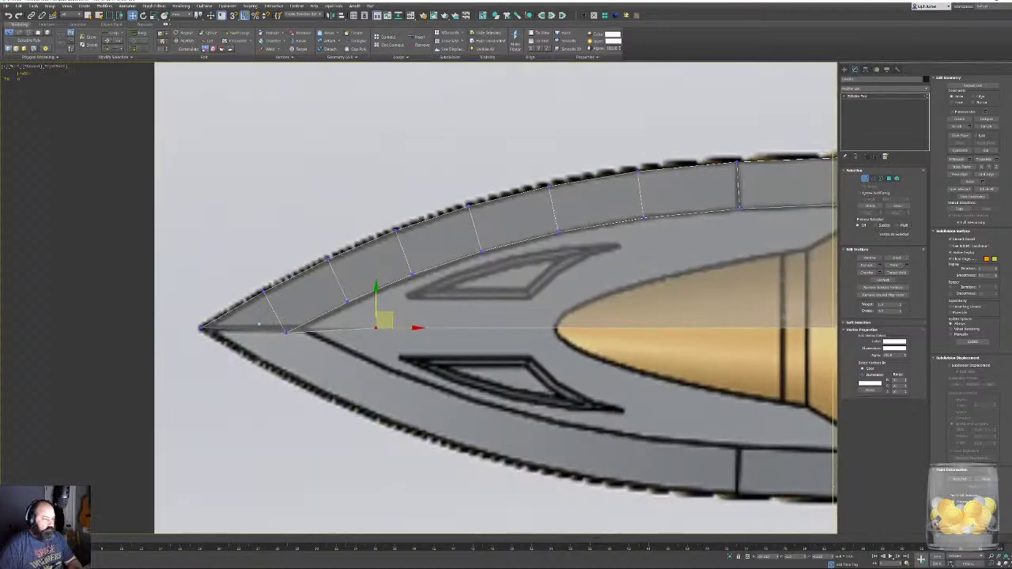
Constrain movement to edges and bring the rim's inner corner vertex at the tip onto the centre line.
{"action": "left_click", "coordinate": [291, 331]}
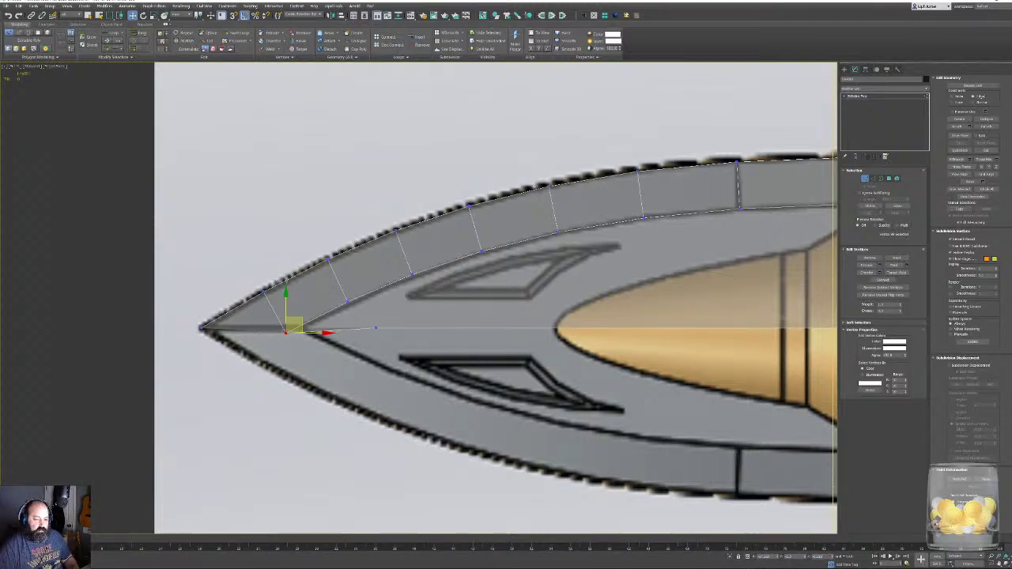
{"action": "key", "text": "Tab"}
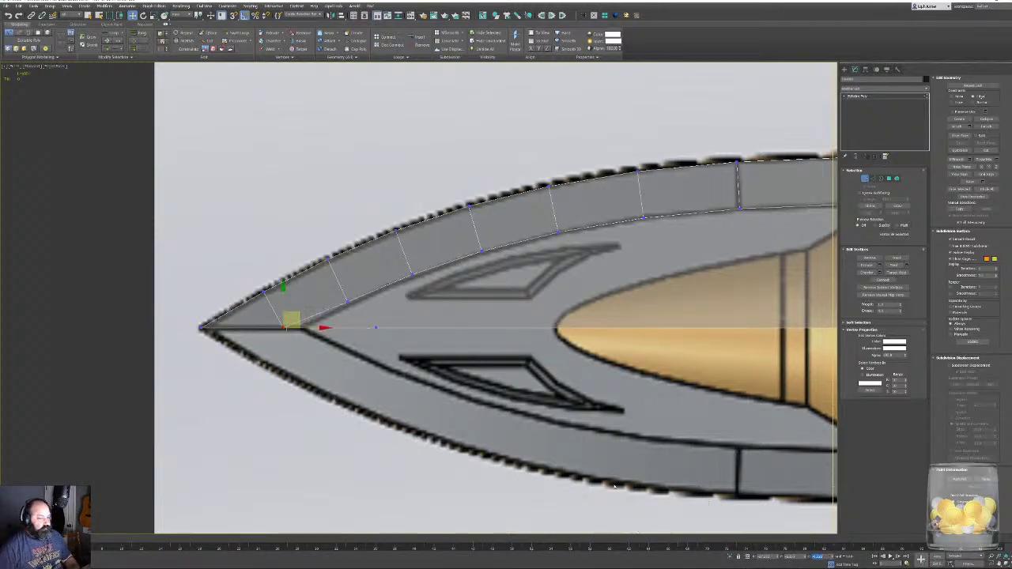
{"action": "middle_click_drag", "start_coordinate": [615, 486], "coordinate": [626, 496]}
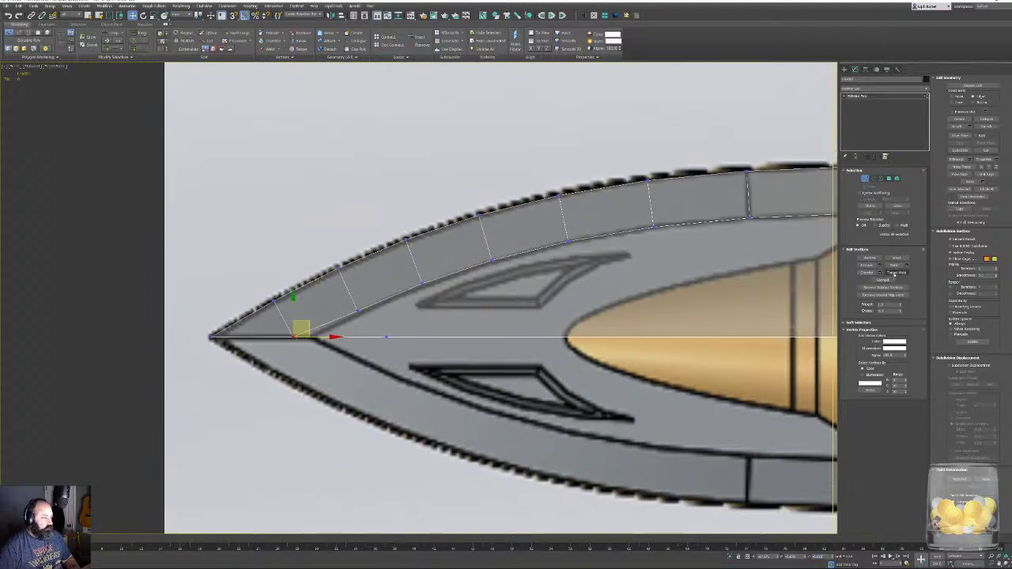
Target-weld the stray centre-line vertex to the tip's inner corner and place that corner on the blueprint's inner point.
{"action": "left_click", "coordinate": [896, 272]}
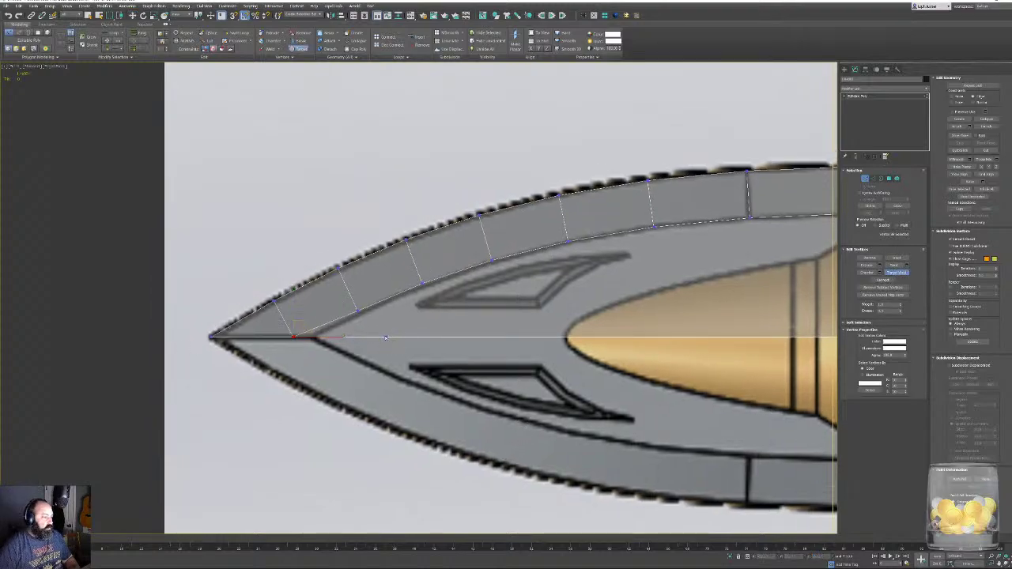
{"action": "right_click", "coordinate": [334, 345]}
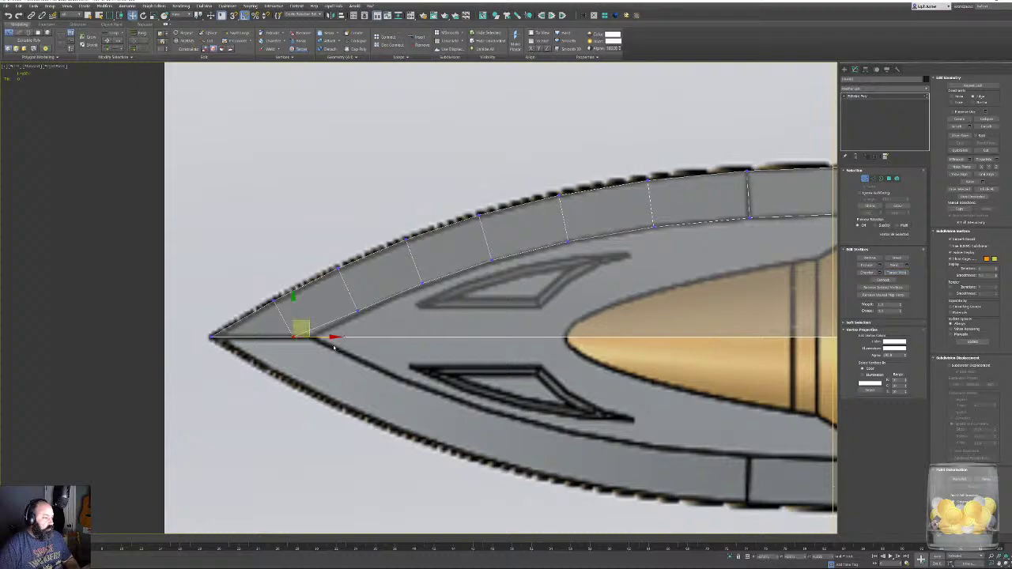
{"action": "scroll", "coordinate": [320, 348], "scroll_direction": "up", "scroll_amount": 4}
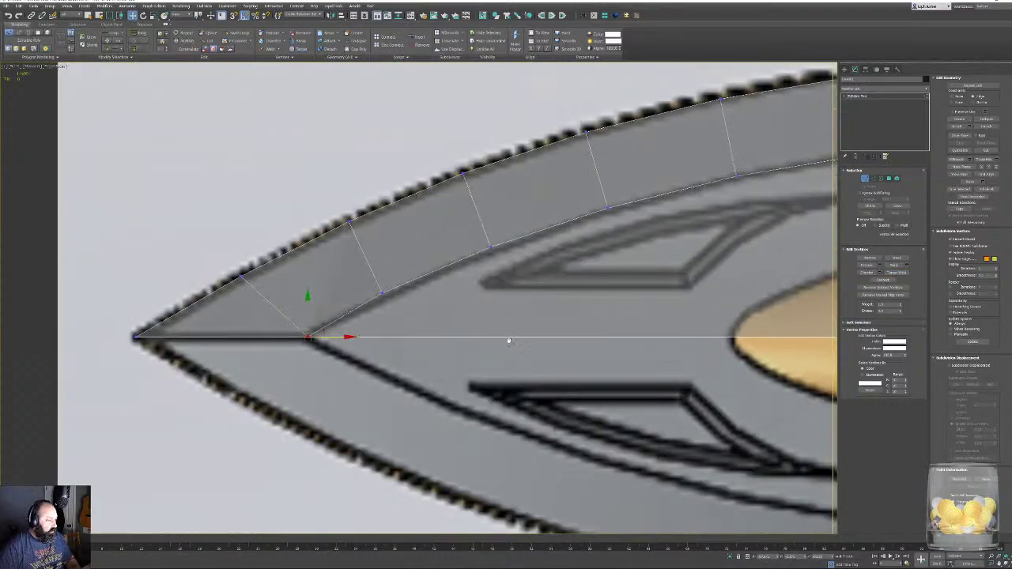
{"action": "middle_click_drag", "start_coordinate": [346, 337], "coordinate": [241, 376]}
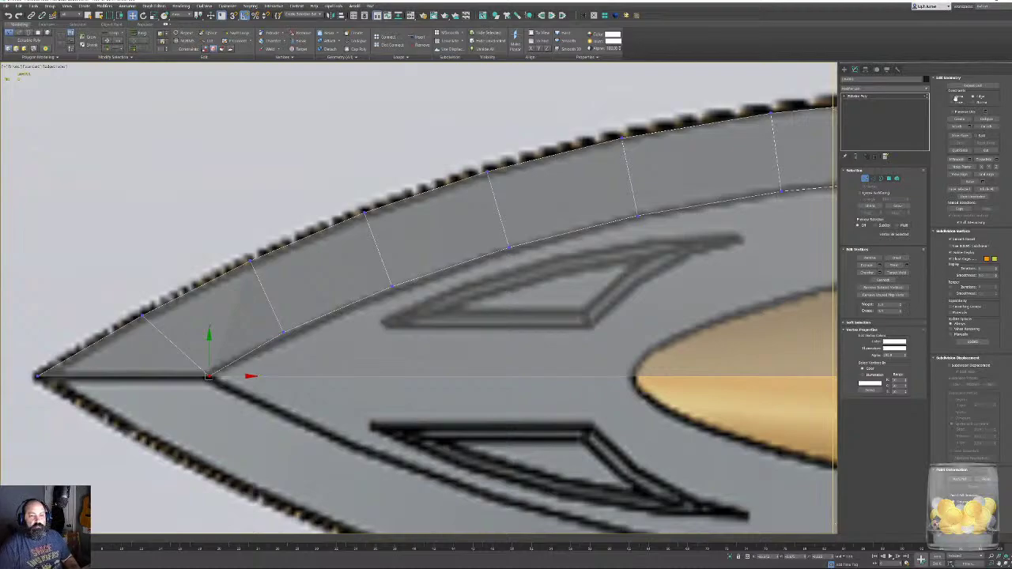
Set the movement constraint back to none and inspect the upper rim in perspective before returning to the front view.
{"action": "left_click", "coordinate": [953, 97]}
{"action": "middle_click_drag", "start_coordinate": [217, 436], "coordinate": [202, 451]}
{"action": "scroll", "coordinate": [202, 451], "scroll_direction": "down", "scroll_amount": 2}
{"action": "key", "text": "p"}
{"action": "middle_click_drag", "start_coordinate": [348, 304], "coordinate": [611, 274], "text": "alt"}
{"action": "key", "text": "shift+z"}
{"action": "middle_click_drag", "start_coordinate": [425, 277], "coordinate": [398, 273], "text": "alt"}
{"action": "key", "text": "f"}
{"action": "scroll", "coordinate": [352, 243], "scroll_direction": "down", "scroll_amount": 1}
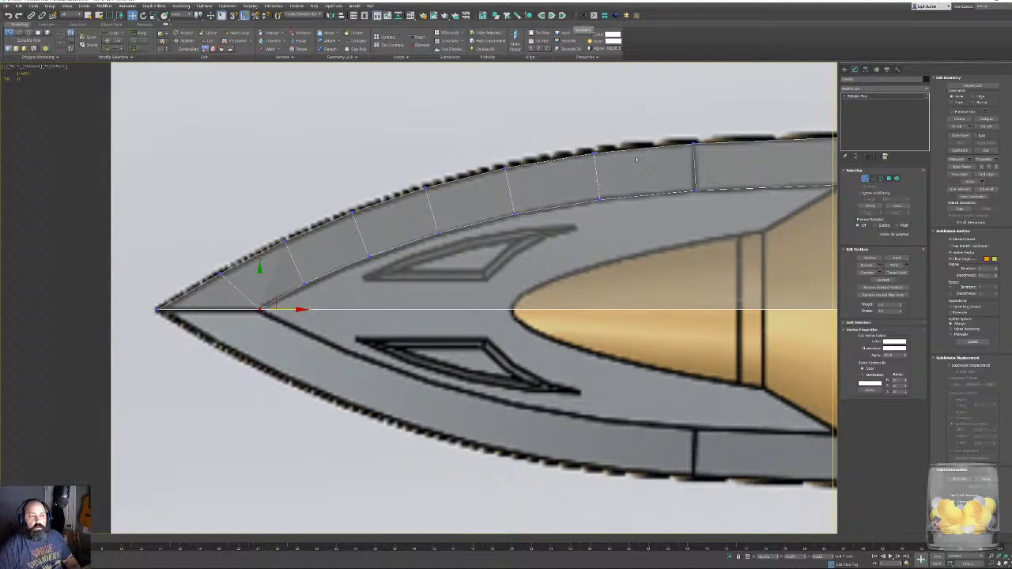
Mirror the upper rim across the blade's centre line with a Symmetry modifier on the Y axis and collapse it to Editable Poly.
{"action": "left_click", "coordinate": [584, 17]}
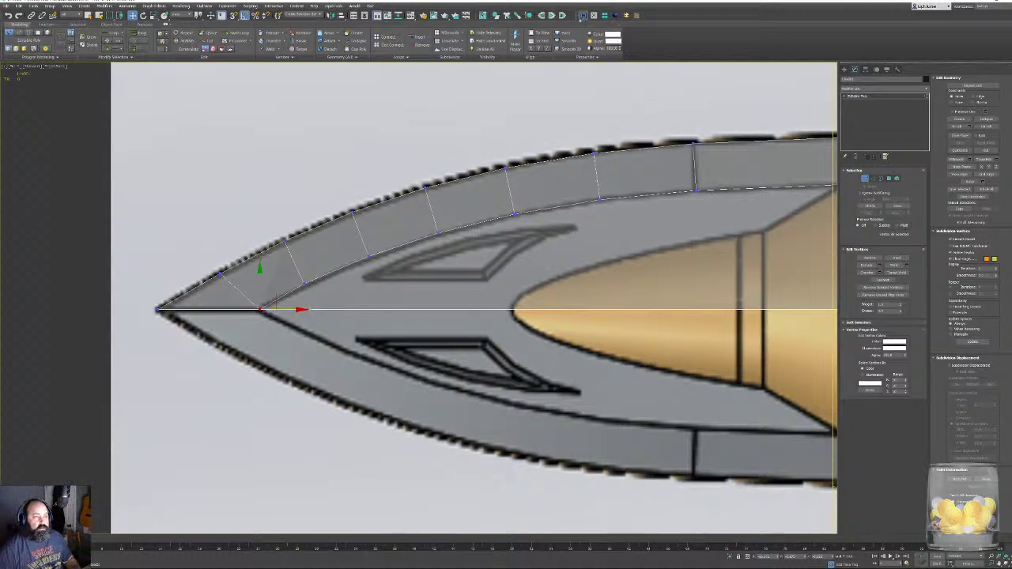
{"action": "left_click", "coordinate": [894, 184]}
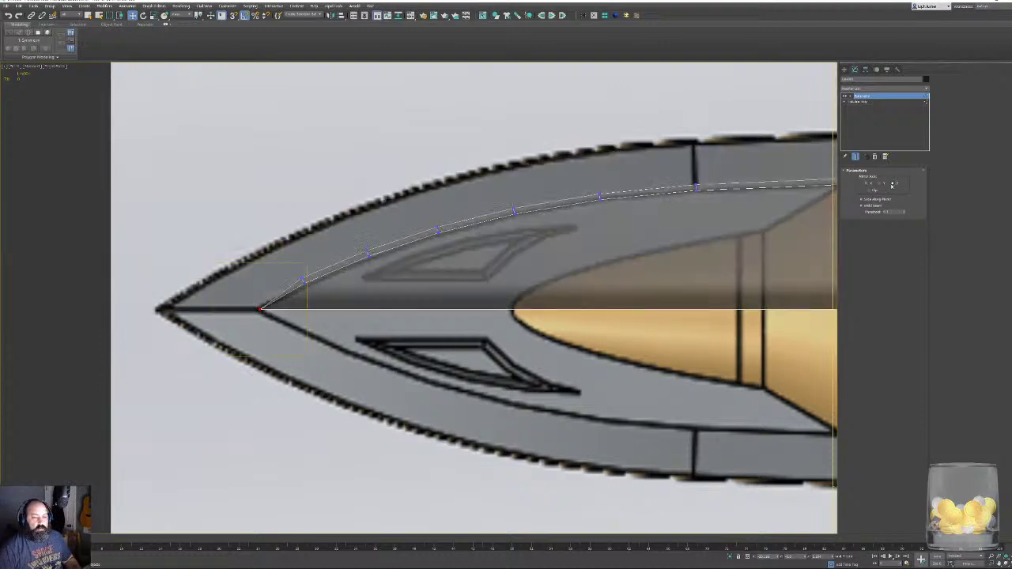
{"action": "left_click", "coordinate": [880, 183]}
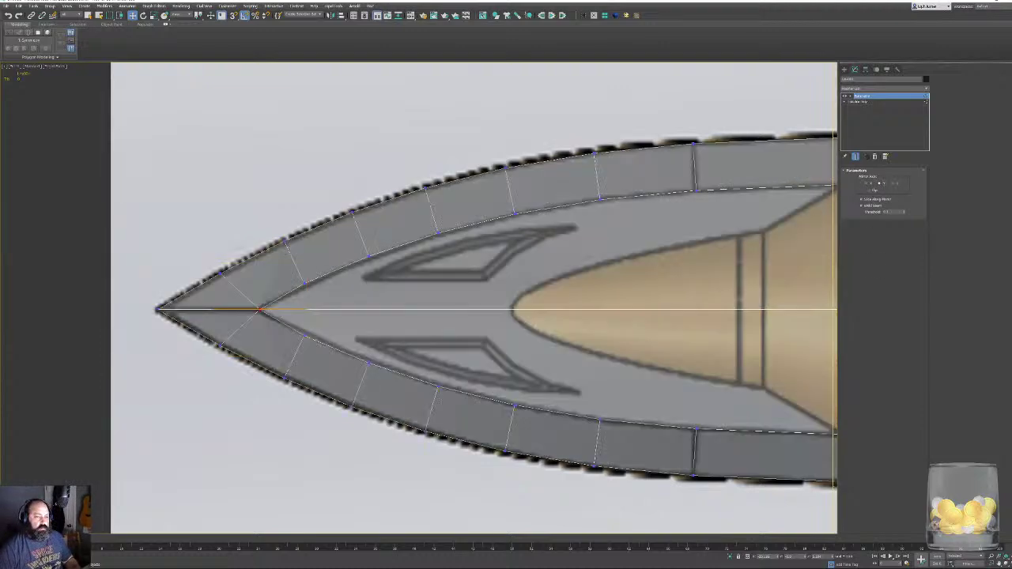
{"action": "right_click", "coordinate": [659, 253]}
{"action": "left_click", "coordinate": [672, 264]}
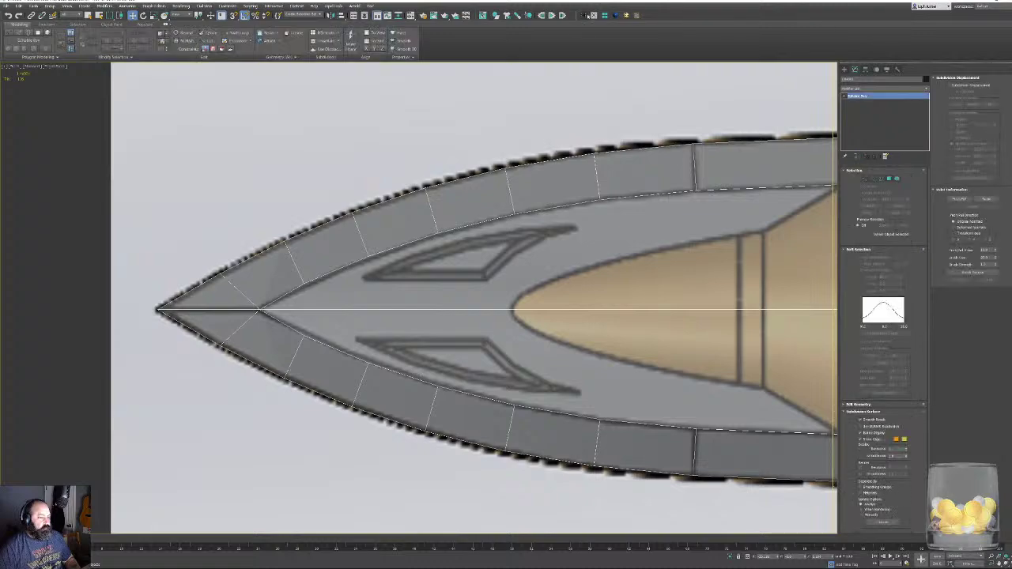
{"action": "scroll", "coordinate": [620, 192], "scroll_direction": "down", "scroll_amount": 3}
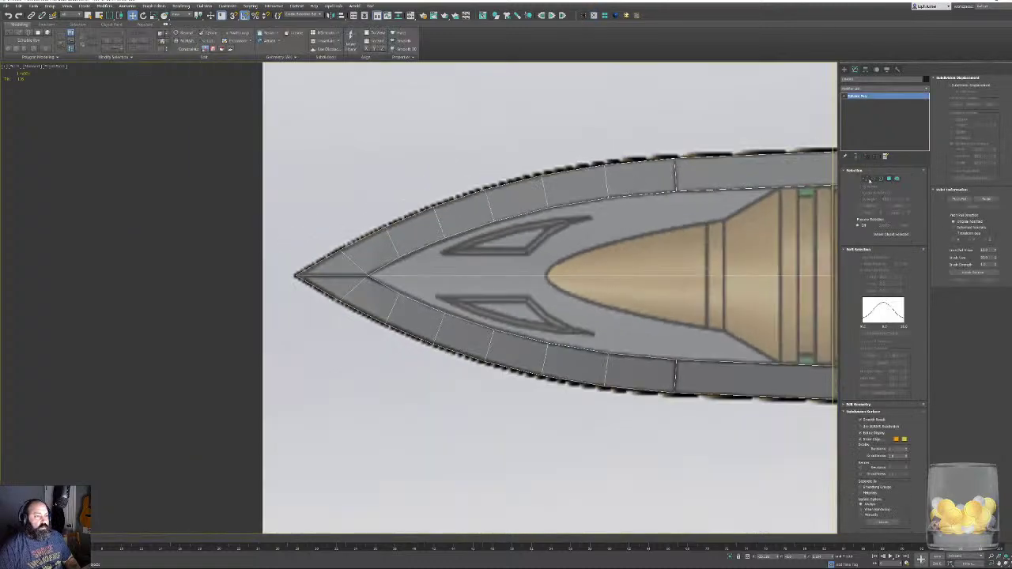
Center the blade outline mesh's pivot on the object.
{"action": "scroll", "coordinate": [590, 247], "scroll_direction": "down", "scroll_amount": 2}
{"action": "middle_click_drag", "start_coordinate": [590, 247], "coordinate": [20, 238]}
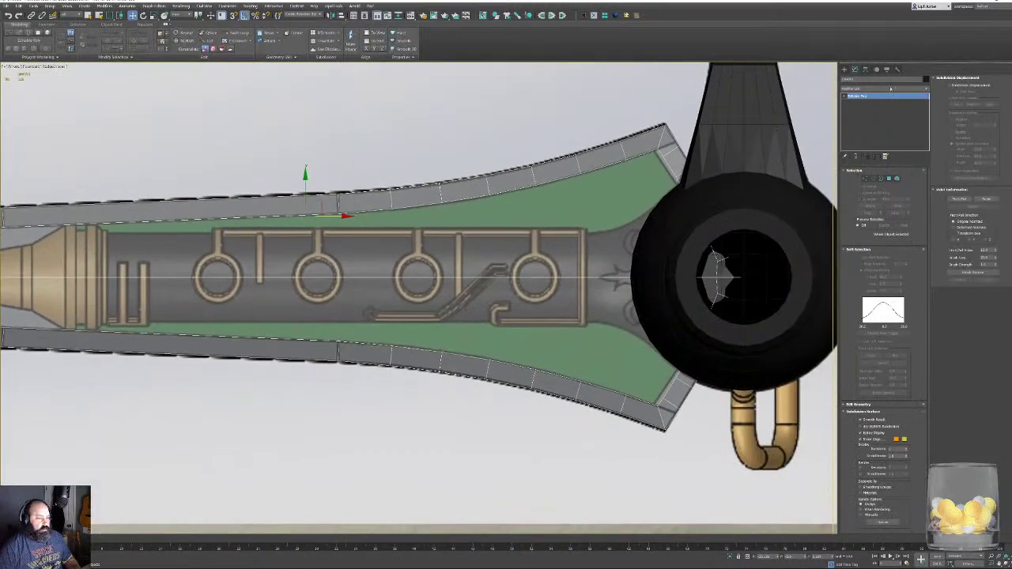
{"action": "left_click", "coordinate": [865, 69]}
{"action": "left_click", "coordinate": [883, 113]}
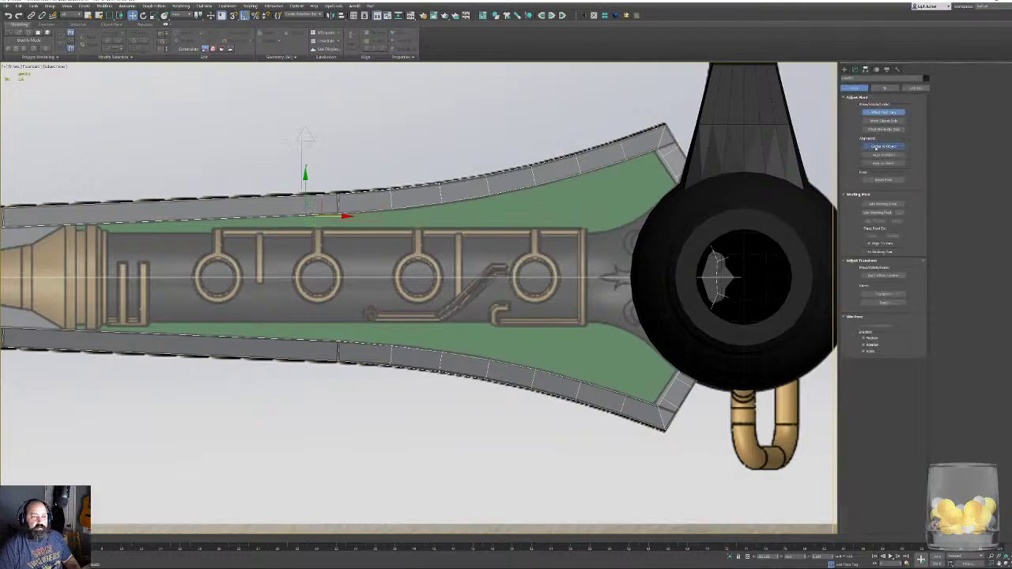
{"action": "left_click", "coordinate": [875, 147]}
{"action": "left_click", "coordinate": [854, 69]}
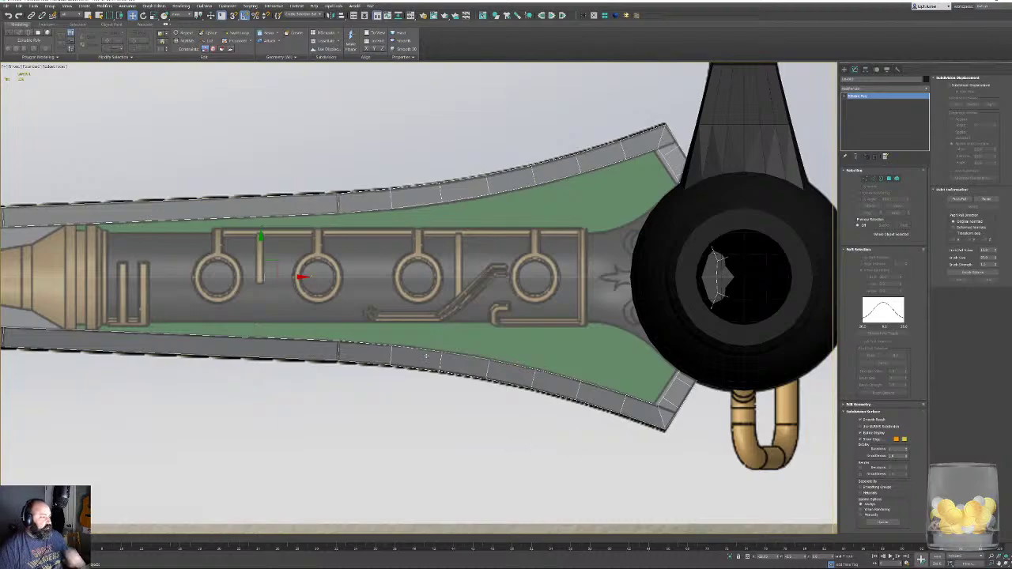
Shift the inner vertices along the blade outline's guard-side end slightly toward the tip, using the Face constraint, to match the reference.
{"action": "scroll", "coordinate": [426, 357], "scroll_direction": "down", "scroll_amount": 3}
{"action": "scroll", "coordinate": [635, 343], "scroll_direction": "up", "scroll_amount": 4}
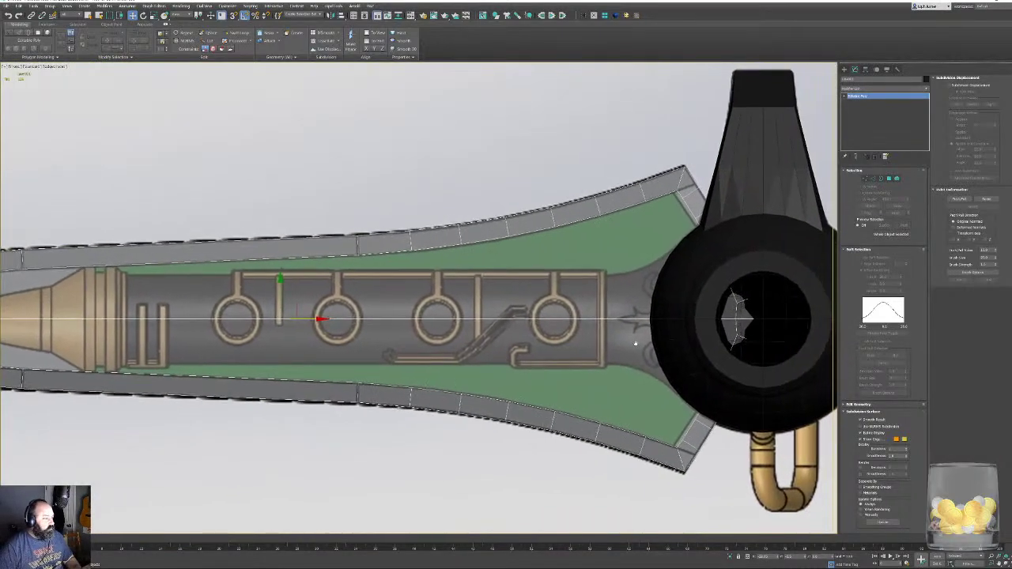
{"action": "middle_click_drag", "start_coordinate": [635, 344], "coordinate": [575, 318]}
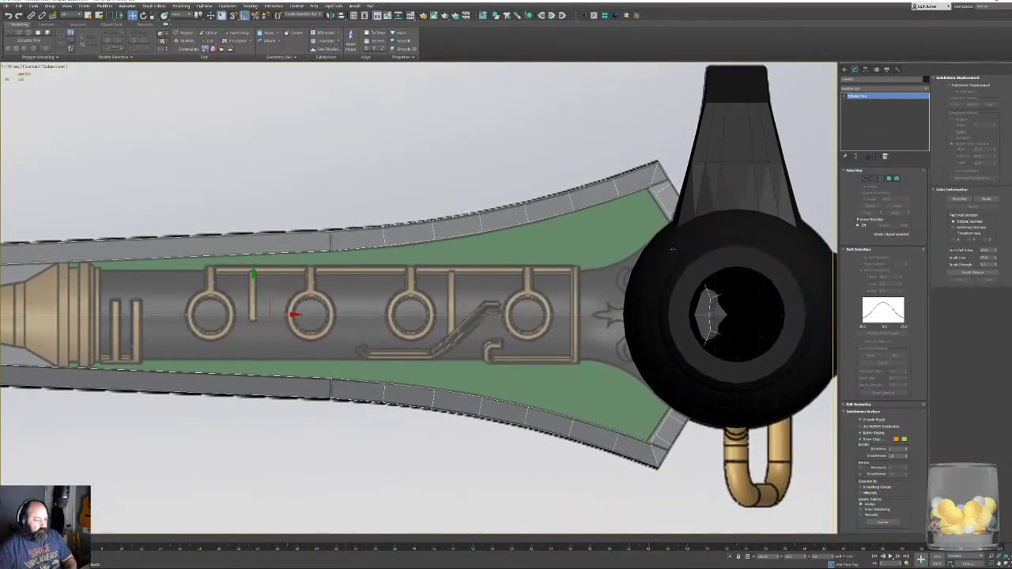
{"action": "scroll", "coordinate": [672, 250], "scroll_direction": "up", "scroll_amount": 3}
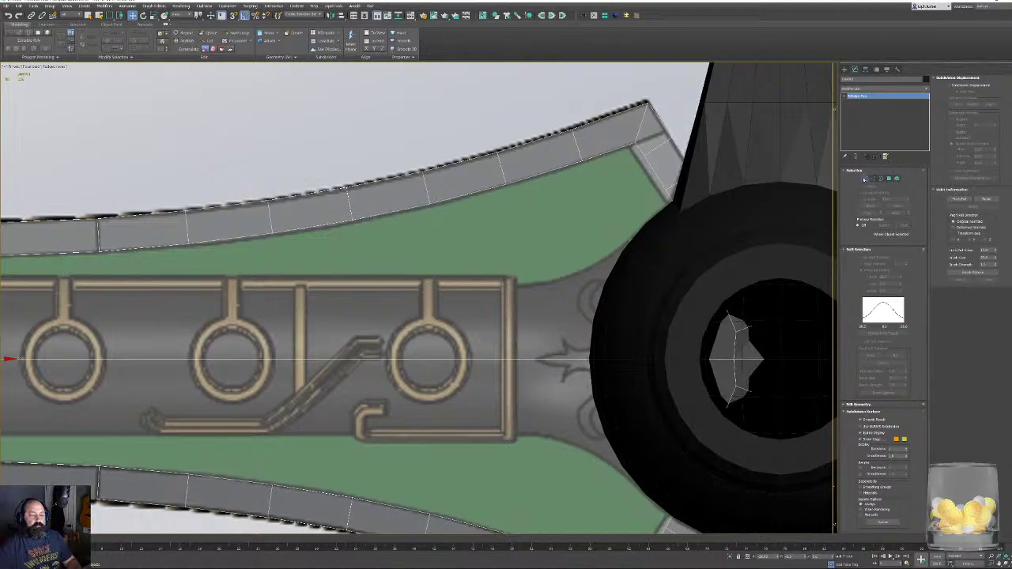
{"action": "left_click", "coordinate": [865, 179]}
{"action": "mouse_move", "coordinate": [642, 171]}
{"action": "left_mouse_down"}
{"action": "mouse_move", "coordinate": [698, 267]}
{"action": "mouse_move", "coordinate": [720, 239]}
{"action": "left_mouse_up"}
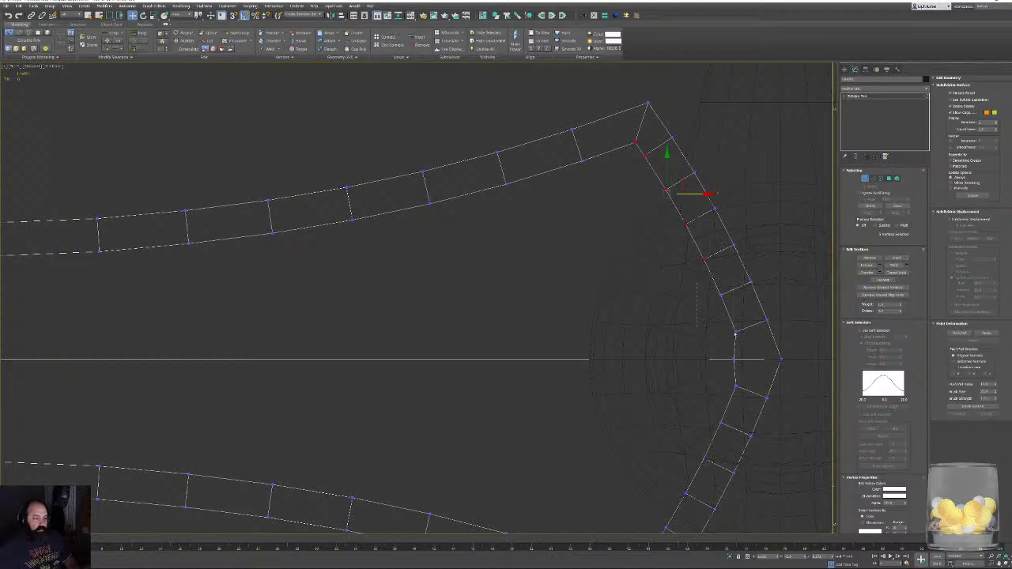
{"action": "left_click_drag", "start_coordinate": [735, 333], "coordinate": [746, 397], "text": "ctrl"}
{"action": "middle_click_drag", "start_coordinate": [720, 402], "coordinate": [723, 248]}
{"action": "left_click_drag", "start_coordinate": [698, 260], "coordinate": [731, 312], "text": "ctrl"}
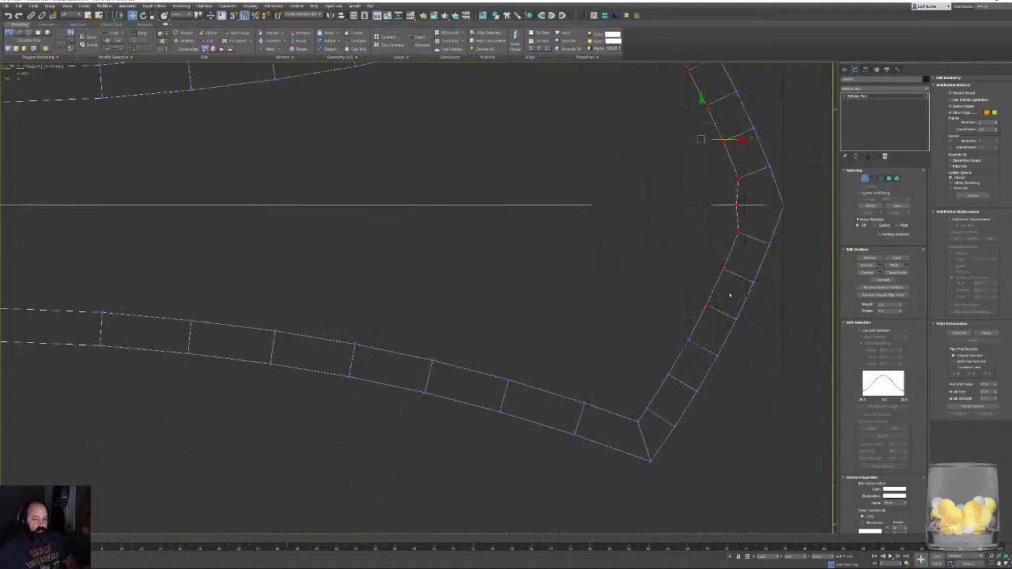
{"action": "left_click_drag", "start_coordinate": [672, 279], "coordinate": [700, 345], "text": "ctrl"}
{"action": "left_click_drag", "start_coordinate": [626, 339], "coordinate": [648, 420], "text": "ctrl"}
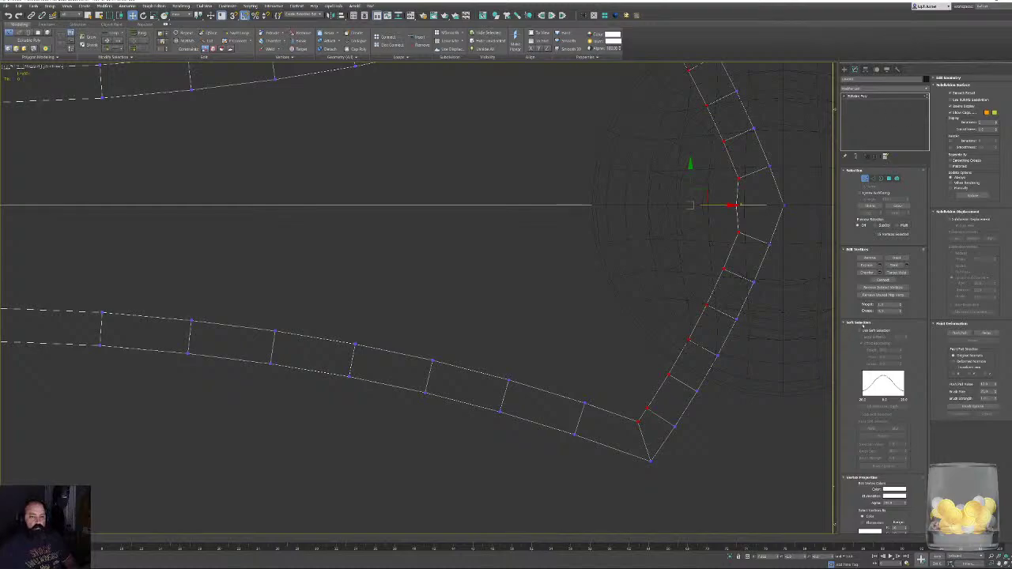
{"action": "left_click", "coordinate": [860, 323]}
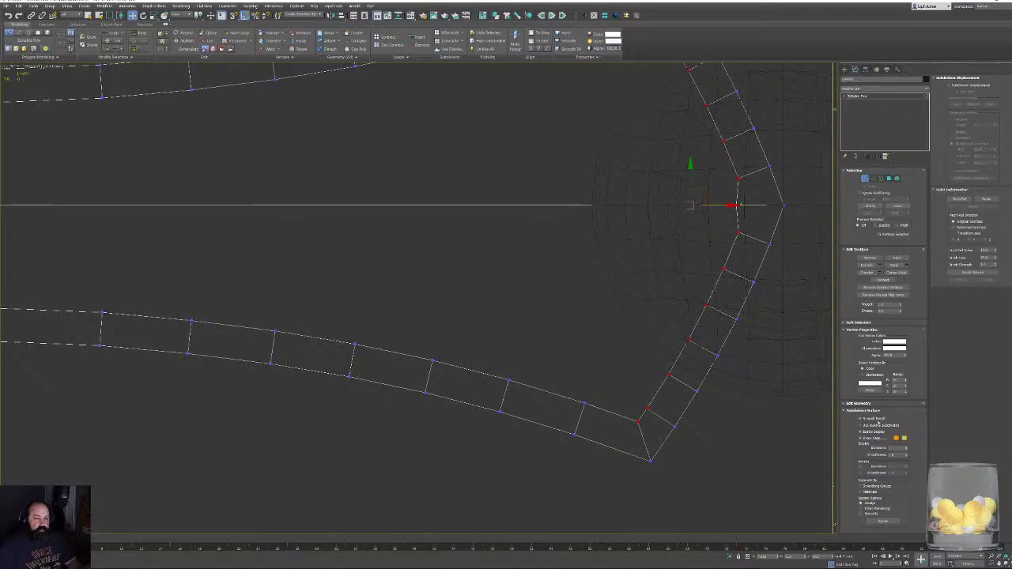
{"action": "left_click", "coordinate": [858, 403]}
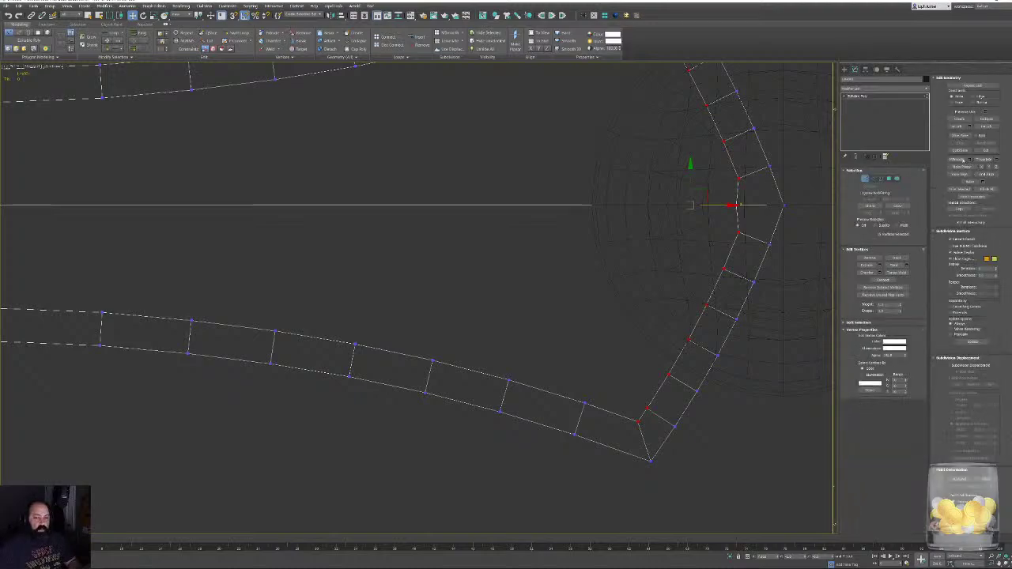
{"action": "key", "text": "F3"}
{"action": "mouse_move", "coordinate": [703, 222]}
{"action": "middle_mouse_down"}
{"action": "mouse_move", "coordinate": [671, 249]}
{"action": "mouse_move", "coordinate": [620, 400]}
{"action": "middle_mouse_up"}
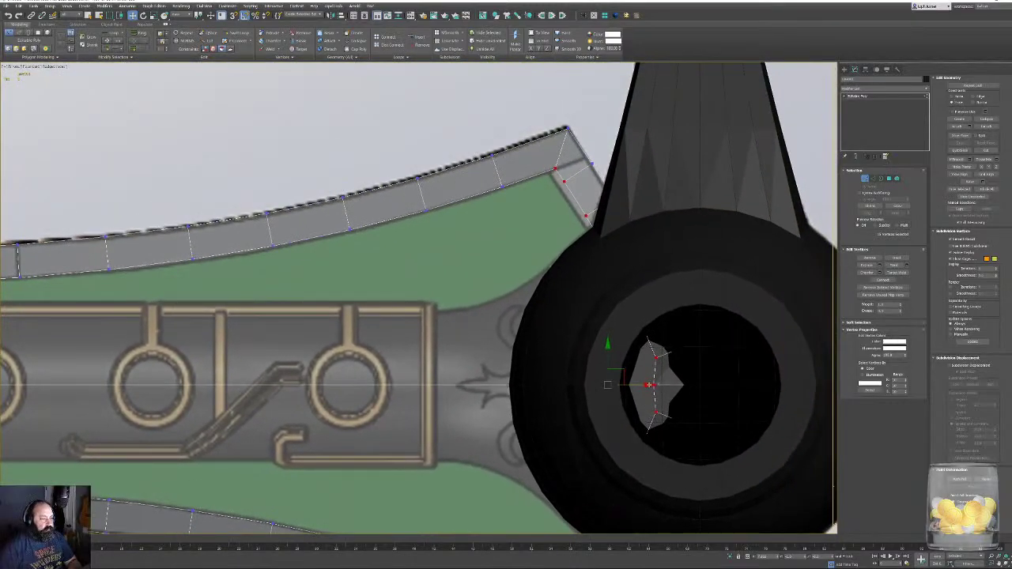
{"action": "left_click_drag", "start_coordinate": [649, 385], "coordinate": [637, 385]}
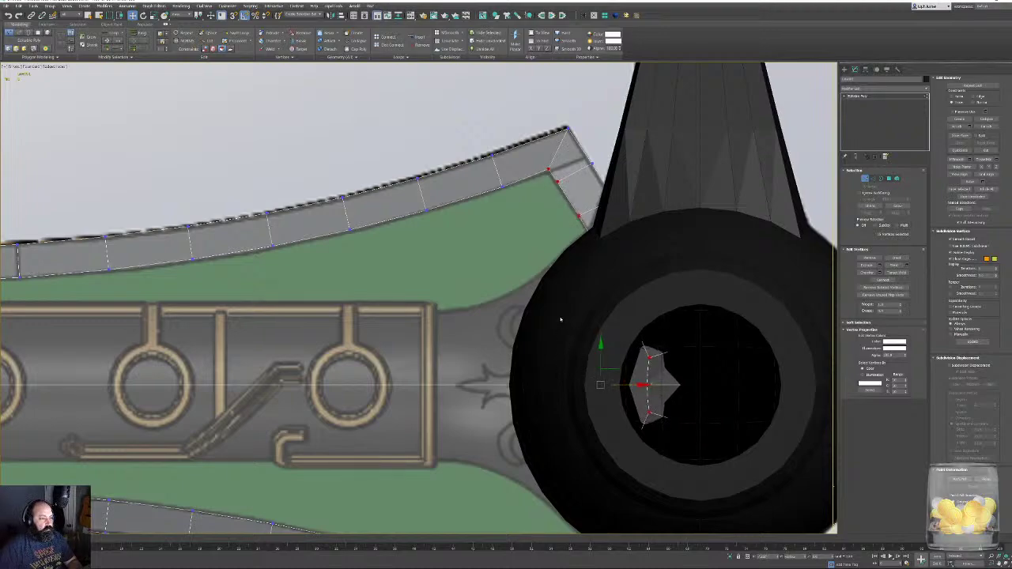
Slide the inner vertex at the blade outline's upper guard-side corner along its edge onto the reference corner, using the Edge constraint.
{"action": "middle_click_drag", "start_coordinate": [635, 222], "coordinate": [620, 253]}
{"action": "scroll", "coordinate": [614, 227], "scroll_direction": "up", "scroll_amount": 3}
{"action": "middle_click_drag", "start_coordinate": [558, 177], "coordinate": [556, 190]}
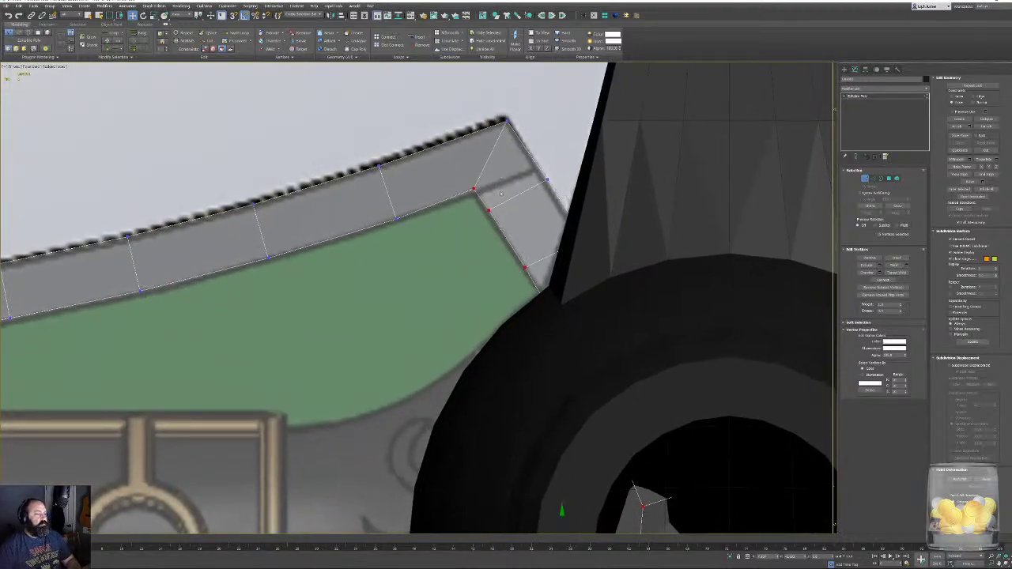
{"action": "middle_click_drag", "start_coordinate": [486, 179], "coordinate": [463, 195]}
{"action": "scroll", "coordinate": [477, 234], "scroll_direction": "up", "scroll_amount": 2}
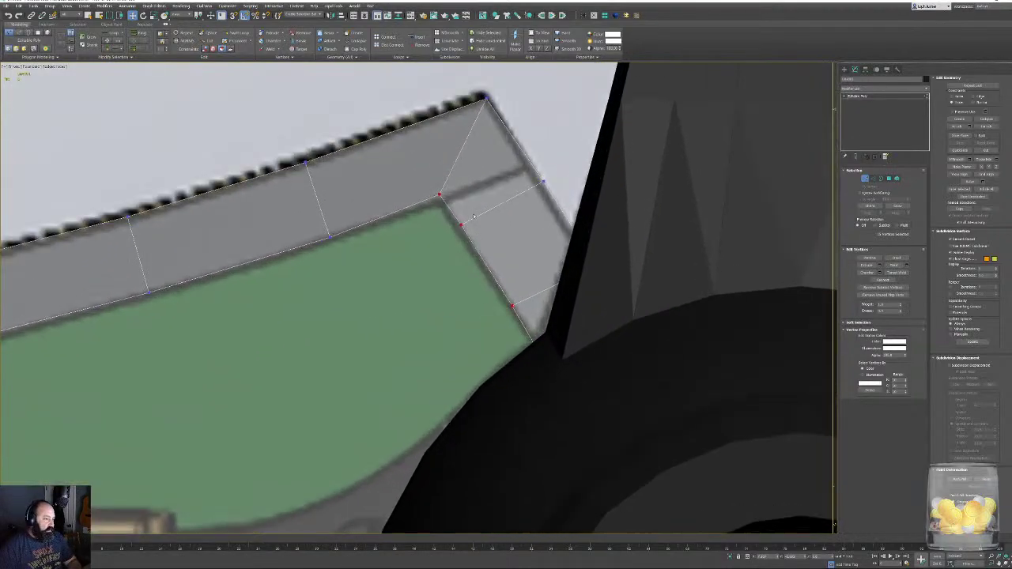
{"action": "left_click", "coordinate": [440, 194]}
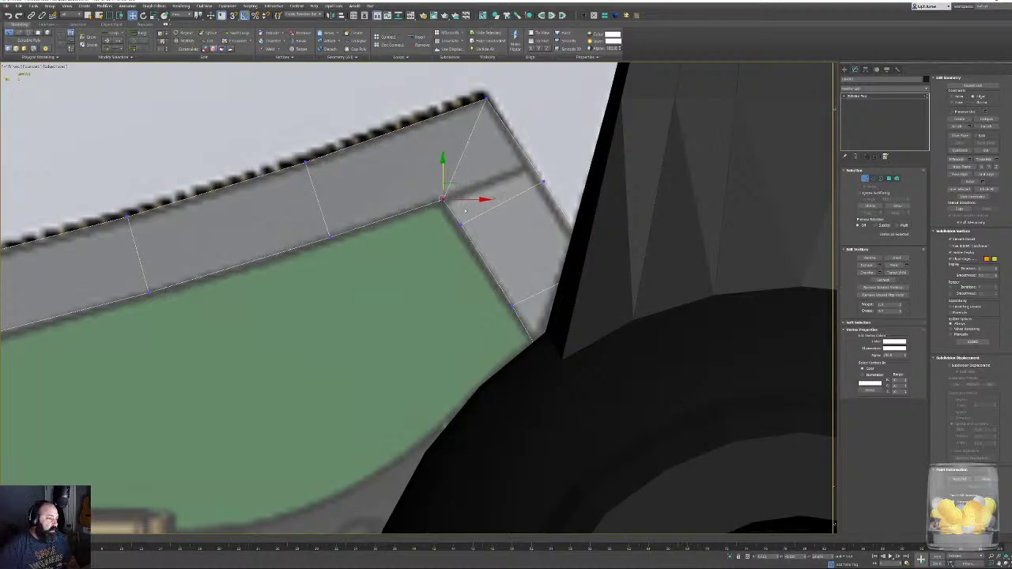
{"action": "middle_click_drag", "start_coordinate": [472, 219], "coordinate": [459, 229]}
Target Weld the upper inner corner vertex with its neighbour and move the connected outer vertex onto the reference seam line.
{"action": "left_click", "coordinate": [717, 204]}
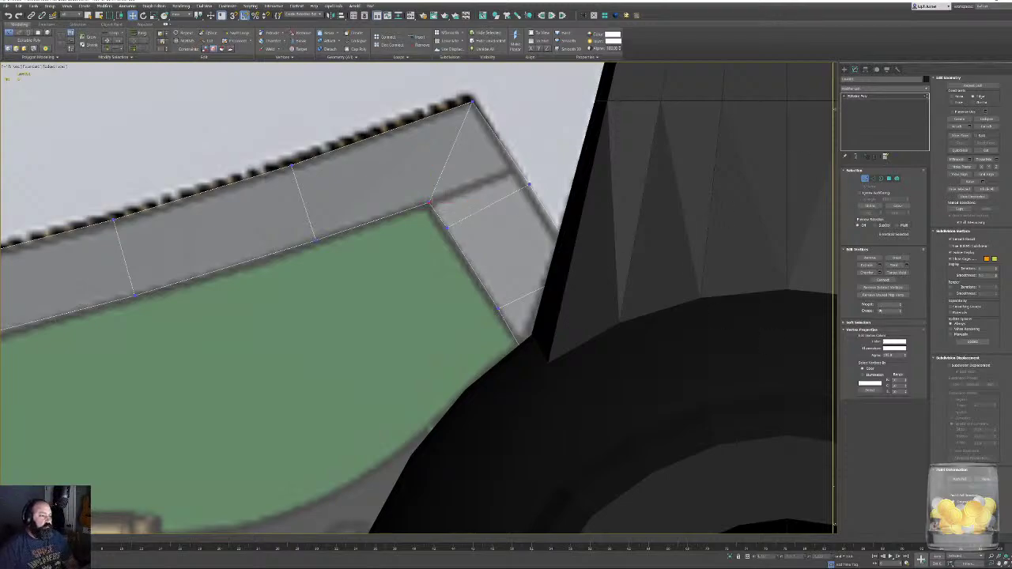
{"action": "left_click", "coordinate": [896, 272]}
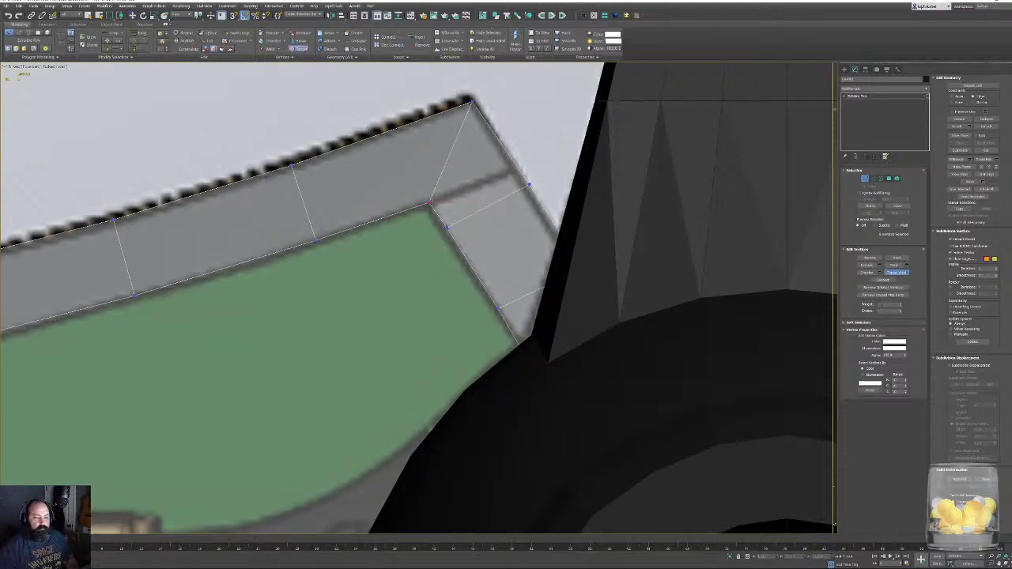
{"action": "left_click", "coordinate": [430, 204]}
{"action": "key", "text": "w"}
{"action": "left_click", "coordinate": [529, 185]}
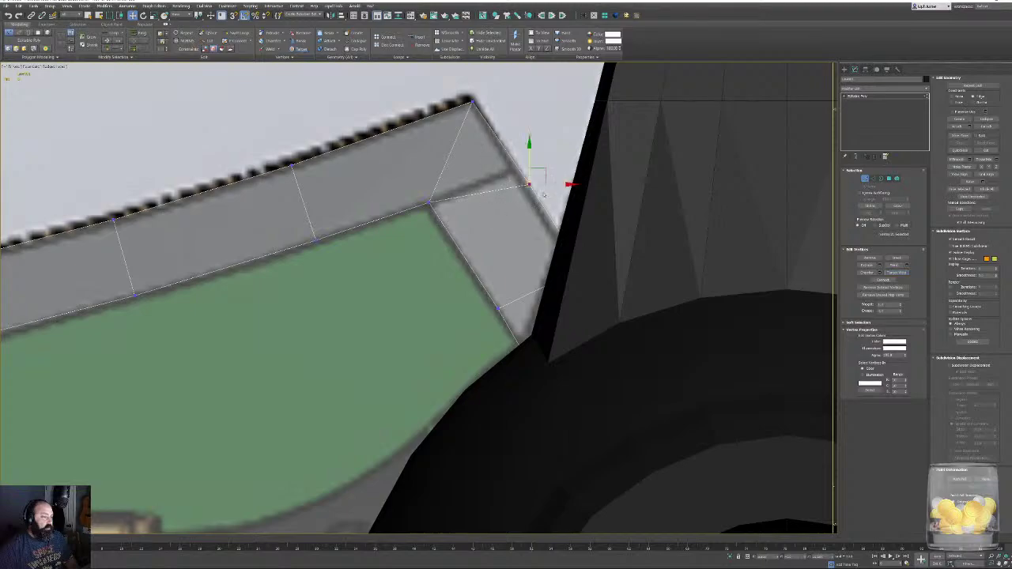
{"action": "left_click_drag", "start_coordinate": [543, 169], "coordinate": [539, 164]}
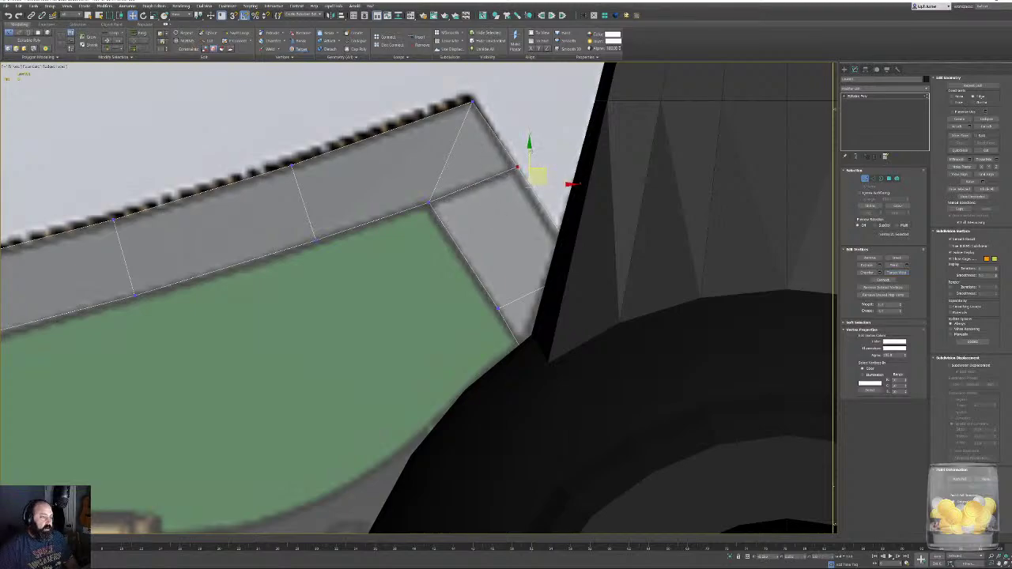
Mirror the corrected upper half of the blade onto the lower half with a Symmetry modifier on Z, and collapse the stack.
{"action": "scroll", "coordinate": [521, 168], "scroll_direction": "down", "scroll_amount": 5}
{"action": "middle_click_drag", "start_coordinate": [507, 258], "coordinate": [815, 219]}
{"action": "left_click", "coordinate": [124, 251]}
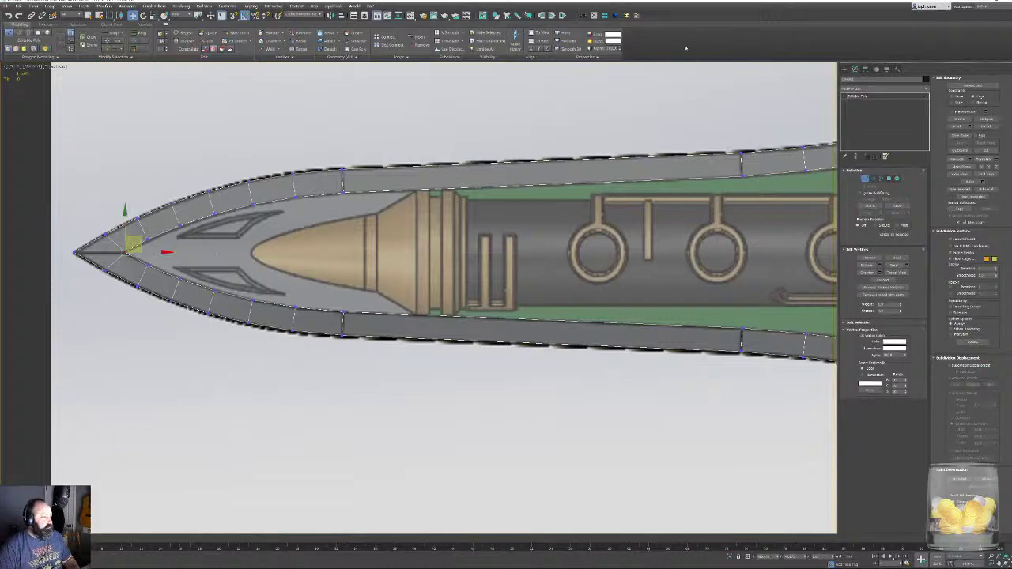
{"action": "left_click", "coordinate": [584, 15]}
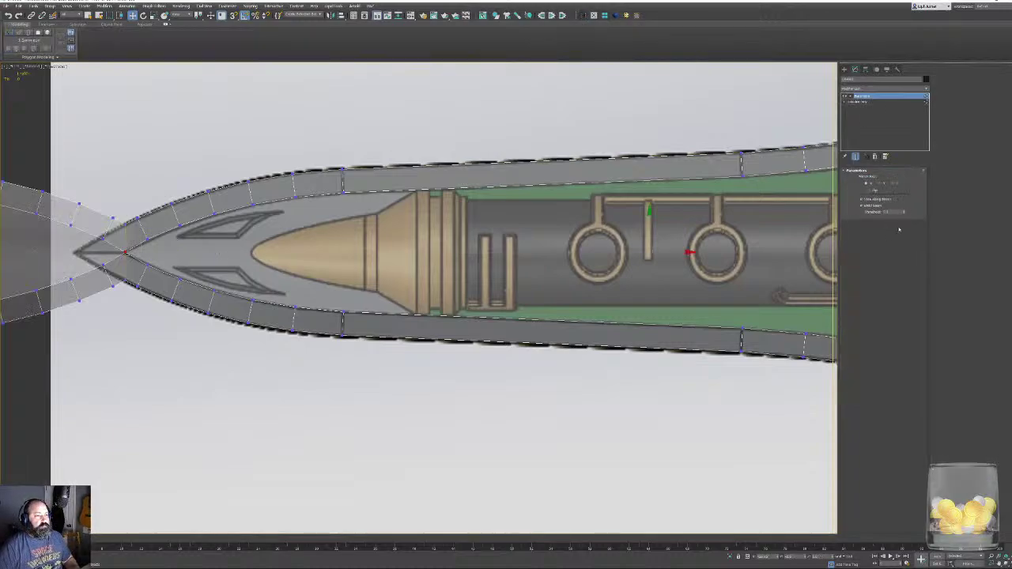
{"action": "left_click", "coordinate": [893, 183]}
{"action": "middle_click_drag", "start_coordinate": [613, 252], "coordinate": [228, 275]}
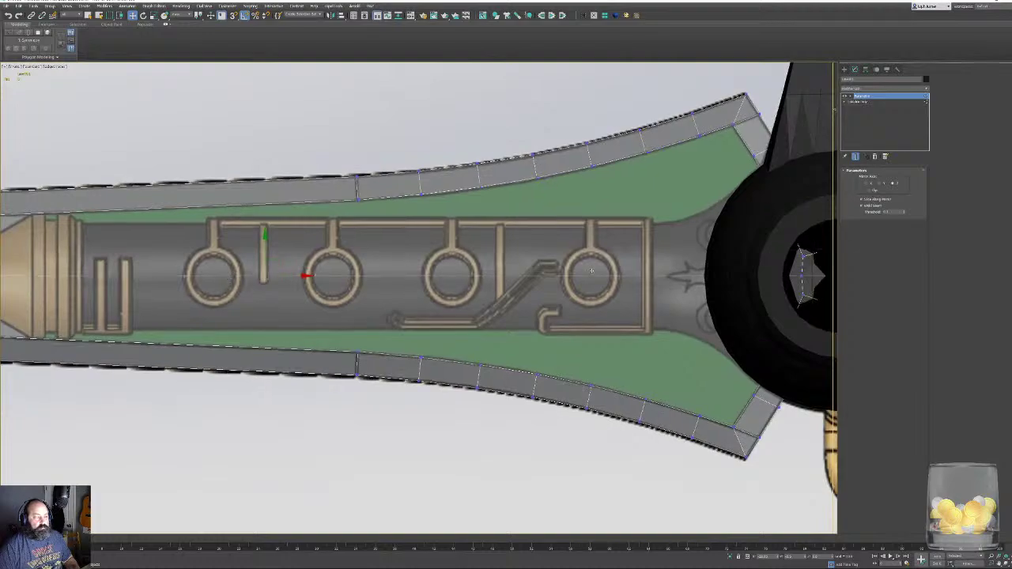
{"action": "right_click", "coordinate": [623, 270]}
{"action": "left_click", "coordinate": [645, 274]}
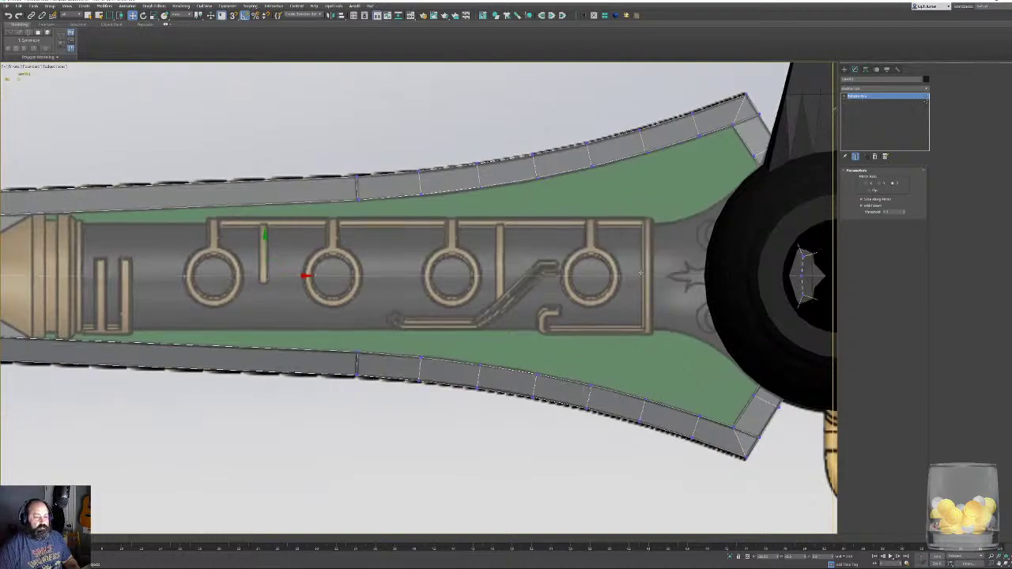
Compare the blade with the drawing and photo references, and examine it beside the guard in perspective.
{"action": "middle_click_drag", "start_coordinate": [373, 268], "coordinate": [601, 267]}
{"action": "middle_click_drag", "start_coordinate": [366, 246], "coordinate": [402, 257]}
{"action": "scroll", "coordinate": [405, 259], "scroll_direction": "down", "scroll_amount": 5}
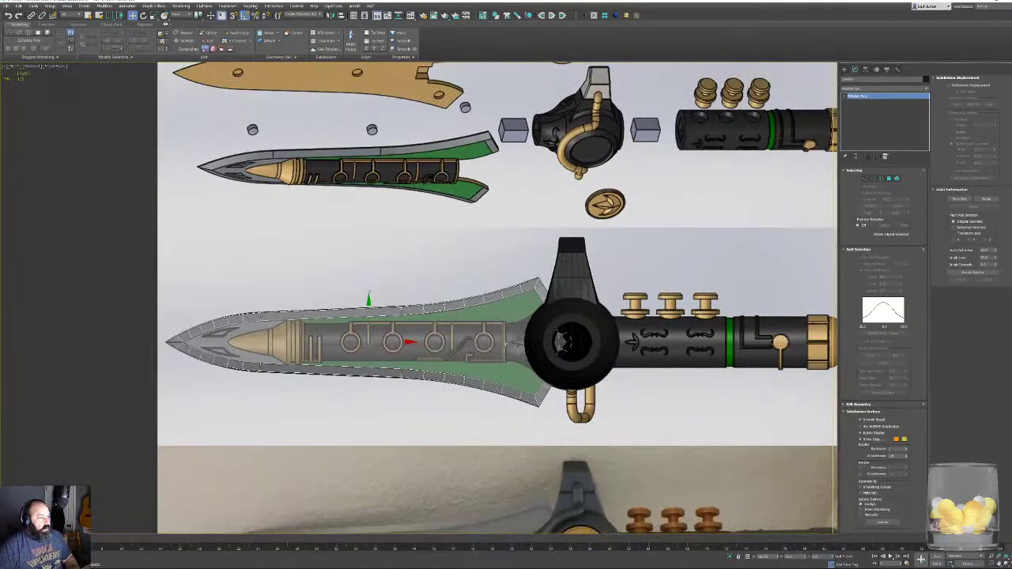
{"action": "middle_click_drag", "start_coordinate": [506, 346], "coordinate": [488, 60]}
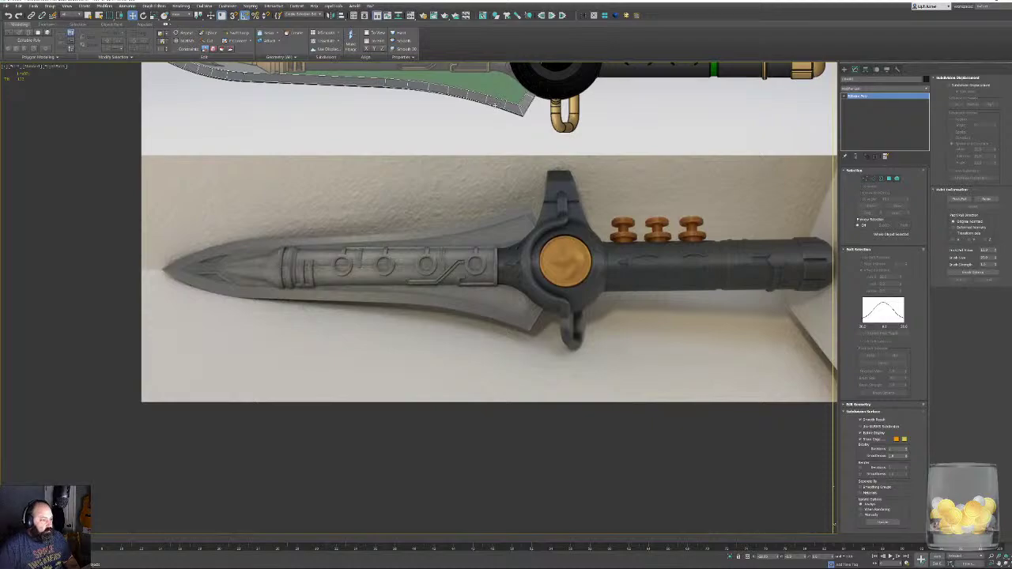
{"action": "middle_click_drag", "start_coordinate": [420, 166], "coordinate": [477, 219]}
{"action": "key", "text": "p"}
{"action": "key", "text": "z"}
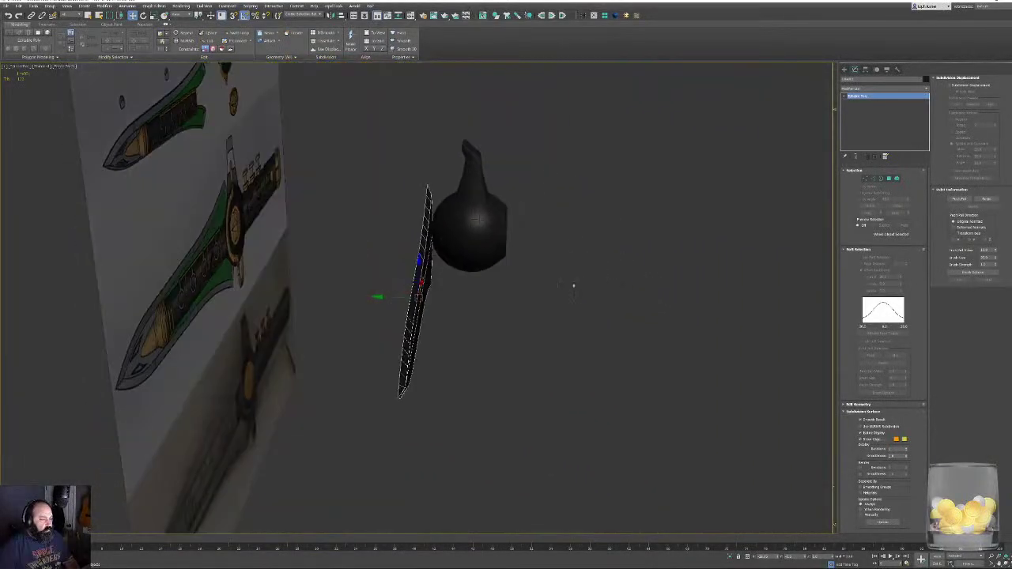
{"action": "middle_click_drag", "start_coordinate": [573, 285], "coordinate": [496, 273], "text": "alt"}
{"action": "scroll", "coordinate": [497, 272], "scroll_direction": "up", "scroll_amount": 2}
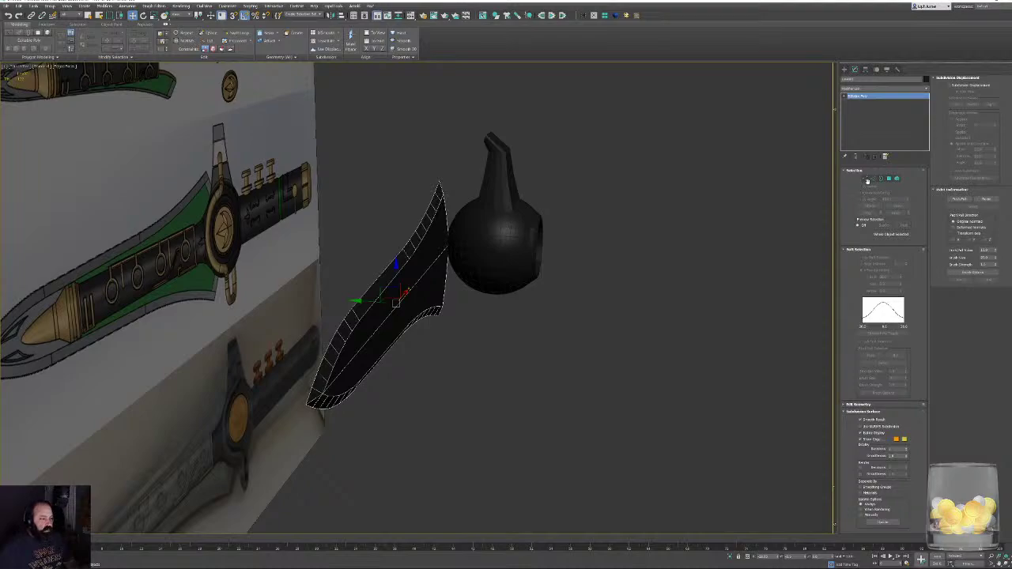
{"action": "left_click", "coordinate": [865, 179]}
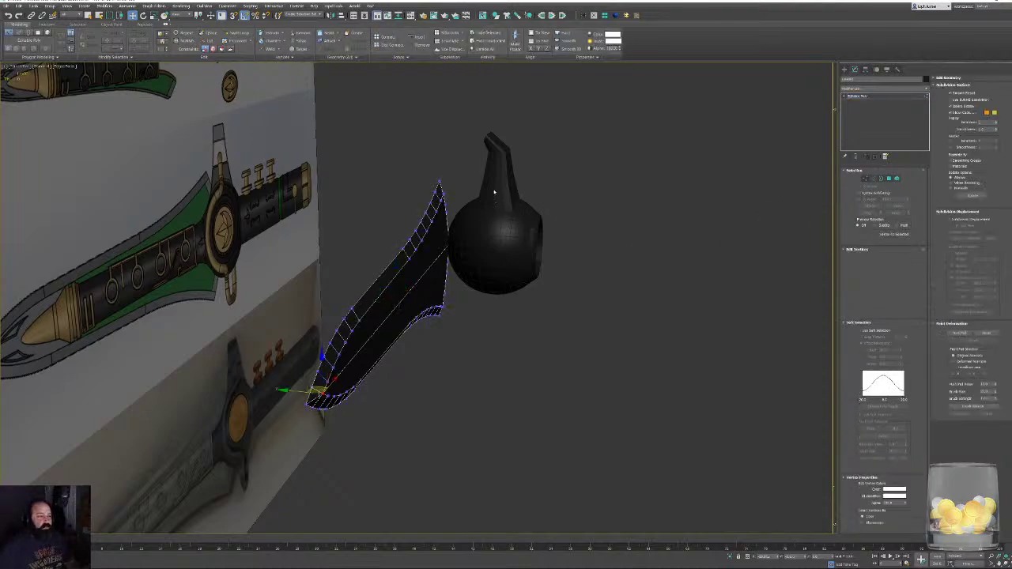
{"action": "left_click", "coordinate": [436, 179]}
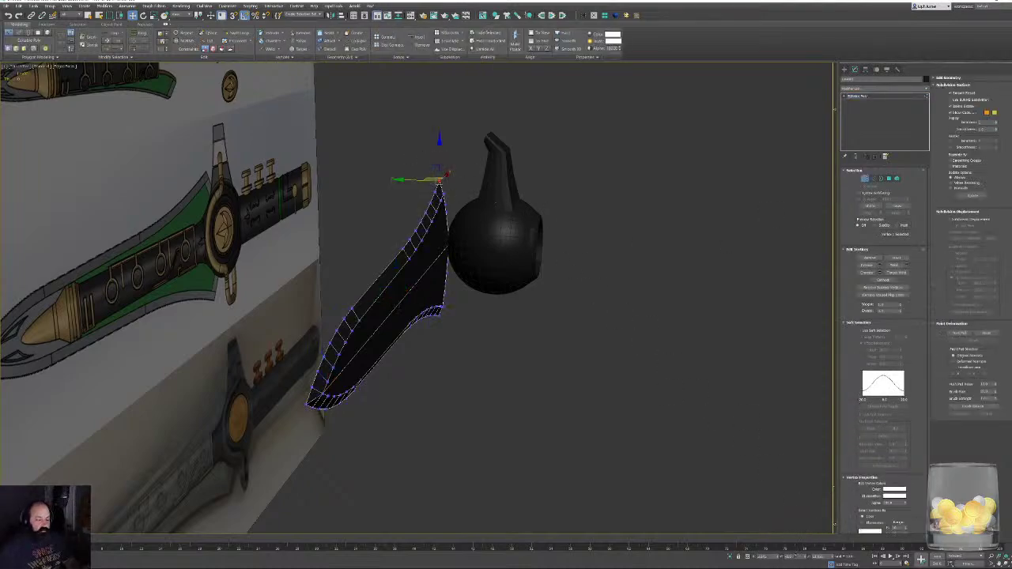
{"action": "left_click", "coordinate": [865, 179]}
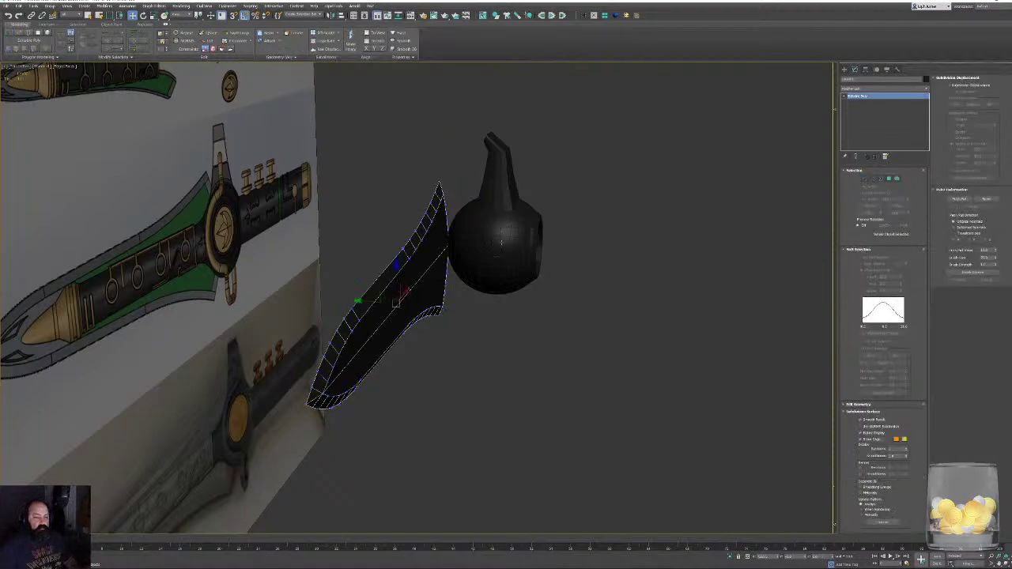
Reset the round guard's Y position to zero to line it up with the blade.
{"action": "left_click", "coordinate": [500, 243]}
{"action": "middle_click_drag", "start_coordinate": [501, 242], "coordinate": [581, 319], "text": "alt"}
{"action": "right_click", "coordinate": [807, 558]}
{"action": "scroll", "coordinate": [555, 324], "scroll_direction": "up", "scroll_amount": 4}
{"action": "scroll", "coordinate": [499, 327], "scroll_direction": "down", "scroll_amount": 4}
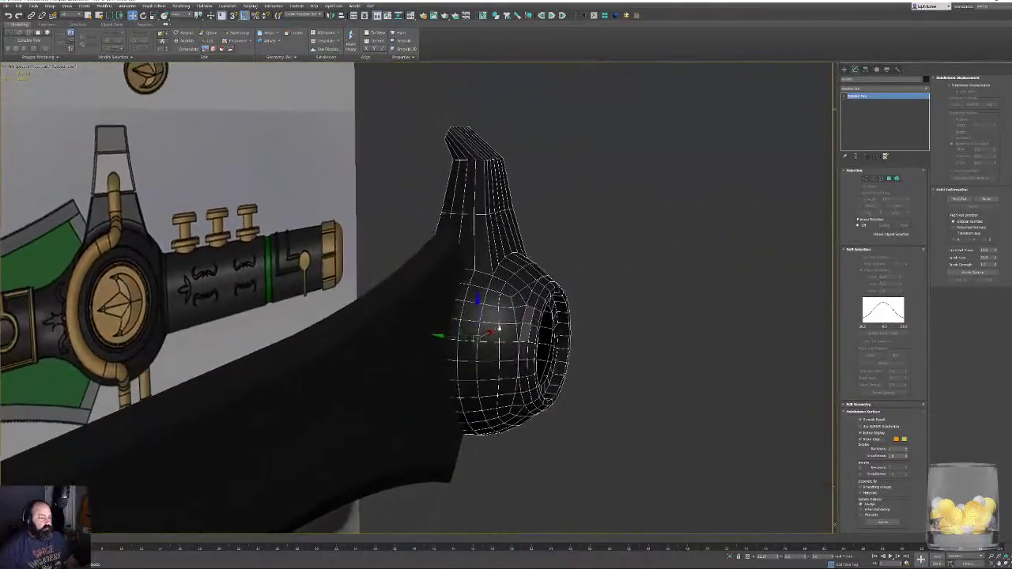
Examine the guard, pipe and connecting pieces in the exploded reference drawing.
{"action": "middle_click_drag", "start_coordinate": [471, 148], "coordinate": [298, 261]}
{"action": "scroll", "coordinate": [298, 261], "scroll_direction": "up", "scroll_amount": 8}
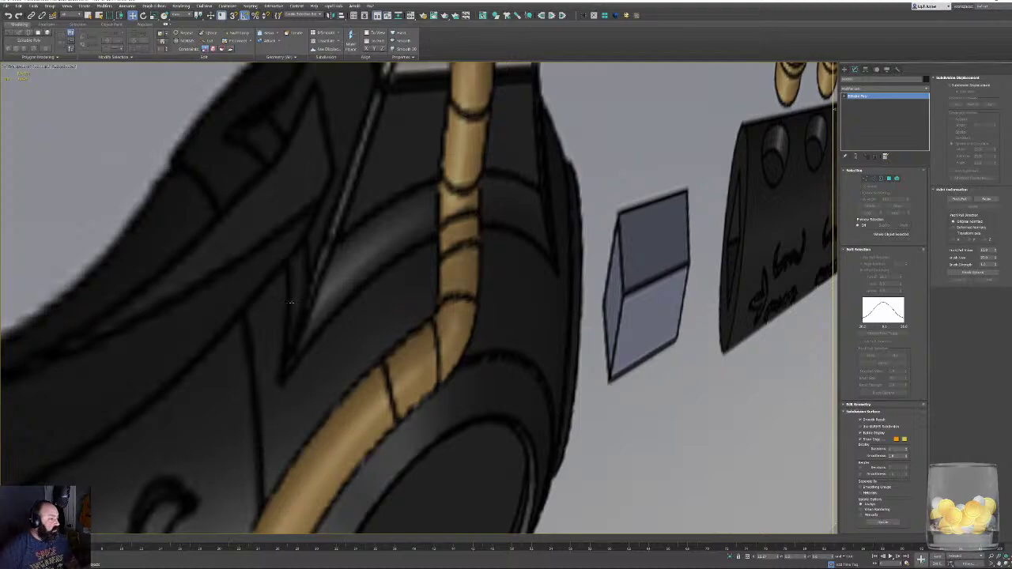
{"action": "scroll", "coordinate": [289, 302], "scroll_direction": "down", "scroll_amount": 6}
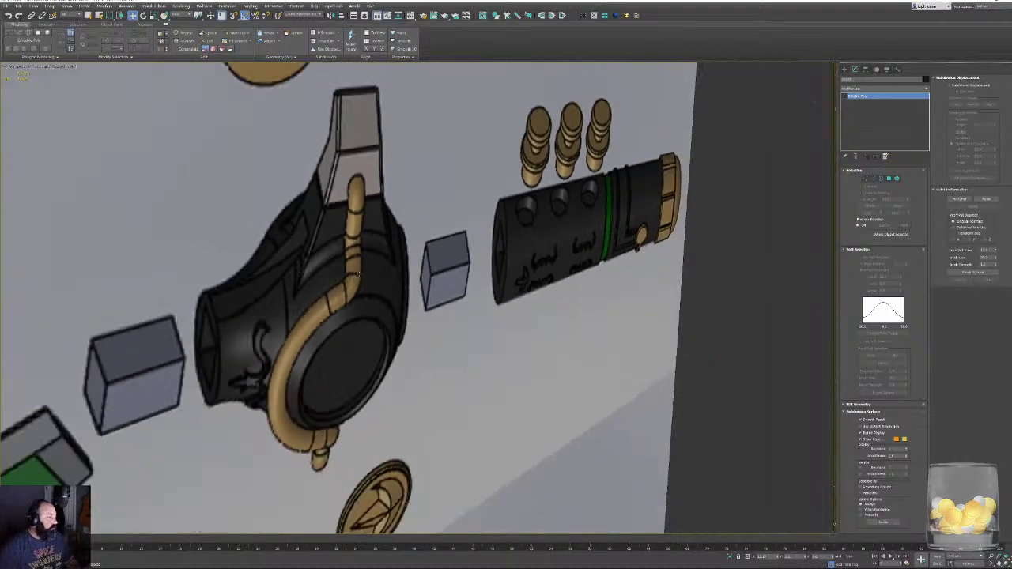
{"action": "middle_click_drag", "start_coordinate": [413, 297], "coordinate": [409, 186]}
{"action": "scroll", "coordinate": [410, 190], "scroll_direction": "down", "scroll_amount": 8}
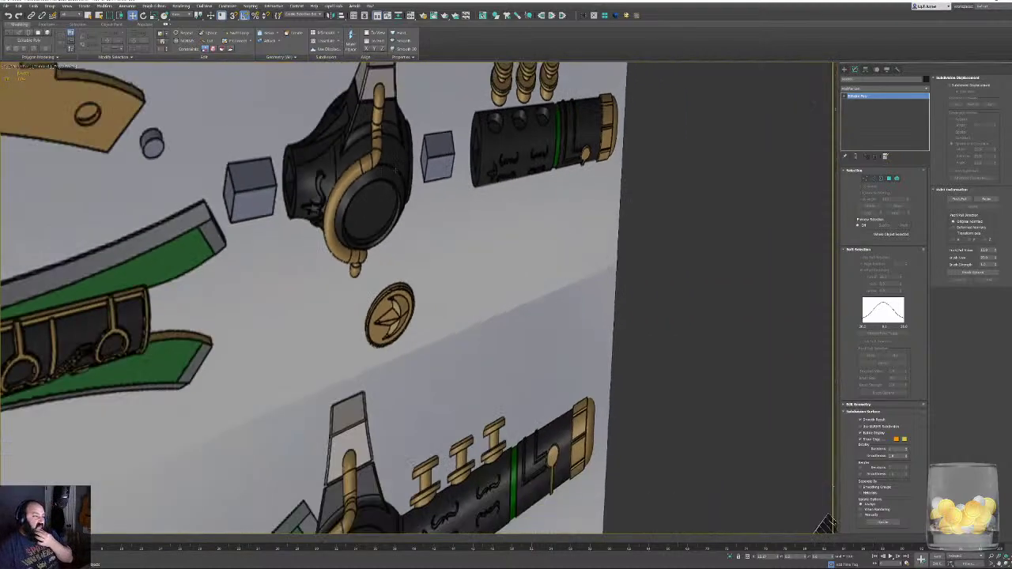
Copy the Y coordinate of the guard vertex beside the blade, where the upright arm meets the round body.
{"action": "middle_click_drag", "start_coordinate": [571, 293], "coordinate": [589, 217], "text": "alt"}
{"action": "scroll", "coordinate": [551, 349], "scroll_direction": "up", "scroll_amount": 3}
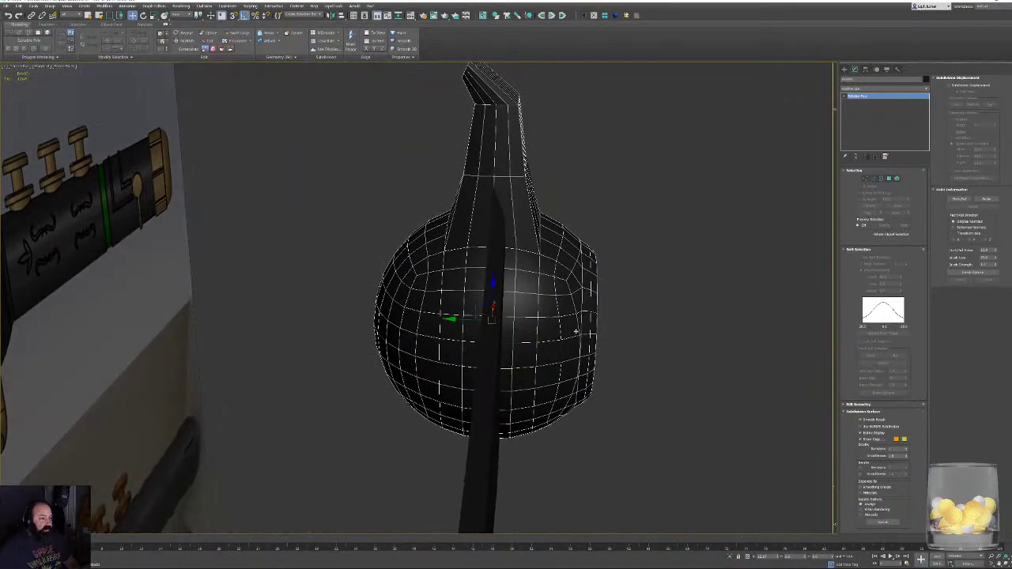
{"action": "middle_click_drag", "start_coordinate": [576, 331], "coordinate": [584, 278], "text": "alt"}
{"action": "scroll", "coordinate": [509, 313], "scroll_direction": "up", "scroll_amount": 5}
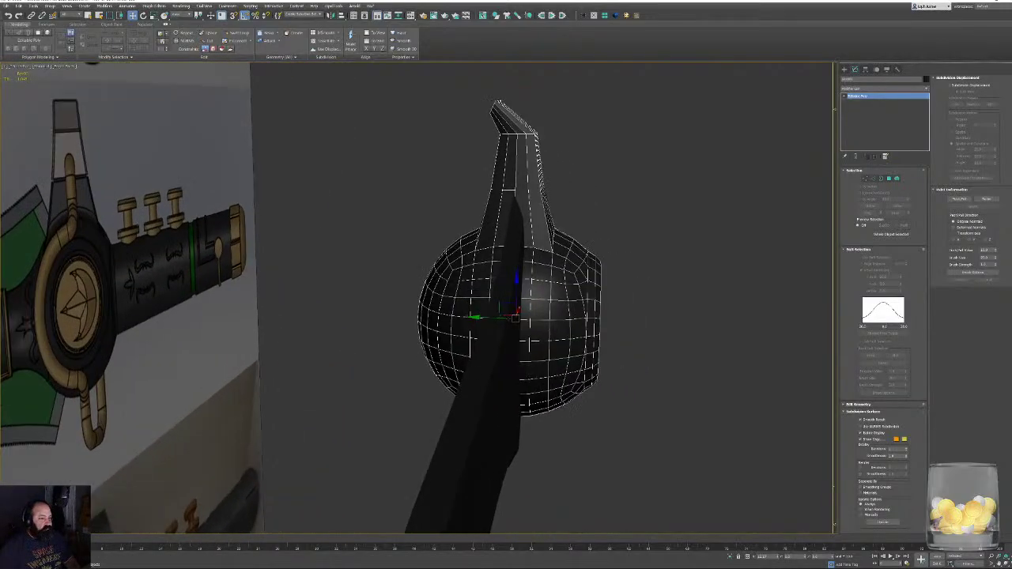
{"action": "middle_click_drag", "start_coordinate": [524, 320], "coordinate": [618, 157], "text": "alt"}
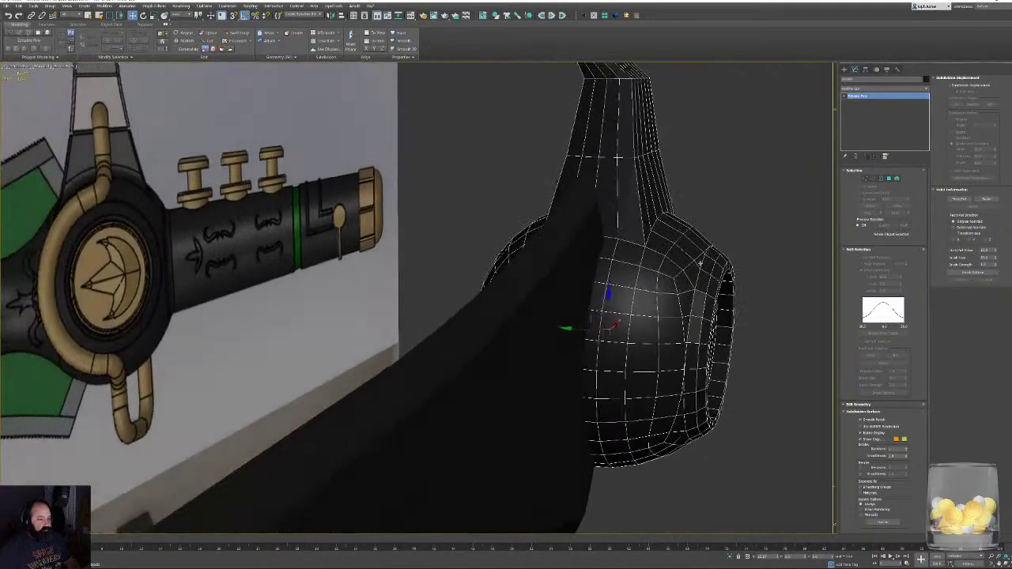
{"action": "key", "text": "1"}
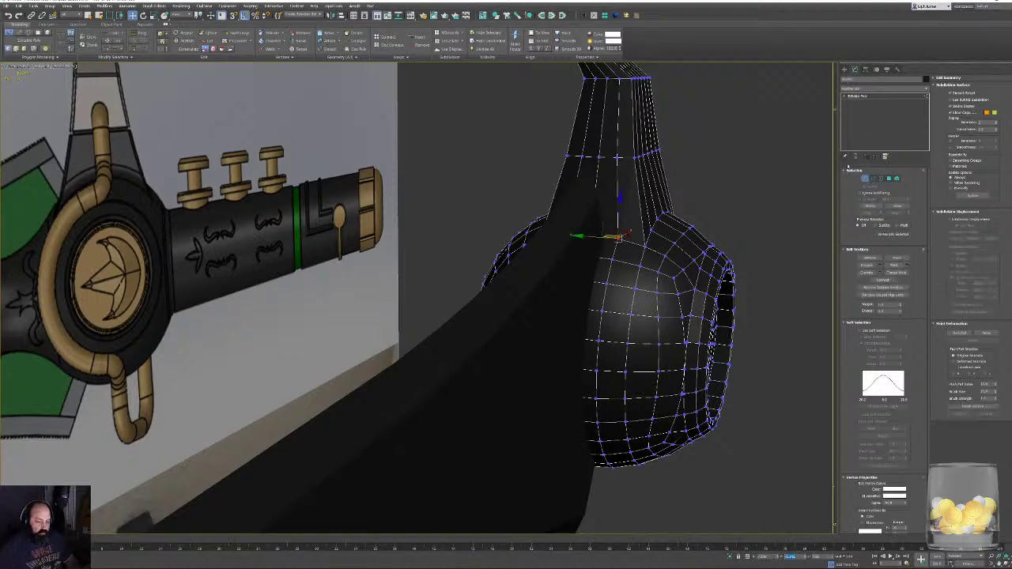
{"action": "left_click", "coordinate": [853, 323]}
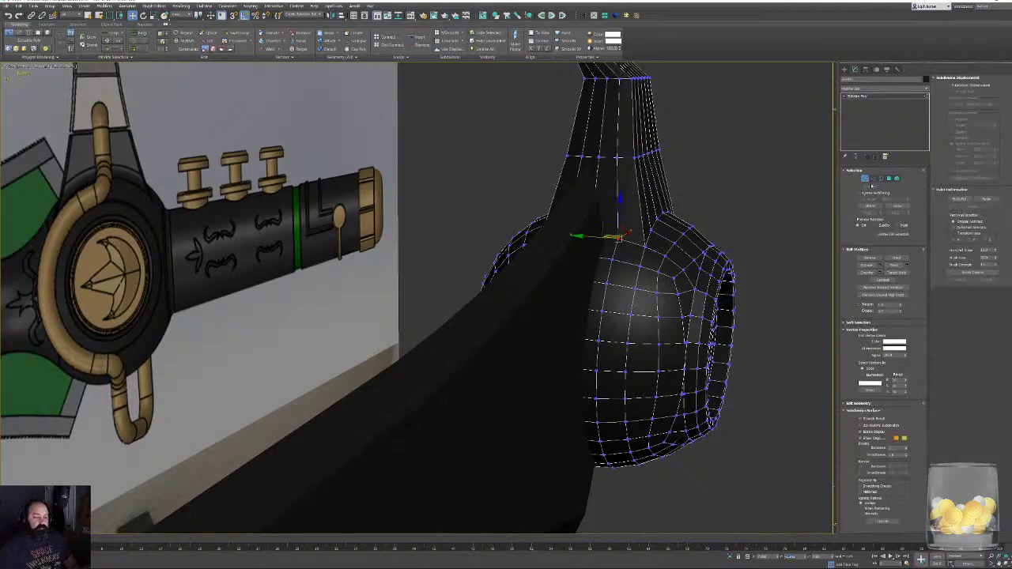
{"action": "left_click", "coordinate": [865, 178]}
Move the blade's flat face polygons to the Y coordinate copied from the guard vertex.
{"action": "left_click", "coordinate": [570, 369]}
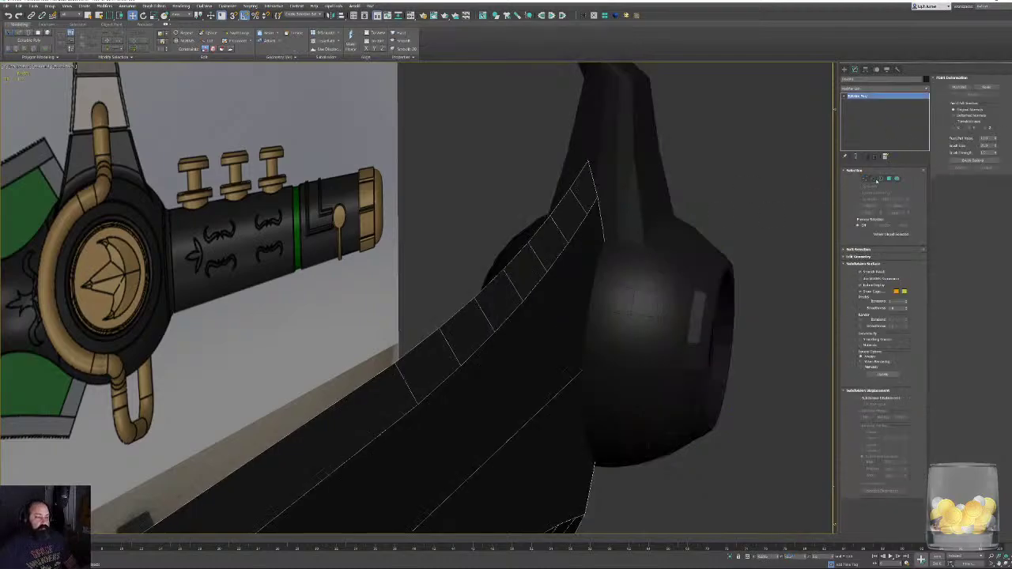
{"action": "left_click", "coordinate": [889, 179]}
{"action": "left_click", "coordinate": [542, 407]}
{"action": "left_click", "coordinate": [543, 411], "text": "ctrl"}
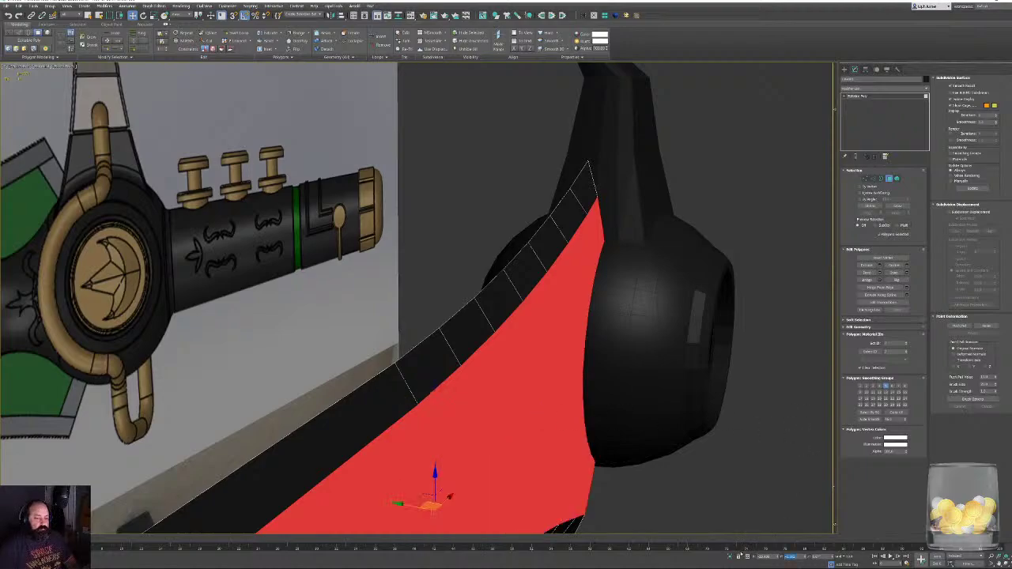
{"action": "key", "text": "Return"}
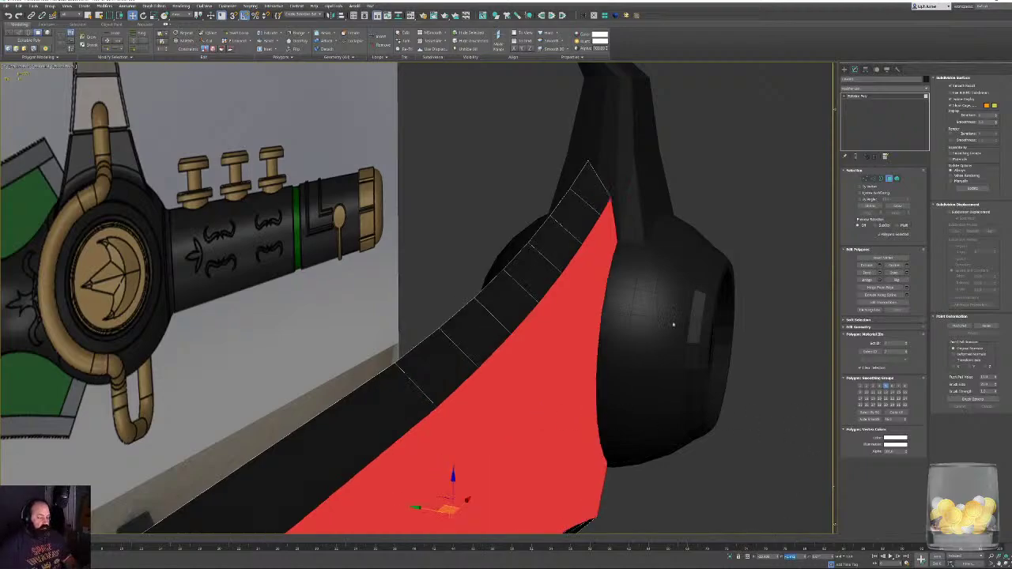
{"action": "middle_click_drag", "start_coordinate": [674, 324], "coordinate": [586, 319], "text": "alt"}
{"action": "left_click", "coordinate": [888, 179]}
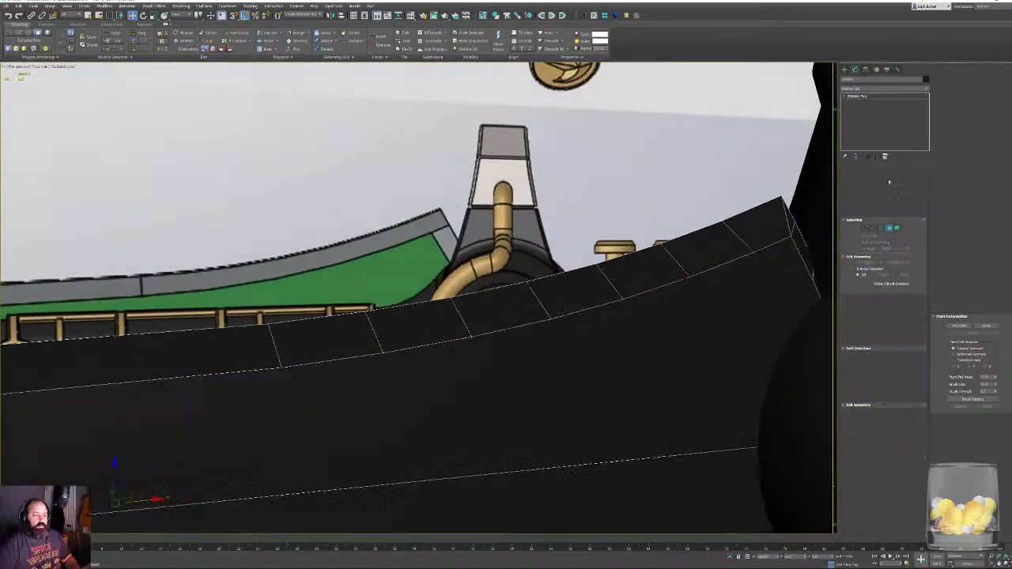
Adjust the blade's pivot and reset the blade object's Y position to zero.
{"action": "middle_click_drag", "start_coordinate": [732, 247], "coordinate": [672, 269], "text": "alt"}
{"action": "scroll", "coordinate": [671, 269], "scroll_direction": "down", "scroll_amount": 4}
{"action": "middle_click_drag", "start_coordinate": [572, 248], "coordinate": [591, 262], "text": "alt"}
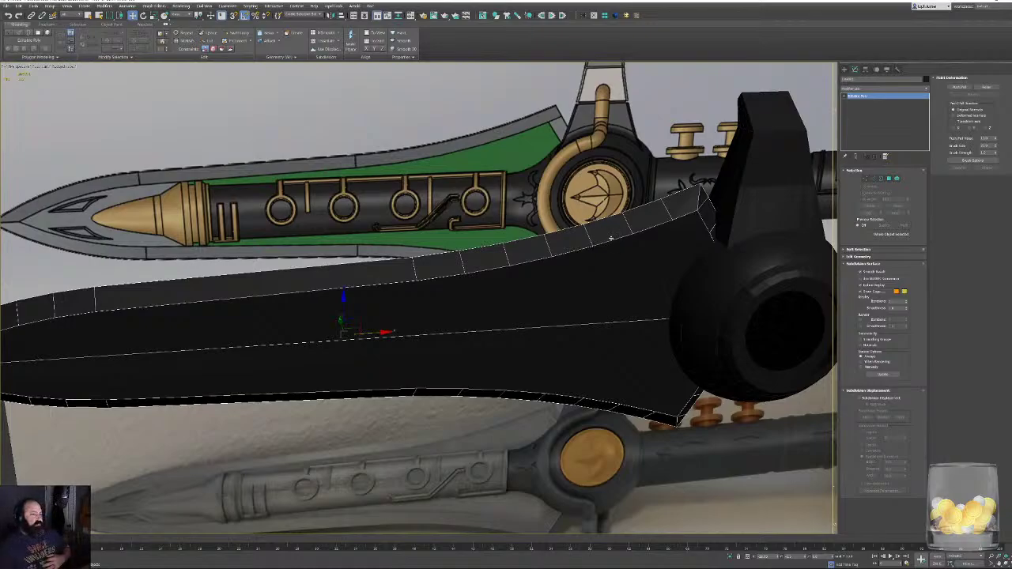
{"action": "middle_click_drag", "start_coordinate": [650, 235], "coordinate": [454, 252], "text": "alt"}
{"action": "key", "text": "Insert"}
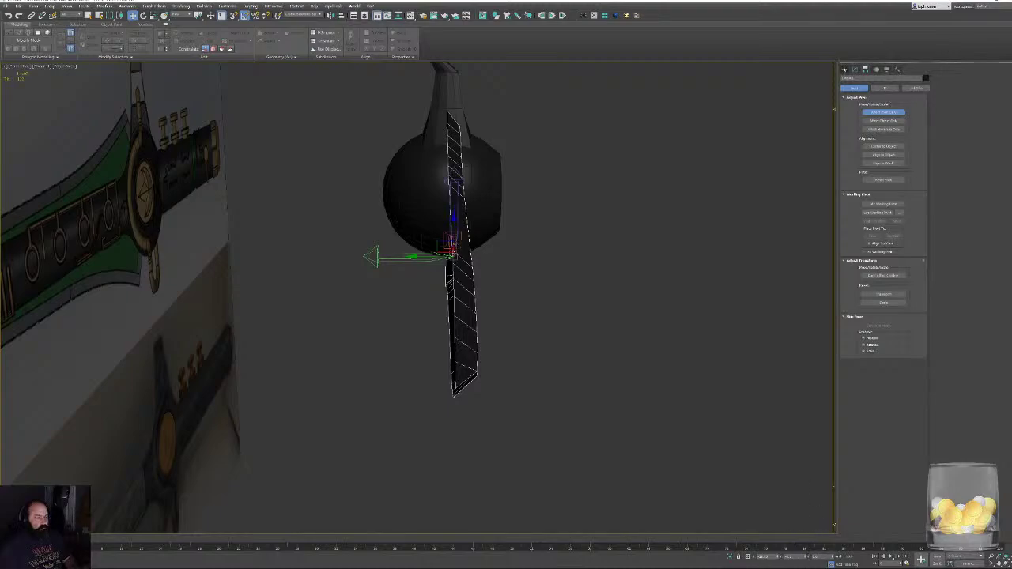
{"action": "left_click", "coordinate": [855, 68]}
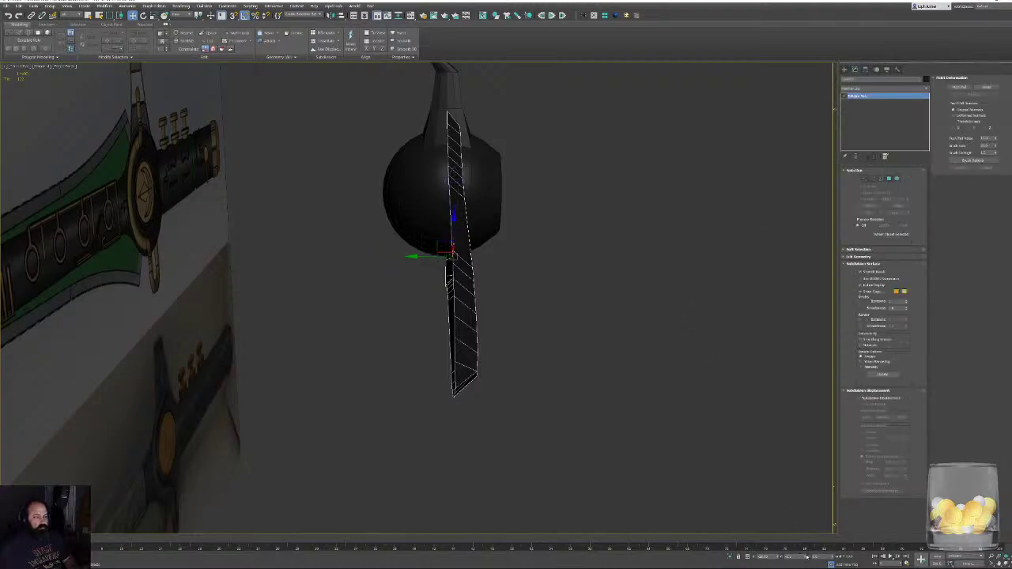
{"action": "right_click", "coordinate": [807, 557]}
{"action": "middle_click_drag", "start_coordinate": [498, 388], "coordinate": [612, 256], "text": "alt"}
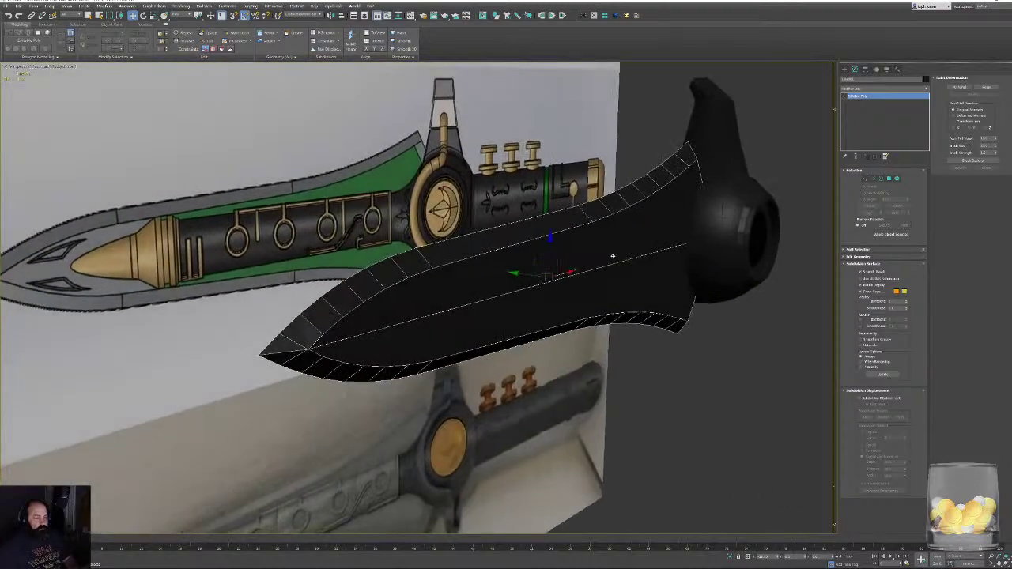
Set the Y position of the blade's flat face polygons again to match the guard.
{"action": "left_click", "coordinate": [889, 179]}
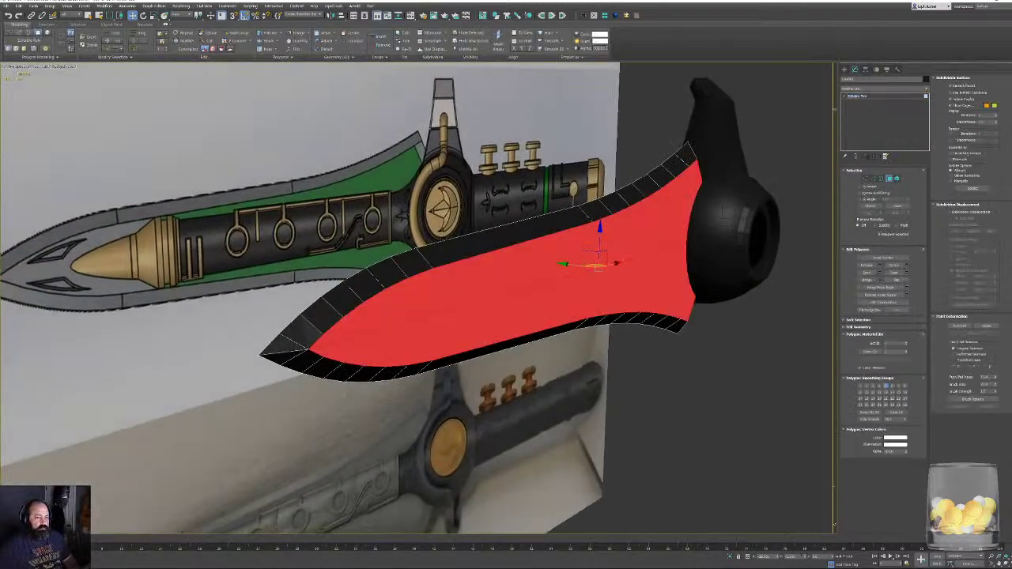
{"action": "key", "text": "F4"}
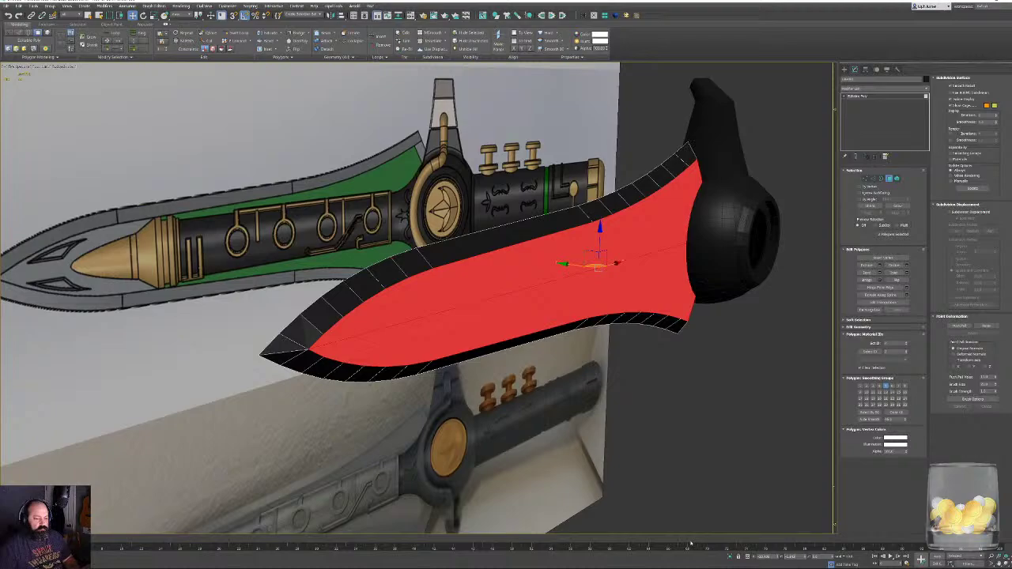
{"action": "key", "text": "Return"}
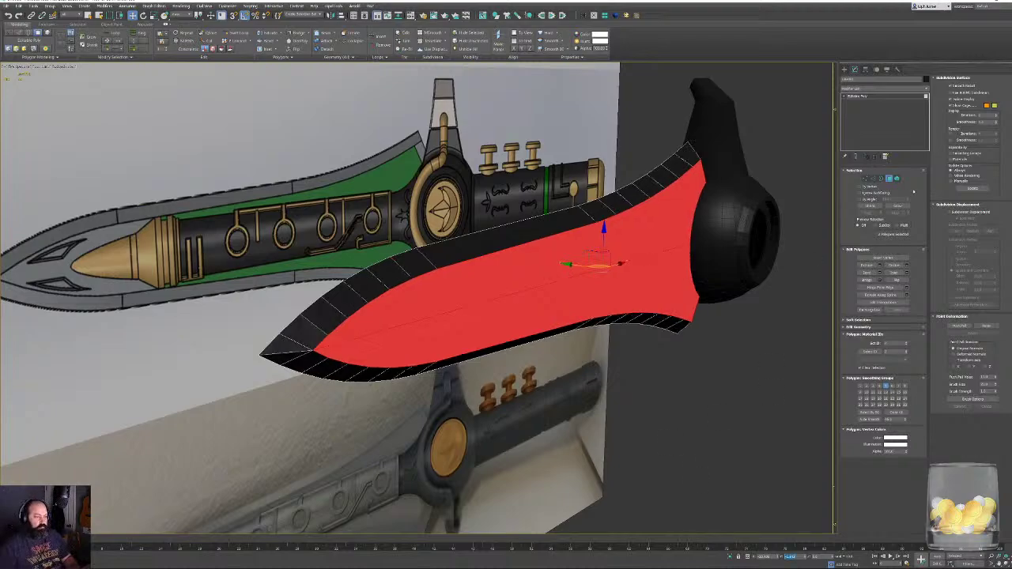
{"action": "left_click", "coordinate": [888, 179]}
Try to mirror the blade's thickness with a flipped Symmetry modifier on Y, and remove the modifier.
{"action": "middle_click_drag", "start_coordinate": [506, 259], "coordinate": [554, 261], "text": "alt"}
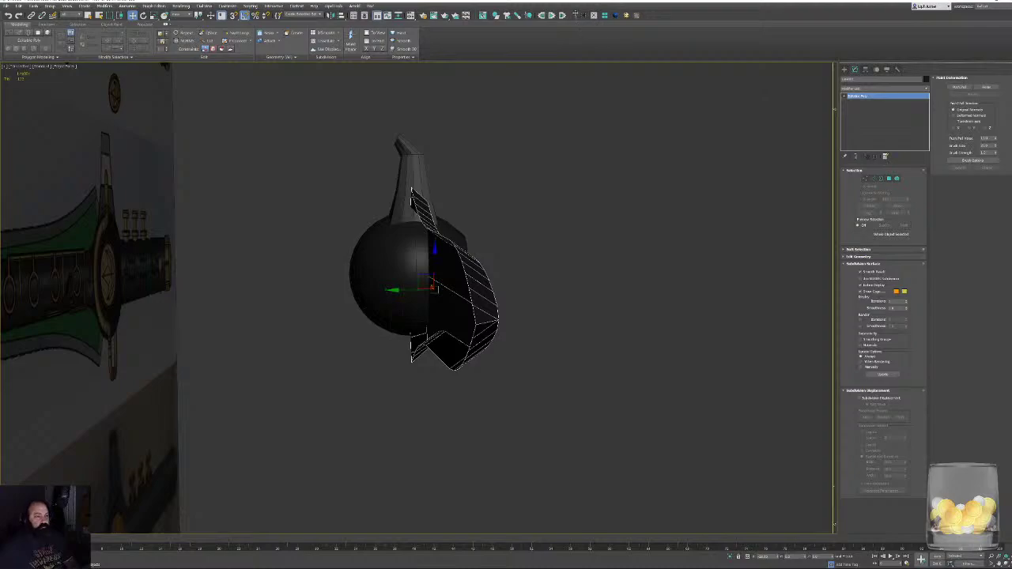
{"action": "left_click", "coordinate": [584, 15]}
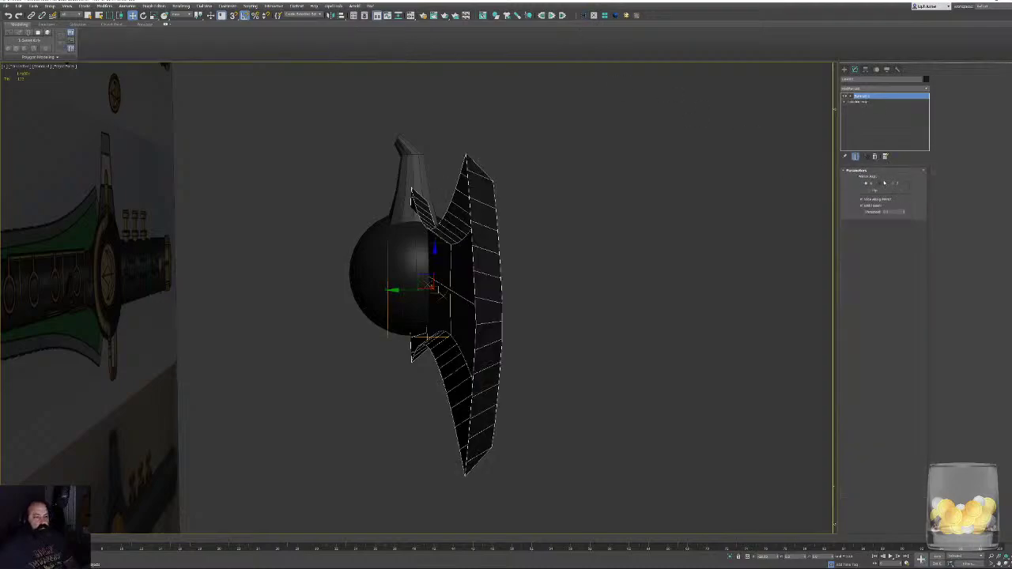
{"action": "left_click", "coordinate": [884, 183]}
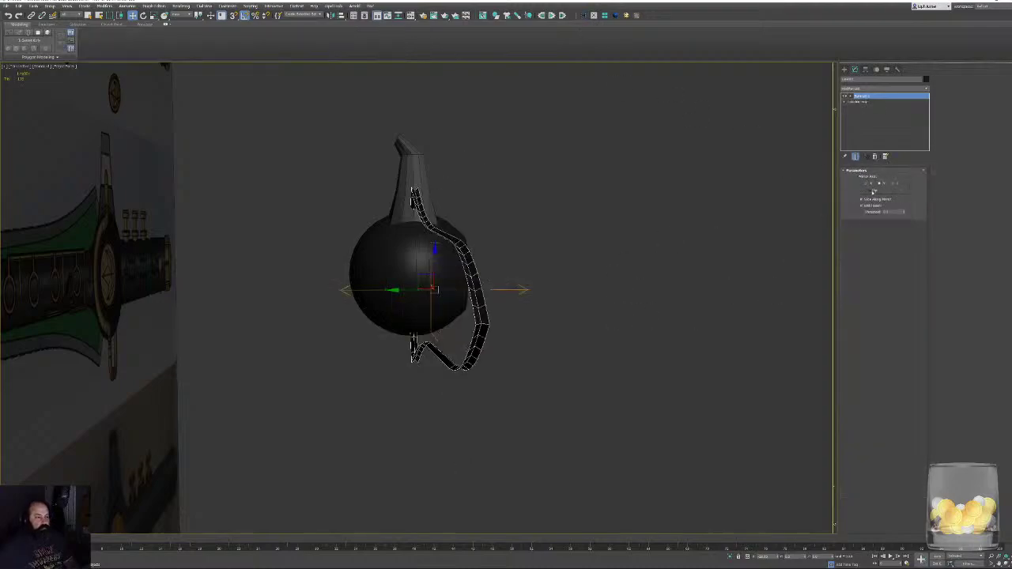
{"action": "left_click", "coordinate": [873, 191]}
{"action": "middle_click_drag", "start_coordinate": [577, 319], "coordinate": [422, 324], "text": "alt"}
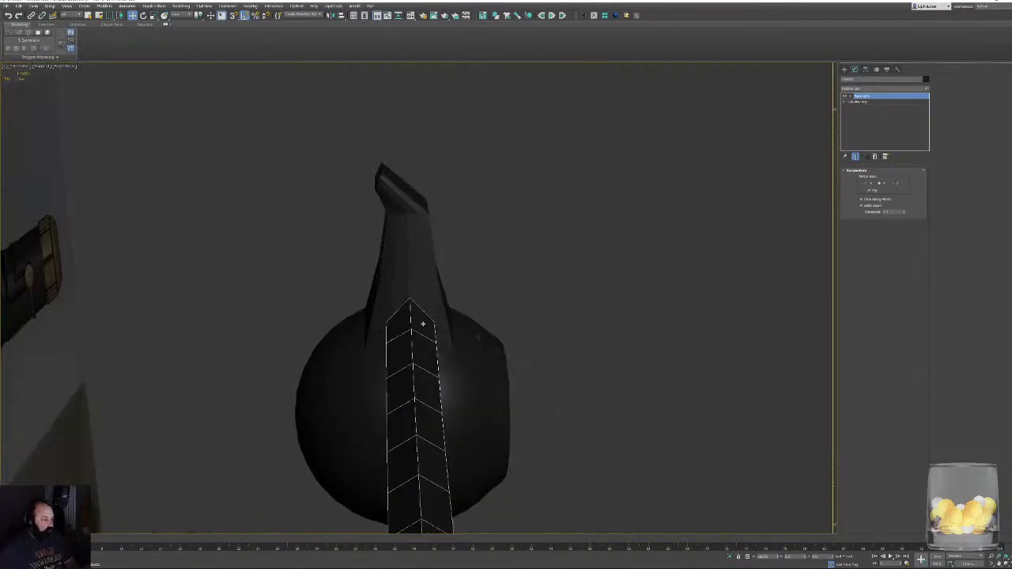
{"action": "scroll", "coordinate": [404, 384], "scroll_direction": "up", "scroll_amount": 6}
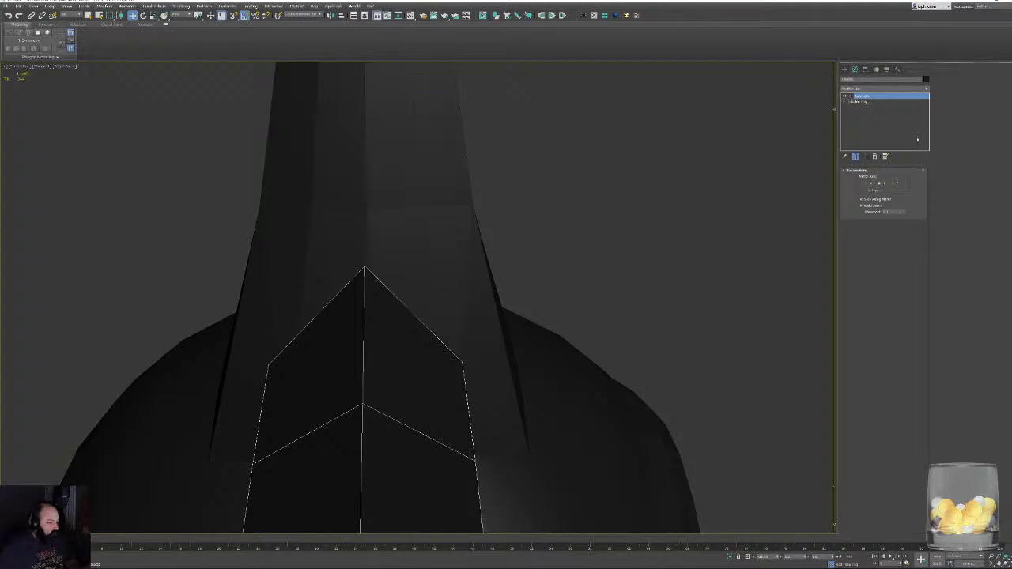
{"action": "left_click", "coordinate": [874, 156]}
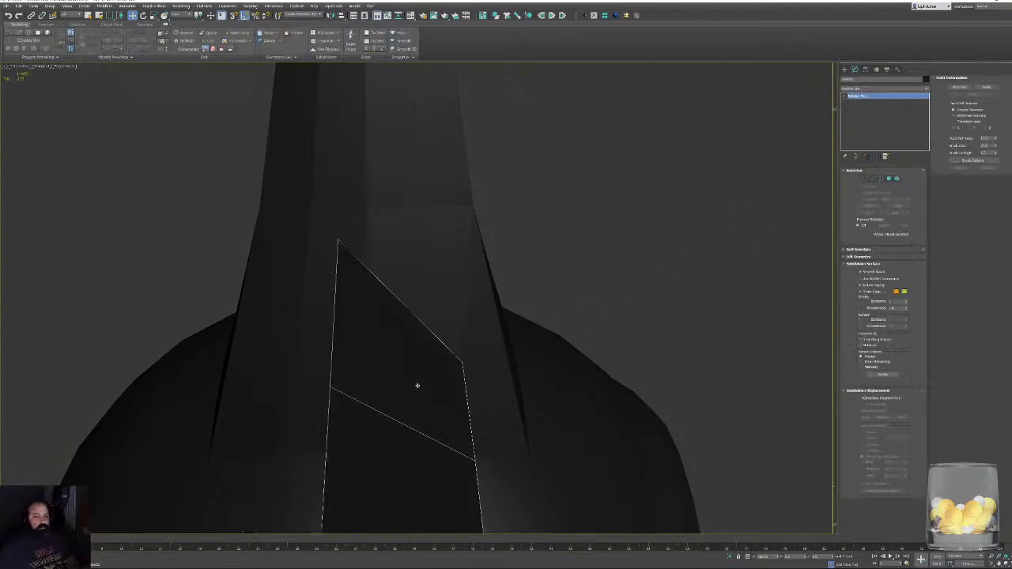
Move the blade's pivot to the Y coordinate of a vertex on its outer edge, and reset the blade's Y position to zero.
{"action": "scroll", "coordinate": [416, 309], "scroll_direction": "down", "scroll_amount": 8}
{"action": "middle_click_drag", "start_coordinate": [417, 386], "coordinate": [435, 197]}
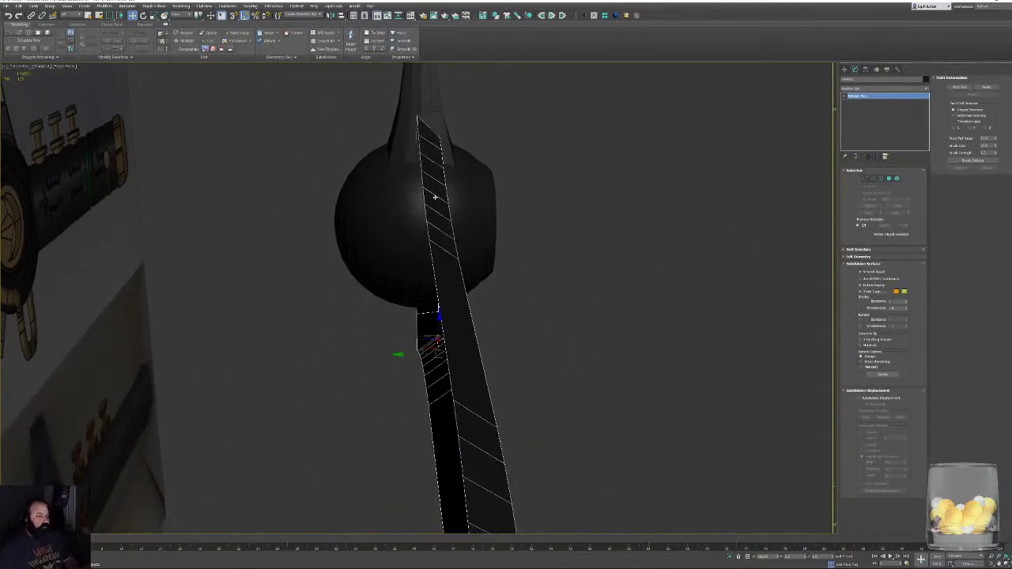
{"action": "key", "text": "1"}
{"action": "middle_click_drag", "start_coordinate": [738, 277], "coordinate": [590, 277], "text": "alt"}
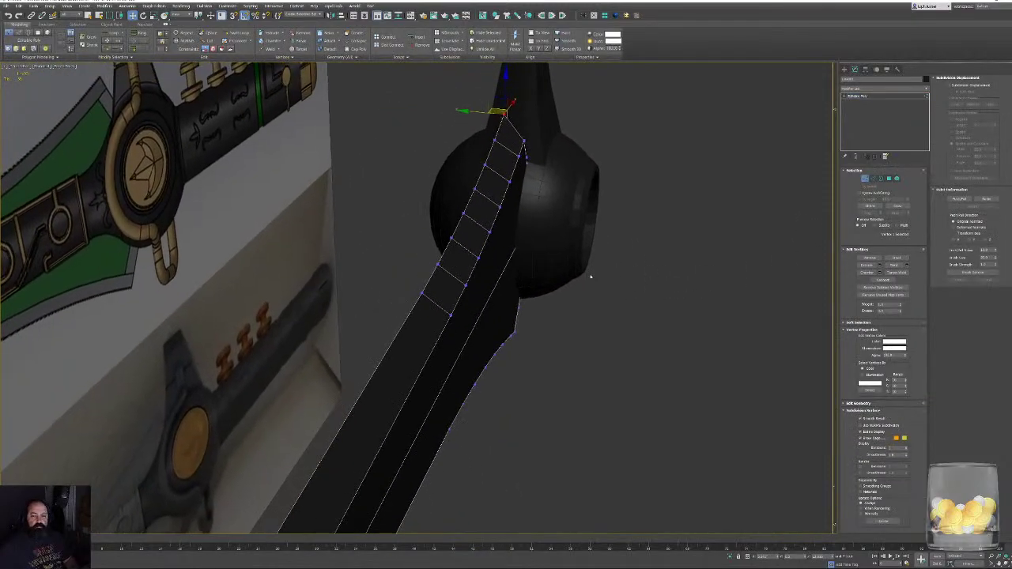
{"action": "left_click", "coordinate": [420, 294]}
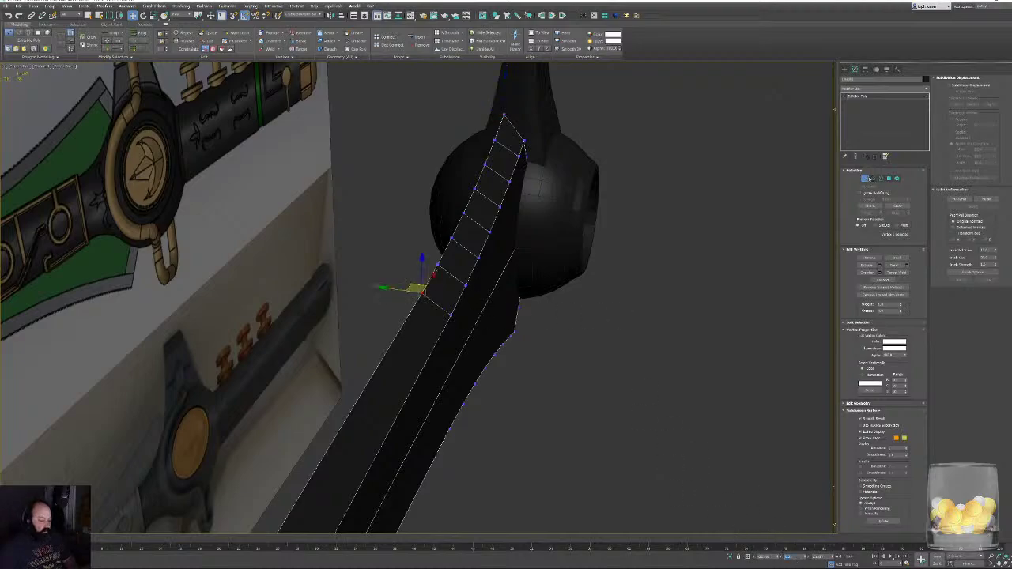
{"action": "left_click", "coordinate": [866, 179]}
{"action": "left_click", "coordinate": [867, 70]}
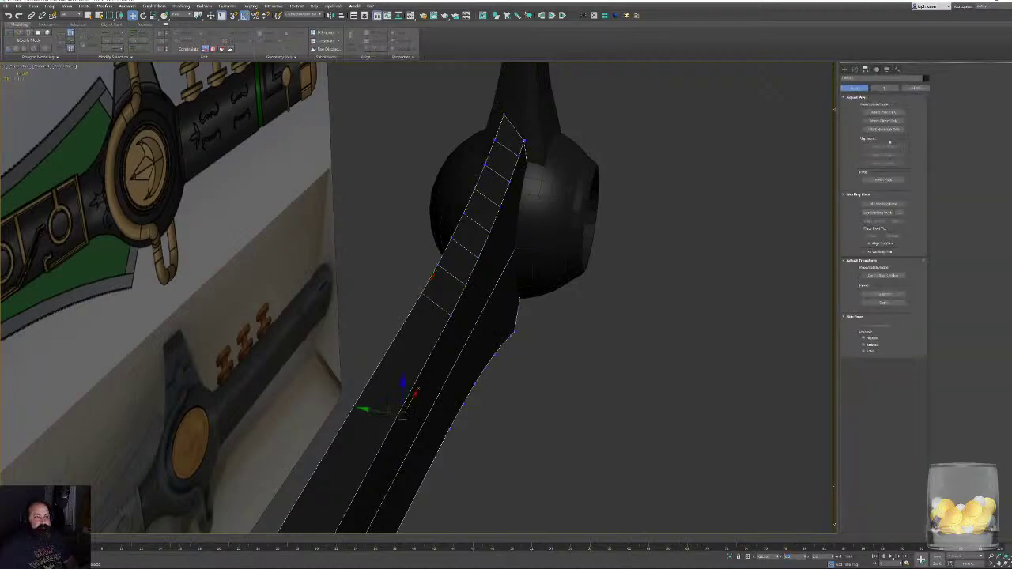
{"action": "left_click", "coordinate": [883, 113]}
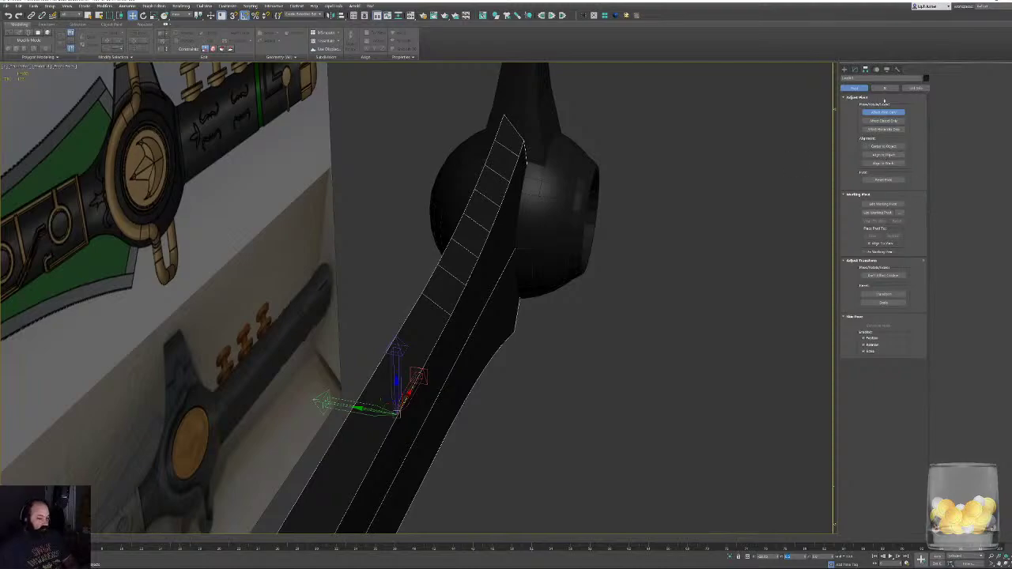
{"action": "left_click", "coordinate": [855, 70]}
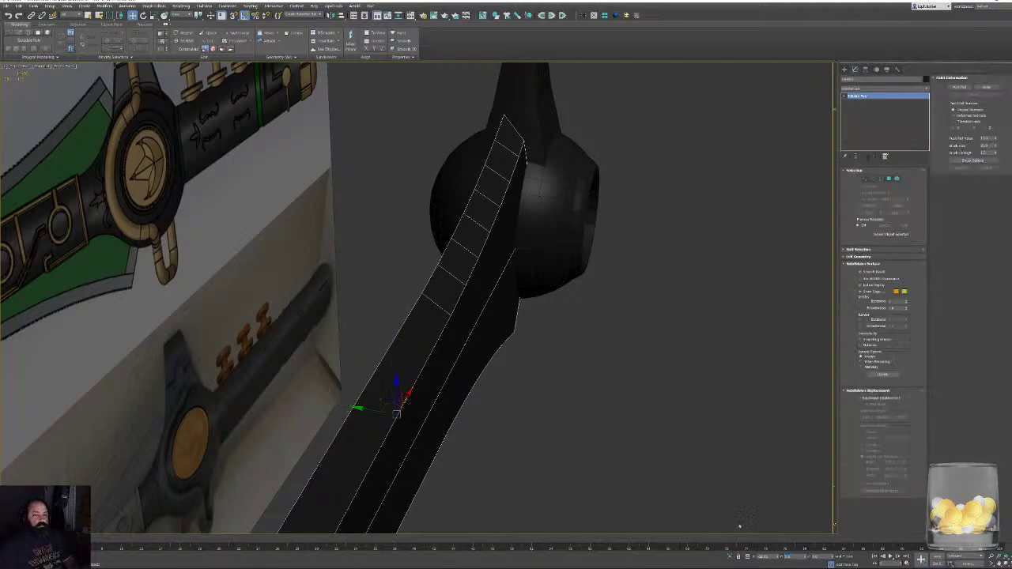
{"action": "right_click", "coordinate": [805, 557]}
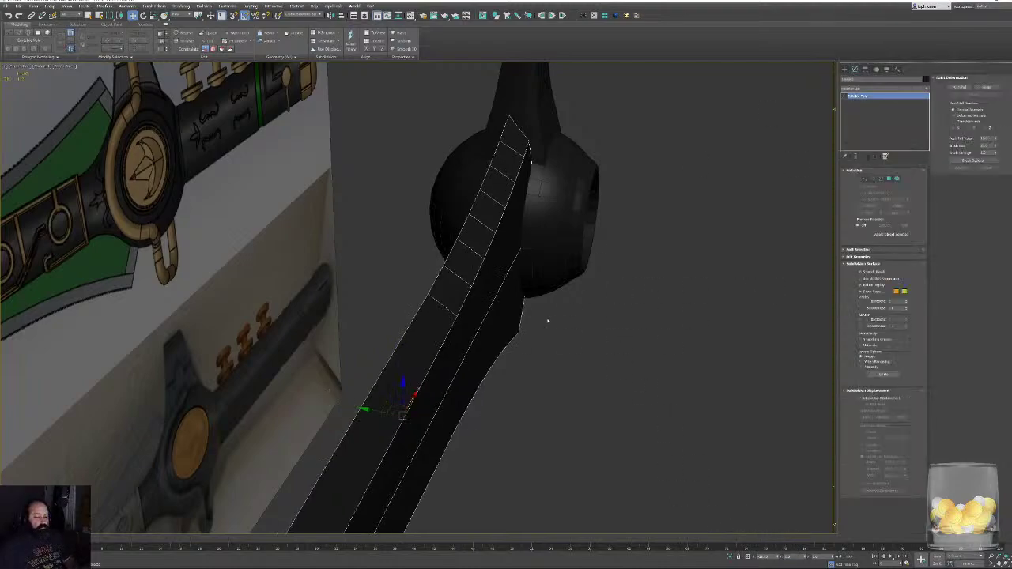
Copy the Y coordinate of the guard vertex at the arm's base, and apply it to the blade's flat face polygons.
{"action": "left_click", "coordinate": [542, 199]}
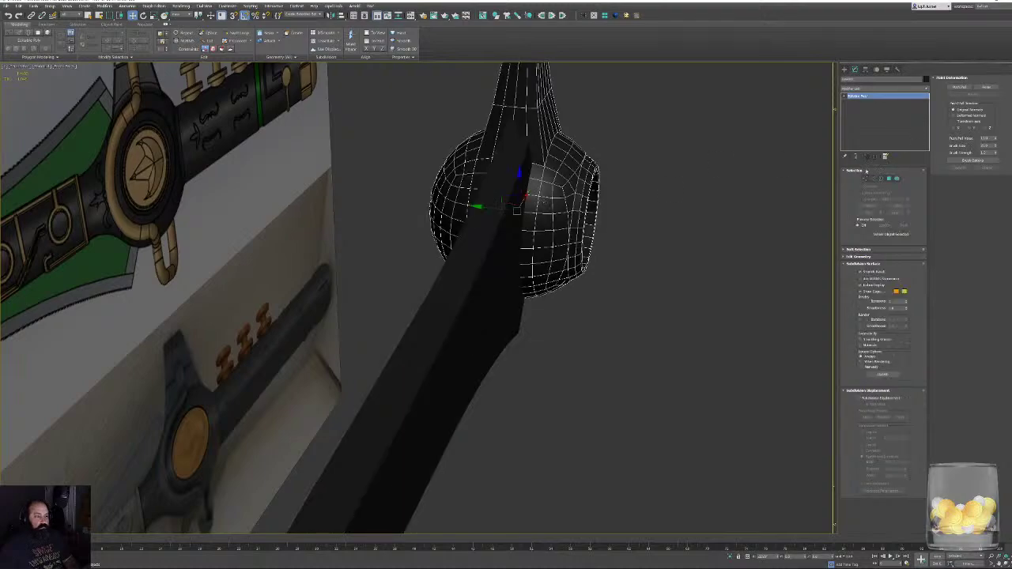
{"action": "key", "text": "1"}
{"action": "key", "text": "alt+q"}
{"action": "key", "text": "alt+q"}
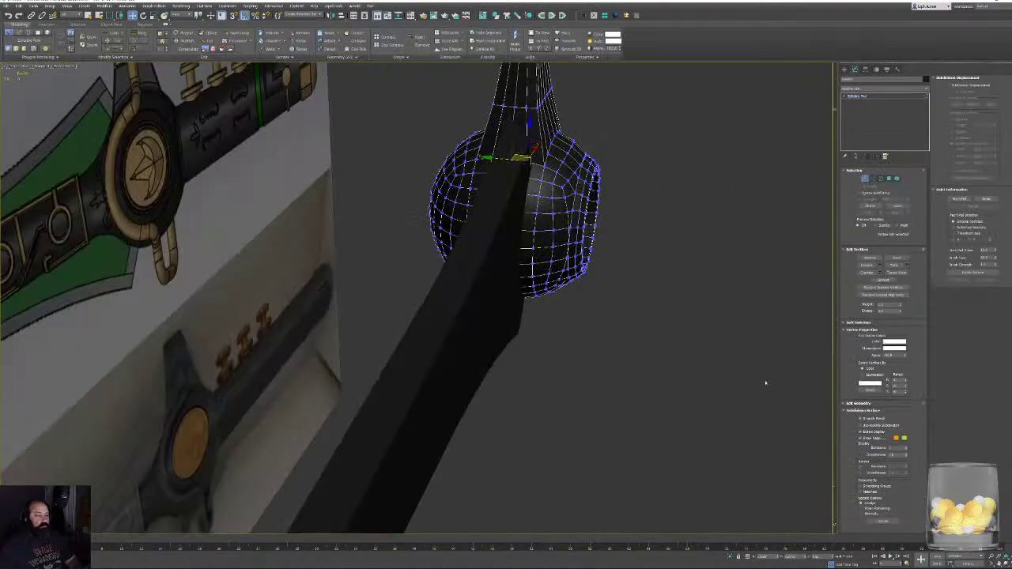
{"action": "left_click_drag", "start_coordinate": [796, 557], "coordinate": [583, 562]}
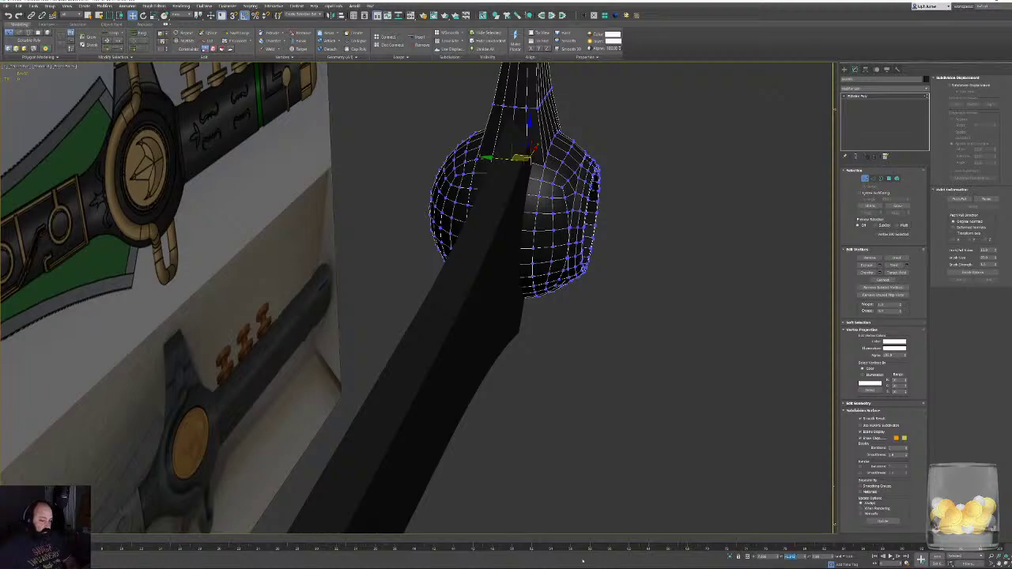
{"action": "left_click", "coordinate": [865, 179]}
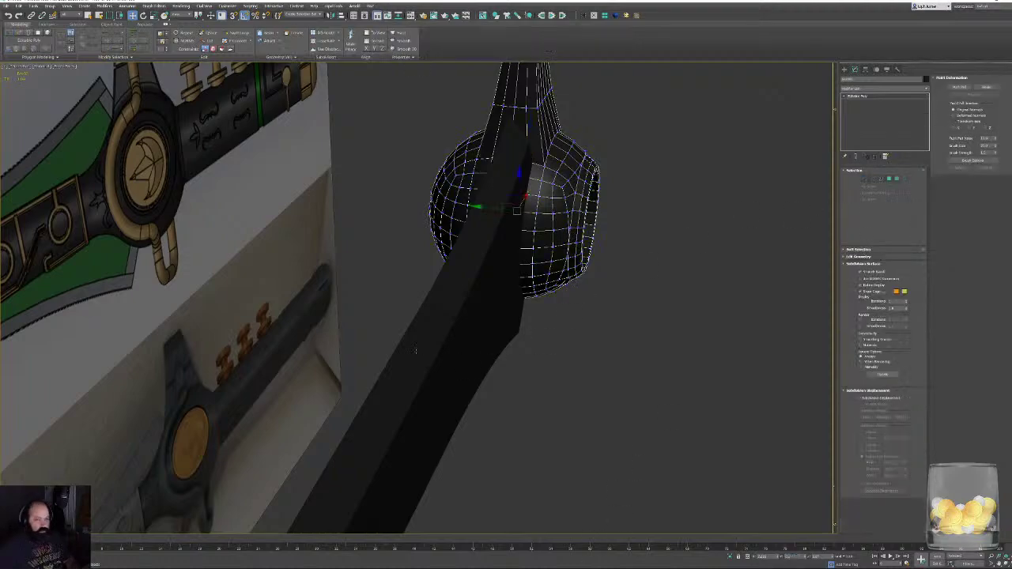
{"action": "left_click", "coordinate": [416, 352]}
{"action": "key", "text": "4"}
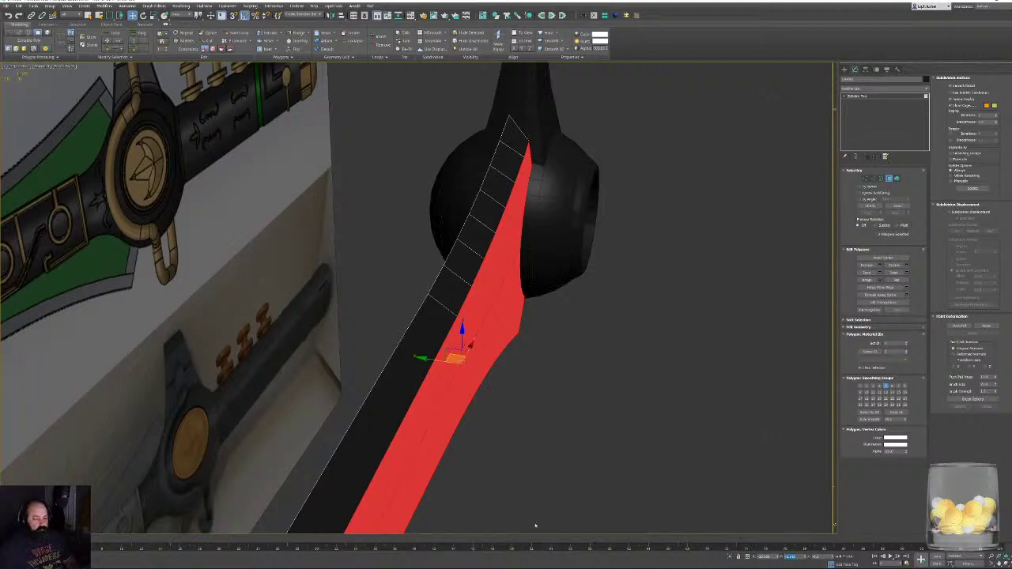
{"action": "key", "text": "ctrl+v"}
{"action": "key", "text": "Return"}
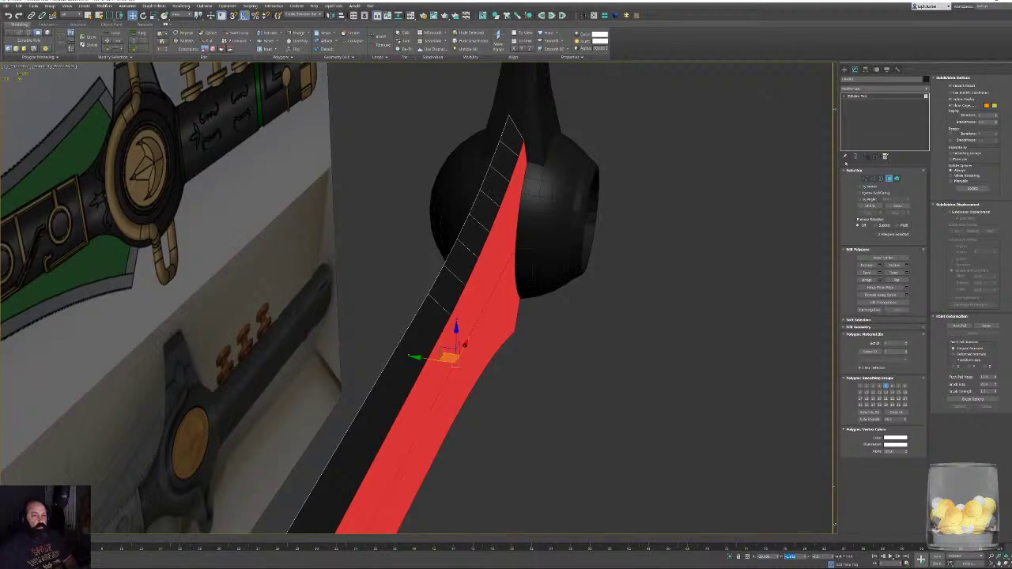
Mirror the blade's thickness with a flipped Symmetry modifier on Y, and convert the result to an editable poly.
{"action": "left_click", "coordinate": [891, 180]}
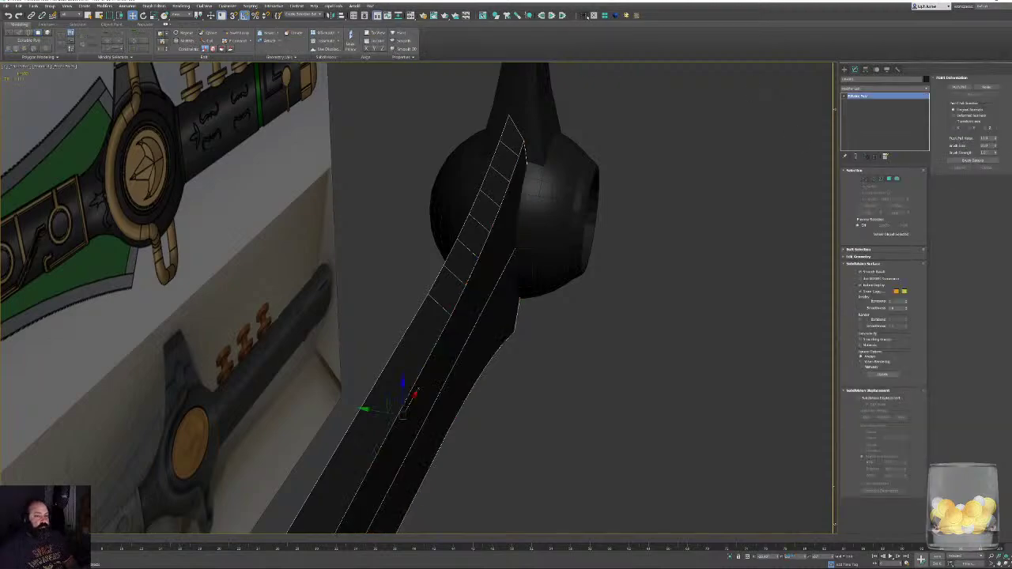
{"action": "left_click", "coordinate": [882, 184]}
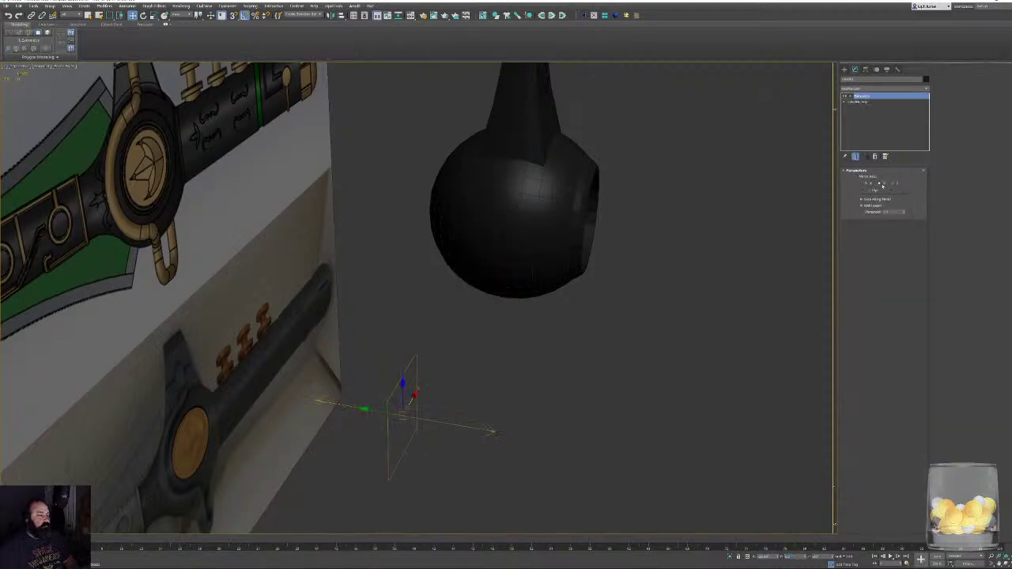
{"action": "left_click", "coordinate": [871, 190]}
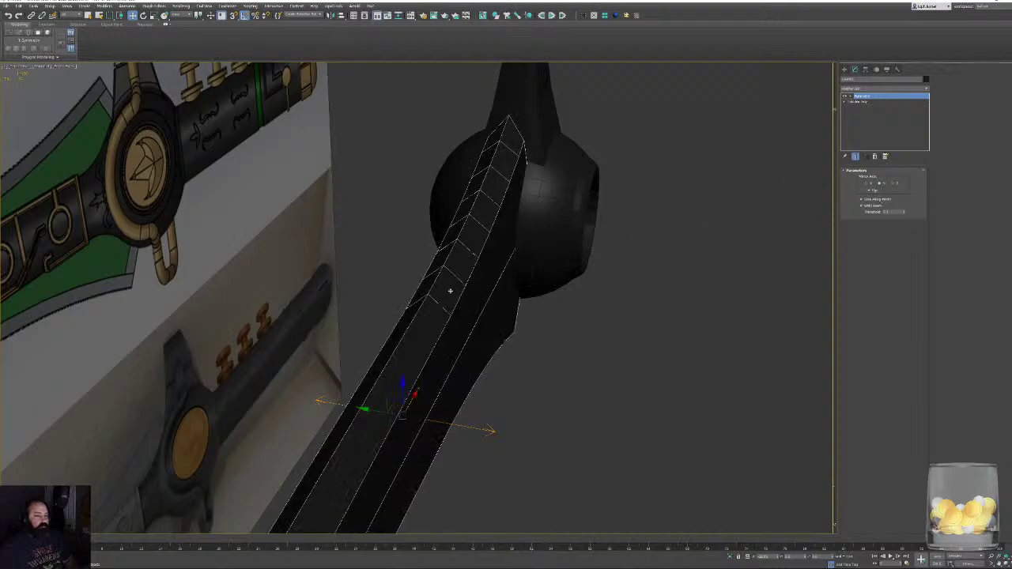
{"action": "middle_click_drag", "start_coordinate": [448, 289], "coordinate": [441, 314], "text": "alt"}
{"action": "scroll", "coordinate": [519, 332], "scroll_direction": "up", "scroll_amount": 2}
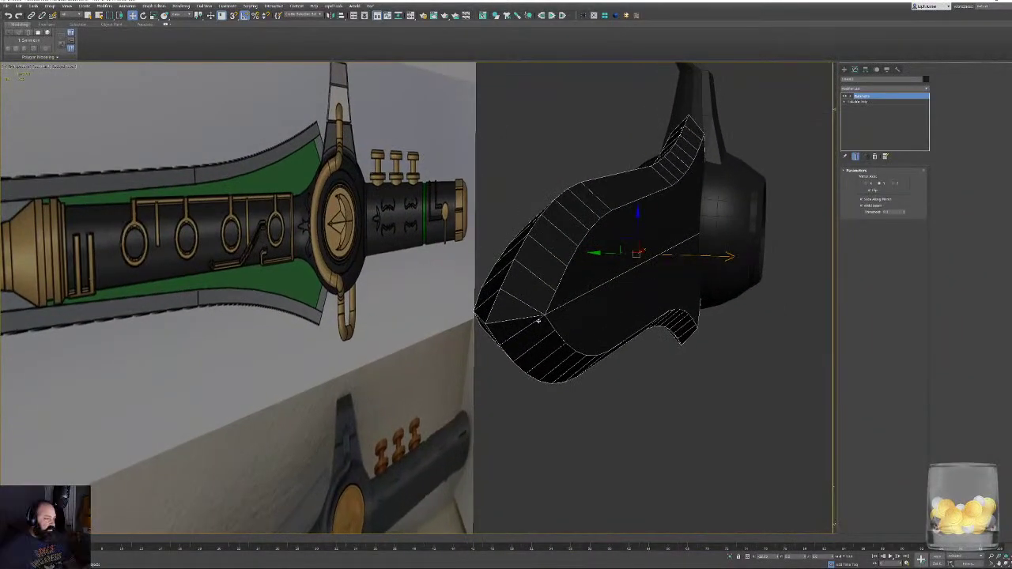
{"action": "middle_click_drag", "start_coordinate": [538, 321], "coordinate": [416, 420], "text": "alt"}
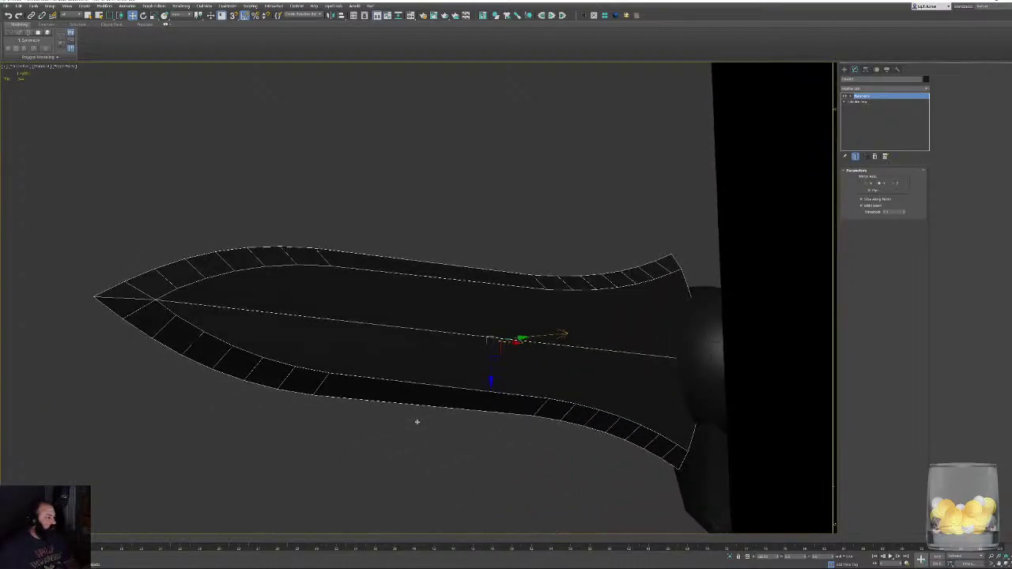
{"action": "middle_click_drag", "start_coordinate": [432, 355], "coordinate": [492, 279], "text": "alt"}
{"action": "right_click", "coordinate": [491, 278]}
{"action": "left_click", "coordinate": [508, 287]}
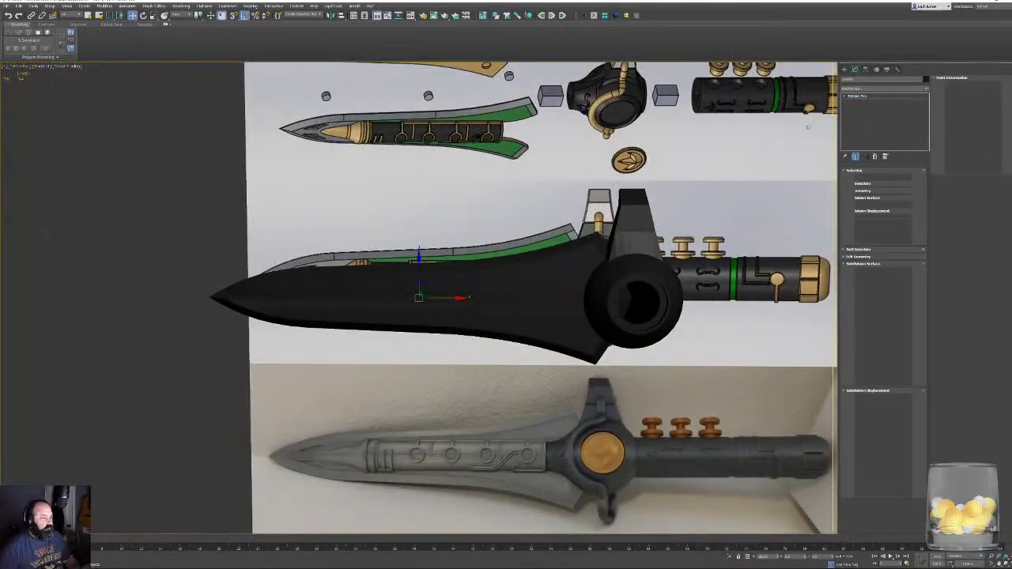
Check the blade by selecting it as a whole element, and switch on the edged faces display.
{"action": "key", "text": "5"}
{"action": "left_click", "coordinate": [550, 281]}
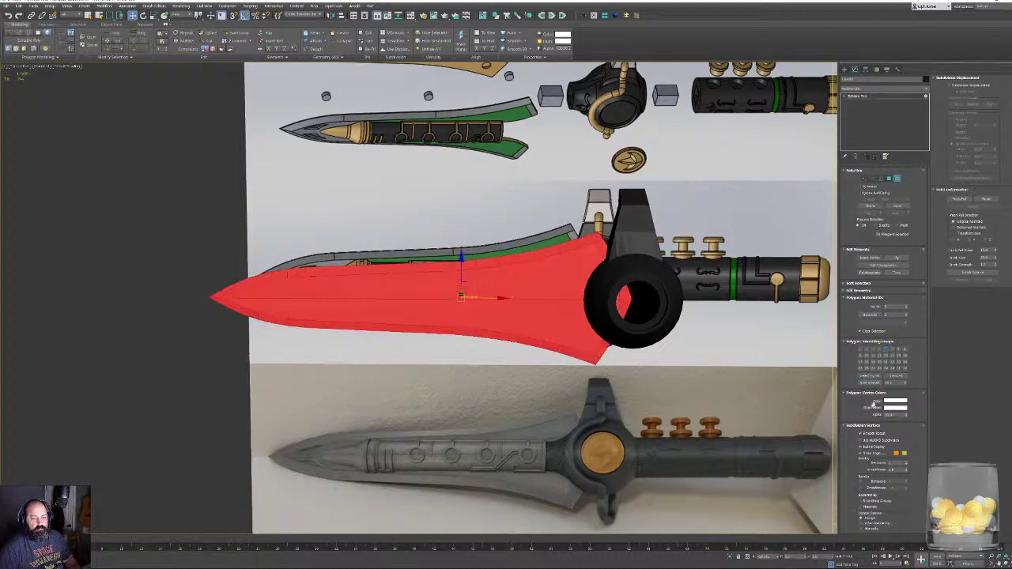
{"action": "left_click", "coordinate": [897, 178]}
{"action": "middle_click_drag", "start_coordinate": [673, 247], "coordinate": [524, 312], "text": "alt"}
{"action": "scroll", "coordinate": [440, 282], "scroll_direction": "up", "scroll_amount": 3}
{"action": "key", "text": "F4"}
{"action": "middle_click_drag", "start_coordinate": [432, 319], "coordinate": [657, 303]}
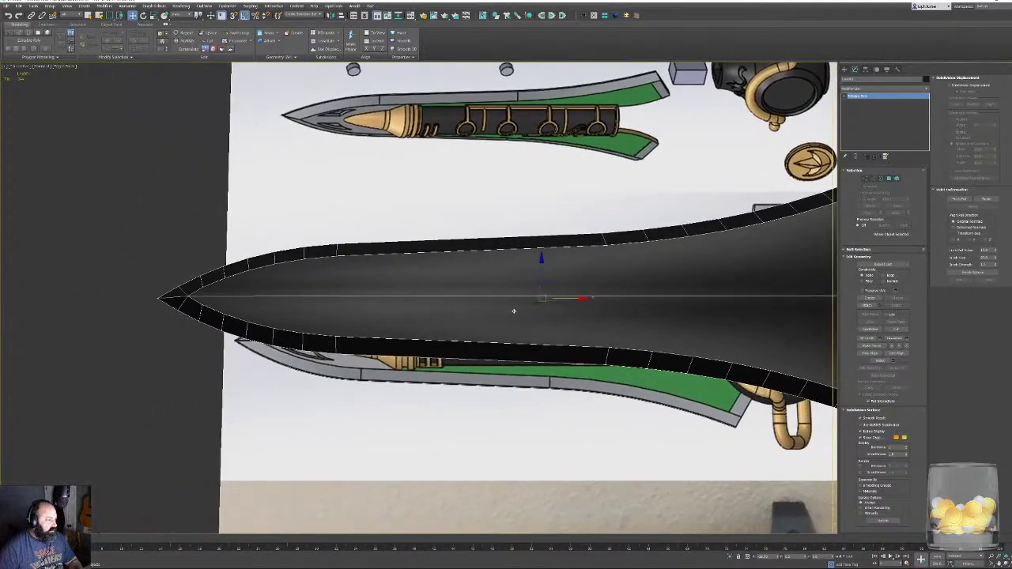
Examine the cutouts near the blade's tip in the reference drawings and the photo, comparing them with the modelled blade.
{"action": "middle_click_drag", "start_coordinate": [513, 311], "coordinate": [585, 447], "text": "alt"}
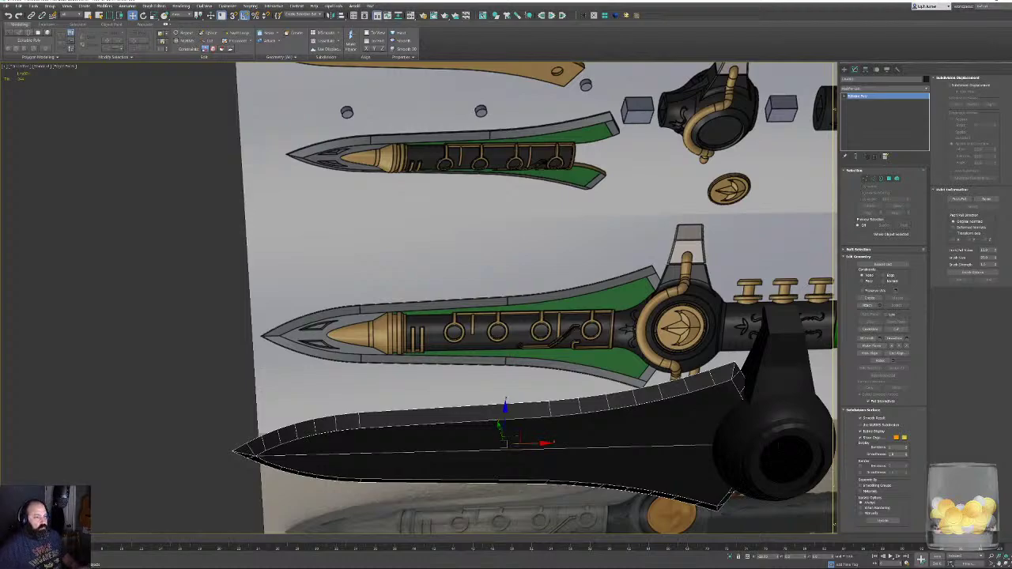
{"action": "middle_click_drag", "start_coordinate": [637, 370], "coordinate": [587, 335]}
{"action": "mouse_move", "coordinate": [588, 335]}
{"action": "middle_mouse_down", "text": "alt"}
{"action": "mouse_move", "coordinate": [576, 345]}
{"action": "mouse_move", "coordinate": [585, 343]}
{"action": "middle_mouse_up", "text": "alt"}
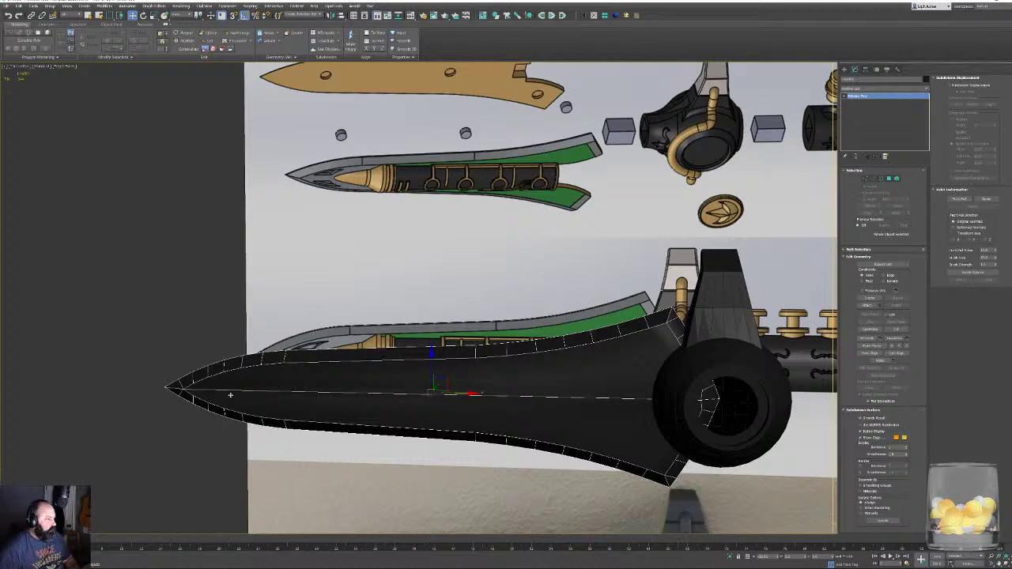
{"action": "middle_click_drag", "start_coordinate": [304, 212], "coordinate": [375, 338]}
{"action": "scroll", "coordinate": [399, 310], "scroll_direction": "up", "scroll_amount": 10}
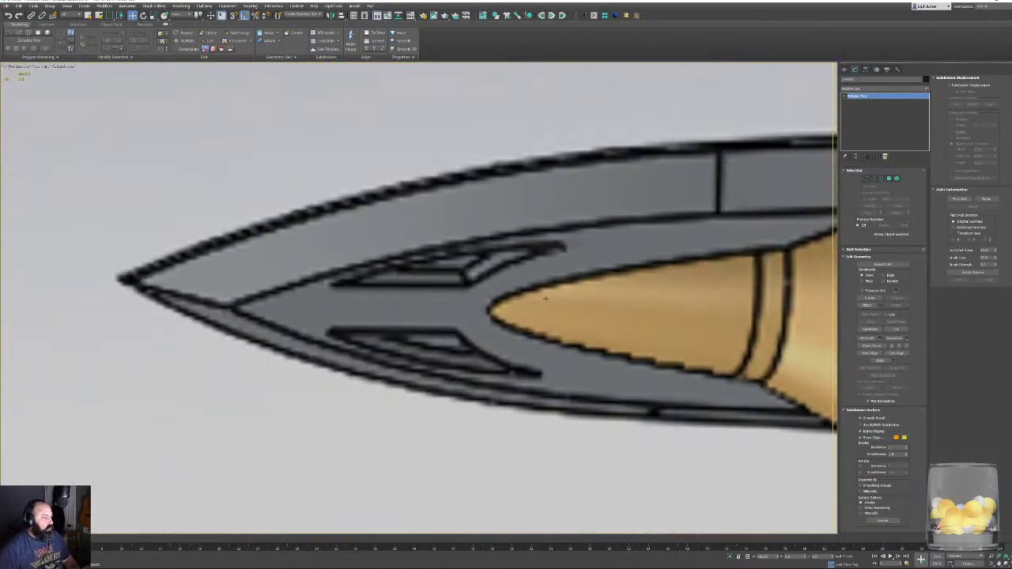
{"action": "scroll", "coordinate": [514, 349], "scroll_direction": "down", "scroll_amount": 10}
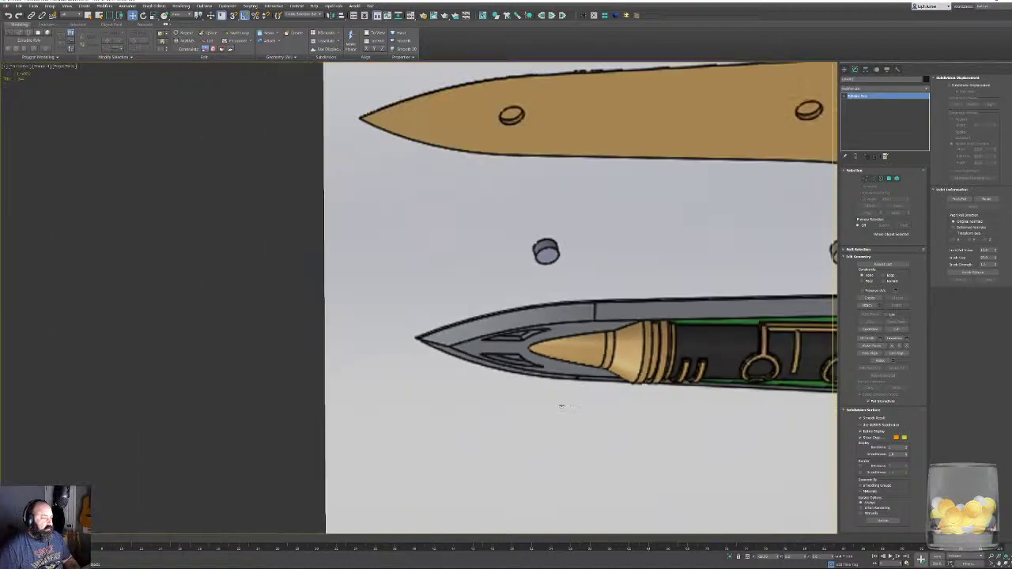
{"action": "middle_click_drag", "start_coordinate": [608, 430], "coordinate": [463, 185]}
{"action": "scroll", "coordinate": [463, 185], "scroll_direction": "down", "scroll_amount": 6}
{"action": "middle_click_drag", "start_coordinate": [471, 468], "coordinate": [546, 248]}
{"action": "middle_click_drag", "start_coordinate": [233, 256], "coordinate": [303, 271]}
{"action": "scroll", "coordinate": [302, 271], "scroll_direction": "up", "scroll_amount": 4}
{"action": "scroll", "coordinate": [364, 247], "scroll_direction": "up", "scroll_amount": 5}
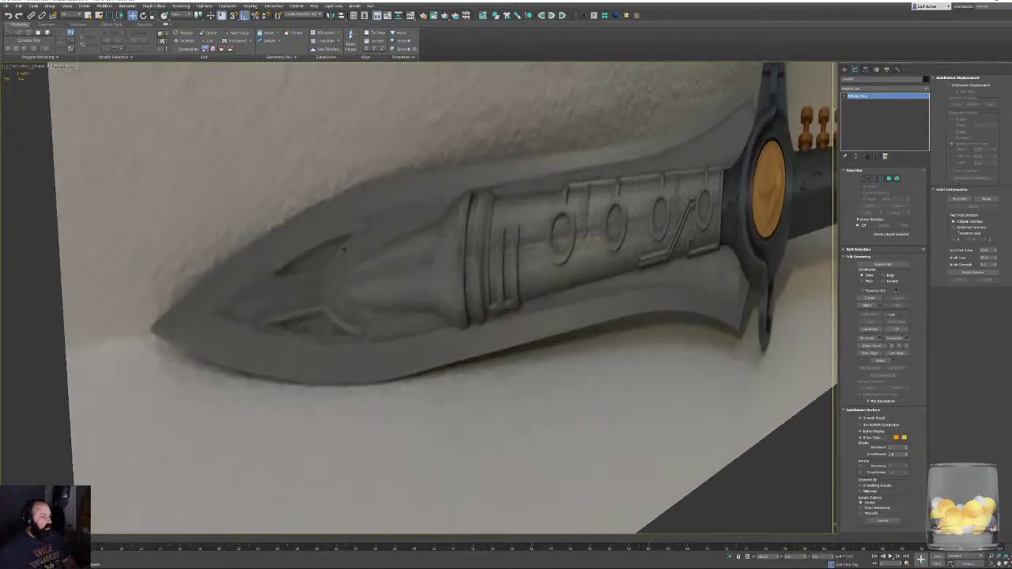
{"action": "scroll", "coordinate": [355, 229], "scroll_direction": "down", "scroll_amount": 8}
{"action": "middle_click_drag", "start_coordinate": [358, 221], "coordinate": [389, 343]}
{"action": "scroll", "coordinate": [389, 342], "scroll_direction": "up", "scroll_amount": 3}
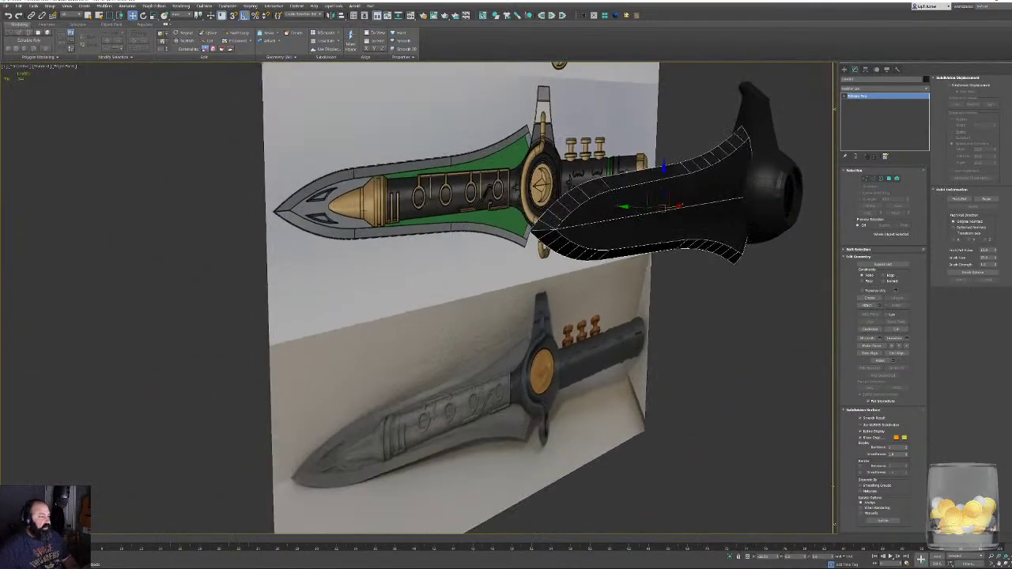
Make the blade see-through and show its tip over the reference drawing in the front view.
{"action": "key", "text": "alt+x"}
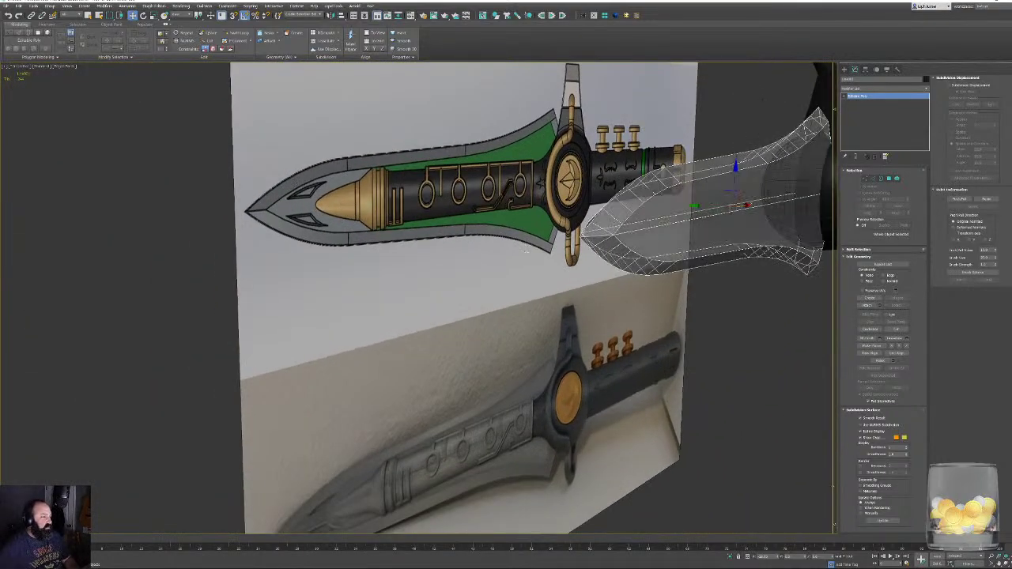
{"action": "key", "text": "f"}
{"action": "middle_click_drag", "start_coordinate": [433, 258], "coordinate": [538, 374]}
{"action": "scroll", "coordinate": [300, 194], "scroll_direction": "up", "scroll_amount": 7}
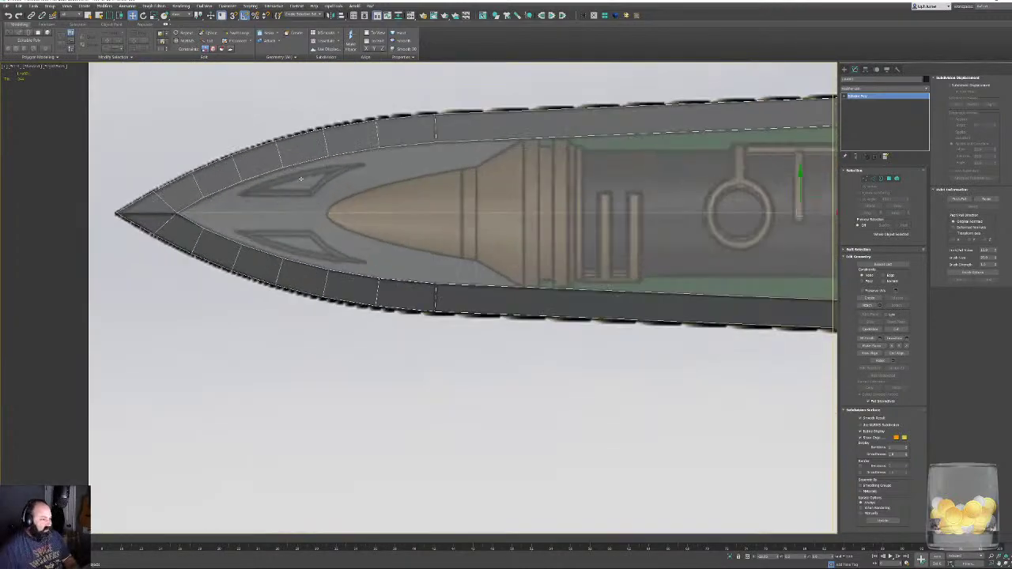
{"action": "middle_click_drag", "start_coordinate": [337, 183], "coordinate": [374, 219]}
{"action": "middle_click_drag", "start_coordinate": [453, 179], "coordinate": [541, 219]}
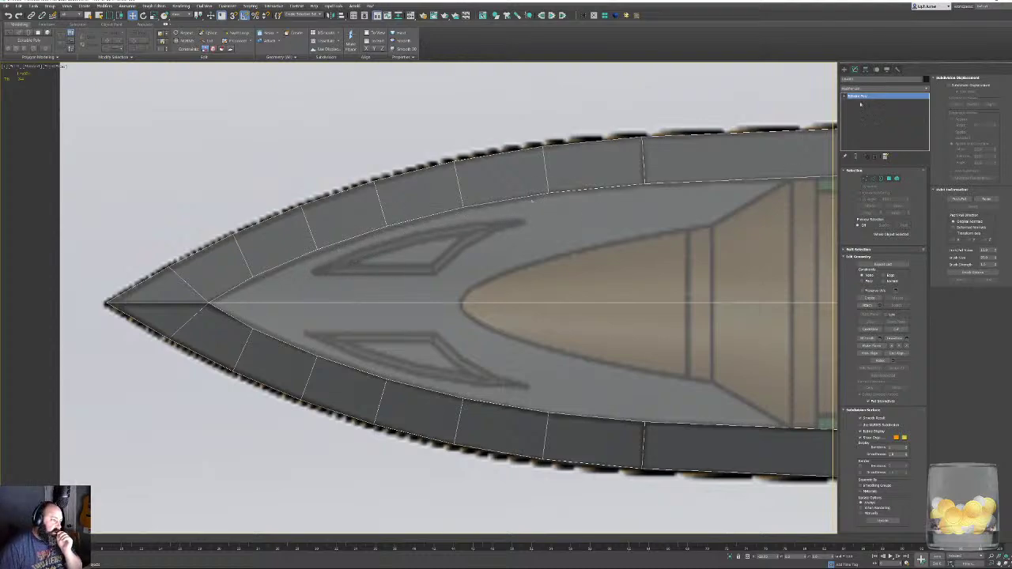
Cut the closed outline of the upper tip recess into the blade face, starting from a vertex on the inner rim.
{"action": "key", "text": "1"}
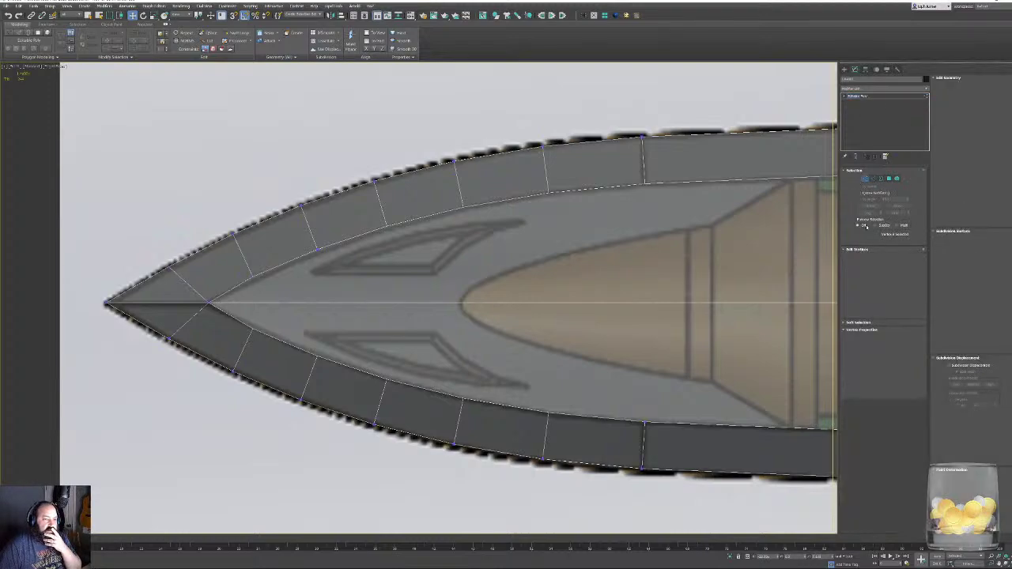
{"action": "left_click", "coordinate": [986, 150]}
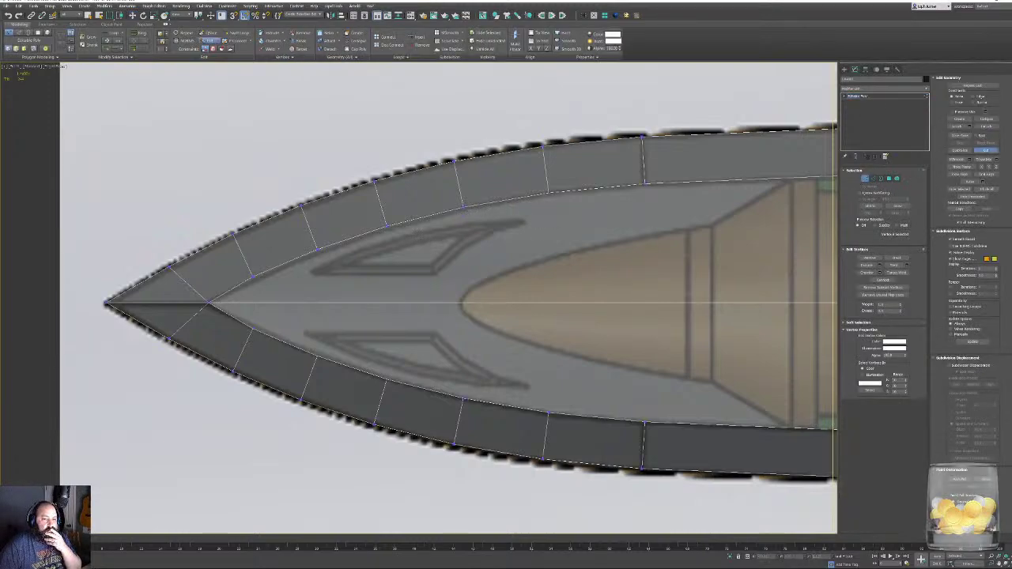
{"action": "left_click", "coordinate": [548, 192]}
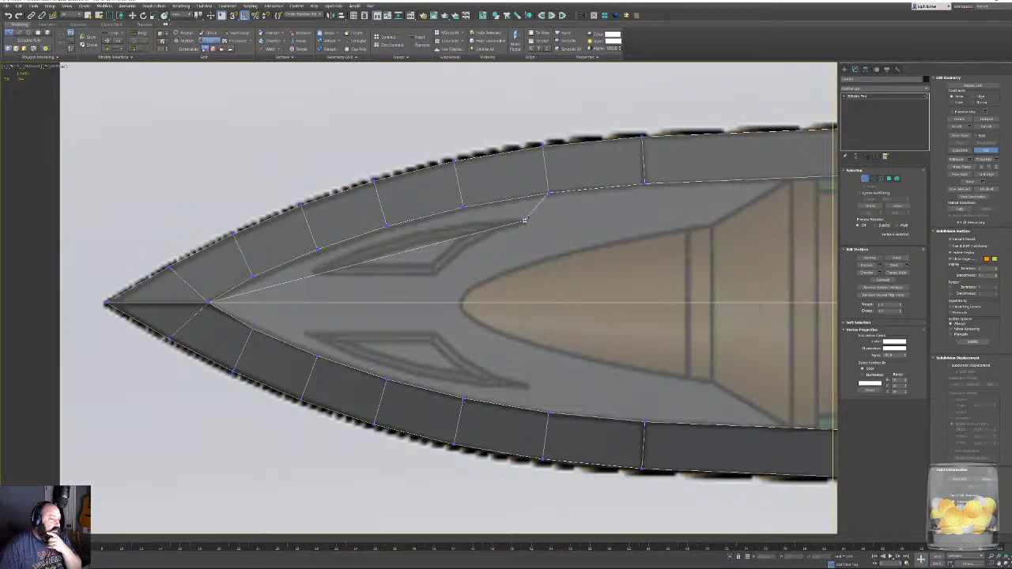
{"action": "left_click", "coordinate": [524, 221]}
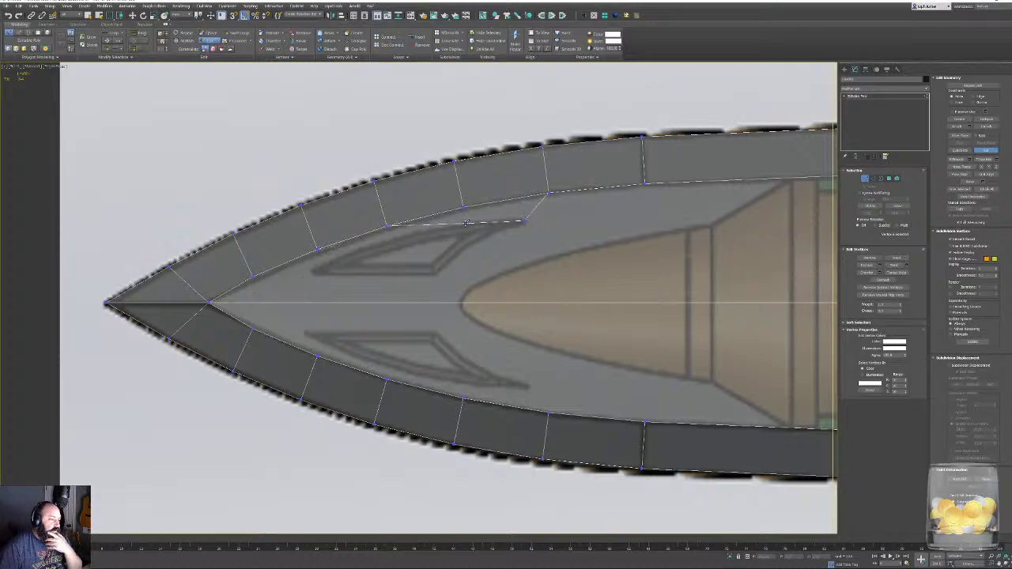
{"action": "left_click", "coordinate": [467, 223]}
{"action": "left_click", "coordinate": [390, 238]}
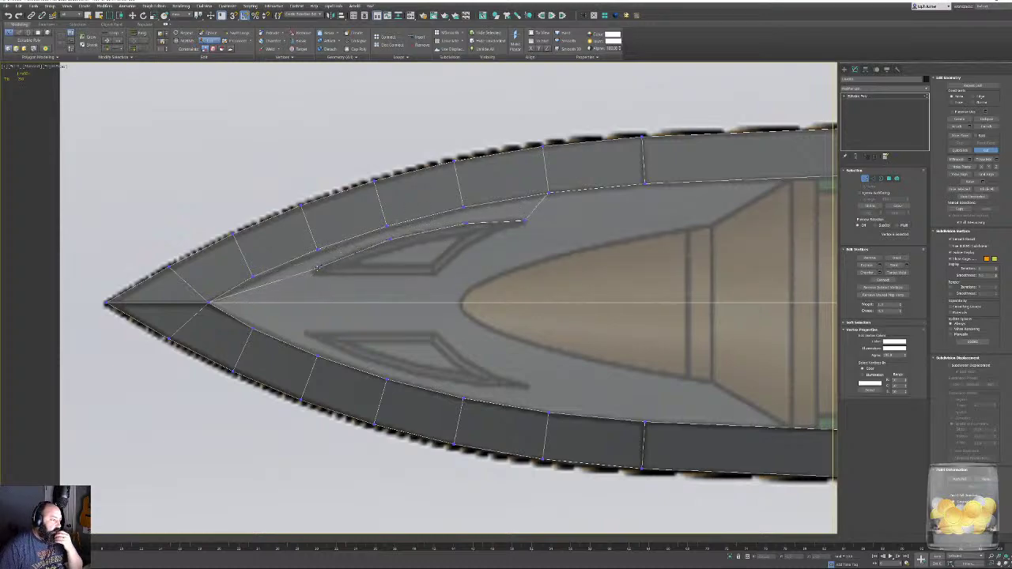
{"action": "left_click", "coordinate": [313, 271]}
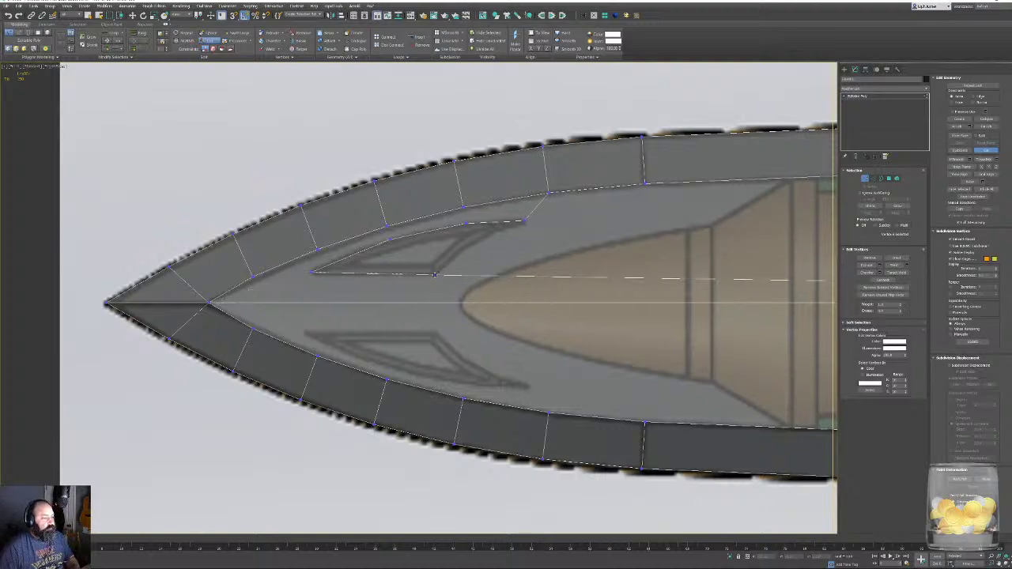
{"action": "left_click", "coordinate": [434, 274]}
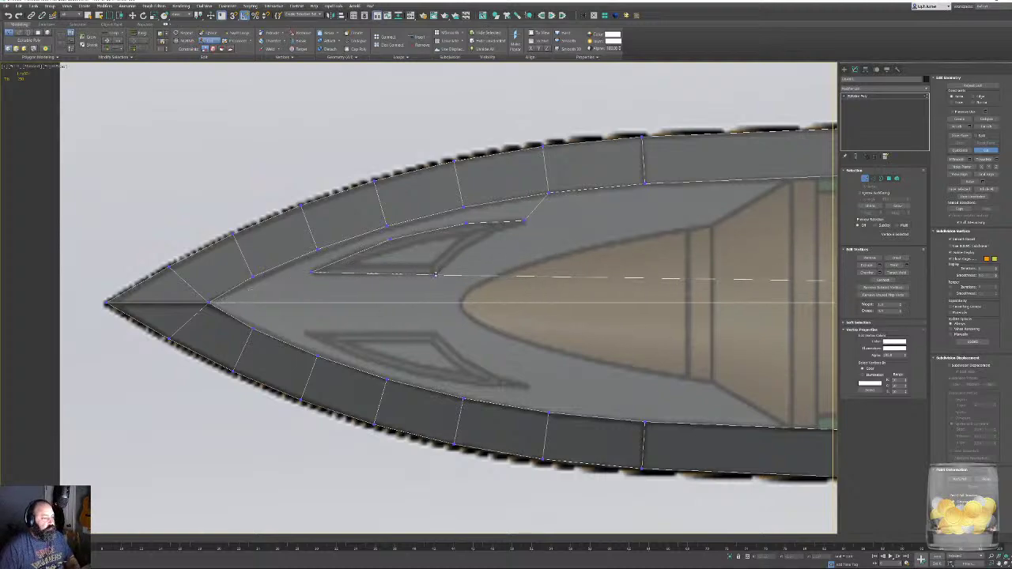
{"action": "left_click", "coordinate": [526, 220]}
{"action": "right_click", "coordinate": [528, 220]}
{"action": "right_click", "coordinate": [488, 238]}
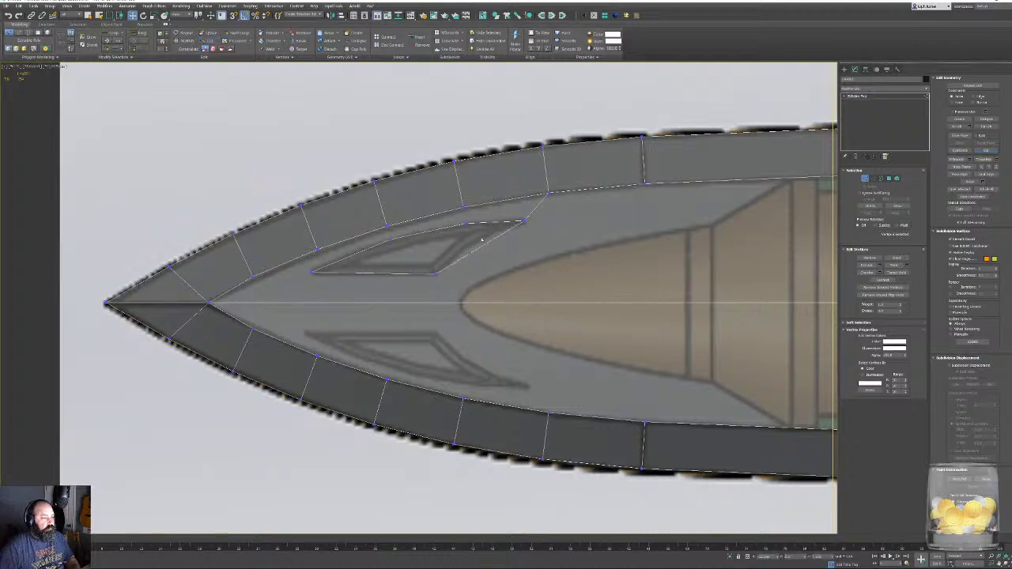
Connect the remaining upper vertices and the pointed front vertex of the recess outline to the facing inner rim vertices.
{"action": "left_click_drag", "start_coordinate": [485, 241], "coordinate": [456, 199]}
{"action": "left_click_drag", "start_coordinate": [410, 248], "coordinate": [378, 214]}
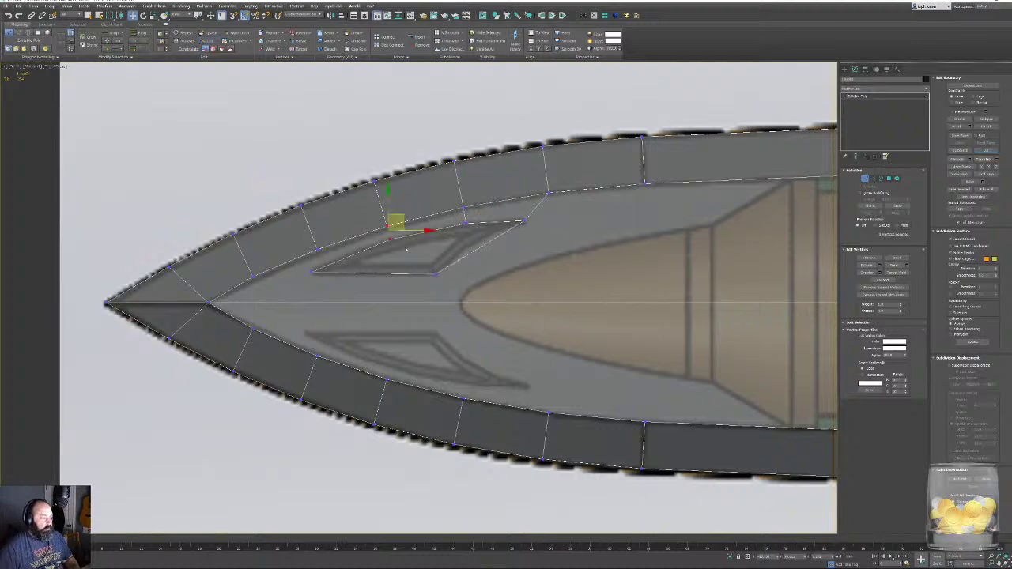
{"action": "key", "text": "ctrl+shift+e"}
{"action": "left_click_drag", "start_coordinate": [338, 287], "coordinate": [304, 242]}
{"action": "key", "text": "ctrl+shift+e"}
{"action": "left_click", "coordinate": [578, 274]}
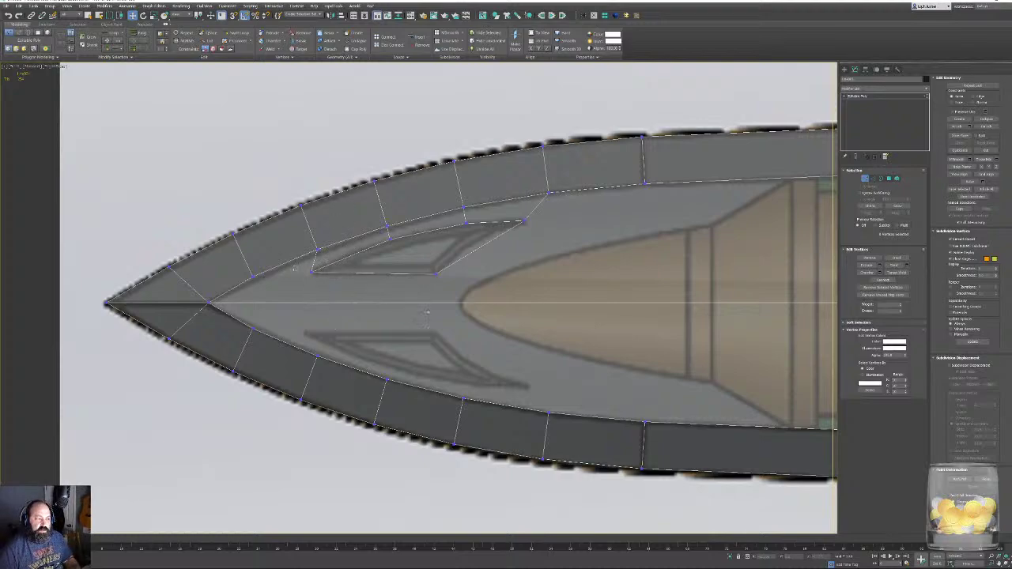
Level the two lower vertices of the recess outline by making them planar on Z.
{"action": "left_click_drag", "start_coordinate": [427, 311], "coordinate": [472, 308]}
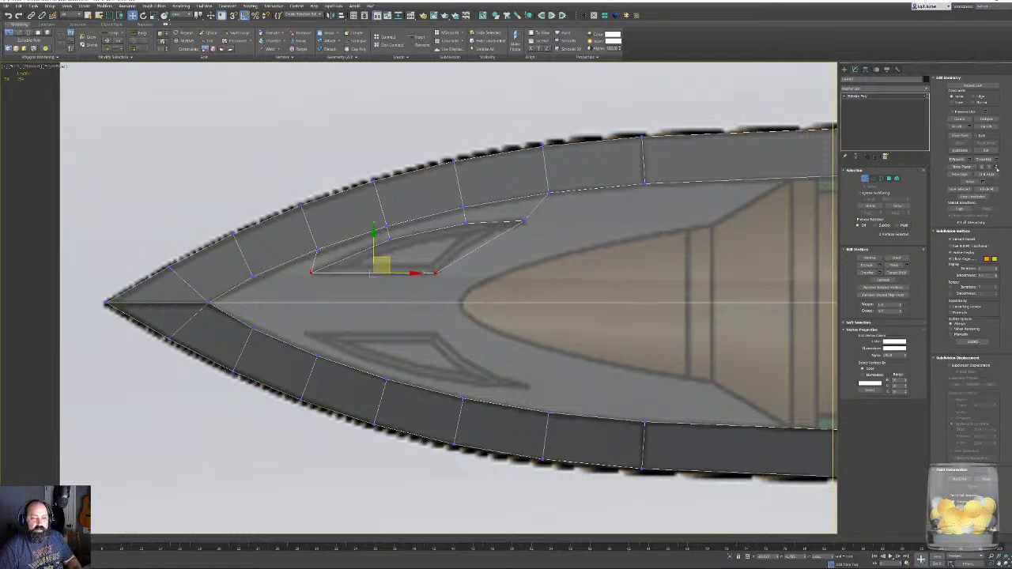
{"action": "left_click", "coordinate": [585, 228]}
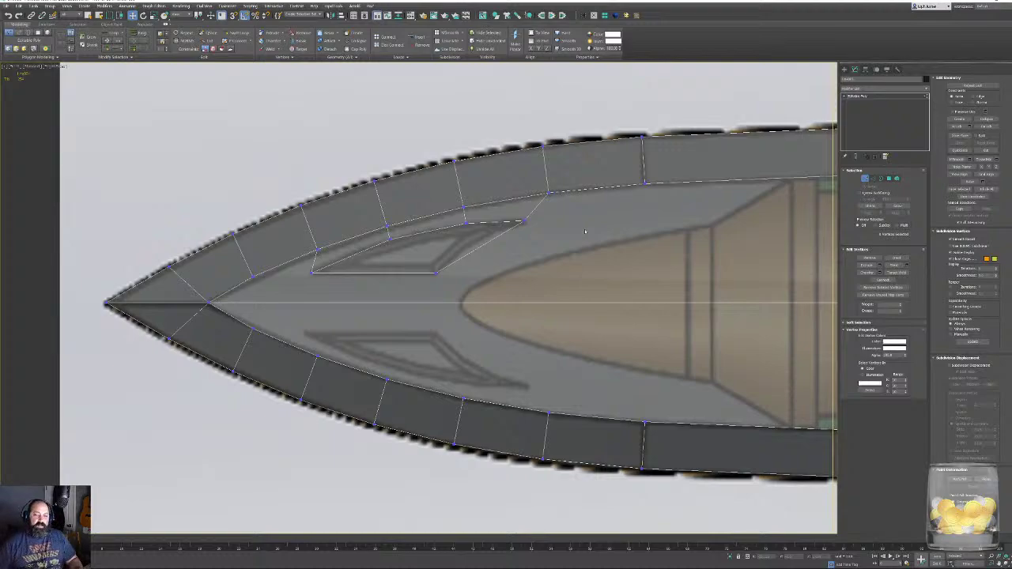
{"action": "scroll", "coordinate": [542, 226], "scroll_direction": "up", "scroll_amount": 4}
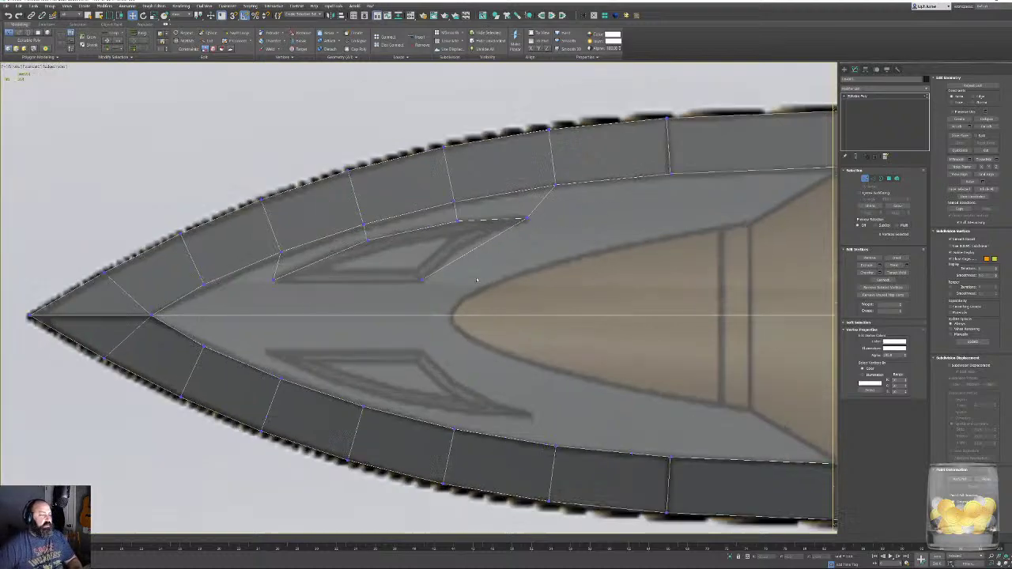
{"action": "middle_click_drag", "start_coordinate": [308, 268], "coordinate": [610, 314]}
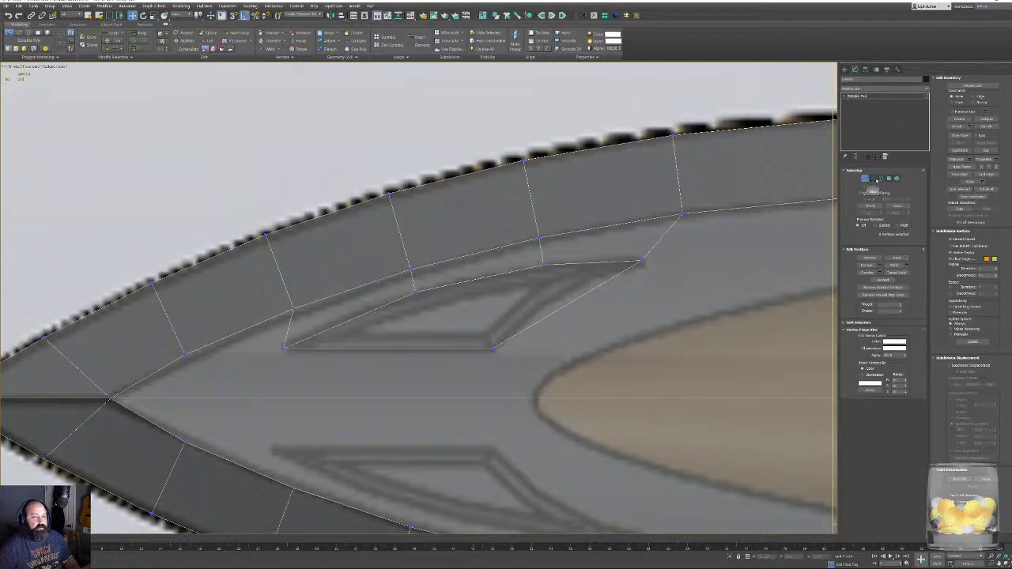
{"action": "left_click", "coordinate": [873, 181]}
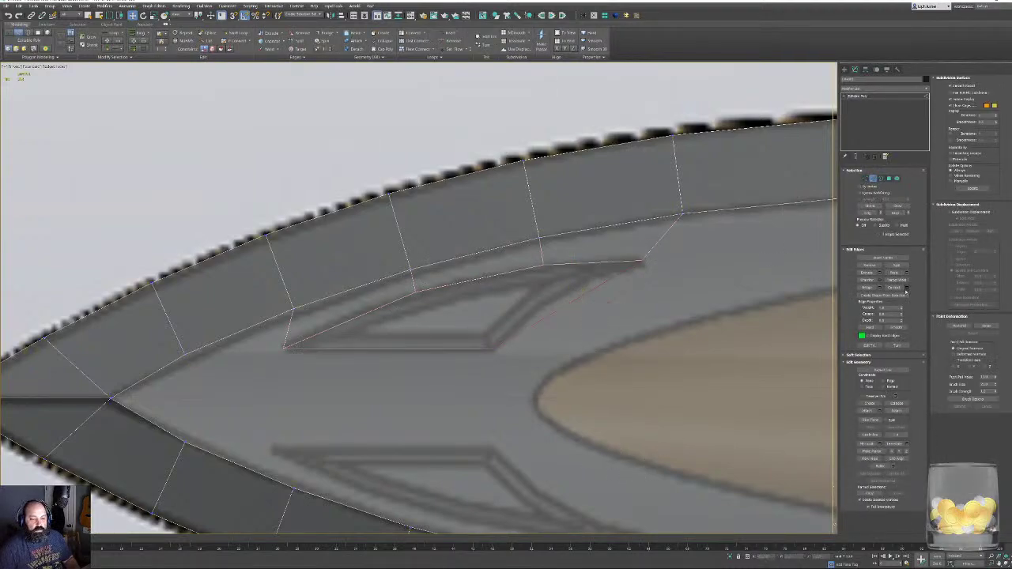
{"action": "left_click", "coordinate": [907, 288]}
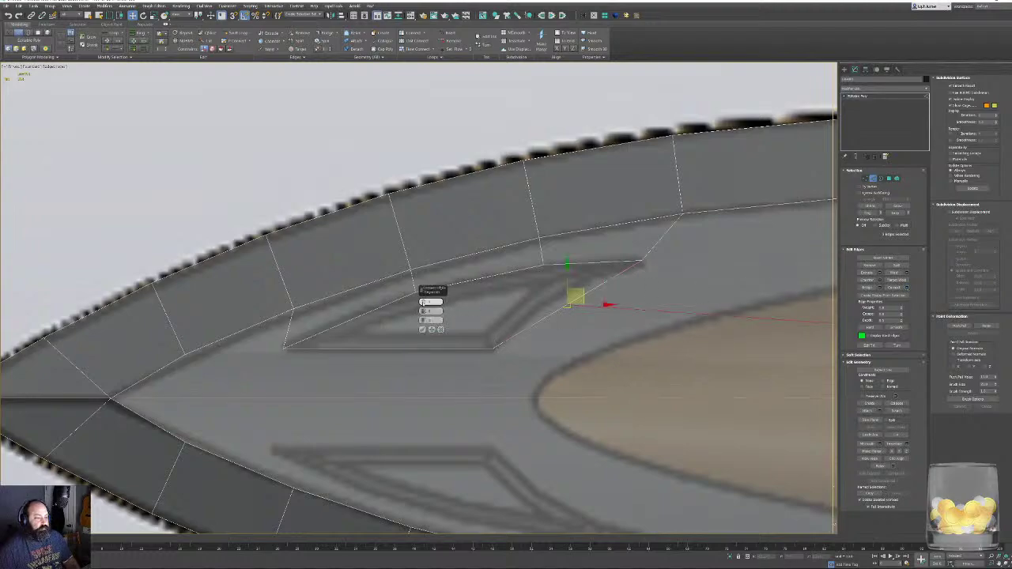
{"action": "left_click", "coordinate": [442, 330]}
{"action": "left_click", "coordinate": [767, 293]}
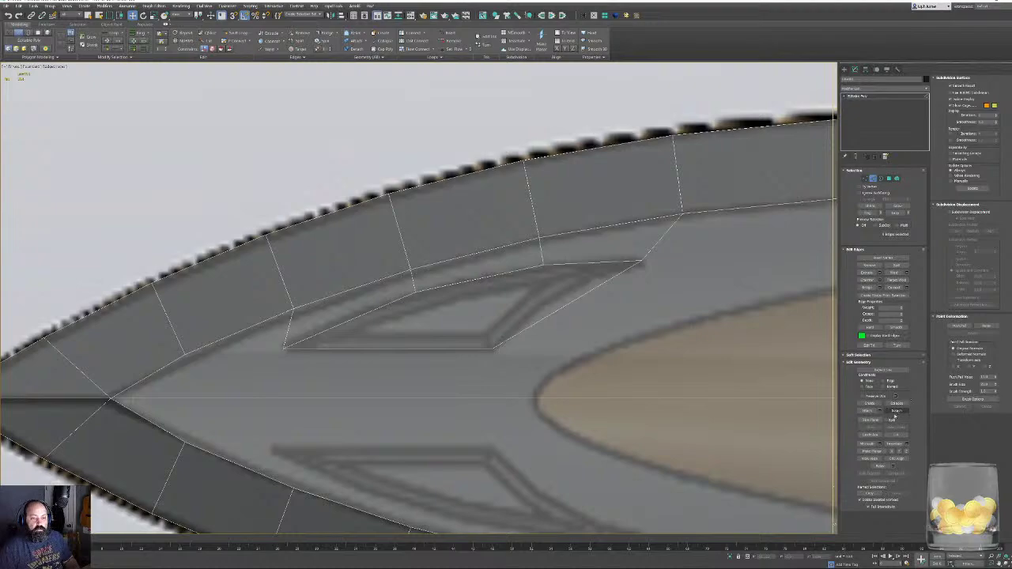
Cut two edges across the upper recess from its slanted rear side to the two middle vertices of its upper outline.
{"action": "left_click", "coordinate": [896, 434]}
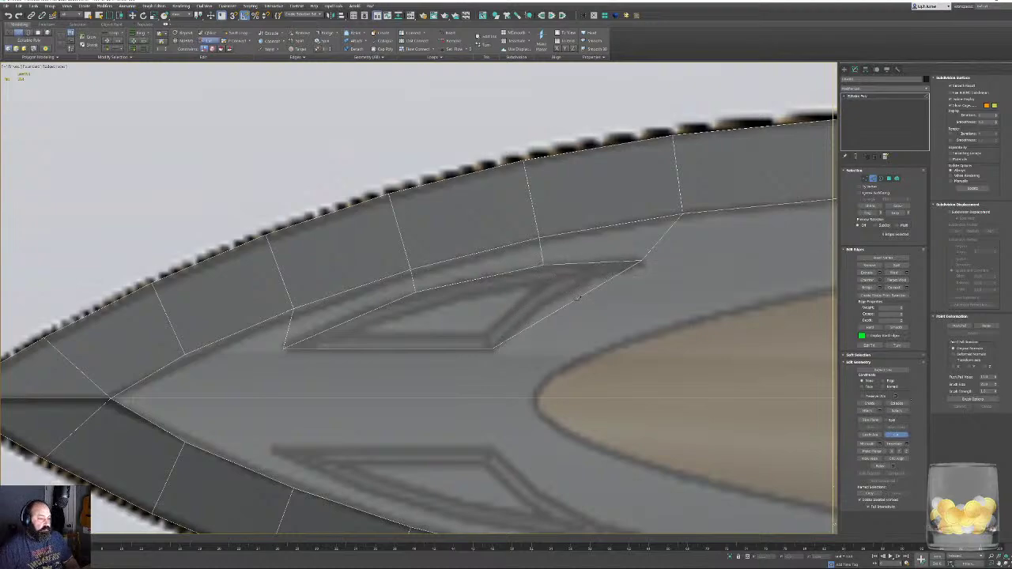
{"action": "left_click", "coordinate": [582, 297]}
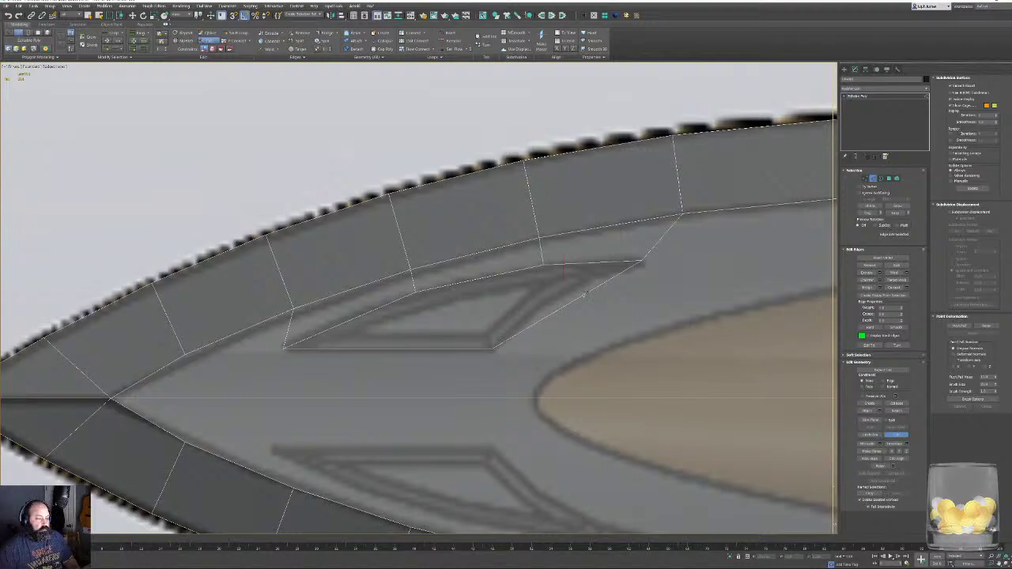
{"action": "left_click", "coordinate": [416, 291]}
{"action": "right_click", "coordinate": [537, 324]}
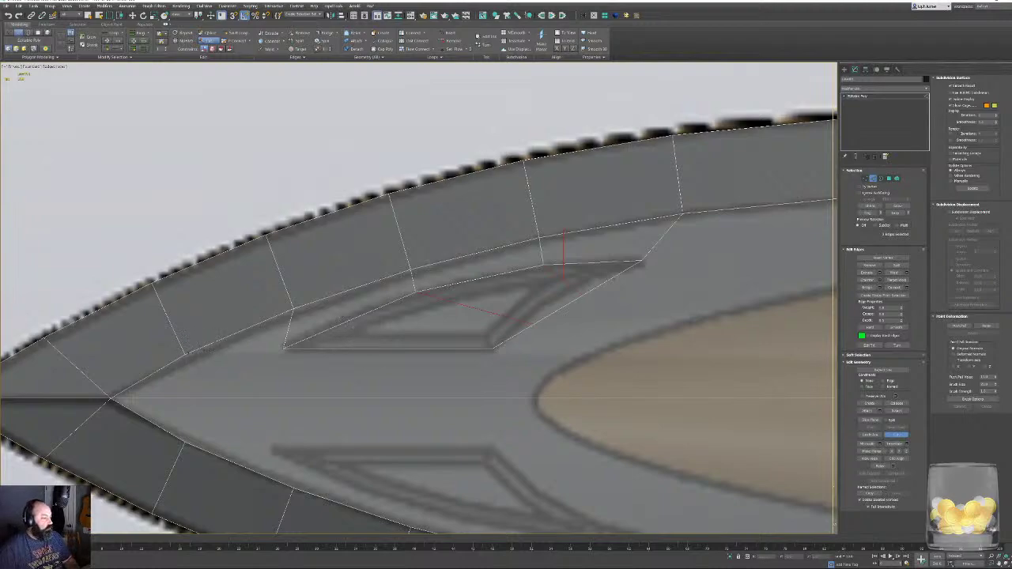
Reroute the recess's front connections by cutting one rim vertex to the front tip and the next to the upper outline, removing the old connecting edge.
{"action": "left_click", "coordinate": [187, 353]}
{"action": "left_click", "coordinate": [285, 347]}
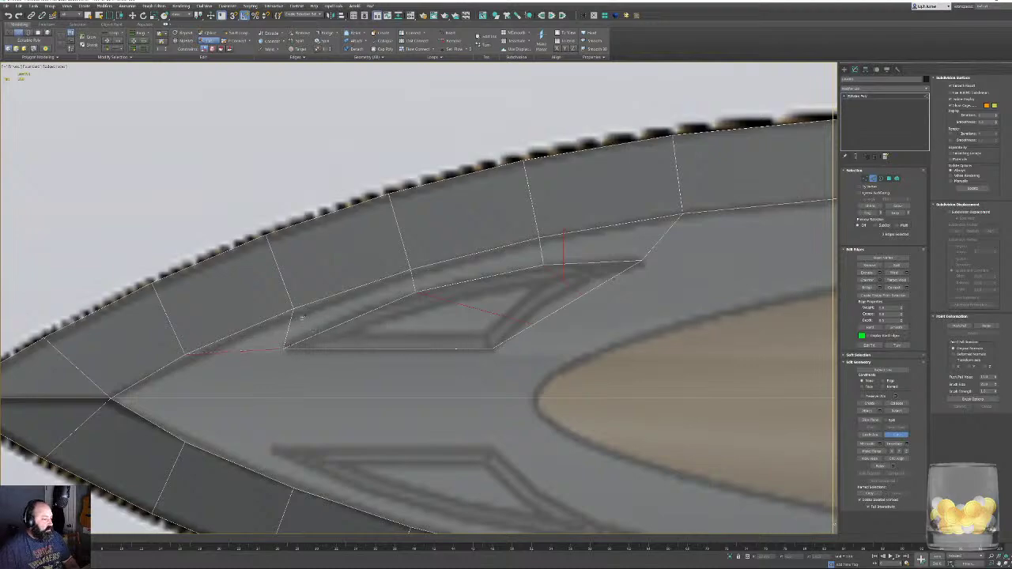
{"action": "left_click", "coordinate": [292, 309]}
{"action": "key", "text": "w"}
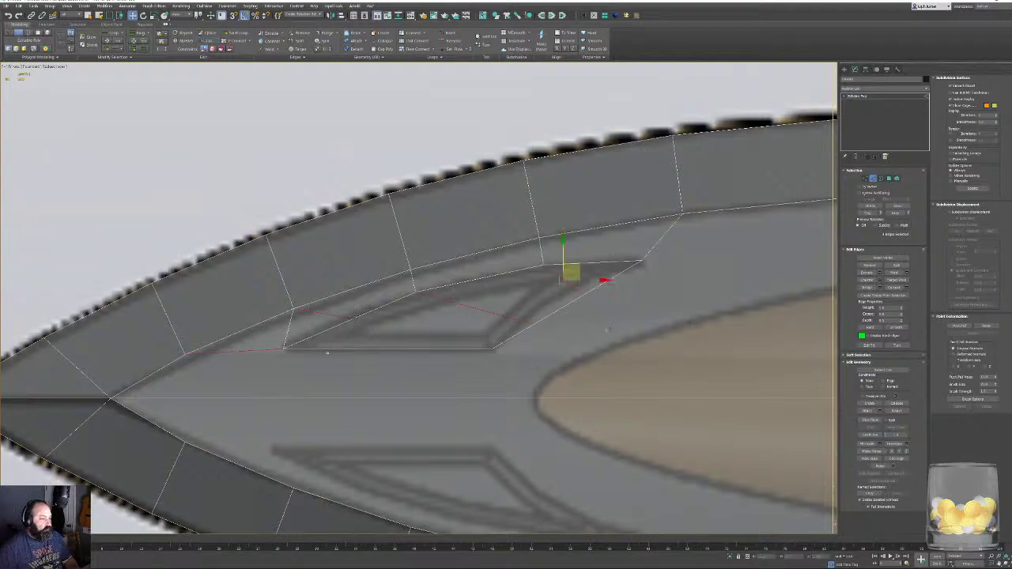
{"action": "left_click", "coordinate": [287, 337]}
{"action": "key", "text": "BackSpace"}
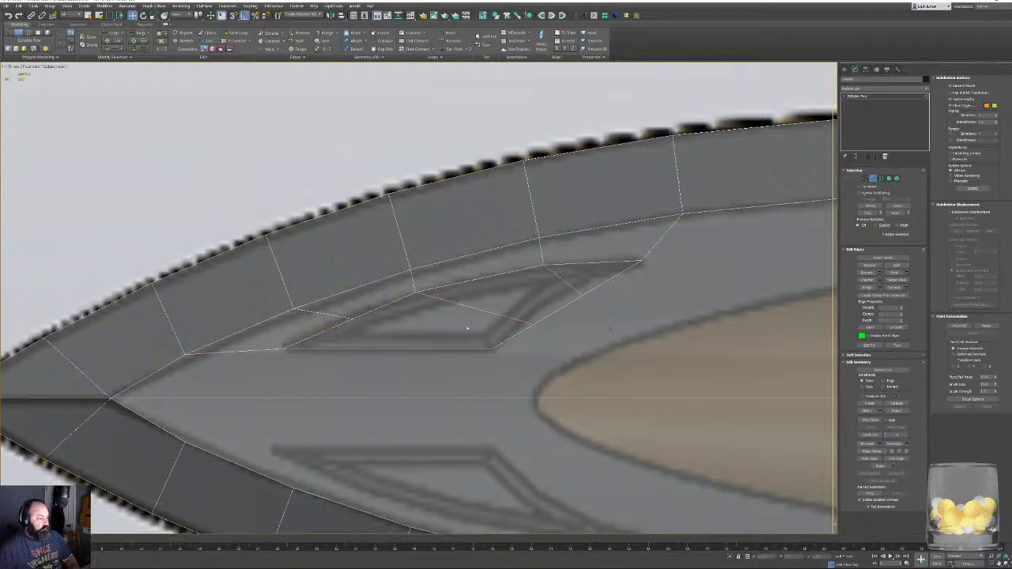
Select the upper outline edges of the recess and space their vertices evenly along the curve.
{"action": "left_click", "coordinate": [336, 334]}
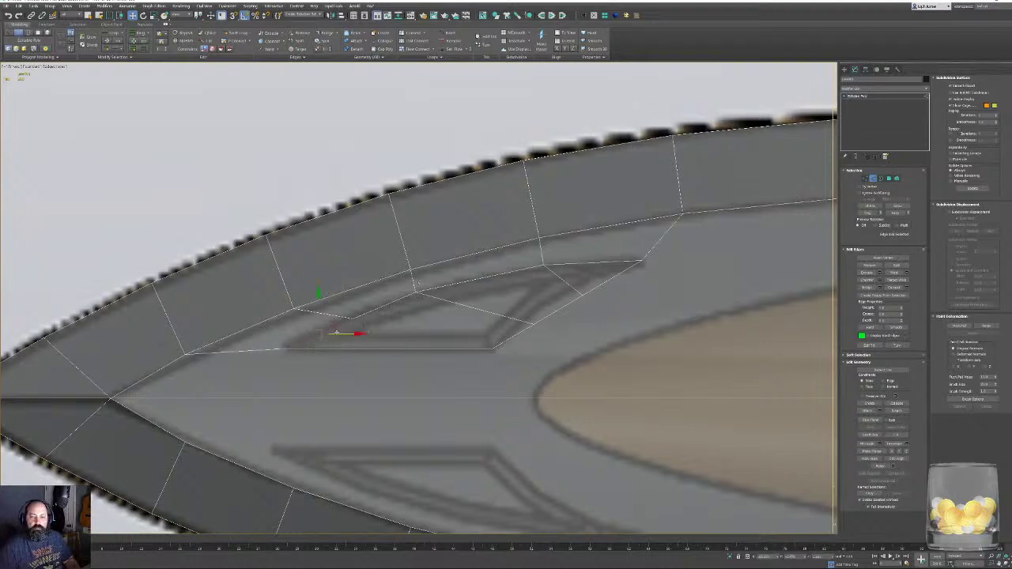
{"action": "left_click_drag", "start_coordinate": [381, 306], "coordinate": [572, 274]}
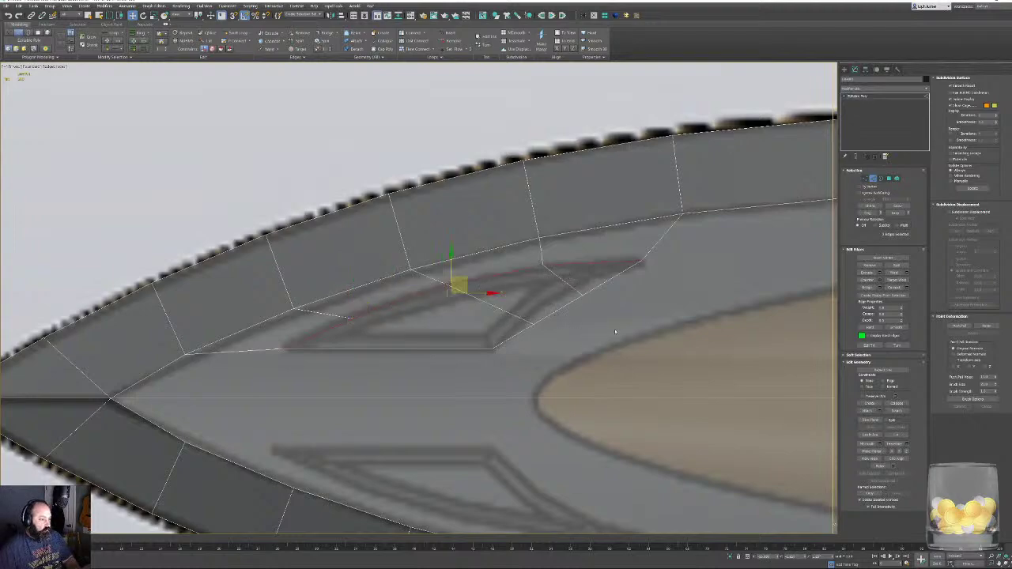
{"action": "left_click", "coordinate": [611, 380]}
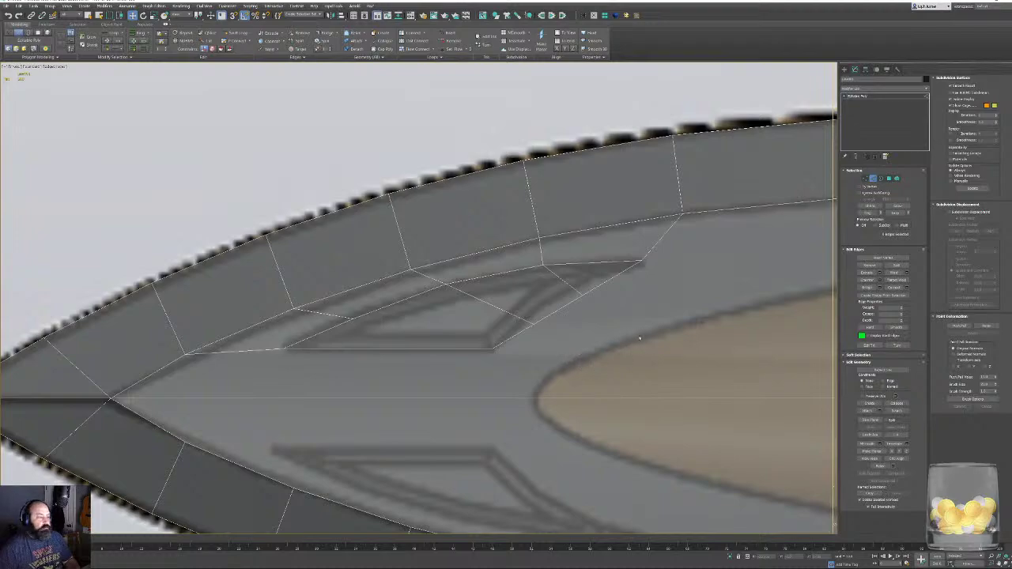
Cut an edge from the foremost middle vertex of the upper outline across the recess to its slanted rear side.
{"action": "key", "text": "1"}
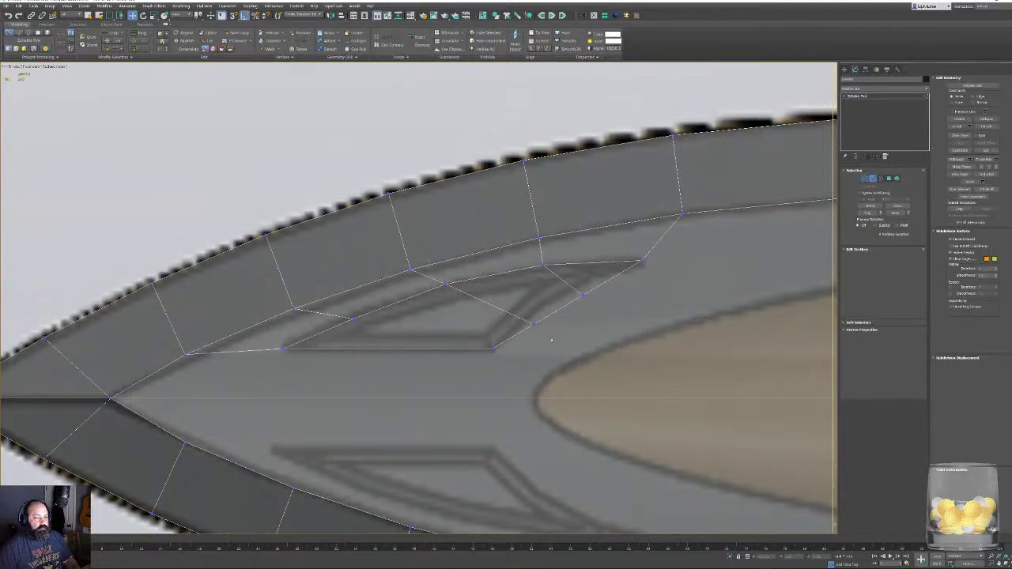
{"action": "left_click", "coordinate": [993, 150]}
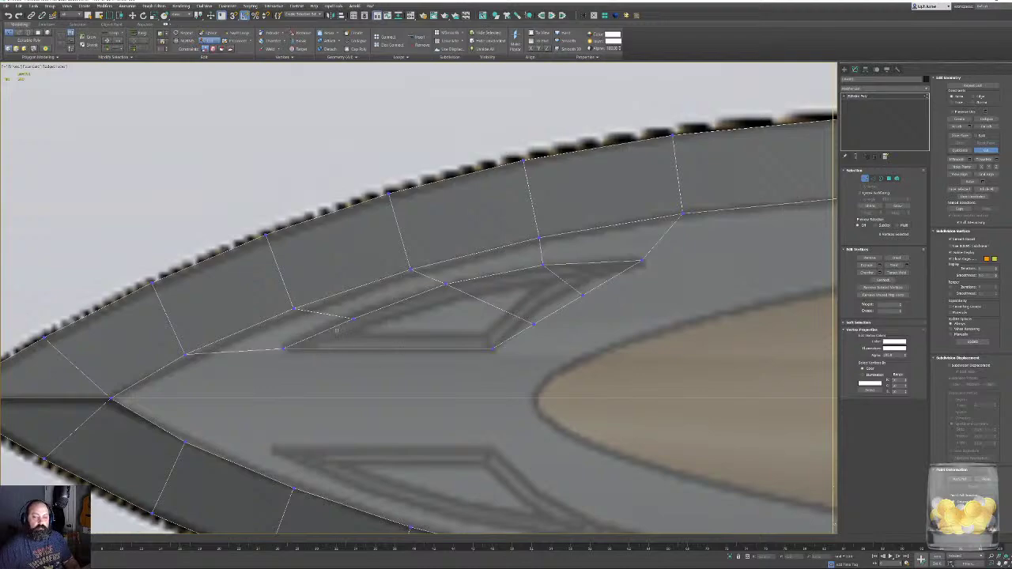
{"action": "left_click", "coordinate": [353, 318]}
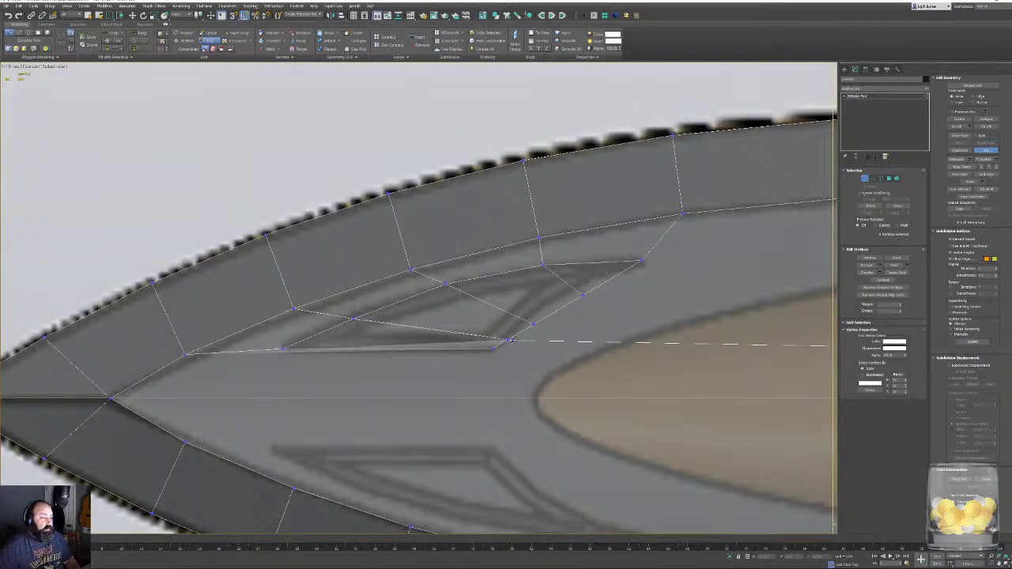
{"action": "left_click", "coordinate": [518, 335]}
{"action": "right_click", "coordinate": [578, 342]}
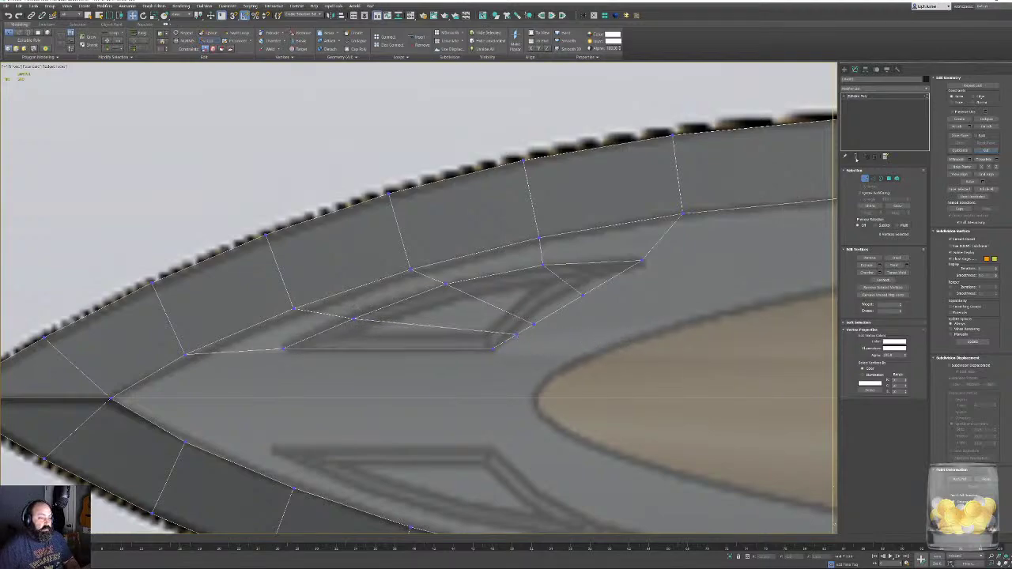
Cut three edges from the middle vertices of the recess's slanted rear side down to the blade's centre line.
{"action": "left_click", "coordinate": [987, 149]}
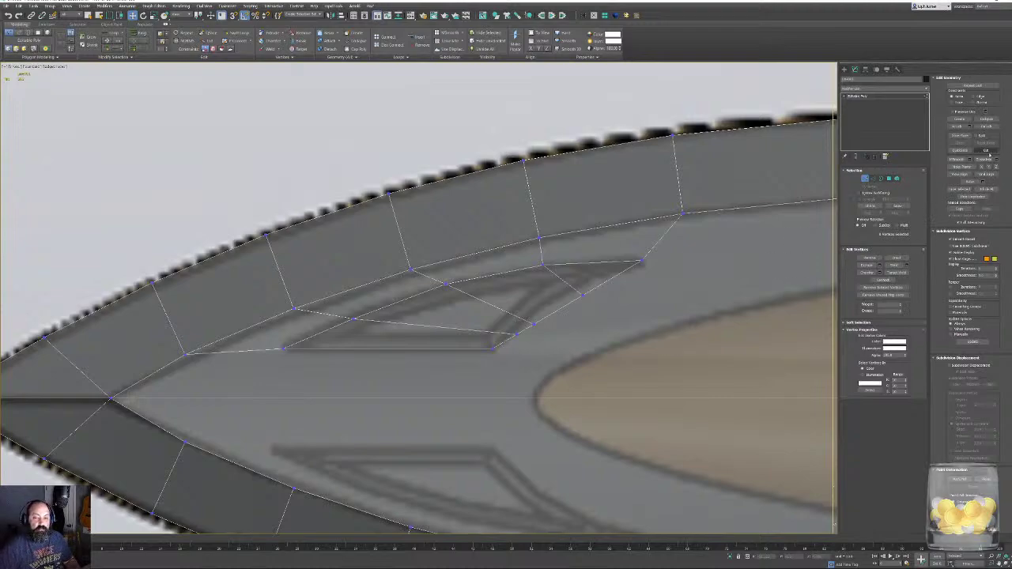
{"action": "middle_click_drag", "start_coordinate": [490, 353], "coordinate": [395, 339]}
{"action": "left_click", "coordinate": [488, 279]}
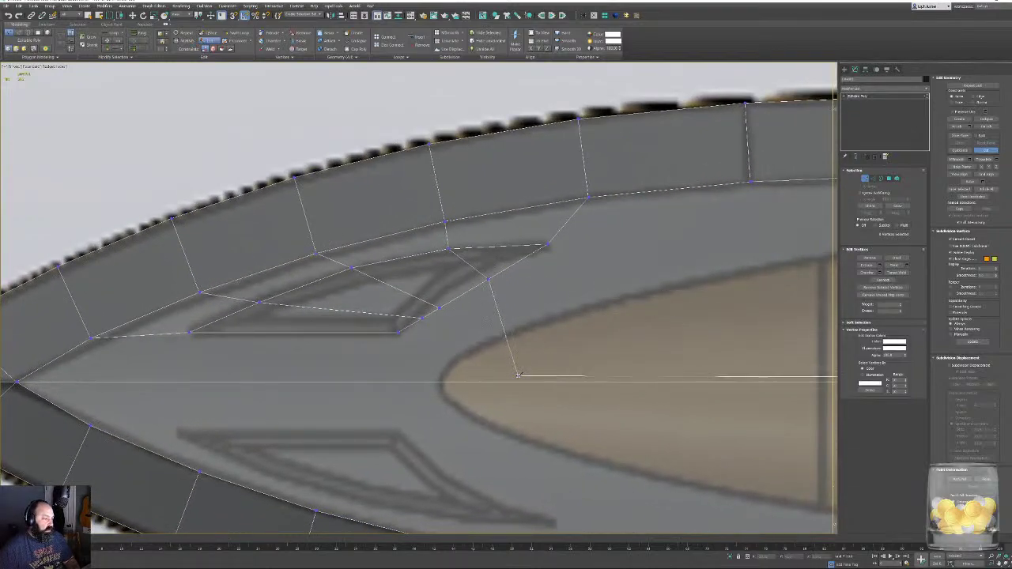
{"action": "scroll", "coordinate": [524, 377], "scroll_direction": "down", "scroll_amount": 3}
{"action": "middle_click_drag", "start_coordinate": [526, 377], "coordinate": [377, 349]}
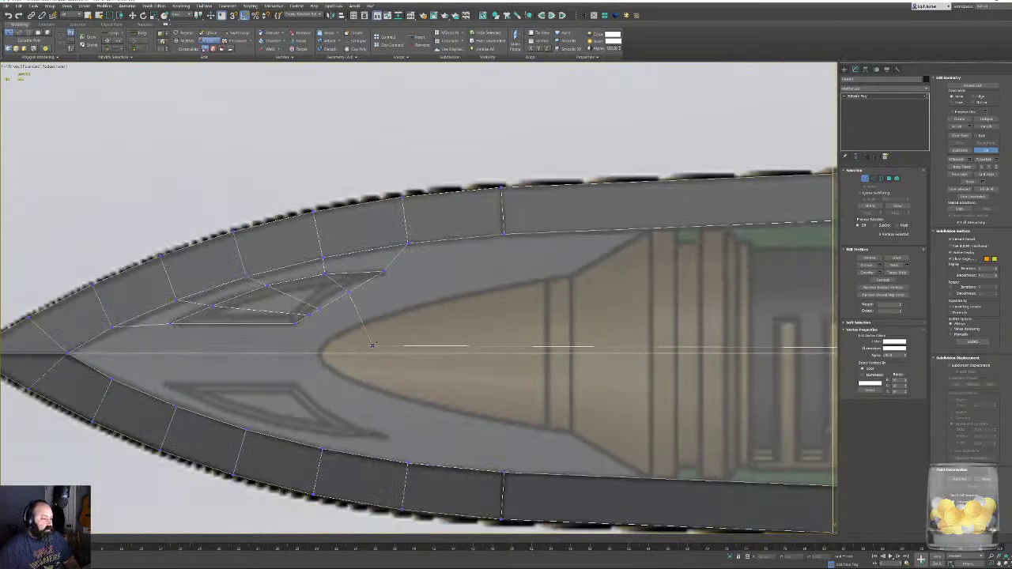
{"action": "scroll", "coordinate": [377, 349], "scroll_direction": "up", "scroll_amount": 2}
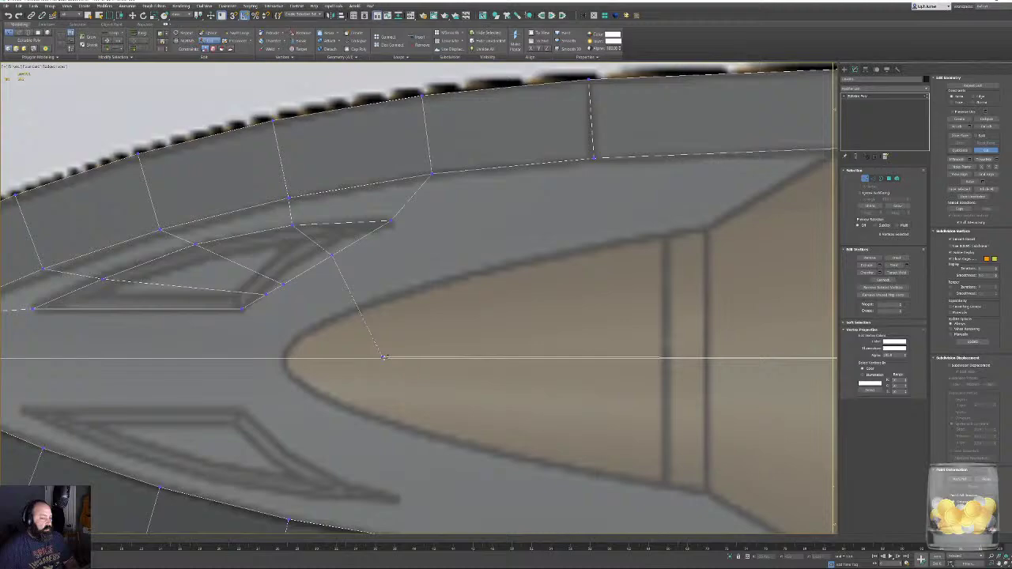
{"action": "left_click", "coordinate": [283, 283]}
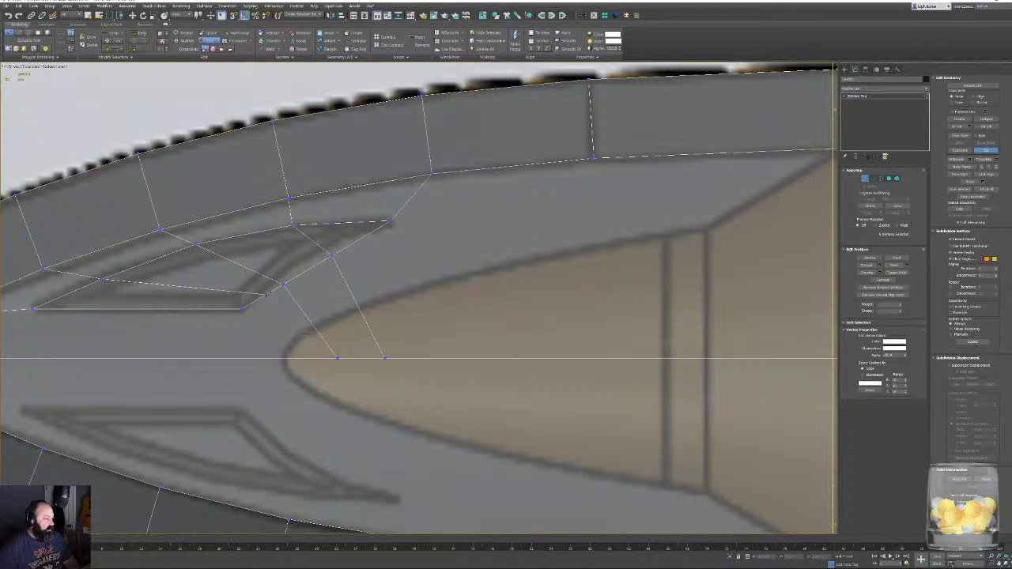
{"action": "middle_click_drag", "start_coordinate": [291, 298], "coordinate": [322, 359]}
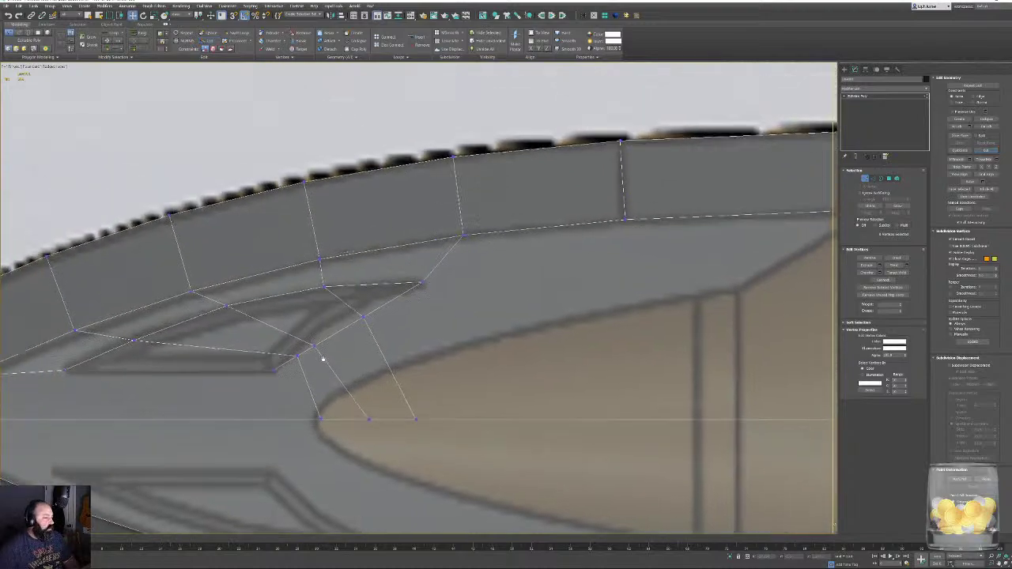
Select the edges of the recess's slanted rear side and distribute their vertices evenly.
{"action": "scroll", "coordinate": [323, 359], "scroll_direction": "up", "scroll_amount": 3}
{"action": "key", "text": "2"}
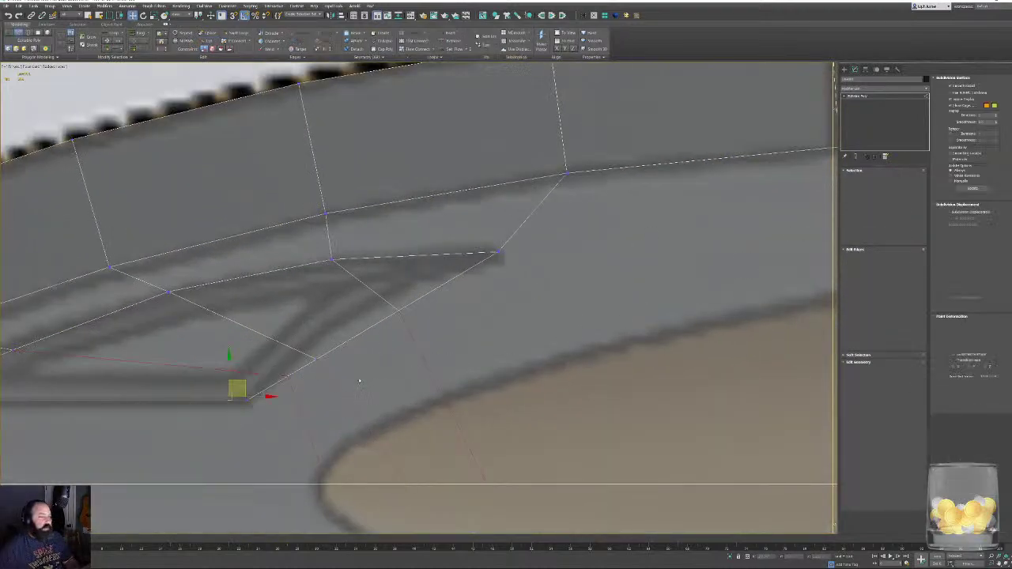
{"action": "left_click_drag", "start_coordinate": [296, 363], "coordinate": [302, 359]}
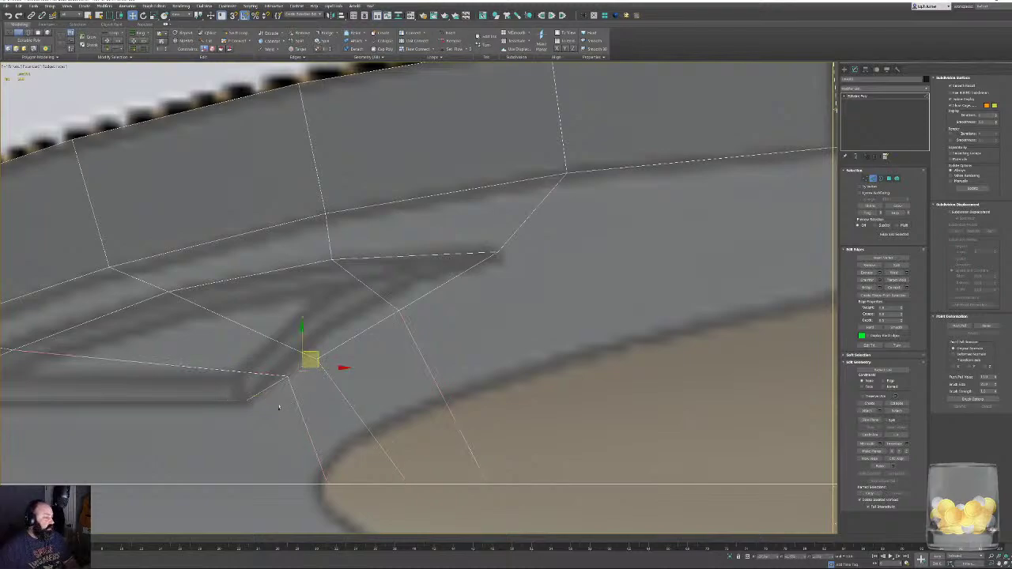
{"action": "left_click", "coordinate": [259, 393], "text": "ctrl"}
{"action": "left_click_drag", "start_coordinate": [361, 332], "coordinate": [483, 326]}
{"action": "left_click", "coordinate": [871, 178]}
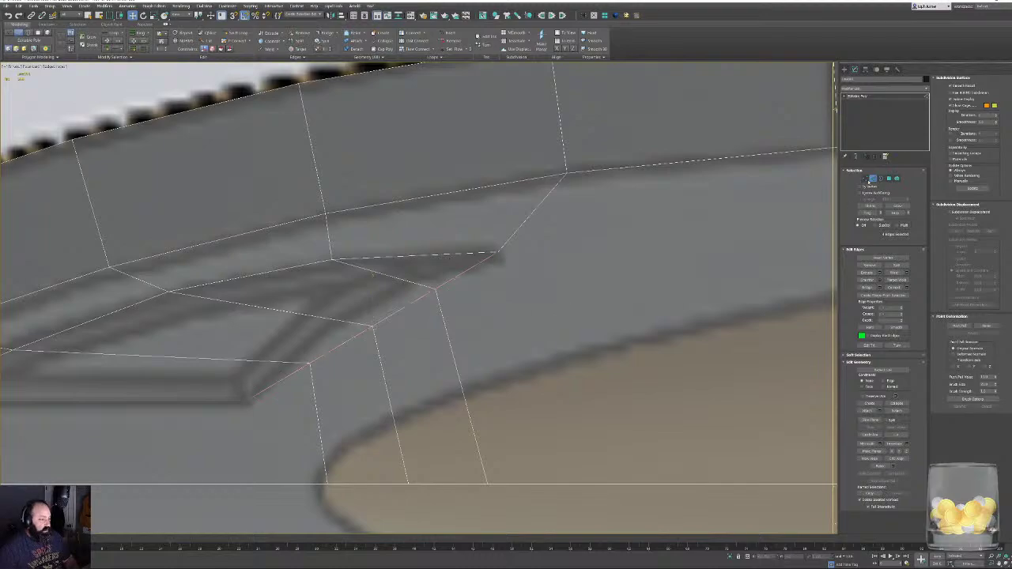
Slide the three middle vertices of the slanted rear side along their edges to match the curve in the reference drawing.
{"action": "left_click", "coordinate": [865, 179]}
{"action": "left_click", "coordinate": [437, 290]}
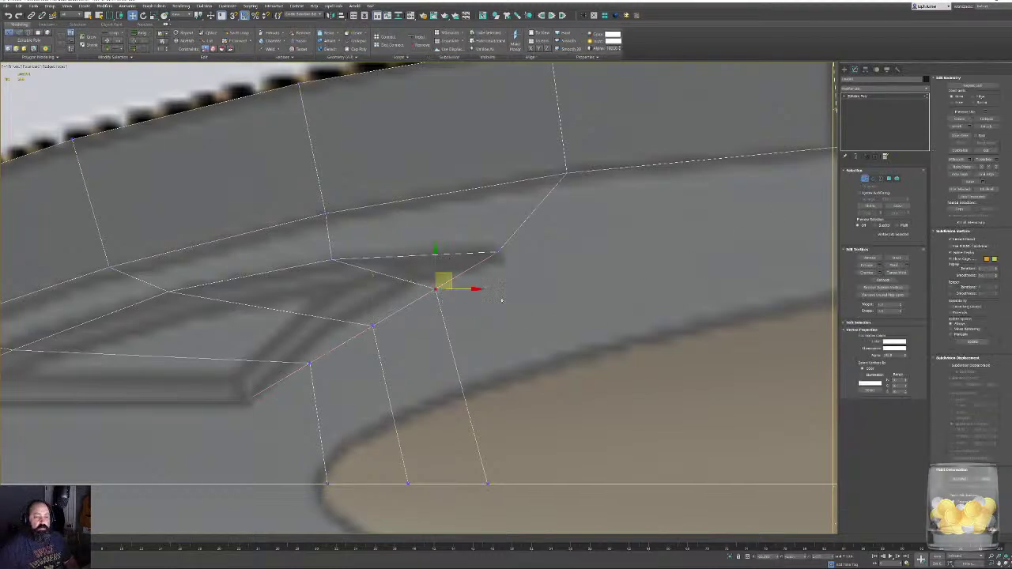
{"action": "middle_click_drag", "start_coordinate": [554, 277], "coordinate": [591, 280]}
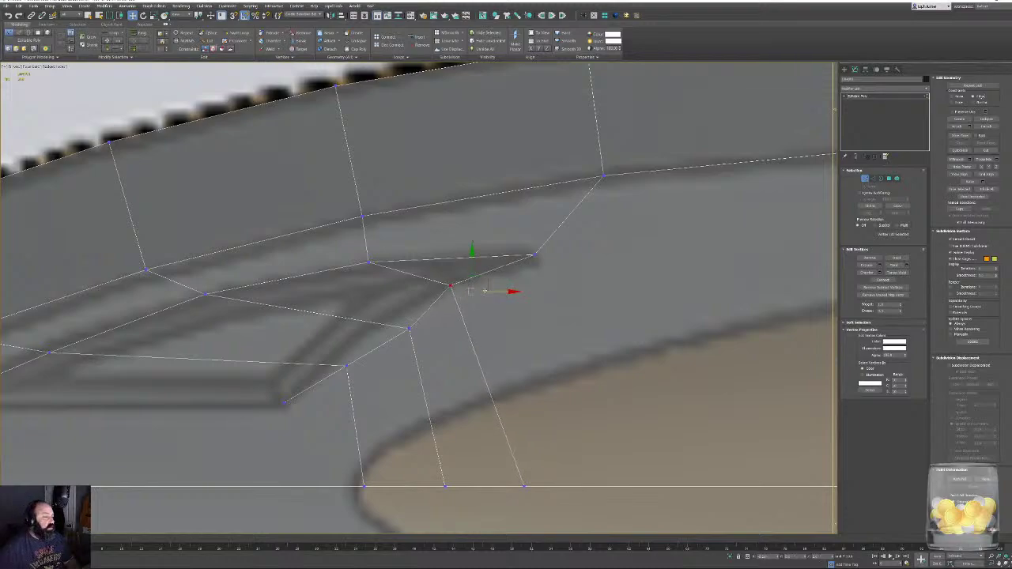
{"action": "left_click_drag", "start_coordinate": [506, 292], "coordinate": [482, 284]}
{"action": "left_click", "coordinate": [408, 328]}
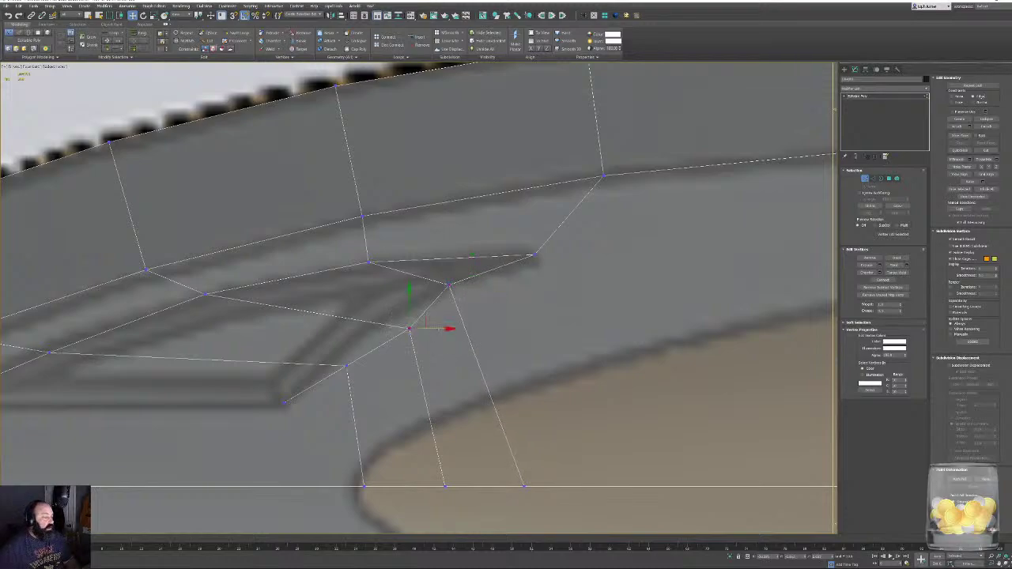
{"action": "left_click_drag", "start_coordinate": [409, 328], "coordinate": [378, 323]}
{"action": "left_click", "coordinate": [347, 366]}
{"action": "left_click_drag", "start_coordinate": [375, 365], "coordinate": [355, 367]}
{"action": "scroll", "coordinate": [451, 343], "scroll_direction": "down", "scroll_amount": 3}
{"action": "left_click", "coordinate": [500, 344]}
{"action": "middle_click_drag", "start_coordinate": [519, 355], "coordinate": [544, 284]}
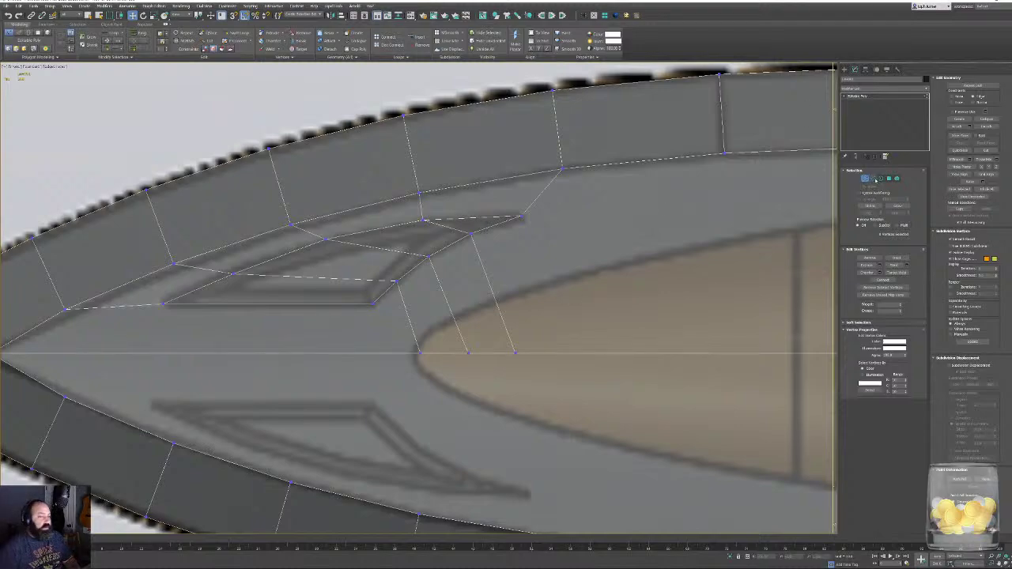
Select the four edges of the curved rear side again and even out their vertex spacing.
{"action": "left_click", "coordinate": [873, 179]}
{"action": "left_click", "coordinate": [383, 293]}
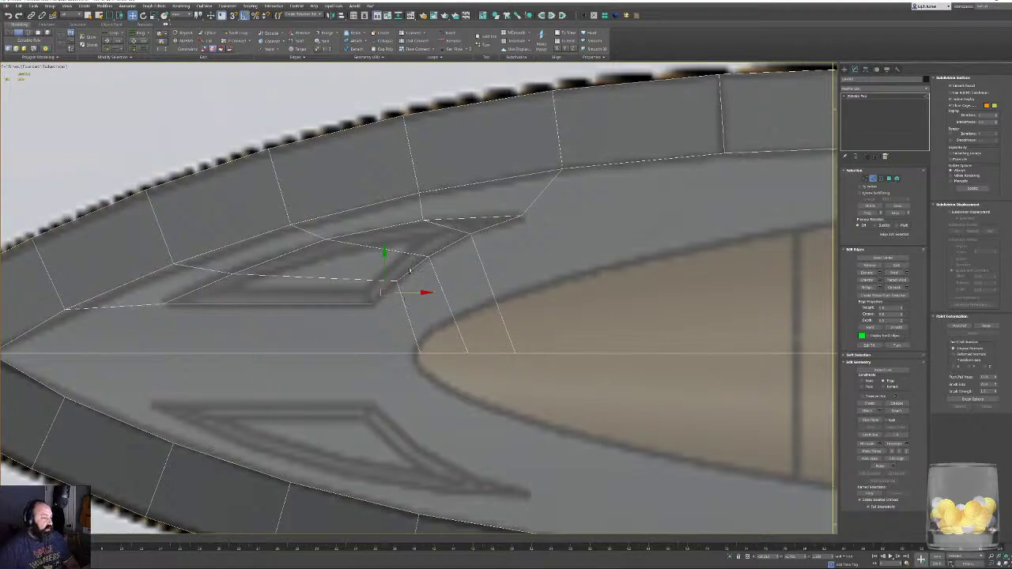
{"action": "left_click", "coordinate": [411, 271], "text": "ctrl"}
{"action": "left_click", "coordinate": [448, 245], "text": "ctrl"}
{"action": "left_click", "coordinate": [494, 227], "text": "ctrl"}
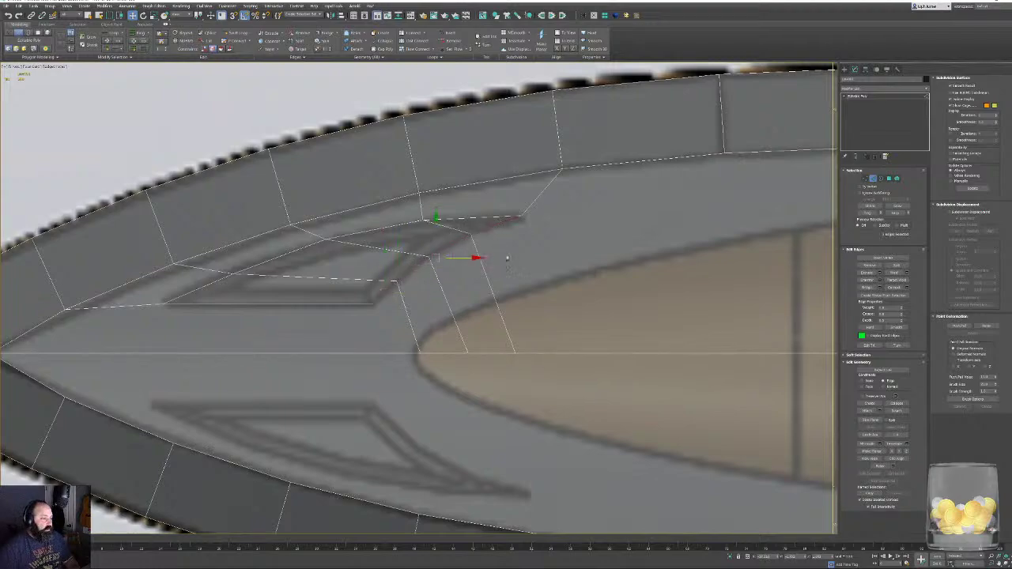
{"action": "key", "text": "semicolon"}
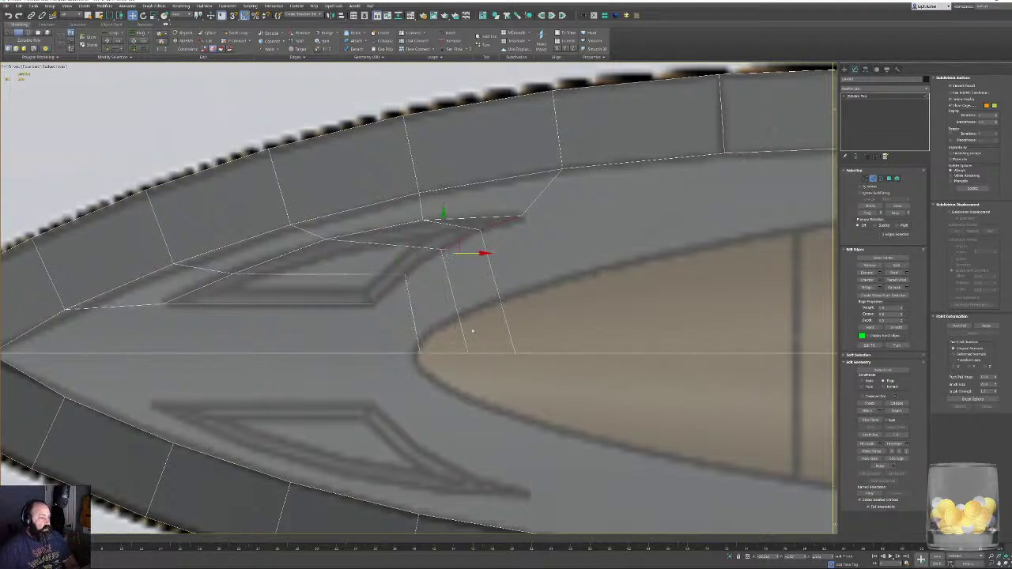
{"action": "left_click", "coordinate": [586, 309]}
Cut vertical edges from the two lower corner vertices of the recess outline down to the blade's centre line.
{"action": "scroll", "coordinate": [363, 319], "scroll_direction": "down", "scroll_amount": 4}
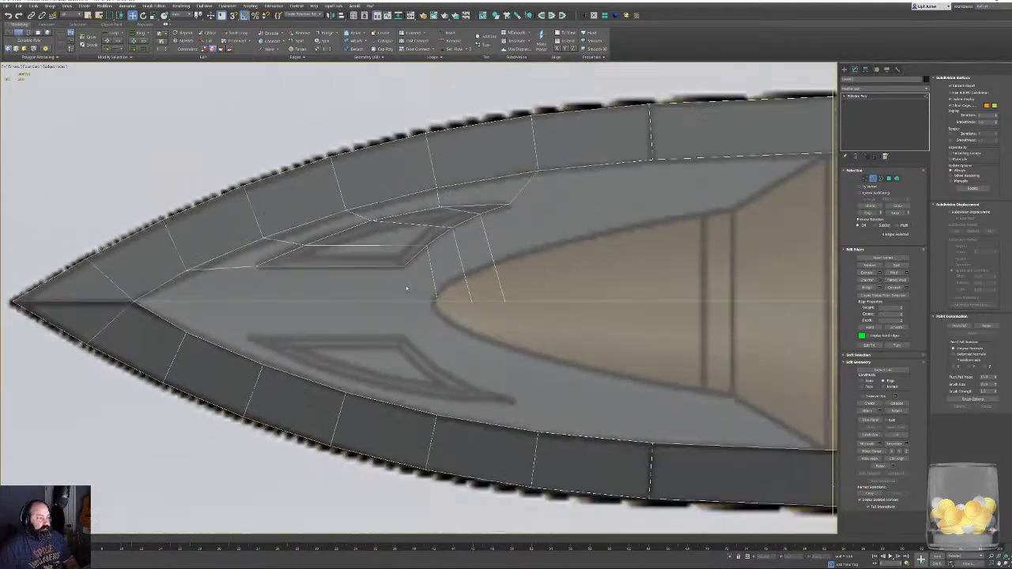
{"action": "left_click", "coordinate": [864, 179]}
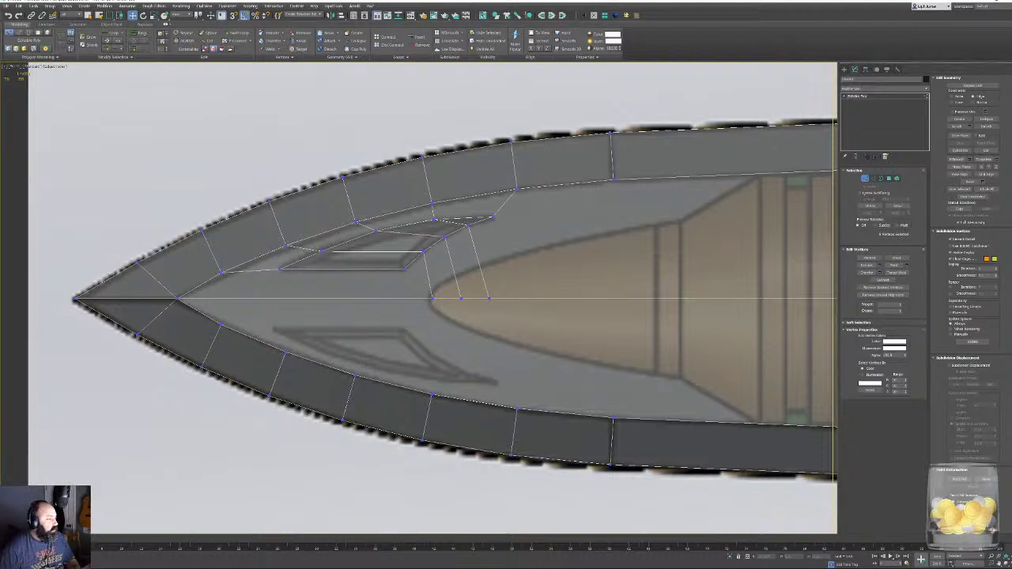
{"action": "scroll", "coordinate": [444, 270], "scroll_direction": "up", "scroll_amount": 2}
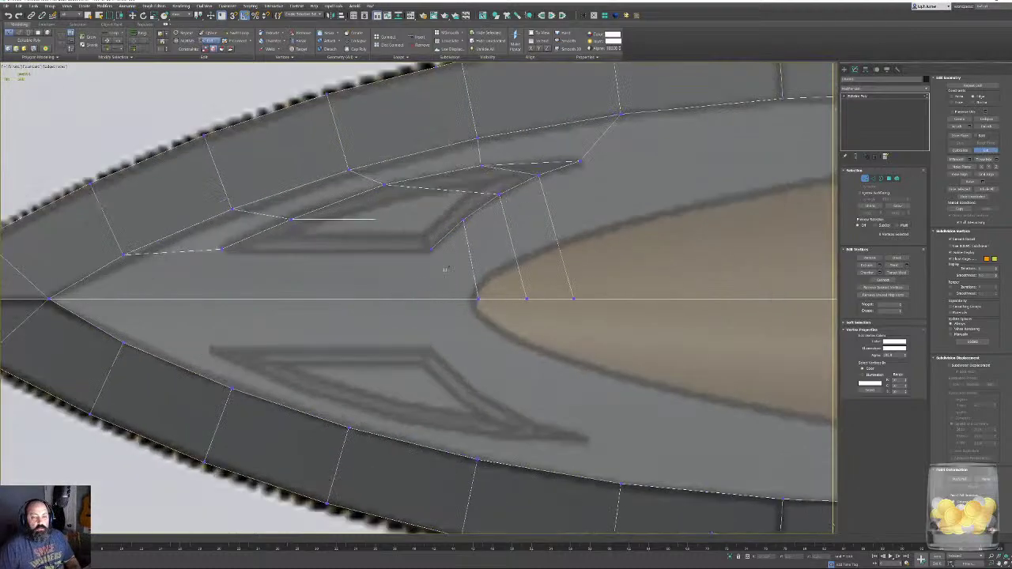
{"action": "left_click", "coordinate": [432, 250]}
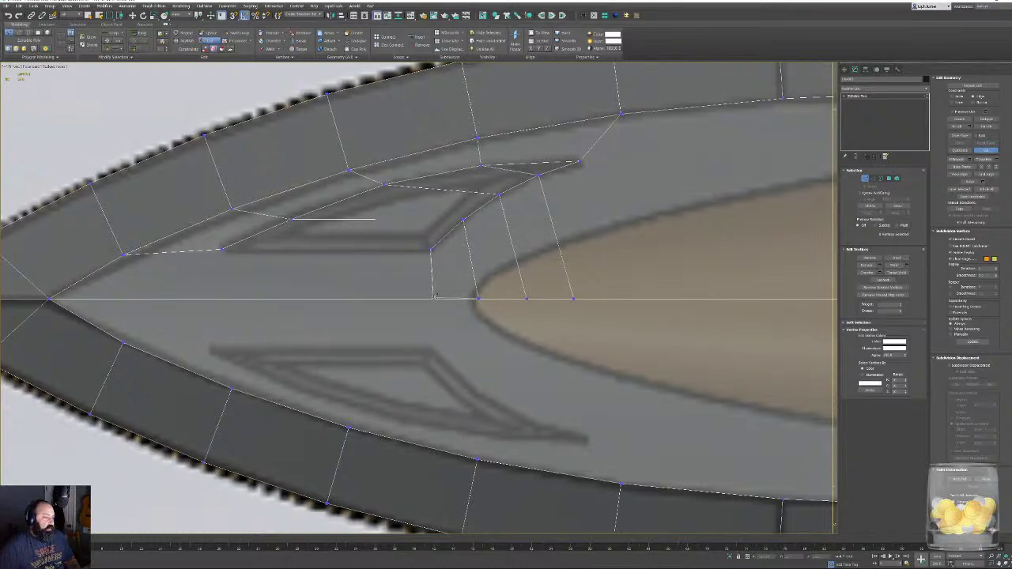
{"action": "left_click", "coordinate": [433, 298]}
{"action": "right_click", "coordinate": [433, 298]}
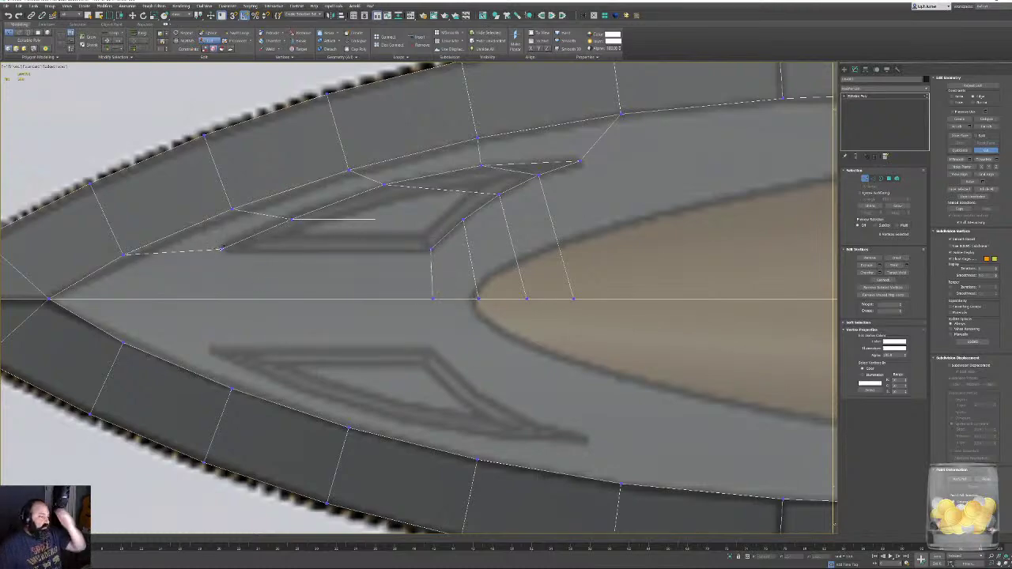
{"action": "left_click", "coordinate": [221, 250]}
{"action": "left_click", "coordinate": [219, 298]}
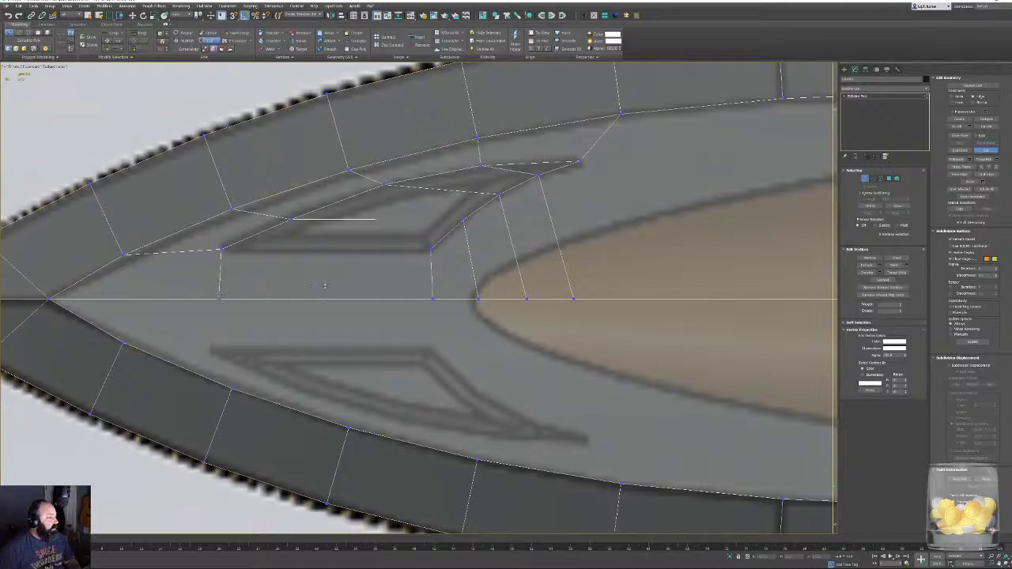
Cut edges from the recess's rear tip and the next inner rim vertex behind it down to the blade's centre line.
{"action": "right_click", "coordinate": [219, 297]}
{"action": "scroll", "coordinate": [345, 305], "scroll_direction": "down", "scroll_amount": 3}
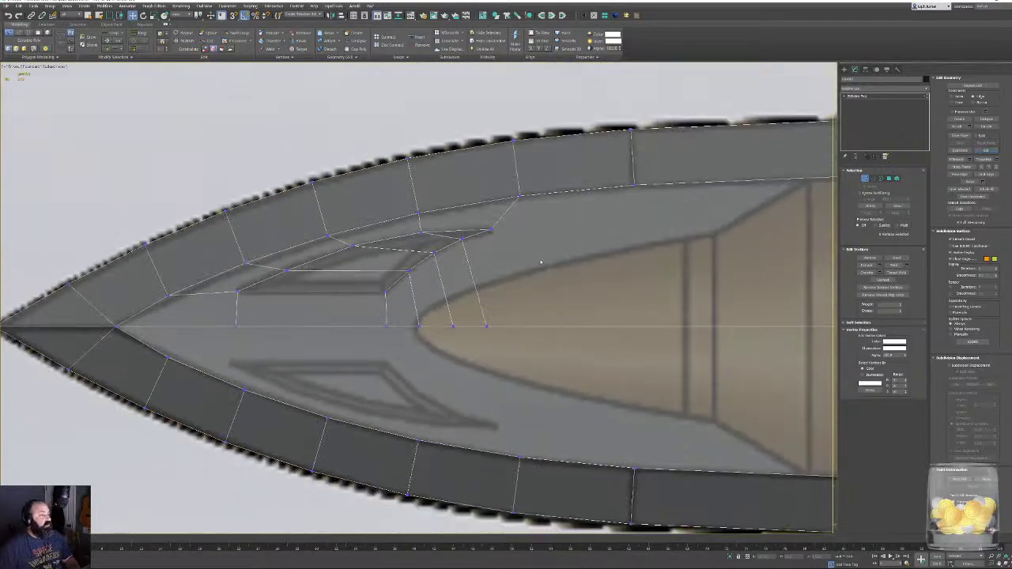
{"action": "scroll", "coordinate": [442, 301], "scroll_direction": "down", "scroll_amount": 3}
{"action": "scroll", "coordinate": [441, 315], "scroll_direction": "up", "scroll_amount": 2}
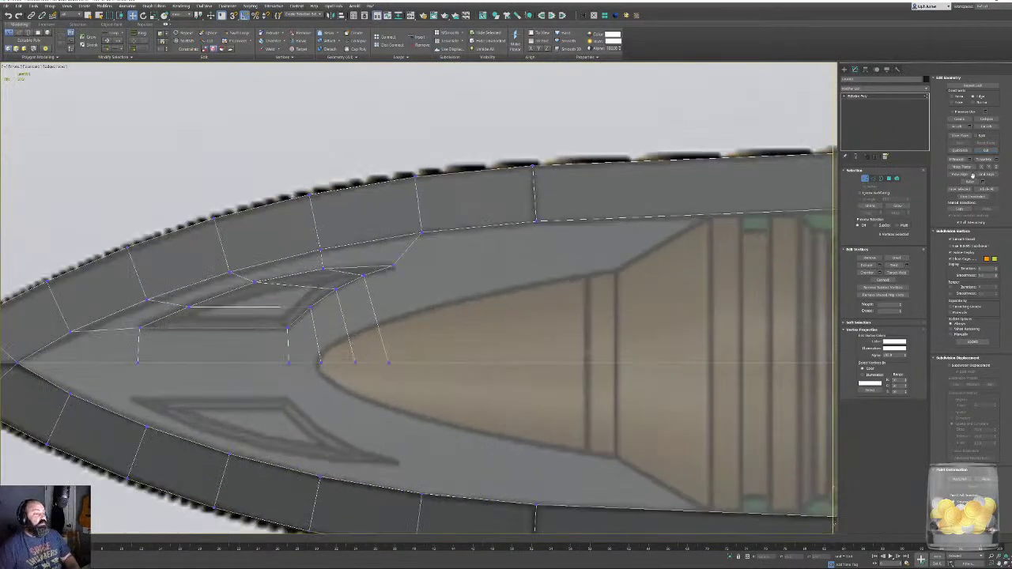
{"action": "key", "text": "alt+c"}
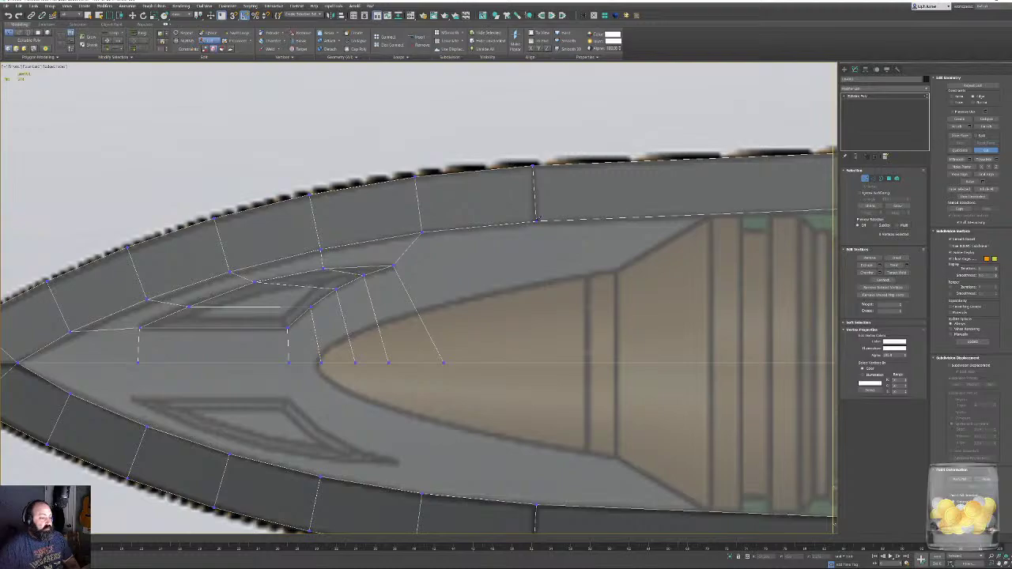
{"action": "left_click", "coordinate": [538, 221]}
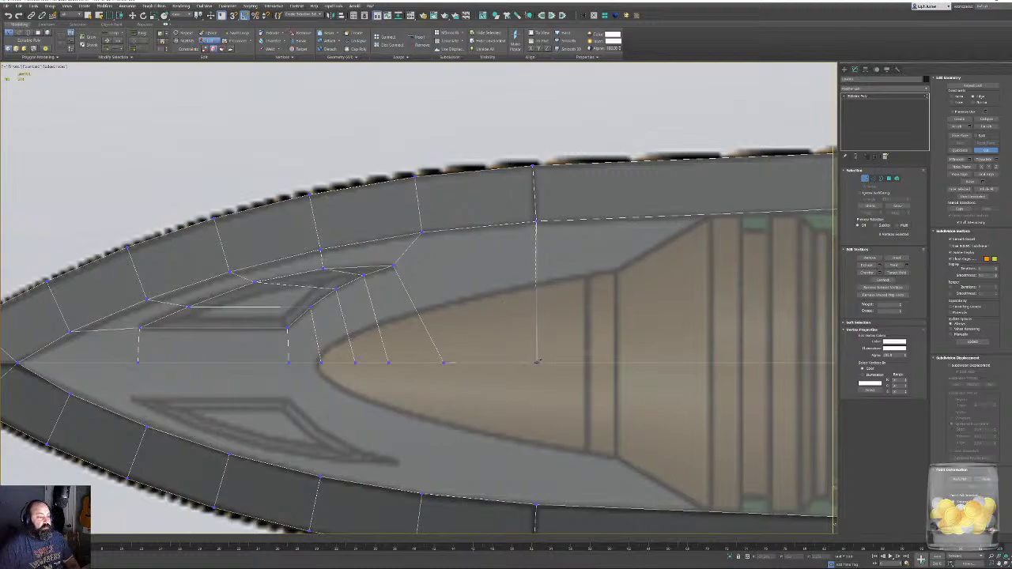
{"action": "left_click", "coordinate": [538, 363]}
{"action": "right_click", "coordinate": [537, 363]}
Cut a vertical edge from the inner rim vertex where the blade starts to flare down to the centre line.
{"action": "middle_click_drag", "start_coordinate": [663, 332], "coordinate": [401, 350]}
{"action": "scroll", "coordinate": [401, 349], "scroll_direction": "down", "scroll_amount": 1}
{"action": "middle_click_drag", "start_coordinate": [736, 326], "coordinate": [247, 290]}
{"action": "scroll", "coordinate": [246, 291], "scroll_direction": "down", "scroll_amount": 2}
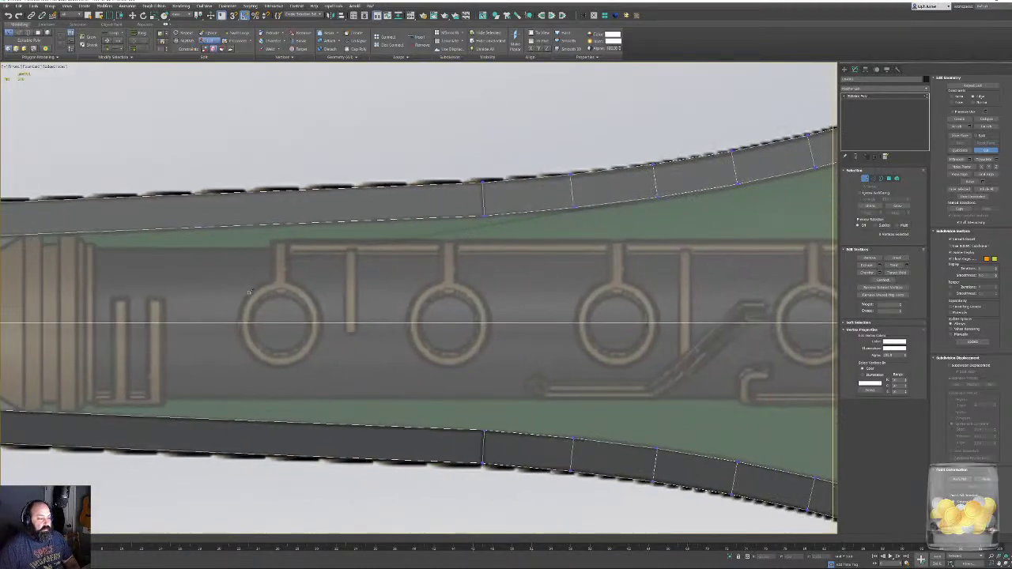
{"action": "left_click", "coordinate": [484, 213]}
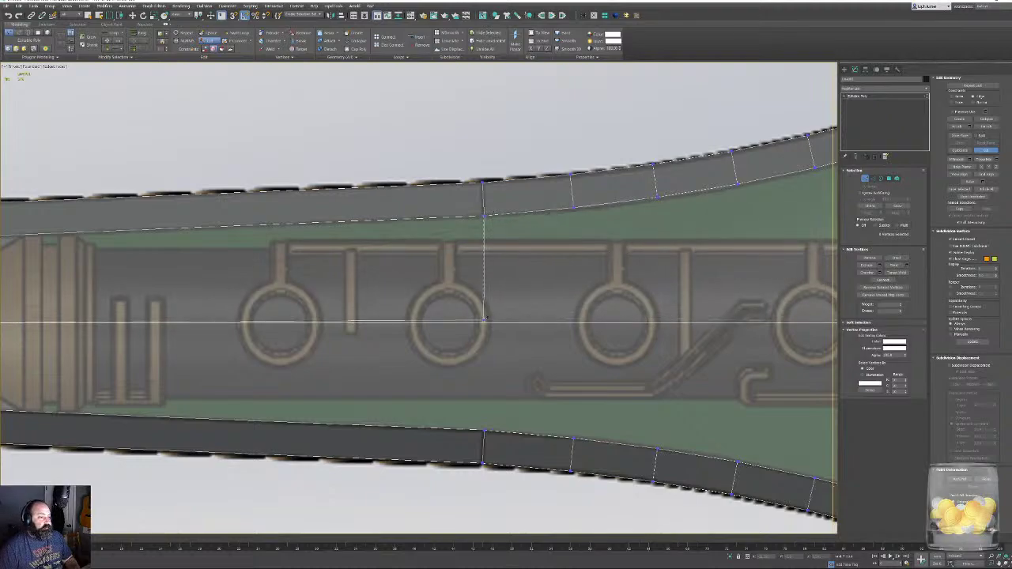
{"action": "left_click", "coordinate": [484, 322]}
{"action": "right_click", "coordinate": [484, 322]}
{"action": "middle_click_drag", "start_coordinate": [340, 245], "coordinate": [637, 267]}
{"action": "scroll", "coordinate": [639, 293], "scroll_direction": "down", "scroll_amount": 3}
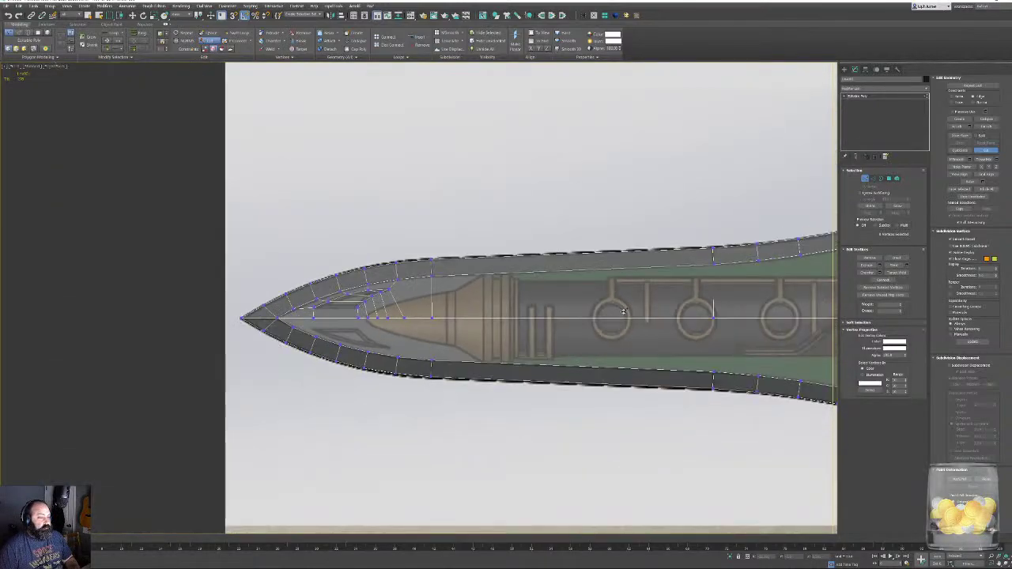
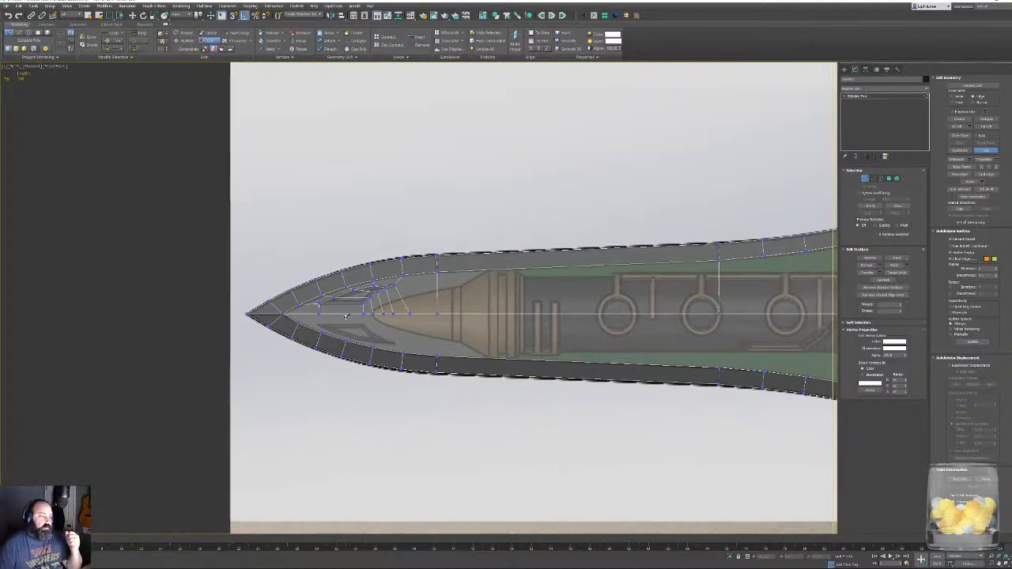
Mirror the detailed upper half across the centre line with a Symmetry modifier on the Z axis and collapse it to an editable poly.
{"action": "scroll", "coordinate": [348, 319], "scroll_direction": "up", "scroll_amount": 5}
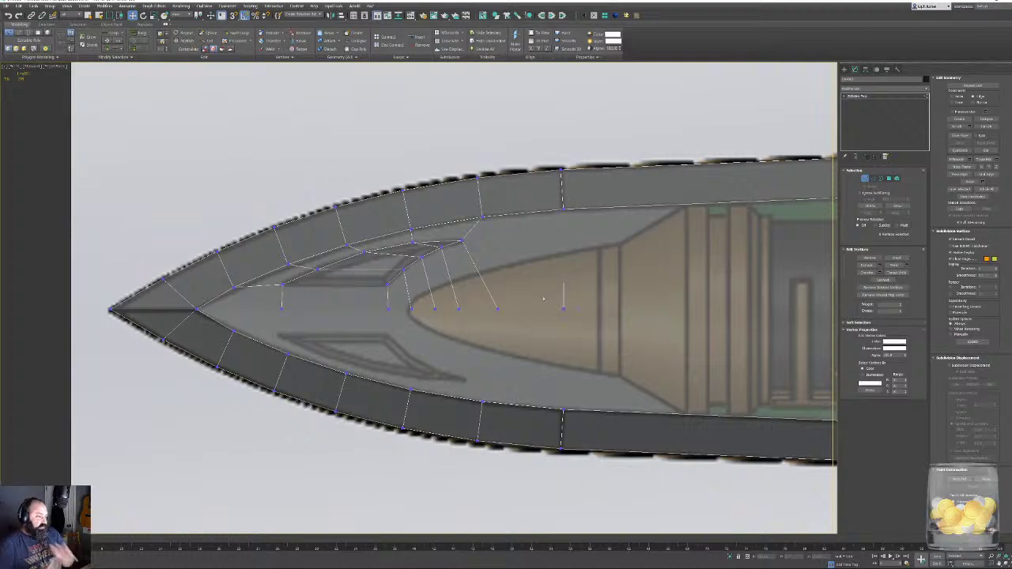
{"action": "left_click_drag", "start_coordinate": [543, 299], "coordinate": [588, 338]}
{"action": "left_click", "coordinate": [584, 15]}
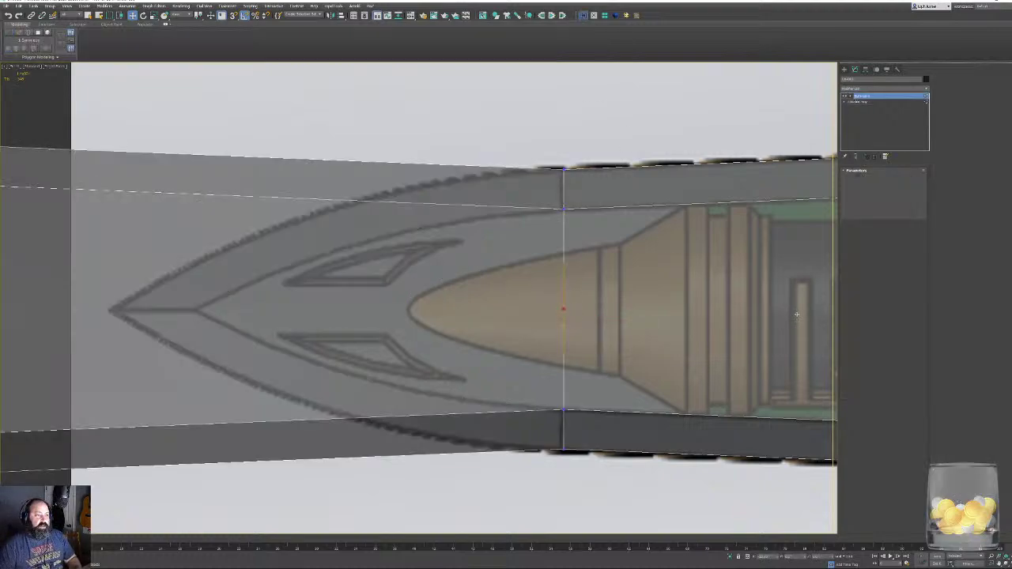
{"action": "left_click", "coordinate": [894, 185]}
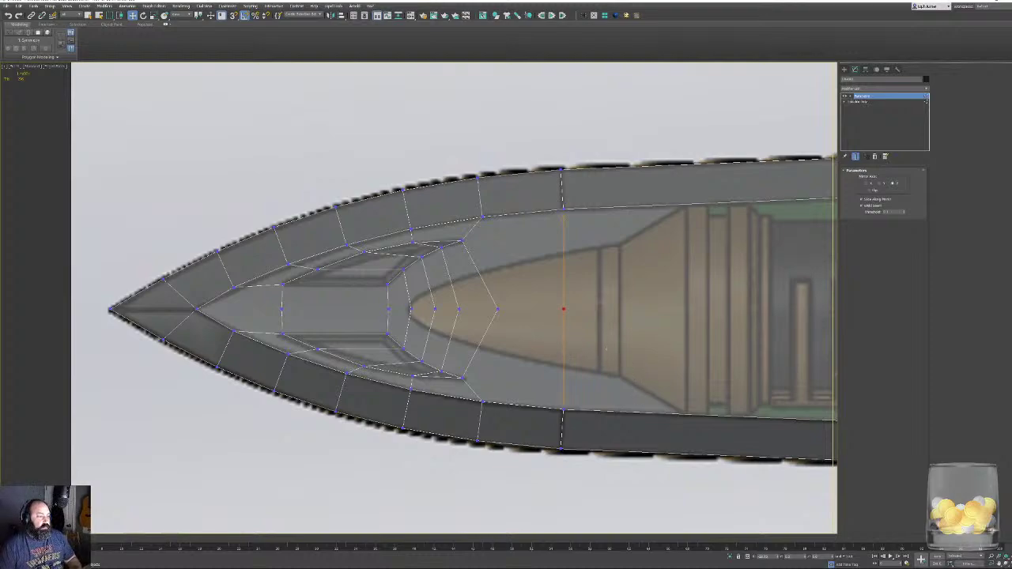
{"action": "right_click", "coordinate": [607, 349]}
{"action": "left_click", "coordinate": [626, 353]}
{"action": "middle_click_drag", "start_coordinate": [626, 347], "coordinate": [490, 342]}
{"action": "scroll", "coordinate": [553, 360], "scroll_direction": "down", "scroll_amount": 3}
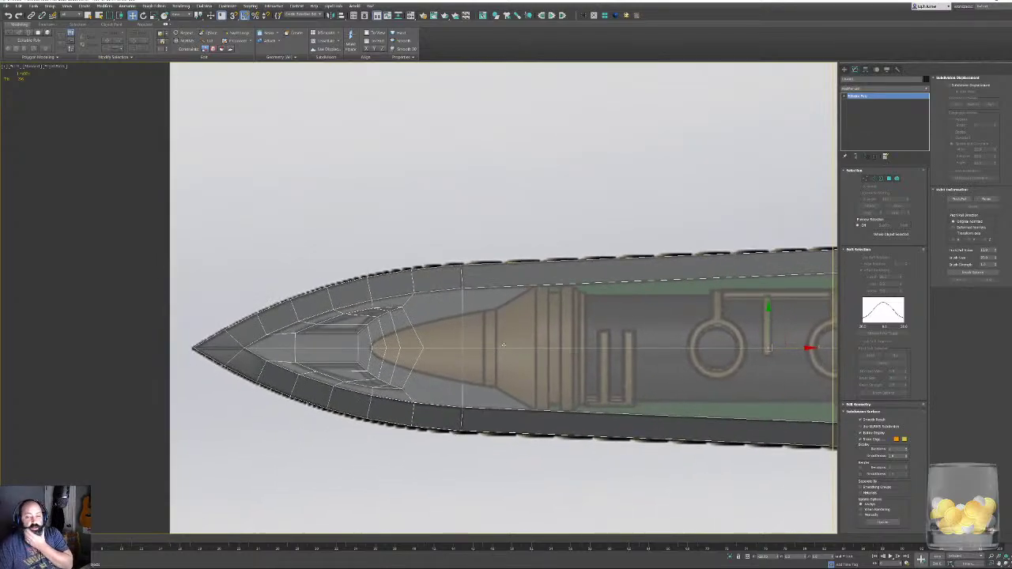
Select all the polygons inside the two mirrored recess outlines at the blade's tip.
{"action": "middle_click_drag", "start_coordinate": [520, 348], "coordinate": [420, 334], "text": "alt"}
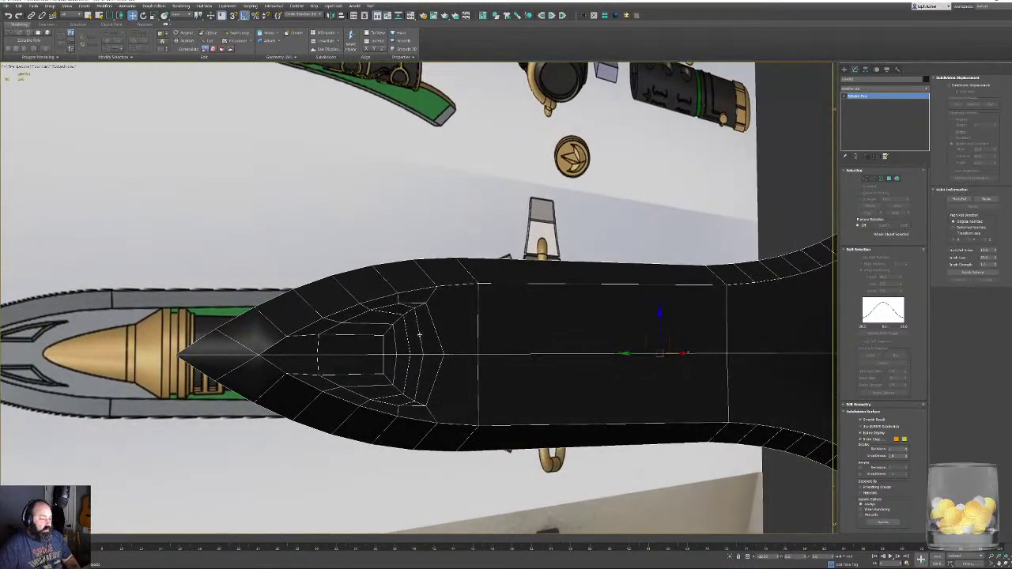
{"action": "left_click", "coordinate": [865, 250]}
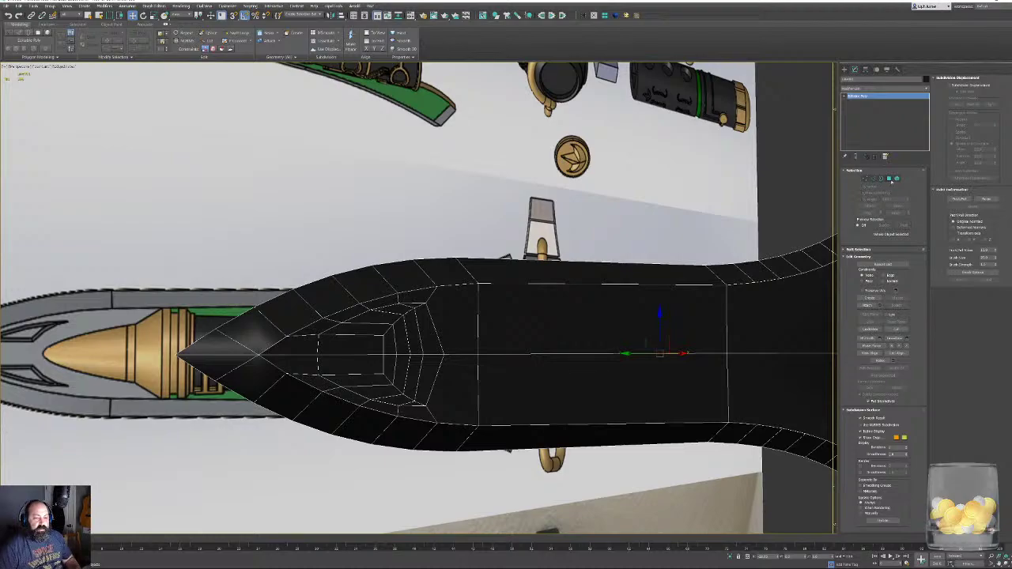
{"action": "left_click", "coordinate": [889, 178]}
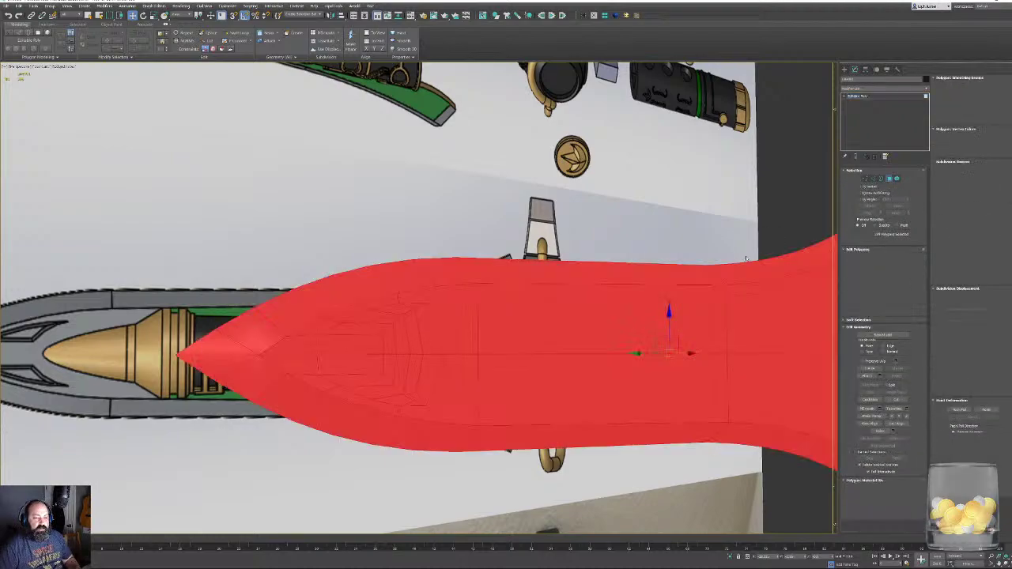
{"action": "left_click", "coordinate": [334, 245]}
{"action": "scroll", "coordinate": [418, 298], "scroll_direction": "up", "scroll_amount": 5}
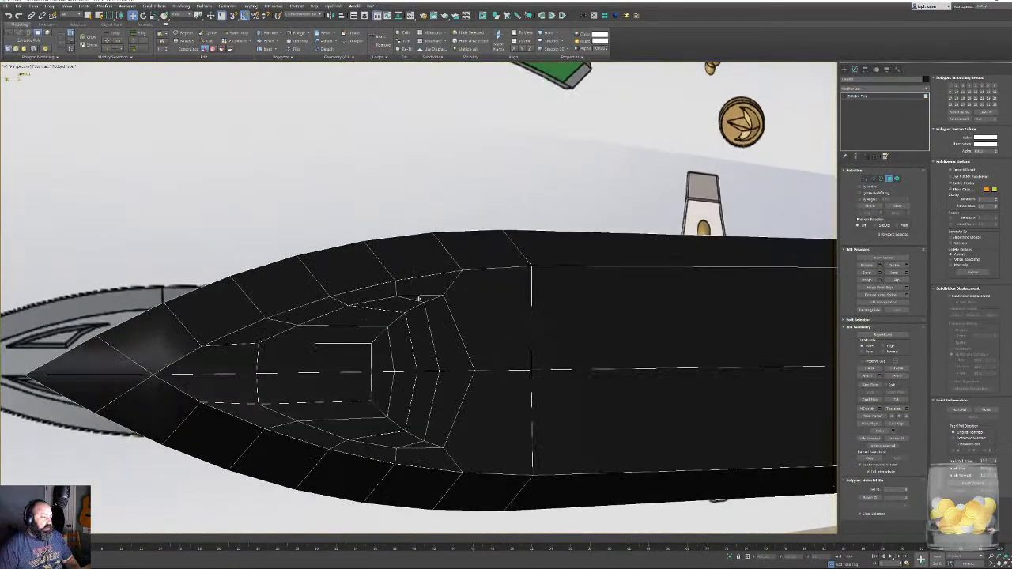
{"action": "left_click", "coordinate": [418, 299]}
{"action": "left_click", "coordinate": [393, 305], "text": "ctrl"}
{"action": "left_click", "coordinate": [369, 316], "text": "ctrl"}
{"action": "left_click", "coordinate": [352, 334], "text": "ctrl"}
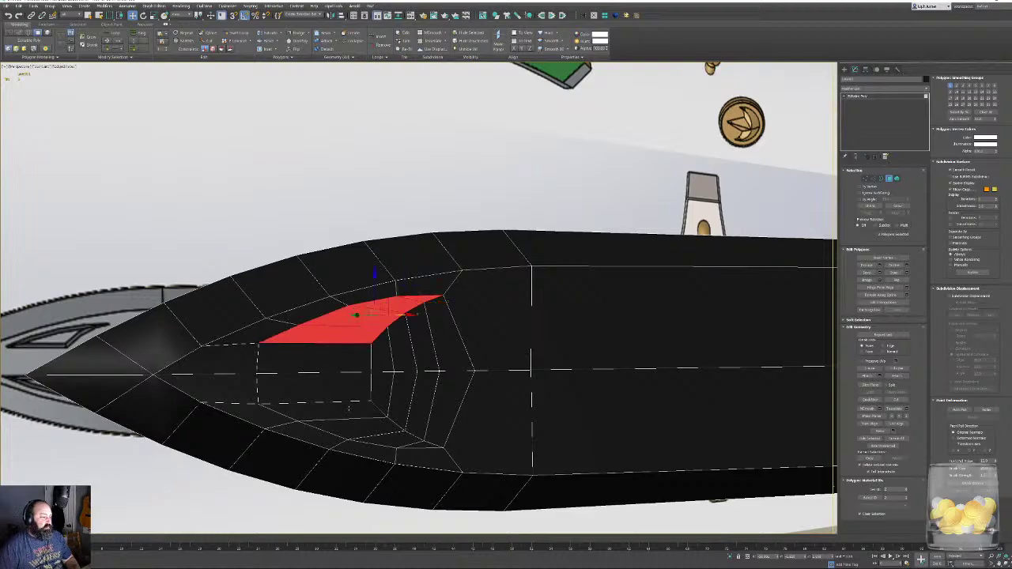
{"action": "left_click", "coordinate": [348, 407], "text": "ctrl"}
{"action": "left_click", "coordinate": [371, 427], "text": "ctrl"}
{"action": "left_click", "coordinate": [400, 440], "text": "ctrl"}
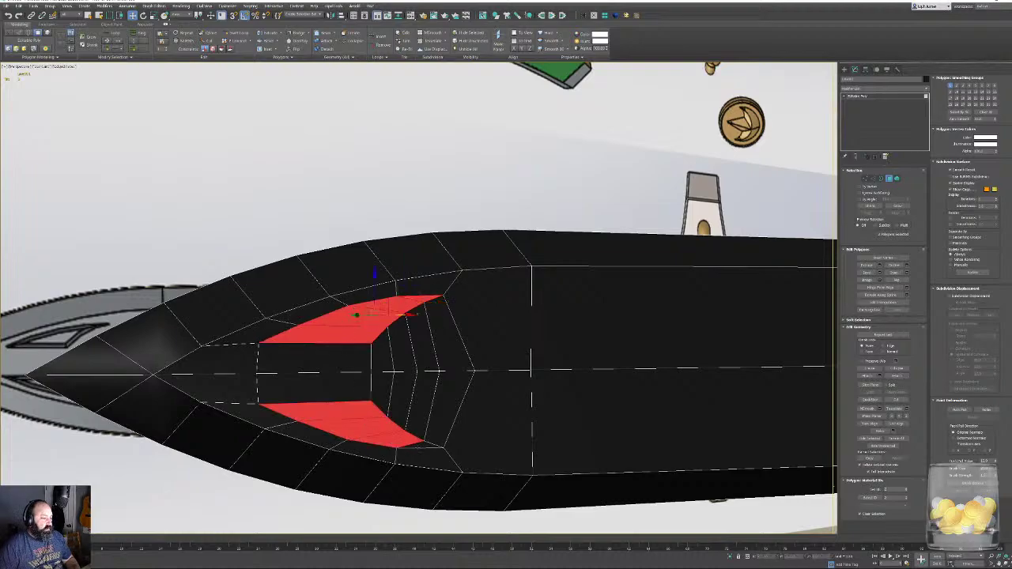
{"action": "left_click", "coordinate": [420, 447], "text": "ctrl"}
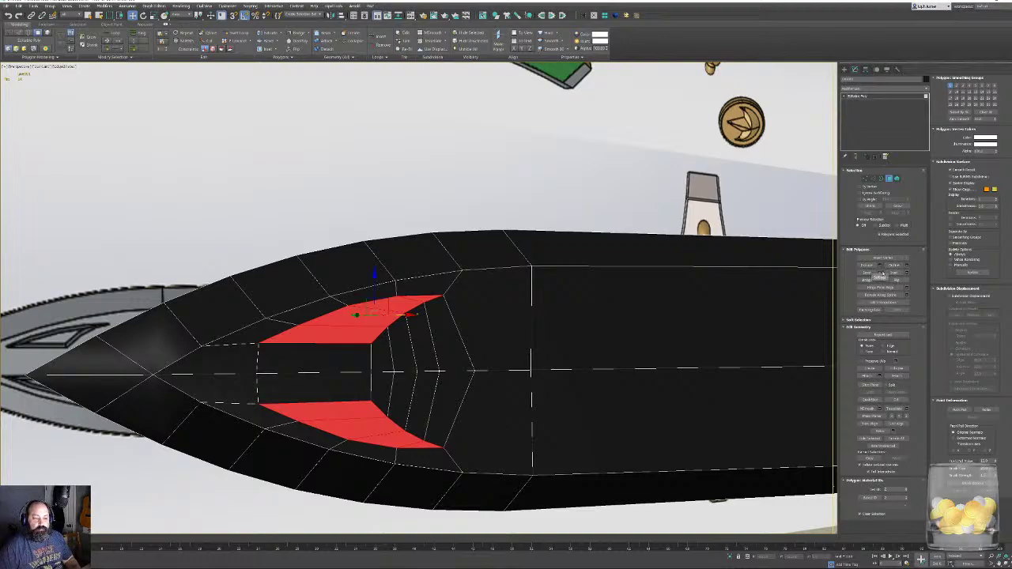
Start a Bevel on the selected recess polygons and reset its height and outline to zero.
{"action": "left_click", "coordinate": [879, 271]}
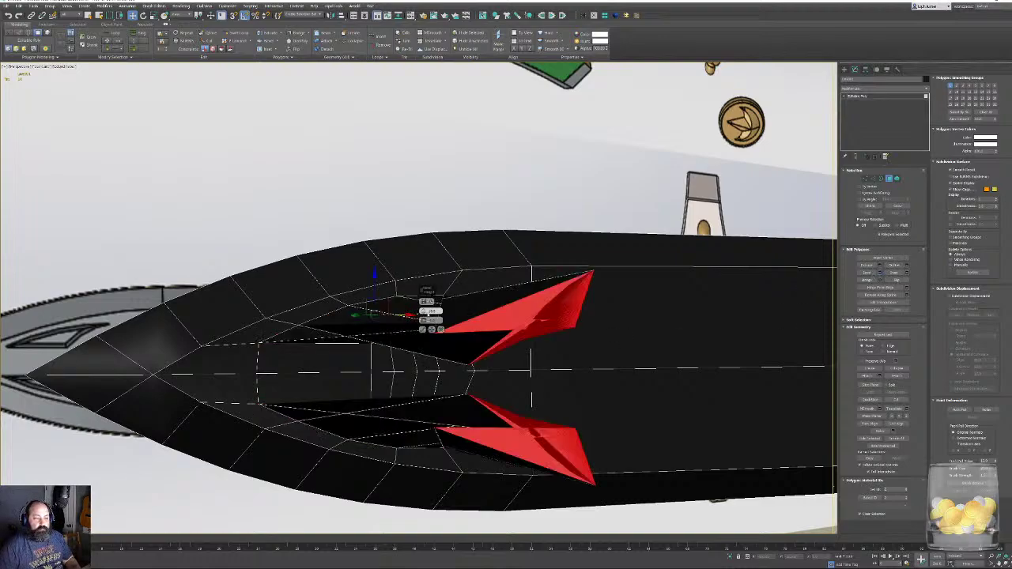
{"action": "left_click", "coordinate": [430, 303]}
{"action": "left_click", "coordinate": [447, 314]}
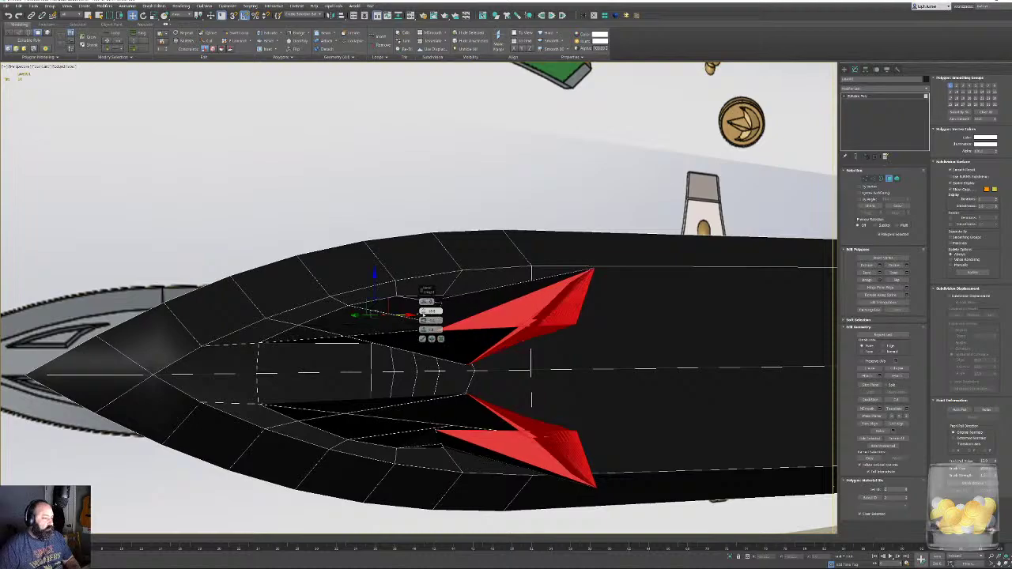
{"action": "right_click", "coordinate": [425, 311]}
{"action": "right_click", "coordinate": [425, 320]}
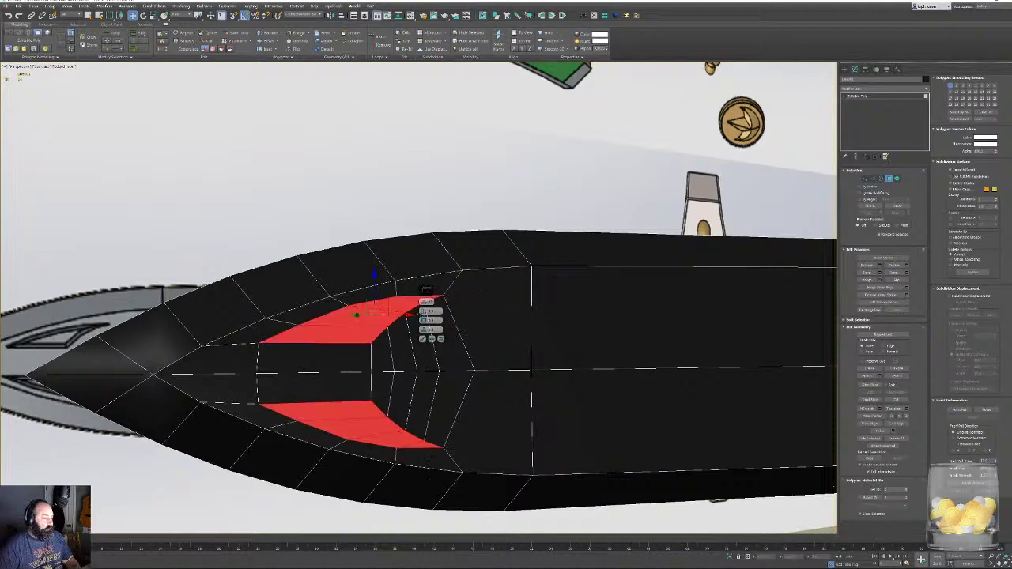
Shrink the bevel outline against the see-through top reference until the polygons match the drawing's inner recess shape.
{"action": "key", "text": "t"}
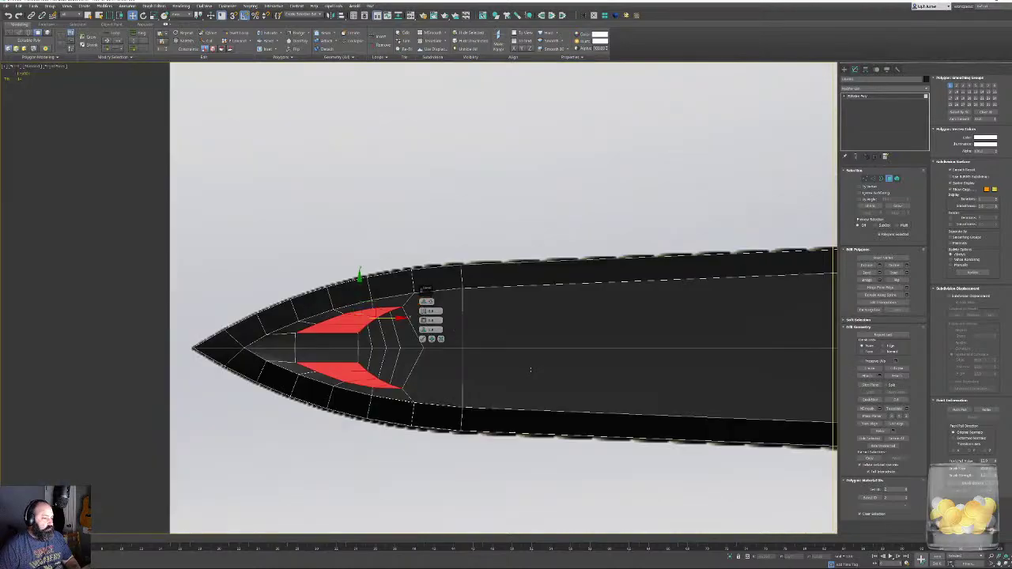
{"action": "middle_click_drag", "start_coordinate": [531, 368], "coordinate": [603, 323]}
{"action": "scroll", "coordinate": [437, 341], "scroll_direction": "up", "scroll_amount": 2}
{"action": "key", "text": "alt+x"}
{"action": "middle_click_drag", "start_coordinate": [431, 304], "coordinate": [419, 330]}
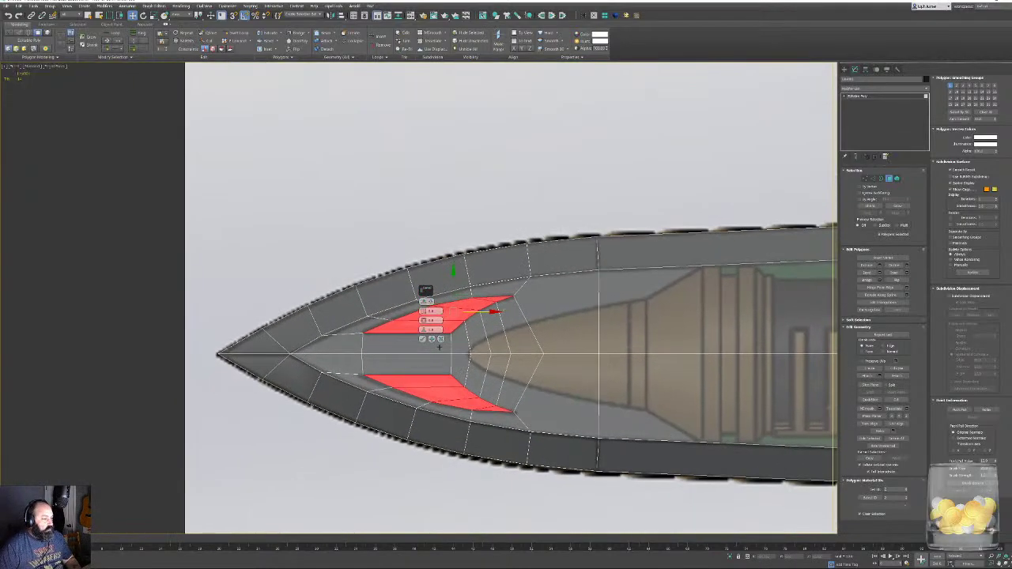
{"action": "scroll", "coordinate": [419, 330], "scroll_direction": "up", "scroll_amount": 4}
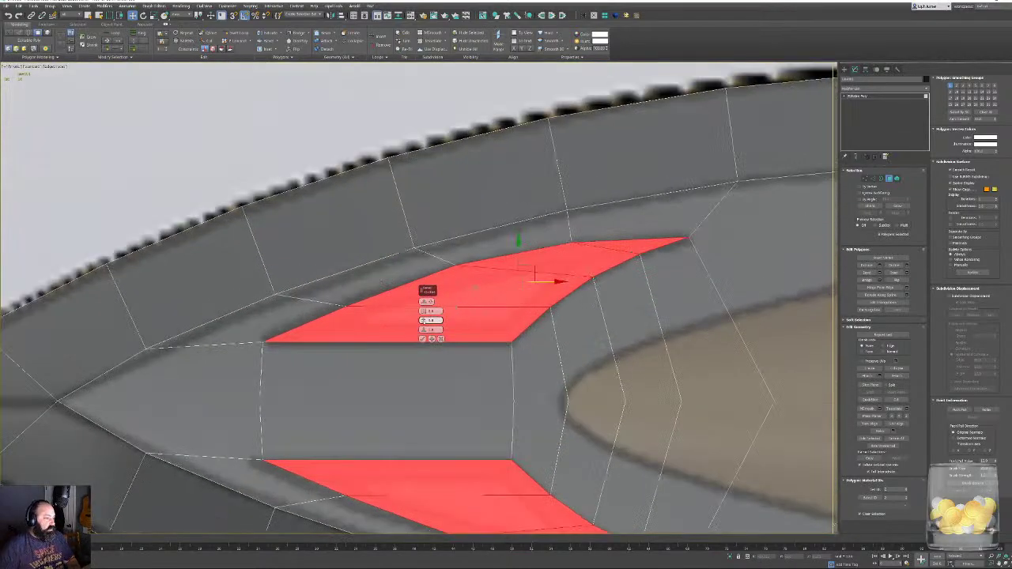
{"action": "left_click_drag", "start_coordinate": [423, 321], "coordinate": [429, 328]}
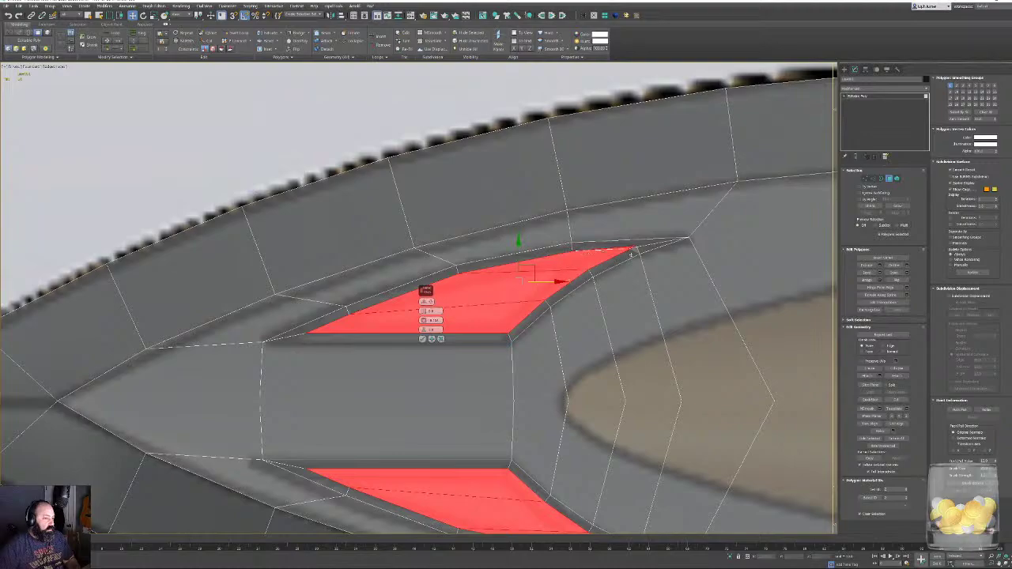
Give the bevel a negative height so both recesses sink into the blade, and apply it.
{"action": "middle_click_drag", "start_coordinate": [504, 323], "coordinate": [451, 345]}
{"action": "scroll", "coordinate": [451, 344], "scroll_direction": "down", "scroll_amount": 1}
{"action": "key", "text": "p"}
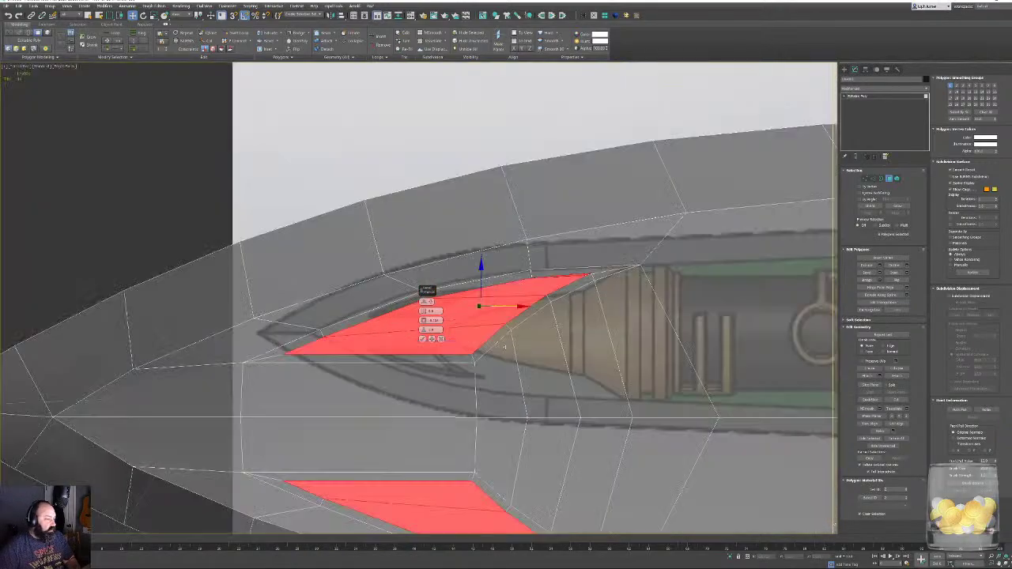
{"action": "middle_click_drag", "start_coordinate": [486, 310], "coordinate": [525, 323], "text": "alt"}
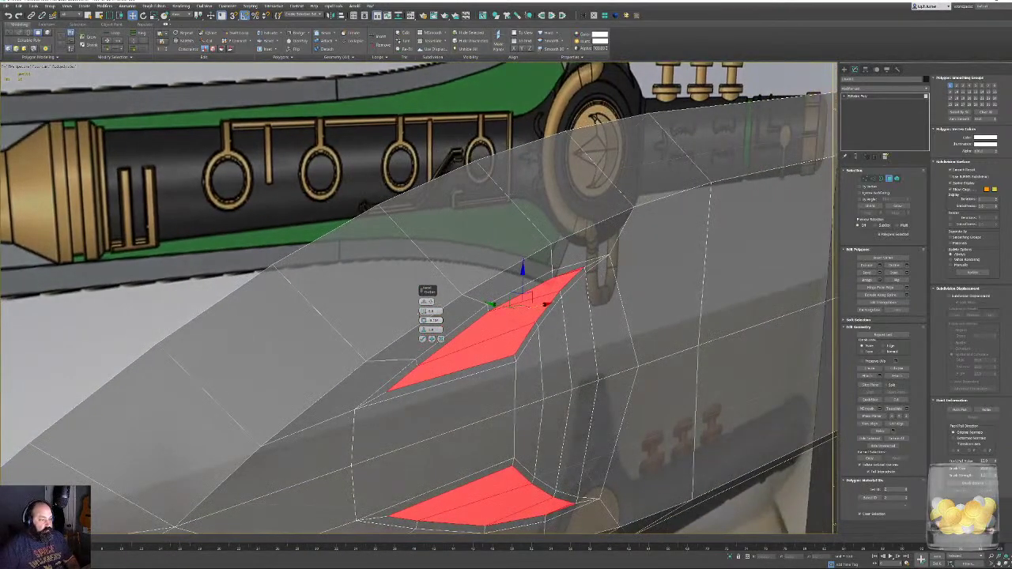
{"action": "left_click_drag", "start_coordinate": [423, 311], "coordinate": [423, 323]}
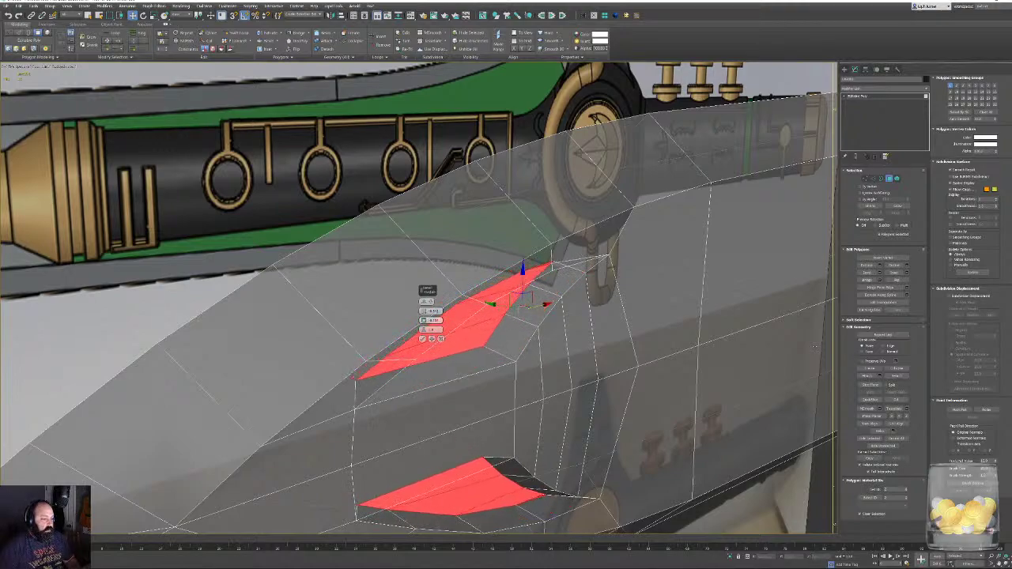
{"action": "middle_click_drag", "start_coordinate": [815, 345], "coordinate": [729, 338], "text": "alt"}
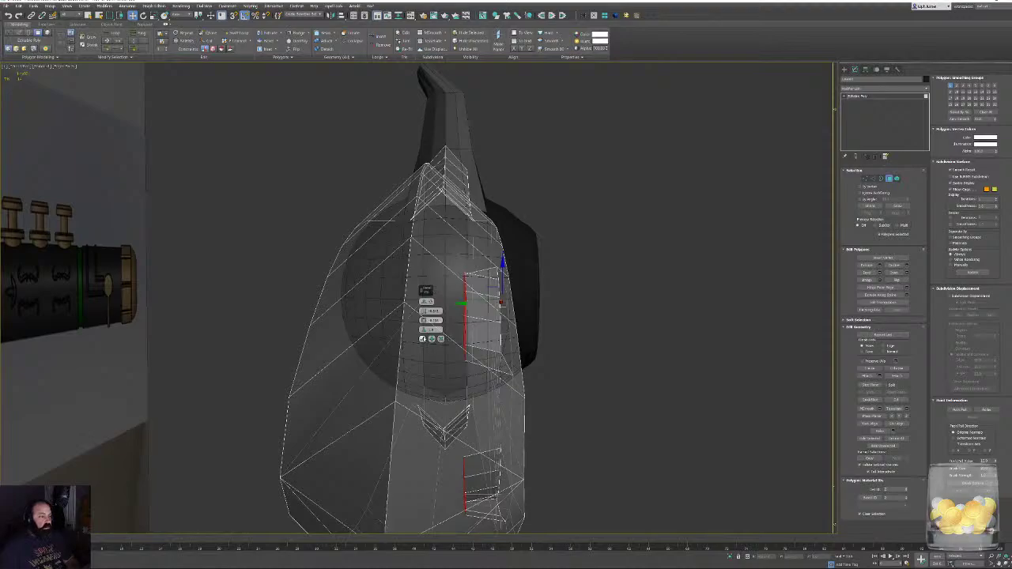
{"action": "left_click", "coordinate": [422, 339]}
Select the three inner edges along the rear border of the upper recess at the blade's tip and straighten that edge run.
{"action": "middle_click_drag", "start_coordinate": [431, 338], "coordinate": [560, 323], "text": "alt"}
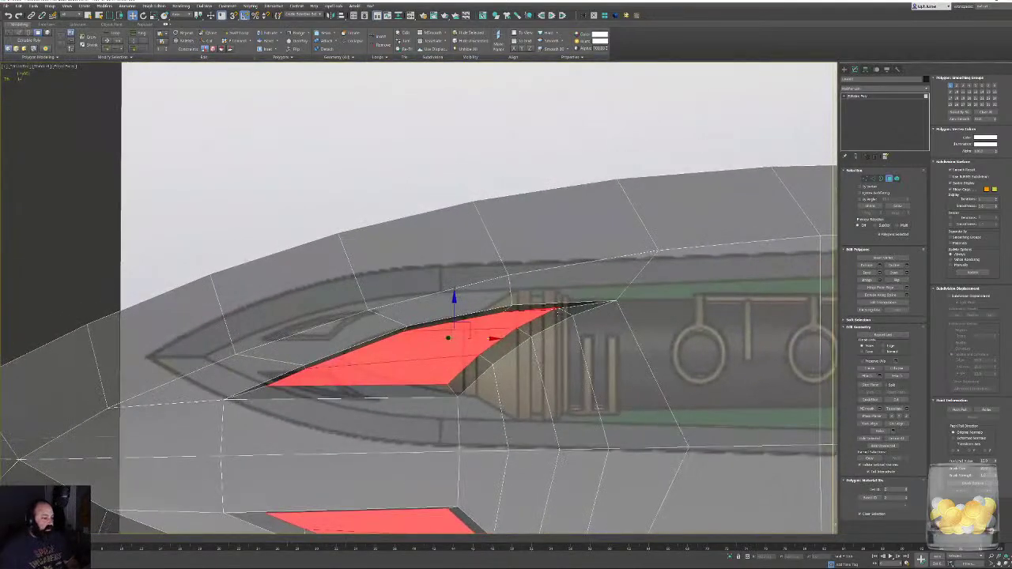
{"action": "scroll", "coordinate": [563, 297], "scroll_direction": "up", "scroll_amount": 5}
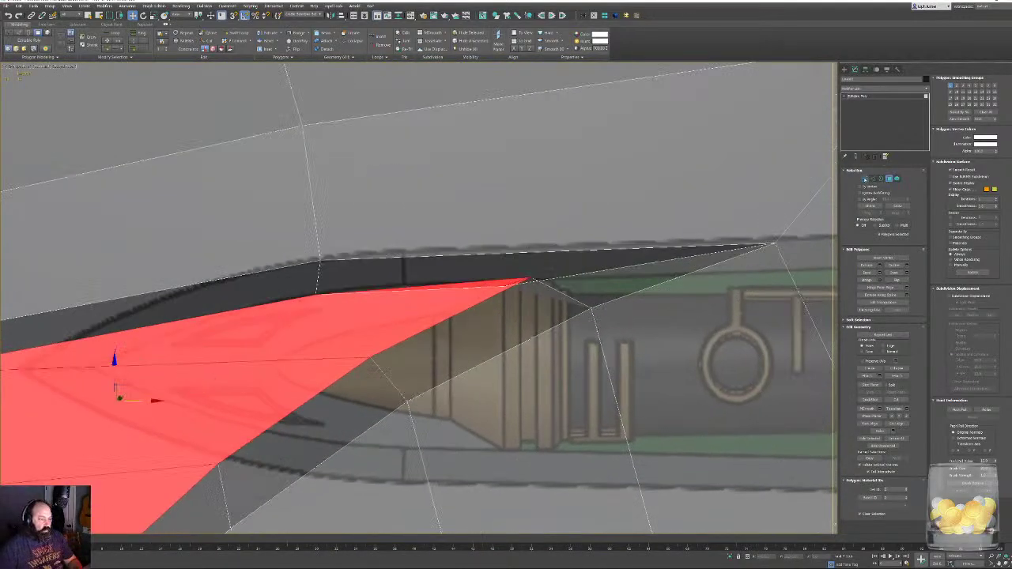
{"action": "key", "text": "1"}
{"action": "left_click", "coordinate": [541, 288]}
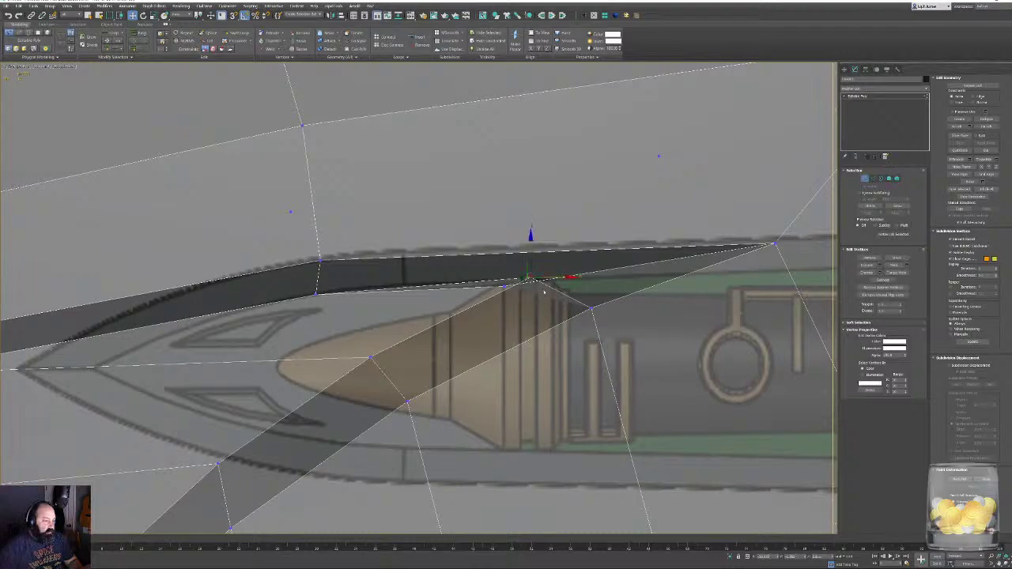
{"action": "middle_click_drag", "start_coordinate": [544, 293], "coordinate": [546, 330], "text": "alt"}
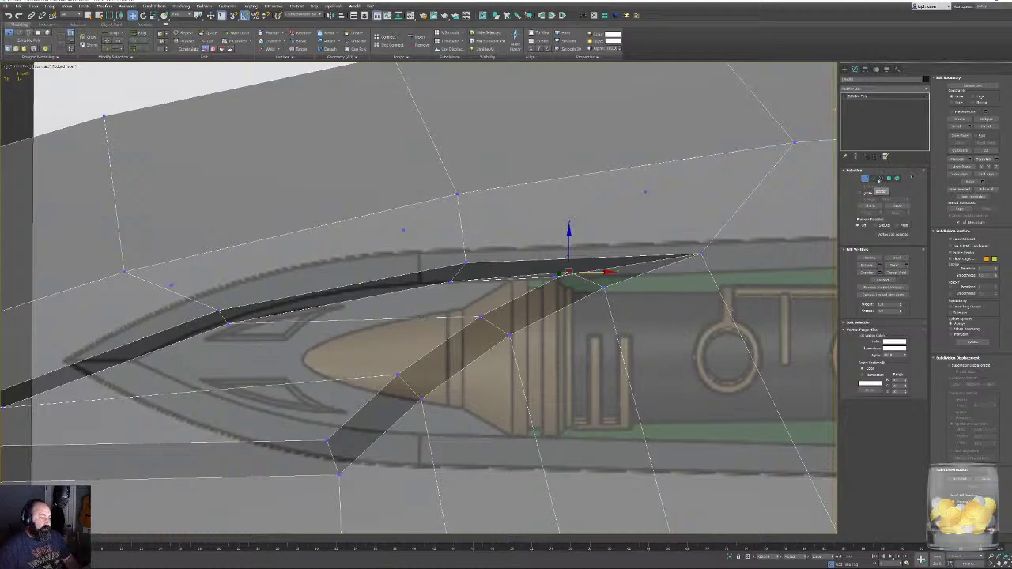
{"action": "left_click", "coordinate": [873, 178]}
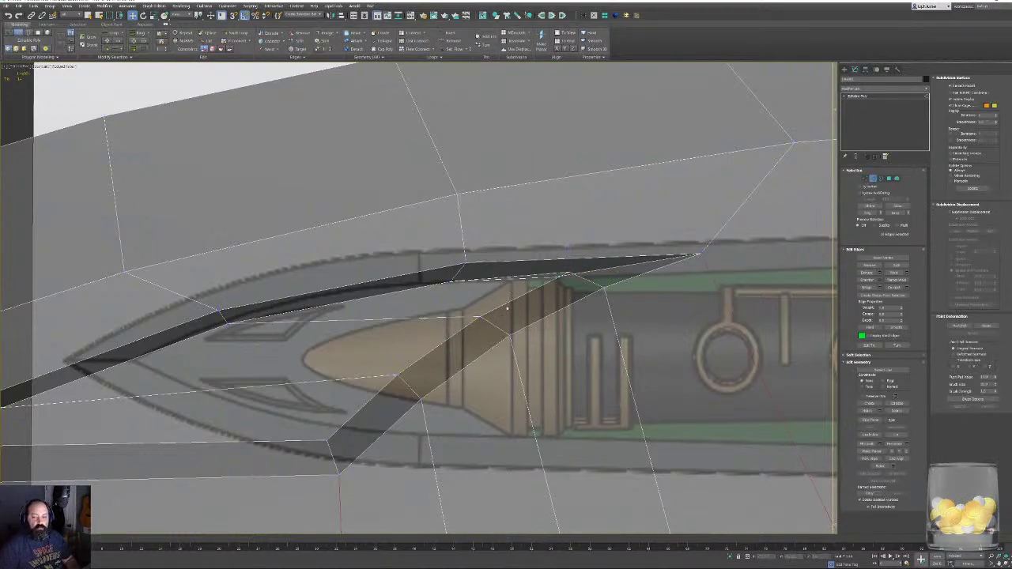
{"action": "left_click", "coordinate": [522, 305]}
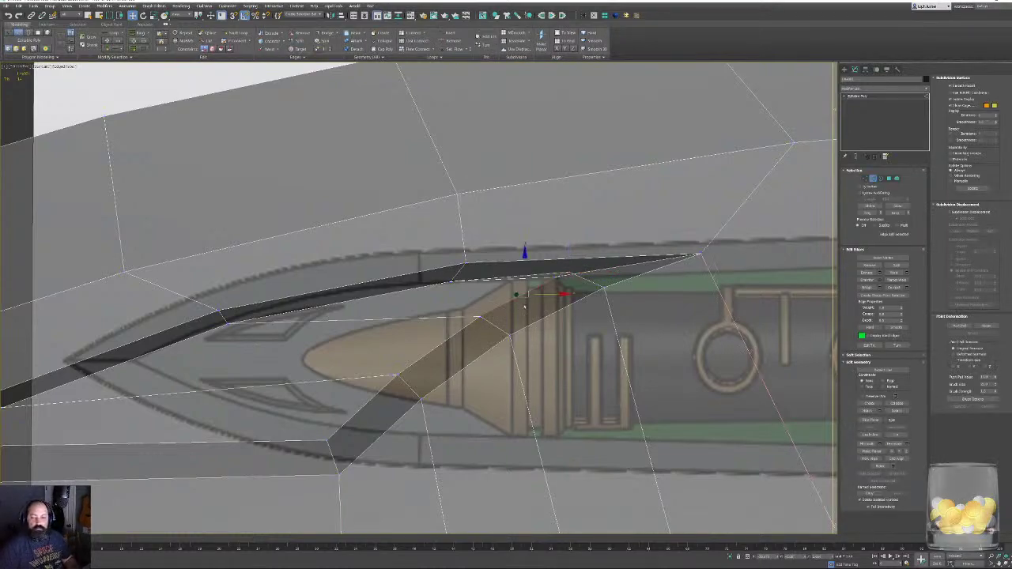
{"action": "left_click", "coordinate": [439, 342], "text": "ctrl"}
{"action": "left_click", "coordinate": [369, 411], "text": "ctrl"}
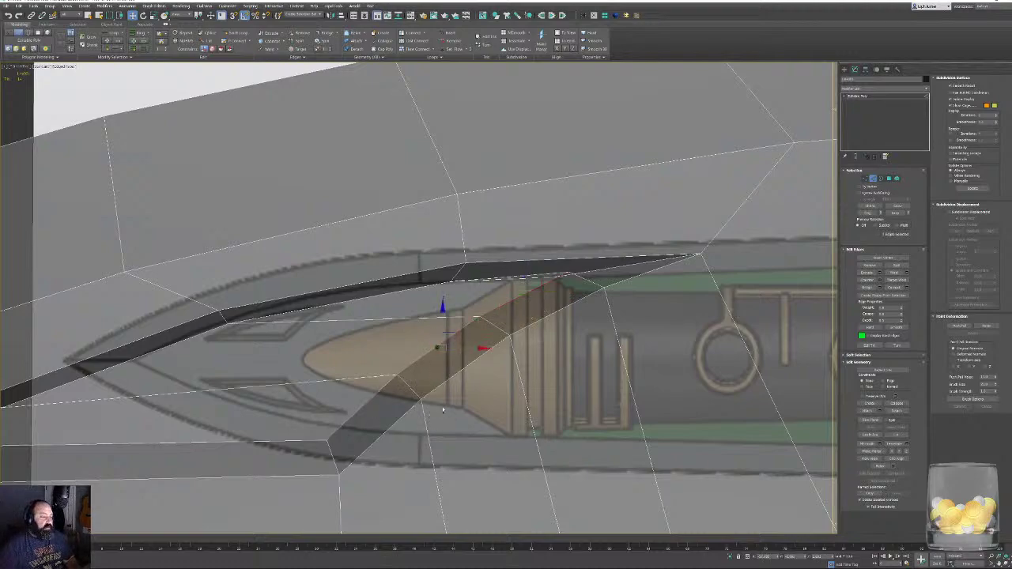
{"action": "key", "text": "semicolon"}
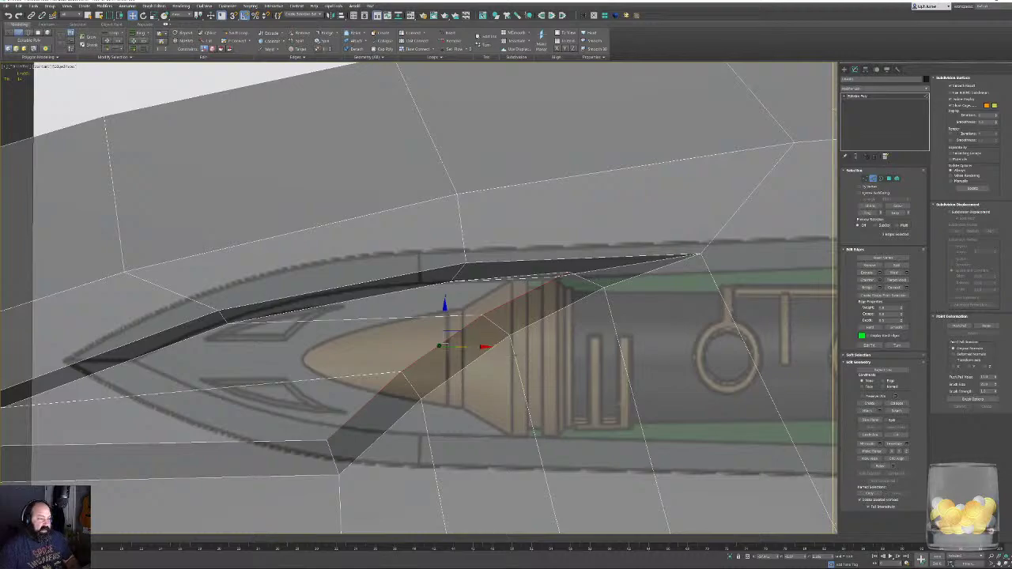
Target Weld the extra vertex at the recess floor's rear corner onto the neighbouring corner vertex.
{"action": "mouse_move", "coordinate": [579, 316]}
{"action": "middle_mouse_down", "text": "alt"}
{"action": "mouse_move", "coordinate": [508, 319]}
{"action": "mouse_move", "coordinate": [578, 313]}
{"action": "middle_mouse_up", "text": "alt"}
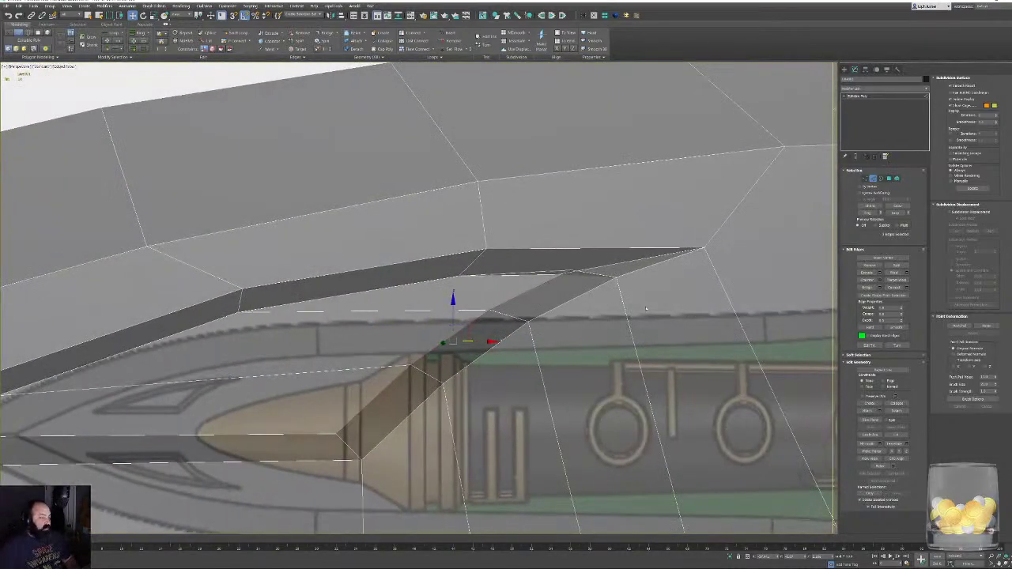
{"action": "middle_click_drag", "start_coordinate": [646, 308], "coordinate": [586, 314], "text": "alt"}
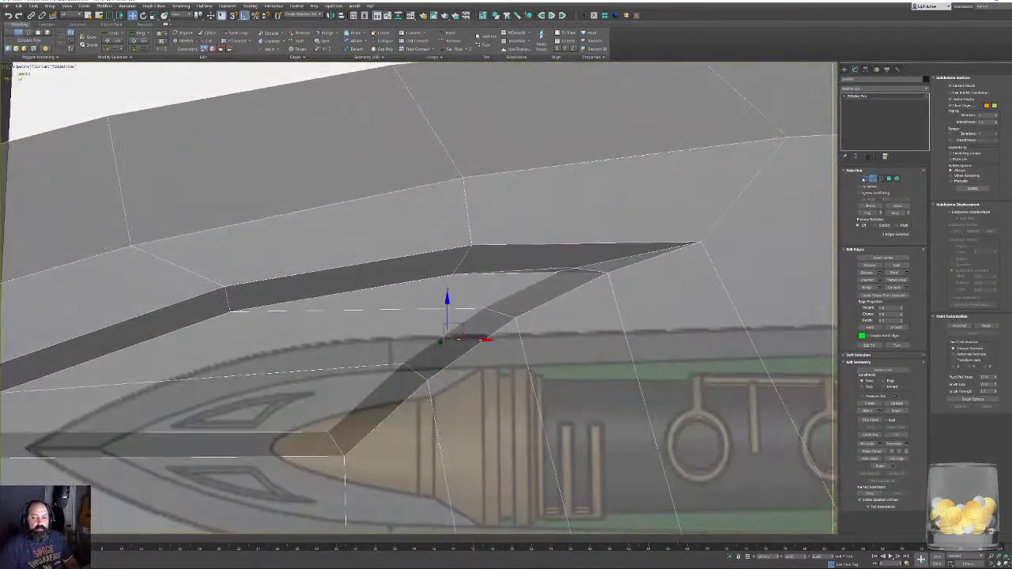
{"action": "left_click", "coordinate": [865, 179]}
{"action": "middle_click_drag", "start_coordinate": [544, 277], "coordinate": [538, 288]}
{"action": "scroll", "coordinate": [538, 288], "scroll_direction": "up", "scroll_amount": 4}
{"action": "left_click", "coordinate": [523, 295]}
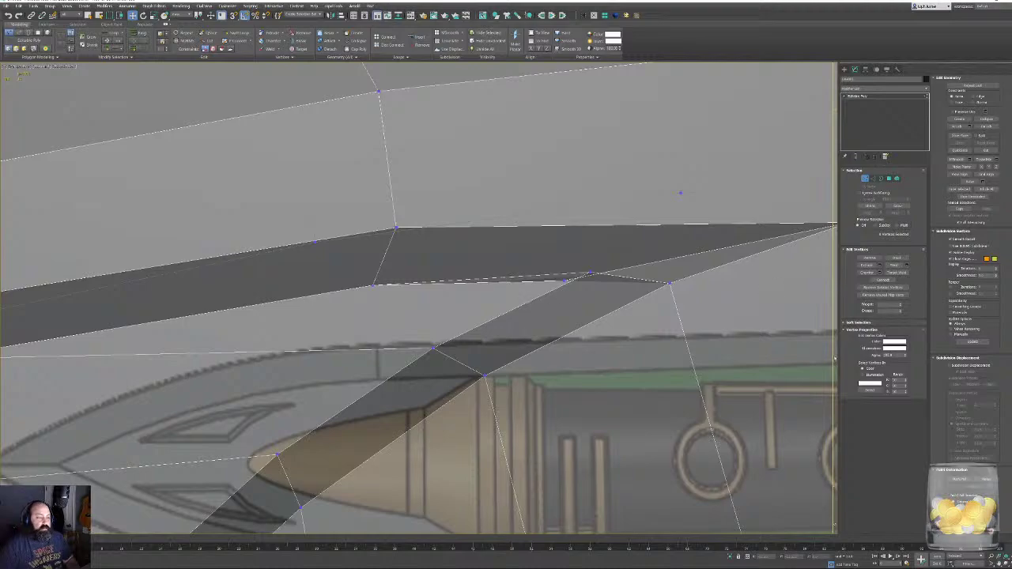
{"action": "left_click", "coordinate": [896, 272]}
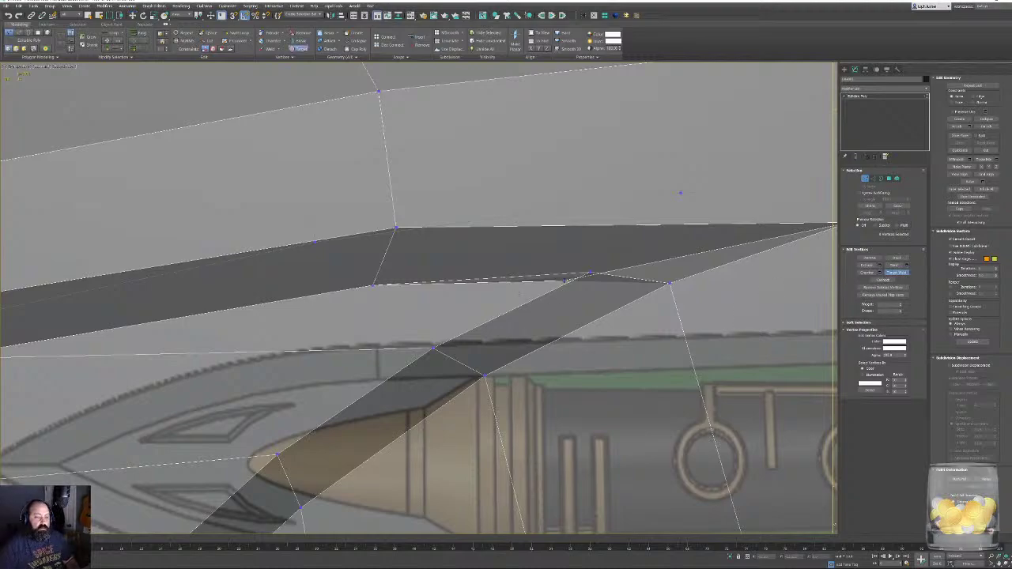
{"action": "middle_click_drag", "start_coordinate": [589, 273], "coordinate": [590, 369], "text": "alt"}
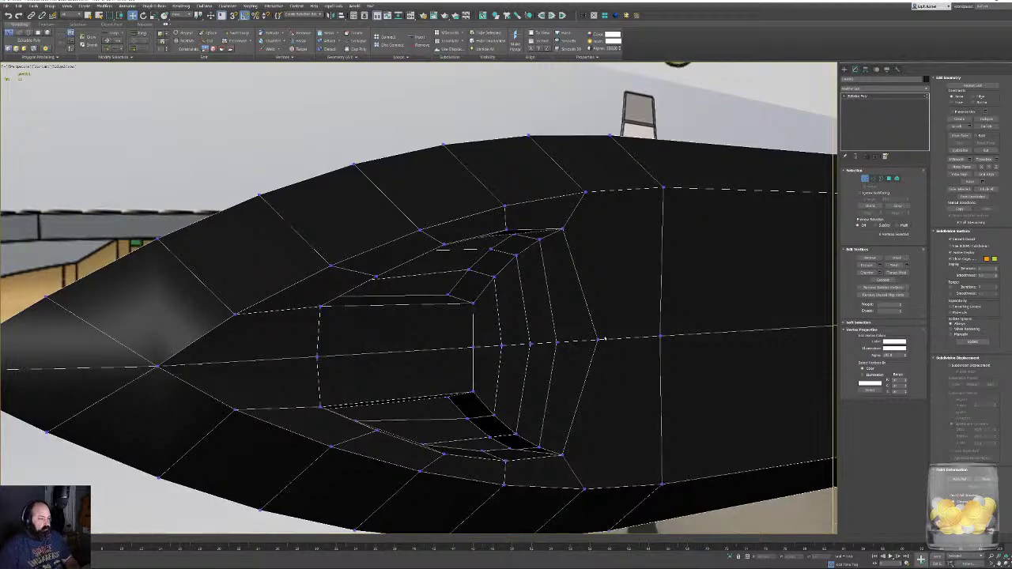
Mirror the corrected recess across the blade's centre line with a Symmetry modifier on the Z axis, and convert the result to Editable Poly.
{"action": "left_click", "coordinate": [600, 339]}
{"action": "left_click", "coordinate": [584, 17]}
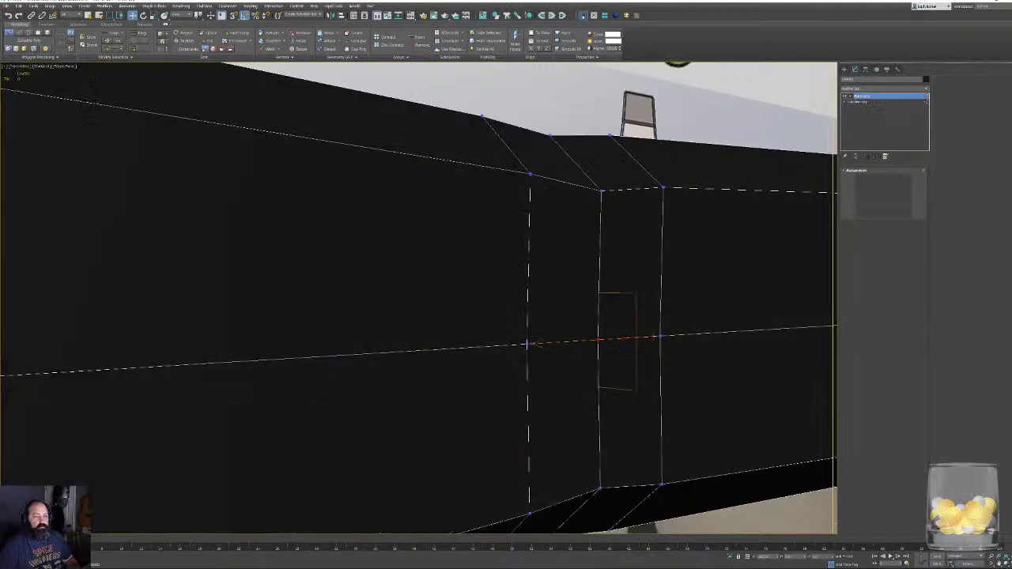
{"action": "left_click", "coordinate": [894, 184]}
{"action": "middle_click_drag", "start_coordinate": [615, 284], "coordinate": [592, 320], "text": "alt"}
{"action": "right_click", "coordinate": [592, 319]}
{"action": "left_click", "coordinate": [609, 325]}
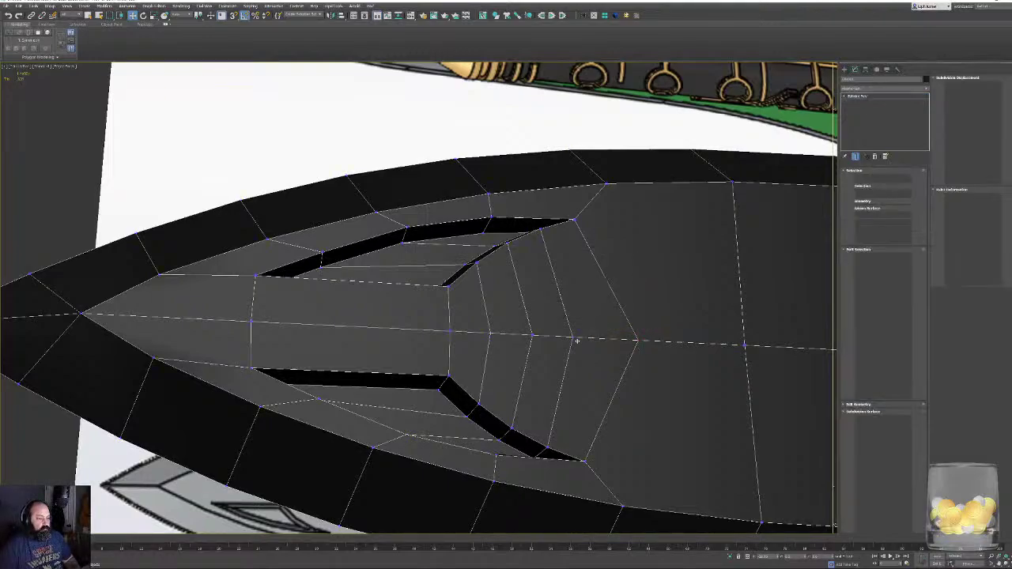
Mirror the blade from its tip vertex onto the opposite face with a Symmetry modifier on the Y axis, and convert it to Editable Poly.
{"action": "middle_click_drag", "start_coordinate": [363, 268], "coordinate": [496, 248]}
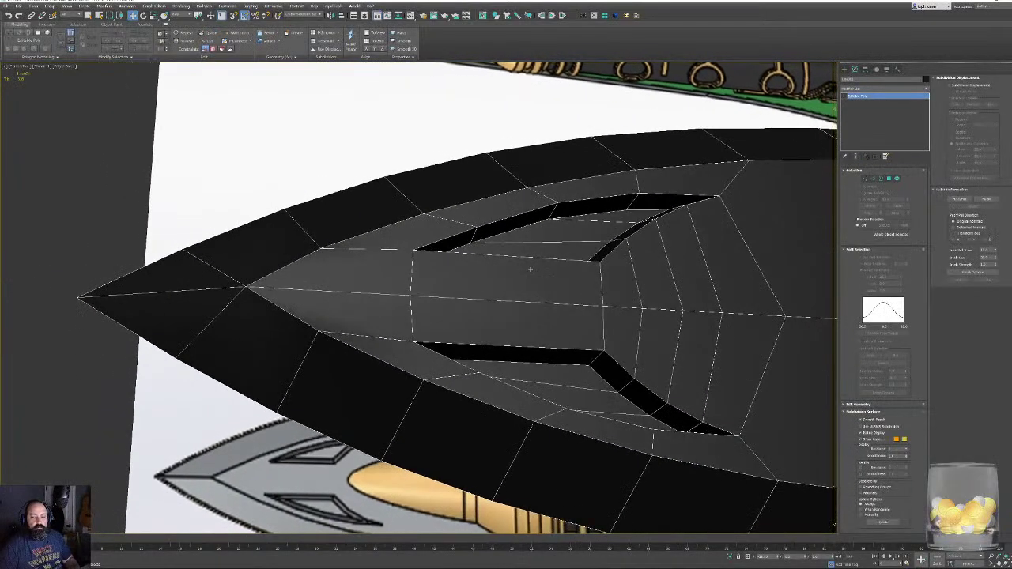
{"action": "left_click", "coordinate": [857, 249]}
{"action": "left_click", "coordinate": [864, 179]}
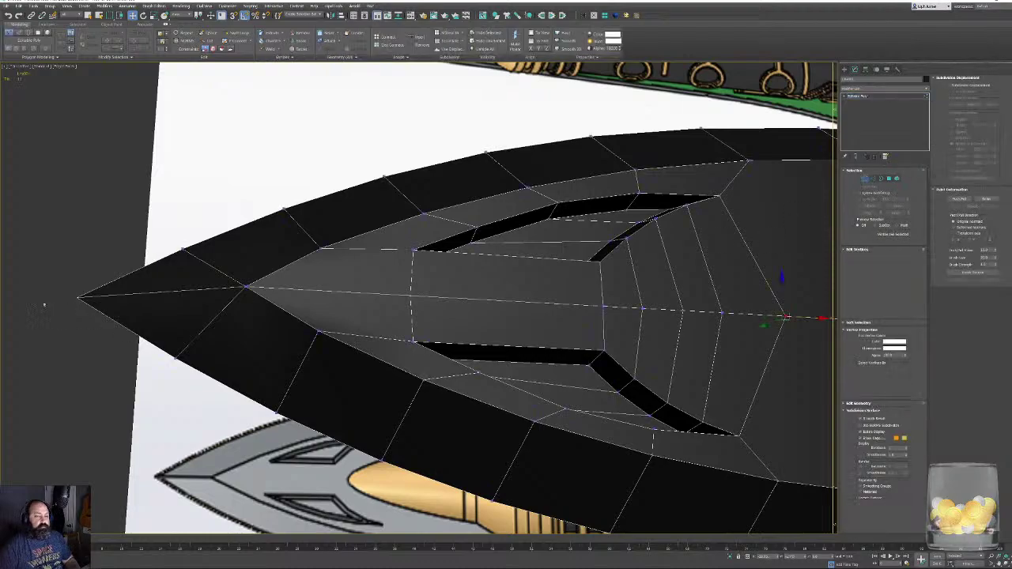
{"action": "left_click", "coordinate": [79, 298]}
{"action": "scroll", "coordinate": [424, 235], "scroll_direction": "down", "scroll_amount": 4}
{"action": "middle_click_drag", "start_coordinate": [424, 235], "coordinate": [512, 241], "text": "alt"}
{"action": "left_click", "coordinate": [585, 15]}
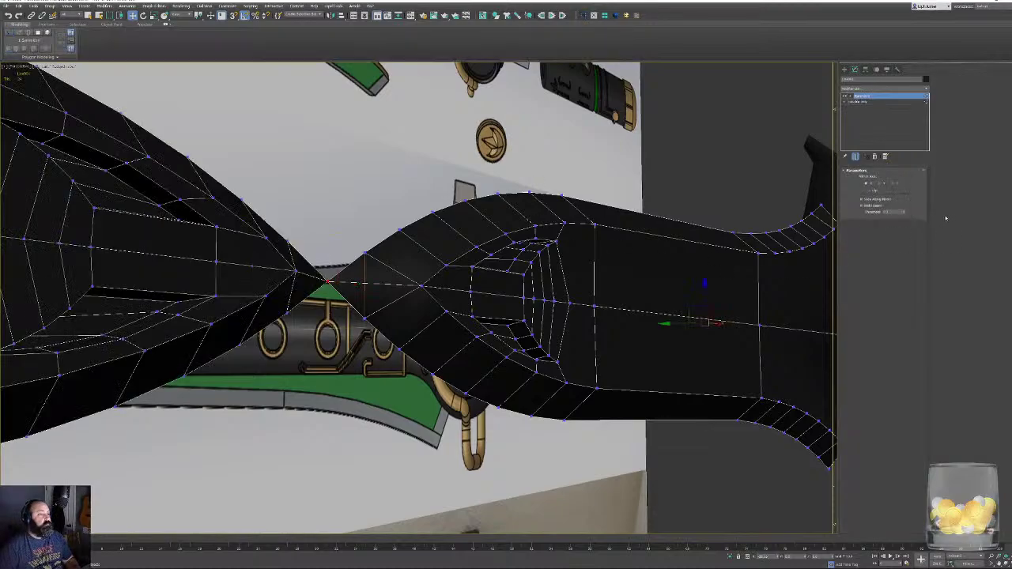
{"action": "left_click", "coordinate": [882, 183]}
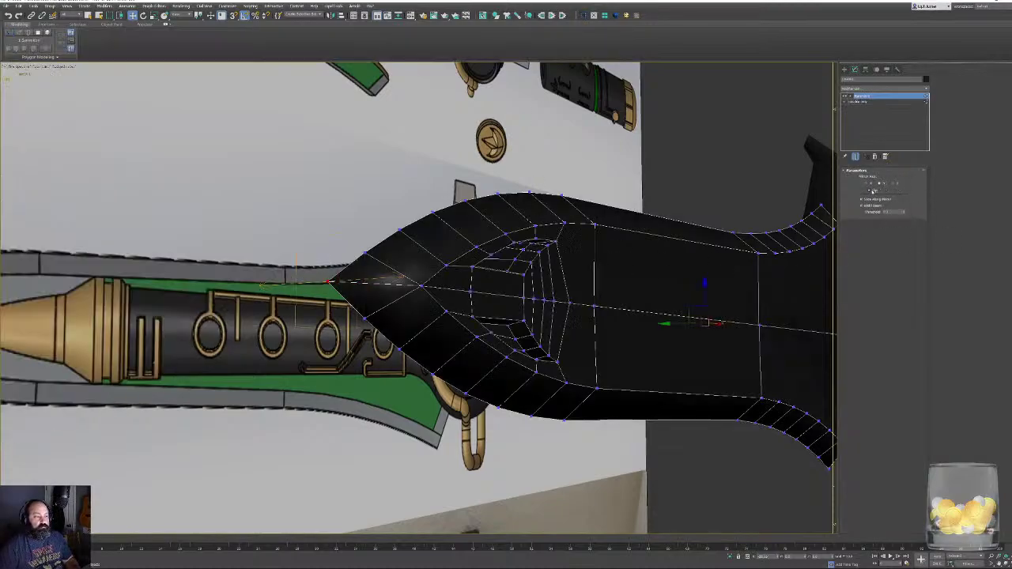
{"action": "right_click", "coordinate": [610, 235]}
{"action": "left_click", "coordinate": [644, 253]}
Select all of the blade's polygons, apply Auto Smooth to them, and clear the selection.
{"action": "key", "text": "alt+q"}
{"action": "middle_click_drag", "start_coordinate": [529, 257], "coordinate": [612, 265], "text": "alt"}
{"action": "key", "text": "alt+q"}
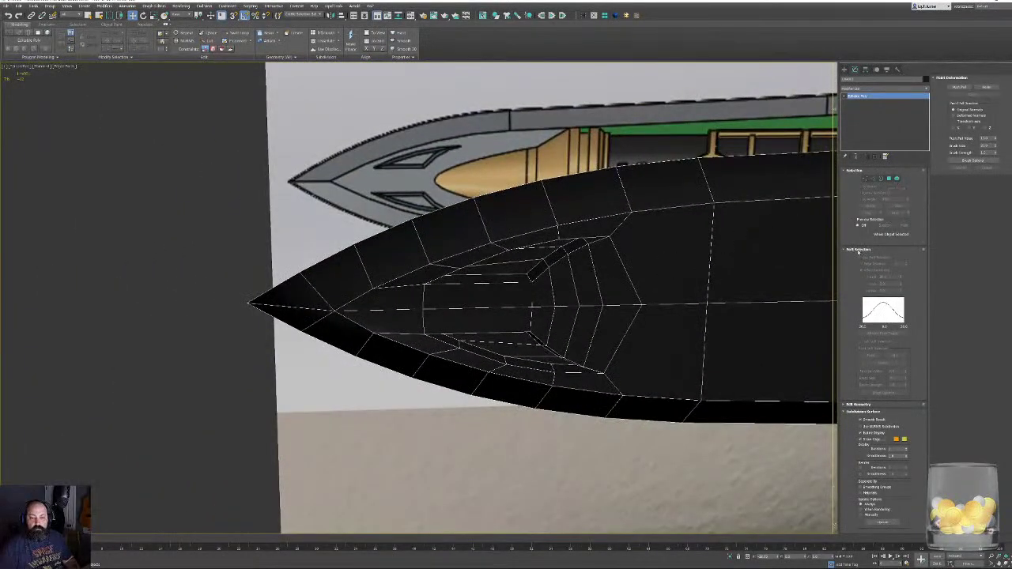
{"action": "left_click", "coordinate": [860, 249]}
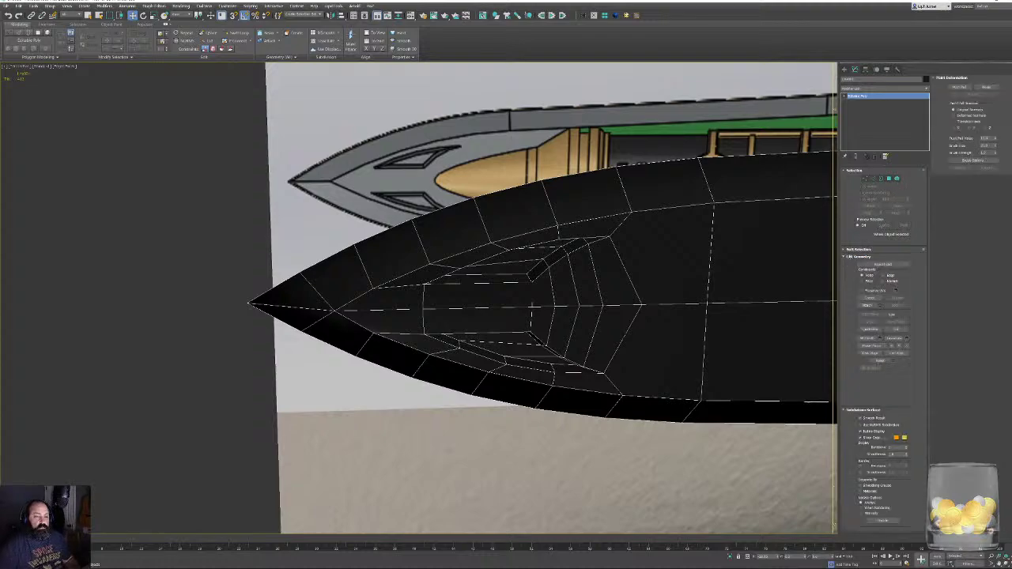
{"action": "key", "text": "4"}
{"action": "key", "text": "ctrl+a"}
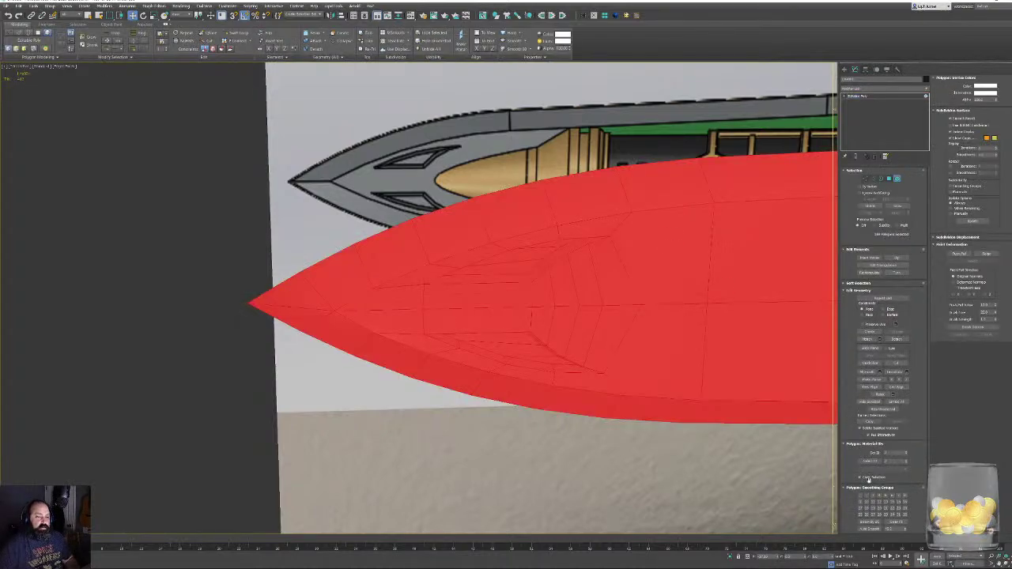
{"action": "left_click", "coordinate": [867, 529]}
{"action": "left_click", "coordinate": [158, 295]}
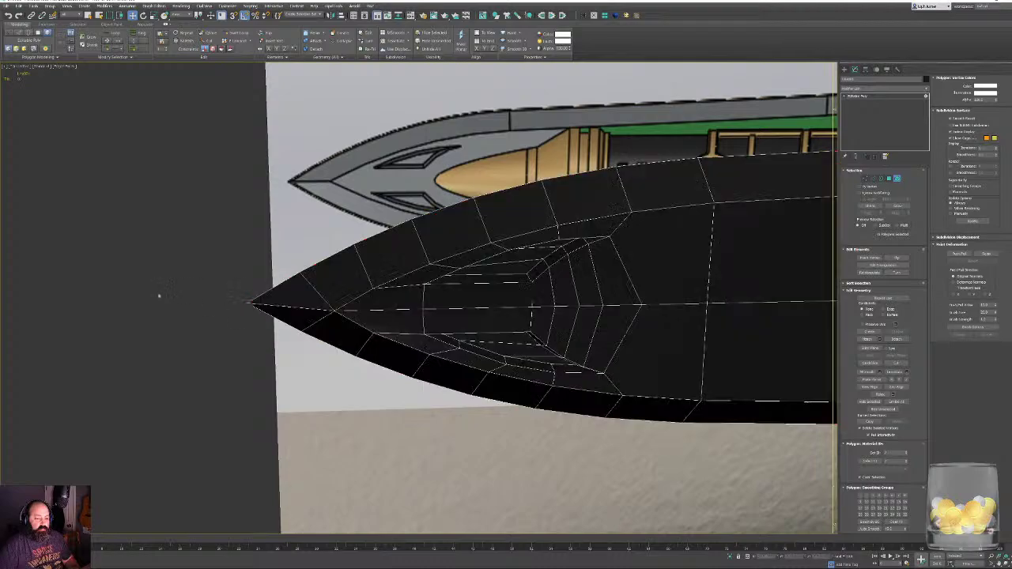
Examine the shading of the blade's tip and both recesses from several angles, with the edge display hidden.
{"action": "middle_click_drag", "start_coordinate": [522, 309], "coordinate": [424, 326]}
{"action": "scroll", "coordinate": [424, 326], "scroll_direction": "down", "scroll_amount": 2}
{"action": "middle_click_drag", "start_coordinate": [510, 316], "coordinate": [431, 326], "text": "alt"}
{"action": "scroll", "coordinate": [467, 340], "scroll_direction": "up", "scroll_amount": 3}
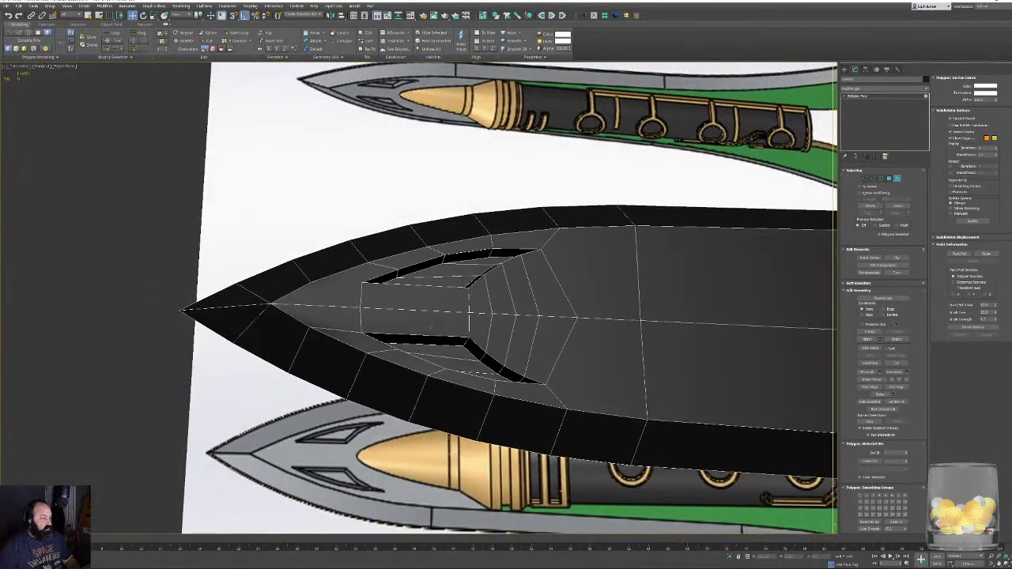
{"action": "scroll", "coordinate": [310, 330], "scroll_direction": "up", "scroll_amount": 4}
{"action": "middle_click_drag", "start_coordinate": [311, 331], "coordinate": [289, 307], "text": "alt"}
{"action": "scroll", "coordinate": [289, 307], "scroll_direction": "up", "scroll_amount": 3}
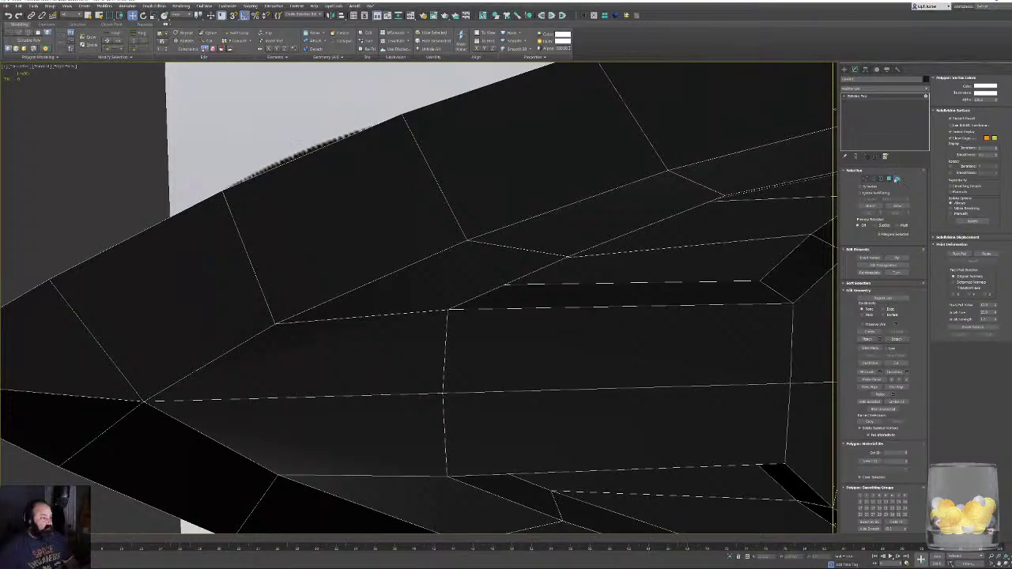
{"action": "key", "text": "F4"}
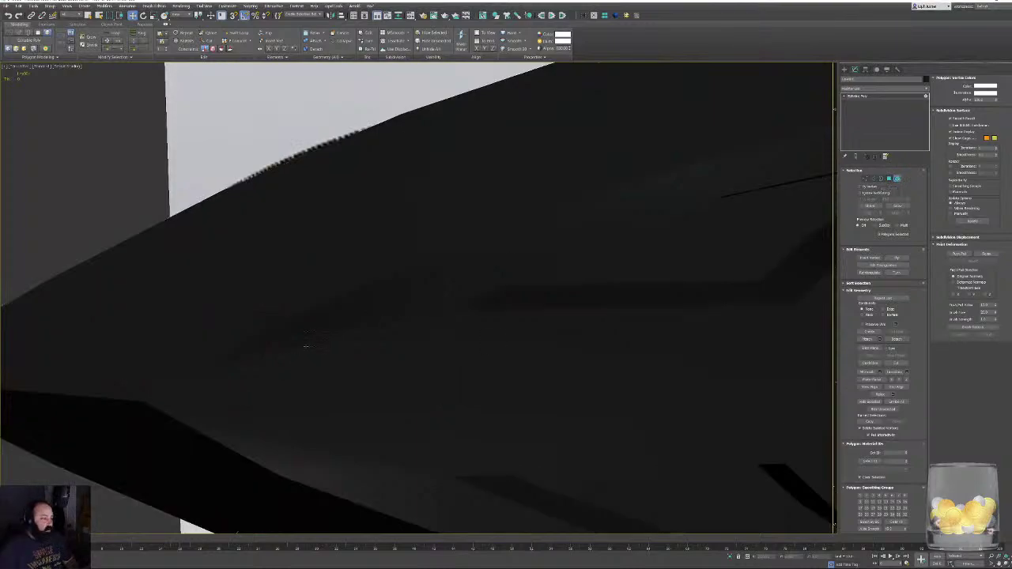
{"action": "middle_click_drag", "start_coordinate": [387, 299], "coordinate": [514, 261], "text": "alt"}
{"action": "scroll", "coordinate": [485, 316], "scroll_direction": "up", "scroll_amount": 3}
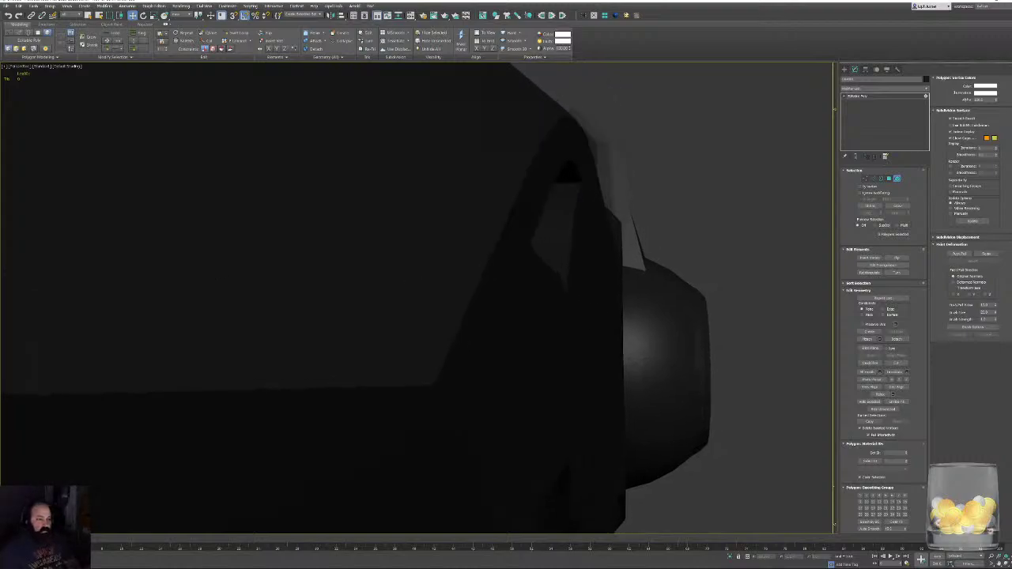
In the wireframe top view, select all outer vertices along the blade's lower side and make them planar on Y.
{"action": "key", "text": "t"}
{"action": "key", "text": "F3"}
{"action": "scroll", "coordinate": [280, 293], "scroll_direction": "up", "scroll_amount": 5}
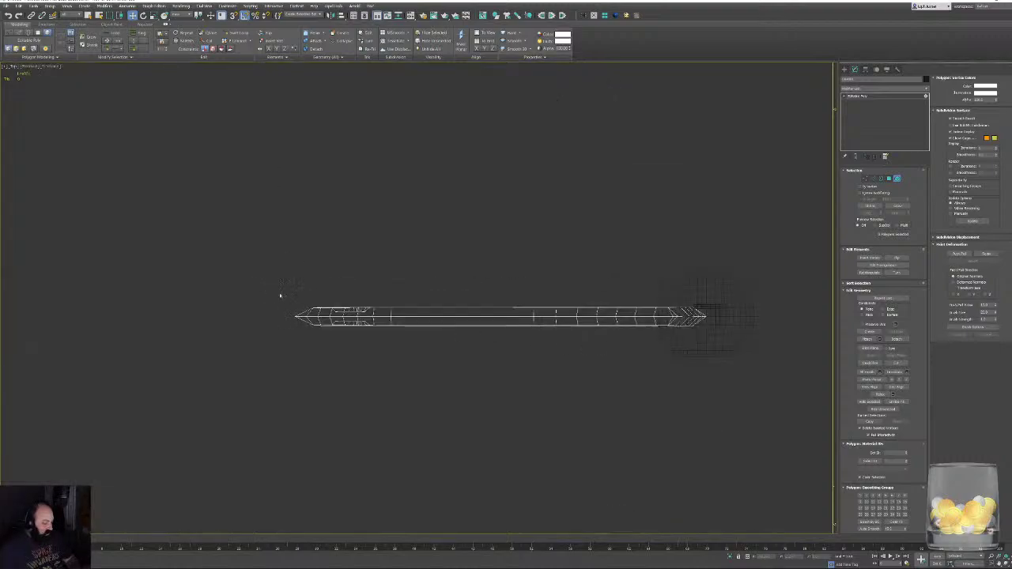
{"action": "scroll", "coordinate": [381, 311], "scroll_direction": "up", "scroll_amount": 5}
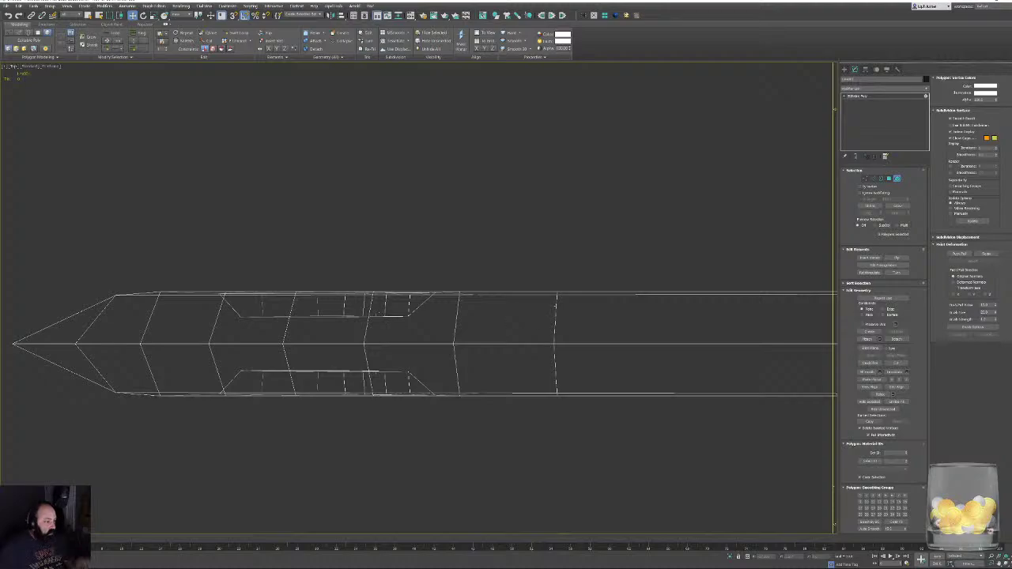
{"action": "scroll", "coordinate": [500, 289], "scroll_direction": "down", "scroll_amount": 6}
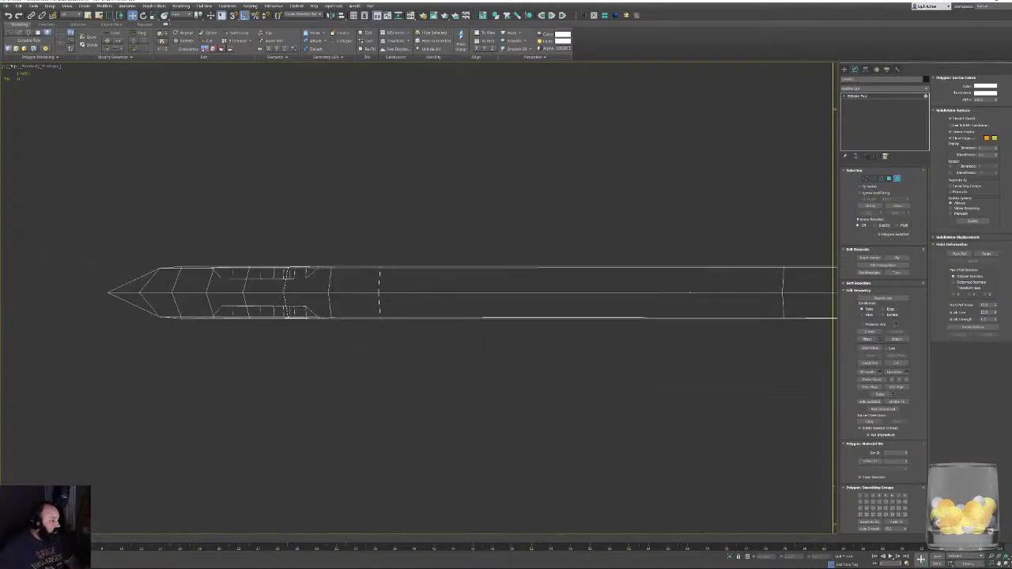
{"action": "scroll", "coordinate": [510, 284], "scroll_direction": "up", "scroll_amount": 1}
{"action": "left_click", "coordinate": [865, 178]}
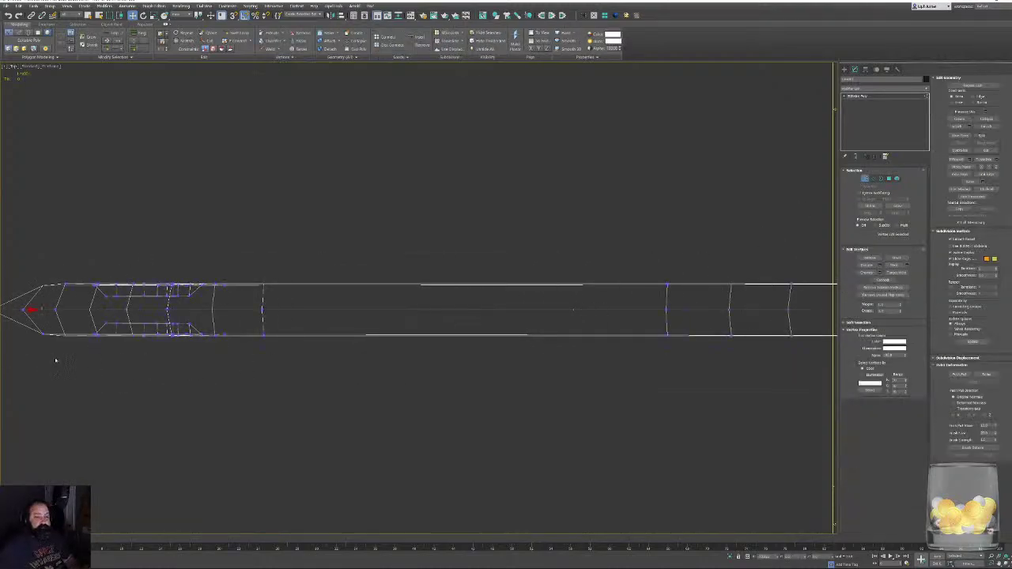
{"action": "left_click_drag", "start_coordinate": [309, 333], "coordinate": [307, 335]}
{"action": "middle_click_drag", "start_coordinate": [702, 321], "coordinate": [385, 357]}
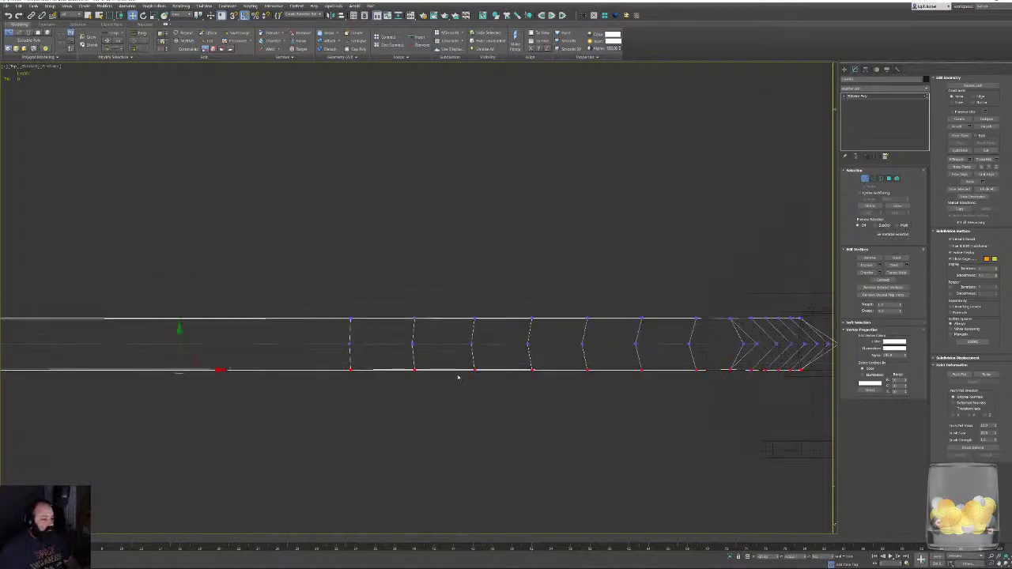
{"action": "scroll", "coordinate": [458, 377], "scroll_direction": "down", "scroll_amount": 4}
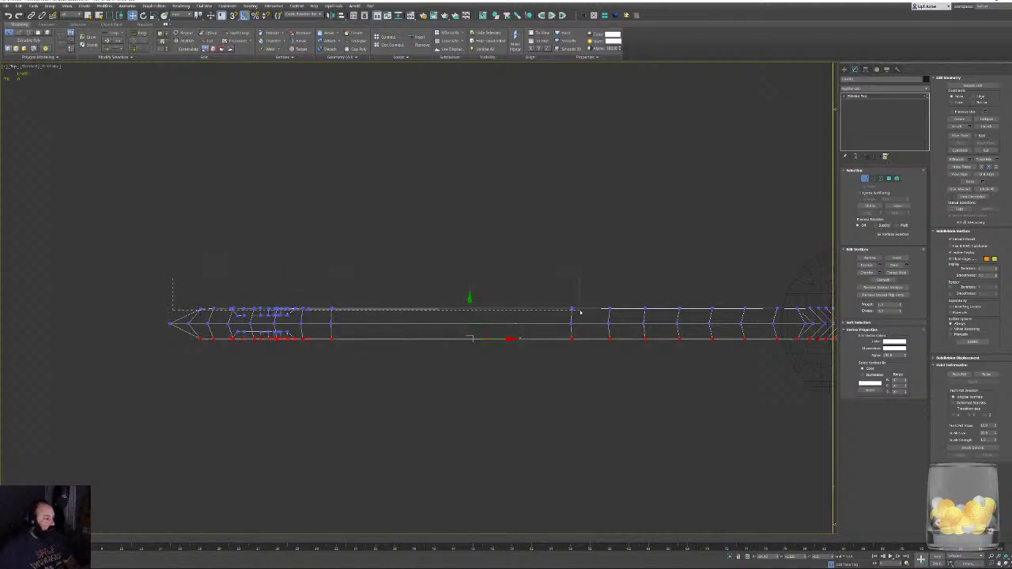
Select all outer vertices along the blade's upper side in the top view and make them planar on Y.
{"action": "left_click_drag", "start_coordinate": [579, 314], "coordinate": [579, 315]}
{"action": "middle_click_drag", "start_coordinate": [672, 311], "coordinate": [422, 260]}
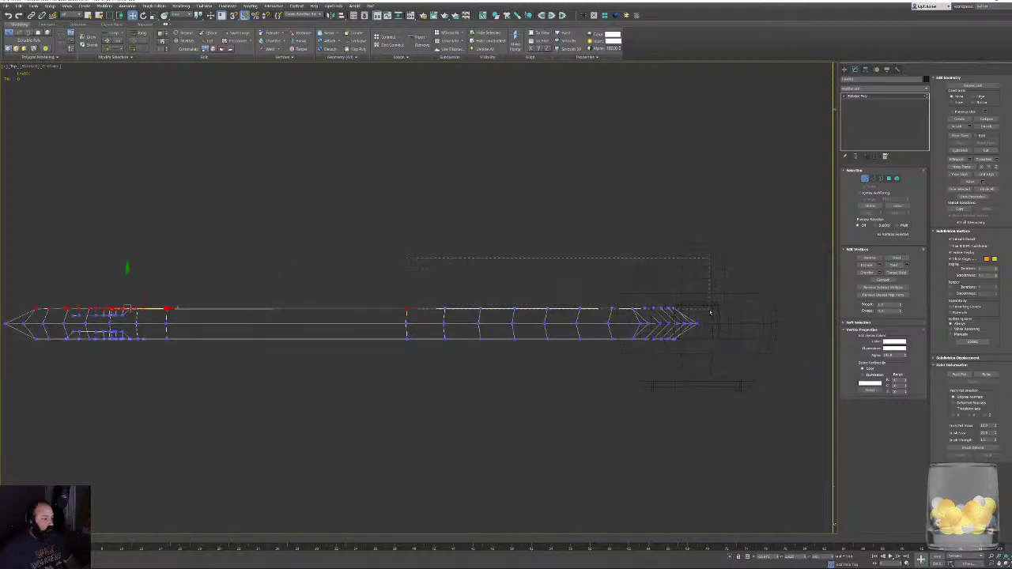
{"action": "left_click_drag", "start_coordinate": [710, 314], "coordinate": [710, 313], "text": "ctrl"}
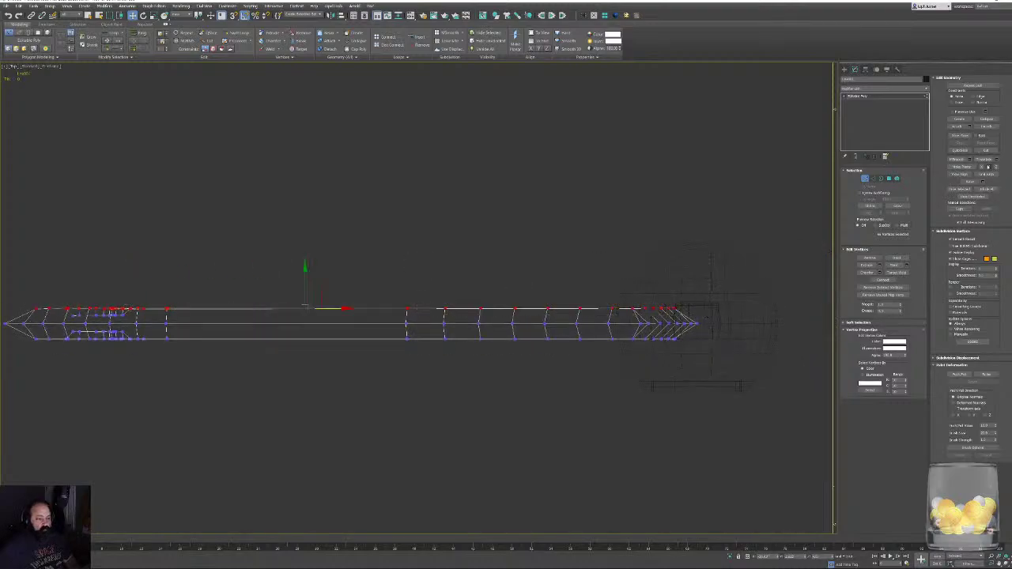
{"action": "scroll", "coordinate": [506, 406], "scroll_direction": "up", "scroll_amount": 2}
{"action": "key", "text": "F3"}
{"action": "key", "text": "p"}
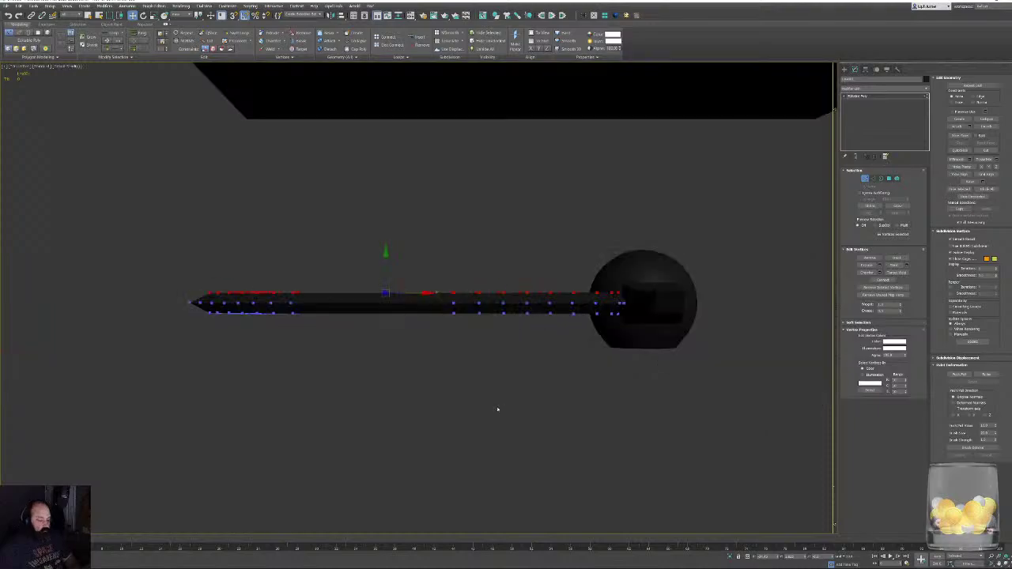
Leave vertex editing and examine the flattened blade's shading from several angles, from the tip to the guard.
{"action": "middle_click_drag", "start_coordinate": [497, 408], "coordinate": [490, 292], "text": "alt"}
{"action": "scroll", "coordinate": [309, 290], "scroll_direction": "up", "scroll_amount": 6}
{"action": "middle_click_drag", "start_coordinate": [66, 213], "coordinate": [287, 287], "text": "alt"}
{"action": "scroll", "coordinate": [380, 337], "scroll_direction": "down", "scroll_amount": 2}
{"action": "key", "text": "1"}
{"action": "key", "text": "F4"}
{"action": "key", "text": "F4"}
{"action": "scroll", "coordinate": [287, 287], "scroll_direction": "down", "scroll_amount": 5}
{"action": "middle_click_drag", "start_coordinate": [348, 280], "coordinate": [543, 286], "text": "alt"}
{"action": "scroll", "coordinate": [542, 270], "scroll_direction": "up", "scroll_amount": 4}
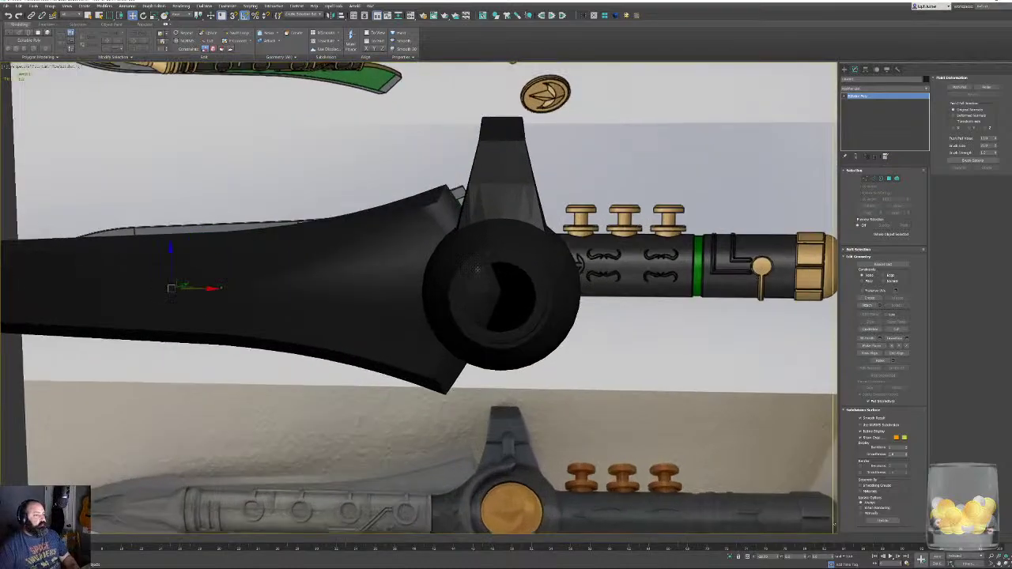
{"action": "middle_click_drag", "start_coordinate": [700, 333], "coordinate": [685, 335], "text": "alt"}
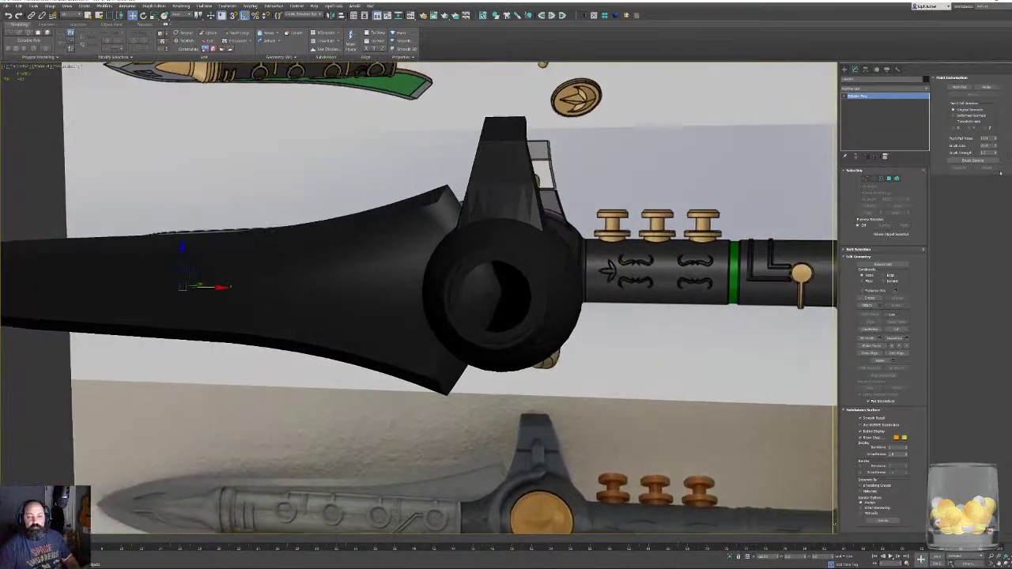
Select the strip of polygons along the blade's V-shaped guard end, including both corner faces, and clear their smoothing groups.
{"action": "left_click", "coordinate": [889, 179]}
{"action": "key", "text": "F3"}
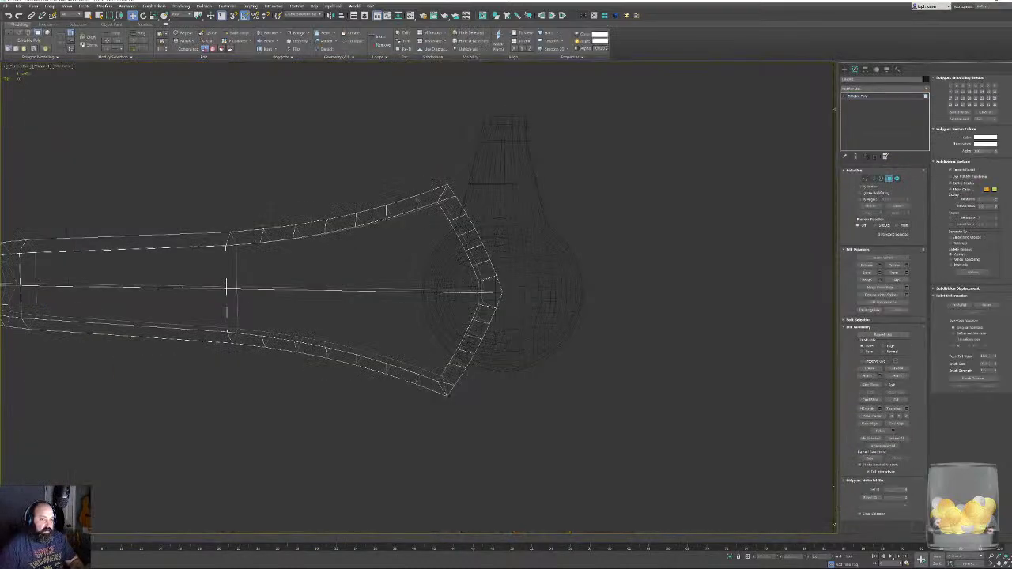
{"action": "left_click", "coordinate": [450, 207]}
{"action": "left_click", "coordinate": [457, 222], "text": "shift"}
{"action": "middle_click_drag", "start_coordinate": [457, 222], "coordinate": [386, 235], "text": "alt"}
{"action": "left_click", "coordinate": [394, 222], "text": "ctrl"}
{"action": "left_click", "coordinate": [387, 237], "text": "shift"}
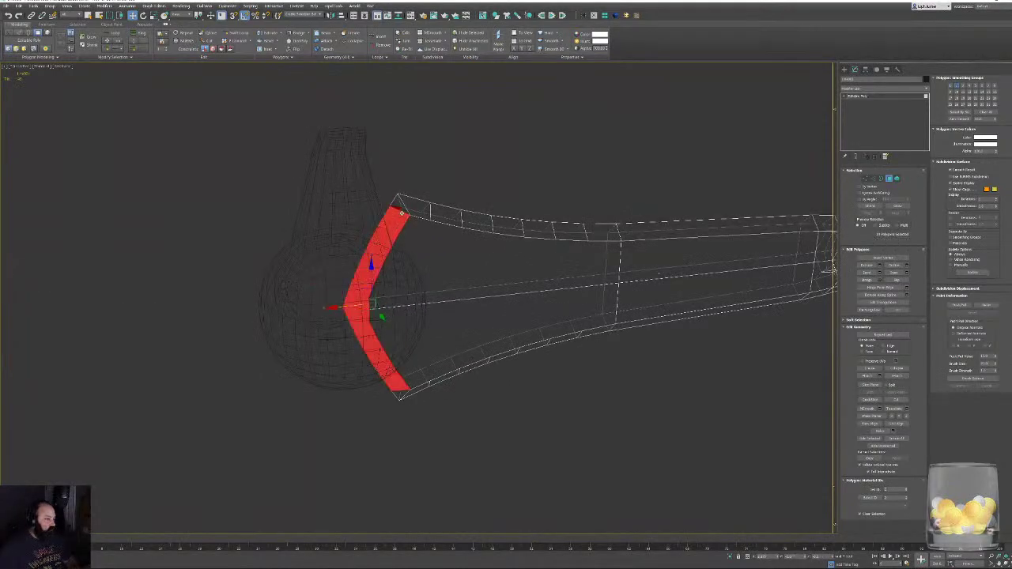
{"action": "left_click_drag", "start_coordinate": [393, 204], "coordinate": [389, 243]}
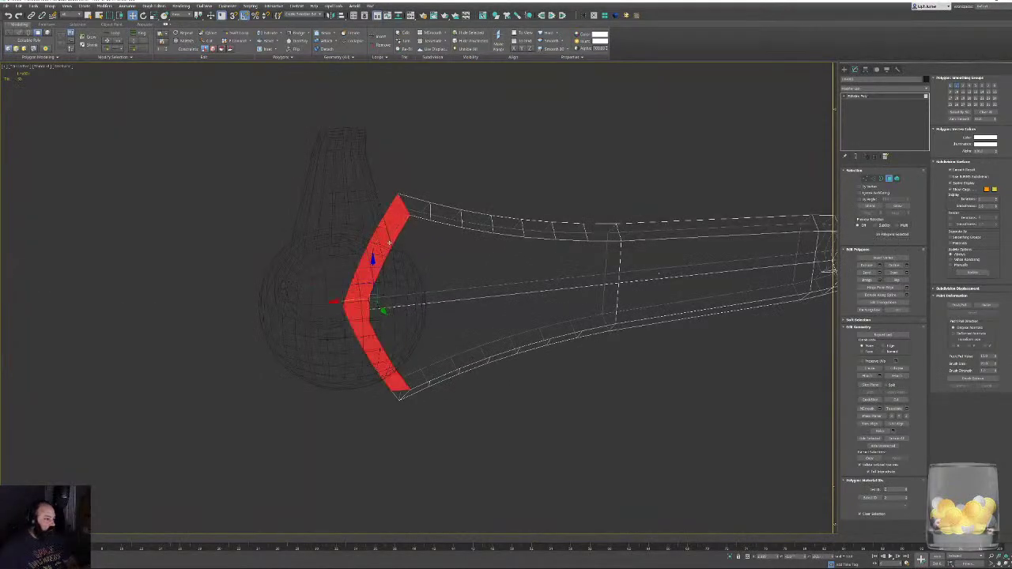
{"action": "left_click", "coordinate": [397, 396], "text": "ctrl"}
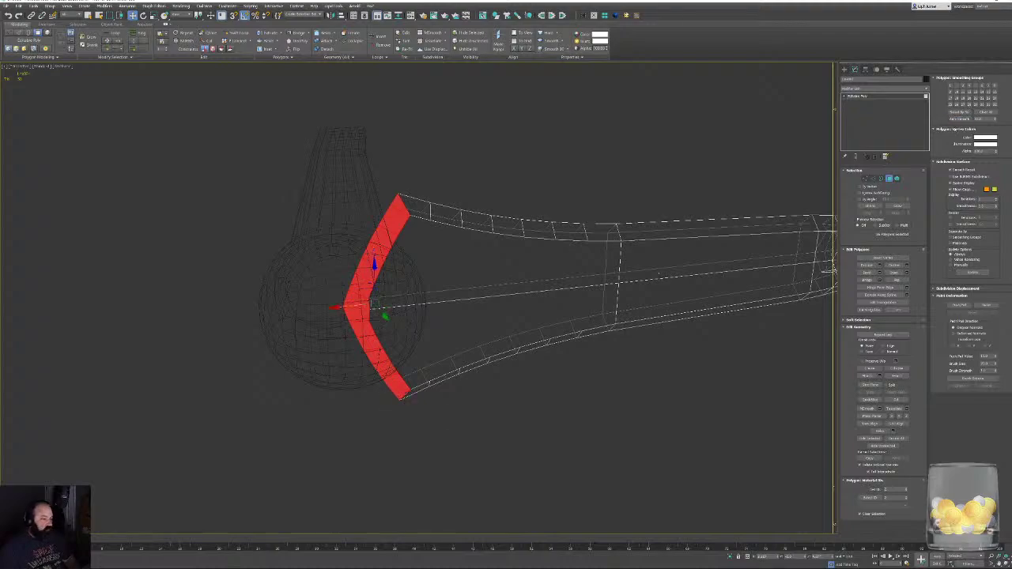
{"action": "left_click", "coordinate": [889, 179]}
Inspect the shaded blade from the guard end to the tip, first without and then with its edges displayed.
{"action": "middle_click_drag", "start_coordinate": [506, 238], "coordinate": [709, 217], "text": "alt"}
{"action": "key", "text": "F3"}
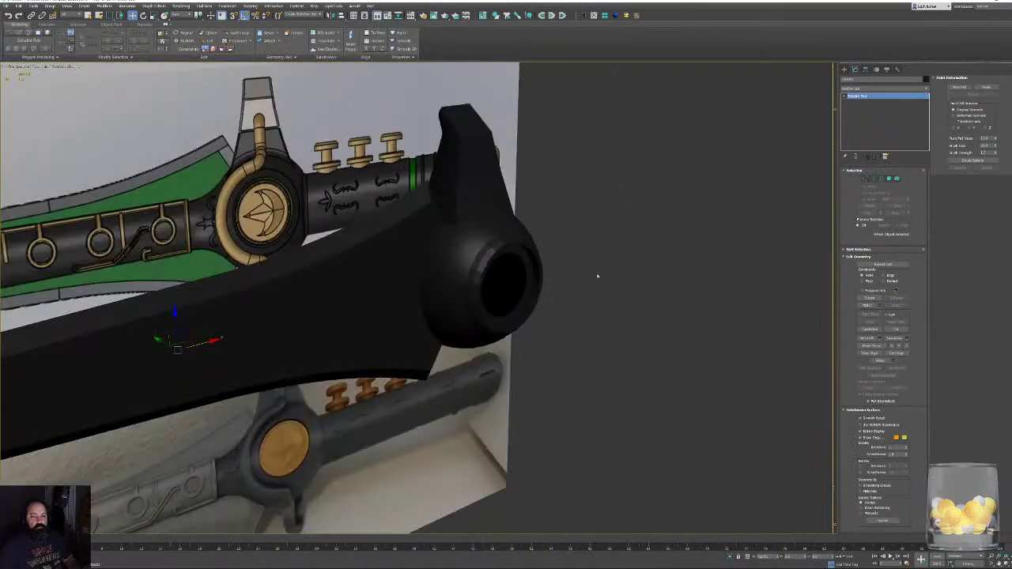
{"action": "mouse_move", "coordinate": [599, 276]}
{"action": "middle_mouse_down", "text": "alt"}
{"action": "mouse_move", "coordinate": [608, 259]}
{"action": "mouse_move", "coordinate": [599, 330]}
{"action": "mouse_move", "coordinate": [546, 295]}
{"action": "mouse_move", "coordinate": [536, 301]}
{"action": "middle_mouse_up", "text": "alt"}
{"action": "scroll", "coordinate": [598, 331], "scroll_direction": "down", "scroll_amount": 4}
{"action": "scroll", "coordinate": [276, 296], "scroll_direction": "up", "scroll_amount": 4}
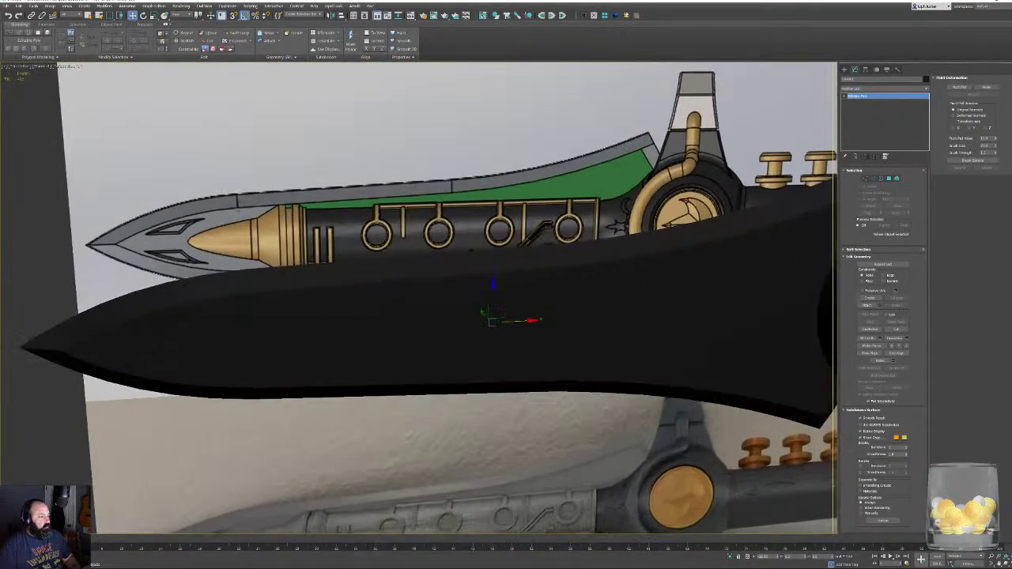
{"action": "key", "text": "F4"}
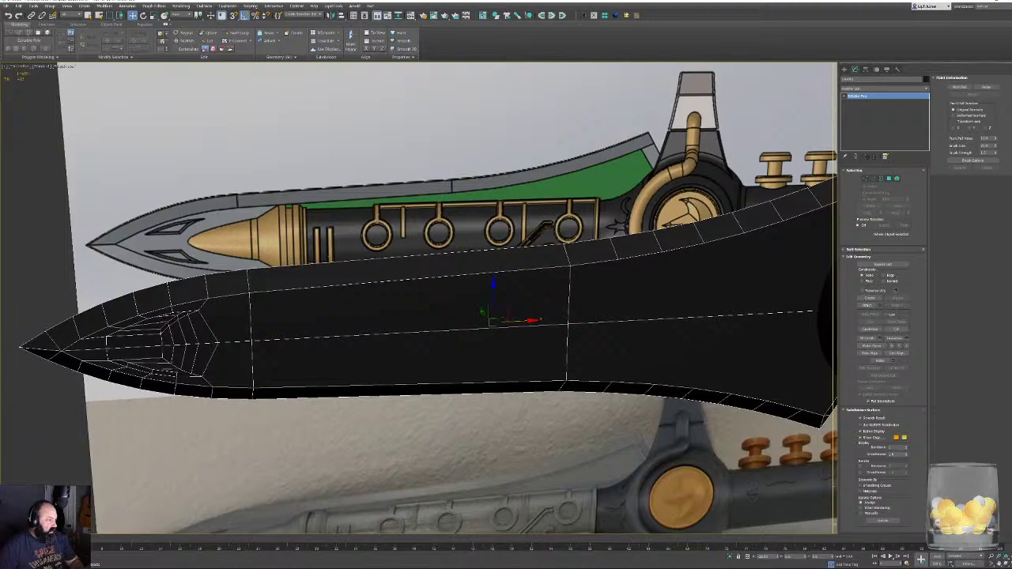
{"action": "scroll", "coordinate": [445, 233], "scroll_direction": "down", "scroll_amount": 6}
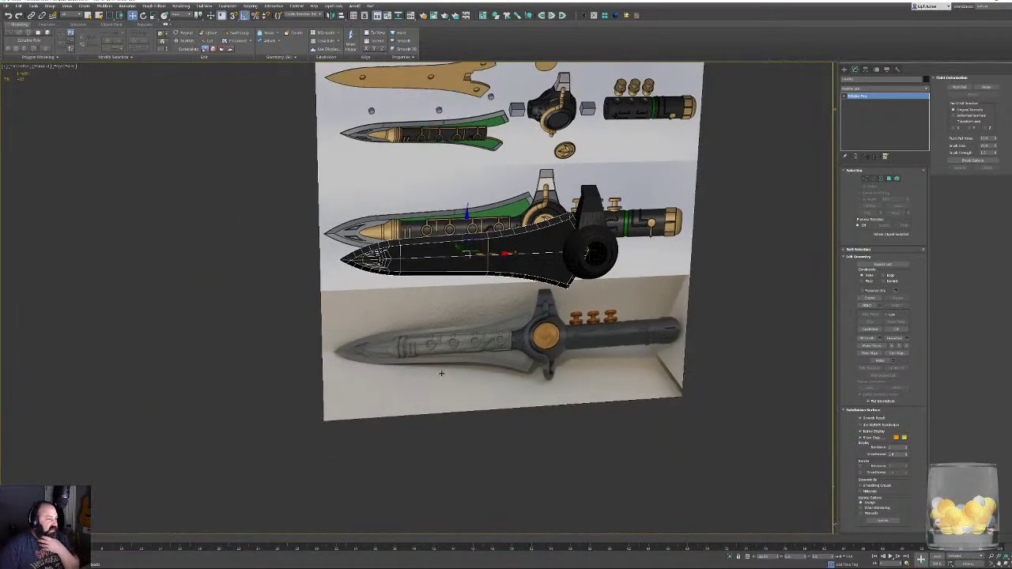
Study the blade's surface details in the reference photo and the exploded and assembled drawings.
{"action": "scroll", "coordinate": [439, 371], "scroll_direction": "up", "scroll_amount": 7}
{"action": "middle_click_drag", "start_coordinate": [397, 247], "coordinate": [363, 326]}
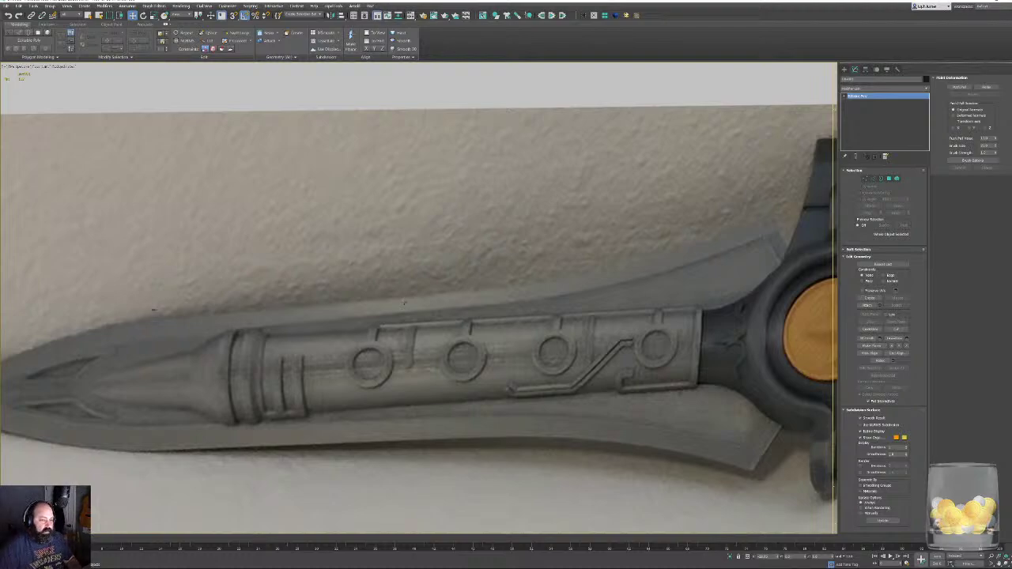
{"action": "scroll", "coordinate": [404, 303], "scroll_direction": "down", "scroll_amount": 6}
{"action": "middle_click_drag", "start_coordinate": [616, 123], "coordinate": [513, 336]}
{"action": "scroll", "coordinate": [412, 279], "scroll_direction": "up", "scroll_amount": 4}
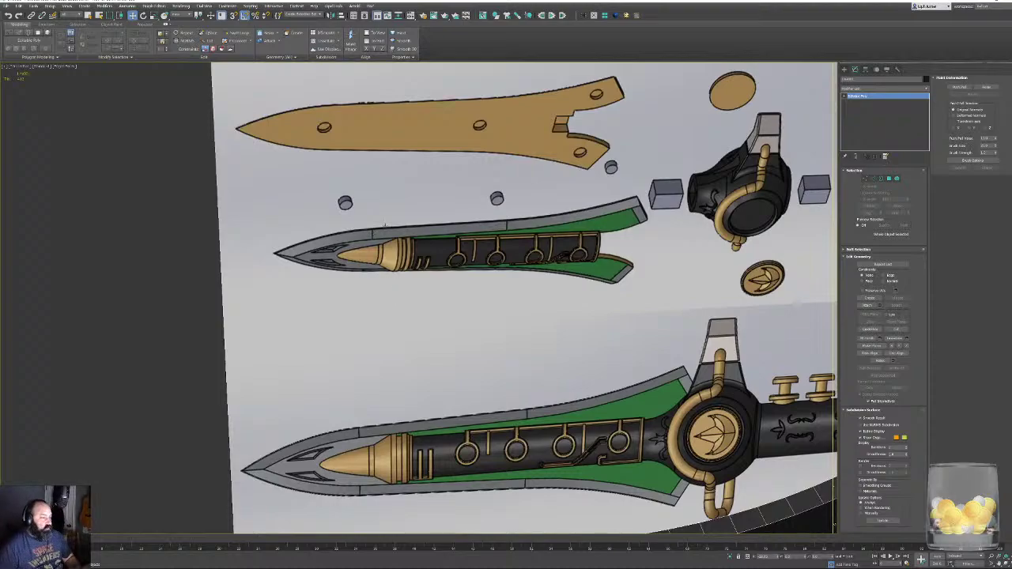
{"action": "middle_click_drag", "start_coordinate": [367, 103], "coordinate": [341, 57]}
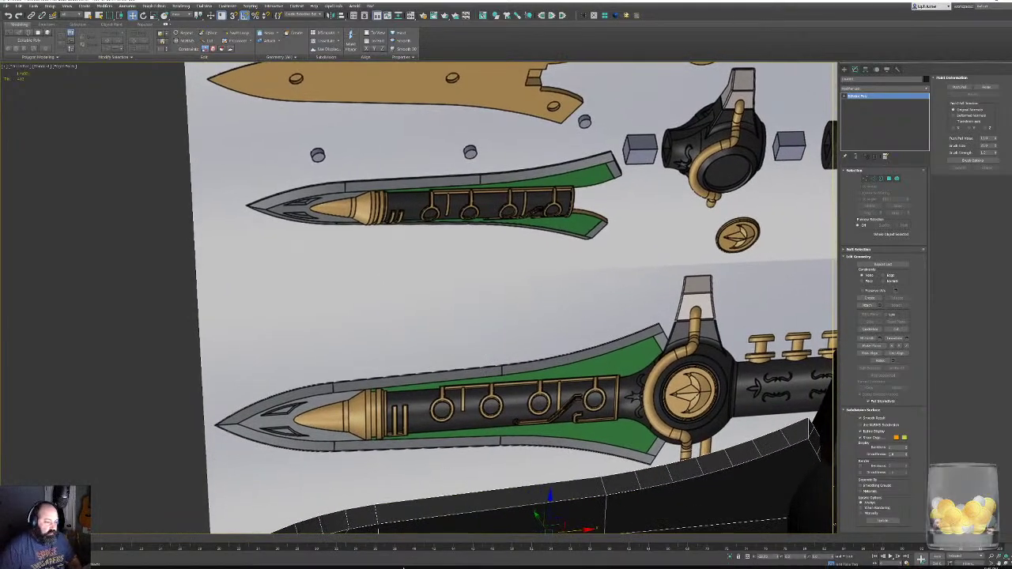
Switch to the web browser and search Google Images for "dragonzord dagger".
{"action": "left_click", "coordinate": [114, 560]}
{"action": "scroll", "coordinate": [357, 171], "scroll_direction": "up", "scroll_amount": 3}
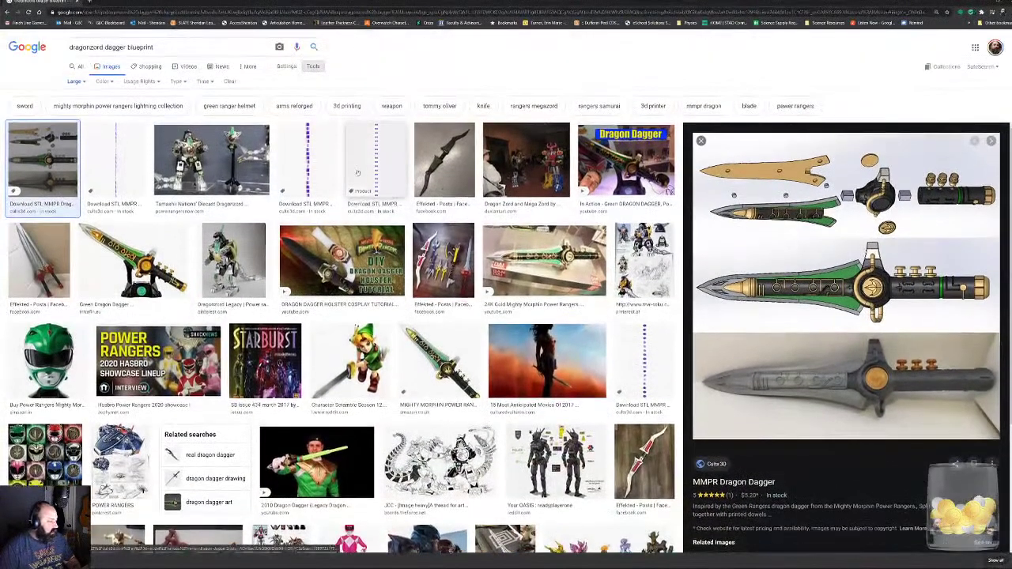
{"action": "double_click", "coordinate": [140, 46]}
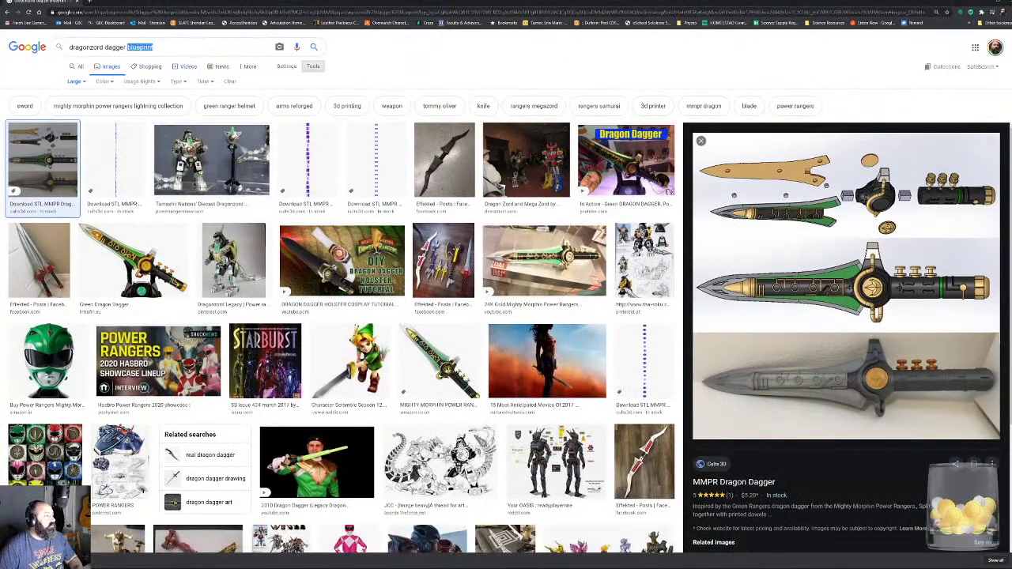
{"action": "key", "text": "BackSpace"}
{"action": "key", "text": "Return"}
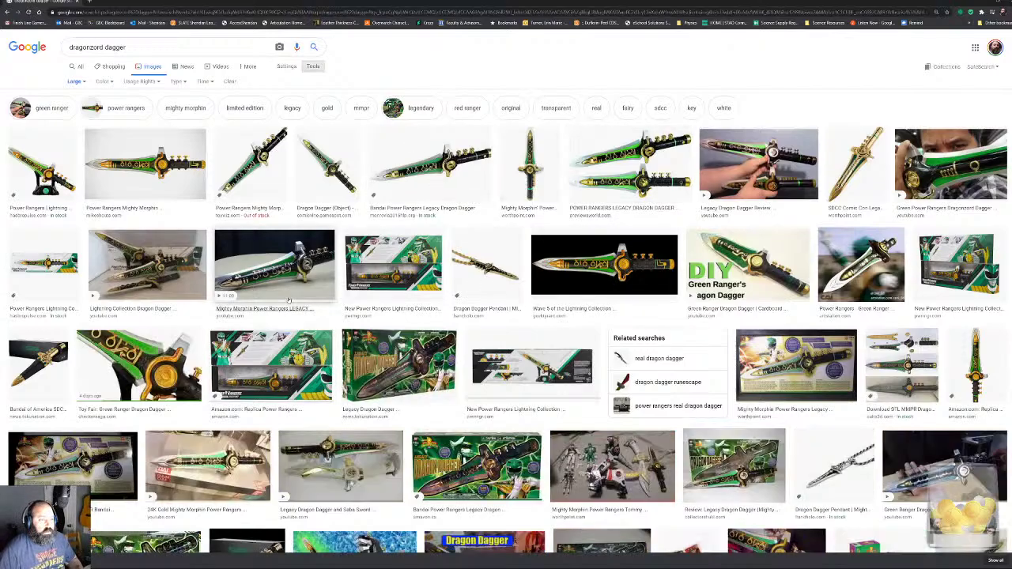
Preview the legacy dagger, display-stand and flat side-view photos to study the blade's shape.
{"action": "left_click", "coordinate": [261, 269]}
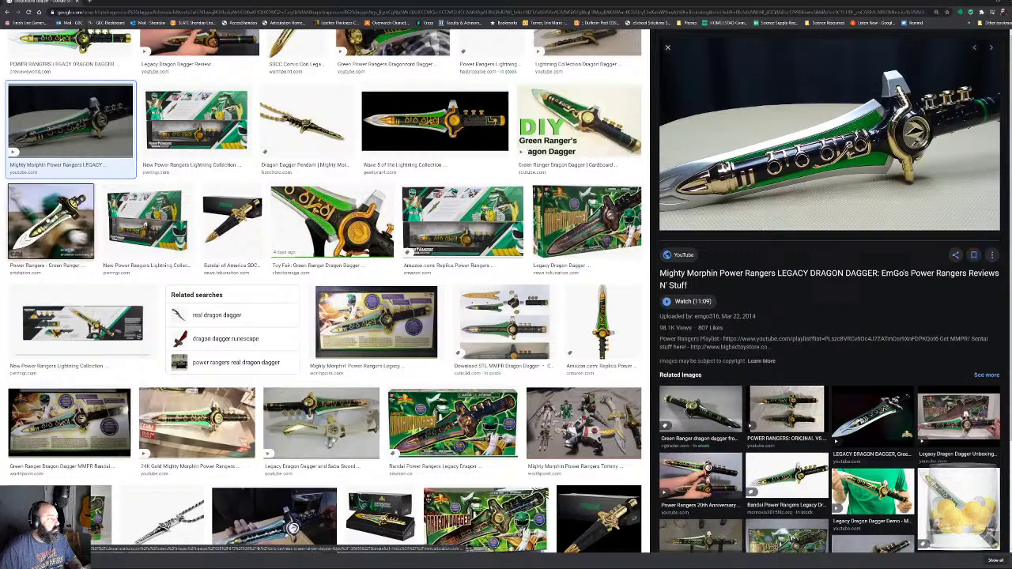
{"action": "left_click", "coordinate": [52, 221]}
{"action": "scroll", "coordinate": [76, 115], "scroll_direction": "up", "scroll_amount": 3}
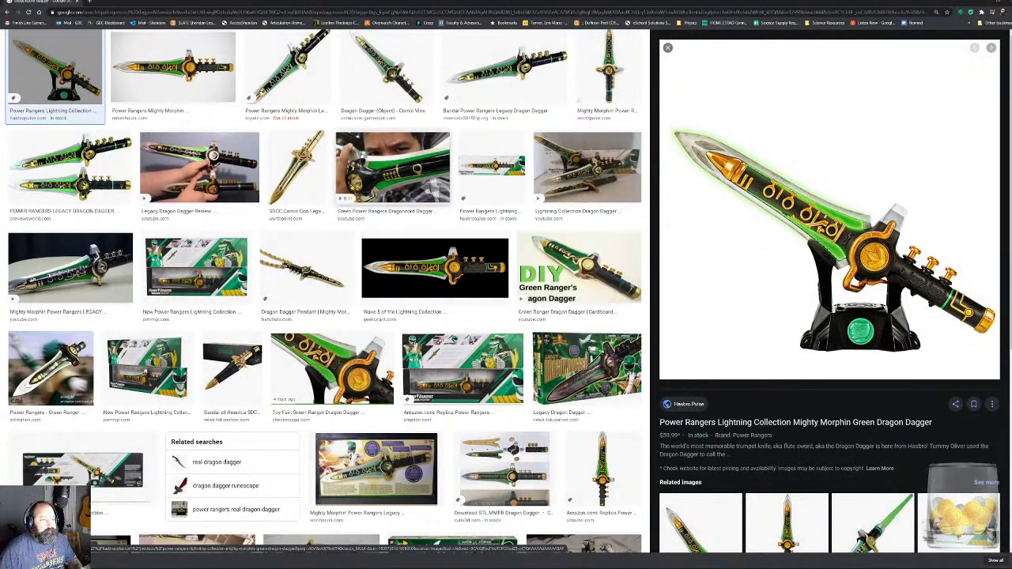
{"action": "scroll", "coordinate": [393, 170], "scroll_direction": "up", "scroll_amount": 2}
{"action": "left_click", "coordinate": [172, 162]}
{"action": "scroll", "coordinate": [366, 154], "scroll_direction": "up", "scroll_amount": 2}
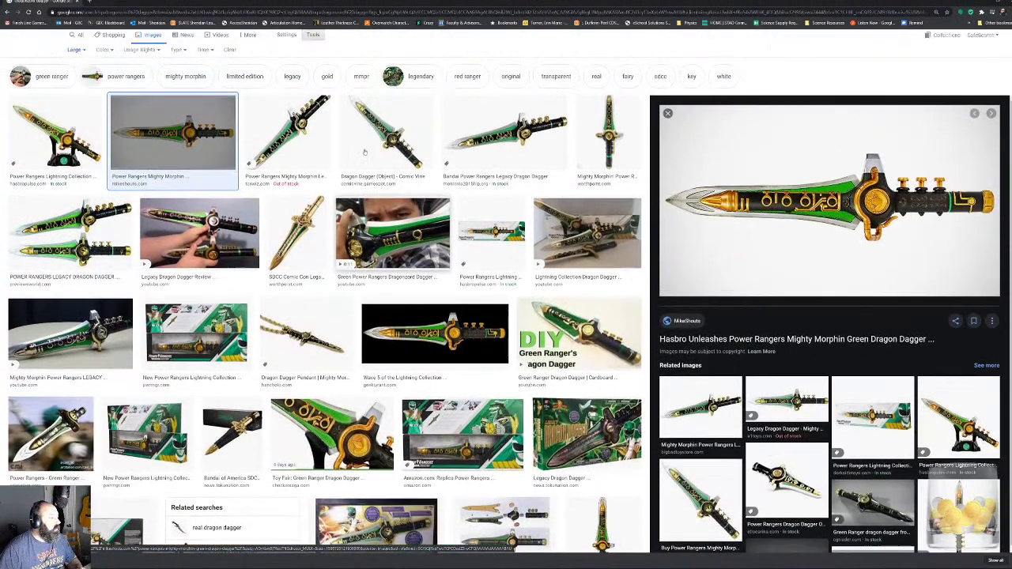
{"action": "scroll", "coordinate": [366, 154], "scroll_direction": "down", "scroll_amount": 2}
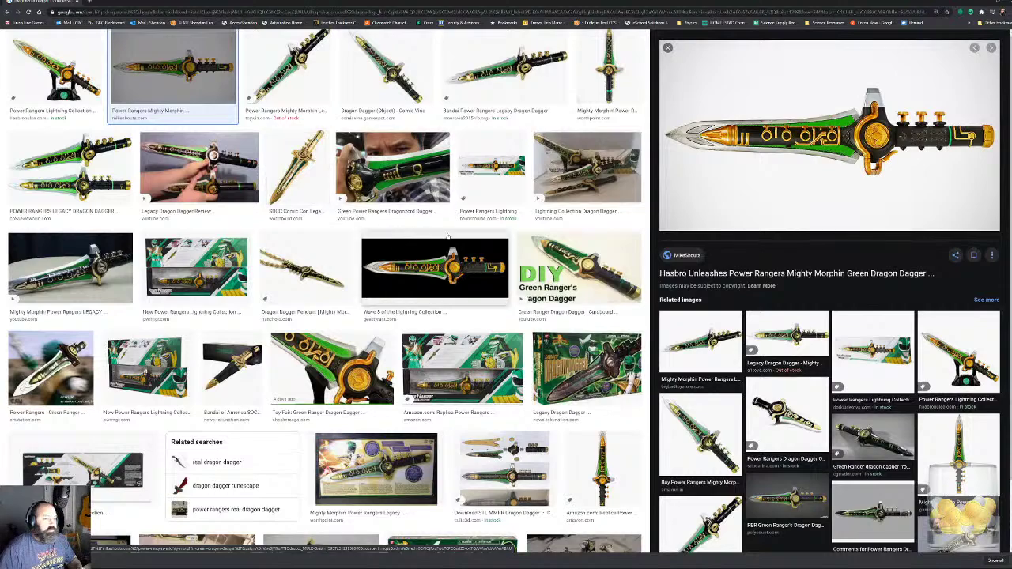
{"action": "scroll", "coordinate": [442, 235], "scroll_direction": "down", "scroll_amount": 3}
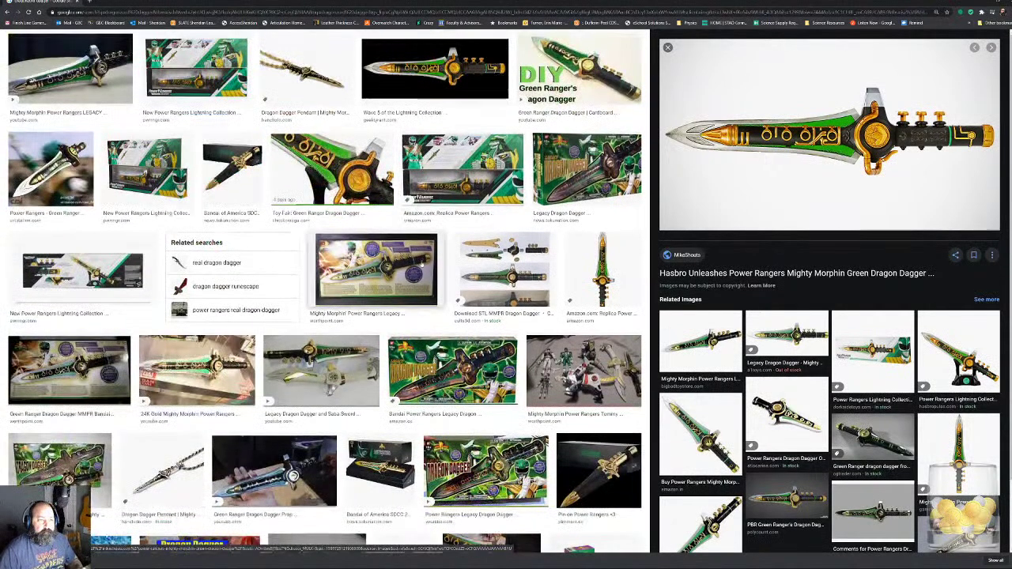
{"action": "scroll", "coordinate": [423, 265], "scroll_direction": "down", "scroll_amount": 2}
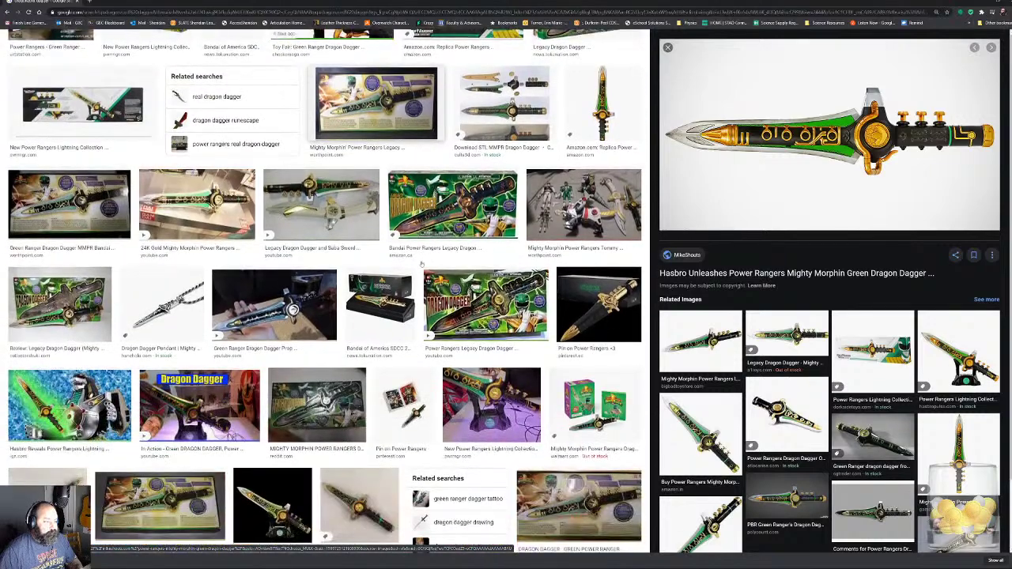
Preview the 24K gold legacy dagger, the boxed Tamashii Lab dagger and the Green Ranger image for further details.
{"action": "left_click", "coordinate": [197, 204]}
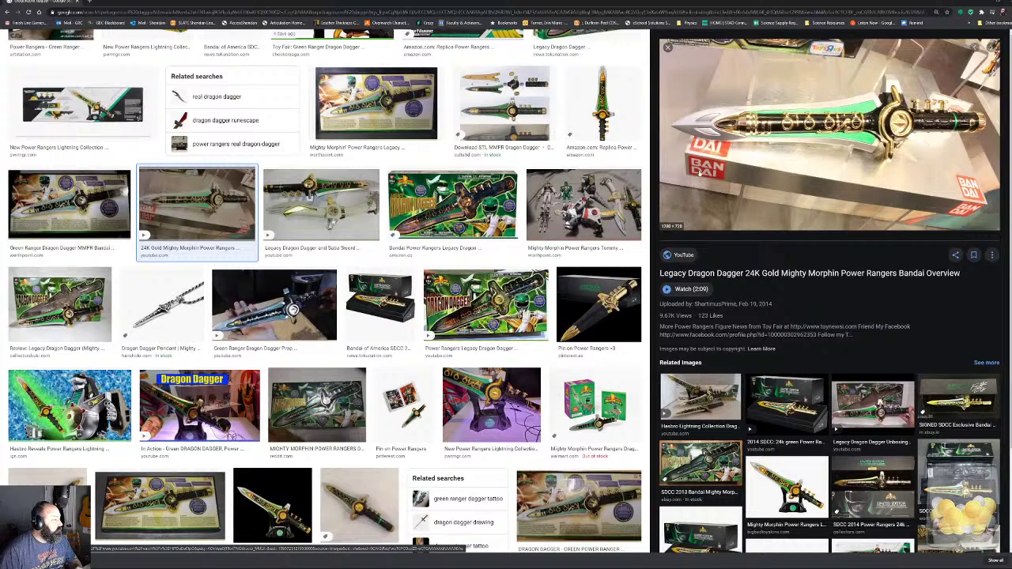
{"action": "scroll", "coordinate": [459, 347], "scroll_direction": "down", "scroll_amount": 6}
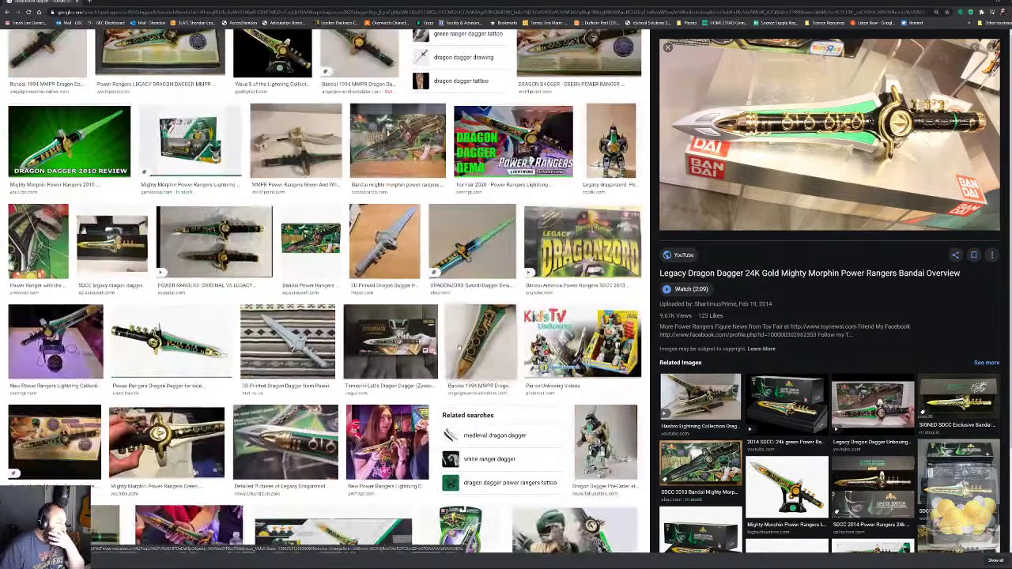
{"action": "scroll", "coordinate": [458, 346], "scroll_direction": "down", "scroll_amount": 3}
{"action": "left_click", "coordinate": [385, 135]}
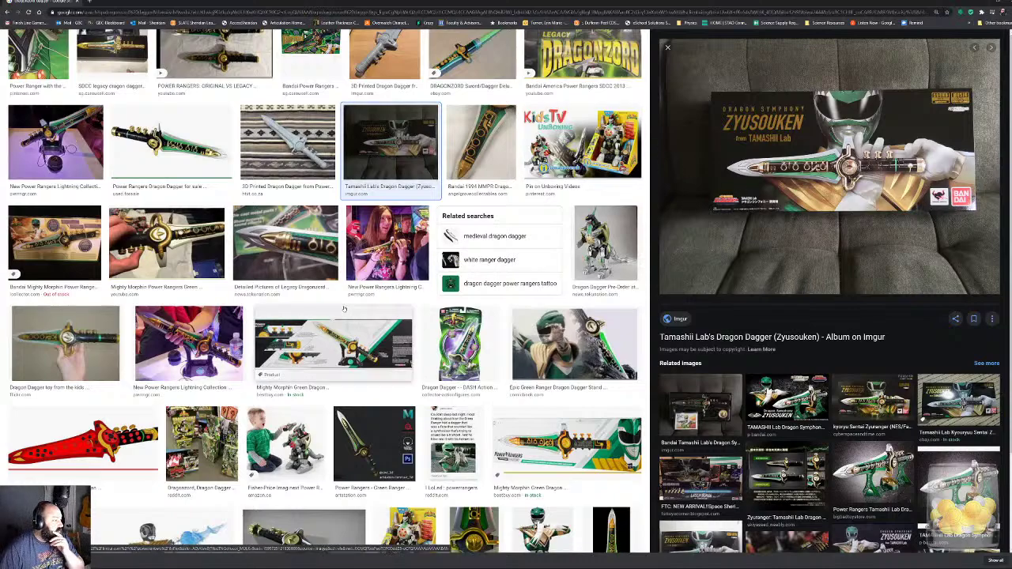
{"action": "scroll", "coordinate": [342, 316], "scroll_direction": "down", "scroll_amount": 2}
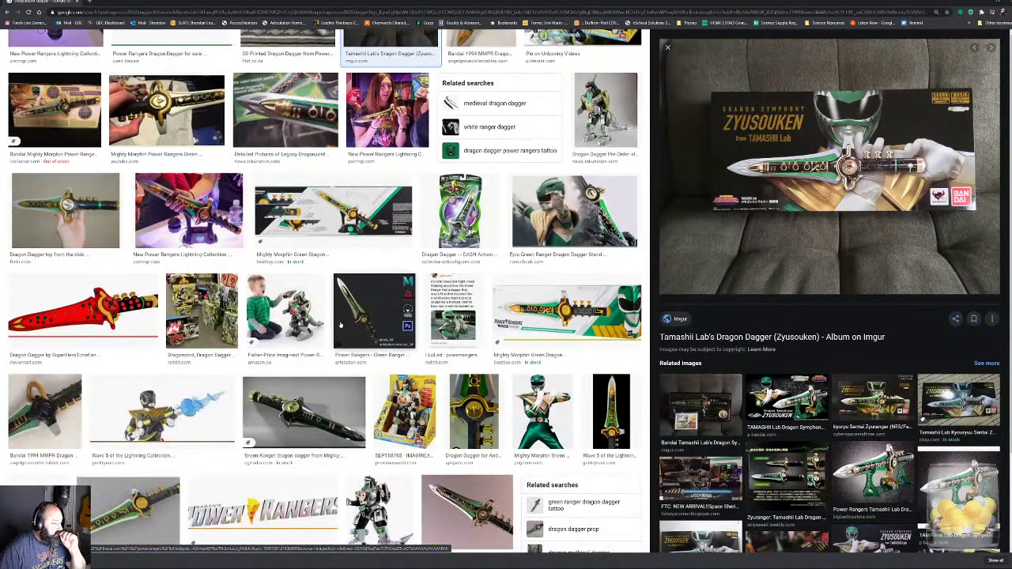
{"action": "left_click", "coordinate": [544, 411]}
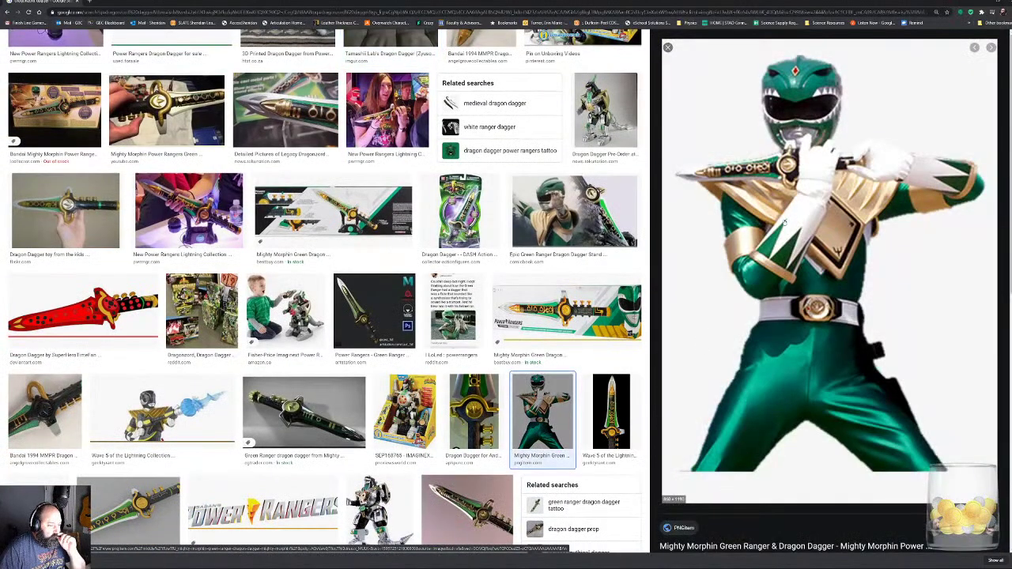
{"action": "scroll", "coordinate": [310, 261], "scroll_direction": "down", "scroll_amount": 10}
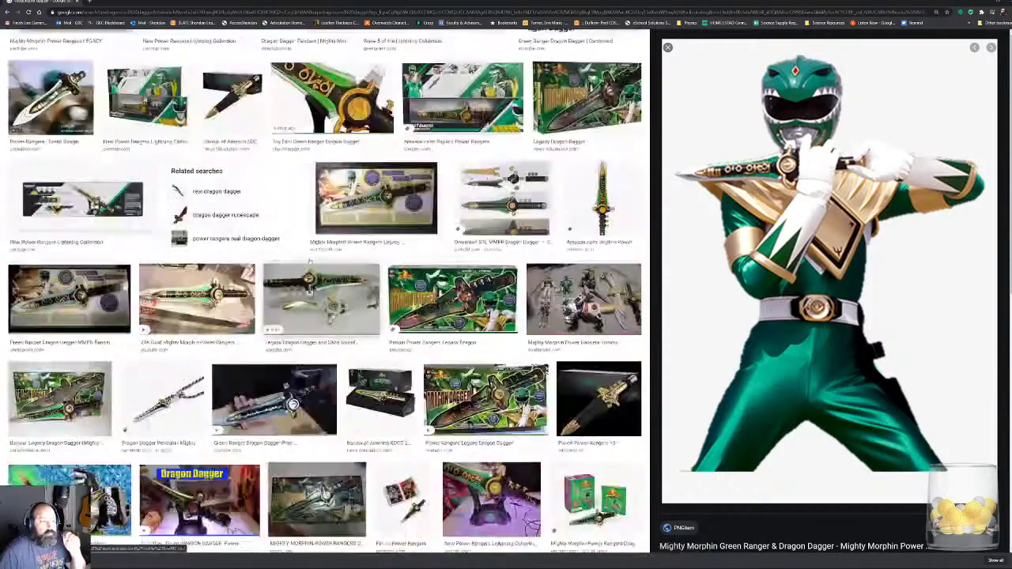
{"action": "scroll", "coordinate": [310, 261], "scroll_direction": "up", "scroll_amount": 15}
Return to 3ds Max and show the blade see-through over the reference drawing in the front view, framed at the tip.
{"action": "key", "text": "super"}
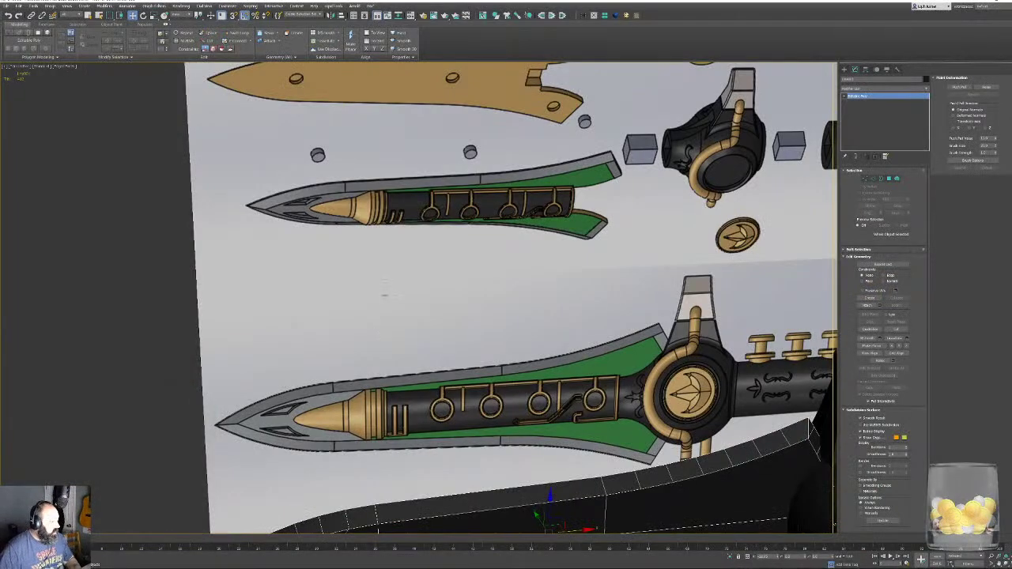
{"action": "middle_click_drag", "start_coordinate": [553, 316], "coordinate": [625, 208]}
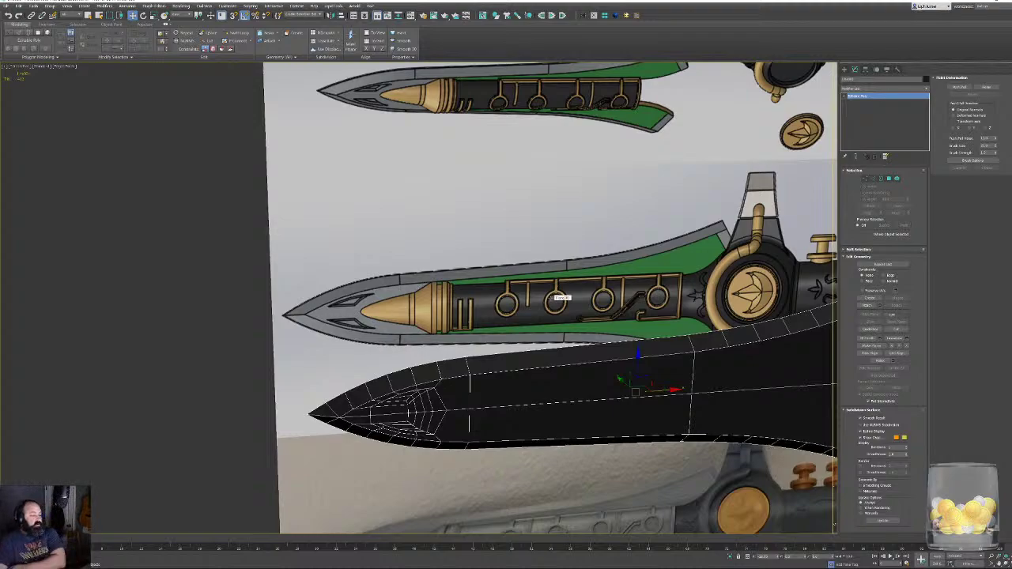
{"action": "key", "text": "f"}
{"action": "middle_click_drag", "start_coordinate": [536, 287], "coordinate": [344, 264]}
{"action": "key", "text": "alt+x"}
{"action": "middle_click_drag", "start_coordinate": [517, 321], "coordinate": [567, 294]}
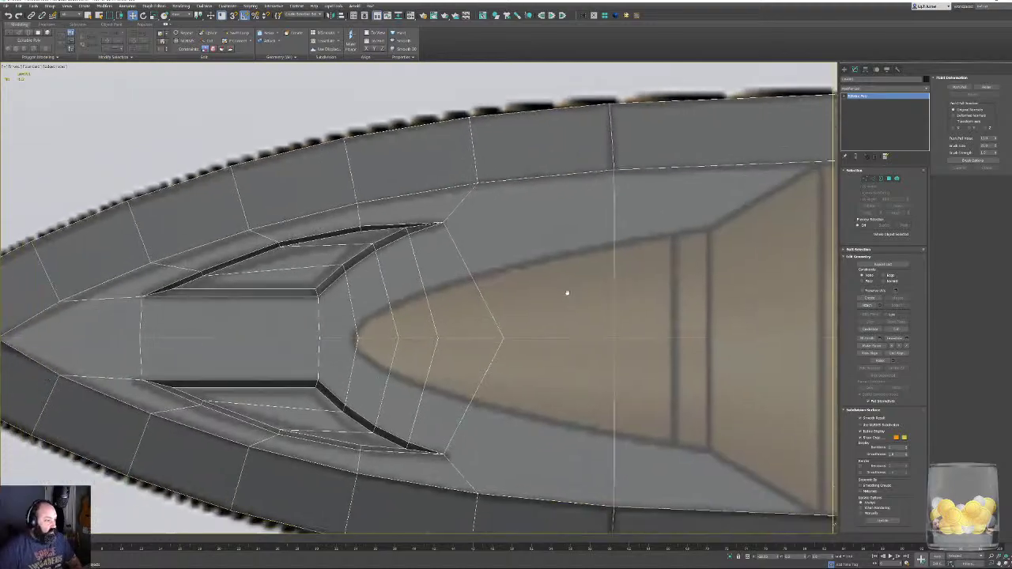
{"action": "scroll", "coordinate": [567, 293], "scroll_direction": "down", "scroll_amount": 5}
{"action": "middle_click_drag", "start_coordinate": [635, 279], "coordinate": [502, 298]}
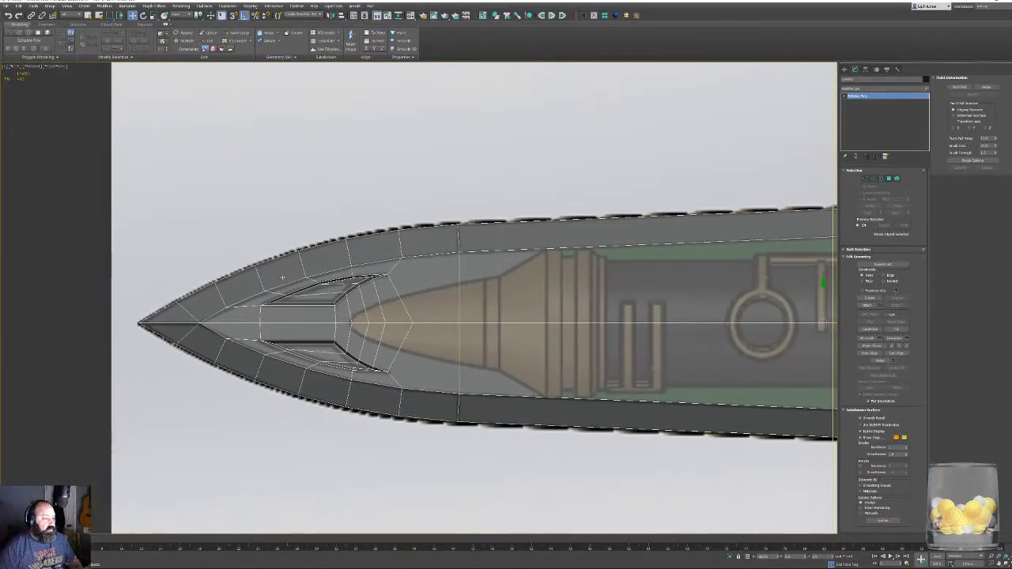
Switch to the web browser, preview the legacy Dragon Dagger review photo, and return to 3ds Max.
{"action": "middle_click_drag", "start_coordinate": [448, 297], "coordinate": [410, 298]}
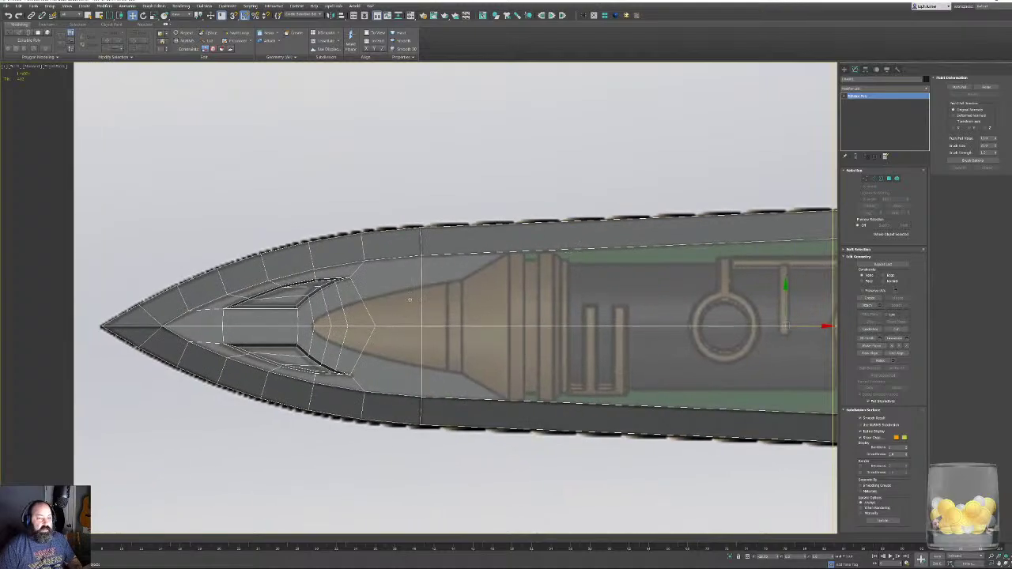
{"action": "scroll", "coordinate": [694, 215], "scroll_direction": "down", "scroll_amount": 4}
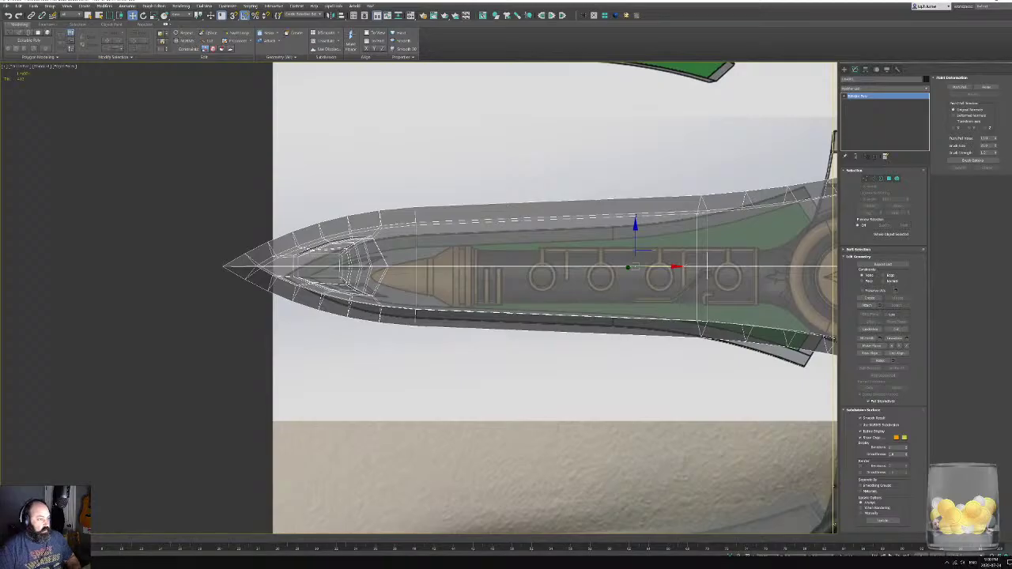
{"action": "left_click", "coordinate": [215, 563]}
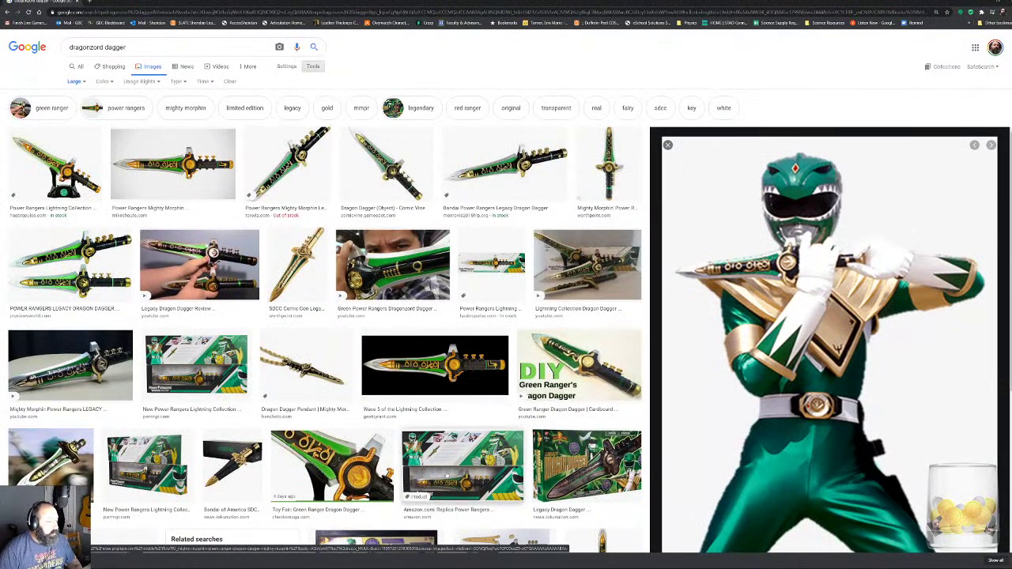
{"action": "left_click_drag", "start_coordinate": [111, 392], "coordinate": [181, 378]}
{"action": "left_click", "coordinate": [70, 363]}
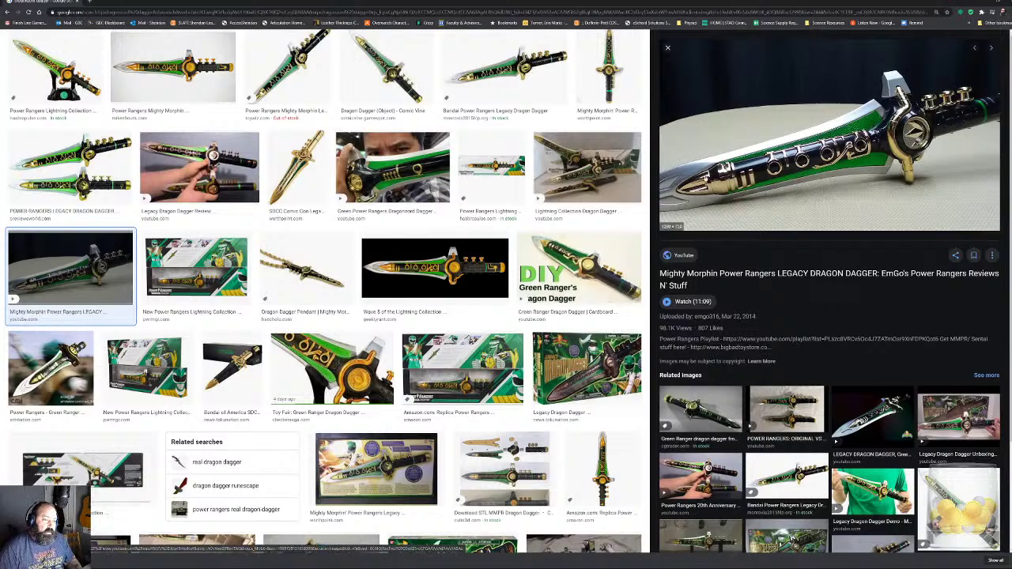
{"action": "left_click", "coordinate": [8, 562]}
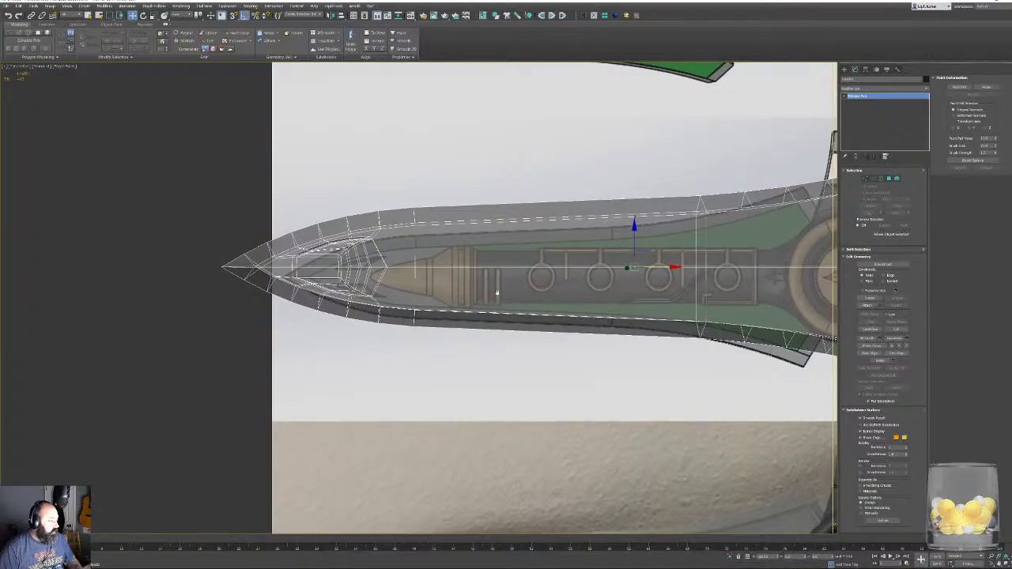
Compare the see-through blade's outline and tip details with the reference drawing along the full length to the guard.
{"action": "scroll", "coordinate": [516, 269], "scroll_direction": "down", "scroll_amount": 1}
{"action": "scroll", "coordinate": [515, 269], "scroll_direction": "up", "scroll_amount": 3}
{"action": "middle_click_drag", "start_coordinate": [517, 269], "coordinate": [190, 376]}
{"action": "scroll", "coordinate": [391, 395], "scroll_direction": "down", "scroll_amount": 6}
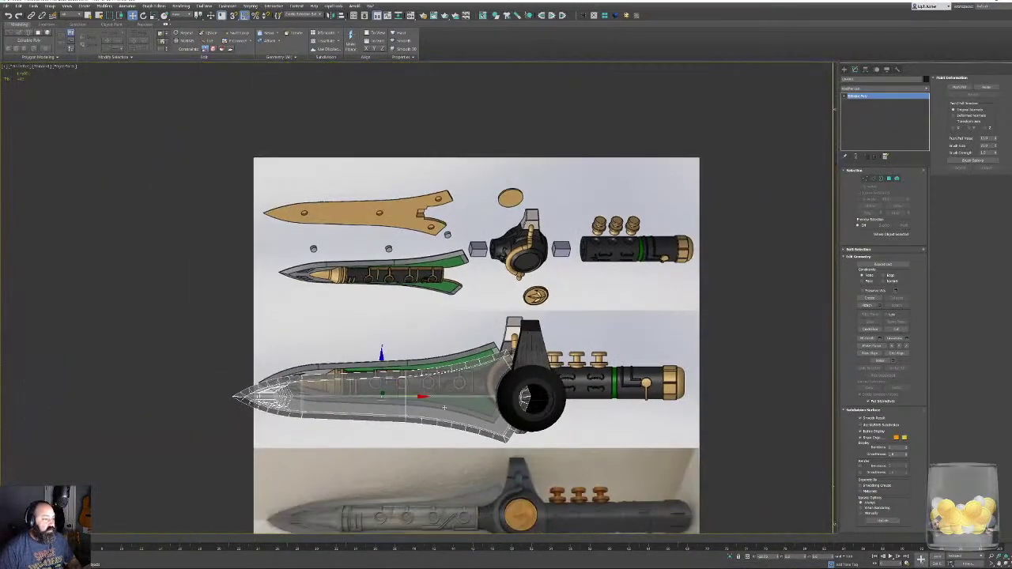
{"action": "middle_click_drag", "start_coordinate": [468, 402], "coordinate": [517, 198]}
{"action": "middle_click_drag", "start_coordinate": [449, 285], "coordinate": [496, 392]}
{"action": "scroll", "coordinate": [382, 303], "scroll_direction": "up", "scroll_amount": 9}
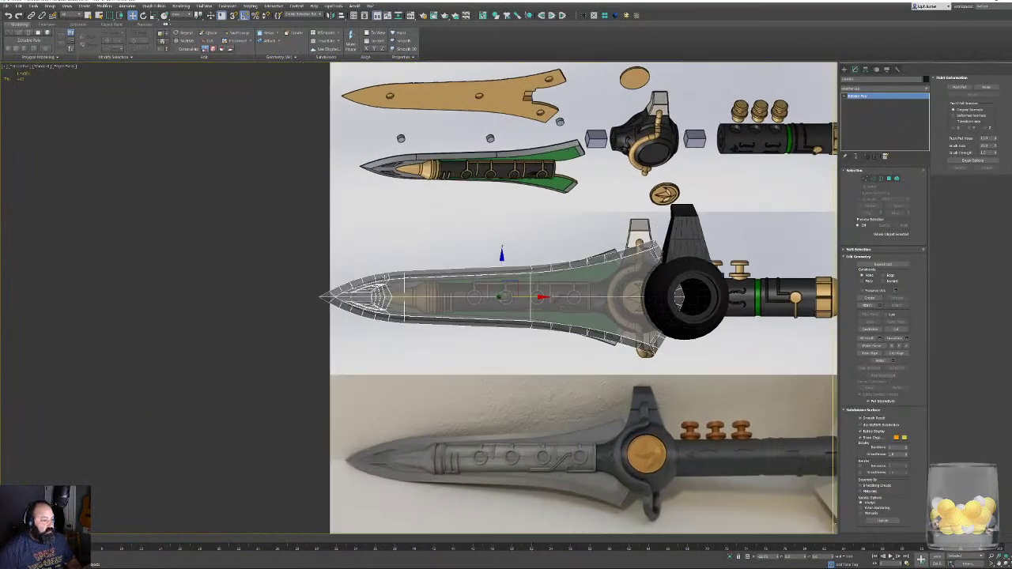
{"action": "middle_click_drag", "start_coordinate": [425, 279], "coordinate": [410, 283]}
{"action": "scroll", "coordinate": [409, 282], "scroll_direction": "down", "scroll_amount": 3}
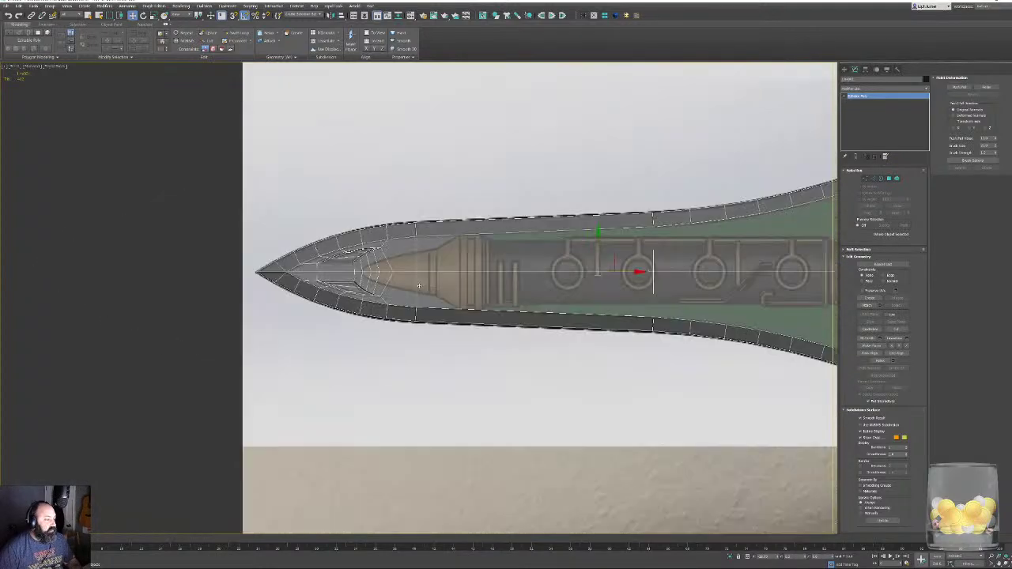
{"action": "scroll", "coordinate": [411, 280], "scroll_direction": "up", "scroll_amount": 4}
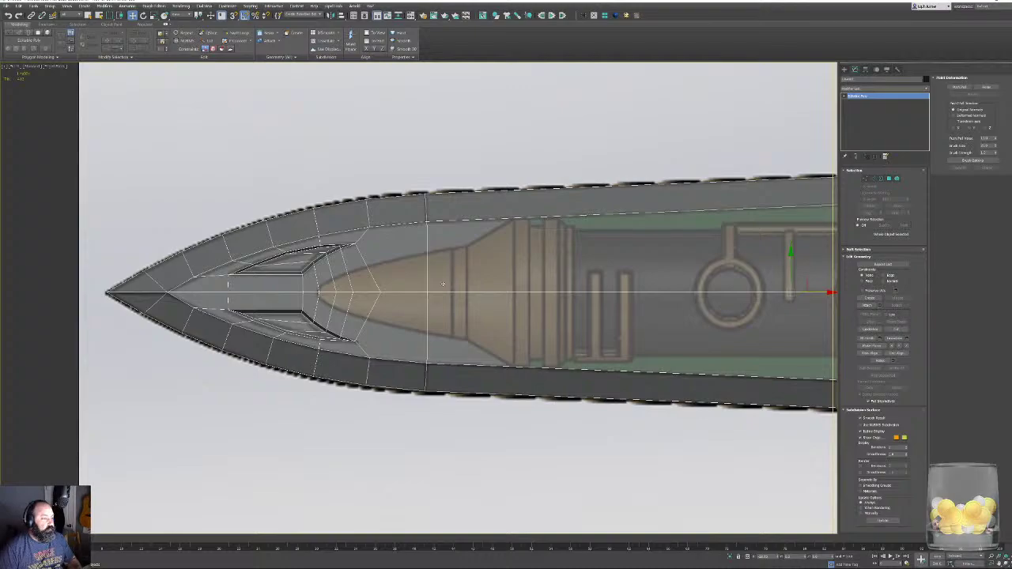
{"action": "scroll", "coordinate": [450, 277], "scroll_direction": "down", "scroll_amount": 4}
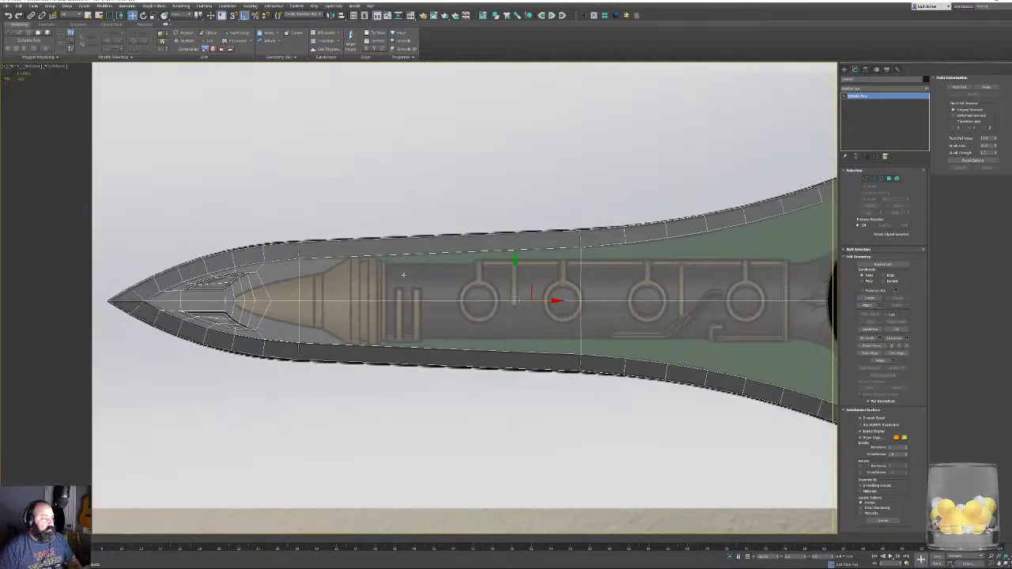
{"action": "scroll", "coordinate": [555, 313], "scroll_direction": "up", "scroll_amount": 4}
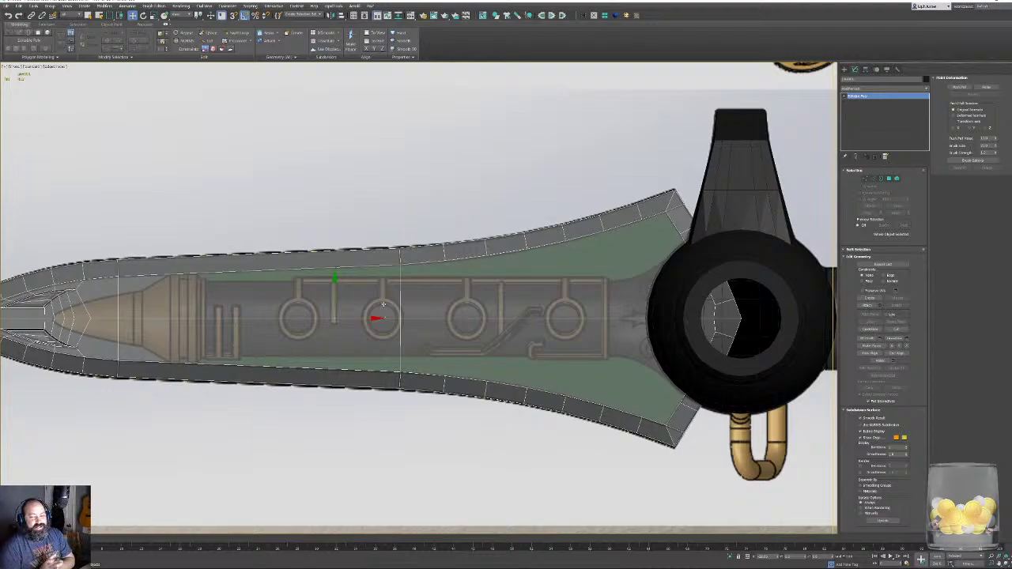
Turn off the blade's see-through display and show the dagger in an angled perspective view.
{"action": "middle_click_drag", "start_coordinate": [385, 235], "coordinate": [518, 273], "text": "alt"}
{"action": "scroll", "coordinate": [400, 242], "scroll_direction": "down", "scroll_amount": 5}
{"action": "key", "text": "alt+x"}
{"action": "middle_click_drag", "start_coordinate": [680, 302], "coordinate": [610, 294], "text": "alt"}
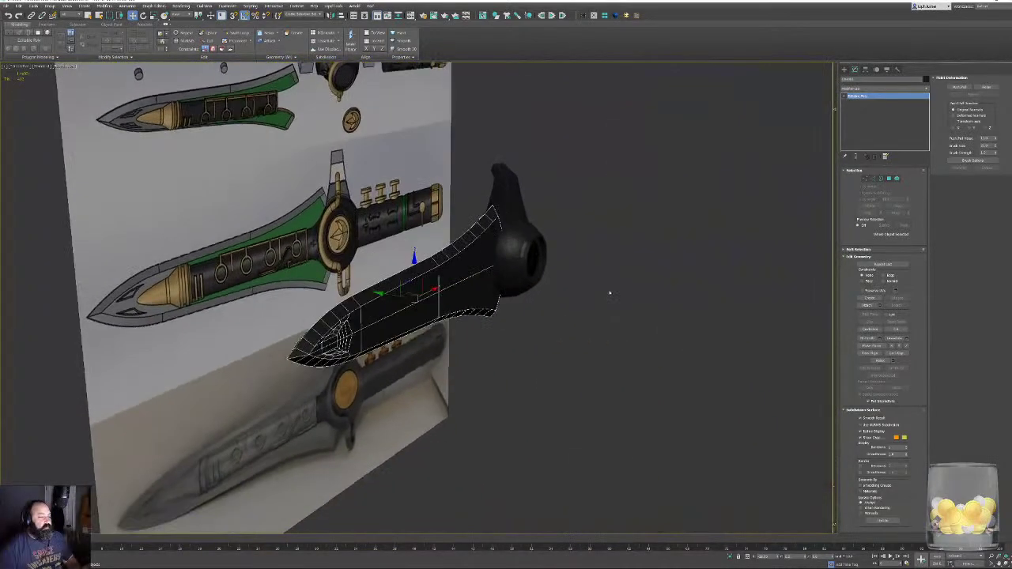
Select the whole guard element at element level and apply Auto Smooth to it.
{"action": "scroll", "coordinate": [549, 223], "scroll_direction": "up", "scroll_amount": 5}
{"action": "left_click", "coordinate": [471, 171]}
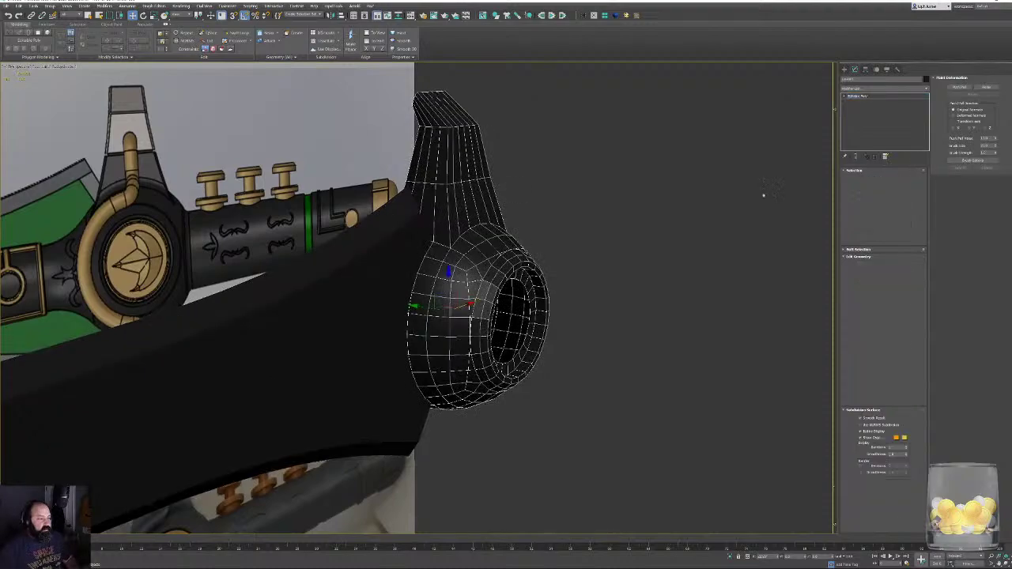
{"action": "left_click", "coordinate": [898, 179]}
{"action": "left_click", "coordinate": [480, 250]}
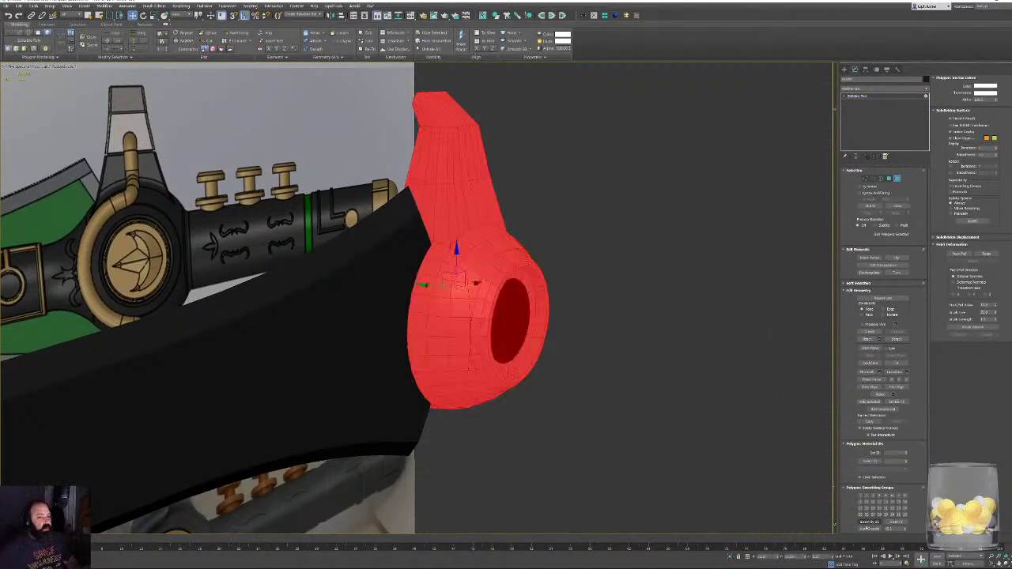
{"action": "left_click", "coordinate": [720, 403]}
{"action": "middle_click_drag", "start_coordinate": [719, 403], "coordinate": [640, 386], "text": "alt"}
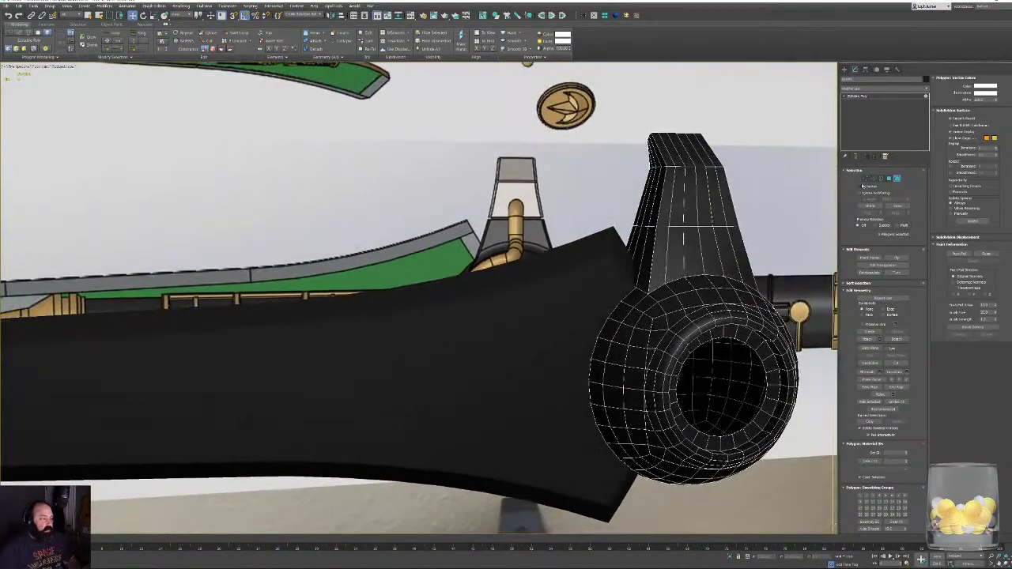
Check the polygons of the guard's upright arm, and hide the edge display to examine the guard's shading.
{"action": "key", "text": "4"}
{"action": "left_click", "coordinate": [672, 170]}
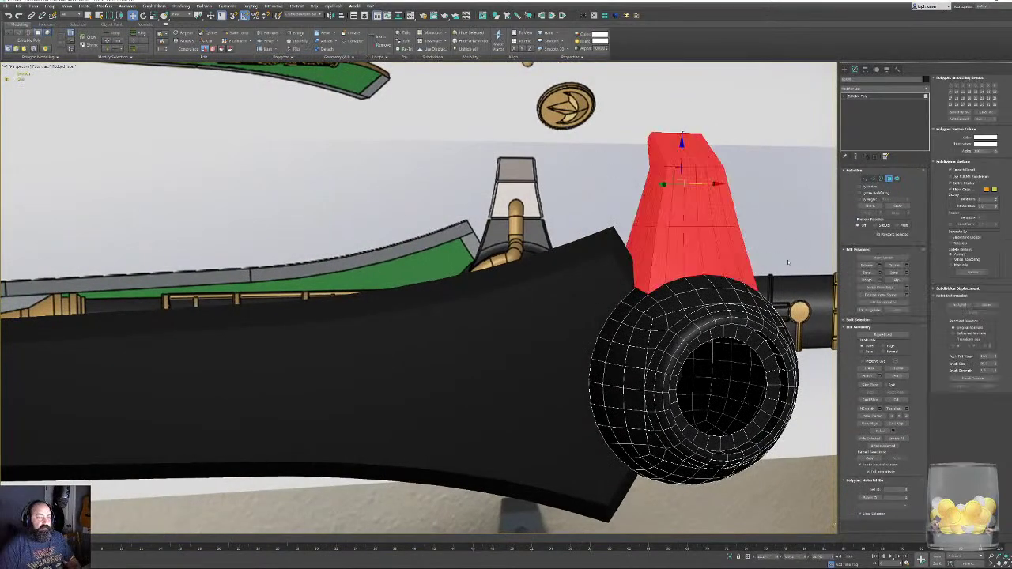
{"action": "left_click", "coordinate": [817, 188]}
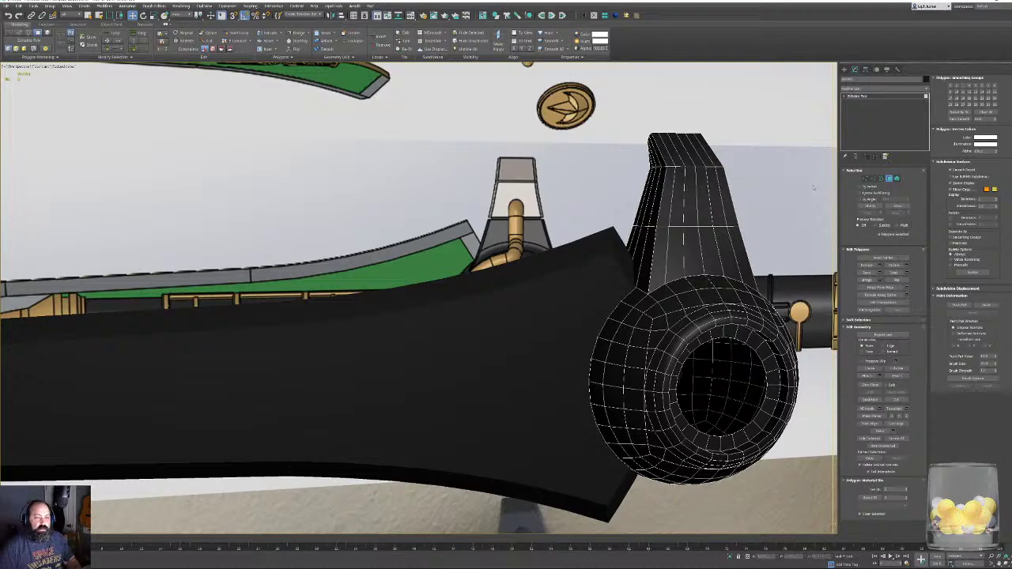
{"action": "key", "text": "F4"}
{"action": "middle_click_drag", "start_coordinate": [681, 92], "coordinate": [557, 100]}
{"action": "scroll", "coordinate": [680, 240], "scroll_direction": "down", "scroll_amount": 4}
{"action": "middle_click_drag", "start_coordinate": [680, 240], "coordinate": [641, 283], "text": "alt"}
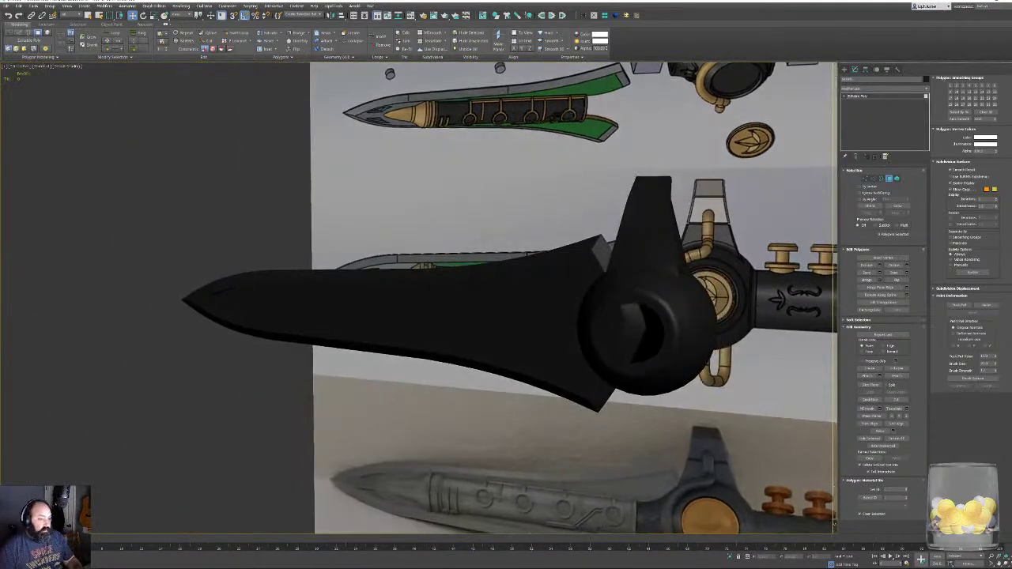
Select the ring of polygons around the guard's round opening and apply Auto Smooth to it.
{"action": "scroll", "coordinate": [642, 284], "scroll_direction": "up", "scroll_amount": 7}
{"action": "middle_click_drag", "start_coordinate": [550, 265], "coordinate": [584, 258], "text": "alt"}
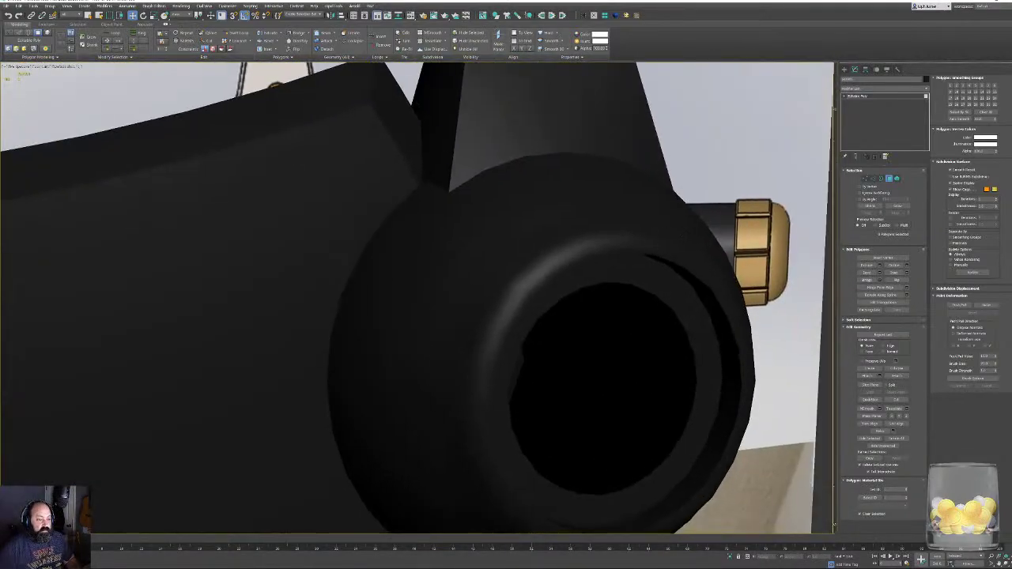
{"action": "left_click", "coordinate": [585, 256]}
{"action": "left_click", "coordinate": [563, 262], "text": "shift"}
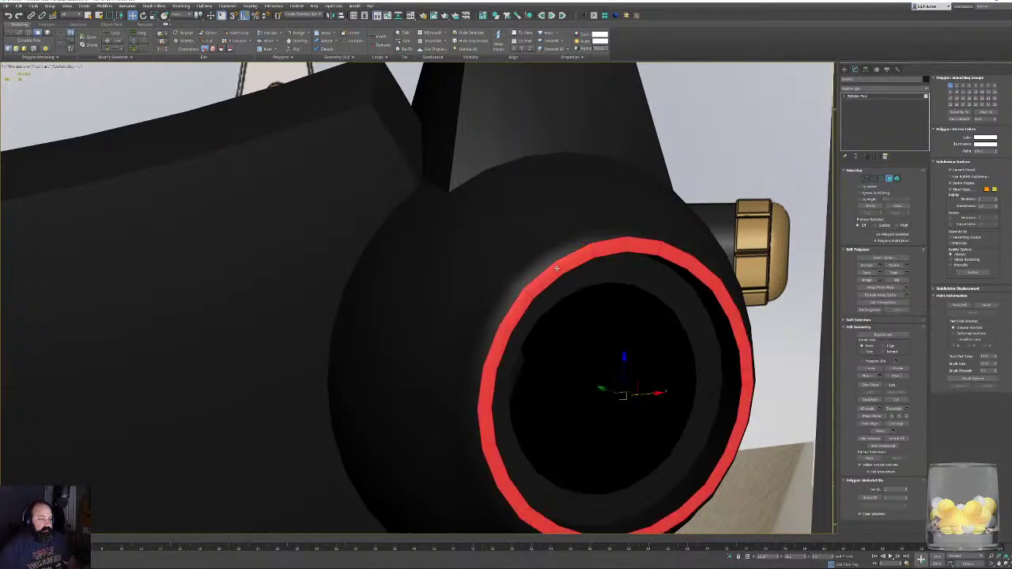
{"action": "left_click", "coordinate": [962, 119]}
{"action": "left_click", "coordinate": [759, 159]}
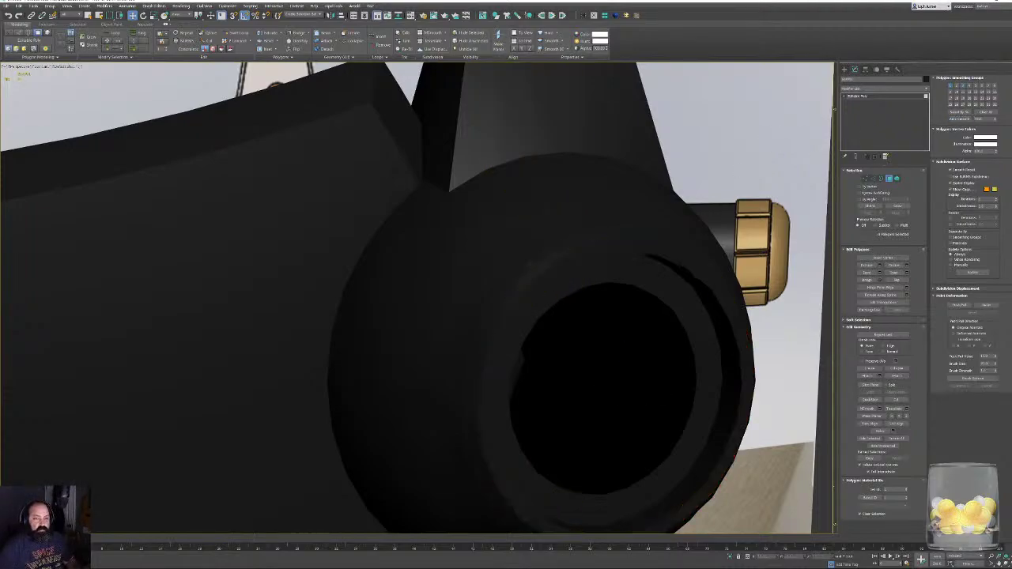
Examine the smoothed guard and blade from several angles against the reference images.
{"action": "mouse_move", "coordinate": [670, 261]}
{"action": "middle_mouse_down", "text": "alt"}
{"action": "mouse_move", "coordinate": [663, 242]}
{"action": "mouse_move", "coordinate": [614, 218]}
{"action": "mouse_move", "coordinate": [598, 229]}
{"action": "mouse_move", "coordinate": [585, 185]}
{"action": "middle_mouse_up", "text": "alt"}
{"action": "scroll", "coordinate": [619, 224], "scroll_direction": "down", "scroll_amount": 4}
{"action": "middle_click_drag", "start_coordinate": [599, 226], "coordinate": [621, 186], "text": "alt"}
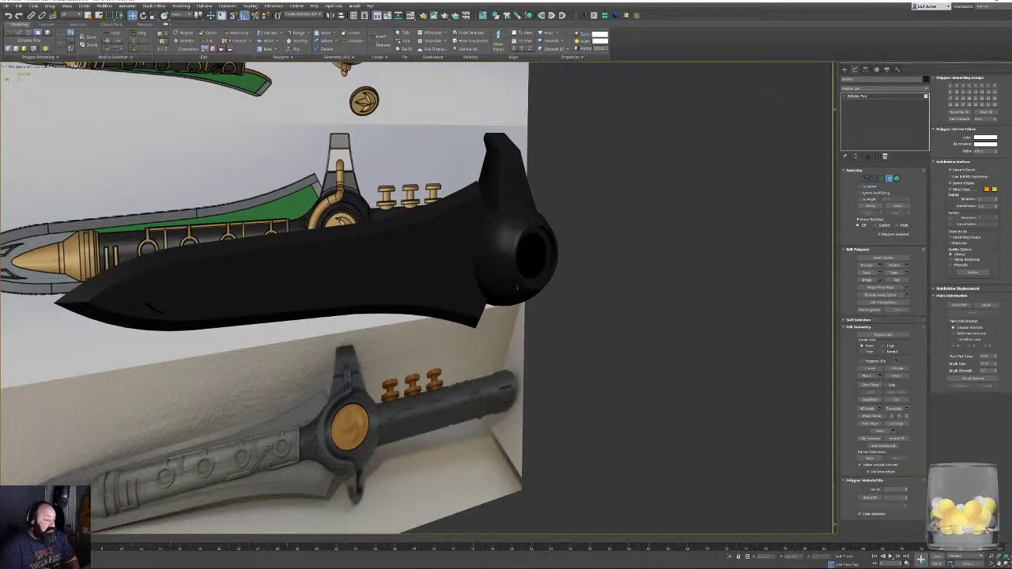
{"action": "middle_click_drag", "start_coordinate": [583, 309], "coordinate": [512, 291], "text": "alt"}
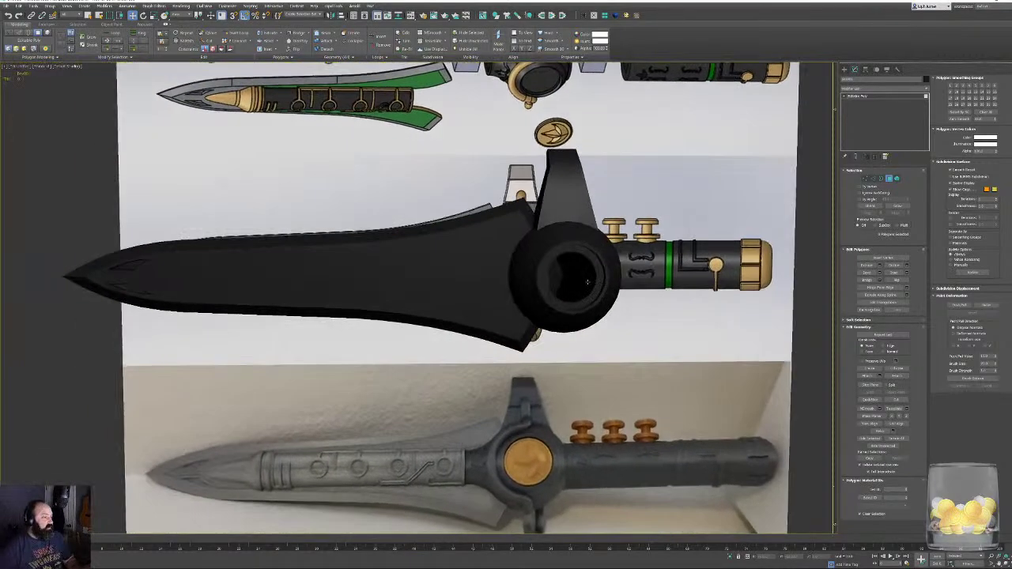
{"action": "middle_click_drag", "start_coordinate": [587, 282], "coordinate": [615, 276], "text": "alt"}
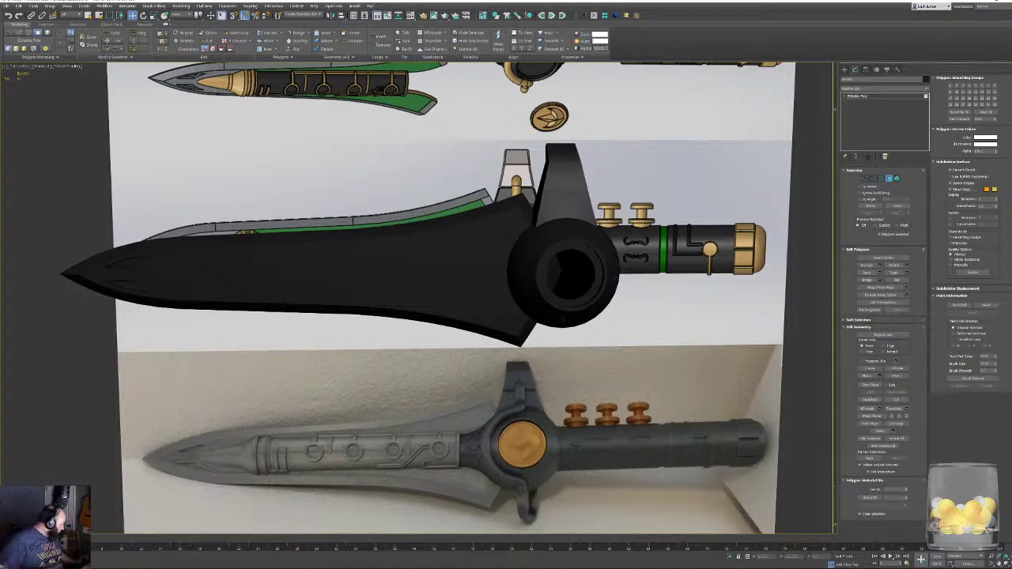
{"action": "middle_click_drag", "start_coordinate": [622, 296], "coordinate": [492, 316], "text": "alt"}
Pick out the sliver polygon on the guard's rounded body, inspect it in wireframe, and restore shaded display with edges.
{"action": "key", "text": "f"}
{"action": "left_click", "coordinate": [610, 282]}
{"action": "key", "text": "p"}
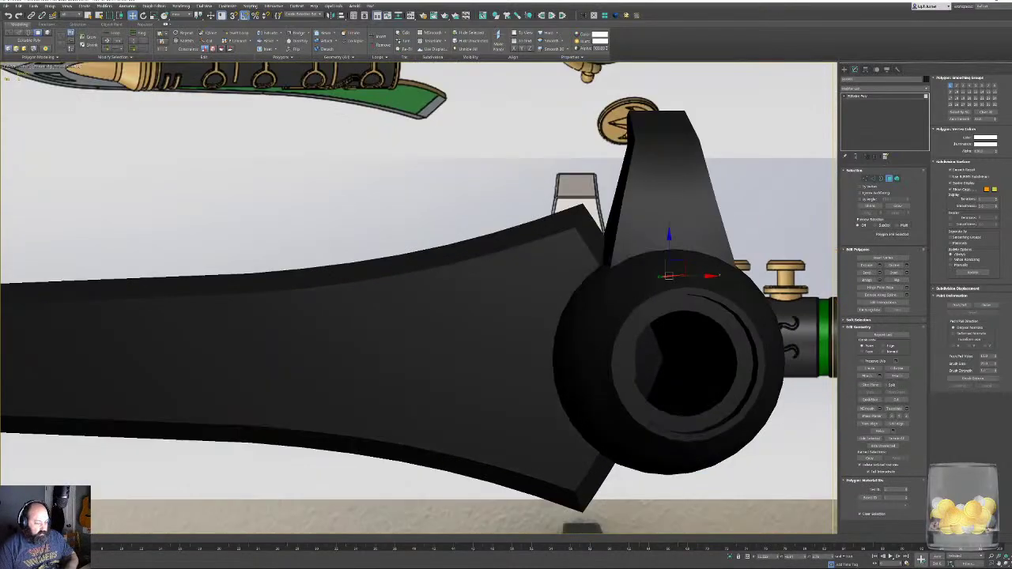
{"action": "key", "text": "z"}
{"action": "middle_click_drag", "start_coordinate": [528, 250], "coordinate": [414, 333], "text": "alt"}
{"action": "scroll", "coordinate": [541, 267], "scroll_direction": "down", "scroll_amount": 5}
{"action": "key", "text": "F3"}
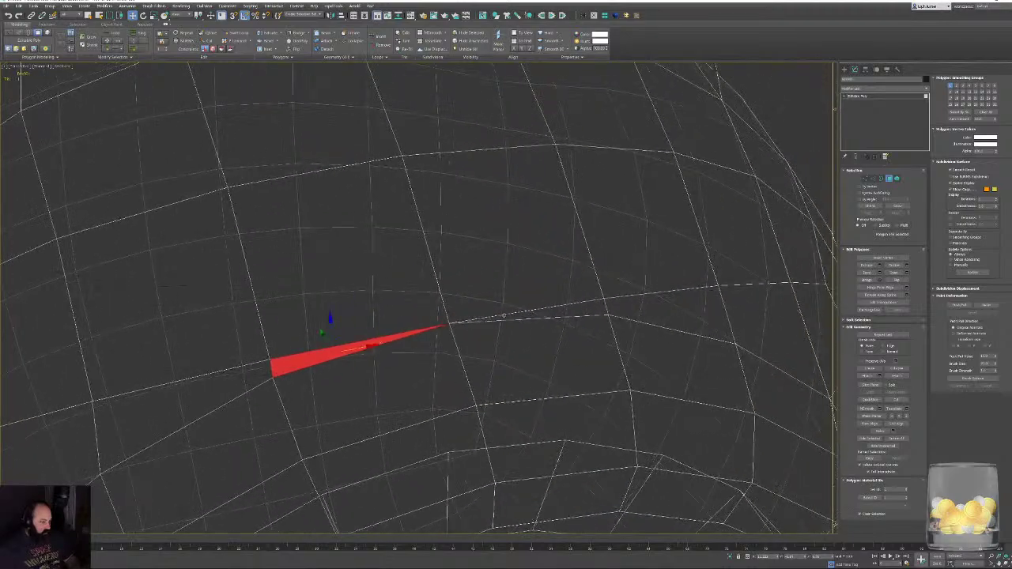
{"action": "scroll", "coordinate": [533, 309], "scroll_direction": "down", "scroll_amount": 6}
{"action": "left_click", "coordinate": [687, 265]}
{"action": "key", "text": "F3"}
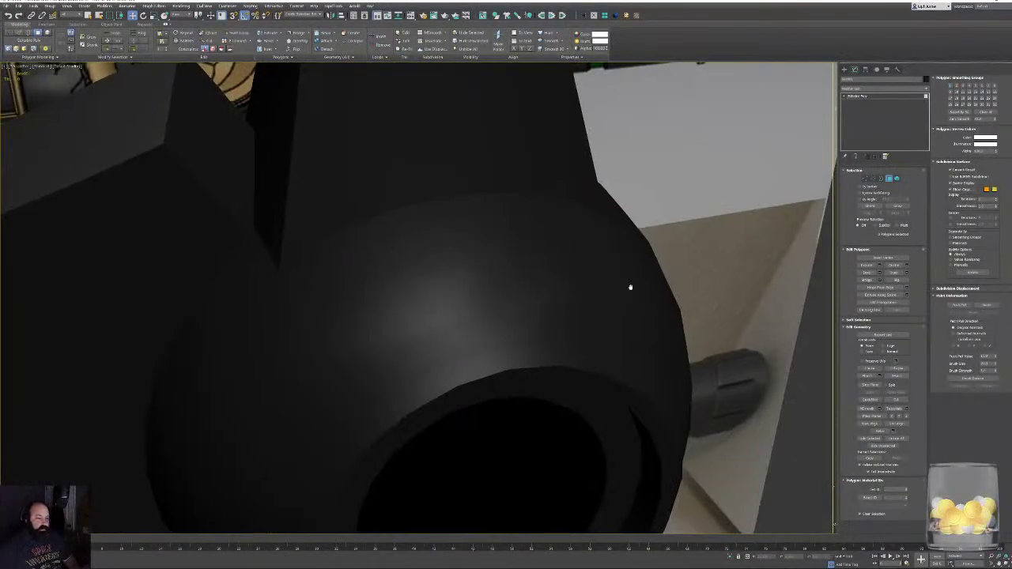
{"action": "key", "text": "F4"}
Inspect the edge flow of the guard's rounded body, opening and upright arm from different angles.
{"action": "scroll", "coordinate": [632, 287], "scroll_direction": "down", "scroll_amount": 5}
{"action": "middle_click_drag", "start_coordinate": [632, 287], "coordinate": [625, 305], "text": "alt"}
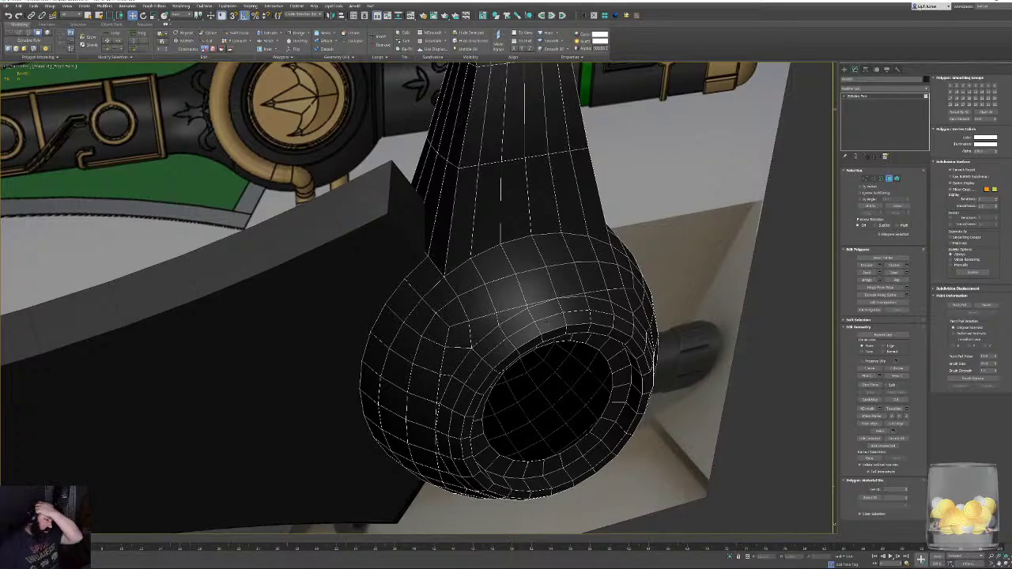
{"action": "middle_click_drag", "start_coordinate": [545, 322], "coordinate": [475, 296], "text": "alt"}
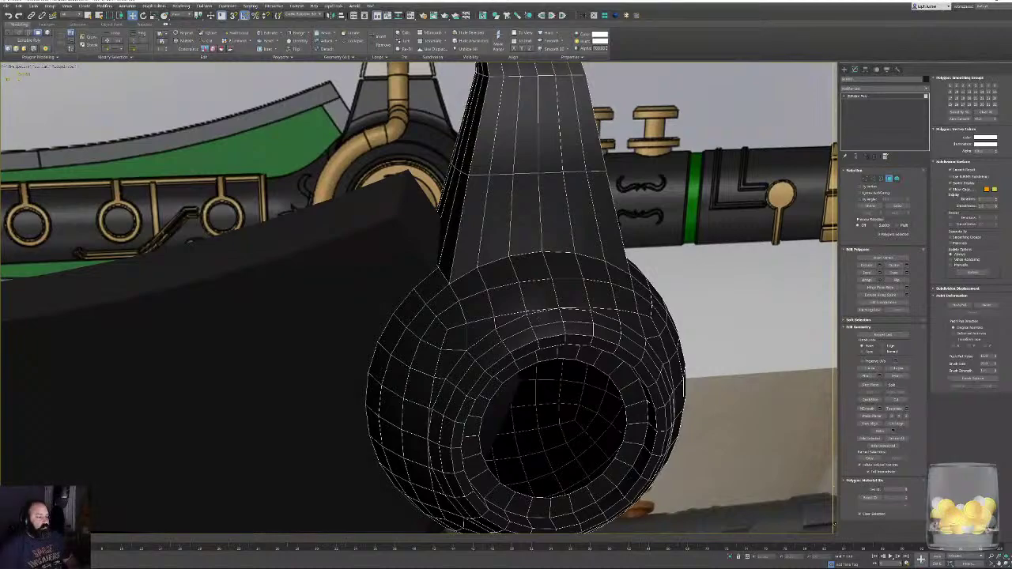
{"action": "scroll", "coordinate": [419, 298], "scroll_direction": "down", "scroll_amount": 3}
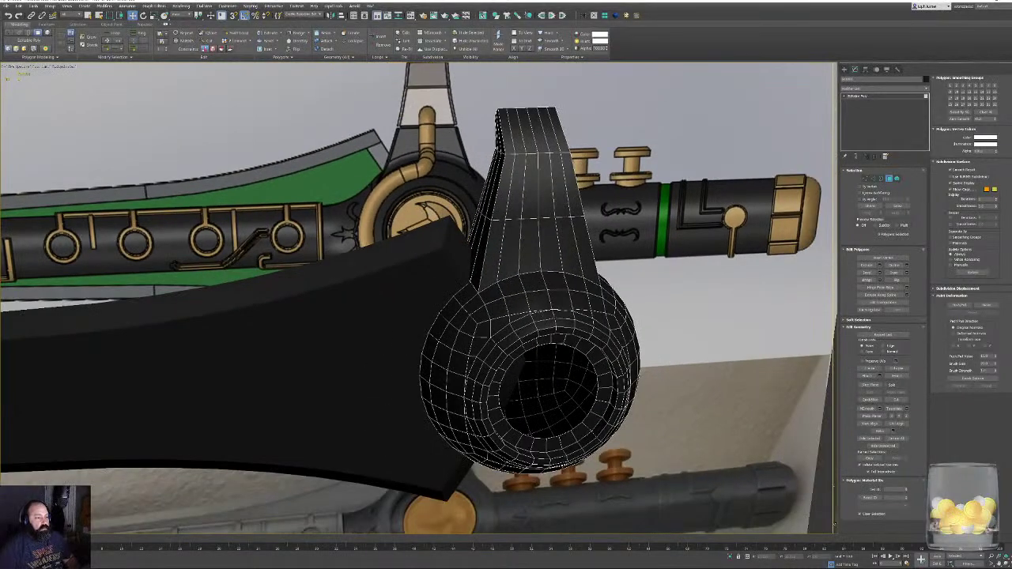
{"action": "middle_click_drag", "start_coordinate": [506, 316], "coordinate": [543, 332], "text": "alt"}
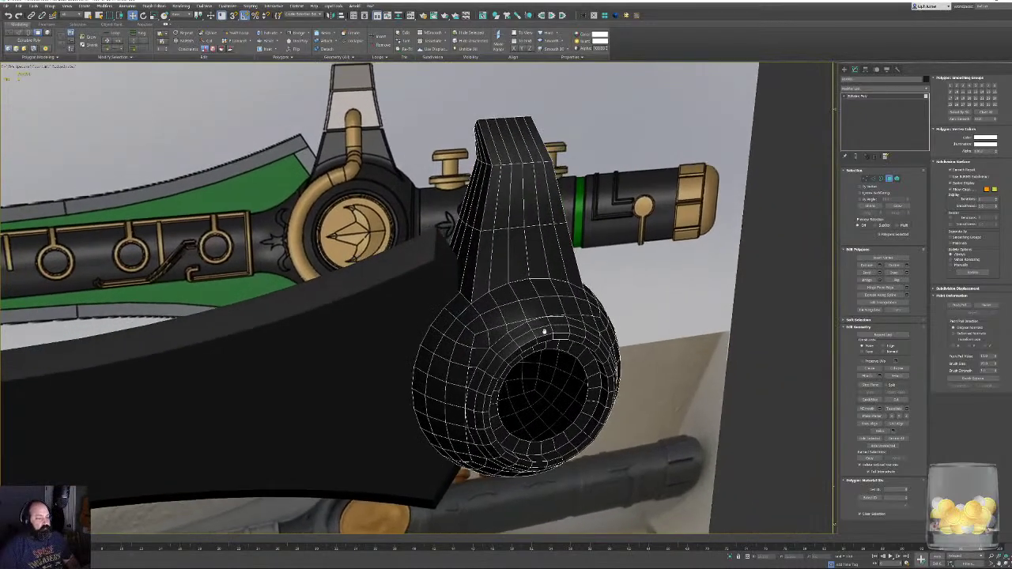
Study the guard in the exploded reference drawing, and leave polygon editing on the modelled guard.
{"action": "scroll", "coordinate": [498, 272], "scroll_direction": "down", "scroll_amount": 2}
{"action": "middle_click_drag", "start_coordinate": [475, 127], "coordinate": [484, 206]}
{"action": "scroll", "coordinate": [482, 198], "scroll_direction": "up", "scroll_amount": 6}
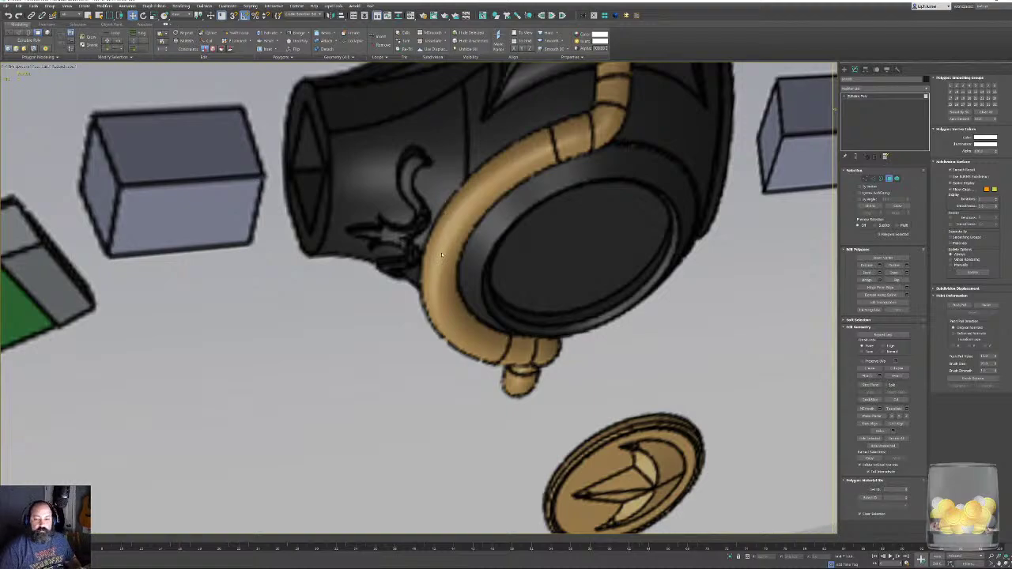
{"action": "scroll", "coordinate": [443, 257], "scroll_direction": "down", "scroll_amount": 7}
{"action": "middle_click_drag", "start_coordinate": [444, 263], "coordinate": [479, 257], "text": "alt"}
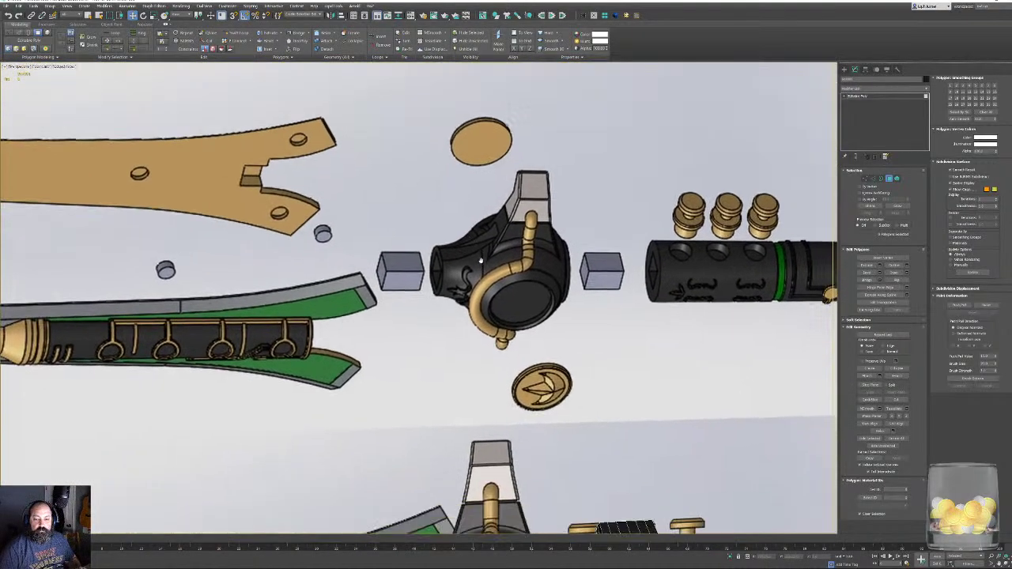
{"action": "scroll", "coordinate": [478, 254], "scroll_direction": "down", "scroll_amount": 4}
{"action": "scroll", "coordinate": [483, 369], "scroll_direction": "up", "scroll_amount": 5}
{"action": "middle_click_drag", "start_coordinate": [545, 380], "coordinate": [652, 385], "text": "alt"}
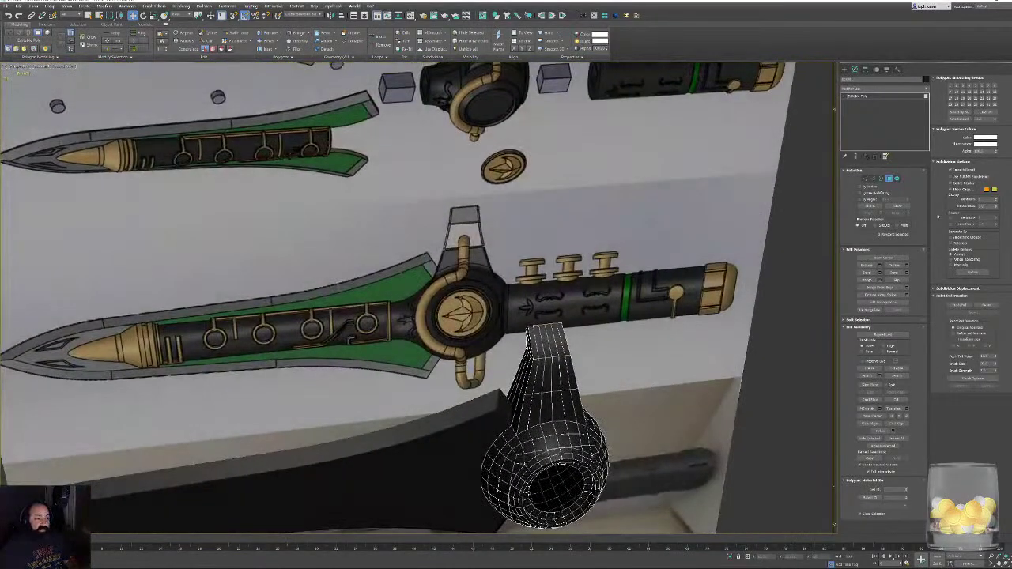
{"action": "left_click", "coordinate": [889, 179]}
{"action": "middle_click_drag", "start_coordinate": [518, 387], "coordinate": [555, 357], "text": "alt"}
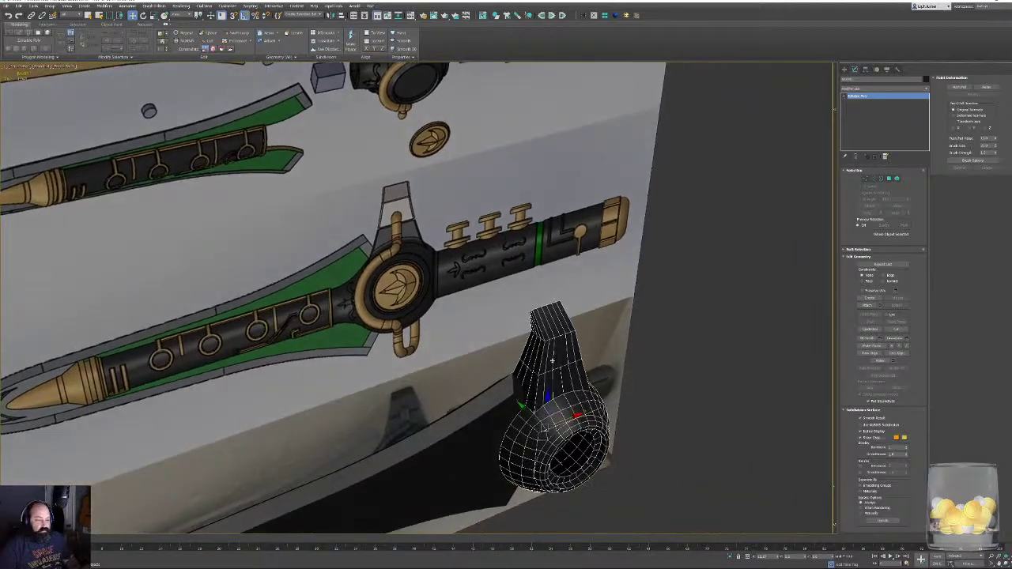
Duplicate the guard by rotating it about its vertical axis, creating the clone as an independent Copy.
{"action": "key", "text": "e"}
{"action": "middle_click_drag", "start_coordinate": [567, 428], "coordinate": [520, 368]}
{"action": "scroll", "coordinate": [520, 369], "scroll_direction": "up", "scroll_amount": 3}
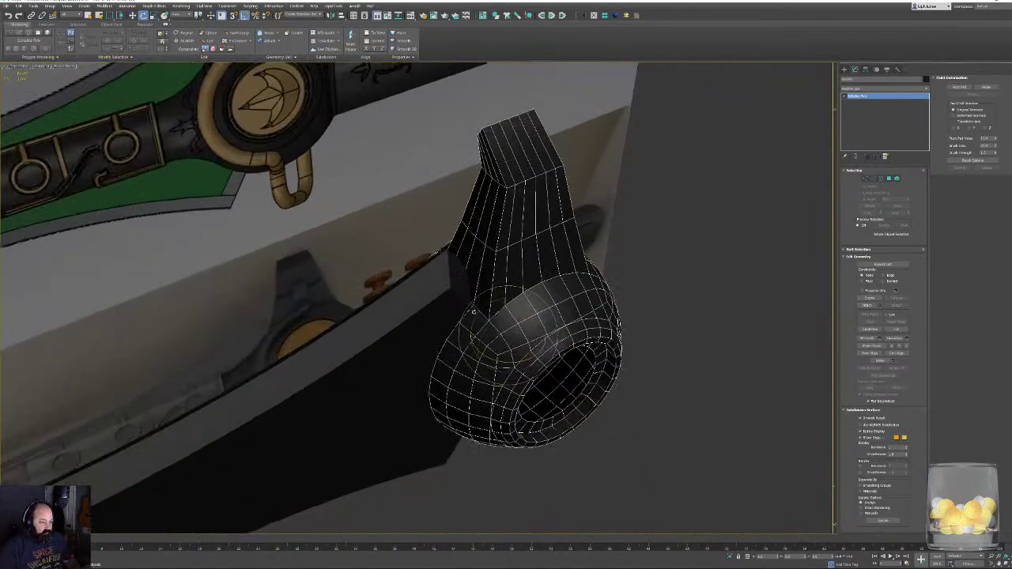
{"action": "mouse_move", "coordinate": [511, 362]}
{"action": "left_mouse_down", "text": "shift"}
{"action": "mouse_move", "coordinate": [463, 363]}
{"action": "mouse_move", "coordinate": [489, 371]}
{"action": "left_mouse_up", "text": "shift"}
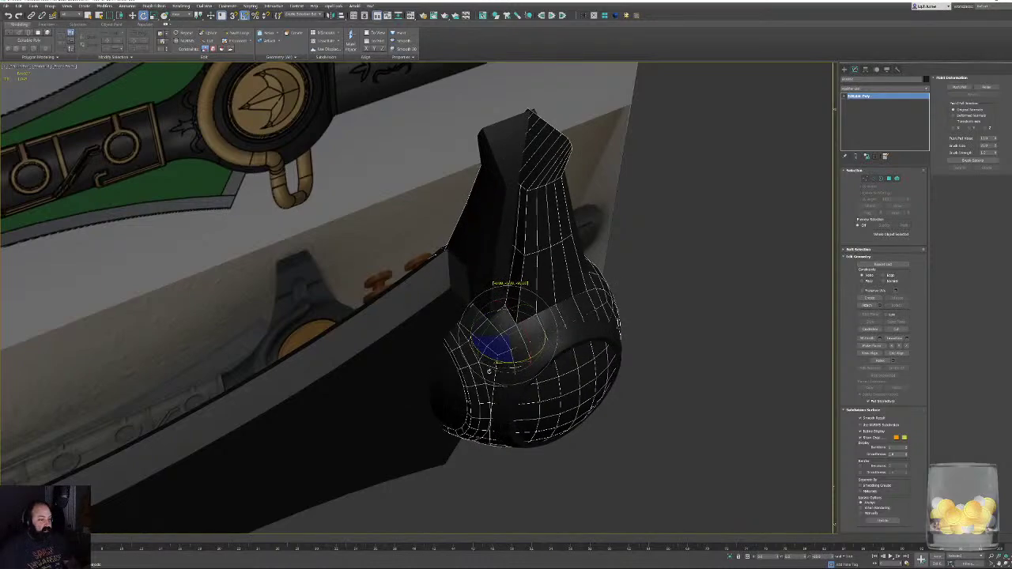
{"action": "key", "text": "ctrl+v"}
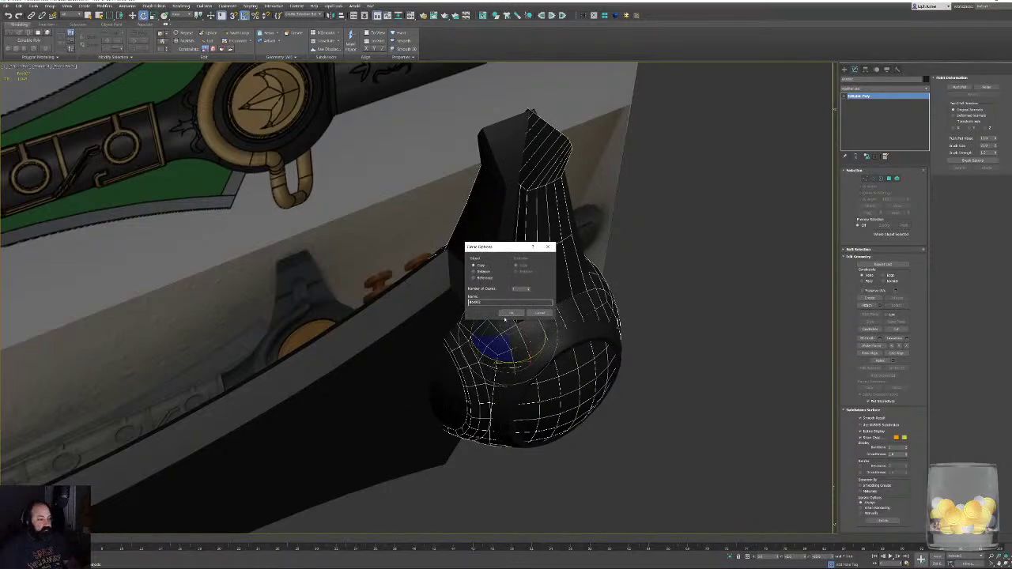
{"action": "left_click", "coordinate": [512, 316]}
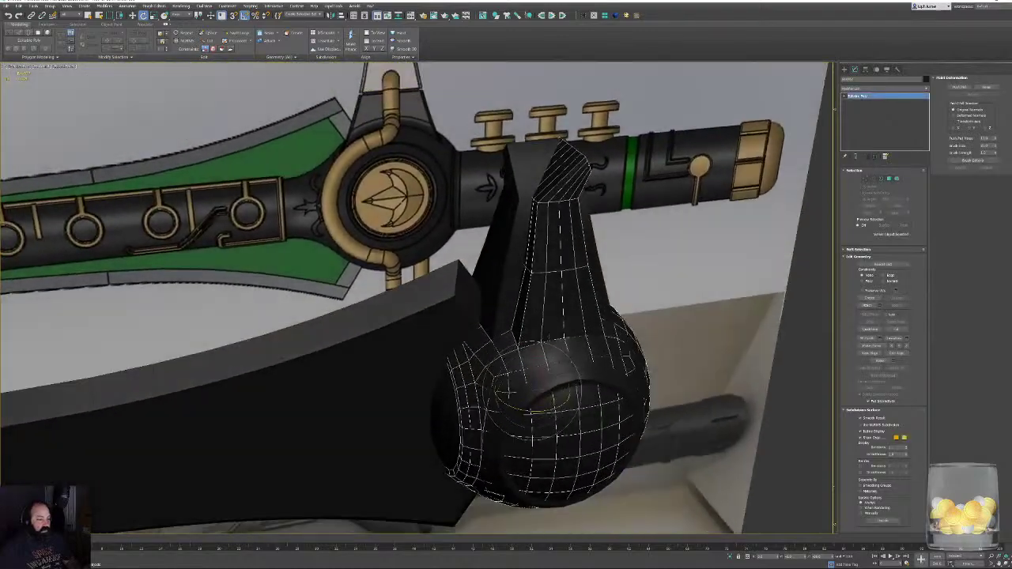
On the rotated copy, delete the polygon loop around the opening's raised patch and the rest of the body, keeping only that patch.
{"action": "scroll", "coordinate": [502, 255], "scroll_direction": "up", "scroll_amount": 5}
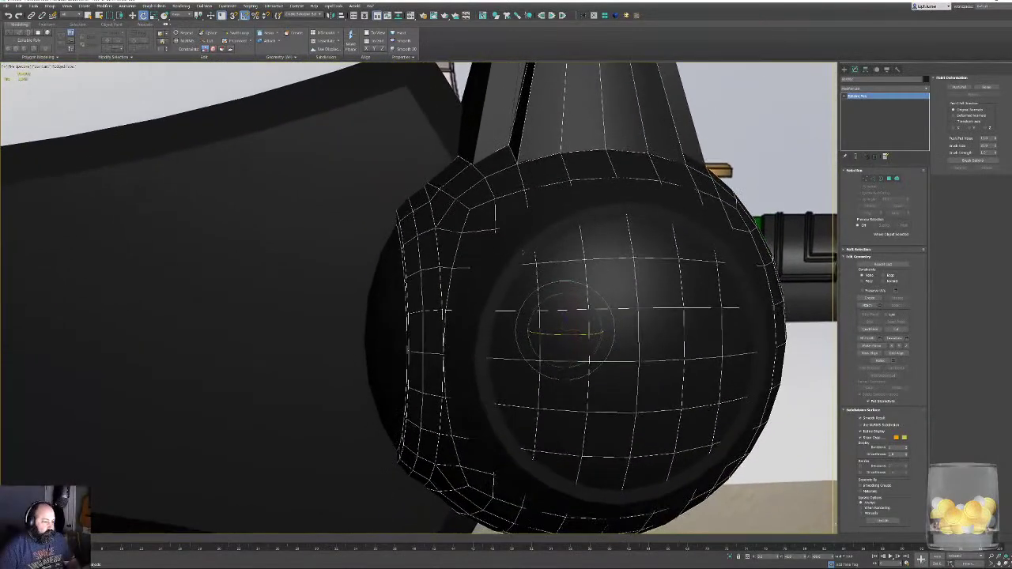
{"action": "left_click", "coordinate": [890, 179]}
{"action": "left_click", "coordinate": [477, 229]}
{"action": "left_click", "coordinate": [476, 234], "text": "shift"}
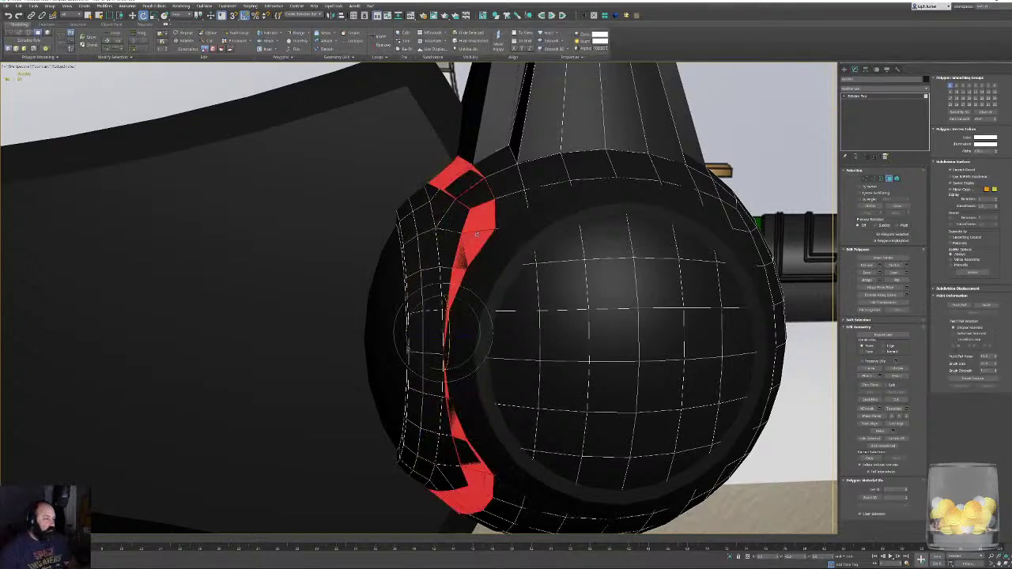
{"action": "key", "text": "Delete"}
{"action": "left_click", "coordinate": [897, 179]}
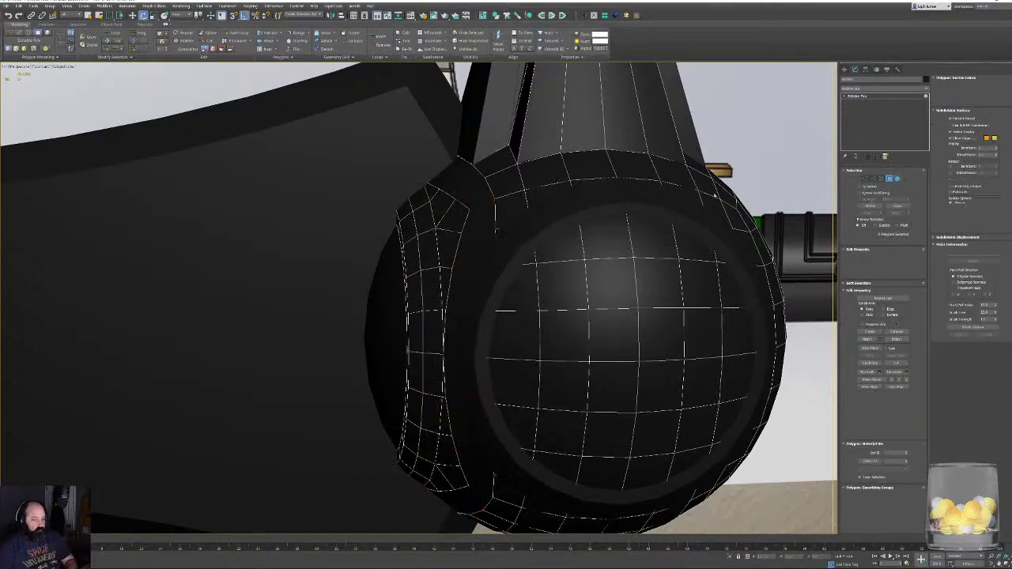
{"action": "left_click", "coordinate": [621, 261]}
{"action": "key", "text": "Delete"}
Isolate the original guard and delete the four corner polygons that mark out a square area on its closed rounded side.
{"action": "left_click", "coordinate": [897, 180]}
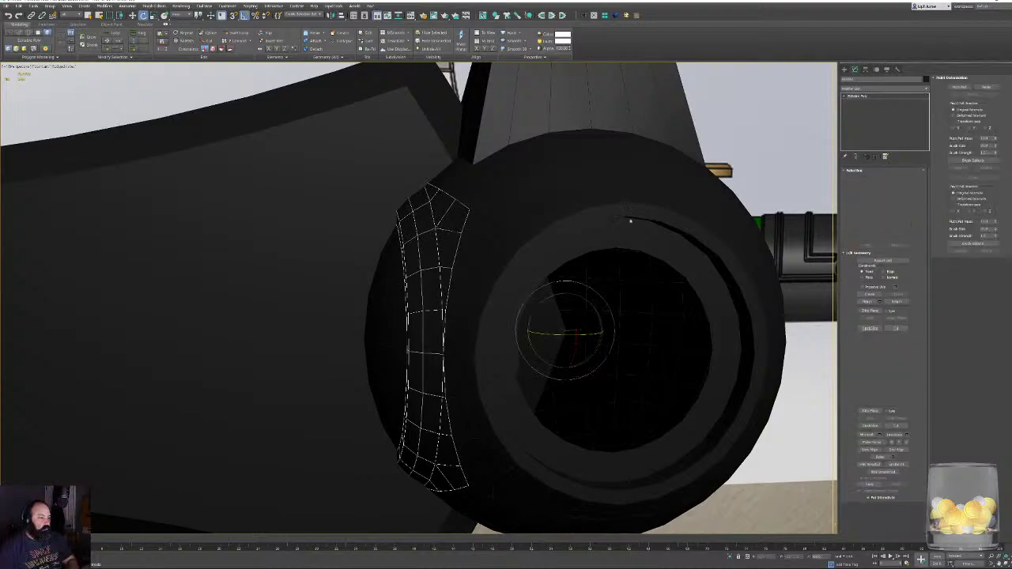
{"action": "left_click", "coordinate": [628, 221]}
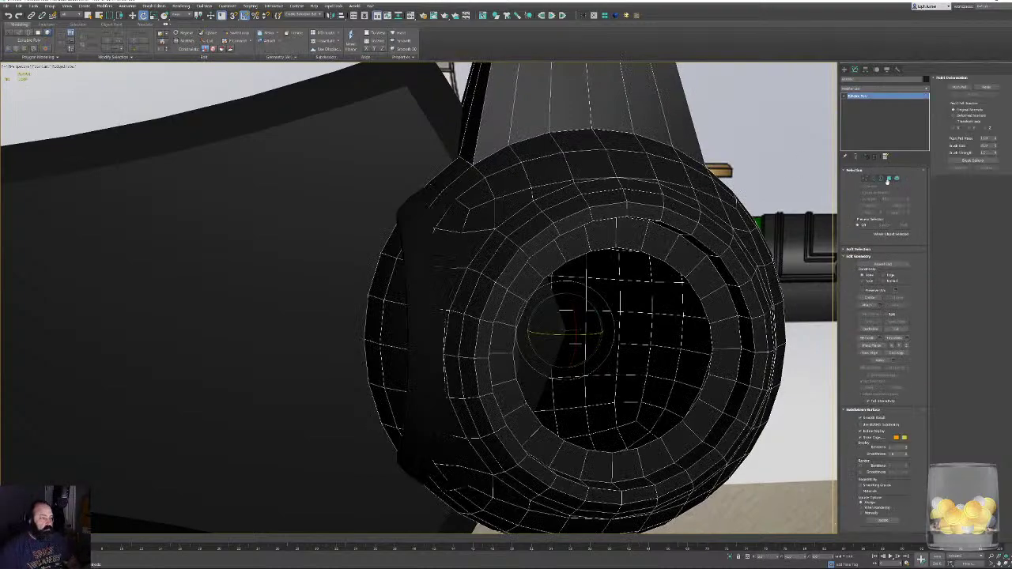
{"action": "left_click", "coordinate": [889, 179]}
{"action": "left_click", "coordinate": [451, 221]}
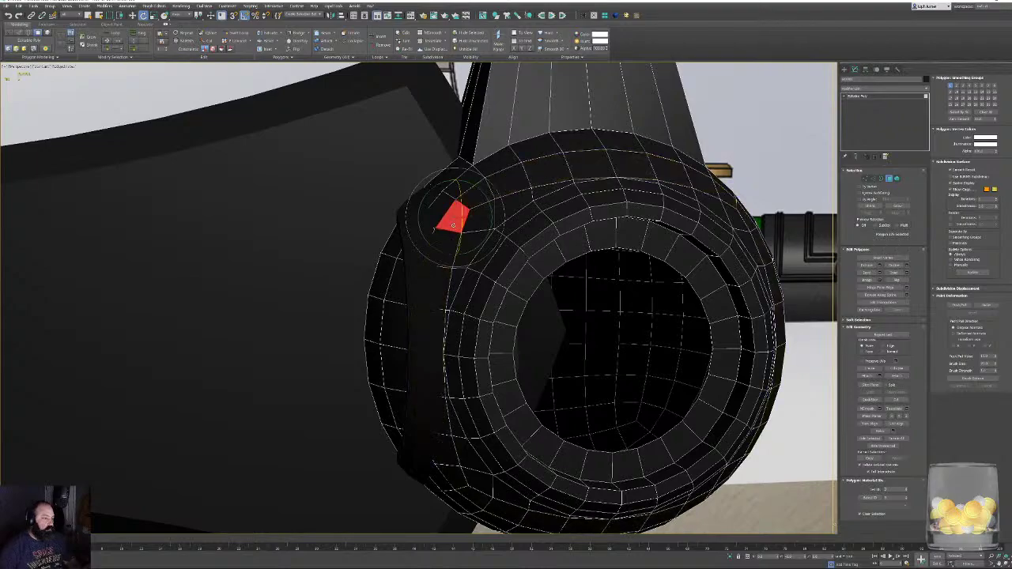
{"action": "middle_click_drag", "start_coordinate": [441, 265], "coordinate": [500, 285], "text": "alt"}
{"action": "key", "text": "alt+q"}
{"action": "scroll", "coordinate": [514, 289], "scroll_direction": "down", "scroll_amount": 3}
{"action": "scroll", "coordinate": [506, 294], "scroll_direction": "down", "scroll_amount": 8}
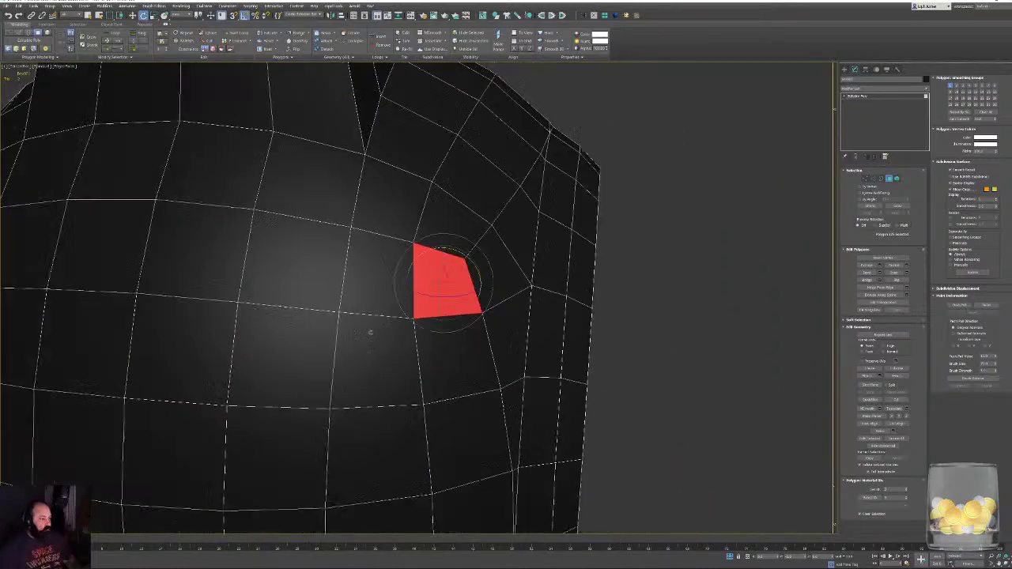
{"action": "middle_click_drag", "start_coordinate": [365, 316], "coordinate": [508, 235]}
{"action": "left_click", "coordinate": [231, 213], "text": "ctrl"}
{"action": "middle_click_drag", "start_coordinate": [250, 267], "coordinate": [270, 146]}
{"action": "middle_click_drag", "start_coordinate": [270, 146], "coordinate": [304, 111], "text": "alt"}
{"action": "left_click", "coordinate": [214, 466], "text": "ctrl"}
{"action": "middle_click_drag", "start_coordinate": [356, 502], "coordinate": [303, 506], "text": "alt"}
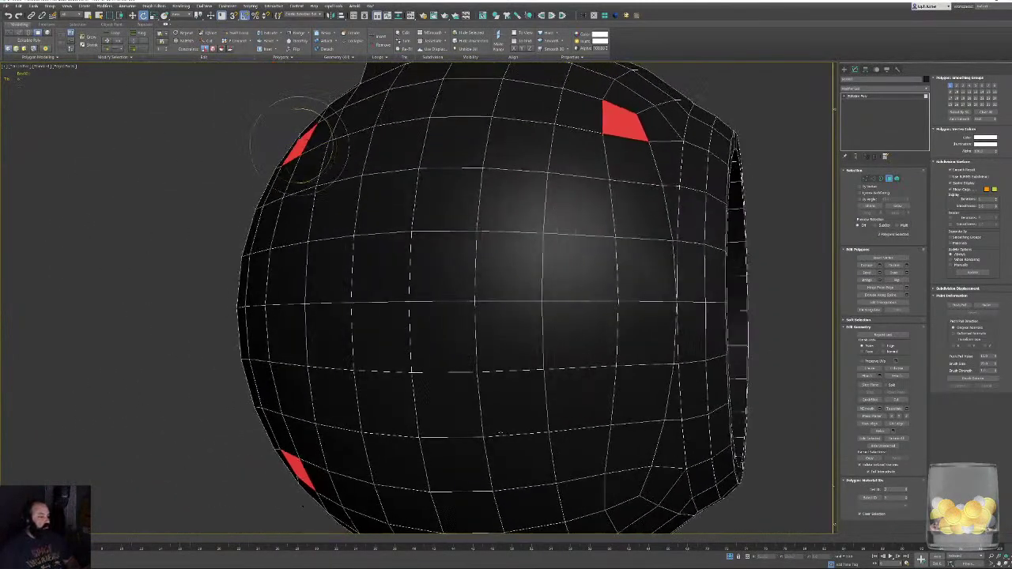
{"action": "left_click", "coordinate": [627, 485], "text": "ctrl"}
{"action": "key", "text": "Delete"}
Delete the polygon strips linking the four corner holes to detach the rounded patch between them.
{"action": "left_click", "coordinate": [581, 111]}
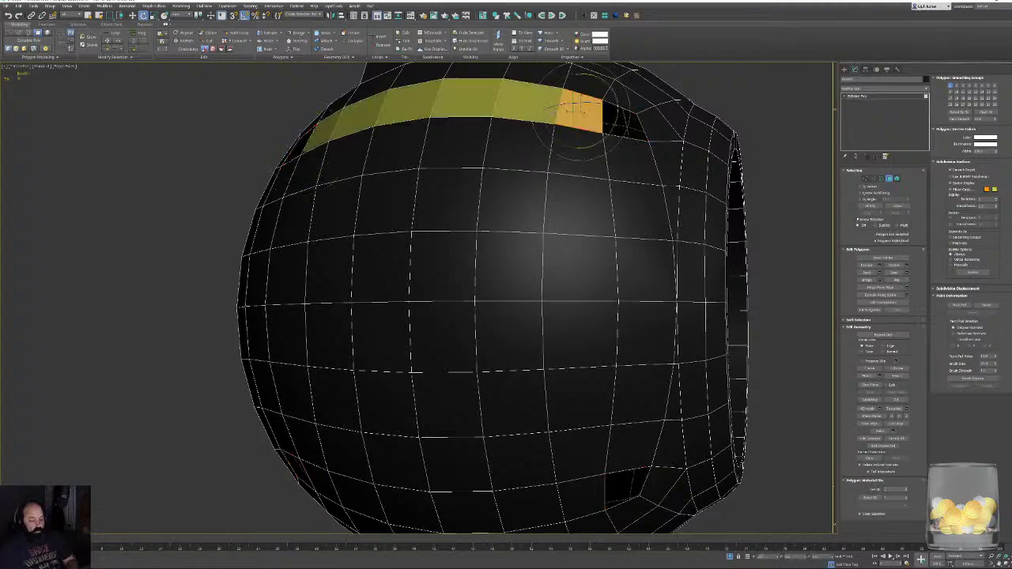
{"action": "left_click", "coordinate": [533, 103], "text": "shift"}
{"action": "left_click", "coordinate": [631, 162], "text": "ctrl"}
{"action": "left_click", "coordinate": [631, 211], "text": "shift"}
{"action": "middle_click_drag", "start_coordinate": [597, 445], "coordinate": [622, 289]}
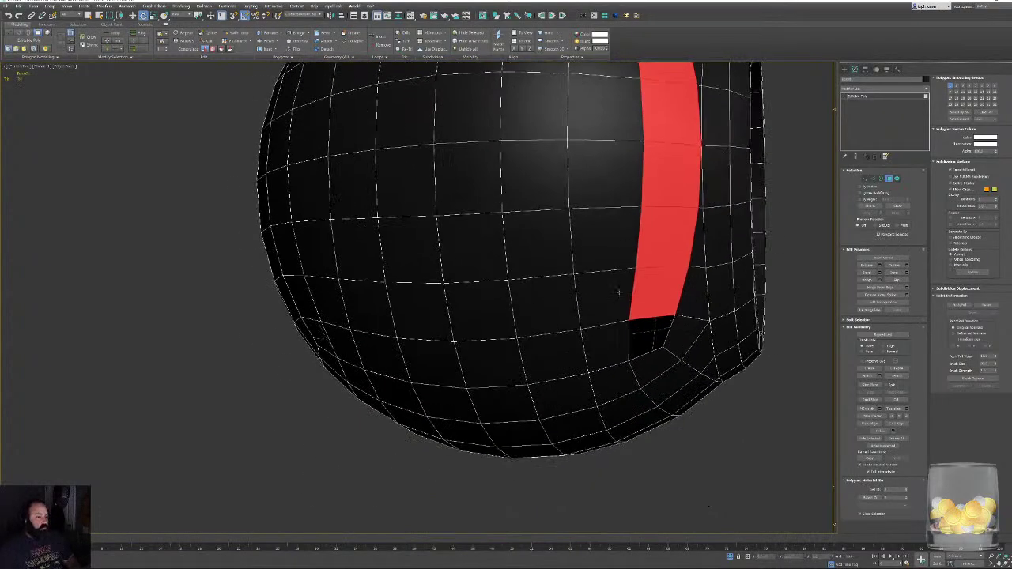
{"action": "left_click", "coordinate": [606, 348], "text": "ctrl"}
{"action": "left_click", "coordinate": [563, 359], "text": "shift"}
{"action": "middle_click_drag", "start_coordinate": [285, 317], "coordinate": [350, 308], "text": "alt"}
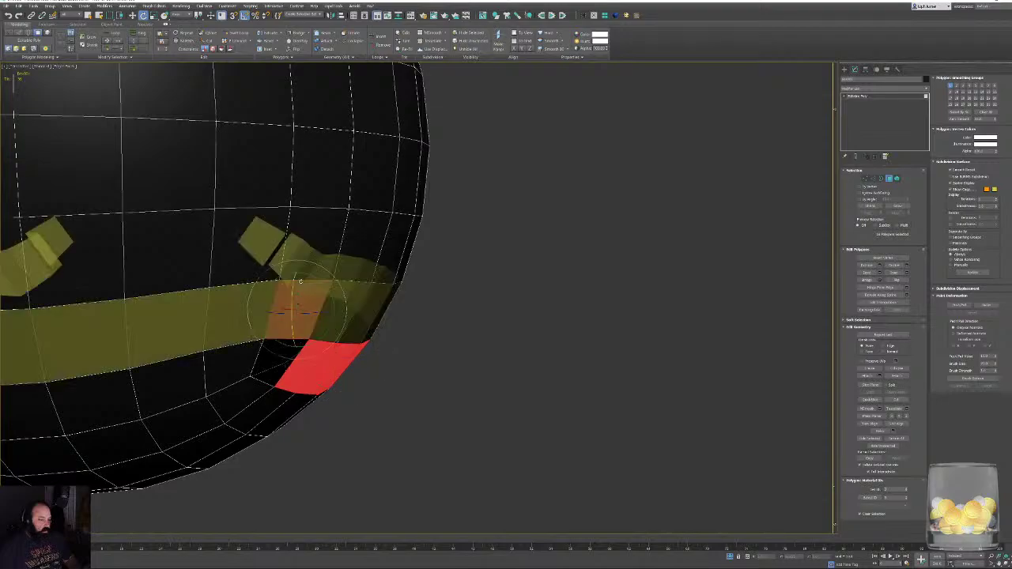
{"action": "left_click", "coordinate": [339, 332], "text": "shift"}
{"action": "key", "text": "Delete"}
Delete the detached rounded patch from the guard's side and end the isolation.
{"action": "middle_click_drag", "start_coordinate": [436, 271], "coordinate": [547, 310], "text": "alt"}
{"action": "scroll", "coordinate": [610, 321], "scroll_direction": "down", "scroll_amount": 5}
{"action": "key", "text": "5"}
{"action": "left_click", "coordinate": [444, 246]}
{"action": "key", "text": "Delete"}
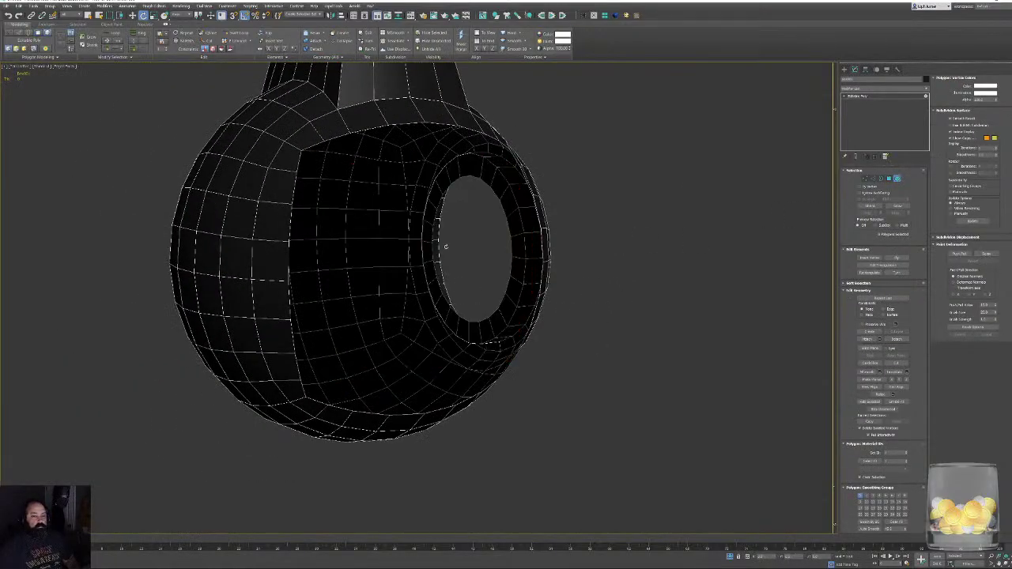
{"action": "left_click", "coordinate": [731, 557]}
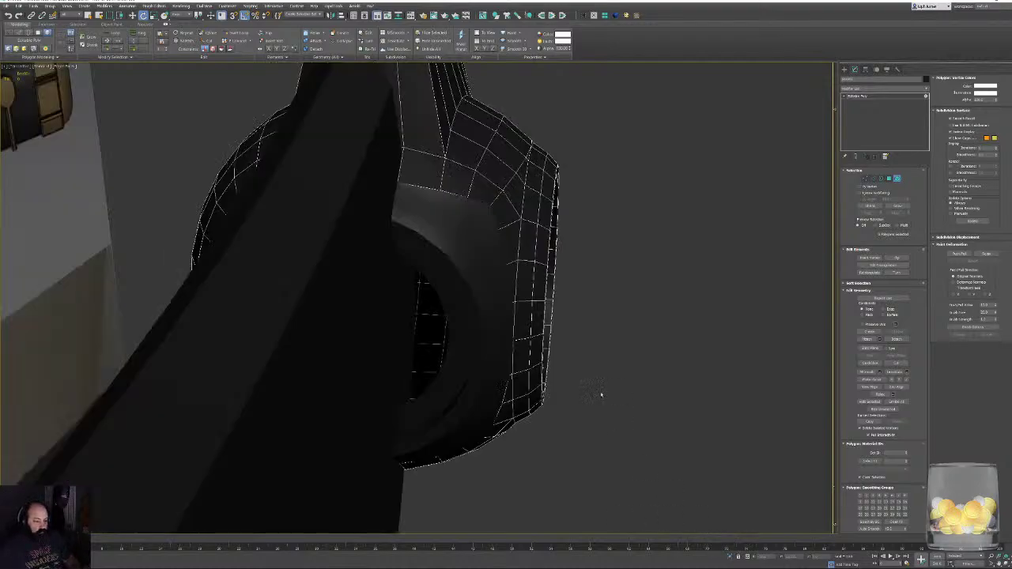
Attach the rotated opening patch to the original guard and isolate the combined mesh.
{"action": "middle_click_drag", "start_coordinate": [601, 396], "coordinate": [482, 415], "text": "alt"}
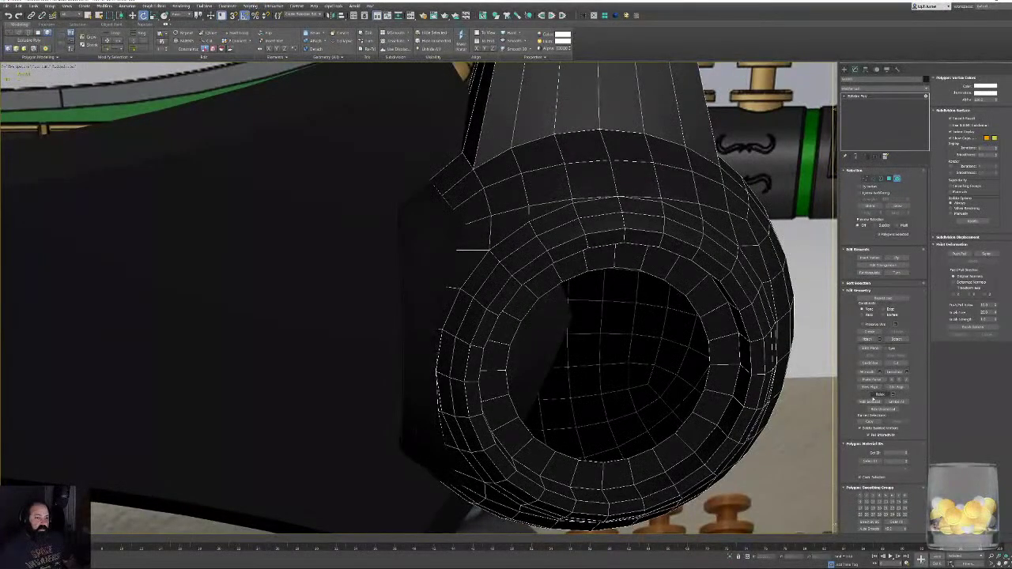
{"action": "left_click", "coordinate": [889, 179]}
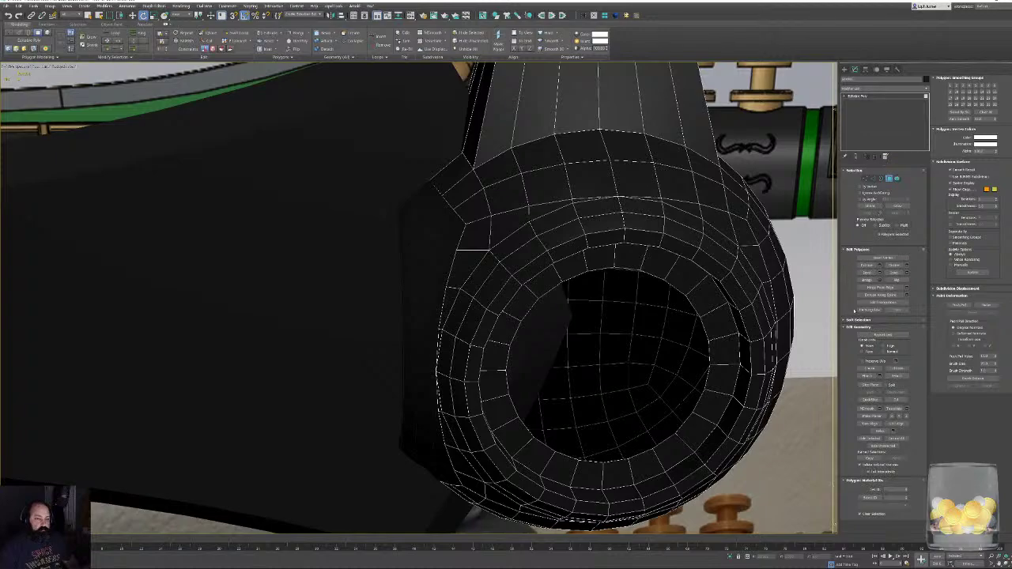
{"action": "left_click", "coordinate": [868, 376]}
{"action": "left_click", "coordinate": [434, 289]}
{"action": "key", "text": "w"}
{"action": "key", "text": "alt+q"}
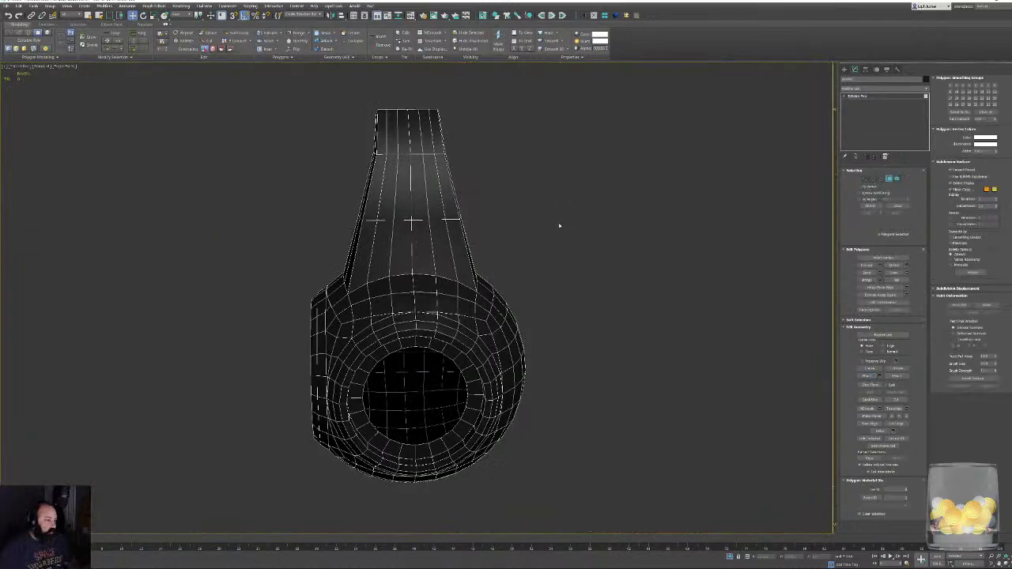
Target Weld the mismatched vertices on one half of the seam between the inserted opening patch and the arm's base.
{"action": "middle_click_drag", "start_coordinate": [559, 226], "coordinate": [573, 259], "text": "alt"}
{"action": "middle_click_drag", "start_coordinate": [257, 226], "coordinate": [348, 249], "text": "alt"}
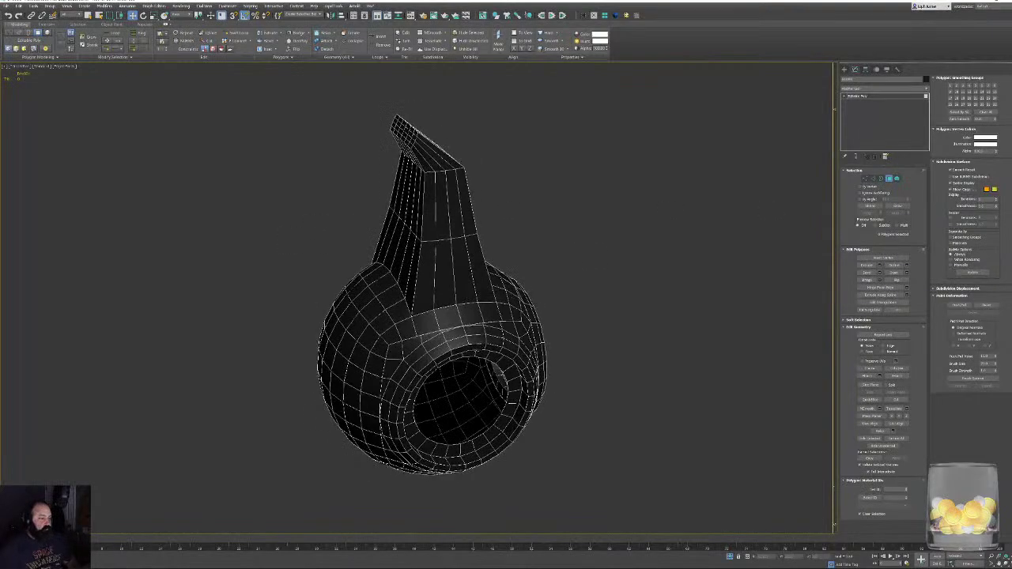
{"action": "scroll", "coordinate": [482, 328], "scroll_direction": "up", "scroll_amount": 4}
{"action": "middle_click_drag", "start_coordinate": [514, 328], "coordinate": [482, 338], "text": "alt"}
{"action": "scroll", "coordinate": [490, 338], "scroll_direction": "up", "scroll_amount": 3}
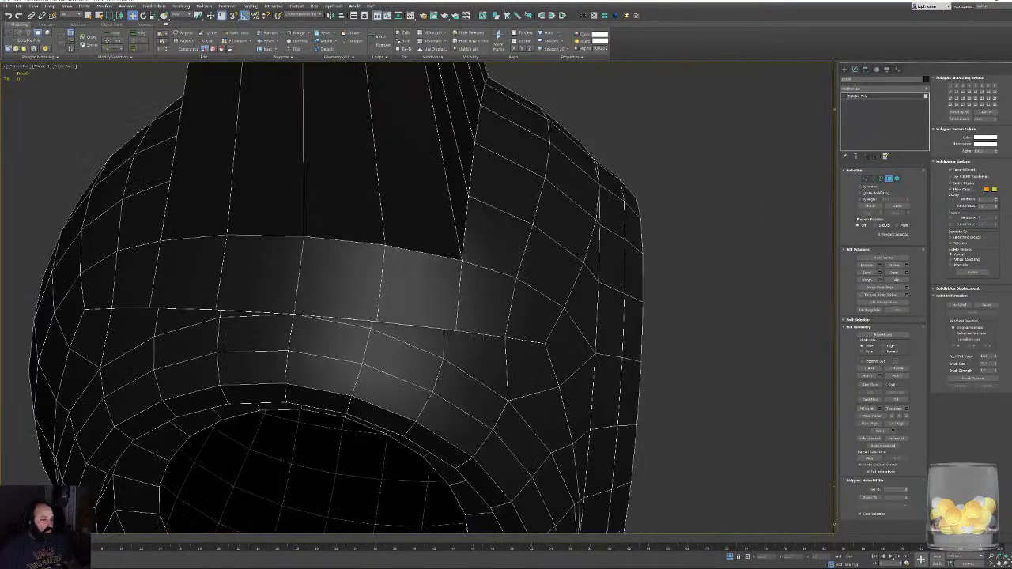
{"action": "left_click", "coordinate": [865, 179]}
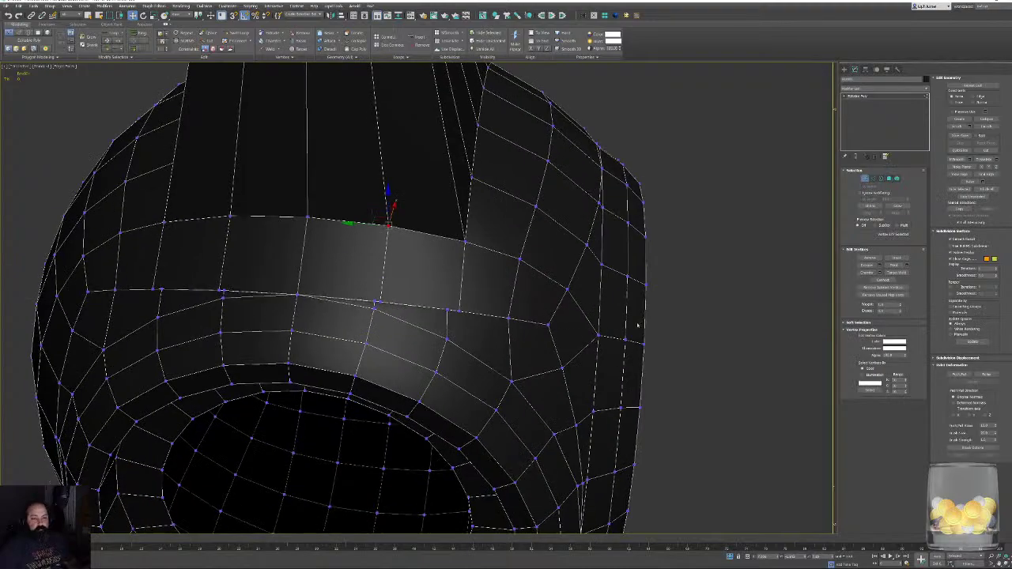
{"action": "left_click", "coordinate": [896, 272]}
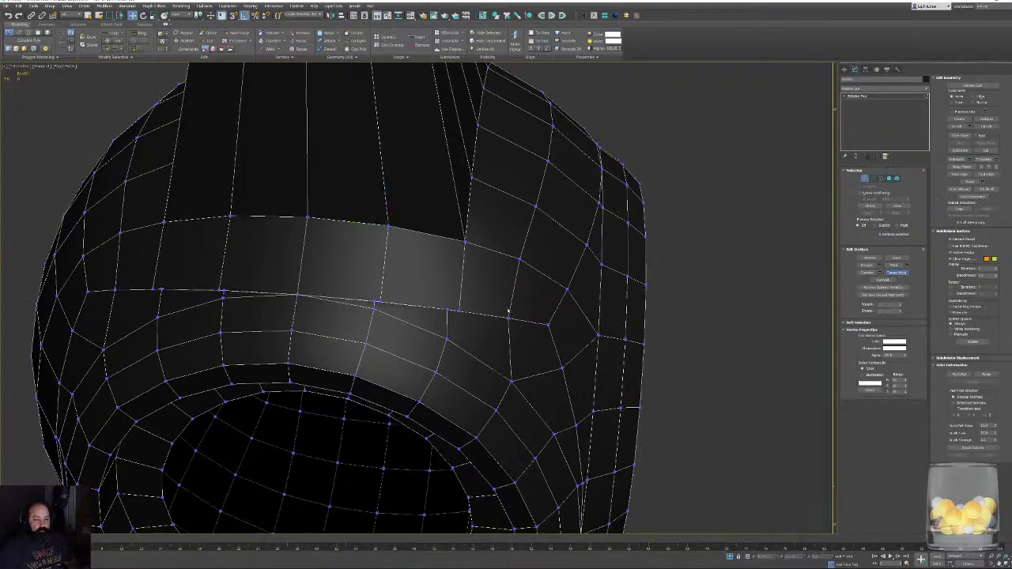
{"action": "scroll", "coordinate": [498, 320], "scroll_direction": "up", "scroll_amount": 5}
{"action": "scroll", "coordinate": [495, 310], "scroll_direction": "up", "scroll_amount": 5}
{"action": "key", "text": "F3"}
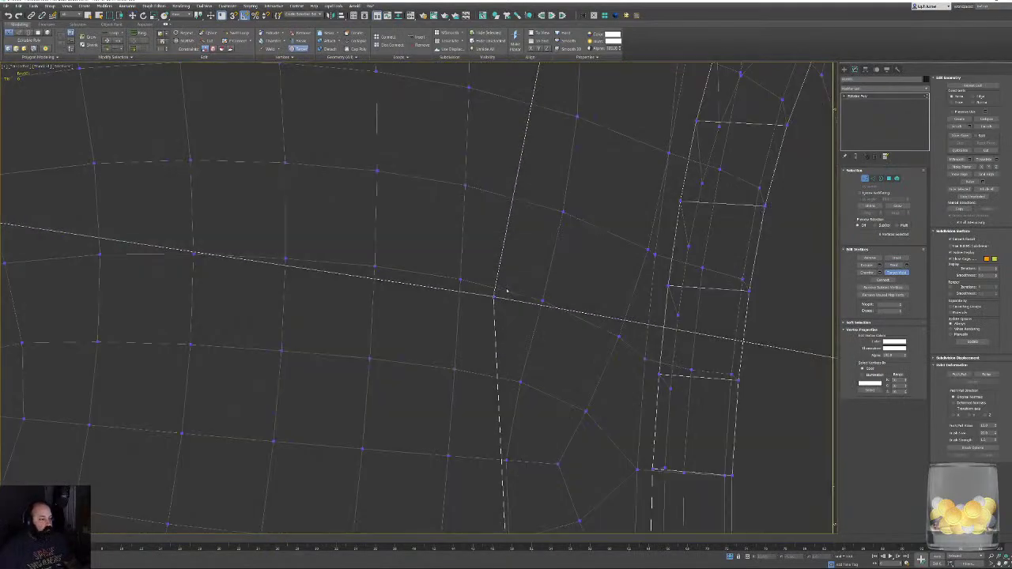
{"action": "key", "text": "F3"}
{"action": "middle_click_drag", "start_coordinate": [463, 296], "coordinate": [633, 386]}
{"action": "scroll", "coordinate": [406, 380], "scroll_direction": "down", "scroll_amount": 2}
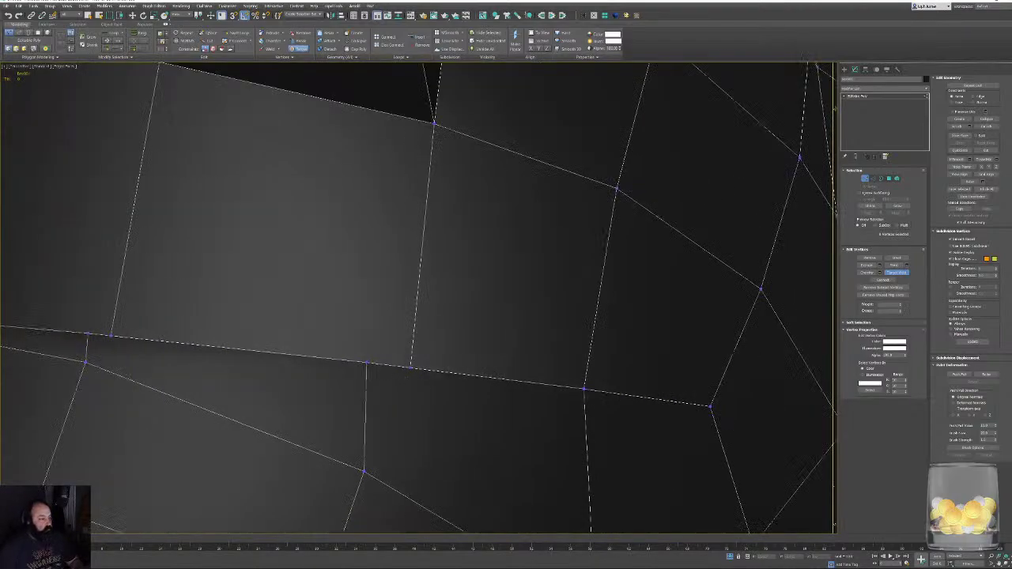
{"action": "left_click", "coordinate": [410, 367]}
{"action": "middle_click_drag", "start_coordinate": [235, 343], "coordinate": [438, 357]}
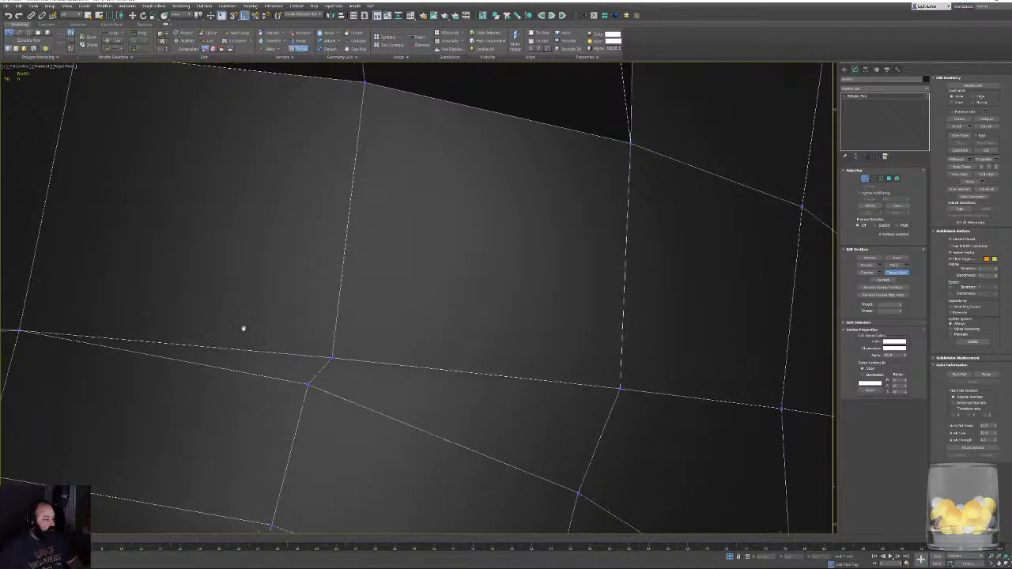
Select the middle vertex of the seam and inspect it in shaded and wireframe display.
{"action": "scroll", "coordinate": [348, 310], "scroll_direction": "up", "scroll_amount": 5}
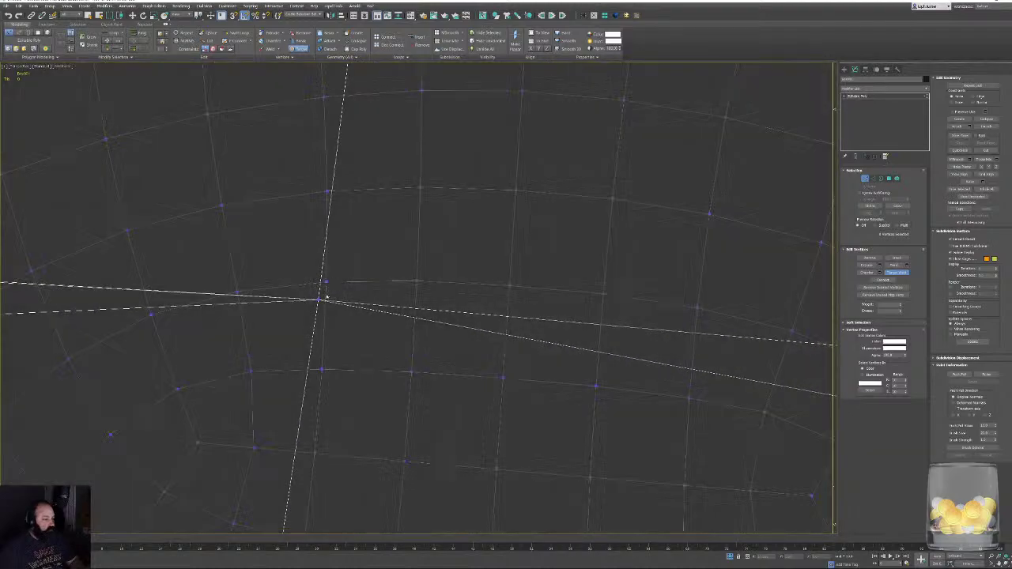
{"action": "key", "text": "w"}
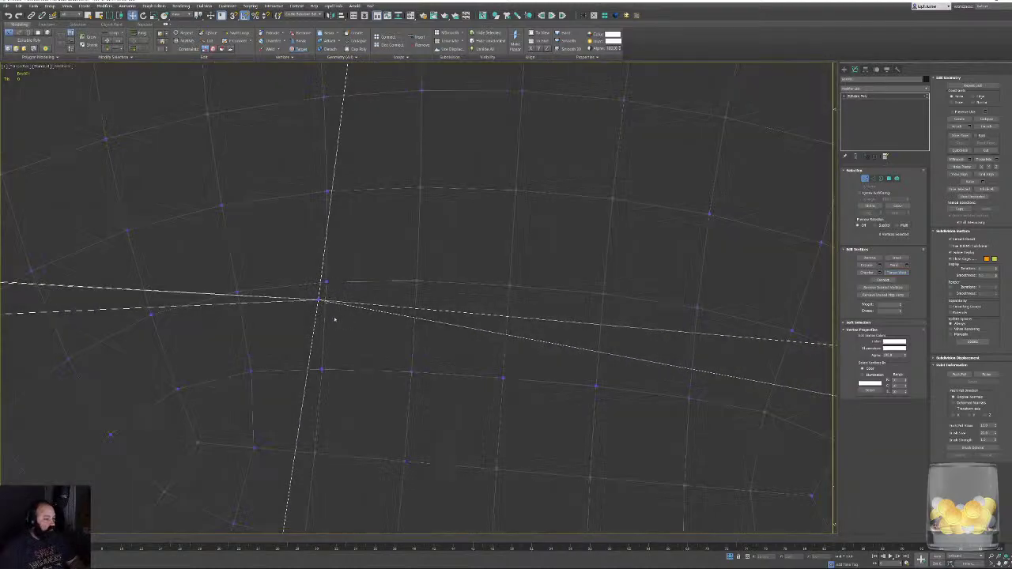
{"action": "key", "text": "F3"}
{"action": "left_click_drag", "start_coordinate": [299, 297], "coordinate": [332, 312]}
{"action": "middle_click_drag", "start_coordinate": [332, 311], "coordinate": [388, 325]}
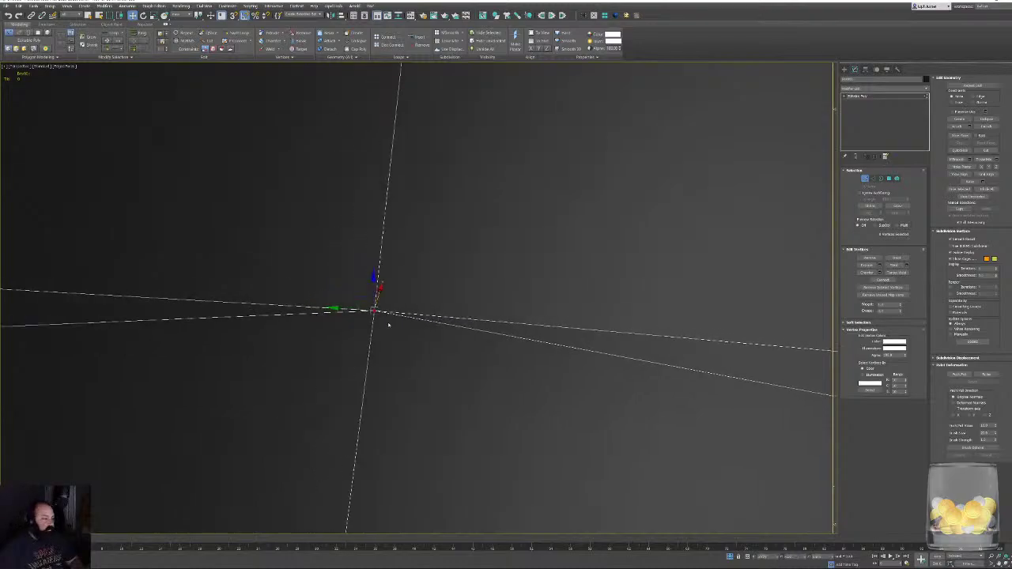
{"action": "middle_click_drag", "start_coordinate": [275, 307], "coordinate": [545, 323]}
{"action": "key", "text": "F3"}
{"action": "mouse_move", "coordinate": [202, 289]}
{"action": "middle_mouse_down"}
{"action": "mouse_move", "coordinate": [451, 282]}
{"action": "mouse_move", "coordinate": [487, 297]}
{"action": "middle_mouse_up"}
{"action": "scroll", "coordinate": [486, 297], "scroll_direction": "down", "scroll_amount": 3}
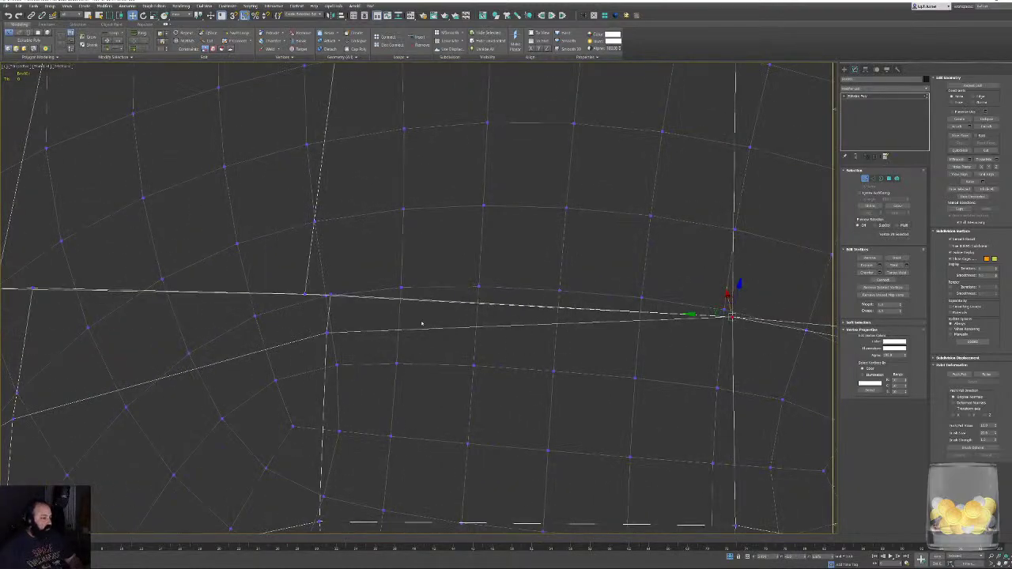
Target Weld the mismatched vertex pairs on the other half of the seam above the guard's opening.
{"action": "middle_click_drag", "start_coordinate": [343, 302], "coordinate": [549, 330]}
{"action": "key", "text": "F3"}
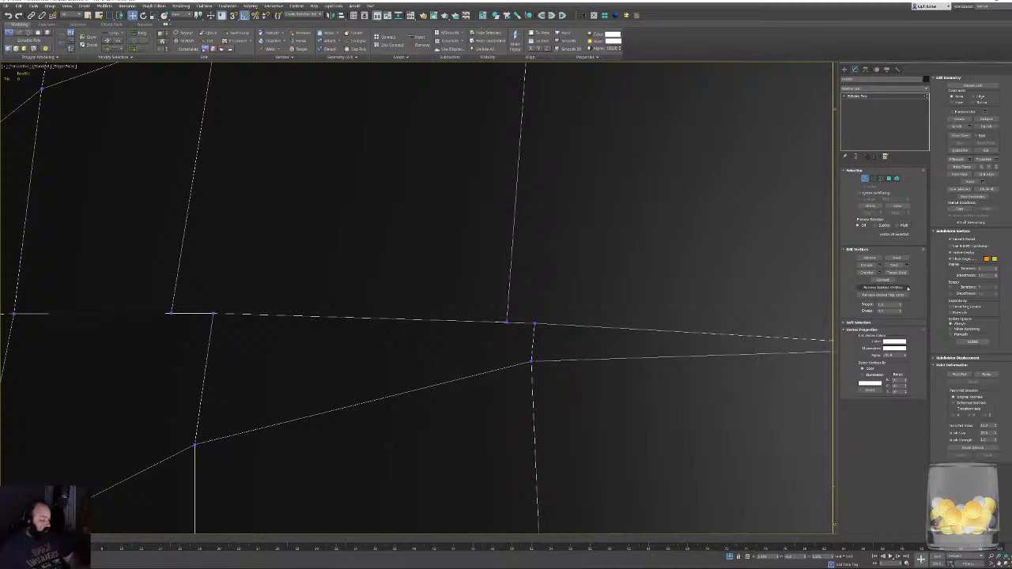
{"action": "left_click", "coordinate": [897, 273]}
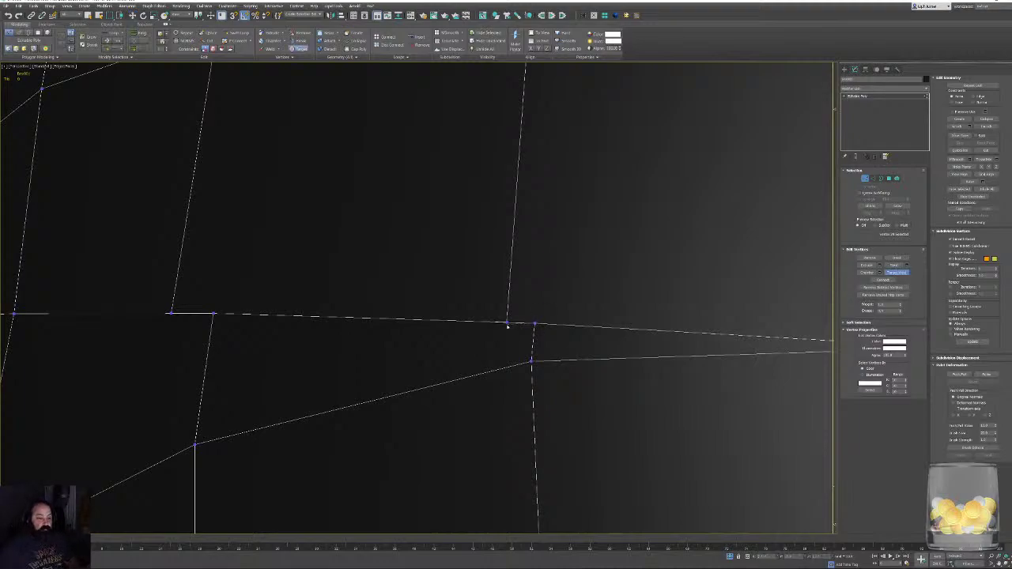
{"action": "left_click", "coordinate": [508, 321]}
{"action": "middle_click_drag", "start_coordinate": [265, 310], "coordinate": [568, 301]}
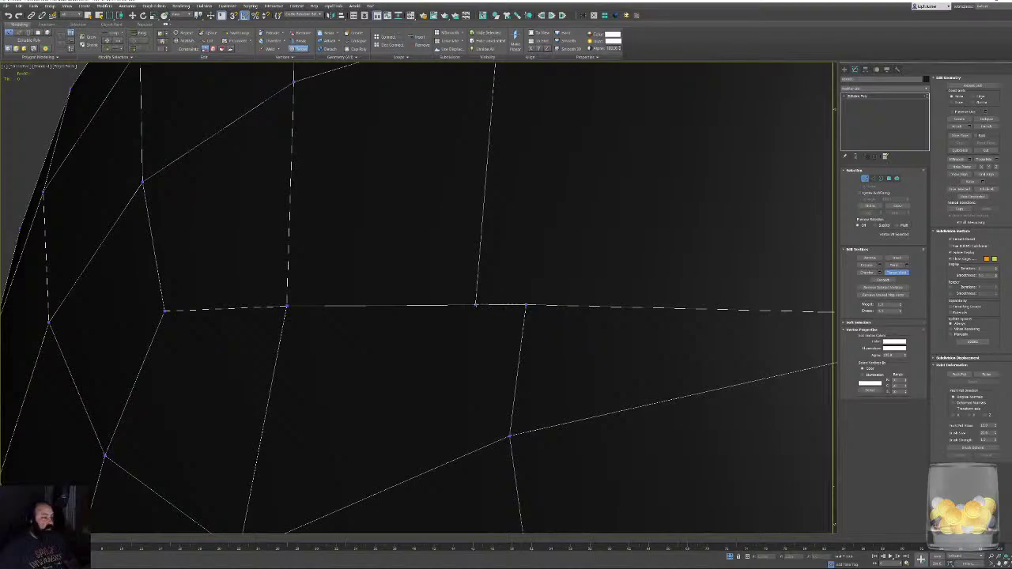
{"action": "left_click", "coordinate": [476, 304]}
{"action": "scroll", "coordinate": [497, 262], "scroll_direction": "down", "scroll_amount": 8}
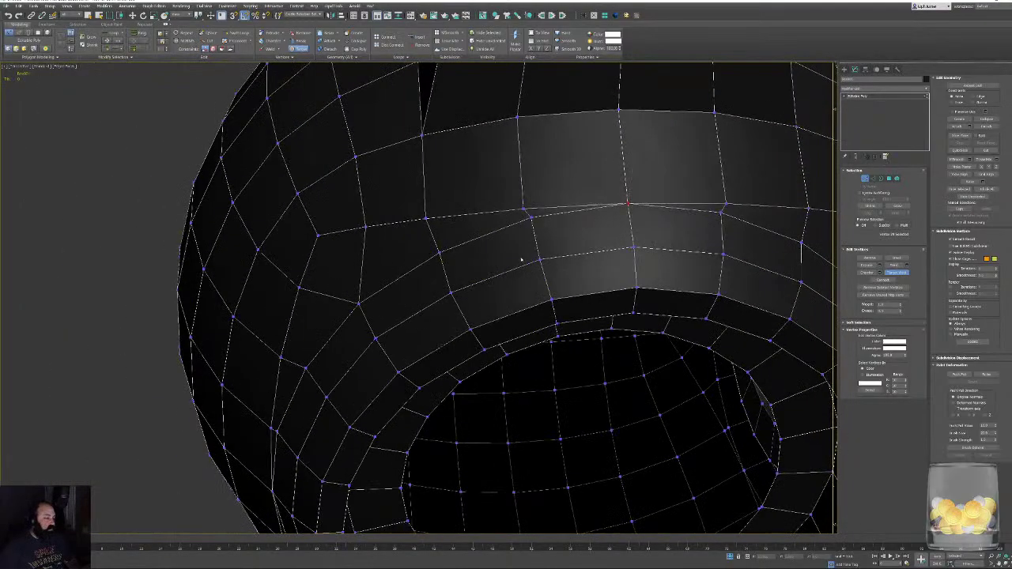
Target Weld the mismatched vertices on one half of the remaining seam on the opposite side of the guard's opening.
{"action": "middle_click_drag", "start_coordinate": [521, 259], "coordinate": [556, 185], "text": "alt"}
{"action": "scroll", "coordinate": [556, 185], "scroll_direction": "down", "scroll_amount": 3}
{"action": "middle_click_drag", "start_coordinate": [563, 400], "coordinate": [557, 293], "text": "alt"}
{"action": "scroll", "coordinate": [471, 339], "scroll_direction": "up", "scroll_amount": 4}
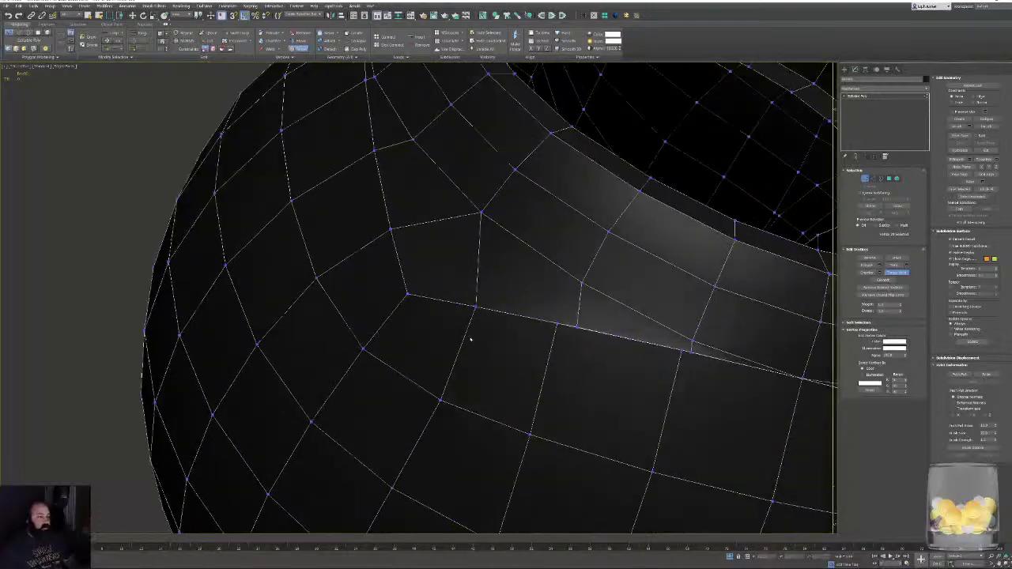
{"action": "scroll", "coordinate": [471, 340], "scroll_direction": "up", "scroll_amount": 5}
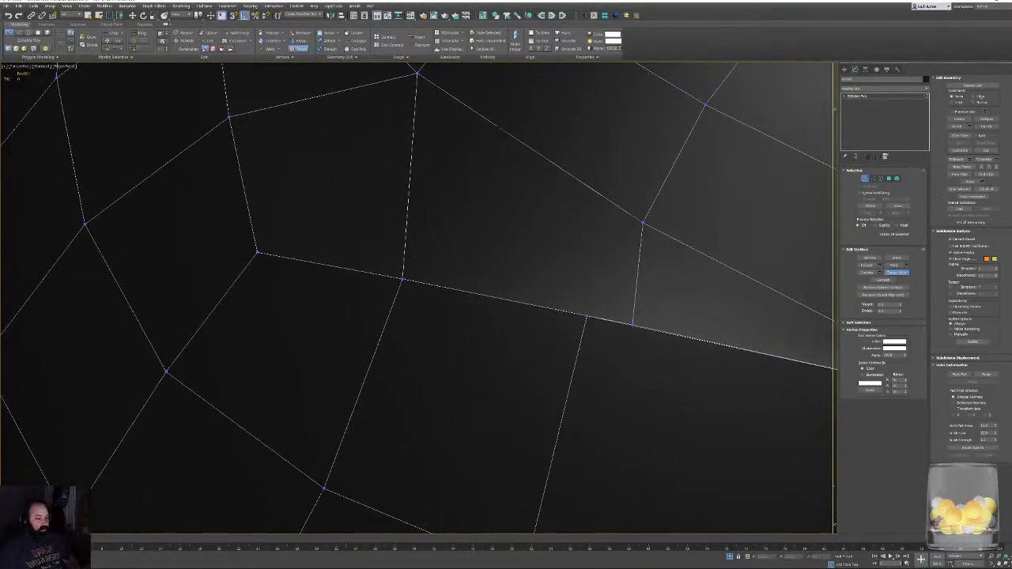
{"action": "left_click", "coordinate": [586, 317]}
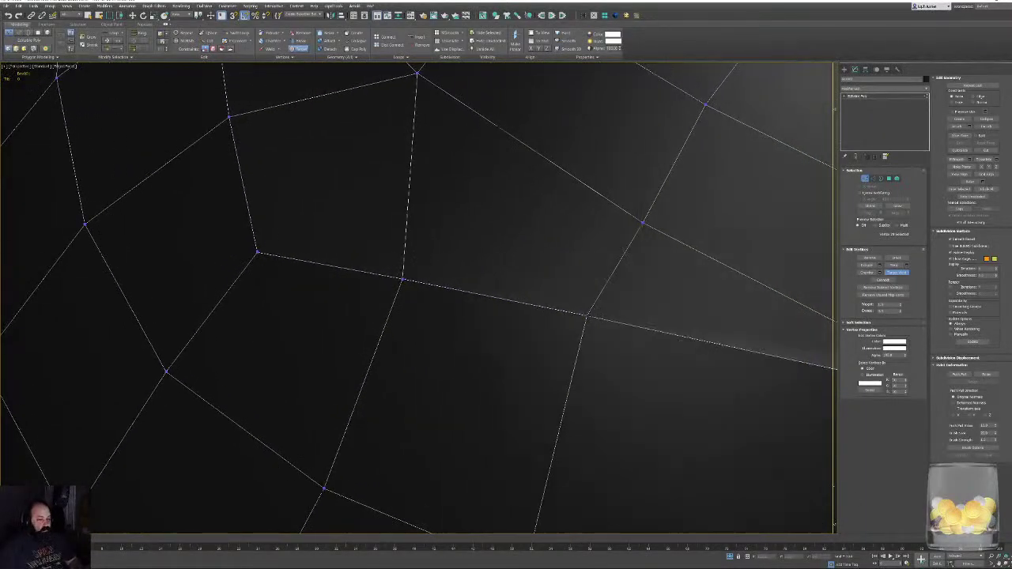
{"action": "middle_click_drag", "start_coordinate": [643, 322], "coordinate": [252, 302]}
{"action": "scroll", "coordinate": [251, 303], "scroll_direction": "down", "scroll_amount": 3}
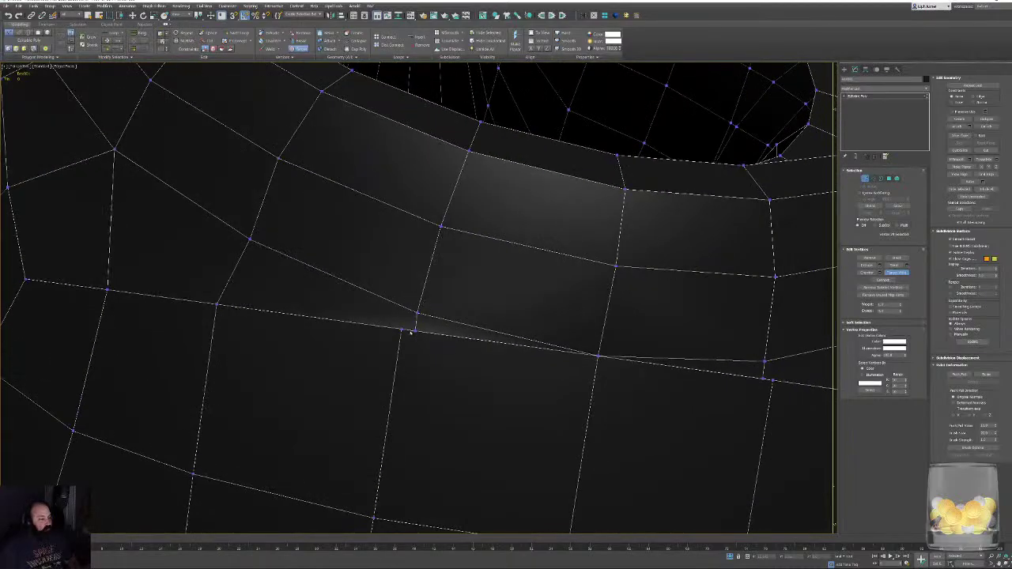
Target Weld the two mismatched vertex pairs on the other side of that seam's middle vertex and finish target welding.
{"action": "middle_click_drag", "start_coordinate": [401, 331], "coordinate": [518, 355], "text": "alt"}
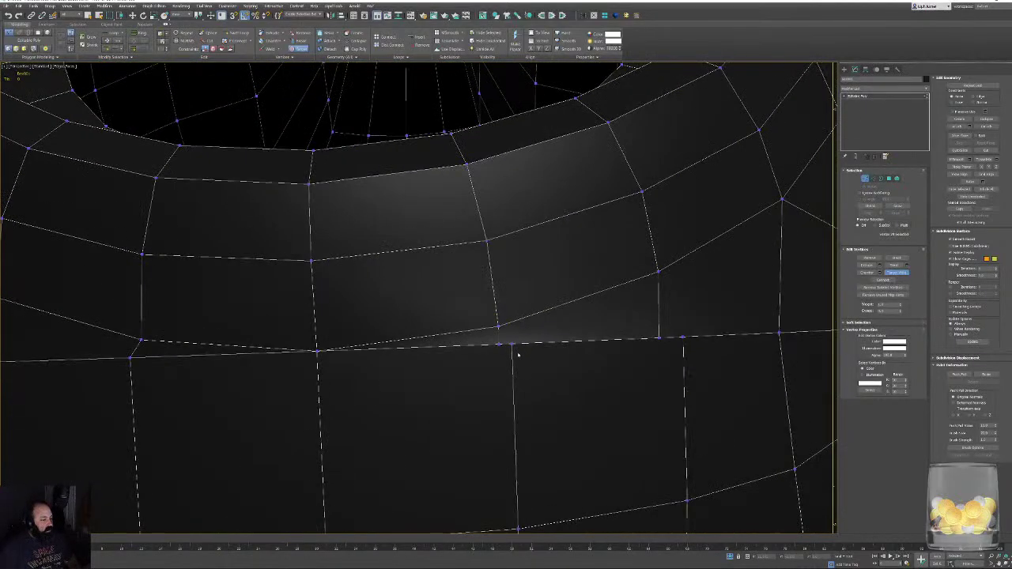
{"action": "left_click", "coordinate": [511, 344]}
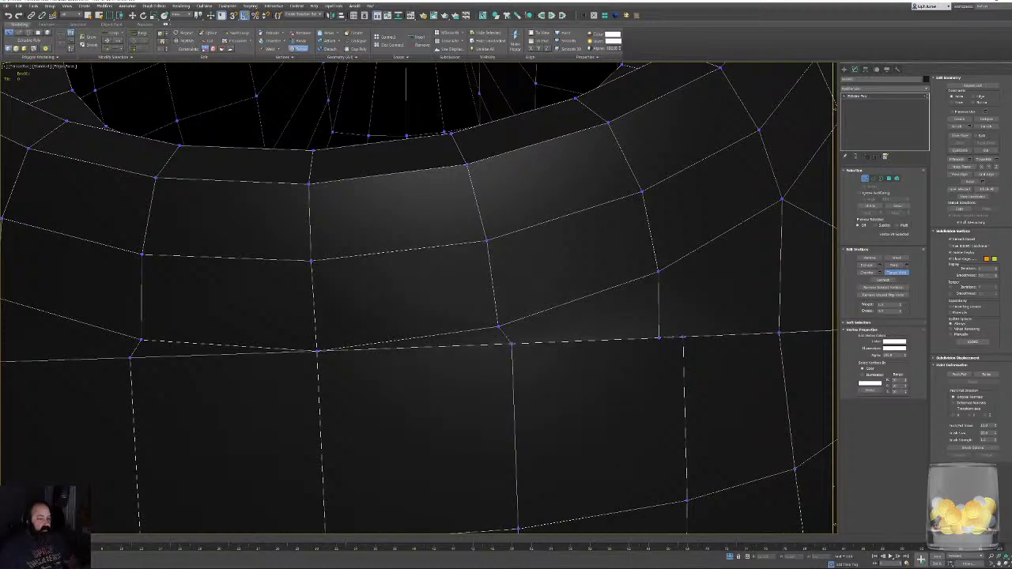
{"action": "left_click", "coordinate": [683, 337]}
{"action": "scroll", "coordinate": [673, 338], "scroll_direction": "down", "scroll_amount": 6}
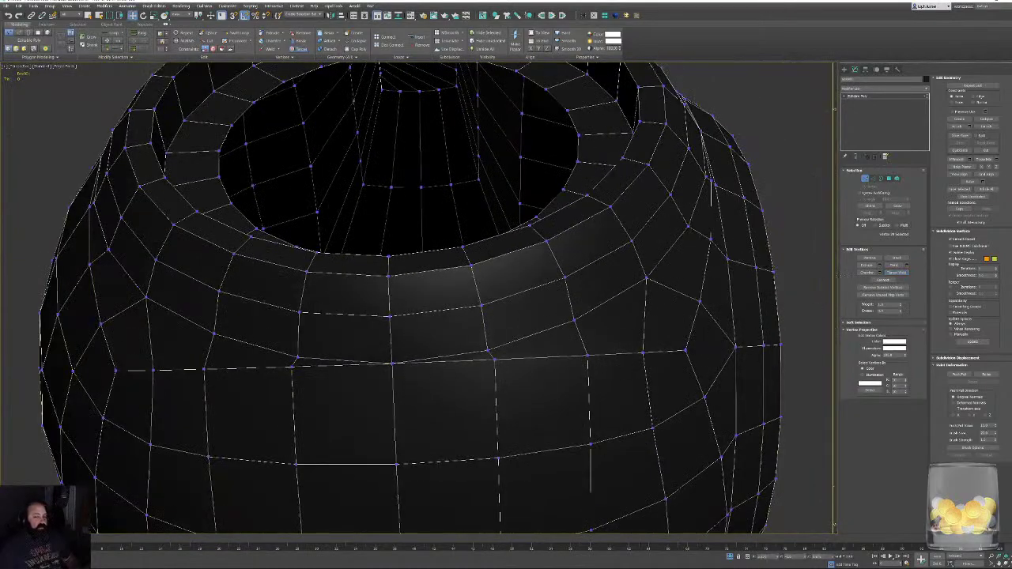
{"action": "middle_click_drag", "start_coordinate": [736, 215], "coordinate": [732, 249], "text": "alt"}
{"action": "right_click", "coordinate": [732, 248]}
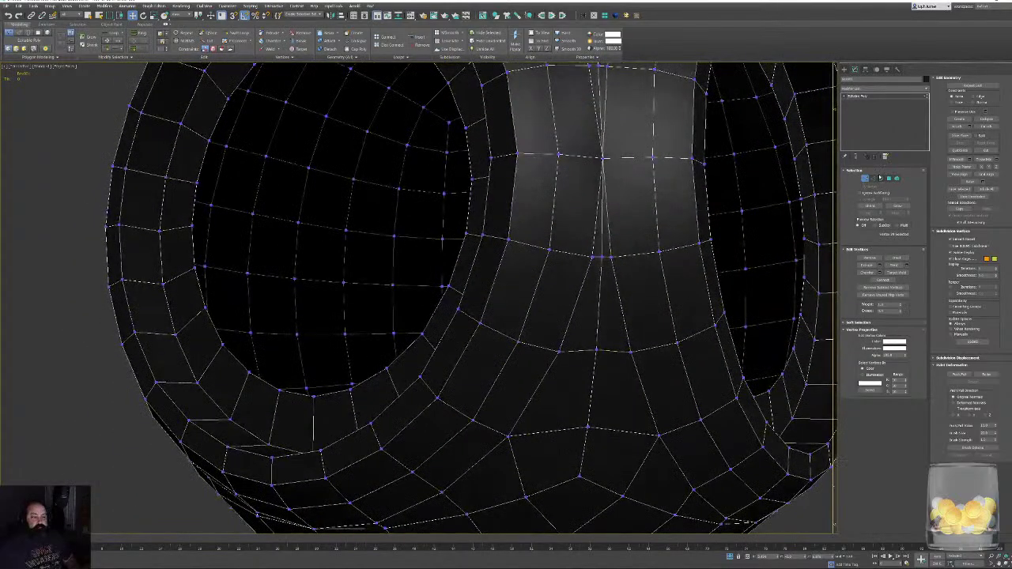
Select the open borders around both grafted opening patches of the guard.
{"action": "left_click", "coordinate": [880, 179]}
{"action": "key", "text": "F3"}
{"action": "middle_click_drag", "start_coordinate": [589, 461], "coordinate": [565, 485]}
{"action": "left_click", "coordinate": [582, 415]}
{"action": "scroll", "coordinate": [565, 485], "scroll_direction": "down", "scroll_amount": 4}
{"action": "middle_click_drag", "start_coordinate": [207, 202], "coordinate": [295, 200], "text": "alt"}
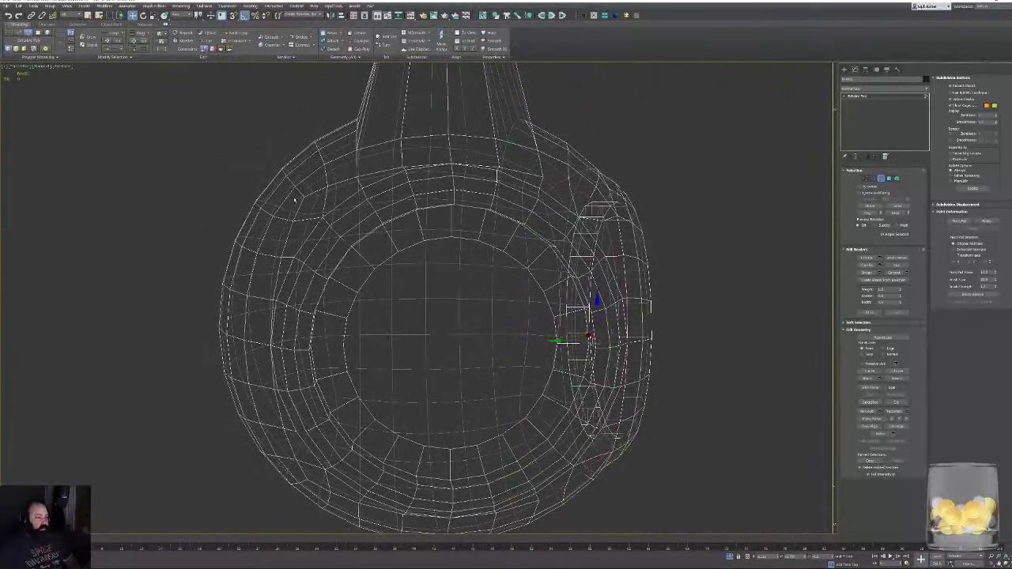
{"action": "left_click", "coordinate": [326, 260]}
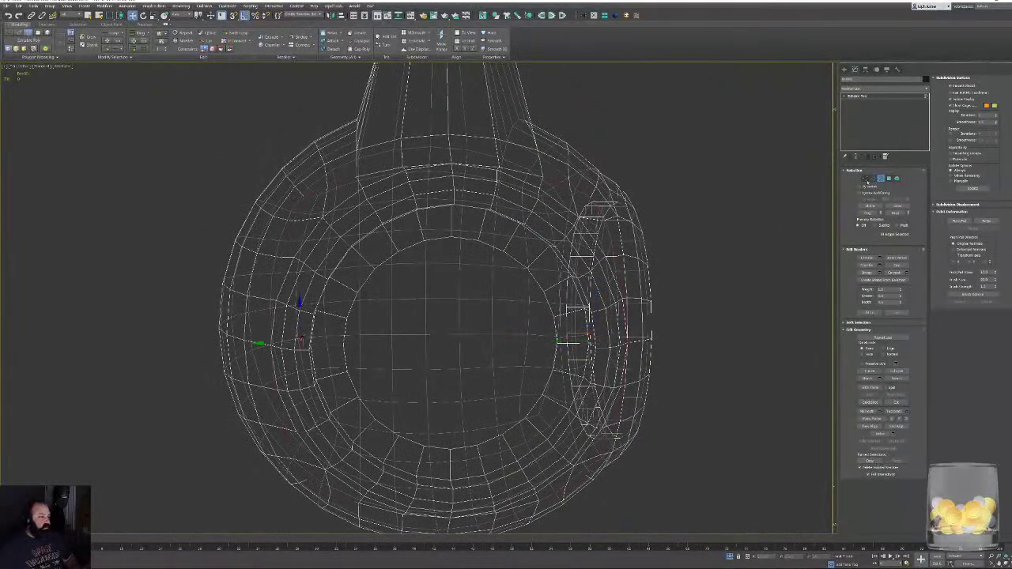
Convert the border selection to vertices and weld them to close the patch seams.
{"action": "left_click", "coordinate": [866, 179]}
{"action": "key", "text": "F3"}
{"action": "middle_click_drag", "start_coordinate": [443, 317], "coordinate": [521, 287], "text": "alt"}
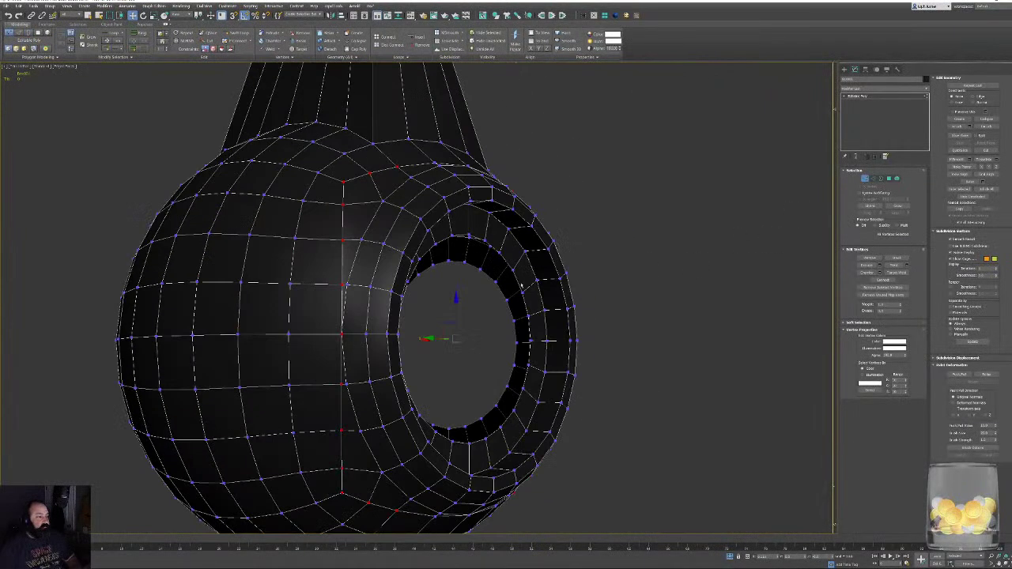
{"action": "left_click", "coordinate": [907, 266]}
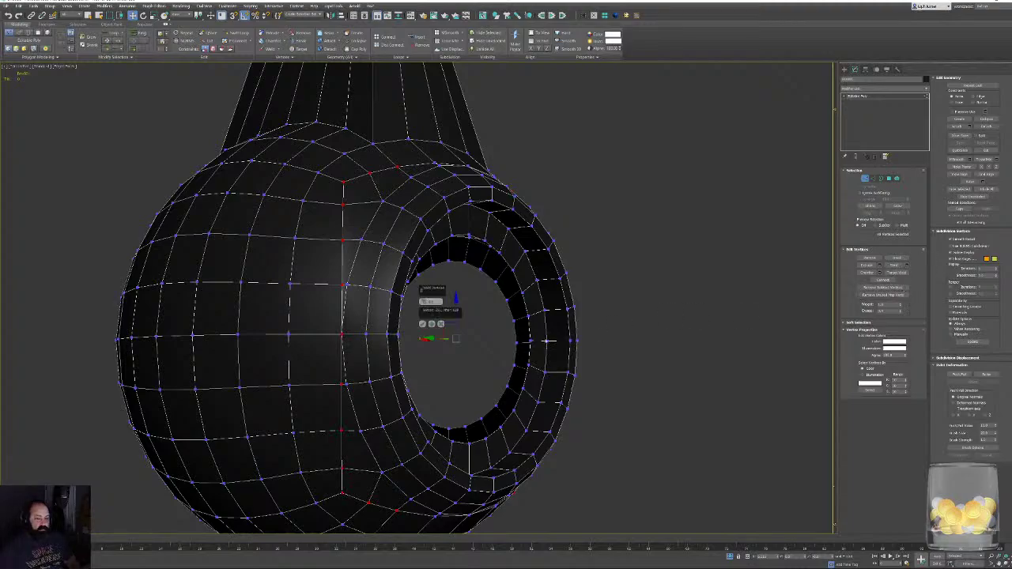
{"action": "left_click", "coordinate": [423, 324]}
Examine the welded guard around both openings and the strip between them, with and without edge display.
{"action": "middle_click_drag", "start_coordinate": [695, 423], "coordinate": [506, 334], "text": "alt"}
{"action": "key", "text": "F4"}
{"action": "key", "text": "F4"}
{"action": "scroll", "coordinate": [597, 338], "scroll_direction": "down", "scroll_amount": 3}
{"action": "scroll", "coordinate": [505, 335], "scroll_direction": "up", "scroll_amount": 4}
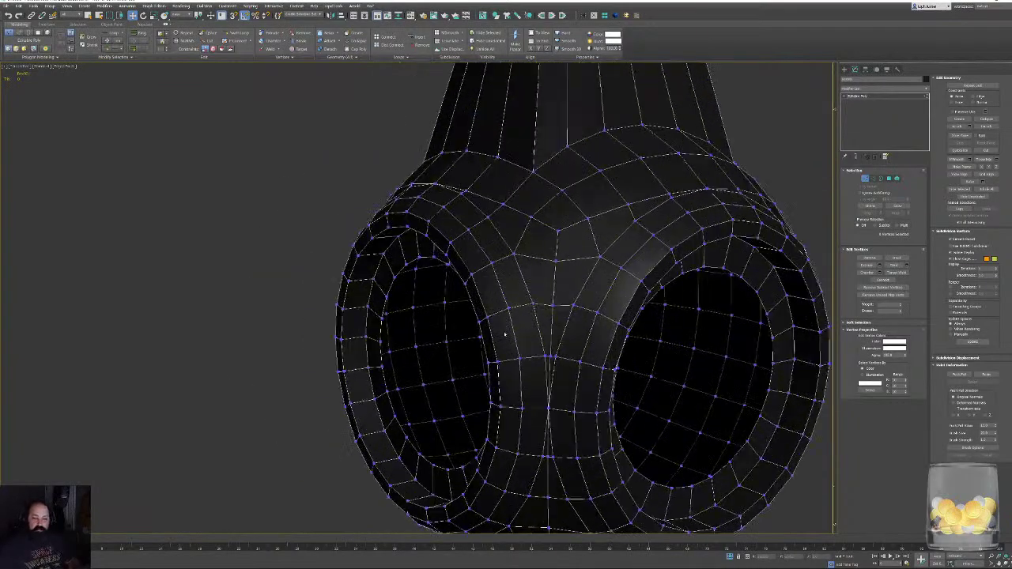
{"action": "scroll", "coordinate": [504, 334], "scroll_direction": "up", "scroll_amount": 8}
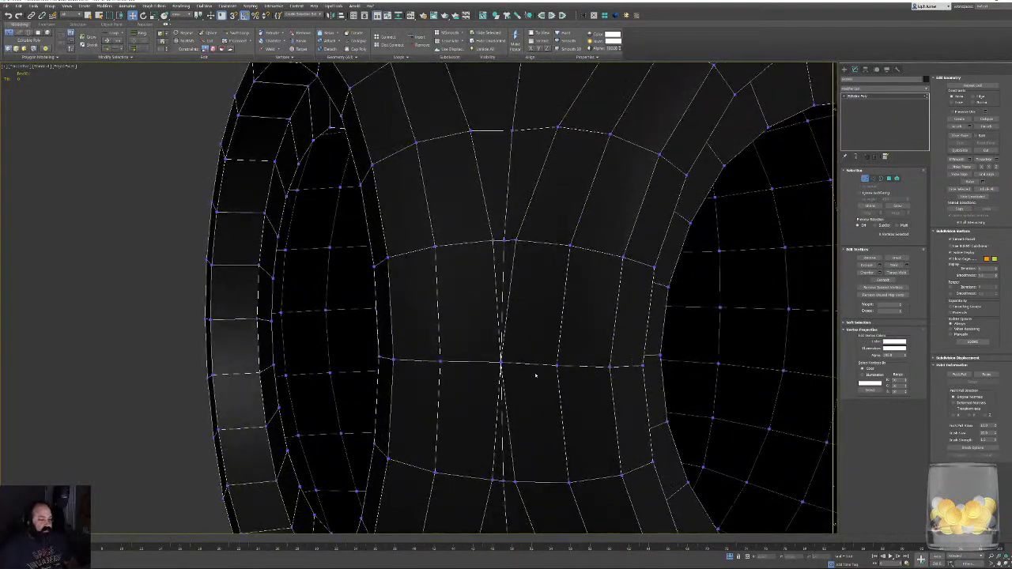
{"action": "scroll", "coordinate": [536, 371], "scroll_direction": "down", "scroll_amount": 5}
Try mirroring the whole guard, arm included, about the seam's middle vertex with a flipped Y-axis Symmetry.
{"action": "middle_click_drag", "start_coordinate": [538, 370], "coordinate": [510, 303], "text": "alt"}
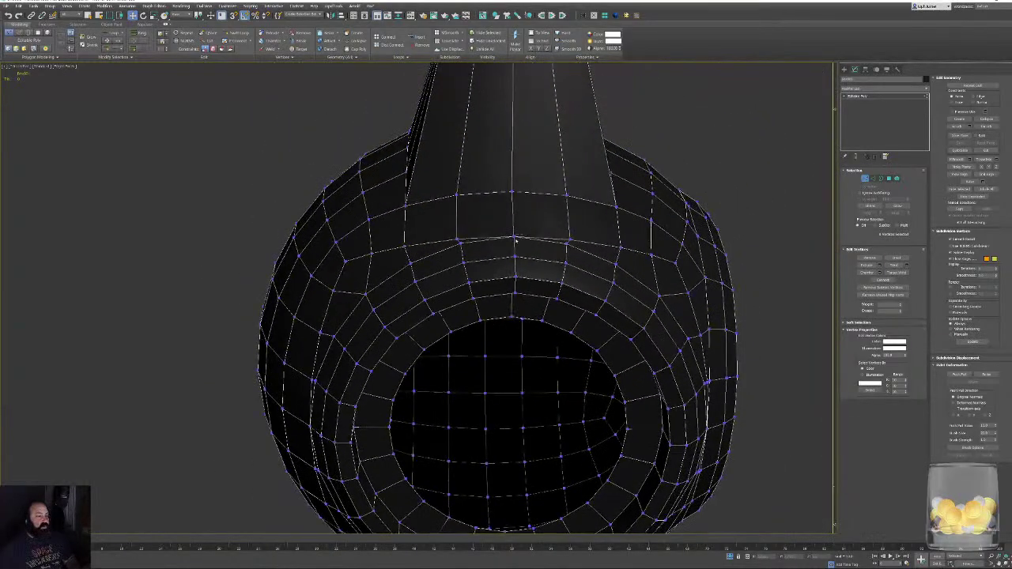
{"action": "left_click", "coordinate": [515, 239]}
{"action": "middle_click_drag", "start_coordinate": [515, 240], "coordinate": [661, 317], "text": "alt"}
{"action": "left_click", "coordinate": [582, 16]}
{"action": "scroll", "coordinate": [540, 229], "scroll_direction": "down", "scroll_amount": 5}
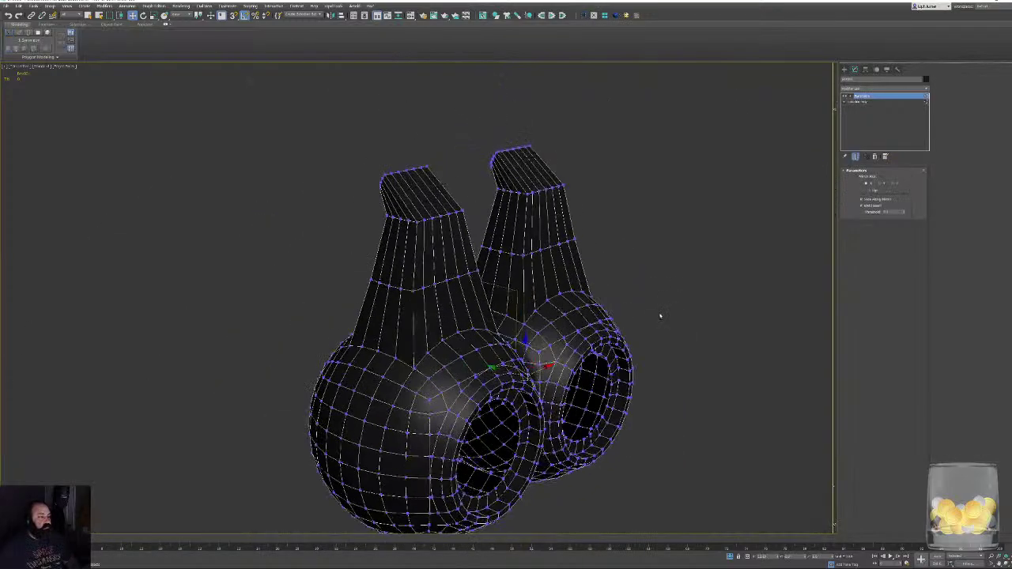
{"action": "middle_click_drag", "start_coordinate": [601, 332], "coordinate": [544, 318], "text": "alt"}
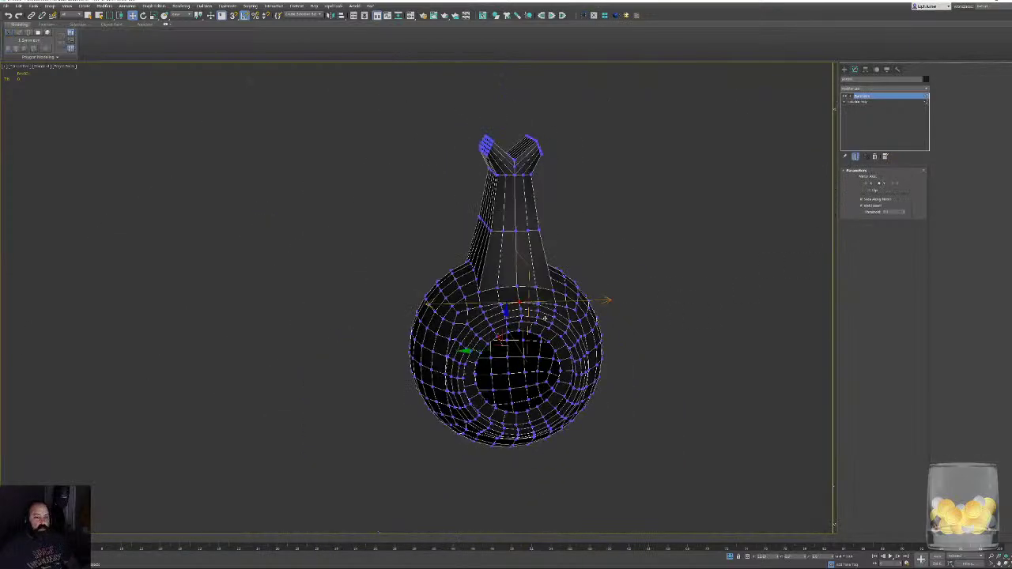
{"action": "left_click", "coordinate": [872, 191]}
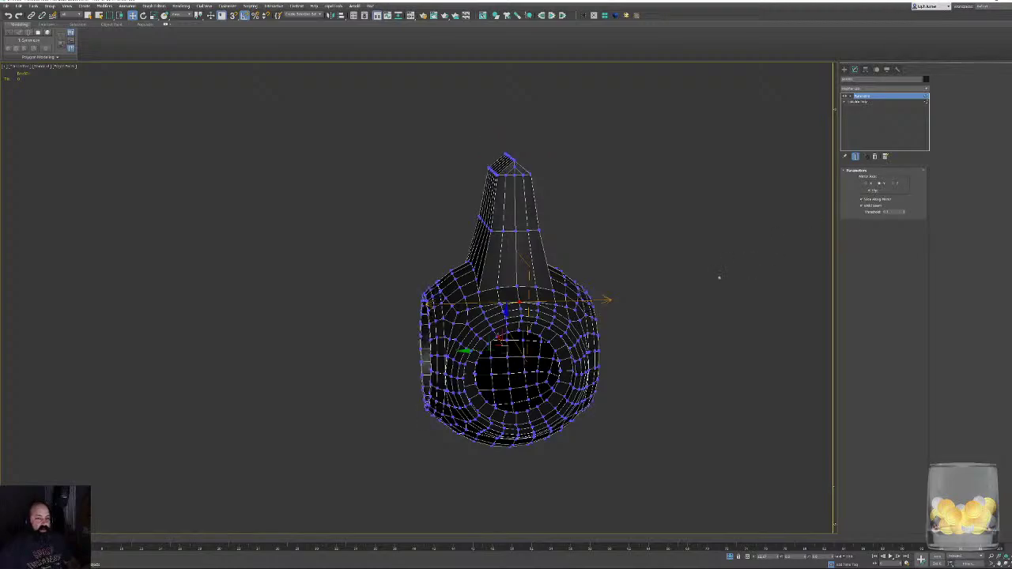
{"action": "middle_click_drag", "start_coordinate": [719, 277], "coordinate": [699, 284], "text": "alt"}
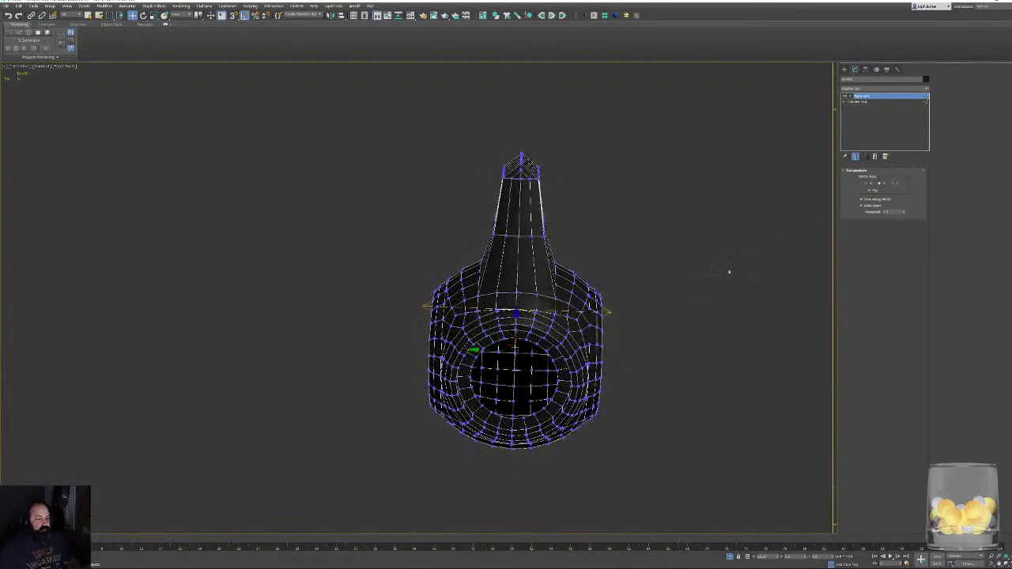
{"action": "left_click", "coordinate": [874, 158]}
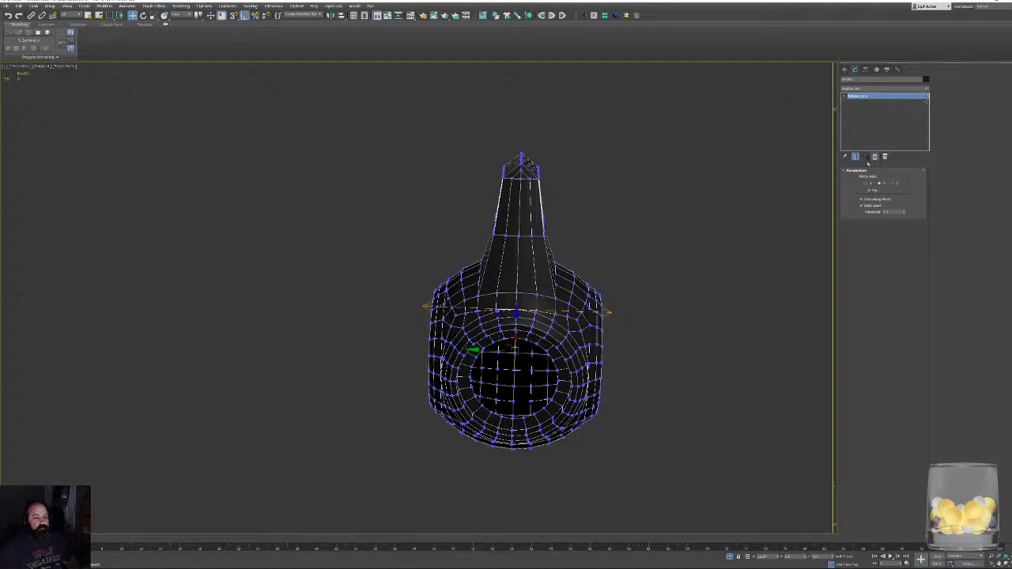
Select the arm's polygons above the round body and detach them as a separate object.
{"action": "key", "text": "4"}
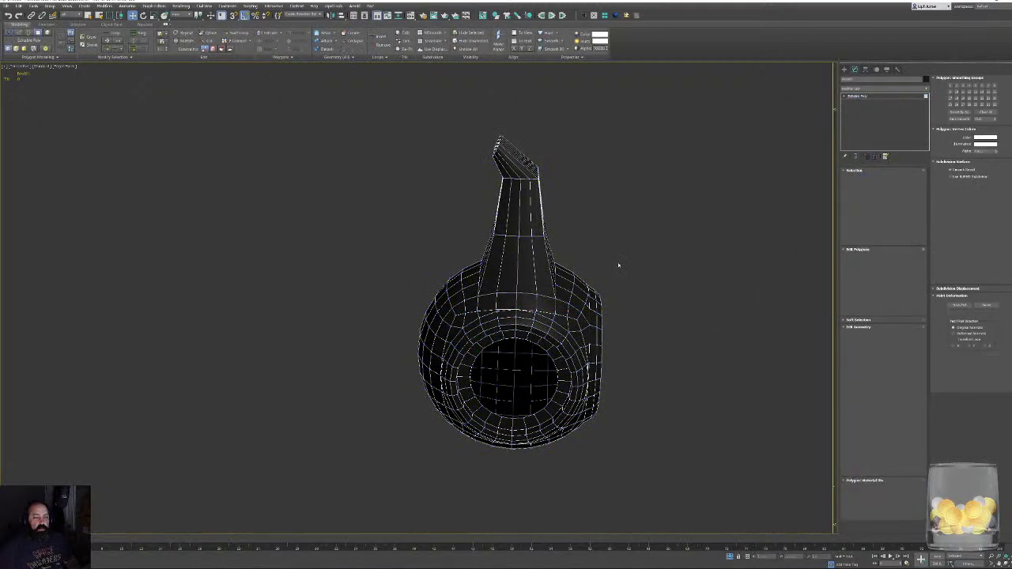
{"action": "middle_click_drag", "start_coordinate": [619, 267], "coordinate": [634, 250], "text": "alt"}
{"action": "left_click_drag", "start_coordinate": [565, 262], "coordinate": [567, 258]}
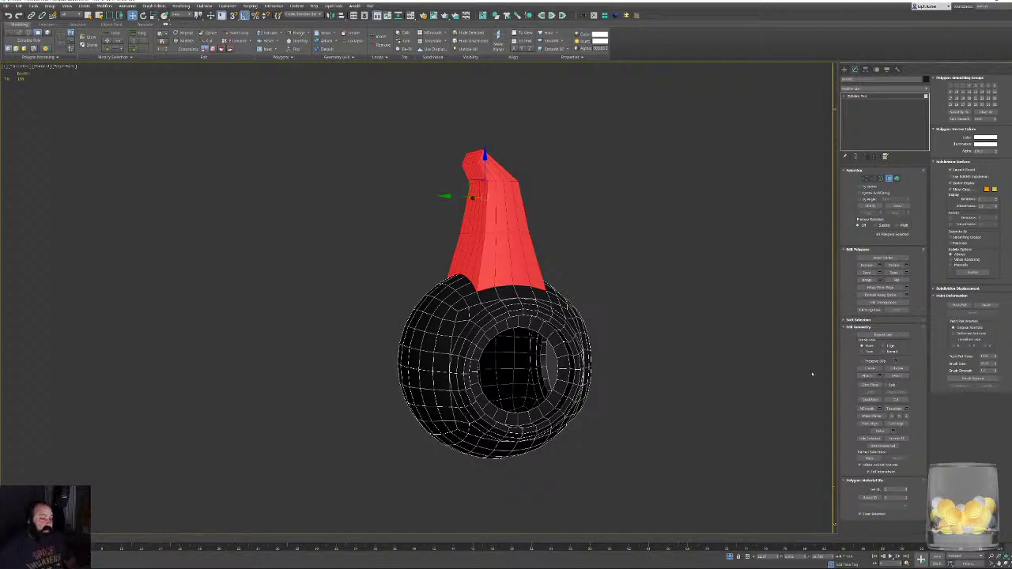
{"action": "left_click", "coordinate": [897, 381]}
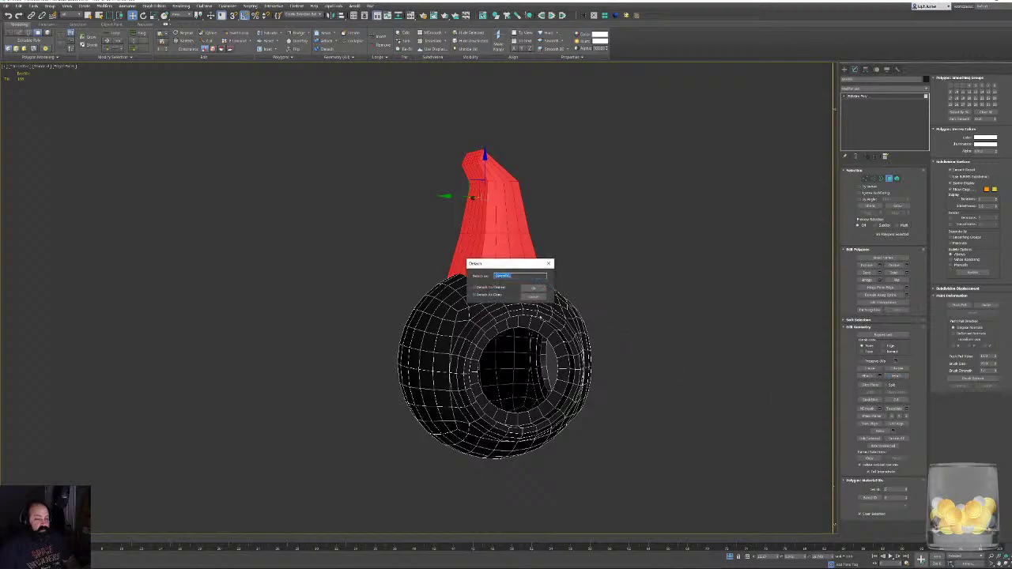
{"action": "left_click", "coordinate": [532, 288]}
{"action": "middle_click_drag", "start_coordinate": [532, 289], "coordinate": [640, 293], "text": "alt"}
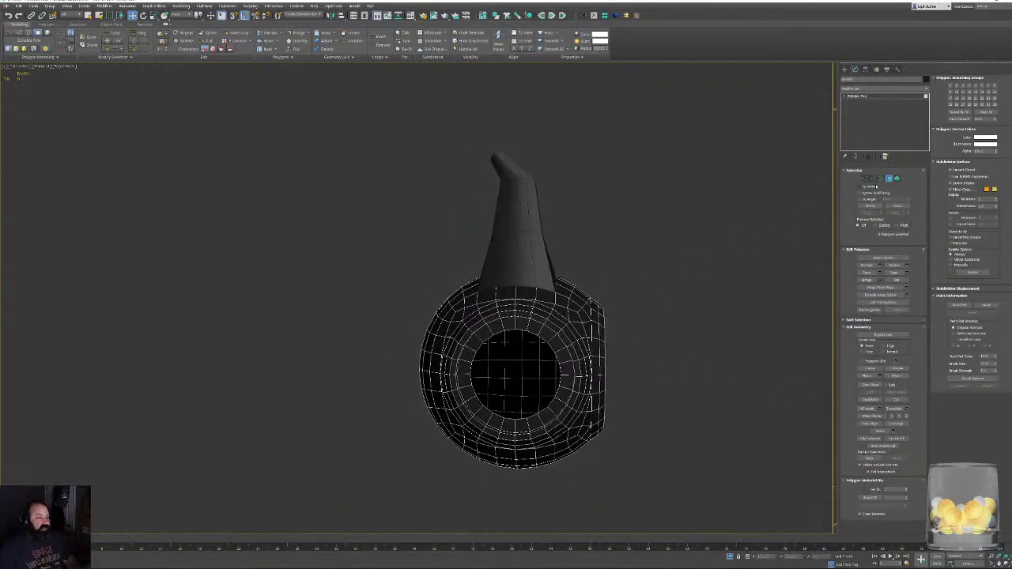
Mirror the guard's round body about its upper middle vertex with a flipped Y-axis Symmetry and collapse it to an editable poly.
{"action": "left_click", "coordinate": [865, 178]}
{"action": "scroll", "coordinate": [642, 81], "scroll_direction": "up", "scroll_amount": 3}
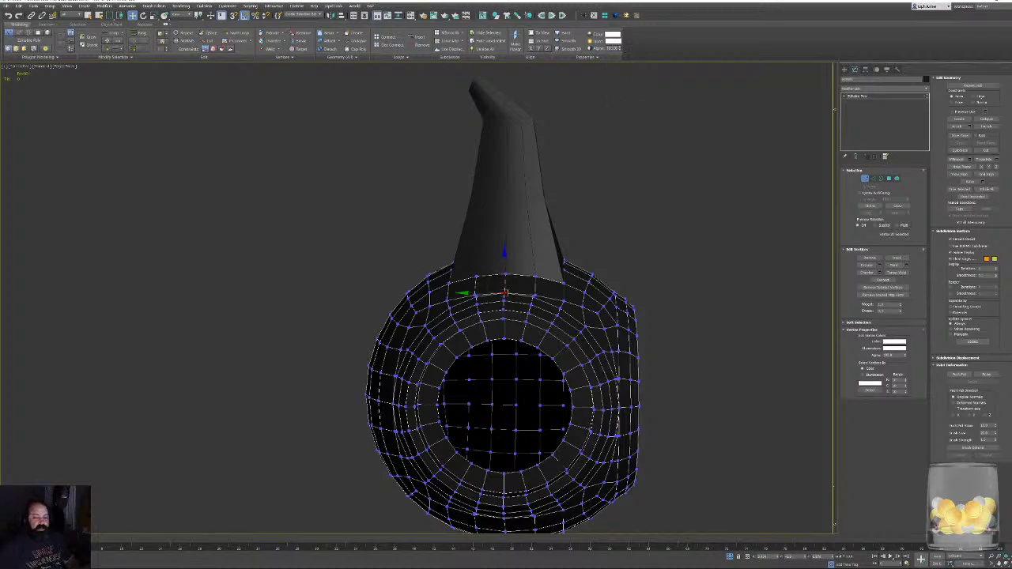
{"action": "left_click", "coordinate": [584, 15]}
{"action": "left_click", "coordinate": [879, 184]}
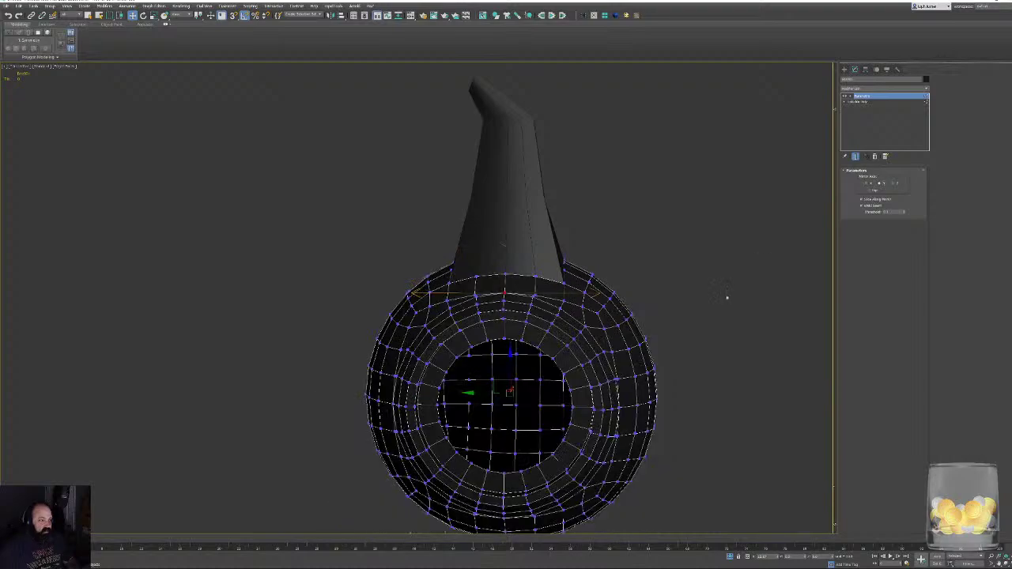
{"action": "left_click", "coordinate": [859, 199]}
{"action": "left_click", "coordinate": [874, 192]}
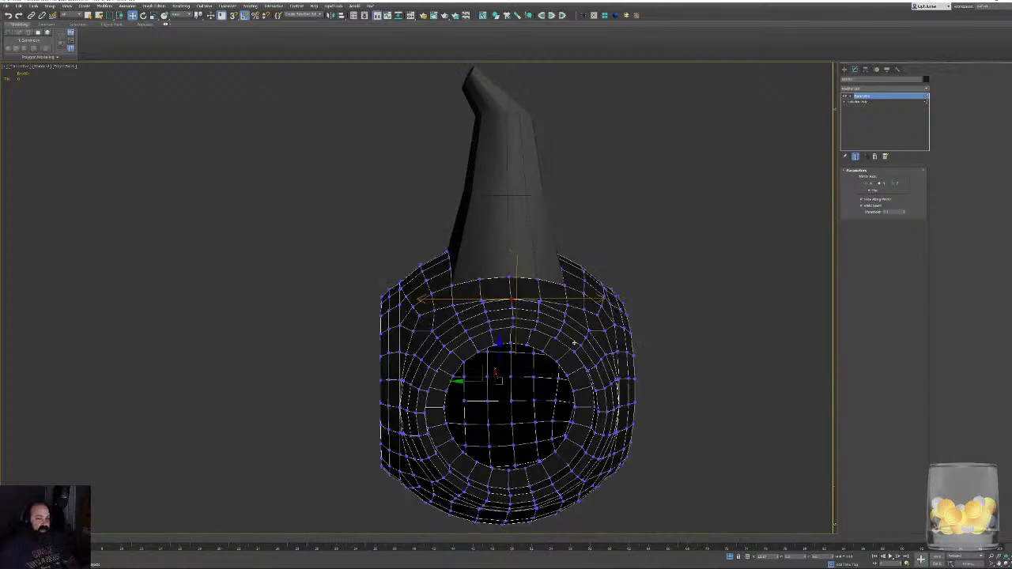
{"action": "right_click", "coordinate": [563, 304]}
{"action": "left_click", "coordinate": [576, 319]}
{"action": "middle_click_drag", "start_coordinate": [577, 318], "coordinate": [532, 336], "text": "alt"}
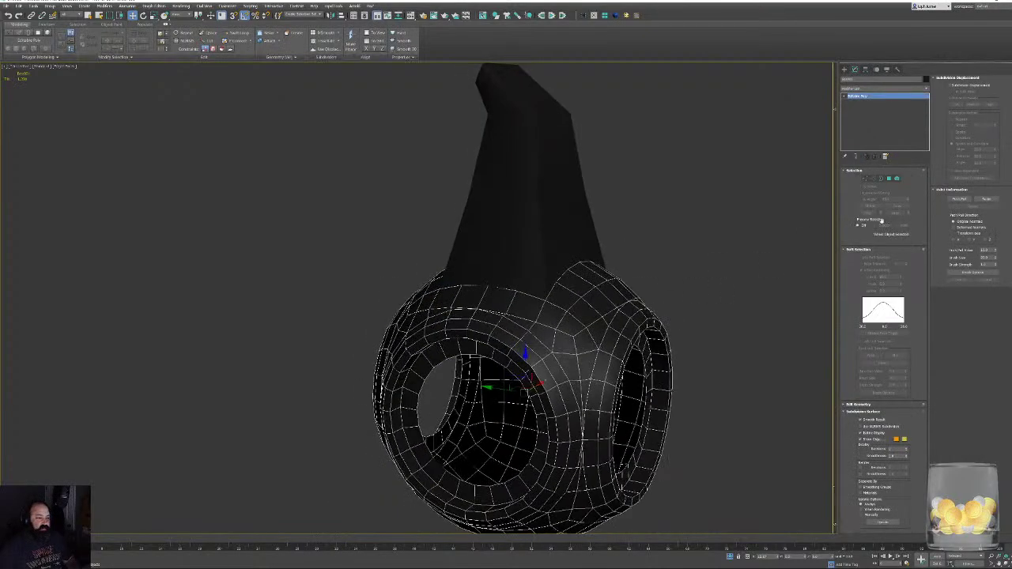
Attach the detached arm to the mirrored round body.
{"action": "left_click", "coordinate": [857, 250]}
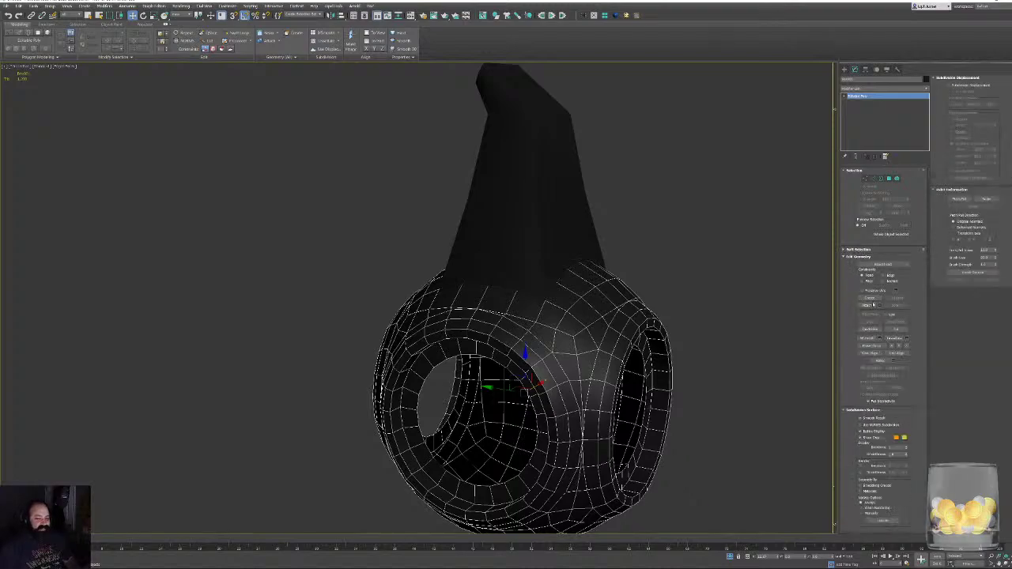
{"action": "left_click", "coordinate": [873, 305]}
{"action": "left_click", "coordinate": [559, 220]}
{"action": "right_click", "coordinate": [651, 246]}
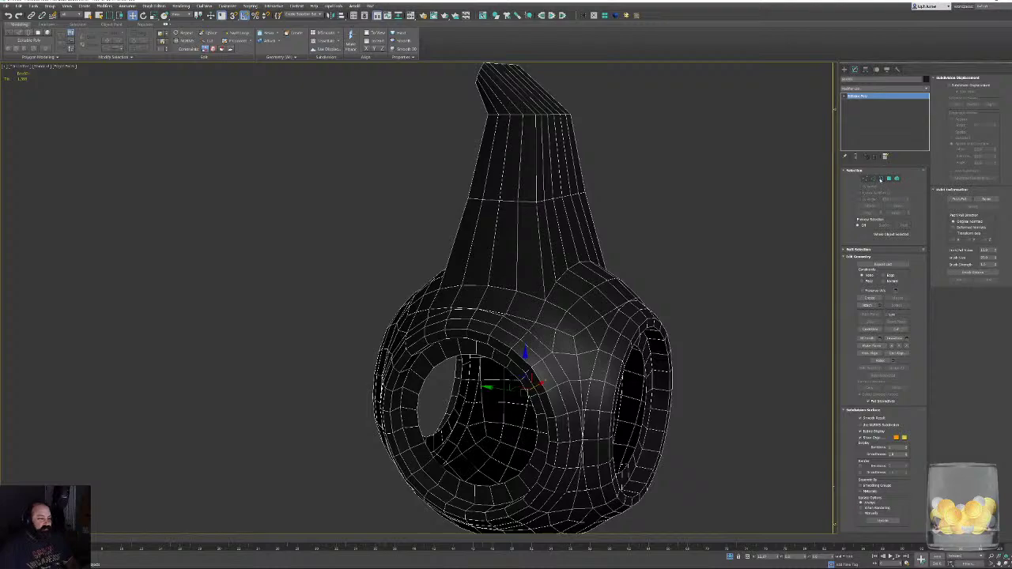
Select the open border where the arm meets the body, convert it to vertices and weld them.
{"action": "left_click", "coordinate": [880, 179]}
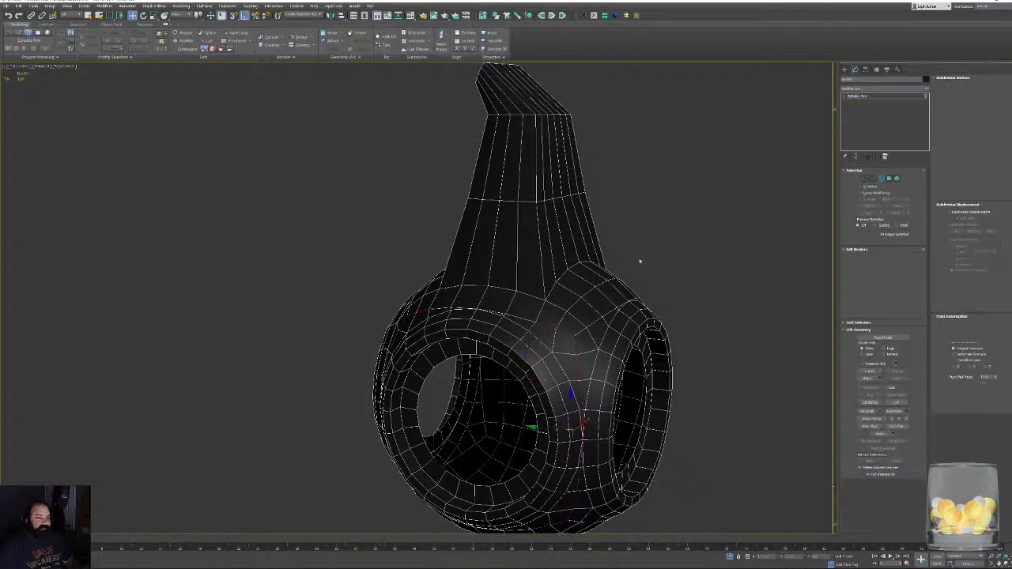
{"action": "left_click", "coordinate": [864, 178]}
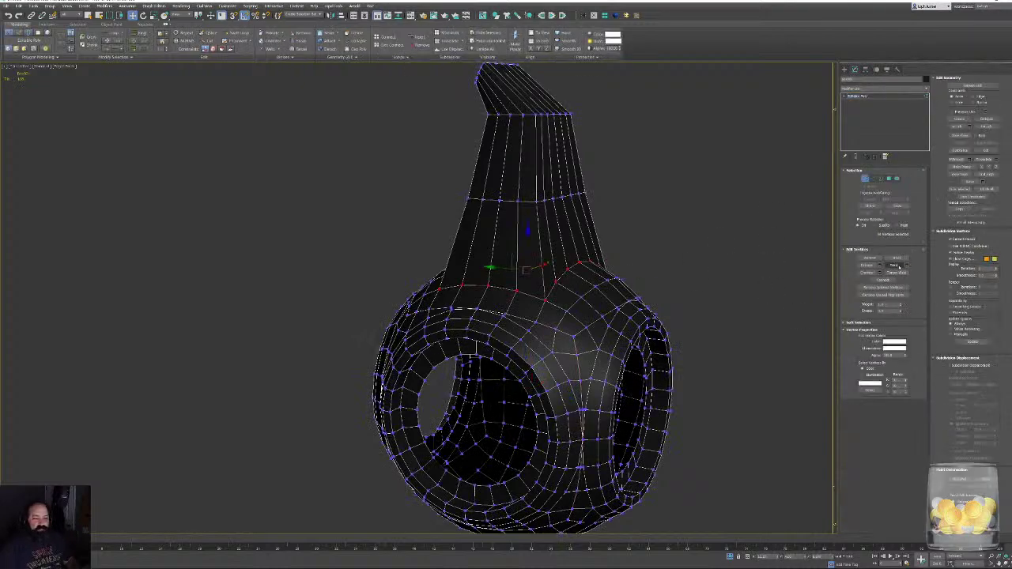
{"action": "left_click", "coordinate": [899, 267]}
{"action": "left_click", "coordinate": [720, 262]}
Leave vertex editing and inspect the rejoined guard from several sides, with and without edge display.
{"action": "middle_click_drag", "start_coordinate": [720, 261], "coordinate": [496, 190], "text": "alt"}
{"action": "scroll", "coordinate": [647, 335], "scroll_direction": "down", "scroll_amount": 5}
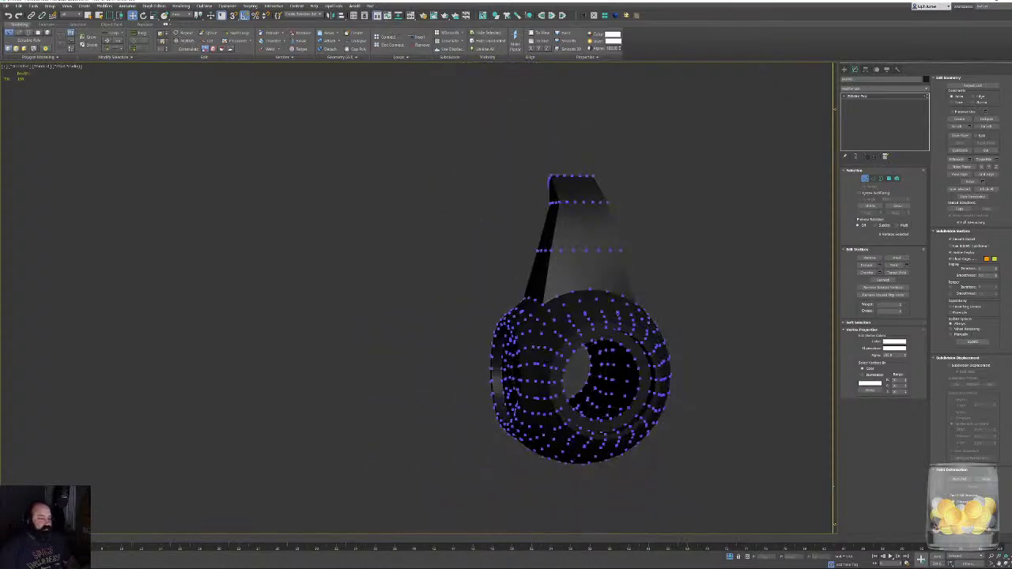
{"action": "middle_click_drag", "start_coordinate": [661, 267], "coordinate": [669, 311], "text": "alt"}
{"action": "left_click", "coordinate": [866, 178]}
{"action": "key", "text": "F4"}
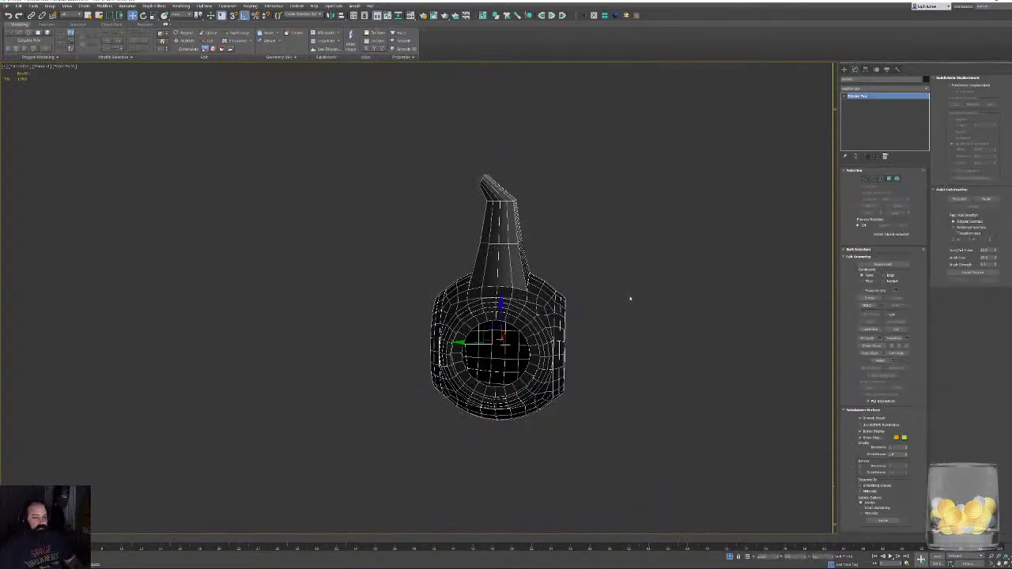
{"action": "key", "text": "F4"}
{"action": "middle_click_drag", "start_coordinate": [567, 292], "coordinate": [654, 287], "text": "alt"}
{"action": "middle_click_drag", "start_coordinate": [590, 293], "coordinate": [487, 311], "text": "alt"}
{"action": "key", "text": "F4"}
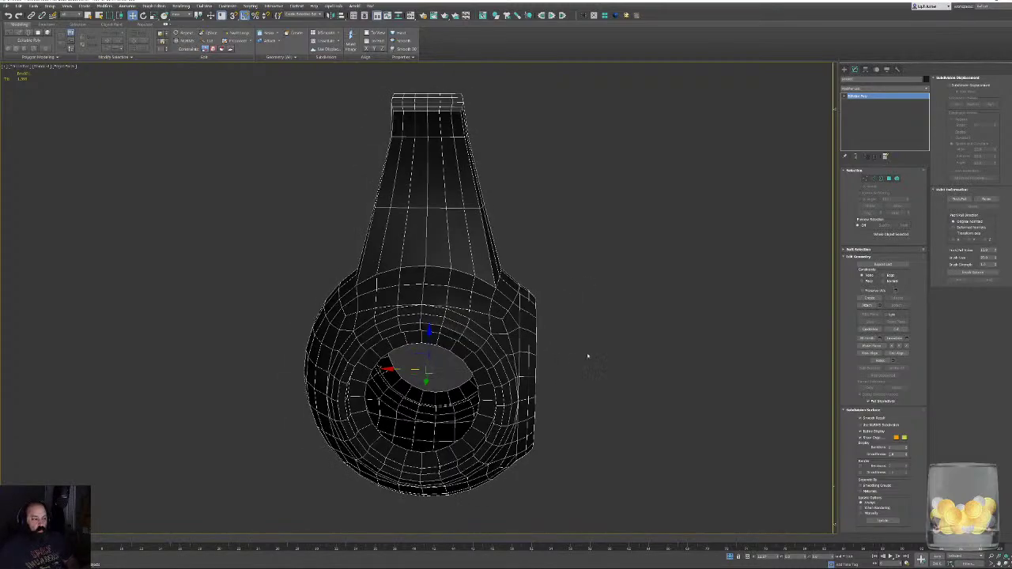
Check the dagger reference images in the browser, return to the model and compare the see-through guard with the front reference drawing.
{"action": "key", "text": "alt+Tab"}
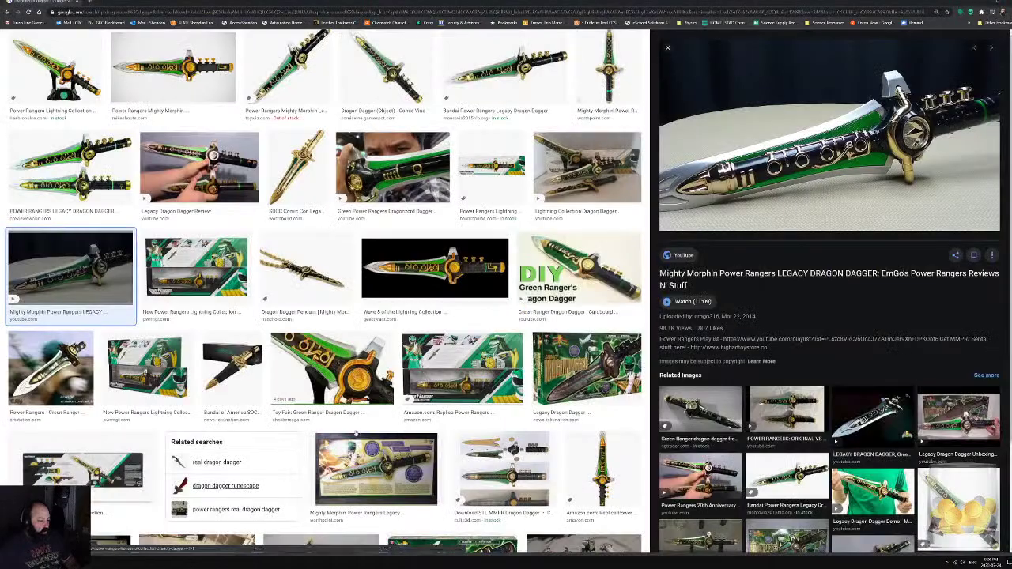
{"action": "key", "text": "super"}
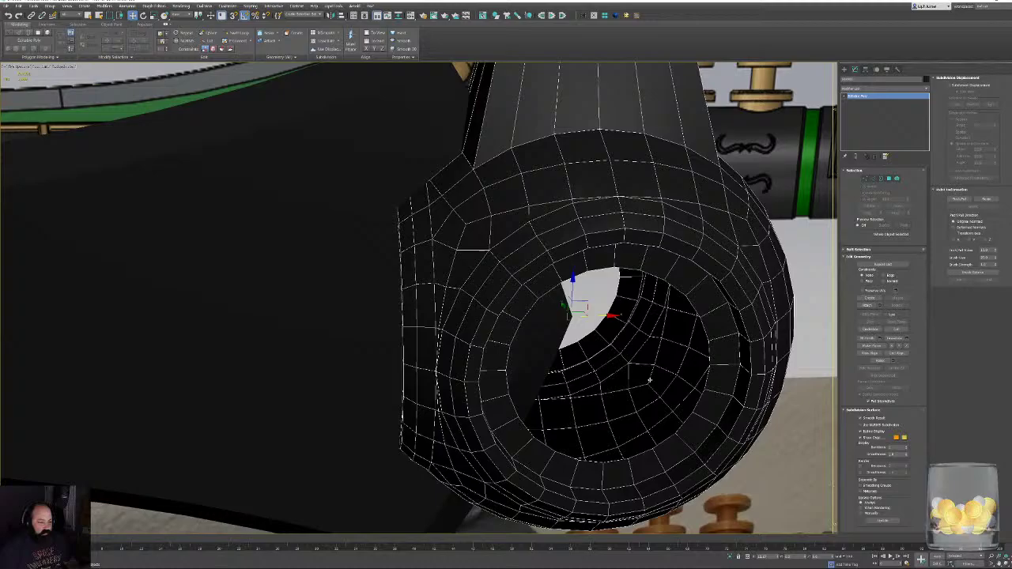
{"action": "scroll", "coordinate": [650, 380], "scroll_direction": "down", "scroll_amount": 5}
{"action": "middle_click_drag", "start_coordinate": [650, 379], "coordinate": [430, 321]}
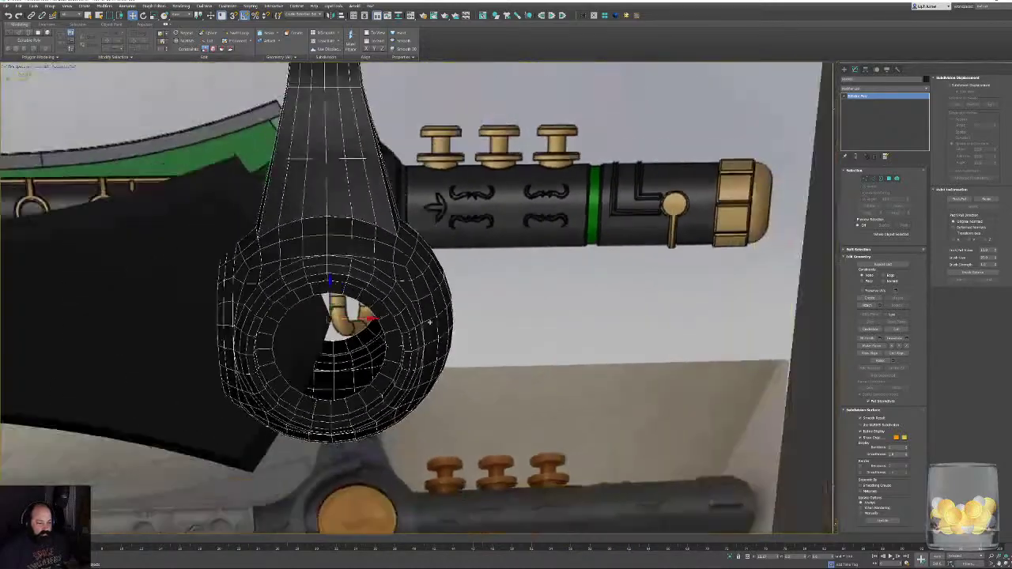
{"action": "scroll", "coordinate": [430, 321], "scroll_direction": "down", "scroll_amount": 2}
{"action": "key", "text": "f"}
{"action": "key", "text": "alt+x"}
{"action": "middle_click_drag", "start_coordinate": [683, 313], "coordinate": [487, 314]}
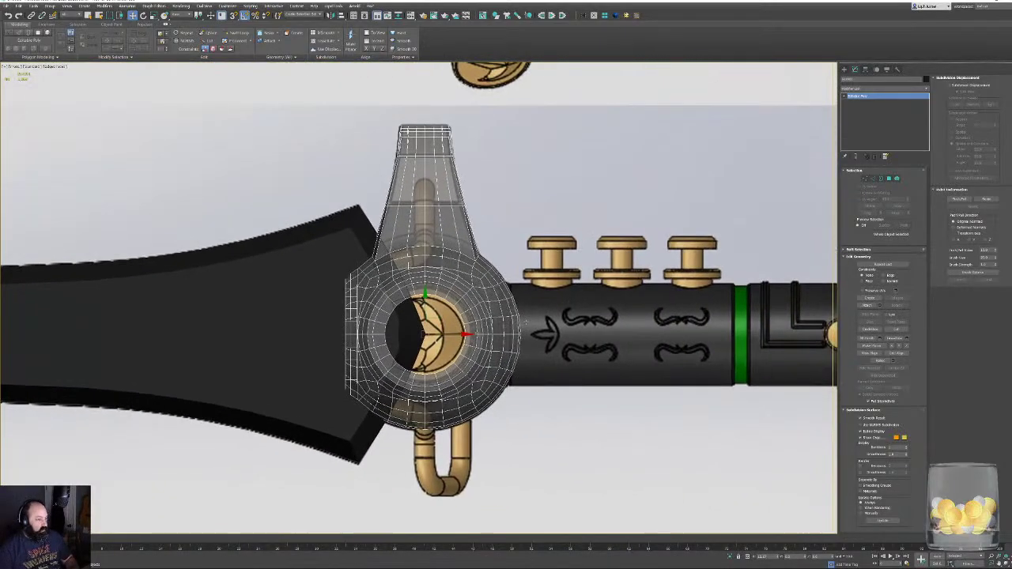
{"action": "scroll", "coordinate": [466, 323], "scroll_direction": "up", "scroll_amount": 4}
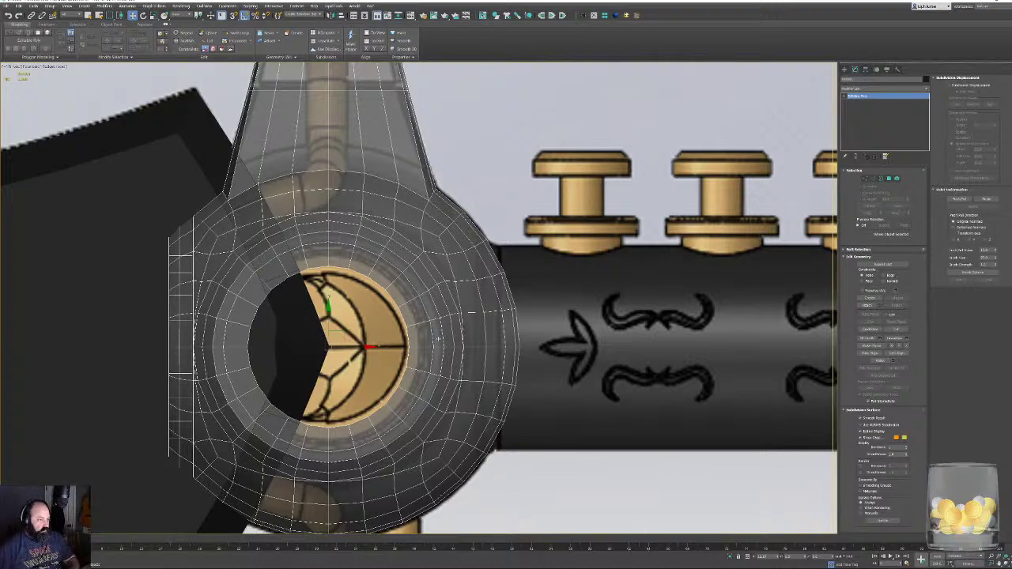
{"action": "scroll", "coordinate": [493, 352], "scroll_direction": "down", "scroll_amount": 5}
{"action": "key", "text": "p"}
{"action": "middle_click_drag", "start_coordinate": [569, 382], "coordinate": [579, 396]}
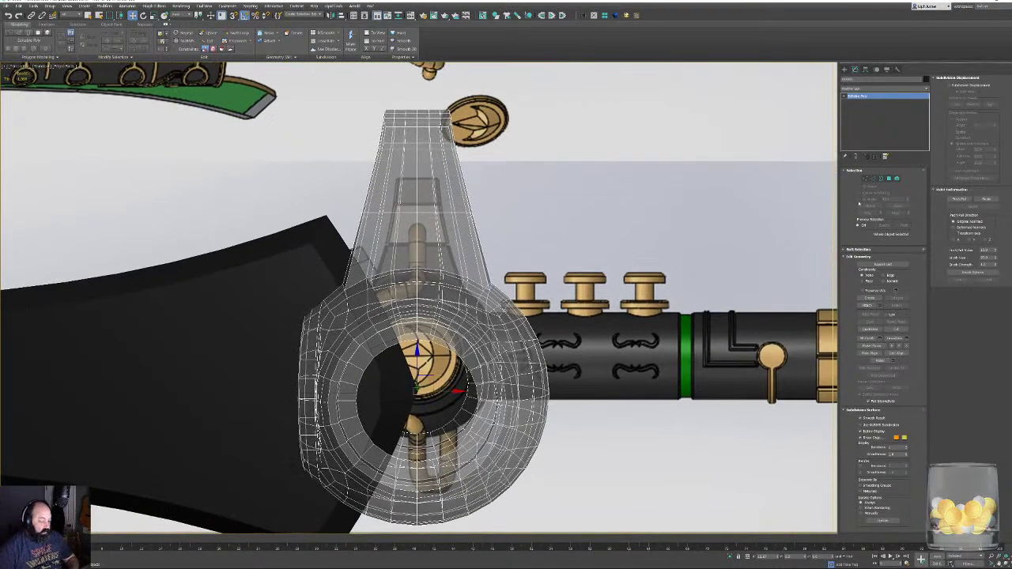
Detach the guard's arm polygons from the round body as a separate object.
{"action": "left_click", "coordinate": [889, 179]}
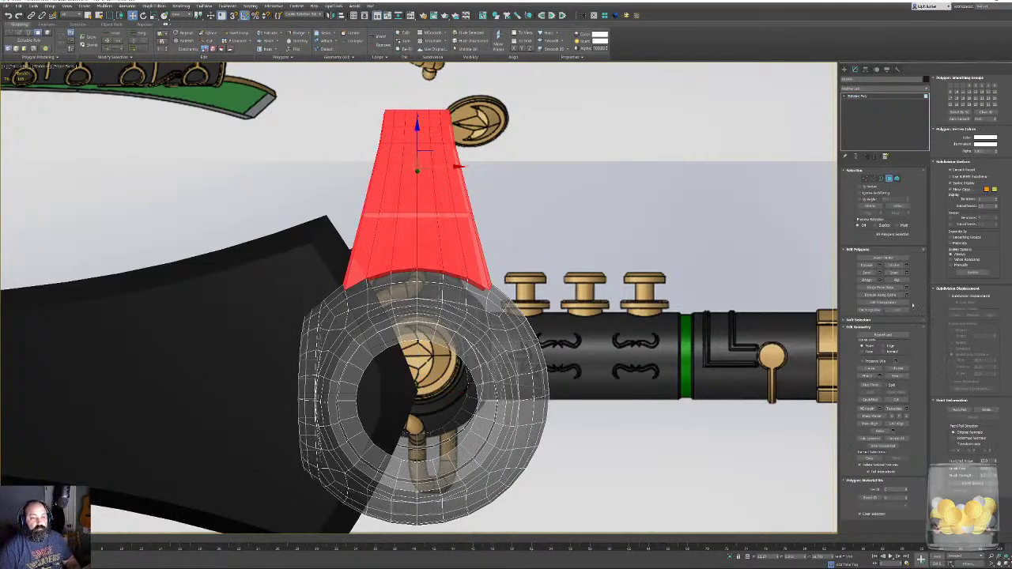
{"action": "left_click", "coordinate": [895, 369]}
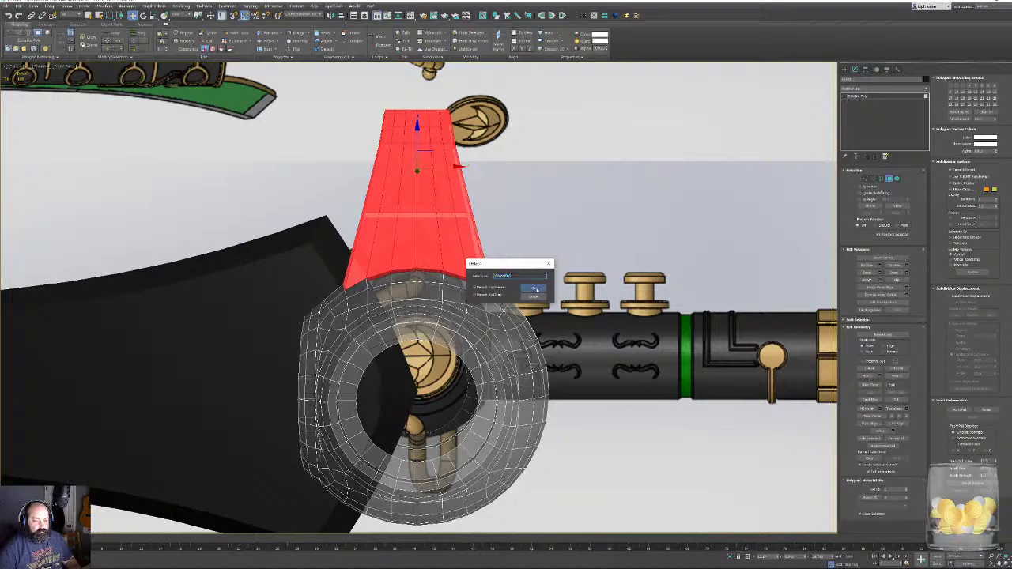
{"action": "left_click", "coordinate": [536, 290]}
Mirror the guard's round body about its upper middle vertex with a flipped X-axis Symmetry and collapse it to an editable poly.
{"action": "left_click", "coordinate": [865, 179]}
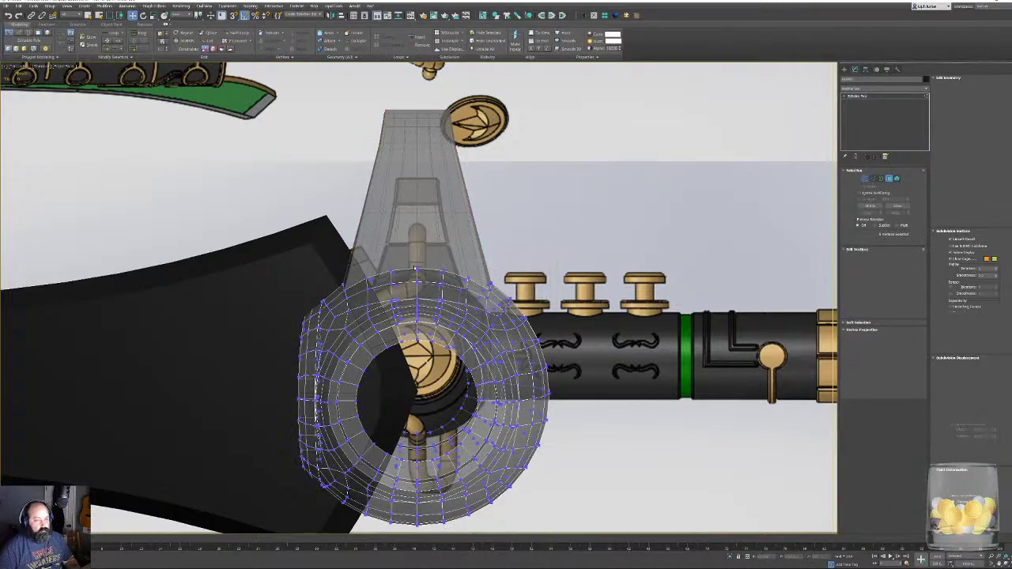
{"action": "left_click", "coordinate": [415, 271]}
{"action": "scroll", "coordinate": [417, 272], "scroll_direction": "up", "scroll_amount": 4}
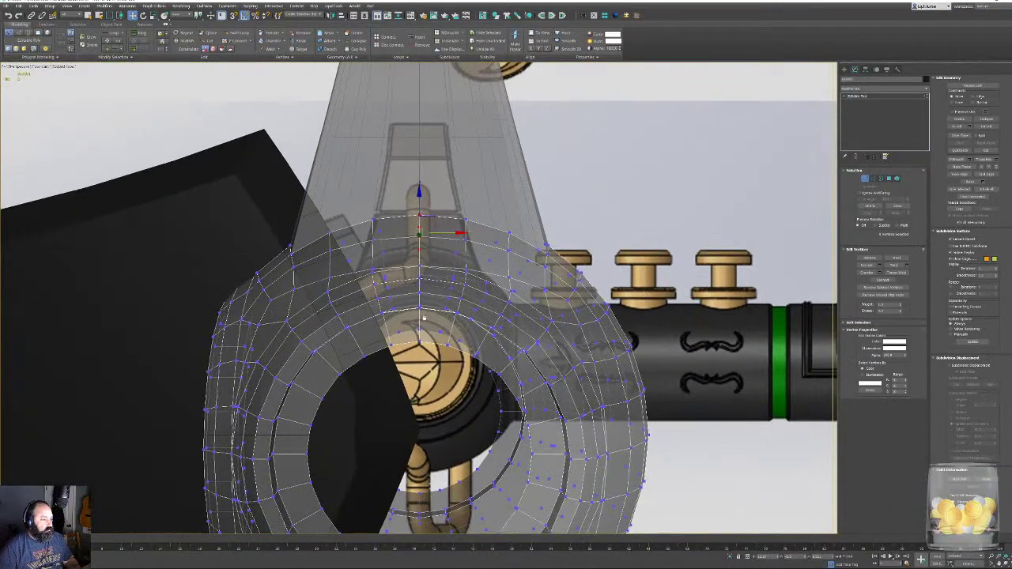
{"action": "key", "text": "f"}
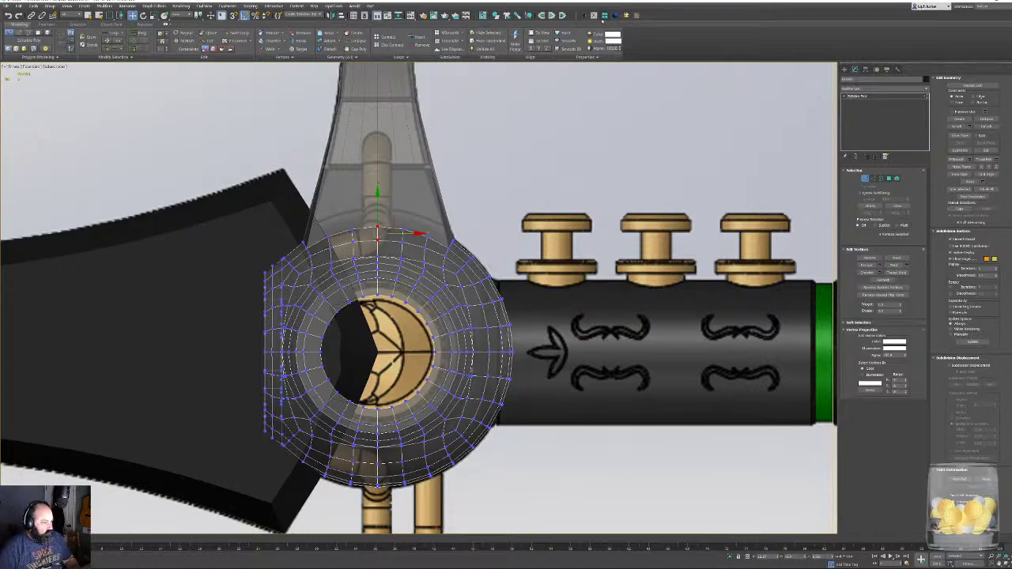
{"action": "left_click", "coordinate": [590, 15]}
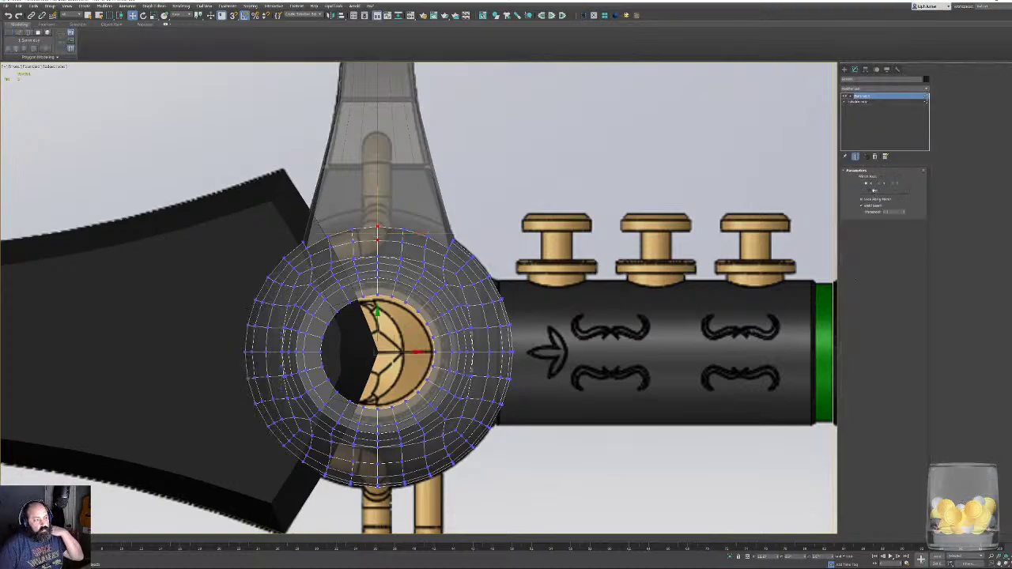
{"action": "left_click", "coordinate": [874, 191]}
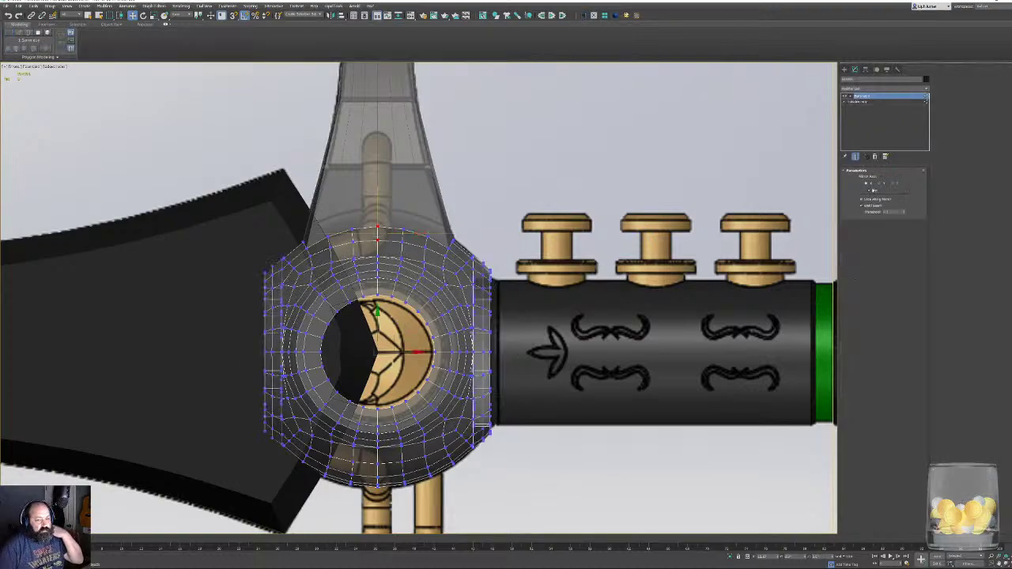
{"action": "right_click", "coordinate": [483, 294]}
{"action": "left_click", "coordinate": [498, 302]}
Attach the detached arm to the round body with its two matching end openings.
{"action": "key", "text": "p"}
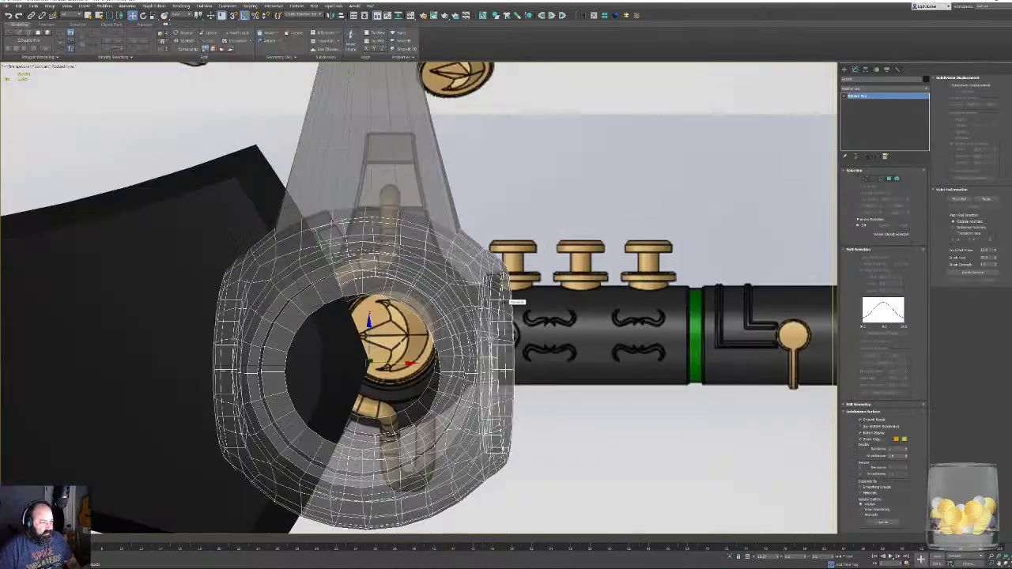
{"action": "middle_click_drag", "start_coordinate": [516, 303], "coordinate": [487, 385], "text": "alt"}
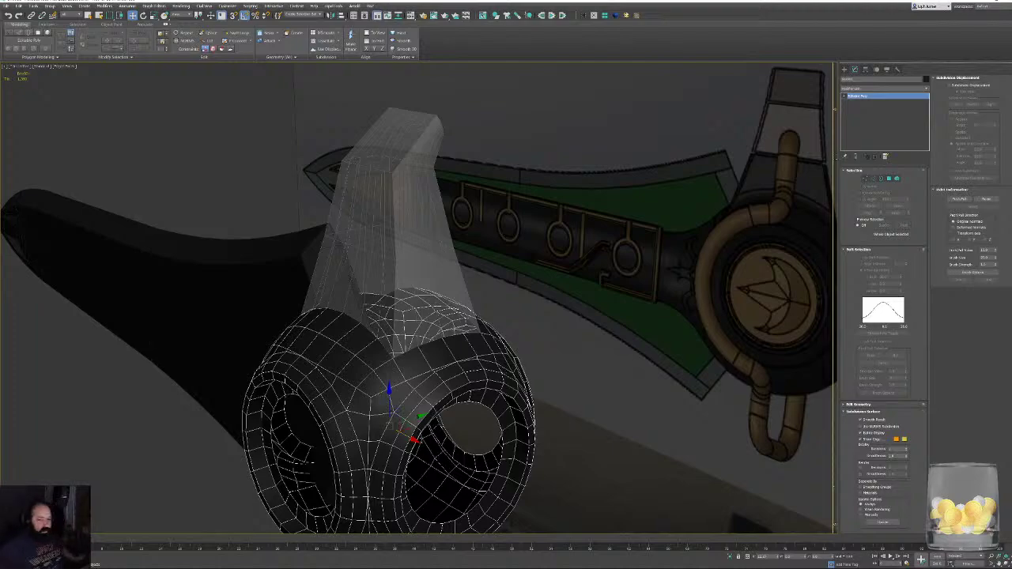
{"action": "left_click", "coordinate": [860, 249]}
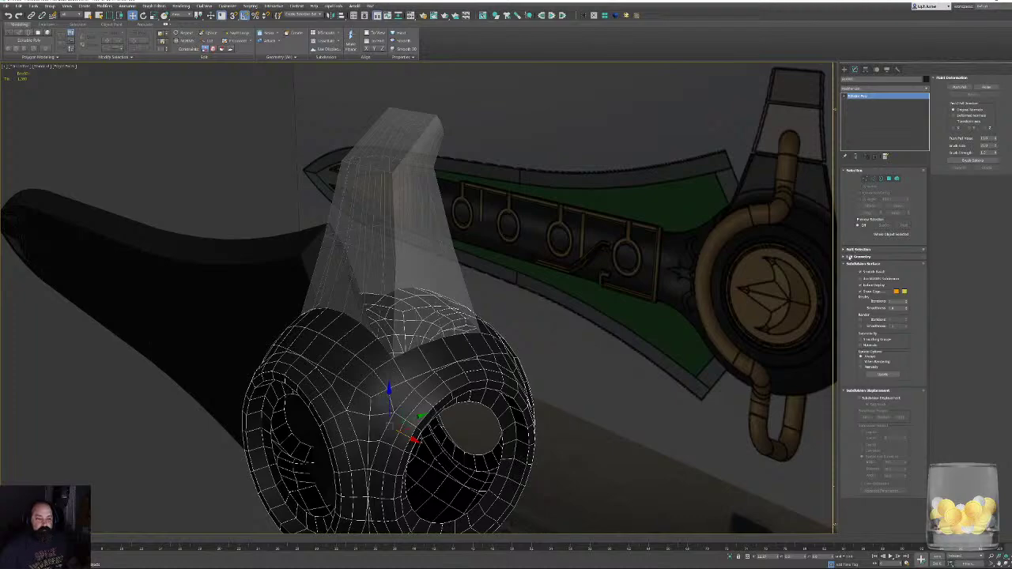
{"action": "left_click", "coordinate": [857, 256]}
{"action": "left_click", "coordinate": [867, 305]}
{"action": "left_click", "coordinate": [407, 229]}
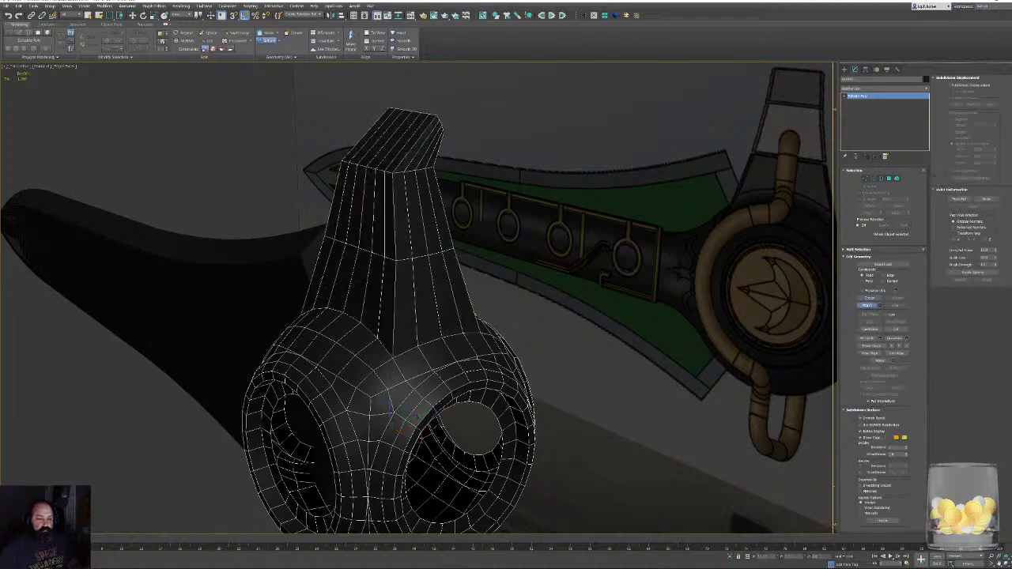
{"action": "right_click", "coordinate": [407, 229]}
Convert the open border between arm and body to a vertex selection and weld those vertices.
{"action": "key", "text": "3"}
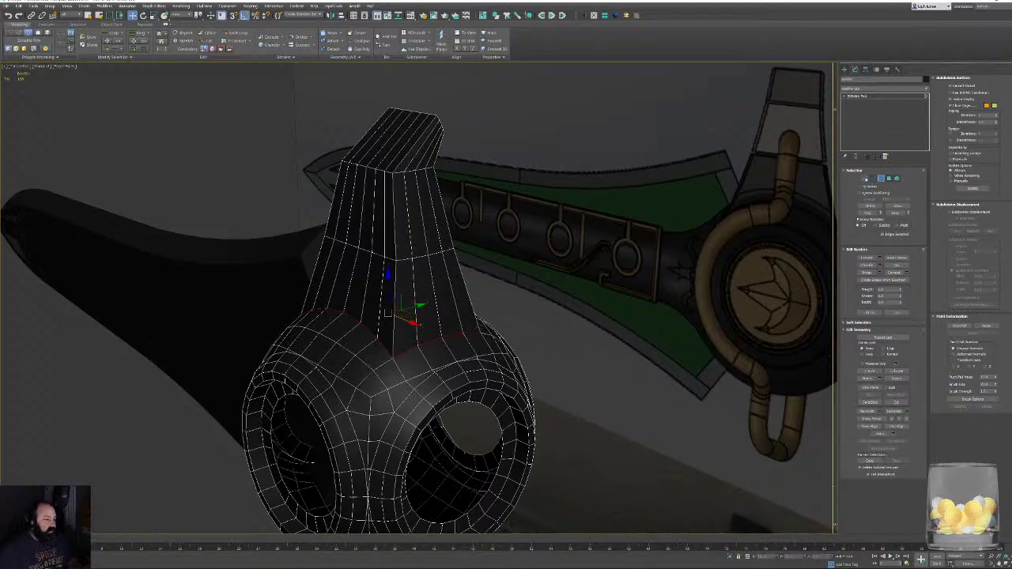
{"action": "left_click", "coordinate": [864, 179]}
{"action": "left_click", "coordinate": [899, 267]}
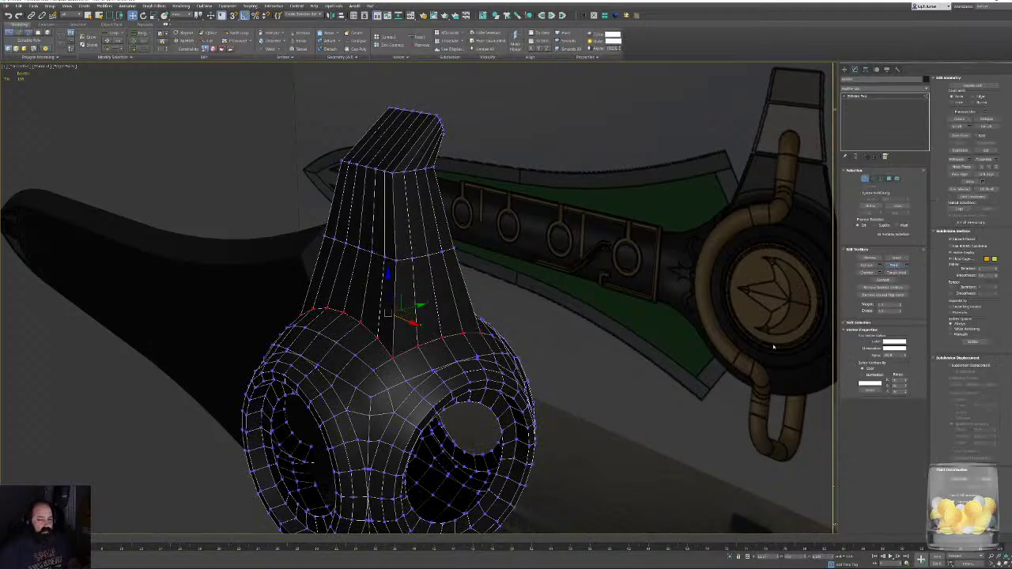
{"action": "middle_click_drag", "start_coordinate": [503, 343], "coordinate": [490, 323], "text": "alt"}
{"action": "left_click", "coordinate": [680, 338]}
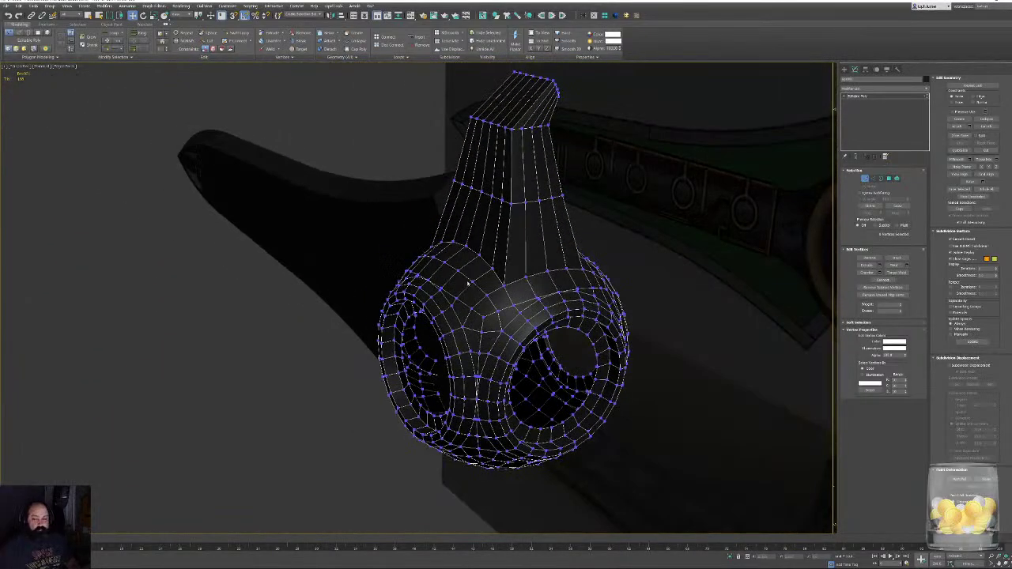
Remove the vertical edge loop beside the flat handle-side end of the guard body, including its vertices.
{"action": "mouse_move", "coordinate": [467, 283]}
{"action": "middle_mouse_down", "text": "alt"}
{"action": "mouse_move", "coordinate": [491, 285]}
{"action": "mouse_move", "coordinate": [467, 278]}
{"action": "middle_mouse_up", "text": "alt"}
{"action": "scroll", "coordinate": [495, 283], "scroll_direction": "down", "scroll_amount": 1}
{"action": "key", "text": "f"}
{"action": "scroll", "coordinate": [474, 306], "scroll_direction": "up", "scroll_amount": 3}
{"action": "key", "text": "F3"}
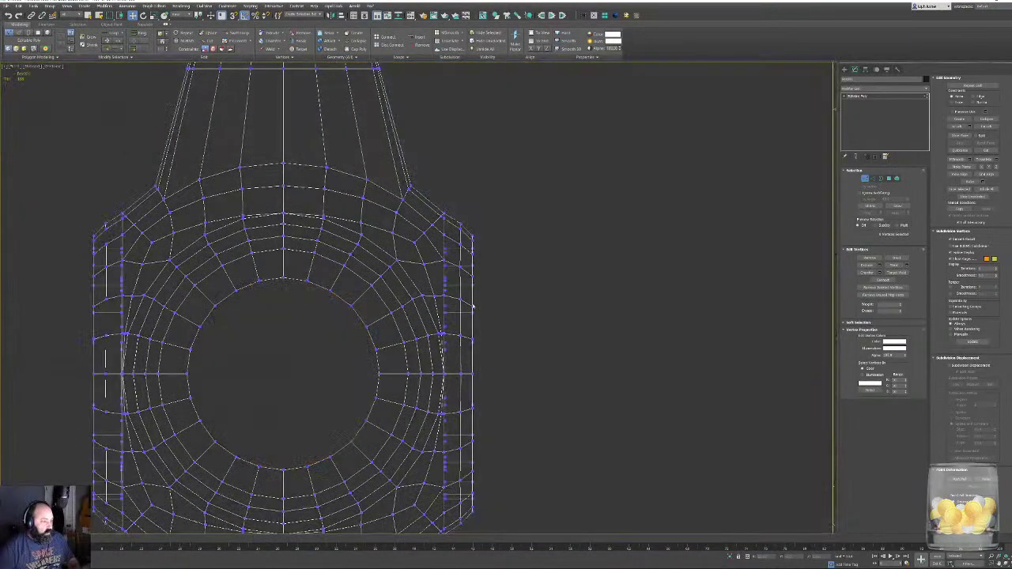
{"action": "key", "text": "F3"}
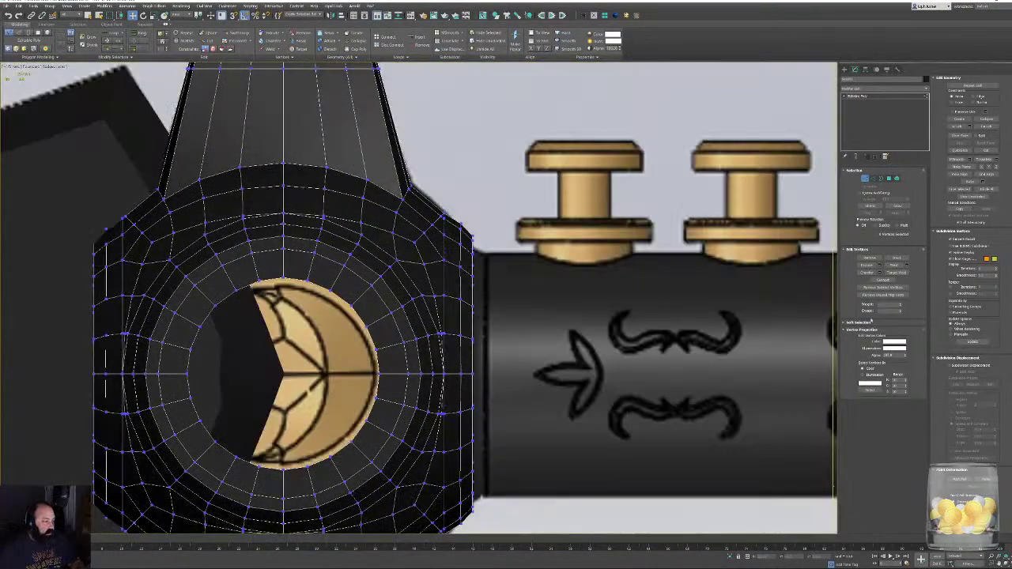
{"action": "left_click", "coordinate": [873, 178]}
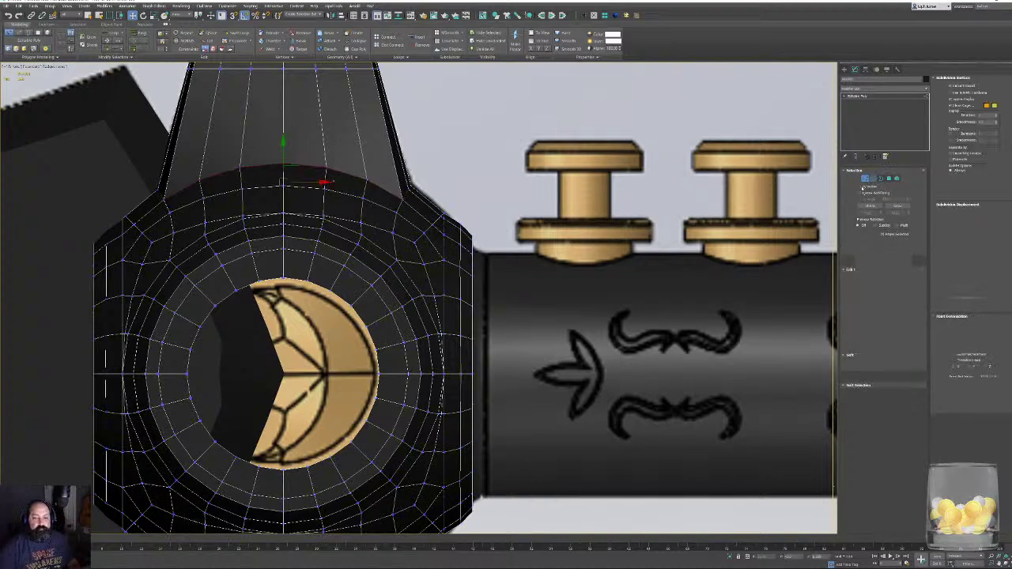
{"action": "double_click", "coordinate": [461, 258]}
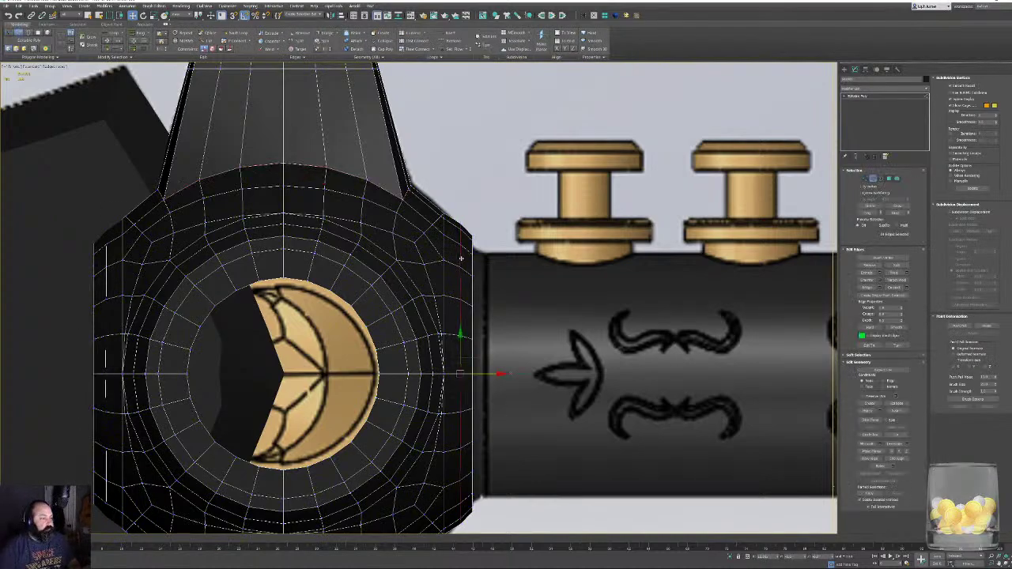
{"action": "key", "text": "ctrl+BackSpace"}
{"action": "key", "text": "F3"}
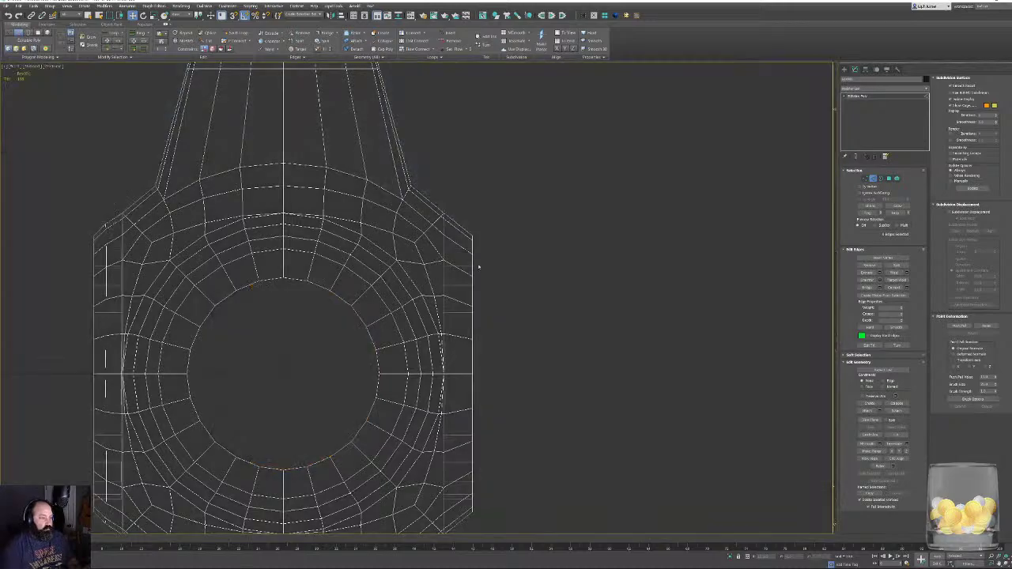
{"action": "key", "text": "F3"}
{"action": "middle_click_drag", "start_coordinate": [481, 267], "coordinate": [469, 267]}
{"action": "scroll", "coordinate": [480, 266], "scroll_direction": "down", "scroll_amount": 3}
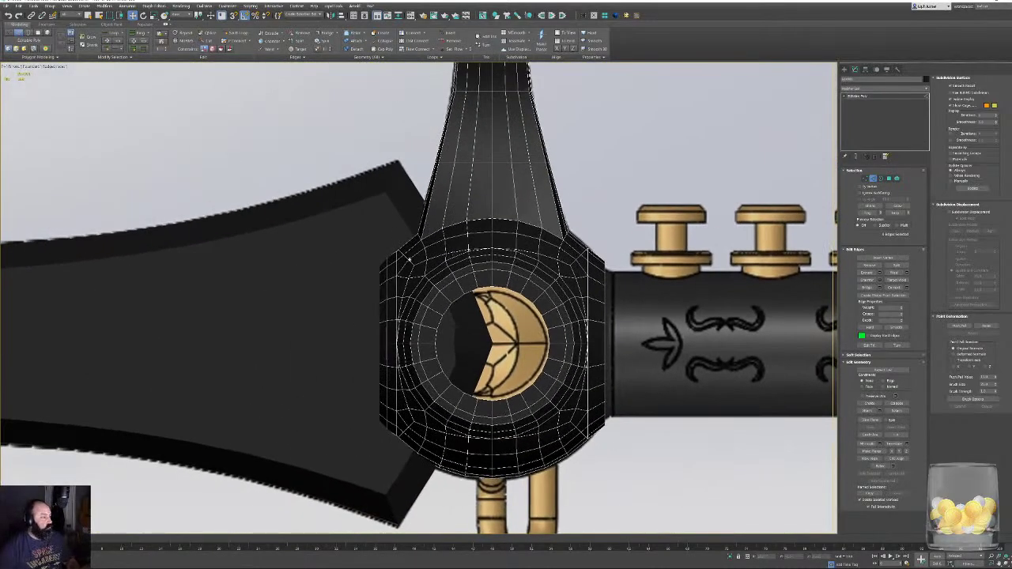
Examine the guard's side openings and its fit against the blade from several angles.
{"action": "scroll", "coordinate": [469, 267], "scroll_direction": "up", "scroll_amount": 3}
{"action": "middle_click_drag", "start_coordinate": [380, 322], "coordinate": [854, 297], "text": "alt"}
{"action": "scroll", "coordinate": [411, 309], "scroll_direction": "down", "scroll_amount": 2}
{"action": "middle_click_drag", "start_coordinate": [512, 296], "coordinate": [287, 323]}
{"action": "scroll", "coordinate": [287, 323], "scroll_direction": "down", "scroll_amount": 1}
{"action": "middle_click_drag", "start_coordinate": [468, 330], "coordinate": [487, 334], "text": "alt"}
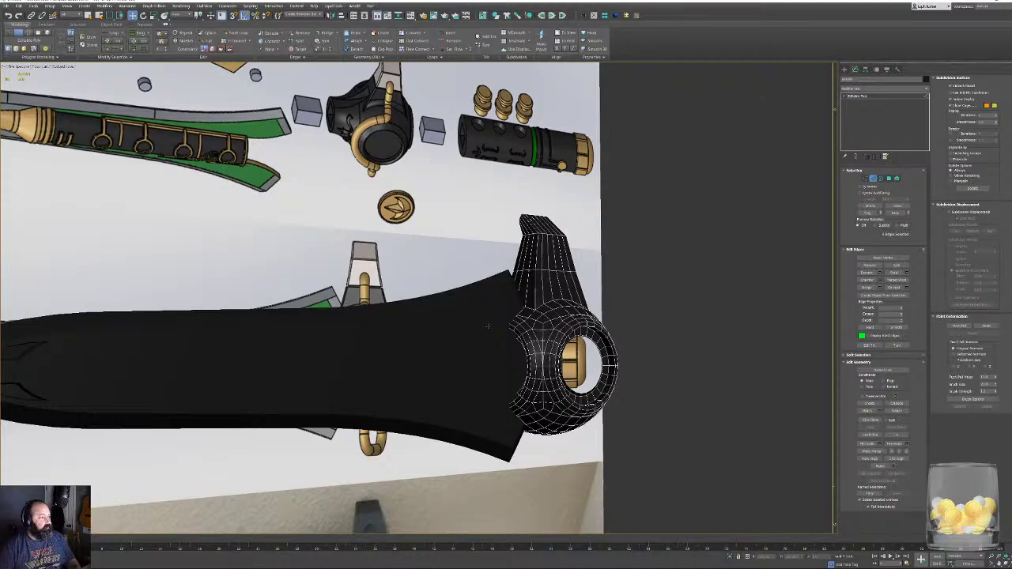
{"action": "key", "text": "f"}
{"action": "middle_click_drag", "start_coordinate": [488, 327], "coordinate": [520, 343], "text": "alt"}
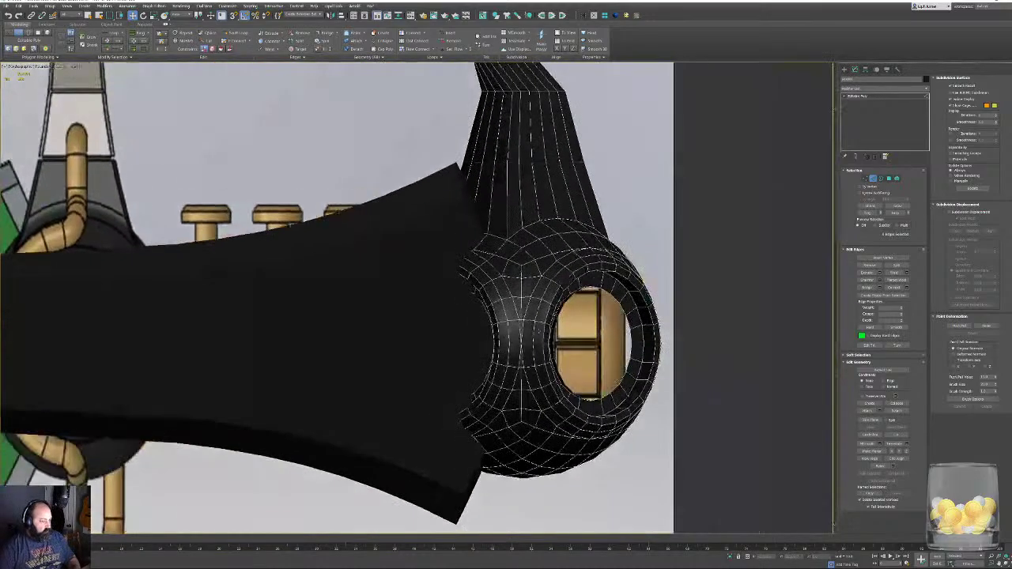
{"action": "scroll", "coordinate": [522, 346], "scroll_direction": "up", "scroll_amount": 3}
Select the open border of the guard's blade-facing opening and examine the openings in shaded and wireframe display.
{"action": "key", "text": "3"}
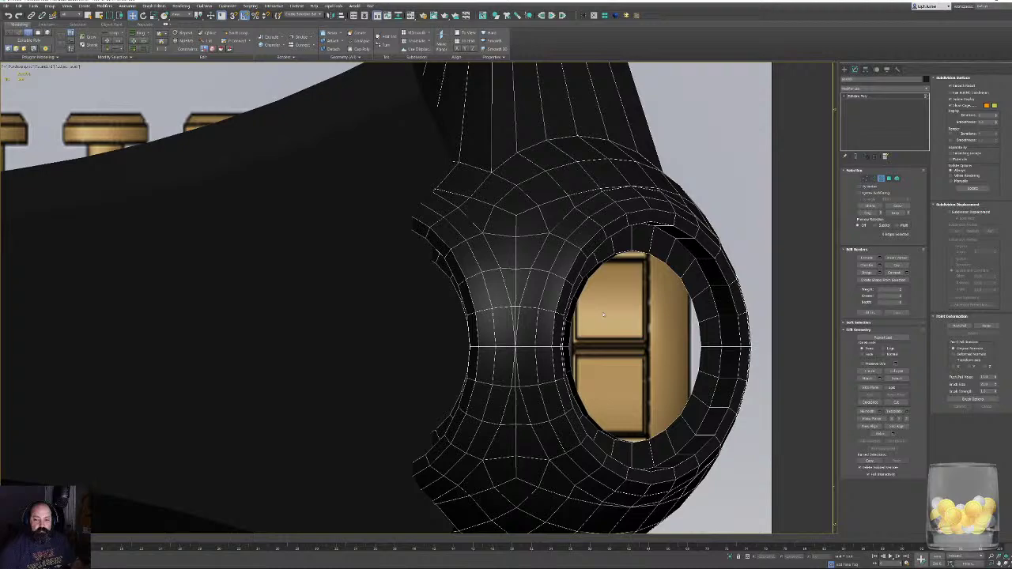
{"action": "key", "text": "F3"}
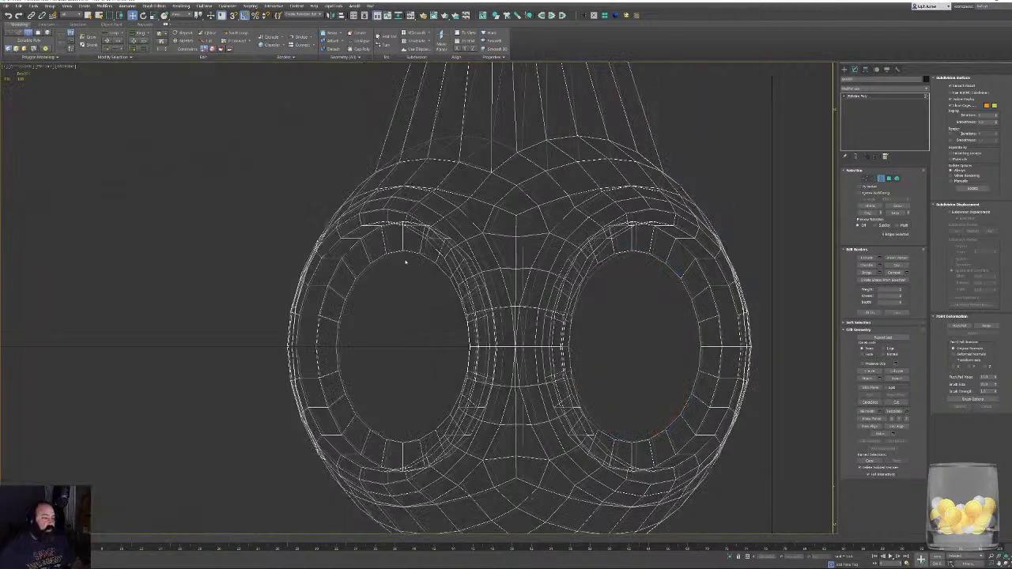
{"action": "left_click", "coordinate": [389, 249]}
{"action": "key", "text": "F3"}
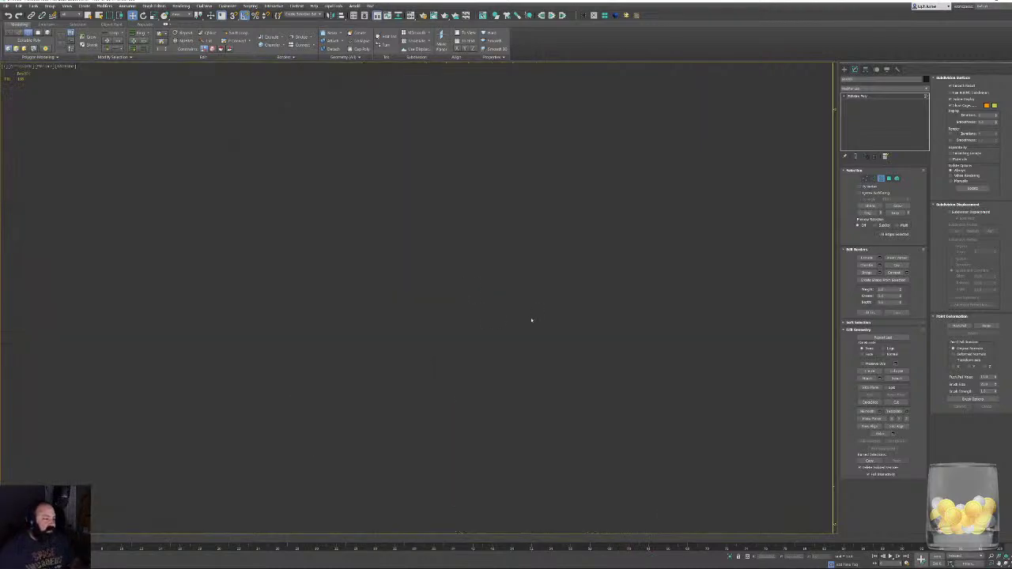
{"action": "key", "text": "p"}
{"action": "mouse_move", "coordinate": [473, 317]}
{"action": "middle_mouse_down", "text": "alt"}
{"action": "mouse_move", "coordinate": [468, 334]}
{"action": "mouse_move", "coordinate": [514, 332]}
{"action": "mouse_move", "coordinate": [467, 306]}
{"action": "middle_mouse_up", "text": "alt"}
{"action": "scroll", "coordinate": [468, 335], "scroll_direction": "down", "scroll_amount": 4}
{"action": "middle_click_drag", "start_coordinate": [620, 323], "coordinate": [575, 300], "text": "alt"}
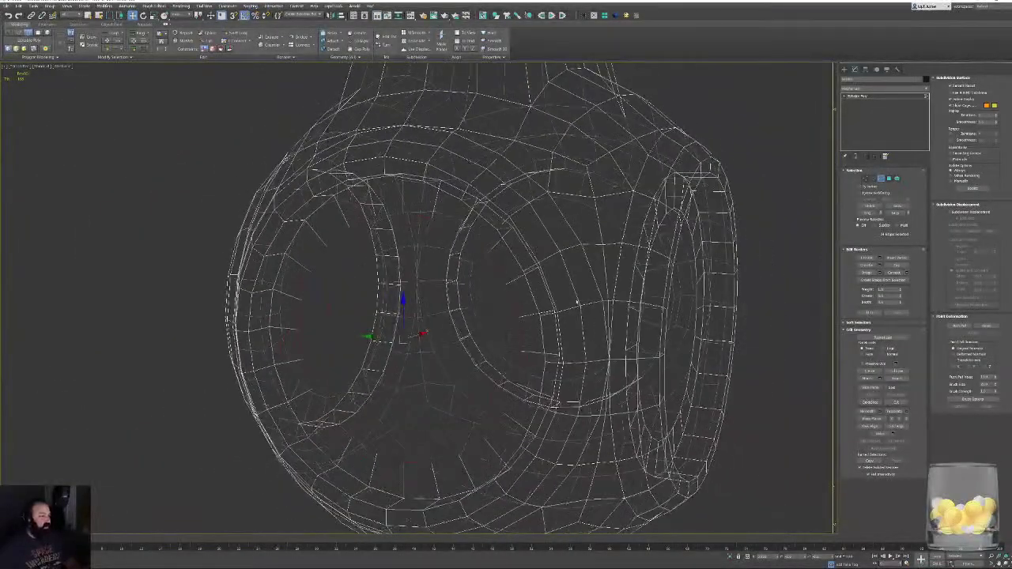
{"action": "scroll", "coordinate": [575, 301], "scroll_direction": "down", "scroll_amount": 4}
{"action": "key", "text": "F3"}
{"action": "mouse_move", "coordinate": [664, 348]}
{"action": "middle_mouse_down", "text": "alt"}
{"action": "mouse_move", "coordinate": [633, 340]}
{"action": "mouse_move", "coordinate": [543, 271]}
{"action": "middle_mouse_up", "text": "alt"}
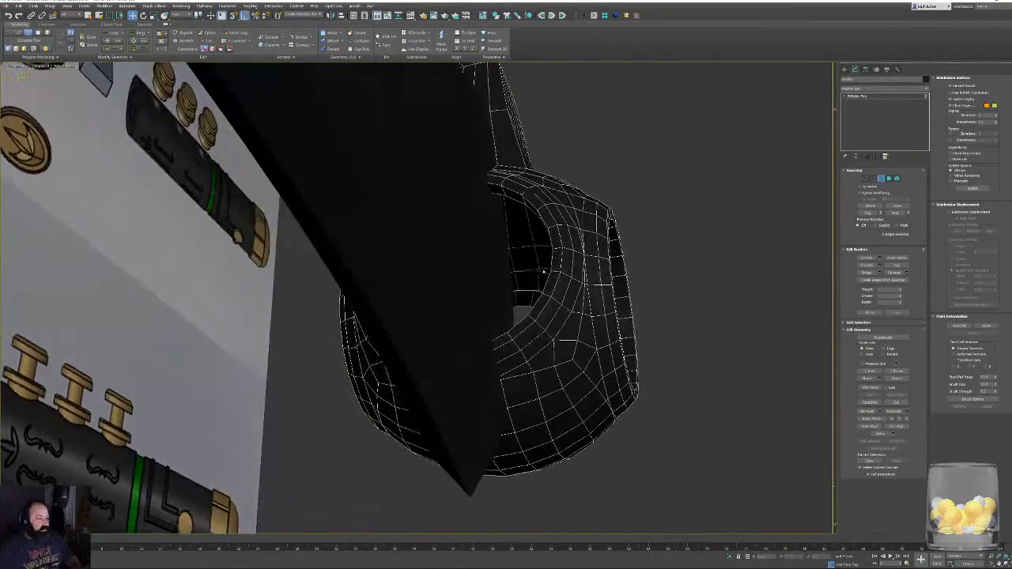
{"action": "left_click", "coordinate": [515, 198]}
{"action": "left_click", "coordinate": [683, 262]}
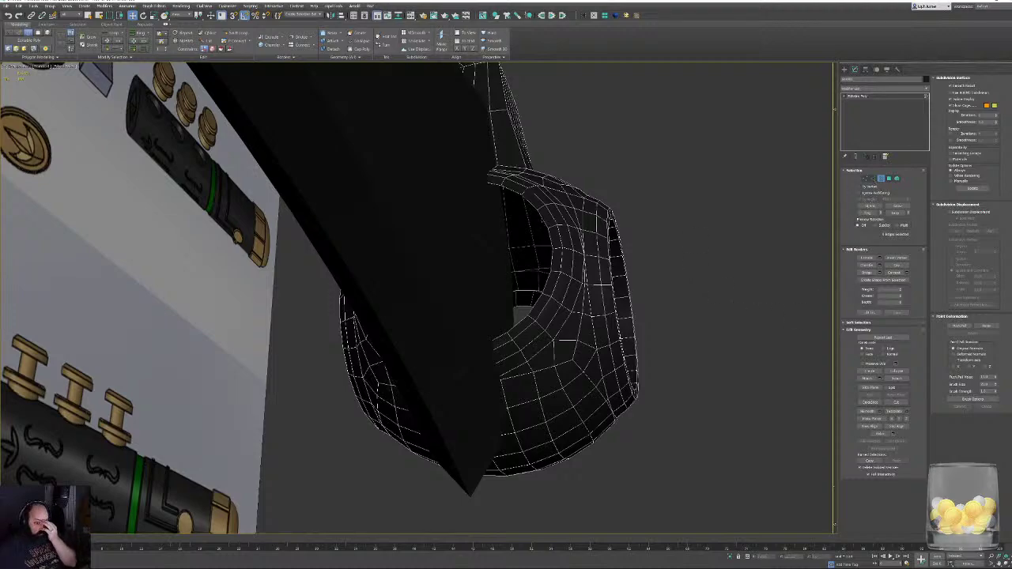
{"action": "left_click", "coordinate": [542, 221]}
Show the guard see-through from the front, leave border editing, and select the blade to make it see-through as well.
{"action": "key", "text": "l"}
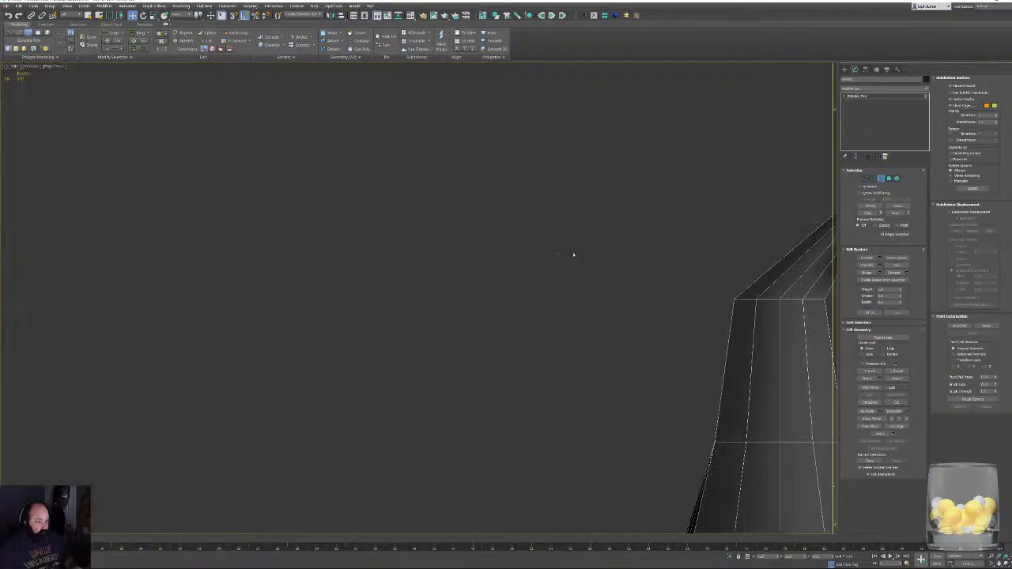
{"action": "key", "text": "f"}
{"action": "key", "text": "alt+x"}
{"action": "key", "text": "alt+z"}
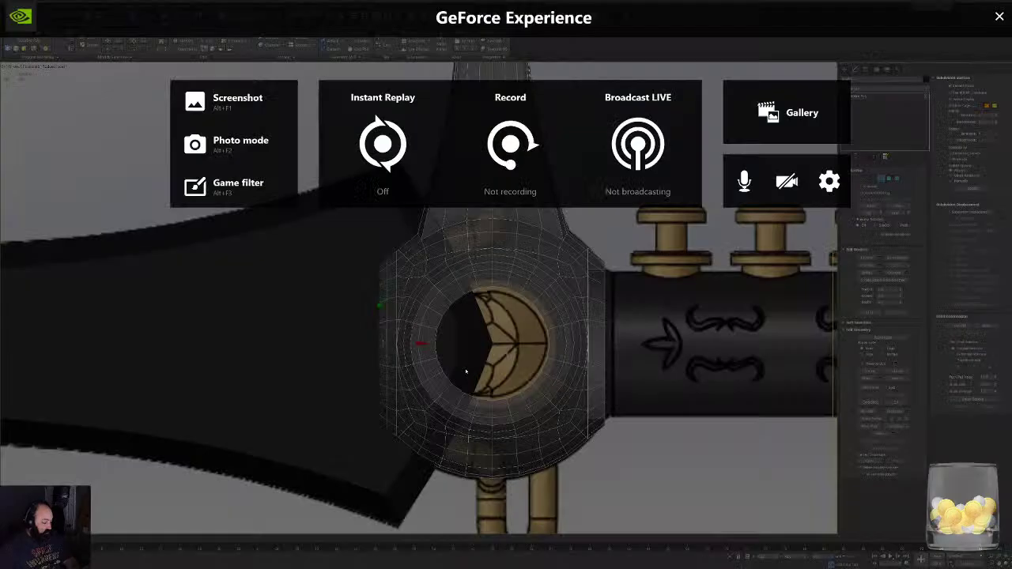
{"action": "left_click", "coordinate": [1000, 16]}
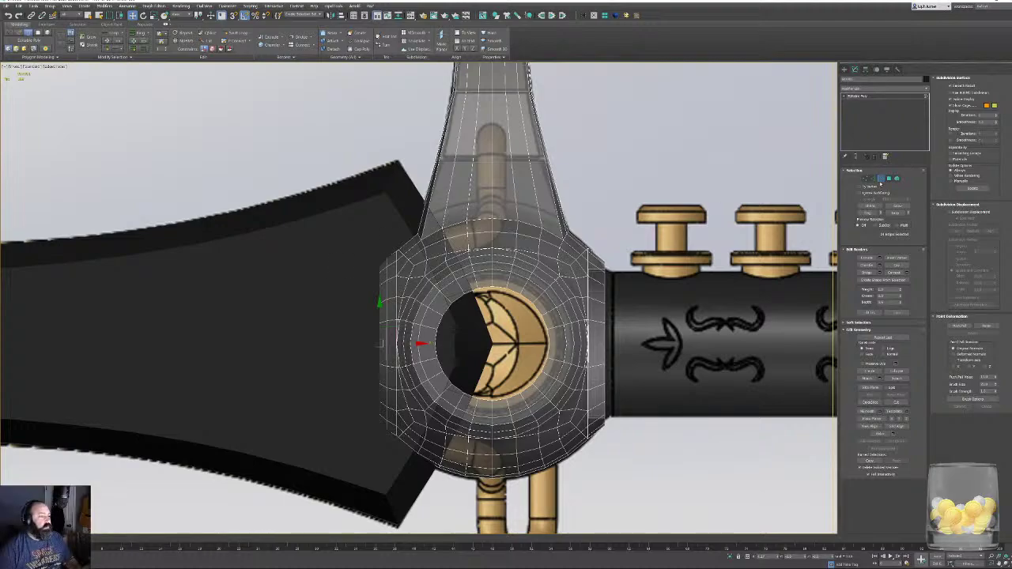
{"action": "left_click", "coordinate": [881, 179]}
{"action": "left_click", "coordinate": [374, 255]}
{"action": "key", "text": "alt+x"}
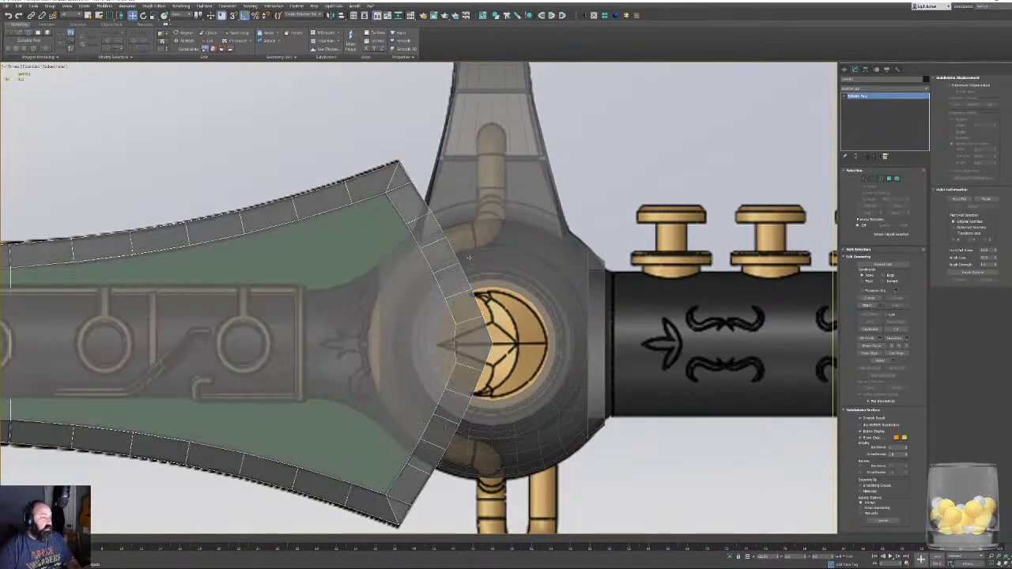
Extrude the round hub's open blade-side border toward the ornamented shaft and scale it down to the shaft's width as a tapered neck.
{"action": "left_click", "coordinate": [531, 255]}
{"action": "key", "text": "2"}
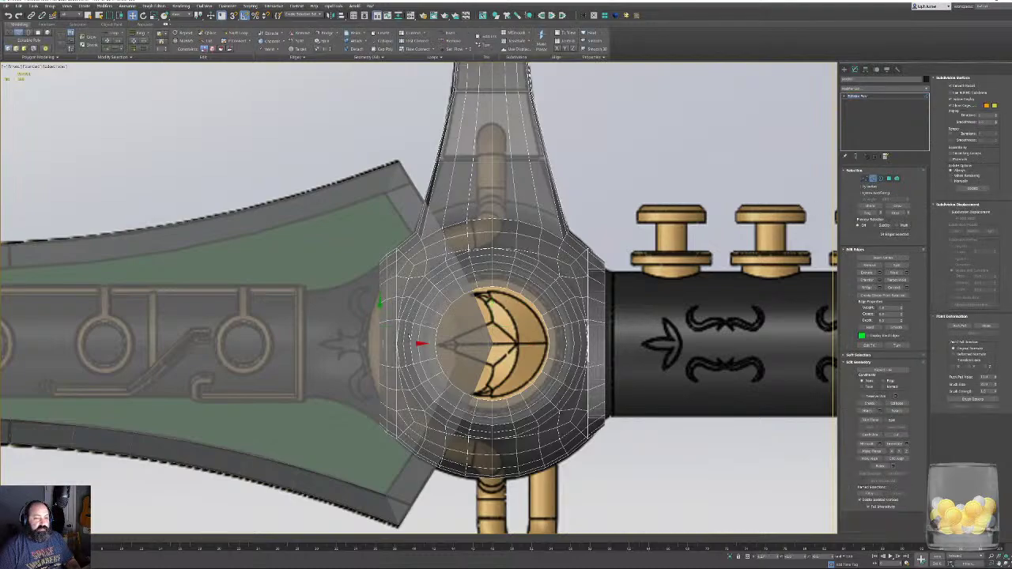
{"action": "scroll", "coordinate": [469, 333], "scroll_direction": "up", "scroll_amount": 4}
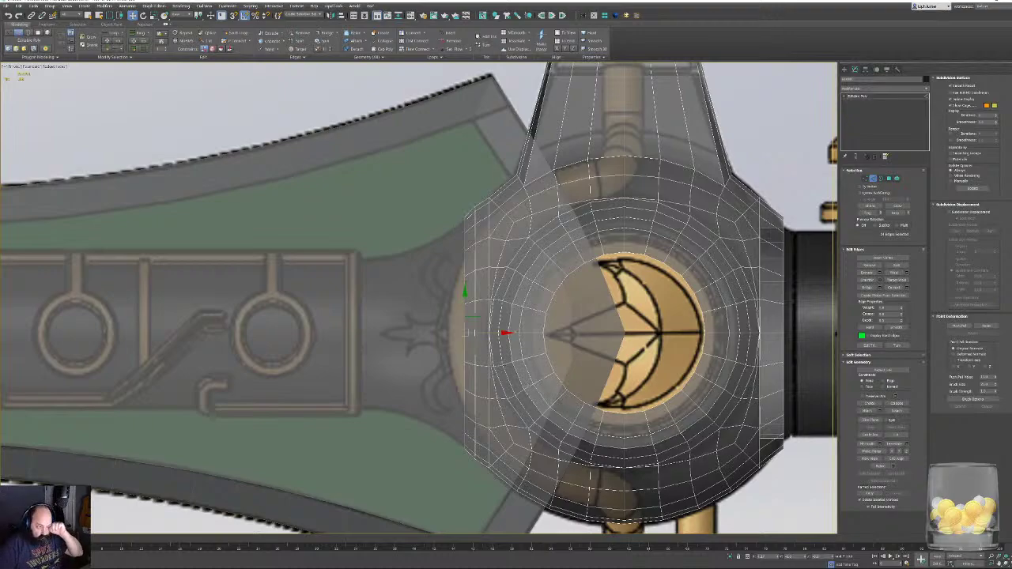
{"action": "key", "text": "ctrl+d"}
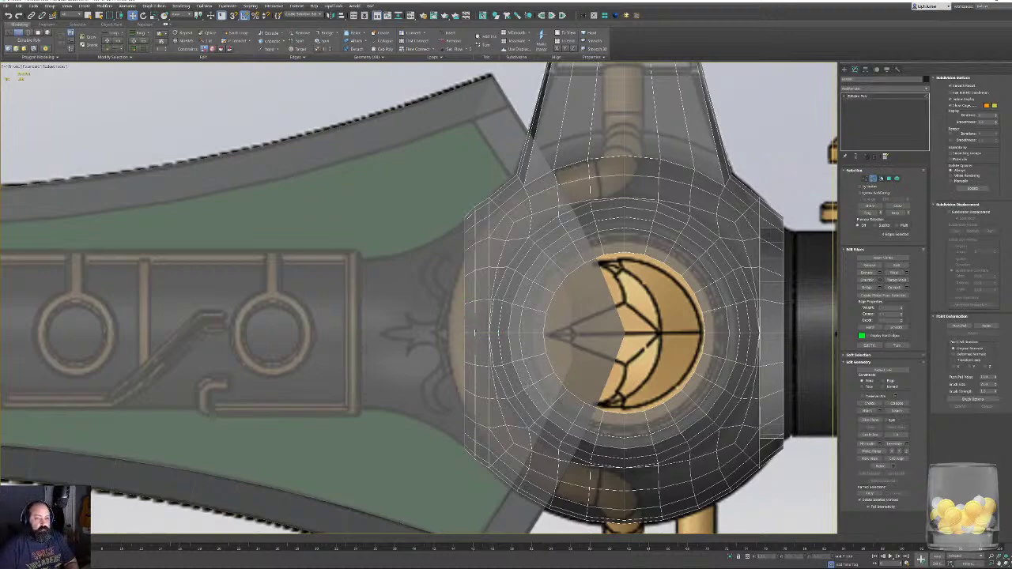
{"action": "key", "text": "3"}
{"action": "left_click", "coordinate": [473, 332]}
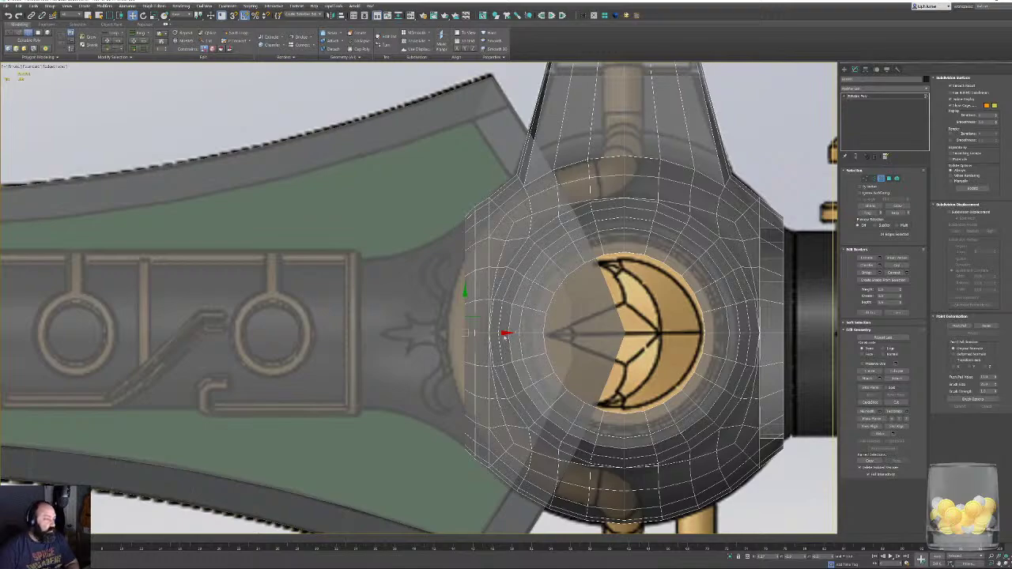
{"action": "left_click_drag", "start_coordinate": [504, 333], "coordinate": [389, 349], "text": "shift"}
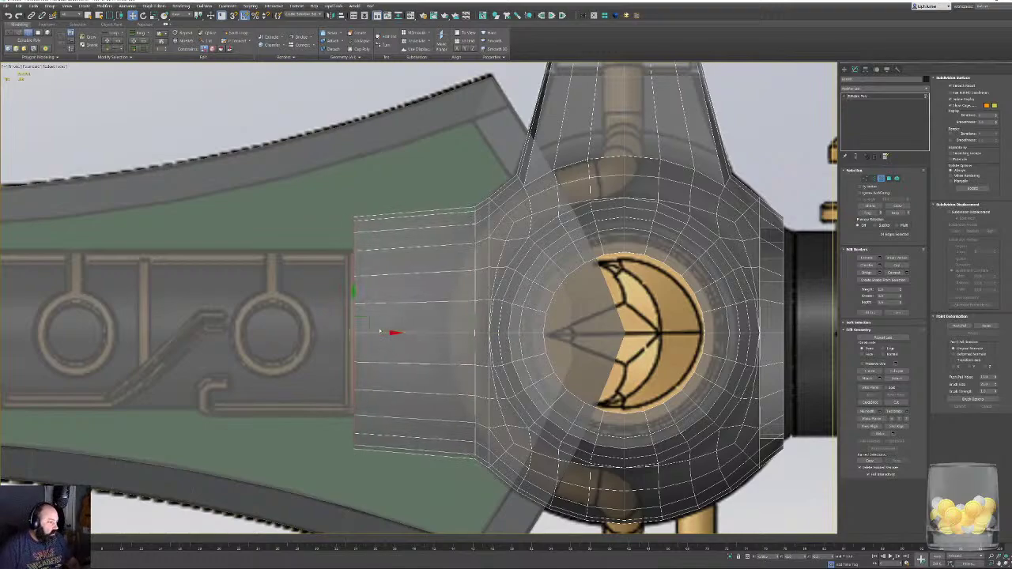
{"action": "key", "text": "r"}
{"action": "left_click_drag", "start_coordinate": [374, 333], "coordinate": [372, 339]}
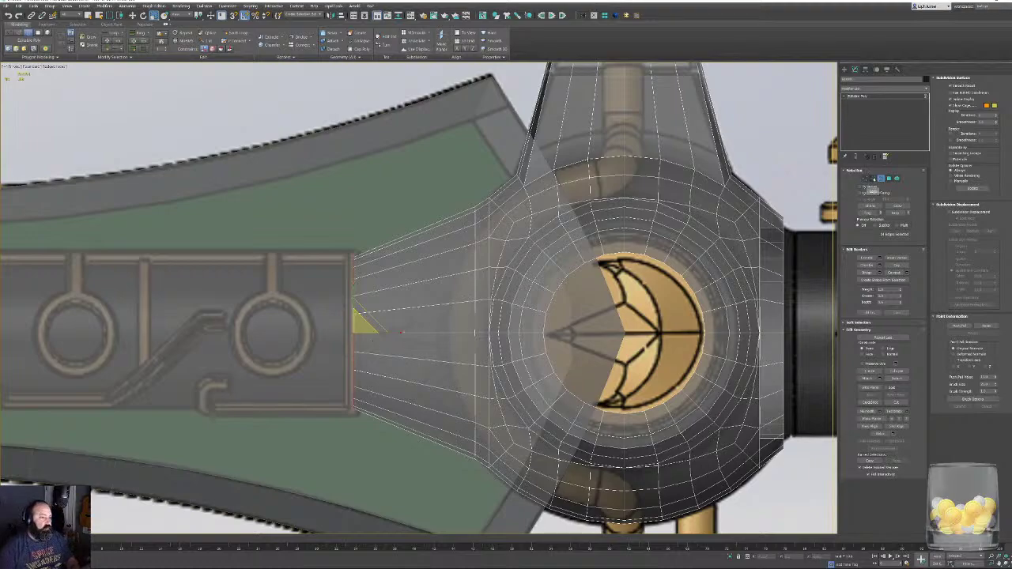
Insert an edge loop midway along the tapered neck and scale it inward to follow the reference curve.
{"action": "left_click", "coordinate": [873, 178]}
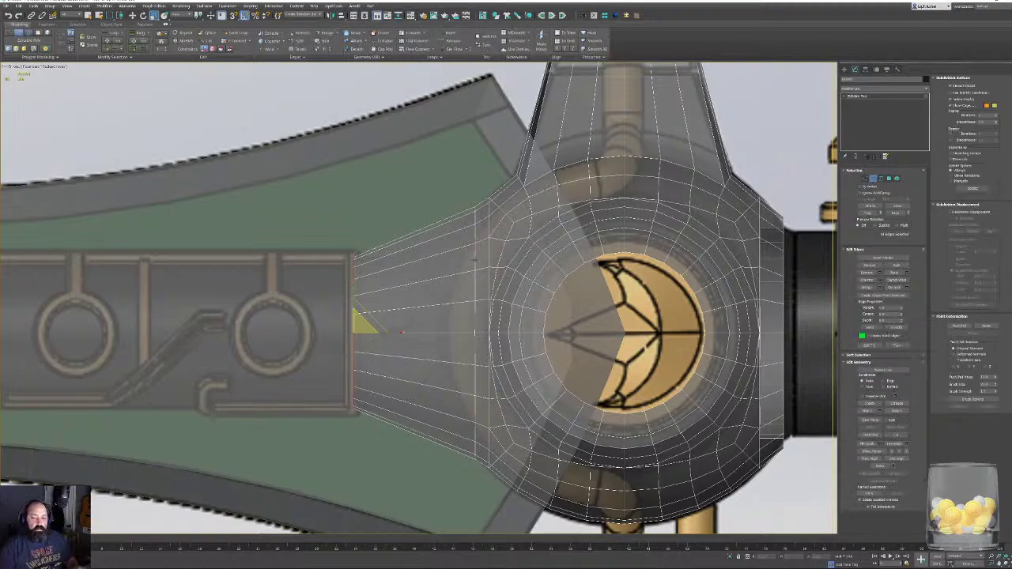
{"action": "double_click", "coordinate": [474, 260]}
{"action": "key", "text": "w"}
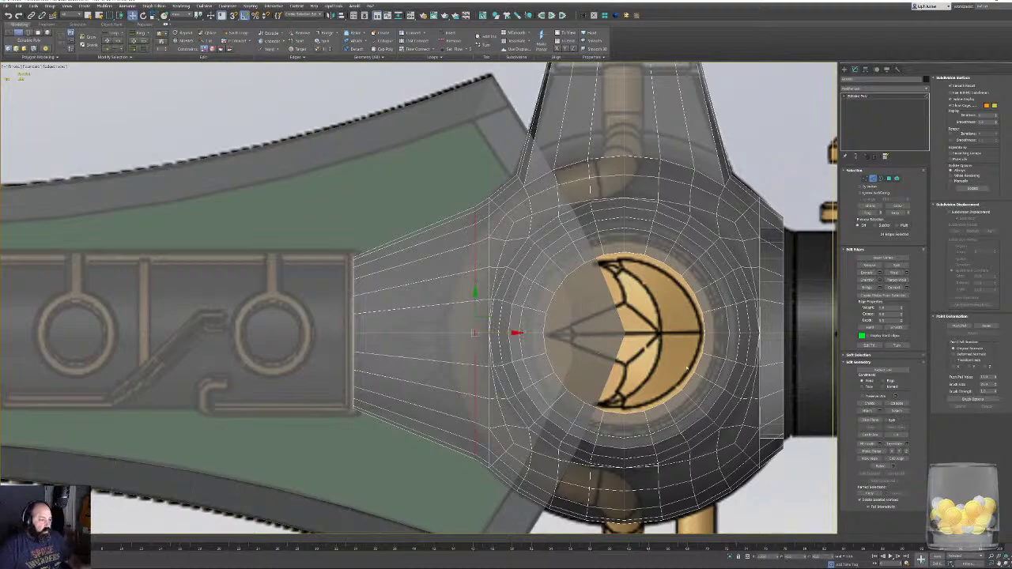
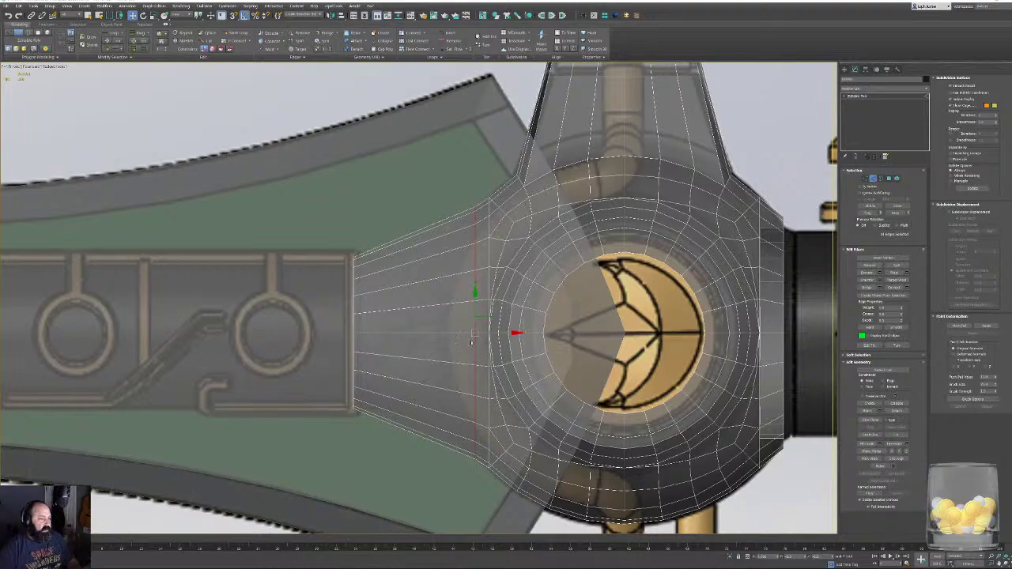
{"action": "middle_click_drag", "start_coordinate": [431, 293], "coordinate": [407, 282]}
{"action": "key", "text": "alt+1"}
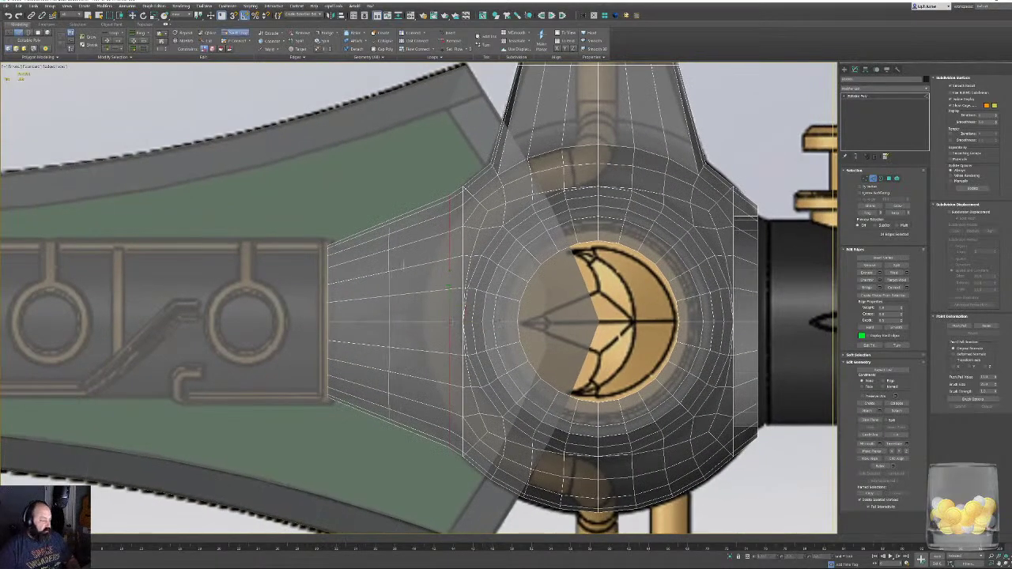
{"action": "left_click", "coordinate": [387, 289]}
{"action": "key", "text": "w"}
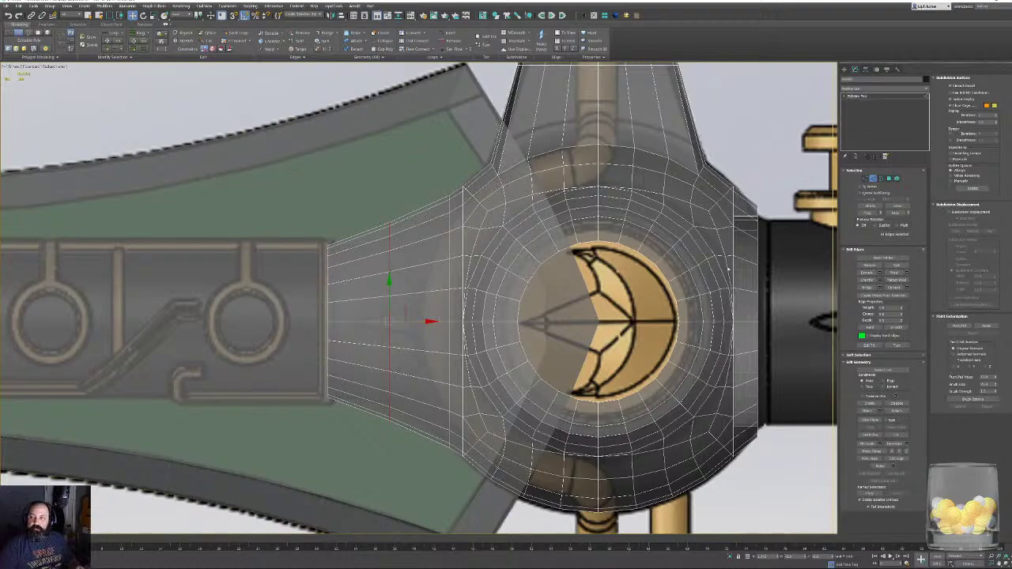
{"action": "key", "text": "r"}
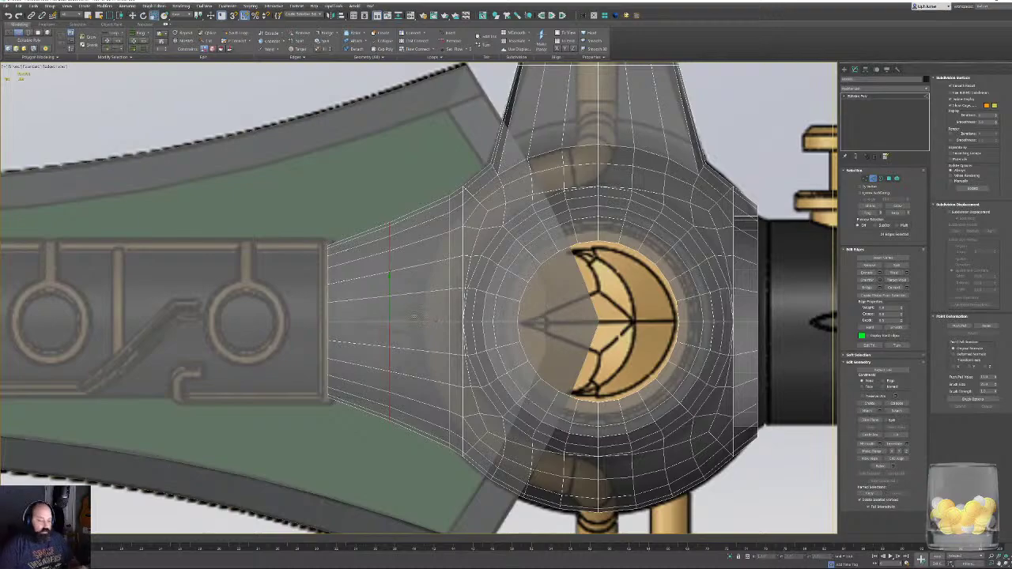
{"action": "left_click_drag", "start_coordinate": [396, 313], "coordinate": [399, 319]}
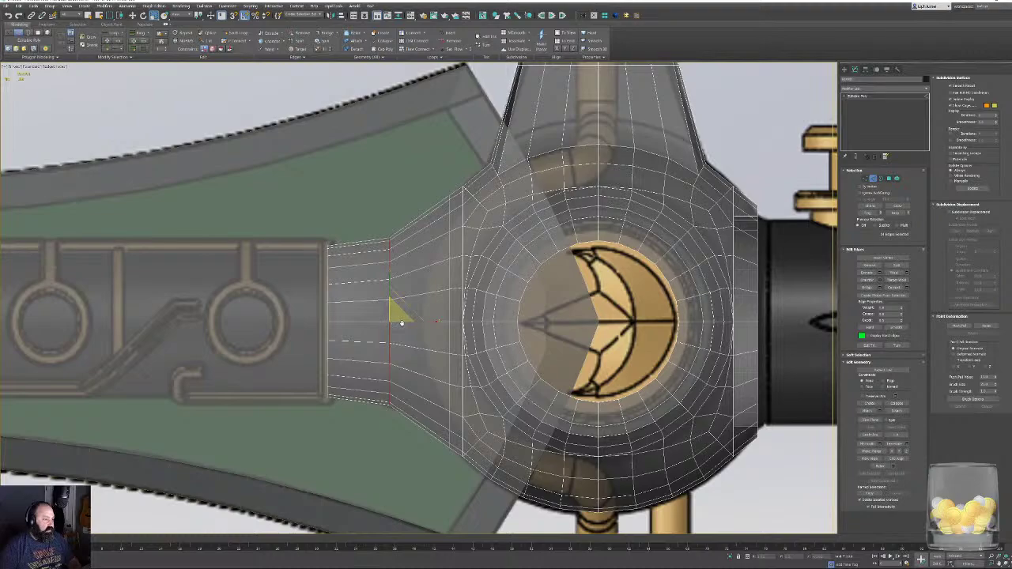
Insert two curvature-following edge loops on the neck, one on each side of the middle loop.
{"action": "middle_click_drag", "start_coordinate": [393, 329], "coordinate": [412, 335]}
{"action": "key", "text": "alt+1"}
{"action": "left_click", "coordinate": [379, 318], "text": "shift"}
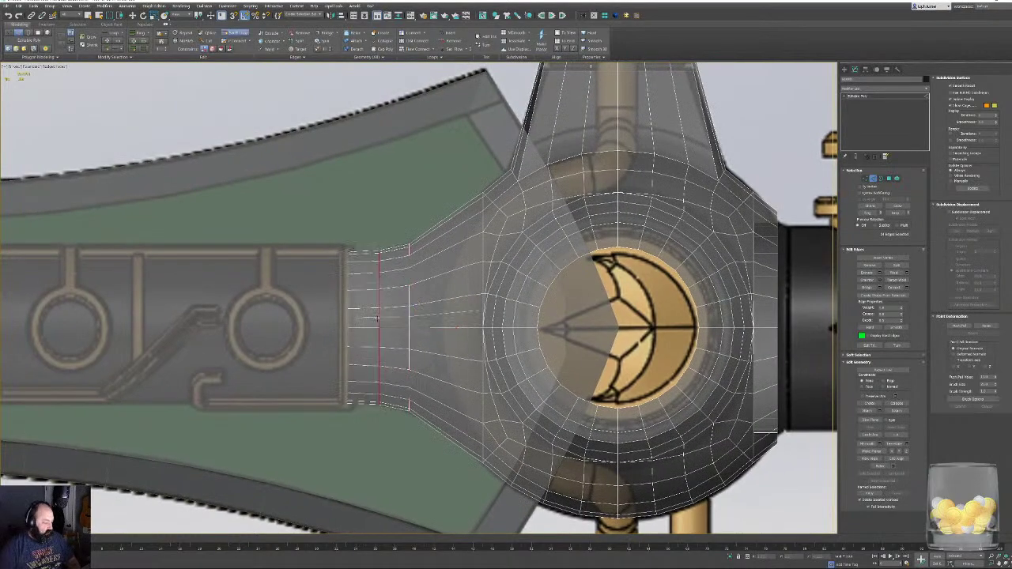
{"action": "left_click", "coordinate": [443, 283], "text": "shift"}
{"action": "key", "text": "w"}
Remove the vertical edge loop where the neck joins the round hub.
{"action": "scroll", "coordinate": [459, 285], "scroll_direction": "up", "scroll_amount": 5}
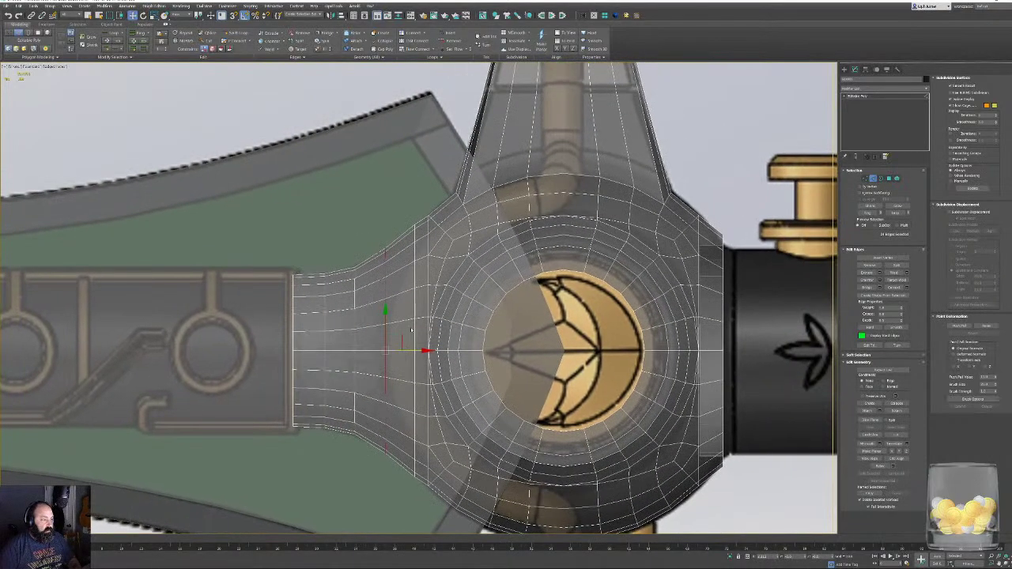
{"action": "double_click", "coordinate": [409, 241]}
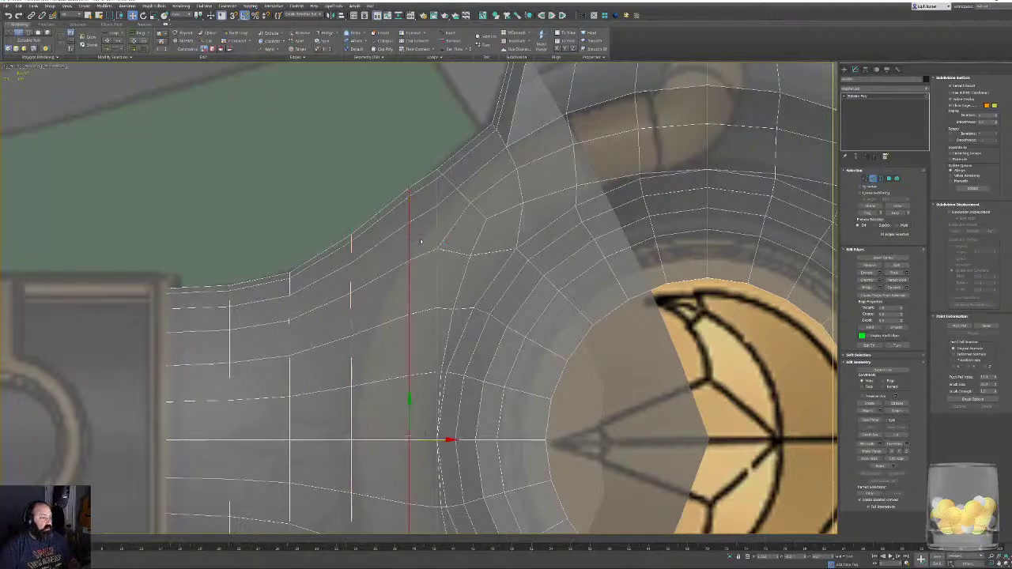
{"action": "key", "text": "ctrl+BackSpace"}
{"action": "scroll", "coordinate": [346, 301], "scroll_direction": "down", "scroll_amount": 8}
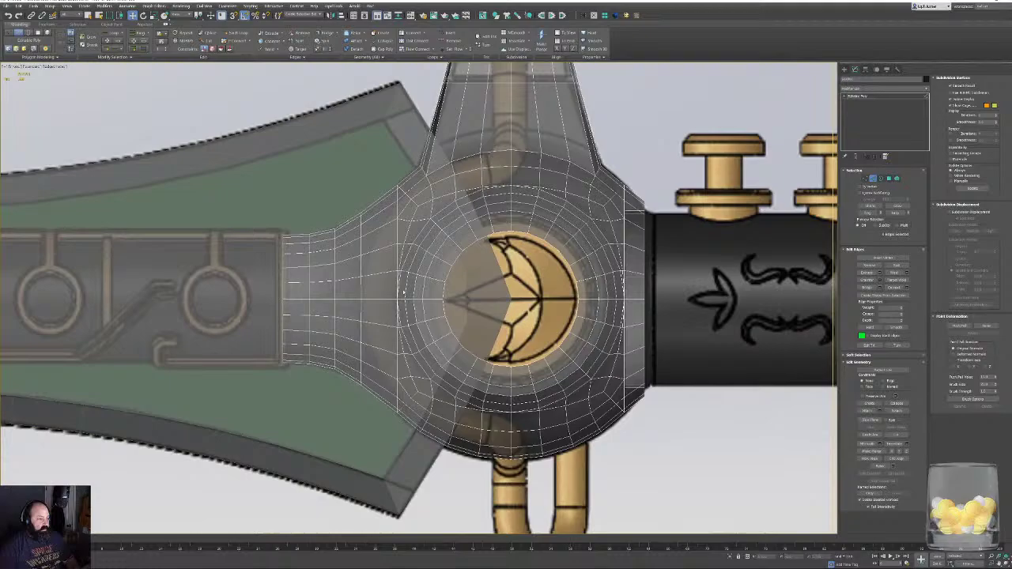
Turn off see-through display for the hub and blade, and examine the neck's shape in perspective.
{"action": "middle_click_drag", "start_coordinate": [404, 293], "coordinate": [460, 325], "text": "alt"}
{"action": "scroll", "coordinate": [459, 326], "scroll_direction": "down", "scroll_amount": 3}
{"action": "key", "text": "F3"}
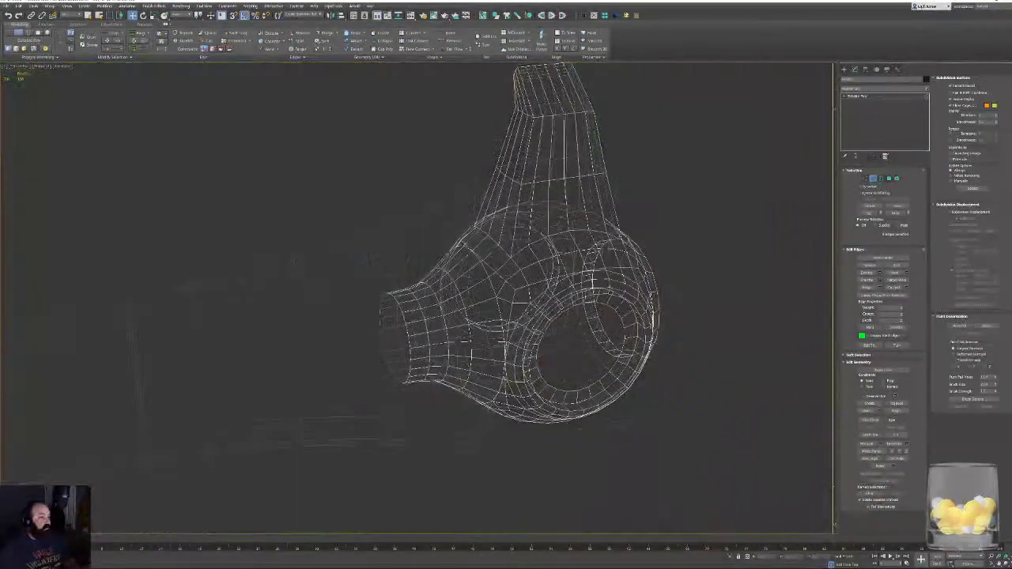
{"action": "key", "text": "F3"}
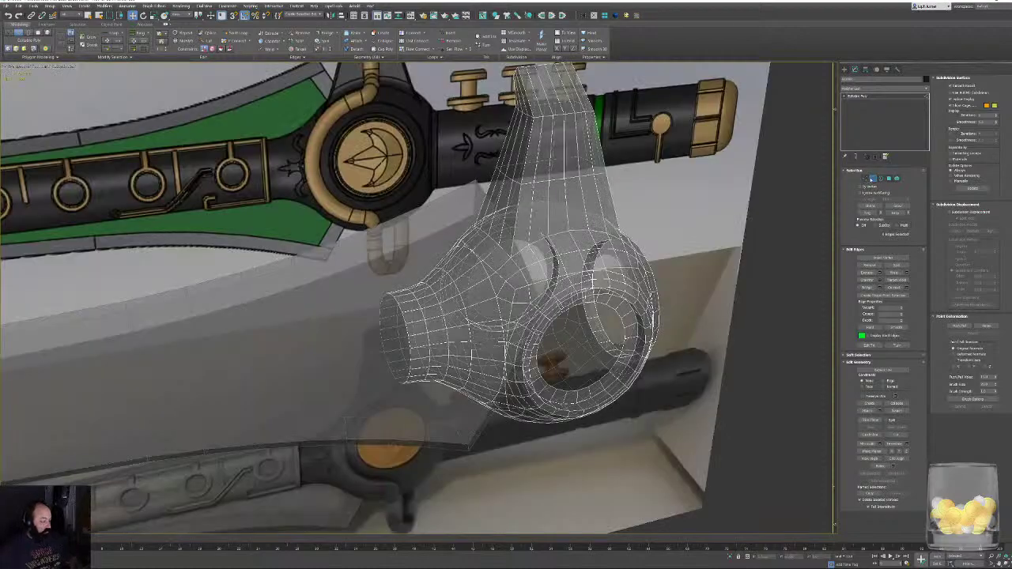
{"action": "left_click", "coordinate": [873, 178]}
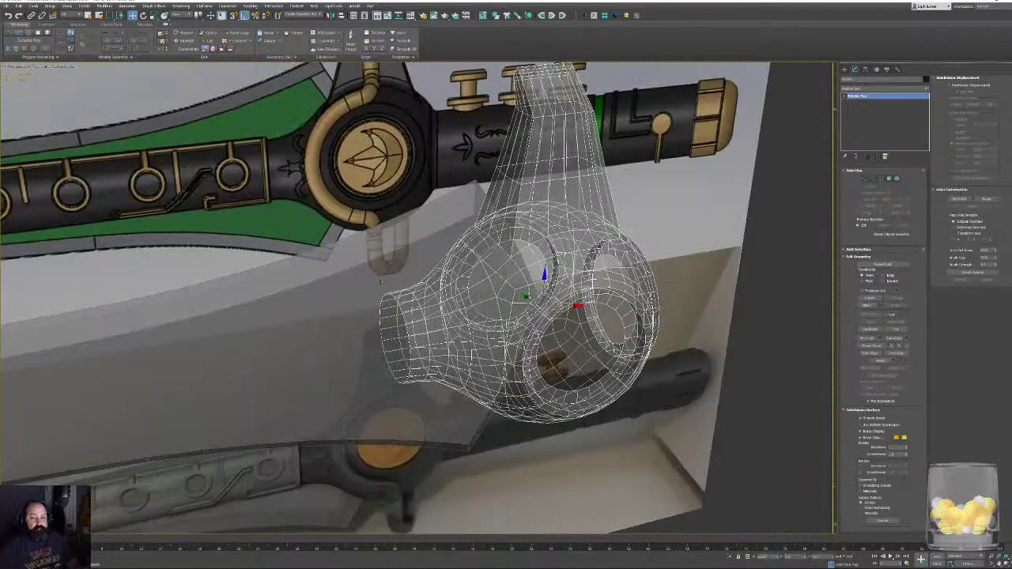
{"action": "left_click", "coordinate": [380, 282]}
{"action": "key", "text": "alt+x"}
{"action": "left_click", "coordinate": [447, 329]}
{"action": "scroll", "coordinate": [448, 329], "scroll_direction": "down", "scroll_amount": 2}
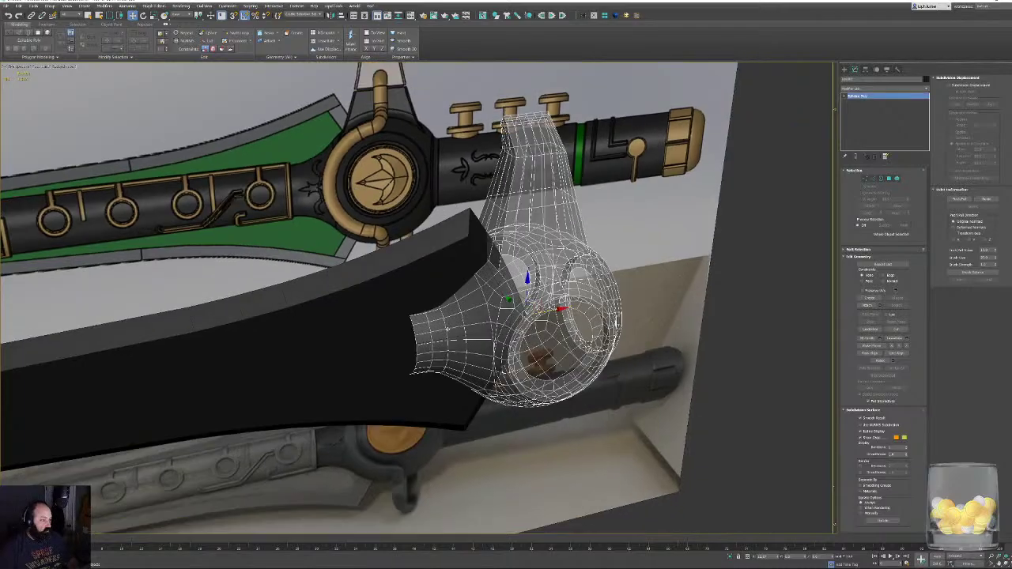
{"action": "scroll", "coordinate": [448, 329], "scroll_direction": "down", "scroll_amount": 2}
{"action": "middle_click_drag", "start_coordinate": [448, 329], "coordinate": [609, 341], "text": "alt"}
{"action": "key", "text": "alt+x"}
{"action": "left_click", "coordinate": [700, 314]}
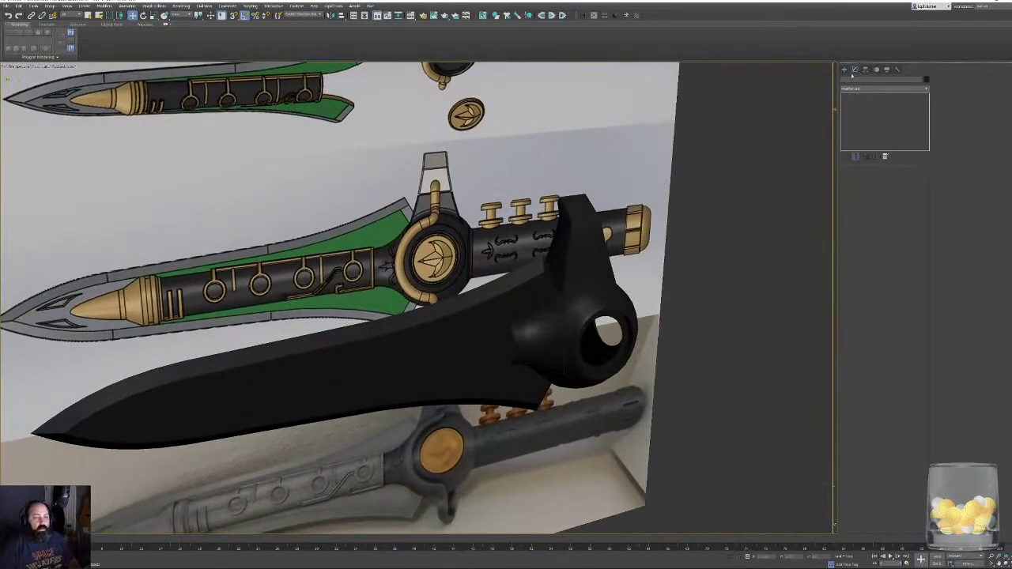
Extrude the neck's open end border along the blade in the front view to form a long shaft ending near the gold tip.
{"action": "middle_click_drag", "start_coordinate": [539, 373], "coordinate": [537, 370], "text": "alt"}
{"action": "scroll", "coordinate": [458, 335], "scroll_direction": "up", "scroll_amount": 8}
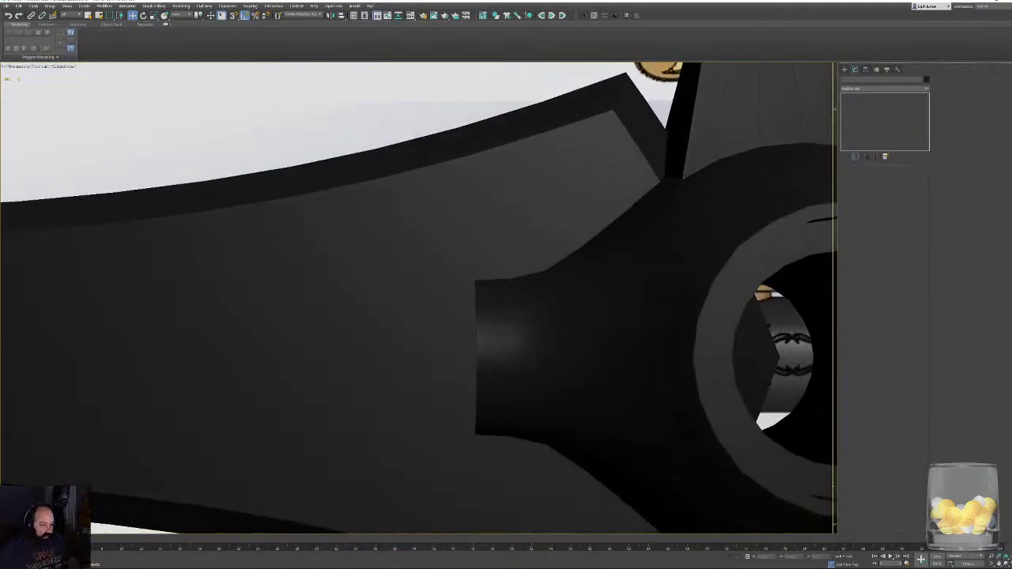
{"action": "middle_click_drag", "start_coordinate": [501, 335], "coordinate": [481, 404], "text": "alt"}
{"action": "left_click", "coordinate": [483, 395]}
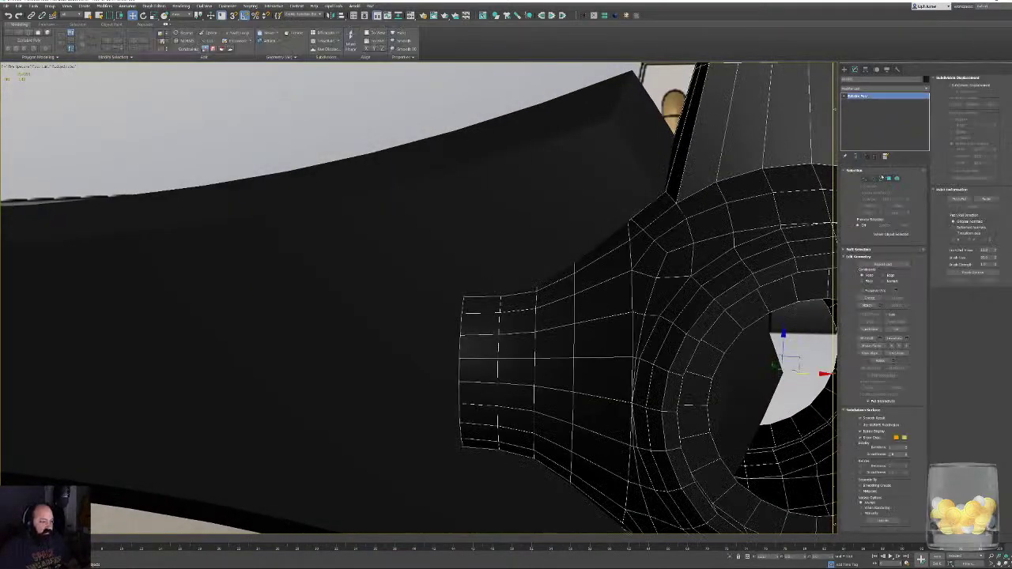
{"action": "left_click", "coordinate": [881, 178]}
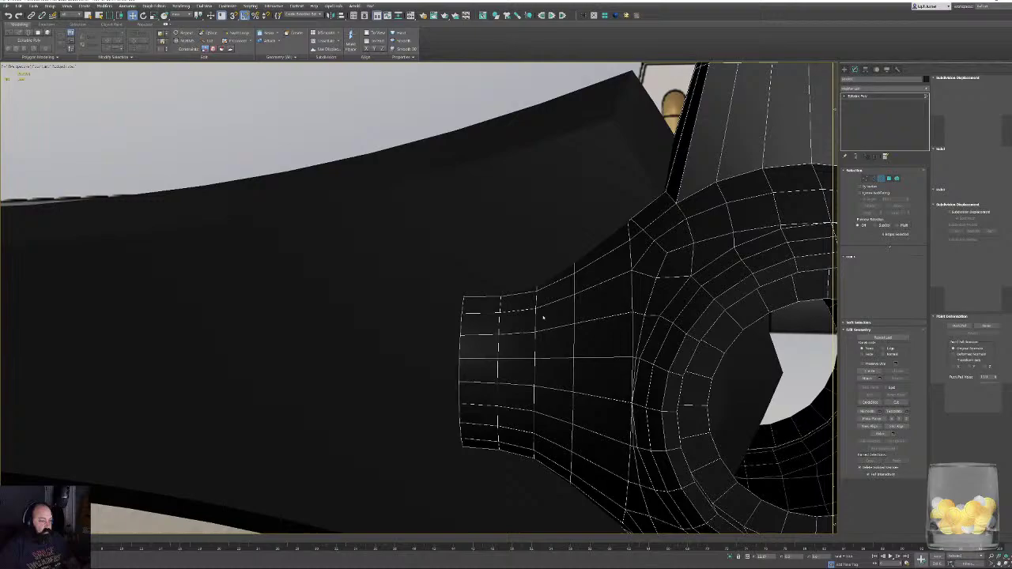
{"action": "left_click", "coordinate": [461, 348]}
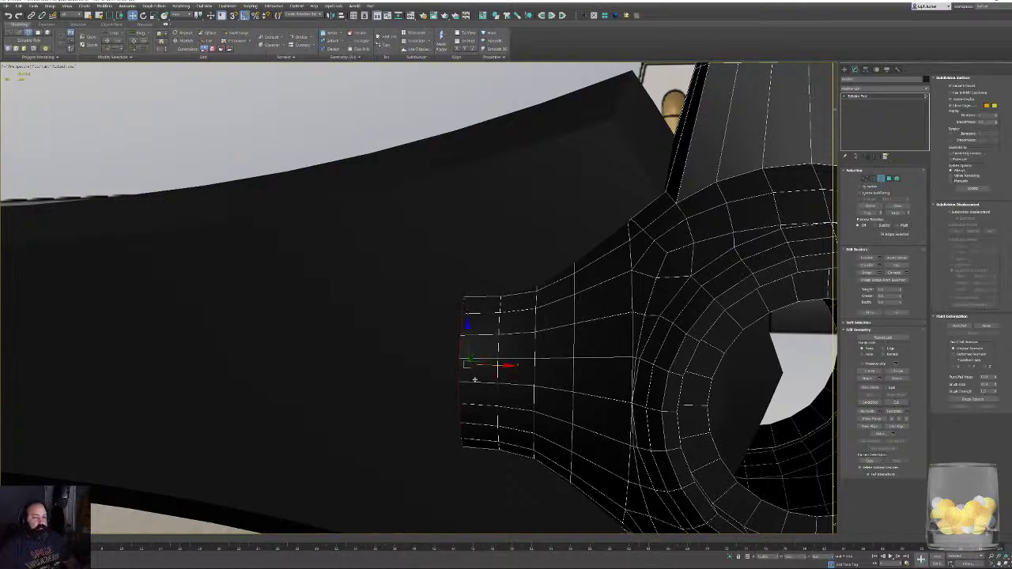
{"action": "key", "text": "f"}
{"action": "middle_click_drag", "start_coordinate": [324, 372], "coordinate": [799, 370]}
{"action": "scroll", "coordinate": [791, 367], "scroll_direction": "down", "scroll_amount": 3}
{"action": "scroll", "coordinate": [625, 363], "scroll_direction": "down", "scroll_amount": 3}
{"action": "middle_click_drag", "start_coordinate": [621, 372], "coordinate": [567, 377]}
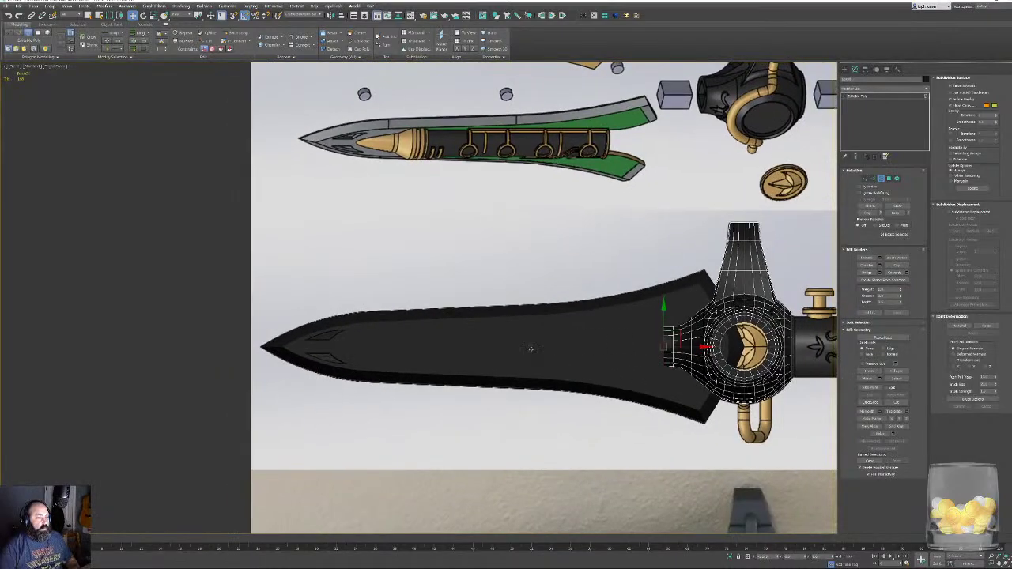
{"action": "left_click_drag", "start_coordinate": [530, 348], "coordinate": [413, 358], "text": "shift"}
Turn on see-through display for the blade and shaft so the reference image shows through.
{"action": "key", "text": "F3"}
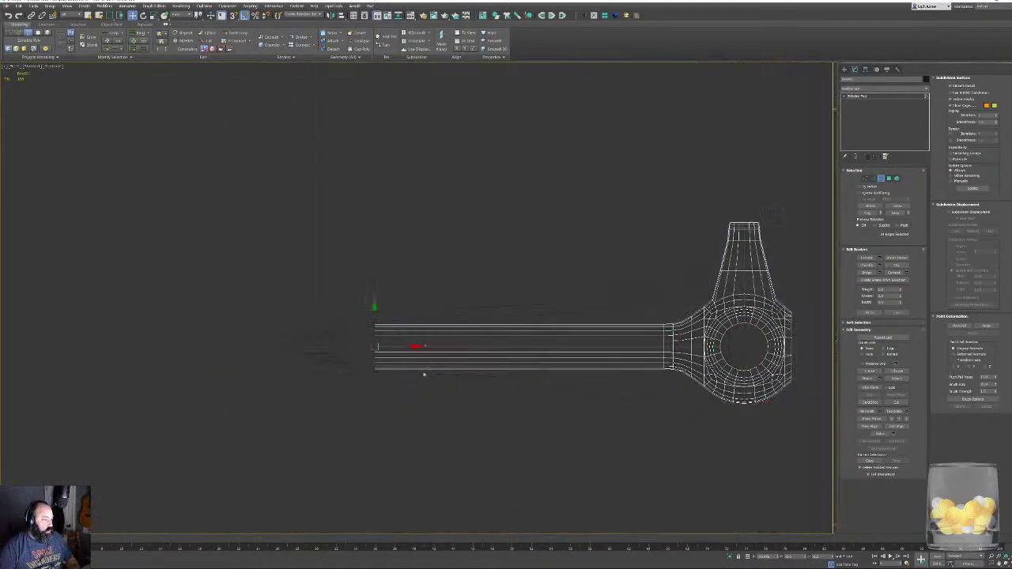
{"action": "middle_click_drag", "start_coordinate": [423, 376], "coordinate": [404, 403]}
{"action": "scroll", "coordinate": [404, 404], "scroll_direction": "up", "scroll_amount": 3}
{"action": "key", "text": "F3"}
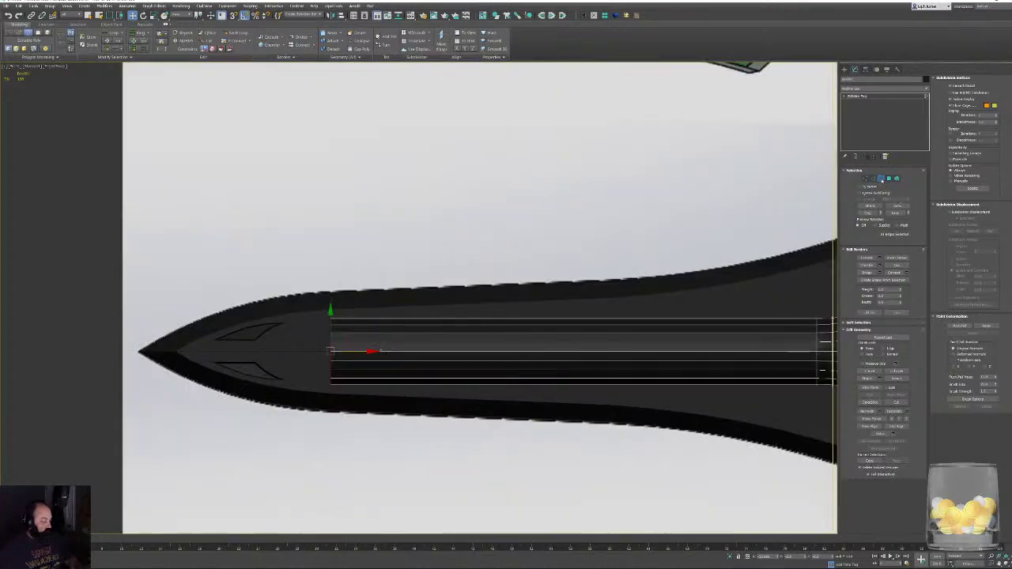
{"action": "left_click", "coordinate": [882, 180]}
{"action": "left_click", "coordinate": [554, 292]}
{"action": "key", "text": "alt+x"}
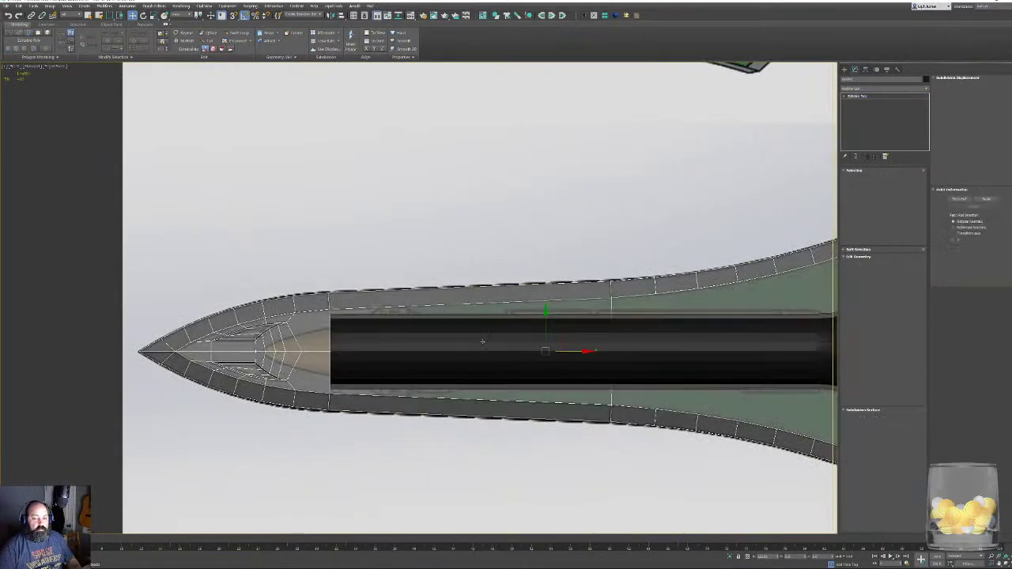
{"action": "left_click", "coordinate": [482, 341]}
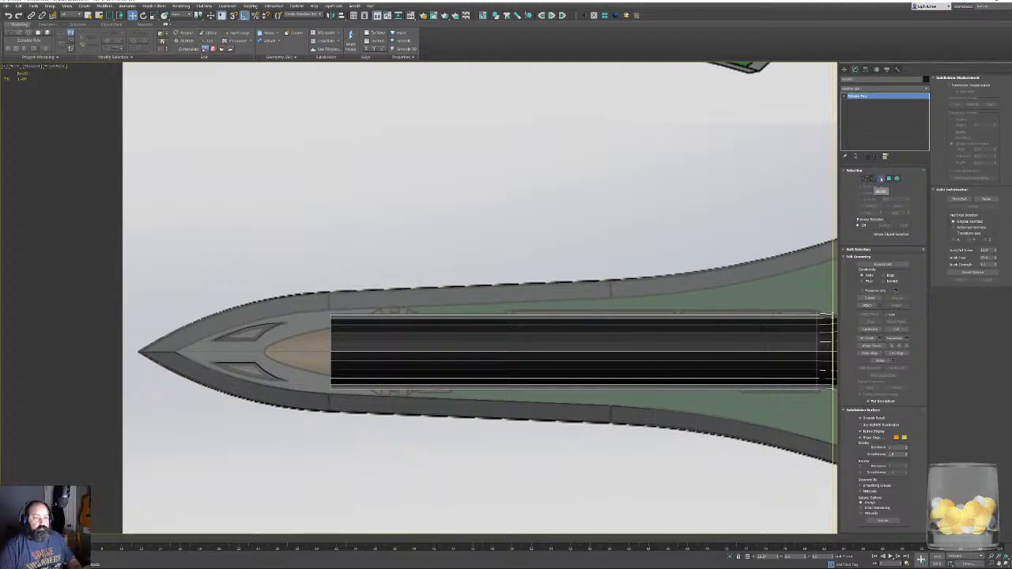
Extend the shaft's open end border to the point of the gold tip, leaving an edge ring across the cone.
{"action": "key", "text": "3"}
{"action": "scroll", "coordinate": [364, 327], "scroll_direction": "up", "scroll_amount": 2}
{"action": "middle_click_drag", "start_coordinate": [364, 327], "coordinate": [362, 324]}
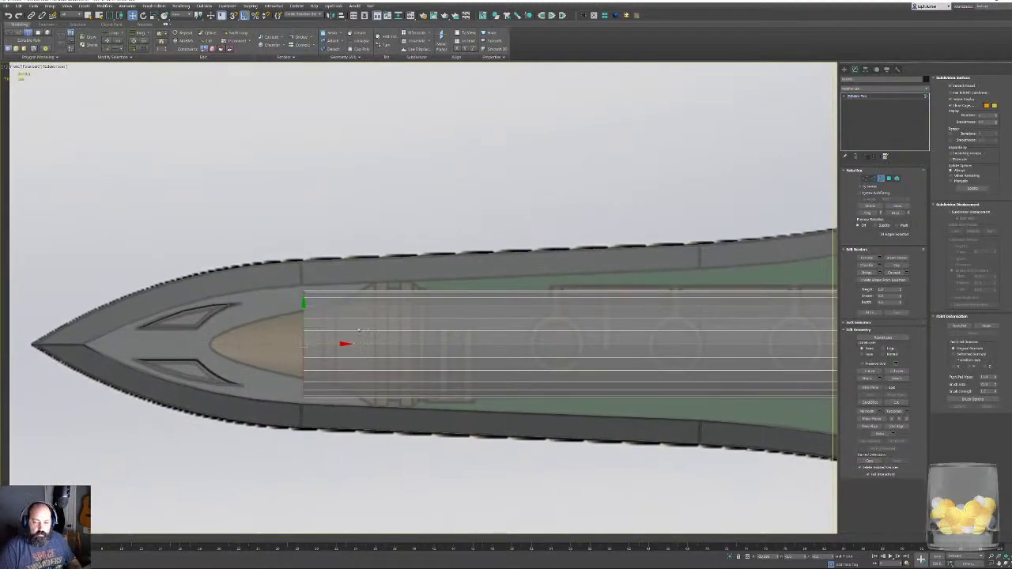
{"action": "left_click_drag", "start_coordinate": [339, 344], "coordinate": [247, 354]}
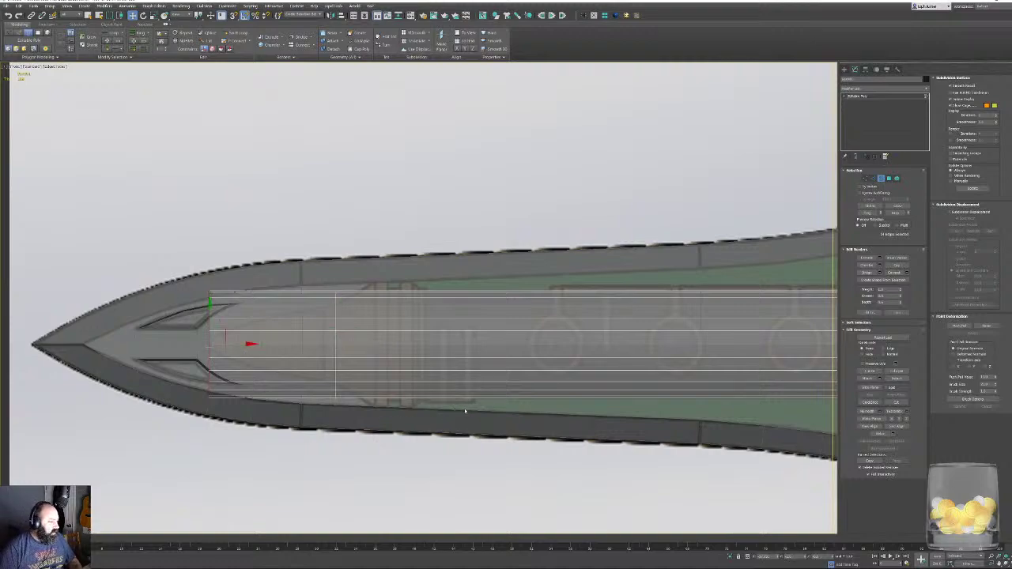
Insert an edge loop around the shaft at the hub-side end of the reference's gold collar.
{"action": "key", "text": "alt+1"}
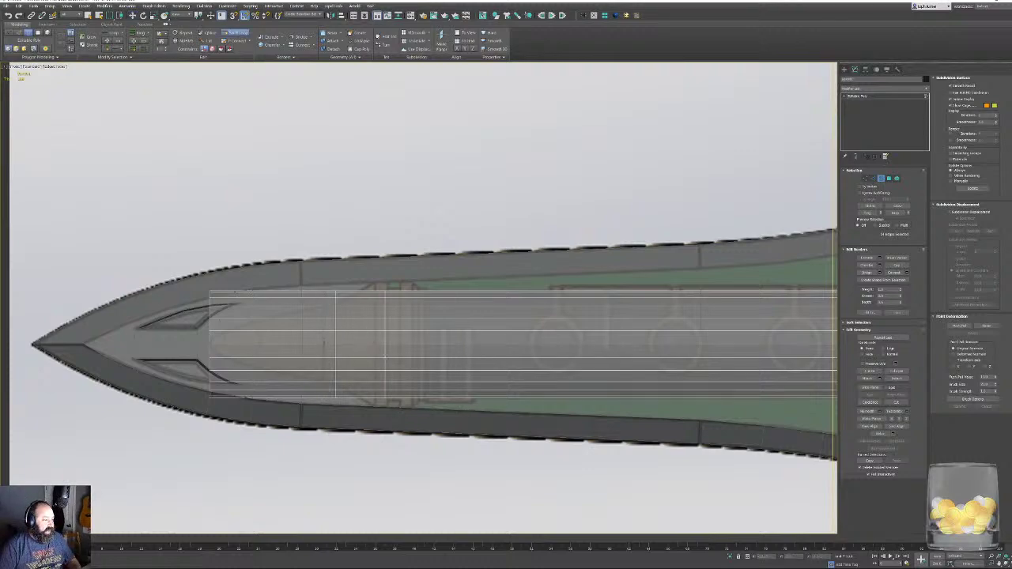
{"action": "middle_click_drag", "start_coordinate": [454, 370], "coordinate": [390, 373]}
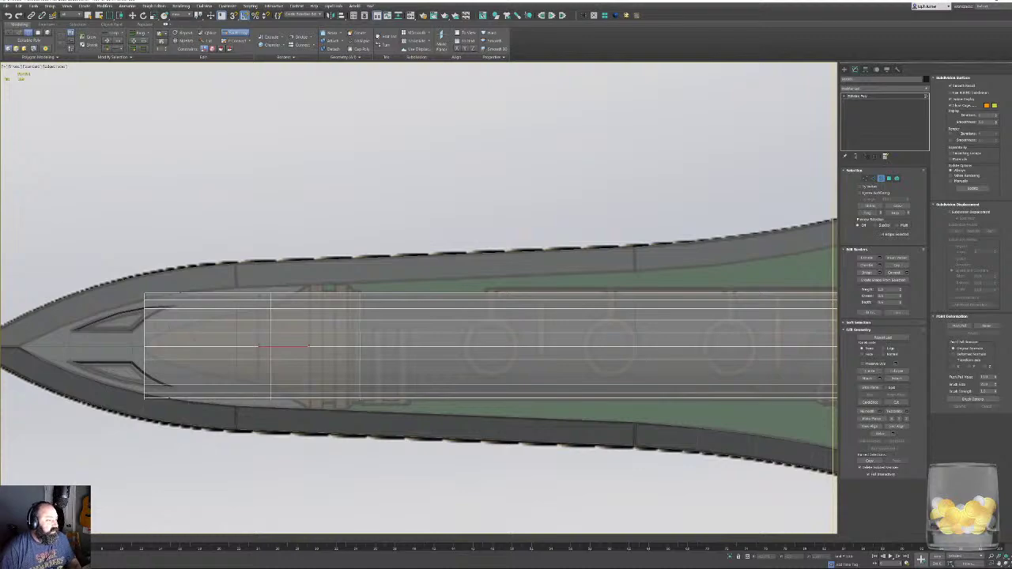
{"action": "left_click", "coordinate": [361, 370]}
{"action": "key", "text": "w"}
{"action": "left_click", "coordinate": [434, 489]}
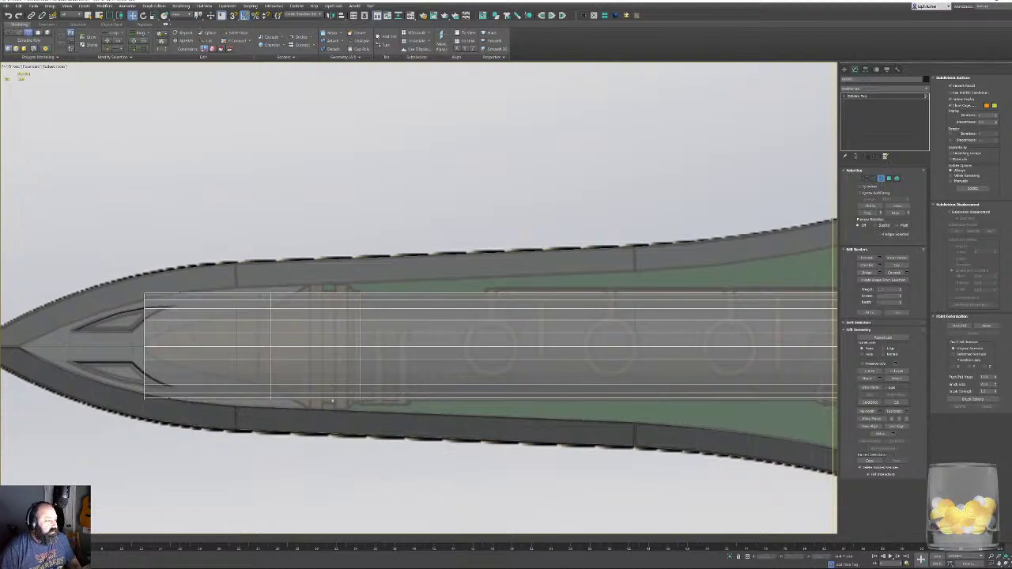
Insert a second edge loop around the shaft at the tip-side end of the reference's gold collar.
{"action": "middle_click_drag", "start_coordinate": [511, 321], "coordinate": [380, 342]}
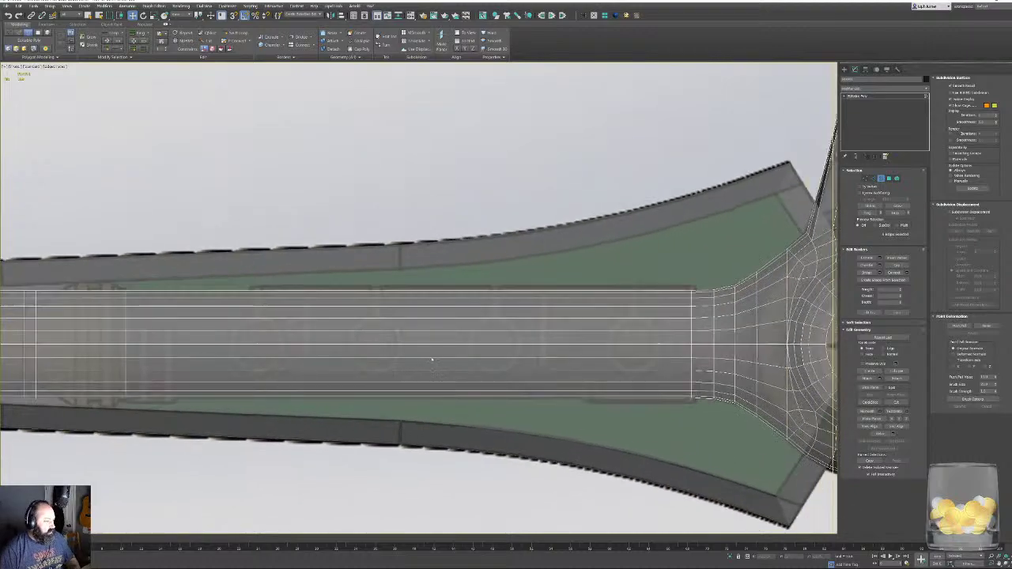
{"action": "middle_click_drag", "start_coordinate": [443, 356], "coordinate": [714, 340]}
{"action": "scroll", "coordinate": [348, 300], "scroll_direction": "up", "scroll_amount": 3}
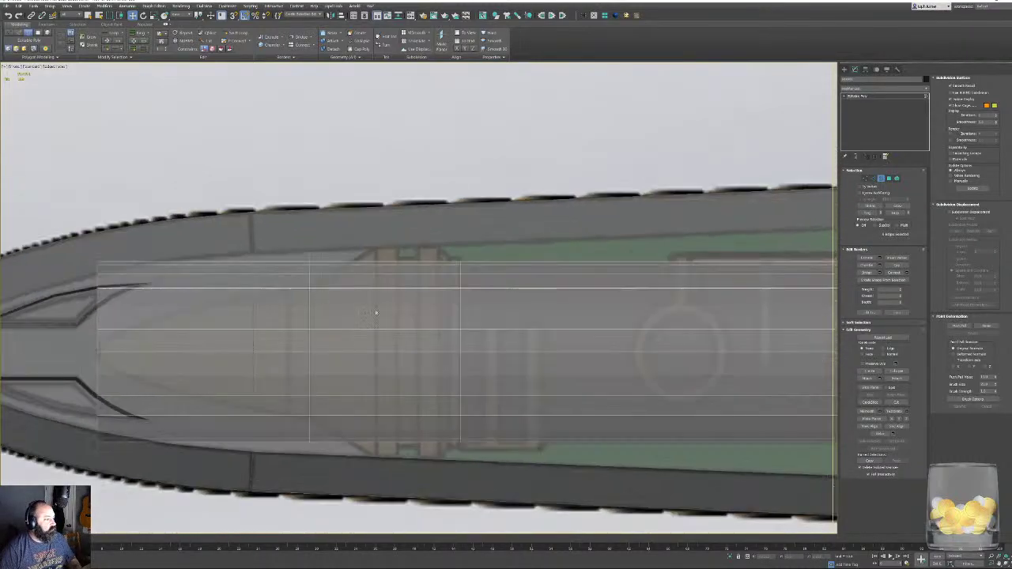
{"action": "key", "text": "alt+s"}
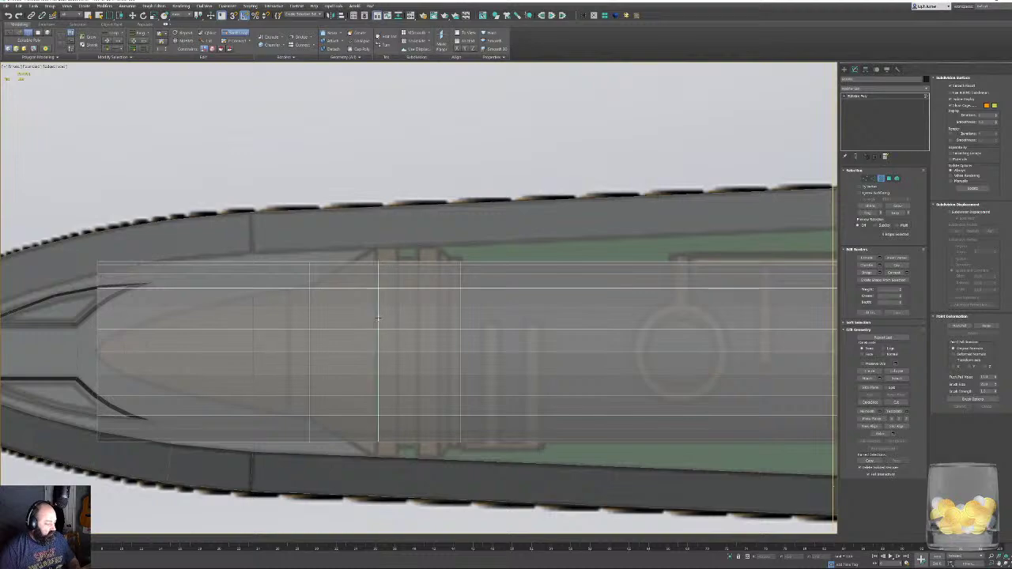
{"action": "left_click", "coordinate": [378, 319]}
{"action": "key", "text": "w"}
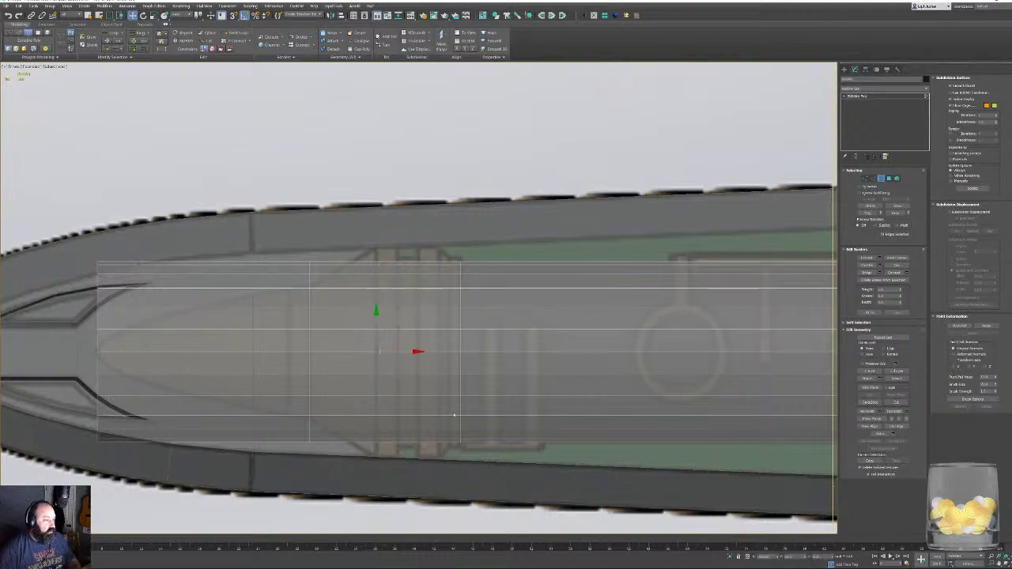
{"action": "key", "text": "r"}
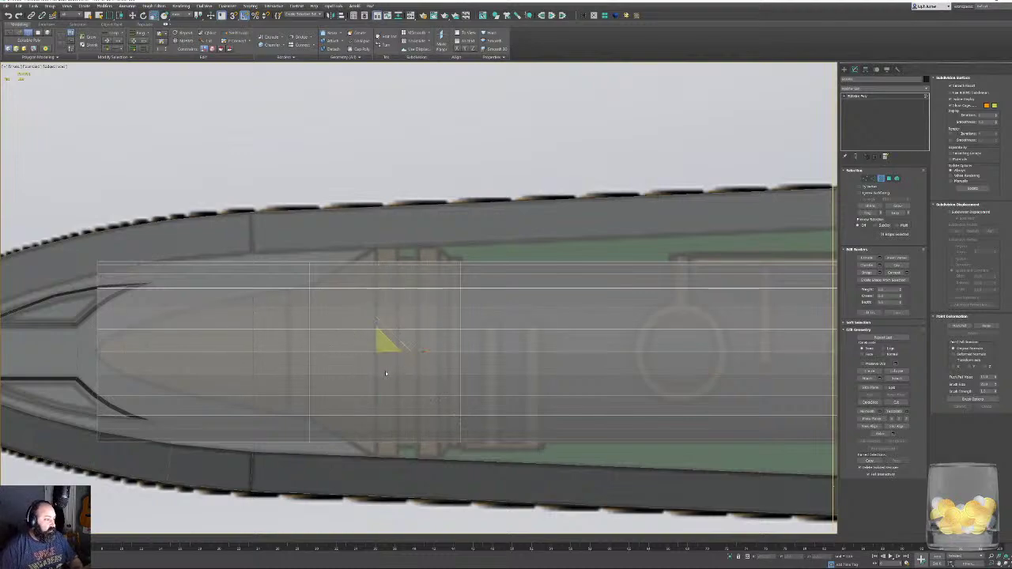
{"action": "left_click_drag", "start_coordinate": [381, 342], "coordinate": [393, 338]}
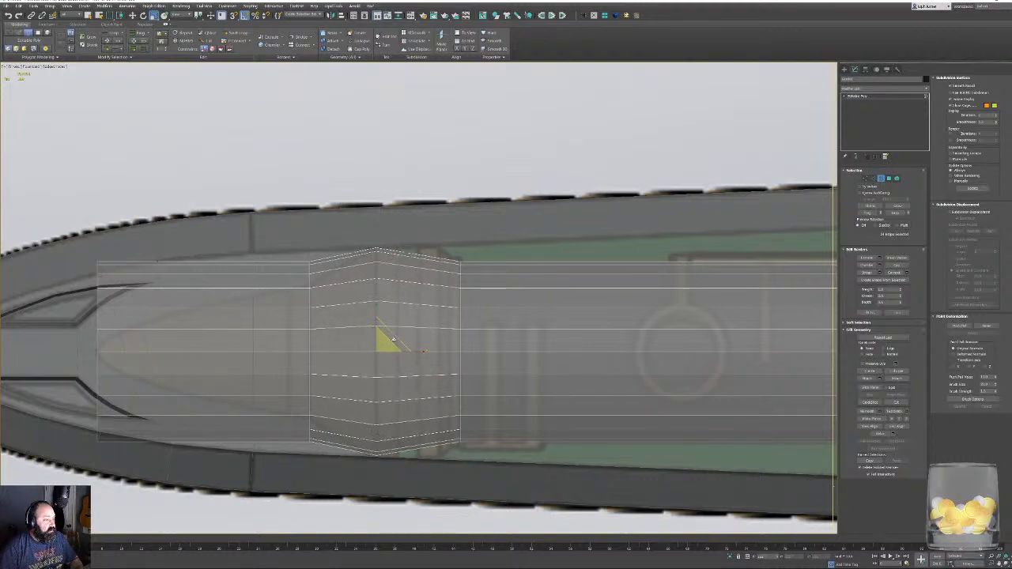
{"action": "key", "text": "ctrl+z"}
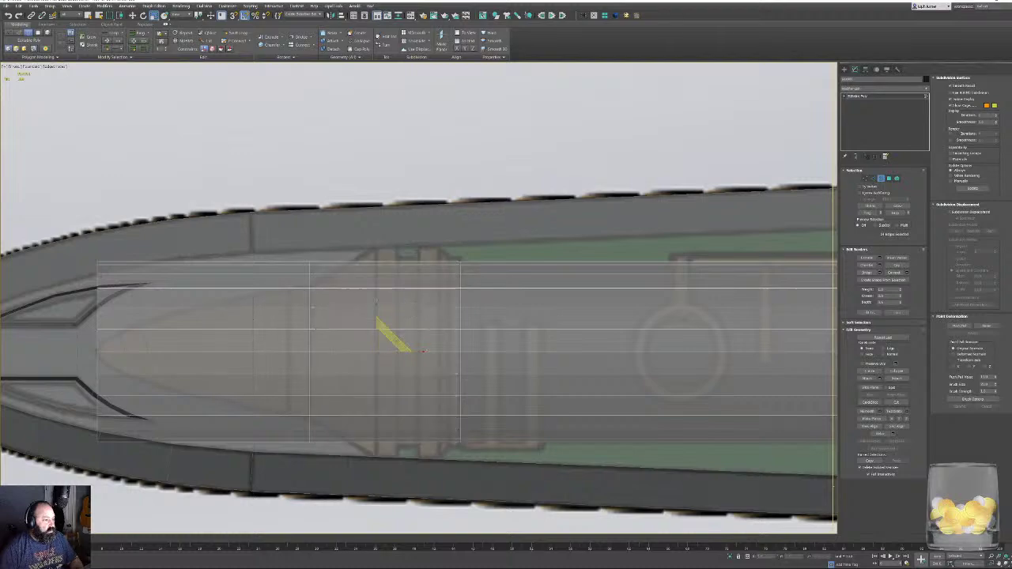
Extrude the polygon band between the two loops outward along its local normals to match the height of the gold collar.
{"action": "left_click", "coordinate": [888, 178]}
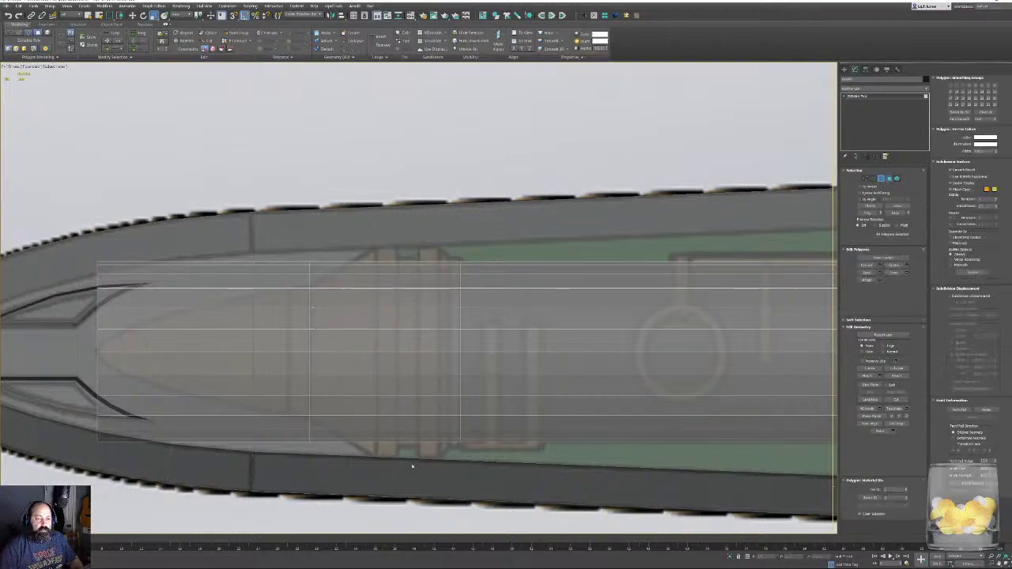
{"action": "left_click_drag", "start_coordinate": [411, 463], "coordinate": [431, 242]}
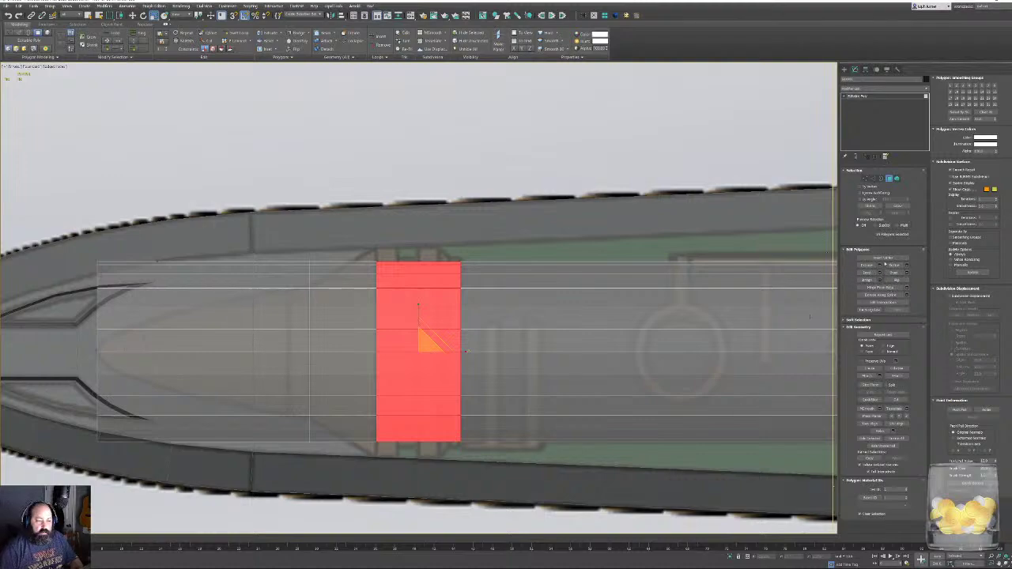
{"action": "left_click", "coordinate": [880, 265]}
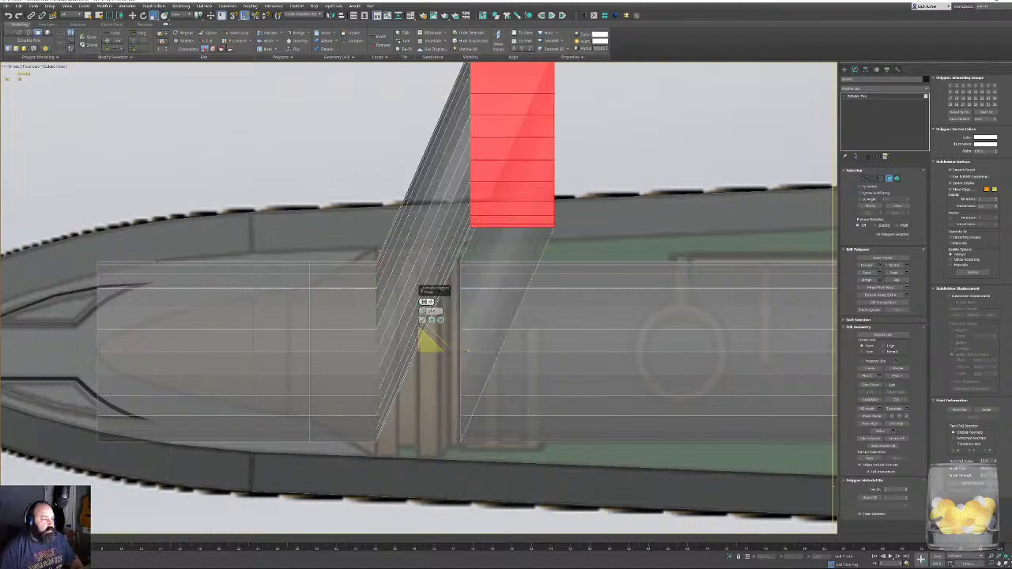
{"action": "left_click", "coordinate": [424, 302]}
{"action": "left_click", "coordinate": [446, 314]}
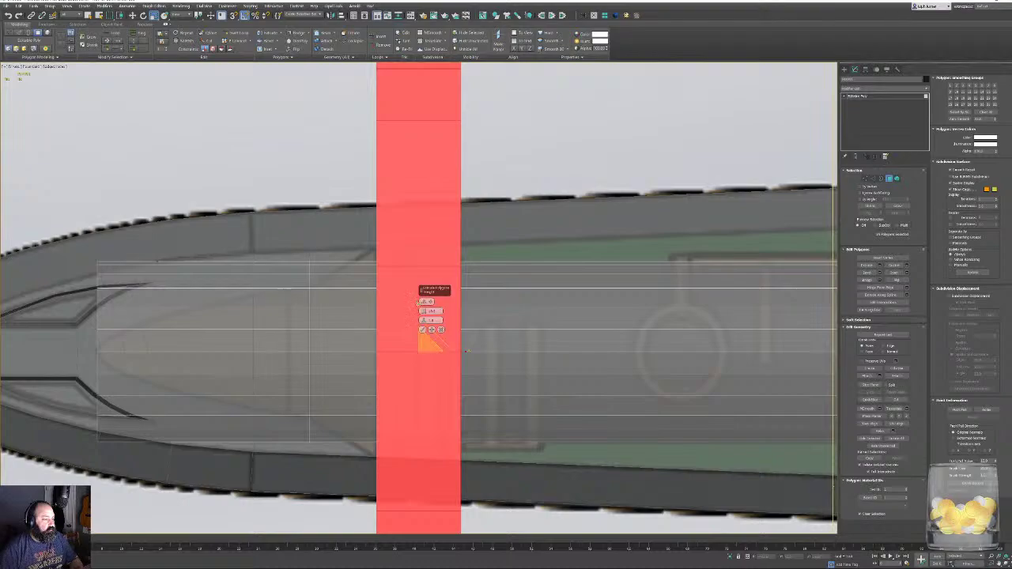
{"action": "right_click", "coordinate": [423, 311]}
{"action": "left_click_drag", "start_coordinate": [423, 311], "coordinate": [447, 295]}
{"action": "middle_click_drag", "start_coordinate": [621, 336], "coordinate": [610, 384]}
{"action": "key", "text": "p"}
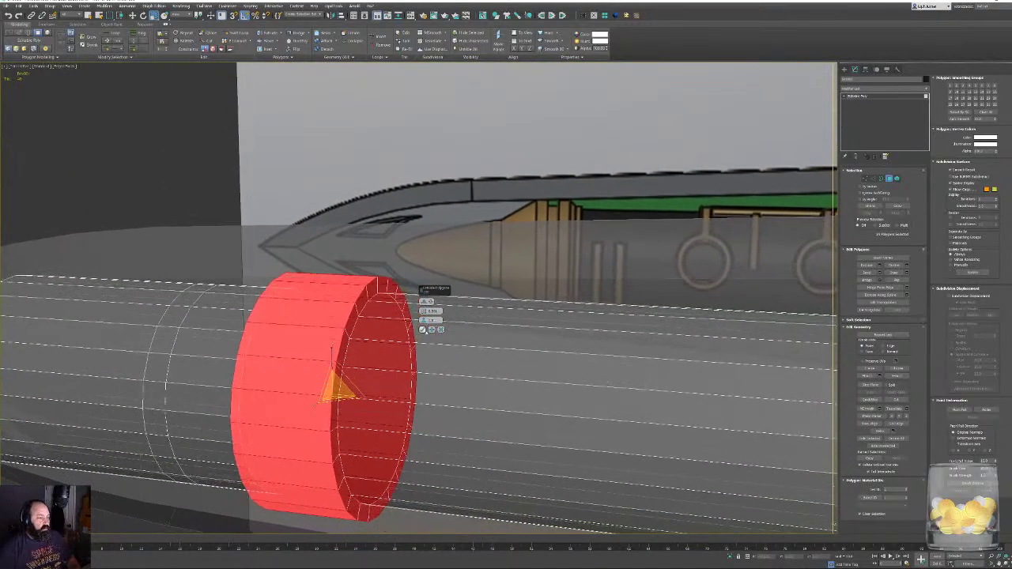
{"action": "left_click", "coordinate": [424, 330]}
Move the collar's raised hub-side edge loop toward the tip in the front view to slope that side of the collar.
{"action": "middle_click_drag", "start_coordinate": [610, 306], "coordinate": [537, 344], "text": "alt"}
{"action": "key", "text": "alt+x"}
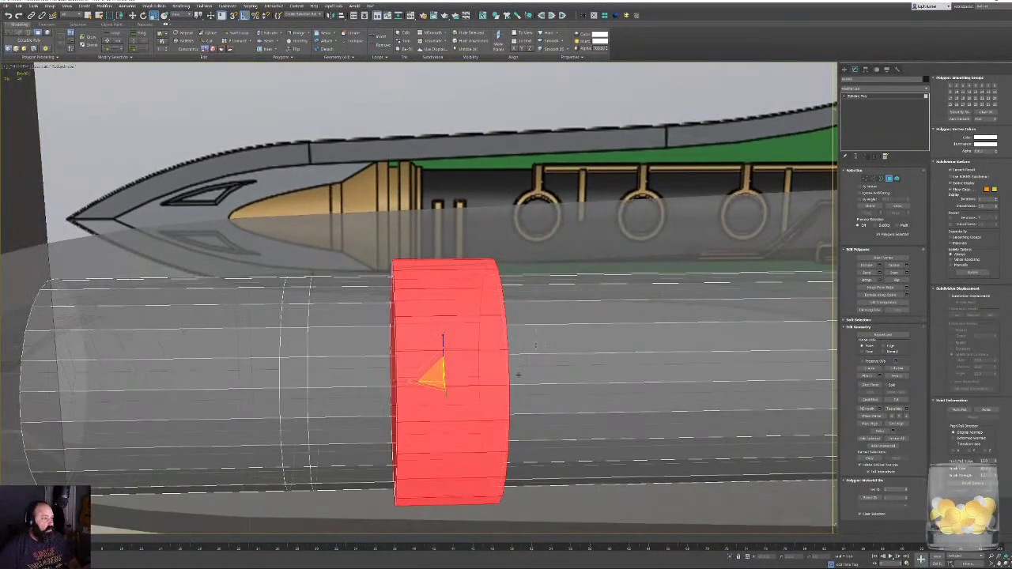
{"action": "key", "text": "f"}
{"action": "middle_click_drag", "start_coordinate": [500, 307], "coordinate": [495, 295]}
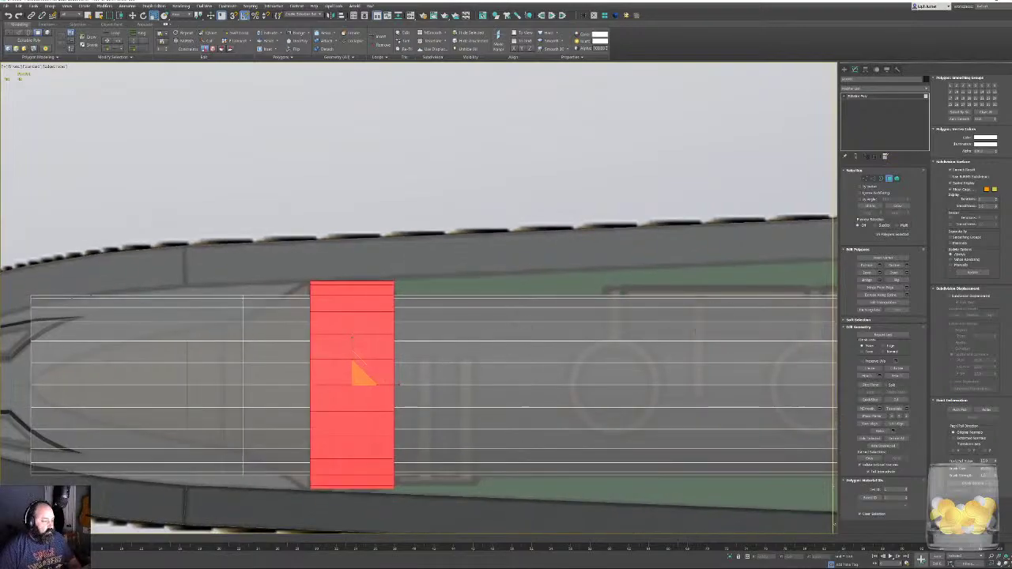
{"action": "middle_click_drag", "start_coordinate": [541, 335], "coordinate": [558, 348], "text": "alt"}
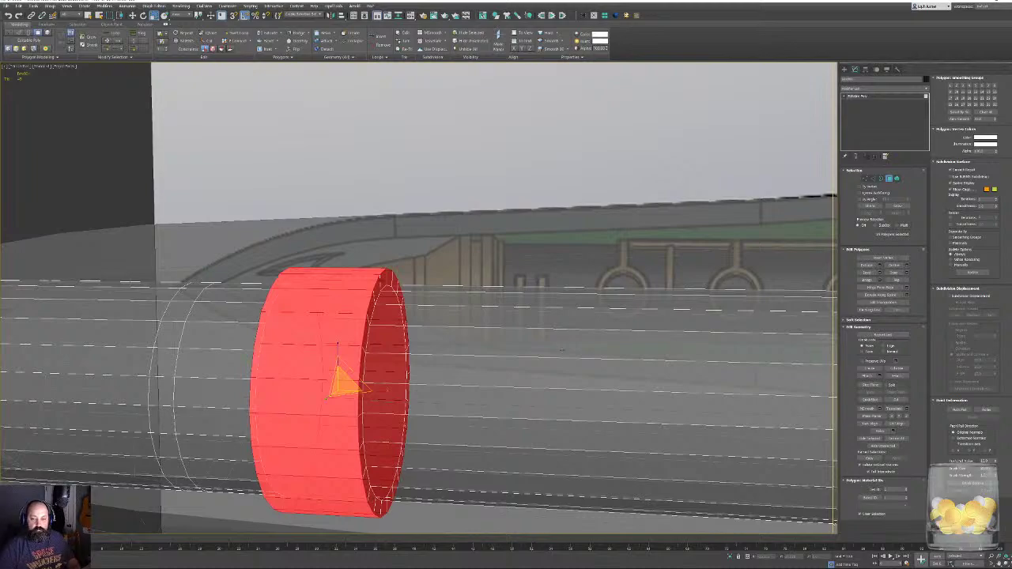
{"action": "key", "text": "2"}
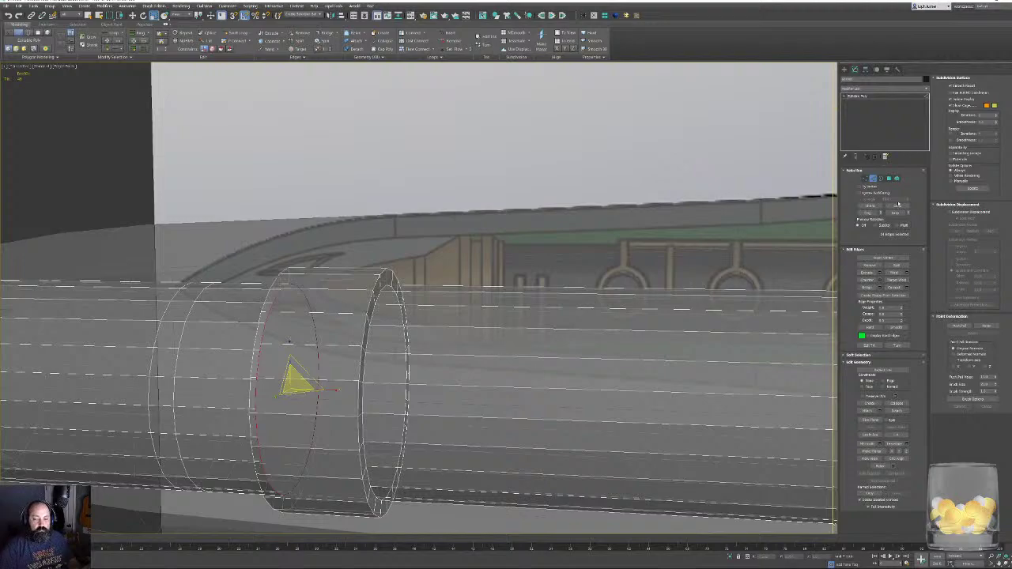
{"action": "double_click", "coordinate": [373, 314]}
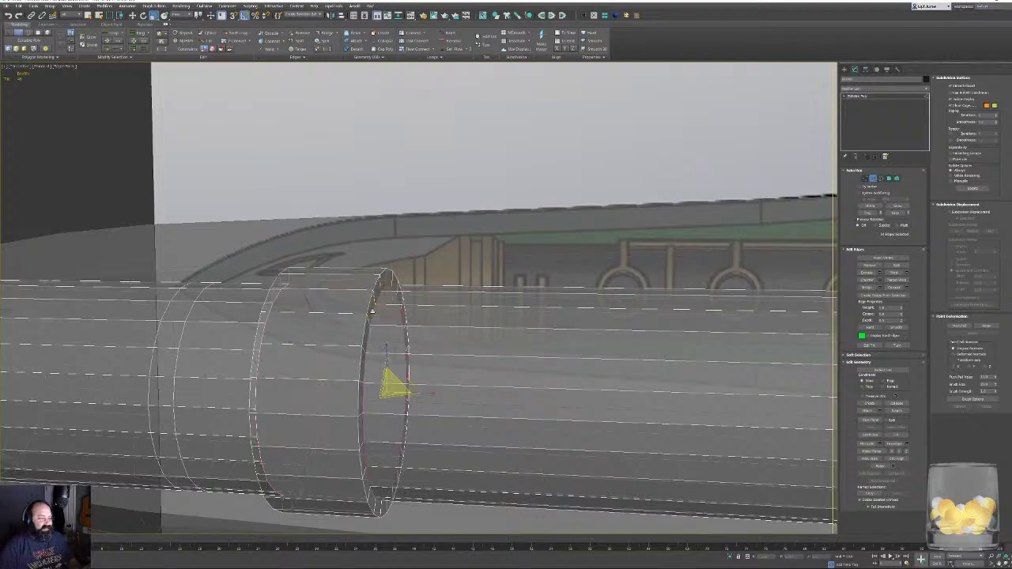
{"action": "key", "text": "f"}
{"action": "middle_click_drag", "start_coordinate": [421, 341], "coordinate": [414, 339]}
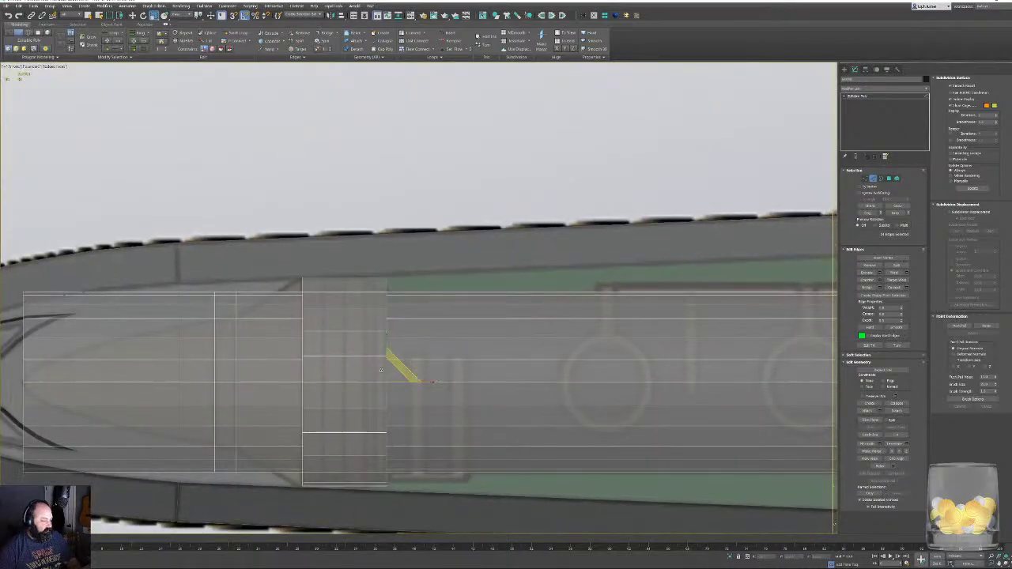
{"action": "middle_click_drag", "start_coordinate": [378, 370], "coordinate": [380, 355]}
{"action": "scroll", "coordinate": [390, 318], "scroll_direction": "up", "scroll_amount": 1}
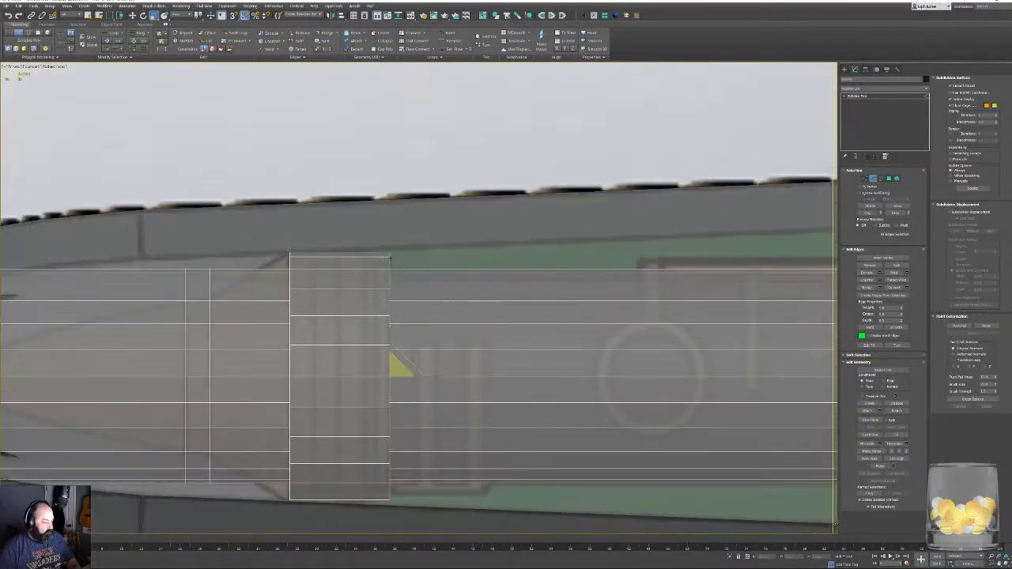
{"action": "double_click", "coordinate": [389, 265]}
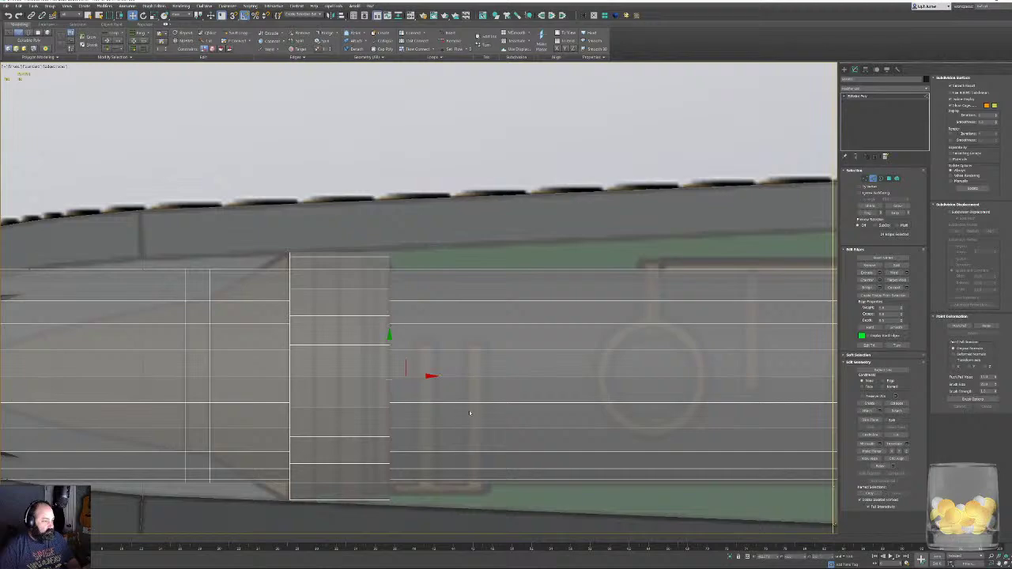
{"action": "left_click_drag", "start_coordinate": [427, 376], "coordinate": [404, 377]}
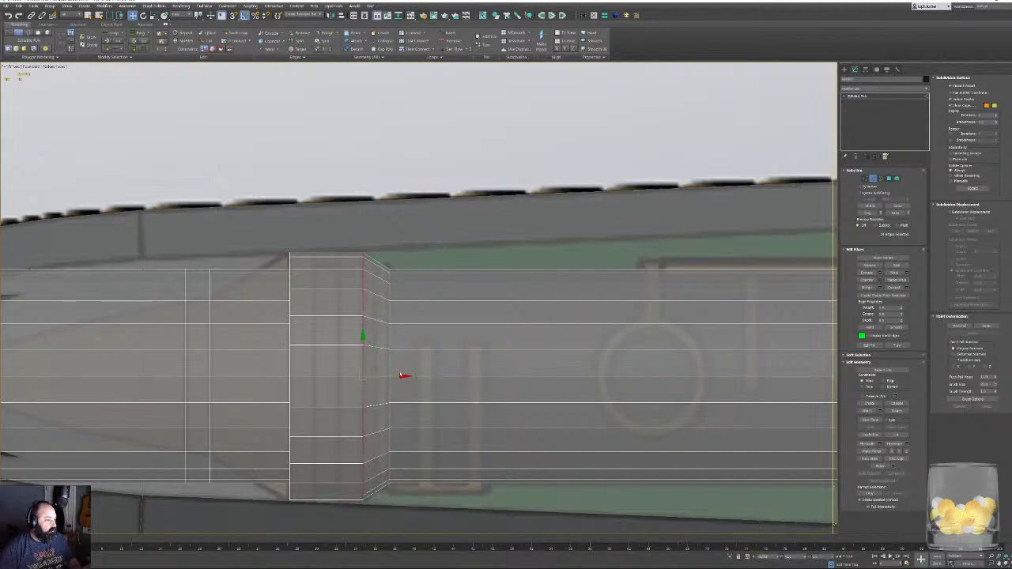
Move the edge loop at the base of the collar's slope toward the tip to meet the reference's narrow ring.
{"action": "scroll", "coordinate": [395, 348], "scroll_direction": "up", "scroll_amount": 4}
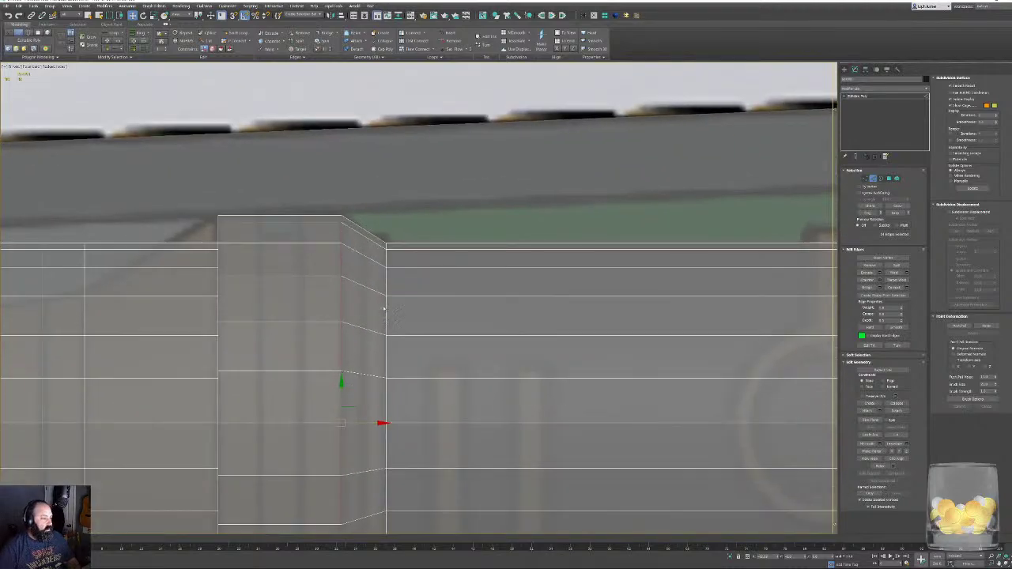
{"action": "left_click", "coordinate": [386, 310]}
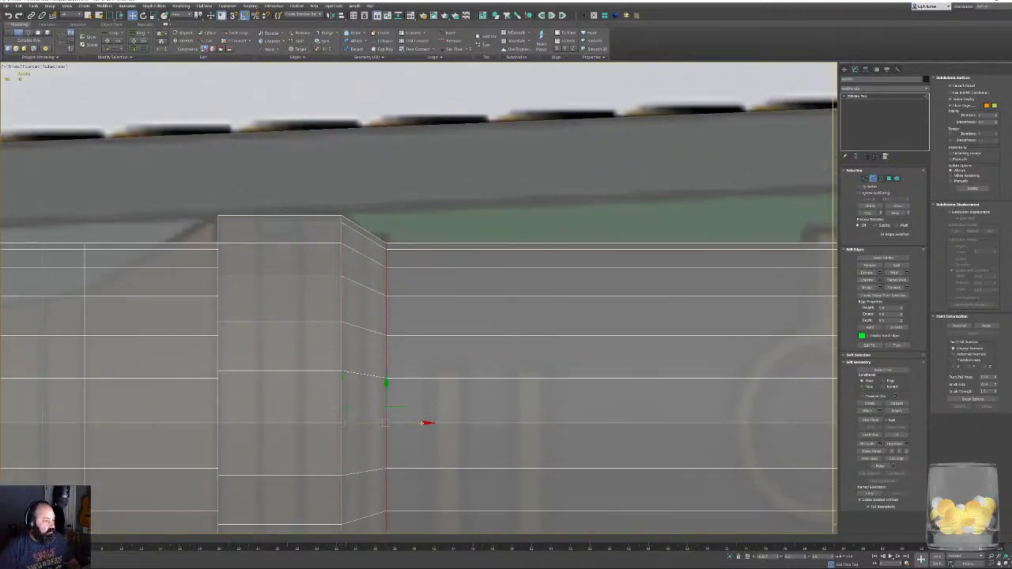
{"action": "left_click_drag", "start_coordinate": [423, 423], "coordinate": [404, 423]}
{"action": "middle_click_drag", "start_coordinate": [404, 423], "coordinate": [455, 353]}
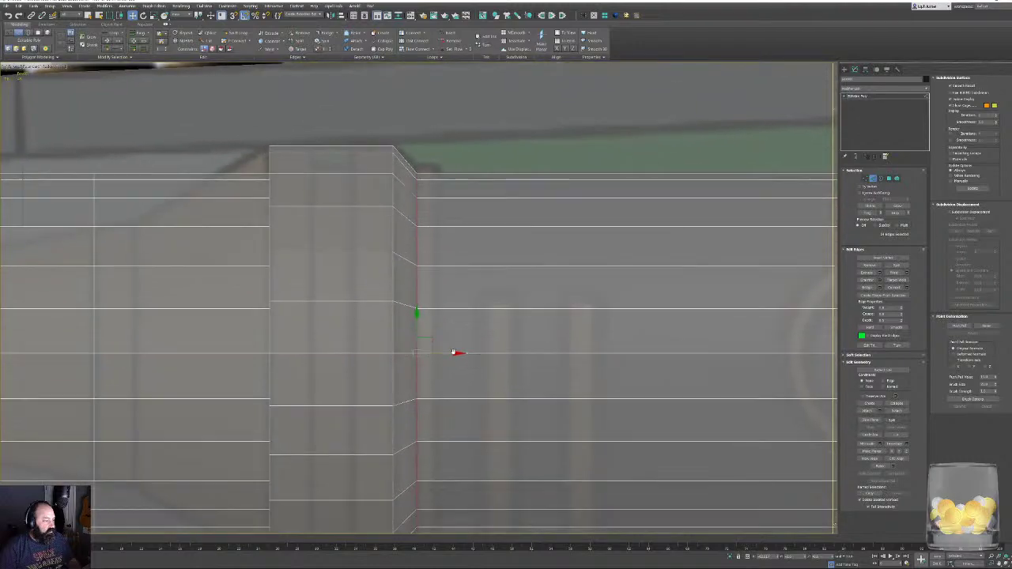
Insert an edge loop just behind the collar's slope to mark the width of the narrow gold ring.
{"action": "key", "text": "alt+1"}
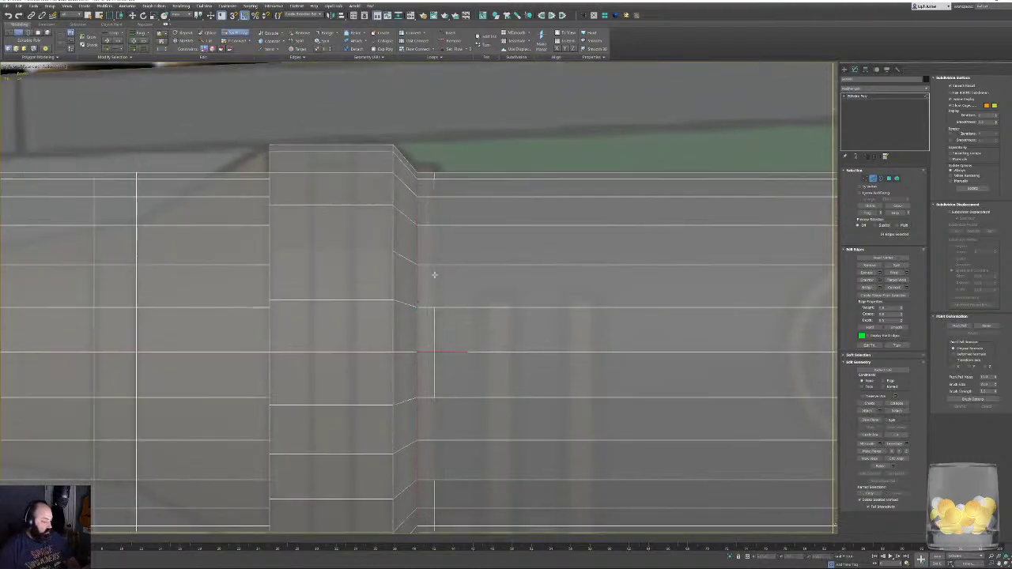
{"action": "left_click", "coordinate": [433, 272]}
{"action": "key", "text": "w"}
Extrude the narrow polygon ring behind the collar outward to a lower height than the collar, matching the reference.
{"action": "key", "text": "4"}
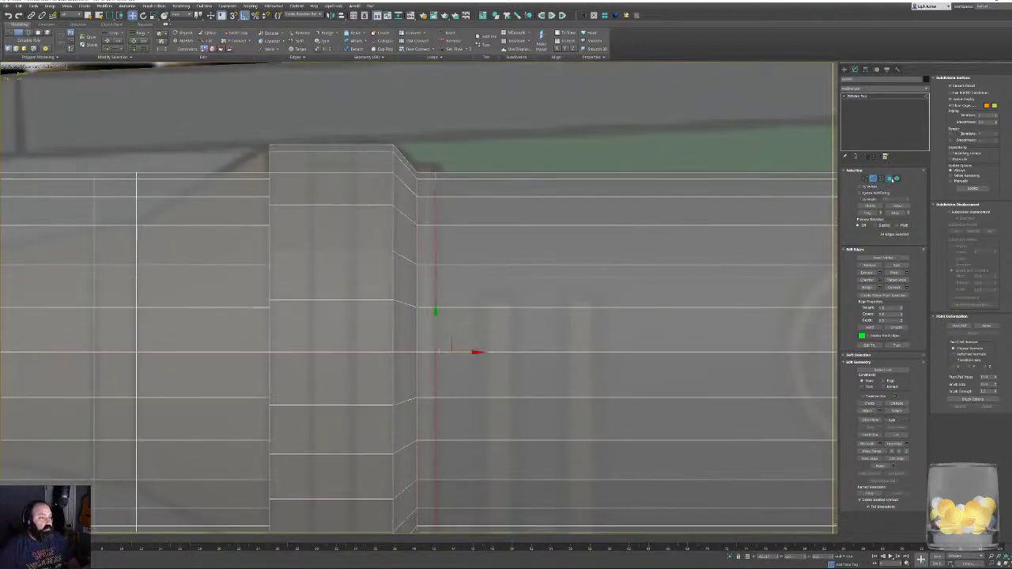
{"action": "left_click", "coordinate": [426, 188]}
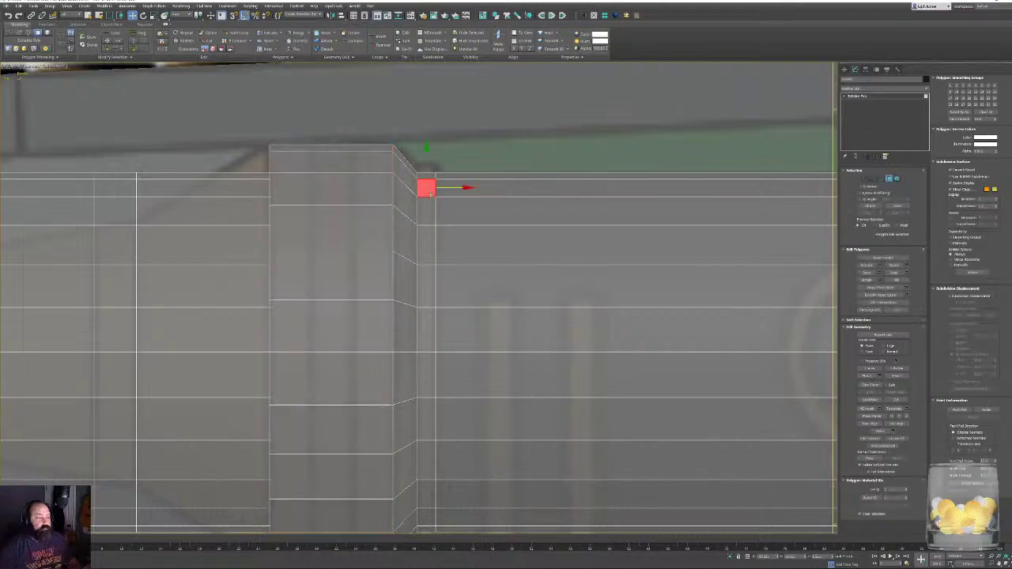
{"action": "left_click", "coordinate": [426, 211], "text": "shift"}
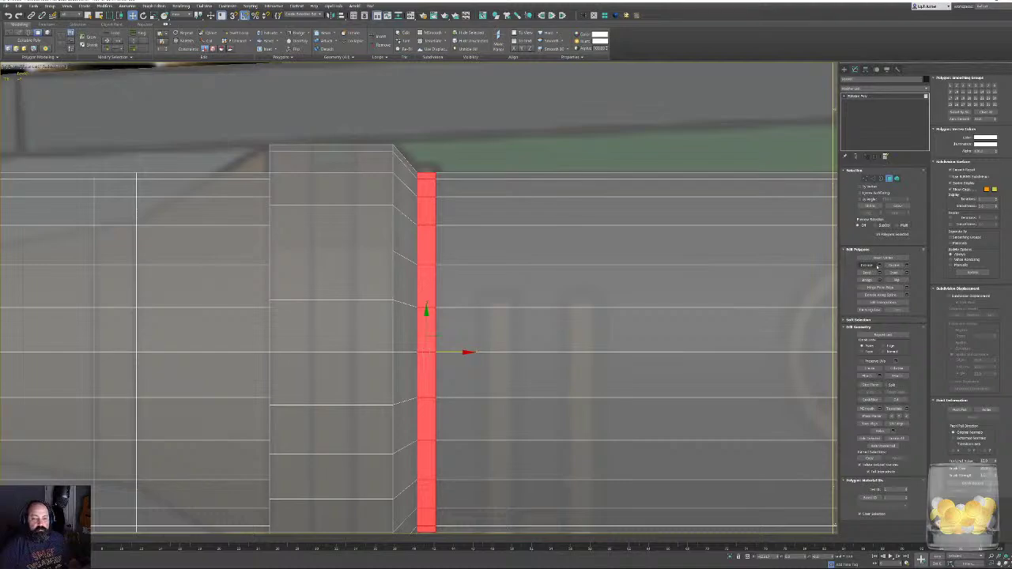
{"action": "left_click", "coordinate": [880, 265]}
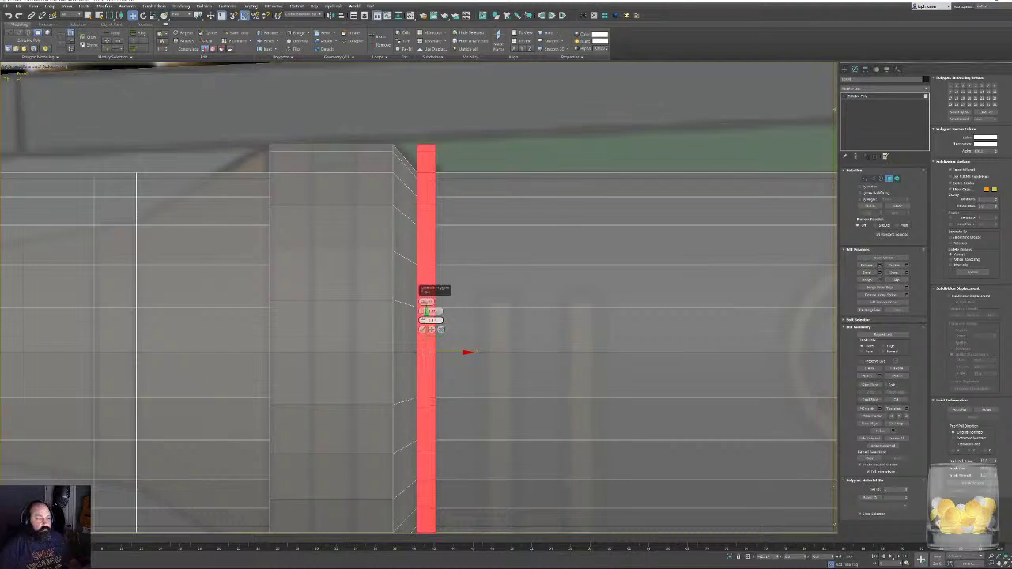
{"action": "left_click_drag", "start_coordinate": [424, 313], "coordinate": [424, 323]}
{"action": "left_click", "coordinate": [423, 329]}
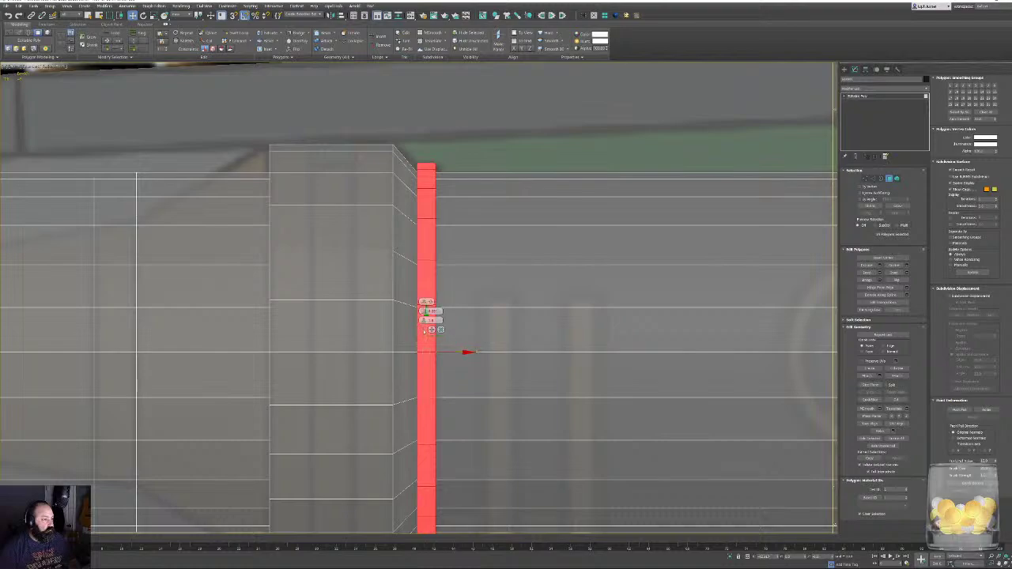
Remove the edge loop at the base of the collar's tip-side wall so the collar slopes down to the neighbouring loop.
{"action": "middle_click_drag", "start_coordinate": [246, 238], "coordinate": [542, 252]}
{"action": "scroll", "coordinate": [542, 252], "scroll_direction": "down", "scroll_amount": 1}
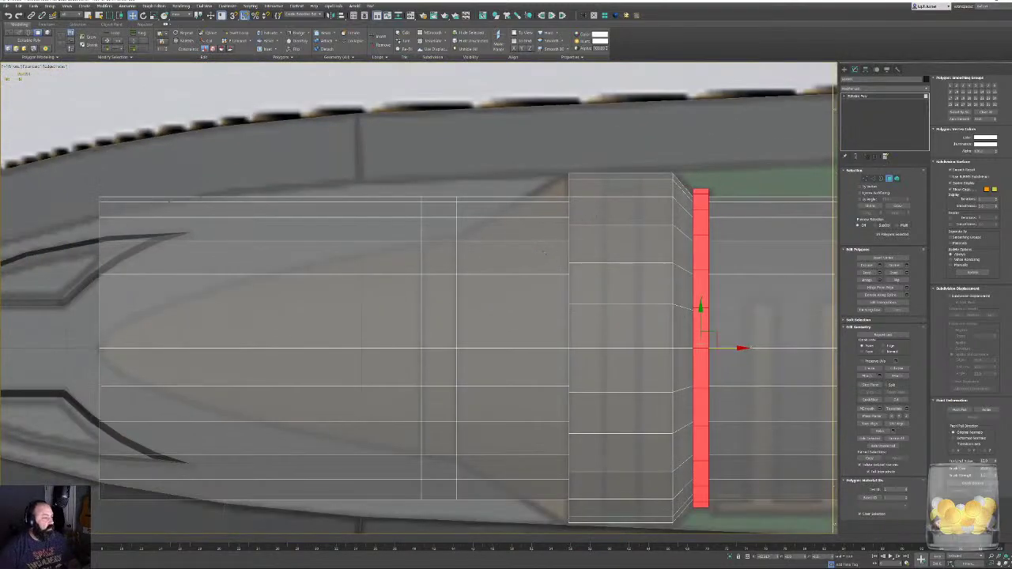
{"action": "left_click", "coordinate": [873, 179]}
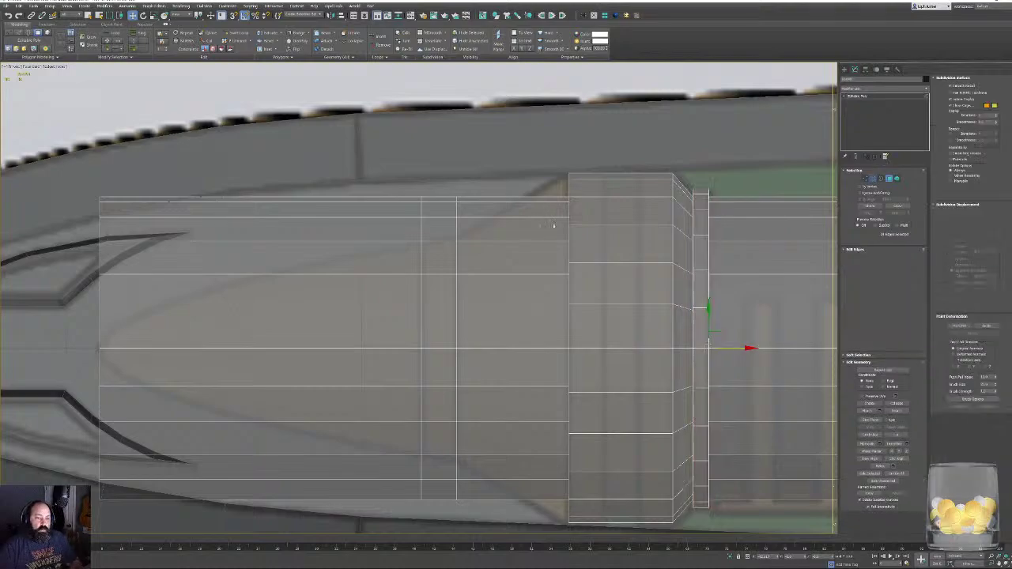
{"action": "scroll", "coordinate": [546, 230], "scroll_direction": "up", "scroll_amount": 6}
{"action": "scroll", "coordinate": [508, 290], "scroll_direction": "up", "scroll_amount": 2}
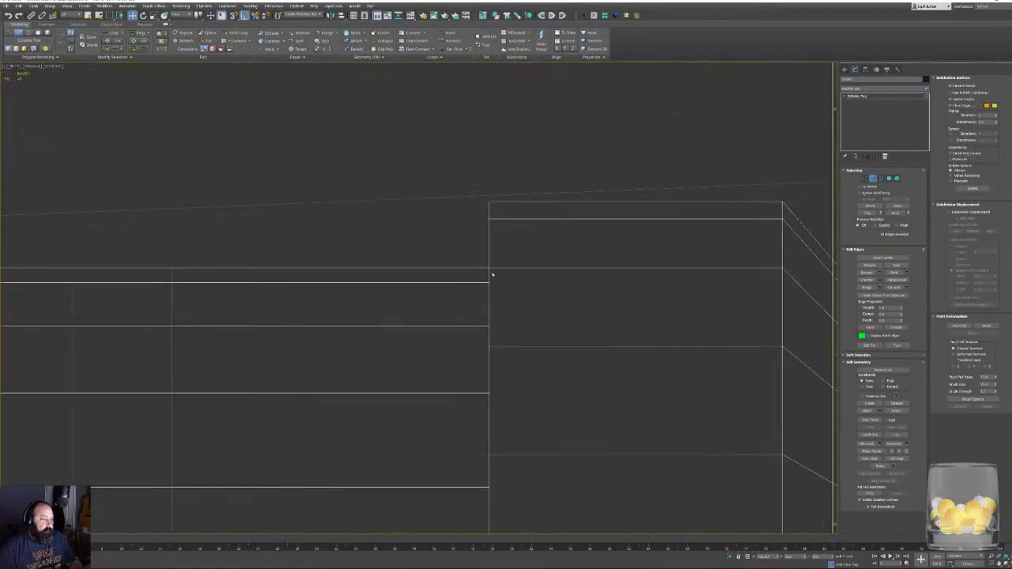
{"action": "left_click", "coordinate": [487, 275]}
{"action": "scroll", "coordinate": [488, 275], "scroll_direction": "down", "scroll_amount": 5}
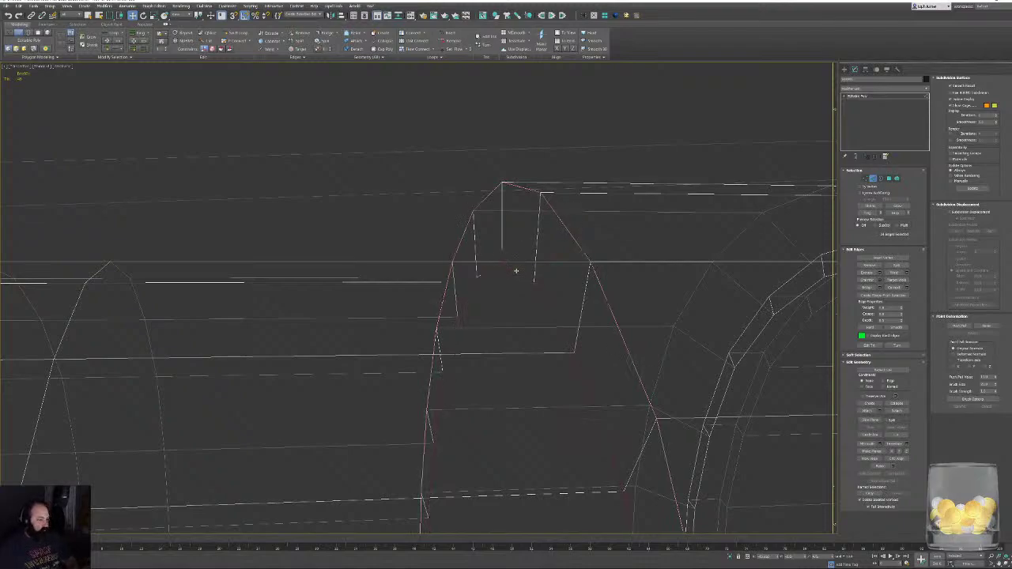
{"action": "key", "text": "f"}
{"action": "key", "text": "F3"}
{"action": "middle_click_drag", "start_coordinate": [517, 269], "coordinate": [513, 263]}
{"action": "scroll", "coordinate": [513, 264], "scroll_direction": "down", "scroll_amount": 4}
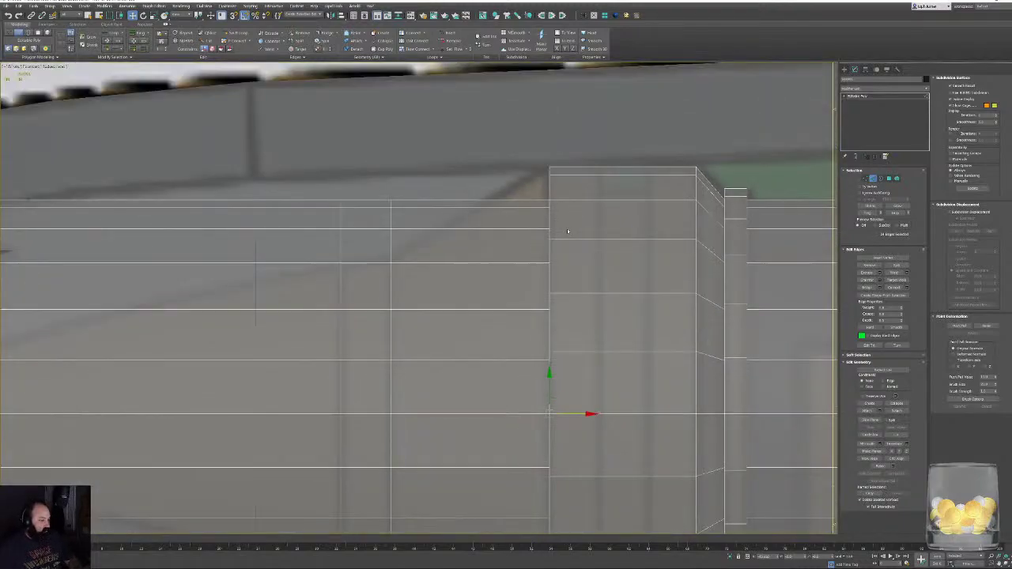
{"action": "key", "text": "ctrl+BackSpace"}
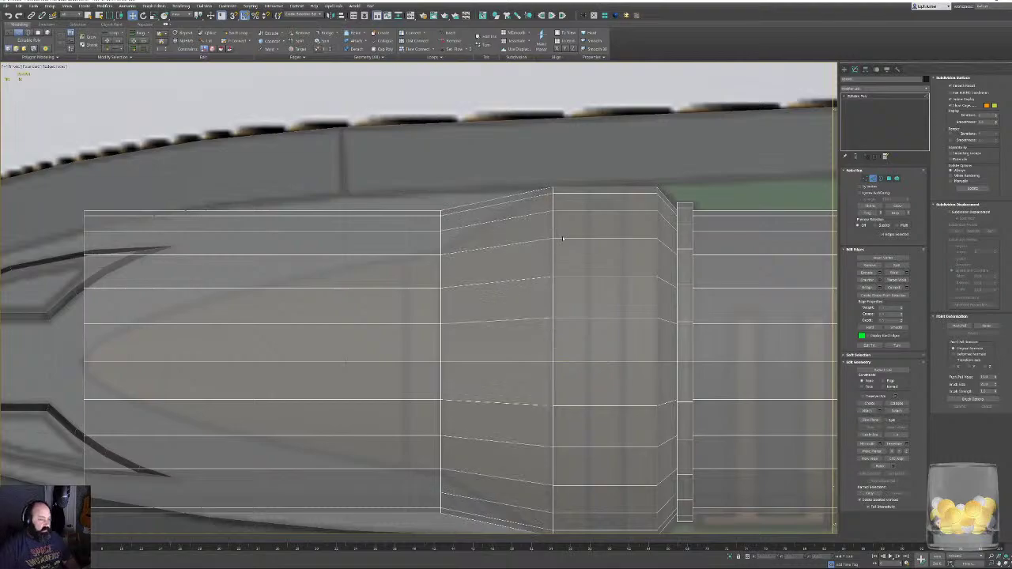
{"action": "scroll", "coordinate": [557, 257], "scroll_direction": "down", "scroll_amount": 6}
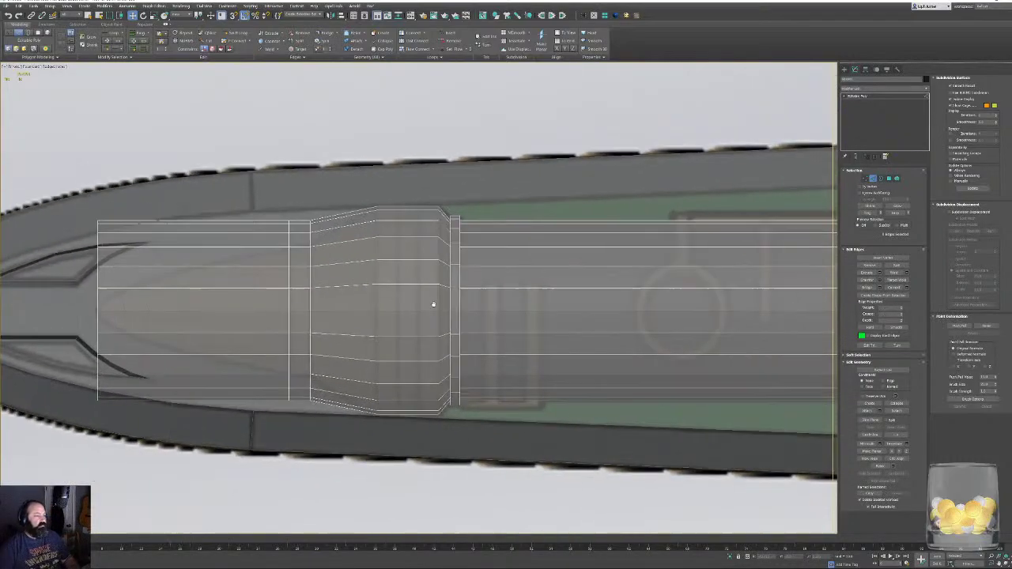
Leave edge editing in the perspective view and turn off see-through display for both the shaft and the blade.
{"action": "middle_click_drag", "start_coordinate": [310, 294], "coordinate": [412, 273]}
{"action": "key", "text": "p"}
{"action": "key", "text": "alt+q"}
{"action": "key", "text": "F3"}
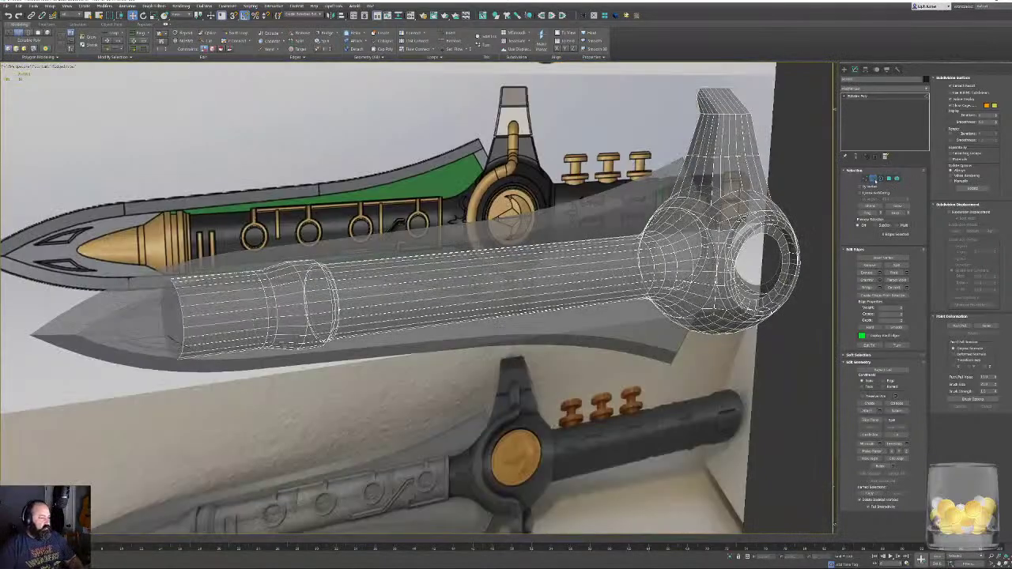
{"action": "left_click", "coordinate": [873, 178]}
{"action": "left_click", "coordinate": [623, 262]}
{"action": "key", "text": "alt+x"}
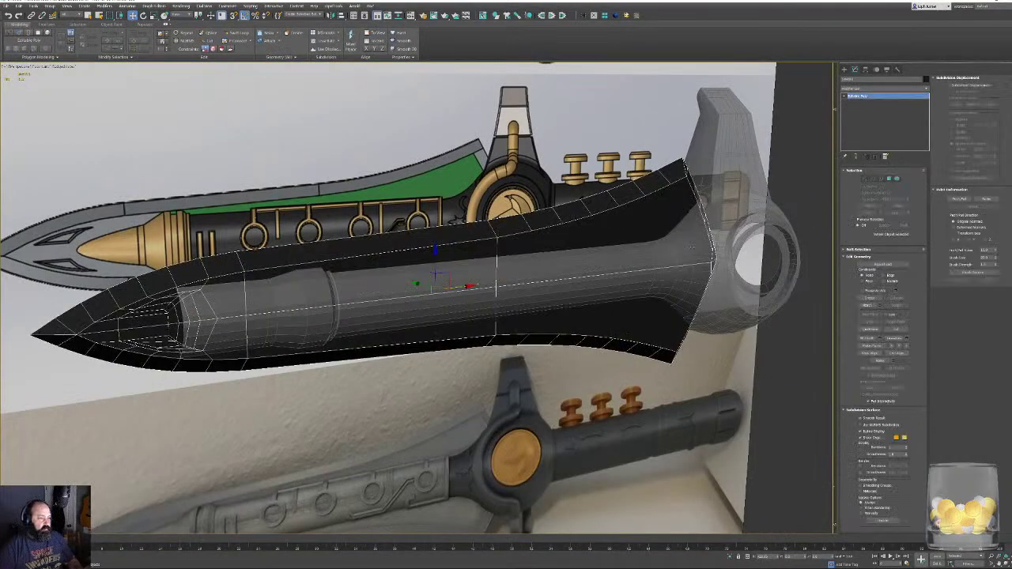
{"action": "left_click", "coordinate": [624, 262]}
{"action": "key", "text": "alt+x"}
Examine the shaft and its collar from several angles, comparing the collar's profile with the reference drawing.
{"action": "middle_click_drag", "start_coordinate": [510, 276], "coordinate": [355, 347], "text": "alt"}
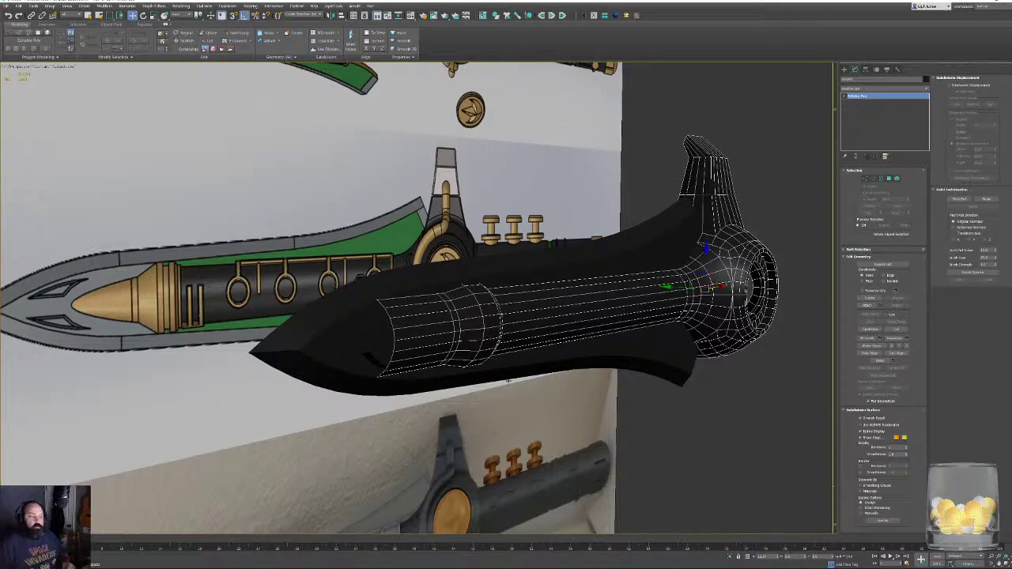
{"action": "middle_click_drag", "start_coordinate": [540, 366], "coordinate": [381, 358], "text": "alt"}
{"action": "scroll", "coordinate": [381, 358], "scroll_direction": "down", "scroll_amount": 3}
{"action": "left_click_drag", "start_coordinate": [382, 359], "coordinate": [286, 348], "text": "alt"}
{"action": "middle_click_drag", "start_coordinate": [286, 347], "coordinate": [380, 355], "text": "alt"}
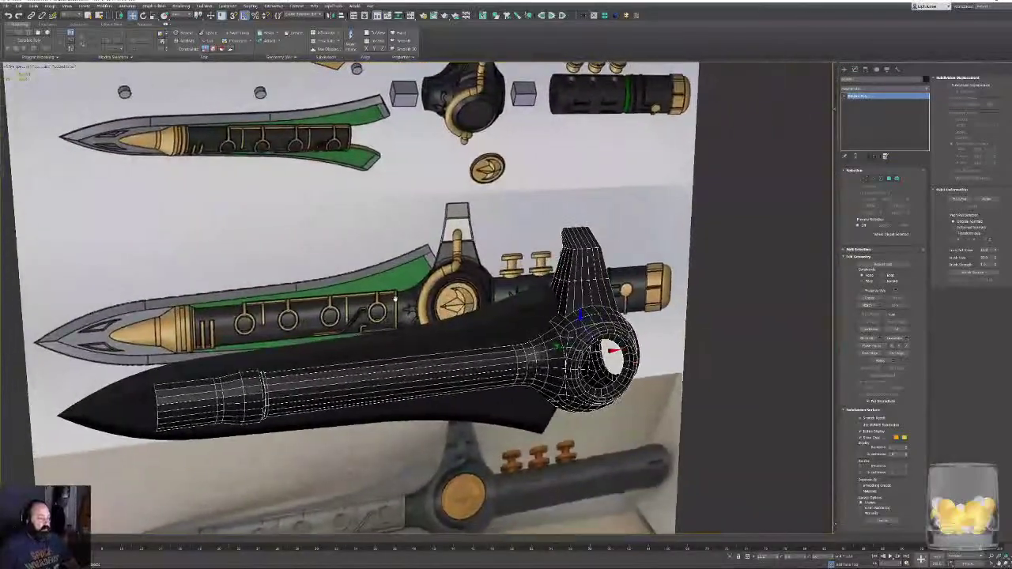
{"action": "scroll", "coordinate": [316, 395], "scroll_direction": "up", "scroll_amount": 3}
{"action": "middle_click_drag", "start_coordinate": [261, 427], "coordinate": [396, 432]}
{"action": "scroll", "coordinate": [403, 305], "scroll_direction": "up", "scroll_amount": 4}
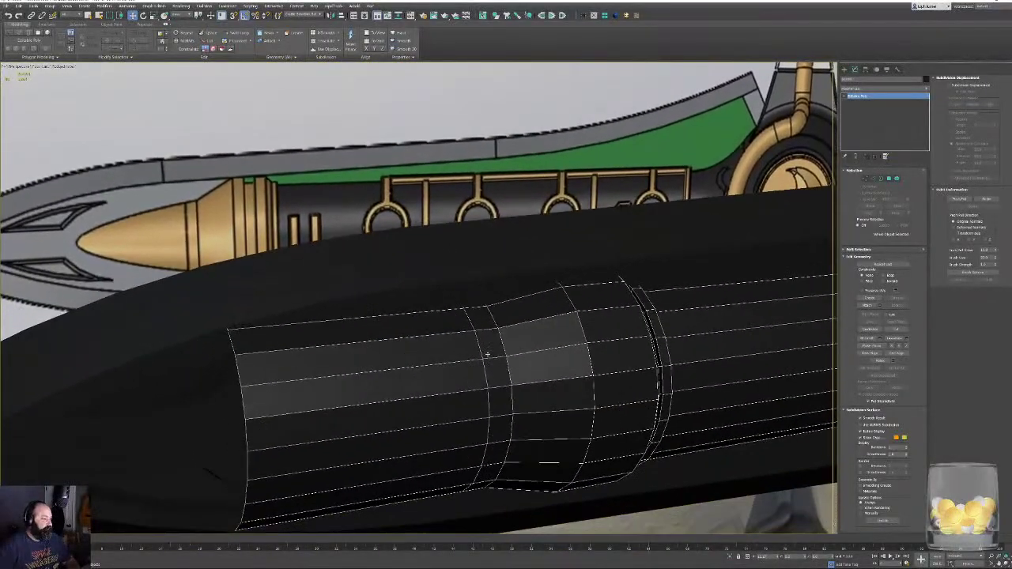
{"action": "middle_click_drag", "start_coordinate": [488, 354], "coordinate": [449, 346], "text": "alt"}
Make the blade and shaft see-through in the front view, and insert two edge loops around the collar's flat section to mark a groove.
{"action": "key", "text": "f"}
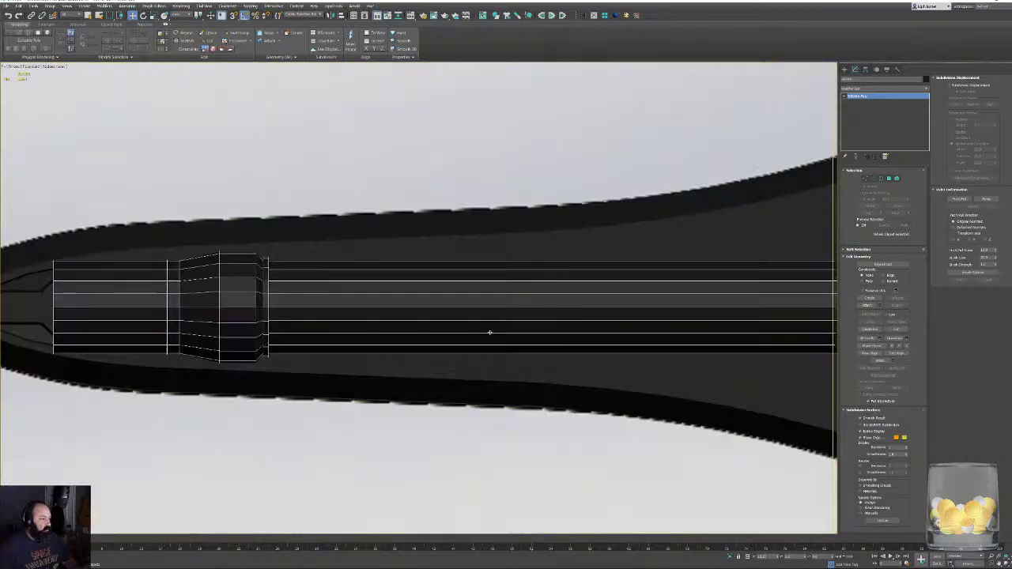
{"action": "key", "text": "alt+x"}
{"action": "middle_click_drag", "start_coordinate": [303, 314], "coordinate": [414, 350]}
{"action": "left_click", "coordinate": [412, 282]}
{"action": "left_click", "coordinate": [412, 282]}
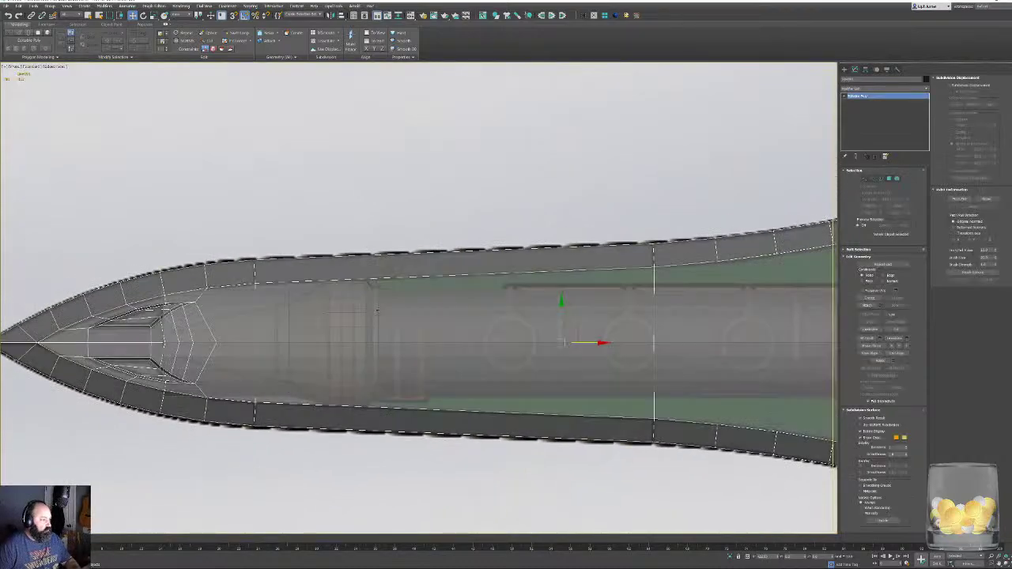
{"action": "scroll", "coordinate": [339, 308], "scroll_direction": "up", "scroll_amount": 3}
{"action": "left_click", "coordinate": [340, 308]}
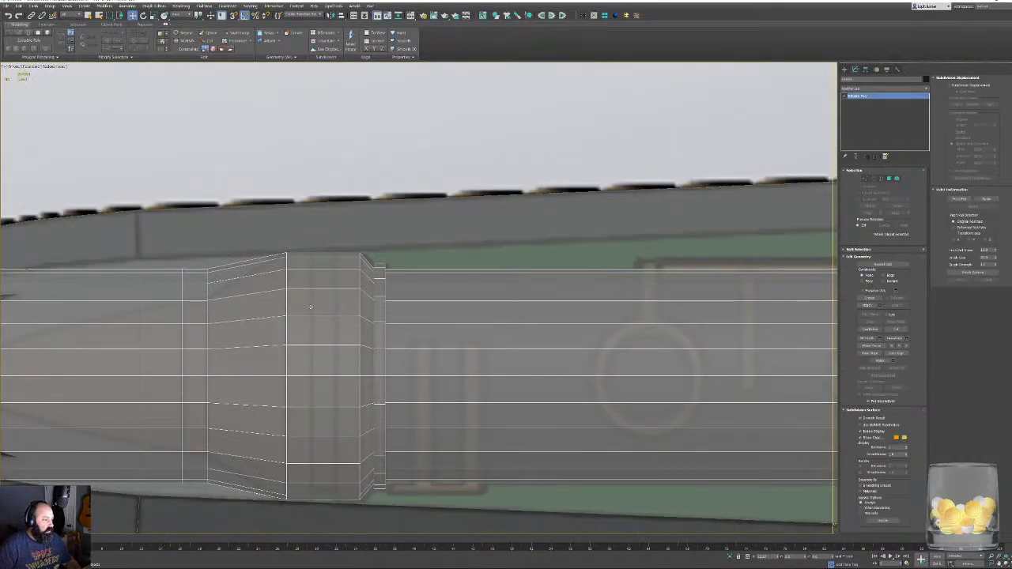
{"action": "key", "text": "alt+s"}
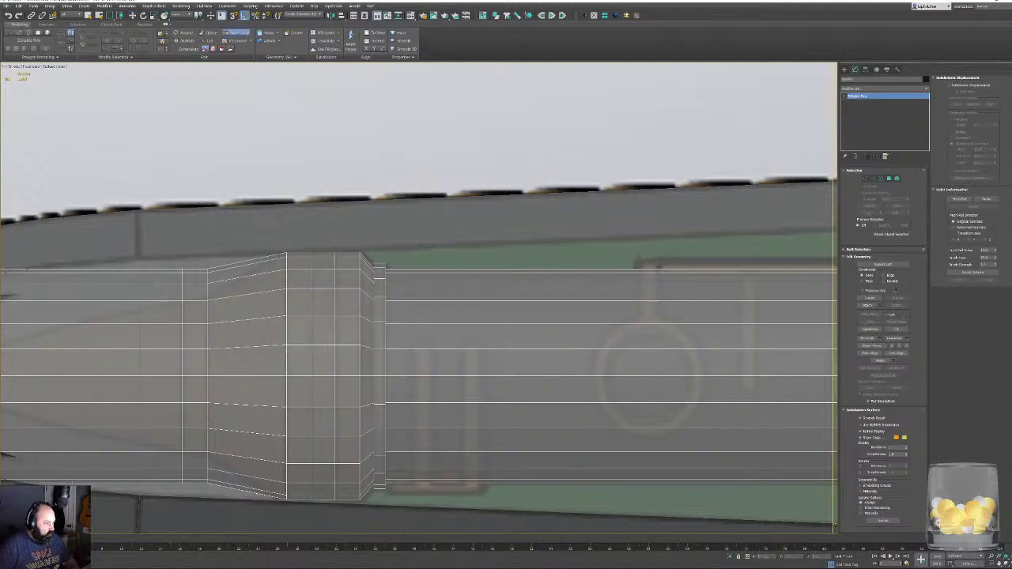
{"action": "left_click", "coordinate": [337, 293]}
{"action": "right_click", "coordinate": [337, 293]}
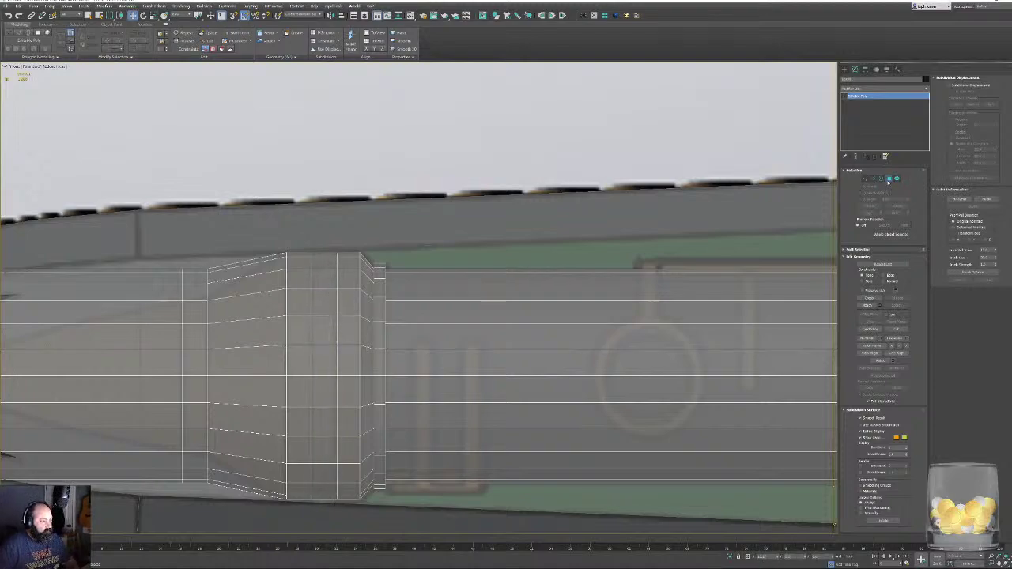
Extrude the polygon ring between the collar's two new edge loops inward to form a groove.
{"action": "left_click", "coordinate": [889, 180]}
{"action": "left_click", "coordinate": [323, 255]}
{"action": "left_click", "coordinate": [316, 263], "text": "shift"}
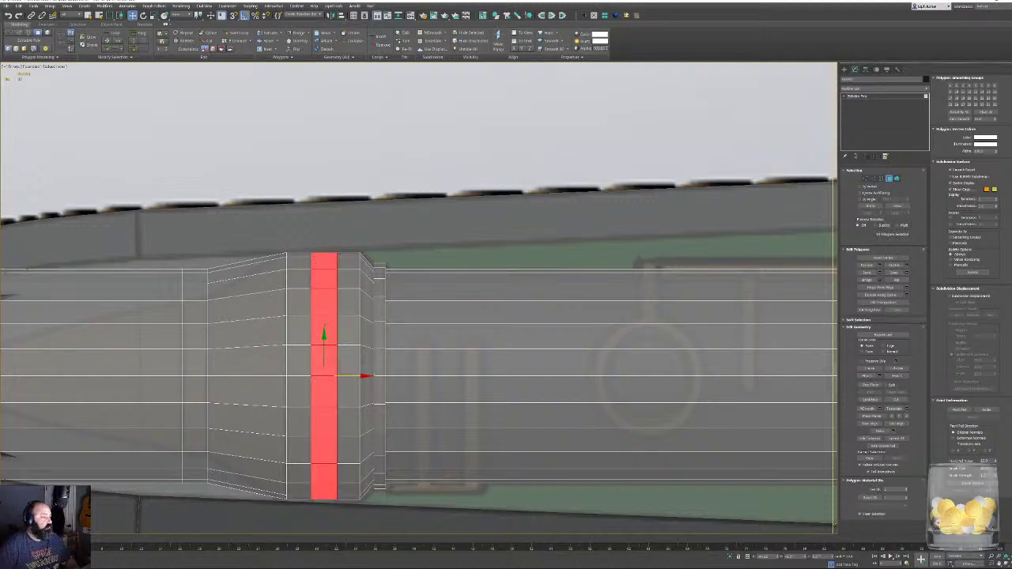
{"action": "left_click", "coordinate": [879, 267]}
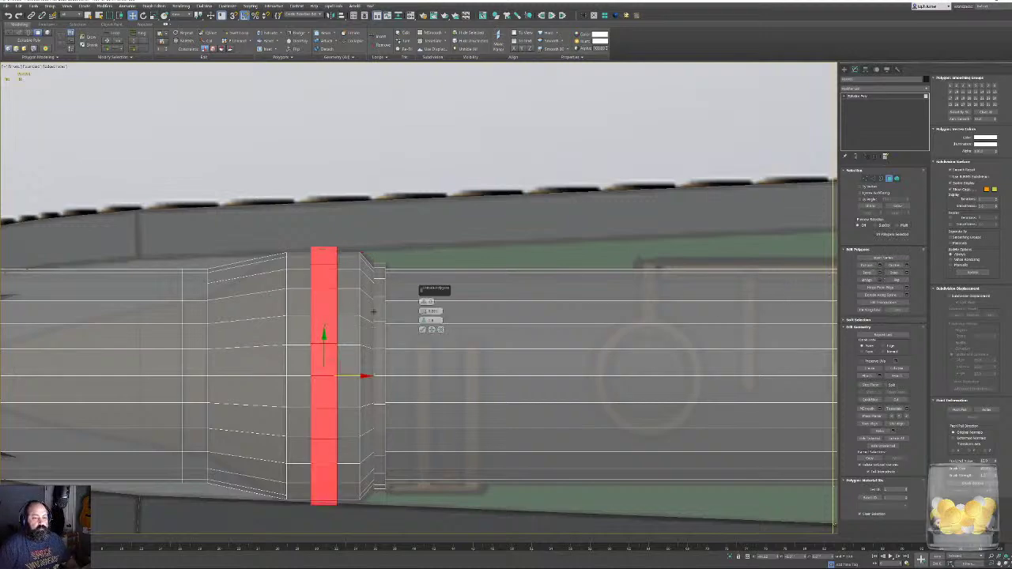
{"action": "mouse_move", "coordinate": [423, 312]}
{"action": "left_mouse_down"}
{"action": "mouse_move", "coordinate": [423, 335]}
{"action": "mouse_move", "coordinate": [423, 322]}
{"action": "left_mouse_up"}
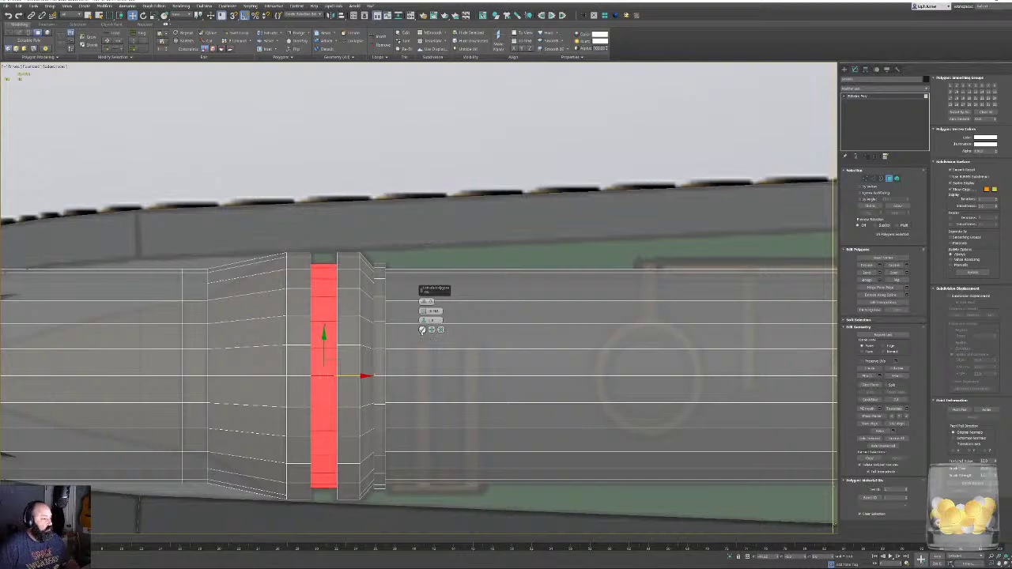
{"action": "left_click", "coordinate": [422, 330]}
Scale the vertices at the shaft's open end down uniformly to taper the section ahead of the collar into a narrow tip.
{"action": "middle_click_drag", "start_coordinate": [273, 295], "coordinate": [585, 230]}
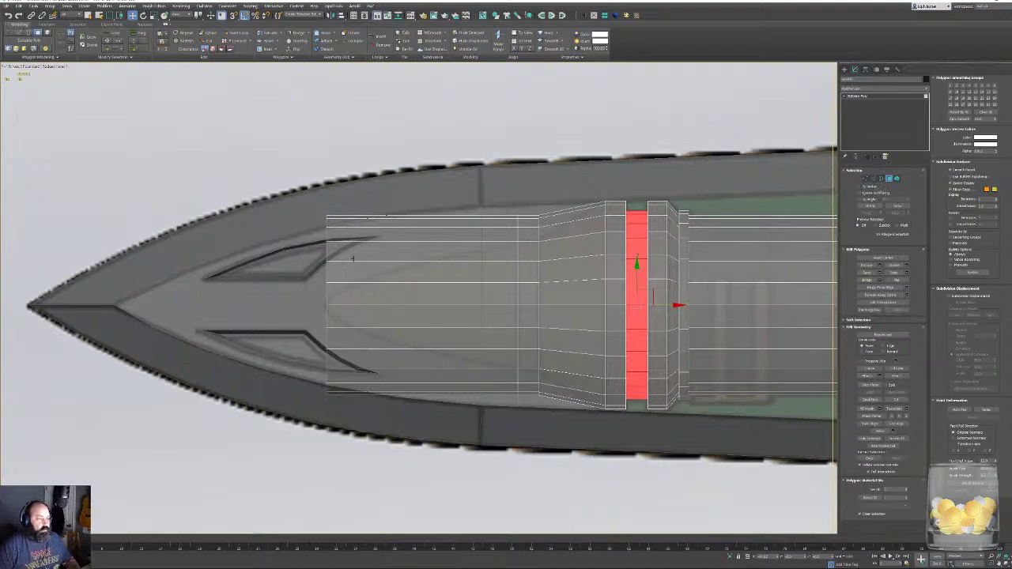
{"action": "left_click", "coordinate": [865, 179]}
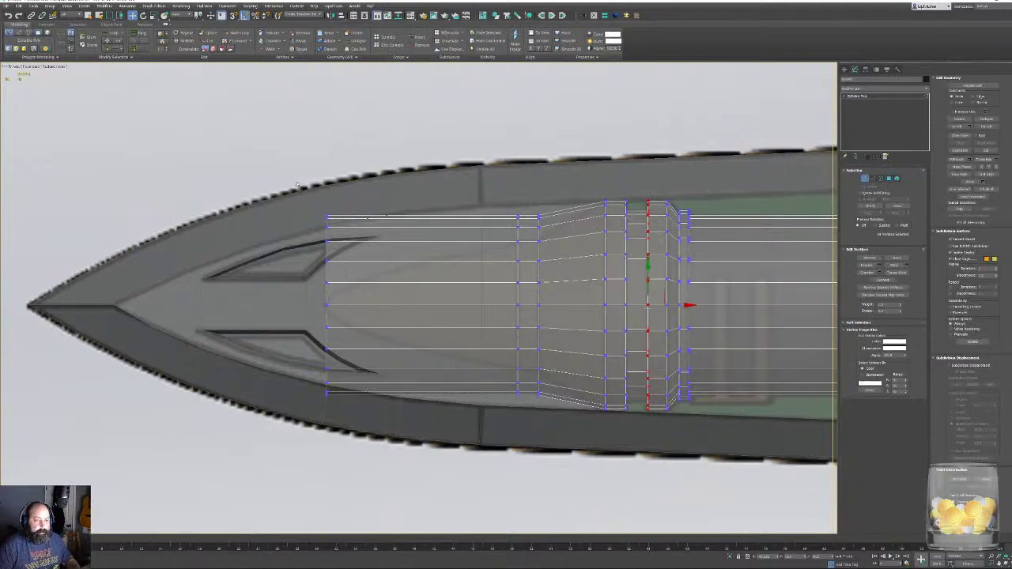
{"action": "left_click_drag", "start_coordinate": [540, 449], "coordinate": [548, 449]}
{"action": "middle_click_drag", "start_coordinate": [549, 379], "coordinate": [491, 372]}
{"action": "key", "text": "p"}
{"action": "scroll", "coordinate": [512, 382], "scroll_direction": "up", "scroll_amount": 3}
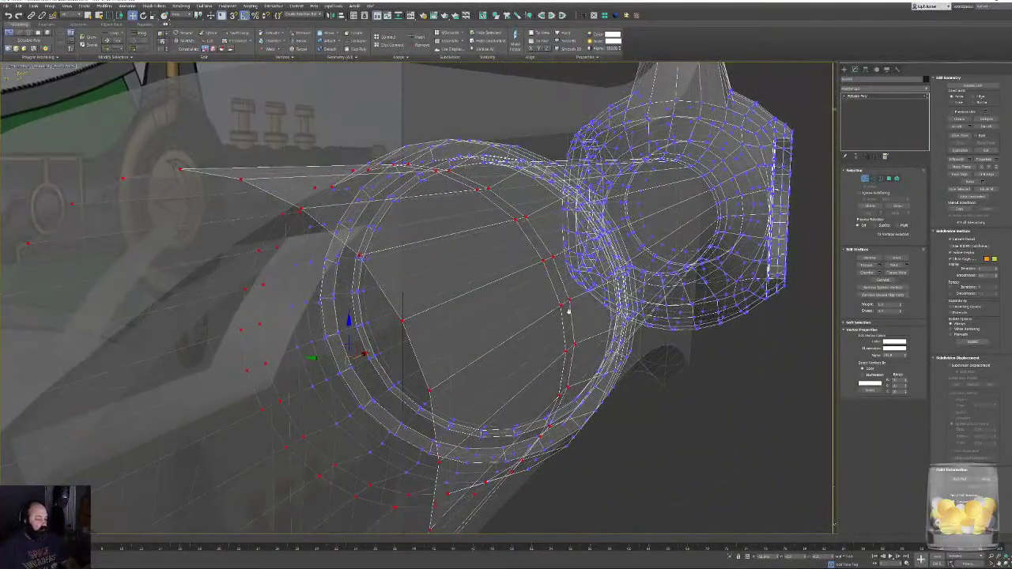
{"action": "mouse_move", "coordinate": [567, 312]}
{"action": "middle_mouse_down", "text": "alt"}
{"action": "mouse_move", "coordinate": [544, 298]}
{"action": "mouse_move", "coordinate": [528, 317]}
{"action": "mouse_move", "coordinate": [577, 323]}
{"action": "mouse_move", "coordinate": [558, 321]}
{"action": "middle_mouse_up", "text": "alt"}
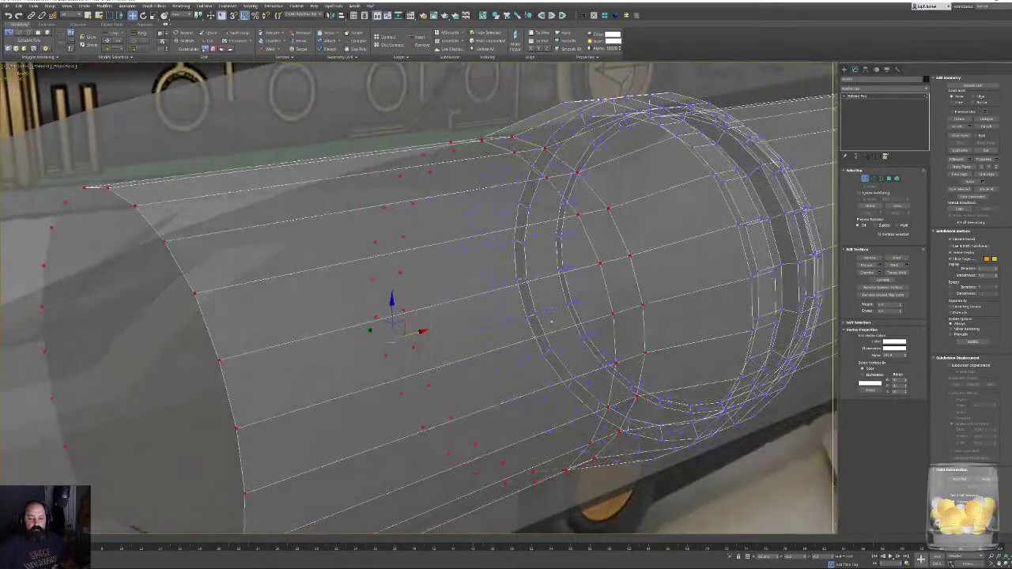
{"action": "key", "text": "t"}
{"action": "left_click_drag", "start_coordinate": [368, 378], "coordinate": [369, 376]}
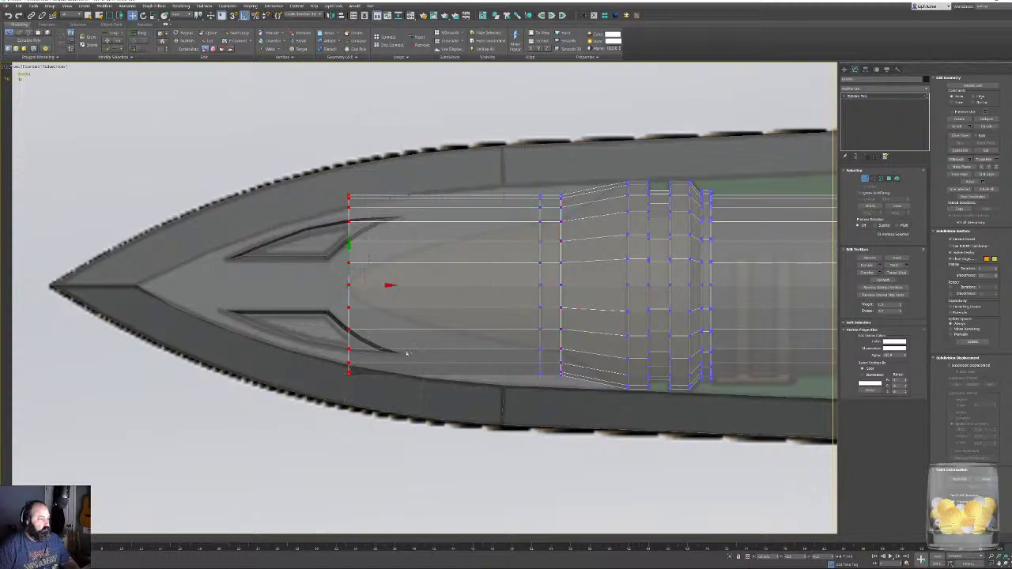
{"action": "key", "text": "r"}
{"action": "left_click_drag", "start_coordinate": [346, 334], "coordinate": [358, 406]}
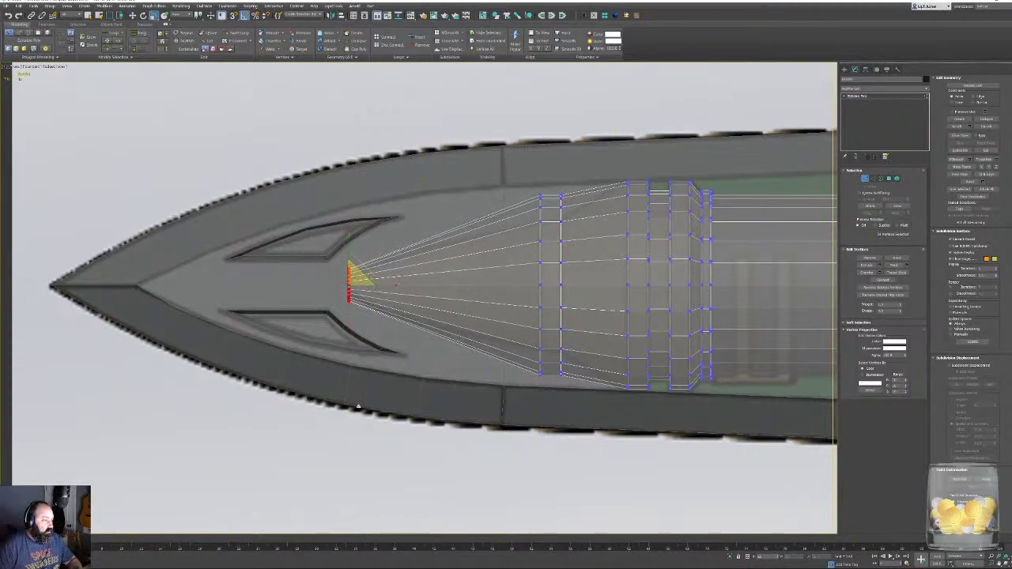
Insert two edge loops around the tapered tip, one near its narrow end and one closer to the collar.
{"action": "key", "text": "alt+s"}
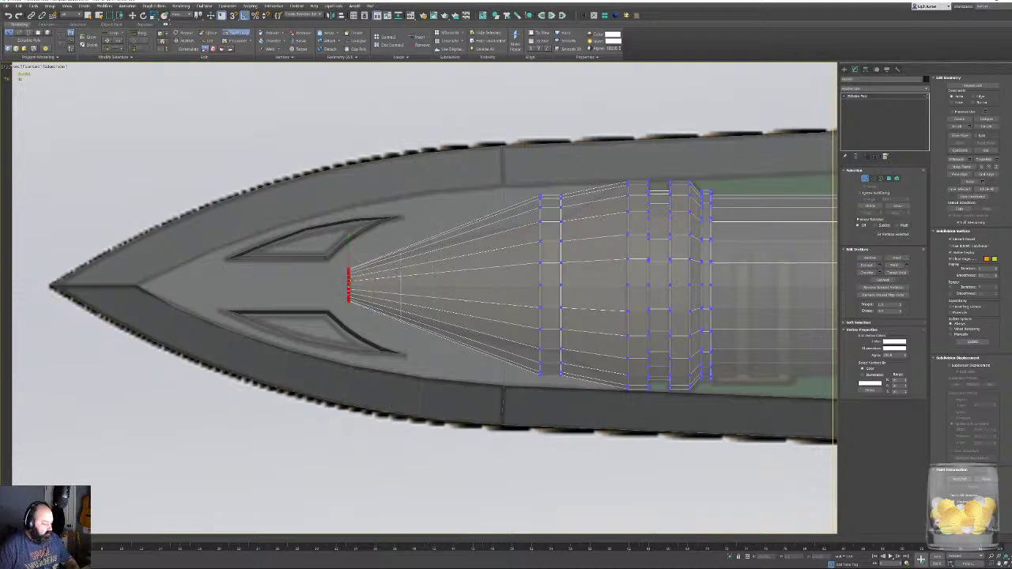
{"action": "left_click", "coordinate": [399, 280]}
{"action": "left_click", "coordinate": [477, 265]}
{"action": "key", "text": "w"}
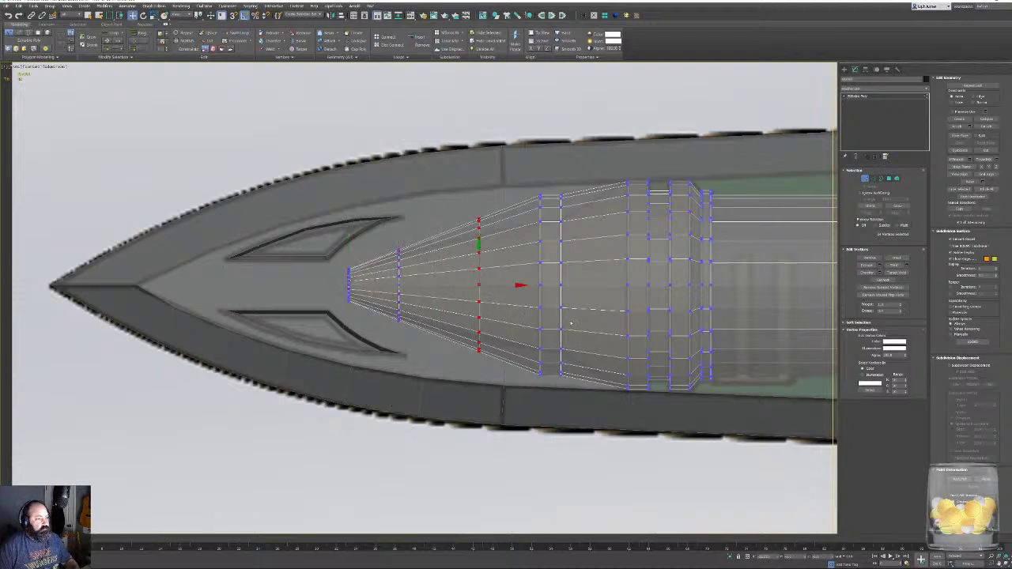
Leave vertex editing and turn off see-through display for the blade and the shaft to see how the tip meets the blade.
{"action": "middle_click_drag", "start_coordinate": [557, 344], "coordinate": [522, 350]}
{"action": "scroll", "coordinate": [521, 350], "scroll_direction": "down", "scroll_amount": 3}
{"action": "key", "text": "p"}
{"action": "left_click", "coordinate": [864, 178]}
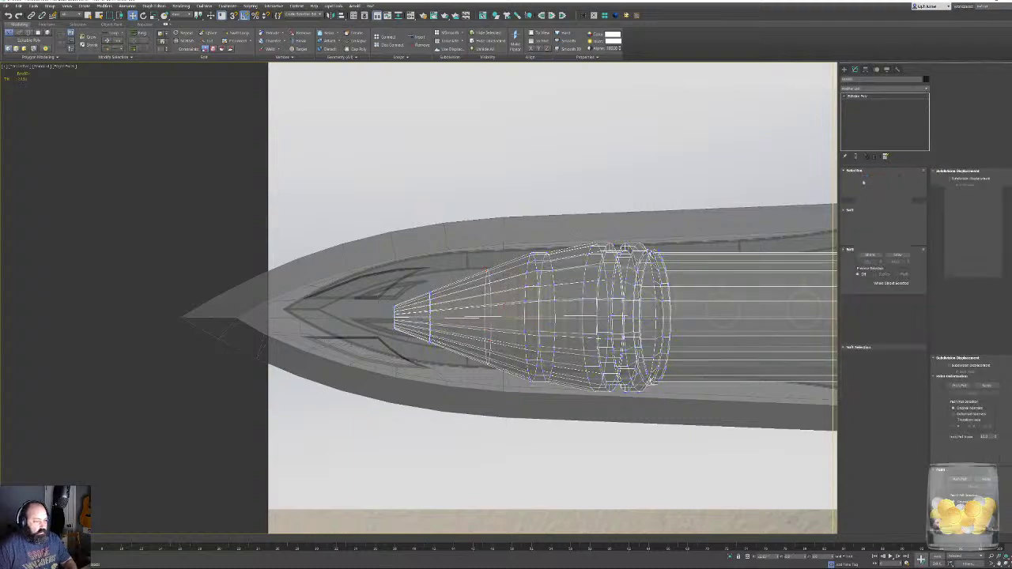
{"action": "left_click", "coordinate": [548, 235]}
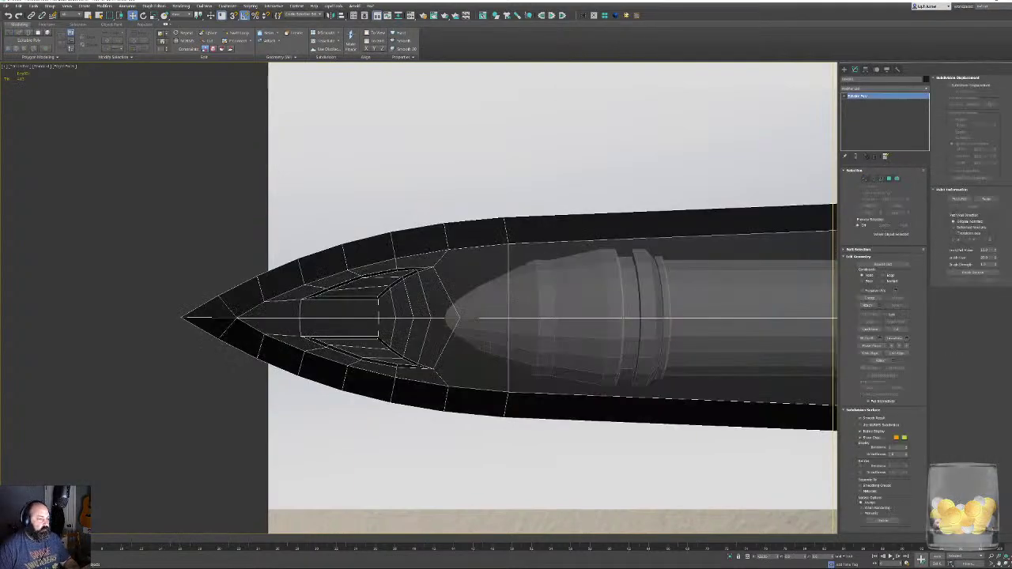
{"action": "key", "text": "f"}
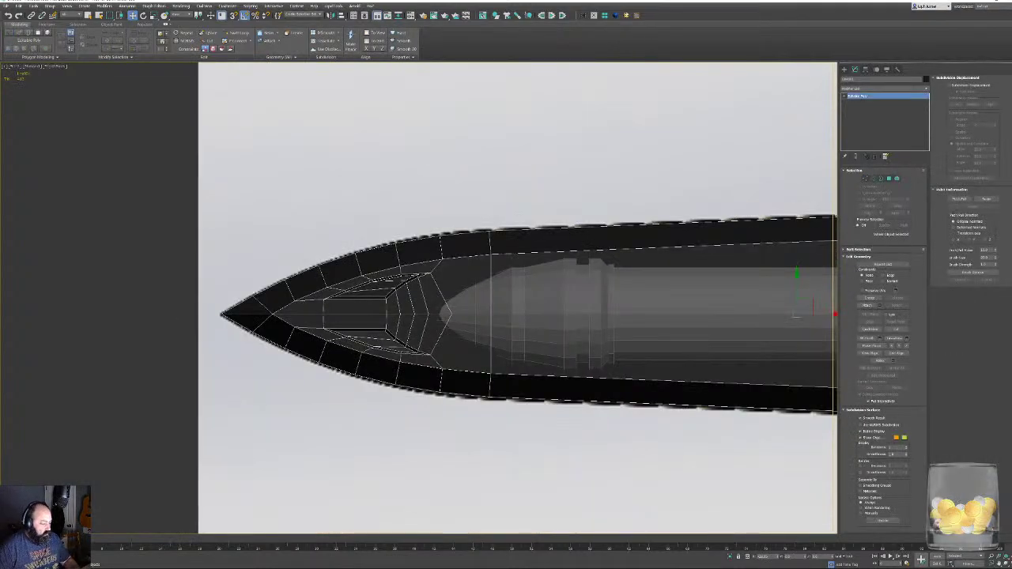
{"action": "left_click", "coordinate": [452, 318]}
{"action": "scroll", "coordinate": [449, 317], "scroll_direction": "up", "scroll_amount": 3}
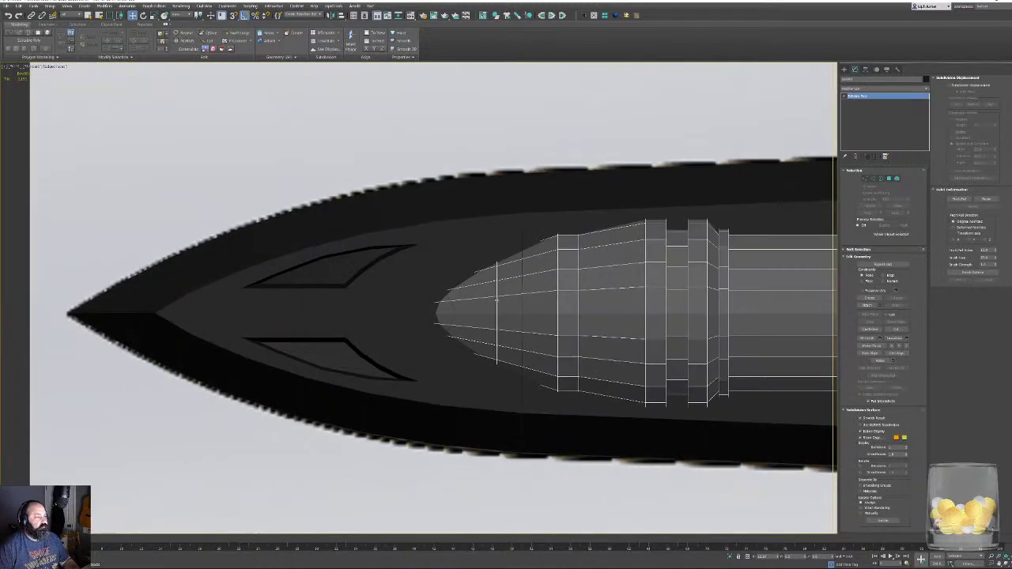
{"action": "key", "text": "F3"}
{"action": "key", "text": "F3"}
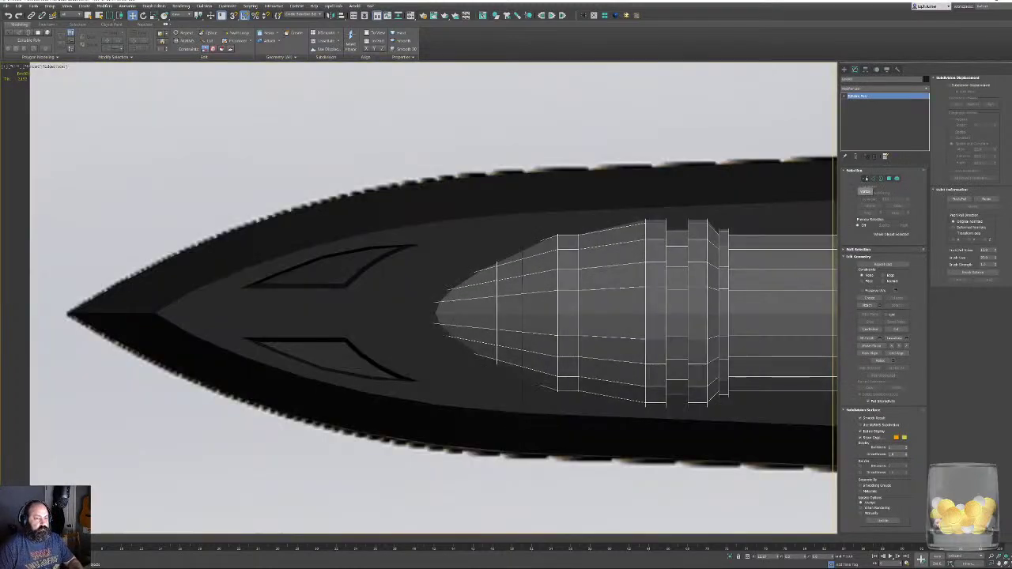
Leave vertex editing and copy the reference image plane upward so the coloured sword drawing sits uncovered above the model.
{"action": "left_click", "coordinate": [865, 179]}
{"action": "scroll", "coordinate": [538, 348], "scroll_direction": "down", "scroll_amount": 8}
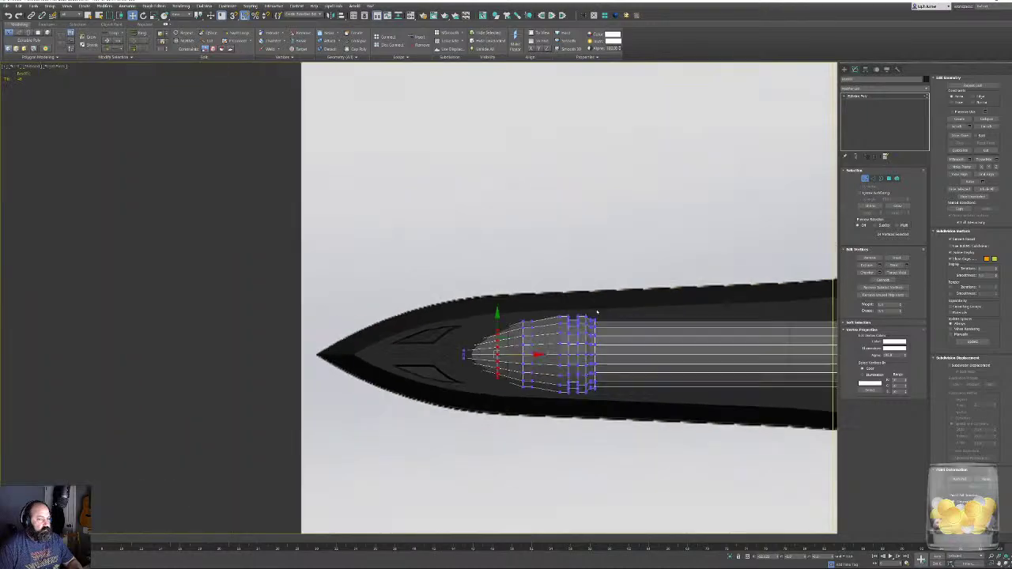
{"action": "scroll", "coordinate": [401, 419], "scroll_direction": "down", "scroll_amount": 3}
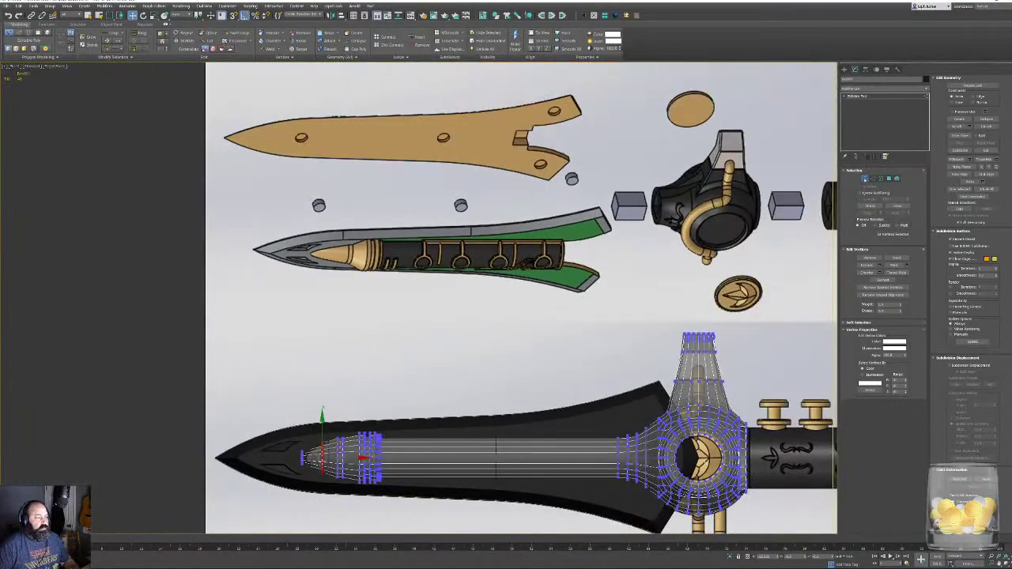
{"action": "left_click", "coordinate": [865, 178]}
{"action": "left_click", "coordinate": [407, 301]}
{"action": "middle_click_drag", "start_coordinate": [402, 301], "coordinate": [401, 244]}
{"action": "scroll", "coordinate": [405, 254], "scroll_direction": "down", "scroll_amount": 3}
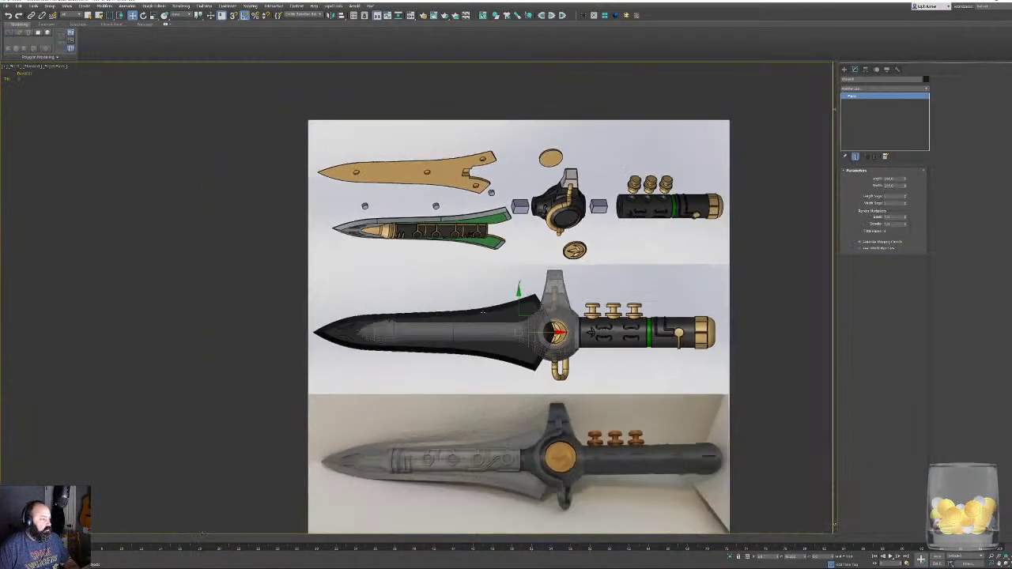
{"action": "left_click_drag", "start_coordinate": [521, 298], "coordinate": [527, 258]}
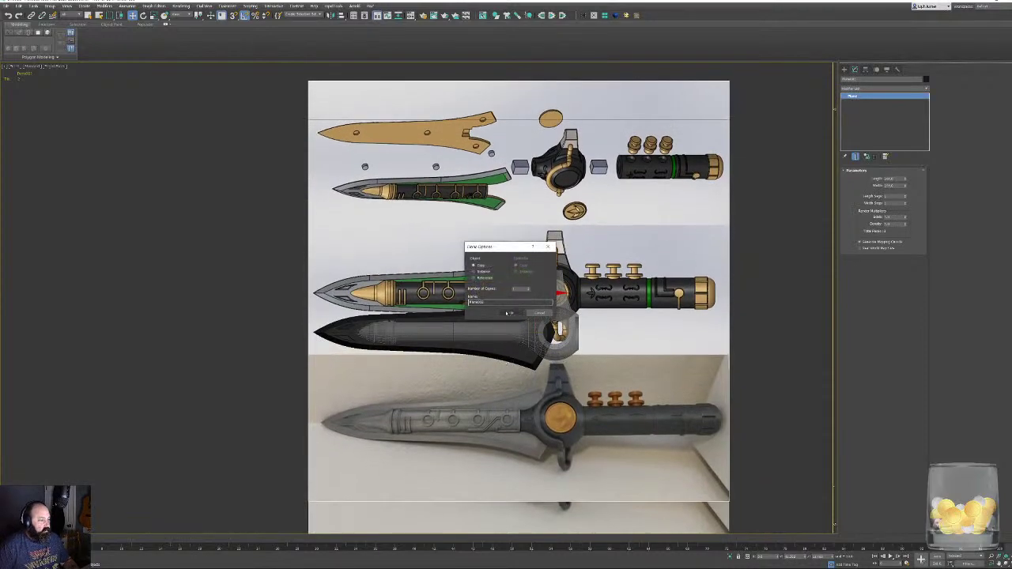
{"action": "left_click", "coordinate": [507, 313]}
{"action": "scroll", "coordinate": [457, 318], "scroll_direction": "down", "scroll_amount": 2}
{"action": "middle_click_drag", "start_coordinate": [384, 340], "coordinate": [457, 358], "text": "alt"}
{"action": "left_click_drag", "start_coordinate": [414, 269], "coordinate": [440, 282]}
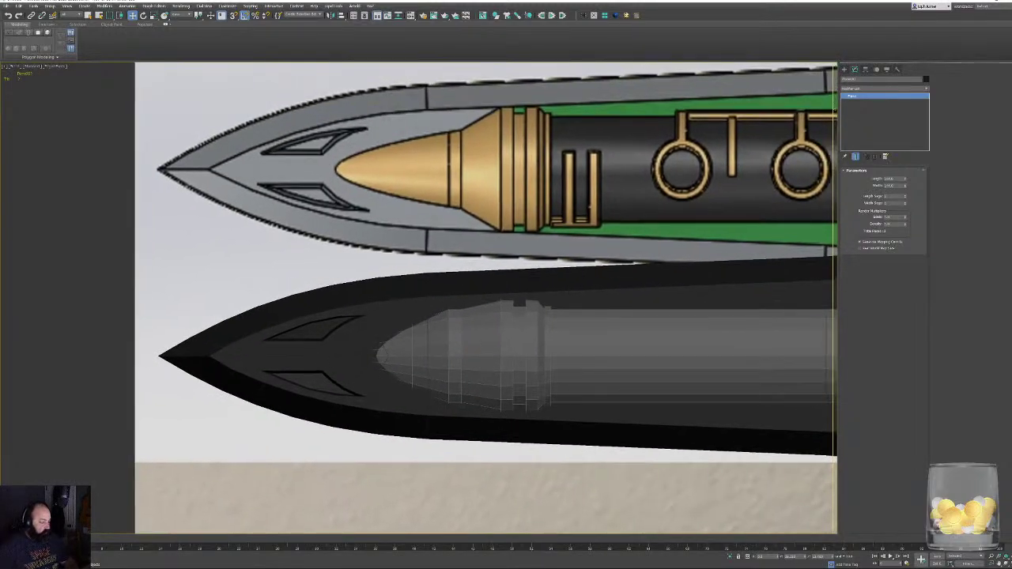
Scale up the vertex ring just behind the shaft's narrow tip to make the nose blunter like the gold cone.
{"action": "left_click", "coordinate": [865, 180]}
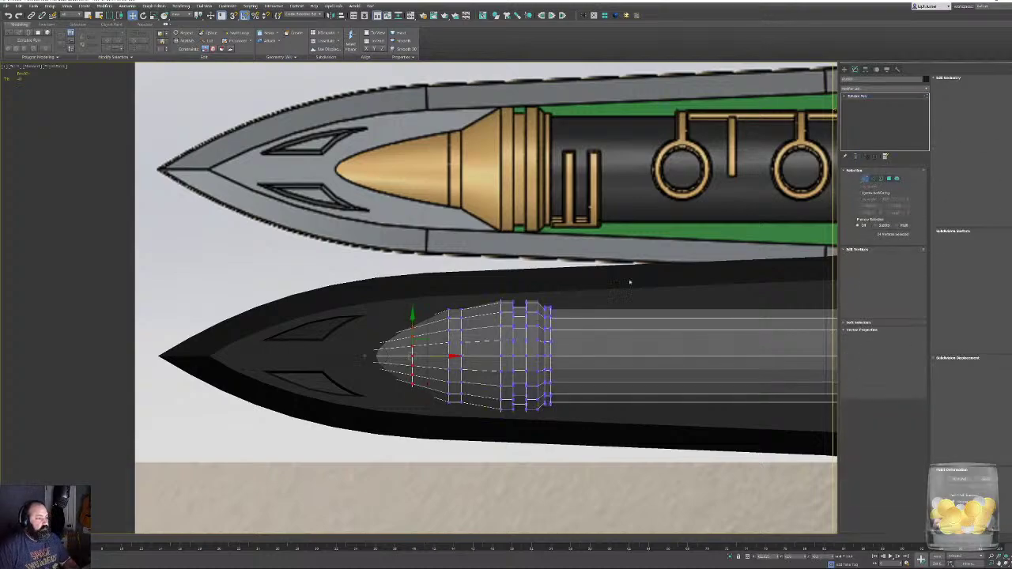
{"action": "key", "text": "F3"}
{"action": "key", "text": "F3"}
{"action": "key", "text": "F3"}
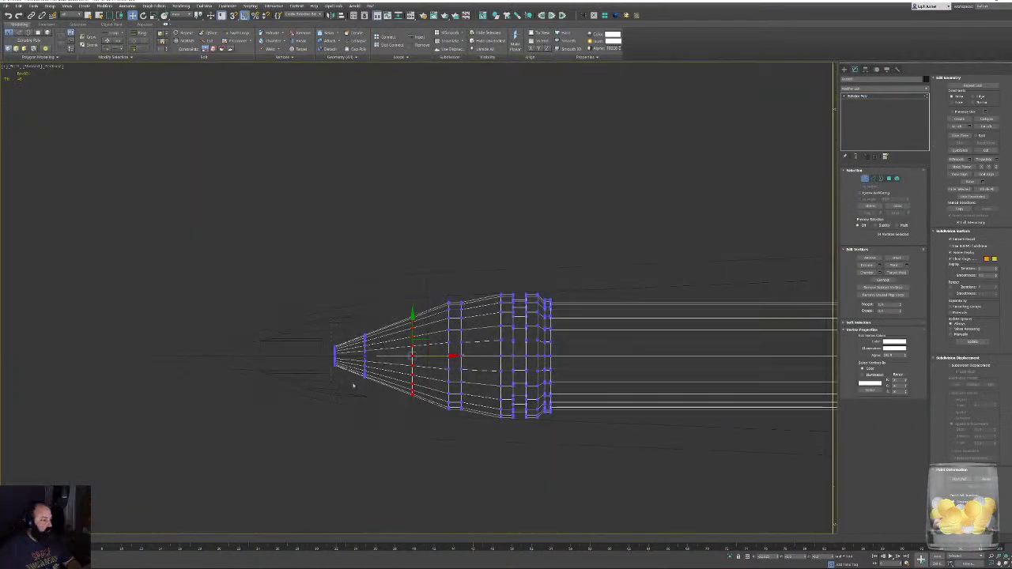
{"action": "key", "text": "alt+q"}
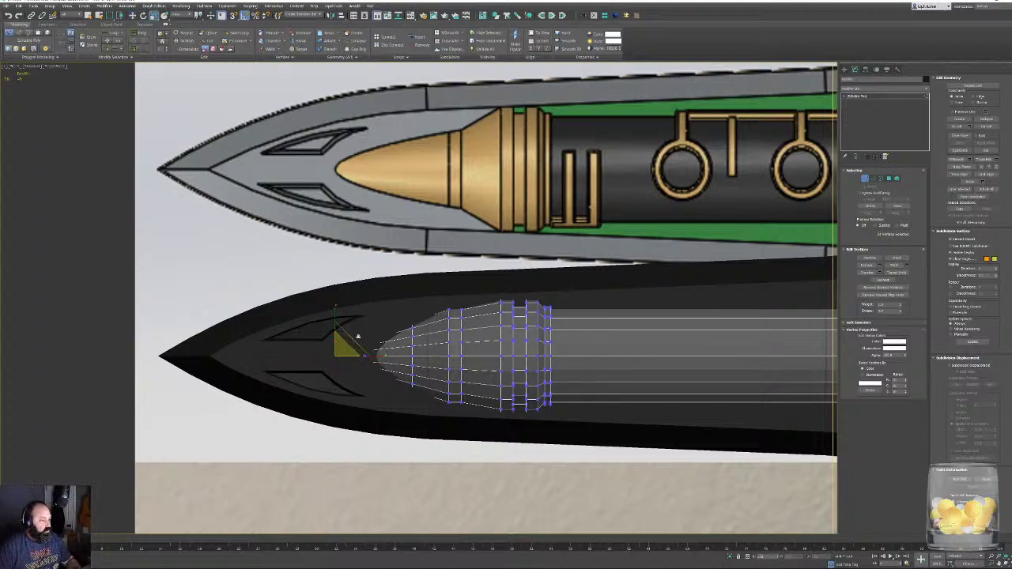
{"action": "left_click_drag", "start_coordinate": [351, 411], "coordinate": [351, 412]}
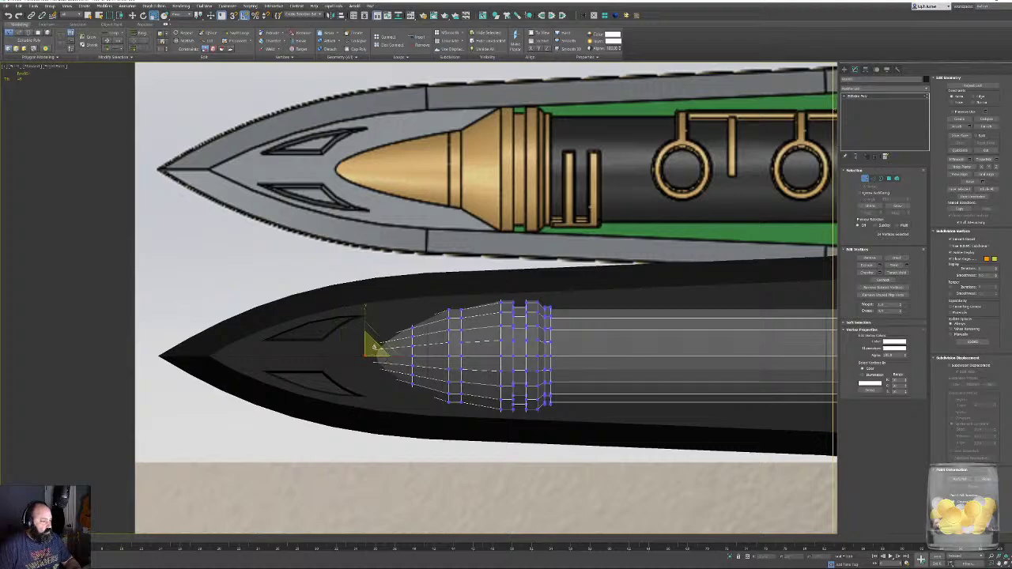
{"action": "mouse_move", "coordinate": [373, 344]}
{"action": "left_mouse_down"}
{"action": "mouse_move", "coordinate": [382, 309]}
{"action": "mouse_move", "coordinate": [374, 338]}
{"action": "mouse_move", "coordinate": [381, 328]}
{"action": "left_mouse_up"}
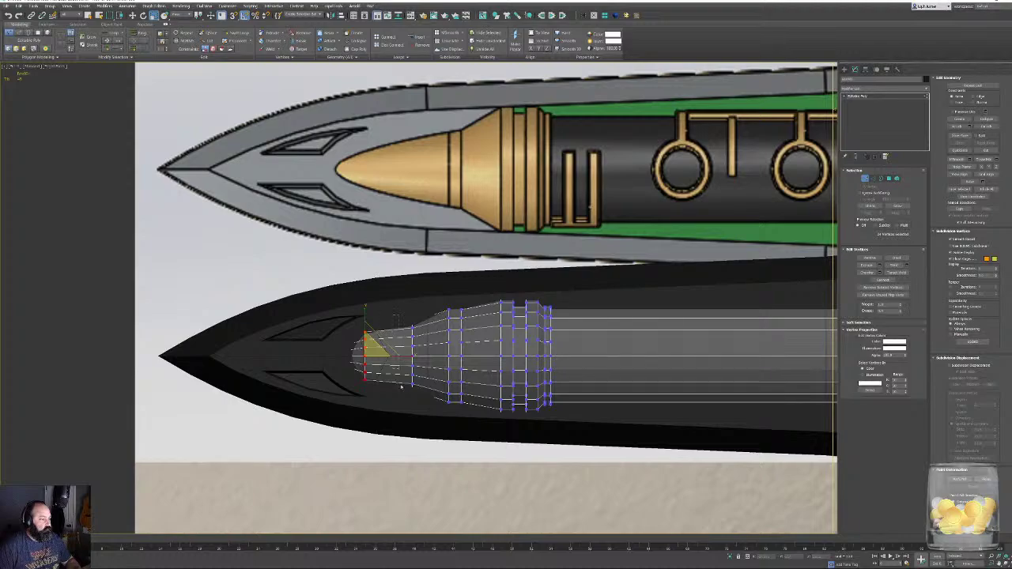
Scale the middle vertex ring of the nose up and the ring just ahead of the collar slightly down to smooth the curve.
{"action": "left_click_drag", "start_coordinate": [426, 429], "coordinate": [422, 457]}
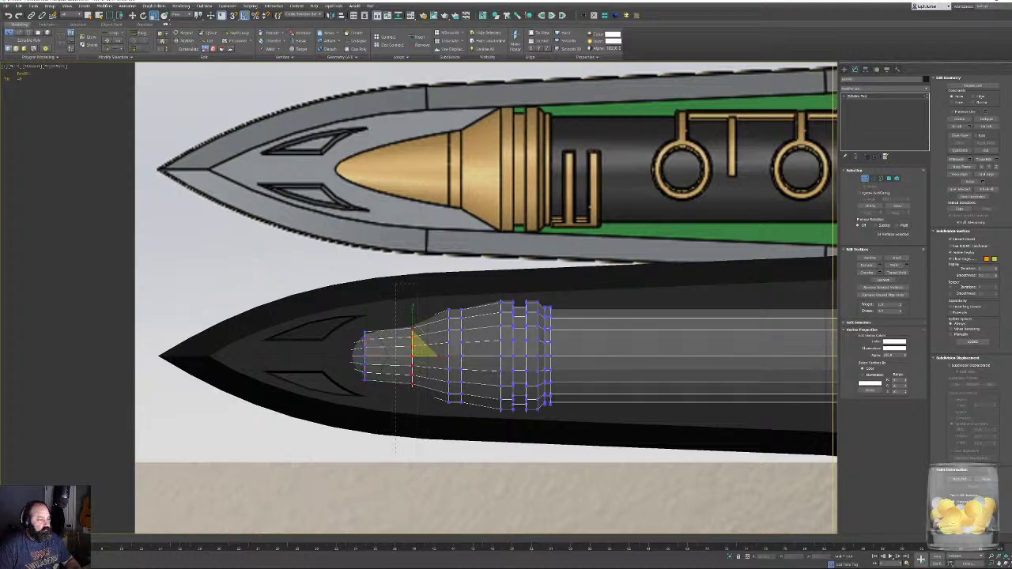
{"action": "left_click_drag", "start_coordinate": [421, 354], "coordinate": [420, 345]}
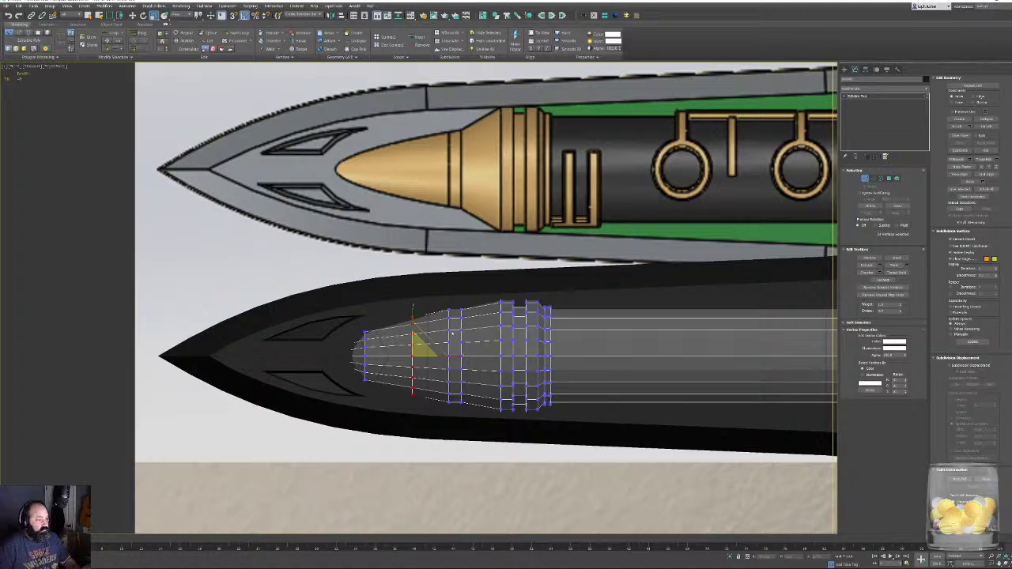
{"action": "left_click_drag", "start_coordinate": [453, 456], "coordinate": [454, 456]}
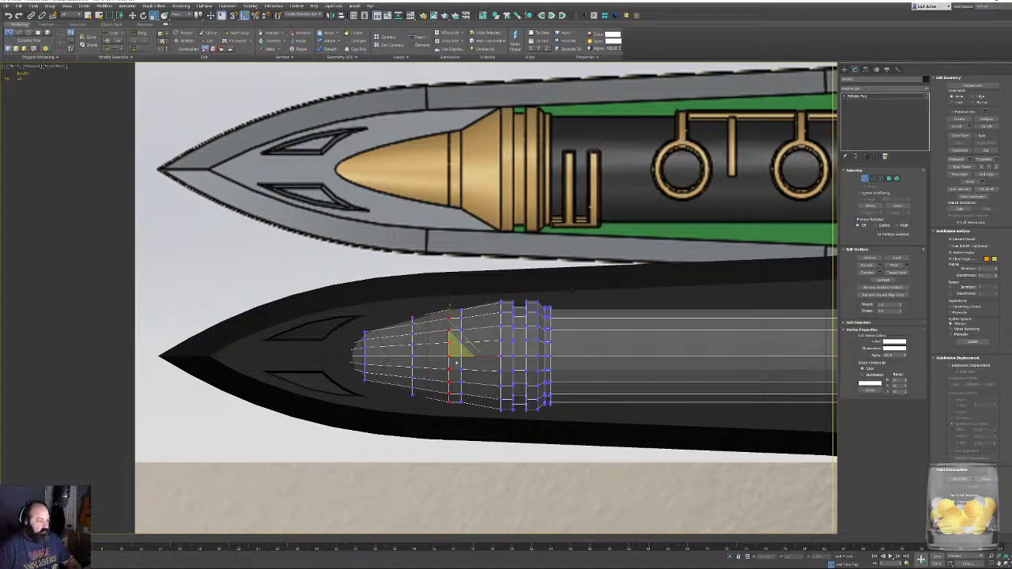
{"action": "left_click_drag", "start_coordinate": [453, 349], "coordinate": [454, 352]}
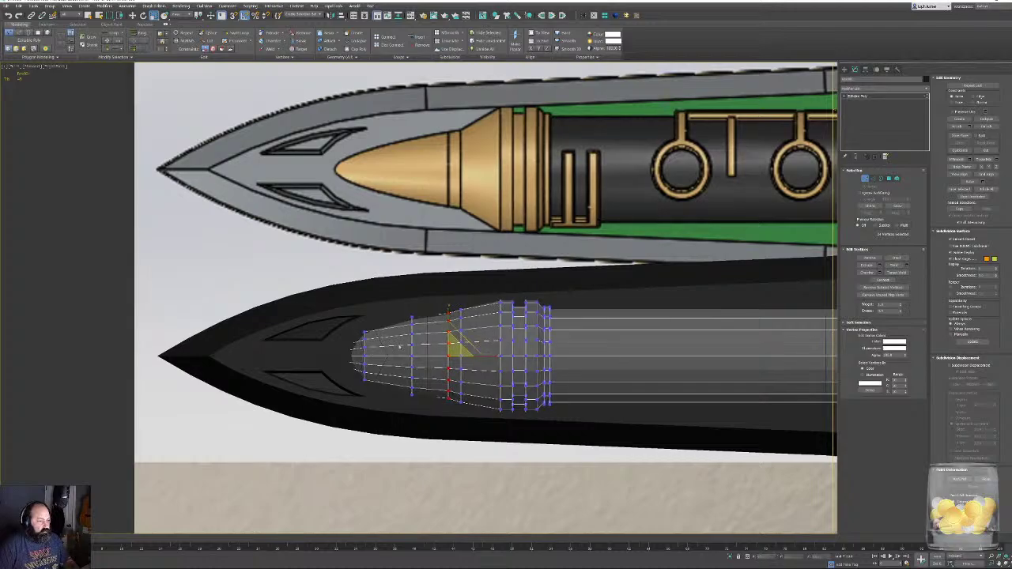
Leave vertex editing on the shaft, turn off its see-through display and select the blade in an angled view.
{"action": "scroll", "coordinate": [460, 349], "scroll_direction": "down", "scroll_amount": 4}
{"action": "mouse_move", "coordinate": [460, 349]}
{"action": "middle_mouse_down", "text": "alt"}
{"action": "mouse_move", "coordinate": [476, 323]}
{"action": "mouse_move", "coordinate": [459, 300]}
{"action": "mouse_move", "coordinate": [464, 287]}
{"action": "mouse_move", "coordinate": [470, 304]}
{"action": "mouse_move", "coordinate": [455, 333]}
{"action": "middle_mouse_up", "text": "alt"}
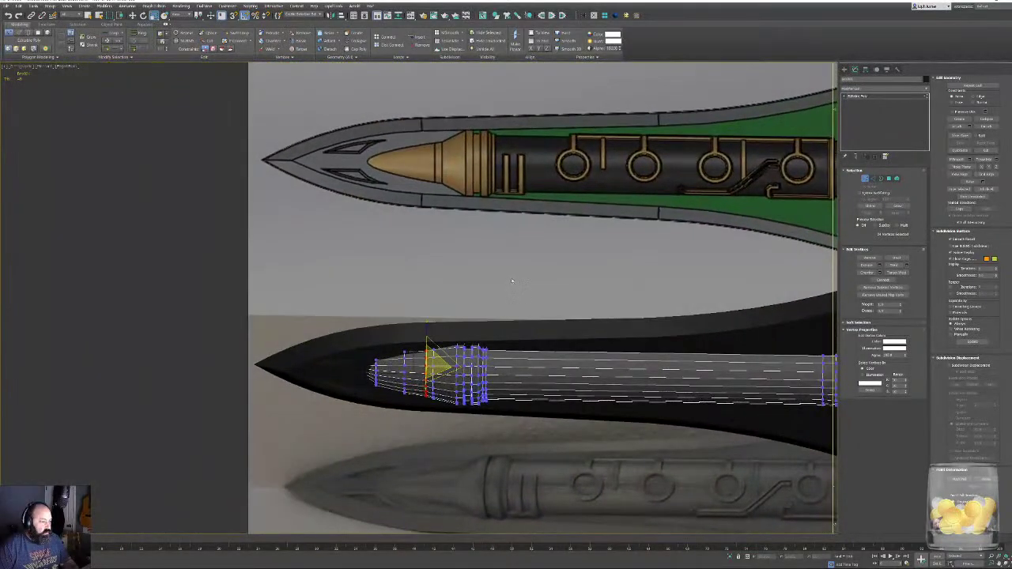
{"action": "middle_click_drag", "start_coordinate": [511, 280], "coordinate": [714, 300], "text": "alt"}
{"action": "scroll", "coordinate": [601, 297], "scroll_direction": "down", "scroll_amount": 3}
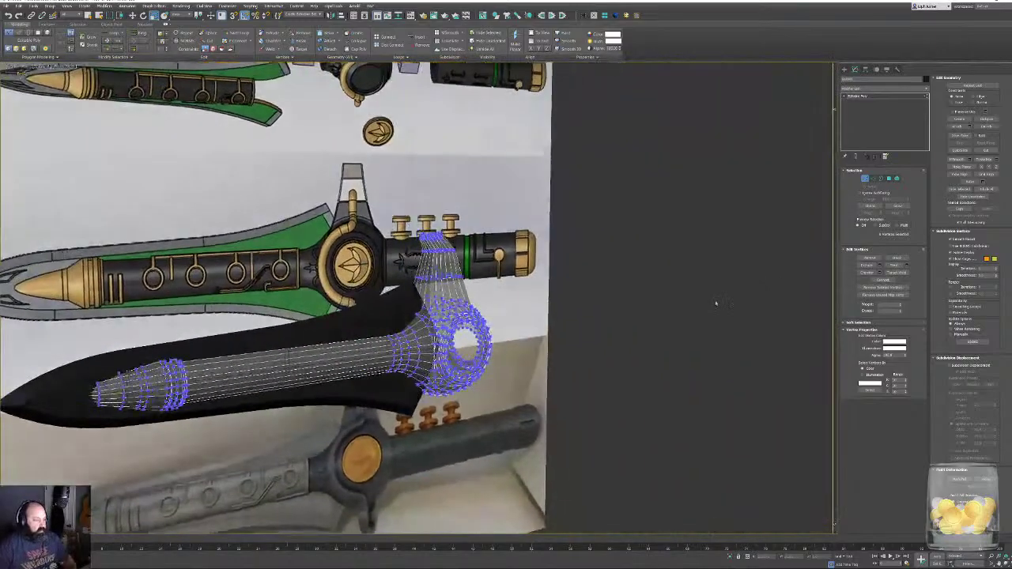
{"action": "left_click", "coordinate": [866, 179]}
{"action": "middle_click_drag", "start_coordinate": [443, 340], "coordinate": [553, 316]}
{"action": "scroll", "coordinate": [312, 343], "scroll_direction": "up", "scroll_amount": 5}
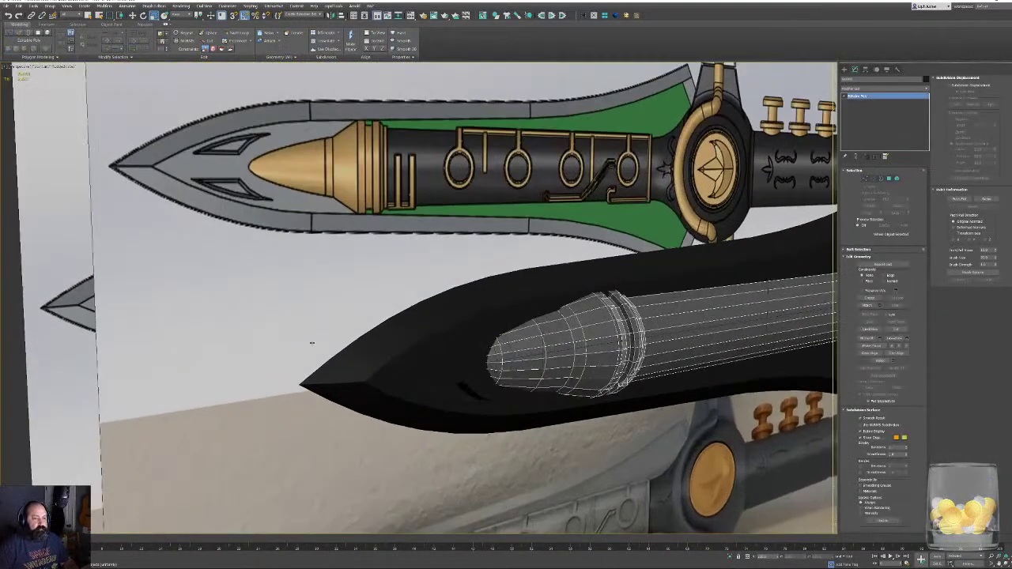
{"action": "key", "text": "alt+x"}
{"action": "left_click", "coordinate": [544, 290]}
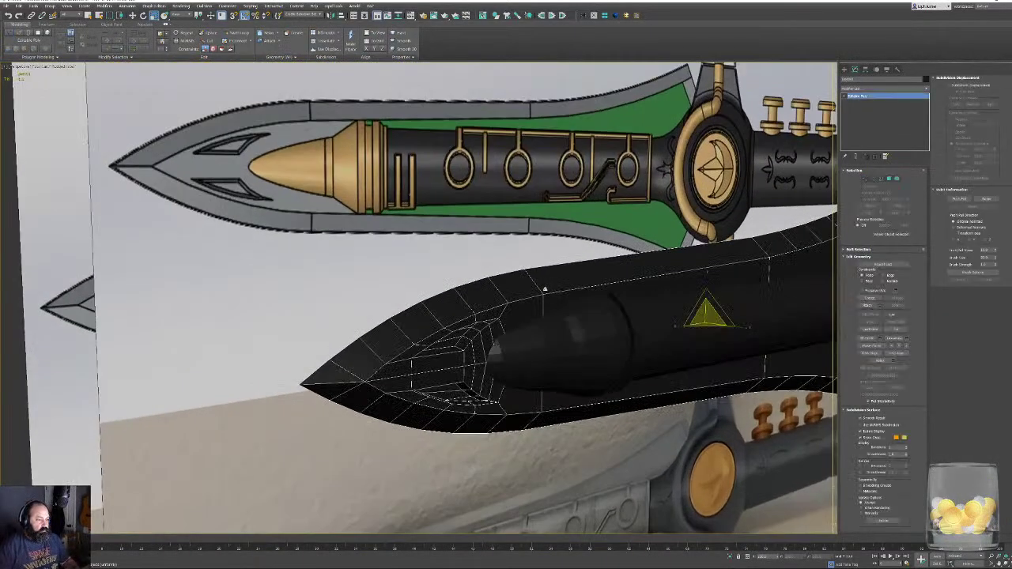
Select the whole shaft-and-hub element, assign it a single smoothing group, and leave element editing to check the shading.
{"action": "key", "text": "F4"}
{"action": "middle_click_drag", "start_coordinate": [554, 306], "coordinate": [419, 307]}
{"action": "left_click", "coordinate": [571, 296]}
{"action": "key", "text": "5"}
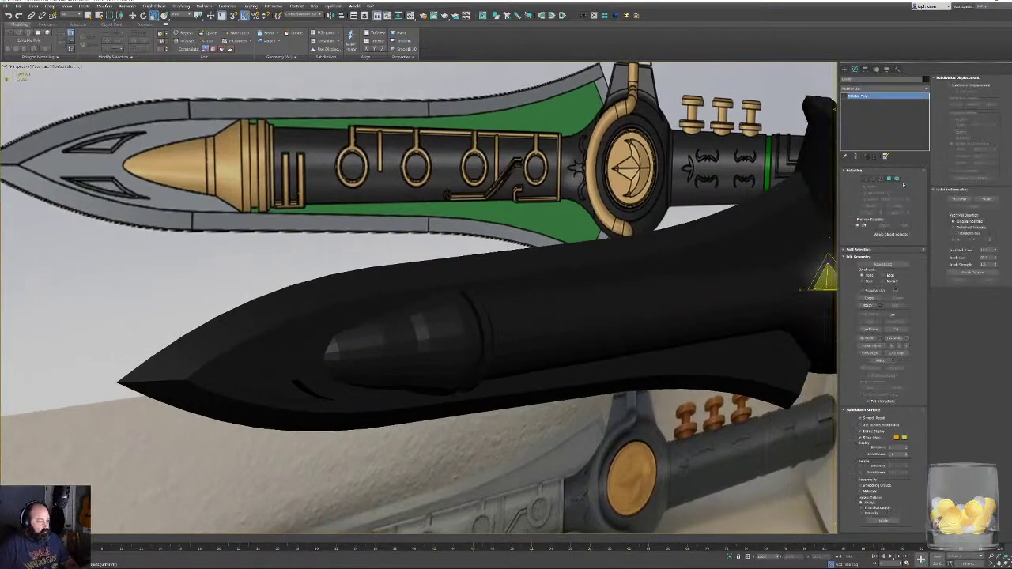
{"action": "left_click", "coordinate": [476, 345]}
{"action": "left_click", "coordinate": [786, 276]}
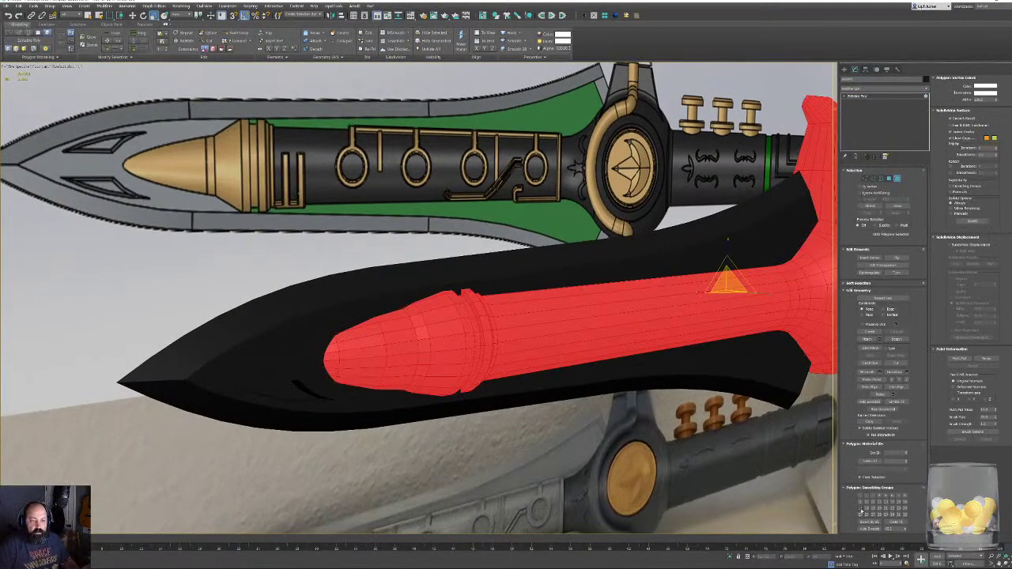
{"action": "left_click", "coordinate": [896, 179]}
{"action": "middle_click_drag", "start_coordinate": [581, 288], "coordinate": [410, 303], "text": "alt"}
{"action": "scroll", "coordinate": [506, 317], "scroll_direction": "down", "scroll_amount": 4}
{"action": "scroll", "coordinate": [462, 326], "scroll_direction": "up", "scroll_amount": 1}
{"action": "scroll", "coordinate": [434, 352], "scroll_direction": "up", "scroll_amount": 5}
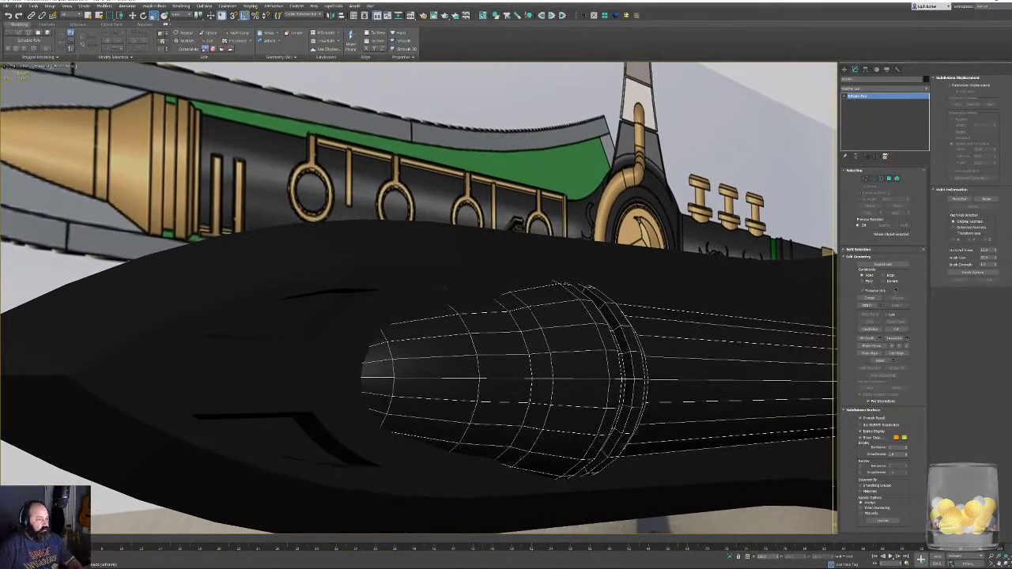
Select the edge loops along the inner border of the blade's bevel around the tip, on both the upper and lower sides.
{"action": "left_click", "coordinate": [419, 290]}
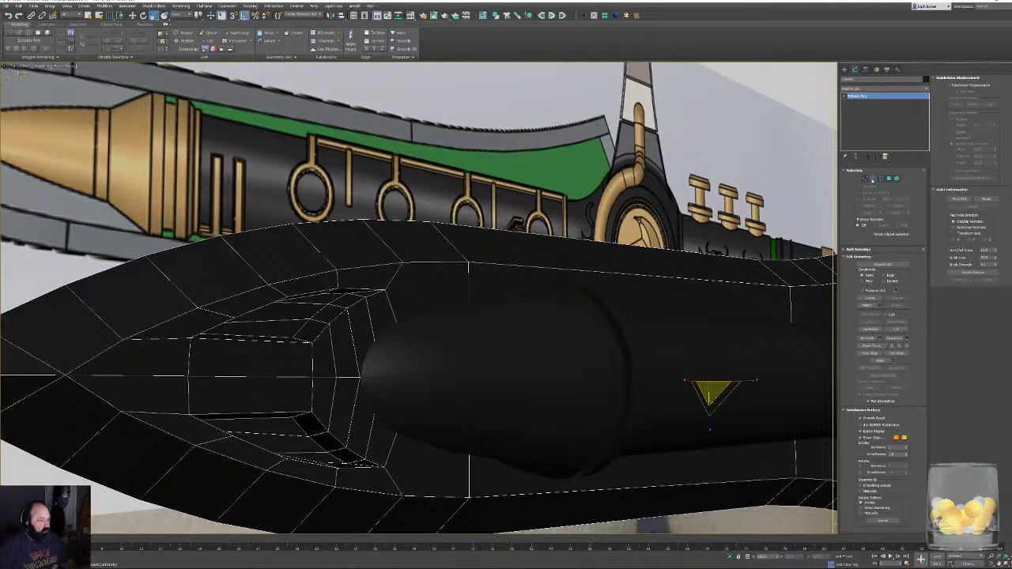
{"action": "key", "text": "2"}
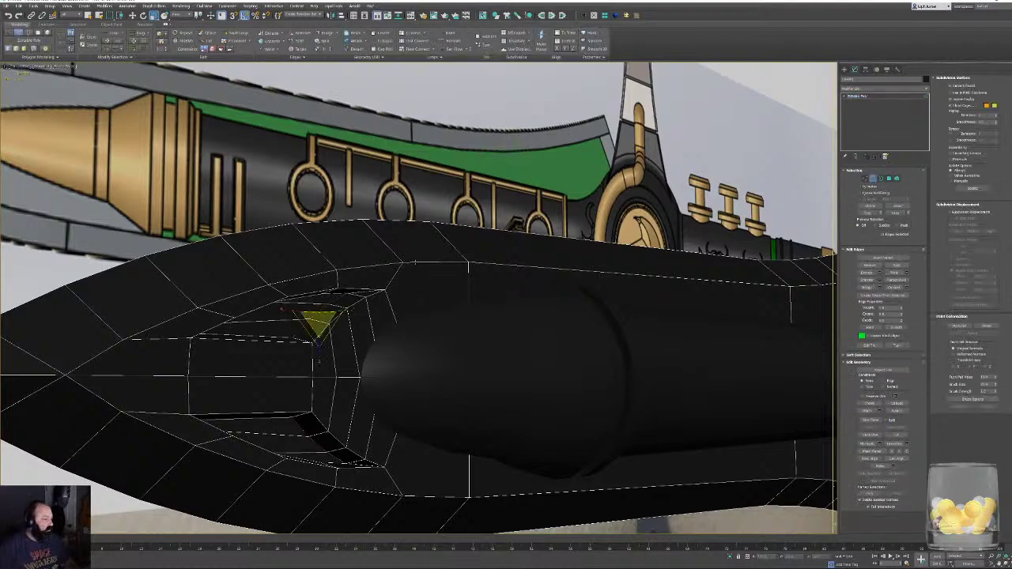
{"action": "left_click", "coordinate": [415, 262]}
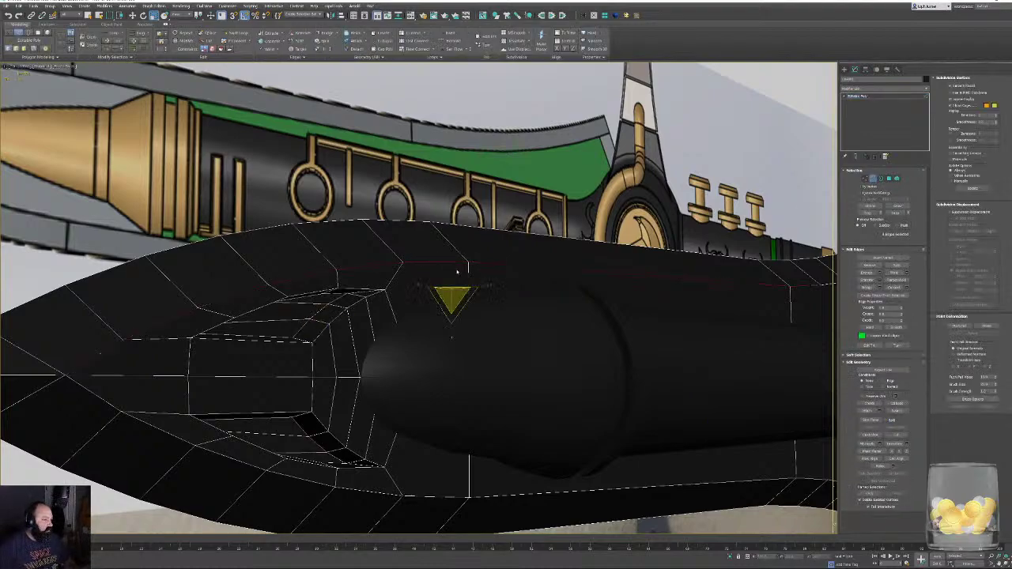
{"action": "scroll", "coordinate": [457, 271], "scroll_direction": "down", "scroll_amount": 6}
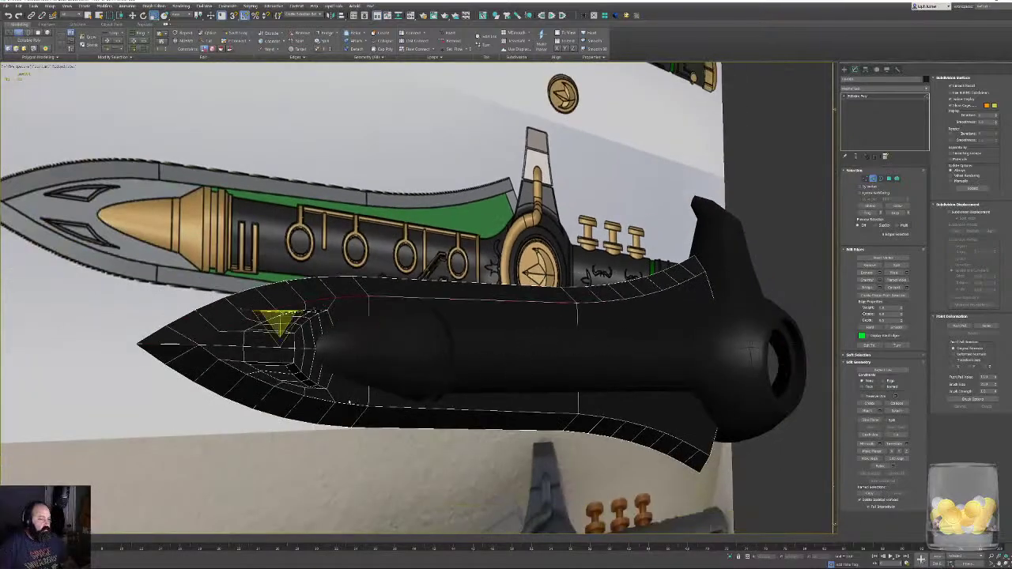
{"action": "left_click", "coordinate": [344, 405]}
{"action": "left_click", "coordinate": [629, 421], "text": "ctrl"}
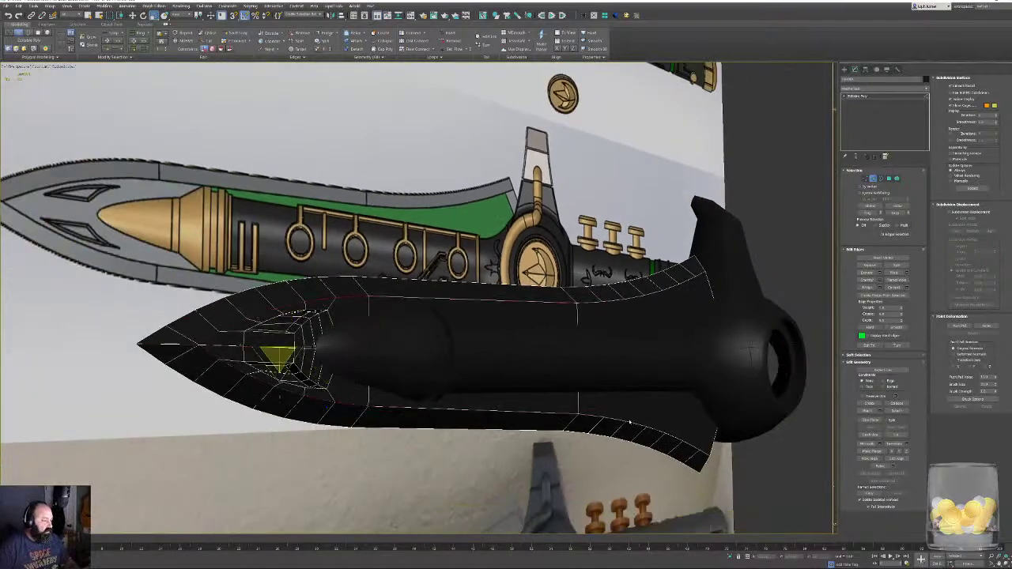
{"action": "middle_click_drag", "start_coordinate": [603, 414], "coordinate": [538, 386], "text": "alt"}
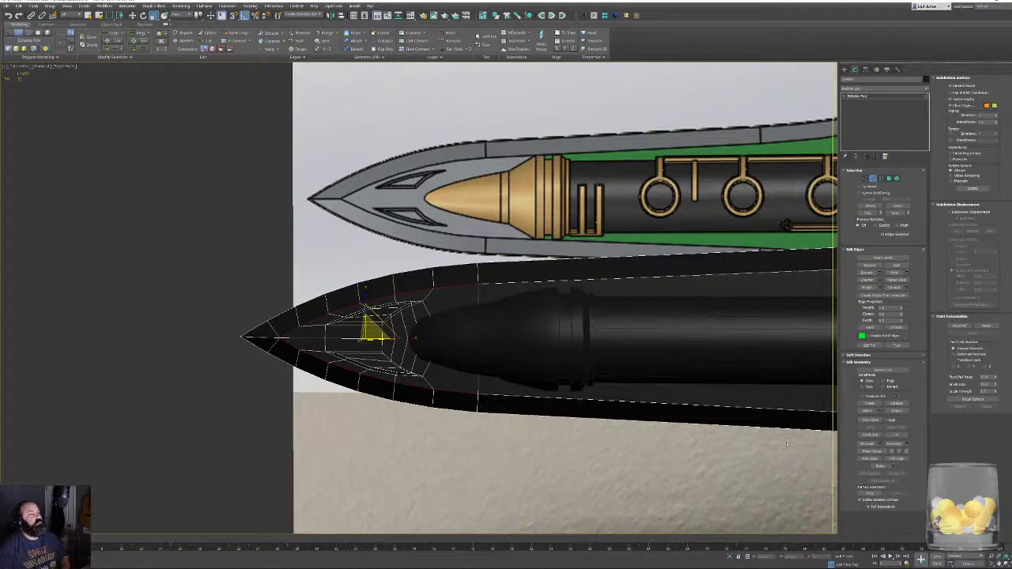
{"action": "middle_click_drag", "start_coordinate": [531, 356], "coordinate": [570, 354], "text": "alt"}
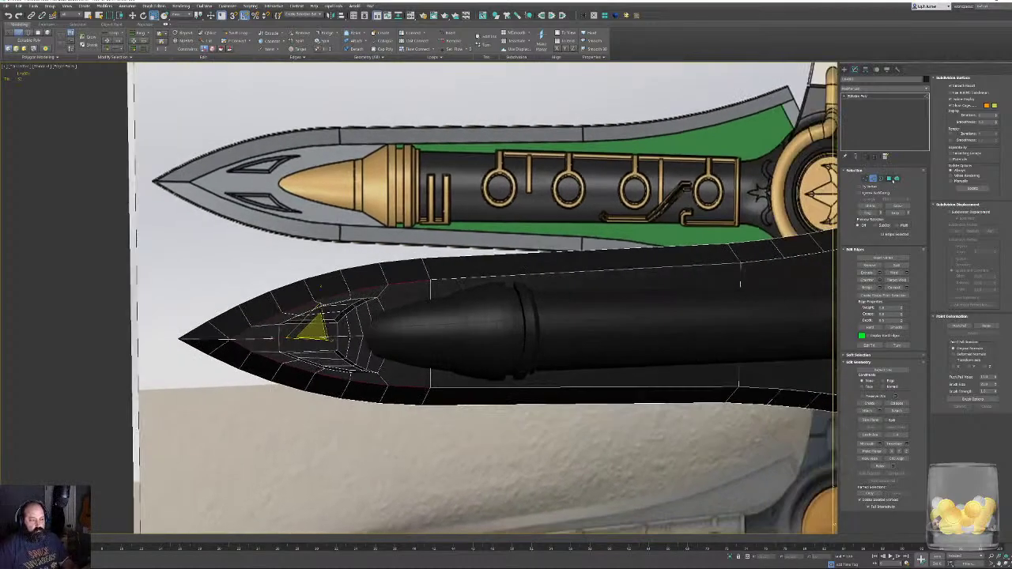
Convert the blade's edge selection to polygons, complete it at the point, and deselect the polygons on the opposite face.
{"action": "left_click", "coordinate": [888, 179], "text": "ctrl"}
{"action": "left_click", "coordinate": [209, 350], "text": "ctrl"}
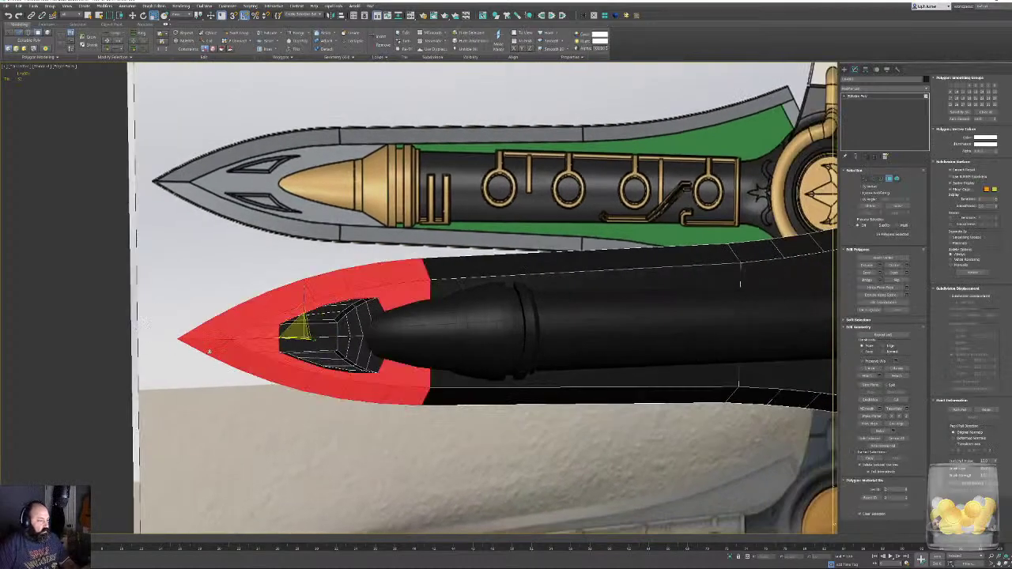
{"action": "middle_click_drag", "start_coordinate": [262, 356], "coordinate": [301, 362], "text": "alt"}
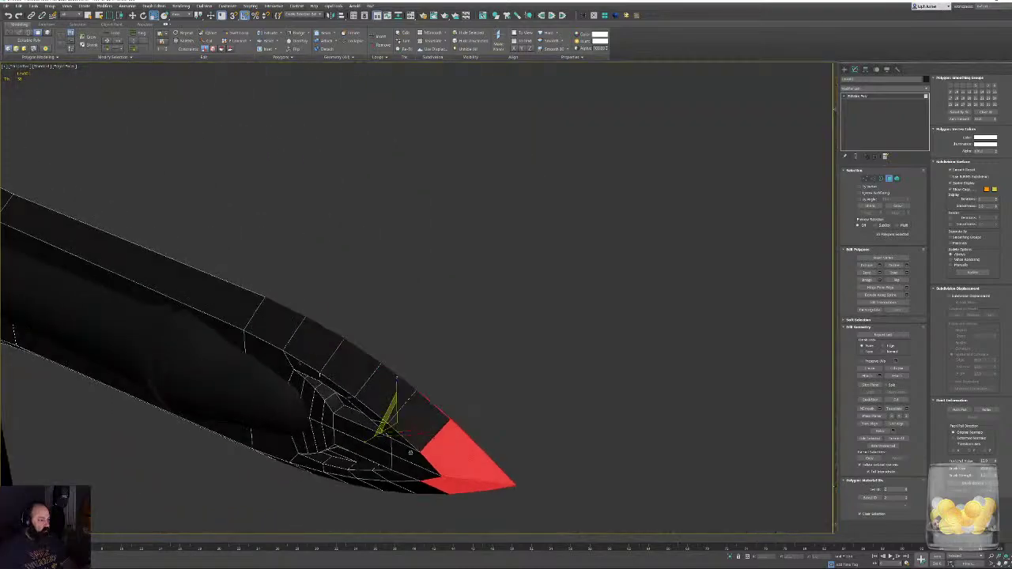
{"action": "left_click", "coordinate": [447, 454], "text": "alt"}
{"action": "middle_click_drag", "start_coordinate": [447, 453], "coordinate": [490, 461], "text": "alt"}
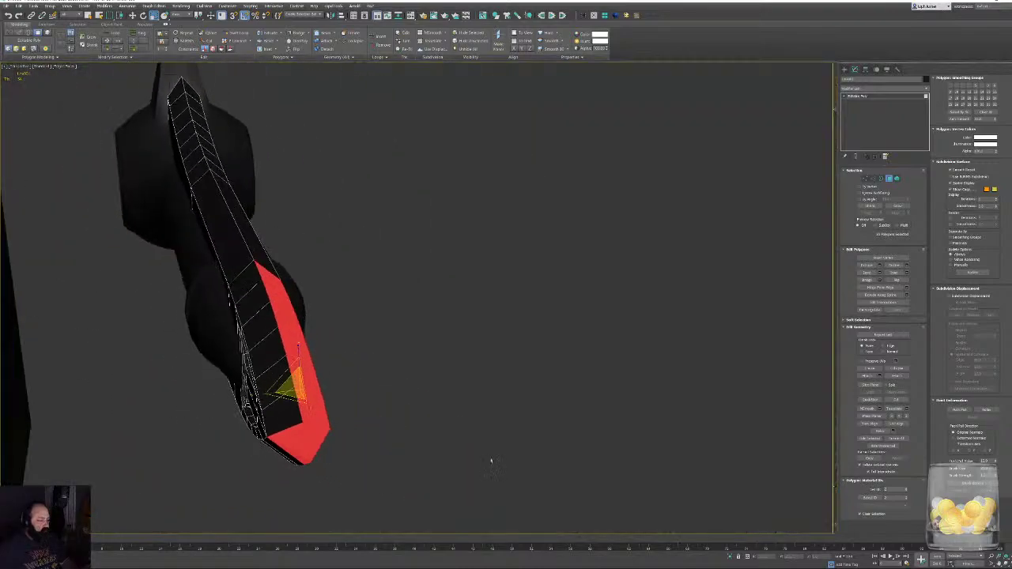
{"action": "left_click", "coordinate": [288, 442], "text": "alt"}
{"action": "left_click", "coordinate": [293, 453], "text": "alt"}
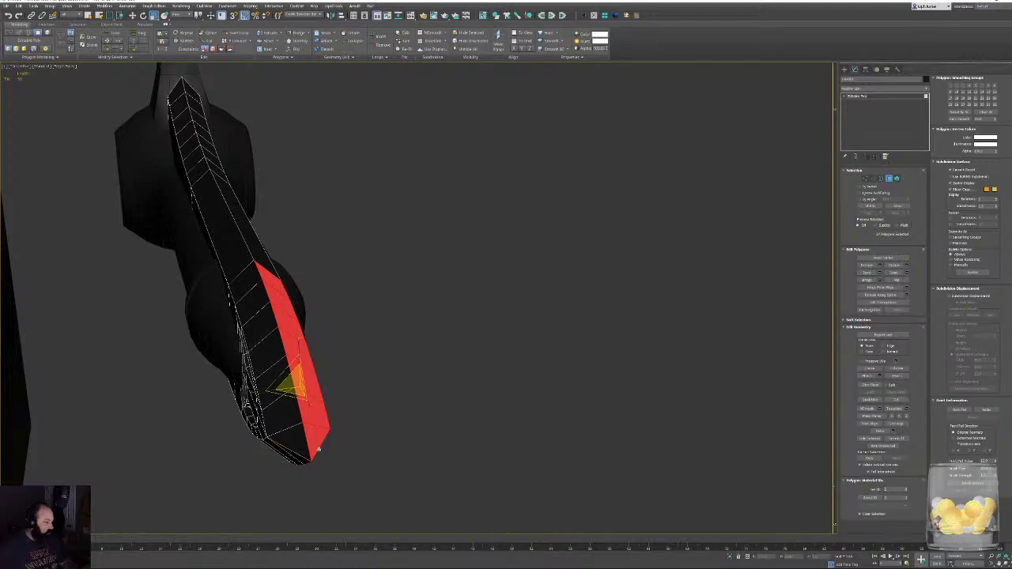
{"action": "middle_click_drag", "start_coordinate": [293, 453], "coordinate": [824, 199], "text": "alt"}
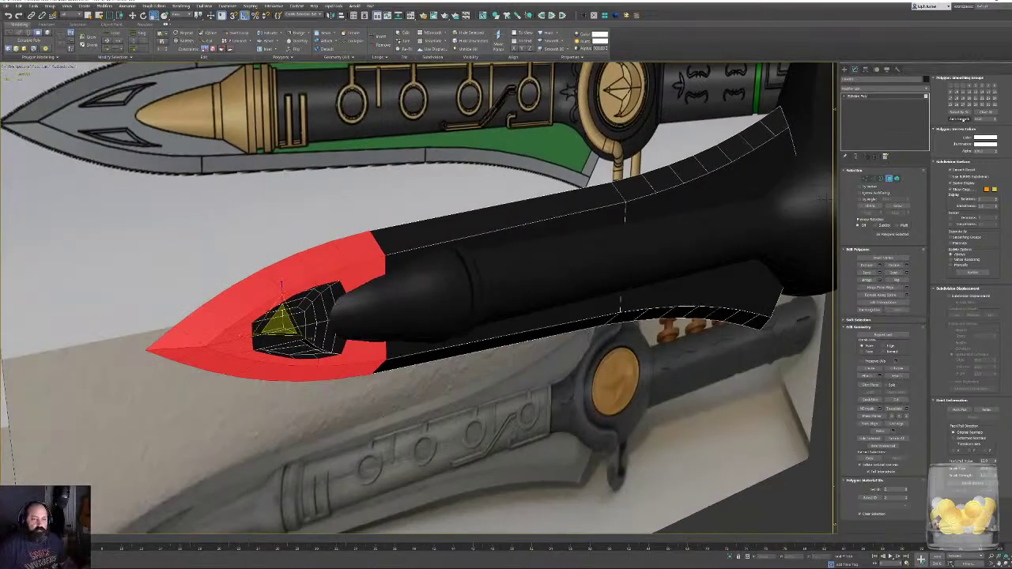
Clear the smoothing groups of the selected blade tip polygons, assign them one shared group, and hide the edge display to check the shading.
{"action": "left_click", "coordinate": [986, 112]}
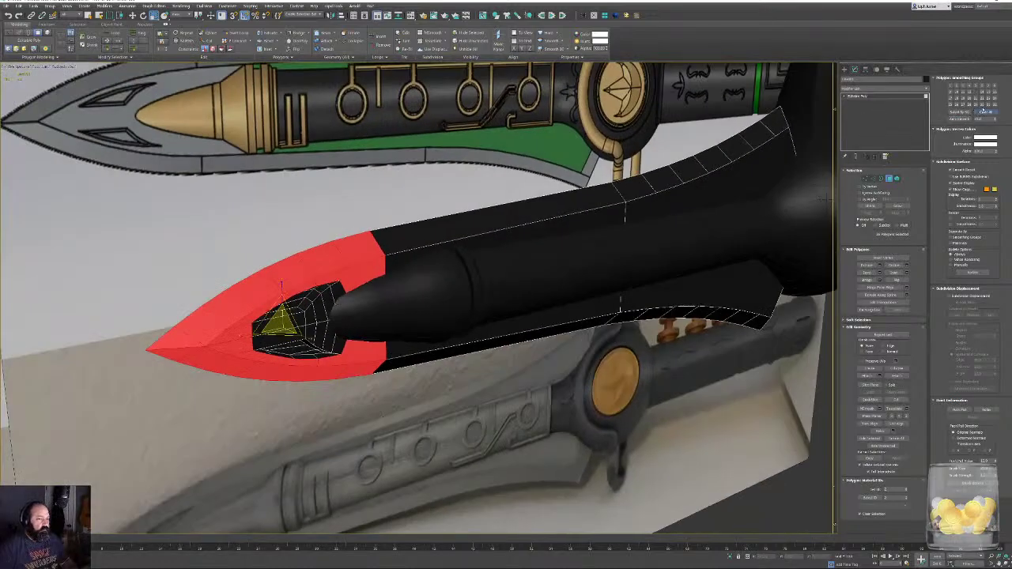
{"action": "left_click", "coordinate": [982, 105]}
{"action": "left_click", "coordinate": [578, 327]}
{"action": "key", "text": "F4"}
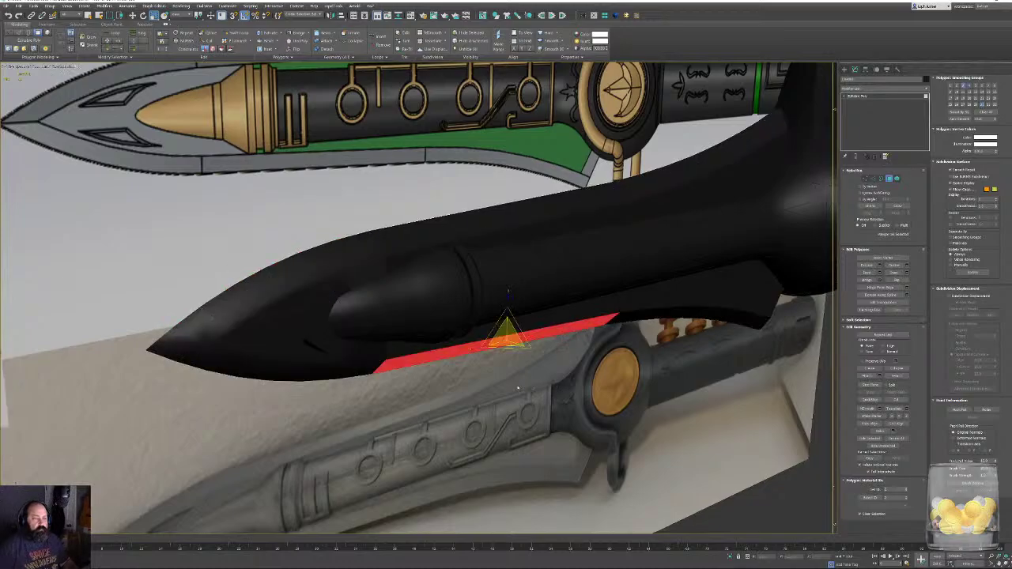
Select the two flat blade polygons flanking the shaft behind the tip, clear their smoothing groups, assign one shared group, and deselect them.
{"action": "middle_click_drag", "start_coordinate": [578, 328], "coordinate": [538, 352], "text": "alt"}
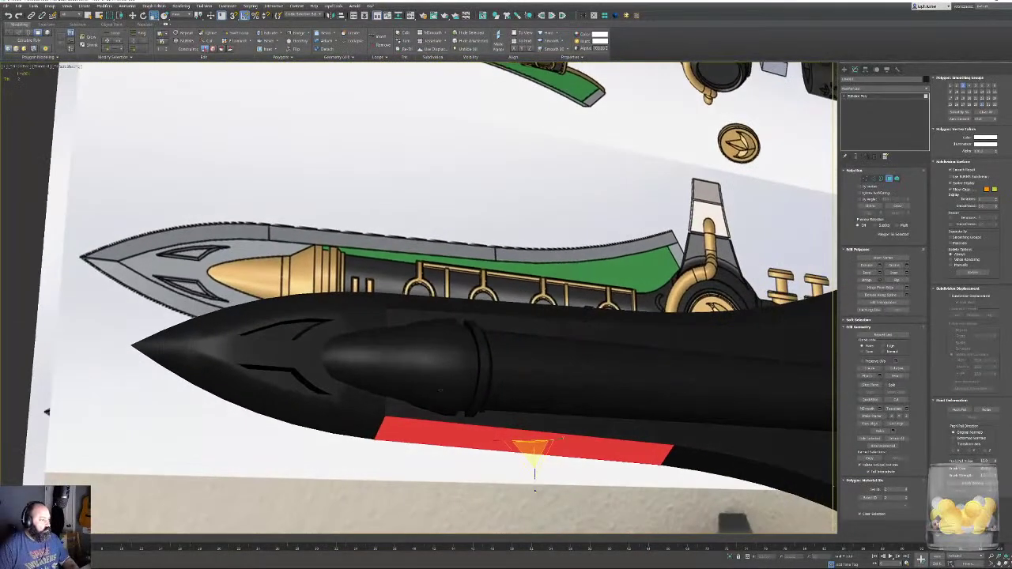
{"action": "scroll", "coordinate": [538, 352], "scroll_direction": "up", "scroll_amount": 4}
{"action": "middle_click_drag", "start_coordinate": [475, 372], "coordinate": [466, 338], "text": "alt"}
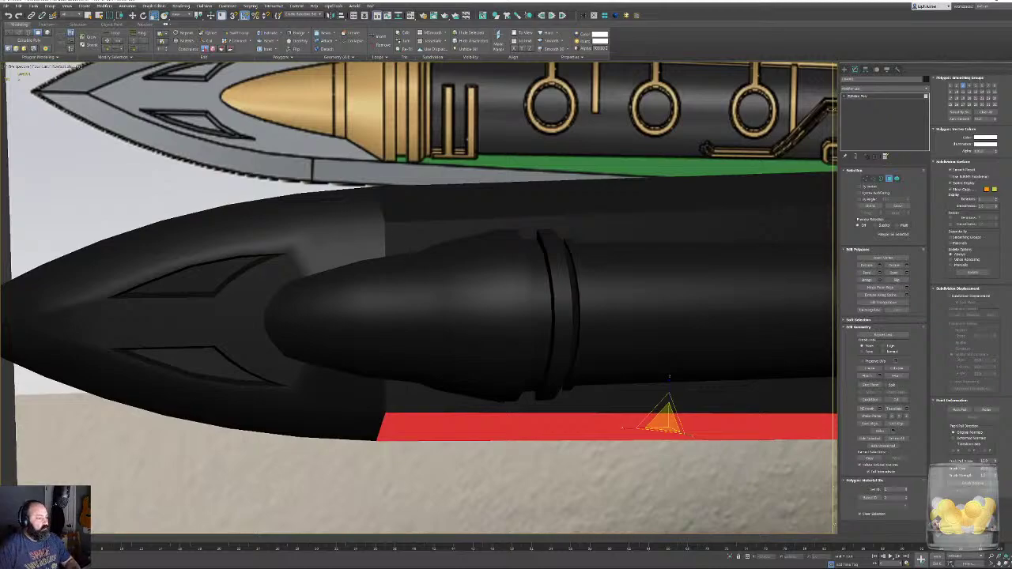
{"action": "left_click", "coordinate": [352, 255]}
{"action": "left_click", "coordinate": [390, 251]}
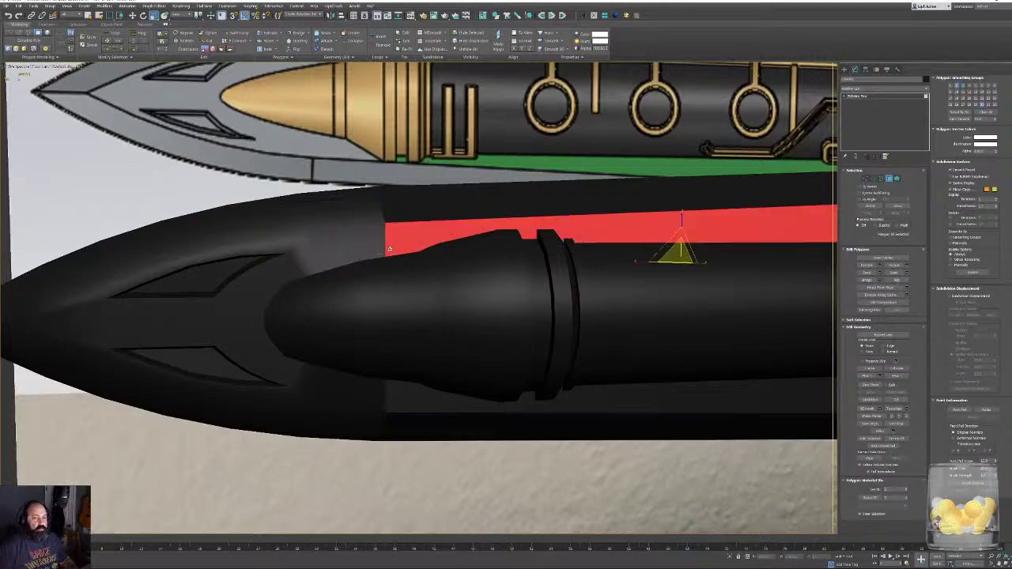
{"action": "left_click", "coordinate": [392, 393], "text": "ctrl"}
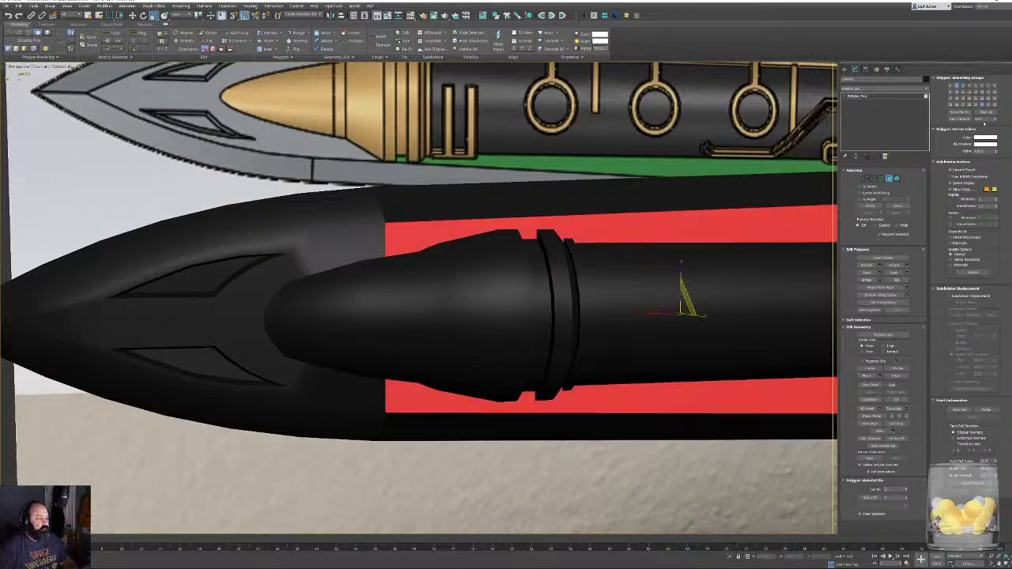
{"action": "left_click", "coordinate": [985, 113]}
{"action": "left_click", "coordinate": [982, 104]}
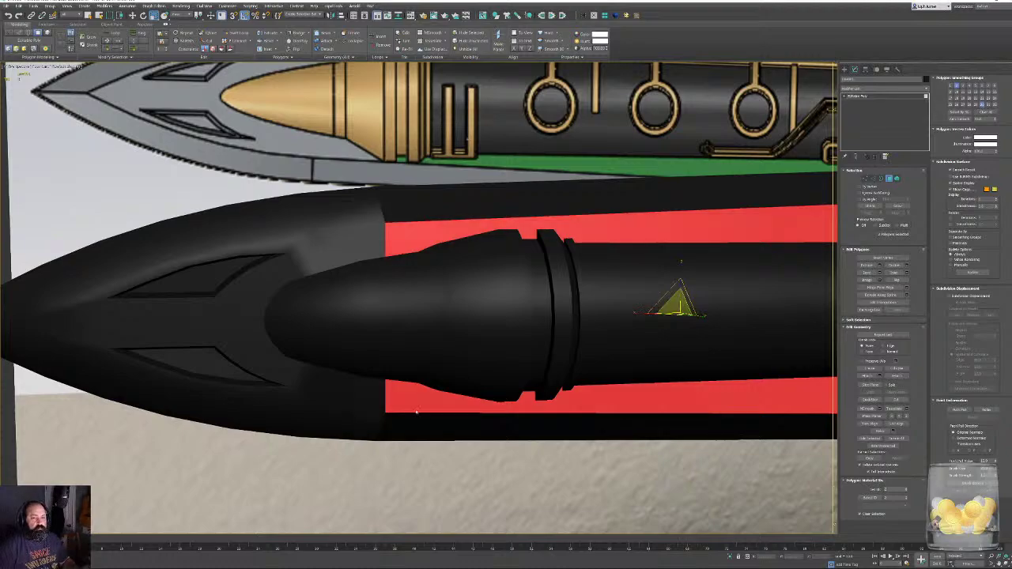
{"action": "left_click", "coordinate": [368, 467]}
{"action": "scroll", "coordinate": [501, 434], "scroll_direction": "down", "scroll_amount": 6}
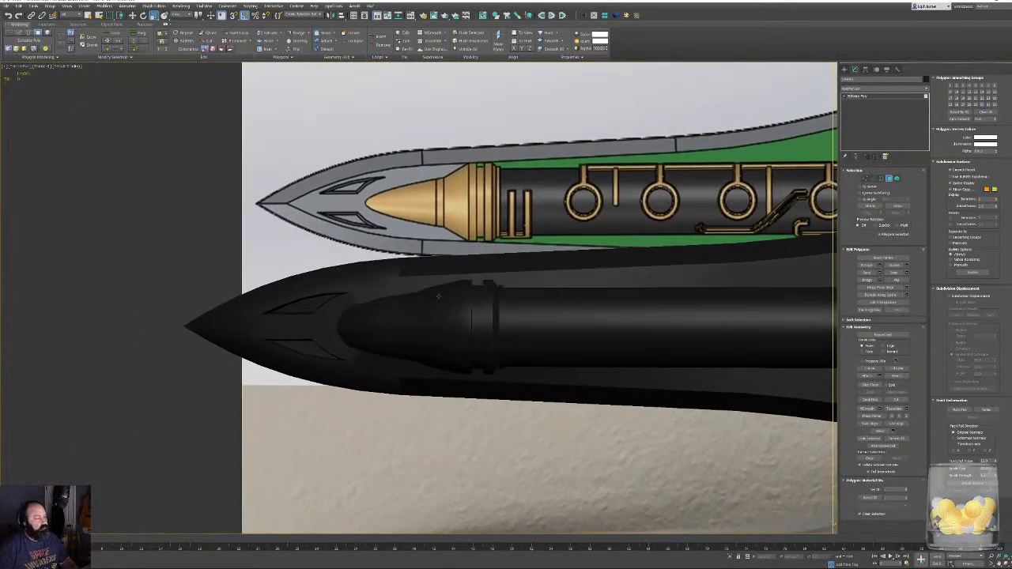
{"action": "scroll", "coordinate": [438, 295], "scroll_direction": "down", "scroll_amount": 2}
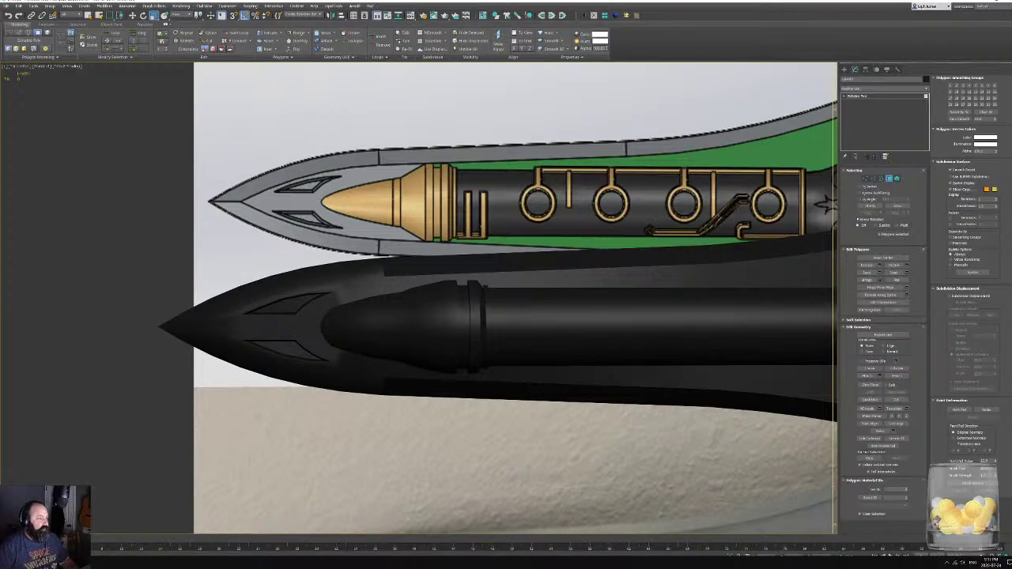
Switch to the browser to examine the Dragon Dagger reference photos, and return to the model in 3ds Max.
{"action": "left_click", "coordinate": [64, 563]}
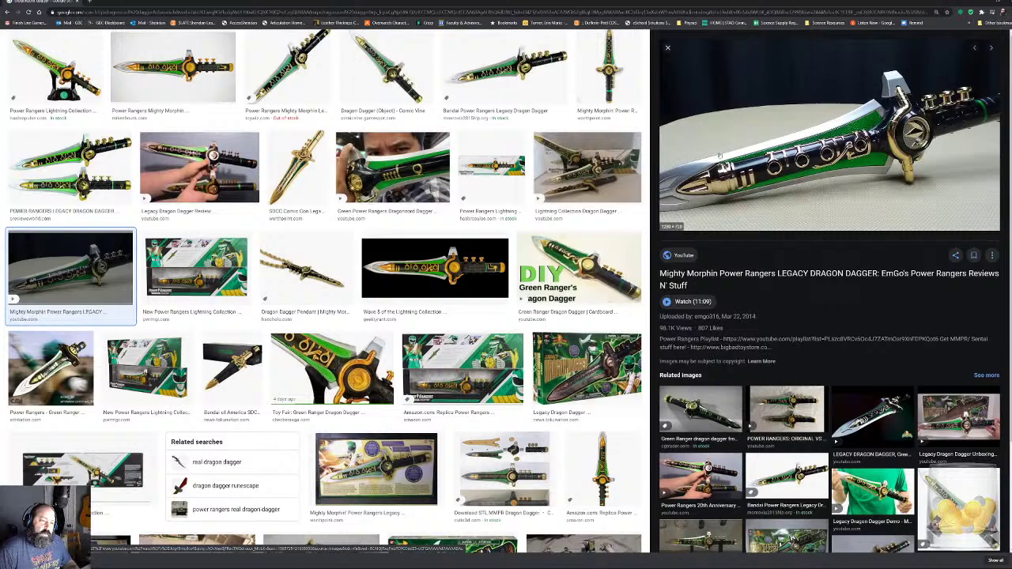
{"action": "key", "text": "alt+Tab"}
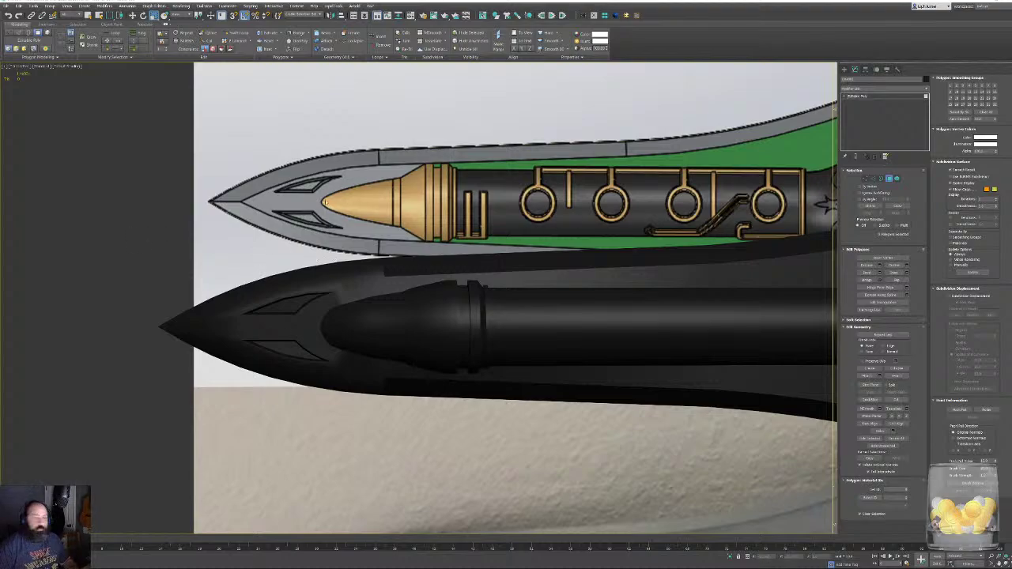
{"action": "middle_click_drag", "start_coordinate": [459, 283], "coordinate": [417, 285]}
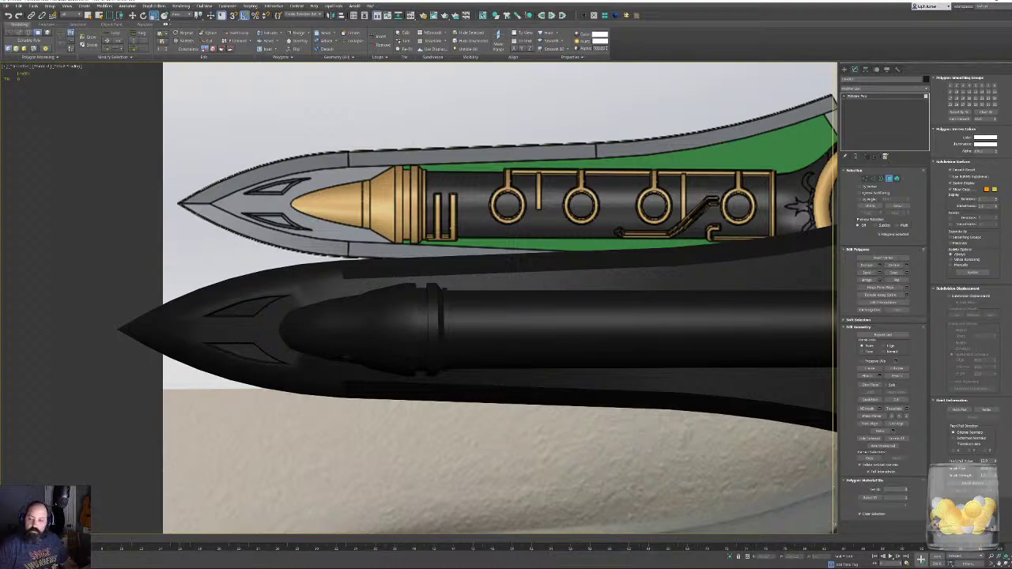
Leave the blade's polygon editing, select the shaft, and scale up the vertices of the wide collar rings slightly.
{"action": "scroll", "coordinate": [372, 348], "scroll_direction": "up", "scroll_amount": 3}
{"action": "left_click", "coordinate": [460, 270]}
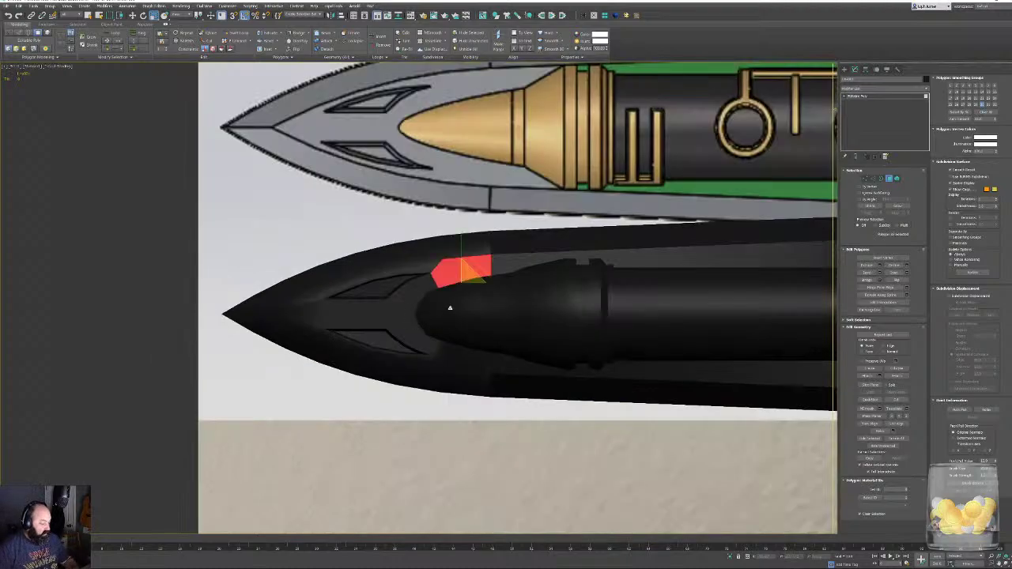
{"action": "key", "text": "4"}
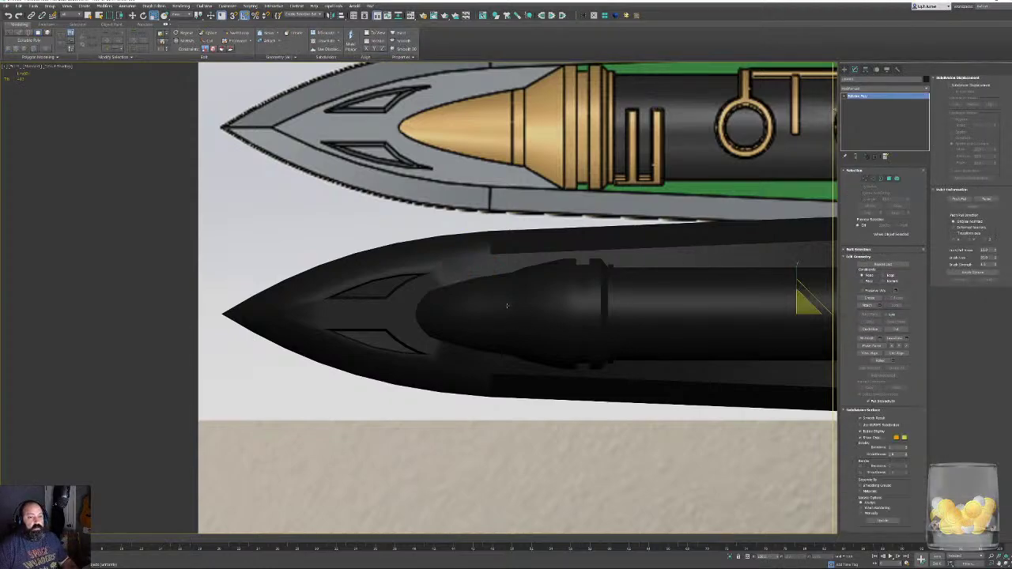
{"action": "middle_click_drag", "start_coordinate": [635, 311], "coordinate": [536, 309]}
{"action": "left_click", "coordinate": [536, 308]}
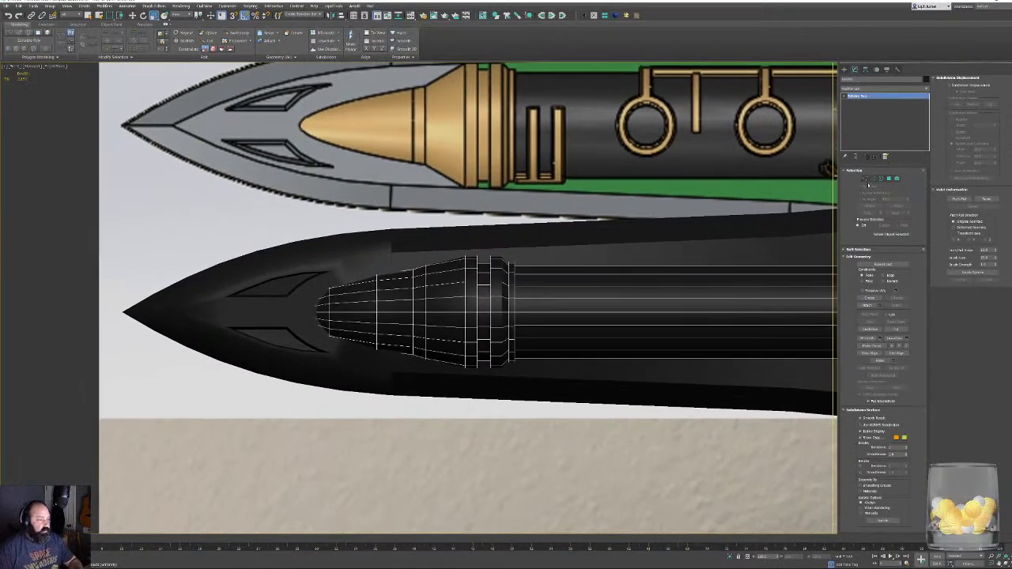
{"action": "left_click", "coordinate": [865, 178]}
{"action": "key", "text": "F3"}
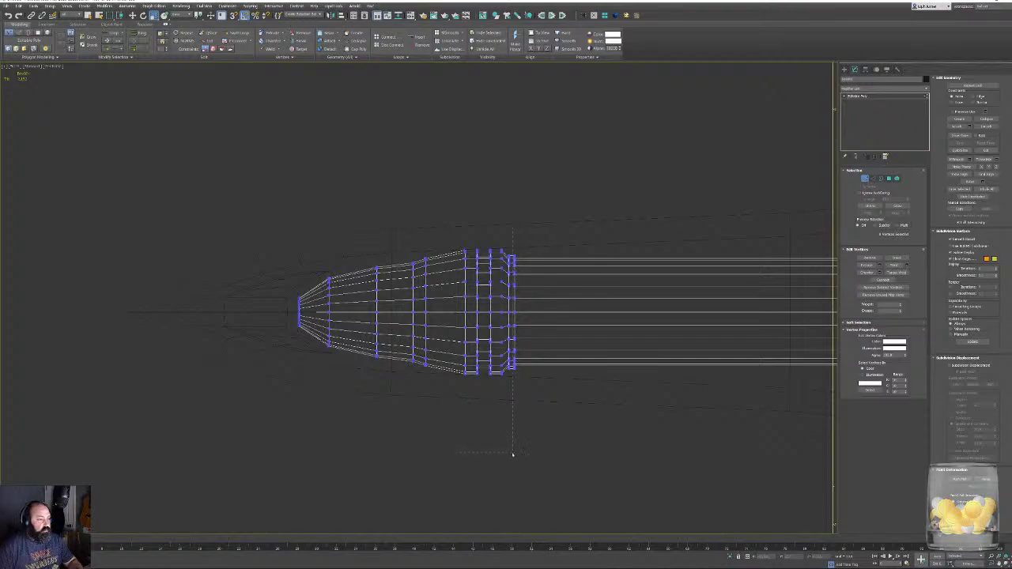
{"action": "left_click_drag", "start_coordinate": [507, 453], "coordinate": [507, 453]}
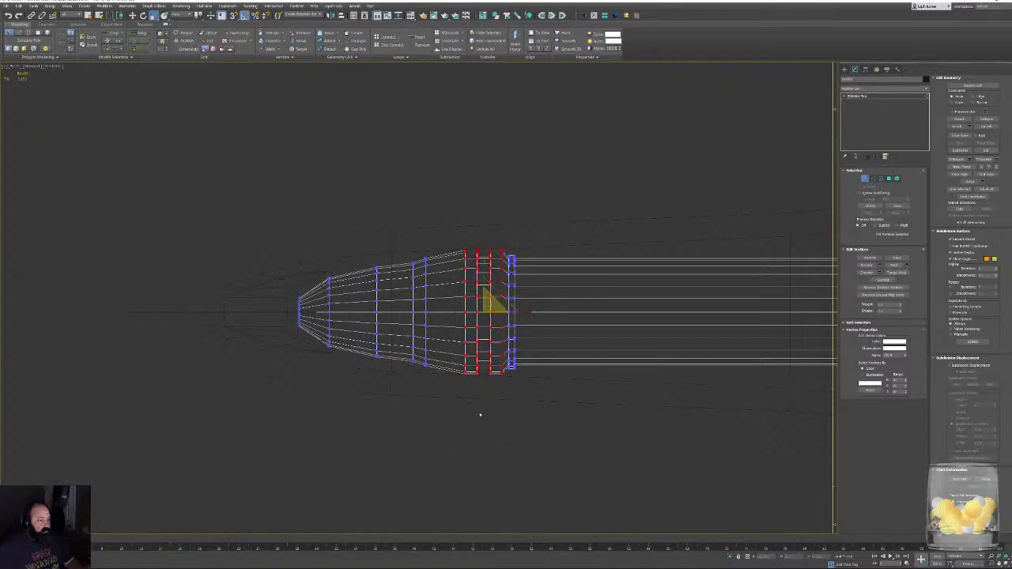
{"action": "key", "text": "F3"}
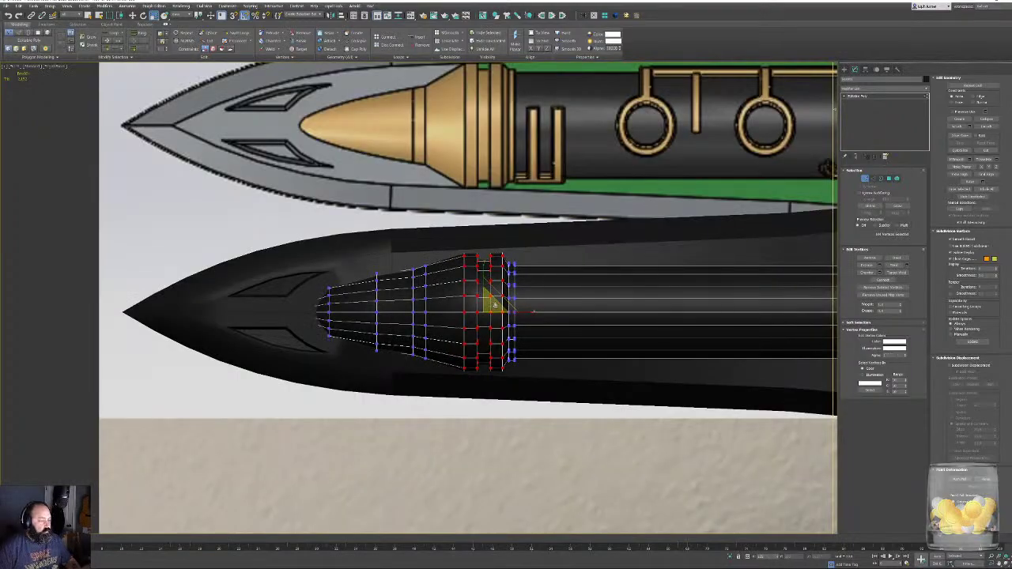
{"action": "left_click_drag", "start_coordinate": [494, 305], "coordinate": [494, 306]}
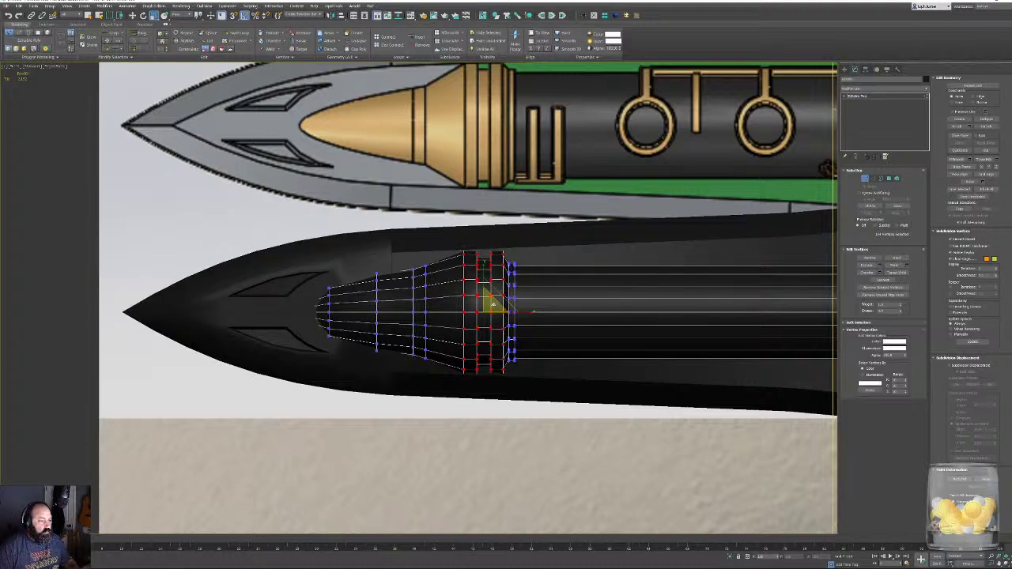
{"action": "middle_click_drag", "start_coordinate": [493, 305], "coordinate": [511, 324]}
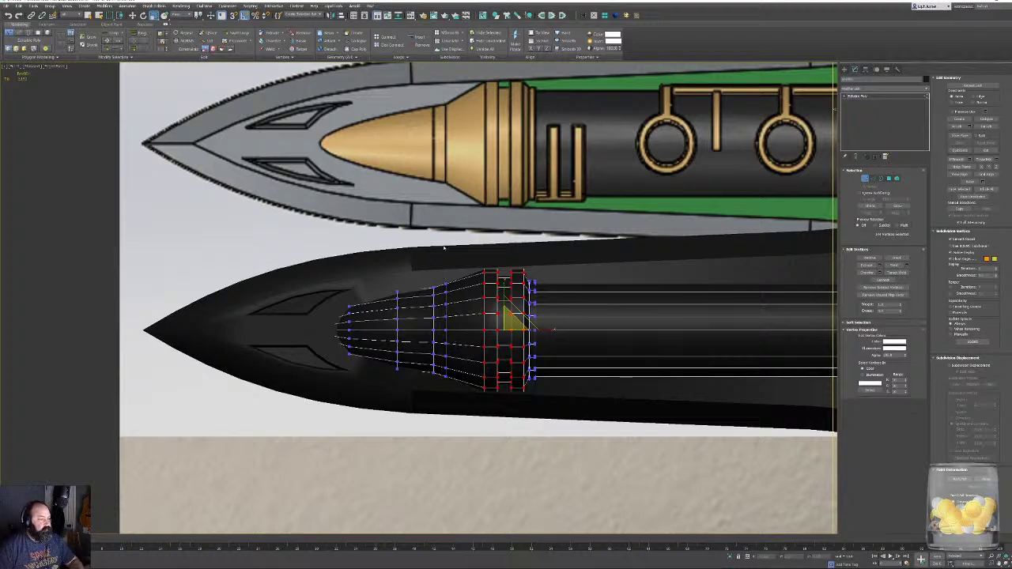
Select the vertex ring where the gold tip meets the flared collar and scale it slightly smaller.
{"action": "left_click_drag", "start_coordinate": [445, 234], "coordinate": [456, 428]}
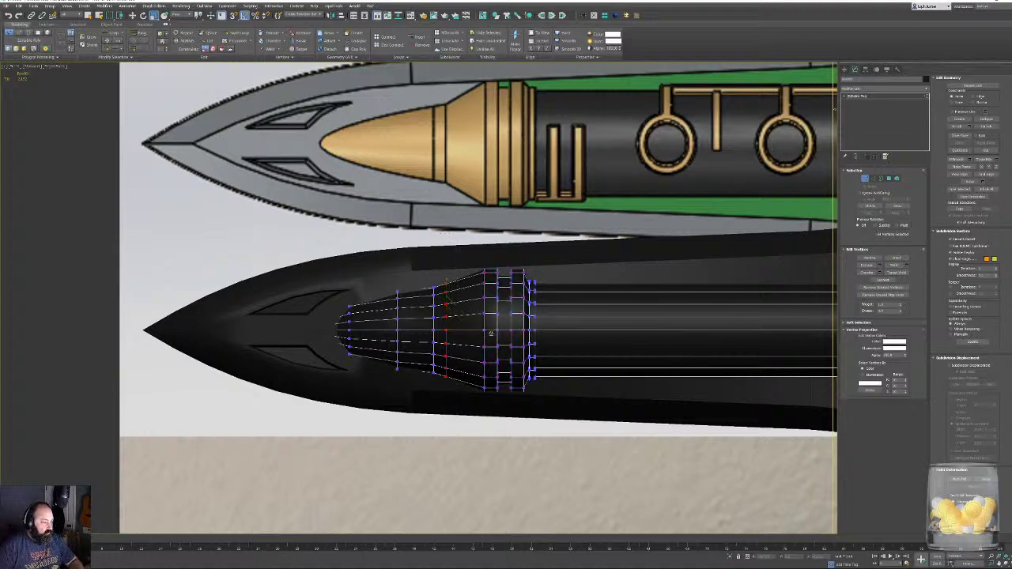
{"action": "left_click_drag", "start_coordinate": [454, 320], "coordinate": [454, 325]}
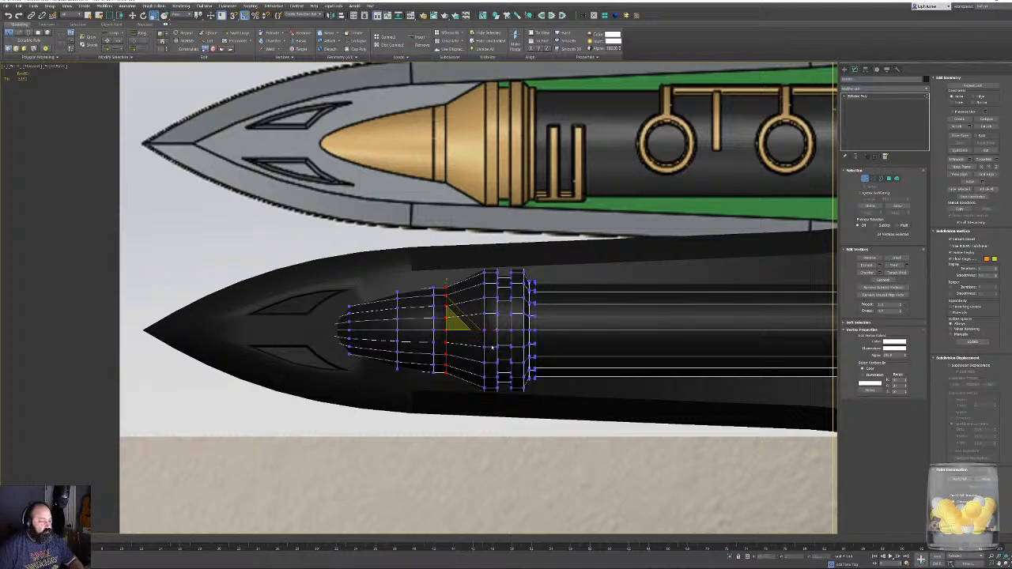
{"action": "middle_click_drag", "start_coordinate": [481, 385], "coordinate": [493, 397]}
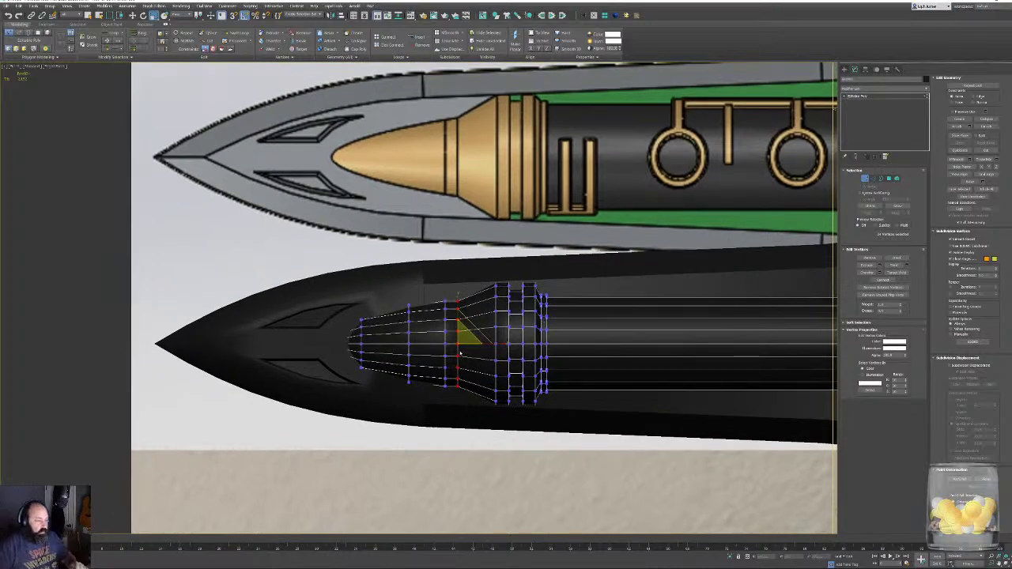
{"action": "middle_click_drag", "start_coordinate": [365, 329], "coordinate": [385, 346]}
{"action": "scroll", "coordinate": [386, 345], "scroll_direction": "up", "scroll_amount": 4}
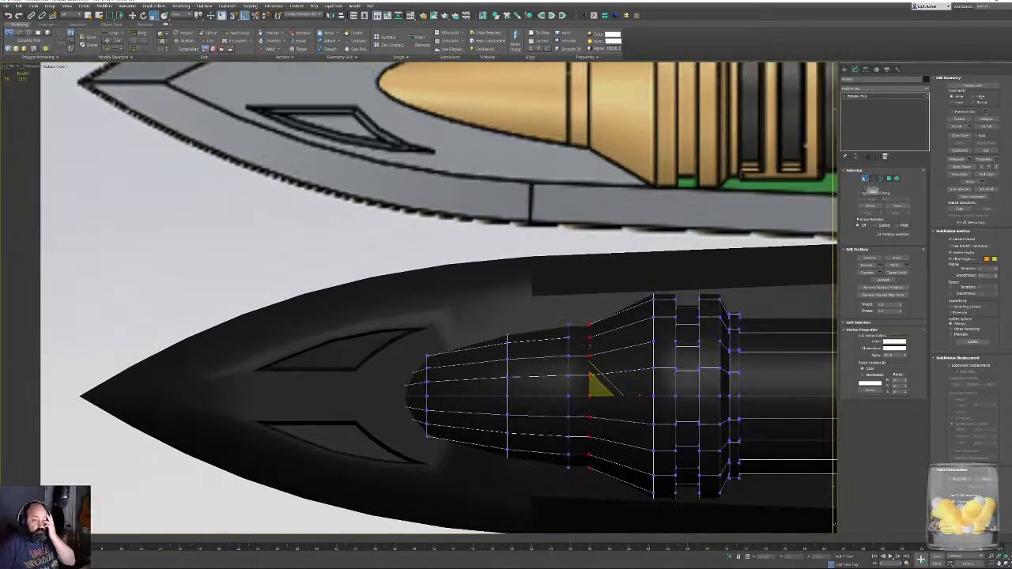
Select the floors of both blade tip recesses, grow the selection across the surrounding inner face, and delete those polygons.
{"action": "left_click", "coordinate": [865, 178]}
{"action": "left_click", "coordinate": [464, 330]}
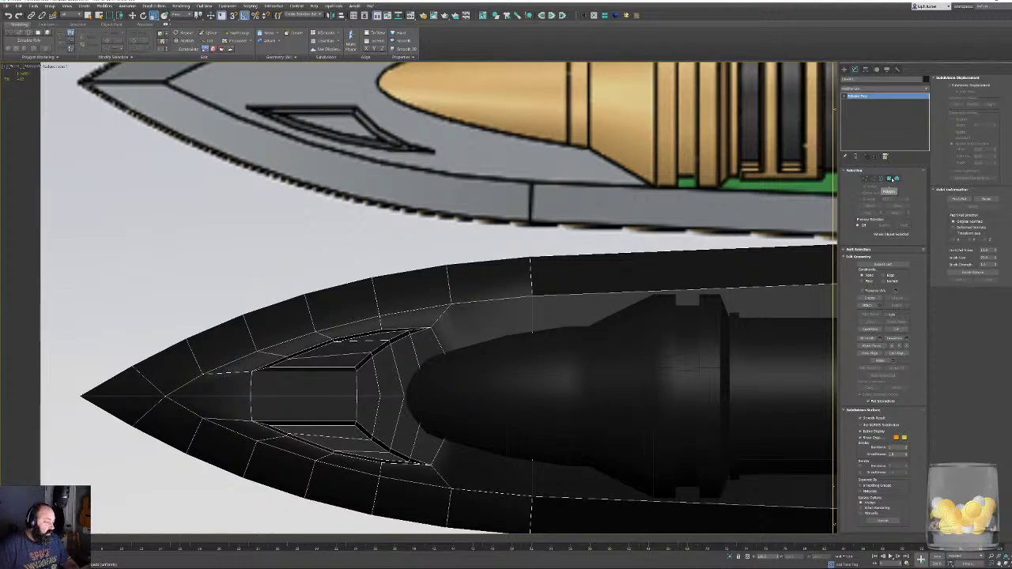
{"action": "left_click", "coordinate": [889, 179]}
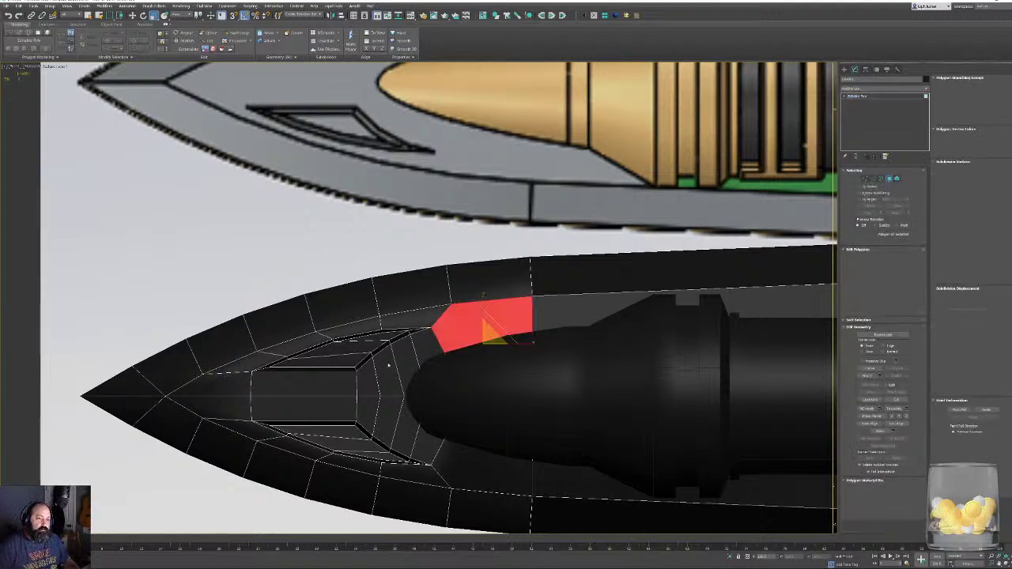
{"action": "left_click", "coordinate": [372, 339]}
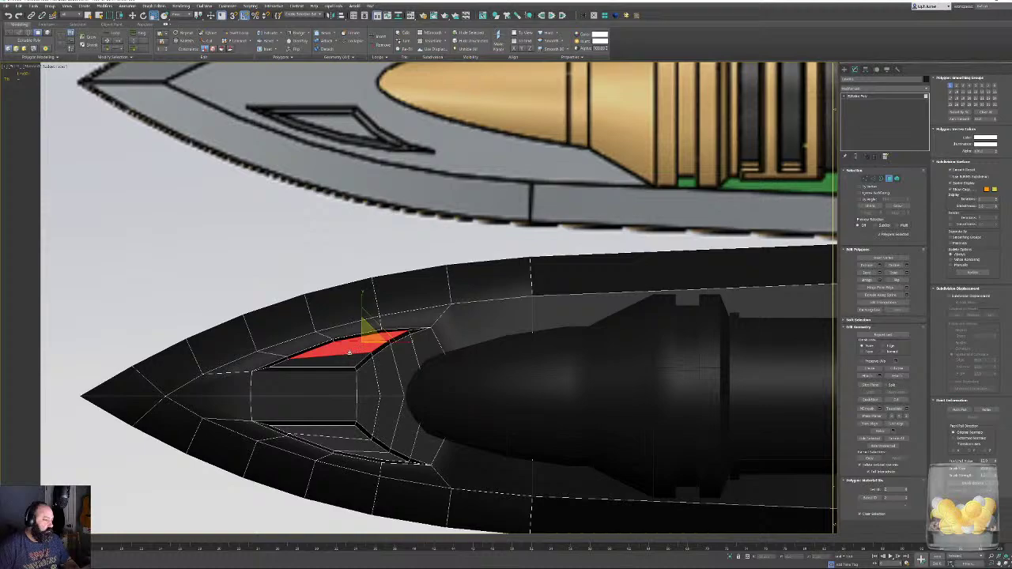
{"action": "left_click", "coordinate": [348, 361], "text": "ctrl"}
{"action": "left_click", "coordinate": [332, 431], "text": "ctrl"}
{"action": "left_click", "coordinate": [353, 442], "text": "ctrl"}
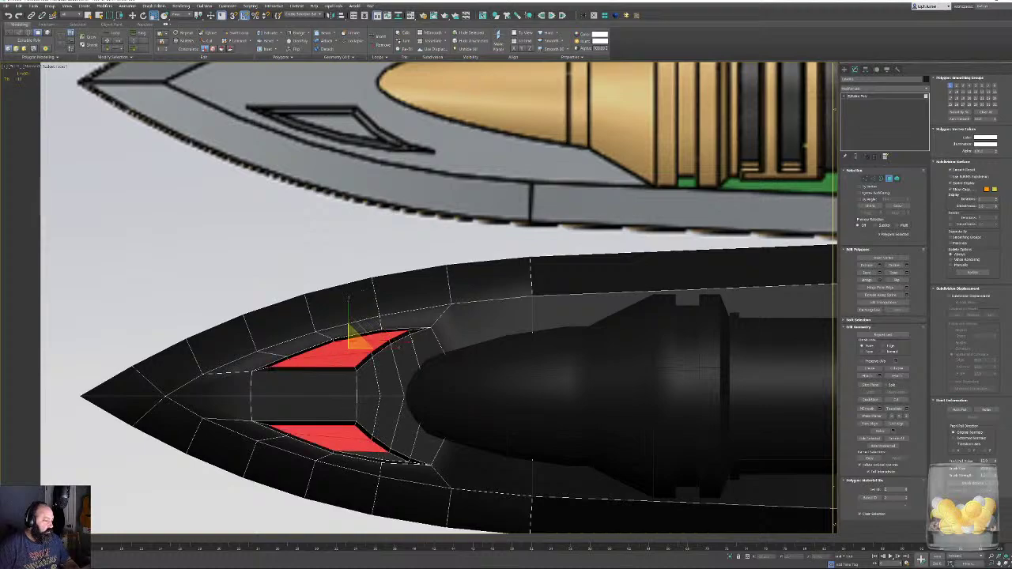
{"action": "left_click", "coordinate": [391, 457], "text": "ctrl"}
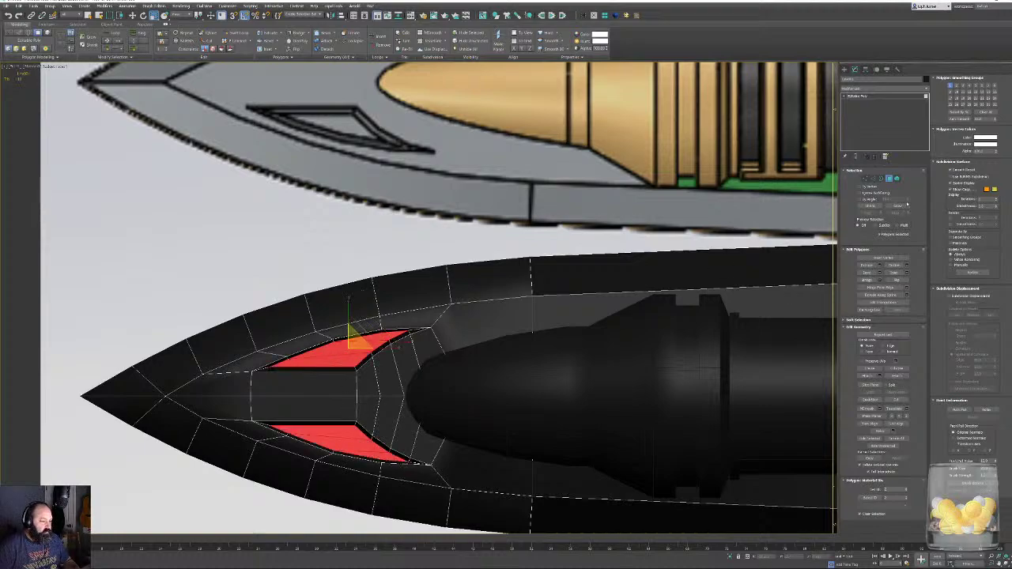
{"action": "left_click", "coordinate": [899, 205]}
{"action": "left_click", "coordinate": [897, 207]}
{"action": "key", "text": "Delete"}
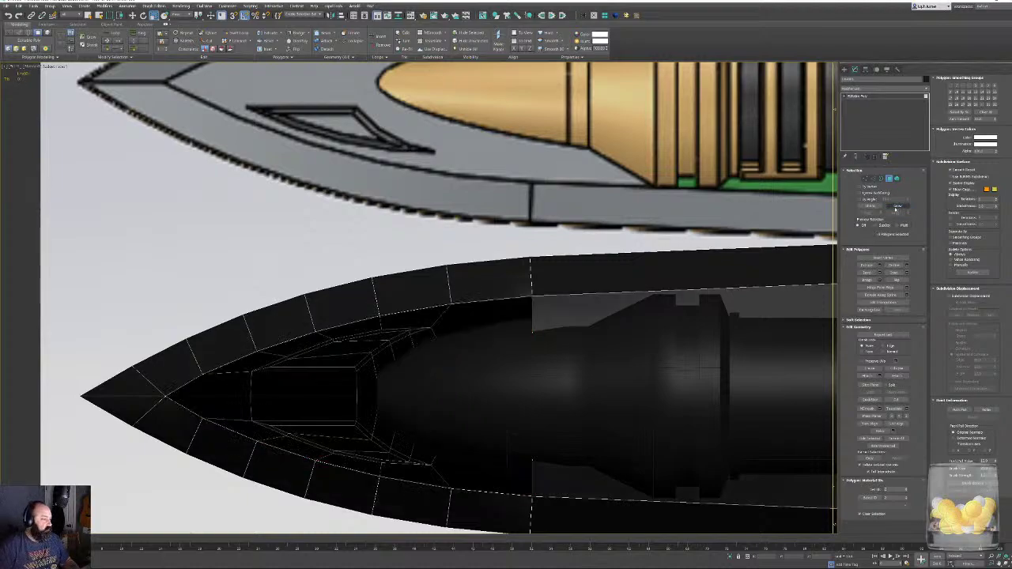
Select the open border inside the blade tip, cap it with a single polygon, and leave border editing.
{"action": "left_click", "coordinate": [881, 179]}
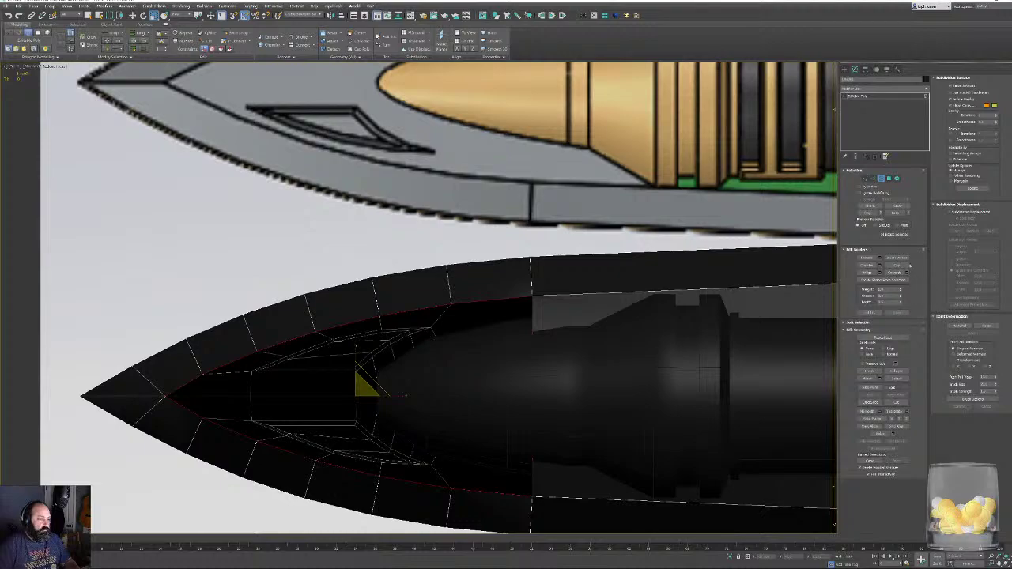
{"action": "left_click", "coordinate": [897, 265]}
{"action": "middle_click_drag", "start_coordinate": [503, 338], "coordinate": [482, 335]}
{"action": "scroll", "coordinate": [499, 338], "scroll_direction": "down", "scroll_amount": 3}
{"action": "scroll", "coordinate": [477, 342], "scroll_direction": "down", "scroll_amount": 1}
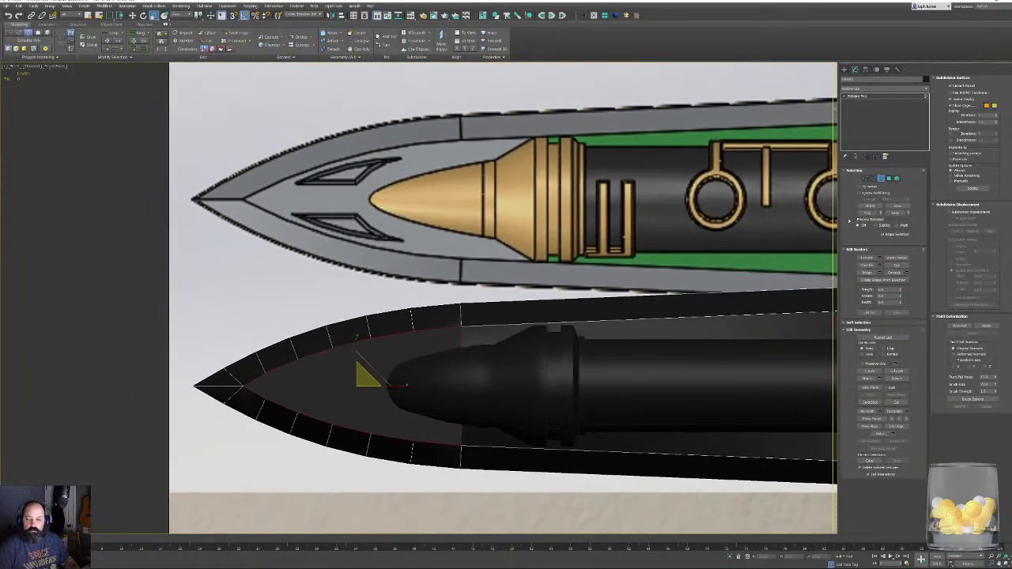
{"action": "left_click", "coordinate": [883, 178]}
Enter vertex editing on the blade and insert an edge loop across it beside the front of the shaft's wide collar.
{"action": "middle_click_drag", "start_coordinate": [396, 362], "coordinate": [415, 316]}
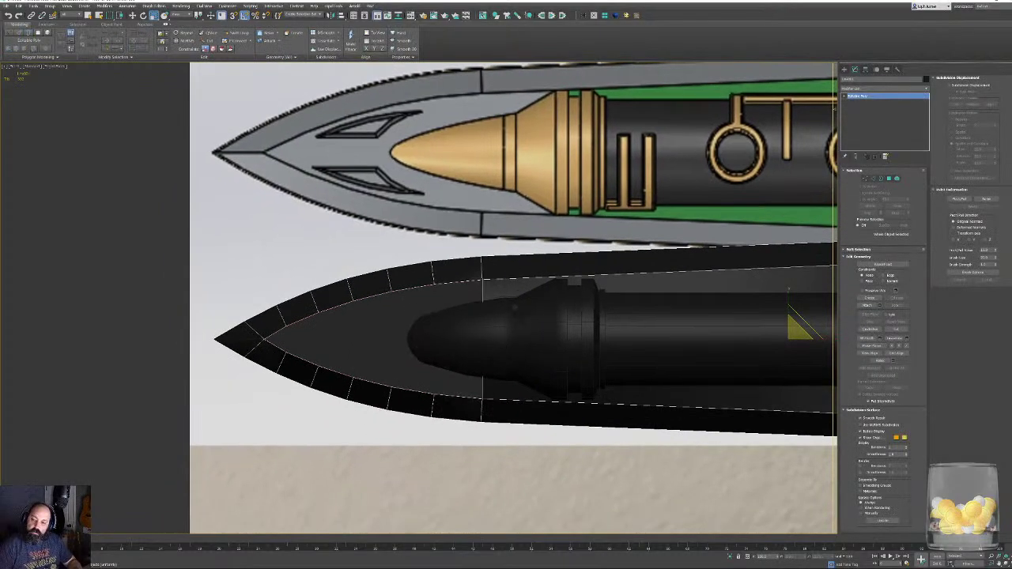
{"action": "mouse_move", "coordinate": [393, 359]}
{"action": "middle_mouse_down", "text": "alt"}
{"action": "mouse_move", "coordinate": [424, 356]}
{"action": "mouse_move", "coordinate": [395, 348]}
{"action": "middle_mouse_up", "text": "alt"}
{"action": "middle_click_drag", "start_coordinate": [476, 340], "coordinate": [483, 340], "text": "alt"}
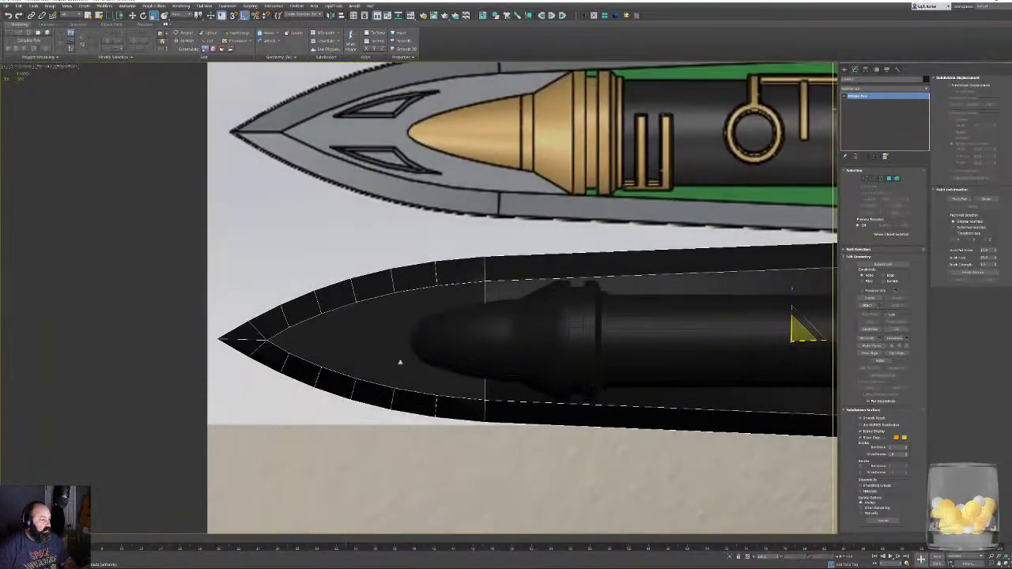
{"action": "middle_click_drag", "start_coordinate": [441, 319], "coordinate": [472, 336], "text": "alt"}
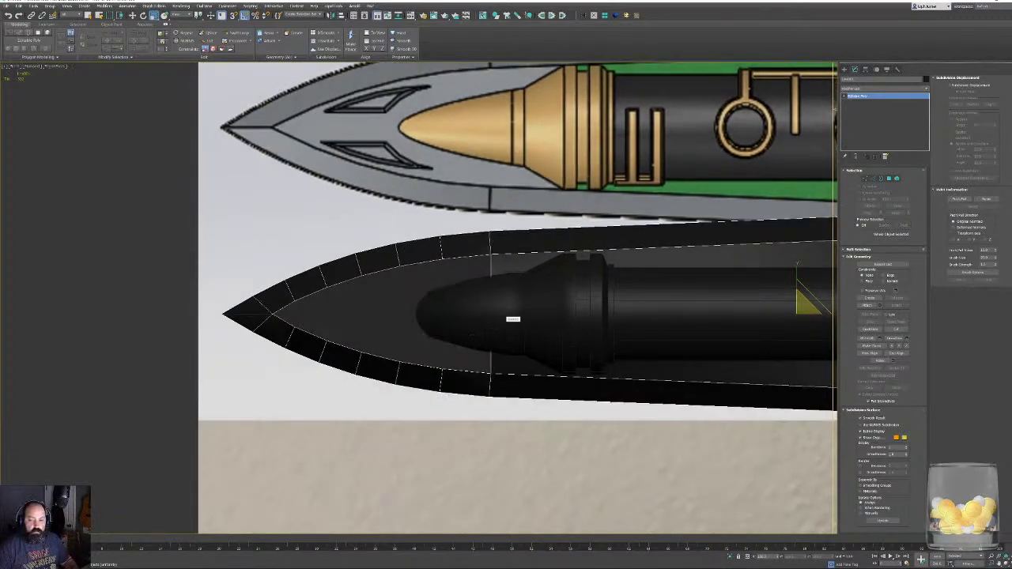
{"action": "middle_click_drag", "start_coordinate": [499, 329], "coordinate": [515, 340]}
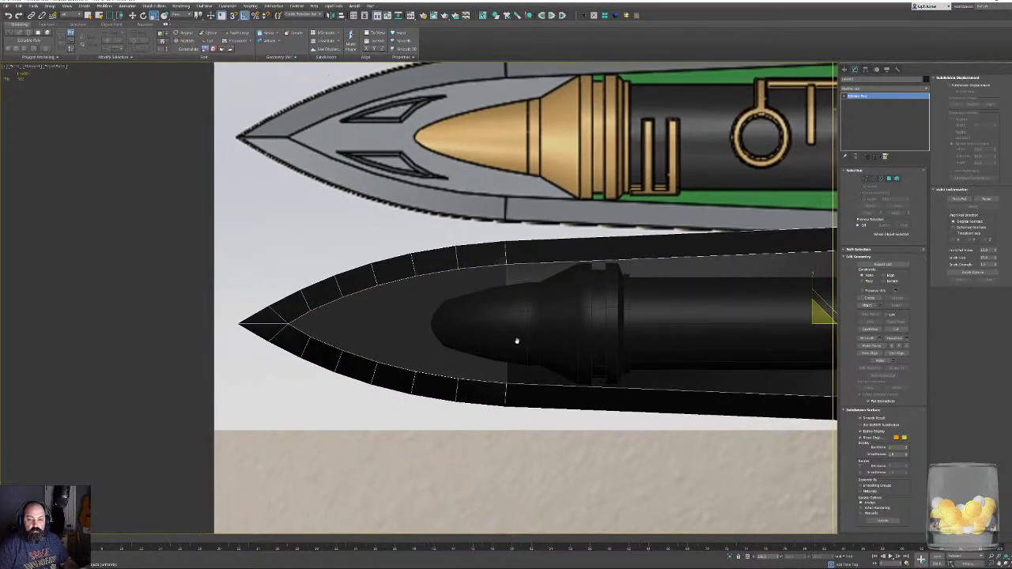
{"action": "left_click", "coordinate": [865, 179]}
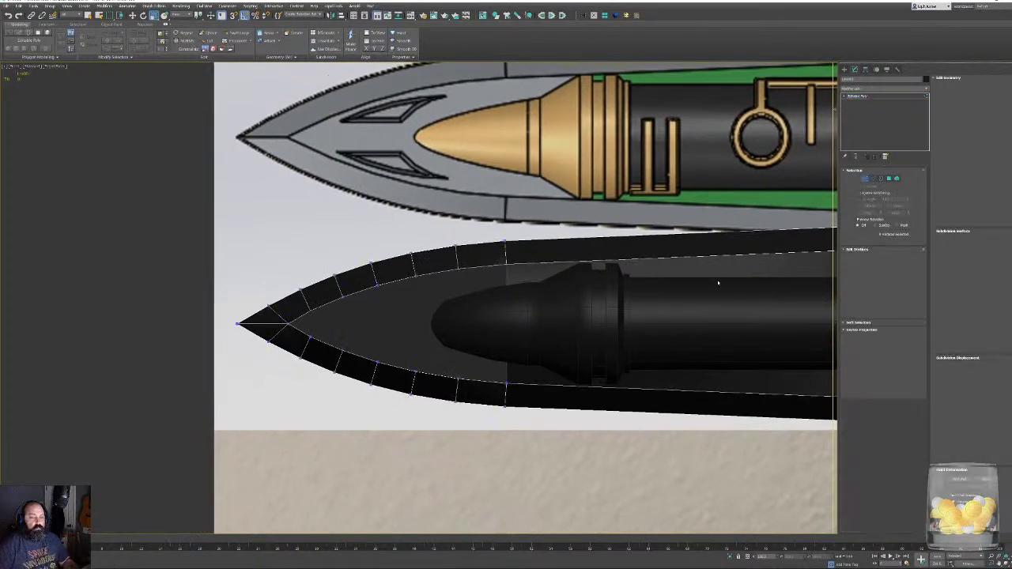
{"action": "scroll", "coordinate": [550, 305], "scroll_direction": "up", "scroll_amount": 4}
{"action": "scroll", "coordinate": [549, 305], "scroll_direction": "down", "scroll_amount": 4}
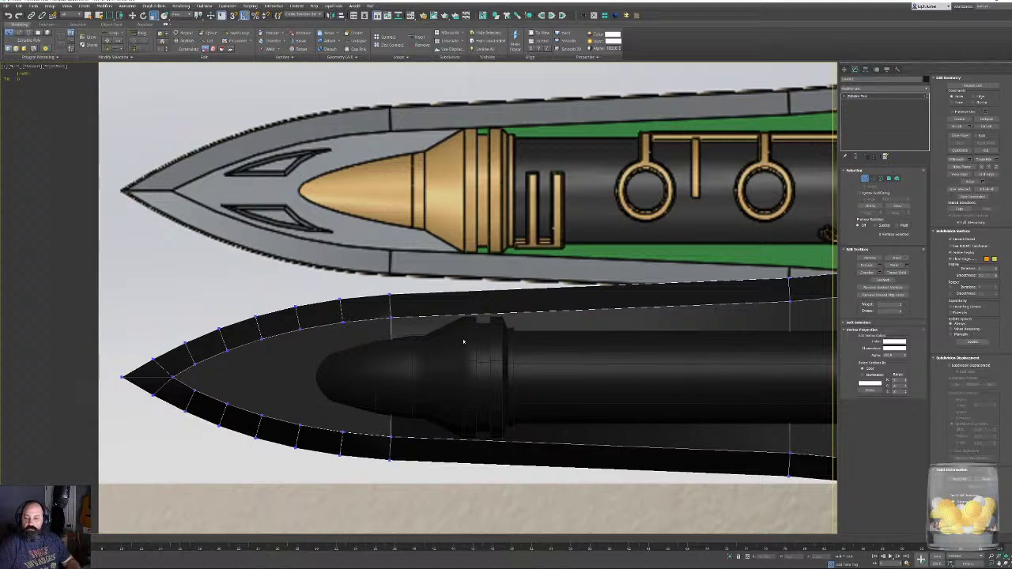
{"action": "key", "text": "alt+1"}
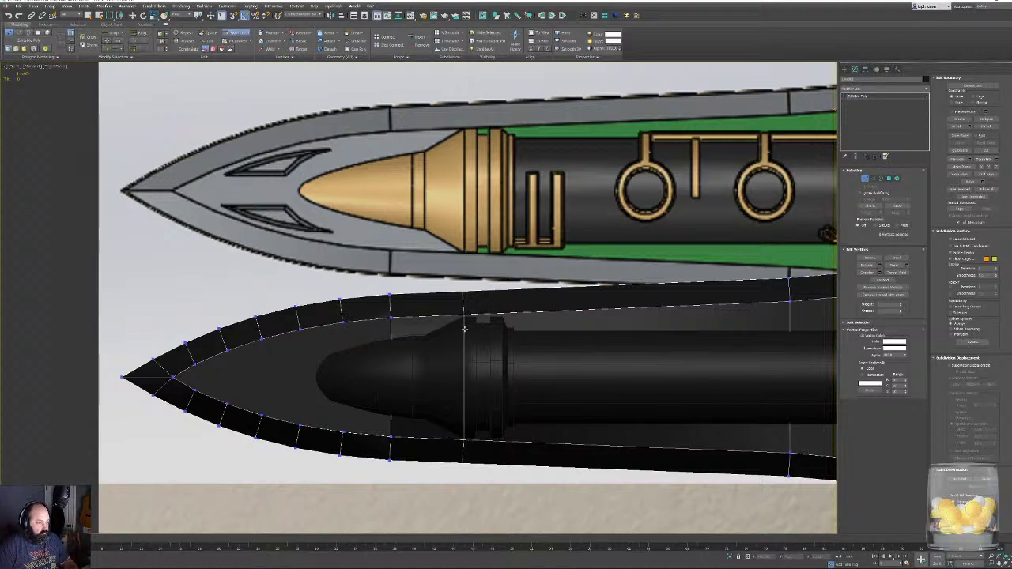
{"action": "left_click", "coordinate": [465, 328]}
Insert another edge loop across the blade at the junction between the shaft's gold tip and the flared collar.
{"action": "key", "text": "w"}
{"action": "scroll", "coordinate": [398, 338], "scroll_direction": "up", "scroll_amount": 2}
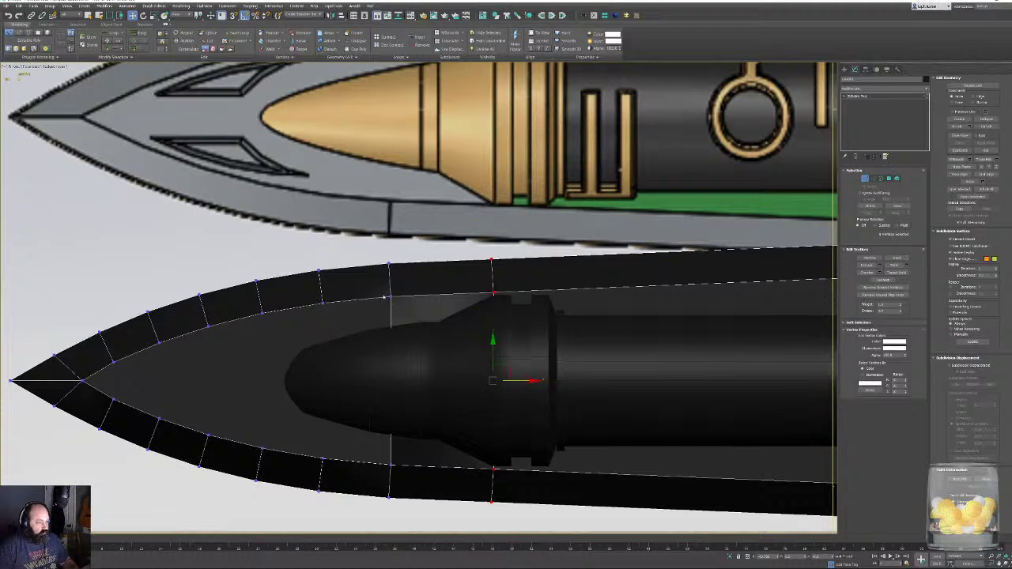
{"action": "left_click", "coordinate": [391, 299]}
{"action": "key", "text": "F3"}
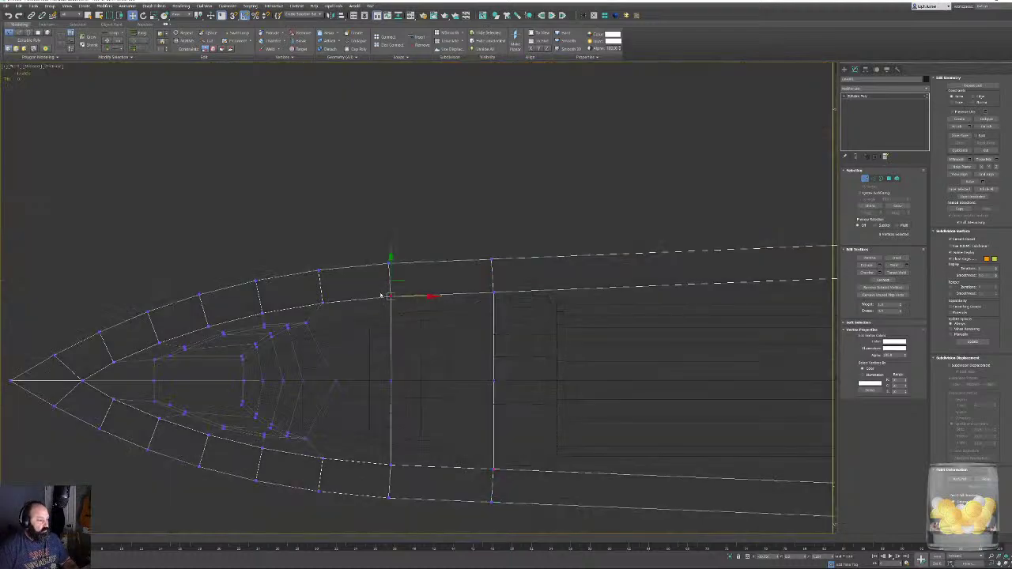
{"action": "left_click_drag", "start_coordinate": [381, 289], "coordinate": [411, 475]}
{"action": "key", "text": "F3"}
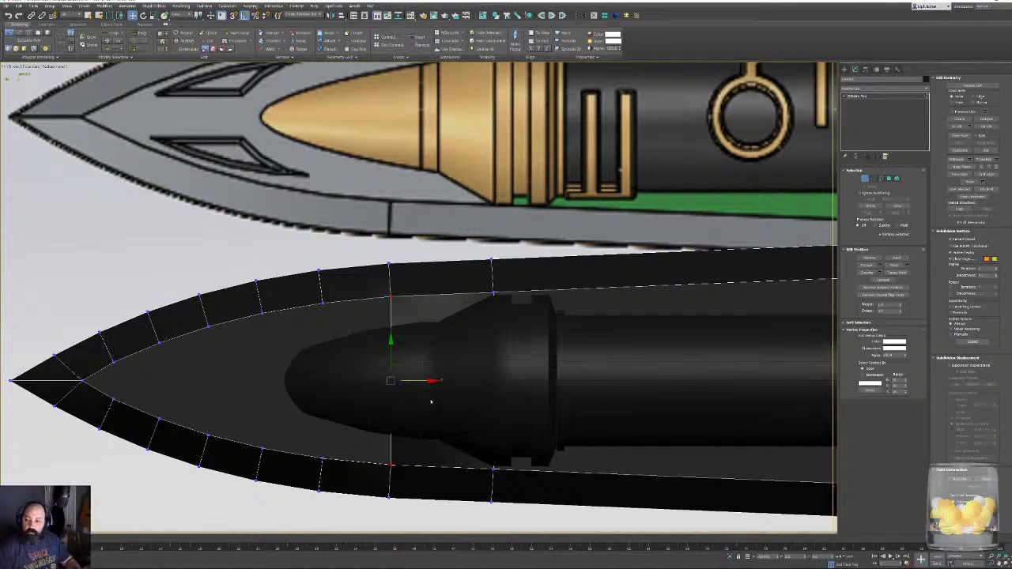
{"action": "key", "text": "alt+shift+w"}
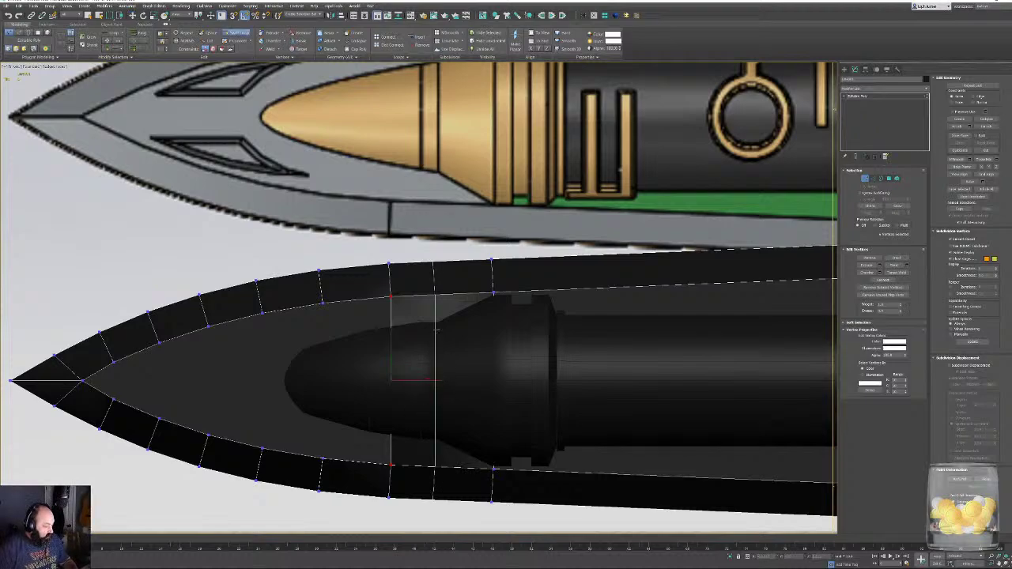
{"action": "left_click", "coordinate": [439, 329]}
{"action": "right_click", "coordinate": [440, 329]}
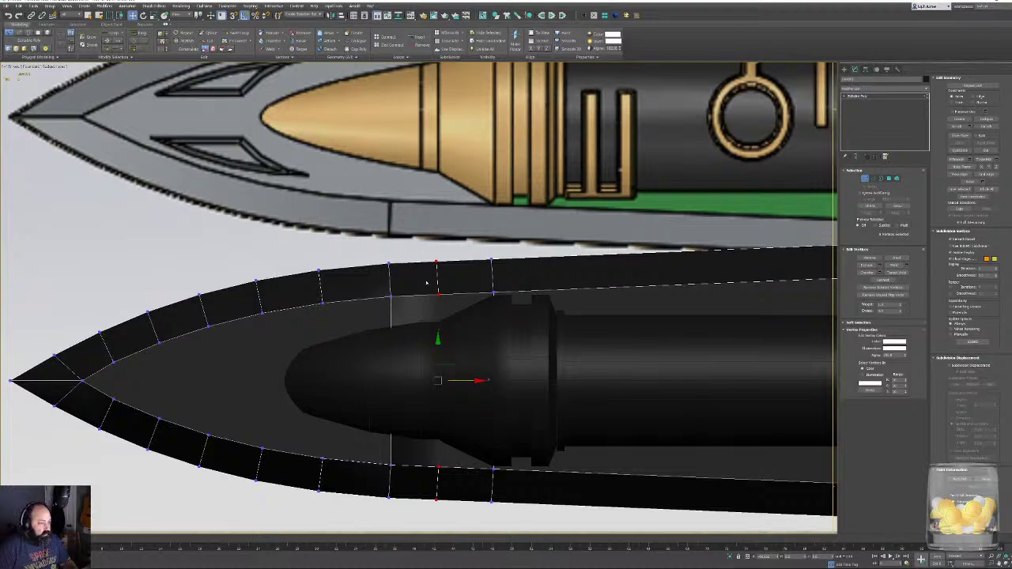
Scale the inner vertex pairs of the new loop and of the adjacent loop toward the tip inward vertically to the gold tip's outline.
{"action": "key", "text": "F3"}
{"action": "key", "text": "F3"}
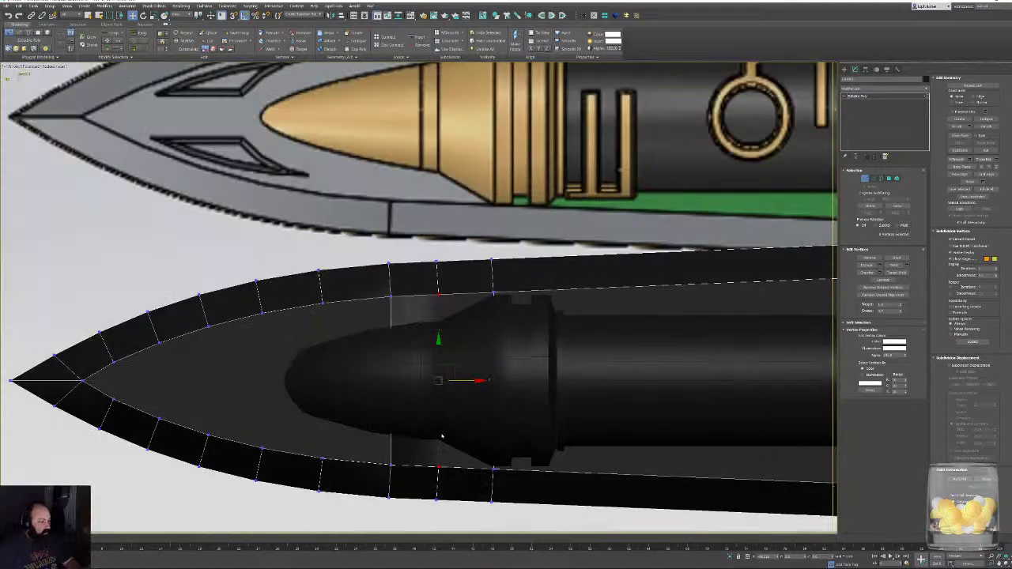
{"action": "key", "text": "r"}
{"action": "left_click_drag", "start_coordinate": [439, 331], "coordinate": [439, 338]}
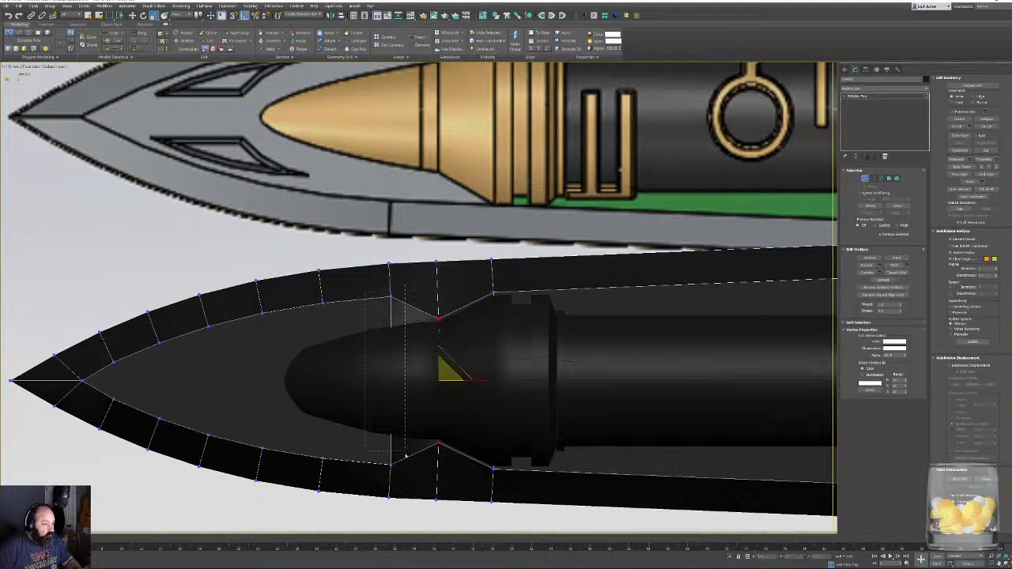
{"action": "left_click_drag", "start_coordinate": [406, 454], "coordinate": [405, 454]}
{"action": "left_click_drag", "start_coordinate": [391, 354], "coordinate": [390, 344]}
{"action": "middle_click_drag", "start_coordinate": [372, 343], "coordinate": [428, 327]}
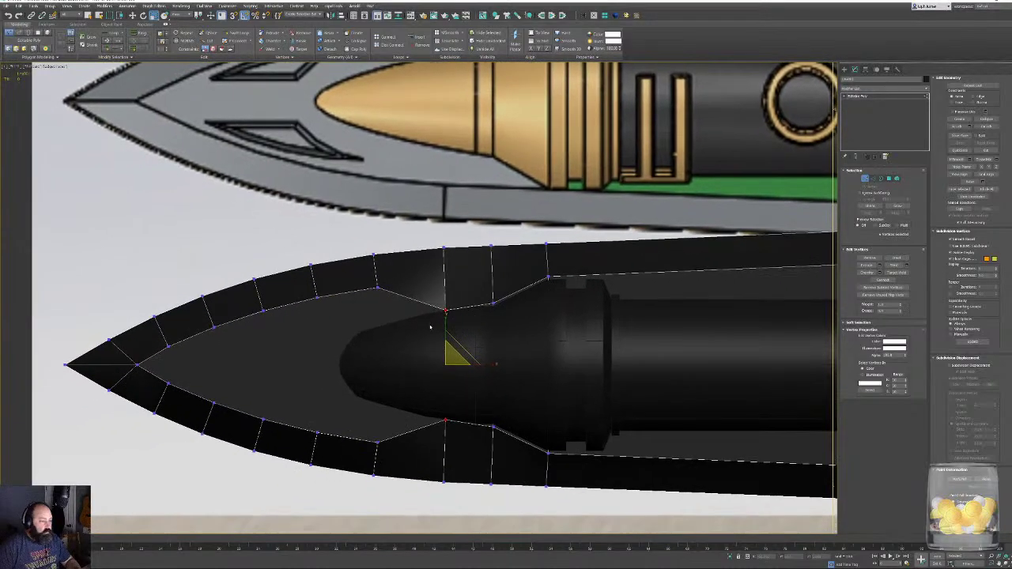
In the top view, select all polygons of the blade's rear half along its full length and delete them.
{"action": "key", "text": "F3"}
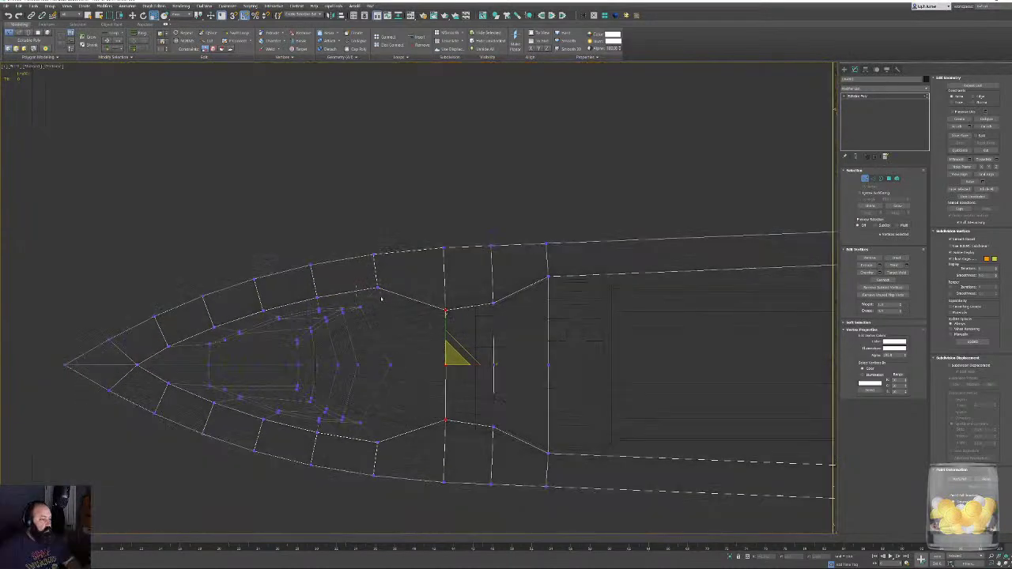
{"action": "middle_click_drag", "start_coordinate": [600, 287], "coordinate": [511, 310]}
{"action": "scroll", "coordinate": [511, 317], "scroll_direction": "down", "scroll_amount": 4}
{"action": "scroll", "coordinate": [511, 318], "scroll_direction": "up", "scroll_amount": 4}
{"action": "middle_click_drag", "start_coordinate": [652, 391], "coordinate": [574, 357]}
{"action": "scroll", "coordinate": [551, 322], "scroll_direction": "down", "scroll_amount": 3}
{"action": "mouse_move", "coordinate": [569, 368]}
{"action": "middle_mouse_down", "text": "alt"}
{"action": "mouse_move", "coordinate": [591, 350]}
{"action": "mouse_move", "coordinate": [581, 368]}
{"action": "middle_mouse_up", "text": "alt"}
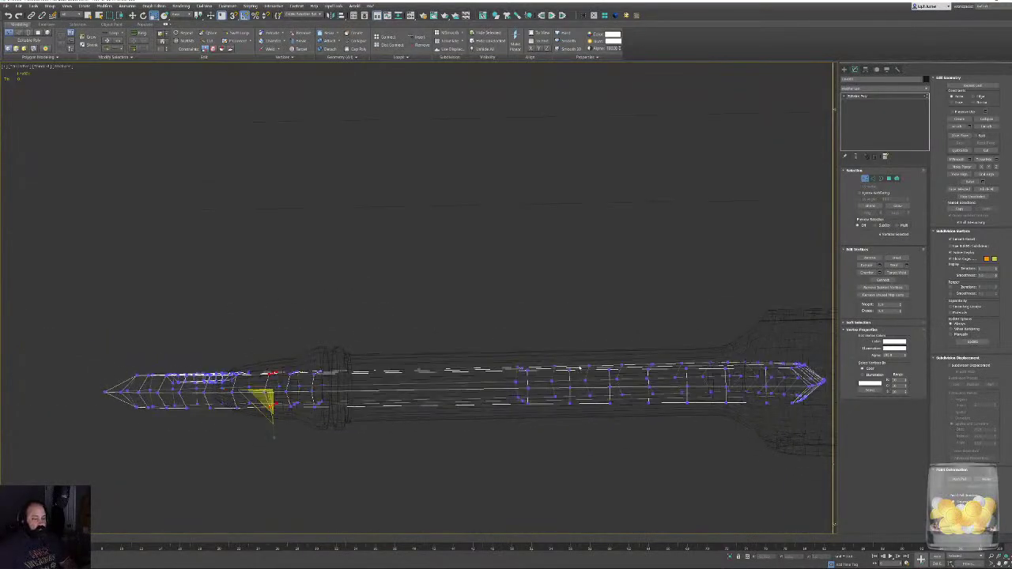
{"action": "key", "text": "t"}
{"action": "key", "text": "z"}
{"action": "scroll", "coordinate": [579, 364], "scroll_direction": "down", "scroll_amount": 6}
{"action": "left_click", "coordinate": [502, 403]}
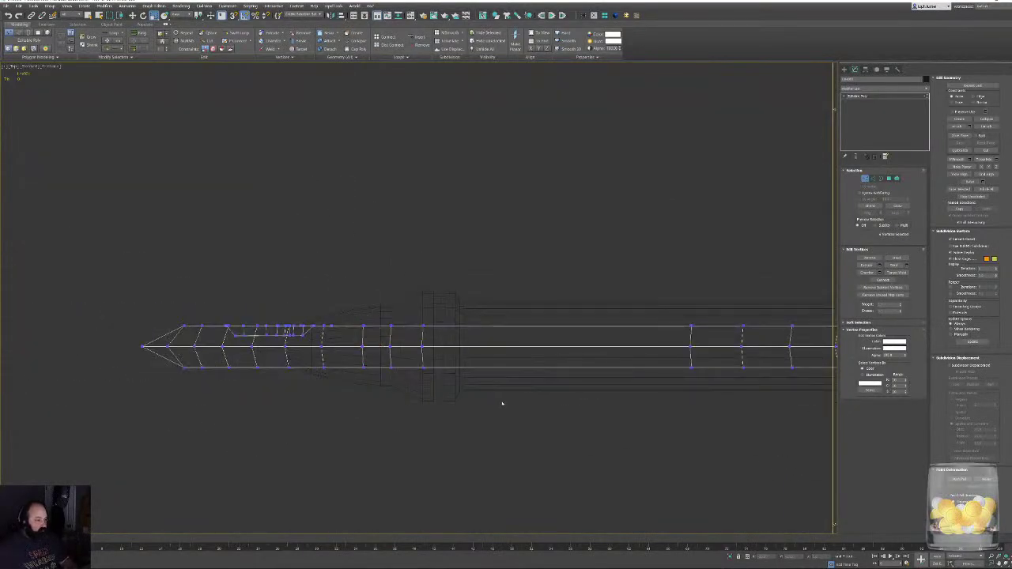
{"action": "scroll", "coordinate": [501, 403], "scroll_direction": "down", "scroll_amount": 3}
{"action": "left_click", "coordinate": [889, 179]}
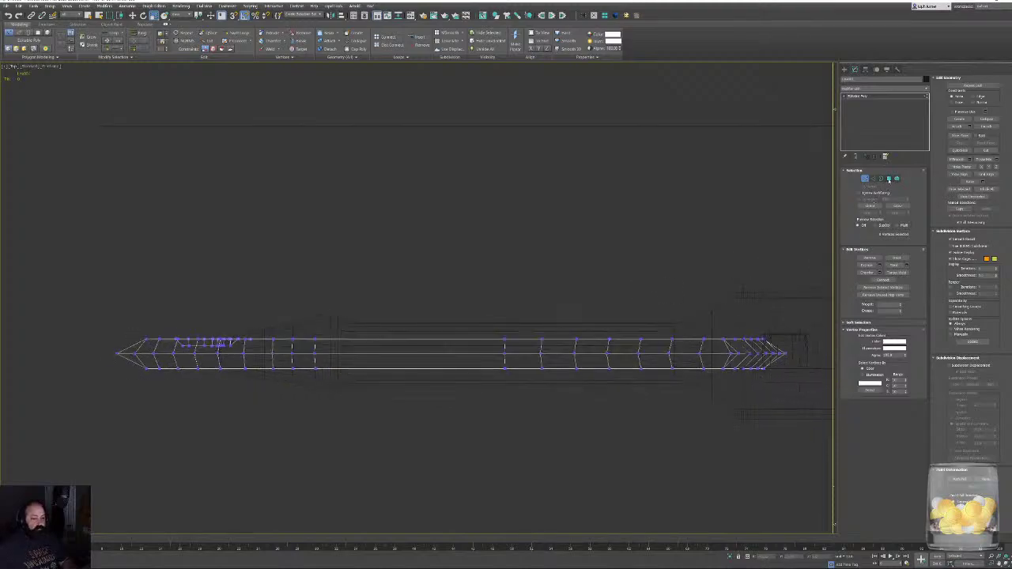
{"action": "left_click_drag", "start_coordinate": [83, 289], "coordinate": [810, 353]}
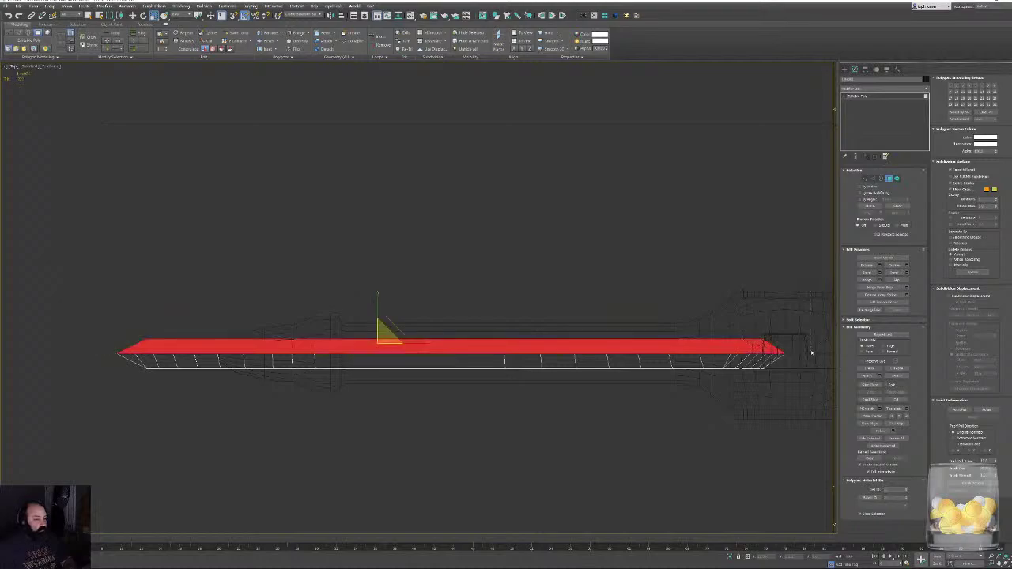
{"action": "key", "text": "Delete"}
Back in the shaded front view, select the inner vertex pair beside the gold tip's nose and scale it inward vertically.
{"action": "key", "text": "f"}
{"action": "scroll", "coordinate": [359, 377], "scroll_direction": "up", "scroll_amount": 5}
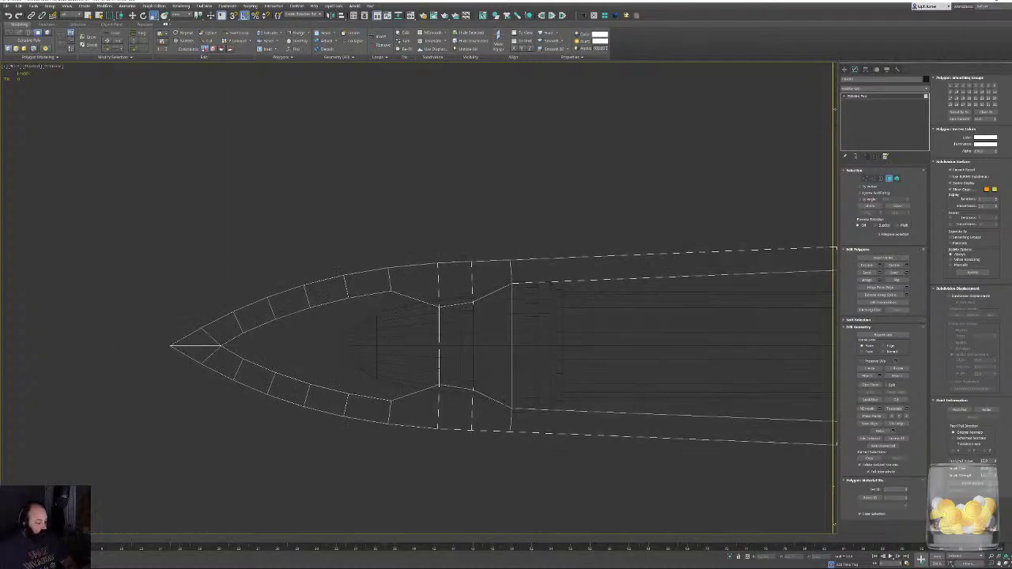
{"action": "key", "text": "F3"}
{"action": "left_click", "coordinate": [865, 179]}
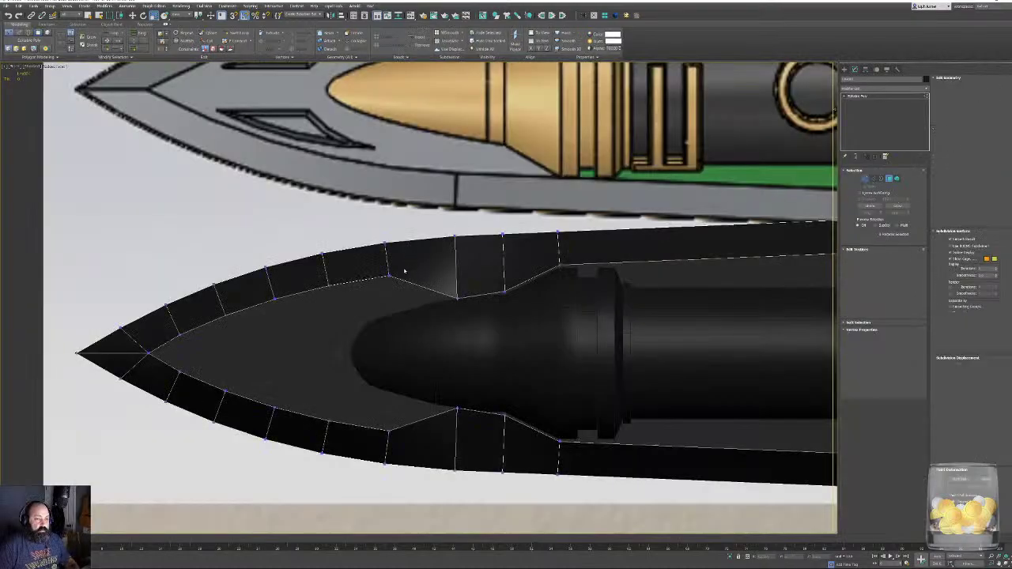
{"action": "left_click_drag", "start_coordinate": [387, 268], "coordinate": [419, 449]}
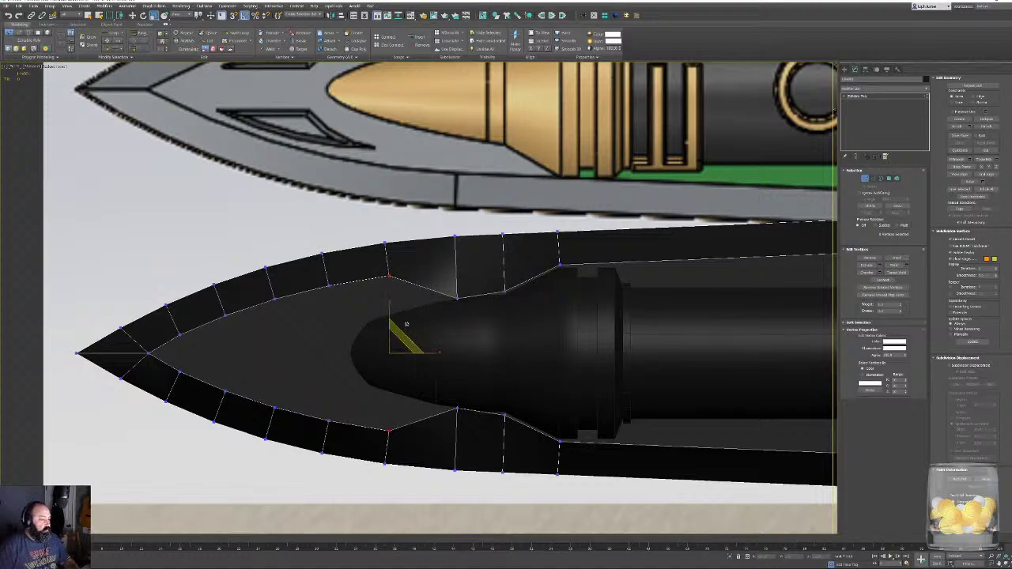
{"action": "left_click_drag", "start_coordinate": [389, 303], "coordinate": [386, 322]}
Select the next inner vertex pair toward the blade tip and scale it inward, just ahead of the gold tip's nose.
{"action": "middle_click_drag", "start_coordinate": [367, 317], "coordinate": [468, 306]}
{"action": "key", "text": "F3"}
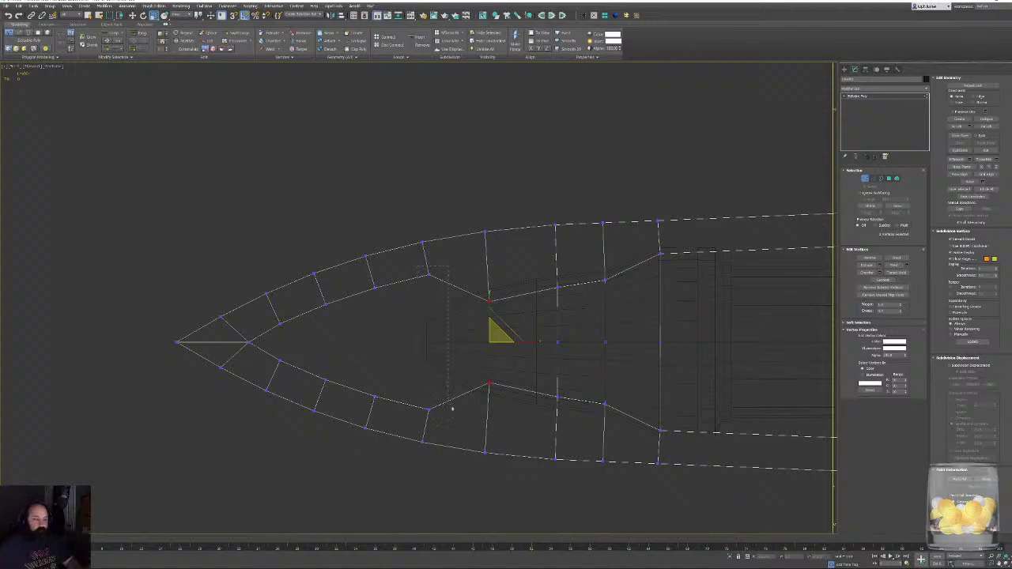
{"action": "left_click_drag", "start_coordinate": [452, 409], "coordinate": [452, 408]}
{"action": "left_click_drag", "start_coordinate": [431, 296], "coordinate": [429, 326]}
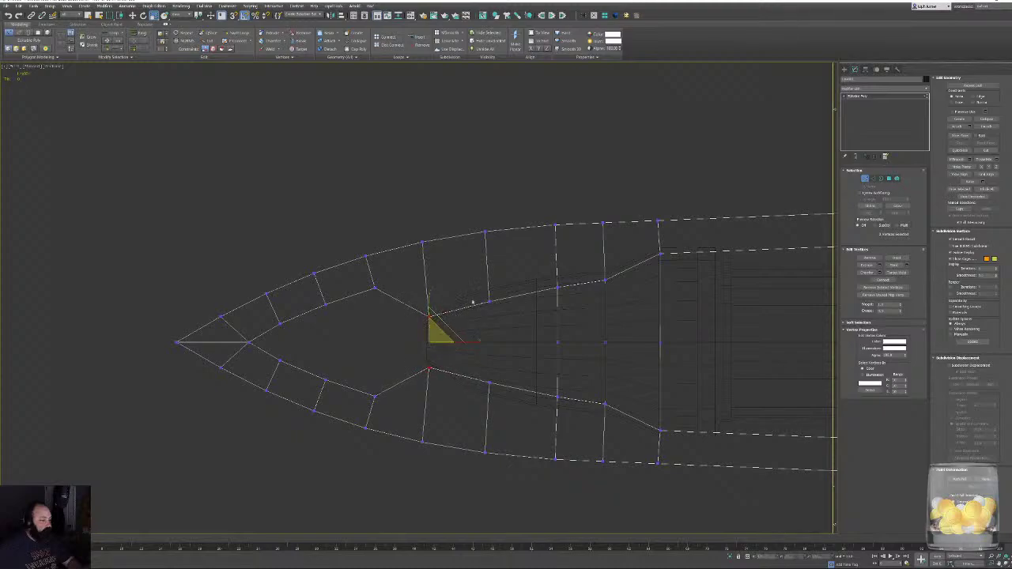
Scale the inner vertex pair beside the gold tip's nose slightly outward along its curve, and leave vertex editing.
{"action": "left_click", "coordinate": [489, 384]}
{"action": "left_click_drag", "start_coordinate": [495, 302], "coordinate": [498, 291]}
{"action": "key", "text": "F3"}
{"action": "key", "text": "F3"}
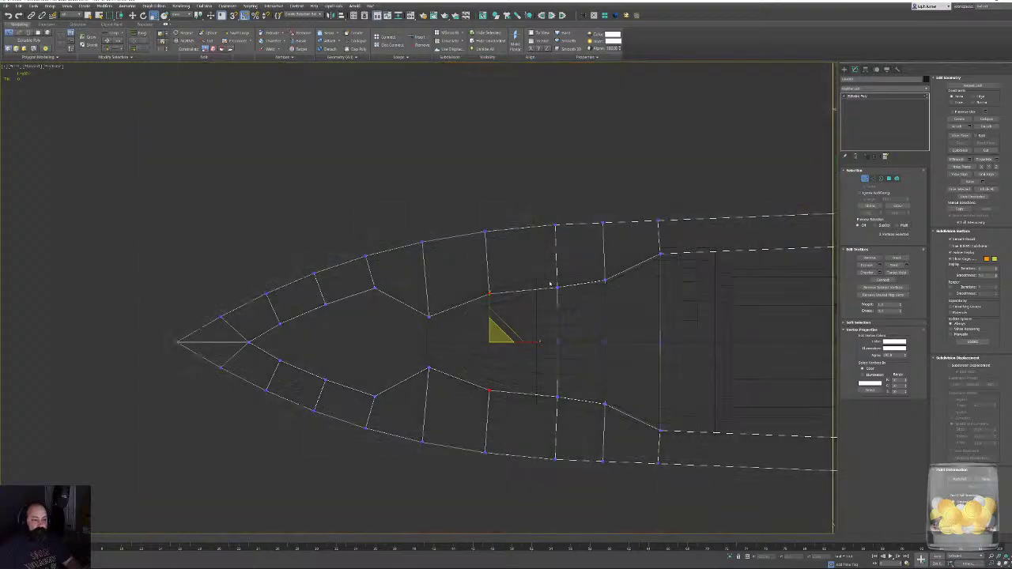
{"action": "key", "text": "F3"}
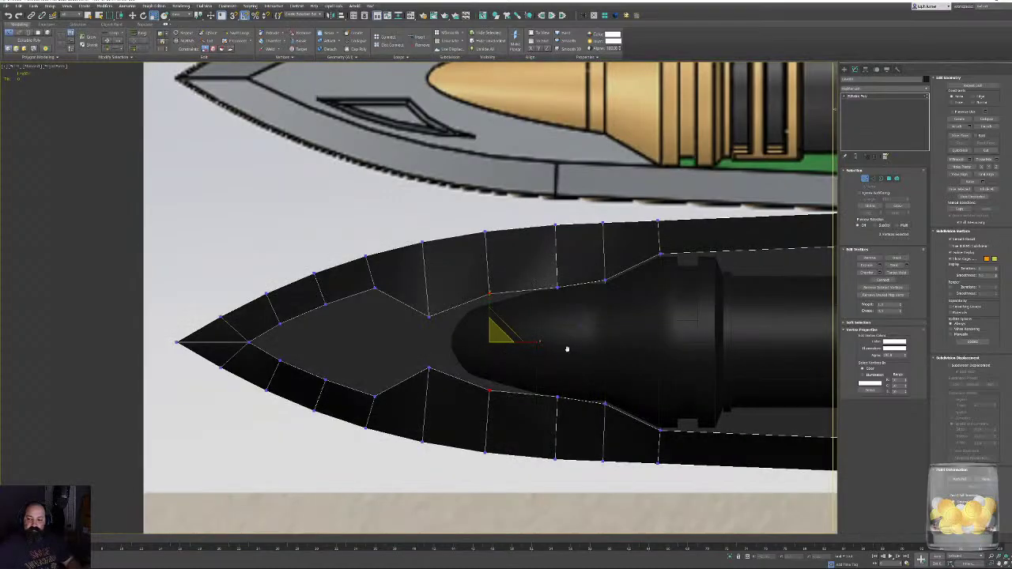
{"action": "middle_click_drag", "start_coordinate": [567, 349], "coordinate": [552, 354]}
{"action": "left_click", "coordinate": [865, 179]}
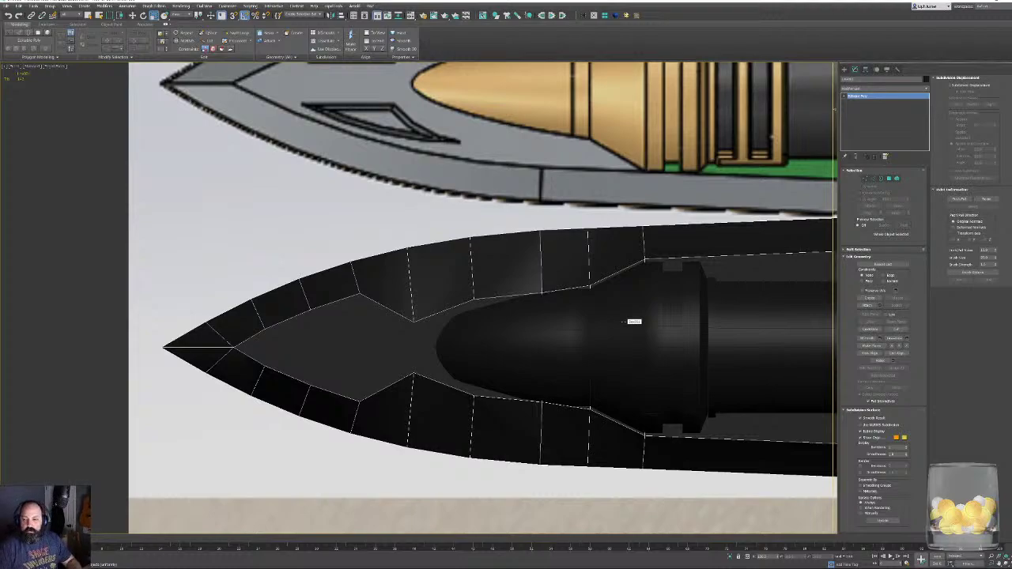
Resume vertex editing and examine the blade's reshaped inner outline around the gold tip in an angled 3D view.
{"action": "middle_click_drag", "start_coordinate": [542, 340], "coordinate": [530, 334]}
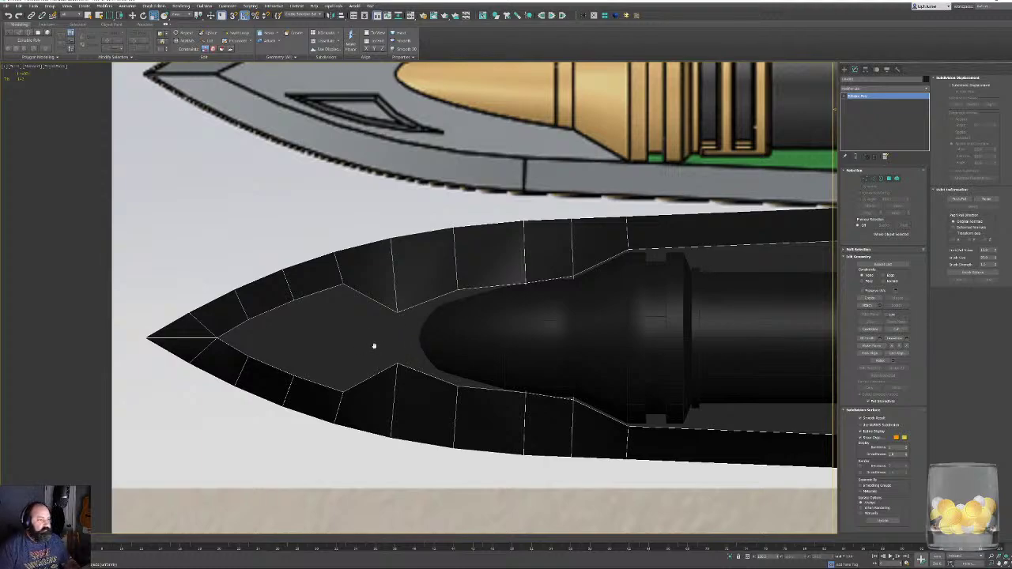
{"action": "middle_click_drag", "start_coordinate": [379, 348], "coordinate": [408, 346]}
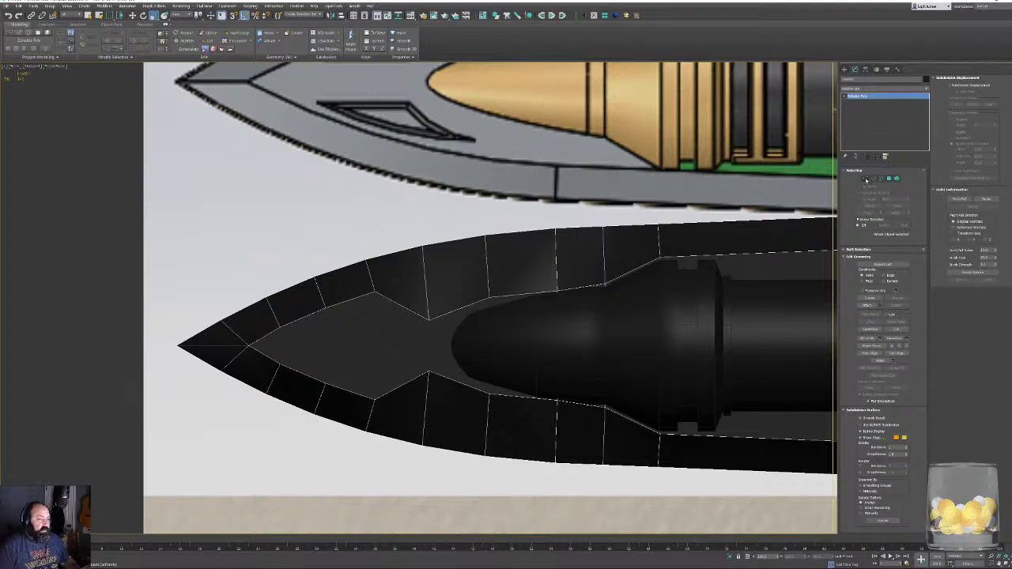
{"action": "left_click", "coordinate": [865, 179]}
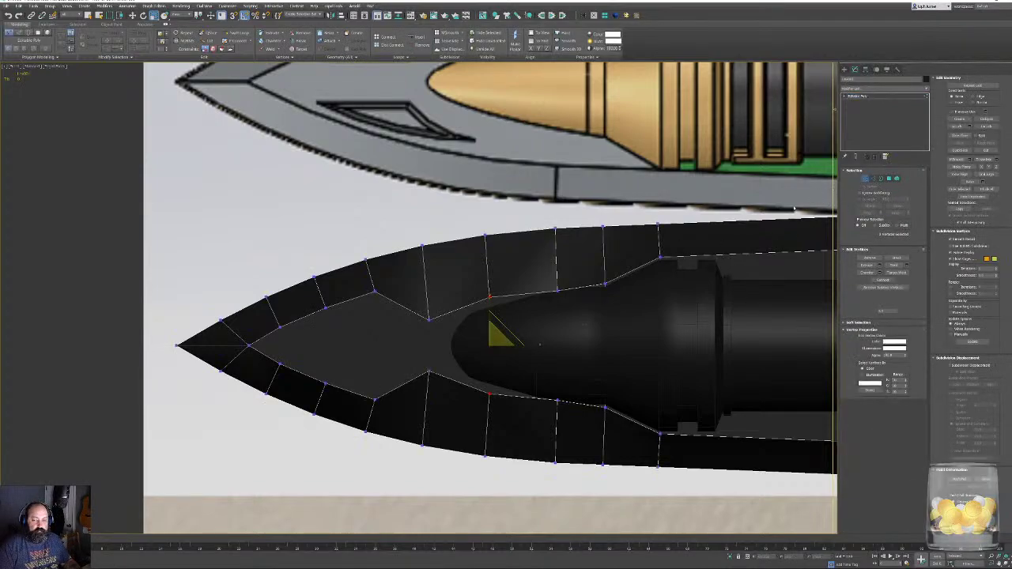
{"action": "middle_click_drag", "start_coordinate": [559, 311], "coordinate": [530, 320]}
{"action": "key", "text": "p"}
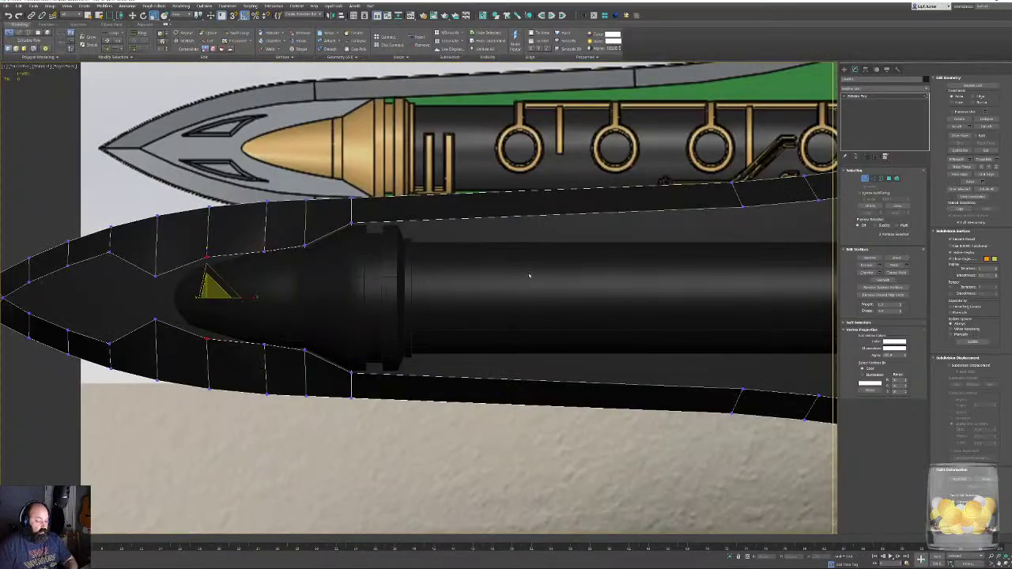
{"action": "middle_click_drag", "start_coordinate": [530, 275], "coordinate": [587, 280], "text": "alt"}
{"action": "key", "text": "u"}
{"action": "key", "text": "l"}
{"action": "scroll", "coordinate": [581, 281], "scroll_direction": "down", "scroll_amount": 2}
{"action": "scroll", "coordinate": [619, 299], "scroll_direction": "up", "scroll_amount": 2}
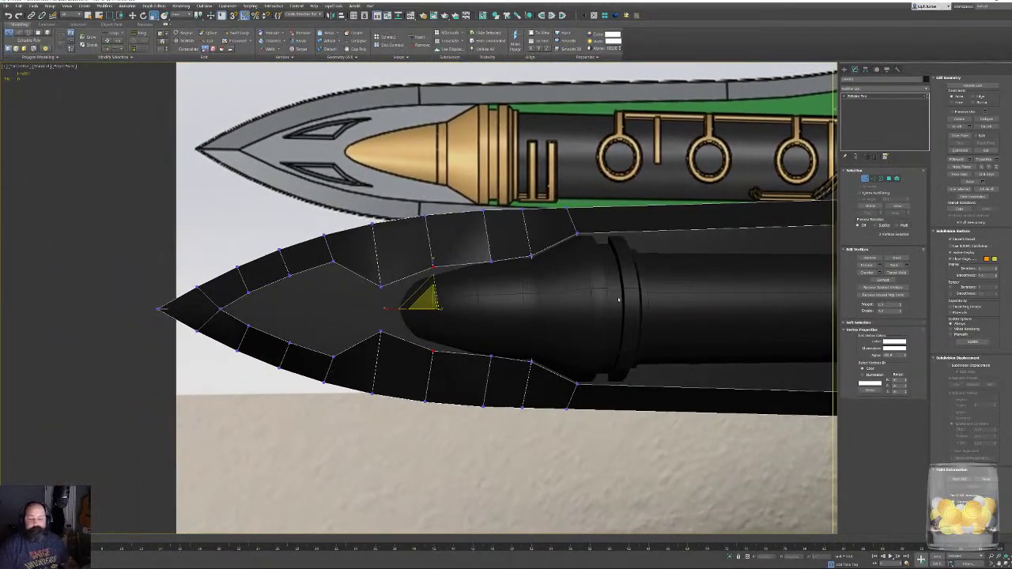
{"action": "mouse_move", "coordinate": [454, 305]}
{"action": "middle_mouse_down", "text": "alt"}
{"action": "mouse_move", "coordinate": [472, 309]}
{"action": "mouse_move", "coordinate": [452, 306]}
{"action": "middle_mouse_up", "text": "alt"}
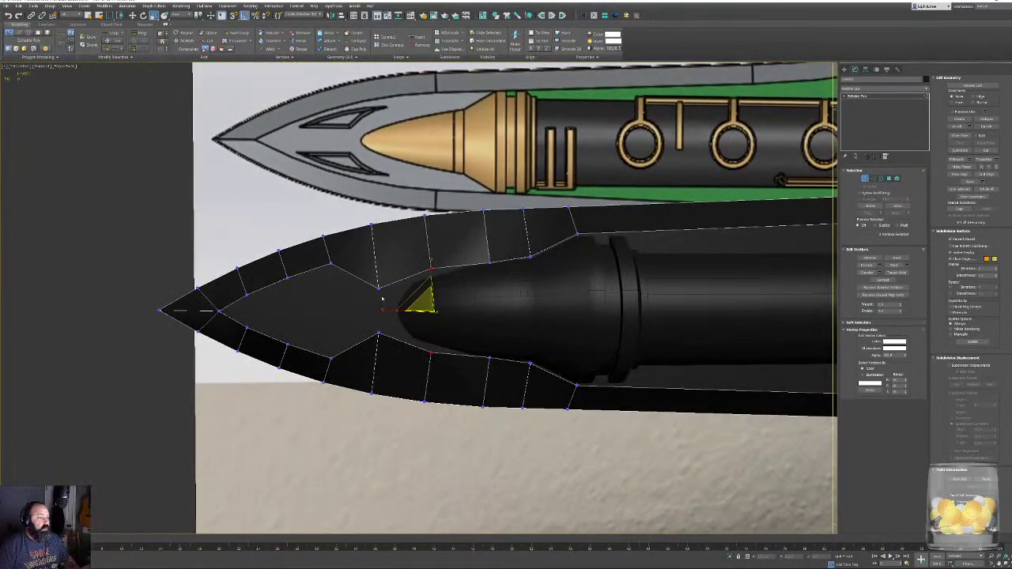
Select the inner vertex pair just ahead of the gold tip's nose and examine the blade outline around the shaft from several angles.
{"action": "key", "text": "F3"}
{"action": "left_click_drag", "start_coordinate": [369, 281], "coordinate": [399, 350]}
{"action": "key", "text": "F3"}
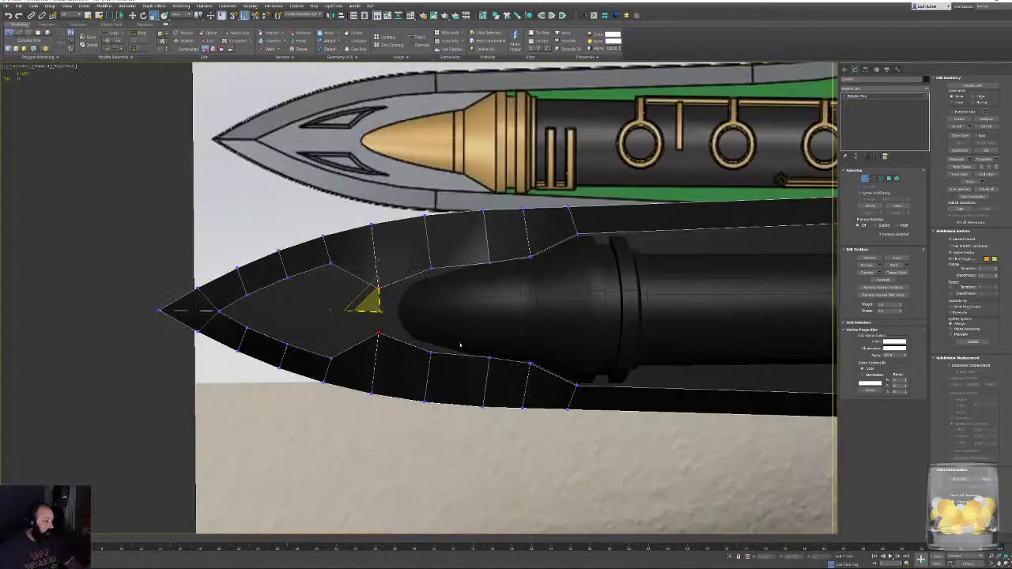
{"action": "scroll", "coordinate": [321, 324], "scroll_direction": "up", "scroll_amount": 1}
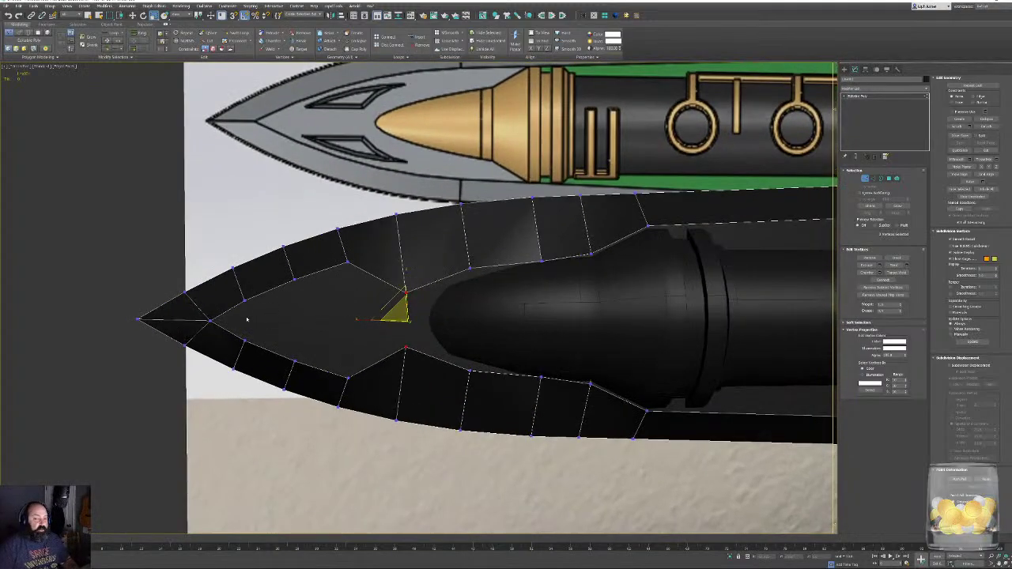
{"action": "middle_click_drag", "start_coordinate": [236, 303], "coordinate": [351, 291], "text": "alt"}
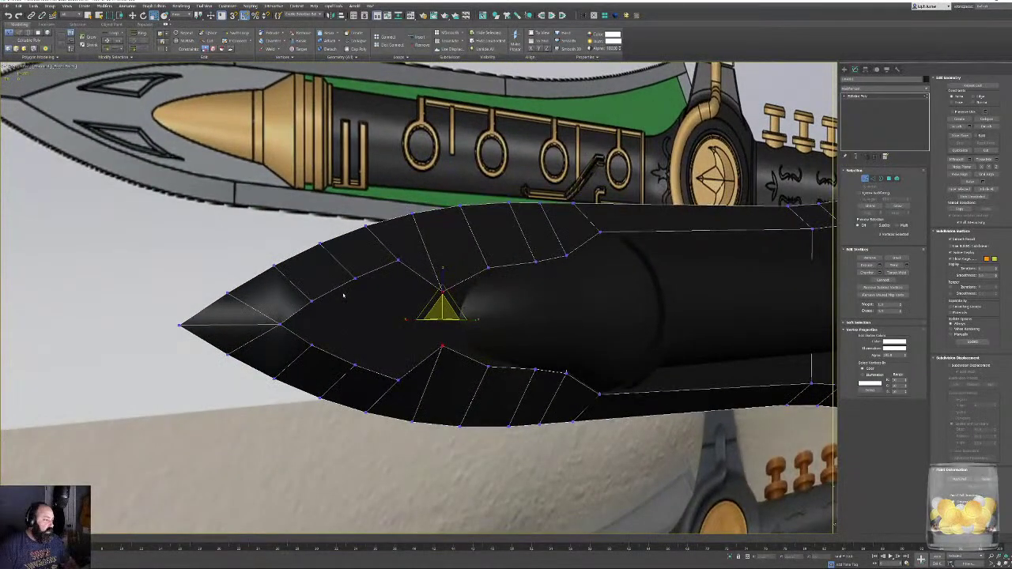
{"action": "middle_click_drag", "start_coordinate": [368, 316], "coordinate": [361, 323], "text": "alt"}
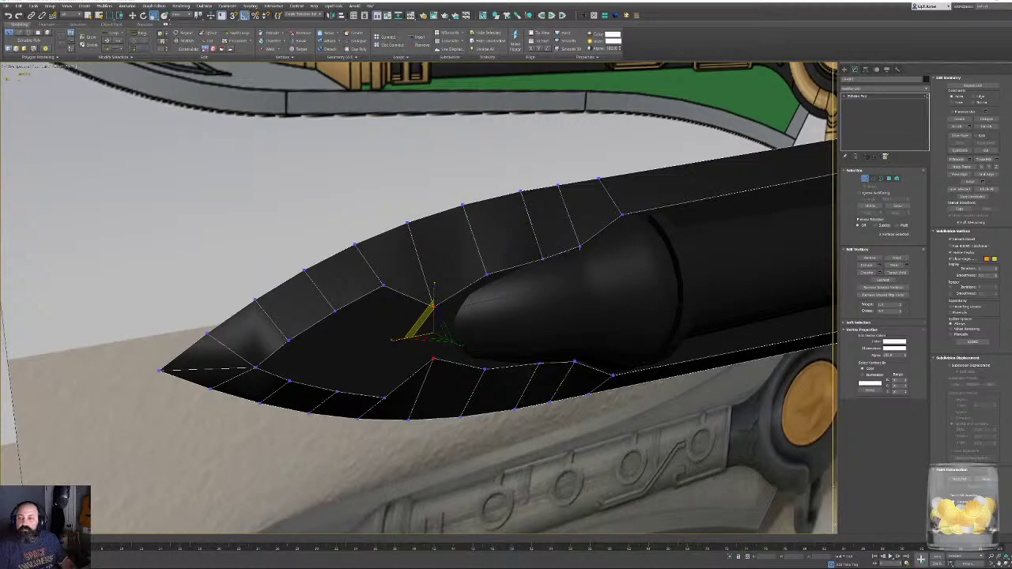
{"action": "middle_click_drag", "start_coordinate": [602, 214], "coordinate": [489, 197]}
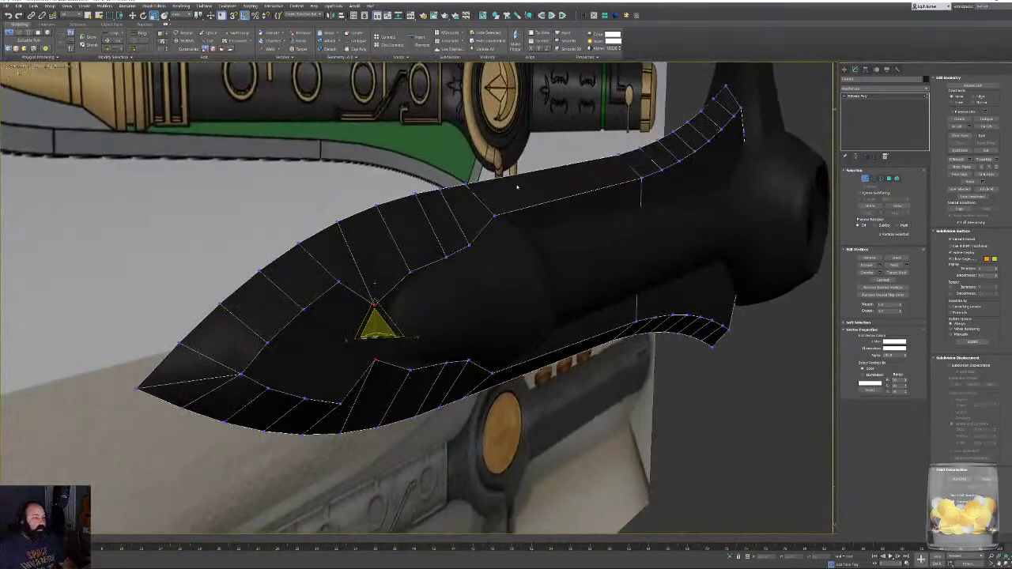
{"action": "middle_click_drag", "start_coordinate": [367, 286], "coordinate": [345, 281], "text": "alt"}
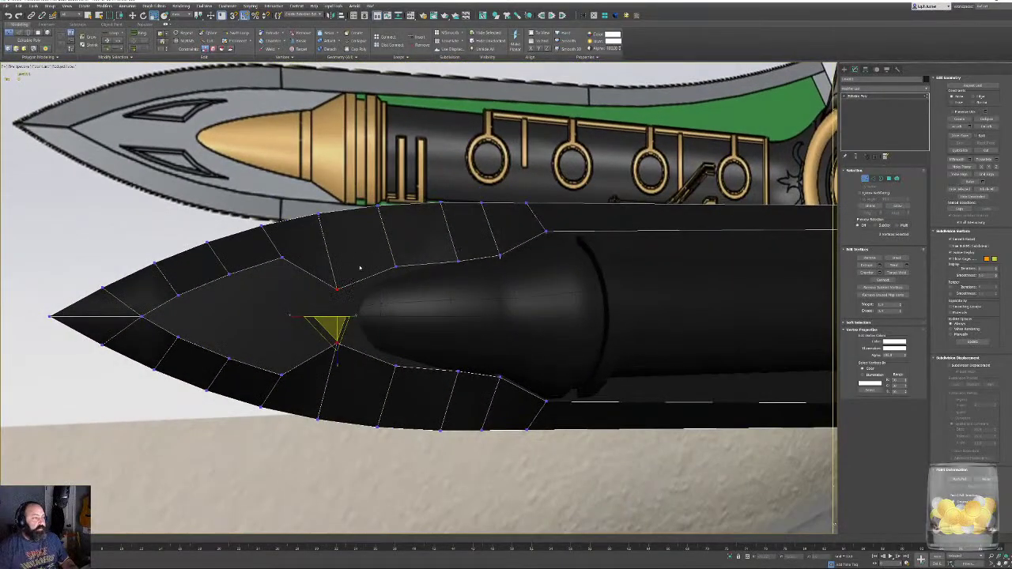
{"action": "middle_click_drag", "start_coordinate": [359, 269], "coordinate": [385, 320], "text": "alt"}
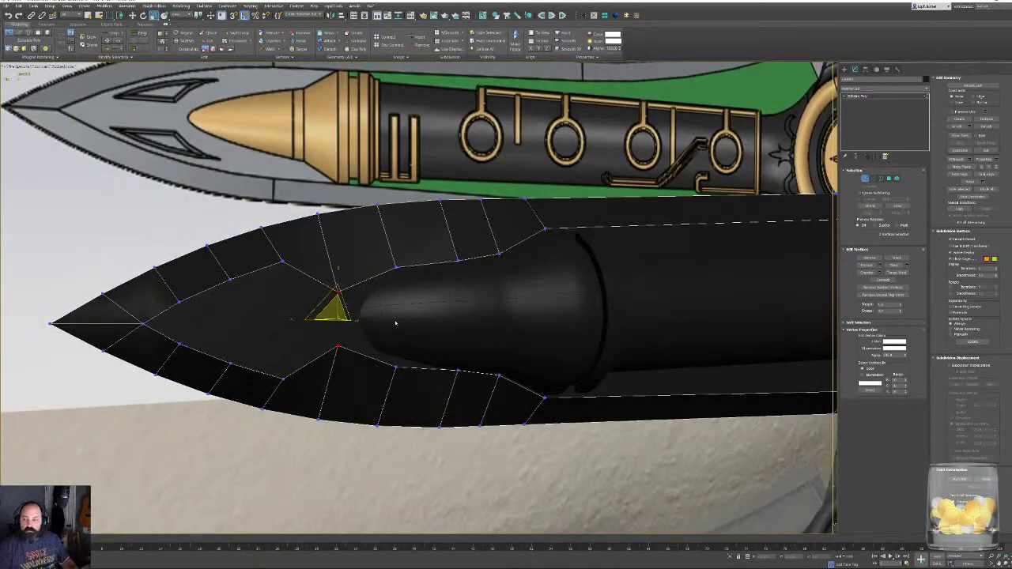
Switch from the blade to vertex editing on the shaft and scale up the vertex ring just behind the nose slightly.
{"action": "key", "text": "1"}
{"action": "left_click", "coordinate": [468, 337]}
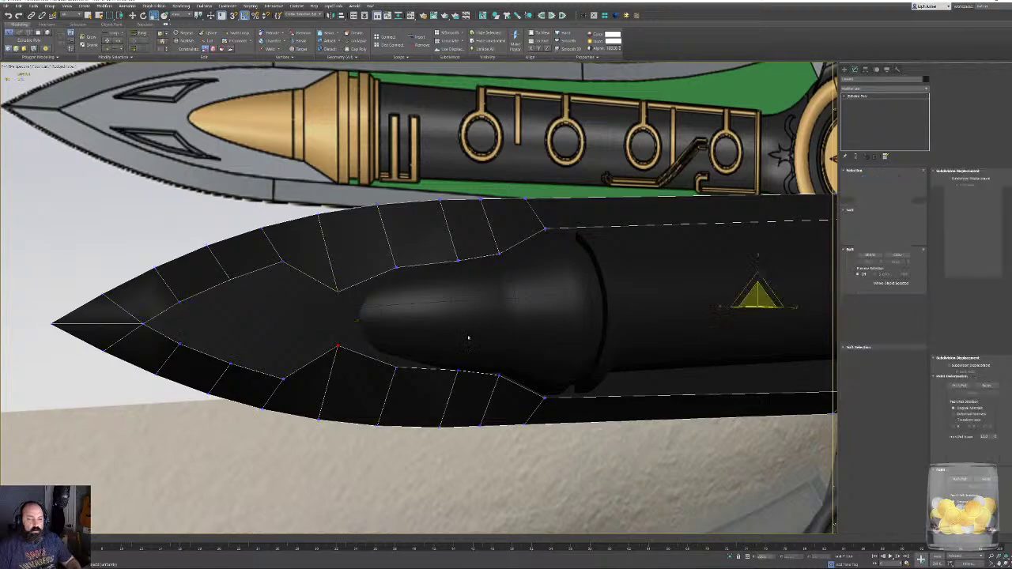
{"action": "key", "text": "F3"}
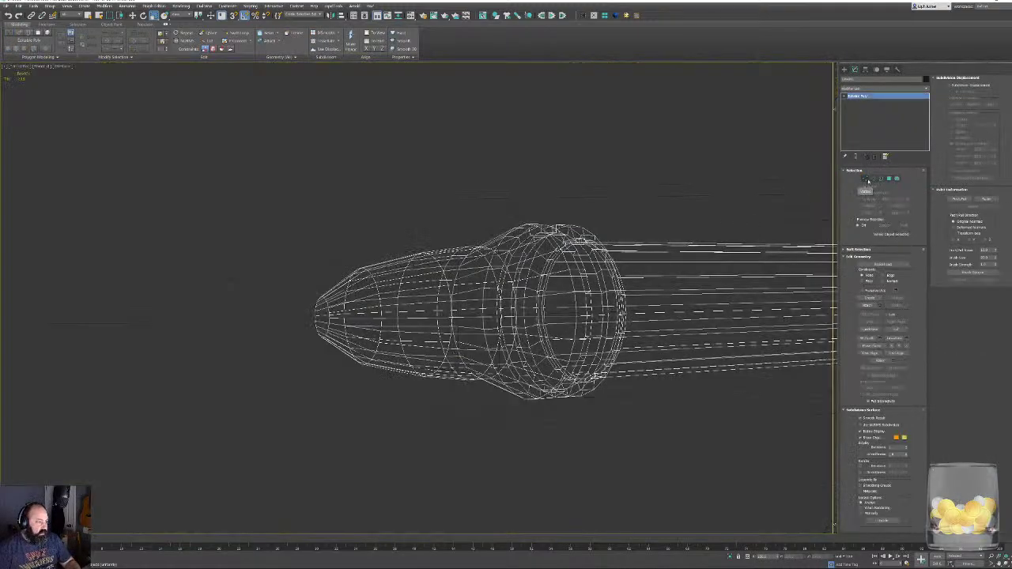
{"action": "left_click", "coordinate": [873, 178]}
{"action": "left_click", "coordinate": [865, 179]}
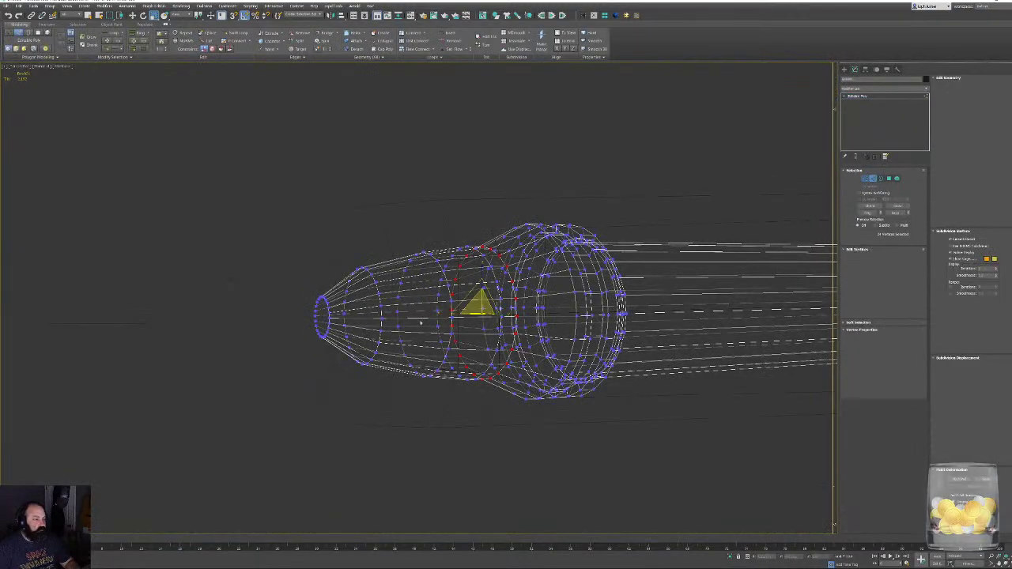
{"action": "middle_click_drag", "start_coordinate": [420, 321], "coordinate": [397, 306], "text": "alt"}
{"action": "left_click_drag", "start_coordinate": [392, 395], "coordinate": [393, 395]}
{"action": "key", "text": "F3"}
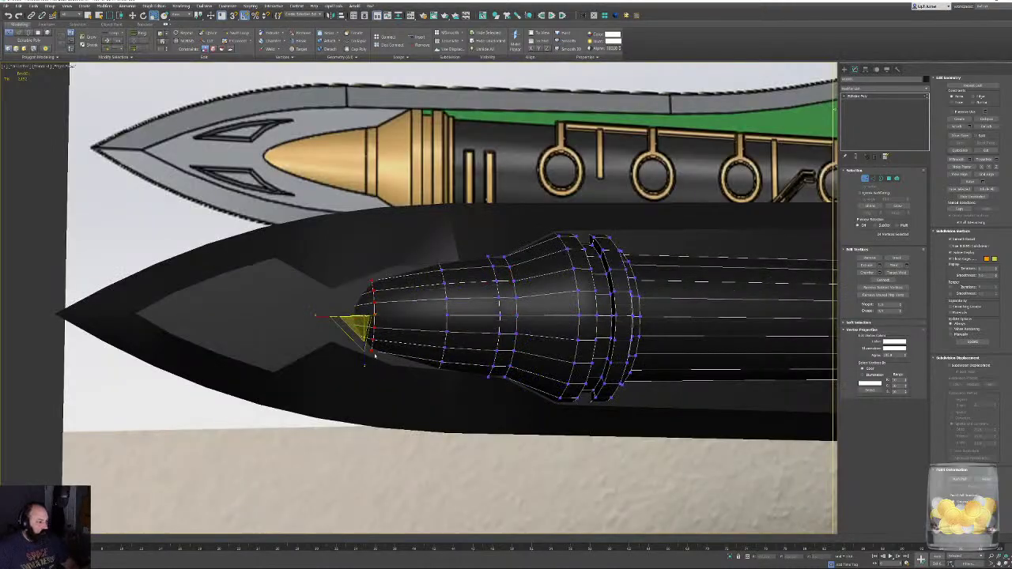
{"action": "middle_click_drag", "start_coordinate": [399, 325], "coordinate": [407, 329], "text": "alt"}
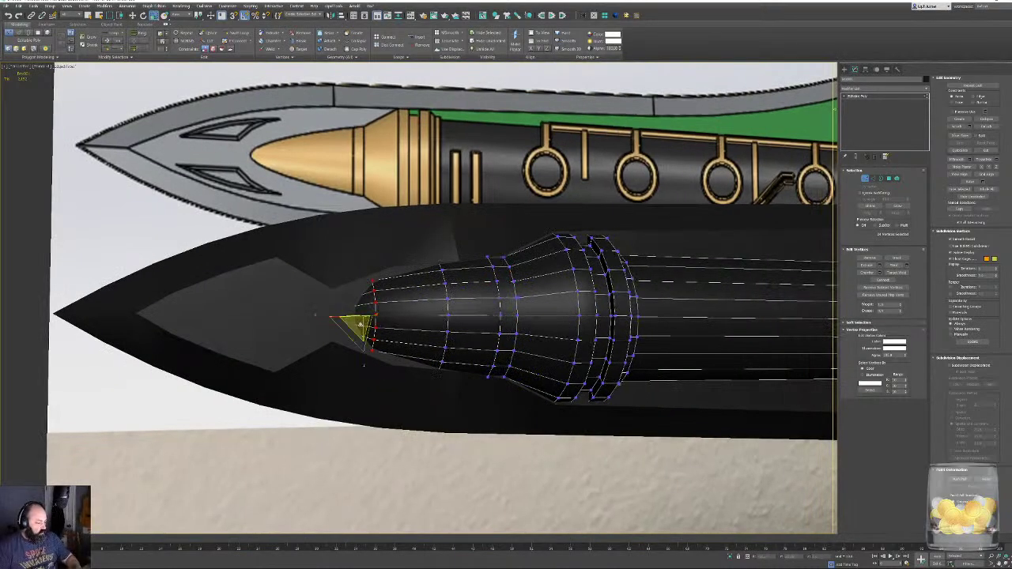
{"action": "mouse_move", "coordinate": [361, 326]}
{"action": "left_mouse_down"}
{"action": "mouse_move", "coordinate": [376, 331]}
{"action": "mouse_move", "coordinate": [376, 320]}
{"action": "left_mouse_up"}
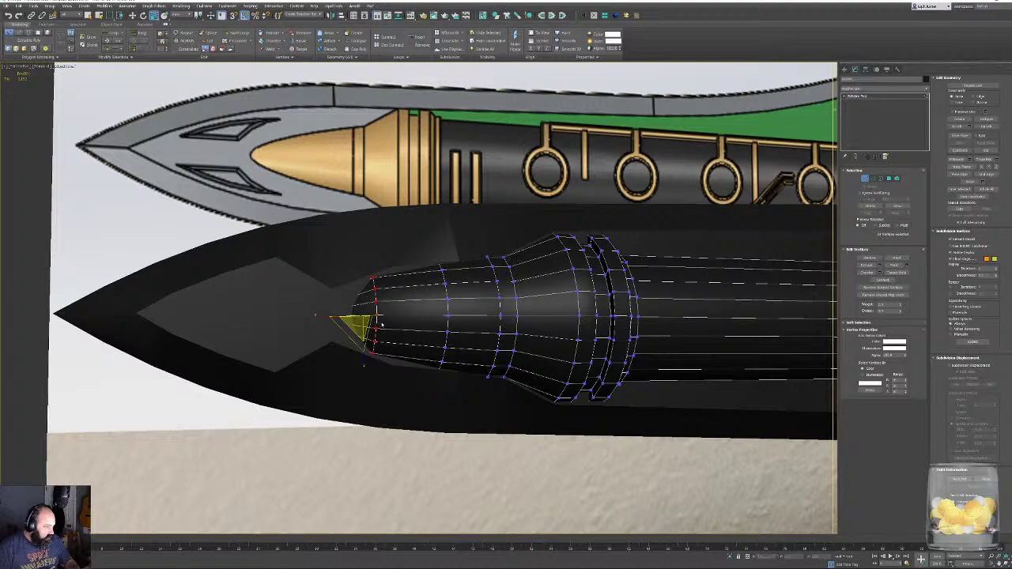
Scale up the end vertex ring of the shaft's nose to make it blunter, and leave vertex editing.
{"action": "key", "text": "alt+q"}
{"action": "key", "text": "F3"}
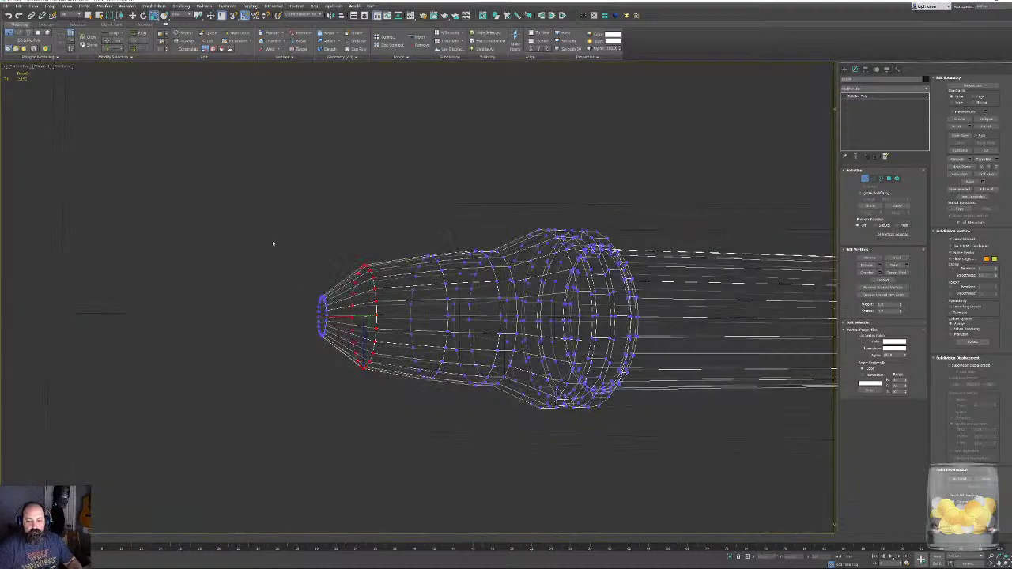
{"action": "key", "text": "F3"}
{"action": "key", "text": "alt+q"}
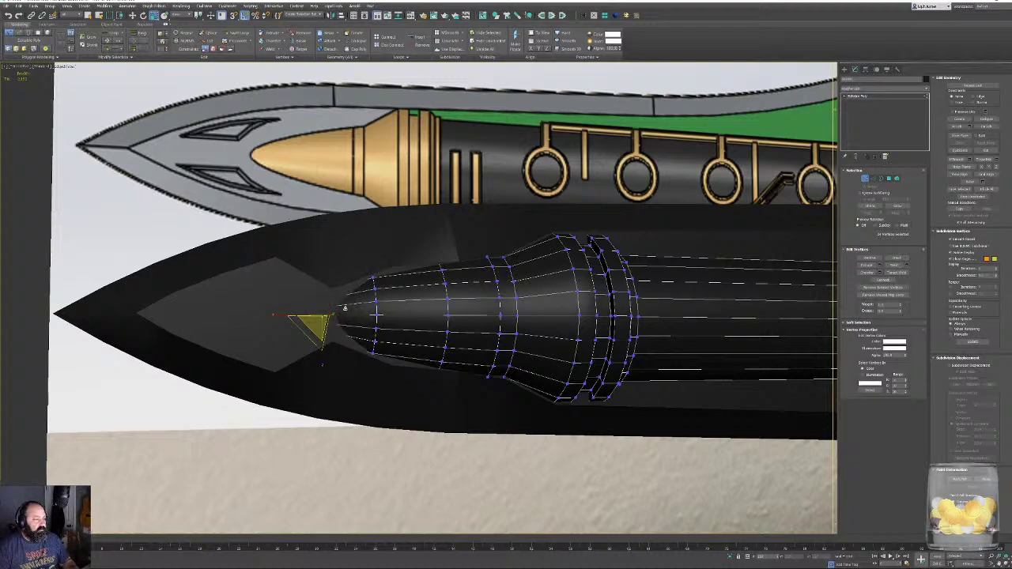
{"action": "middle_click_drag", "start_coordinate": [345, 307], "coordinate": [375, 318], "text": "alt"}
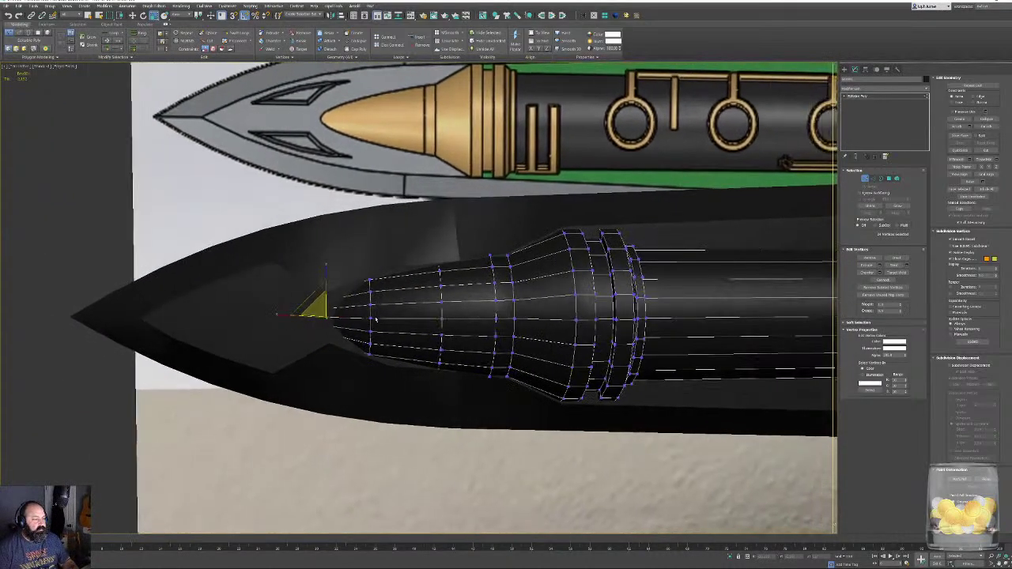
{"action": "left_click", "coordinate": [866, 179]}
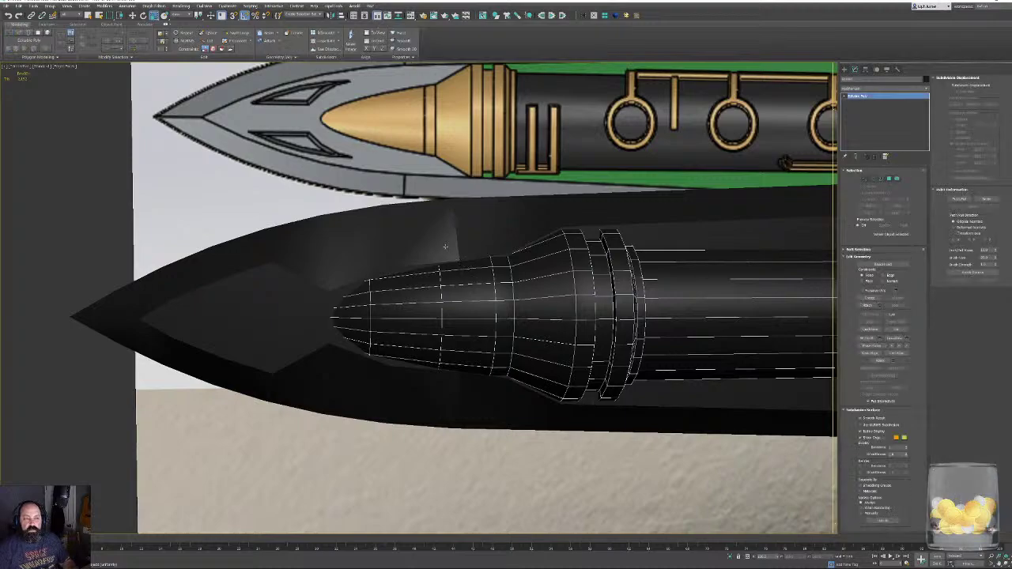
On the blade, move the inner vertex pair beside the nose toward the blade tip and scale it inward onto the nose's outline.
{"action": "left_click", "coordinate": [445, 242]}
{"action": "scroll", "coordinate": [463, 269], "scroll_direction": "up", "scroll_amount": 5}
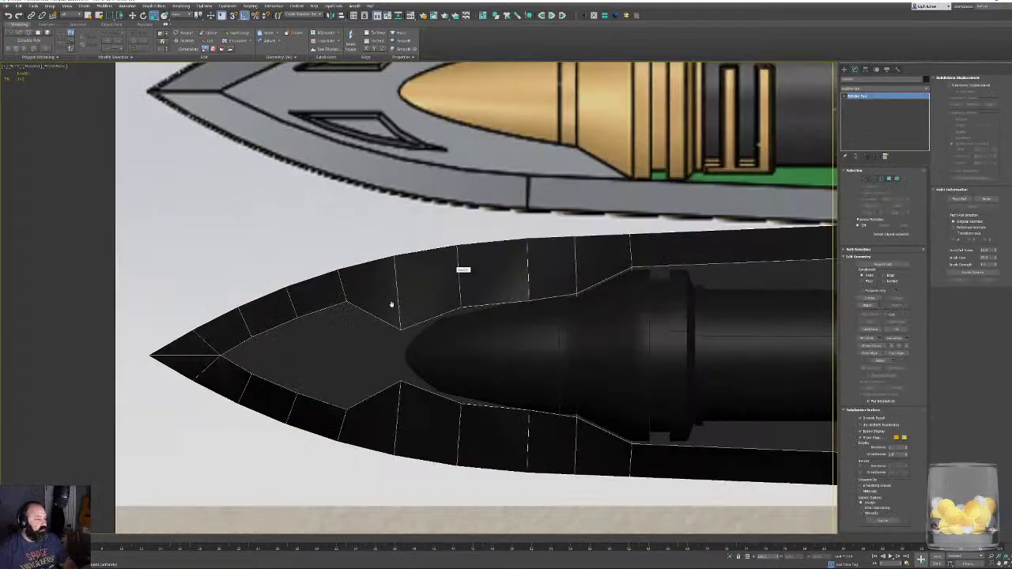
{"action": "scroll", "coordinate": [492, 310], "scroll_direction": "down", "scroll_amount": 1}
{"action": "key", "text": "F3"}
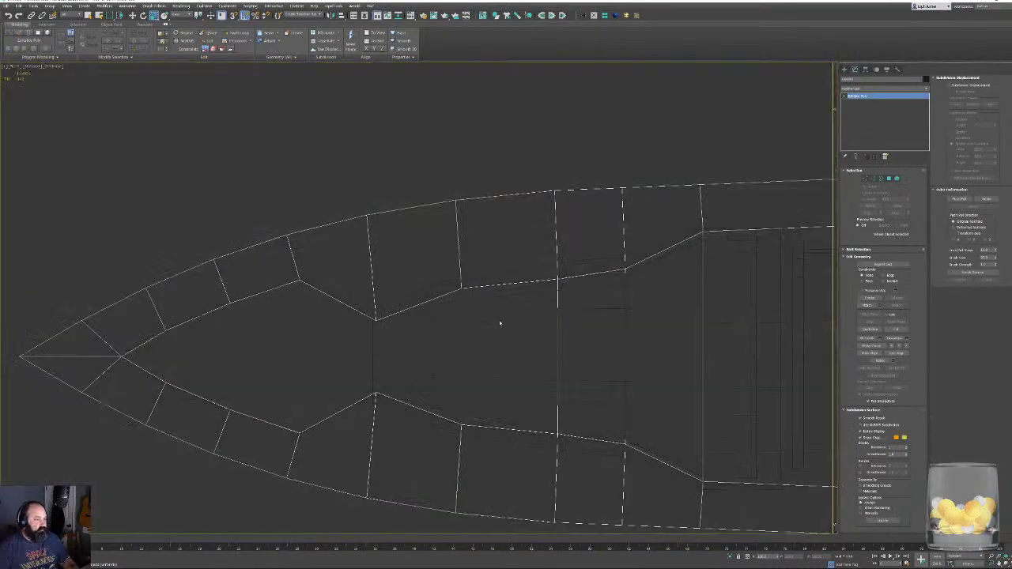
{"action": "key", "text": "F3"}
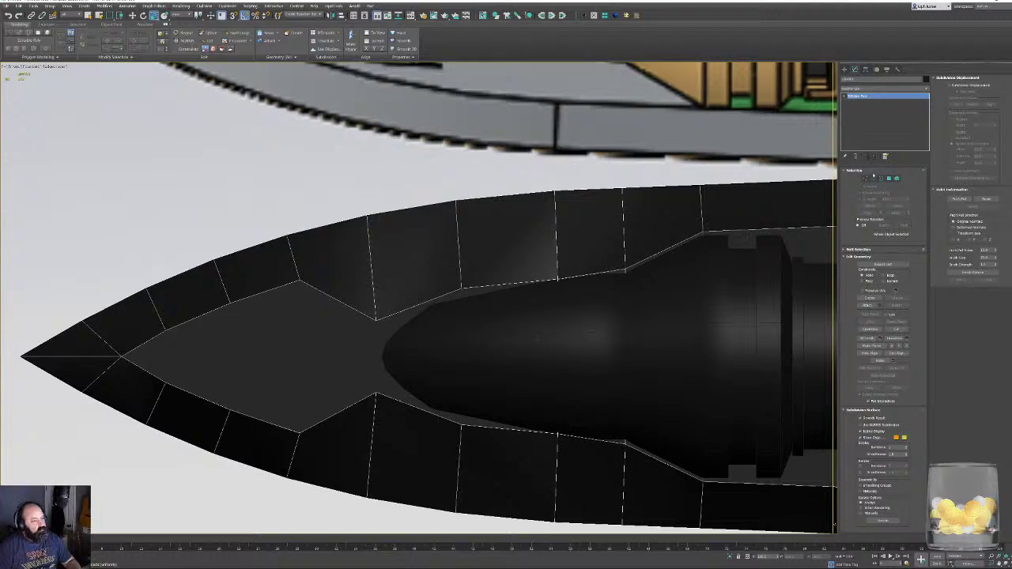
{"action": "key", "text": "1"}
{"action": "key", "text": "F3"}
{"action": "key", "text": "F3"}
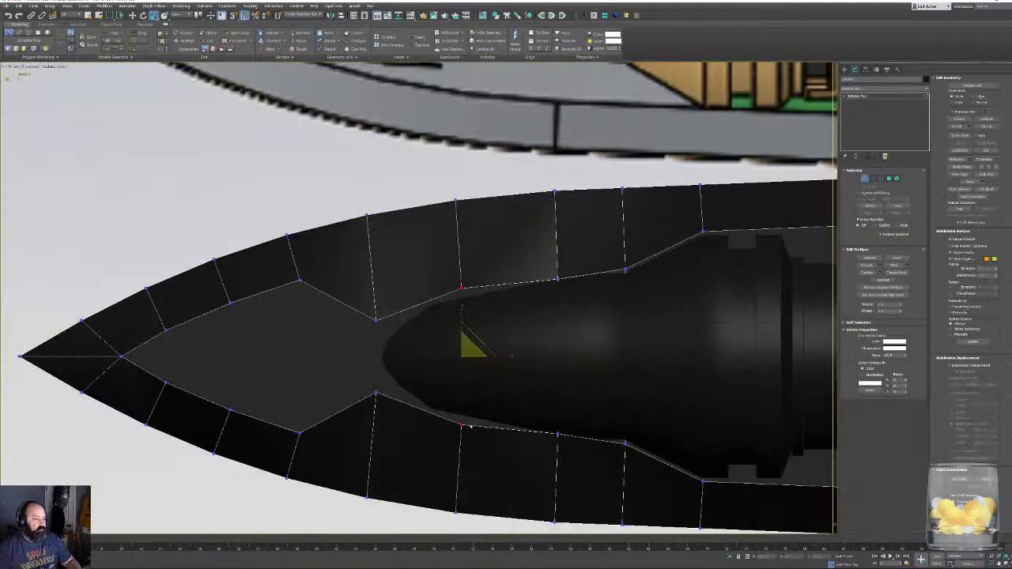
{"action": "key", "text": "w"}
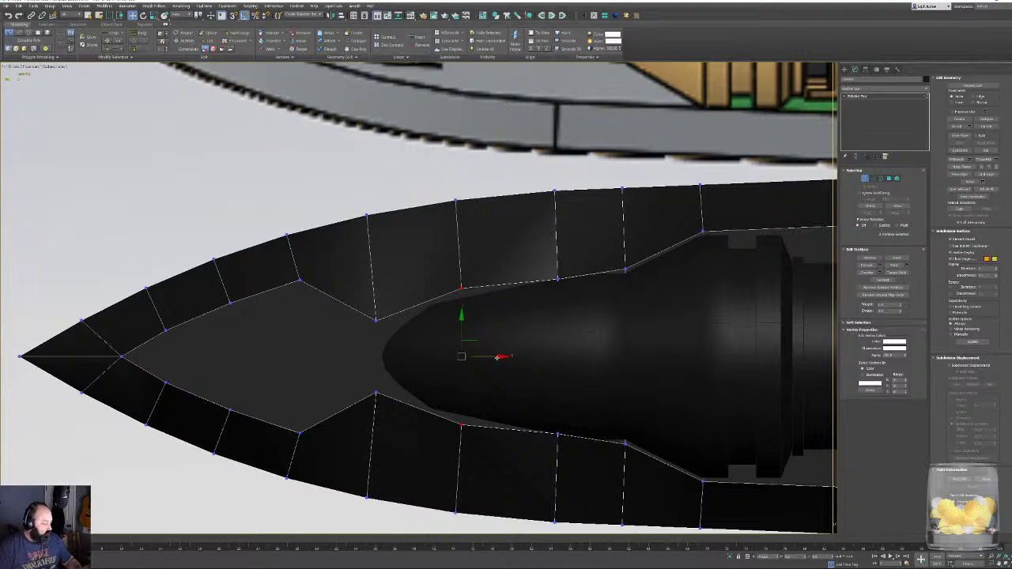
{"action": "left_click_drag", "start_coordinate": [500, 360], "coordinate": [471, 360]}
{"action": "key", "text": "r"}
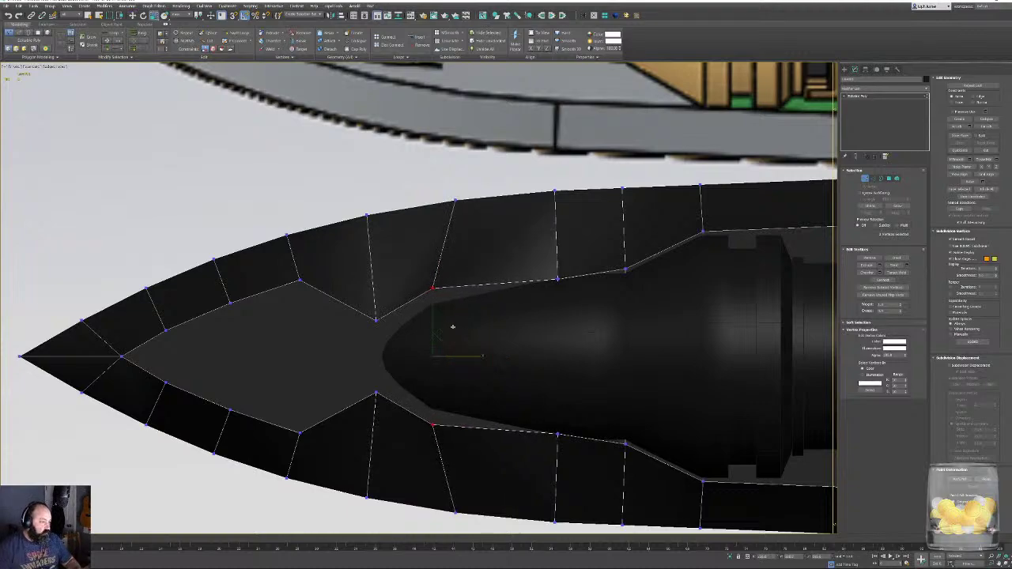
{"action": "left_click_drag", "start_coordinate": [431, 312], "coordinate": [433, 315]}
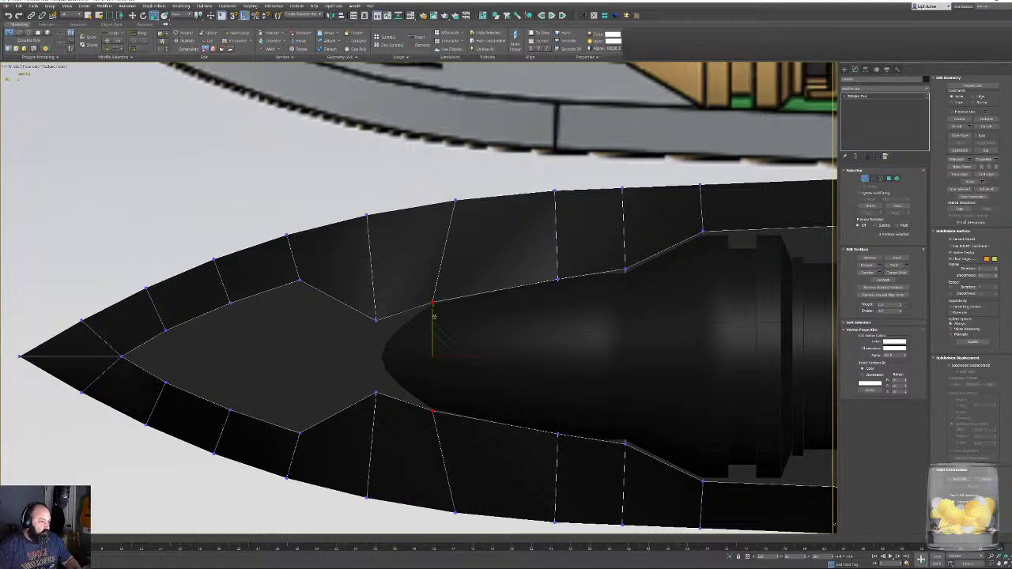
Move the next inner vertex pair back toward the shaft and scale it vertically to meet the curve of the nose.
{"action": "left_click", "coordinate": [381, 322]}
{"action": "left_click_drag", "start_coordinate": [386, 400], "coordinate": [386, 402]}
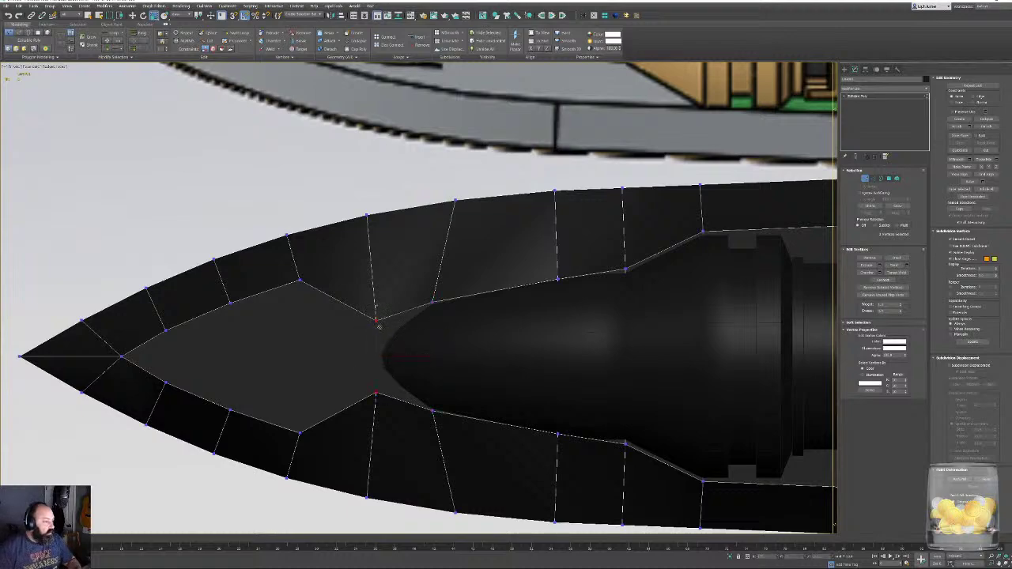
{"action": "left_click_drag", "start_coordinate": [376, 313], "coordinate": [376, 321]}
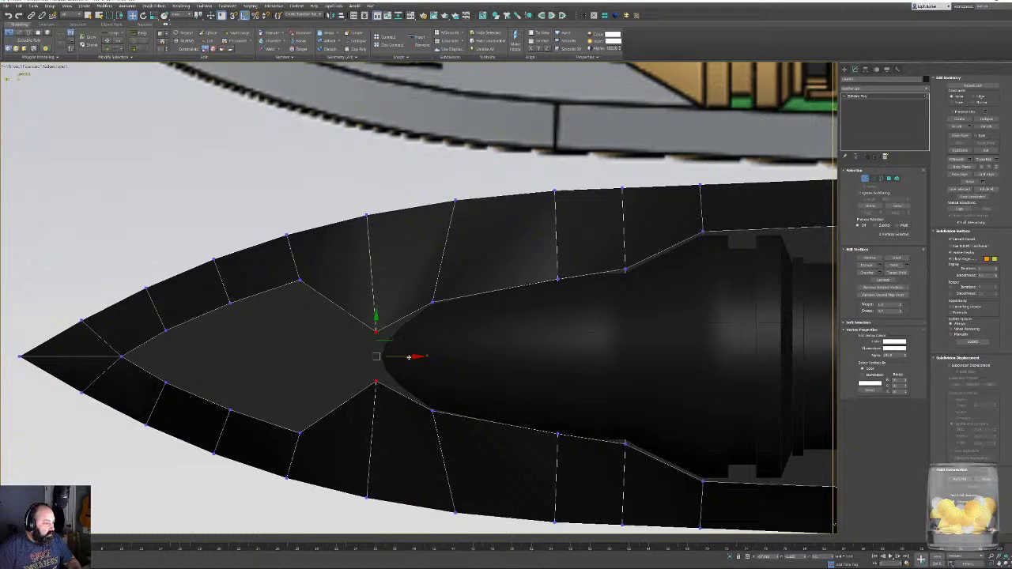
{"action": "left_click_drag", "start_coordinate": [411, 356], "coordinate": [429, 357]}
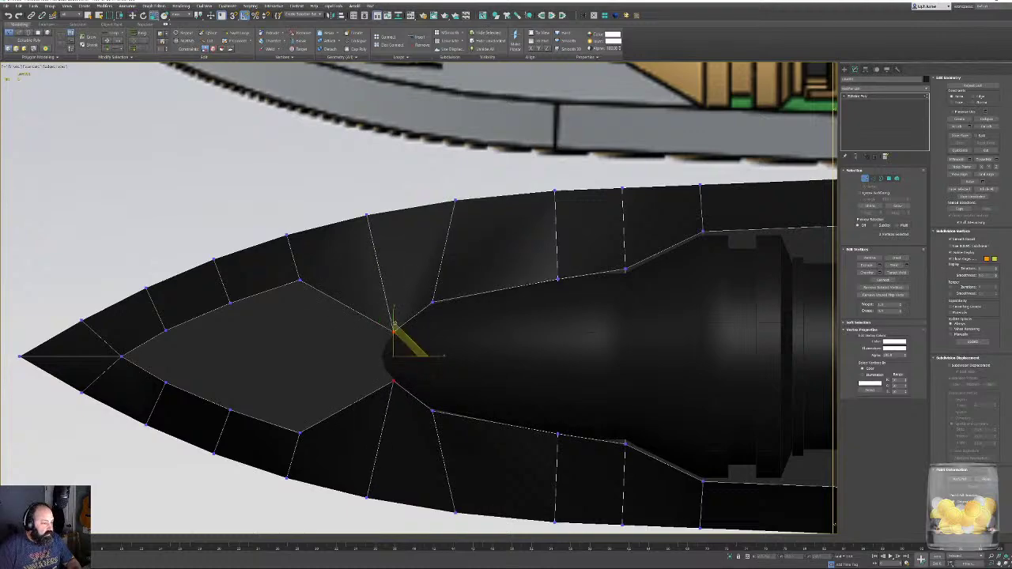
{"action": "left_click_drag", "start_coordinate": [394, 313], "coordinate": [394, 305]}
{"action": "key", "text": "w"}
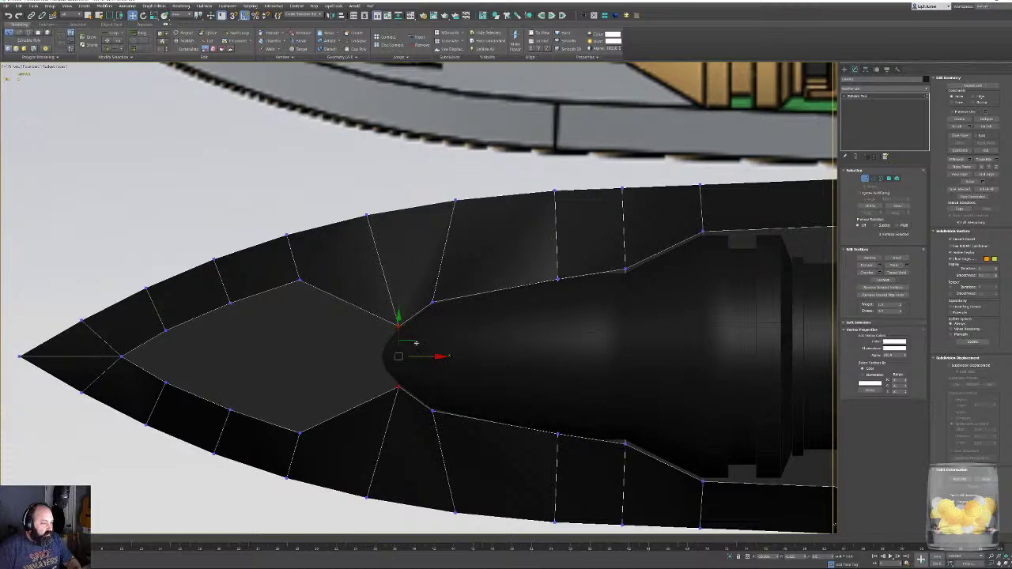
Scale the next inner vertex pair toward the blade tip strongly inward and move it back against the front of the nose.
{"action": "scroll", "coordinate": [398, 324], "scroll_direction": "up", "scroll_amount": 3}
{"action": "scroll", "coordinate": [401, 328], "scroll_direction": "up", "scroll_amount": 2}
{"action": "middle_click_drag", "start_coordinate": [409, 360], "coordinate": [495, 280]}
{"action": "scroll", "coordinate": [495, 280], "scroll_direction": "down", "scroll_amount": 3}
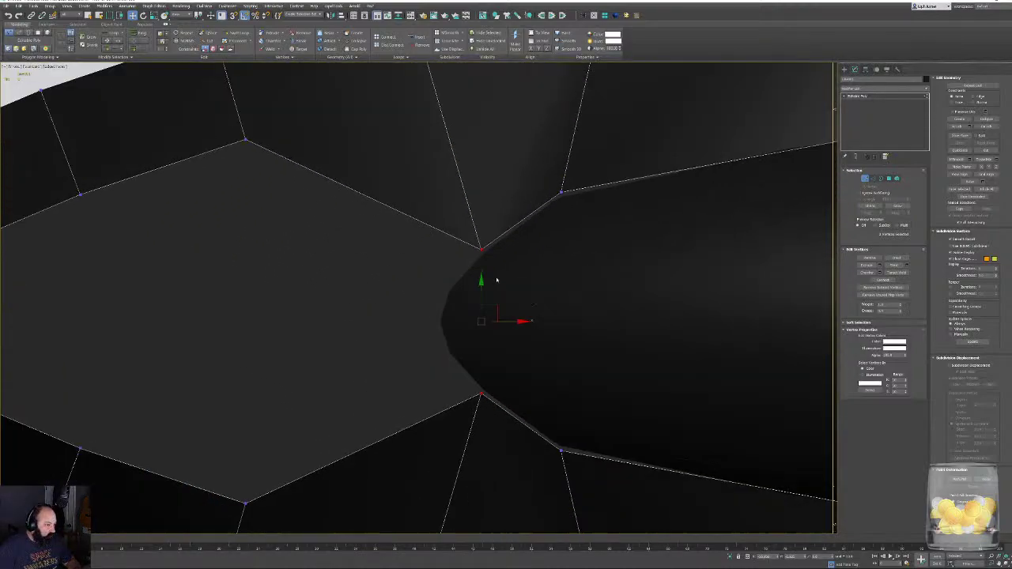
{"action": "left_click", "coordinate": [320, 180]}
{"action": "left_click", "coordinate": [319, 435], "text": "ctrl"}
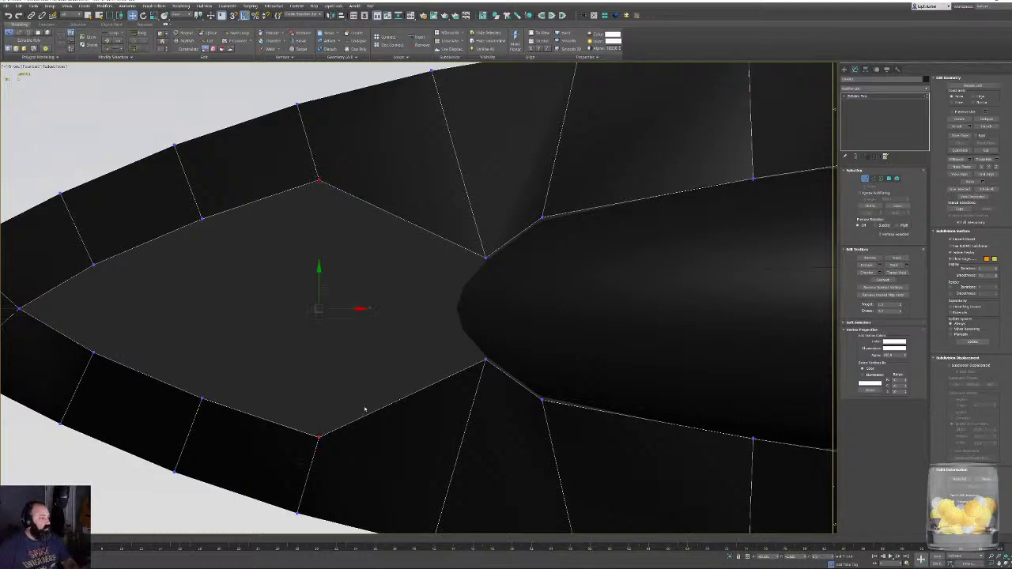
{"action": "key", "text": "r"}
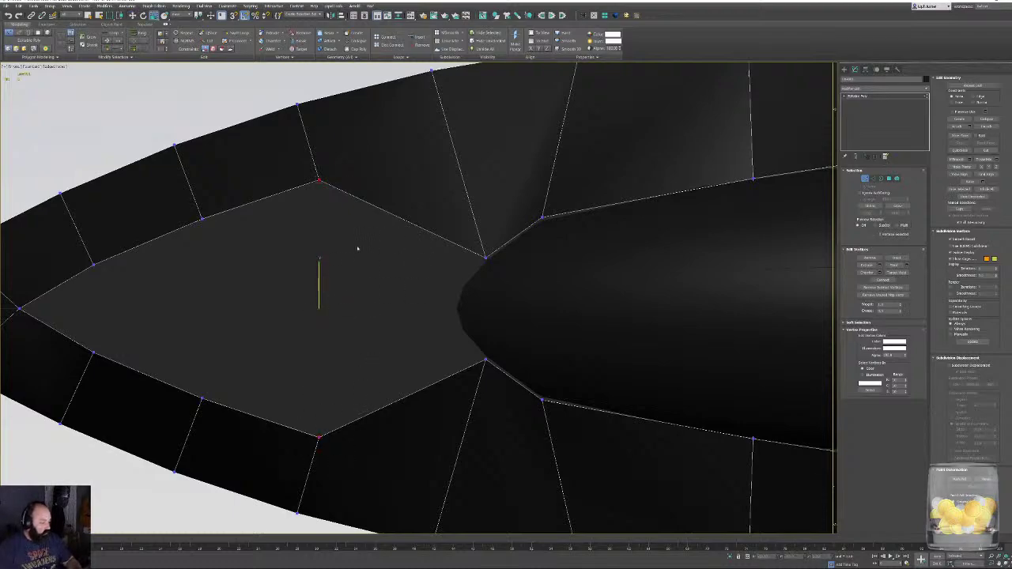
{"action": "left_click_drag", "start_coordinate": [320, 263], "coordinate": [320, 340]}
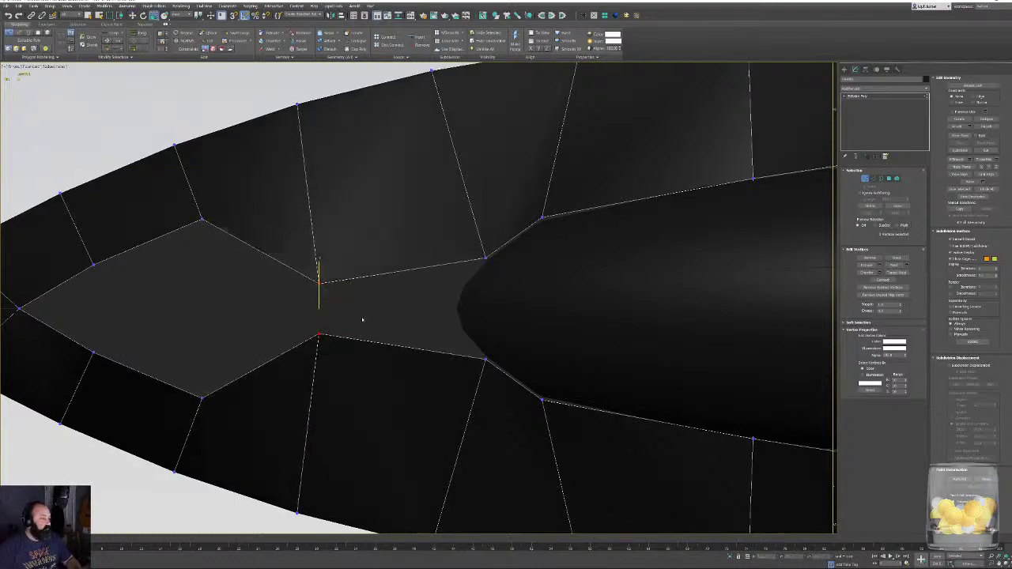
{"action": "key", "text": "w"}
{"action": "left_click_drag", "start_coordinate": [355, 309], "coordinate": [494, 310]}
{"action": "key", "text": "q"}
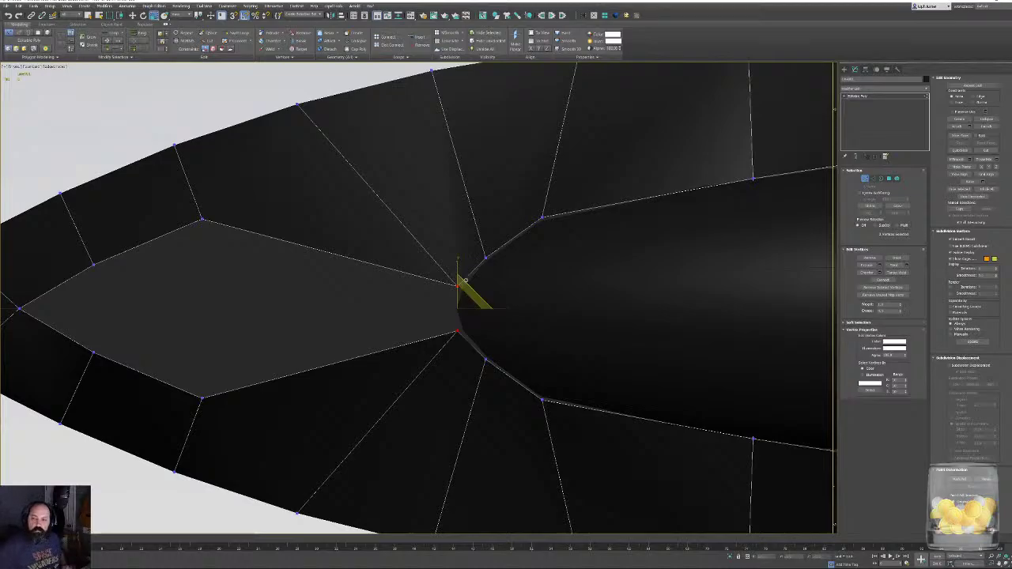
Examine the blade's inner outline wrapped around the nose in an angled perspective view.
{"action": "key", "text": "p"}
{"action": "key", "text": "z"}
{"action": "middle_click_drag", "start_coordinate": [480, 287], "coordinate": [533, 177], "text": "alt"}
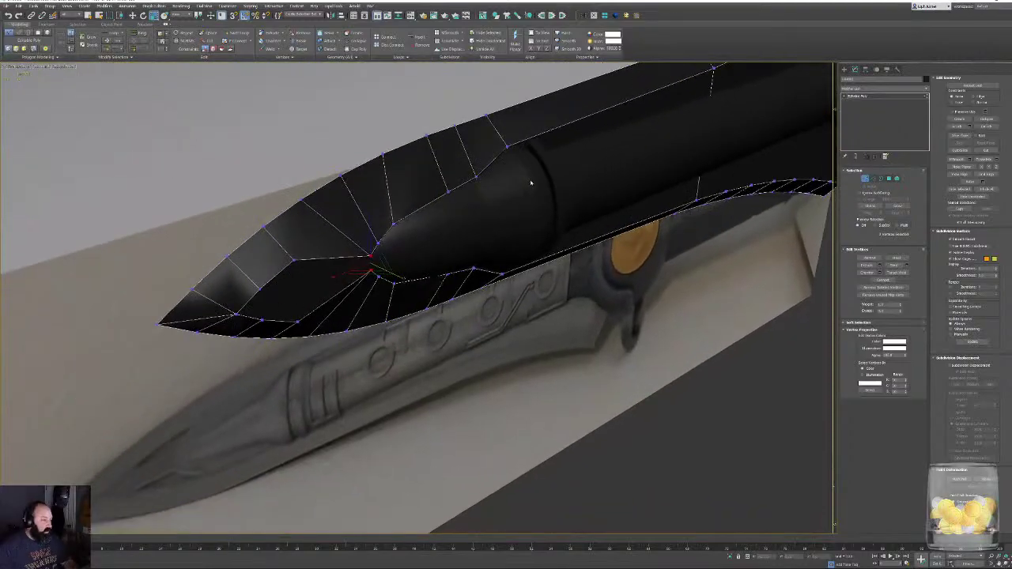
{"action": "middle_click_drag", "start_coordinate": [539, 224], "coordinate": [535, 316], "text": "alt"}
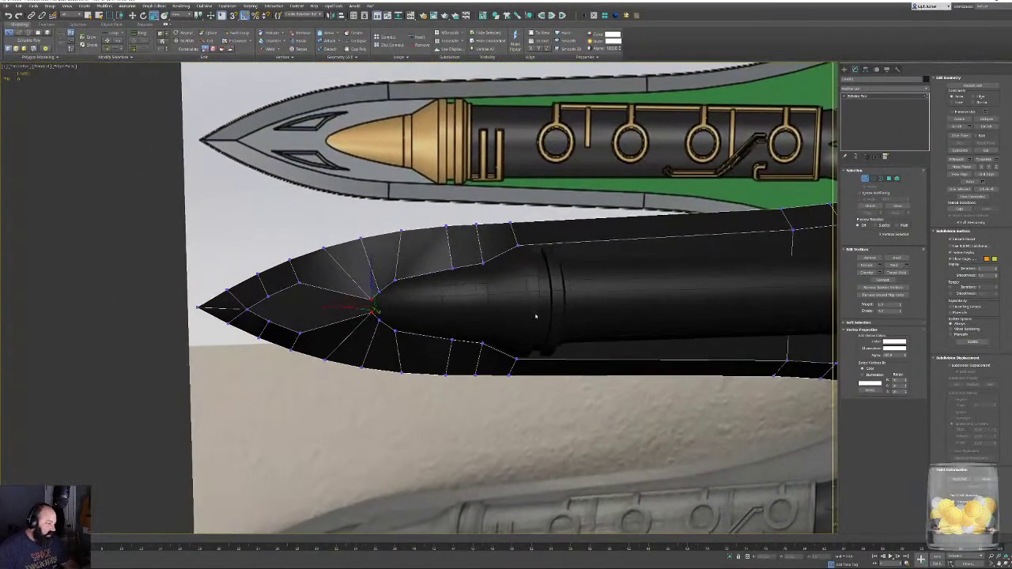
Merge the two inner vertex pairs ahead of the nose into single vertices on the blade's centre line.
{"action": "scroll", "coordinate": [324, 290], "scroll_direction": "up", "scroll_amount": 5}
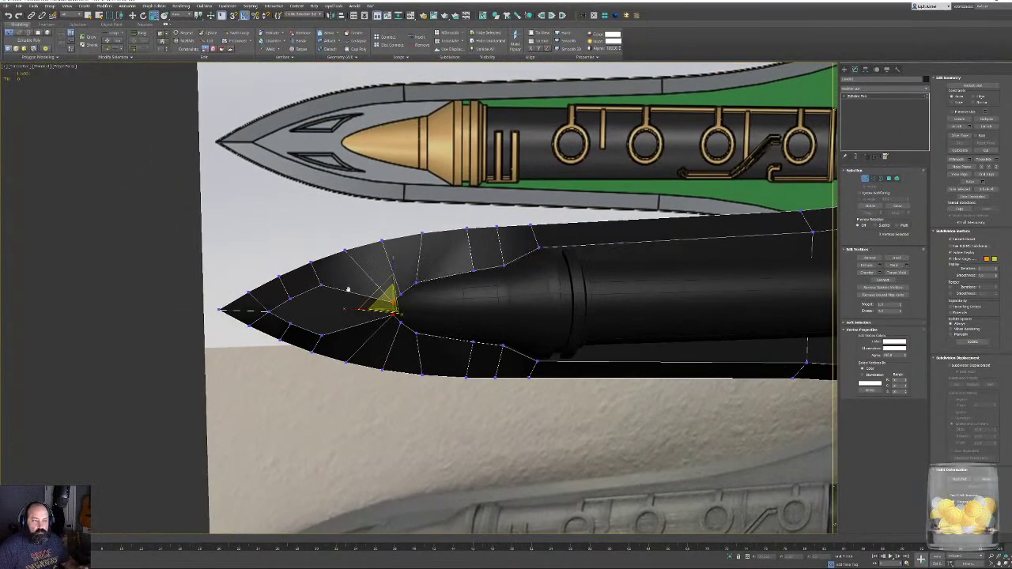
{"action": "left_click_drag", "start_coordinate": [342, 375], "coordinate": [347, 378]}
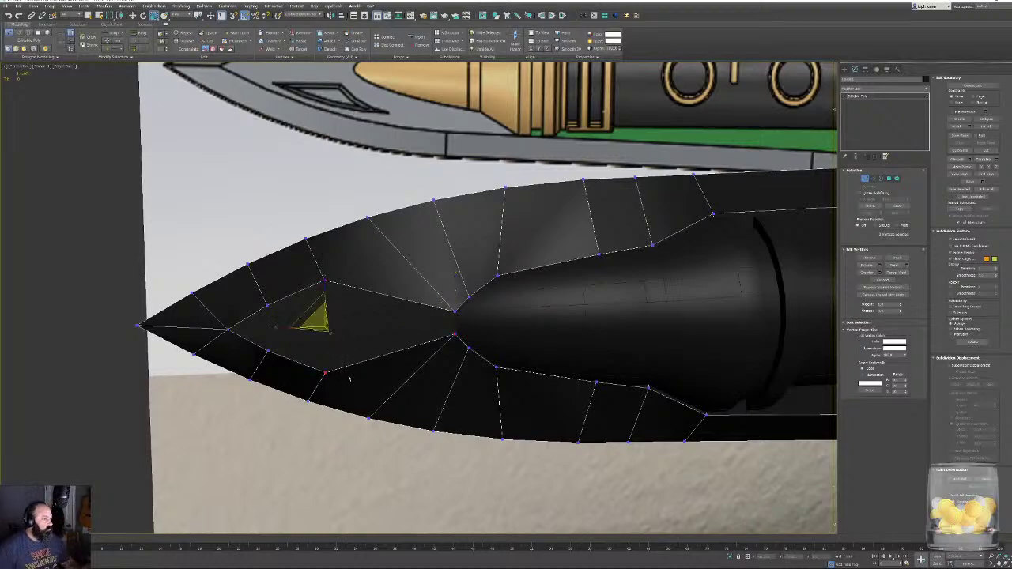
{"action": "key", "text": "ctrl+shift+e"}
{"action": "key", "text": "ctrl+alt+c"}
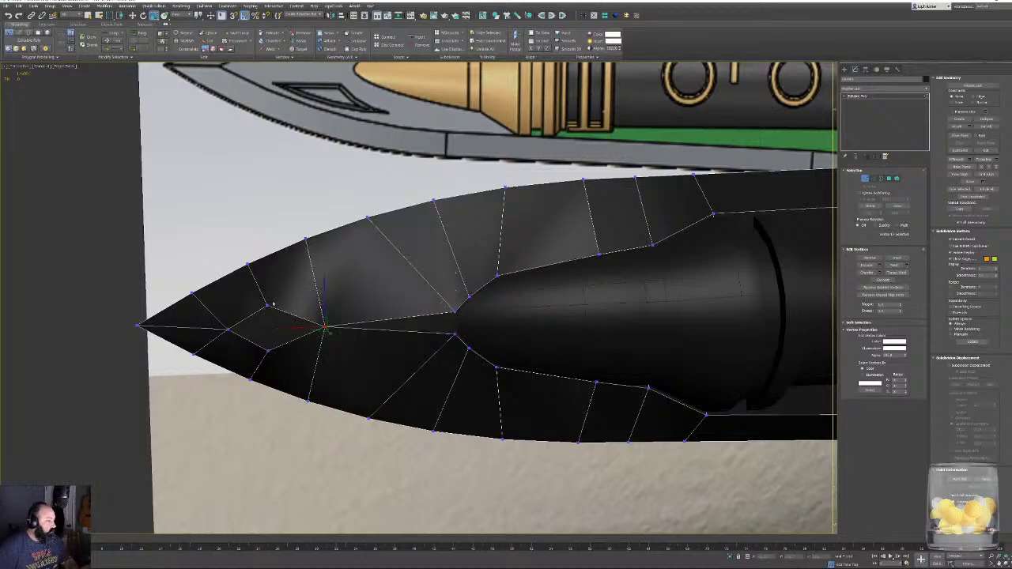
{"action": "left_click_drag", "start_coordinate": [258, 294], "coordinate": [280, 359]}
{"action": "key", "text": "ctrl+shift+e"}
{"action": "key", "text": "ctrl+alt+c"}
Move the rearmost merged centre vertex back along the blade against the front of the nose.
{"action": "mouse_move", "coordinate": [438, 351]}
{"action": "middle_mouse_down", "text": "alt"}
{"action": "mouse_move", "coordinate": [419, 350]}
{"action": "mouse_move", "coordinate": [448, 344]}
{"action": "middle_mouse_up", "text": "alt"}
{"action": "scroll", "coordinate": [367, 338], "scroll_direction": "up", "scroll_amount": 2}
{"action": "left_click", "coordinate": [264, 301]}
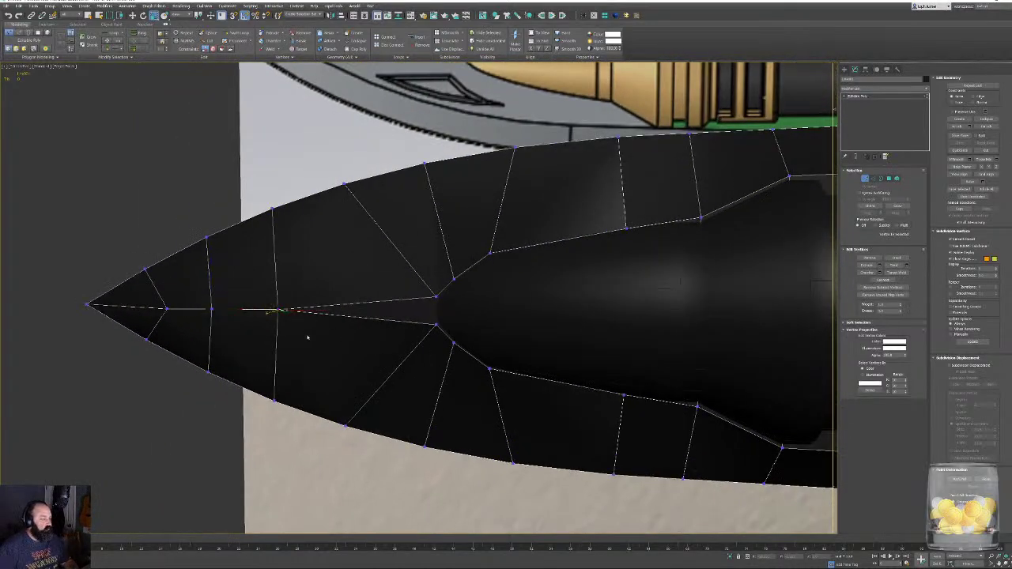
{"action": "key", "text": "w"}
{"action": "left_click_drag", "start_coordinate": [305, 310], "coordinate": [459, 329]}
Remove the two remaining centre-line vertices and their edges from the blade tip.
{"action": "mouse_move", "coordinate": [459, 329]}
{"action": "middle_mouse_down", "text": "alt"}
{"action": "mouse_move", "coordinate": [487, 299]}
{"action": "mouse_move", "coordinate": [467, 271]}
{"action": "mouse_move", "coordinate": [439, 302]}
{"action": "mouse_move", "coordinate": [477, 325]}
{"action": "middle_mouse_up", "text": "alt"}
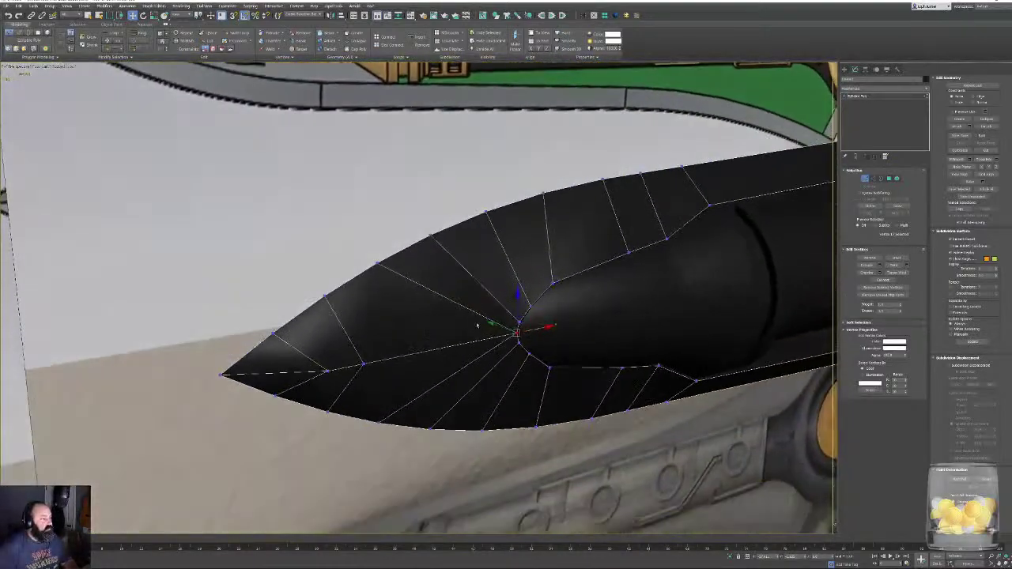
{"action": "left_click", "coordinate": [363, 365]}
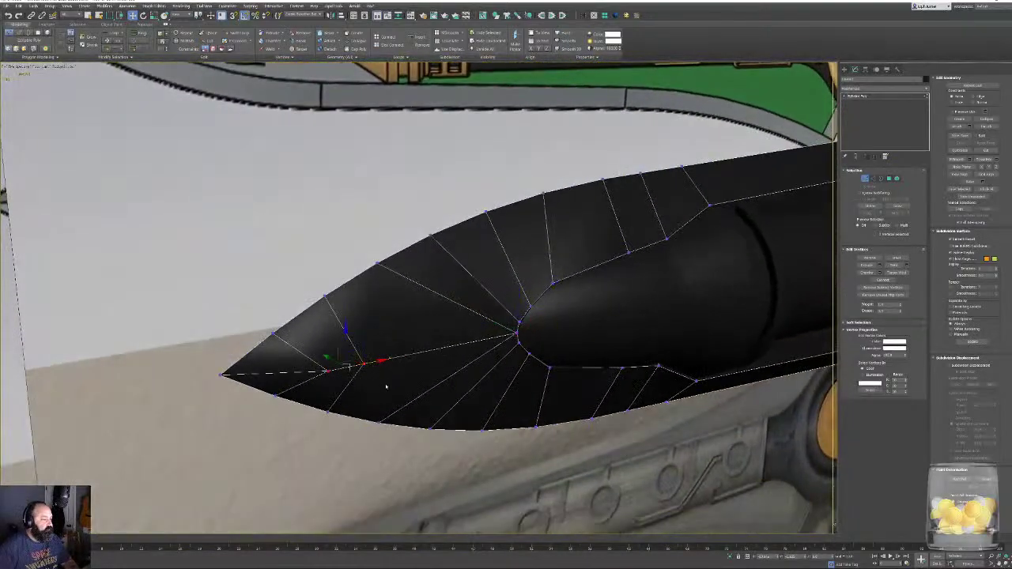
{"action": "key", "text": "BackSpace"}
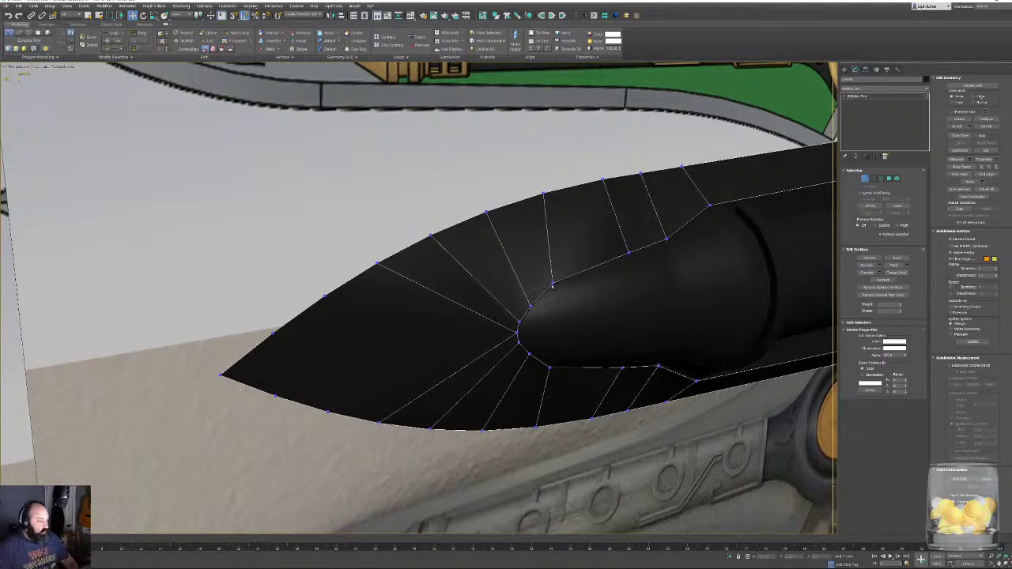
Insert an edge loop along the blade's upper half, midway between its outer edge and inner outline.
{"action": "middle_click_drag", "start_coordinate": [552, 283], "coordinate": [384, 336]}
{"action": "key", "text": "alt+1"}
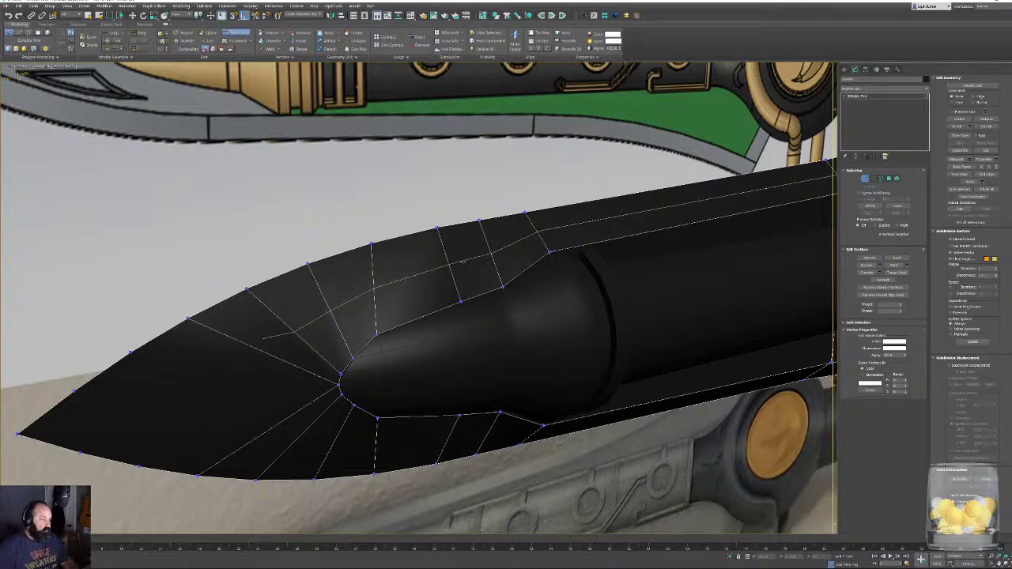
{"action": "left_click", "coordinate": [467, 260]}
{"action": "key", "text": "w"}
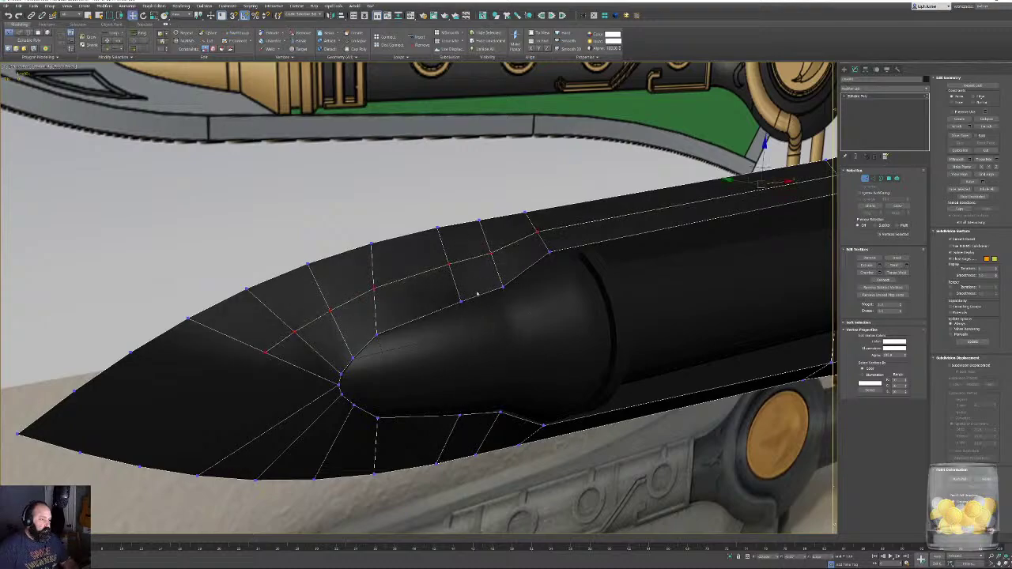
Try to reposition the new edge loop's vertices from the blade's tip end, using wireframe display.
{"action": "middle_click_drag", "start_coordinate": [434, 332], "coordinate": [510, 247], "text": "alt"}
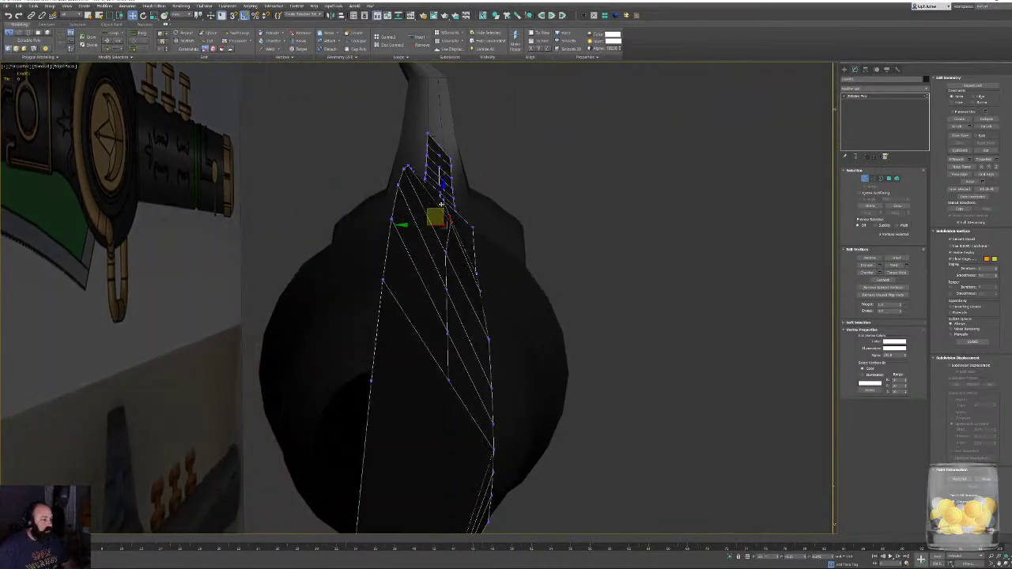
{"action": "left_click_drag", "start_coordinate": [442, 201], "coordinate": [447, 265]}
{"action": "key", "text": "F3"}
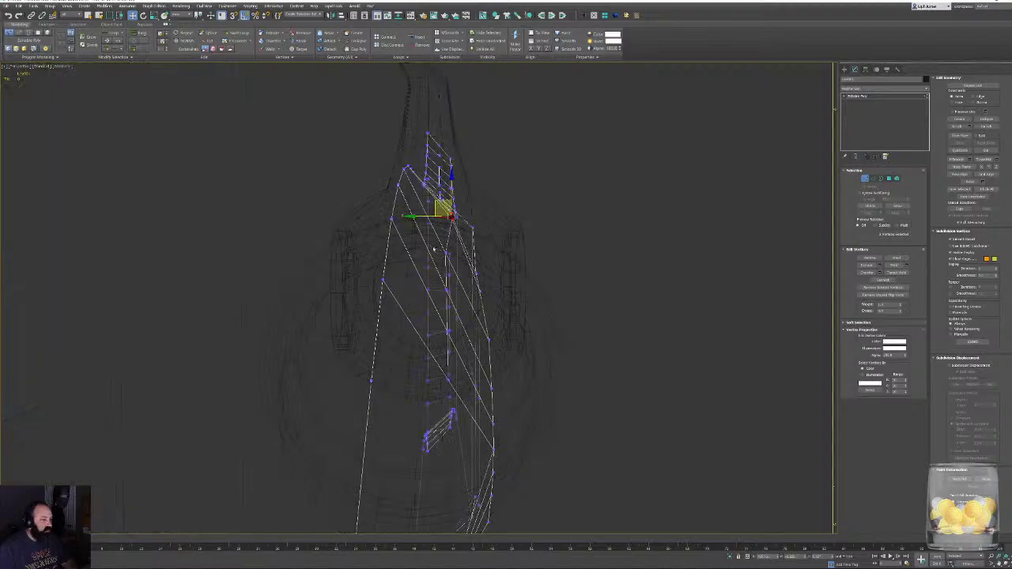
{"action": "middle_click_drag", "start_coordinate": [435, 251], "coordinate": [336, 255], "text": "alt"}
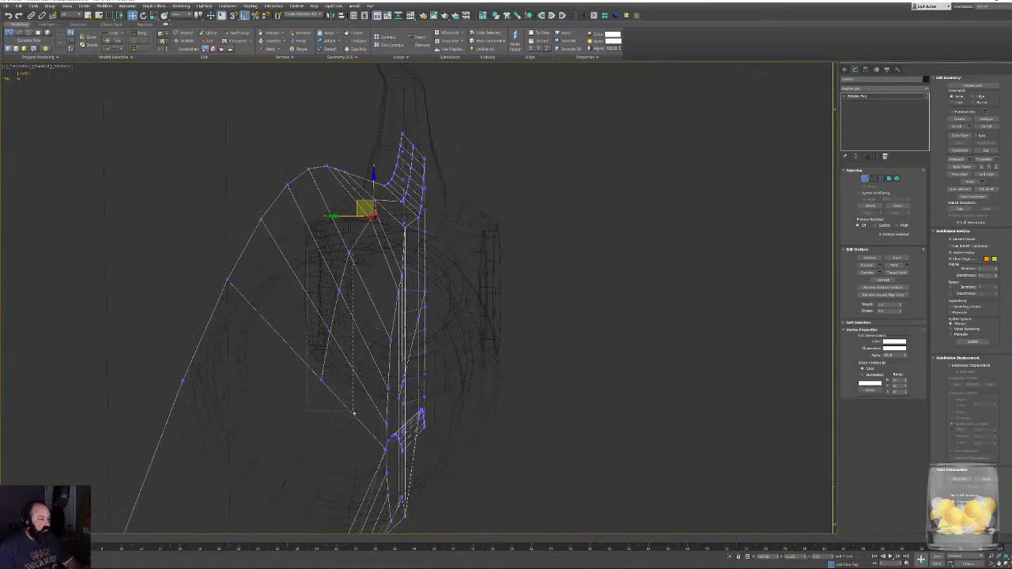
{"action": "left_click_drag", "start_coordinate": [354, 413], "coordinate": [355, 413]}
{"action": "key", "text": "ctrl+z"}
Try to move the whole blade object in wireframe display.
{"action": "scroll", "coordinate": [381, 362], "scroll_direction": "up", "scroll_amount": 10}
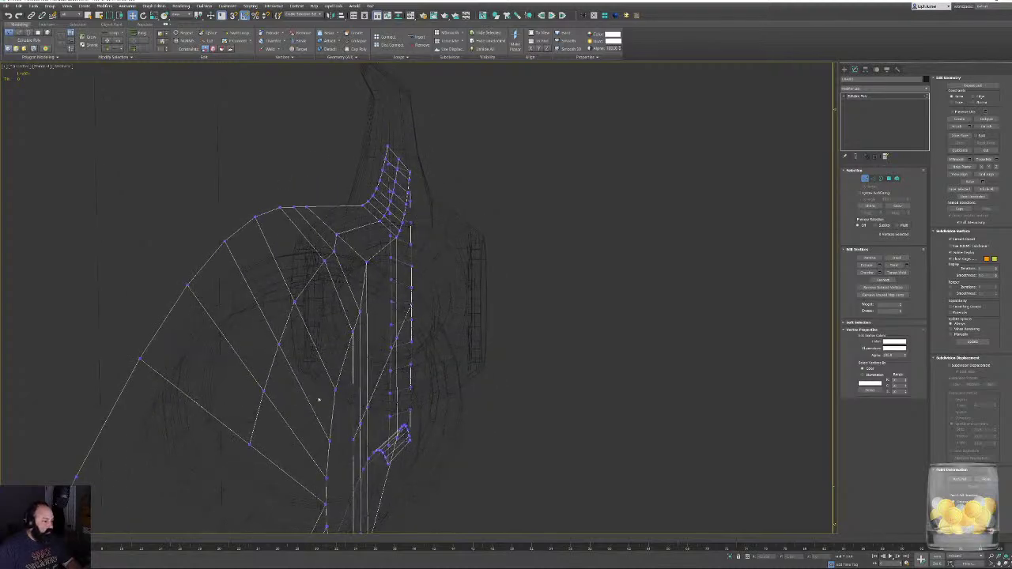
{"action": "middle_click_drag", "start_coordinate": [444, 354], "coordinate": [146, 335]}
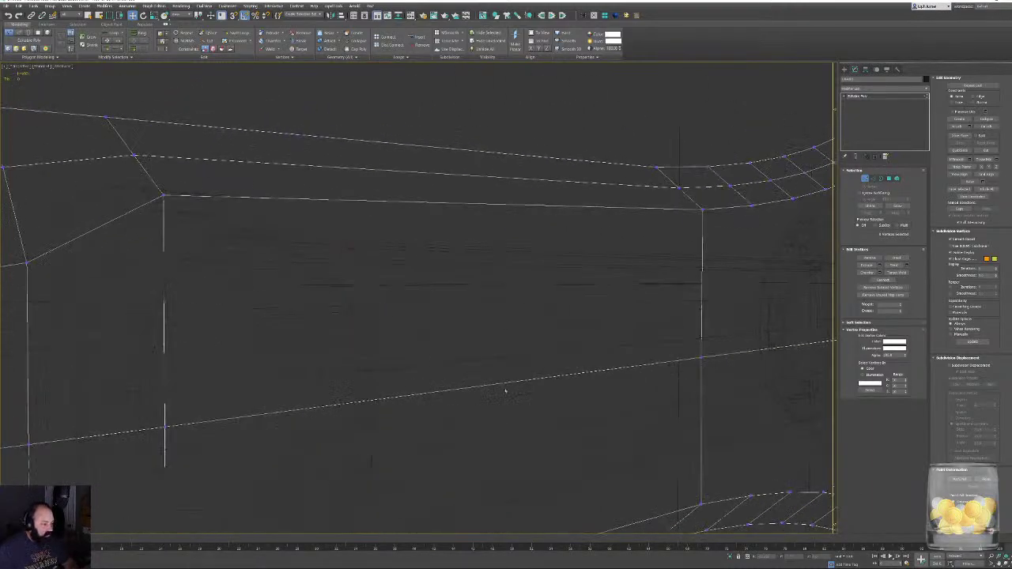
{"action": "scroll", "coordinate": [585, 380], "scroll_direction": "up", "scroll_amount": 3}
{"action": "left_click", "coordinate": [865, 179]}
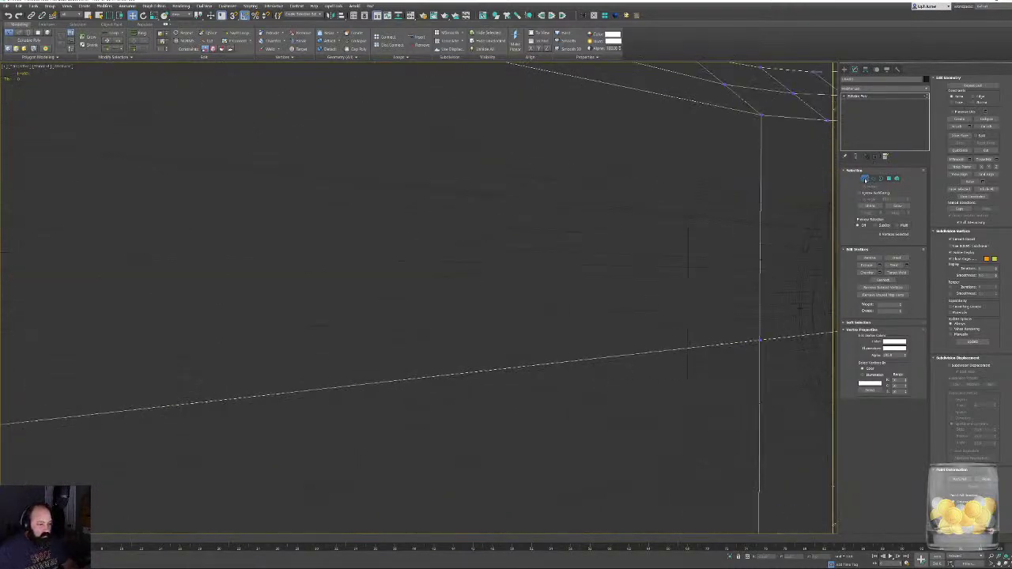
{"action": "left_click", "coordinate": [567, 347]}
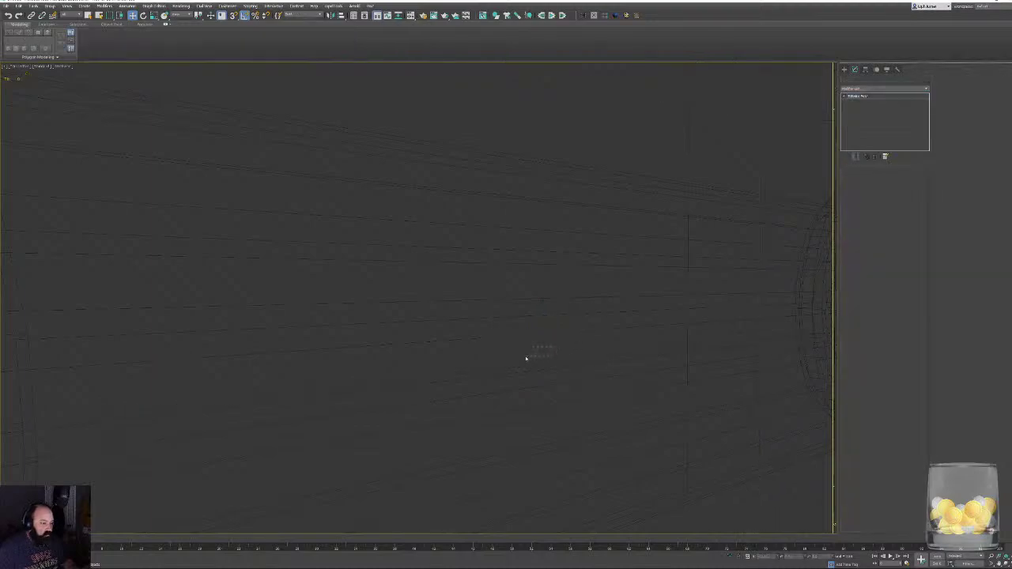
{"action": "left_click", "coordinate": [527, 358]}
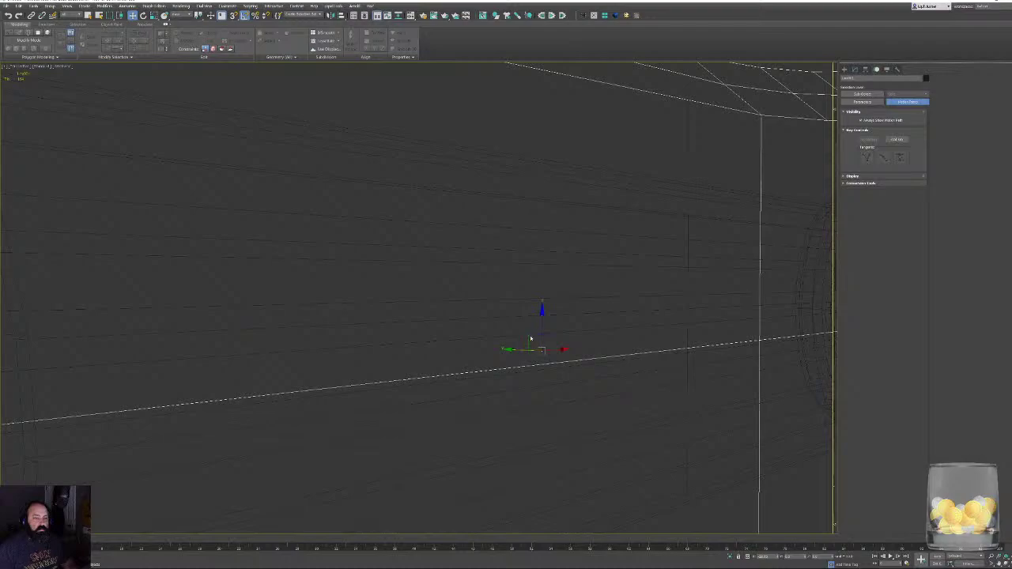
{"action": "left_click_drag", "start_coordinate": [556, 332], "coordinate": [483, 301]}
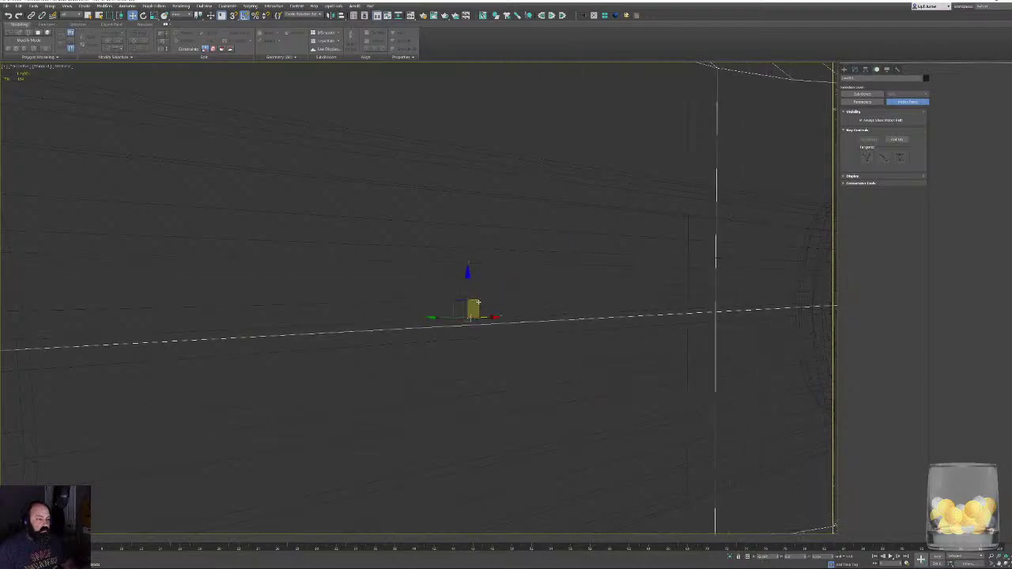
{"action": "middle_click_drag", "start_coordinate": [482, 301], "coordinate": [553, 320], "text": "alt"}
{"action": "scroll", "coordinate": [570, 320], "scroll_direction": "down", "scroll_amount": 5}
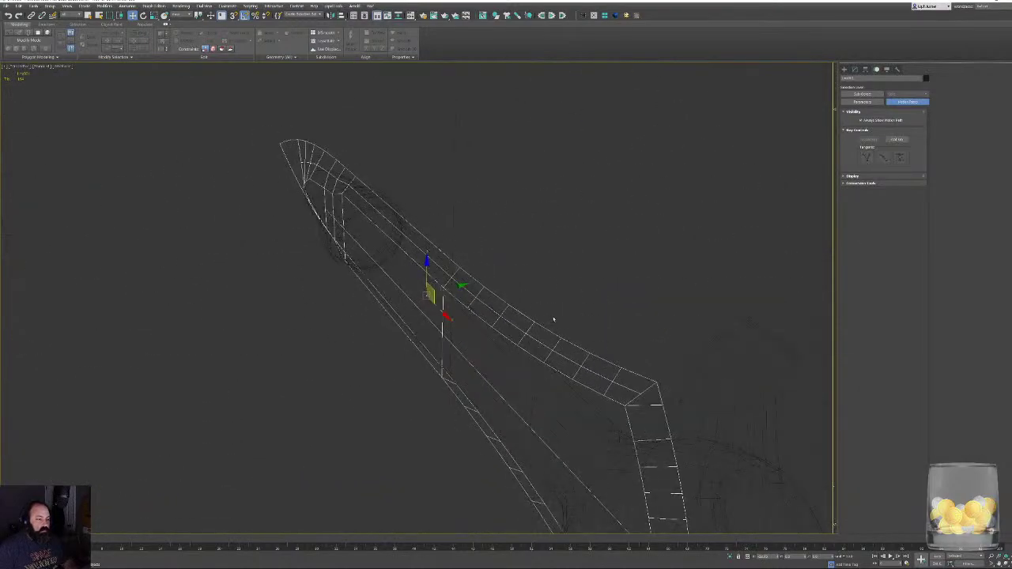
{"action": "scroll", "coordinate": [463, 293], "scroll_direction": "up", "scroll_amount": 8}
{"action": "mouse_move", "coordinate": [428, 271]}
{"action": "middle_mouse_down", "text": "alt"}
{"action": "mouse_move", "coordinate": [377, 278]}
{"action": "mouse_move", "coordinate": [425, 285]}
{"action": "middle_mouse_up", "text": "alt"}
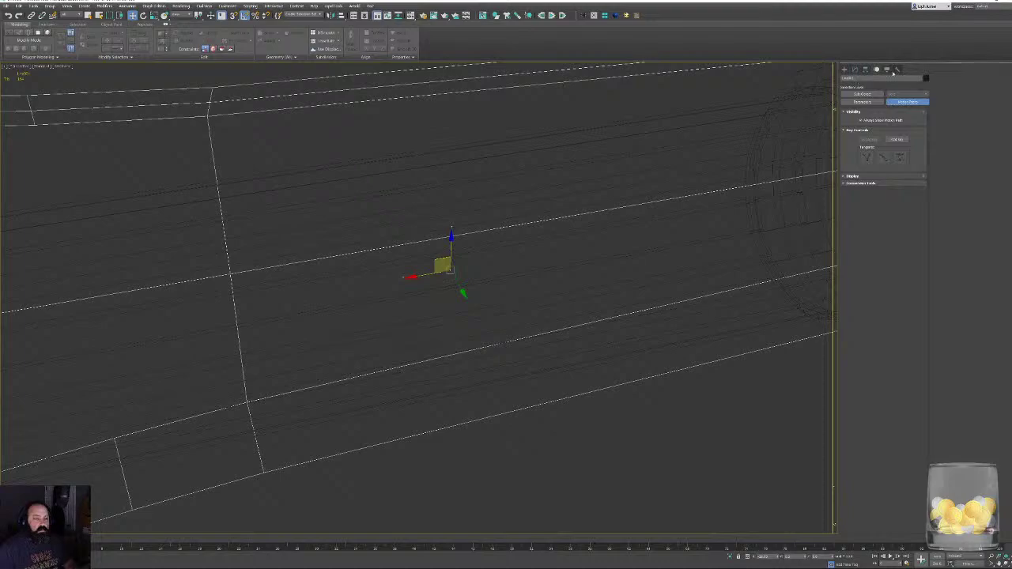
{"action": "left_click", "coordinate": [652, 401]}
{"action": "left_click", "coordinate": [491, 411]}
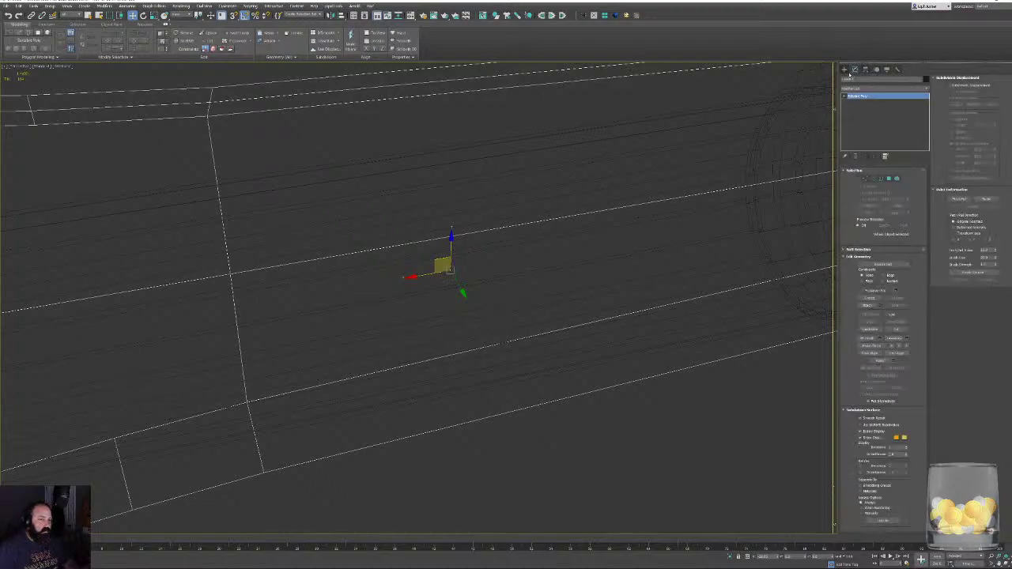
{"action": "left_click", "coordinate": [843, 69]}
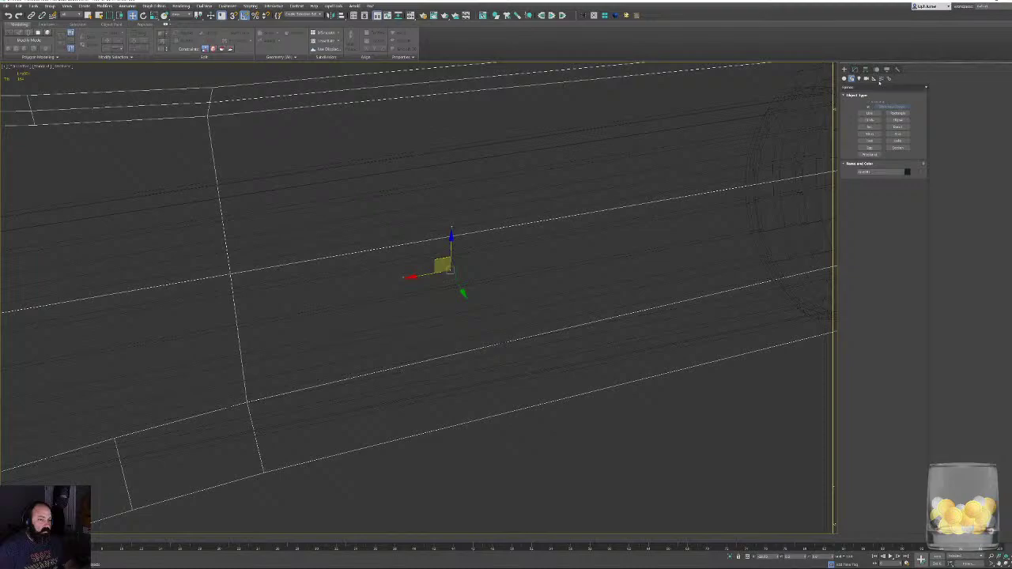
{"action": "left_click", "coordinate": [855, 69]}
{"action": "left_click", "coordinate": [889, 180]}
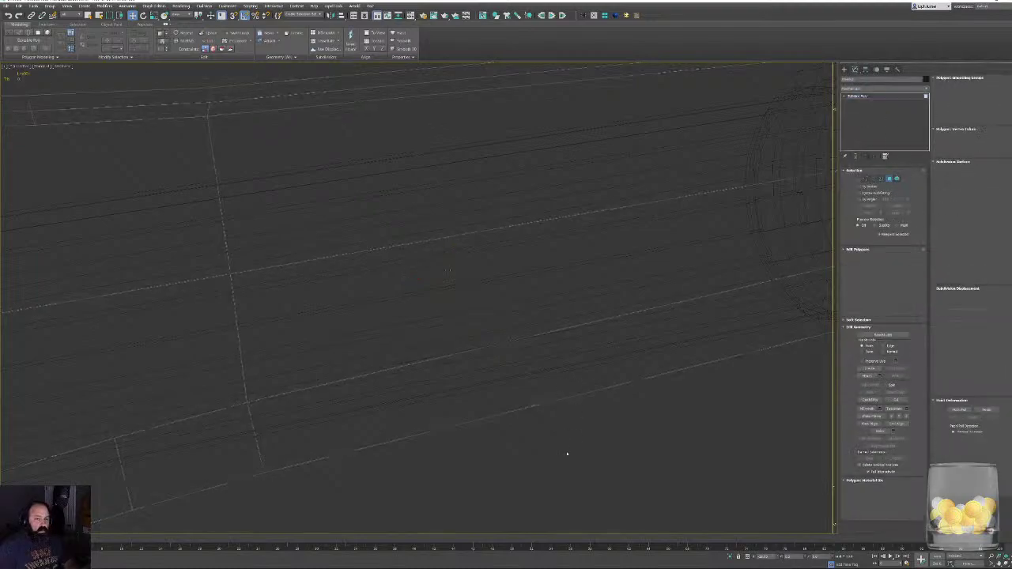
{"action": "left_click_drag", "start_coordinate": [567, 454], "coordinate": [409, 227]}
{"action": "left_click_drag", "start_coordinate": [617, 440], "coordinate": [617, 77]}
{"action": "key", "text": "Delete"}
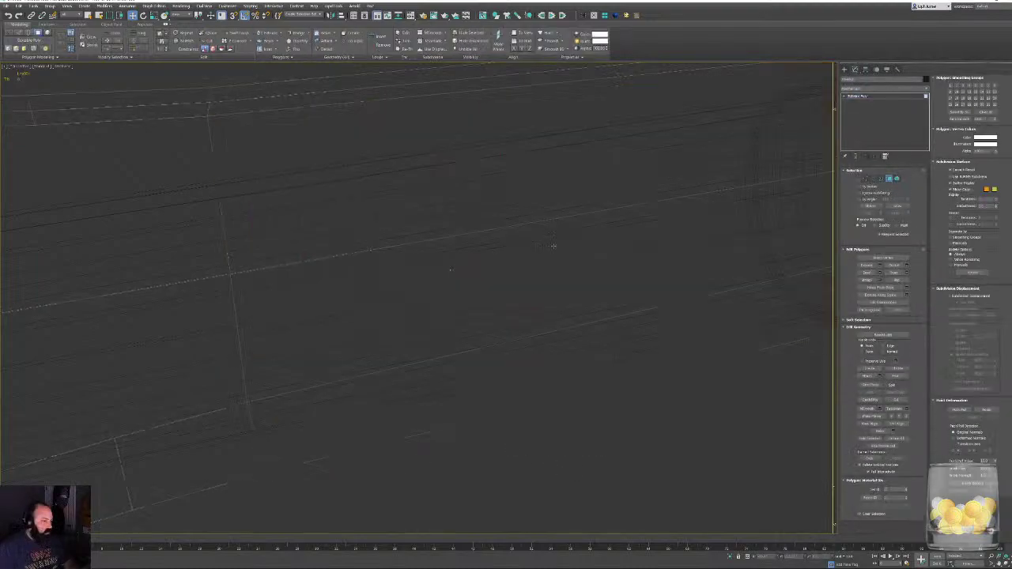
{"action": "left_click", "coordinate": [886, 69]}
{"action": "left_click", "coordinate": [876, 69]}
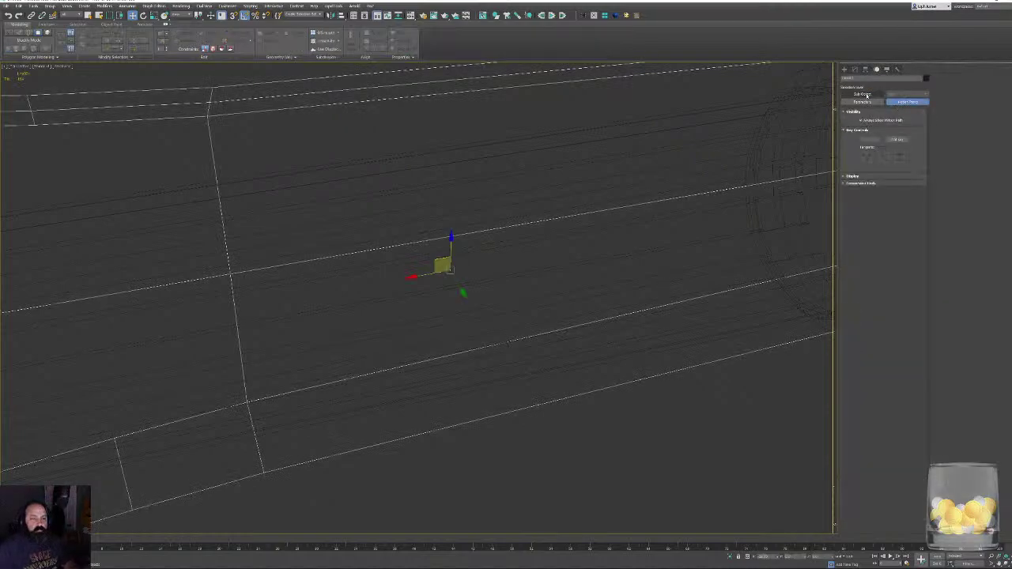
{"action": "left_click", "coordinate": [864, 102]}
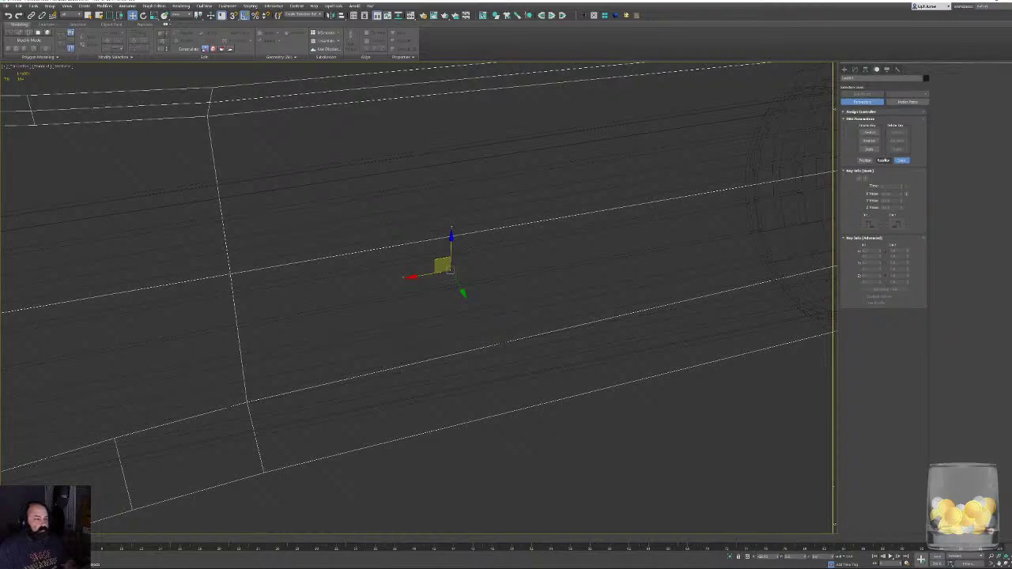
{"action": "left_click", "coordinate": [855, 69]}
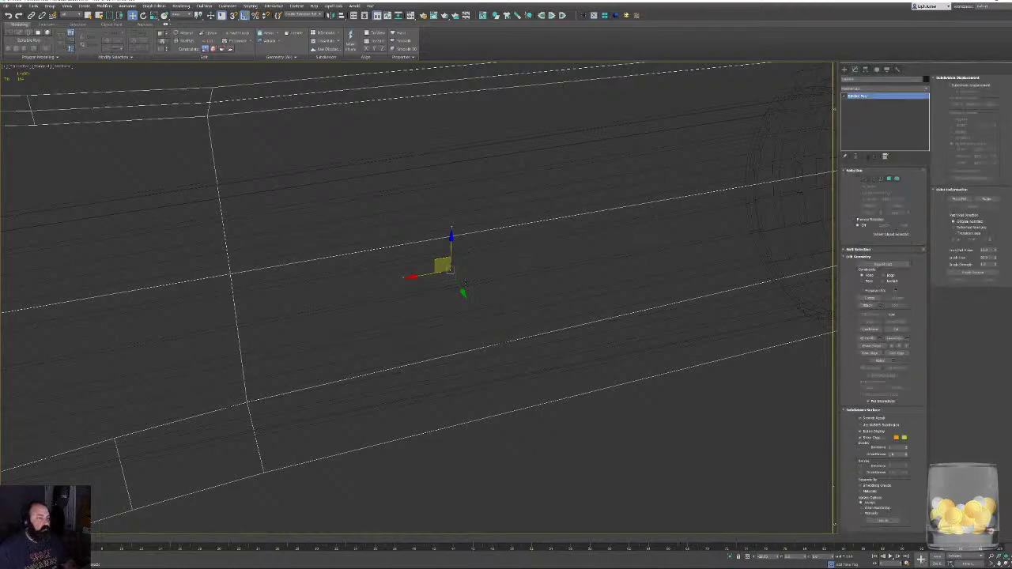
{"action": "middle_click_drag", "start_coordinate": [513, 249], "coordinate": [535, 254], "text": "alt"}
{"action": "scroll", "coordinate": [368, 296], "scroll_direction": "up", "scroll_amount": 3}
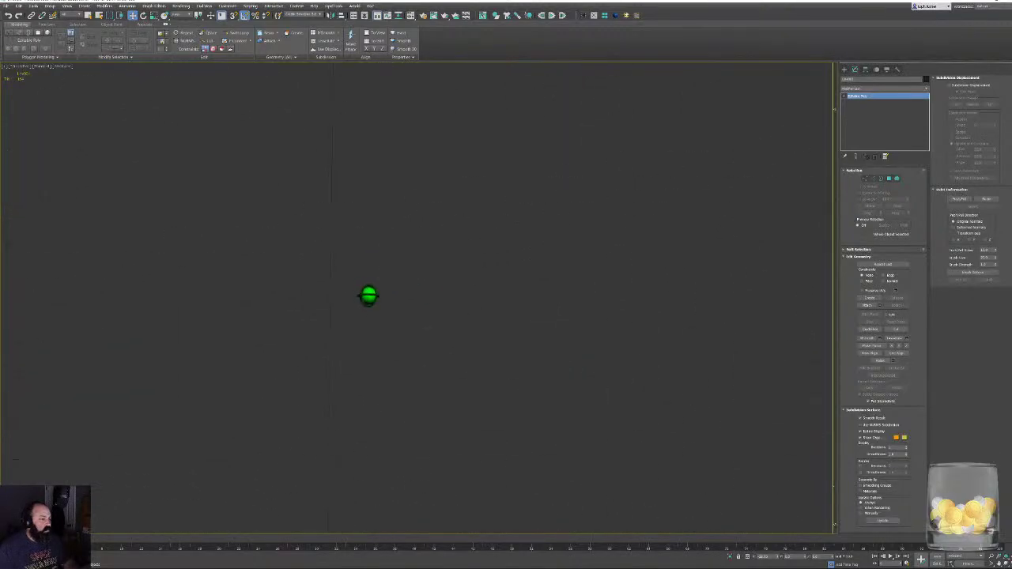
{"action": "middle_click_drag", "start_coordinate": [368, 296], "coordinate": [439, 294], "text": "alt"}
{"action": "scroll", "coordinate": [419, 370], "scroll_direction": "down", "scroll_amount": 10}
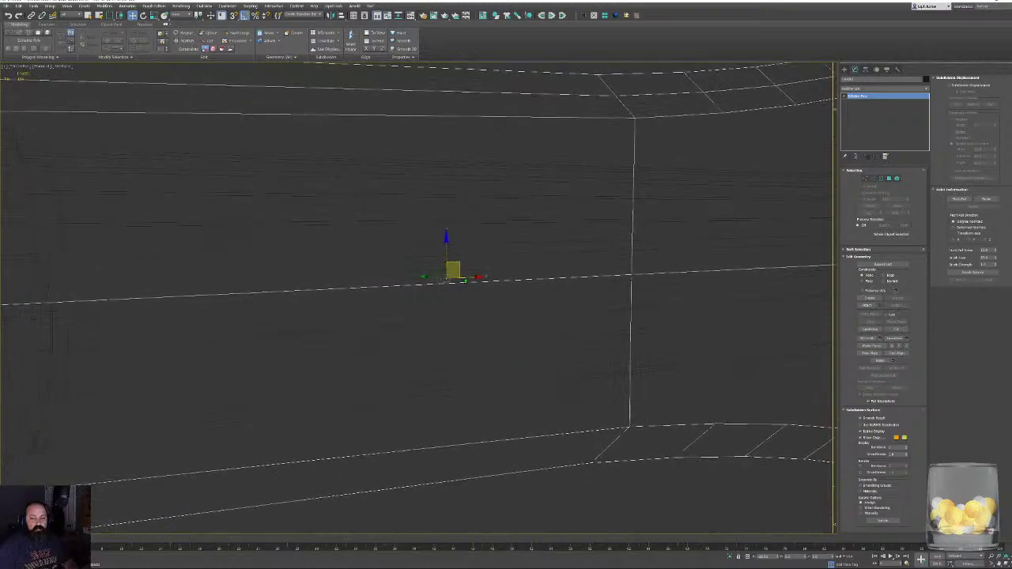
Return to shaded display and try to reposition the new edge loop's tip-side vertices in depth along Y.
{"action": "mouse_move", "coordinate": [419, 370]}
{"action": "middle_mouse_down", "text": "alt"}
{"action": "mouse_move", "coordinate": [400, 366]}
{"action": "mouse_move", "coordinate": [422, 371]}
{"action": "middle_mouse_up", "text": "alt"}
{"action": "key", "text": "F3"}
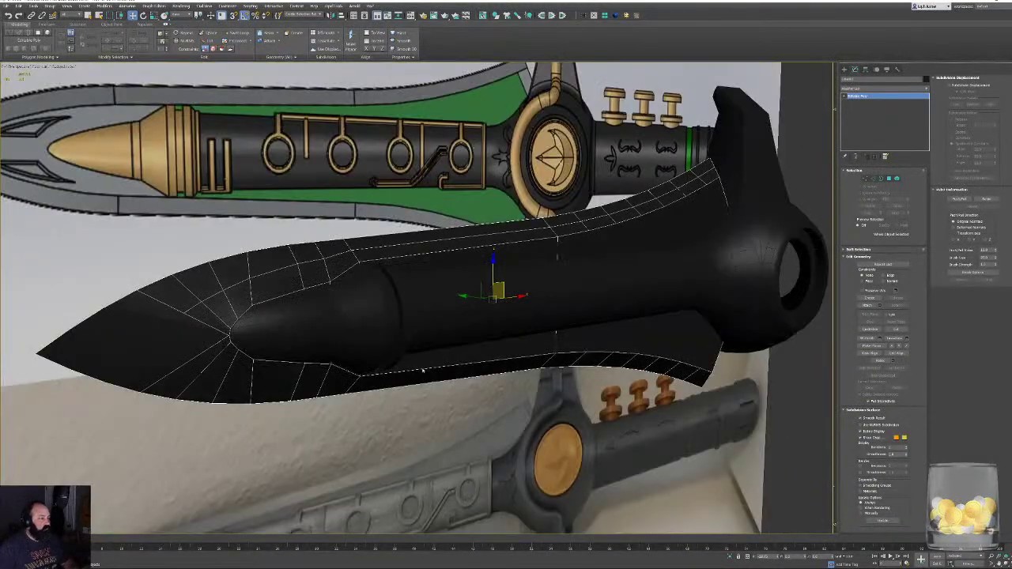
{"action": "scroll", "coordinate": [430, 295], "scroll_direction": "down", "scroll_amount": 3}
{"action": "mouse_move", "coordinate": [430, 295]}
{"action": "middle_mouse_down", "text": "alt"}
{"action": "mouse_move", "coordinate": [532, 299]}
{"action": "mouse_move", "coordinate": [444, 295]}
{"action": "middle_mouse_up", "text": "alt"}
{"action": "scroll", "coordinate": [430, 295], "scroll_direction": "up", "scroll_amount": 2}
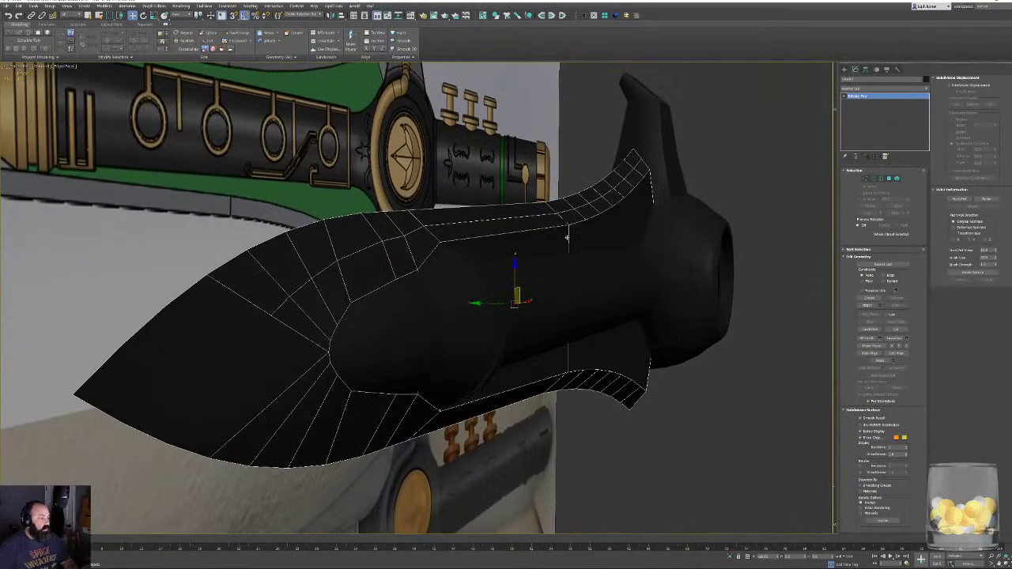
{"action": "left_click", "coordinate": [865, 179]}
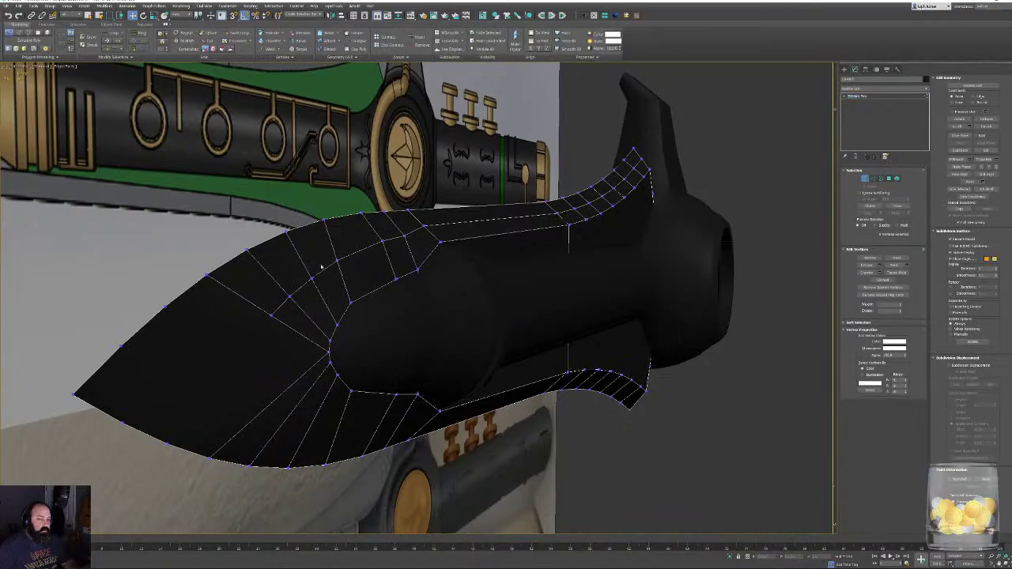
{"action": "left_click_drag", "start_coordinate": [275, 319], "coordinate": [274, 319]}
{"action": "middle_click_drag", "start_coordinate": [275, 318], "coordinate": [494, 287], "text": "alt"}
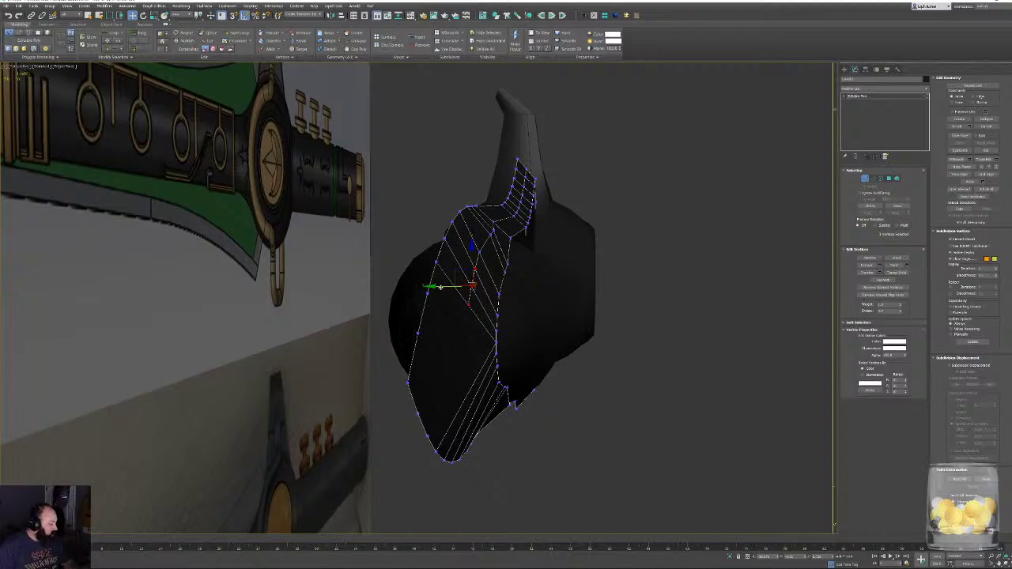
{"action": "left_click_drag", "start_coordinate": [448, 286], "coordinate": [453, 287]}
{"action": "left_click", "coordinate": [479, 251]}
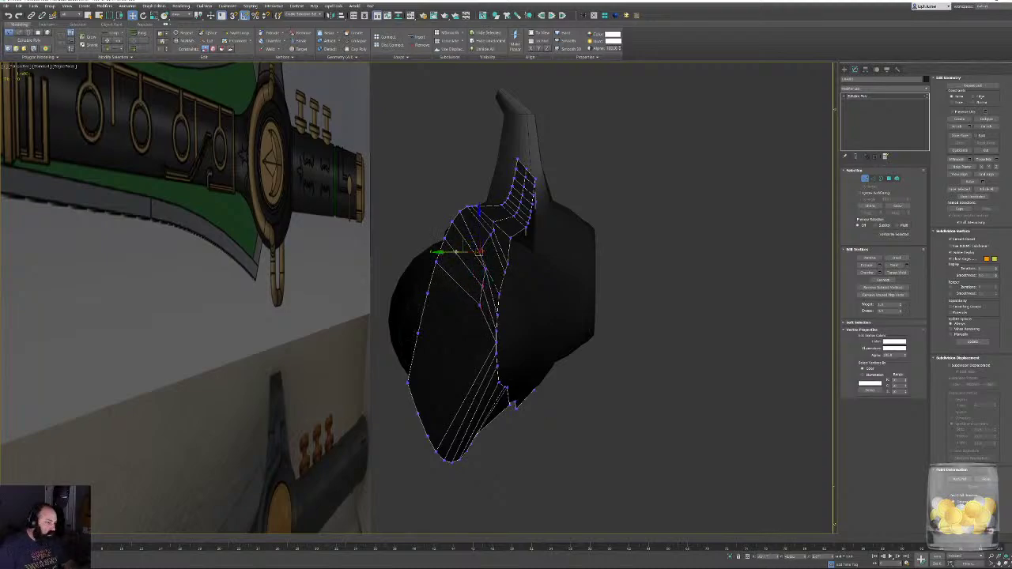
{"action": "left_click_drag", "start_coordinate": [478, 251], "coordinate": [489, 243]}
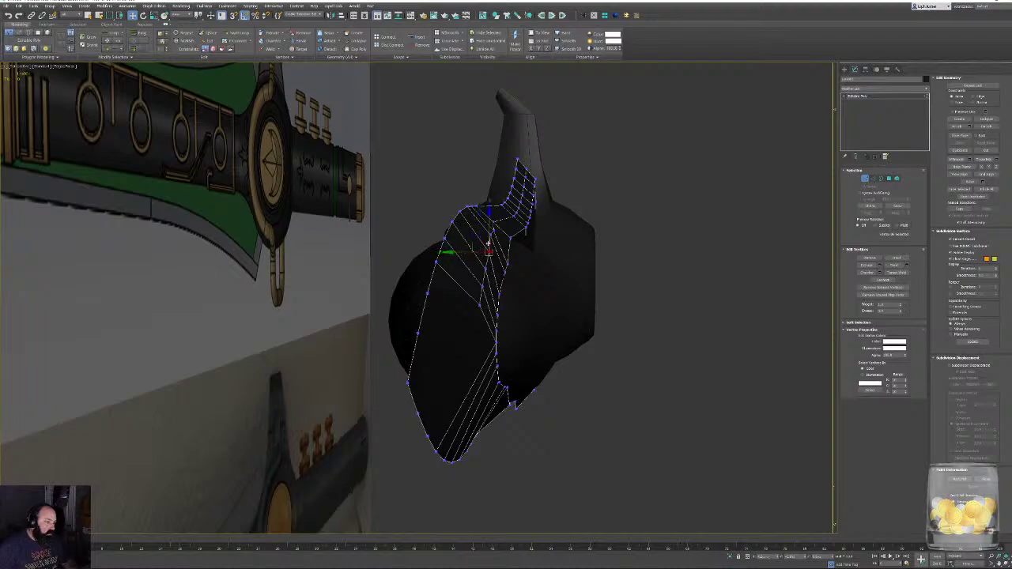
Try to shift individual tip-side vertices of the edge loop sideways in the wireframe left view.
{"action": "scroll", "coordinate": [497, 245], "scroll_direction": "up", "scroll_amount": 5}
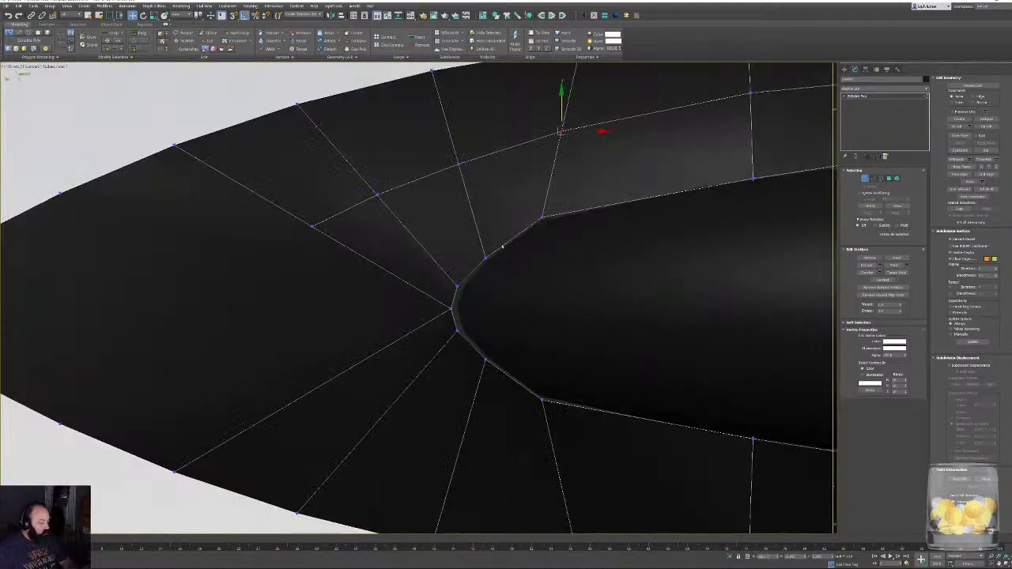
{"action": "scroll", "coordinate": [508, 279], "scroll_direction": "up", "scroll_amount": 5}
{"action": "scroll", "coordinate": [548, 362], "scroll_direction": "down", "scroll_amount": 5}
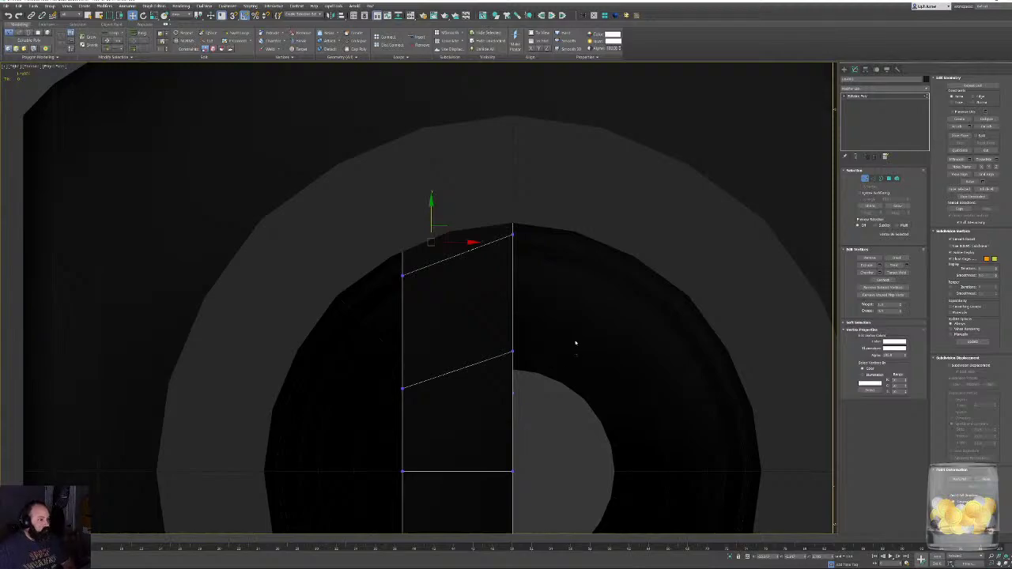
{"action": "middle_click_drag", "start_coordinate": [569, 334], "coordinate": [413, 229], "text": "alt"}
{"action": "left_click", "coordinate": [414, 194]}
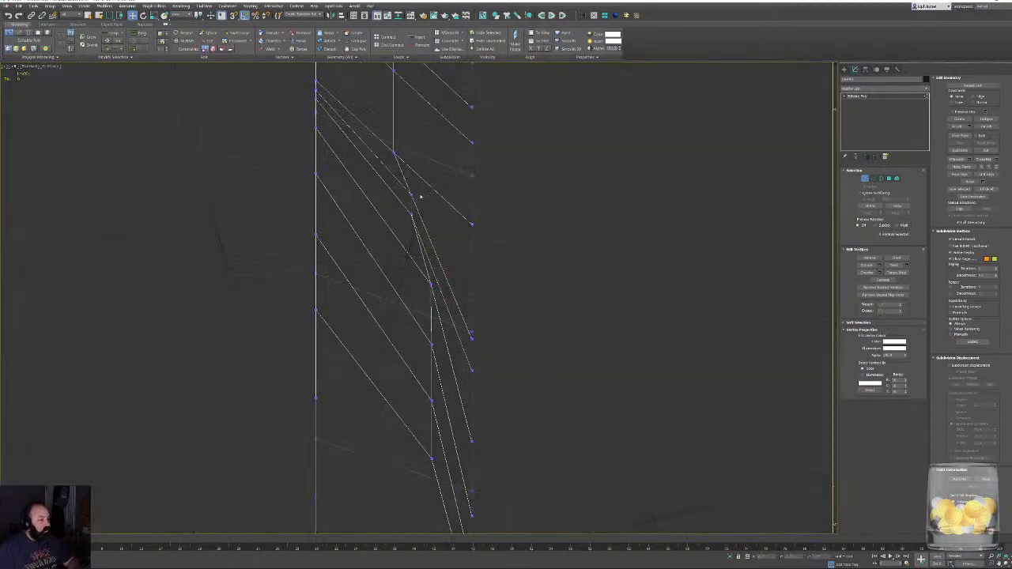
{"action": "left_click_drag", "start_coordinate": [442, 198], "coordinate": [428, 215]}
{"action": "left_click", "coordinate": [412, 214]}
{"action": "left_click_drag", "start_coordinate": [419, 262], "coordinate": [448, 486]}
{"action": "scroll", "coordinate": [405, 235], "scroll_direction": "down", "scroll_amount": 3}
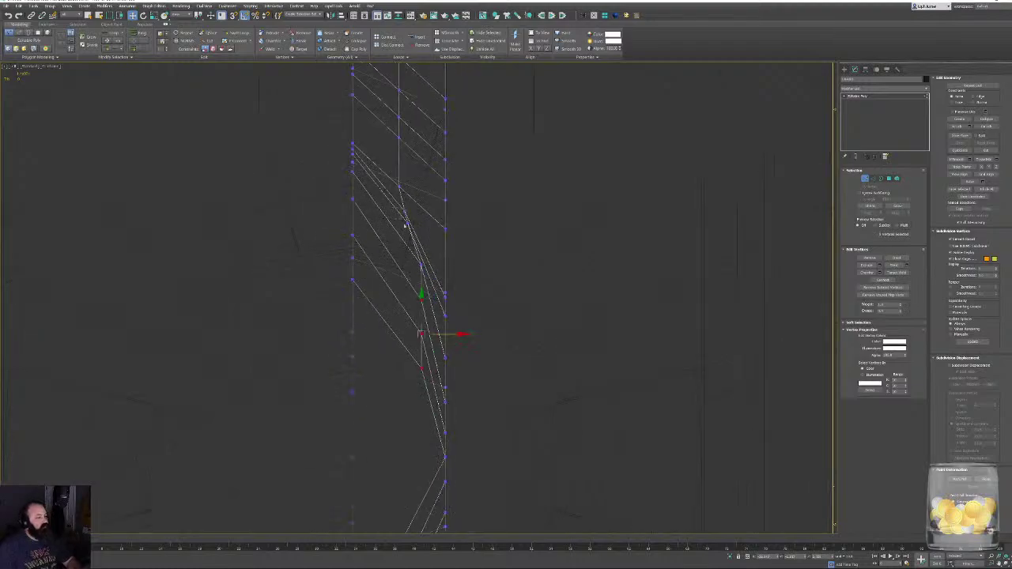
Try to make the edge loop's six tip-side vertices planar in X, checking from the front and undoing it.
{"action": "left_click_drag", "start_coordinate": [429, 379], "coordinate": [429, 381]}
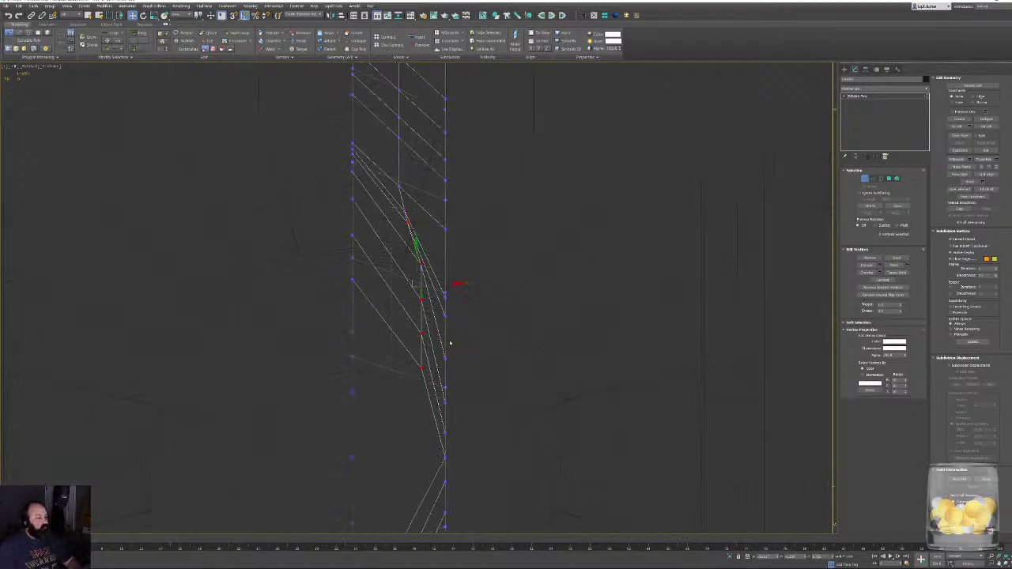
{"action": "left_click", "coordinate": [400, 136]}
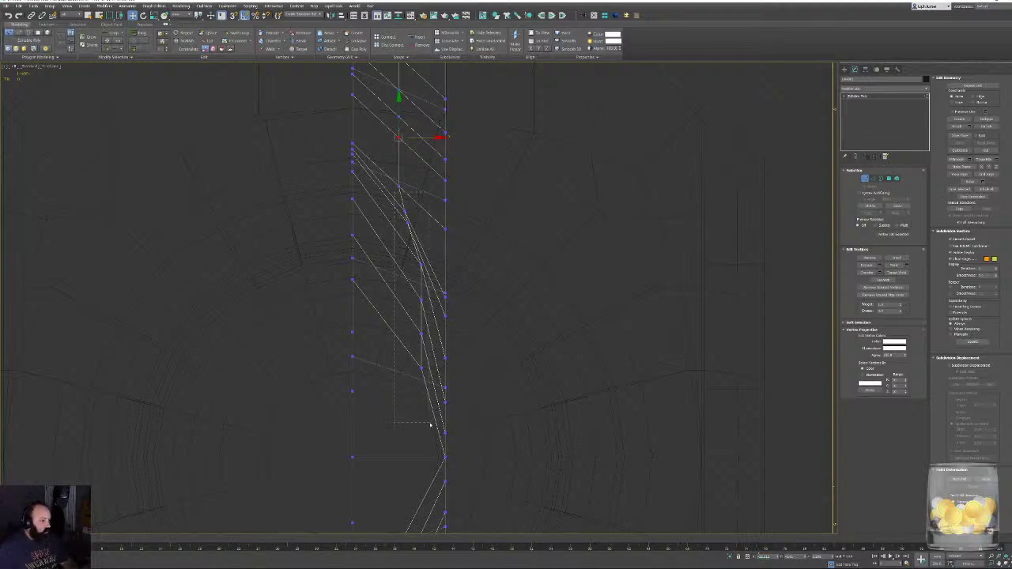
{"action": "left_click_drag", "start_coordinate": [431, 424], "coordinate": [431, 424]}
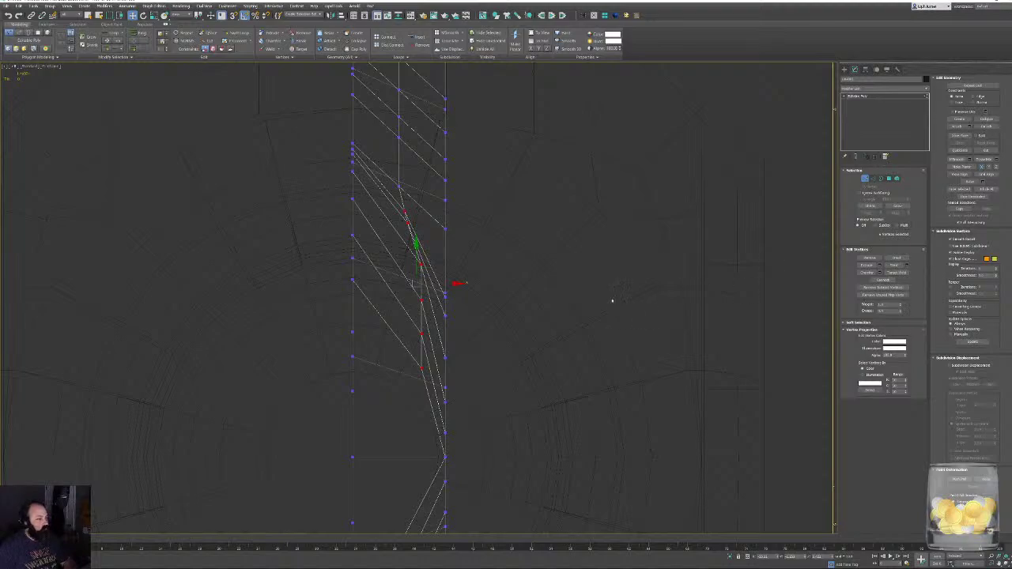
{"action": "key", "text": "t"}
{"action": "key", "text": "f"}
{"action": "key", "text": "p"}
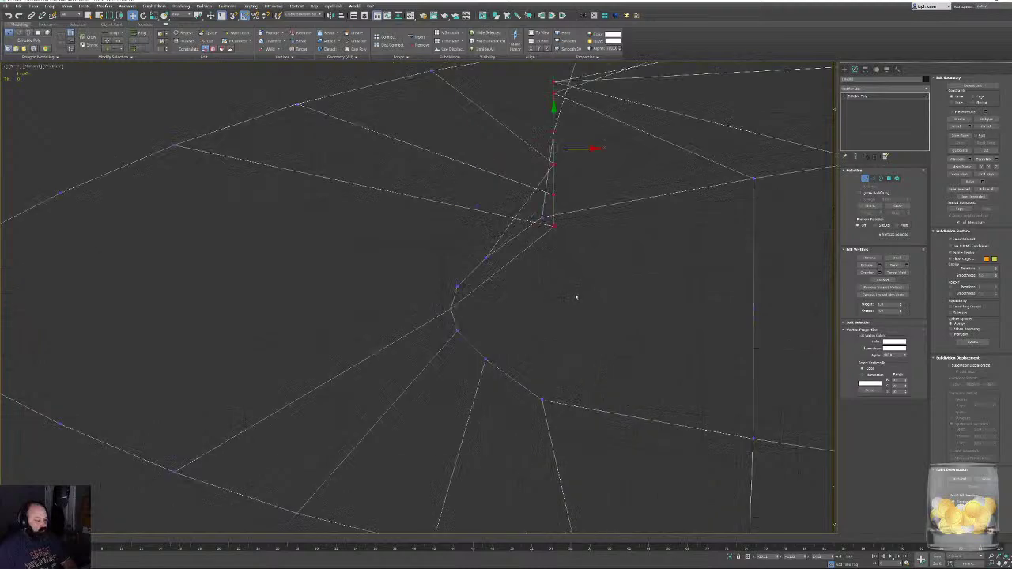
{"action": "key", "text": "f"}
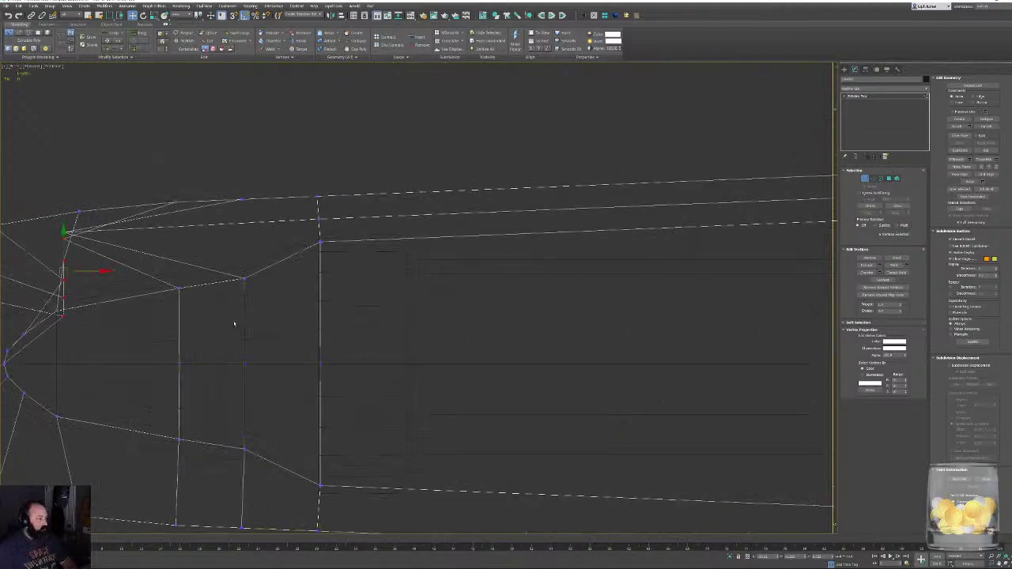
{"action": "middle_click_drag", "start_coordinate": [234, 323], "coordinate": [499, 287]}
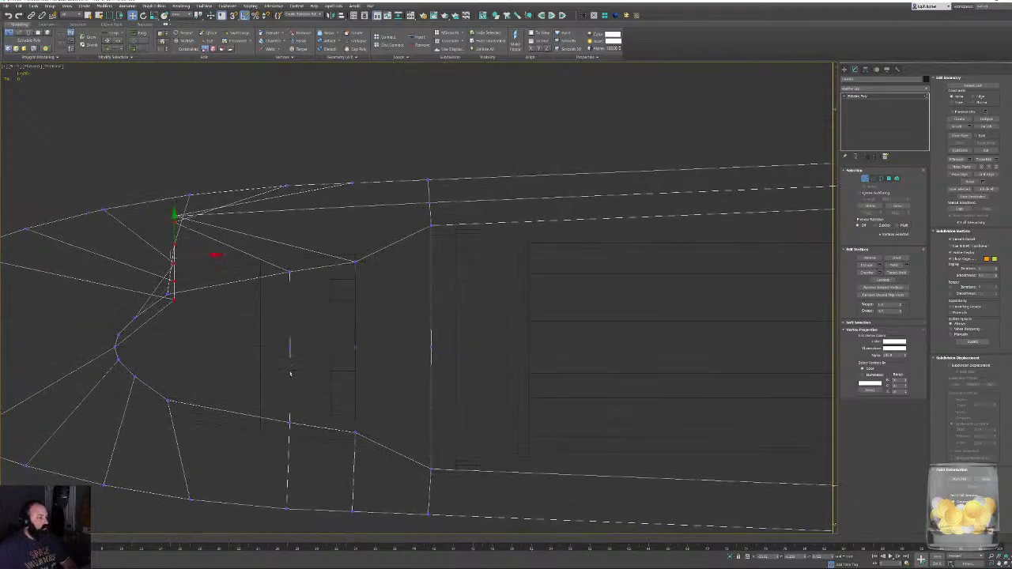
{"action": "key", "text": "ctrl+z"}
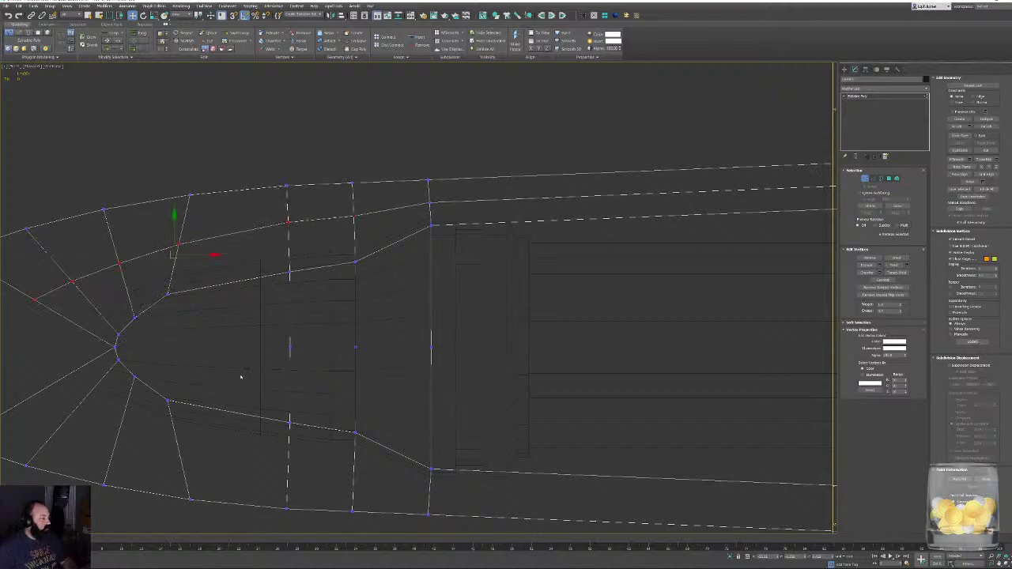
Make the edge loop's six tip-side vertices planar in Y.
{"action": "key", "text": "l"}
{"action": "middle_click_drag", "start_coordinate": [427, 298], "coordinate": [415, 327]}
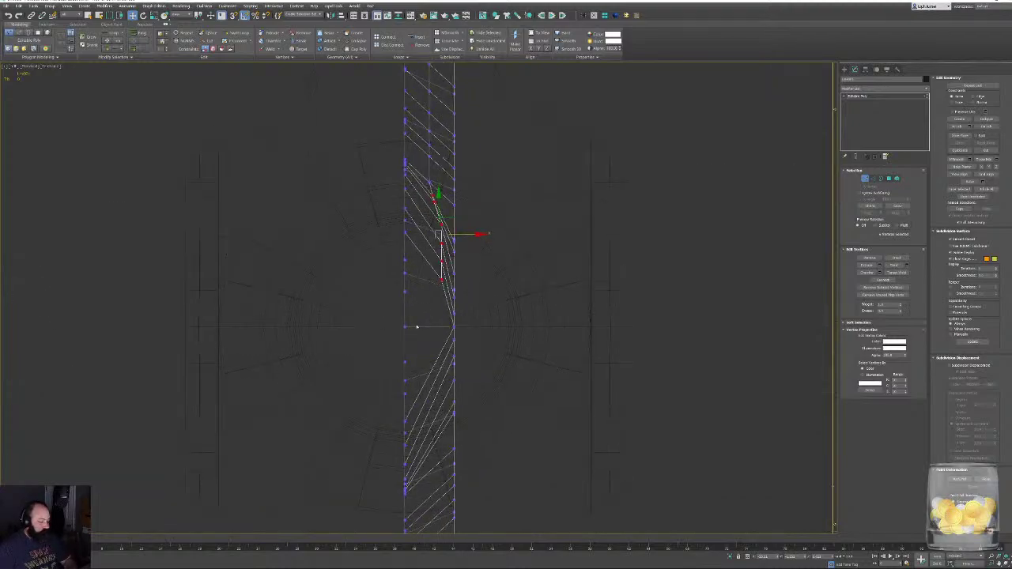
{"action": "left_click", "coordinate": [987, 169]}
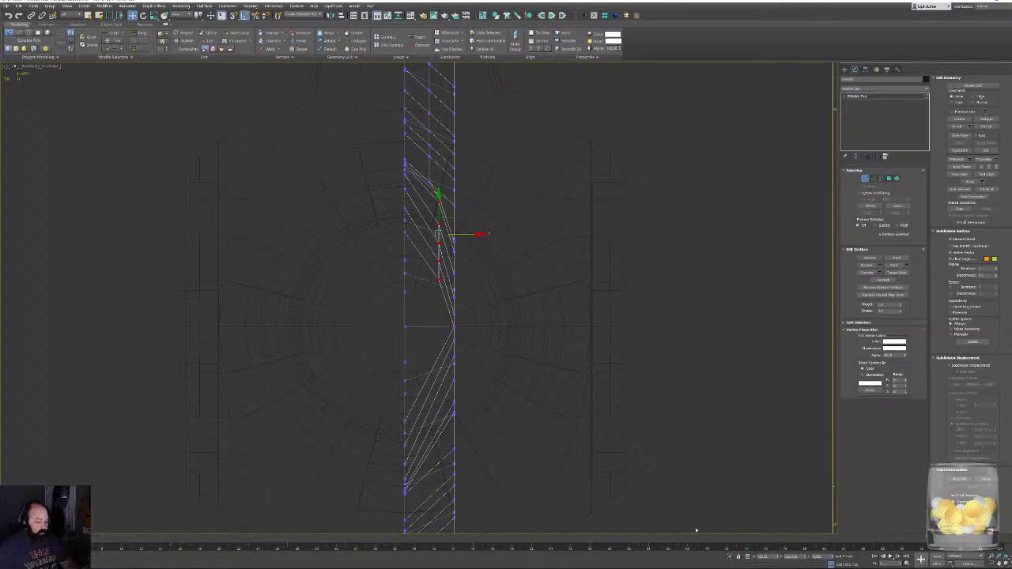
{"action": "key", "text": "Tab"}
{"action": "middle_click_drag", "start_coordinate": [459, 221], "coordinate": [441, 280]}
{"action": "key", "text": "ctrl+z"}
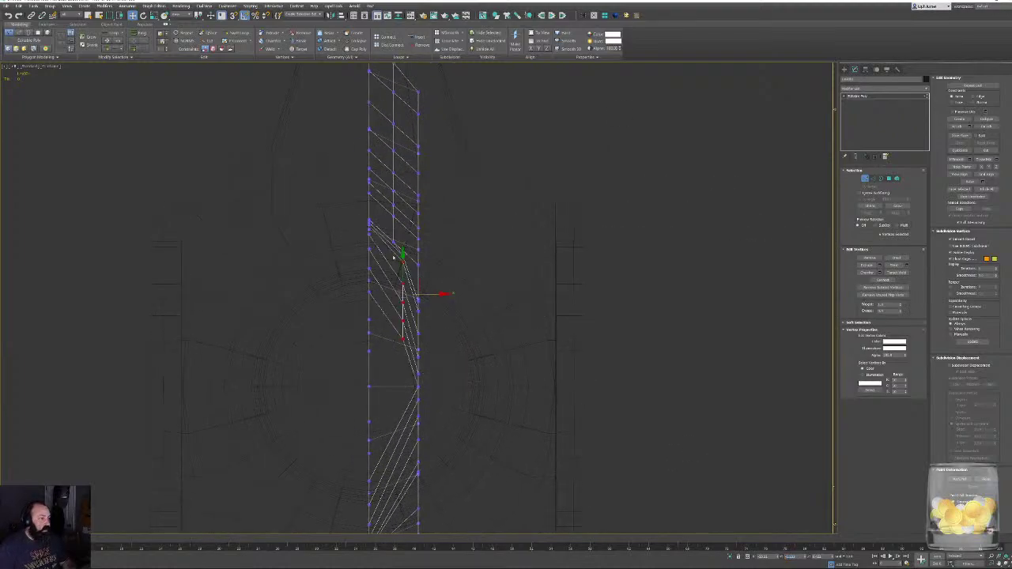
Move the flattened tip-side vertices along Y to line up with the rest of the edge loop.
{"action": "left_click", "coordinate": [397, 222]}
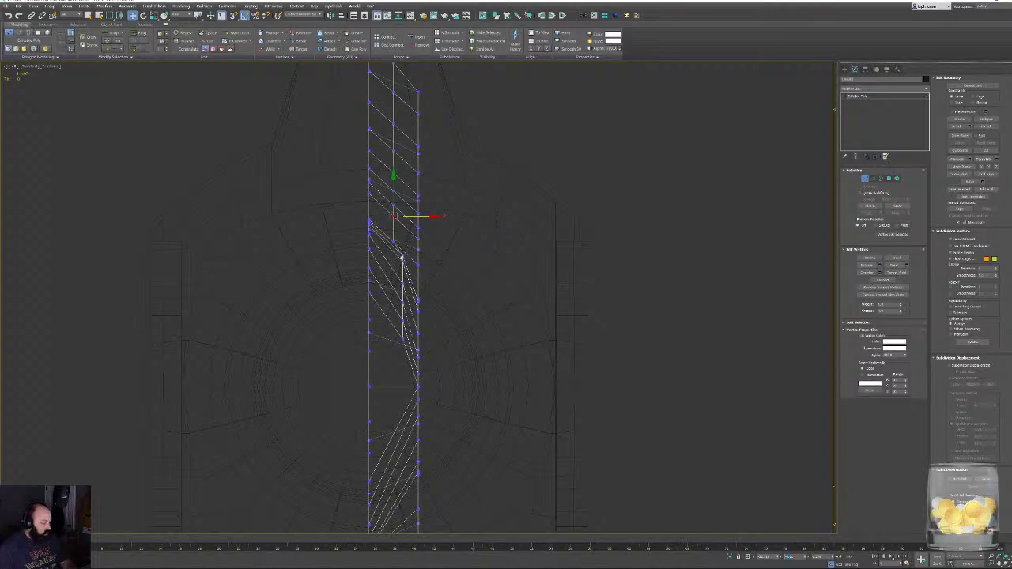
{"action": "left_click_drag", "start_coordinate": [397, 251], "coordinate": [409, 370]}
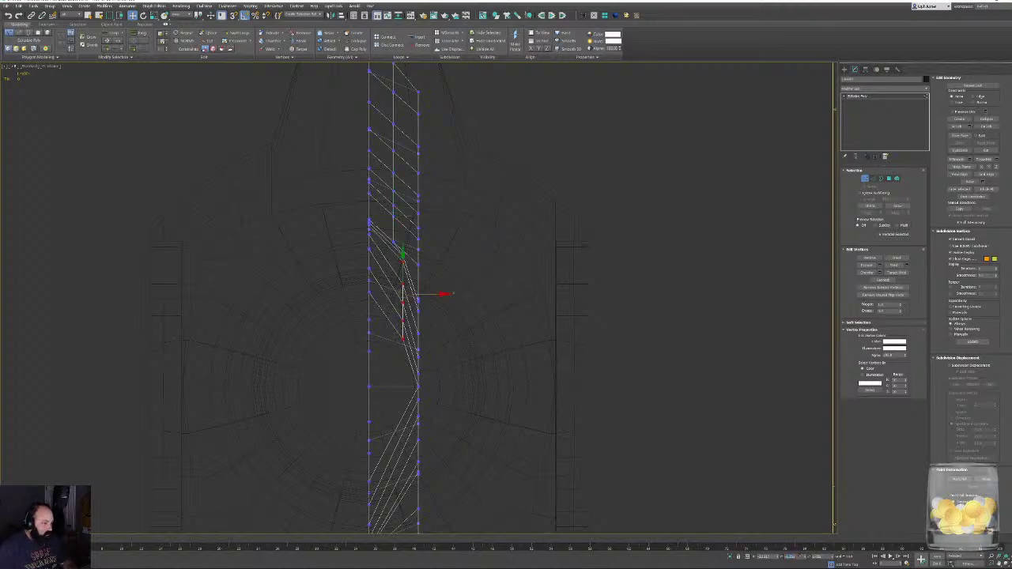
{"action": "left_click_drag", "start_coordinate": [404, 293], "coordinate": [394, 293]}
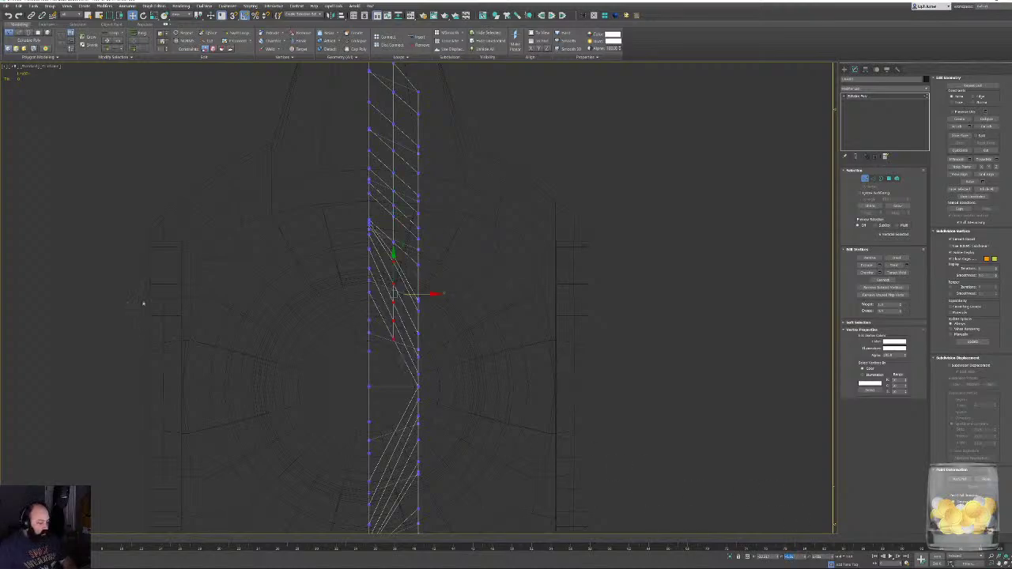
Examine the blade's edge loop and bevel in shaded display from several angles.
{"action": "key", "text": "p"}
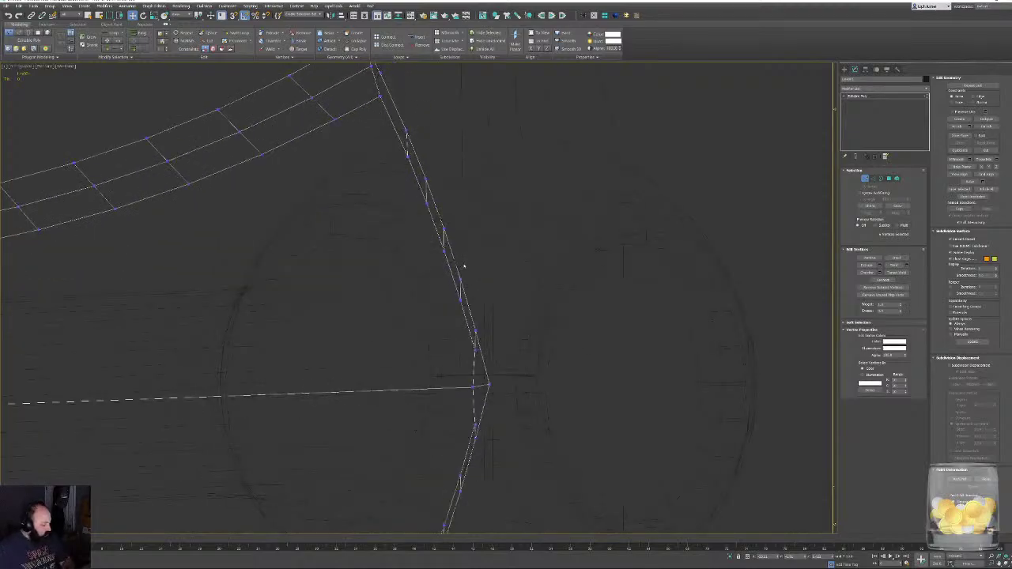
{"action": "key", "text": "F3"}
{"action": "mouse_move", "coordinate": [456, 308]}
{"action": "middle_mouse_down", "text": "alt"}
{"action": "mouse_move", "coordinate": [447, 253]}
{"action": "mouse_move", "coordinate": [685, 332]}
{"action": "mouse_move", "coordinate": [606, 321]}
{"action": "mouse_move", "coordinate": [418, 327]}
{"action": "mouse_move", "coordinate": [437, 302]}
{"action": "middle_mouse_up", "text": "alt"}
{"action": "scroll", "coordinate": [448, 253], "scroll_direction": "down", "scroll_amount": 4}
{"action": "scroll", "coordinate": [418, 327], "scroll_direction": "up", "scroll_amount": 3}
{"action": "scroll", "coordinate": [437, 302], "scroll_direction": "down", "scroll_amount": 4}
{"action": "mouse_move", "coordinate": [348, 272]}
{"action": "middle_mouse_down", "text": "alt"}
{"action": "mouse_move", "coordinate": [447, 204]}
{"action": "mouse_move", "coordinate": [356, 238]}
{"action": "mouse_move", "coordinate": [513, 203]}
{"action": "middle_mouse_up", "text": "alt"}
{"action": "key", "text": "f"}
Raise the edge loop's tip-side vertices slightly toward the blade's upper outer edge.
{"action": "left_click", "coordinate": [465, 207]}
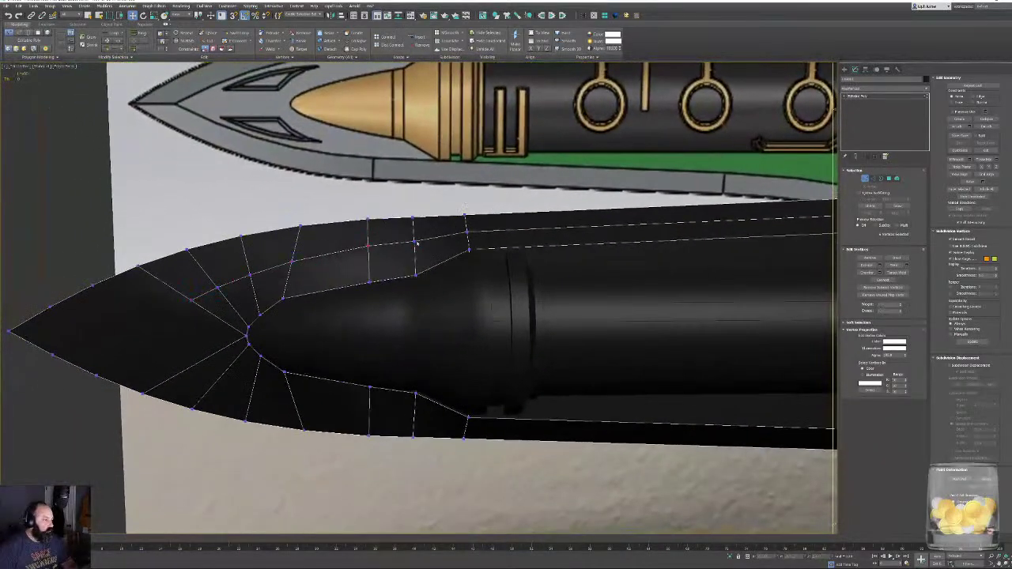
{"action": "left_click", "coordinate": [415, 240]}
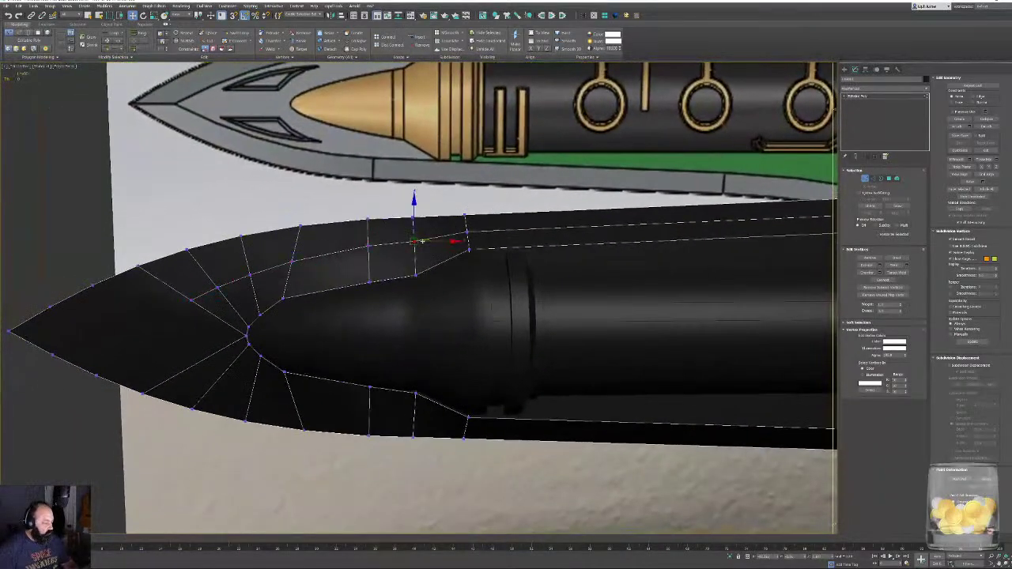
{"action": "key", "text": "t"}
{"action": "scroll", "coordinate": [416, 236], "scroll_direction": "up", "scroll_amount": 3}
{"action": "middle_click_drag", "start_coordinate": [416, 235], "coordinate": [687, 228]}
{"action": "scroll", "coordinate": [601, 231], "scroll_direction": "down", "scroll_amount": 1}
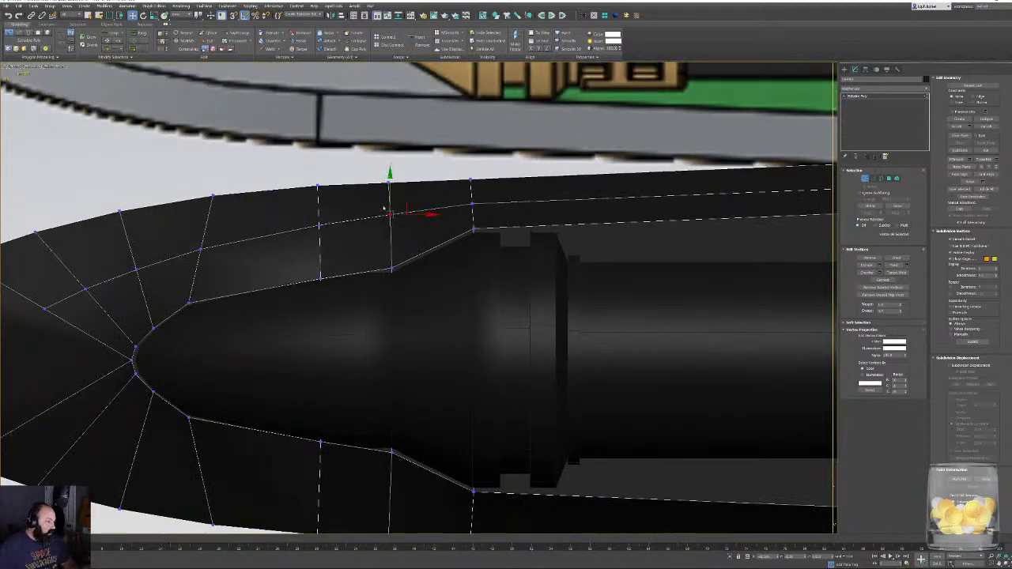
{"action": "left_click_drag", "start_coordinate": [247, 252], "coordinate": [179, 265]}
{"action": "middle_click_drag", "start_coordinate": [133, 291], "coordinate": [329, 271]}
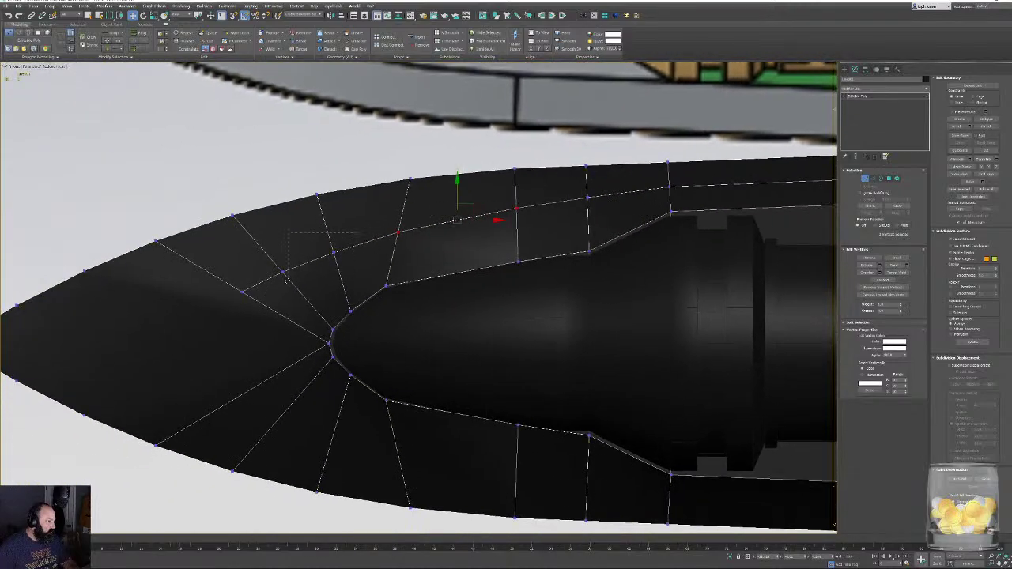
{"action": "left_click_drag", "start_coordinate": [355, 214], "coordinate": [355, 206]}
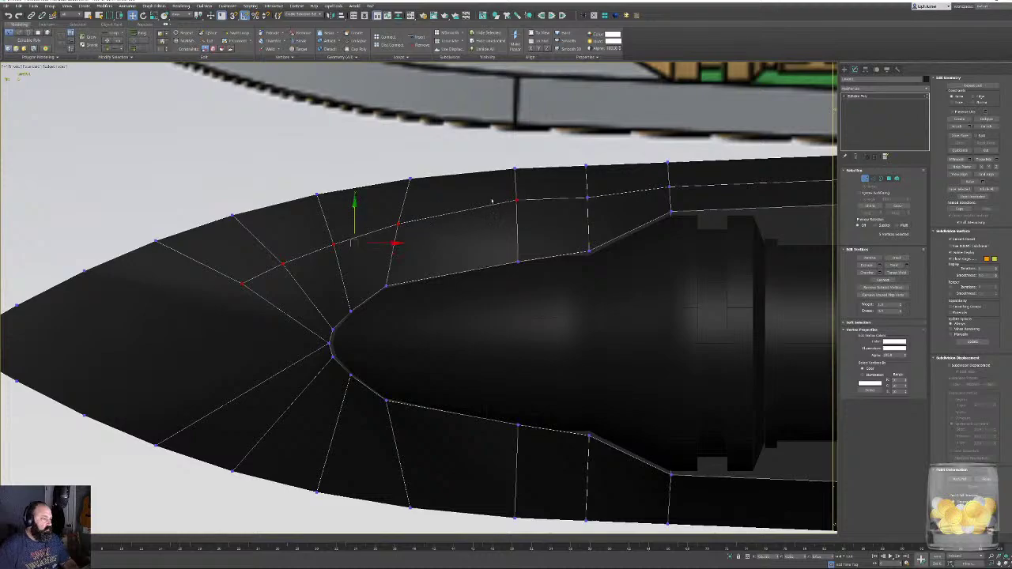
Nudge the two edge loop vertices above the nose's rear section vertically to smooth the loop's curve.
{"action": "left_click", "coordinate": [516, 199]}
{"action": "left_click_drag", "start_coordinate": [516, 166], "coordinate": [517, 170]}
{"action": "left_click", "coordinate": [587, 195]}
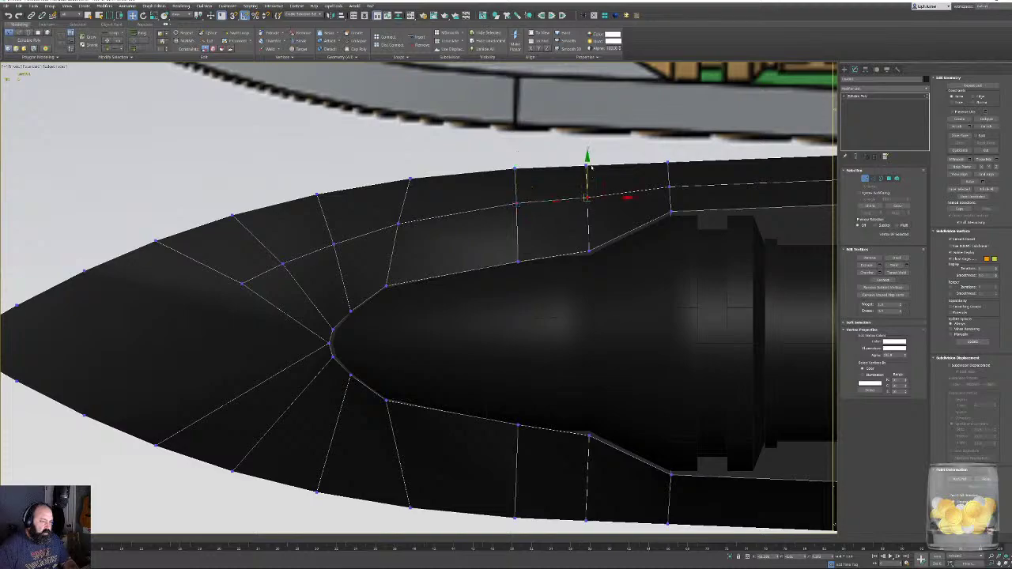
{"action": "scroll", "coordinate": [547, 196], "scroll_direction": "down", "scroll_amount": 3}
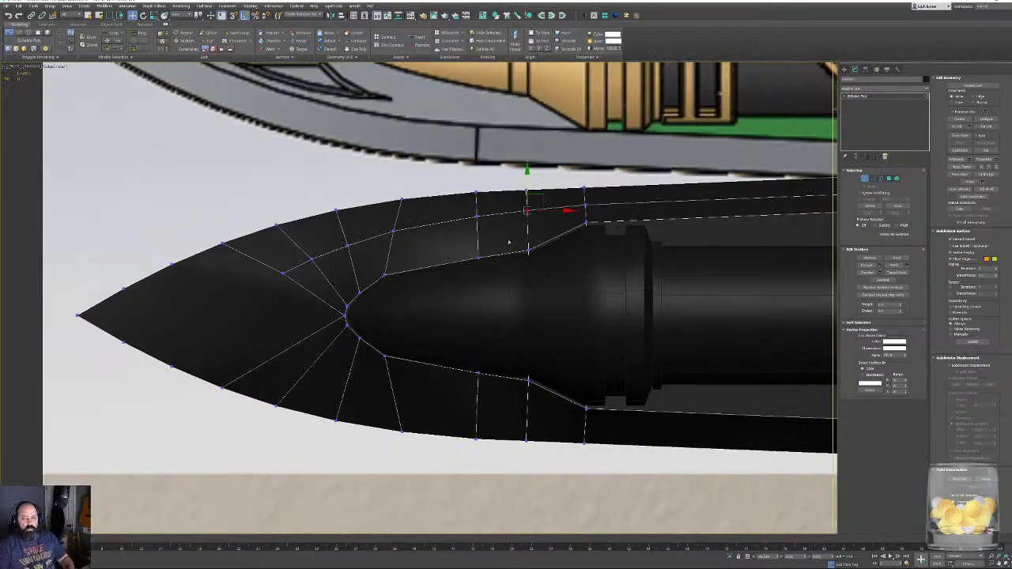
Connect the foremost vertex of the nose outline to the blade's tip vertex with a new edge.
{"action": "middle_click_drag", "start_coordinate": [509, 242], "coordinate": [490, 254]}
{"action": "middle_click_drag", "start_coordinate": [432, 217], "coordinate": [512, 230], "text": "alt"}
{"action": "scroll", "coordinate": [501, 241], "scroll_direction": "up", "scroll_amount": 3}
{"action": "left_click", "coordinate": [499, 319]}
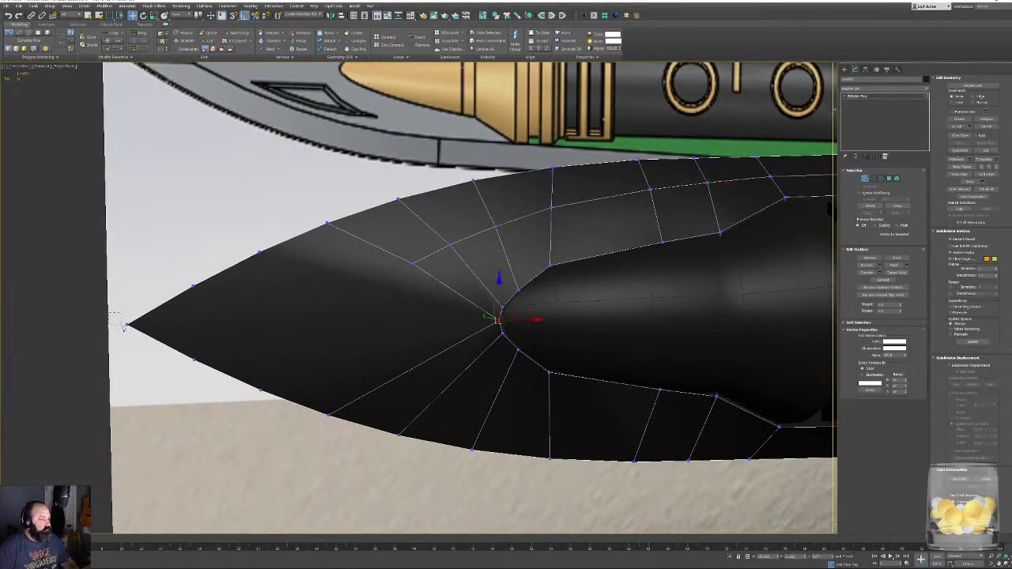
{"action": "left_click_drag", "start_coordinate": [123, 326], "coordinate": [125, 329], "text": "ctrl"}
{"action": "key", "text": "ctrl+shift+e"}
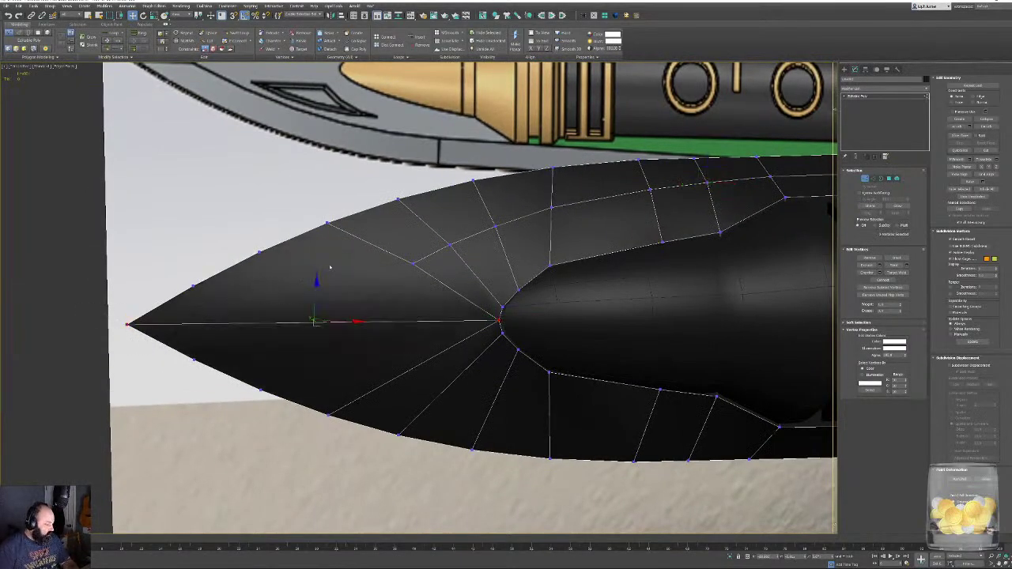
Mirror the blade's upper half across the Z axis with Symmetry and collapse the result to an editable poly.
{"action": "middle_click_drag", "start_coordinate": [475, 332], "coordinate": [462, 334]}
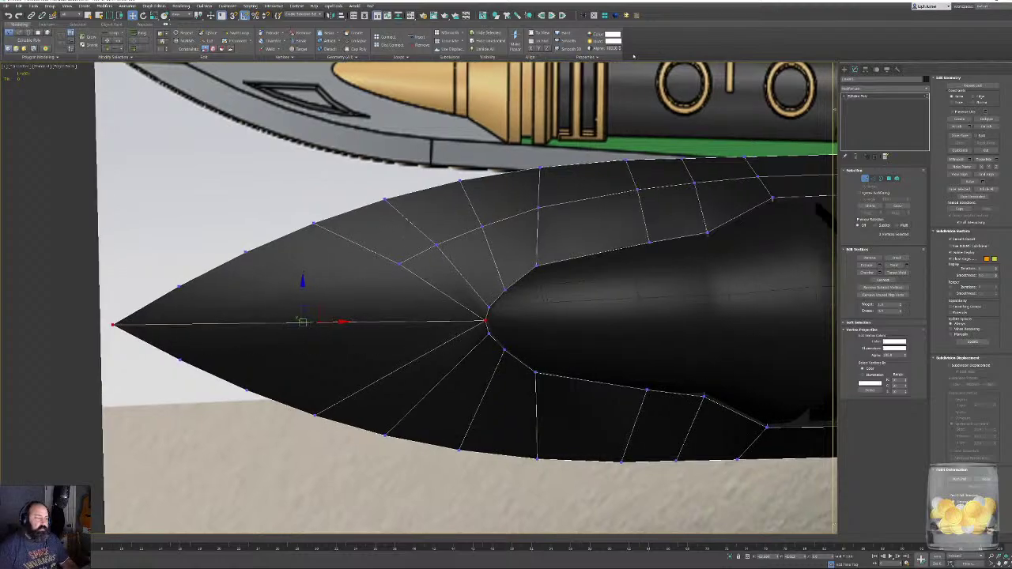
{"action": "left_click", "coordinate": [583, 15]}
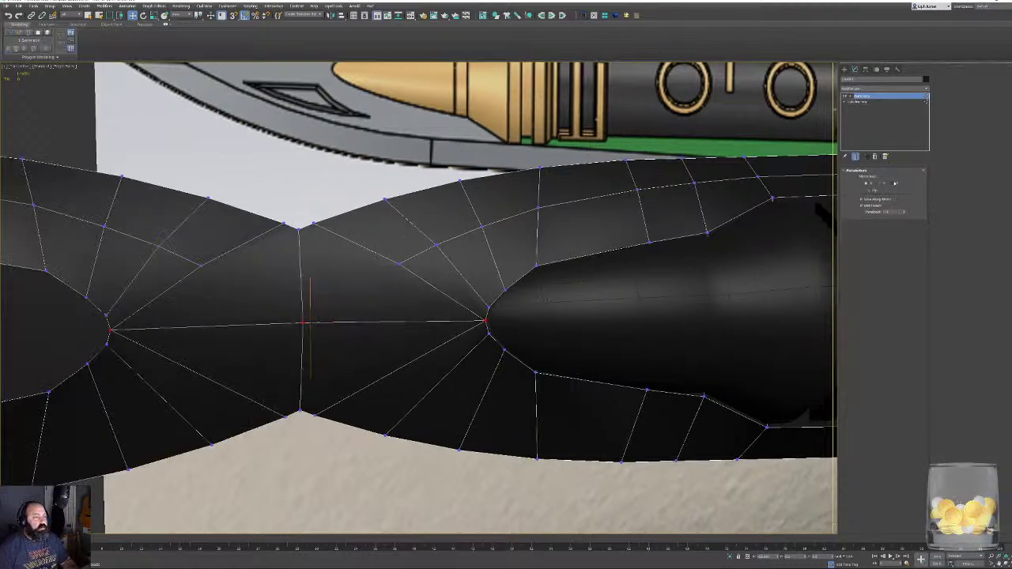
{"action": "left_click", "coordinate": [894, 183]}
{"action": "right_click", "coordinate": [447, 307]}
{"action": "left_click", "coordinate": [464, 320]}
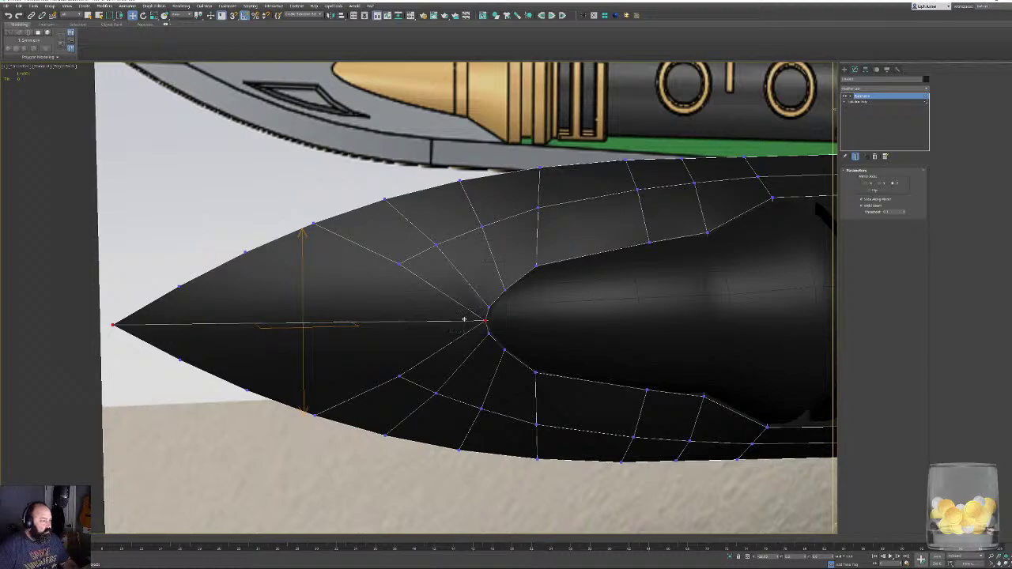
{"action": "right_click", "coordinate": [463, 314]}
{"action": "left_click", "coordinate": [475, 323]}
{"action": "middle_click_drag", "start_coordinate": [560, 313], "coordinate": [519, 327]}
{"action": "left_click", "coordinate": [866, 179]}
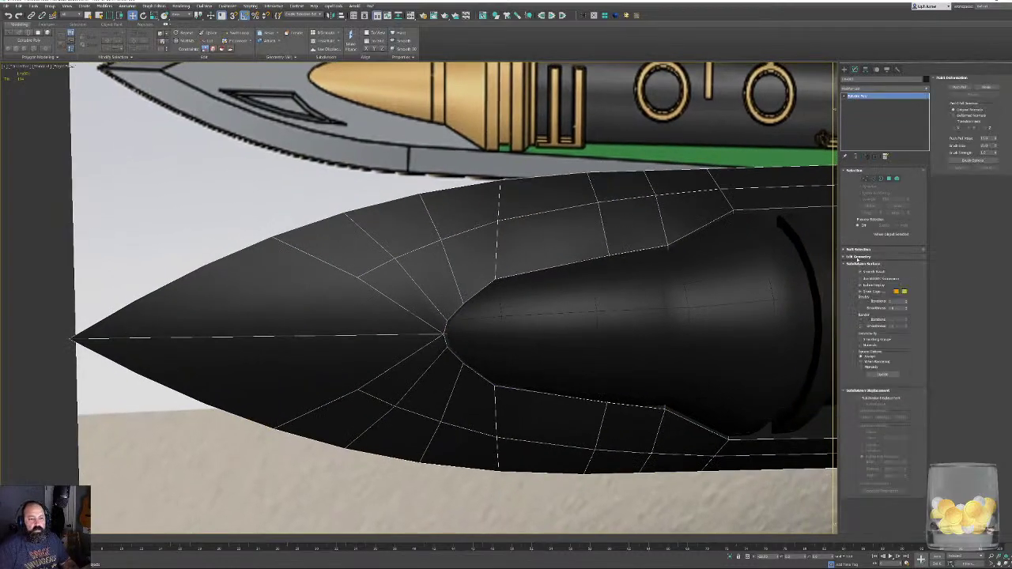
Examine the mirrored blade's surface shading around the nose and tip with edges hidden and from several angles.
{"action": "scroll", "coordinate": [538, 335], "scroll_direction": "down", "scroll_amount": 5}
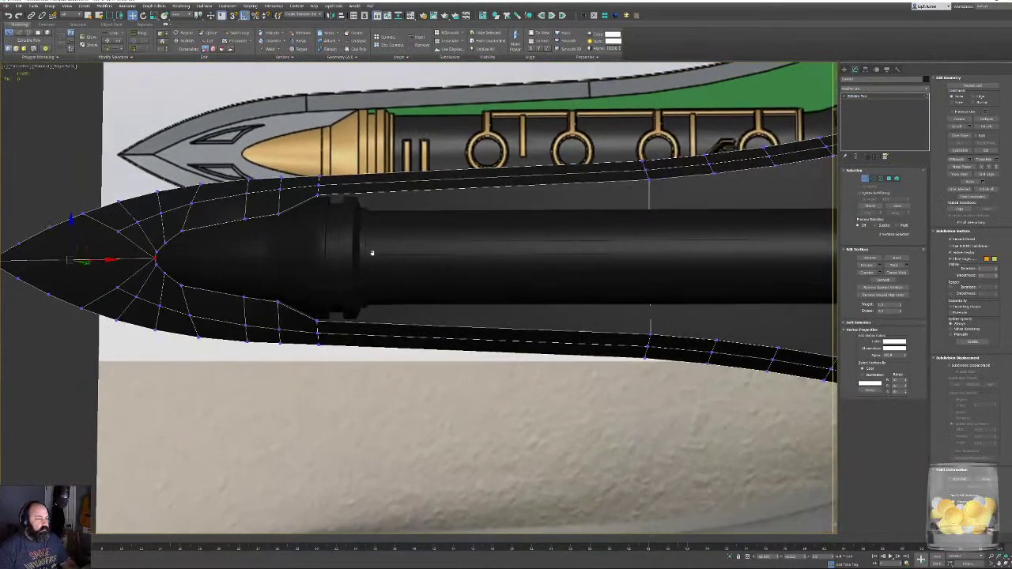
{"action": "key", "text": "F4"}
{"action": "middle_click_drag", "start_coordinate": [372, 253], "coordinate": [504, 256]}
{"action": "scroll", "coordinate": [477, 264], "scroll_direction": "down", "scroll_amount": 5}
{"action": "scroll", "coordinate": [480, 256], "scroll_direction": "up", "scroll_amount": 5}
{"action": "scroll", "coordinate": [518, 253], "scroll_direction": "up", "scroll_amount": 4}
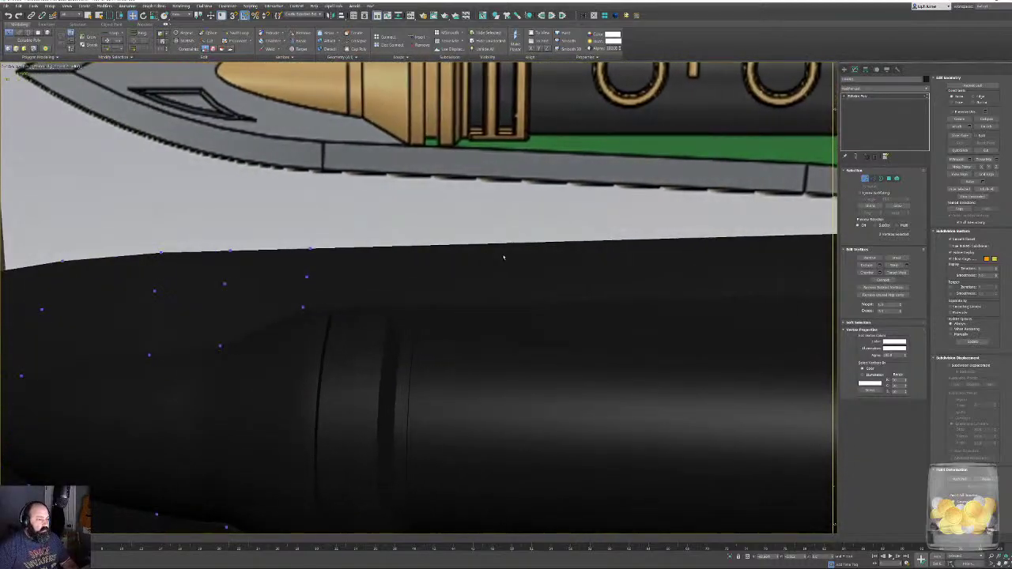
{"action": "middle_click_drag", "start_coordinate": [288, 274], "coordinate": [264, 318]}
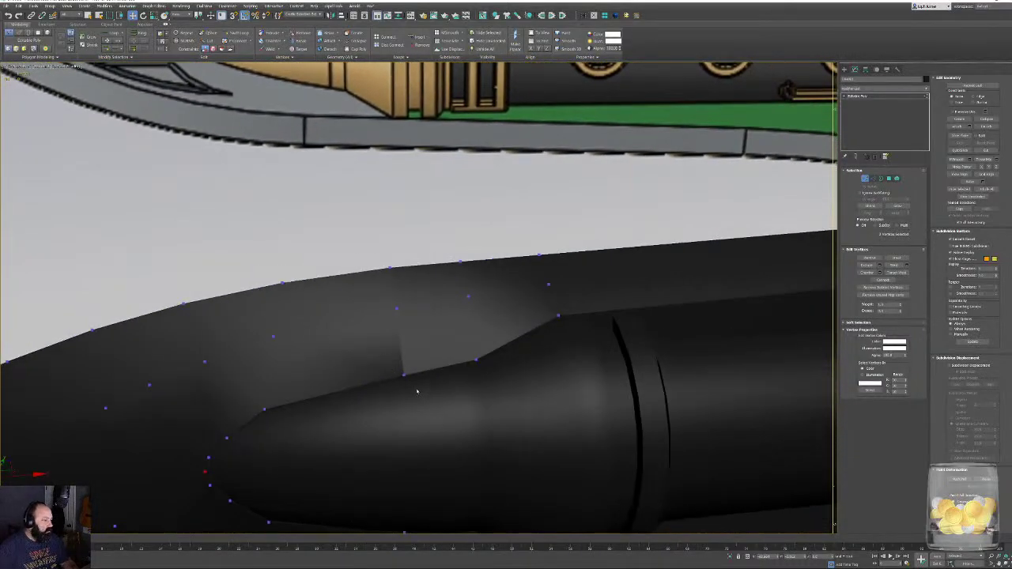
{"action": "scroll", "coordinate": [415, 388], "scroll_direction": "down", "scroll_amount": 8}
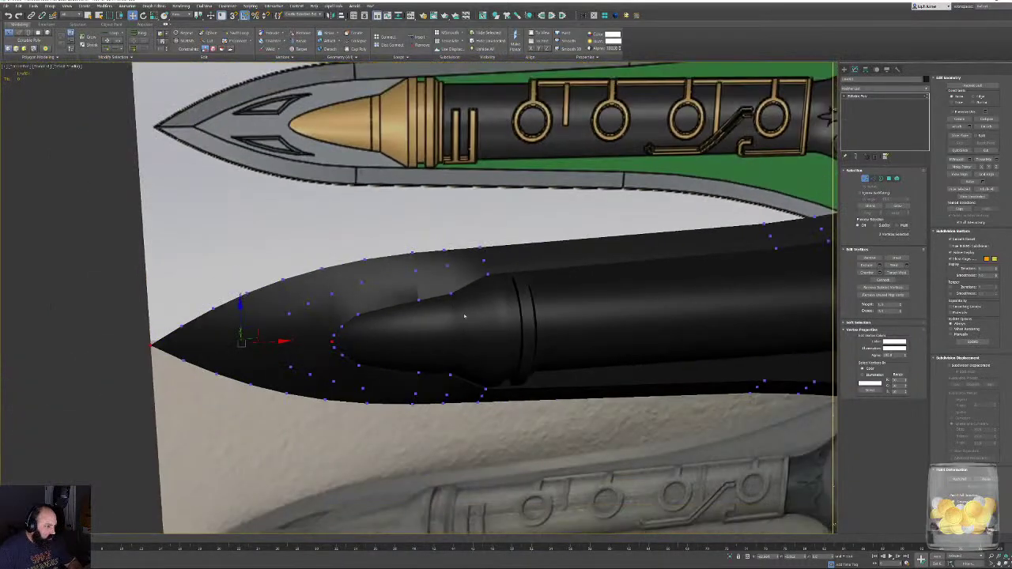
{"action": "key", "text": "4"}
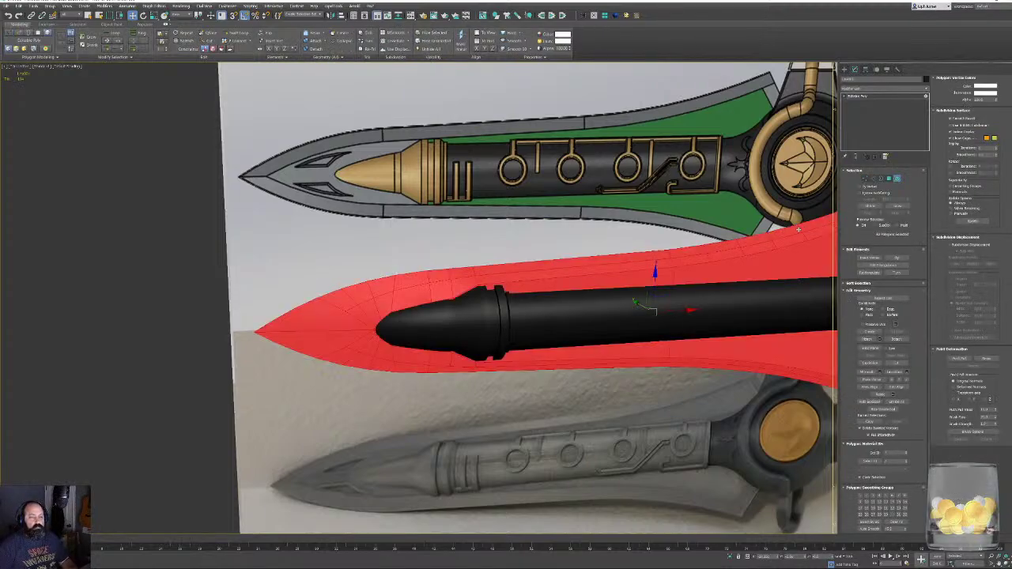
{"action": "left_click", "coordinate": [865, 178]}
{"action": "scroll", "coordinate": [372, 317], "scroll_direction": "up", "scroll_amount": 5}
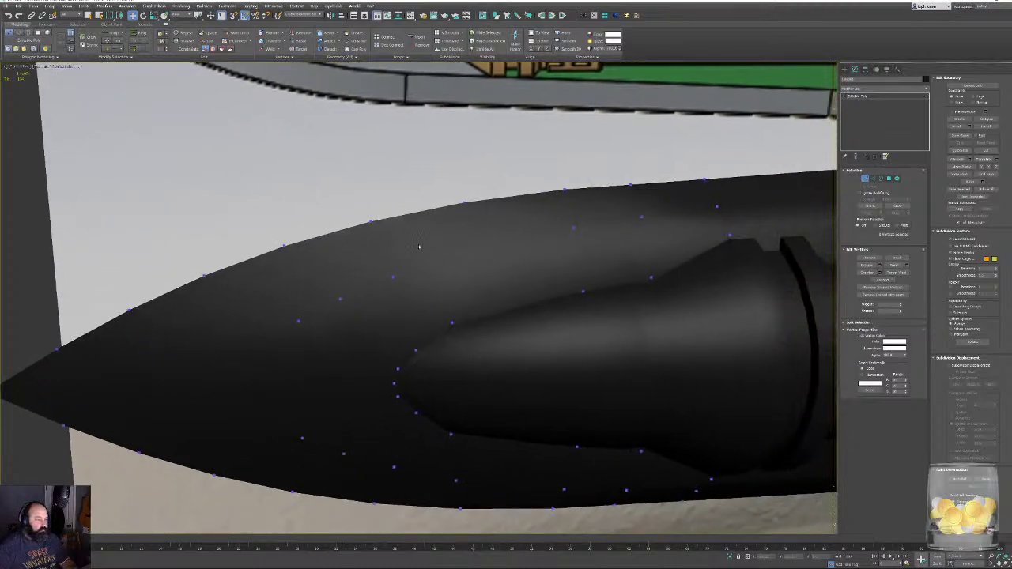
{"action": "scroll", "coordinate": [419, 247], "scroll_direction": "down", "scroll_amount": 5}
{"action": "middle_click_drag", "start_coordinate": [485, 282], "coordinate": [481, 274], "text": "alt"}
{"action": "scroll", "coordinate": [386, 293], "scroll_direction": "up", "scroll_amount": 5}
{"action": "key", "text": "F4"}
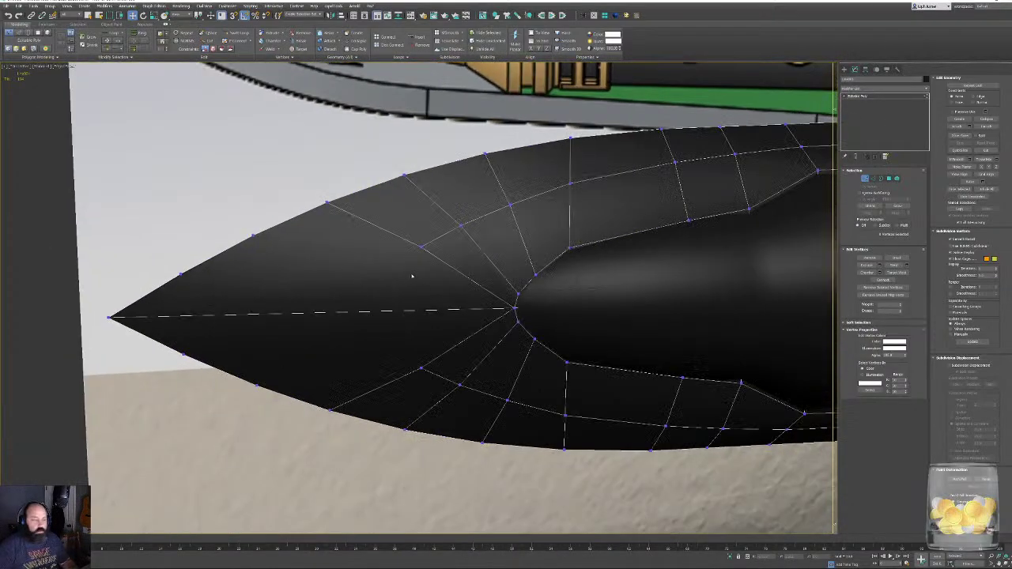
Cut edges from the upper loop's foremost vertex to the centre line near the tip and on to the lower loop's foremost vertex.
{"action": "middle_click_drag", "start_coordinate": [412, 276], "coordinate": [440, 329], "text": "alt"}
{"action": "scroll", "coordinate": [391, 240], "scroll_direction": "down", "scroll_amount": 2}
{"action": "scroll", "coordinate": [562, 341], "scroll_direction": "down", "scroll_amount": 2}
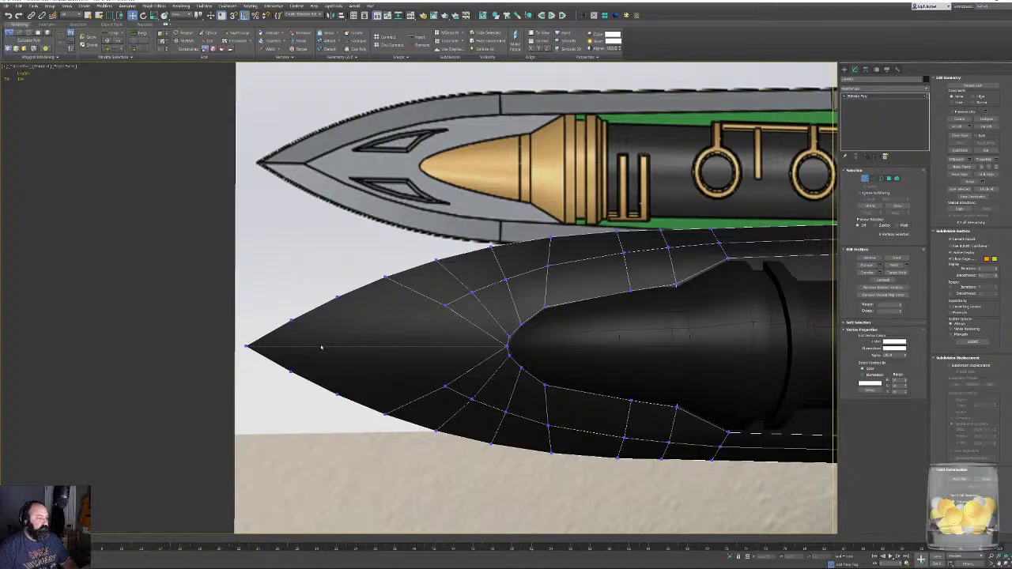
{"action": "left_click", "coordinate": [986, 150]}
{"action": "left_click", "coordinate": [472, 293]}
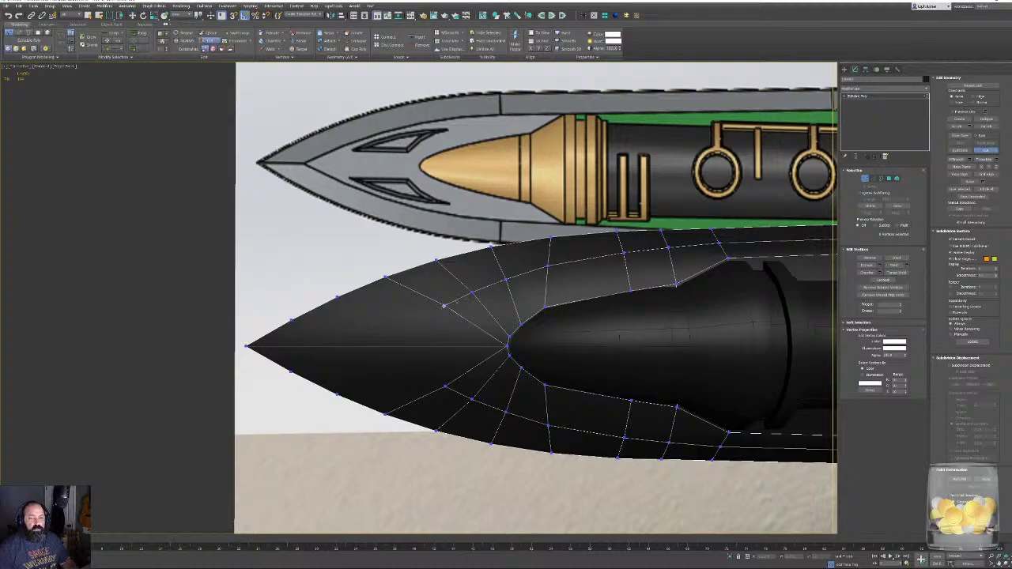
{"action": "left_click", "coordinate": [445, 305]}
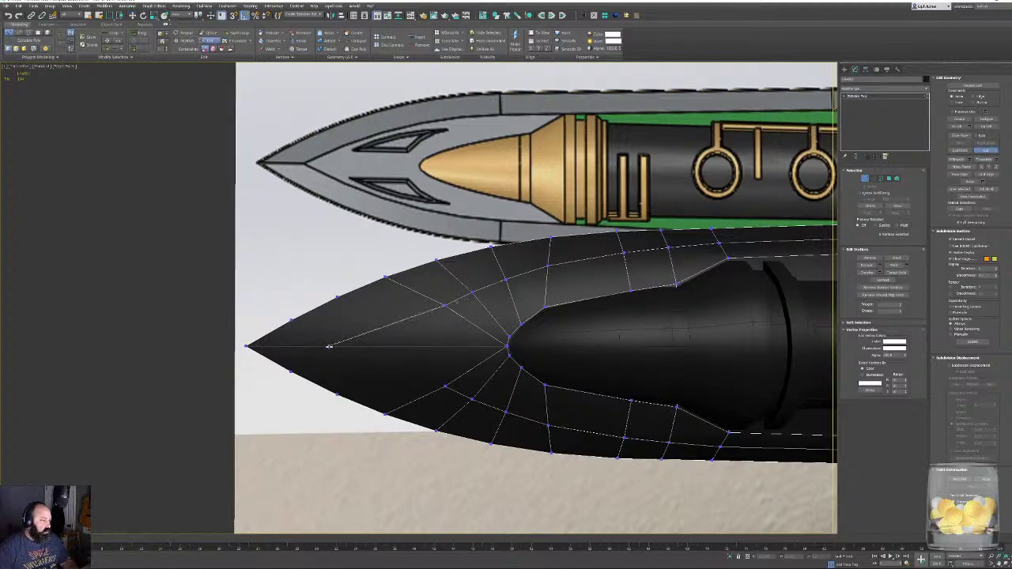
{"action": "left_click", "coordinate": [335, 347]}
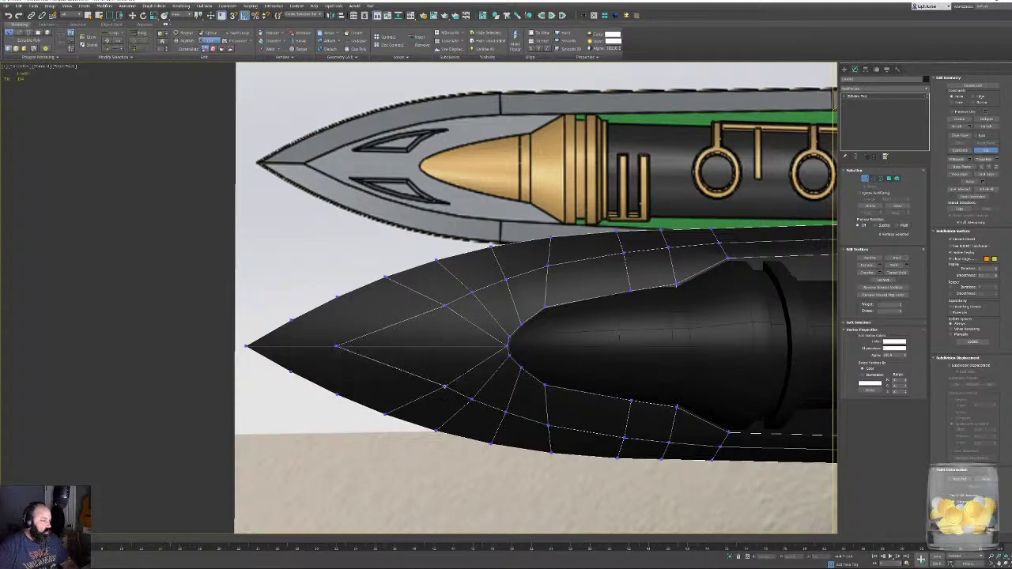
Cut two edges from the upper outline vertices nearest the tip, one across the new bevel edge to the centre line, one to the bevel junction.
{"action": "scroll", "coordinate": [357, 313], "scroll_direction": "up", "scroll_amount": 3}
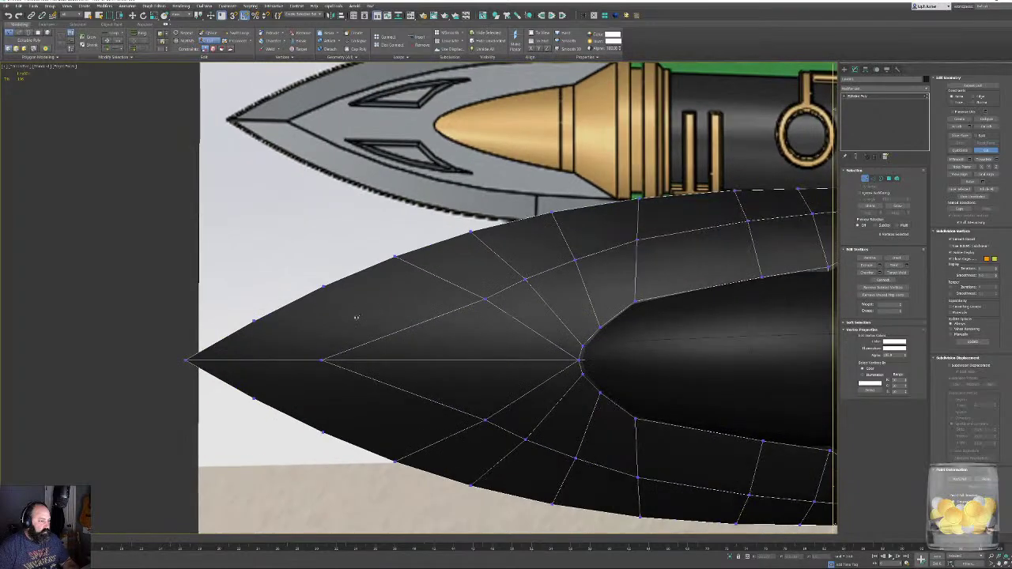
{"action": "left_click", "coordinate": [324, 285]}
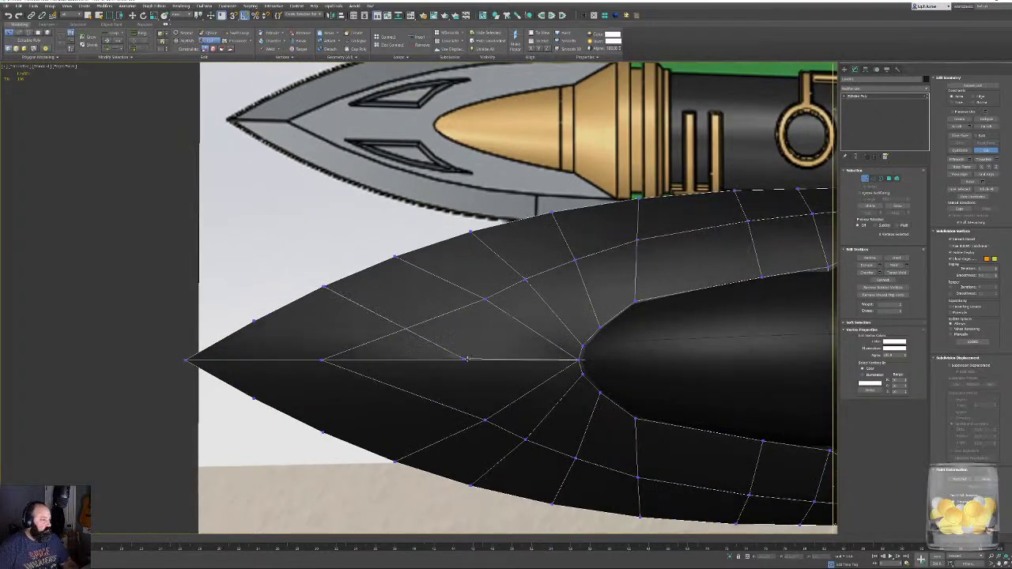
{"action": "left_click", "coordinate": [470, 360]}
{"action": "right_click", "coordinate": [469, 360]}
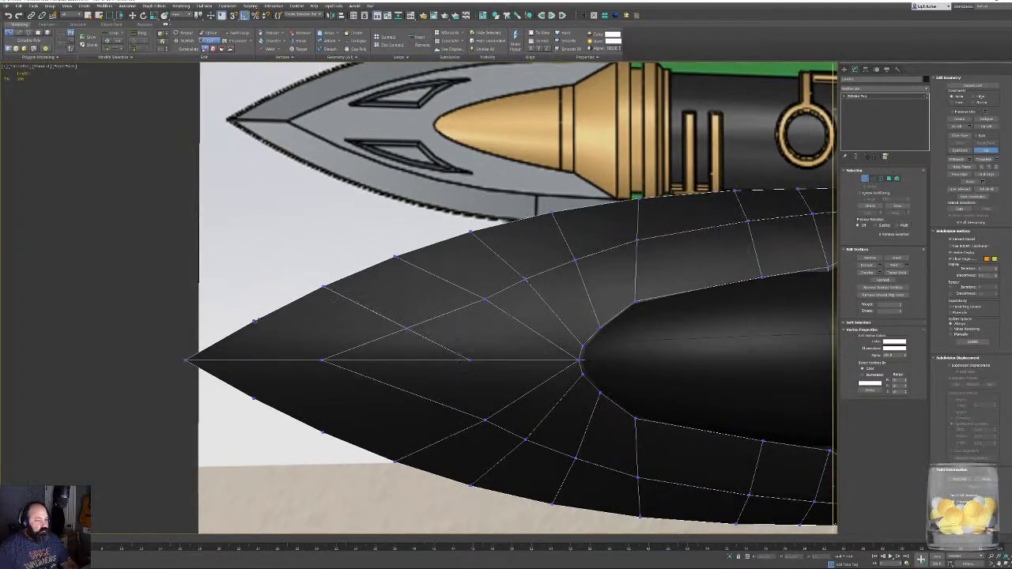
{"action": "left_click", "coordinate": [254, 321]}
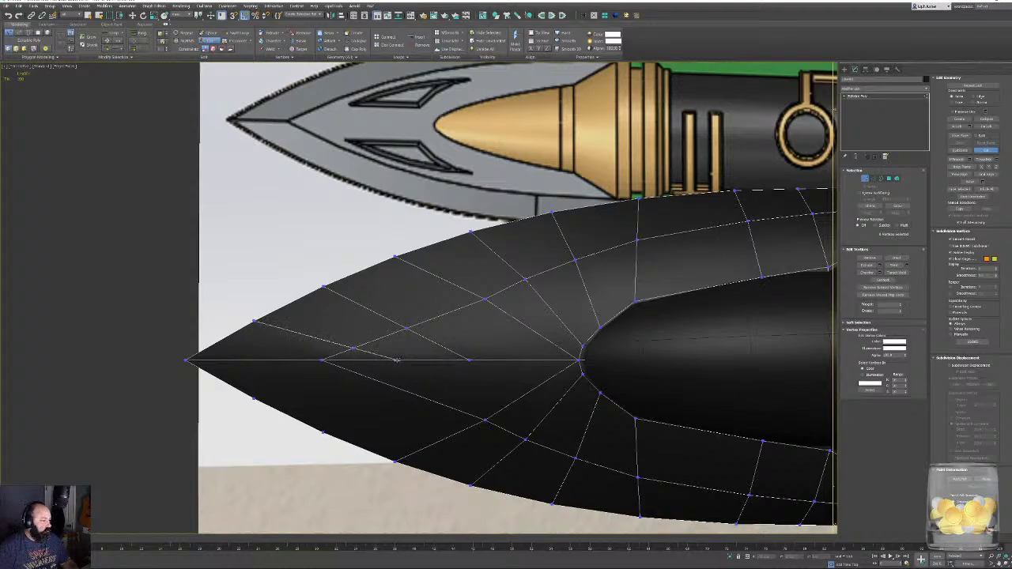
{"action": "left_click", "coordinate": [322, 360]}
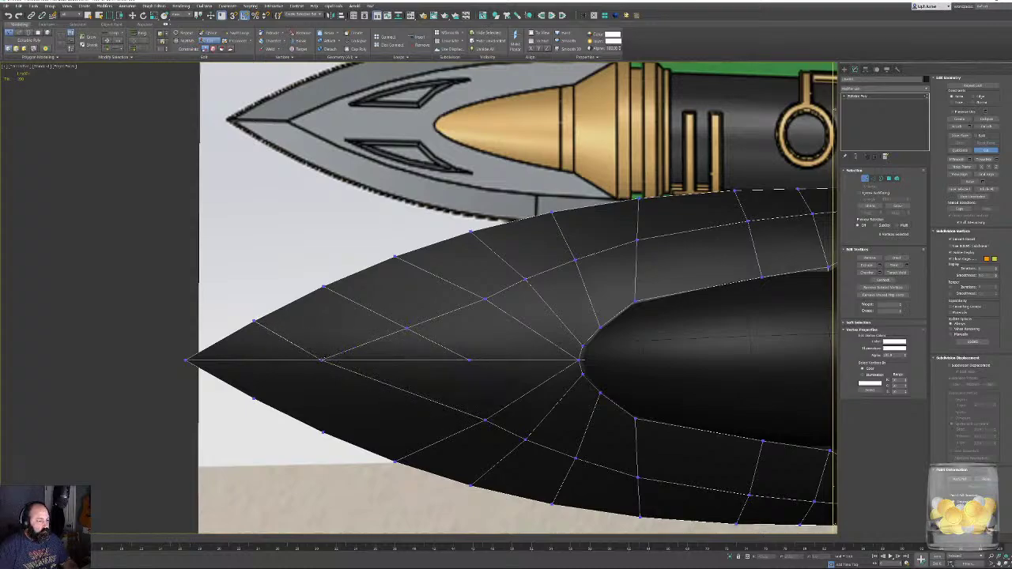
{"action": "scroll", "coordinate": [490, 356], "scroll_direction": "down", "scroll_amount": 5}
{"action": "right_click", "coordinate": [465, 357]}
Mirror the new tip cuts onto the blade's lower half with Symmetry across the Z axis and collapse the result.
{"action": "left_click", "coordinate": [335, 362]}
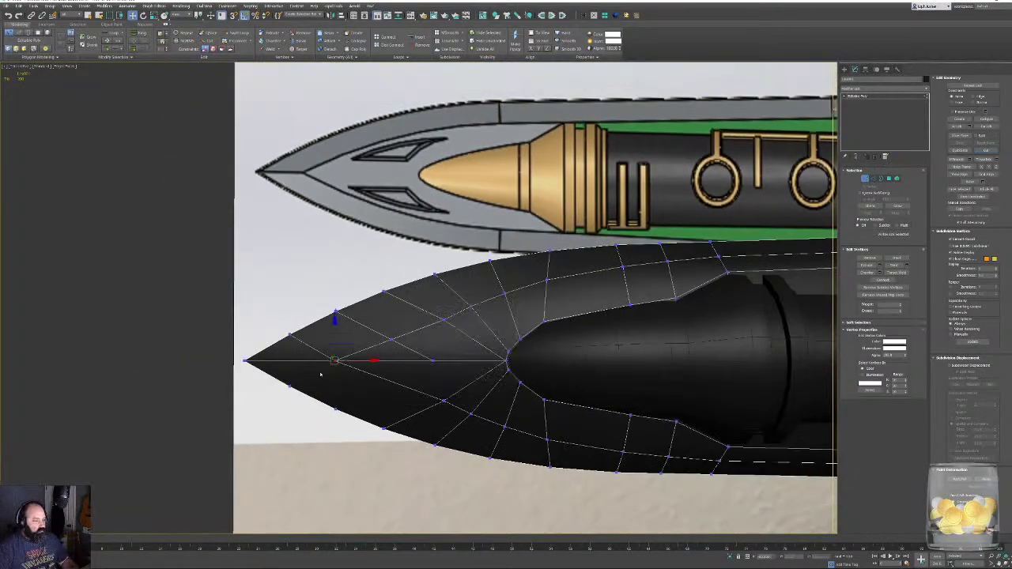
{"action": "left_click", "coordinate": [584, 16]}
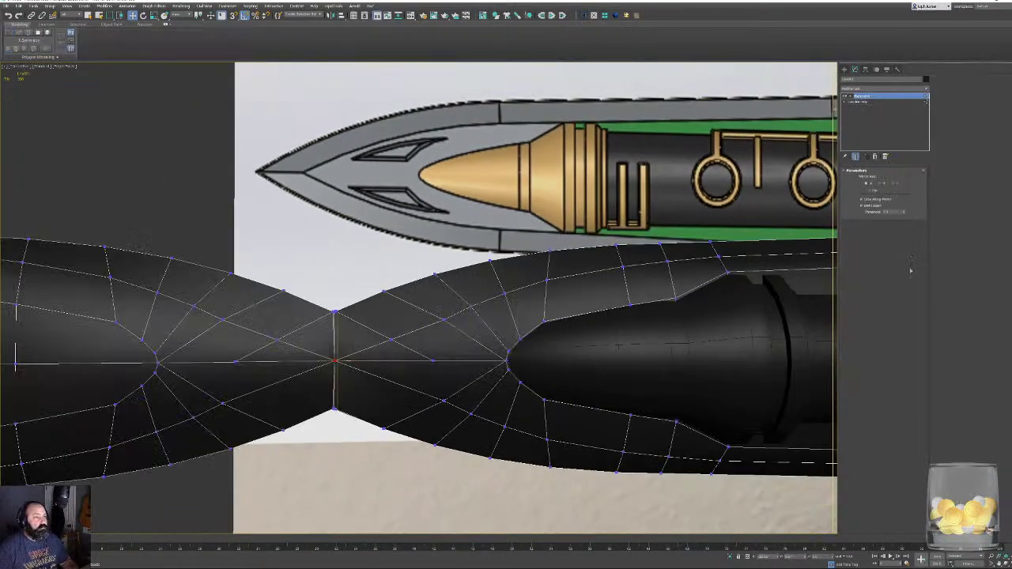
{"action": "left_click", "coordinate": [898, 184]}
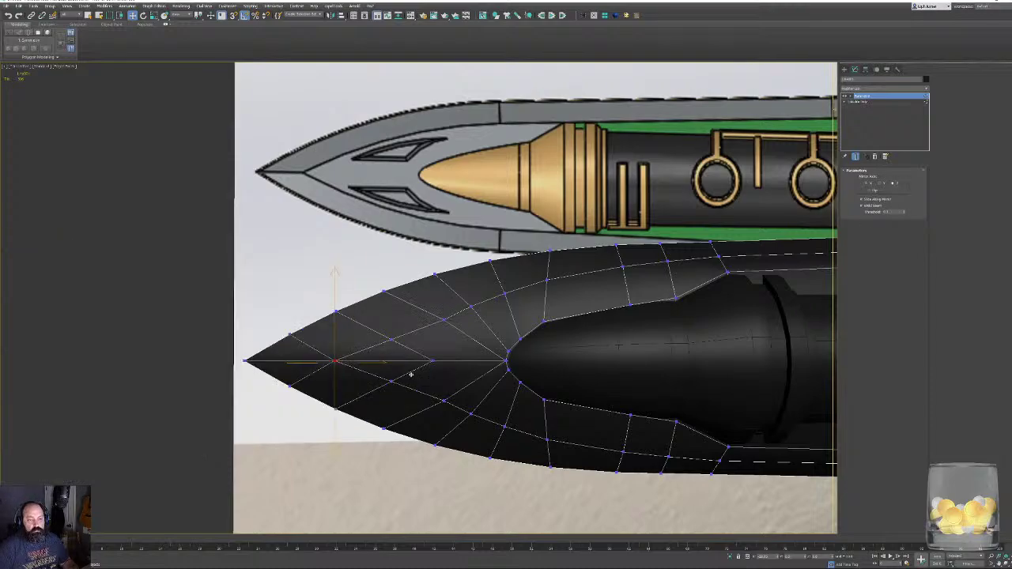
{"action": "right_click", "coordinate": [409, 374]}
{"action": "left_click", "coordinate": [419, 379]}
Compare the blade's mirrored tip topology with the reference images, viewing the whole dagger and the tip up close.
{"action": "middle_click_drag", "start_coordinate": [453, 368], "coordinate": [340, 298]}
{"action": "scroll", "coordinate": [431, 379], "scroll_direction": "down", "scroll_amount": 2}
{"action": "scroll", "coordinate": [435, 382], "scroll_direction": "down", "scroll_amount": 5}
{"action": "scroll", "coordinate": [340, 297], "scroll_direction": "up", "scroll_amount": 3}
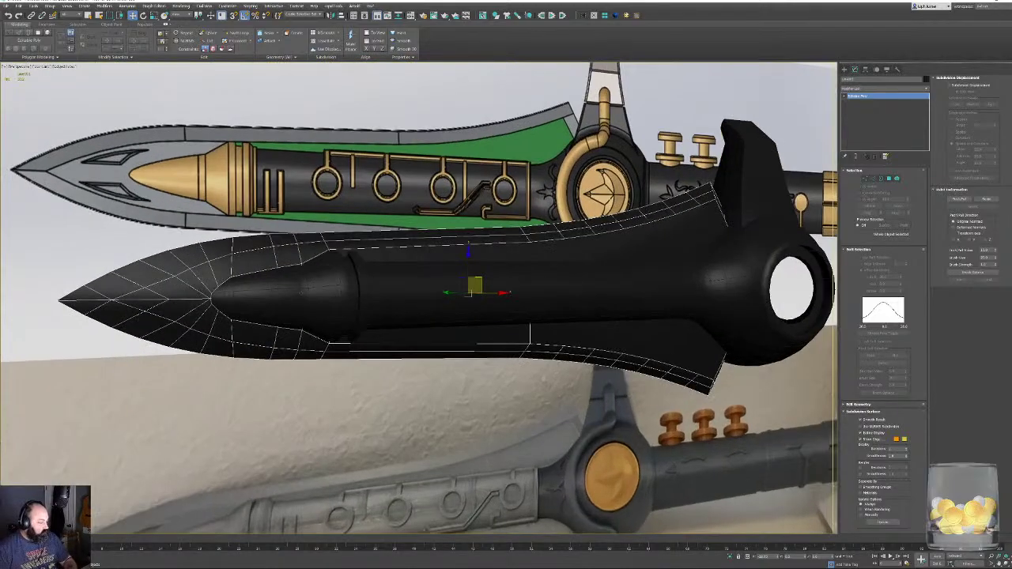
{"action": "middle_click_drag", "start_coordinate": [261, 295], "coordinate": [364, 283], "text": "alt"}
{"action": "scroll", "coordinate": [312, 328], "scroll_direction": "up", "scroll_amount": 3}
{"action": "scroll", "coordinate": [196, 280], "scroll_direction": "up", "scroll_amount": 3}
Select the upper bevel loop's edges from beside the nose to the centre-line junction near the tip and apply Set Flow.
{"action": "left_click", "coordinate": [856, 250]}
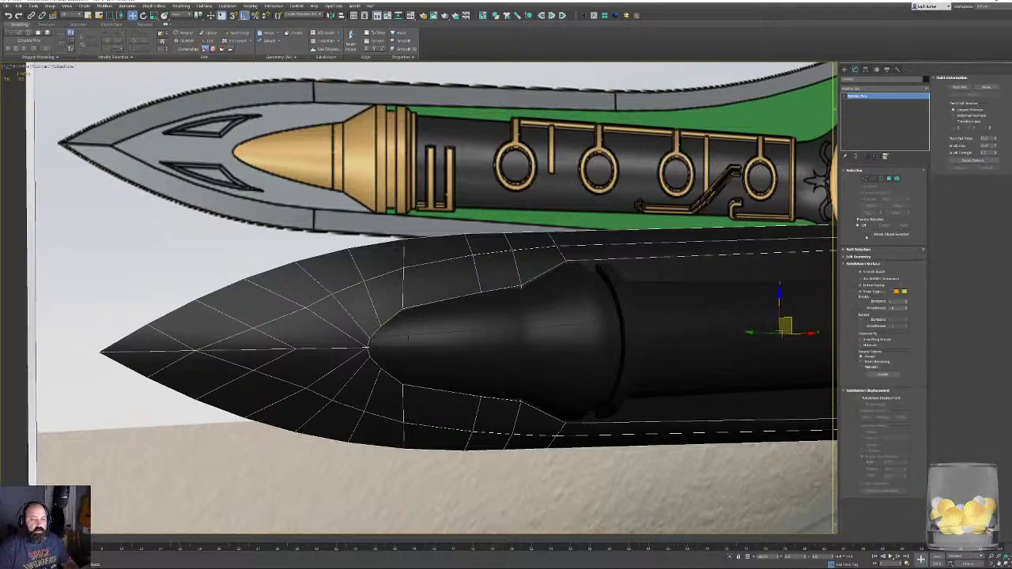
{"action": "left_click", "coordinate": [857, 257]}
{"action": "left_click", "coordinate": [873, 180]}
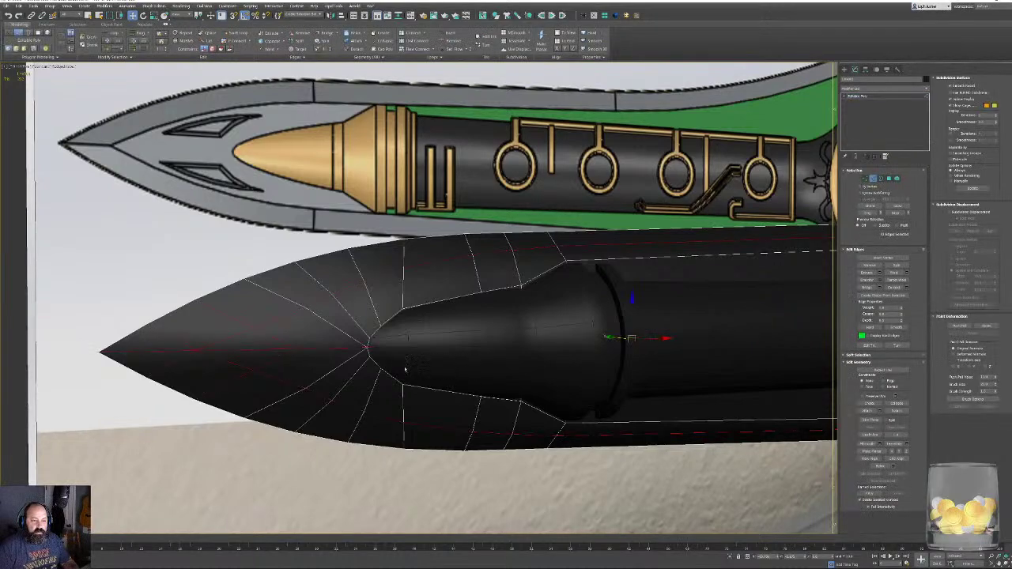
{"action": "middle_click_drag", "start_coordinate": [406, 368], "coordinate": [321, 360], "text": "alt"}
{"action": "left_click", "coordinate": [127, 238]}
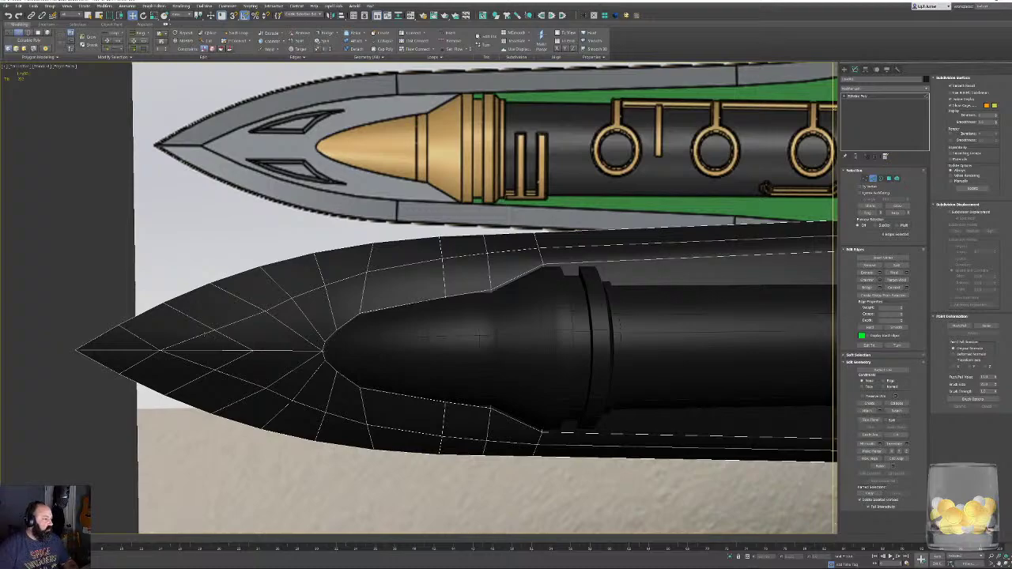
{"action": "left_click", "coordinate": [860, 96]}
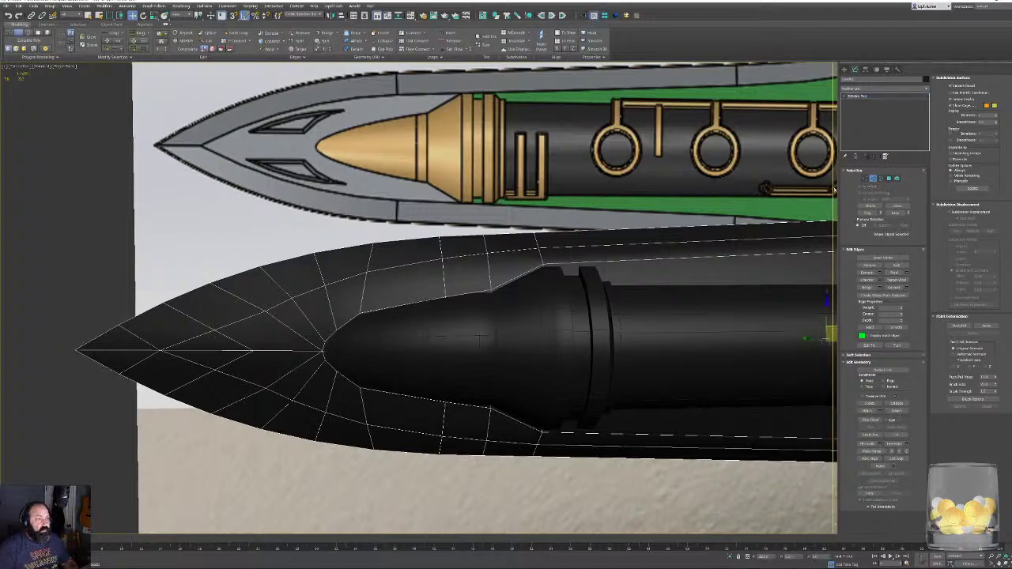
{"action": "left_click", "coordinate": [875, 178]}
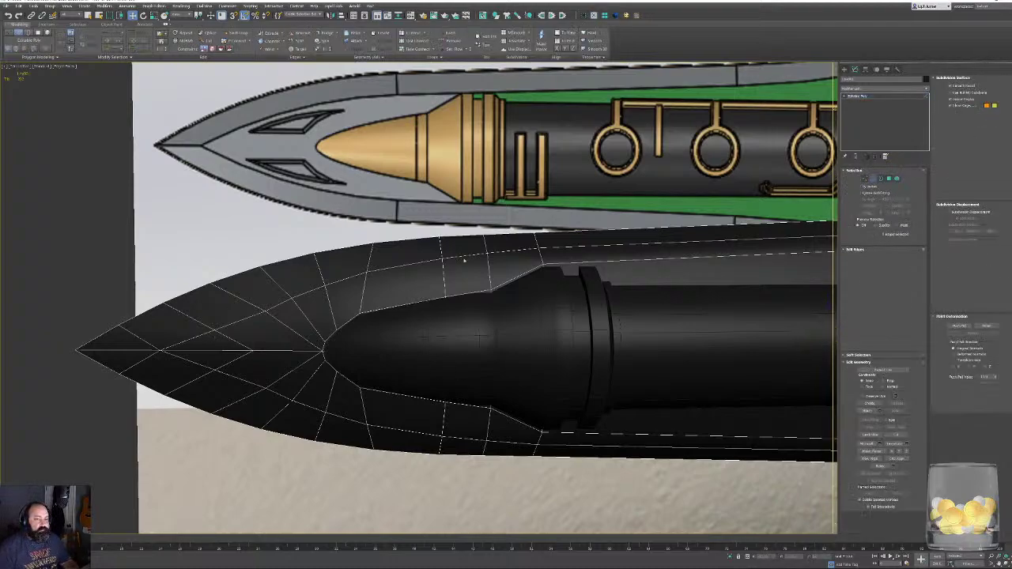
{"action": "left_click", "coordinate": [492, 252]}
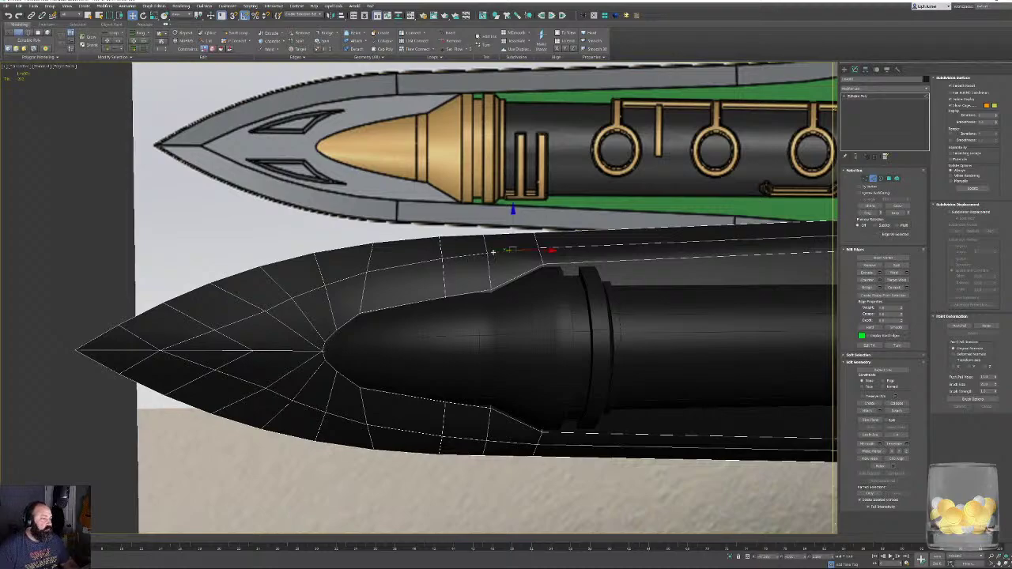
{"action": "left_click", "coordinate": [426, 261], "text": "ctrl"}
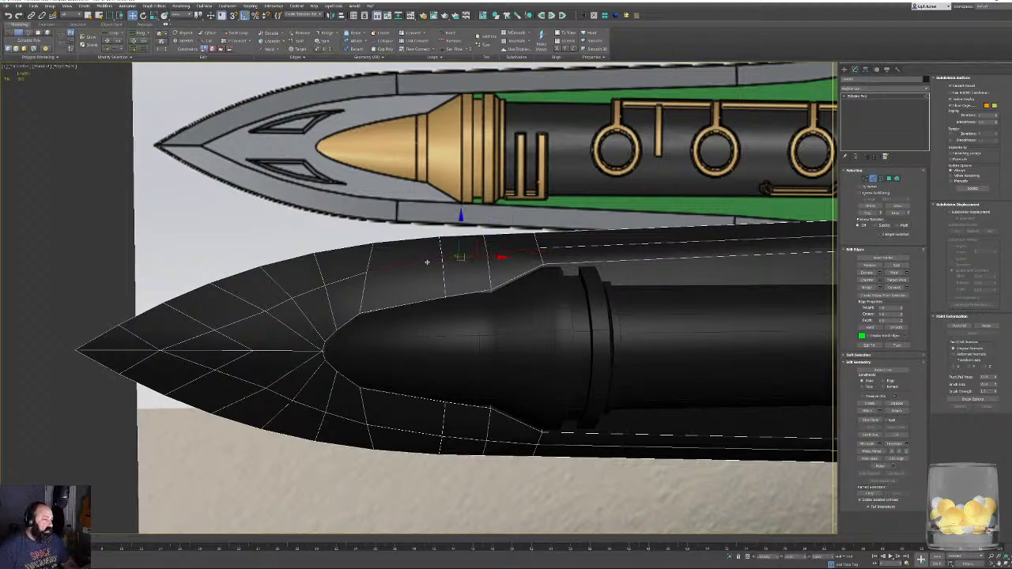
{"action": "left_click", "coordinate": [337, 280], "text": "ctrl"}
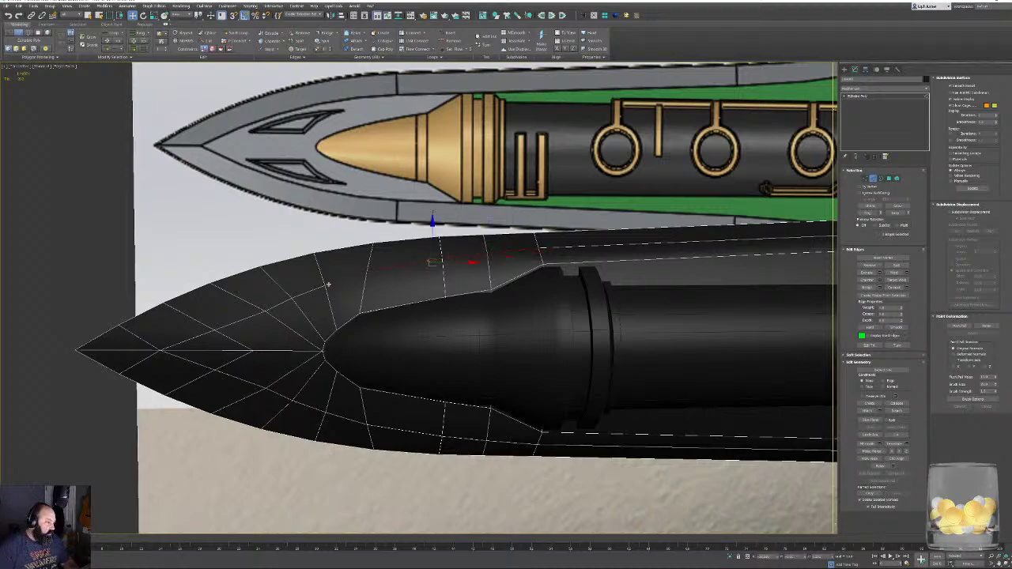
{"action": "left_click", "coordinate": [279, 305], "text": "ctrl"}
{"action": "left_click", "coordinate": [235, 321], "text": "ctrl"}
{"action": "left_click", "coordinate": [193, 340], "text": "ctrl"}
{"action": "key", "text": "alt+s"}
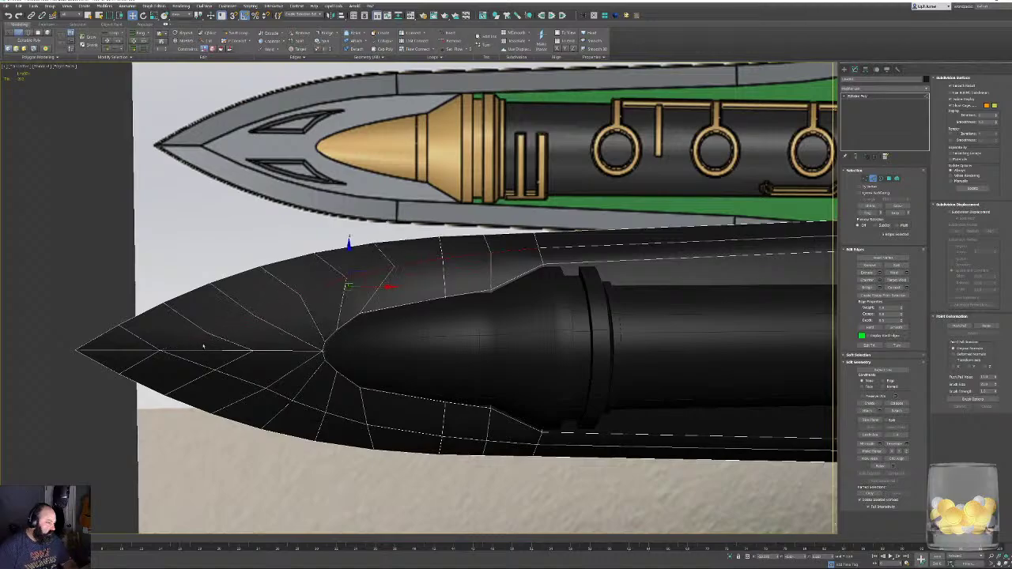
Mirror the adjusted bevel flow onto the blade's lower half with Symmetry across the Z axis and collapse the result.
{"action": "mouse_move", "coordinate": [427, 378]}
{"action": "middle_mouse_down", "text": "alt"}
{"action": "mouse_move", "coordinate": [455, 399]}
{"action": "mouse_move", "coordinate": [427, 419]}
{"action": "mouse_move", "coordinate": [419, 385]}
{"action": "mouse_move", "coordinate": [472, 350]}
{"action": "mouse_move", "coordinate": [463, 381]}
{"action": "middle_mouse_up", "text": "alt"}
{"action": "key", "text": "t"}
{"action": "middle_click_drag", "start_coordinate": [158, 375], "coordinate": [294, 373]}
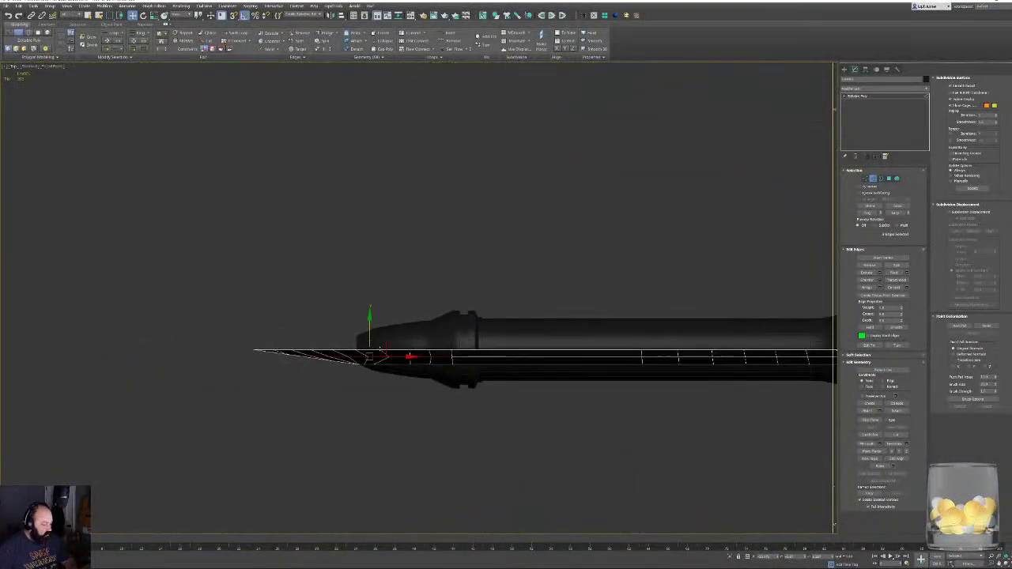
{"action": "scroll", "coordinate": [296, 373], "scroll_direction": "up", "scroll_amount": 7}
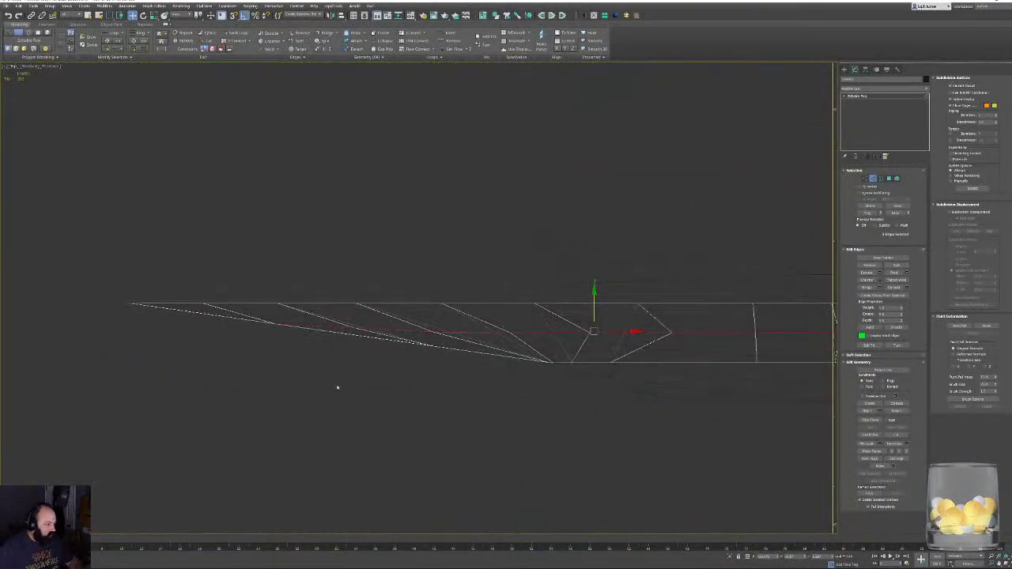
{"action": "mouse_move", "coordinate": [336, 388]}
{"action": "middle_mouse_down", "text": "alt"}
{"action": "mouse_move", "coordinate": [407, 361]}
{"action": "mouse_move", "coordinate": [321, 390]}
{"action": "mouse_move", "coordinate": [335, 390]}
{"action": "mouse_move", "coordinate": [412, 315]}
{"action": "mouse_move", "coordinate": [415, 340]}
{"action": "middle_mouse_up", "text": "alt"}
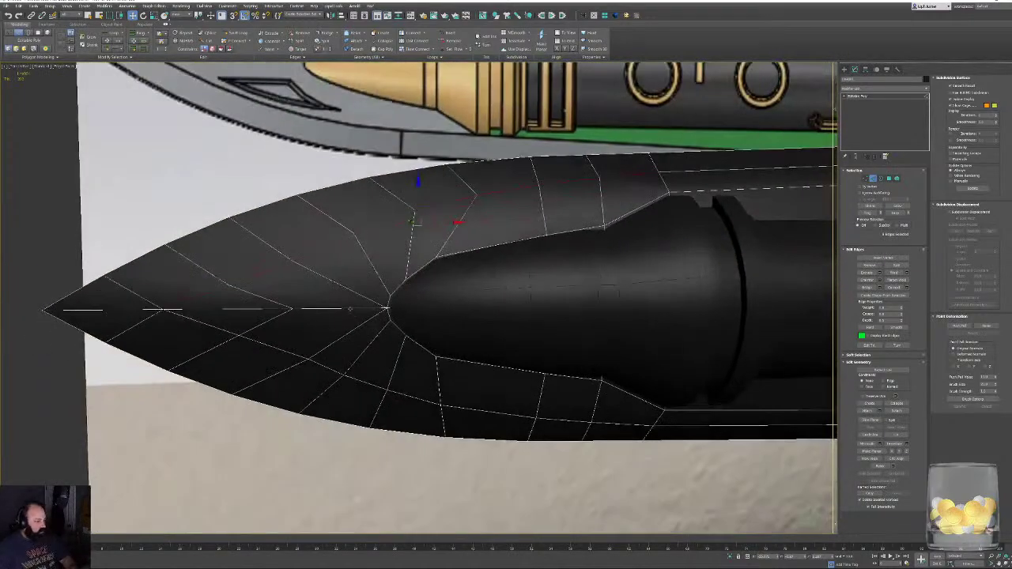
{"action": "left_click", "coordinate": [350, 308]}
{"action": "left_click", "coordinate": [584, 15]}
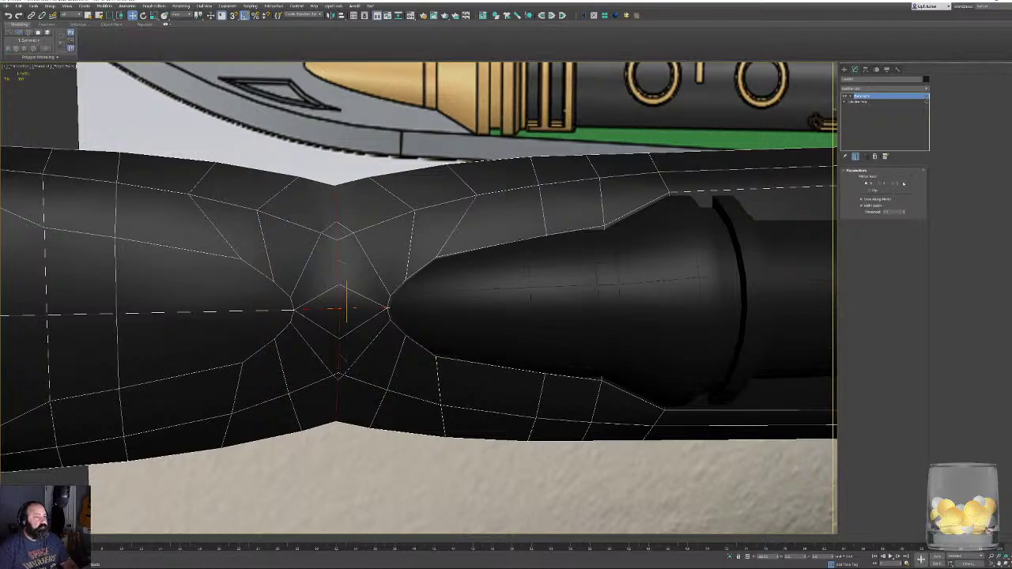
{"action": "left_click", "coordinate": [894, 183]}
{"action": "right_click", "coordinate": [272, 278]}
{"action": "left_click", "coordinate": [295, 283]}
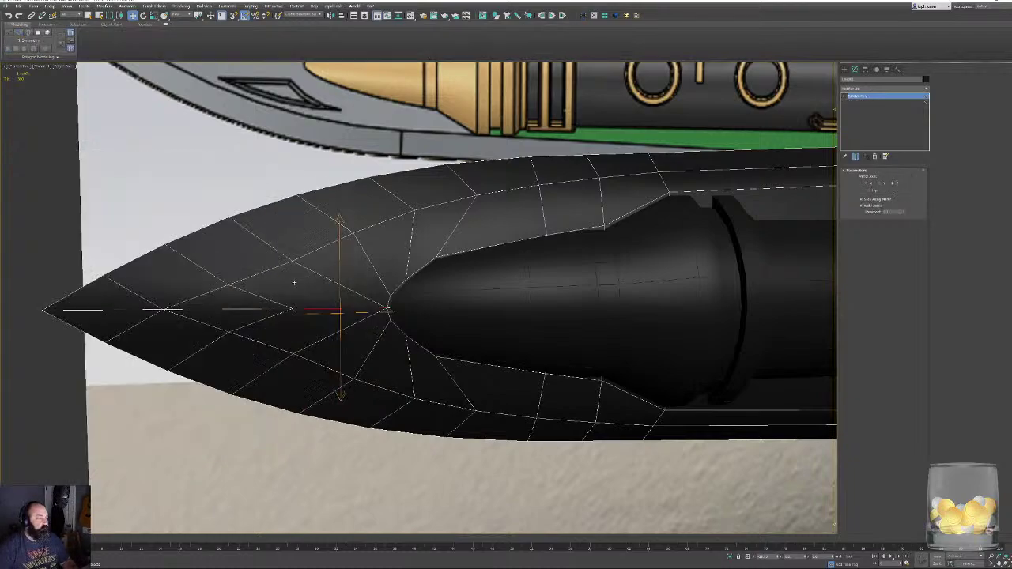
Select the four flat inner polygons between the blade's bevel and the barrel and apply Auto Smooth to them.
{"action": "scroll", "coordinate": [510, 372], "scroll_direction": "down", "scroll_amount": 3}
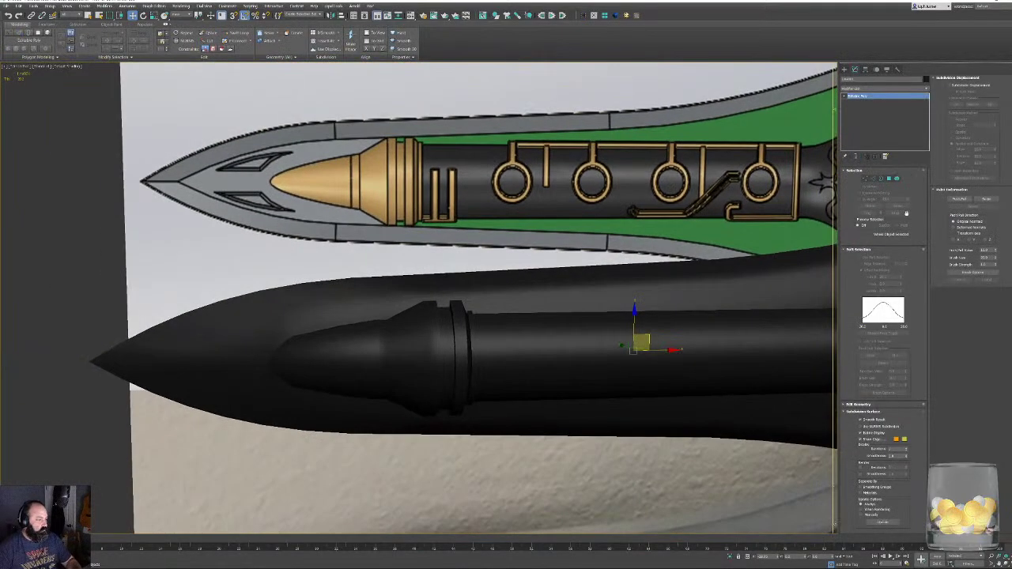
{"action": "key", "text": "4"}
{"action": "left_click", "coordinate": [507, 306]}
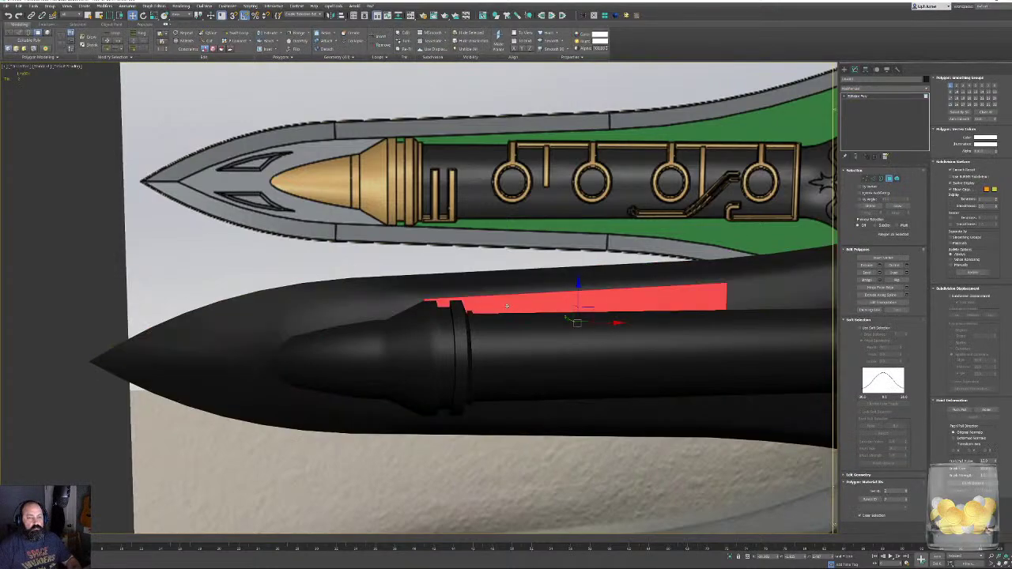
{"action": "left_click", "coordinate": [587, 398], "text": "ctrl"}
{"action": "middle_click_drag", "start_coordinate": [732, 393], "coordinate": [286, 386]}
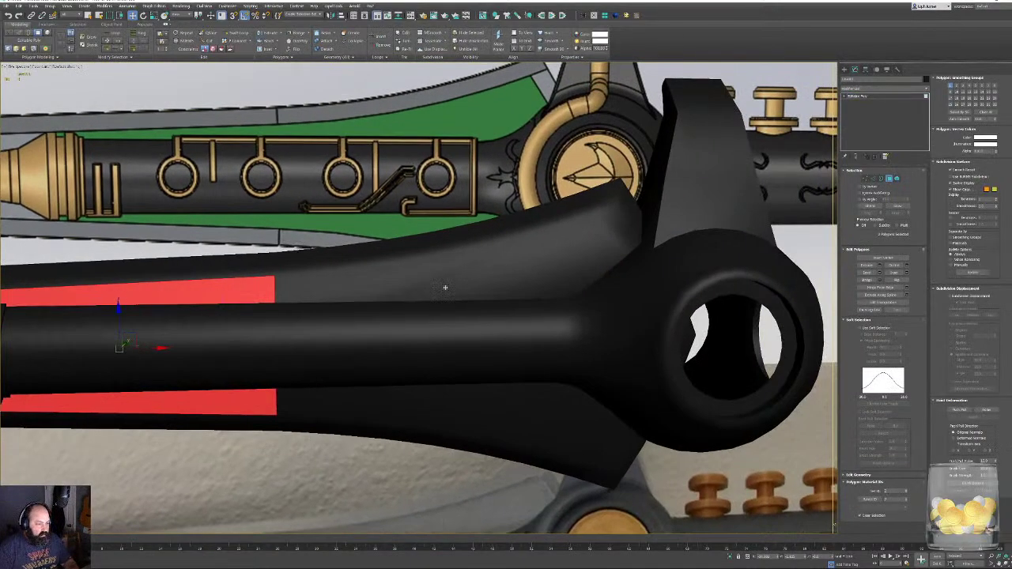
{"action": "left_click", "coordinate": [444, 289], "text": "ctrl"}
{"action": "left_click", "coordinate": [467, 408], "text": "ctrl"}
{"action": "left_click", "coordinate": [959, 120]}
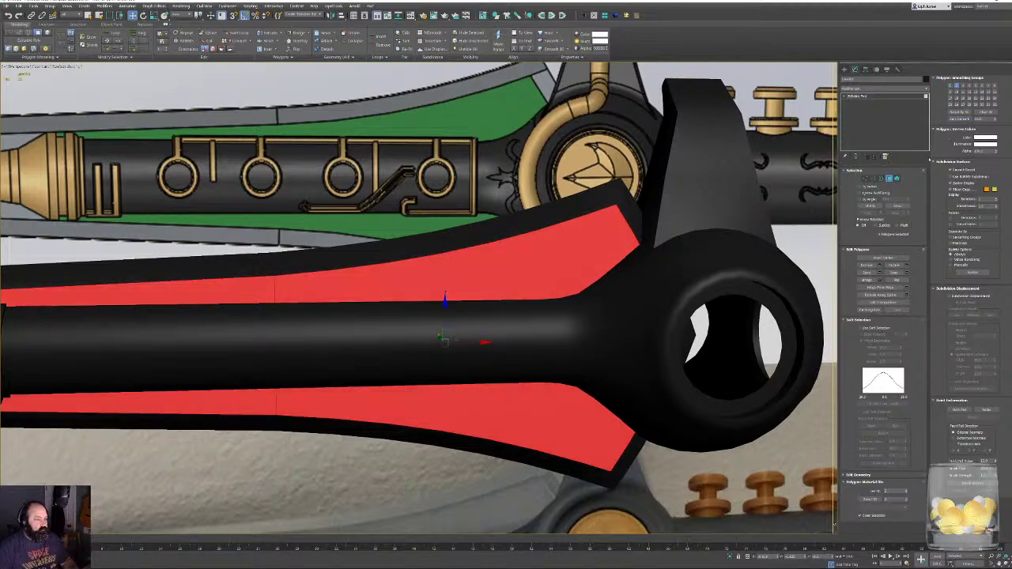
{"action": "left_click", "coordinate": [865, 320]}
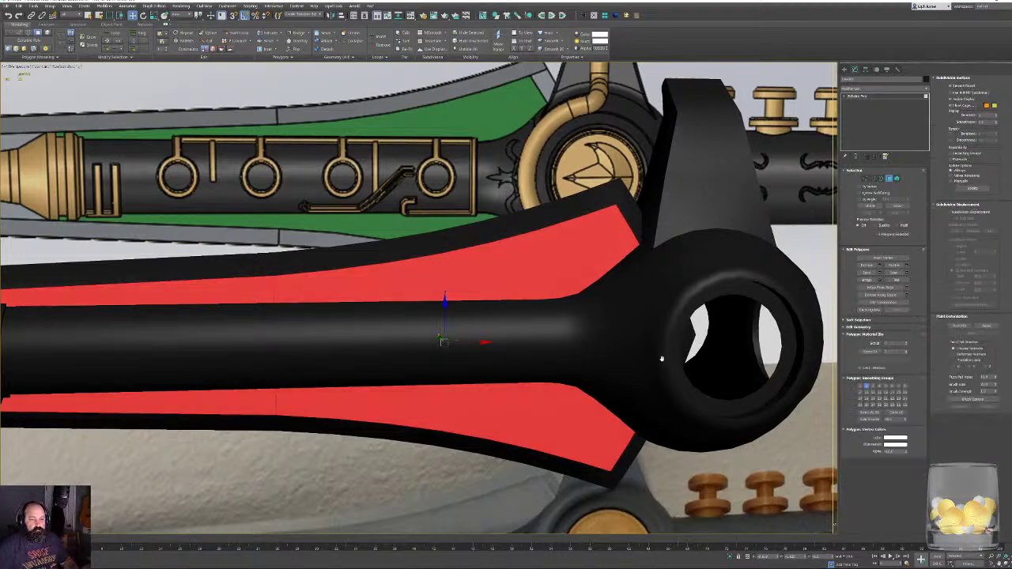
{"action": "middle_click_drag", "start_coordinate": [662, 357], "coordinate": [672, 353], "text": "alt"}
{"action": "left_click", "coordinate": [857, 327]}
{"action": "scroll", "coordinate": [526, 363], "scroll_direction": "down", "scroll_amount": 2}
{"action": "scroll", "coordinate": [525, 363], "scroll_direction": "down", "scroll_amount": 2}
{"action": "left_click", "coordinate": [304, 272]}
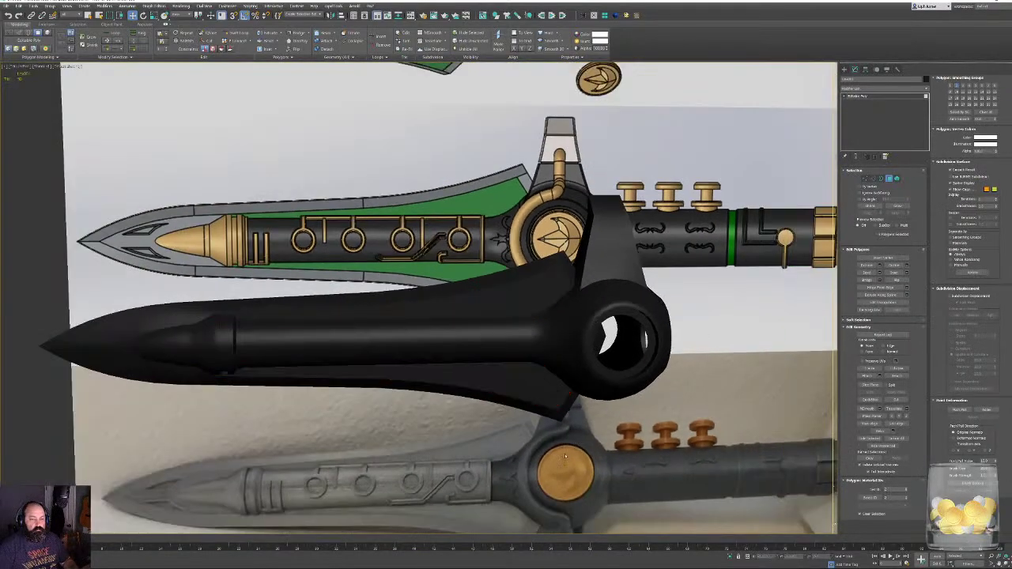
Examine the blade tip's topology and bevel loop around the nose with edges displayed, comparing it with the reference drawing.
{"action": "middle_click_drag", "start_coordinate": [297, 272], "coordinate": [365, 304]}
{"action": "scroll", "coordinate": [441, 261], "scroll_direction": "up", "scroll_amount": 3}
{"action": "key", "text": "F4"}
{"action": "mouse_move", "coordinate": [283, 364]}
{"action": "middle_mouse_down"}
{"action": "mouse_move", "coordinate": [385, 350]}
{"action": "mouse_move", "coordinate": [355, 345]}
{"action": "mouse_move", "coordinate": [294, 364]}
{"action": "middle_mouse_up"}
{"action": "scroll", "coordinate": [304, 348], "scroll_direction": "up", "scroll_amount": 3}
{"action": "scroll", "coordinate": [294, 364], "scroll_direction": "down", "scroll_amount": 2}
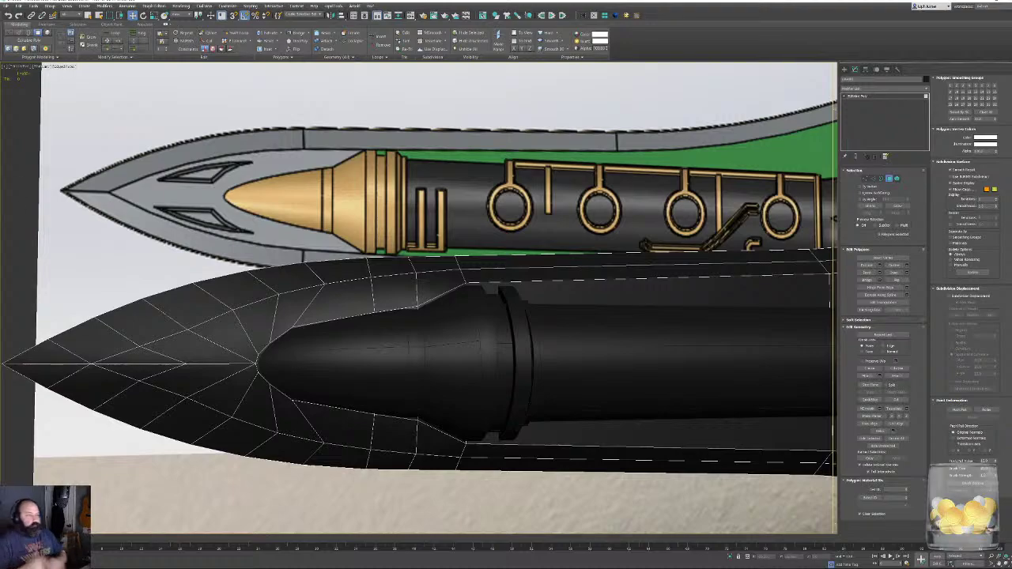
{"action": "middle_click_drag", "start_coordinate": [505, 274], "coordinate": [435, 280]}
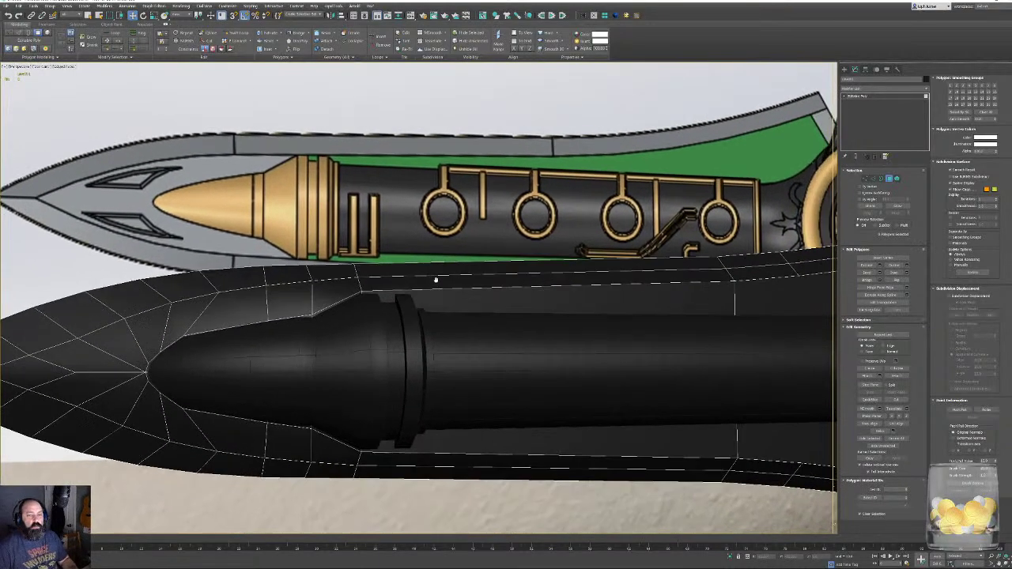
{"action": "middle_click_drag", "start_coordinate": [278, 337], "coordinate": [385, 285]}
{"action": "scroll", "coordinate": [285, 332], "scroll_direction": "up", "scroll_amount": 2}
{"action": "scroll", "coordinate": [374, 321], "scroll_direction": "down", "scroll_amount": 3}
{"action": "scroll", "coordinate": [379, 323], "scroll_direction": "up", "scroll_amount": 3}
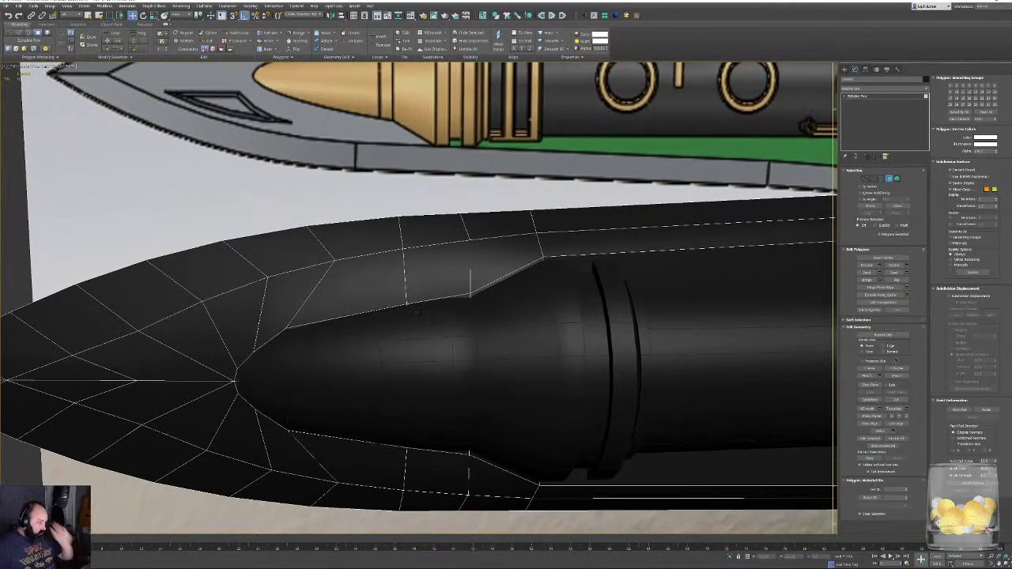
Delete the upper half's inner polygons inside the bevel, along the nose, collar and barrel up to the ring.
{"action": "left_click", "coordinate": [345, 339]}
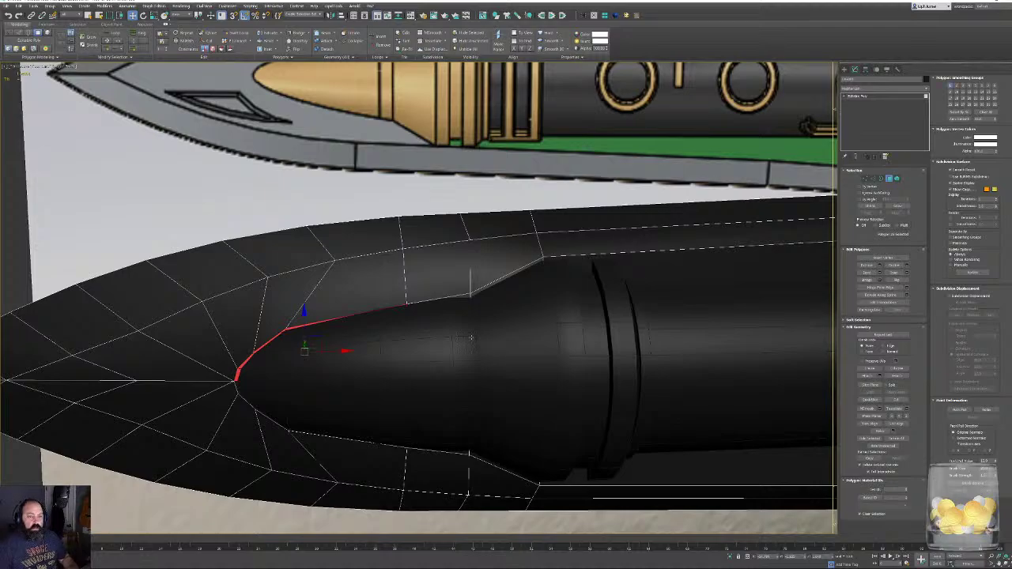
{"action": "left_click", "coordinate": [442, 305], "text": "ctrl"}
{"action": "left_click", "coordinate": [510, 288], "text": "ctrl"}
{"action": "left_click", "coordinate": [632, 278], "text": "ctrl"}
{"action": "middle_click_drag", "start_coordinate": [698, 310], "coordinate": [251, 328]}
{"action": "scroll", "coordinate": [250, 328], "scroll_direction": "down", "scroll_amount": 3}
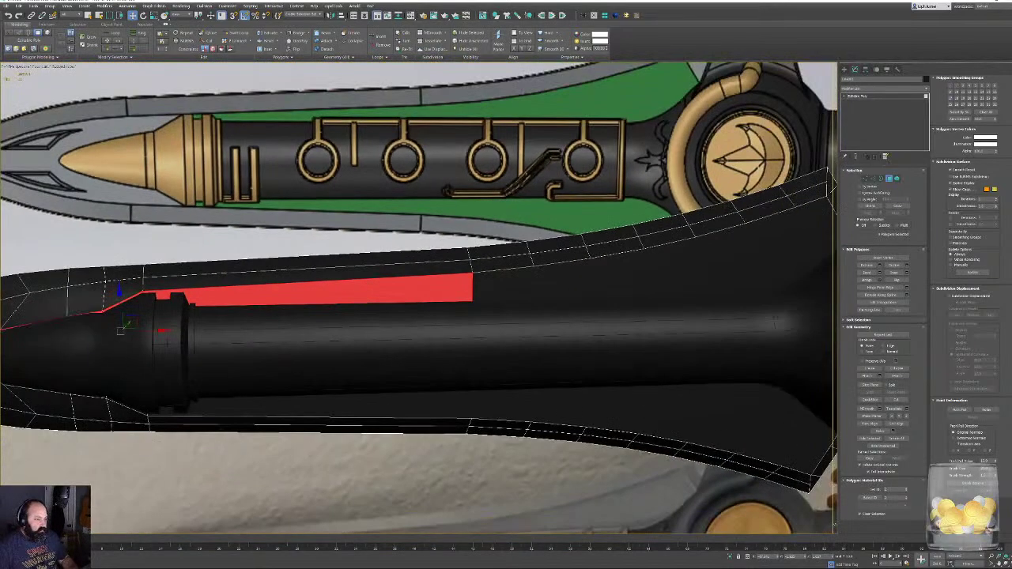
{"action": "left_click", "coordinate": [704, 280], "text": "ctrl"}
{"action": "middle_click_drag", "start_coordinate": [728, 300], "coordinate": [549, 332]}
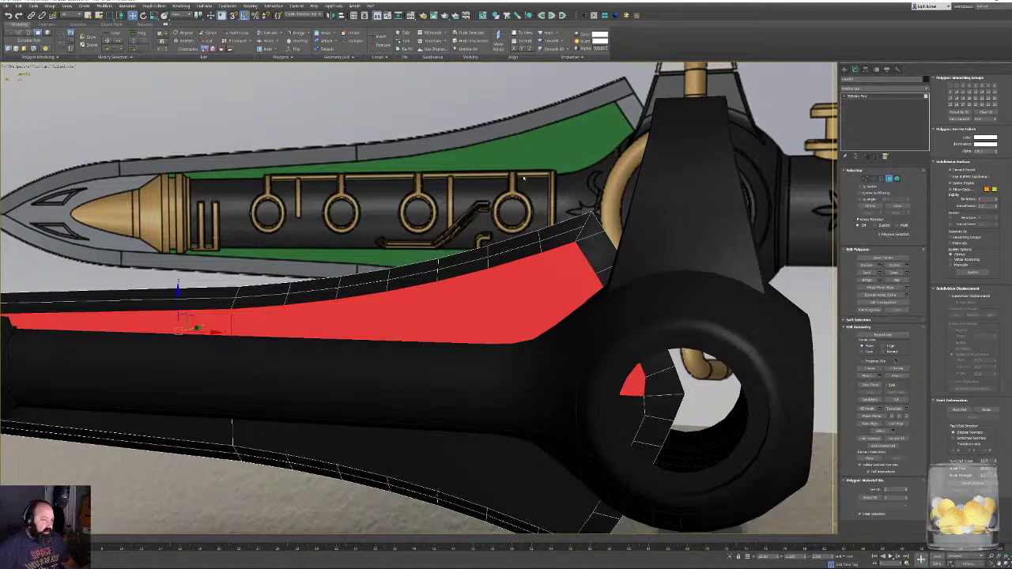
{"action": "key", "text": "Delete"}
Select every blade polygon below the centre line in wireframe, from the tip to the ring end, and delete them.
{"action": "scroll", "coordinate": [523, 179], "scroll_direction": "down", "scroll_amount": 4}
{"action": "middle_click_drag", "start_coordinate": [524, 179], "coordinate": [533, 110]}
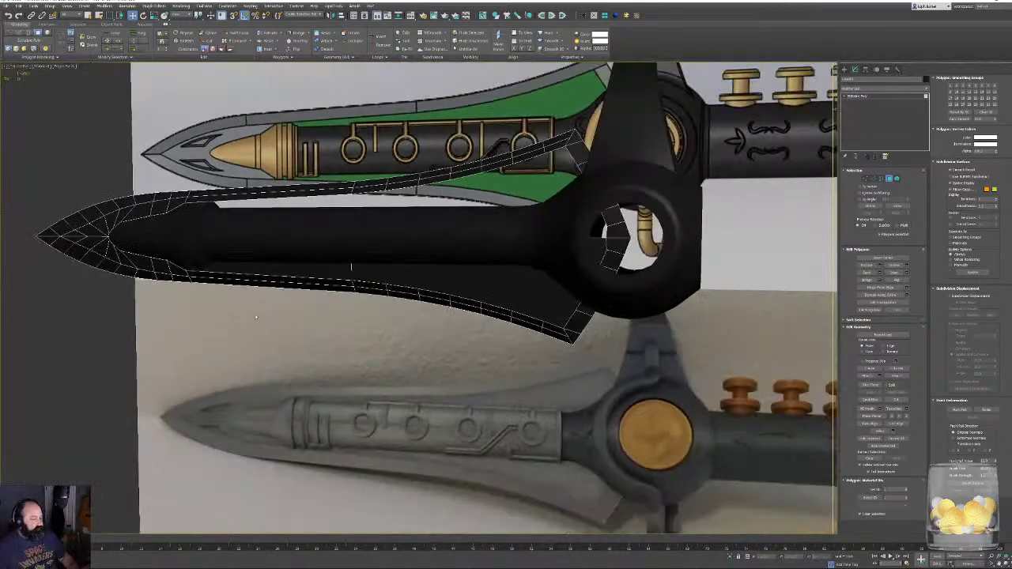
{"action": "scroll", "coordinate": [256, 317], "scroll_direction": "up", "scroll_amount": 4}
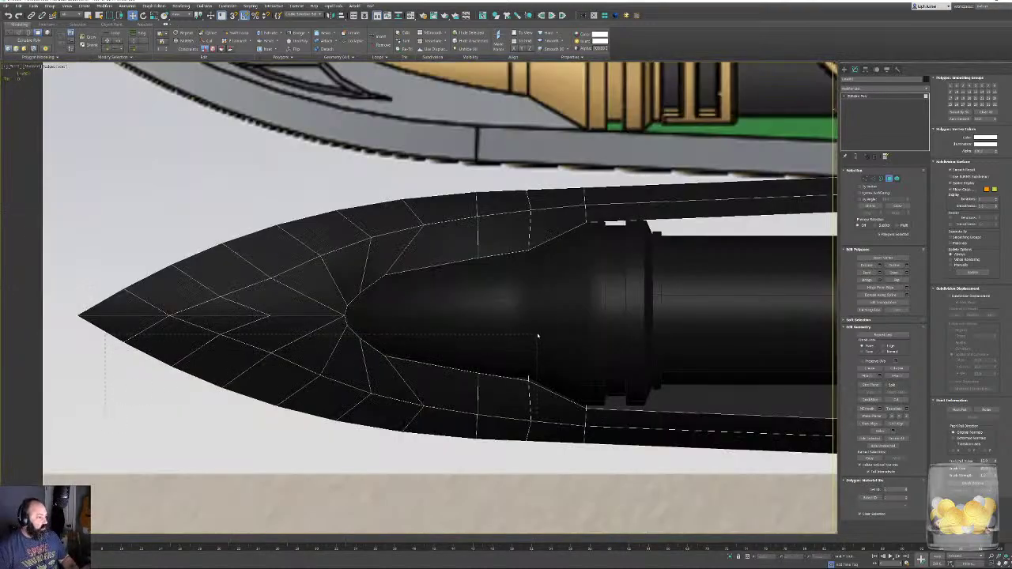
{"action": "left_click_drag", "start_coordinate": [538, 337], "coordinate": [533, 328]}
{"action": "middle_click_drag", "start_coordinate": [617, 349], "coordinate": [244, 319]}
{"action": "scroll", "coordinate": [253, 322], "scroll_direction": "down", "scroll_amount": 3}
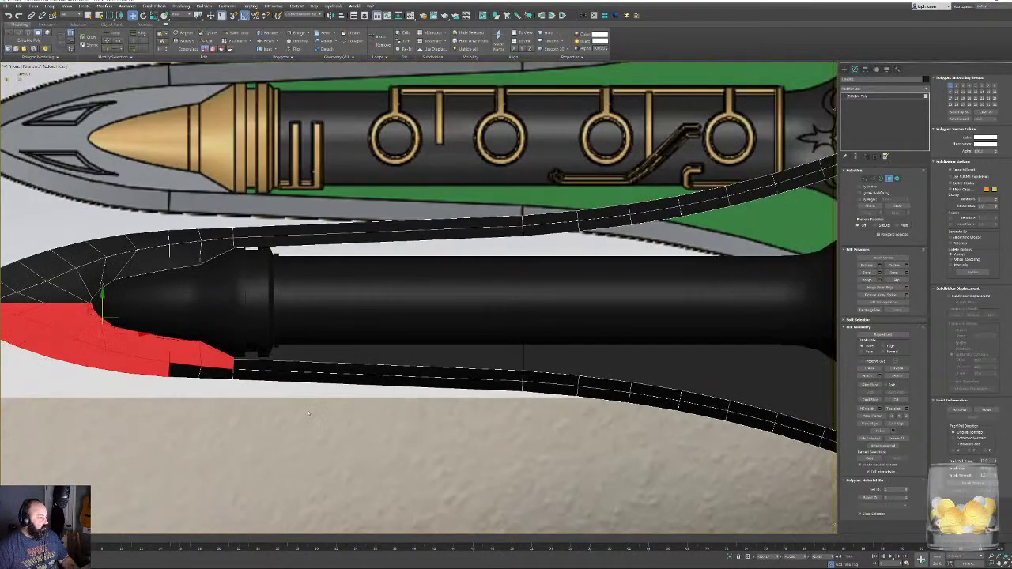
{"action": "left_click_drag", "start_coordinate": [645, 324], "coordinate": [645, 323]}
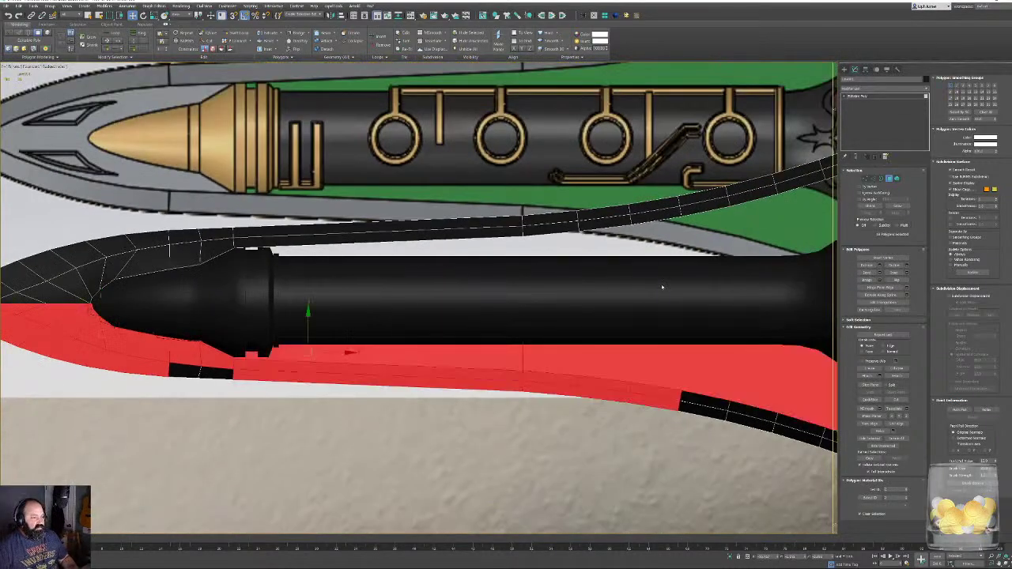
{"action": "key", "text": "F4"}
{"action": "key", "text": "F4"}
{"action": "key", "text": "F3"}
{"action": "left_click_drag", "start_coordinate": [140, 416], "coordinate": [385, 362], "text": "ctrl"}
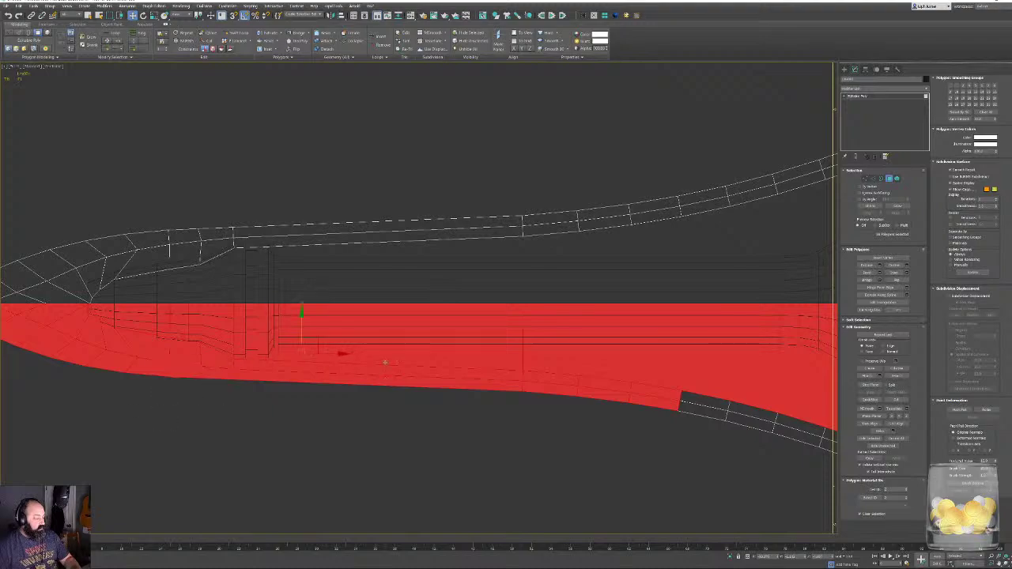
{"action": "middle_click_drag", "start_coordinate": [385, 362], "coordinate": [123, 327]}
{"action": "scroll", "coordinate": [122, 327], "scroll_direction": "down", "scroll_amount": 2}
{"action": "left_click_drag", "start_coordinate": [540, 305], "coordinate": [245, 447], "text": "ctrl"}
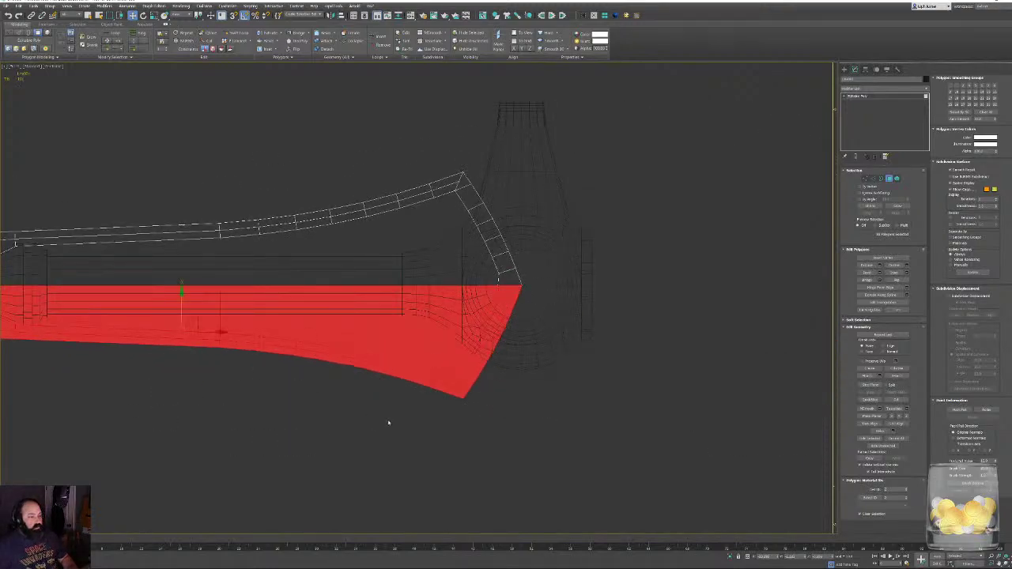
{"action": "key", "text": "Delete"}
Leave polygon editing, create a small box just below the barrel and convert it to an editable poly.
{"action": "middle_click_drag", "start_coordinate": [188, 279], "coordinate": [364, 343]}
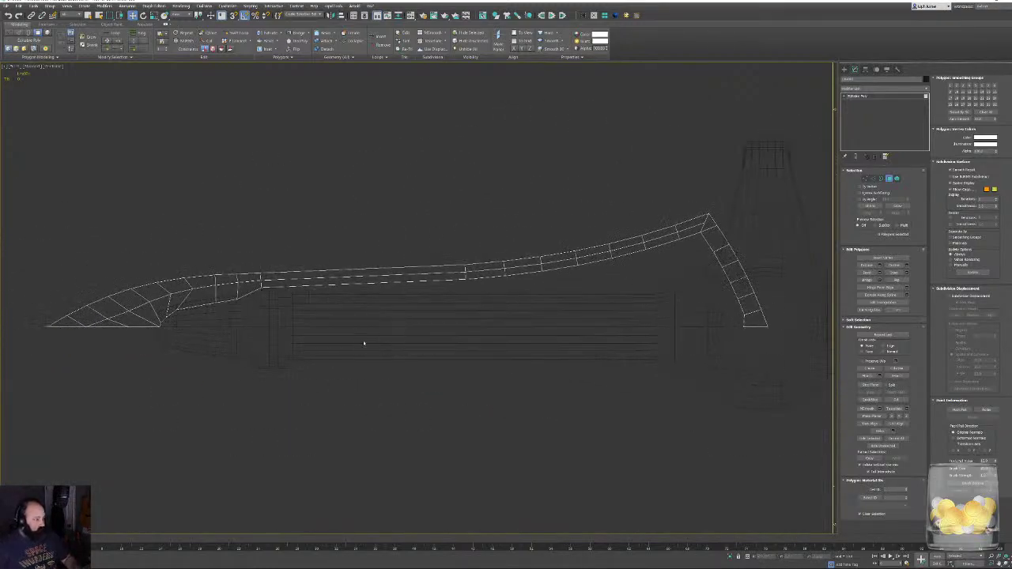
{"action": "scroll", "coordinate": [447, 324], "scroll_direction": "up", "scroll_amount": 3}
{"action": "left_click", "coordinate": [887, 175]}
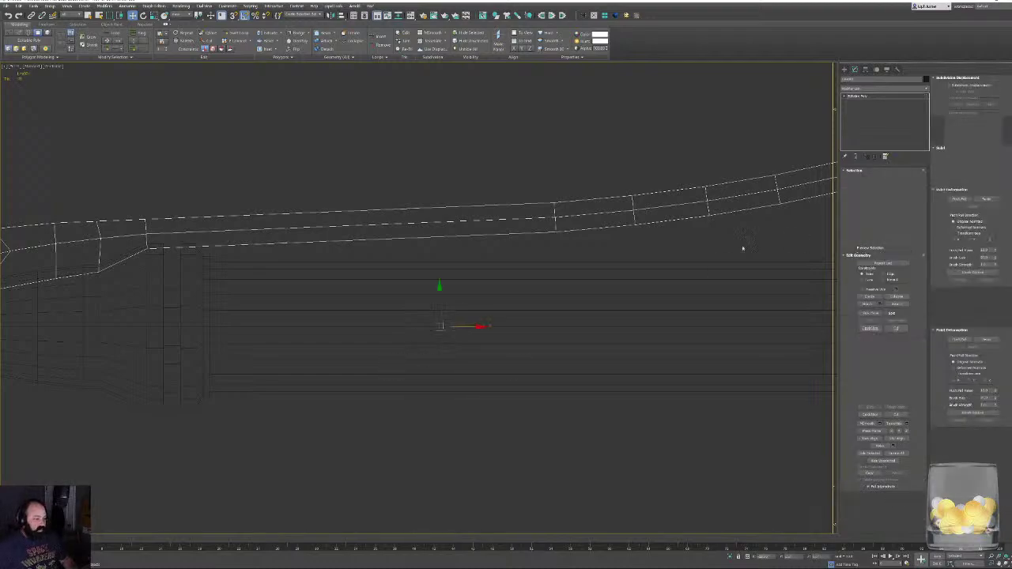
{"action": "left_click", "coordinate": [456, 171]}
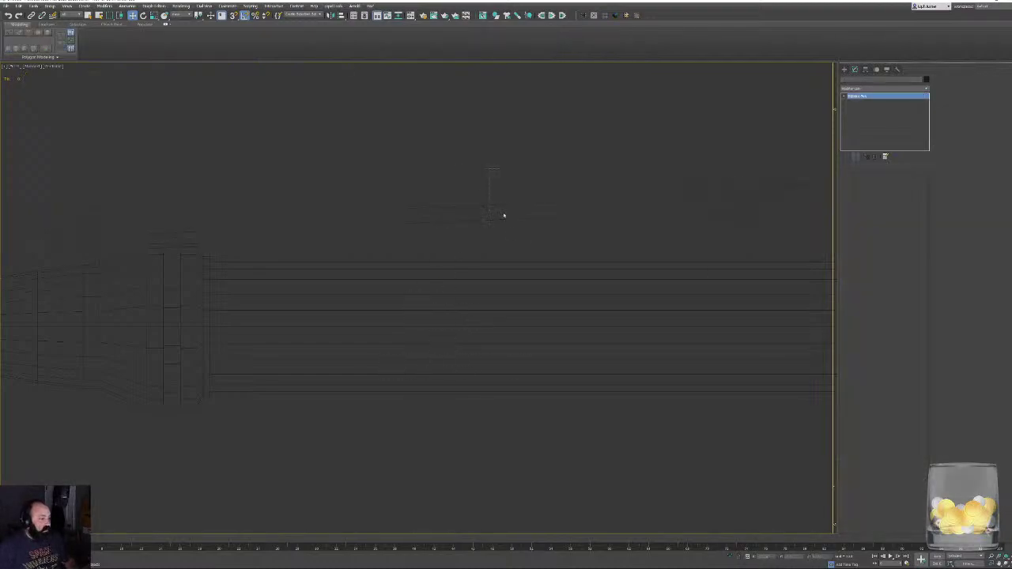
{"action": "left_click", "coordinate": [501, 215]}
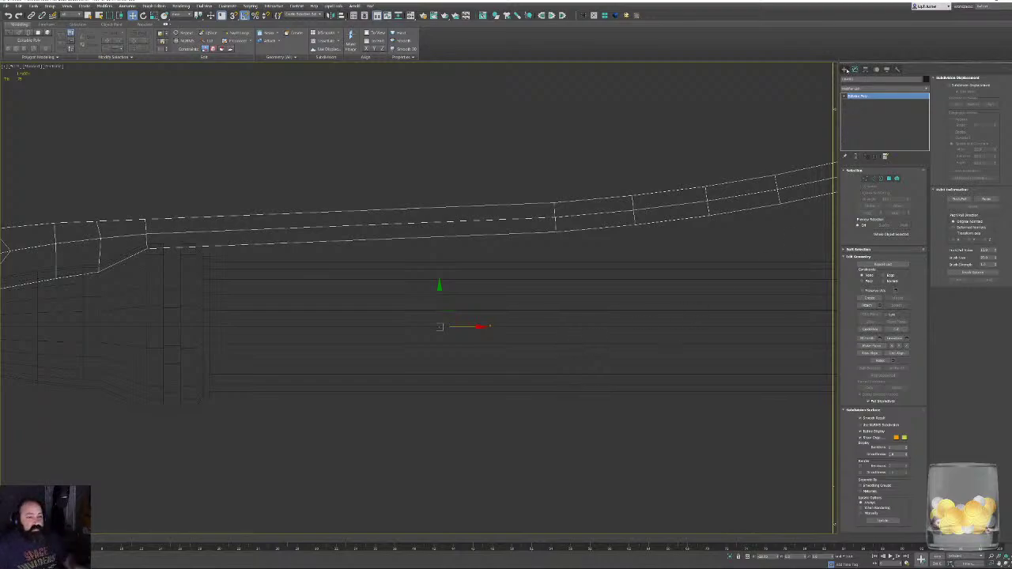
{"action": "left_click", "coordinate": [844, 70]}
{"action": "left_click", "coordinate": [844, 78]}
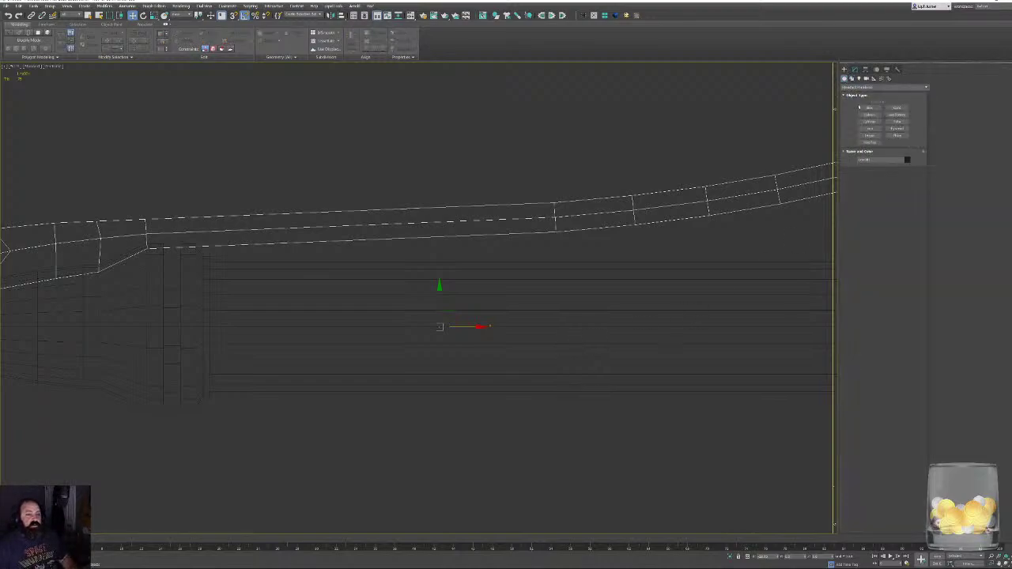
{"action": "left_click", "coordinate": [869, 108]}
{"action": "left_click_drag", "start_coordinate": [438, 428], "coordinate": [456, 452]}
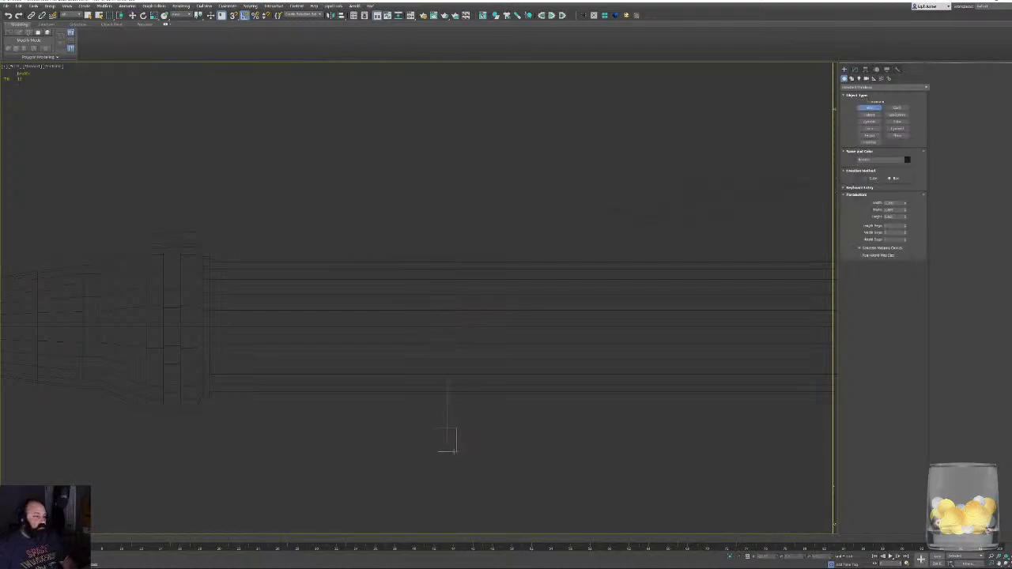
{"action": "left_click", "coordinate": [454, 430]}
{"action": "key", "text": "w"}
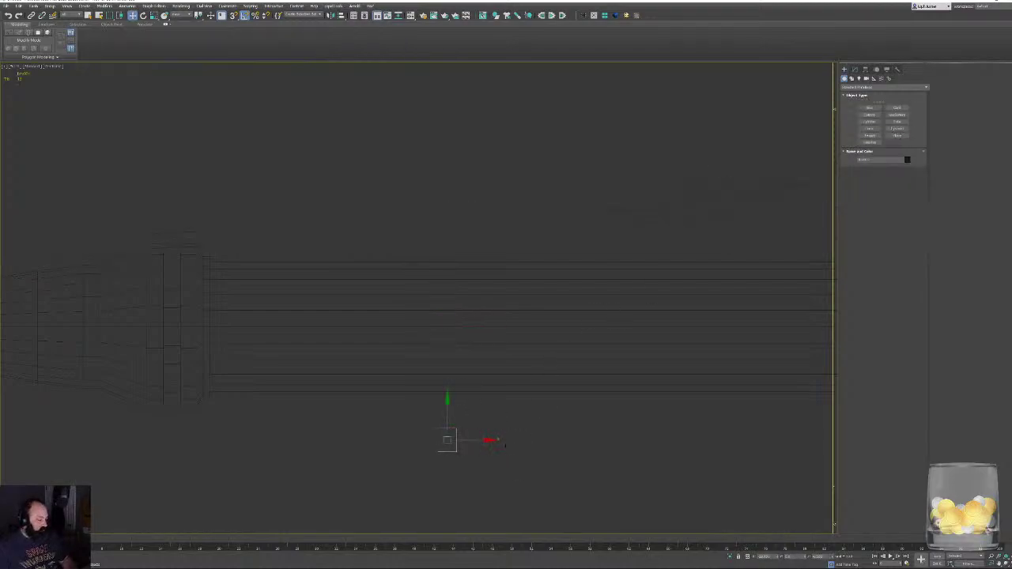
{"action": "right_click", "coordinate": [545, 73]}
{"action": "left_click", "coordinate": [576, 148]}
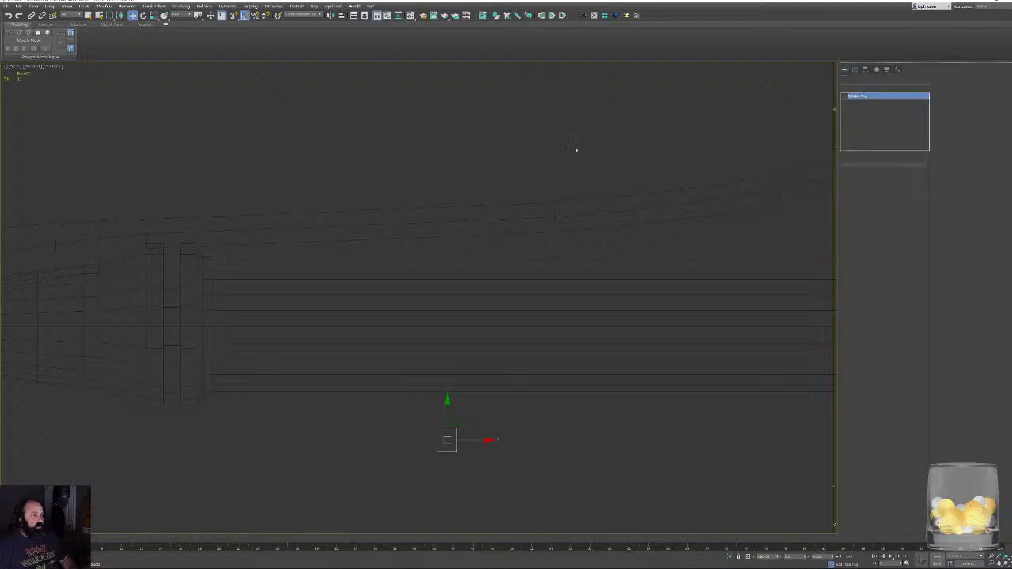
Align the small box to the blade with the pivot point of both objects matched.
{"action": "key", "text": "alt+a"}
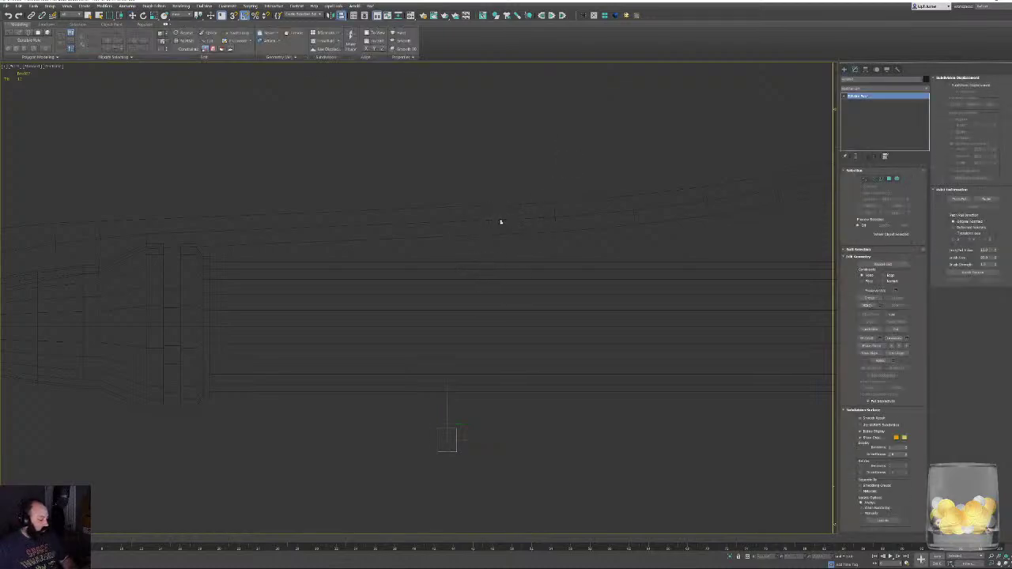
{"action": "left_click", "coordinate": [503, 222]}
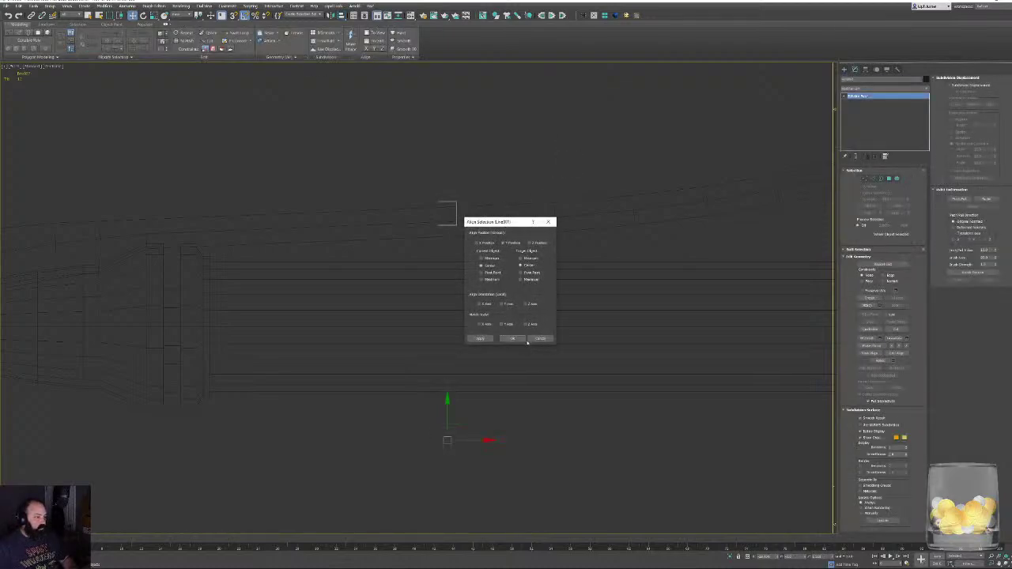
{"action": "left_click", "coordinate": [490, 243]}
{"action": "left_click", "coordinate": [496, 273]}
{"action": "left_click", "coordinate": [522, 273]}
{"action": "left_click", "coordinate": [512, 339]}
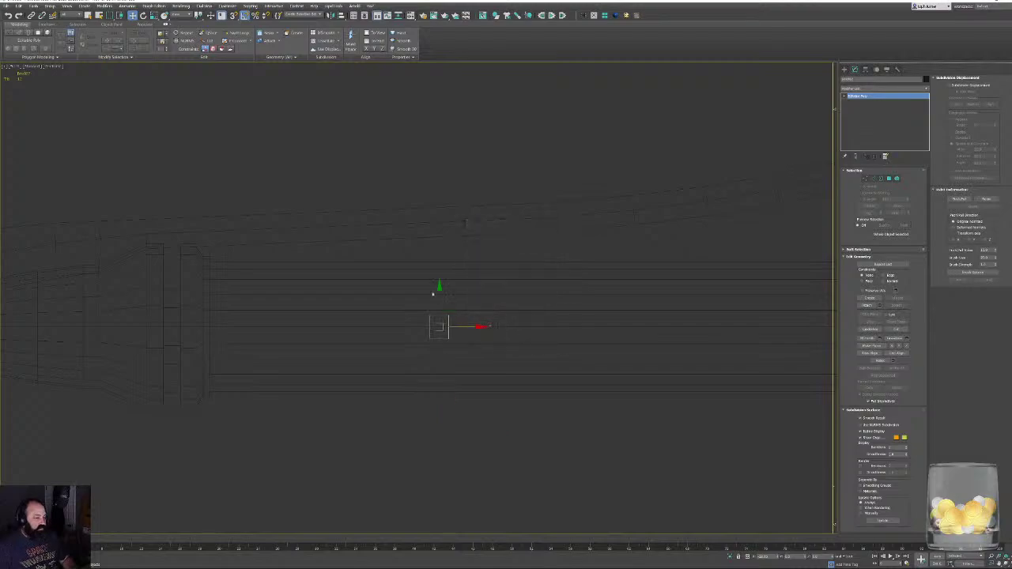
Attach the blade to the small box, delete all the box's polygons and leave sub-object editing.
{"action": "left_click", "coordinate": [868, 304]}
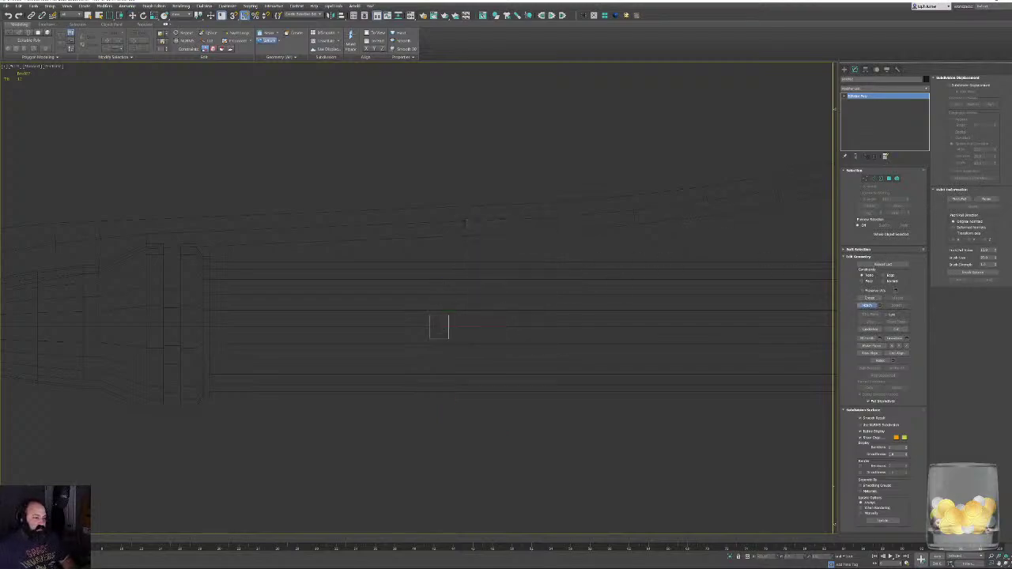
{"action": "left_click", "coordinate": [465, 224]}
{"action": "key", "text": "4"}
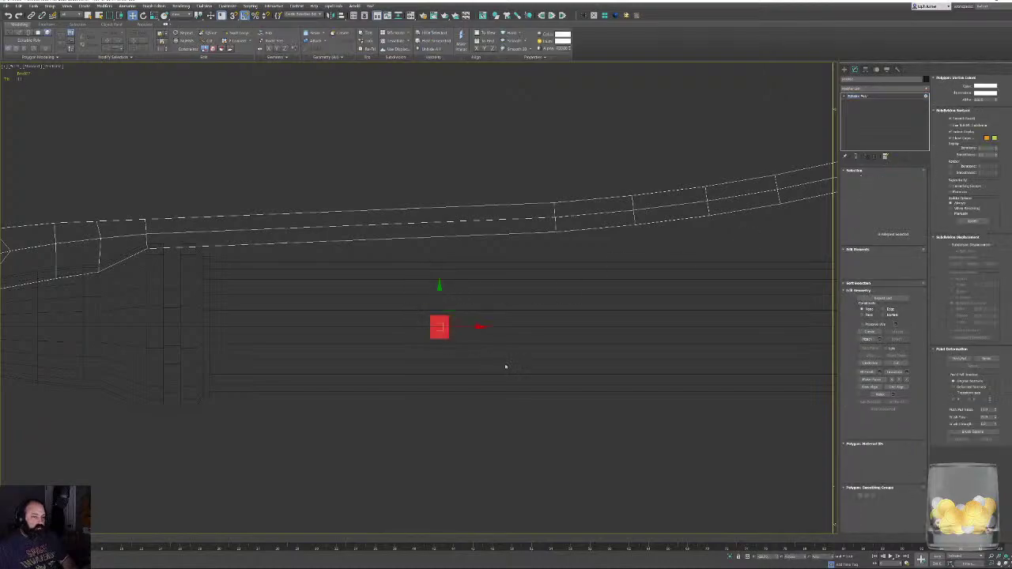
{"action": "left_click", "coordinate": [521, 369]}
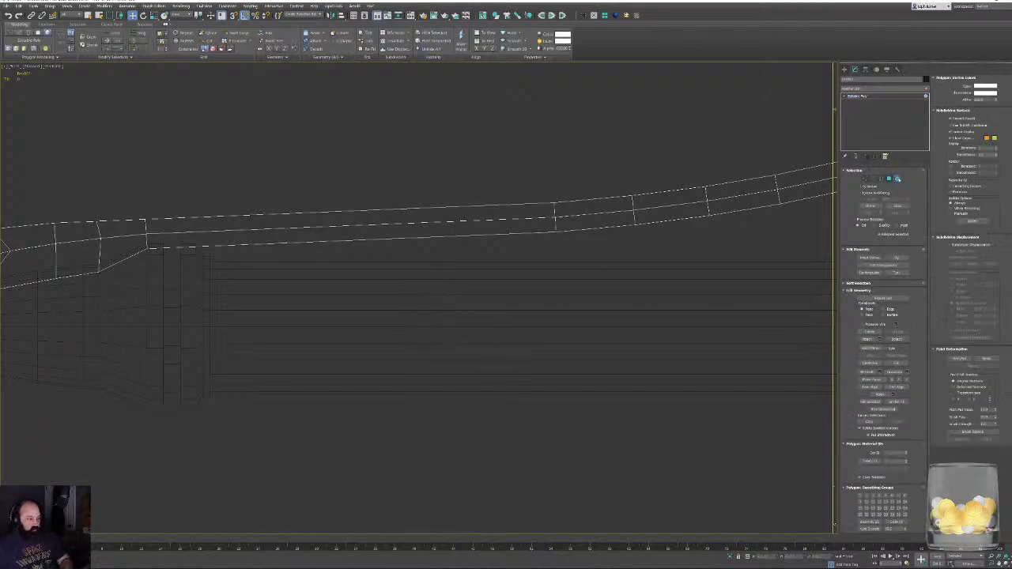
{"action": "left_click", "coordinate": [897, 179]}
Remove the extra vertex on the bevel's outer edge just below the upper corner, where the short end strip begins.
{"action": "middle_click_drag", "start_coordinate": [341, 288], "coordinate": [515, 311]}
{"action": "scroll", "coordinate": [506, 320], "scroll_direction": "down", "scroll_amount": 1}
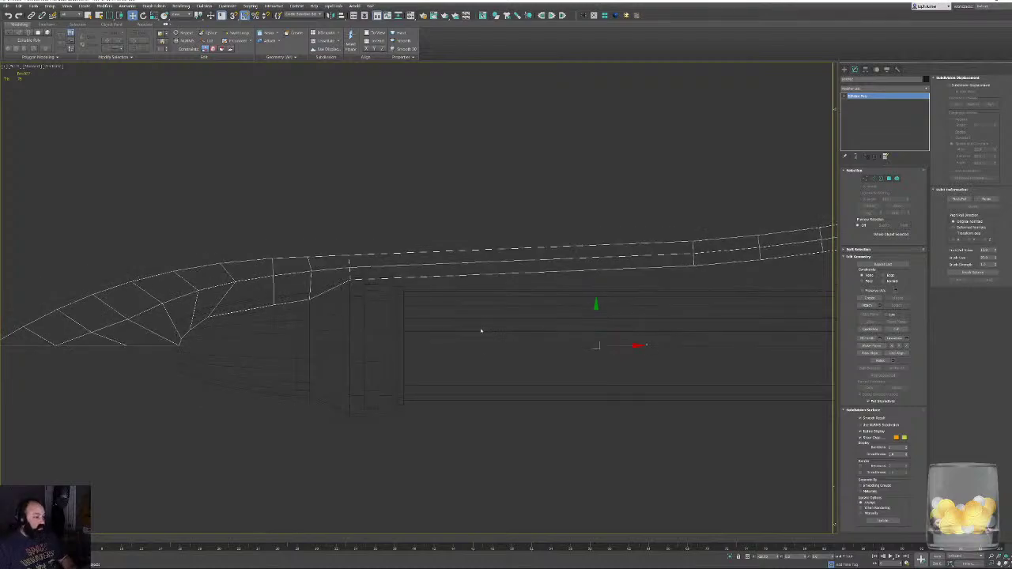
{"action": "middle_click_drag", "start_coordinate": [569, 366], "coordinate": [466, 300]}
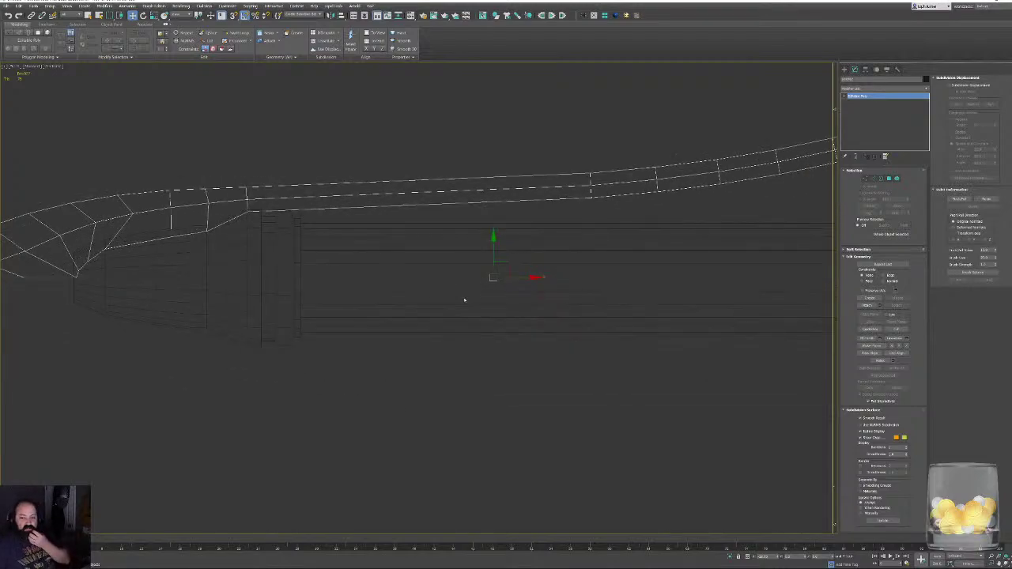
{"action": "scroll", "coordinate": [466, 300], "scroll_direction": "up", "scroll_amount": 3}
{"action": "scroll", "coordinate": [507, 269], "scroll_direction": "down", "scroll_amount": 6}
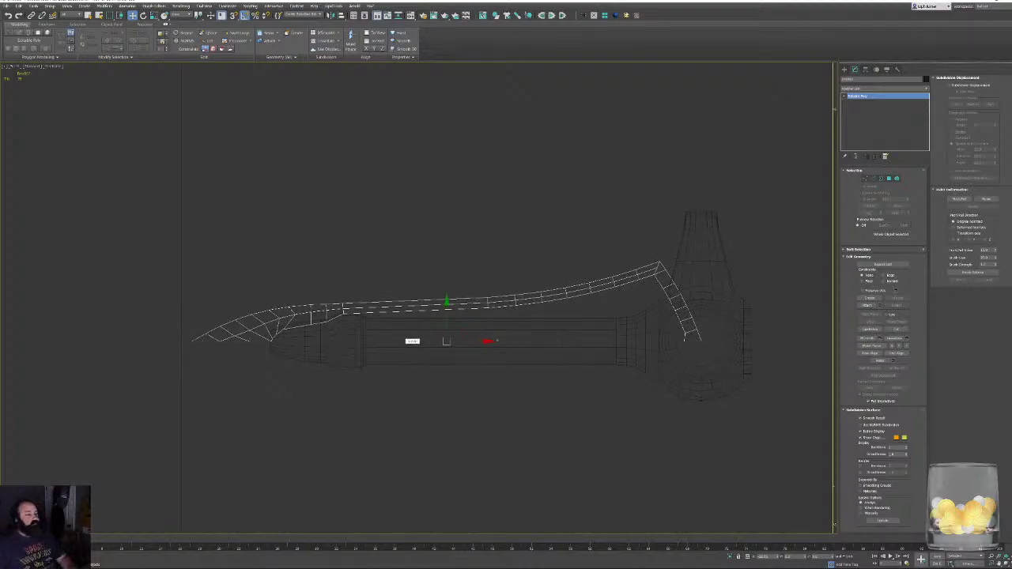
{"action": "scroll", "coordinate": [653, 301], "scroll_direction": "up", "scroll_amount": 4}
{"action": "middle_click_drag", "start_coordinate": [634, 301], "coordinate": [500, 330]}
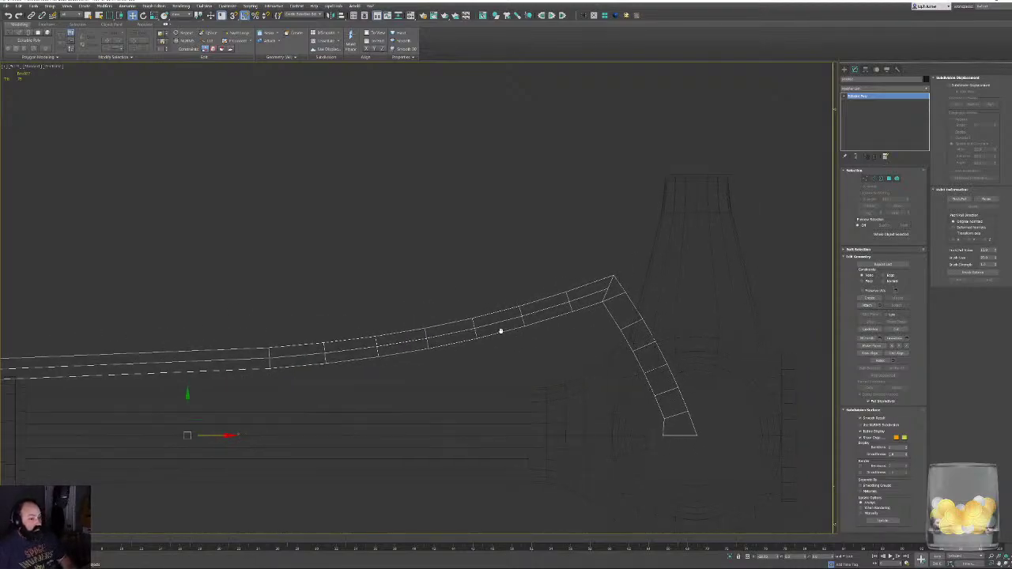
{"action": "middle_click_drag", "start_coordinate": [626, 314], "coordinate": [578, 313]}
{"action": "scroll", "coordinate": [595, 317], "scroll_direction": "up", "scroll_amount": 3}
{"action": "key", "text": "alt+1"}
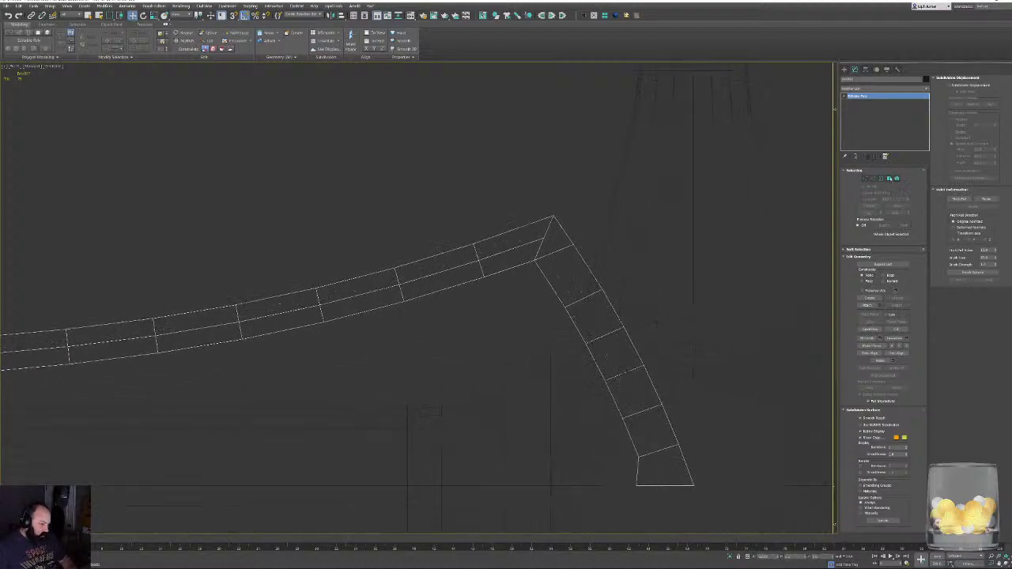
{"action": "key", "text": "1"}
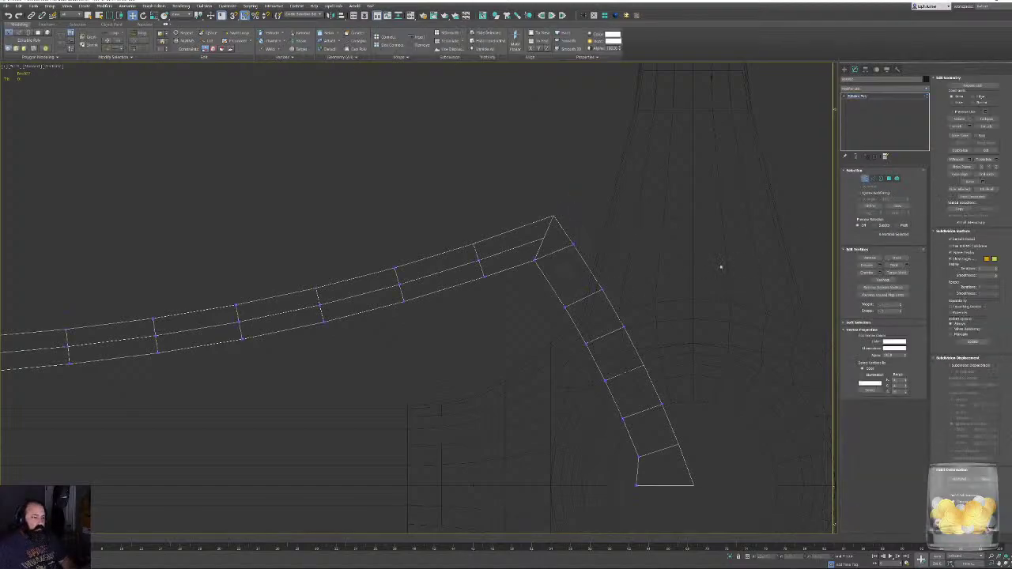
{"action": "left_click", "coordinate": [574, 244]}
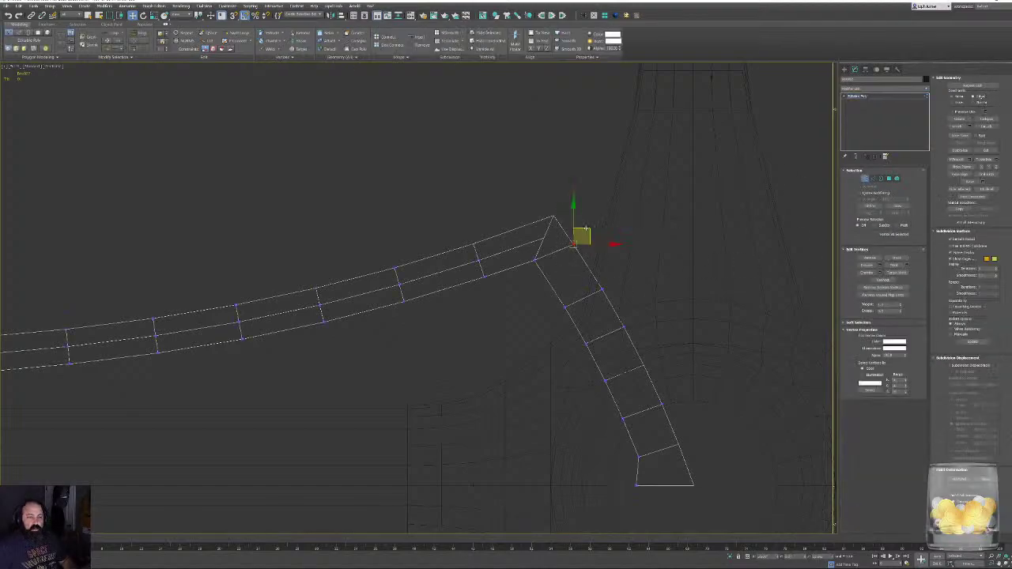
{"action": "key", "text": "BackSpace"}
{"action": "left_click_drag", "start_coordinate": [529, 201], "coordinate": [557, 224]}
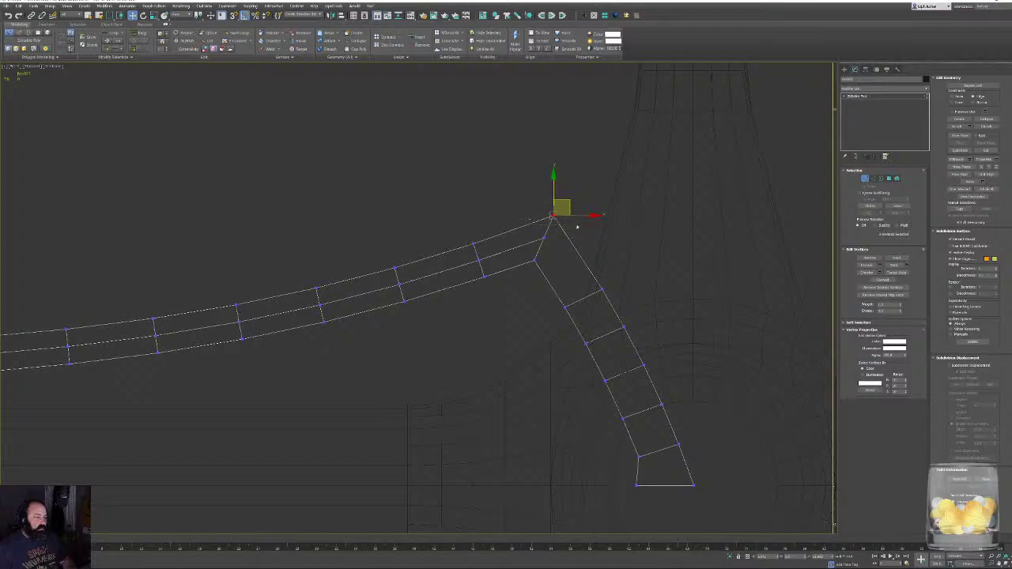
{"action": "left_click", "coordinate": [660, 419]}
Insert an edge loop with SwiftLoop down the middle of the short end strip, from the corner to the centre line.
{"action": "key", "text": "alt+1"}
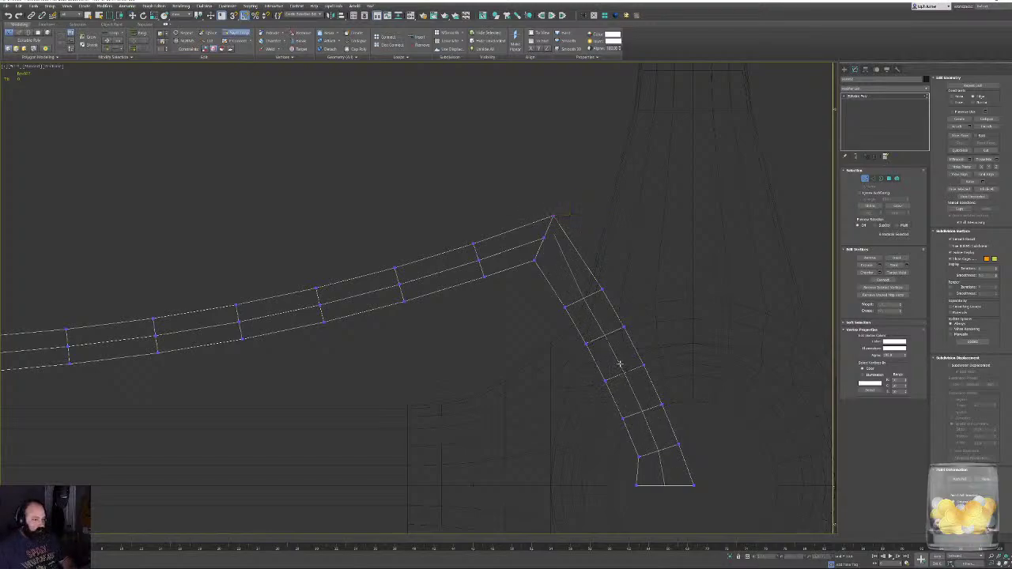
{"action": "left_click", "coordinate": [620, 364]}
{"action": "key", "text": "w"}
{"action": "middle_click_drag", "start_coordinate": [641, 329], "coordinate": [628, 351]}
{"action": "key", "text": "F3"}
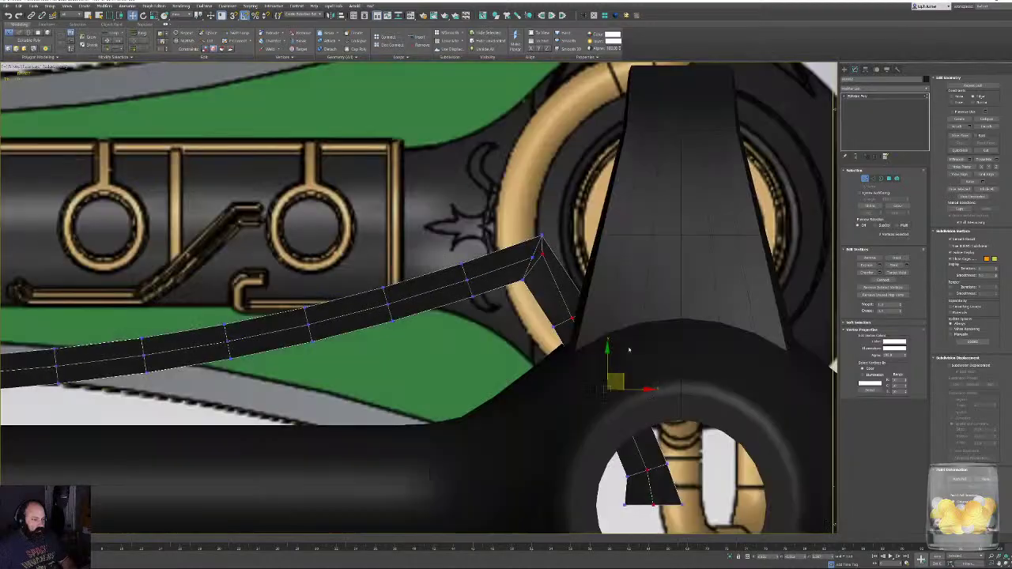
Target-weld the middle vertices at the bevel corner to join the new loop to the long strip's middle edge line.
{"action": "middle_click_drag", "start_coordinate": [566, 288], "coordinate": [570, 308]}
{"action": "scroll", "coordinate": [567, 305], "scroll_direction": "up", "scroll_amount": 3}
{"action": "left_click", "coordinate": [564, 291]}
{"action": "key", "text": "F3"}
{"action": "left_click_drag", "start_coordinate": [508, 247], "coordinate": [563, 277]}
{"action": "left_click", "coordinate": [637, 261]}
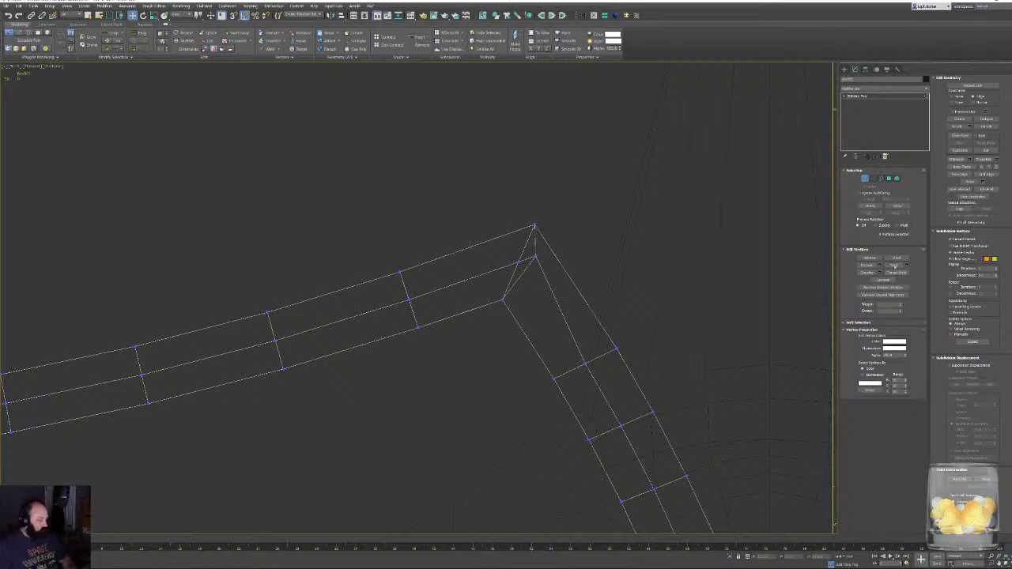
{"action": "left_click", "coordinate": [896, 272]}
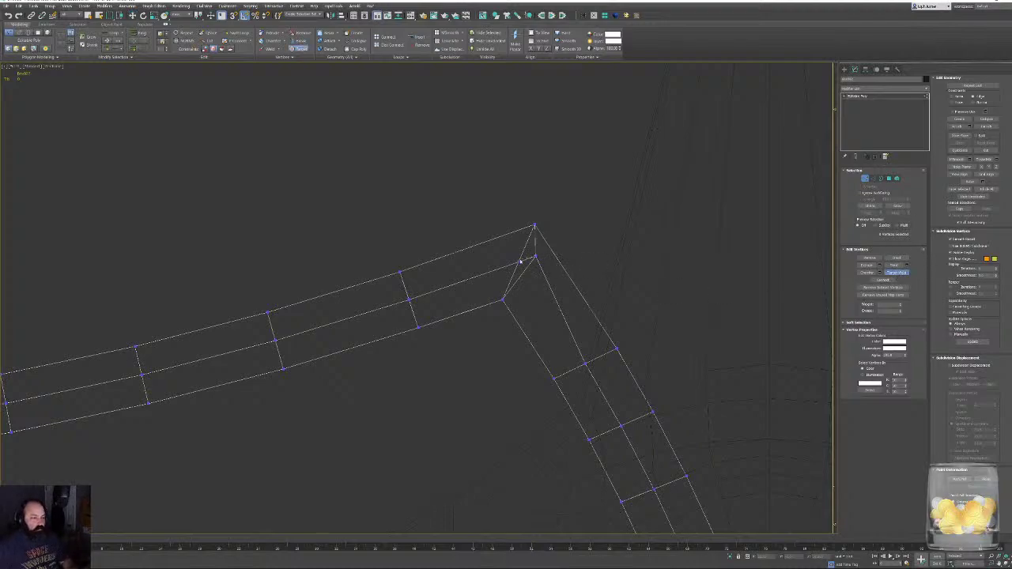
{"action": "left_click", "coordinate": [518, 262]}
{"action": "key", "text": "w"}
{"action": "scroll", "coordinate": [615, 304], "scroll_direction": "down", "scroll_amount": 5}
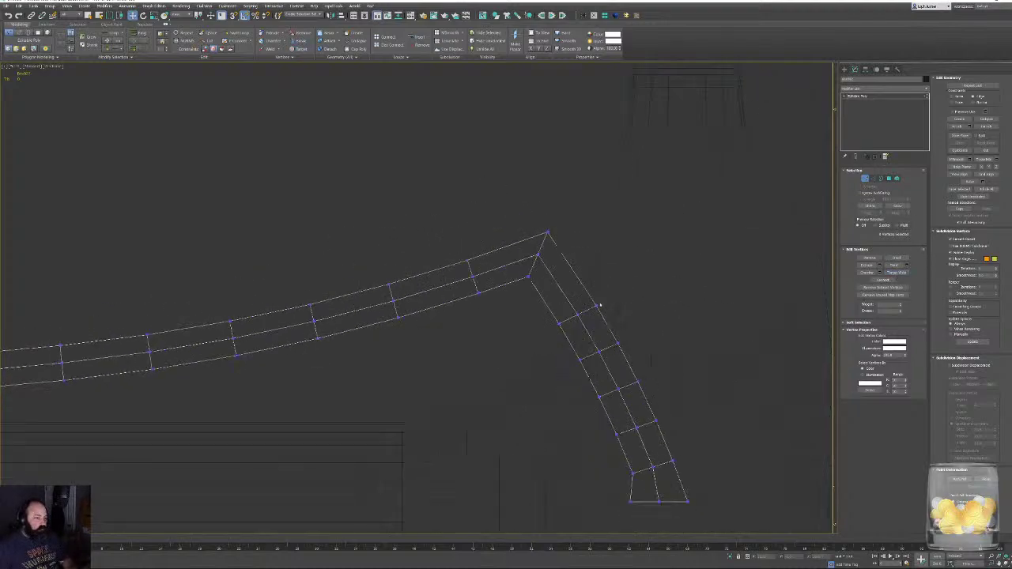
Check the welded corner shaded in perspective, and switch to edge editing with the short strip's middle edges selected.
{"action": "scroll", "coordinate": [609, 308], "scroll_direction": "up", "scroll_amount": 2}
{"action": "mouse_move", "coordinate": [617, 311]}
{"action": "middle_mouse_down", "text": "alt"}
{"action": "mouse_move", "coordinate": [643, 324]}
{"action": "mouse_move", "coordinate": [603, 316]}
{"action": "mouse_move", "coordinate": [683, 308]}
{"action": "mouse_move", "coordinate": [627, 274]}
{"action": "middle_mouse_up", "text": "alt"}
{"action": "key", "text": "F3"}
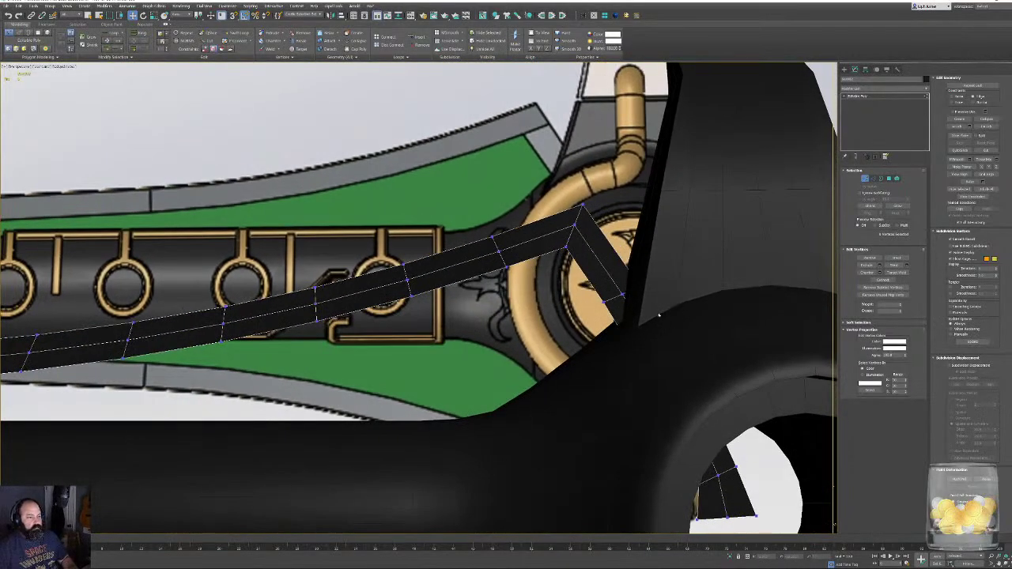
{"action": "mouse_move", "coordinate": [664, 331]}
{"action": "middle_mouse_down", "text": "alt"}
{"action": "mouse_move", "coordinate": [630, 292]}
{"action": "mouse_move", "coordinate": [644, 293]}
{"action": "mouse_move", "coordinate": [615, 294]}
{"action": "mouse_move", "coordinate": [608, 269]}
{"action": "mouse_move", "coordinate": [630, 278]}
{"action": "mouse_move", "coordinate": [630, 294]}
{"action": "mouse_move", "coordinate": [619, 286]}
{"action": "middle_mouse_up", "text": "alt"}
{"action": "key", "text": "F3"}
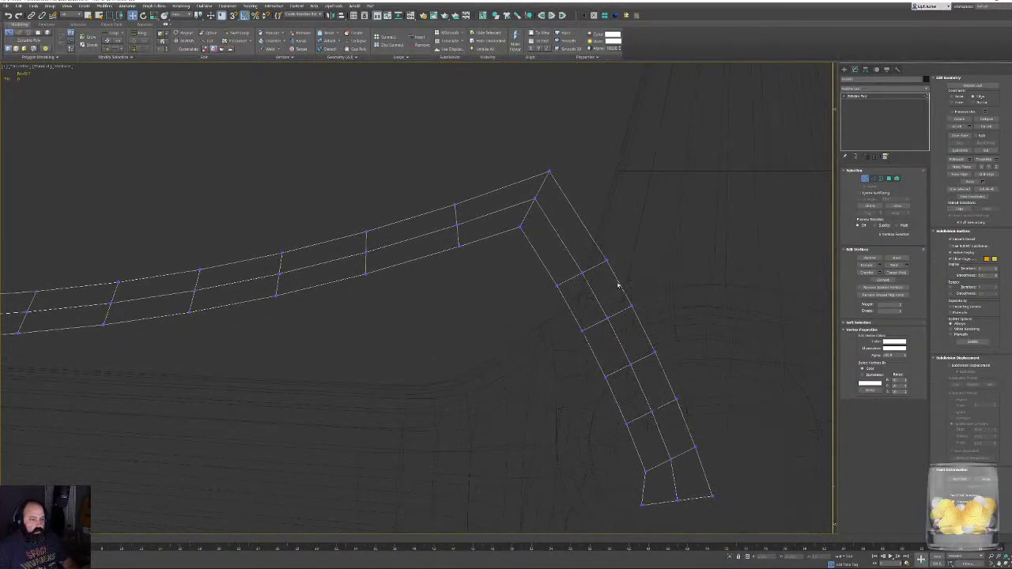
{"action": "left_click", "coordinate": [872, 180]}
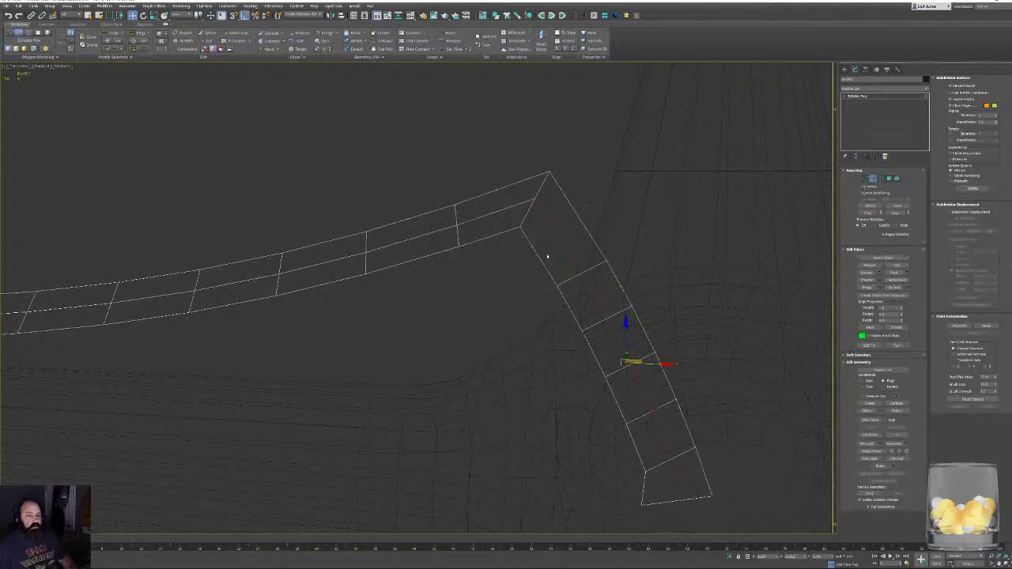
Even out the outer, middle and inner edge rows across the first three segments of the strip's angled arm.
{"action": "left_click", "coordinate": [599, 248]}
{"action": "left_click", "coordinate": [621, 285], "text": "ctrl"}
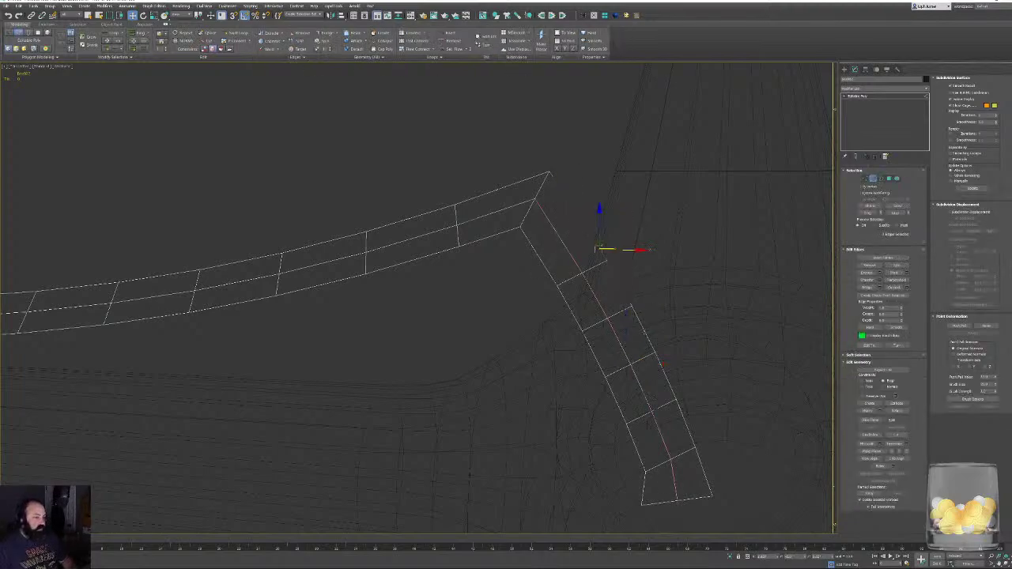
{"action": "left_click", "coordinate": [642, 332], "text": "ctrl"}
{"action": "key", "text": "alt+s"}
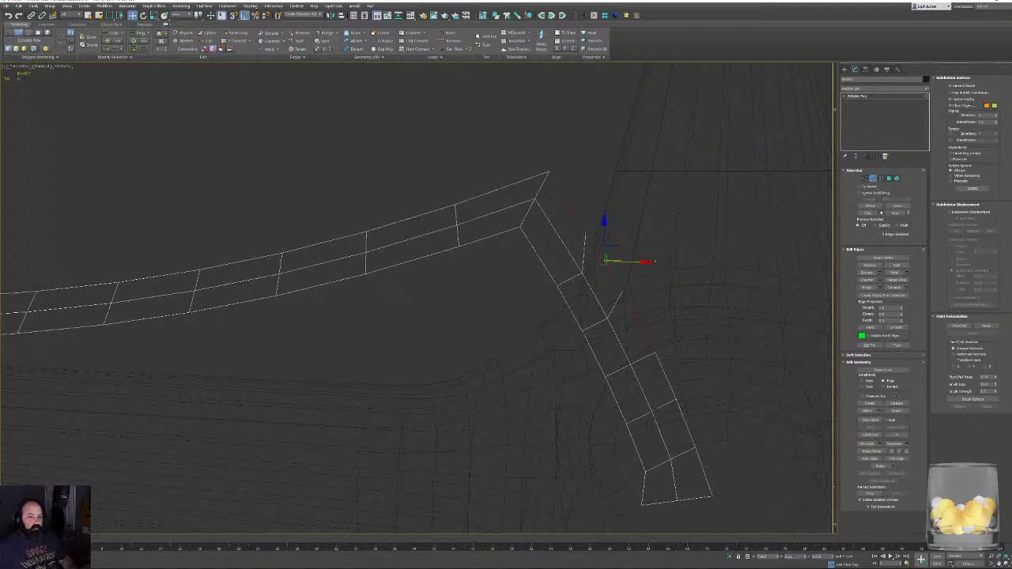
{"action": "left_click", "coordinate": [882, 215]}
{"action": "key", "text": "alt+s"}
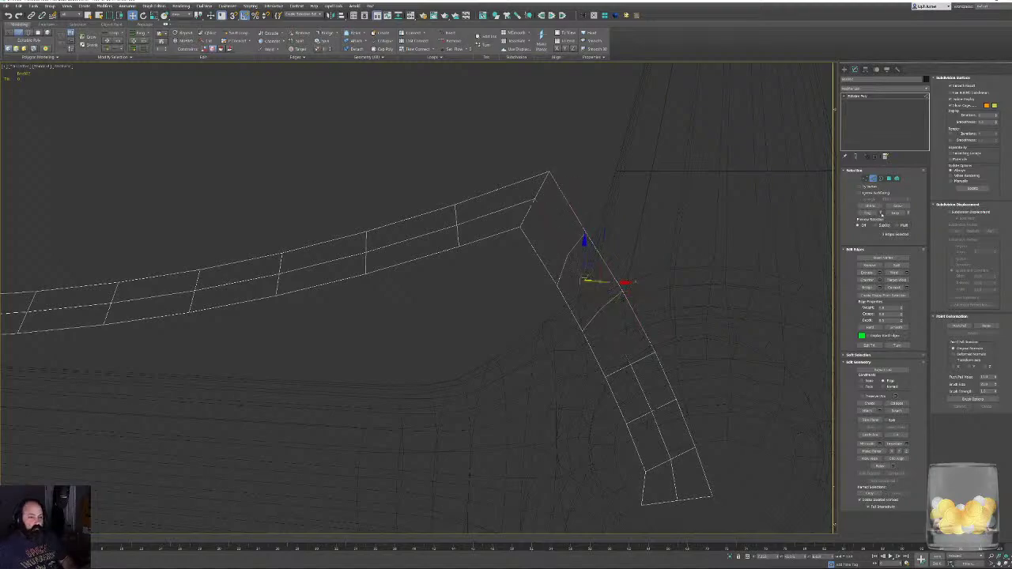
{"action": "left_click", "coordinate": [881, 214]}
{"action": "key", "text": "alt+s"}
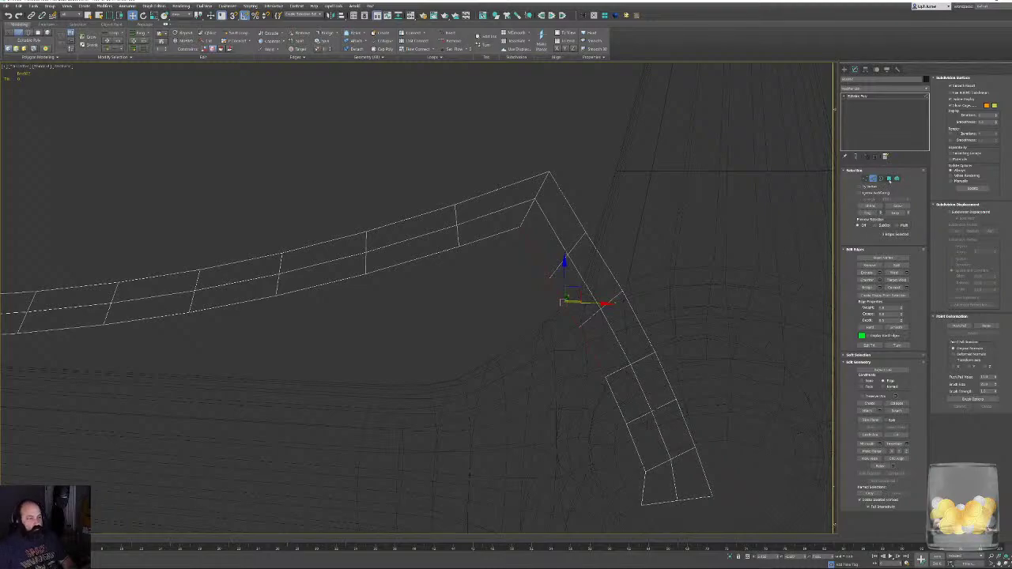
Delete the polygons of the angled arm's lower part, keeping its first two segments below the corner.
{"action": "left_click", "coordinate": [888, 179]}
{"action": "left_click_drag", "start_coordinate": [605, 349], "coordinate": [741, 508]}
{"action": "key", "text": "Delete"}
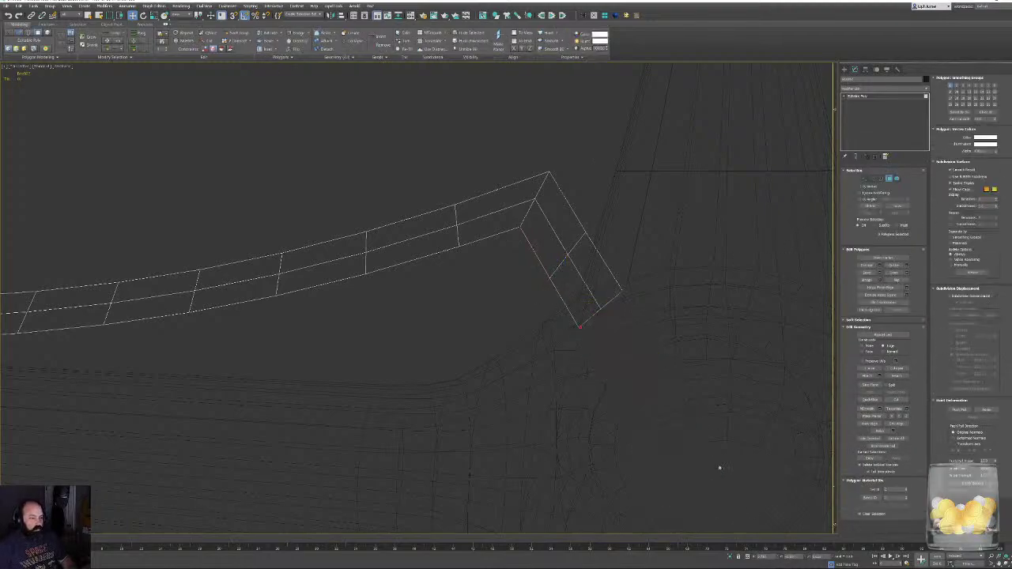
Select the blade strip's inner border edges facing the cylindrical body, leaving out the edges at the pointed tip.
{"action": "key", "text": "F3"}
{"action": "scroll", "coordinate": [522, 375], "scroll_direction": "down", "scroll_amount": 3}
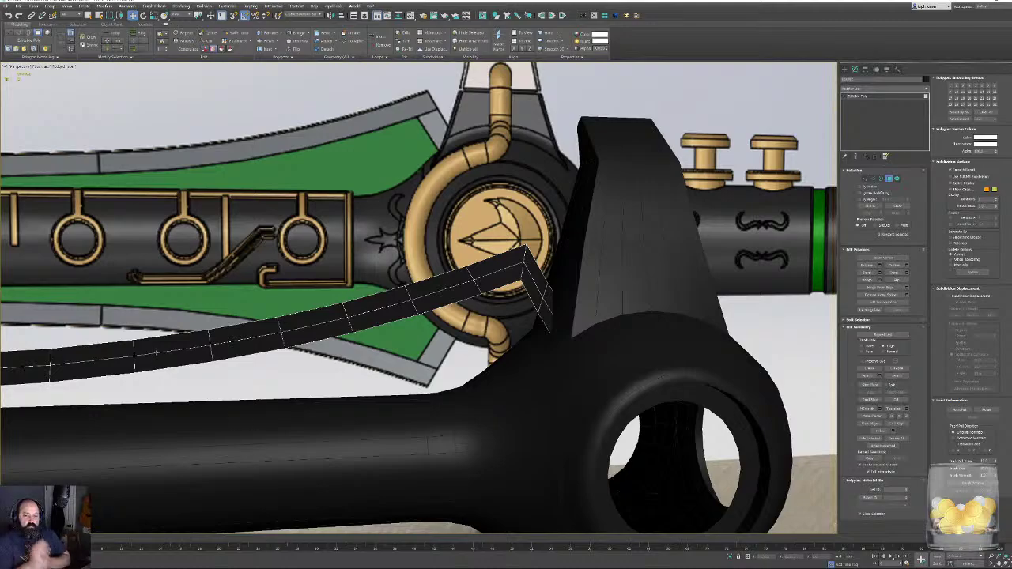
{"action": "scroll", "coordinate": [499, 308], "scroll_direction": "down", "scroll_amount": 6}
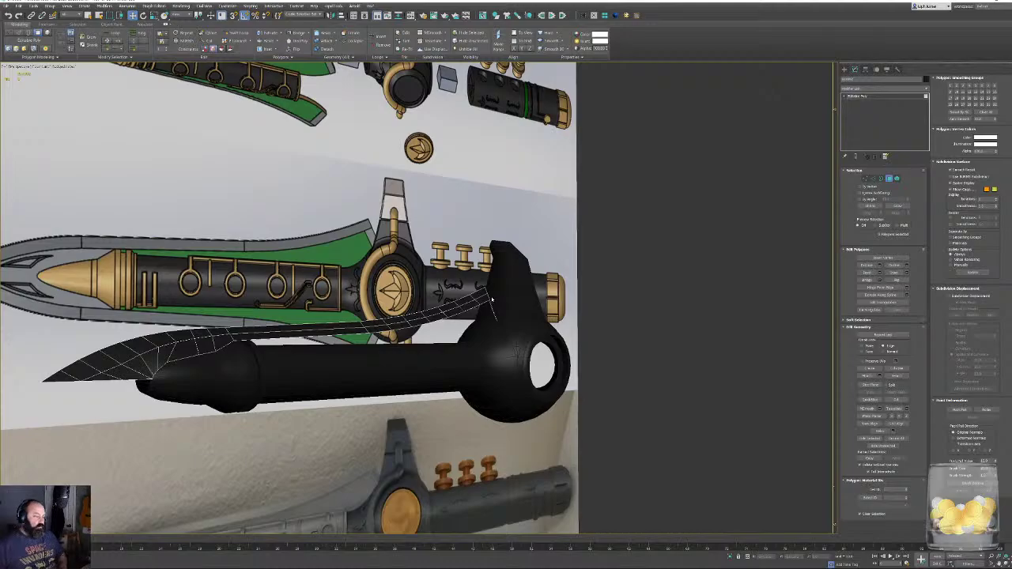
{"action": "middle_click_drag", "start_coordinate": [377, 377], "coordinate": [637, 311], "text": "alt"}
{"action": "scroll", "coordinate": [450, 375], "scroll_direction": "up", "scroll_amount": 3}
{"action": "scroll", "coordinate": [356, 352], "scroll_direction": "up", "scroll_amount": 3}
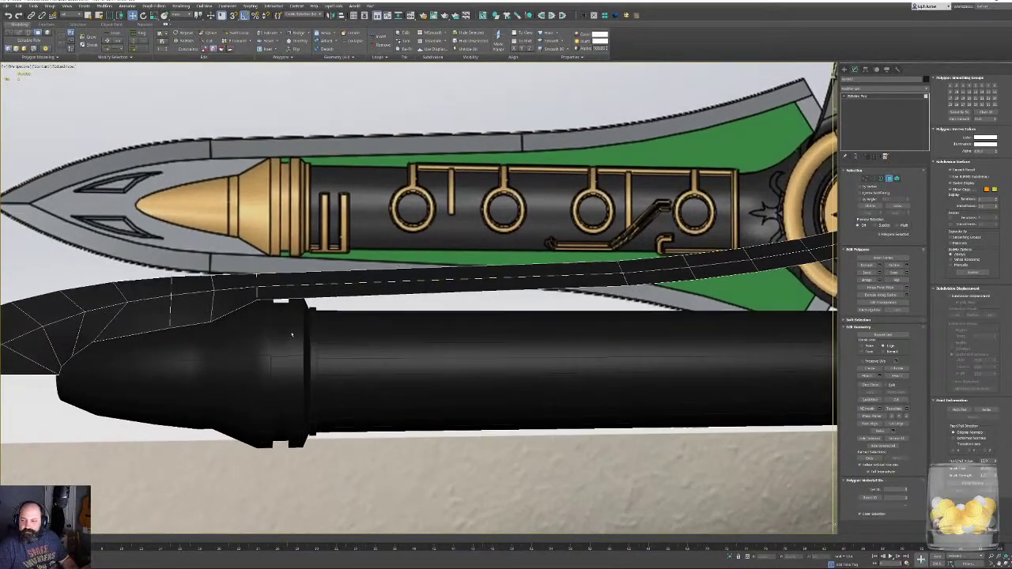
{"action": "middle_click_drag", "start_coordinate": [97, 367], "coordinate": [309, 348], "text": "alt"}
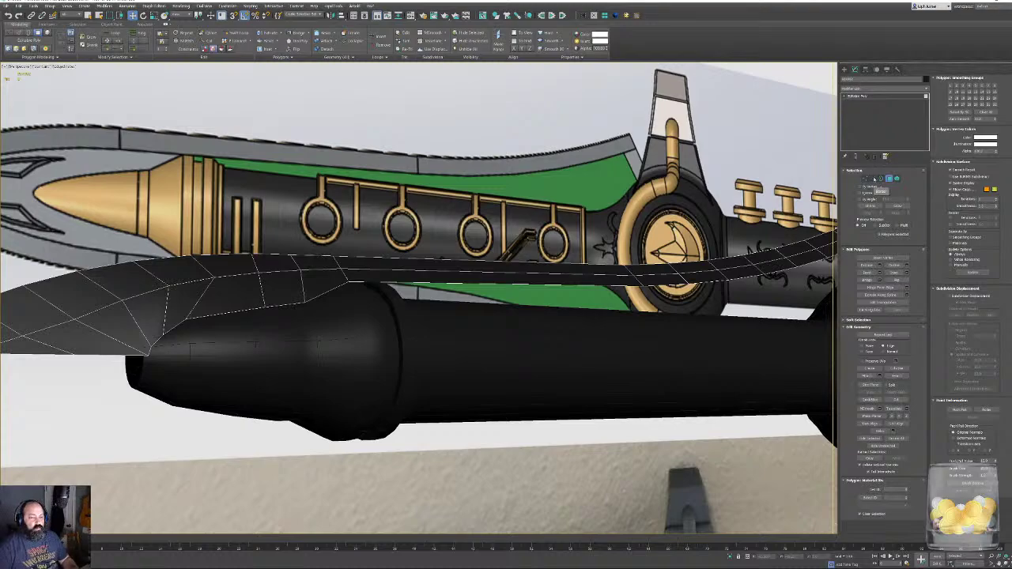
{"action": "left_click", "coordinate": [871, 178]}
{"action": "left_click", "coordinate": [388, 282]}
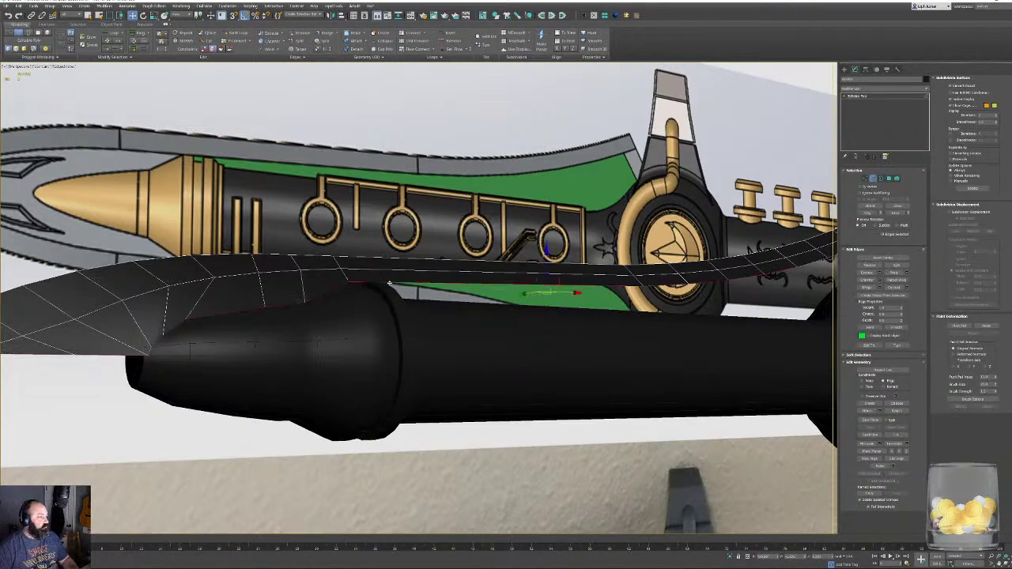
{"action": "middle_click_drag", "start_coordinate": [388, 283], "coordinate": [290, 308], "text": "alt"}
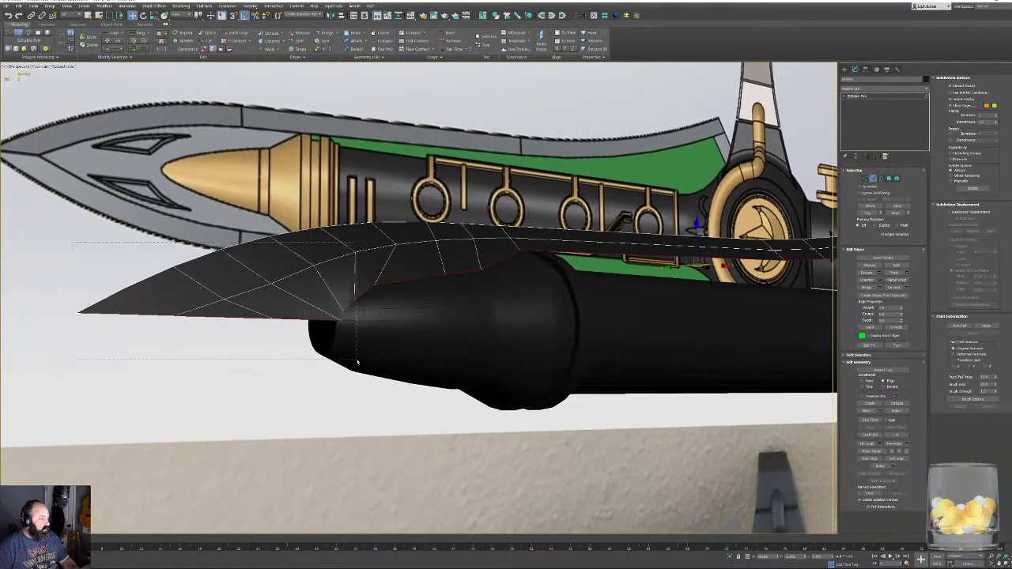
{"action": "middle_click_drag", "start_coordinate": [779, 301], "coordinate": [544, 327]}
{"action": "middle_click_drag", "start_coordinate": [679, 326], "coordinate": [585, 336], "text": "alt"}
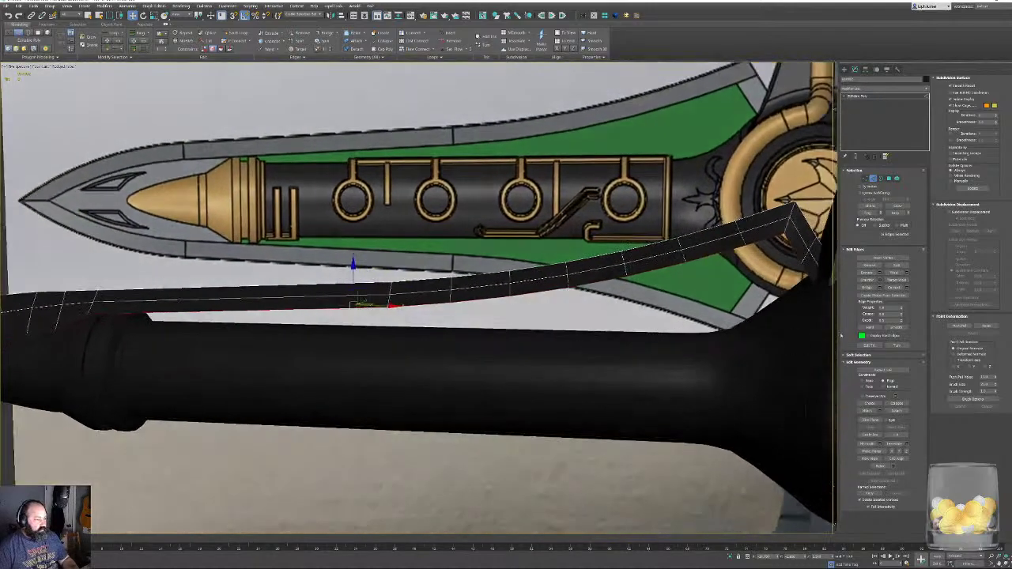
Undo the last changes to the inner border edges and shift those edges slightly along the Y axis.
{"action": "middle_click_drag", "start_coordinate": [838, 338], "coordinate": [657, 341]}
{"action": "key", "text": "F3"}
{"action": "key", "text": "F3"}
{"action": "middle_click_drag", "start_coordinate": [513, 342], "coordinate": [608, 343]}
{"action": "scroll", "coordinate": [607, 343], "scroll_direction": "down", "scroll_amount": 3}
{"action": "middle_click_drag", "start_coordinate": [475, 383], "coordinate": [492, 317], "text": "alt"}
{"action": "scroll", "coordinate": [504, 315], "scroll_direction": "up", "scroll_amount": 4}
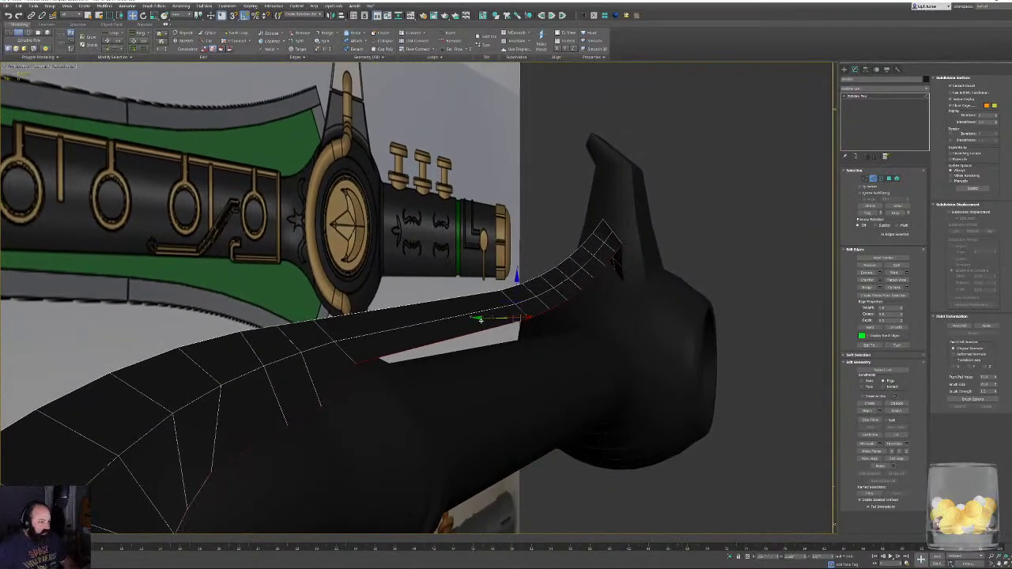
{"action": "key", "text": "ctrl+z"}
{"action": "key", "text": "ctrl+z"}
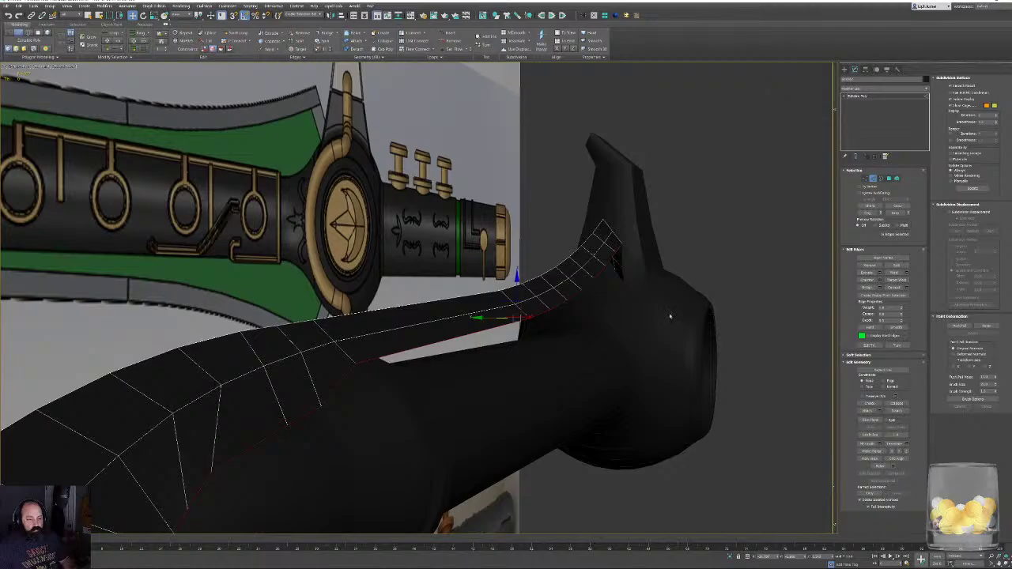
{"action": "left_click_drag", "start_coordinate": [481, 319], "coordinate": [472, 318]}
{"action": "mouse_move", "coordinate": [606, 355]}
{"action": "middle_mouse_down", "text": "alt"}
{"action": "mouse_move", "coordinate": [572, 340]}
{"action": "mouse_move", "coordinate": [540, 346]}
{"action": "mouse_move", "coordinate": [601, 346]}
{"action": "middle_mouse_up", "text": "alt"}
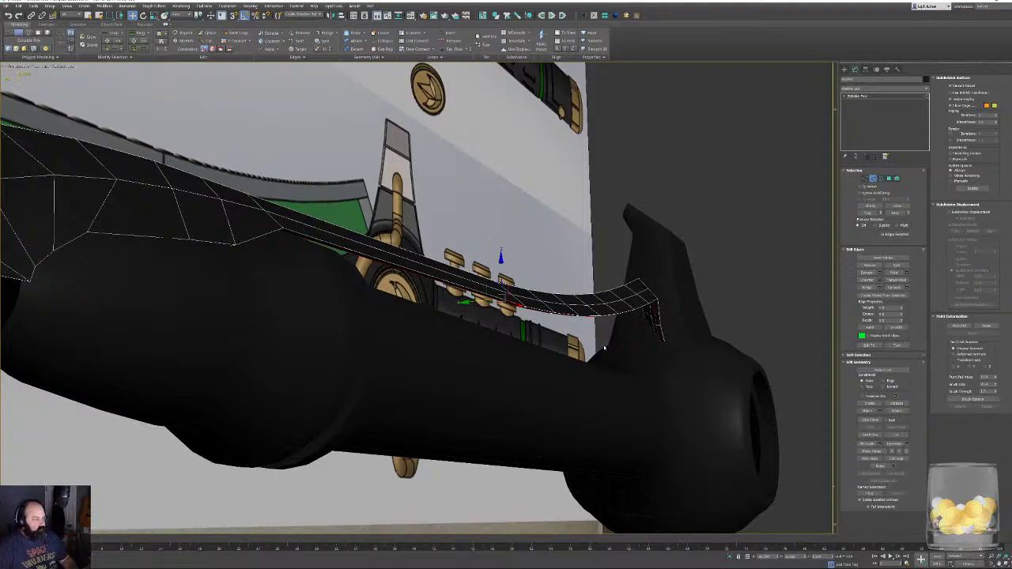
Try to bridge the inner edge at the body's nose to the open end of the strip's angled arm.
{"action": "middle_click_drag", "start_coordinate": [450, 385], "coordinate": [546, 402]}
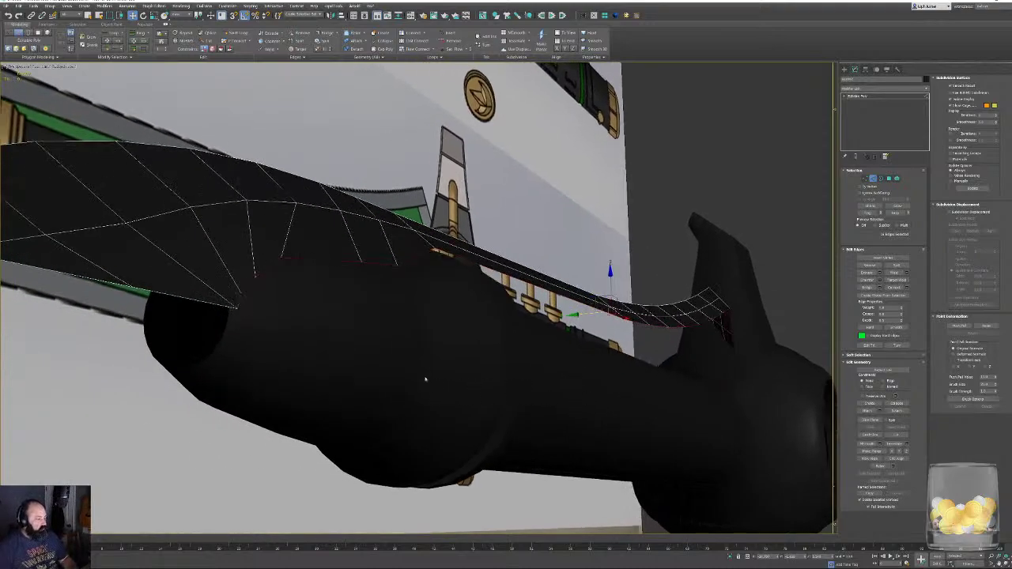
{"action": "middle_click_drag", "start_coordinate": [425, 380], "coordinate": [420, 386], "text": "alt"}
{"action": "key", "text": "F3"}
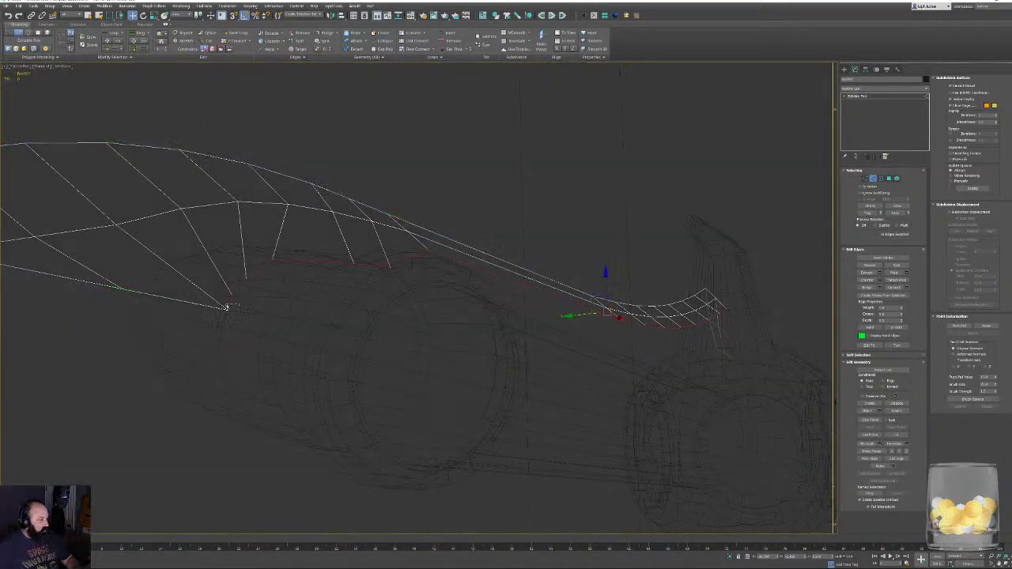
{"action": "left_click", "coordinate": [225, 306]}
{"action": "middle_click_drag", "start_coordinate": [224, 306], "coordinate": [716, 350], "text": "alt"}
{"action": "scroll", "coordinate": [544, 370], "scroll_direction": "down", "scroll_amount": 6}
{"action": "middle_click_drag", "start_coordinate": [603, 388], "coordinate": [757, 389], "text": "alt"}
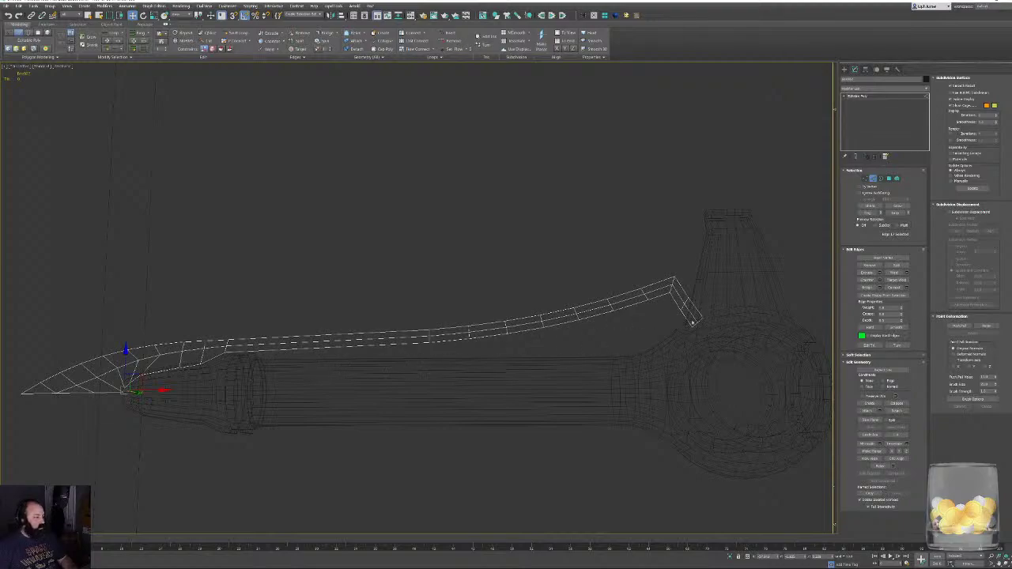
{"action": "left_click", "coordinate": [691, 321]}
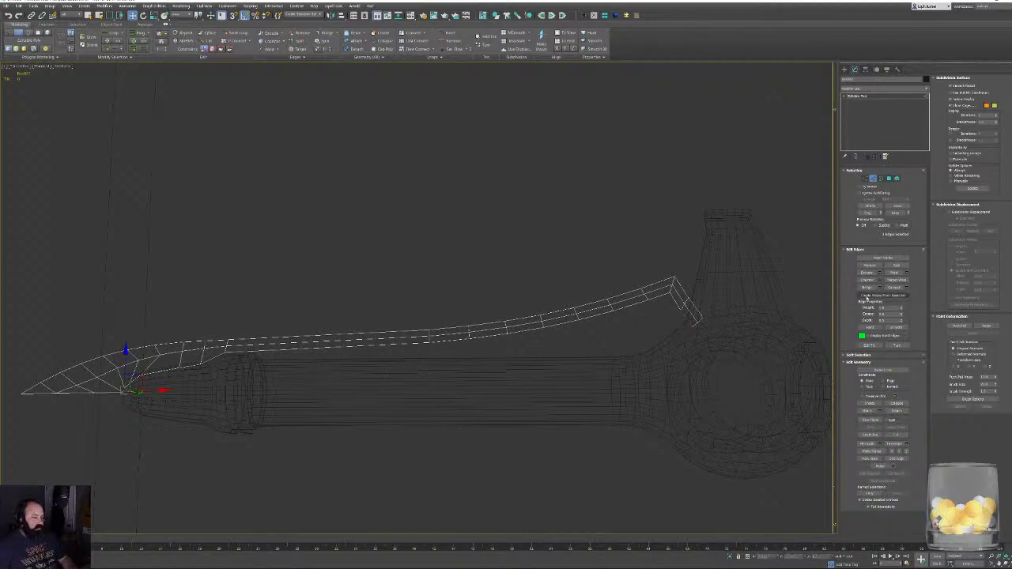
{"action": "left_click", "coordinate": [868, 287]}
{"action": "key", "text": "ctrl+z"}
Extend the open end edges of the angled arm downward and bridge them to the inner edge at the nose.
{"action": "left_click", "coordinate": [692, 319]}
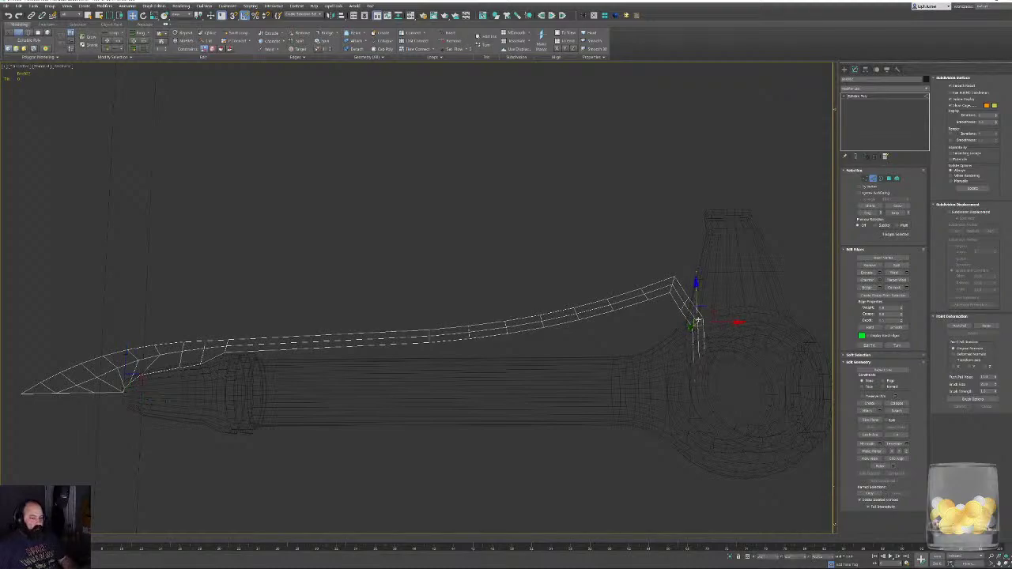
{"action": "left_click", "coordinate": [699, 333]}
{"action": "left_click_drag", "start_coordinate": [699, 324], "coordinate": [698, 336]}
{"action": "left_click", "coordinate": [742, 335]}
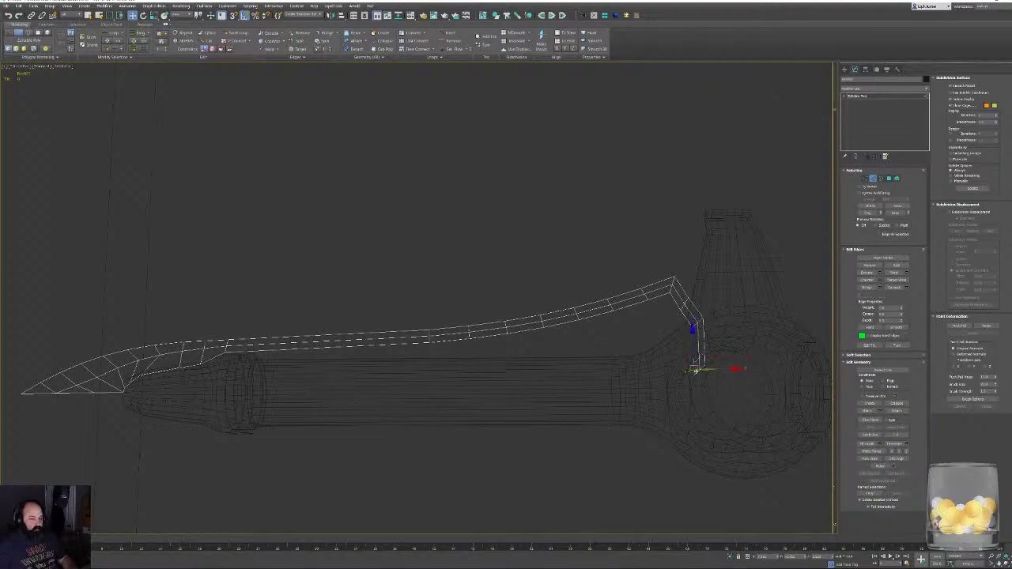
{"action": "left_click", "coordinate": [126, 380]}
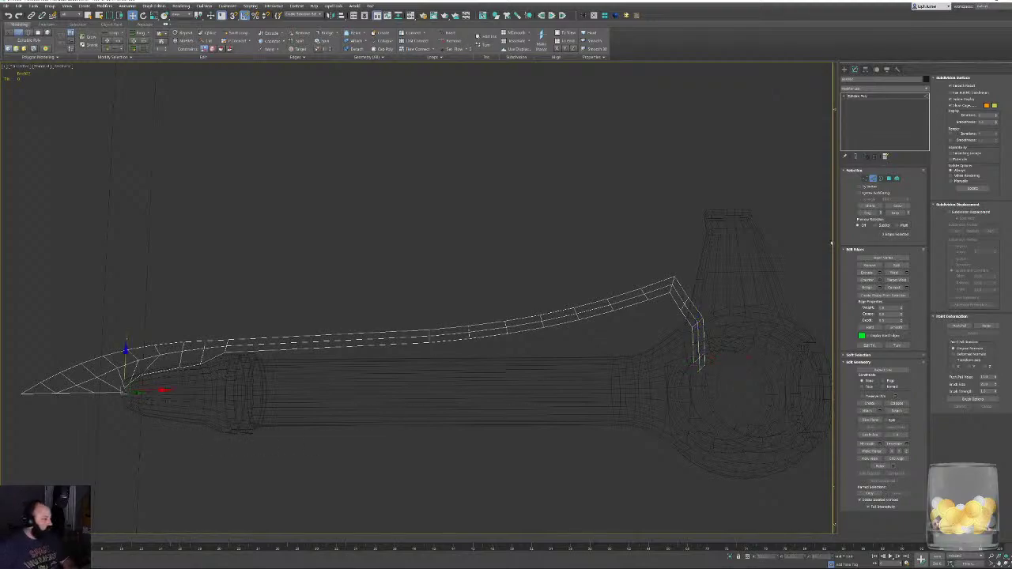
{"action": "left_click", "coordinate": [867, 289]}
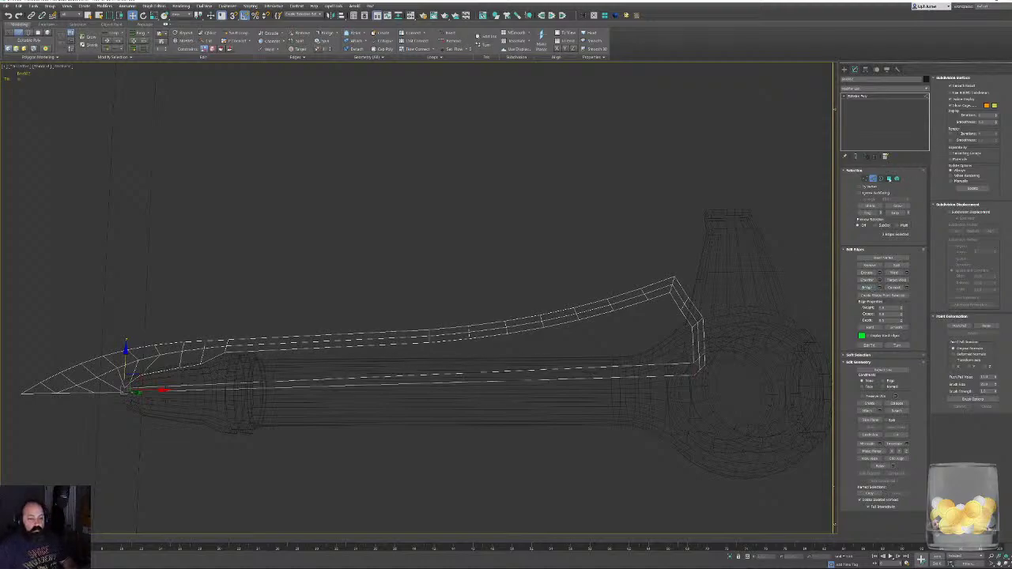
Cap the opening enclosed by the strip and the bridge, and remove the long edge between the cap and the bridge.
{"action": "left_click", "coordinate": [881, 178]}
{"action": "left_click", "coordinate": [680, 306]}
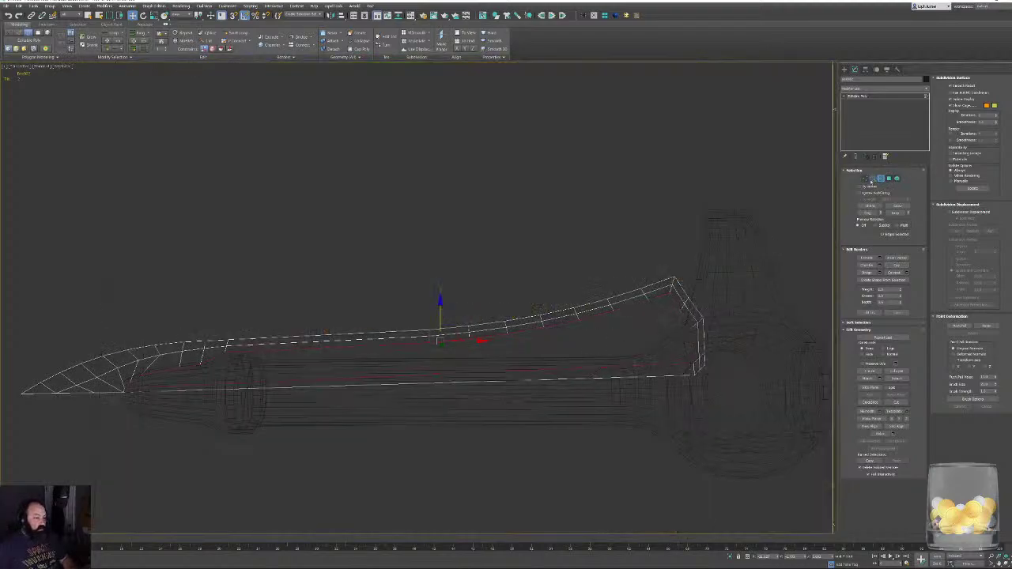
{"action": "left_click", "coordinate": [873, 177]}
{"action": "left_click", "coordinate": [582, 368]}
{"action": "key", "text": "BackSpace"}
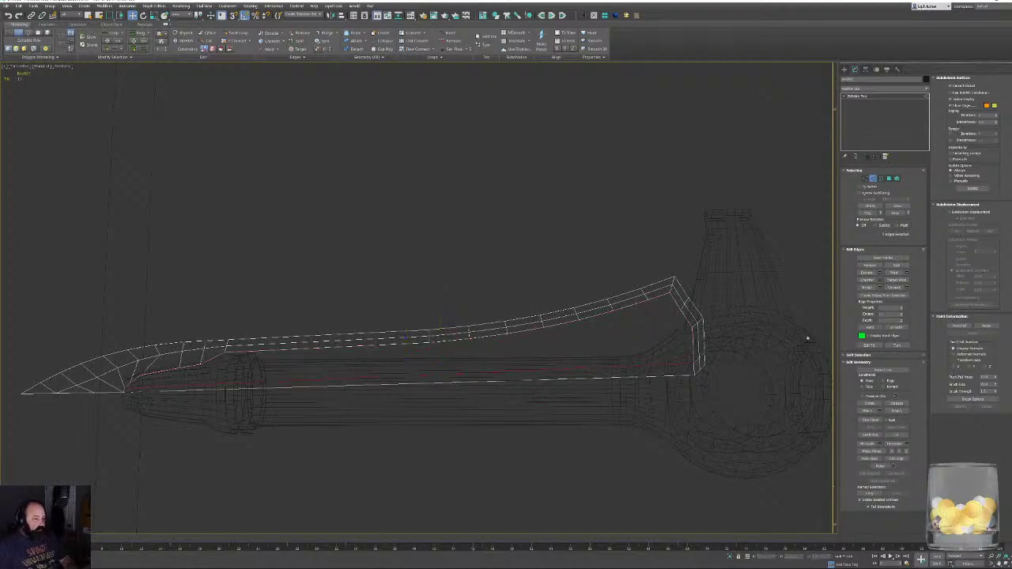
Select the large inner panel polygon and extrude it by a shallow amount with the Local Normal option.
{"action": "left_click", "coordinate": [891, 178]}
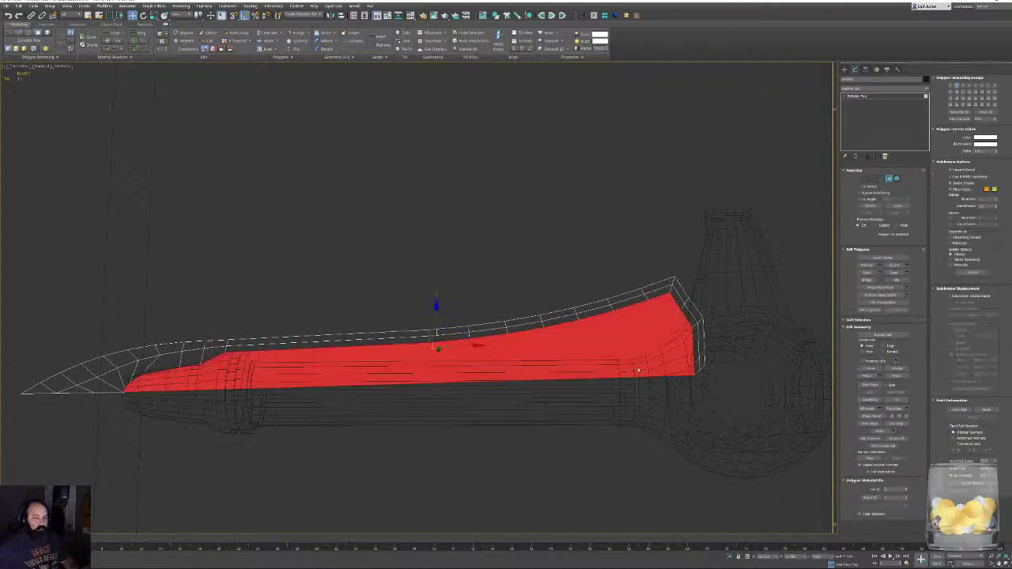
{"action": "scroll", "coordinate": [546, 366], "scroll_direction": "down", "scroll_amount": 3}
{"action": "mouse_move", "coordinate": [546, 366]}
{"action": "middle_mouse_down", "text": "alt"}
{"action": "mouse_move", "coordinate": [521, 342]}
{"action": "mouse_move", "coordinate": [548, 366]}
{"action": "mouse_move", "coordinate": [522, 366]}
{"action": "middle_mouse_up", "text": "alt"}
{"action": "key", "text": "F3"}
{"action": "scroll", "coordinate": [548, 366], "scroll_direction": "up", "scroll_amount": 5}
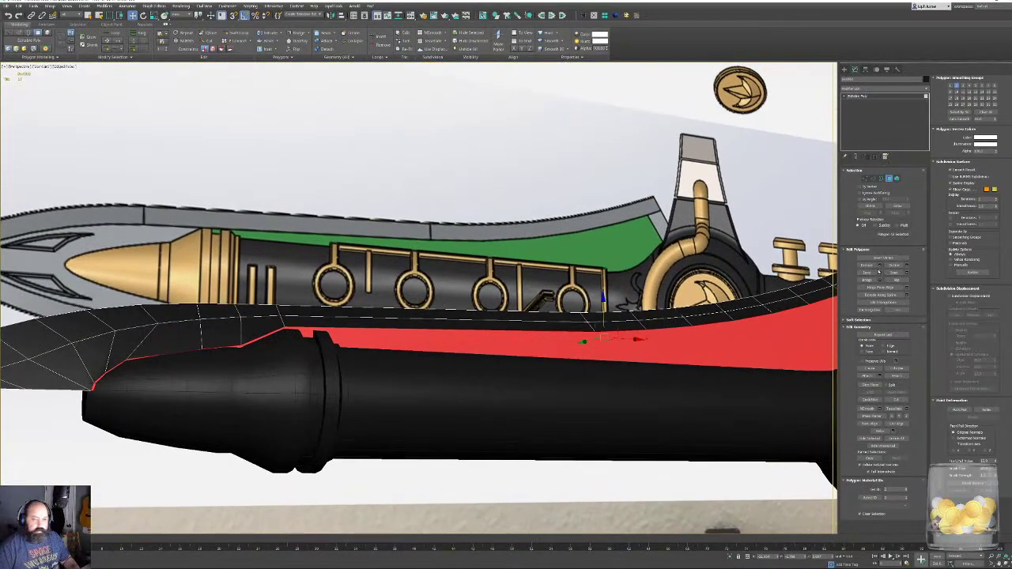
{"action": "left_click", "coordinate": [880, 265]}
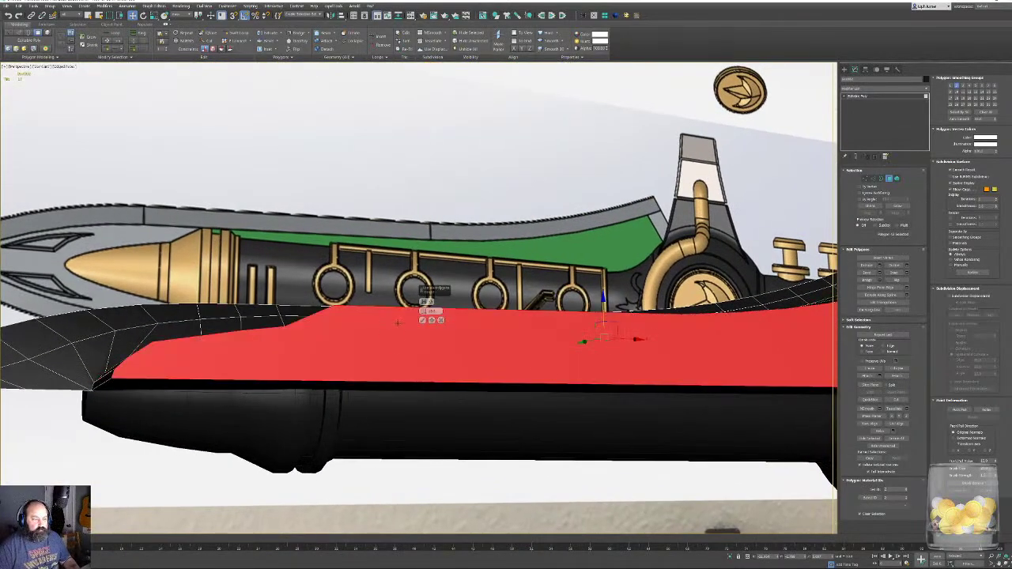
{"action": "left_click", "coordinate": [428, 303]}
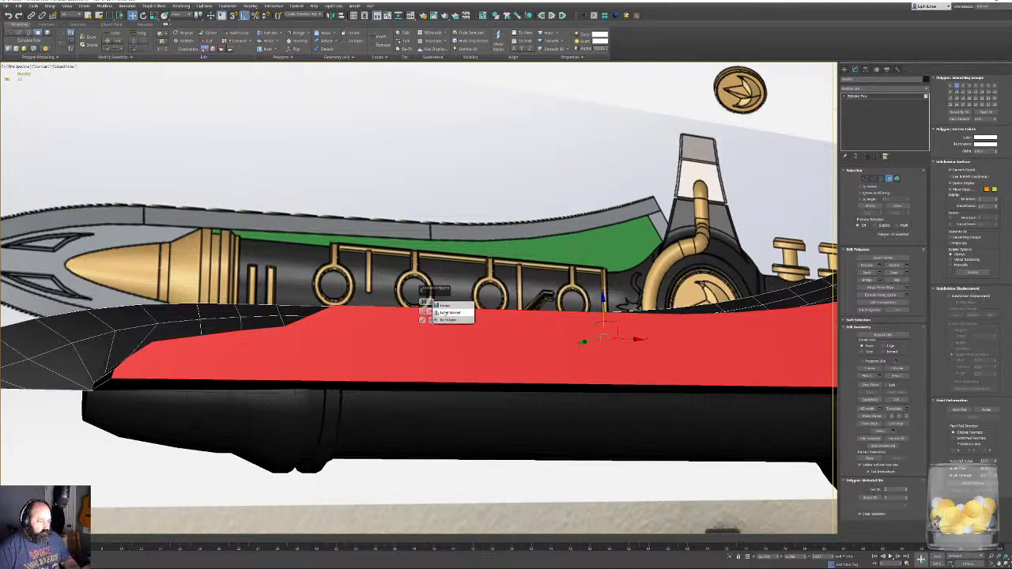
{"action": "left_click", "coordinate": [437, 310]}
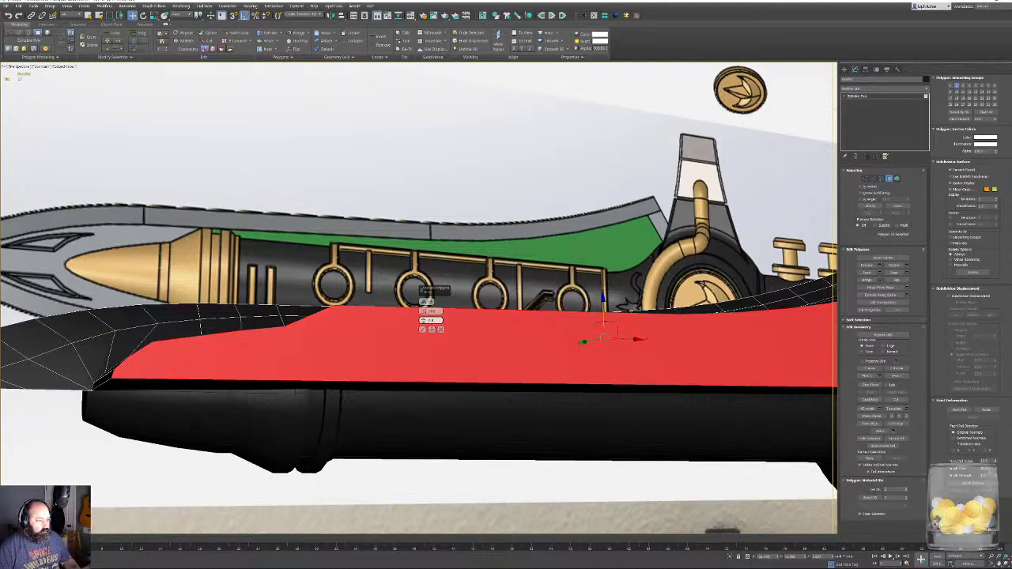
{"action": "middle_click_drag", "start_coordinate": [423, 322], "coordinate": [377, 340], "text": "alt"}
{"action": "scroll", "coordinate": [378, 340], "scroll_direction": "up", "scroll_amount": 5}
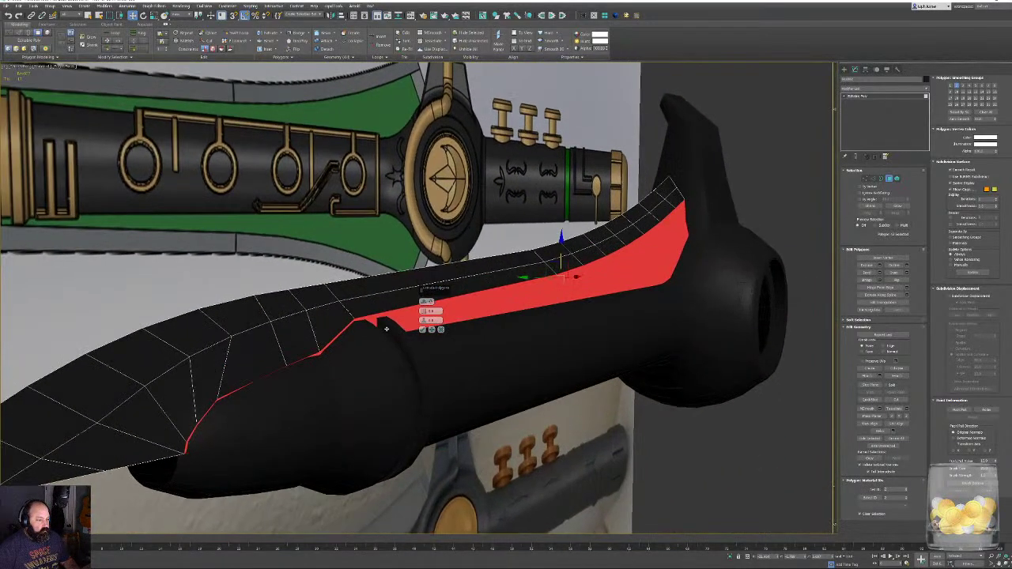
{"action": "left_click_drag", "start_coordinate": [424, 313], "coordinate": [426, 315]}
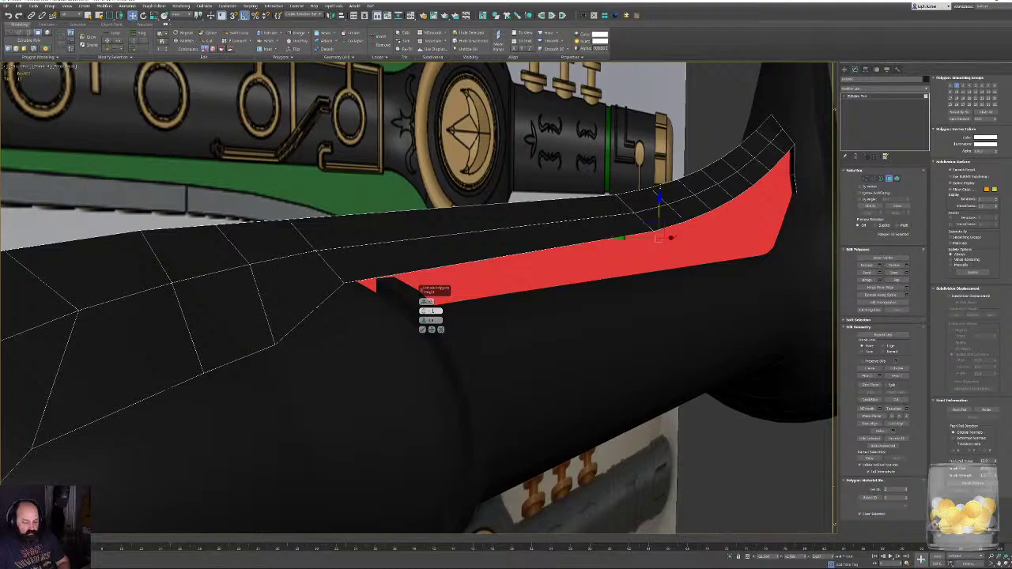
{"action": "key", "text": "Return"}
{"action": "left_click", "coordinate": [423, 330]}
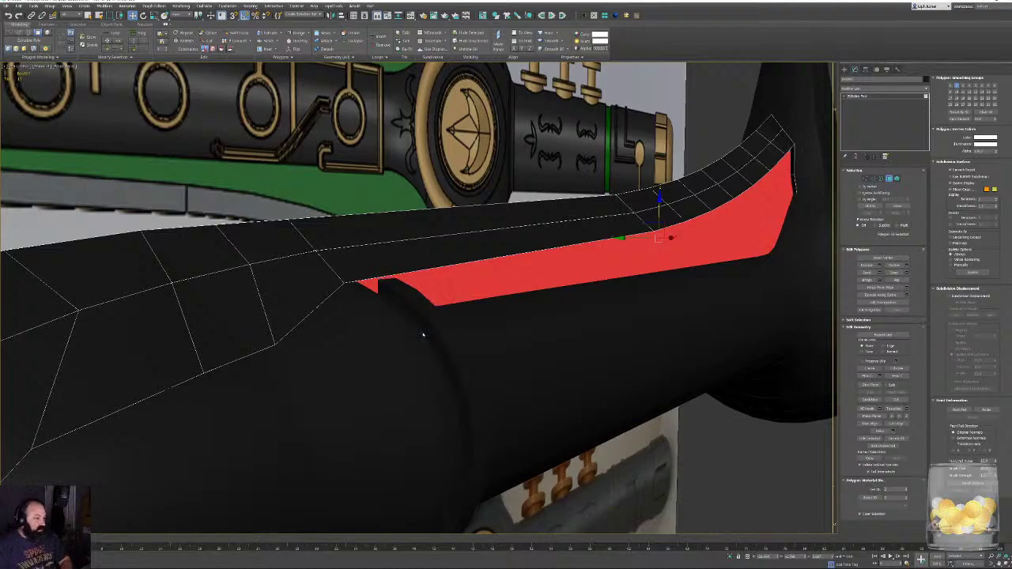
Bevel the large inner panel polygon with the height reset to zero and its outline adjusted to sit slightly inside the strip's edge.
{"action": "left_click", "coordinate": [879, 273]}
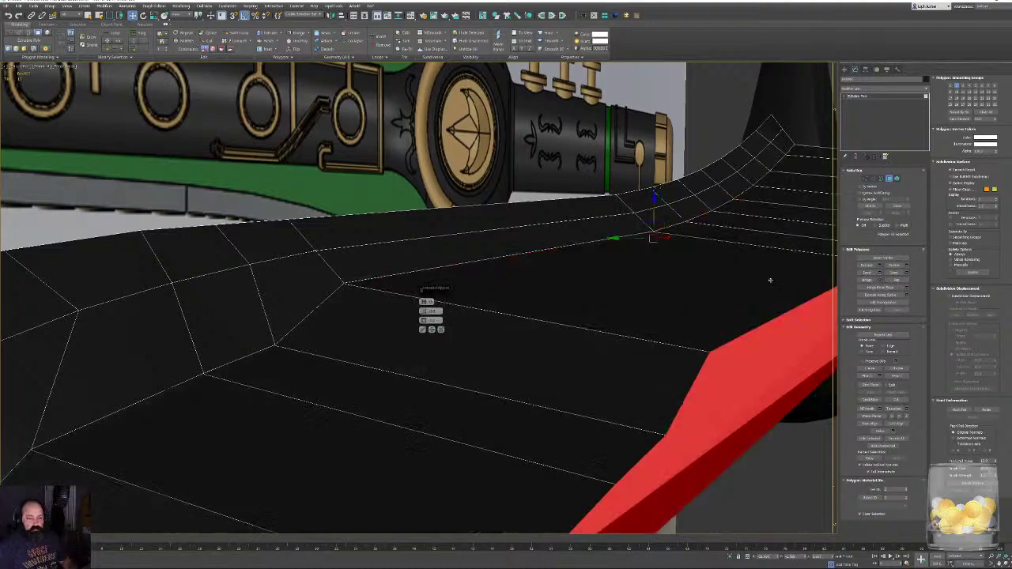
{"action": "right_click", "coordinate": [423, 313]}
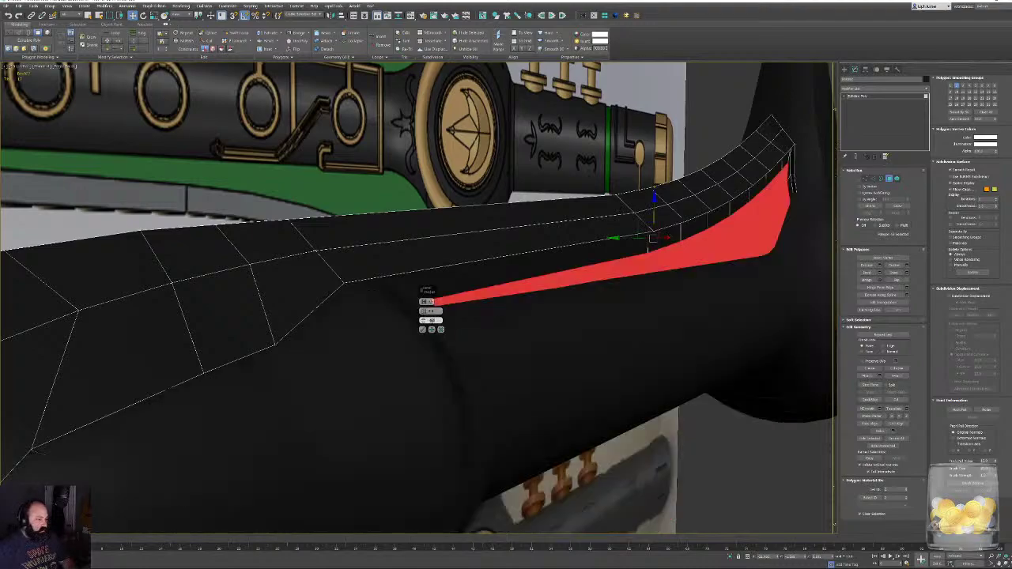
{"action": "left_click_drag", "start_coordinate": [424, 321], "coordinate": [502, 316]}
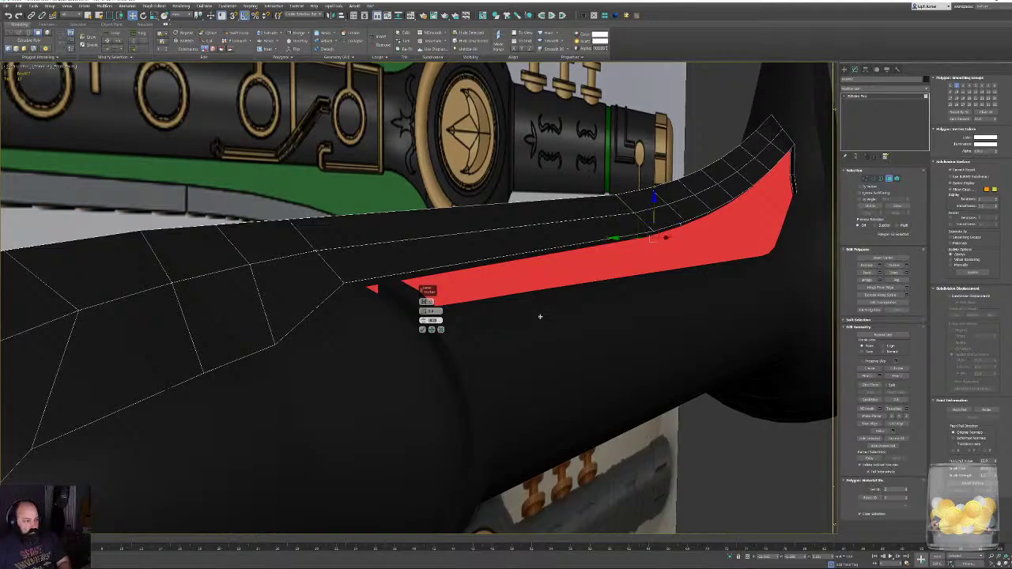
{"action": "middle_click_drag", "start_coordinate": [540, 317], "coordinate": [526, 276], "text": "alt"}
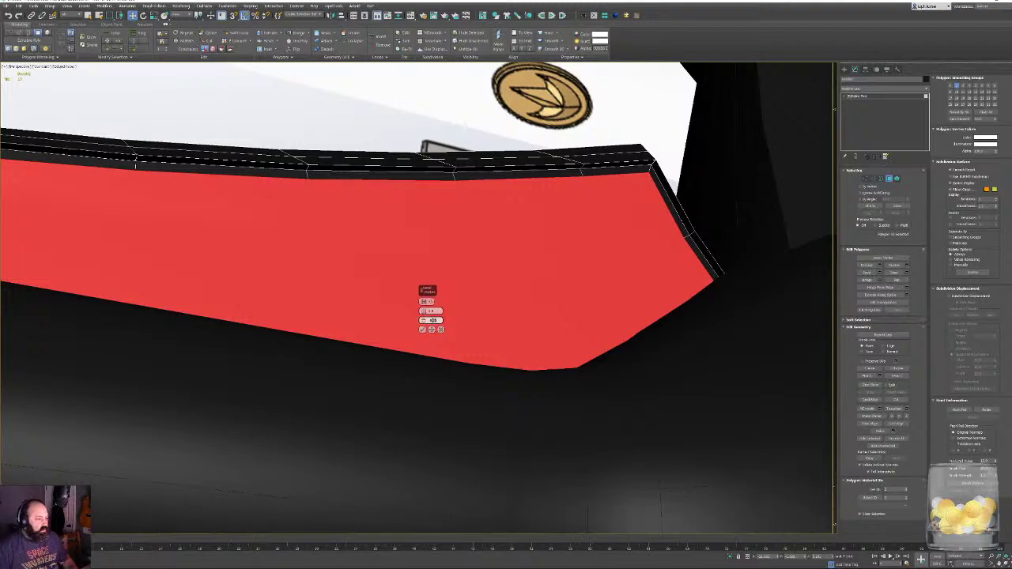
{"action": "key", "text": "Return"}
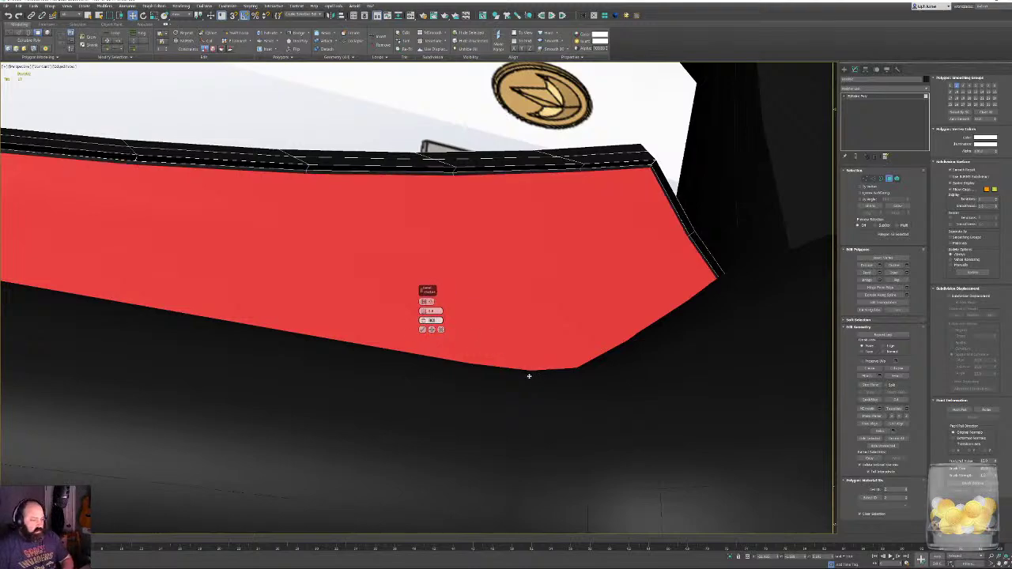
{"action": "middle_click_drag", "start_coordinate": [543, 375], "coordinate": [547, 321], "text": "alt"}
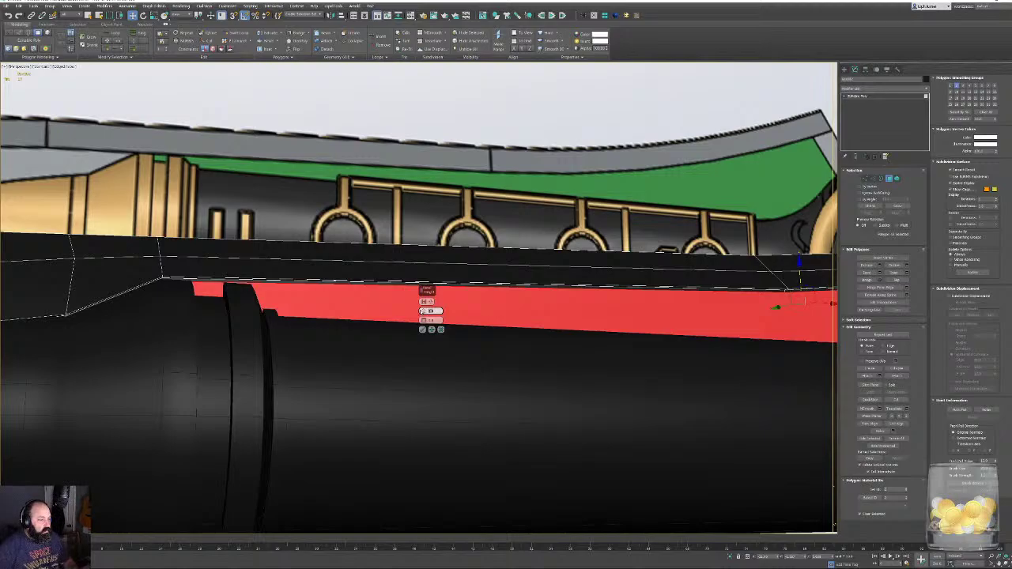
Set the panel's bevel height to 0.01, apply the bevel, and clear the polygon selection.
{"action": "type", "text": "0.01"}
{"action": "key", "text": "Return"}
{"action": "middle_click_drag", "start_coordinate": [427, 311], "coordinate": [332, 355], "text": "alt"}
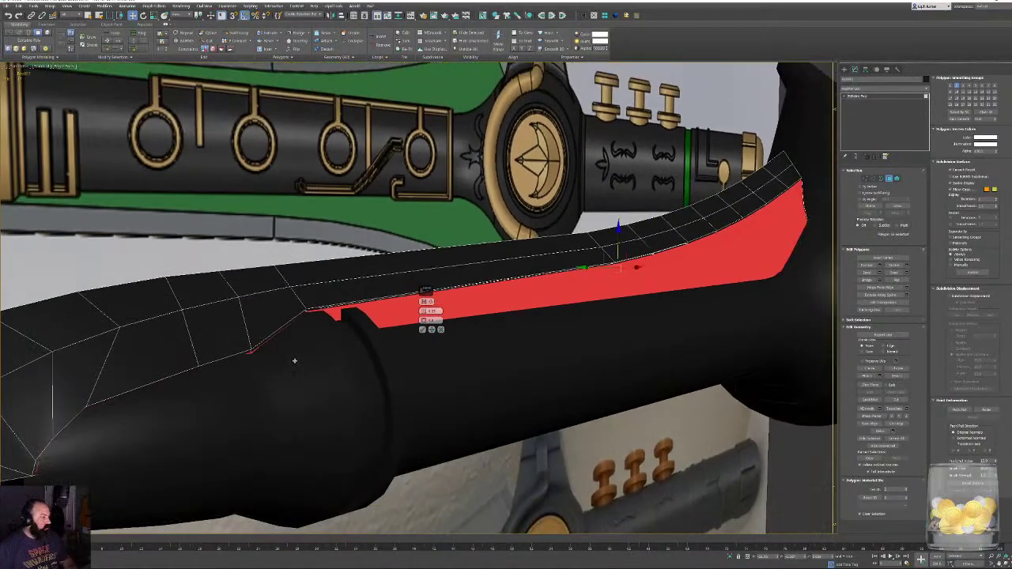
{"action": "middle_click_drag", "start_coordinate": [425, 291], "coordinate": [378, 355], "text": "alt"}
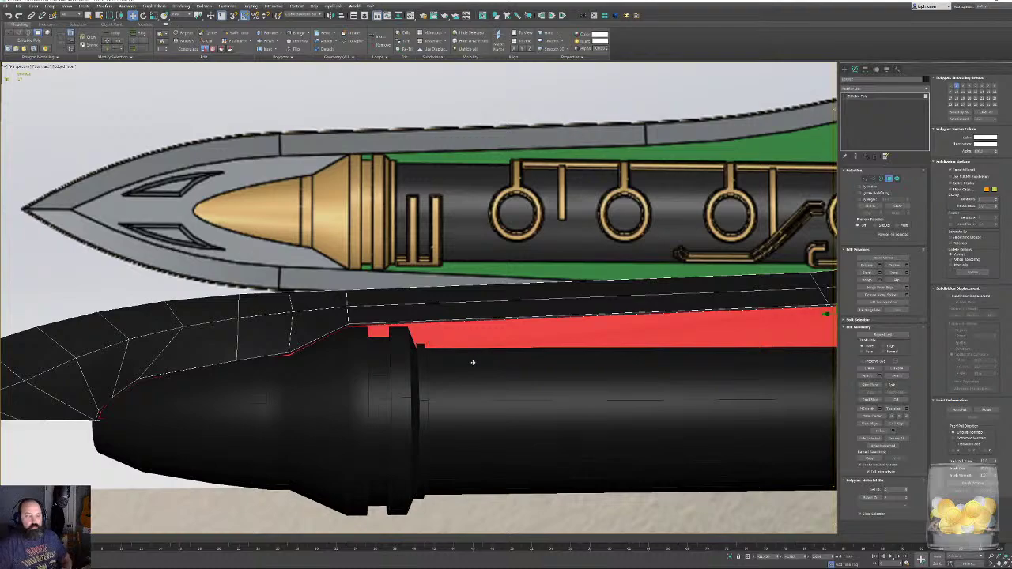
{"action": "scroll", "coordinate": [307, 377], "scroll_direction": "up", "scroll_amount": 5}
{"action": "mouse_move", "coordinate": [307, 378]}
{"action": "middle_mouse_down"}
{"action": "mouse_move", "coordinate": [355, 375]}
{"action": "mouse_move", "coordinate": [308, 314]}
{"action": "middle_mouse_up"}
{"action": "key", "text": "F3"}
{"action": "scroll", "coordinate": [384, 380], "scroll_direction": "down", "scroll_amount": 3}
{"action": "left_click", "coordinate": [514, 459]}
{"action": "middle_click_drag", "start_coordinate": [514, 458], "coordinate": [309, 490]}
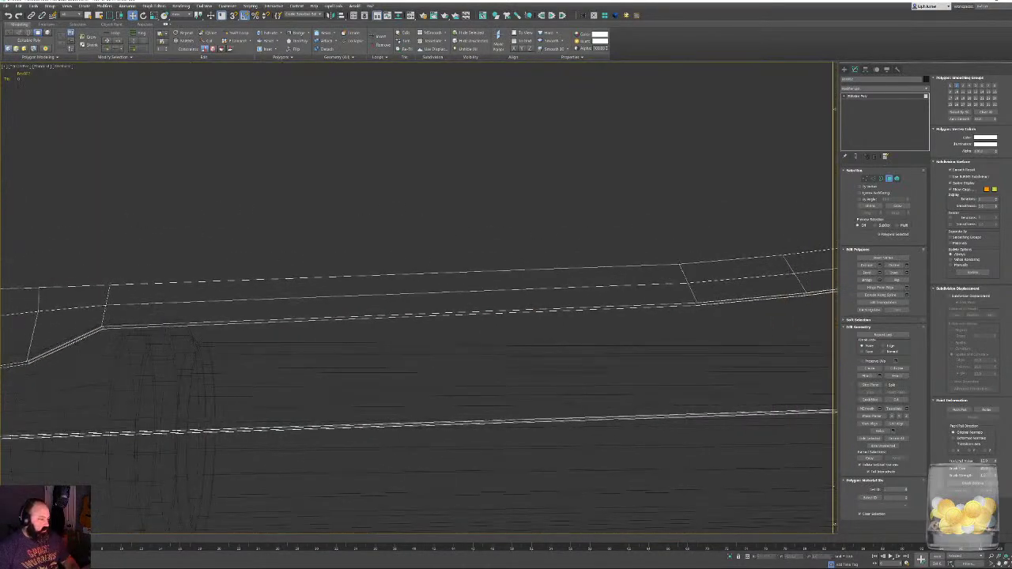
Isolate the blade strip object and switch to editing its vertices near the nose.
{"action": "middle_click_drag", "start_coordinate": [431, 333], "coordinate": [614, 283]}
{"action": "scroll", "coordinate": [281, 329], "scroll_direction": "up", "scroll_amount": 4}
{"action": "middle_click_drag", "start_coordinate": [281, 329], "coordinate": [382, 272], "text": "alt"}
{"action": "key", "text": "F3"}
{"action": "key", "text": "1"}
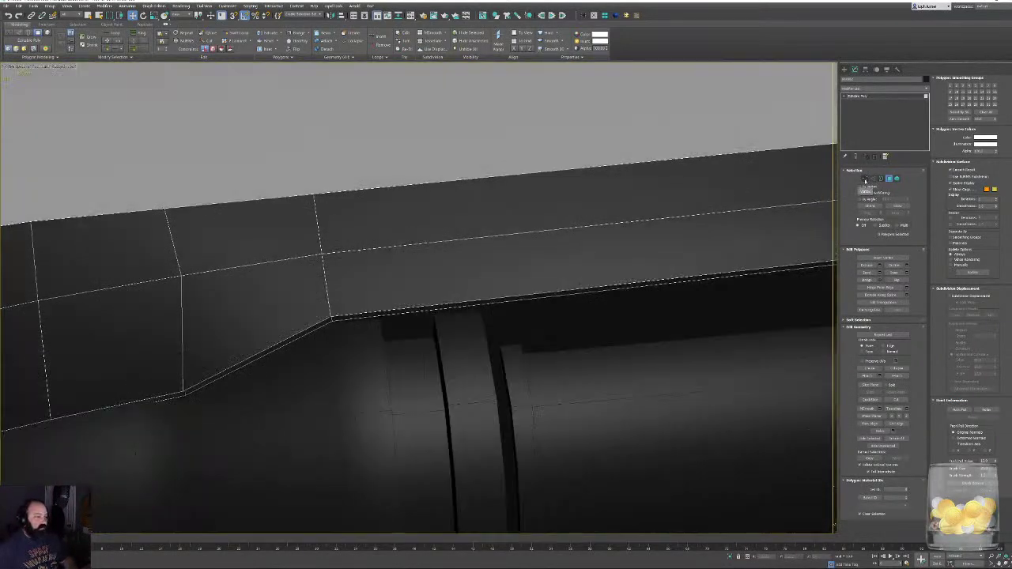
{"action": "key", "text": "alt+q"}
{"action": "scroll", "coordinate": [206, 301], "scroll_direction": "up", "scroll_amount": 4}
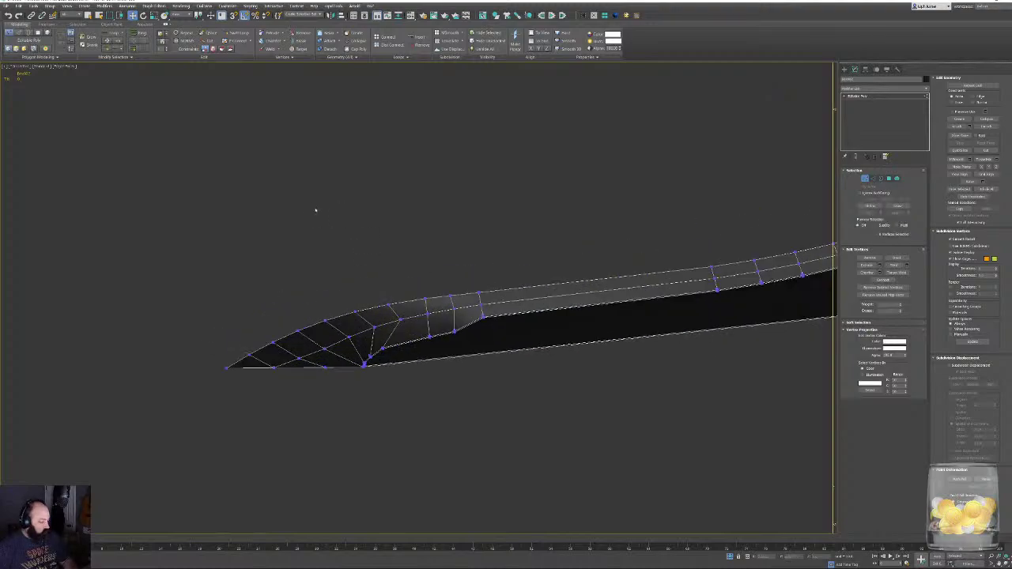
{"action": "scroll", "coordinate": [436, 332], "scroll_direction": "up", "scroll_amount": 4}
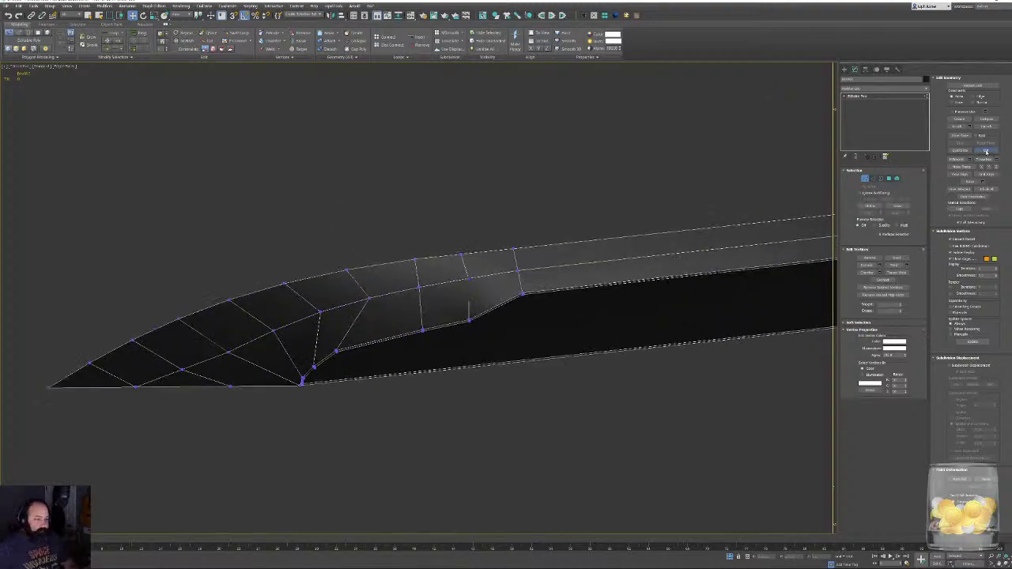
Cut a vertical edge across the inner panel from the strip's angled inner corner to the panel's lower edge.
{"action": "key", "text": "alt+c"}
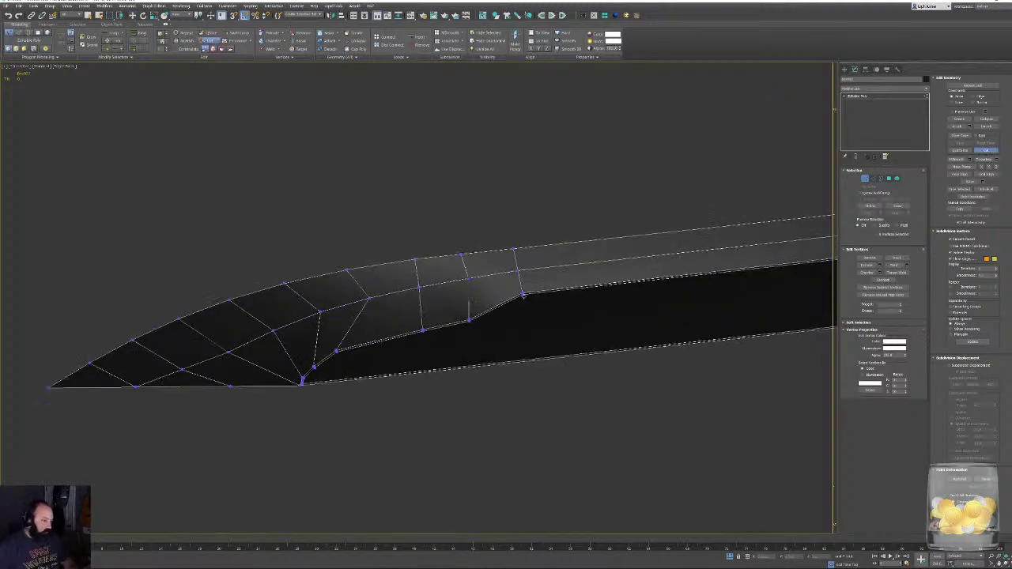
{"action": "left_click", "coordinate": [522, 294]}
{"action": "left_click", "coordinate": [525, 361]}
{"action": "middle_click_drag", "start_coordinate": [525, 361], "coordinate": [515, 389], "text": "alt"}
{"action": "scroll", "coordinate": [520, 371], "scroll_direction": "up", "scroll_amount": 3}
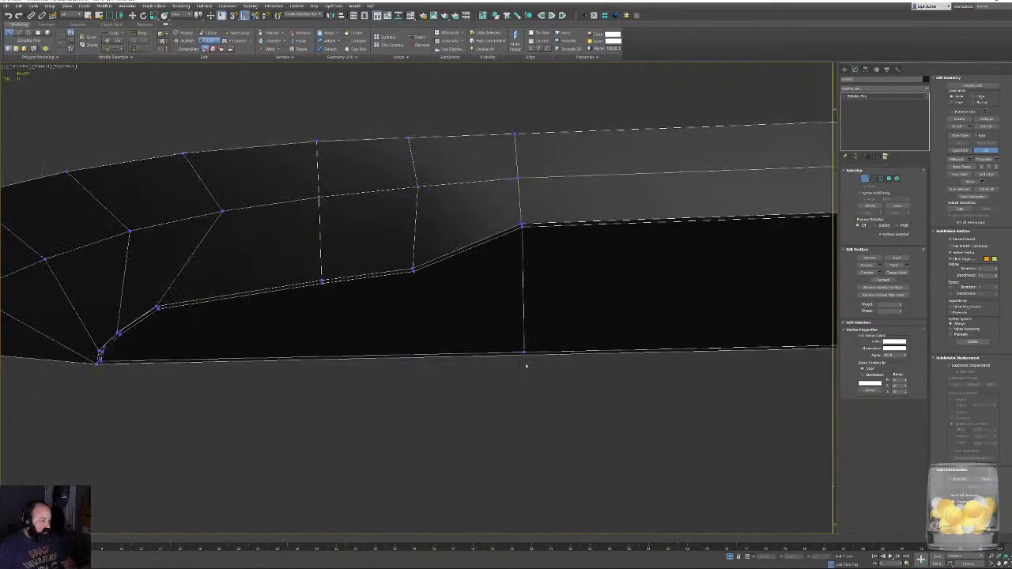
{"action": "right_click", "coordinate": [524, 355]}
{"action": "right_click", "coordinate": [524, 355]}
{"action": "middle_click_drag", "start_coordinate": [457, 306], "coordinate": [436, 276], "text": "alt"}
{"action": "right_click", "coordinate": [436, 276]}
{"action": "mouse_move", "coordinate": [617, 368]}
{"action": "middle_mouse_down", "text": "alt"}
{"action": "mouse_move", "coordinate": [599, 351]}
{"action": "mouse_move", "coordinate": [601, 402]}
{"action": "mouse_move", "coordinate": [599, 376]}
{"action": "middle_mouse_up", "text": "alt"}
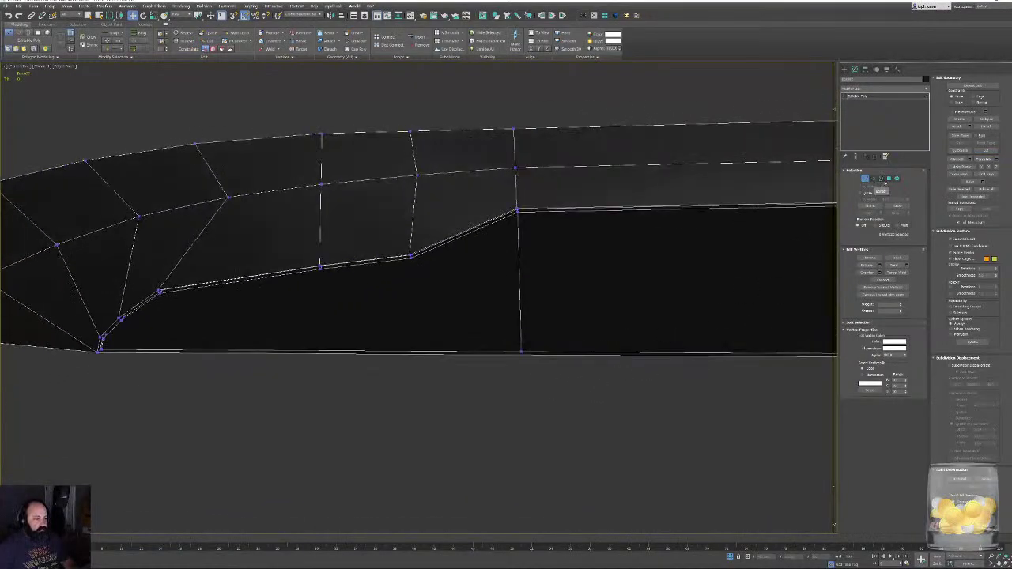
Delete the panel polygon on the nose side of the cut together with the thin polygon along the lower edge.
{"action": "left_click", "coordinate": [889, 179]}
{"action": "left_click", "coordinate": [447, 317]}
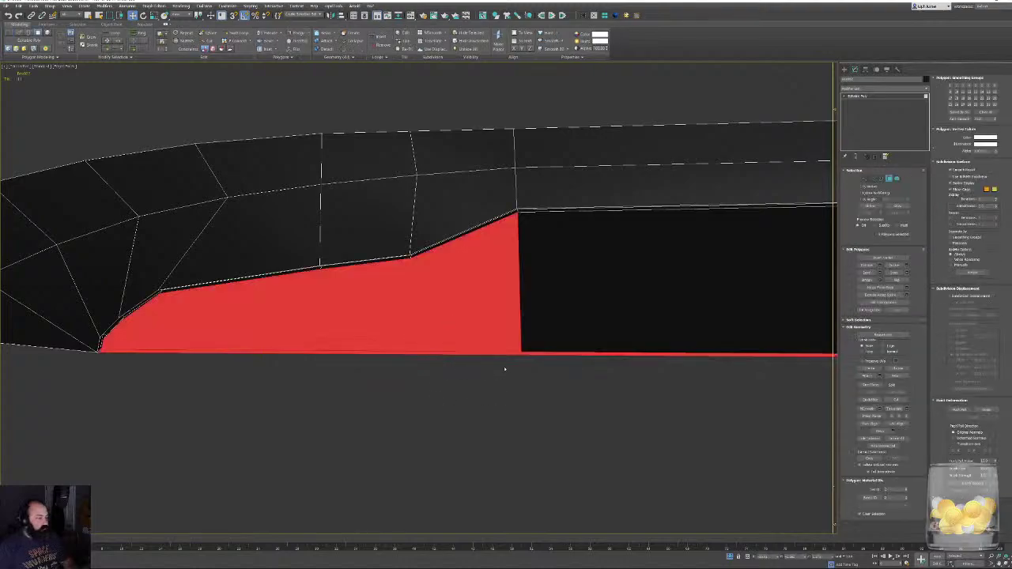
{"action": "key", "text": "Delete"}
Delete the vertical end polygons below the angled arm at the strip's far end.
{"action": "mouse_move", "coordinate": [583, 355]}
{"action": "middle_mouse_down", "text": "alt"}
{"action": "mouse_move", "coordinate": [284, 283]}
{"action": "mouse_move", "coordinate": [605, 308]}
{"action": "mouse_move", "coordinate": [596, 353]}
{"action": "middle_mouse_up", "text": "alt"}
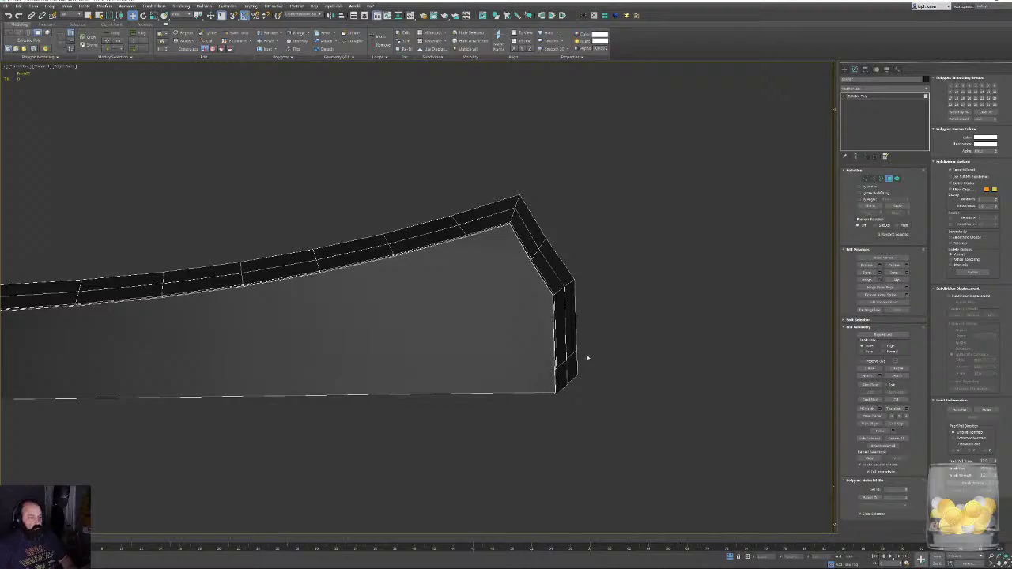
{"action": "left_click", "coordinate": [563, 348]}
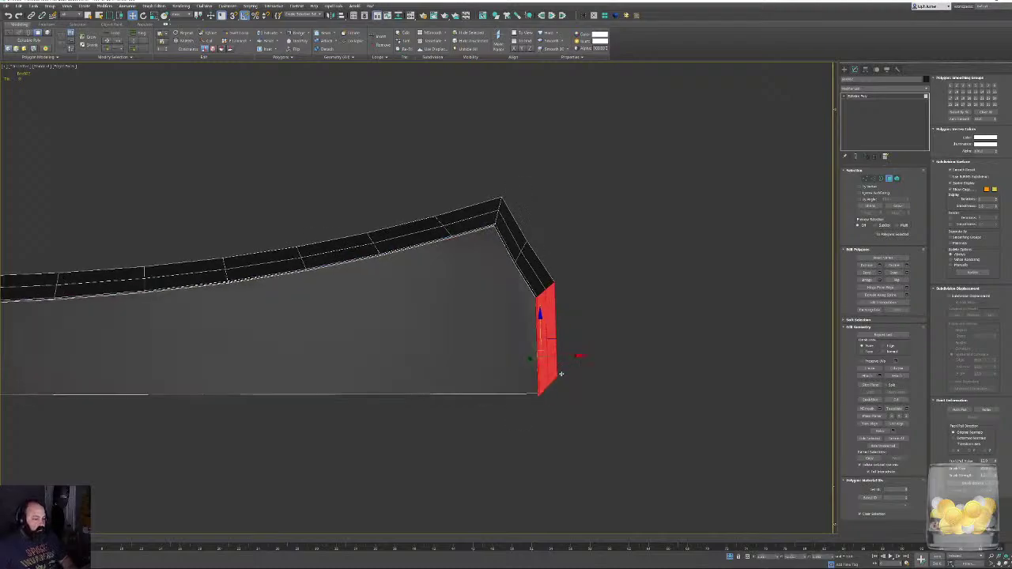
{"action": "key", "text": "Delete"}
Select the narrow rim polygons along the strip's inner edge from the panel corner toward the nose.
{"action": "scroll", "coordinate": [450, 344], "scroll_direction": "down", "scroll_amount": 6}
{"action": "middle_click_drag", "start_coordinate": [317, 328], "coordinate": [453, 297]}
{"action": "scroll", "coordinate": [347, 323], "scroll_direction": "up", "scroll_amount": 6}
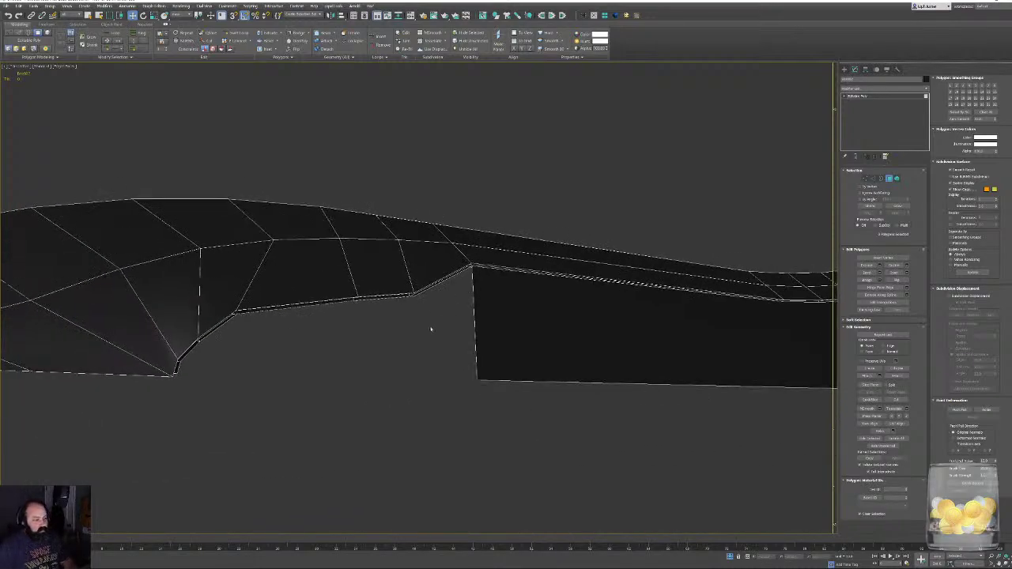
{"action": "middle_click_drag", "start_coordinate": [401, 343], "coordinate": [359, 291], "text": "alt"}
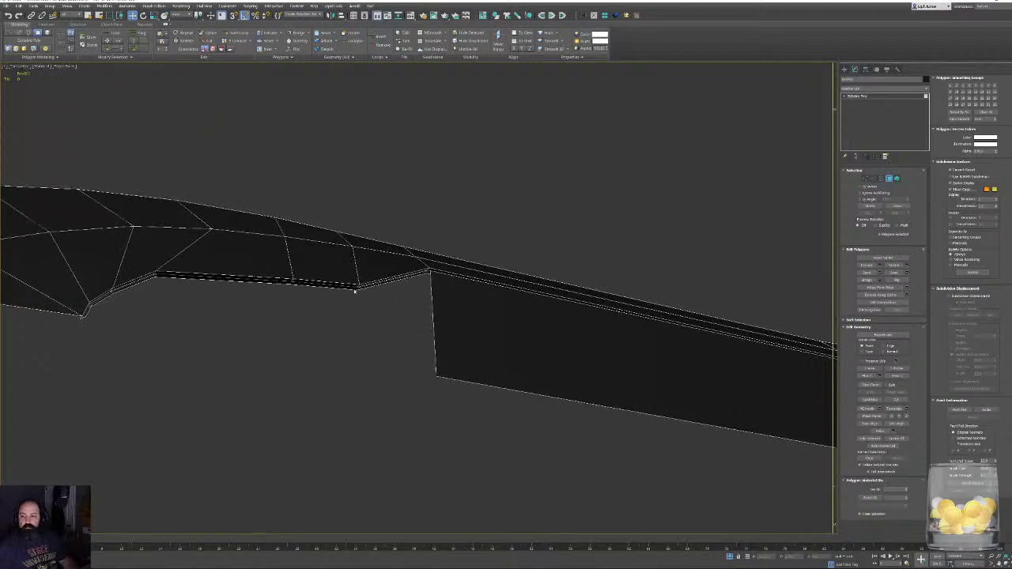
{"action": "scroll", "coordinate": [364, 273], "scroll_direction": "up", "scroll_amount": 4}
{"action": "left_click", "coordinate": [490, 294]}
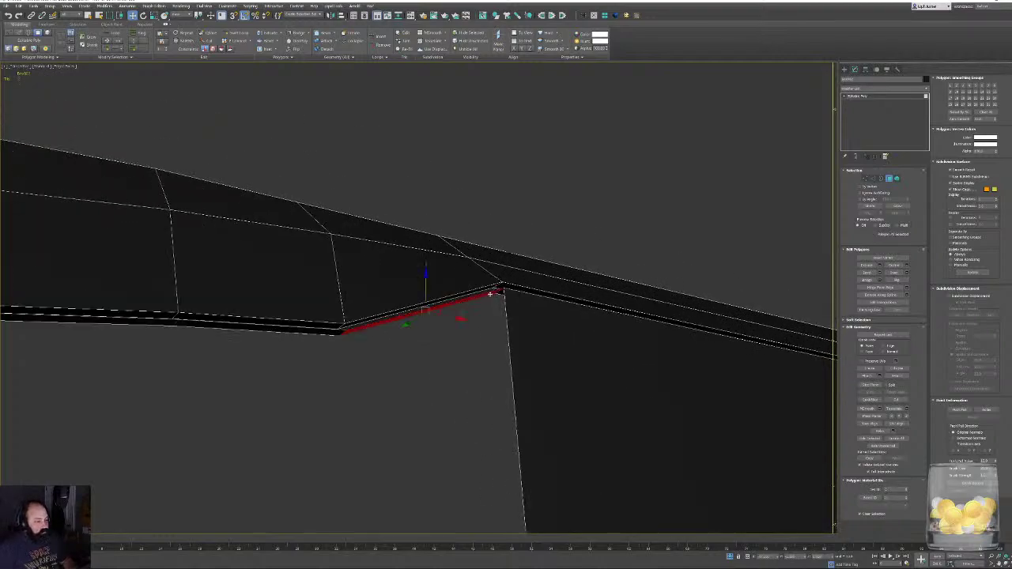
{"action": "key", "text": "Delete"}
{"action": "left_click", "coordinate": [320, 332]}
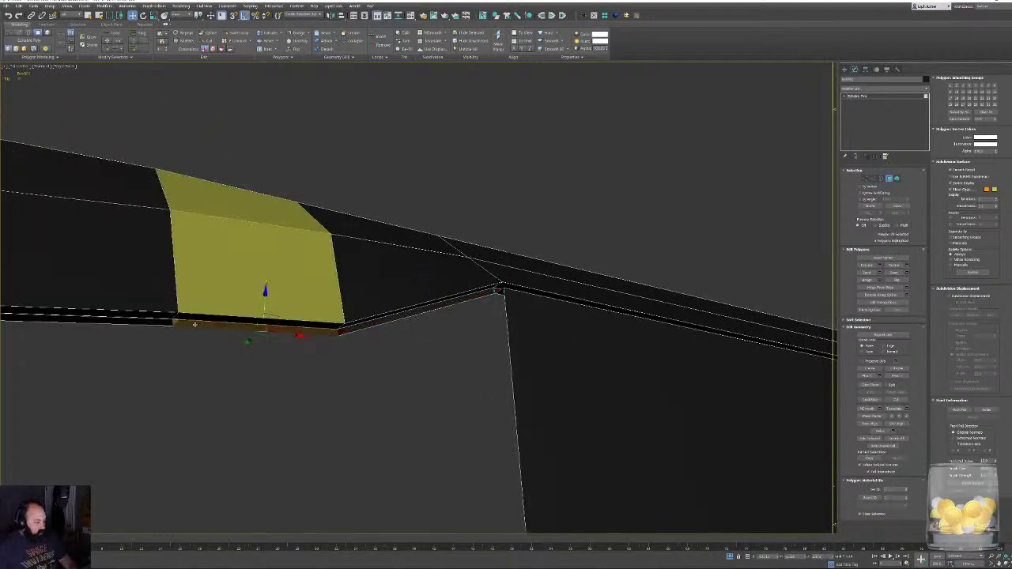
{"action": "left_click", "coordinate": [160, 325], "text": "shift"}
{"action": "middle_click_drag", "start_coordinate": [163, 329], "coordinate": [529, 317]}
{"action": "scroll", "coordinate": [506, 329], "scroll_direction": "down", "scroll_amount": 3}
{"action": "scroll", "coordinate": [506, 328], "scroll_direction": "down", "scroll_amount": 5}
{"action": "scroll", "coordinate": [649, 316], "scroll_direction": "up", "scroll_amount": 10}
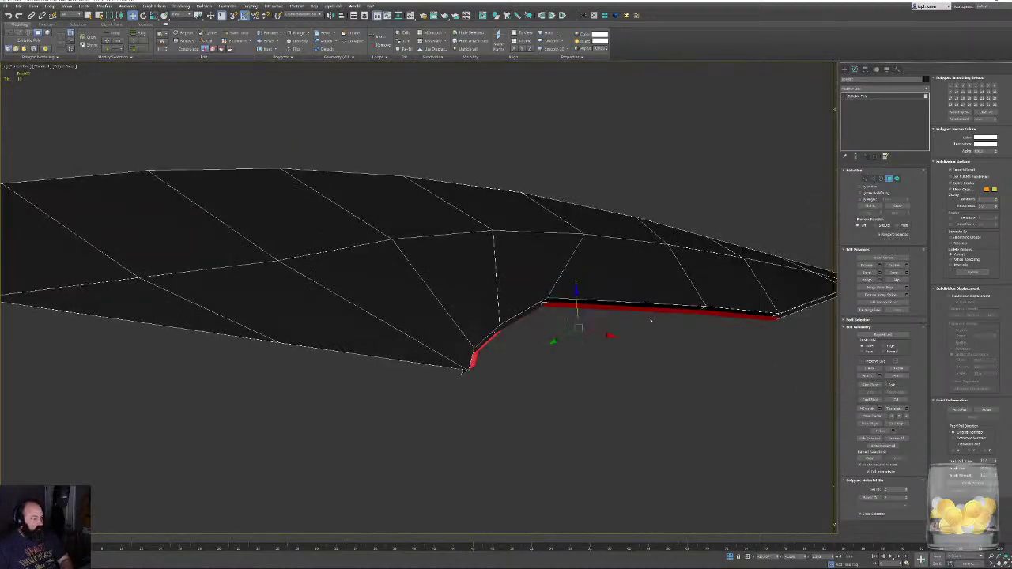
{"action": "left_click", "coordinate": [439, 286]}
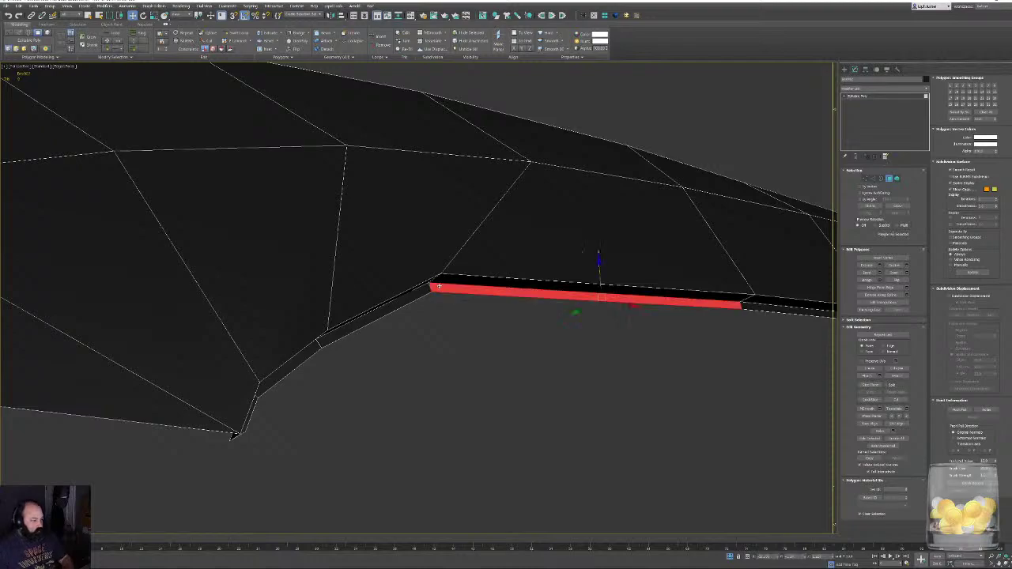
{"action": "middle_click_drag", "start_coordinate": [677, 323], "coordinate": [473, 312], "text": "alt"}
{"action": "scroll", "coordinate": [472, 314], "scroll_direction": "down", "scroll_amount": 3}
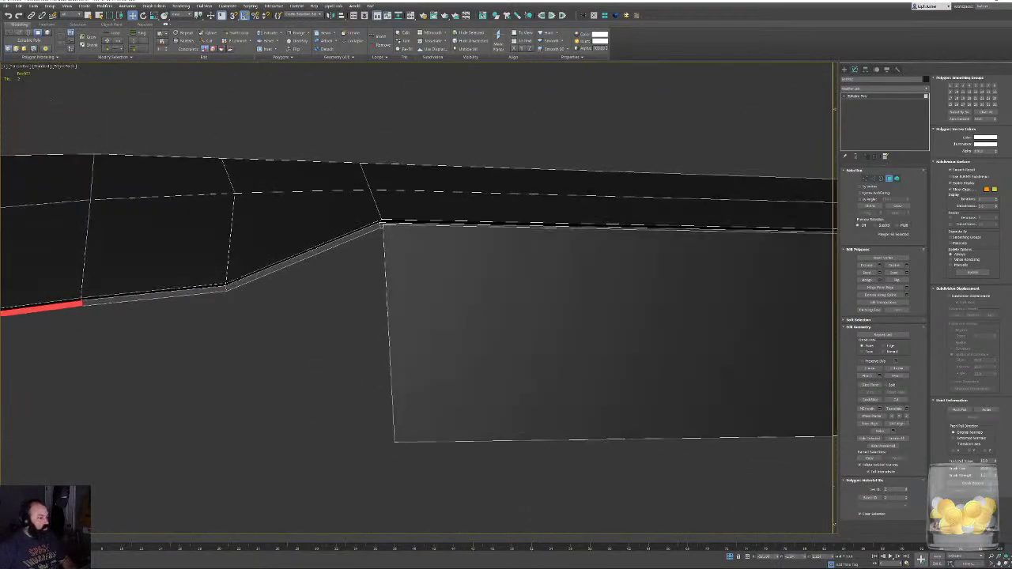
Extrude the open rim edge under the angled segment beside the panel downward into a new polygon.
{"action": "left_click", "coordinate": [874, 178]}
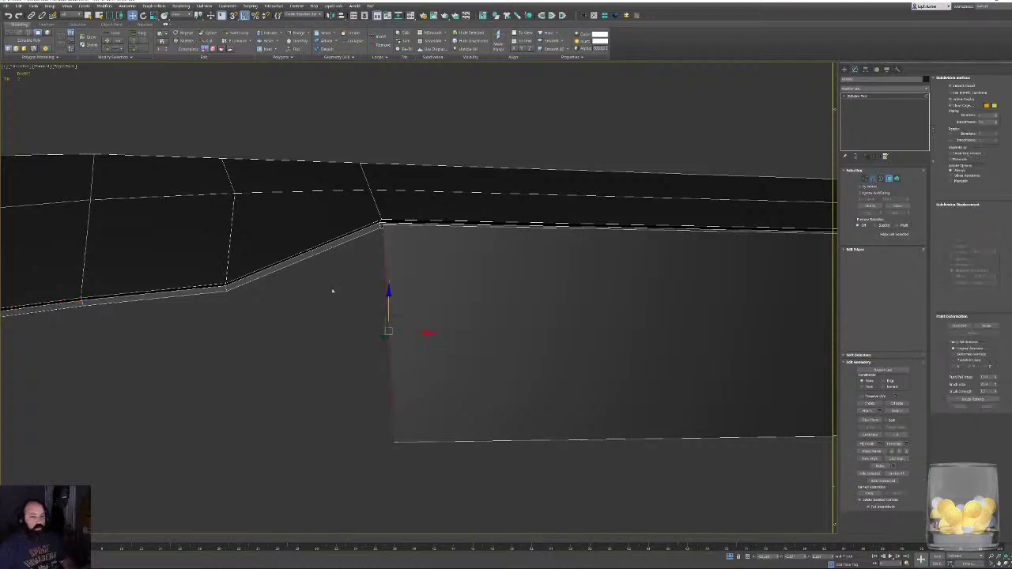
{"action": "left_click", "coordinate": [321, 252]}
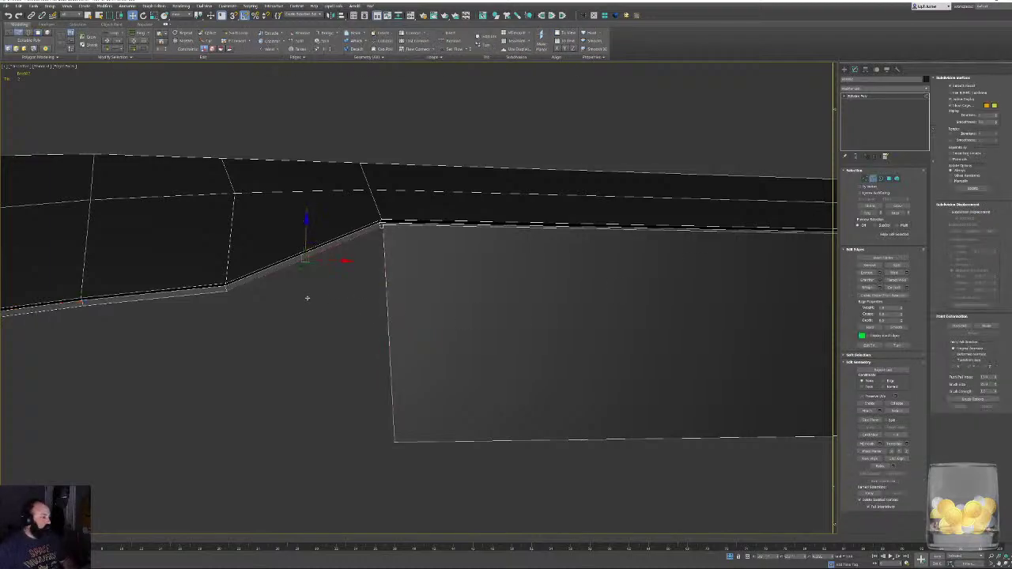
{"action": "left_click_drag", "start_coordinate": [305, 257], "coordinate": [303, 358], "text": "shift"}
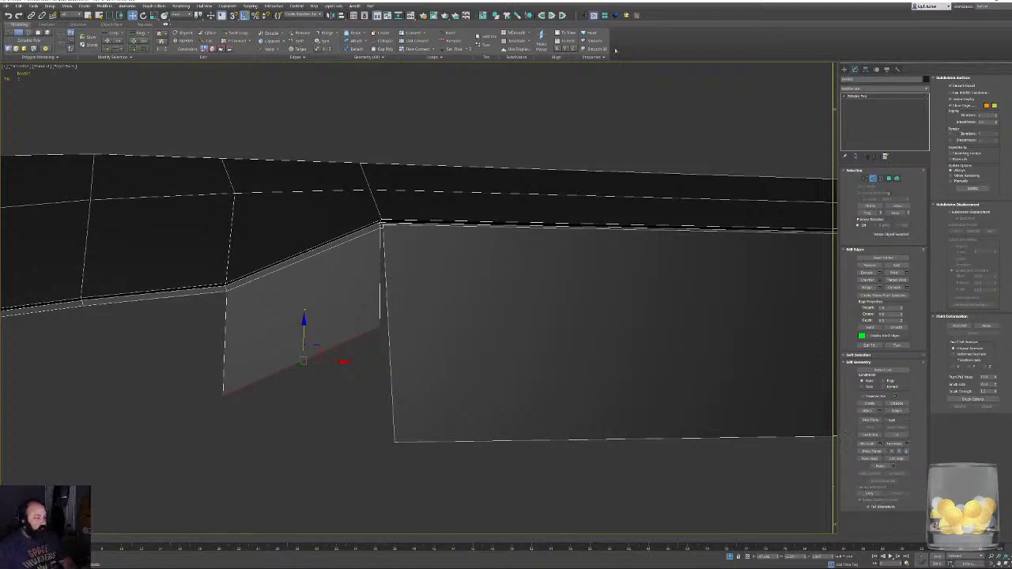
Make the new polygon's lower edge planar on Z and move it down close to the panel's bottom edge.
{"action": "left_click", "coordinate": [858, 96]}
{"action": "left_click", "coordinate": [873, 180]}
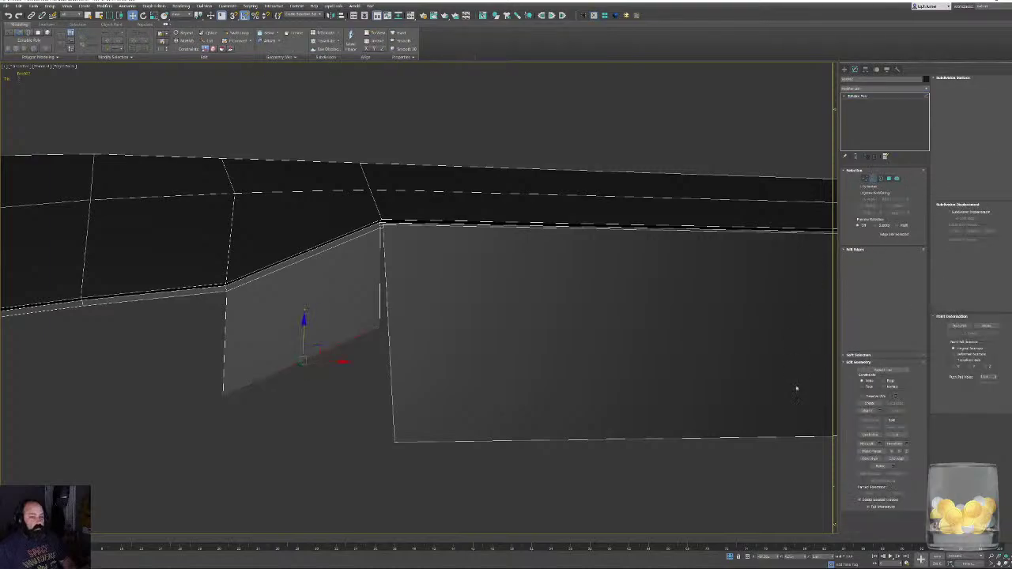
{"action": "left_click", "coordinate": [906, 451]}
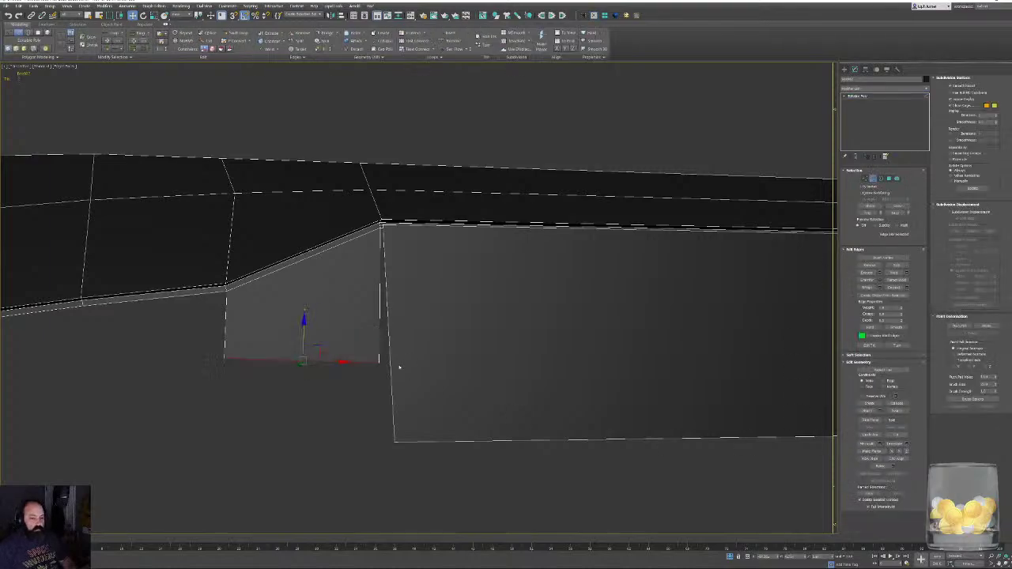
{"action": "middle_click_drag", "start_coordinate": [377, 407], "coordinate": [374, 408], "text": "alt"}
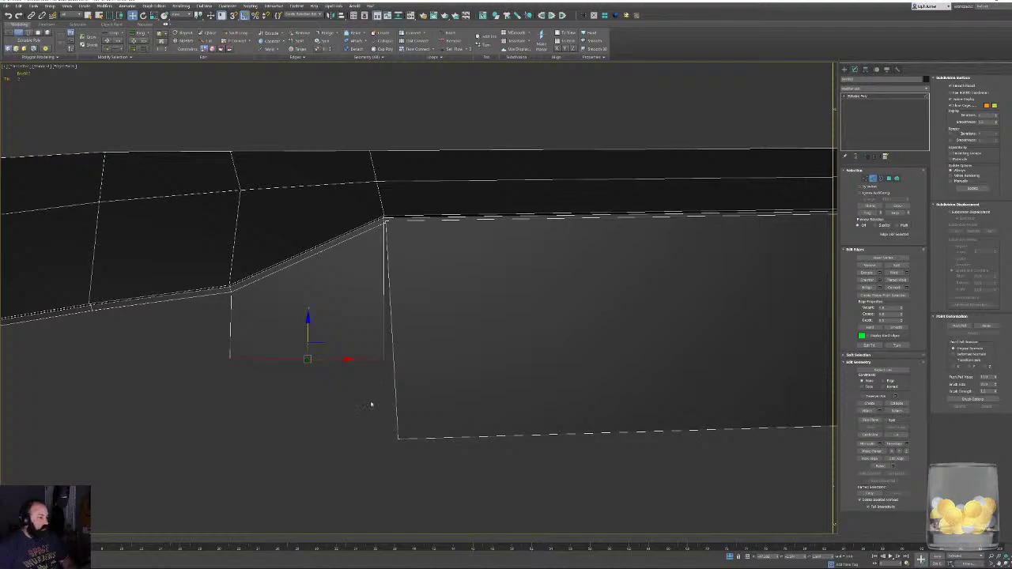
{"action": "left_click_drag", "start_coordinate": [310, 355], "coordinate": [376, 435]}
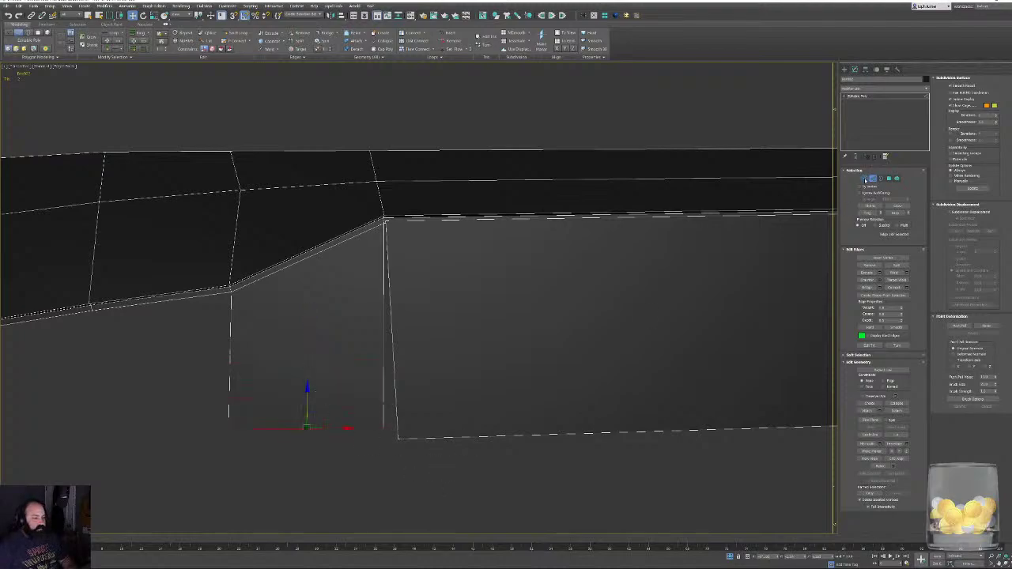
Align the new polygon's two lower vertices to the Z height of the panel's bottom corner vertex.
{"action": "key", "text": "1"}
{"action": "left_click", "coordinate": [398, 437]}
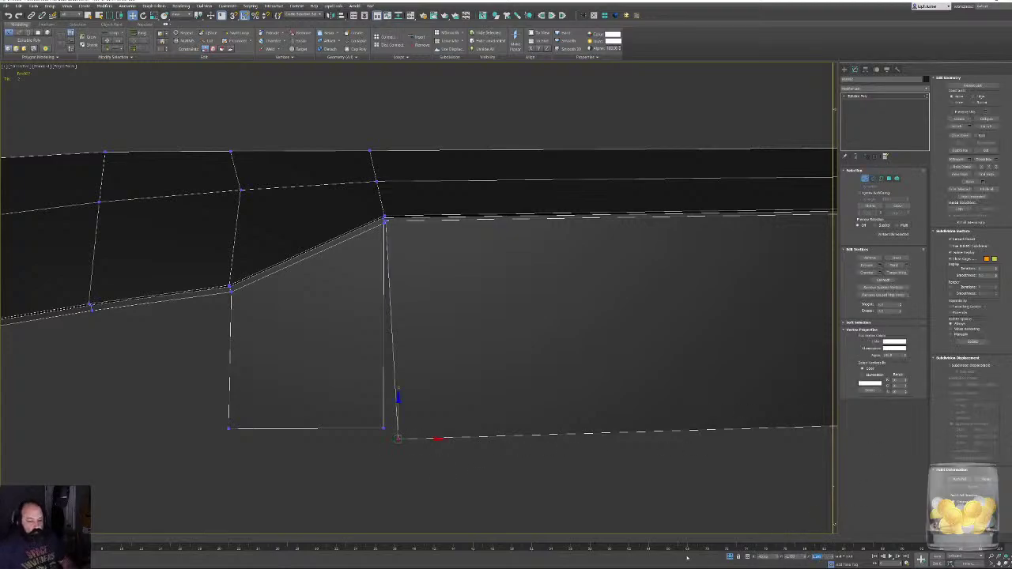
{"action": "left_click_drag", "start_coordinate": [389, 474], "coordinate": [396, 472]}
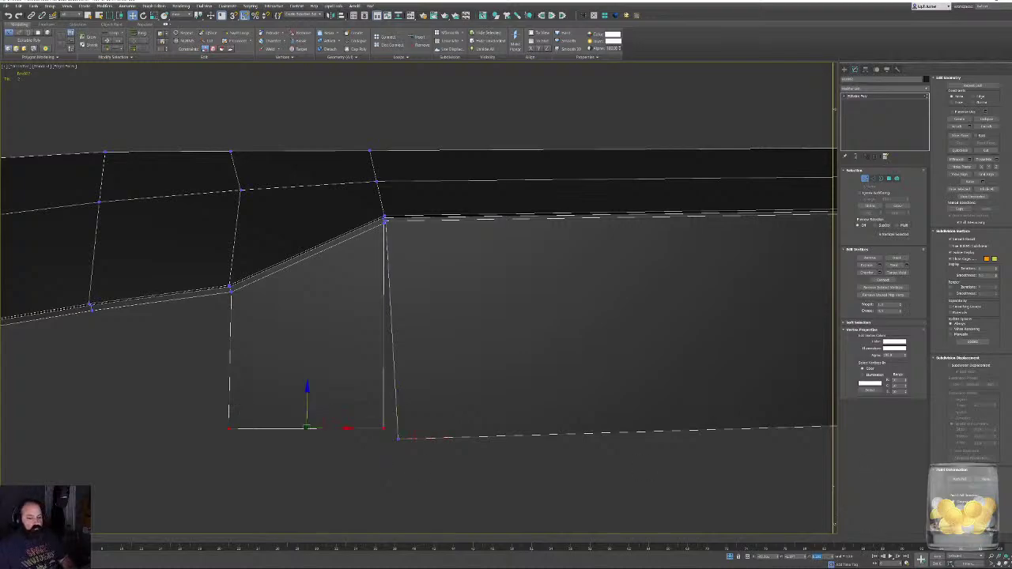
{"action": "key", "text": "Return"}
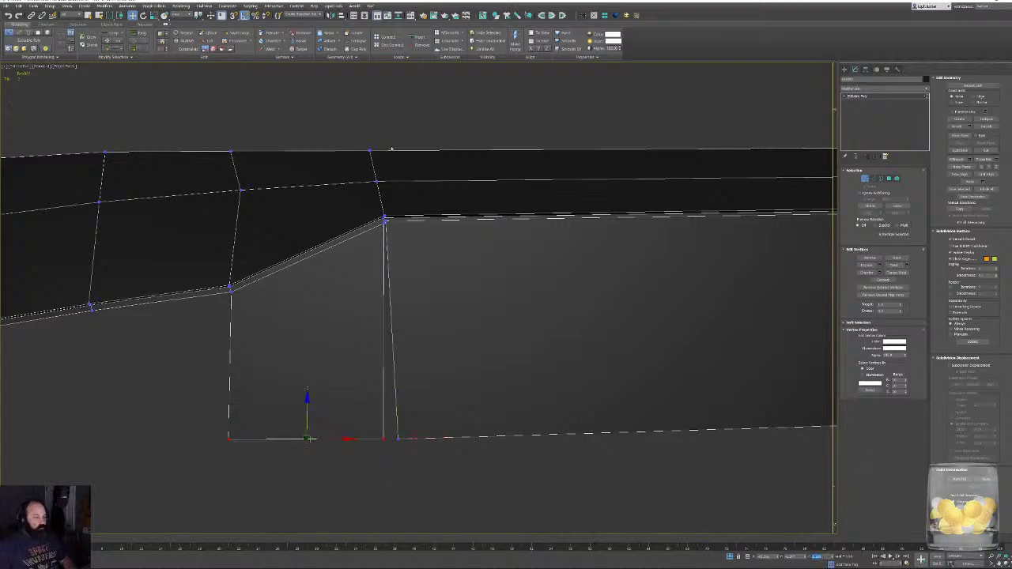
Bridge the narrow gap between the new polygon's side edge and the panel's edge, and check the bottom corner vertices beside it.
{"action": "middle_click_drag", "start_coordinate": [484, 285], "coordinate": [573, 347], "text": "alt"}
{"action": "scroll", "coordinate": [416, 301], "scroll_direction": "up", "scroll_amount": 4}
{"action": "middle_click_drag", "start_coordinate": [416, 302], "coordinate": [405, 280], "text": "alt"}
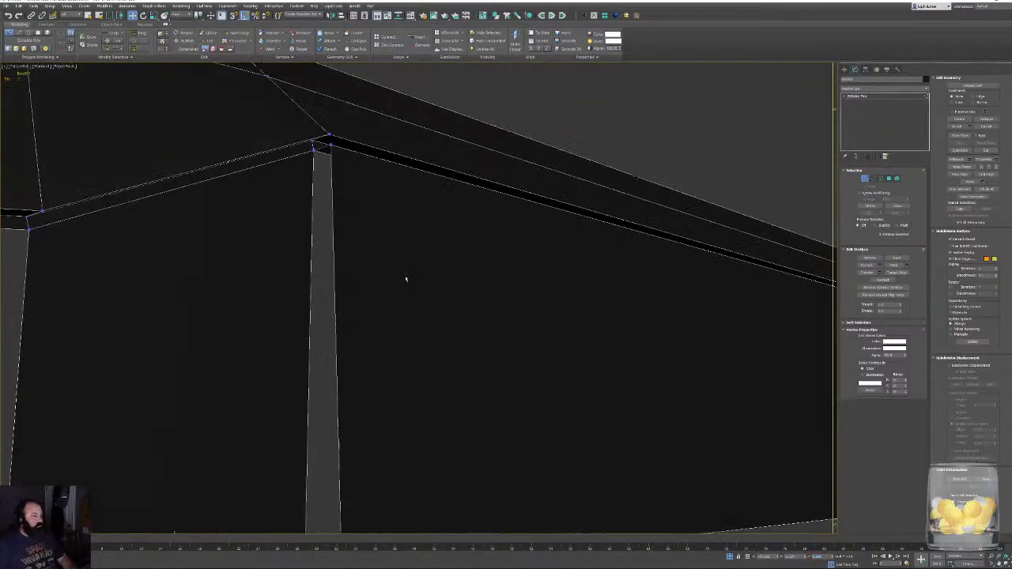
{"action": "scroll", "coordinate": [406, 278], "scroll_direction": "down", "scroll_amount": 5}
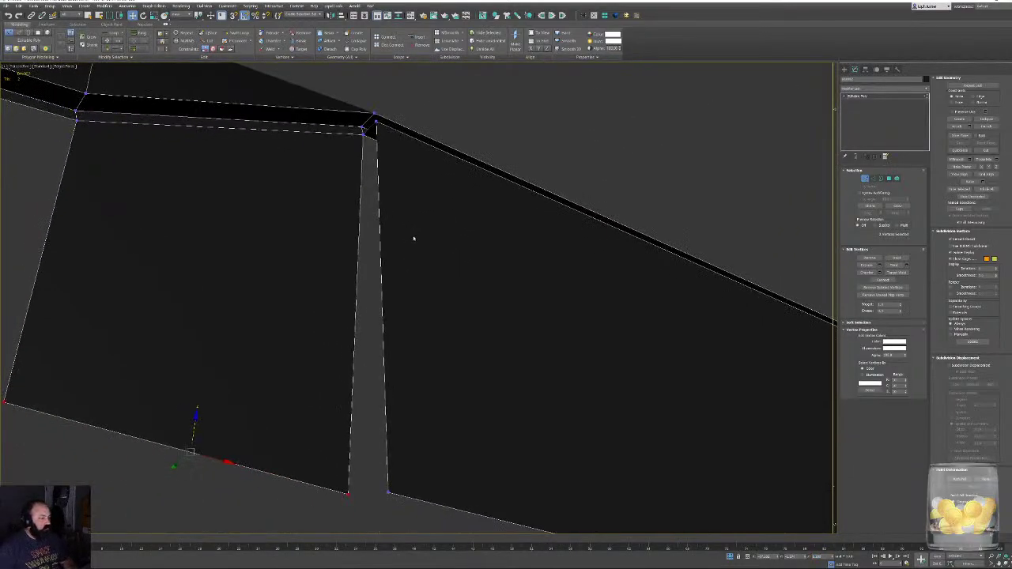
{"action": "left_click", "coordinate": [873, 179]}
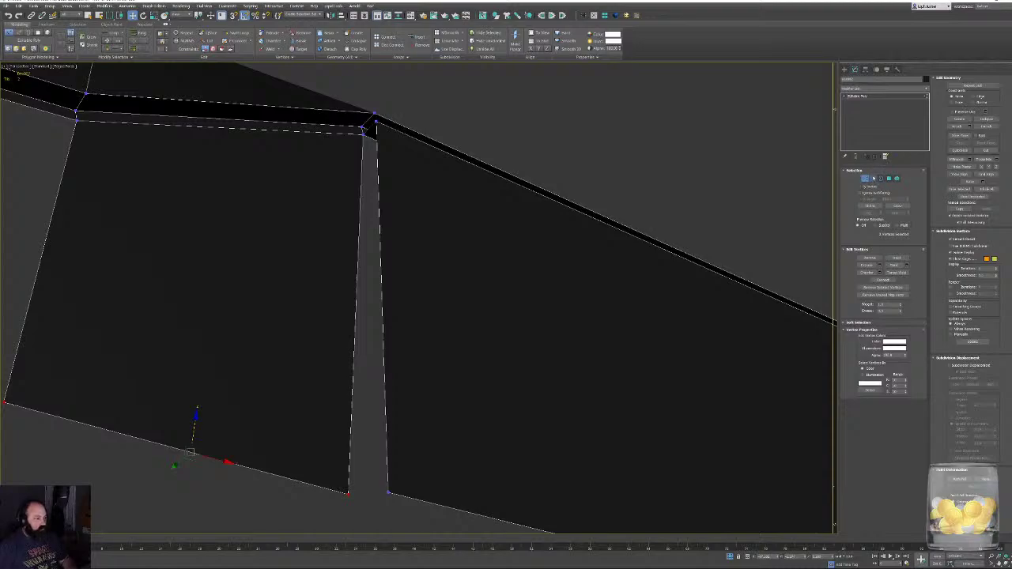
{"action": "left_click", "coordinate": [353, 375]}
{"action": "left_click", "coordinate": [385, 375], "text": "ctrl"}
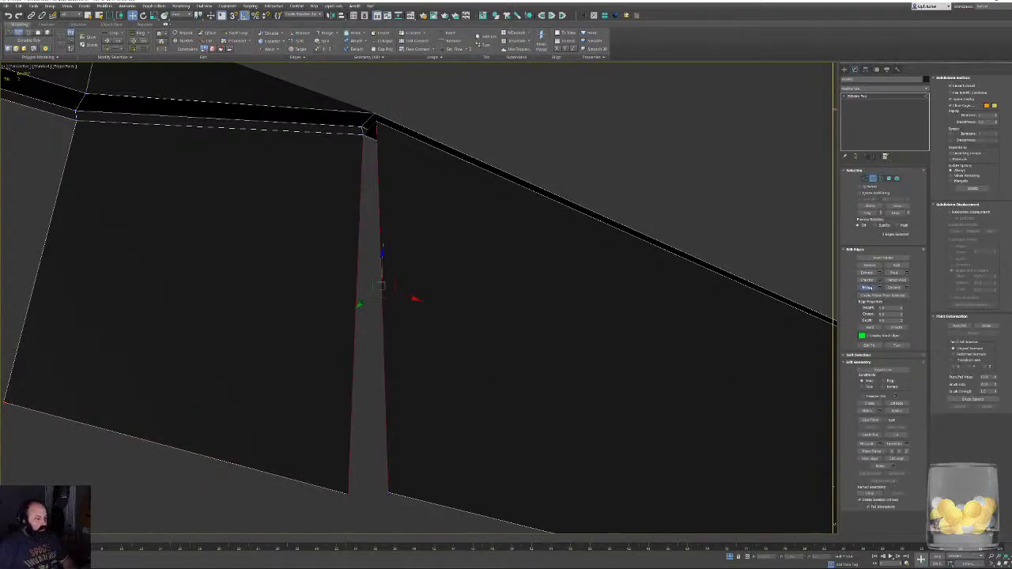
{"action": "left_click", "coordinate": [867, 287]}
{"action": "left_click", "coordinate": [865, 179]}
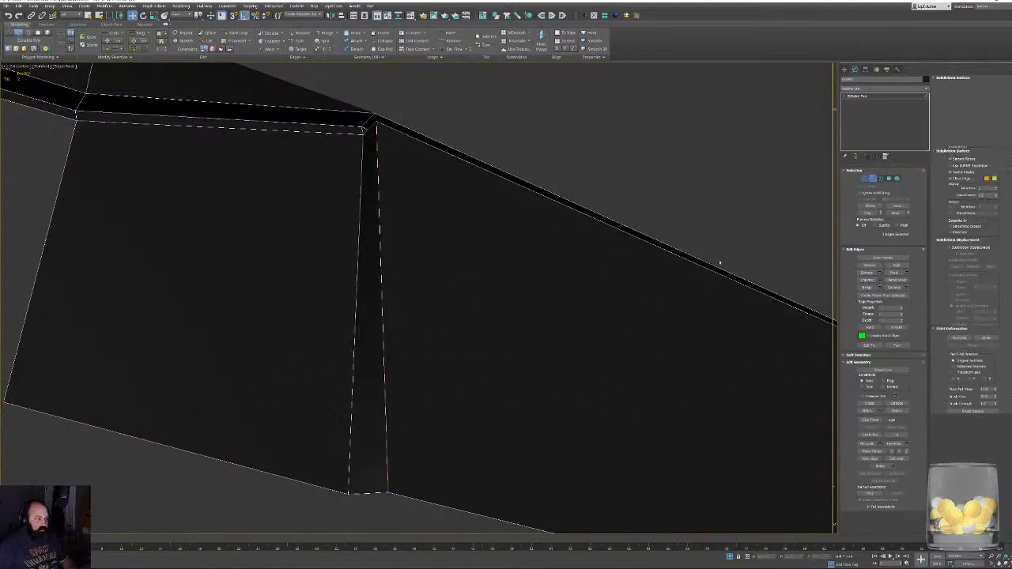
{"action": "left_click_drag", "start_coordinate": [251, 493], "coordinate": [354, 512]}
{"action": "middle_click_drag", "start_coordinate": [378, 497], "coordinate": [364, 438]}
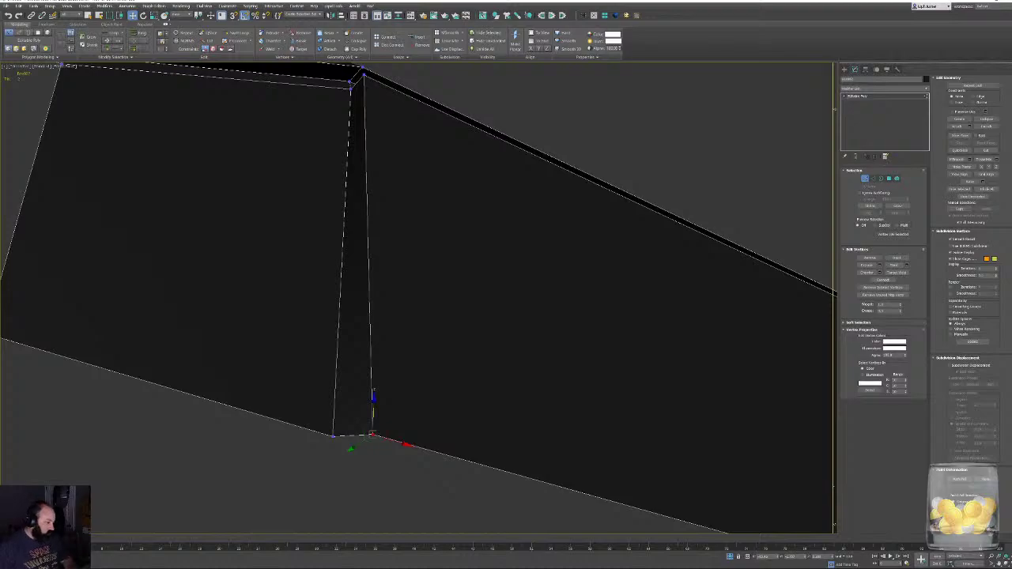
{"action": "middle_click_drag", "start_coordinate": [557, 433], "coordinate": [405, 279], "text": "alt"}
Extrude the two adjoining open rim edges toward the nose downward into new polygons and make their lower edges planar on Z.
{"action": "key", "text": "2"}
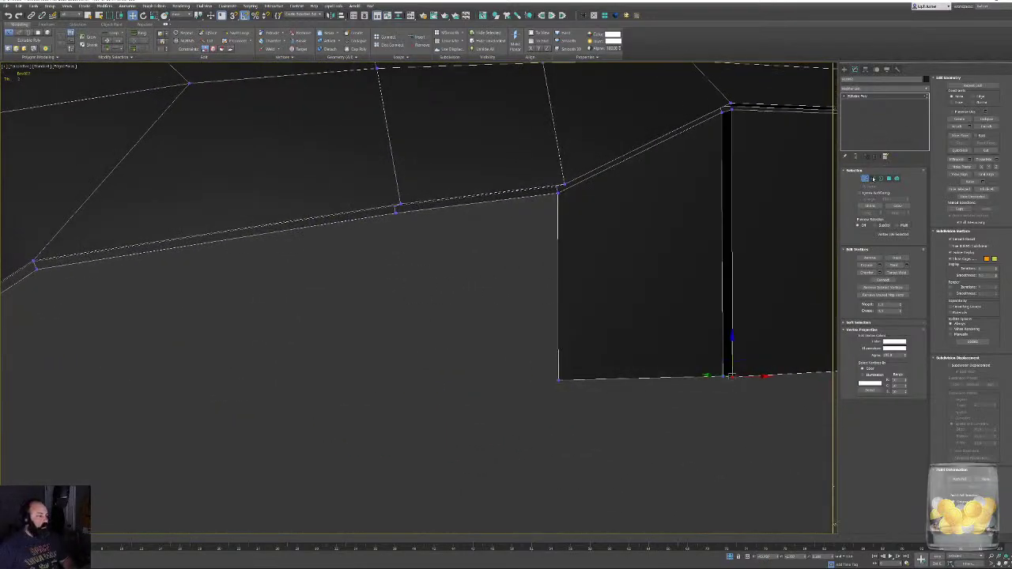
{"action": "middle_click_drag", "start_coordinate": [330, 245], "coordinate": [376, 236], "text": "alt"}
{"action": "left_click", "coordinate": [341, 196]}
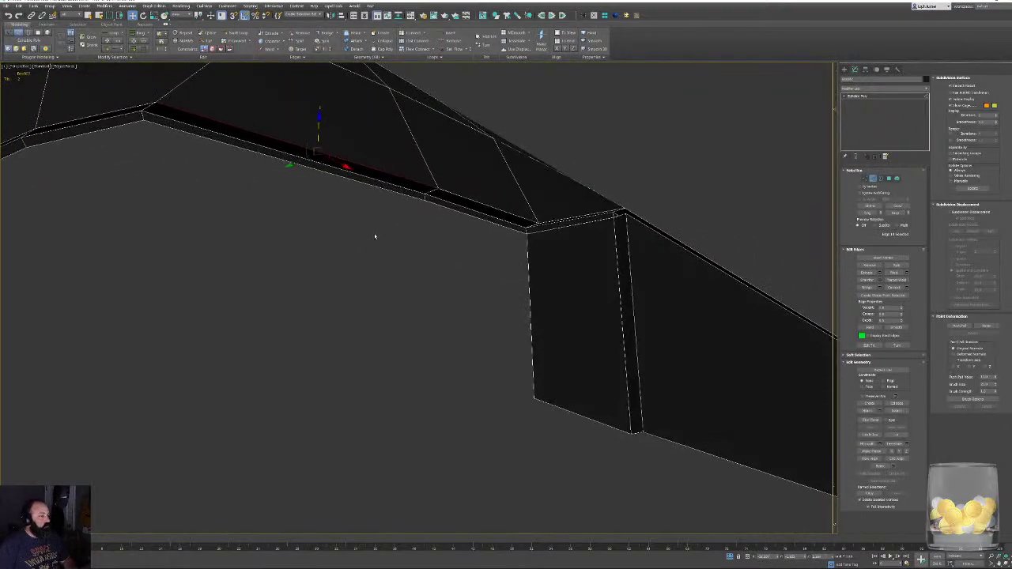
{"action": "middle_click_drag", "start_coordinate": [387, 196], "coordinate": [478, 286], "text": "alt"}
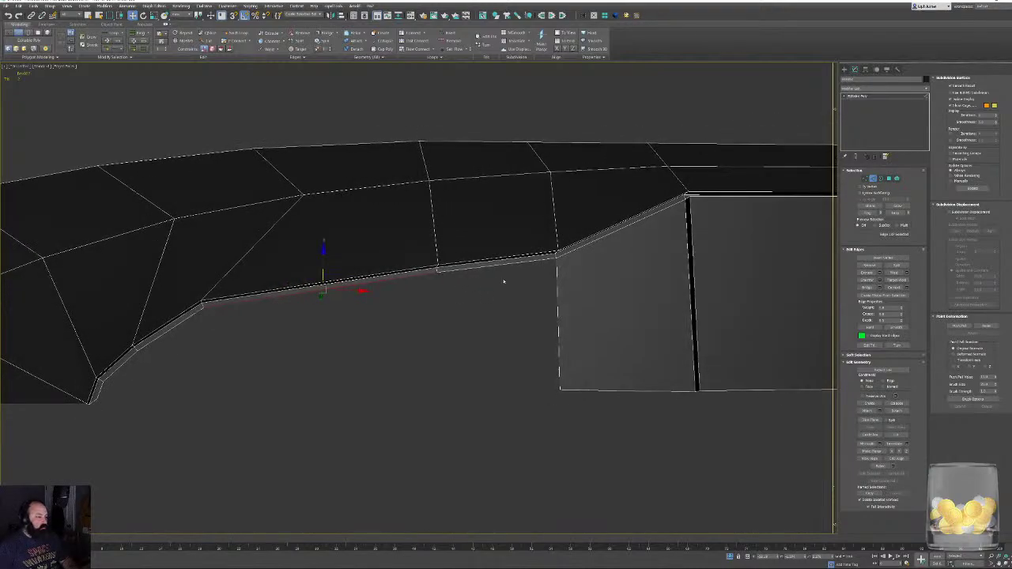
{"action": "left_click_drag", "start_coordinate": [320, 291], "coordinate": [321, 379], "text": "shift"}
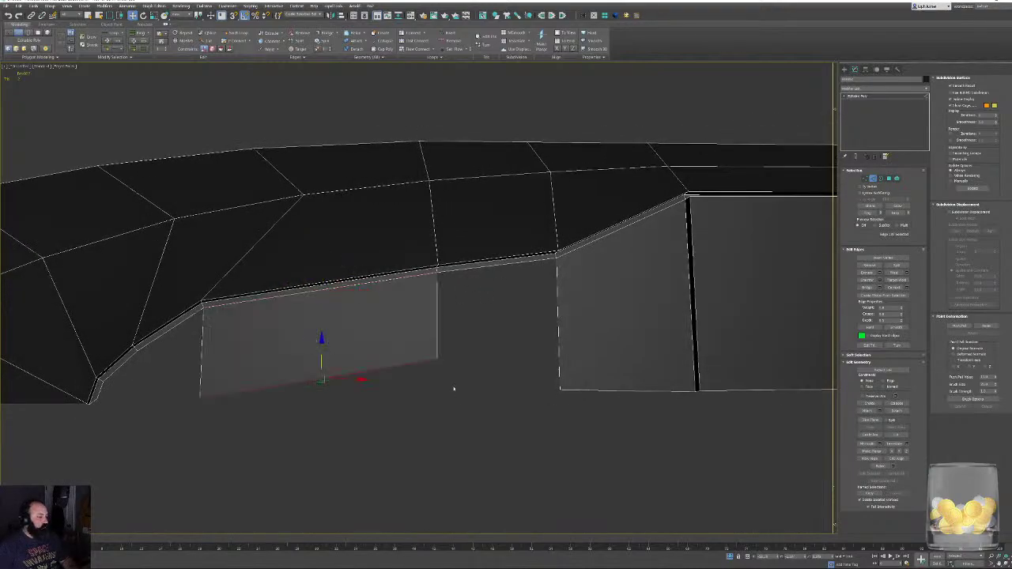
{"action": "key", "text": "ctrl+z"}
{"action": "left_click", "coordinate": [173, 333], "text": "ctrl"}
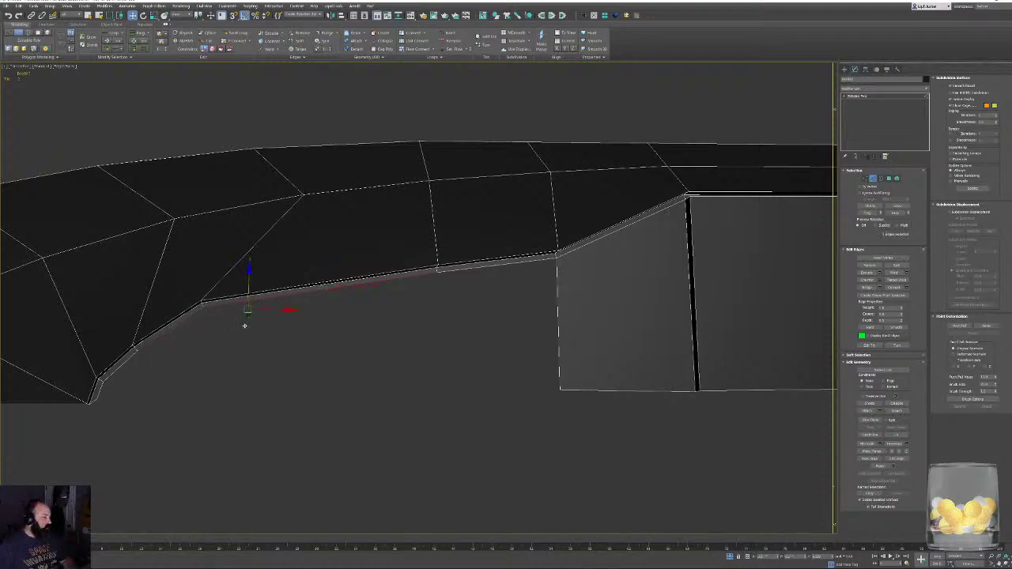
{"action": "left_click_drag", "start_coordinate": [244, 326], "coordinate": [244, 378], "text": "shift"}
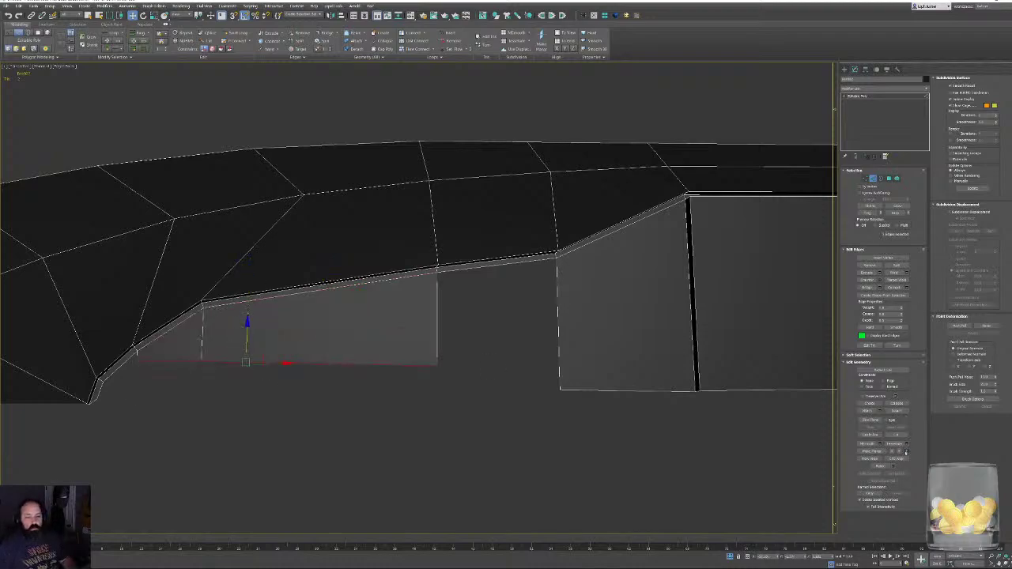
Align the lower edges of the two new polygons to the Z height of the neighbouring polygon's bottom edge.
{"action": "left_click", "coordinate": [624, 388]}
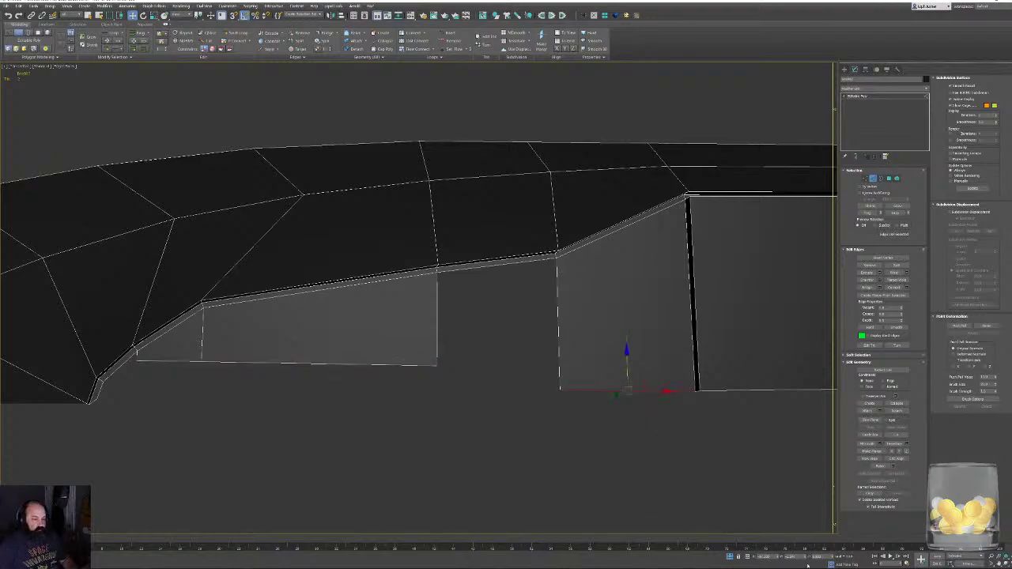
{"action": "left_click", "coordinate": [195, 364]}
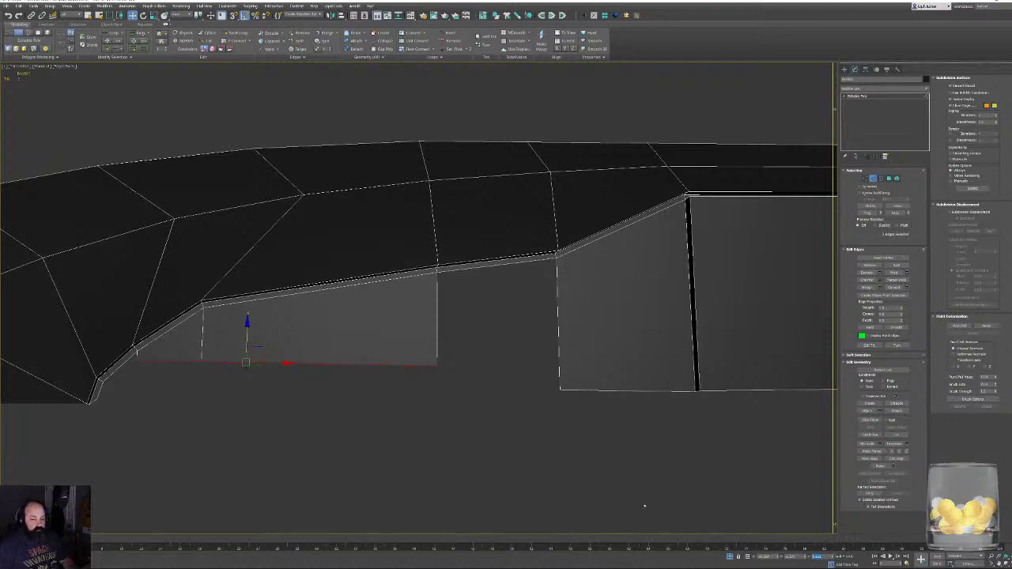
{"action": "key", "text": "Return"}
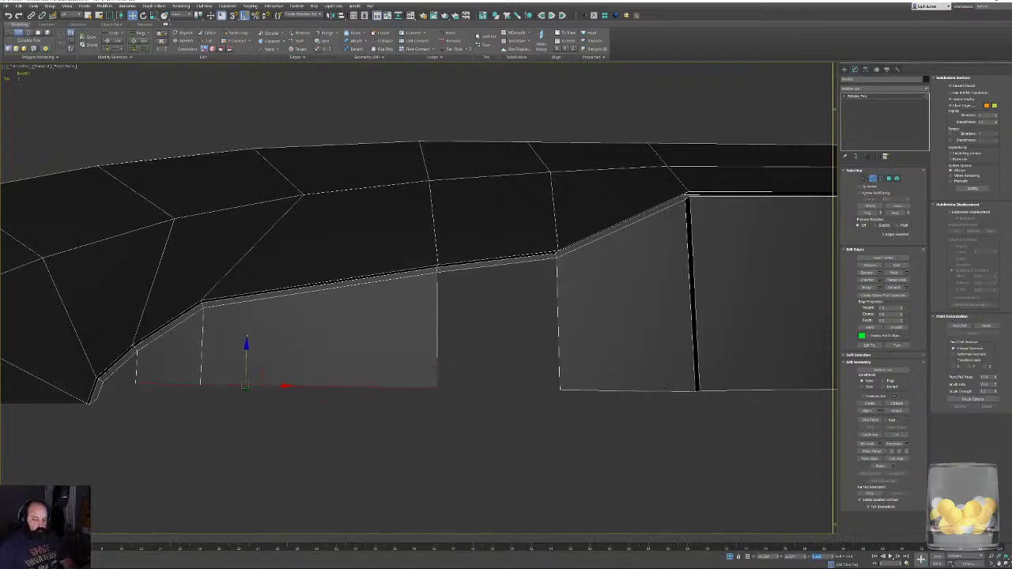
Bridge the open gap between the two groups of extruded polygons, and the gap between the foremost polygon and the rim at the nose.
{"action": "left_click", "coordinate": [557, 320]}
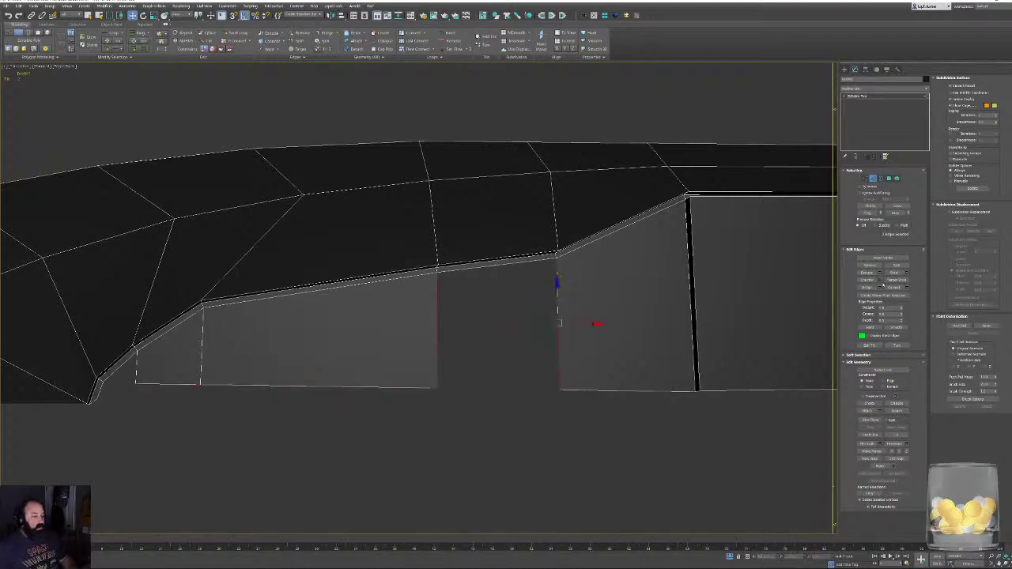
{"action": "left_click", "coordinate": [869, 289]}
{"action": "middle_click_drag", "start_coordinate": [132, 382], "coordinate": [219, 361]}
{"action": "scroll", "coordinate": [200, 373], "scroll_direction": "up", "scroll_amount": 4}
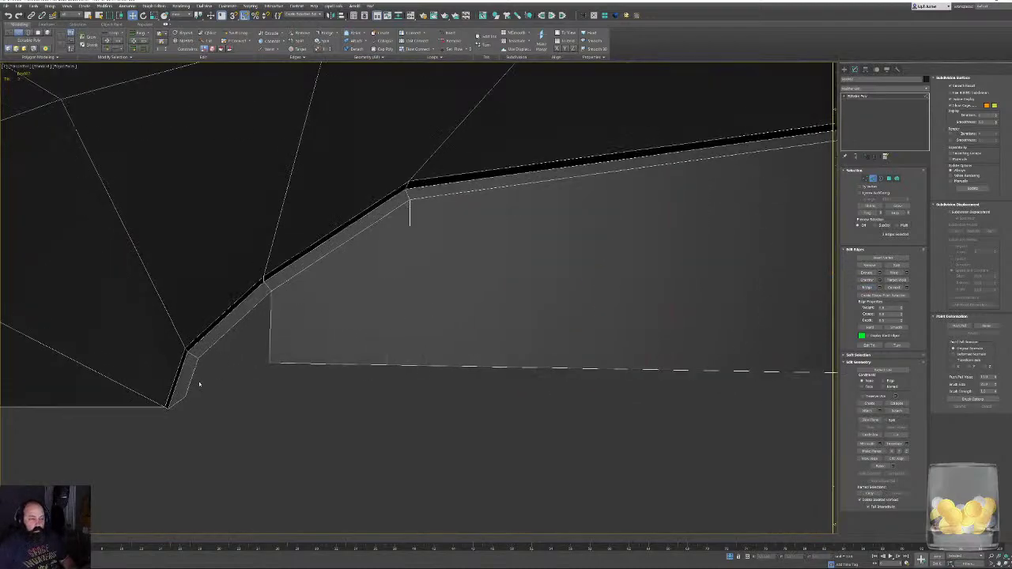
{"action": "left_click", "coordinate": [188, 379]}
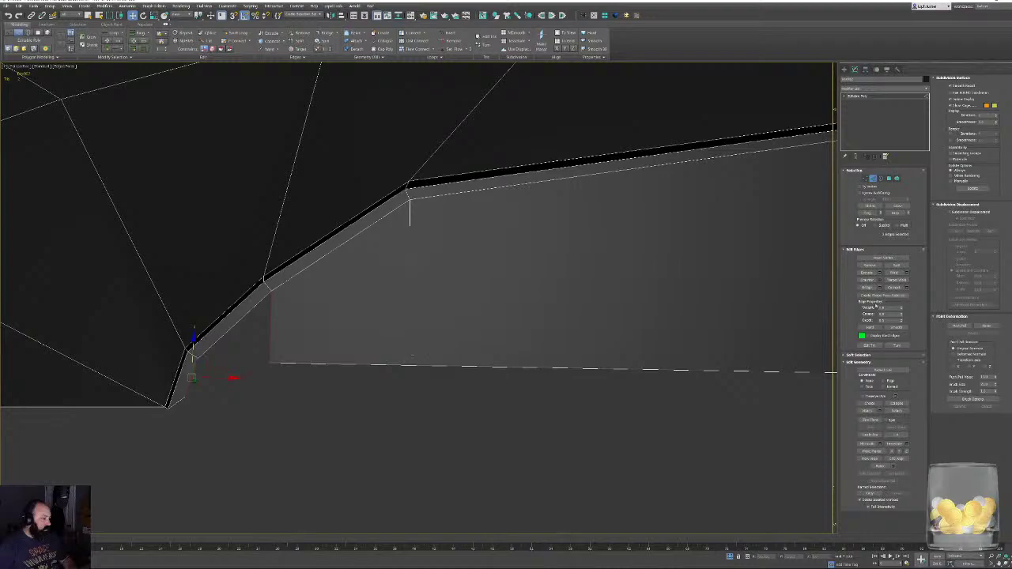
{"action": "left_click", "coordinate": [510, 441]}
{"action": "middle_click_drag", "start_coordinate": [510, 440], "coordinate": [407, 444]}
{"action": "scroll", "coordinate": [389, 405], "scroll_direction": "down", "scroll_amount": 4}
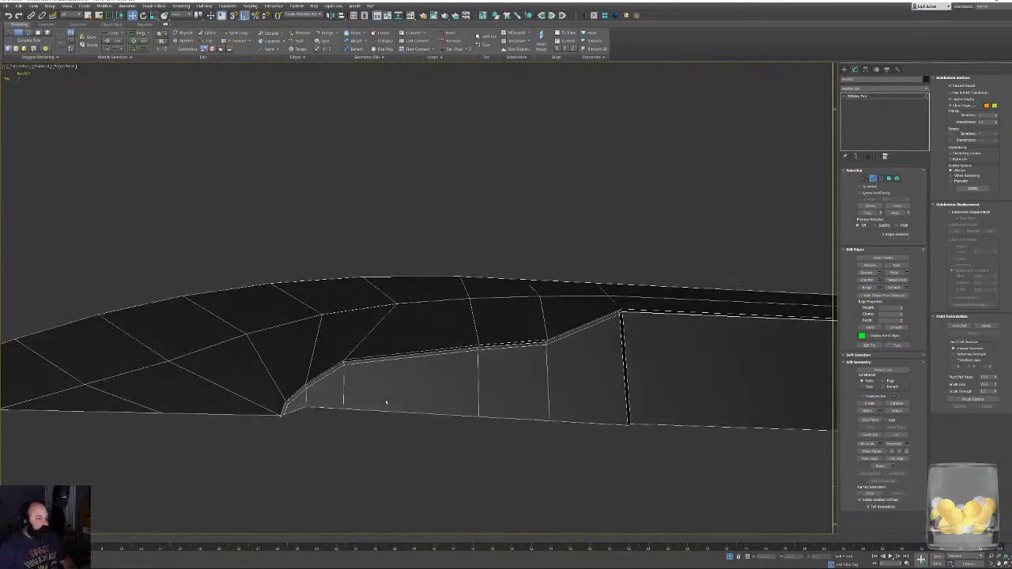
Leave edge editing and isolation and examine the strip and inner panel against the weapon's body and the reference image.
{"action": "middle_click_drag", "start_coordinate": [387, 403], "coordinate": [553, 361], "text": "alt"}
{"action": "scroll", "coordinate": [301, 400], "scroll_direction": "down", "scroll_amount": 3}
{"action": "scroll", "coordinate": [282, 391], "scroll_direction": "up", "scroll_amount": 3}
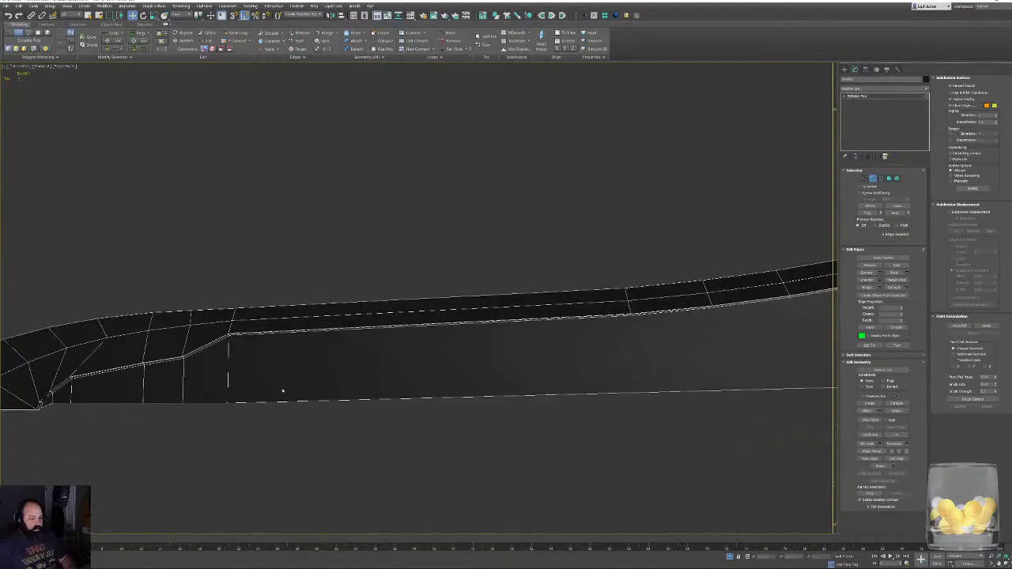
{"action": "middle_click_drag", "start_coordinate": [282, 391], "coordinate": [796, 223]}
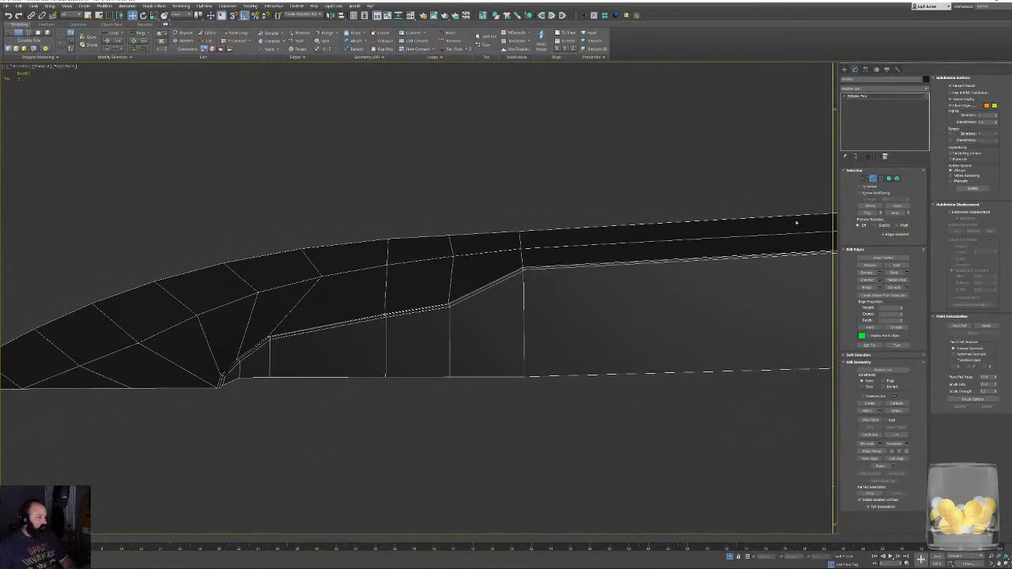
{"action": "left_click", "coordinate": [873, 179]}
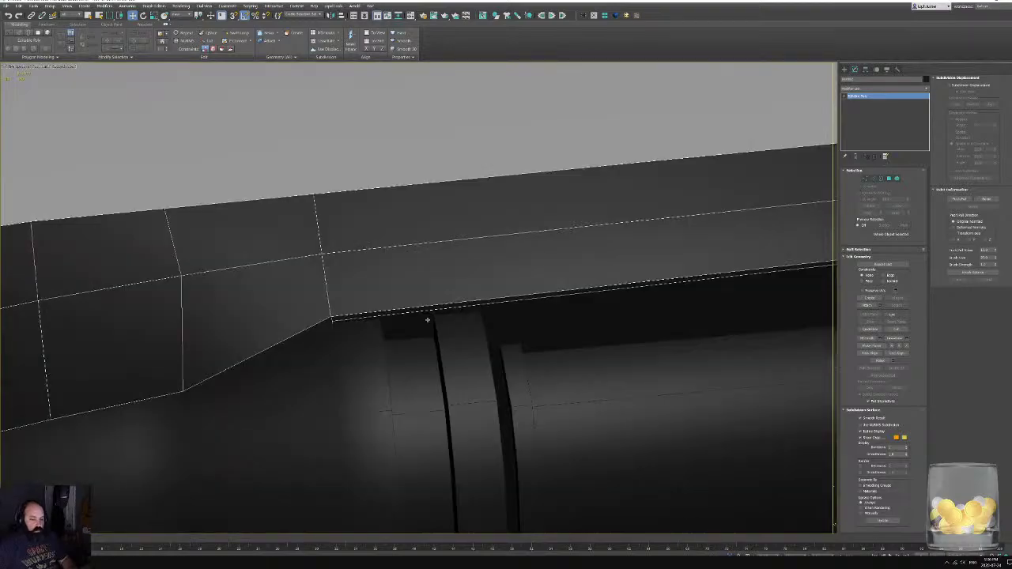
{"action": "middle_click_drag", "start_coordinate": [428, 319], "coordinate": [494, 324], "text": "alt"}
{"action": "scroll", "coordinate": [445, 321], "scroll_direction": "down", "scroll_amount": 8}
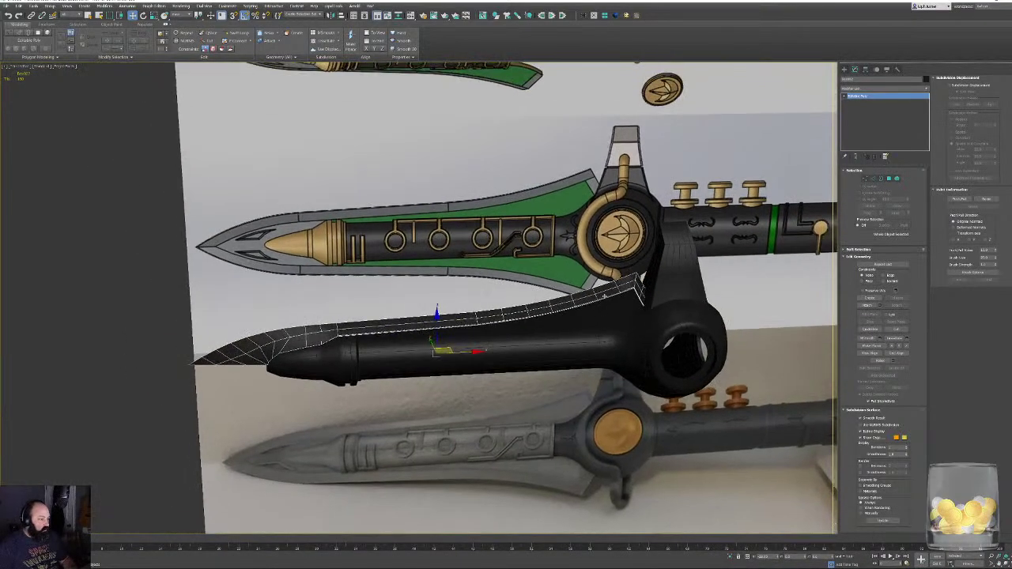
{"action": "scroll", "coordinate": [624, 289], "scroll_direction": "up", "scroll_amount": 4}
{"action": "mouse_move", "coordinate": [624, 290]}
{"action": "middle_mouse_down", "text": "alt"}
{"action": "mouse_move", "coordinate": [466, 317]}
{"action": "mouse_move", "coordinate": [648, 294]}
{"action": "mouse_move", "coordinate": [553, 287]}
{"action": "mouse_move", "coordinate": [620, 281]}
{"action": "middle_mouse_up", "text": "alt"}
{"action": "scroll", "coordinate": [467, 317], "scroll_direction": "down", "scroll_amount": 4}
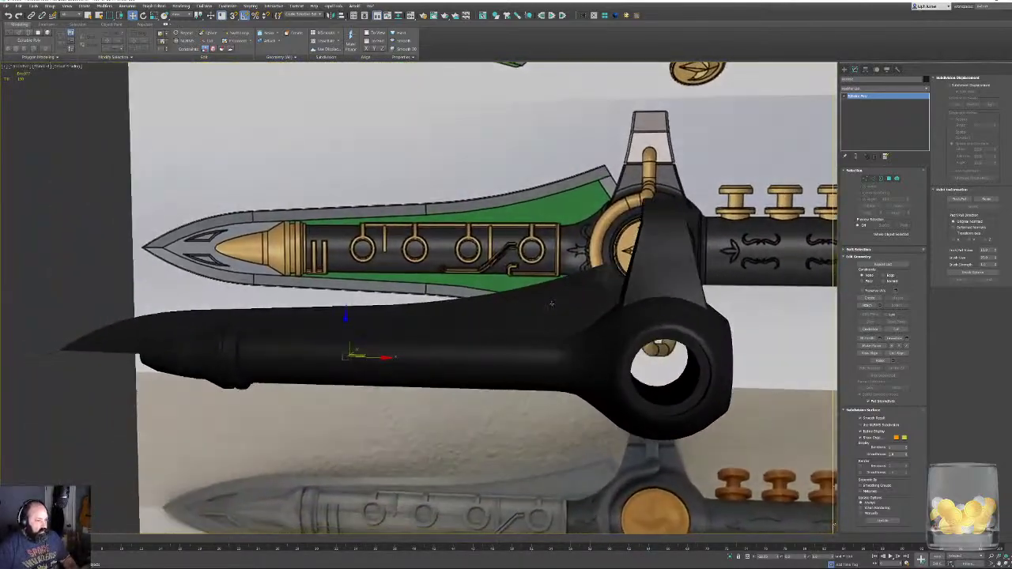
{"action": "scroll", "coordinate": [620, 281], "scroll_direction": "up", "scroll_amount": 4}
{"action": "scroll", "coordinate": [578, 253], "scroll_direction": "up", "scroll_amount": 2}
{"action": "middle_click_drag", "start_coordinate": [578, 253], "coordinate": [561, 369], "text": "alt"}
{"action": "scroll", "coordinate": [579, 255], "scroll_direction": "up", "scroll_amount": 2}
{"action": "key", "text": "F4"}
{"action": "scroll", "coordinate": [571, 314], "scroll_direction": "up", "scroll_amount": 3}
{"action": "scroll", "coordinate": [562, 372], "scroll_direction": "down", "scroll_amount": 3}
{"action": "scroll", "coordinate": [561, 372], "scroll_direction": "down", "scroll_amount": 5}
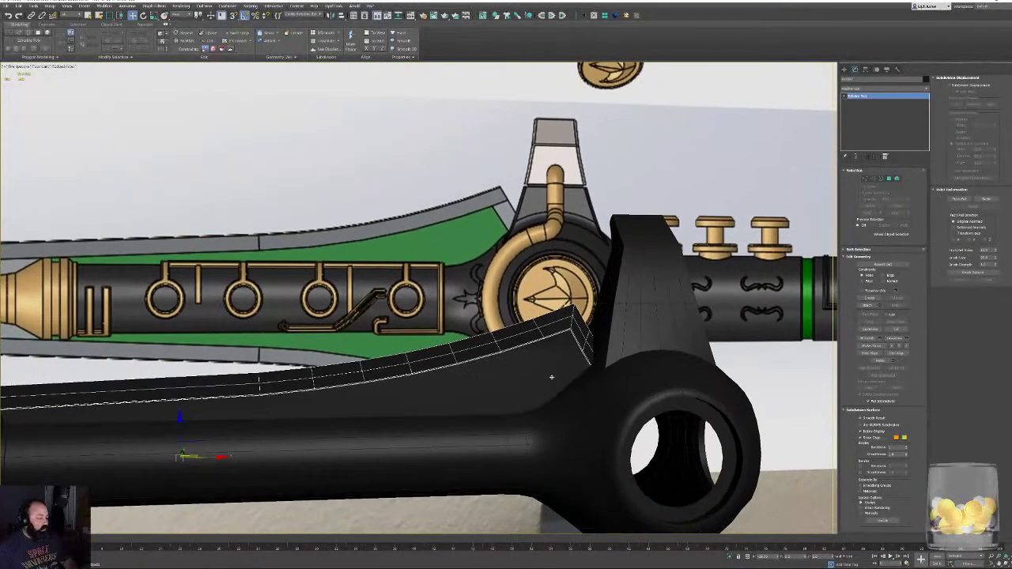
Isolate the strip, cut an edge from the panel's rear upper corner to its bottom edge, and remove the stray vertex on the end edge.
{"action": "key", "text": "alt+q"}
{"action": "scroll", "coordinate": [616, 300], "scroll_direction": "up", "scroll_amount": 6}
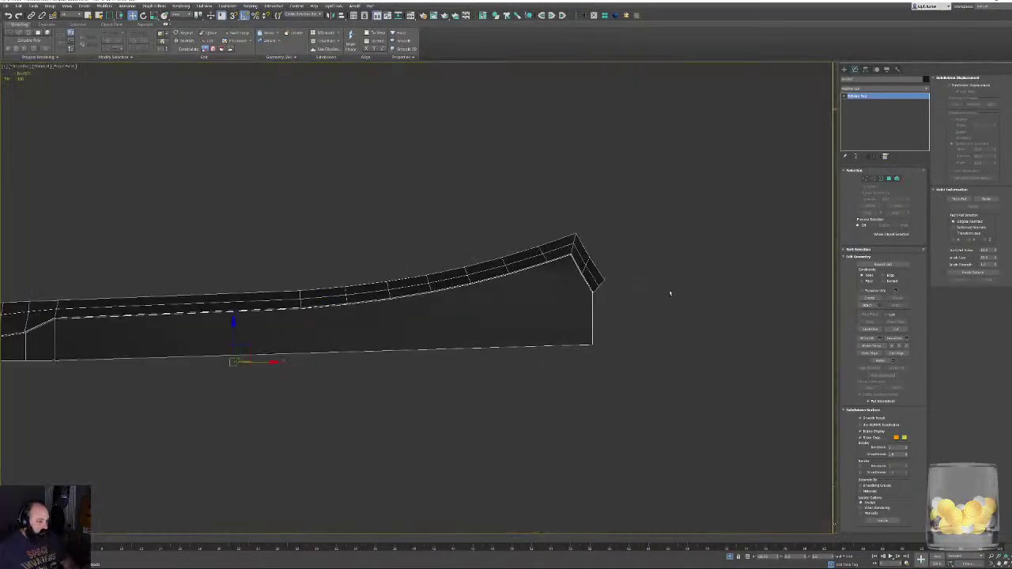
{"action": "left_click", "coordinate": [866, 179]}
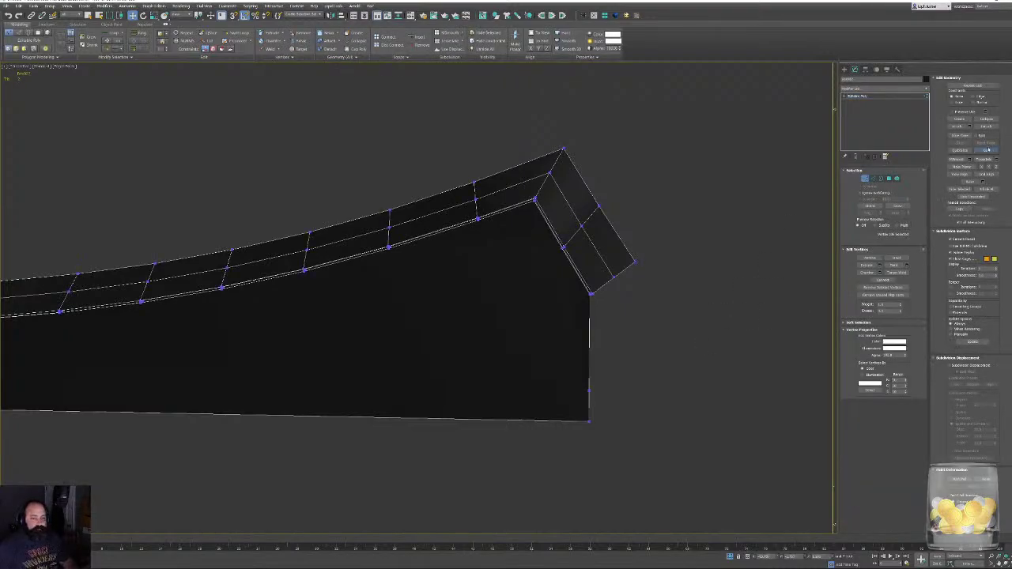
{"action": "left_click", "coordinate": [985, 151]}
{"action": "middle_click_drag", "start_coordinate": [467, 300], "coordinate": [534, 237], "text": "alt"}
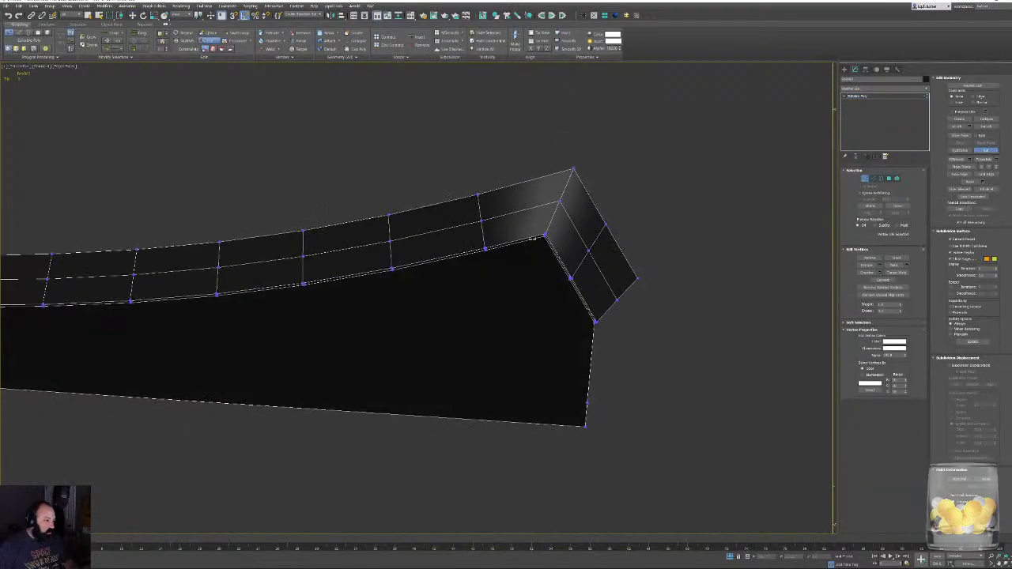
{"action": "left_click", "coordinate": [544, 236]}
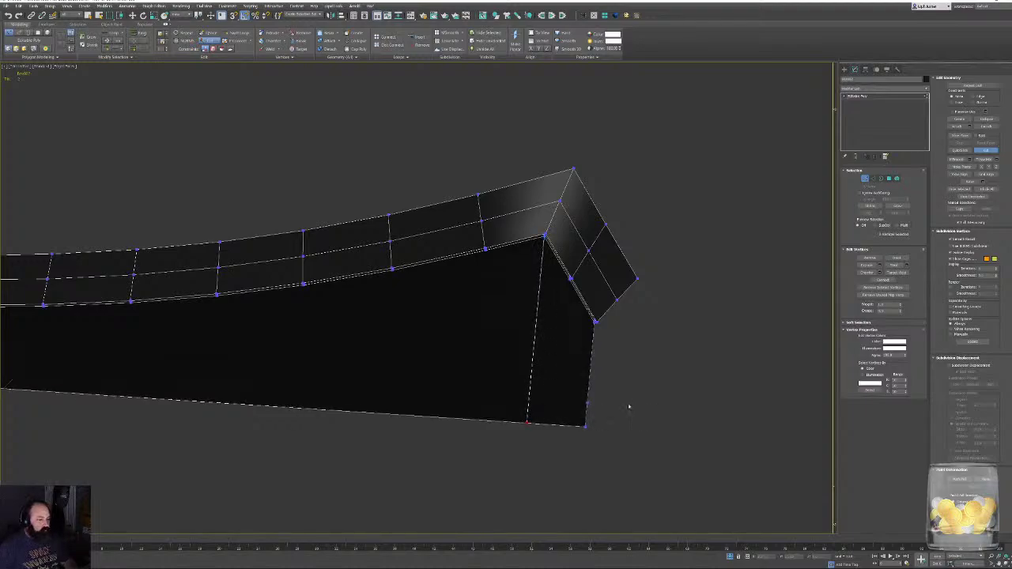
{"action": "right_click", "coordinate": [594, 406]}
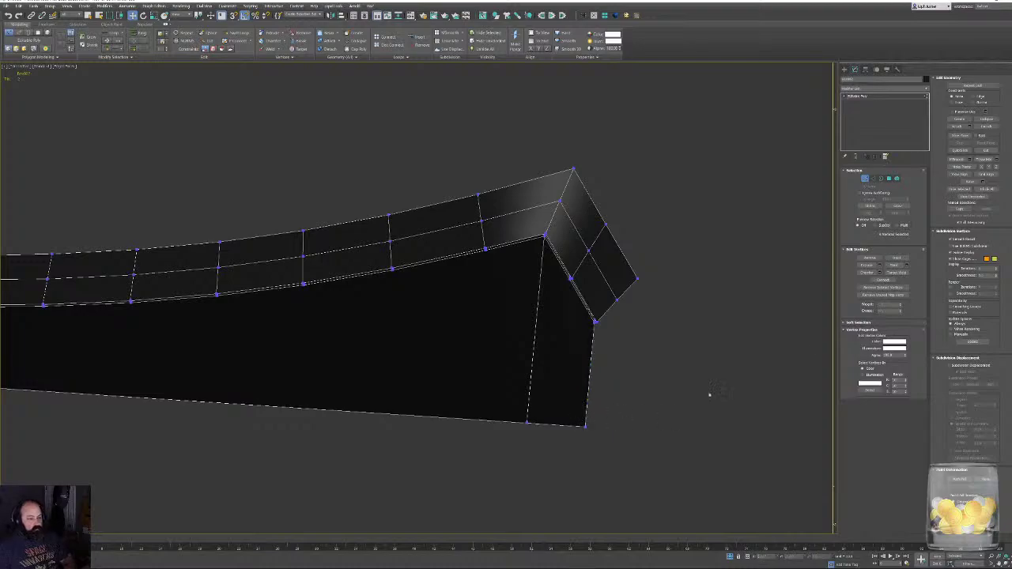
Cut four edges from the strip's lower rim vertices at the rear down to the inner panel's bottom edge.
{"action": "key", "text": "alt+c"}
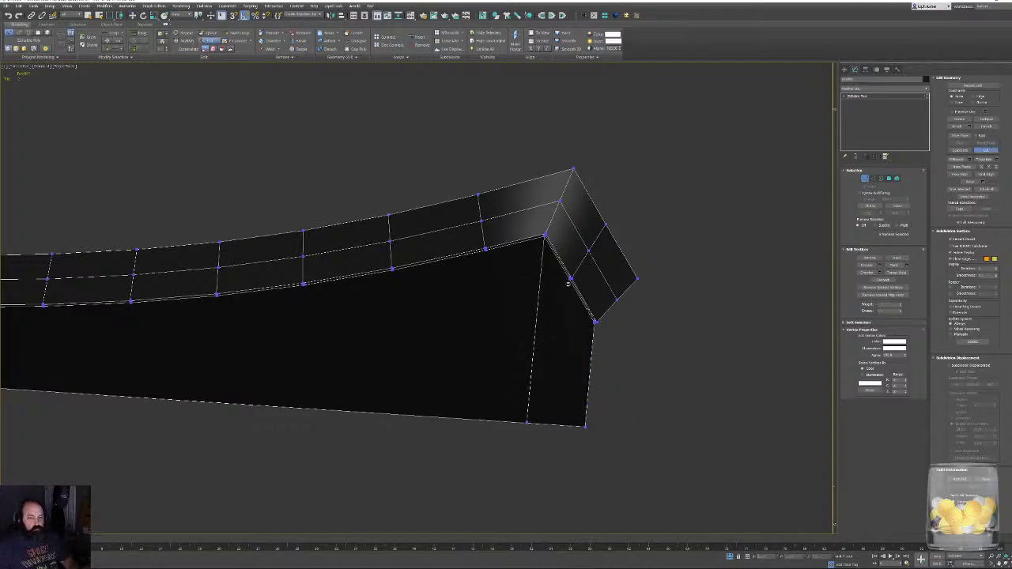
{"action": "left_click", "coordinate": [569, 278]}
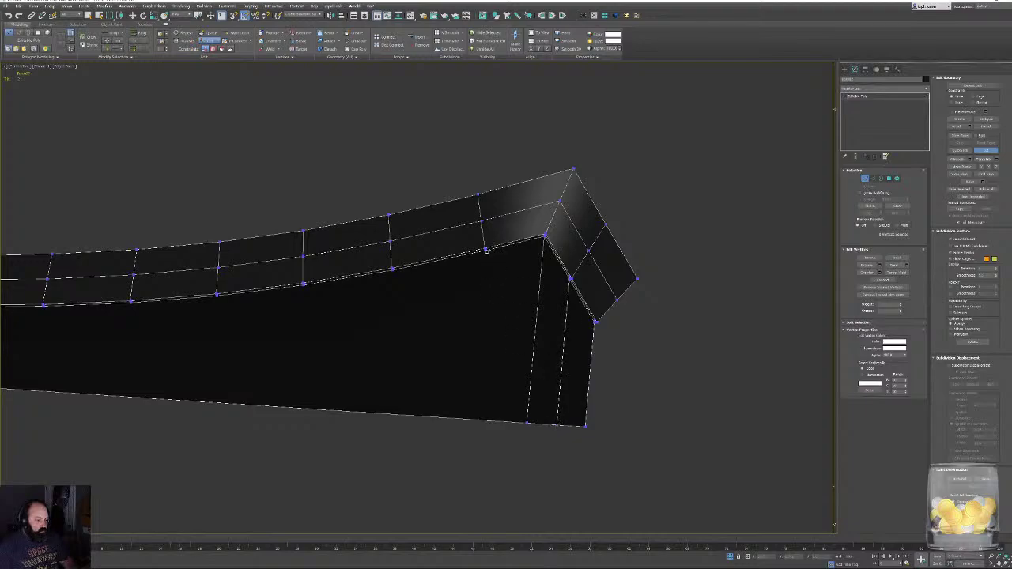
{"action": "left_click", "coordinate": [477, 420]}
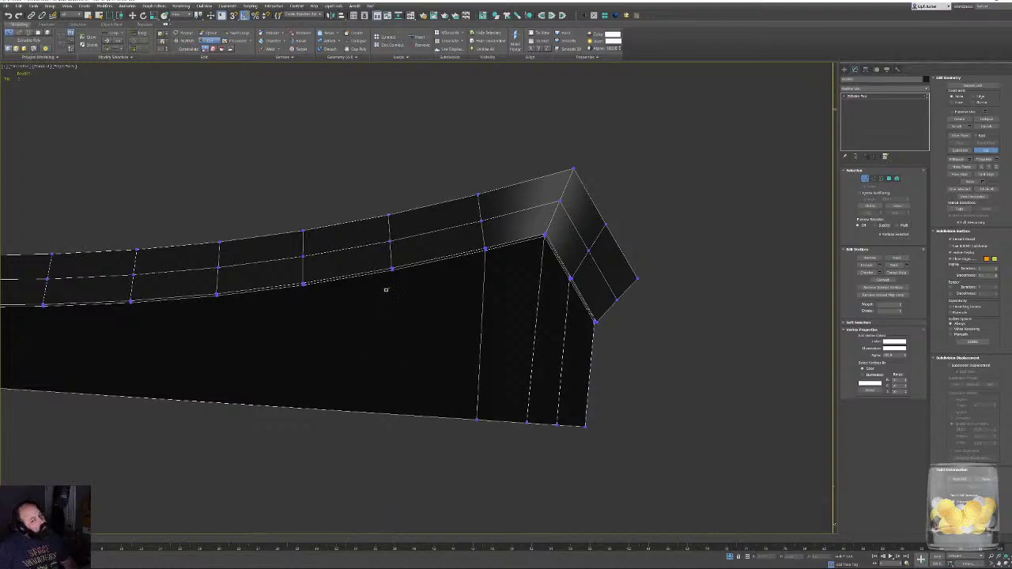
{"action": "left_click", "coordinate": [393, 269]}
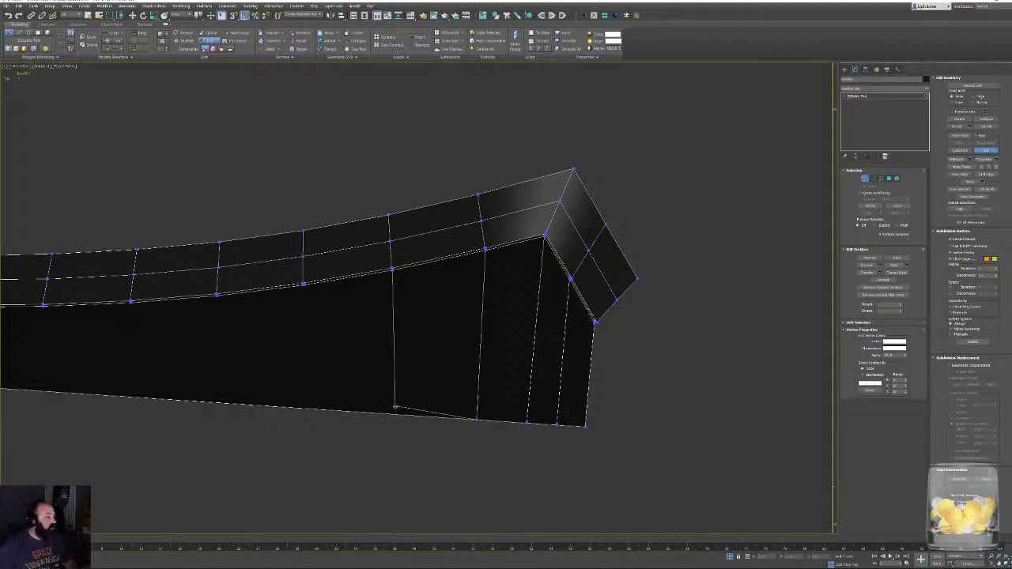
{"action": "left_click", "coordinate": [389, 412]}
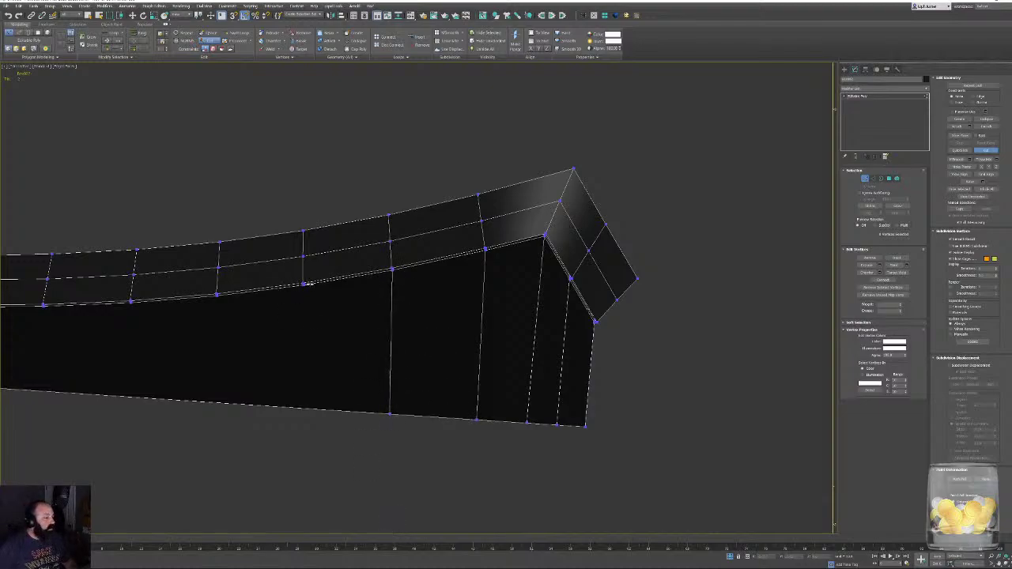
{"action": "left_click", "coordinate": [303, 283]}
{"action": "left_click", "coordinate": [301, 410]}
Cut four more edges further forward along the panel, from the strip's rim vertices to the bottom edge, and end the Cut tool.
{"action": "middle_click_drag", "start_coordinate": [301, 407], "coordinate": [589, 435]}
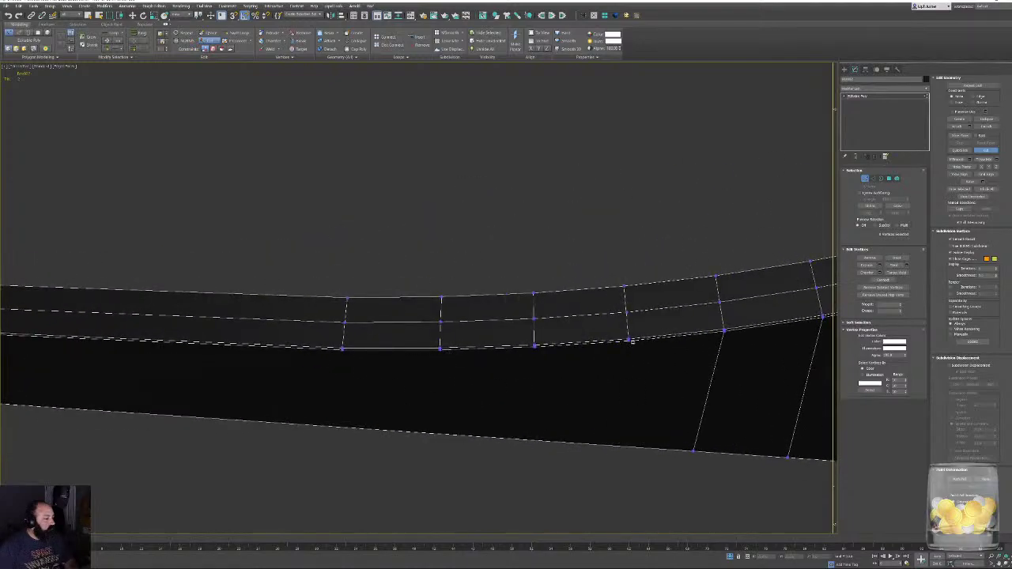
{"action": "left_click", "coordinate": [628, 340]}
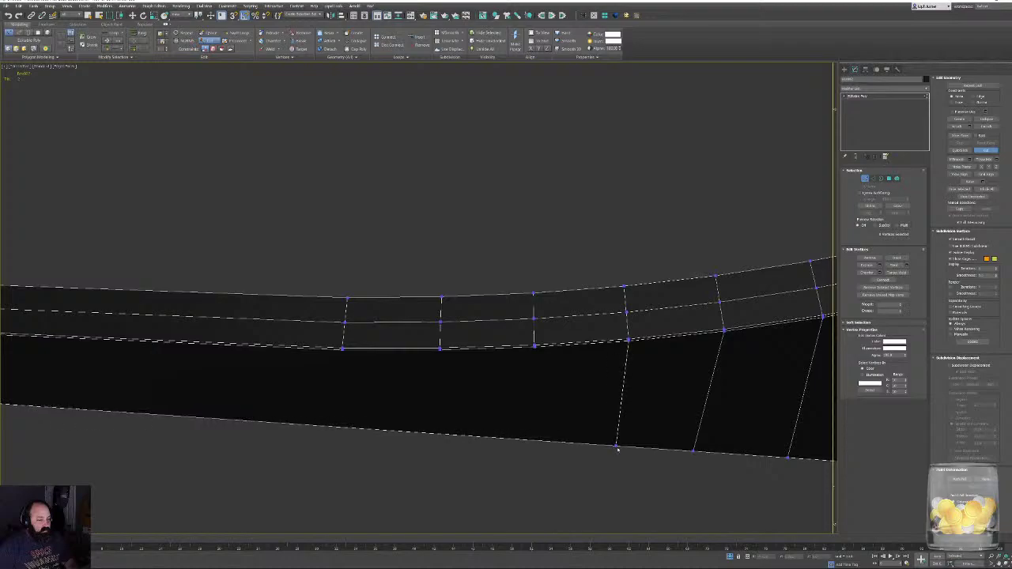
{"action": "left_click", "coordinate": [622, 447]}
{"action": "left_click", "coordinate": [533, 345]}
{"action": "left_click", "coordinate": [532, 437]}
{"action": "left_click", "coordinate": [441, 349]}
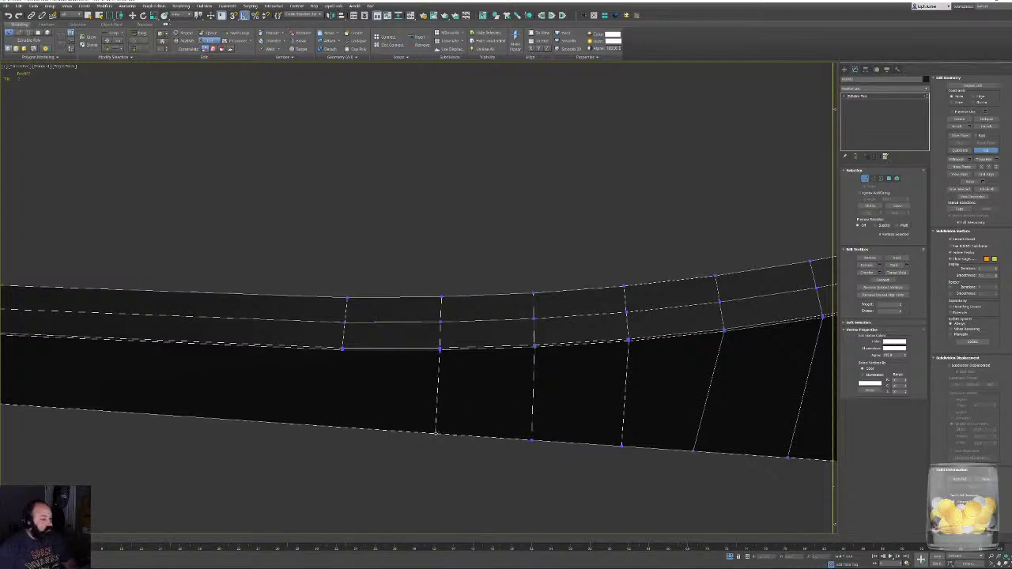
{"action": "left_click", "coordinate": [342, 349]}
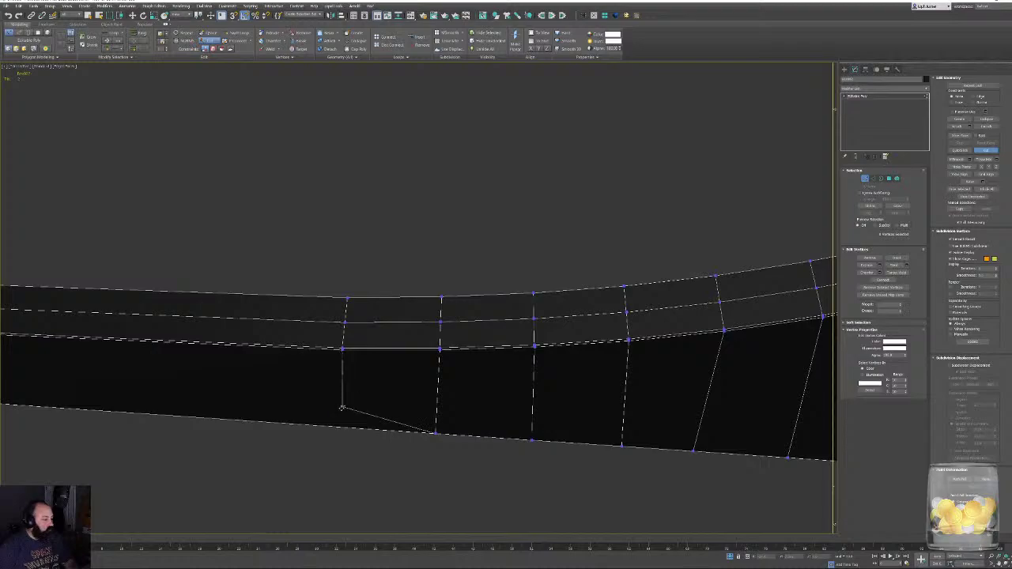
{"action": "left_click", "coordinate": [338, 427]}
{"action": "scroll", "coordinate": [323, 365], "scroll_direction": "down", "scroll_amount": 4}
{"action": "middle_click_drag", "start_coordinate": [469, 369], "coordinate": [569, 324]}
{"action": "middle_click_drag", "start_coordinate": [229, 342], "coordinate": [391, 333]}
{"action": "right_click", "coordinate": [222, 341]}
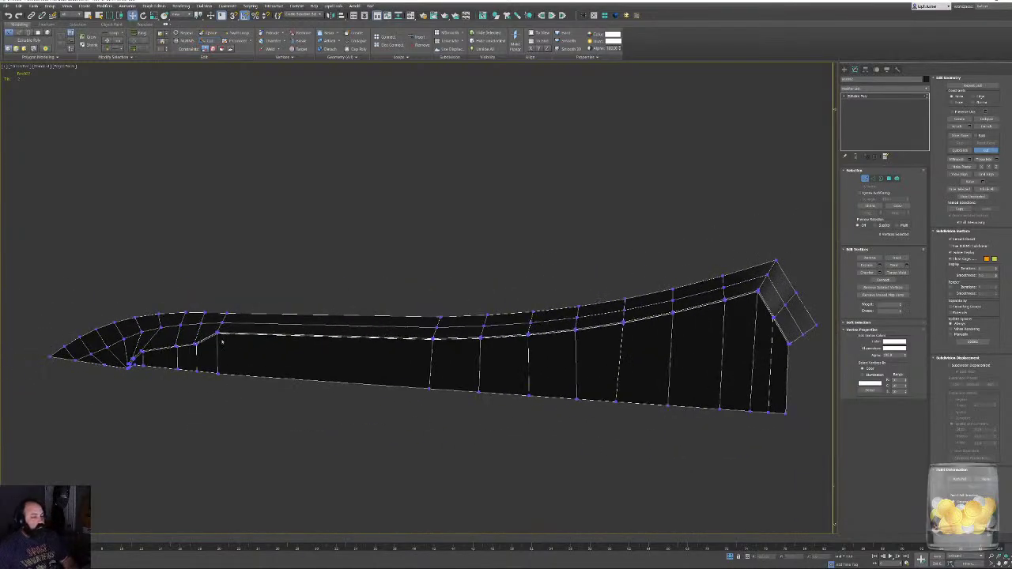
End the strip's isolation to bring back the body and reference image, and leave vertex editing.
{"action": "middle_click_drag", "start_coordinate": [222, 341], "coordinate": [265, 350], "text": "alt"}
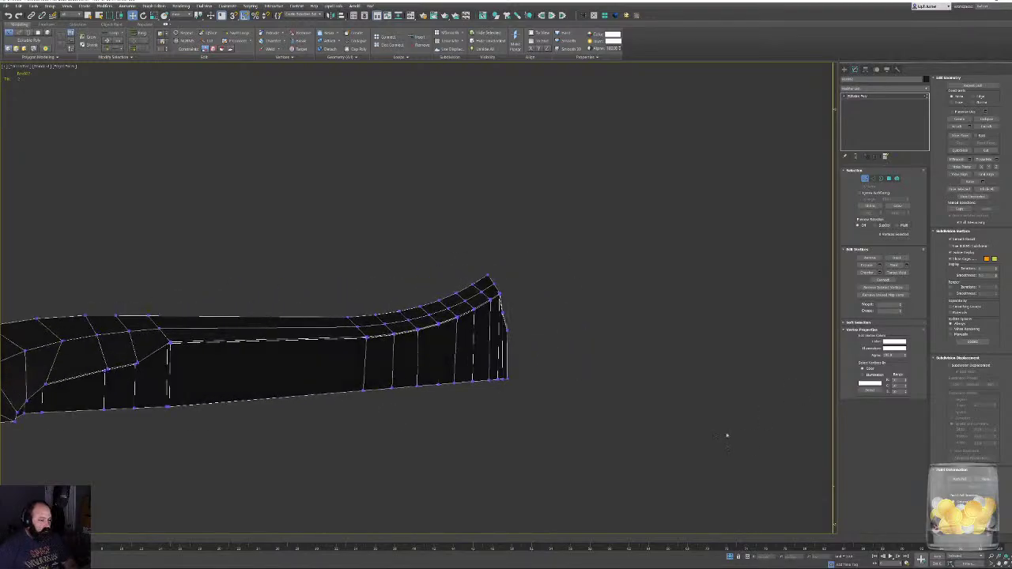
{"action": "left_click", "coordinate": [730, 558]}
{"action": "middle_click_drag", "start_coordinate": [579, 307], "coordinate": [537, 327], "text": "alt"}
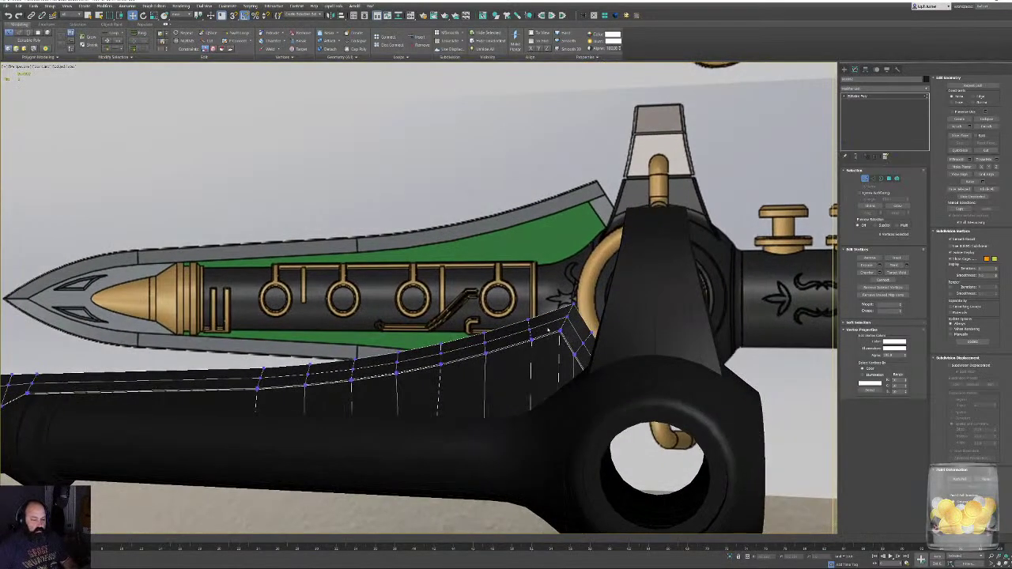
{"action": "scroll", "coordinate": [500, 320], "scroll_direction": "down", "scroll_amount": 3}
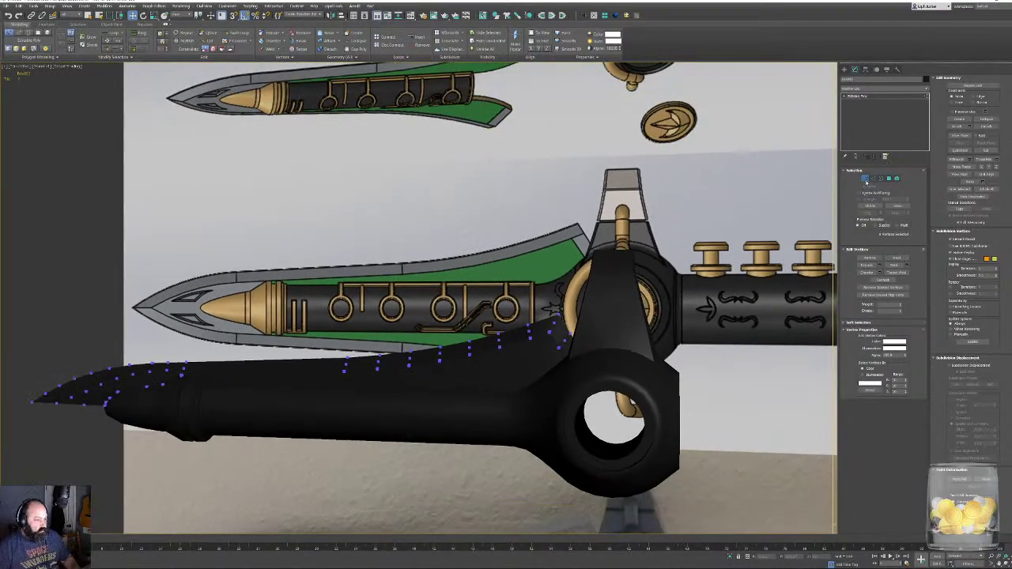
{"action": "left_click", "coordinate": [867, 182]}
Mirror the blade strip with a Symmetry modifier on the Z axis and convert the result to Editable Poly.
{"action": "middle_click_drag", "start_coordinate": [547, 299], "coordinate": [718, 90], "text": "alt"}
{"action": "left_click", "coordinate": [584, 16]}
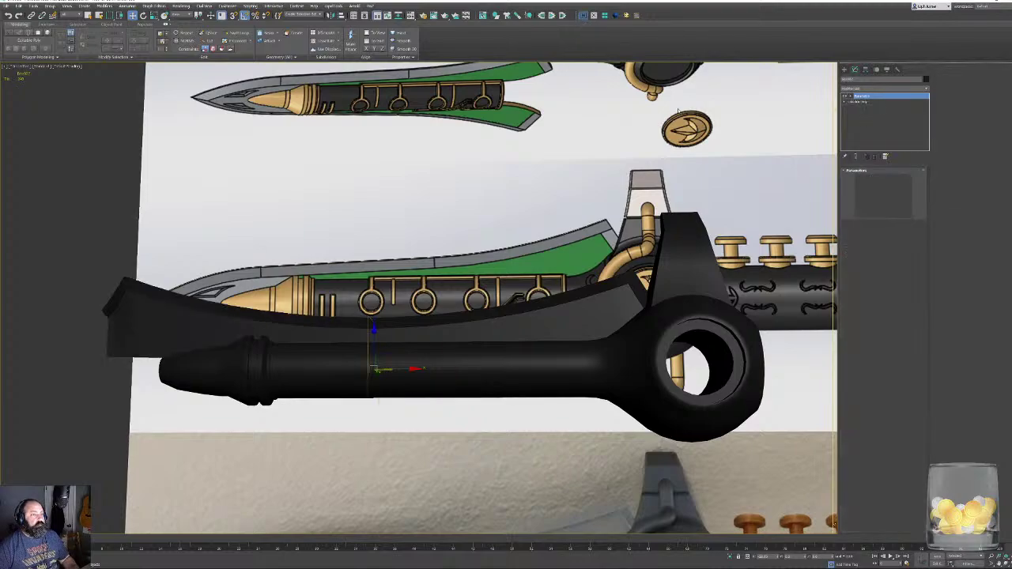
{"action": "left_click", "coordinate": [892, 183]}
{"action": "middle_click_drag", "start_coordinate": [537, 360], "coordinate": [559, 373], "text": "alt"}
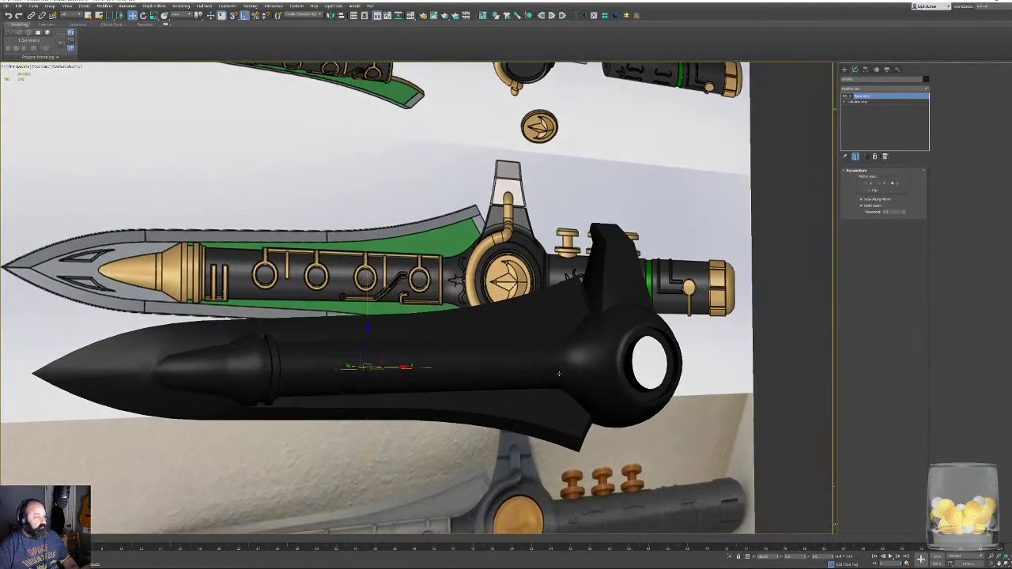
{"action": "right_click", "coordinate": [579, 318]}
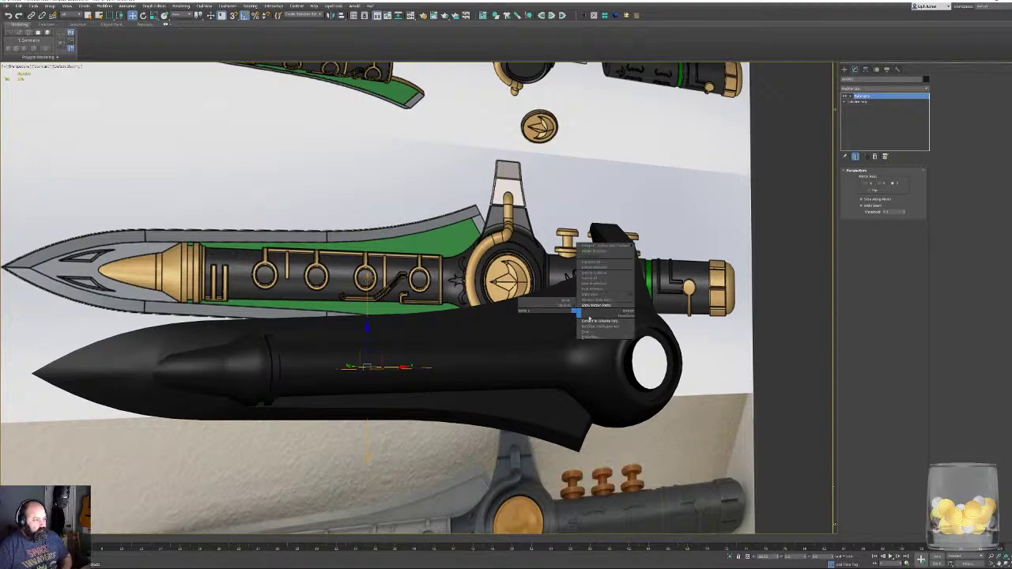
{"action": "left_click", "coordinate": [605, 322]}
Show the edges on the shaded model and examine the mirrored nose against the reference image in an orthographic side view.
{"action": "middle_click_drag", "start_coordinate": [605, 321], "coordinate": [170, 365], "text": "alt"}
{"action": "scroll", "coordinate": [170, 364], "scroll_direction": "up", "scroll_amount": 5}
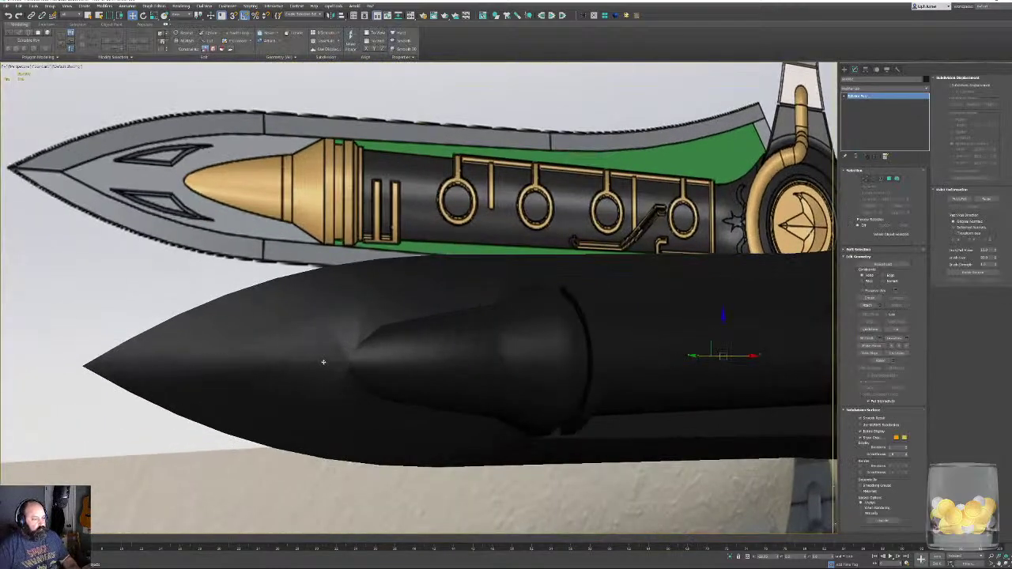
{"action": "key", "text": "l"}
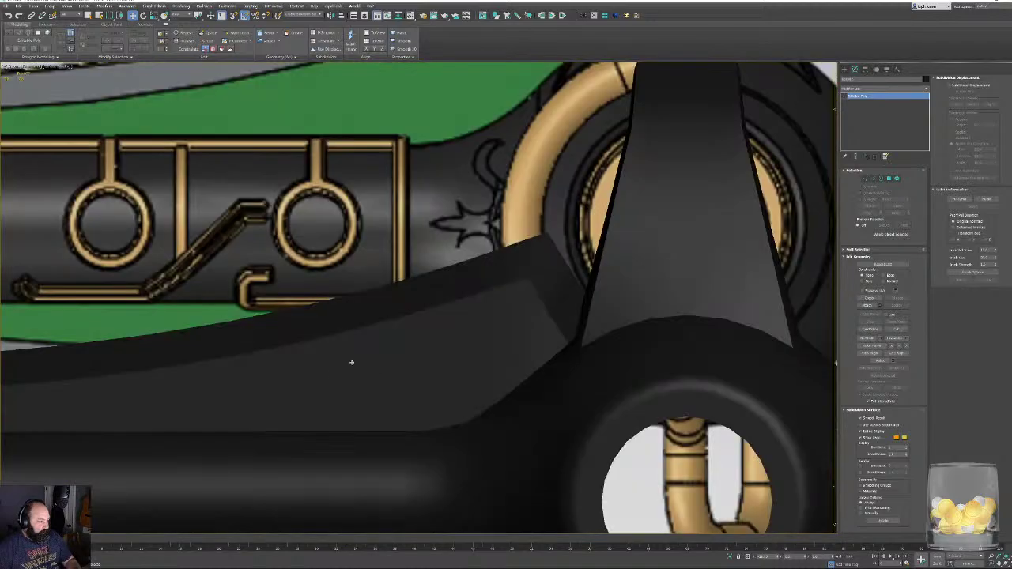
{"action": "key", "text": "z"}
{"action": "middle_click_drag", "start_coordinate": [137, 265], "coordinate": [294, 337]}
{"action": "scroll", "coordinate": [294, 337], "scroll_direction": "up", "scroll_amount": 5}
{"action": "key", "text": "F4"}
{"action": "middle_click_drag", "start_coordinate": [390, 427], "coordinate": [400, 388]}
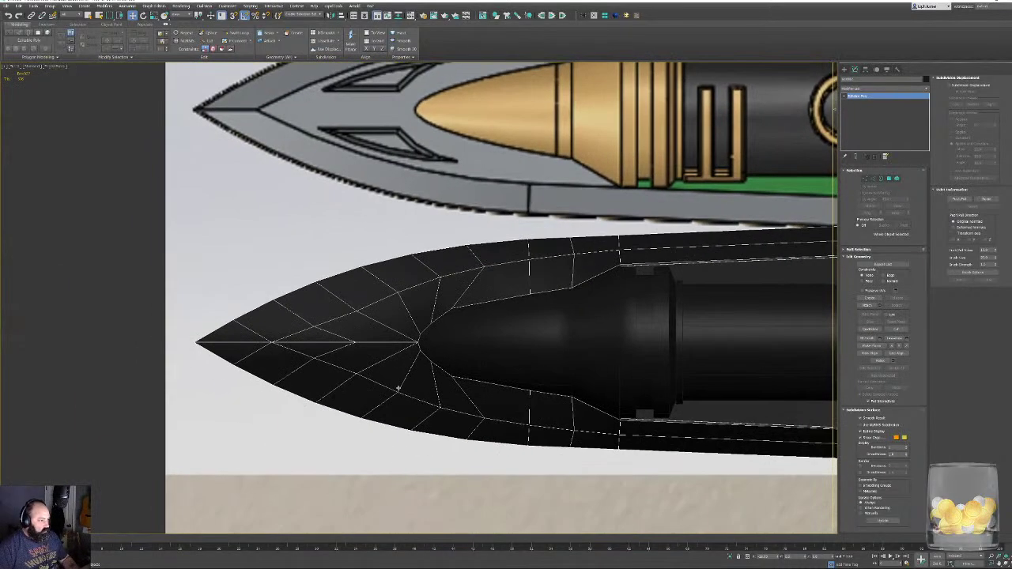
{"action": "scroll", "coordinate": [401, 386], "scroll_direction": "up", "scroll_amount": 1}
{"action": "middle_click_drag", "start_coordinate": [372, 325], "coordinate": [366, 363]}
{"action": "middle_click_drag", "start_coordinate": [386, 289], "coordinate": [389, 316]}
{"action": "scroll", "coordinate": [389, 316], "scroll_direction": "down", "scroll_amount": 2}
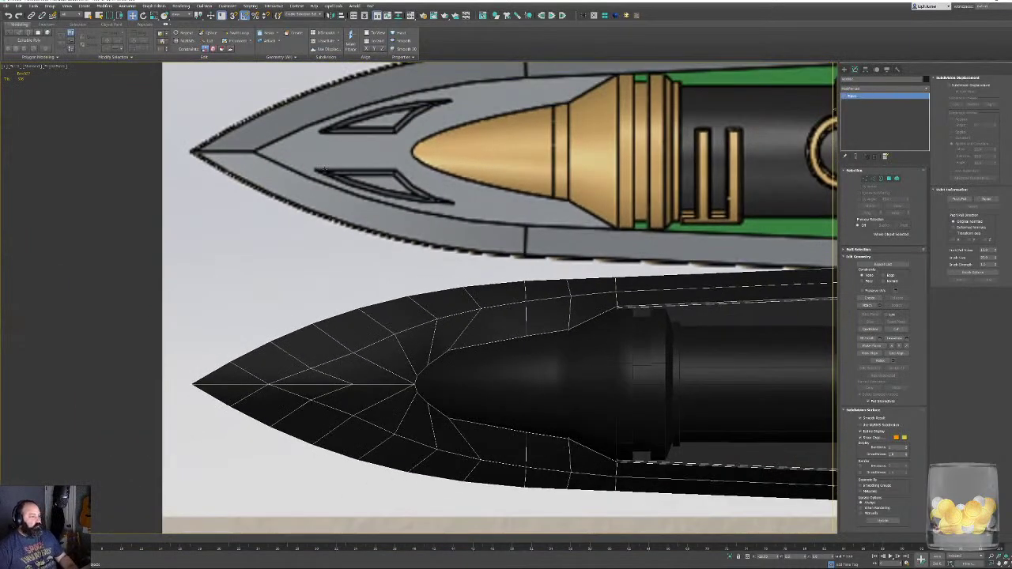
Delete the offset reference image plane and make the blade mesh see-through over the aligned reference.
{"action": "left_click", "coordinate": [324, 169]}
{"action": "key", "text": "Delete"}
{"action": "left_click", "coordinate": [403, 347]}
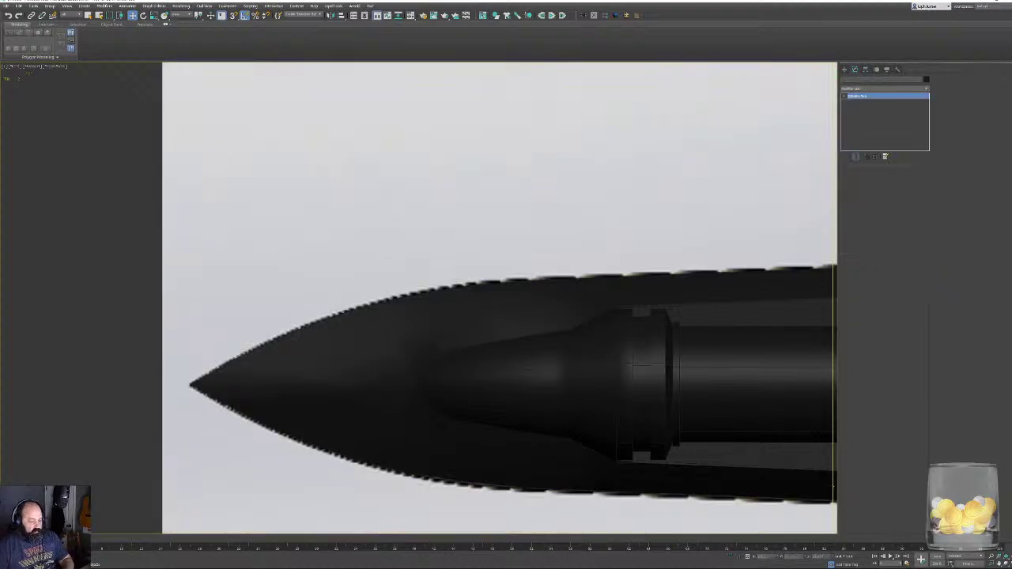
{"action": "key", "text": "alt+x"}
{"action": "scroll", "coordinate": [403, 348], "scroll_direction": "up", "scroll_amount": 2}
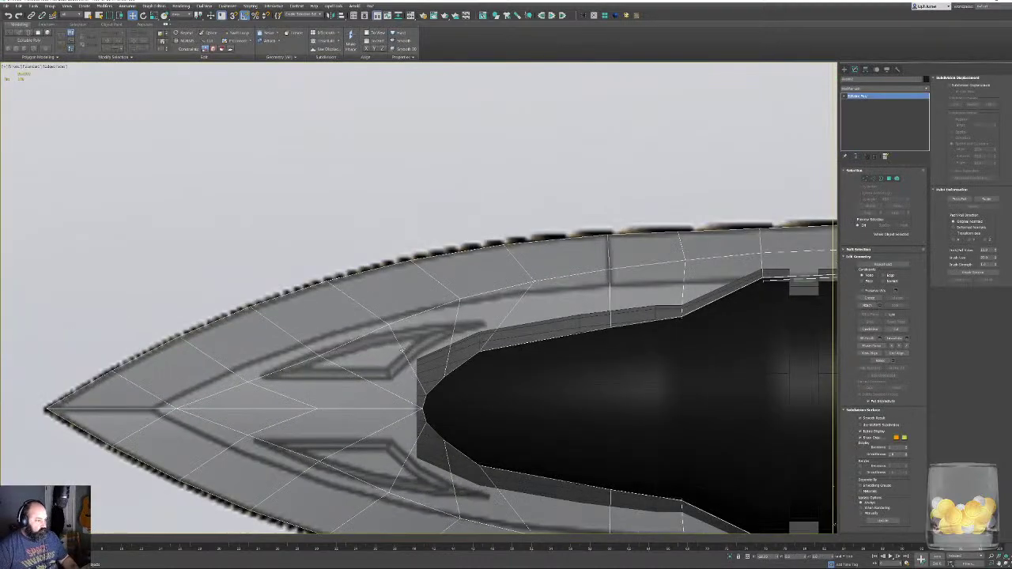
Move the foremost inner vertex on the blade's centre line forward, closer to the tip.
{"action": "left_click", "coordinate": [866, 179]}
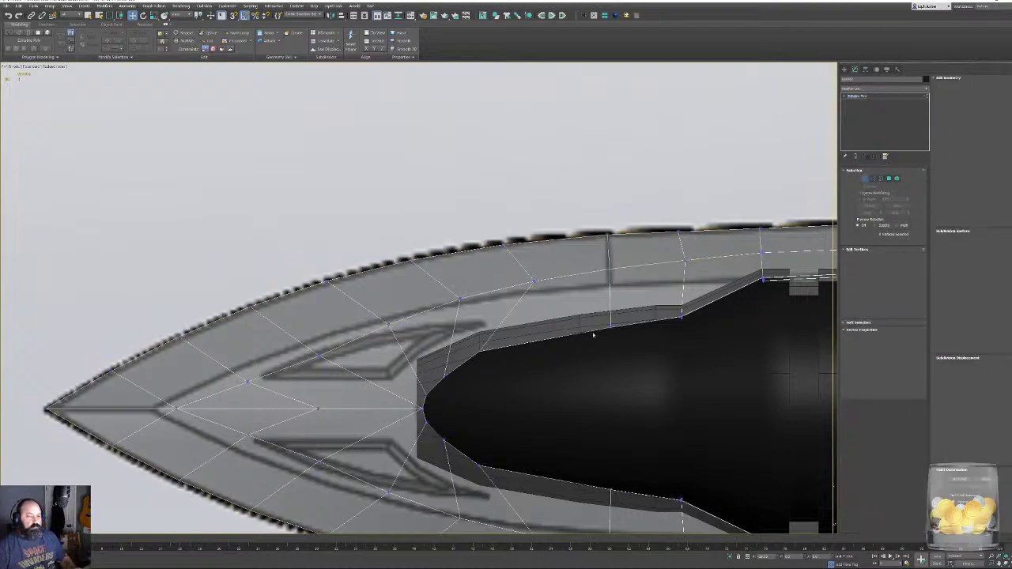
{"action": "mouse_move", "coordinate": [389, 347]}
{"action": "middle_mouse_down"}
{"action": "mouse_move", "coordinate": [0, 376]}
{"action": "mouse_move", "coordinate": [253, 359]}
{"action": "mouse_move", "coordinate": [394, 335]}
{"action": "middle_mouse_up"}
{"action": "left_click", "coordinate": [182, 397]}
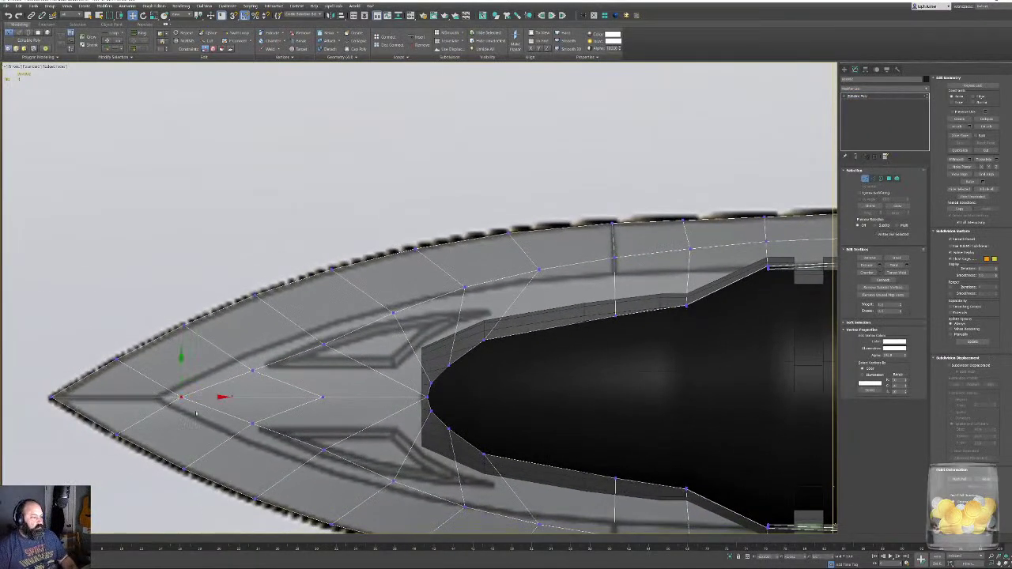
{"action": "left_click_drag", "start_coordinate": [194, 399], "coordinate": [134, 400]}
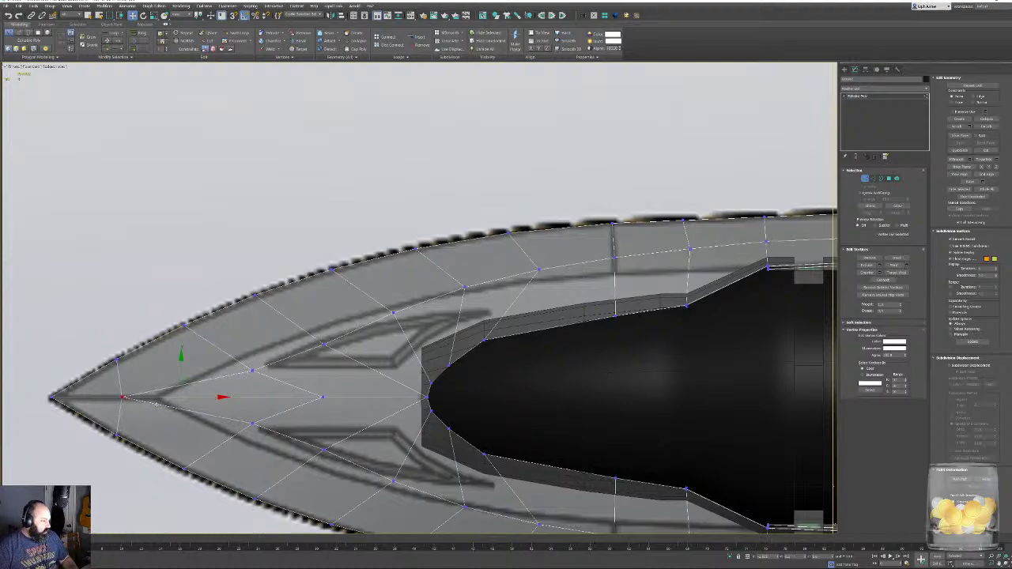
Constrain vertex movement to edges and scale the first two mirrored vertex pairs behind the tip outward towards the blade's outline.
{"action": "left_click_drag", "start_coordinate": [269, 427], "coordinate": [276, 447]}
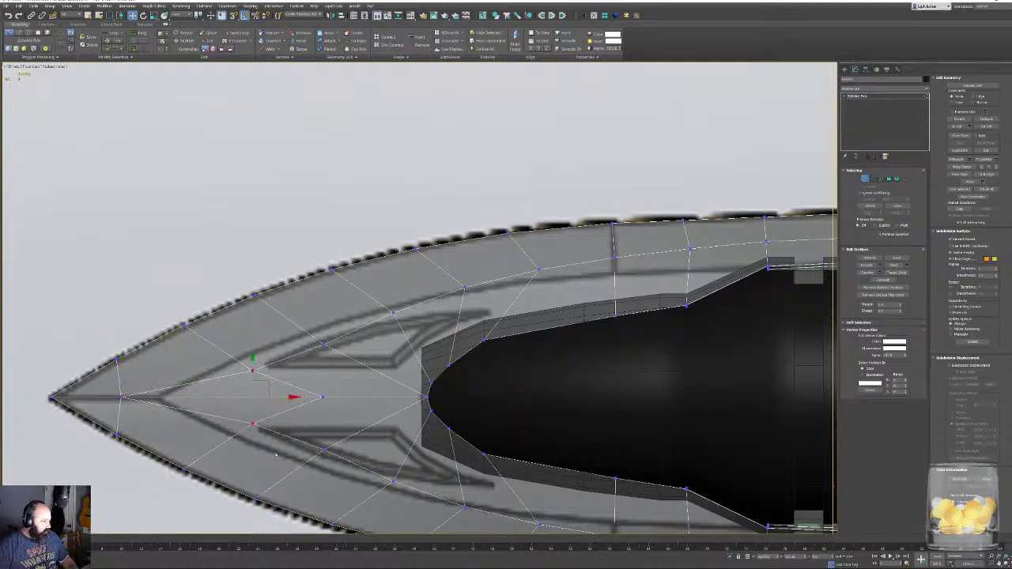
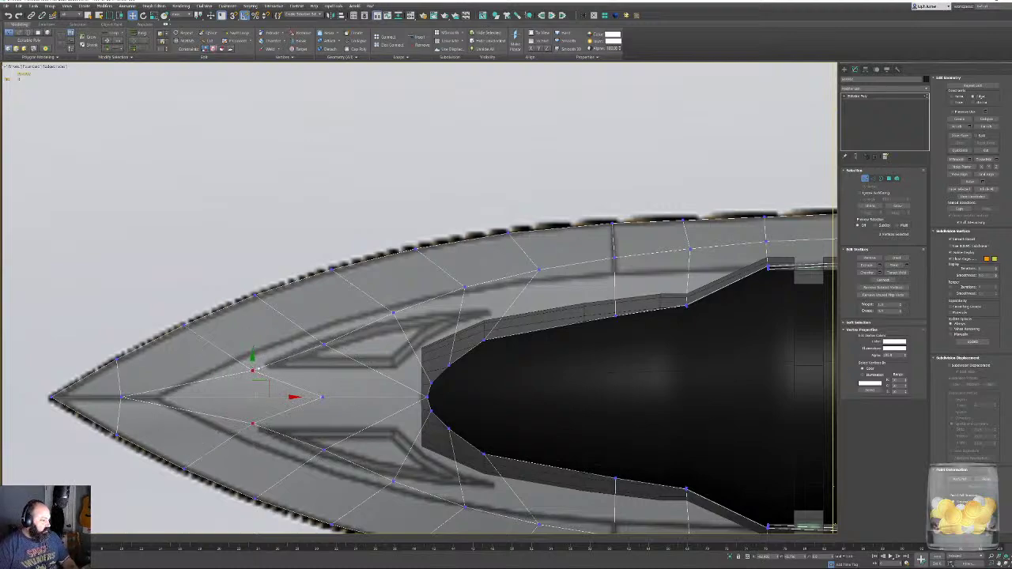
{"action": "key", "text": "r"}
{"action": "left_click_drag", "start_coordinate": [255, 355], "coordinate": [262, 334]}
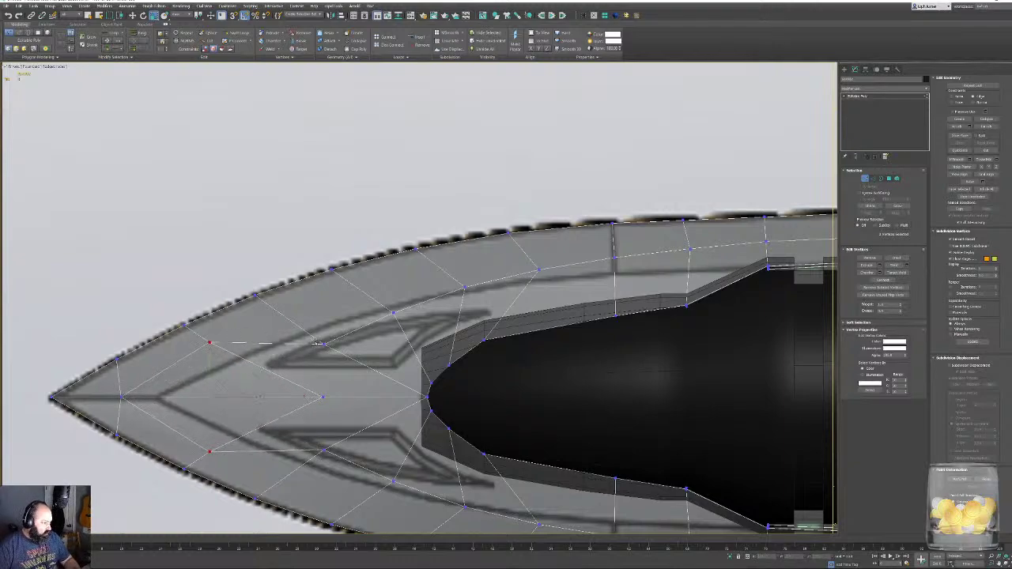
{"action": "left_click", "coordinate": [324, 345]}
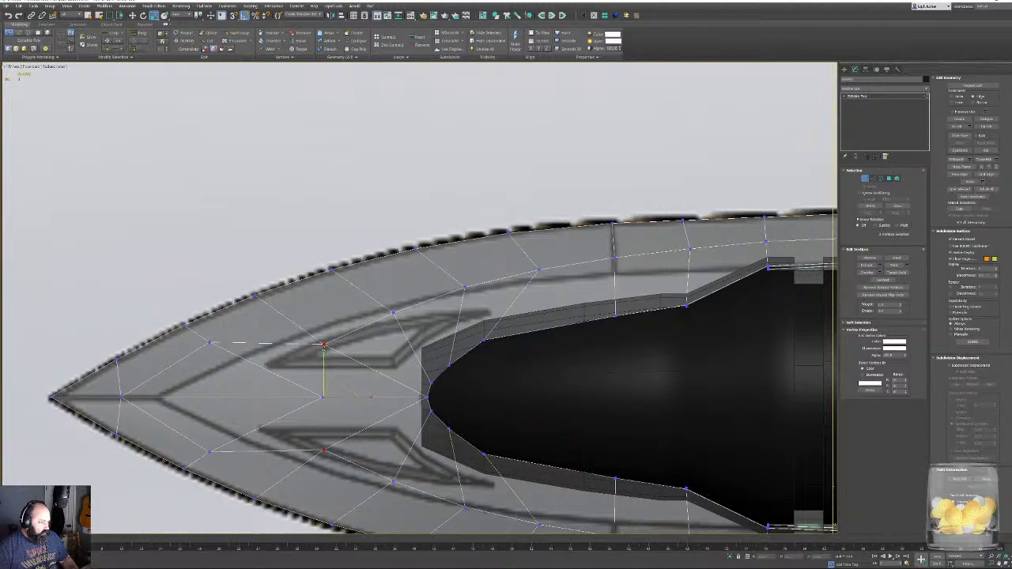
{"action": "left_click_drag", "start_coordinate": [324, 345], "coordinate": [320, 340]}
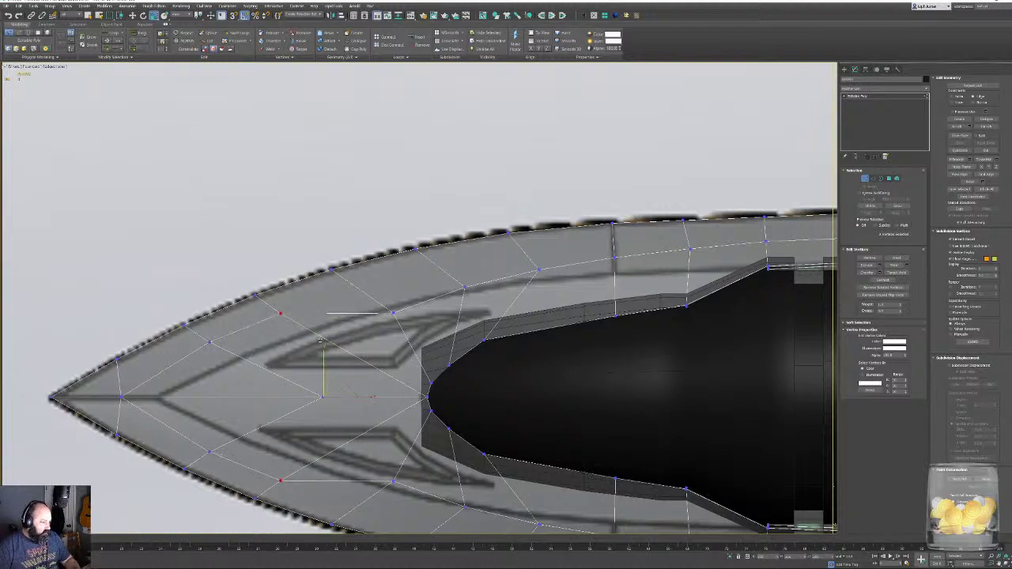
Scale the next two mirrored vertex pairs outward along their edges to even out the inner border line around the nose.
{"action": "left_click", "coordinate": [393, 313]}
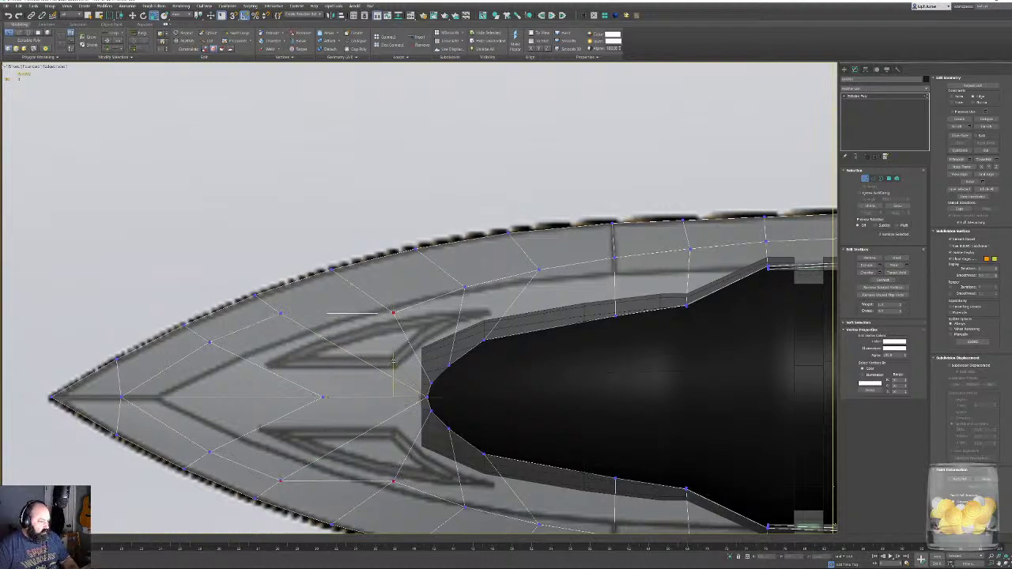
{"action": "left_click_drag", "start_coordinate": [401, 380], "coordinate": [430, 331]}
{"action": "left_click", "coordinate": [465, 288]}
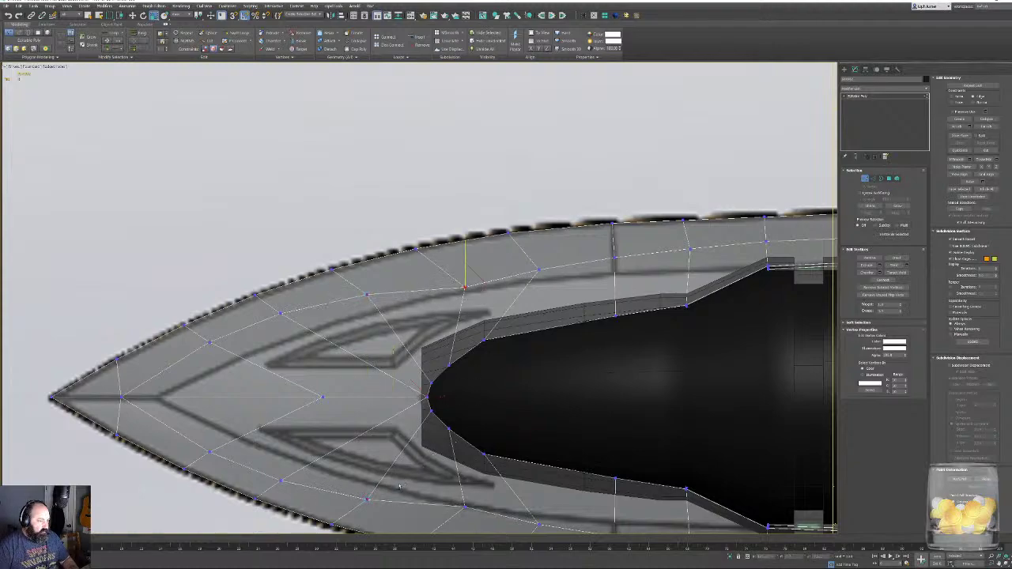
{"action": "left_click", "coordinate": [464, 508], "text": "ctrl"}
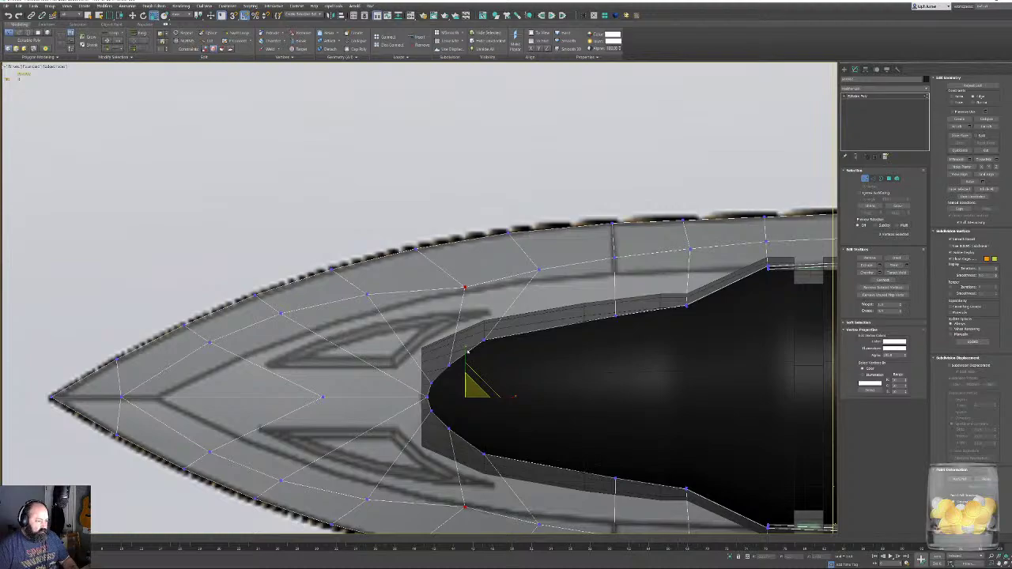
{"action": "left_click_drag", "start_coordinate": [467, 351], "coordinate": [469, 348]}
{"action": "left_click", "coordinate": [287, 374]}
{"action": "middle_click_drag", "start_coordinate": [288, 375], "coordinate": [311, 350]}
{"action": "scroll", "coordinate": [316, 356], "scroll_direction": "down", "scroll_amount": 1}
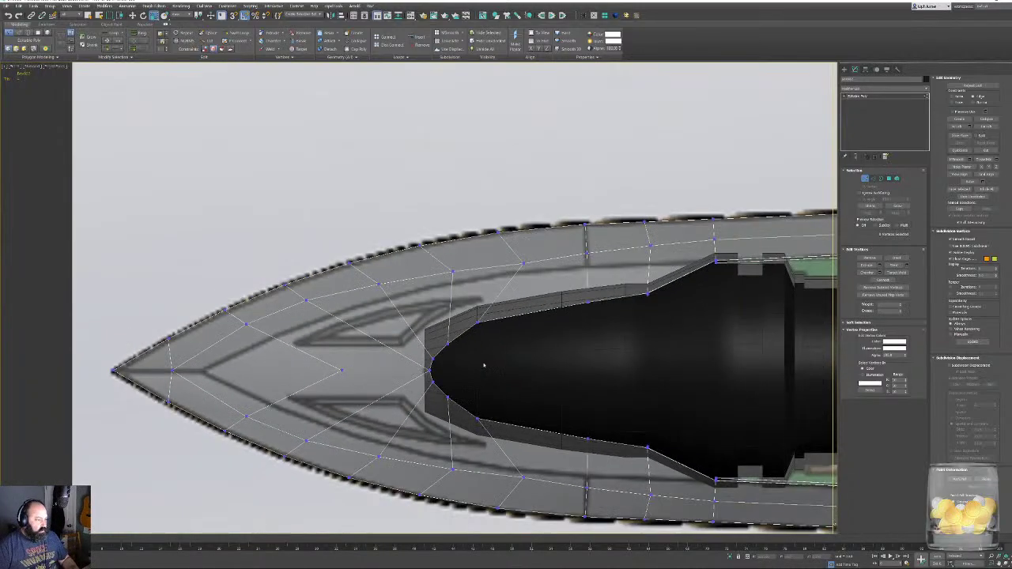
{"action": "middle_click_drag", "start_coordinate": [622, 377], "coordinate": [338, 373]}
{"action": "scroll", "coordinate": [338, 373], "scroll_direction": "down", "scroll_amount": 2}
{"action": "scroll", "coordinate": [339, 373], "scroll_direction": "down", "scroll_amount": 2}
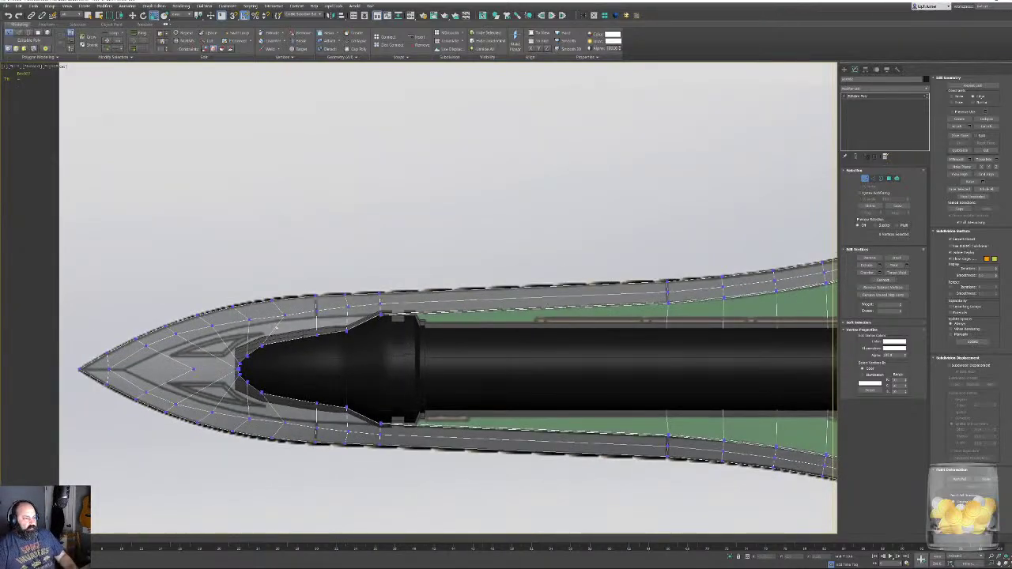
Fine-tune the next two mirrored vertex pairs beside the black nose cone by scaling them along their edges towards the blade's outline.
{"action": "scroll", "coordinate": [311, 320], "scroll_direction": "up", "scroll_amount": 3}
{"action": "middle_click_drag", "start_coordinate": [309, 325], "coordinate": [325, 254]}
{"action": "left_click", "coordinate": [310, 234]}
{"action": "left_click", "coordinate": [310, 449], "text": "ctrl"}
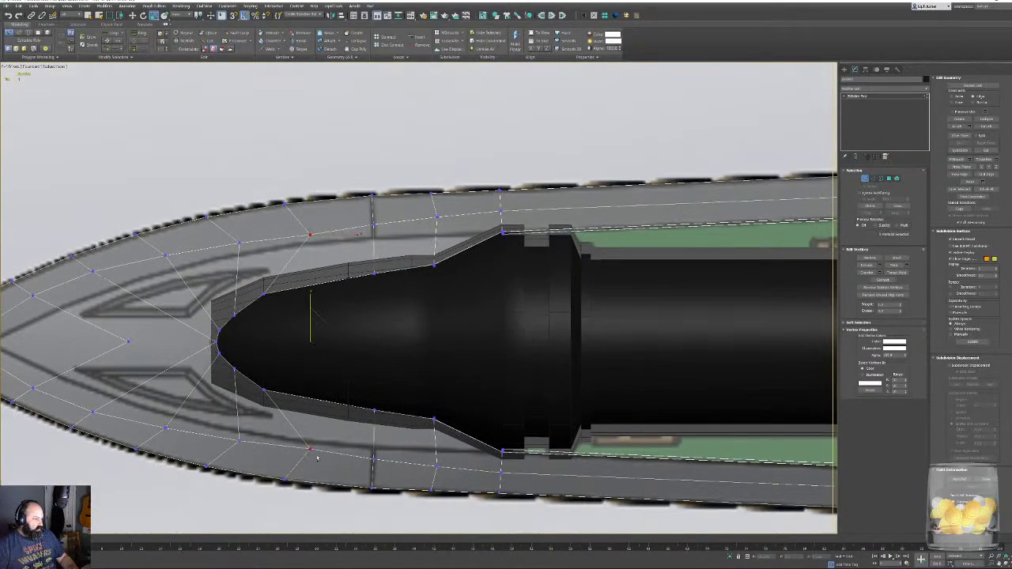
{"action": "left_click_drag", "start_coordinate": [310, 297], "coordinate": [309, 296]}
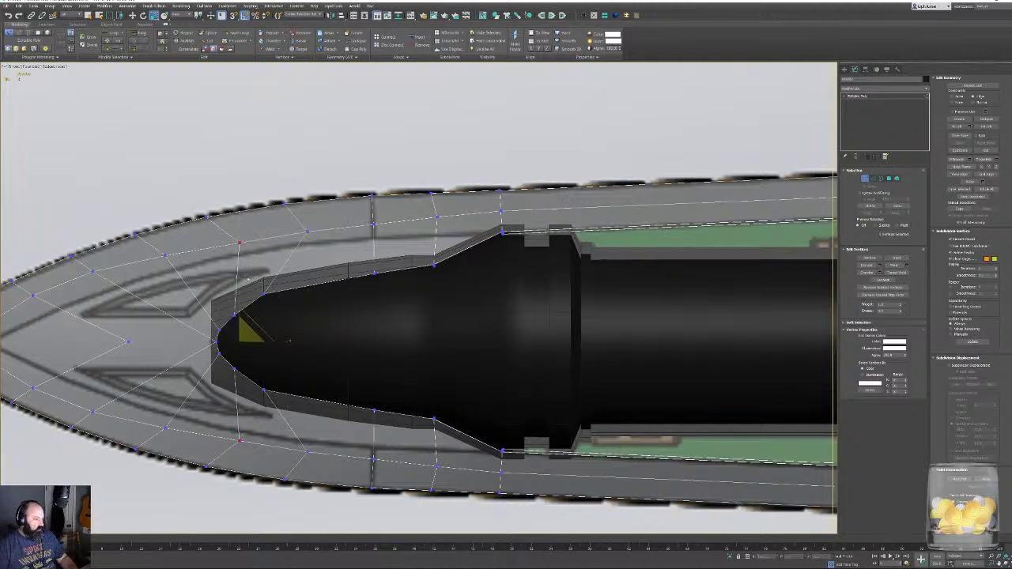
{"action": "left_click_drag", "start_coordinate": [238, 300], "coordinate": [248, 332]}
Cut the outline of the upper vent into the blade, tracing the reference from its rear tip around the lower corner and front tip.
{"action": "middle_click_drag", "start_coordinate": [180, 333], "coordinate": [348, 354]}
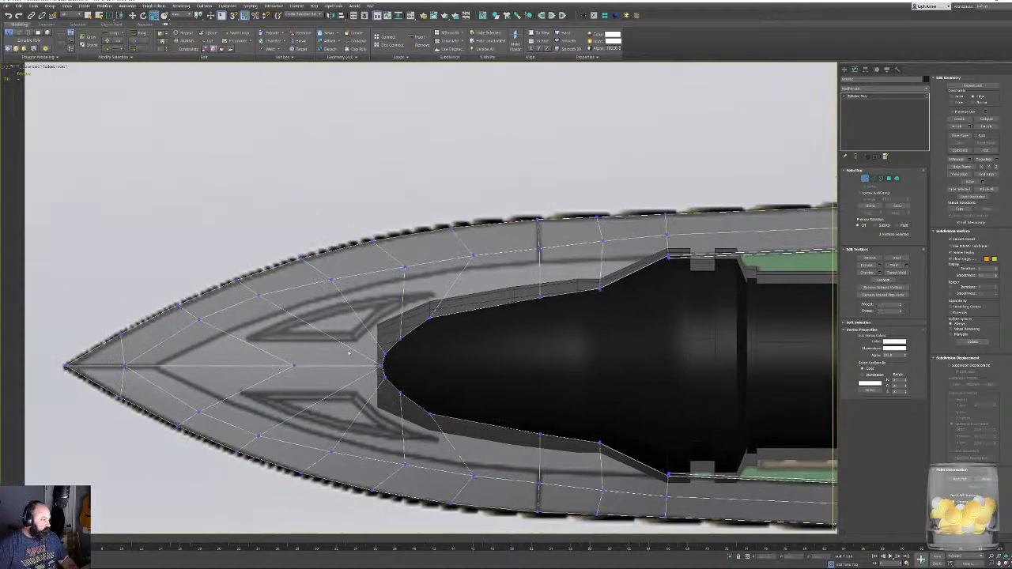
{"action": "middle_click_drag", "start_coordinate": [410, 355], "coordinate": [405, 358]}
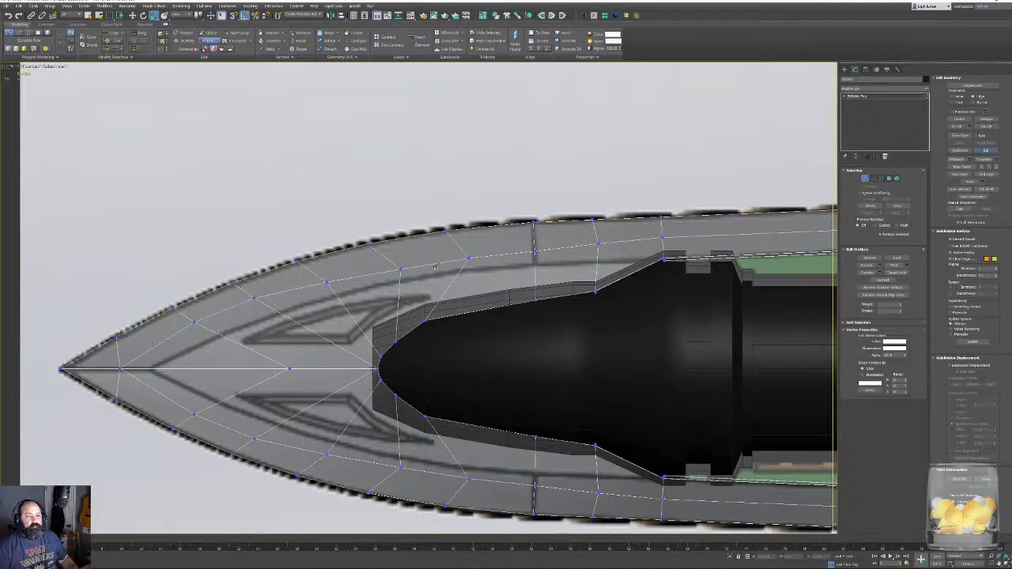
{"action": "scroll", "coordinate": [434, 266], "scroll_direction": "up", "scroll_amount": 5}
{"action": "scroll", "coordinate": [475, 285], "scroll_direction": "down", "scroll_amount": 2}
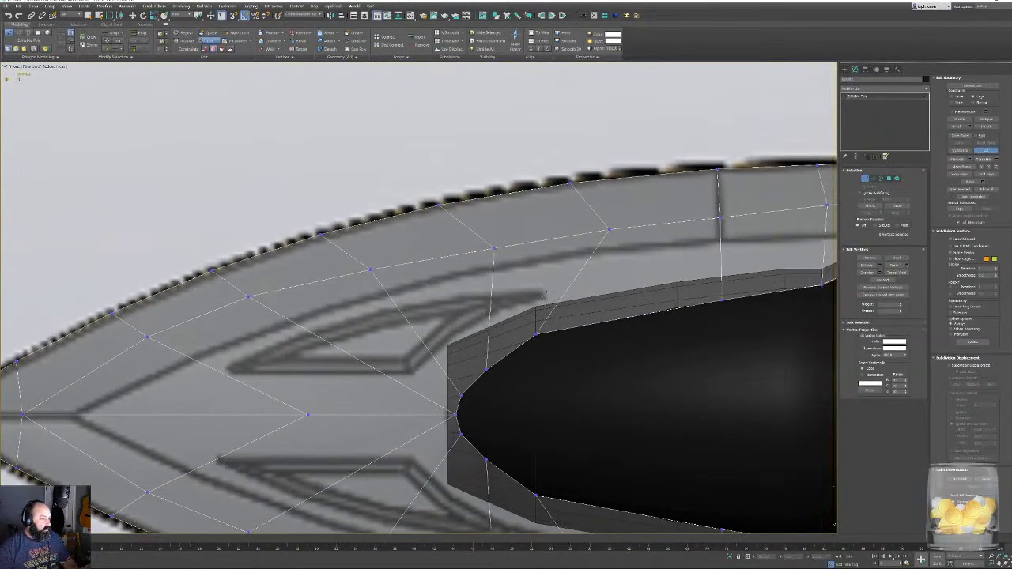
{"action": "left_click", "coordinate": [540, 294]}
{"action": "left_click", "coordinate": [491, 311]}
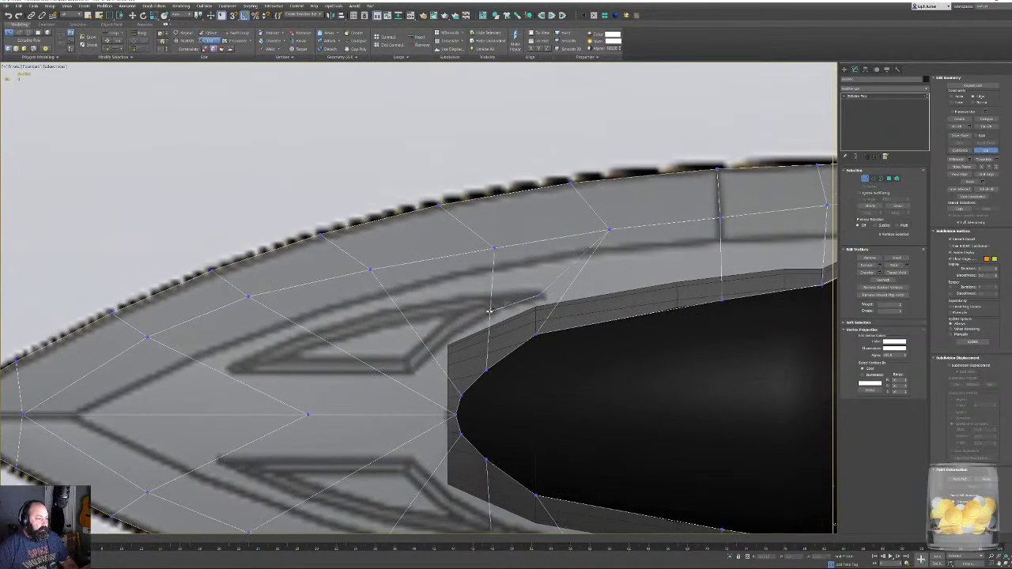
{"action": "left_click", "coordinate": [469, 325]}
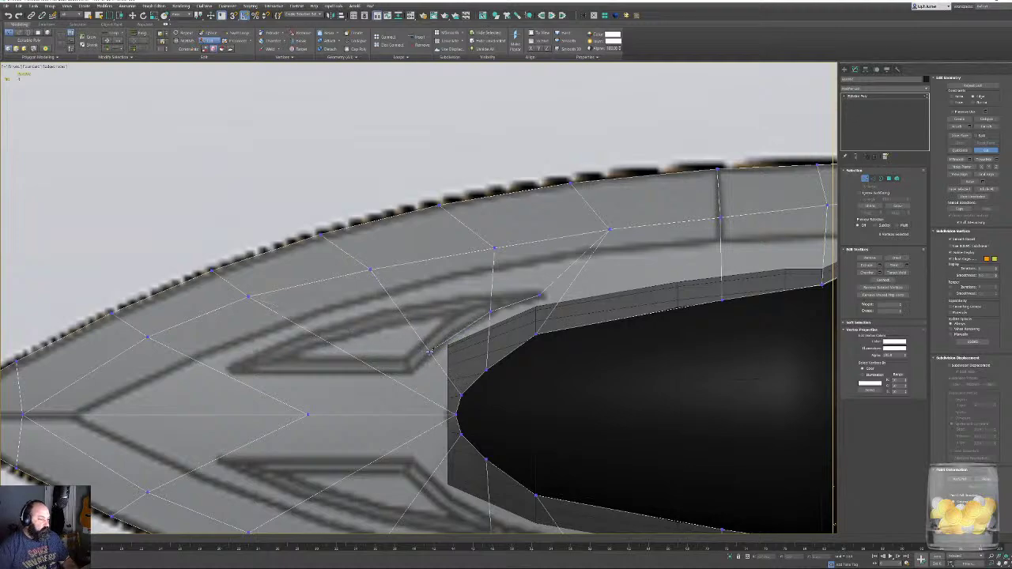
{"action": "left_click", "coordinate": [432, 351]}
{"action": "left_click", "coordinate": [396, 394]}
{"action": "left_click", "coordinate": [234, 373]}
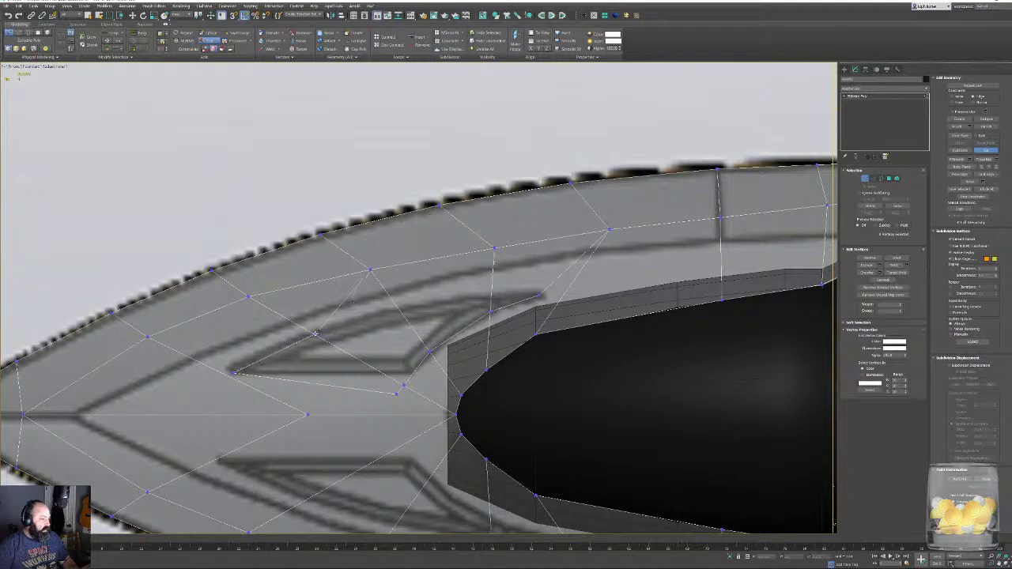
{"action": "left_click", "coordinate": [316, 332]}
{"action": "left_click", "coordinate": [402, 306]}
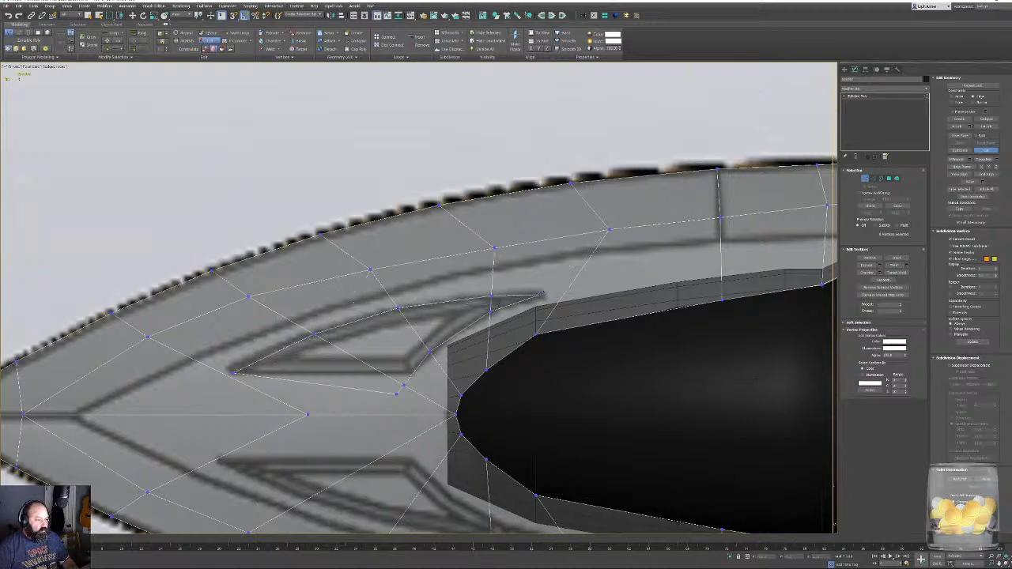
Move the three vertices along the upper vent's slanted rear edge and lower rear corner onto the reference outline.
{"action": "scroll", "coordinate": [428, 382], "scroll_direction": "up", "scroll_amount": 3}
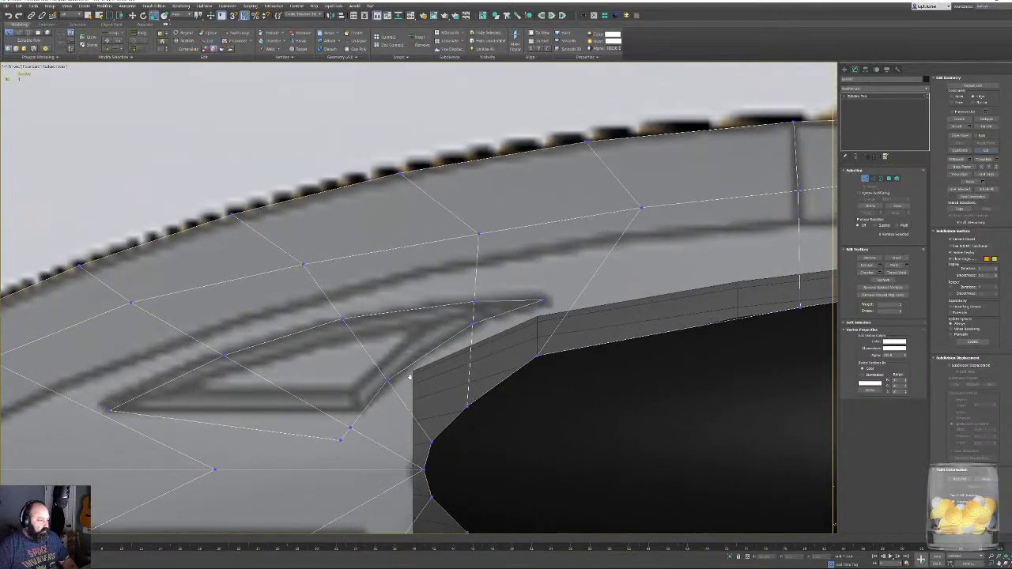
{"action": "scroll", "coordinate": [395, 376], "scroll_direction": "up", "scroll_amount": 2}
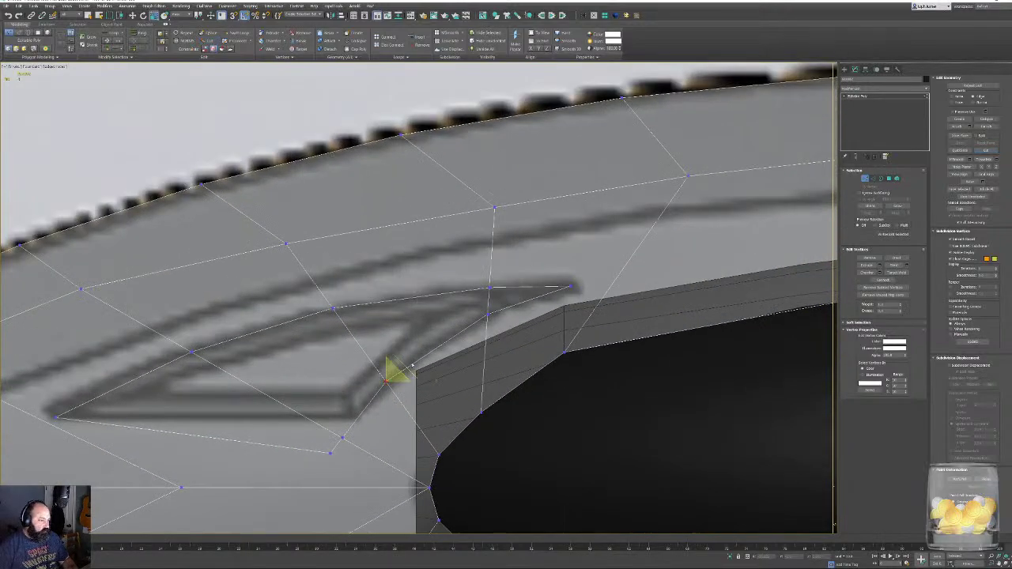
{"action": "key", "text": "w"}
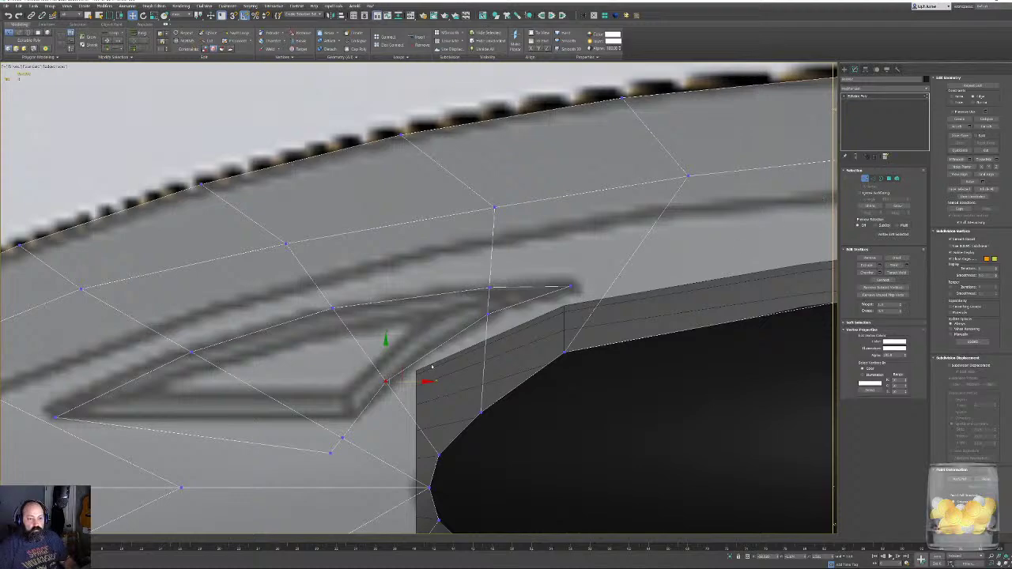
{"action": "left_click_drag", "start_coordinate": [394, 378], "coordinate": [444, 343]}
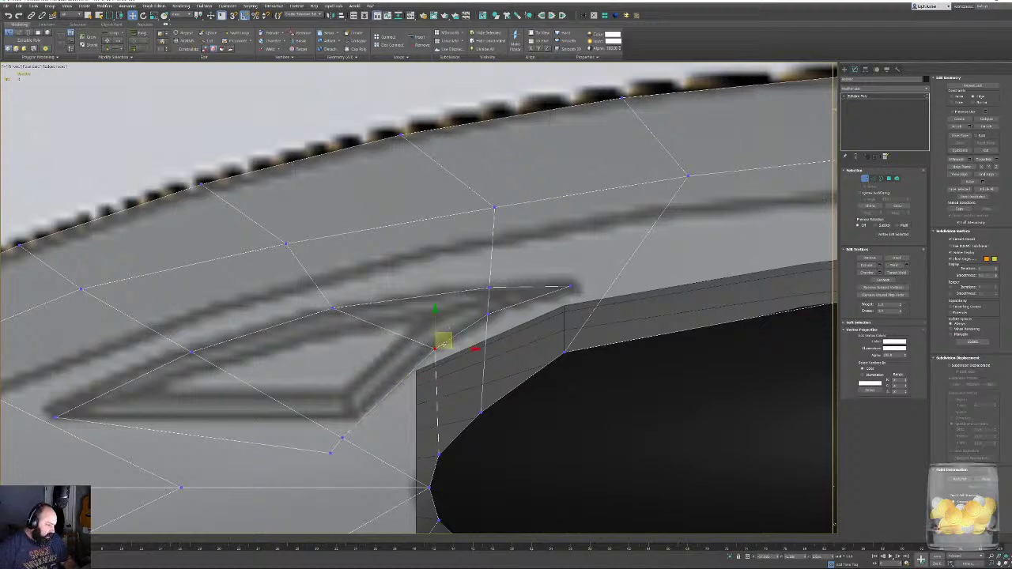
{"action": "left_click", "coordinate": [342, 437]}
{"action": "mouse_move", "coordinate": [398, 385]}
{"action": "left_mouse_down"}
{"action": "mouse_move", "coordinate": [414, 362]}
{"action": "mouse_move", "coordinate": [398, 384]}
{"action": "left_mouse_up"}
{"action": "left_click", "coordinate": [331, 453]}
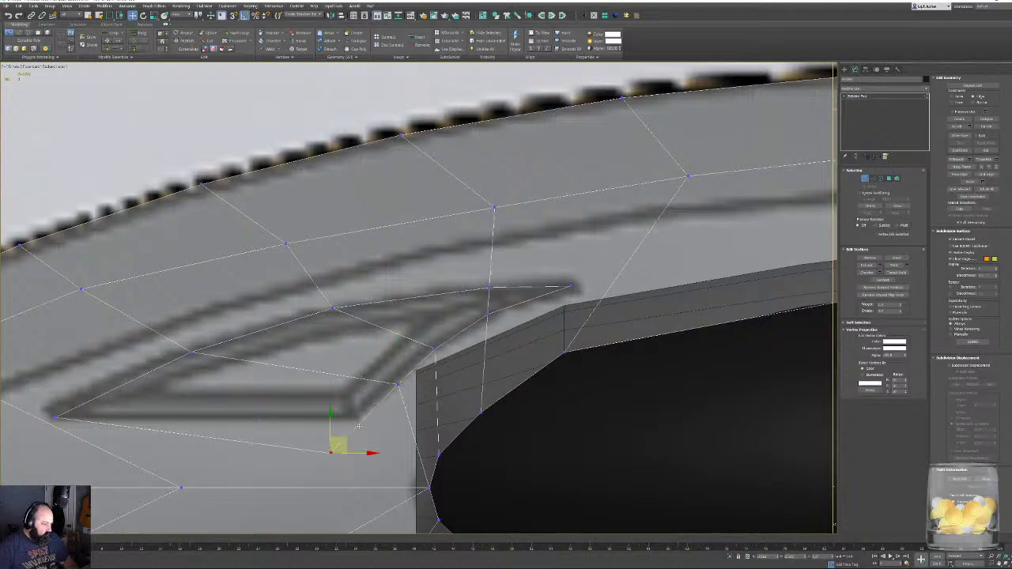
{"action": "left_click_drag", "start_coordinate": [358, 427], "coordinate": [375, 401]}
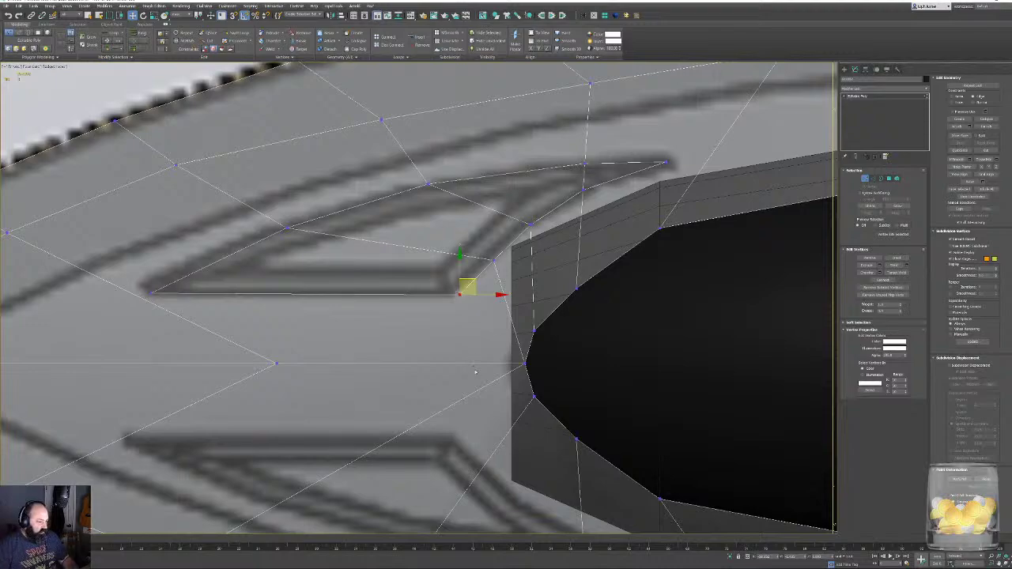
Cut an edge from the upper vent's lower rear corner straight across to the blade's centre line.
{"action": "middle_click_drag", "start_coordinate": [475, 372], "coordinate": [435, 390]}
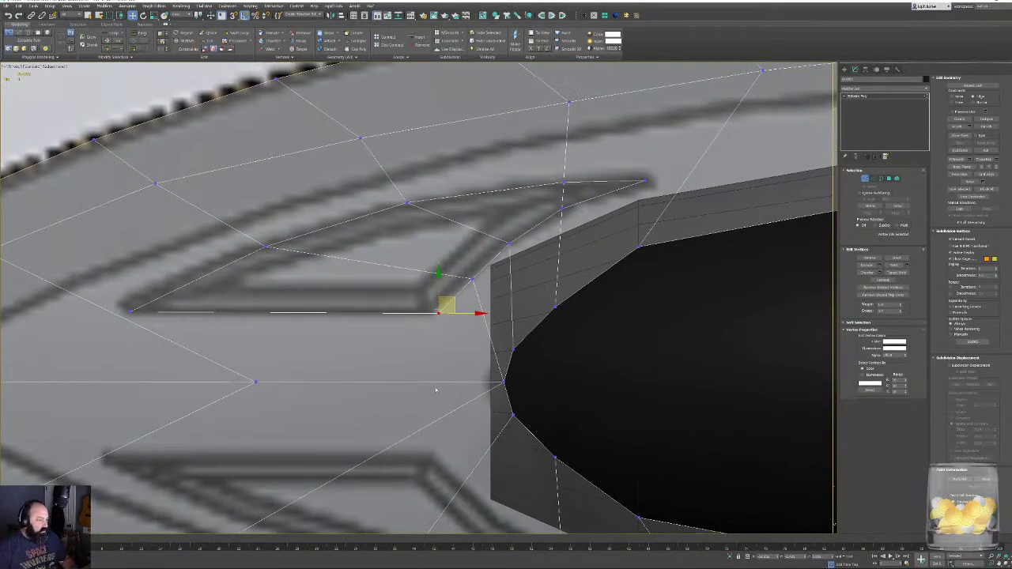
{"action": "left_click", "coordinate": [984, 150]}
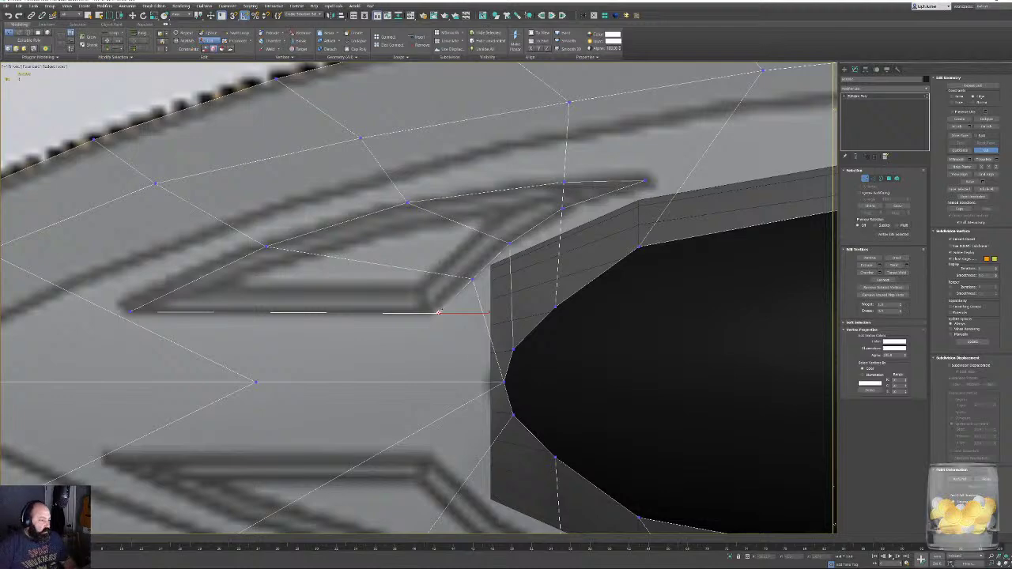
{"action": "left_click", "coordinate": [439, 312]}
{"action": "left_click", "coordinate": [441, 381]}
{"action": "right_click", "coordinate": [441, 382]}
{"action": "right_click", "coordinate": [440, 382]}
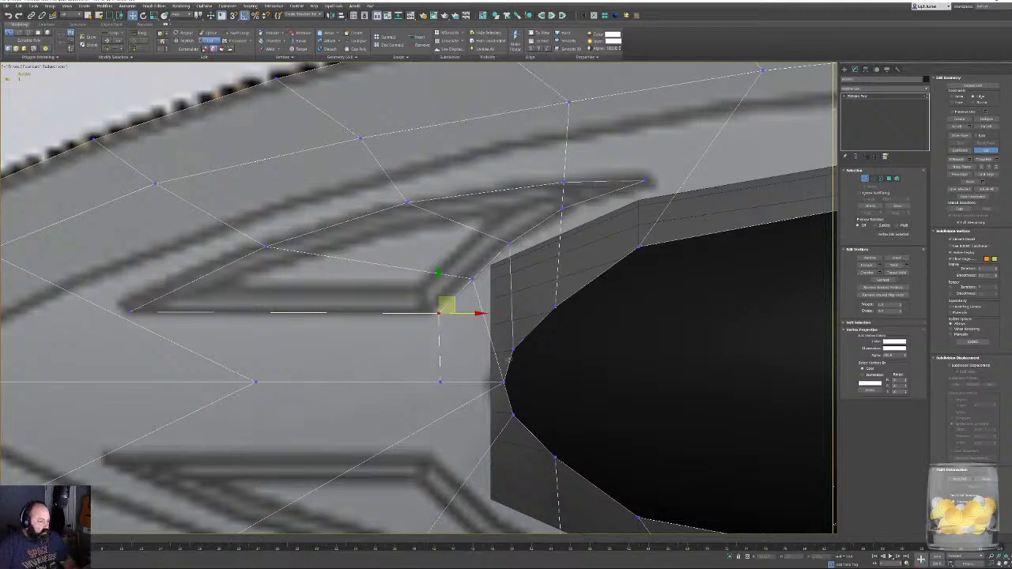
Connect the upper vent's rear tip vertex to the inner border vertex above it and the cone opening's vertex below it.
{"action": "middle_click_drag", "start_coordinate": [404, 347], "coordinate": [442, 367]}
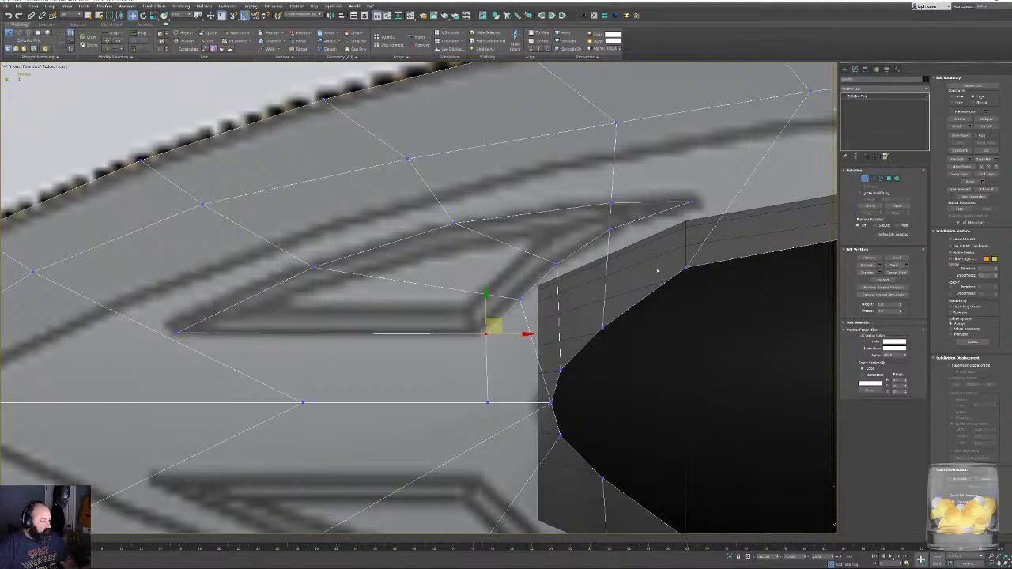
{"action": "middle_click_drag", "start_coordinate": [700, 226], "coordinate": [505, 299]}
{"action": "left_click", "coordinate": [533, 278]}
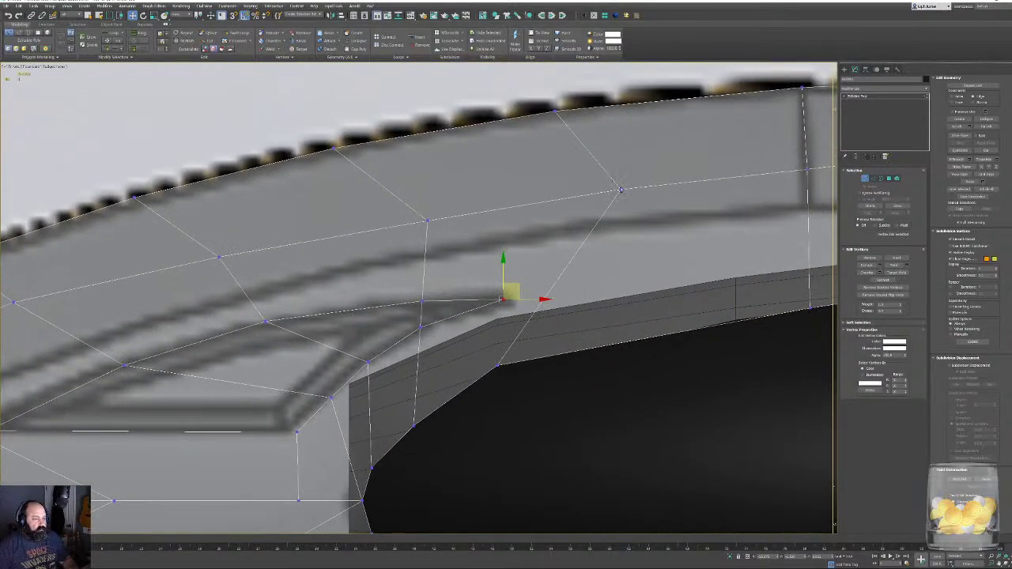
{"action": "left_click", "coordinate": [621, 190], "text": "ctrl"}
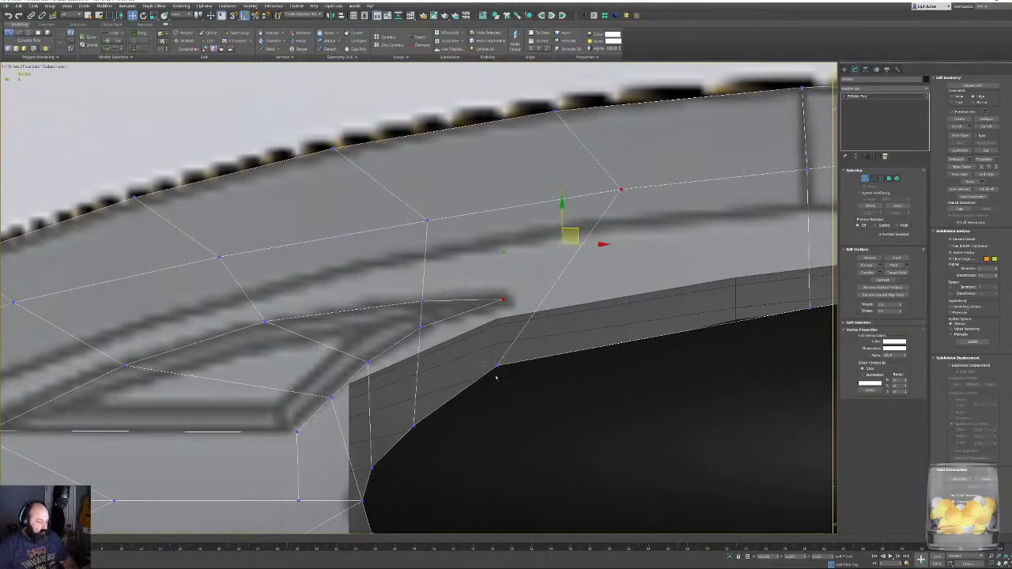
{"action": "left_click_drag", "start_coordinate": [497, 378], "coordinate": [512, 381], "text": "ctrl"}
{"action": "key", "text": "ctrl+shift+e"}
{"action": "left_click", "coordinate": [668, 282]}
Select all the polygons inside the upper vent outline.
{"action": "scroll", "coordinate": [632, 297], "scroll_direction": "down", "scroll_amount": 2}
{"action": "middle_click_drag", "start_coordinate": [581, 313], "coordinate": [436, 338]}
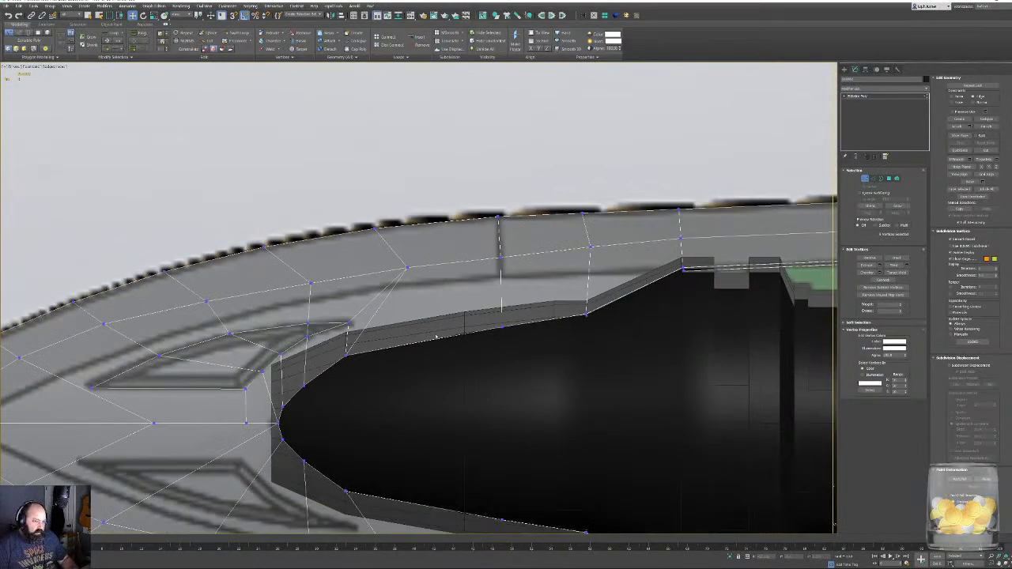
{"action": "middle_click_drag", "start_coordinate": [383, 316], "coordinate": [684, 288], "text": "alt"}
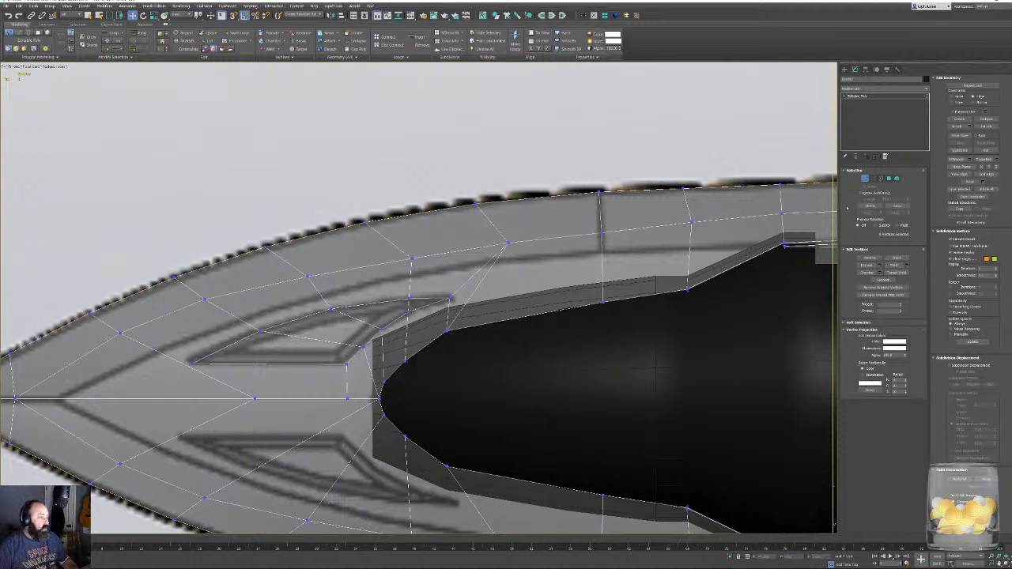
{"action": "left_click", "coordinate": [889, 178]}
{"action": "left_click", "coordinate": [390, 307]}
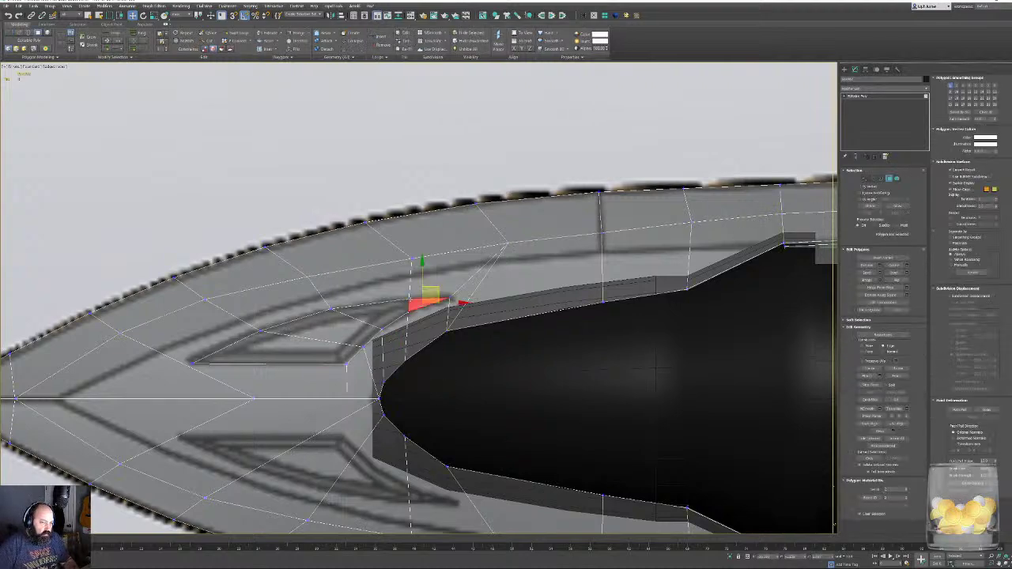
{"action": "left_click", "coordinate": [348, 328], "text": "ctrl"}
{"action": "left_click", "coordinate": [319, 345], "text": "ctrl"}
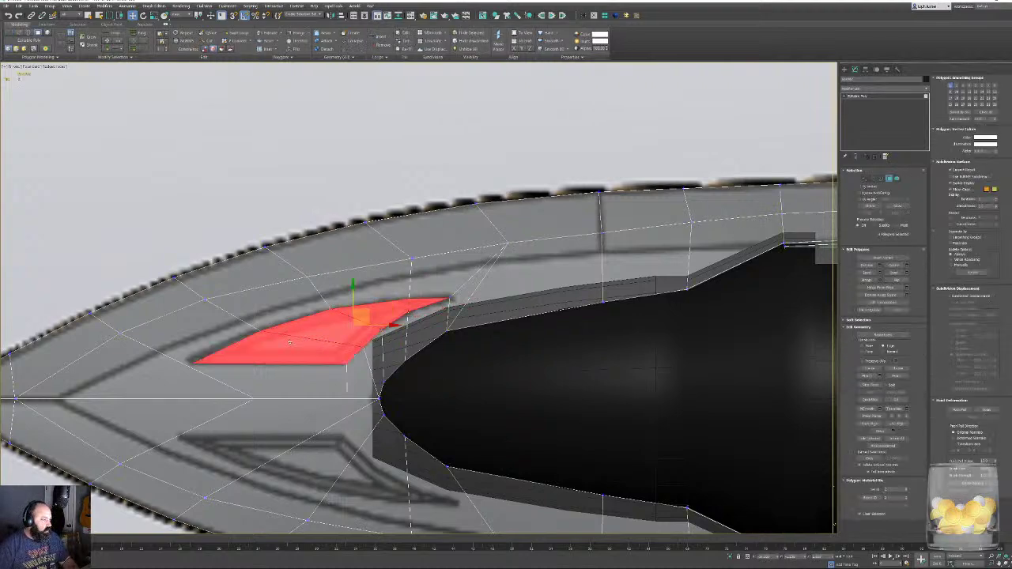
Cut an edge from the upper vent's front tip forward to the blade's centre line.
{"action": "left_click", "coordinate": [864, 179]}
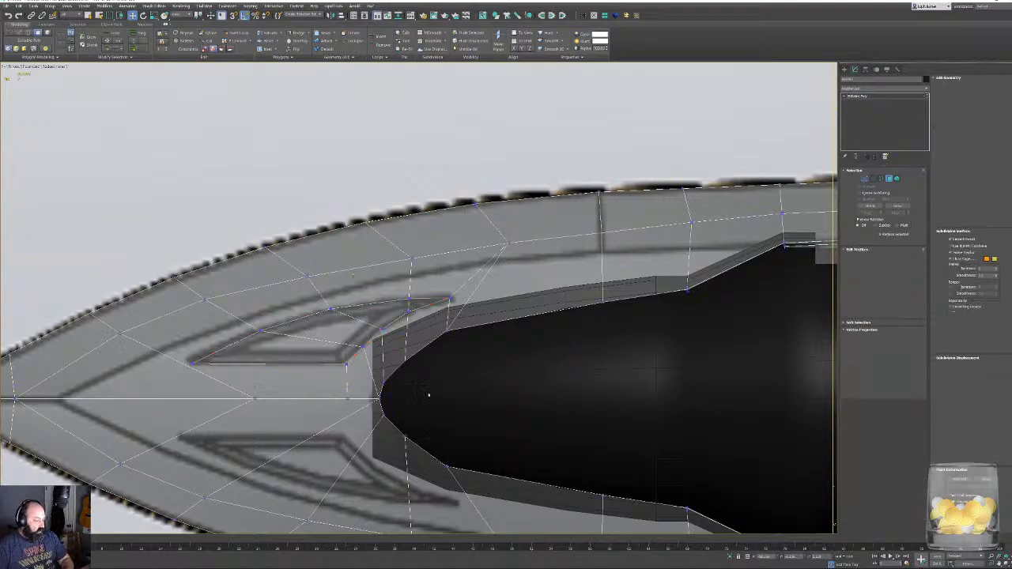
{"action": "middle_click_drag", "start_coordinate": [430, 395], "coordinate": [591, 373]}
{"action": "left_click", "coordinate": [986, 151]}
{"action": "left_click", "coordinate": [986, 151]}
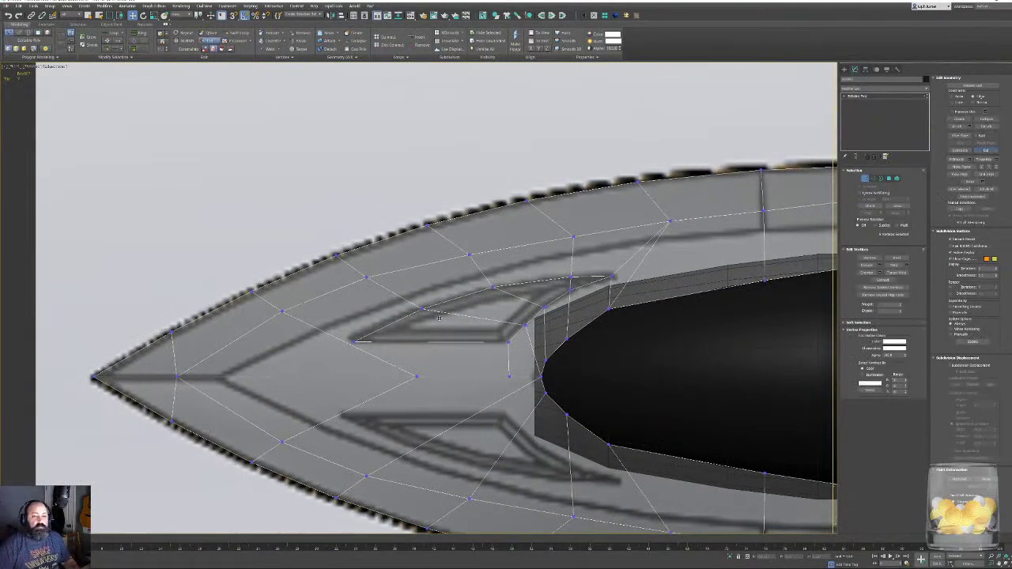
{"action": "scroll", "coordinate": [367, 346], "scroll_direction": "up", "scroll_amount": 3}
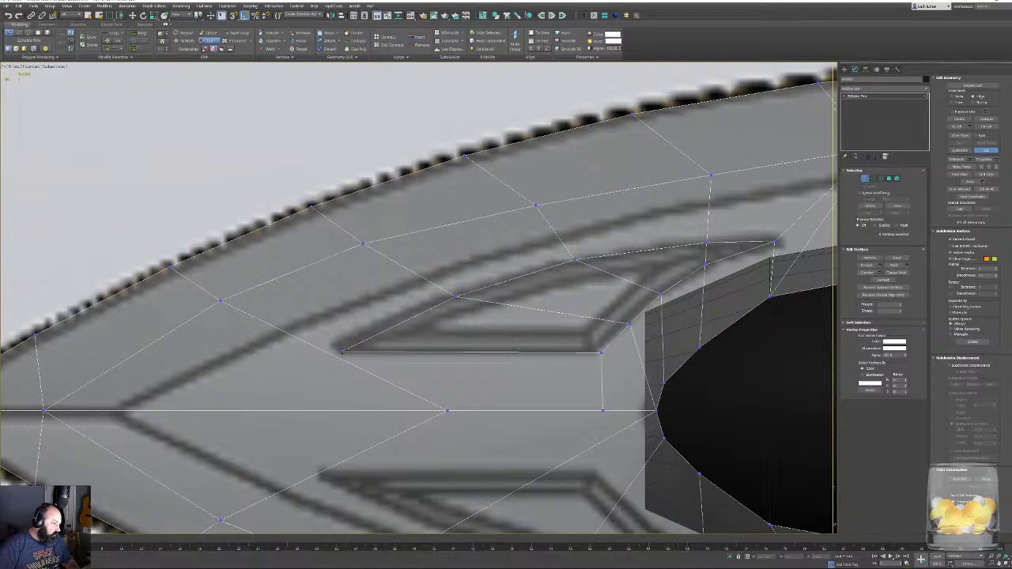
{"action": "left_click", "coordinate": [333, 354]}
{"action": "right_click", "coordinate": [588, 395]}
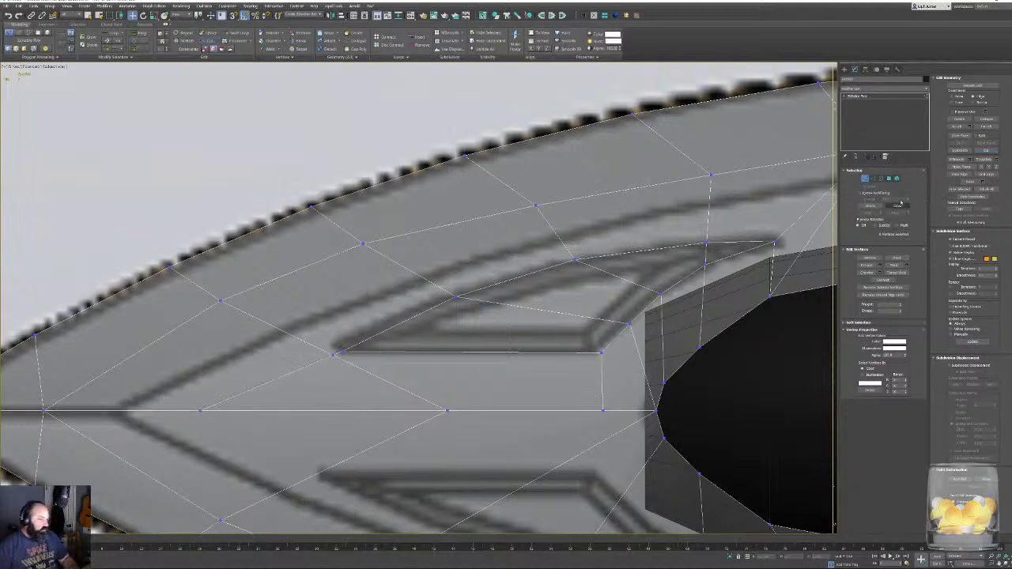
Show the selected vent polygons close up in a perspective view and turn off the blade's see-through display.
{"action": "left_click", "coordinate": [890, 179]}
{"action": "middle_click_drag", "start_coordinate": [710, 254], "coordinate": [594, 267]}
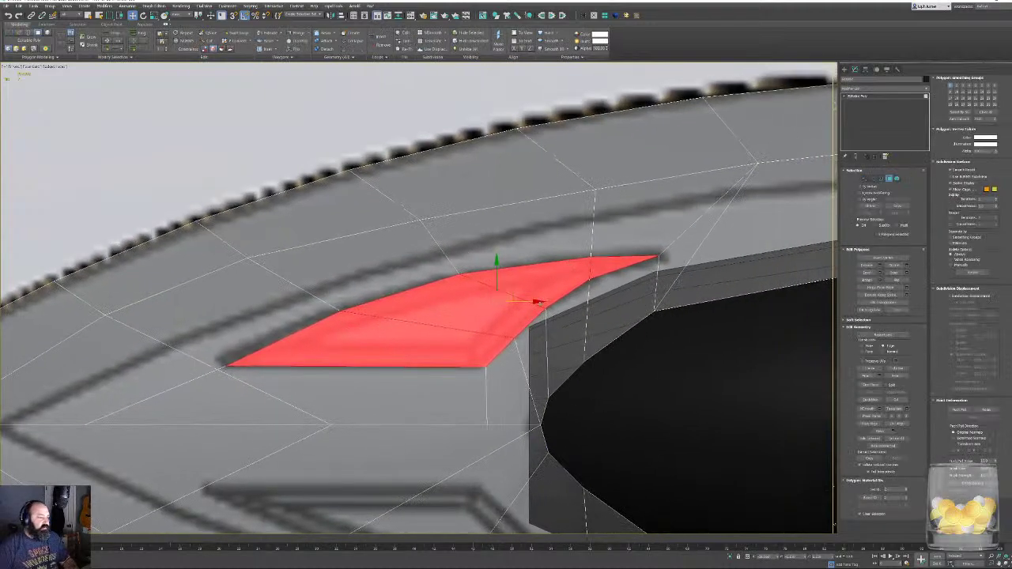
{"action": "key", "text": "p"}
{"action": "key", "text": "z"}
{"action": "middle_click_drag", "start_coordinate": [563, 206], "coordinate": [557, 198], "text": "alt"}
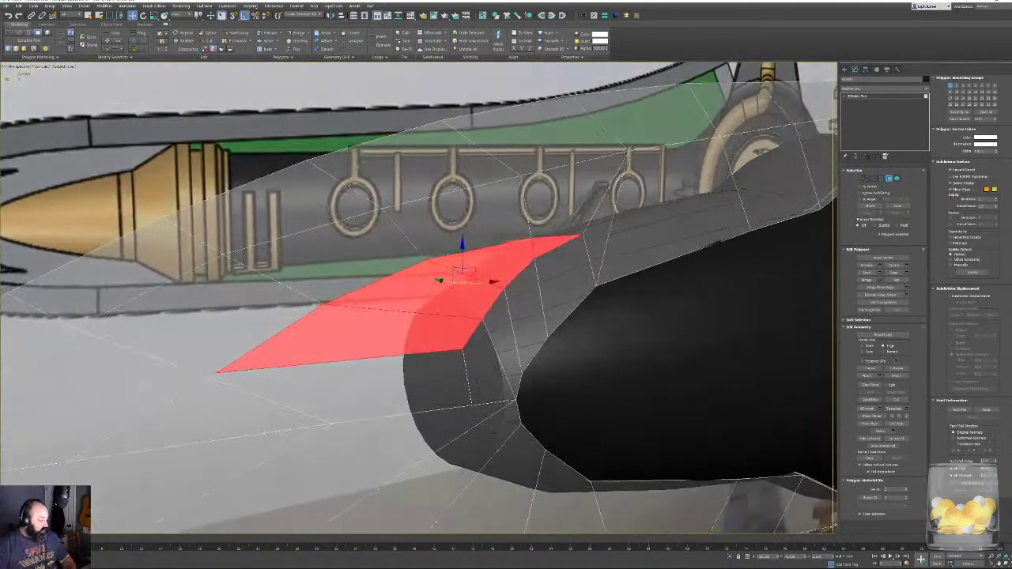
{"action": "key", "text": "alt+x"}
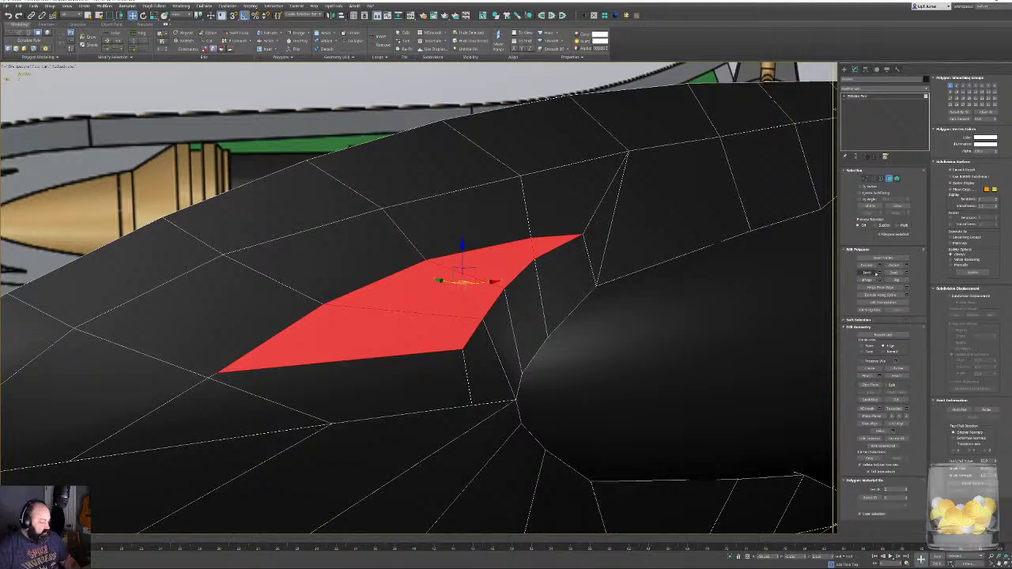
Start a bevel on the upper vent polygons with zero height and shrink its outline to fit the reference's inner vent shape.
{"action": "left_click", "coordinate": [879, 272]}
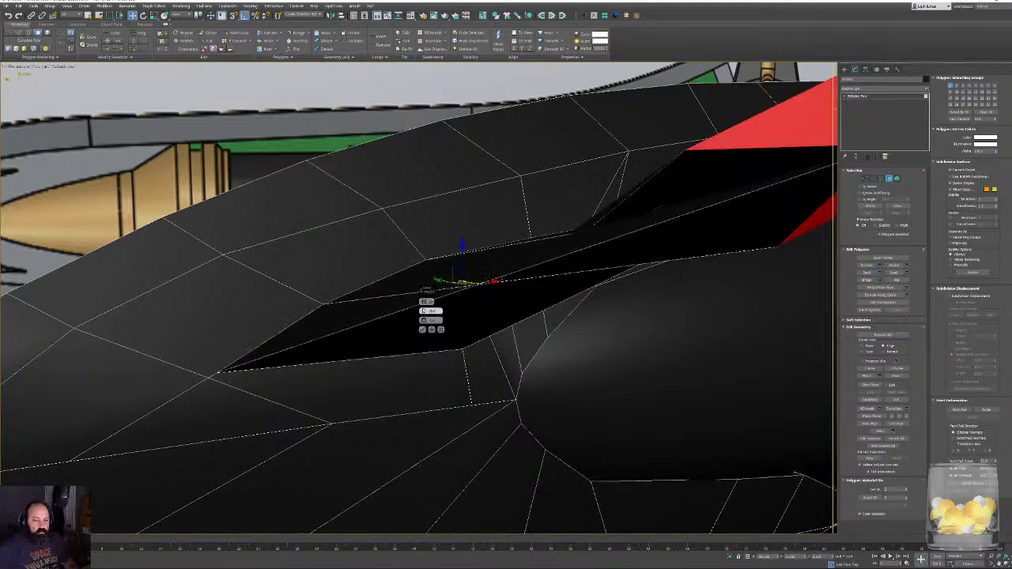
{"action": "left_click", "coordinate": [431, 302]}
{"action": "left_click", "coordinate": [446, 311]}
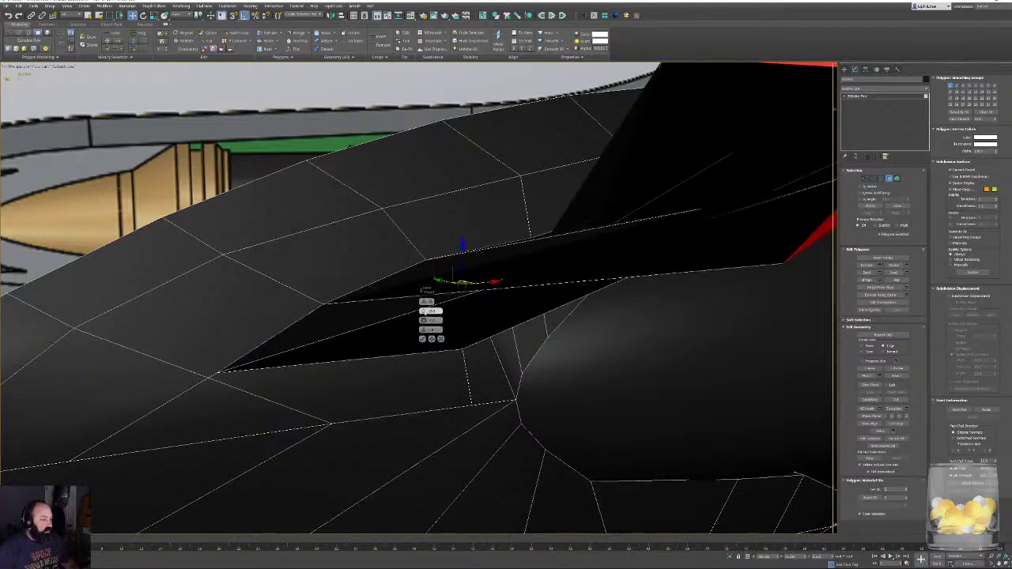
{"action": "right_click", "coordinate": [424, 312]}
{"action": "right_click", "coordinate": [424, 320]}
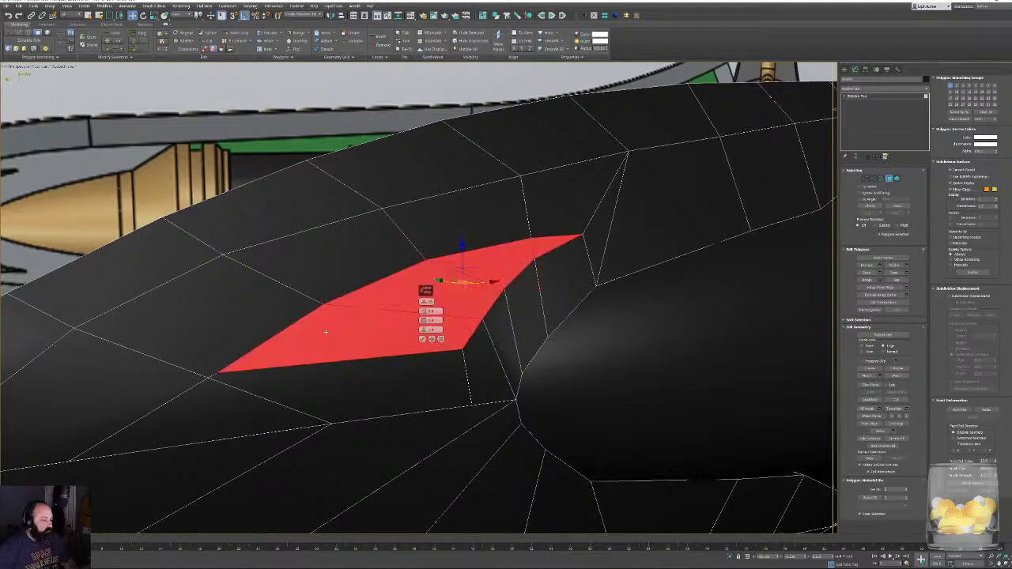
{"action": "key", "text": "f"}
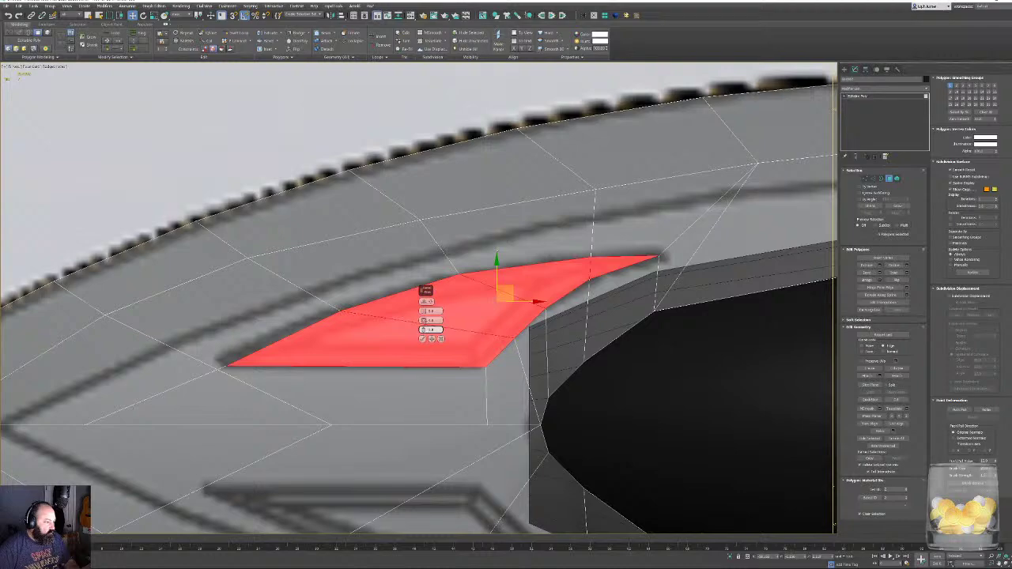
{"action": "left_click_drag", "start_coordinate": [421, 321], "coordinate": [415, 329]}
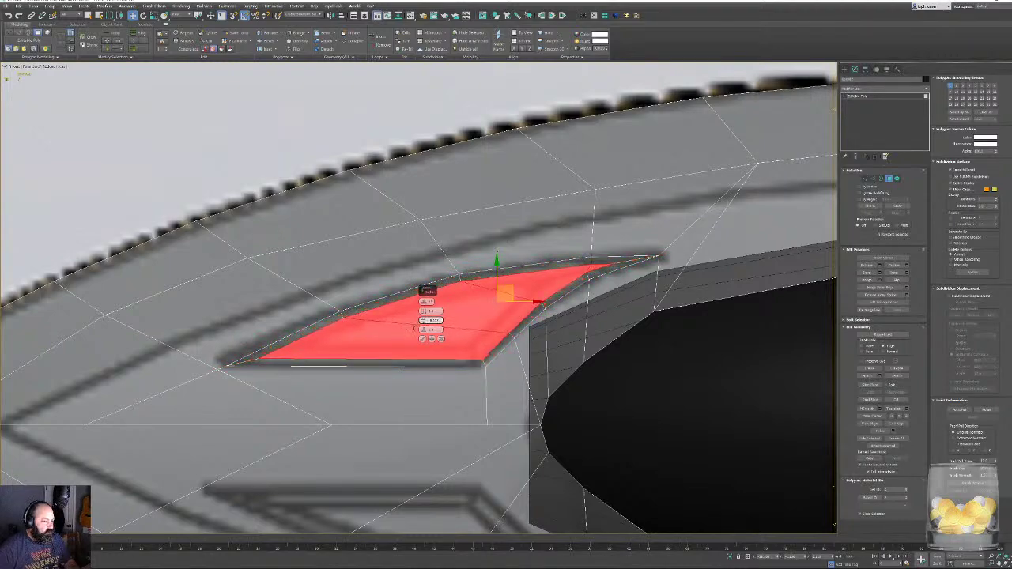
Give the vent bevel a negative height that sinks the face into the blade, and apply it.
{"action": "middle_click_drag", "start_coordinate": [365, 334], "coordinate": [818, 368], "text": "alt"}
{"action": "key", "text": "p"}
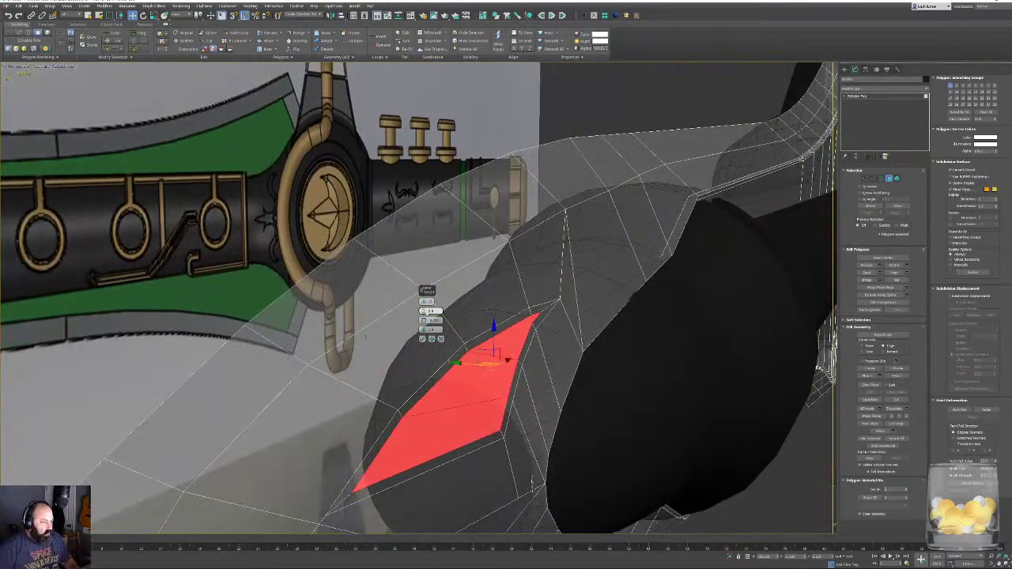
{"action": "left_click_drag", "start_coordinate": [425, 311], "coordinate": [425, 318]}
{"action": "middle_click_drag", "start_coordinate": [425, 316], "coordinate": [680, 289], "text": "alt"}
{"action": "middle_click_drag", "start_coordinate": [427, 291], "coordinate": [485, 334], "text": "alt"}
{"action": "left_click_drag", "start_coordinate": [425, 313], "coordinate": [425, 309]}
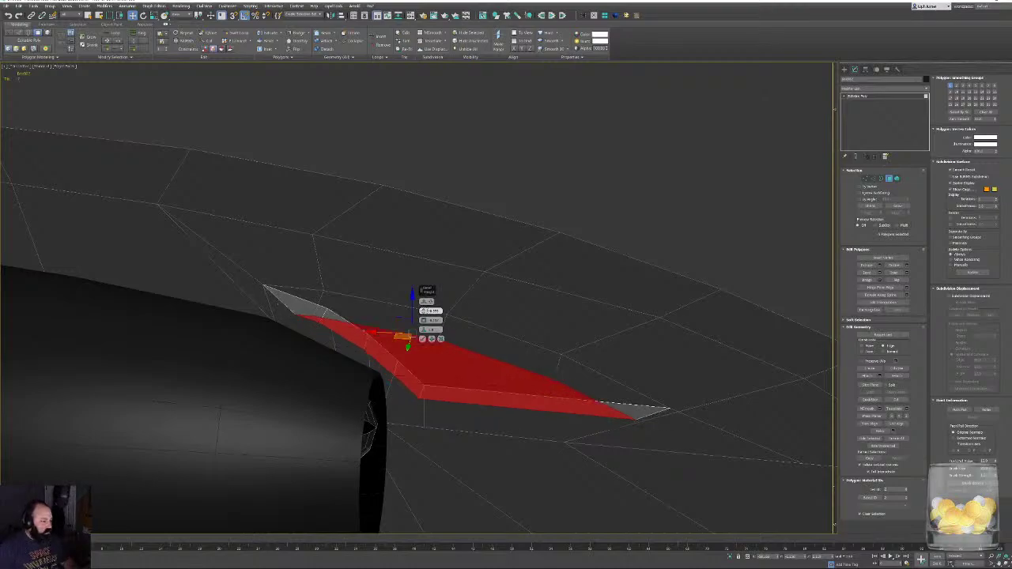
{"action": "mouse_move", "coordinate": [474, 324]}
{"action": "middle_mouse_down", "text": "alt"}
{"action": "mouse_move", "coordinate": [396, 312]}
{"action": "mouse_move", "coordinate": [439, 334]}
{"action": "mouse_move", "coordinate": [468, 308]}
{"action": "middle_mouse_up", "text": "alt"}
{"action": "left_click", "coordinate": [423, 340]}
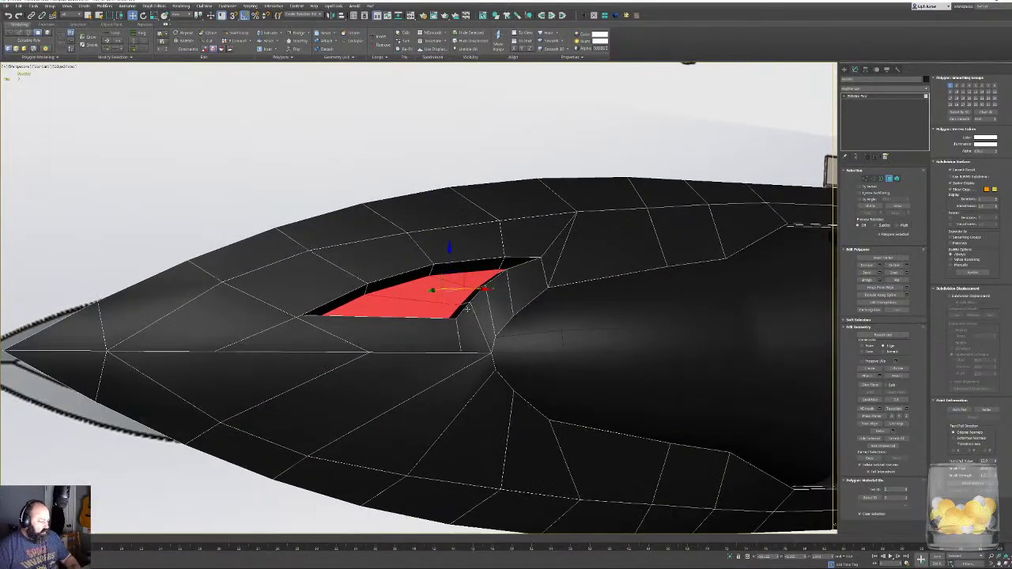
Mirror the recessed upper vent onto the blade's lower half with a Z-axis Symmetry modifier, and convert the result to Editable Poly.
{"action": "left_click", "coordinate": [866, 179]}
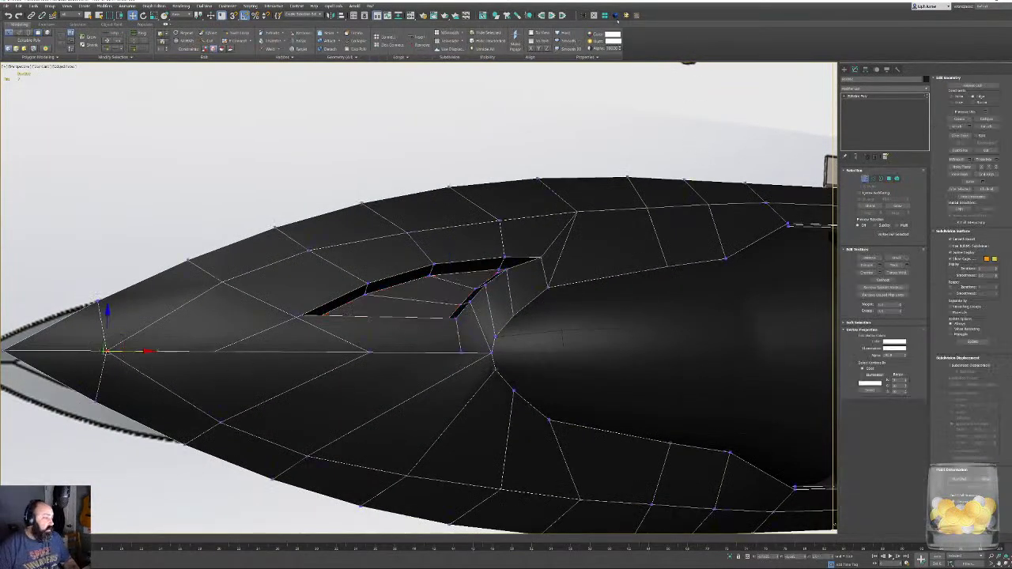
{"action": "left_click", "coordinate": [584, 15]}
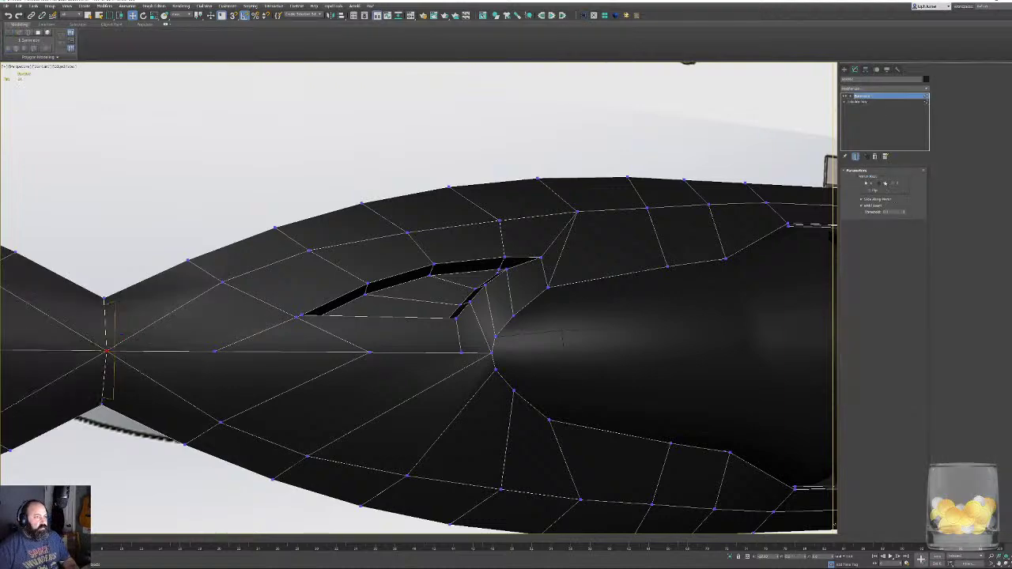
{"action": "left_click", "coordinate": [892, 184]}
{"action": "right_click", "coordinate": [391, 345]}
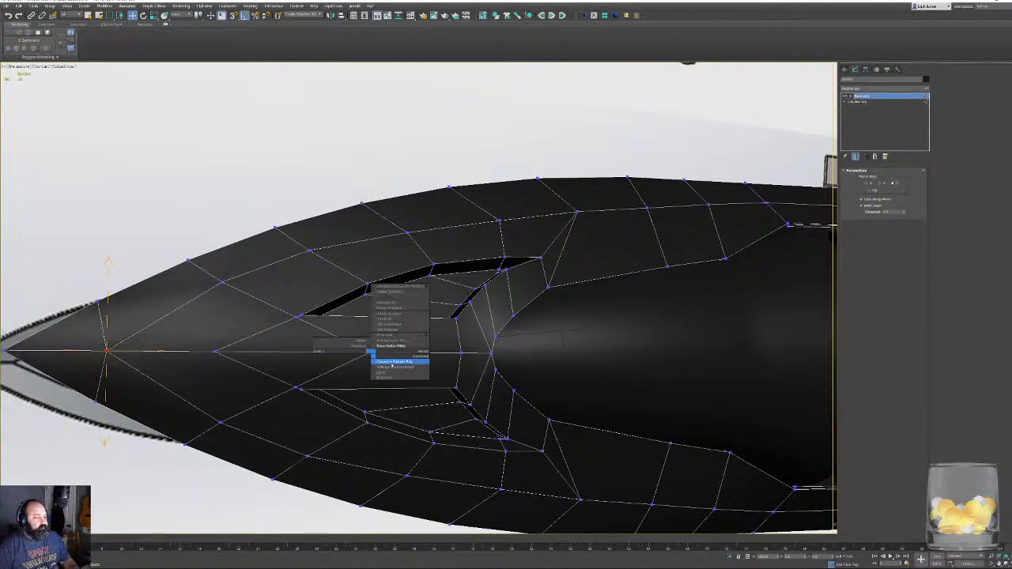
{"action": "left_click", "coordinate": [388, 364]}
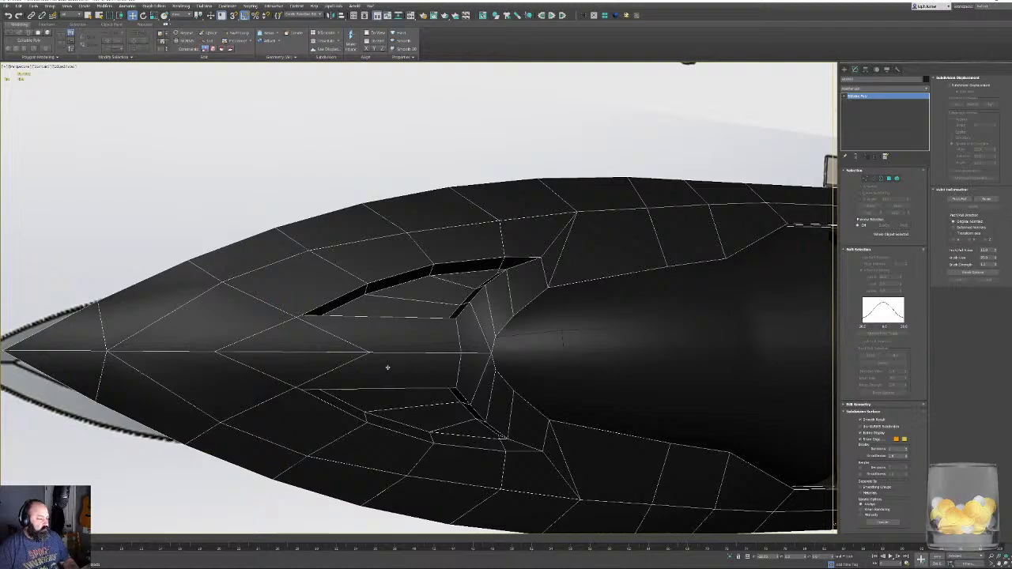
Collapse the short centre-line edge between the two vents' front tips into a single vertex.
{"action": "left_click", "coordinate": [873, 180]}
{"action": "key", "text": "F3"}
{"action": "left_click", "coordinate": [288, 351]}
{"action": "mouse_move", "coordinate": [292, 363]}
{"action": "middle_mouse_down", "text": "alt"}
{"action": "mouse_move", "coordinate": [371, 387]}
{"action": "mouse_move", "coordinate": [299, 337]}
{"action": "middle_mouse_up", "text": "alt"}
{"action": "key", "text": "F3"}
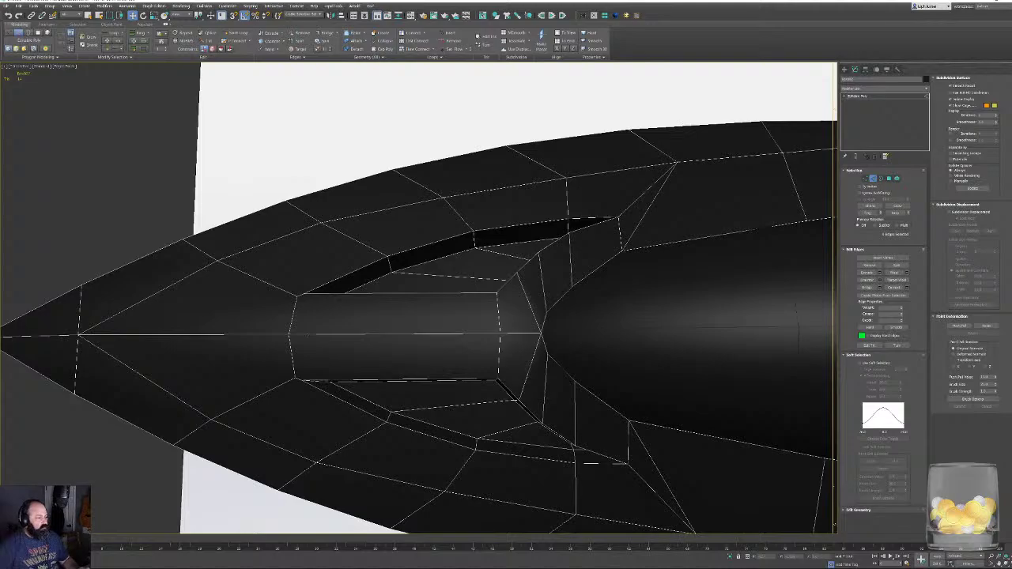
{"action": "middle_click_drag", "start_coordinate": [341, 344], "coordinate": [411, 342], "text": "alt"}
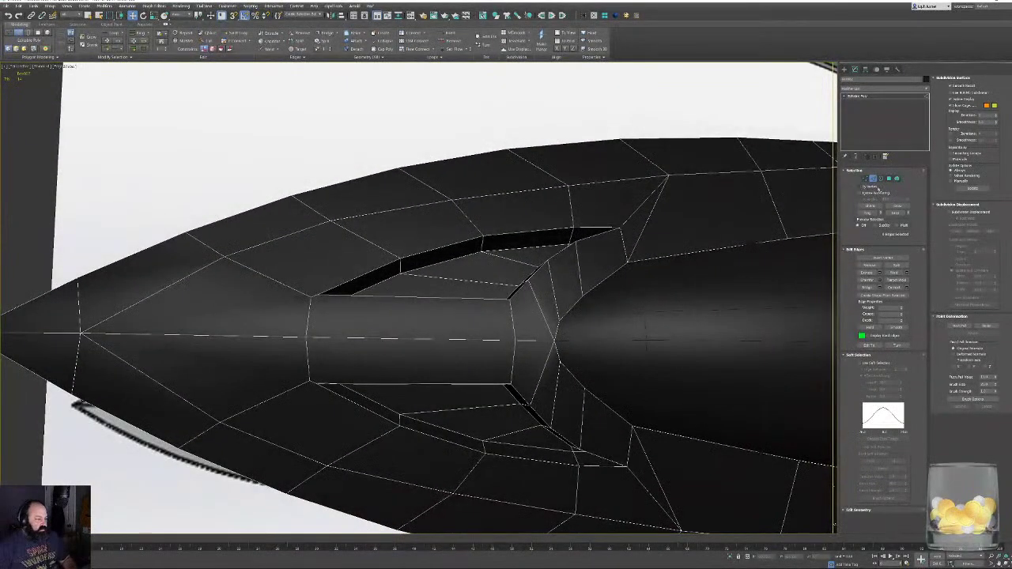
Target weld the doubled vertices at the front tips of both the upper and lower vents.
{"action": "left_click", "coordinate": [858, 355]}
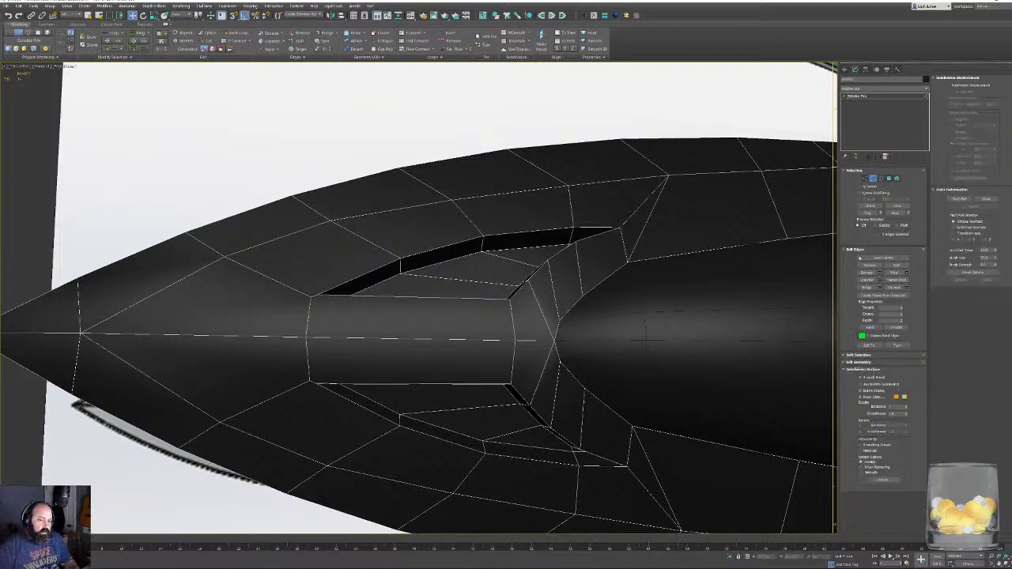
{"action": "left_click", "coordinate": [857, 361]}
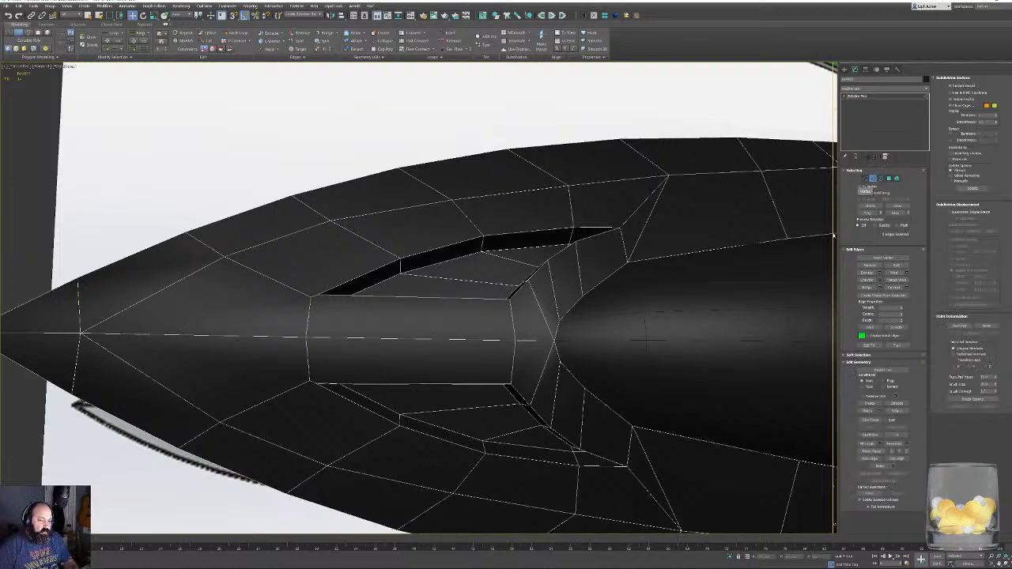
{"action": "left_click", "coordinate": [898, 280]}
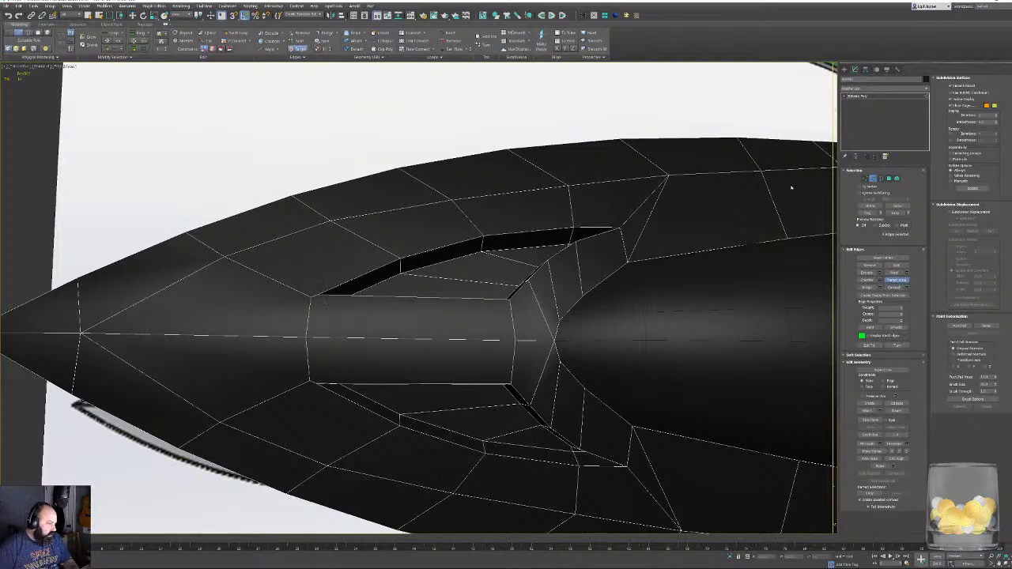
{"action": "key", "text": "1"}
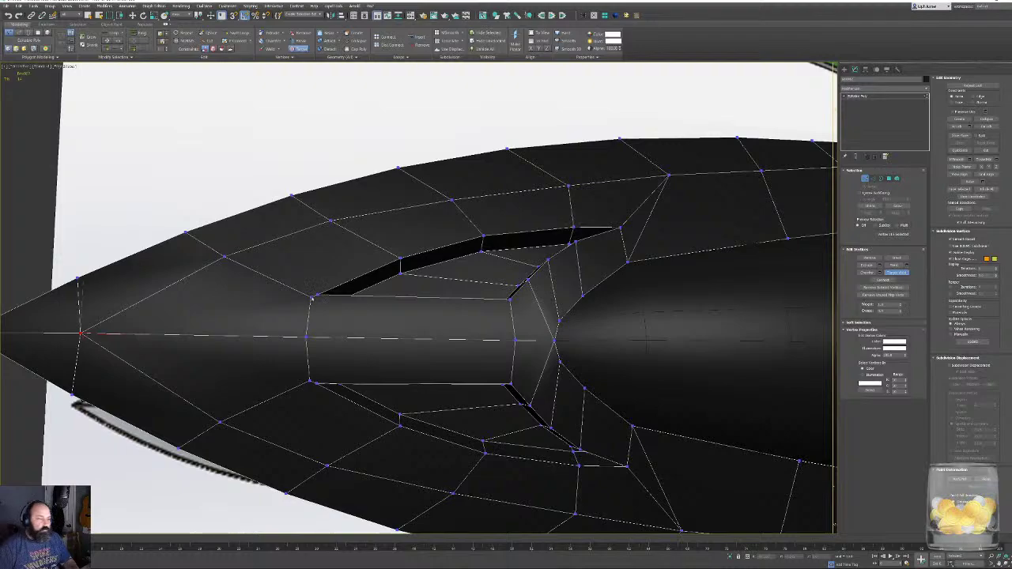
{"action": "left_click", "coordinate": [318, 295]}
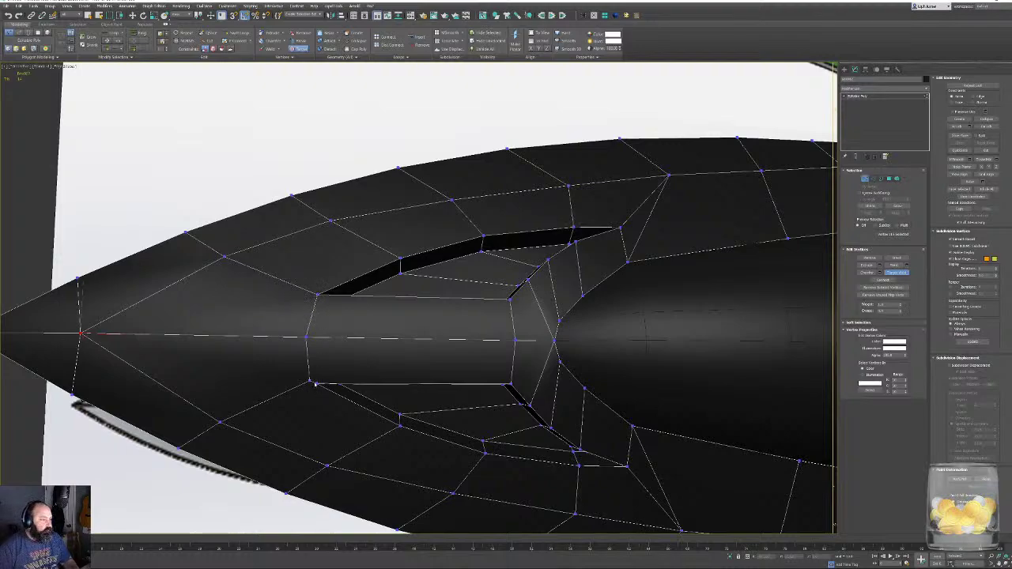
{"action": "left_click", "coordinate": [316, 384]}
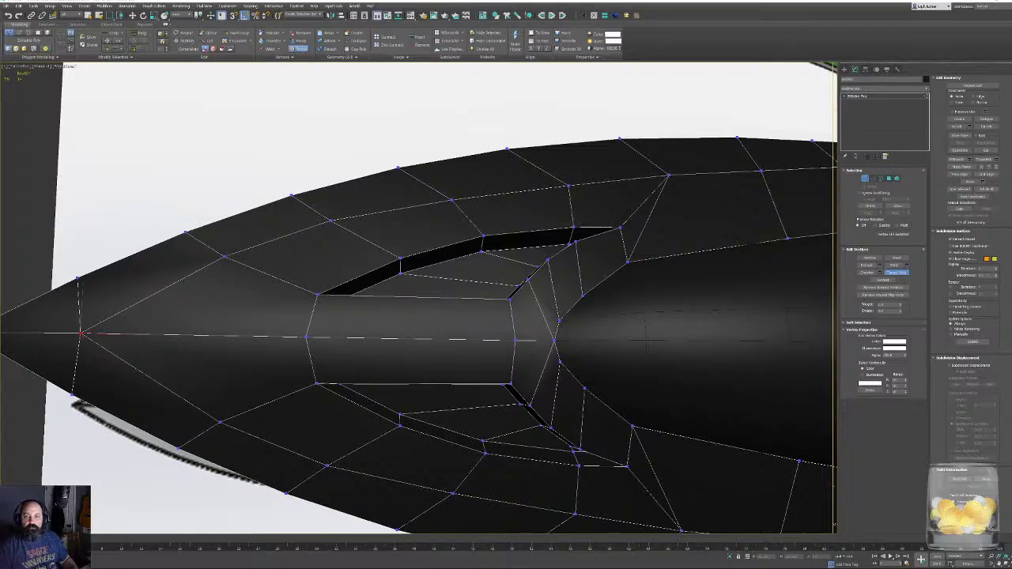
Cut an edge from the upper vent's rear tip across the blade strips to the front corner of the long inner panel border.
{"action": "scroll", "coordinate": [424, 345], "scroll_direction": "down", "scroll_amount": 5}
{"action": "middle_click_drag", "start_coordinate": [299, 309], "coordinate": [227, 334], "text": "alt"}
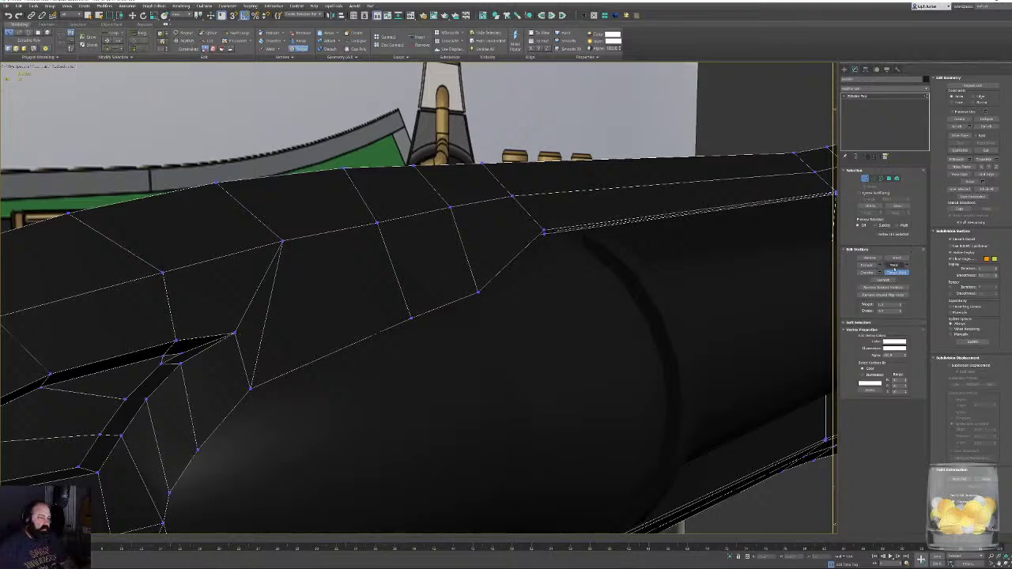
{"action": "left_click", "coordinate": [897, 273]}
{"action": "left_click", "coordinate": [986, 150]}
{"action": "key", "text": "alt+c"}
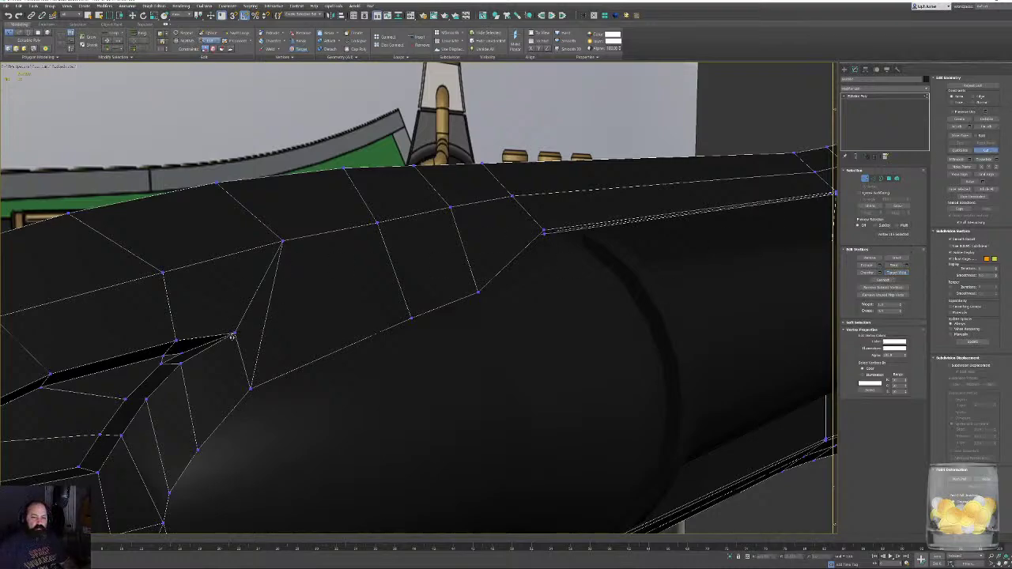
{"action": "left_click", "coordinate": [234, 335]}
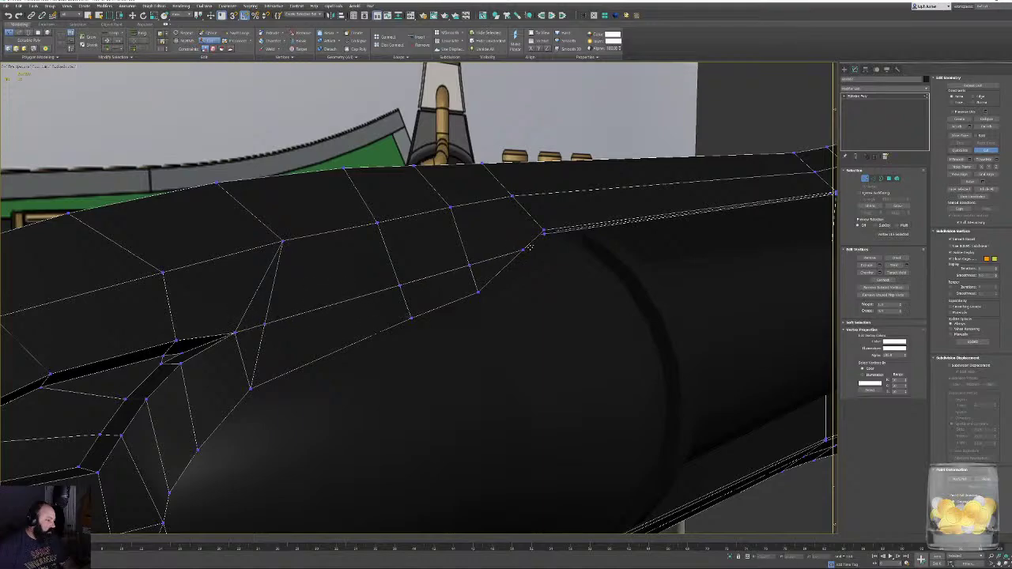
{"action": "left_click", "coordinate": [544, 232]}
{"action": "right_click", "coordinate": [536, 277]}
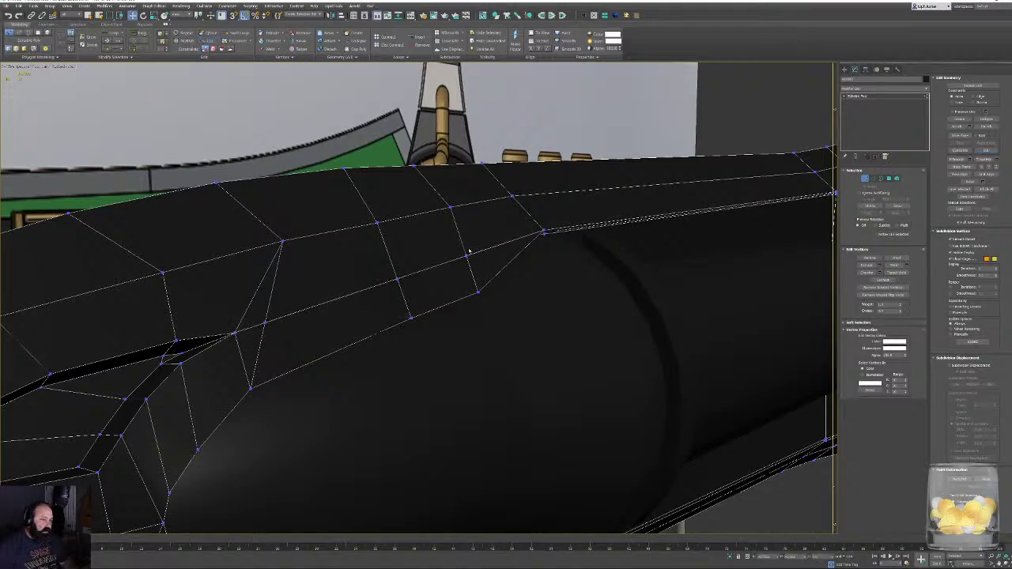
Select the two middle vertices of the new cut behind the upper vent and adjust their position.
{"action": "left_click", "coordinate": [466, 257]}
{"action": "left_click", "coordinate": [397, 280], "text": "ctrl"}
{"action": "key", "text": "z"}
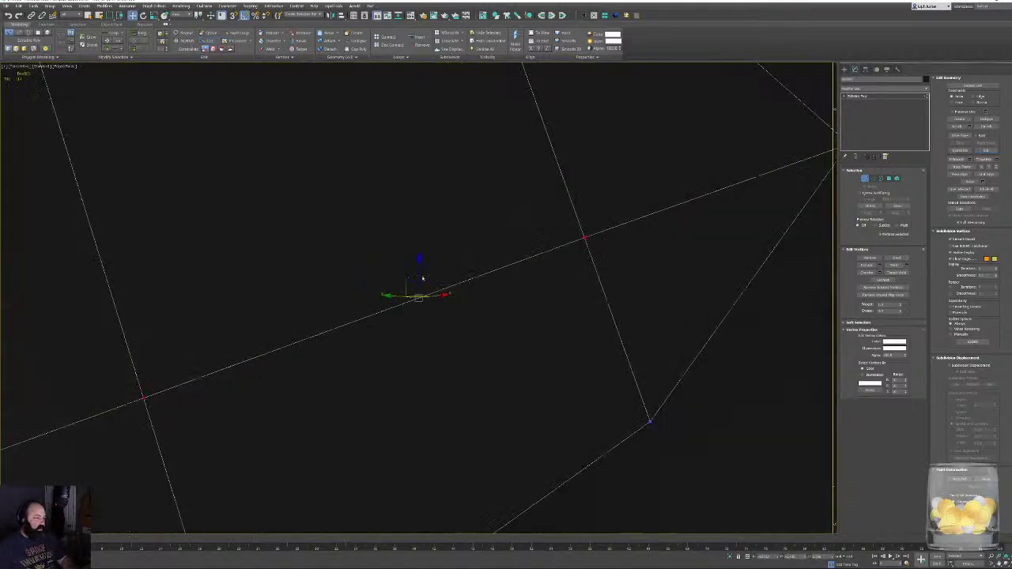
{"action": "mouse_move", "coordinate": [422, 278]}
{"action": "middle_mouse_down", "text": "alt"}
{"action": "mouse_move", "coordinate": [453, 270]}
{"action": "mouse_move", "coordinate": [444, 240]}
{"action": "mouse_move", "coordinate": [454, 236]}
{"action": "mouse_move", "coordinate": [431, 294]}
{"action": "middle_mouse_up", "text": "alt"}
{"action": "scroll", "coordinate": [453, 270], "scroll_direction": "down", "scroll_amount": 4}
{"action": "left_click_drag", "start_coordinate": [409, 270], "coordinate": [415, 310]}
{"action": "middle_click_drag", "start_coordinate": [406, 308], "coordinate": [465, 309]}
{"action": "left_click", "coordinate": [462, 312]}
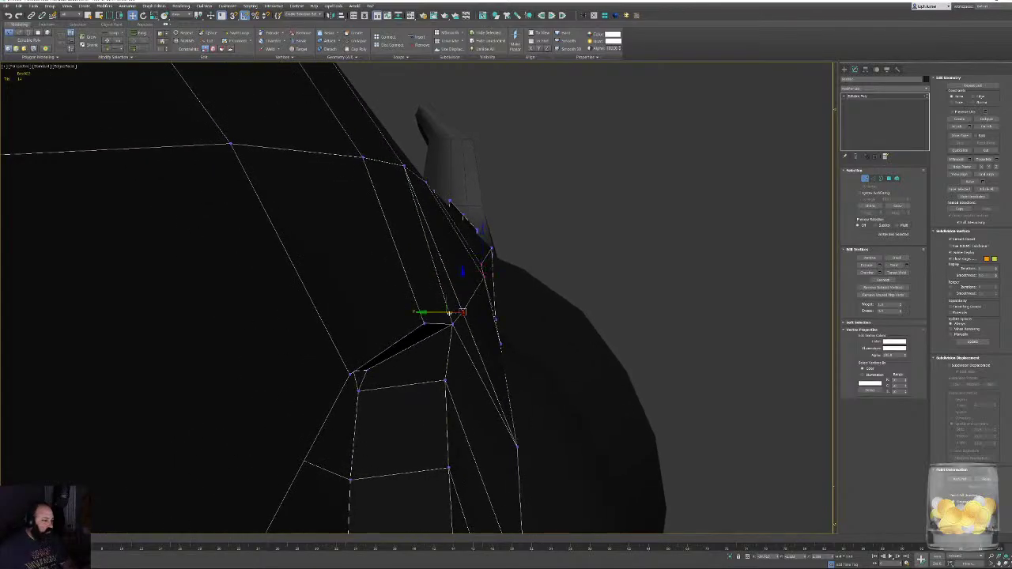
Shift the new cut's rear middle vertex slightly outward along Y in a top wireframe view.
{"action": "middle_click_drag", "start_coordinate": [437, 313], "coordinate": [403, 332], "text": "alt"}
{"action": "key", "text": "t"}
{"action": "key", "text": "r"}
{"action": "middle_click_drag", "start_coordinate": [422, 374], "coordinate": [425, 363]}
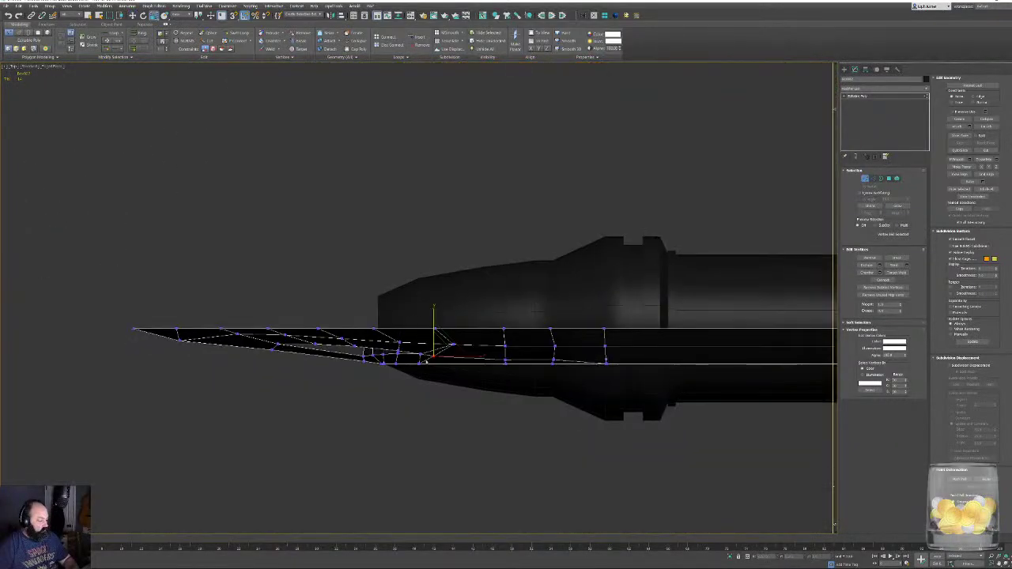
{"action": "scroll", "coordinate": [425, 363], "scroll_direction": "up", "scroll_amount": 3}
{"action": "key", "text": "F3"}
{"action": "middle_click_drag", "start_coordinate": [515, 359], "coordinate": [492, 358]}
{"action": "scroll", "coordinate": [578, 373], "scroll_direction": "up", "scroll_amount": 2}
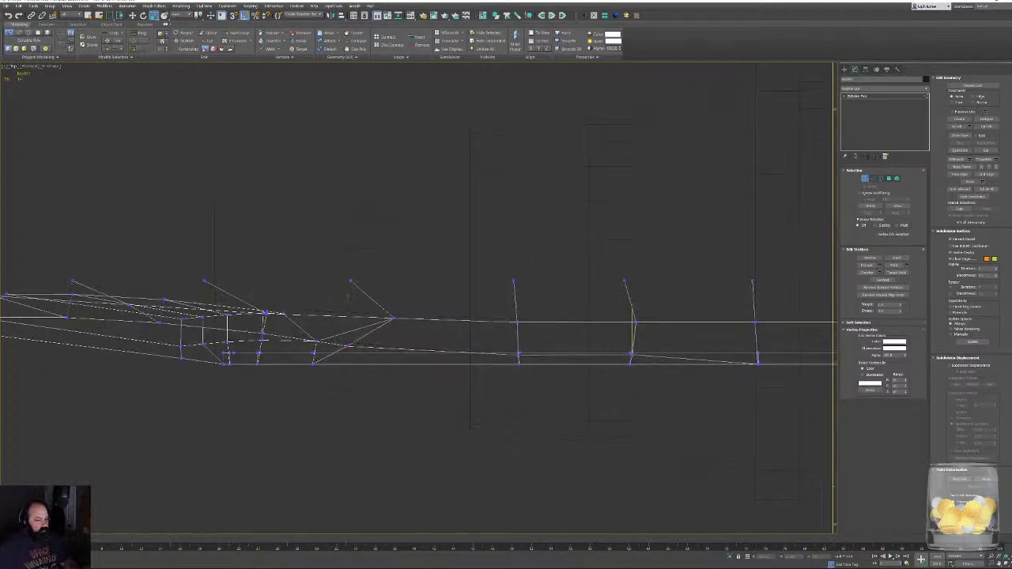
{"action": "key", "text": "w"}
{"action": "left_click", "coordinate": [630, 355]}
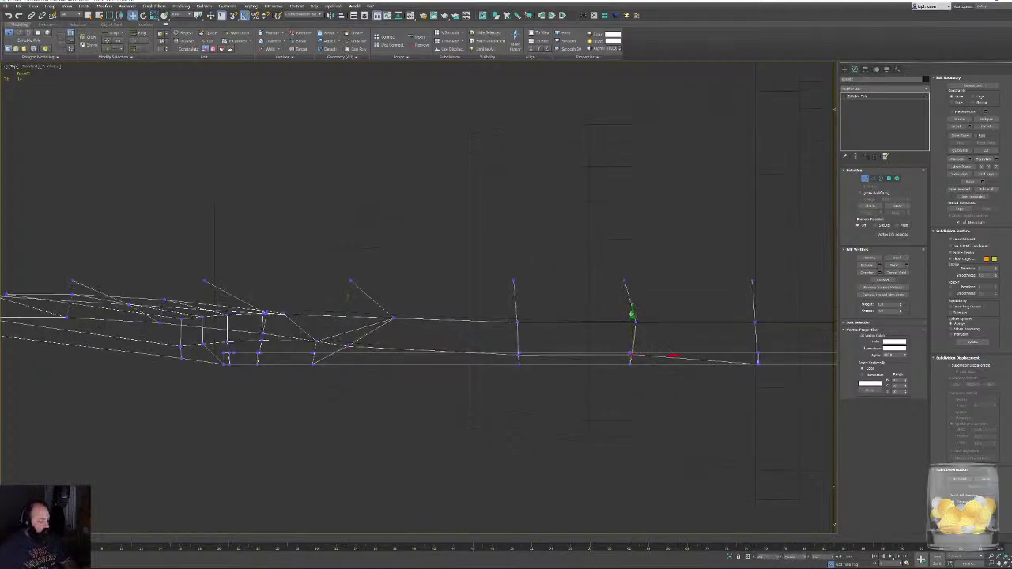
{"action": "left_click_drag", "start_coordinate": [630, 314], "coordinate": [629, 316]}
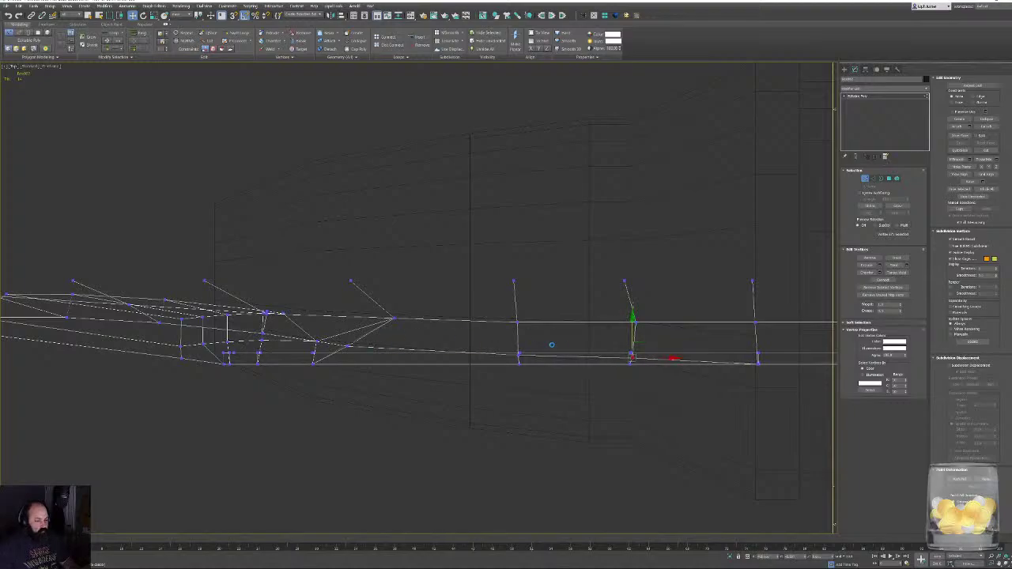
{"action": "mouse_move", "coordinate": [551, 334]}
{"action": "middle_mouse_down", "text": "alt"}
{"action": "mouse_move", "coordinate": [579, 272]}
{"action": "mouse_move", "coordinate": [511, 318]}
{"action": "middle_mouse_up", "text": "alt"}
{"action": "scroll", "coordinate": [589, 275], "scroll_direction": "down", "scroll_amount": 5}
{"action": "key", "text": "F3"}
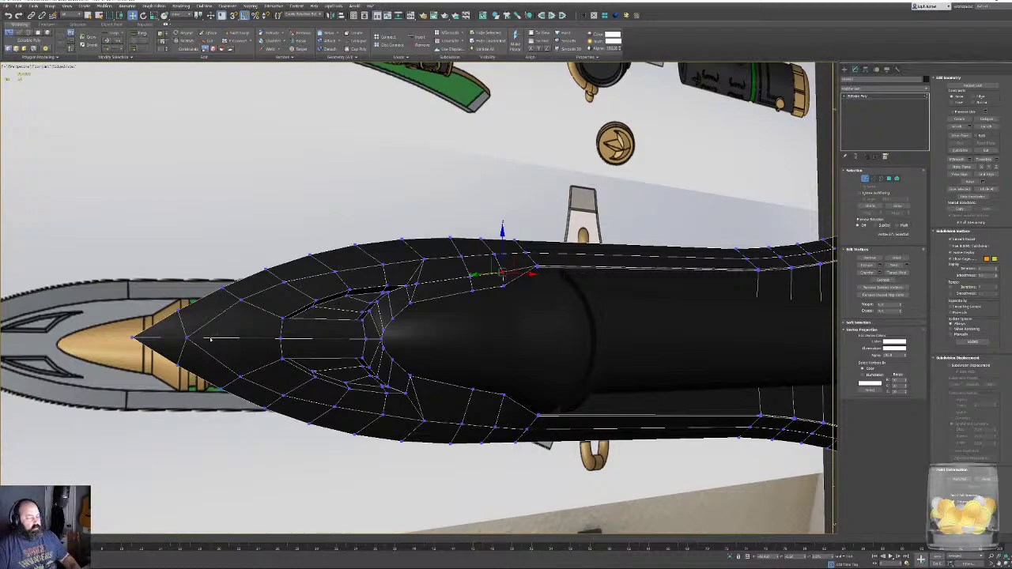
Mirror the new cut onto the lower half with Z-axis Symmetry, convert to Editable Poly, and show the whole model without edge lines.
{"action": "left_click", "coordinate": [188, 338]}
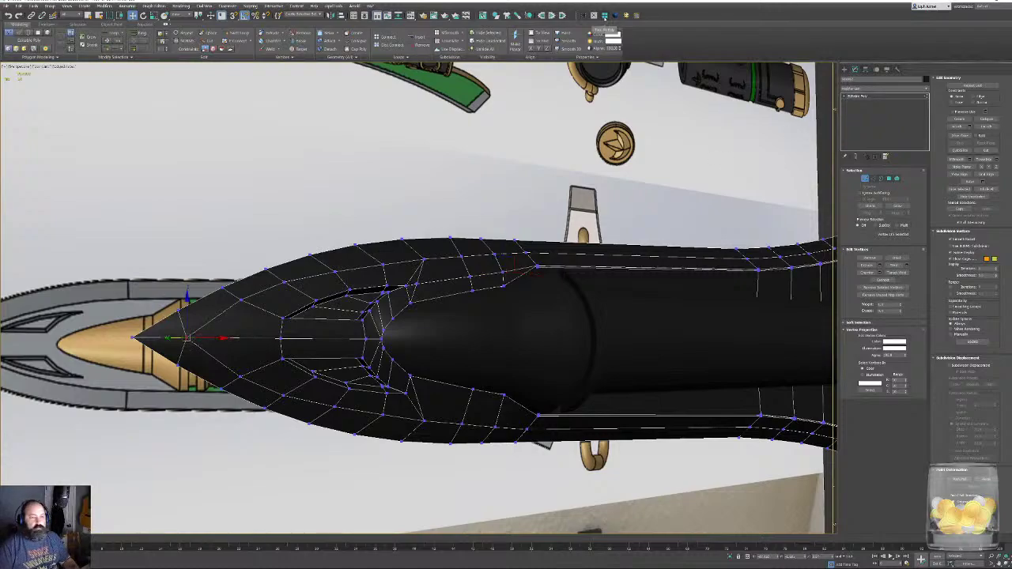
{"action": "left_click", "coordinate": [584, 16]}
{"action": "left_click", "coordinate": [896, 183]}
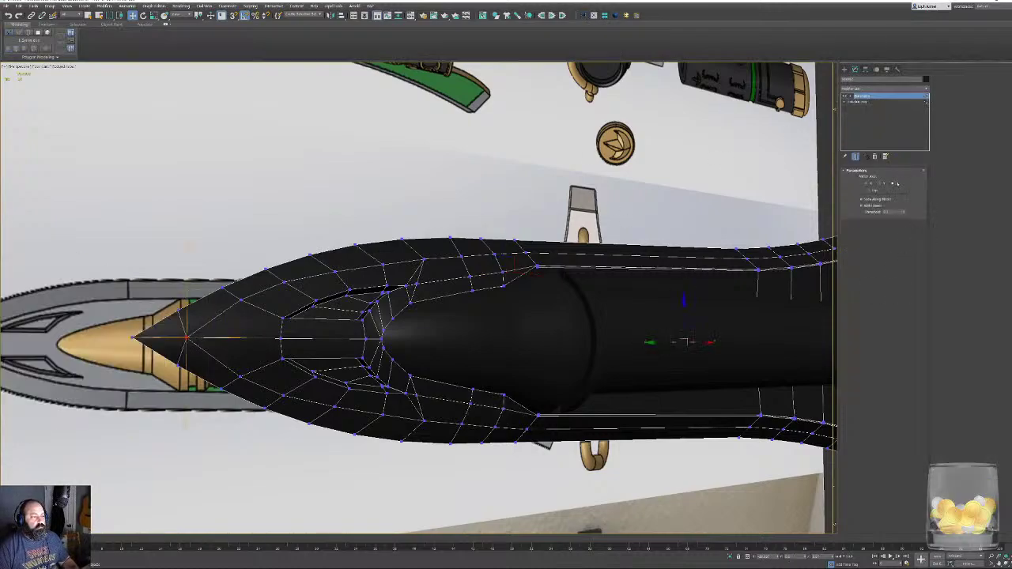
{"action": "right_click", "coordinate": [409, 372]}
{"action": "left_click", "coordinate": [433, 383]}
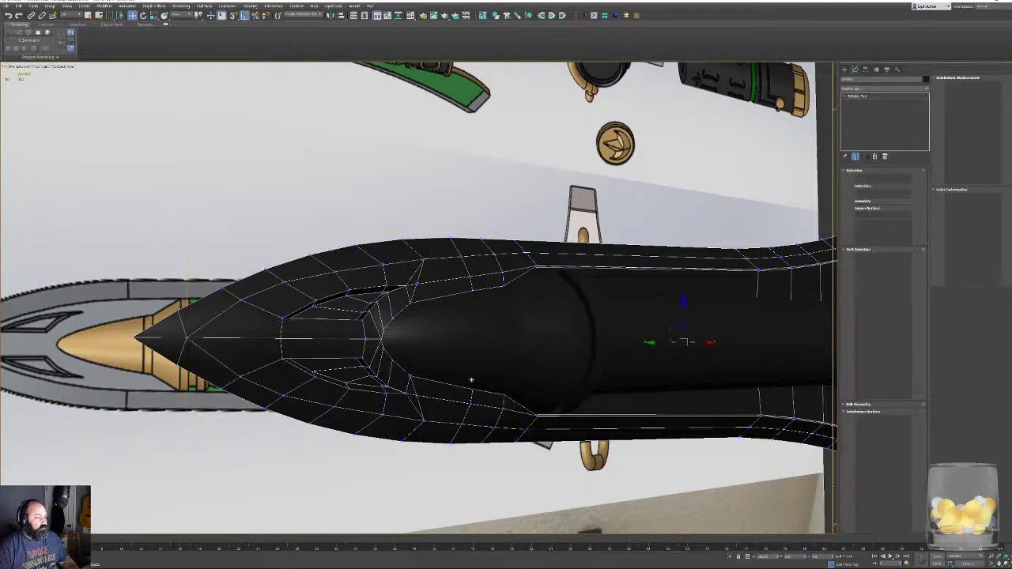
{"action": "middle_click_drag", "start_coordinate": [470, 379], "coordinate": [431, 381], "text": "alt"}
{"action": "middle_click_drag", "start_coordinate": [492, 343], "coordinate": [440, 353]}
{"action": "scroll", "coordinate": [410, 356], "scroll_direction": "down", "scroll_amount": 3}
{"action": "key", "text": "F4"}
{"action": "middle_click_drag", "start_coordinate": [526, 309], "coordinate": [510, 304], "text": "alt"}
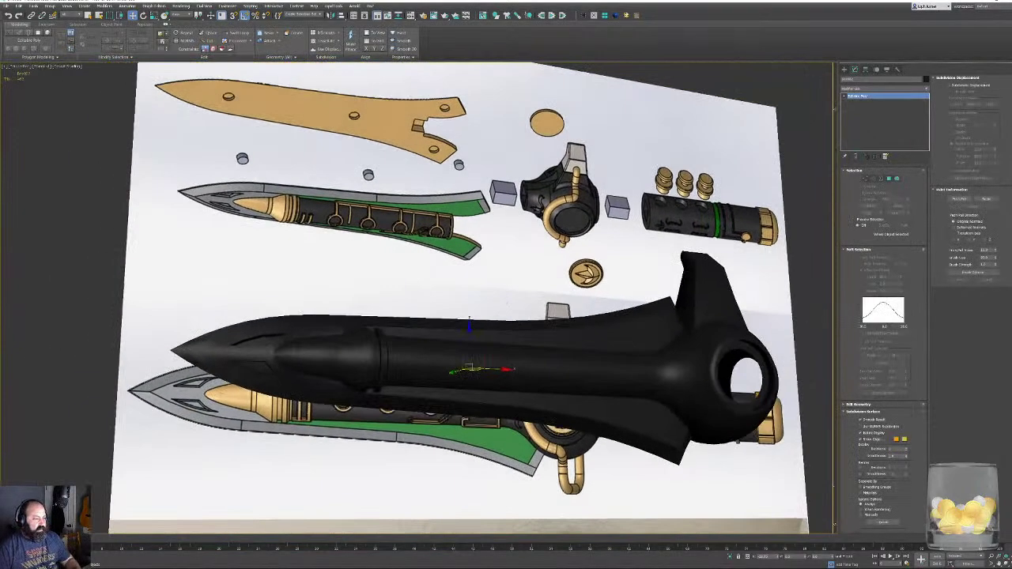
Examine the blade's edges around the vents and cone tip, showing its vertices in wireframe from the top.
{"action": "scroll", "coordinate": [306, 313], "scroll_direction": "up", "scroll_amount": 6}
{"action": "middle_click_drag", "start_coordinate": [532, 240], "coordinate": [451, 338], "text": "alt"}
{"action": "scroll", "coordinate": [450, 338], "scroll_direction": "up", "scroll_amount": 2}
{"action": "key", "text": "F4"}
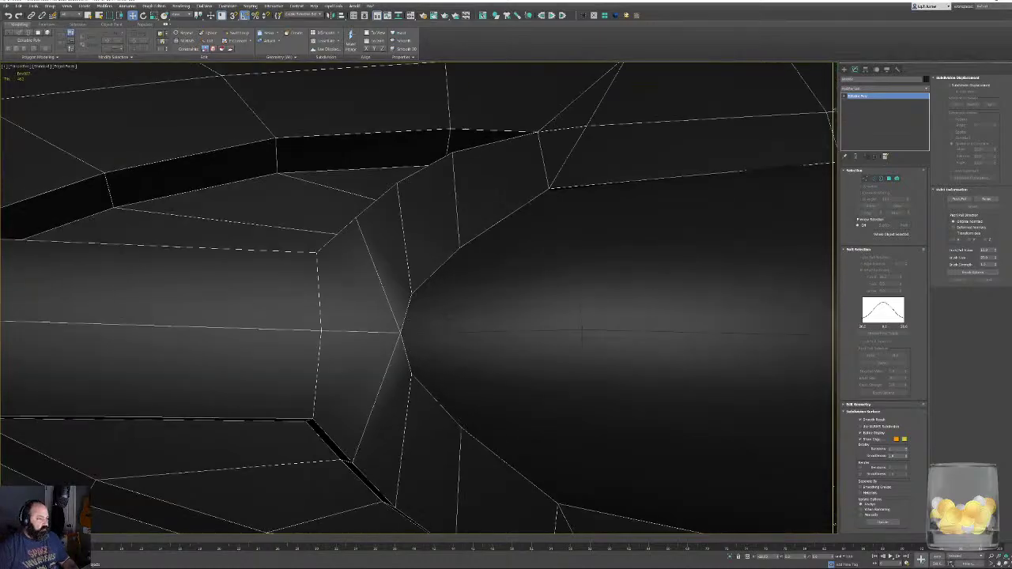
{"action": "middle_click_drag", "start_coordinate": [406, 315], "coordinate": [498, 237], "text": "alt"}
{"action": "middle_click_drag", "start_coordinate": [499, 273], "coordinate": [488, 365], "text": "alt"}
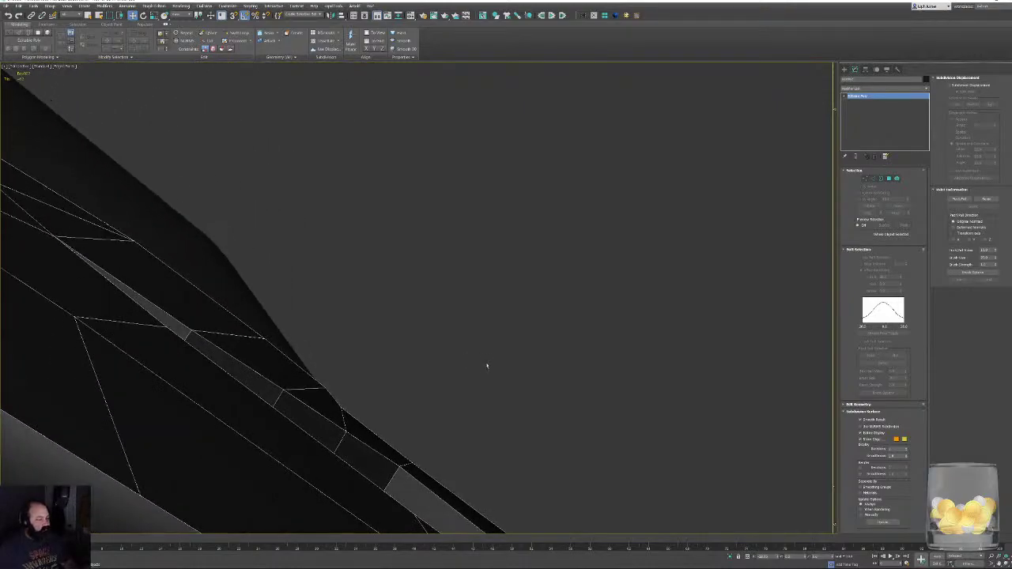
{"action": "left_click", "coordinate": [865, 178]}
{"action": "key", "text": "F3"}
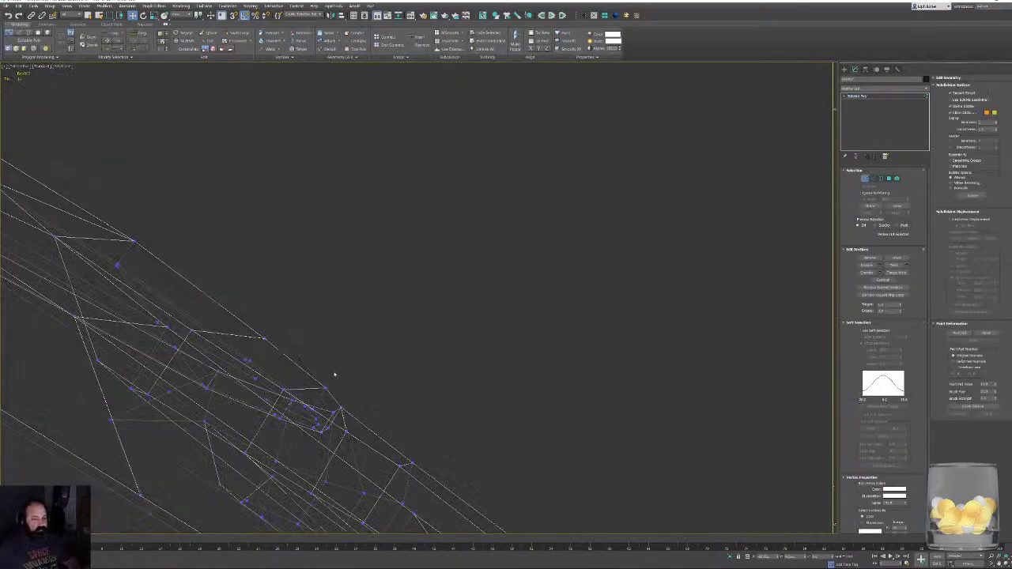
{"action": "middle_click_drag", "start_coordinate": [415, 399], "coordinate": [624, 339], "text": "alt"}
{"action": "key", "text": "t"}
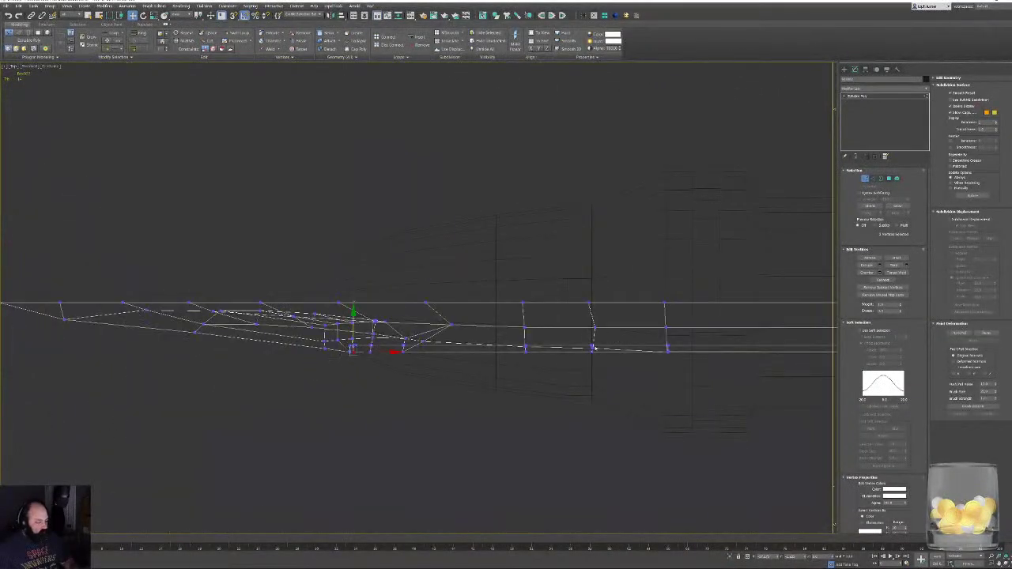
Shift the blade's centre-line vertex in front of the cone slightly toward the blade tip along X, and leave vertex editing.
{"action": "middle_click_drag", "start_coordinate": [359, 361], "coordinate": [497, 429], "text": "alt"}
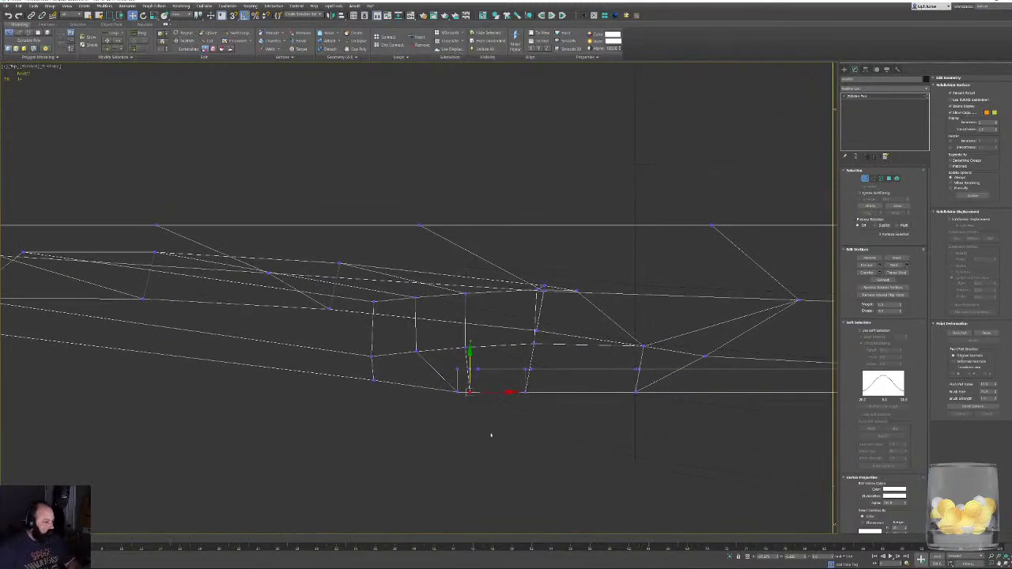
{"action": "key", "text": "F3"}
{"action": "key", "text": "F3"}
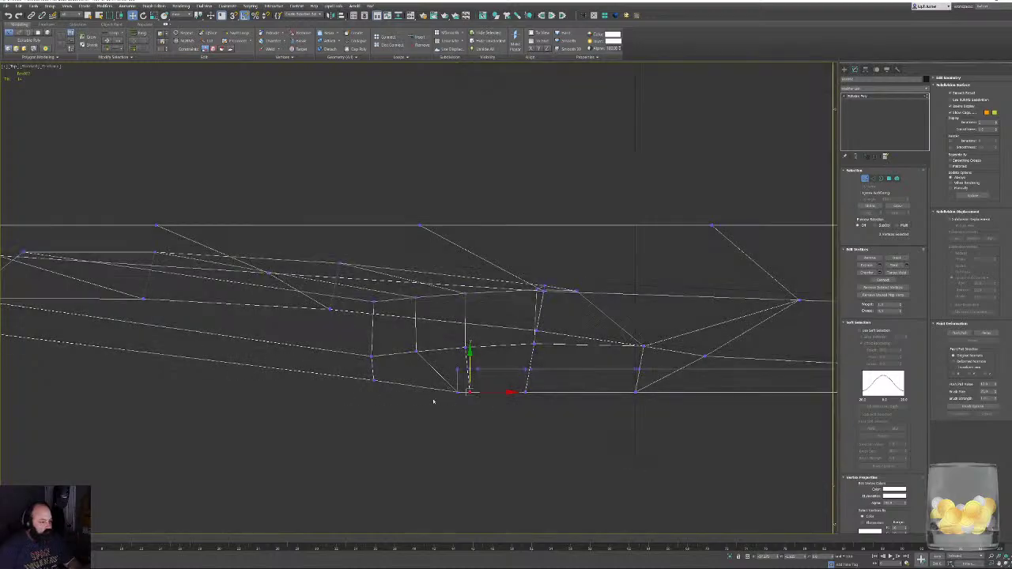
{"action": "left_click", "coordinate": [457, 391]}
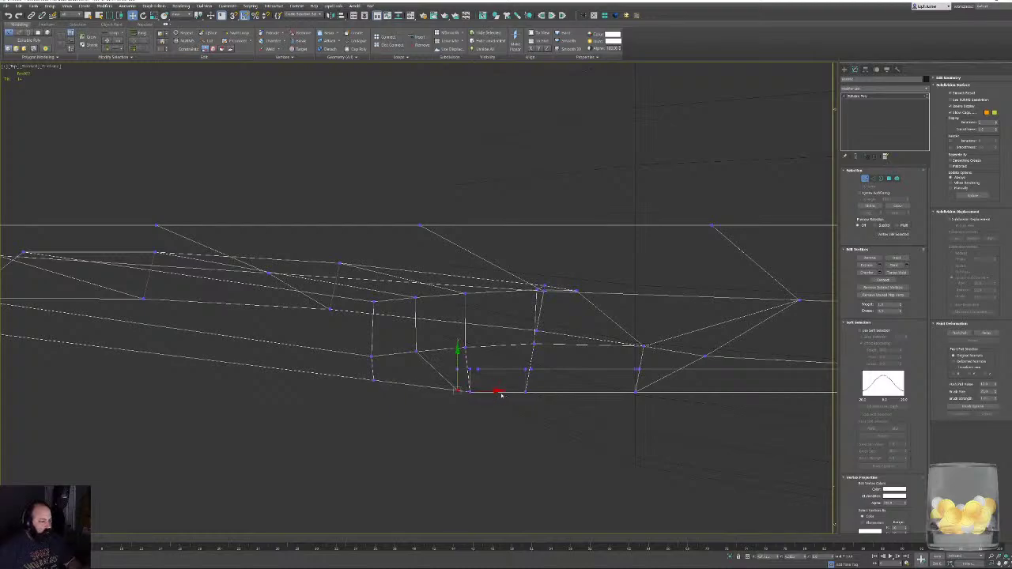
{"action": "left_click_drag", "start_coordinate": [493, 391], "coordinate": [476, 388]}
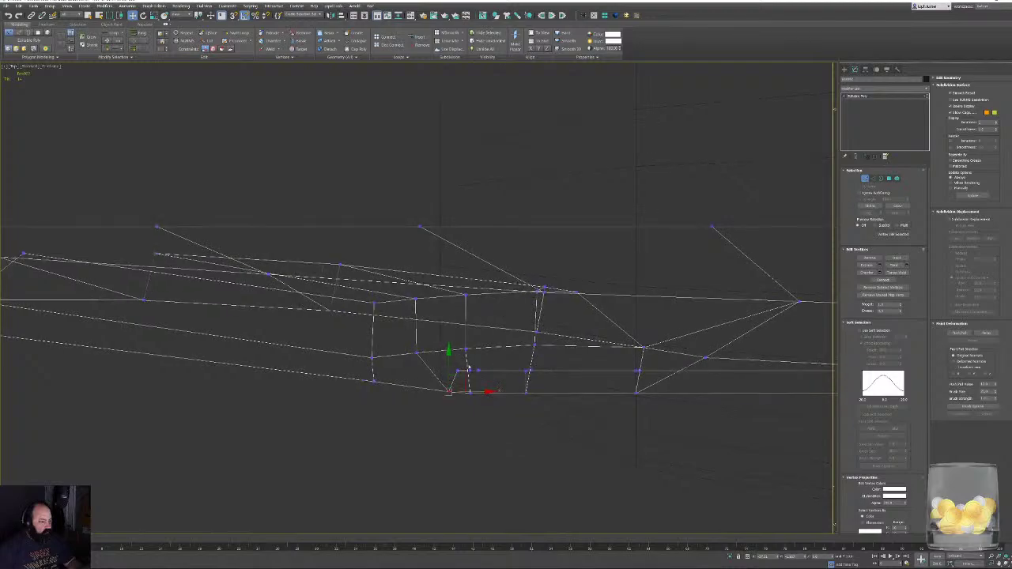
{"action": "key", "text": "p"}
{"action": "key", "text": "z"}
{"action": "key", "text": "alt+space"}
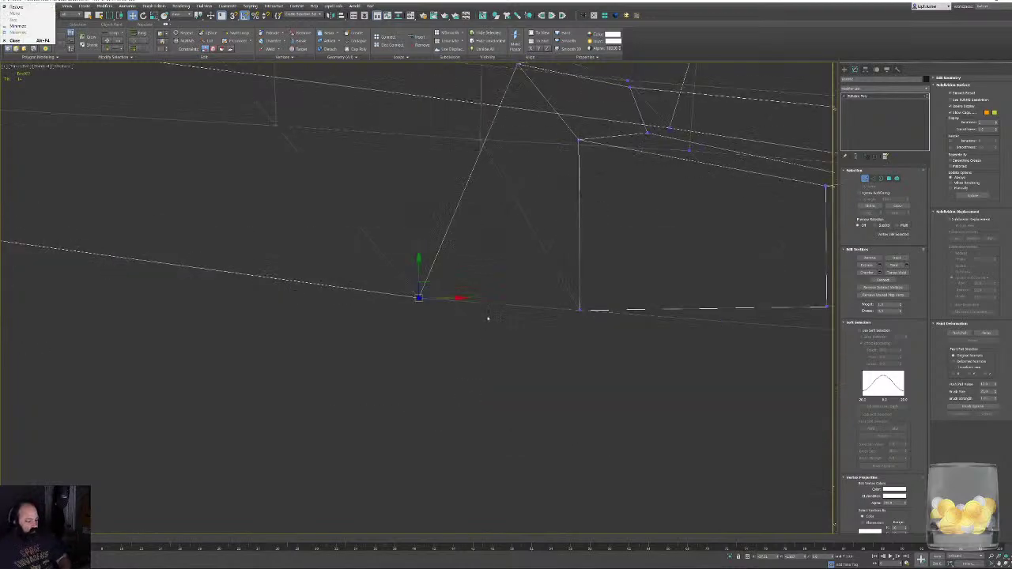
{"action": "middle_click_drag", "start_coordinate": [483, 318], "coordinate": [544, 362], "text": "alt"}
{"action": "scroll", "coordinate": [379, 335], "scroll_direction": "down", "scroll_amount": 8}
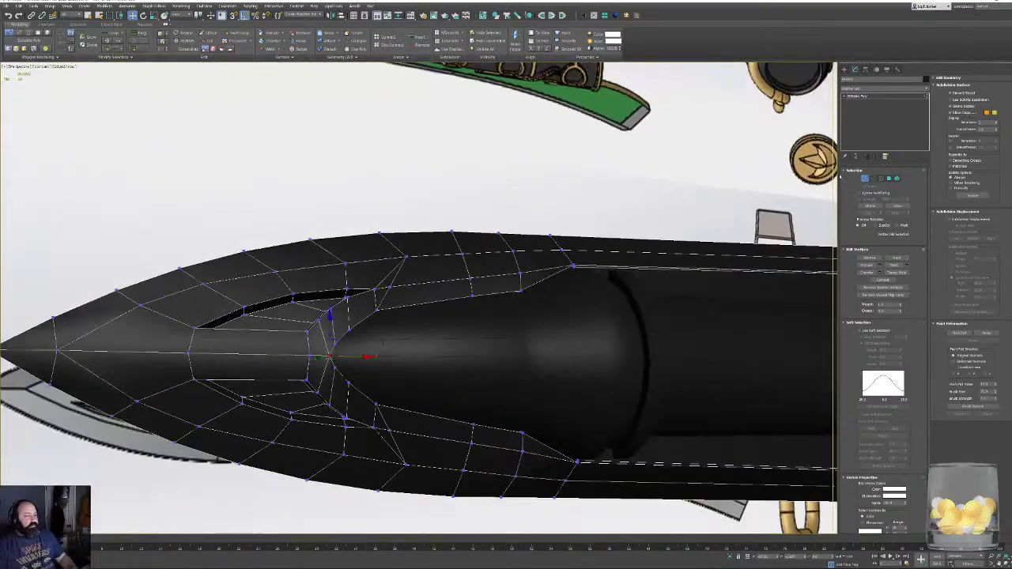
{"action": "left_click", "coordinate": [856, 322]}
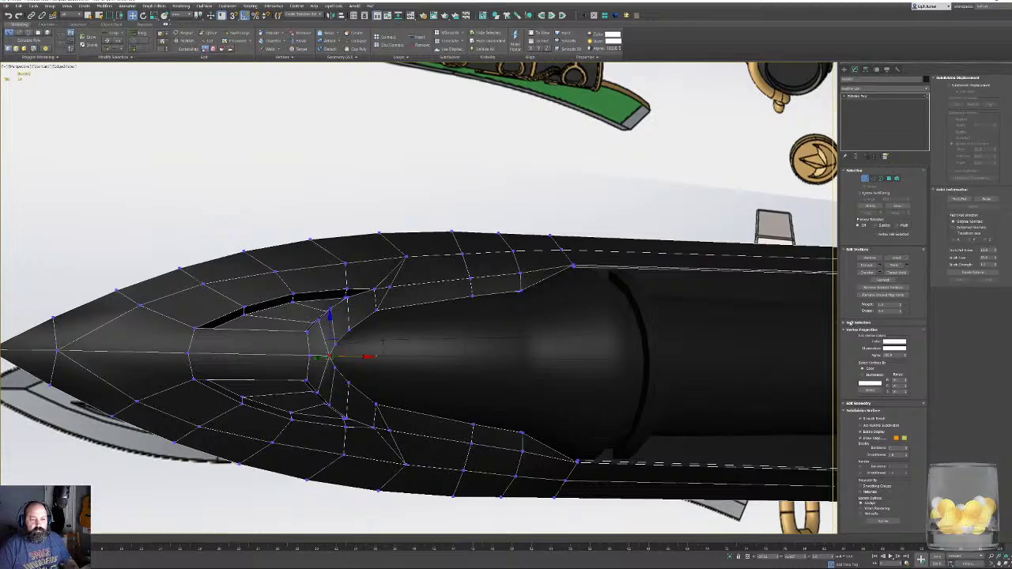
{"action": "left_click", "coordinate": [865, 178]}
Examine the whole shaded weapon from several angles against the flute reference image.
{"action": "middle_click_drag", "start_coordinate": [629, 278], "coordinate": [407, 282]}
{"action": "scroll", "coordinate": [407, 283], "scroll_direction": "down", "scroll_amount": 6}
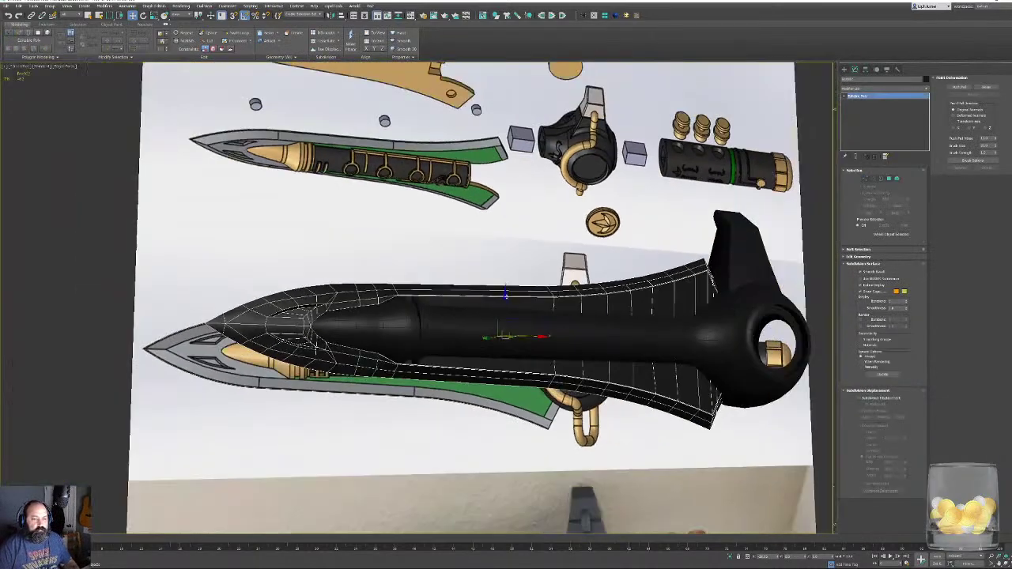
{"action": "middle_click_drag", "start_coordinate": [506, 293], "coordinate": [523, 305], "text": "alt"}
{"action": "scroll", "coordinate": [523, 307], "scroll_direction": "down", "scroll_amount": 6}
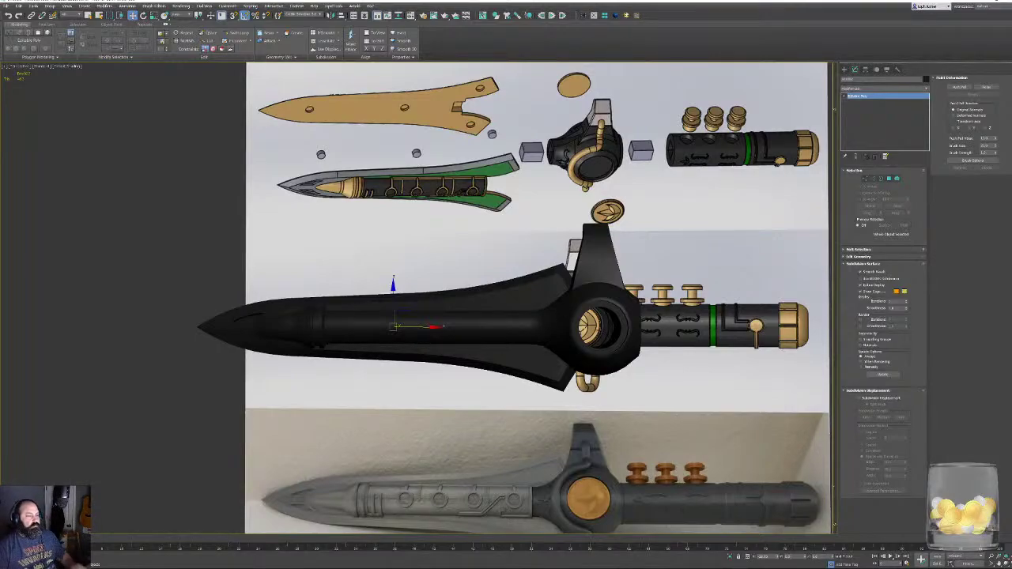
{"action": "middle_click_drag", "start_coordinate": [365, 335], "coordinate": [425, 340], "text": "alt"}
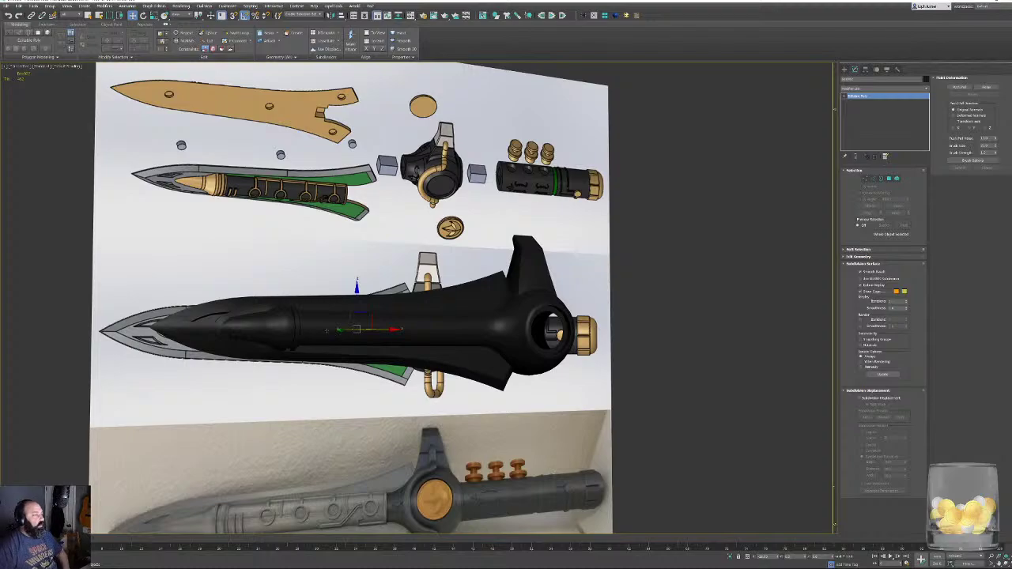
{"action": "middle_click_drag", "start_coordinate": [443, 317], "coordinate": [401, 322]}
{"action": "scroll", "coordinate": [396, 319], "scroll_direction": "up", "scroll_amount": 3}
{"action": "scroll", "coordinate": [445, 312], "scroll_direction": "down", "scroll_amount": 3}
{"action": "mouse_move", "coordinate": [493, 321]}
{"action": "middle_mouse_down"}
{"action": "mouse_move", "coordinate": [455, 349]}
{"action": "mouse_move", "coordinate": [558, 353]}
{"action": "mouse_move", "coordinate": [474, 378]}
{"action": "mouse_move", "coordinate": [563, 362]}
{"action": "mouse_move", "coordinate": [551, 381]}
{"action": "mouse_move", "coordinate": [568, 385]}
{"action": "middle_mouse_up"}
Mirror the blade onto its back side with a Symmetry modifier on the Y axis, with Flip enabled.
{"action": "key", "text": "F4"}
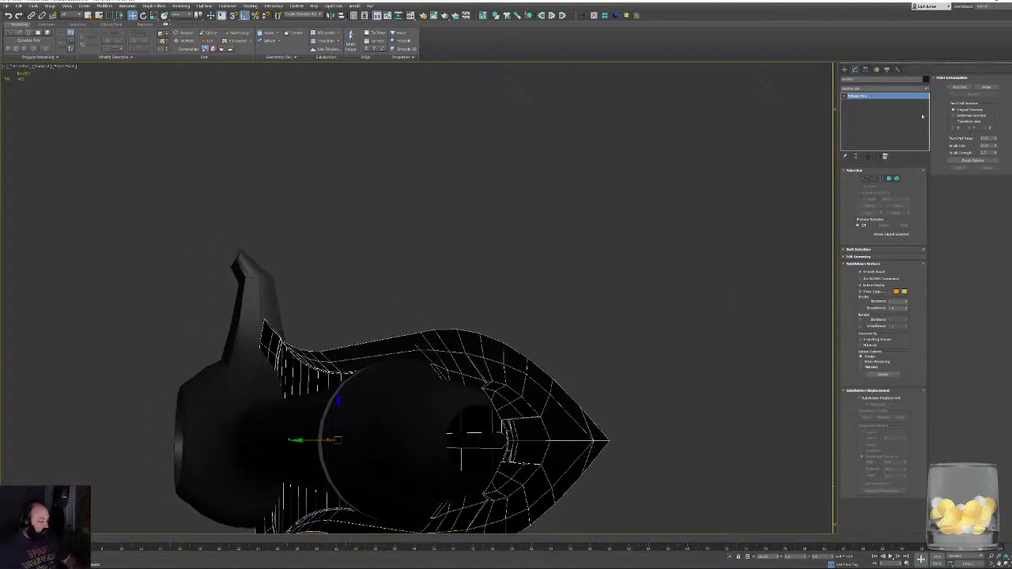
{"action": "left_click", "coordinate": [867, 71]}
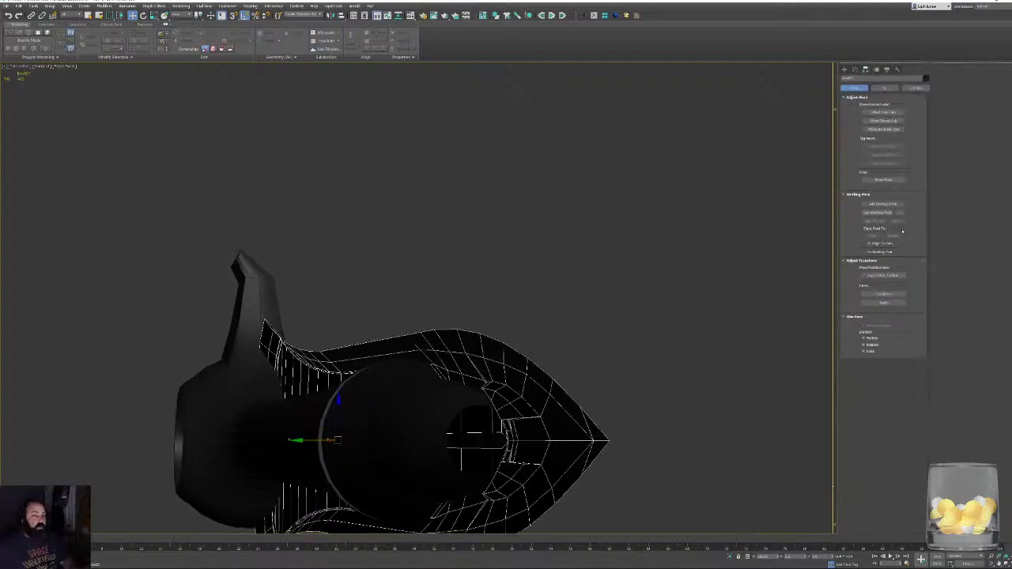
{"action": "left_click", "coordinate": [855, 70]}
{"action": "left_click", "coordinate": [884, 79]}
{"action": "left_click", "coordinate": [969, 118]}
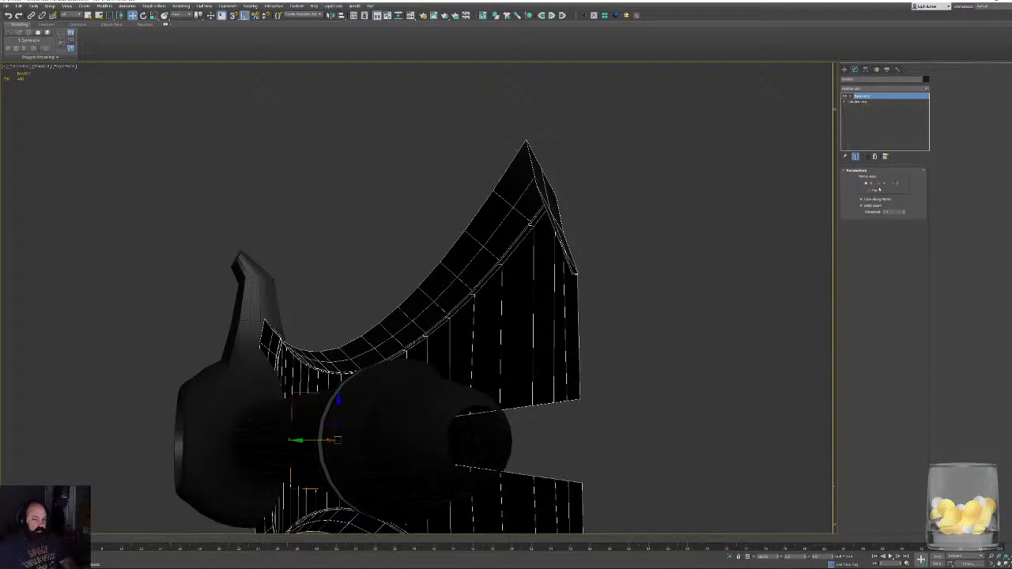
{"action": "left_click", "coordinate": [879, 184]}
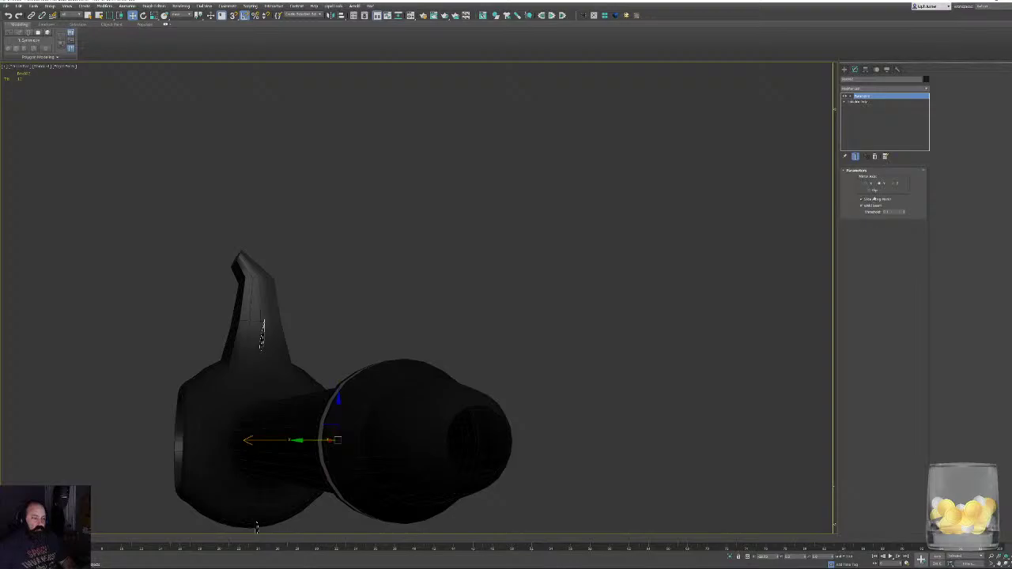
{"action": "left_click", "coordinate": [871, 191]}
Convert the mirrored blade to Editable Poly, hide the edge lines and deselect it.
{"action": "middle_click_drag", "start_coordinate": [705, 276], "coordinate": [518, 352], "text": "alt"}
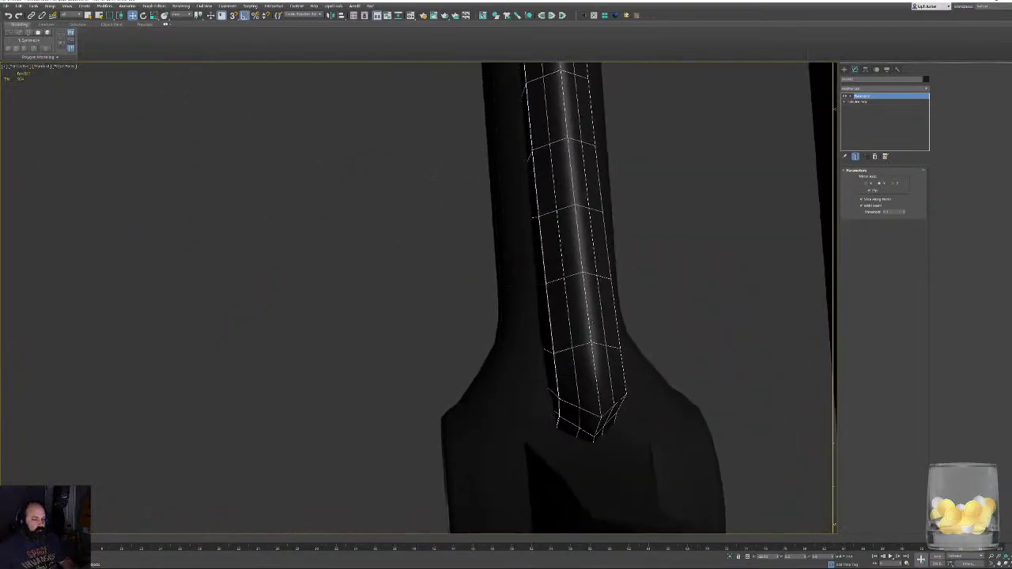
{"action": "middle_click_drag", "start_coordinate": [509, 286], "coordinate": [554, 287], "text": "alt"}
{"action": "scroll", "coordinate": [642, 289], "scroll_direction": "down", "scroll_amount": 4}
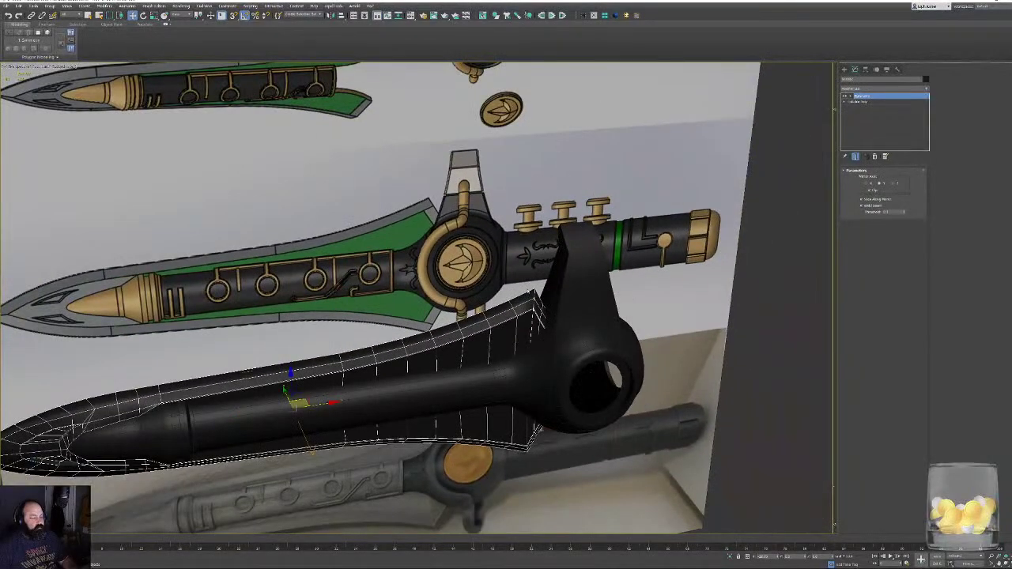
{"action": "right_click", "coordinate": [525, 285]}
{"action": "left_click", "coordinate": [545, 293]}
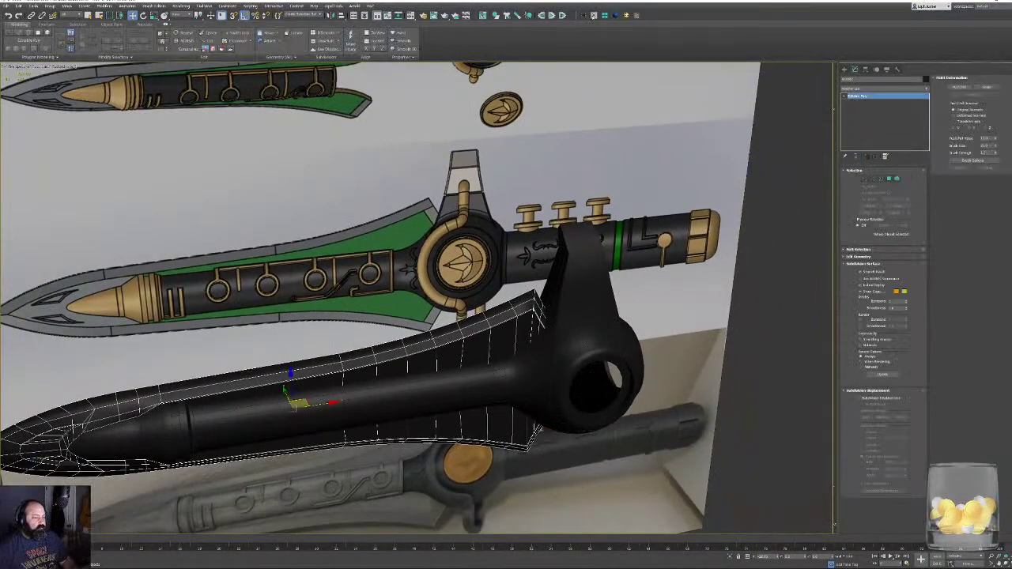
{"action": "middle_click_drag", "start_coordinate": [531, 340], "coordinate": [576, 448], "text": "alt"}
{"action": "scroll", "coordinate": [539, 338], "scroll_direction": "down", "scroll_amount": 4}
{"action": "key", "text": "F4"}
{"action": "scroll", "coordinate": [551, 319], "scroll_direction": "up", "scroll_amount": 4}
{"action": "left_click", "coordinate": [626, 341]}
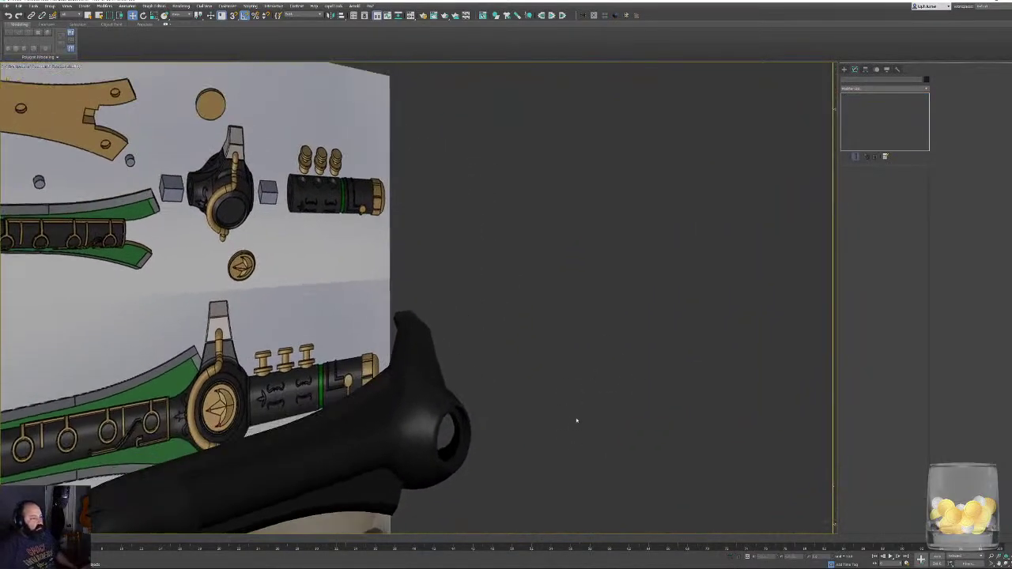
Select the open border at the hub's handle-side opening in a front wireframe view.
{"action": "middle_click_drag", "start_coordinate": [584, 384], "coordinate": [554, 378]}
{"action": "key", "text": "f"}
{"action": "middle_click_drag", "start_coordinate": [565, 342], "coordinate": [386, 312]}
{"action": "scroll", "coordinate": [387, 311], "scroll_direction": "down", "scroll_amount": 6}
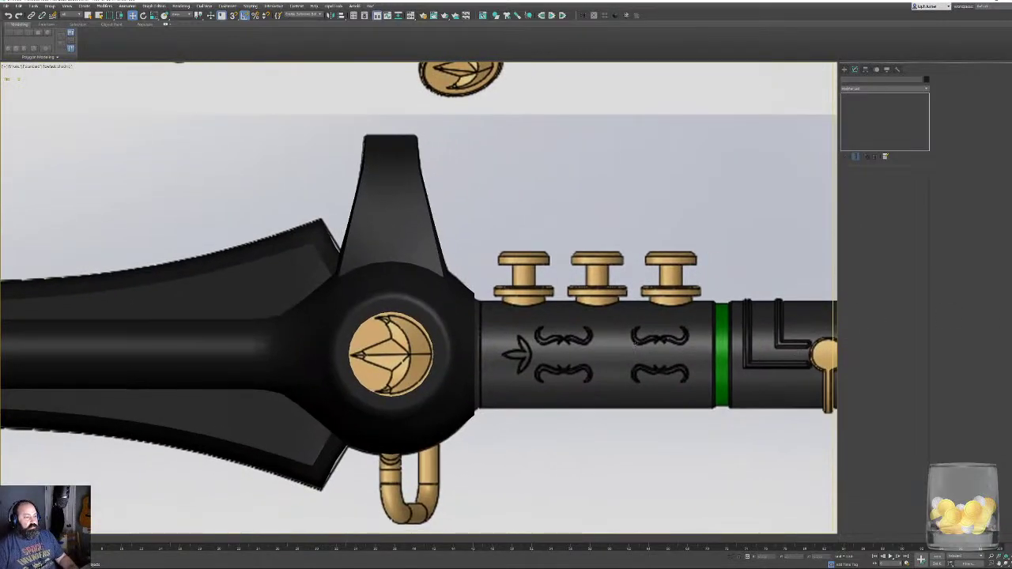
{"action": "scroll", "coordinate": [599, 324], "scroll_direction": "up", "scroll_amount": 3}
{"action": "left_click", "coordinate": [345, 269]}
{"action": "key", "text": "F3"}
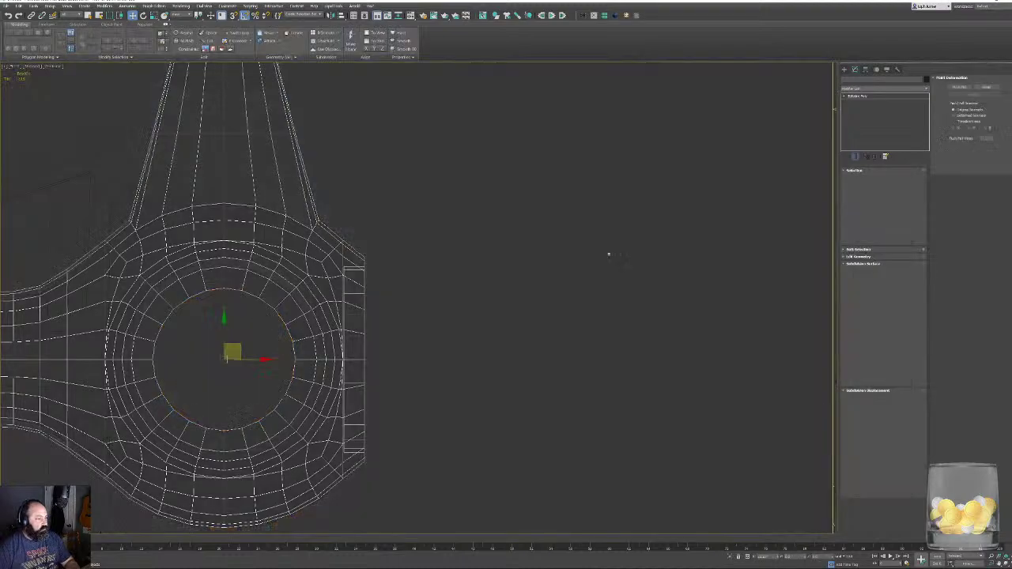
{"action": "left_click", "coordinate": [882, 179]}
{"action": "left_click", "coordinate": [343, 298]}
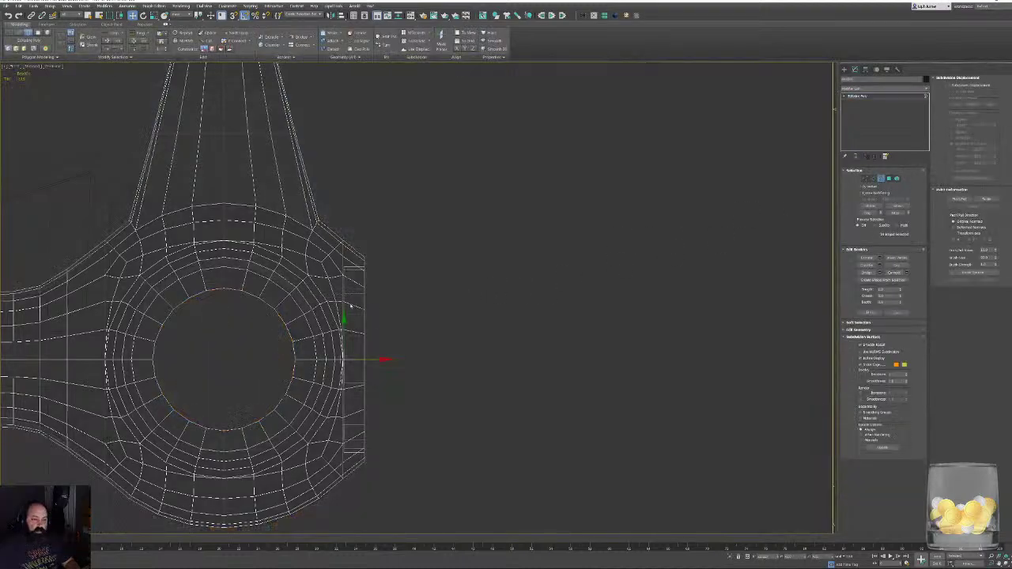
Try to extend the hub's open handle-side border outward along X, and undo it.
{"action": "key", "text": "F3"}
{"action": "key", "text": "F3"}
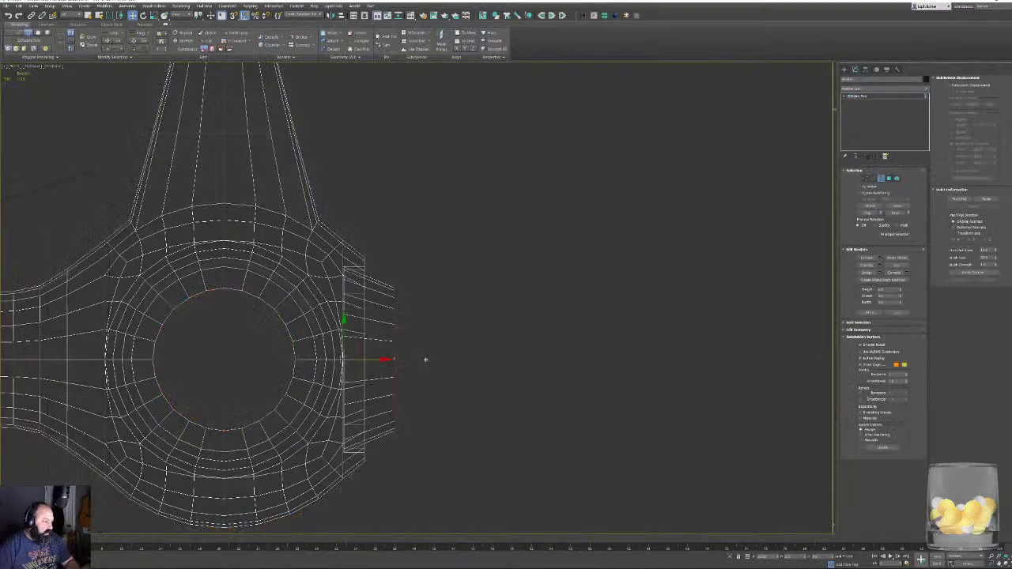
{"action": "key", "text": "ctrl+z"}
{"action": "key", "text": "ctrl+z"}
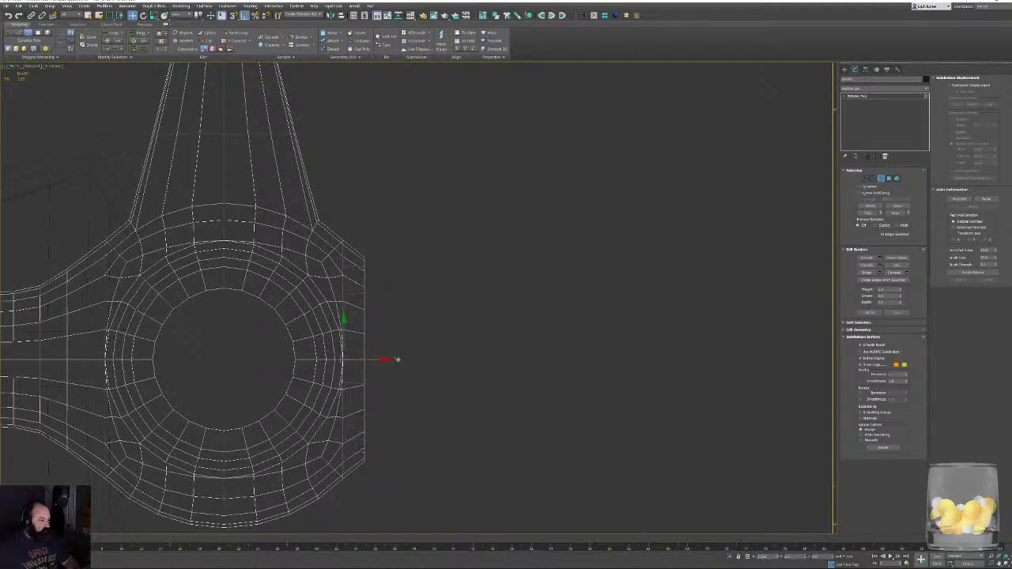
Extend the hub's open border along X to form the handle tube from the hub to the reference's green band.
{"action": "key", "text": "F3"}
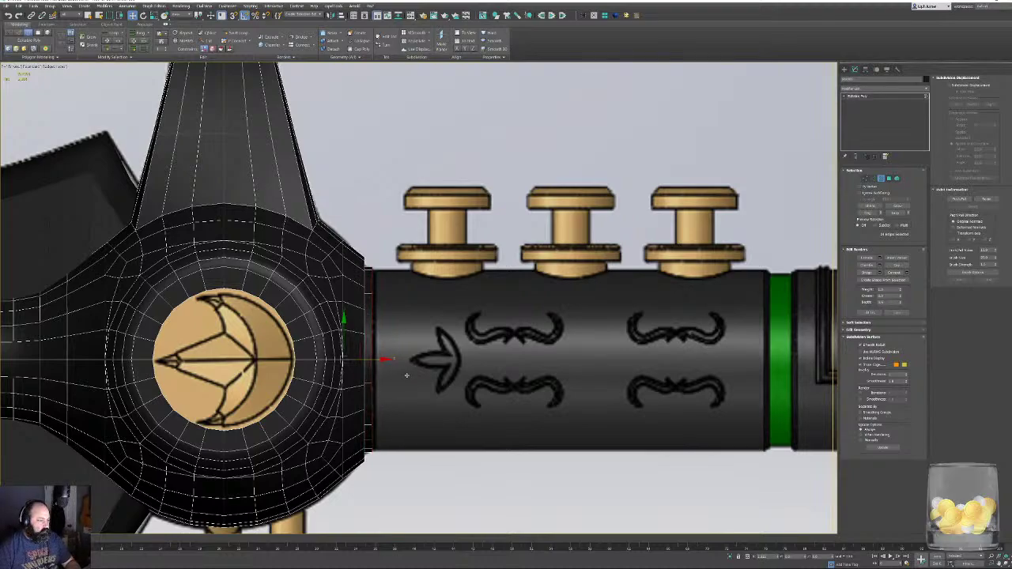
{"action": "left_click_drag", "start_coordinate": [407, 376], "coordinate": [407, 375]}
{"action": "middle_click_drag", "start_coordinate": [407, 375], "coordinate": [273, 316]}
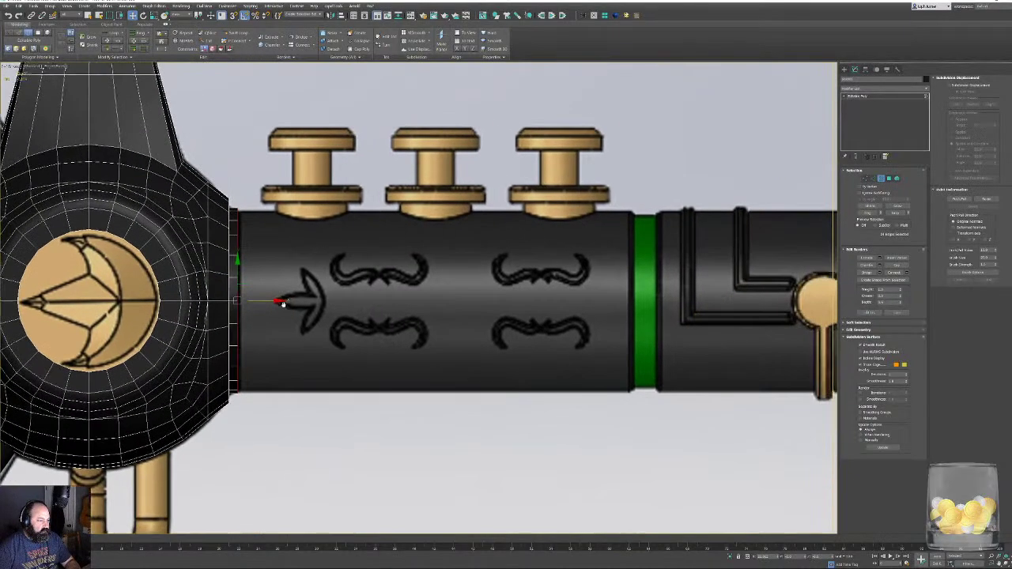
{"action": "scroll", "coordinate": [274, 316], "scroll_direction": "down", "scroll_amount": 2}
{"action": "middle_click_drag", "start_coordinate": [432, 285], "coordinate": [377, 304]}
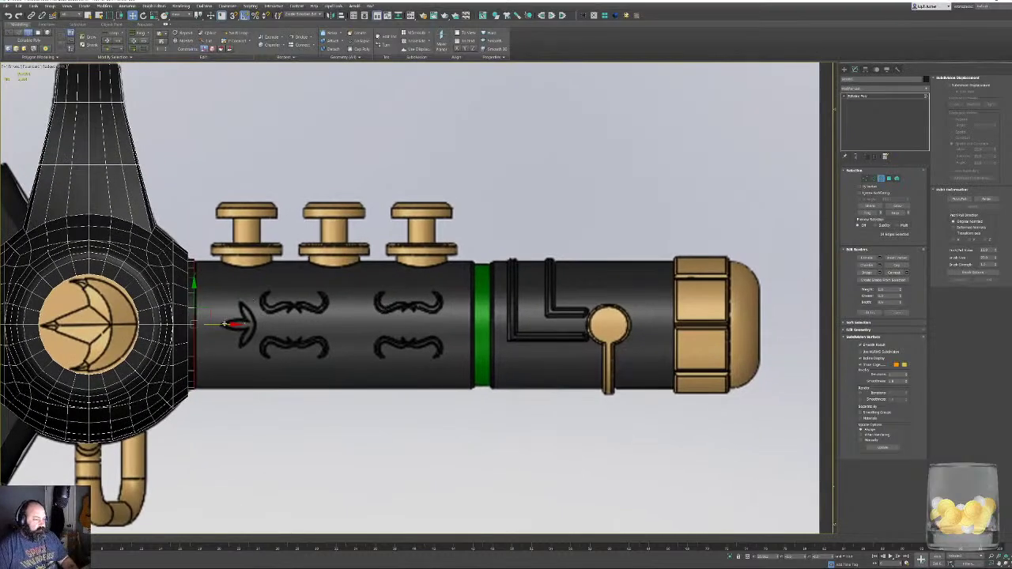
{"action": "left_click_drag", "start_coordinate": [224, 324], "coordinate": [499, 348], "text": "shift"}
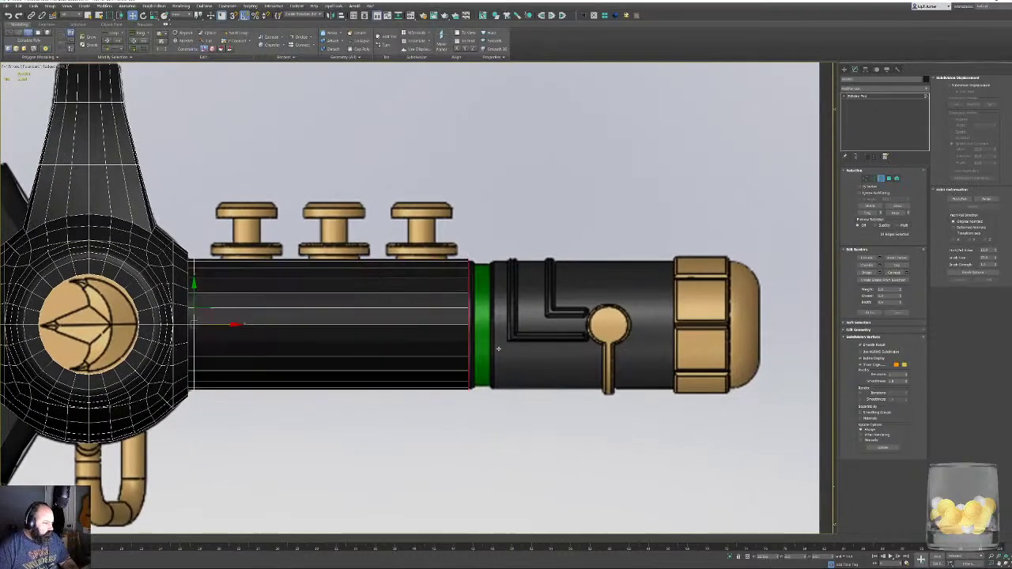
{"action": "left_click", "coordinate": [499, 349]}
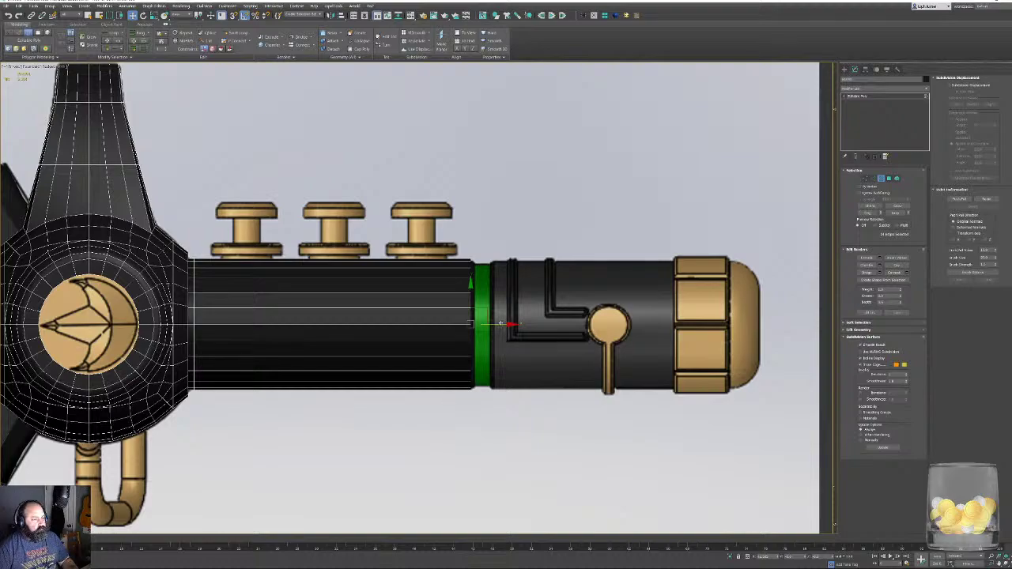
Extend the handle's open border along X in successive sections to the gold collar, across it, and out to the end cap's tip.
{"action": "left_click_drag", "start_coordinate": [499, 324], "coordinate": [697, 325]}
{"action": "middle_click_drag", "start_coordinate": [696, 324], "coordinate": [426, 353]}
{"action": "scroll", "coordinate": [413, 355], "scroll_direction": "up", "scroll_amount": 3}
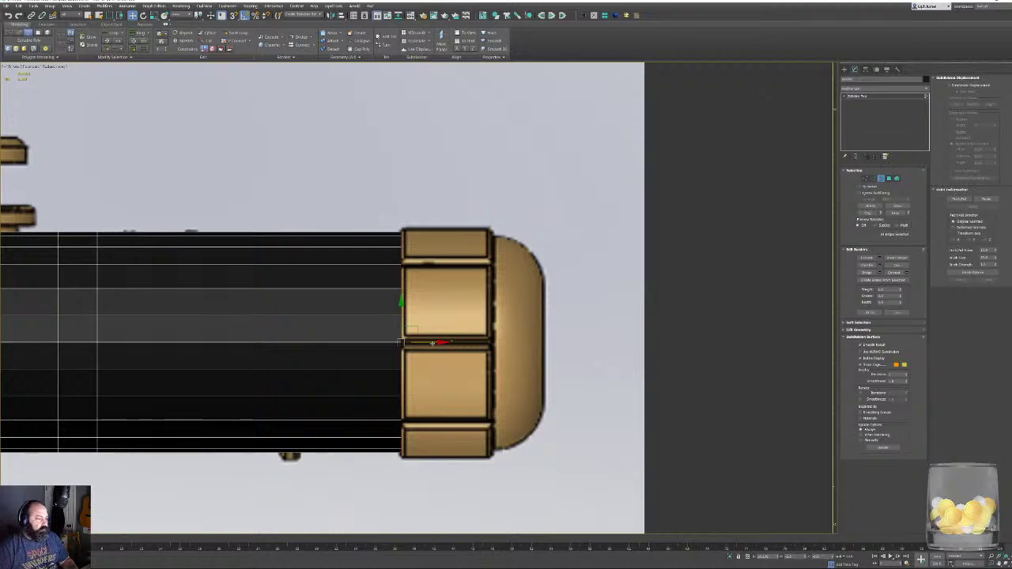
{"action": "left_click_drag", "start_coordinate": [434, 343], "coordinate": [572, 343]}
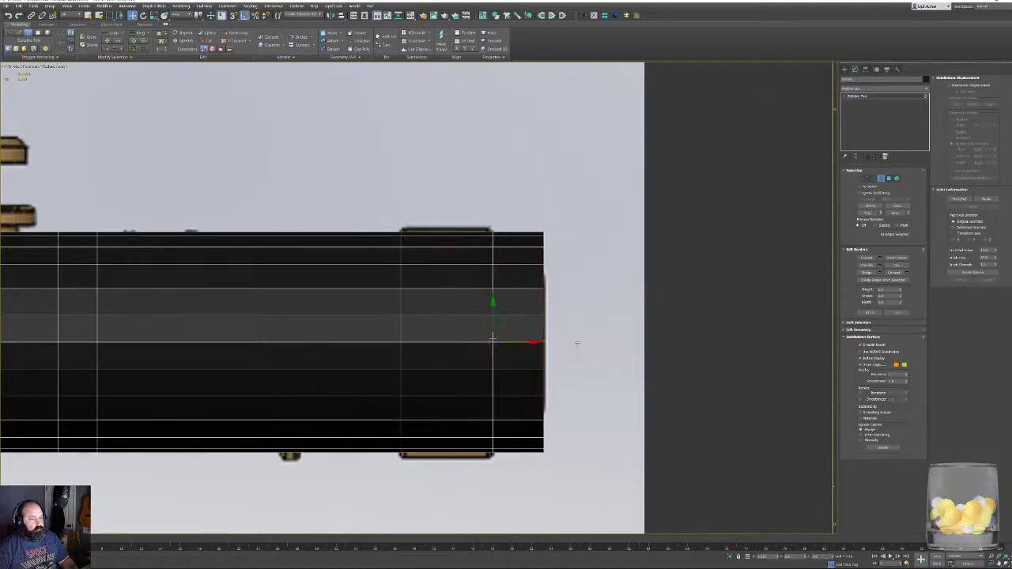
Scale the end border inward to match the reference cap's tip and insert edge loops across the tapered section.
{"action": "key", "text": "r"}
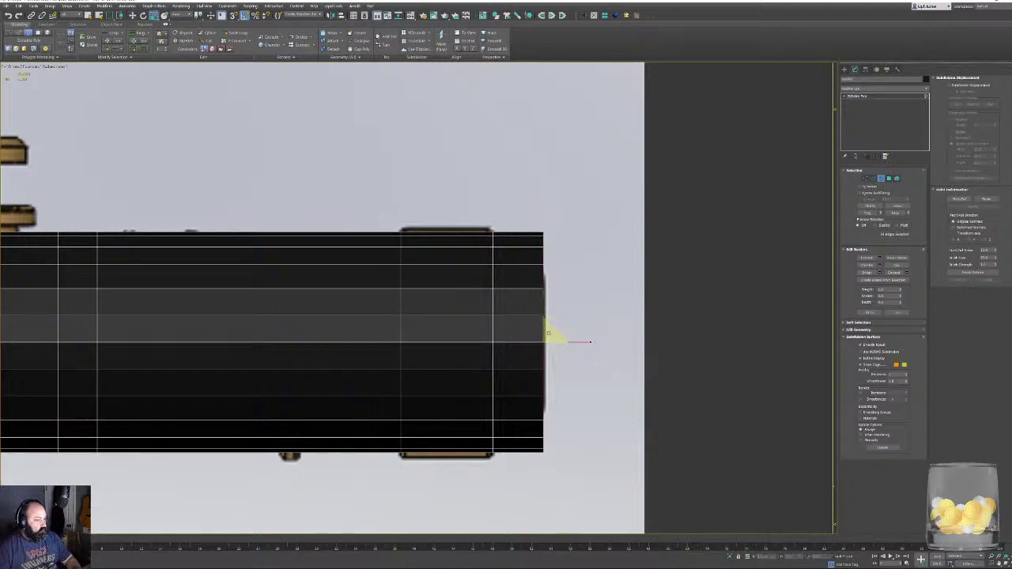
{"action": "left_click_drag", "start_coordinate": [553, 333], "coordinate": [541, 344]}
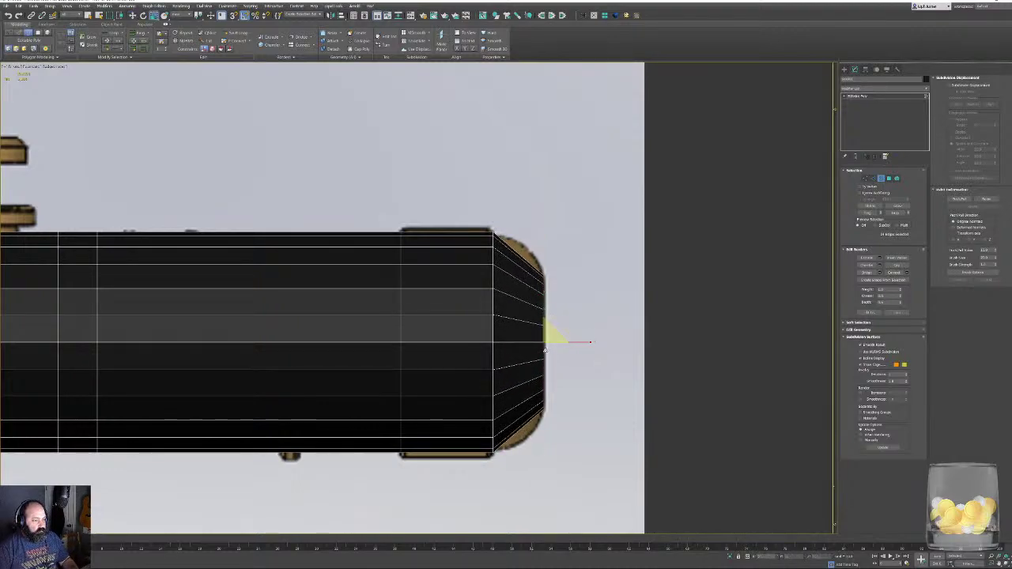
{"action": "key", "text": "alt+s"}
{"action": "left_click", "coordinate": [520, 301], "text": "shift"}
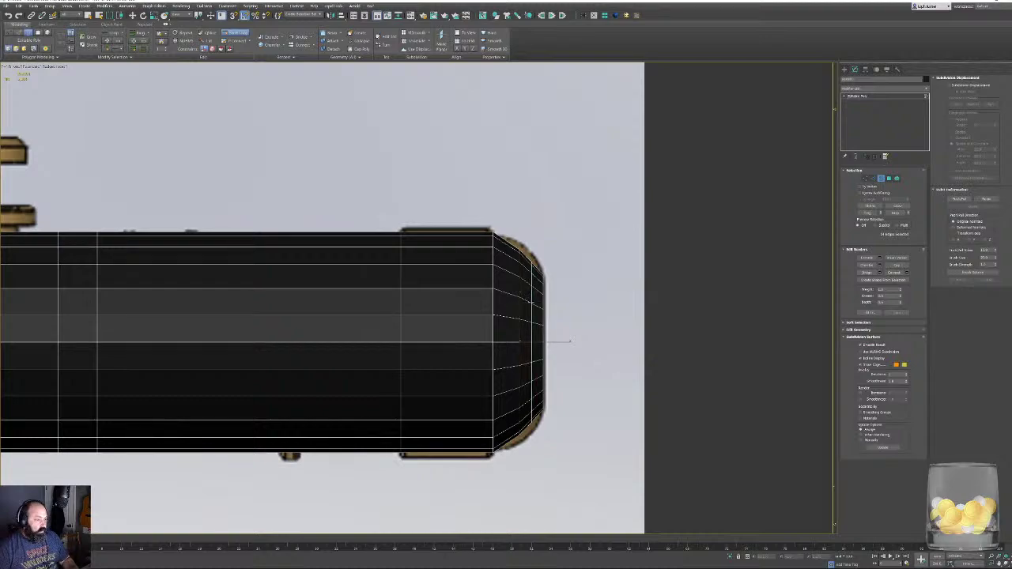
{"action": "left_click", "coordinate": [510, 278], "text": "shift"}
{"action": "key", "text": "w"}
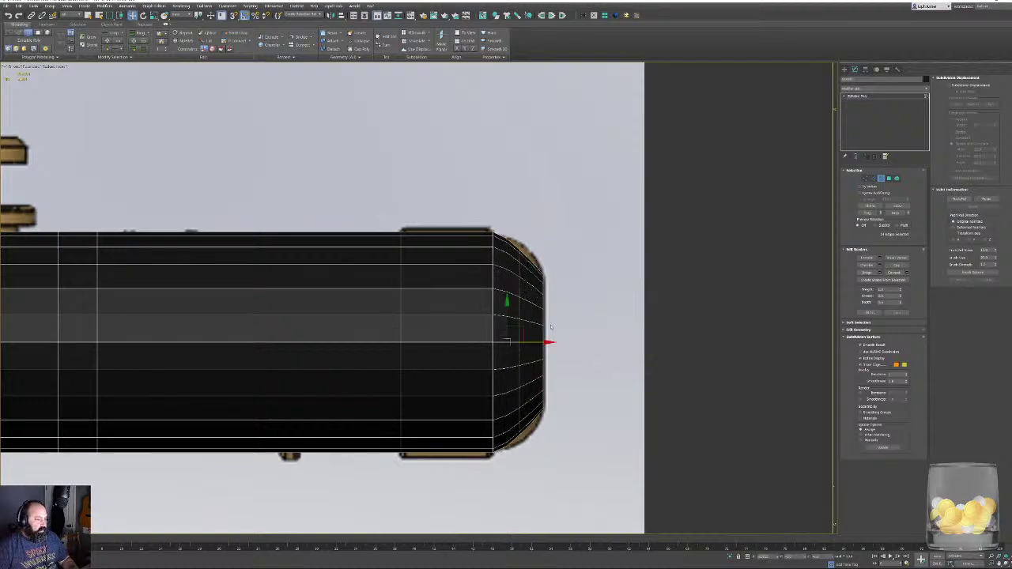
{"action": "left_click", "coordinate": [519, 293]}
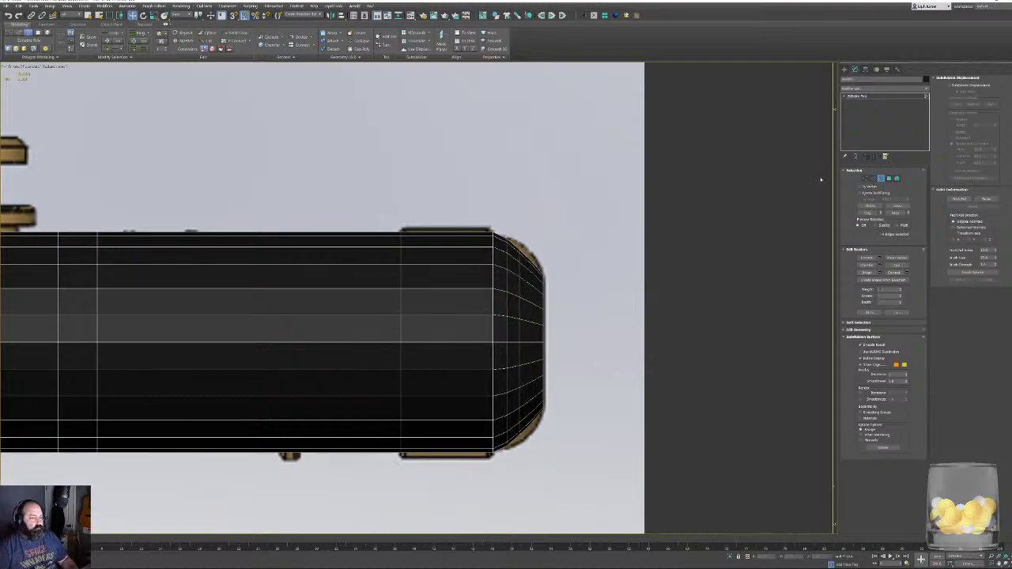
Scale the edge loops on the end cap individually so its profile follows the reference's rounded corner.
{"action": "left_click", "coordinate": [872, 179]}
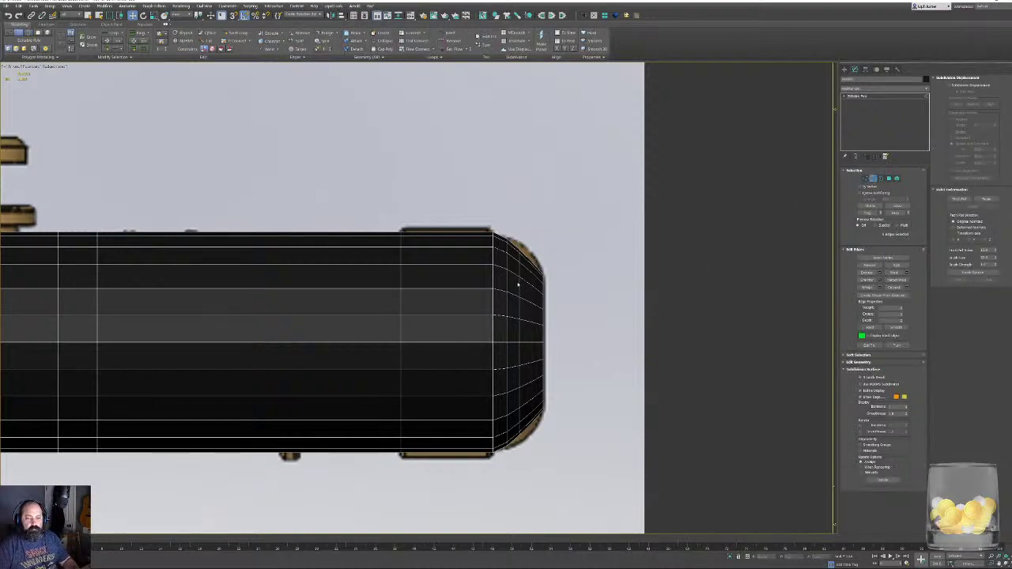
{"action": "left_click", "coordinate": [518, 285]}
{"action": "double_click", "coordinate": [520, 287]}
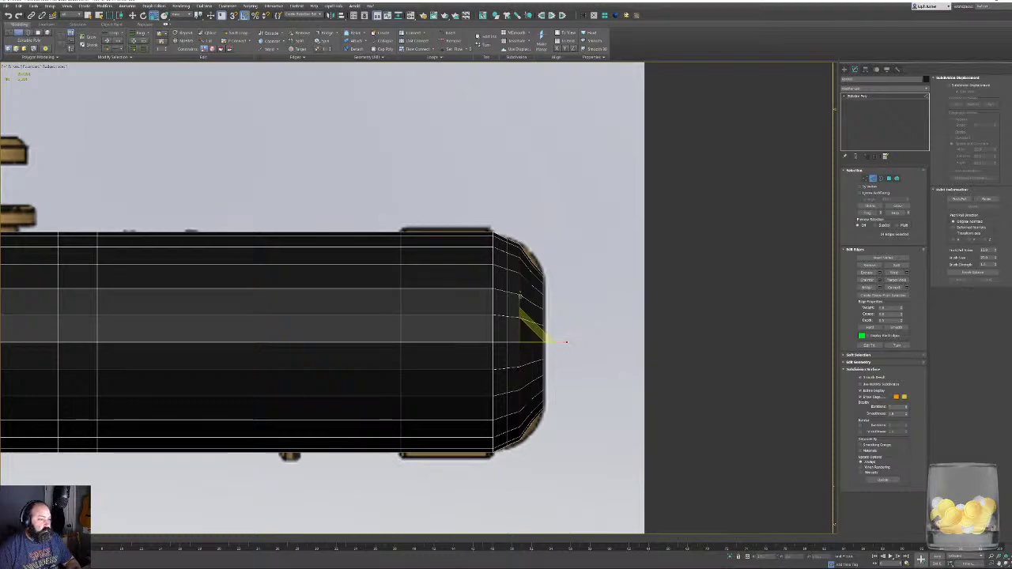
{"action": "double_click", "coordinate": [508, 278]}
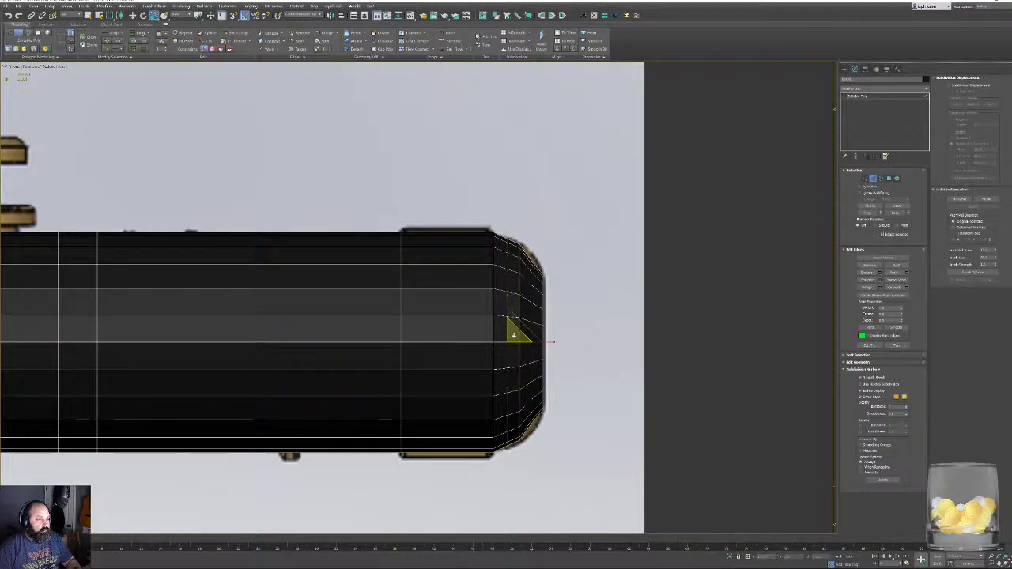
{"action": "left_click_drag", "start_coordinate": [514, 336], "coordinate": [518, 335]}
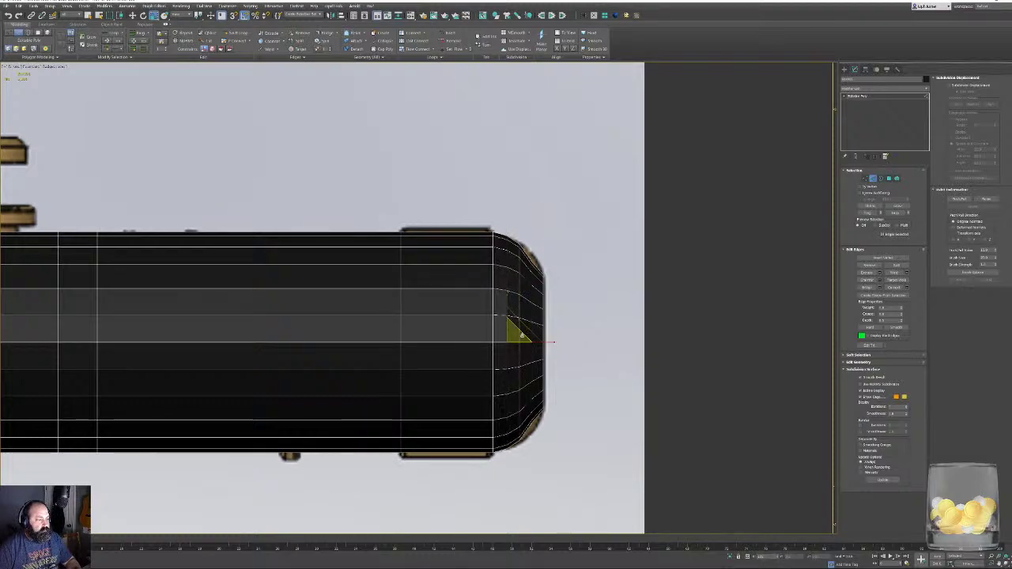
{"action": "middle_click_drag", "start_coordinate": [533, 328], "coordinate": [528, 336]}
{"action": "scroll", "coordinate": [526, 335], "scroll_direction": "up", "scroll_amount": 5}
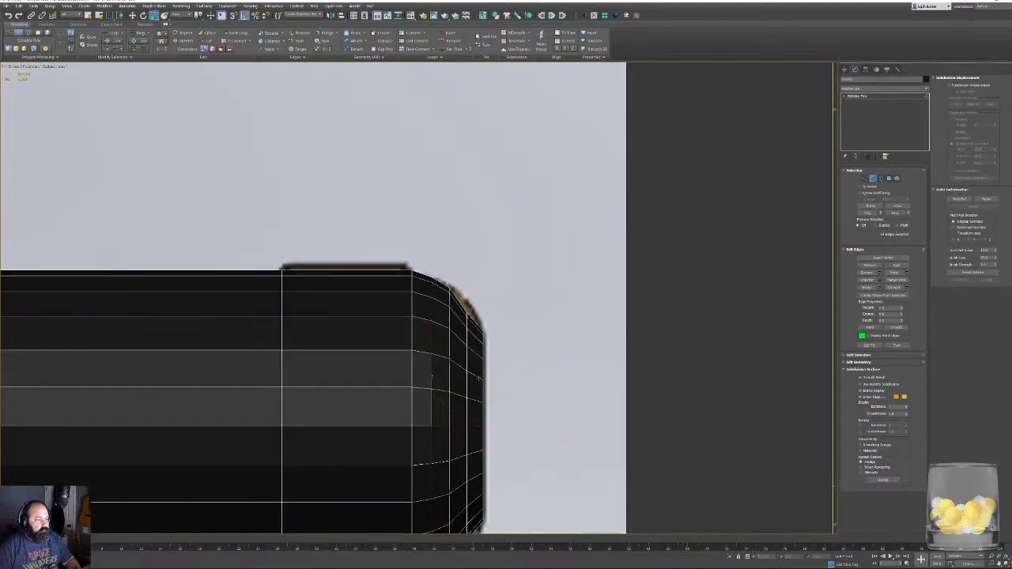
{"action": "left_click_drag", "start_coordinate": [474, 443], "coordinate": [474, 438]}
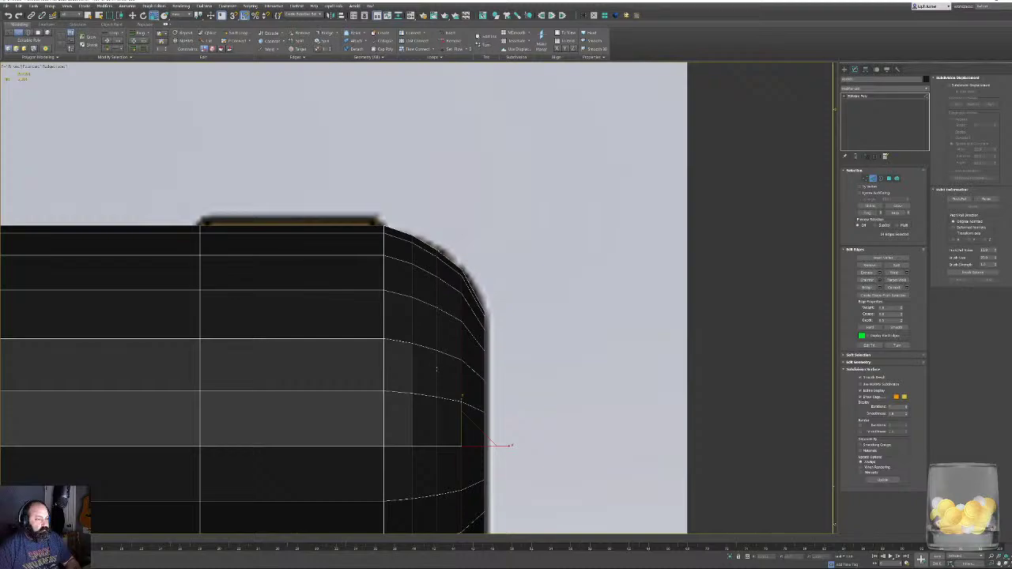
{"action": "double_click", "coordinate": [436, 370]}
{"action": "left_click_drag", "start_coordinate": [443, 441], "coordinate": [445, 439]}
{"action": "middle_click_drag", "start_coordinate": [472, 413], "coordinate": [476, 410]}
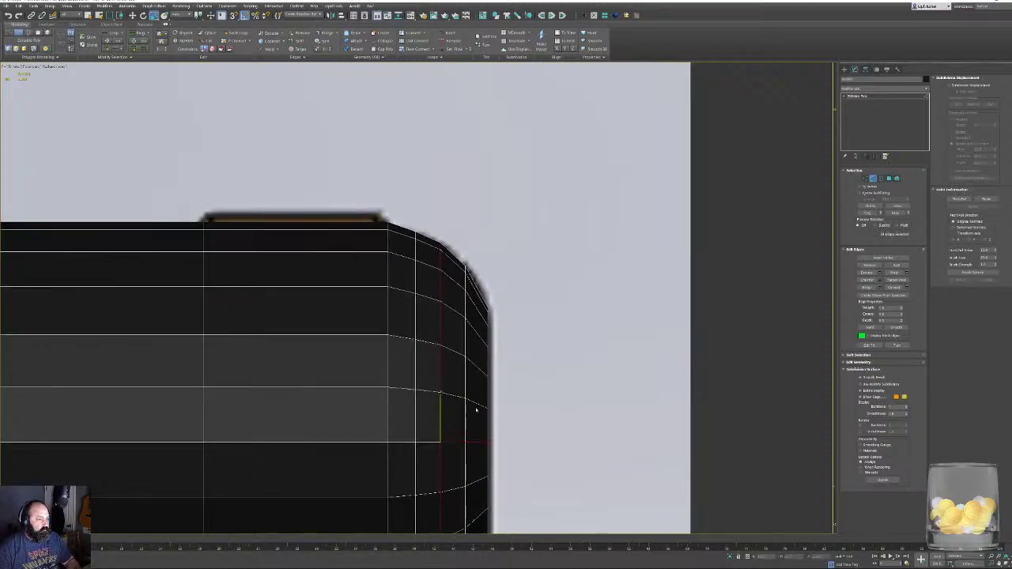
Select the ring of polygons over the reference's green band and turn on see-through display for the handle.
{"action": "scroll", "coordinate": [476, 409], "scroll_direction": "down", "scroll_amount": 3}
{"action": "scroll", "coordinate": [456, 308], "scroll_direction": "down", "scroll_amount": 2}
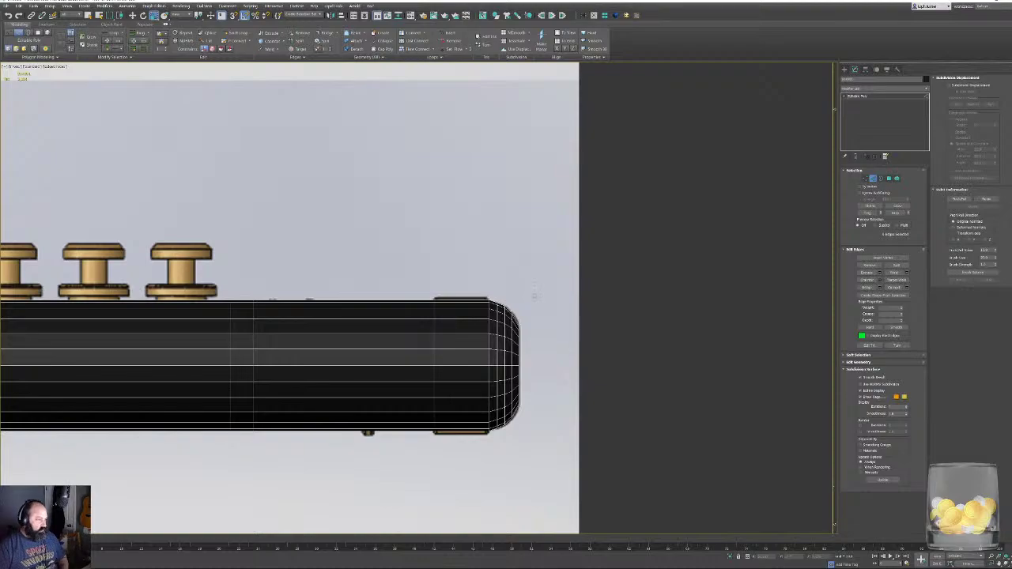
{"action": "left_click", "coordinate": [888, 178]}
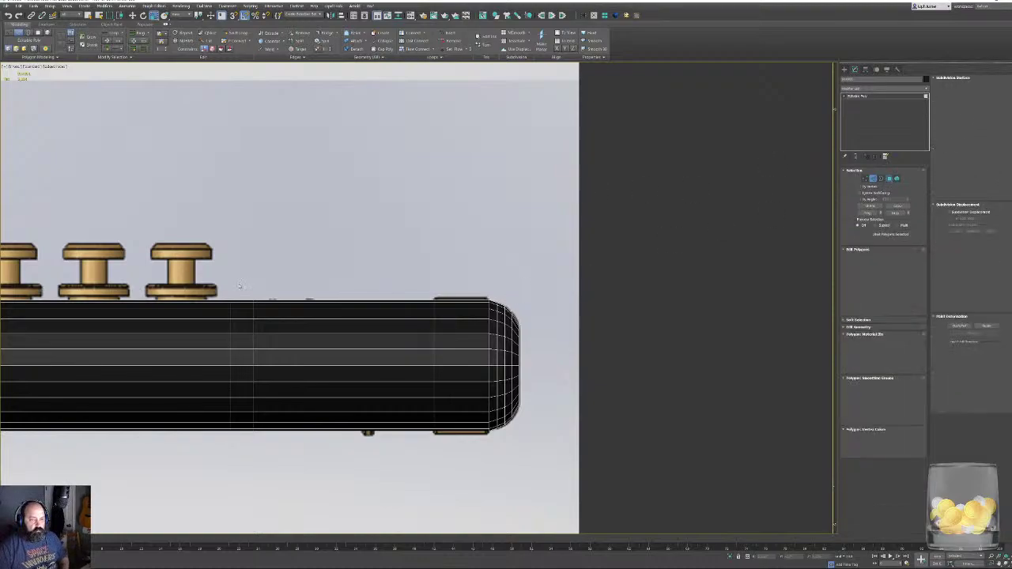
{"action": "left_click_drag", "start_coordinate": [401, 193], "coordinate": [381, 380]}
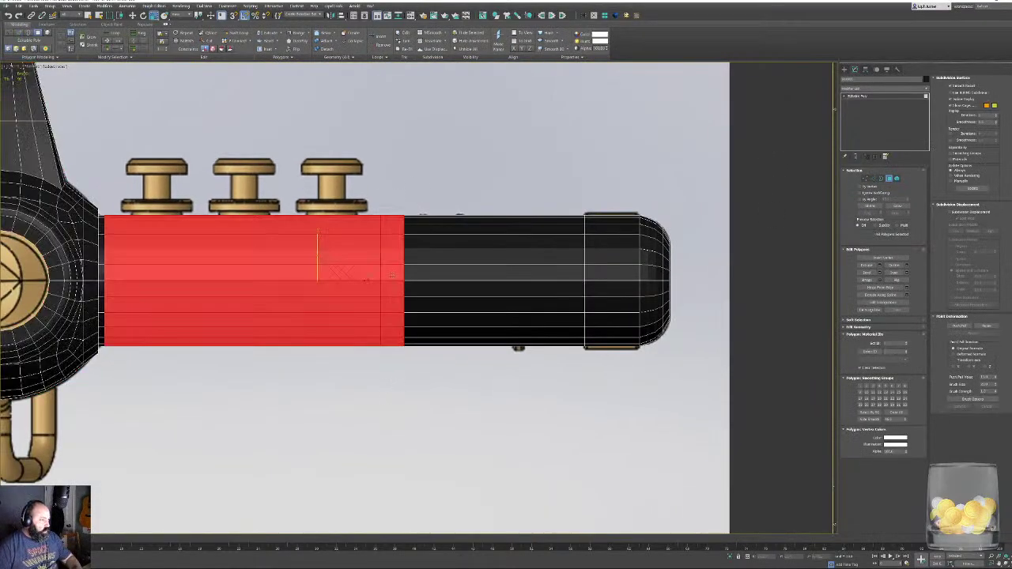
{"action": "left_click_drag", "start_coordinate": [392, 207], "coordinate": [390, 358]}
{"action": "key", "text": "F3"}
{"action": "middle_click_drag", "start_coordinate": [371, 287], "coordinate": [364, 298]}
{"action": "scroll", "coordinate": [371, 316], "scroll_direction": "up", "scroll_amount": 3}
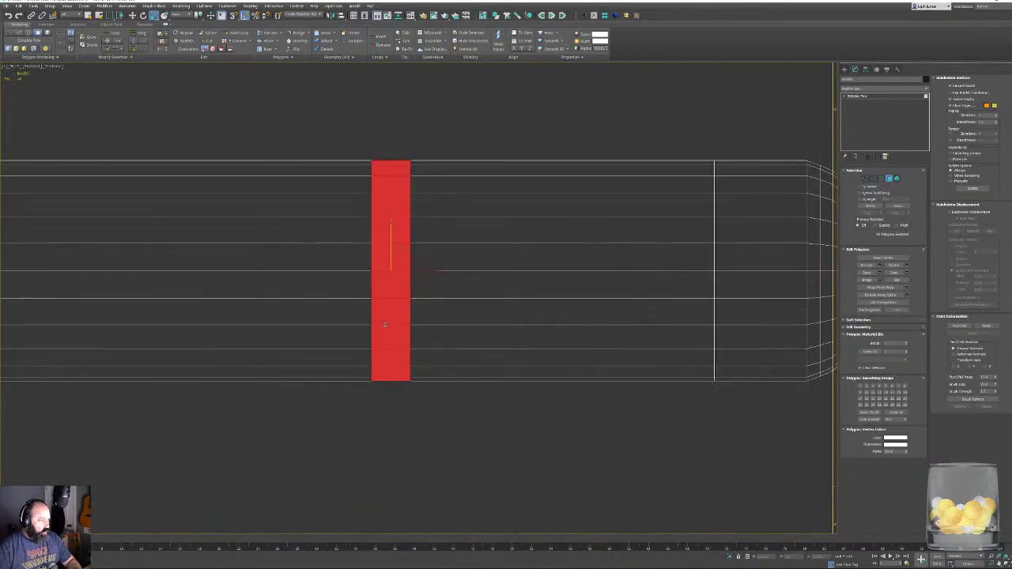
{"action": "key", "text": "F3"}
{"action": "key", "text": "alt+x"}
{"action": "middle_click_drag", "start_coordinate": [422, 350], "coordinate": [423, 371]}
{"action": "key", "text": "w"}
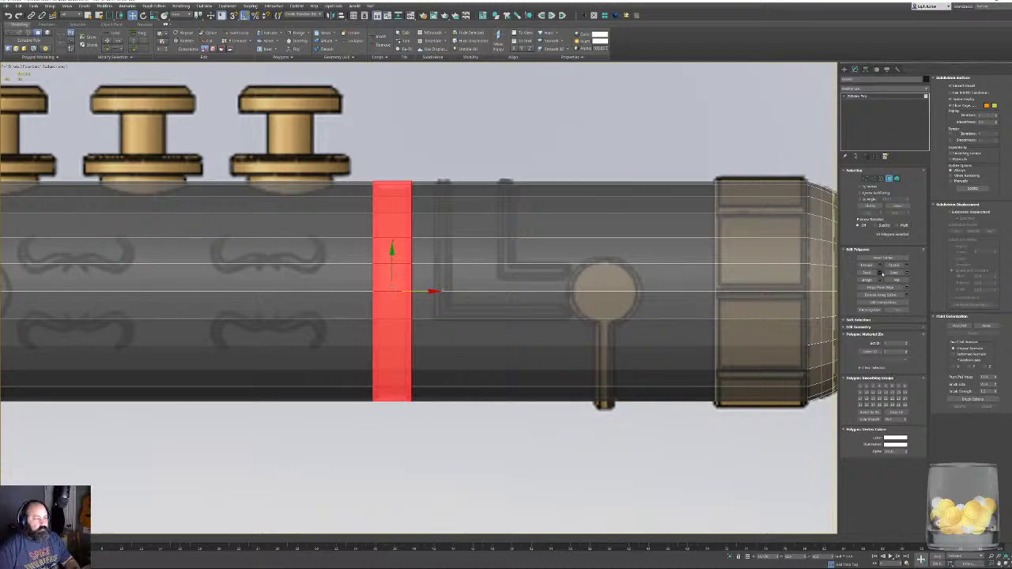
Bevel the green-band polygons inward by Local Normal to form a recessed groove with sloped sides.
{"action": "left_click", "coordinate": [880, 272]}
{"action": "middle_click_drag", "start_coordinate": [743, 213], "coordinate": [753, 244]}
{"action": "left_click", "coordinate": [428, 301]}
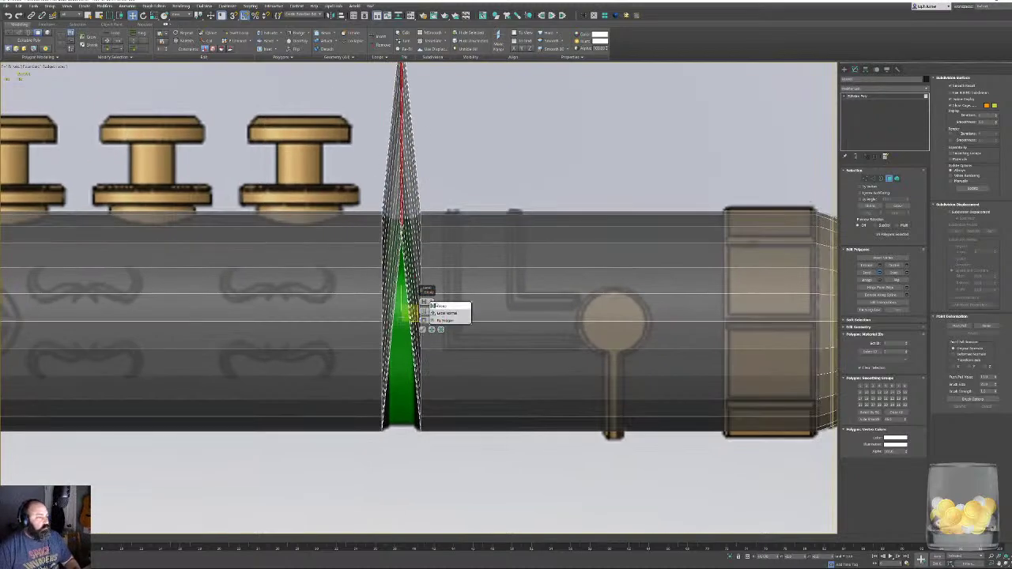
{"action": "left_click", "coordinate": [436, 314]}
{"action": "right_click", "coordinate": [423, 321]}
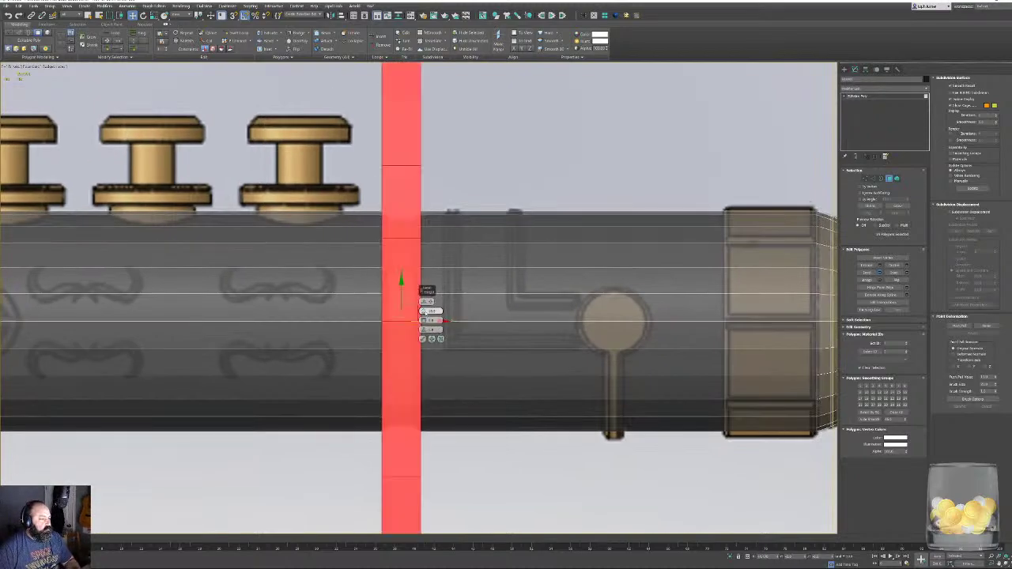
{"action": "right_click", "coordinate": [423, 311]}
{"action": "middle_click_drag", "start_coordinate": [360, 291], "coordinate": [352, 333]}
{"action": "scroll", "coordinate": [395, 340], "scroll_direction": "up", "scroll_amount": 4}
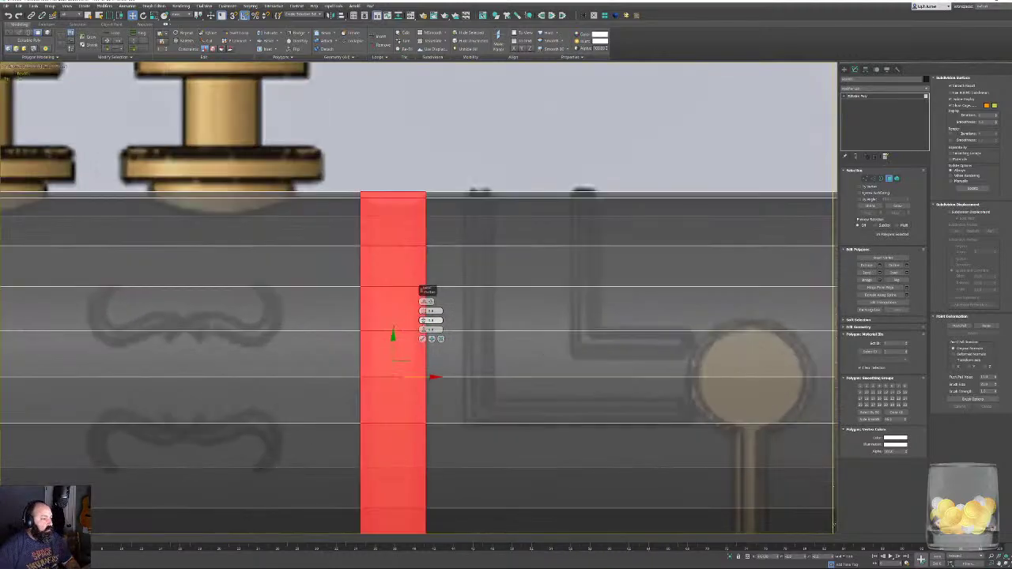
{"action": "mouse_move", "coordinate": [423, 320]}
{"action": "left_mouse_down"}
{"action": "mouse_move", "coordinate": [409, 329]}
{"action": "mouse_move", "coordinate": [422, 315]}
{"action": "mouse_move", "coordinate": [419, 325]}
{"action": "left_mouse_up"}
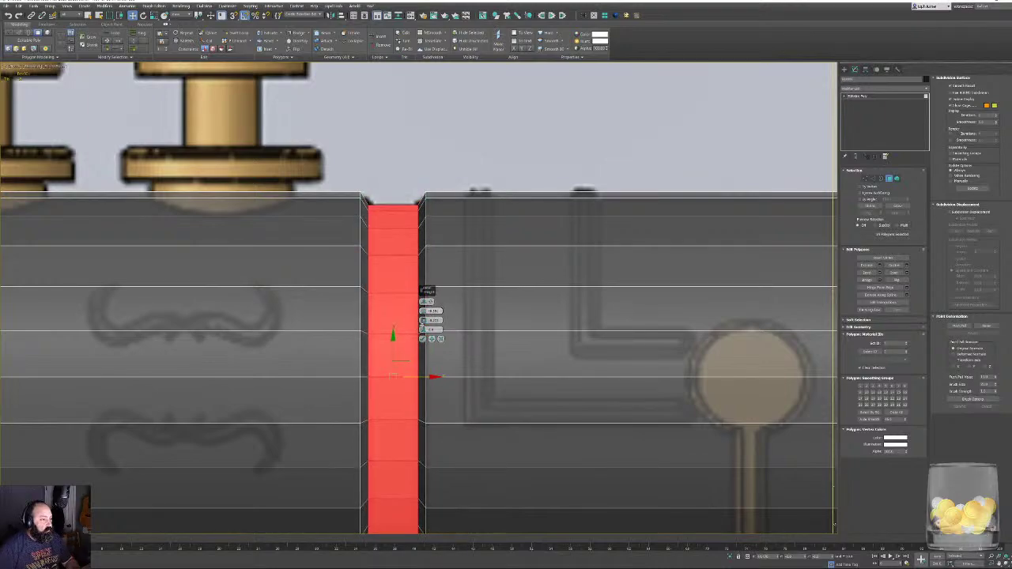
{"action": "scroll", "coordinate": [334, 280], "scroll_direction": "down", "scroll_amount": 3}
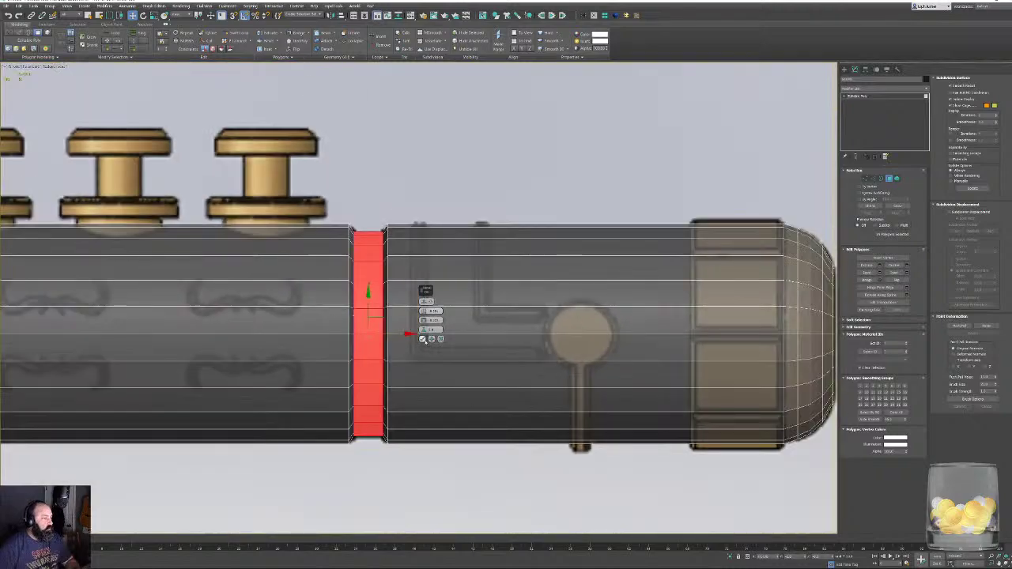
{"action": "left_click", "coordinate": [421, 338]}
Select the ring of polygons over the gold end collar and extrude it outward to the reference's outline.
{"action": "middle_click_drag", "start_coordinate": [640, 456], "coordinate": [368, 436]}
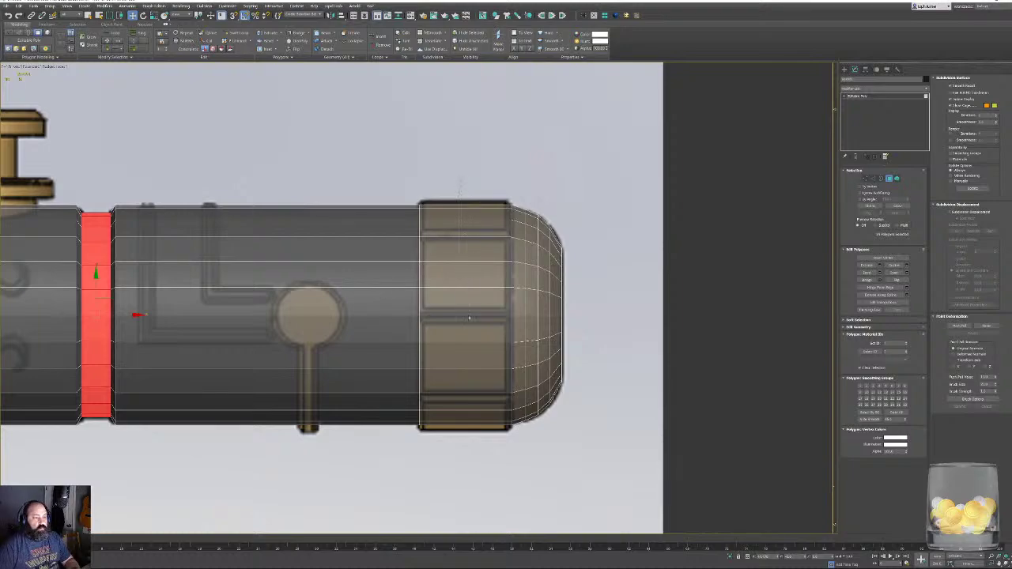
{"action": "left_click", "coordinate": [469, 317]}
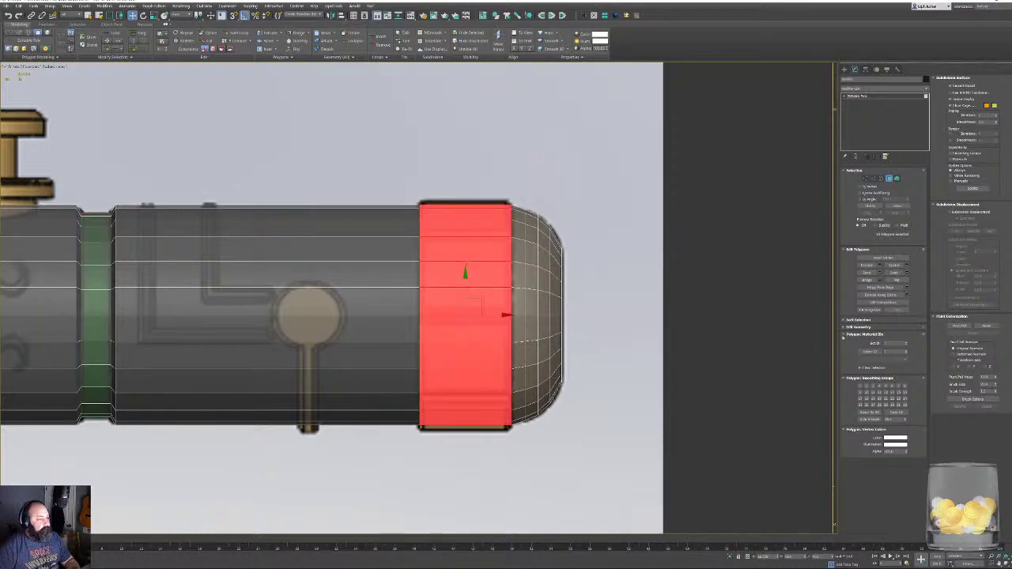
{"action": "left_click", "coordinate": [879, 267]}
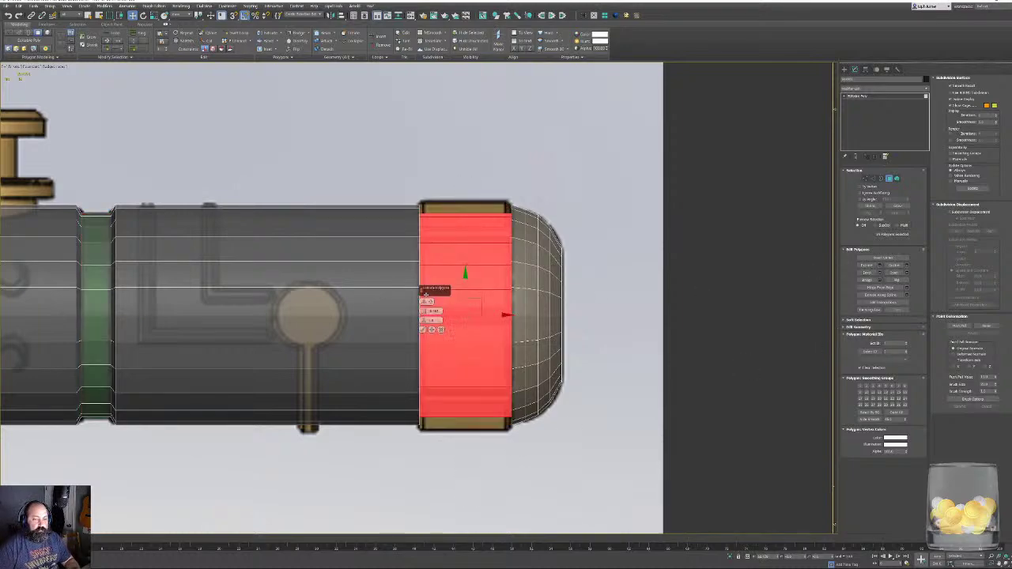
{"action": "right_click", "coordinate": [424, 311]}
{"action": "left_click_drag", "start_coordinate": [424, 311], "coordinate": [423, 302]}
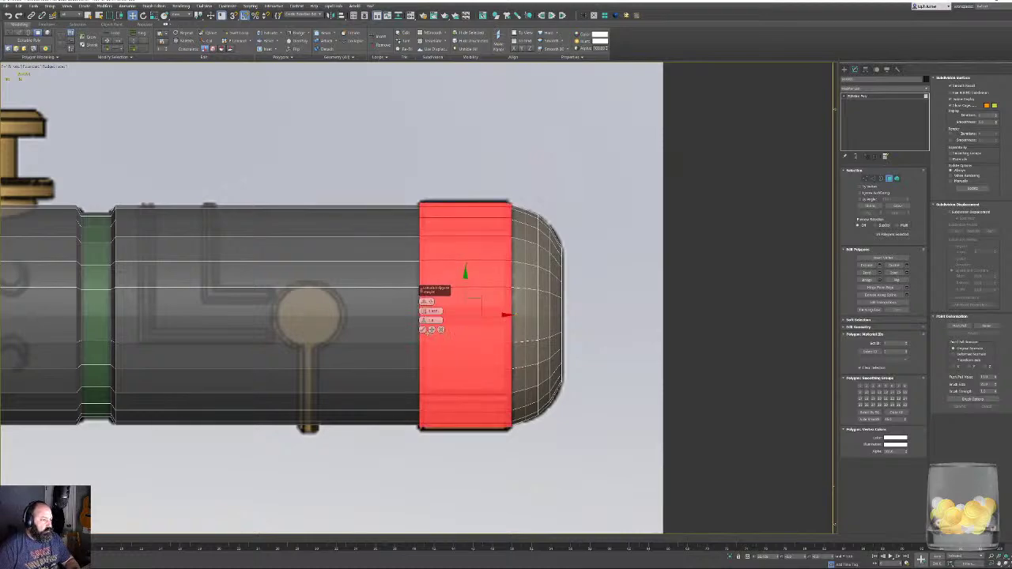
{"action": "left_click", "coordinate": [423, 330]}
Select three adjacent polygons on the raised collar as its first panel, and turn off see-through display in a perspective view.
{"action": "left_click", "coordinate": [467, 249]}
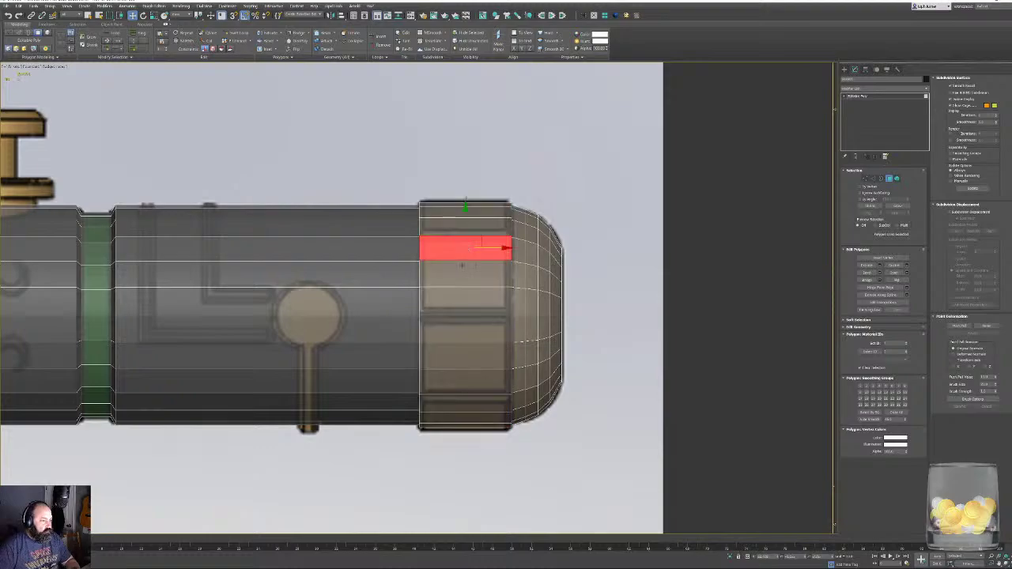
{"action": "left_click", "coordinate": [459, 274], "text": "ctrl"}
{"action": "left_click", "coordinate": [447, 294], "text": "ctrl"}
{"action": "key", "text": "p"}
{"action": "key", "text": "z"}
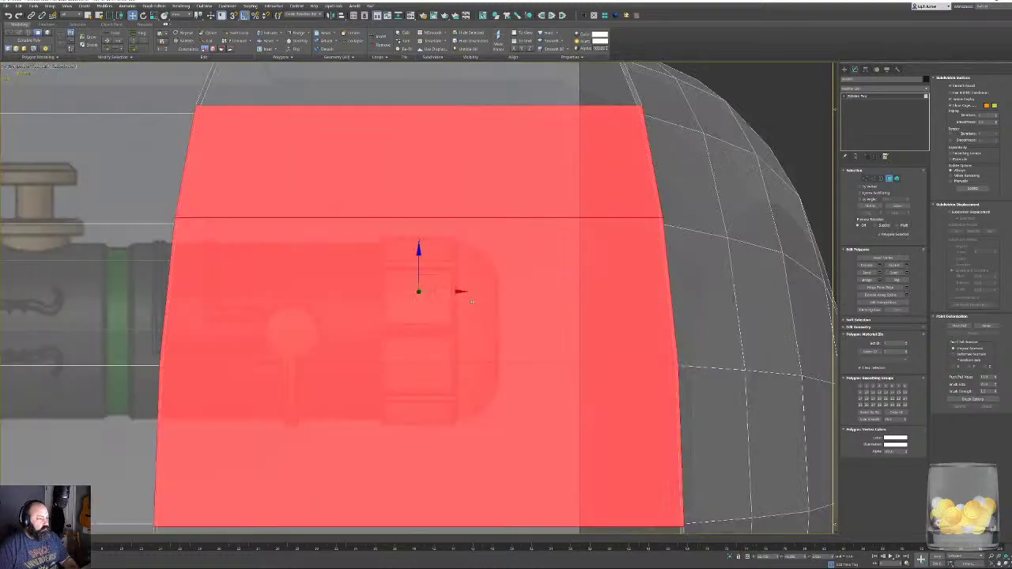
{"action": "scroll", "coordinate": [523, 238], "scroll_direction": "down", "scroll_amount": 8}
{"action": "middle_click_drag", "start_coordinate": [535, 330], "coordinate": [143, 308], "text": "alt"}
{"action": "key", "text": "alt+x"}
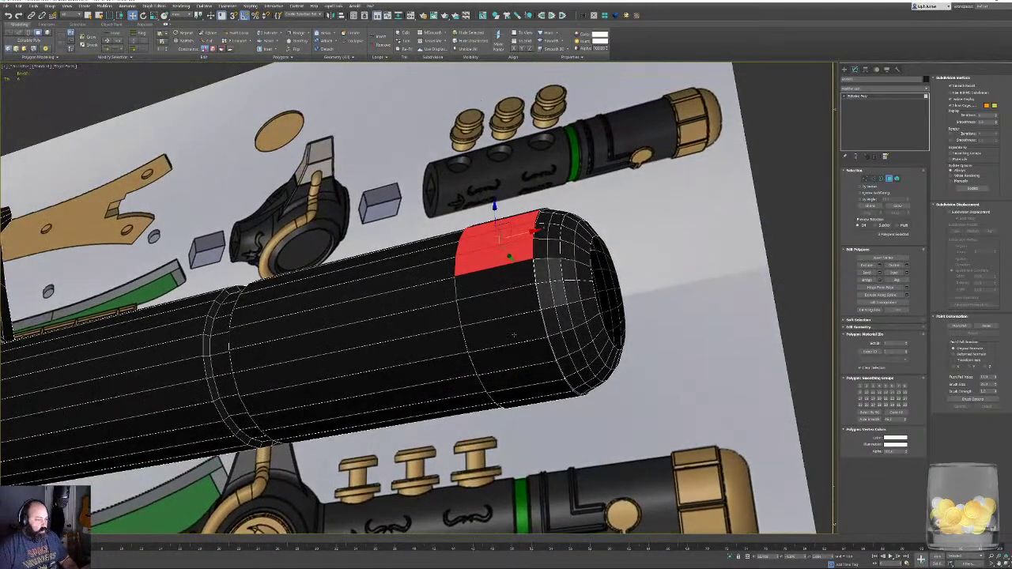
Add alternating groups of three polygons around the rest of the collar to the panel selection.
{"action": "left_click", "coordinate": [515, 352], "text": "ctrl"}
{"action": "middle_click_drag", "start_coordinate": [514, 353], "coordinate": [489, 321], "text": "alt"}
{"action": "left_click", "coordinate": [440, 263], "text": "ctrl"}
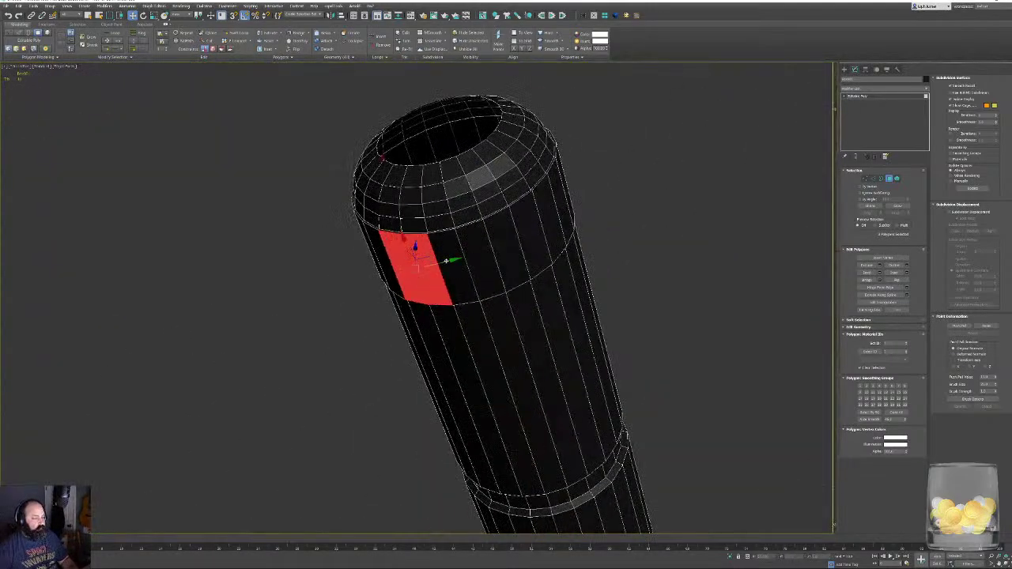
{"action": "left_click", "coordinate": [468, 259], "text": "ctrl"}
{"action": "left_click", "coordinate": [548, 219], "text": "ctrl"}
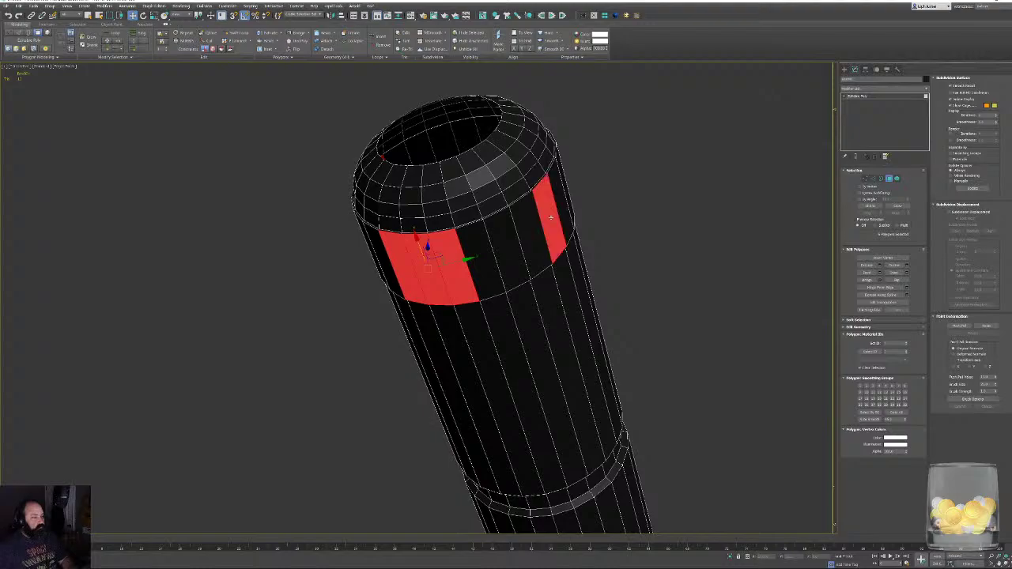
{"action": "left_click", "coordinate": [563, 207], "text": "ctrl"}
{"action": "middle_click_drag", "start_coordinate": [566, 204], "coordinate": [540, 210], "text": "alt"}
{"action": "middle_click_drag", "start_coordinate": [429, 213], "coordinate": [439, 264], "text": "alt"}
{"action": "left_click", "coordinate": [437, 266], "text": "ctrl"}
{"action": "left_click", "coordinate": [420, 245], "text": "ctrl"}
{"action": "left_click", "coordinate": [402, 234], "text": "ctrl"}
{"action": "middle_click_drag", "start_coordinate": [407, 236], "coordinate": [468, 259], "text": "alt"}
Apply an Extrude to the selected three-polygon panels around the collar.
{"action": "left_click", "coordinate": [880, 266]}
{"action": "scroll", "coordinate": [518, 250], "scroll_direction": "up", "scroll_amount": 3}
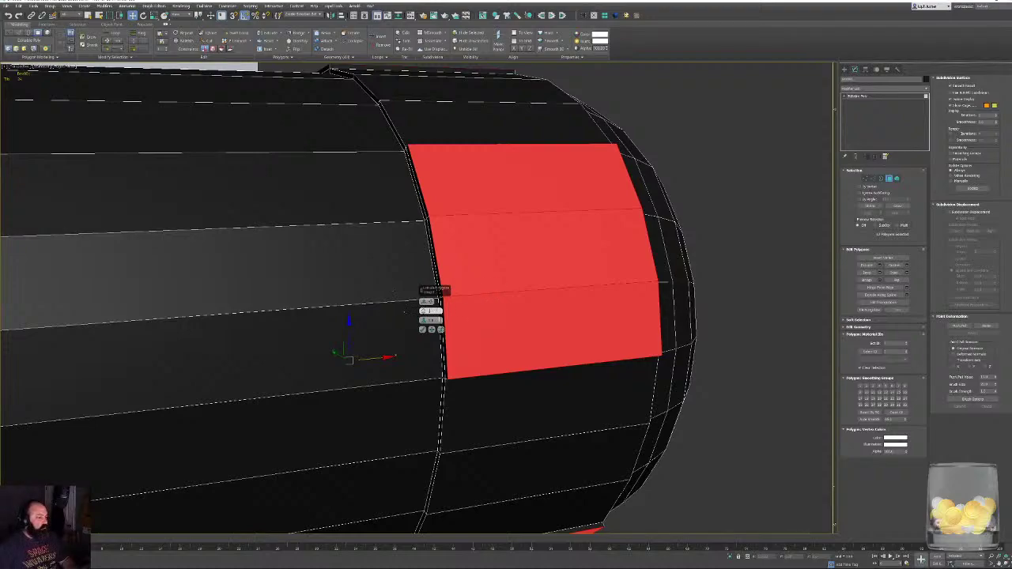
{"action": "left_click", "coordinate": [423, 331]}
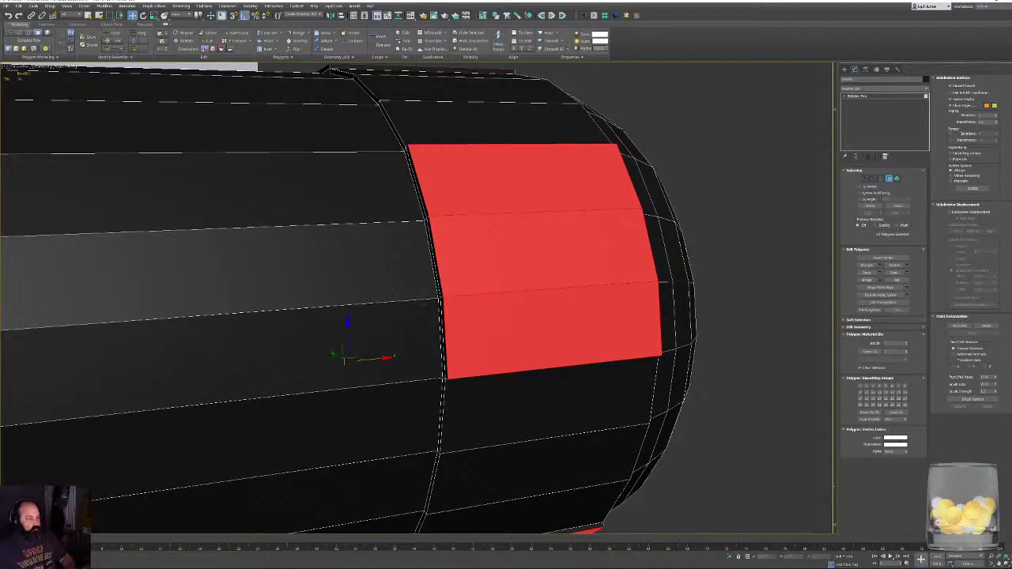
Select the unextruded three-polygon groups between the raised collar panels, starting with the first two groups.
{"action": "middle_click_drag", "start_coordinate": [423, 331], "coordinate": [456, 269], "text": "alt"}
{"action": "left_click", "coordinate": [506, 225]}
{"action": "left_click", "coordinate": [503, 175], "text": "ctrl"}
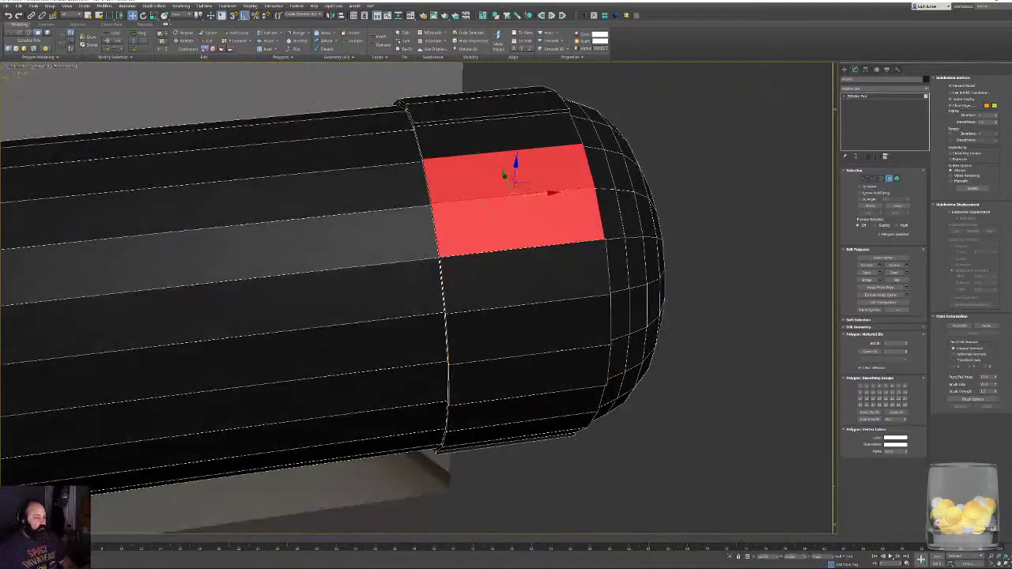
{"action": "left_click", "coordinate": [498, 138], "text": "ctrl"}
{"action": "middle_click_drag", "start_coordinate": [497, 139], "coordinate": [466, 304], "text": "alt"}
{"action": "scroll", "coordinate": [474, 229], "scroll_direction": "down", "scroll_amount": 3}
{"action": "scroll", "coordinate": [445, 339], "scroll_direction": "up", "scroll_amount": 2}
{"action": "left_click", "coordinate": [388, 359], "text": "ctrl"}
{"action": "left_click", "coordinate": [395, 394], "text": "ctrl"}
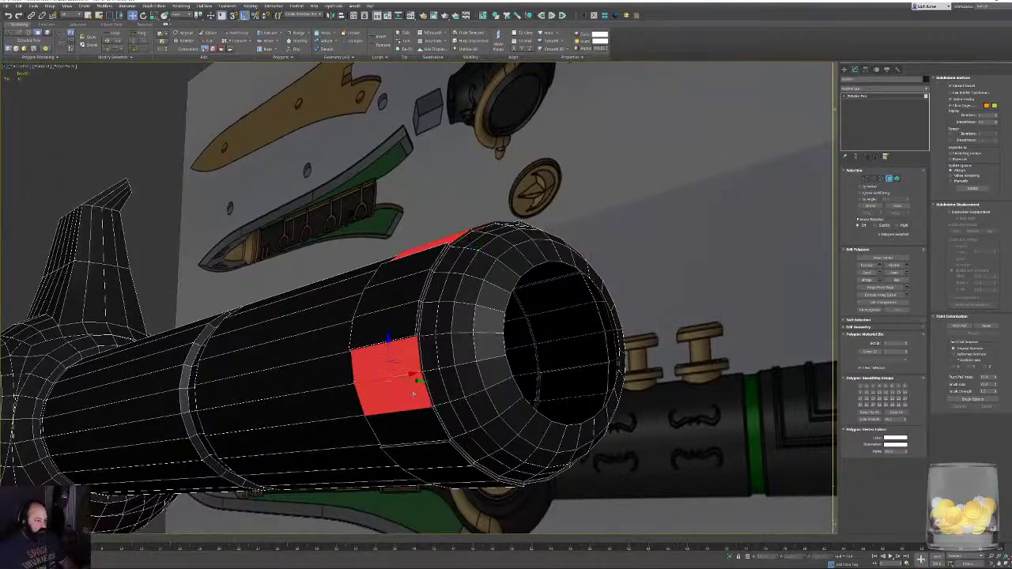
{"action": "left_click", "coordinate": [422, 434], "text": "ctrl"}
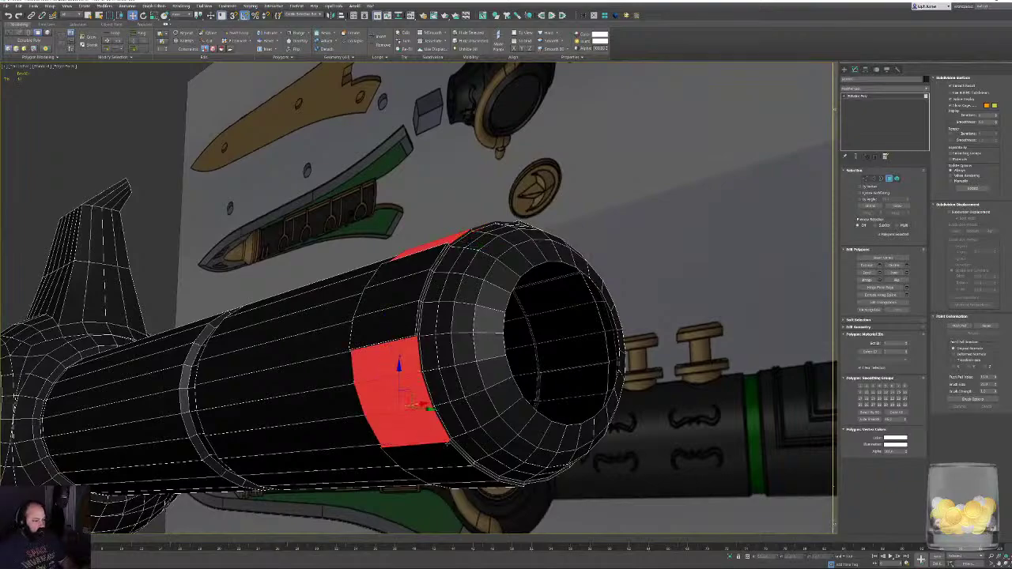
Add the two remaining unextruded three-polygon groups around the collar to the selection.
{"action": "middle_click_drag", "start_coordinate": [445, 444], "coordinate": [506, 434], "text": "alt"}
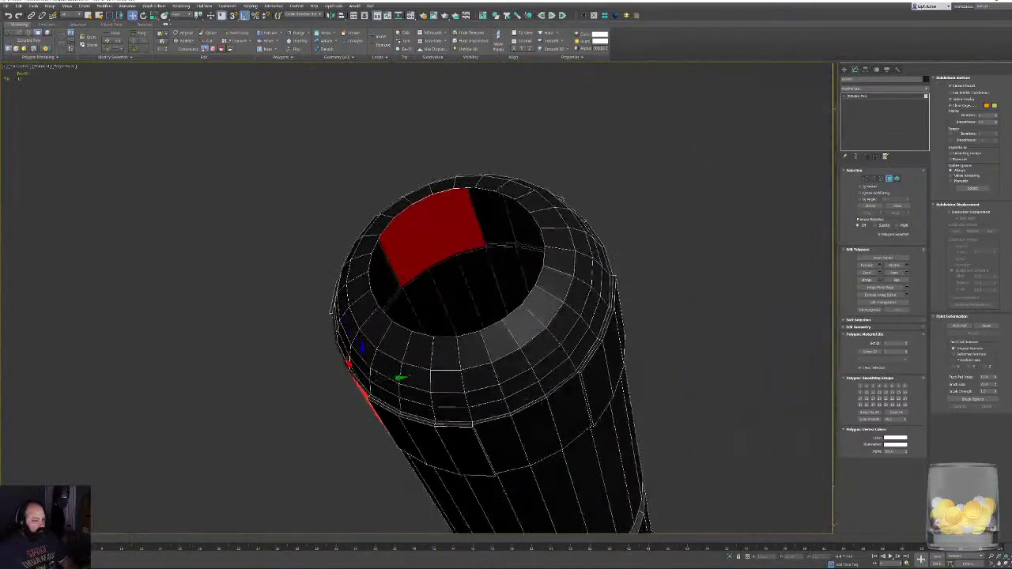
{"action": "left_click", "coordinate": [501, 444], "text": "ctrl"}
{"action": "left_click", "coordinate": [536, 431], "text": "ctrl"}
{"action": "left_click", "coordinate": [570, 409], "text": "ctrl"}
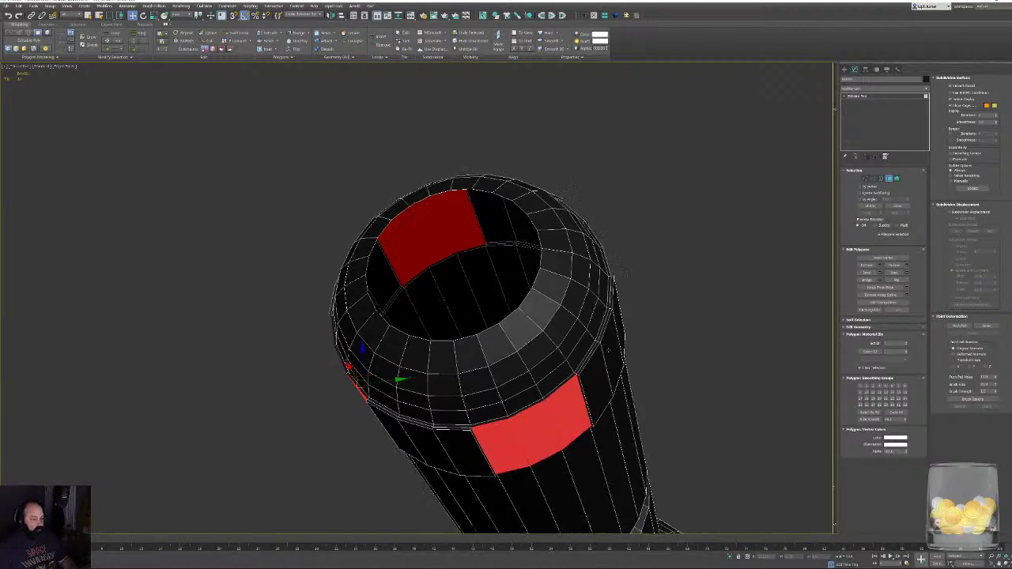
{"action": "middle_click_drag", "start_coordinate": [570, 410], "coordinate": [474, 411], "text": "alt"}
{"action": "left_click", "coordinate": [556, 385], "text": "ctrl"}
{"action": "left_click", "coordinate": [549, 348], "text": "ctrl"}
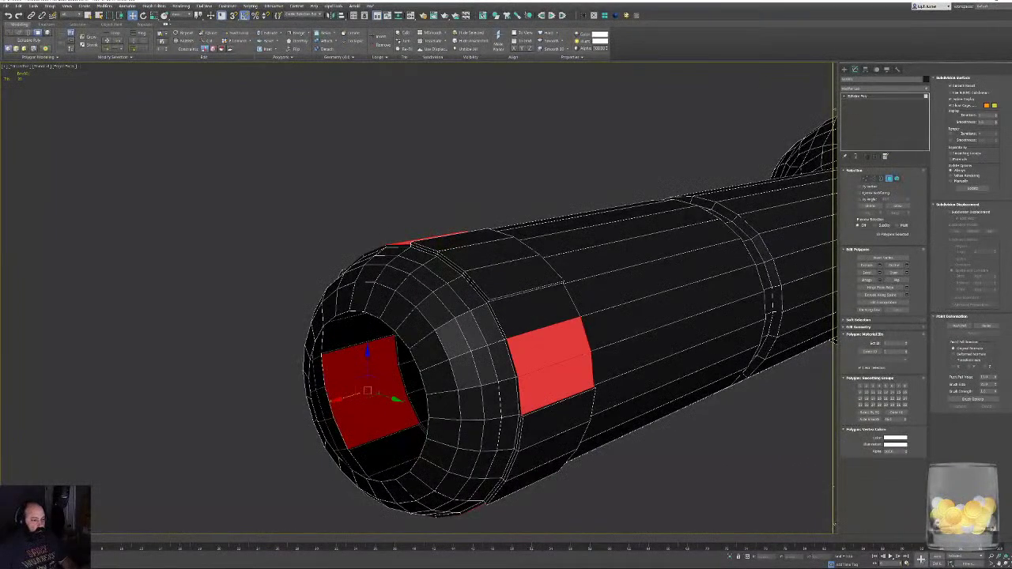
{"action": "left_click", "coordinate": [536, 312], "text": "ctrl"}
Extrude the selected in-between collar panels and clear the polygon selection.
{"action": "left_click", "coordinate": [880, 267]}
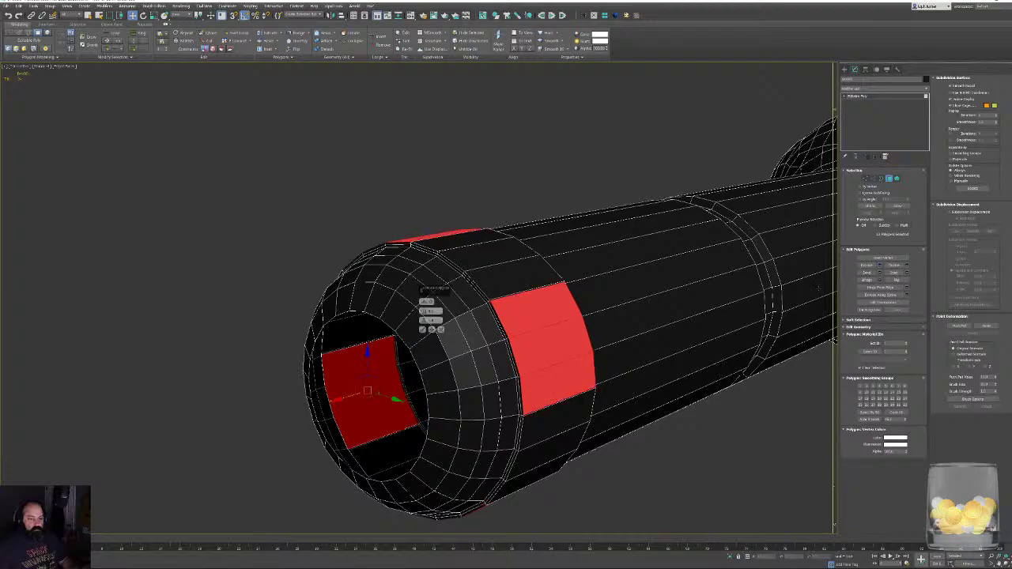
{"action": "scroll", "coordinate": [509, 315], "scroll_direction": "up", "scroll_amount": 4}
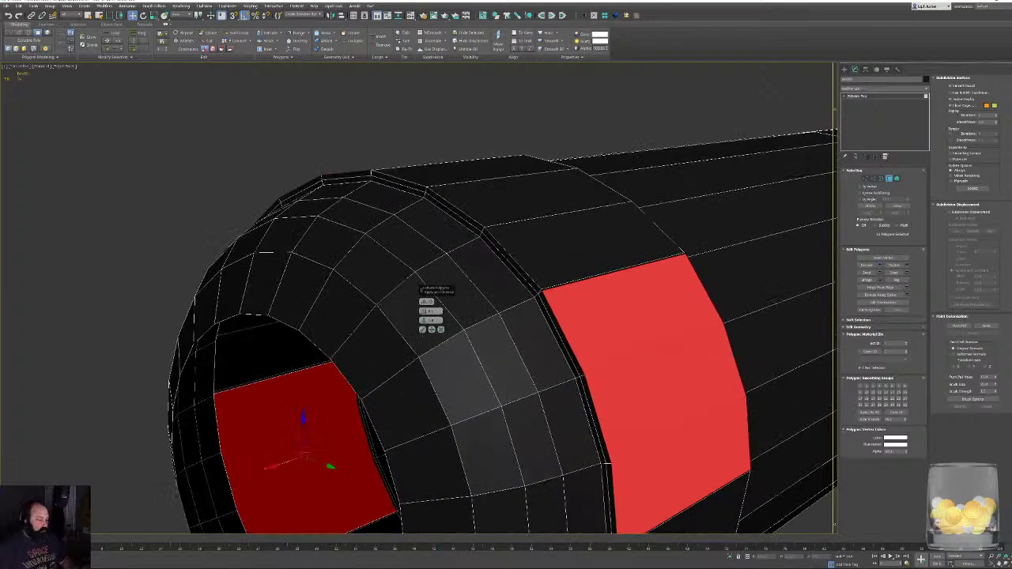
{"action": "left_click", "coordinate": [422, 330]}
{"action": "left_click", "coordinate": [321, 132]}
{"action": "middle_click_drag", "start_coordinate": [321, 131], "coordinate": [469, 192], "text": "alt"}
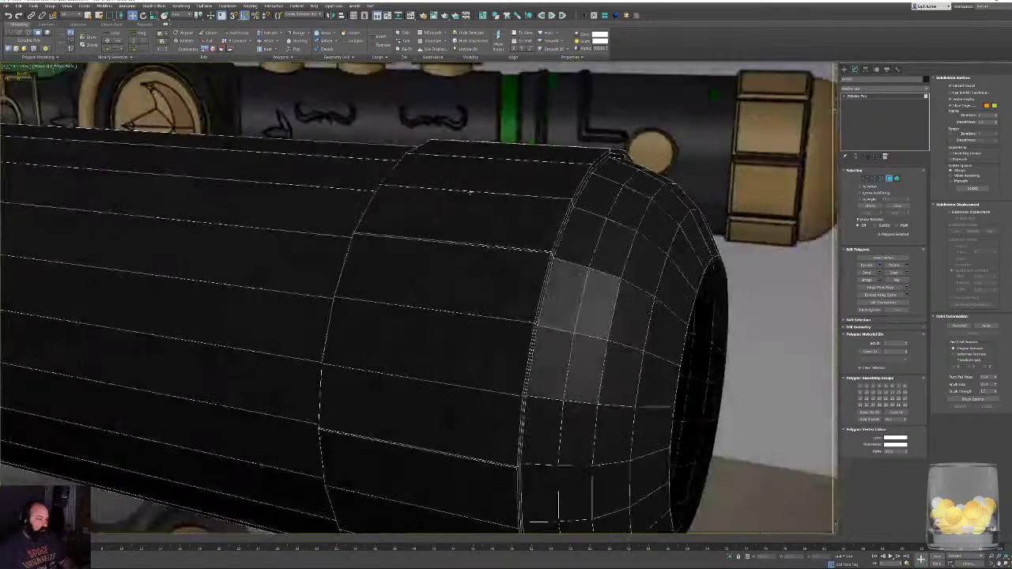
Select all polygons of the handle, collar and end cap, smooth their shading with smoothing groups, and deselect them.
{"action": "scroll", "coordinate": [549, 227], "scroll_direction": "down", "scroll_amount": 10}
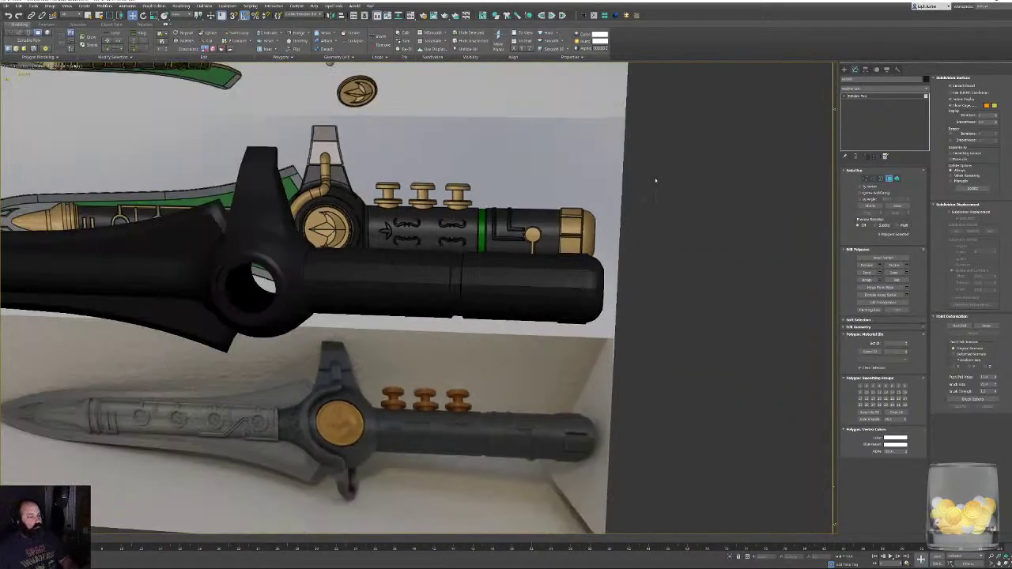
{"action": "left_click_drag", "start_coordinate": [655, 180], "coordinate": [454, 390]}
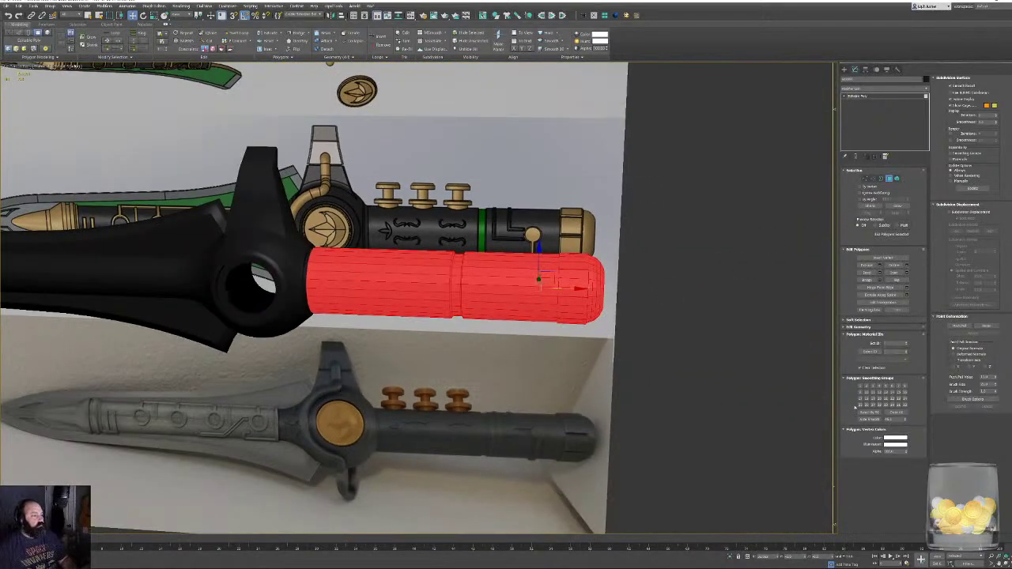
{"action": "left_click", "coordinate": [699, 365]}
{"action": "middle_click_drag", "start_coordinate": [697, 364], "coordinate": [699, 377]}
Examine the smoothed collar and its panel seams up close, with edge display turned on.
{"action": "scroll", "coordinate": [582, 313], "scroll_direction": "up", "scroll_amount": 4}
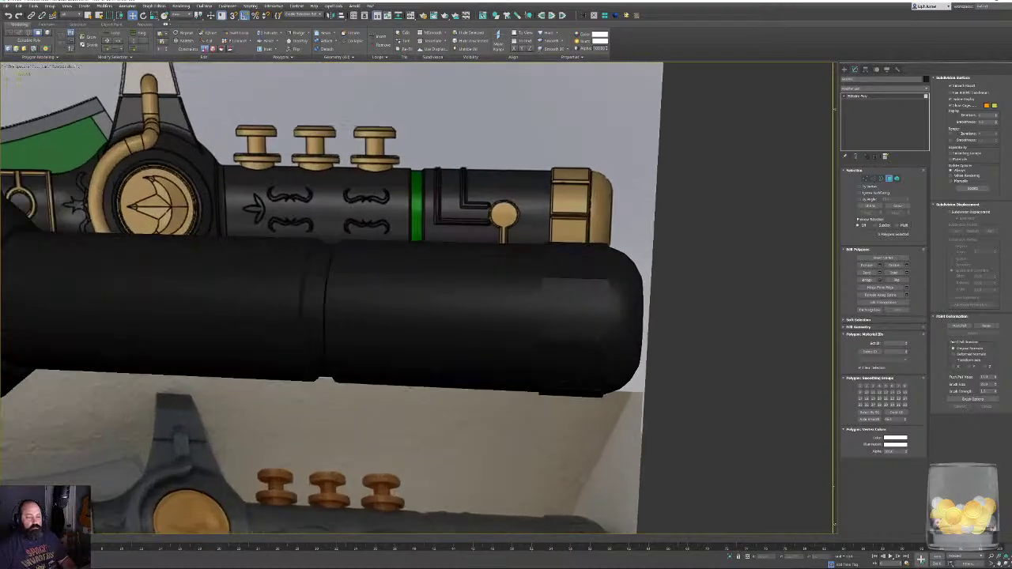
{"action": "middle_click_drag", "start_coordinate": [637, 296], "coordinate": [563, 316], "text": "alt"}
{"action": "scroll", "coordinate": [565, 316], "scroll_direction": "up", "scroll_amount": 4}
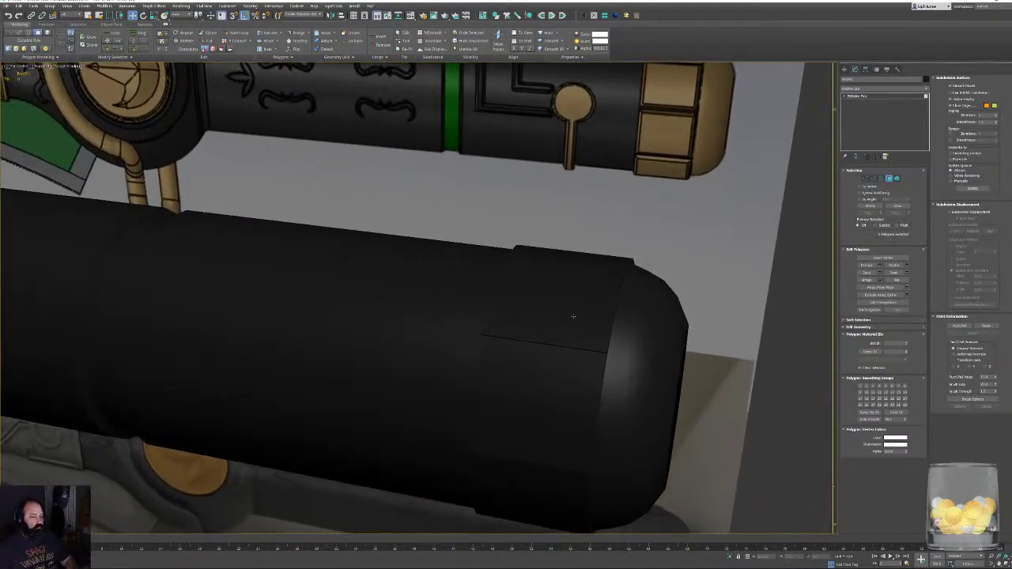
{"action": "key", "text": "F4"}
{"action": "scroll", "coordinate": [569, 326], "scroll_direction": "up", "scroll_amount": 3}
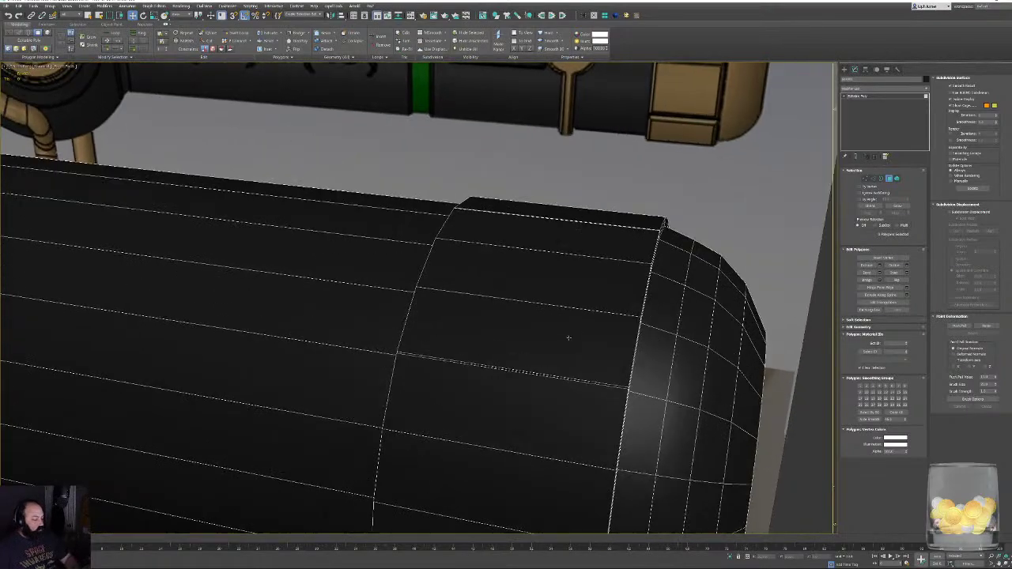
{"action": "middle_click_drag", "start_coordinate": [569, 338], "coordinate": [548, 343], "text": "alt"}
{"action": "middle_click_drag", "start_coordinate": [669, 348], "coordinate": [685, 337], "text": "alt"}
{"action": "scroll", "coordinate": [680, 336], "scroll_direction": "down", "scroll_amount": 4}
{"action": "left_click", "coordinate": [589, 302]}
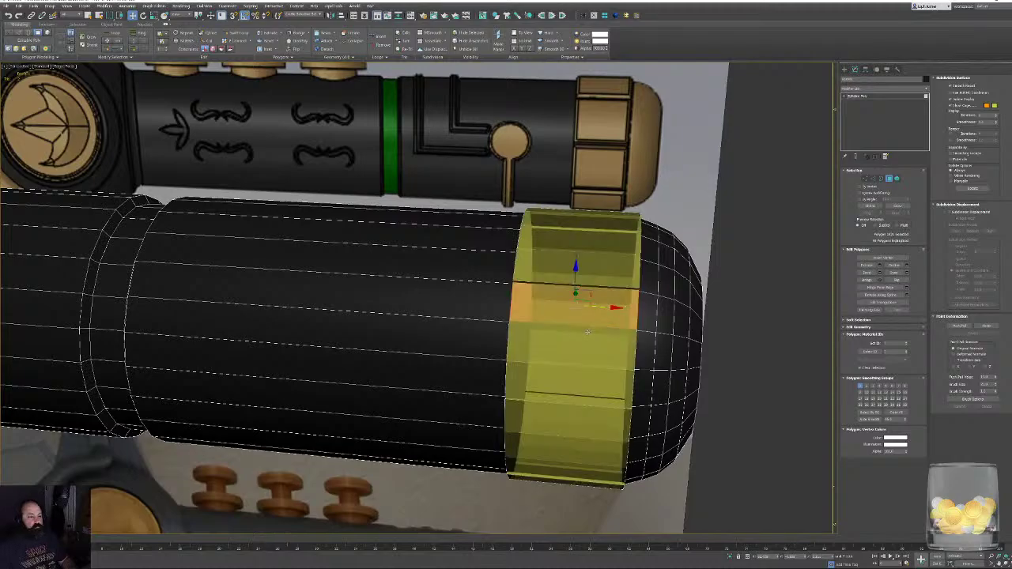
{"action": "left_click", "coordinate": [588, 331], "text": "shift"}
{"action": "middle_click_drag", "start_coordinate": [588, 332], "coordinate": [586, 410], "text": "alt"}
{"action": "scroll", "coordinate": [454, 267], "scroll_direction": "up", "scroll_amount": 5}
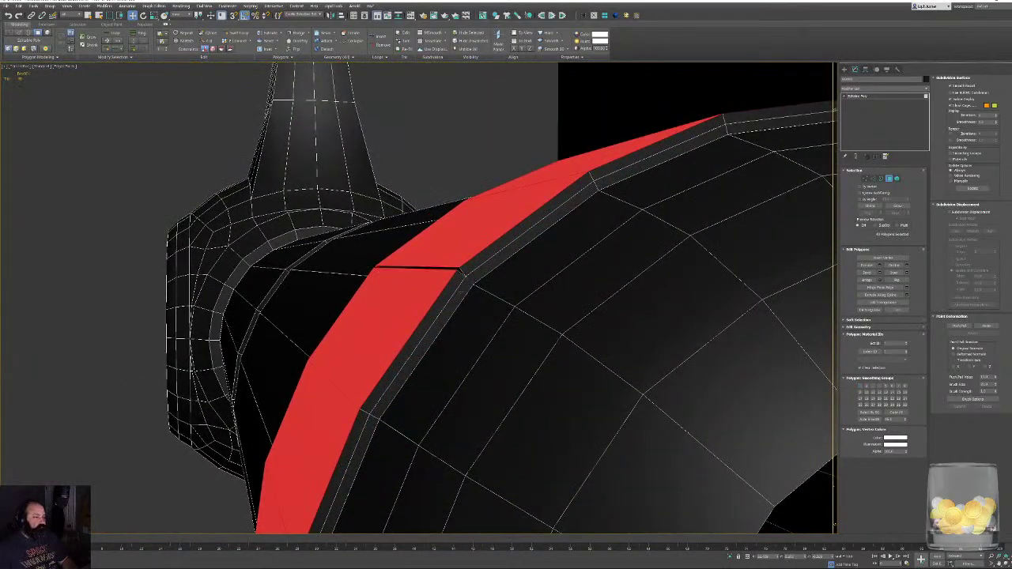
{"action": "middle_click_drag", "start_coordinate": [509, 333], "coordinate": [585, 334], "text": "alt"}
{"action": "scroll", "coordinate": [585, 335], "scroll_direction": "down", "scroll_amount": 3}
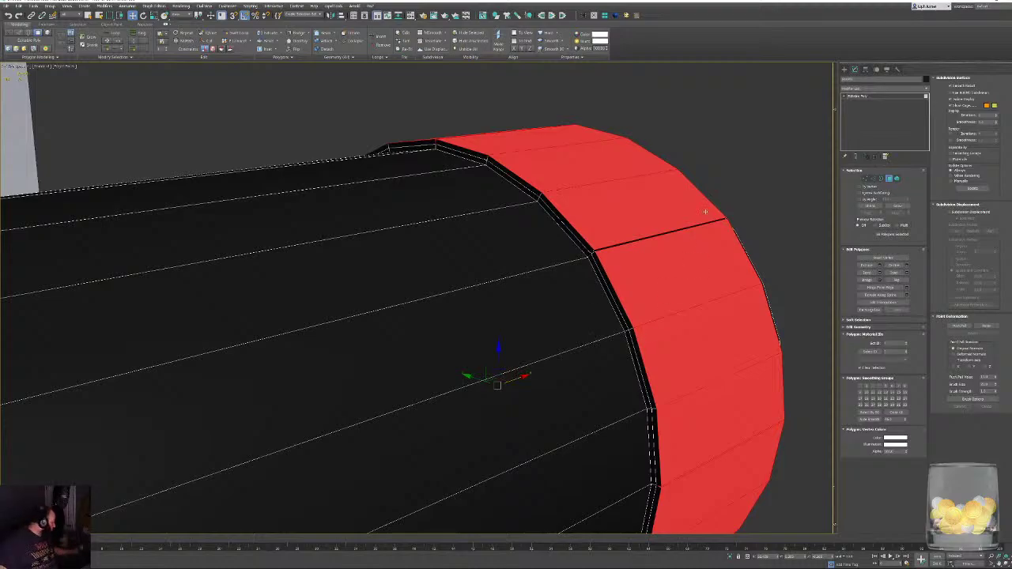
{"action": "left_click", "coordinate": [727, 206]}
Select the outer polygons of the collar panels one by one, covering the first few panels.
{"action": "scroll", "coordinate": [677, 292], "scroll_direction": "down", "scroll_amount": 3}
{"action": "middle_click_drag", "start_coordinate": [678, 291], "coordinate": [619, 306], "text": "alt"}
{"action": "left_click", "coordinate": [616, 298]}
{"action": "left_click", "coordinate": [605, 255], "text": "ctrl"}
{"action": "left_click", "coordinate": [599, 219], "text": "ctrl"}
{"action": "middle_click_drag", "start_coordinate": [601, 217], "coordinate": [633, 253], "text": "alt"}
{"action": "left_click", "coordinate": [256, 158], "text": "ctrl"}
{"action": "left_click", "coordinate": [305, 143], "text": "ctrl"}
{"action": "left_click", "coordinate": [216, 198], "text": "ctrl"}
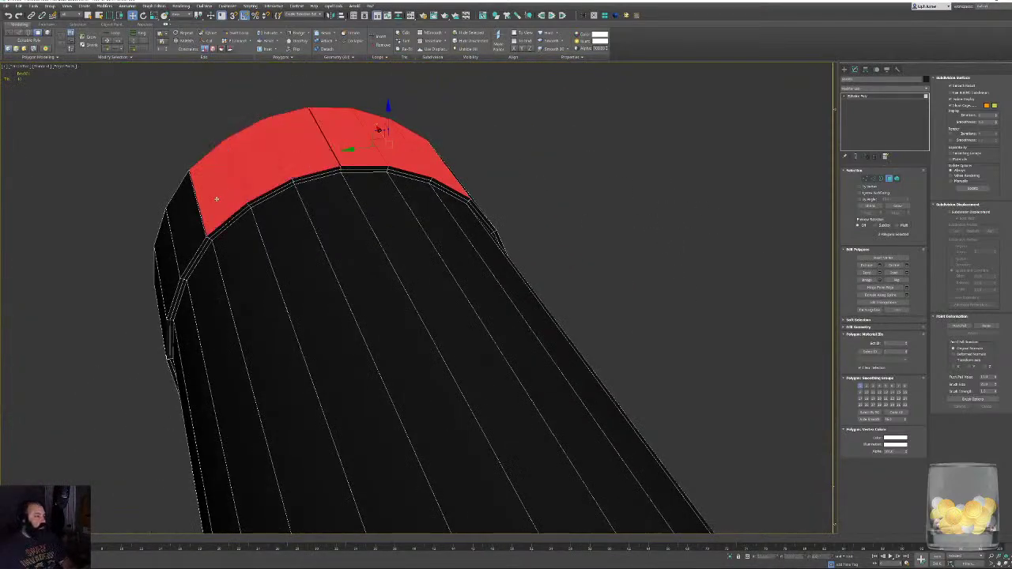
{"action": "left_click", "coordinate": [185, 226], "text": "ctrl"}
{"action": "middle_click_drag", "start_coordinate": [185, 227], "coordinate": [300, 199], "text": "alt"}
{"action": "left_click", "coordinate": [300, 199], "text": "ctrl"}
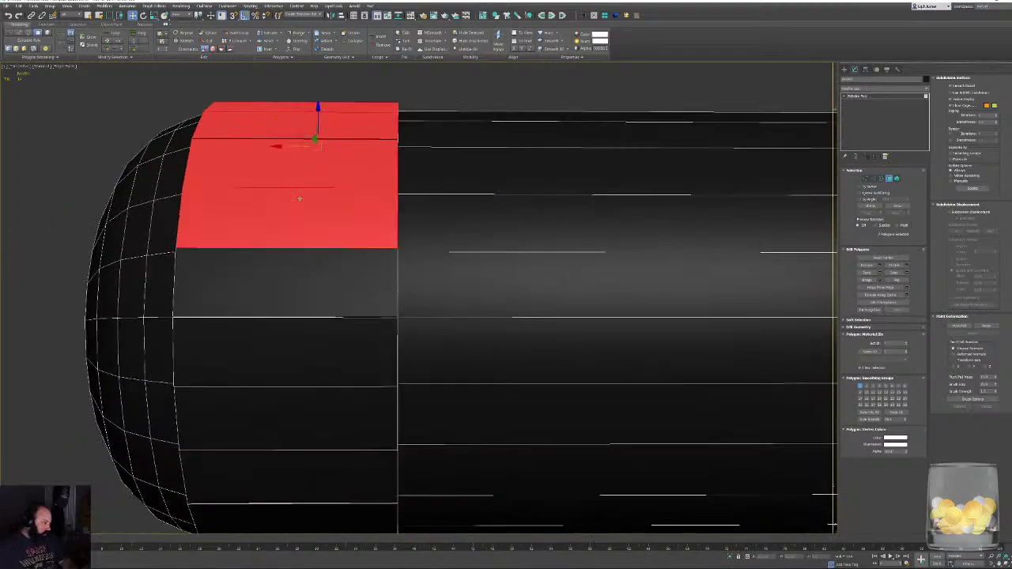
Add the outer polygons of the next collar panels along the underside to the selection.
{"action": "middle_click_drag", "start_coordinate": [282, 264], "coordinate": [287, 270], "text": "alt"}
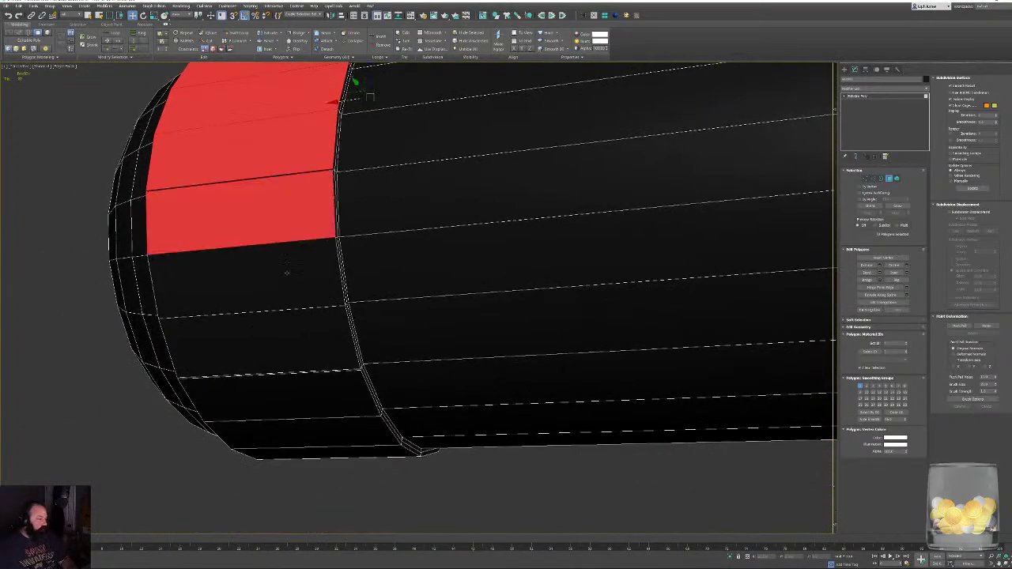
{"action": "left_click", "coordinate": [286, 272], "text": "ctrl"}
{"action": "left_click", "coordinate": [283, 319], "text": "ctrl"}
{"action": "middle_click_drag", "start_coordinate": [282, 318], "coordinate": [245, 358], "text": "alt"}
{"action": "left_click", "coordinate": [244, 358], "text": "ctrl"}
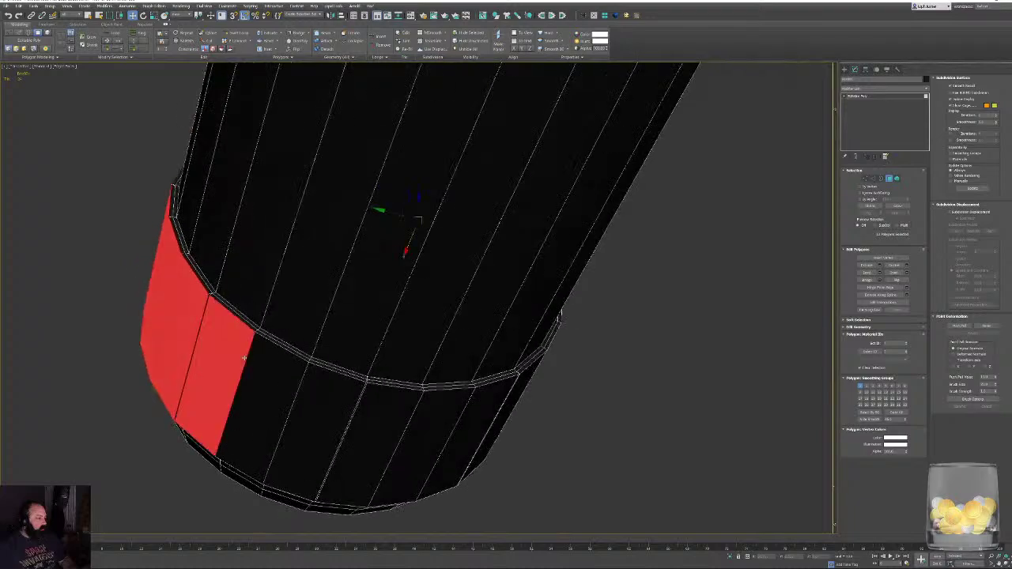
{"action": "left_click", "coordinate": [273, 380], "text": "ctrl"}
{"action": "left_click", "coordinate": [320, 400], "text": "ctrl"}
{"action": "left_click", "coordinate": [370, 415], "text": "ctrl"}
{"action": "left_click", "coordinate": [416, 422], "text": "ctrl"}
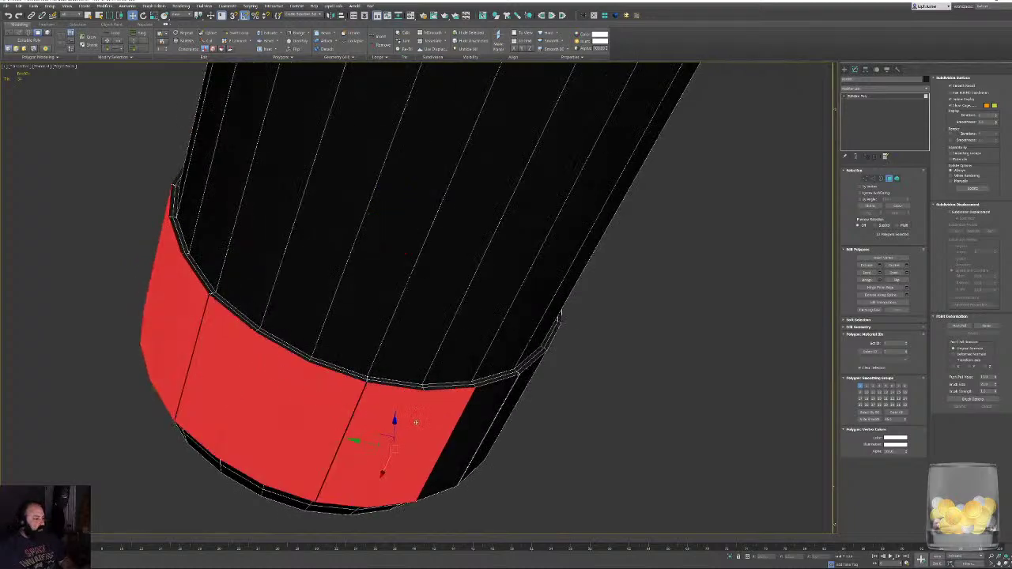
Add the remaining outer collar polygons so that all panels around the ring are selected.
{"action": "left_click", "coordinate": [491, 409], "text": "ctrl"}
{"action": "middle_click_drag", "start_coordinate": [544, 395], "coordinate": [527, 391], "text": "alt"}
{"action": "left_click", "coordinate": [546, 324], "text": "ctrl"}
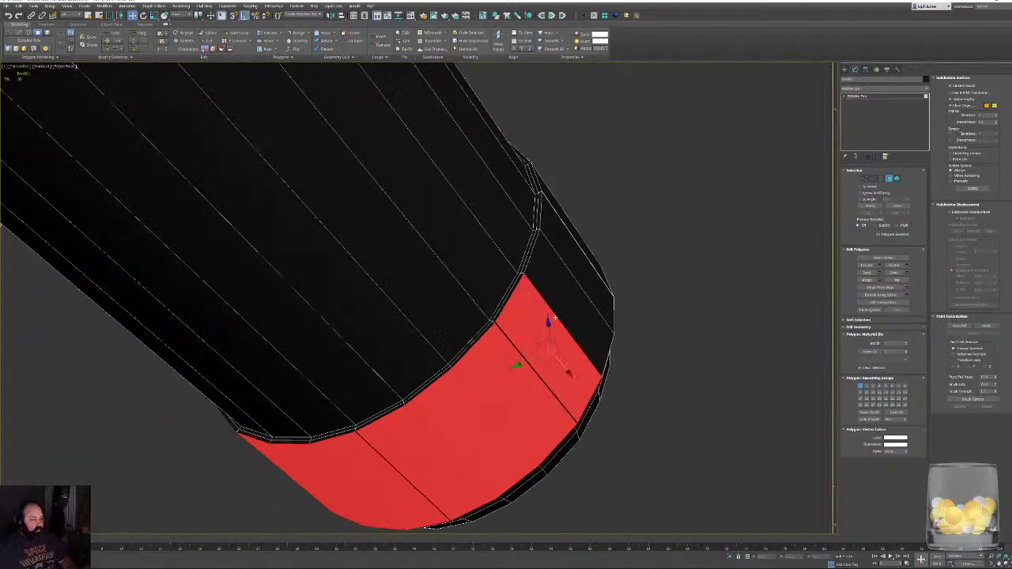
{"action": "left_click", "coordinate": [572, 251], "text": "ctrl"}
{"action": "middle_click_drag", "start_coordinate": [571, 251], "coordinate": [669, 305], "text": "alt"}
{"action": "left_click", "coordinate": [554, 210], "text": "ctrl"}
{"action": "left_click", "coordinate": [570, 244], "text": "ctrl"}
{"action": "left_click", "coordinate": [585, 277], "text": "ctrl"}
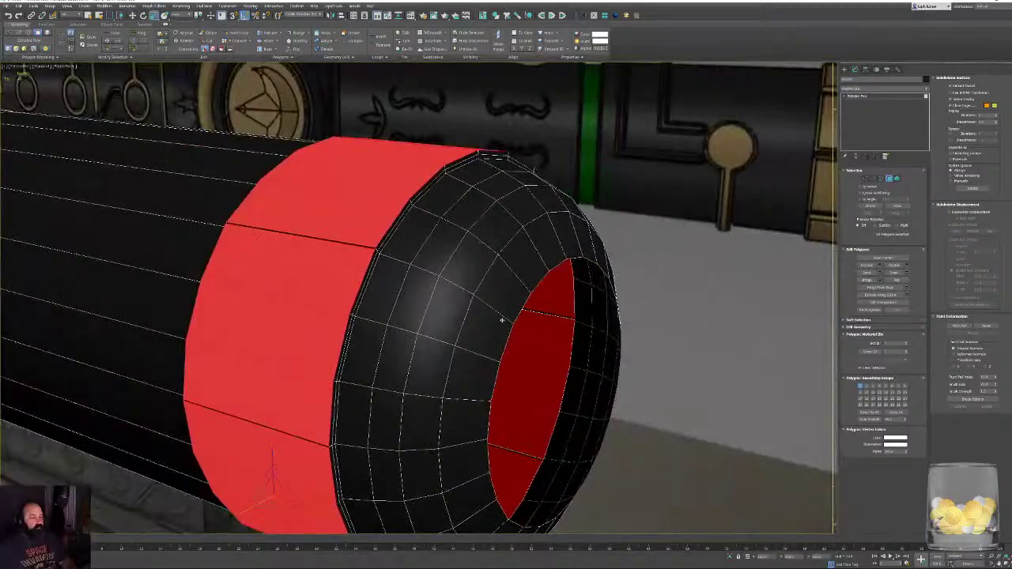
Scale the selected collar panel faces down slightly to open narrow beveled gaps between the panels, and deselect them.
{"action": "middle_click_drag", "start_coordinate": [501, 319], "coordinate": [400, 294], "text": "alt"}
{"action": "middle_click_drag", "start_coordinate": [377, 334], "coordinate": [453, 253], "text": "alt"}
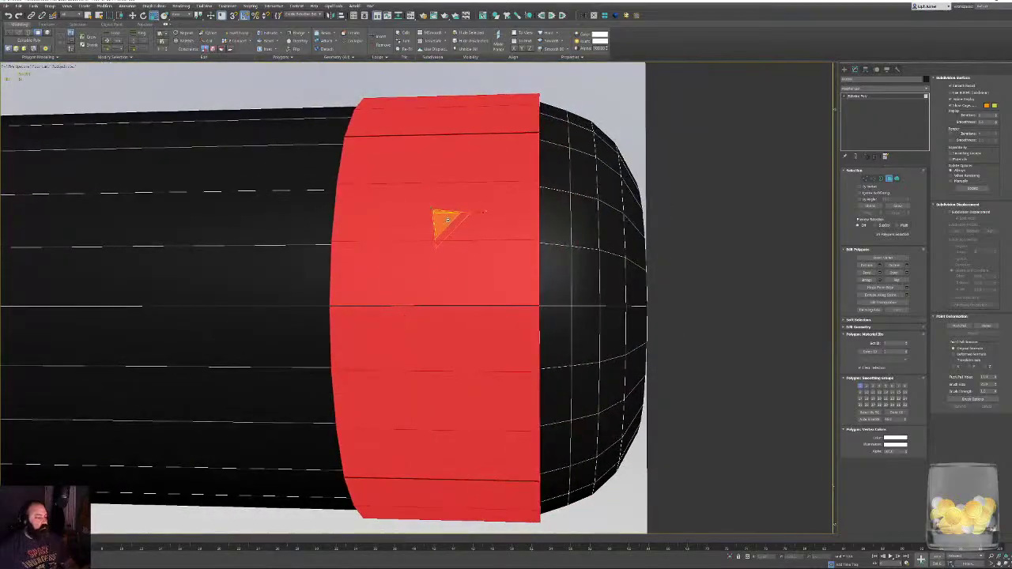
{"action": "left_click_drag", "start_coordinate": [444, 217], "coordinate": [441, 220]}
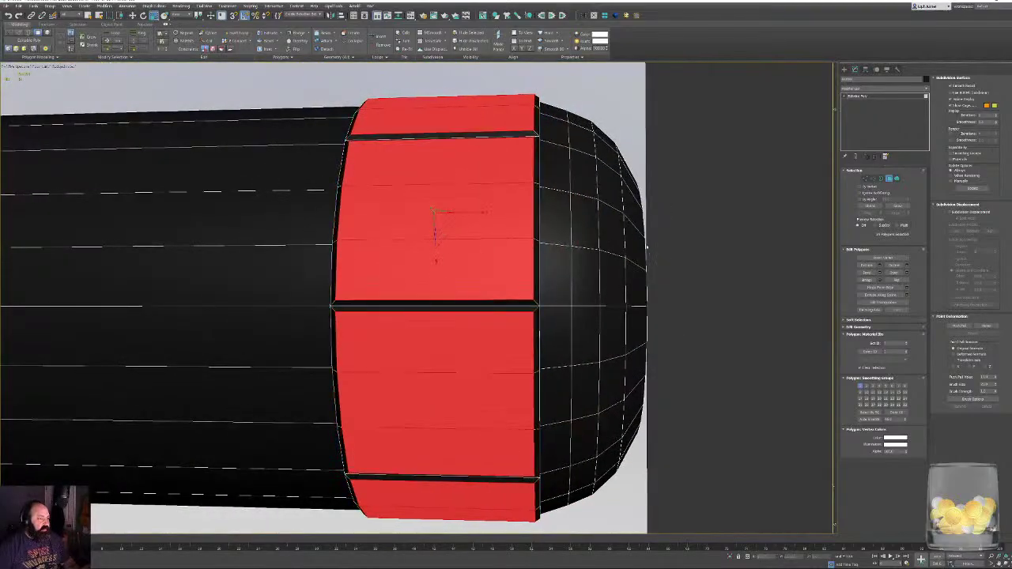
{"action": "middle_click_drag", "start_coordinate": [444, 221], "coordinate": [698, 267], "text": "alt"}
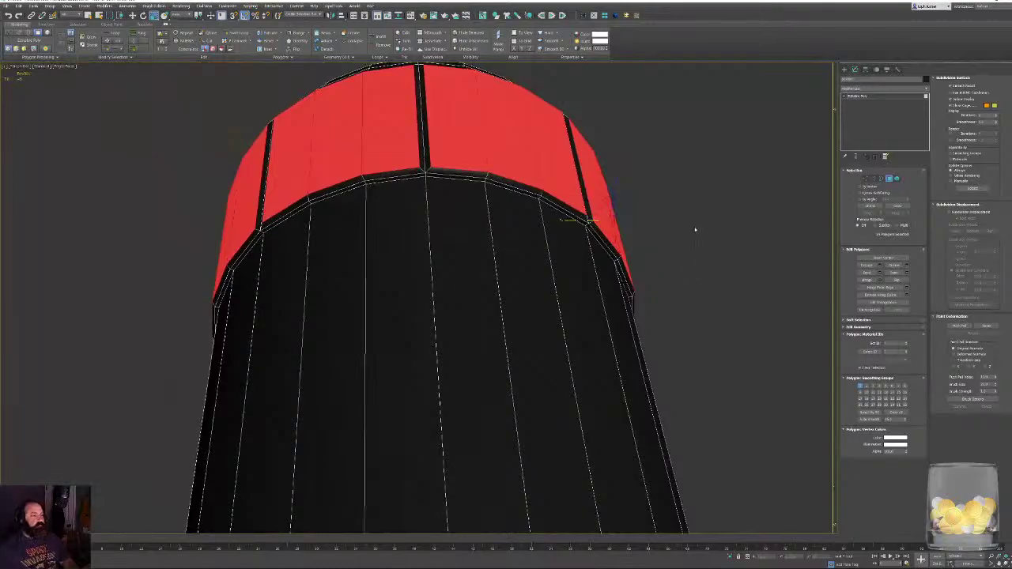
{"action": "left_click", "coordinate": [696, 230]}
Hide the edge display and examine the paneled collar and the whole weapon in perspective against the reference.
{"action": "middle_click_drag", "start_coordinate": [695, 229], "coordinate": [553, 312], "text": "alt"}
{"action": "scroll", "coordinate": [548, 319], "scroll_direction": "down", "scroll_amount": 3}
{"action": "key", "text": "F4"}
{"action": "middle_click_drag", "start_coordinate": [670, 256], "coordinate": [600, 255], "text": "alt"}
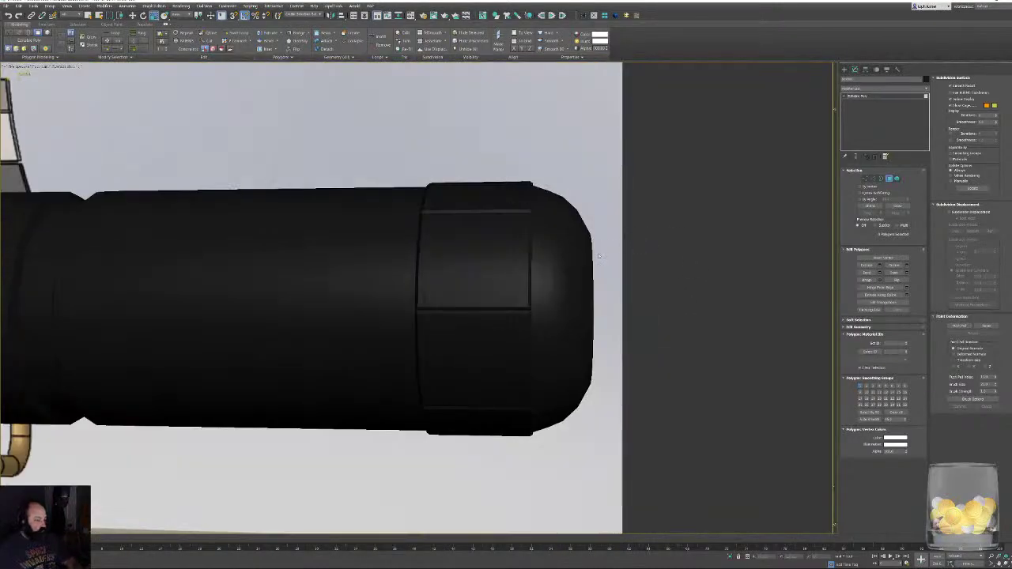
{"action": "scroll", "coordinate": [599, 255], "scroll_direction": "down", "scroll_amount": 4}
{"action": "middle_click_drag", "start_coordinate": [518, 267], "coordinate": [499, 234]}
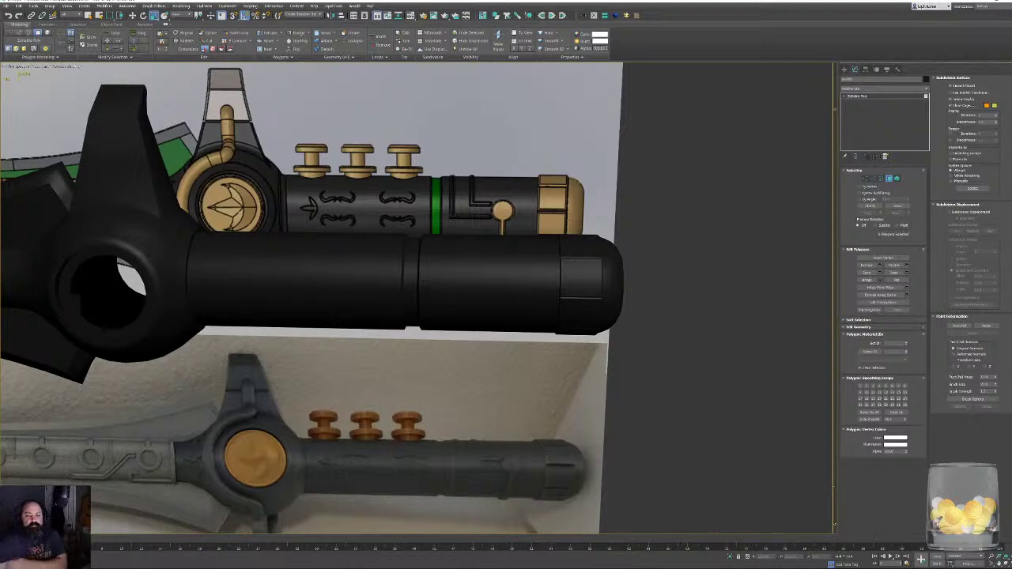
{"action": "middle_click_drag", "start_coordinate": [229, 236], "coordinate": [574, 415]}
{"action": "scroll", "coordinate": [424, 270], "scroll_direction": "down", "scroll_amount": 4}
{"action": "scroll", "coordinate": [492, 267], "scroll_direction": "up", "scroll_amount": 3}
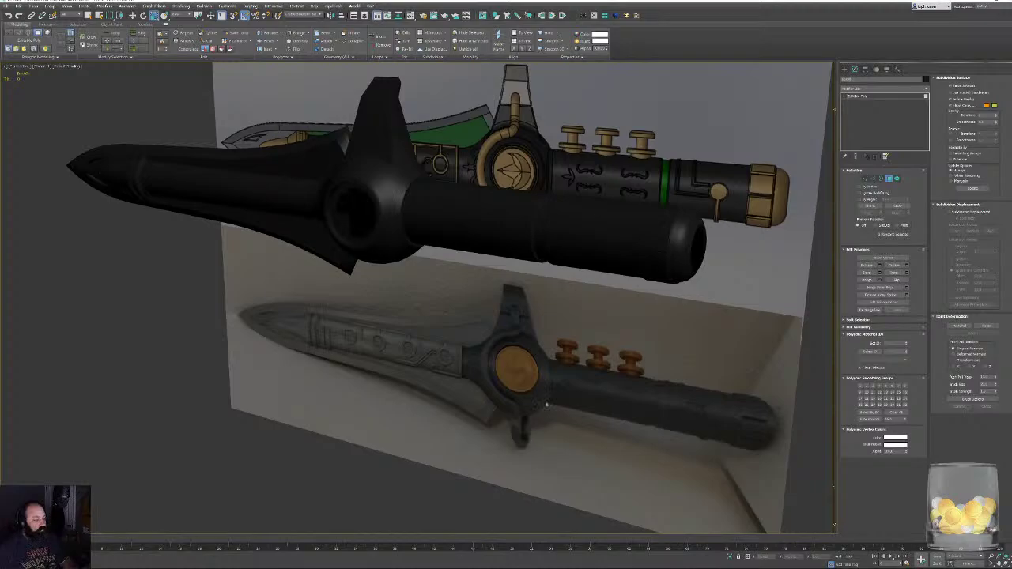
{"action": "middle_click_drag", "start_coordinate": [546, 404], "coordinate": [412, 240], "text": "alt"}
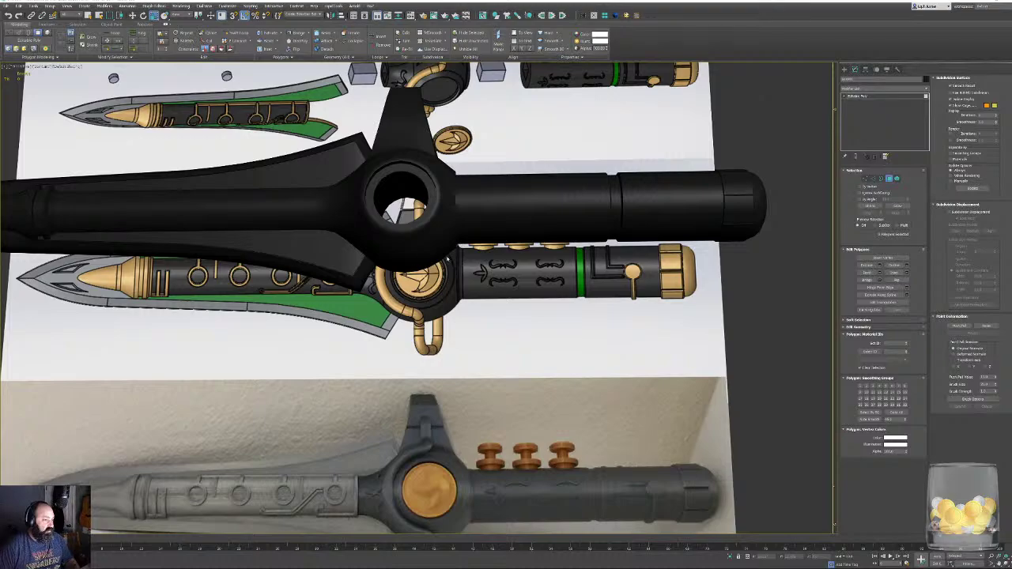
Compare the full weapon silhouette with the reference drawing, switching to the front view.
{"action": "middle_click_drag", "start_coordinate": [447, 260], "coordinate": [467, 320]}
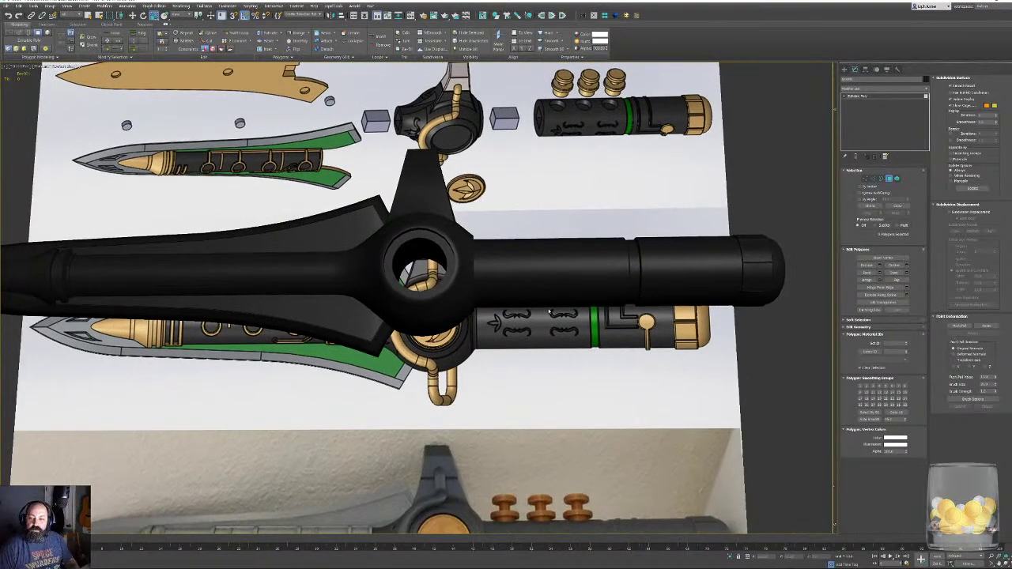
{"action": "middle_click_drag", "start_coordinate": [550, 310], "coordinate": [551, 354]}
{"action": "key", "text": "f"}
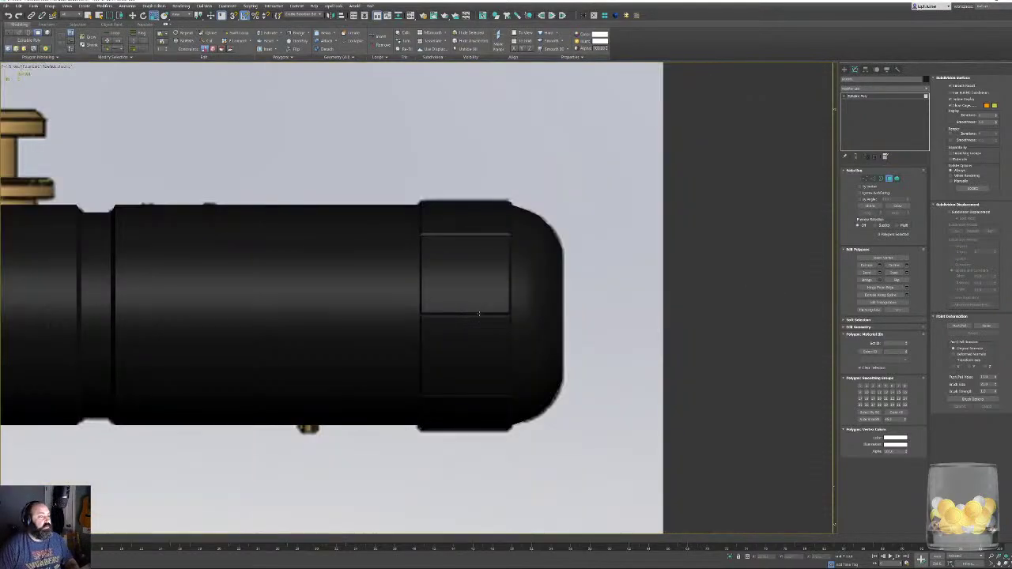
{"action": "middle_click_drag", "start_coordinate": [167, 268], "coordinate": [612, 324]}
{"action": "scroll", "coordinate": [612, 324], "scroll_direction": "down", "scroll_amount": 5}
{"action": "middle_click_drag", "start_coordinate": [392, 309], "coordinate": [549, 332]}
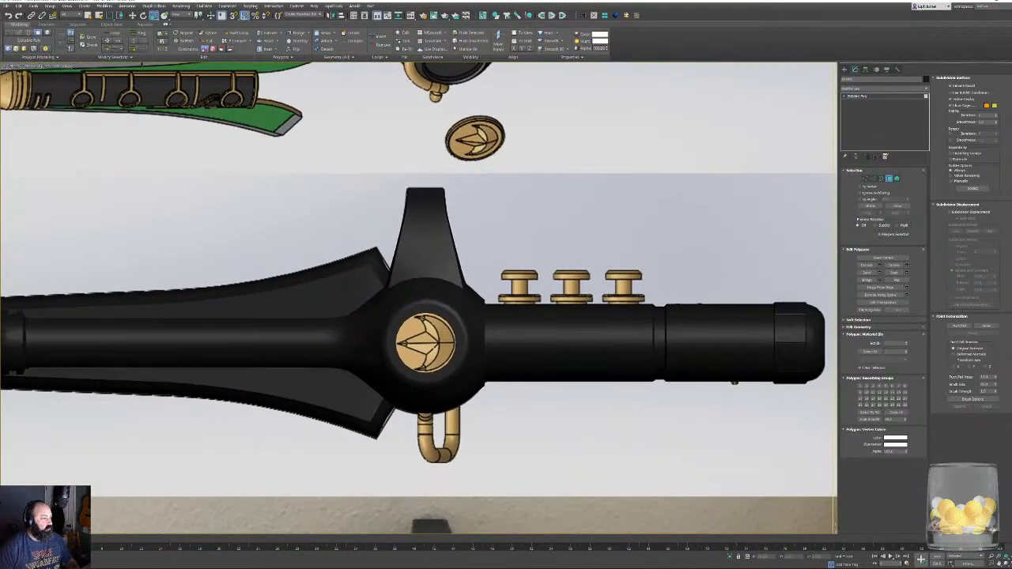
{"action": "scroll", "coordinate": [557, 356], "scroll_direction": "down", "scroll_amount": 3}
{"action": "middle_click_drag", "start_coordinate": [442, 297], "coordinate": [535, 350]}
{"action": "middle_click_drag", "start_coordinate": [538, 284], "coordinate": [521, 255]}
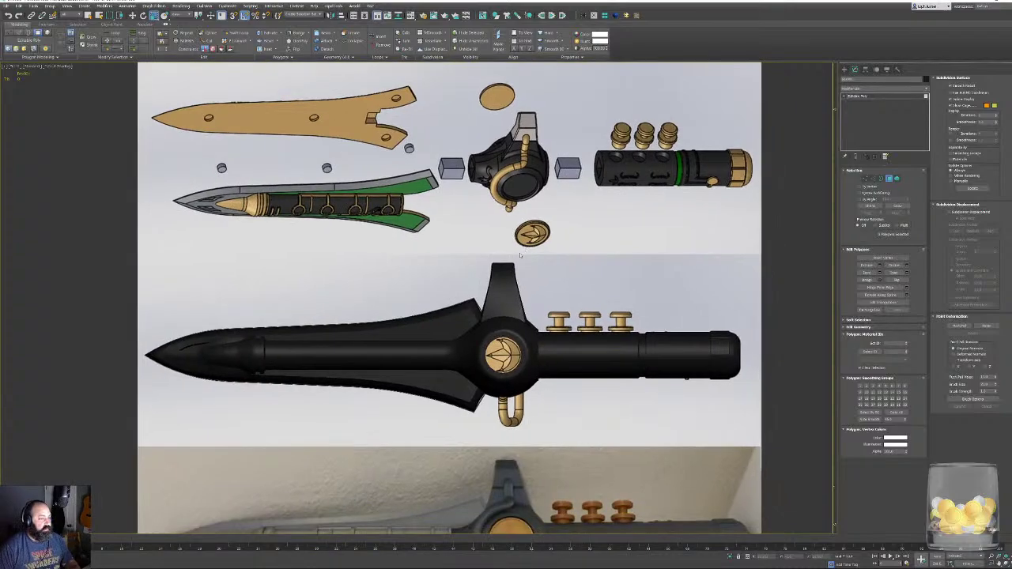
Leave polygon editing, select the weapon meshes and make them see-through over the front reference.
{"action": "left_click", "coordinate": [888, 181]}
{"action": "middle_click_drag", "start_coordinate": [703, 278], "coordinate": [564, 269], "text": "alt"}
{"action": "left_click_drag", "start_coordinate": [564, 269], "coordinate": [657, 430]}
{"action": "key", "text": "alt+x"}
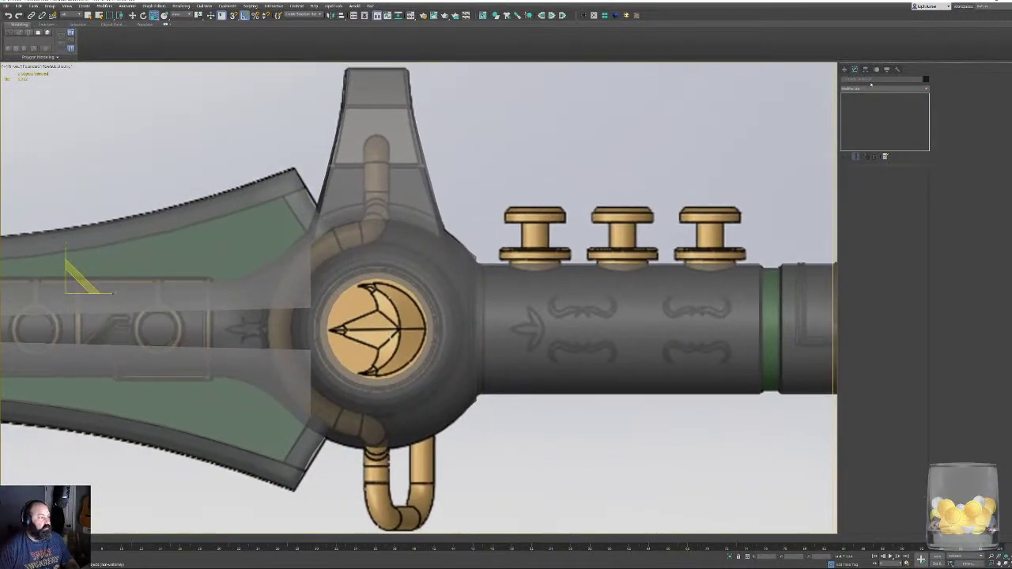
Draw a circle spline centred on the hub medallion, sized to follow the curved gold pipe in the reference.
{"action": "left_click", "coordinate": [844, 69]}
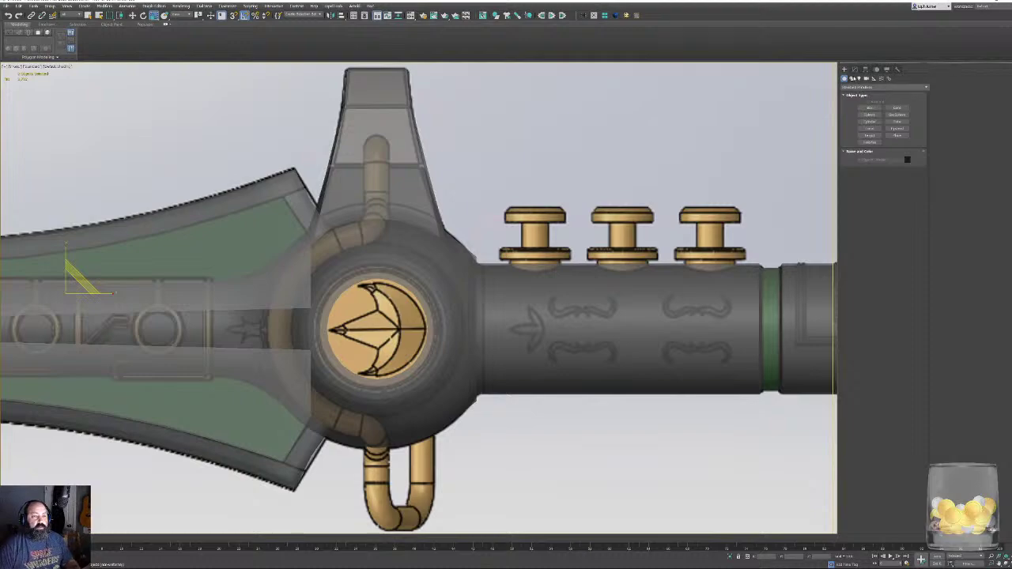
{"action": "left_click", "coordinate": [853, 79]}
{"action": "left_click", "coordinate": [870, 114]}
{"action": "middle_click_drag", "start_coordinate": [428, 209], "coordinate": [471, 185]}
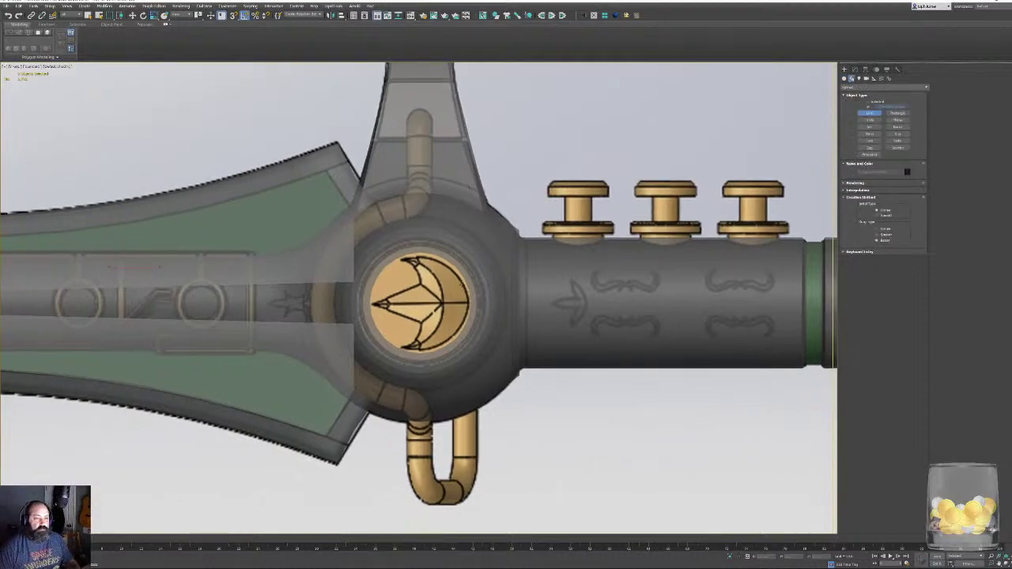
{"action": "left_click", "coordinate": [897, 113]}
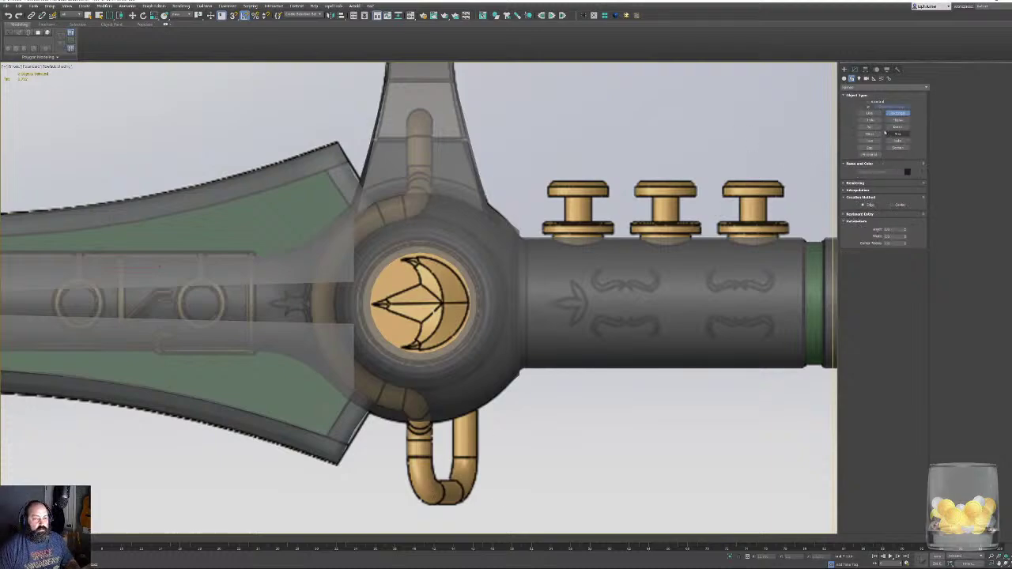
{"action": "left_click", "coordinate": [870, 119]}
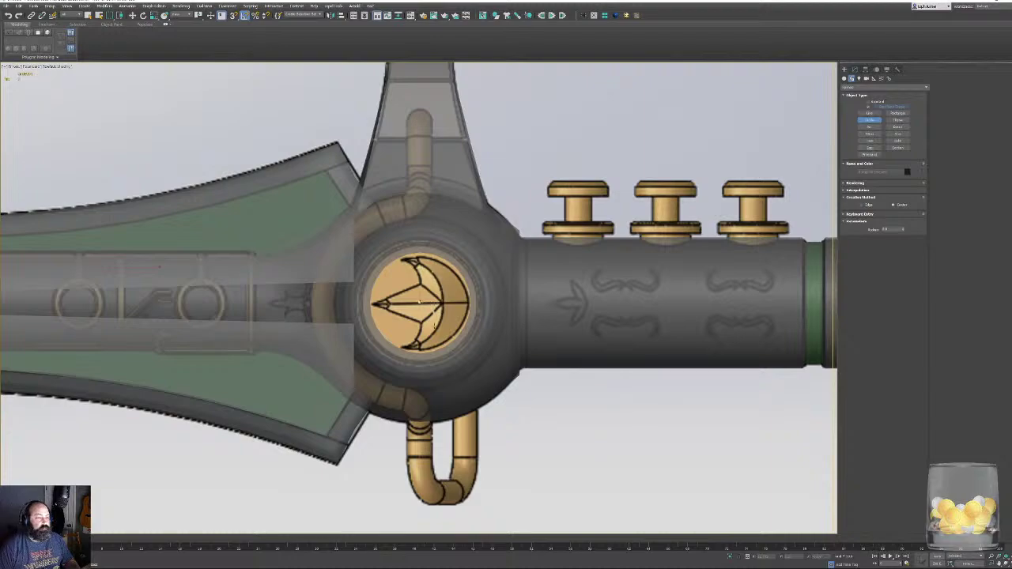
{"action": "left_click_drag", "start_coordinate": [420, 302], "coordinate": [470, 385]}
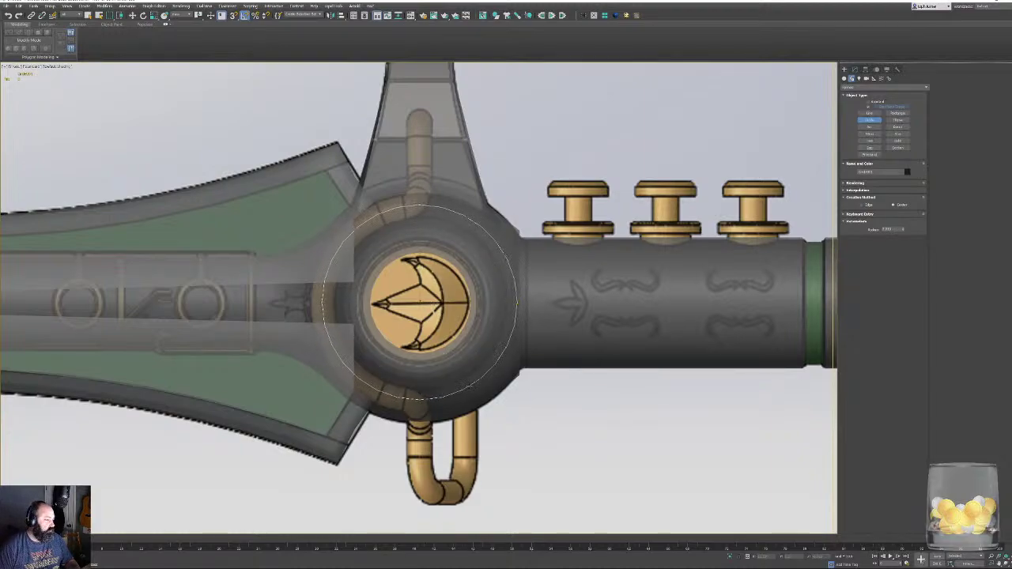
{"action": "key", "text": "w"}
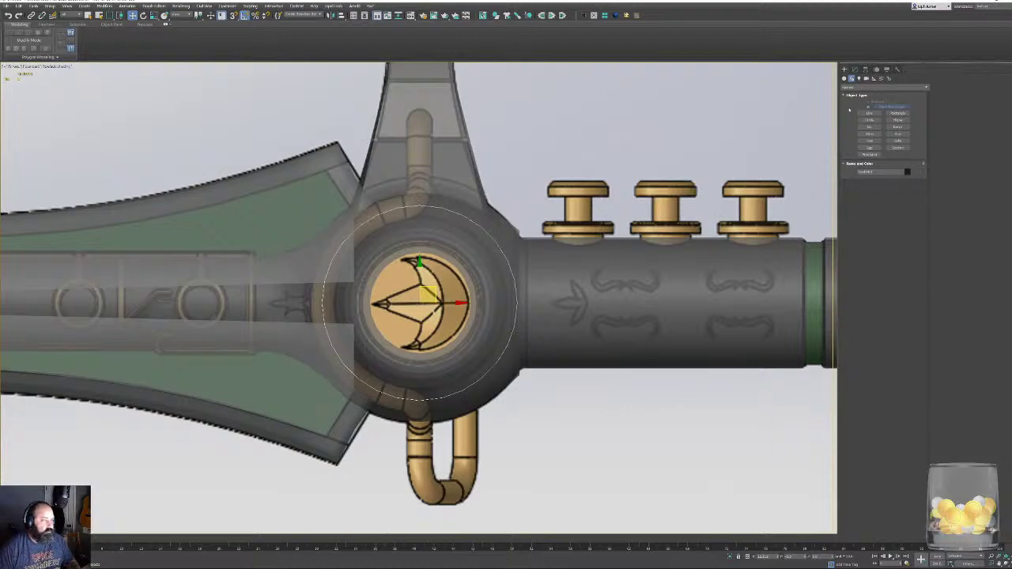
Draw an open line spline from the pipe's upper end straight down, across the lower loop and up its short leg.
{"action": "left_click", "coordinate": [870, 113]}
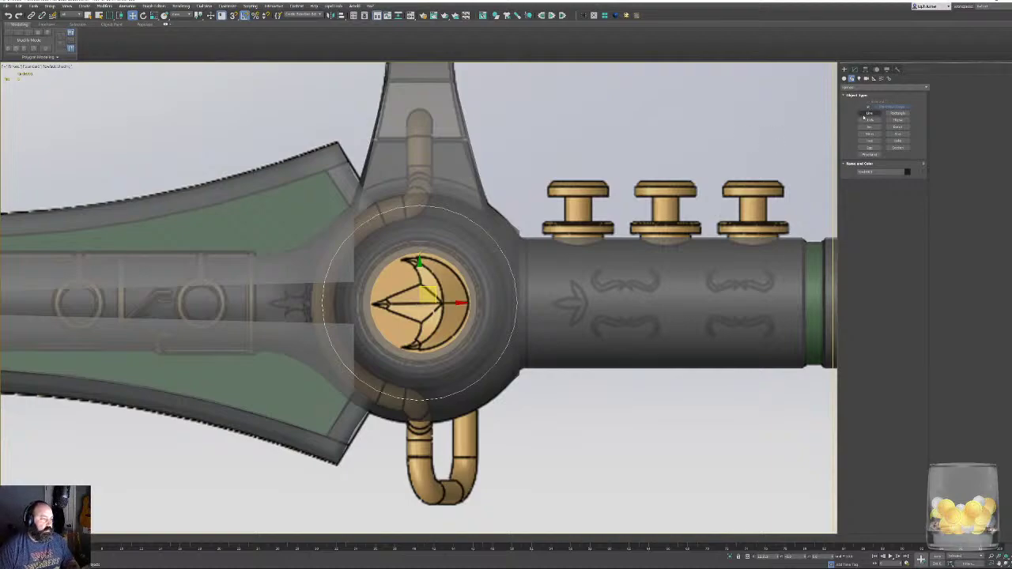
{"action": "left_click", "coordinate": [870, 113]}
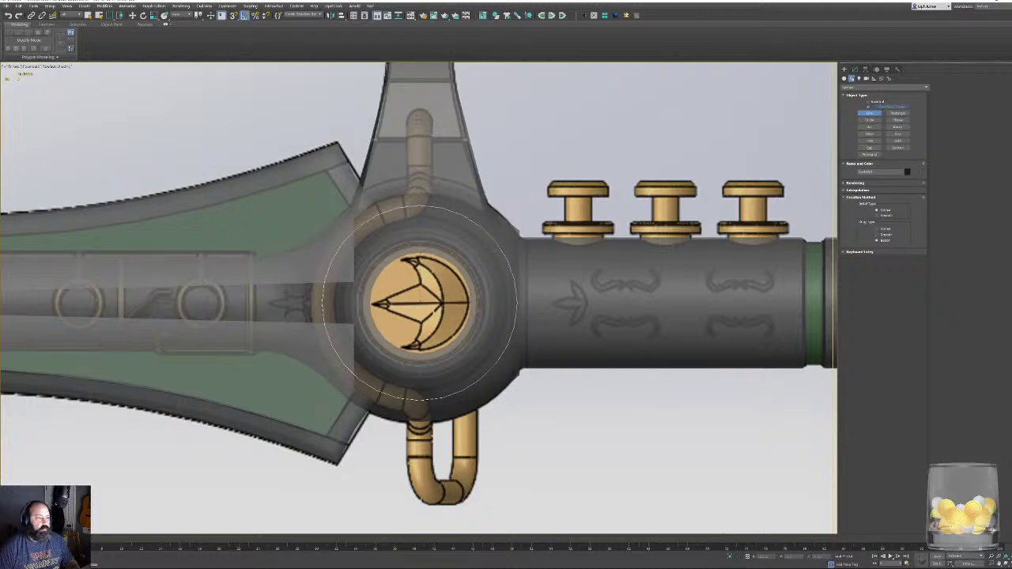
{"action": "left_click", "coordinate": [418, 119]}
{"action": "left_click", "coordinate": [418, 498]}
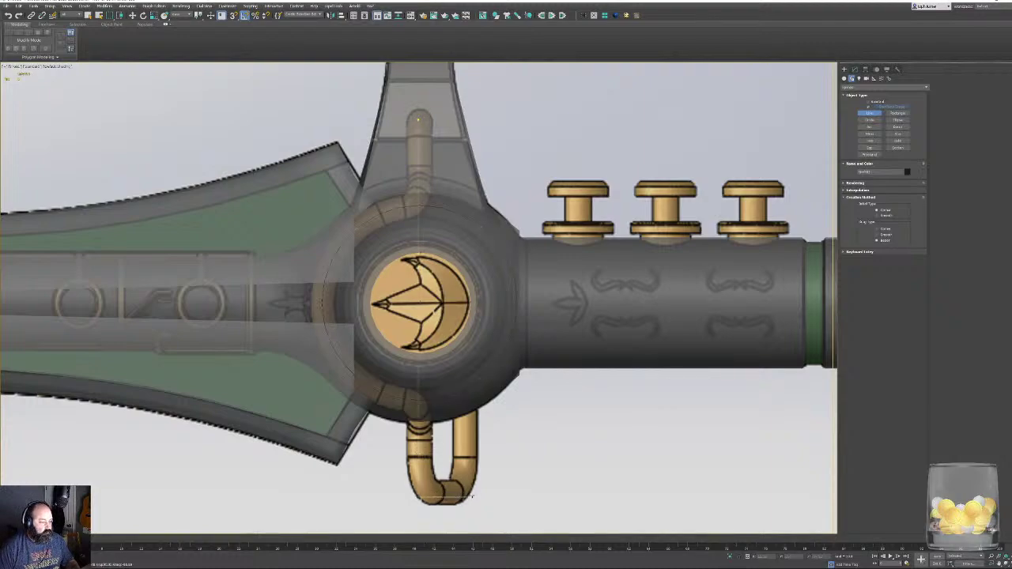
{"action": "left_click", "coordinate": [468, 500]}
{"action": "left_click", "coordinate": [469, 371]}
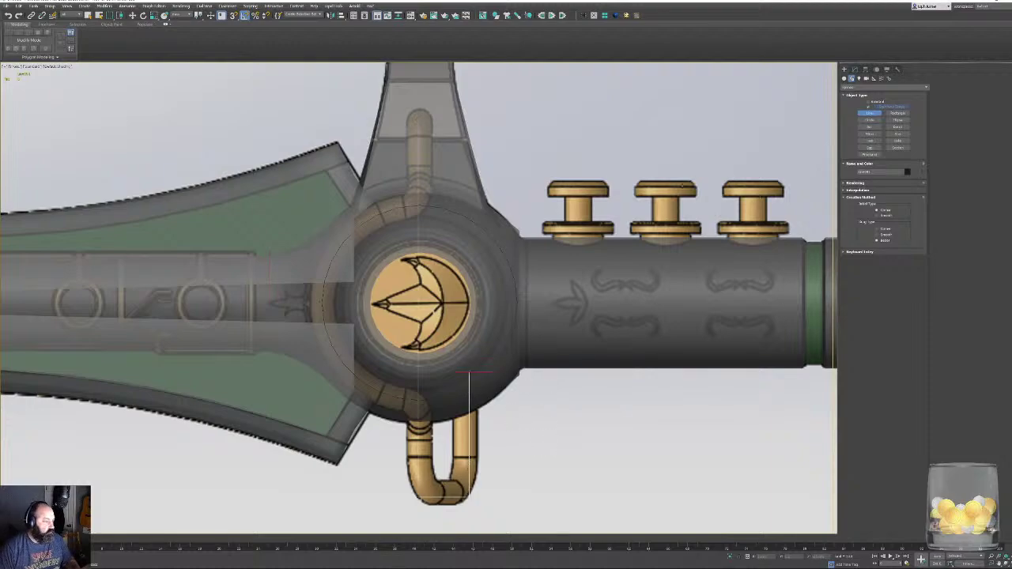
{"action": "key", "text": "F3"}
{"action": "right_click", "coordinate": [465, 225]}
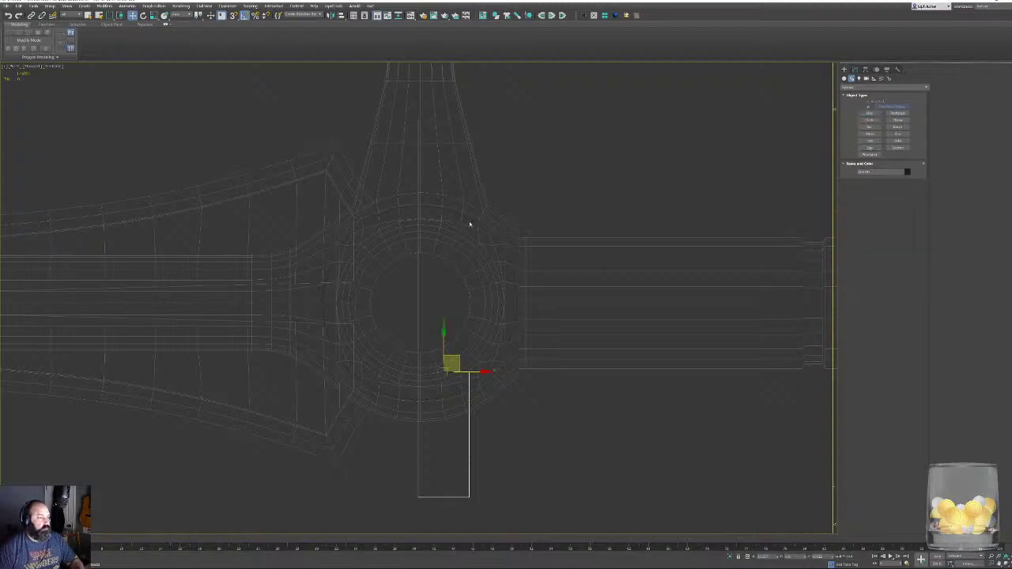
Convert the circle to an editable spline and attach the pipe line to it.
{"action": "left_click", "coordinate": [468, 220]}
{"action": "left_click", "coordinate": [854, 69]}
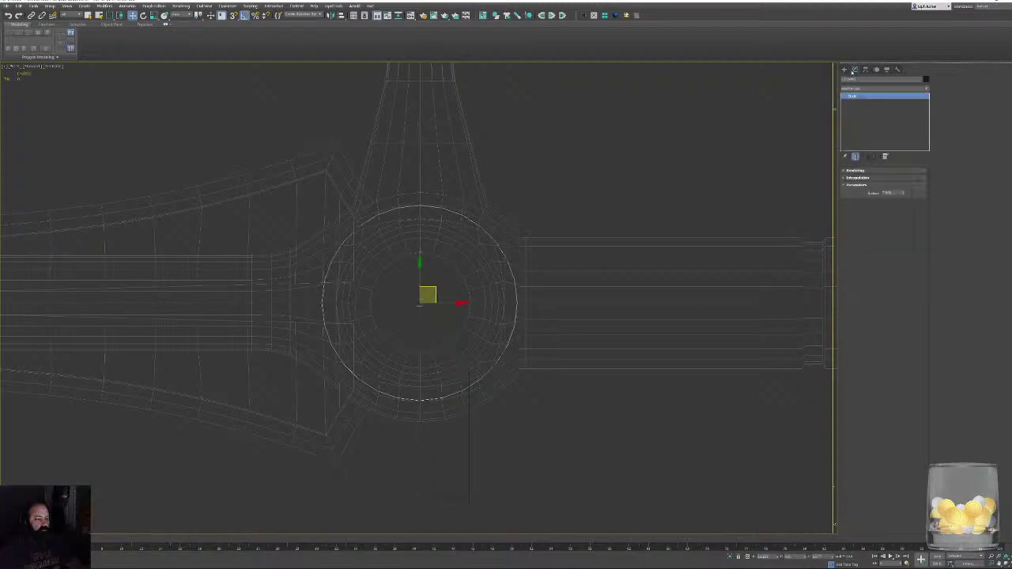
{"action": "right_click", "coordinate": [701, 160]}
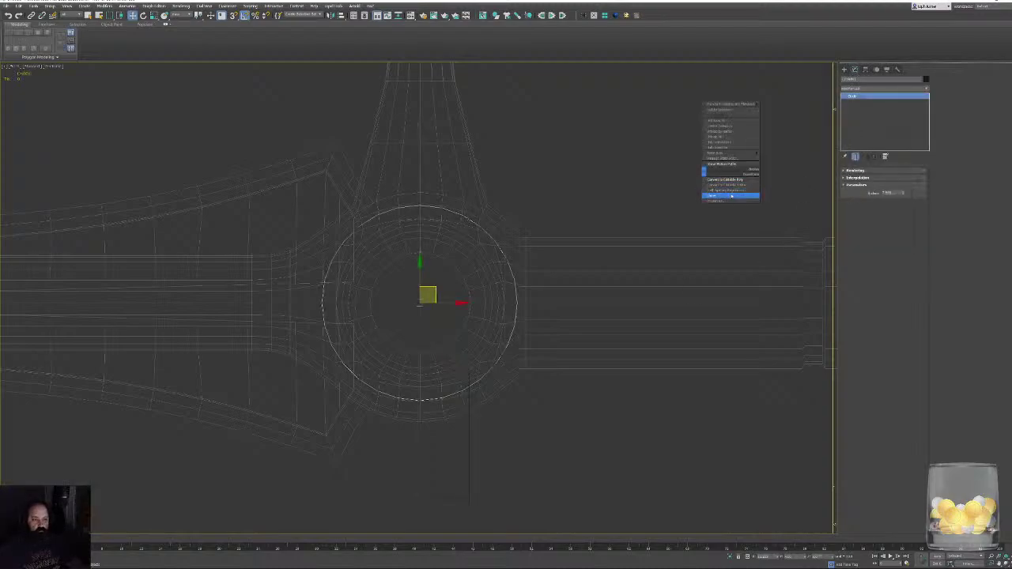
{"action": "left_click", "coordinate": [742, 187]}
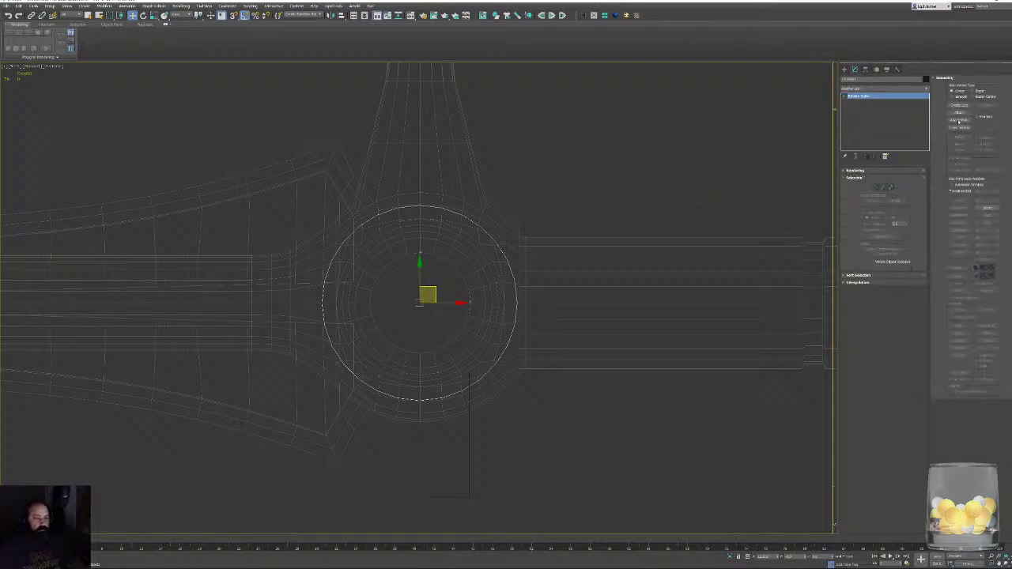
{"action": "left_click", "coordinate": [958, 113]}
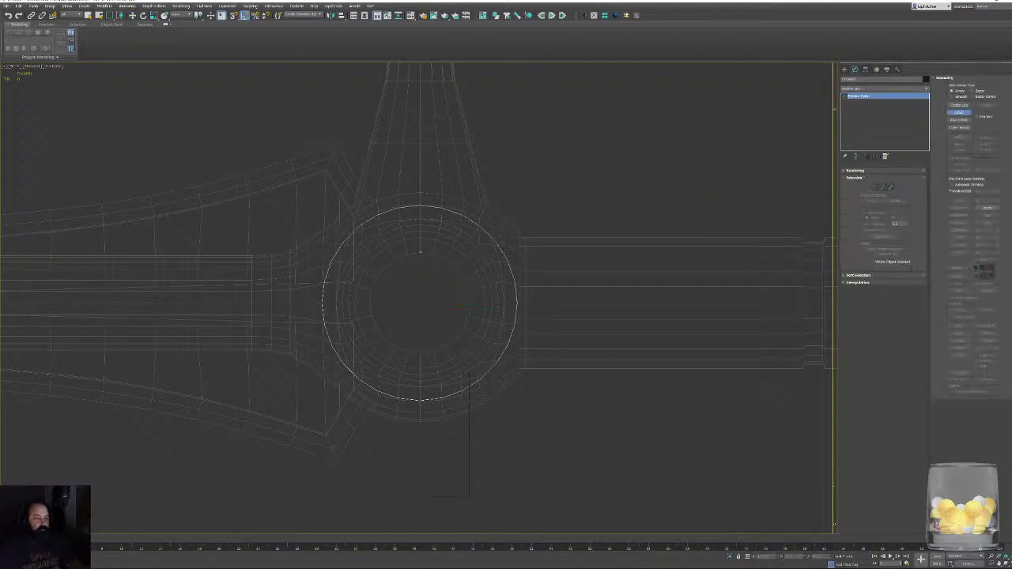
{"action": "key", "text": "w"}
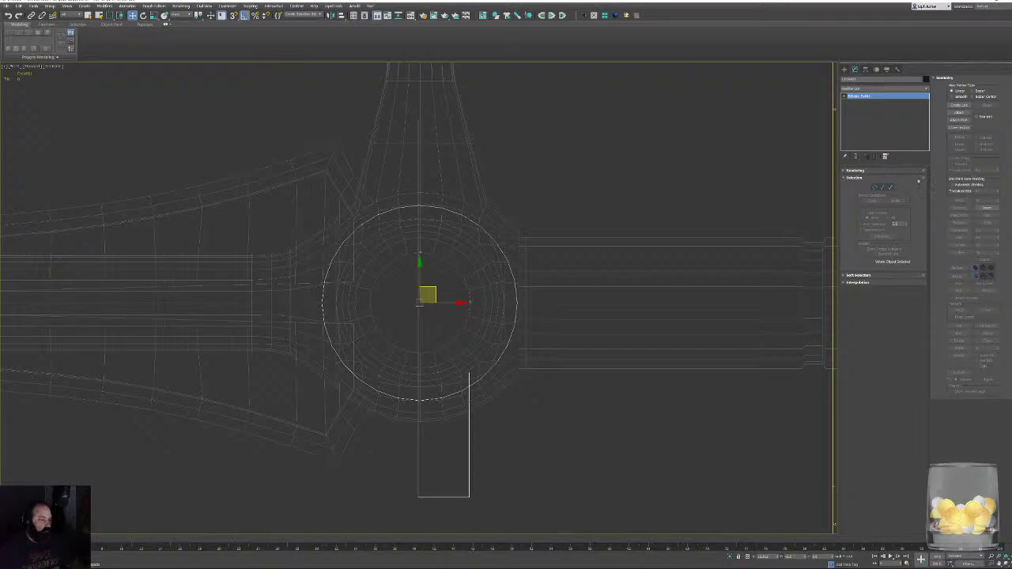
Trim the straight segment inside the circle and the circle's handle-side half, leaving only the reference pipe path.
{"action": "key", "text": "3"}
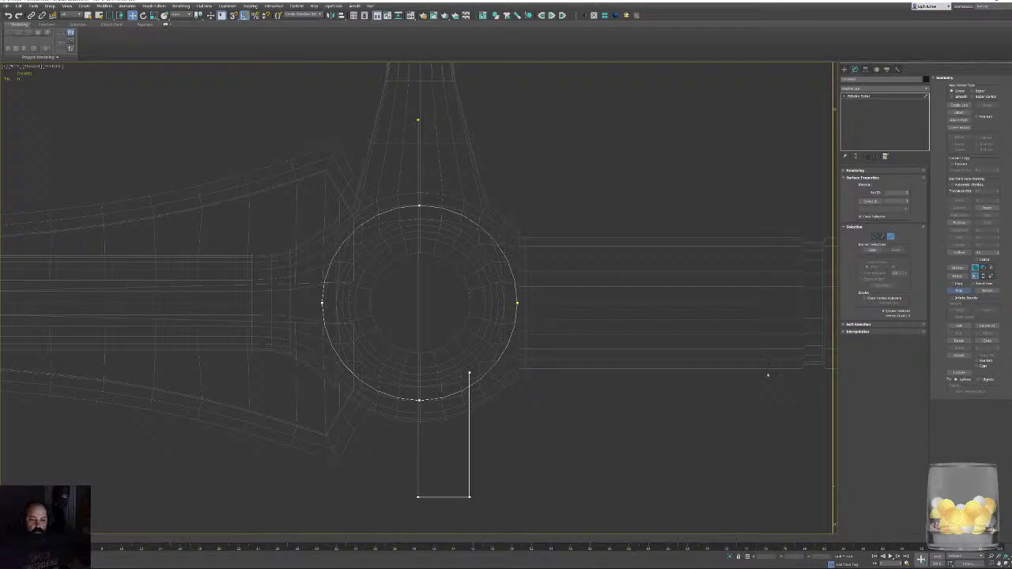
{"action": "key", "text": "F3"}
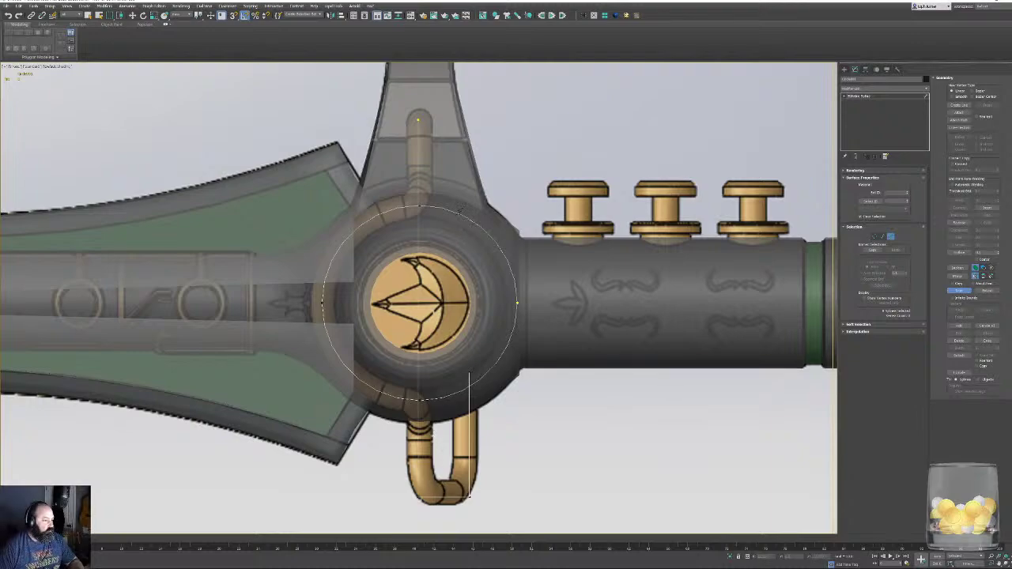
{"action": "left_click", "coordinate": [460, 212]}
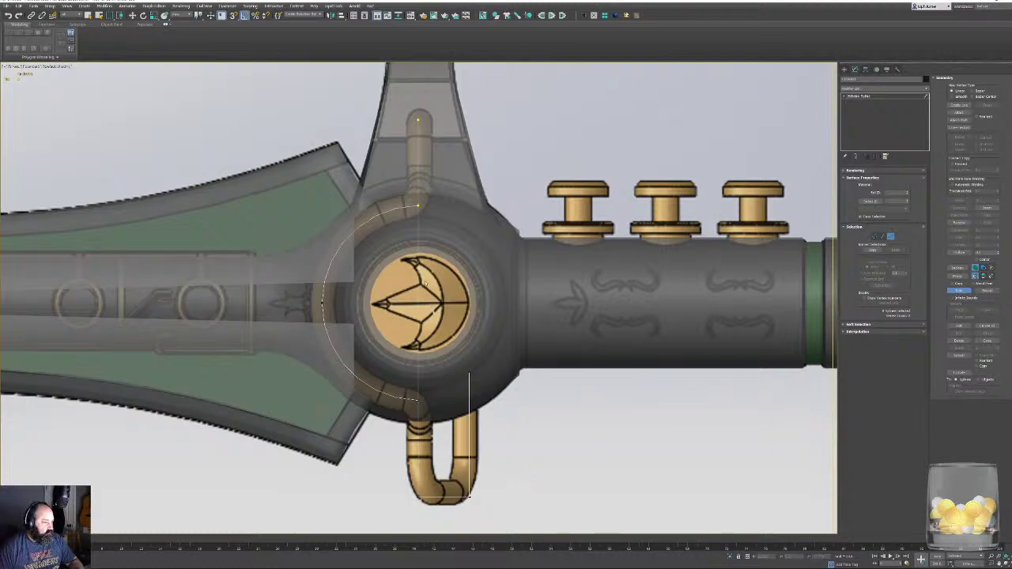
{"action": "key", "text": "w"}
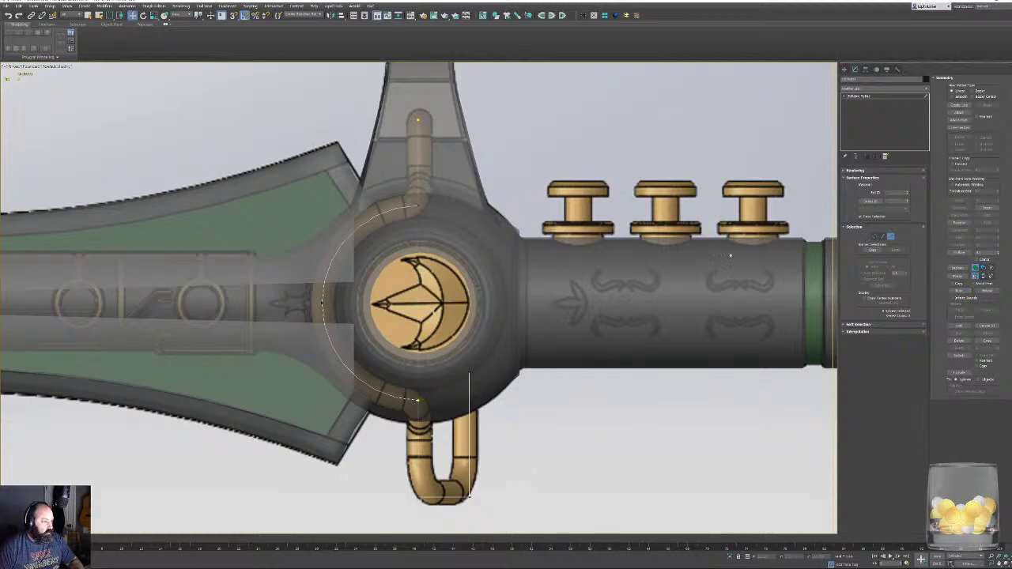
Weld all vertices of the trimmed pipe spline into one continuous path, and clear the vertex selection.
{"action": "key", "text": "1"}
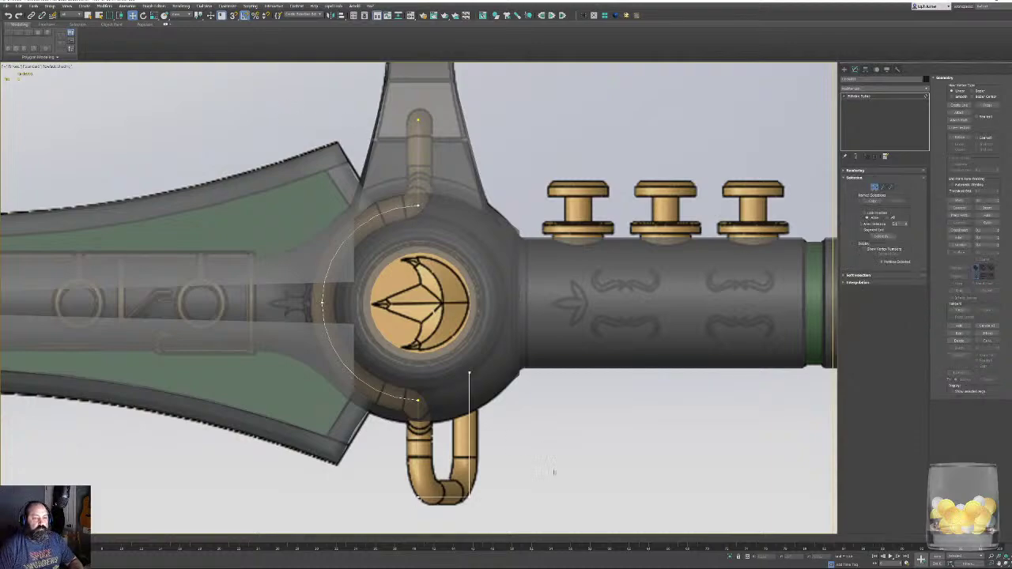
{"action": "key", "text": "ctrl+a"}
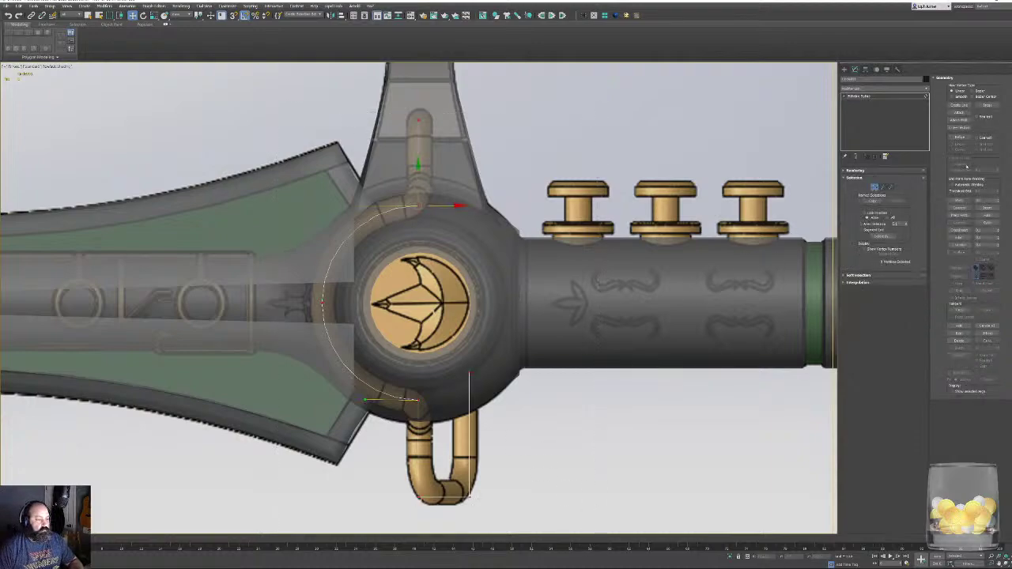
{"action": "left_click", "coordinate": [959, 201]}
{"action": "left_click", "coordinate": [536, 298]}
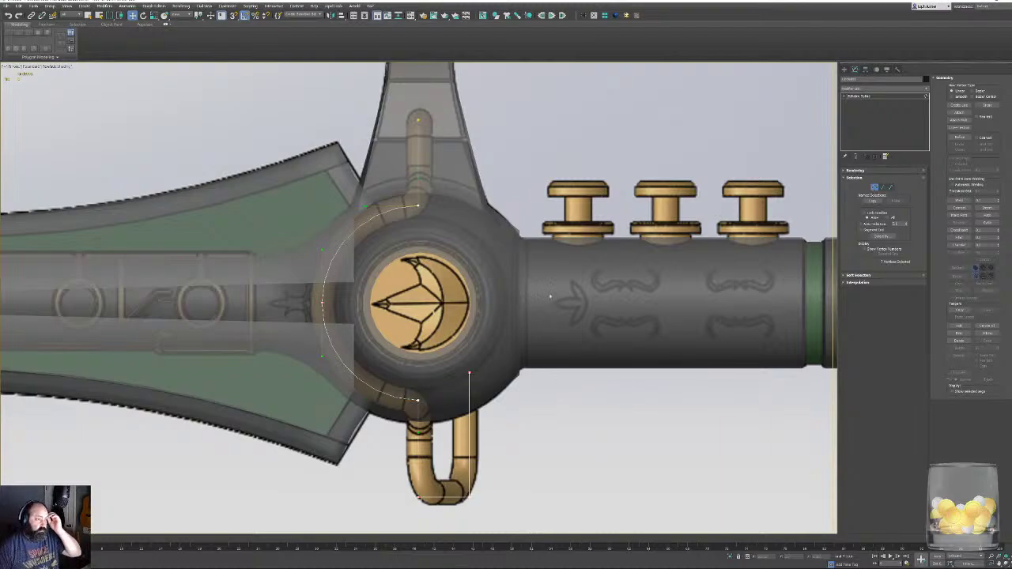
Move the whole pipe spline in perspective along the depth axis from the weapon's centre out toward the hub's round face.
{"action": "key", "text": "p"}
{"action": "middle_click_drag", "start_coordinate": [346, 171], "coordinate": [442, 204], "text": "alt"}
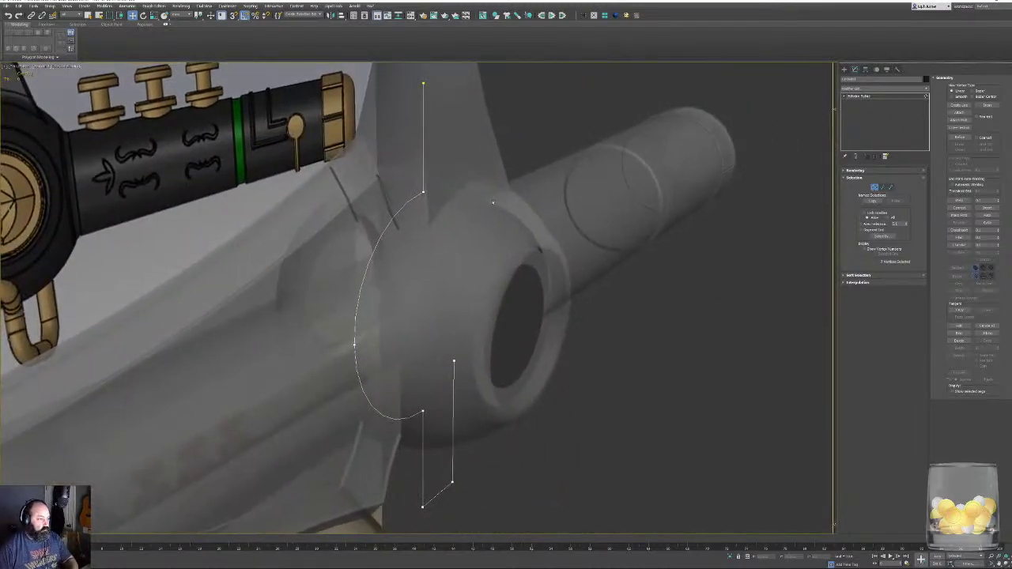
{"action": "key", "text": "F3"}
{"action": "key", "text": "F3"}
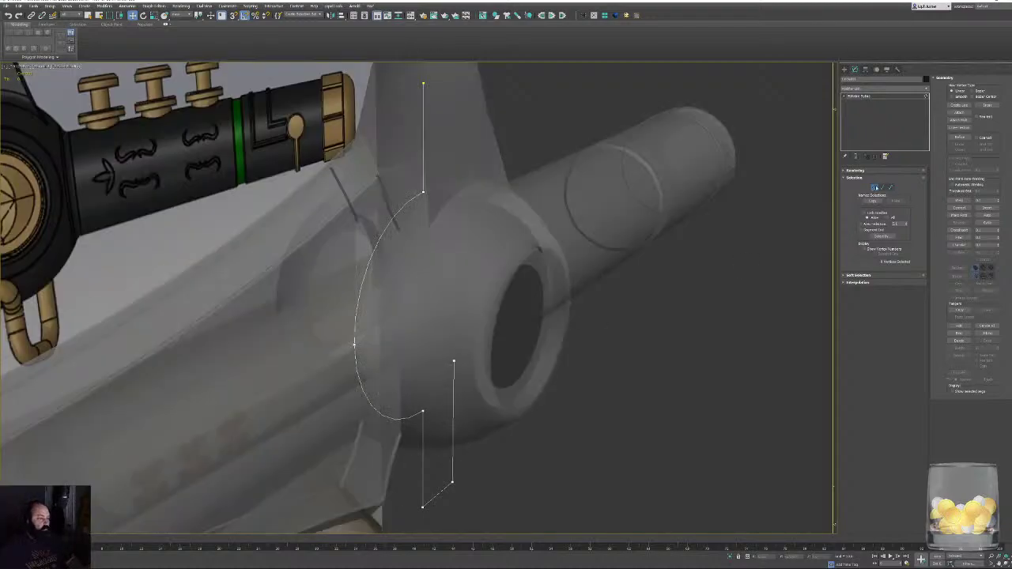
{"action": "left_click", "coordinate": [874, 187]}
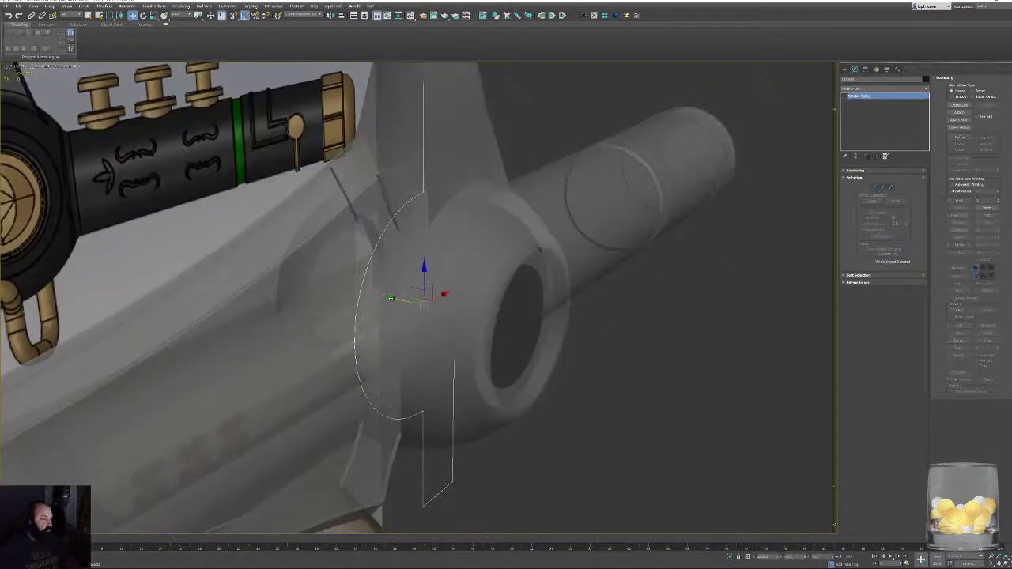
{"action": "left_click_drag", "start_coordinate": [386, 311], "coordinate": [448, 325]}
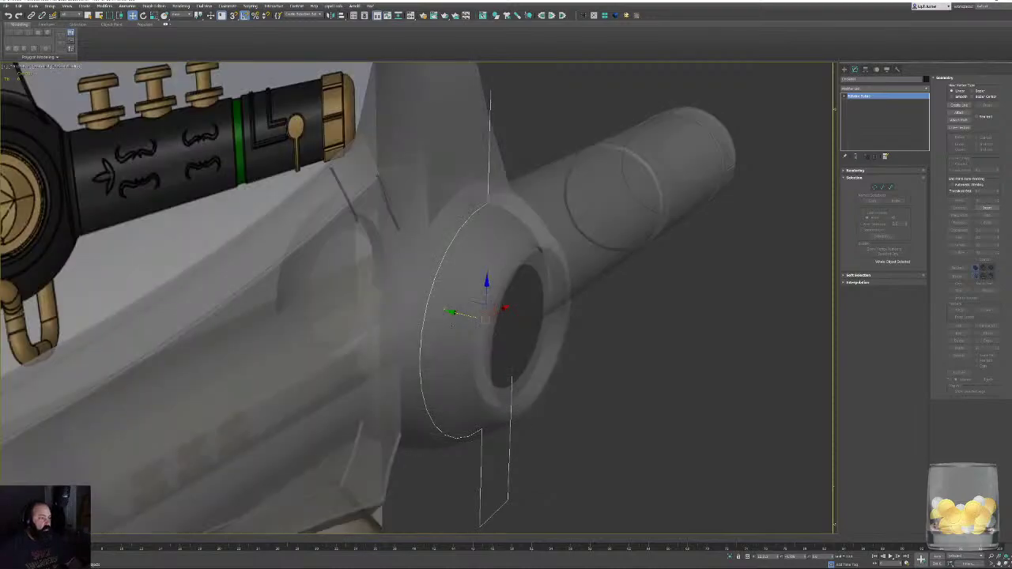
Enable viewport rendering for the pipe spline and raise its radial thickness to match the reference pipe.
{"action": "key", "text": "f"}
{"action": "middle_click_drag", "start_coordinate": [465, 323], "coordinate": [577, 329]}
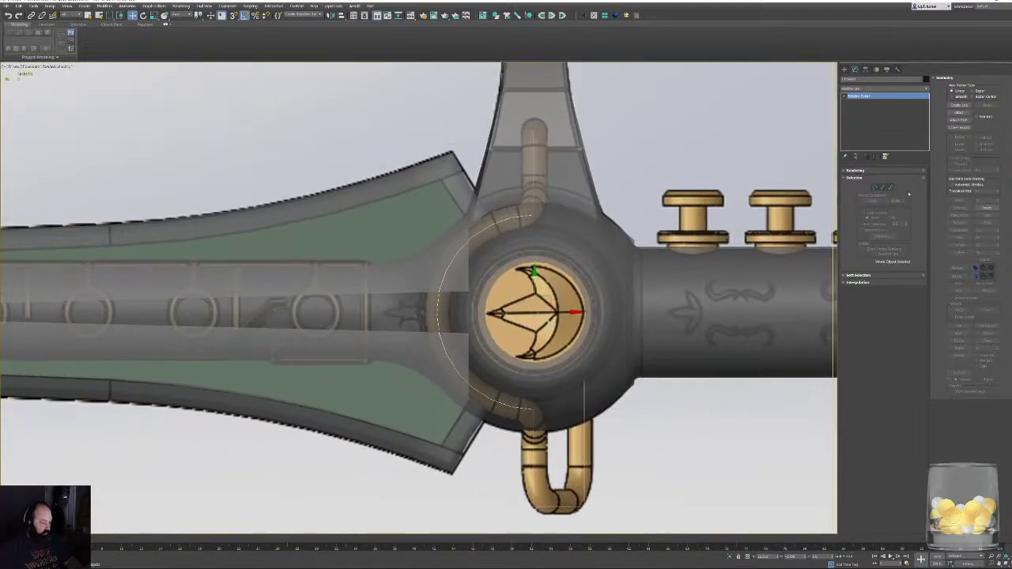
{"action": "left_click", "coordinate": [856, 170]}
{"action": "left_click", "coordinate": [861, 182]}
{"action": "middle_click_drag", "start_coordinate": [484, 256], "coordinate": [499, 291]}
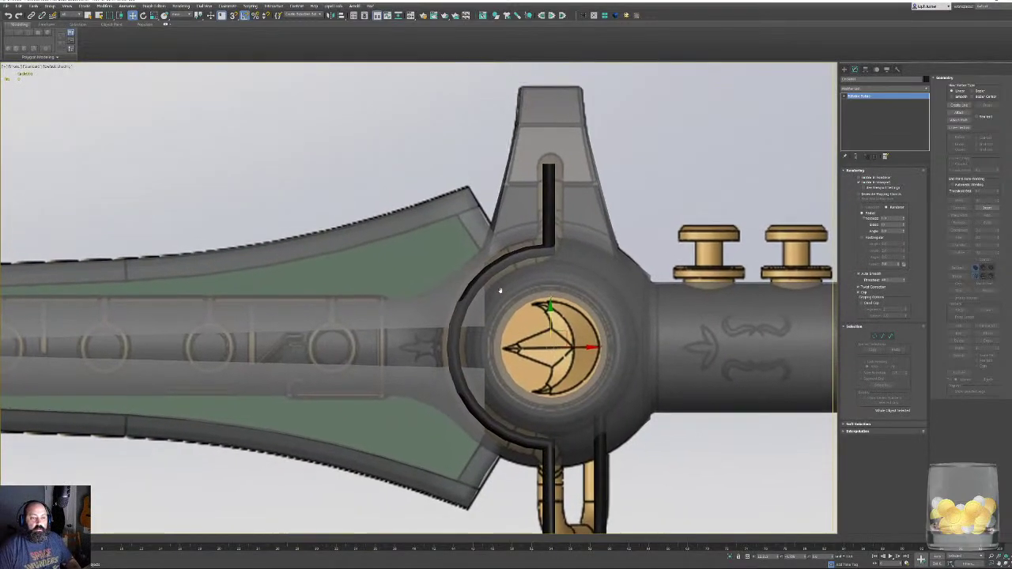
{"action": "scroll", "coordinate": [500, 291], "scroll_direction": "up", "scroll_amount": 8}
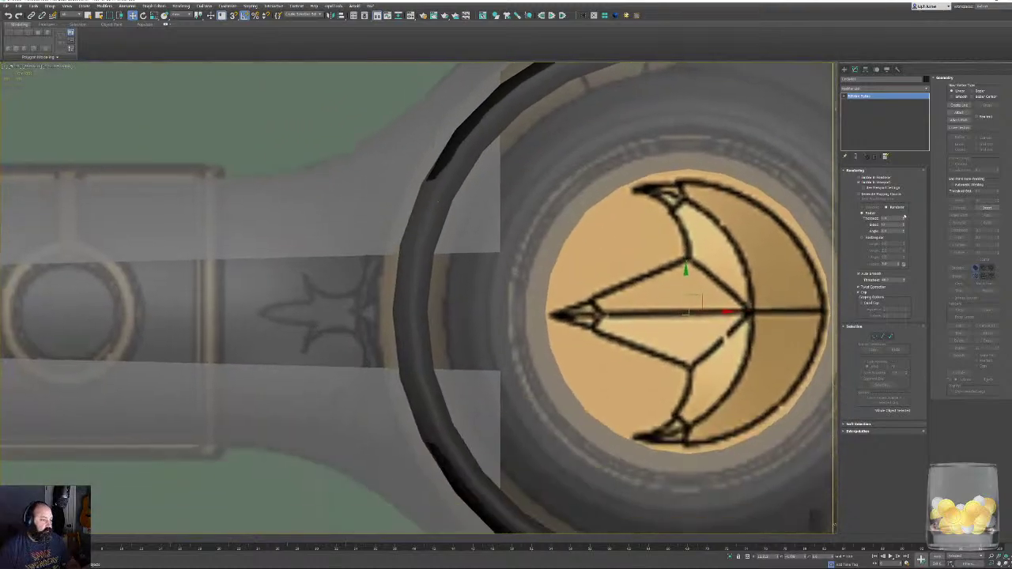
{"action": "left_click_drag", "start_coordinate": [905, 219], "coordinate": [909, 189]}
{"action": "middle_click_drag", "start_coordinate": [563, 241], "coordinate": [353, 327]}
{"action": "scroll", "coordinate": [356, 308], "scroll_direction": "down", "scroll_amount": 5}
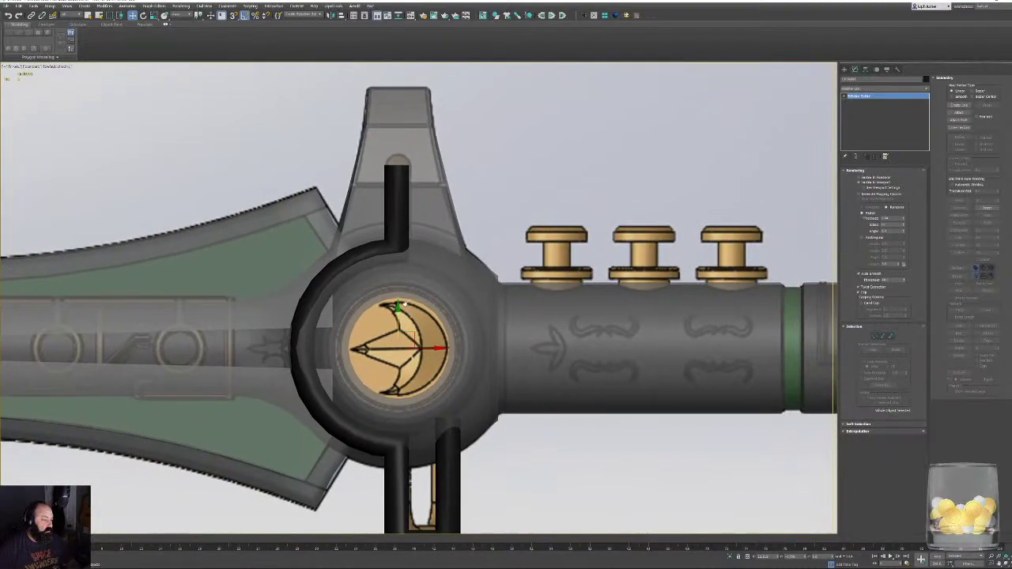
Select the weapon meshes in perspective and turn off their see-through display.
{"action": "key", "text": "p"}
{"action": "key", "text": "z"}
{"action": "middle_click_drag", "start_coordinate": [332, 284], "coordinate": [580, 303], "text": "alt"}
{"action": "scroll", "coordinate": [579, 303], "scroll_direction": "down", "scroll_amount": 3}
{"action": "left_click_drag", "start_coordinate": [427, 189], "coordinate": [491, 301]}
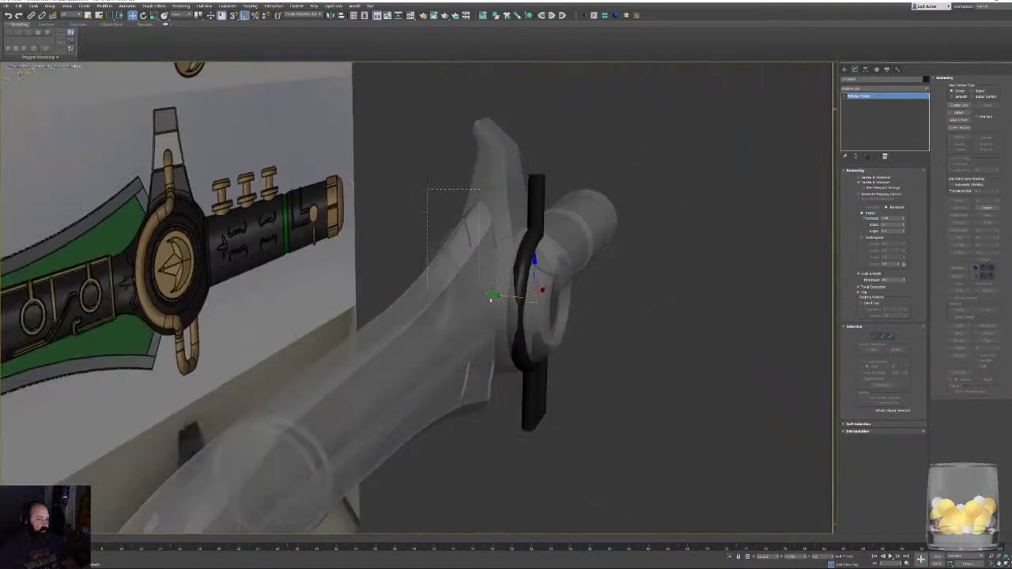
{"action": "left_click_drag", "start_coordinate": [605, 411], "coordinate": [604, 411]}
Select the pipe spline and adjust its depth so the ring wraps around the front of the hub.
{"action": "left_click", "coordinate": [535, 187]}
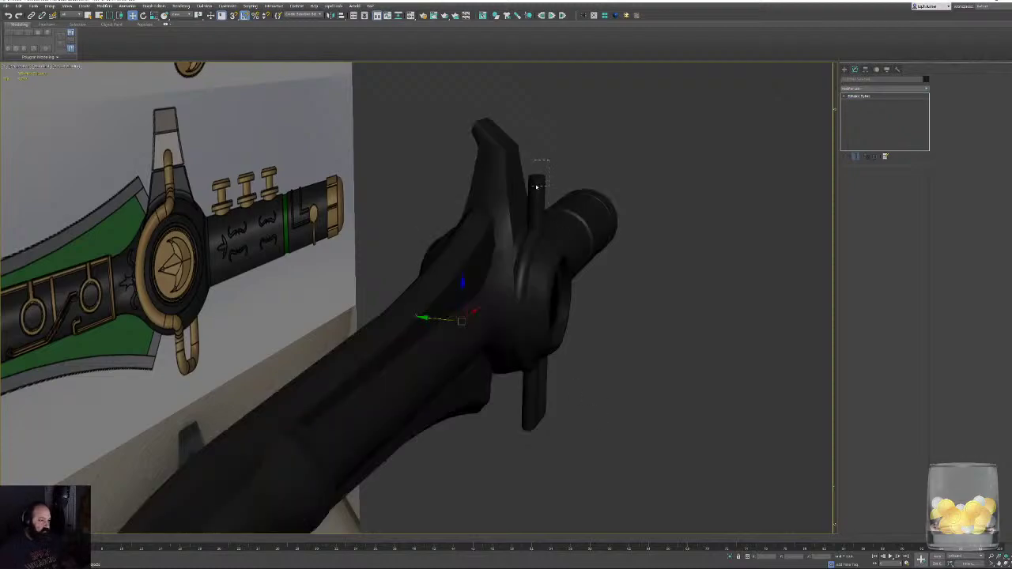
{"action": "middle_click_drag", "start_coordinate": [569, 245], "coordinate": [492, 347], "text": "alt"}
{"action": "scroll", "coordinate": [502, 299], "scroll_direction": "up", "scroll_amount": 3}
{"action": "left_click_drag", "start_coordinate": [529, 314], "coordinate": [556, 322]}
{"action": "middle_click_drag", "start_coordinate": [620, 277], "coordinate": [626, 301], "text": "alt"}
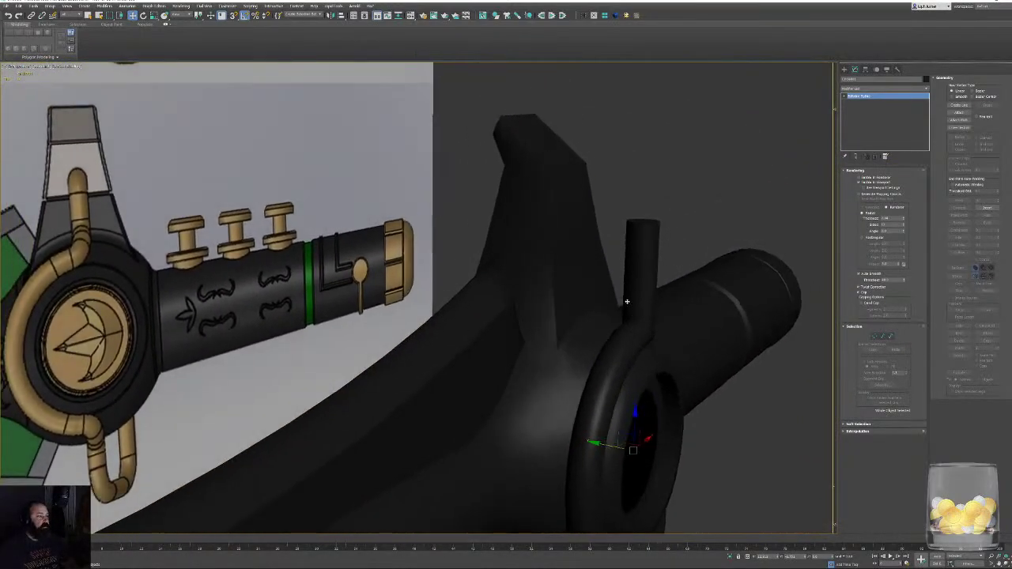
Refine the pipe spline with a new vertex on its upper straight run, just above the ring.
{"action": "left_click", "coordinate": [875, 337]}
{"action": "key", "text": "F3"}
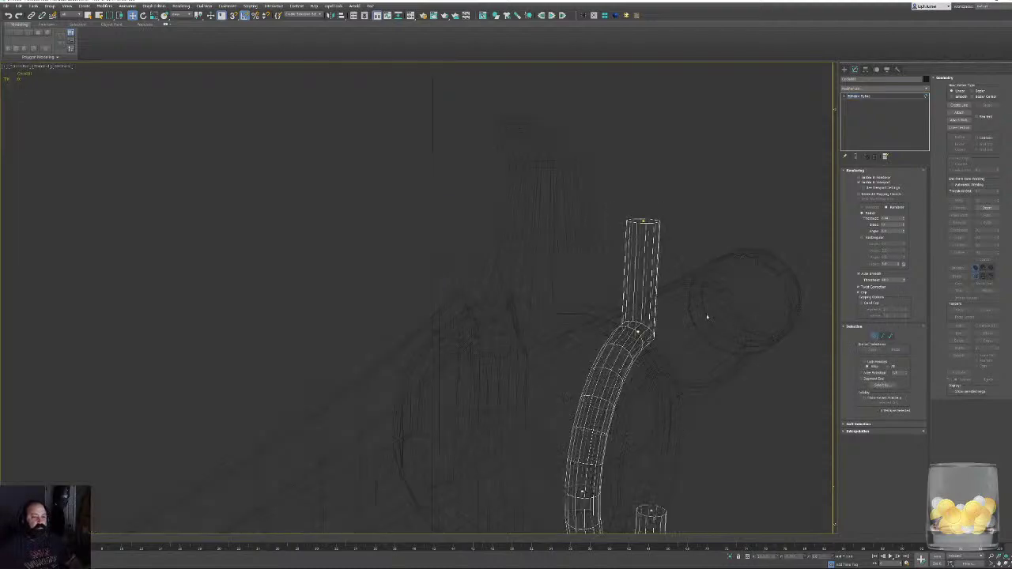
{"action": "left_click", "coordinate": [959, 137]}
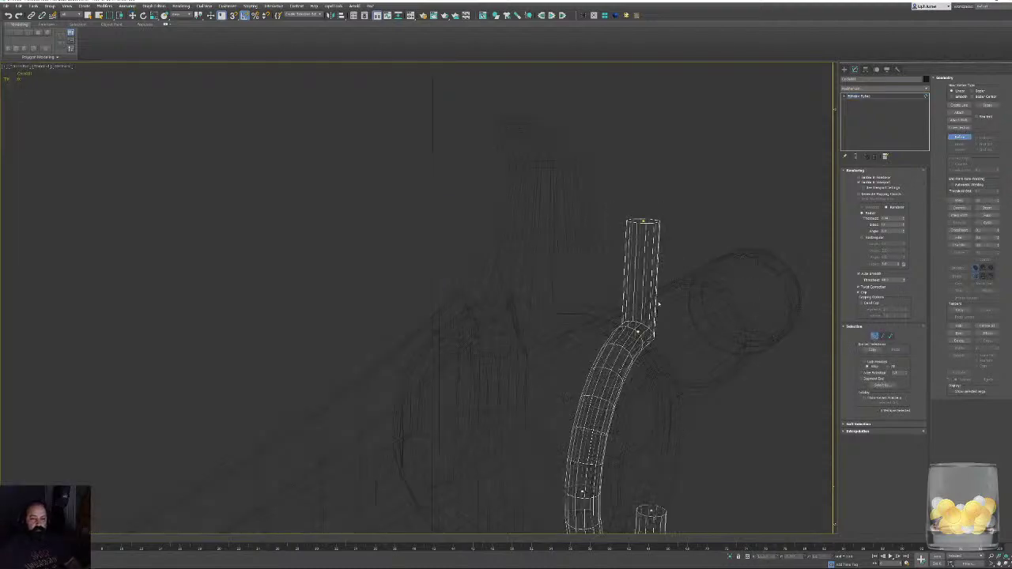
{"action": "left_click", "coordinate": [639, 307]}
{"action": "key", "text": "w"}
Convert the new upper vertex to Corner and move it together with the pipe's top end inward toward the fin.
{"action": "left_click_drag", "start_coordinate": [679, 204], "coordinate": [610, 316]}
{"action": "key", "text": "F3"}
{"action": "scroll", "coordinate": [612, 293], "scroll_direction": "up", "scroll_amount": 2}
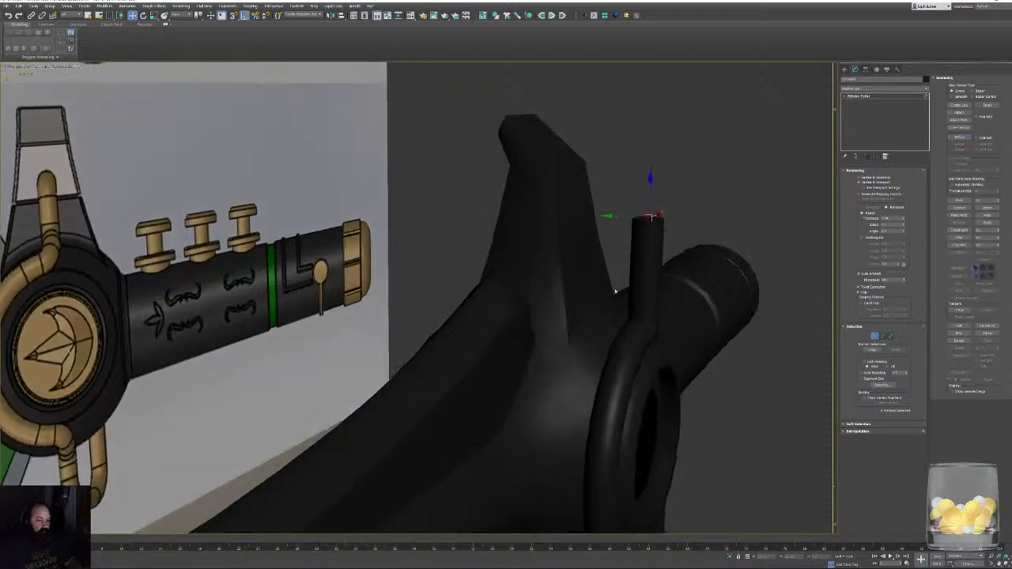
{"action": "scroll", "coordinate": [587, 293], "scroll_direction": "up", "scroll_amount": 2}
{"action": "middle_click_drag", "start_coordinate": [700, 285], "coordinate": [705, 280], "text": "alt"}
{"action": "key", "text": "F3"}
{"action": "key", "text": "F3"}
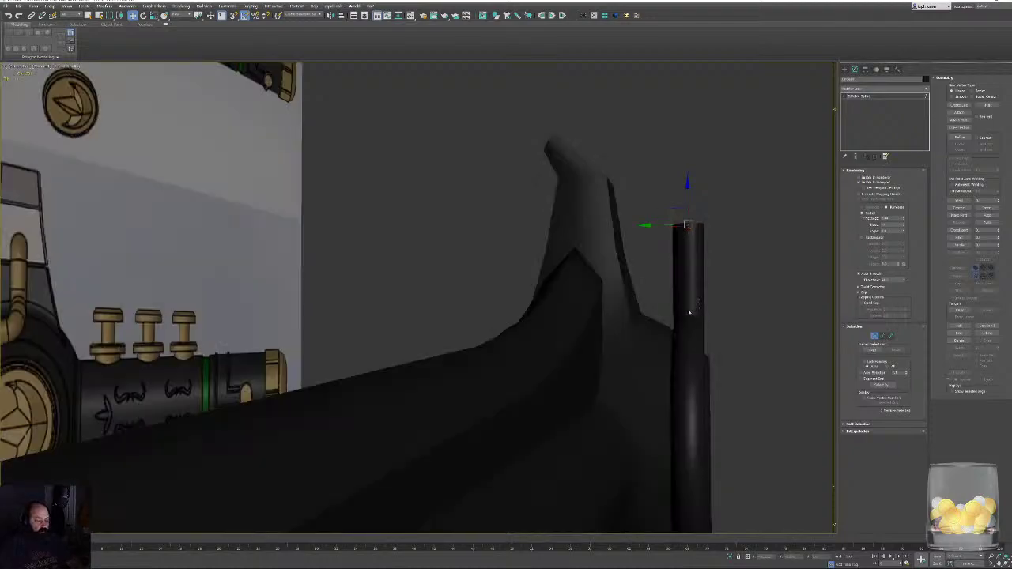
{"action": "left_click", "coordinate": [689, 306]}
{"action": "key", "text": "F3"}
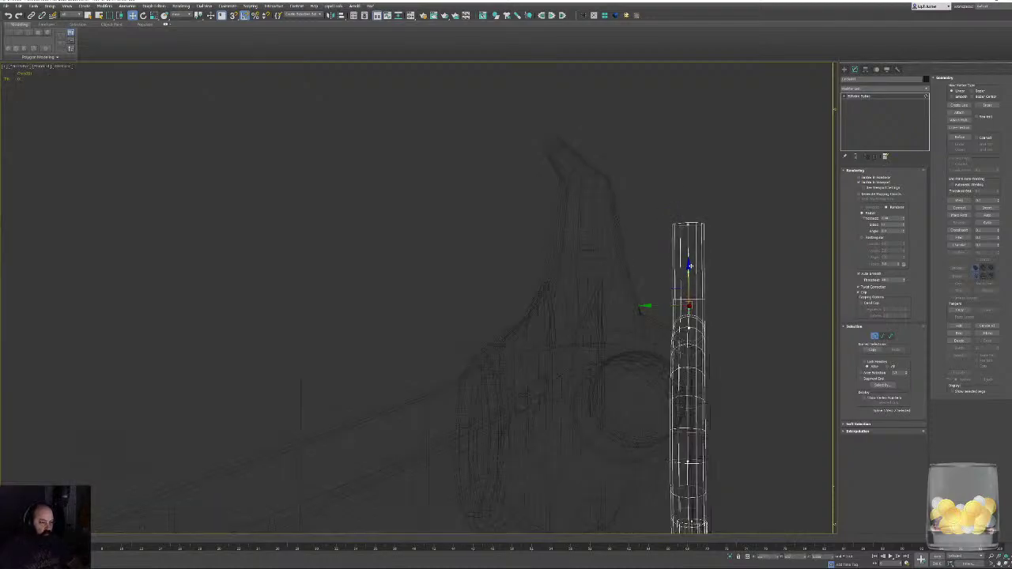
{"action": "right_click", "coordinate": [711, 267]}
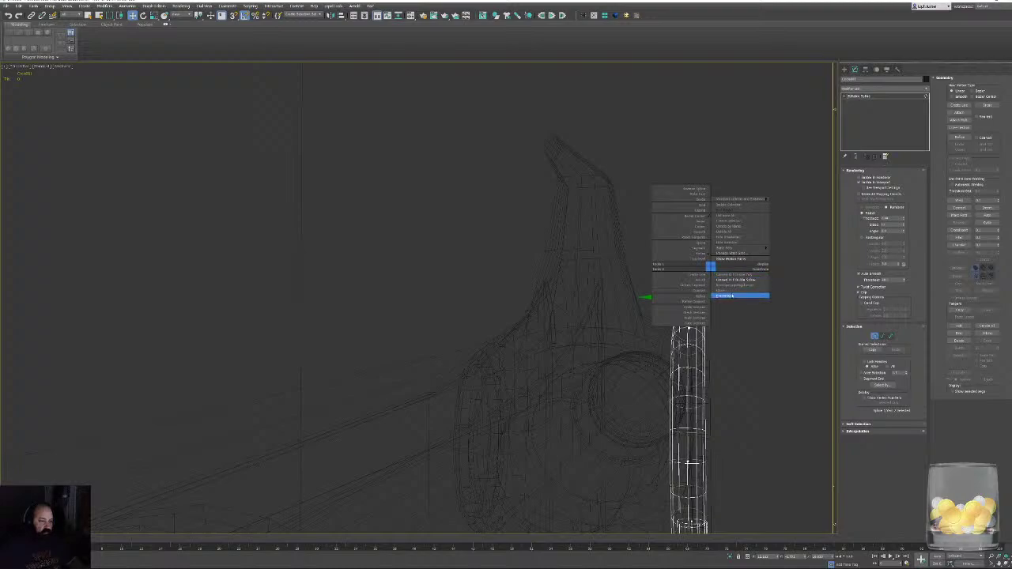
{"action": "left_click", "coordinate": [699, 232]}
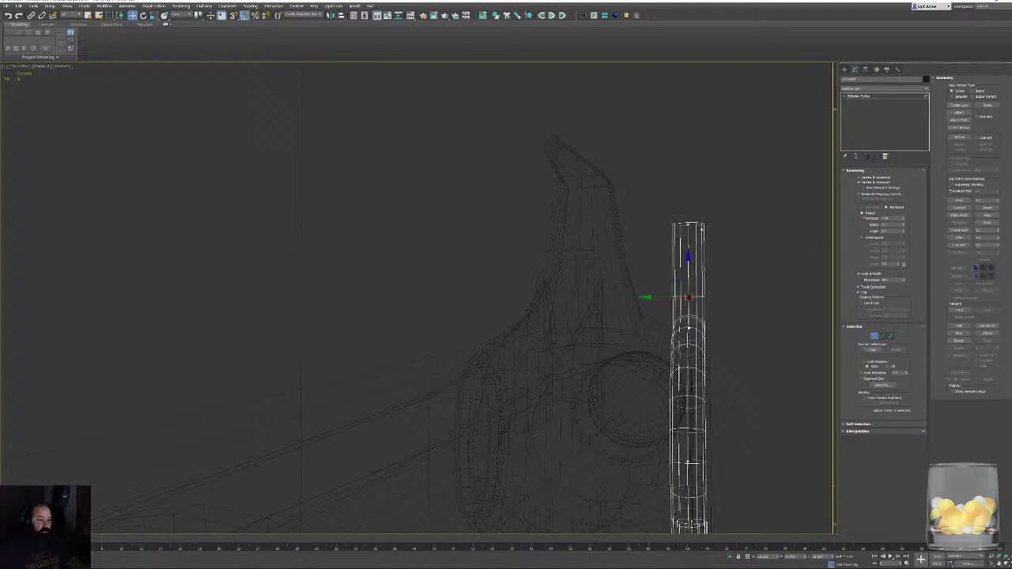
{"action": "left_click", "coordinate": [688, 225]}
{"action": "left_click_drag", "start_coordinate": [646, 224], "coordinate": [613, 227]}
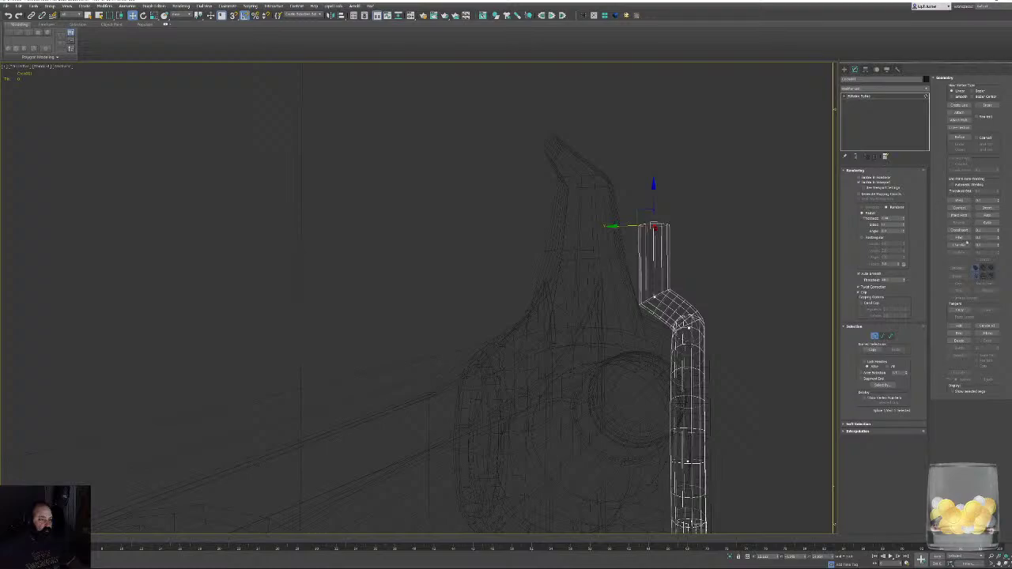
Add a vertex near the pipe's upper end and extend the end point horizontally into the fin.
{"action": "left_click", "coordinate": [959, 137]}
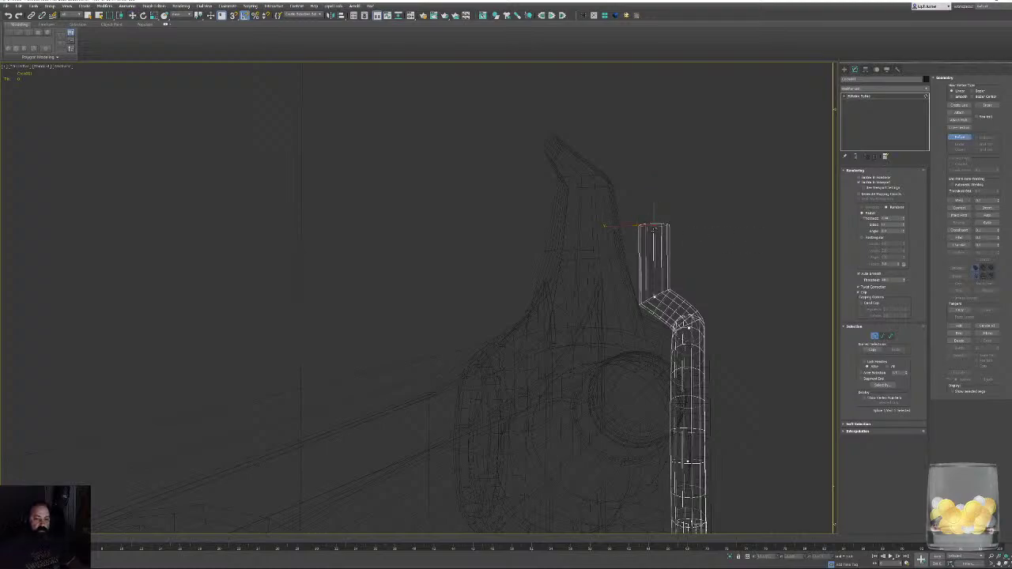
{"action": "key", "text": "w"}
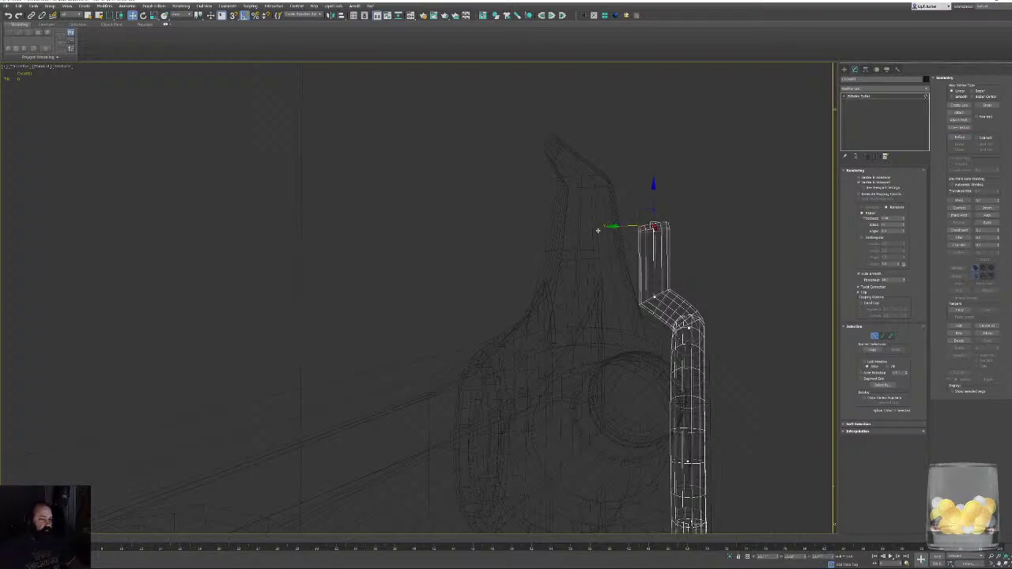
{"action": "left_click_drag", "start_coordinate": [571, 241], "coordinate": [622, 210]}
{"action": "left_click", "coordinate": [655, 230]}
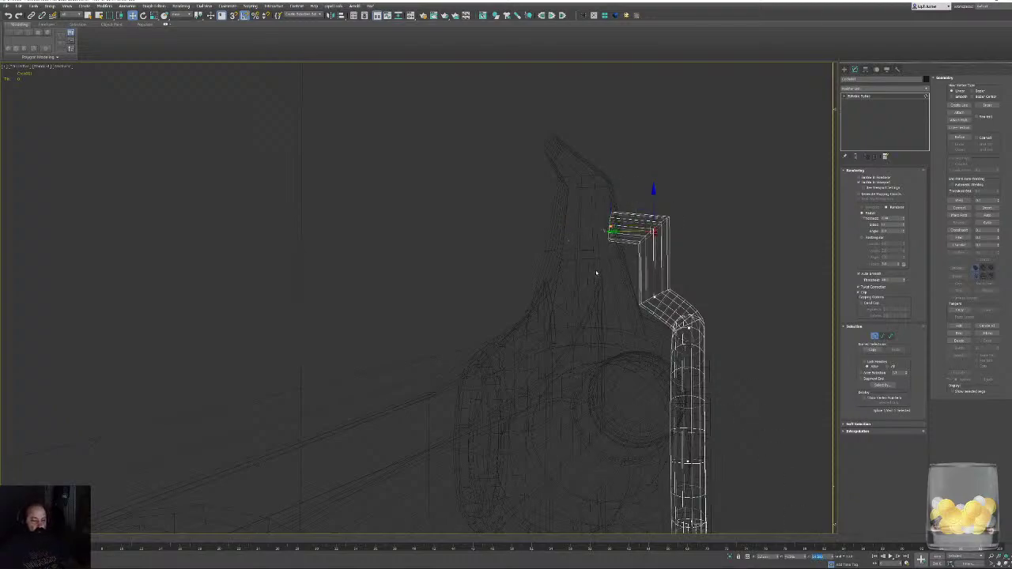
{"action": "left_click_drag", "start_coordinate": [596, 224], "coordinate": [623, 258]}
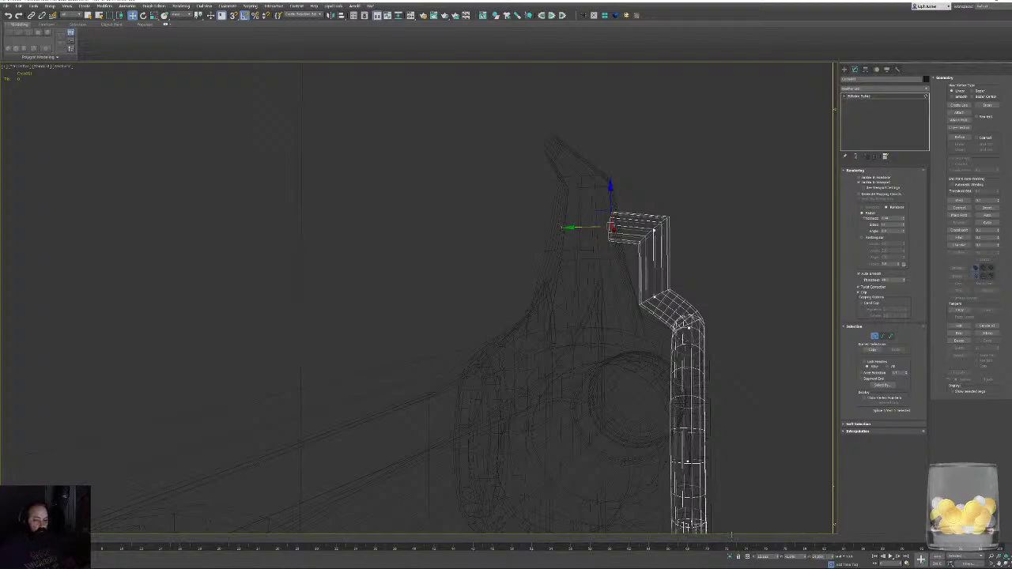
Select the vertex where the ring meets the upper pipe and tighten its Bezier handle to straighten the angled segment.
{"action": "mouse_move", "coordinate": [669, 395]}
{"action": "middle_mouse_down", "text": "alt"}
{"action": "mouse_move", "coordinate": [653, 388]}
{"action": "mouse_move", "coordinate": [615, 296]}
{"action": "mouse_move", "coordinate": [585, 363]}
{"action": "mouse_move", "coordinate": [462, 434]}
{"action": "mouse_move", "coordinate": [480, 346]}
{"action": "mouse_move", "coordinate": [366, 366]}
{"action": "mouse_move", "coordinate": [390, 398]}
{"action": "mouse_move", "coordinate": [330, 362]}
{"action": "mouse_move", "coordinate": [360, 371]}
{"action": "middle_mouse_up", "text": "alt"}
{"action": "key", "text": "F3"}
{"action": "key", "text": "F3"}
{"action": "key", "text": "t"}
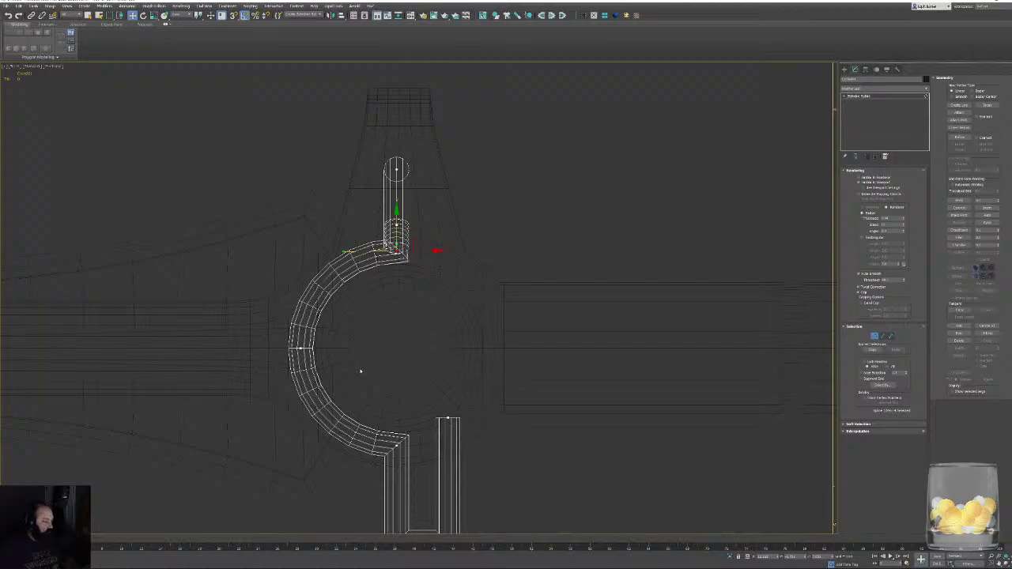
{"action": "key", "text": "p"}
{"action": "key", "text": "z"}
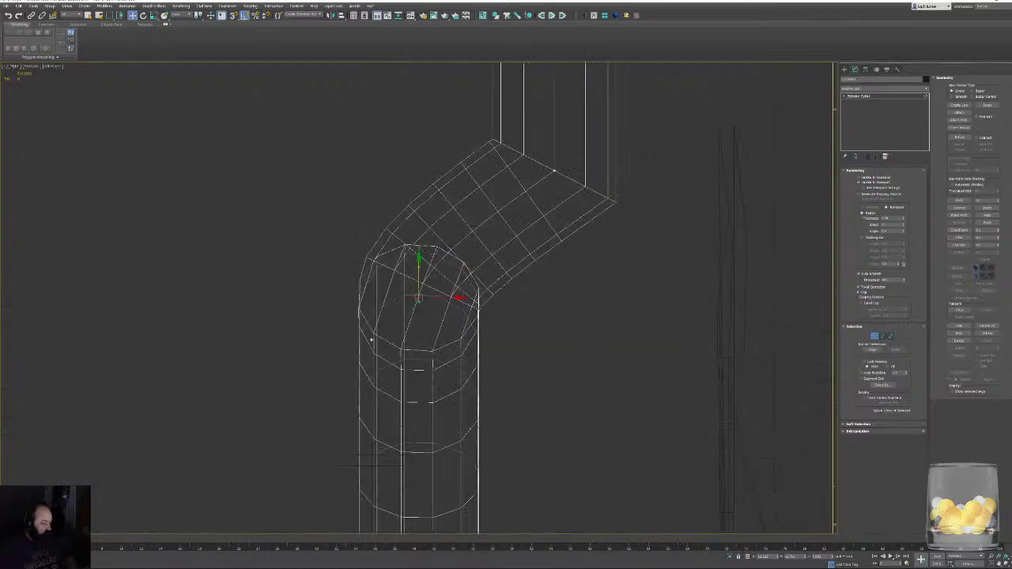
{"action": "middle_click_drag", "start_coordinate": [373, 340], "coordinate": [428, 356], "text": "alt"}
{"action": "scroll", "coordinate": [402, 343], "scroll_direction": "up", "scroll_amount": 2}
{"action": "scroll", "coordinate": [417, 344], "scroll_direction": "up", "scroll_amount": 1}
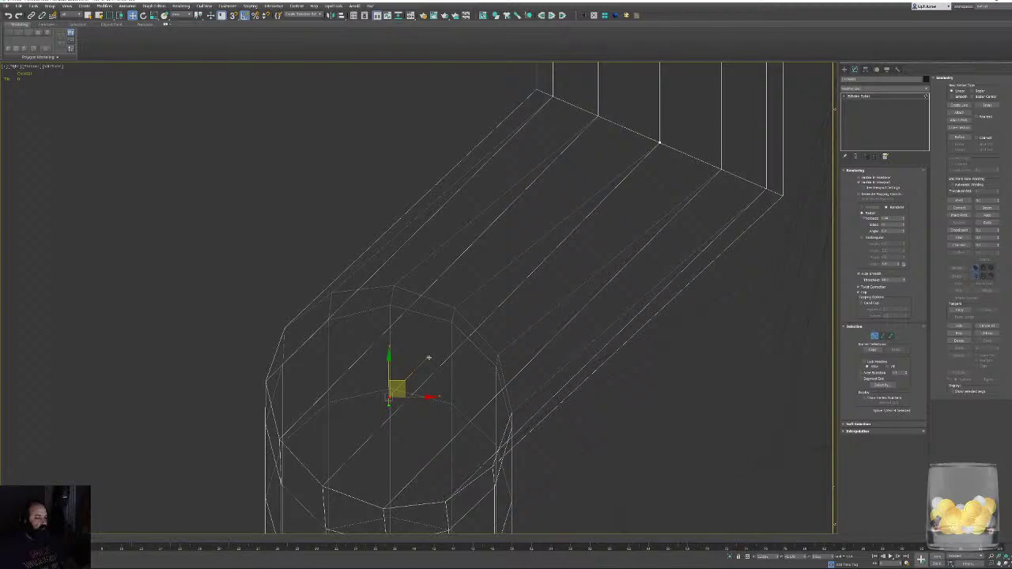
{"action": "scroll", "coordinate": [429, 358], "scroll_direction": "down", "scroll_amount": 3}
{"action": "key", "text": "p"}
{"action": "key", "text": "z"}
{"action": "middle_click_drag", "start_coordinate": [430, 372], "coordinate": [470, 375], "text": "alt"}
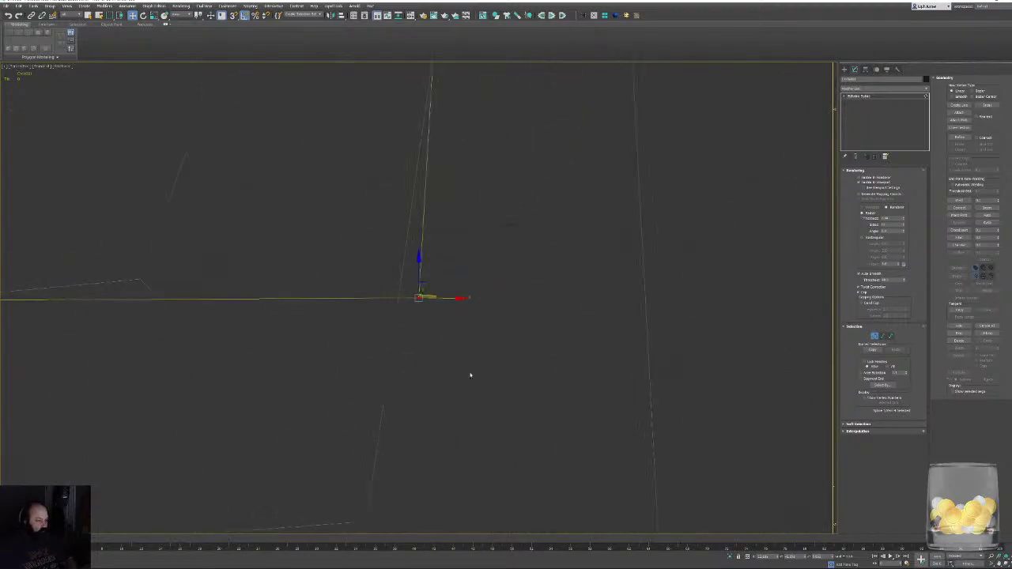
{"action": "scroll", "coordinate": [470, 374], "scroll_direction": "down", "scroll_amount": 5}
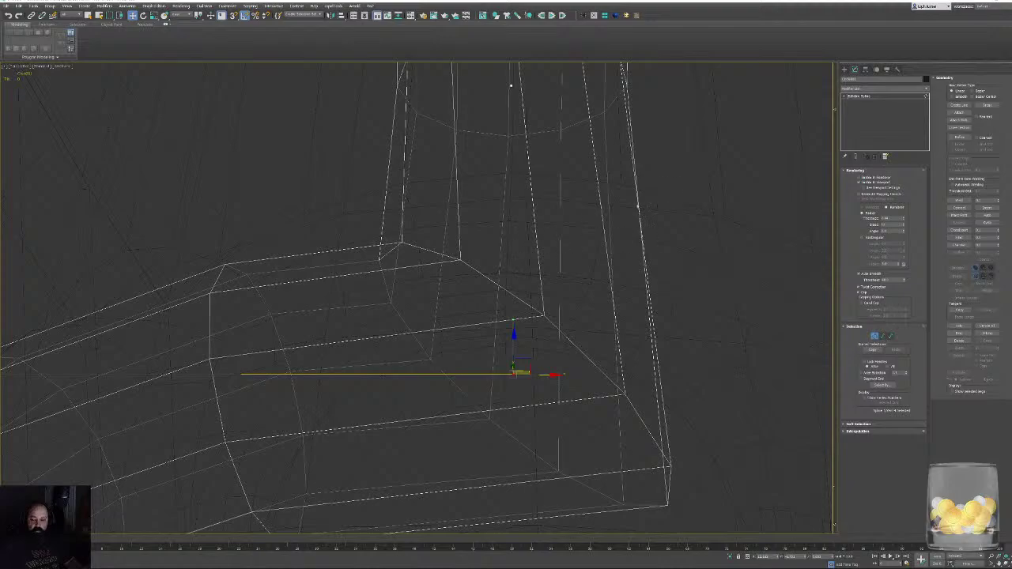
Examine the shaded upper pipe bends and the hub against the reference from several angles.
{"action": "key", "text": "F3"}
{"action": "scroll", "coordinate": [490, 217], "scroll_direction": "down", "scroll_amount": 3}
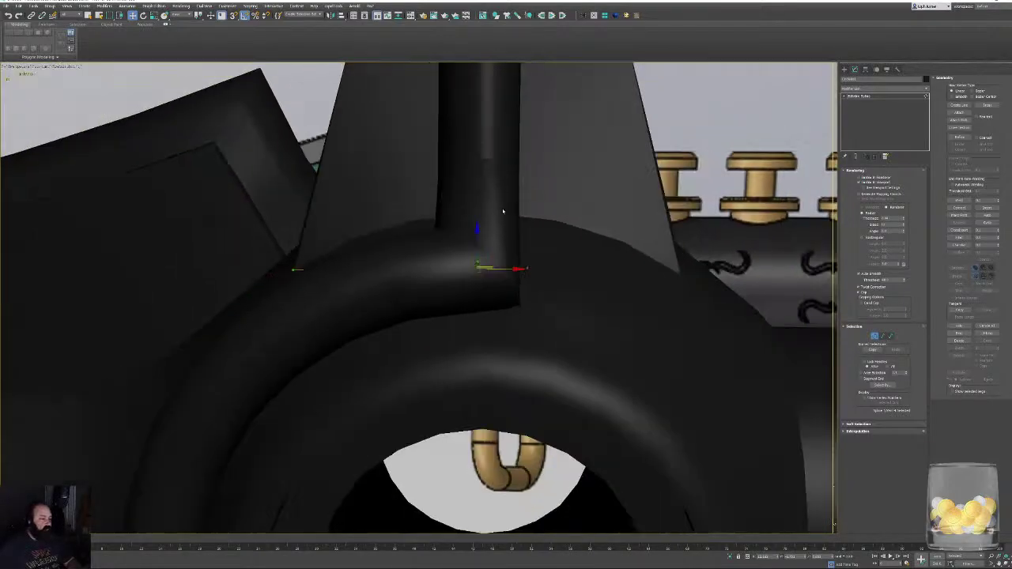
{"action": "scroll", "coordinate": [498, 212], "scroll_direction": "down", "scroll_amount": 4}
{"action": "middle_click_drag", "start_coordinate": [503, 211], "coordinate": [581, 197], "text": "alt"}
{"action": "middle_click_drag", "start_coordinate": [460, 197], "coordinate": [596, 312]}
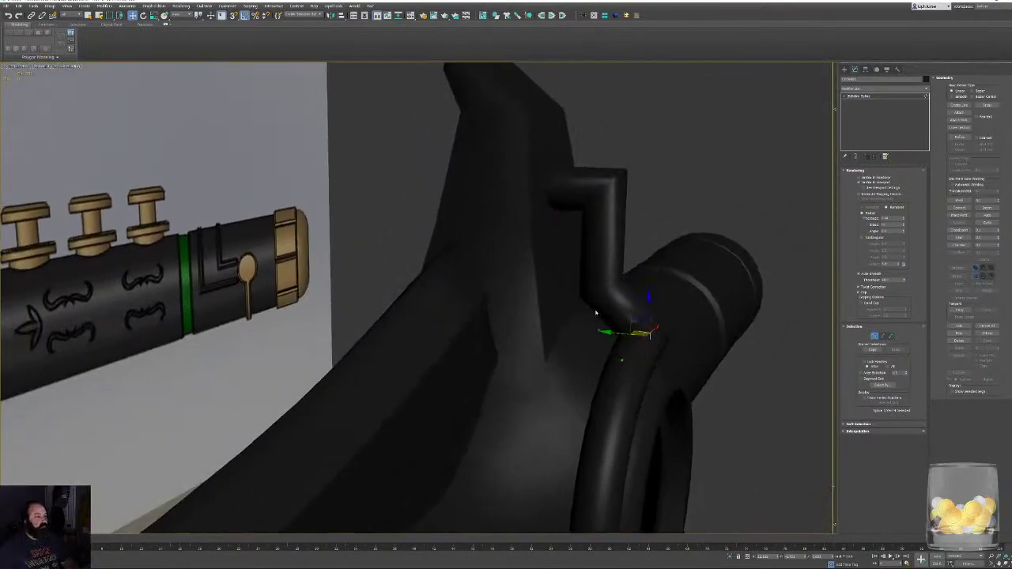
{"action": "scroll", "coordinate": [595, 313], "scroll_direction": "down", "scroll_amount": 3}
{"action": "scroll", "coordinate": [466, 265], "scroll_direction": "up", "scroll_amount": 5}
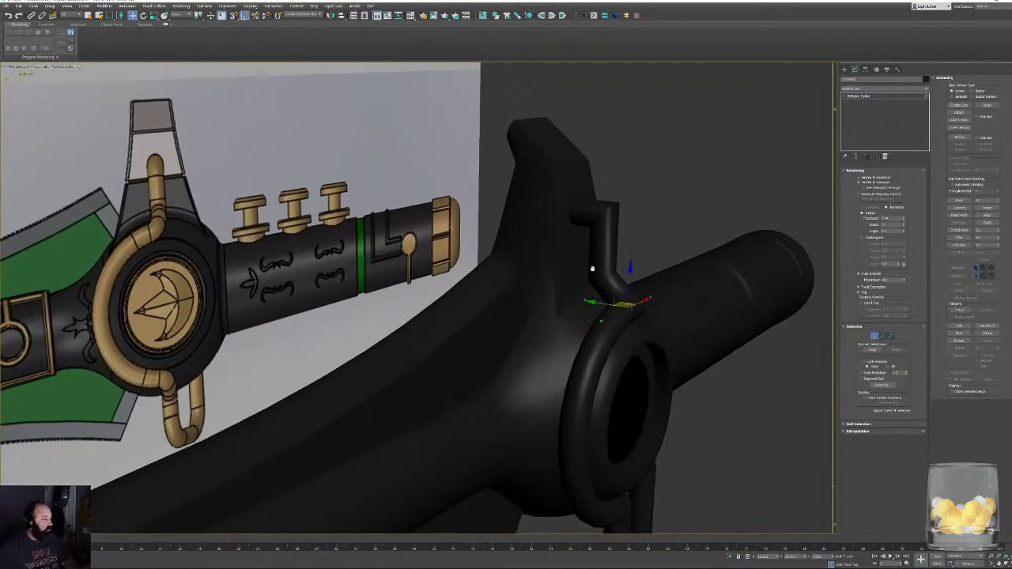
{"action": "middle_click_drag", "start_coordinate": [591, 269], "coordinate": [597, 305], "text": "alt"}
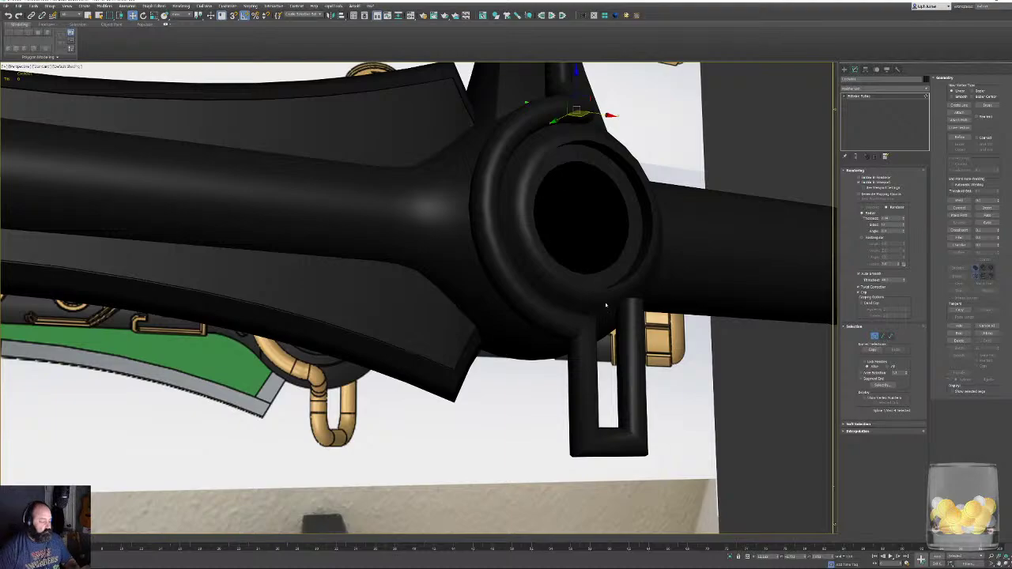
In the front view, refine the lower pipe with a vertex just below the ring and convert the lower loop's vertices to Corner.
{"action": "key", "text": "f"}
{"action": "middle_click_drag", "start_coordinate": [490, 303], "coordinate": [563, 168]}
{"action": "key", "text": "F3"}
{"action": "scroll", "coordinate": [512, 345], "scroll_direction": "up", "scroll_amount": 2}
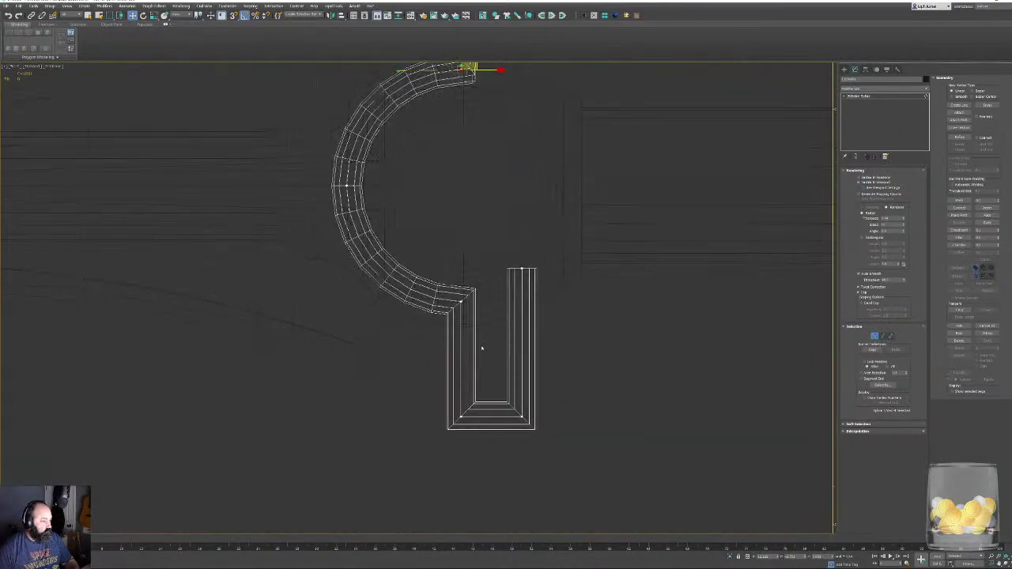
{"action": "scroll", "coordinate": [482, 348], "scroll_direction": "up", "scroll_amount": 3}
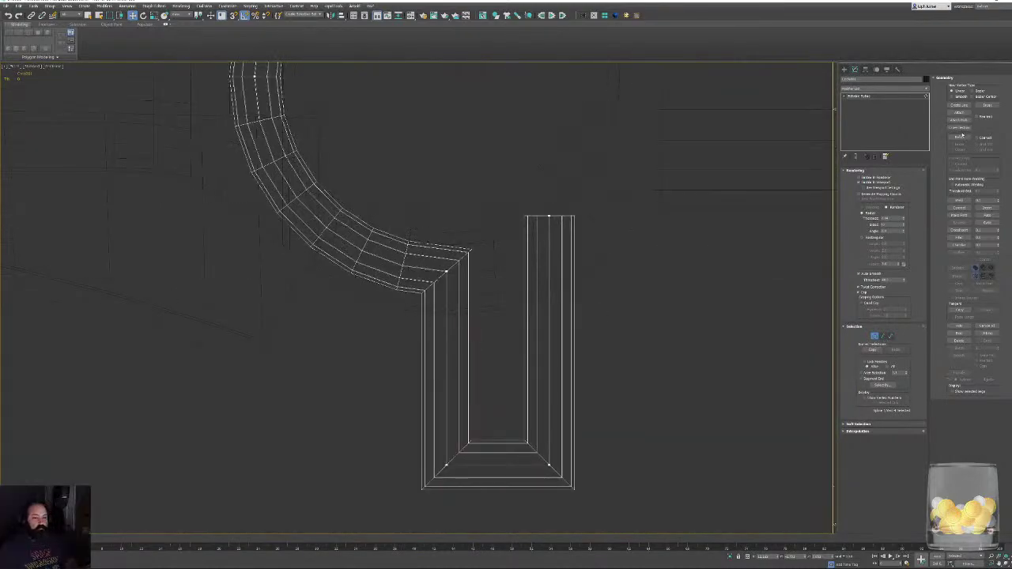
{"action": "left_click", "coordinate": [960, 136]}
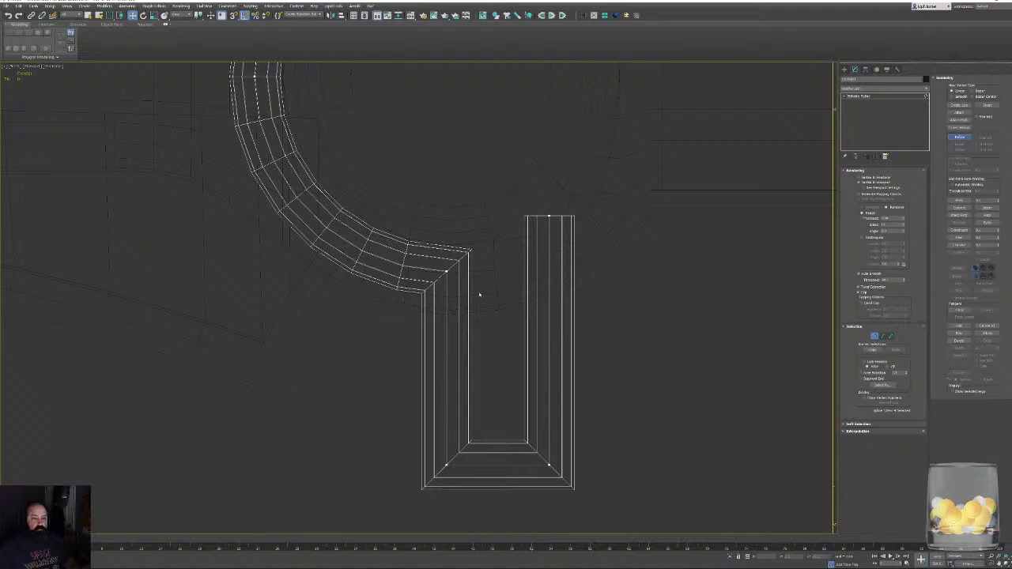
{"action": "left_click", "coordinate": [448, 320]}
{"action": "key", "text": "w"}
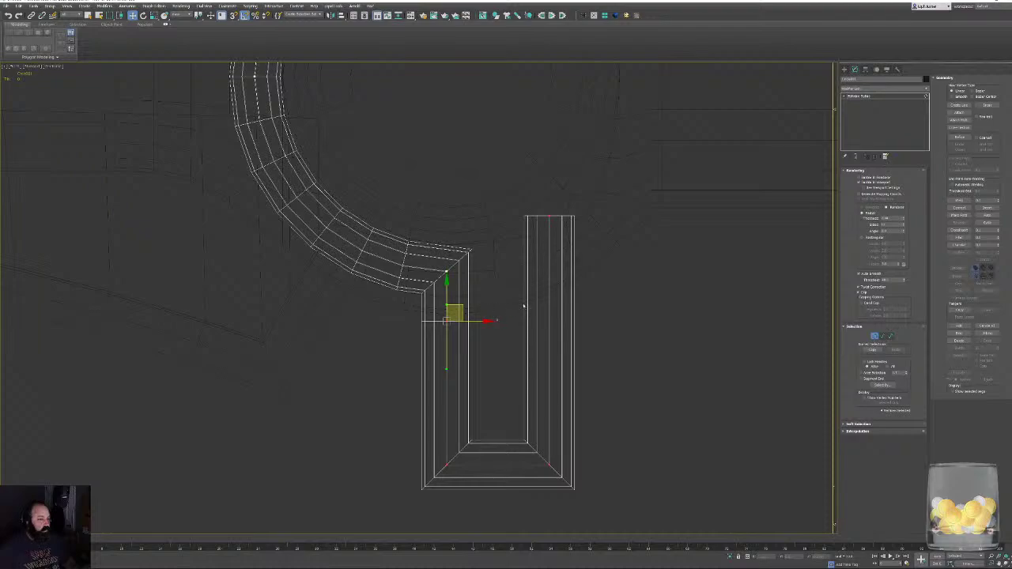
{"action": "right_click", "coordinate": [466, 335]}
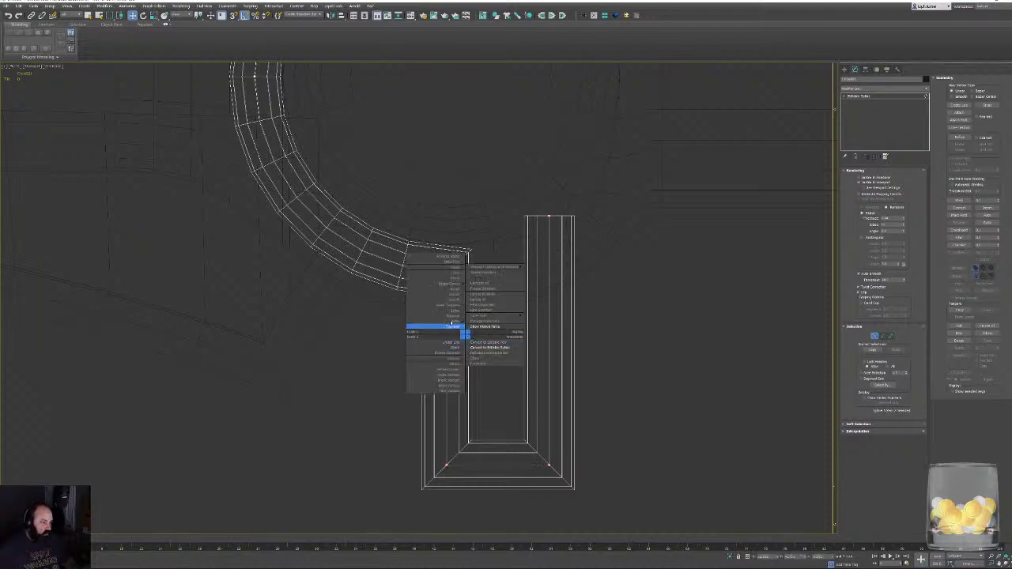
{"action": "left_click", "coordinate": [448, 299]}
Select the lower loop's vertices, including the new one, and move them back in depth so the loop tucks under the hub.
{"action": "left_click_drag", "start_coordinate": [487, 483], "coordinate": [616, 506]}
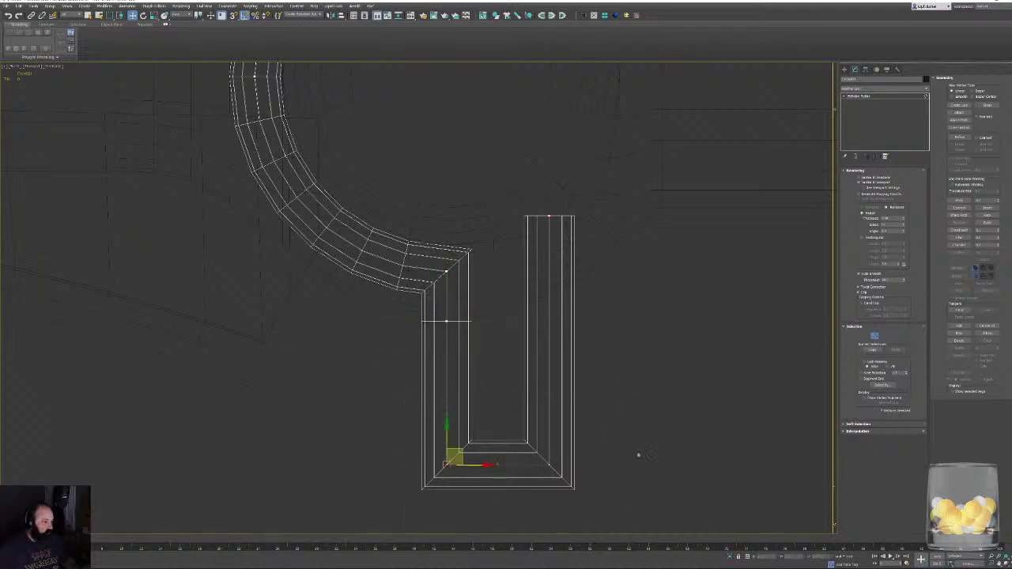
{"action": "left_click_drag", "start_coordinate": [466, 315], "coordinate": [435, 330], "text": "ctrl"}
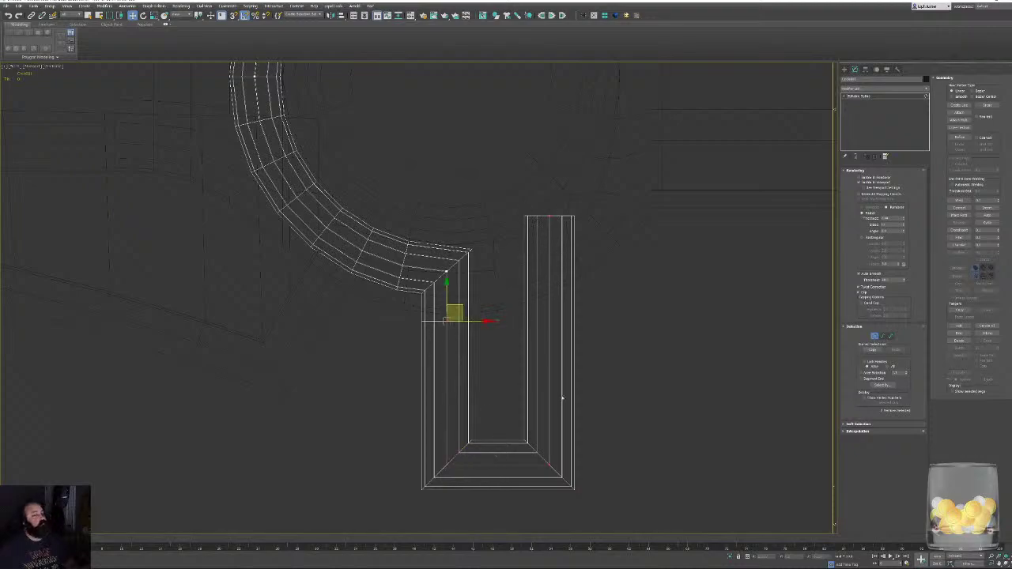
{"action": "key", "text": "p"}
{"action": "middle_click_drag", "start_coordinate": [560, 379], "coordinate": [512, 335], "text": "alt"}
{"action": "scroll", "coordinate": [512, 337], "scroll_direction": "down", "scroll_amount": 7}
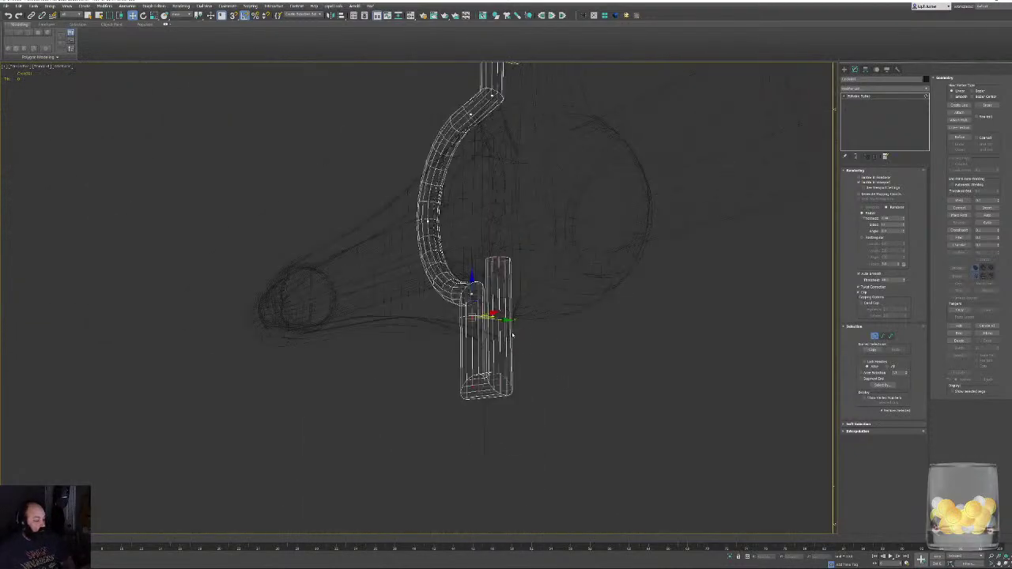
{"action": "key", "text": "F3"}
{"action": "mouse_move", "coordinate": [491, 258]}
{"action": "middle_mouse_down"}
{"action": "mouse_move", "coordinate": [479, 321]}
{"action": "mouse_move", "coordinate": [512, 337]}
{"action": "middle_mouse_up"}
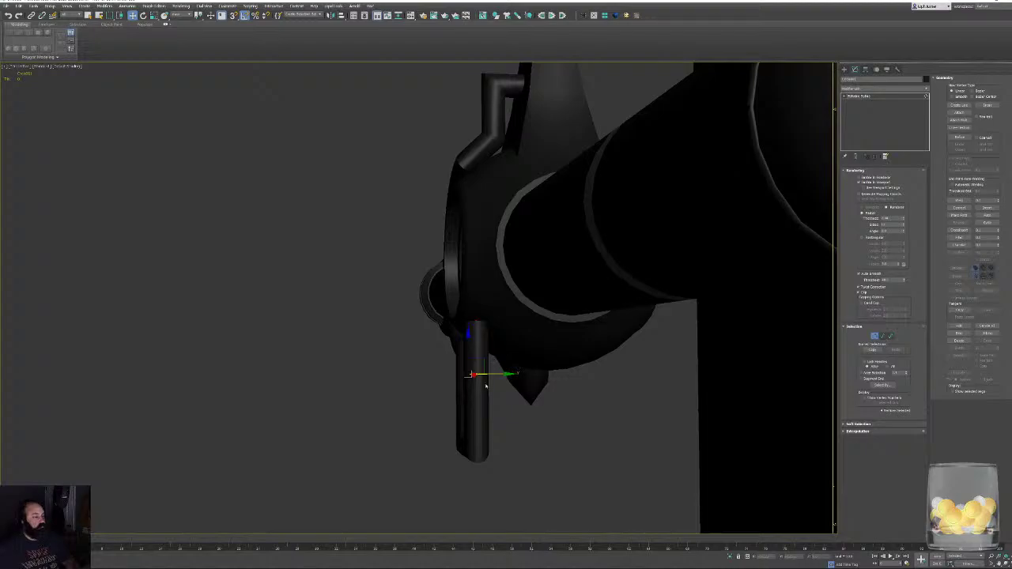
{"action": "left_click_drag", "start_coordinate": [503, 374], "coordinate": [535, 376]}
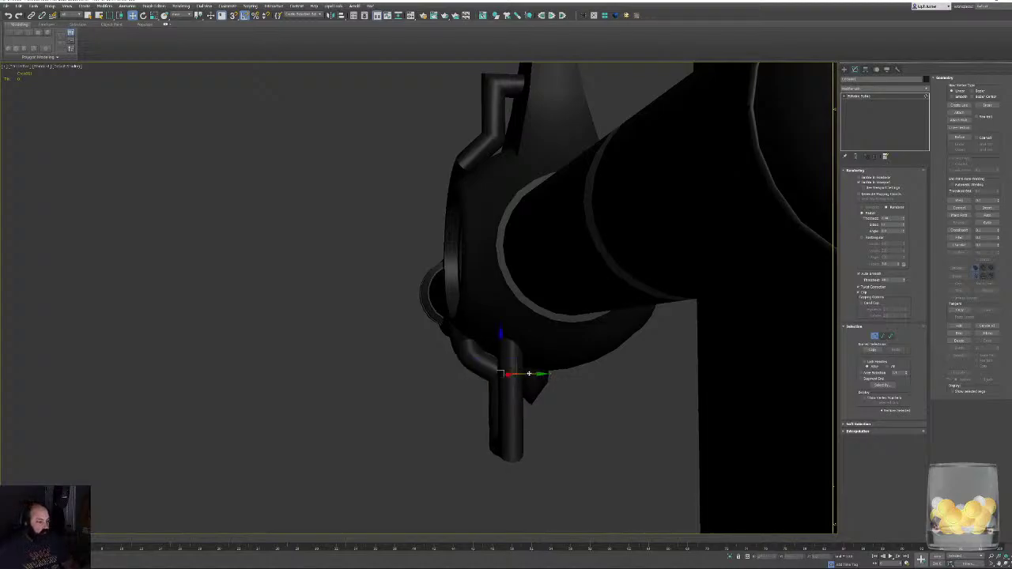
Select the vertices of the loop's free upright and move them farther back in depth beneath the hub.
{"action": "middle_click_drag", "start_coordinate": [535, 375], "coordinate": [490, 222], "text": "alt"}
{"action": "left_click_drag", "start_coordinate": [454, 225], "coordinate": [547, 266]}
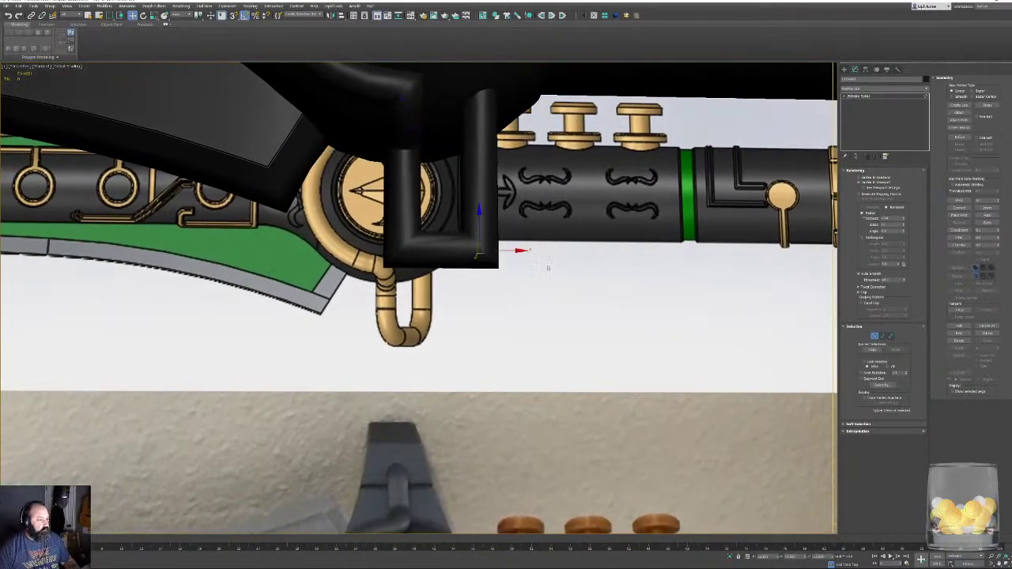
{"action": "middle_click_drag", "start_coordinate": [546, 267], "coordinate": [493, 249], "text": "alt"}
{"action": "middle_click_drag", "start_coordinate": [573, 444], "coordinate": [533, 436], "text": "alt"}
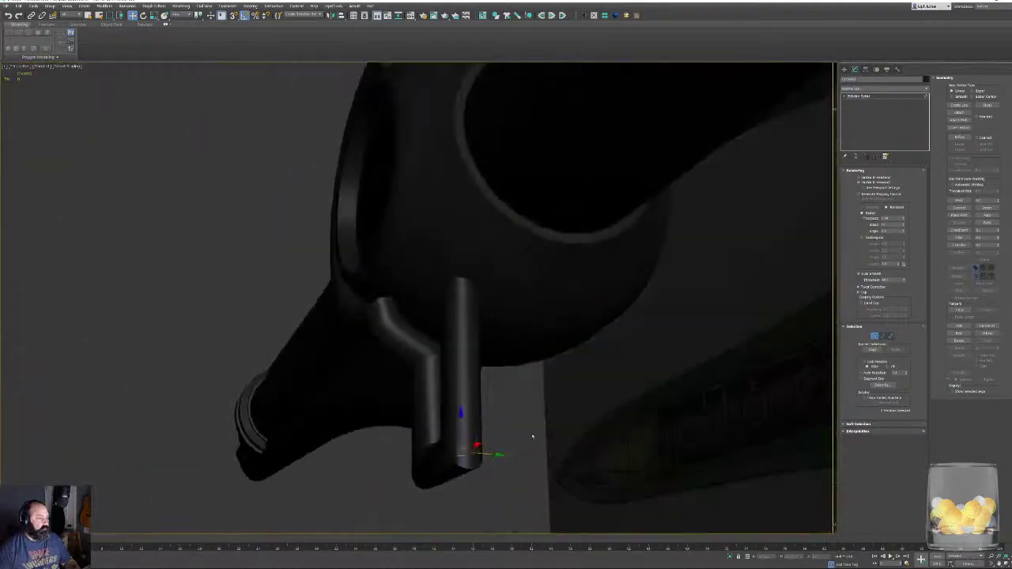
{"action": "left_click_drag", "start_coordinate": [498, 455], "coordinate": [656, 486]}
Select the vertex where the ring meets the lower pipe and adjust its Bezier handle to clean up the bend.
{"action": "middle_click_drag", "start_coordinate": [655, 485], "coordinate": [367, 378], "text": "alt"}
{"action": "key", "text": "F3"}
{"action": "left_click", "coordinate": [398, 311]}
{"action": "scroll", "coordinate": [452, 334], "scroll_direction": "up", "scroll_amount": 5}
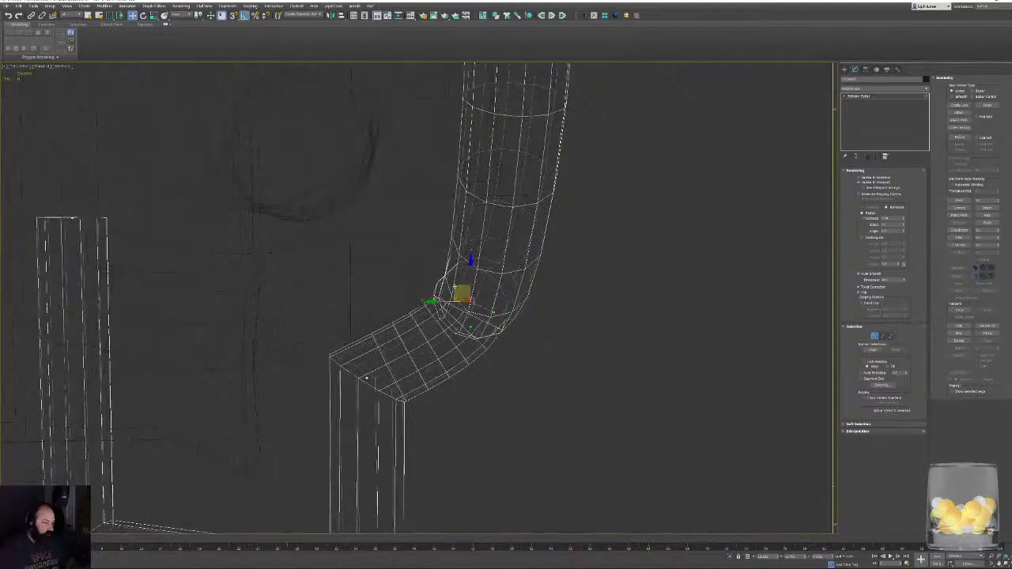
{"action": "middle_click_drag", "start_coordinate": [471, 326], "coordinate": [445, 321], "text": "alt"}
{"action": "mouse_move", "coordinate": [367, 378]}
{"action": "middle_mouse_down", "text": "alt"}
{"action": "mouse_move", "coordinate": [449, 340]}
{"action": "mouse_move", "coordinate": [463, 316]}
{"action": "mouse_move", "coordinate": [491, 338]}
{"action": "mouse_move", "coordinate": [472, 339]}
{"action": "mouse_move", "coordinate": [504, 334]}
{"action": "mouse_move", "coordinate": [504, 354]}
{"action": "mouse_move", "coordinate": [515, 356]}
{"action": "mouse_move", "coordinate": [519, 343]}
{"action": "middle_mouse_up", "text": "alt"}
{"action": "key", "text": "F3"}
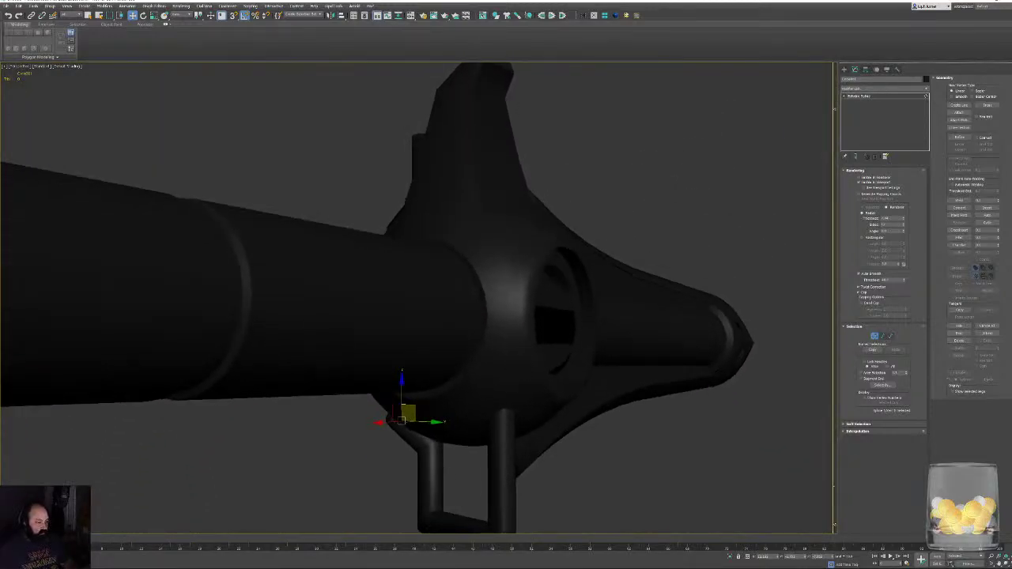
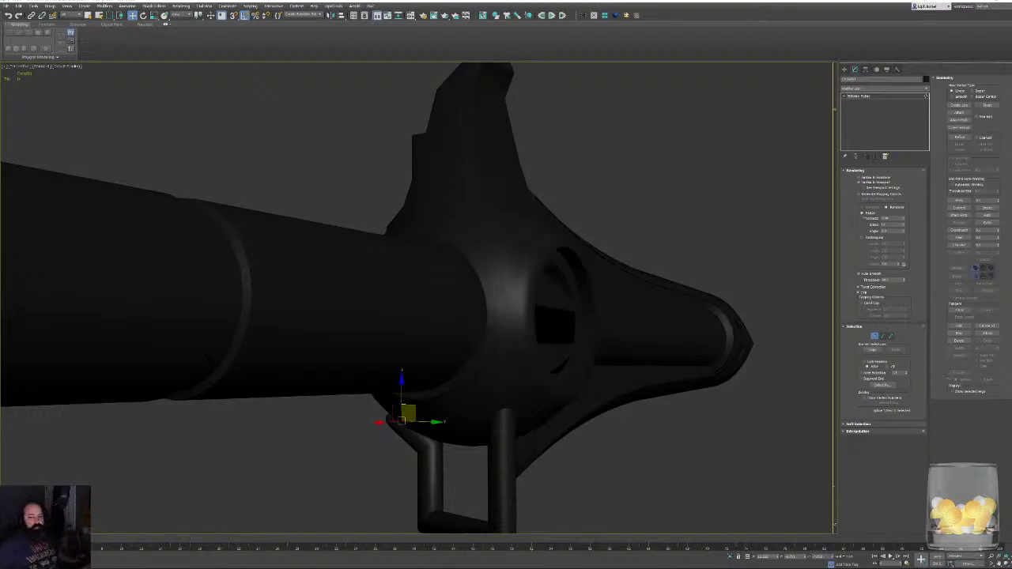
Select the corner vertices of the pipe's upper bends and lower loop, and fillet them into smooth rounded bends.
{"action": "middle_click_drag", "start_coordinate": [647, 213], "coordinate": [555, 198], "text": "alt"}
{"action": "key", "text": "alt+w"}
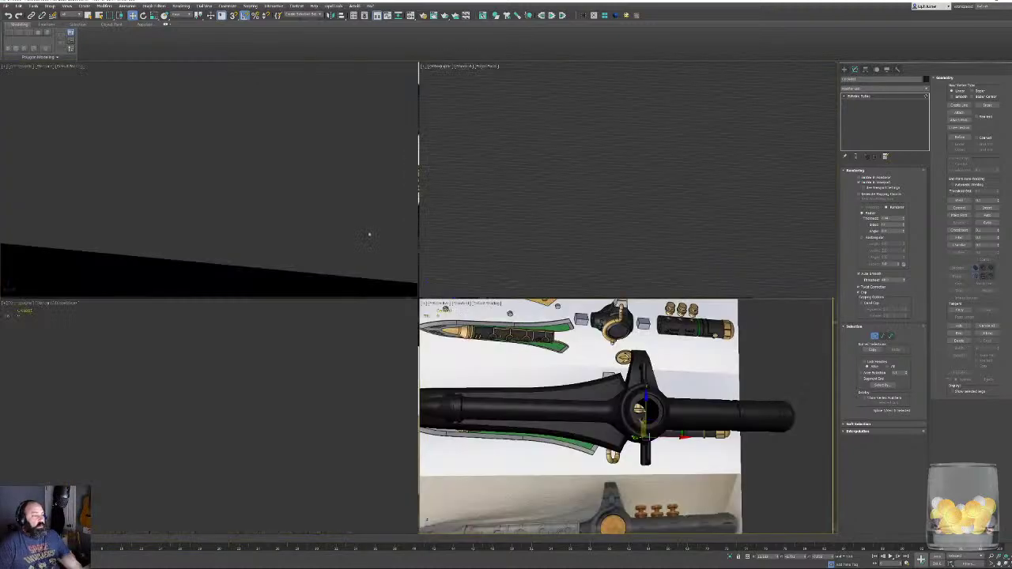
{"action": "key", "text": "alt+w"}
{"action": "scroll", "coordinate": [432, 170], "scroll_direction": "up", "scroll_amount": 4}
{"action": "key", "text": "F3"}
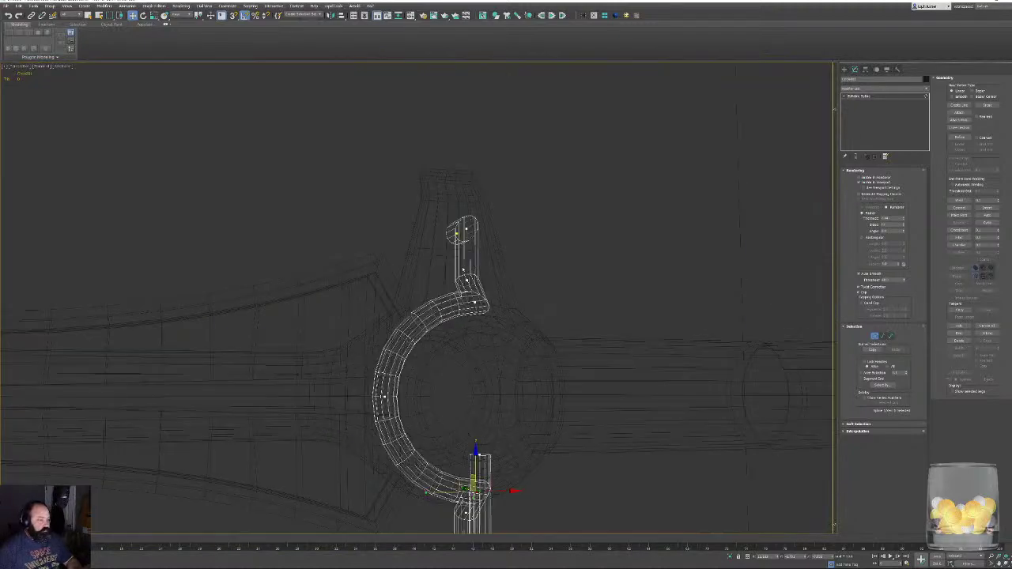
{"action": "middle_click_drag", "start_coordinate": [463, 202], "coordinate": [437, 197], "text": "alt"}
{"action": "left_click_drag", "start_coordinate": [340, 159], "coordinate": [444, 275]}
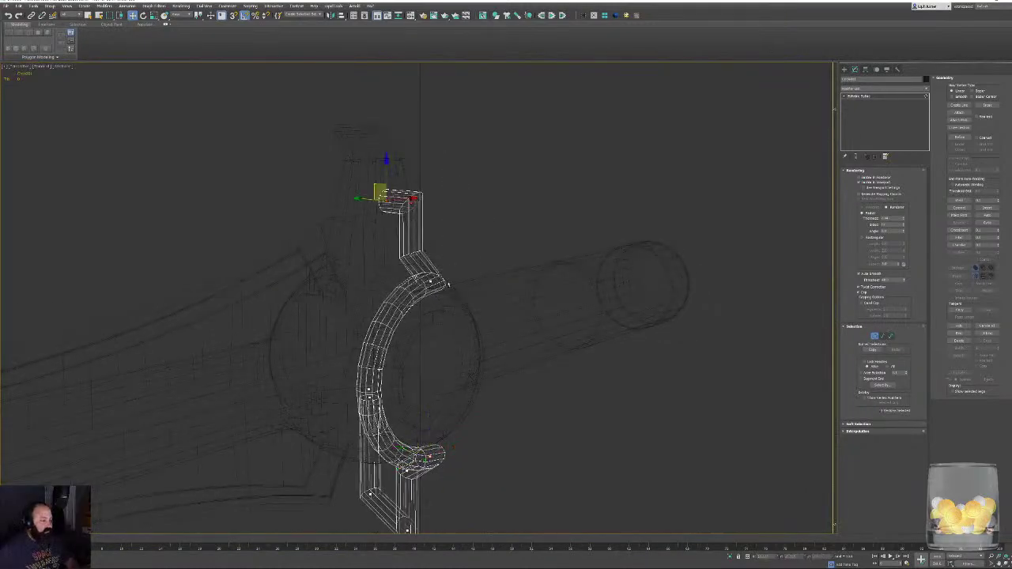
{"action": "mouse_move", "coordinate": [431, 281]}
{"action": "middle_mouse_down", "text": "alt"}
{"action": "mouse_move", "coordinate": [480, 332]}
{"action": "mouse_move", "coordinate": [432, 279]}
{"action": "mouse_move", "coordinate": [456, 305]}
{"action": "mouse_move", "coordinate": [440, 275]}
{"action": "middle_mouse_up", "text": "alt"}
{"action": "middle_click_drag", "start_coordinate": [528, 376], "coordinate": [612, 279], "text": "alt"}
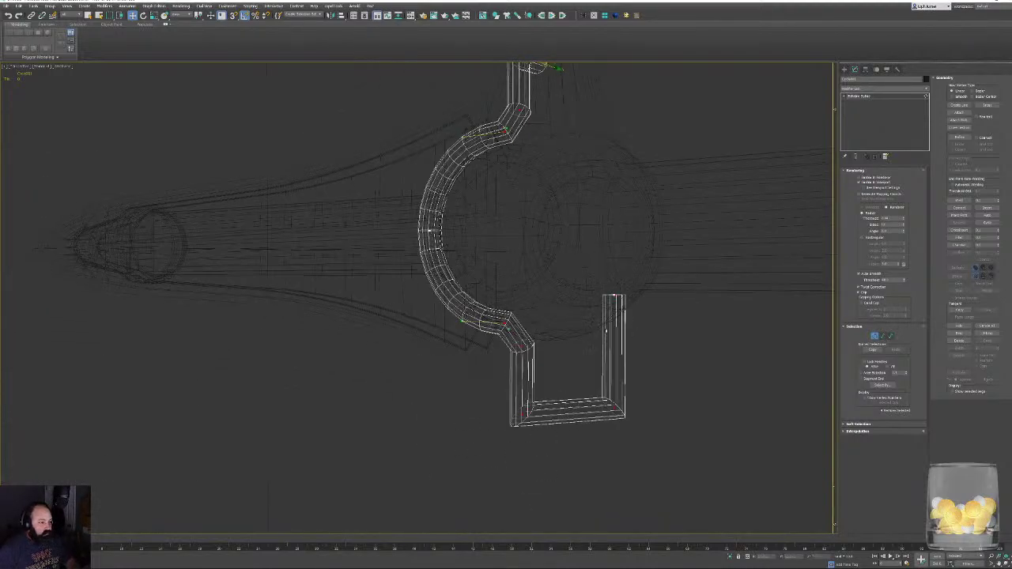
{"action": "scroll", "coordinate": [527, 357], "scroll_direction": "up", "scroll_amount": 5}
{"action": "middle_click_drag", "start_coordinate": [607, 331], "coordinate": [509, 361], "text": "alt"}
{"action": "key", "text": "F3"}
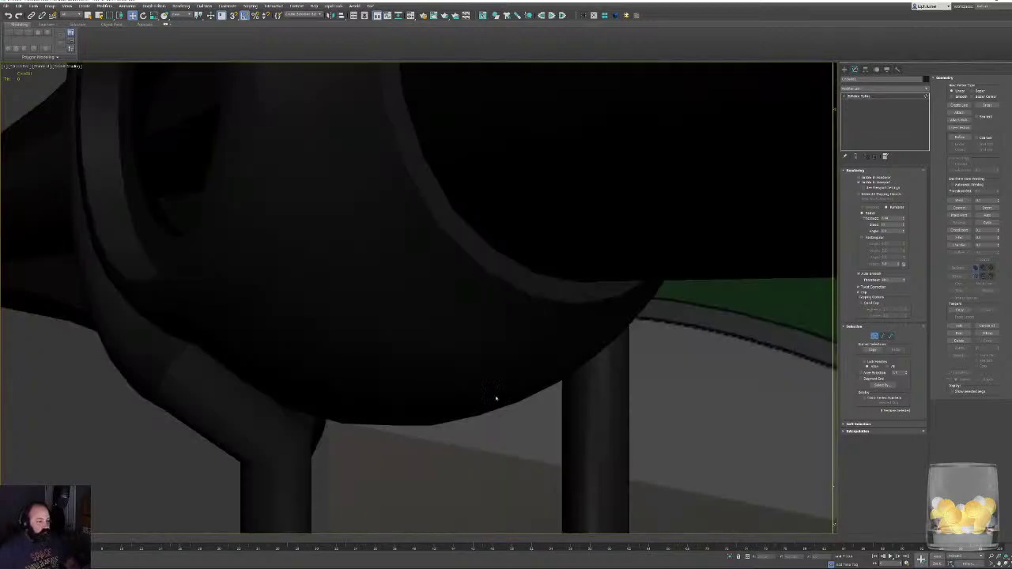
{"action": "mouse_move", "coordinate": [496, 398]}
{"action": "middle_mouse_down", "text": "alt"}
{"action": "mouse_move", "coordinate": [532, 332]}
{"action": "mouse_move", "coordinate": [680, 214]}
{"action": "middle_mouse_up", "text": "alt"}
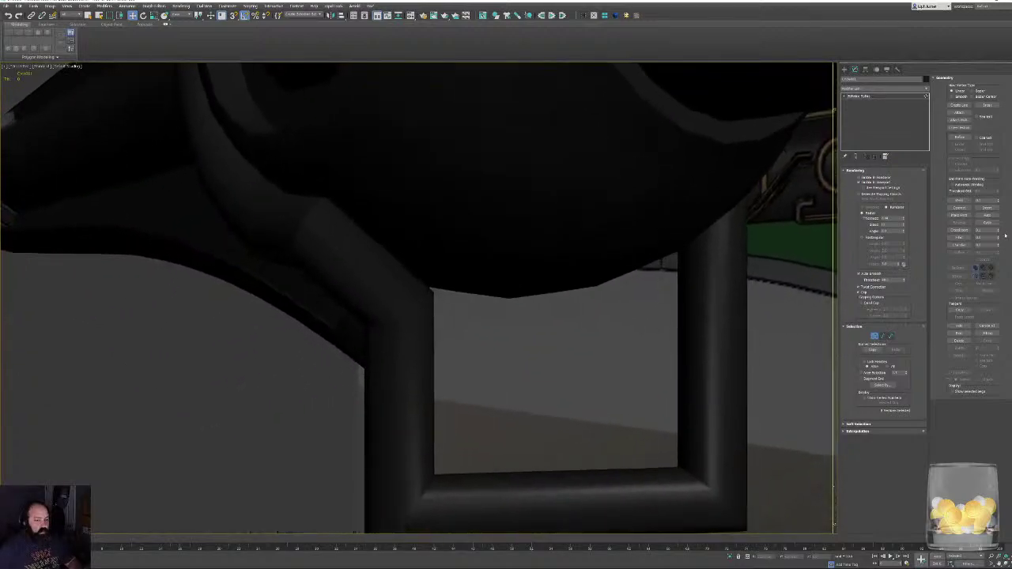
{"action": "mouse_move", "coordinate": [999, 238]}
{"action": "left_mouse_down"}
{"action": "mouse_move", "coordinate": [1000, 214]}
{"action": "mouse_move", "coordinate": [1009, 235]}
{"action": "left_mouse_up"}
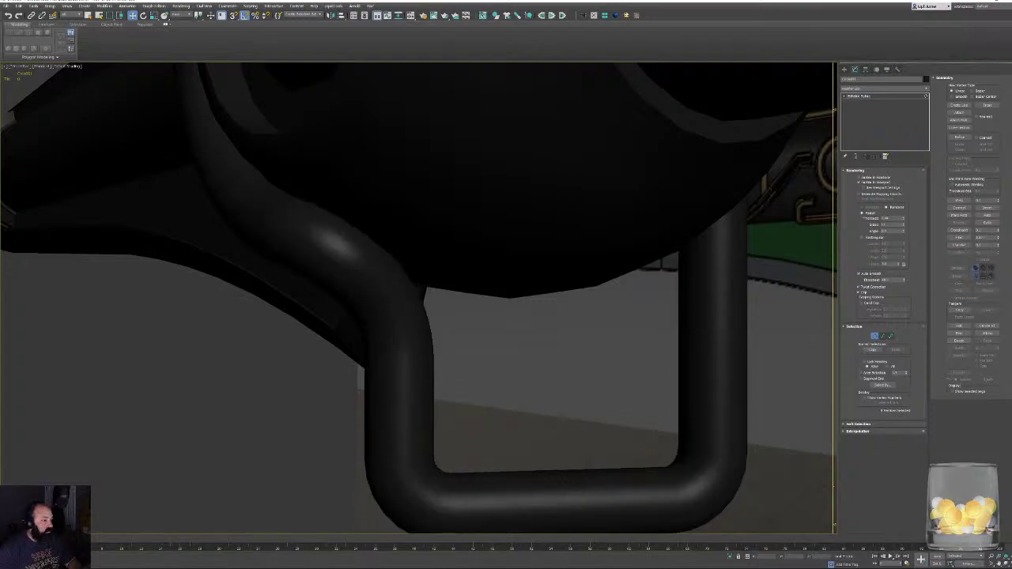
Examine the curved pipe around the gun body from several angles with its mesh edges shown.
{"action": "middle_click_drag", "start_coordinate": [475, 332], "coordinate": [653, 258], "text": "alt"}
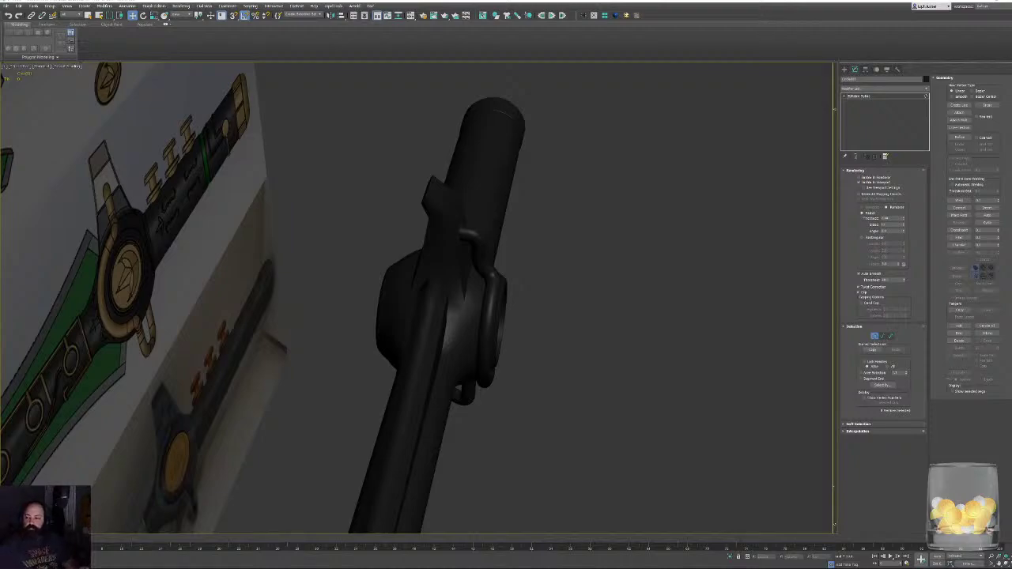
{"action": "middle_click_drag", "start_coordinate": [583, 180], "coordinate": [481, 253], "text": "alt"}
{"action": "scroll", "coordinate": [478, 259], "scroll_direction": "up", "scroll_amount": 4}
{"action": "key", "text": "F4"}
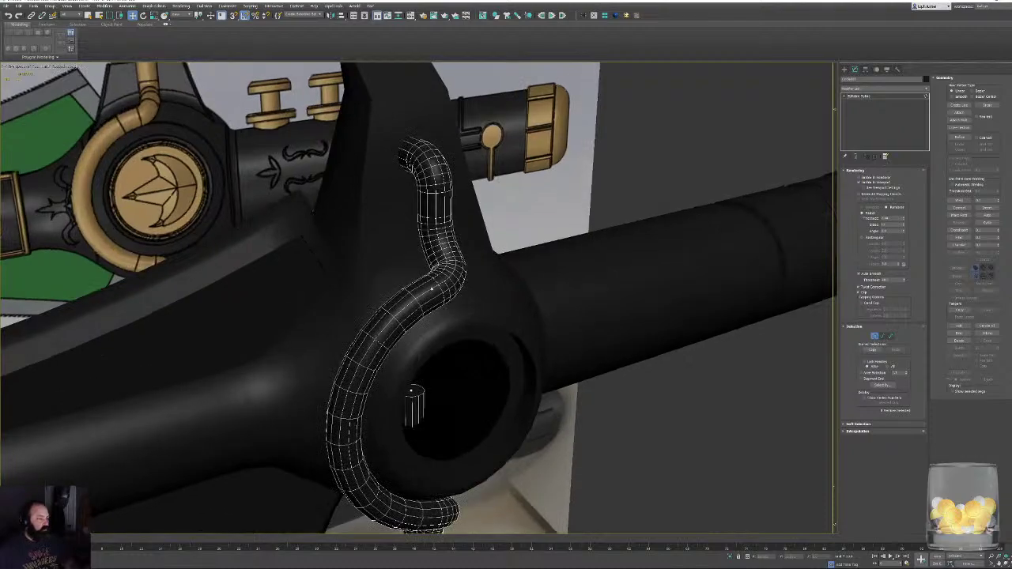
{"action": "middle_click_drag", "start_coordinate": [434, 302], "coordinate": [451, 338]}
{"action": "mouse_move", "coordinate": [472, 237]}
{"action": "middle_mouse_down", "text": "alt"}
{"action": "mouse_move", "coordinate": [547, 202]}
{"action": "mouse_move", "coordinate": [554, 217]}
{"action": "mouse_move", "coordinate": [506, 210]}
{"action": "mouse_move", "coordinate": [540, 200]}
{"action": "mouse_move", "coordinate": [578, 208]}
{"action": "mouse_move", "coordinate": [580, 270]}
{"action": "mouse_move", "coordinate": [593, 240]}
{"action": "mouse_move", "coordinate": [580, 235]}
{"action": "mouse_move", "coordinate": [556, 280]}
{"action": "mouse_move", "coordinate": [470, 261]}
{"action": "mouse_move", "coordinate": [459, 359]}
{"action": "mouse_move", "coordinate": [447, 370]}
{"action": "mouse_move", "coordinate": [495, 364]}
{"action": "mouse_move", "coordinate": [492, 337]}
{"action": "mouse_move", "coordinate": [399, 362]}
{"action": "mouse_move", "coordinate": [470, 283]}
{"action": "mouse_move", "coordinate": [466, 321]}
{"action": "mouse_move", "coordinate": [411, 317]}
{"action": "middle_mouse_up", "text": "alt"}
{"action": "scroll", "coordinate": [490, 232], "scroll_direction": "up", "scroll_amount": 4}
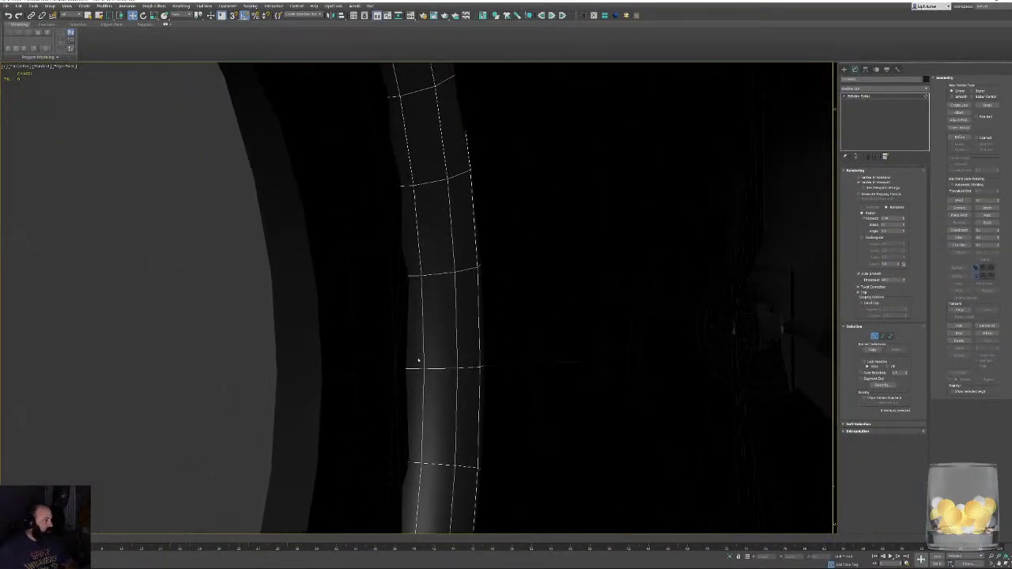
Select the spline vertices along the pipe's curved middle section in wireframe and move them slightly along the Y axis.
{"action": "middle_click_drag", "start_coordinate": [419, 361], "coordinate": [508, 252], "text": "alt"}
{"action": "key", "text": "F3"}
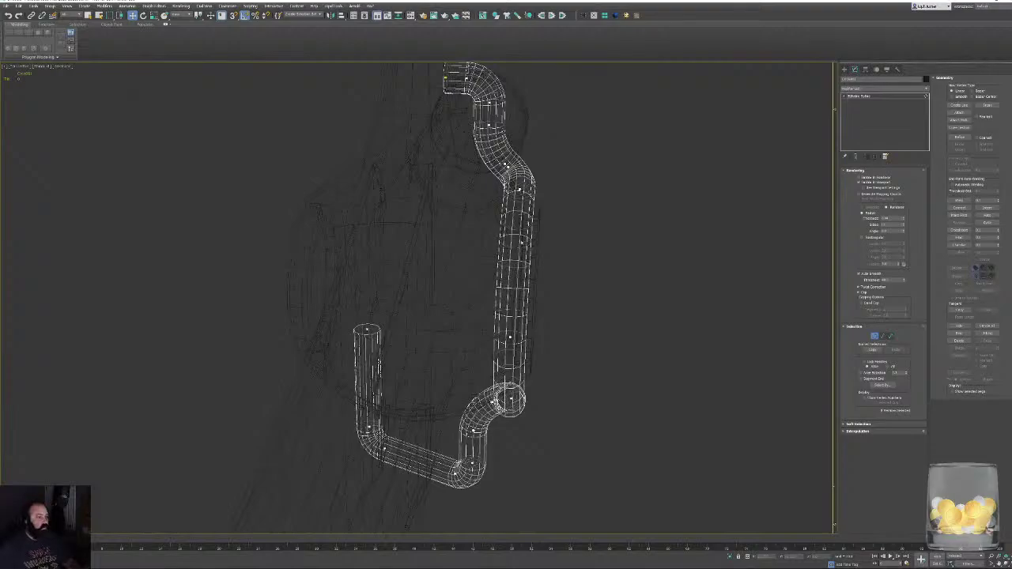
{"action": "left_click_drag", "start_coordinate": [507, 179], "coordinate": [546, 341]}
{"action": "middle_click_drag", "start_coordinate": [546, 341], "coordinate": [502, 344], "text": "alt"}
{"action": "middle_click_drag", "start_coordinate": [536, 280], "coordinate": [637, 309], "text": "alt"}
{"action": "scroll", "coordinate": [637, 309], "scroll_direction": "up", "scroll_amount": 3}
{"action": "scroll", "coordinate": [360, 321], "scroll_direction": "up", "scroll_amount": 2}
{"action": "scroll", "coordinate": [360, 321], "scroll_direction": "down", "scroll_amount": 5}
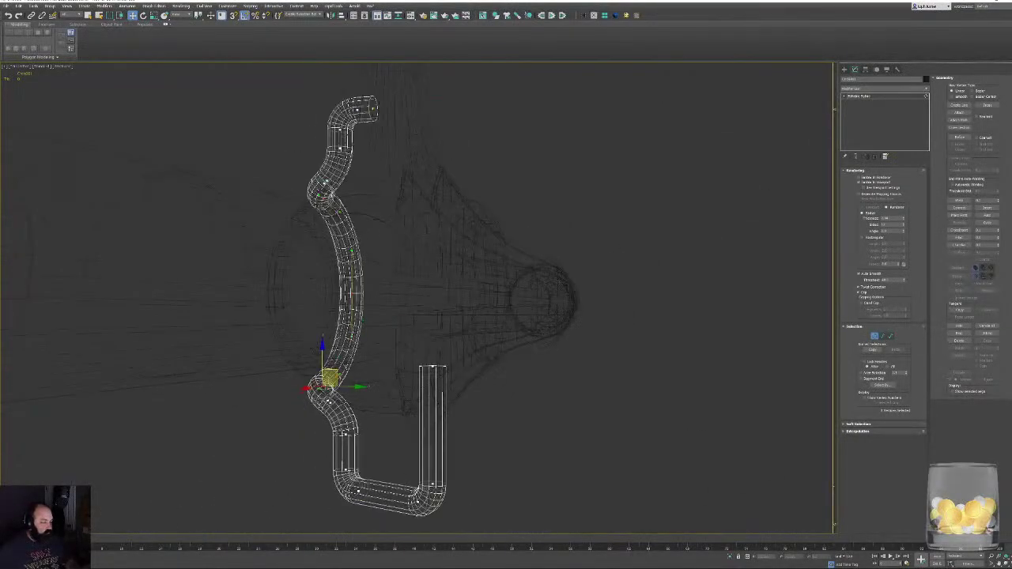
{"action": "scroll", "coordinate": [372, 305], "scroll_direction": "up", "scroll_amount": 4}
{"action": "middle_click_drag", "start_coordinate": [371, 305], "coordinate": [378, 307], "text": "alt"}
{"action": "key", "text": "F3"}
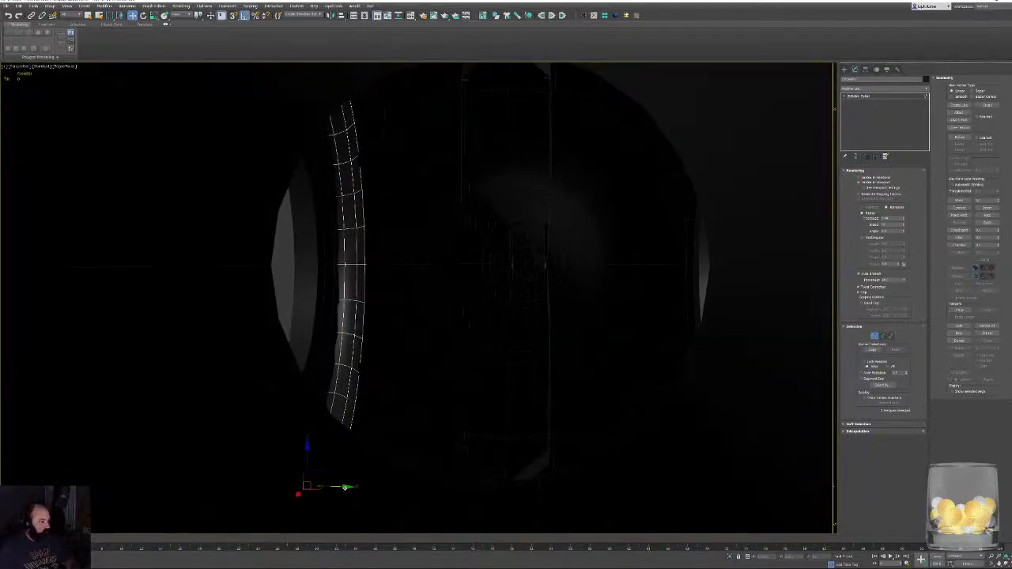
{"action": "left_click_drag", "start_coordinate": [345, 487], "coordinate": [331, 489]}
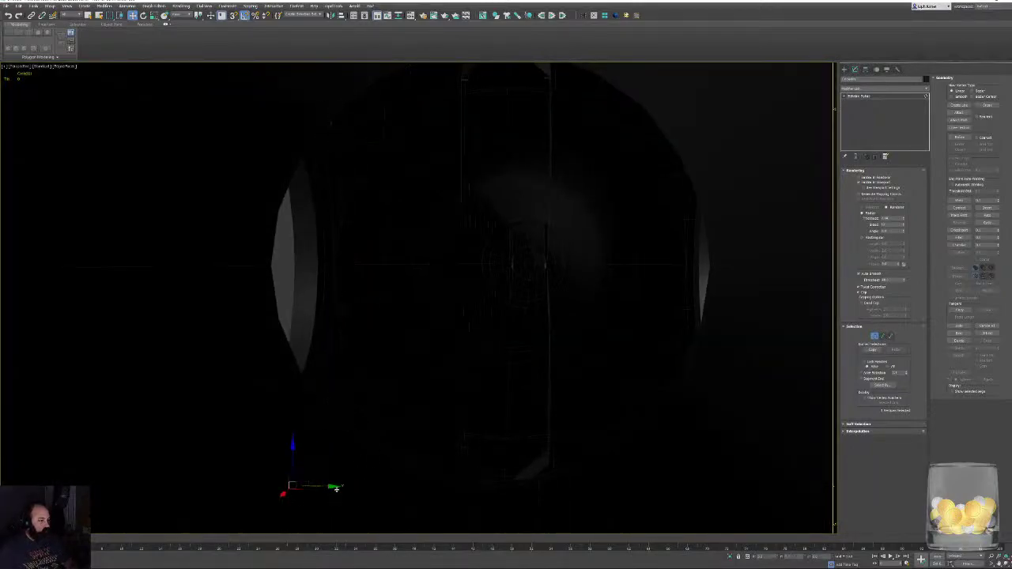
Convert the pipe spline to an Editable Poly and enter Edge sub-object mode.
{"action": "middle_click_drag", "start_coordinate": [348, 380], "coordinate": [374, 443], "text": "alt"}
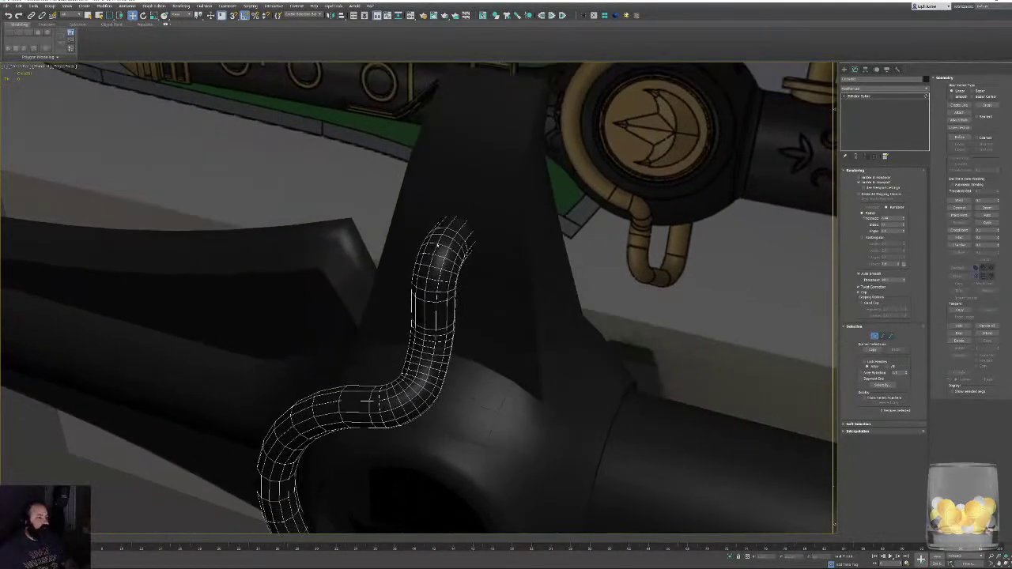
{"action": "right_click", "coordinate": [435, 237]}
{"action": "left_click", "coordinate": [466, 249]}
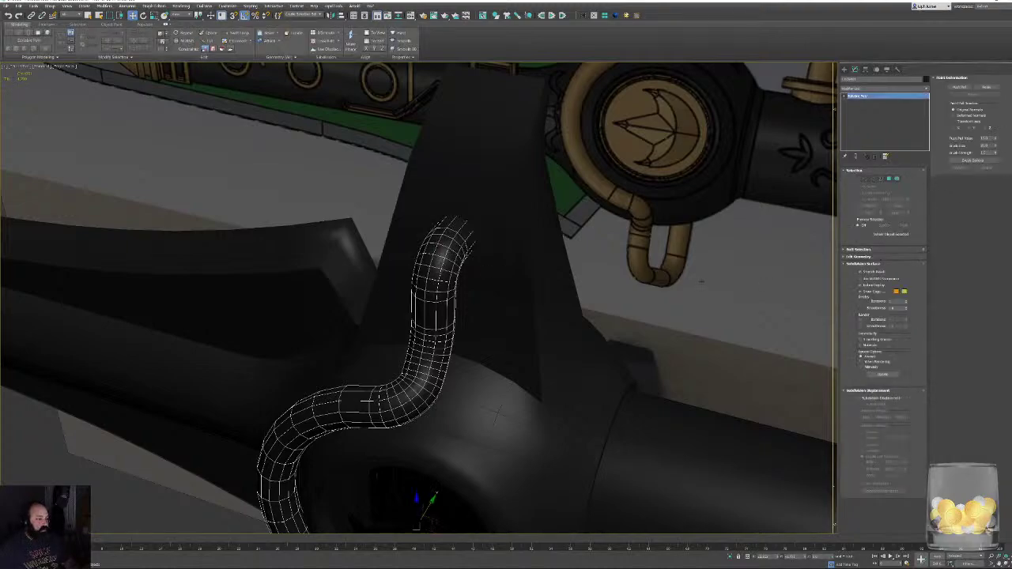
{"action": "left_click", "coordinate": [872, 178]}
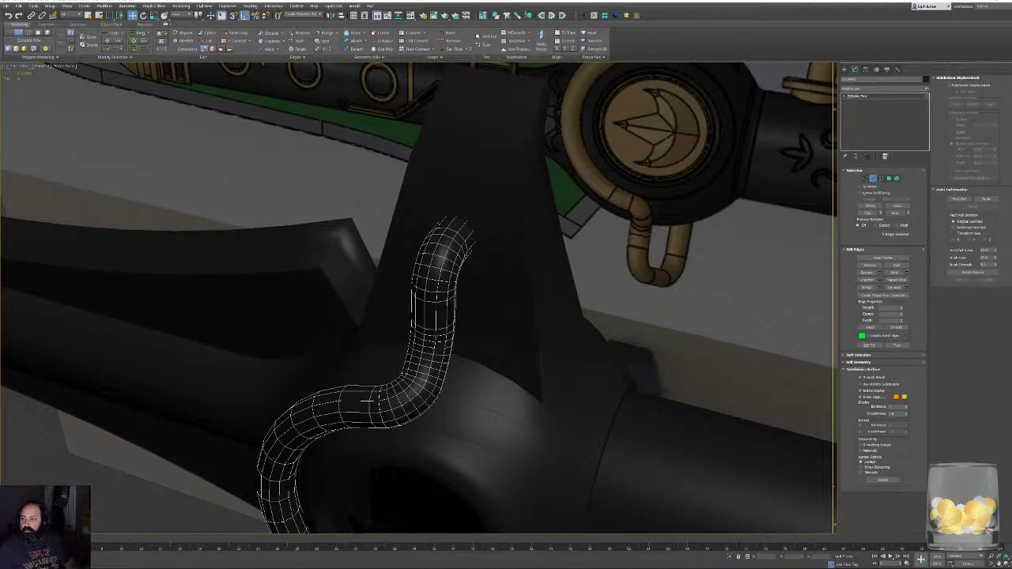
Select edge loops around the pipe's upper bend and one near the top of its lower front leg.
{"action": "middle_click_drag", "start_coordinate": [483, 270], "coordinate": [477, 227], "text": "alt"}
{"action": "scroll", "coordinate": [431, 241], "scroll_direction": "up", "scroll_amount": 5}
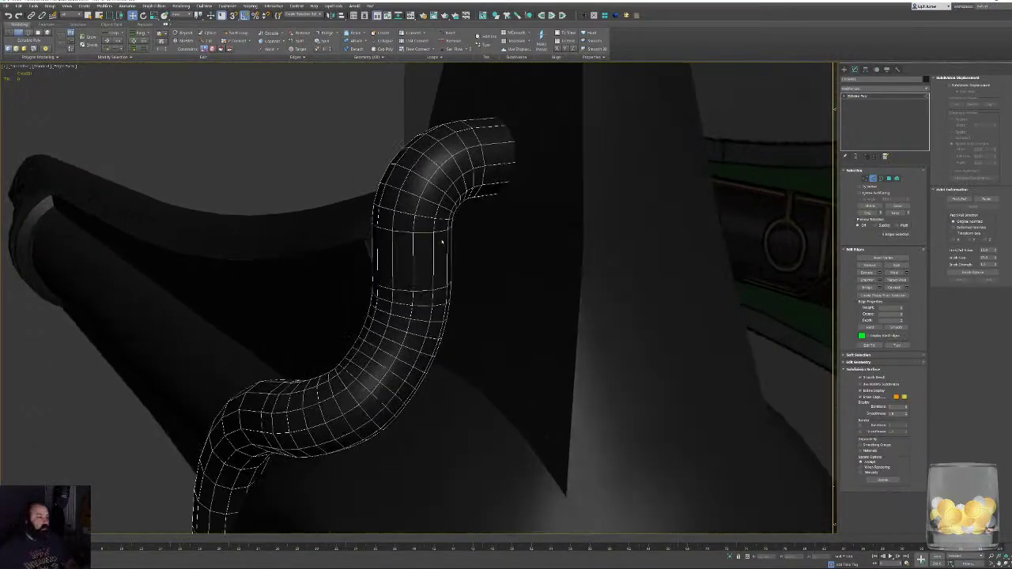
{"action": "left_click", "coordinate": [422, 234]}
{"action": "left_click_drag", "start_coordinate": [421, 234], "coordinate": [410, 224]}
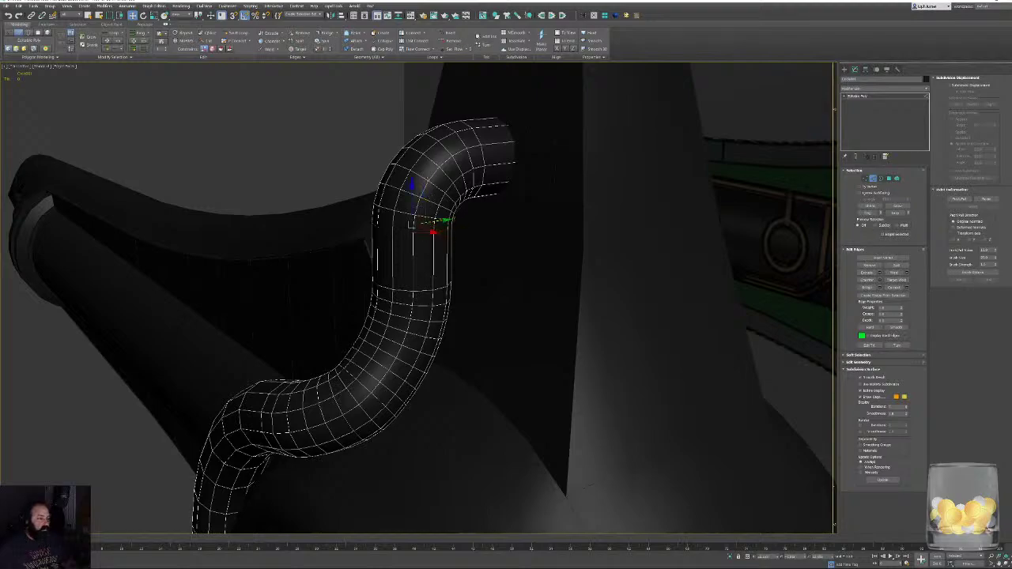
{"action": "double_click", "coordinate": [421, 177]}
{"action": "double_click", "coordinate": [462, 143]}
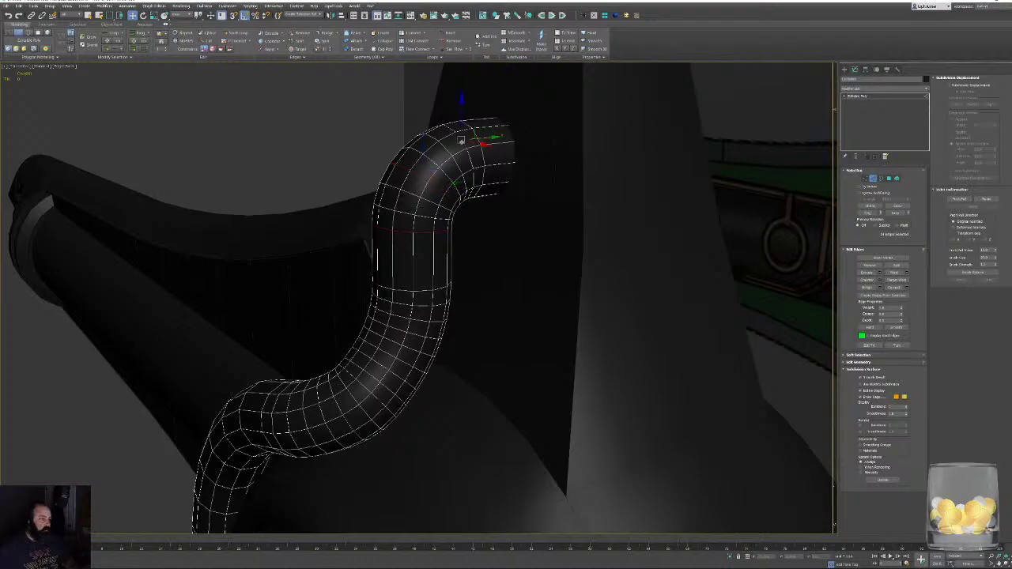
{"action": "middle_click_drag", "start_coordinate": [497, 271], "coordinate": [452, 224], "text": "alt"}
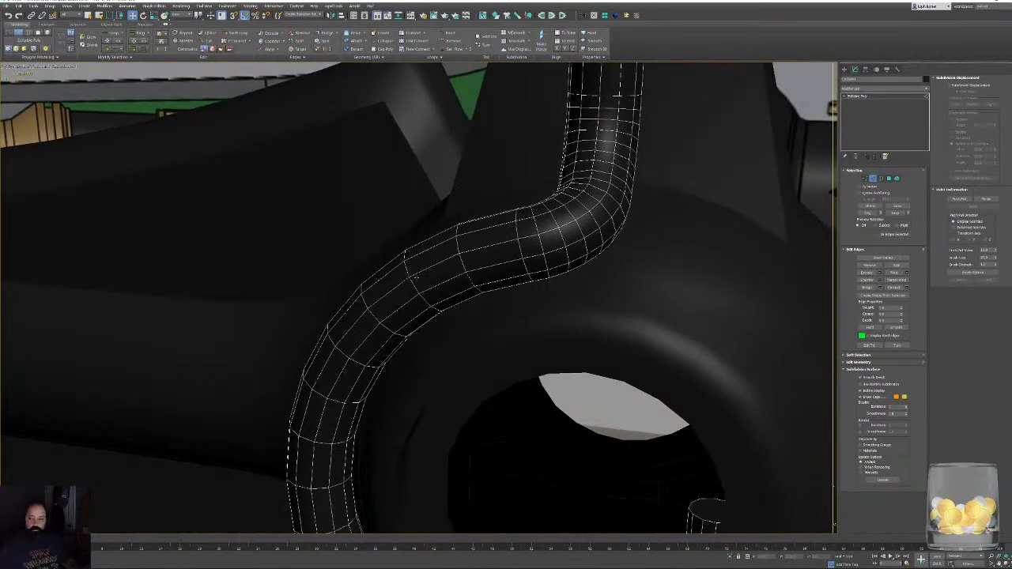
{"action": "middle_click_drag", "start_coordinate": [414, 276], "coordinate": [457, 272], "text": "alt"}
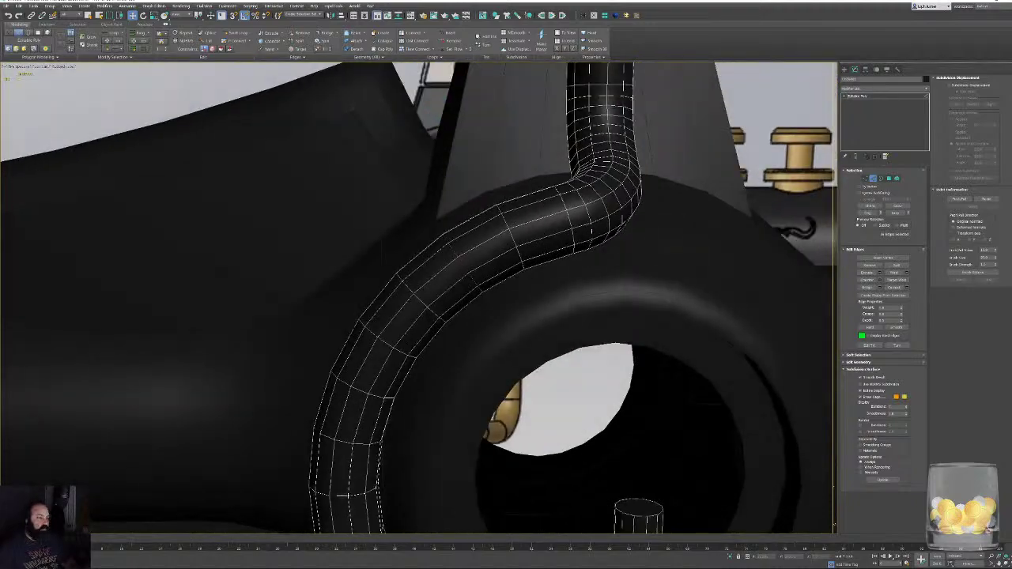
{"action": "middle_click_drag", "start_coordinate": [457, 312], "coordinate": [511, 212], "text": "alt"}
{"action": "scroll", "coordinate": [511, 213], "scroll_direction": "up", "scroll_amount": 3}
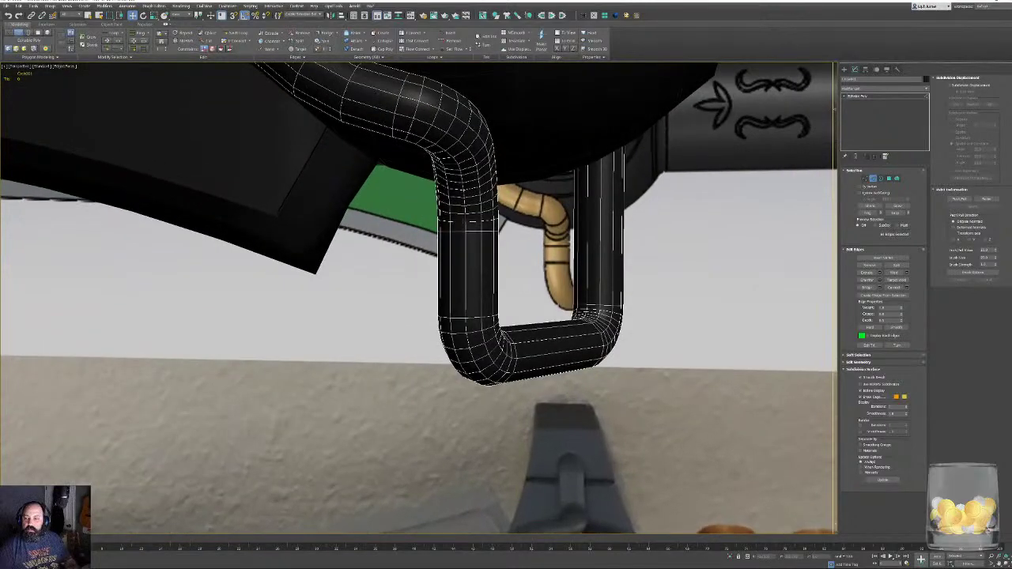
{"action": "left_click", "coordinate": [473, 231]}
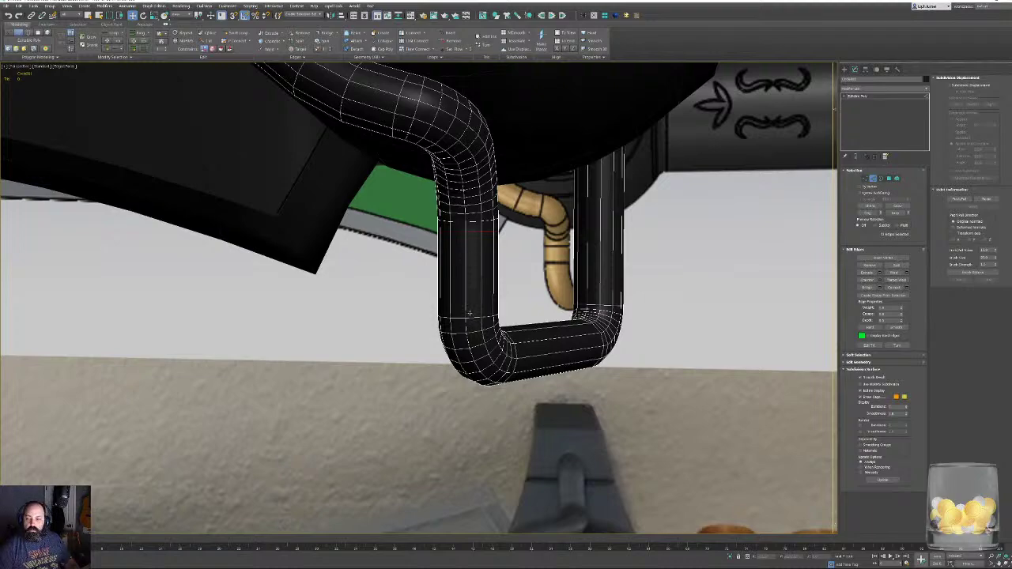
Insert an edge loop with SwiftLoop near the lower end of the pipe's front vertical leg.
{"action": "key", "text": "alt+s"}
{"action": "left_click", "coordinate": [474, 289]}
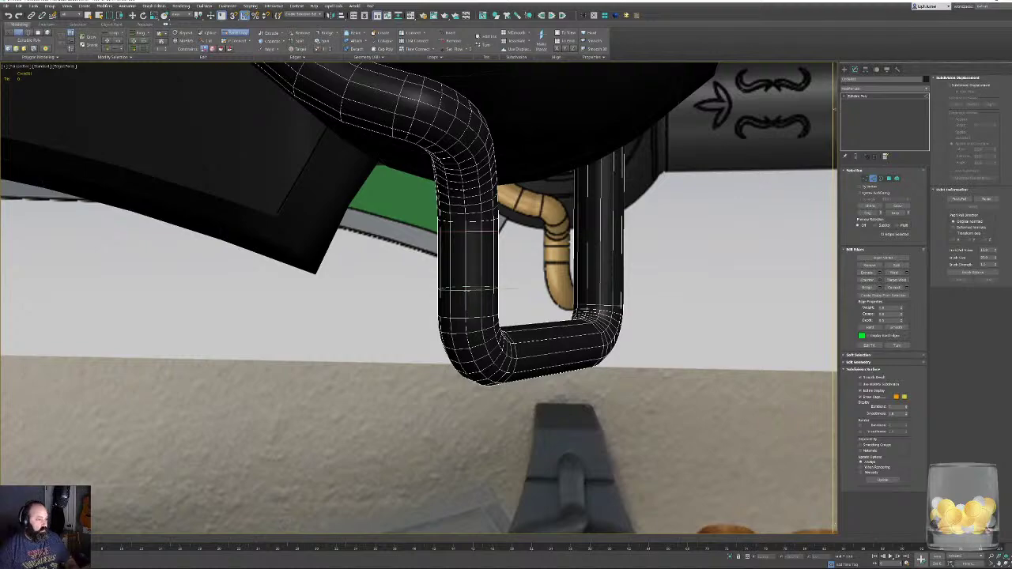
{"action": "right_click", "coordinate": [553, 319]}
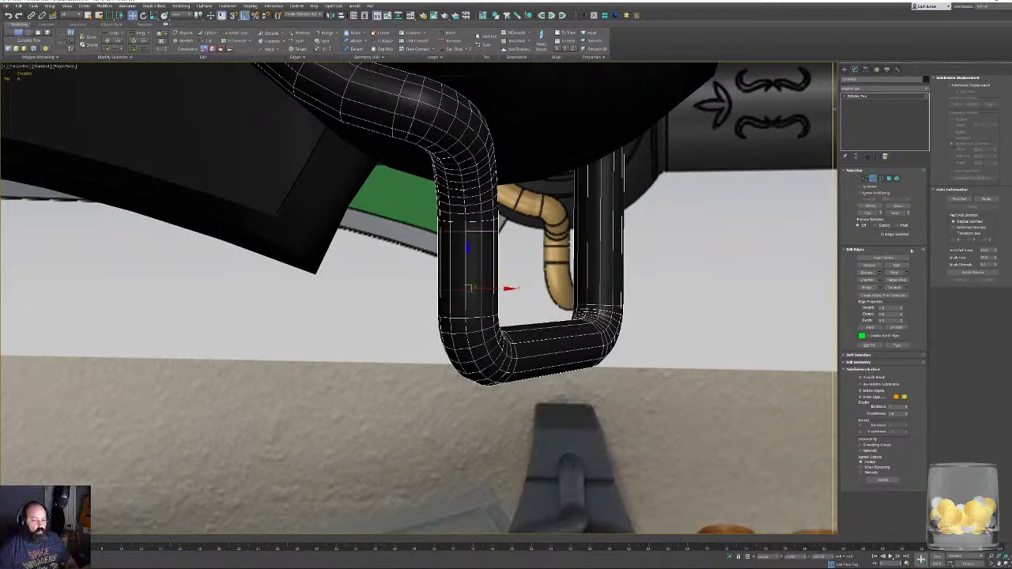
Try to flatten the inserted edge loop with Make Planar on the Z axis.
{"action": "left_click", "coordinate": [859, 363]}
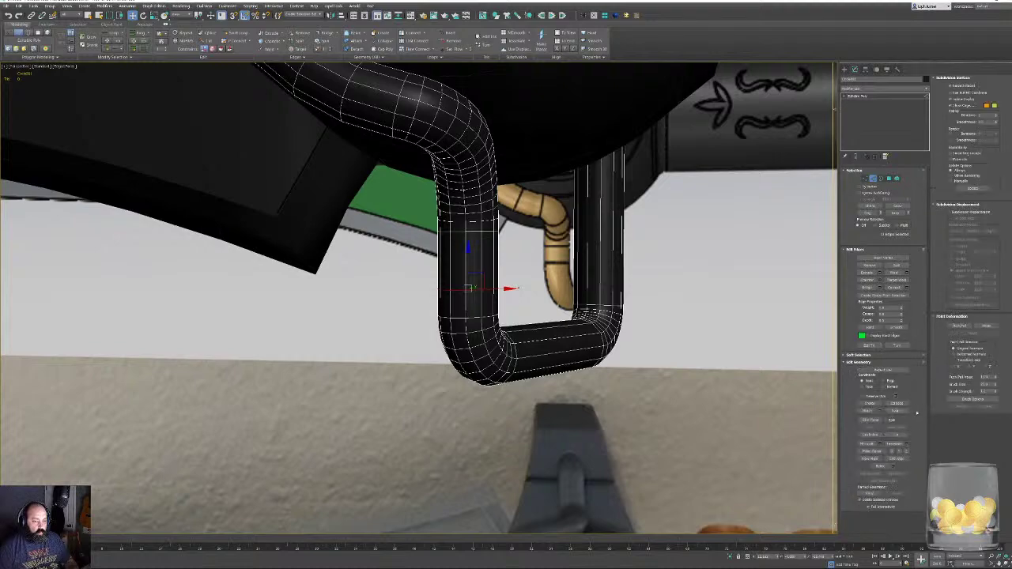
{"action": "left_click", "coordinate": [906, 452]}
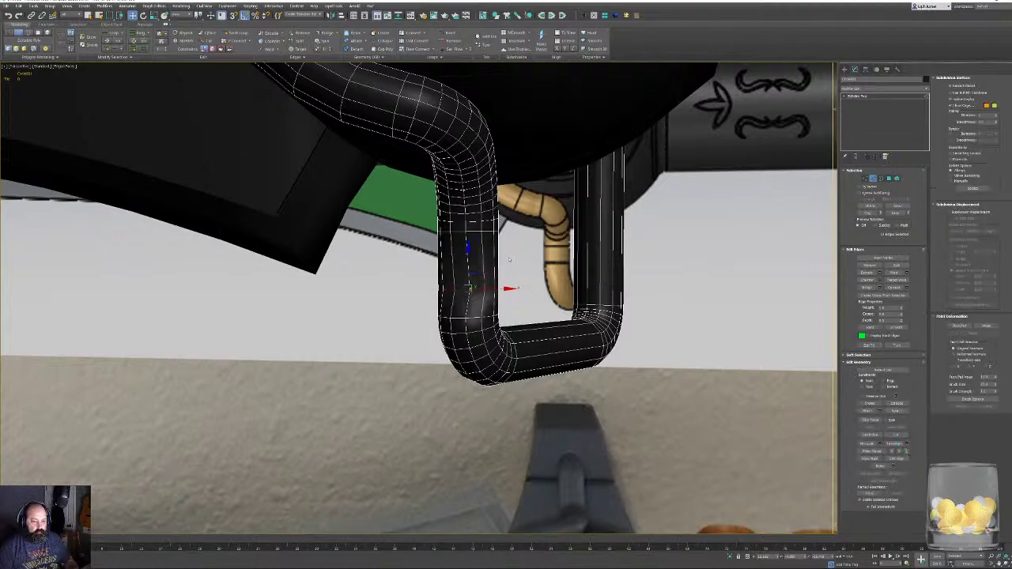
{"action": "key", "text": "ctrl+z"}
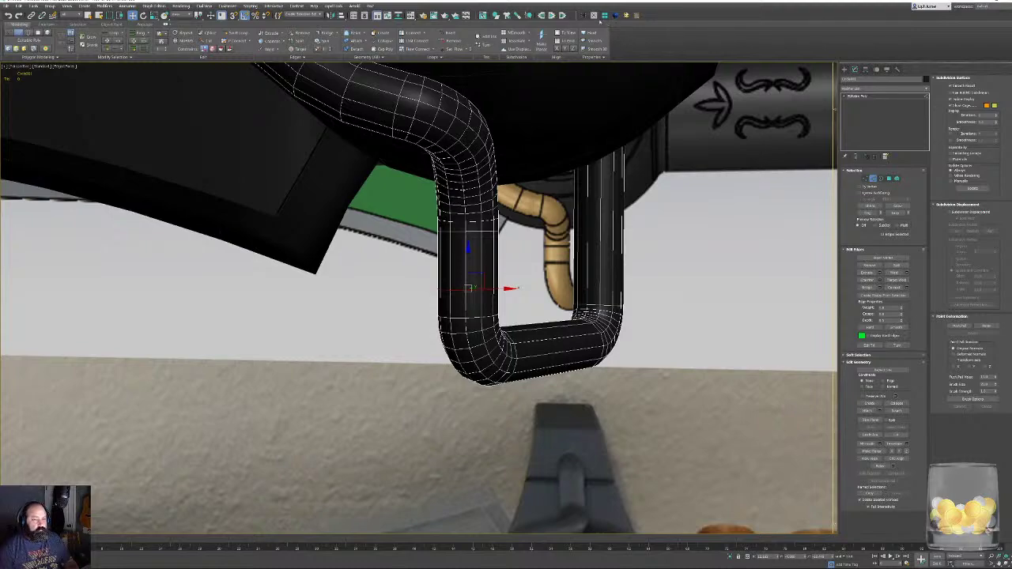
Add the edge loops at the top of the lower leg, on the curved section and on the upper vertical section to the selection.
{"action": "left_click", "coordinate": [859, 96]}
{"action": "left_click", "coordinate": [873, 179]}
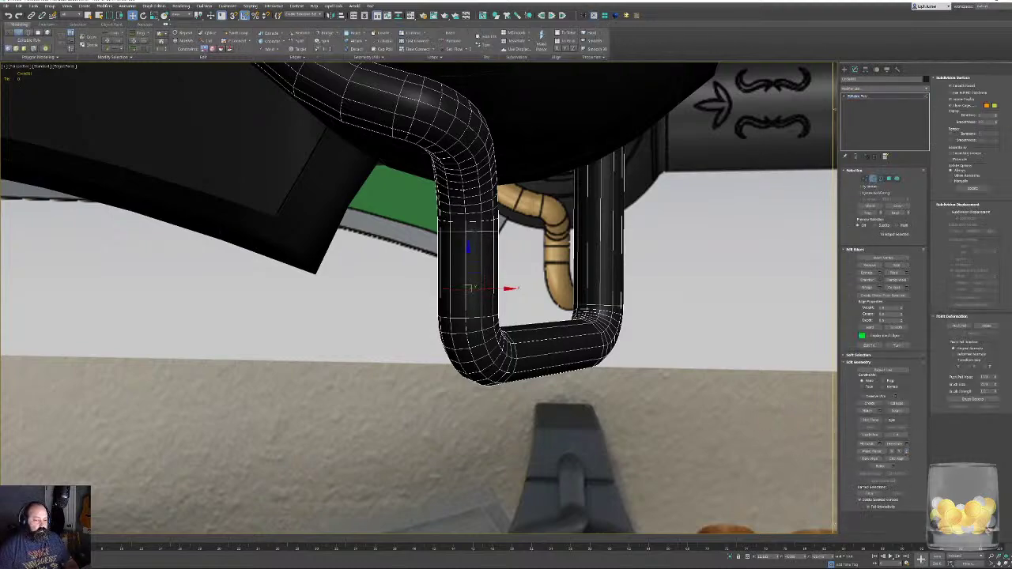
{"action": "double_click", "coordinate": [473, 230]}
{"action": "scroll", "coordinate": [472, 230], "scroll_direction": "down", "scroll_amount": 3}
{"action": "middle_click_drag", "start_coordinate": [353, 87], "coordinate": [364, 271]}
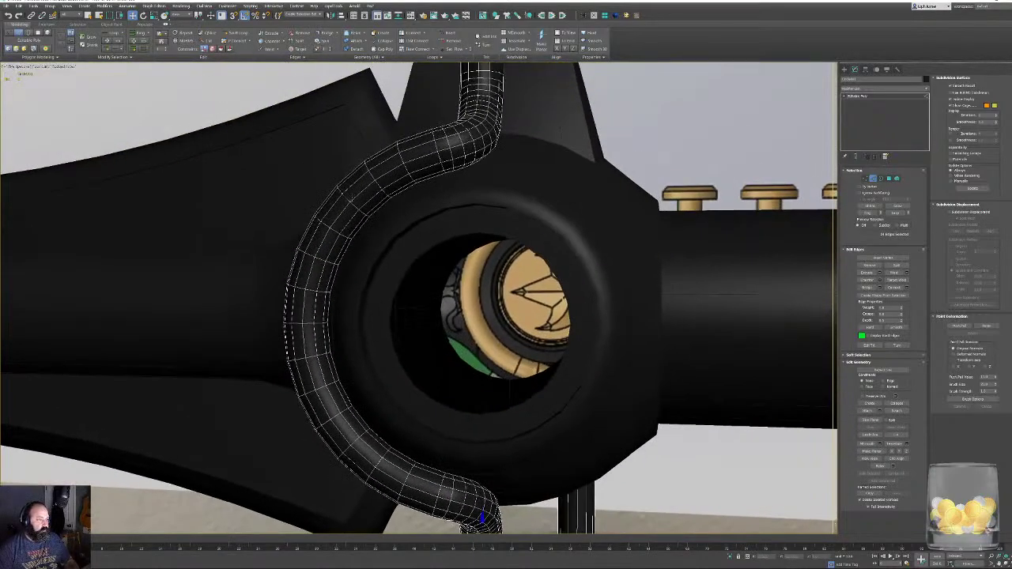
{"action": "left_click", "coordinate": [356, 190]}
{"action": "double_click", "coordinate": [371, 174]}
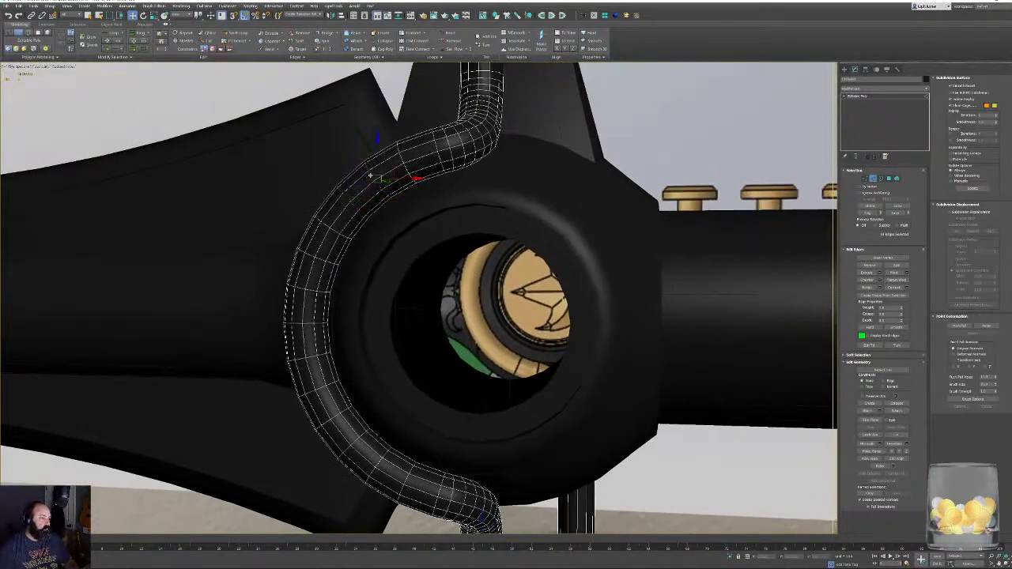
{"action": "middle_click_drag", "start_coordinate": [372, 175], "coordinate": [384, 369]}
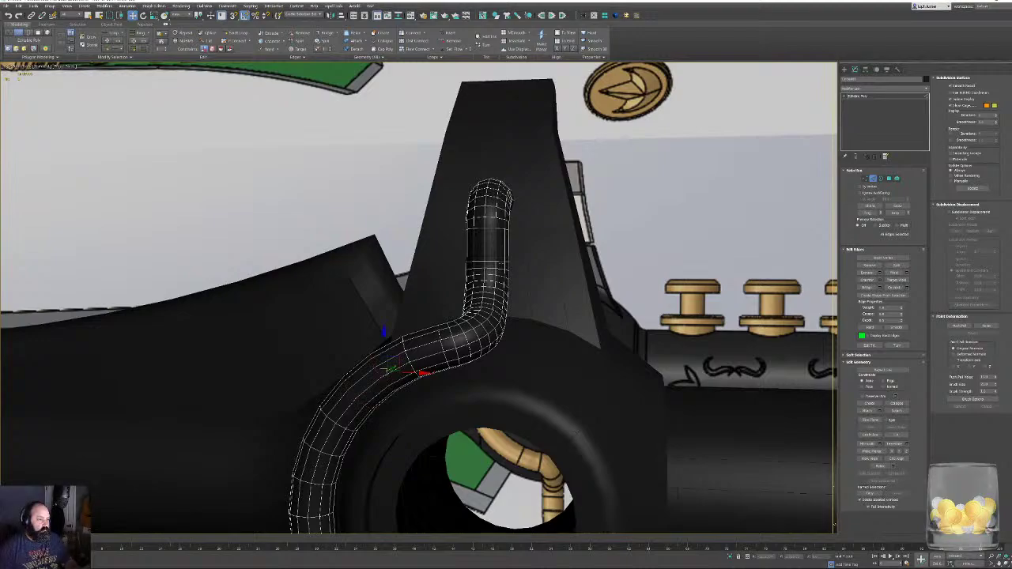
{"action": "left_click", "coordinate": [491, 228]}
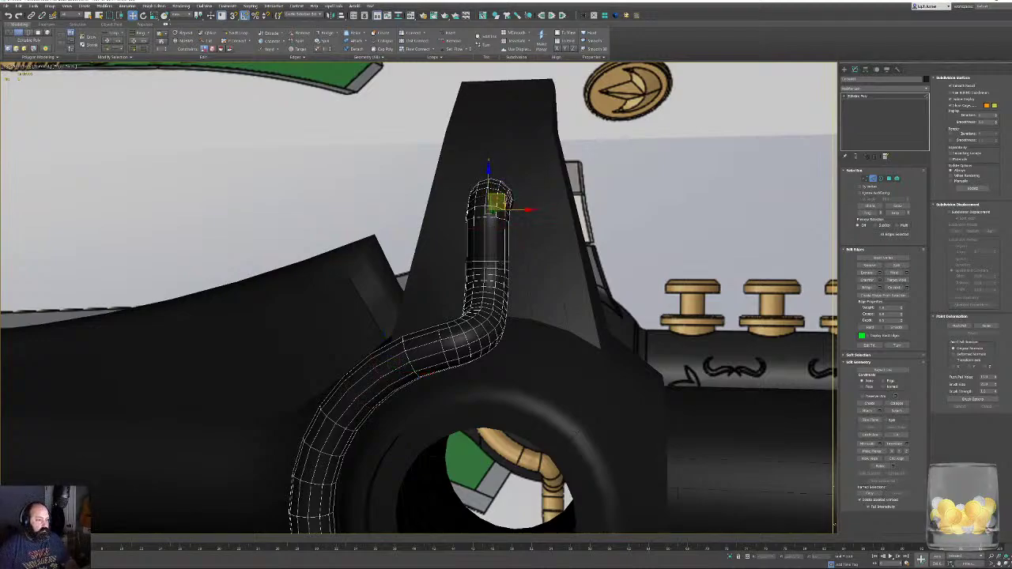
Chamfer the selected edge loops by a small amount so each becomes a narrow pair of loops around the pipe.
{"action": "middle_click_drag", "start_coordinate": [488, 229], "coordinate": [506, 215], "text": "alt"}
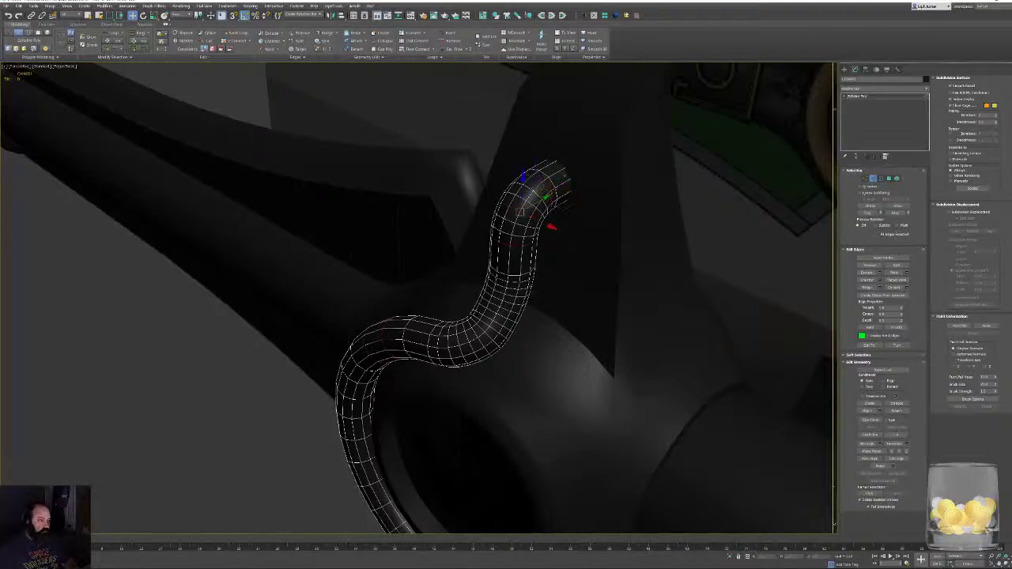
{"action": "mouse_move", "coordinate": [536, 183]}
{"action": "middle_mouse_down", "text": "alt"}
{"action": "mouse_move", "coordinate": [553, 221]}
{"action": "mouse_move", "coordinate": [546, 184]}
{"action": "middle_mouse_up", "text": "alt"}
{"action": "middle_click_drag", "start_coordinate": [571, 460], "coordinate": [559, 348]}
{"action": "scroll", "coordinate": [594, 366], "scroll_direction": "up", "scroll_amount": 3}
{"action": "middle_click_drag", "start_coordinate": [649, 367], "coordinate": [614, 424], "text": "alt"}
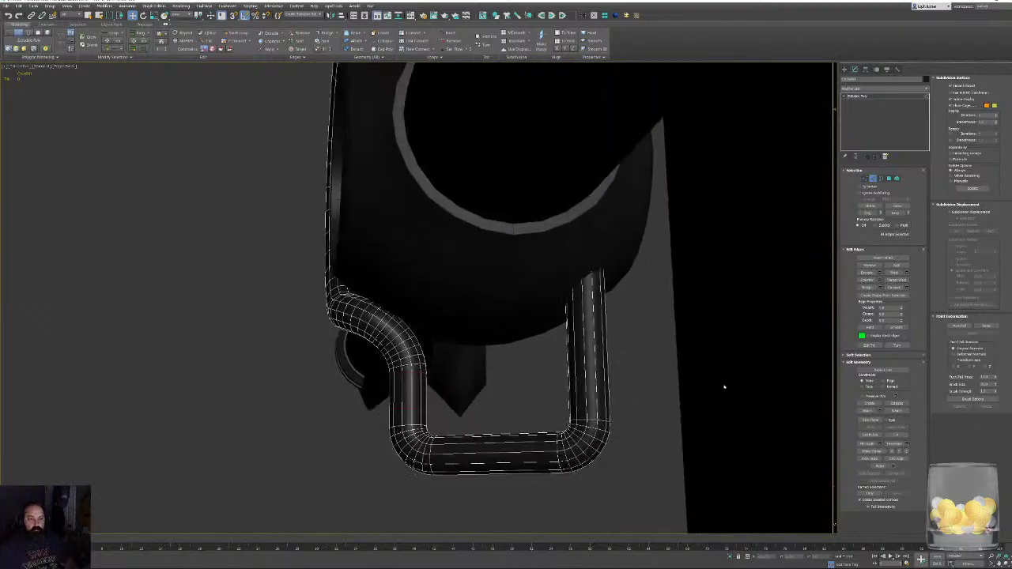
{"action": "middle_click_drag", "start_coordinate": [724, 386], "coordinate": [802, 381], "text": "alt"}
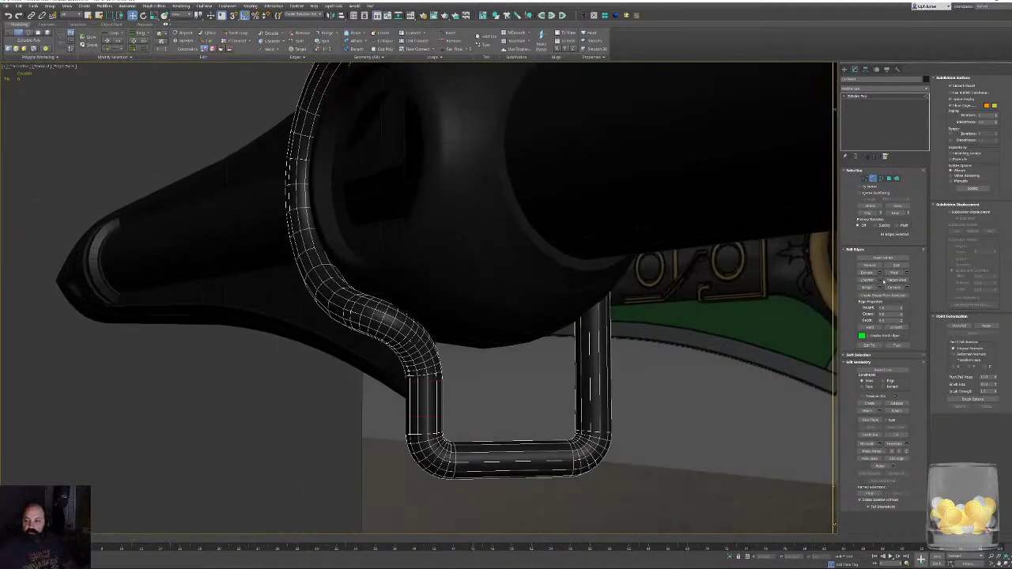
{"action": "right_click", "coordinate": [478, 395]}
{"action": "middle_click_drag", "start_coordinate": [477, 396], "coordinate": [481, 376], "text": "alt"}
{"action": "scroll", "coordinate": [366, 372], "scroll_direction": "up", "scroll_amount": 4}
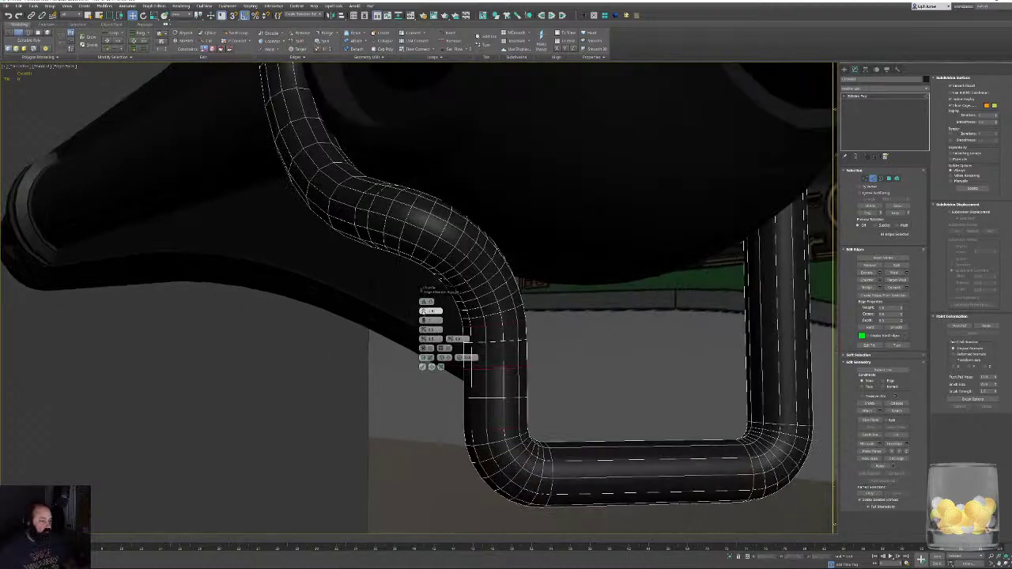
{"action": "left_click_drag", "start_coordinate": [423, 311], "coordinate": [425, 330]}
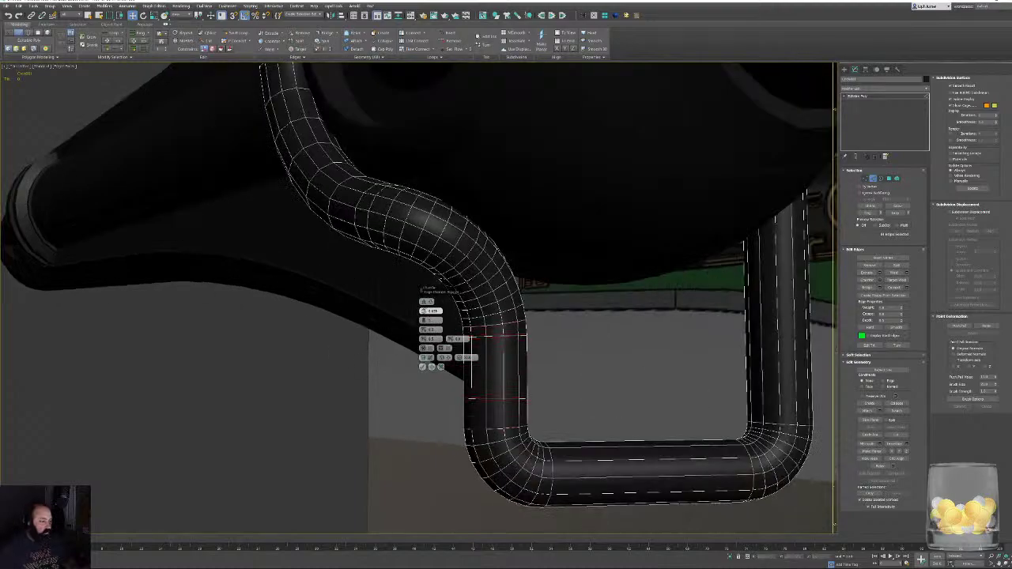
{"action": "left_click", "coordinate": [428, 302]}
{"action": "left_click", "coordinate": [442, 313]}
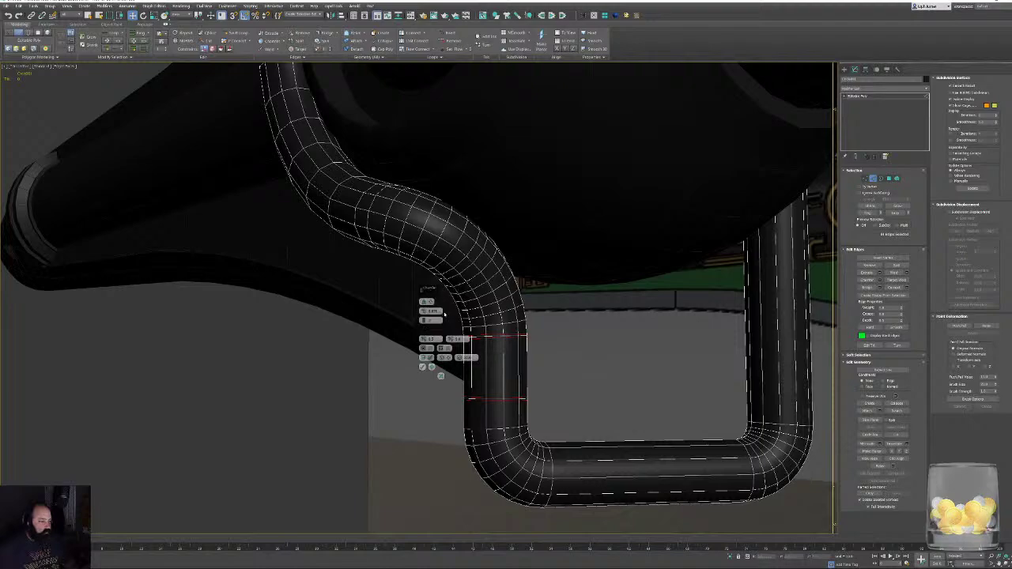
{"action": "left_click", "coordinate": [422, 367]}
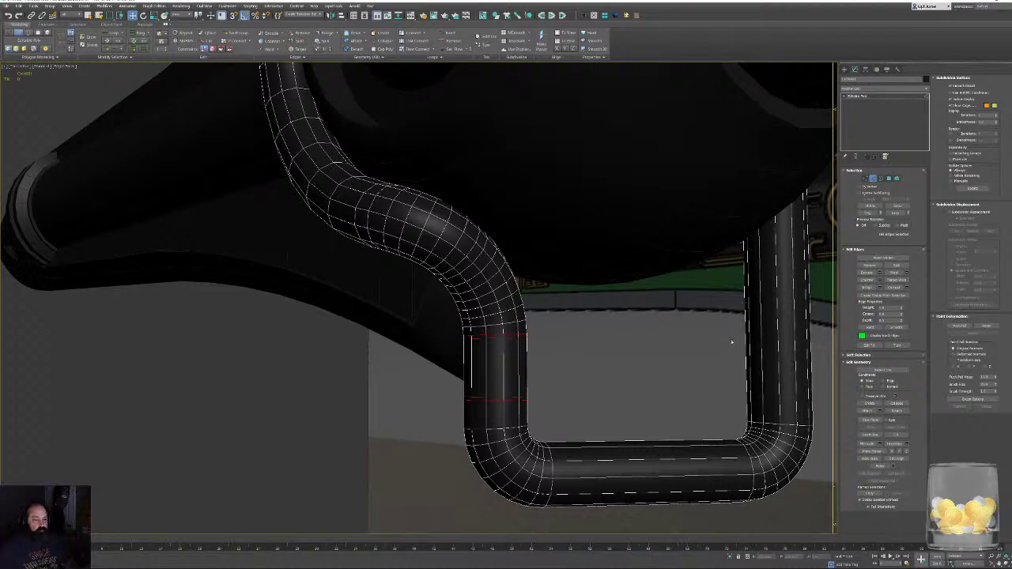
Insert two edge loops with SwiftLoop on the pipe's rear vertical leg, one near its lower end and one higher up.
{"action": "key", "text": "alt+s"}
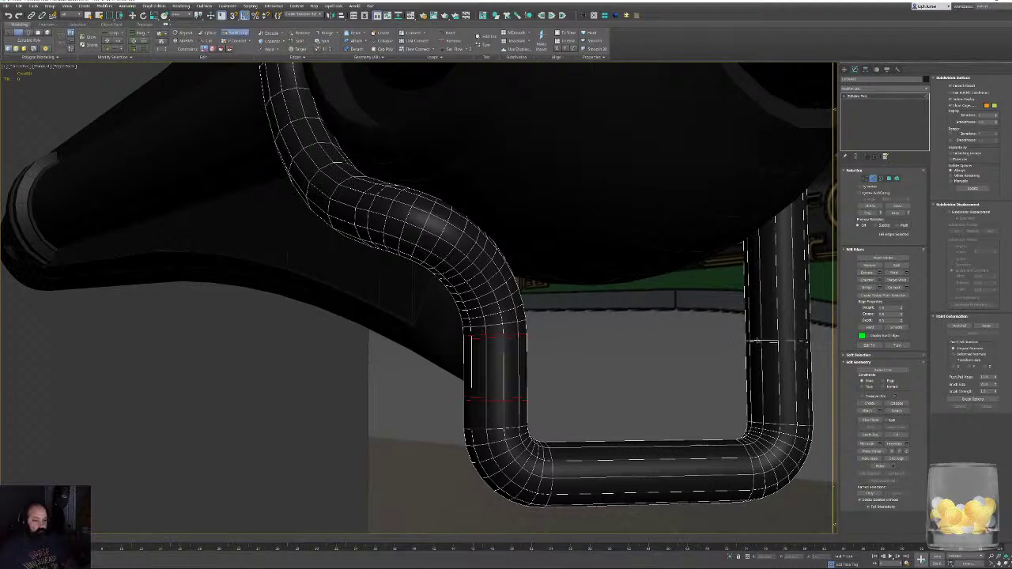
{"action": "left_click", "coordinate": [760, 363]}
{"action": "left_click", "coordinate": [765, 282]}
{"action": "right_click", "coordinate": [794, 372]}
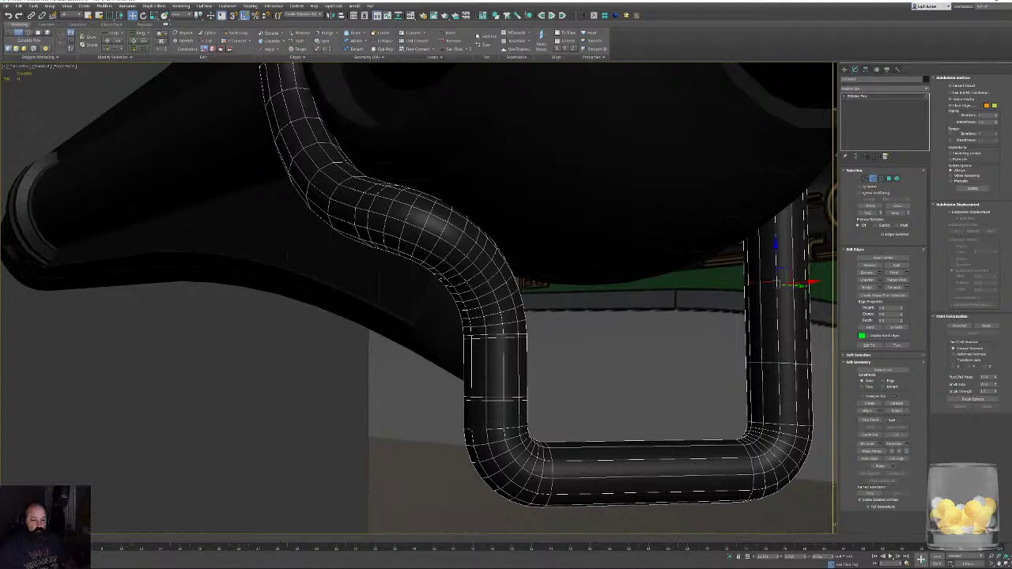
Select both new edge loops on the rear leg and chamfer them into narrow pairs.
{"action": "double_click", "coordinate": [788, 364]}
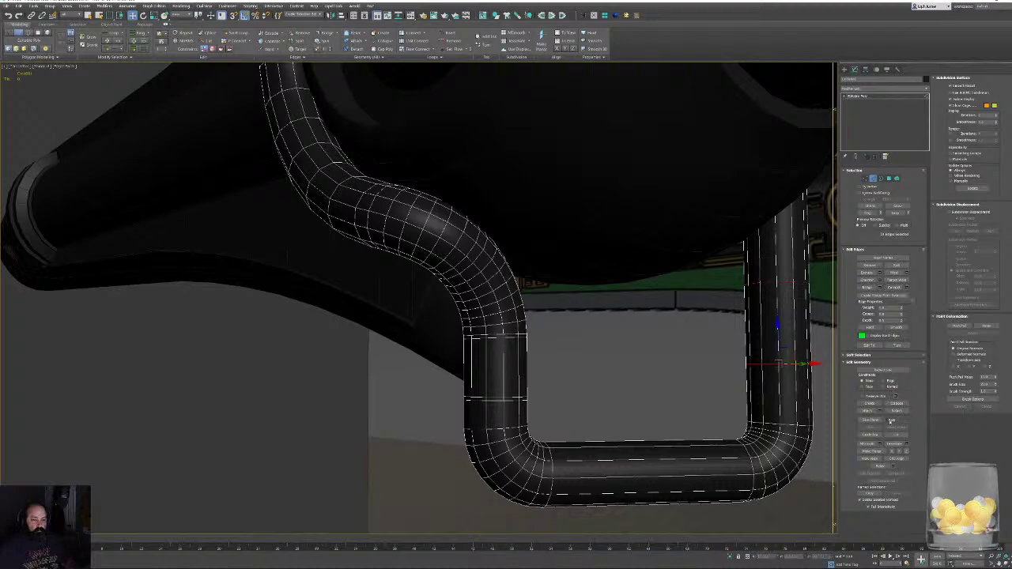
{"action": "left_click", "coordinate": [879, 280]}
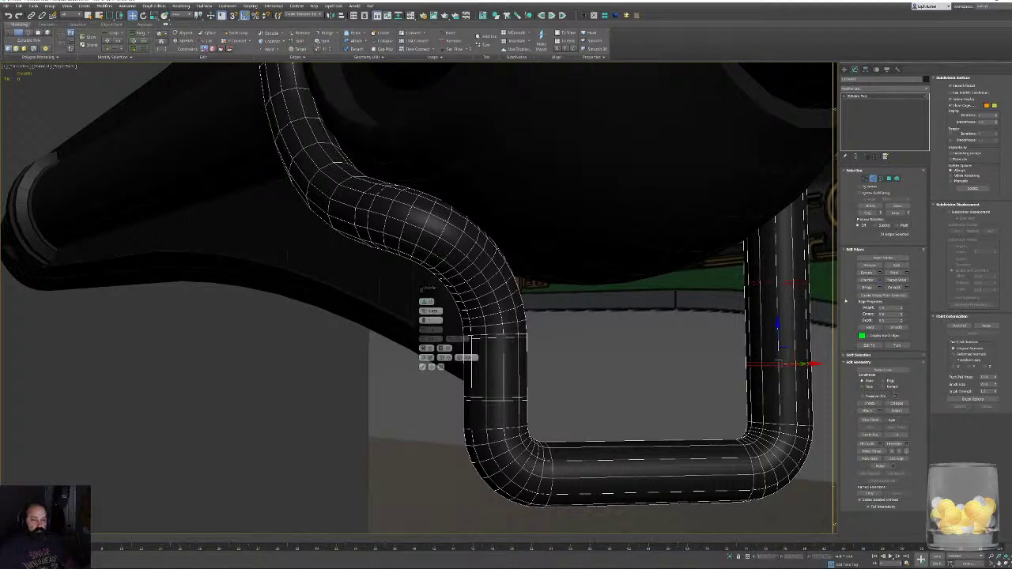
{"action": "left_click", "coordinate": [422, 366]}
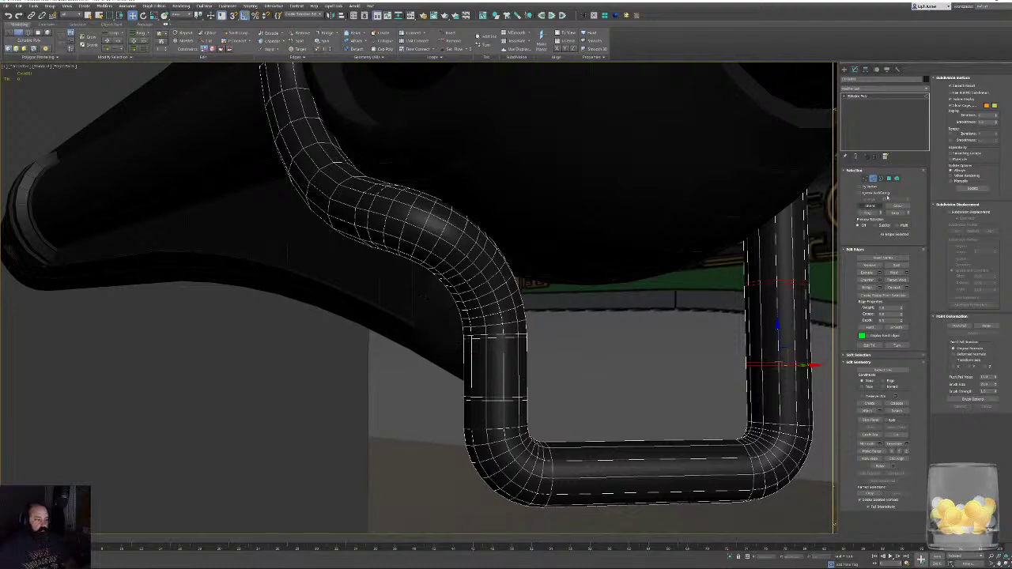
Select the narrow polygon rings between the chamfered loops on the rear and front vertical legs.
{"action": "left_click", "coordinate": [896, 179]}
{"action": "left_click", "coordinate": [779, 282]}
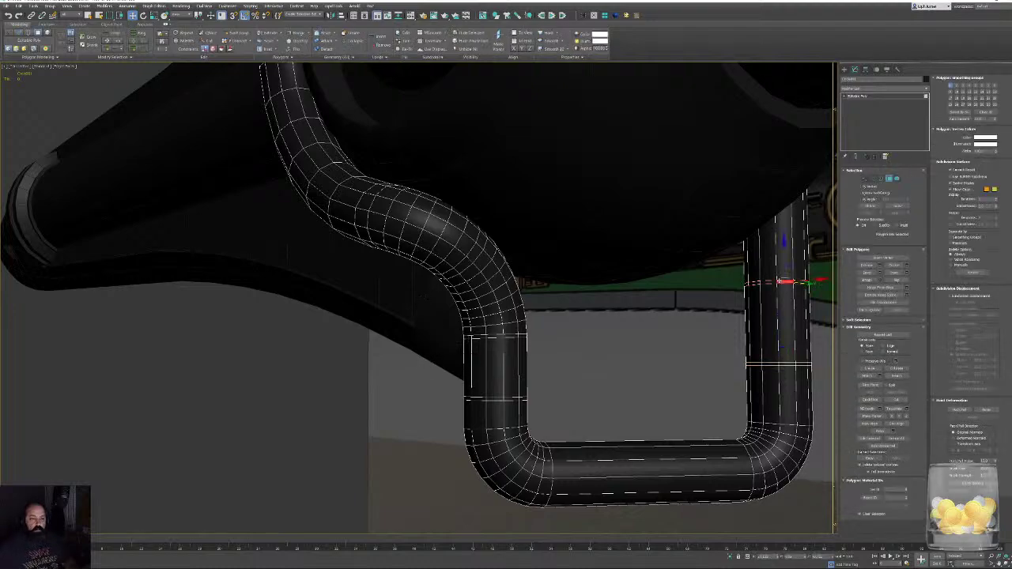
{"action": "left_click", "coordinate": [776, 283], "text": "shift"}
{"action": "left_click", "coordinate": [788, 364], "text": "ctrl"}
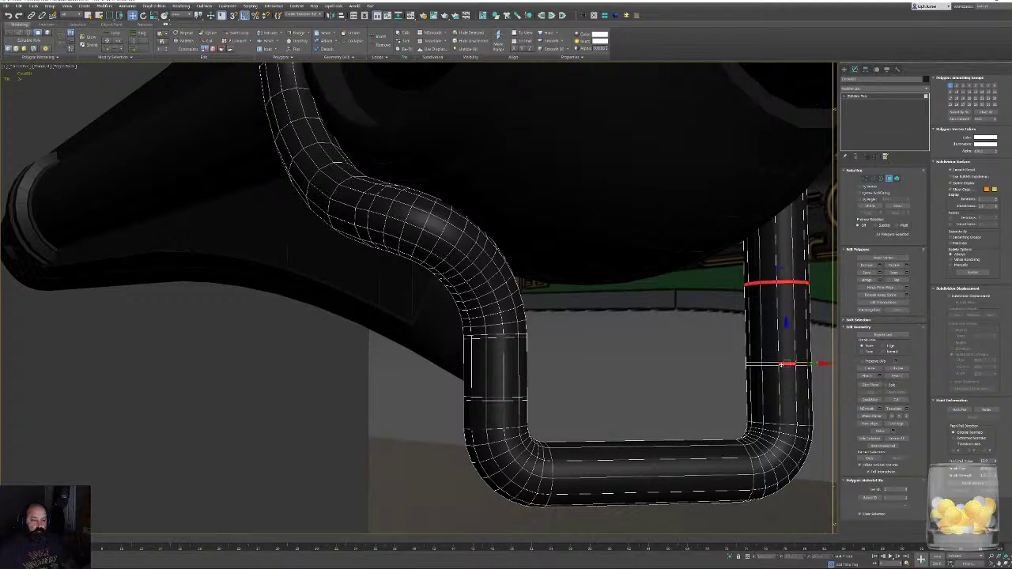
{"action": "left_click", "coordinate": [774, 364], "text": "shift"}
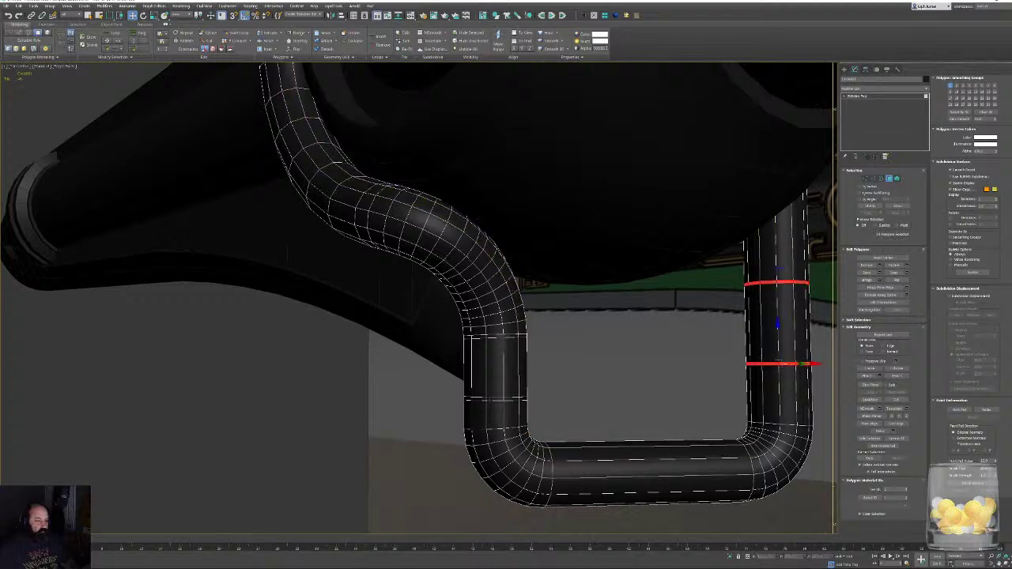
{"action": "left_click", "coordinate": [483, 400], "text": "ctrl+shift"}
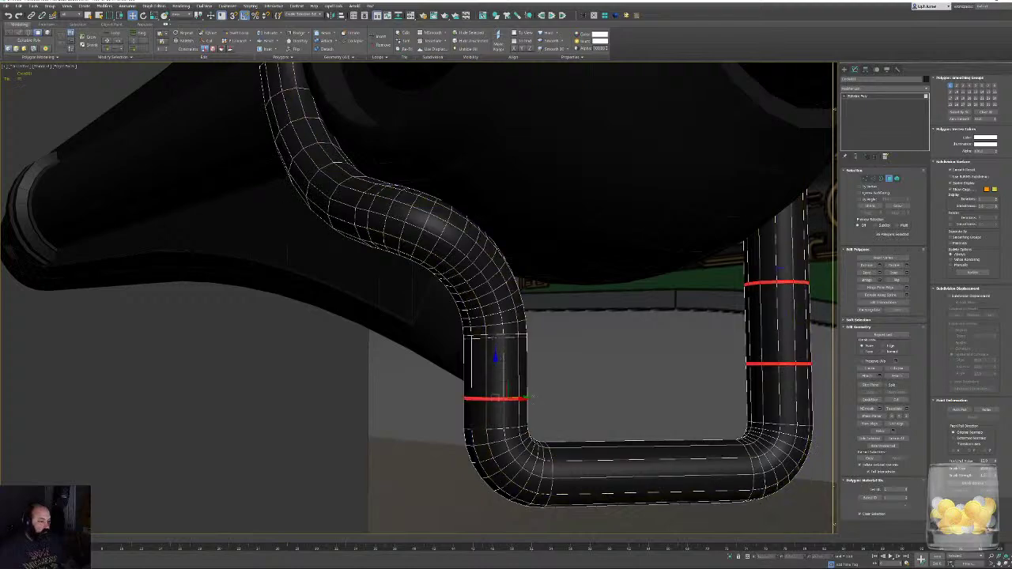
{"action": "left_click", "coordinate": [481, 338], "text": "ctrl+shift"}
{"action": "key", "text": "ctrl+z"}
{"action": "left_click", "coordinate": [482, 337], "text": "shift"}
Add the narrow polygon rings on the curved section, the upper vertical section and the top bend to the selection.
{"action": "middle_click_drag", "start_coordinate": [442, 151], "coordinate": [466, 147]}
{"action": "middle_click_drag", "start_coordinate": [467, 147], "coordinate": [464, 315]}
{"action": "scroll", "coordinate": [461, 292], "scroll_direction": "up", "scroll_amount": 3}
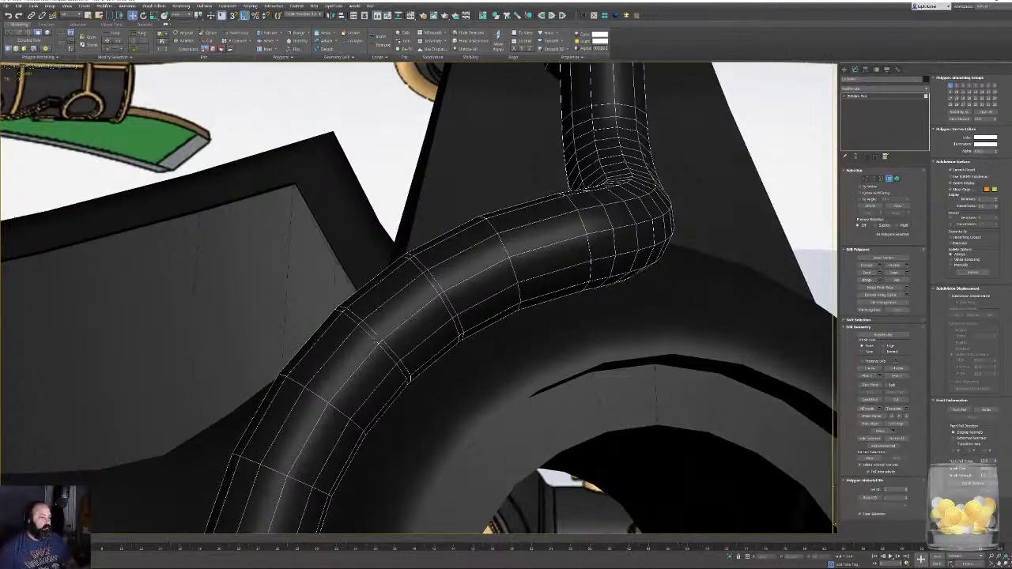
{"action": "double_click", "coordinate": [378, 341]}
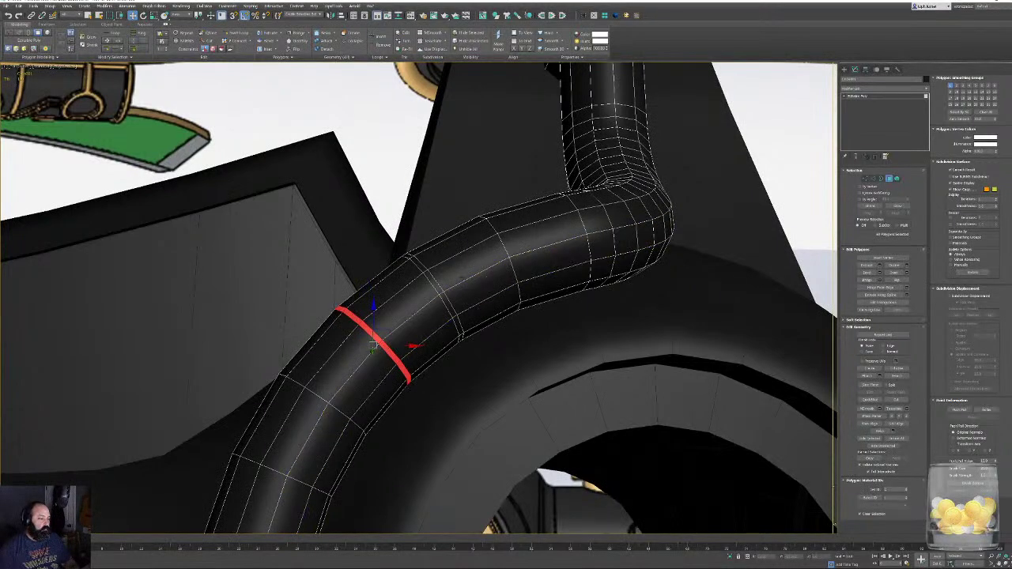
{"action": "double_click", "coordinate": [434, 298], "text": "ctrl"}
{"action": "middle_click_drag", "start_coordinate": [561, 167], "coordinate": [509, 420]}
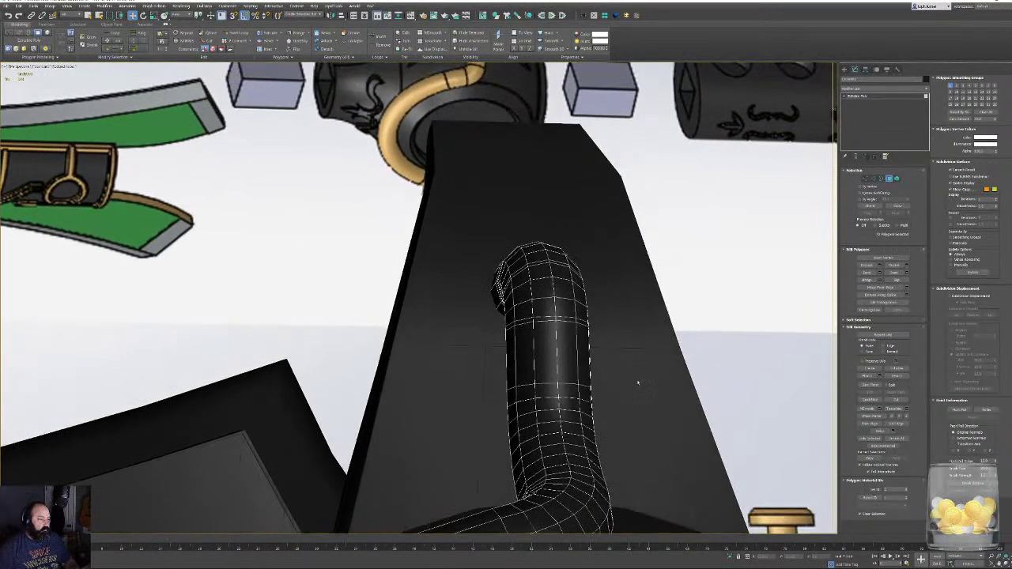
{"action": "middle_click_drag", "start_coordinate": [638, 381], "coordinate": [591, 369], "text": "alt"}
{"action": "double_click", "coordinate": [583, 345]}
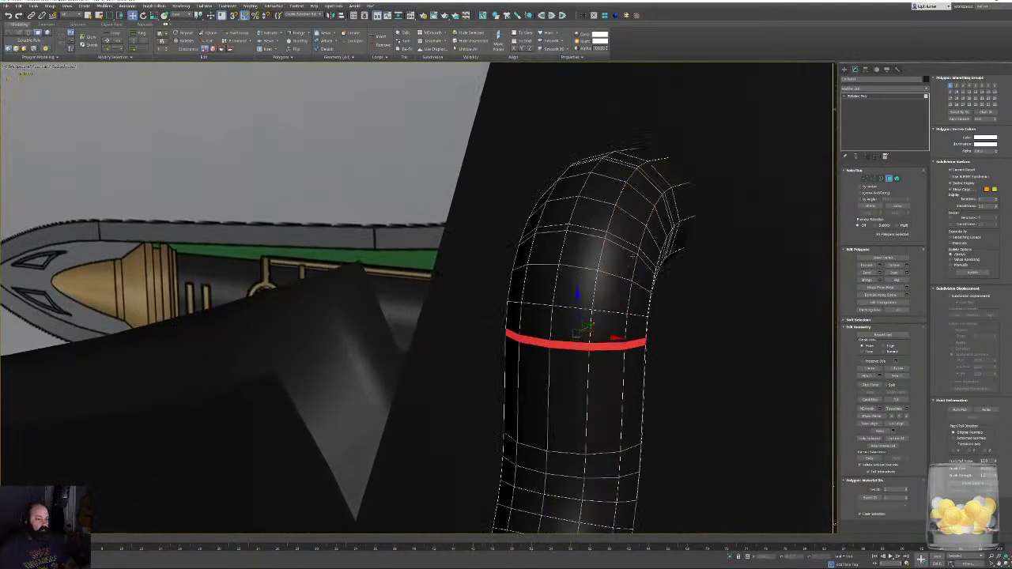
{"action": "double_click", "coordinate": [644, 261], "text": "ctrl"}
{"action": "middle_click_drag", "start_coordinate": [645, 261], "coordinate": [497, 231], "text": "alt"}
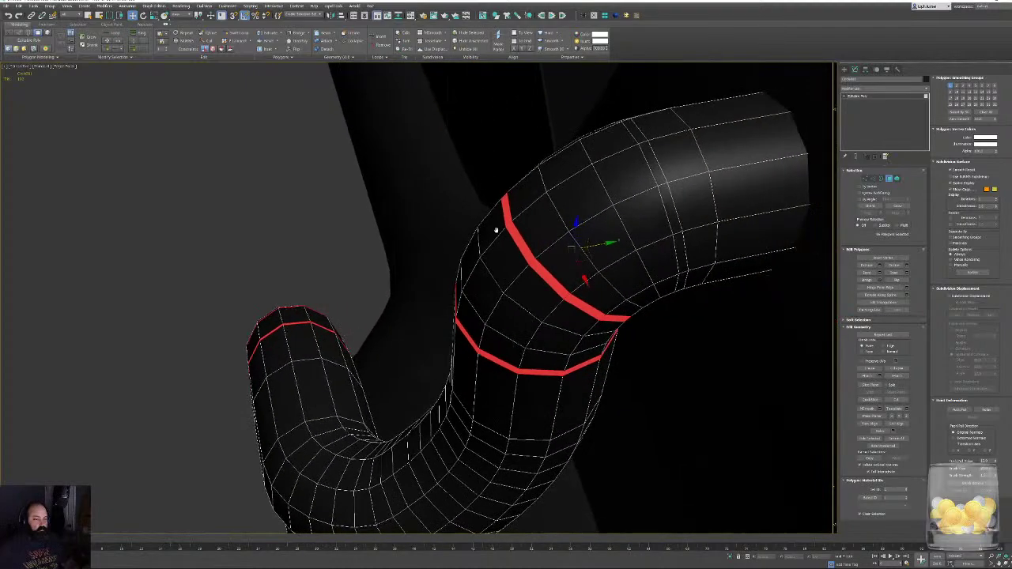
{"action": "double_click", "coordinate": [680, 242], "text": "ctrl"}
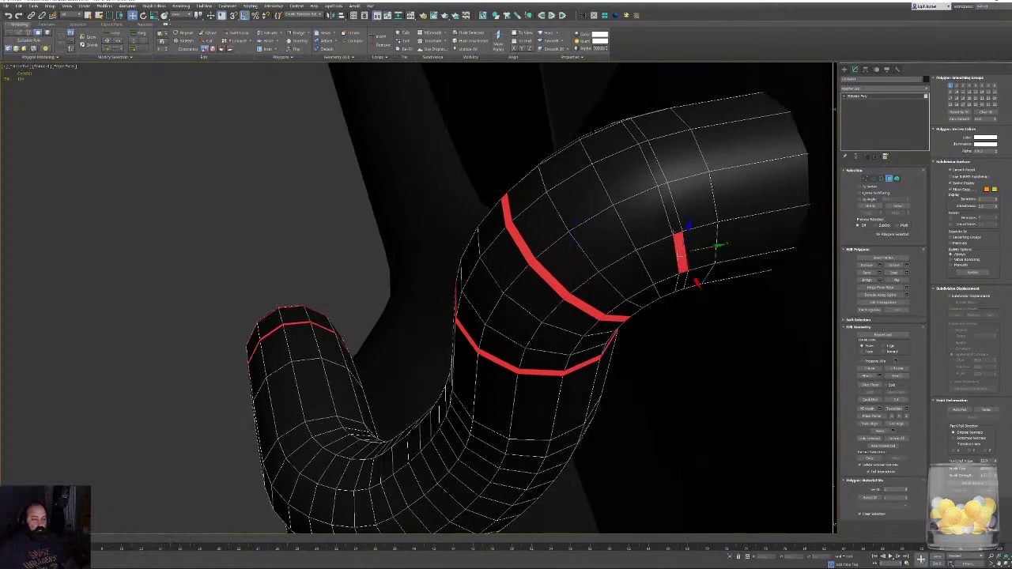
Extrude the selected polygon rings slightly inward along their local normals to form grooves around the pipe.
{"action": "left_click", "coordinate": [880, 266]}
{"action": "left_click", "coordinate": [429, 302]}
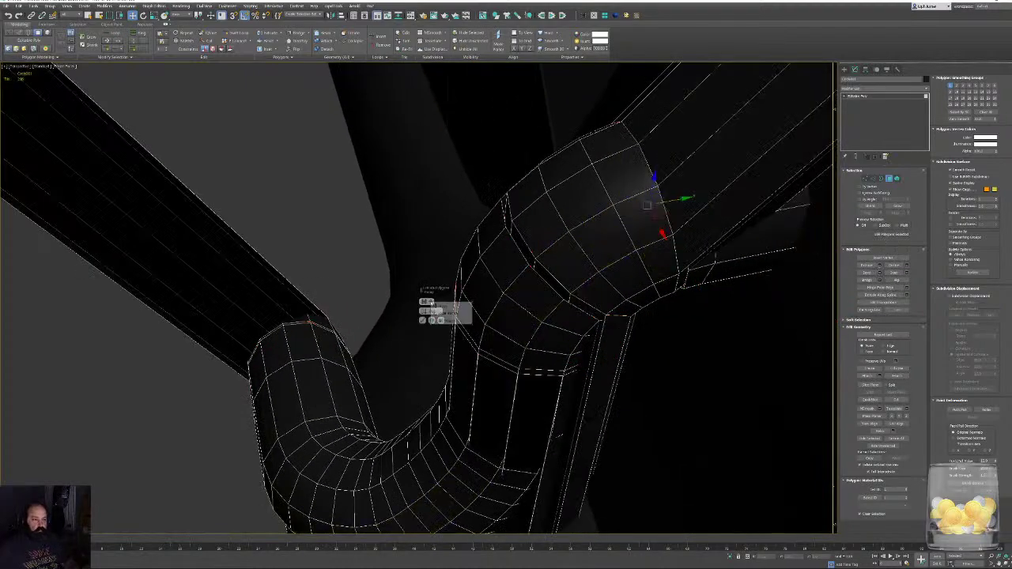
{"action": "left_click", "coordinate": [436, 312]}
{"action": "right_click", "coordinate": [425, 313]}
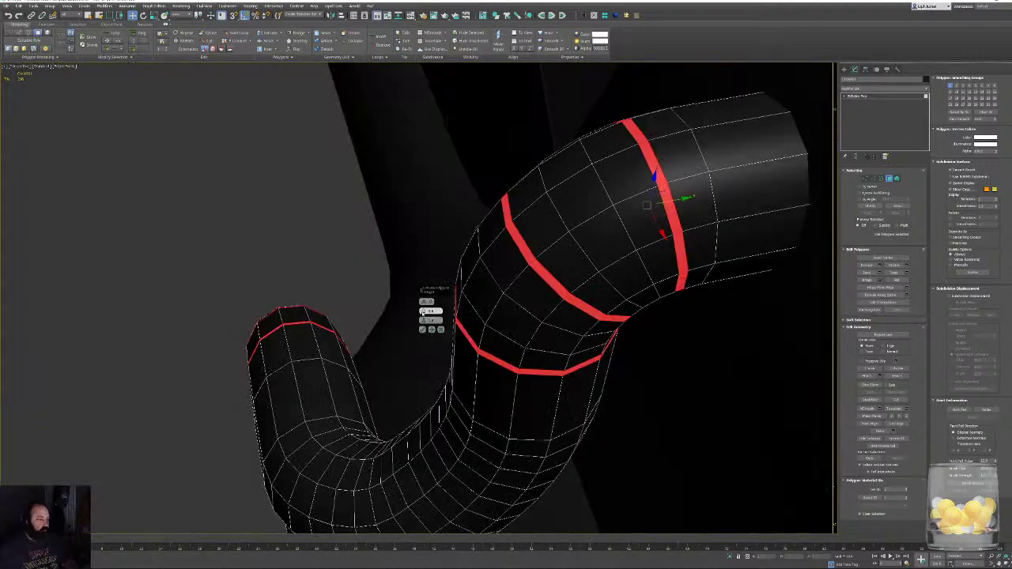
{"action": "left_click_drag", "start_coordinate": [424, 313], "coordinate": [427, 316]}
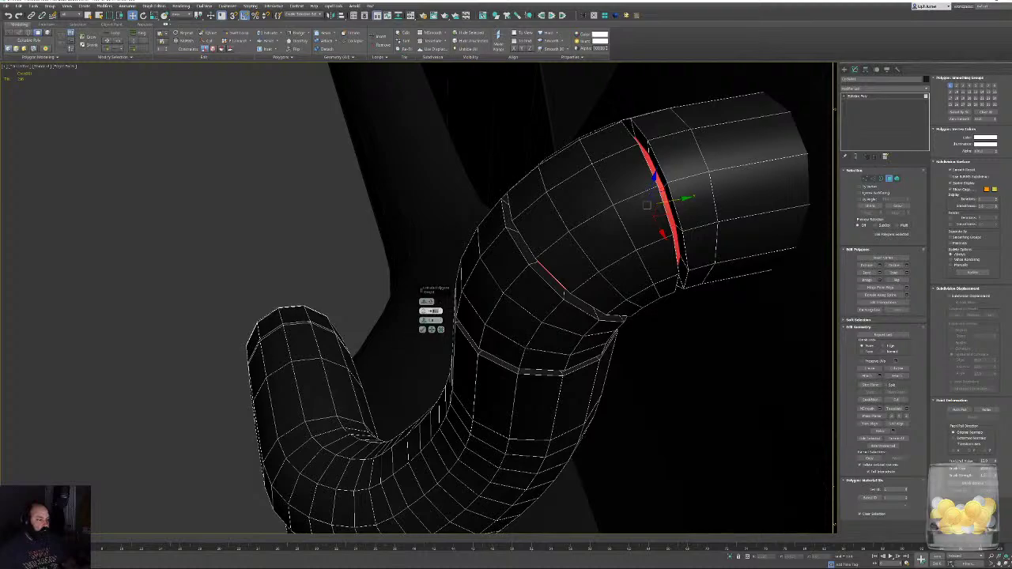
{"action": "key", "text": "Return"}
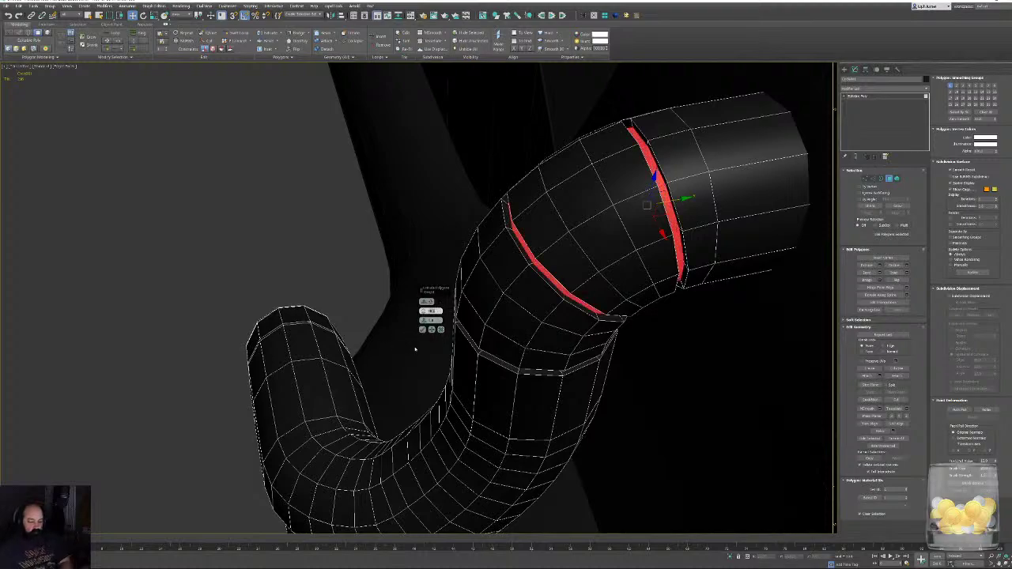
{"action": "left_click", "coordinate": [423, 329]}
Hide the edged-face display and examine the grooved pipe against the reference, including a front view of the circular emblem.
{"action": "left_click", "coordinate": [300, 284]}
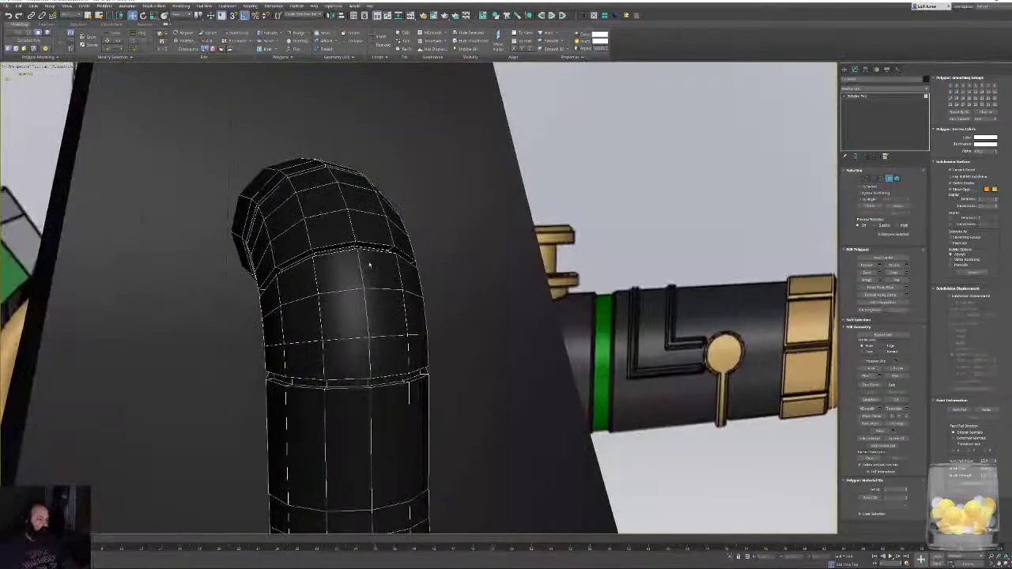
{"action": "scroll", "coordinate": [341, 345], "scroll_direction": "down", "scroll_amount": 1}
{"action": "key", "text": "F3"}
{"action": "key", "text": "F3"}
{"action": "key", "text": "F4"}
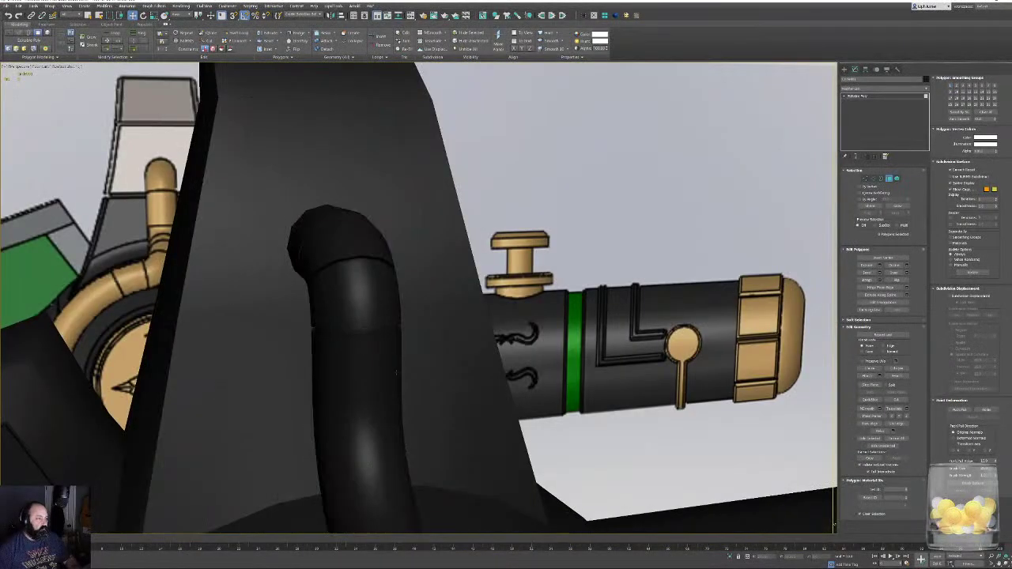
{"action": "scroll", "coordinate": [474, 380], "scroll_direction": "down", "scroll_amount": 2}
{"action": "middle_click_drag", "start_coordinate": [474, 387], "coordinate": [478, 338]}
{"action": "scroll", "coordinate": [487, 379], "scroll_direction": "down", "scroll_amount": 2}
{"action": "middle_click_drag", "start_coordinate": [486, 379], "coordinate": [501, 301], "text": "alt"}
{"action": "scroll", "coordinate": [600, 377], "scroll_direction": "down", "scroll_amount": 5}
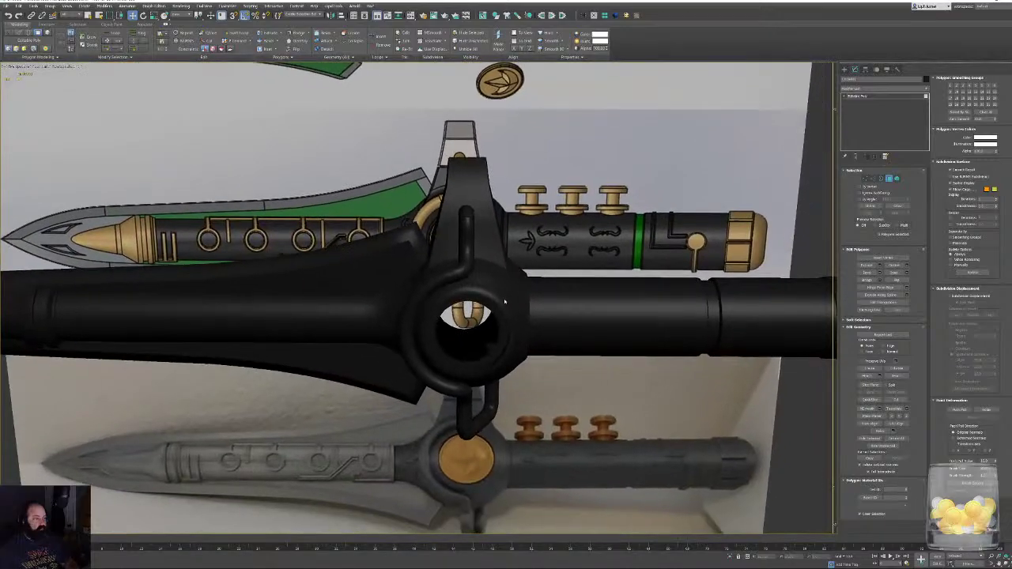
{"action": "middle_click_drag", "start_coordinate": [567, 294], "coordinate": [484, 245]}
{"action": "mouse_move", "coordinate": [484, 245]}
{"action": "middle_mouse_down", "text": "alt"}
{"action": "mouse_move", "coordinate": [447, 242]}
{"action": "mouse_move", "coordinate": [465, 247]}
{"action": "middle_mouse_up", "text": "alt"}
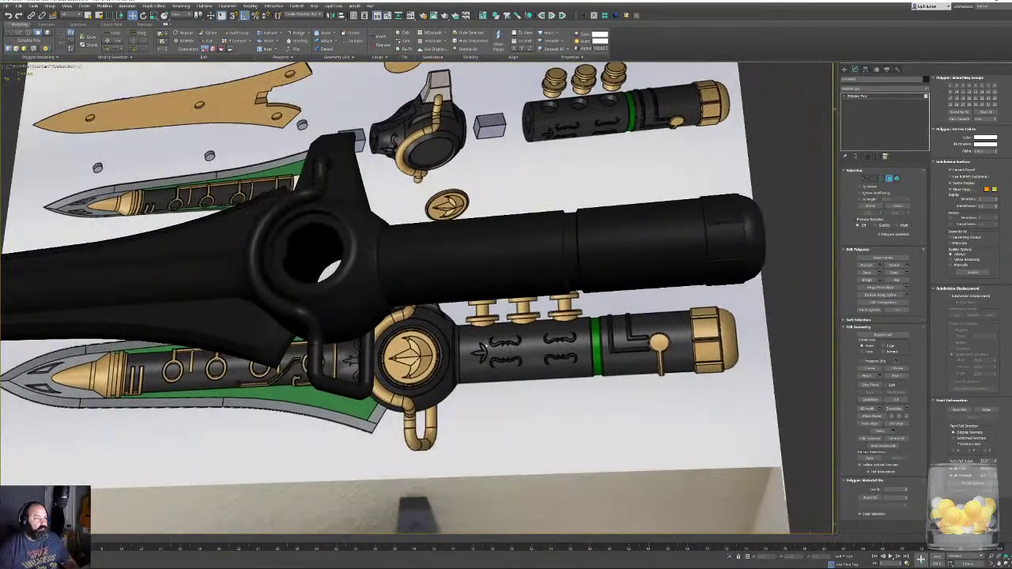
{"action": "middle_click_drag", "start_coordinate": [581, 346], "coordinate": [541, 348], "text": "alt"}
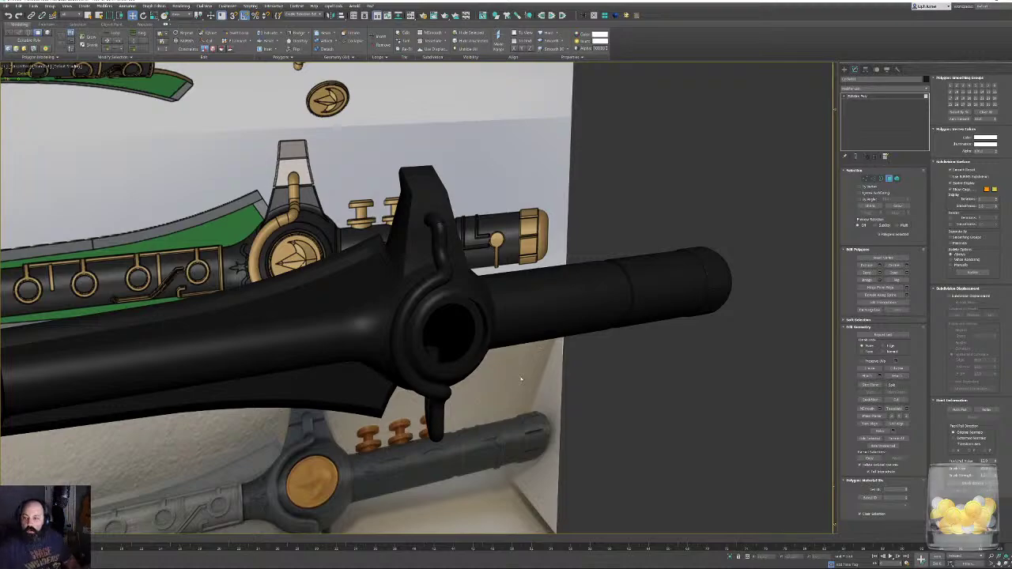
{"action": "middle_click_drag", "start_coordinate": [552, 362], "coordinate": [540, 348]}
{"action": "key", "text": "f"}
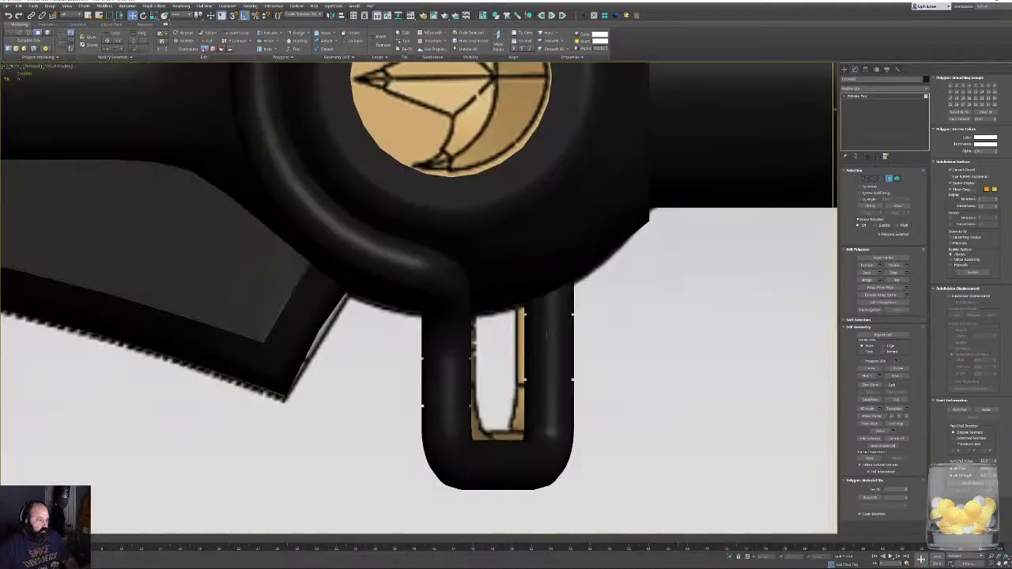
{"action": "middle_click_drag", "start_coordinate": [546, 345], "coordinate": [509, 505]}
{"action": "scroll", "coordinate": [508, 506], "scroll_direction": "down", "scroll_amount": 3}
{"action": "scroll", "coordinate": [504, 395], "scroll_direction": "up", "scroll_amount": 3}
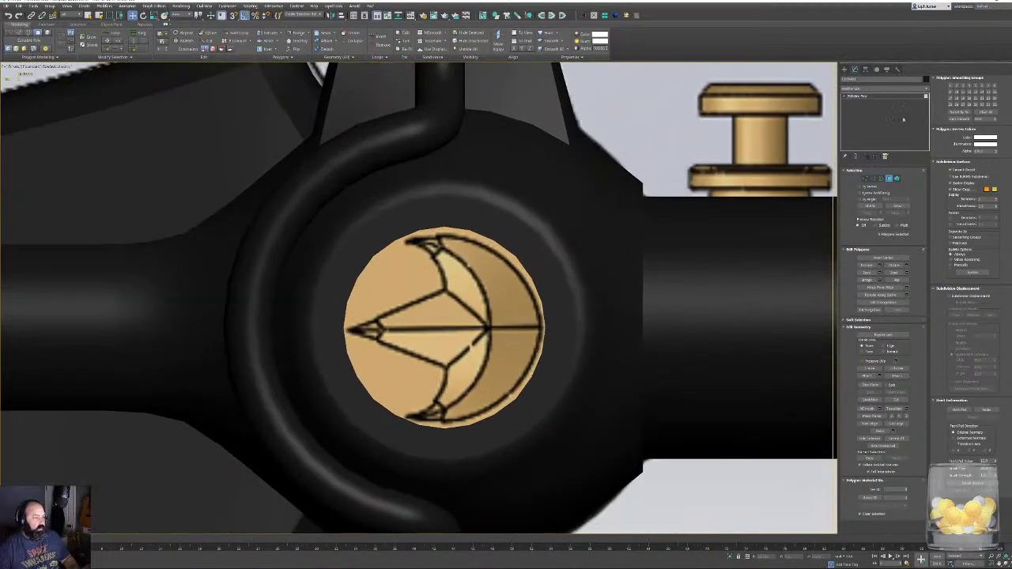
Leave polygon editing and draw a two-point line spline across the circular emblem from its pointed tip to the opposite rim.
{"action": "left_click", "coordinate": [888, 179]}
{"action": "left_click", "coordinate": [844, 70]}
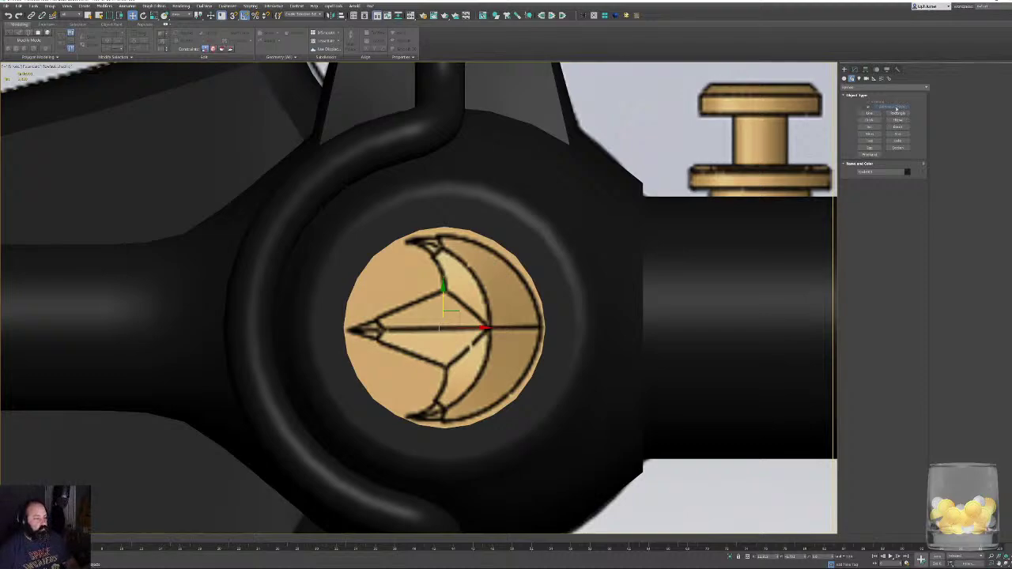
{"action": "left_click", "coordinate": [870, 113]}
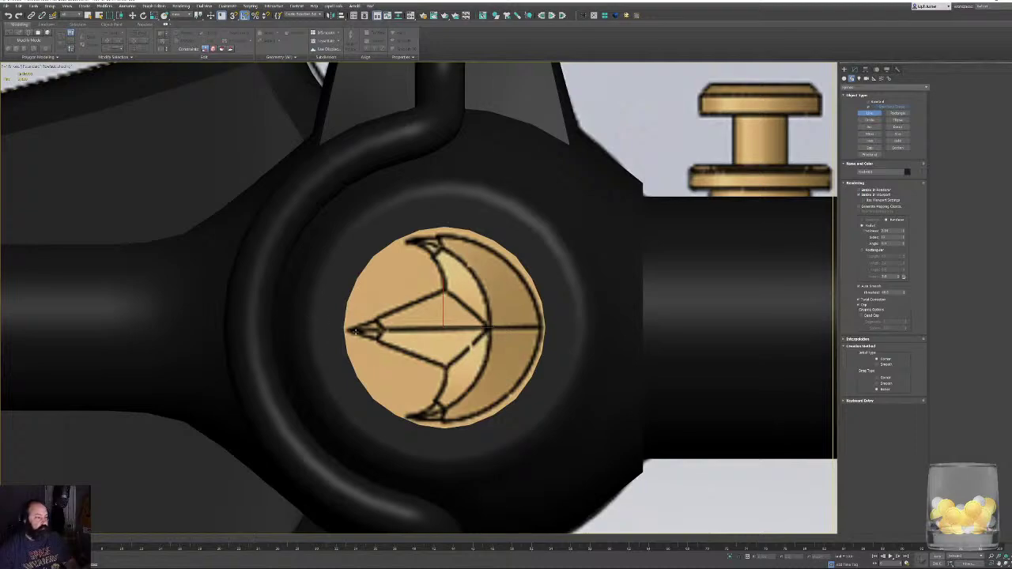
{"action": "left_click", "coordinate": [346, 329]}
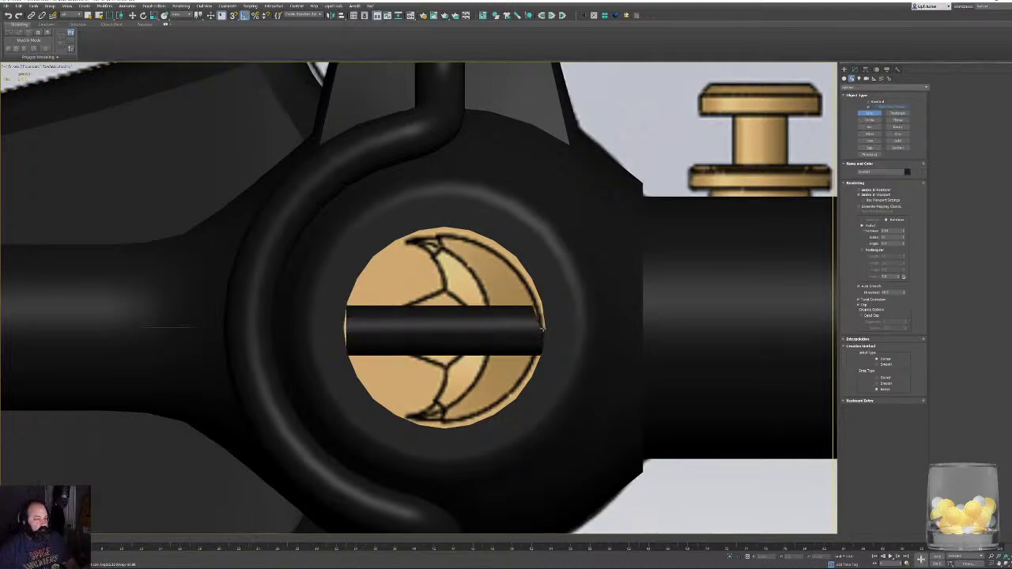
{"action": "left_click", "coordinate": [542, 329]}
{"action": "right_click", "coordinate": [543, 329]}
Disable viewport rendering for the emblem line and delete the line.
{"action": "left_click", "coordinate": [855, 69]}
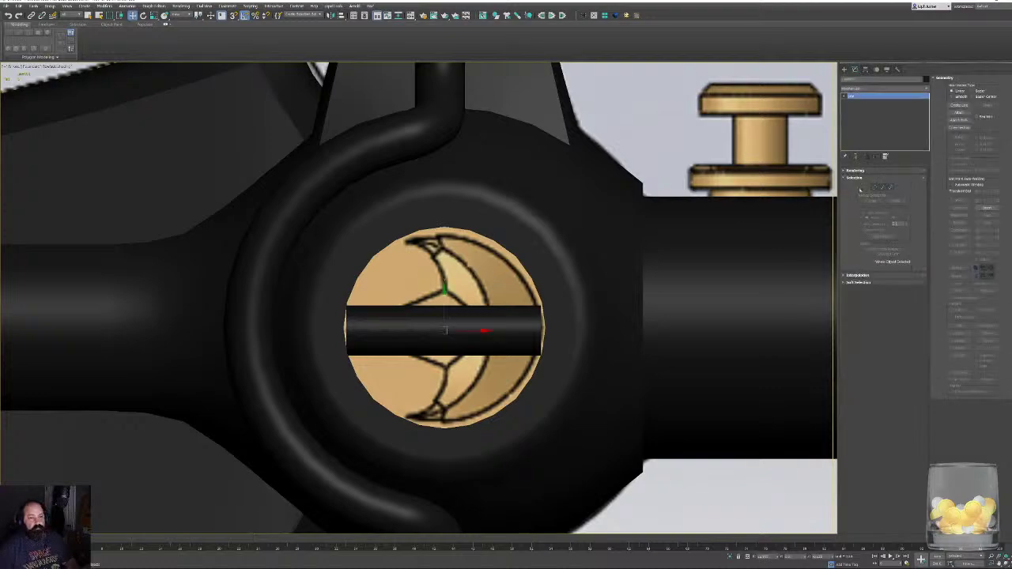
{"action": "left_click", "coordinate": [854, 169]}
{"action": "left_click", "coordinate": [862, 182]}
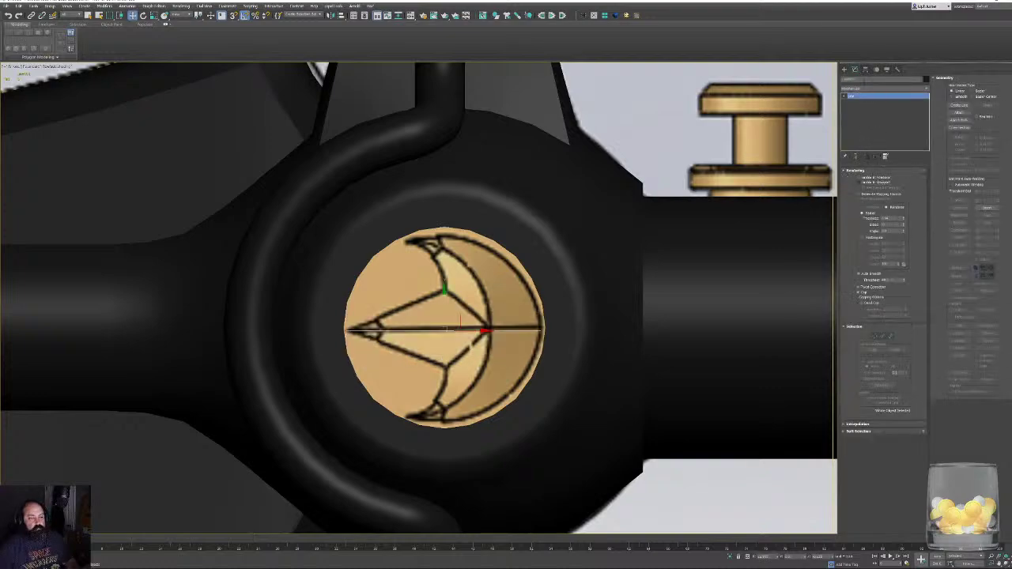
{"action": "middle_click_drag", "start_coordinate": [514, 324], "coordinate": [492, 332]}
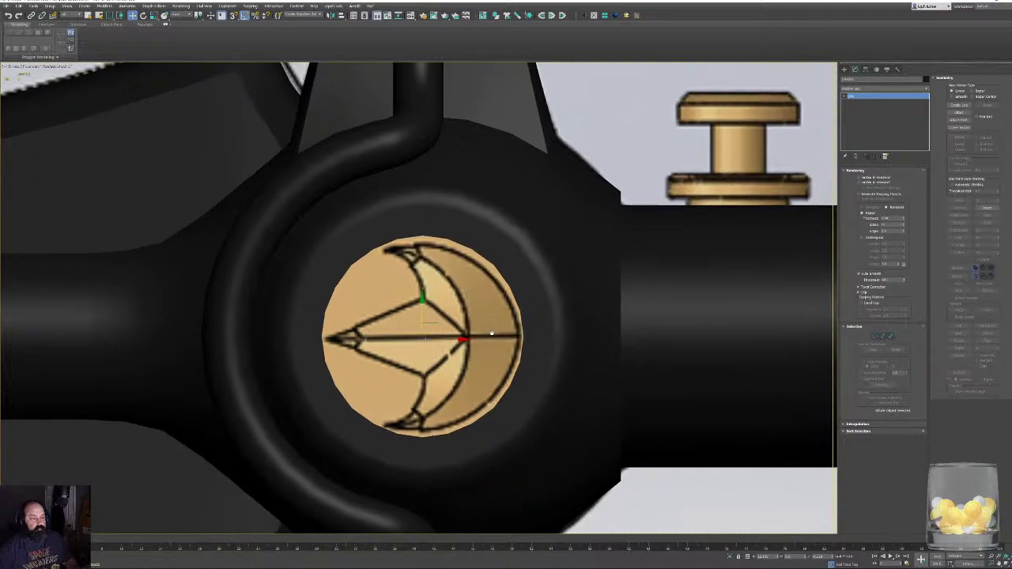
{"action": "key", "text": "Delete"}
Draw a closed line spline tracing the emblem's upper half through the pointed tip, opposite rim, crescent tip and inner notch.
{"action": "left_click", "coordinate": [844, 70]}
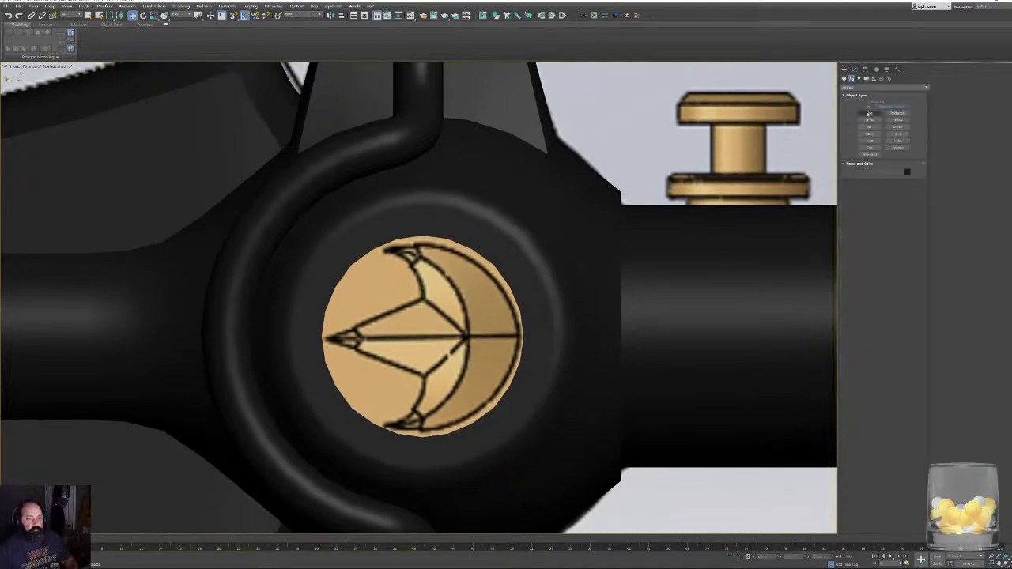
{"action": "left_click", "coordinate": [870, 113]}
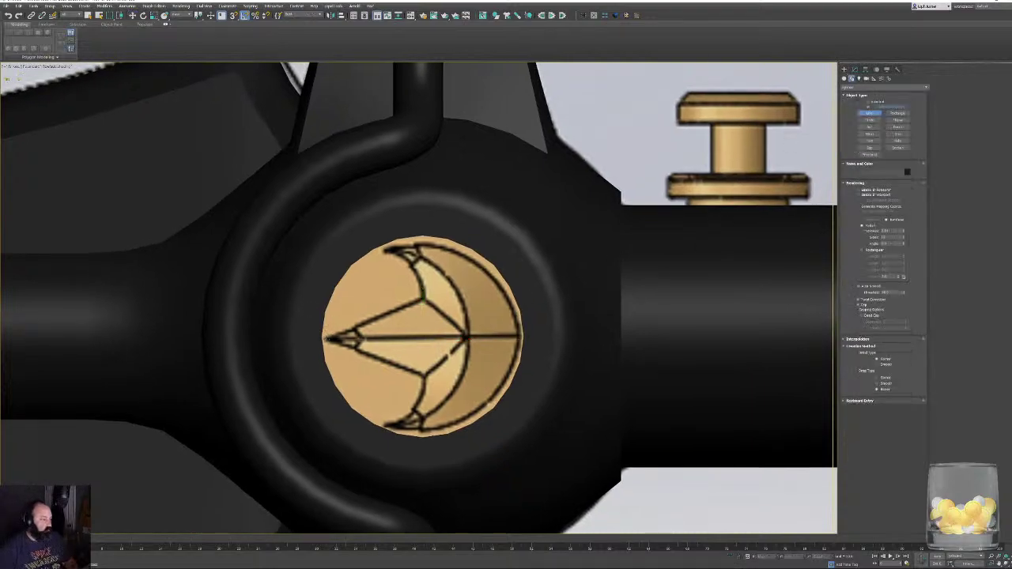
{"action": "left_click", "coordinate": [325, 339]}
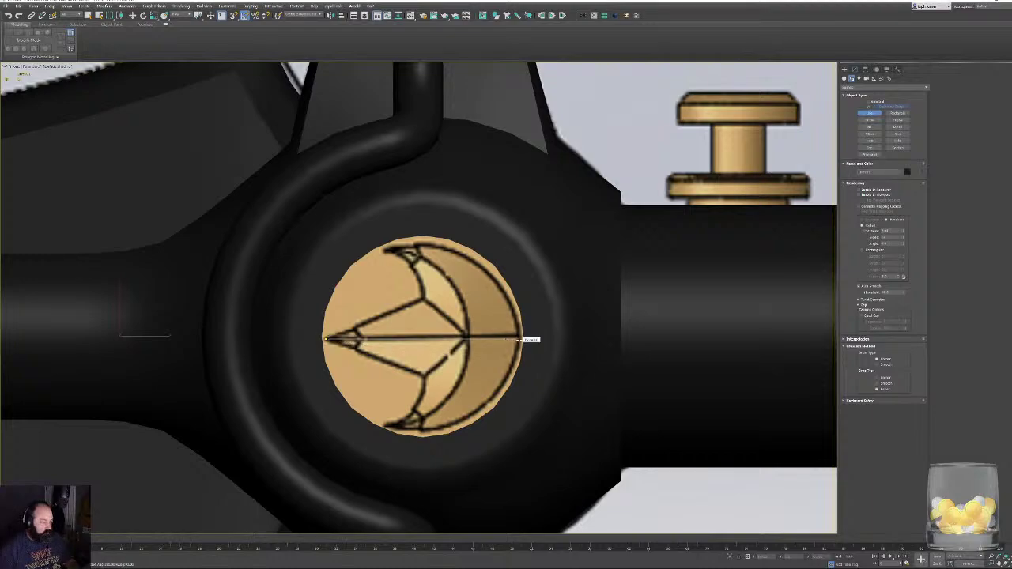
{"action": "left_click", "coordinate": [520, 338]}
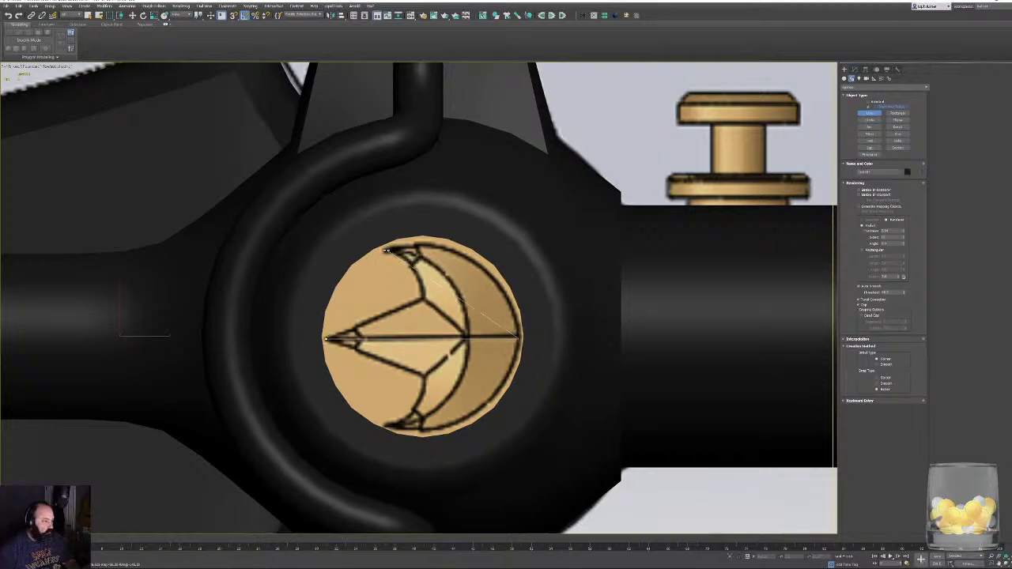
{"action": "left_click", "coordinate": [387, 251]}
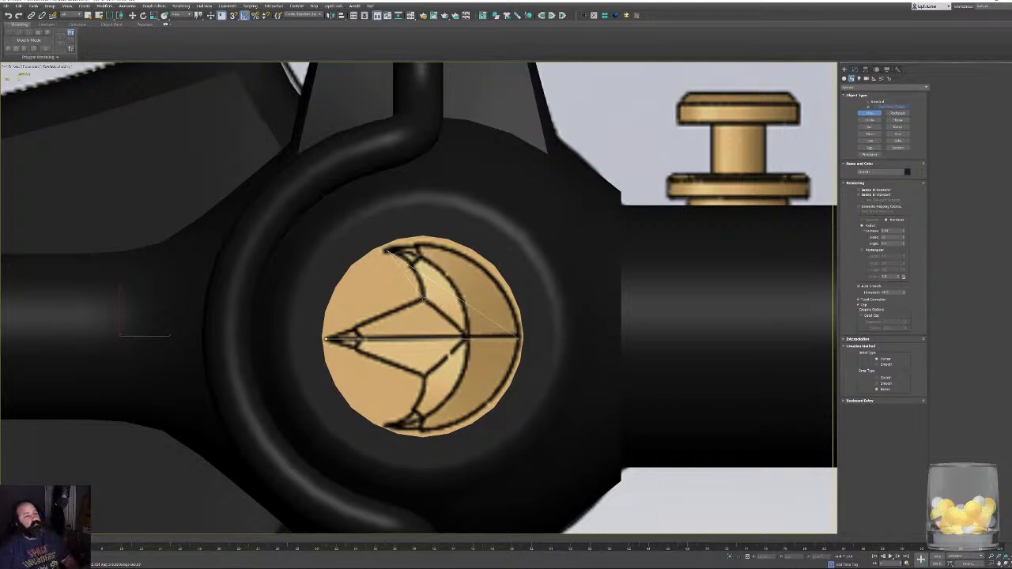
{"action": "left_click", "coordinate": [423, 300]}
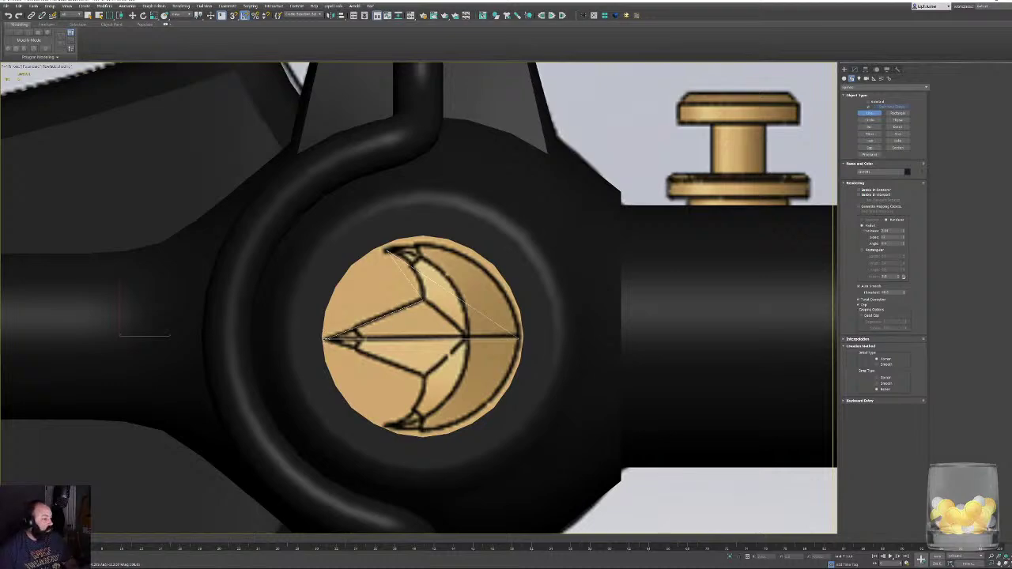
{"action": "left_click", "coordinate": [519, 338]}
{"action": "left_click", "coordinate": [499, 289]}
{"action": "middle_click_drag", "start_coordinate": [459, 280], "coordinate": [462, 314]}
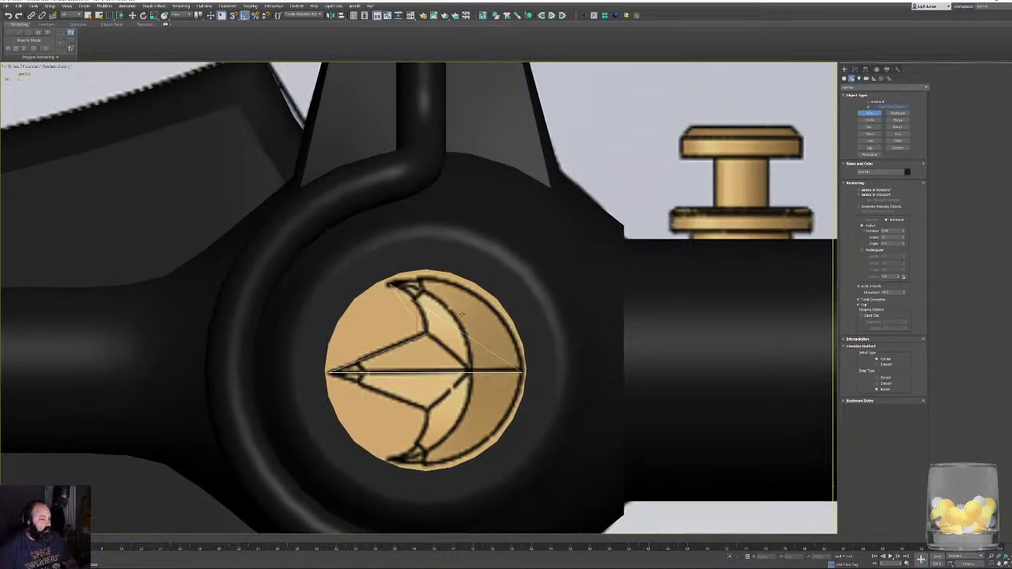
Select all vertices of the emblem outline and convert them to Bezier Corner.
{"action": "left_click", "coordinate": [855, 69]}
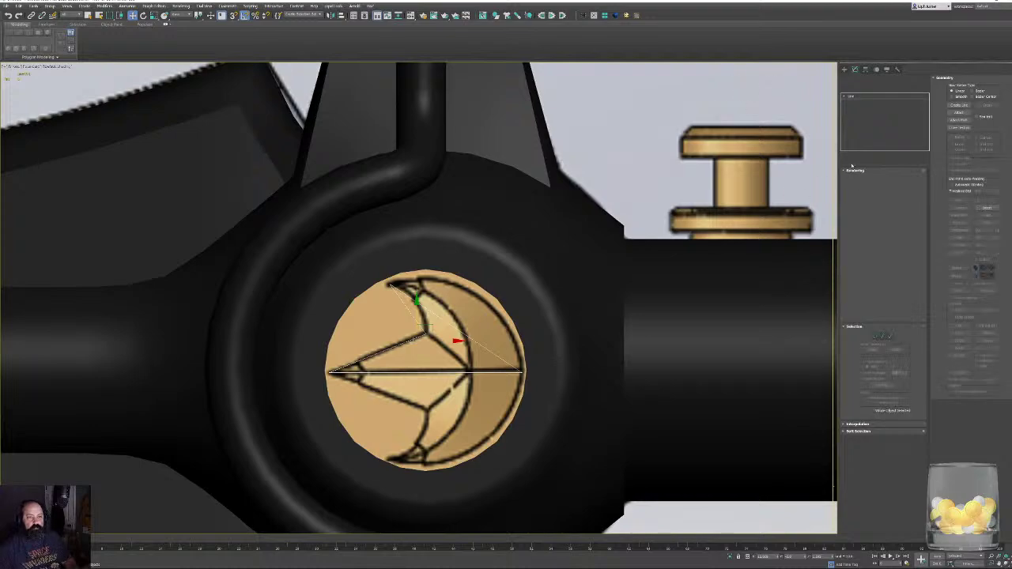
{"action": "left_click", "coordinate": [856, 170]}
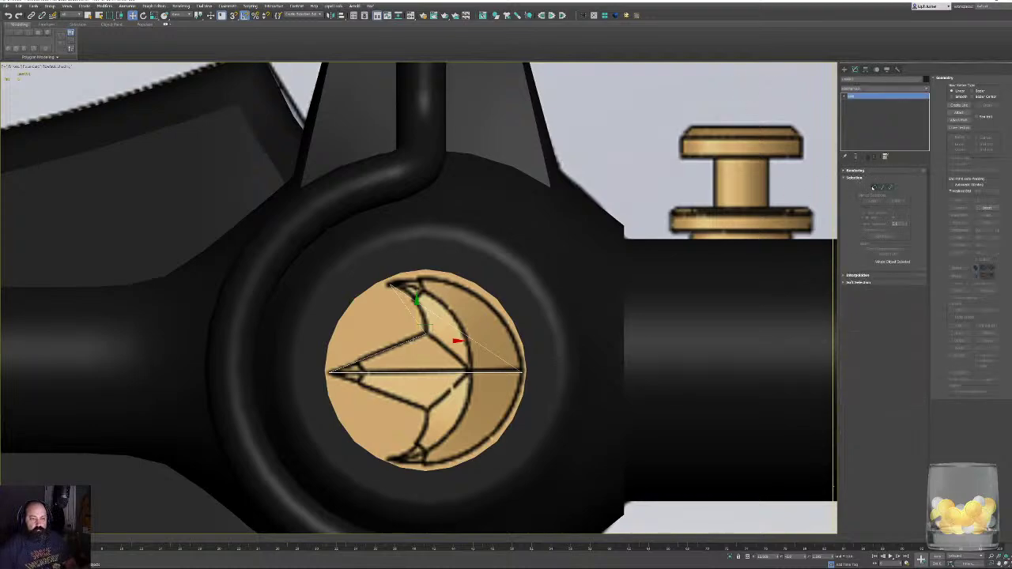
{"action": "left_click", "coordinate": [874, 188]}
{"action": "left_click_drag", "start_coordinate": [623, 238], "coordinate": [207, 459]}
{"action": "right_click", "coordinate": [311, 326]}
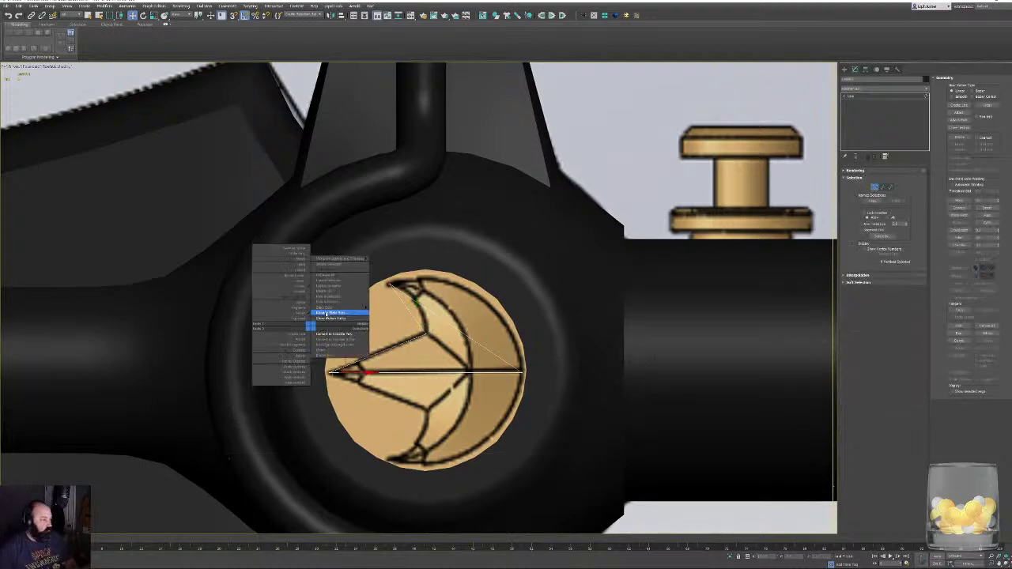
{"action": "left_click", "coordinate": [297, 277]}
Adjust the Bezier handles so the outline follows the emblem's outer crescent arc and the curve into the inner notch.
{"action": "scroll", "coordinate": [384, 334], "scroll_direction": "up", "scroll_amount": 2}
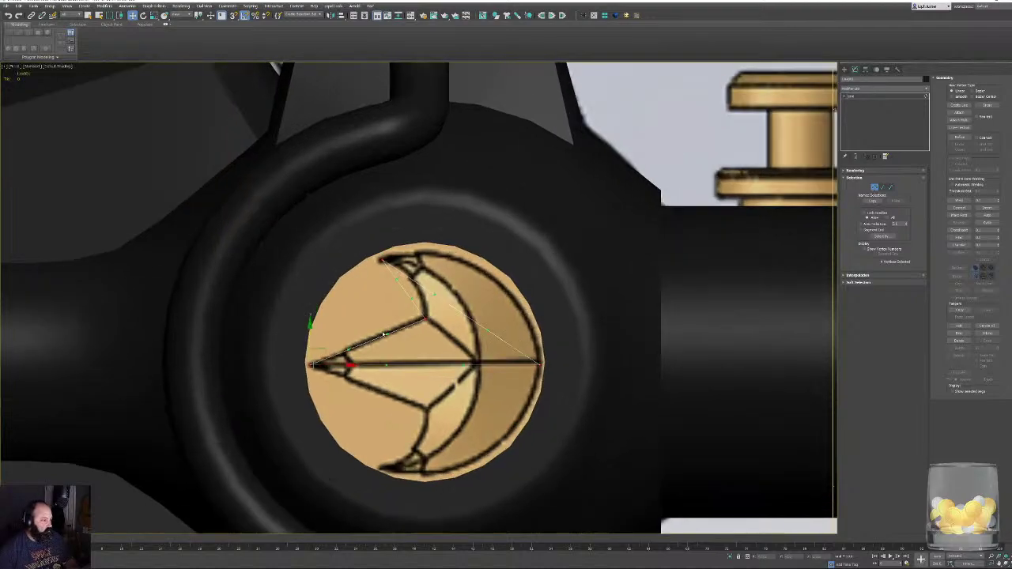
{"action": "scroll", "coordinate": [384, 334], "scroll_direction": "up", "scroll_amount": 1}
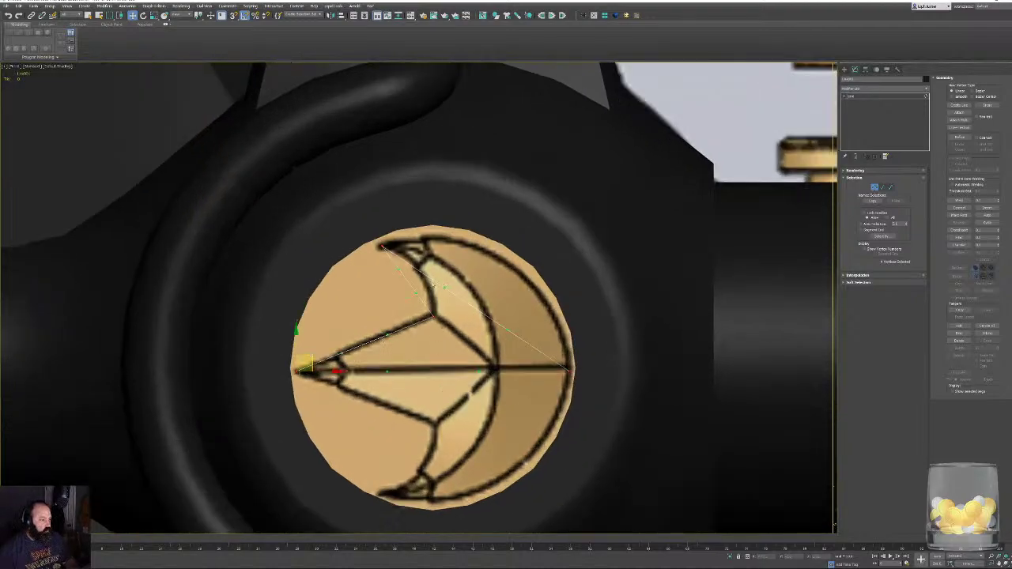
{"action": "left_click_drag", "start_coordinate": [445, 288], "coordinate": [497, 247]}
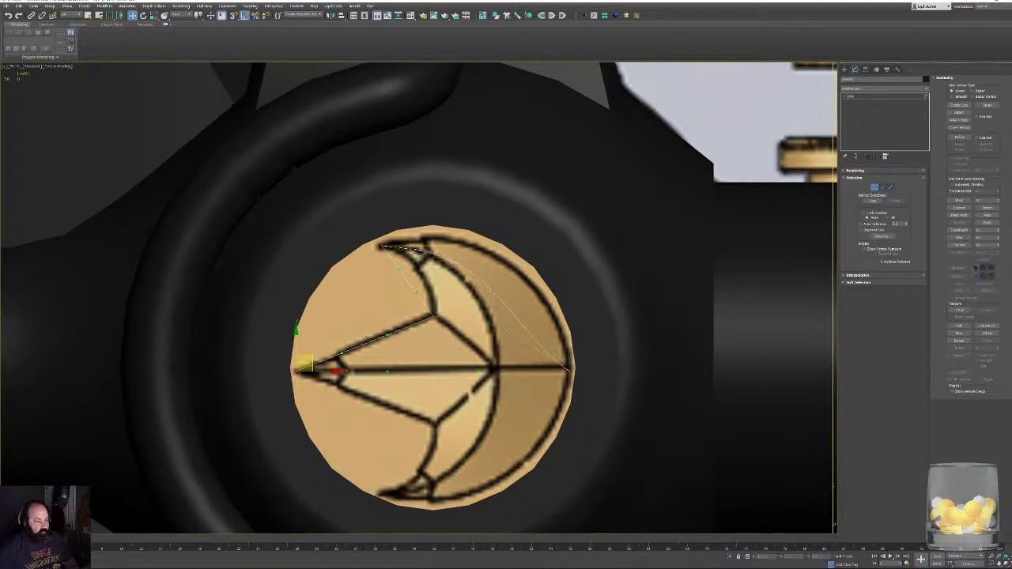
{"action": "left_click_drag", "start_coordinate": [506, 331], "coordinate": [567, 298]}
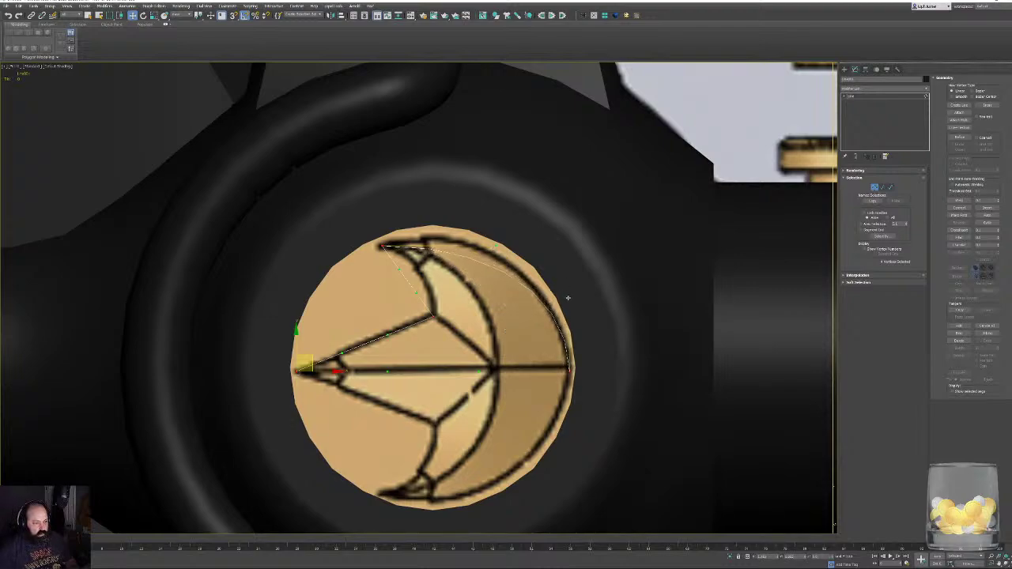
{"action": "left_click_drag", "start_coordinate": [495, 241], "coordinate": [504, 221]}
{"action": "middle_click_drag", "start_coordinate": [502, 221], "coordinate": [511, 199]}
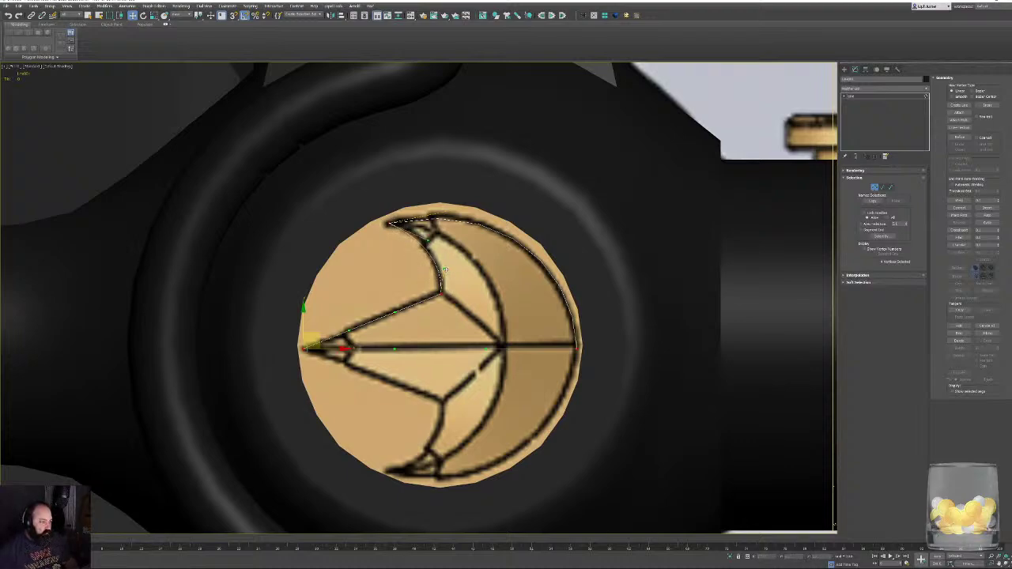
{"action": "middle_click_drag", "start_coordinate": [416, 328], "coordinate": [414, 304]}
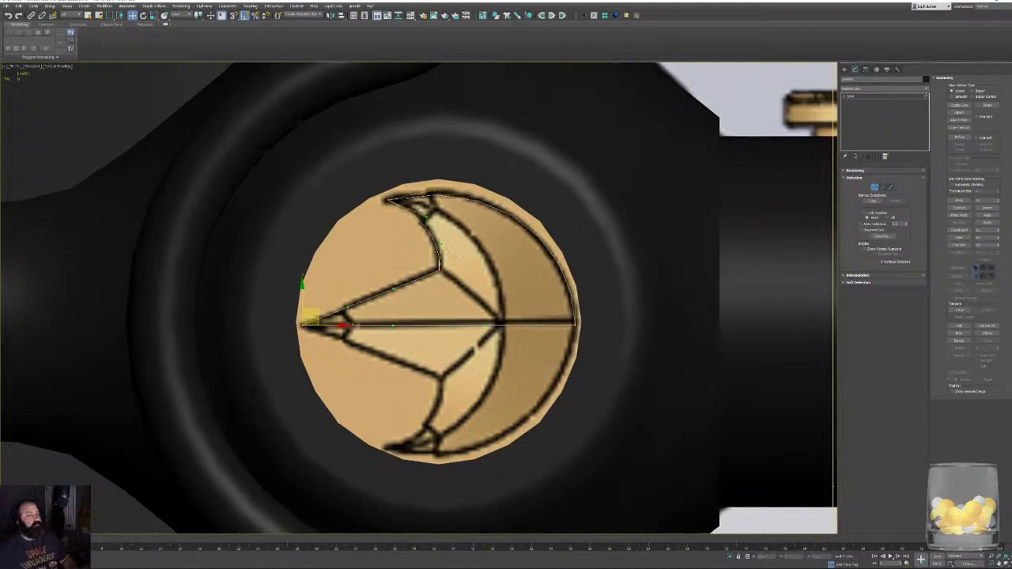
{"action": "middle_click_drag", "start_coordinate": [475, 211], "coordinate": [465, 261]}
{"action": "key", "text": "F3"}
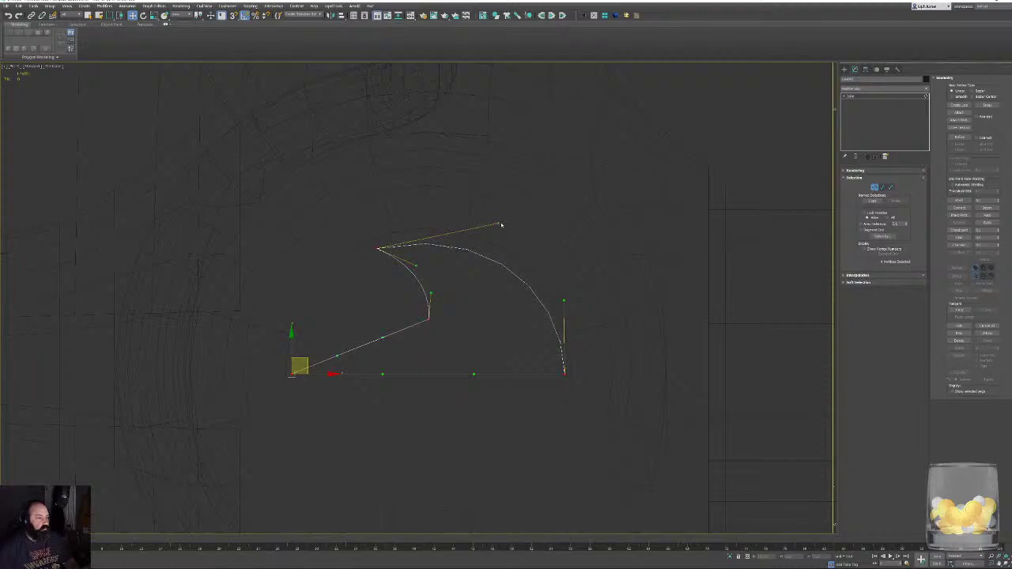
{"action": "key", "text": "F3"}
{"action": "left_click_drag", "start_coordinate": [499, 224], "coordinate": [483, 216]}
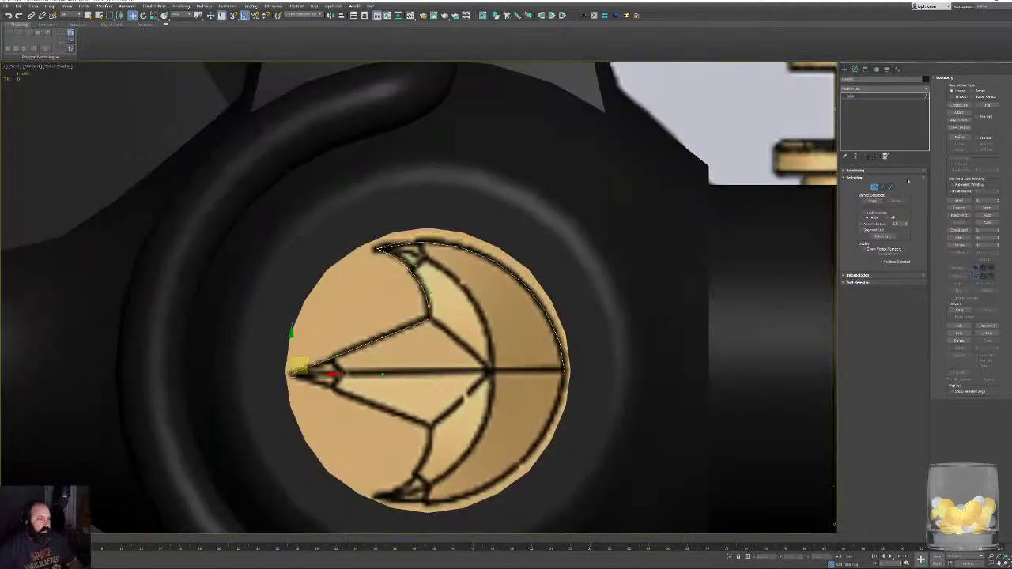
Enable snapping and refine the outline's horizontal centre line with a vertex where the inner crescent arc meets it.
{"action": "left_click", "coordinate": [958, 104]}
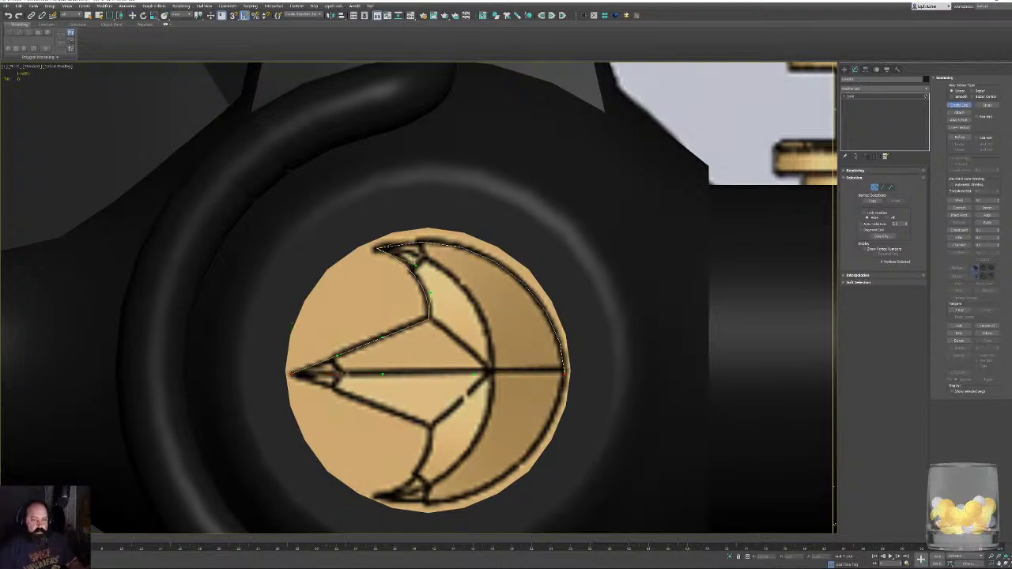
{"action": "key", "text": "s"}
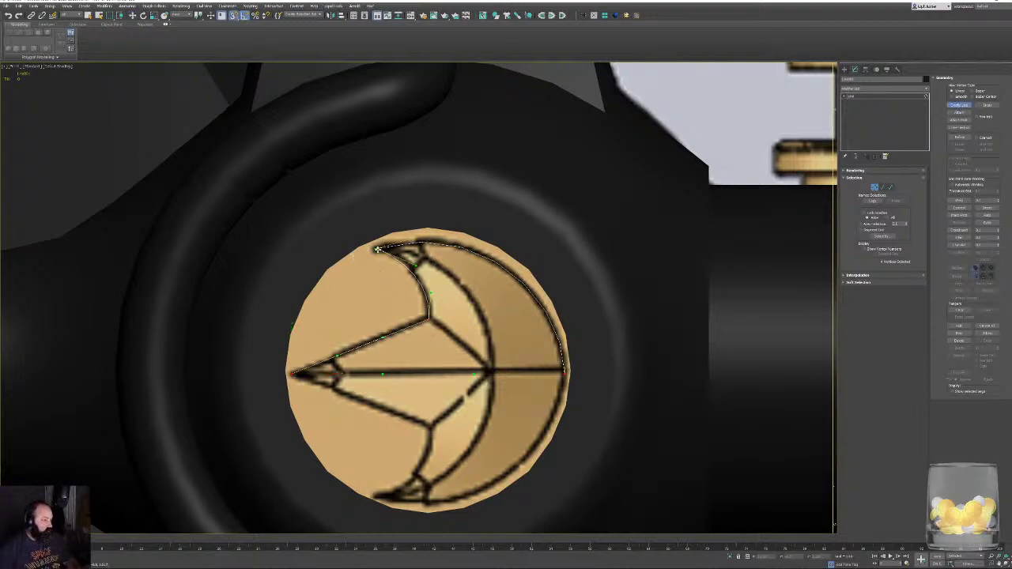
{"action": "left_click", "coordinate": [378, 249]}
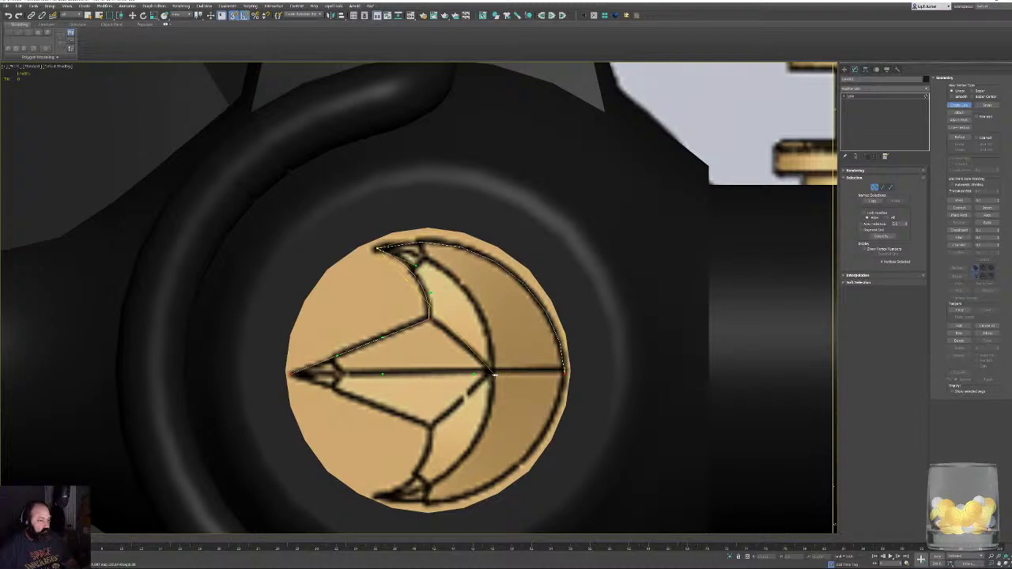
{"action": "left_click", "coordinate": [959, 105]}
{"action": "left_click", "coordinate": [960, 138]}
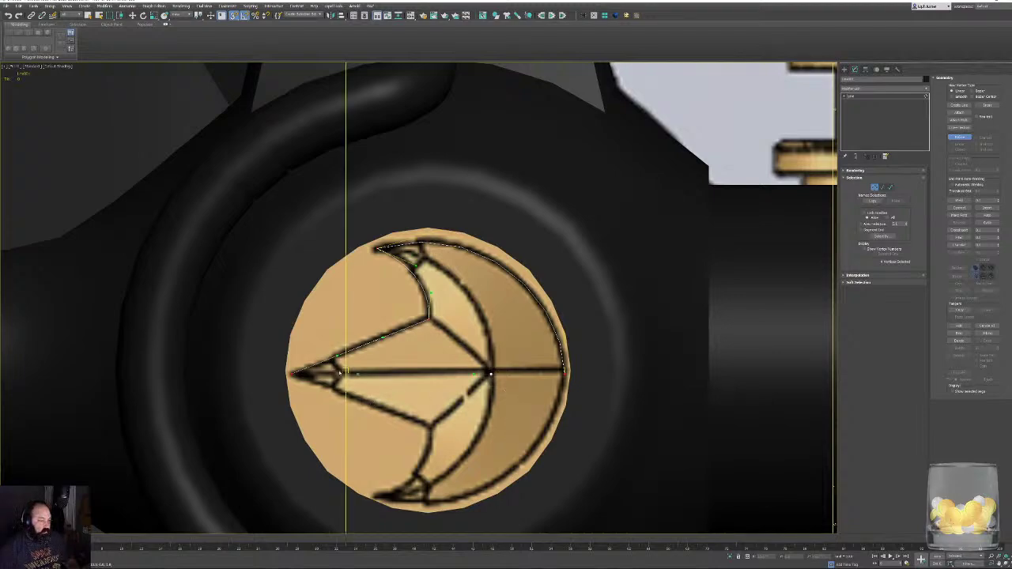
{"action": "right_click", "coordinate": [346, 384]}
Create a line inside the emblem shape from the new centre-line vertex to the upper crescent tip.
{"action": "left_click", "coordinate": [960, 105]}
{"action": "left_click", "coordinate": [959, 104]}
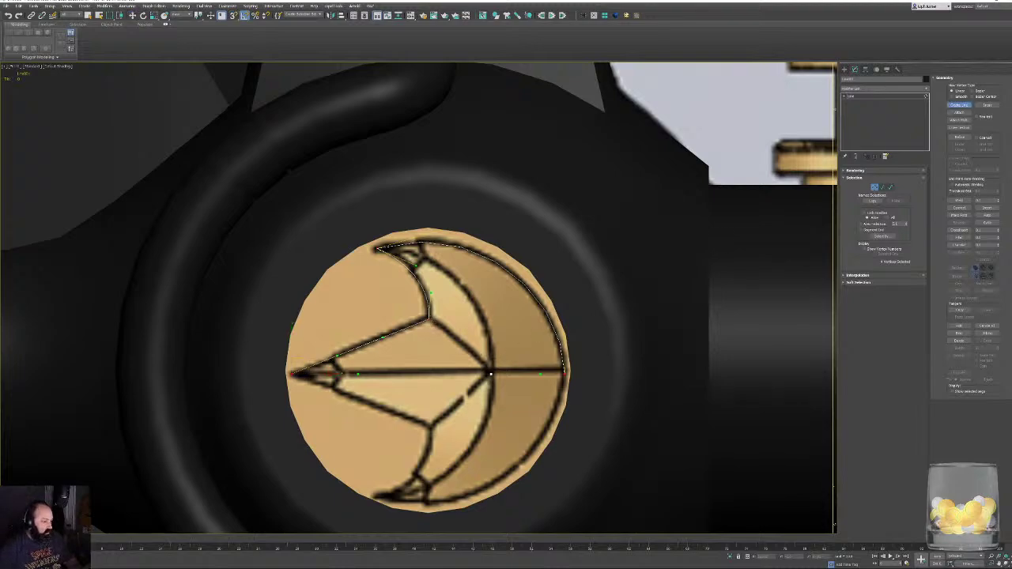
{"action": "left_click", "coordinate": [490, 372]}
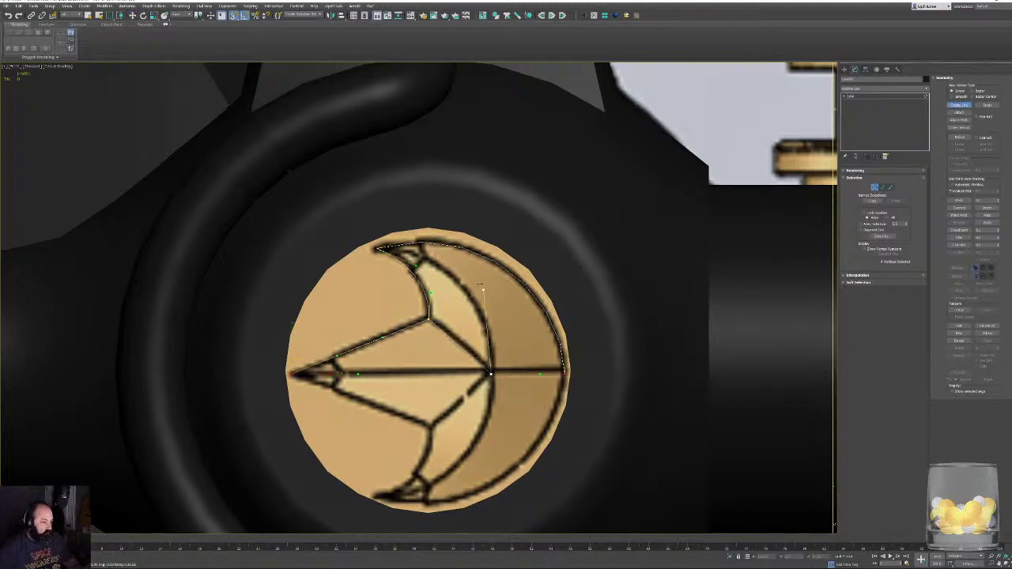
{"action": "left_click", "coordinate": [378, 249]}
{"action": "right_click", "coordinate": [610, 229]}
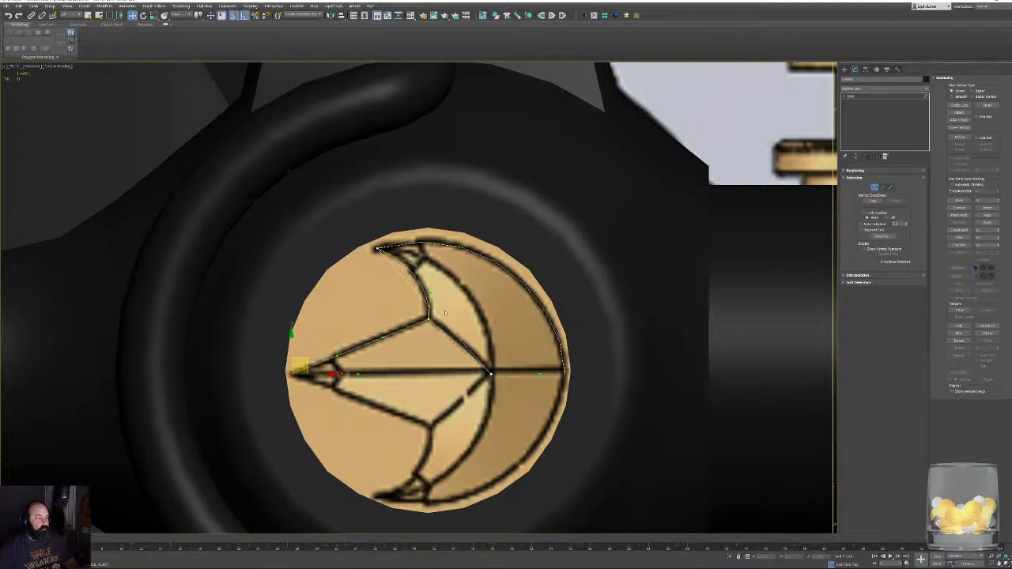
Select the vertices at the upper crescent tip and the centre-line junction and convert them to Bezier Corner.
{"action": "left_click", "coordinate": [379, 249]}
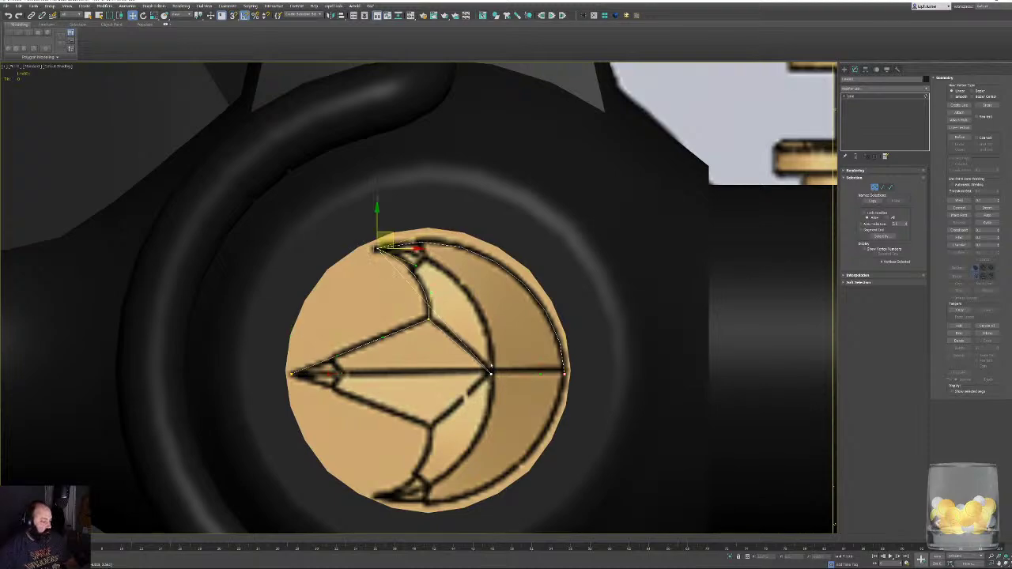
{"action": "left_click", "coordinate": [491, 372]}
{"action": "right_click", "coordinate": [478, 328]}
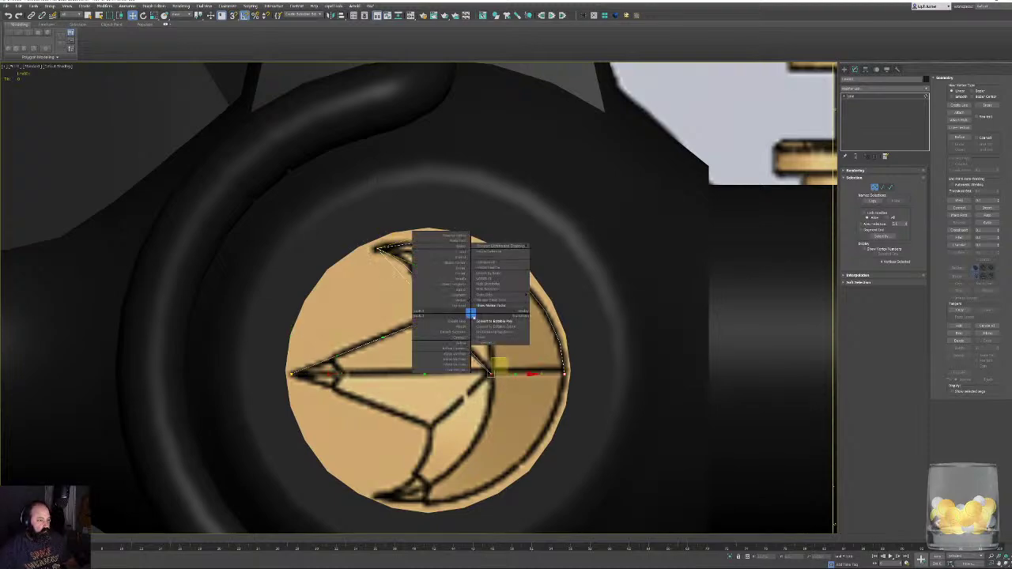
{"action": "left_click", "coordinate": [442, 263]}
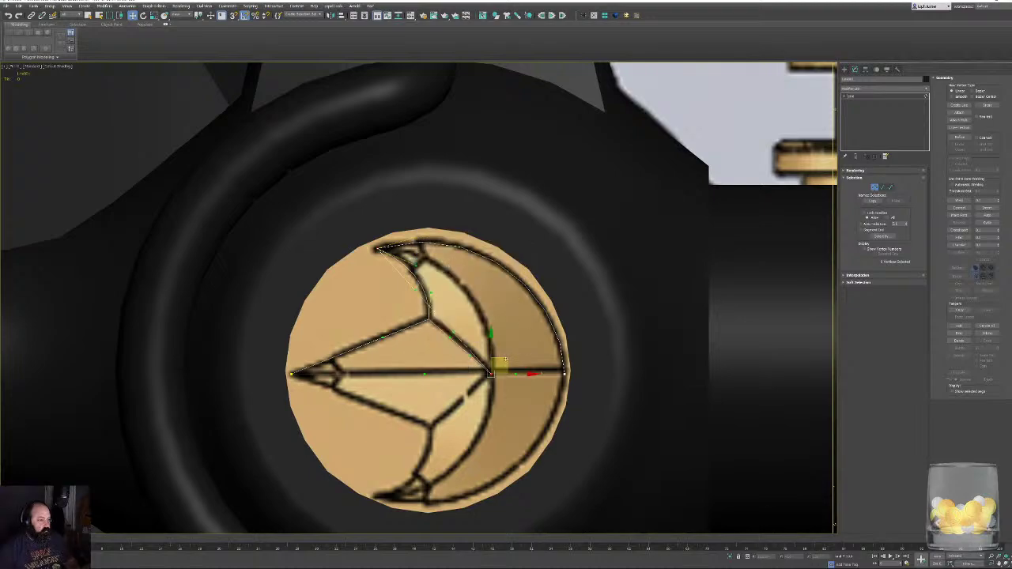
Bend the new line with its Bezier handles to match the inner crescent arc, and view the outline in perspective.
{"action": "scroll", "coordinate": [505, 359], "scroll_direction": "up", "scroll_amount": 2}
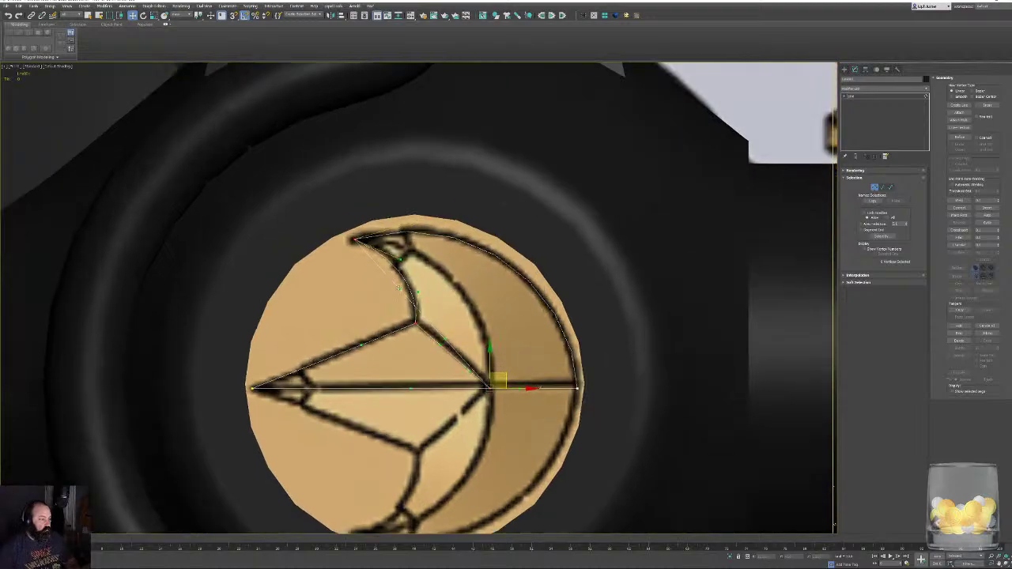
{"action": "left_click_drag", "start_coordinate": [453, 285], "coordinate": [500, 257]}
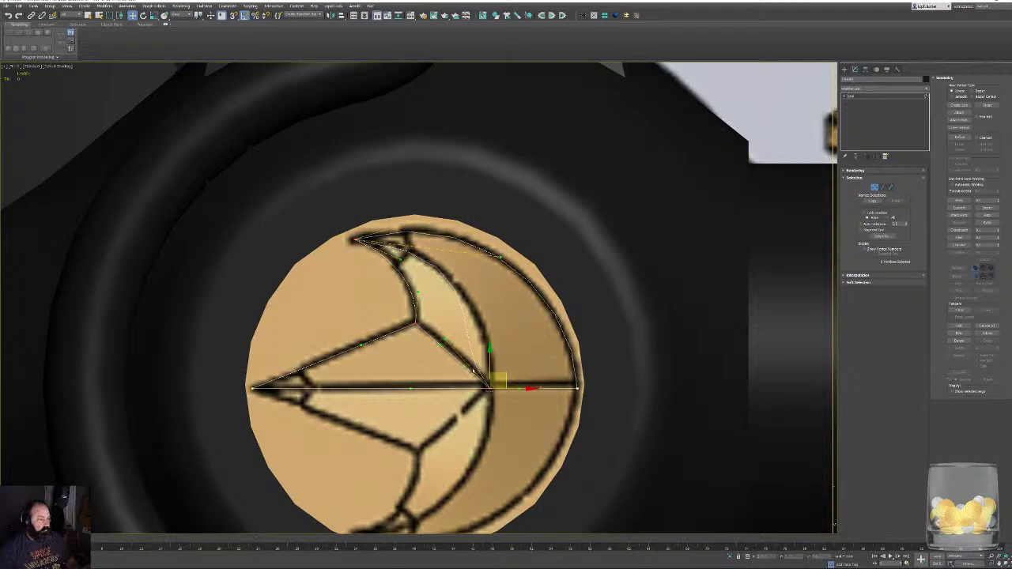
{"action": "left_click_drag", "start_coordinate": [453, 338], "coordinate": [490, 352]}
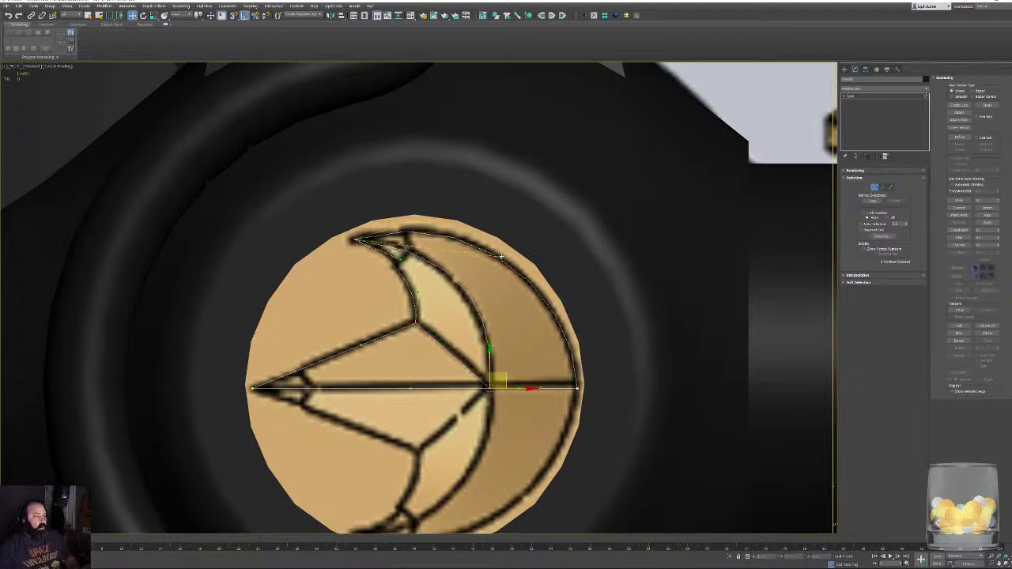
{"action": "left_click_drag", "start_coordinate": [502, 256], "coordinate": [492, 248]}
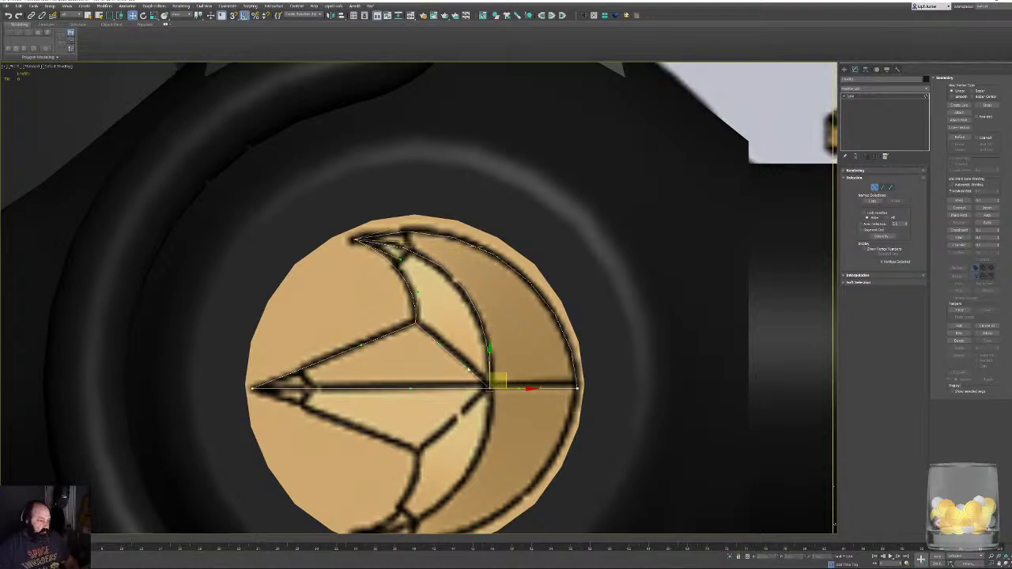
{"action": "left_click_drag", "start_coordinate": [468, 367], "coordinate": [471, 365]}
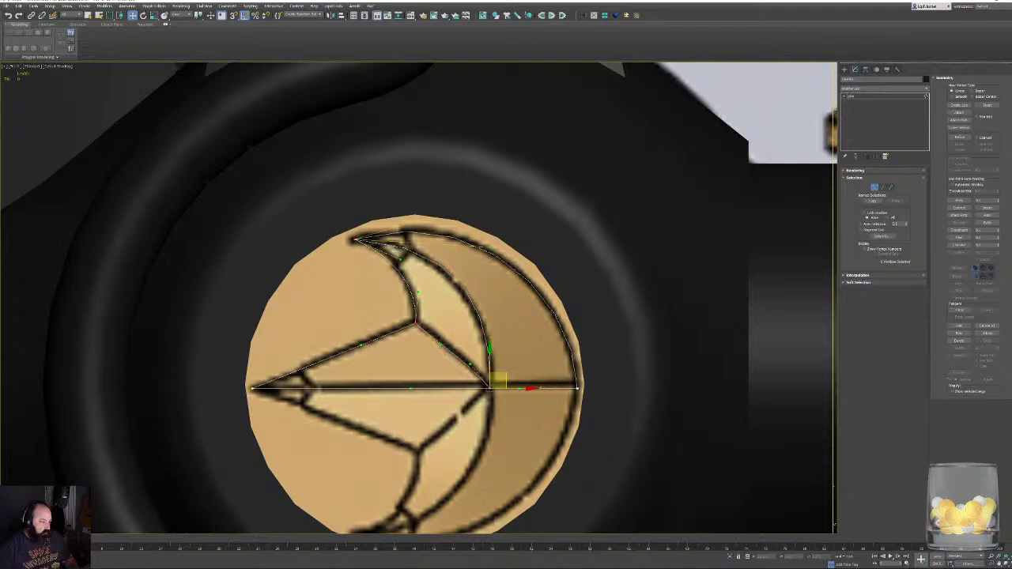
{"action": "middle_click_drag", "start_coordinate": [462, 374], "coordinate": [430, 342]}
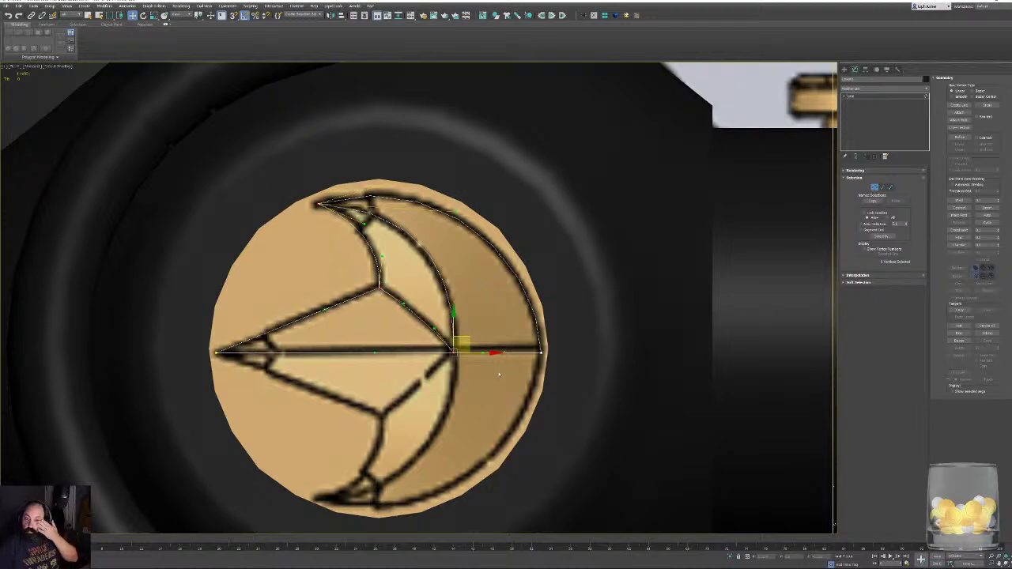
{"action": "key", "text": "p"}
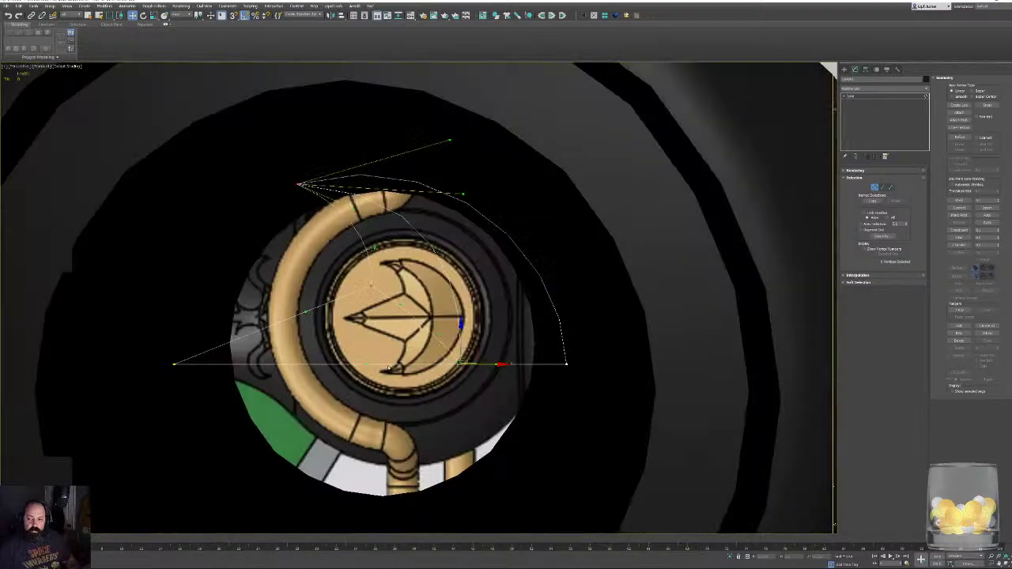
Leave vertex editing and move the whole emblem outline along its depth axis toward the front of the round opening.
{"action": "mouse_move", "coordinate": [393, 339]}
{"action": "middle_mouse_down", "text": "alt"}
{"action": "mouse_move", "coordinate": [416, 337]}
{"action": "mouse_move", "coordinate": [400, 338]}
{"action": "middle_mouse_up", "text": "alt"}
{"action": "scroll", "coordinate": [401, 338], "scroll_direction": "down", "scroll_amount": 4}
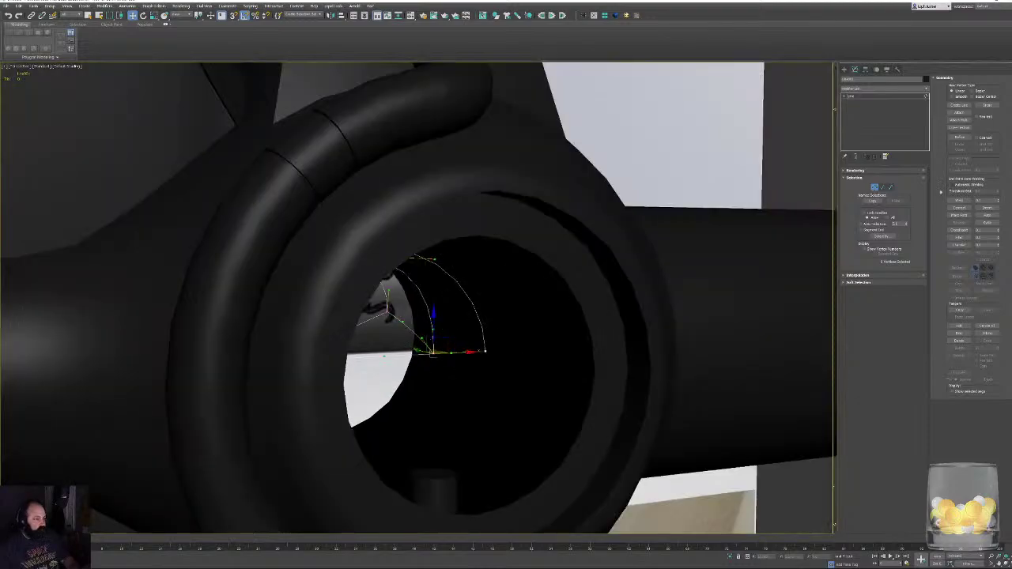
{"action": "left_click", "coordinate": [874, 187]}
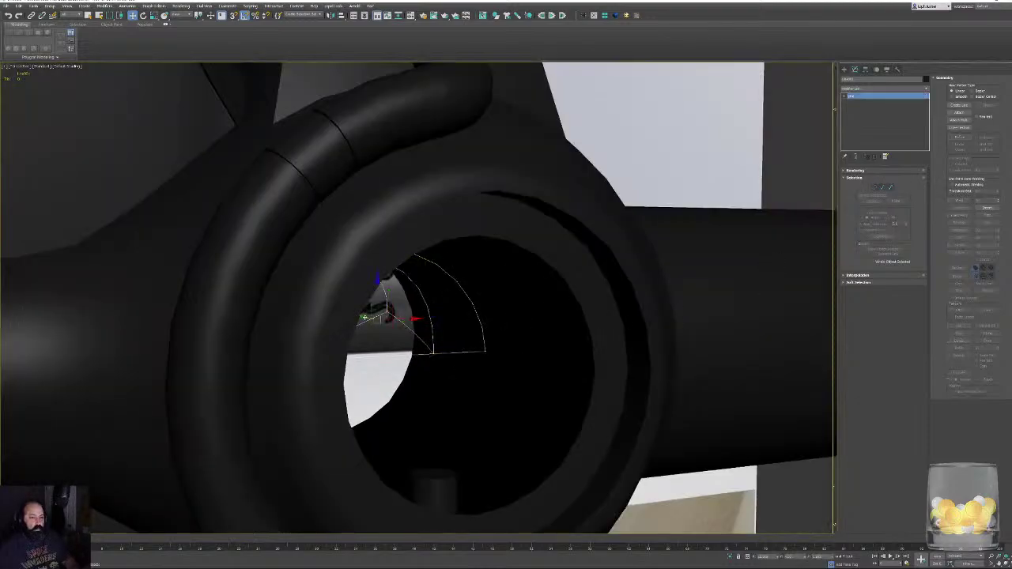
{"action": "left_click_drag", "start_coordinate": [364, 318], "coordinate": [473, 356]}
{"action": "middle_click_drag", "start_coordinate": [473, 356], "coordinate": [501, 324], "text": "alt"}
{"action": "scroll", "coordinate": [502, 324], "scroll_direction": "up", "scroll_amount": 2}
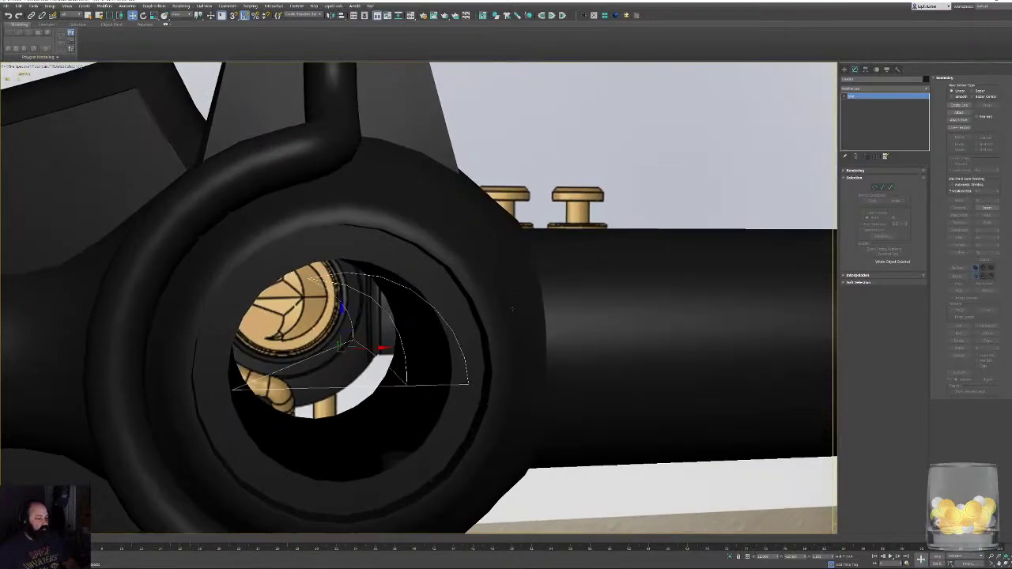
Shift the centre-line junction vertex along the depth axis to give the flat emblem outline relief.
{"action": "left_click", "coordinate": [875, 187]}
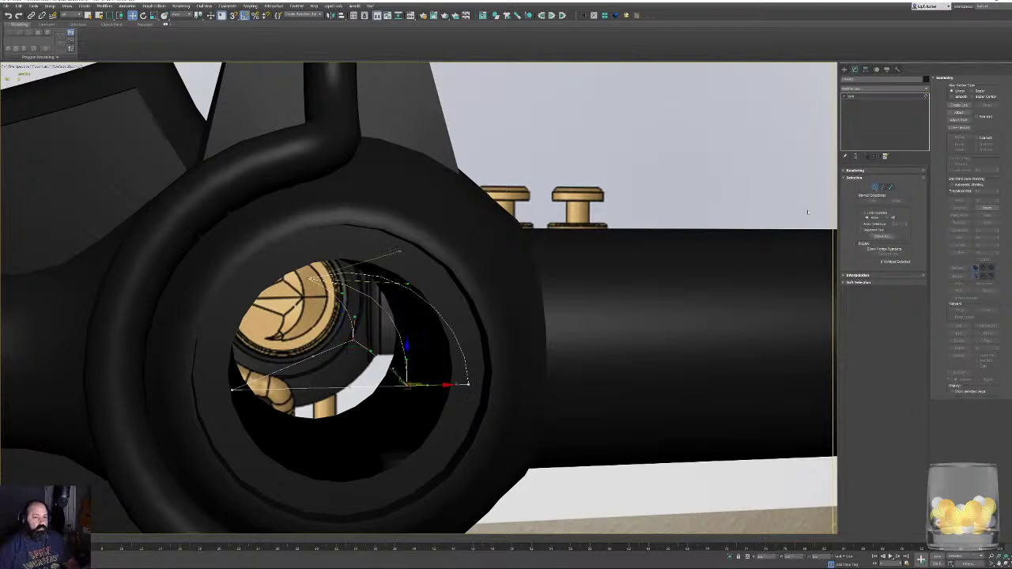
{"action": "mouse_move", "coordinate": [426, 404]}
{"action": "middle_mouse_down", "text": "alt"}
{"action": "mouse_move", "coordinate": [413, 395]}
{"action": "mouse_move", "coordinate": [438, 397]}
{"action": "middle_mouse_up", "text": "alt"}
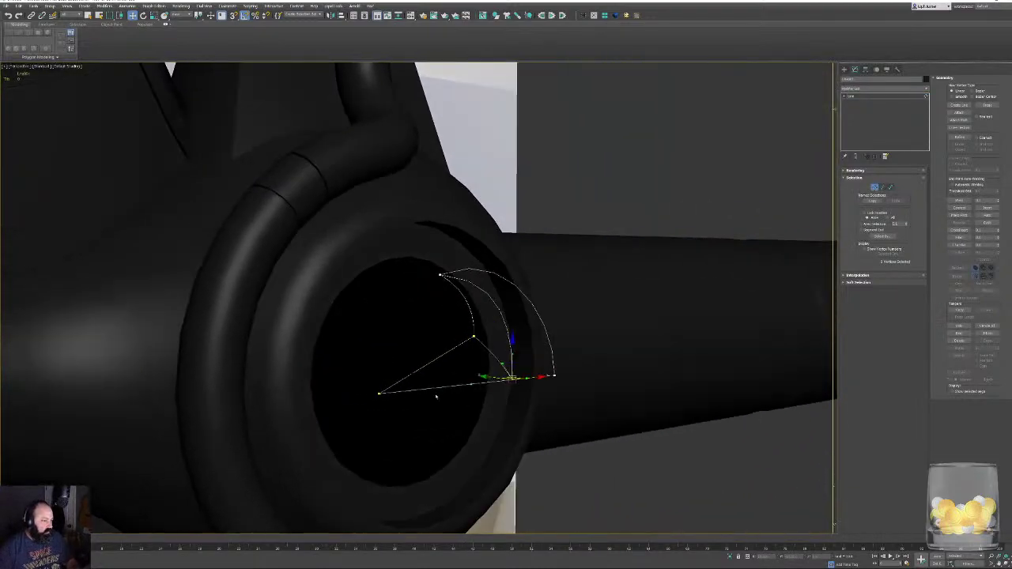
{"action": "left_click_drag", "start_coordinate": [488, 376], "coordinate": [501, 380]}
{"action": "mouse_move", "coordinate": [499, 379]}
{"action": "middle_mouse_down", "text": "alt"}
{"action": "mouse_move", "coordinate": [452, 380]}
{"action": "mouse_move", "coordinate": [445, 393]}
{"action": "mouse_move", "coordinate": [495, 371]}
{"action": "middle_mouse_up", "text": "alt"}
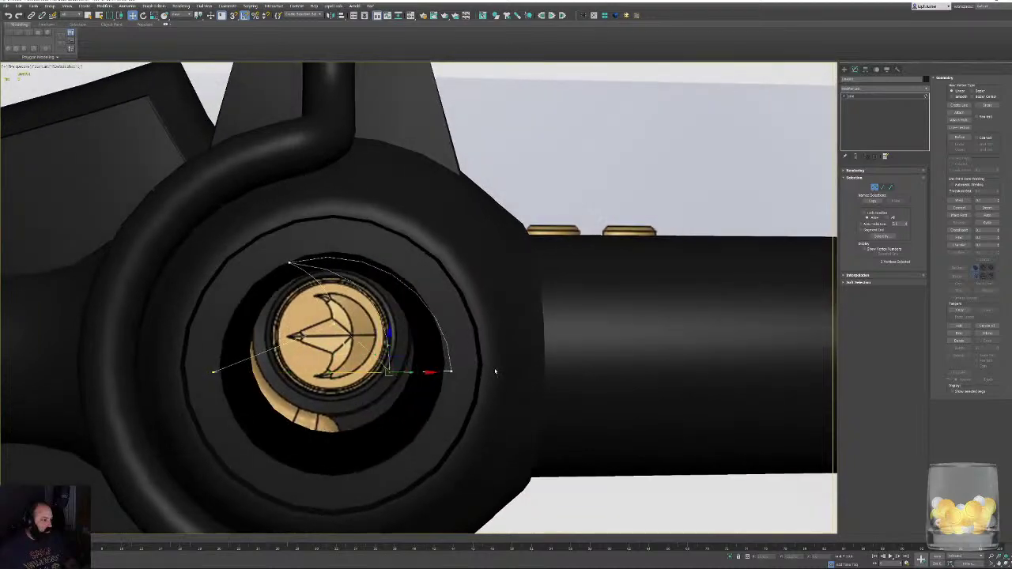
Select all the outline's vertices in the front view, weld the overlapping ones, and leave vertex editing.
{"action": "key", "text": "z"}
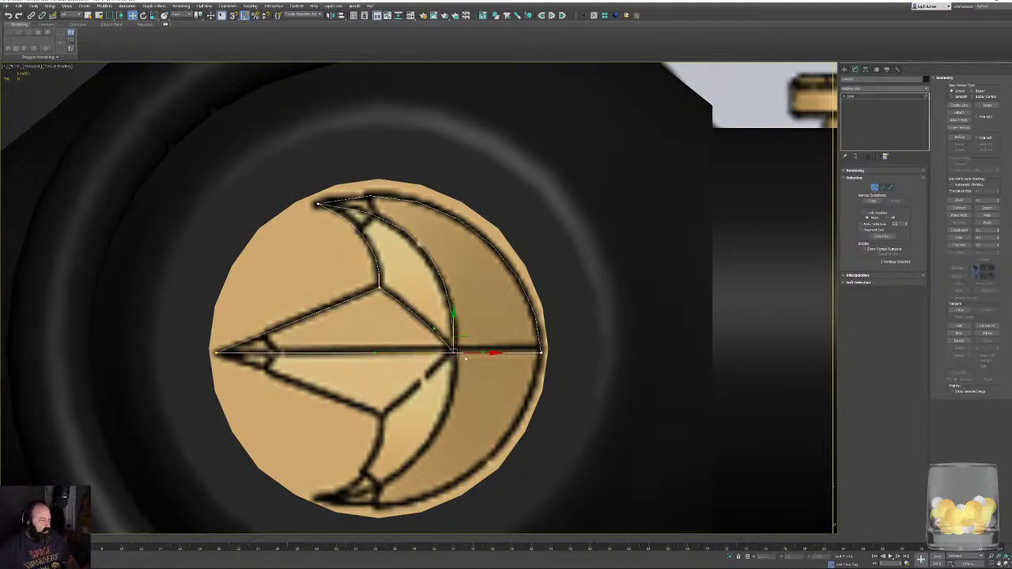
{"action": "left_click", "coordinate": [874, 188]}
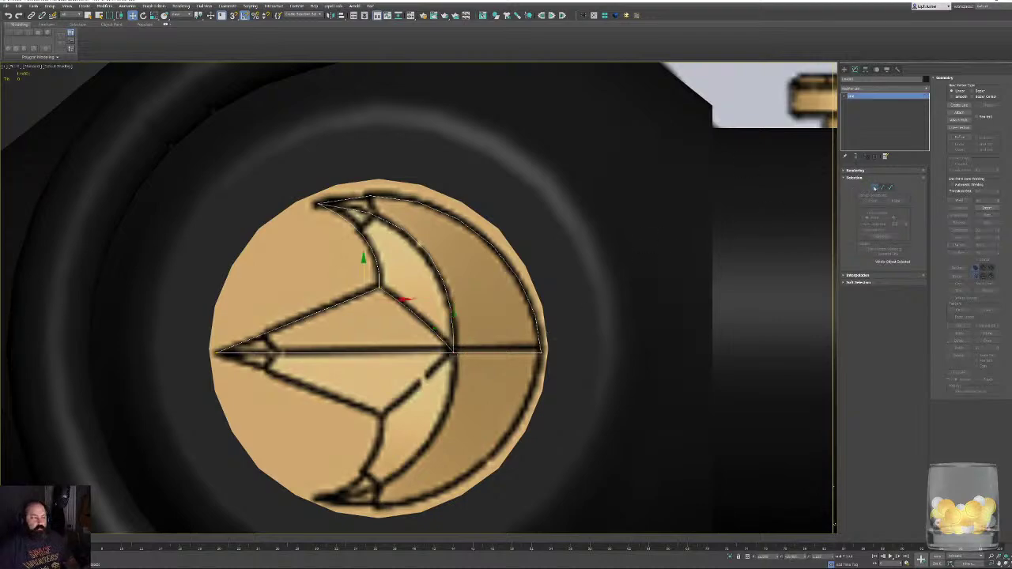
{"action": "left_click", "coordinate": [874, 188]}
{"action": "left_click_drag", "start_coordinate": [273, 269], "coordinate": [129, 421]}
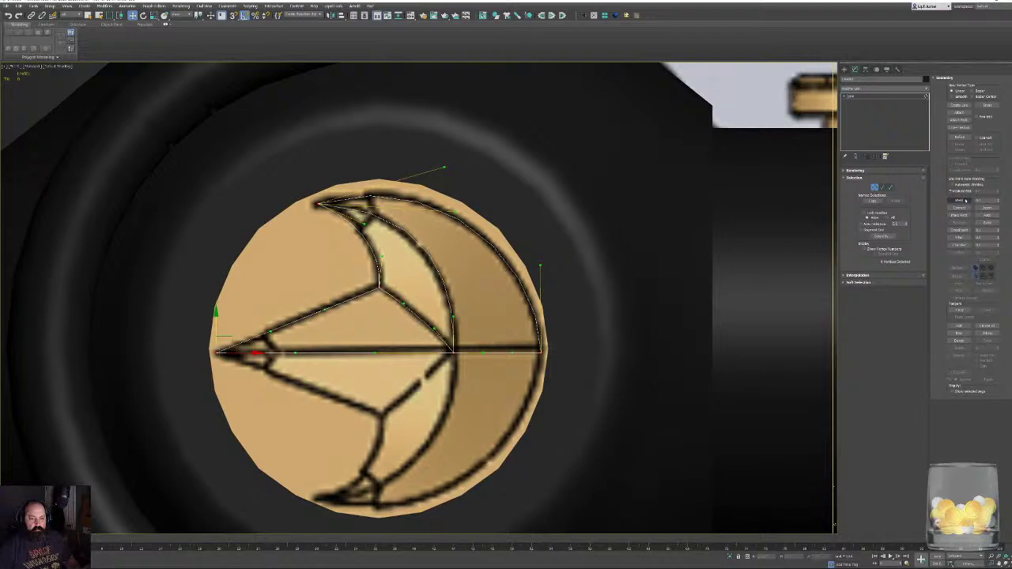
{"action": "left_click", "coordinate": [897, 95]}
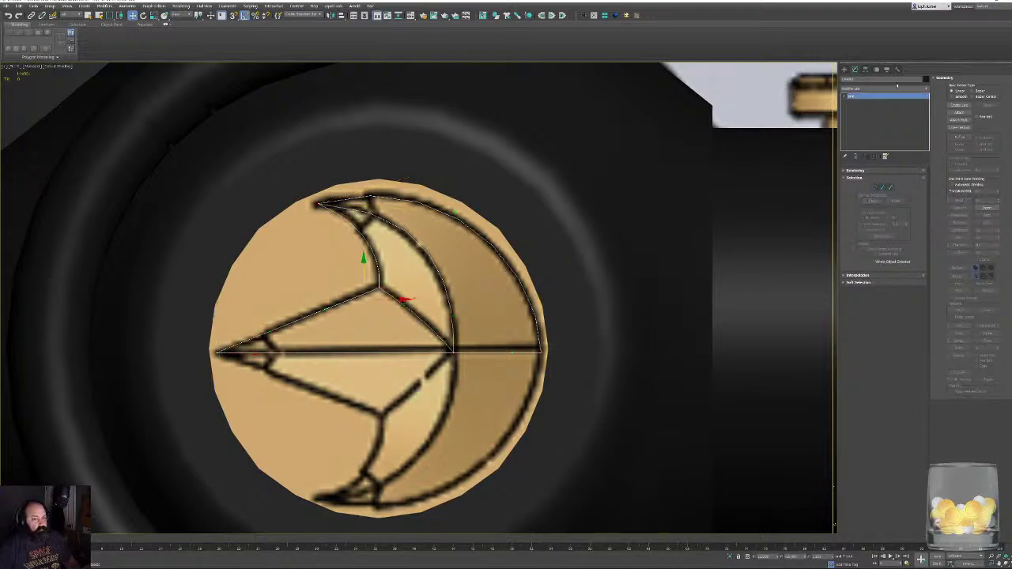
Apply a Surface modifier to the emblem outline and turn on edged faces to show its patches.
{"action": "left_click", "coordinate": [925, 80]}
{"action": "scroll", "coordinate": [864, 407], "scroll_direction": "down", "scroll_amount": 10}
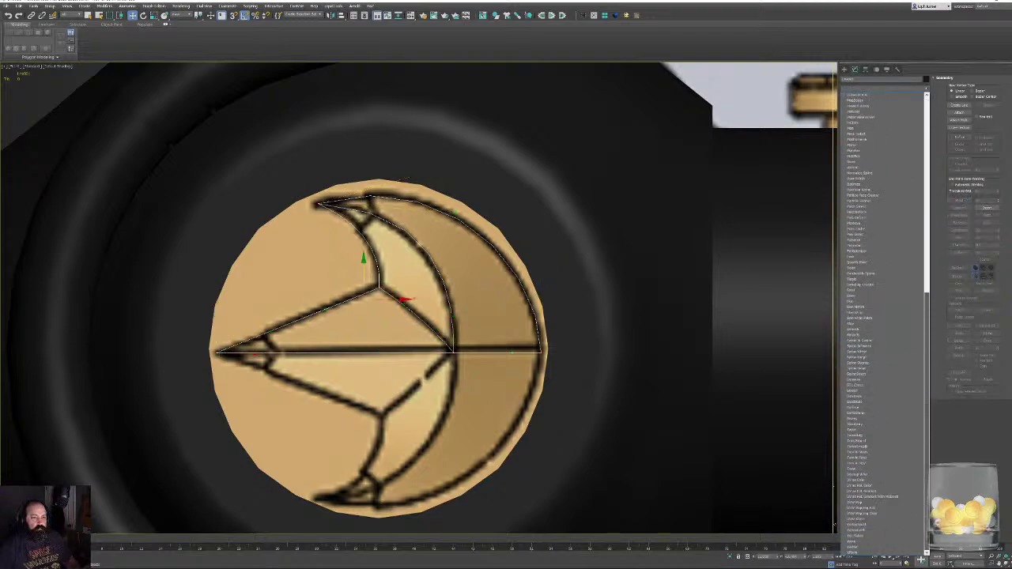
{"action": "left_click", "coordinate": [869, 409]}
{"action": "middle_click_drag", "start_coordinate": [548, 305], "coordinate": [539, 320]}
{"action": "key", "text": "F4"}
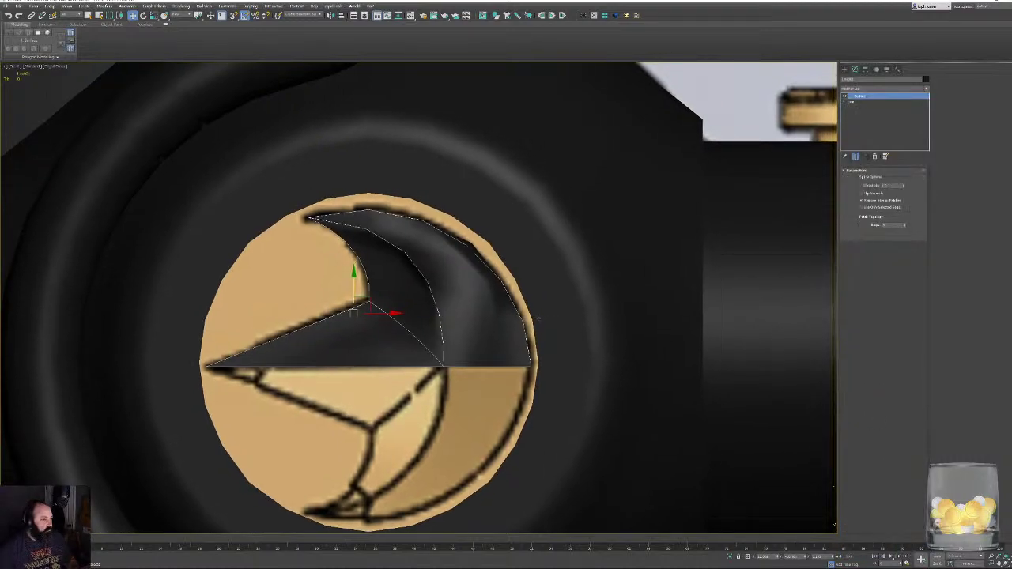
Try converting the surfaced emblem to an Editable Poly and quadrifying all its faces, and undo the quadrify.
{"action": "right_click", "coordinate": [442, 338]}
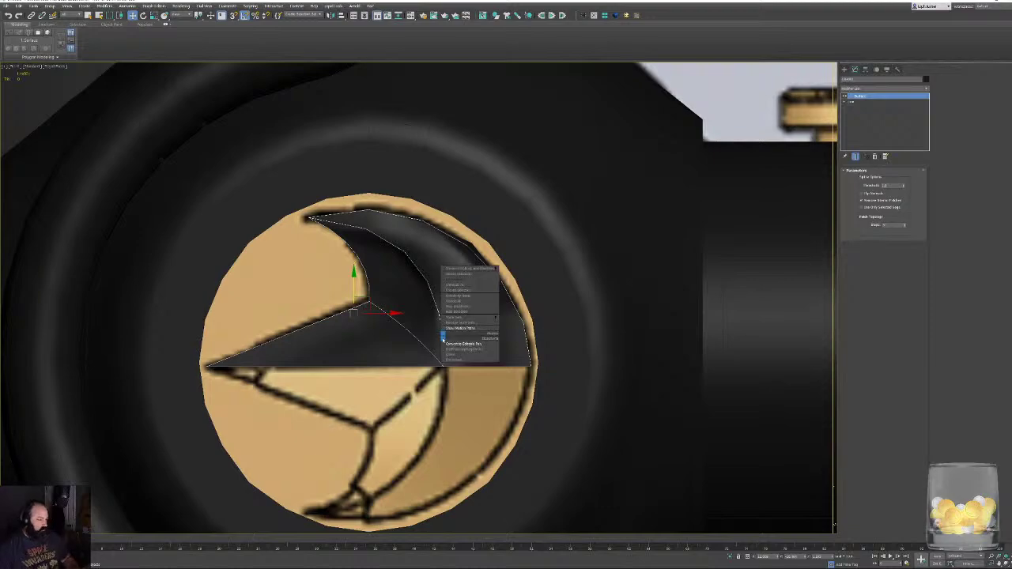
{"action": "left_click", "coordinate": [467, 344]}
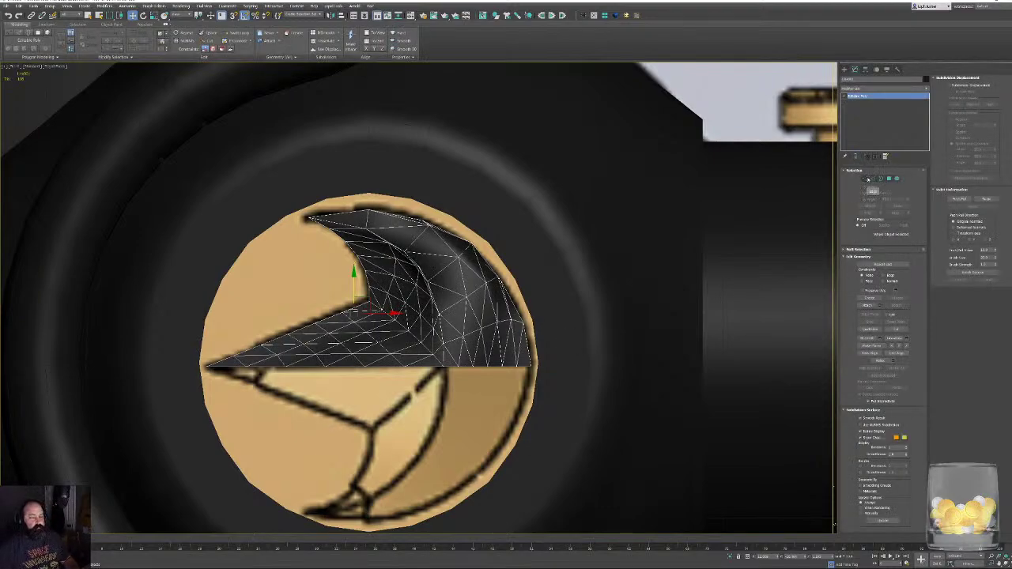
{"action": "left_click", "coordinate": [278, 57]}
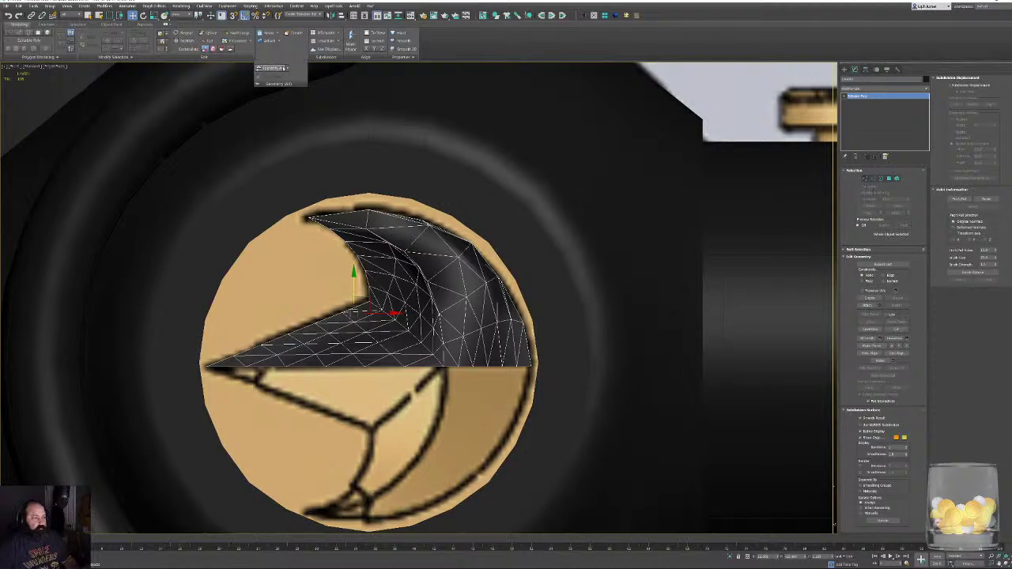
{"action": "left_click", "coordinate": [273, 68]}
{"action": "middle_click_drag", "start_coordinate": [474, 247], "coordinate": [460, 251]}
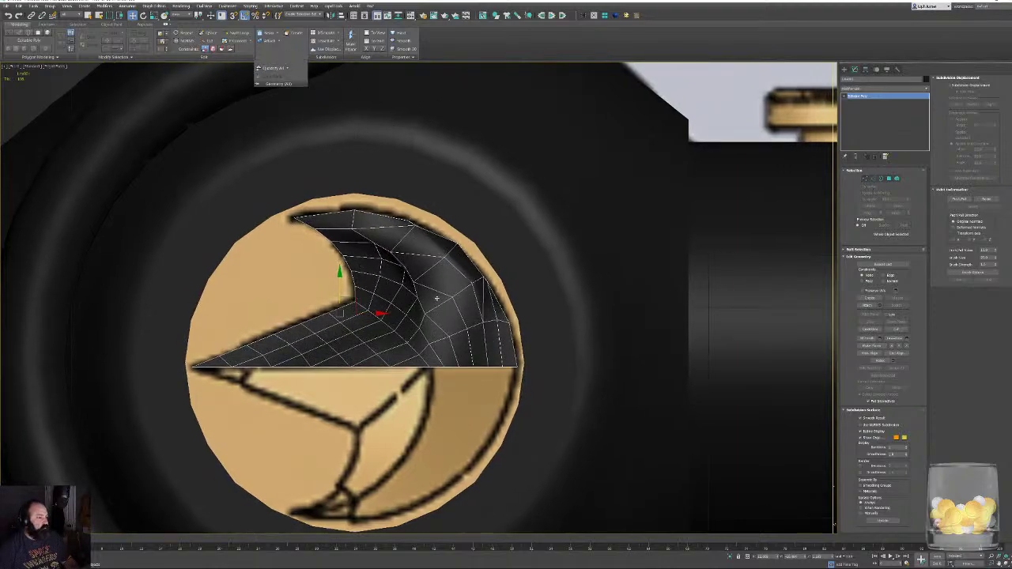
{"action": "key", "text": "ctrl+z"}
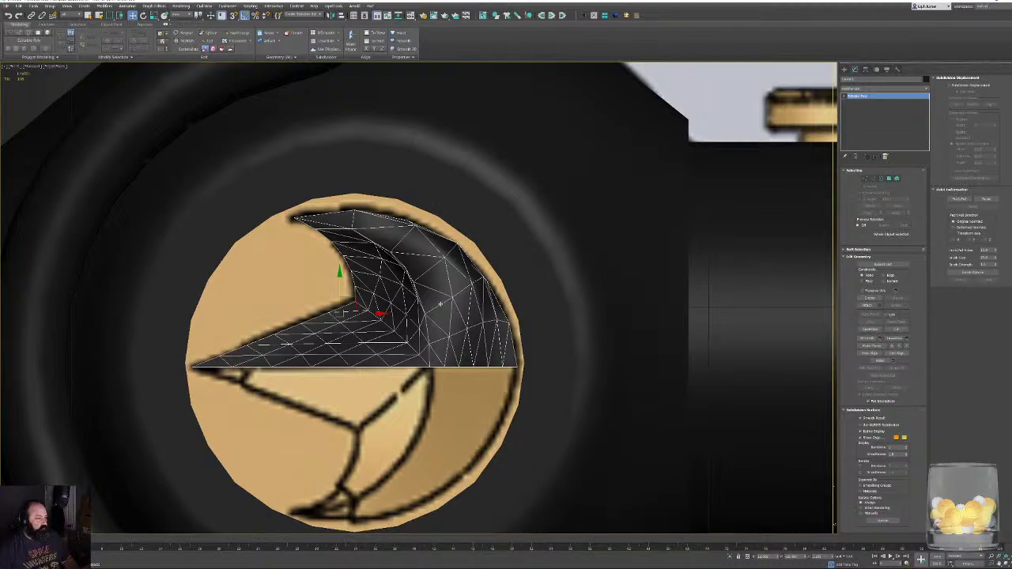
Inspect the triangulated emblem in perspective and undo the Editable Poly conversion and the Surface modifier.
{"action": "scroll", "coordinate": [439, 303], "scroll_direction": "up", "scroll_amount": 3}
{"action": "key", "text": "p"}
{"action": "middle_click_drag", "start_coordinate": [479, 273], "coordinate": [506, 305], "text": "alt"}
{"action": "scroll", "coordinate": [495, 276], "scroll_direction": "down", "scroll_amount": 4}
{"action": "scroll", "coordinate": [525, 316], "scroll_direction": "up", "scroll_amount": 3}
{"action": "scroll", "coordinate": [577, 325], "scroll_direction": "down", "scroll_amount": 3}
{"action": "key", "text": "ctrl+z"}
{"action": "key", "text": "ctrl+z"}
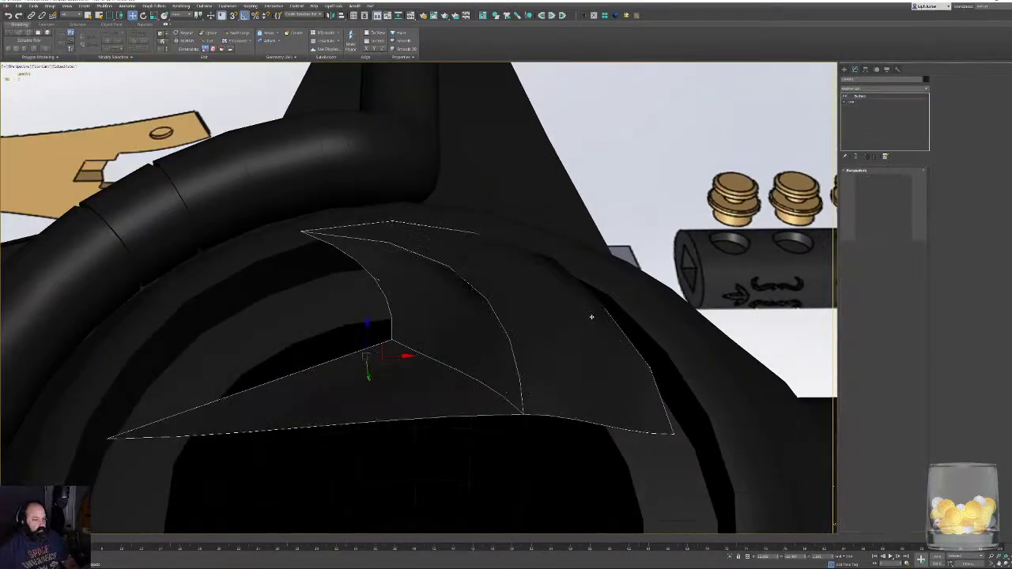
{"action": "middle_click_drag", "start_coordinate": [591, 317], "coordinate": [600, 304], "text": "alt"}
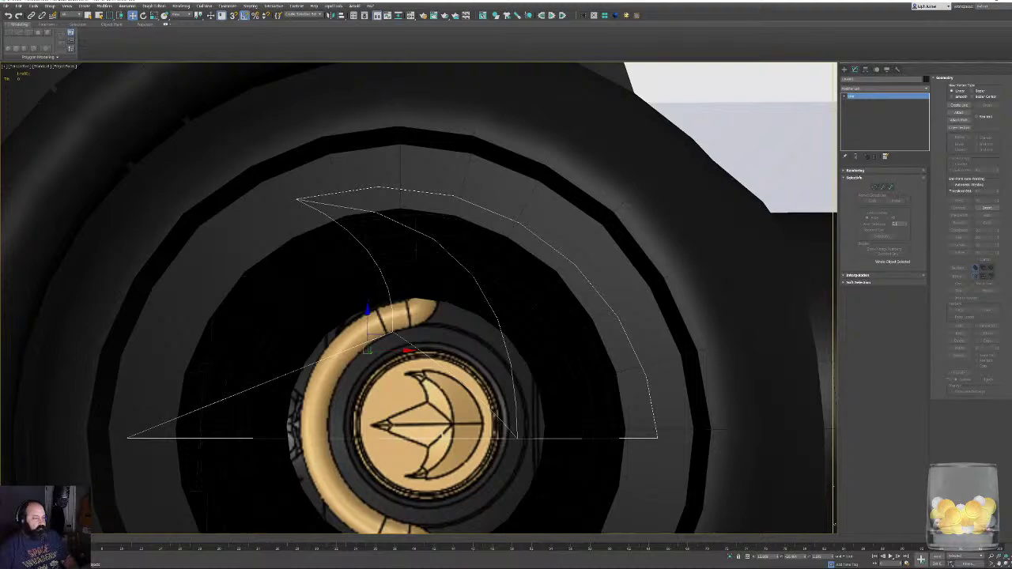
Increase the line's interpolation steps so the crescent arcs are smoother.
{"action": "left_click", "coordinate": [854, 275]}
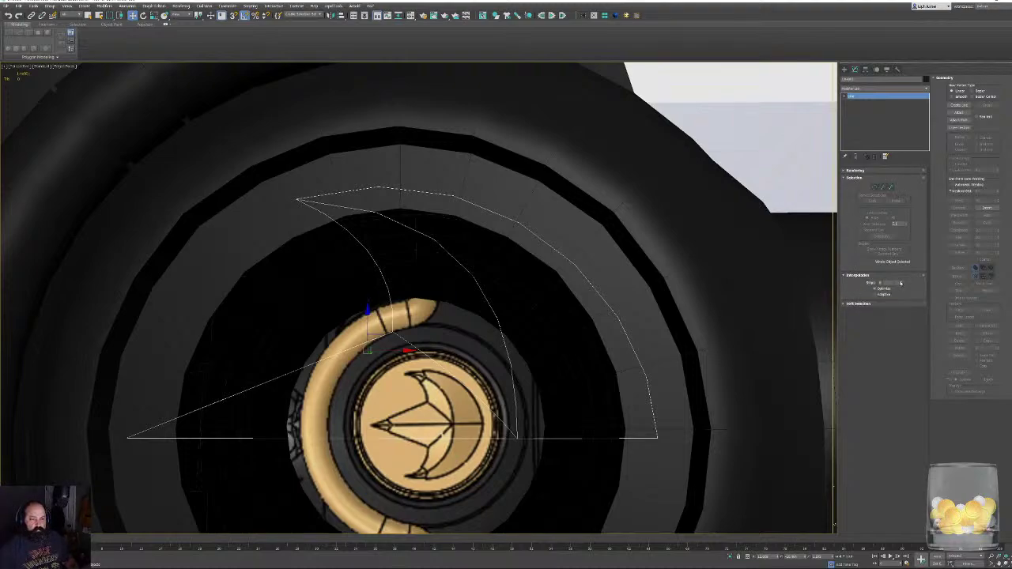
{"action": "left_click", "coordinate": [901, 281]}
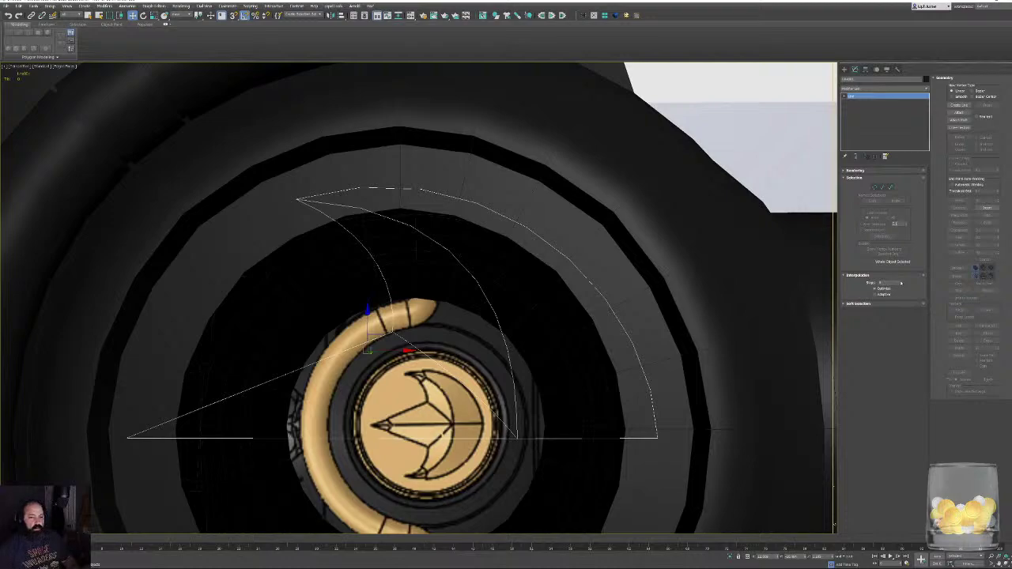
{"action": "left_click", "coordinate": [901, 283]}
{"action": "left_click", "coordinate": [900, 282]}
{"action": "left_click", "coordinate": [901, 282]}
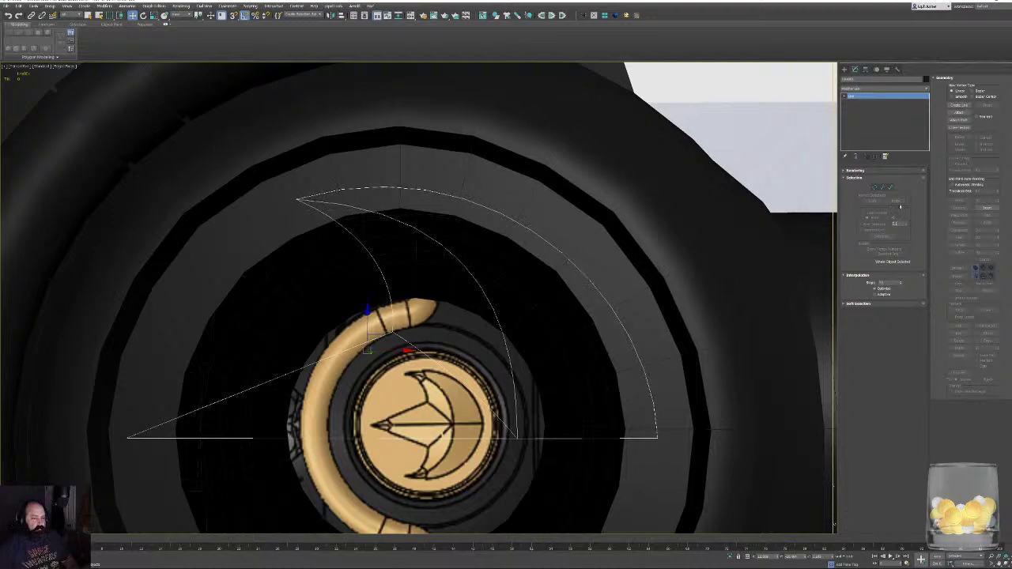
Apply the Surface modifier to the emblem line and orbit around the surfaced shape.
{"action": "left_click", "coordinate": [925, 90]}
{"action": "scroll", "coordinate": [887, 376], "scroll_direction": "down", "scroll_amount": 5}
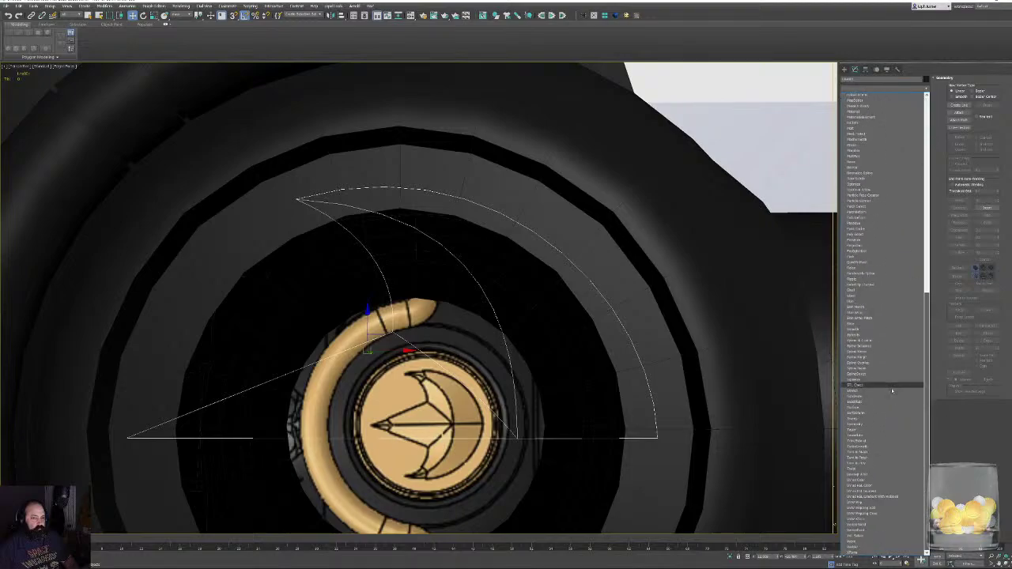
{"action": "left_click", "coordinate": [870, 410]}
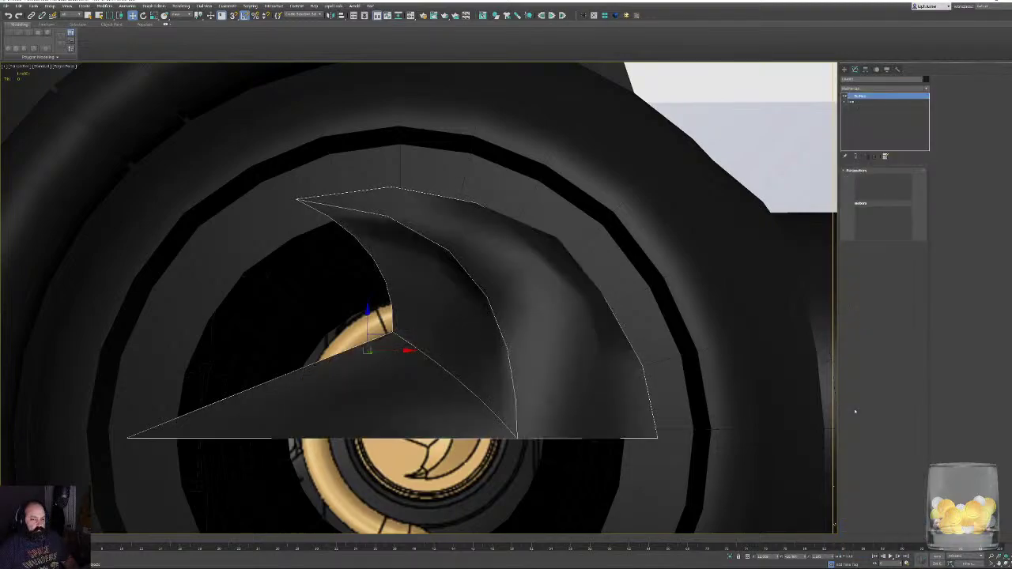
{"action": "middle_click_drag", "start_coordinate": [501, 299], "coordinate": [541, 293], "text": "alt"}
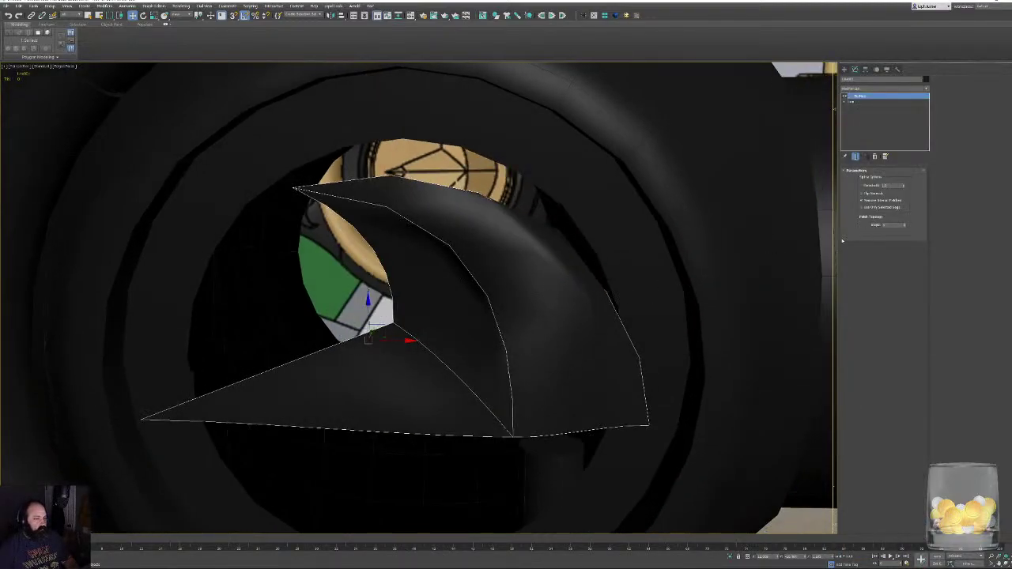
Raise the Surface modifier's patch topology steps until the crescent's curved edges are smooth, and inspect the shape in perspective.
{"action": "left_click", "coordinate": [906, 227]}
{"action": "left_click", "coordinate": [906, 228]}
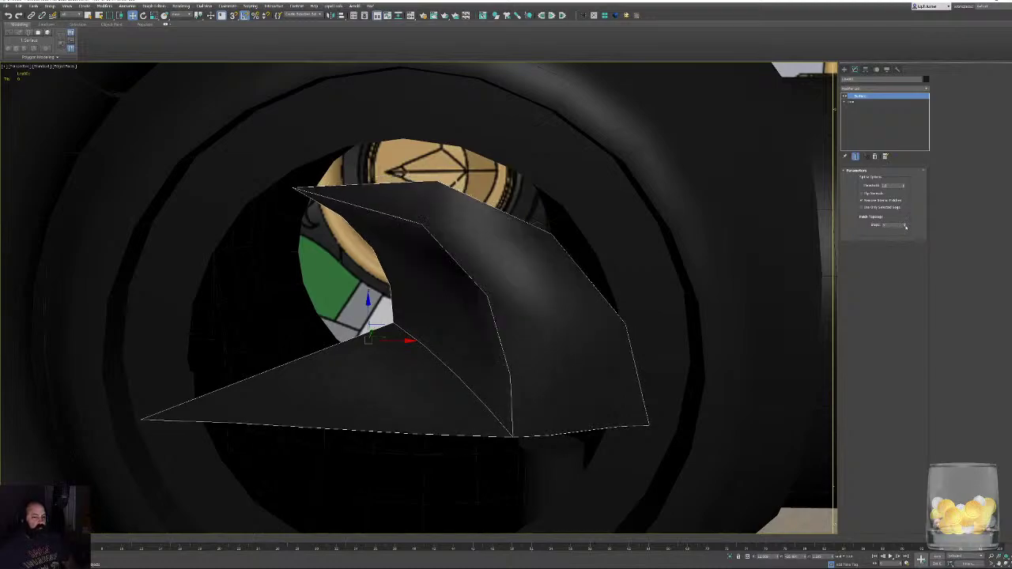
{"action": "left_click", "coordinate": [905, 225]}
{"action": "left_click", "coordinate": [905, 225]}
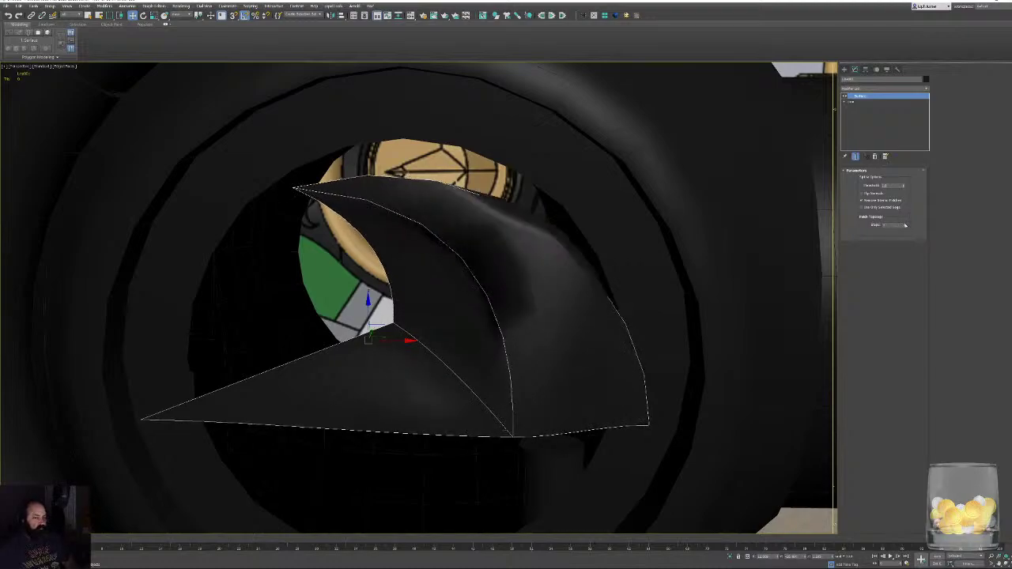
{"action": "left_click", "coordinate": [906, 226]}
{"action": "left_click", "coordinate": [905, 225]}
{"action": "left_click", "coordinate": [905, 225]}
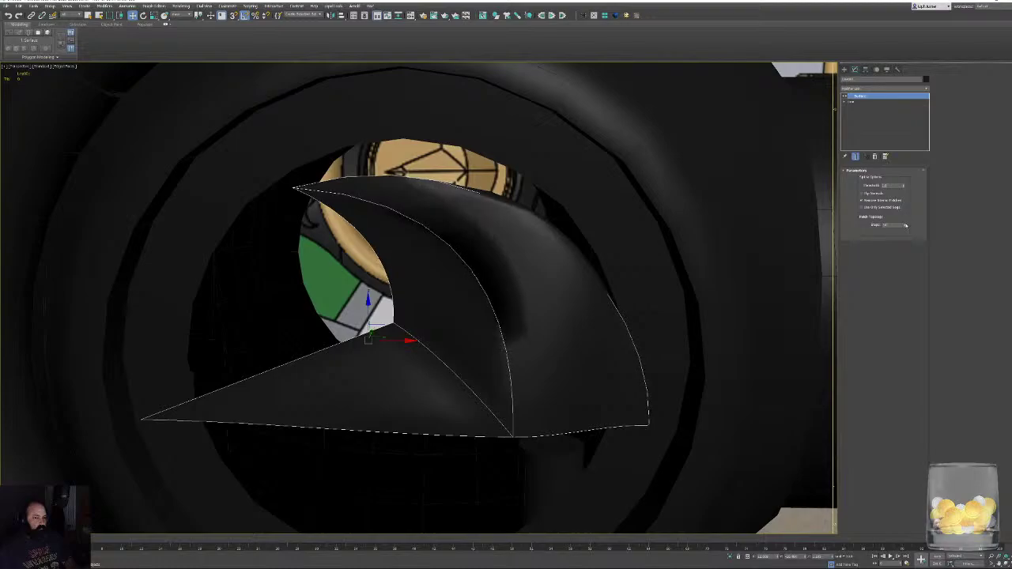
{"action": "left_click", "coordinate": [905, 226]}
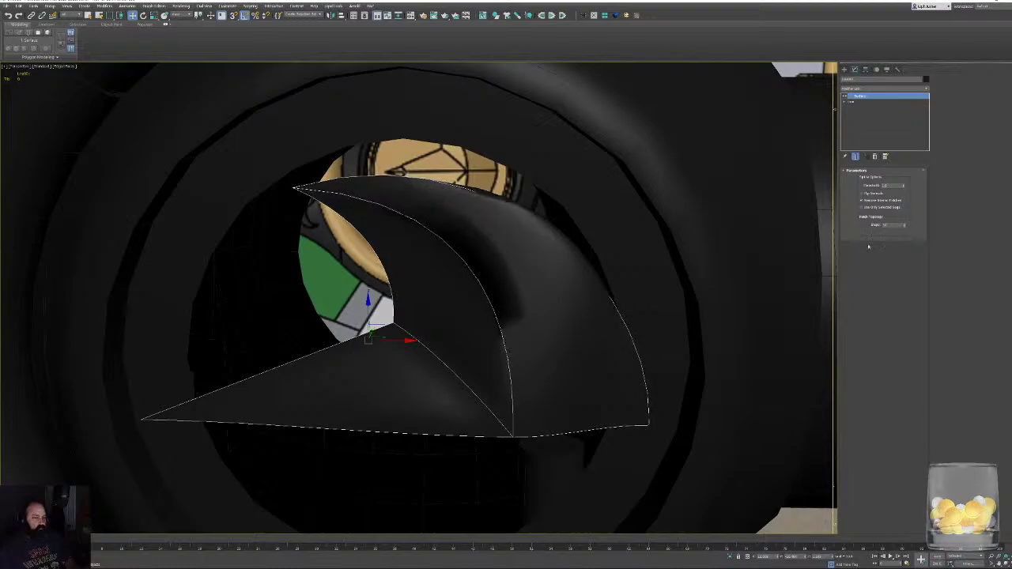
{"action": "mouse_move", "coordinate": [596, 302]}
{"action": "middle_mouse_down", "text": "alt"}
{"action": "mouse_move", "coordinate": [601, 294]}
{"action": "mouse_move", "coordinate": [556, 294]}
{"action": "mouse_move", "coordinate": [554, 305]}
{"action": "mouse_move", "coordinate": [599, 355]}
{"action": "mouse_move", "coordinate": [587, 313]}
{"action": "mouse_move", "coordinate": [596, 302]}
{"action": "middle_mouse_up", "text": "alt"}
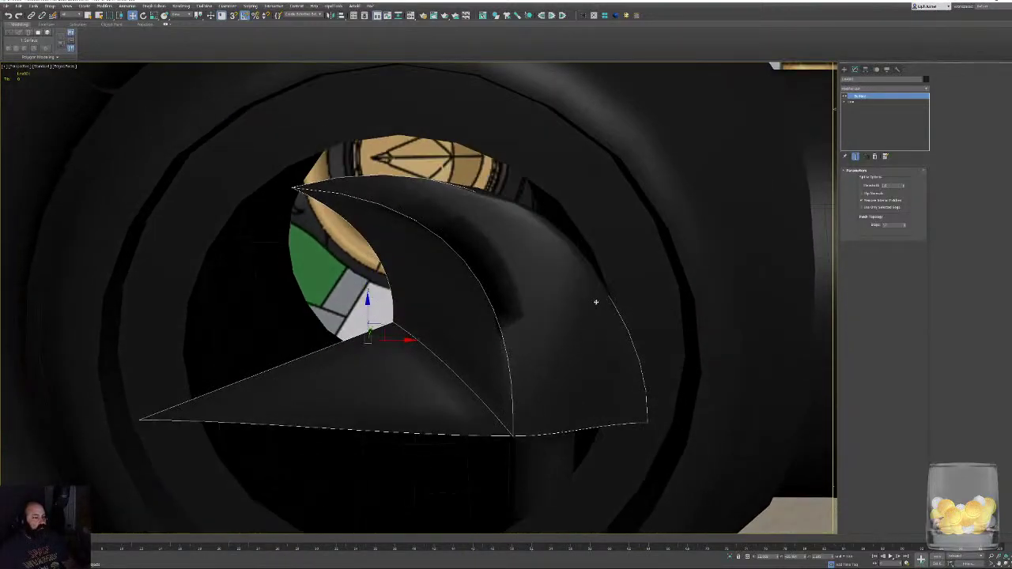
{"action": "middle_click_drag", "start_coordinate": [406, 305], "coordinate": [404, 316], "text": "alt"}
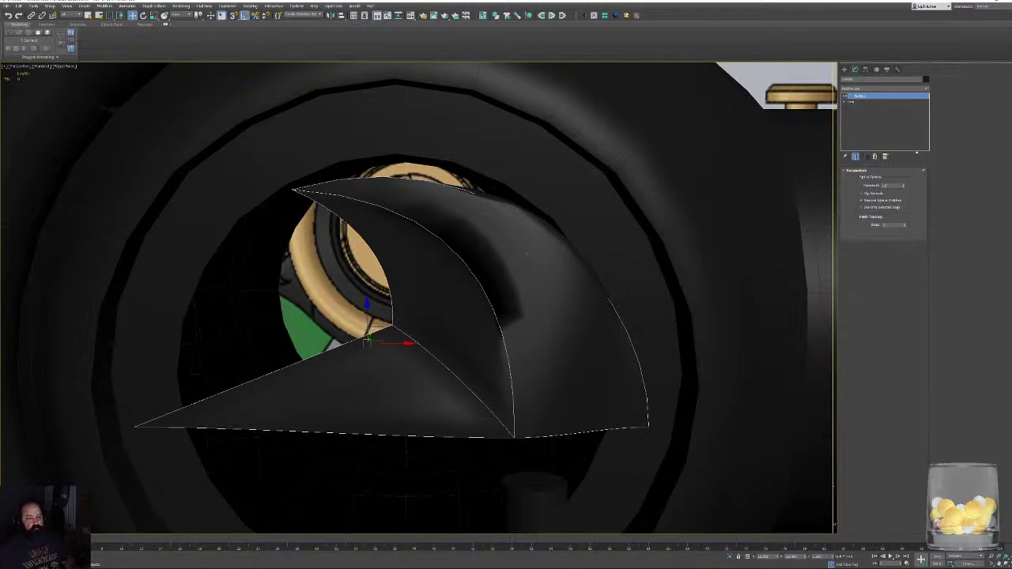
Return to vertex editing on the emblem line with the surfaced end result shown, and select all its vertices.
{"action": "left_click", "coordinate": [855, 103]}
{"action": "left_click", "coordinate": [855, 156]}
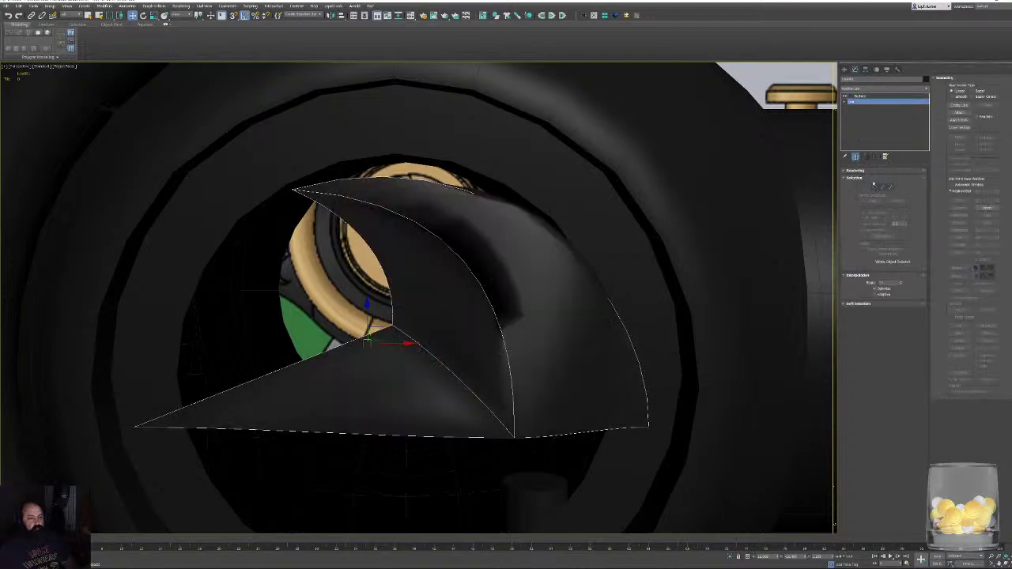
{"action": "left_click", "coordinate": [876, 190]}
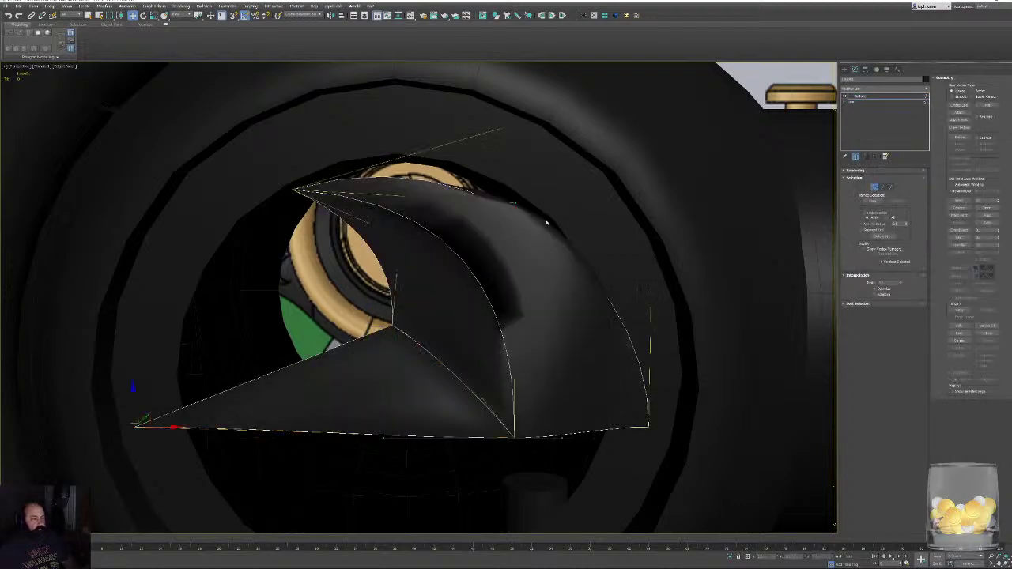
{"action": "key", "text": "F3"}
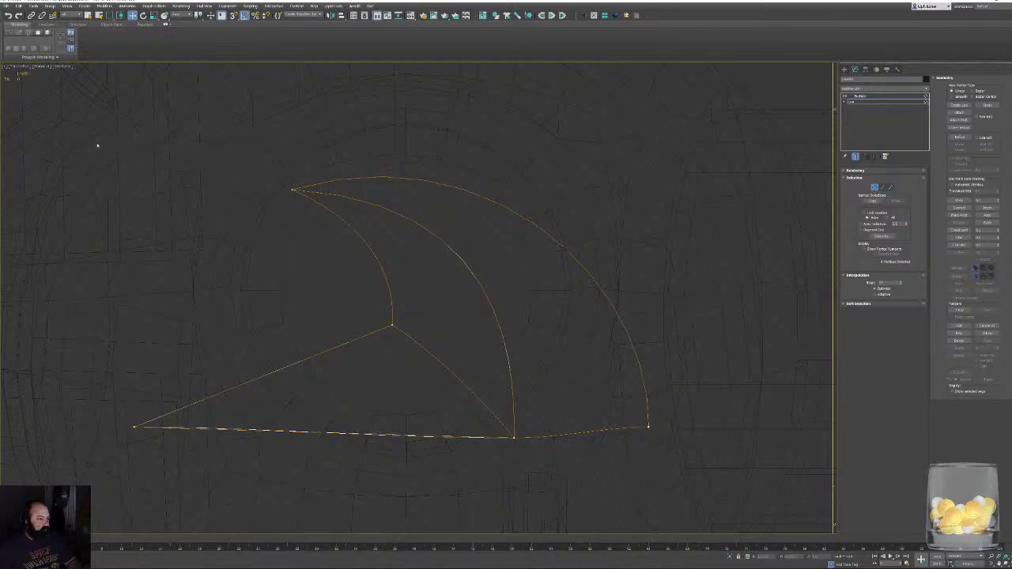
{"action": "left_click_drag", "start_coordinate": [663, 447], "coordinate": [665, 452]}
{"action": "key", "text": "F3"}
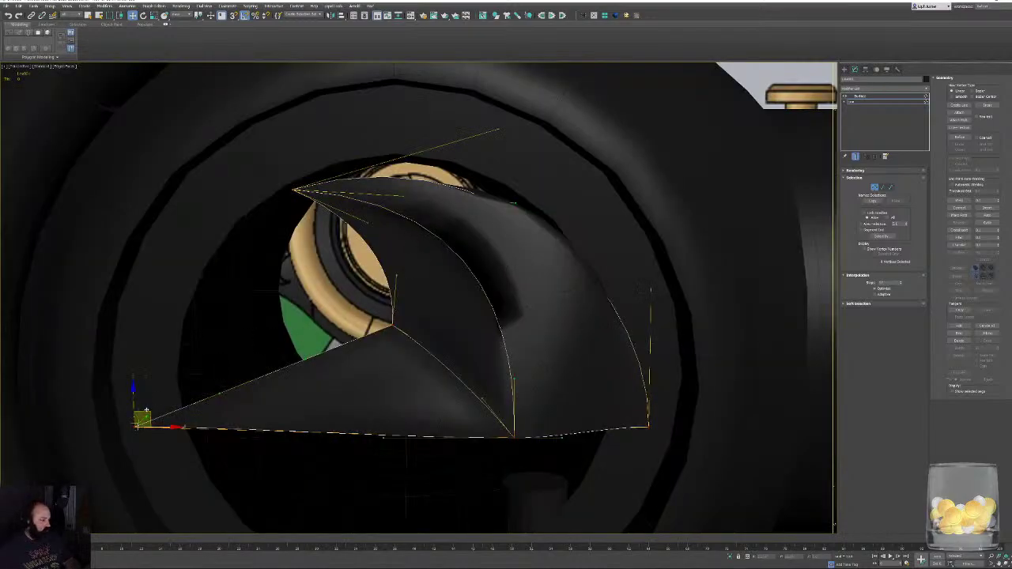
Make the surface see-through and adjust the middle arc's Bezier handles at both ends to follow the reference drawing.
{"action": "left_click", "coordinate": [393, 324]}
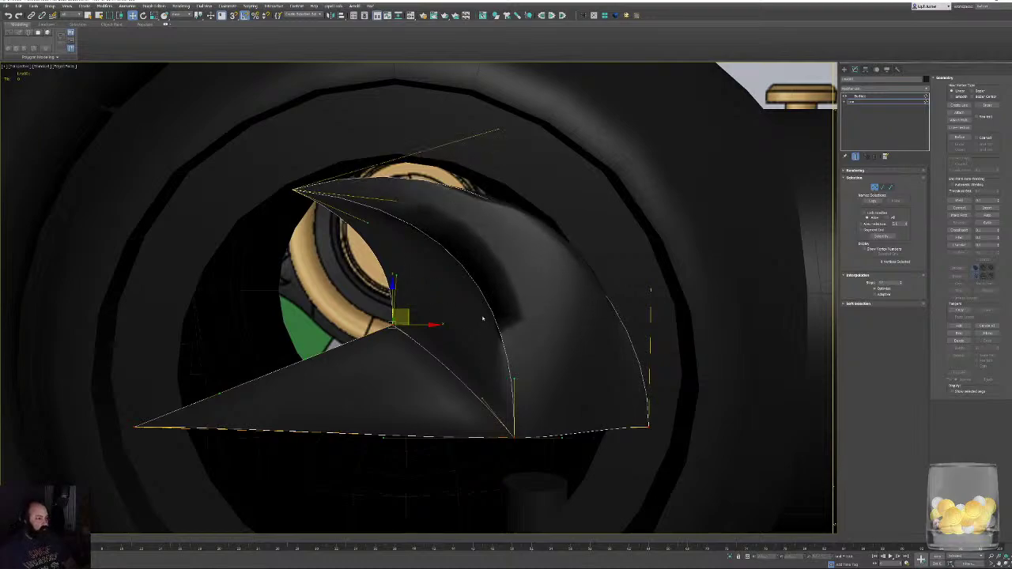
{"action": "key", "text": "F3"}
{"action": "key", "text": "F3"}
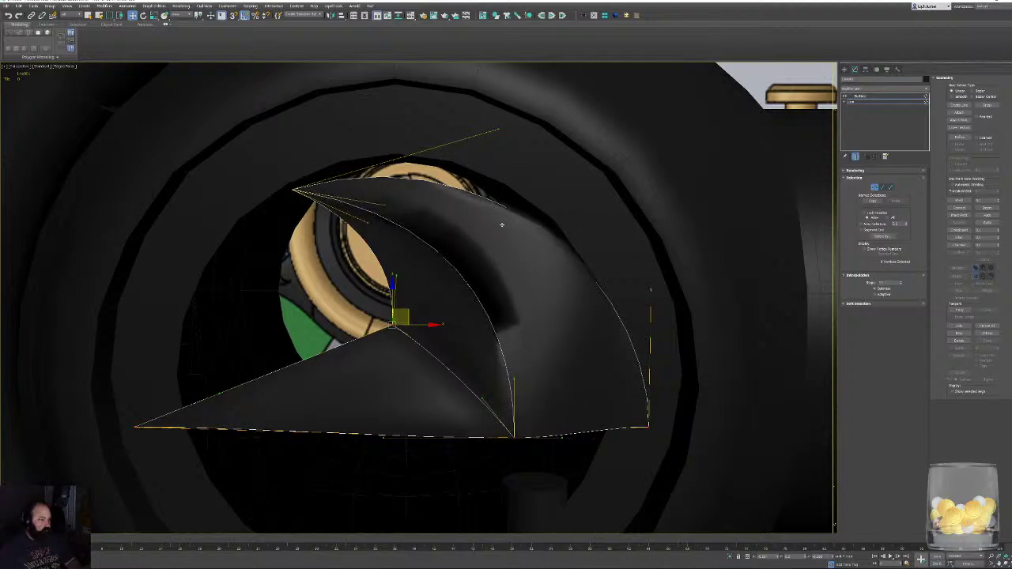
{"action": "scroll", "coordinate": [513, 233], "scroll_direction": "up", "scroll_amount": 3}
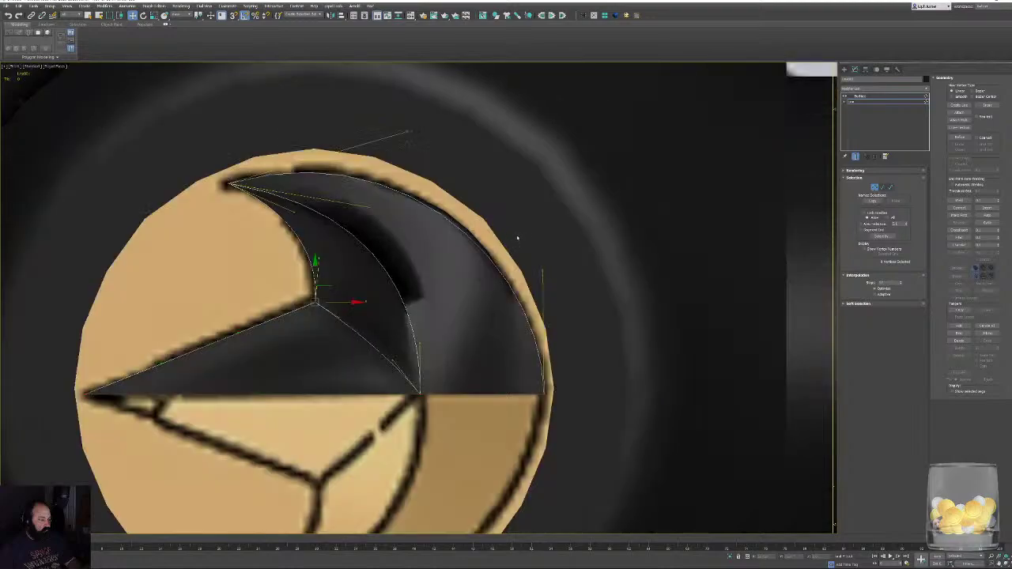
{"action": "key", "text": "alt+x"}
{"action": "middle_click_drag", "start_coordinate": [398, 212], "coordinate": [427, 211]}
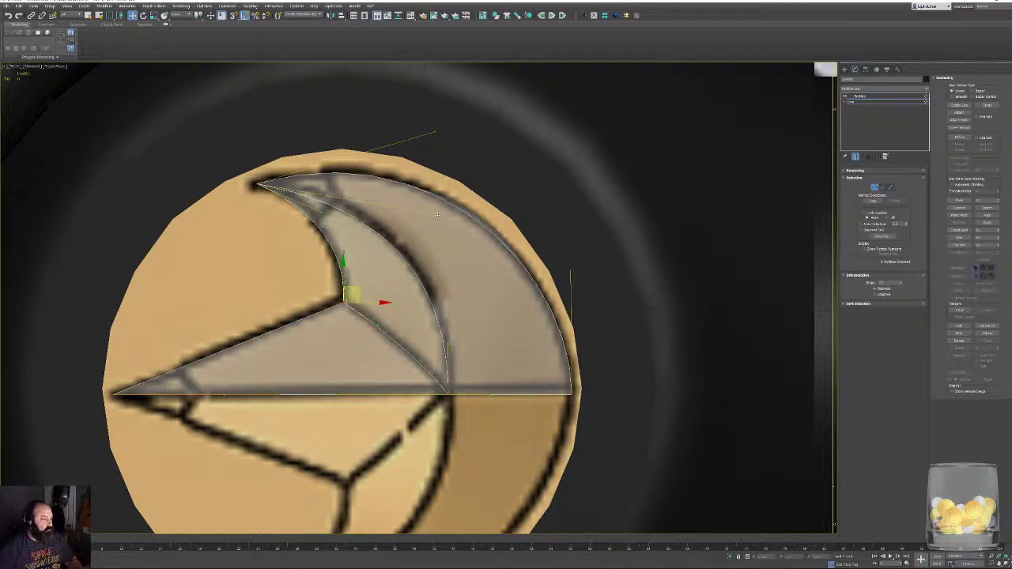
{"action": "left_click_drag", "start_coordinate": [437, 216], "coordinate": [398, 217]}
{"action": "left_click_drag", "start_coordinate": [448, 343], "coordinate": [455, 307]}
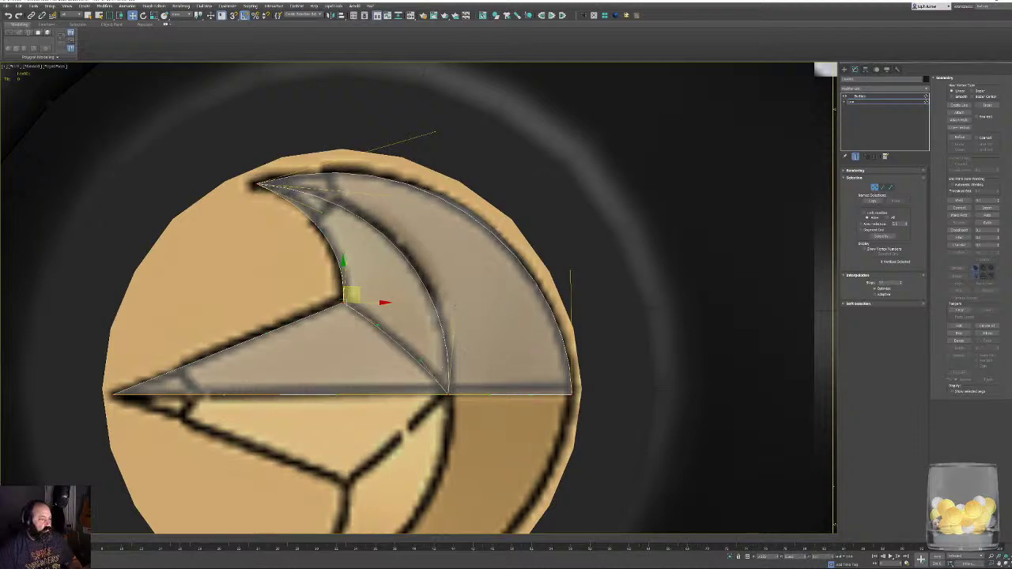
{"action": "left_click_drag", "start_coordinate": [393, 196], "coordinate": [393, 182]}
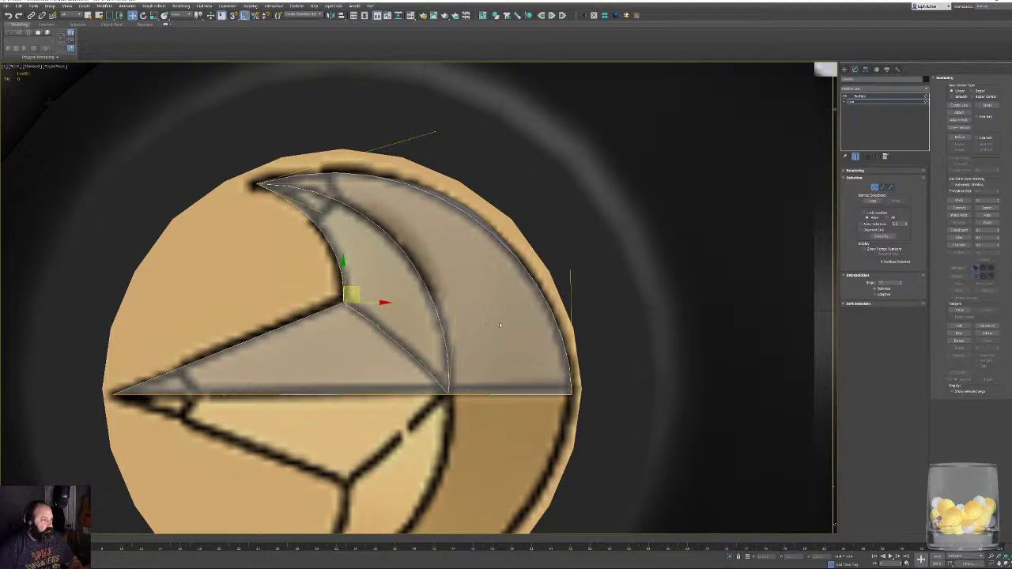
From the side, adjust the depth of the Bezier handles at the crescent tip and the central junction to curve the arcs.
{"action": "scroll", "coordinate": [495, 326], "scroll_direction": "down", "scroll_amount": 3}
{"action": "key", "text": "p"}
{"action": "middle_click_drag", "start_coordinate": [543, 323], "coordinate": [376, 250], "text": "alt"}
{"action": "key", "text": "z"}
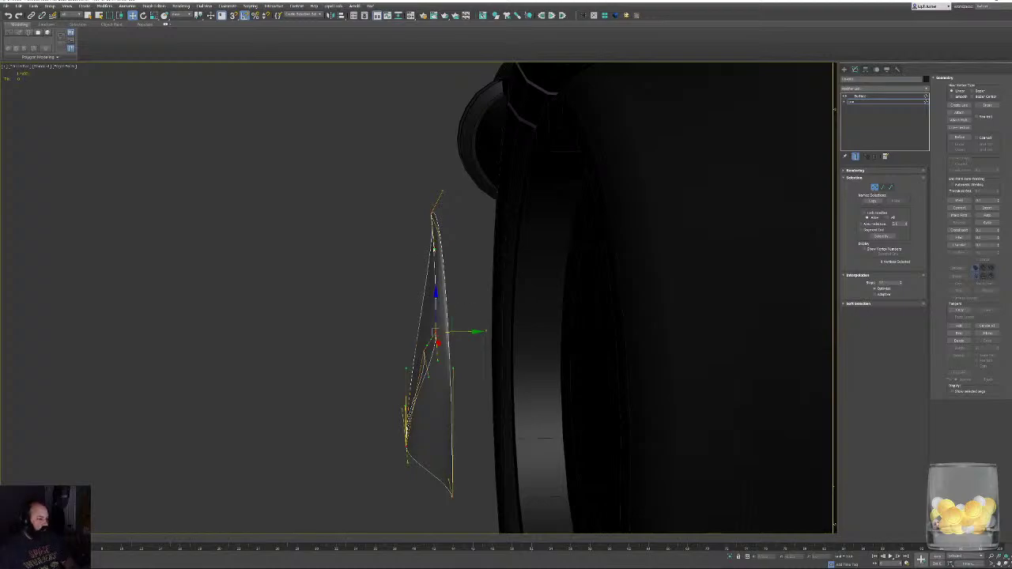
{"action": "left_click_drag", "start_coordinate": [439, 235], "coordinate": [429, 238]}
{"action": "middle_click_drag", "start_coordinate": [431, 237], "coordinate": [537, 224], "text": "alt"}
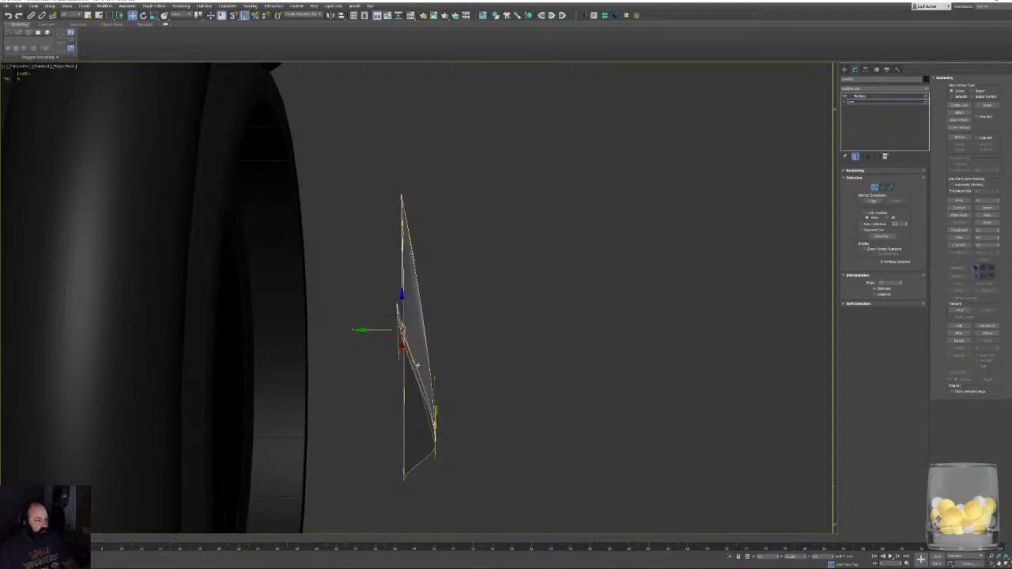
{"action": "middle_click_drag", "start_coordinate": [456, 401], "coordinate": [431, 396], "text": "alt"}
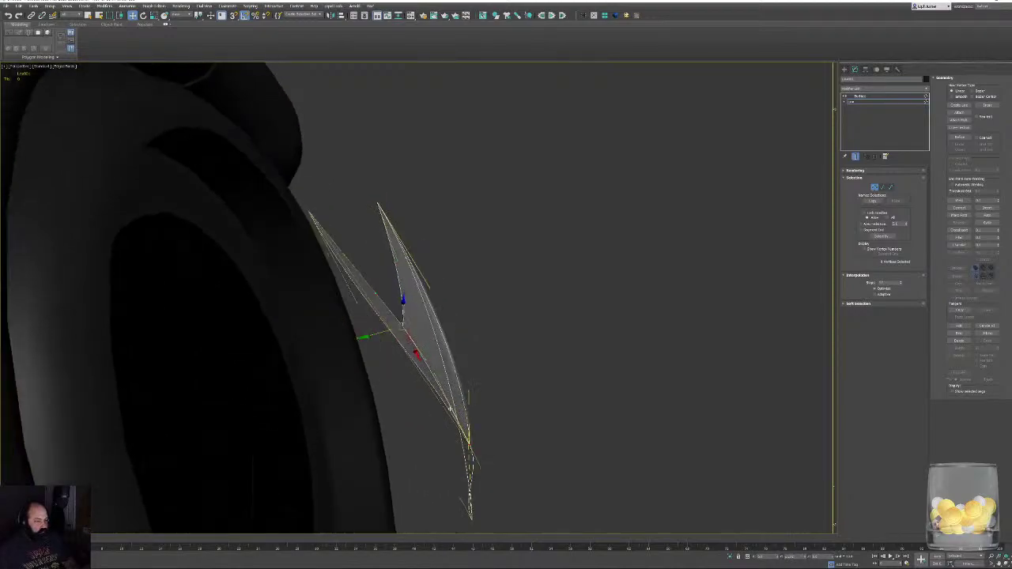
{"action": "middle_click_drag", "start_coordinate": [457, 407], "coordinate": [485, 342], "text": "alt"}
{"action": "left_click_drag", "start_coordinate": [434, 338], "coordinate": [439, 338]}
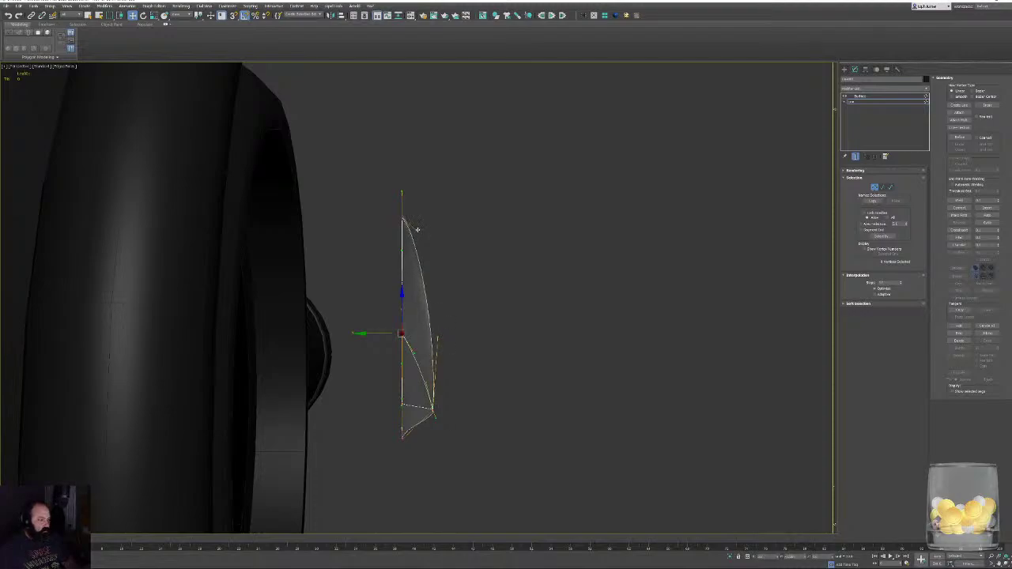
Pull the tangent handles outward at the emblem's pointed tip and at the crescent's outer end to bow the adjoining edges.
{"action": "mouse_move", "coordinate": [423, 235]}
{"action": "middle_mouse_down", "text": "alt"}
{"action": "mouse_move", "coordinate": [472, 274]}
{"action": "mouse_move", "coordinate": [458, 236]}
{"action": "mouse_move", "coordinate": [441, 233]}
{"action": "middle_mouse_up", "text": "alt"}
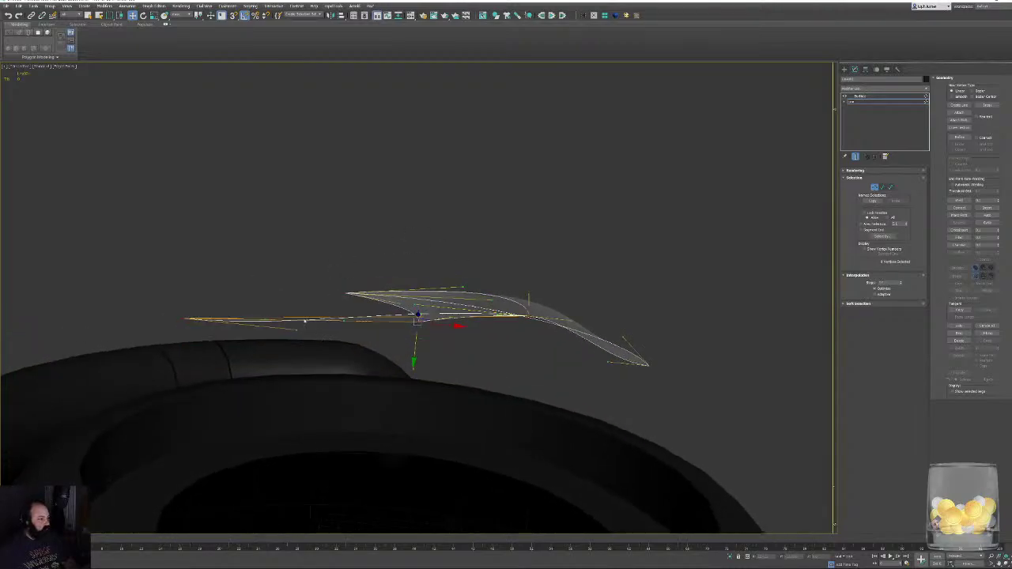
{"action": "middle_click_drag", "start_coordinate": [304, 321], "coordinate": [299, 314], "text": "alt"}
{"action": "left_click_drag", "start_coordinate": [297, 327], "coordinate": [291, 283]}
{"action": "middle_click_drag", "start_coordinate": [291, 283], "coordinate": [349, 295], "text": "alt"}
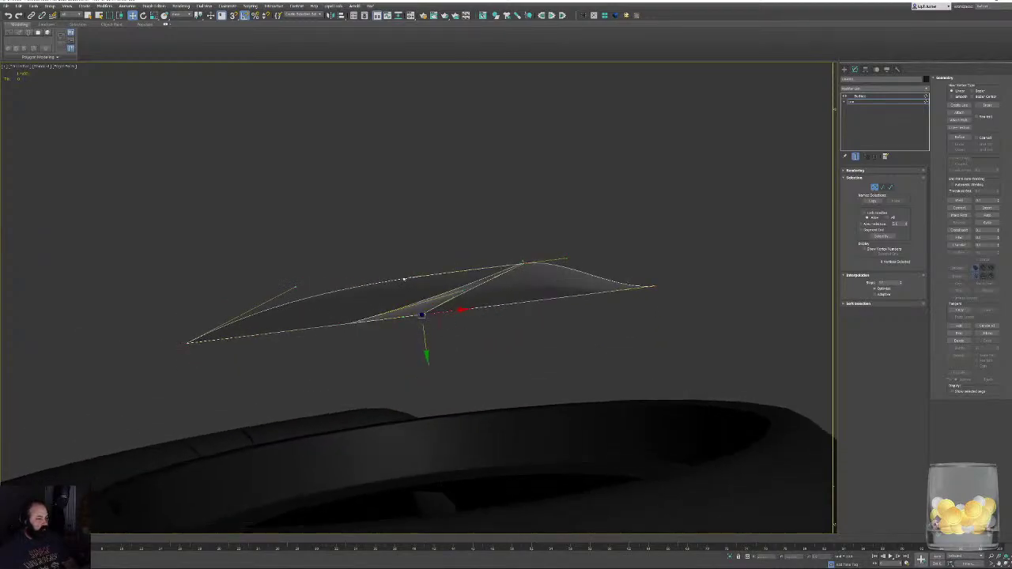
{"action": "middle_click_drag", "start_coordinate": [410, 271], "coordinate": [555, 297], "text": "alt"}
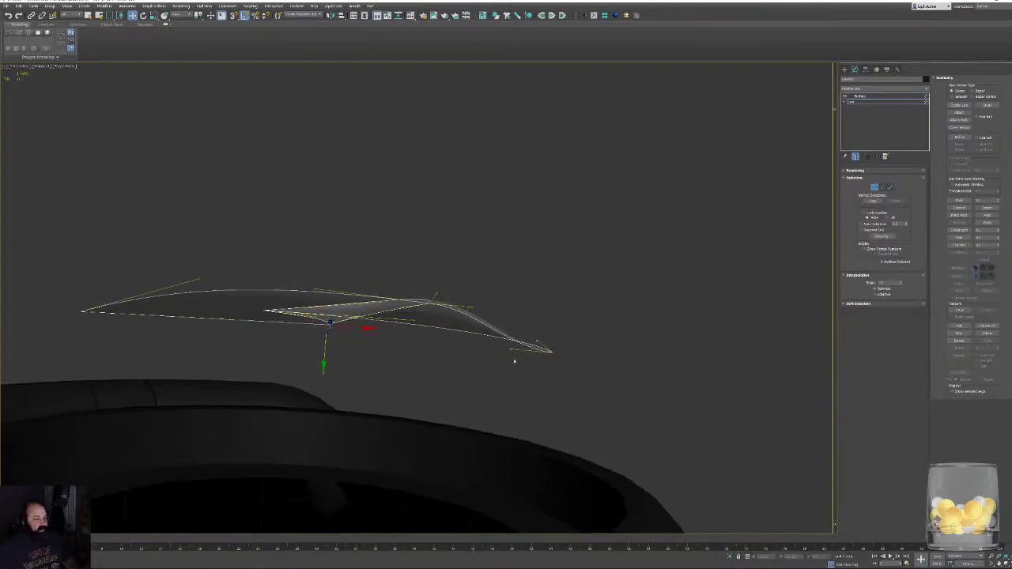
{"action": "left_click_drag", "start_coordinate": [518, 340], "coordinate": [523, 334]}
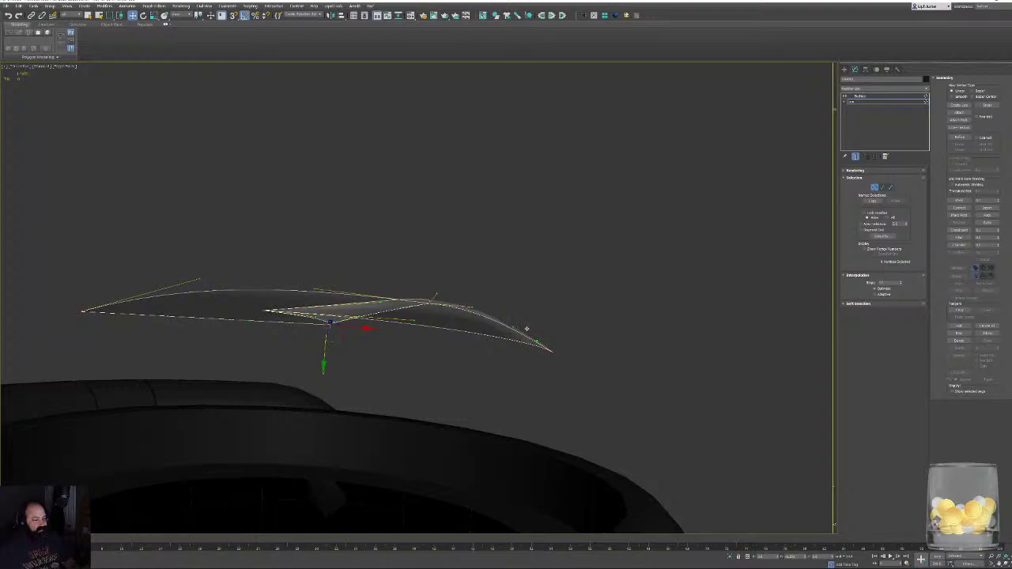
{"action": "middle_click_drag", "start_coordinate": [527, 328], "coordinate": [547, 370], "text": "alt"}
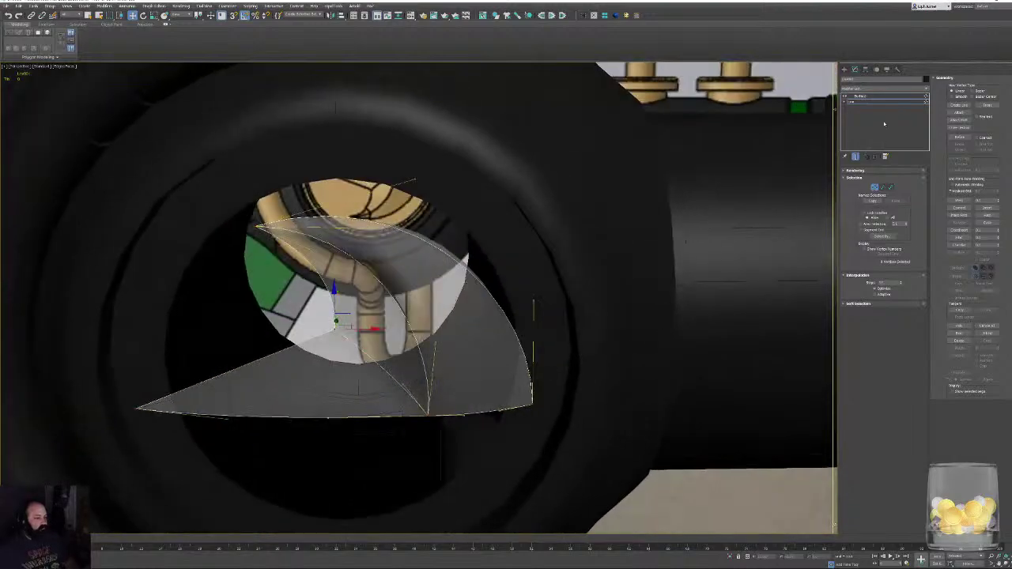
Finish vertex editing, add an Edit Poly modifier above the Surface modifier, and inspect the resulting mesh.
{"action": "left_click", "coordinate": [875, 187]}
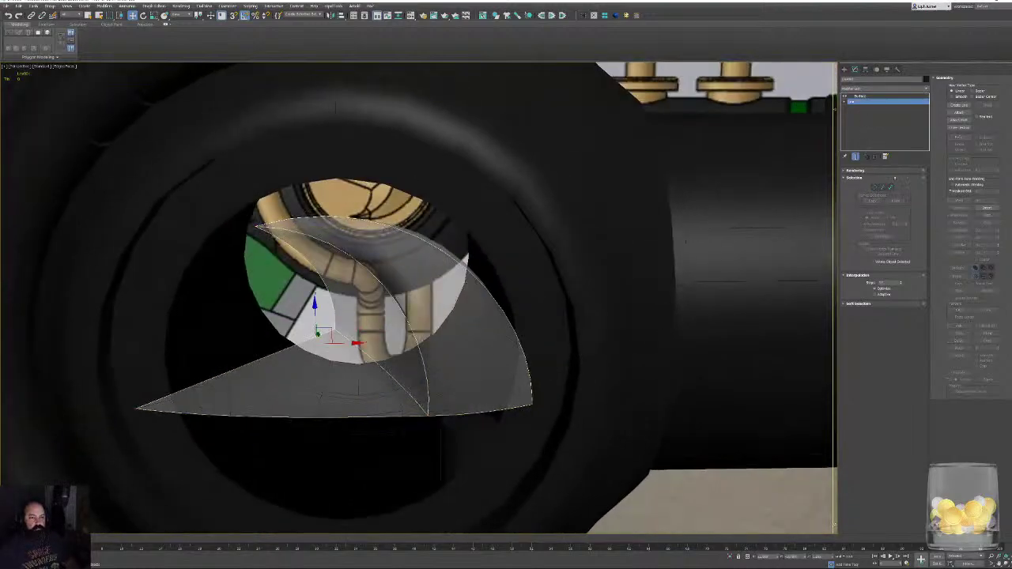
{"action": "left_click", "coordinate": [873, 97]}
{"action": "middle_click_drag", "start_coordinate": [515, 330], "coordinate": [500, 325], "text": "alt"}
{"action": "left_click", "coordinate": [905, 89]}
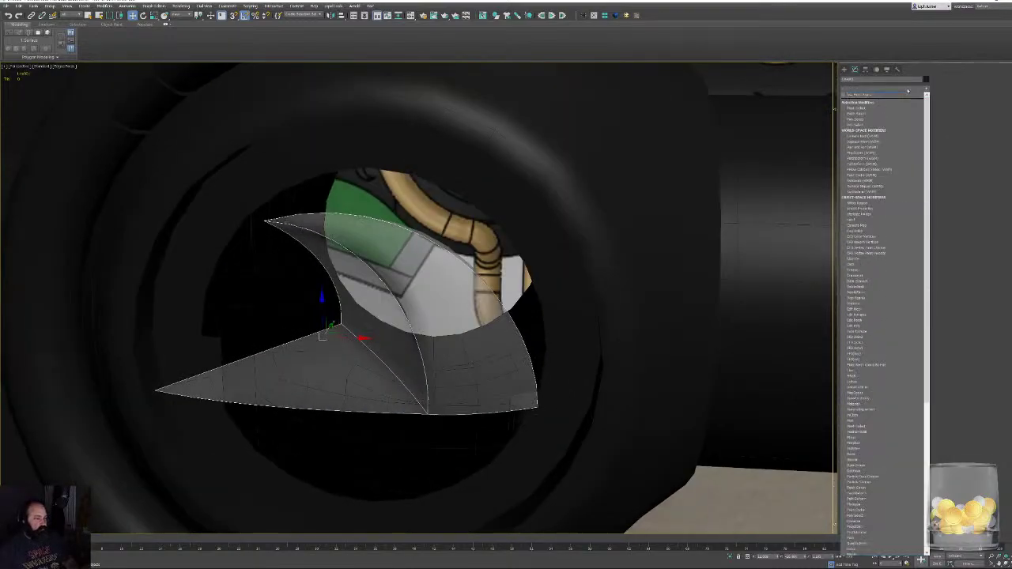
{"action": "left_click", "coordinate": [855, 325]}
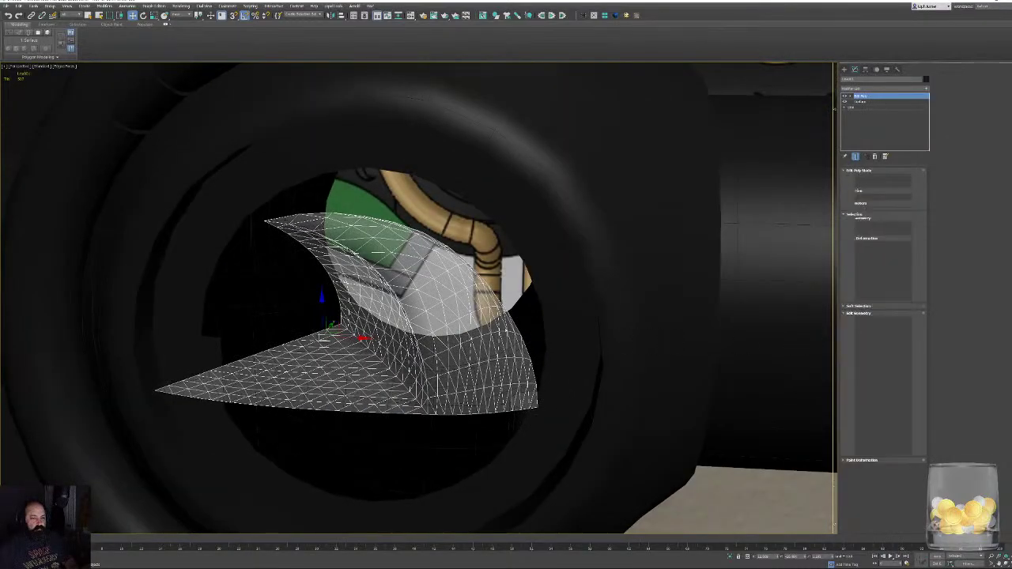
{"action": "middle_click_drag", "start_coordinate": [546, 332], "coordinate": [380, 332], "text": "alt"}
{"action": "middle_click_drag", "start_coordinate": [462, 328], "coordinate": [491, 327], "text": "alt"}
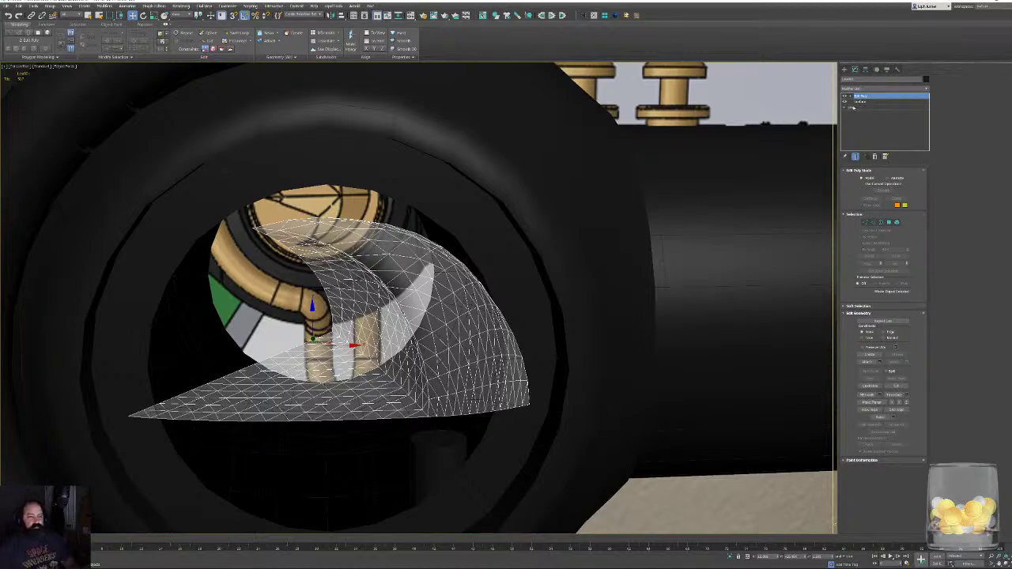
Go back to the base line with the end result hidden, and use Refine to add a vertex partway along the outer and middle arcs.
{"action": "left_click", "coordinate": [854, 108]}
{"action": "middle_click_drag", "start_coordinate": [662, 240], "coordinate": [553, 304], "text": "alt"}
{"action": "left_click", "coordinate": [857, 157]}
{"action": "middle_click_drag", "start_coordinate": [500, 329], "coordinate": [554, 300]}
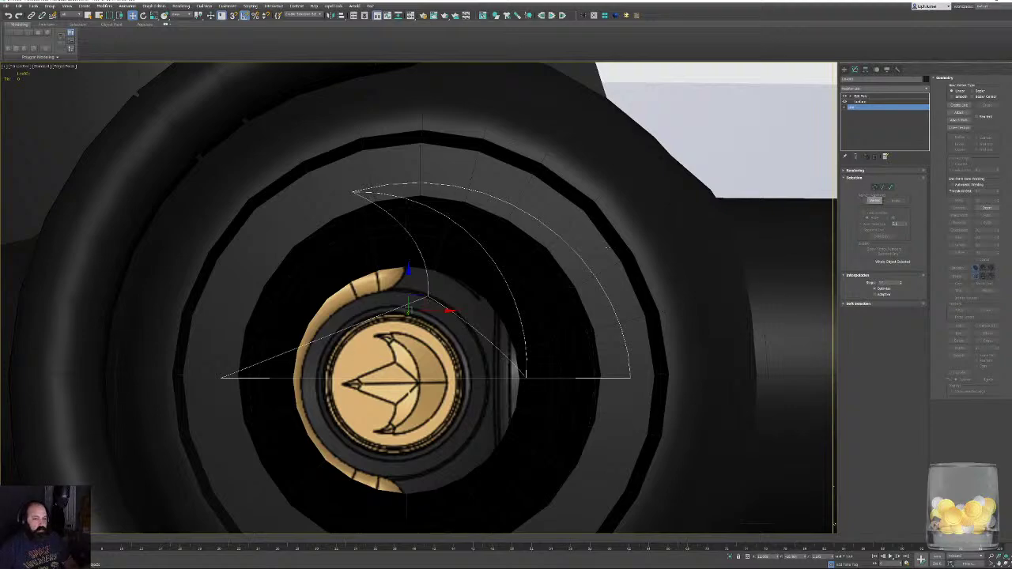
{"action": "scroll", "coordinate": [427, 285], "scroll_direction": "up", "scroll_amount": 8}
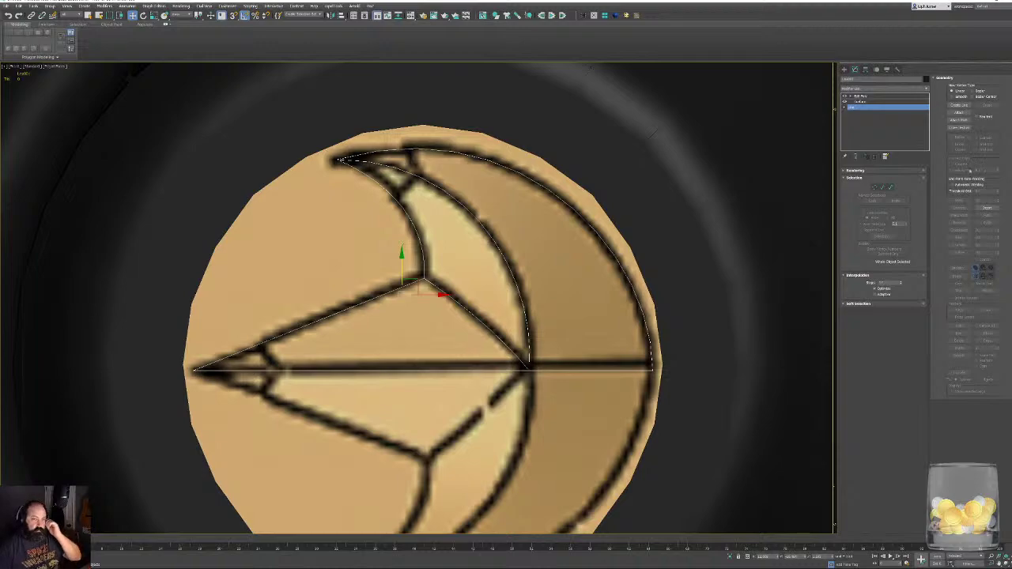
{"action": "left_click", "coordinate": [875, 186]}
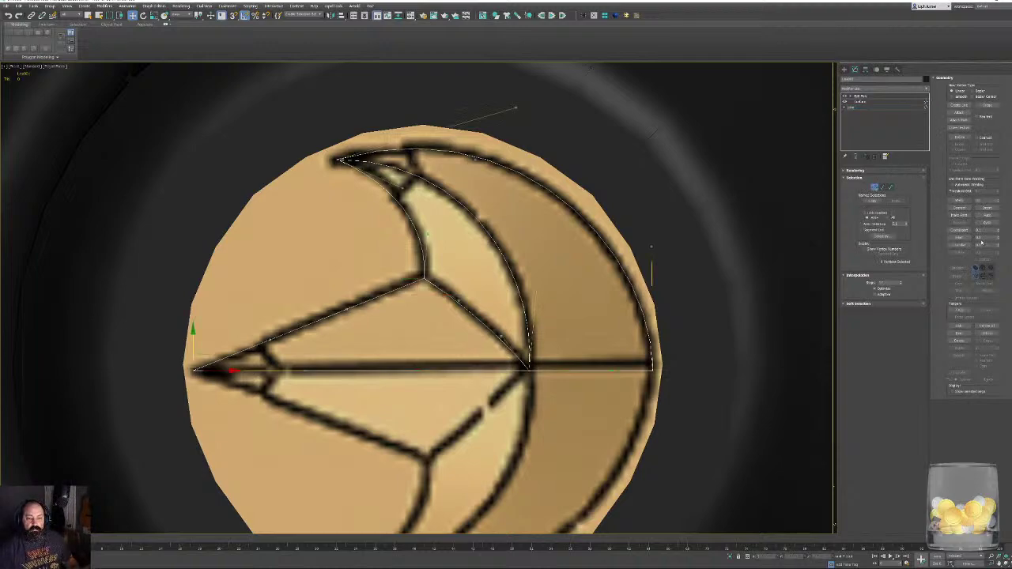
{"action": "left_click", "coordinate": [962, 138]}
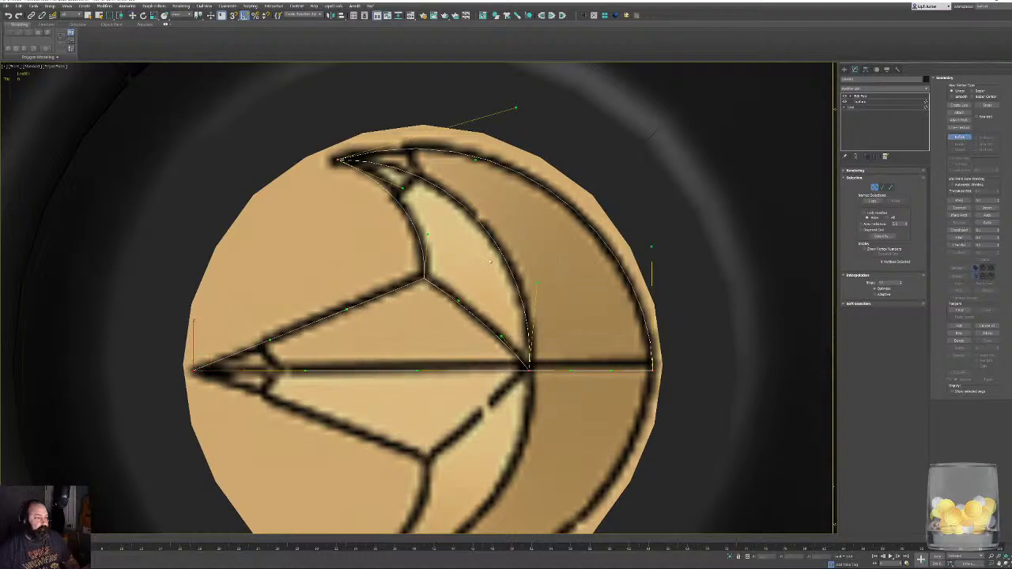
{"action": "left_click", "coordinate": [499, 249]}
{"action": "key", "text": "w"}
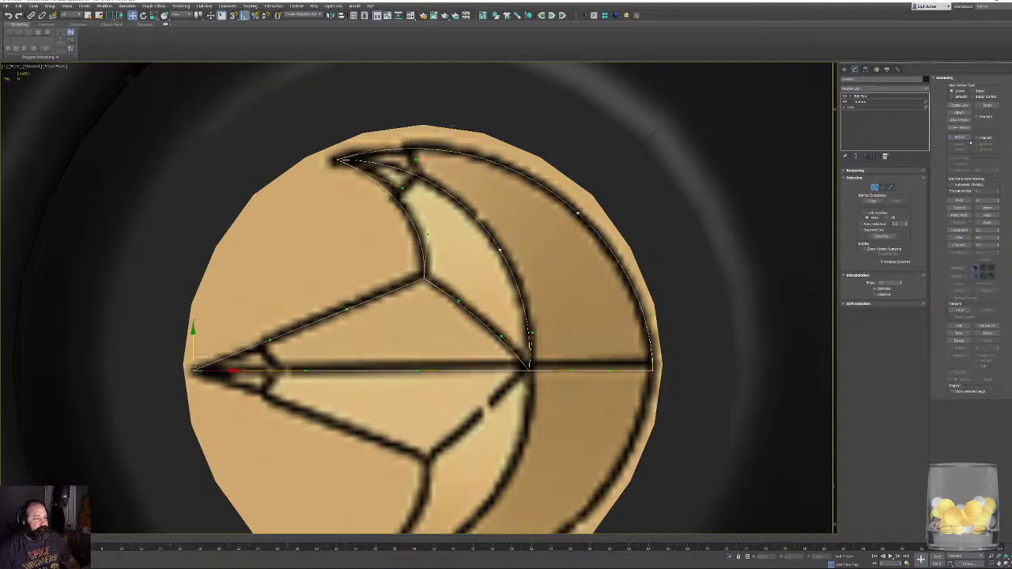
Create a cross line from the outer arc's new vertex through the middle arc's new vertex to the inner corner, welding its ends.
{"action": "left_click", "coordinate": [959, 104]}
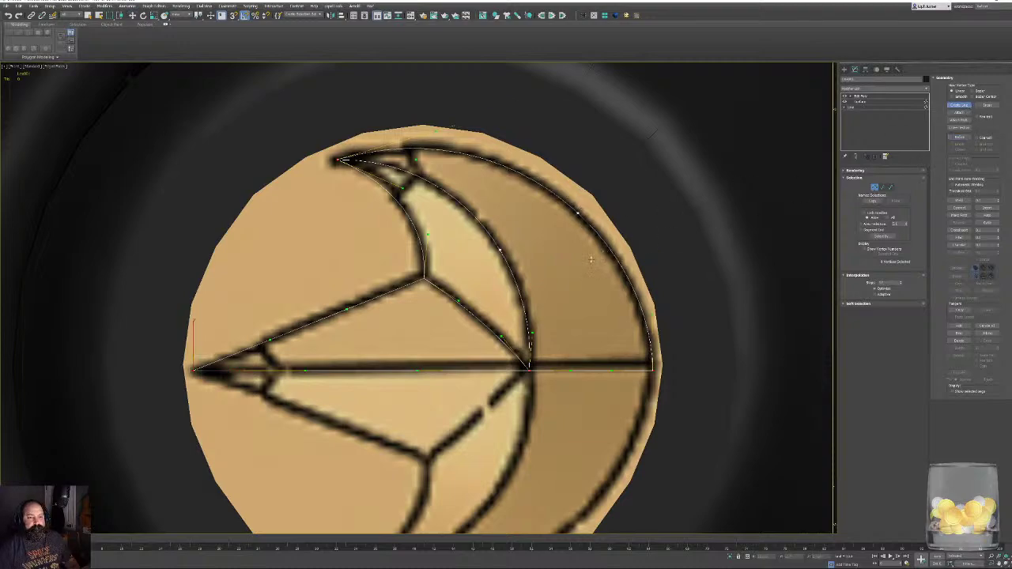
{"action": "left_click", "coordinate": [578, 212]}
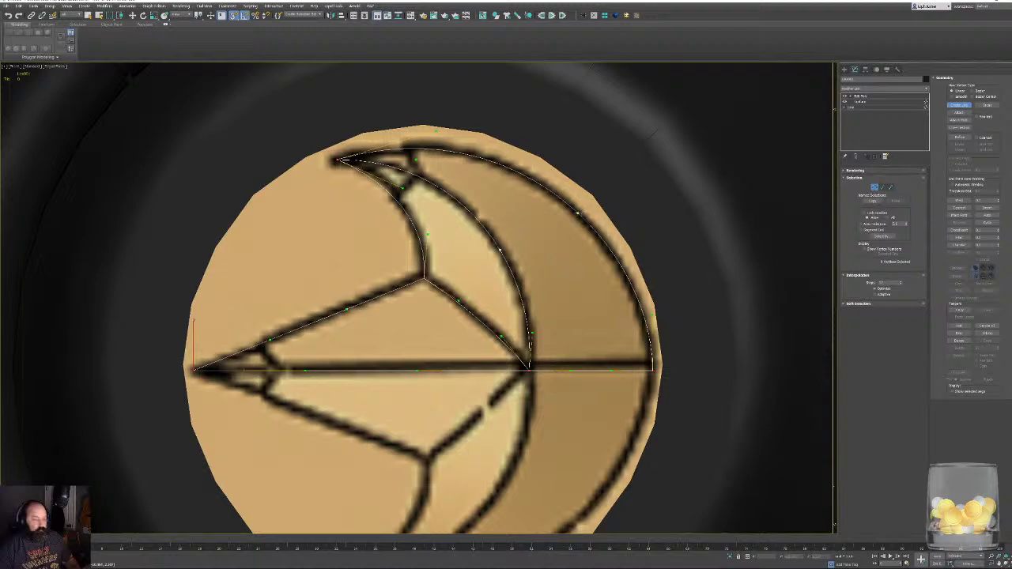
{"action": "left_click", "coordinate": [500, 250]}
{"action": "left_click", "coordinate": [427, 279]}
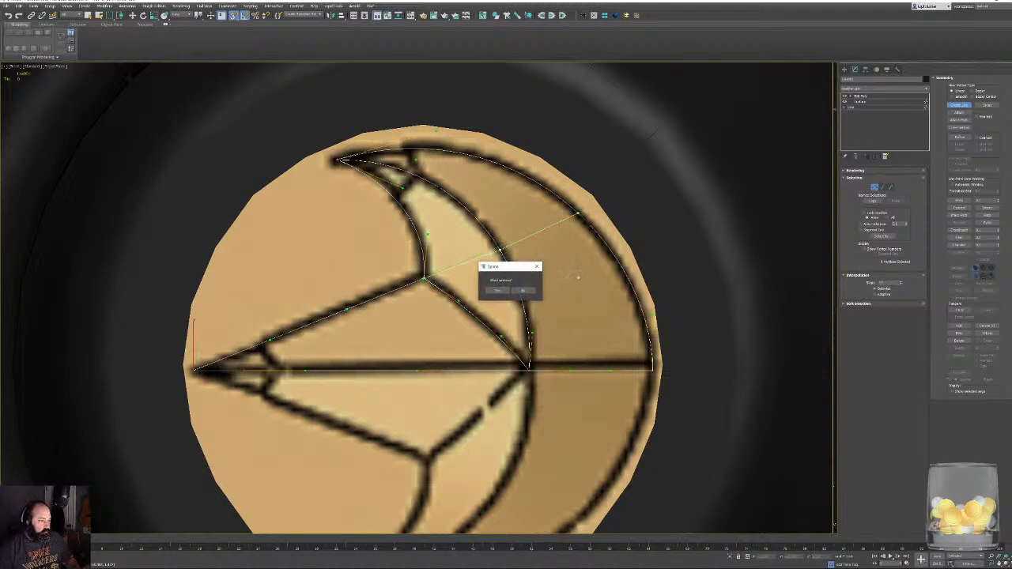
{"action": "left_click", "coordinate": [498, 292]}
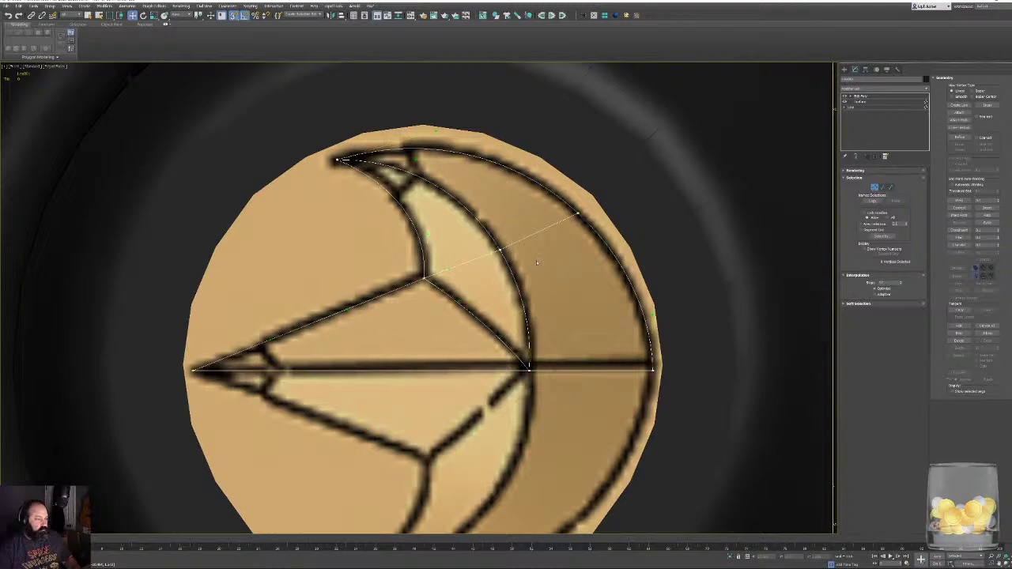
Select the new vertices on the outer and middle arcs and change their vertex type to one with adjustable tangent handles.
{"action": "left_click_drag", "start_coordinate": [602, 201], "coordinate": [495, 277]}
{"action": "right_click", "coordinate": [518, 272]}
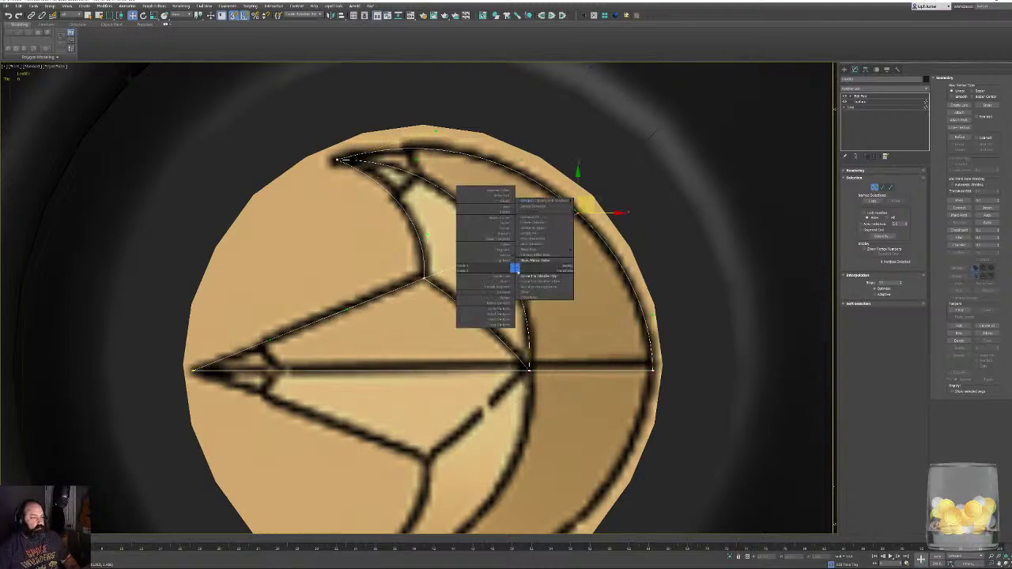
{"action": "left_click", "coordinate": [486, 220]}
{"action": "scroll", "coordinate": [532, 254], "scroll_direction": "down", "scroll_amount": 6}
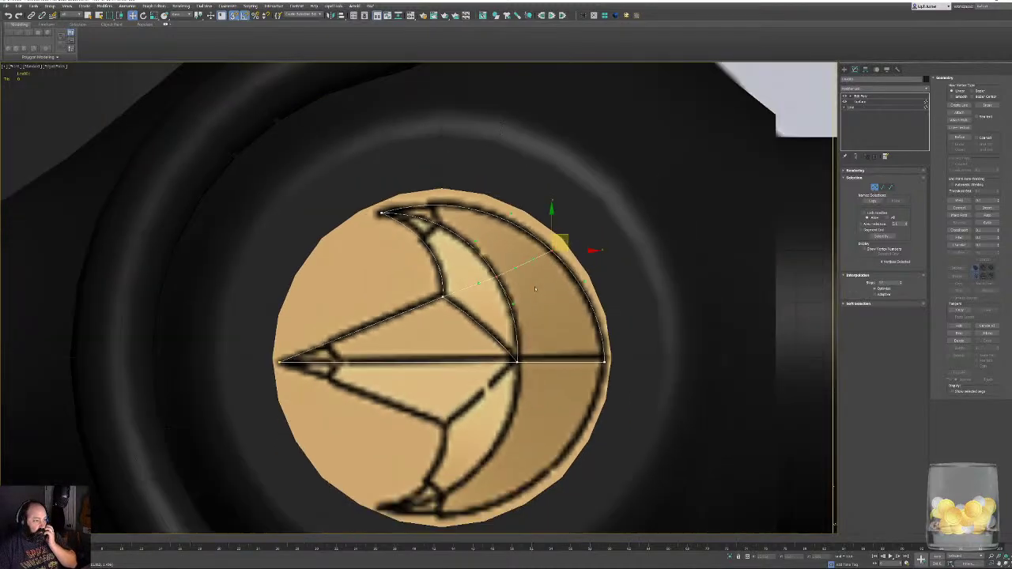
{"action": "scroll", "coordinate": [585, 284], "scroll_direction": "up", "scroll_amount": 6}
{"action": "scroll", "coordinate": [569, 276], "scroll_direction": "down", "scroll_amount": 6}
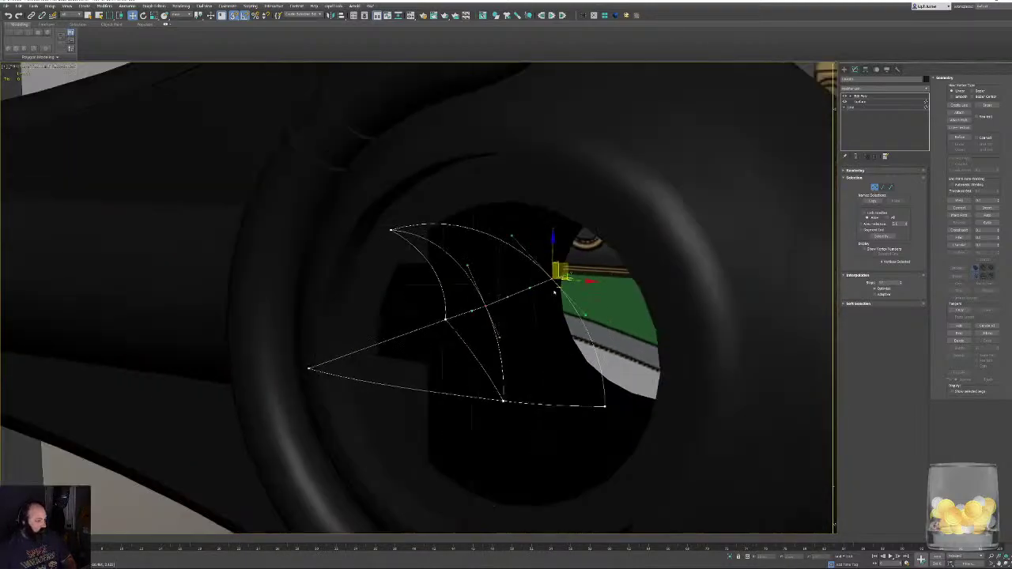
Adjust the tangent handles of the new outer and middle arc vertices so the cross line's neighbouring curves bow smoothly outward.
{"action": "middle_click_drag", "start_coordinate": [567, 277], "coordinate": [522, 253], "text": "alt"}
{"action": "middle_click_drag", "start_coordinate": [554, 287], "coordinate": [572, 321], "text": "alt"}
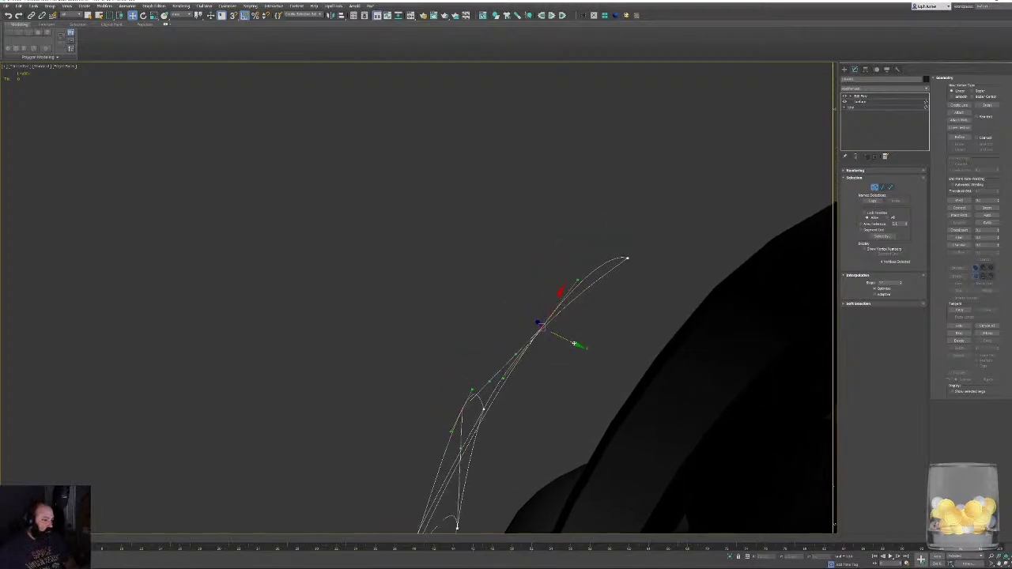
{"action": "left_click_drag", "start_coordinate": [515, 356], "coordinate": [497, 345]}
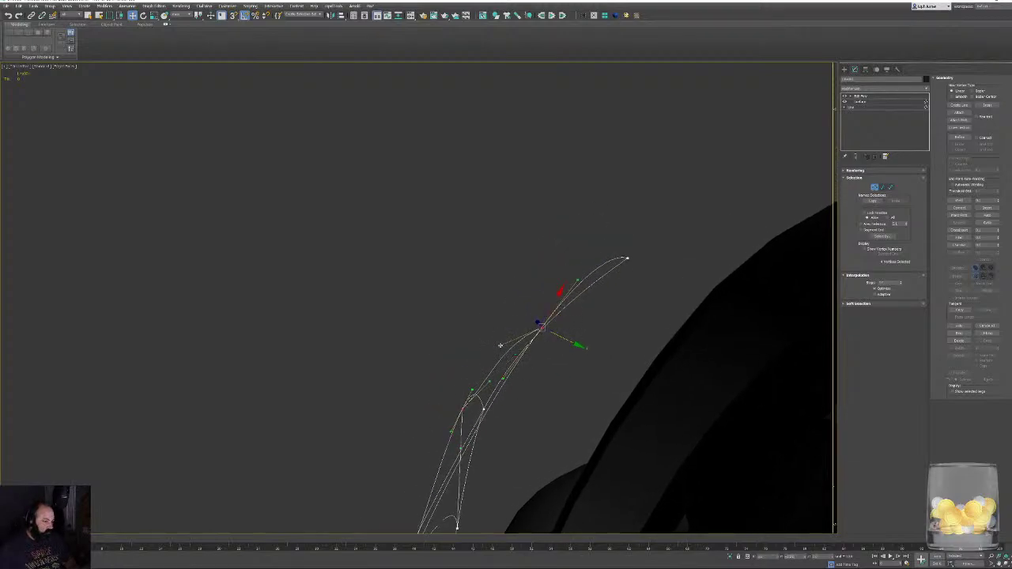
{"action": "left_click_drag", "start_coordinate": [489, 381], "coordinate": [480, 381]}
{"action": "middle_click_drag", "start_coordinate": [477, 381], "coordinate": [417, 337], "text": "alt"}
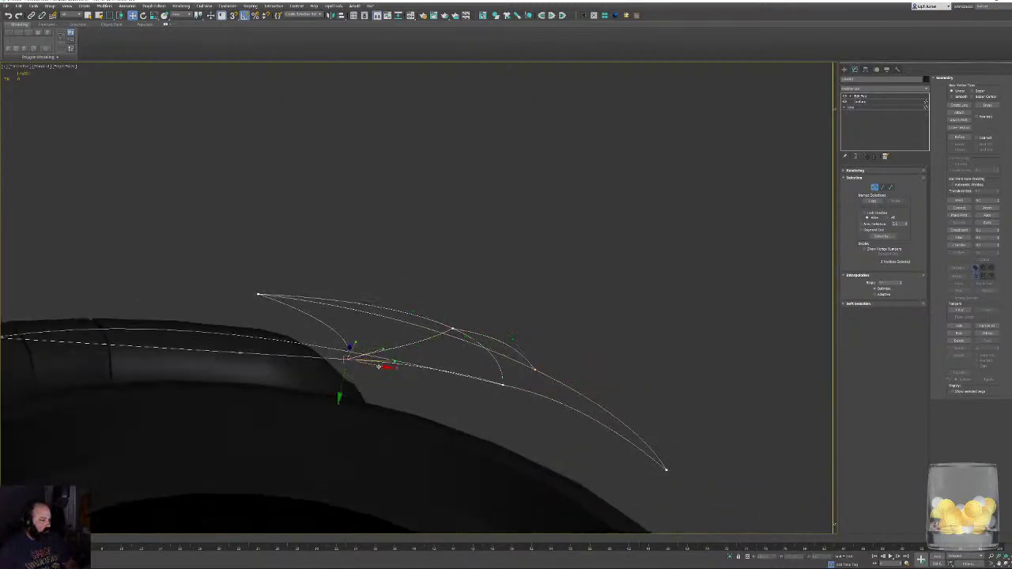
{"action": "middle_click_drag", "start_coordinate": [383, 351], "coordinate": [914, 230], "text": "alt"}
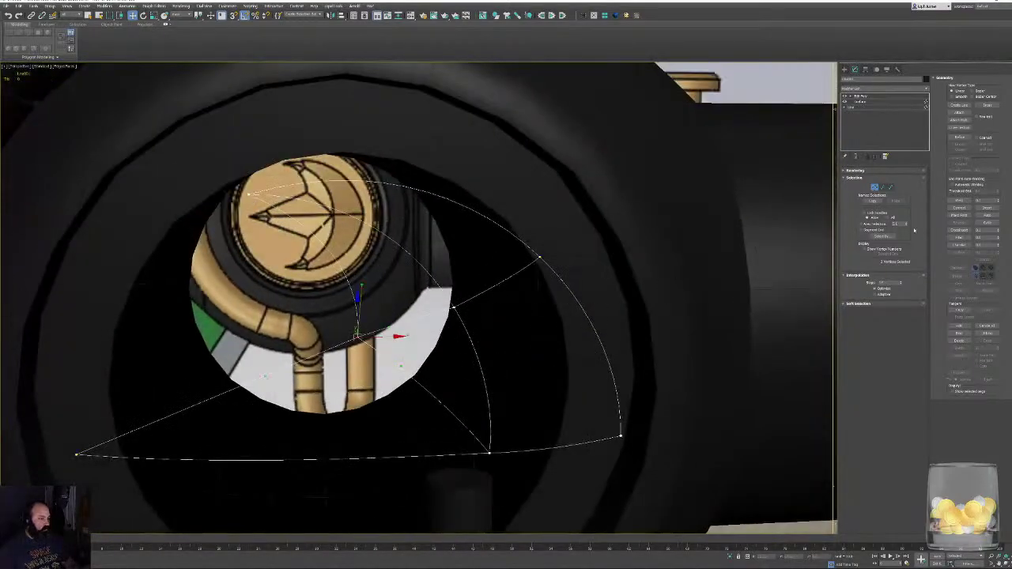
Finish vertex editing, turn the end result display back on, and inspect the surfaced mesh against the circular opening.
{"action": "left_click", "coordinate": [875, 189]}
{"action": "left_click", "coordinate": [861, 106]}
{"action": "left_click", "coordinate": [855, 156]}
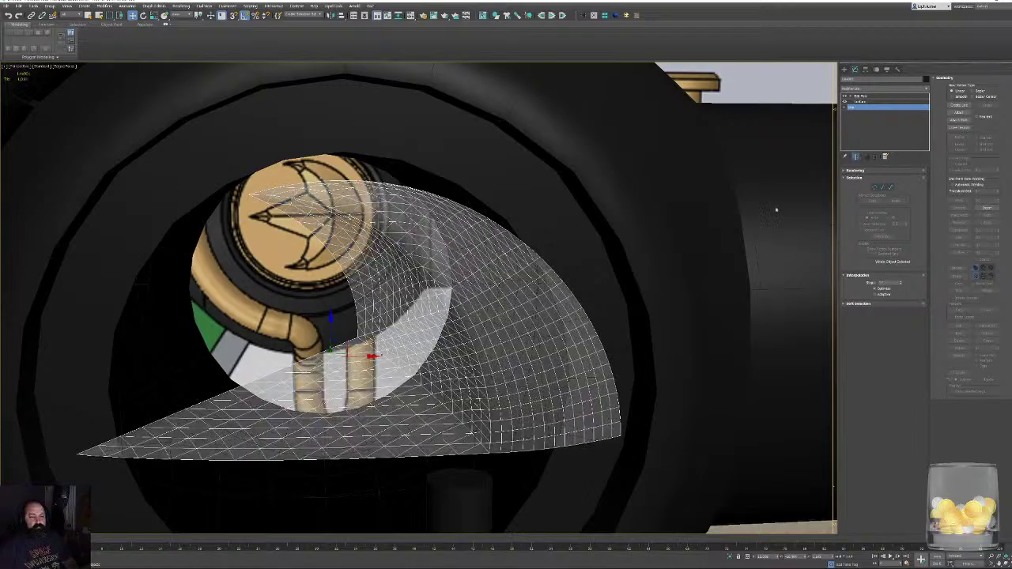
{"action": "middle_click_drag", "start_coordinate": [546, 365], "coordinate": [602, 287], "text": "alt"}
{"action": "scroll", "coordinate": [543, 314], "scroll_direction": "down", "scroll_amount": 4}
{"action": "scroll", "coordinate": [488, 310], "scroll_direction": "up", "scroll_amount": 4}
{"action": "mouse_move", "coordinate": [488, 310]}
{"action": "middle_mouse_down", "text": "alt"}
{"action": "mouse_move", "coordinate": [271, 356]}
{"action": "mouse_move", "coordinate": [489, 303]}
{"action": "middle_mouse_up", "text": "alt"}
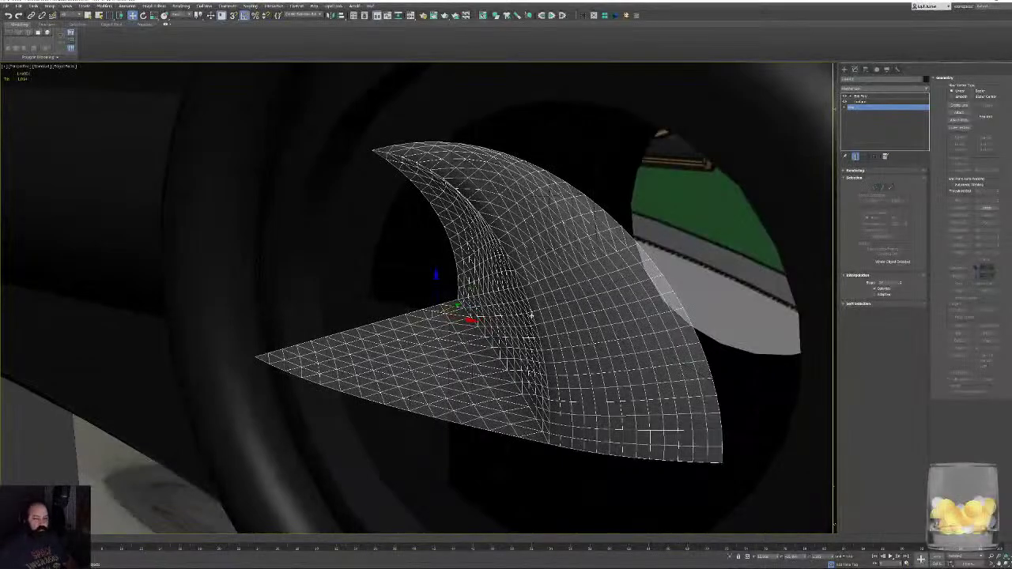
{"action": "middle_click_drag", "start_coordinate": [540, 314], "coordinate": [558, 237], "text": "alt"}
{"action": "middle_click_drag", "start_coordinate": [565, 287], "coordinate": [637, 268], "text": "alt"}
{"action": "scroll", "coordinate": [575, 251], "scroll_direction": "up", "scroll_amount": 5}
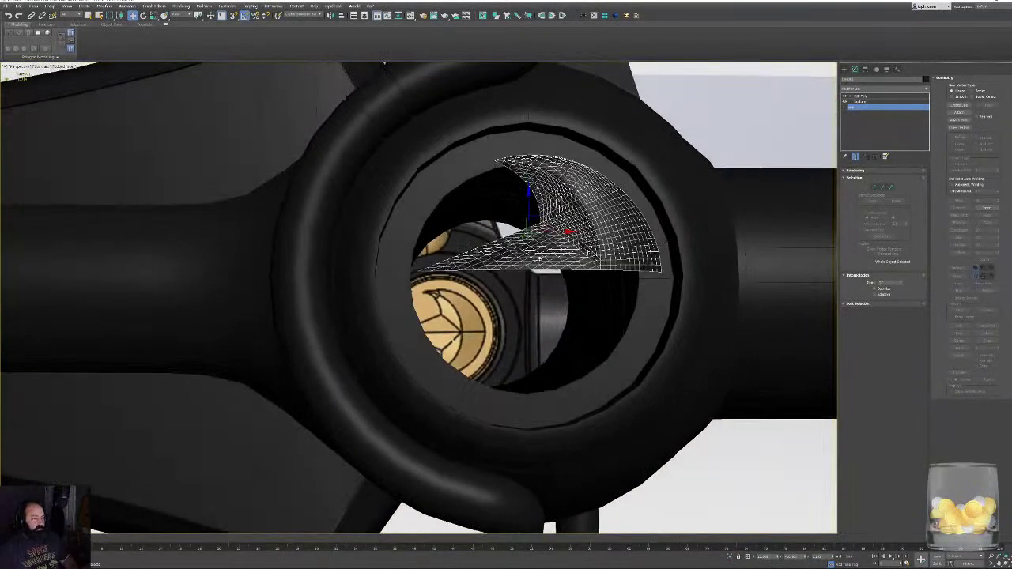
{"action": "middle_click_drag", "start_coordinate": [540, 259], "coordinate": [567, 239], "text": "alt"}
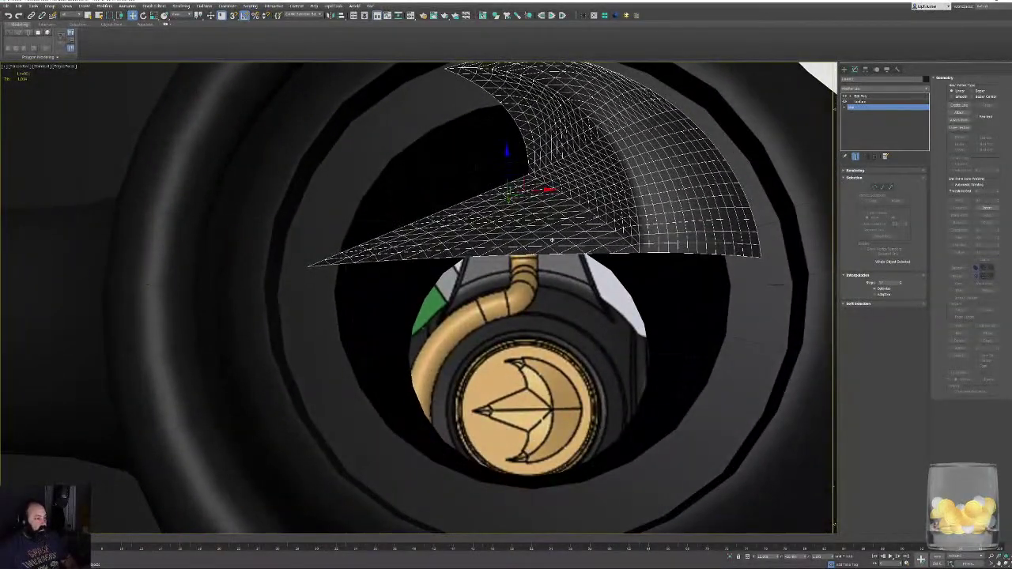
Convert the surfaced spline cage to an Editable Poly and select the vertex where the ridge meets the base line.
{"action": "right_click", "coordinate": [645, 221]}
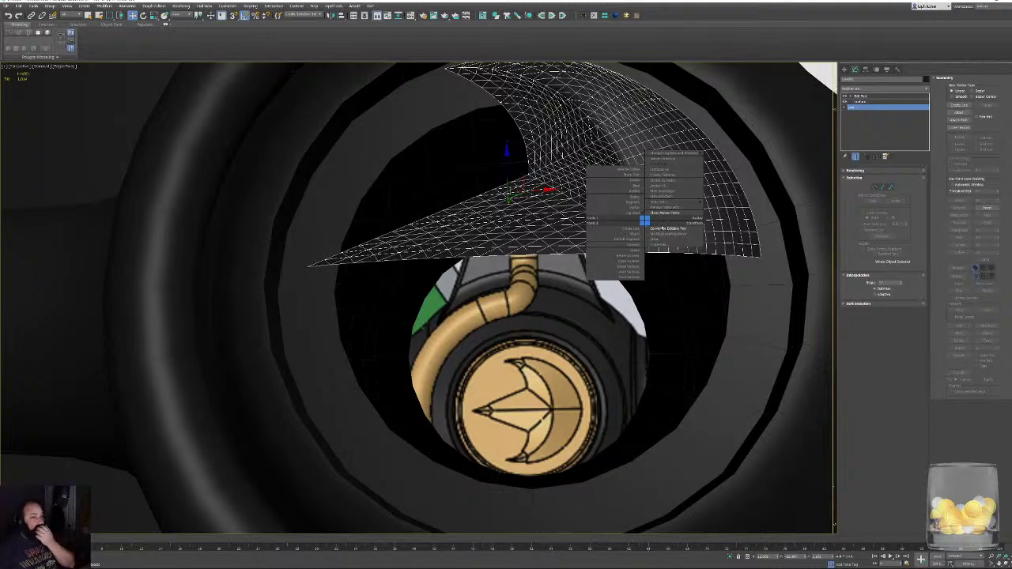
{"action": "left_click", "coordinate": [664, 229]}
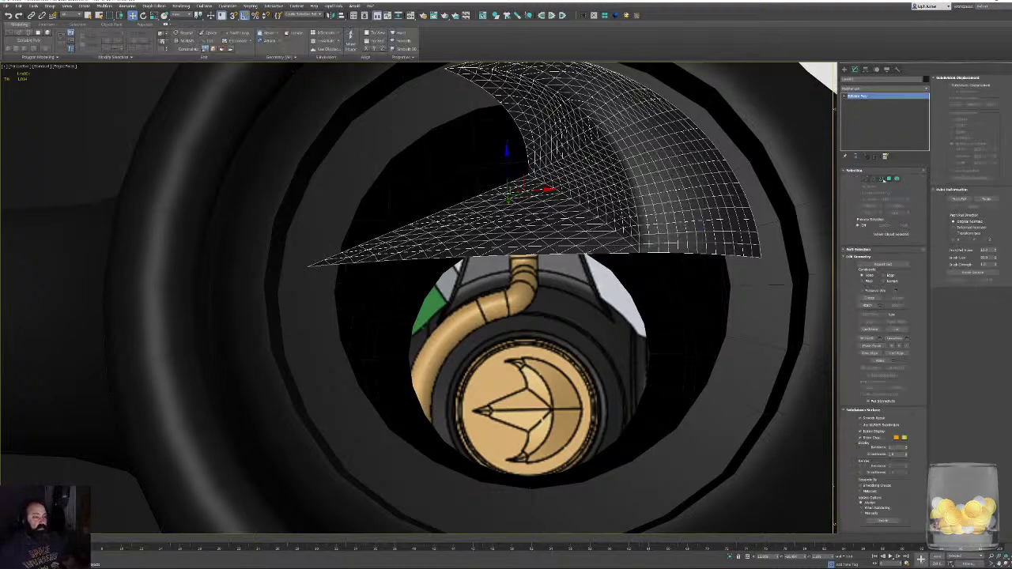
{"action": "left_click", "coordinate": [865, 179]}
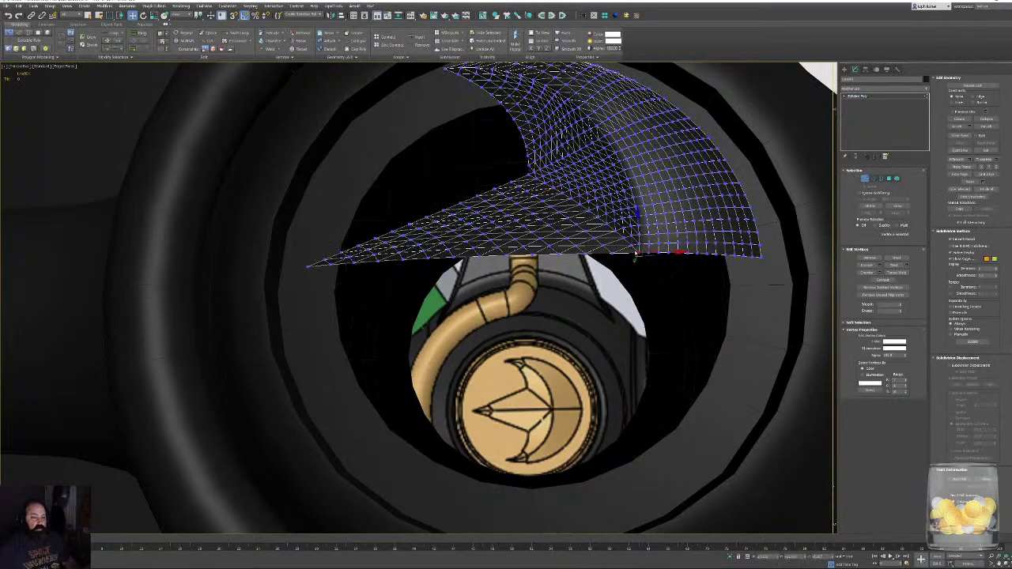
Add a Symmetry modifier that mirrors the half emblem downward across its base line, using the Y axis without Flip.
{"action": "left_click", "coordinate": [583, 15]}
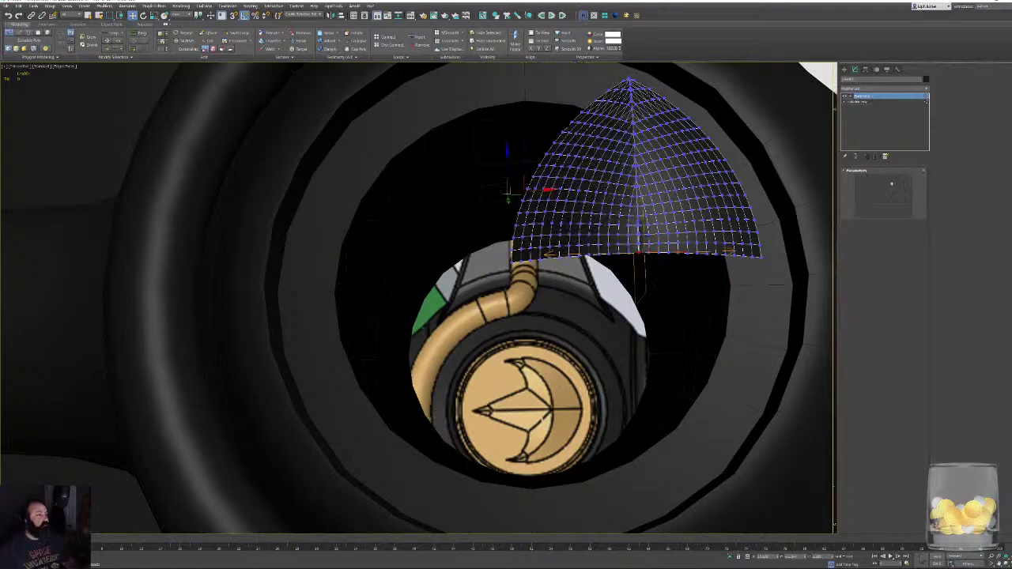
{"action": "left_click", "coordinate": [895, 184]}
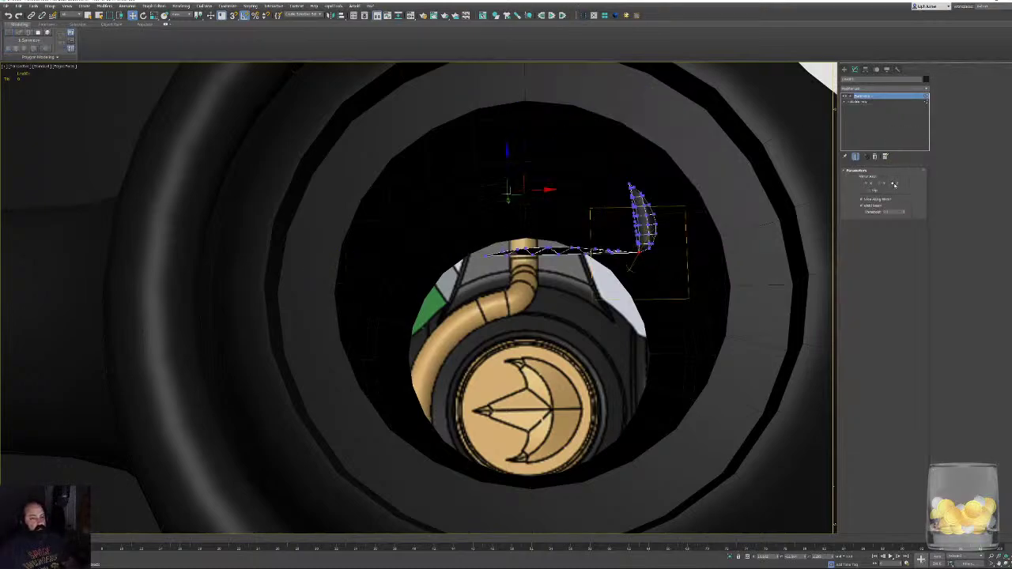
{"action": "left_click", "coordinate": [873, 191]}
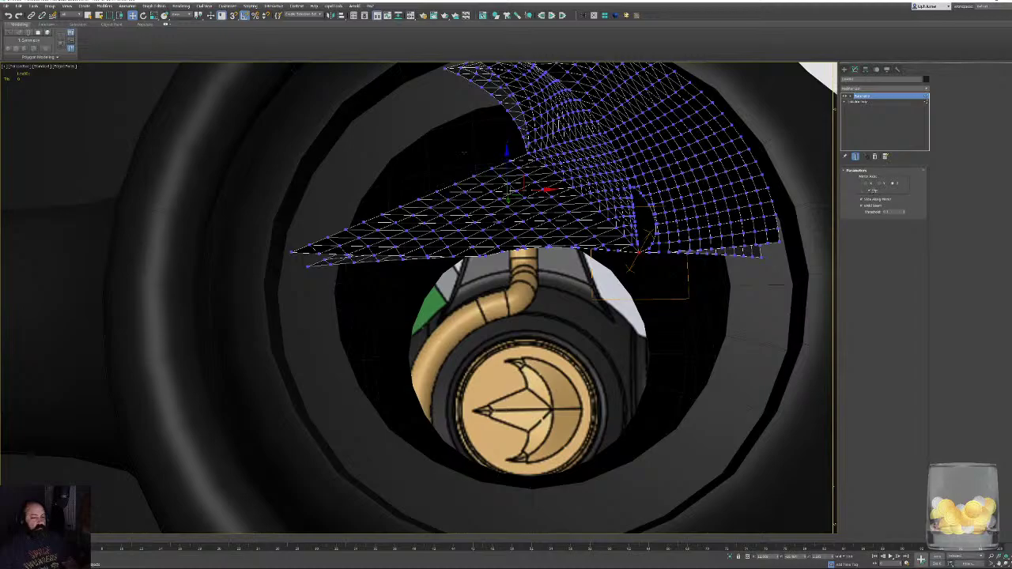
{"action": "middle_click_drag", "start_coordinate": [464, 153], "coordinate": [464, 197], "text": "alt"}
{"action": "left_click", "coordinate": [880, 184]}
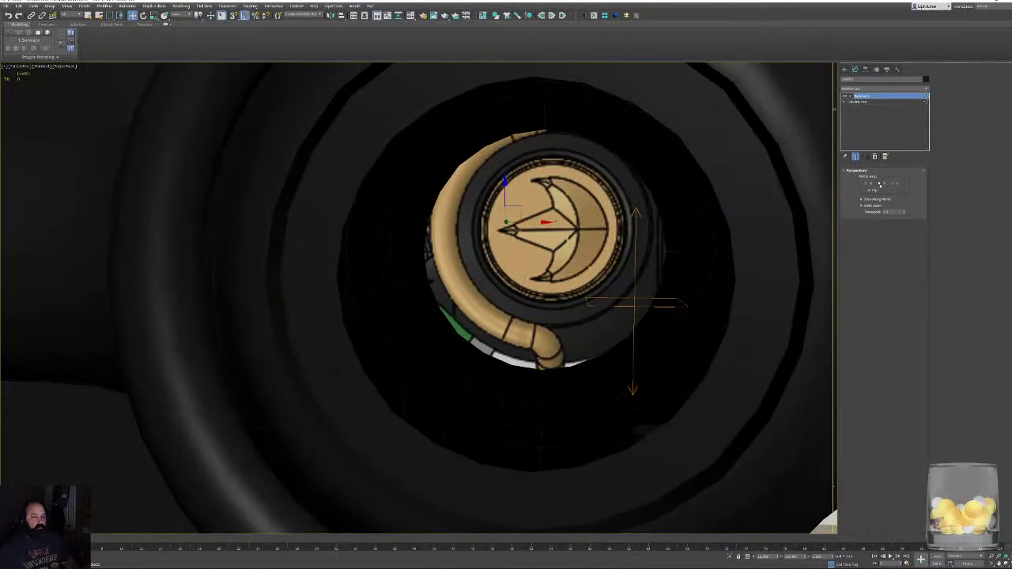
{"action": "left_click", "coordinate": [870, 191]}
{"action": "middle_click_drag", "start_coordinate": [490, 278], "coordinate": [563, 285], "text": "alt"}
{"action": "scroll", "coordinate": [563, 283], "scroll_direction": "down", "scroll_amount": 5}
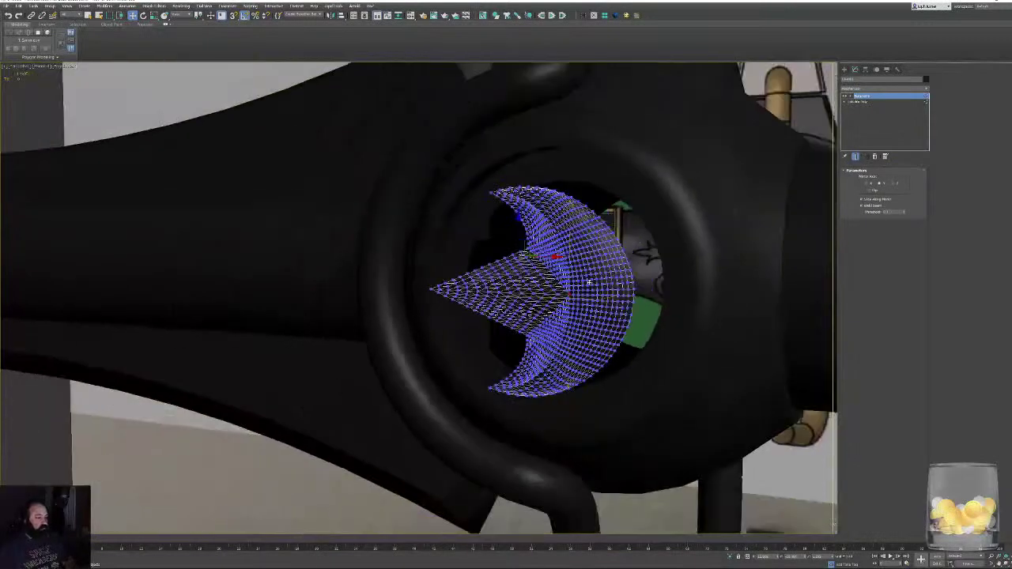
Hide the mesh edges for a shaded preview, return to the base Editable Poly, and leave its vertex level.
{"action": "left_click", "coordinate": [871, 99]}
{"action": "key", "text": "F4"}
{"action": "middle_click_drag", "start_coordinate": [667, 251], "coordinate": [626, 258]}
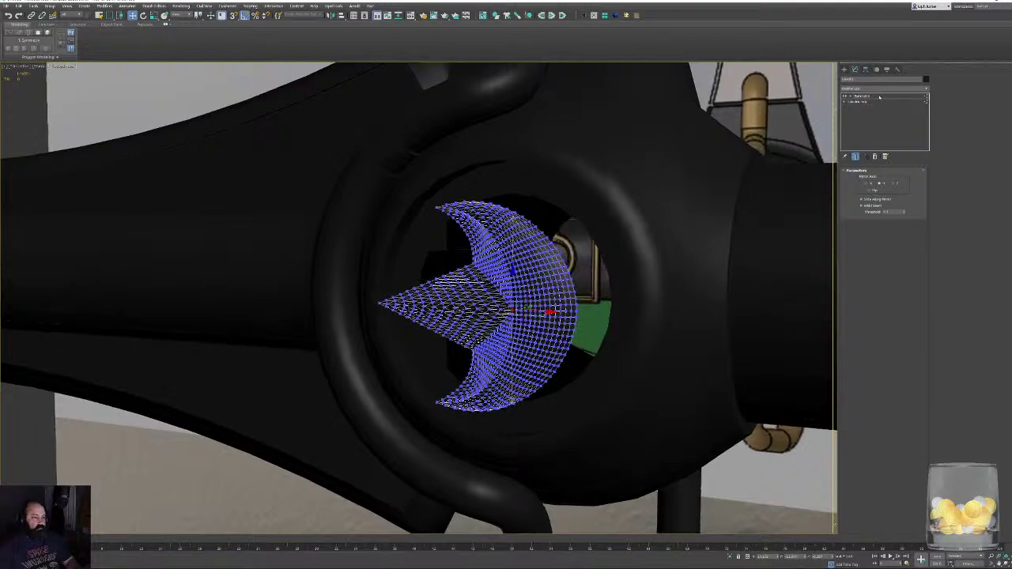
{"action": "left_click", "coordinate": [870, 102]}
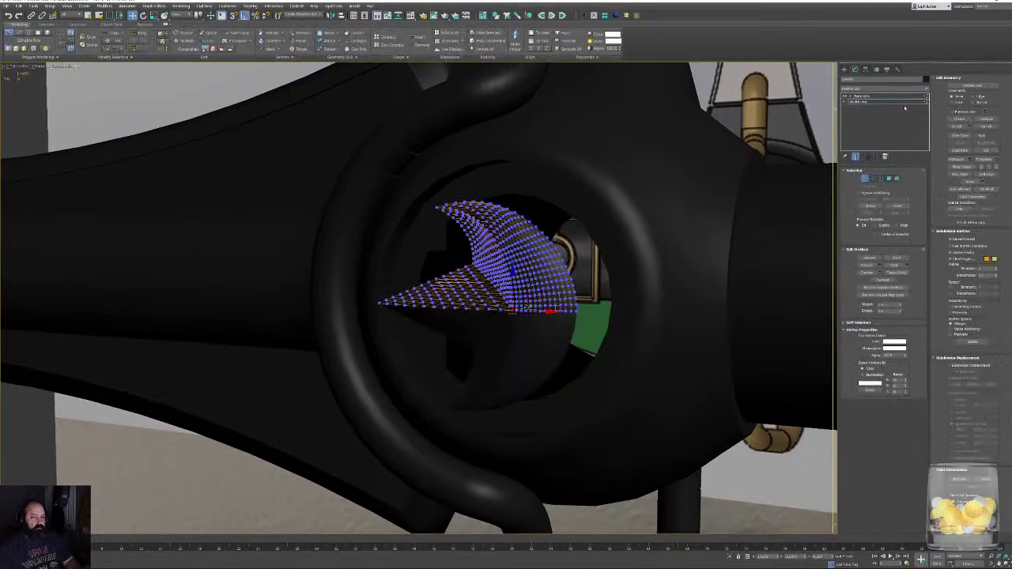
{"action": "left_click", "coordinate": [864, 179]}
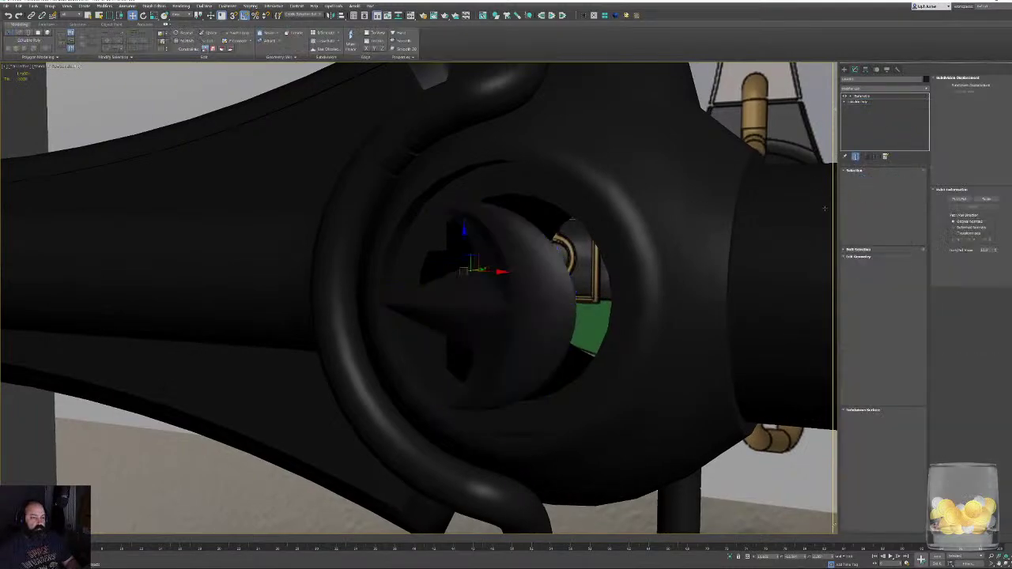
Display the mesh edges again and isolate the mirrored emblem from the rest of the gun.
{"action": "middle_click_drag", "start_coordinate": [607, 218], "coordinate": [704, 206], "text": "alt"}
{"action": "middle_click_drag", "start_coordinate": [496, 251], "coordinate": [520, 223], "text": "alt"}
{"action": "key", "text": "F4"}
{"action": "scroll", "coordinate": [541, 230], "scroll_direction": "up", "scroll_amount": 5}
{"action": "key", "text": "alt+q"}
{"action": "scroll", "coordinate": [520, 223], "scroll_direction": "up", "scroll_amount": 3}
{"action": "middle_click_drag", "start_coordinate": [445, 183], "coordinate": [608, 340]}
{"action": "middle_click_drag", "start_coordinate": [607, 340], "coordinate": [643, 225]}
Convert the mirrored emblem to an Editable Poly, collapsing the Symmetry modifier.
{"action": "right_click", "coordinate": [564, 371]}
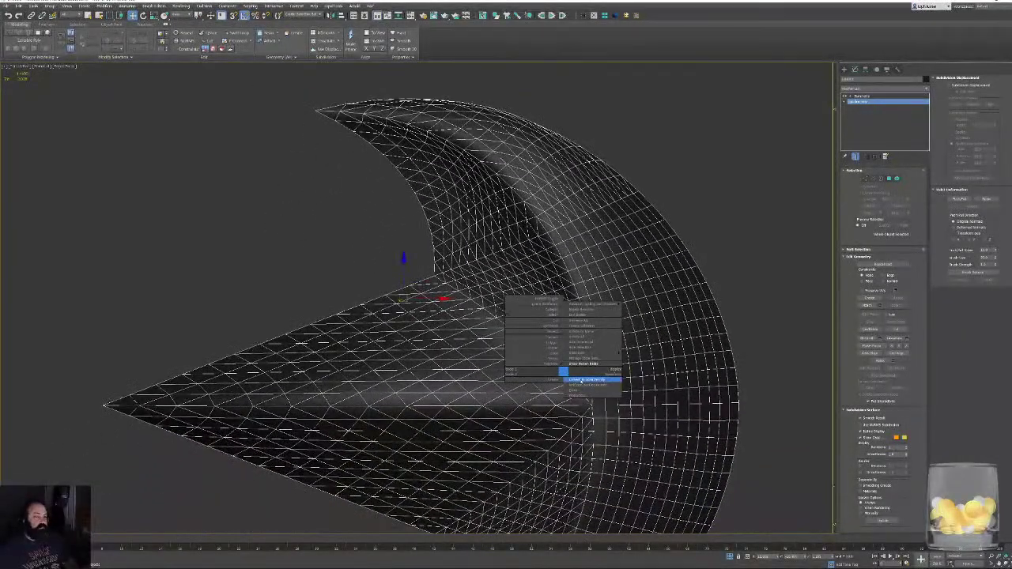
{"action": "left_click", "coordinate": [581, 380]}
{"action": "middle_click_drag", "start_coordinate": [581, 381], "coordinate": [655, 255], "text": "alt"}
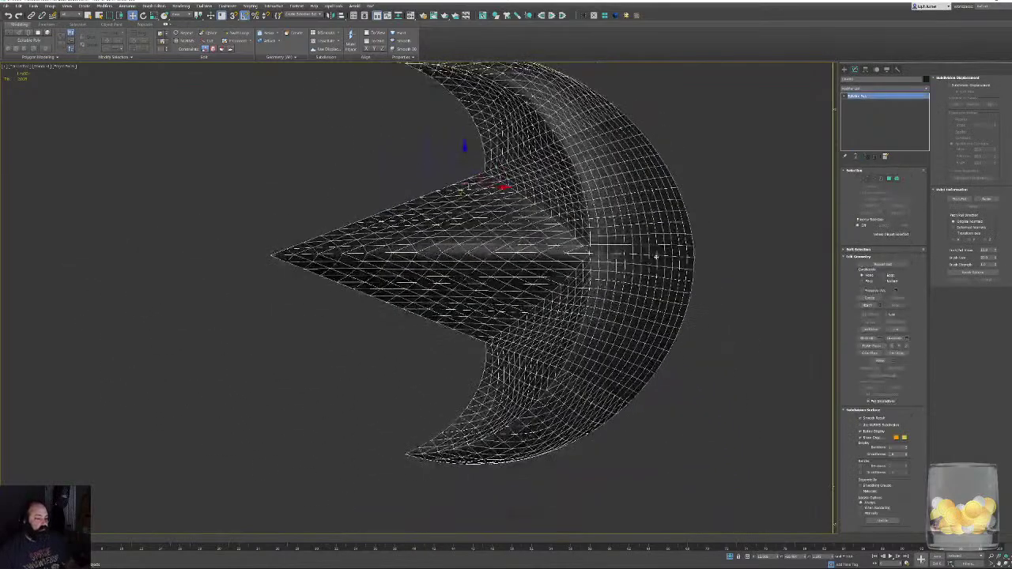
Select the polygons of the emblem's lower half and delete them, leaving only the upper half.
{"action": "left_click", "coordinate": [889, 180]}
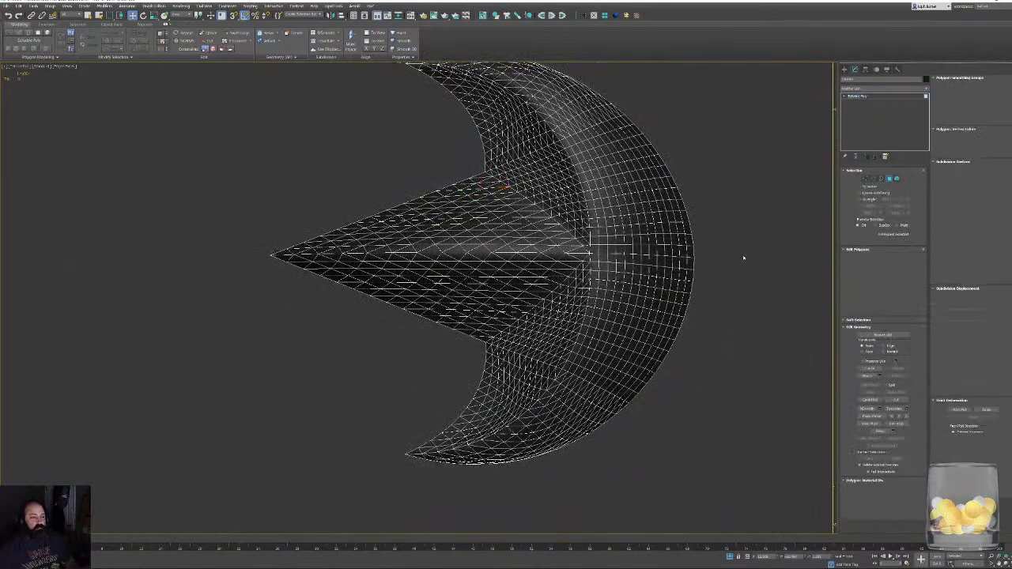
{"action": "left_click_drag", "start_coordinate": [375, 422], "coordinate": [263, 504]}
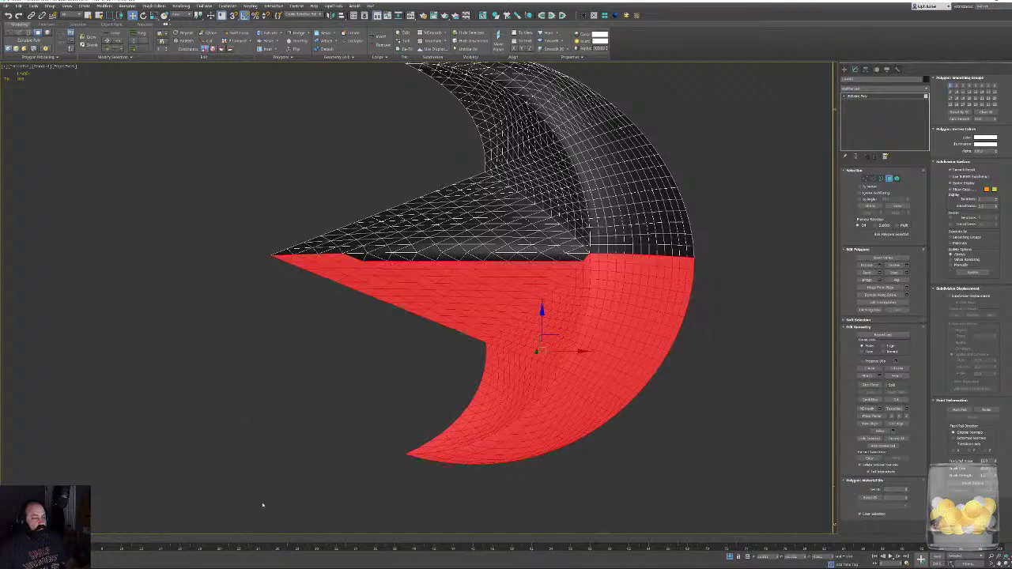
{"action": "key", "text": "Delete"}
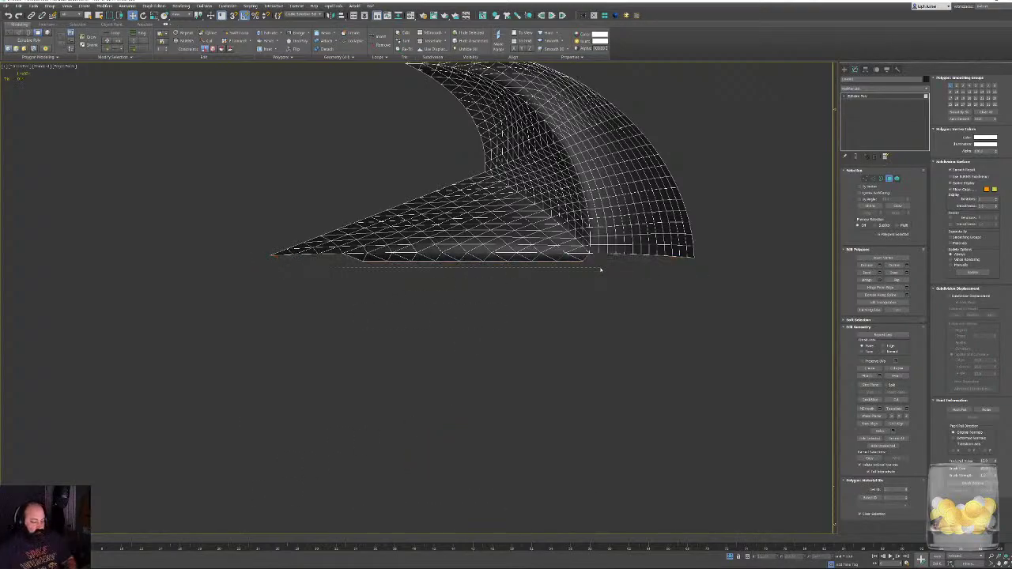
{"action": "middle_click_drag", "start_coordinate": [585, 264], "coordinate": [557, 320]}
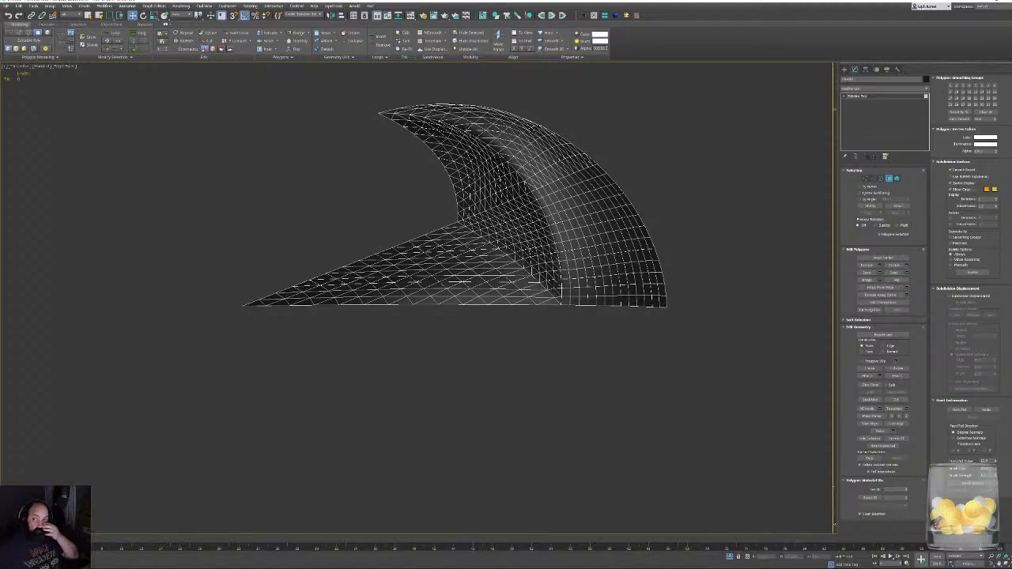
Quadrify the whole half-emblem mesh and switch to vertex editing around the ridge's base corner.
{"action": "scroll", "coordinate": [492, 245], "scroll_direction": "up", "scroll_amount": 4}
{"action": "middle_click_drag", "start_coordinate": [522, 242], "coordinate": [528, 350], "text": "alt"}
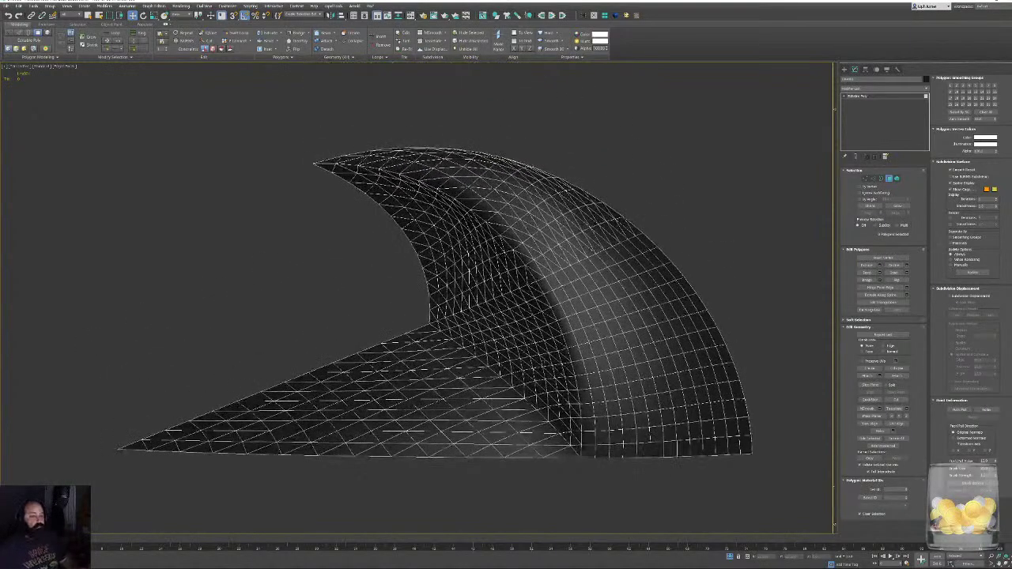
{"action": "scroll", "coordinate": [527, 351], "scroll_direction": "up", "scroll_amount": 2}
{"action": "left_click", "coordinate": [338, 57]}
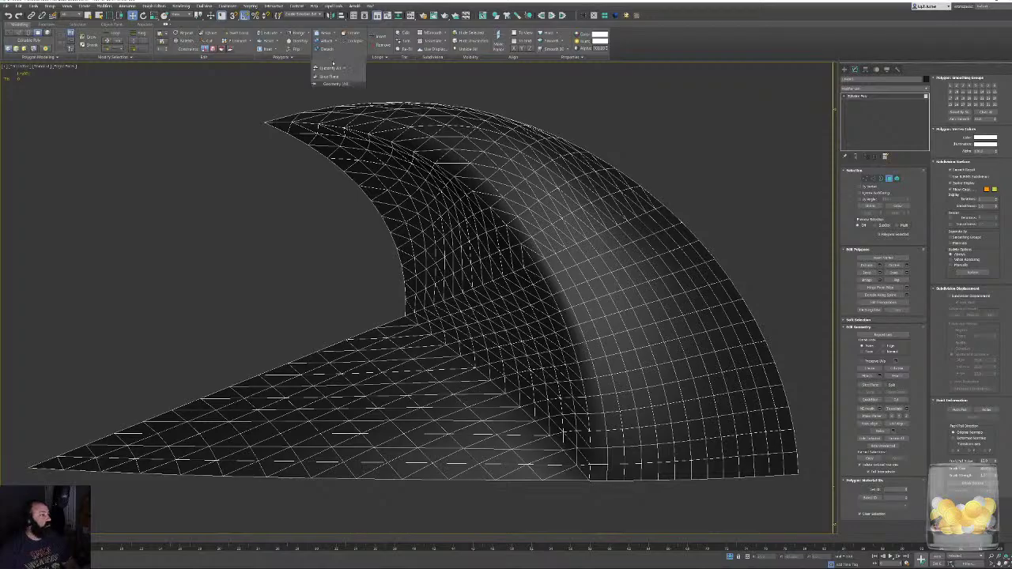
{"action": "left_click", "coordinate": [329, 68]}
{"action": "middle_click_drag", "start_coordinate": [433, 231], "coordinate": [438, 200], "text": "alt"}
{"action": "middle_click_drag", "start_coordinate": [531, 260], "coordinate": [621, 185]}
{"action": "middle_click_drag", "start_coordinate": [500, 343], "coordinate": [286, 374]}
{"action": "left_click", "coordinate": [869, 178]}
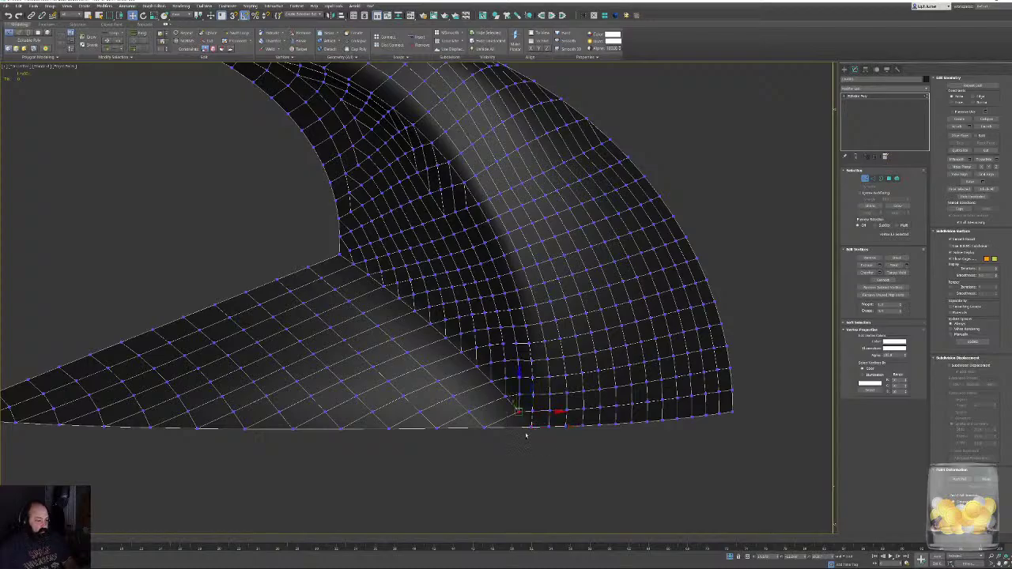
Finish vertex editing, add a Turn to Poly modifier, and go back to edge editing on the underlying Editable Poly.
{"action": "middle_click_drag", "start_coordinate": [697, 227], "coordinate": [617, 275], "text": "alt"}
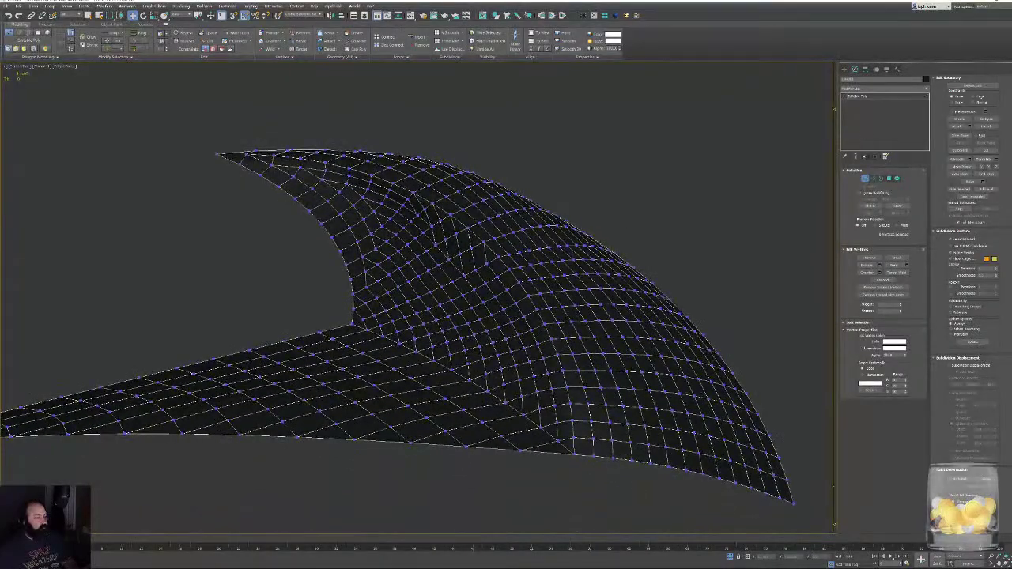
{"action": "key", "text": "1"}
{"action": "left_click", "coordinate": [603, 16]}
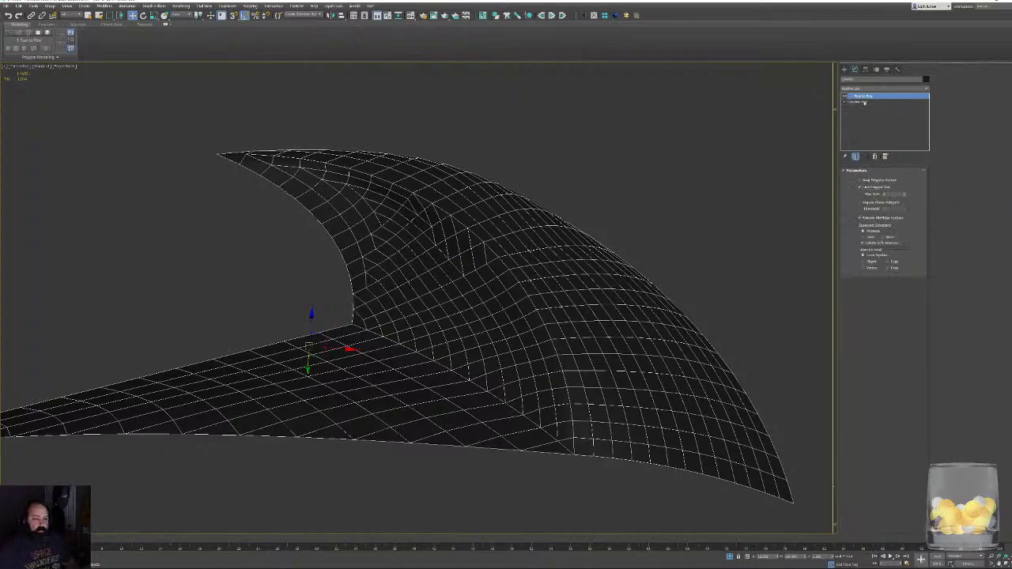
{"action": "left_click", "coordinate": [862, 101]}
{"action": "left_click", "coordinate": [873, 179]}
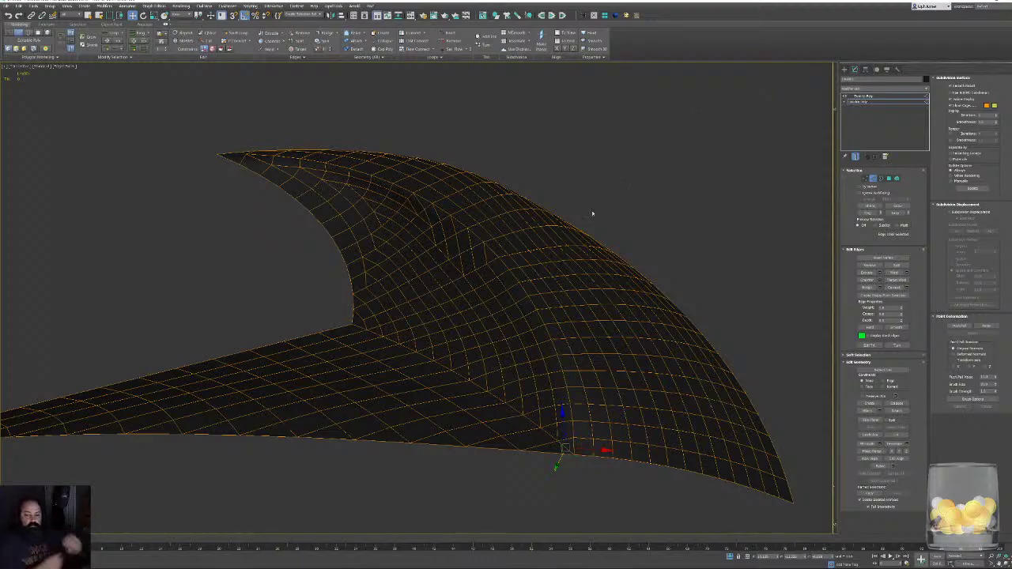
Remove the stray diagonal edges along the inner side of the crescent's ridge, deleting their leftover vertices too.
{"action": "middle_click_drag", "start_coordinate": [473, 256], "coordinate": [487, 274]}
{"action": "scroll", "coordinate": [487, 274], "scroll_direction": "up", "scroll_amount": 4}
{"action": "middle_click_drag", "start_coordinate": [481, 240], "coordinate": [507, 284], "text": "alt"}
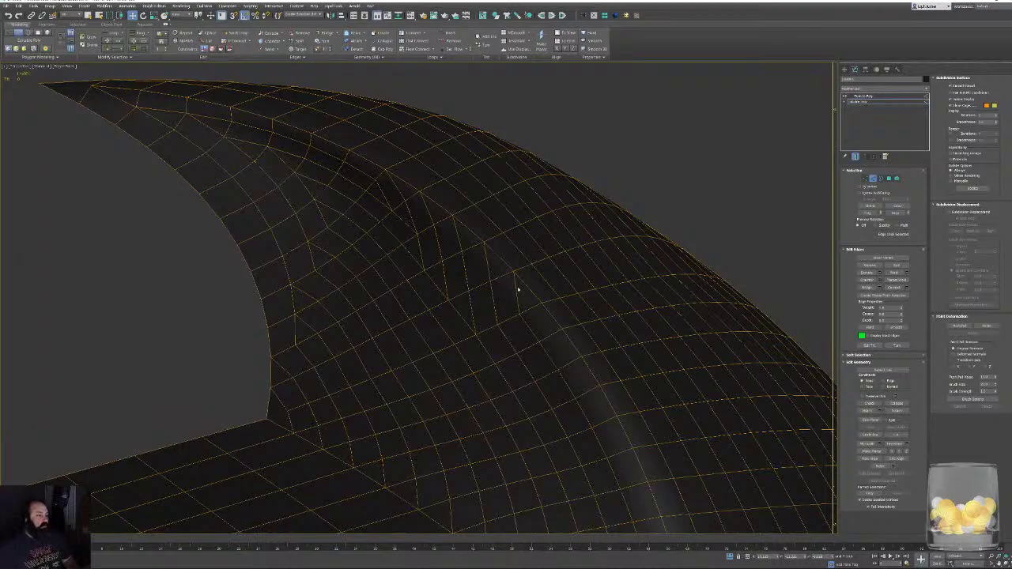
{"action": "left_click", "coordinate": [517, 290]}
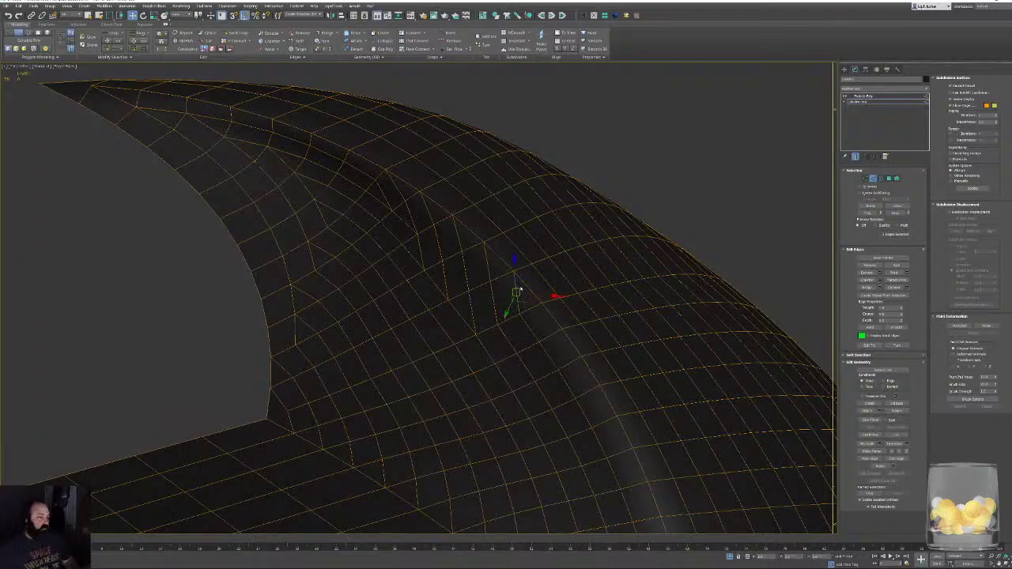
{"action": "key", "text": "ctrl+BackSpace"}
{"action": "left_click", "coordinate": [487, 266]}
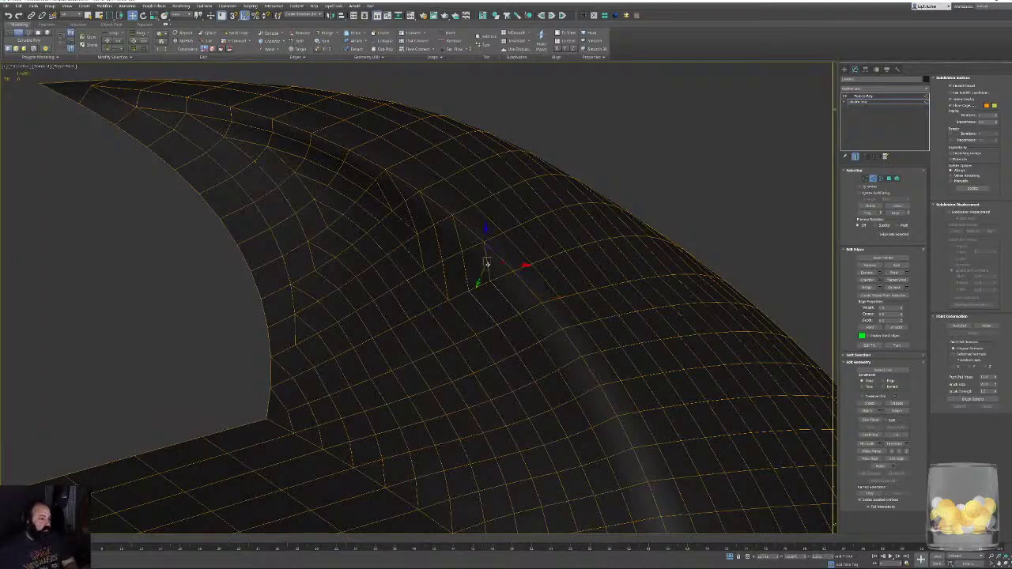
{"action": "key", "text": "ctrl+BackSpace"}
{"action": "left_click", "coordinate": [456, 241]}
{"action": "key", "text": "ctrl+BackSpace"}
{"action": "left_click", "coordinate": [436, 240]}
{"action": "key", "text": "ctrl+BackSpace"}
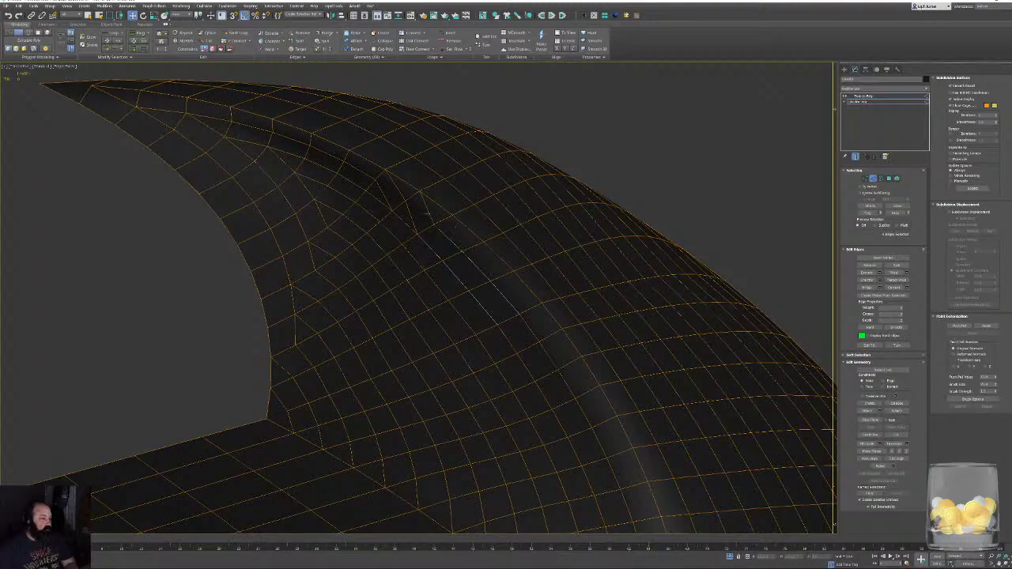
{"action": "left_click", "coordinate": [427, 211]}
{"action": "key", "text": "ctrl+BackSpace"}
{"action": "left_click", "coordinate": [411, 208]}
{"action": "key", "text": "ctrl+BackSpace"}
{"action": "left_click", "coordinate": [397, 186]}
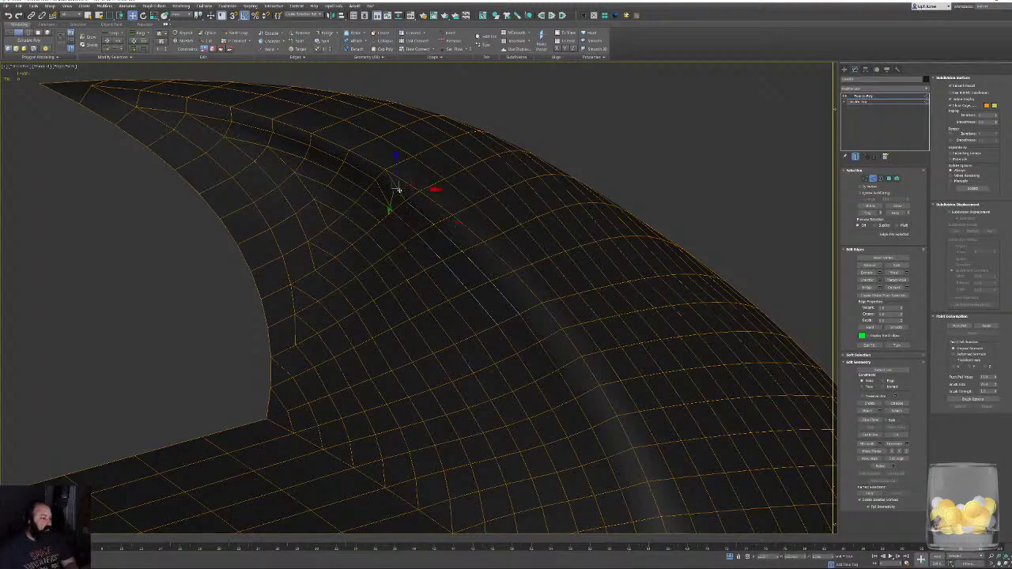
{"action": "key", "text": "ctrl+BackSpace"}
{"action": "left_click", "coordinate": [386, 190]}
{"action": "left_click", "coordinate": [336, 248]}
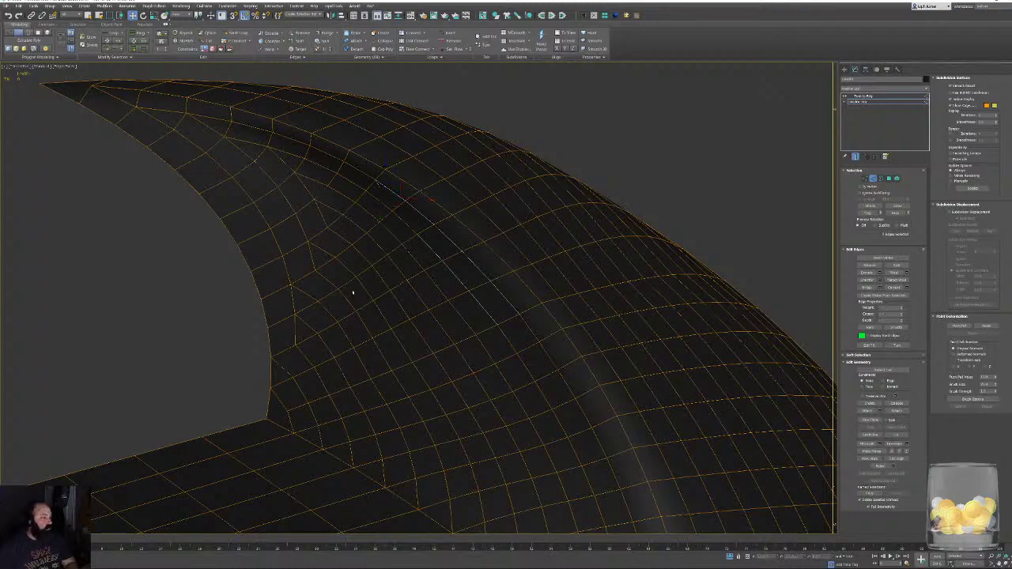
Remove the unwanted edges splitting the faces midway along the crescent's concave inner flank.
{"action": "middle_click_drag", "start_coordinate": [350, 290], "coordinate": [397, 378]}
{"action": "scroll", "coordinate": [359, 305], "scroll_direction": "down", "scroll_amount": 2}
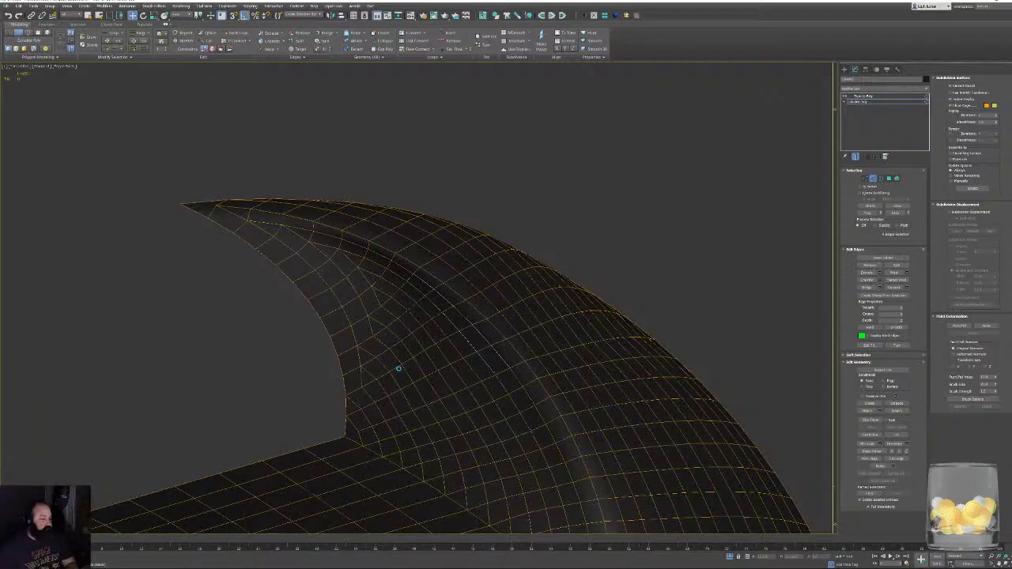
{"action": "middle_click_drag", "start_coordinate": [373, 319], "coordinate": [461, 315]}
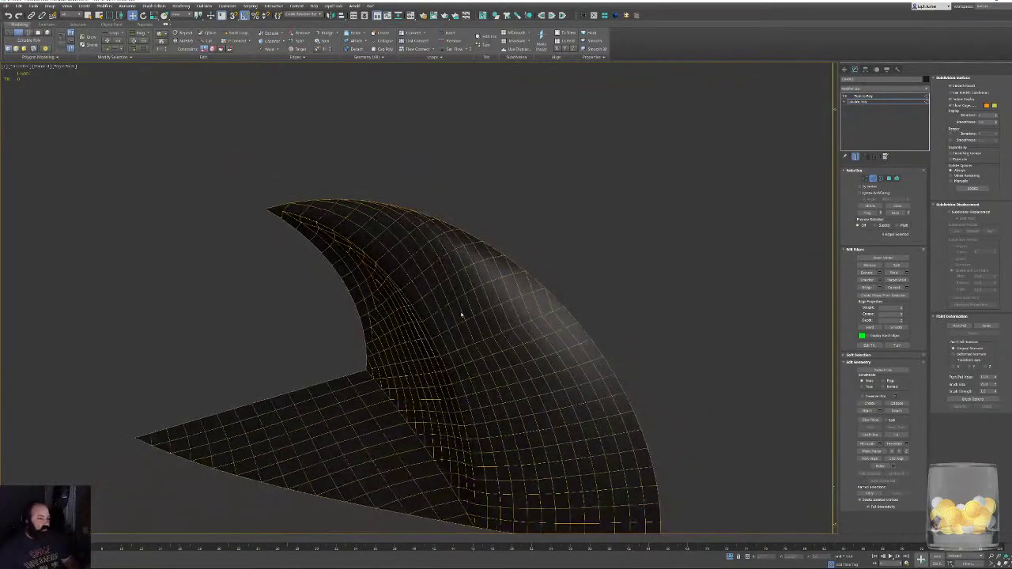
{"action": "middle_click_drag", "start_coordinate": [571, 391], "coordinate": [550, 391], "text": "alt"}
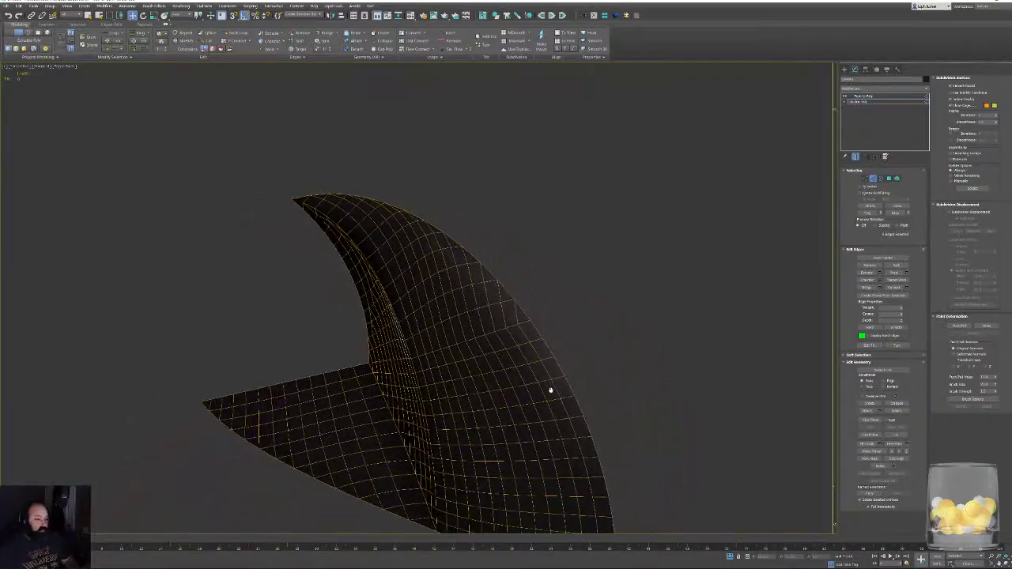
{"action": "middle_click_drag", "start_coordinate": [549, 324], "coordinate": [432, 298], "text": "alt"}
{"action": "scroll", "coordinate": [399, 302], "scroll_direction": "up", "scroll_amount": 5}
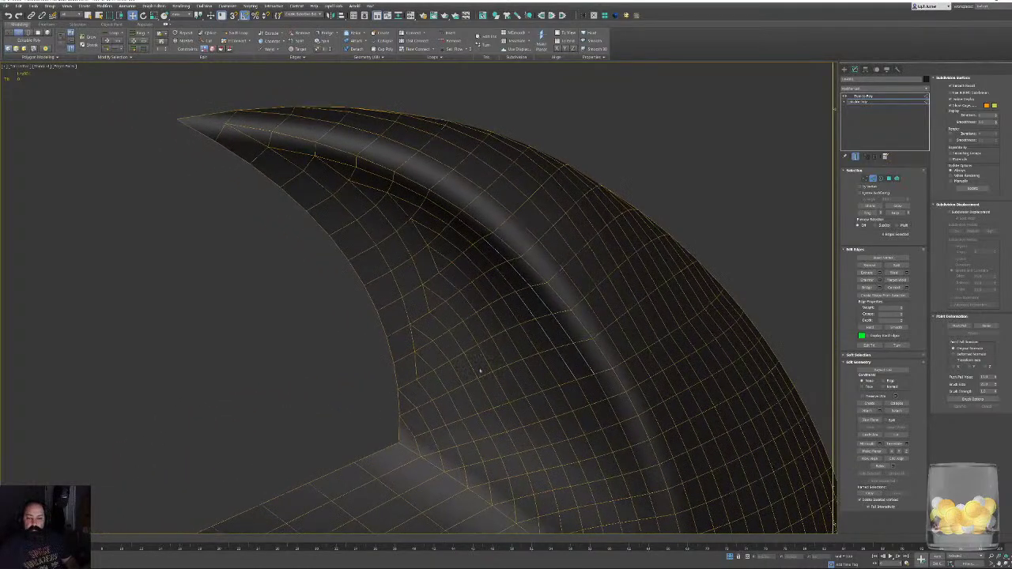
{"action": "middle_click_drag", "start_coordinate": [479, 371], "coordinate": [485, 371], "text": "alt"}
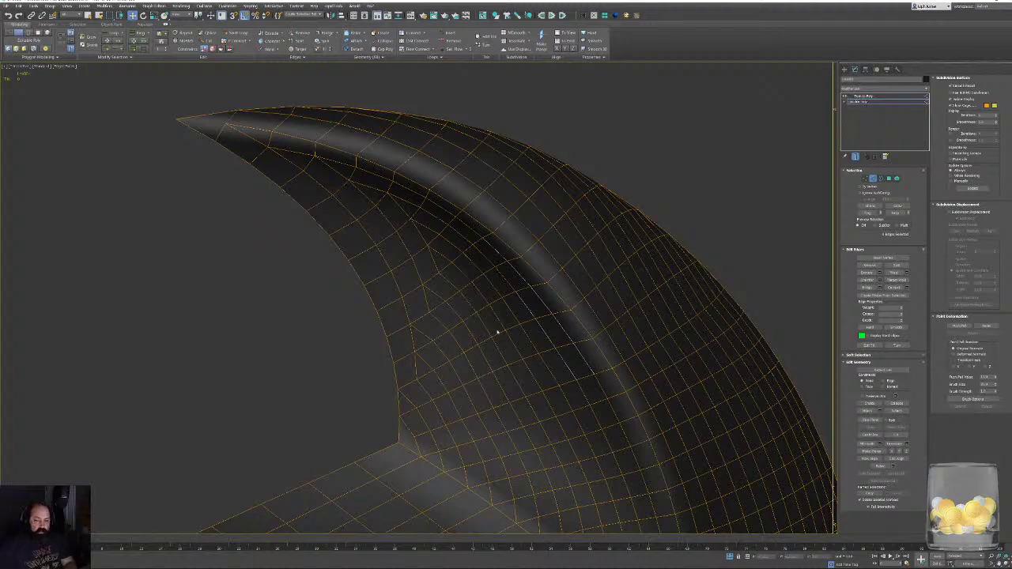
{"action": "left_click", "coordinate": [433, 262]}
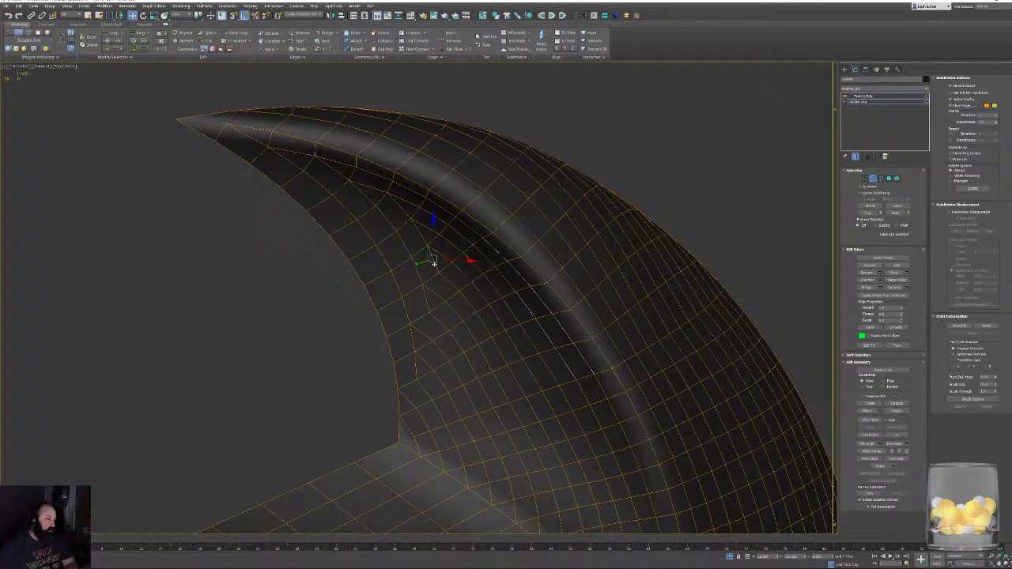
{"action": "key", "text": "BackSpace"}
{"action": "left_click", "coordinate": [416, 270]}
{"action": "key", "text": "BackSpace"}
{"action": "key", "text": "BackSpace"}
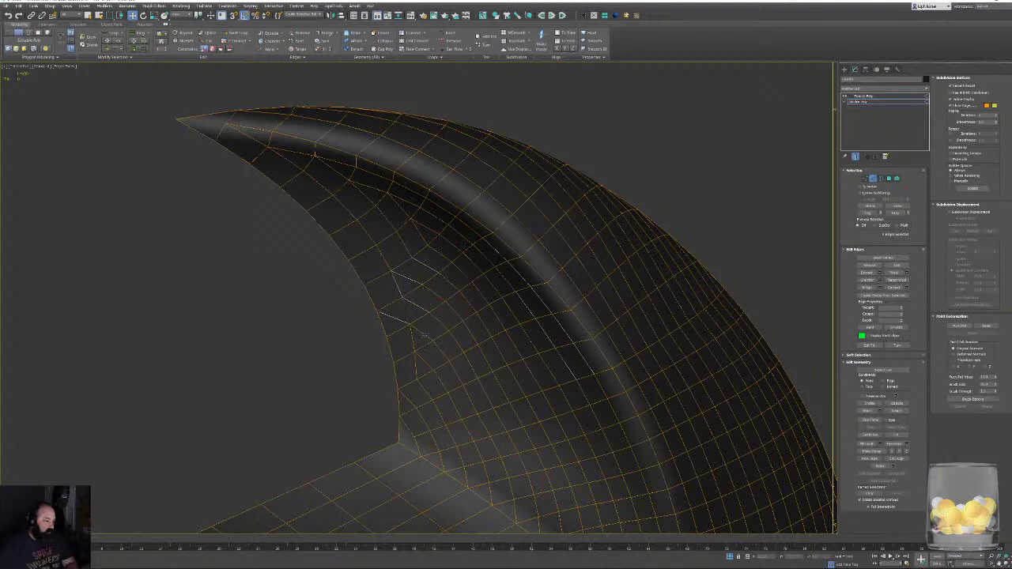
{"action": "left_click", "coordinate": [405, 320]}
{"action": "key", "text": "BackSpace"}
{"action": "middle_click_drag", "start_coordinate": [436, 362], "coordinate": [403, 274], "text": "alt"}
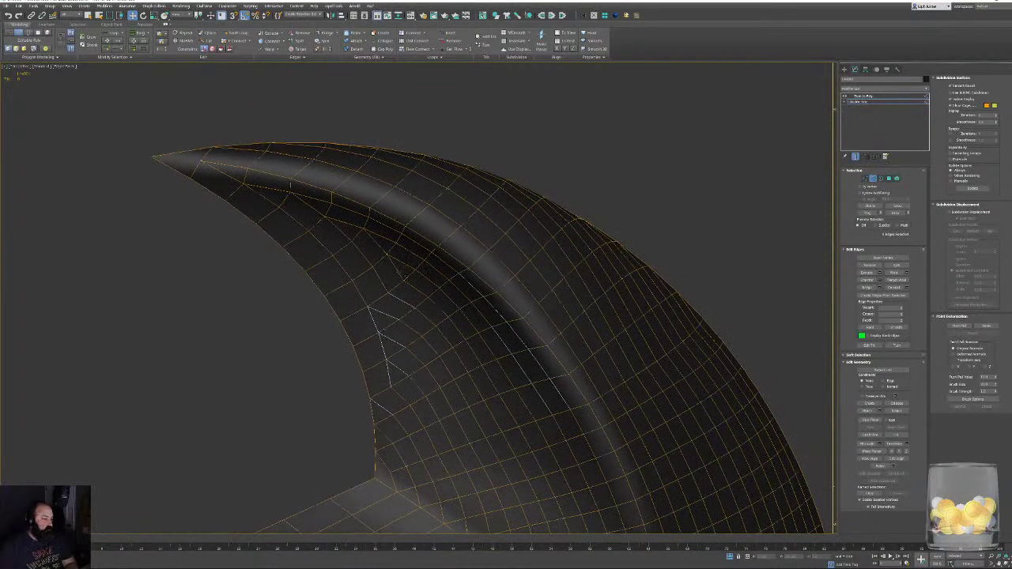
Remove the remaining extra edges one by one along the inner flank, working up towards the crescent's pointed tip.
{"action": "left_click", "coordinate": [390, 274]}
{"action": "key", "text": "BackSpace"}
{"action": "left_click", "coordinate": [372, 290]}
{"action": "key", "text": "BackSpace"}
{"action": "left_click", "coordinate": [365, 298]}
{"action": "key", "text": "BackSpace"}
{"action": "left_click", "coordinate": [377, 247]}
{"action": "key", "text": "BackSpace"}
{"action": "left_click", "coordinate": [362, 256]}
{"action": "key", "text": "BackSpace"}
{"action": "left_click", "coordinate": [345, 269]}
{"action": "key", "text": "BackSpace"}
{"action": "key", "text": "BackSpace"}
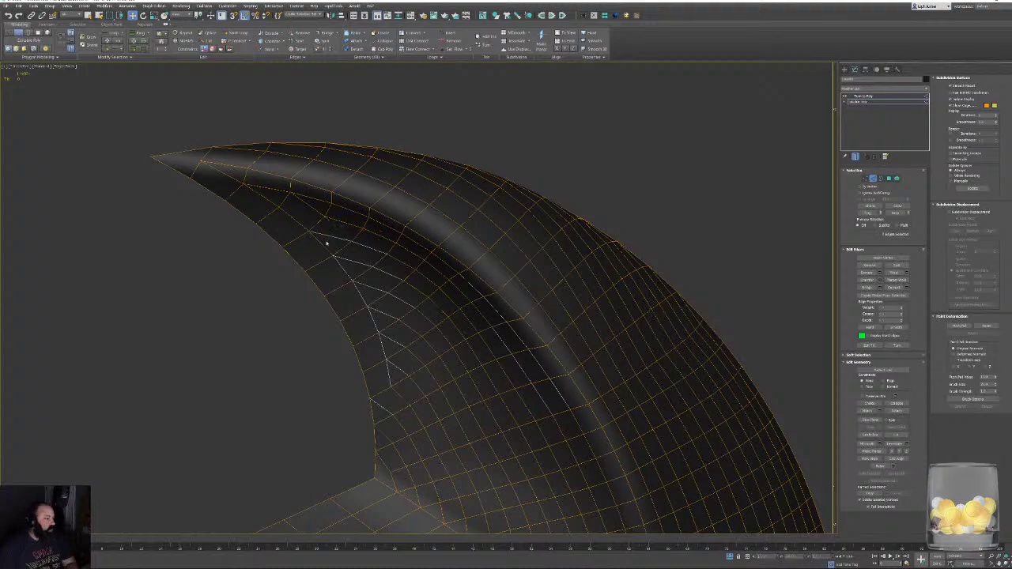
{"action": "left_click", "coordinate": [307, 252]}
{"action": "key", "text": "BackSpace"}
{"action": "key", "text": "BackSpace"}
{"action": "left_click", "coordinate": [252, 201], "text": "ctrl"}
{"action": "middle_click_drag", "start_coordinate": [230, 174], "coordinate": [272, 266]}
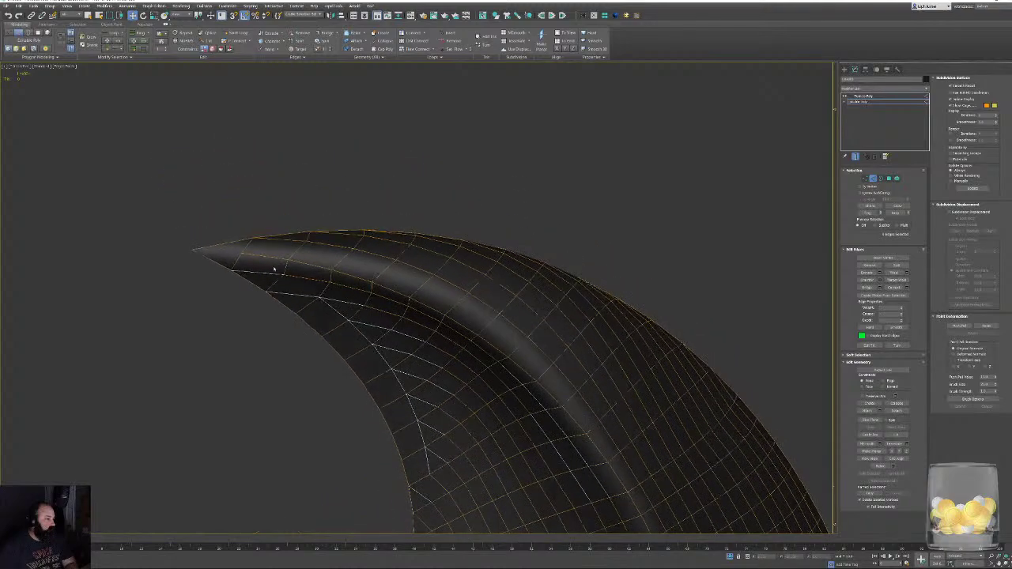
Switch to vertex editing, select the crescent's tip vertex with the adjacent ridge vertex, and clear the selection.
{"action": "right_click", "coordinate": [260, 279]}
{"action": "left_click", "coordinate": [867, 179]}
{"action": "left_click", "coordinate": [865, 179]}
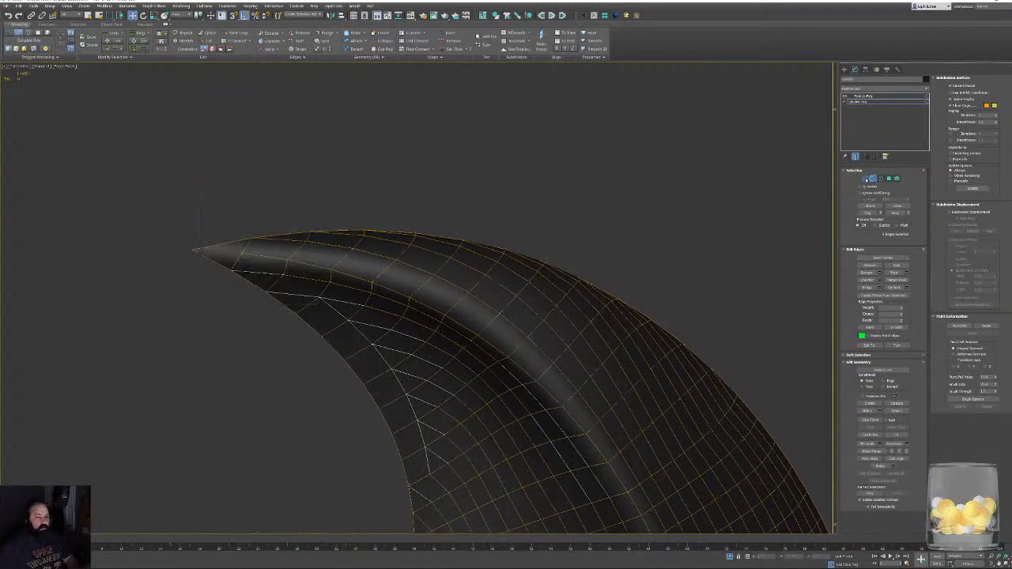
{"action": "left_click", "coordinate": [193, 250]}
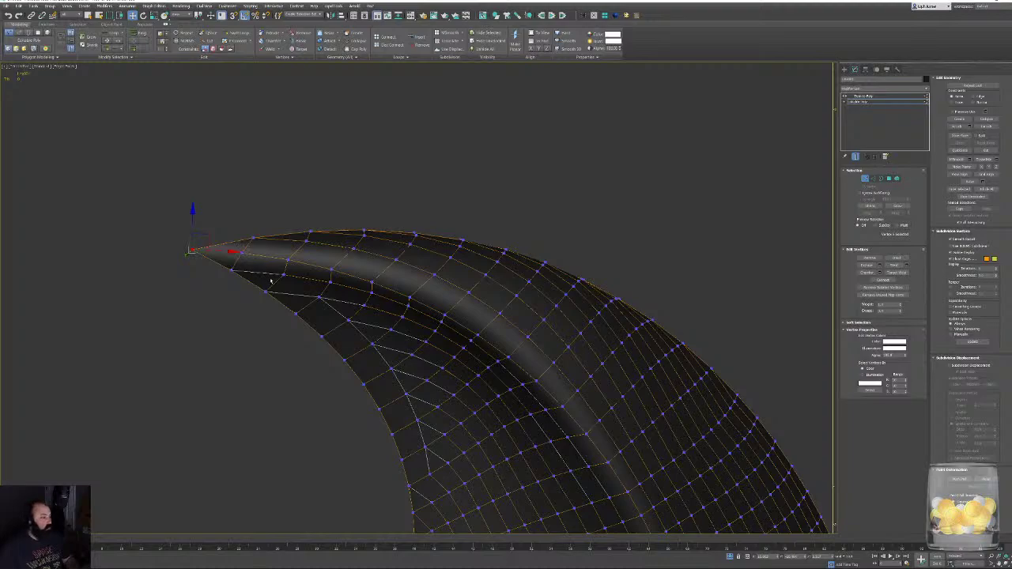
{"action": "left_click", "coordinate": [242, 253], "text": "ctrl"}
{"action": "middle_click_drag", "start_coordinate": [323, 362], "coordinate": [310, 351]}
{"action": "left_click", "coordinate": [261, 353]}
Convert the half emblem to an Editable Poly, collapsing the Turn to Poly modifier.
{"action": "middle_click_drag", "start_coordinate": [416, 374], "coordinate": [400, 323]}
{"action": "right_click", "coordinate": [399, 318]}
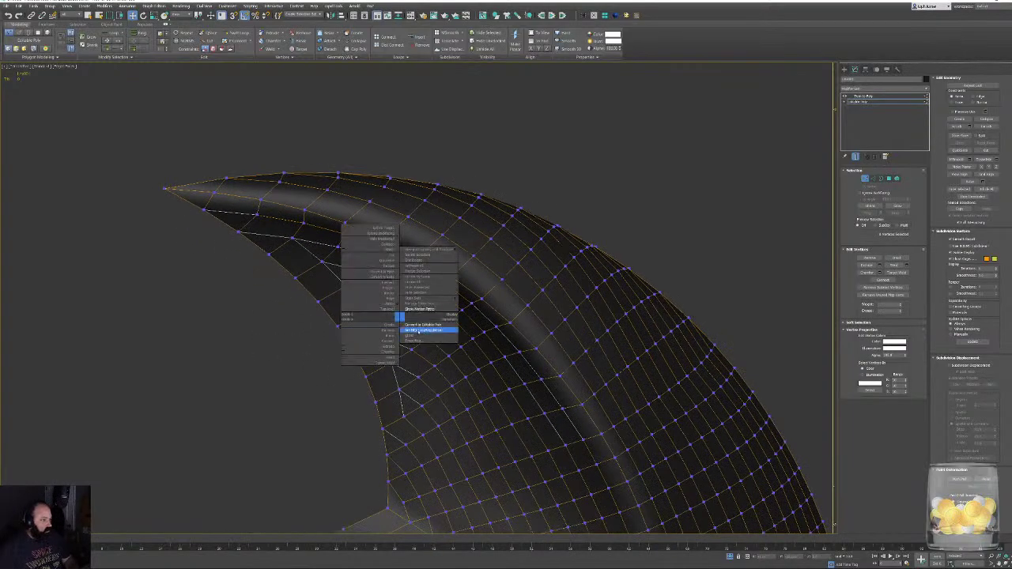
{"action": "left_click", "coordinate": [424, 329]}
Mirror the half emblem vertically across its straight base edge with a Symmetry modifier and collapse it to an Editable Poly.
{"action": "middle_click_drag", "start_coordinate": [408, 366], "coordinate": [550, 328]}
{"action": "middle_click_drag", "start_coordinate": [829, 242], "coordinate": [602, 291], "text": "alt"}
{"action": "left_click", "coordinate": [874, 180]}
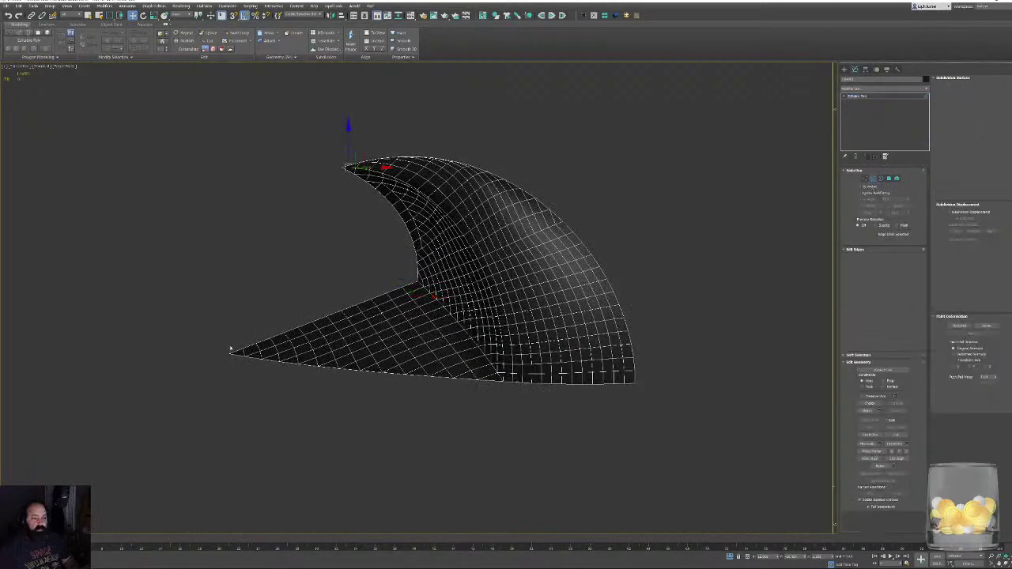
{"action": "middle_click_drag", "start_coordinate": [231, 348], "coordinate": [340, 328], "text": "alt"}
{"action": "middle_click_drag", "start_coordinate": [491, 325], "coordinate": [475, 354], "text": "alt"}
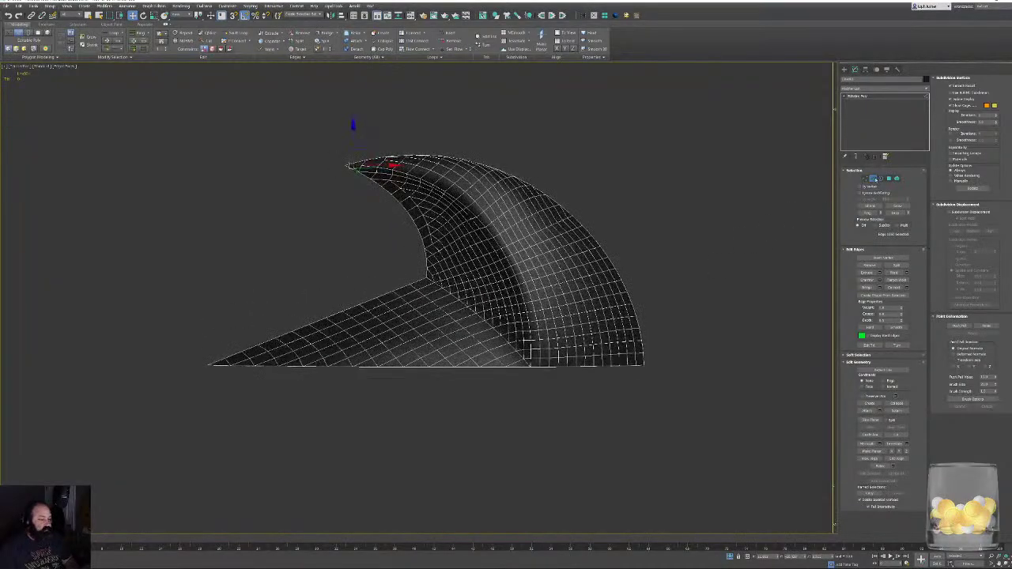
{"action": "key", "text": "1"}
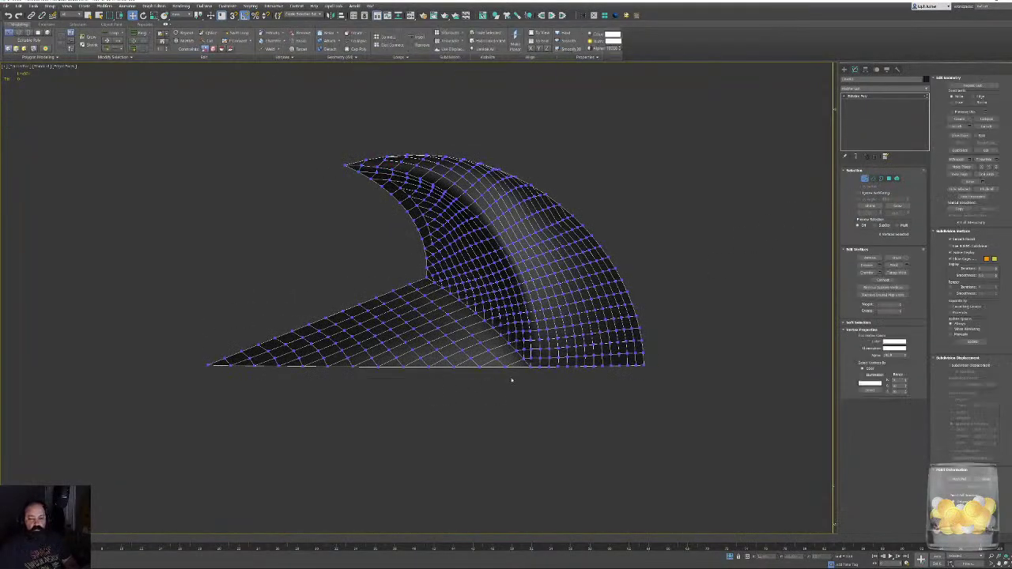
{"action": "left_click_drag", "start_coordinate": [534, 368], "coordinate": [536, 365]}
{"action": "left_click", "coordinate": [584, 16]}
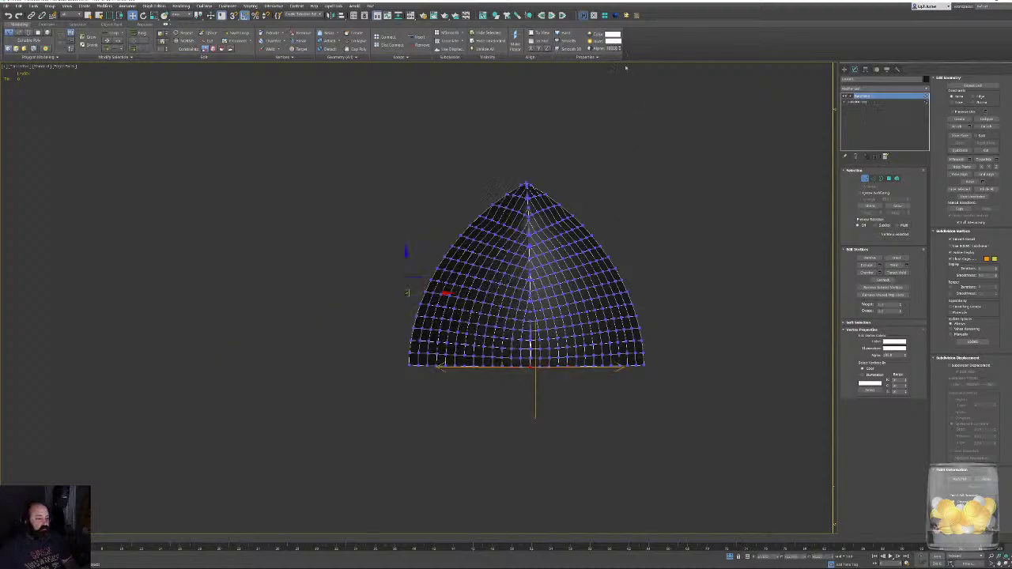
{"action": "left_click", "coordinate": [896, 184]}
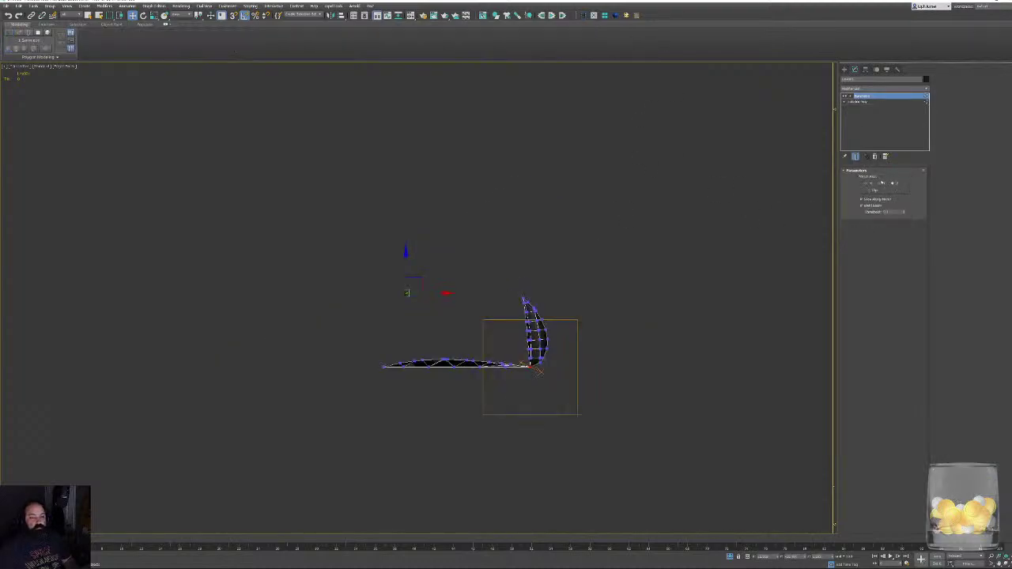
{"action": "left_click", "coordinate": [880, 184]}
{"action": "key", "text": "ctrl+e"}
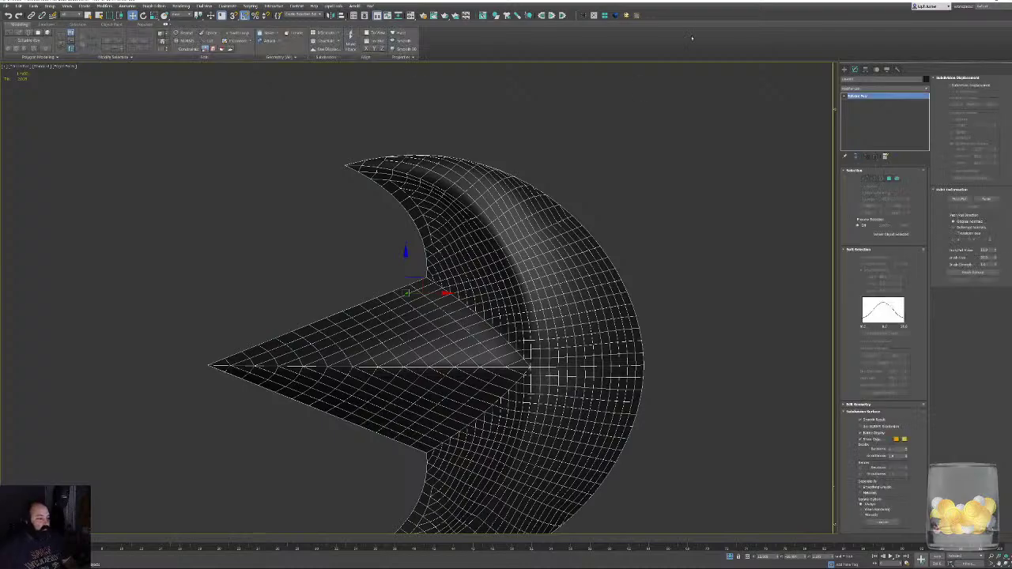
{"action": "left_click", "coordinate": [614, 15]}
Examine the complete emblem's surface shading with the edge display temporarily hidden.
{"action": "key", "text": "F4"}
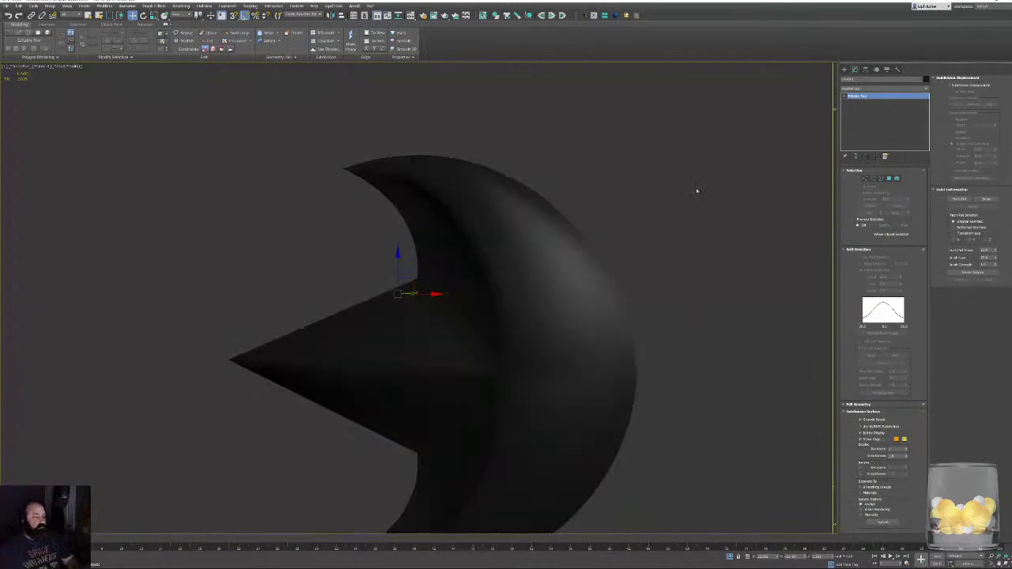
{"action": "mouse_move", "coordinate": [697, 191]}
{"action": "middle_mouse_down", "text": "alt"}
{"action": "mouse_move", "coordinate": [660, 242]}
{"action": "mouse_move", "coordinate": [670, 275]}
{"action": "mouse_move", "coordinate": [685, 276]}
{"action": "mouse_move", "coordinate": [604, 280]}
{"action": "mouse_move", "coordinate": [588, 262]}
{"action": "middle_mouse_up", "text": "alt"}
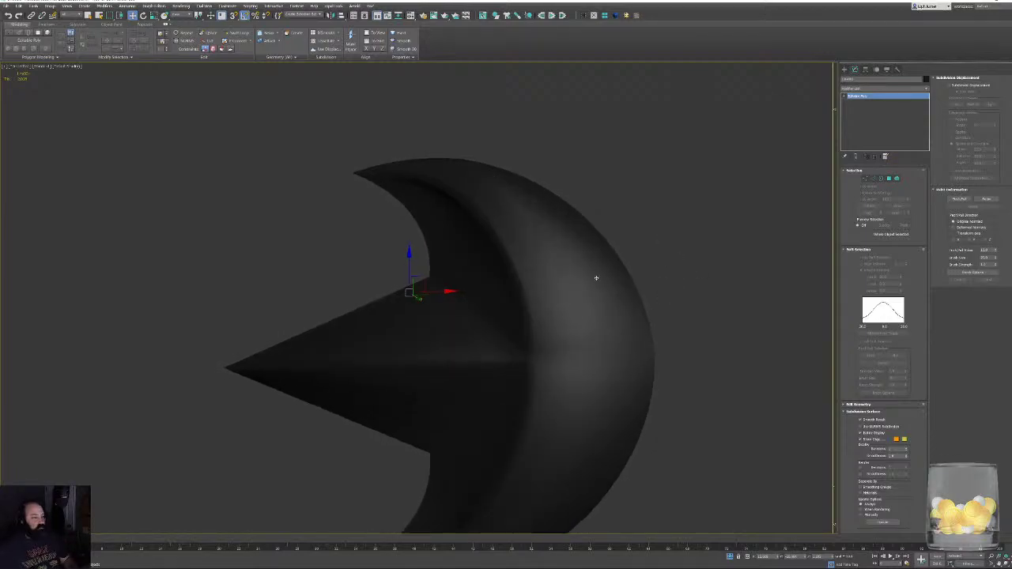
{"action": "key", "text": "F4"}
Switch to polygon editing and select the polygons across the middle of the crescent's outer surface.
{"action": "middle_click_drag", "start_coordinate": [628, 317], "coordinate": [667, 245]}
{"action": "left_click", "coordinate": [889, 179]}
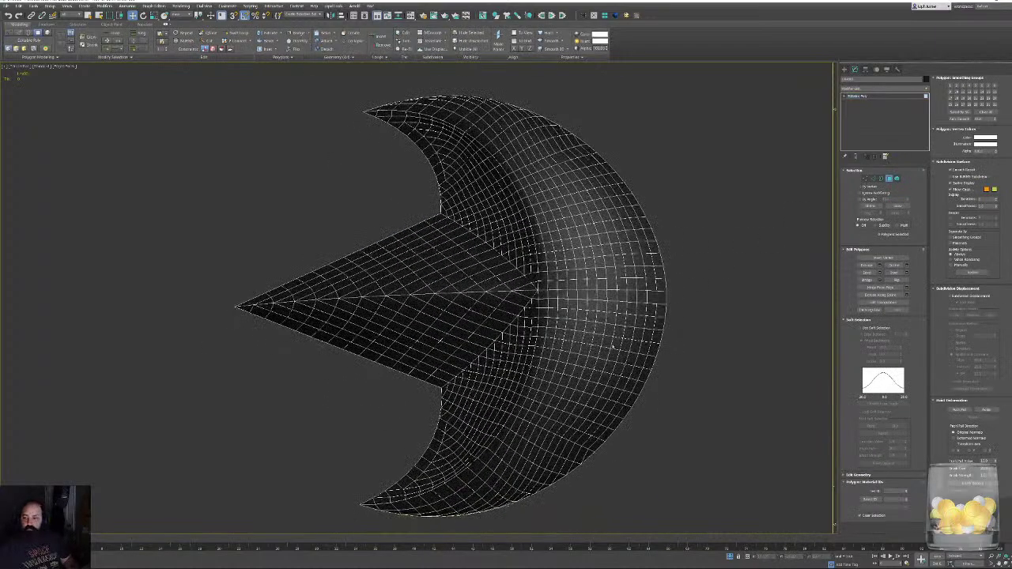
{"action": "left_click_drag", "start_coordinate": [599, 219], "coordinate": [717, 384]}
{"action": "middle_click_drag", "start_coordinate": [642, 212], "coordinate": [639, 195], "text": "alt"}
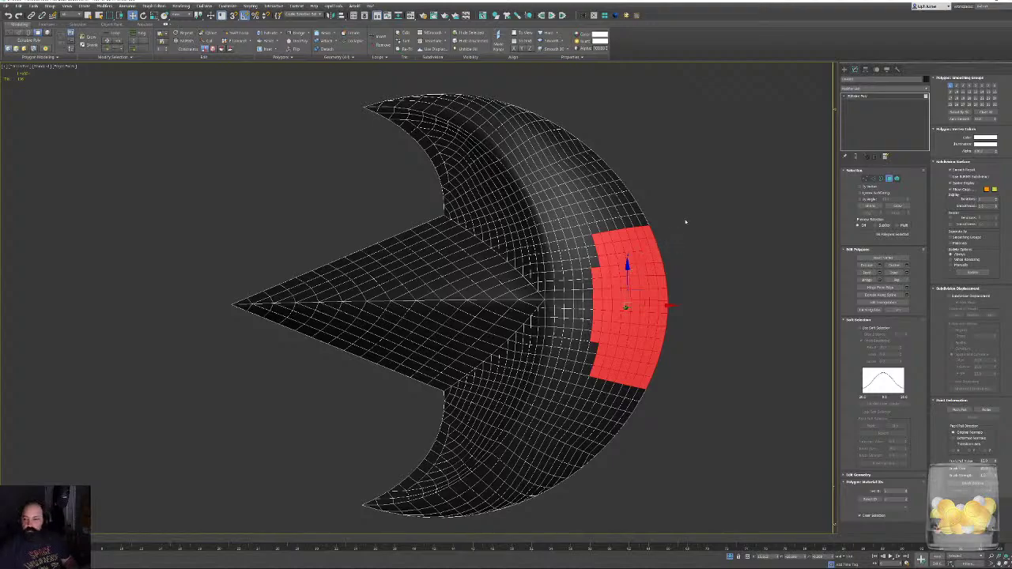
{"action": "left_click_drag", "start_coordinate": [685, 220], "coordinate": [553, 355]}
{"action": "middle_click_drag", "start_coordinate": [553, 358], "coordinate": [507, 285], "text": "alt"}
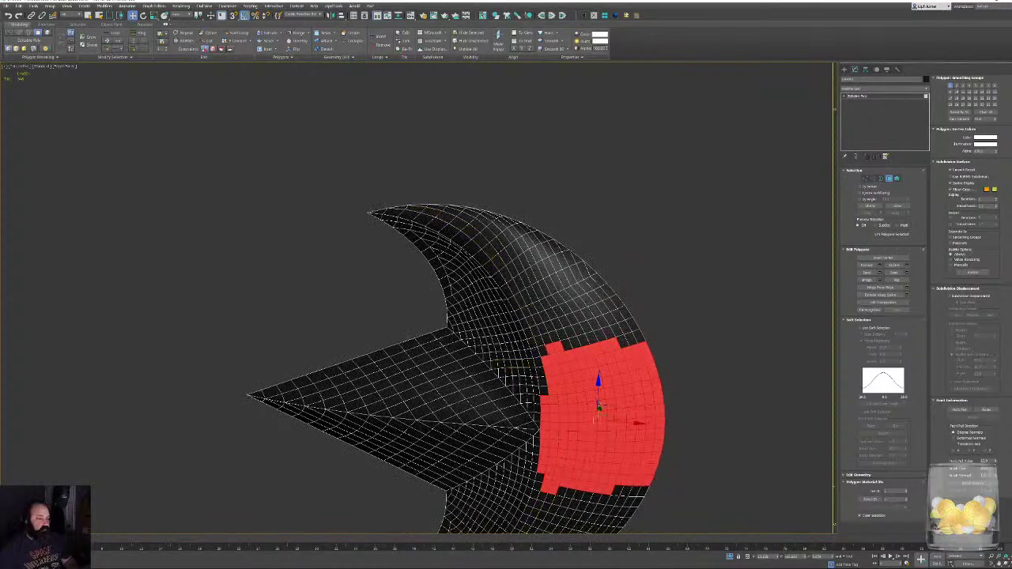
Extend the polygon selection with successive polygon loops along the full length of the crescent's outer surface.
{"action": "left_click", "coordinate": [532, 348], "text": "shift"}
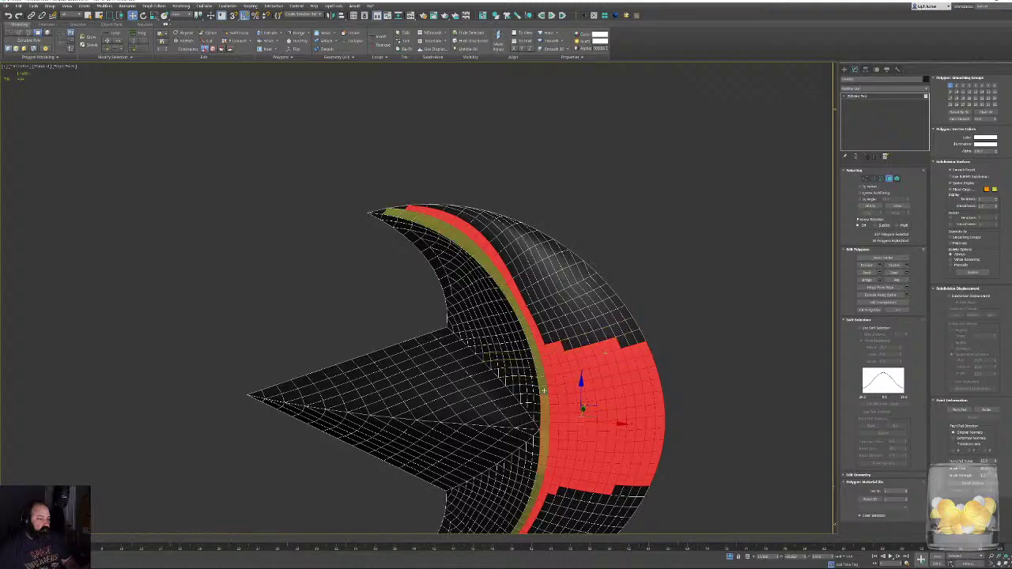
{"action": "left_click", "coordinate": [554, 346], "text": "shift"}
{"action": "left_click", "coordinate": [565, 345], "text": "shift"}
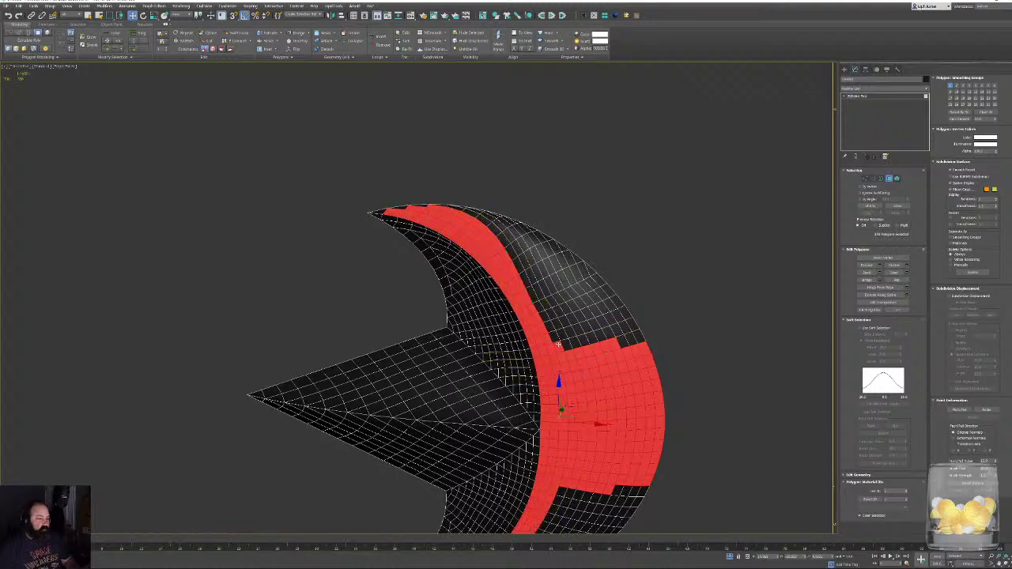
{"action": "left_click", "coordinate": [564, 343], "text": "shift"}
{"action": "left_click", "coordinate": [573, 343], "text": "shift"}
{"action": "left_click", "coordinate": [581, 342], "text": "shift"}
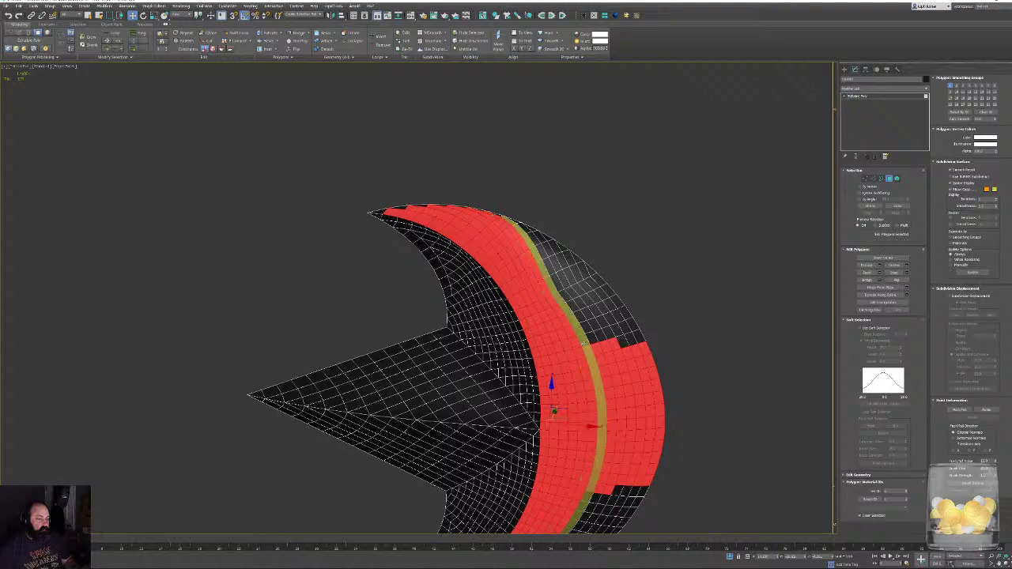
{"action": "left_click", "coordinate": [590, 341], "text": "shift"}
{"action": "left_click", "coordinate": [599, 341], "text": "shift"}
{"action": "left_click", "coordinate": [606, 340], "text": "shift"}
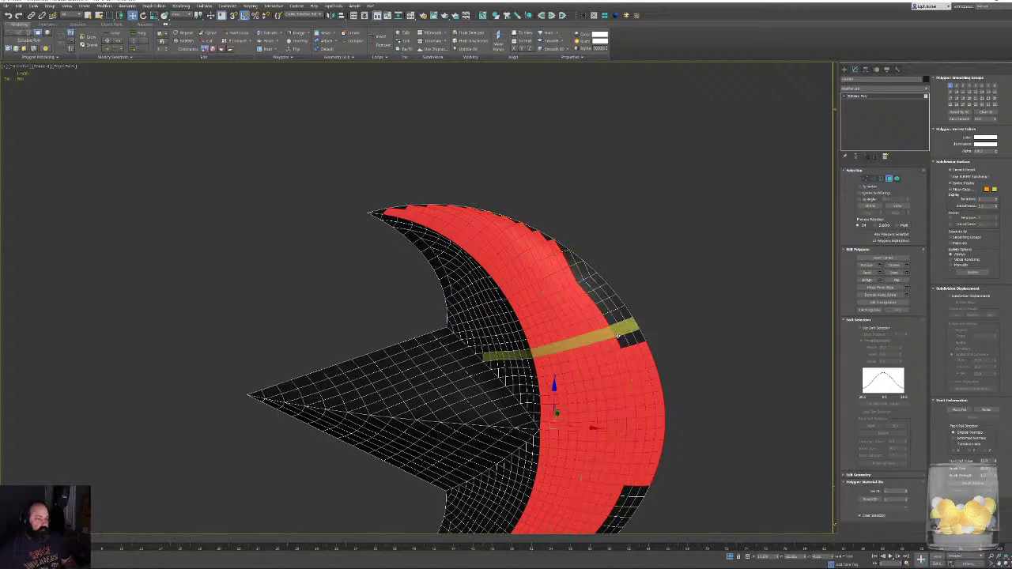
{"action": "left_click", "coordinate": [619, 338], "text": "shift"}
{"action": "left_click", "coordinate": [622, 338], "text": "shift"}
{"action": "left_click", "coordinate": [624, 337], "text": "shift"}
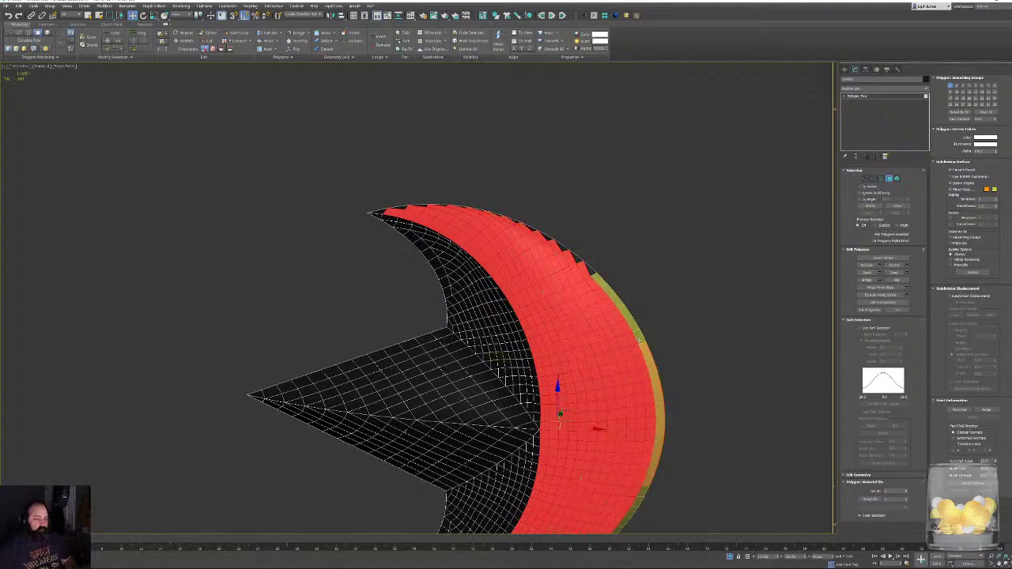
{"action": "left_click", "coordinate": [627, 335], "text": "shift"}
Add the unselected rim polygons near the crescent's upper tip to the selection.
{"action": "left_click_drag", "start_coordinate": [654, 202], "coordinate": [524, 276], "text": "ctrl"}
{"action": "mouse_move", "coordinate": [522, 277]}
{"action": "middle_mouse_down", "text": "alt"}
{"action": "mouse_move", "coordinate": [511, 250]}
{"action": "mouse_move", "coordinate": [501, 302]}
{"action": "mouse_move", "coordinate": [505, 274]}
{"action": "middle_mouse_up", "text": "alt"}
{"action": "scroll", "coordinate": [504, 274], "scroll_direction": "up", "scroll_amount": 3}
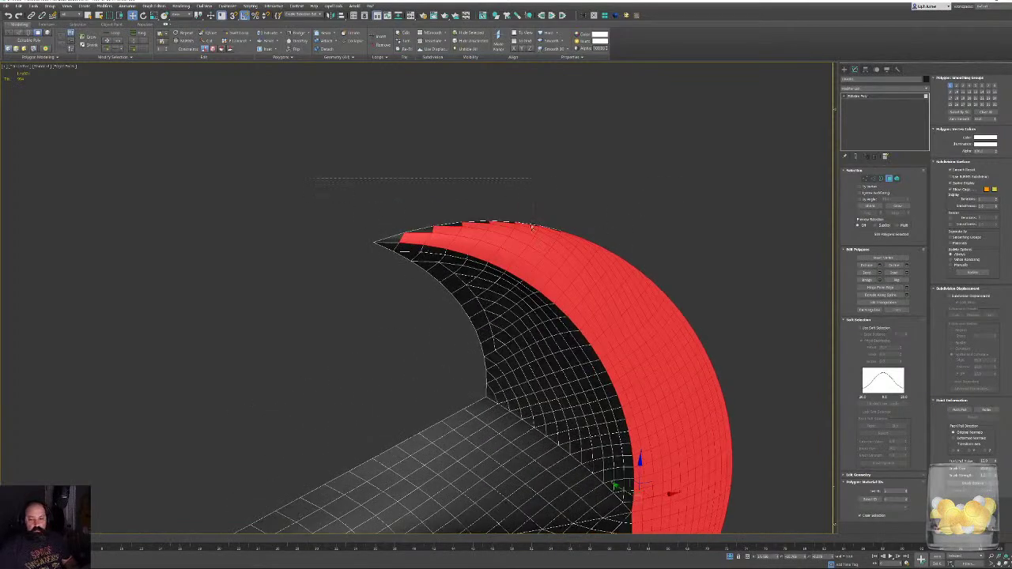
{"action": "left_click_drag", "start_coordinate": [532, 228], "coordinate": [552, 235]}
{"action": "middle_click_drag", "start_coordinate": [646, 253], "coordinate": [570, 332], "text": "alt"}
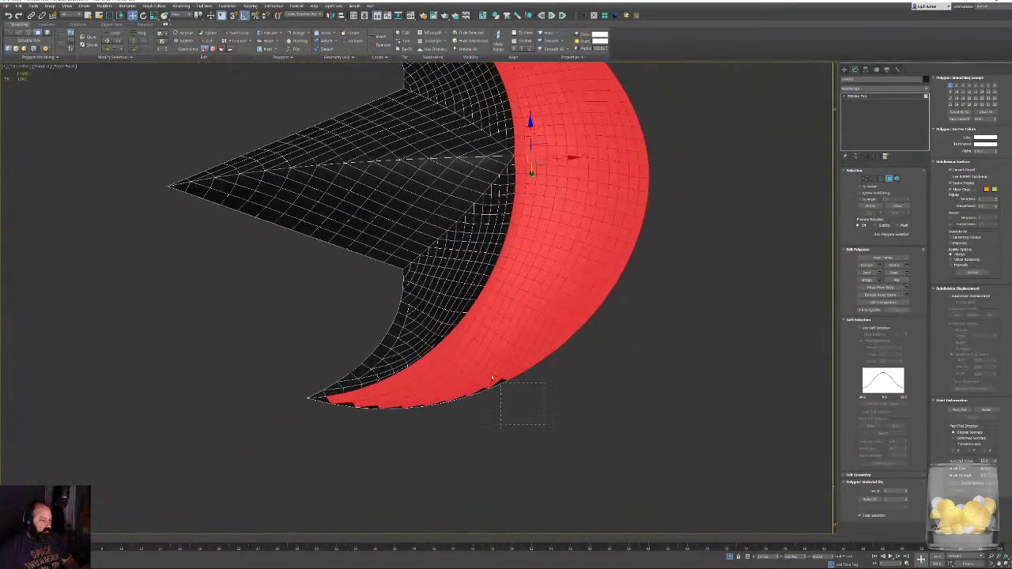
Add the remaining polygons along the lower tip's rim, auto-smooth the crescent's outer surface, and clear the selection.
{"action": "left_click_drag", "start_coordinate": [492, 378], "coordinate": [484, 377], "text": "ctrl"}
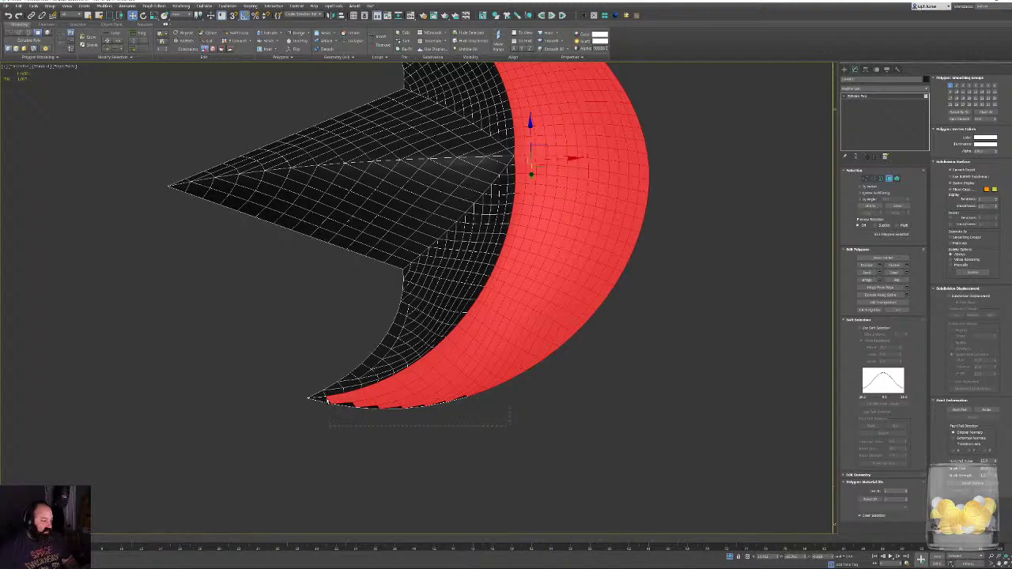
{"action": "left_click_drag", "start_coordinate": [327, 399], "coordinate": [324, 400], "text": "ctrl"}
{"action": "middle_click_drag", "start_coordinate": [474, 316], "coordinate": [467, 419], "text": "alt"}
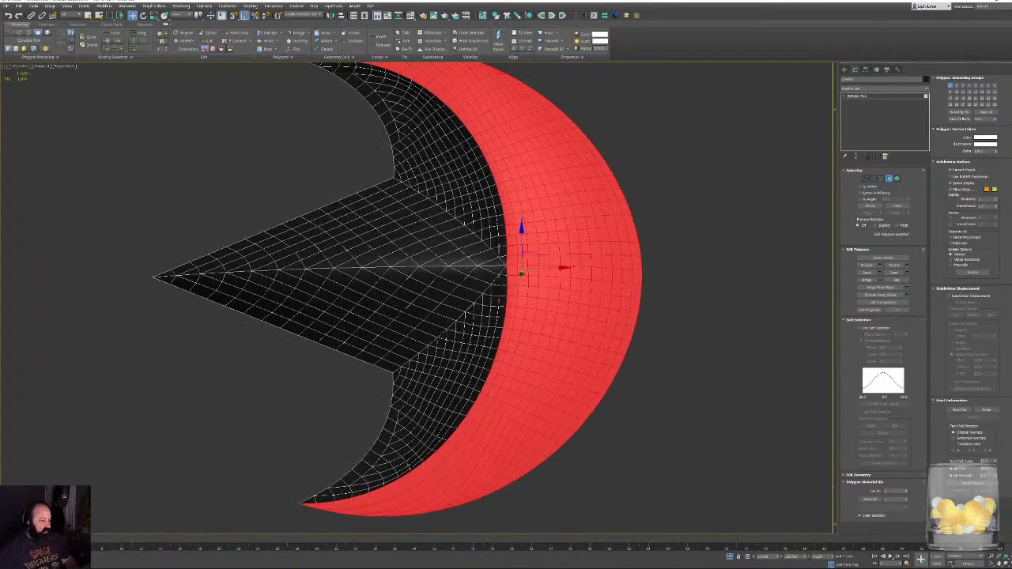
{"action": "left_click", "coordinate": [962, 120]}
{"action": "left_click", "coordinate": [705, 110]}
{"action": "middle_click_drag", "start_coordinate": [705, 109], "coordinate": [714, 128]}
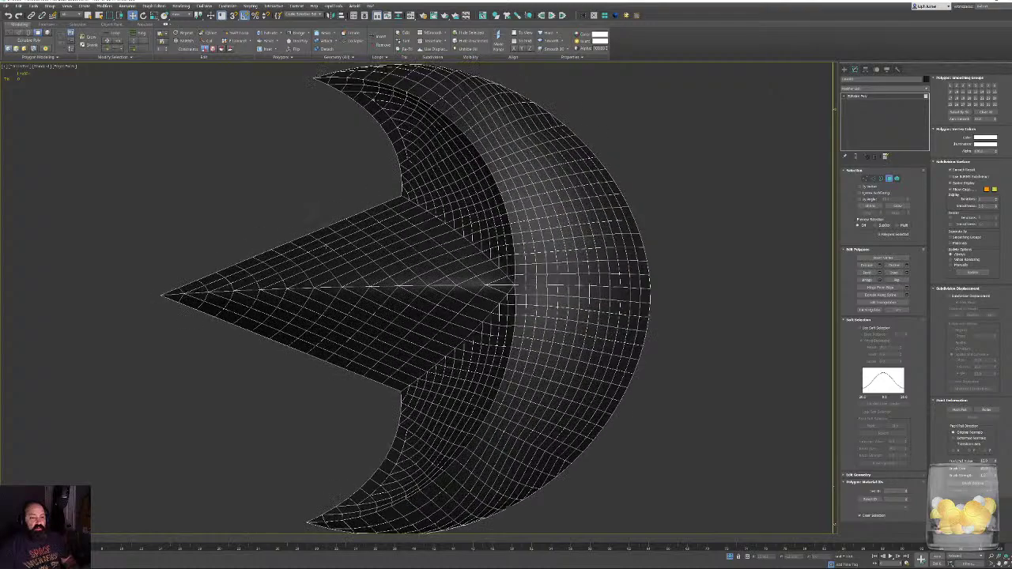
Select the polygons across the spike's upper facet, including those in its outer corner beside the crescent.
{"action": "middle_click_drag", "start_coordinate": [312, 215], "coordinate": [291, 275], "text": "alt"}
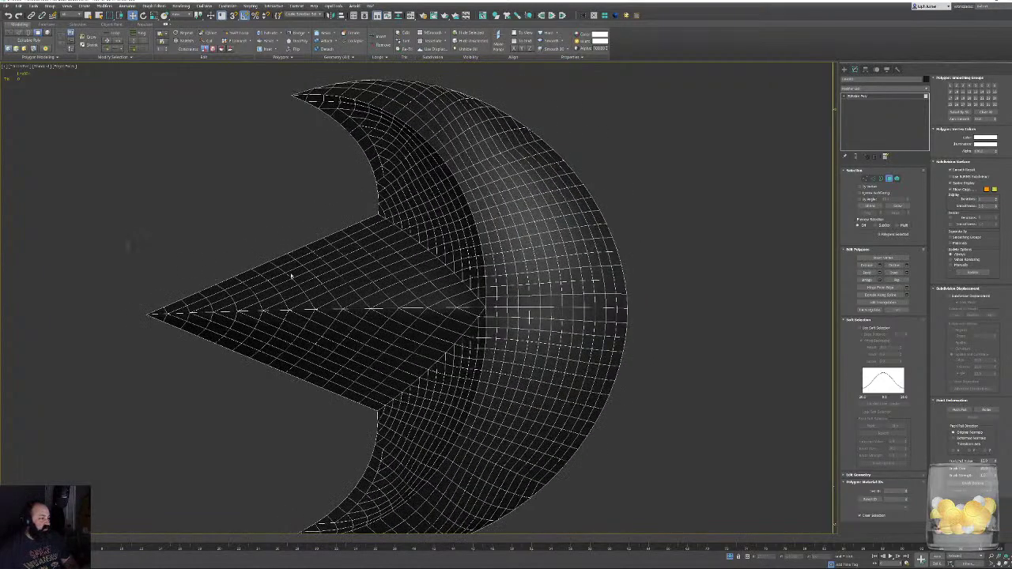
{"action": "left_click_drag", "start_coordinate": [412, 301], "coordinate": [413, 307]}
{"action": "middle_click_drag", "start_coordinate": [412, 306], "coordinate": [398, 310], "text": "alt"}
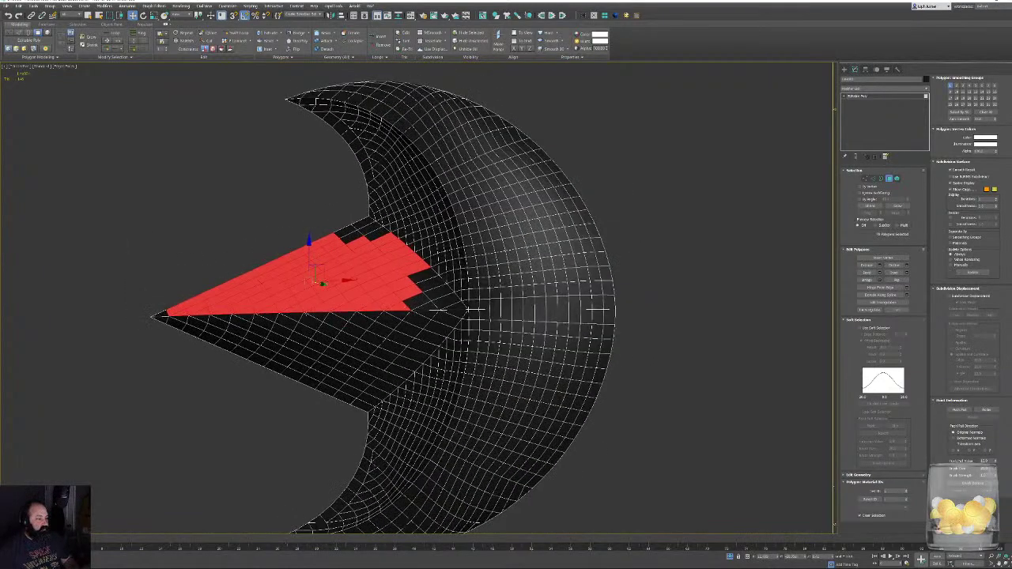
{"action": "middle_click_drag", "start_coordinate": [162, 313], "coordinate": [323, 236], "text": "alt"}
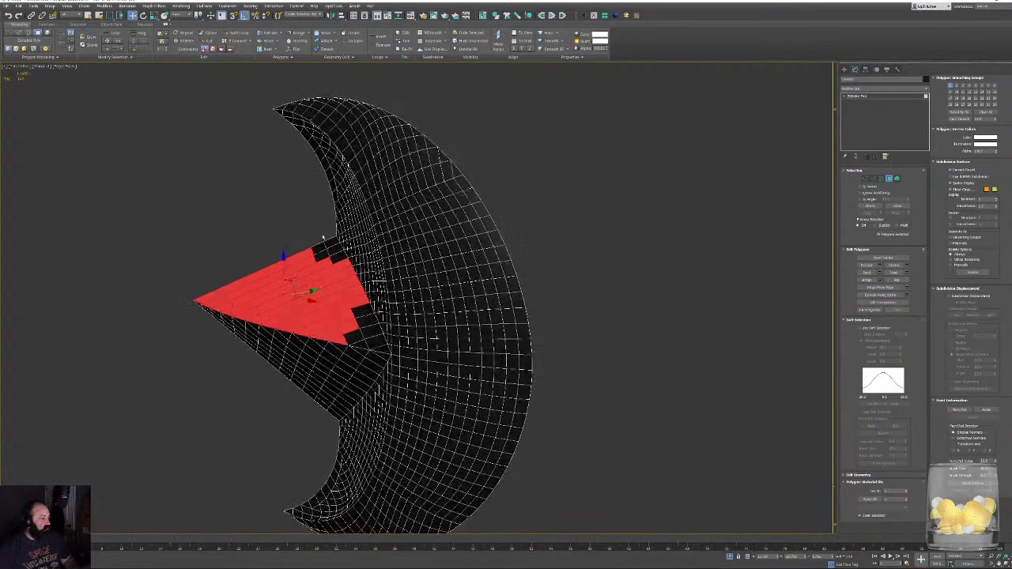
{"action": "left_click_drag", "start_coordinate": [324, 260], "coordinate": [342, 273], "text": "ctrl"}
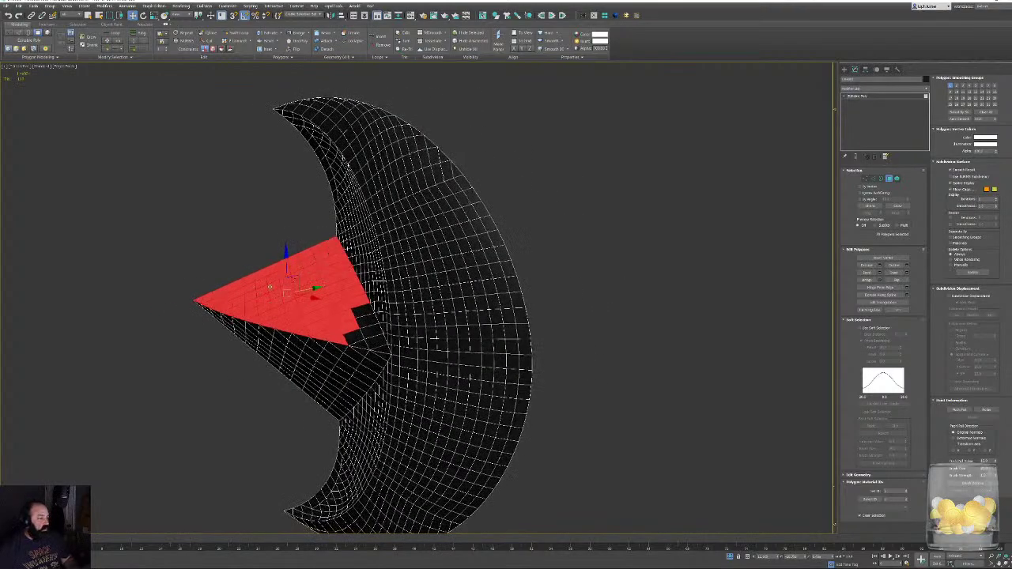
Add the missing polygons where the upper facet meets the crescent and assign the facet to smoothing group 3.
{"action": "left_click", "coordinate": [380, 347], "text": "ctrl"}
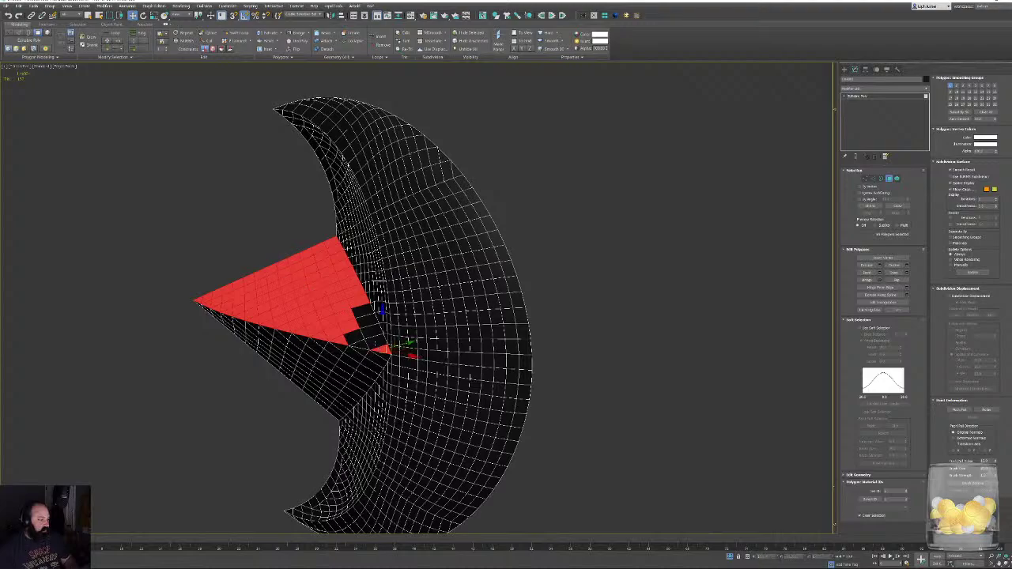
{"action": "left_click", "coordinate": [377, 340], "text": "ctrl"}
{"action": "left_click", "coordinate": [366, 345], "text": "ctrl"}
{"action": "left_click", "coordinate": [356, 336], "text": "ctrl"}
{"action": "left_click", "coordinate": [368, 330], "text": "ctrl"}
{"action": "left_click", "coordinate": [363, 319], "text": "ctrl"}
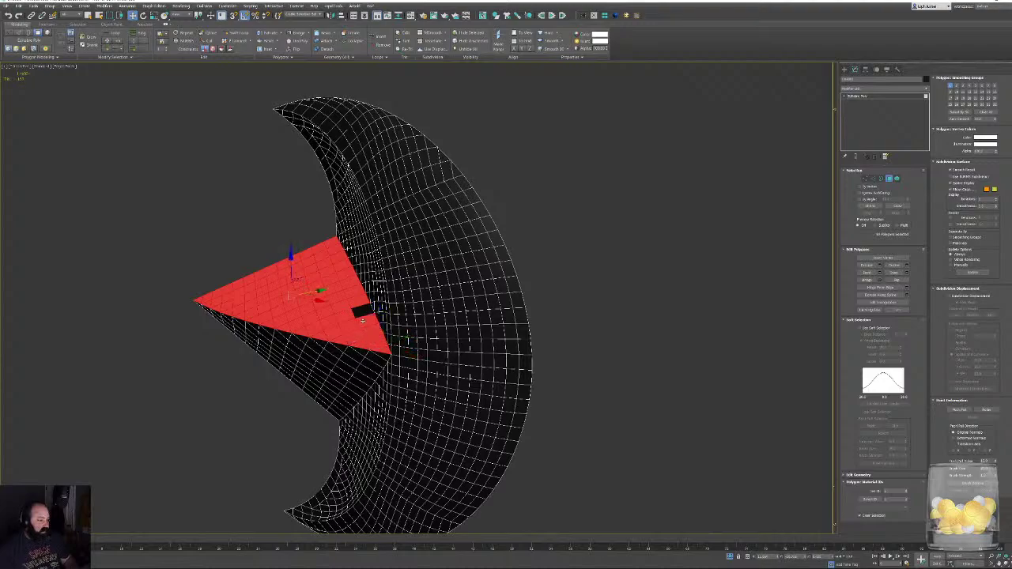
{"action": "left_click", "coordinate": [983, 111]}
{"action": "left_click", "coordinate": [963, 85]}
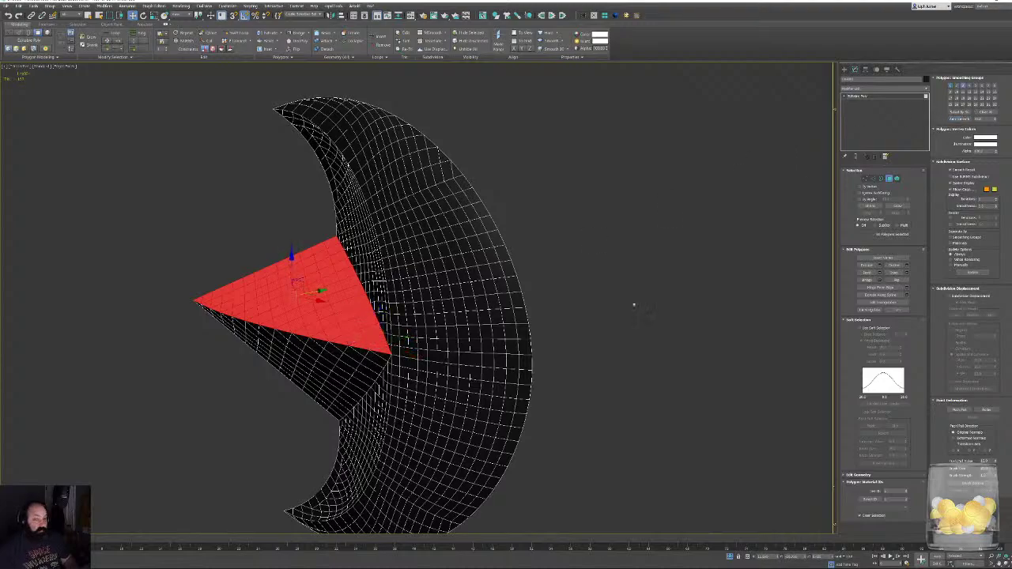
Replace the selection with the polygons across the spike's lower facet.
{"action": "middle_click_drag", "start_coordinate": [633, 305], "coordinate": [433, 275], "text": "alt"}
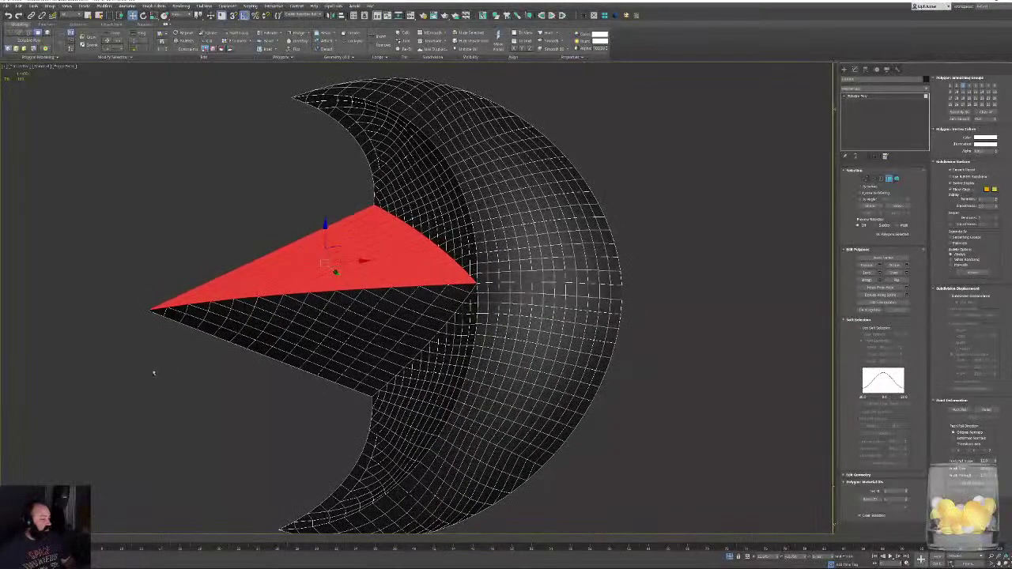
{"action": "middle_click_drag", "start_coordinate": [154, 369], "coordinate": [217, 386], "text": "alt"}
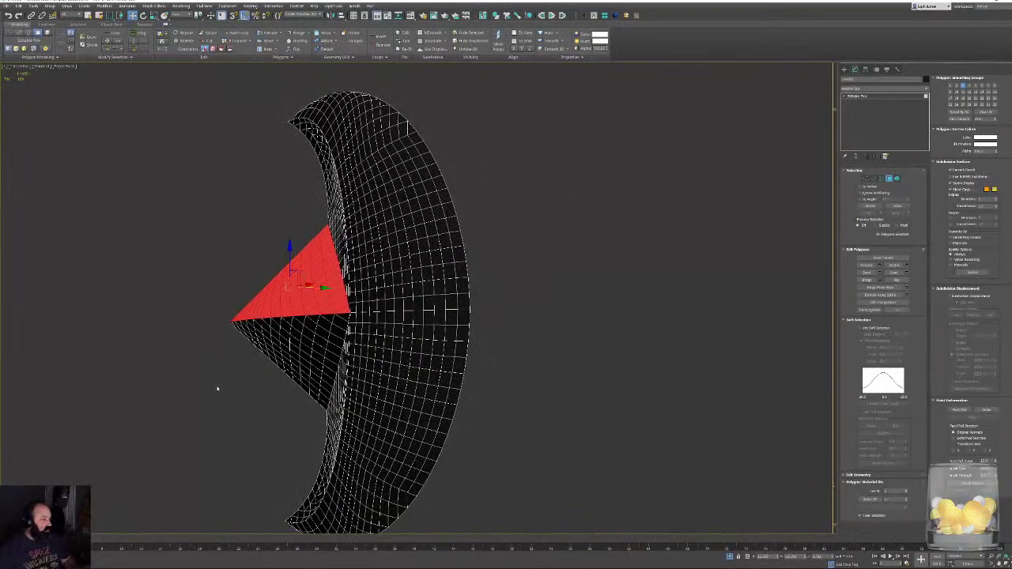
{"action": "left_click_drag", "start_coordinate": [212, 386], "coordinate": [253, 382]}
{"action": "left_click_drag", "start_coordinate": [320, 322], "coordinate": [318, 320], "text": "ctrl"}
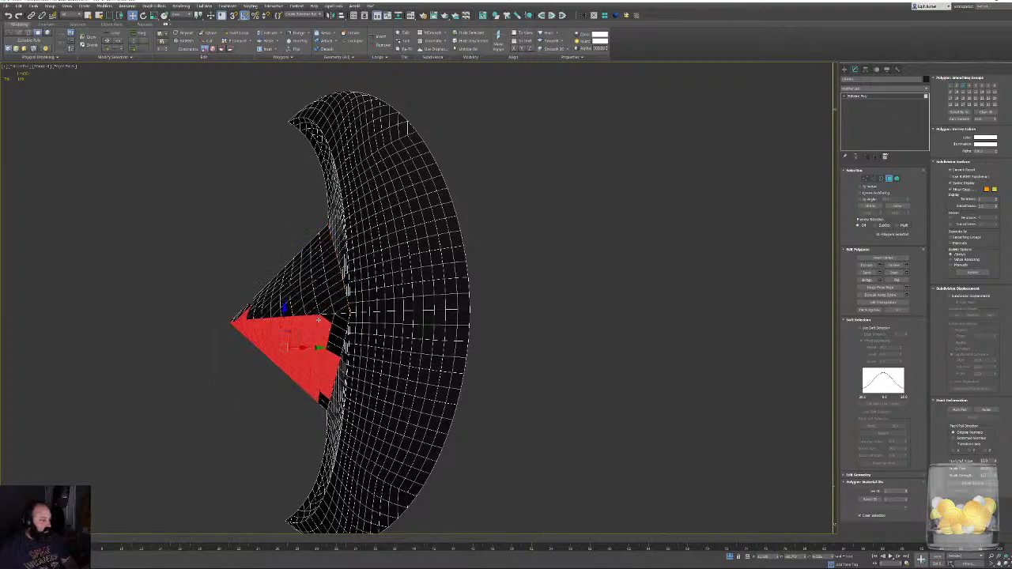
{"action": "scroll", "coordinate": [308, 316], "scroll_direction": "up", "scroll_amount": 3}
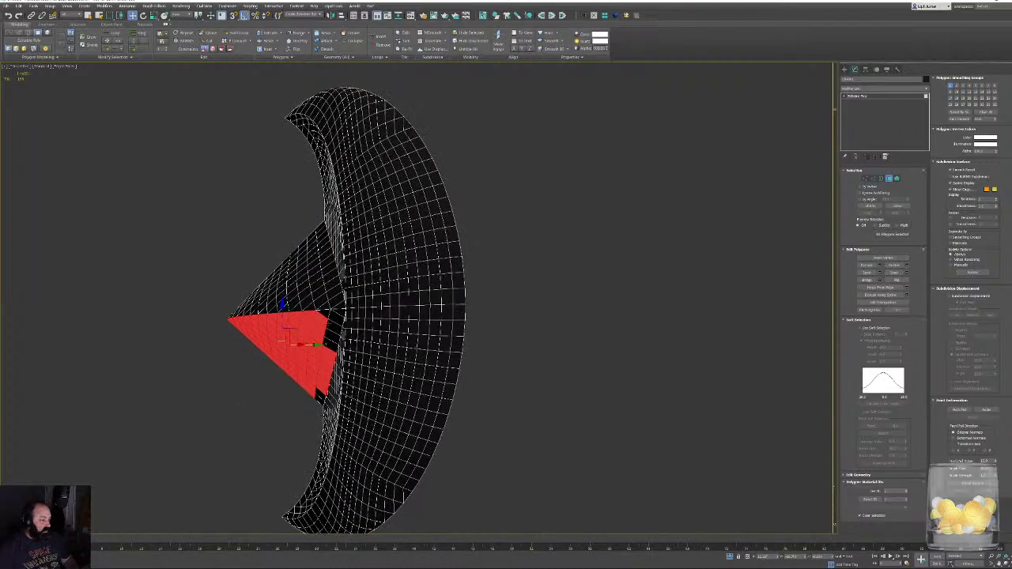
Add the missing polygons along the lower facet's inner edge, auto-smooth the facet, and leave polygon editing.
{"action": "left_click", "coordinate": [346, 306], "text": "ctrl"}
{"action": "left_click", "coordinate": [340, 314], "text": "ctrl"}
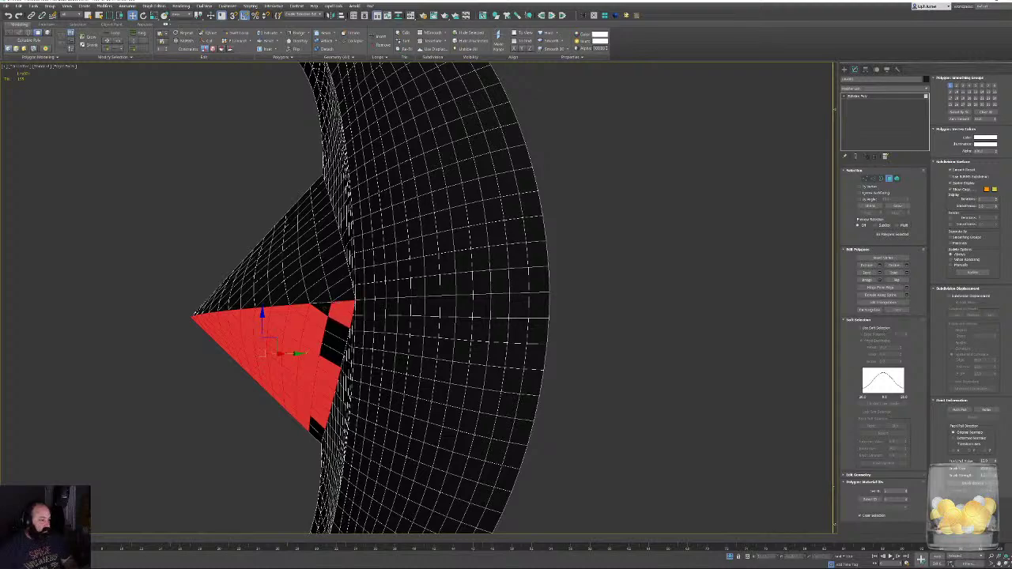
{"action": "left_click", "coordinate": [324, 309], "text": "ctrl"}
{"action": "left_click", "coordinate": [316, 430], "text": "ctrl"}
{"action": "left_click", "coordinate": [337, 329], "text": "ctrl"}
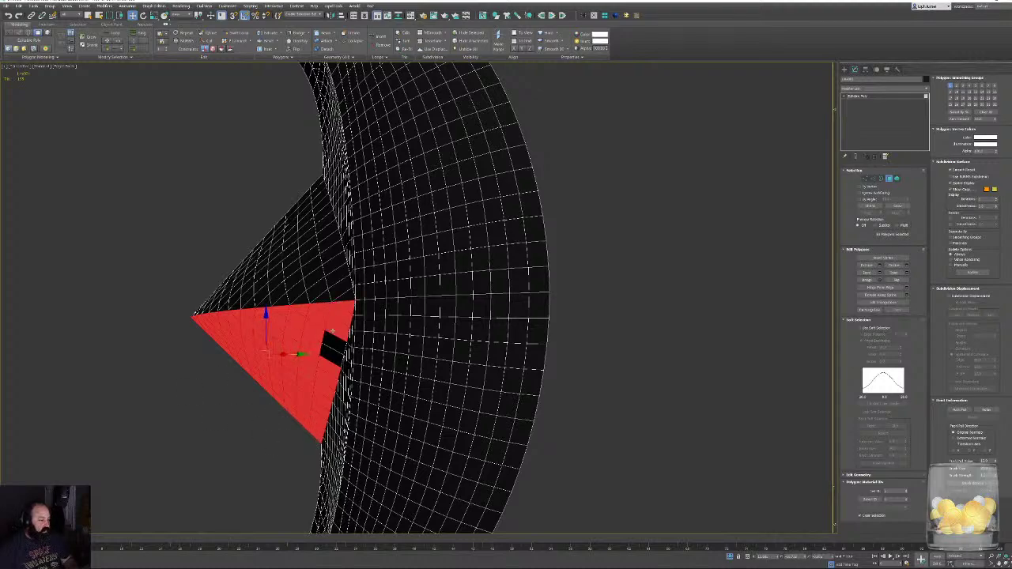
{"action": "left_click", "coordinate": [336, 342], "text": "ctrl"}
{"action": "left_click", "coordinate": [331, 355], "text": "ctrl"}
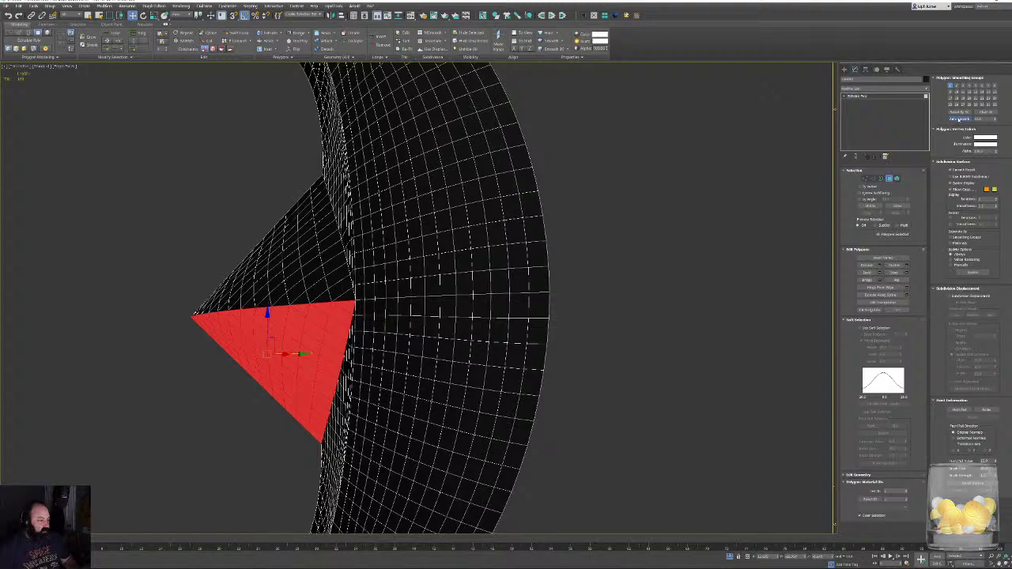
{"action": "left_click", "coordinate": [855, 319]}
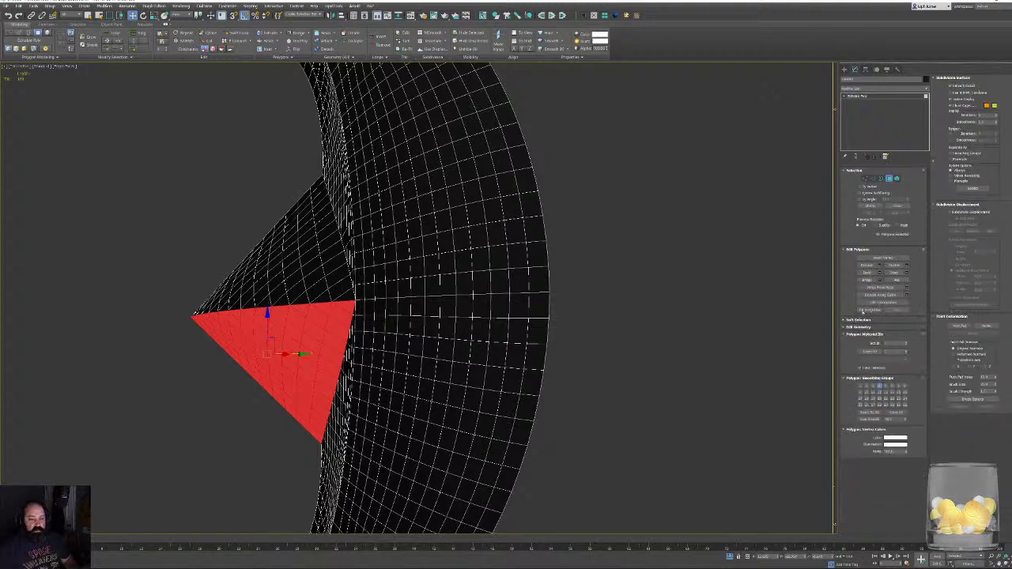
{"action": "left_click", "coordinate": [858, 327]}
{"action": "left_click", "coordinate": [889, 179]}
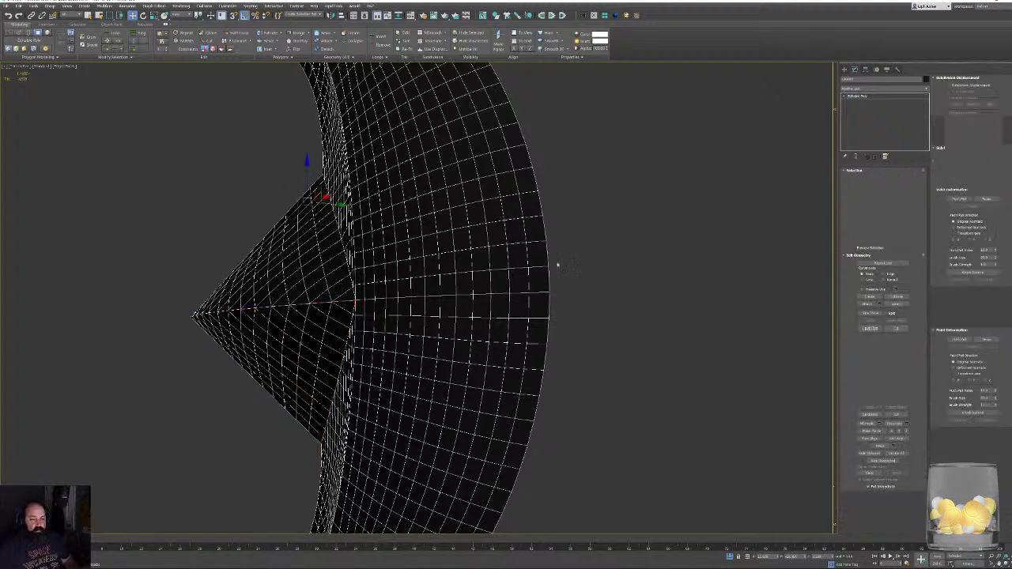
Examine the emblem's surface shading with the edge display temporarily hidden.
{"action": "key", "text": "F4"}
{"action": "mouse_move", "coordinate": [514, 218]}
{"action": "middle_mouse_down", "text": "alt"}
{"action": "mouse_move", "coordinate": [552, 210]}
{"action": "mouse_move", "coordinate": [571, 235]}
{"action": "mouse_move", "coordinate": [620, 224]}
{"action": "mouse_move", "coordinate": [611, 208]}
{"action": "mouse_move", "coordinate": [622, 217]}
{"action": "mouse_move", "coordinate": [559, 181]}
{"action": "middle_mouse_up", "text": "alt"}
{"action": "scroll", "coordinate": [571, 235], "scroll_direction": "down", "scroll_amount": 4}
{"action": "scroll", "coordinate": [509, 271], "scroll_direction": "up", "scroll_amount": 4}
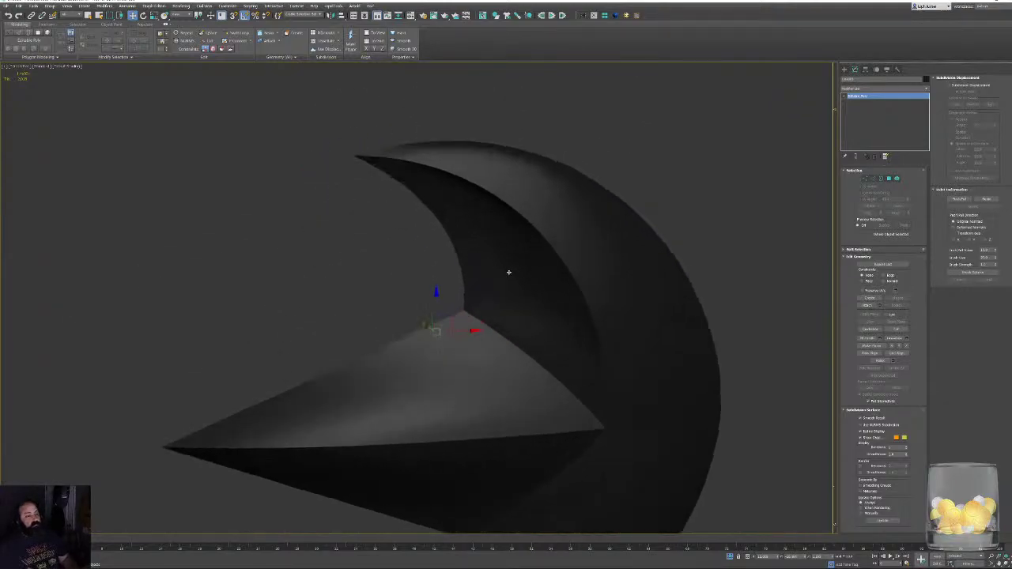
{"action": "key", "text": "F4"}
{"action": "mouse_move", "coordinate": [473, 237]}
{"action": "middle_mouse_down", "text": "alt"}
{"action": "mouse_move", "coordinate": [468, 226]}
{"action": "mouse_move", "coordinate": [485, 229]}
{"action": "middle_mouse_up", "text": "alt"}
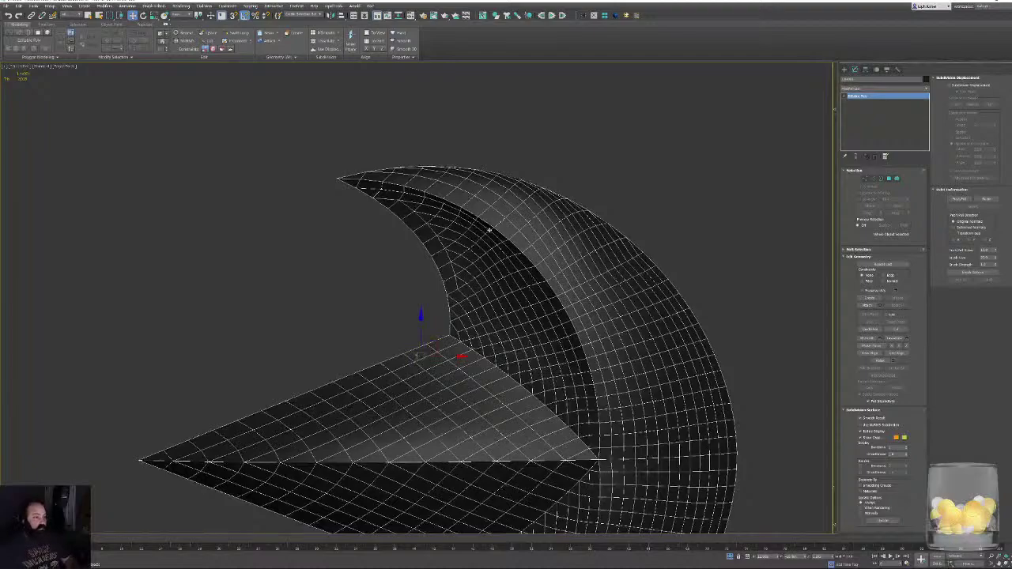
{"action": "scroll", "coordinate": [489, 231], "scroll_direction": "down", "scroll_amount": 4}
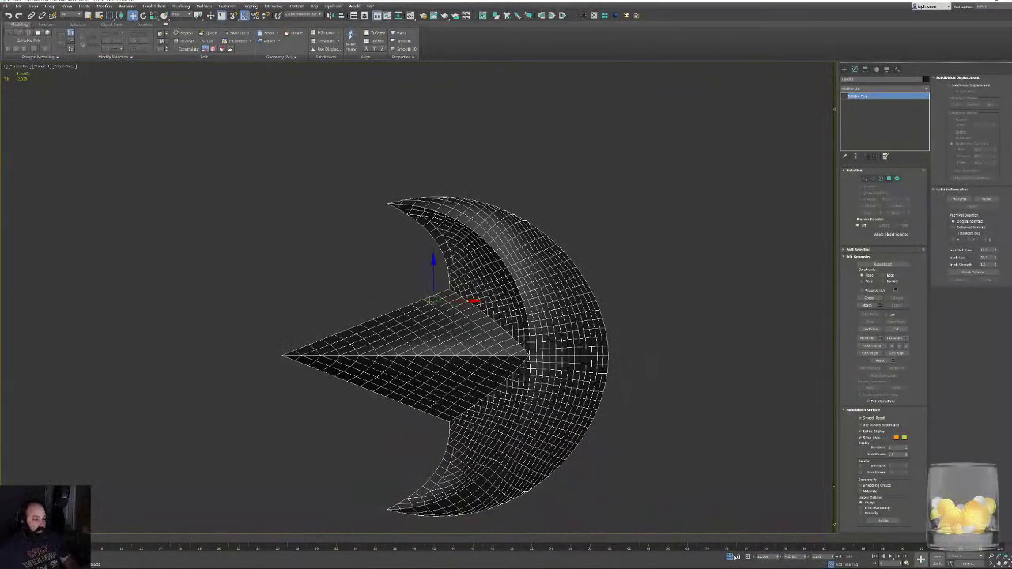
Exit isolation to show the emblem against the gun body and center its pivot on the object.
{"action": "key", "text": "alt+q"}
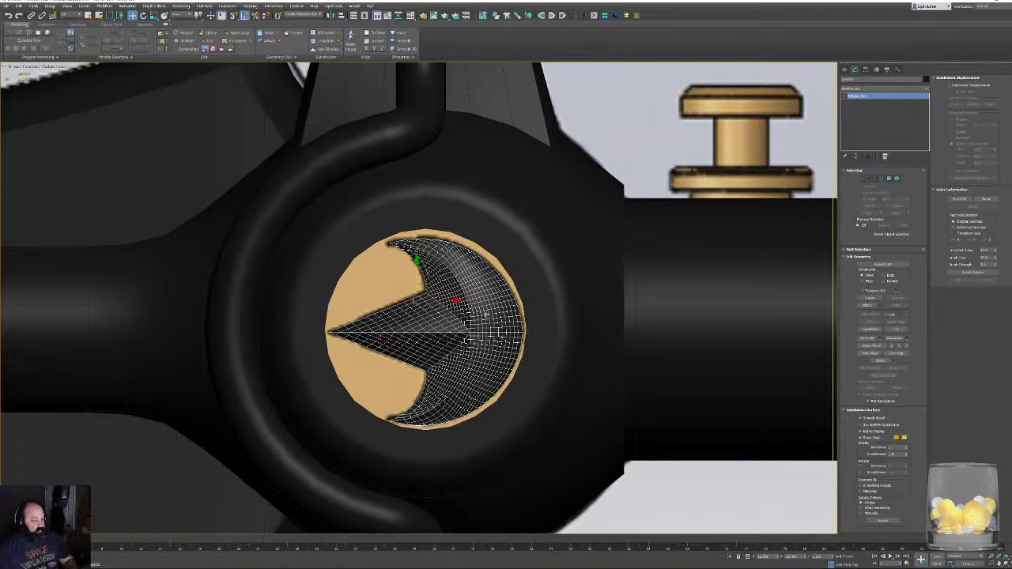
{"action": "scroll", "coordinate": [459, 269], "scroll_direction": "up", "scroll_amount": 3}
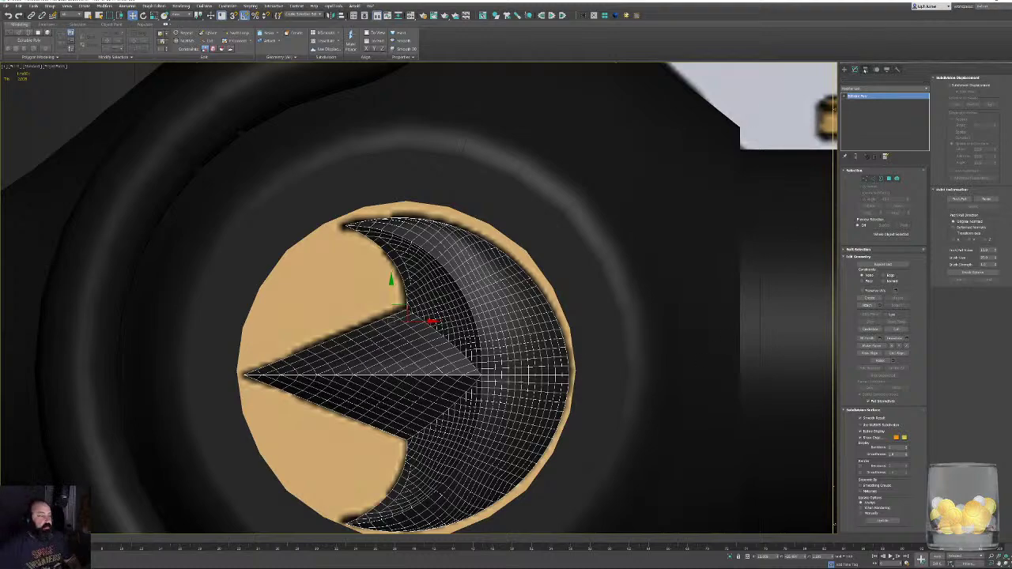
{"action": "left_click", "coordinate": [865, 70]}
{"action": "left_click", "coordinate": [875, 113]}
{"action": "left_click", "coordinate": [876, 146]}
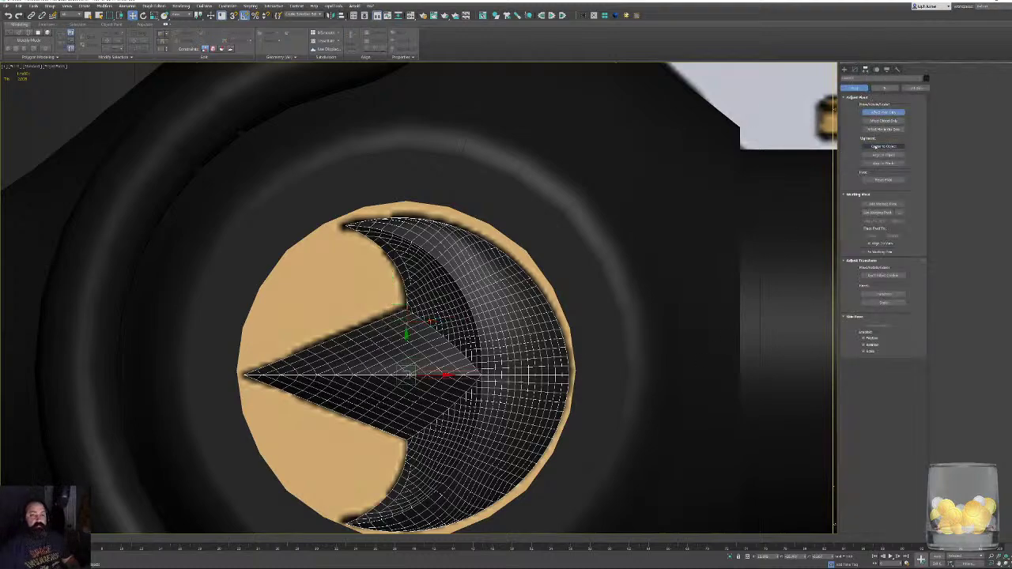
{"action": "left_click", "coordinate": [855, 69]}
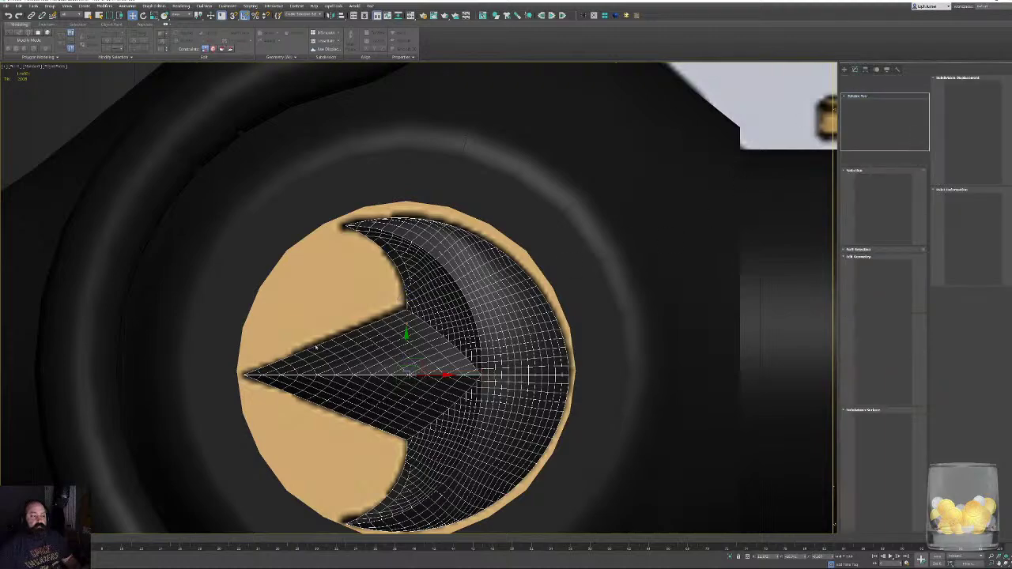
Launch Maya 2020 from the Windows search.
{"action": "key", "text": "super"}
{"action": "type", "text": "maya"}
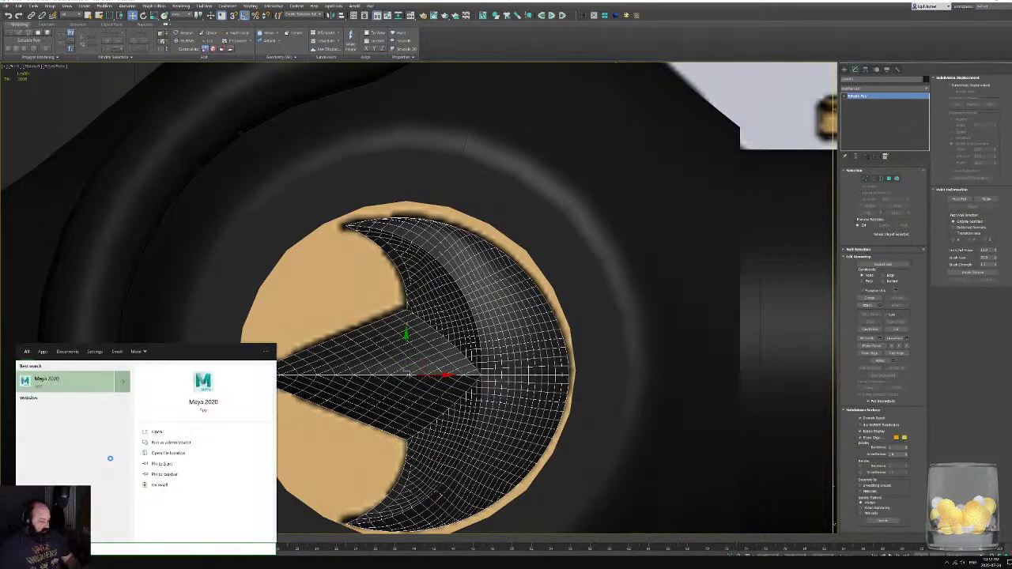
{"action": "key", "text": "Return"}
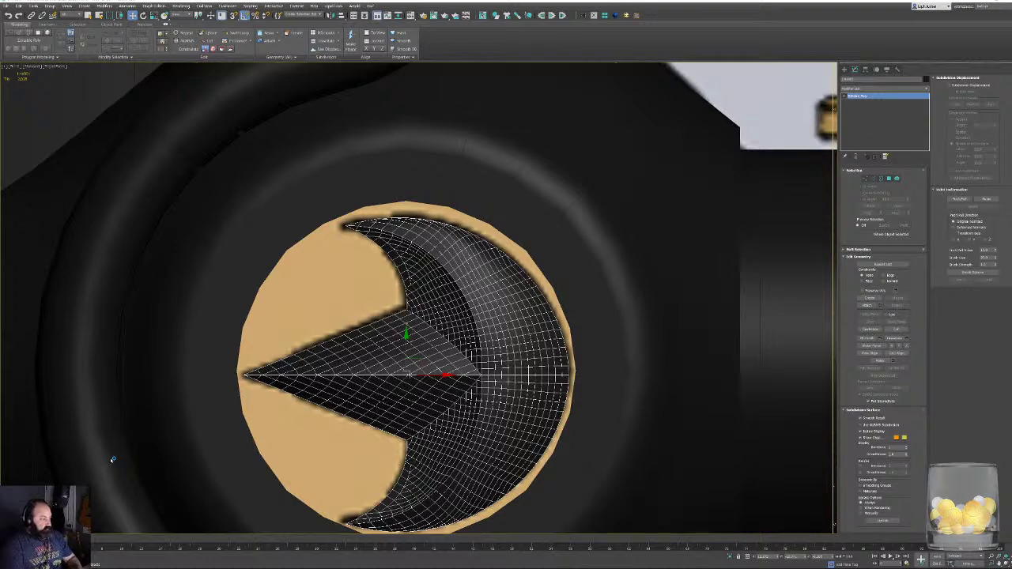
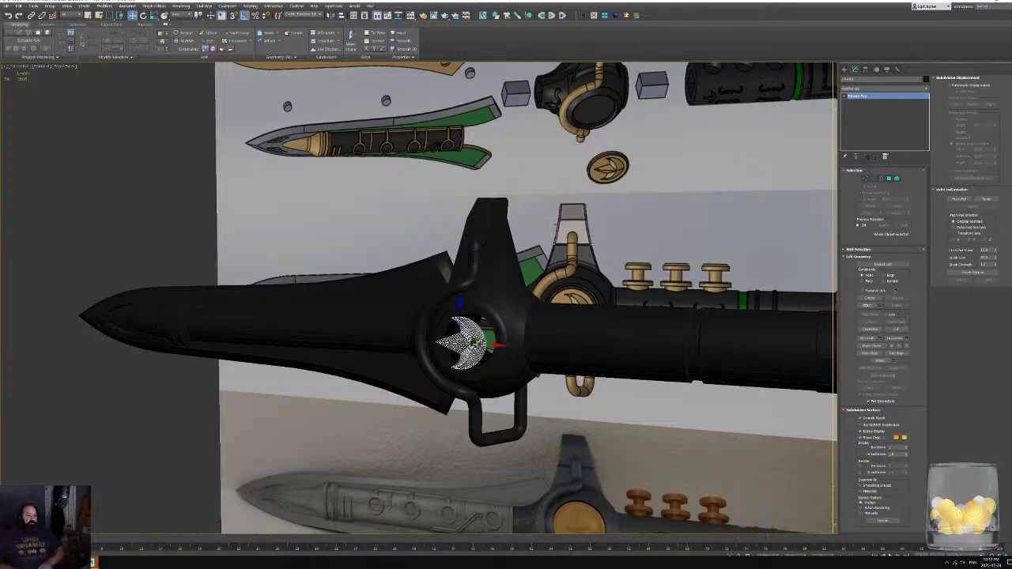
Examine the emblem's placement against the gun body from the side and front, and reselect the emblem.
{"action": "middle_click_drag", "start_coordinate": [556, 225], "coordinate": [454, 214], "text": "alt"}
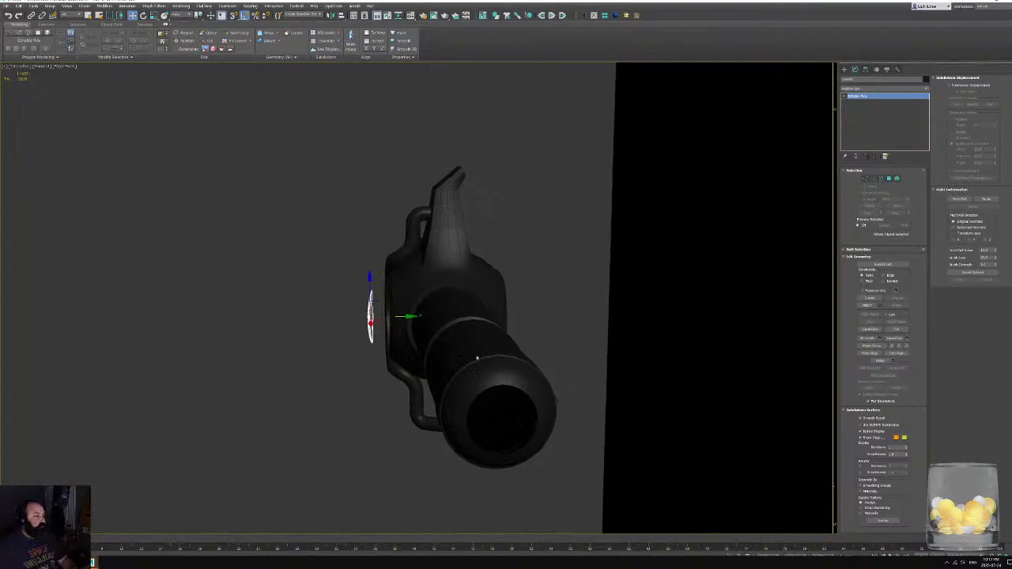
{"action": "left_click_drag", "start_coordinate": [529, 481], "coordinate": [365, 395]}
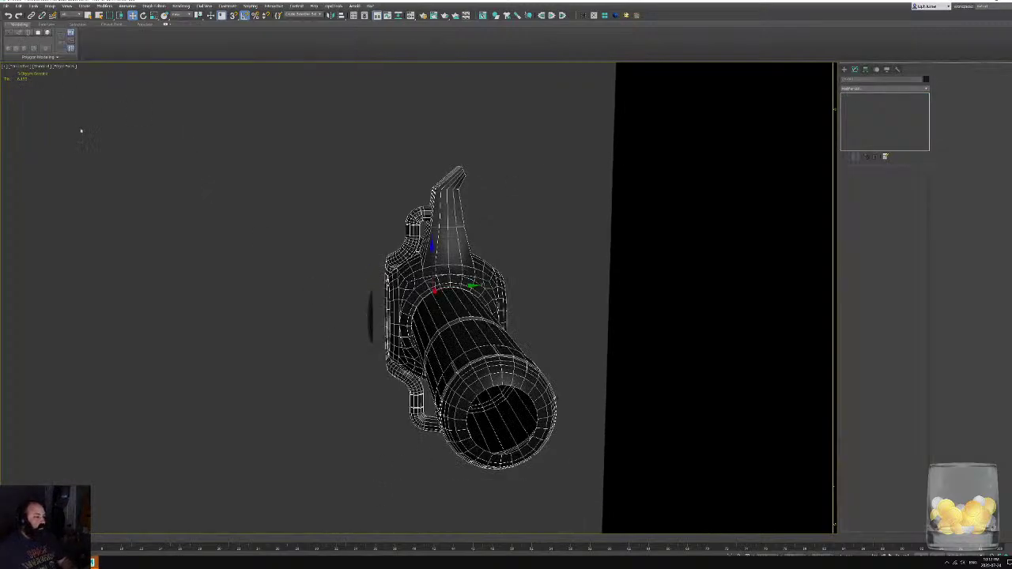
{"action": "middle_click_drag", "start_coordinate": [164, 197], "coordinate": [241, 205], "text": "alt"}
{"action": "middle_click_drag", "start_coordinate": [581, 319], "coordinate": [640, 324], "text": "alt"}
{"action": "left_click", "coordinate": [629, 326]}
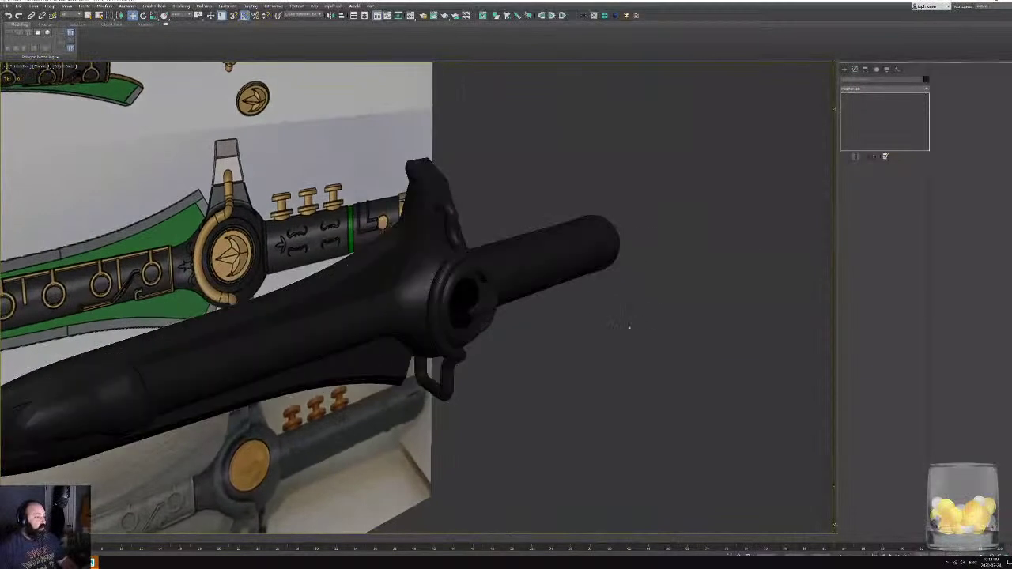
{"action": "left_click", "coordinate": [482, 310]}
{"action": "middle_click_drag", "start_coordinate": [482, 310], "coordinate": [426, 297], "text": "alt"}
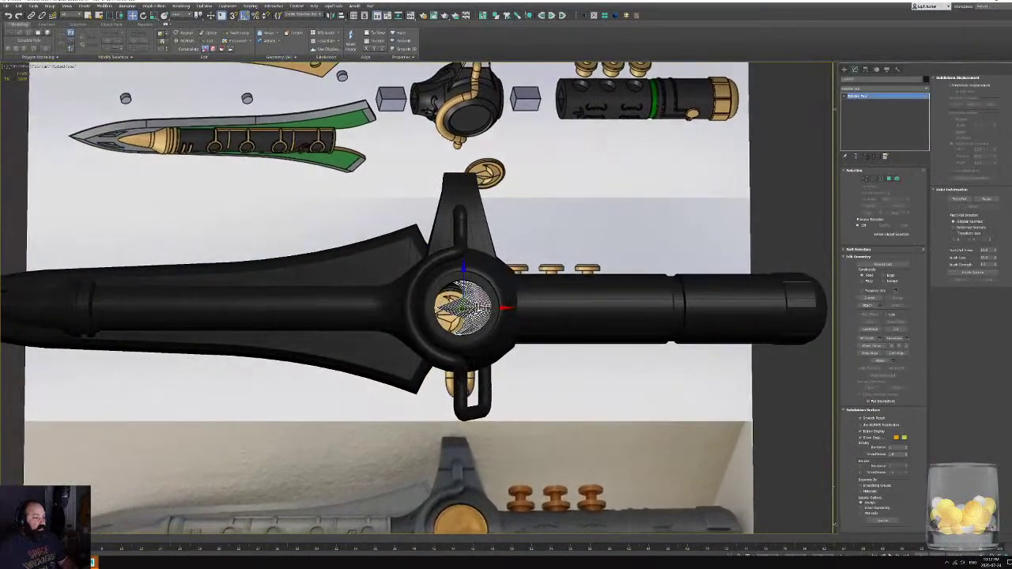
Compare the gun body with the coloured reference drawing from several angles, toggling the edge display.
{"action": "middle_click_drag", "start_coordinate": [536, 387], "coordinate": [610, 325], "text": "alt"}
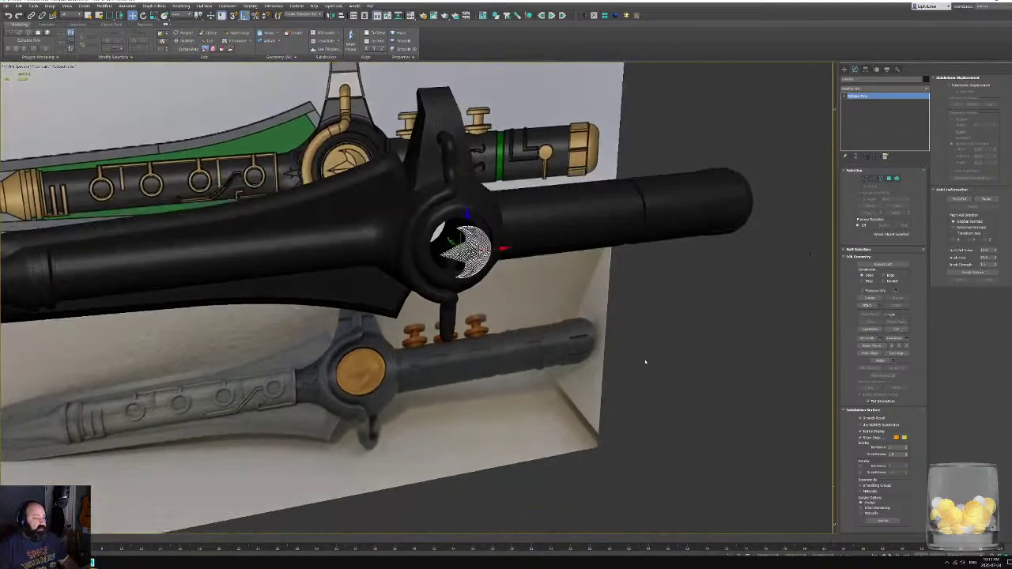
{"action": "middle_click_drag", "start_coordinate": [509, 306], "coordinate": [718, 388]}
{"action": "scroll", "coordinate": [443, 286], "scroll_direction": "up", "scroll_amount": 4}
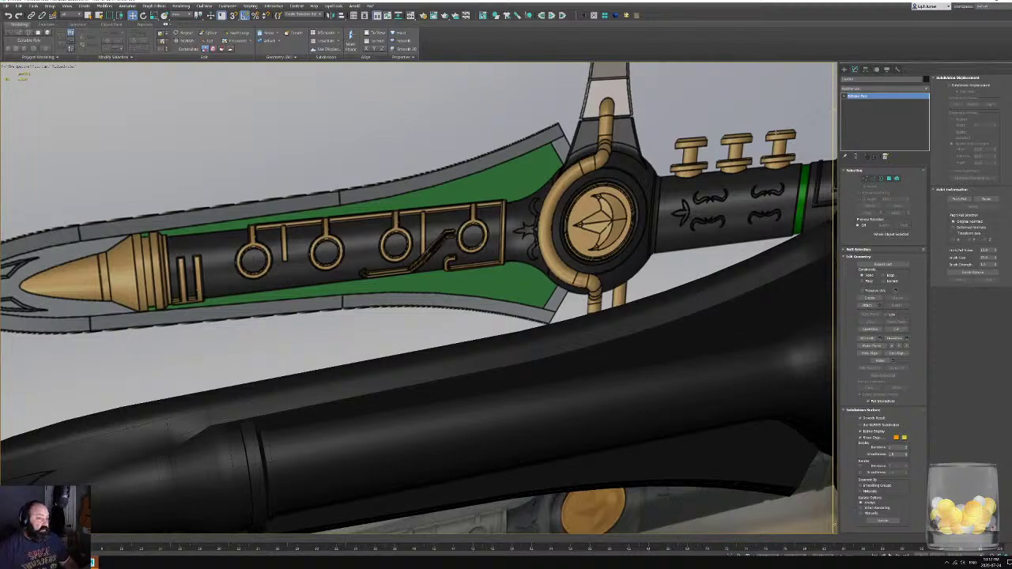
{"action": "middle_click_drag", "start_coordinate": [222, 233], "coordinate": [288, 269], "text": "alt"}
{"action": "scroll", "coordinate": [276, 287], "scroll_direction": "down", "scroll_amount": 5}
{"action": "key", "text": "F4"}
{"action": "scroll", "coordinate": [379, 273], "scroll_direction": "down", "scroll_amount": 4}
{"action": "middle_click_drag", "start_coordinate": [396, 272], "coordinate": [517, 282], "text": "alt"}
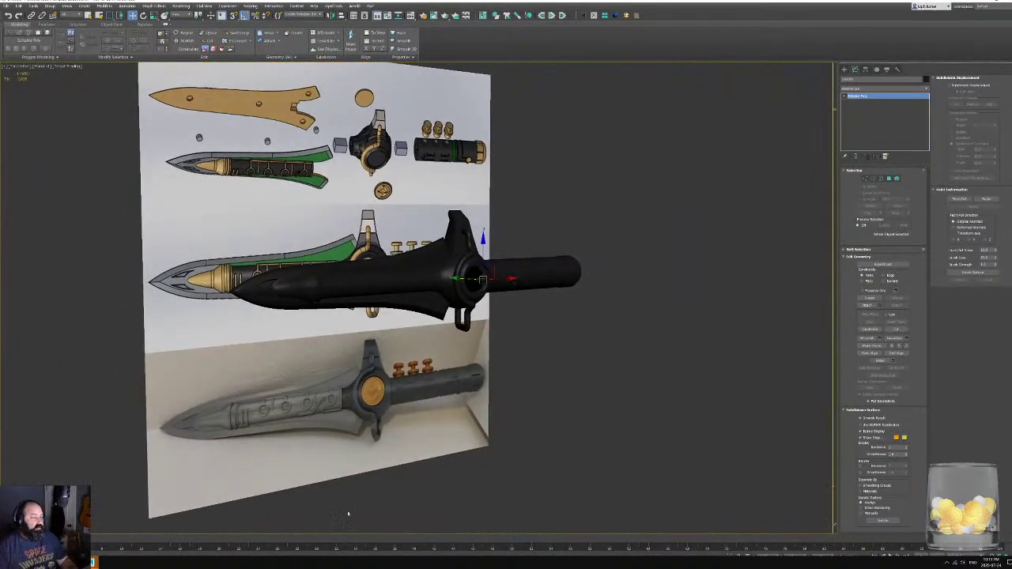
Select the crescent emblem inside the gun body's ring and frame it in the view.
{"action": "key", "text": "super"}
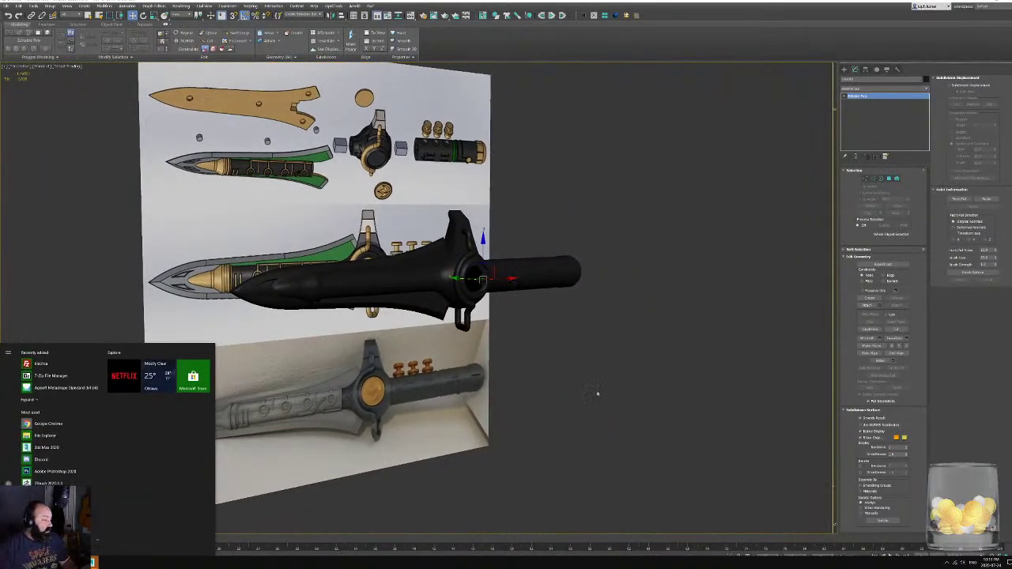
{"action": "left_click", "coordinate": [579, 360]}
{"action": "middle_click_drag", "start_coordinate": [579, 360], "coordinate": [519, 324], "text": "alt"}
{"action": "scroll", "coordinate": [518, 319], "scroll_direction": "up", "scroll_amount": 5}
{"action": "left_click", "coordinate": [425, 240]}
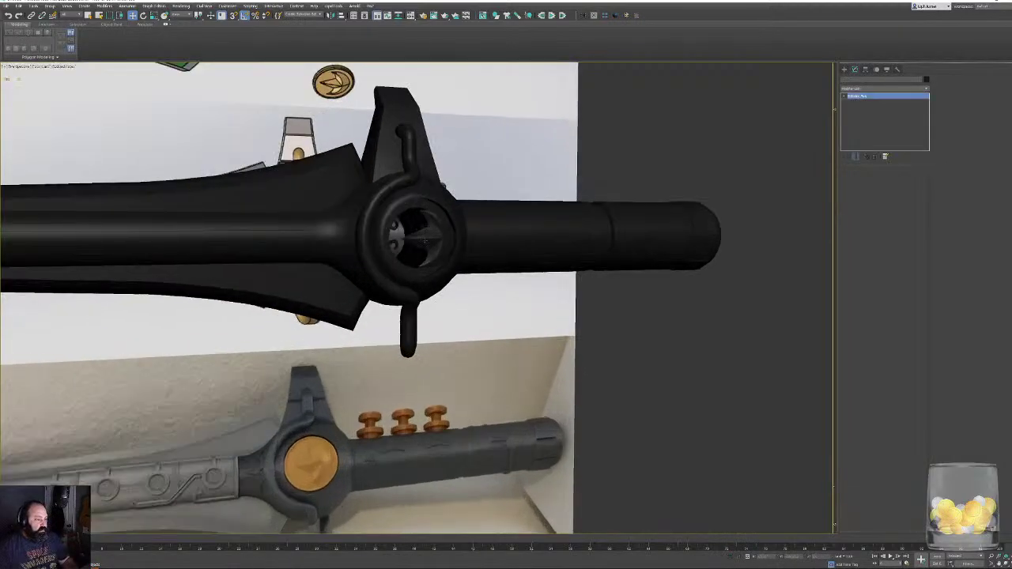
{"action": "key", "text": "z"}
{"action": "middle_click_drag", "start_coordinate": [424, 241], "coordinate": [498, 322], "text": "alt"}
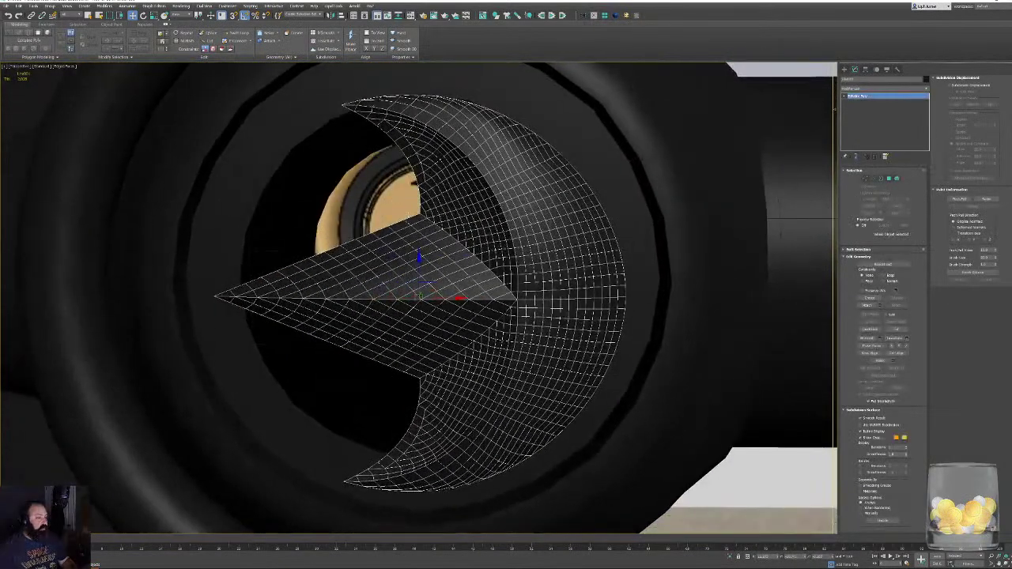
{"action": "scroll", "coordinate": [444, 398], "scroll_direction": "down", "scroll_amount": 4}
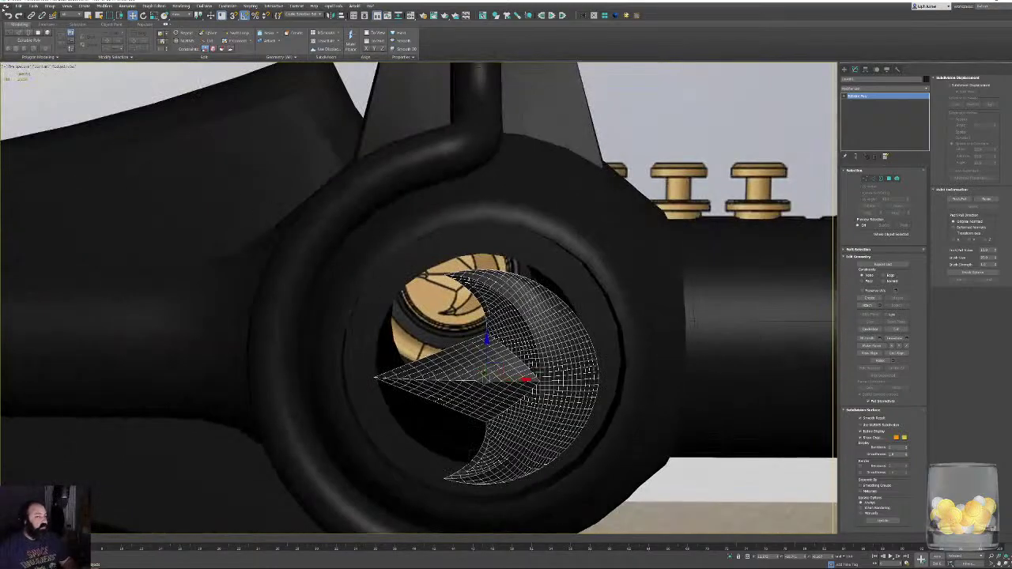
{"action": "left_click", "coordinate": [18, 5]}
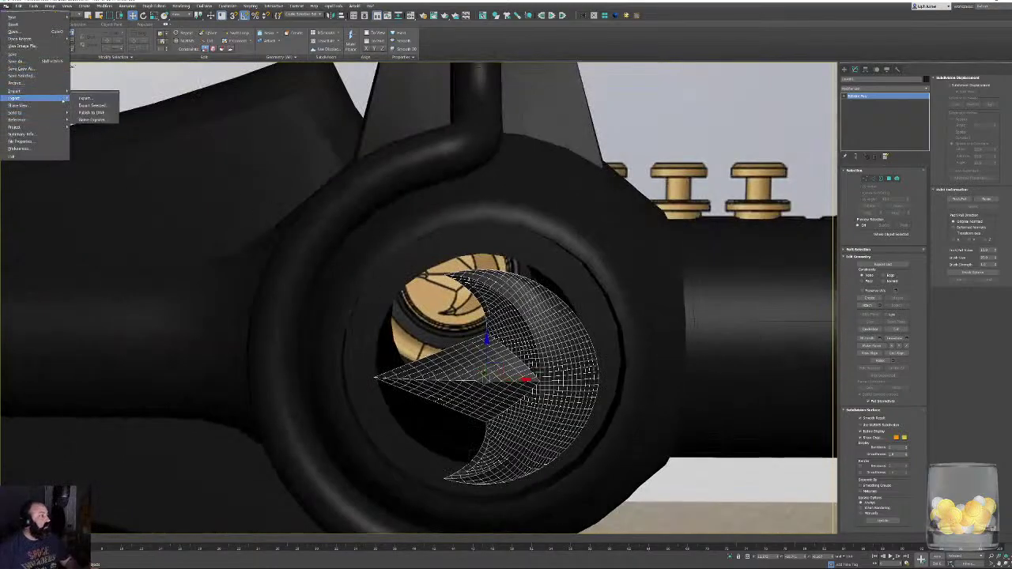
{"action": "left_click", "coordinate": [85, 98]}
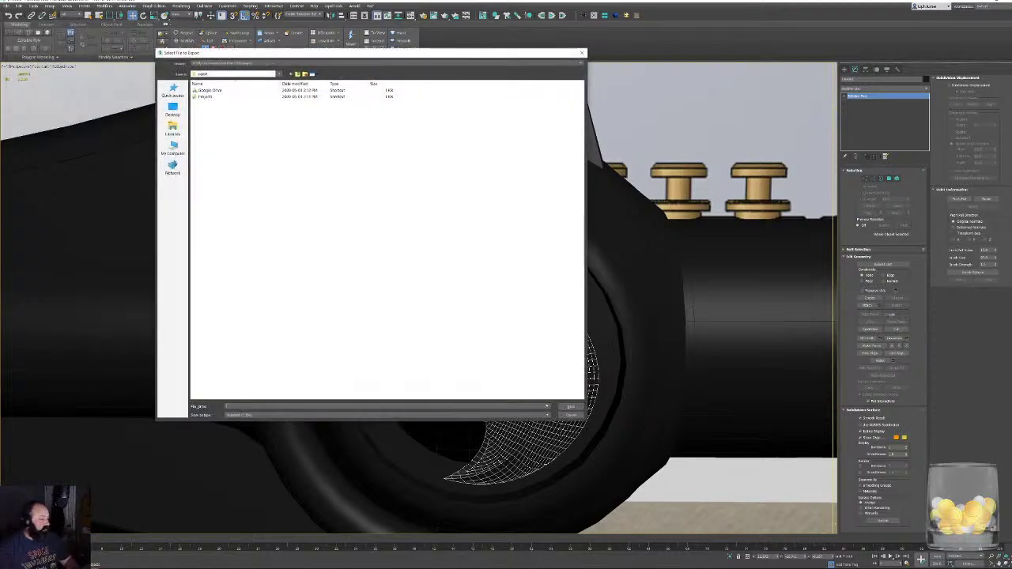
{"action": "left_click", "coordinate": [570, 415]}
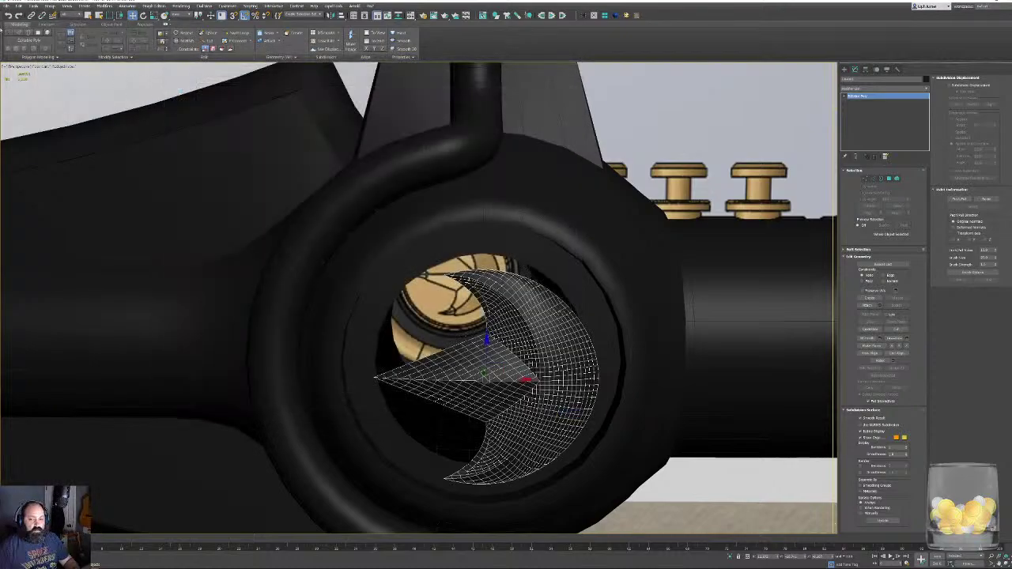
Export only the selected emblem to the Desktop as an FBX file named test, using the current export settings.
{"action": "left_click", "coordinate": [7, 5]}
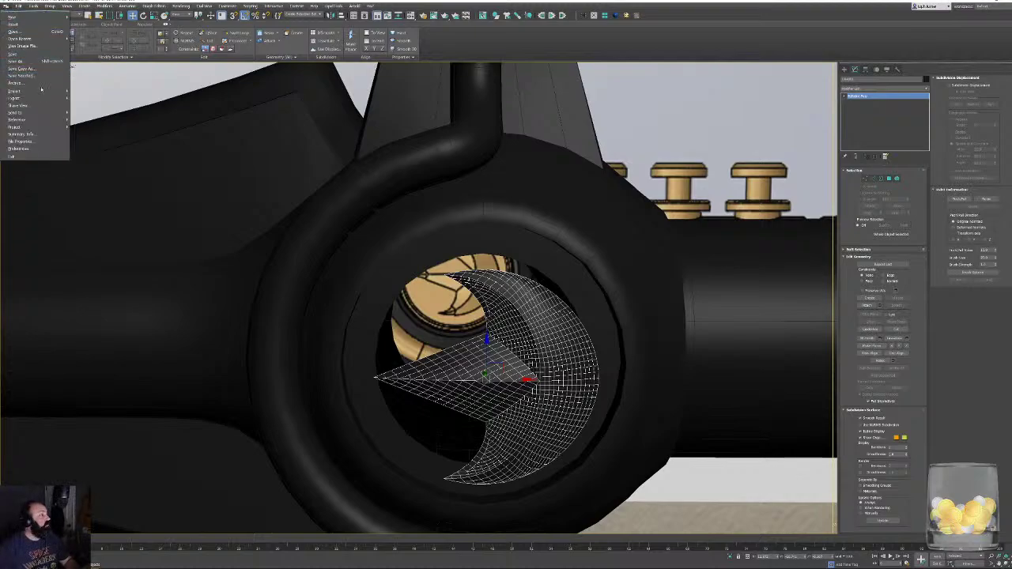
{"action": "mouse_move", "coordinate": [40, 97]}
{"action": "left_click", "coordinate": [91, 103]}
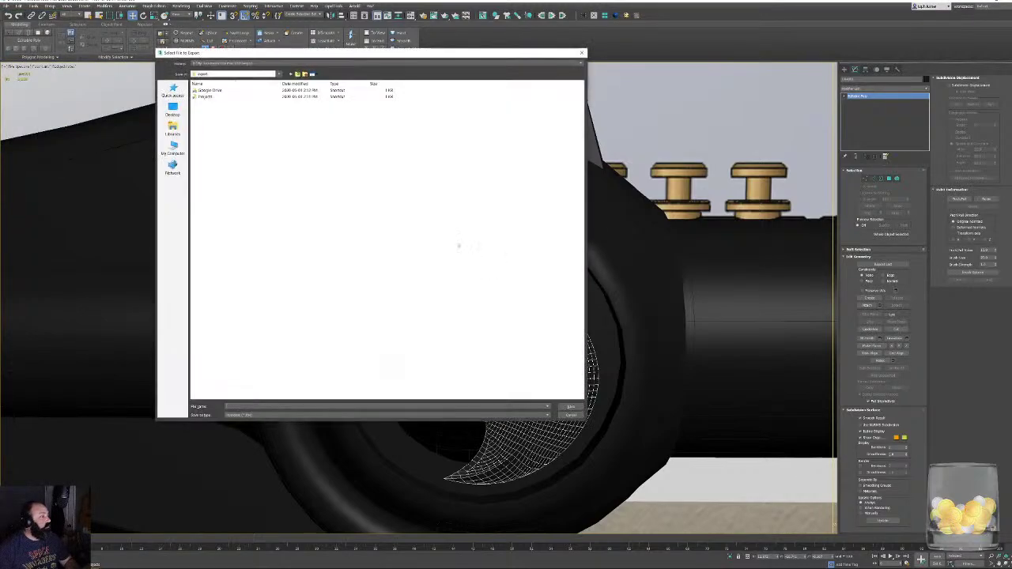
{"action": "left_click", "coordinate": [172, 91]}
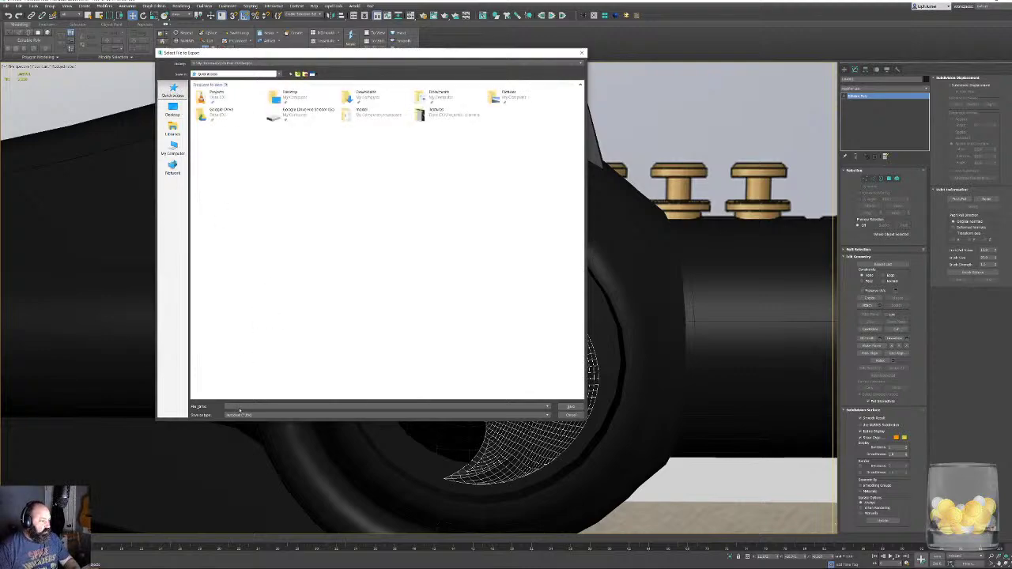
{"action": "type", "text": "test"}
{"action": "key", "text": "Return"}
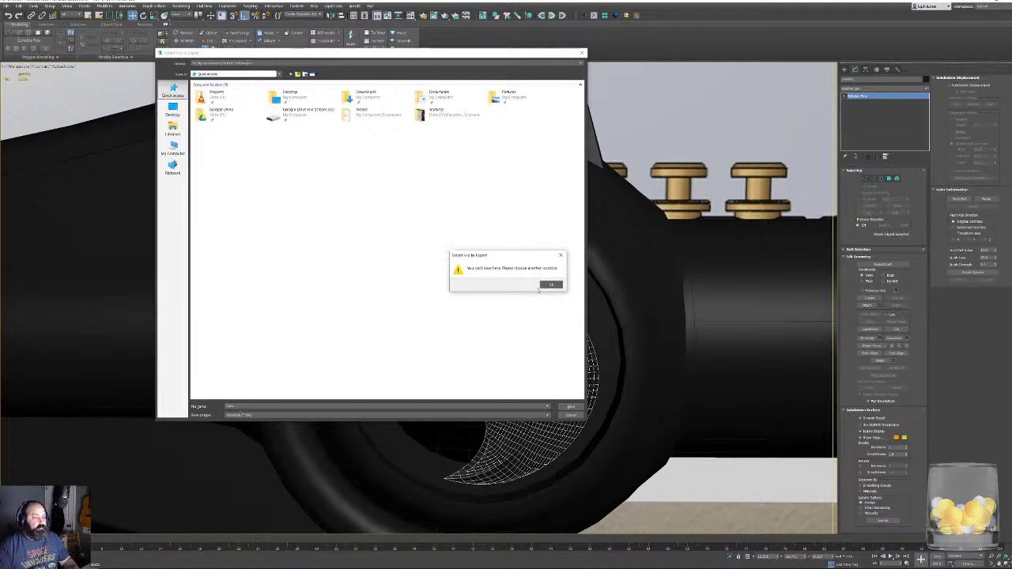
{"action": "left_click", "coordinate": [551, 285]}
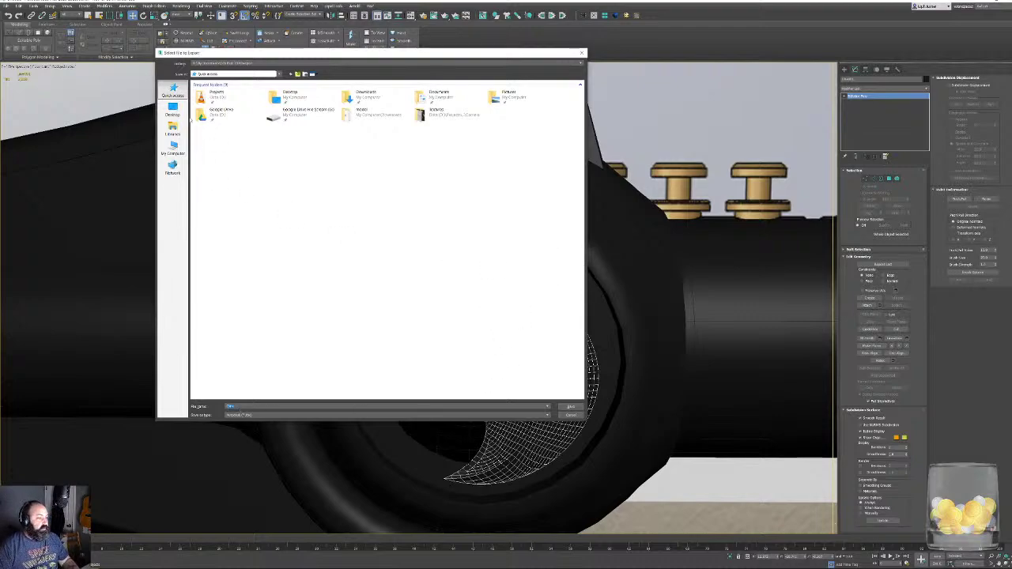
{"action": "left_click", "coordinate": [172, 111]}
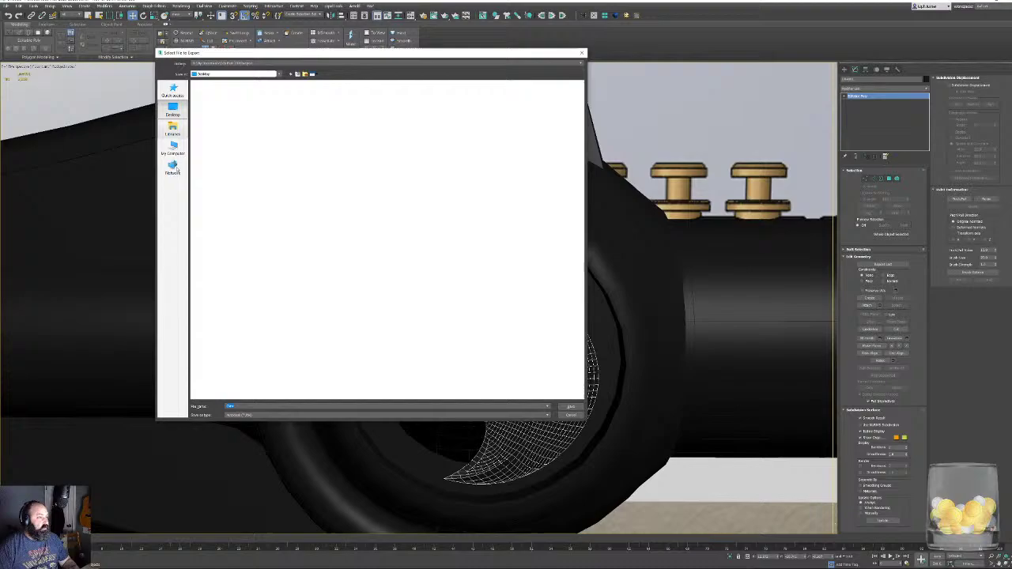
{"action": "left_click", "coordinate": [569, 406]}
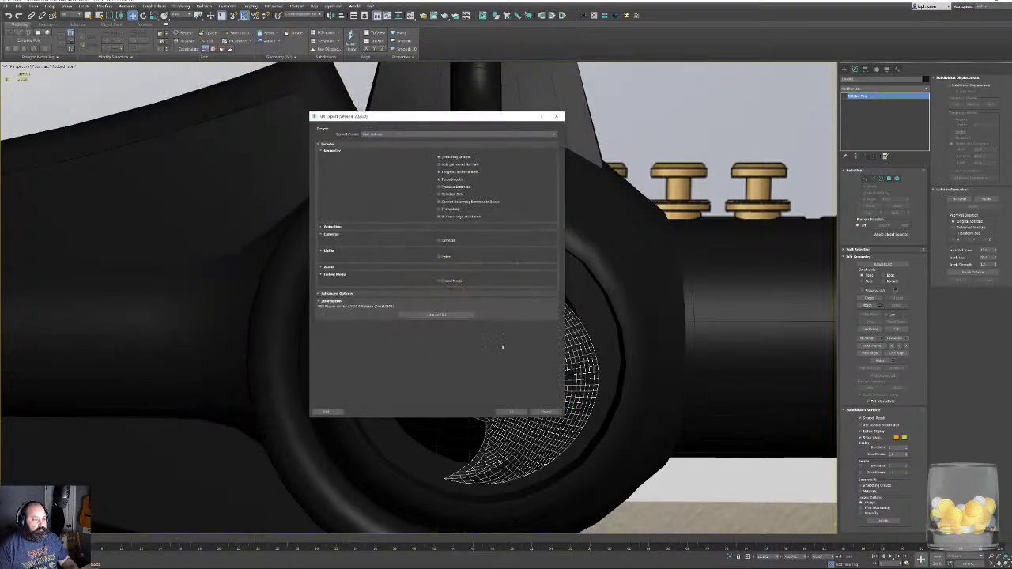
{"action": "left_click", "coordinate": [511, 414]}
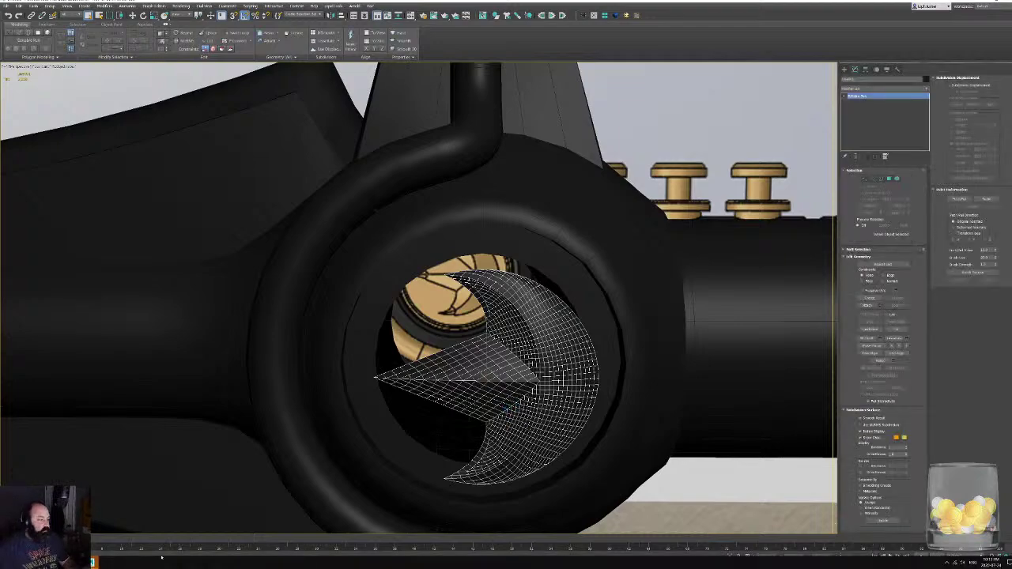
Switch to Maya, import the exported test file from the Desktop, and frame the emblem mesh.
{"action": "mouse_move", "coordinate": [96, 563]}
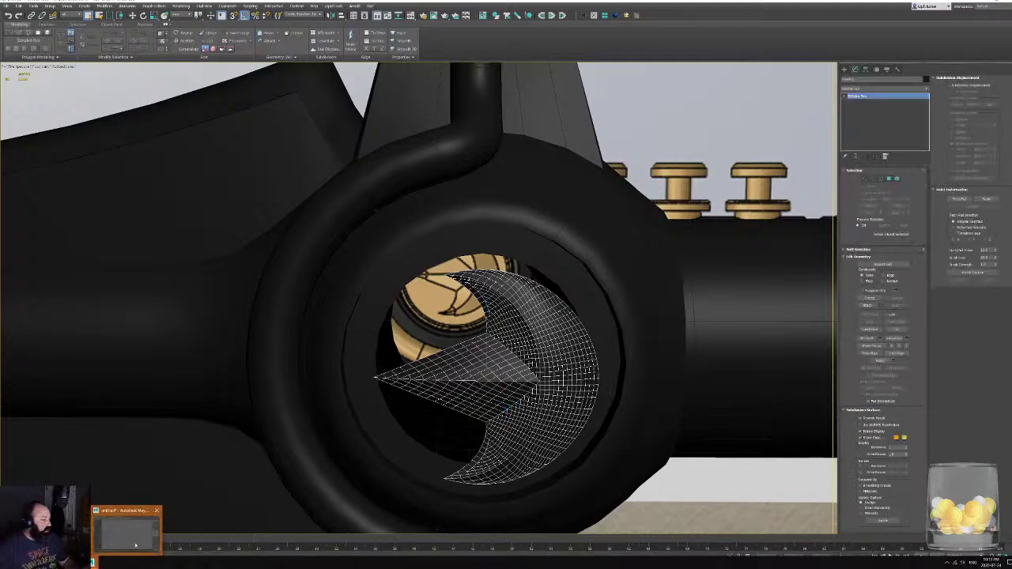
{"action": "left_click", "coordinate": [140, 540]}
{"action": "left_click", "coordinate": [7, 8]}
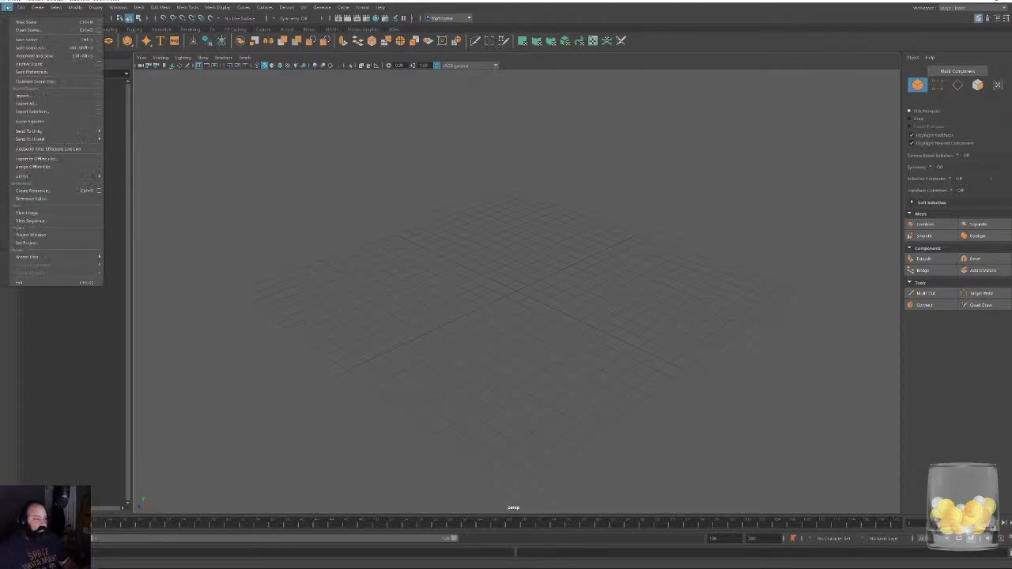
{"action": "left_click", "coordinate": [32, 102]}
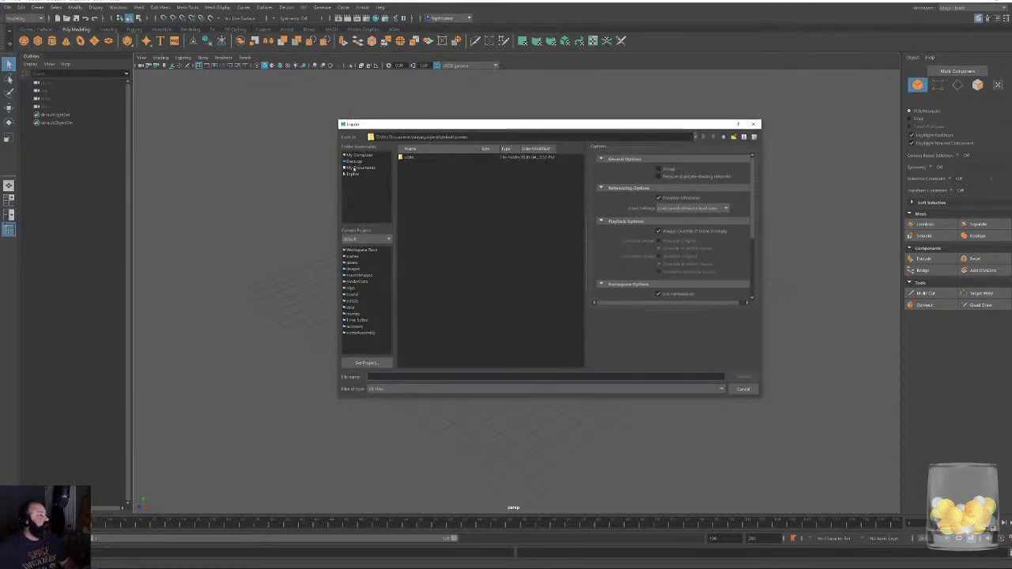
{"action": "left_click", "coordinate": [355, 168]}
{"action": "left_click", "coordinate": [355, 161]}
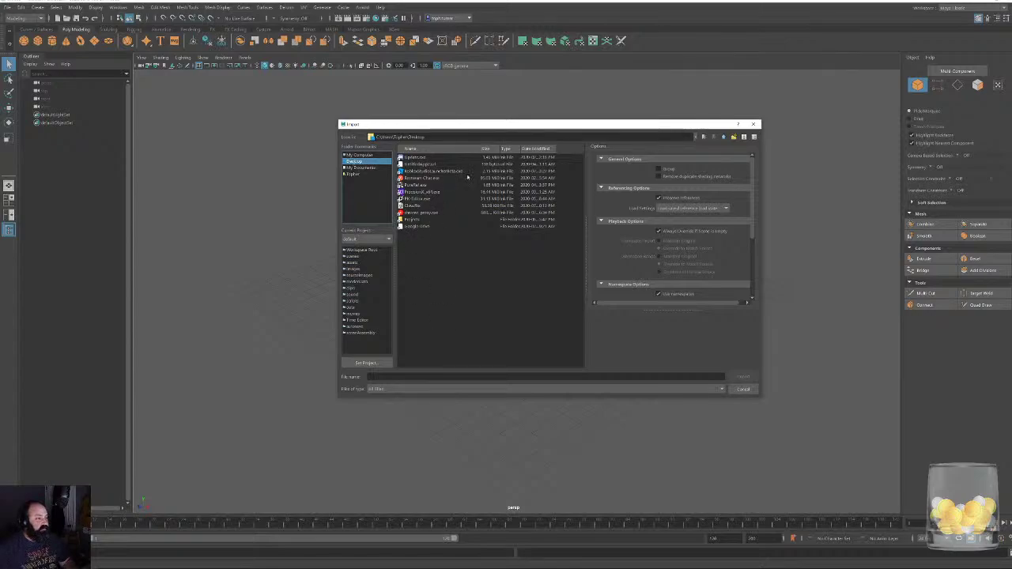
{"action": "double_click", "coordinate": [416, 205]}
{"action": "left_click_drag", "start_coordinate": [606, 388], "coordinate": [641, 323], "text": "alt"}
{"action": "key", "text": "f"}
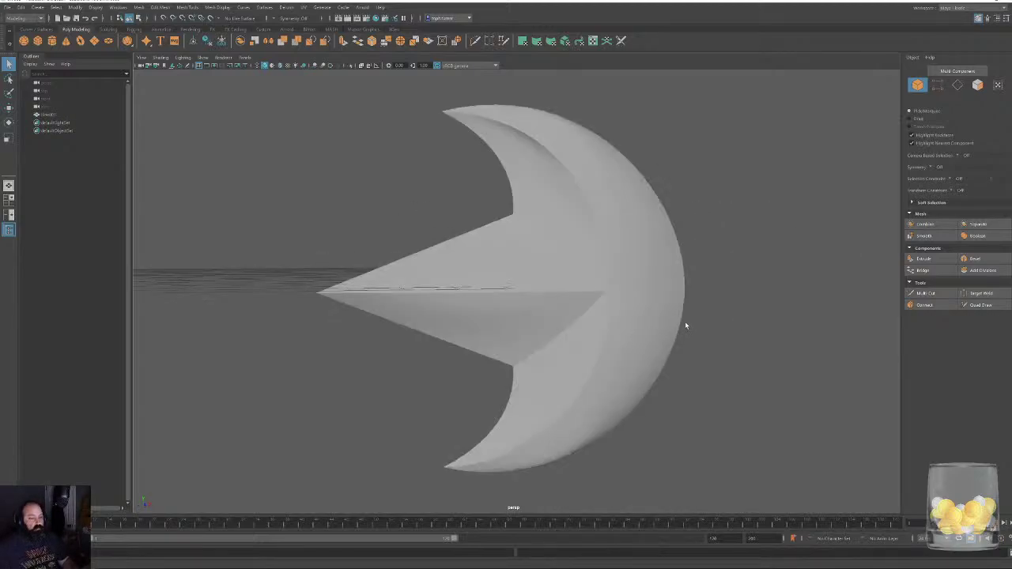
Select the imported emblem mesh and apply Retopologize with a lower target face count.
{"action": "left_click", "coordinate": [583, 303]}
{"action": "left_click_drag", "start_coordinate": [680, 274], "coordinate": [645, 282], "text": "alt"}
{"action": "left_click", "coordinate": [160, 7]}
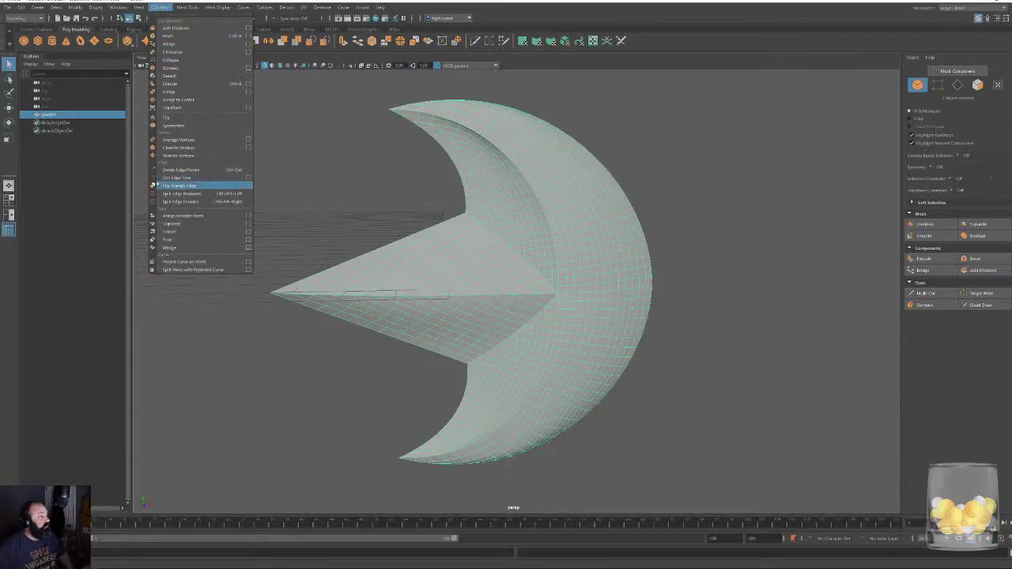
{"action": "mouse_move", "coordinate": [140, 8]}
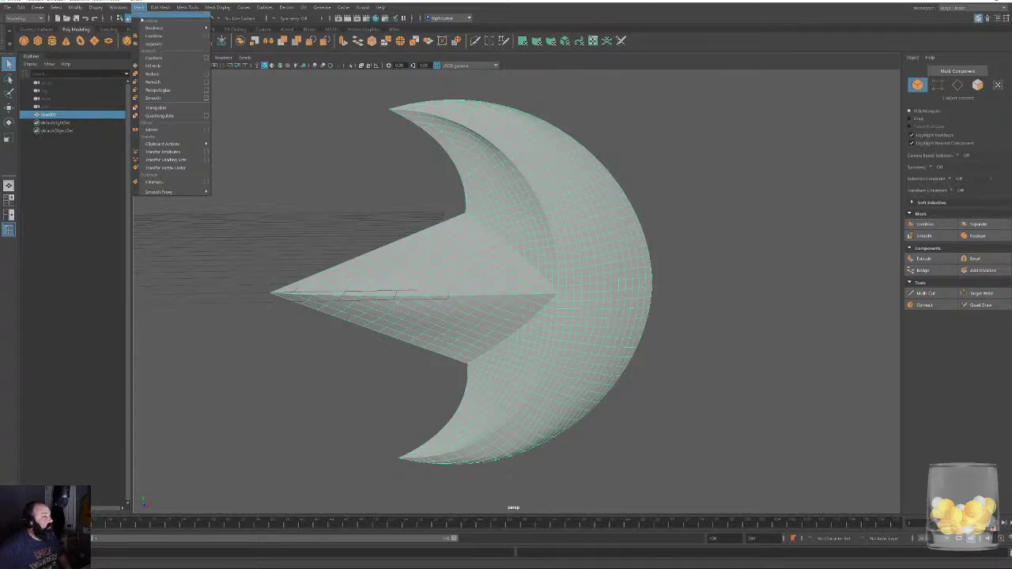
{"action": "left_click", "coordinate": [205, 91]}
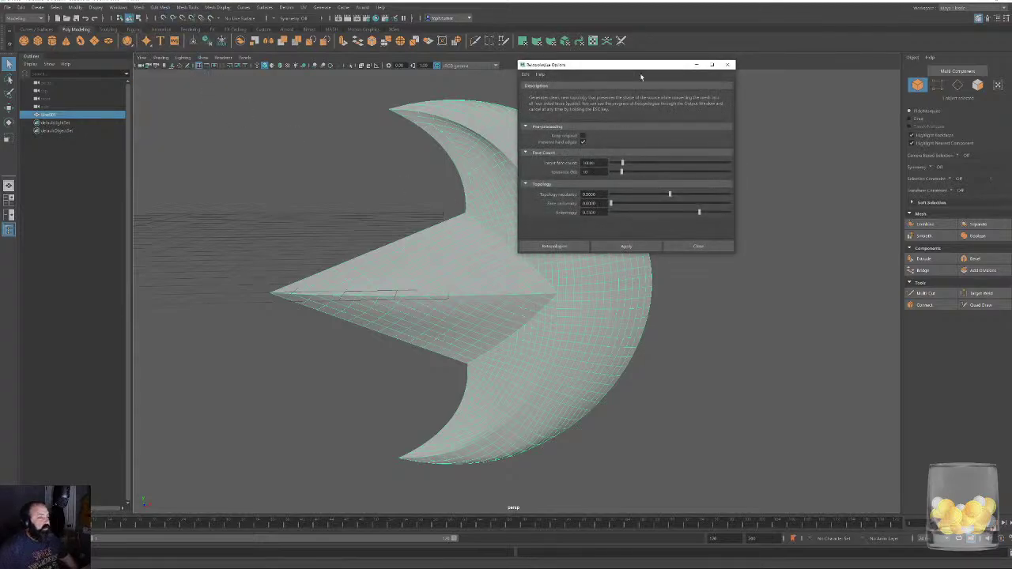
{"action": "left_click_drag", "start_coordinate": [621, 70], "coordinate": [765, 81]}
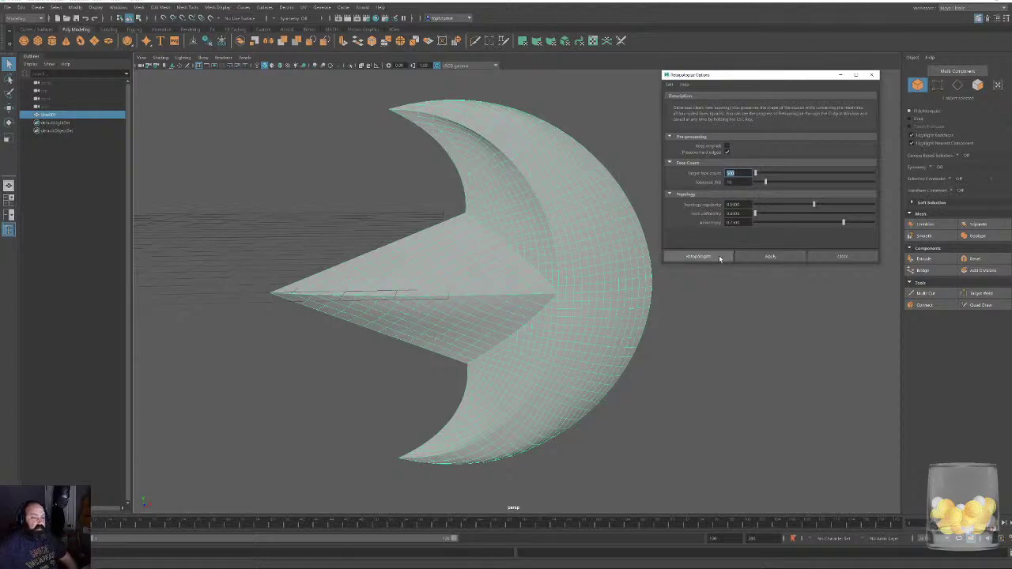
{"action": "left_click", "coordinate": [752, 257]}
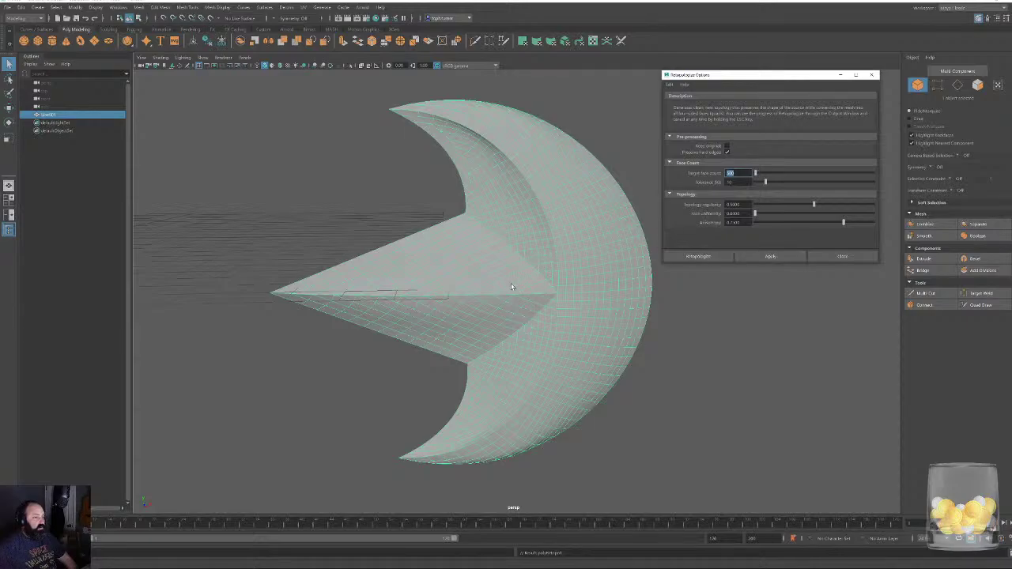
Inspect the emblem's topology, run Retopologize again with the same settings, and close its options.
{"action": "left_click_drag", "start_coordinate": [551, 278], "coordinate": [483, 294], "text": "alt"}
{"action": "left_click_drag", "start_coordinate": [582, 262], "coordinate": [544, 245], "text": "alt"}
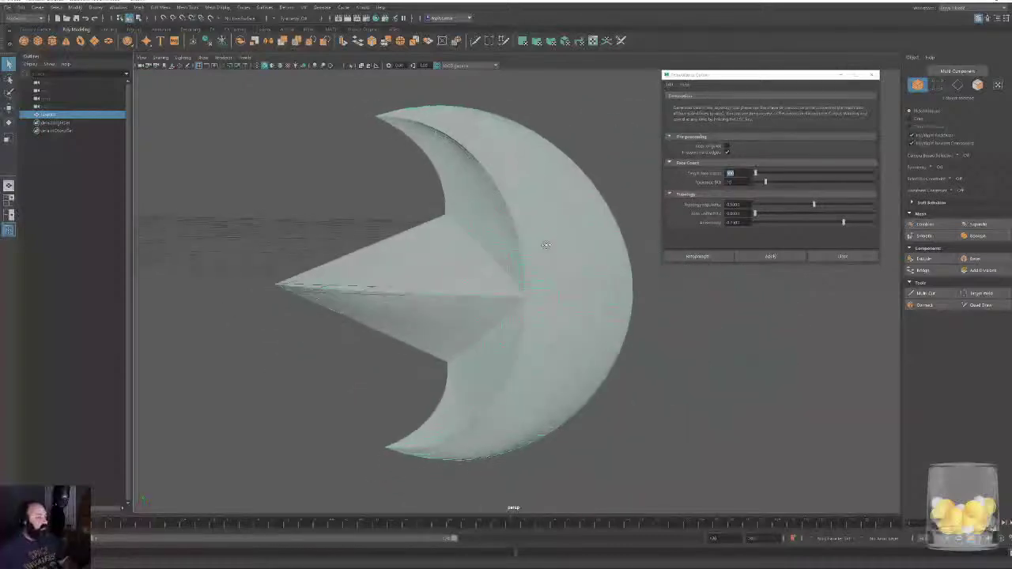
{"action": "left_click", "coordinate": [698, 258]}
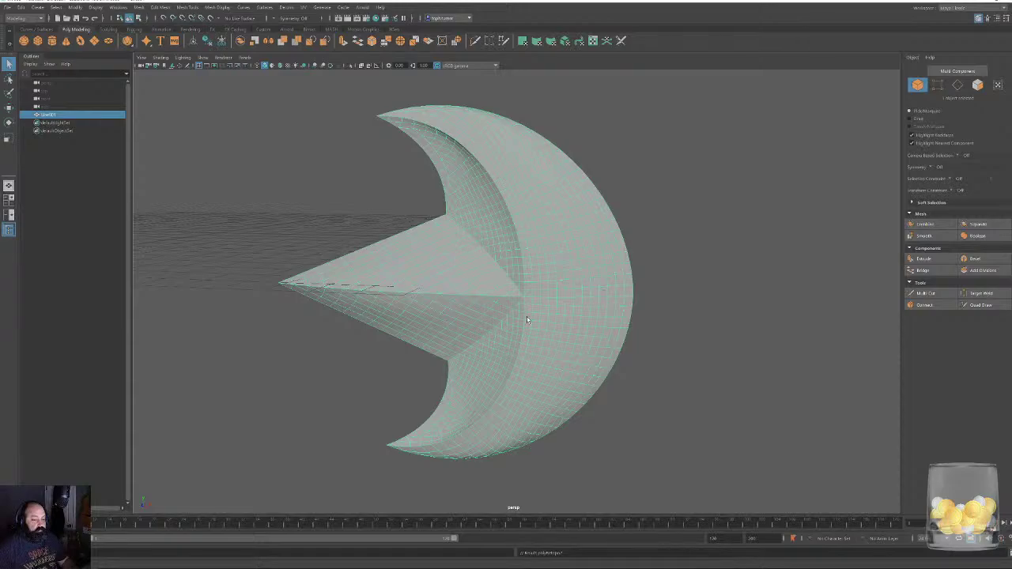
Check the imported emblem mesh from the side and delete it from the scene.
{"action": "left_click_drag", "start_coordinate": [519, 325], "coordinate": [567, 332], "text": "alt"}
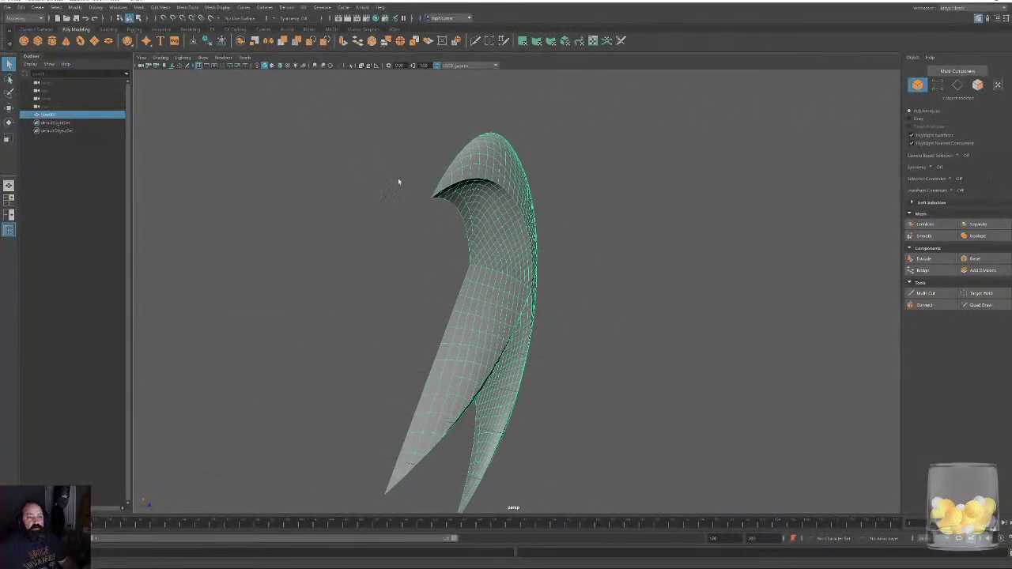
{"action": "left_click_drag", "start_coordinate": [473, 245], "coordinate": [441, 224], "text": "alt"}
{"action": "scroll", "coordinate": [495, 210], "scroll_direction": "down", "scroll_amount": 10}
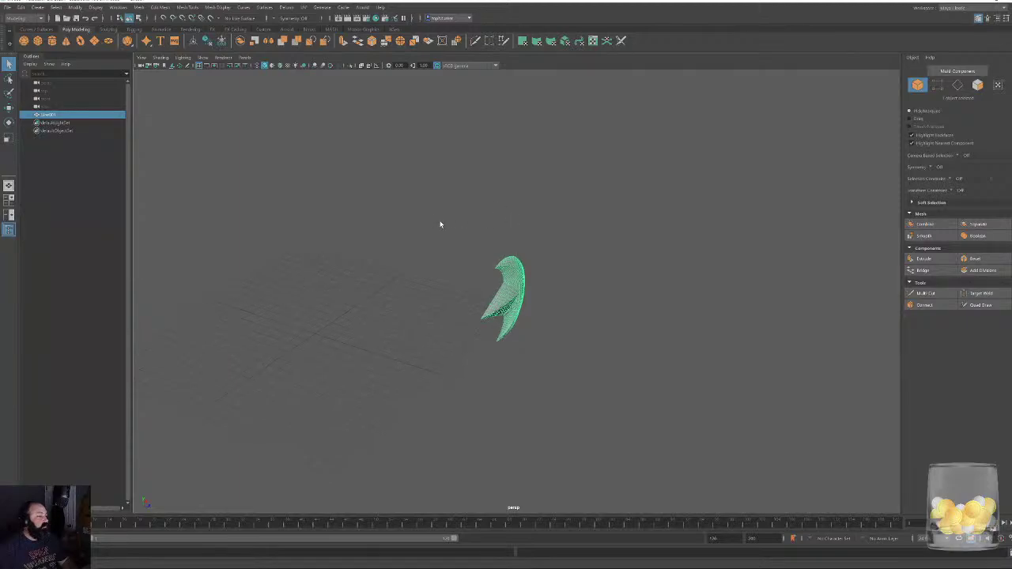
{"action": "left_click", "coordinate": [918, 85]}
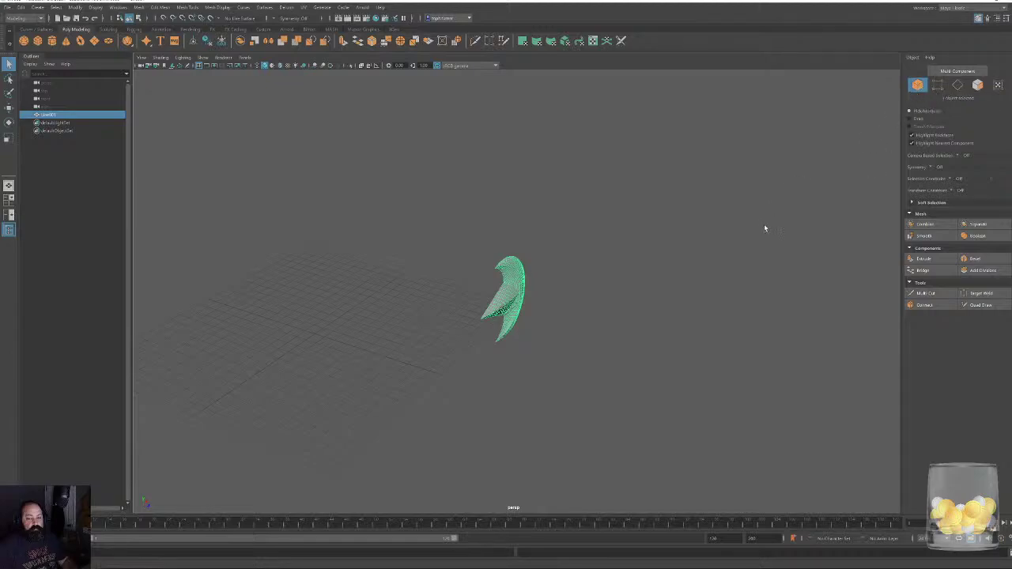
{"action": "left_click_drag", "start_coordinate": [763, 224], "coordinate": [681, 207], "text": "alt"}
{"action": "key", "text": "Delete"}
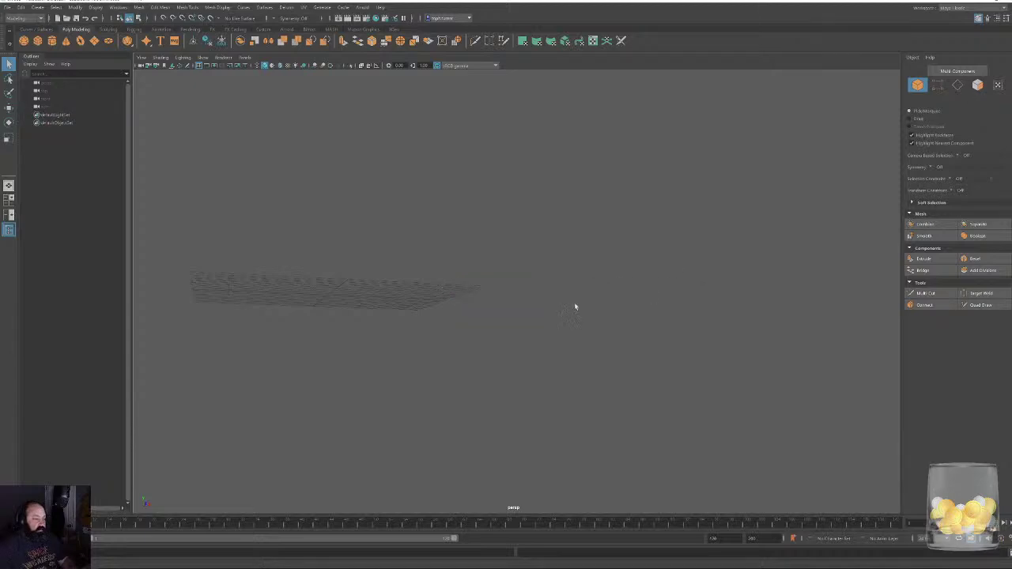
Switch to 3ds Max, isolate the crescent emblem, and view its mesh from the side.
{"action": "mouse_move", "coordinate": [68, 562]}
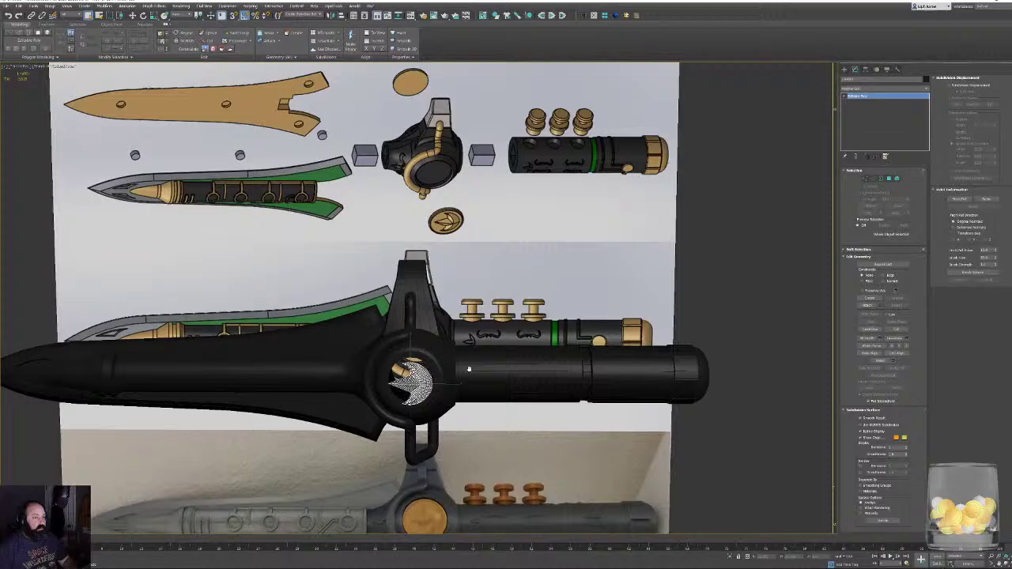
{"action": "middle_click_drag", "start_coordinate": [469, 369], "coordinate": [523, 318]}
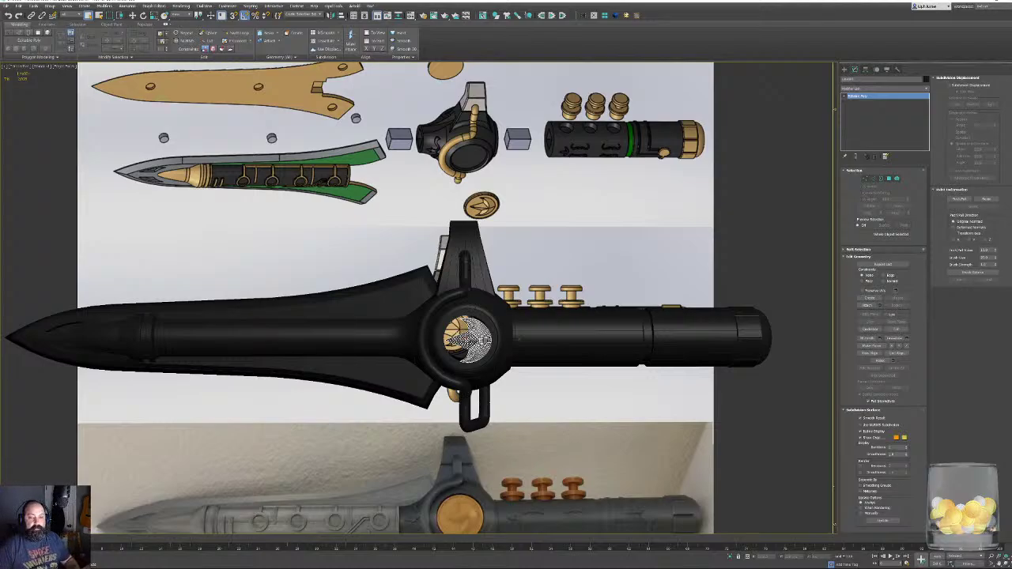
{"action": "middle_click_drag", "start_coordinate": [484, 340], "coordinate": [316, 277], "text": "alt"}
{"action": "scroll", "coordinate": [468, 339], "scroll_direction": "up", "scroll_amount": 5}
{"action": "key", "text": "alt+q"}
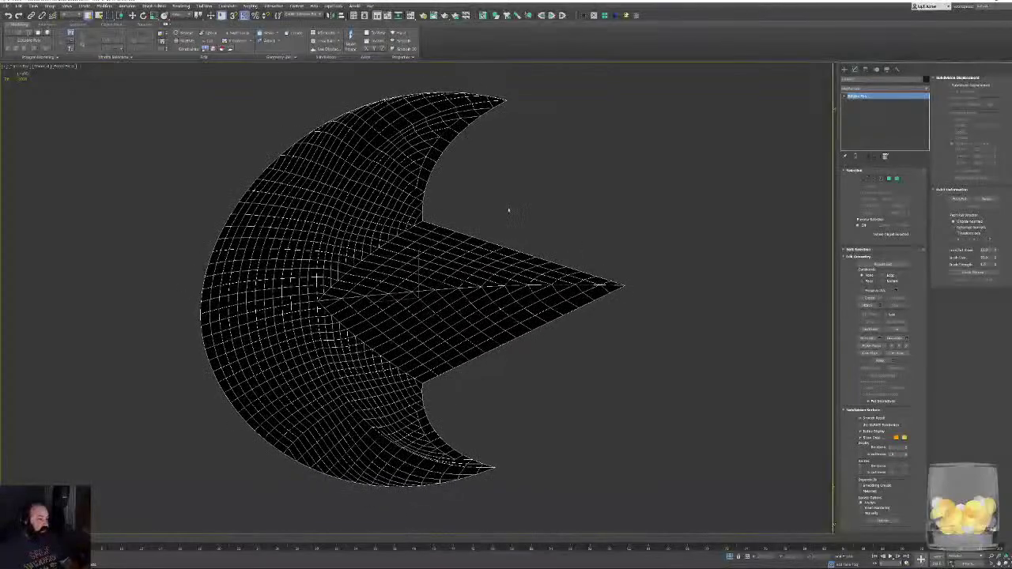
{"action": "middle_click_drag", "start_coordinate": [509, 210], "coordinate": [501, 229], "text": "alt"}
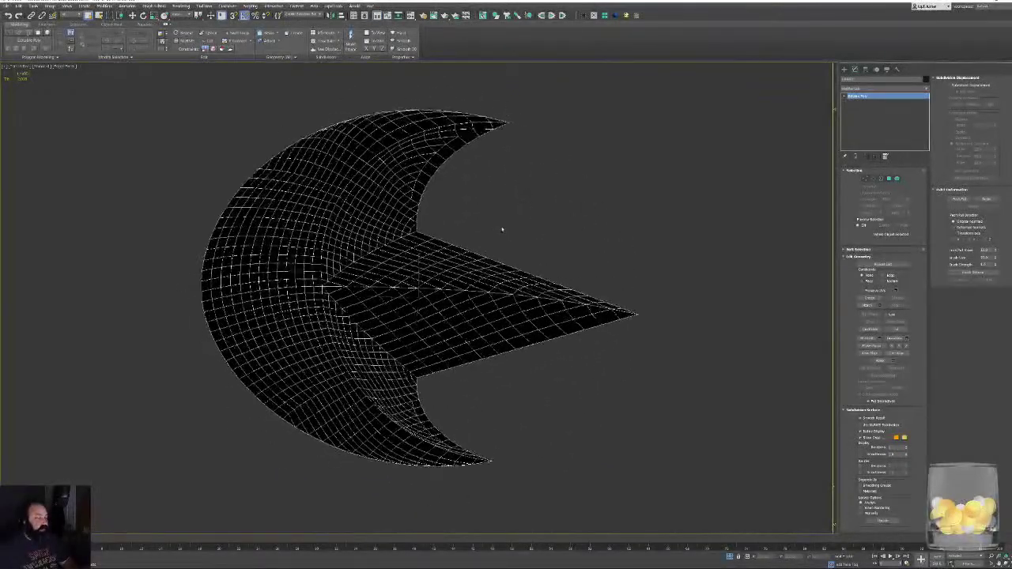
{"action": "middle_click_drag", "start_coordinate": [580, 269], "coordinate": [530, 270], "text": "alt"}
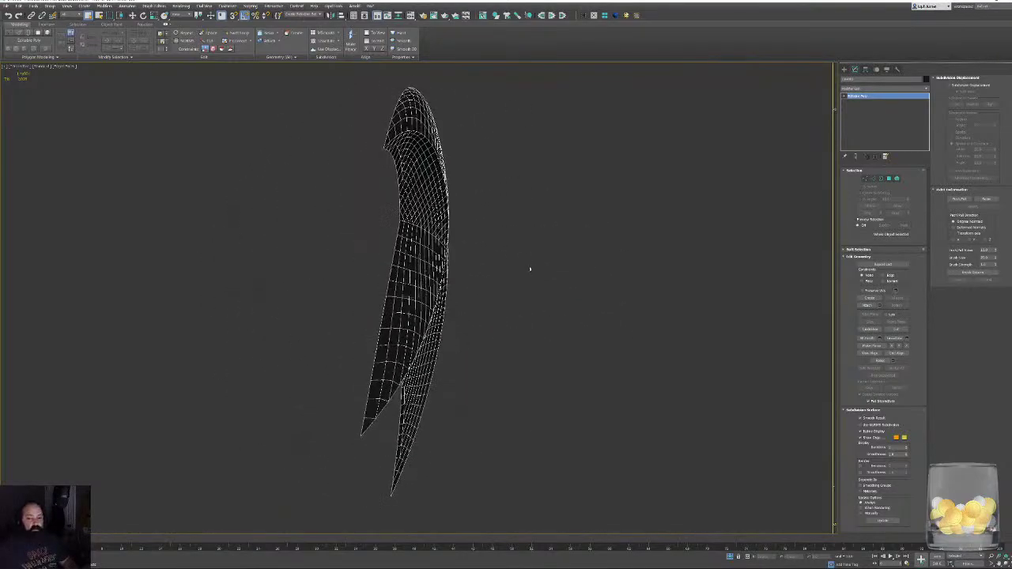
Mirror the emblem with Symmetry from its spike-tip vertex, using the Y axis with Flip, and convert it to Editable Poly.
{"action": "left_click", "coordinate": [864, 180]}
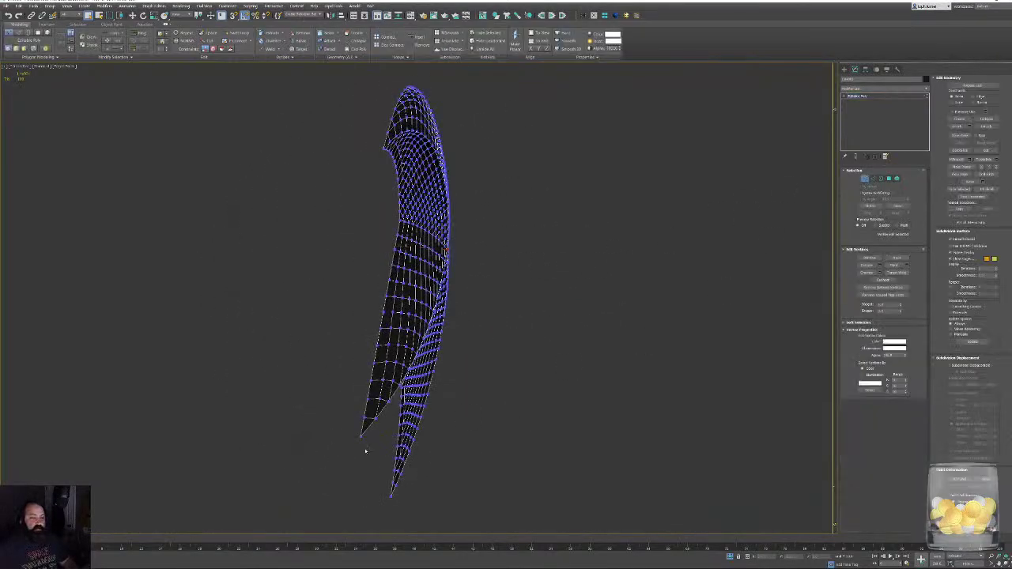
{"action": "left_click", "coordinate": [587, 16]}
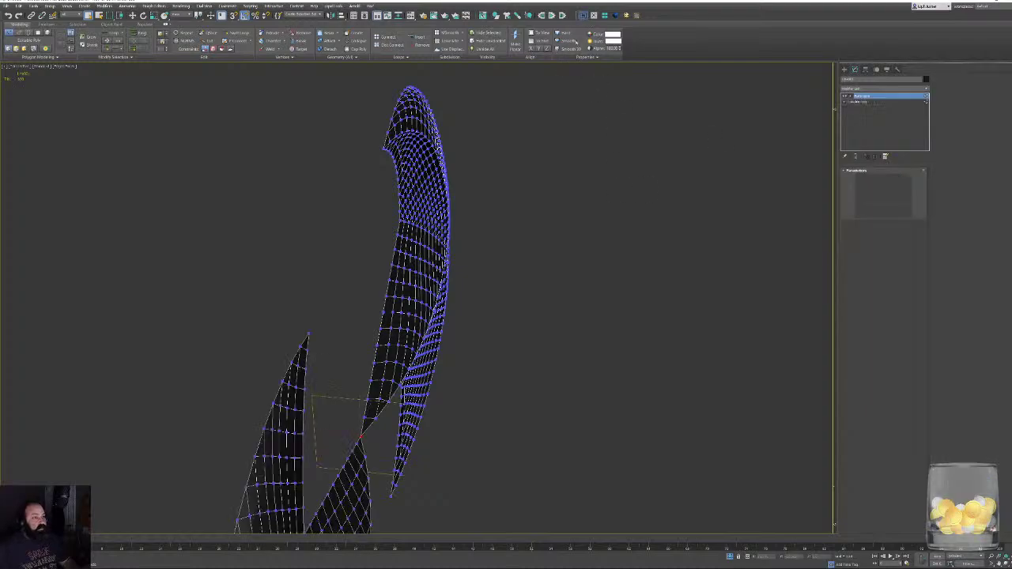
{"action": "left_click", "coordinate": [880, 183]}
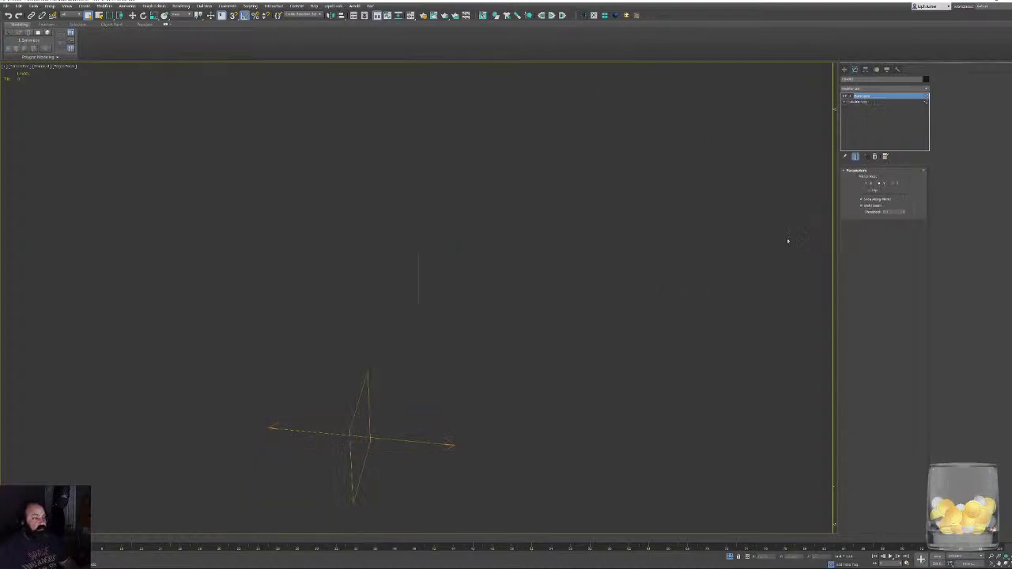
{"action": "left_click", "coordinate": [874, 191]}
{"action": "middle_click_drag", "start_coordinate": [601, 340], "coordinate": [397, 309], "text": "alt"}
{"action": "right_click", "coordinate": [429, 286]}
{"action": "left_click", "coordinate": [456, 290]}
{"action": "middle_click_drag", "start_coordinate": [486, 291], "coordinate": [603, 271], "text": "alt"}
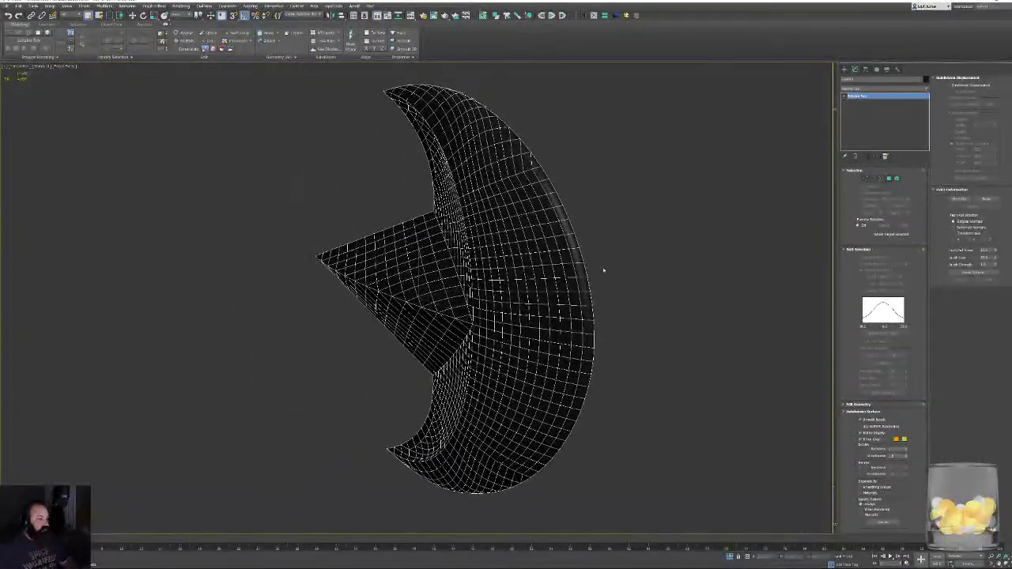
Export only the selected emblem over the existing FBX file on the Desktop, using the current export settings.
{"action": "left_click", "coordinate": [8, 6]}
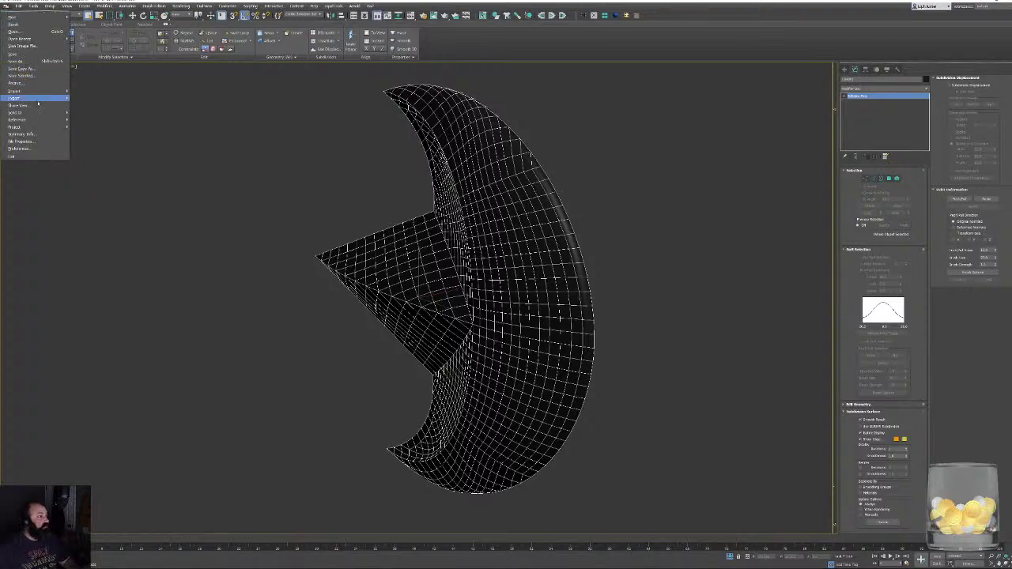
{"action": "mouse_move", "coordinate": [52, 101]}
{"action": "left_click", "coordinate": [89, 98]}
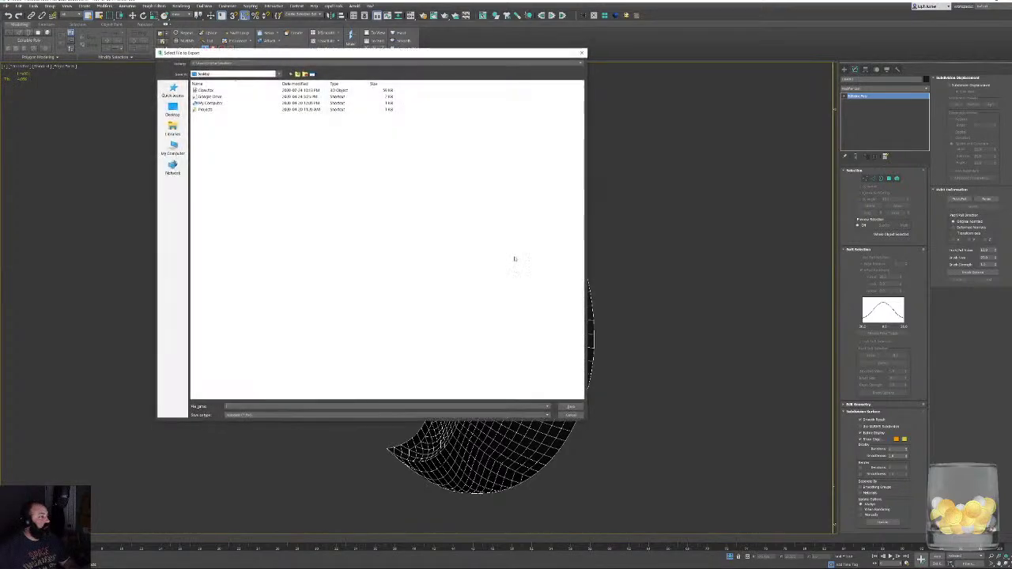
{"action": "double_click", "coordinate": [207, 90]}
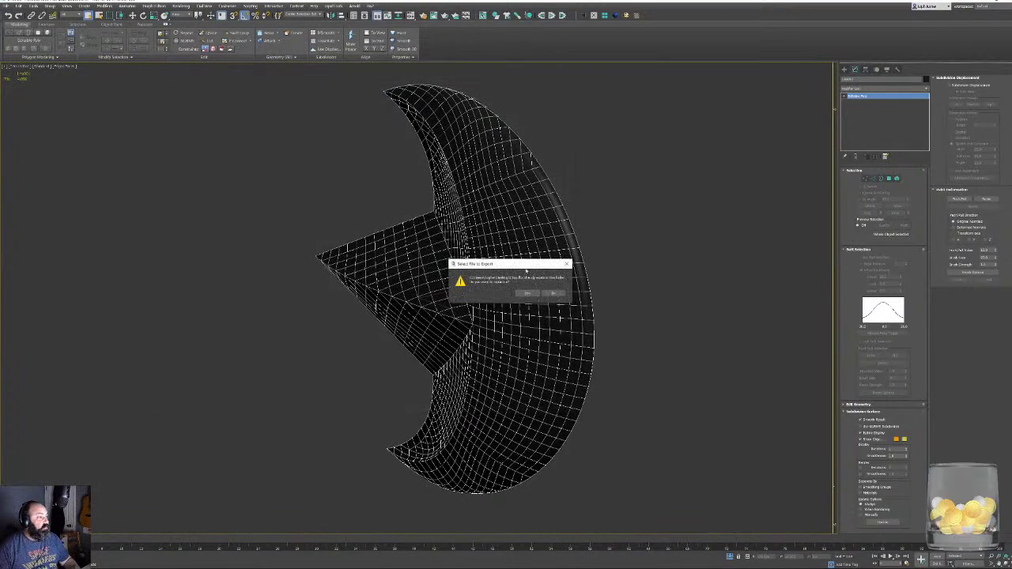
{"action": "left_click", "coordinate": [527, 294]}
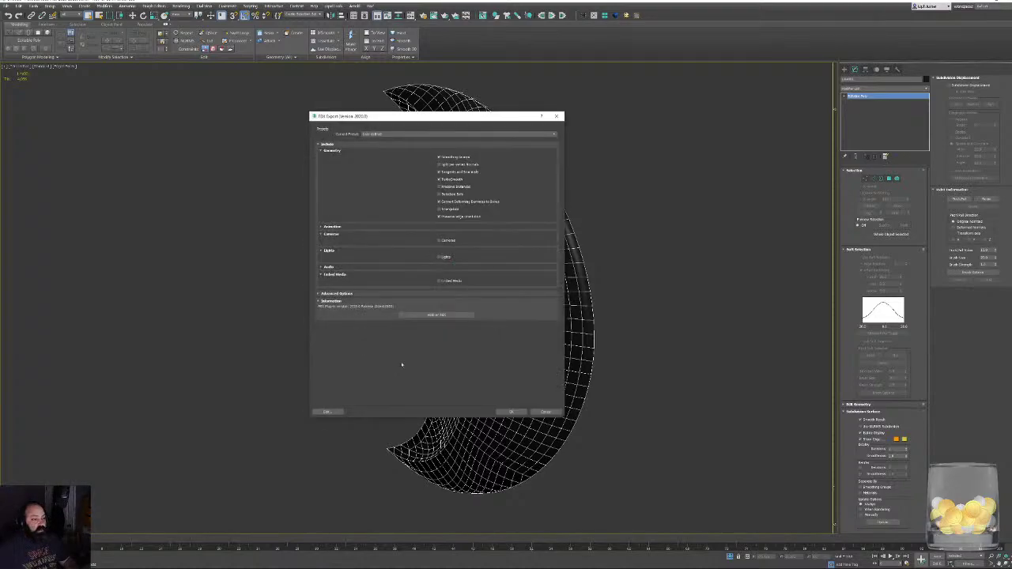
{"action": "left_click", "coordinate": [520, 412]}
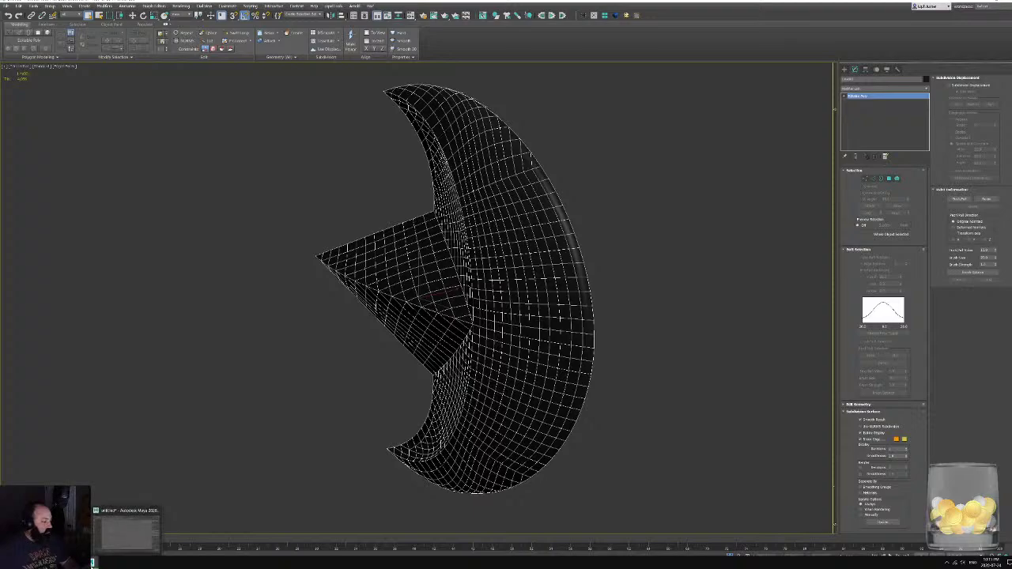
Switch to Maya, import the re-exported emblem FBX from the Desktop, and frame its mesh.
{"action": "left_click", "coordinate": [125, 531]}
{"action": "left_click", "coordinate": [8, 7]}
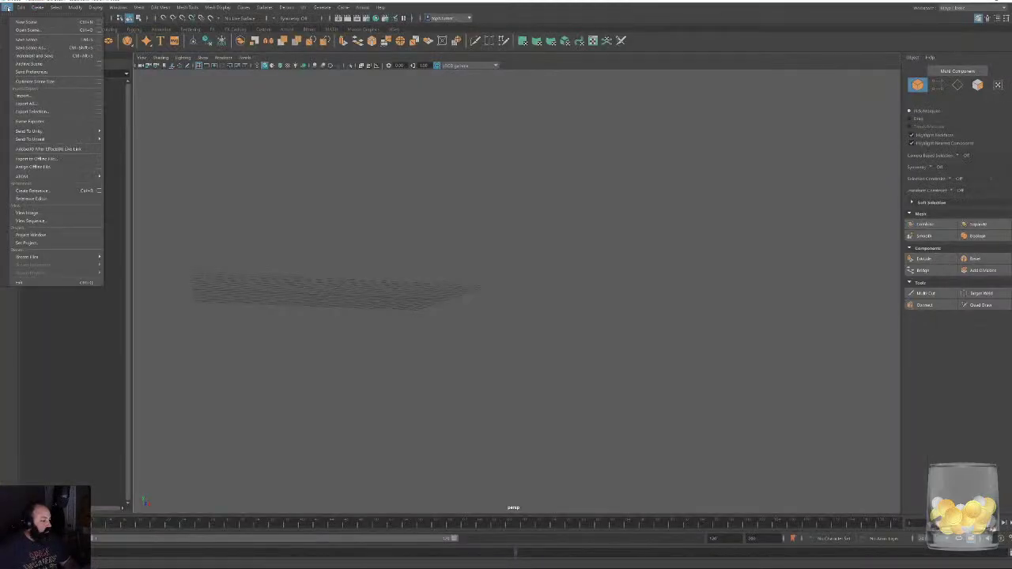
{"action": "left_click", "coordinate": [24, 94]}
{"action": "double_click", "coordinate": [414, 206]}
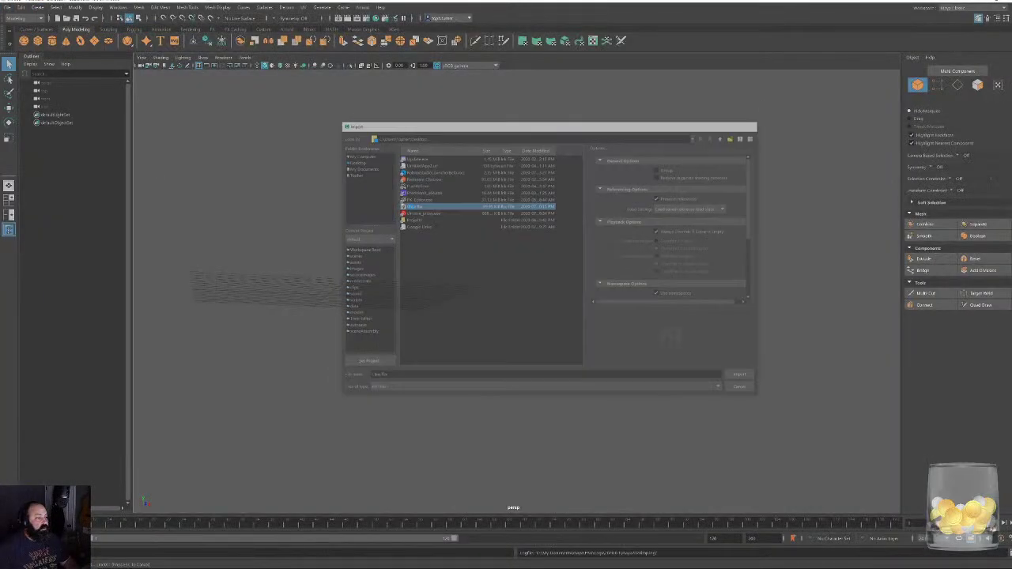
{"action": "left_click", "coordinate": [509, 293]}
{"action": "left_click_drag", "start_coordinate": [508, 293], "coordinate": [609, 308], "text": "alt"}
{"action": "right_click_drag", "start_coordinate": [609, 308], "coordinate": [719, 398], "text": "alt"}
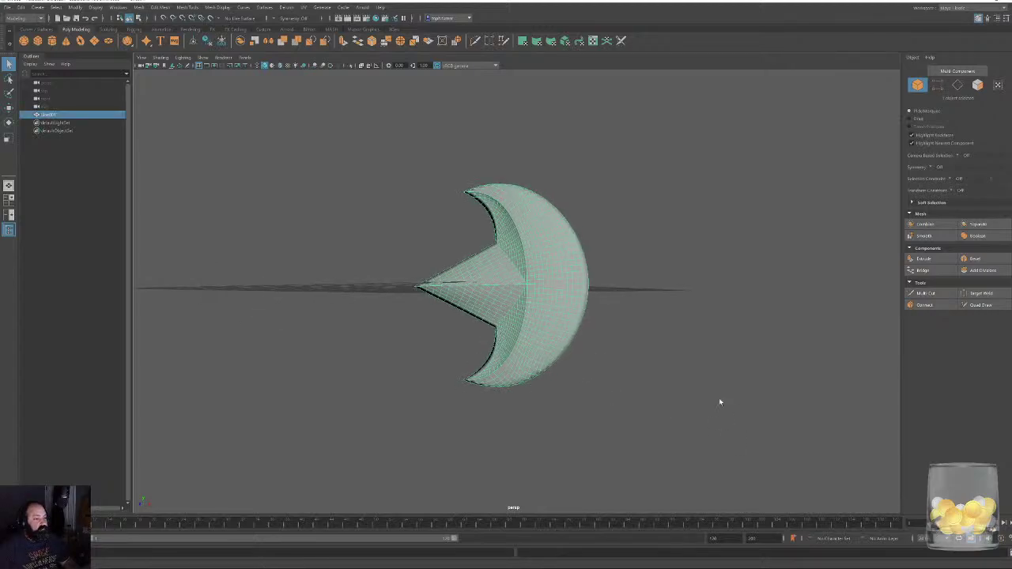
{"action": "left_click_drag", "start_coordinate": [719, 398], "coordinate": [563, 310], "text": "alt"}
{"action": "left_click_drag", "start_coordinate": [656, 153], "coordinate": [633, 201], "text": "alt"}
{"action": "left_click_drag", "start_coordinate": [762, 200], "coordinate": [780, 171], "text": "alt"}
{"action": "key", "text": "F8"}
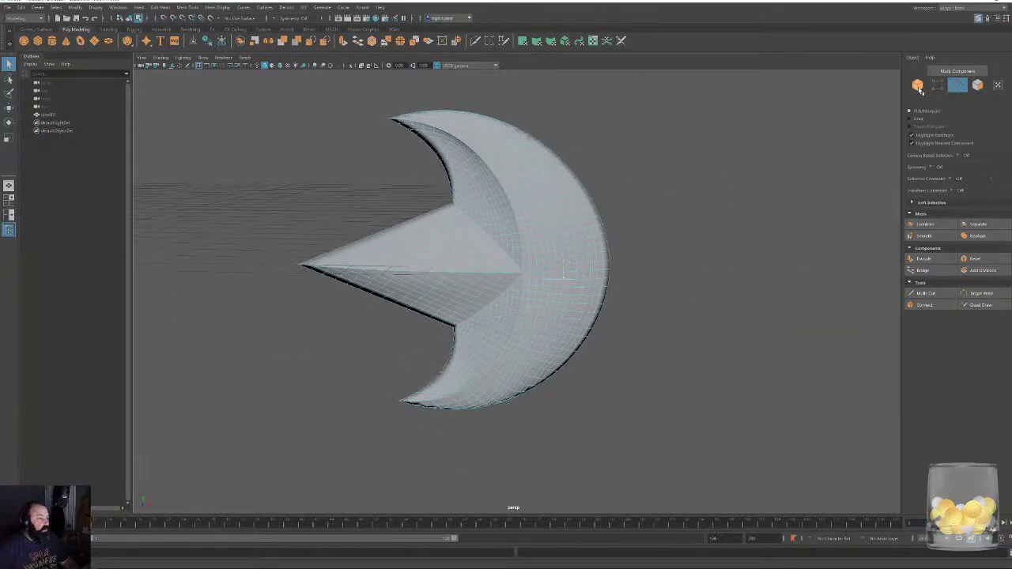
Try to retopologize the newly imported emblem mesh with the current Retopologize options.
{"action": "left_click", "coordinate": [138, 7]}
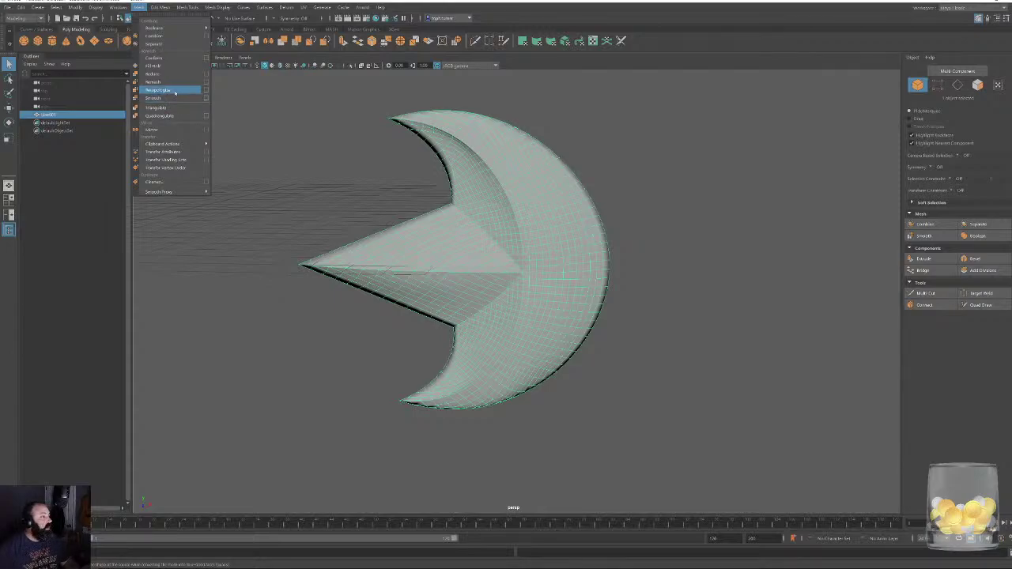
{"action": "left_click", "coordinate": [206, 90]}
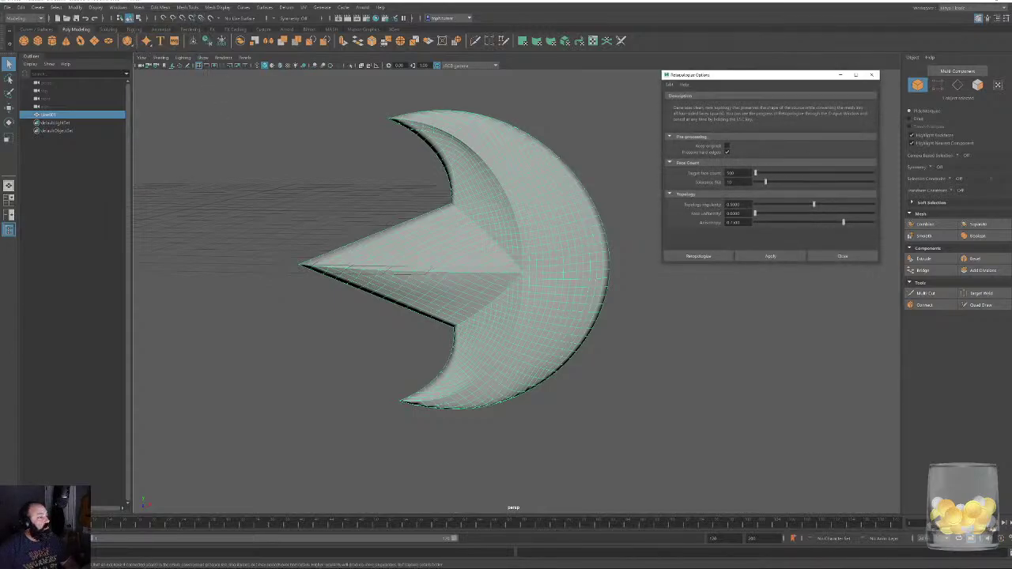
{"action": "left_click", "coordinate": [698, 256]}
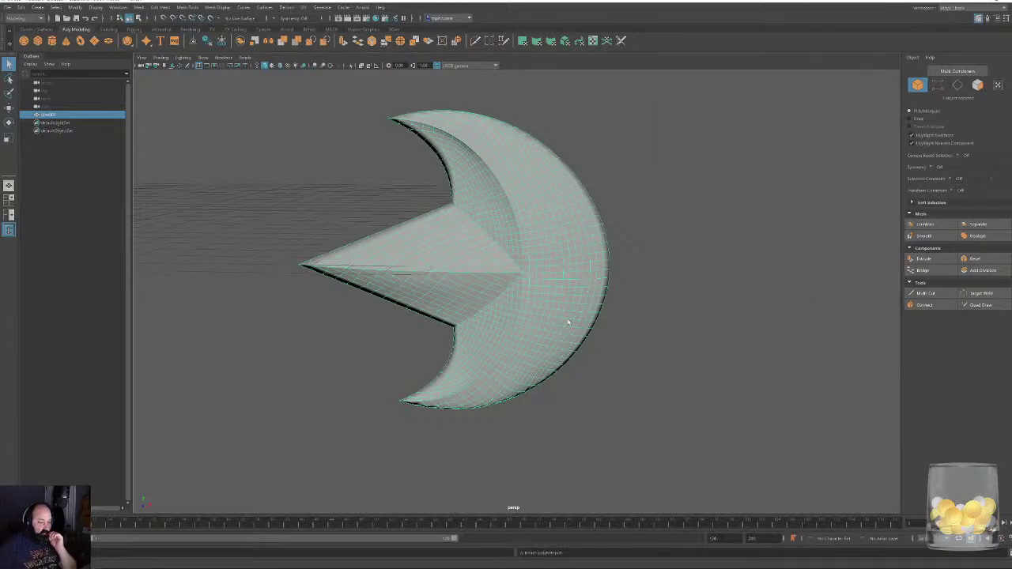
Remesh the emblem with automatic maximum edge length and a 20% collapse threshold, and close the Remesh options.
{"action": "left_click_drag", "start_coordinate": [635, 230], "coordinate": [619, 221], "text": "alt"}
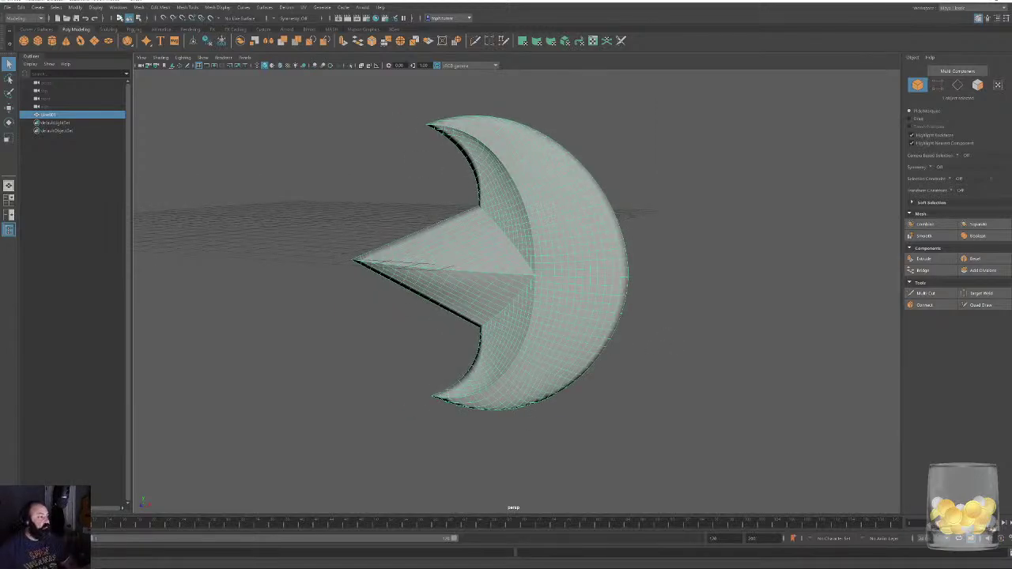
{"action": "left_click", "coordinate": [138, 7]}
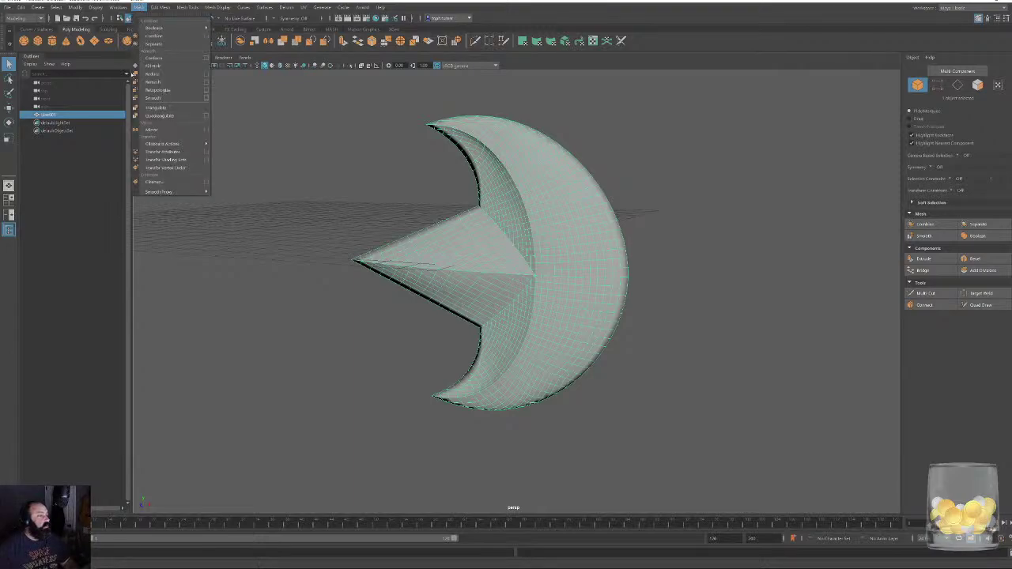
{"action": "left_click", "coordinate": [205, 82]}
{"action": "left_click", "coordinate": [748, 211]}
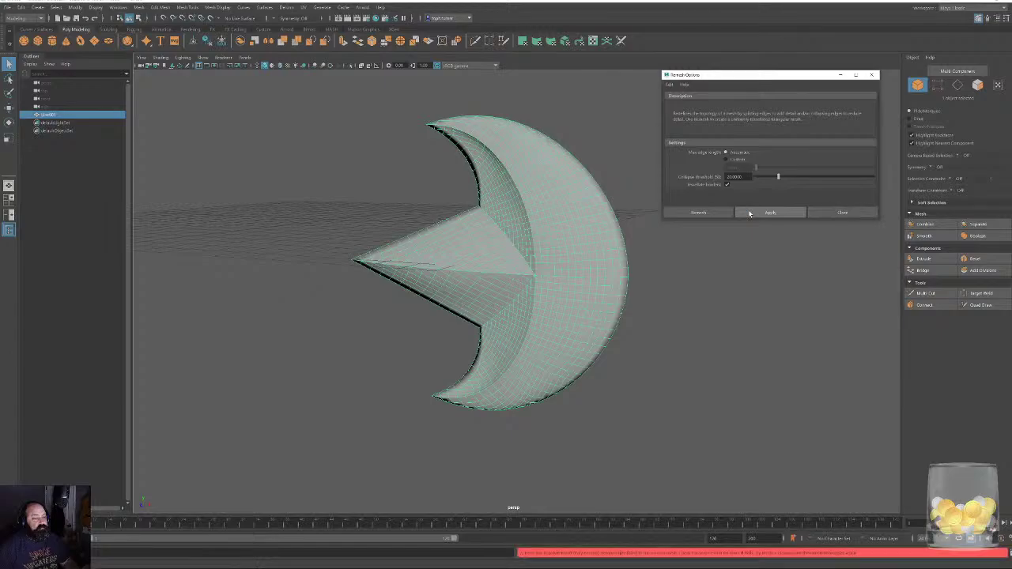
{"action": "left_click_drag", "start_coordinate": [752, 228], "coordinate": [522, 201], "text": "alt"}
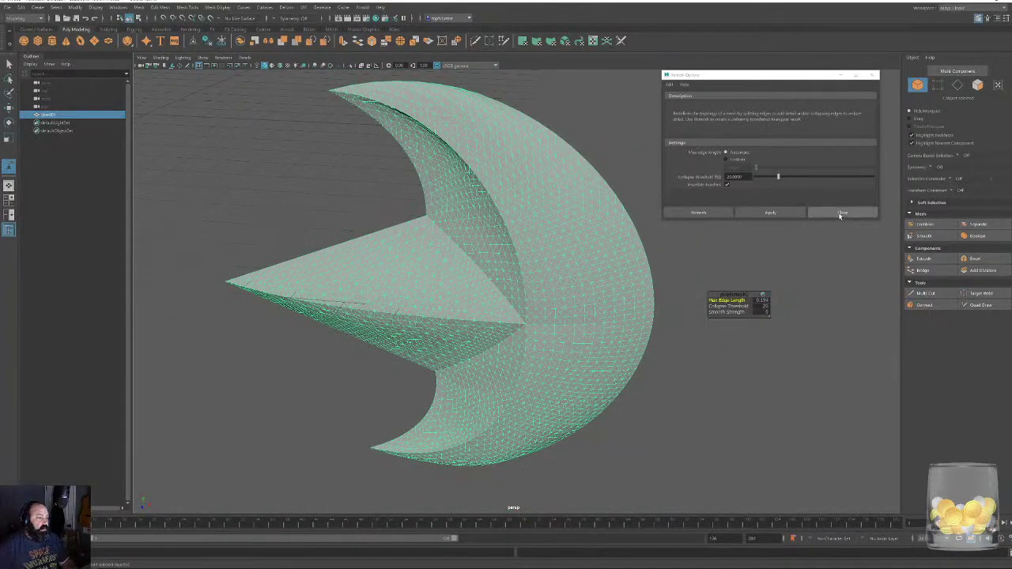
{"action": "left_click", "coordinate": [842, 212]}
Reselect the remeshed emblem and try to apply Retopologize with its current options.
{"action": "left_click", "coordinate": [743, 284]}
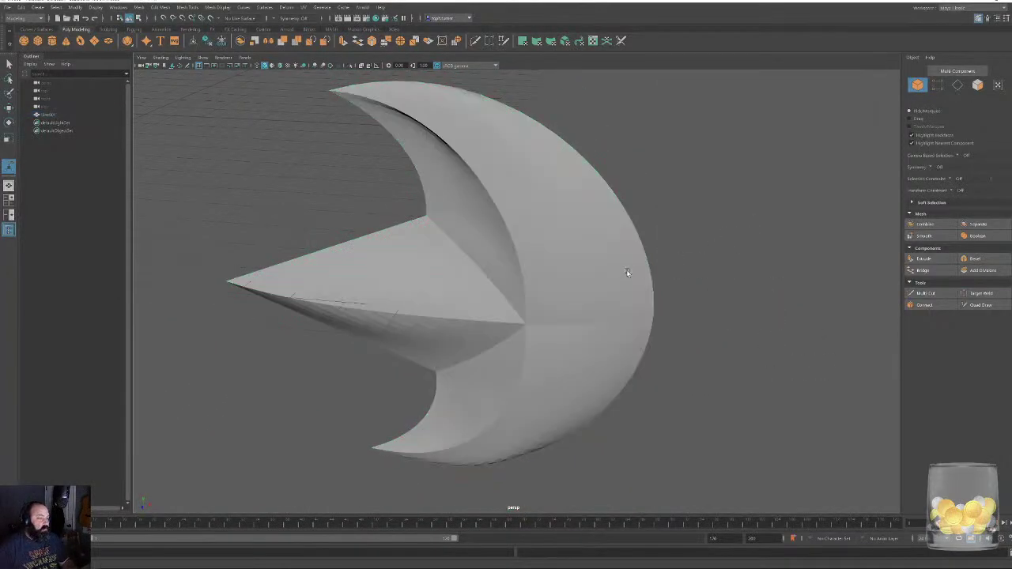
{"action": "left_click", "coordinate": [584, 276]}
{"action": "left_click", "coordinate": [139, 7]}
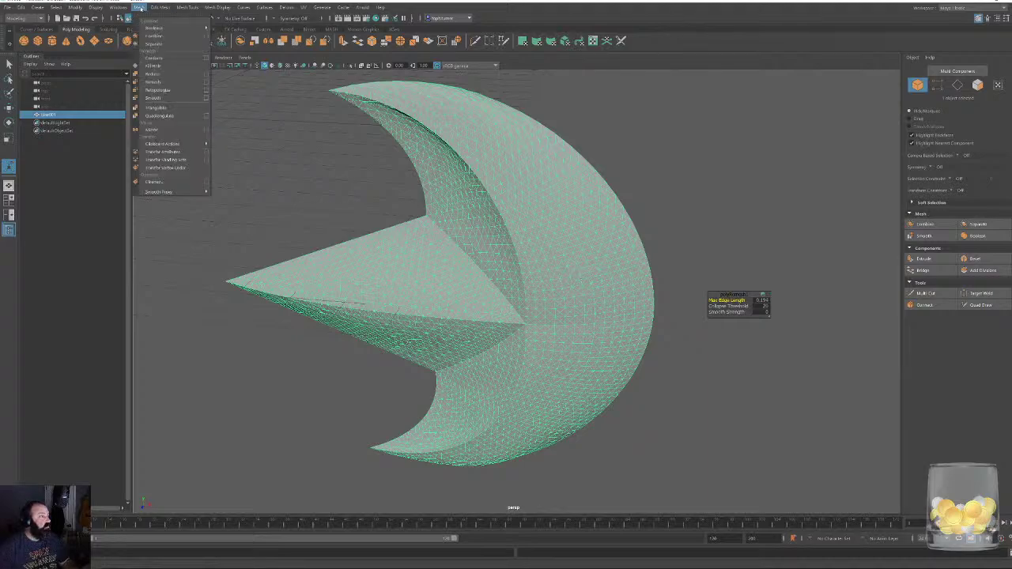
{"action": "left_click", "coordinate": [205, 90]}
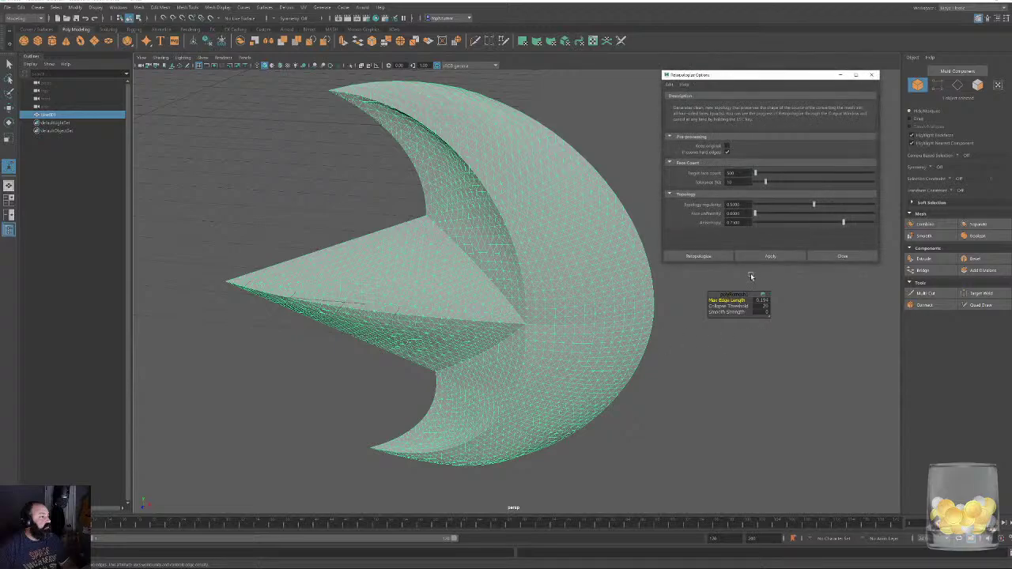
{"action": "left_click", "coordinate": [770, 256]}
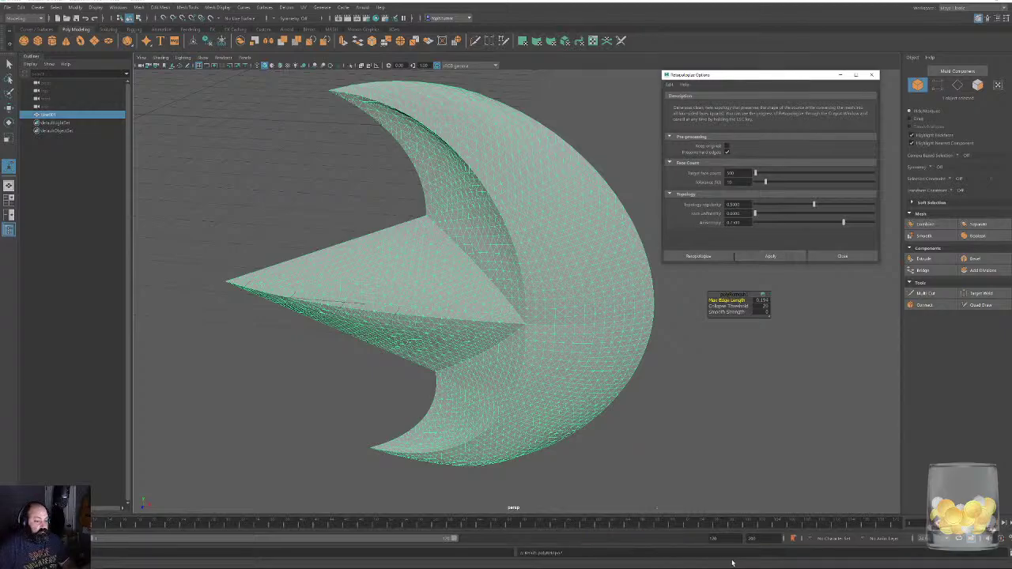
Open the Script Editor and enlarge it to read the Retopologize command history.
{"action": "left_click", "coordinate": [1008, 553]}
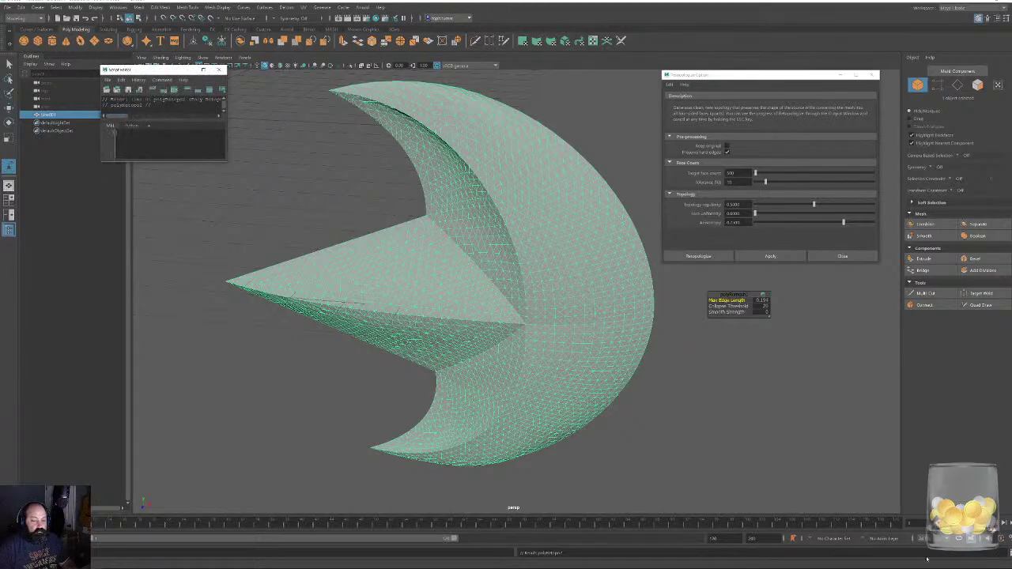
{"action": "left_click_drag", "start_coordinate": [225, 163], "coordinate": [729, 515]}
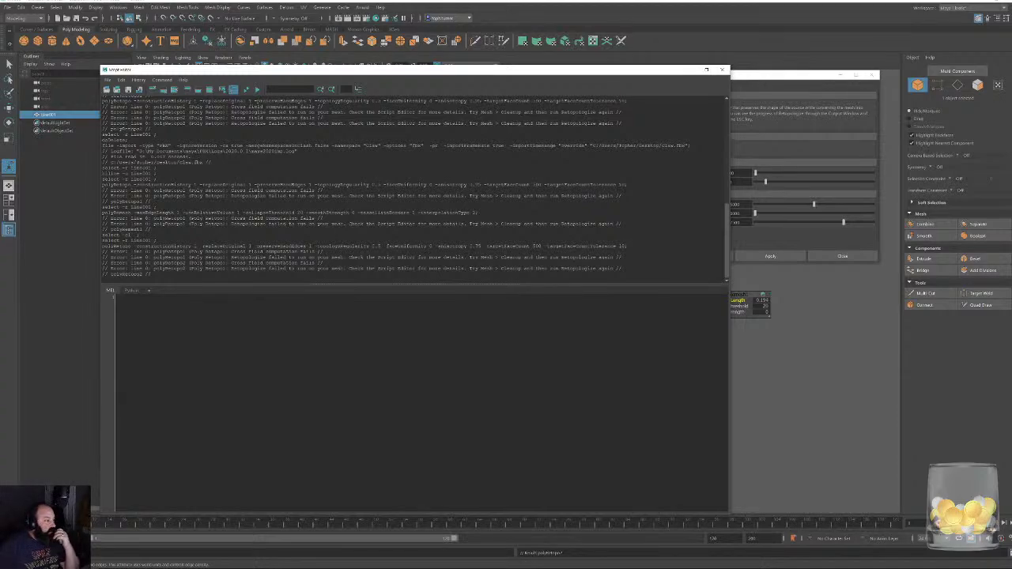
Close the Script Editor and apply Cleanup to the emblem, set to select faces with more than four sides and nonmanifold geometry.
{"action": "left_click_drag", "start_coordinate": [234, 257], "coordinate": [341, 257]}
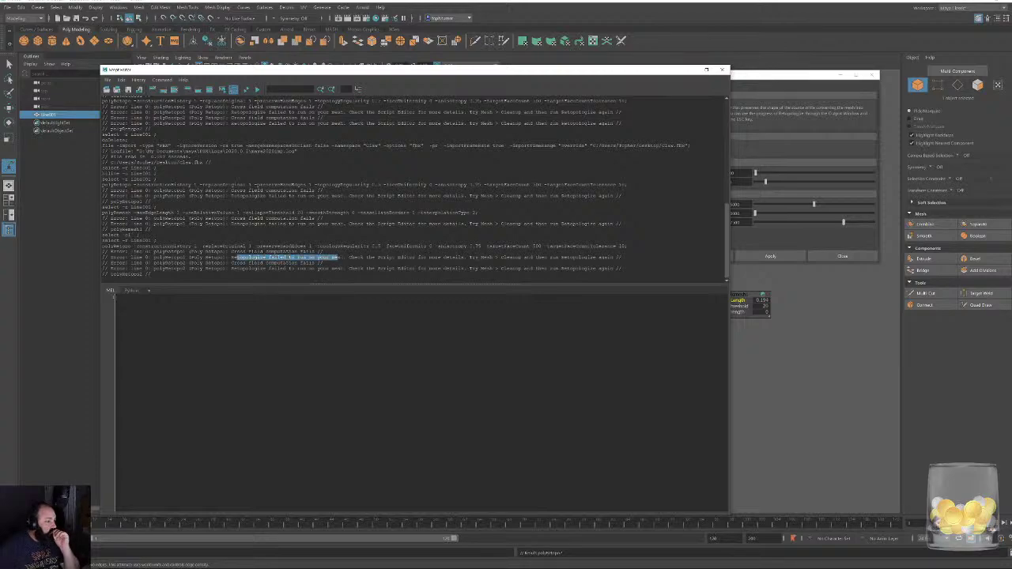
{"action": "left_click", "coordinate": [721, 70]}
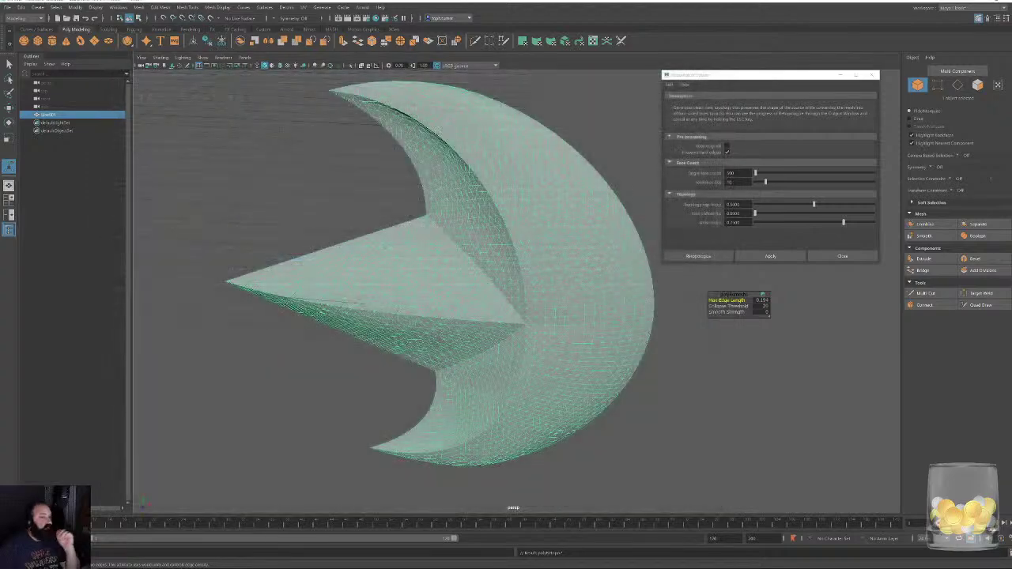
{"action": "left_click", "coordinate": [140, 7]}
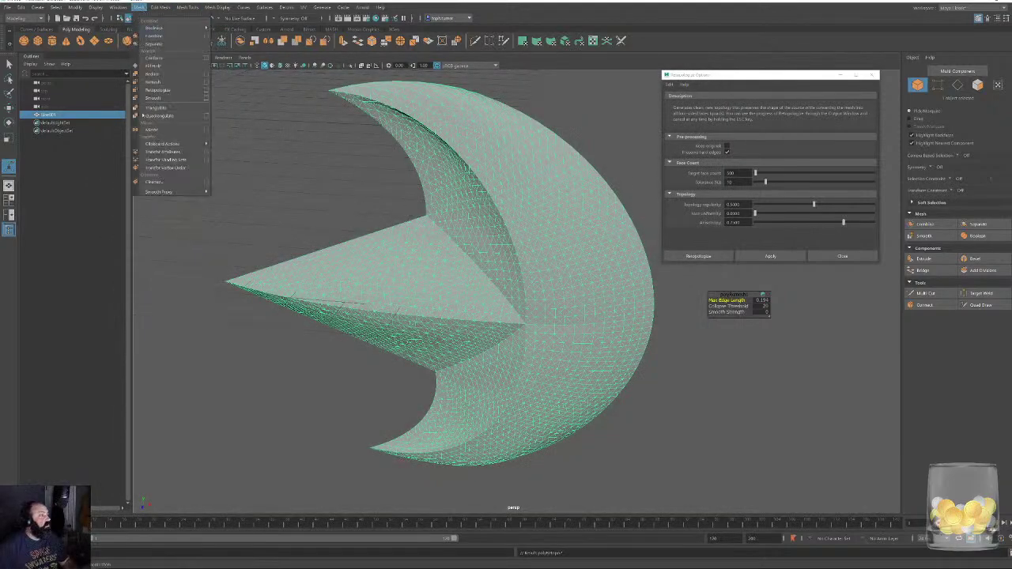
{"action": "left_click", "coordinate": [205, 183]}
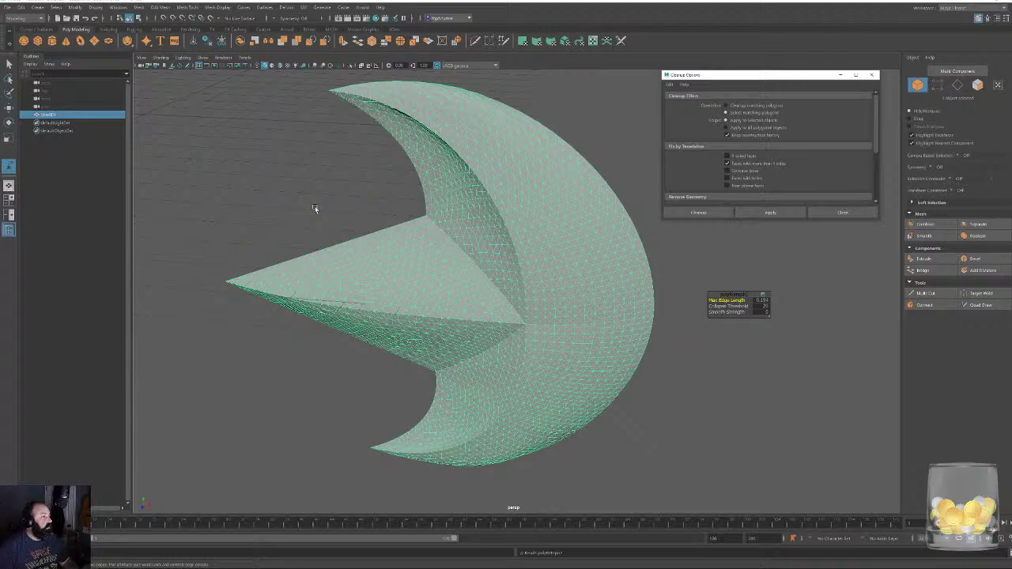
{"action": "left_click", "coordinate": [768, 215]}
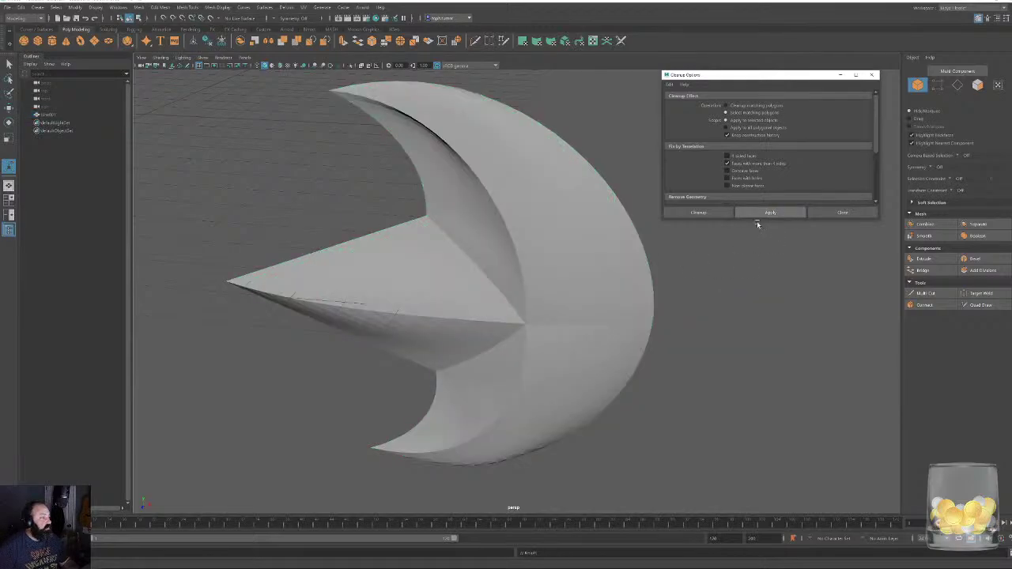
Reselect the remeshed emblem, review the remaining Cleanup options, and run Cleanup once more with them.
{"action": "left_click", "coordinate": [603, 334]}
{"action": "left_click_drag", "start_coordinate": [604, 334], "coordinate": [522, 312], "text": "alt"}
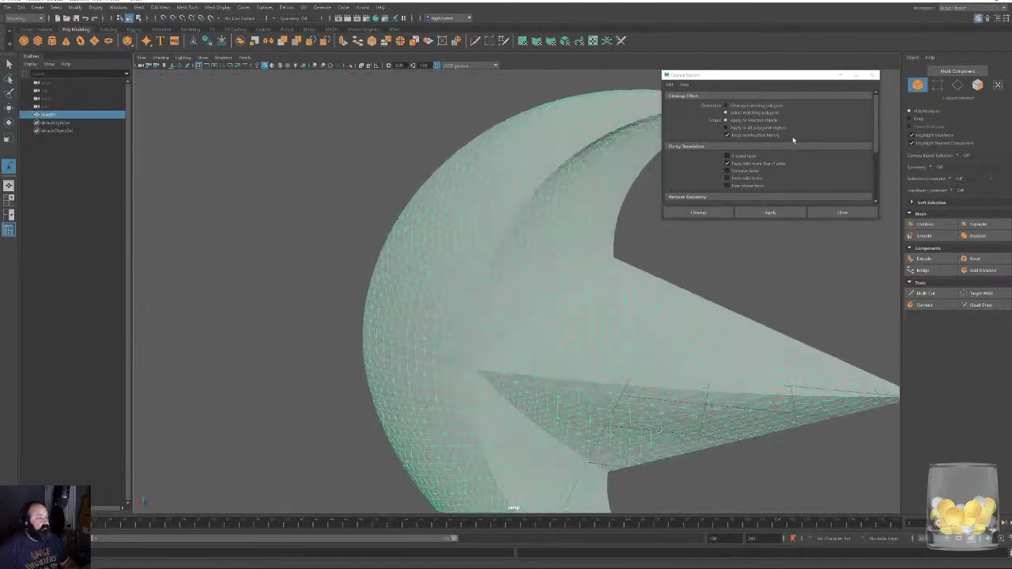
{"action": "scroll", "coordinate": [791, 139], "scroll_direction": "down", "scroll_amount": 3}
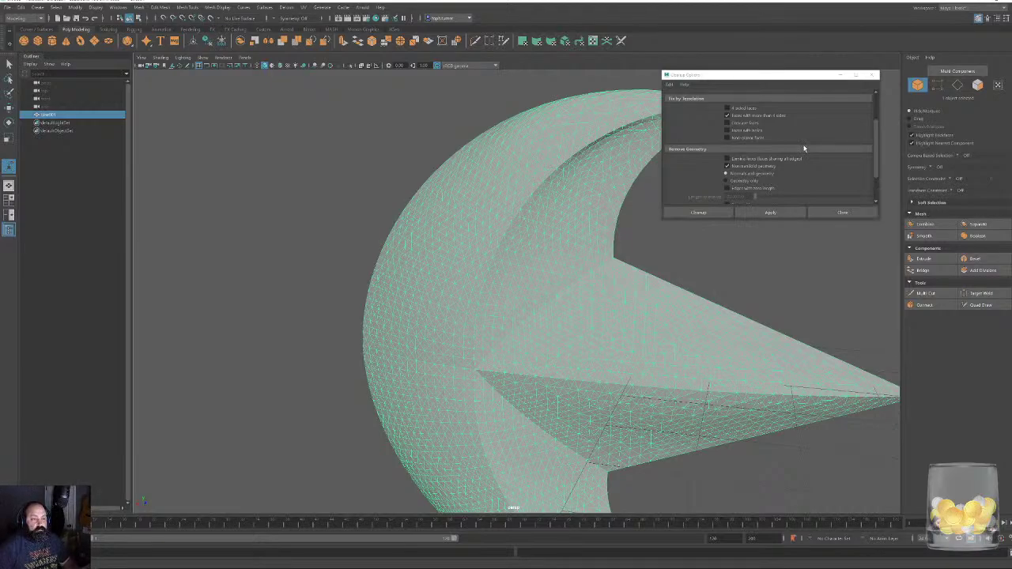
{"action": "left_click", "coordinate": [699, 211]}
Try to retopologize the emblem again after the Cleanup passes.
{"action": "left_click", "coordinate": [615, 140]}
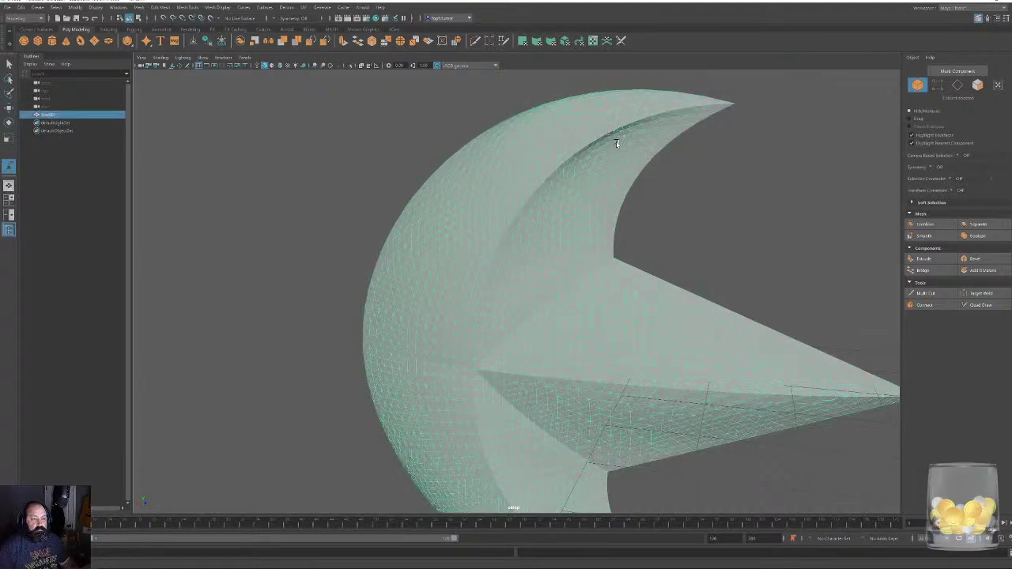
{"action": "left_click", "coordinate": [139, 7]}
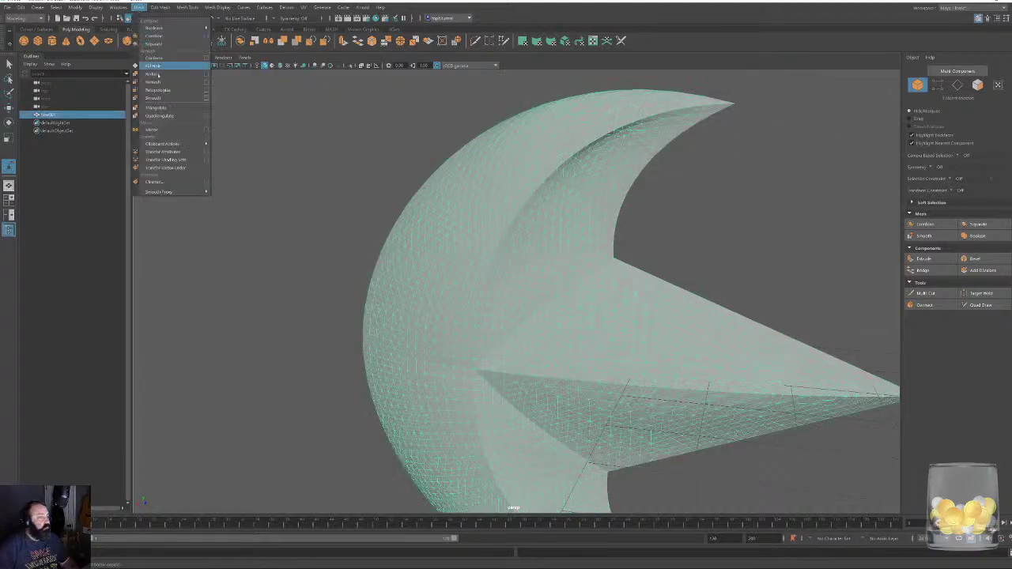
{"action": "left_click", "coordinate": [168, 90]}
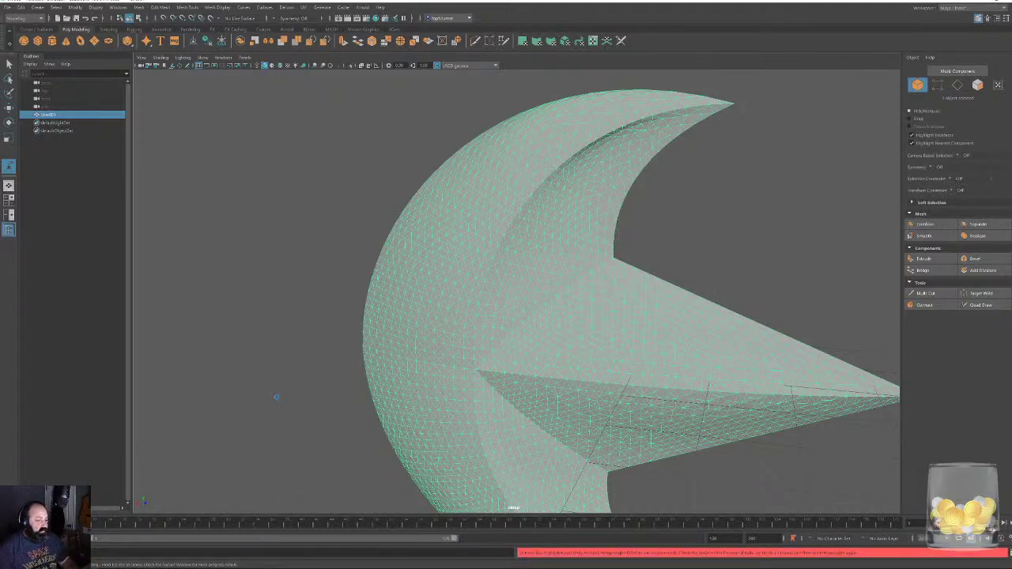
{"action": "left_click_drag", "start_coordinate": [490, 237], "coordinate": [261, 230], "text": "alt"}
{"action": "scroll", "coordinate": [261, 231], "scroll_direction": "down", "scroll_amount": 5}
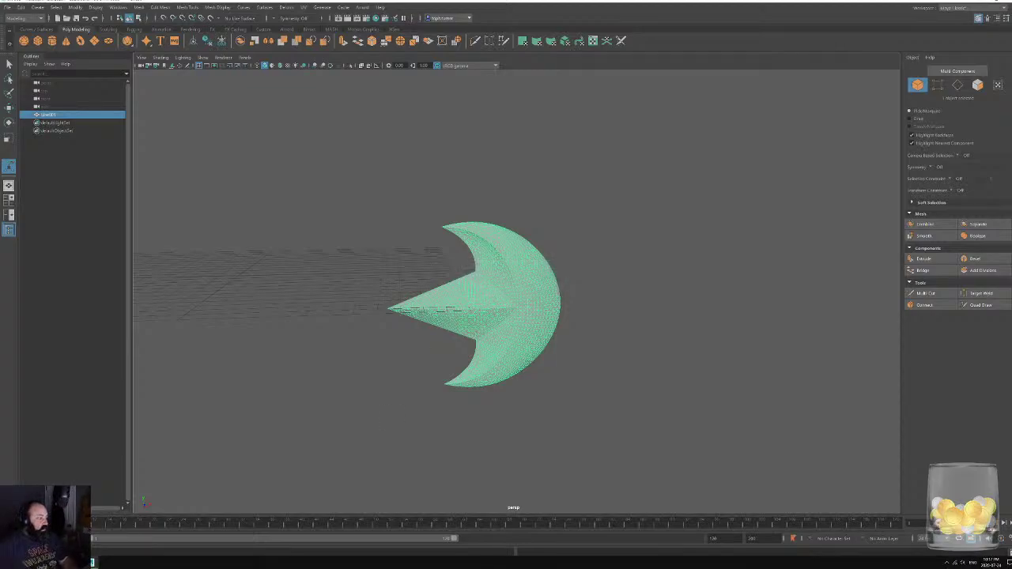
Switch to 3ds Max, select the emblem's vertex where the spike meets the crescent, and exit isolation.
{"action": "key", "text": "alt+Tab"}
{"action": "middle_click_drag", "start_coordinate": [696, 200], "coordinate": [802, 182], "text": "alt"}
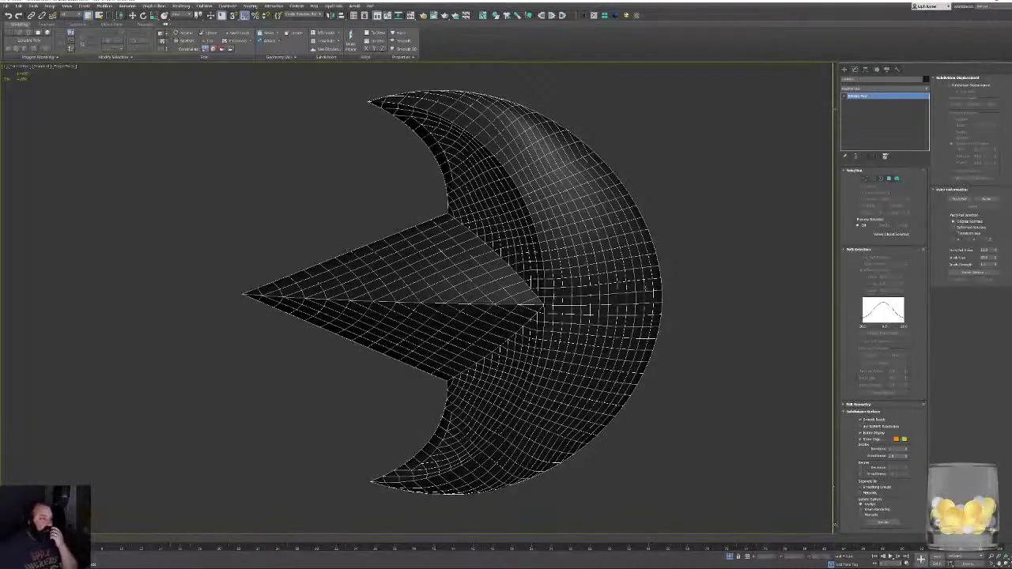
{"action": "left_click", "coordinate": [858, 249]}
{"action": "left_click", "coordinate": [856, 256]}
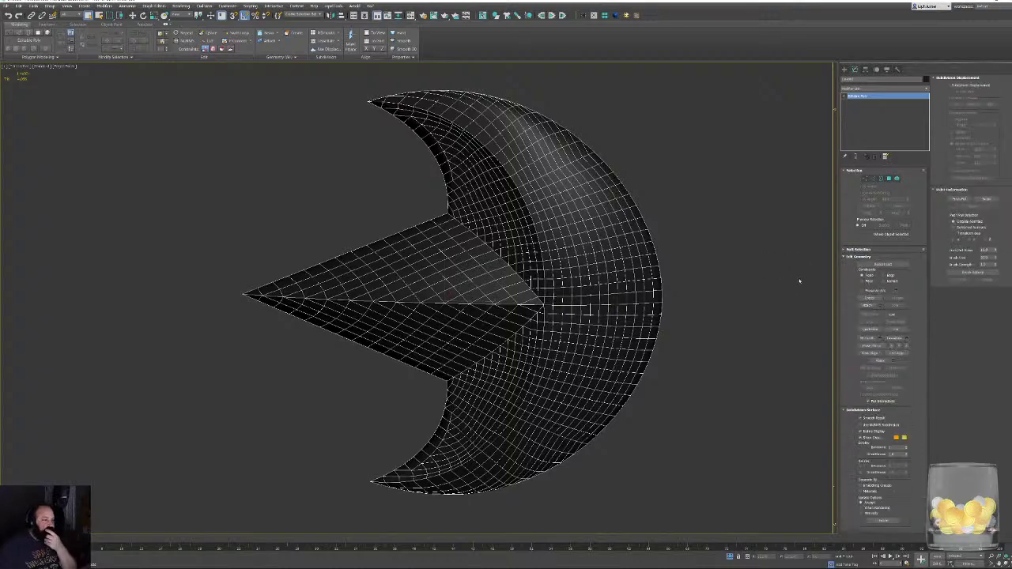
{"action": "key", "text": "1"}
{"action": "left_click_drag", "start_coordinate": [197, 246], "coordinate": [290, 340]}
{"action": "left_click", "coordinate": [544, 304]}
{"action": "key", "text": "alt+q"}
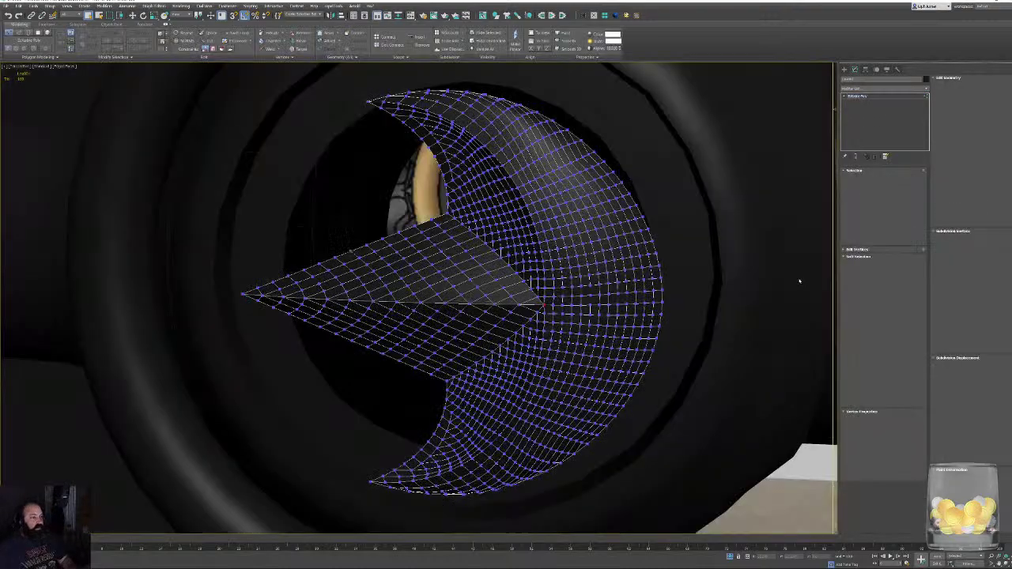
Undo the recent actions and isolate the emblem again at vertex level with its edges displayed.
{"action": "key", "text": "ctrl+z"}
{"action": "key", "text": "ctrl+z"}
{"action": "key", "text": "ctrl+z"}
{"action": "key", "text": "ctrl+z"}
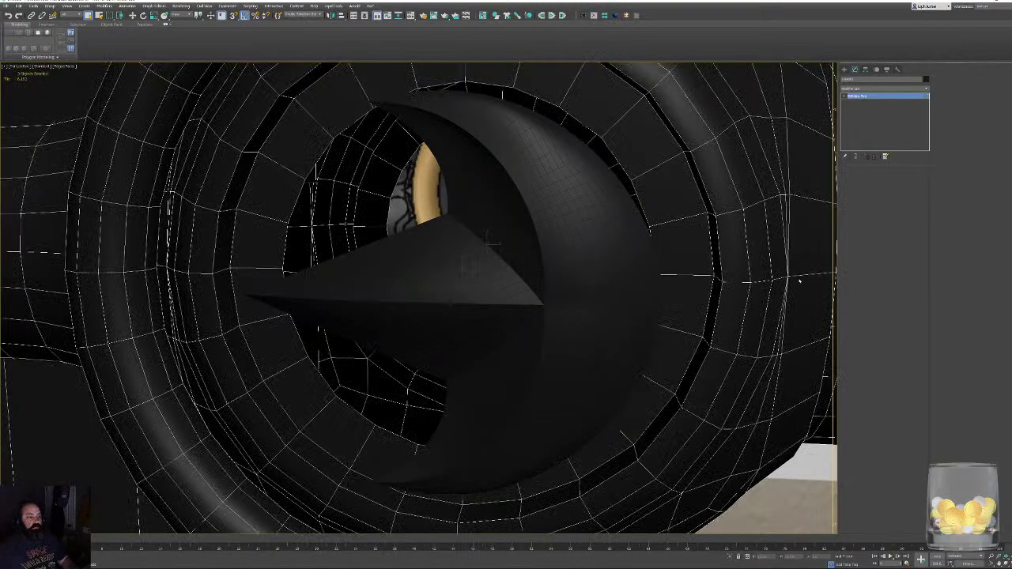
{"action": "key", "text": "F4"}
{"action": "key", "text": "1"}
{"action": "key", "text": "alt+q"}
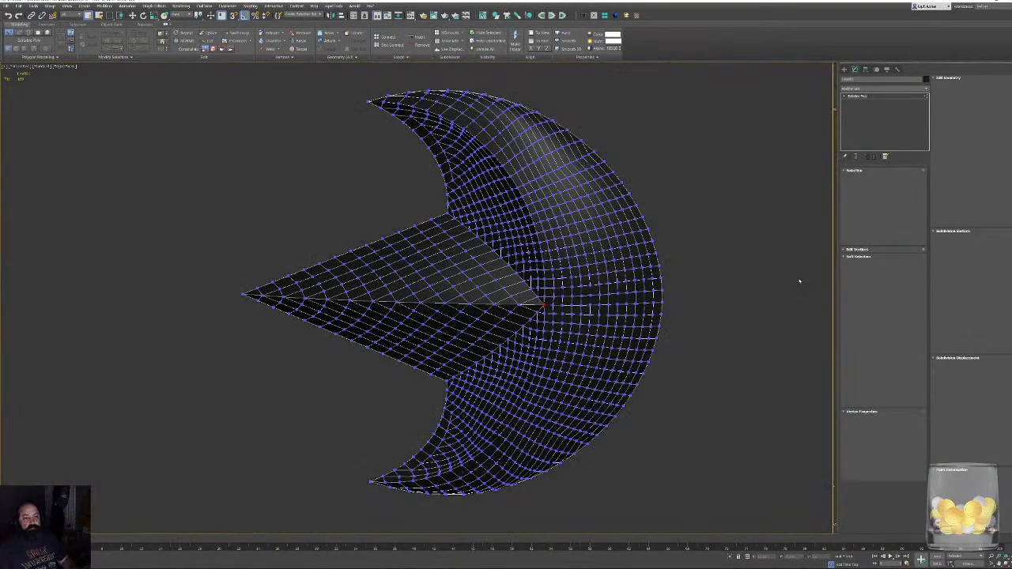
Examine the emblem's vertices and grid layout where the spike meets the crescent.
{"action": "middle_click_drag", "start_coordinate": [520, 266], "coordinate": [641, 345], "text": "alt"}
{"action": "scroll", "coordinate": [641, 345], "scroll_direction": "up", "scroll_amount": 6}
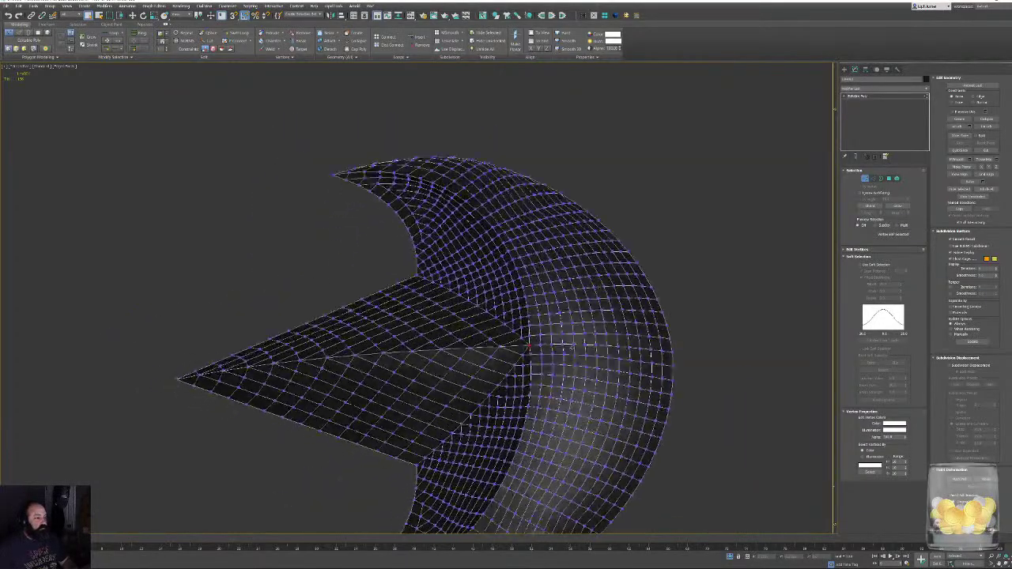
{"action": "middle_click_drag", "start_coordinate": [528, 346], "coordinate": [488, 343], "text": "alt"}
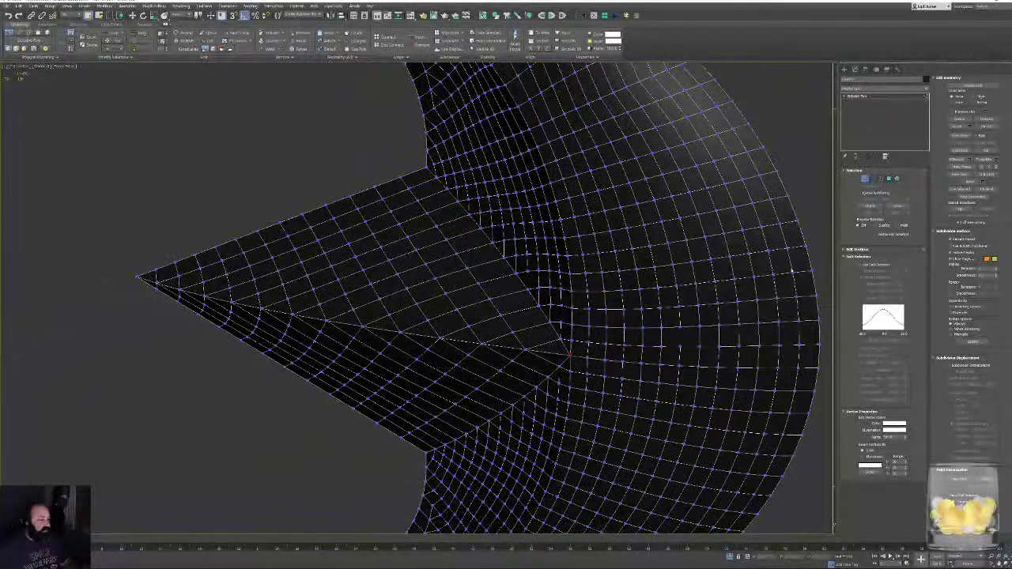
{"action": "left_click", "coordinate": [854, 257]}
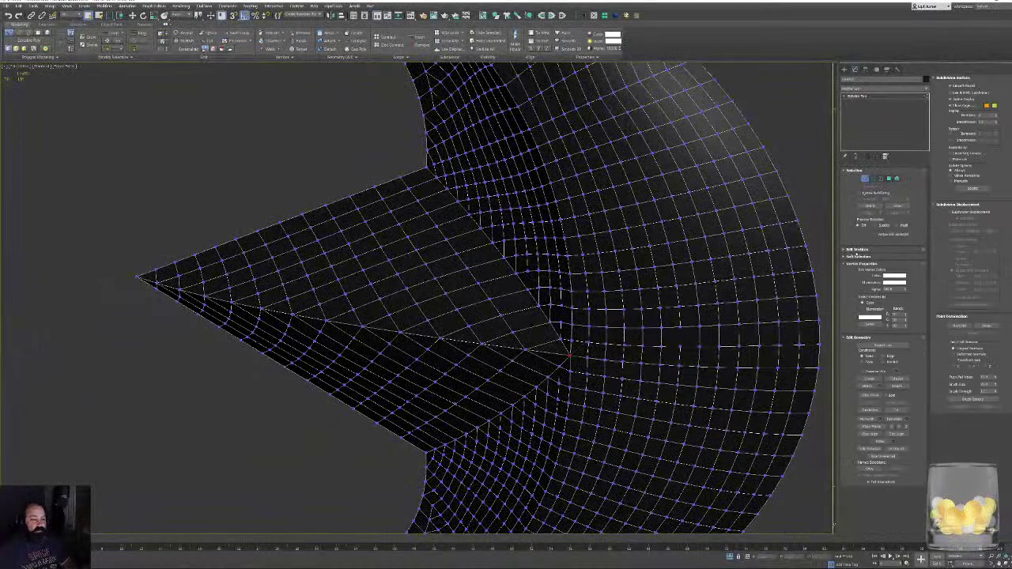
{"action": "left_click", "coordinate": [855, 250]}
{"action": "middle_click_drag", "start_coordinate": [581, 304], "coordinate": [546, 286], "text": "alt"}
Inspect the emblem's edge flow at edge level along the spike and crescent from several angles, and leave edge level.
{"action": "left_click", "coordinate": [872, 178]}
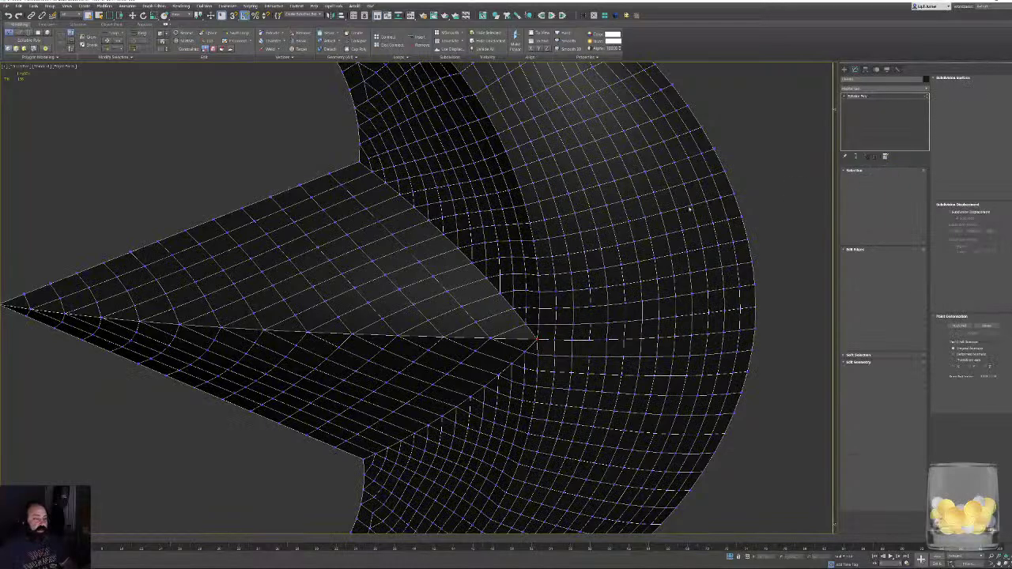
{"action": "middle_click_drag", "start_coordinate": [467, 316], "coordinate": [503, 290], "text": "alt"}
{"action": "middle_click_drag", "start_coordinate": [475, 250], "coordinate": [688, 376]}
{"action": "scroll", "coordinate": [429, 233], "scroll_direction": "down", "scroll_amount": 5}
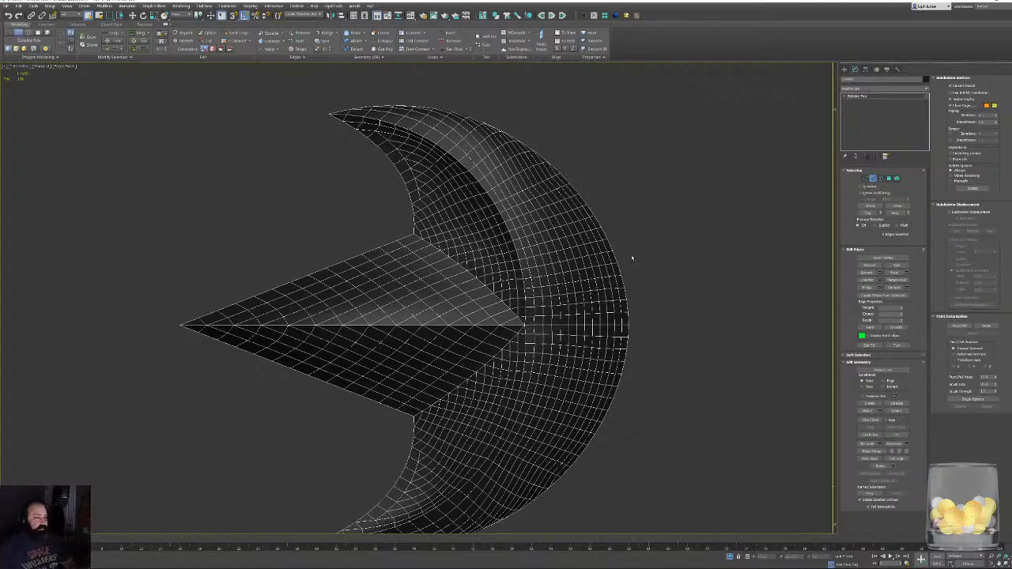
{"action": "mouse_move", "coordinate": [632, 258]}
{"action": "middle_mouse_down", "text": "alt"}
{"action": "mouse_move", "coordinate": [594, 276]}
{"action": "mouse_move", "coordinate": [610, 277]}
{"action": "mouse_move", "coordinate": [629, 334]}
{"action": "mouse_move", "coordinate": [608, 276]}
{"action": "mouse_move", "coordinate": [622, 271]}
{"action": "middle_mouse_up", "text": "alt"}
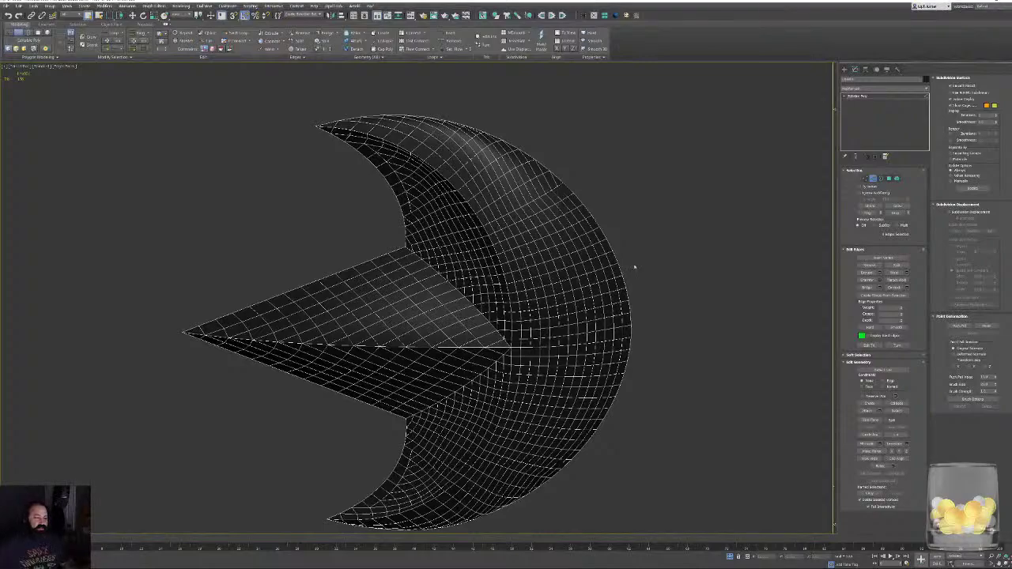
{"action": "middle_click_drag", "start_coordinate": [681, 216], "coordinate": [641, 296], "text": "alt"}
{"action": "middle_click_drag", "start_coordinate": [490, 305], "coordinate": [560, 305], "text": "alt"}
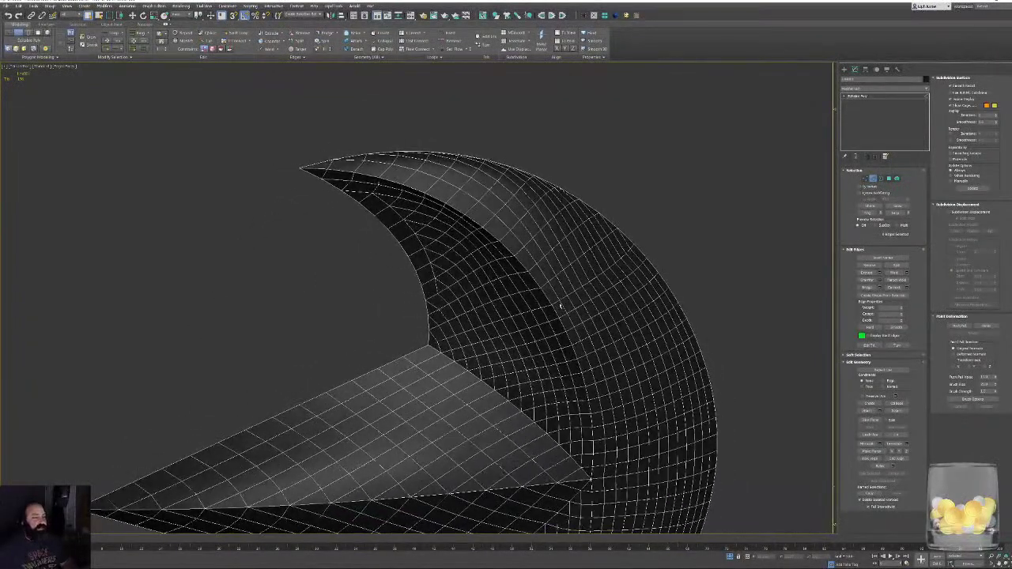
{"action": "scroll", "coordinate": [561, 303], "scroll_direction": "down", "scroll_amount": 3}
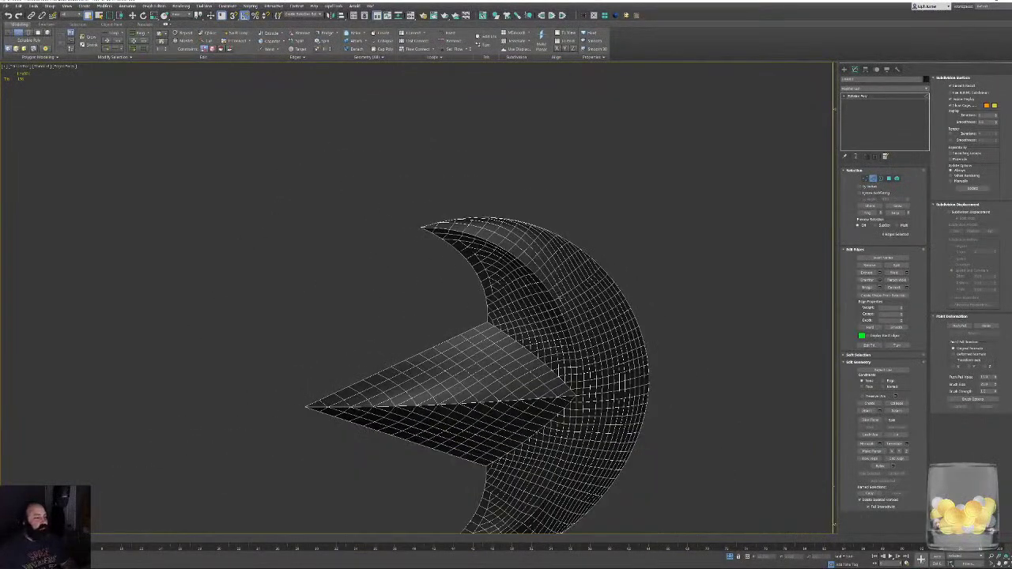
{"action": "left_click", "coordinate": [874, 182]}
{"action": "middle_click_drag", "start_coordinate": [680, 293], "coordinate": [589, 251], "text": "alt"}
{"action": "scroll", "coordinate": [589, 250], "scroll_direction": "down", "scroll_amount": 2}
{"action": "key", "text": "super"}
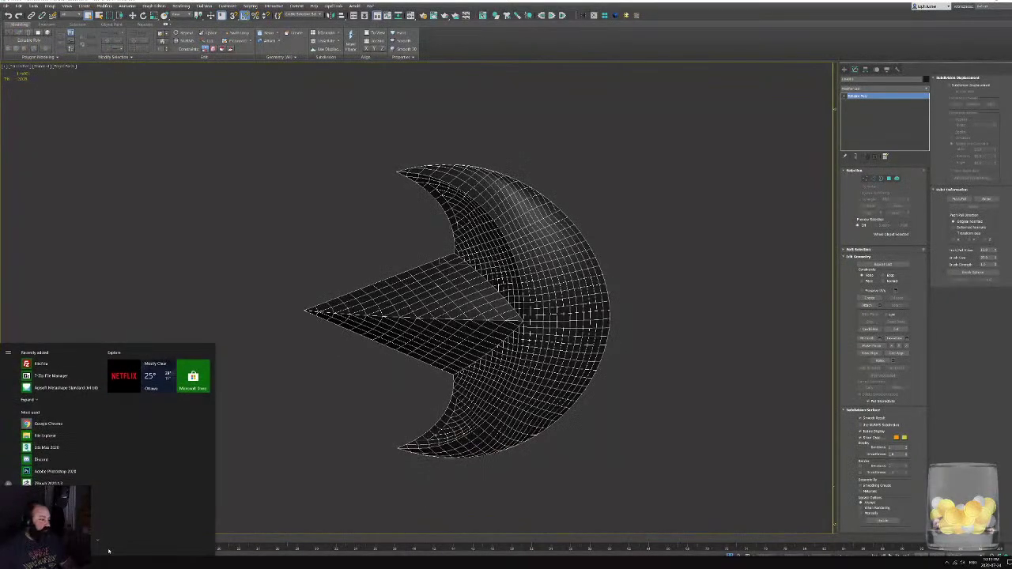
Export the selected emblem as FBX, overwriting Claw.fbx on the Desktop with the current export options.
{"action": "left_click", "coordinate": [18, 6]}
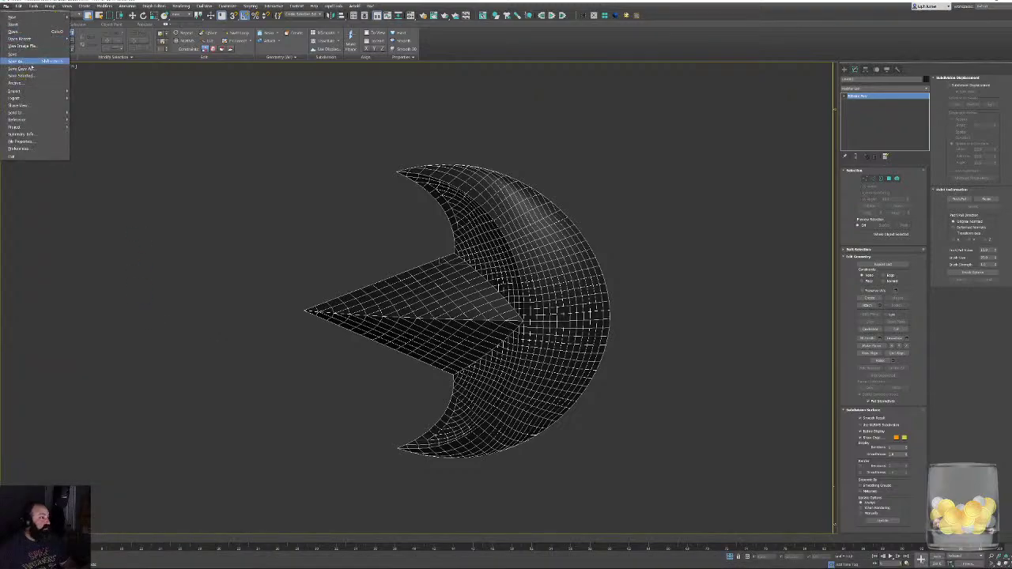
{"action": "mouse_move", "coordinate": [34, 98]}
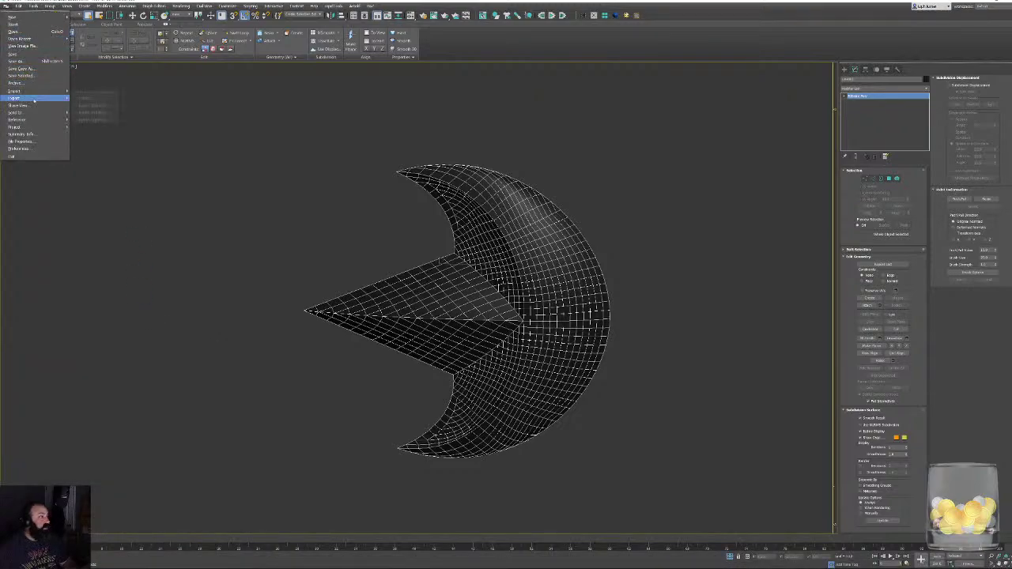
{"action": "left_click", "coordinate": [91, 106]}
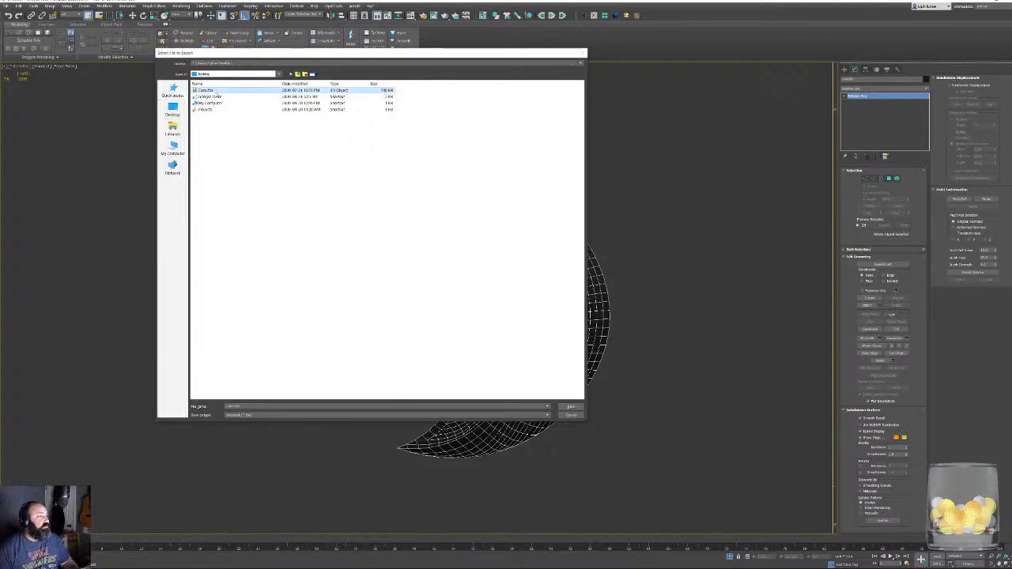
{"action": "double_click", "coordinate": [216, 92]}
{"action": "left_click", "coordinate": [526, 295]}
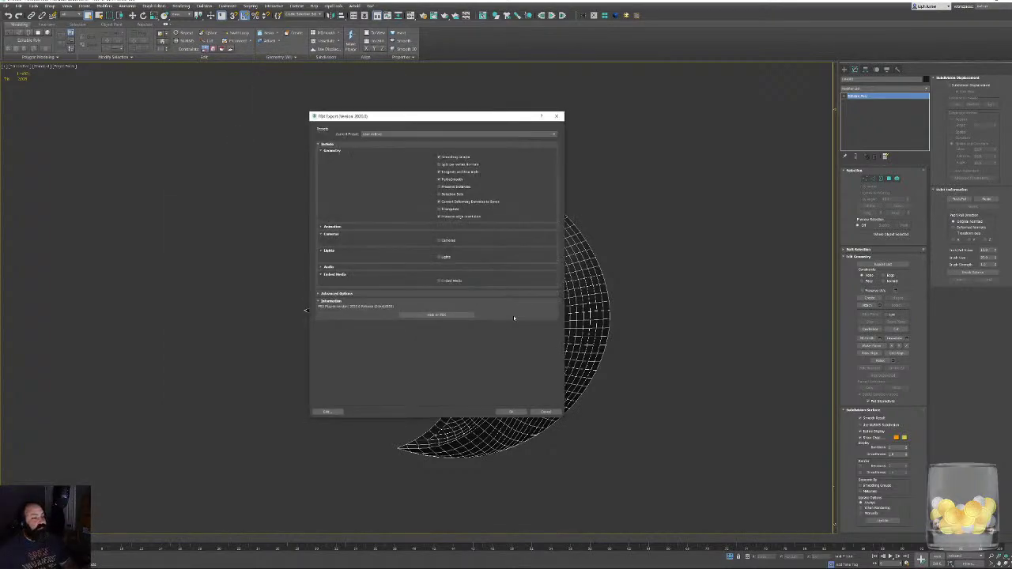
{"action": "left_click", "coordinate": [512, 412]}
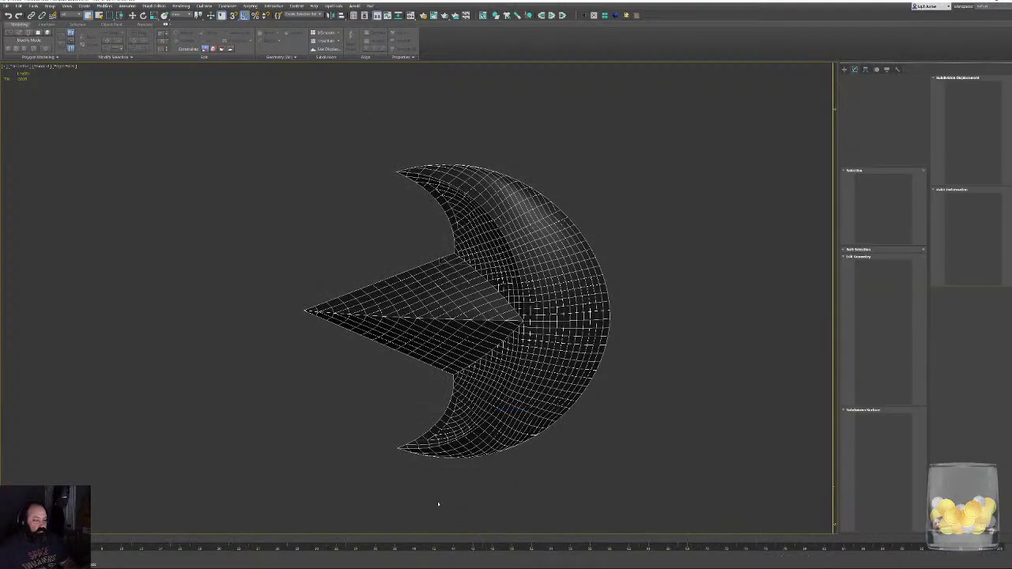
Launch ZBrush and import Claw.fbx from the Desktop with the default FBX import options.
{"action": "key", "text": "super"}
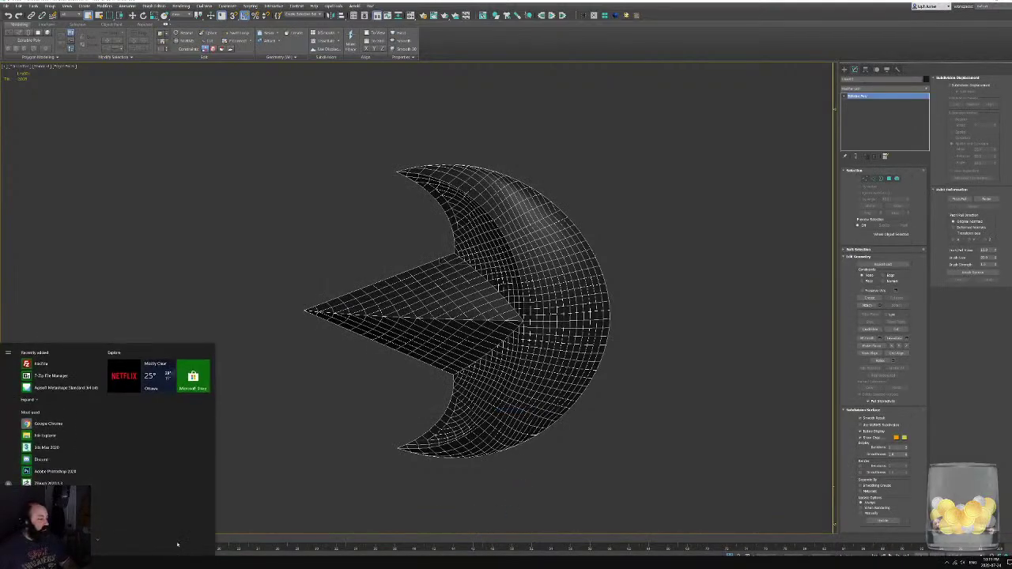
{"action": "type", "text": "zb"}
{"action": "key", "text": "Return"}
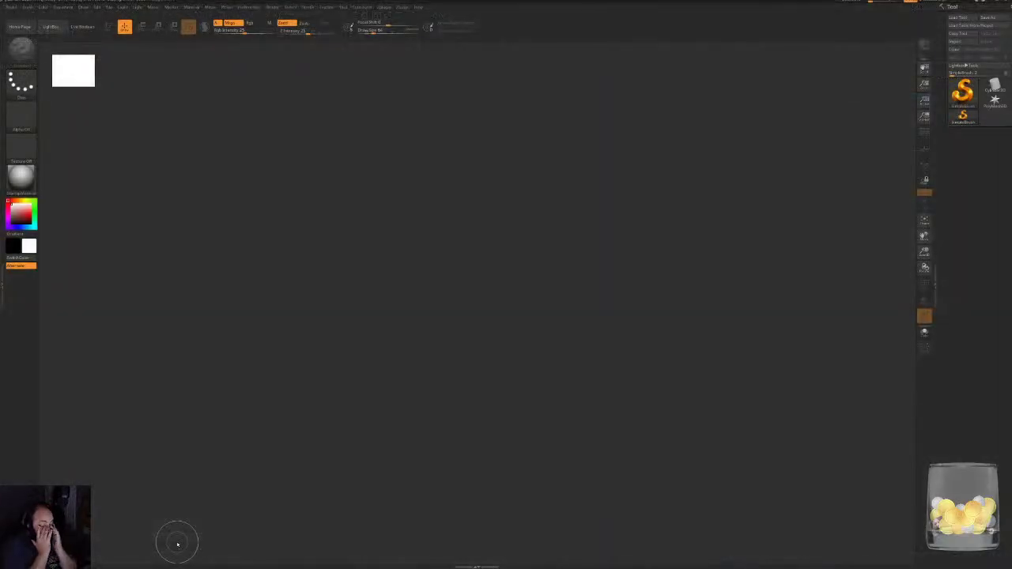
{"action": "left_click", "coordinate": [960, 43]}
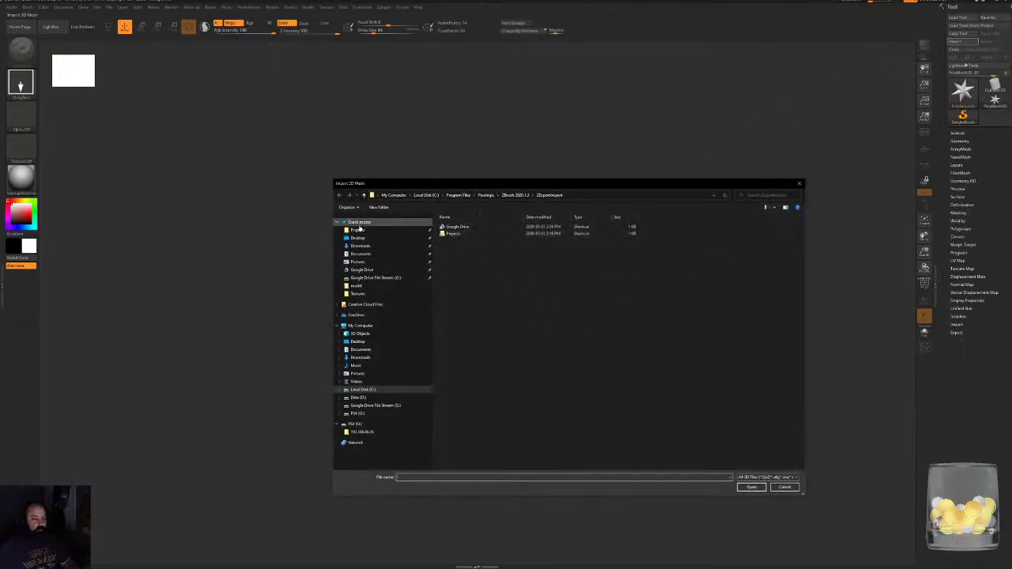
{"action": "left_click", "coordinate": [358, 238]}
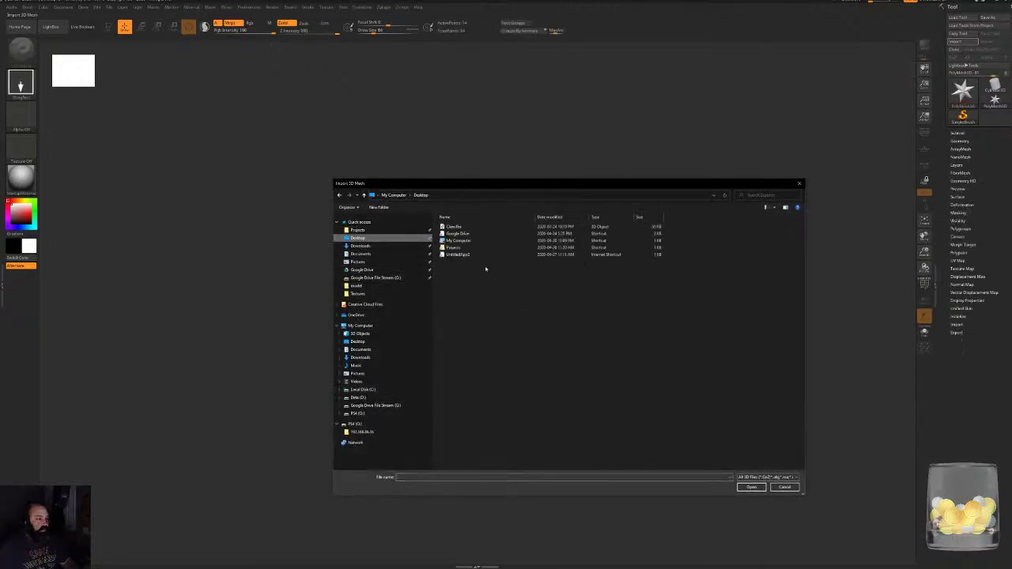
{"action": "double_click", "coordinate": [454, 227]}
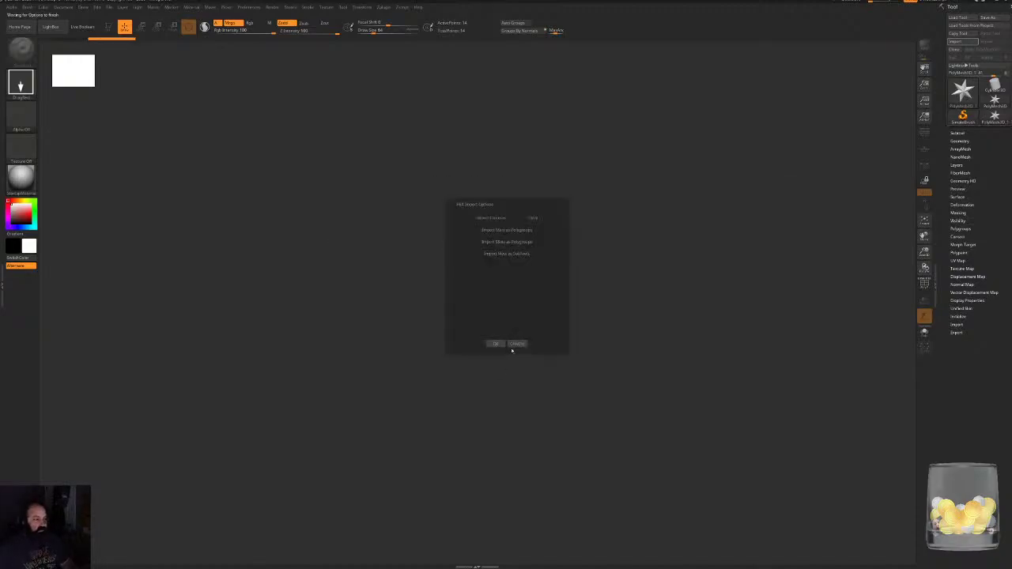
{"action": "left_click", "coordinate": [495, 344]}
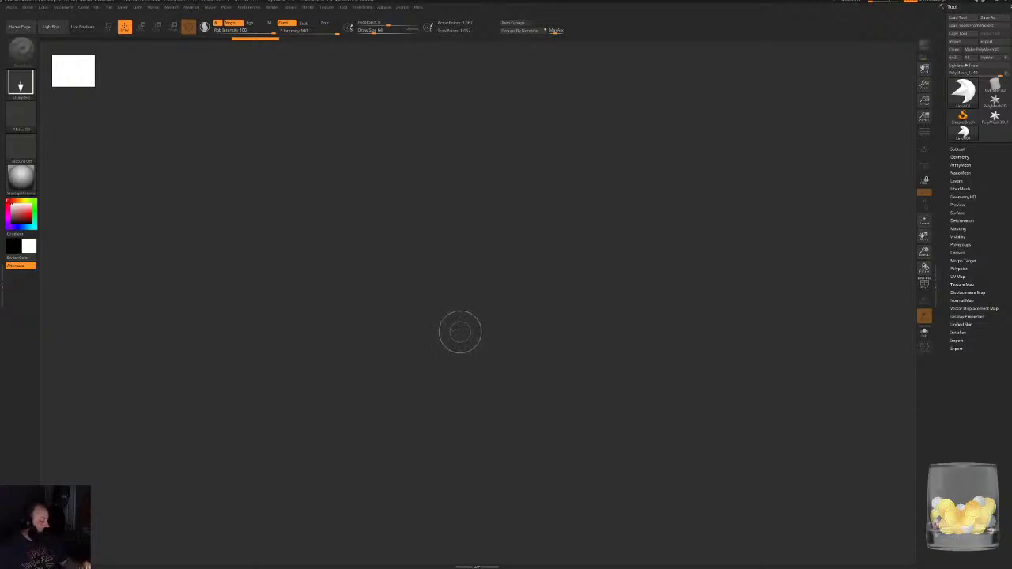
Place the claw emblem on the canvas in Edit mode, snap and frame it, and display its polygon wireframe.
{"action": "left_click_drag", "start_coordinate": [435, 329], "coordinate": [395, 416]}
{"action": "key", "text": "t"}
{"action": "left_click_drag", "start_coordinate": [466, 197], "coordinate": [487, 201], "text": "shift"}
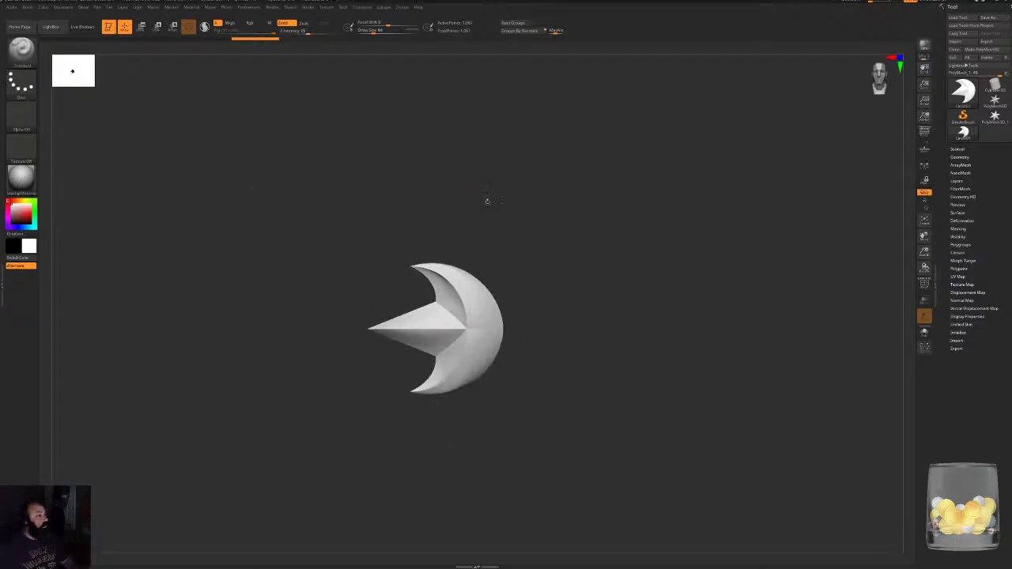
{"action": "key", "text": "f"}
{"action": "key", "text": "shift+f"}
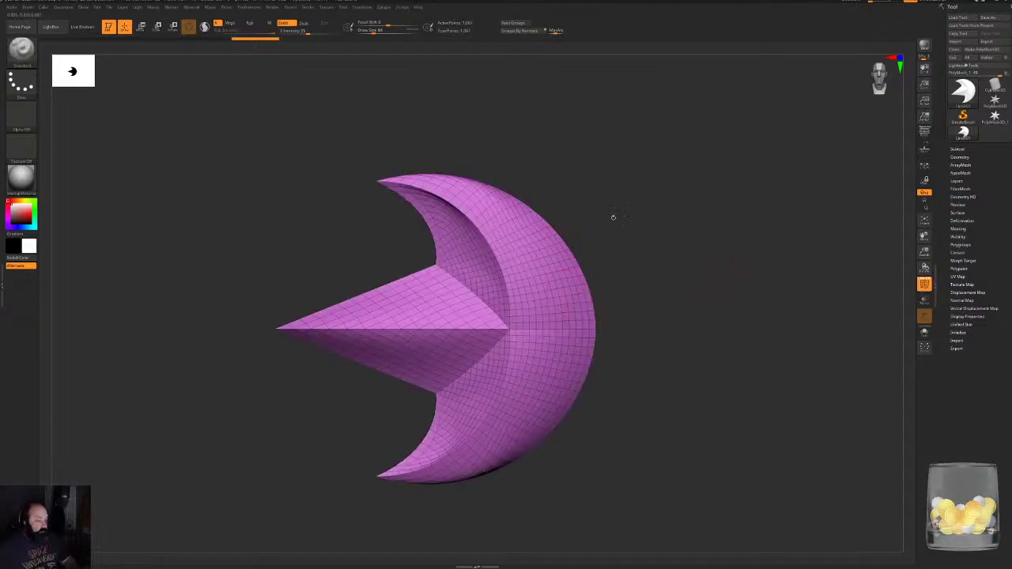
Group the emblem's polygons by normals, raise the maximum angle tolerance, and regroup them.
{"action": "left_click", "coordinate": [520, 31]}
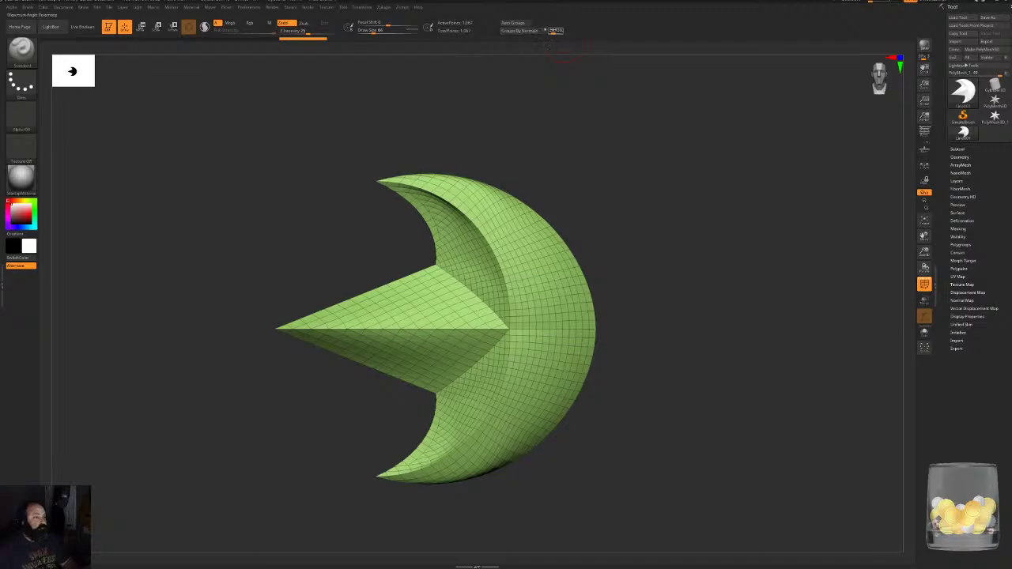
{"action": "left_click_drag", "start_coordinate": [553, 31], "coordinate": [559, 32]}
{"action": "left_click", "coordinate": [529, 32]}
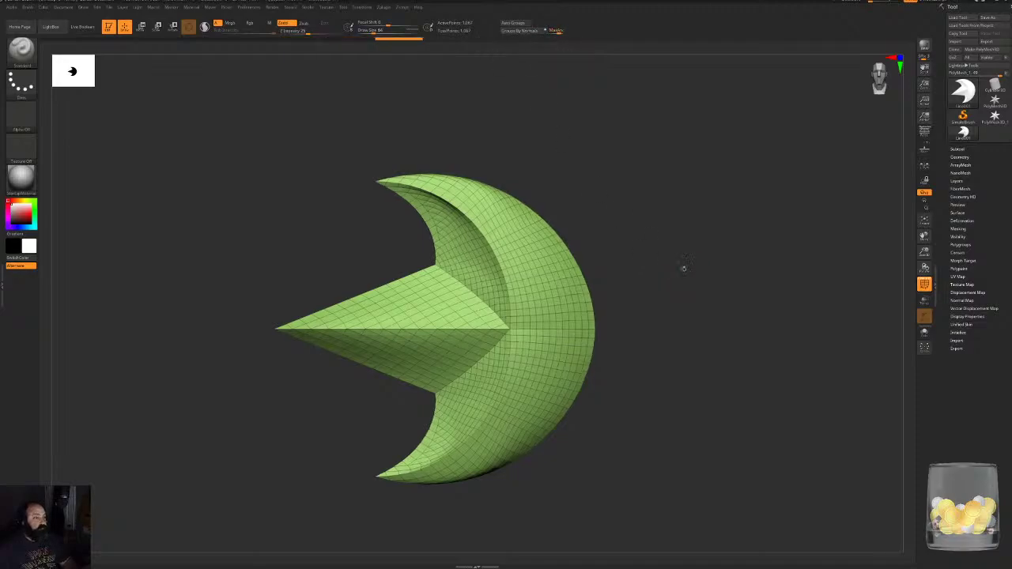
Hide the crescent's outer-face polygons along its middle and upper horn, leaving the inner face and the spike shown.
{"action": "left_click_drag", "start_coordinate": [685, 267], "coordinate": [687, 256]}
{"action": "mouse_move", "coordinate": [649, 215]}
{"action": "left_mouse_down", "text": "ctrl+shift"}
{"action": "mouse_move", "coordinate": [597, 372]}
{"action": "mouse_move", "coordinate": [515, 412]}
{"action": "left_mouse_up", "text": "ctrl+shift"}
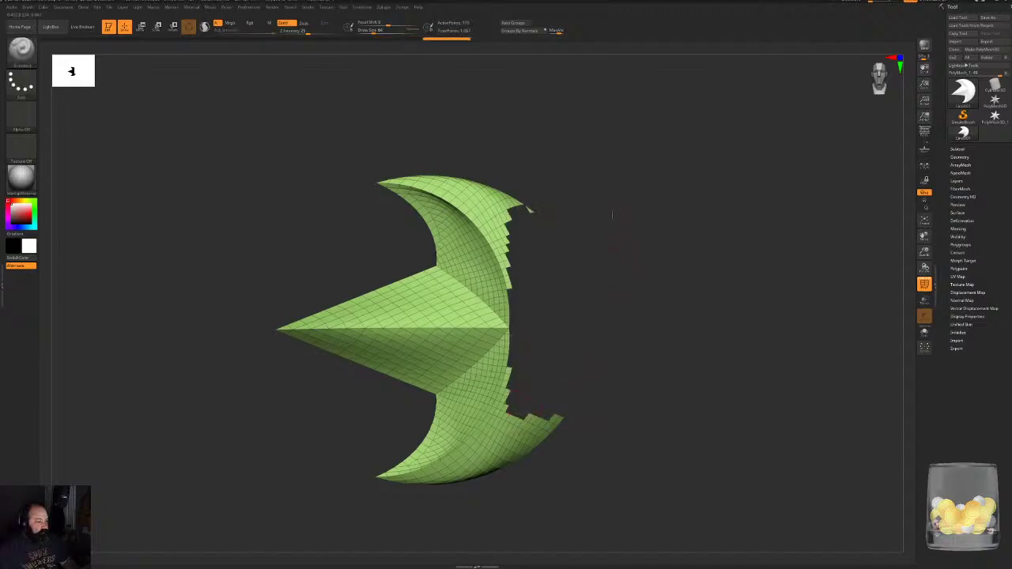
{"action": "left_click_drag", "start_coordinate": [612, 215], "coordinate": [657, 358], "text": "alt"}
{"action": "left_click_drag", "start_coordinate": [637, 168], "coordinate": [332, 205], "text": "ctrl+shift"}
{"action": "left_click_drag", "start_coordinate": [669, 171], "coordinate": [482, 221], "text": "ctrl+alt+shift"}
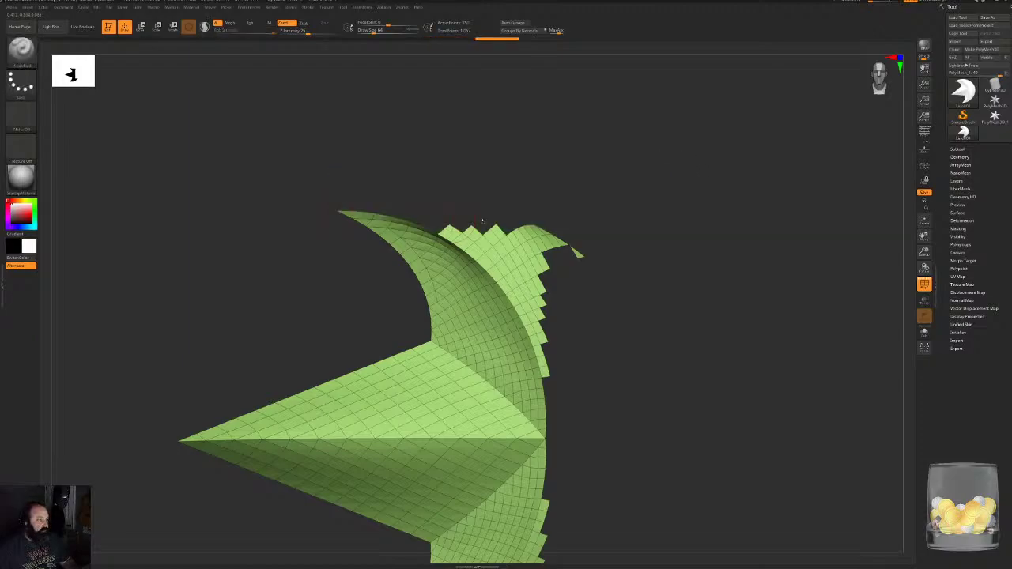
{"action": "left_click_drag", "start_coordinate": [653, 192], "coordinate": [455, 236], "text": "ctrl+shift"}
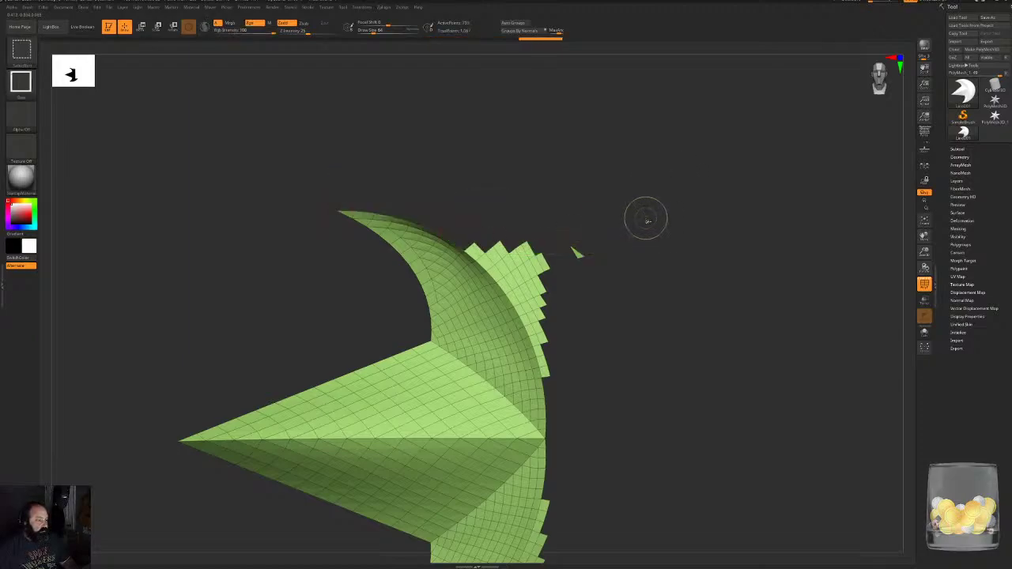
{"action": "left_click_drag", "start_coordinate": [647, 220], "coordinate": [503, 278], "text": "ctrl+alt+shift"}
{"action": "left_click_drag", "start_coordinate": [637, 248], "coordinate": [517, 307], "text": "ctrl+shift"}
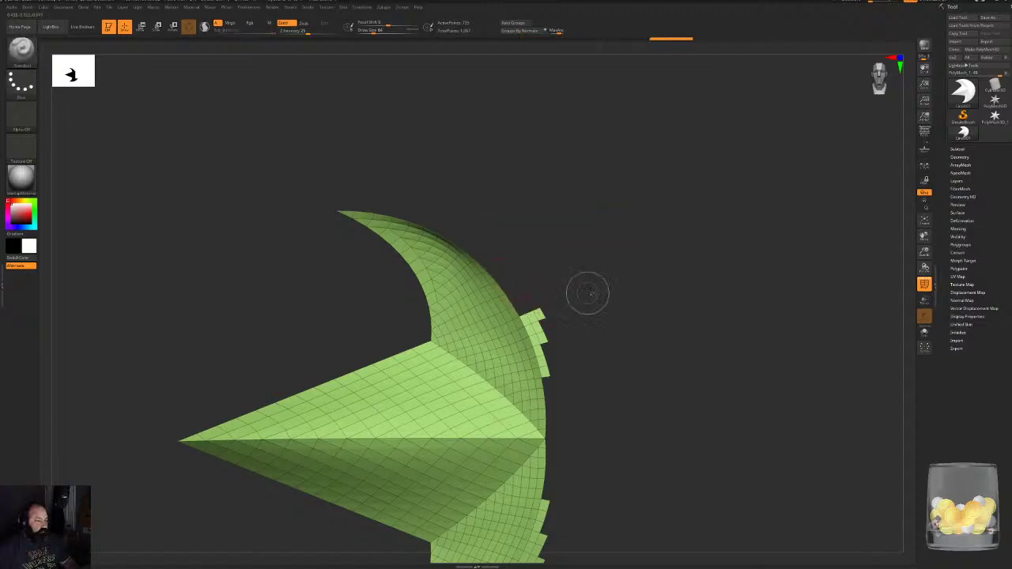
{"action": "left_click_drag", "start_coordinate": [594, 285], "coordinate": [553, 370], "text": "ctrl+alt+shift"}
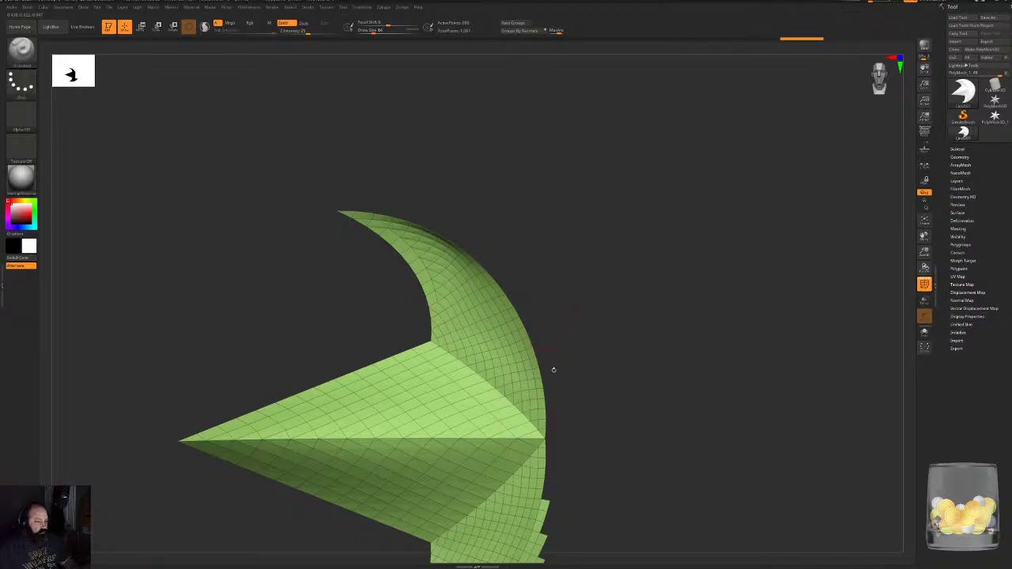
Hide the outer-face polygons along the crescent's lower horn, starting from its outer curve and underside.
{"action": "mouse_move", "coordinate": [661, 522]}
{"action": "left_mouse_down", "text": "alt"}
{"action": "mouse_move", "coordinate": [660, 409]}
{"action": "mouse_move", "coordinate": [634, 308]}
{"action": "left_mouse_up", "text": "alt"}
{"action": "left_click_drag", "start_coordinate": [644, 475], "coordinate": [515, 296], "text": "ctrl+shift"}
{"action": "left_click_drag", "start_coordinate": [612, 396], "coordinate": [510, 482], "text": "alt"}
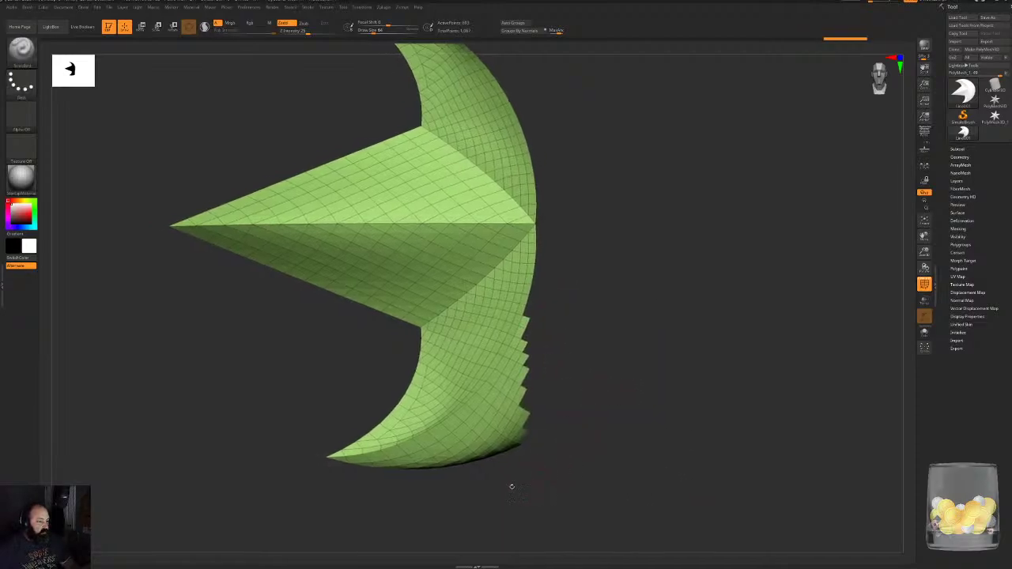
{"action": "left_click_drag", "start_coordinate": [430, 493], "coordinate": [315, 459], "text": "ctrl+shift"}
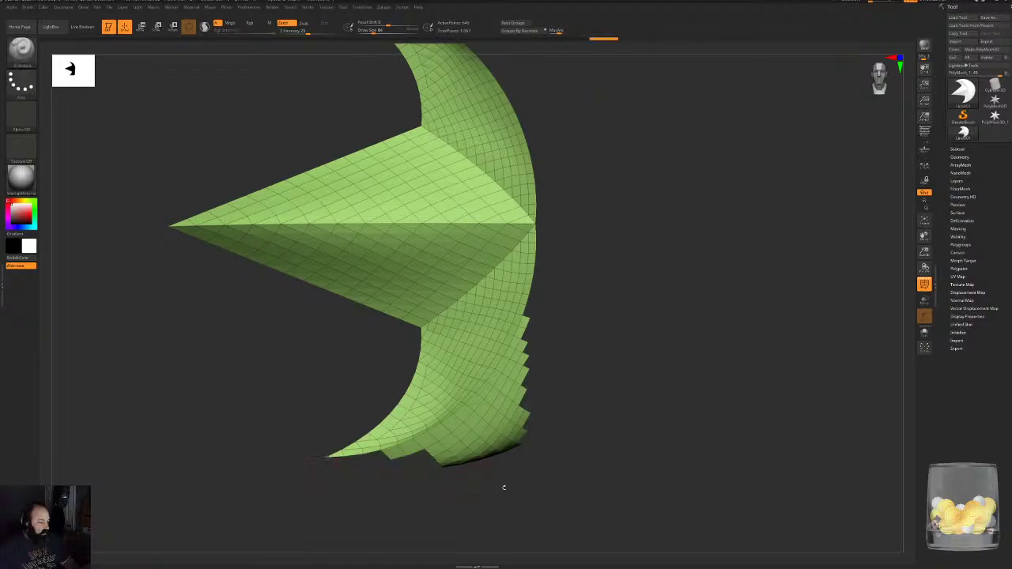
Hide the crescent's outer shell, assign the visible spike and inner crescent faces to their own polygroup, and show the whole mesh.
{"action": "left_click_drag", "start_coordinate": [535, 499], "coordinate": [398, 446], "text": "ctrl+shift"}
{"action": "left_click_drag", "start_coordinate": [564, 464], "coordinate": [453, 427], "text": "alt"}
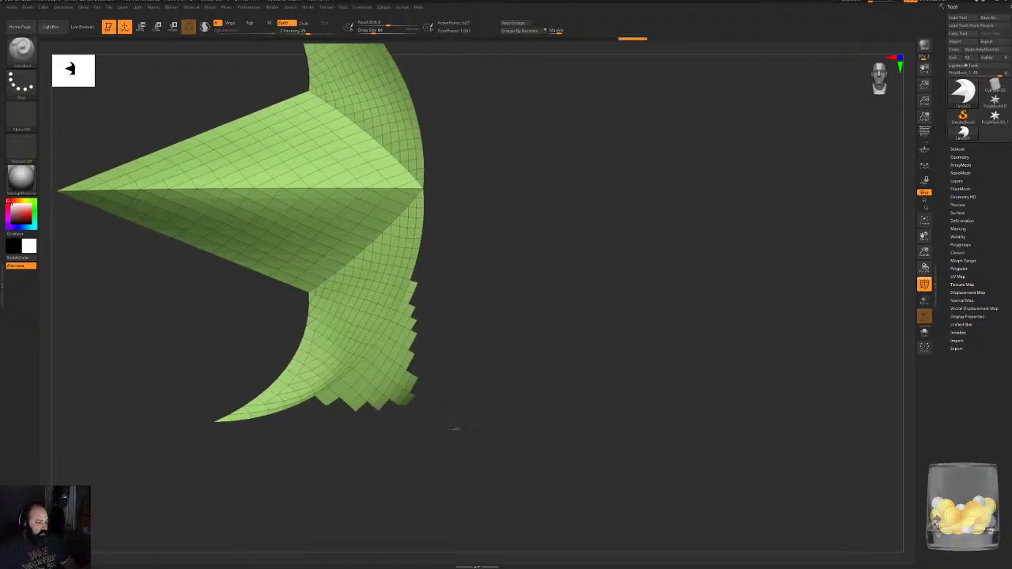
{"action": "left_click_drag", "start_coordinate": [540, 427], "coordinate": [594, 447], "text": "alt"}
{"action": "left_click_drag", "start_coordinate": [525, 456], "coordinate": [397, 409], "text": "ctrl+shift"}
{"action": "left_click_drag", "start_coordinate": [502, 420], "coordinate": [440, 355], "text": "ctrl+alt+shift"}
{"action": "left_click_drag", "start_coordinate": [476, 401], "coordinate": [434, 368], "text": "ctrl+shift"}
{"action": "left_click_drag", "start_coordinate": [499, 361], "coordinate": [463, 304], "text": "ctrl+alt+shift"}
{"action": "left_click_drag", "start_coordinate": [473, 347], "coordinate": [457, 334], "text": "ctrl+shift"}
{"action": "key", "text": "ctrl+w"}
{"action": "left_click", "coordinate": [601, 265], "text": "ctrl+shift"}
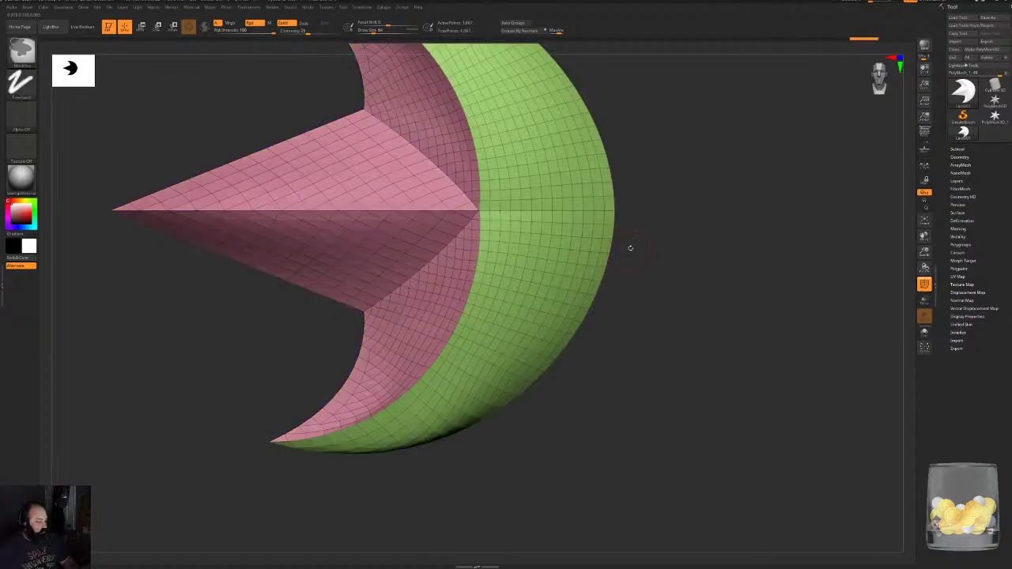
Isolate the spike's faces from the inner crescent and assign them to a separate polygroup.
{"action": "left_click_drag", "start_coordinate": [752, 219], "coordinate": [776, 308], "text": "alt"}
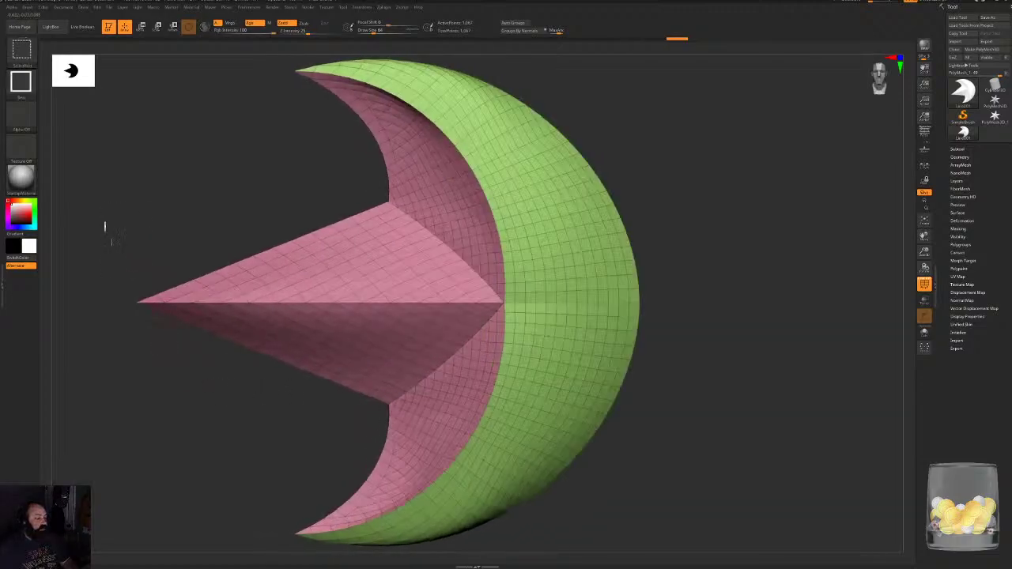
{"action": "left_click_drag", "start_coordinate": [104, 222], "coordinate": [378, 424], "text": "ctrl+alt+shift"}
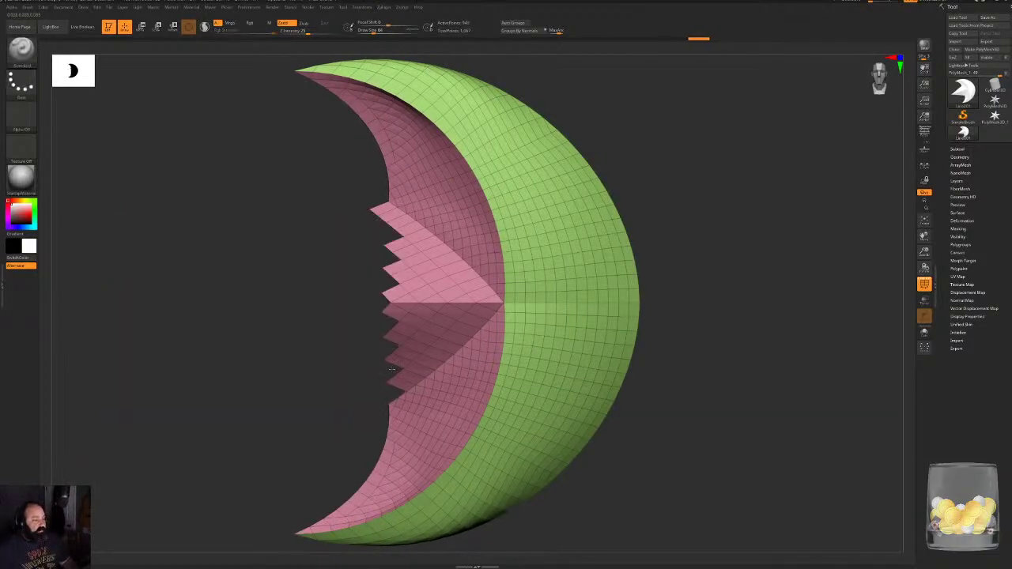
{"action": "left_click_drag", "start_coordinate": [317, 368], "coordinate": [473, 371], "text": "alt"}
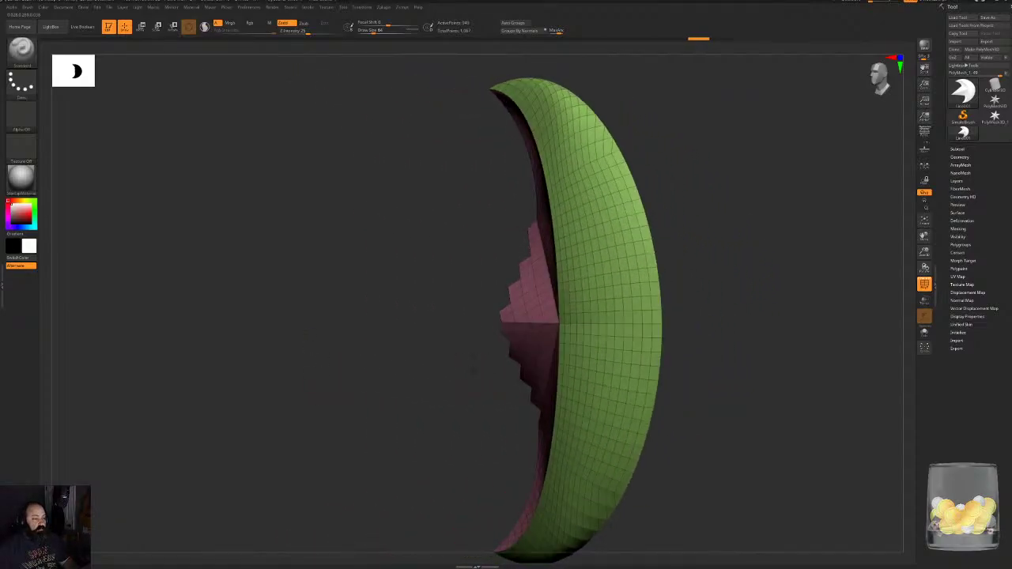
{"action": "left_click_drag", "start_coordinate": [398, 287], "coordinate": [547, 338], "text": "ctrl+shift"}
{"action": "left_click_drag", "start_coordinate": [468, 217], "coordinate": [545, 301], "text": "ctrl+shift"}
{"action": "left_click_drag", "start_coordinate": [490, 343], "coordinate": [545, 379], "text": "ctrl+shift"}
{"action": "left_click_drag", "start_coordinate": [508, 369], "coordinate": [601, 378], "text": "ctrl+shift"}
{"action": "left_click_drag", "start_coordinate": [293, 299], "coordinate": [292, 345], "text": "ctrl+shift"}
{"action": "key", "text": "ctrl+w"}
Hide the spike's upper half, give the lower half its own polygroup, and show the whole mesh.
{"action": "left_click_drag", "start_coordinate": [250, 167], "coordinate": [690, 315], "text": "ctrl+shift"}
{"action": "key", "text": "ctrl+w"}
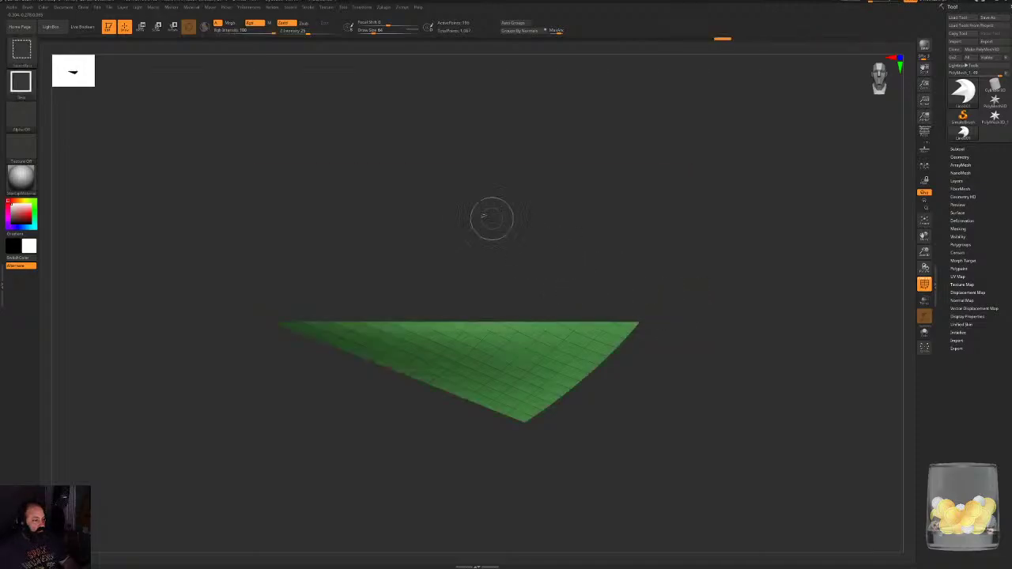
{"action": "left_click", "coordinate": [492, 218], "text": "ctrl+shift"}
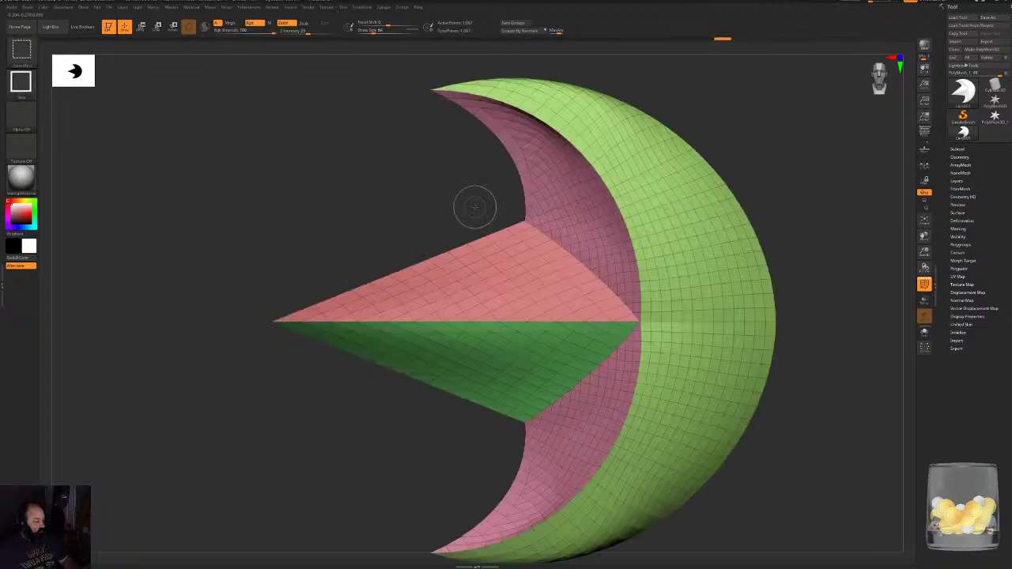
Isolate the inner crescent faces, give the upper part its own polygroup, and show the whole mesh.
{"action": "left_click", "coordinate": [591, 236], "text": "ctrl+shift"}
{"action": "left_click_drag", "start_coordinate": [693, 385], "coordinate": [678, 334]}
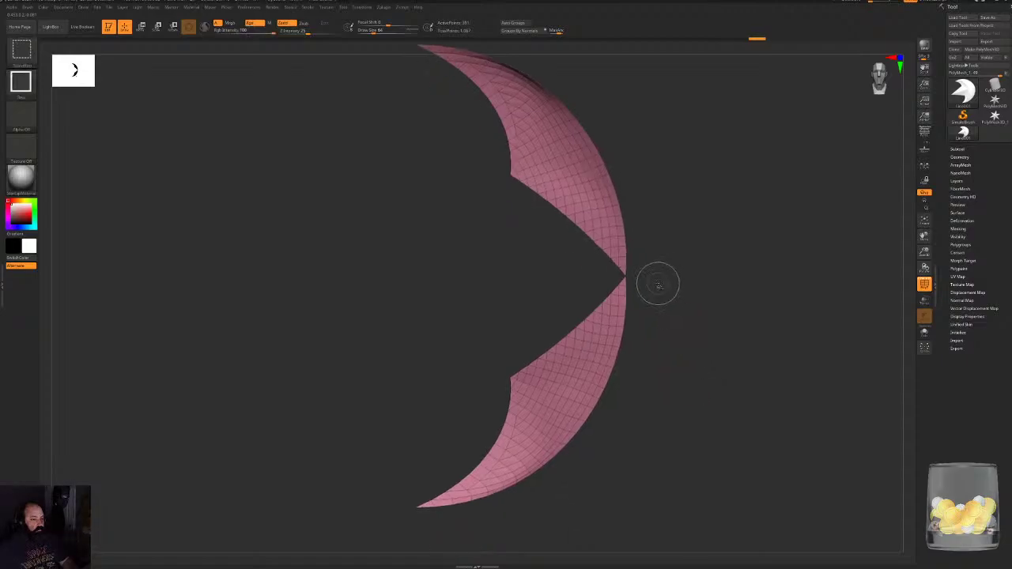
{"action": "left_click_drag", "start_coordinate": [656, 285], "coordinate": [387, 525], "text": "ctrl+alt+shift"}
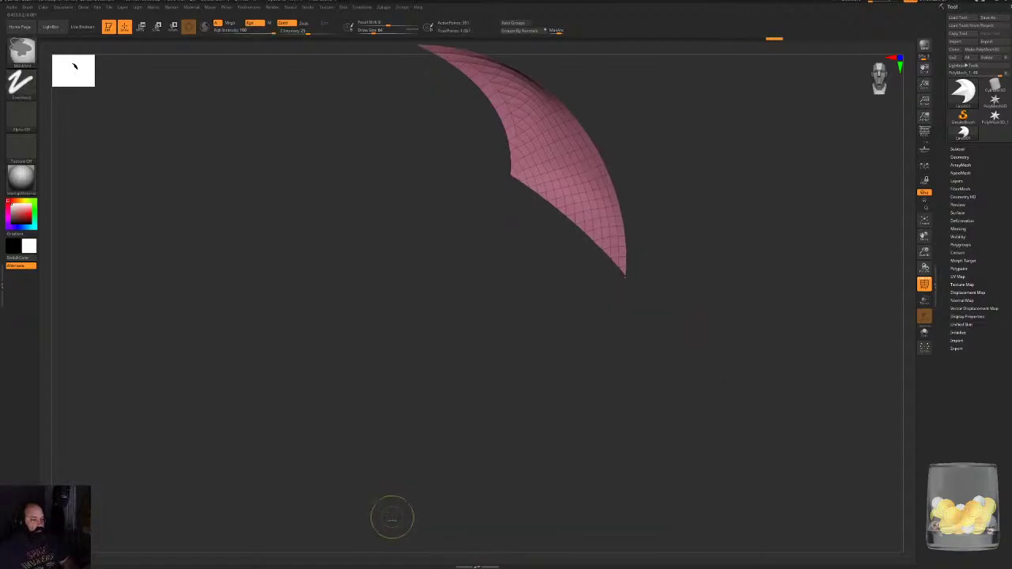
{"action": "left_click", "coordinate": [743, 400], "text": "ctrl+shift"}
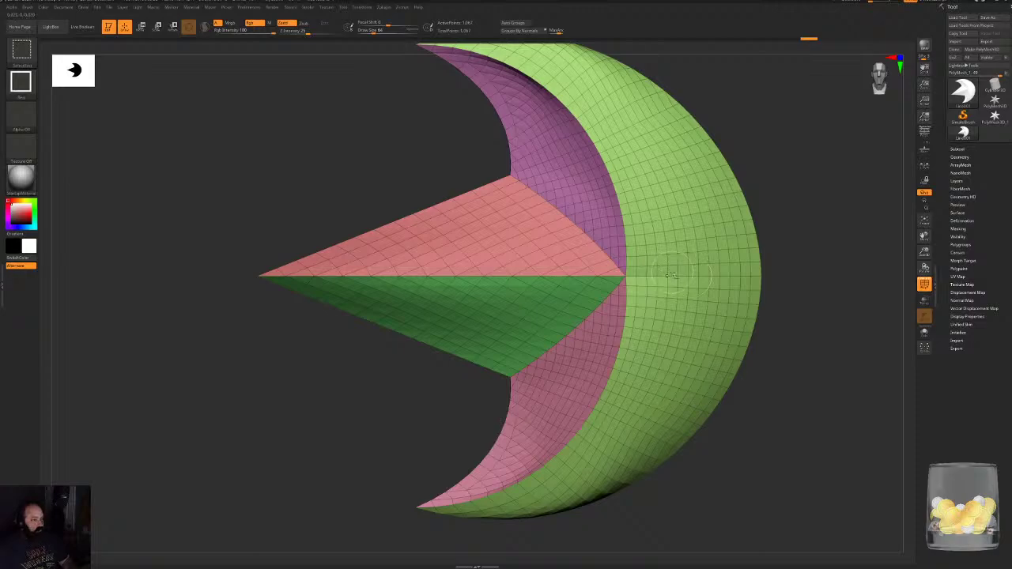
{"action": "mouse_move", "coordinate": [827, 291]}
{"action": "left_mouse_down", "text": "alt"}
{"action": "mouse_move", "coordinate": [804, 305]}
{"action": "mouse_move", "coordinate": [753, 294]}
{"action": "mouse_move", "coordinate": [745, 333]}
{"action": "left_mouse_up", "text": "alt"}
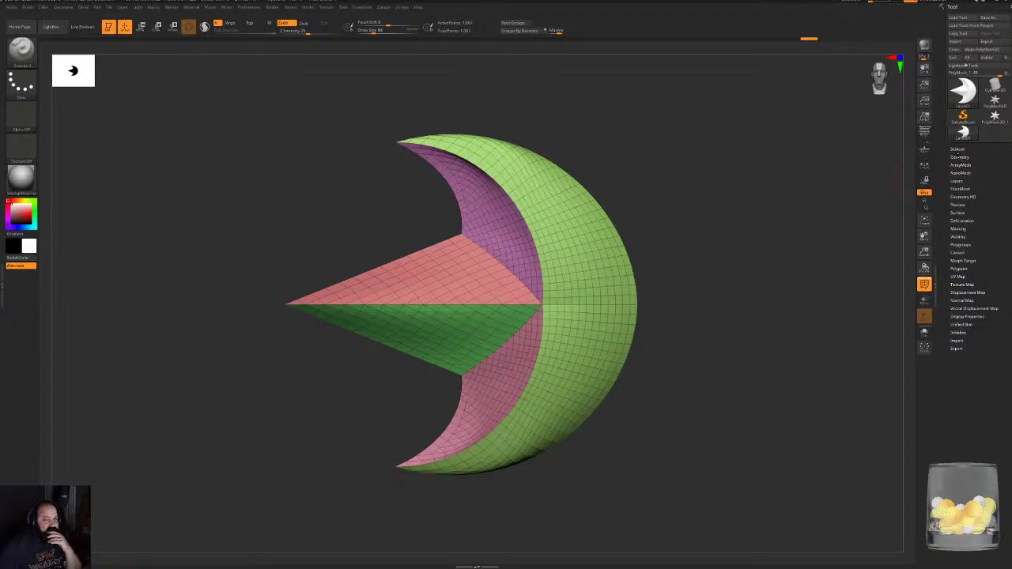
Try a ZRemesher pass with FreezeGroups enabled and a reduced target polygon count, and undo it.
{"action": "left_click", "coordinate": [959, 157]}
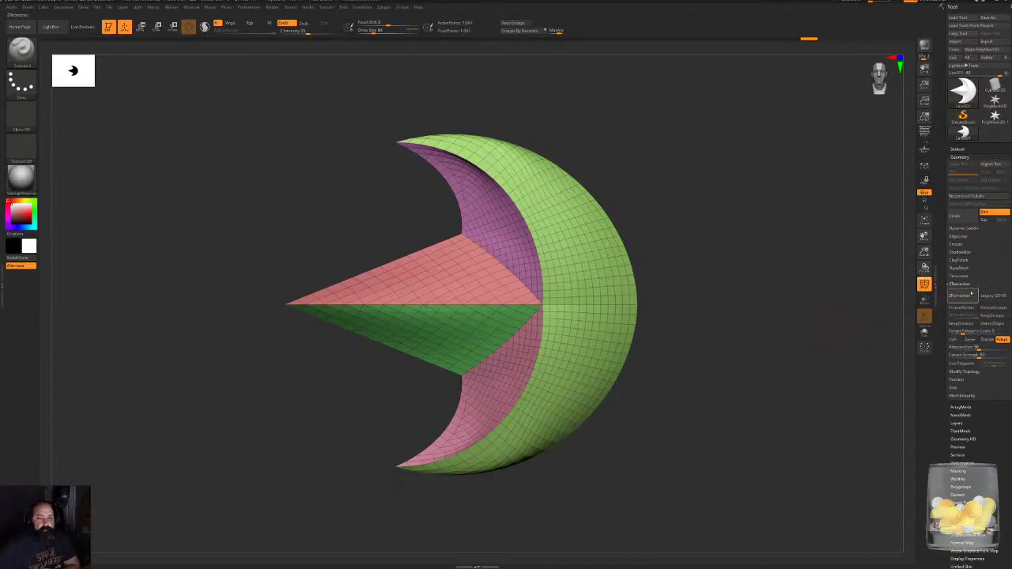
{"action": "left_click", "coordinate": [997, 311]}
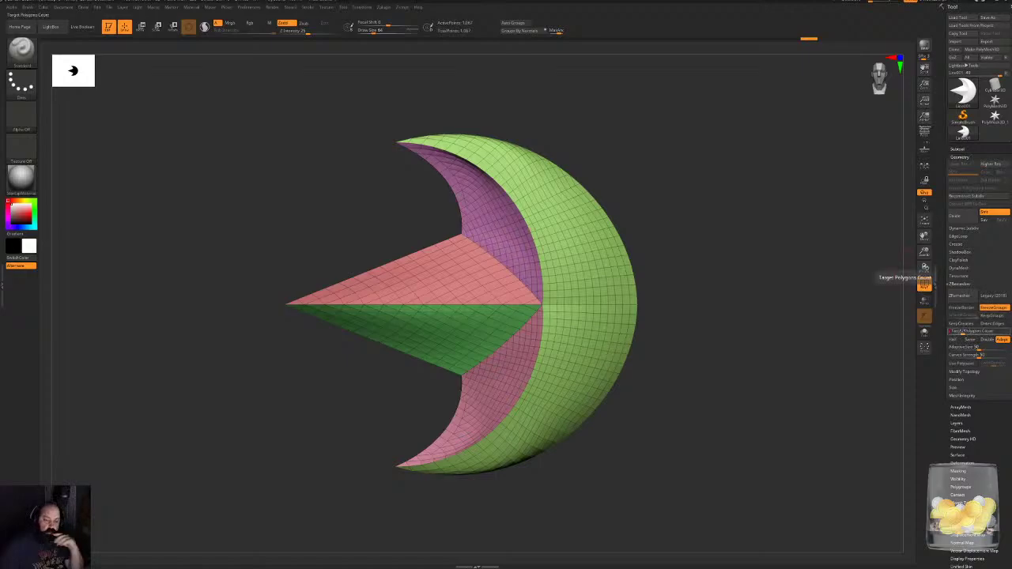
{"action": "left_click", "coordinate": [962, 332]}
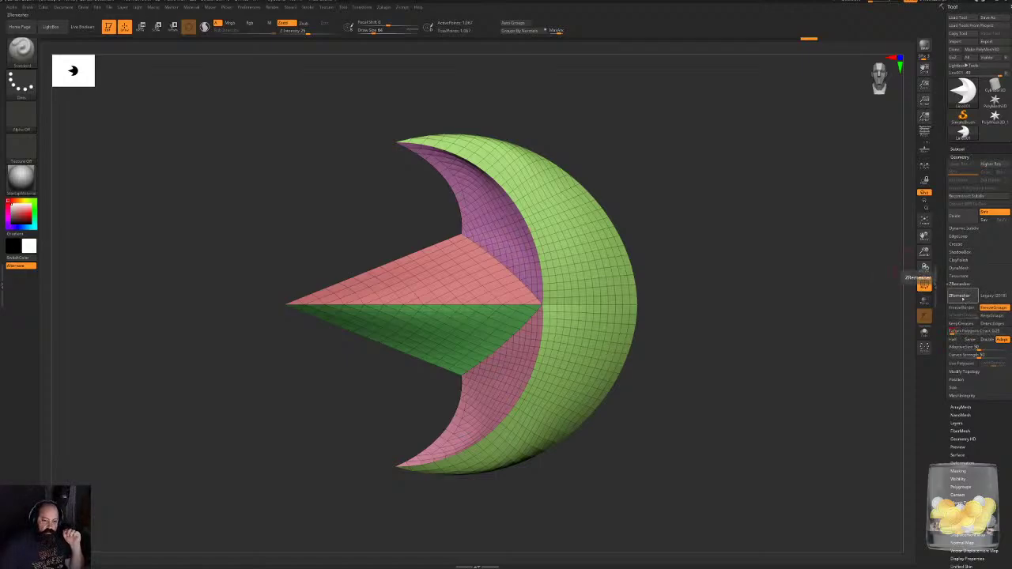
{"action": "left_click", "coordinate": [958, 295]}
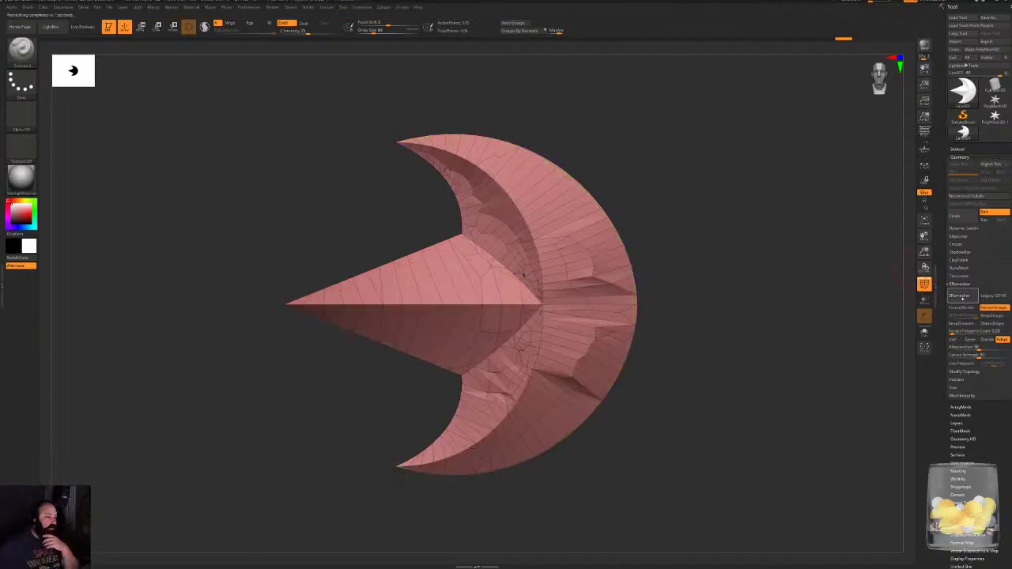
{"action": "left_click_drag", "start_coordinate": [825, 213], "coordinate": [812, 213]}
{"action": "left_click_drag", "start_coordinate": [689, 246], "coordinate": [762, 246]}
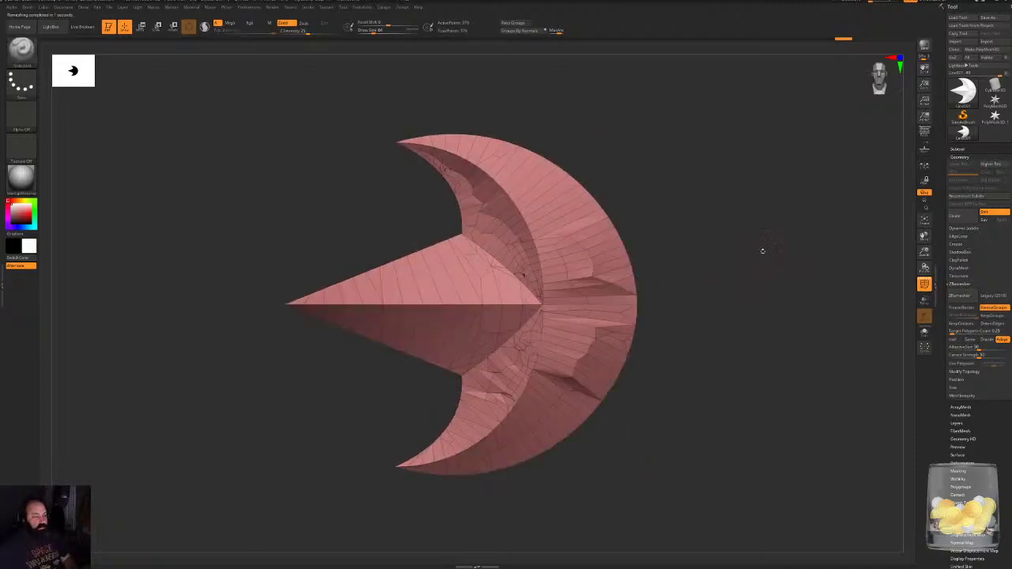
{"action": "key", "text": "ctrl+z"}
{"action": "key", "text": "ctrl+z"}
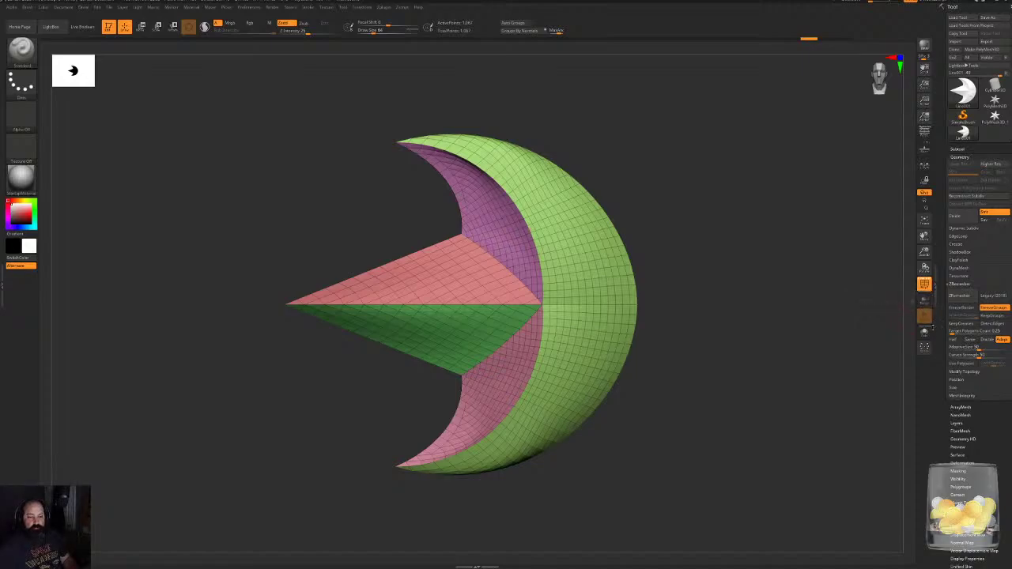
Try the remesh with the Legacy (2018) algorithm and undo it.
{"action": "left_click", "coordinate": [994, 295]}
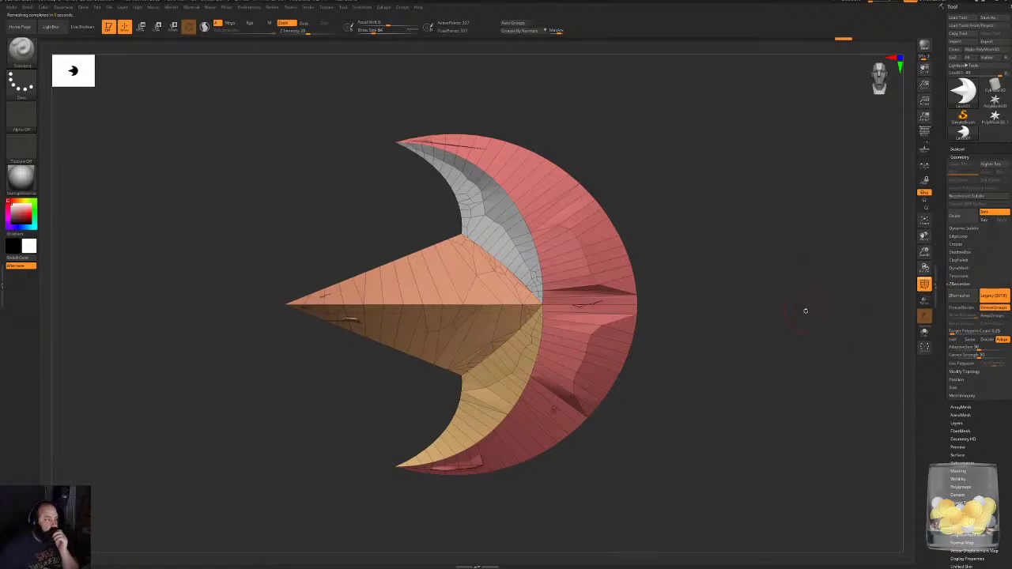
{"action": "key", "text": "ctrl+z"}
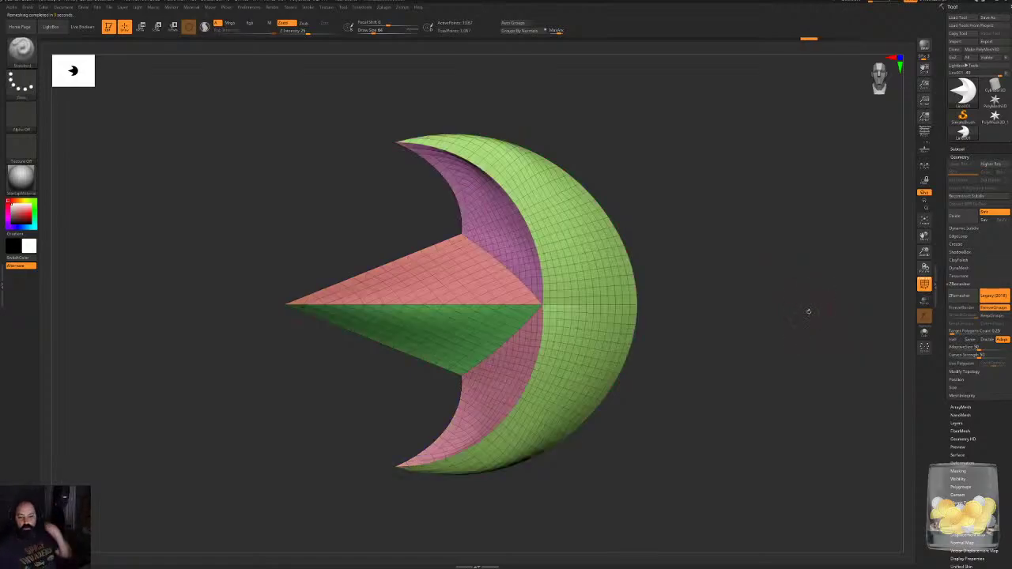
Close ZBrush without saving the project and return to the crescent mesh in 3ds Max.
{"action": "left_click", "coordinate": [1005, 1]}
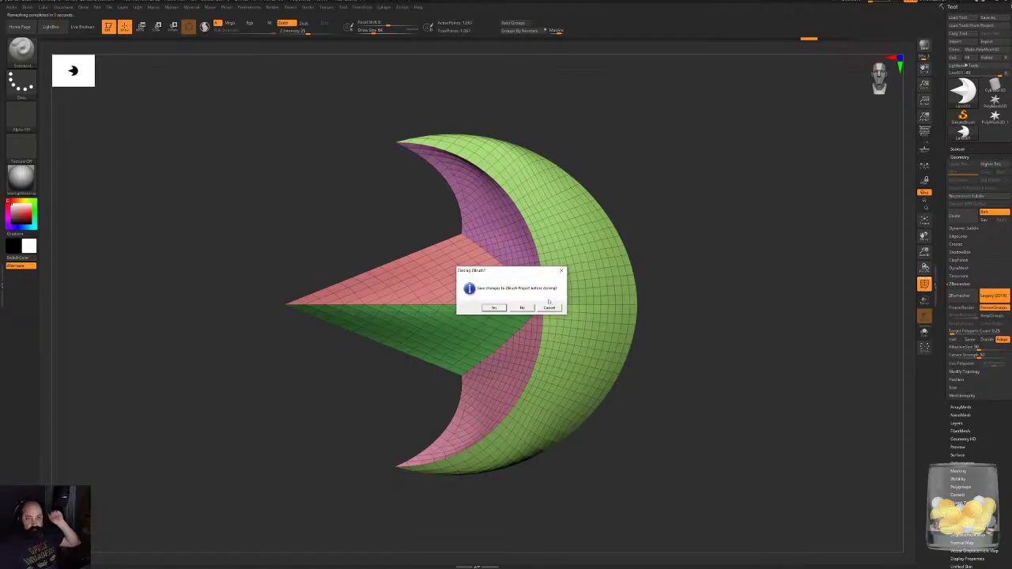
{"action": "left_click", "coordinate": [526, 309]}
{"action": "left_click", "coordinate": [526, 311]}
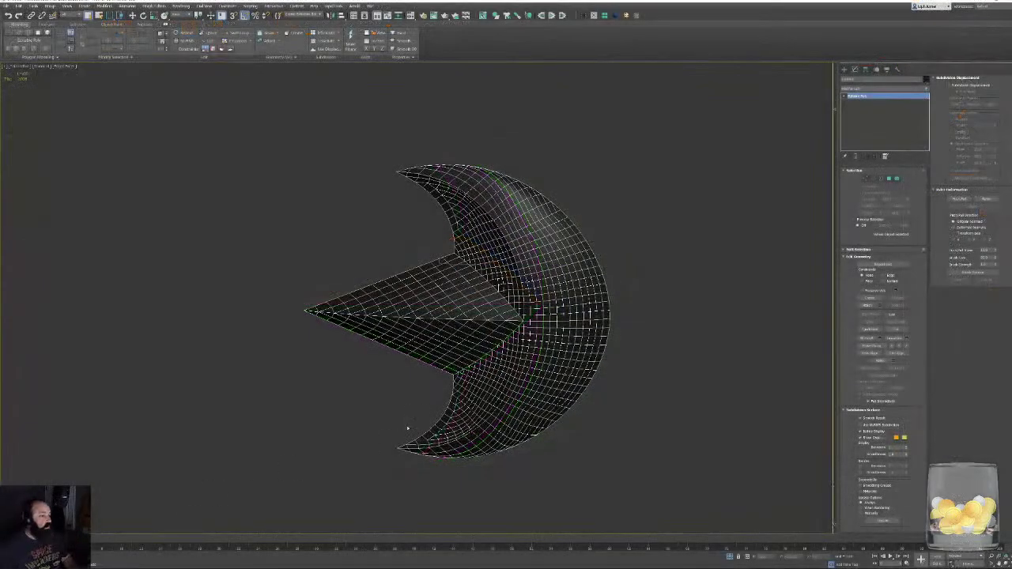
Remove every other edge loop running across the spike's upper face.
{"action": "left_click", "coordinate": [875, 179]}
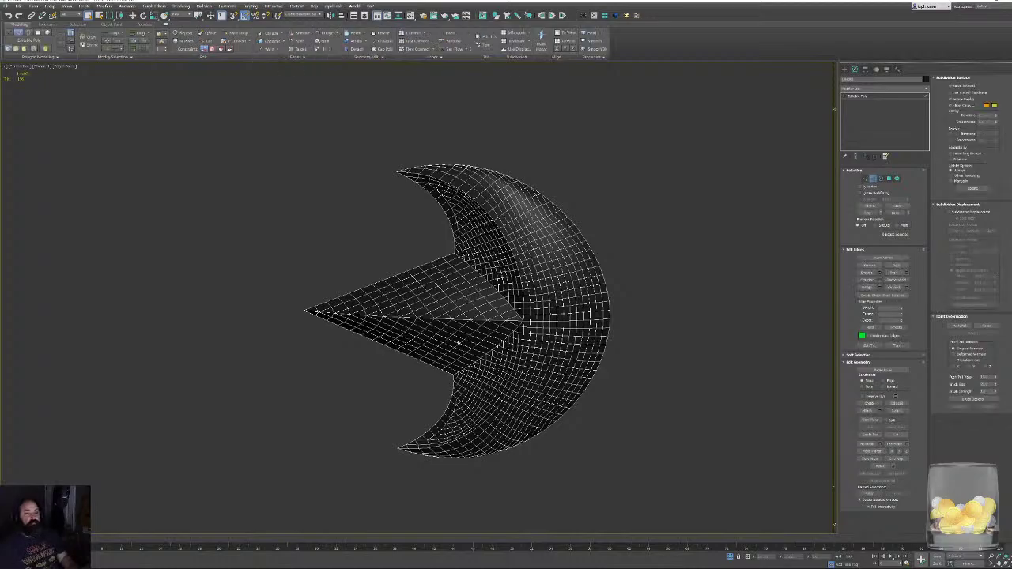
{"action": "middle_click_drag", "start_coordinate": [766, 163], "coordinate": [786, 150]}
{"action": "scroll", "coordinate": [785, 150], "scroll_direction": "up", "scroll_amount": 4}
{"action": "scroll", "coordinate": [438, 293], "scroll_direction": "up", "scroll_amount": 3}
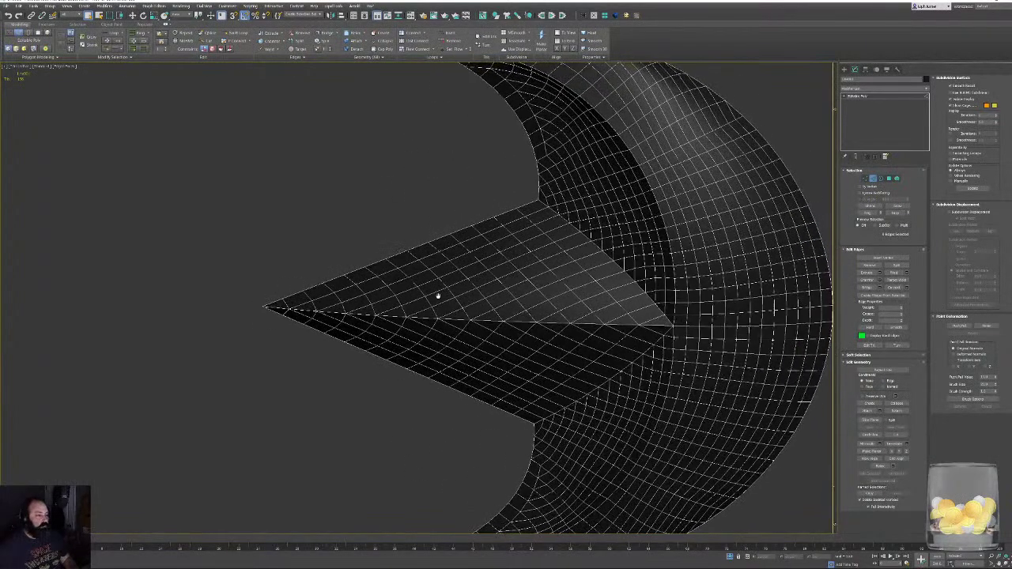
{"action": "left_click", "coordinate": [303, 276]}
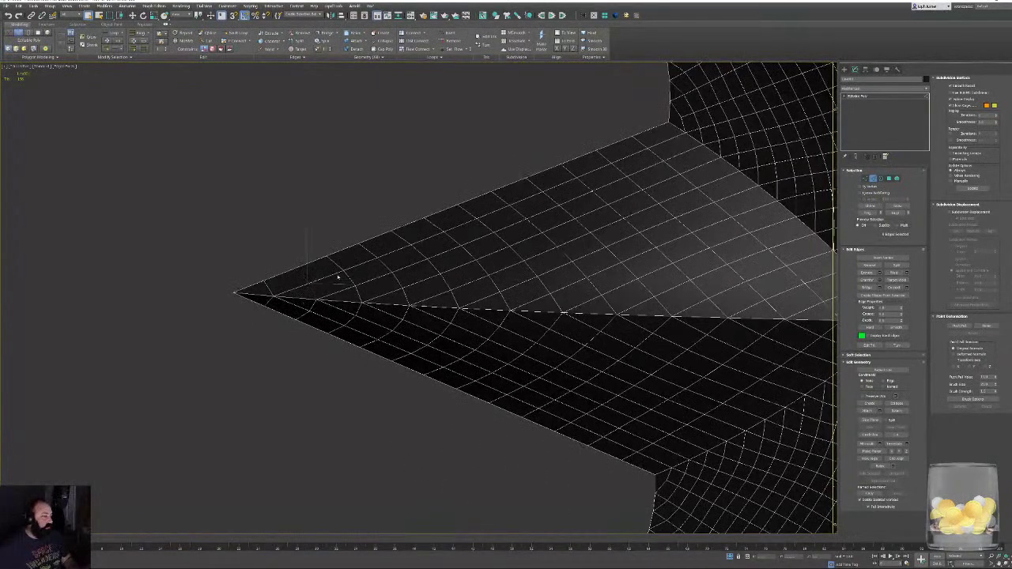
{"action": "left_click", "coordinate": [385, 248]}
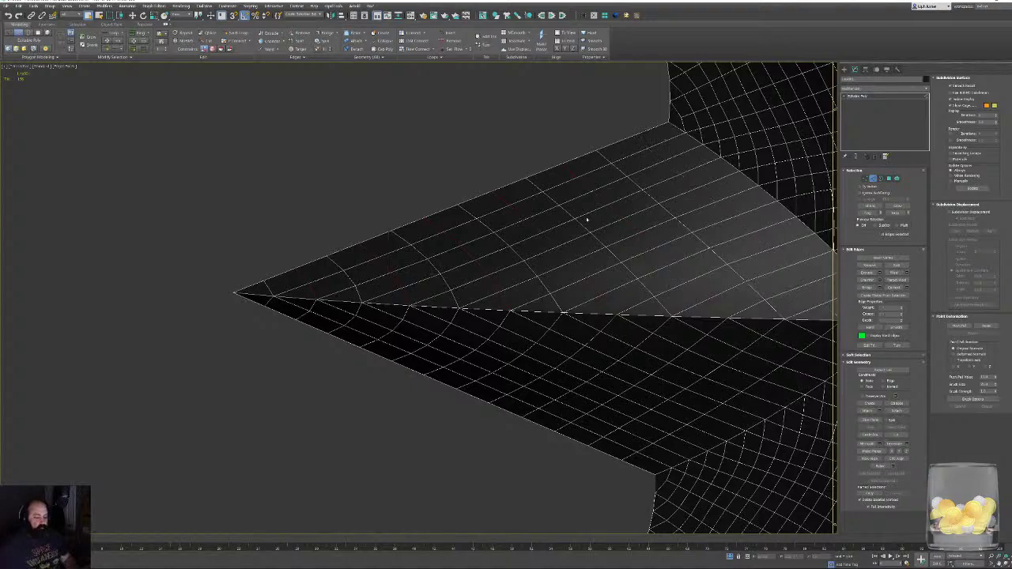
Examine the edge flow where the spike meets the inner crescent and across the outer shell.
{"action": "middle_click_drag", "start_coordinate": [587, 220], "coordinate": [381, 62], "text": "alt"}
{"action": "middle_click_drag", "start_coordinate": [546, 346], "coordinate": [506, 292], "text": "alt"}
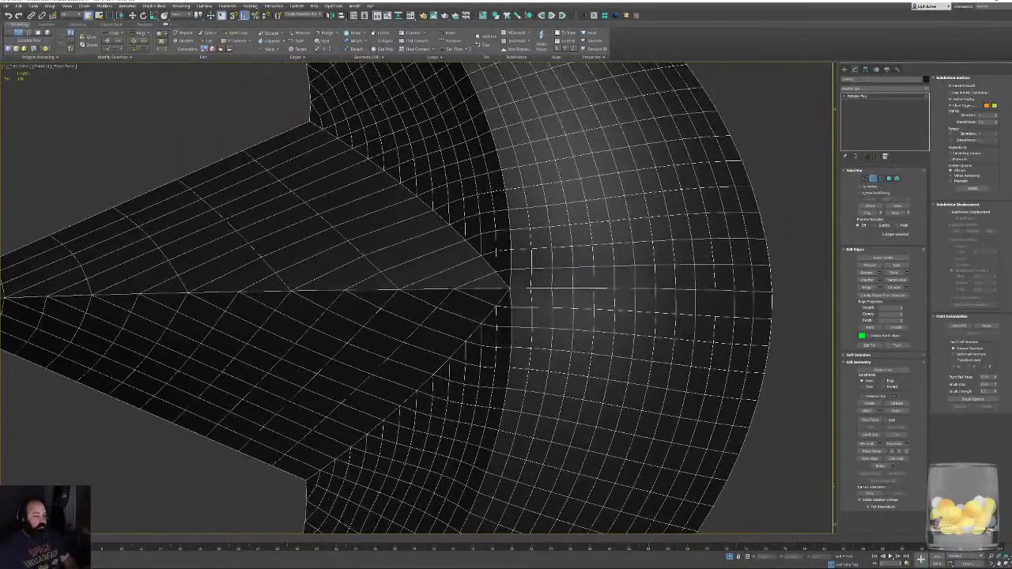
{"action": "middle_click_drag", "start_coordinate": [539, 257], "coordinate": [660, 543]}
{"action": "scroll", "coordinate": [672, 506], "scroll_direction": "down", "scroll_amount": 2}
{"action": "middle_click_drag", "start_coordinate": [695, 514], "coordinate": [581, 106]}
{"action": "scroll", "coordinate": [619, 242], "scroll_direction": "down", "scroll_amount": 1}
{"action": "scroll", "coordinate": [309, 332], "scroll_direction": "up", "scroll_amount": 1}
{"action": "scroll", "coordinate": [309, 332], "scroll_direction": "down", "scroll_amount": 1}
{"action": "middle_click_drag", "start_coordinate": [414, 226], "coordinate": [380, 336]}
{"action": "scroll", "coordinate": [379, 337], "scroll_direction": "down", "scroll_amount": 1}
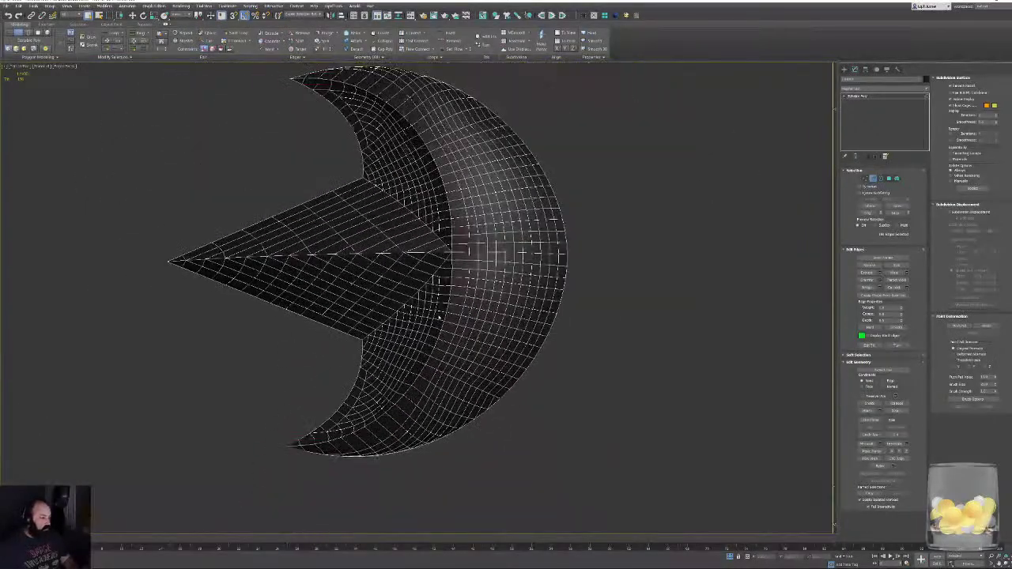
Select all polygons of the model's lower half in the front view and delete them.
{"action": "key", "text": "f"}
{"action": "left_click", "coordinate": [890, 179]}
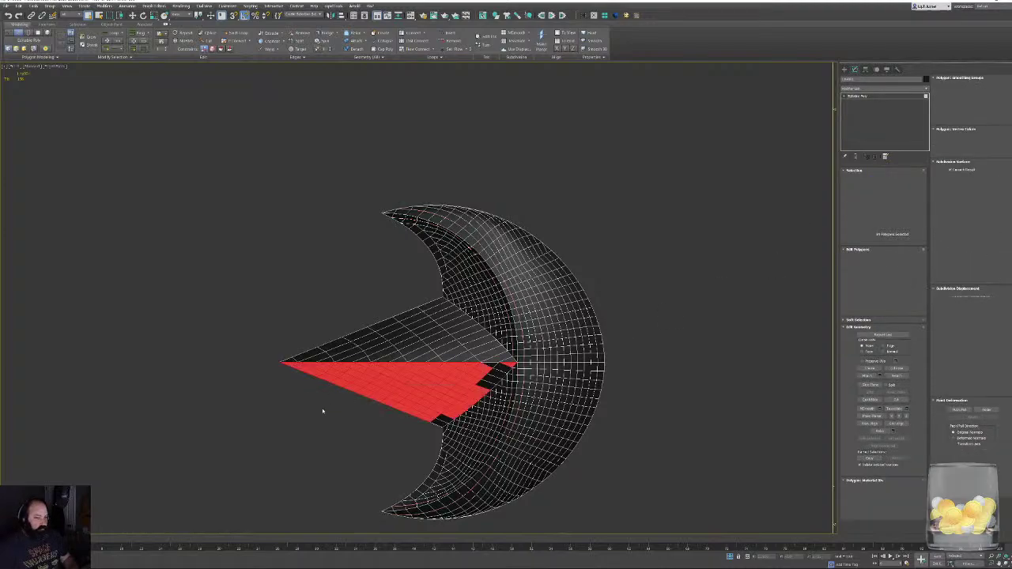
{"action": "middle_click_drag", "start_coordinate": [324, 435], "coordinate": [314, 357]}
{"action": "left_click", "coordinate": [256, 479]}
{"action": "left_click_drag", "start_coordinate": [199, 431], "coordinate": [680, 286]}
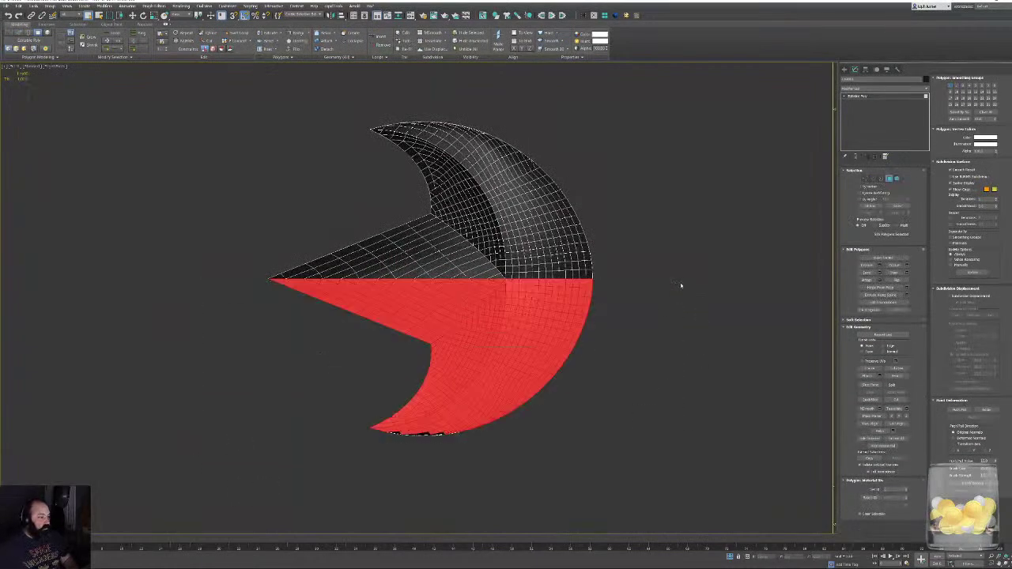
{"action": "key", "text": "Delete"}
Remove every other lengthwise edge loop from the outer part of the spike's face, toward its tip.
{"action": "scroll", "coordinate": [485, 226], "scroll_direction": "up", "scroll_amount": 4}
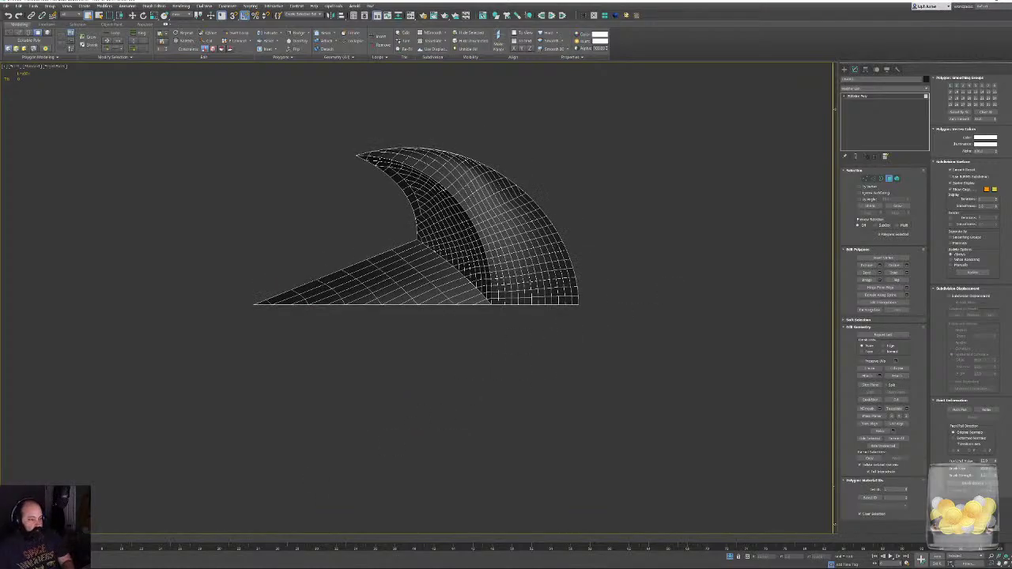
{"action": "middle_click_drag", "start_coordinate": [517, 298], "coordinate": [580, 370]}
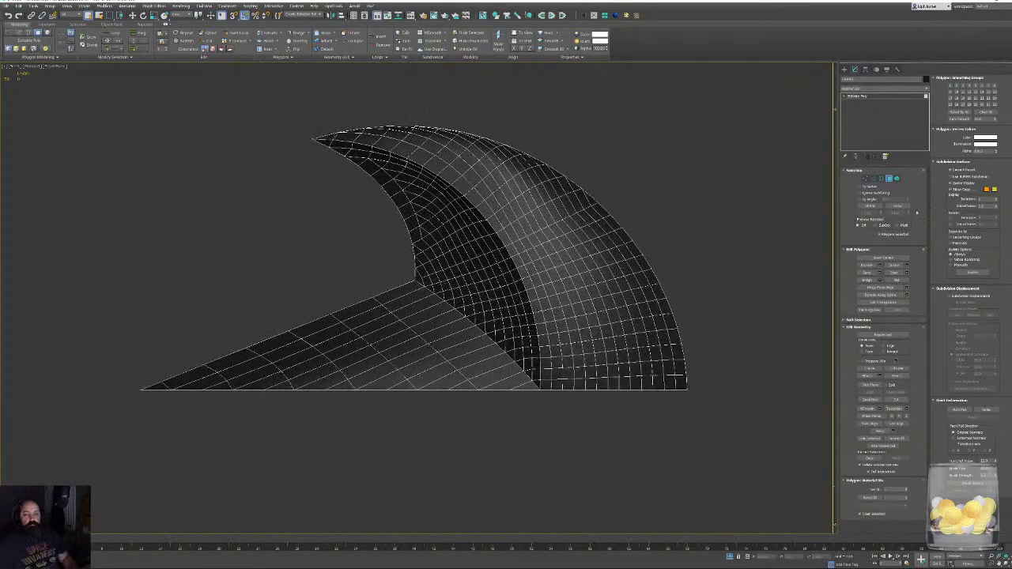
{"action": "left_click", "coordinate": [874, 178]}
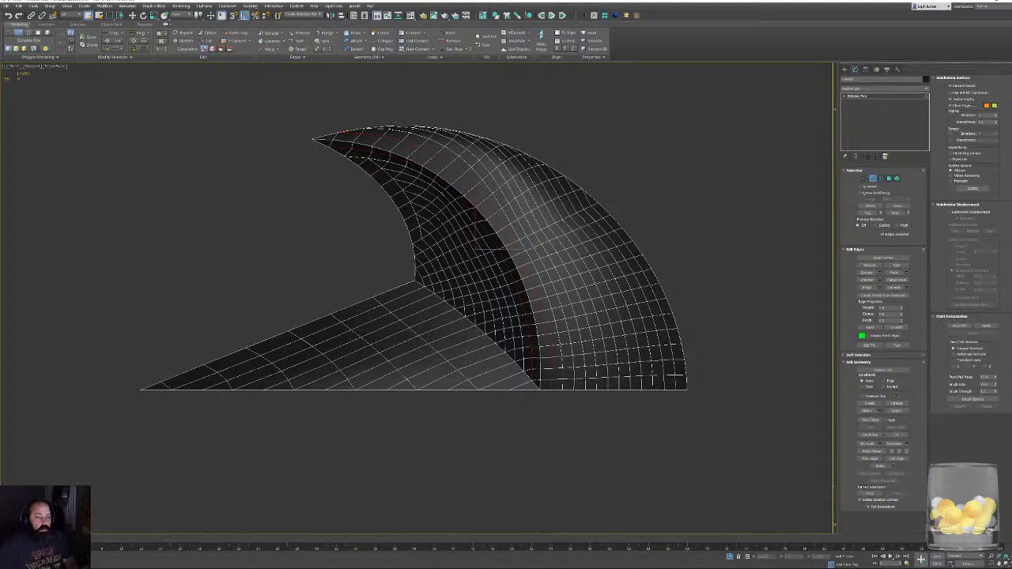
{"action": "double_click", "coordinate": [675, 381]}
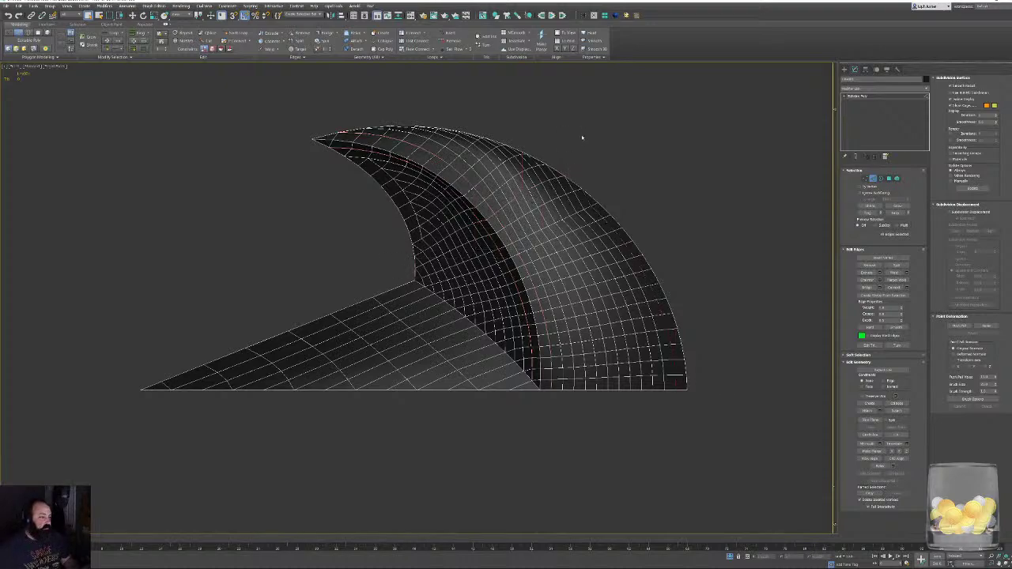
{"action": "left_click", "coordinate": [199, 461]}
{"action": "double_click", "coordinate": [196, 381]}
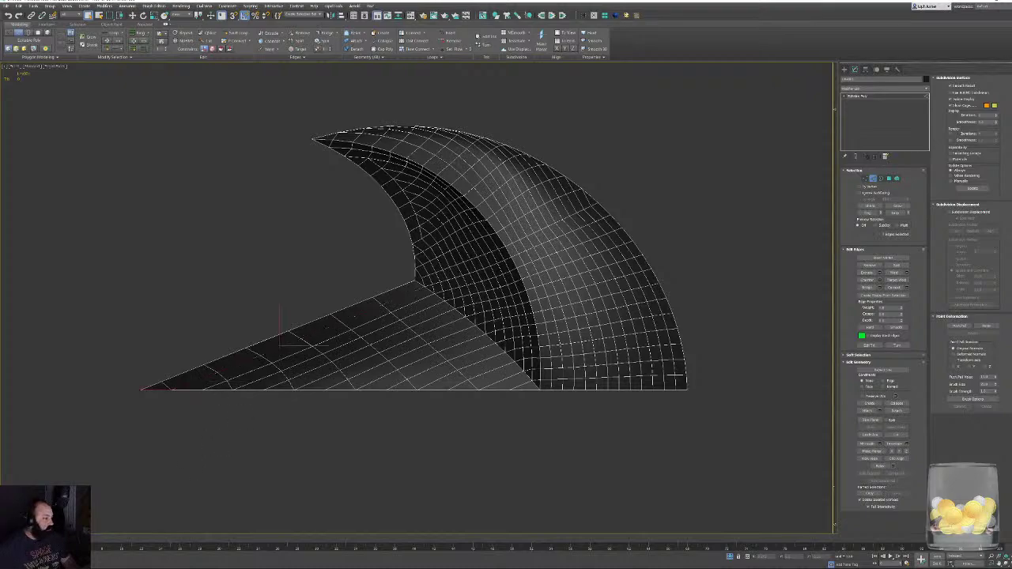
{"action": "left_click", "coordinate": [152, 412]}
{"action": "left_click", "coordinate": [193, 384]}
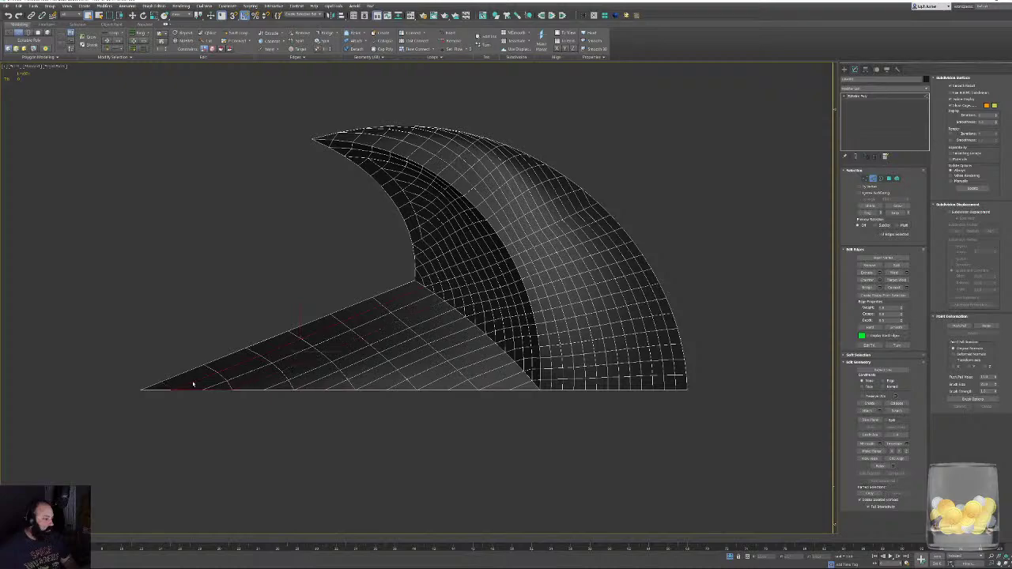
{"action": "left_click", "coordinate": [199, 389], "text": "alt"}
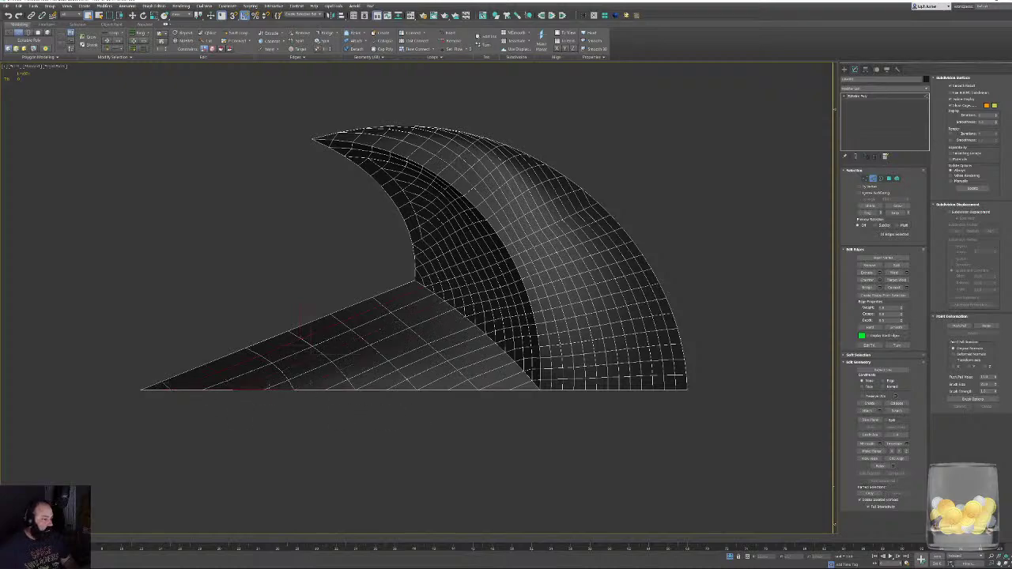
{"action": "left_click", "coordinate": [240, 389], "text": "alt"}
{"action": "key", "text": "ctrl+BackSpace"}
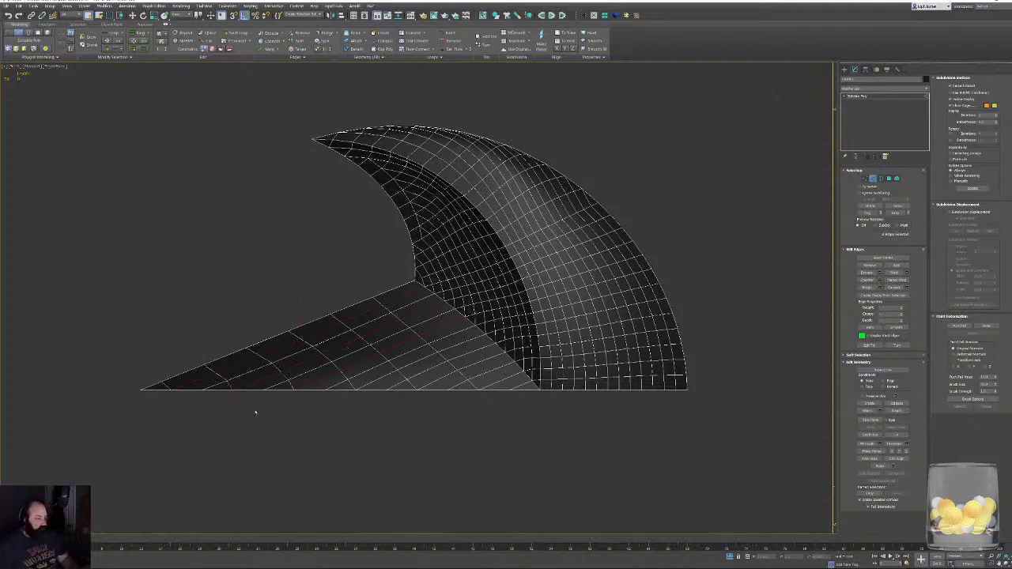
Thin the remaining lengthwise edge loops near the spike's base and centre line by removing every other one.
{"action": "scroll", "coordinate": [424, 388], "scroll_direction": "up", "scroll_amount": 4}
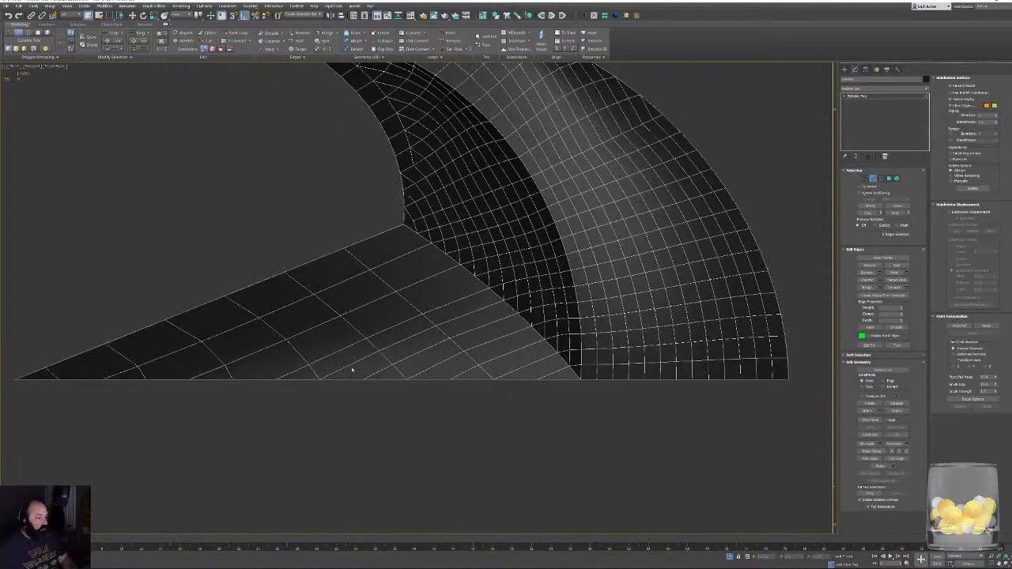
{"action": "double_click", "coordinate": [431, 367]}
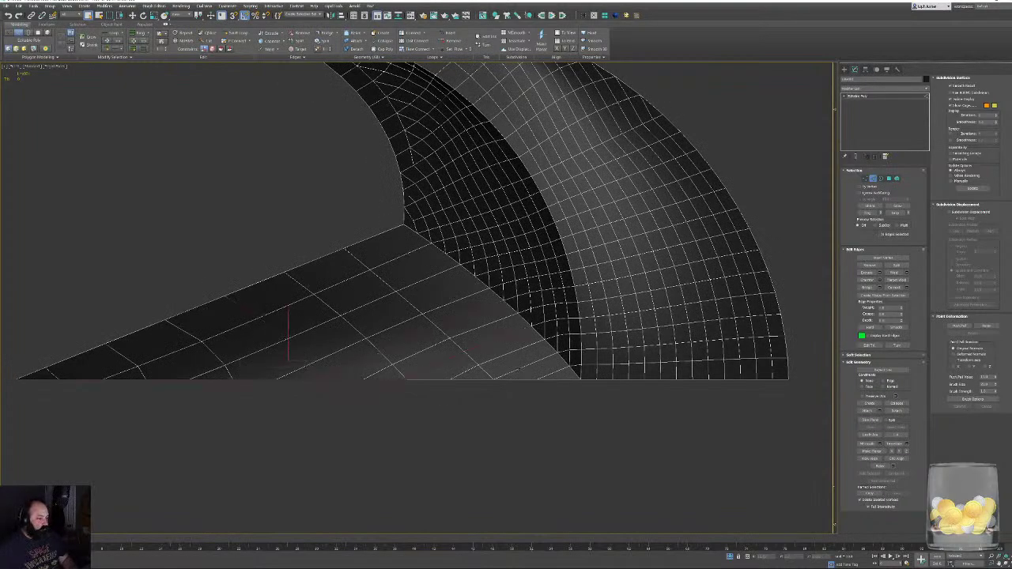
{"action": "left_click", "coordinate": [516, 369]}
{"action": "left_click_drag", "start_coordinate": [348, 259], "coordinate": [241, 334], "text": "alt"}
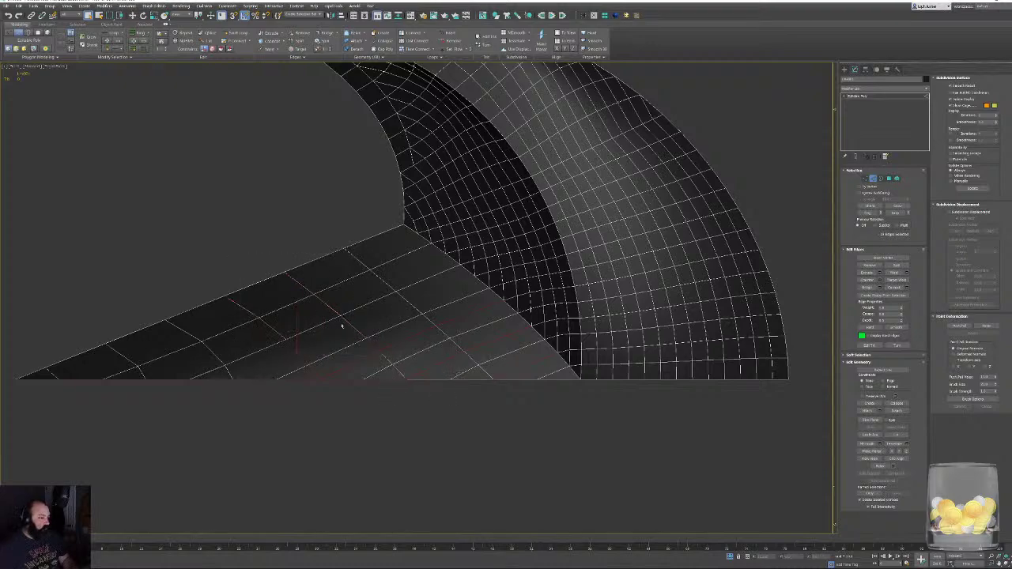
{"action": "left_click_drag", "start_coordinate": [300, 365], "coordinate": [294, 369]}
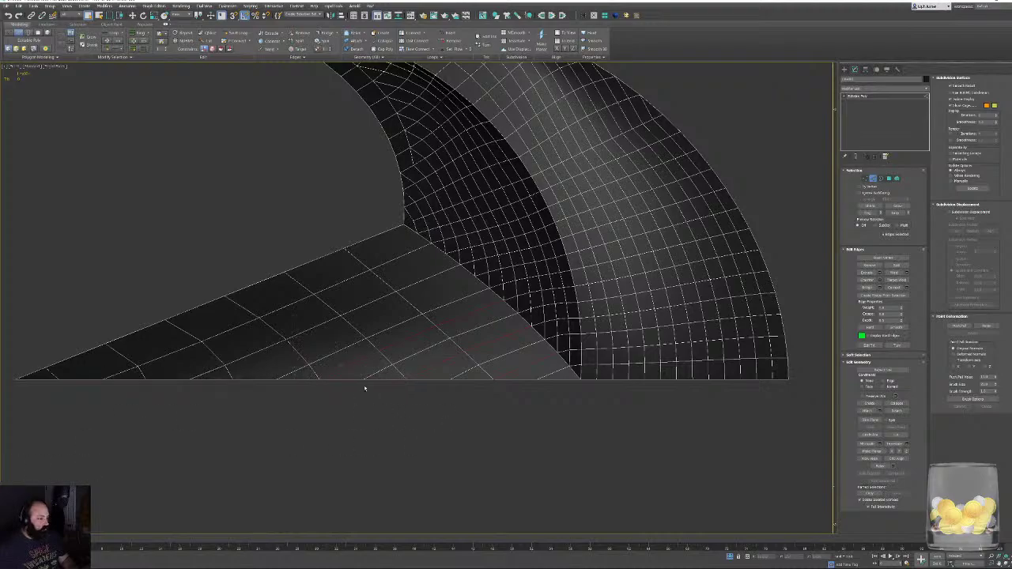
Remove every other edge loop running crosswise over the inner crescent face and the outer shell.
{"action": "middle_click_drag", "start_coordinate": [457, 366], "coordinate": [488, 301]}
{"action": "scroll", "coordinate": [479, 366], "scroll_direction": "down", "scroll_amount": 3}
{"action": "key", "text": "z"}
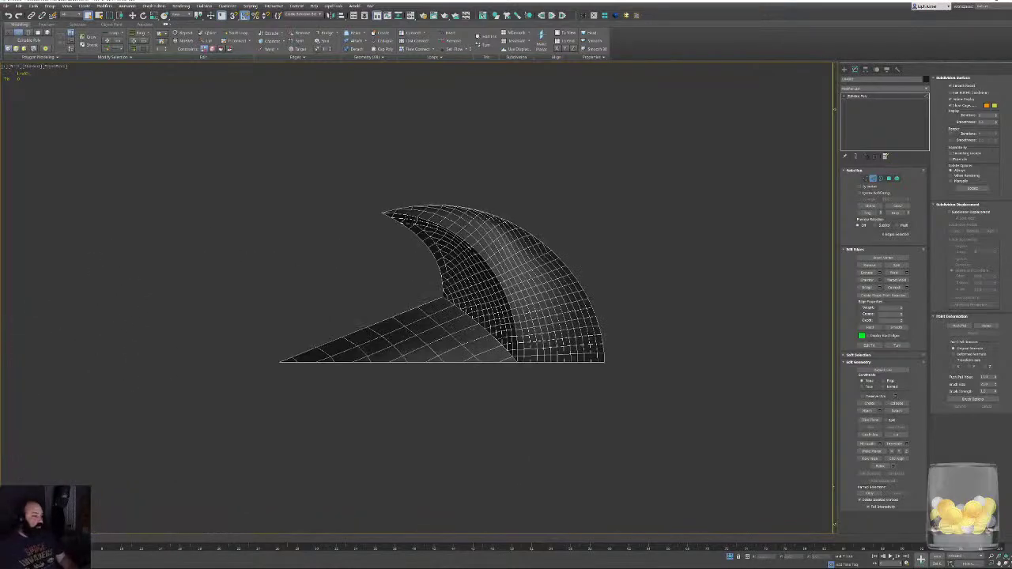
{"action": "scroll", "coordinate": [518, 325], "scroll_direction": "up", "scroll_amount": 4}
{"action": "scroll", "coordinate": [518, 324], "scroll_direction": "up", "scroll_amount": 3}
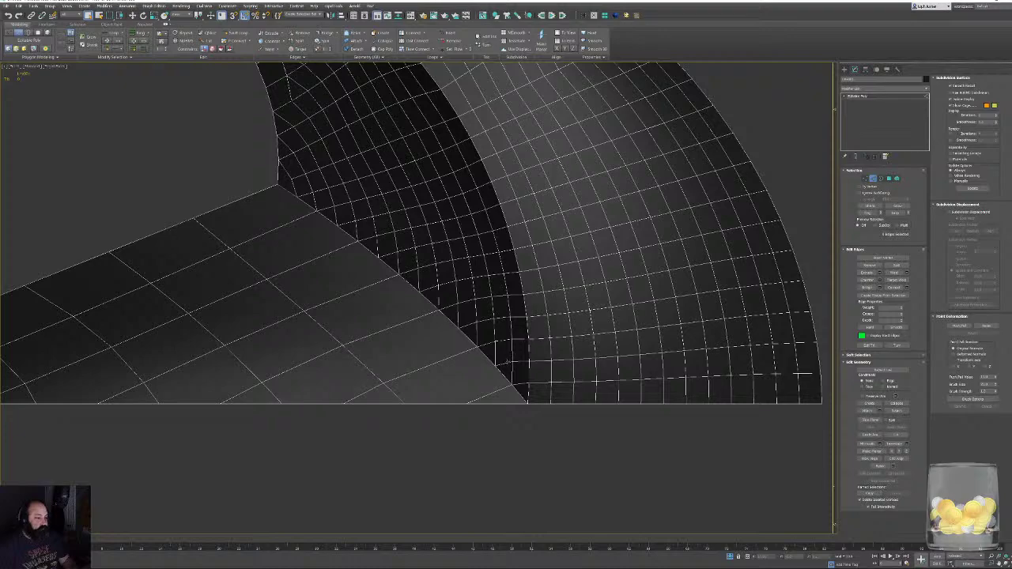
{"action": "double_click", "coordinate": [507, 363]}
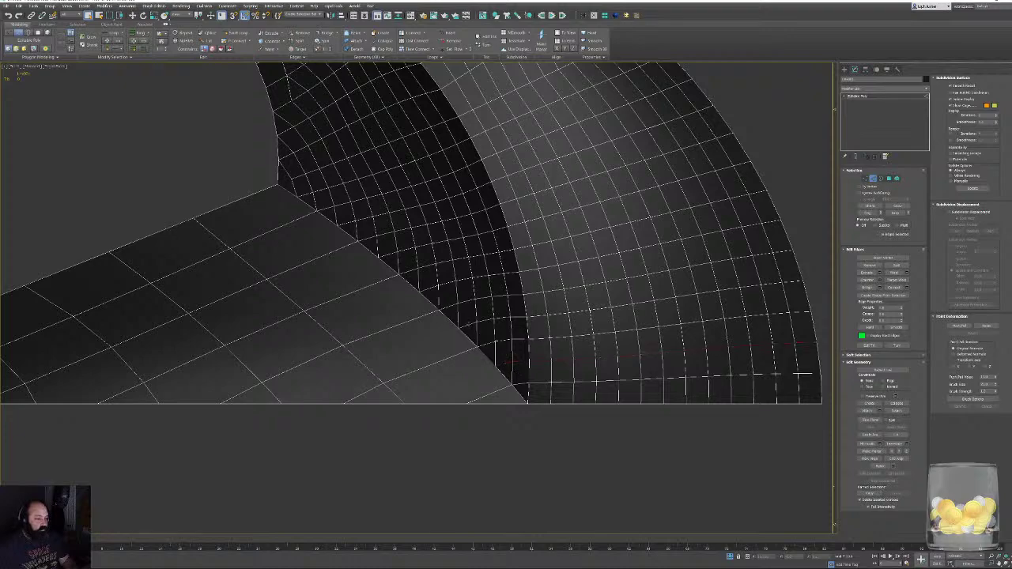
{"action": "double_click", "coordinate": [436, 326]}
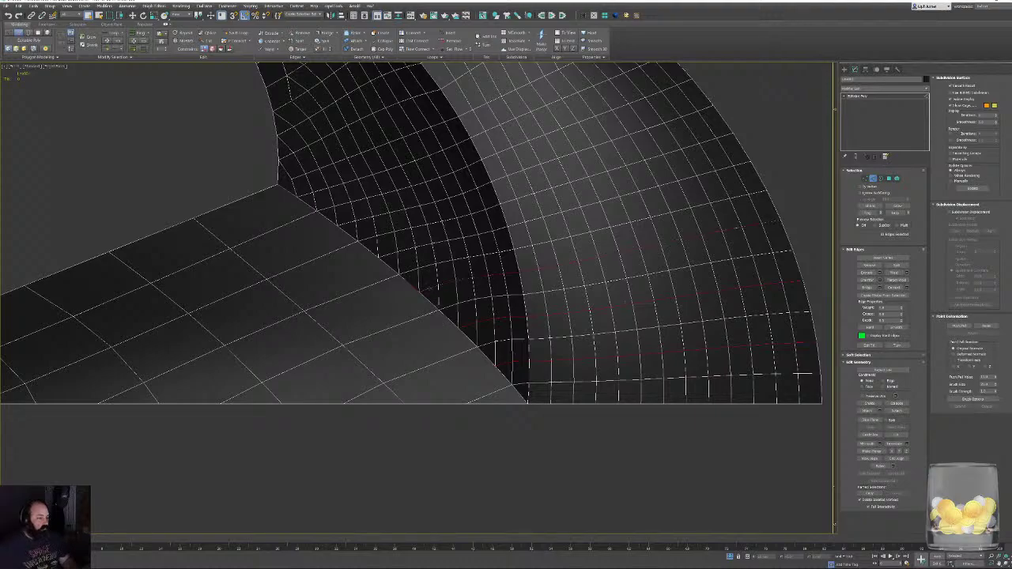
{"action": "middle_click_drag", "start_coordinate": [406, 286], "coordinate": [409, 366]}
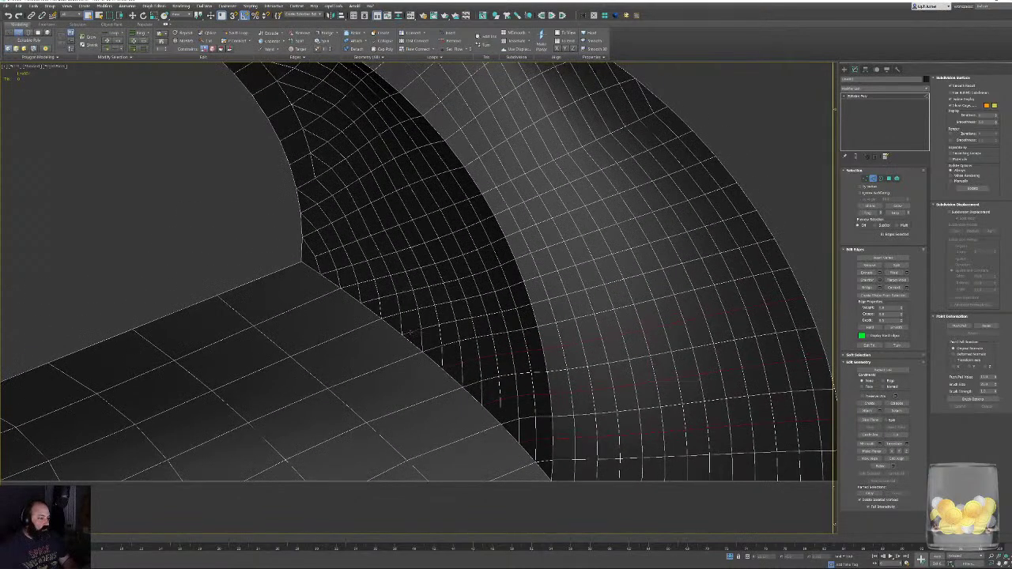
{"action": "double_click", "coordinate": [407, 332], "text": "ctrl"}
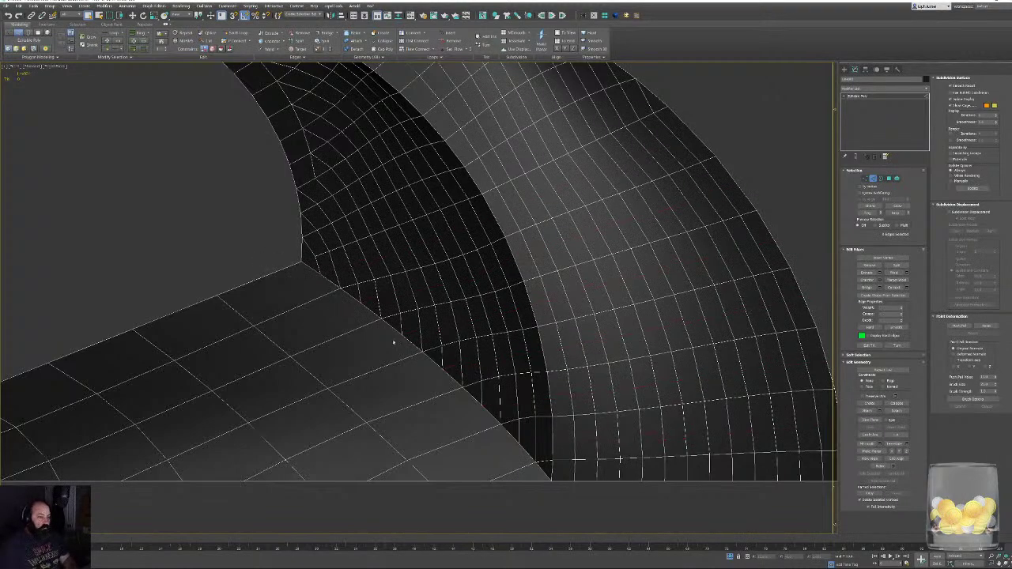
Remove every other lengthwise edge loop along the inner crescent face, leaving the outer shell's lengthwise loops in place.
{"action": "middle_click_drag", "start_coordinate": [393, 334], "coordinate": [439, 320], "text": "alt"}
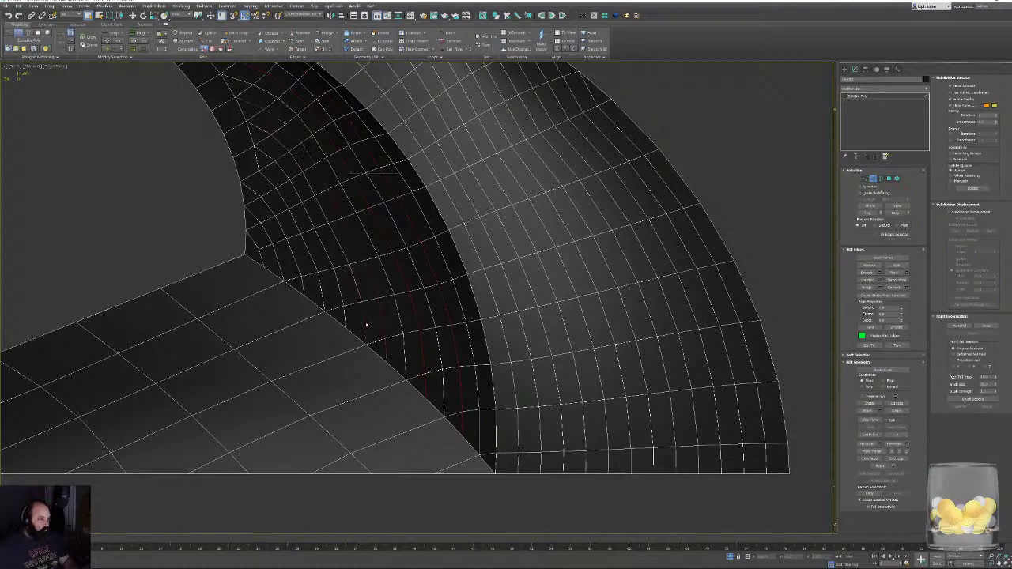
{"action": "scroll", "coordinate": [324, 304], "scroll_direction": "up", "scroll_amount": 2}
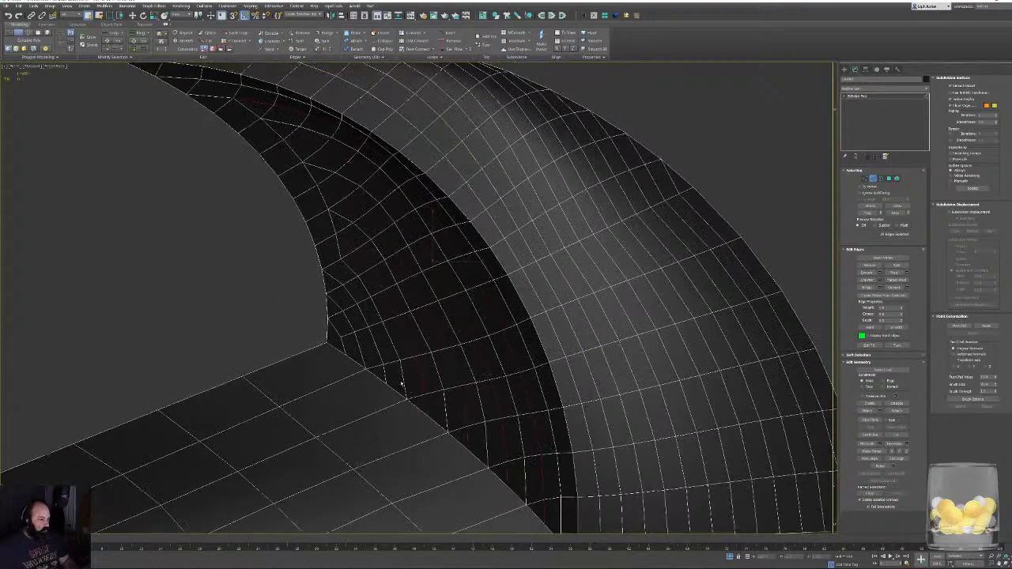
{"action": "middle_click_drag", "start_coordinate": [344, 298], "coordinate": [377, 420]}
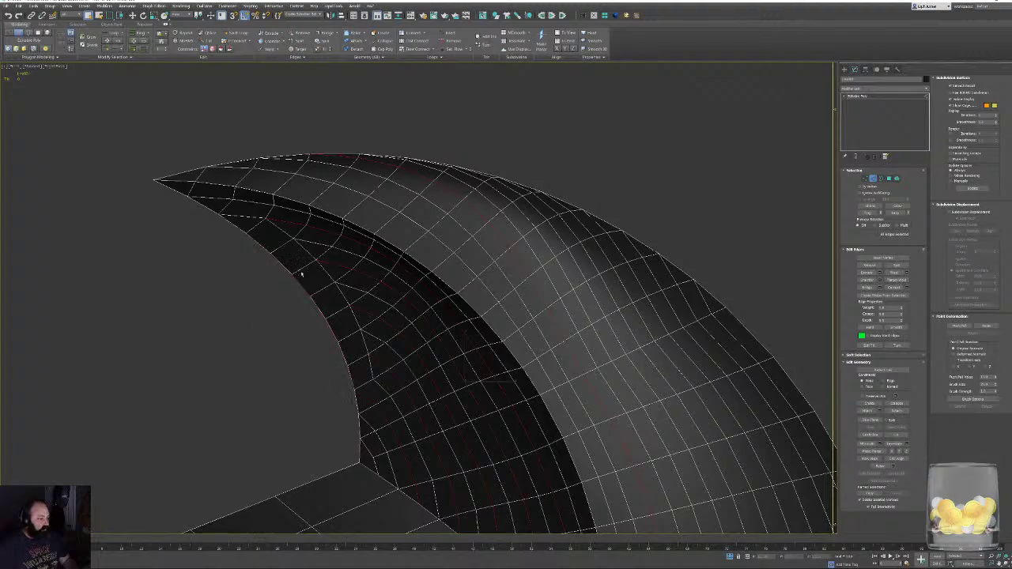
{"action": "middle_click_drag", "start_coordinate": [374, 284], "coordinate": [356, 332]}
{"action": "key", "text": "p"}
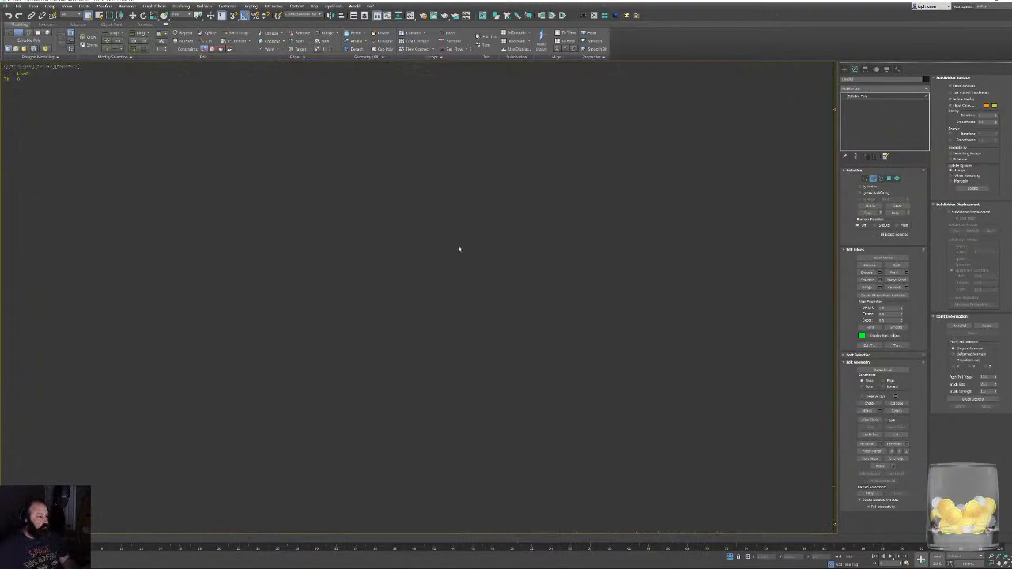
{"action": "key", "text": "f"}
{"action": "scroll", "coordinate": [514, 273], "scroll_direction": "up", "scroll_amount": 4}
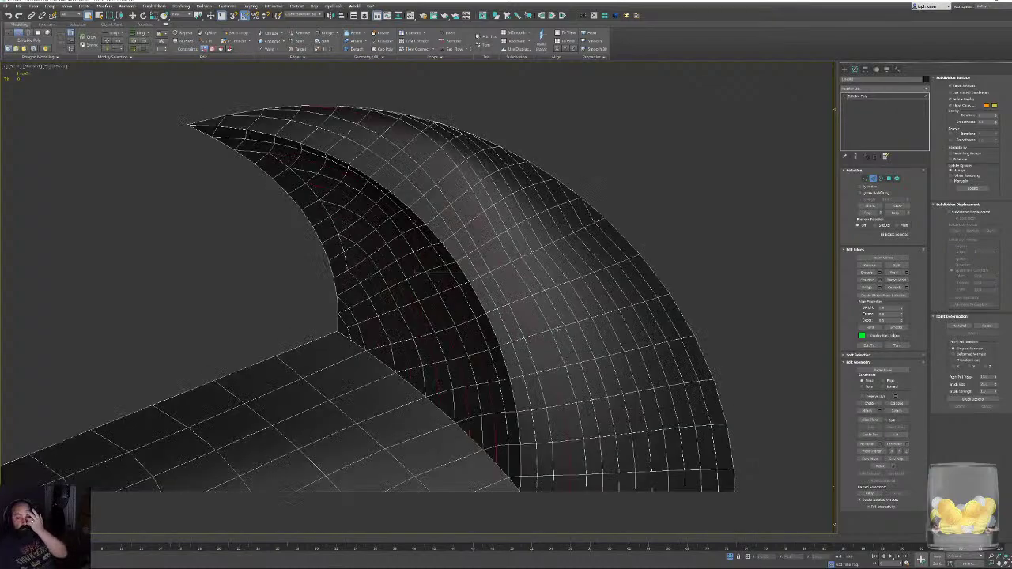
{"action": "middle_click_drag", "start_coordinate": [556, 295], "coordinate": [558, 289]}
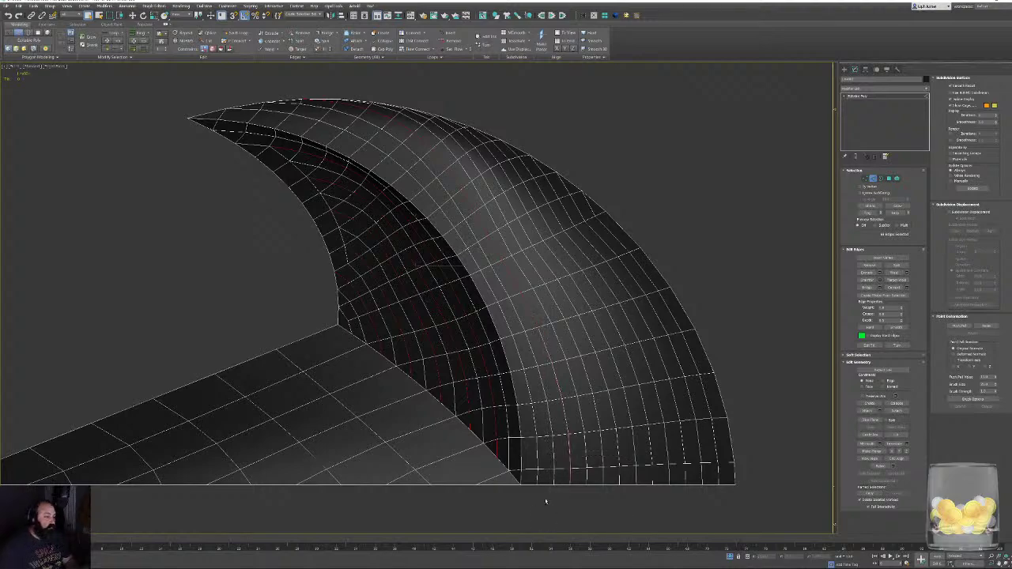
{"action": "left_click_drag", "start_coordinate": [432, 138], "coordinate": [437, 142]}
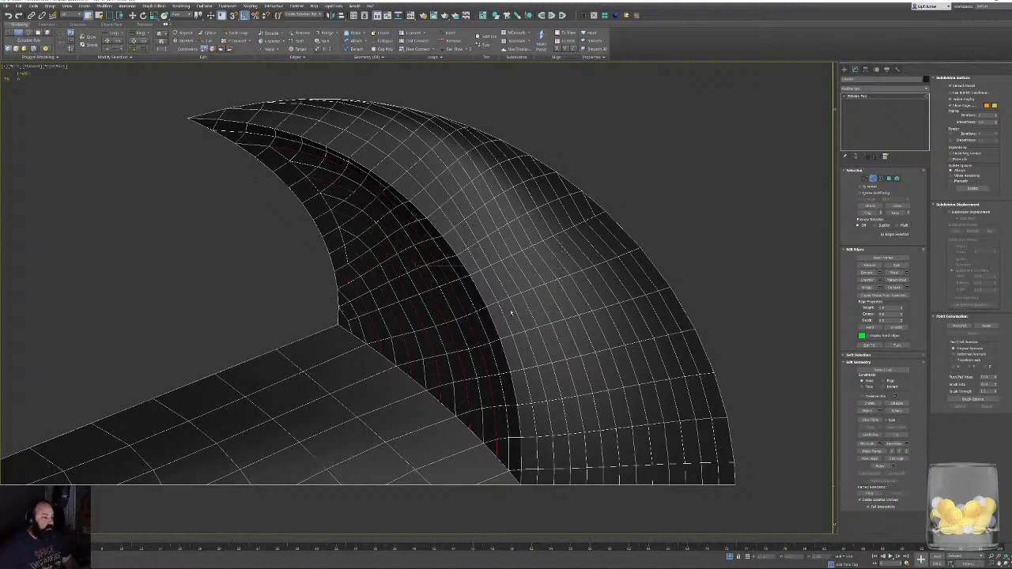
{"action": "left_click", "coordinate": [148, 120]}
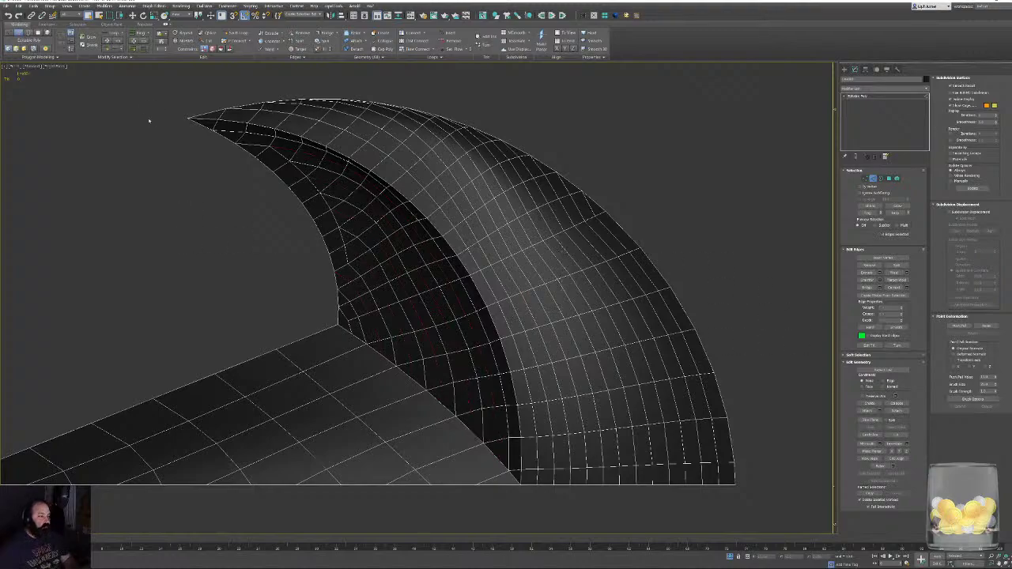
Remove the short diagonal edges beside the inner corner where the spike meets the crescent.
{"action": "middle_click_drag", "start_coordinate": [398, 257], "coordinate": [447, 317]}
{"action": "scroll", "coordinate": [441, 336], "scroll_direction": "up", "scroll_amount": 3}
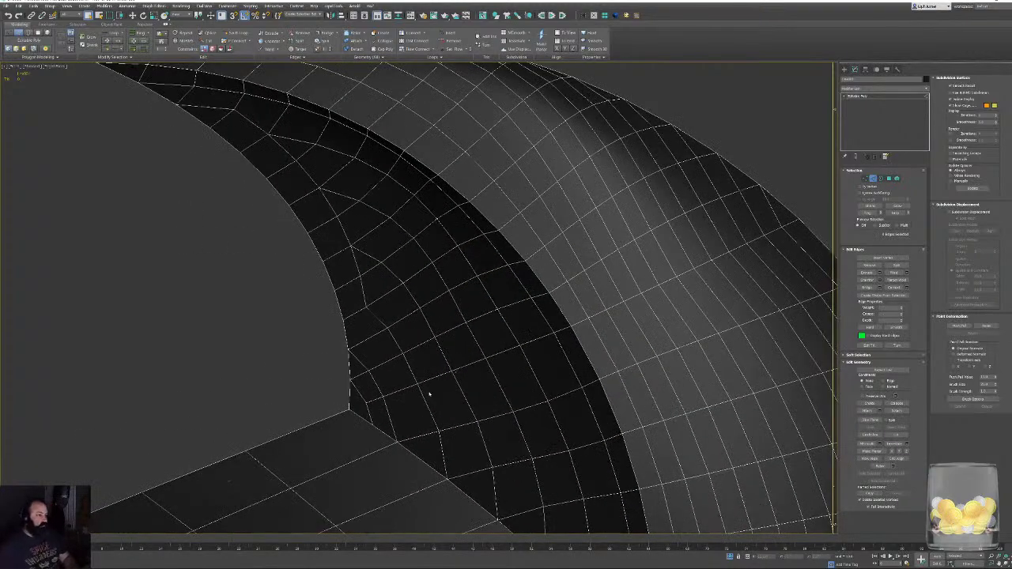
{"action": "middle_click_drag", "start_coordinate": [428, 391], "coordinate": [409, 380]}
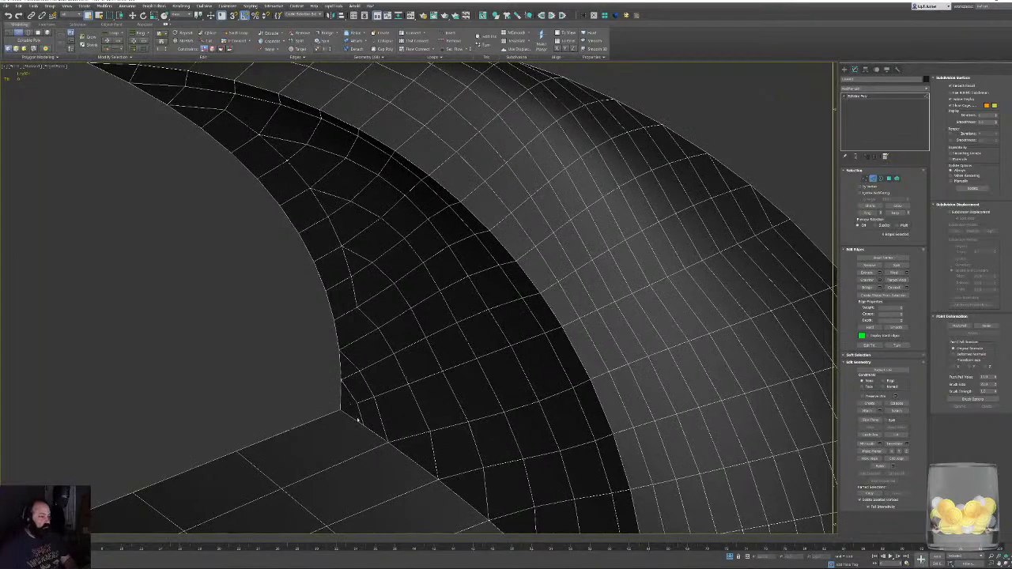
{"action": "scroll", "coordinate": [485, 361], "scroll_direction": "up", "scroll_amount": 3}
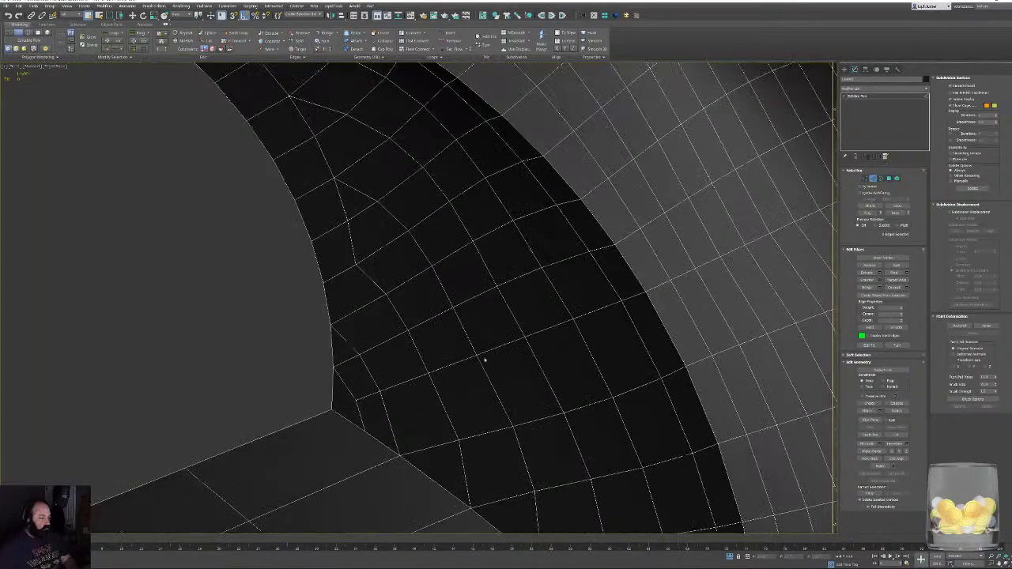
{"action": "left_click", "coordinate": [865, 178]}
{"action": "left_click_drag", "start_coordinate": [313, 398], "coordinate": [361, 419]}
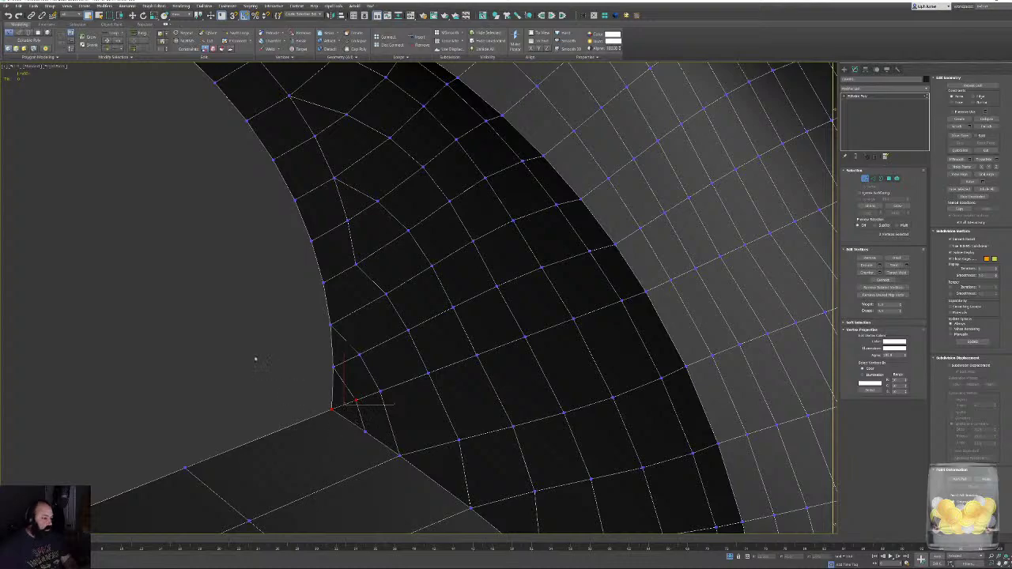
{"action": "left_click", "coordinate": [255, 355]}
{"action": "left_click", "coordinate": [873, 178]}
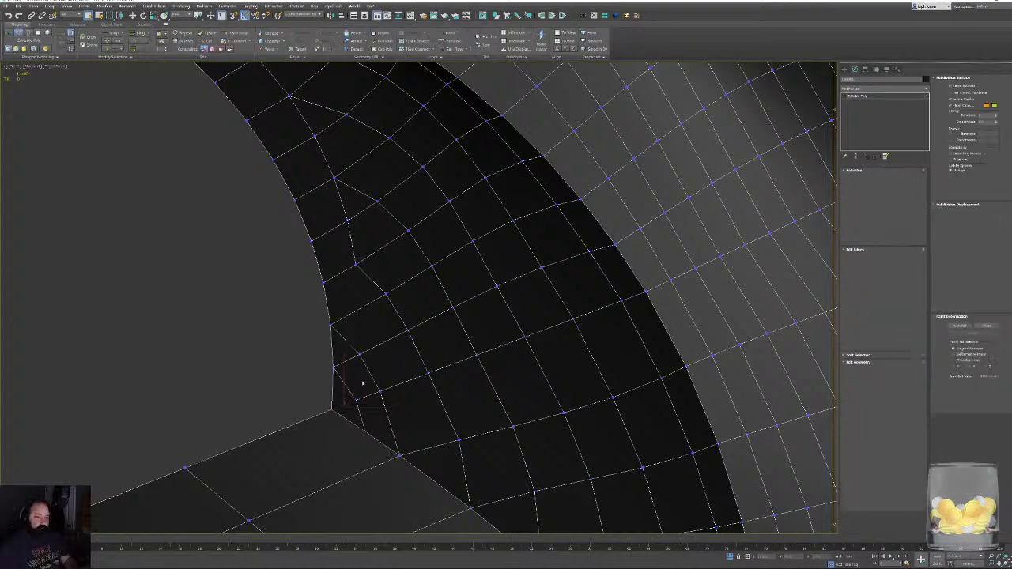
{"action": "left_click", "coordinate": [358, 411], "text": "ctrl"}
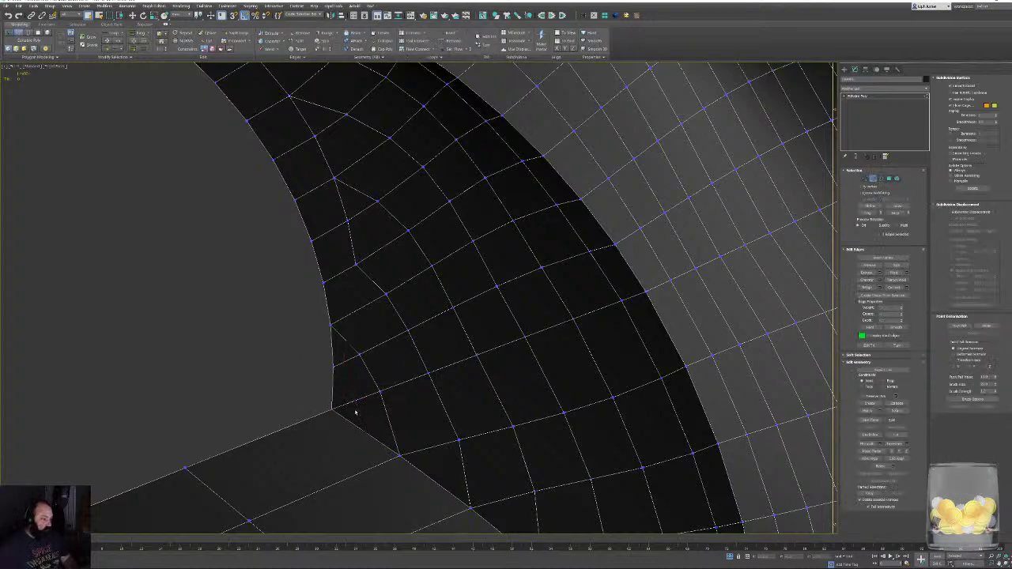
{"action": "middle_click_drag", "start_coordinate": [422, 381], "coordinate": [345, 312], "text": "alt"}
{"action": "scroll", "coordinate": [409, 379], "scroll_direction": "down", "scroll_amount": 3}
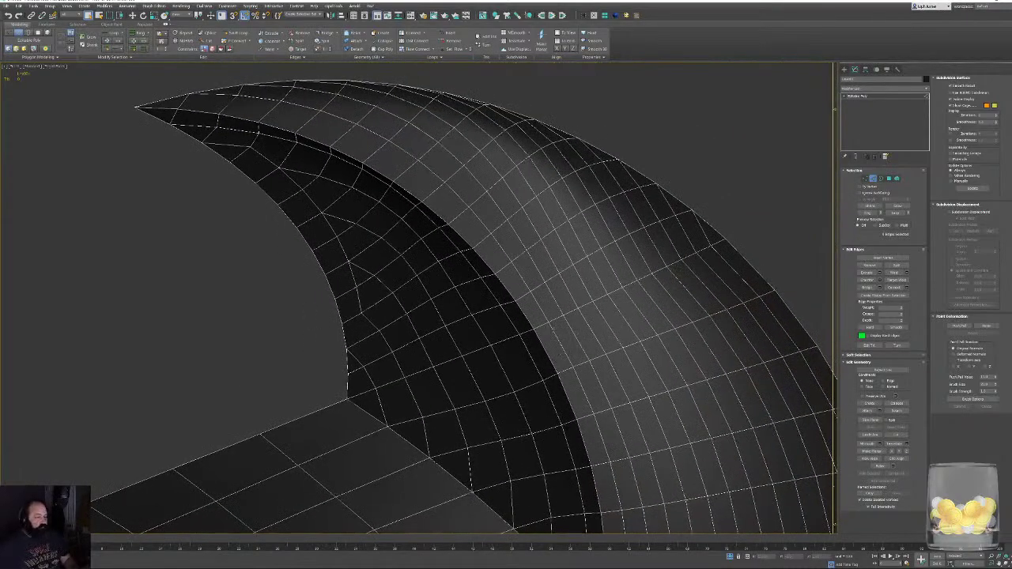
{"action": "middle_click_drag", "start_coordinate": [384, 313], "coordinate": [341, 344], "text": "alt"}
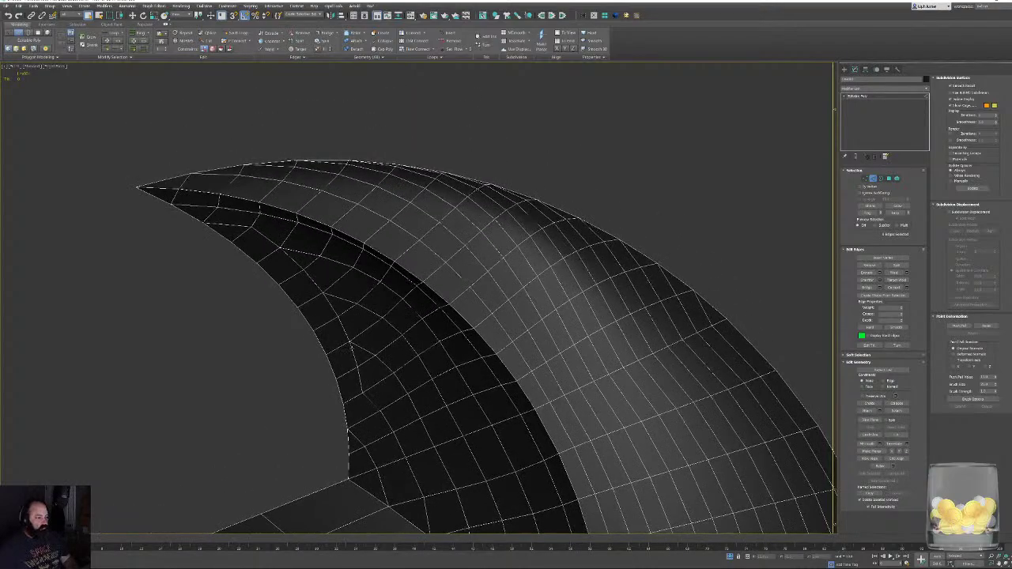
{"action": "middle_click_drag", "start_coordinate": [346, 391], "coordinate": [344, 257]}
{"action": "scroll", "coordinate": [402, 336], "scroll_direction": "down", "scroll_amount": 3}
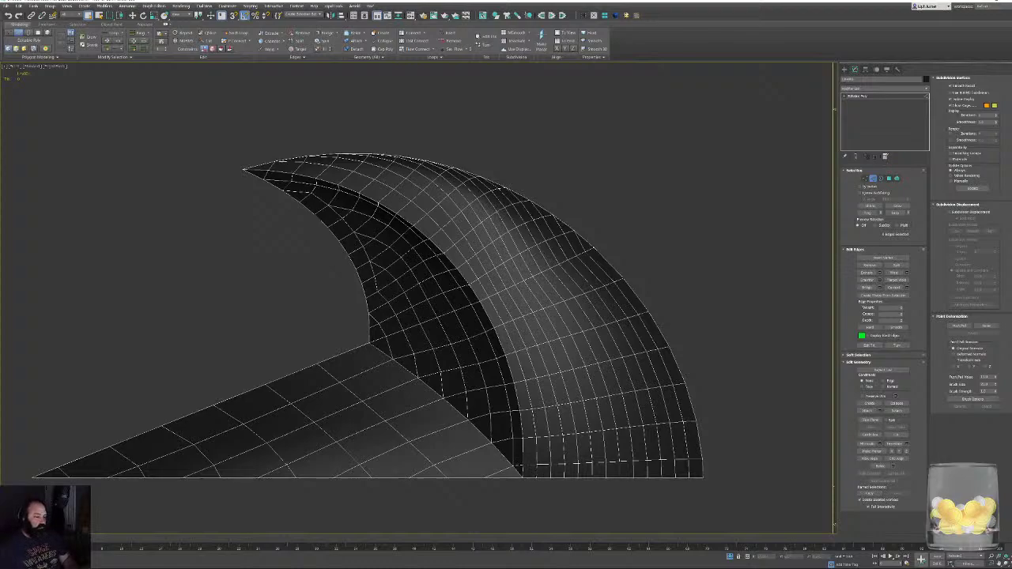
Remove the first two alternate lengthwise edge loops on the crescent's outer shell, counting outward from the inner rim.
{"action": "double_click", "coordinate": [452, 273]}
{"action": "left_click_drag", "start_coordinate": [235, 178], "coordinate": [268, 152], "text": "alt"}
{"action": "key", "text": "ctrl+shift+c"}
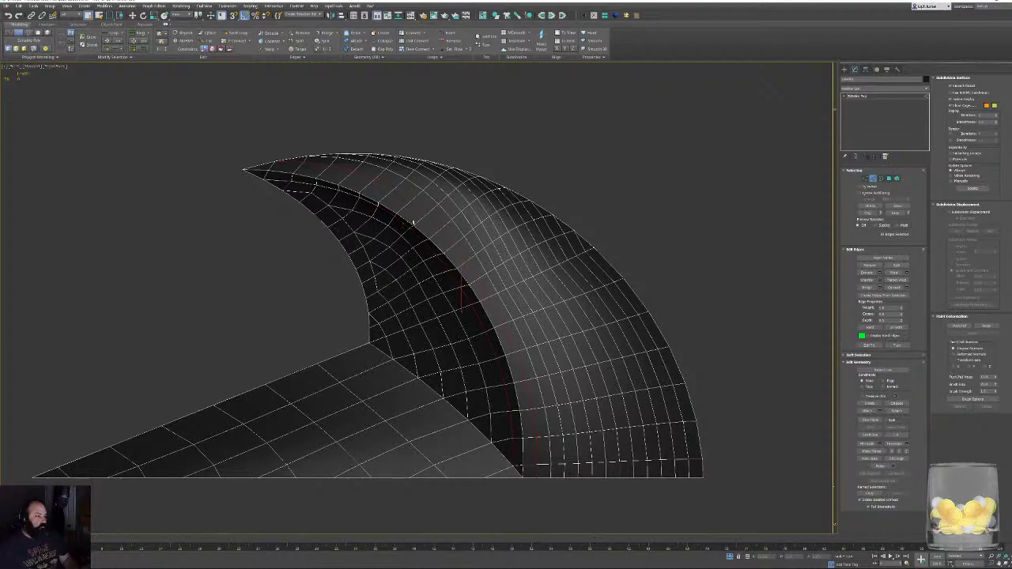
{"action": "left_click", "coordinate": [397, 218], "text": "alt"}
{"action": "left_click", "coordinate": [447, 262], "text": "alt"}
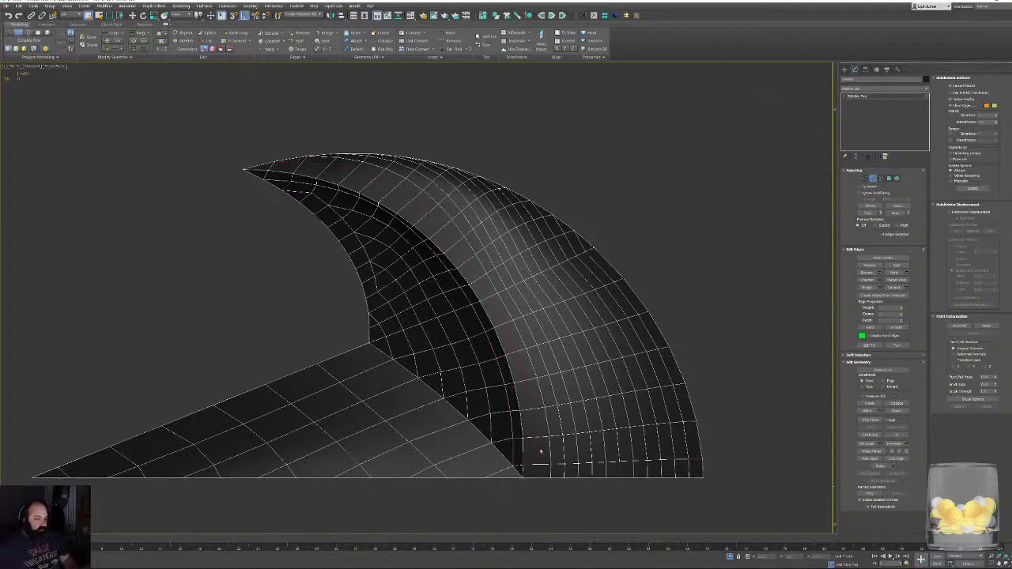
{"action": "double_click", "coordinate": [564, 457]}
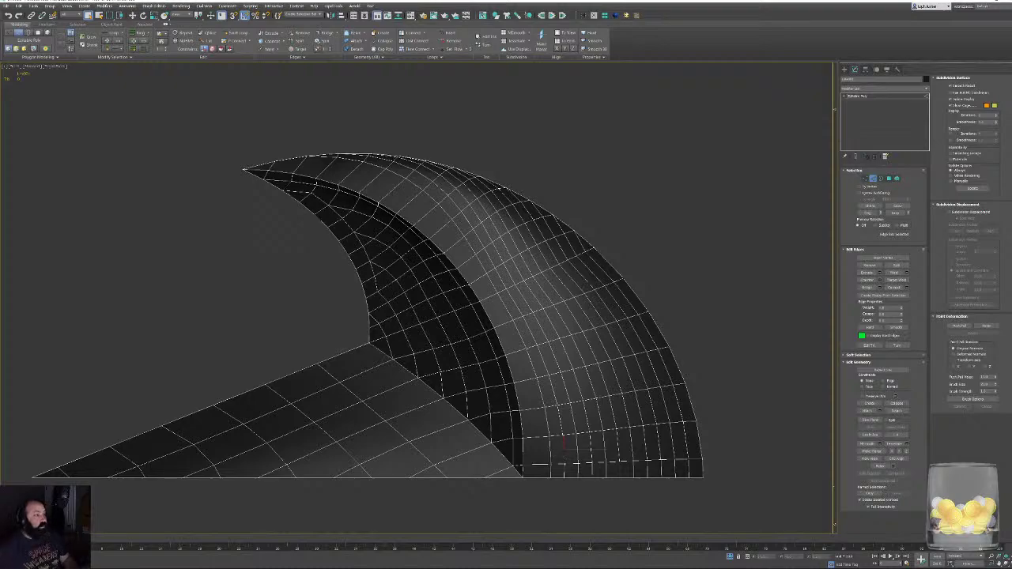
{"action": "key", "text": "ctrl+BackSpace"}
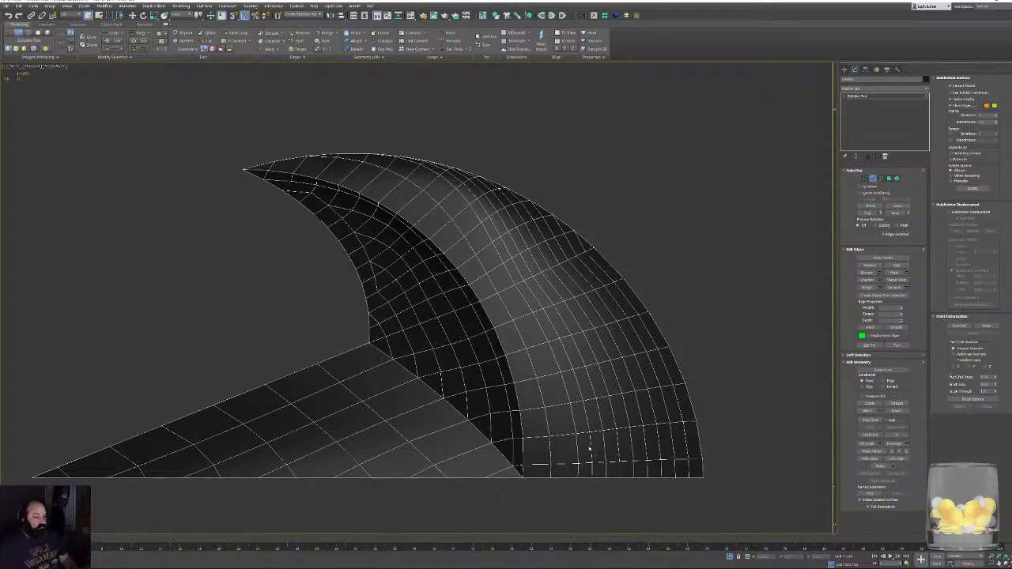
Remove every other remaining lengthwise edge loop across the outer shell out to its outer silhouette.
{"action": "left_click", "coordinate": [590, 448]}
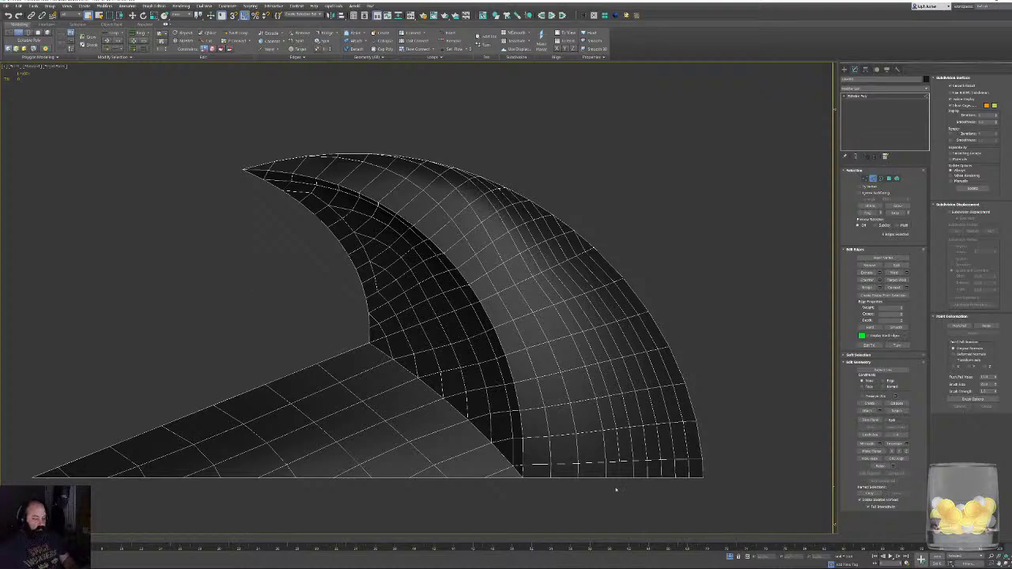
{"action": "double_click", "coordinate": [617, 436]}
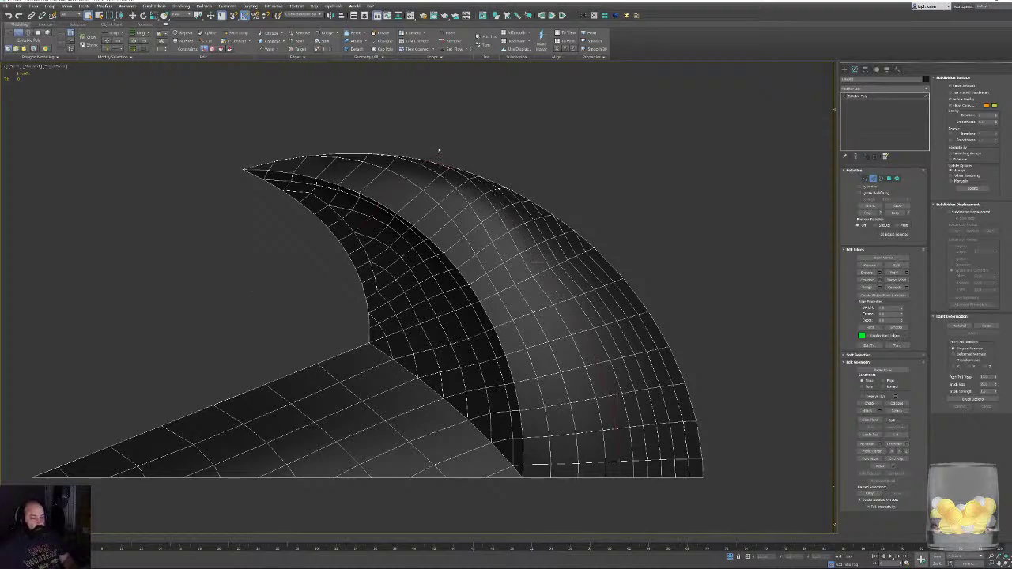
{"action": "left_click", "coordinate": [259, 287]}
{"action": "middle_click_drag", "start_coordinate": [561, 287], "coordinate": [537, 276]}
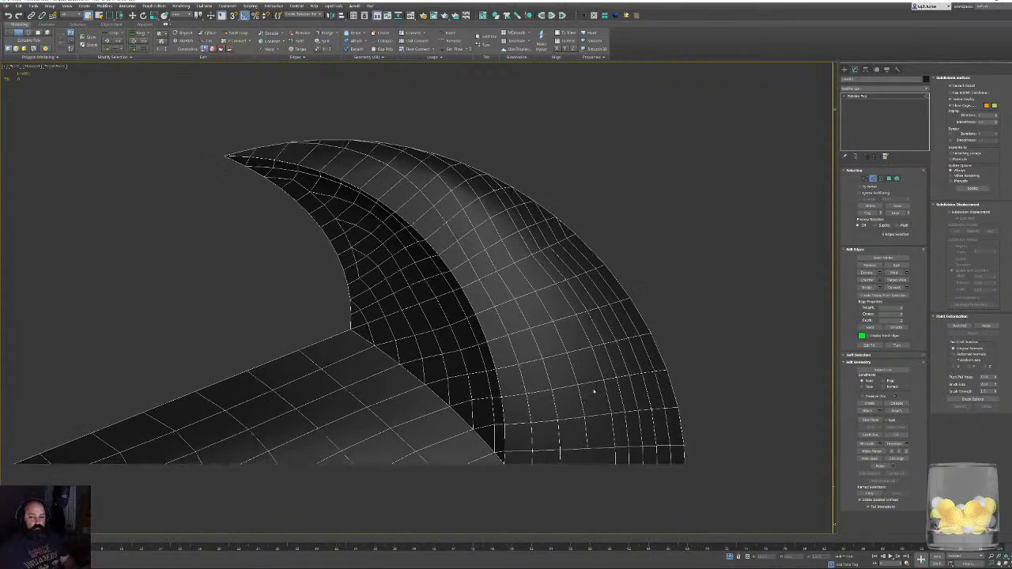
{"action": "double_click", "coordinate": [587, 313]}
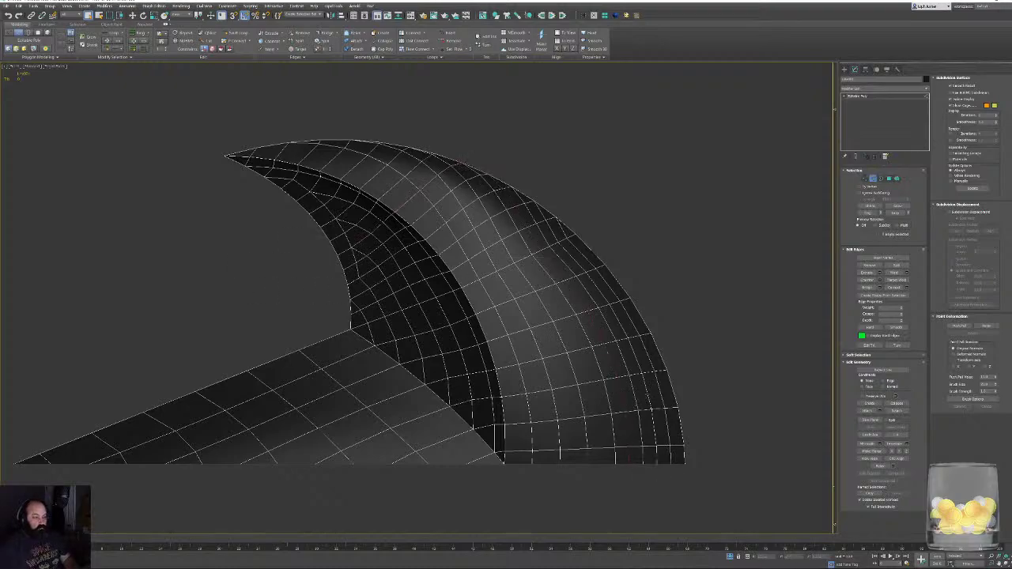
{"action": "double_click", "coordinate": [647, 375]}
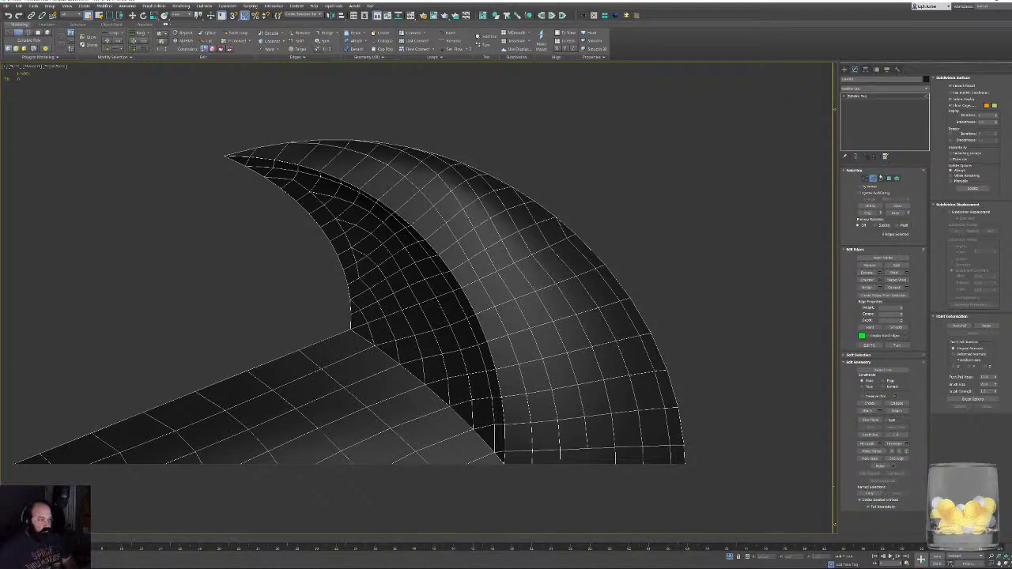
{"action": "left_click", "coordinate": [875, 178]}
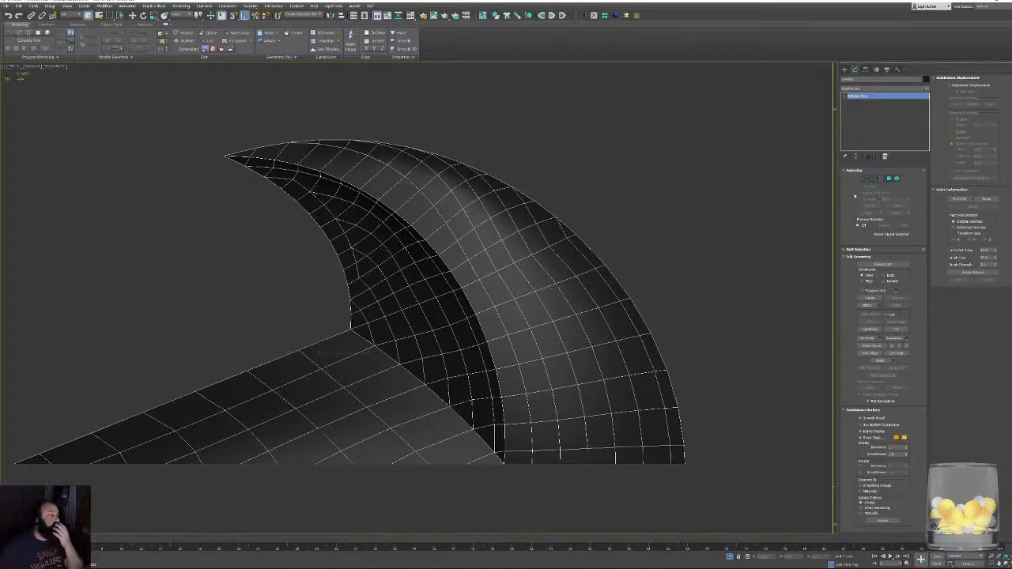
Remove the lengthwise edge loop on the inner crescent face closest to the rim, excluding its continuation onto the outer shell.
{"action": "left_click", "coordinate": [873, 178]}
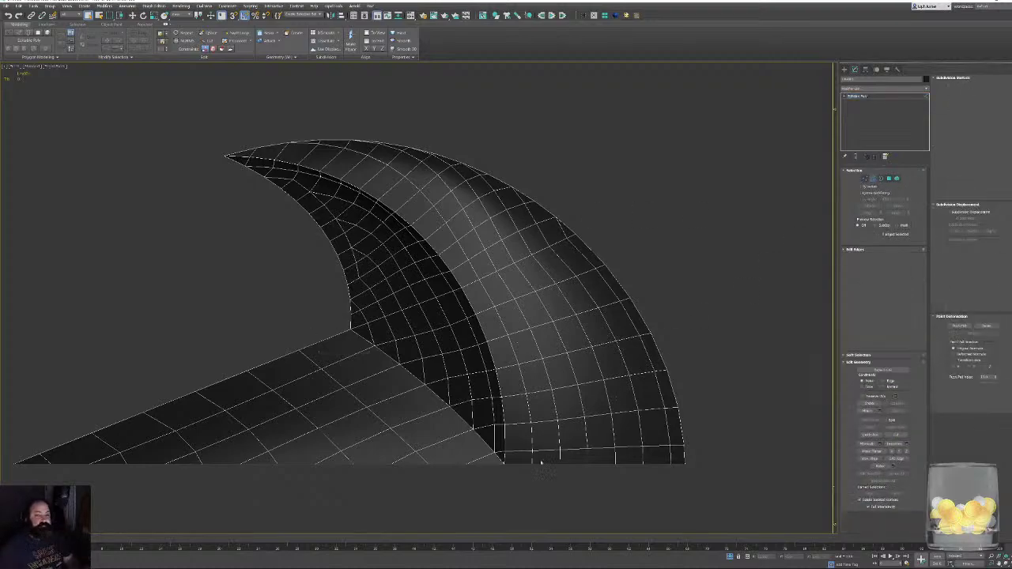
{"action": "double_click", "coordinate": [490, 385]}
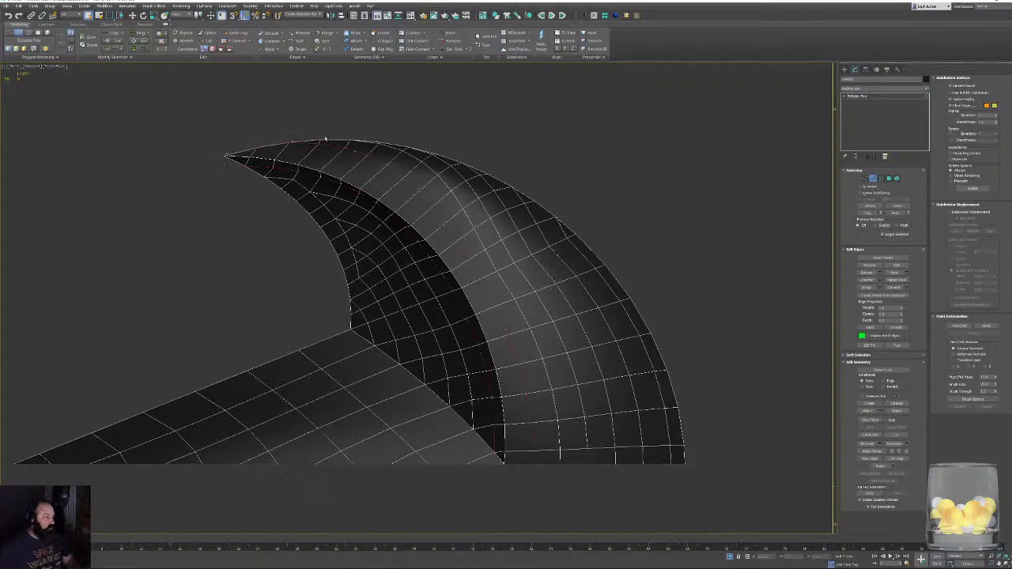
{"action": "left_click_drag", "start_coordinate": [325, 139], "coordinate": [361, 158], "text": "alt"}
{"action": "left_click", "coordinate": [394, 172], "text": "alt"}
{"action": "left_click", "coordinate": [381, 165], "text": "alt"}
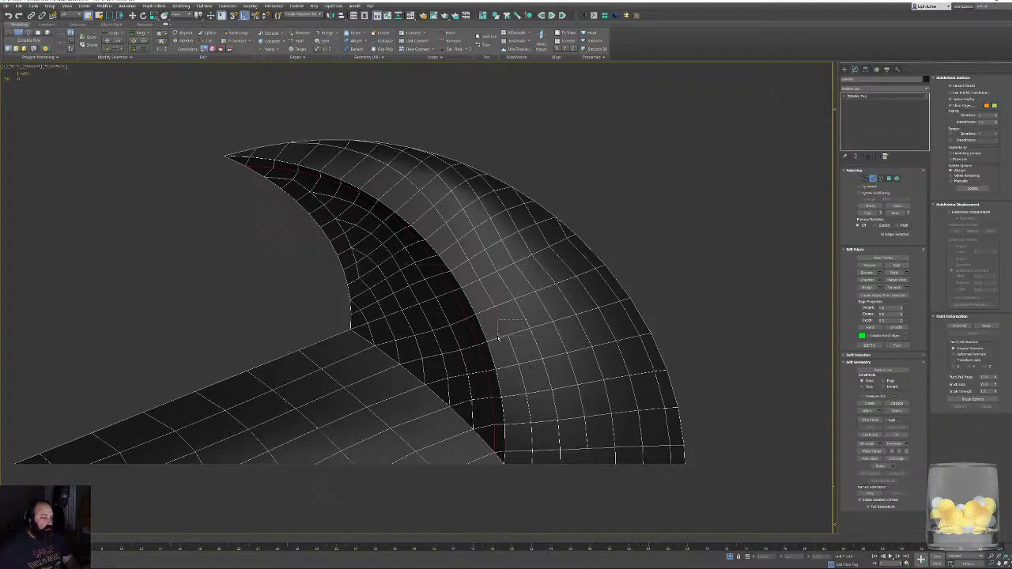
{"action": "key", "text": "ctrl+BackSpace"}
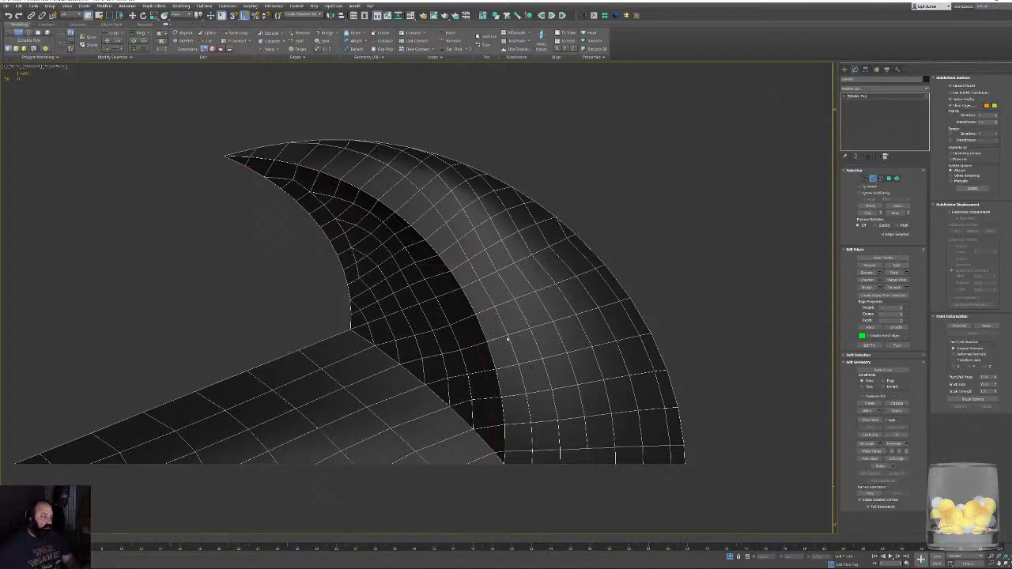
Examine the thinned edge flow on the inner crescent face, from the crescent's tip down to the spike's inner corner.
{"action": "middle_click_drag", "start_coordinate": [365, 260], "coordinate": [377, 314]}
{"action": "scroll", "coordinate": [278, 240], "scroll_direction": "up", "scroll_amount": 4}
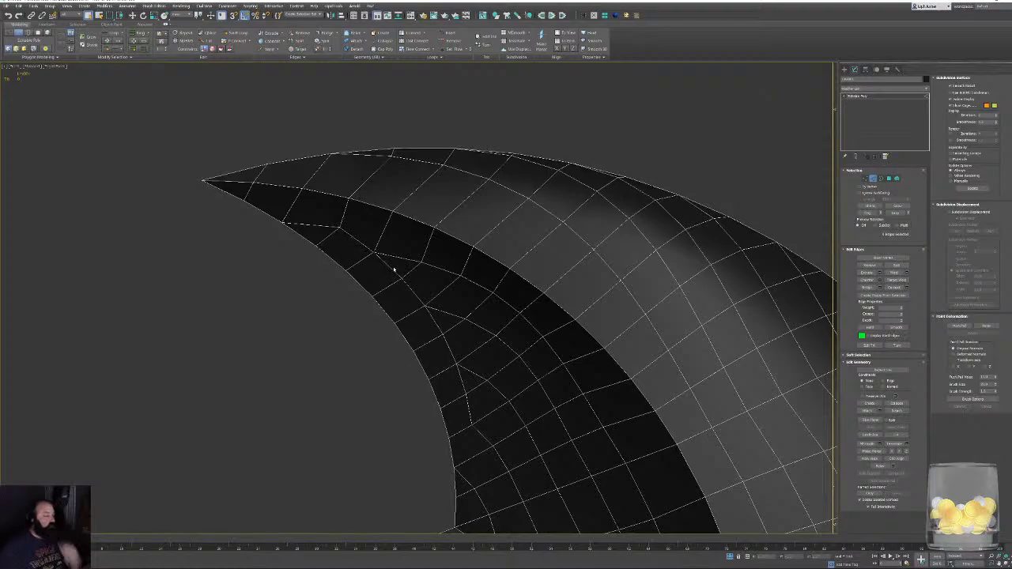
{"action": "scroll", "coordinate": [396, 264], "scroll_direction": "up", "scroll_amount": 5}
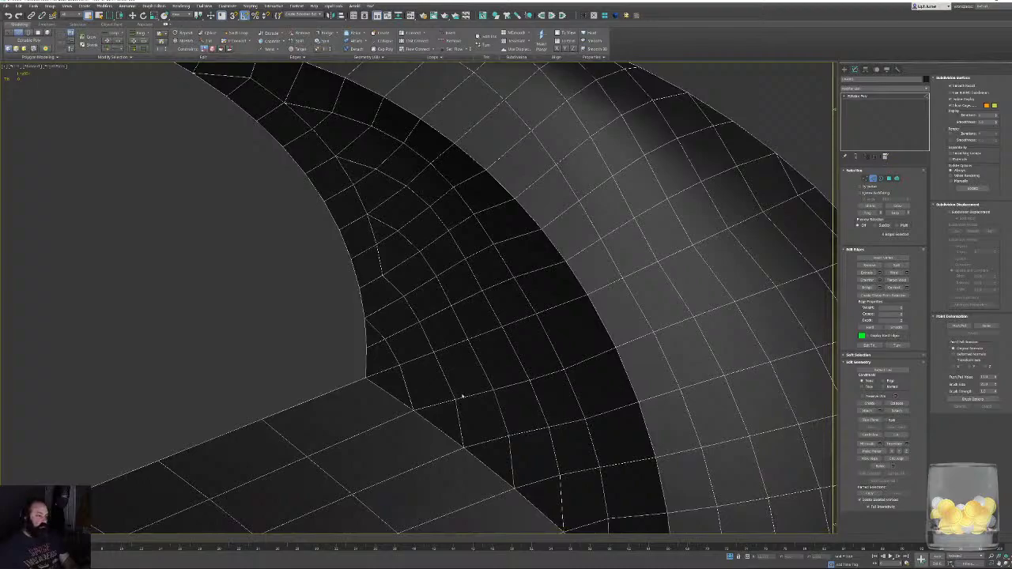
{"action": "scroll", "coordinate": [443, 388], "scroll_direction": "down", "scroll_amount": 2}
{"action": "scroll", "coordinate": [420, 367], "scroll_direction": "down", "scroll_amount": 4}
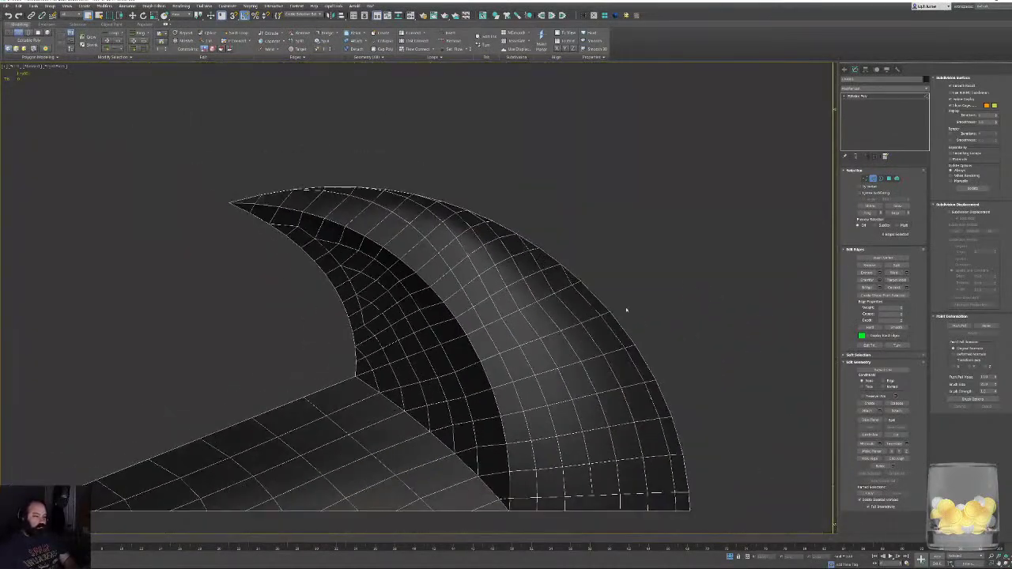
{"action": "middle_click_drag", "start_coordinate": [570, 315], "coordinate": [576, 303]}
{"action": "left_click", "coordinate": [872, 178]}
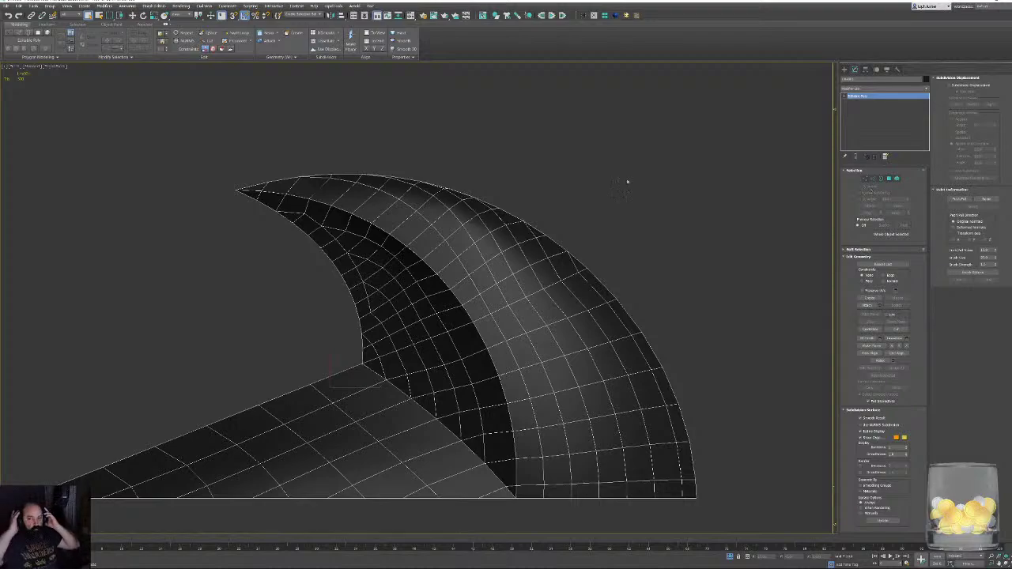
{"action": "scroll", "coordinate": [468, 280], "scroll_direction": "down", "scroll_amount": 4}
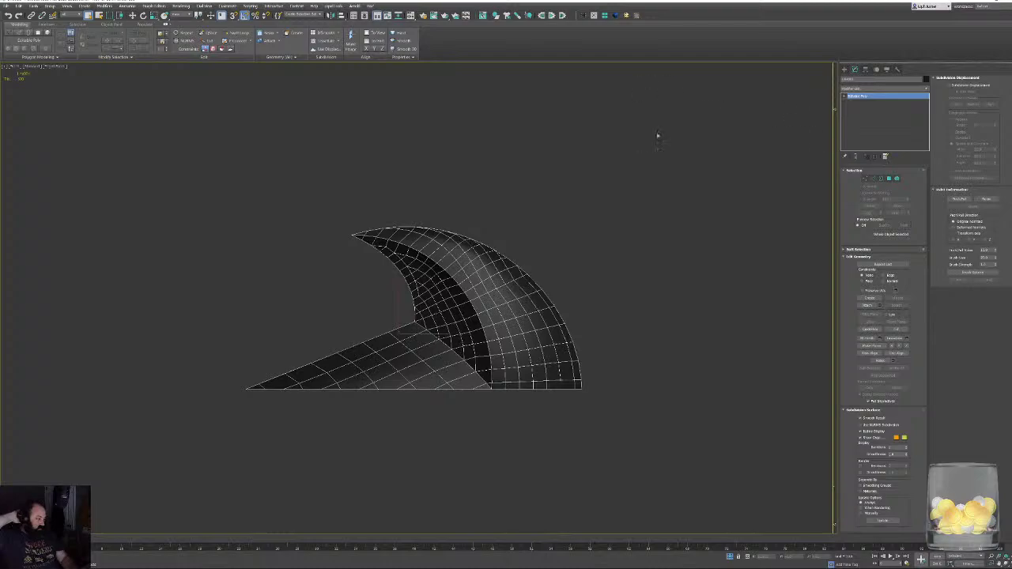
Mirror the half mesh with a Symmetry modifier on the Z axis and convert the result to an Editable Poly.
{"action": "key", "text": "1"}
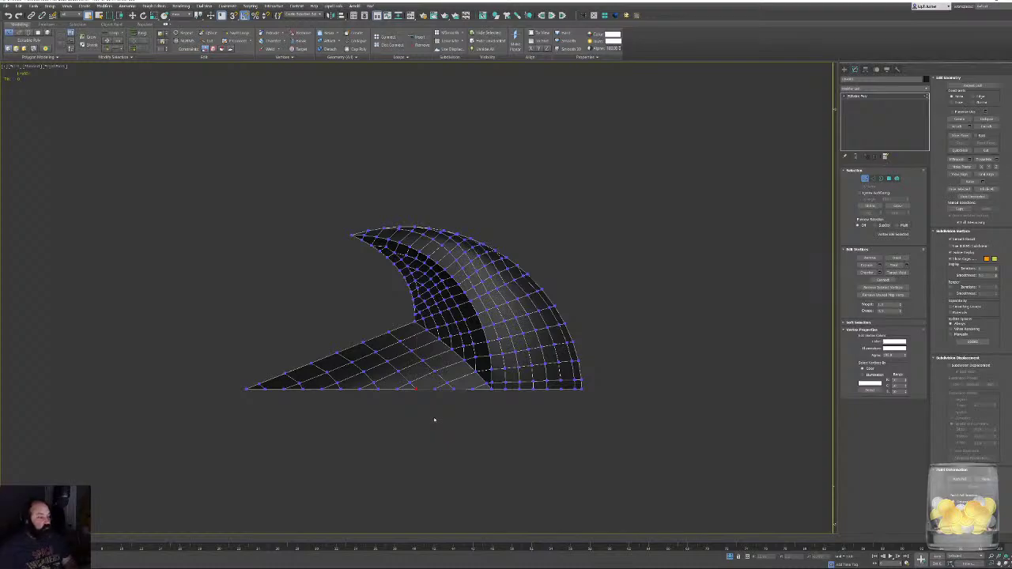
{"action": "scroll", "coordinate": [286, 388], "scroll_direction": "up", "scroll_amount": 8}
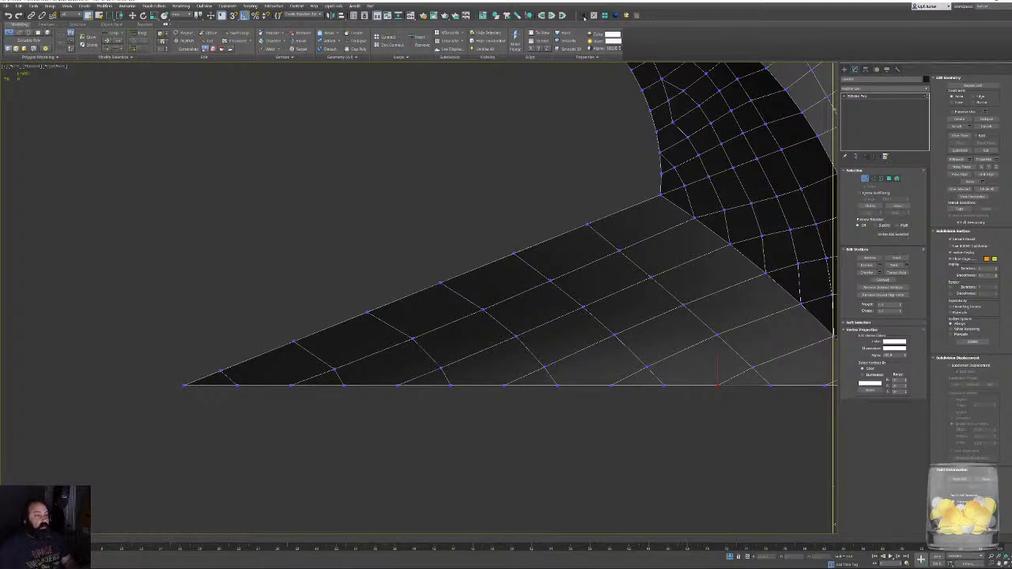
{"action": "left_click", "coordinate": [584, 16]}
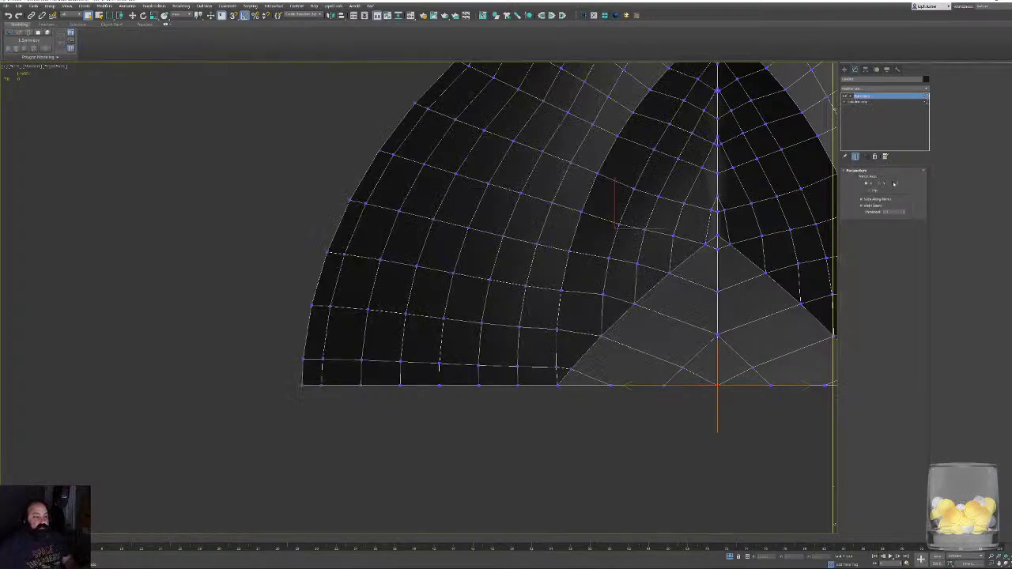
{"action": "left_click", "coordinate": [893, 183]}
{"action": "middle_click_drag", "start_coordinate": [630, 293], "coordinate": [292, 275]}
{"action": "scroll", "coordinate": [293, 275], "scroll_direction": "down", "scroll_amount": 1}
{"action": "right_click", "coordinate": [429, 351]}
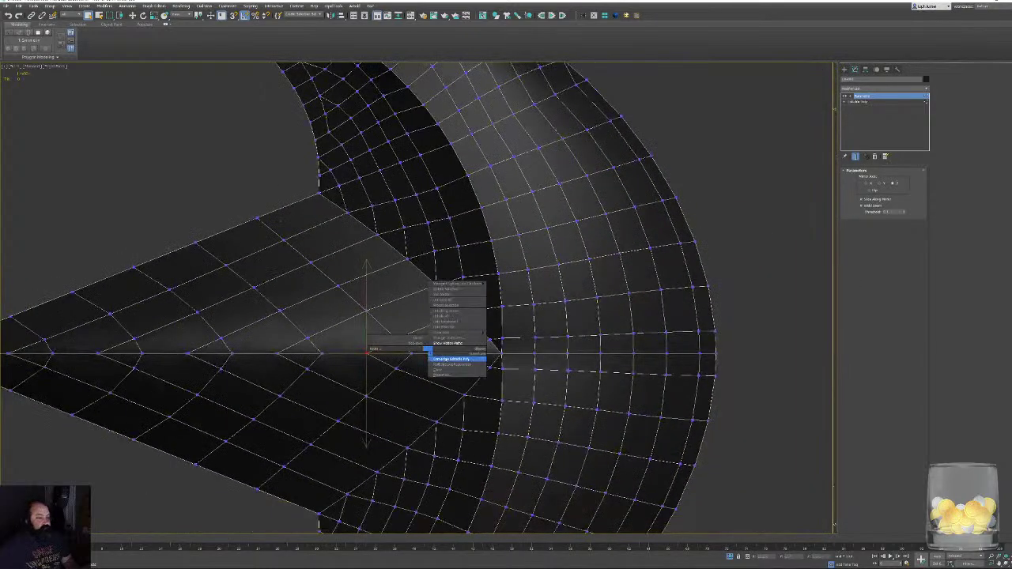
{"action": "left_click", "coordinate": [451, 359]}
{"action": "key", "text": "z"}
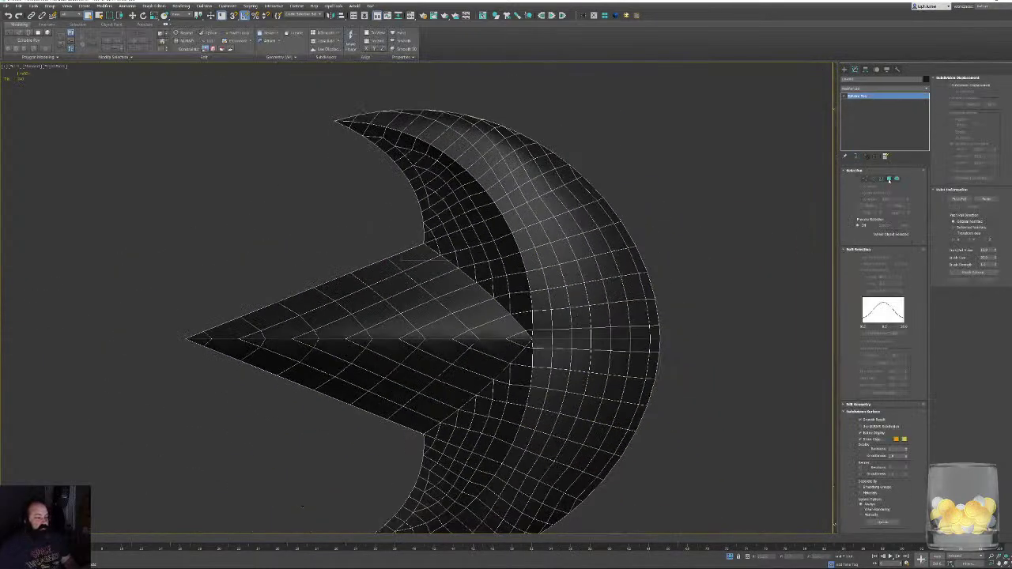
Select all polygons on the spike's upper face and assign them a separate smoothing group.
{"action": "left_click", "coordinate": [889, 179]}
{"action": "left_click", "coordinate": [853, 322]}
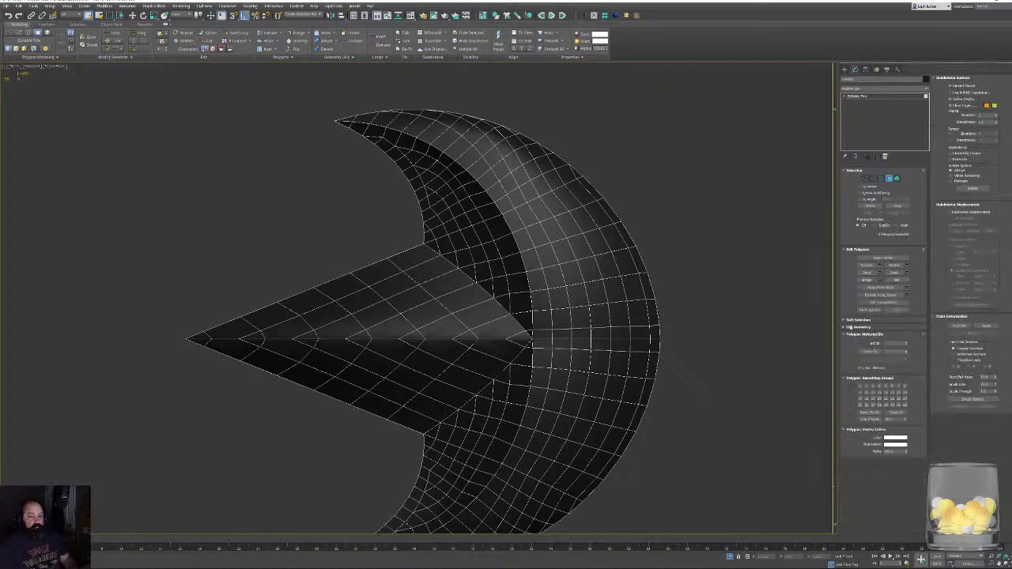
{"action": "left_click", "coordinate": [848, 327]}
{"action": "left_click_drag", "start_coordinate": [154, 293], "coordinate": [430, 316]}
{"action": "left_click_drag", "start_coordinate": [354, 259], "coordinate": [428, 282], "text": "ctrl"}
{"action": "left_click", "coordinate": [523, 336], "text": "ctrl"}
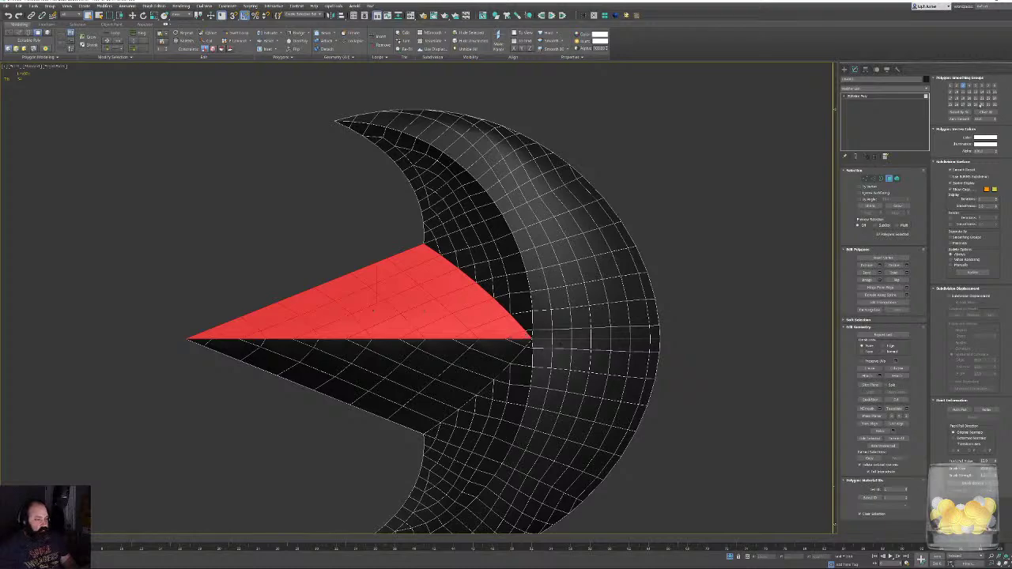
{"action": "left_click", "coordinate": [283, 427]}
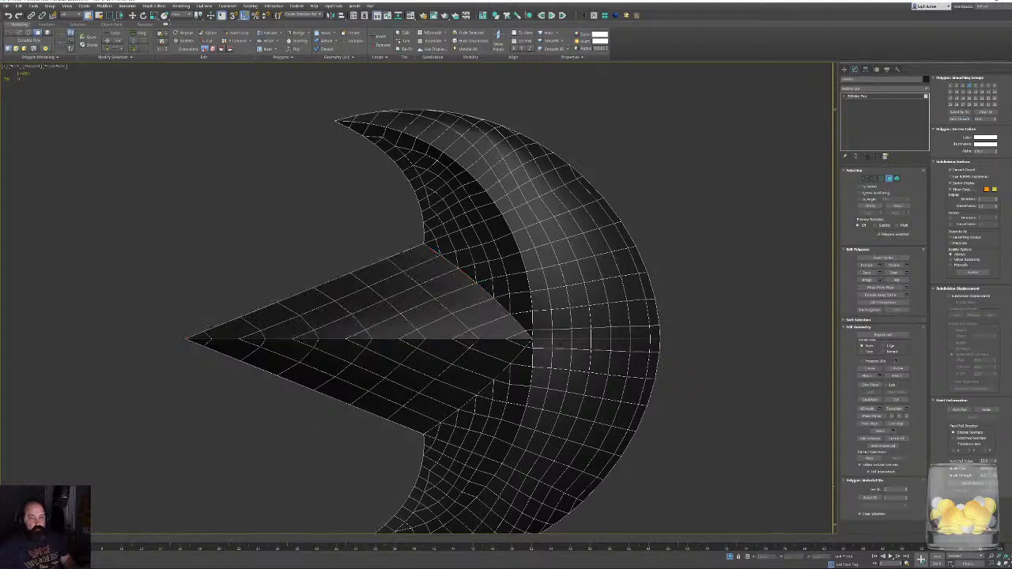
Check the smooth shading of the crescent and spike with edge display turned off, and turn the edges back on.
{"action": "key", "text": "F4"}
{"action": "middle_click_drag", "start_coordinate": [560, 359], "coordinate": [558, 359]}
{"action": "scroll", "coordinate": [557, 359], "scroll_direction": "down", "scroll_amount": 4}
{"action": "scroll", "coordinate": [518, 322], "scroll_direction": "up", "scroll_amount": 5}
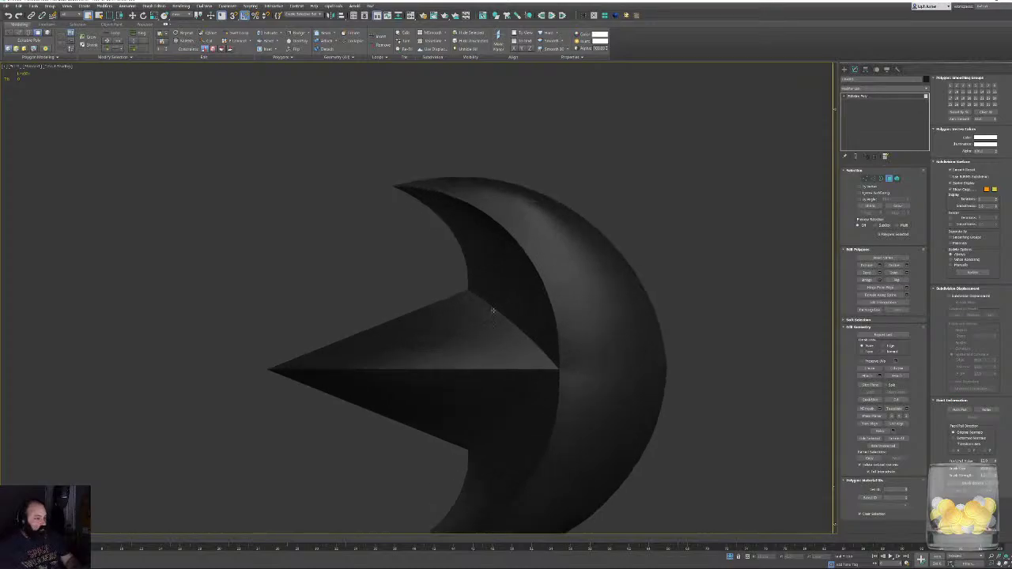
{"action": "scroll", "coordinate": [418, 276], "scroll_direction": "up", "scroll_amount": 2}
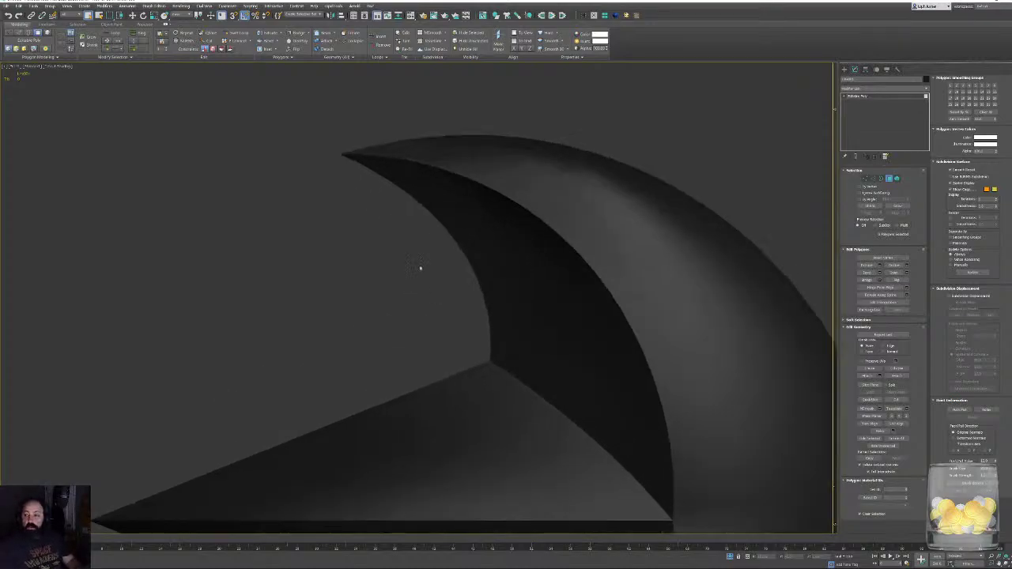
{"action": "key", "text": "F4"}
{"action": "scroll", "coordinate": [326, 324], "scroll_direction": "up", "scroll_amount": 3}
{"action": "middle_click_drag", "start_coordinate": [327, 323], "coordinate": [353, 285]}
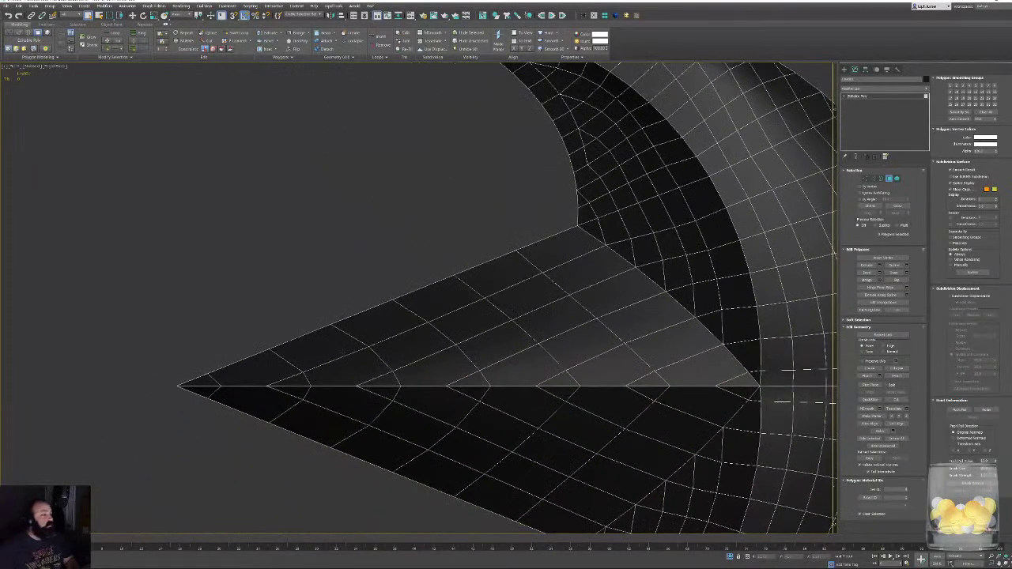
Select the polygons at the spike's tip, grow the selection once and add the two polygons missing along the centre ridge.
{"action": "middle_click_drag", "start_coordinate": [247, 398], "coordinate": [280, 371]}
{"action": "scroll", "coordinate": [280, 371], "scroll_direction": "up", "scroll_amount": 1}
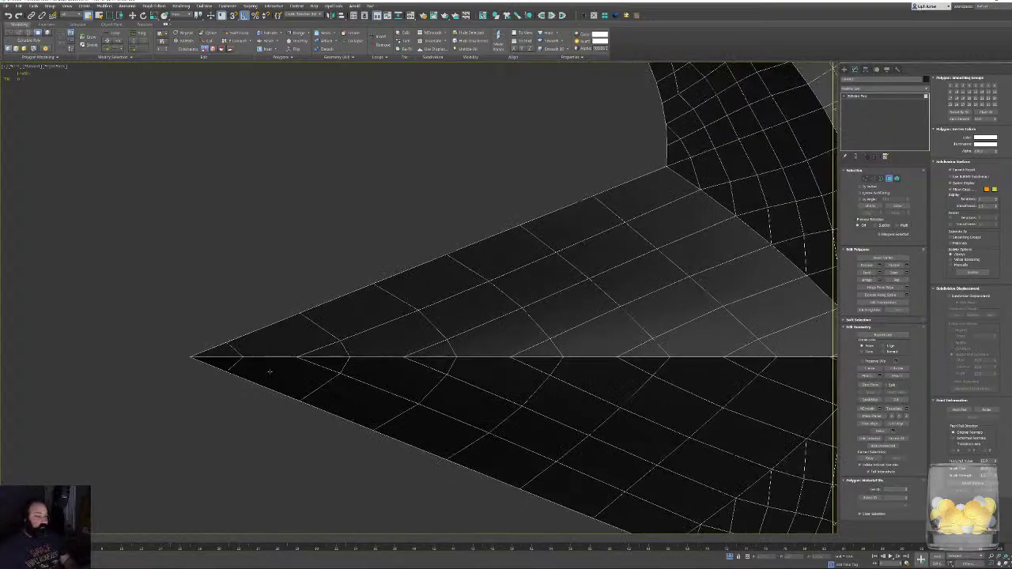
{"action": "left_click_drag", "start_coordinate": [192, 338], "coordinate": [291, 382]}
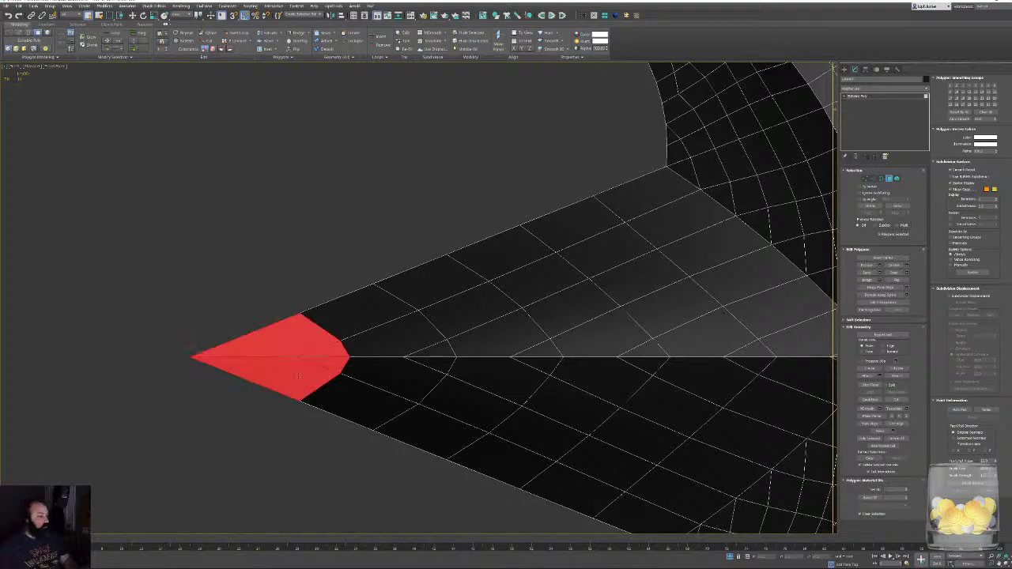
{"action": "middle_click_drag", "start_coordinate": [402, 389], "coordinate": [309, 453]}
{"action": "scroll", "coordinate": [308, 454], "scroll_direction": "down", "scroll_amount": 3}
{"action": "scroll", "coordinate": [398, 421], "scroll_direction": "down", "scroll_amount": 2}
{"action": "middle_click_drag", "start_coordinate": [397, 421], "coordinate": [461, 346]}
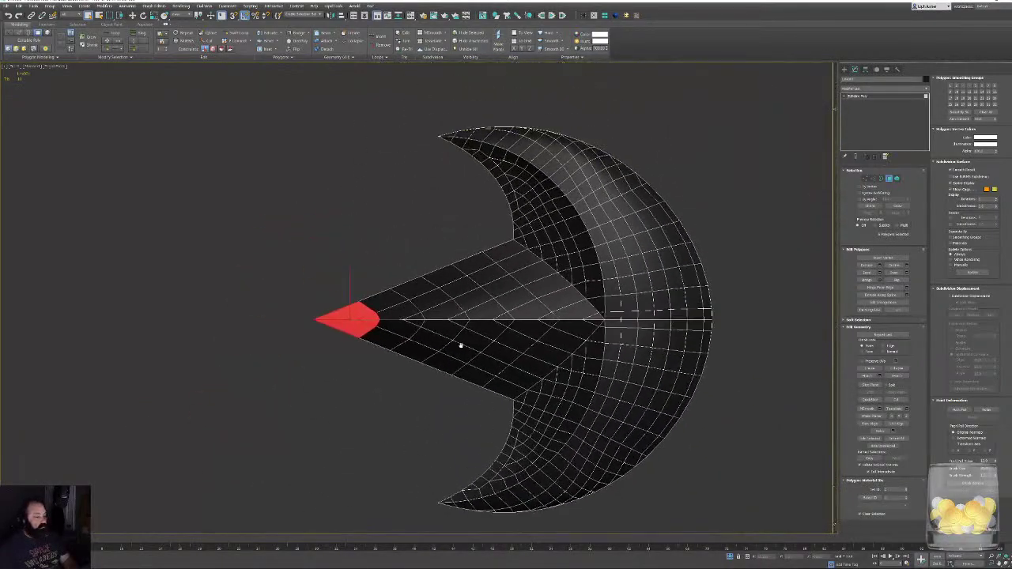
{"action": "key", "text": "ctrl+Page_Up"}
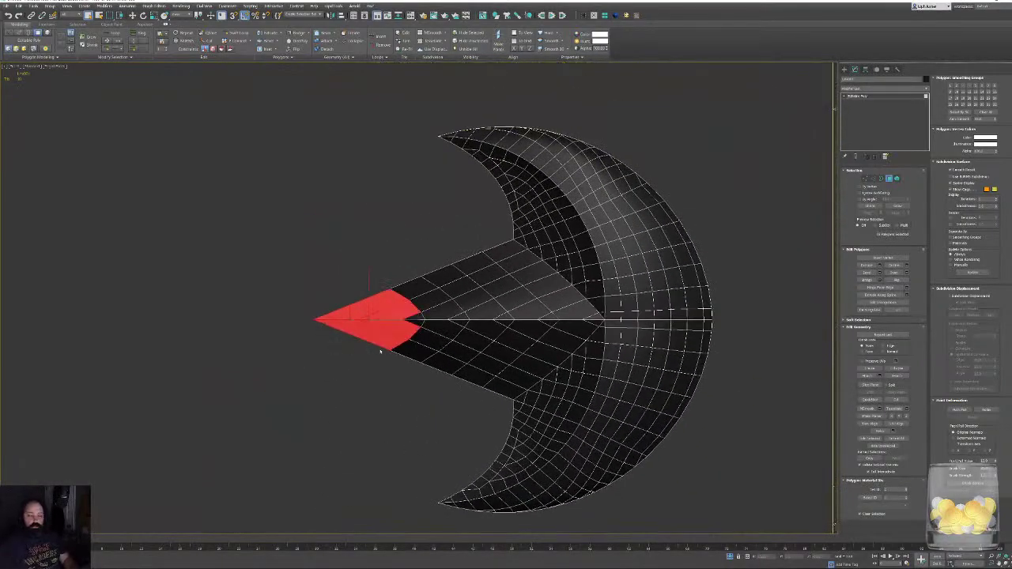
{"action": "left_click", "coordinate": [415, 315], "text": "ctrl"}
{"action": "left_click", "coordinate": [413, 324], "text": "ctrl"}
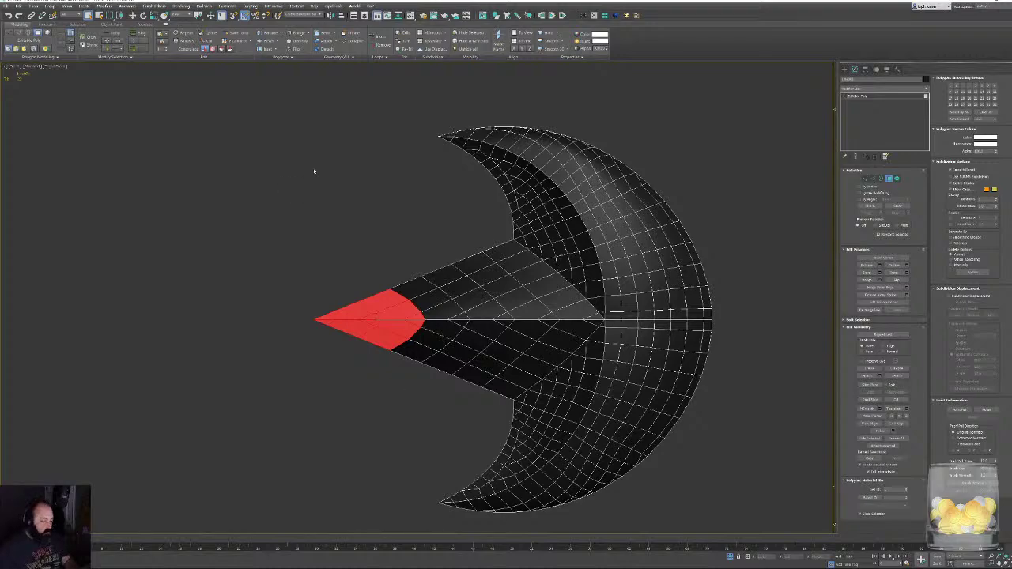
Extrude the selected spike-tip polygons slightly outward by Local Normal, forming a thin raised cap, and apply it.
{"action": "scroll", "coordinate": [725, 300], "scroll_direction": "up", "scroll_amount": 4}
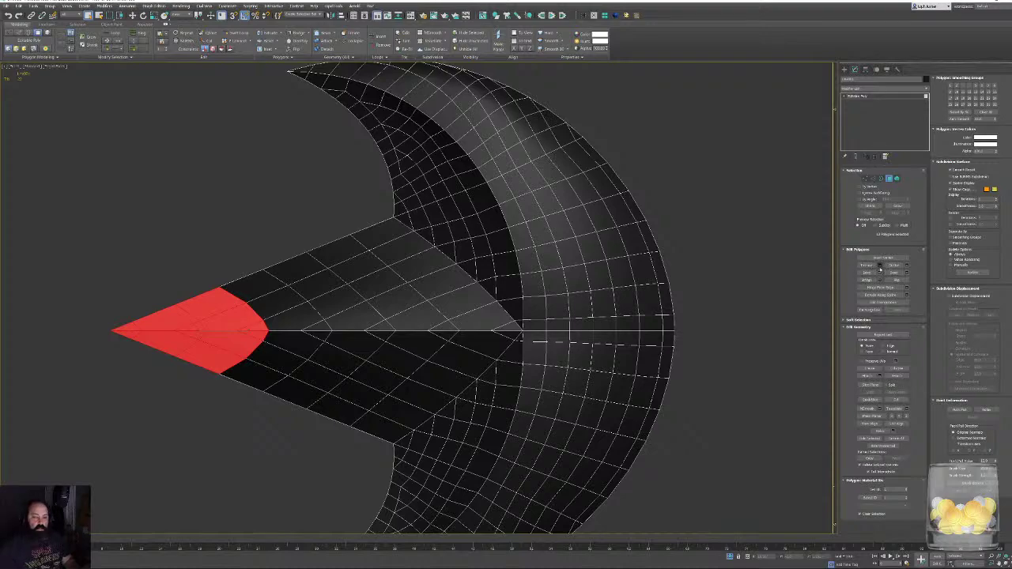
{"action": "left_click", "coordinate": [879, 266]}
{"action": "left_click", "coordinate": [425, 301]}
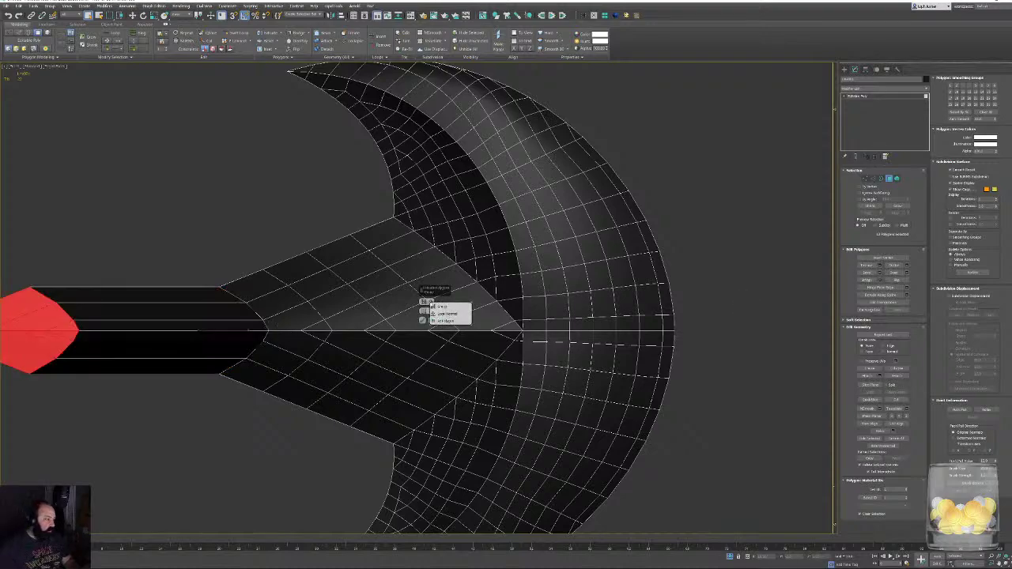
{"action": "left_click", "coordinate": [445, 315]}
{"action": "right_click", "coordinate": [424, 312]}
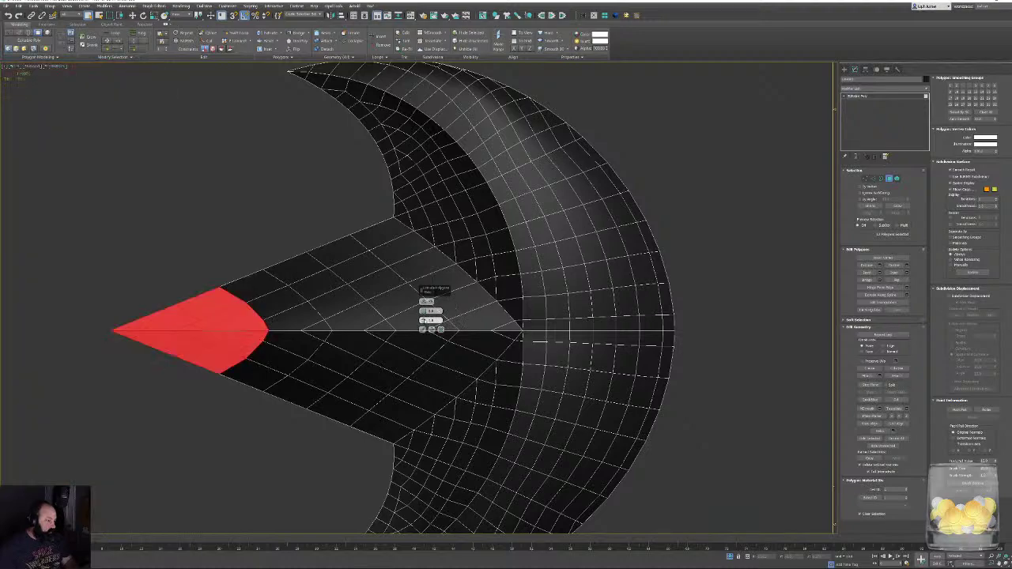
{"action": "left_click_drag", "start_coordinate": [424, 313], "coordinate": [424, 315]}
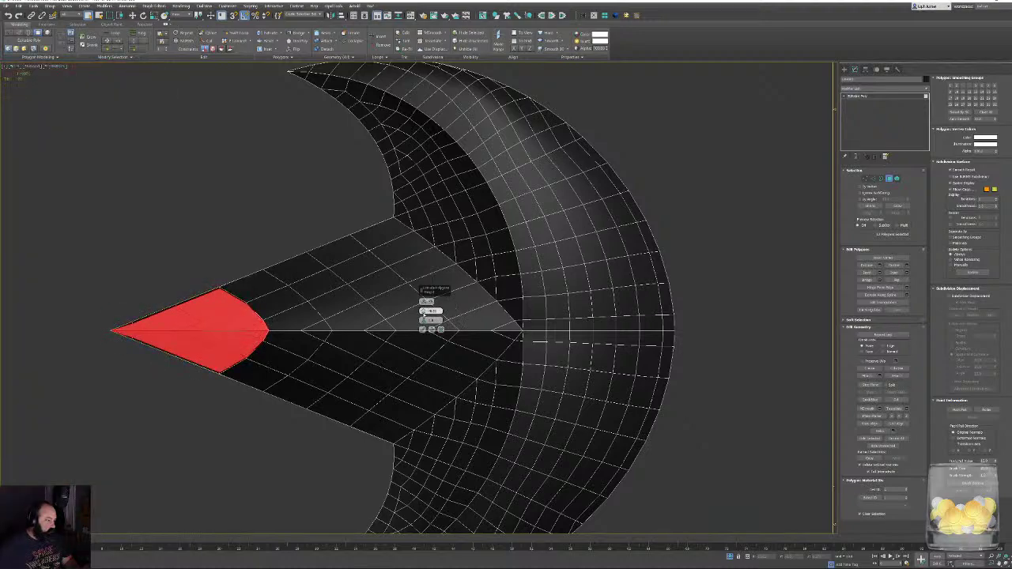
{"action": "middle_click_drag", "start_coordinate": [331, 356], "coordinate": [325, 291], "text": "alt"}
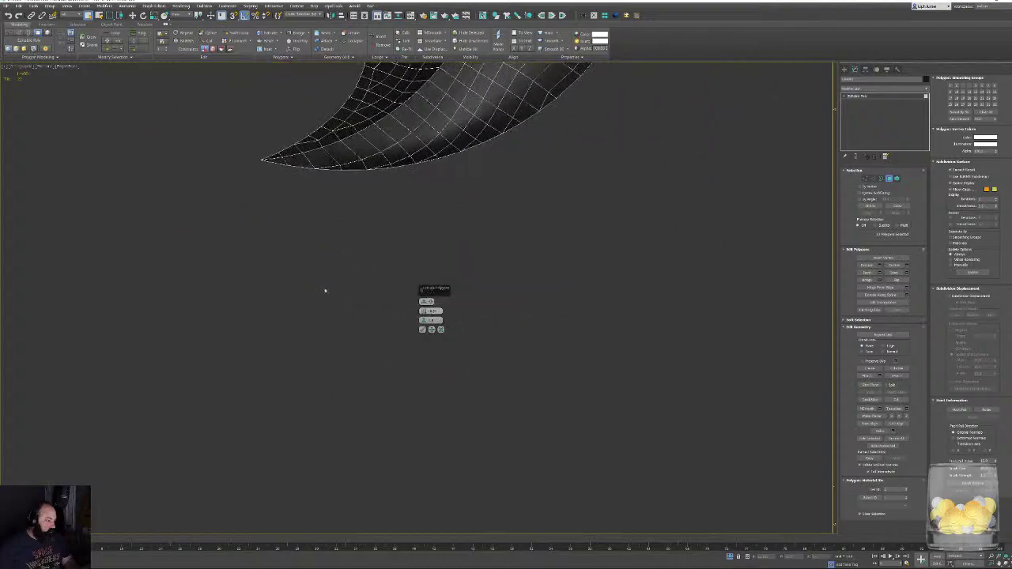
{"action": "key", "text": "z"}
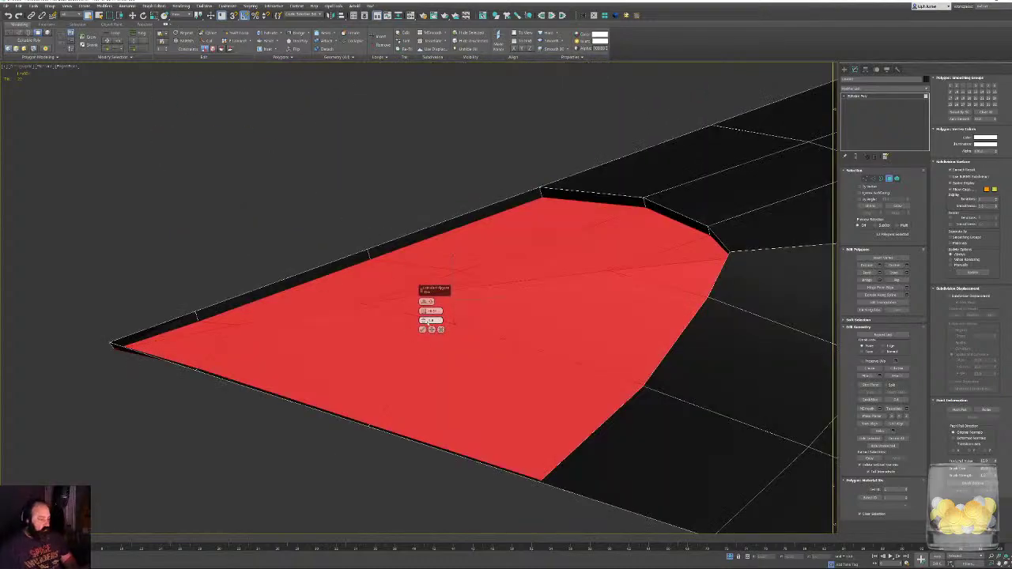
{"action": "right_click", "coordinate": [423, 313]}
{"action": "left_click_drag", "start_coordinate": [423, 313], "coordinate": [423, 307]}
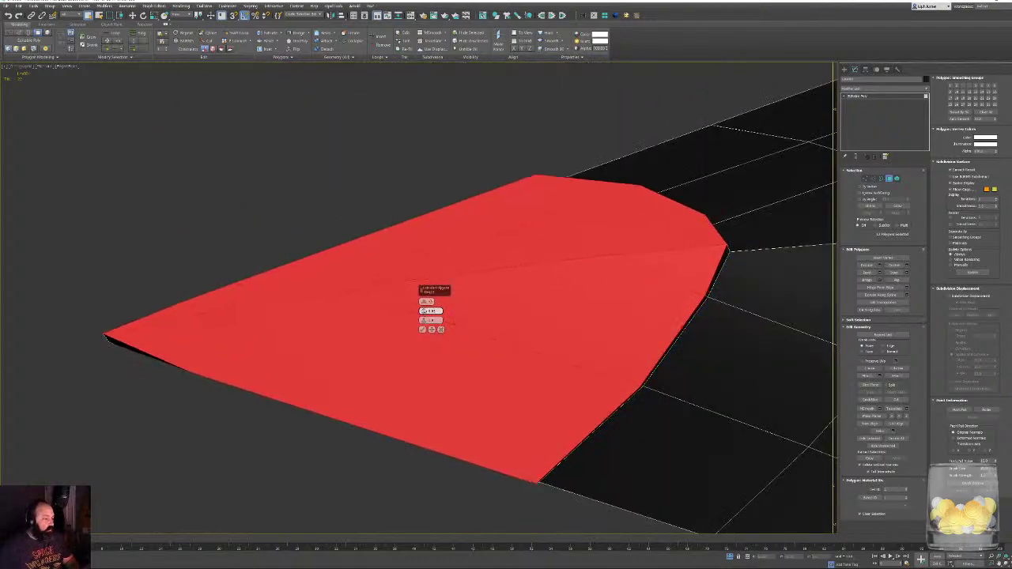
{"action": "middle_click_drag", "start_coordinate": [310, 330], "coordinate": [305, 281], "text": "alt"}
{"action": "middle_click_drag", "start_coordinate": [379, 321], "coordinate": [407, 340], "text": "alt"}
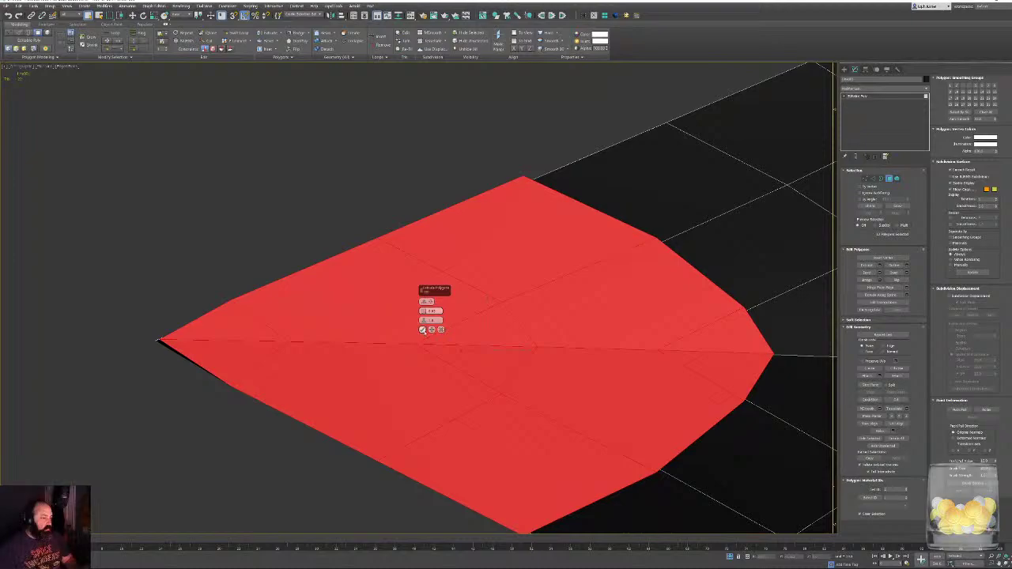
{"action": "left_click", "coordinate": [423, 330]}
Clear the selection and examine the extruded spike tip's shading with edge display turned off.
{"action": "scroll", "coordinate": [436, 242], "scroll_direction": "down", "scroll_amount": 3}
{"action": "scroll", "coordinate": [437, 242], "scroll_direction": "down", "scroll_amount": 3}
{"action": "middle_click_drag", "start_coordinate": [436, 242], "coordinate": [422, 235], "text": "alt"}
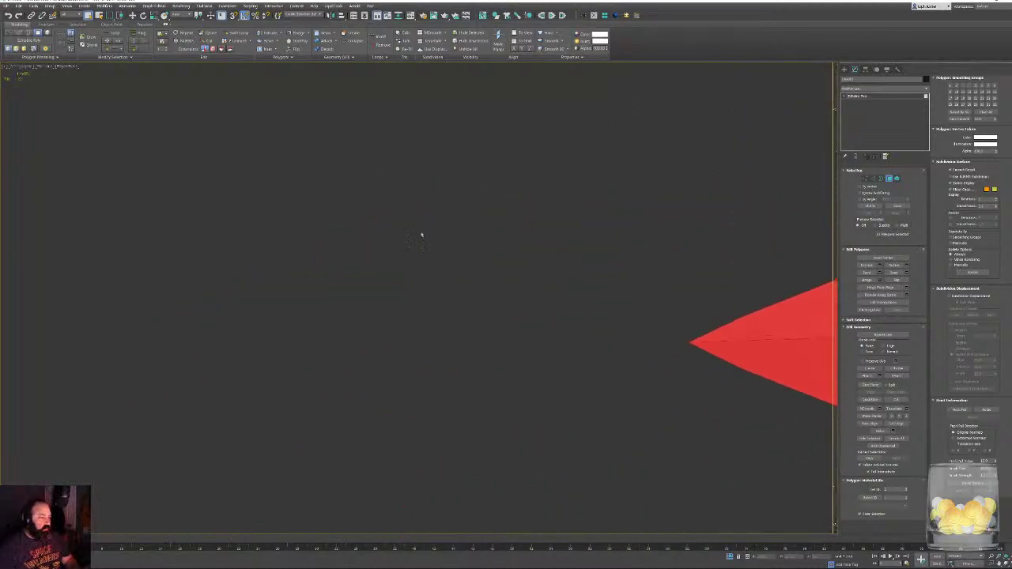
{"action": "left_click", "coordinate": [540, 292]}
{"action": "key", "text": "z"}
{"action": "key", "text": "F4"}
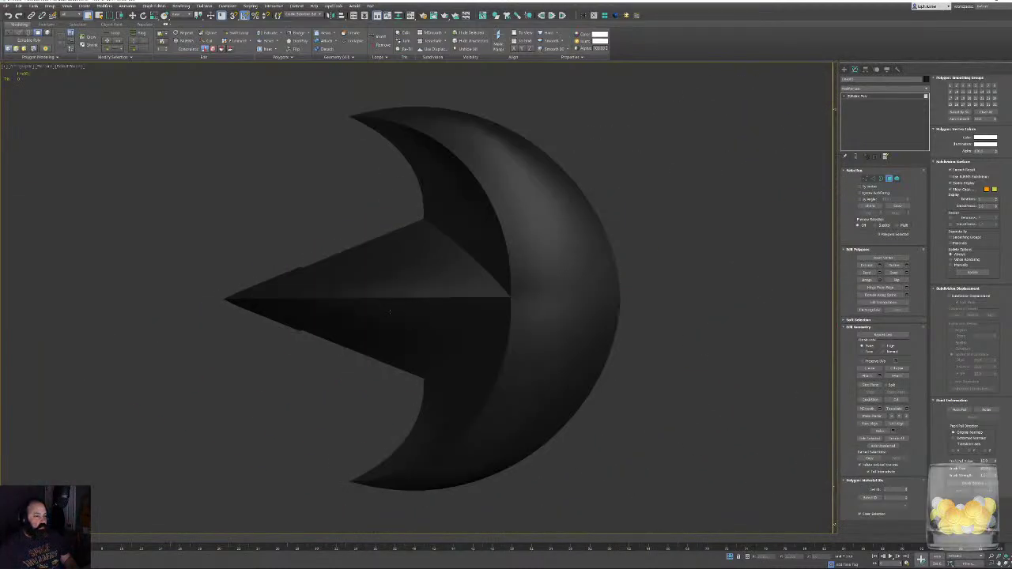
{"action": "middle_click_drag", "start_coordinate": [387, 307], "coordinate": [358, 303], "text": "alt"}
{"action": "key", "text": "z"}
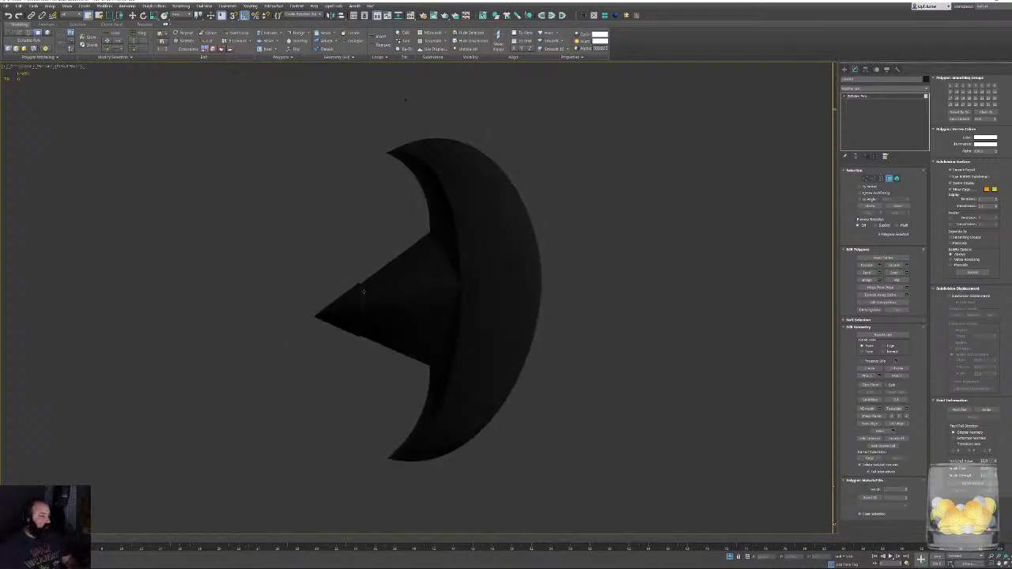
Select the narrow rim polygons around the base of the raised spike tip and apply Auto Smooth.
{"action": "scroll", "coordinate": [356, 305], "scroll_direction": "up", "scroll_amount": 5}
{"action": "double_click", "coordinate": [365, 317]}
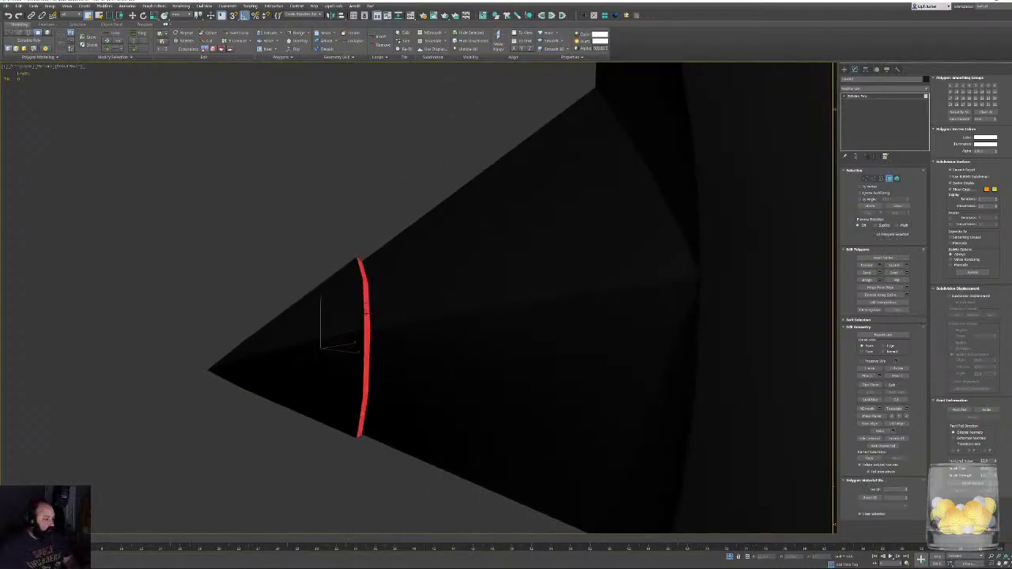
{"action": "middle_click_drag", "start_coordinate": [344, 450], "coordinate": [316, 426], "text": "alt"}
{"action": "left_click", "coordinate": [300, 436], "text": "ctrl"}
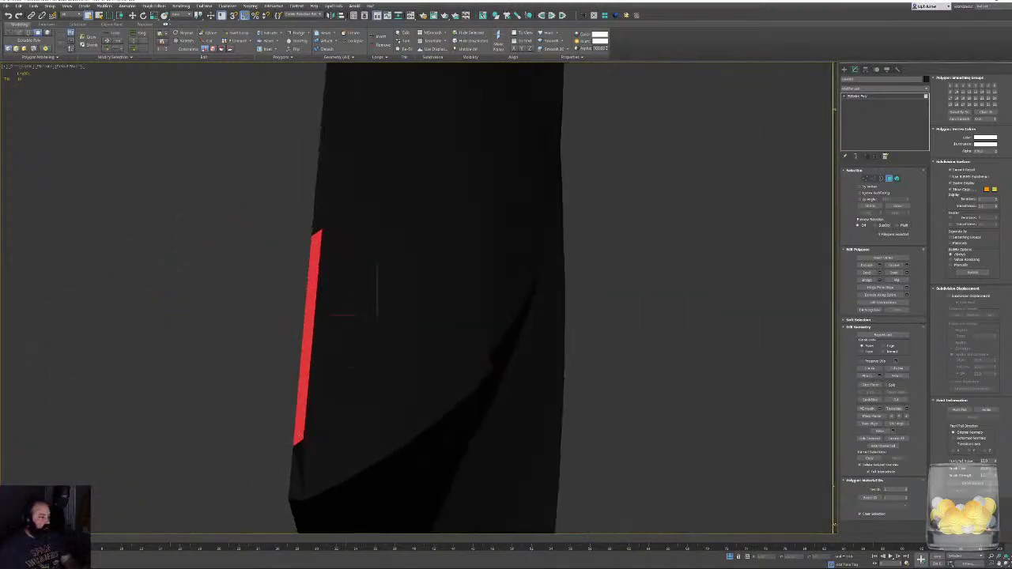
{"action": "left_click", "coordinate": [294, 446], "text": "ctrl"}
{"action": "left_click", "coordinate": [970, 120]}
Select the rim polygons near the spike's ridge, drop the stray ones from the selection and apply Auto Smooth.
{"action": "mouse_move", "coordinate": [592, 346]}
{"action": "middle_mouse_down", "text": "alt"}
{"action": "mouse_move", "coordinate": [606, 348]}
{"action": "mouse_move", "coordinate": [574, 319]}
{"action": "mouse_move", "coordinate": [584, 324]}
{"action": "mouse_move", "coordinate": [572, 345]}
{"action": "middle_mouse_up", "text": "alt"}
{"action": "left_click", "coordinate": [551, 386]}
{"action": "left_click", "coordinate": [560, 358], "text": "ctrl"}
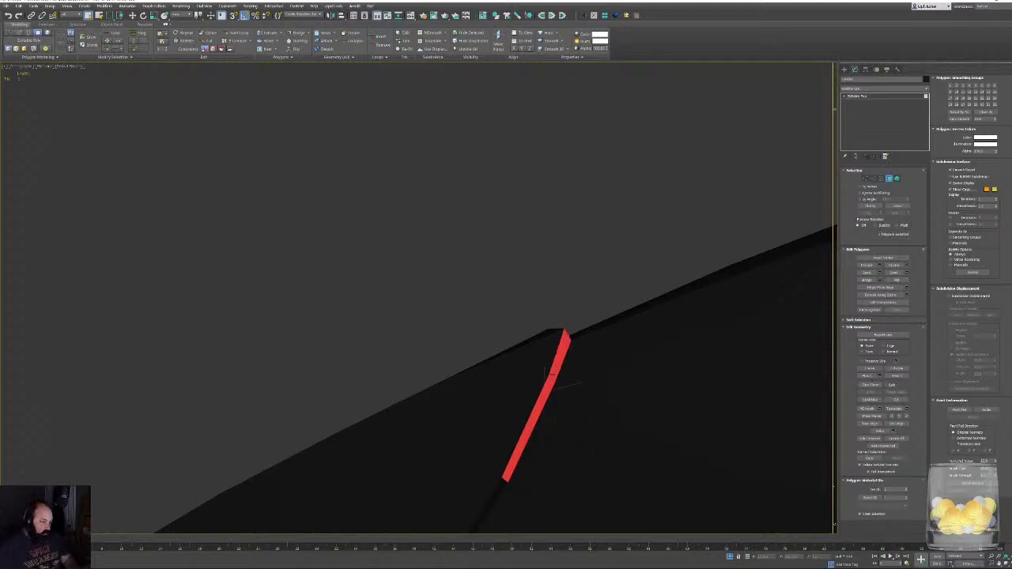
{"action": "middle_click_drag", "start_coordinate": [554, 385], "coordinate": [472, 367], "text": "alt"}
{"action": "left_click_drag", "start_coordinate": [622, 360], "coordinate": [618, 347], "text": "alt"}
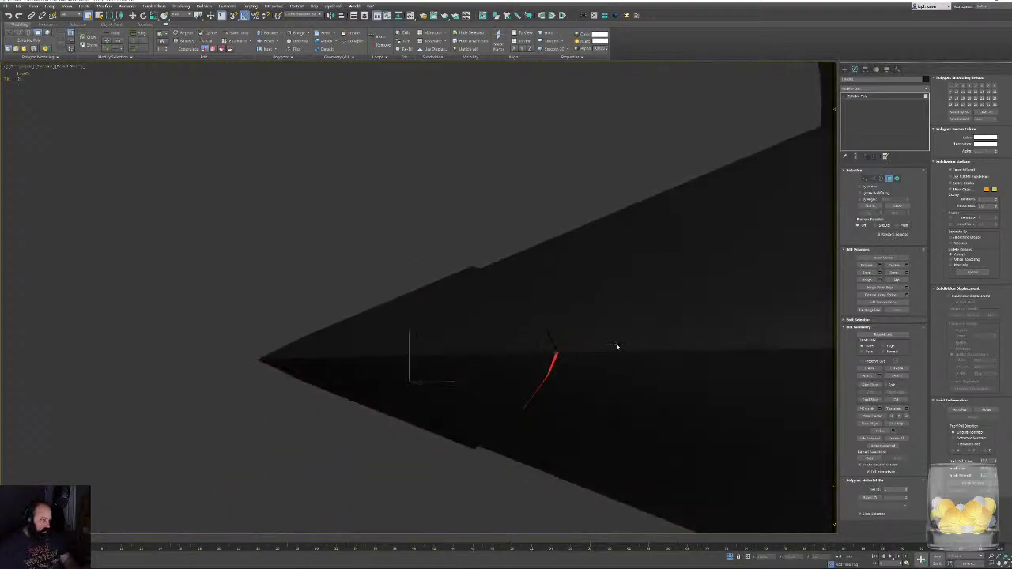
{"action": "left_click_drag", "start_coordinate": [467, 253], "coordinate": [270, 339], "text": "alt"}
{"action": "left_click", "coordinate": [285, 338], "text": "alt"}
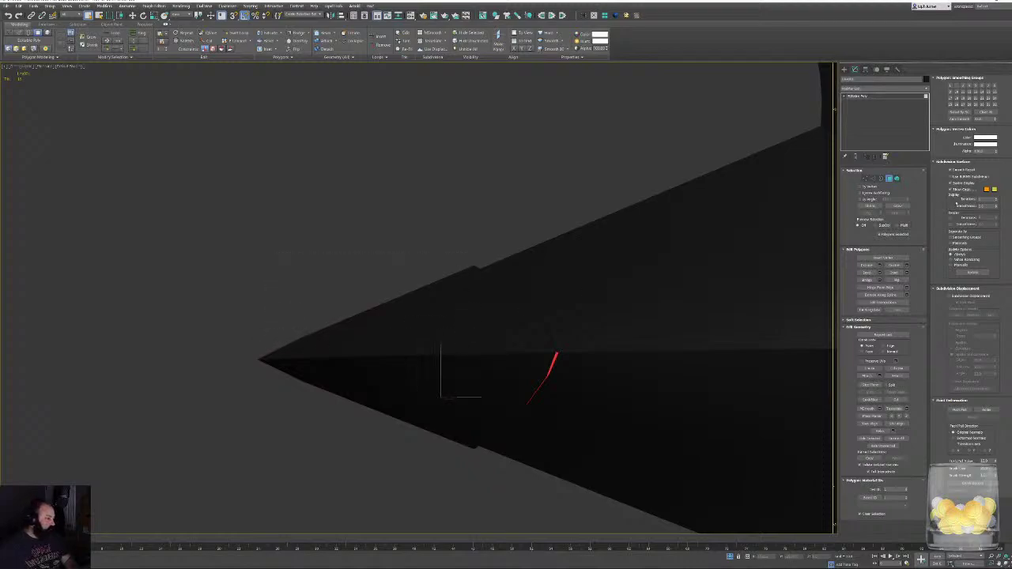
{"action": "left_click", "coordinate": [960, 119]}
Deselect the rim polygons and check the shading of the crescent and spike from several angles.
{"action": "left_click", "coordinate": [429, 255]}
{"action": "scroll", "coordinate": [430, 256], "scroll_direction": "down", "scroll_amount": 2}
{"action": "mouse_move", "coordinate": [427, 259]}
{"action": "middle_mouse_down", "text": "alt"}
{"action": "mouse_move", "coordinate": [416, 276]}
{"action": "mouse_move", "coordinate": [598, 533]}
{"action": "middle_mouse_up", "text": "alt"}
{"action": "key", "text": "p"}
{"action": "key", "text": "z"}
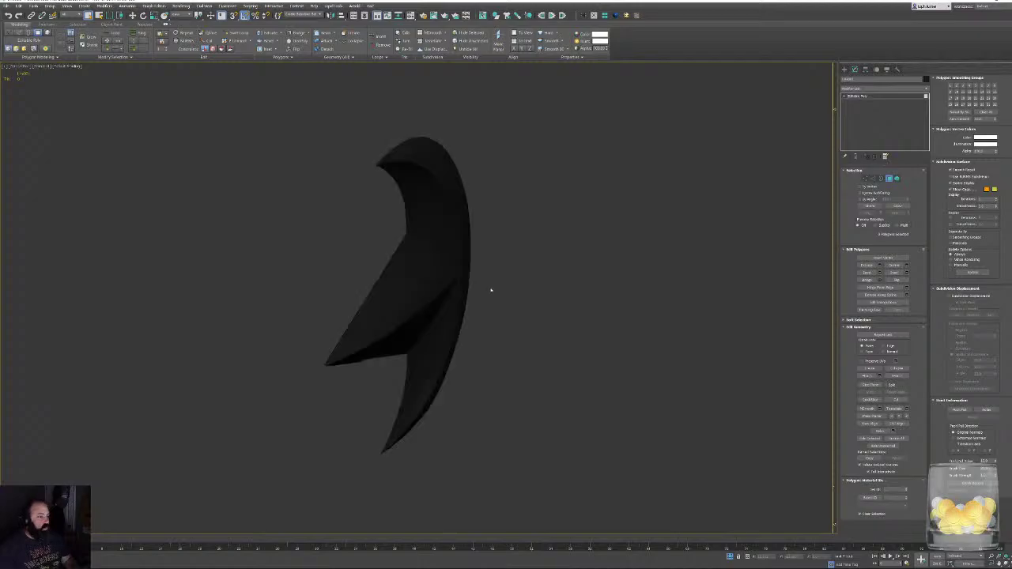
{"action": "middle_click_drag", "start_coordinate": [490, 289], "coordinate": [471, 275], "text": "alt"}
{"action": "scroll", "coordinate": [431, 245], "scroll_direction": "up", "scroll_amount": 3}
{"action": "middle_click_drag", "start_coordinate": [427, 246], "coordinate": [450, 348]}
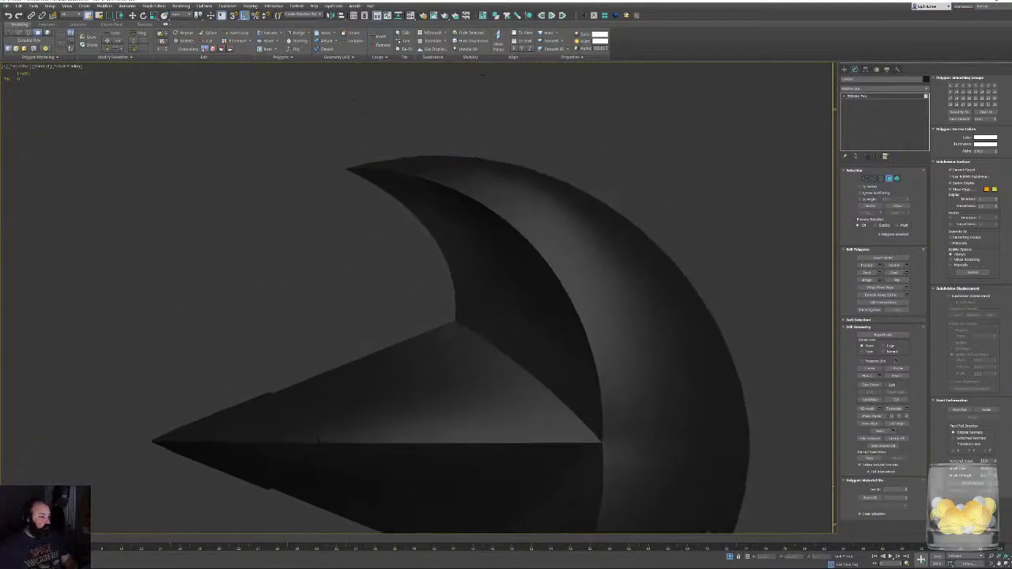
Show the edges again and cut new edges across the crescent's upper tip, from the inner face to the outer rim.
{"action": "key", "text": "F4"}
{"action": "middle_click_drag", "start_coordinate": [439, 274], "coordinate": [425, 384]}
{"action": "scroll", "coordinate": [425, 384], "scroll_direction": "up", "scroll_amount": 3}
{"action": "middle_click_drag", "start_coordinate": [435, 250], "coordinate": [402, 348]}
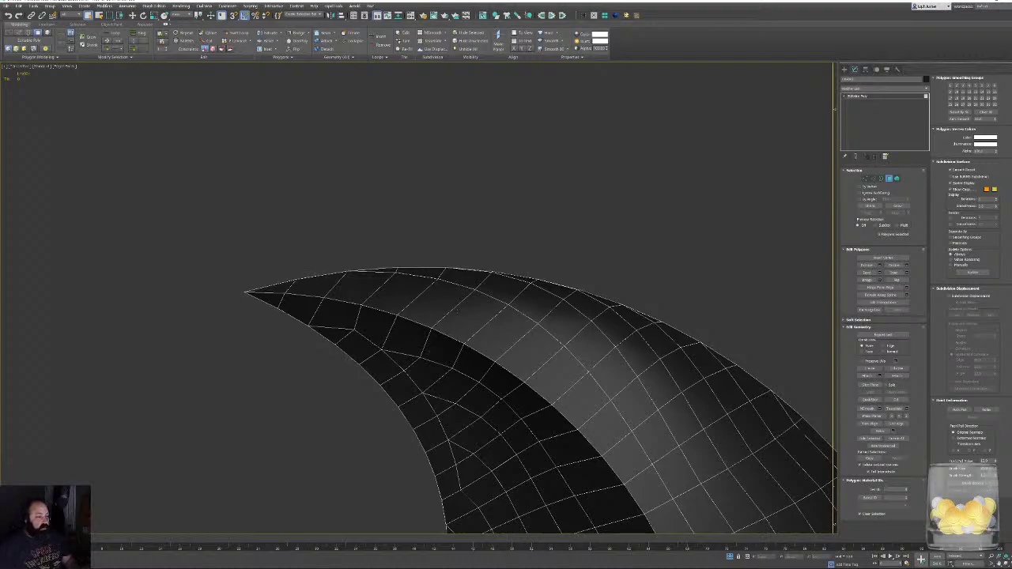
{"action": "middle_click_drag", "start_coordinate": [583, 338], "coordinate": [567, 330], "text": "alt"}
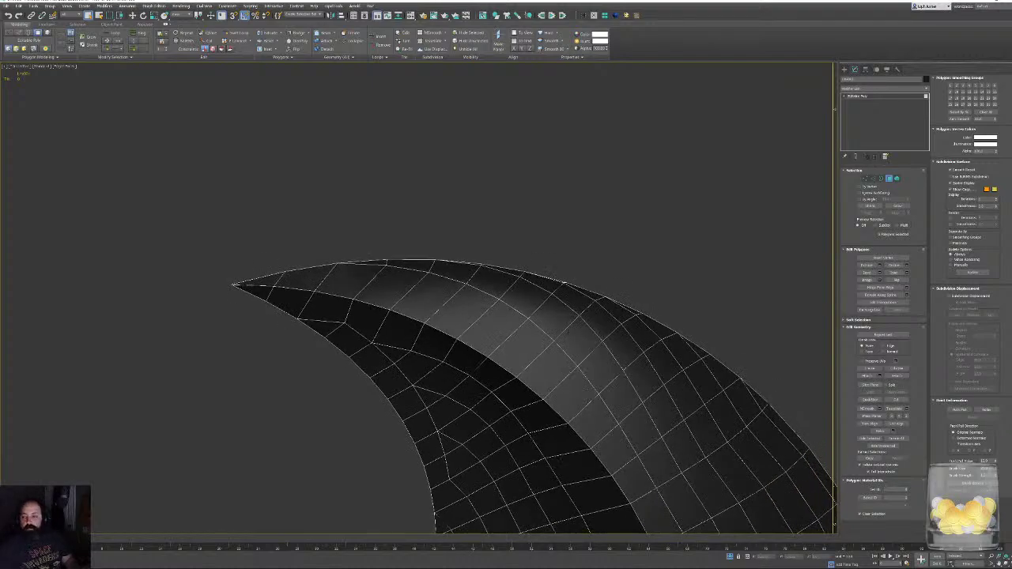
{"action": "left_click", "coordinate": [866, 178]}
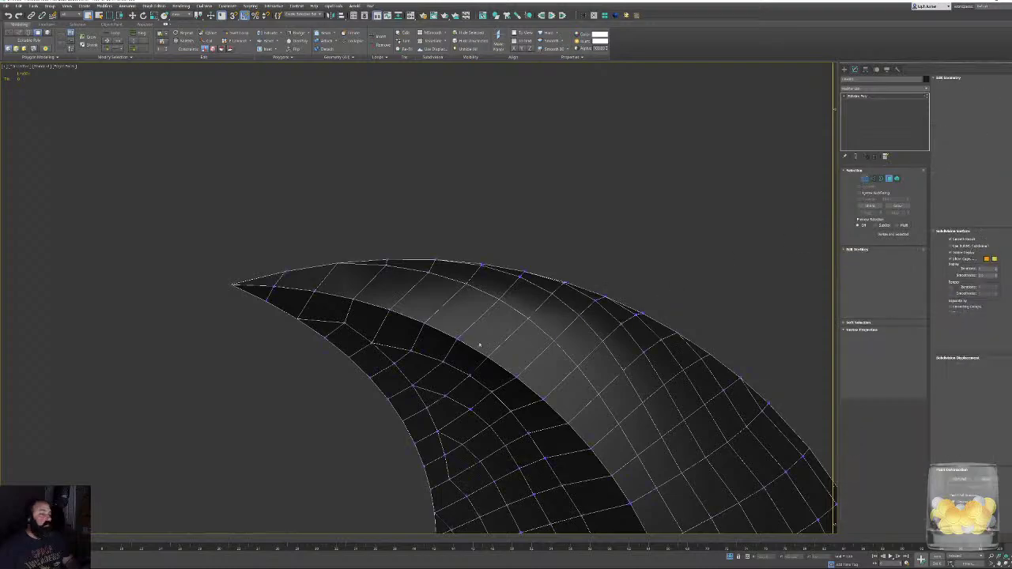
{"action": "key", "text": "alt+c"}
{"action": "left_click", "coordinate": [410, 349]}
{"action": "left_click", "coordinate": [457, 340]}
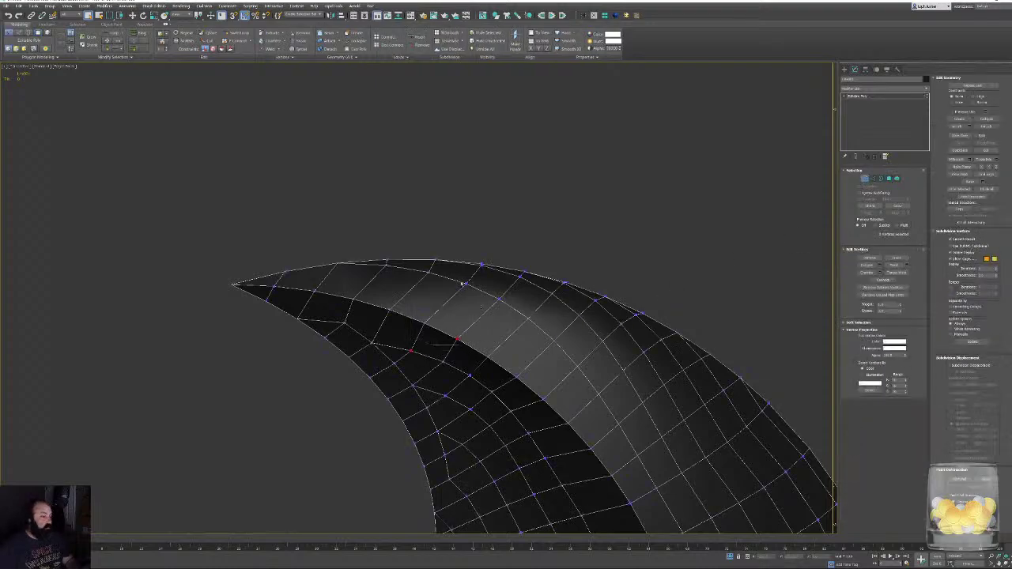
{"action": "left_click_drag", "start_coordinate": [491, 301], "coordinate": [495, 305]}
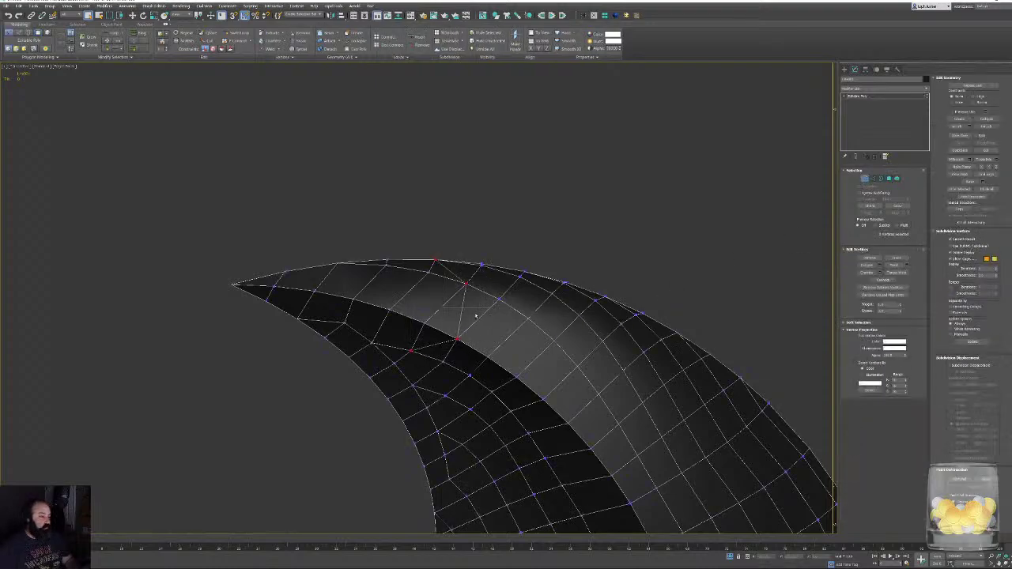
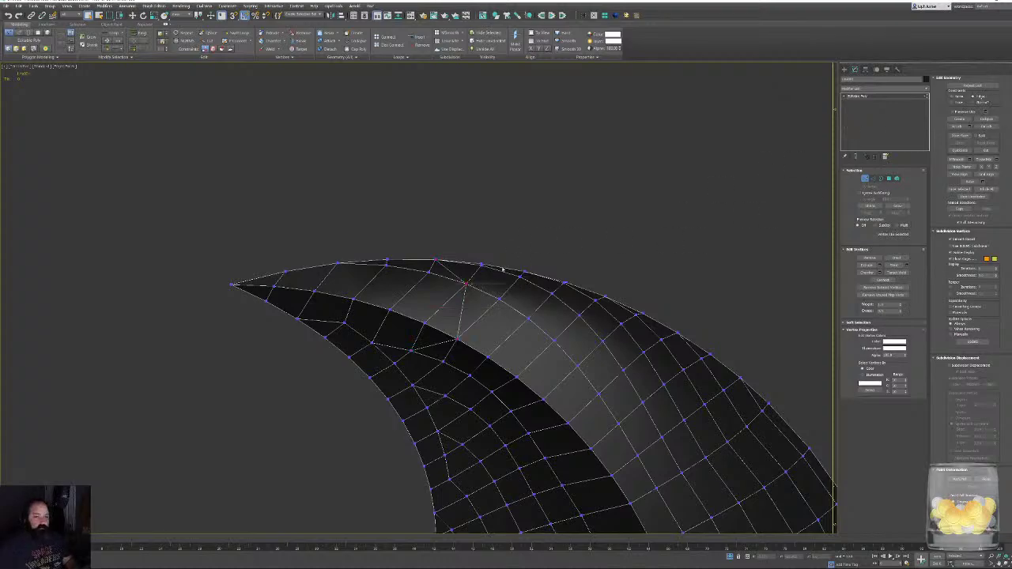
Move the vertices along the new cut on the outer and inner faces, using the Edge constraint, to even out its line.
{"action": "key", "text": "w"}
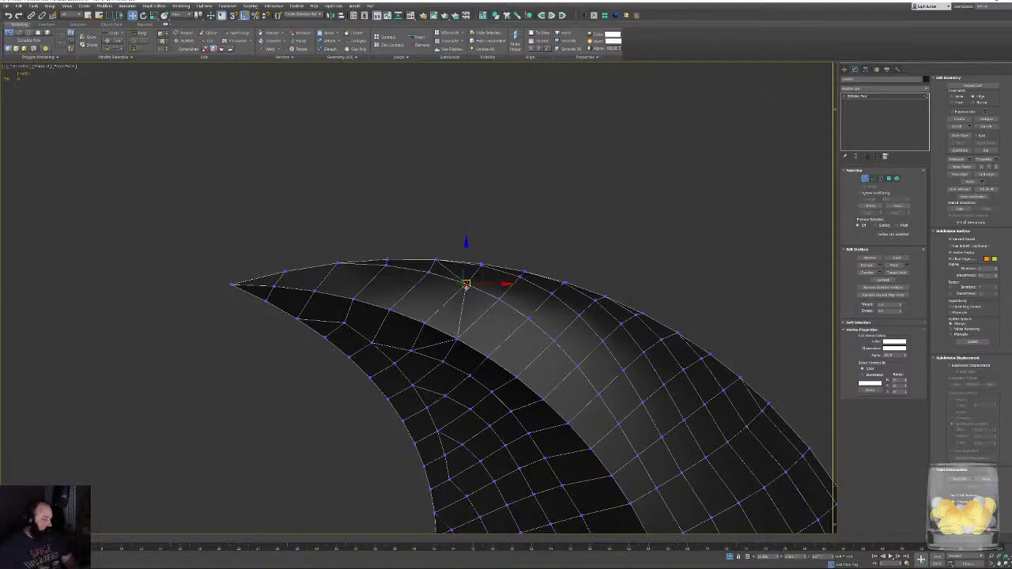
{"action": "left_click_drag", "start_coordinate": [467, 284], "coordinate": [454, 298]}
{"action": "left_click", "coordinate": [380, 345]}
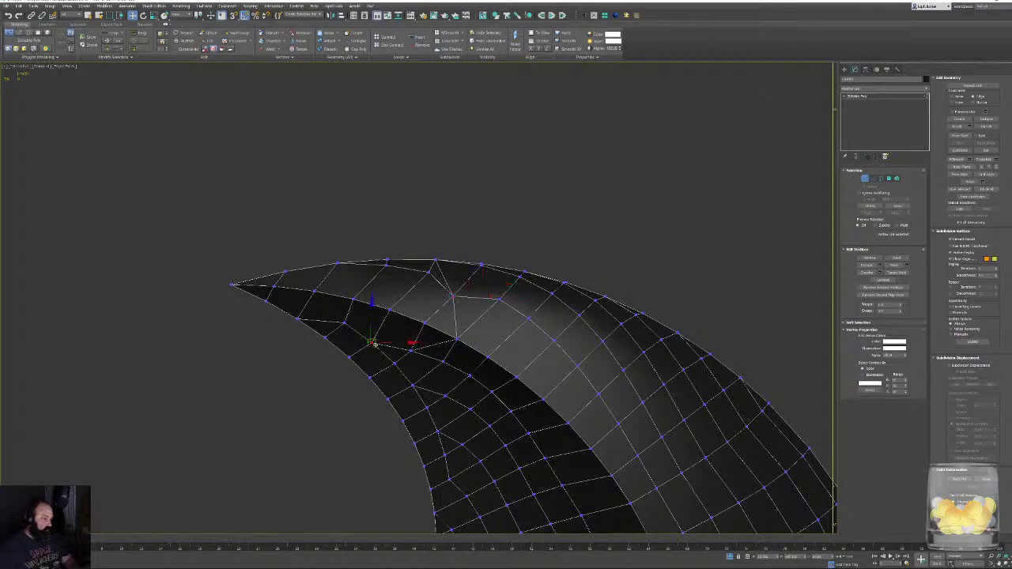
{"action": "left_click_drag", "start_coordinate": [375, 345], "coordinate": [417, 350]}
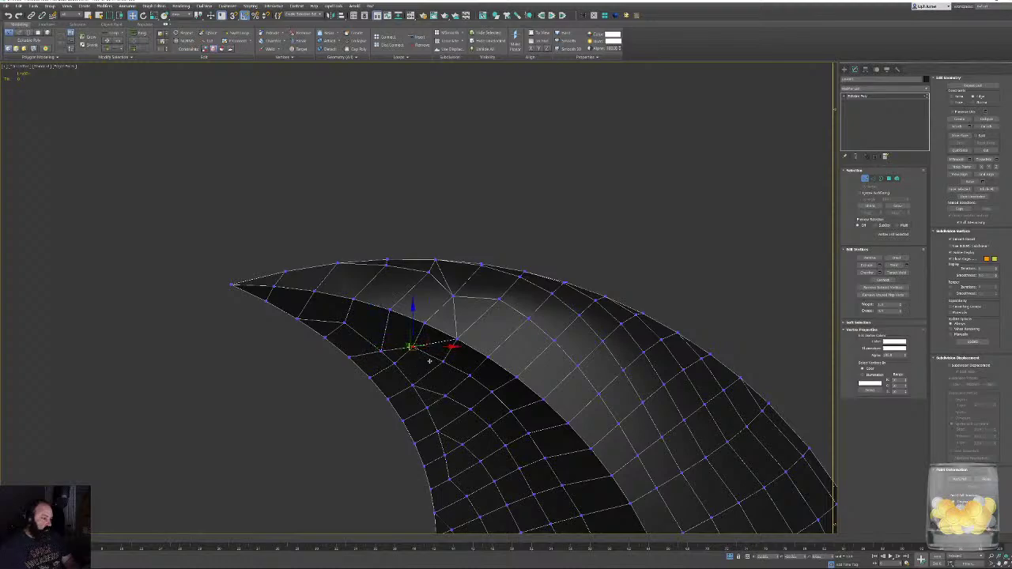
{"action": "left_click", "coordinate": [556, 229]}
Select all polygons of the crescent's upper tip beyond the new cut and extrude them slightly outward as a thin cap.
{"action": "left_click", "coordinate": [889, 179]}
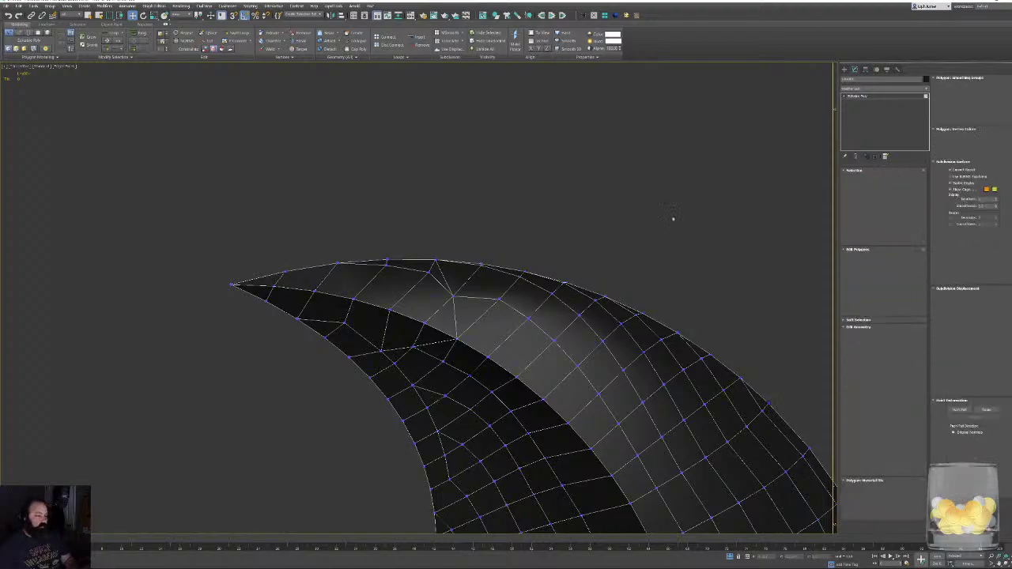
{"action": "left_click_drag", "start_coordinate": [407, 327], "coordinate": [425, 335]}
{"action": "left_click", "coordinate": [433, 275], "text": "ctrl"}
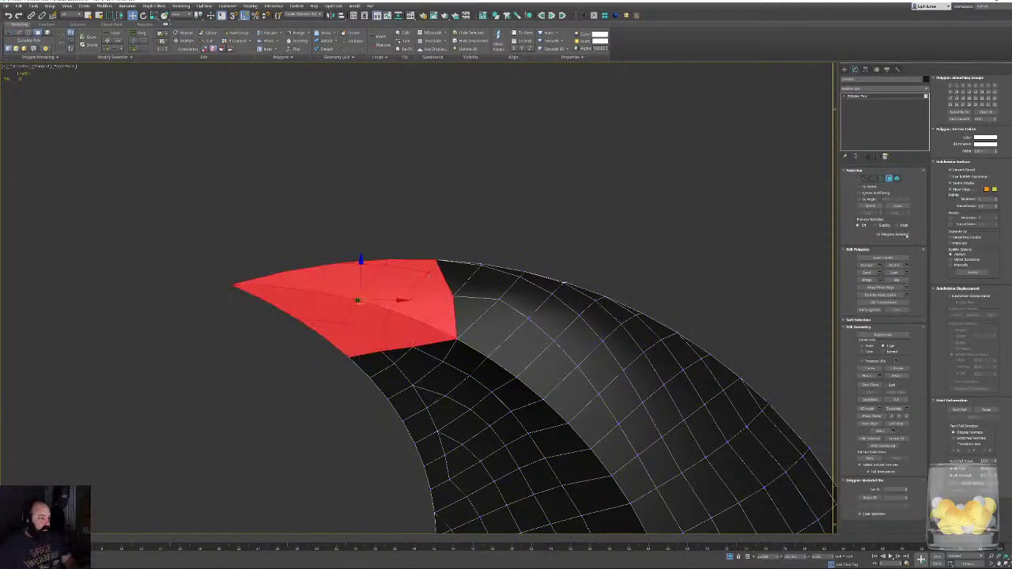
{"action": "left_click", "coordinate": [879, 265]}
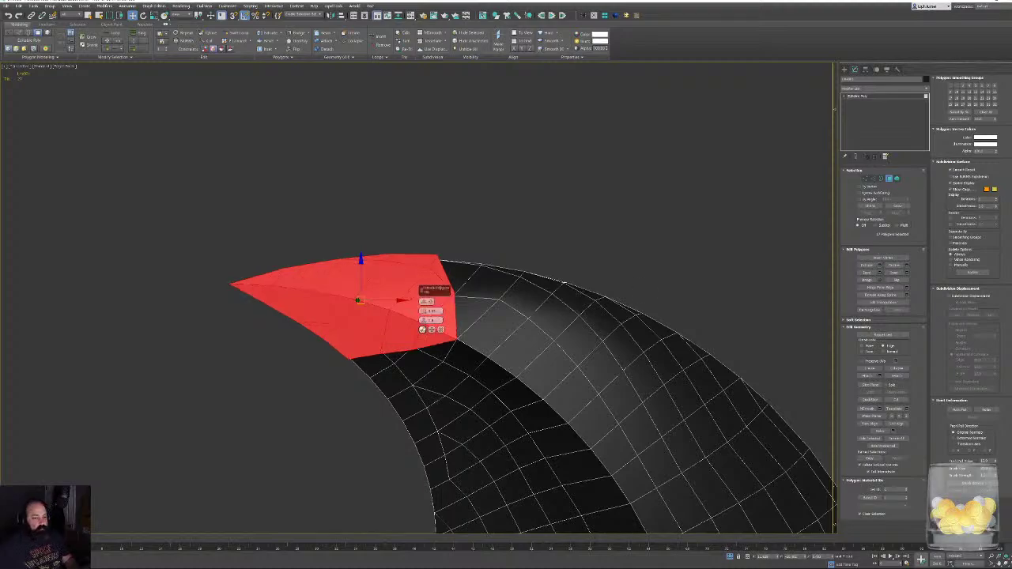
{"action": "left_click", "coordinate": [422, 330]}
{"action": "middle_click_drag", "start_coordinate": [422, 329], "coordinate": [439, 290], "text": "alt"}
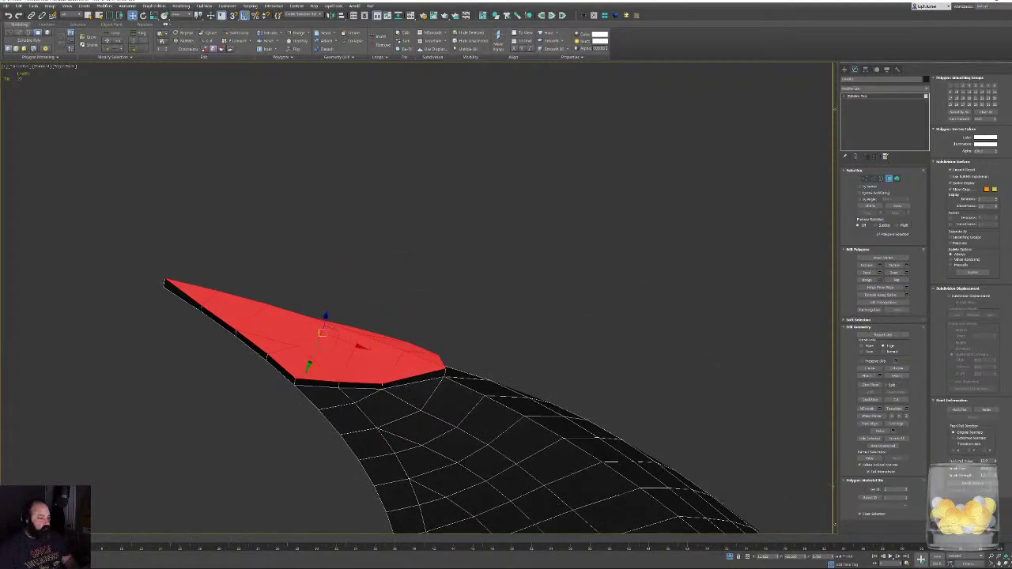
Select the loop of thin side polygons around the crescent tip's raised cap, smooth them and clear the selection.
{"action": "left_click", "coordinate": [406, 382]}
{"action": "left_click", "coordinate": [370, 386], "text": "shift"}
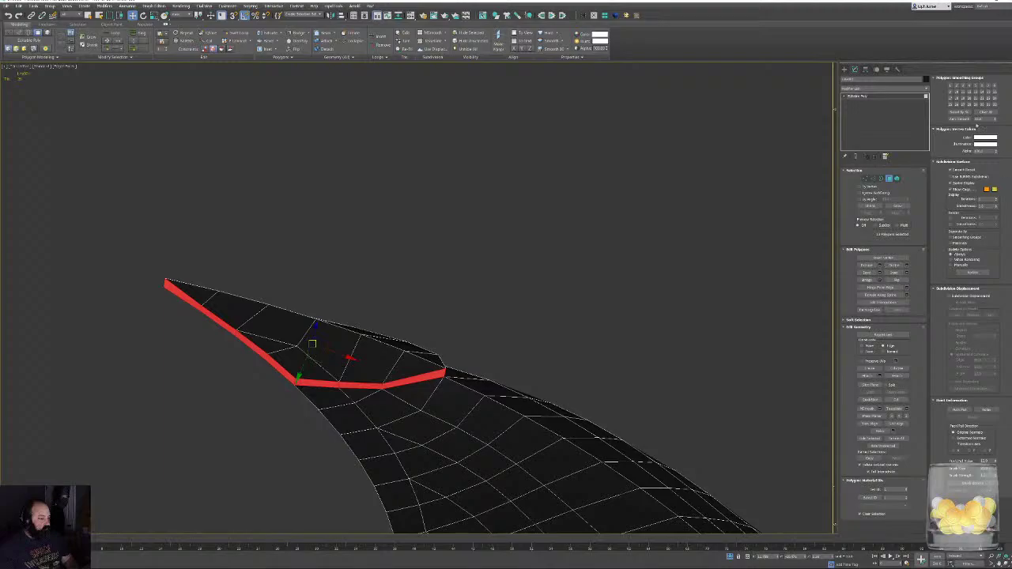
{"action": "left_click", "coordinate": [517, 282]}
{"action": "middle_click_drag", "start_coordinate": [517, 282], "coordinate": [469, 297], "text": "alt"}
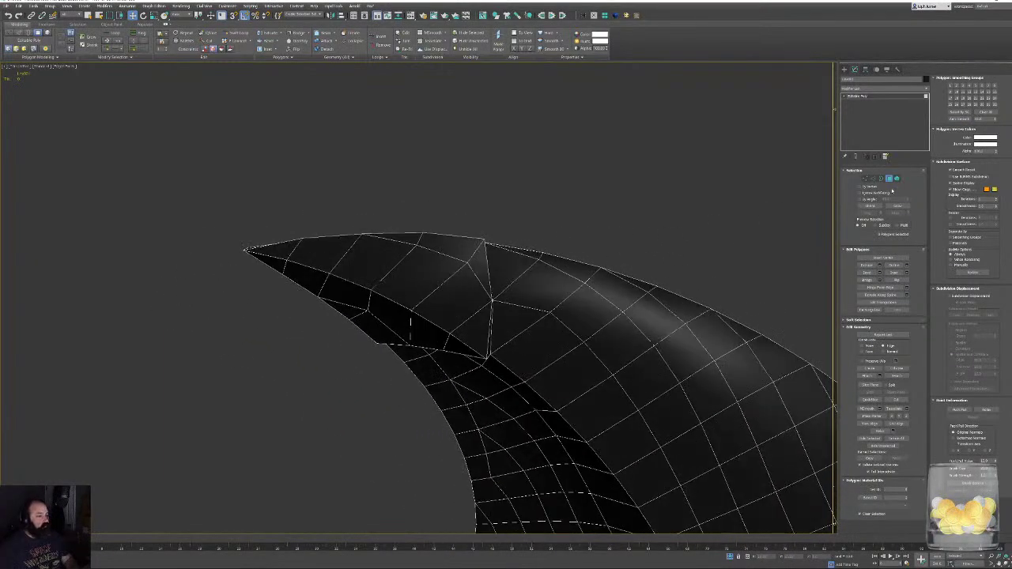
Collapse the short surplus edges on the crescent's raised tip cap beside its border.
{"action": "left_click", "coordinate": [872, 178]}
{"action": "left_click", "coordinate": [482, 315]}
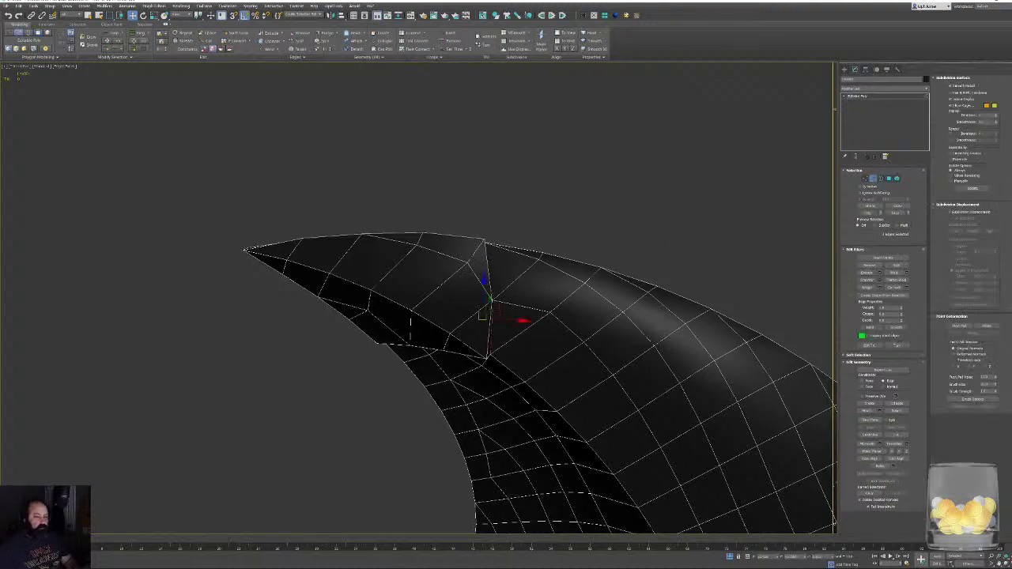
{"action": "left_click", "coordinate": [476, 251]}
{"action": "left_click", "coordinate": [459, 269]}
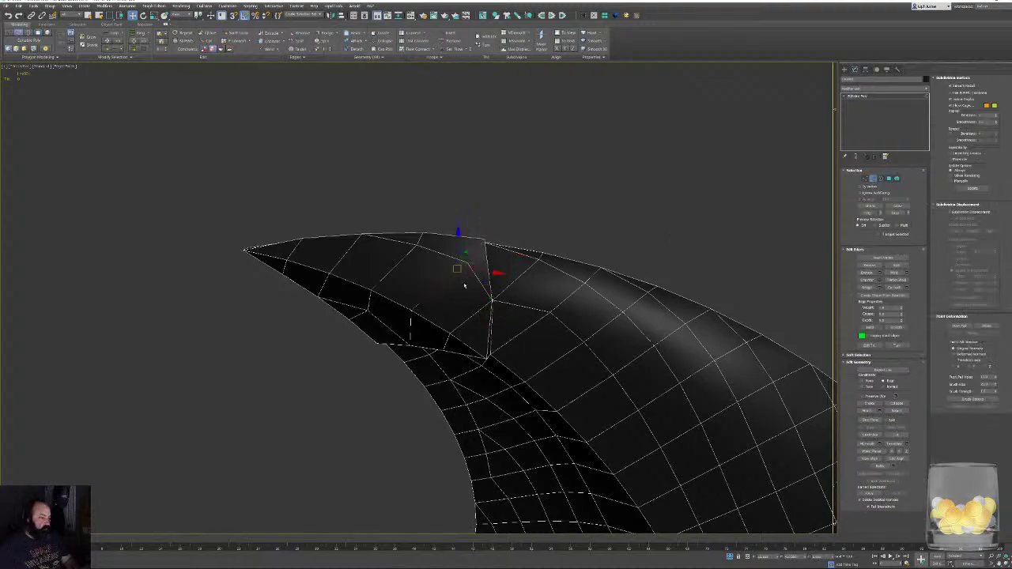
{"action": "left_click", "coordinate": [420, 239]}
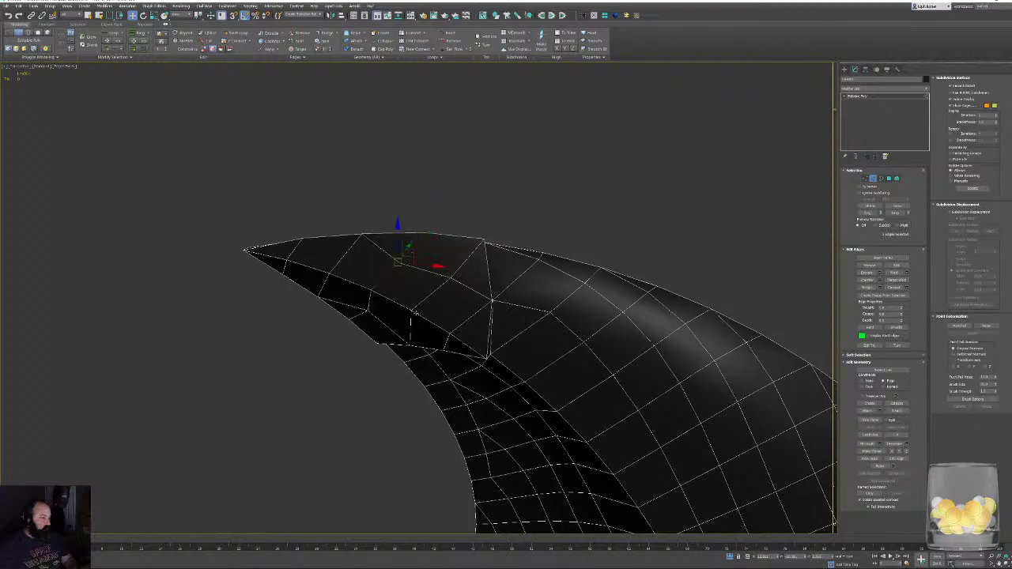
{"action": "middle_click_drag", "start_coordinate": [420, 239], "coordinate": [427, 283], "text": "alt"}
{"action": "middle_click_drag", "start_coordinate": [428, 392], "coordinate": [506, 285], "text": "alt"}
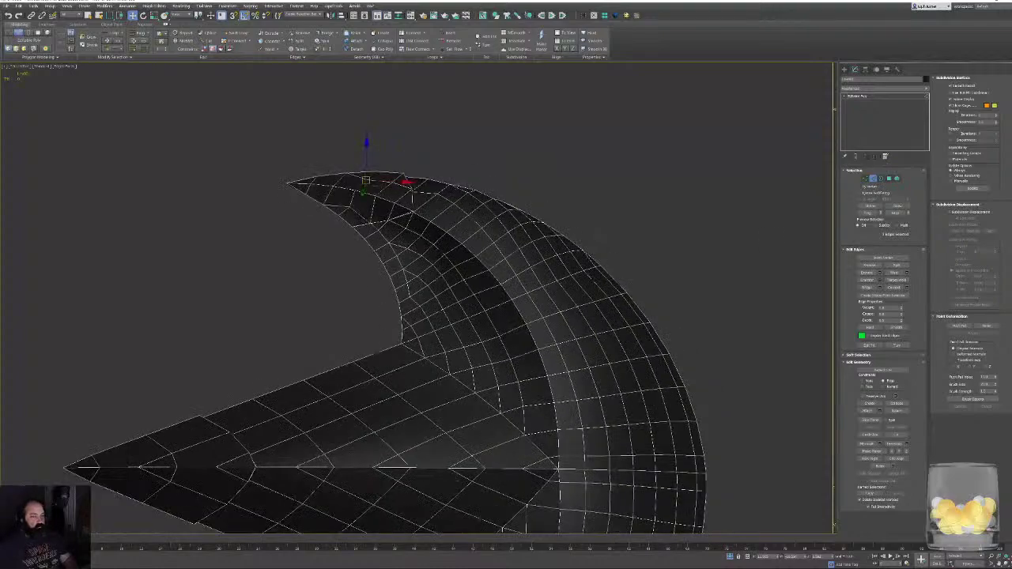
Collapse the surplus short edges along the spike's central ridge, working from the crescent towards the spike tip.
{"action": "left_click", "coordinate": [465, 468]}
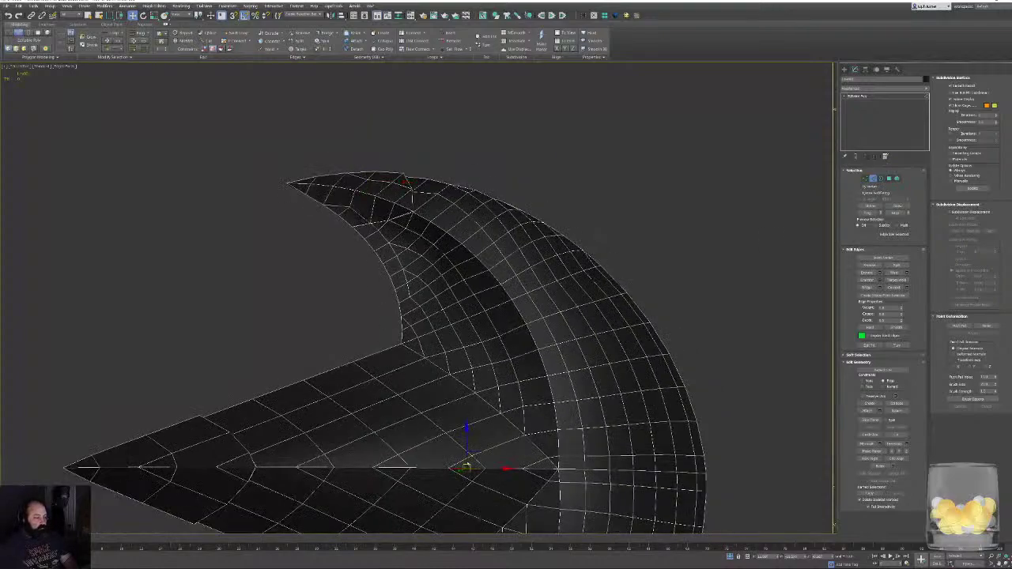
{"action": "key", "text": "ctrl+alt+c"}
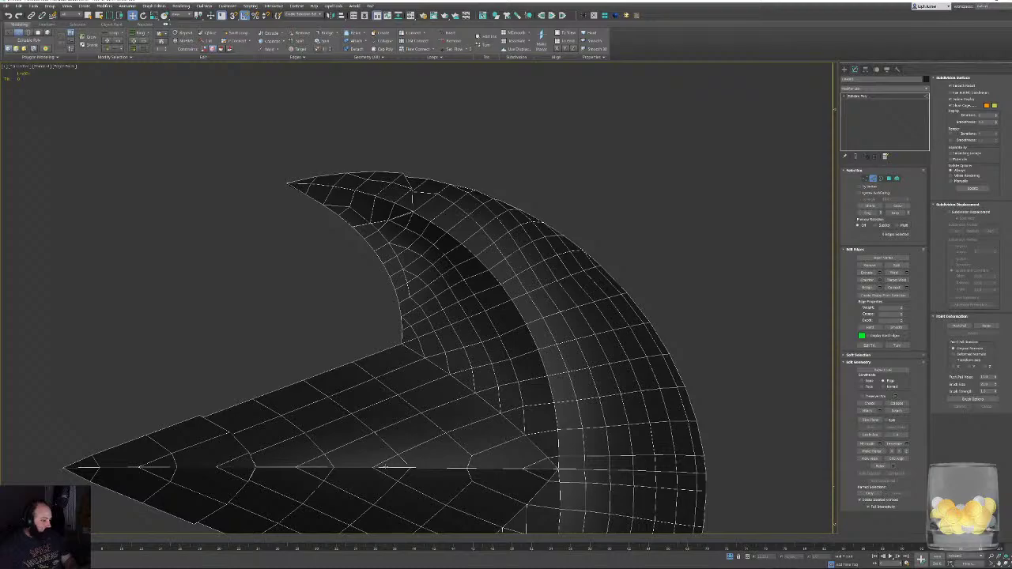
{"action": "left_click", "coordinate": [382, 468]}
{"action": "left_click", "coordinate": [376, 468], "text": "alt"}
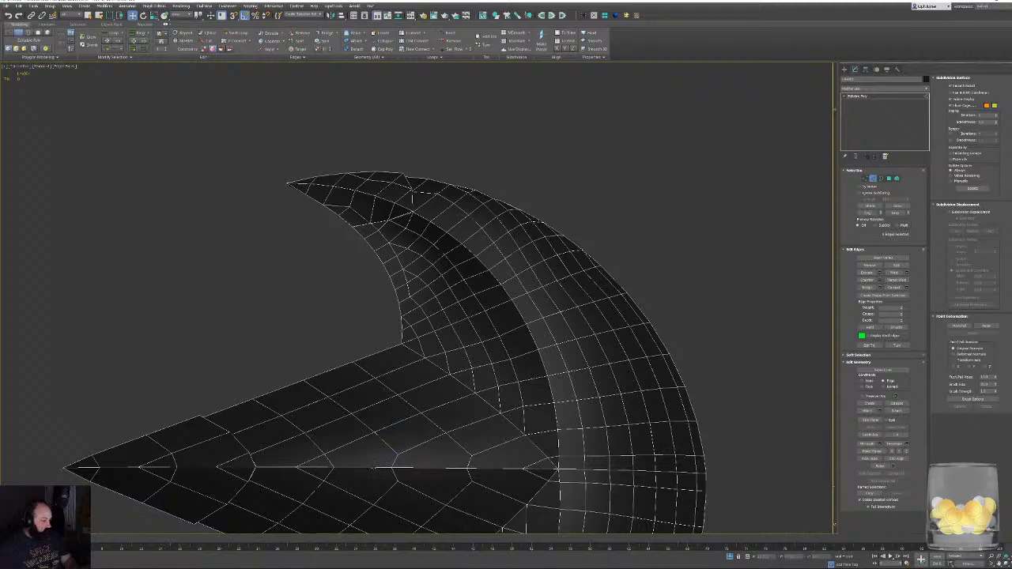
{"action": "left_click", "coordinate": [311, 467]}
{"action": "left_click", "coordinate": [293, 466], "text": "alt"}
{"action": "middle_click_drag", "start_coordinate": [419, 468], "coordinate": [341, 433], "text": "alt"}
{"action": "scroll", "coordinate": [533, 477], "scroll_direction": "up", "scroll_amount": 2}
{"action": "middle_click_drag", "start_coordinate": [533, 477], "coordinate": [454, 446], "text": "alt"}
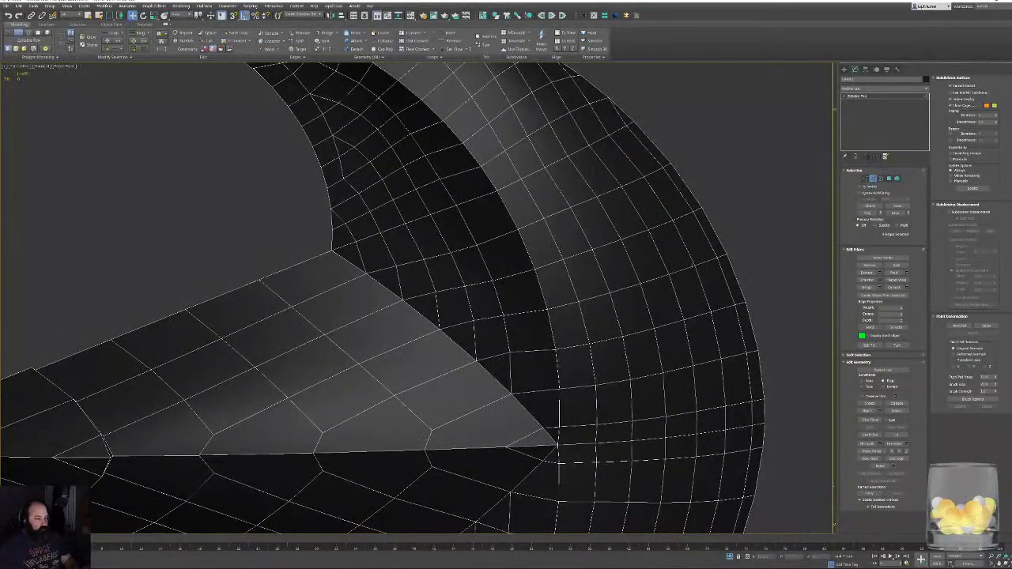
Target Weld the vertices just above the spike's central ridge onto the neighbouring ridge vertices.
{"action": "left_click", "coordinate": [864, 178]}
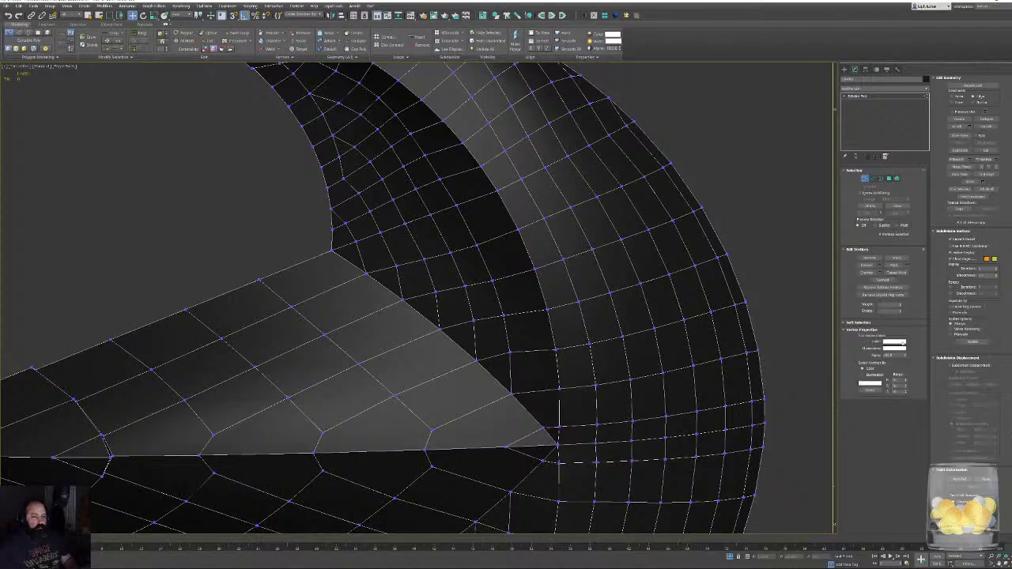
{"action": "left_click", "coordinate": [896, 272]}
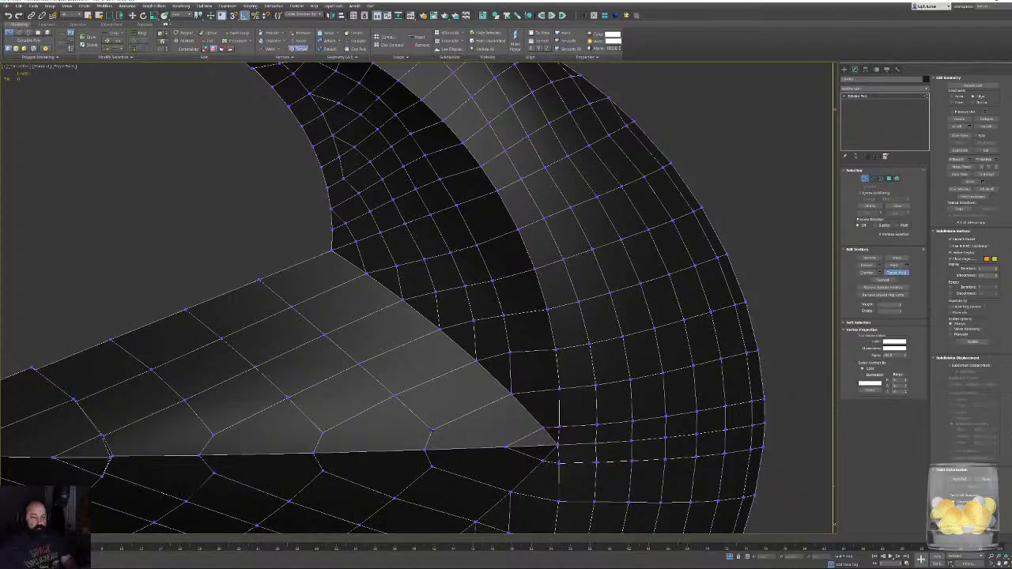
{"action": "left_click", "coordinate": [424, 449]}
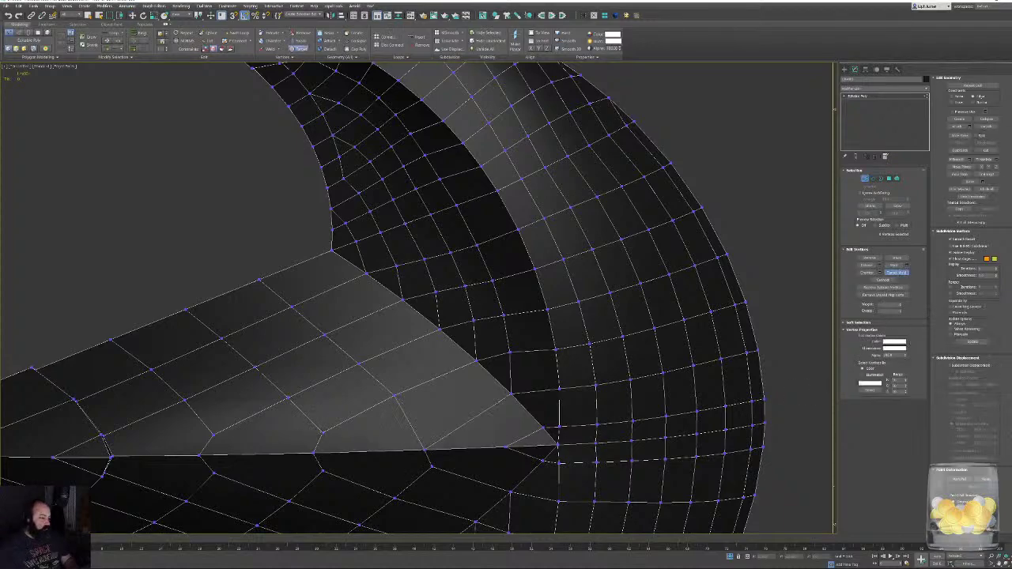
{"action": "left_click", "coordinate": [314, 452]}
{"action": "left_click", "coordinate": [213, 434]}
{"action": "left_click", "coordinate": [199, 455]}
{"action": "key", "text": "w"}
{"action": "left_click", "coordinate": [198, 454]}
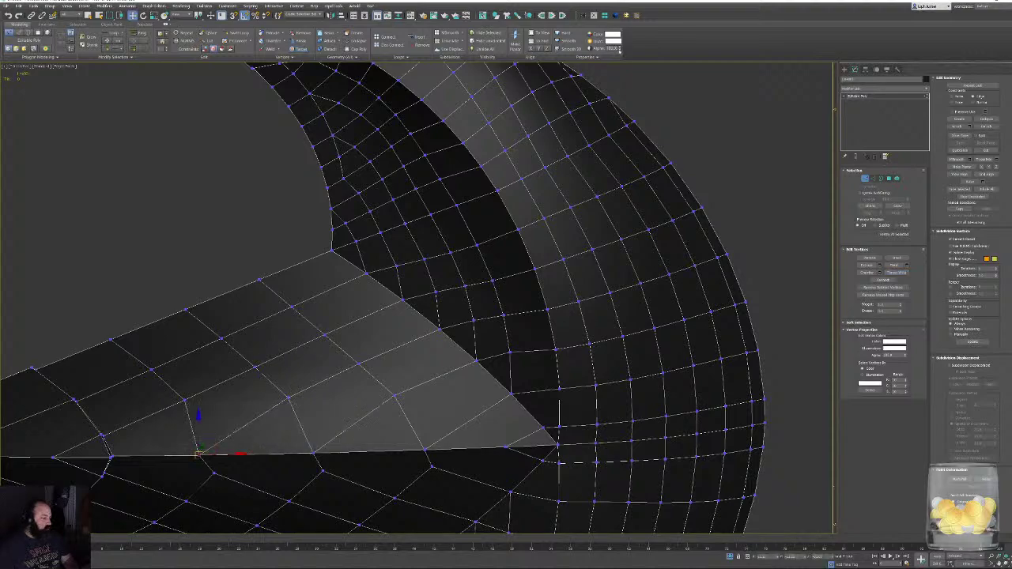
Mirror the cleaned-up half with a Symmetry modifier on the Z axis and collapse the result to an editable poly.
{"action": "left_click", "coordinate": [584, 16]}
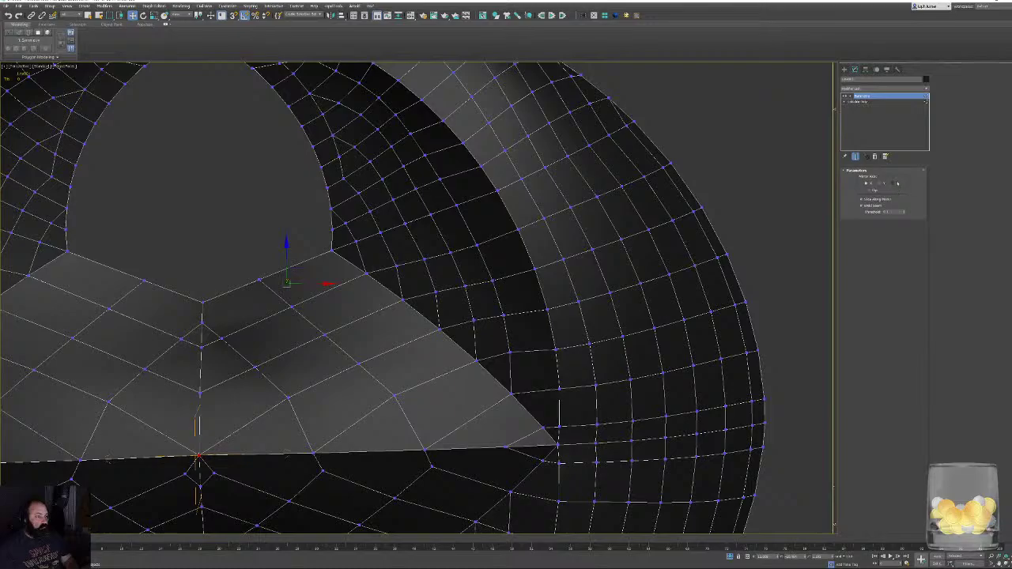
{"action": "left_click", "coordinate": [896, 183]}
{"action": "middle_click_drag", "start_coordinate": [373, 381], "coordinate": [480, 330]}
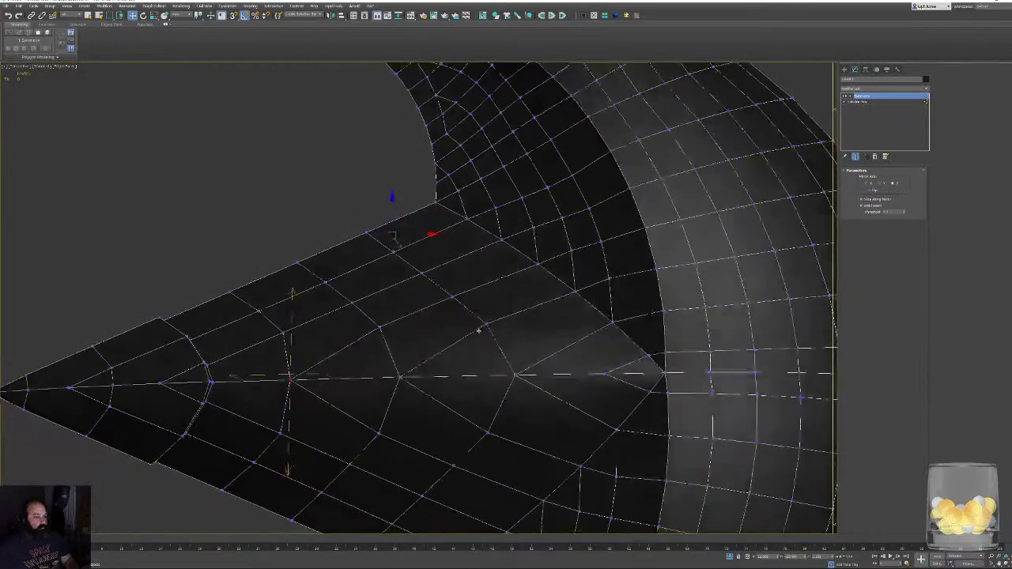
{"action": "right_click", "coordinate": [530, 366]}
{"action": "left_click", "coordinate": [544, 373]}
{"action": "middle_click_drag", "start_coordinate": [490, 384], "coordinate": [481, 386]}
{"action": "scroll", "coordinate": [481, 386], "scroll_direction": "down", "scroll_amount": 5}
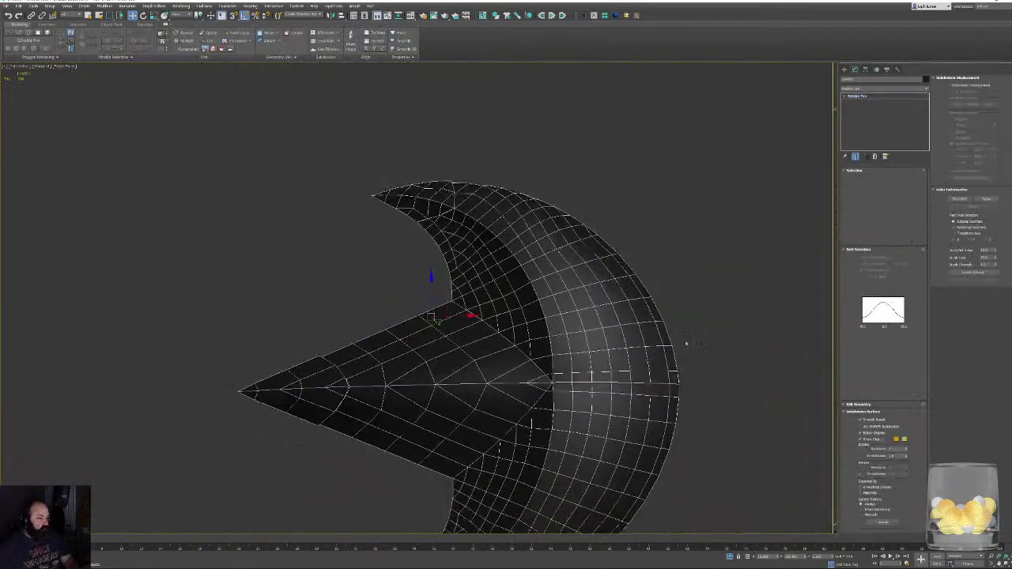
Hide the edges to check the shading of the whole model, then show them again and examine the spike closely.
{"action": "left_click", "coordinate": [700, 304]}
{"action": "key", "text": "F4"}
{"action": "scroll", "coordinate": [626, 363], "scroll_direction": "down", "scroll_amount": 4}
{"action": "left_click", "coordinate": [618, 355]}
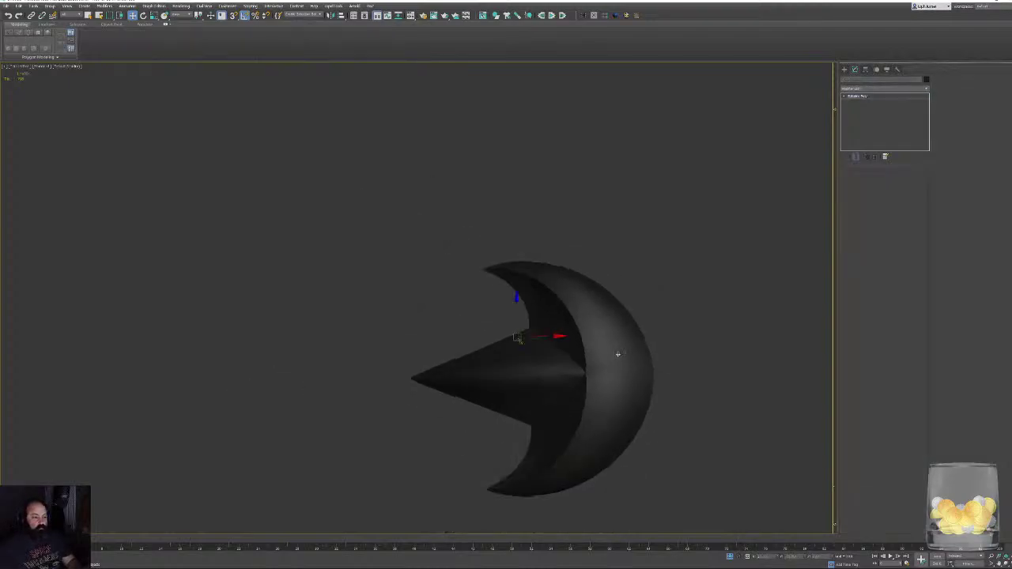
{"action": "mouse_move", "coordinate": [614, 350]}
{"action": "middle_mouse_down", "text": "alt"}
{"action": "mouse_move", "coordinate": [644, 361]}
{"action": "mouse_move", "coordinate": [611, 341]}
{"action": "middle_mouse_up", "text": "alt"}
{"action": "key", "text": "z"}
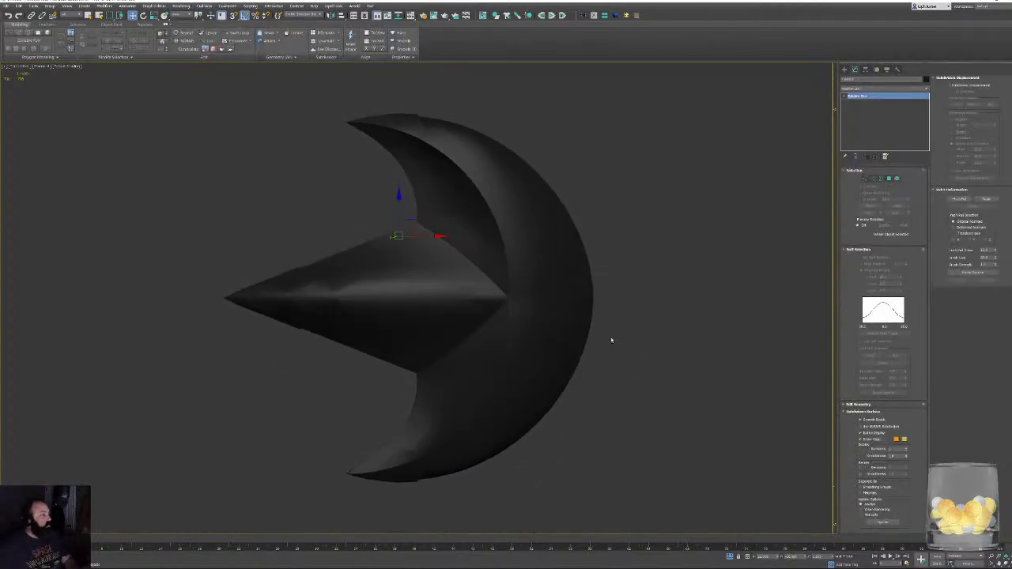
{"action": "scroll", "coordinate": [294, 242], "scroll_direction": "up", "scroll_amount": 2}
{"action": "key", "text": "F4"}
{"action": "scroll", "coordinate": [328, 346], "scroll_direction": "up", "scroll_amount": 3}
{"action": "mouse_move", "coordinate": [327, 345]}
{"action": "middle_mouse_down"}
{"action": "mouse_move", "coordinate": [356, 346]}
{"action": "mouse_move", "coordinate": [295, 343]}
{"action": "mouse_move", "coordinate": [329, 340]}
{"action": "middle_mouse_up"}
{"action": "scroll", "coordinate": [327, 340], "scroll_direction": "up", "scroll_amount": 4}
{"action": "middle_click_drag", "start_coordinate": [565, 279], "coordinate": [386, 359]}
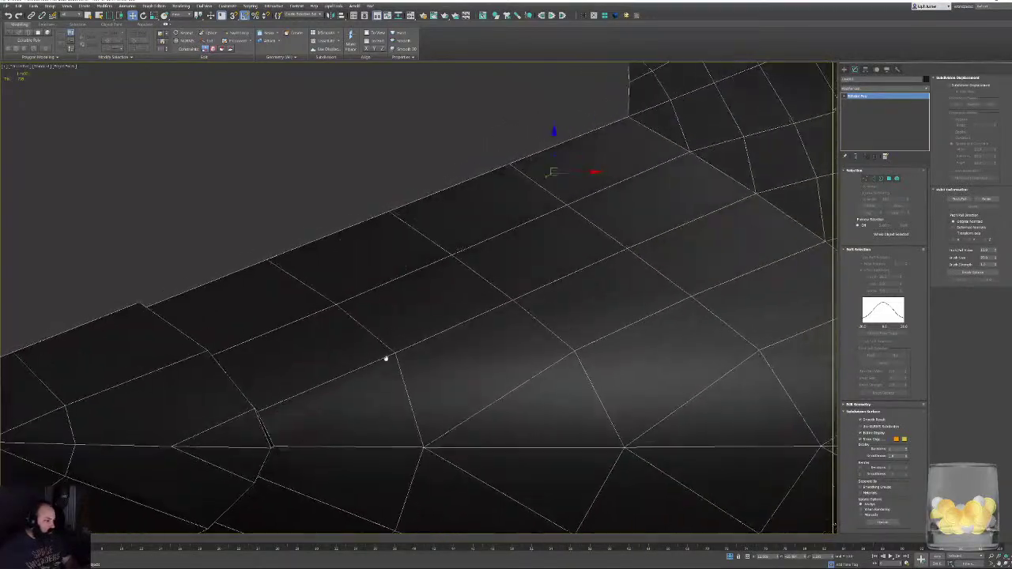
{"action": "scroll", "coordinate": [385, 359], "scroll_direction": "down", "scroll_amount": 4}
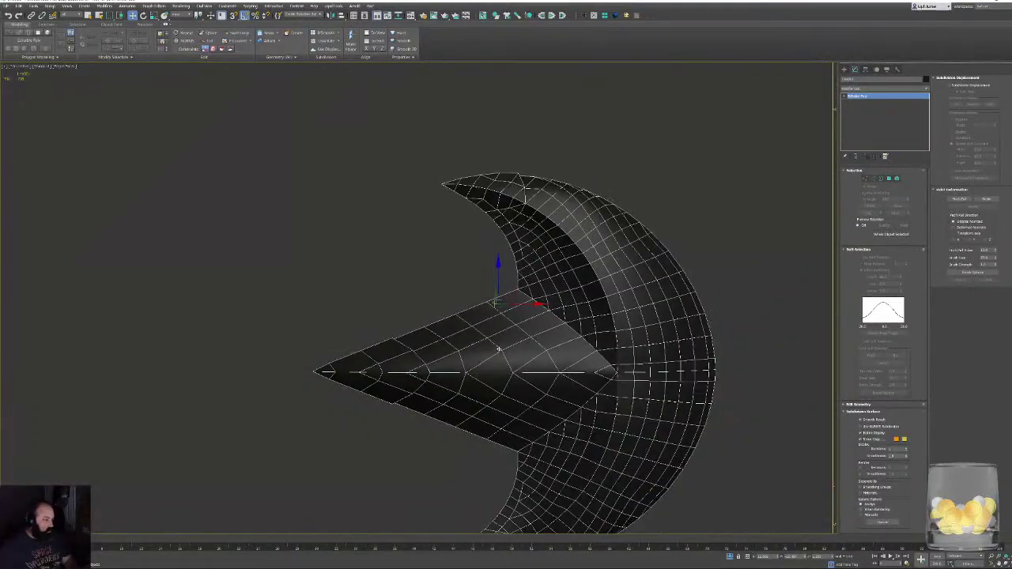
Select the polygons of the spike's upper face between the tip cap and the crescent, apply Auto Smooth and deselect them.
{"action": "left_click", "coordinate": [853, 252]}
{"action": "left_click", "coordinate": [854, 258]}
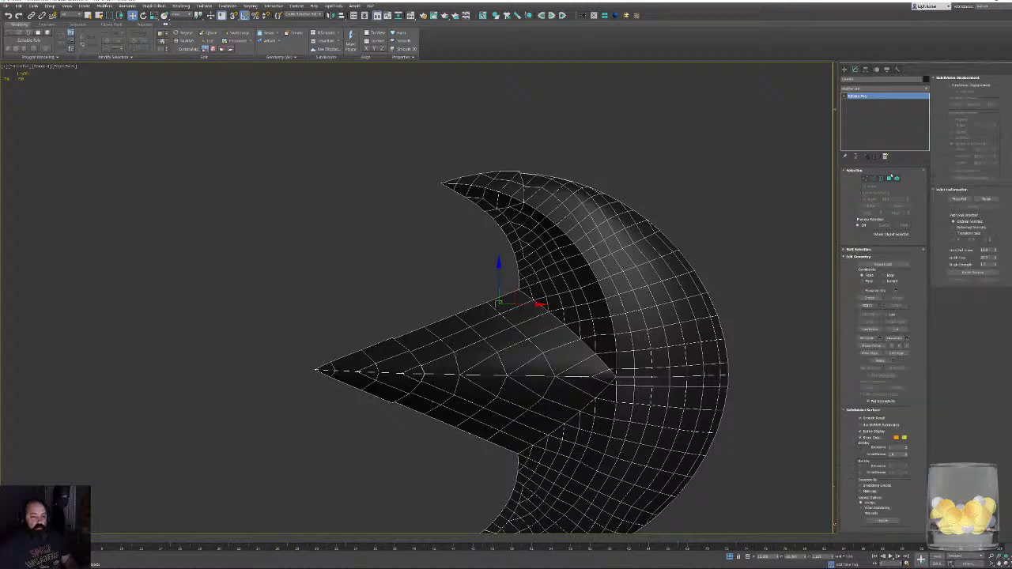
{"action": "left_click", "coordinate": [891, 180]}
{"action": "scroll", "coordinate": [528, 304], "scroll_direction": "up", "scroll_amount": 2}
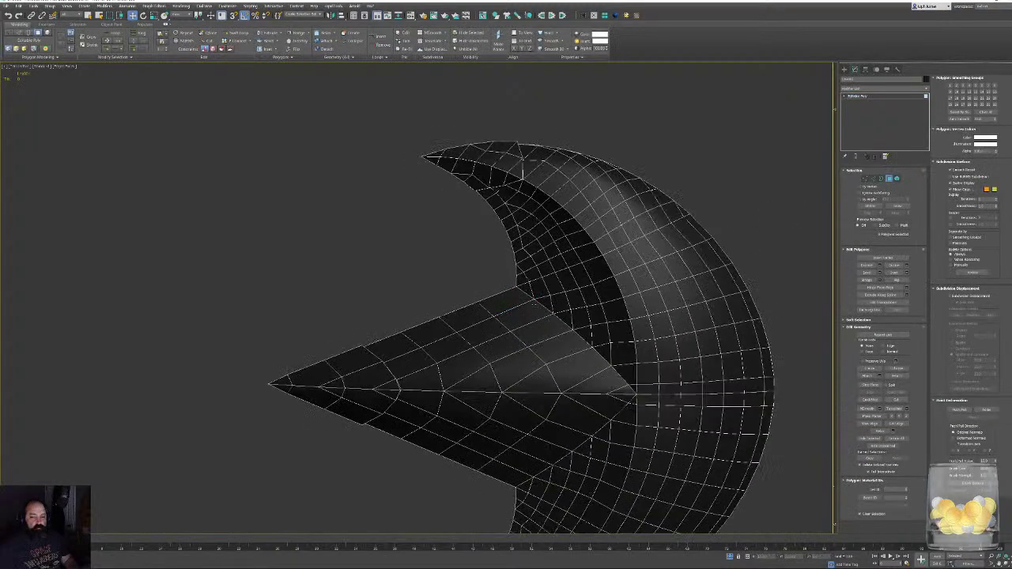
{"action": "middle_click_drag", "start_coordinate": [557, 312], "coordinate": [495, 353]}
{"action": "scroll", "coordinate": [506, 348], "scroll_direction": "up", "scroll_amount": 2}
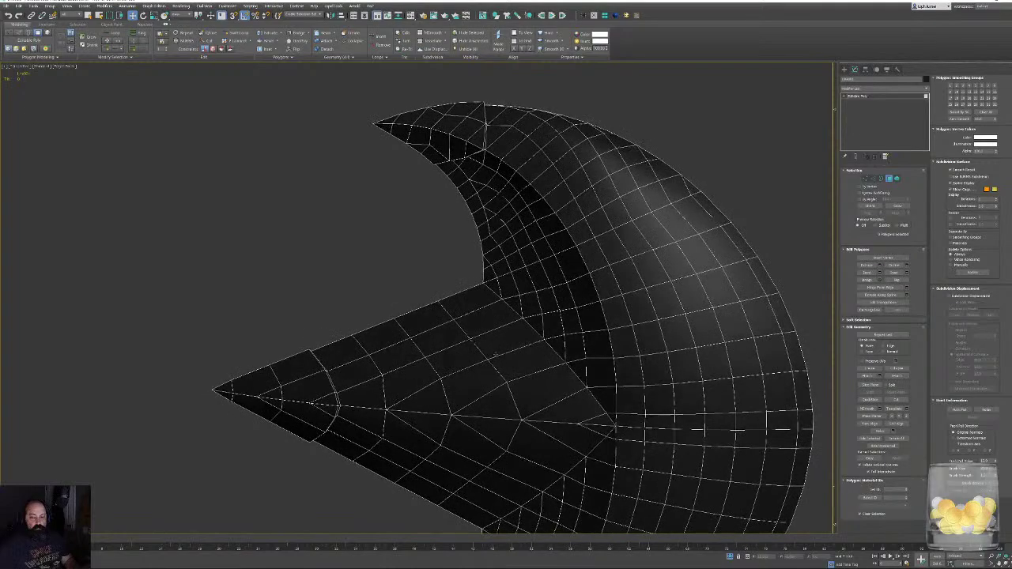
{"action": "left_click", "coordinate": [388, 378]}
{"action": "middle_click_drag", "start_coordinate": [388, 378], "coordinate": [398, 275], "text": "alt"}
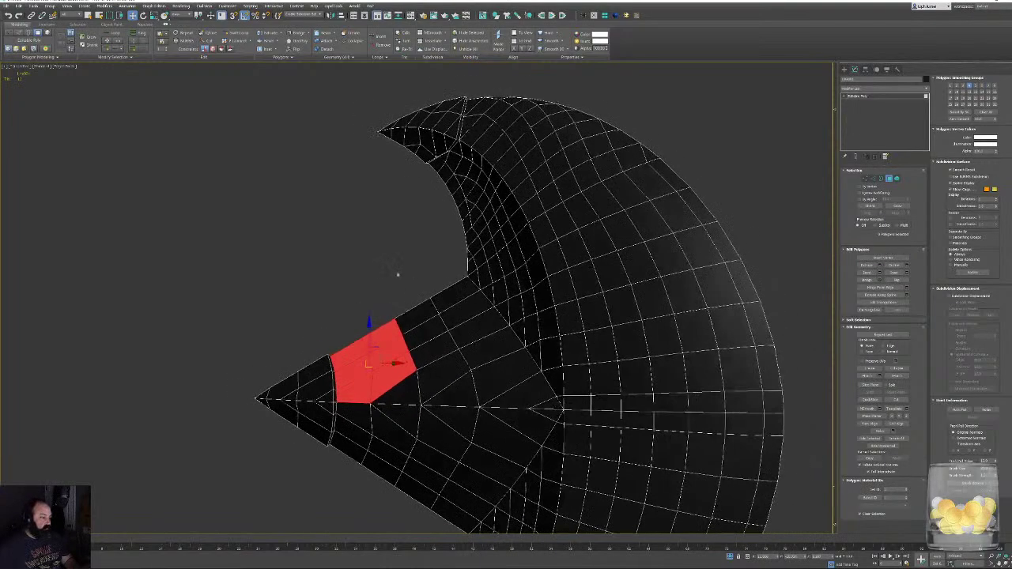
{"action": "left_click", "coordinate": [472, 378], "text": "ctrl"}
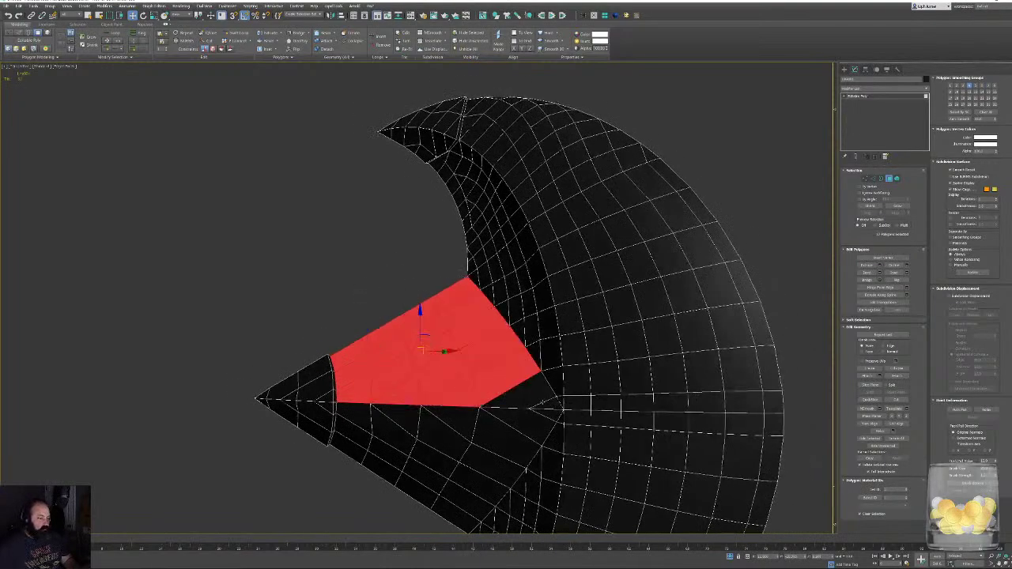
{"action": "left_click", "coordinate": [515, 392], "text": "ctrl"}
{"action": "left_click", "coordinate": [545, 404], "text": "ctrl"}
{"action": "left_click", "coordinate": [959, 120]}
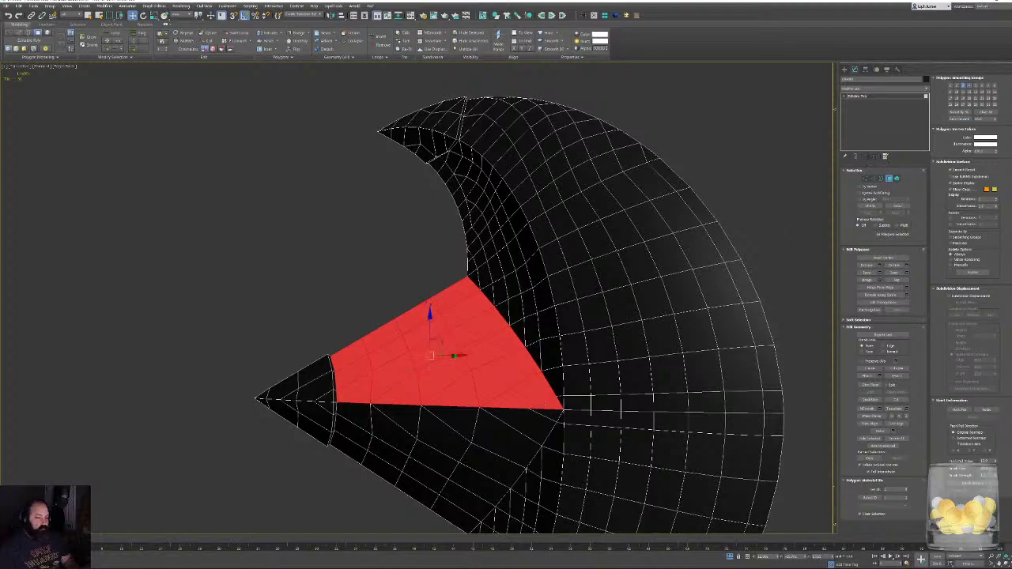
{"action": "left_click", "coordinate": [293, 293]}
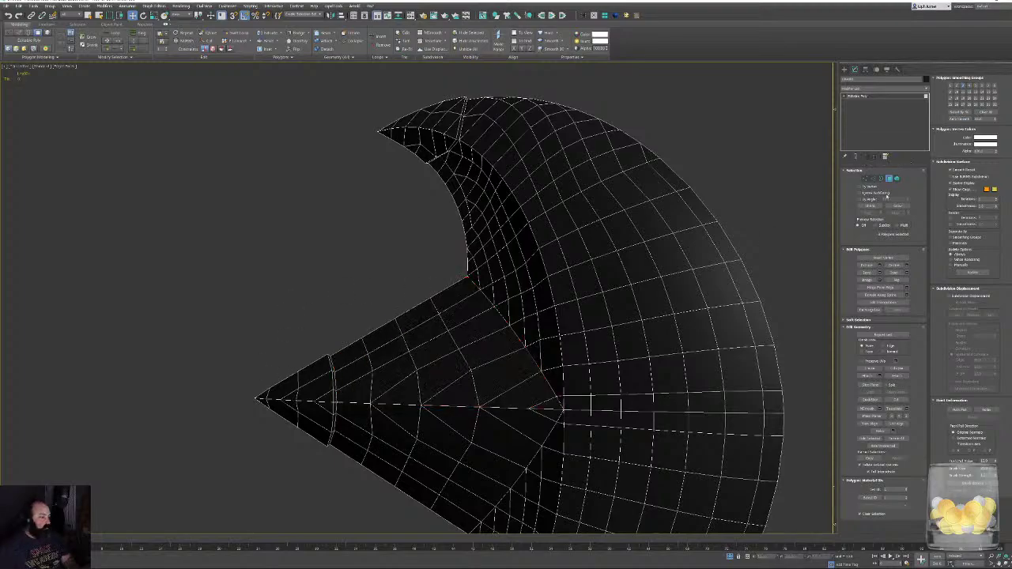
Select the polygons on the upper face of the spike's tip cap and apply Auto Smooth to them.
{"action": "middle_click_drag", "start_coordinate": [296, 379], "coordinate": [330, 367], "text": "alt"}
{"action": "scroll", "coordinate": [330, 367], "scroll_direction": "up", "scroll_amount": 5}
{"action": "left_click", "coordinate": [456, 355]}
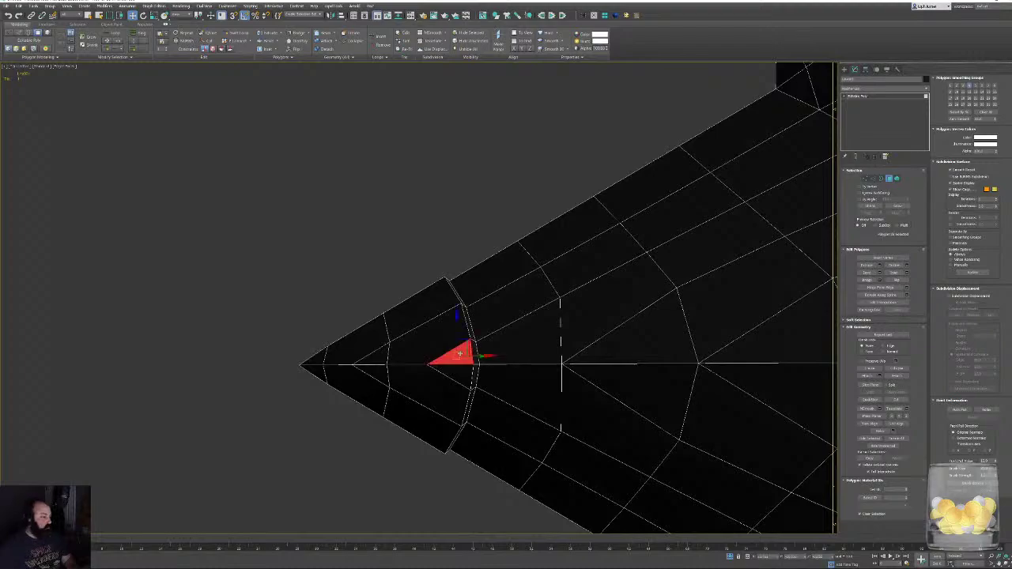
{"action": "left_click", "coordinate": [423, 343], "text": "ctrl"}
{"action": "left_click", "coordinate": [377, 356], "text": "ctrl"}
{"action": "left_click", "coordinate": [325, 359], "text": "ctrl"}
{"action": "left_click", "coordinate": [362, 339], "text": "ctrl"}
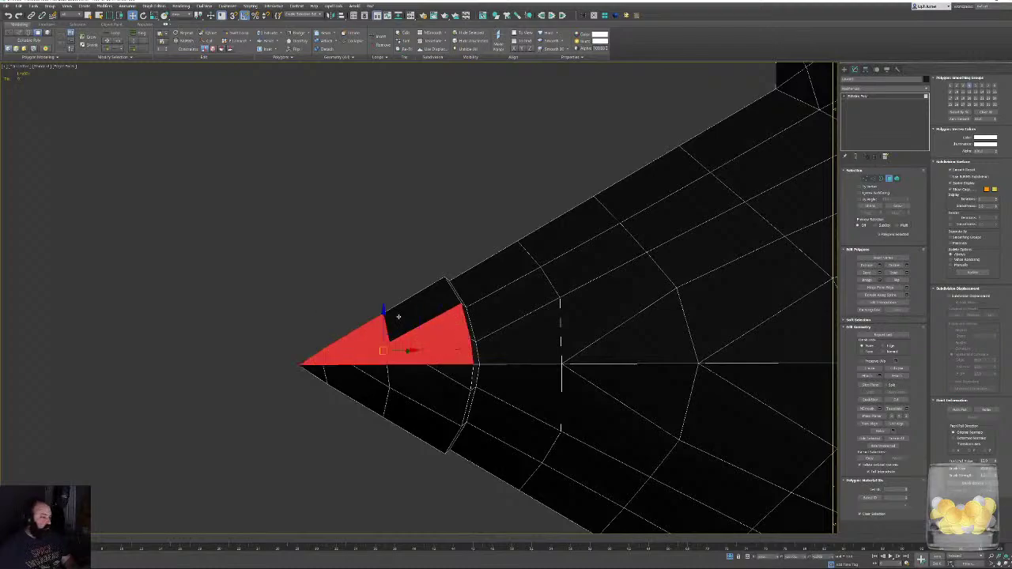
{"action": "left_click", "coordinate": [408, 314], "text": "ctrl"}
{"action": "left_click", "coordinate": [959, 119]}
{"action": "left_click", "coordinate": [960, 119]}
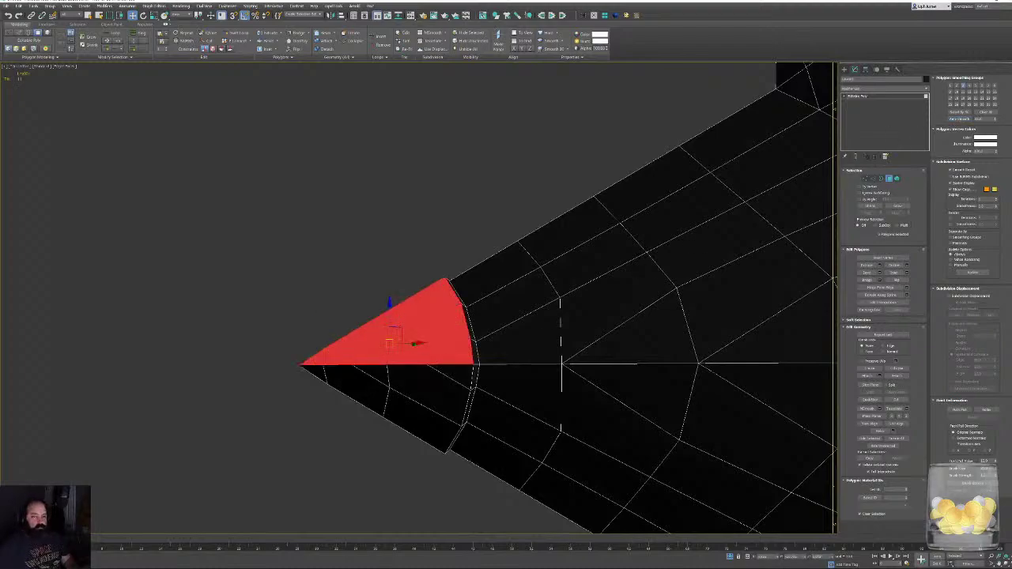
Select the thin rim polygons between the spike's tip cap and body, apply Auto Smooth, and check the shading without edges.
{"action": "middle_click_drag", "start_coordinate": [407, 348], "coordinate": [472, 360], "text": "alt"}
{"action": "left_click", "coordinate": [472, 352]}
{"action": "left_click", "coordinate": [471, 360], "text": "shift"}
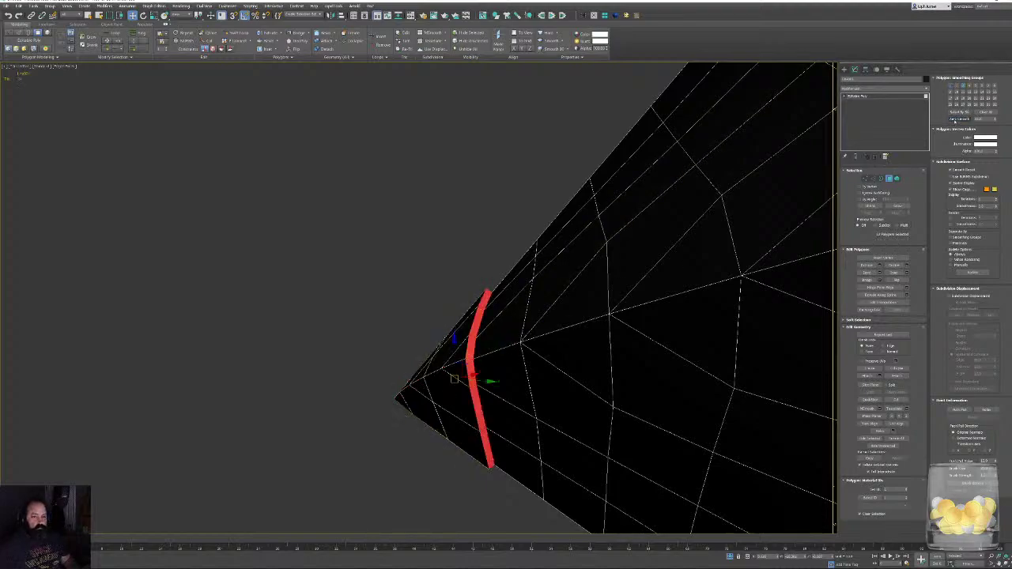
{"action": "left_click", "coordinate": [444, 301]}
{"action": "key", "text": "F4"}
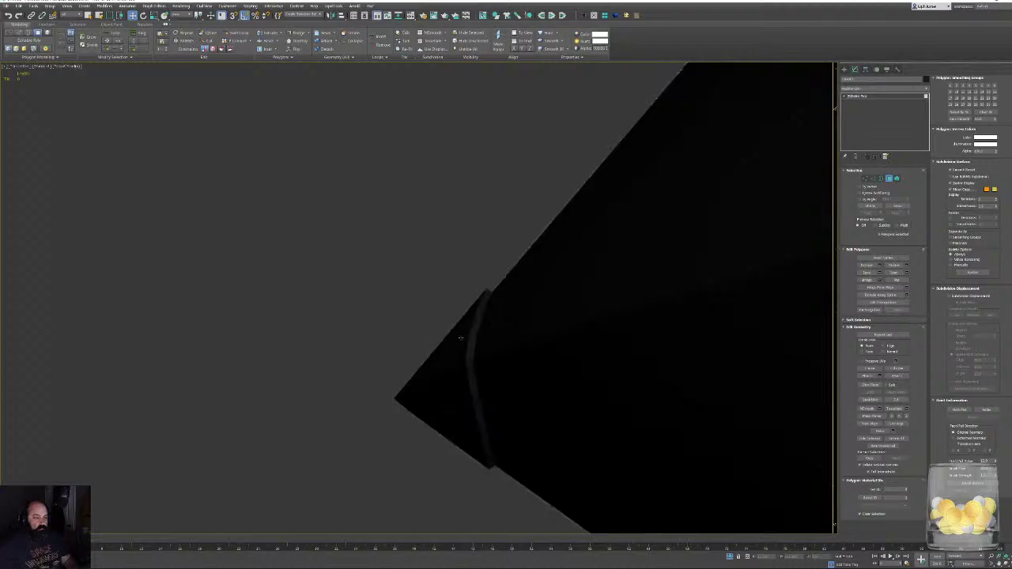
{"action": "middle_click_drag", "start_coordinate": [461, 338], "coordinate": [535, 339], "text": "alt"}
{"action": "scroll", "coordinate": [535, 339], "scroll_direction": "down", "scroll_amount": 7}
{"action": "middle_click_drag", "start_coordinate": [649, 278], "coordinate": [672, 272], "text": "alt"}
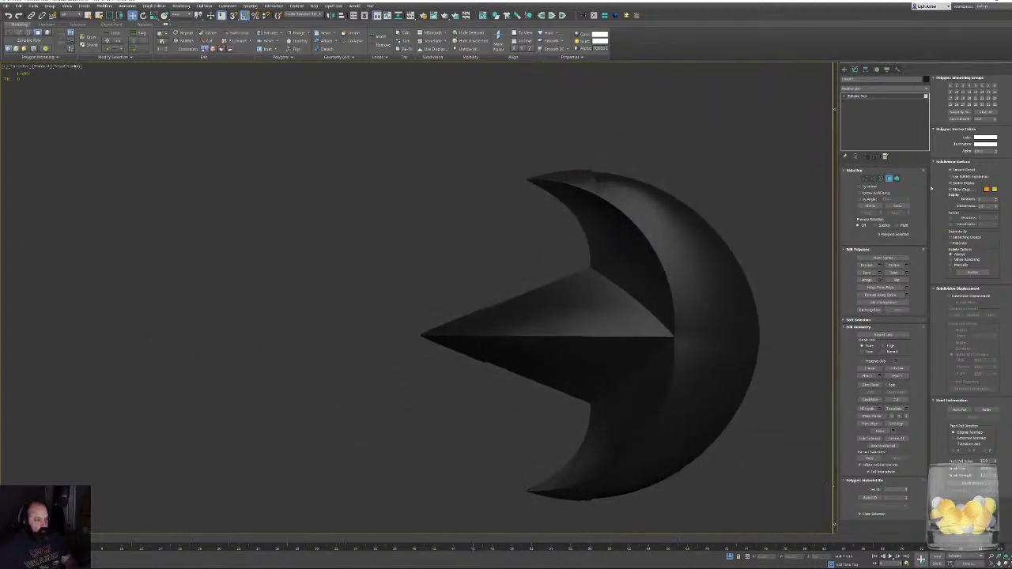
Leave polygon editing, rename the crescent-and-spike object, and exit isolation to bring back the rest of the dagger.
{"action": "left_click", "coordinate": [889, 179]}
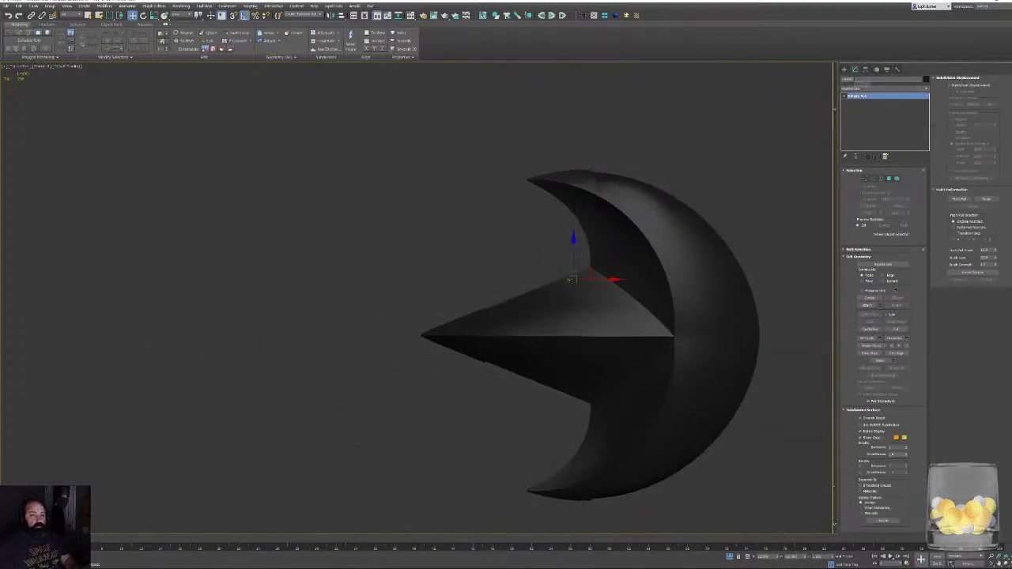
{"action": "left_click_drag", "start_coordinate": [863, 79], "coordinate": [735, 79]}
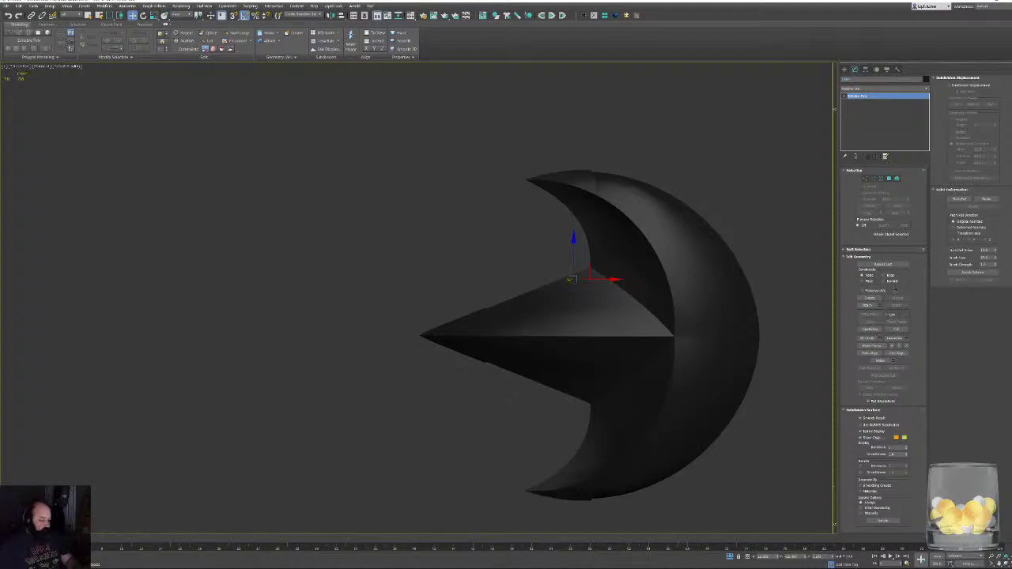
{"action": "middle_click_drag", "start_coordinate": [530, 212], "coordinate": [551, 265], "text": "alt"}
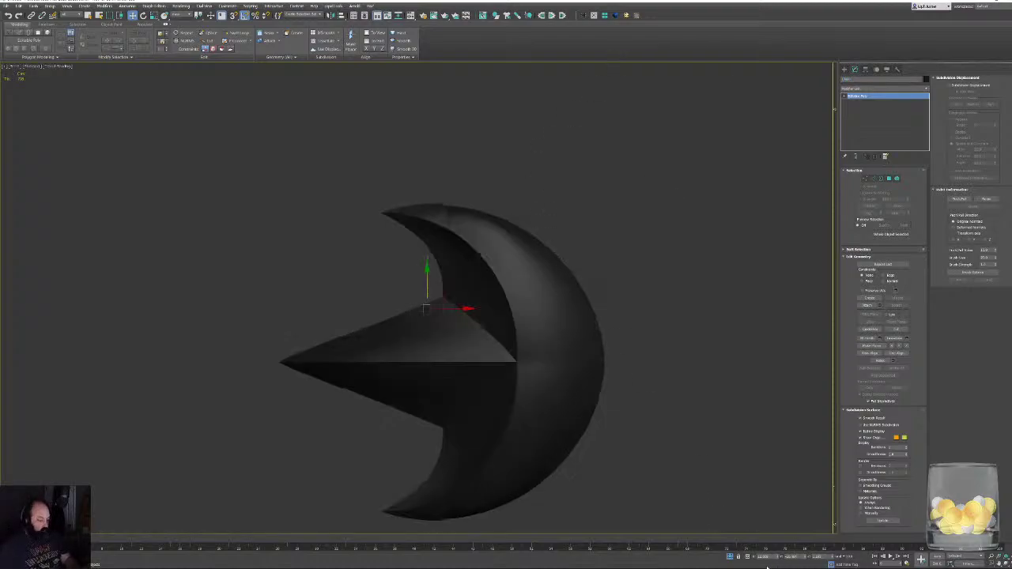
{"action": "key", "text": "alt+q"}
{"action": "scroll", "coordinate": [464, 287], "scroll_direction": "down", "scroll_amount": 5}
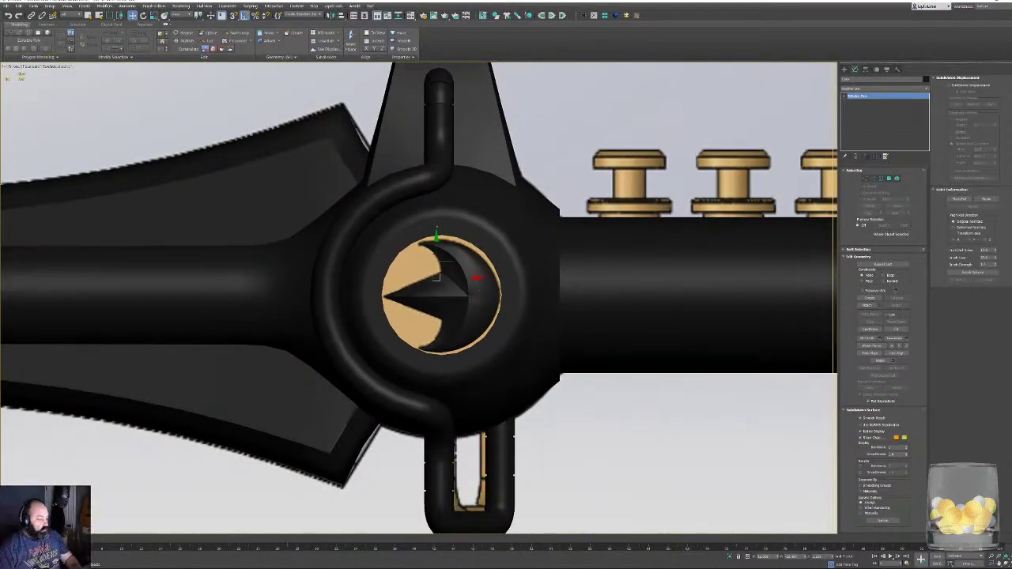
Move the crescent-and-spike emblem along the Y axis into the circular recess of the hilt.
{"action": "key", "text": "p"}
{"action": "key", "text": "z"}
{"action": "middle_click_drag", "start_coordinate": [502, 217], "coordinate": [558, 229], "text": "alt"}
{"action": "scroll", "coordinate": [491, 230], "scroll_direction": "down", "scroll_amount": 3}
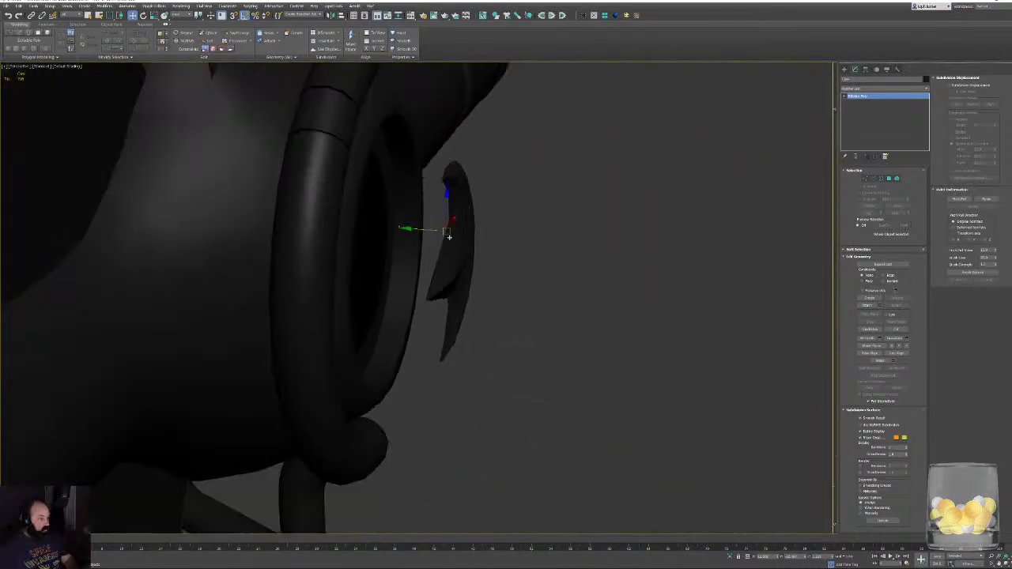
{"action": "left_click_drag", "start_coordinate": [405, 229], "coordinate": [331, 236]}
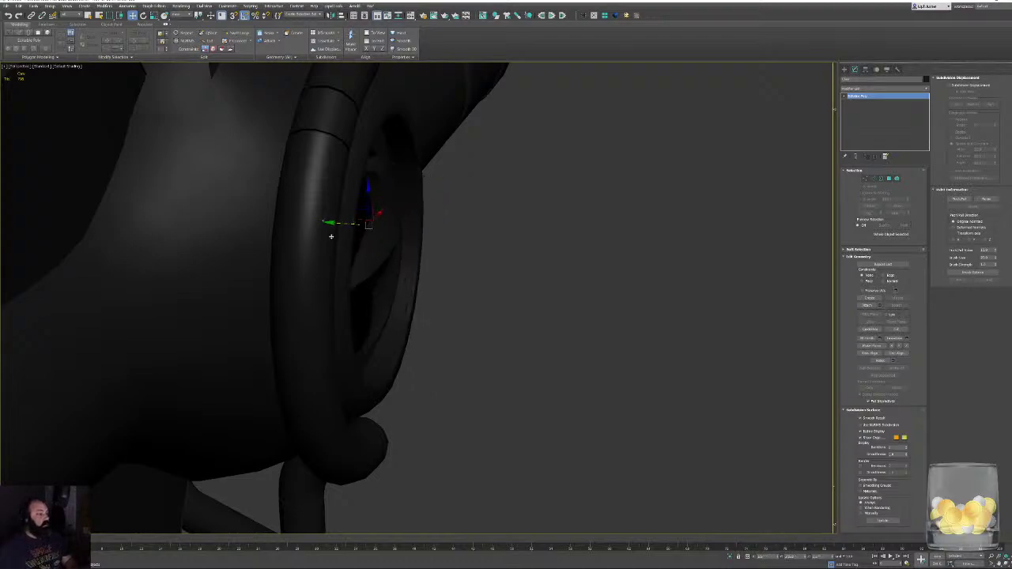
{"action": "middle_click_drag", "start_coordinate": [330, 237], "coordinate": [464, 189], "text": "alt"}
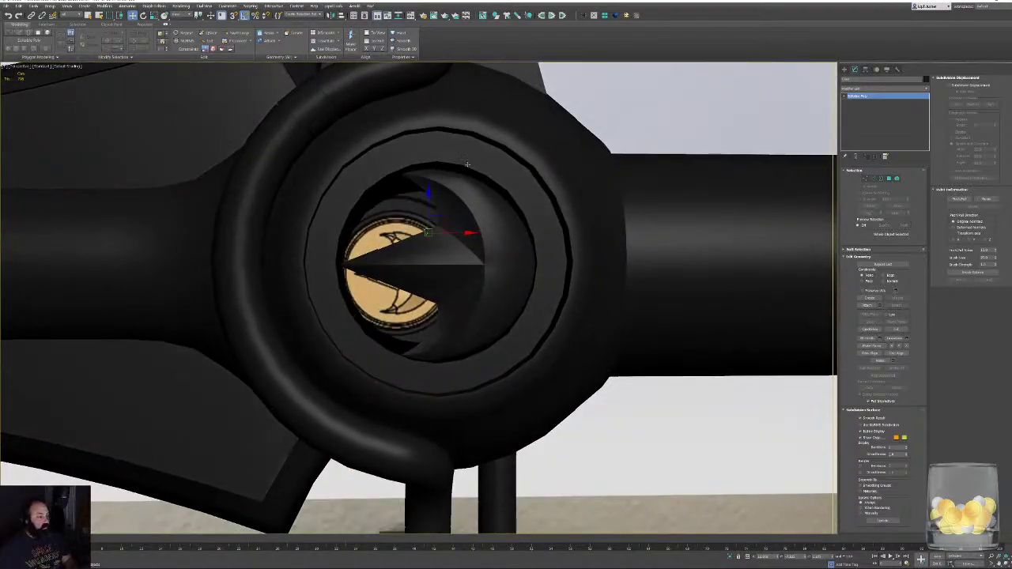
Select the ring of polygons around the hilt's circular recess and clone it along the Y axis as a separate object.
{"action": "left_click", "coordinate": [467, 164]}
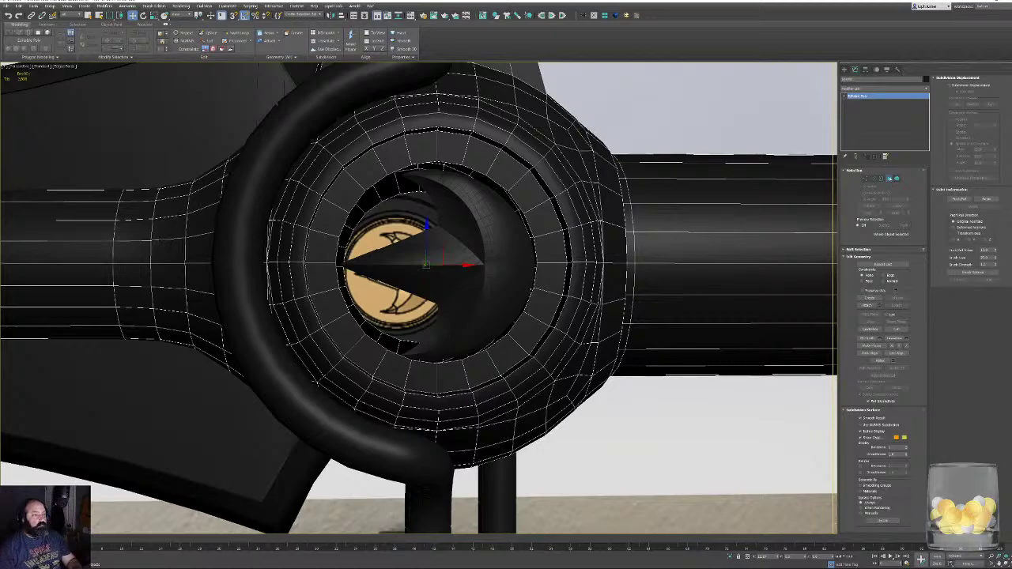
{"action": "left_click", "coordinate": [889, 178]}
{"action": "left_click", "coordinate": [480, 153]}
{"action": "left_click", "coordinate": [459, 159], "text": "shift"}
{"action": "middle_click_drag", "start_coordinate": [459, 160], "coordinate": [343, 258], "text": "alt"}
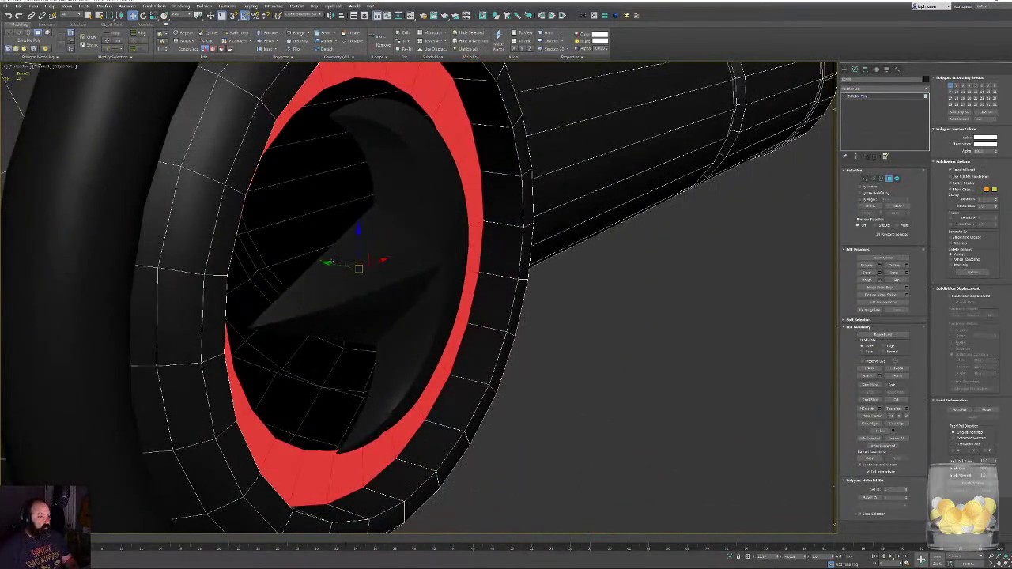
{"action": "left_click_drag", "start_coordinate": [328, 262], "coordinate": [341, 264], "text": "shift"}
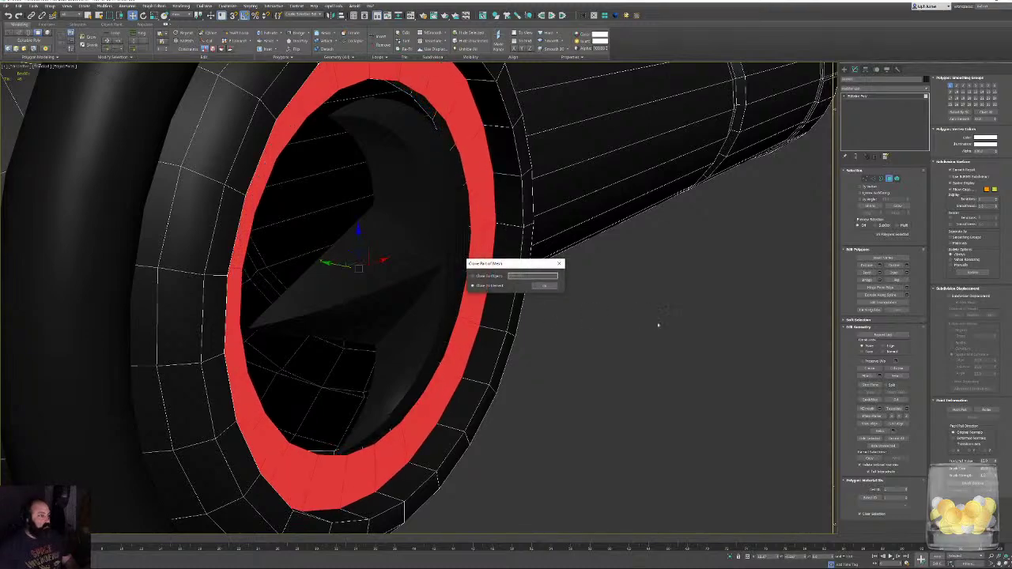
{"action": "left_click", "coordinate": [496, 276]}
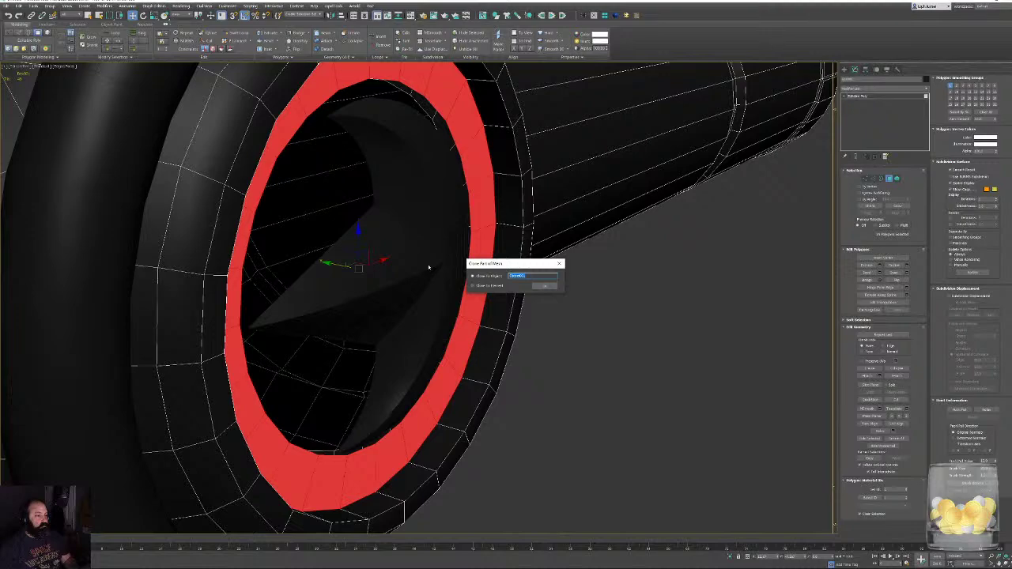
{"action": "key", "text": "Return"}
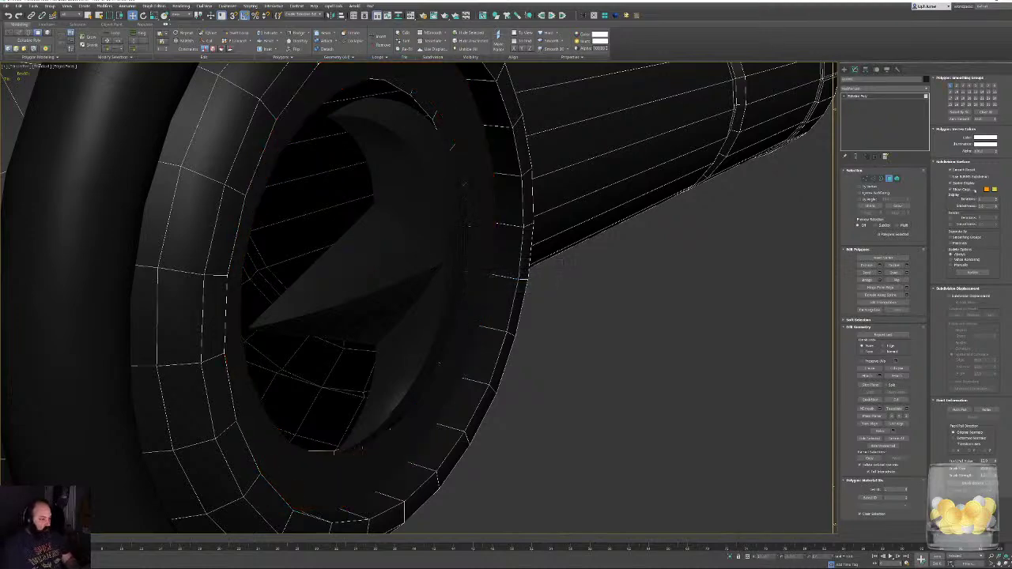
{"action": "left_click", "coordinate": [888, 179]}
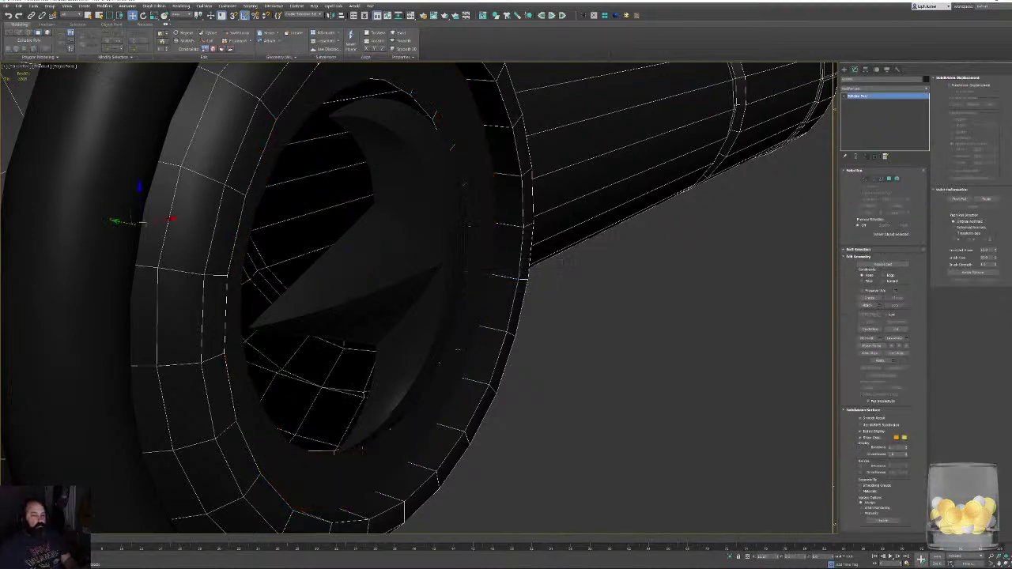
Select the cloned ring and scale it slightly within the recess.
{"action": "left_click", "coordinate": [457, 350]}
{"action": "middle_click_drag", "start_coordinate": [457, 350], "coordinate": [425, 350], "text": "alt"}
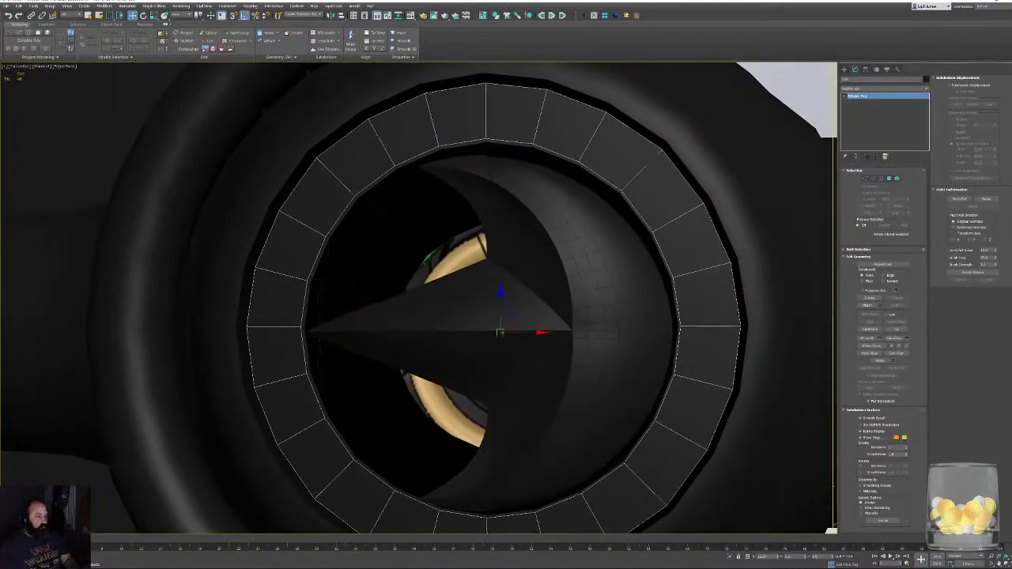
{"action": "middle_click_drag", "start_coordinate": [498, 332], "coordinate": [564, 427], "text": "alt"}
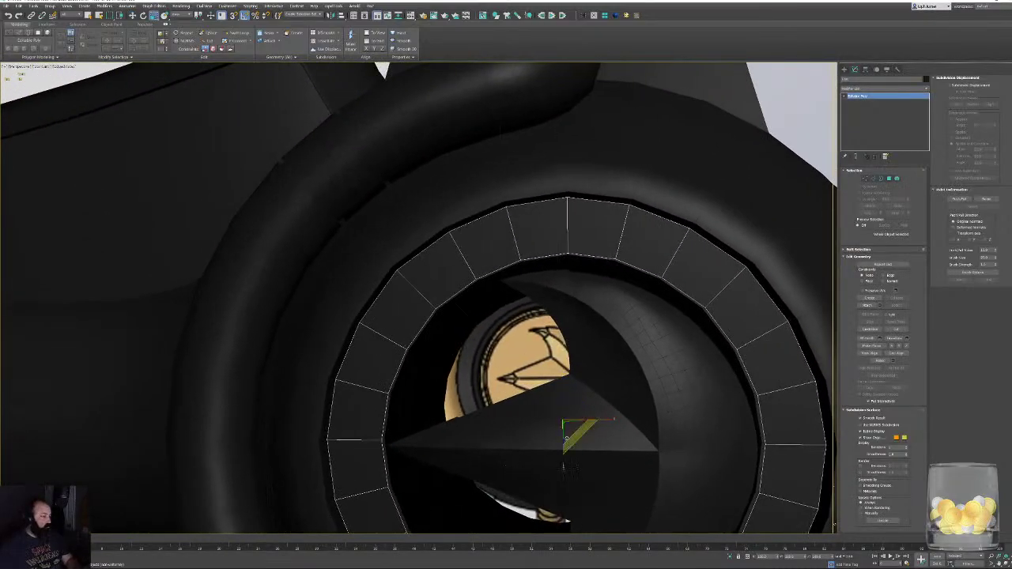
{"action": "left_click_drag", "start_coordinate": [567, 430], "coordinate": [562, 432]}
{"action": "middle_click_drag", "start_coordinate": [563, 431], "coordinate": [537, 241], "text": "alt"}
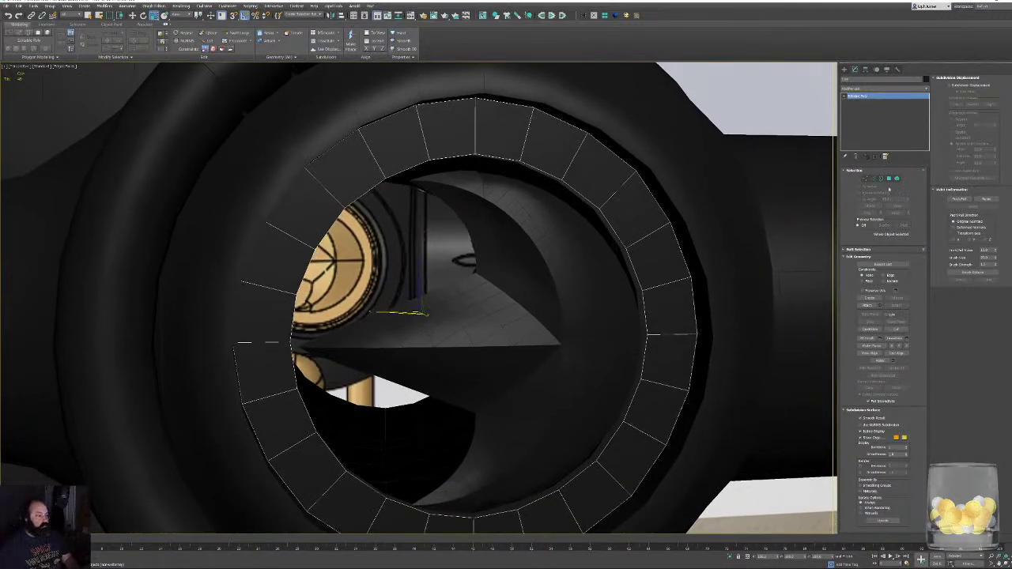
Close the cloned ring into a solid disc by bringing its inner border to the centre, and check it behind the emblem.
{"action": "left_click", "coordinate": [881, 178]}
{"action": "left_click", "coordinate": [536, 180]}
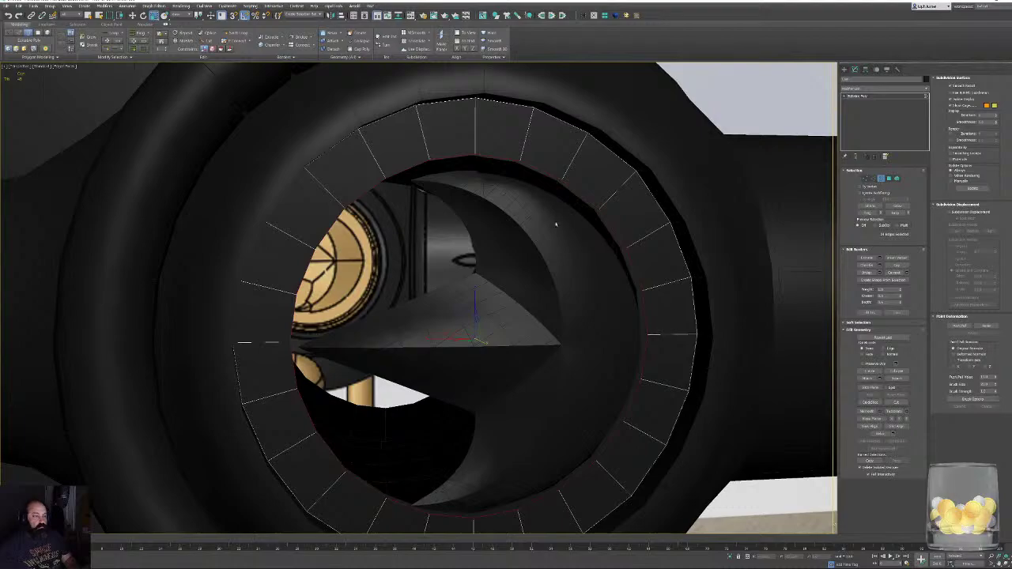
{"action": "middle_click_drag", "start_coordinate": [556, 225], "coordinate": [821, 214], "text": "alt"}
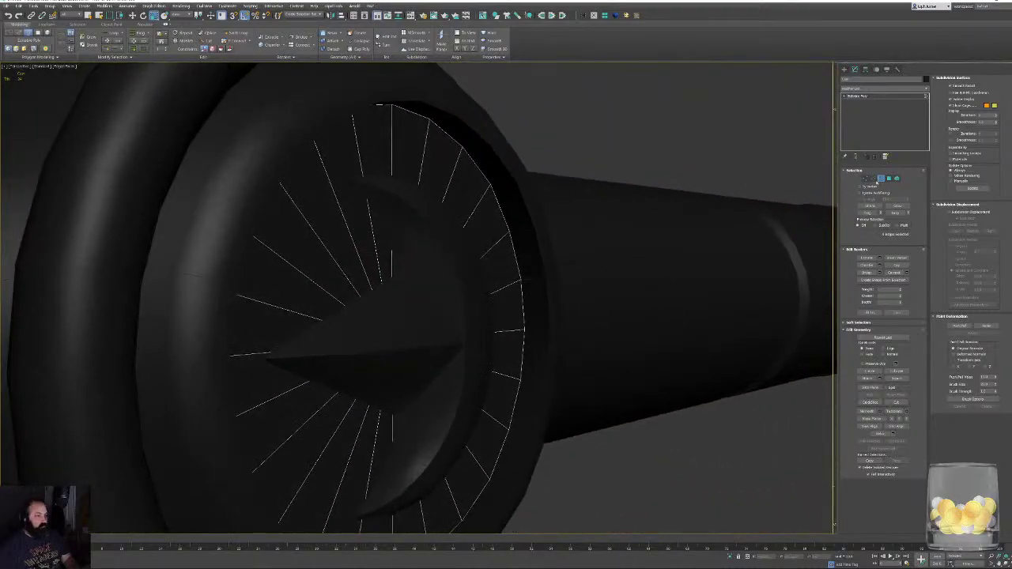
{"action": "left_click", "coordinate": [880, 179]}
{"action": "left_click", "coordinate": [386, 317]}
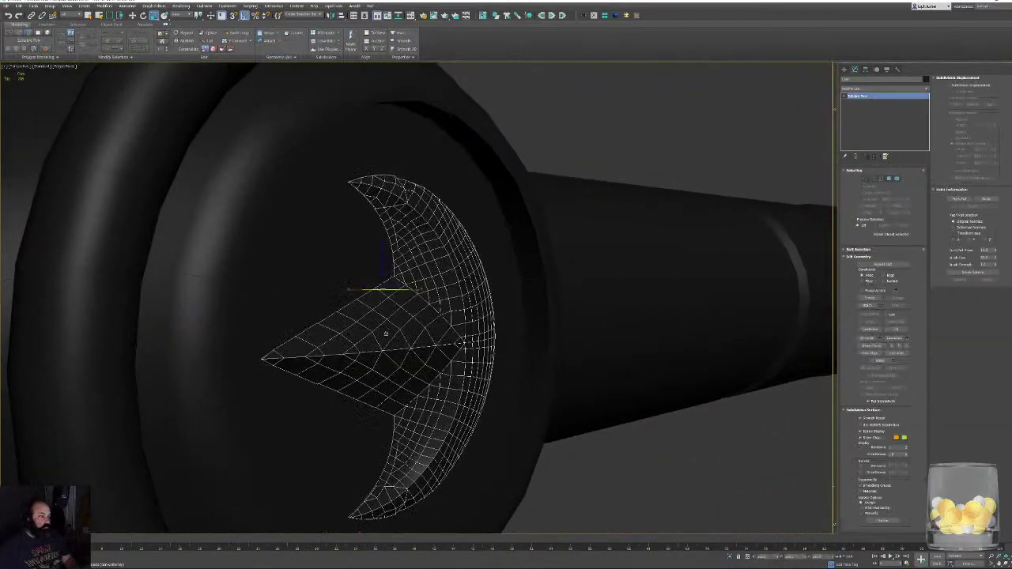
{"action": "middle_click_drag", "start_coordinate": [385, 334], "coordinate": [488, 327], "text": "alt"}
{"action": "scroll", "coordinate": [498, 328], "scroll_direction": "down", "scroll_amount": 8}
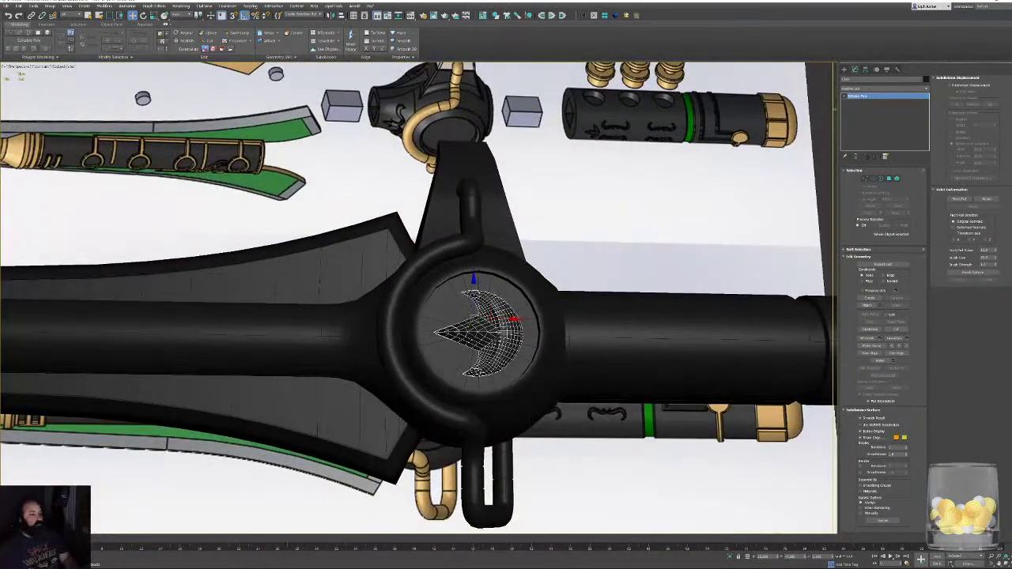
Select the disc and the emblem together and reset the Y position of their pivots to 0.
{"action": "left_click", "coordinate": [446, 301]}
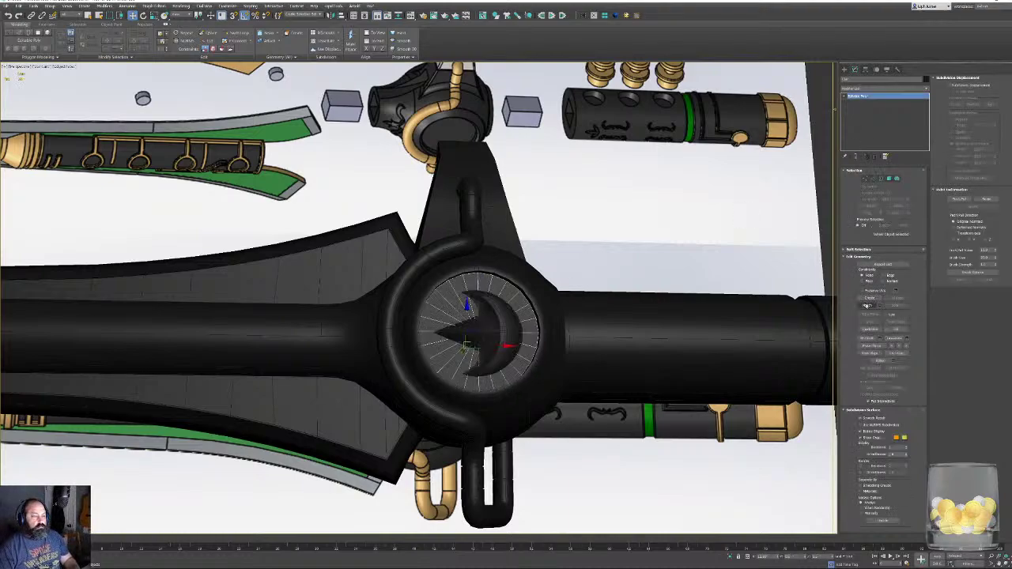
{"action": "left_click", "coordinate": [866, 305]}
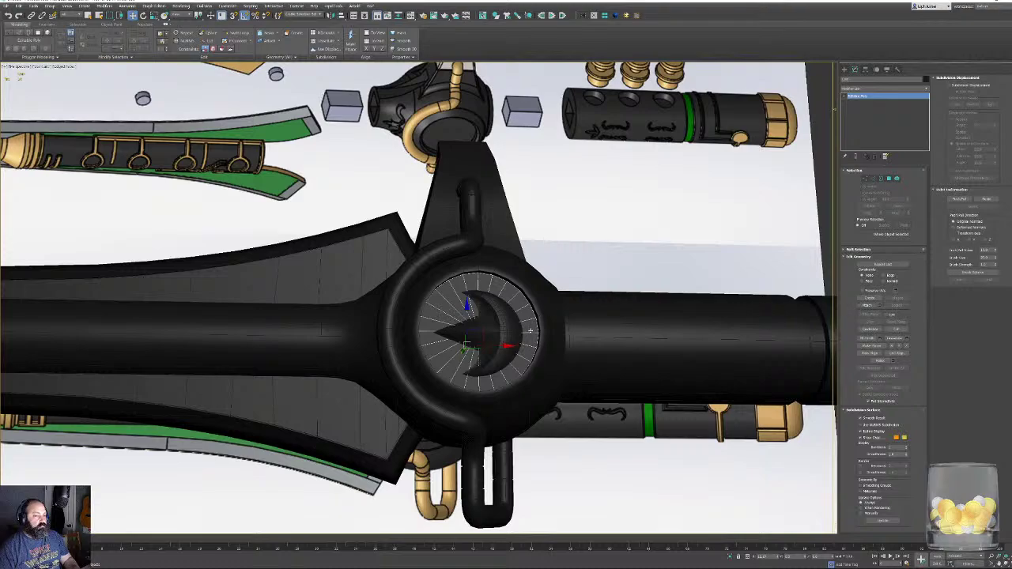
{"action": "left_click", "coordinate": [504, 326]}
{"action": "left_click", "coordinate": [866, 69]}
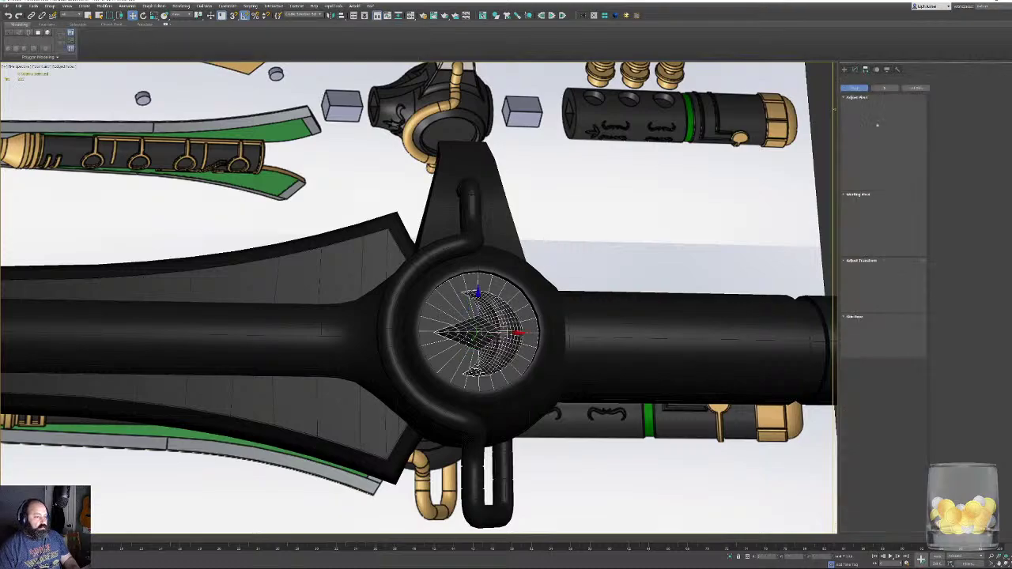
{"action": "left_click", "coordinate": [884, 113]}
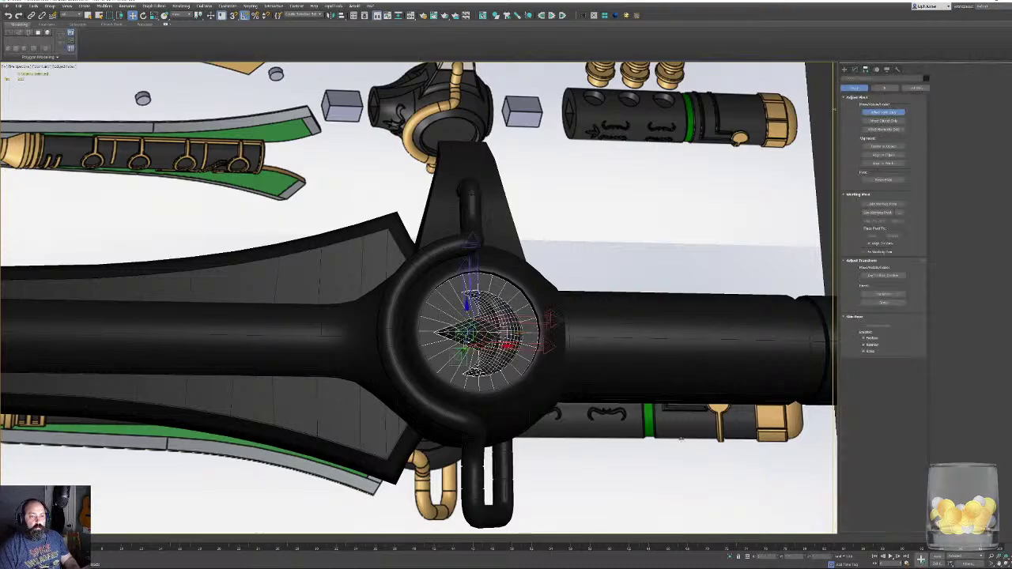
{"action": "middle_click_drag", "start_coordinate": [356, 348], "coordinate": [490, 356], "text": "alt"}
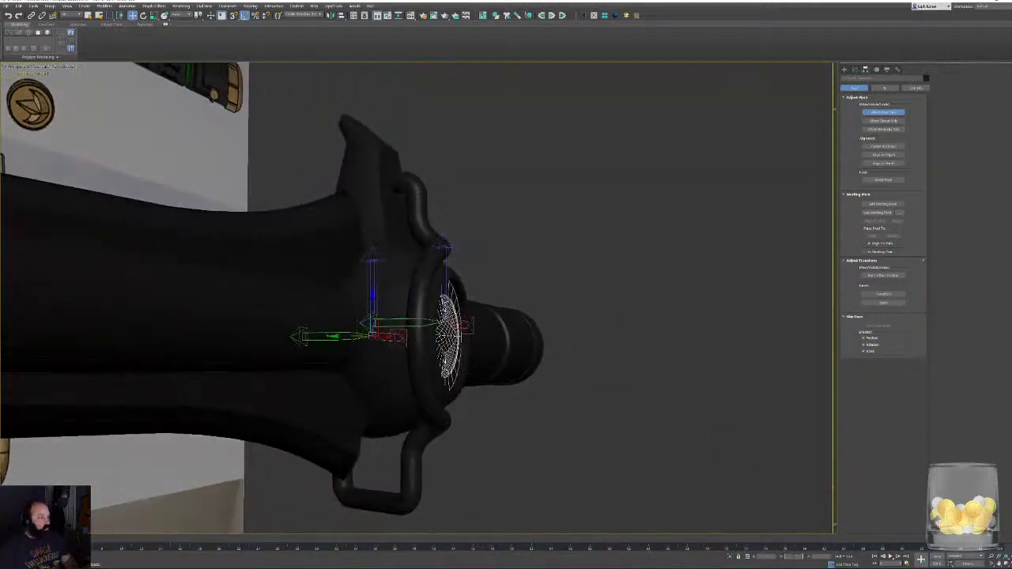
{"action": "right_click", "coordinate": [804, 557]}
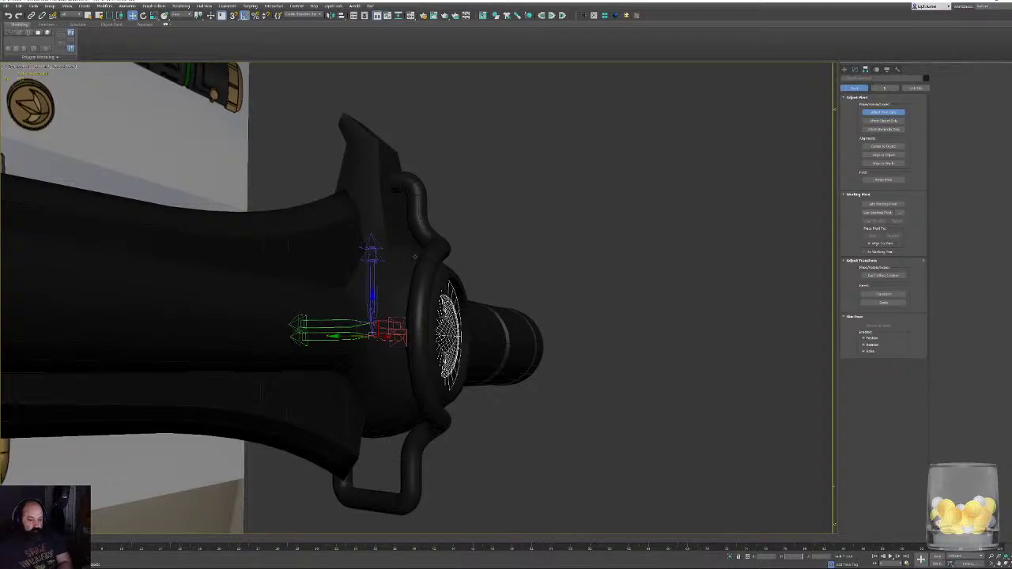
{"action": "middle_click_drag", "start_coordinate": [415, 256], "coordinate": [732, 174], "text": "alt"}
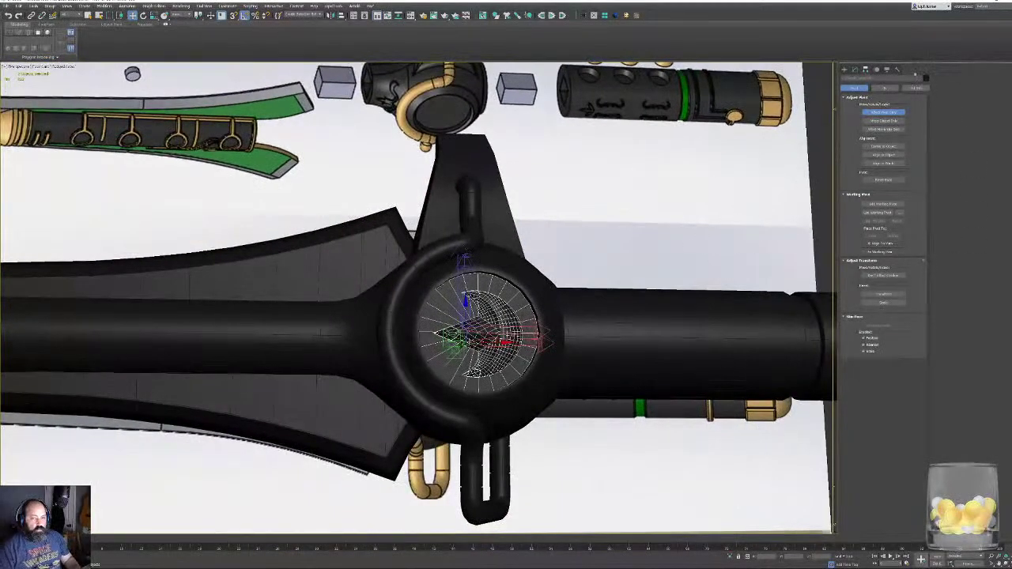
{"action": "left_click", "coordinate": [854, 70]}
{"action": "middle_click_drag", "start_coordinate": [680, 261], "coordinate": [352, 287], "text": "alt"}
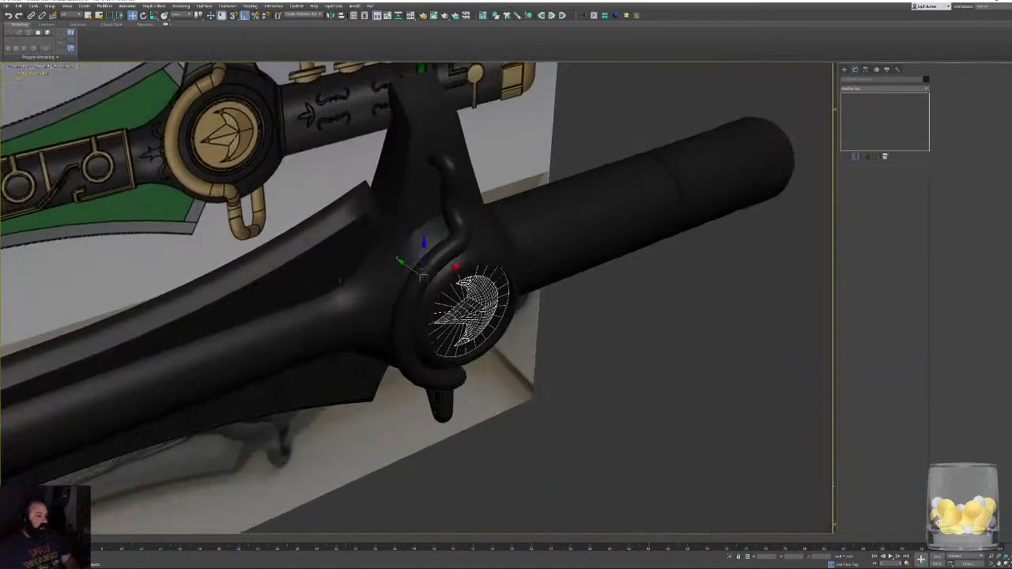
Deselect everything and compare the whole dagger with the reference images in perspective and front views.
{"action": "left_click", "coordinate": [733, 366]}
{"action": "middle_click_drag", "start_coordinate": [733, 366], "coordinate": [566, 301], "text": "alt"}
{"action": "scroll", "coordinate": [595, 314], "scroll_direction": "down", "scroll_amount": 10}
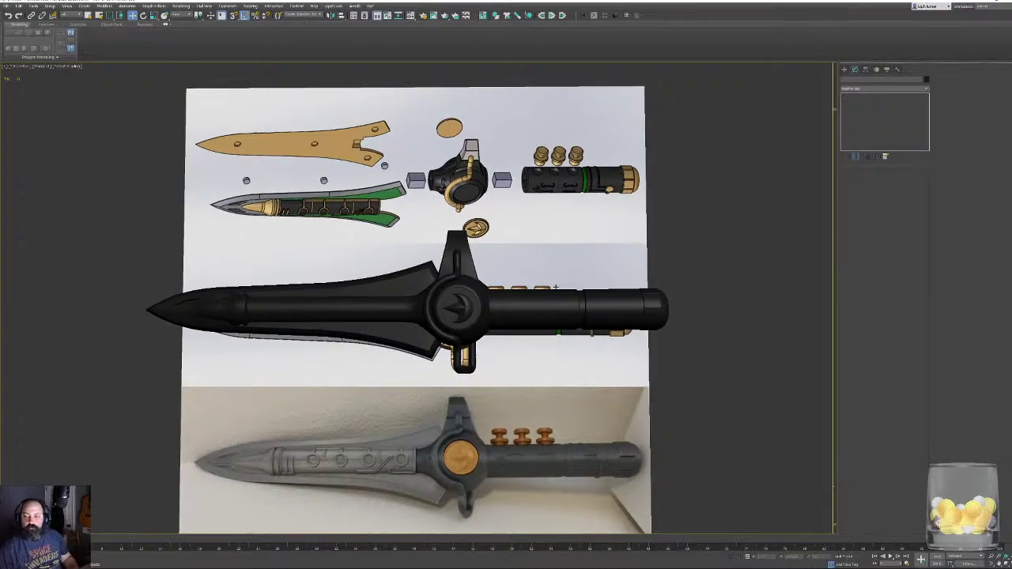
{"action": "scroll", "coordinate": [562, 270], "scroll_direction": "up", "scroll_amount": 5}
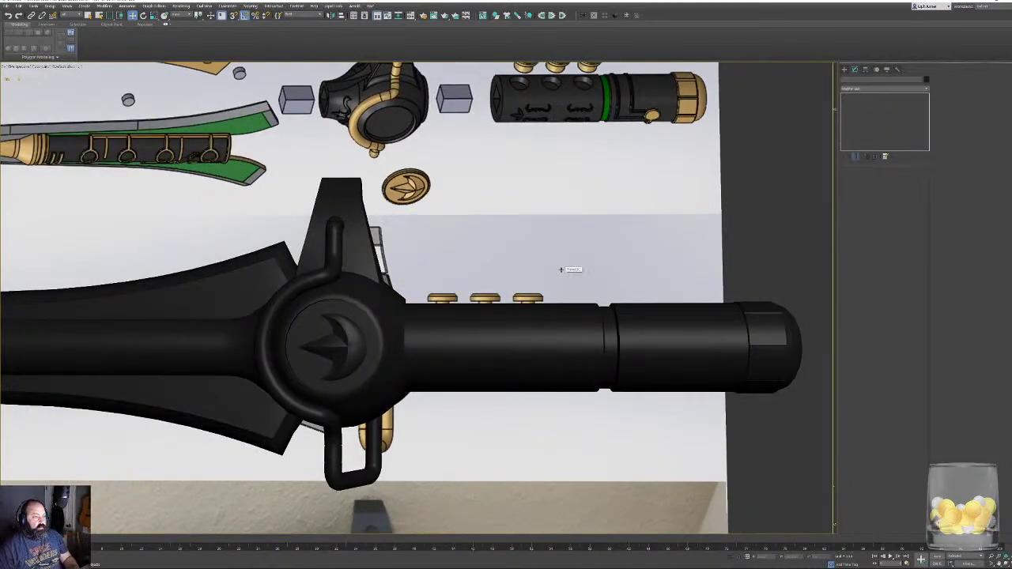
{"action": "middle_click_drag", "start_coordinate": [561, 269], "coordinate": [522, 272]}
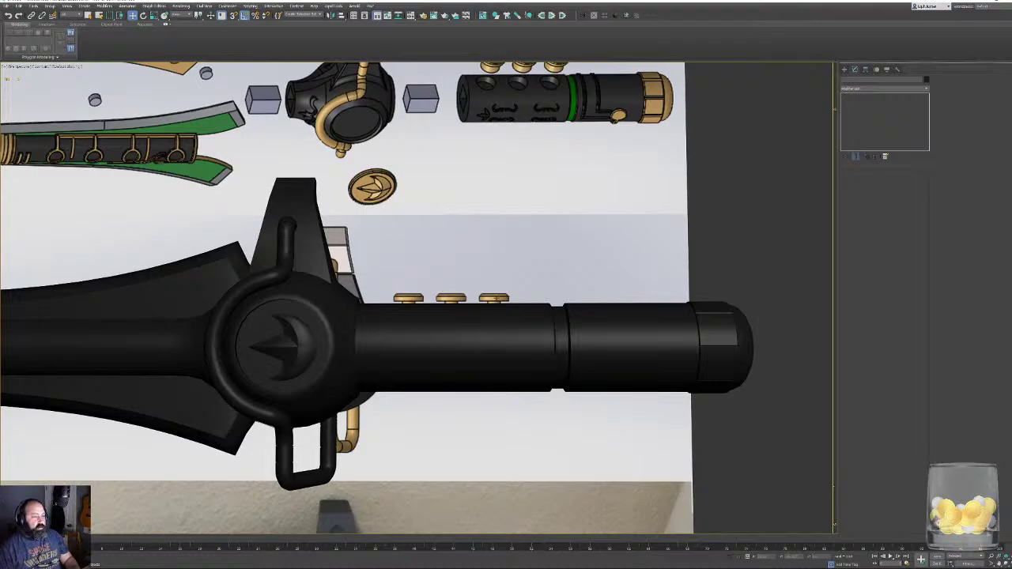
{"action": "key", "text": "f"}
{"action": "key", "text": "z"}
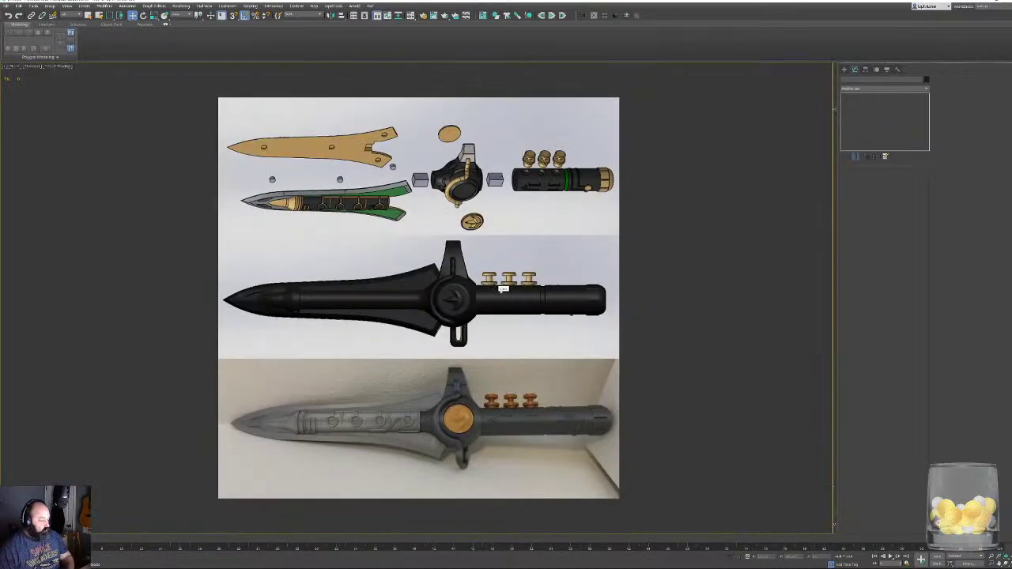
Create a cylinder centred on the first knob's lower flange, with its radius matching the flange in the reference image.
{"action": "middle_click_drag", "start_coordinate": [502, 289], "coordinate": [491, 307]}
{"action": "scroll", "coordinate": [538, 349], "scroll_direction": "up", "scroll_amount": 6}
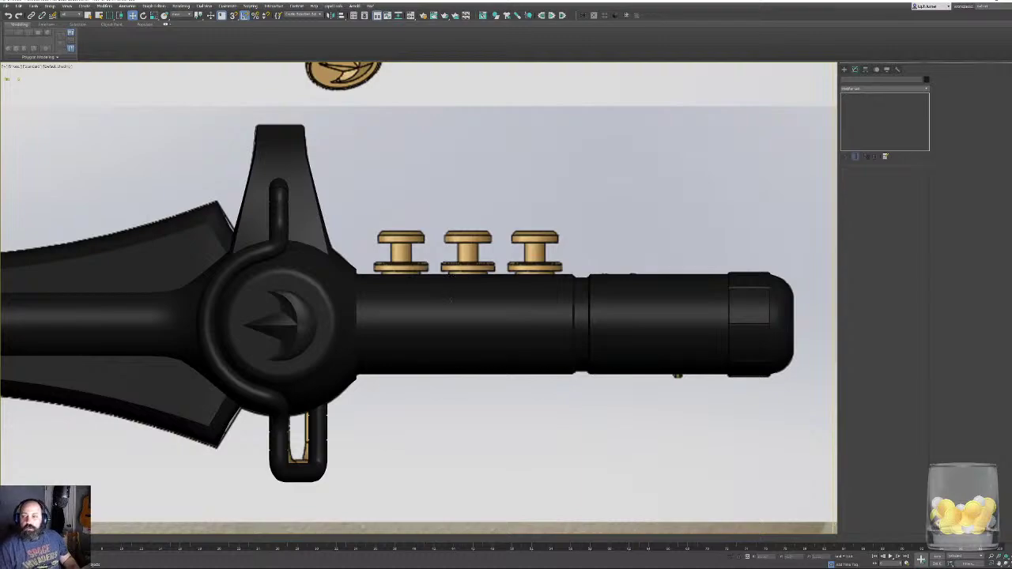
{"action": "middle_click_drag", "start_coordinate": [450, 297], "coordinate": [441, 351]}
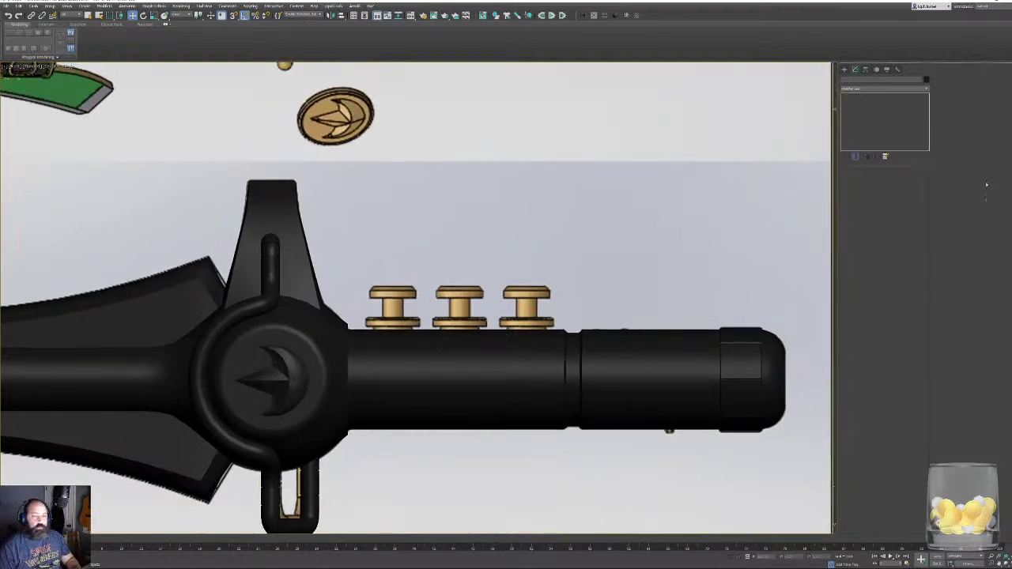
{"action": "left_click", "coordinate": [844, 70]}
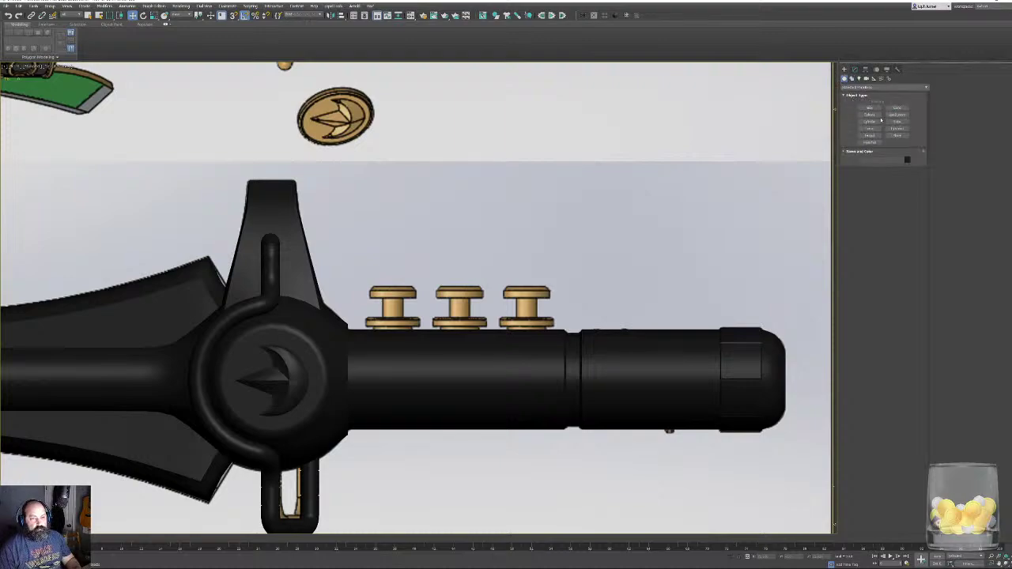
{"action": "left_click", "coordinate": [869, 121]}
{"action": "scroll", "coordinate": [334, 324], "scroll_direction": "up", "scroll_amount": 4}
{"action": "scroll", "coordinate": [456, 318], "scroll_direction": "up", "scroll_amount": 3}
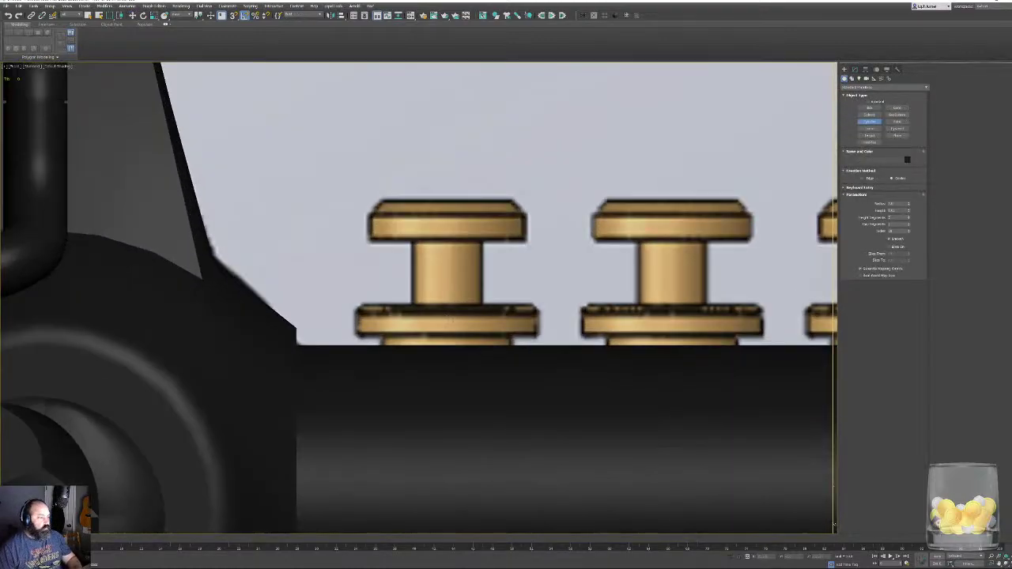
{"action": "left_click_drag", "start_coordinate": [445, 324], "coordinate": [480, 412]}
{"action": "left_click", "coordinate": [458, 356]}
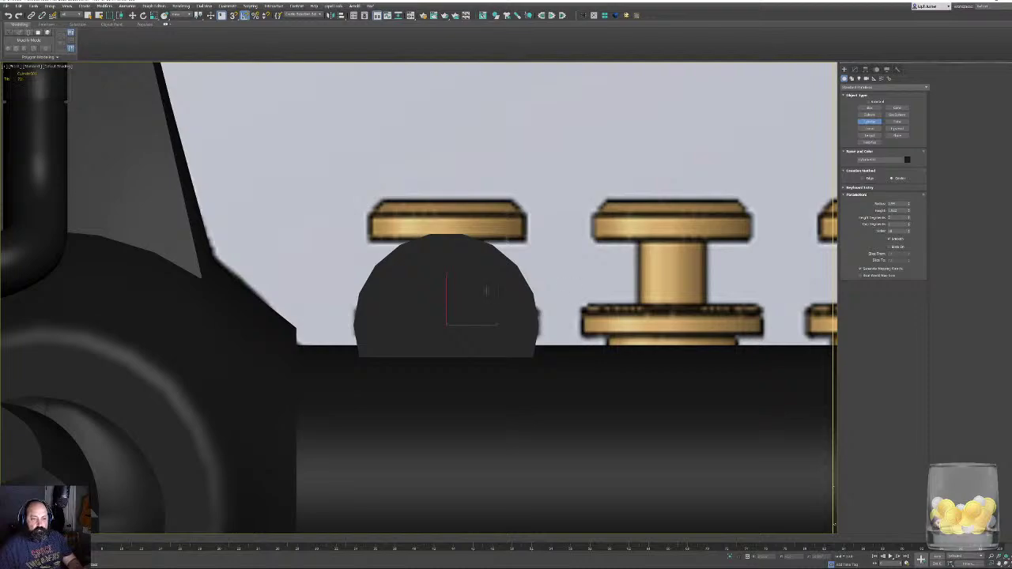
Rotate the cylinder upright, make it see-through, and lower it until its top lines up with the reference flange's top.
{"action": "middle_click_drag", "start_coordinate": [486, 291], "coordinate": [492, 281]}
{"action": "key", "text": "e"}
{"action": "left_click_drag", "start_coordinate": [452, 296], "coordinate": [455, 273]}
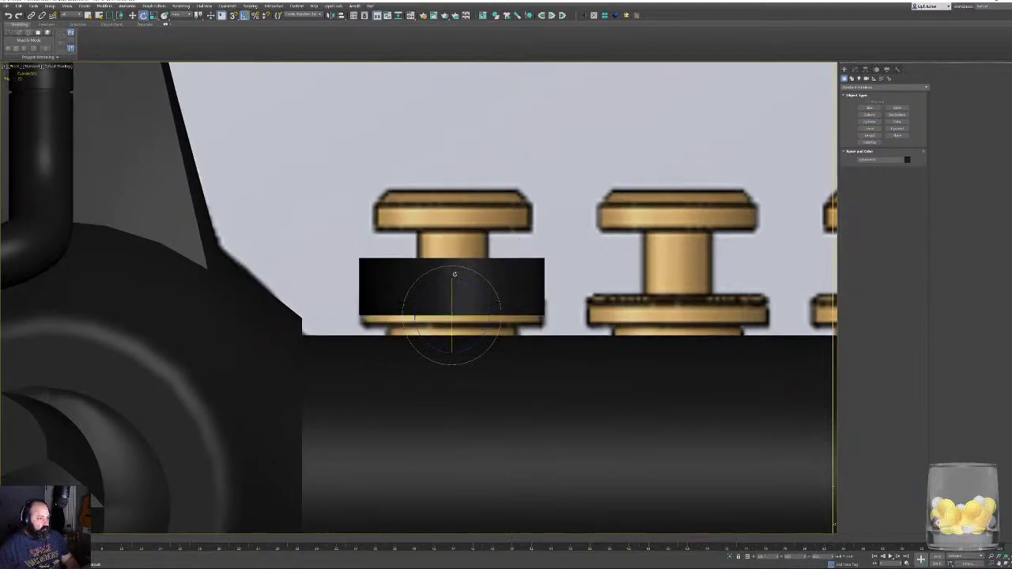
{"action": "middle_click_drag", "start_coordinate": [455, 273], "coordinate": [470, 240]}
{"action": "key", "text": "alt+x"}
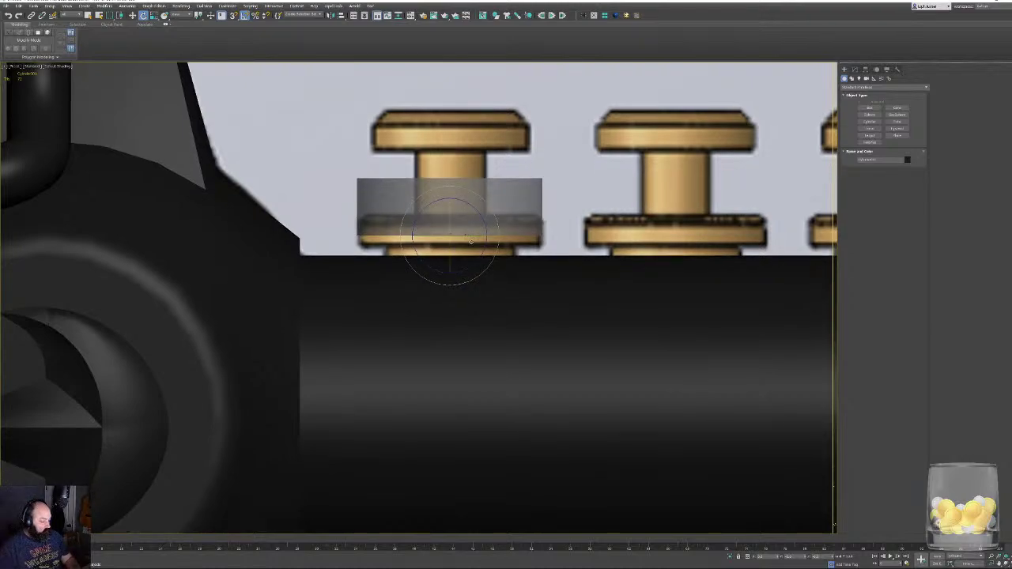
{"action": "key", "text": "w"}
{"action": "left_click_drag", "start_coordinate": [457, 203], "coordinate": [461, 237]}
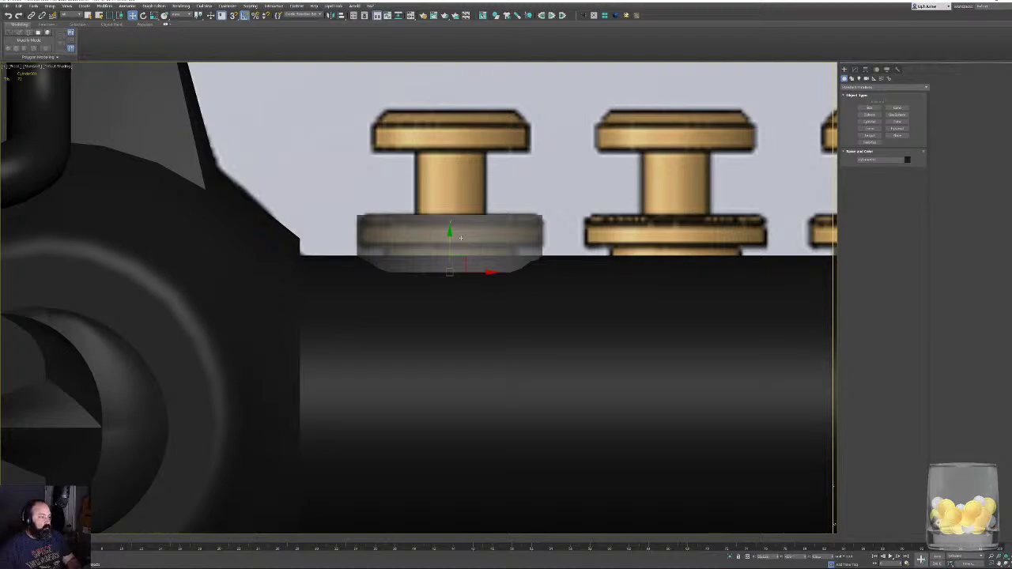
Lower the cylinder's bottom vertices into the grip and add an edge loop at the reference flange's lower edge.
{"action": "left_click", "coordinate": [854, 69]}
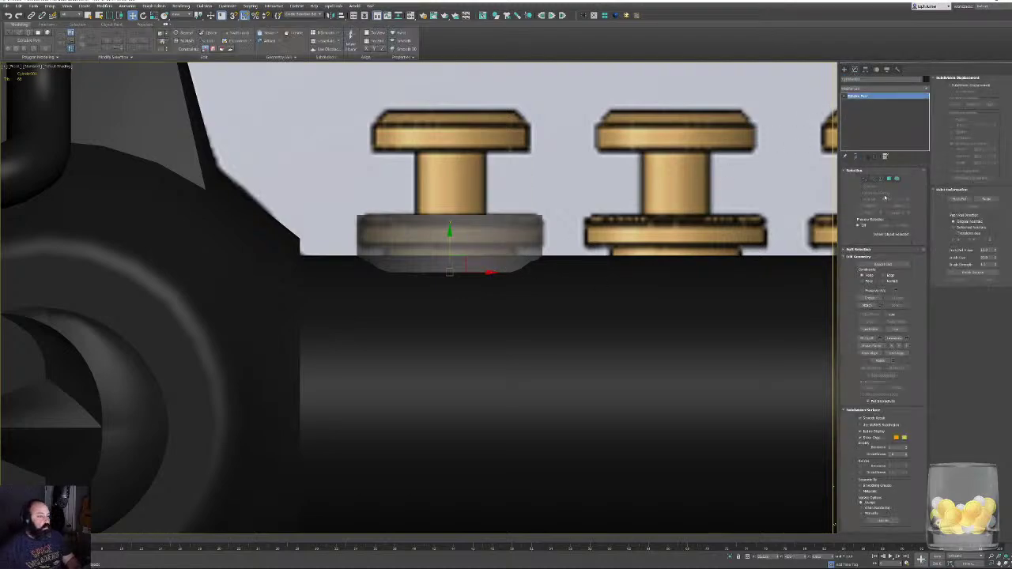
{"action": "left_click", "coordinate": [865, 178]}
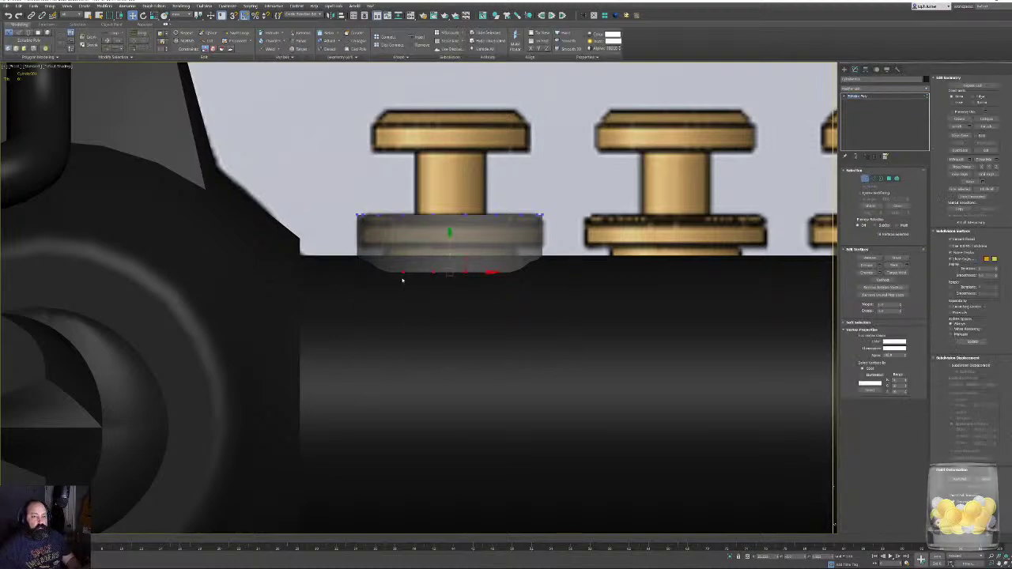
{"action": "left_click_drag", "start_coordinate": [516, 262], "coordinate": [516, 287]}
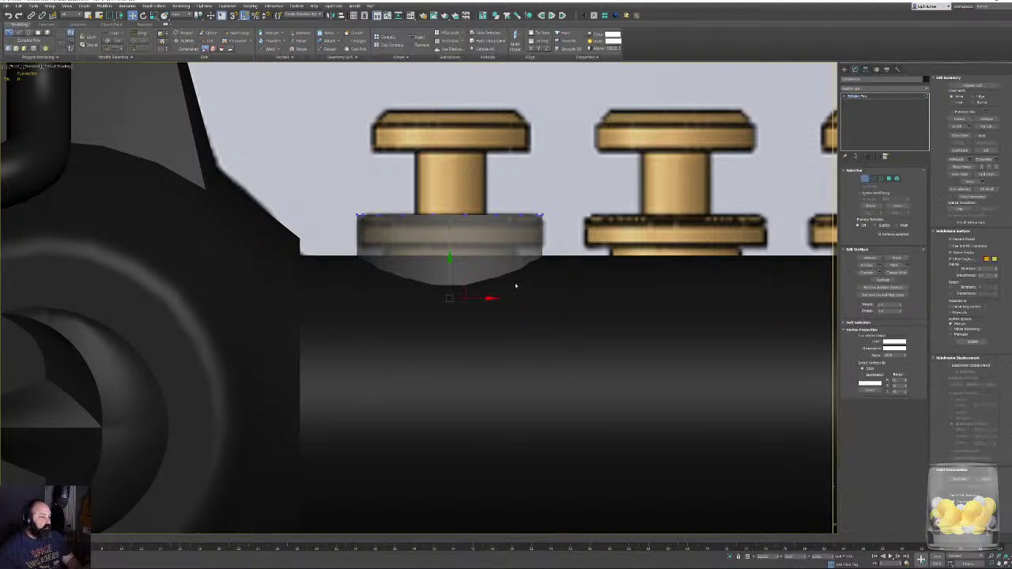
{"action": "key", "text": "alt+s"}
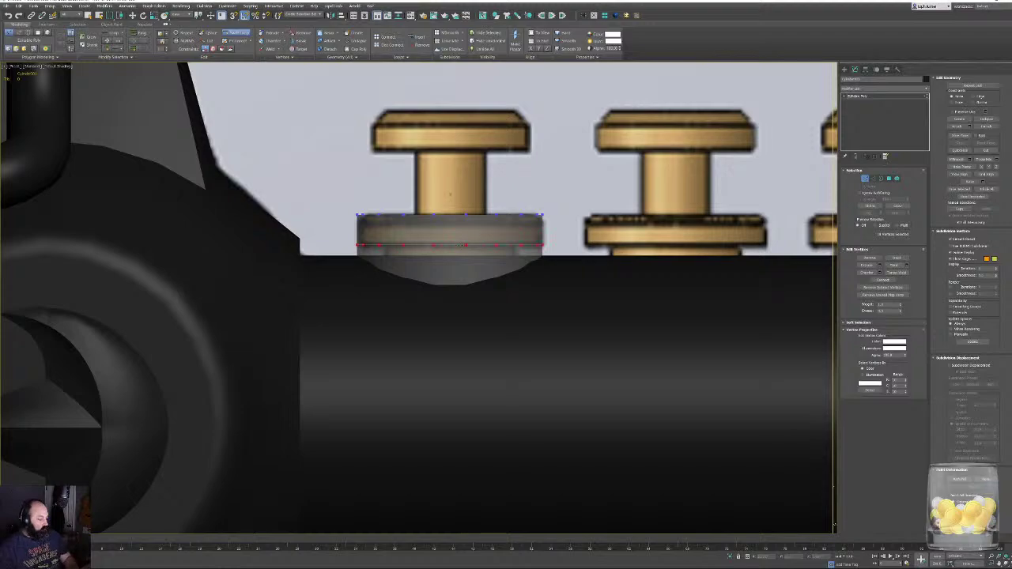
{"action": "key", "text": "w"}
Select only the cylinder's bottom cap polygon in wireframe and delete it.
{"action": "left_click", "coordinate": [890, 180]}
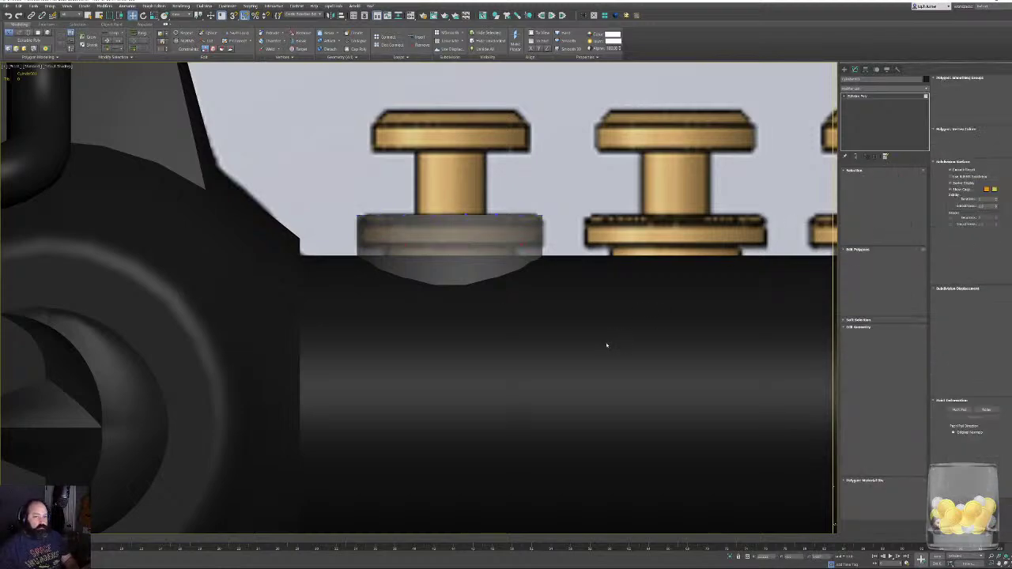
{"action": "key", "text": "F3"}
{"action": "left_click_drag", "start_coordinate": [546, 276], "coordinate": [355, 358]}
{"action": "left_click_drag", "start_coordinate": [360, 259], "coordinate": [754, 253], "text": "alt"}
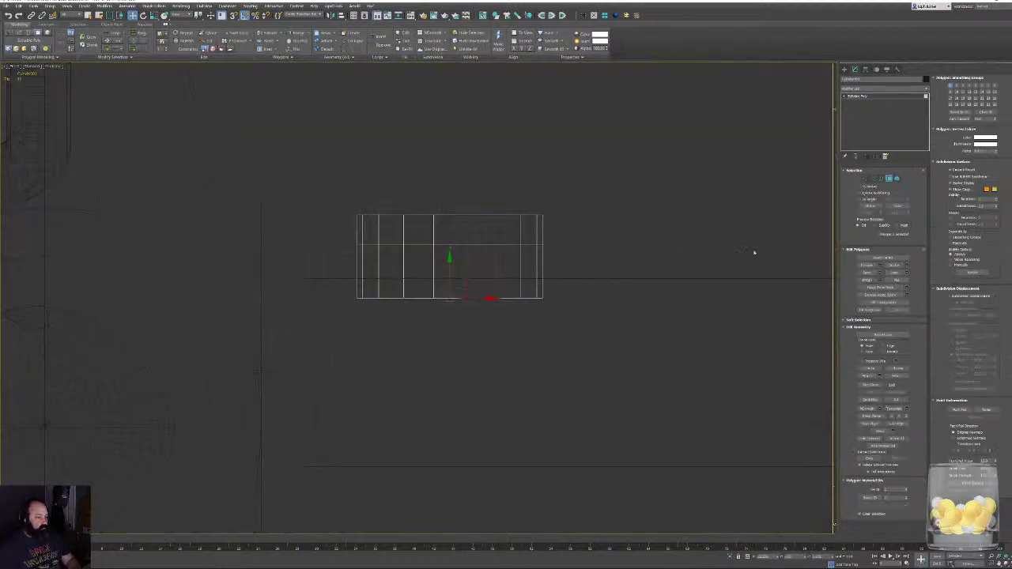
{"action": "key", "text": "Delete"}
Extrude the lower band of side polygons inward to form the narrower collar beneath the flange, matching the reference width.
{"action": "left_click_drag", "start_coordinate": [638, 272], "coordinate": [180, 412]}
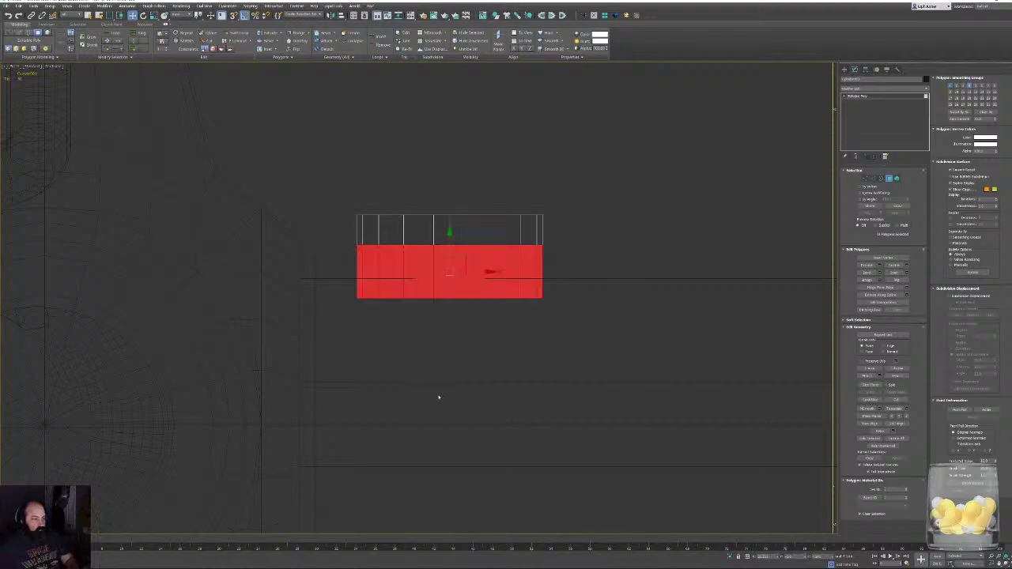
{"action": "key", "text": "F3"}
{"action": "left_click", "coordinate": [880, 268]}
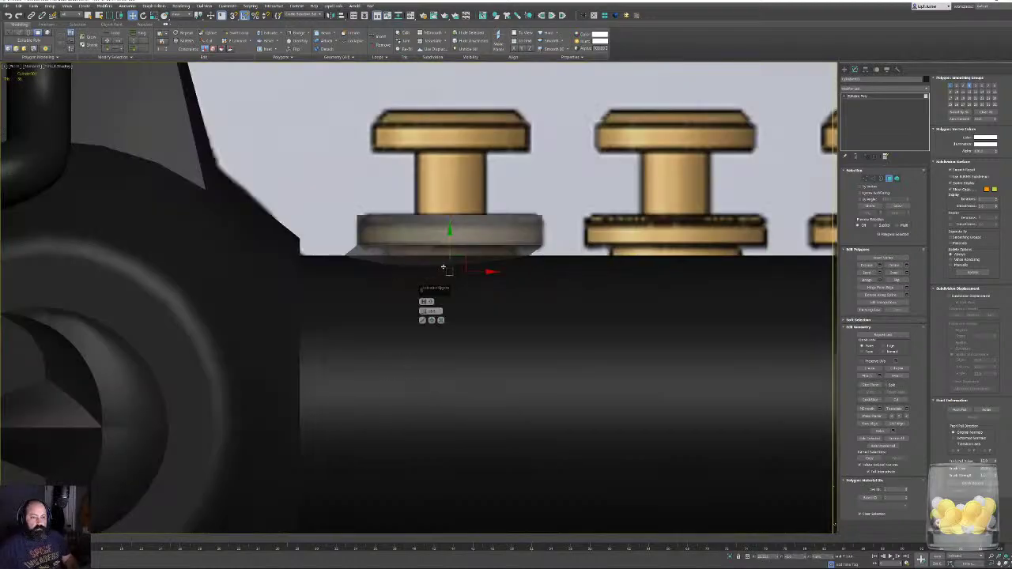
{"action": "left_click", "coordinate": [437, 311]}
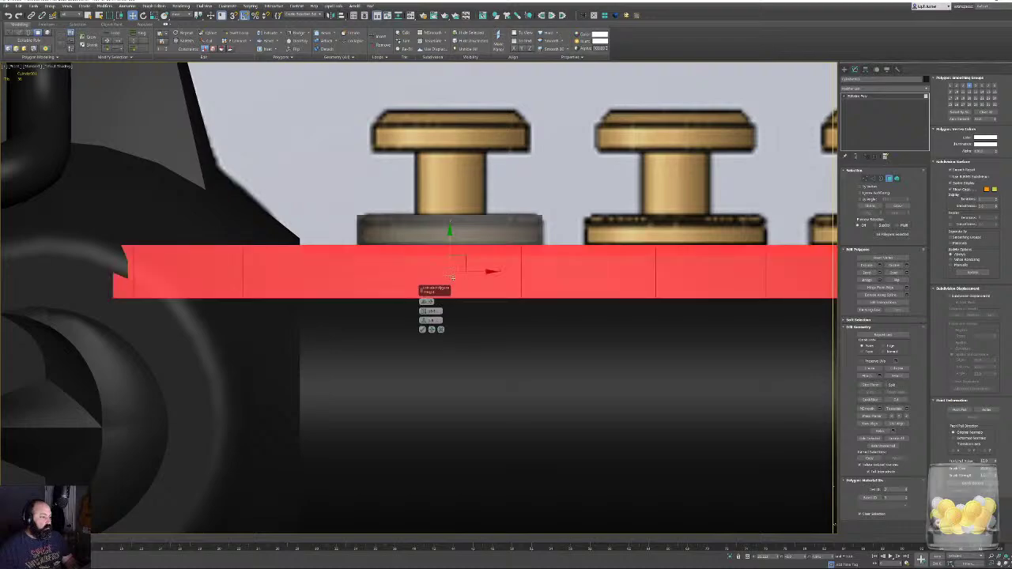
{"action": "right_click", "coordinate": [423, 313]}
{"action": "left_click_drag", "start_coordinate": [421, 312], "coordinate": [433, 341]}
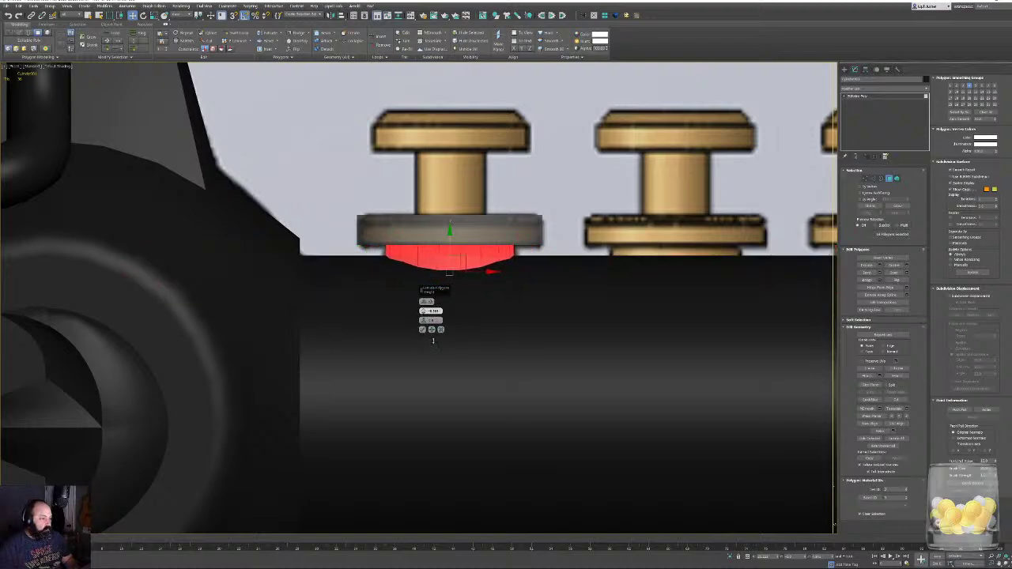
{"action": "left_click", "coordinate": [423, 330]}
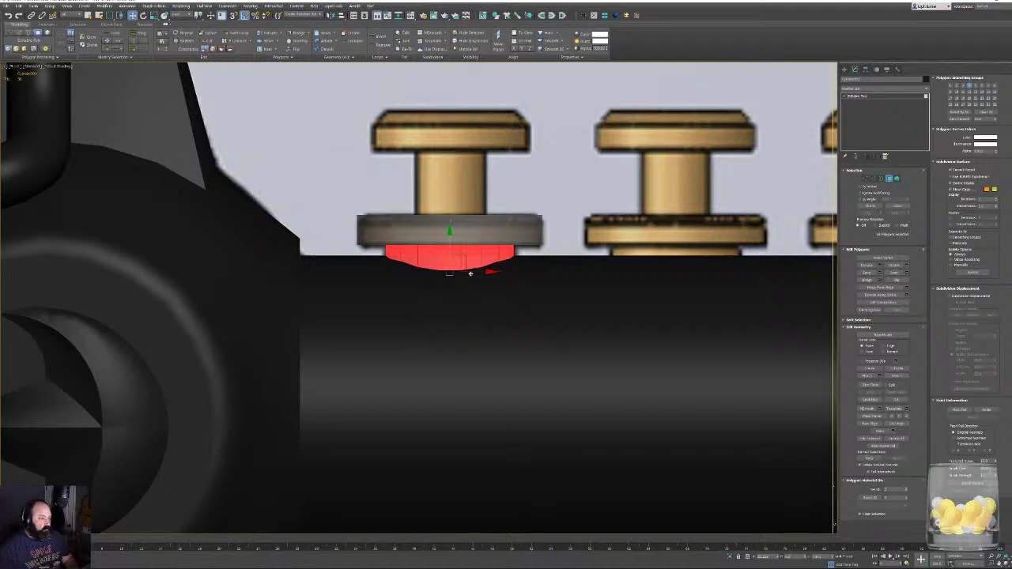
Remove the leftover outer edge loop at the collar's bottom and return to an opaque shaded display with edged faces.
{"action": "middle_click_drag", "start_coordinate": [471, 274], "coordinate": [490, 338]}
{"action": "scroll", "coordinate": [492, 284], "scroll_direction": "up", "scroll_amount": 2}
{"action": "key", "text": "2"}
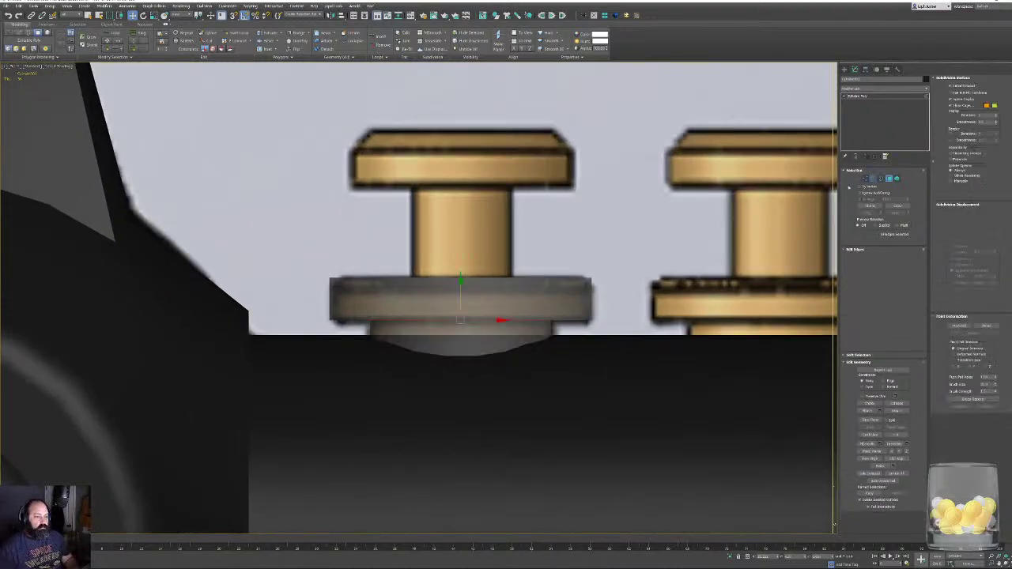
{"action": "left_click", "coordinate": [369, 278]}
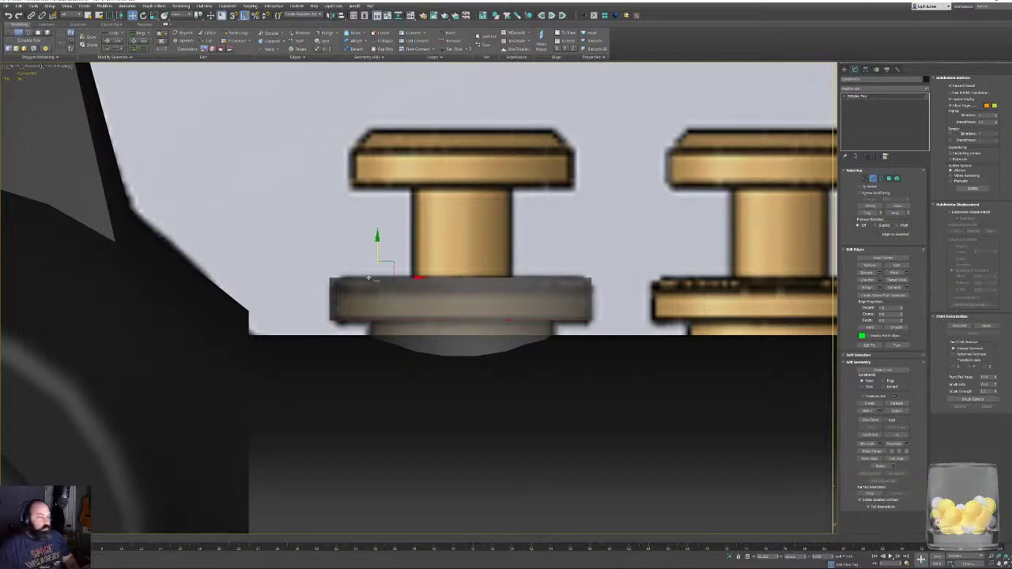
{"action": "key", "text": "z"}
{"action": "key", "text": "p"}
{"action": "mouse_move", "coordinate": [393, 276]}
{"action": "middle_mouse_down", "text": "alt"}
{"action": "mouse_move", "coordinate": [490, 257]}
{"action": "mouse_move", "coordinate": [474, 271]}
{"action": "middle_mouse_up", "text": "alt"}
{"action": "key", "text": "F3"}
{"action": "scroll", "coordinate": [475, 271], "scroll_direction": "down", "scroll_amount": 5}
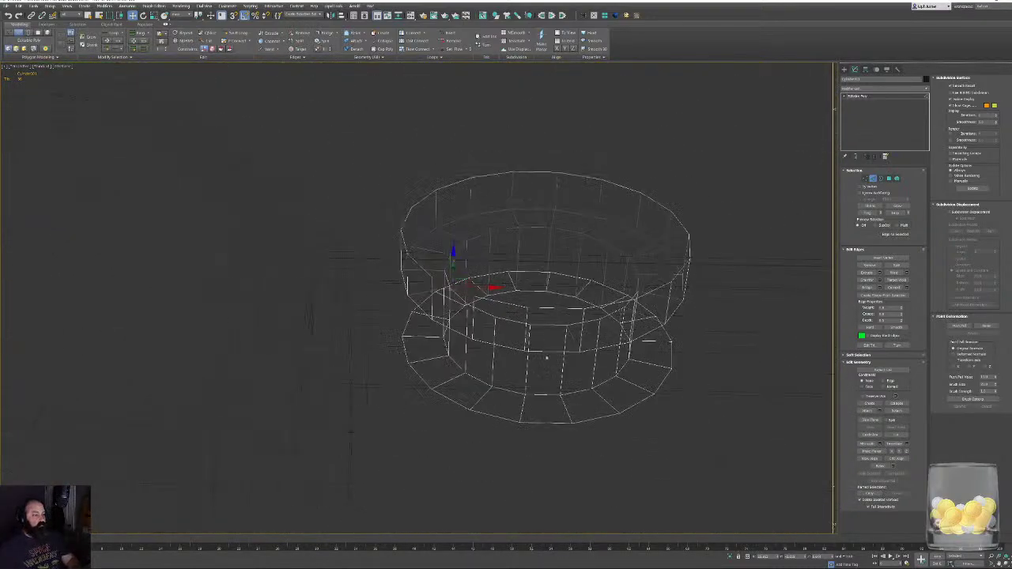
{"action": "double_click", "coordinate": [600, 419]}
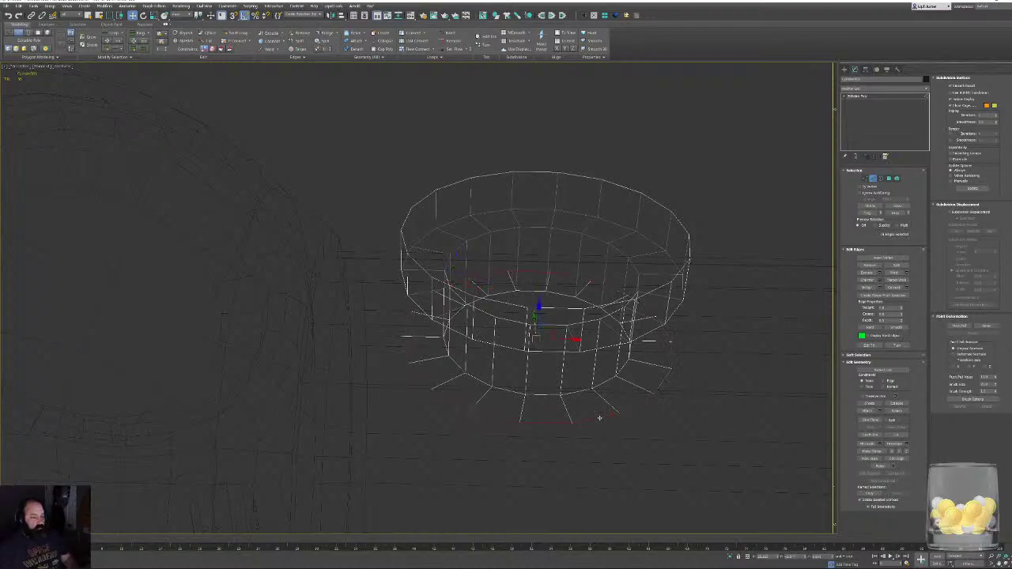
{"action": "mouse_move", "coordinate": [599, 419]}
{"action": "middle_mouse_down", "text": "alt"}
{"action": "mouse_move", "coordinate": [596, 402]}
{"action": "mouse_move", "coordinate": [554, 384]}
{"action": "mouse_move", "coordinate": [532, 342]}
{"action": "mouse_move", "coordinate": [547, 341]}
{"action": "middle_mouse_up", "text": "alt"}
{"action": "key", "text": "F3"}
{"action": "key", "text": "alt+x"}
{"action": "key", "text": "F4"}
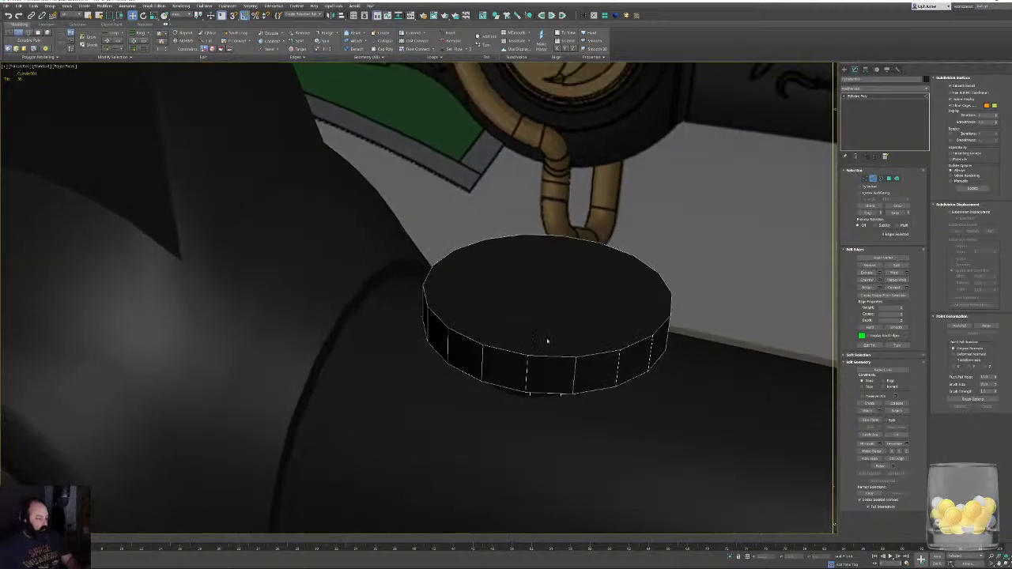
Select the flange's top polygon and compare it with the reference knob in front view.
{"action": "key", "text": "4"}
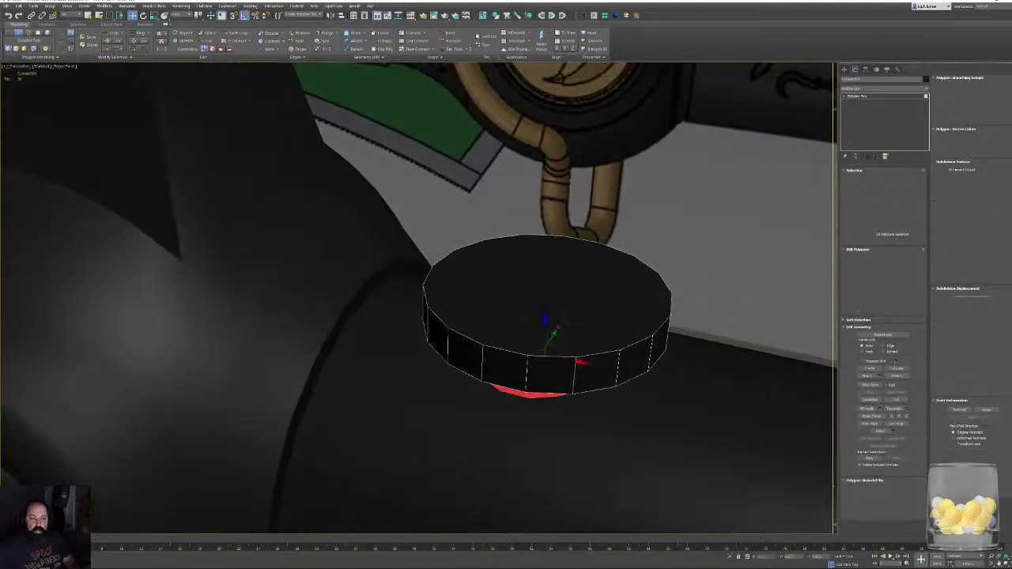
{"action": "left_click", "coordinate": [521, 298]}
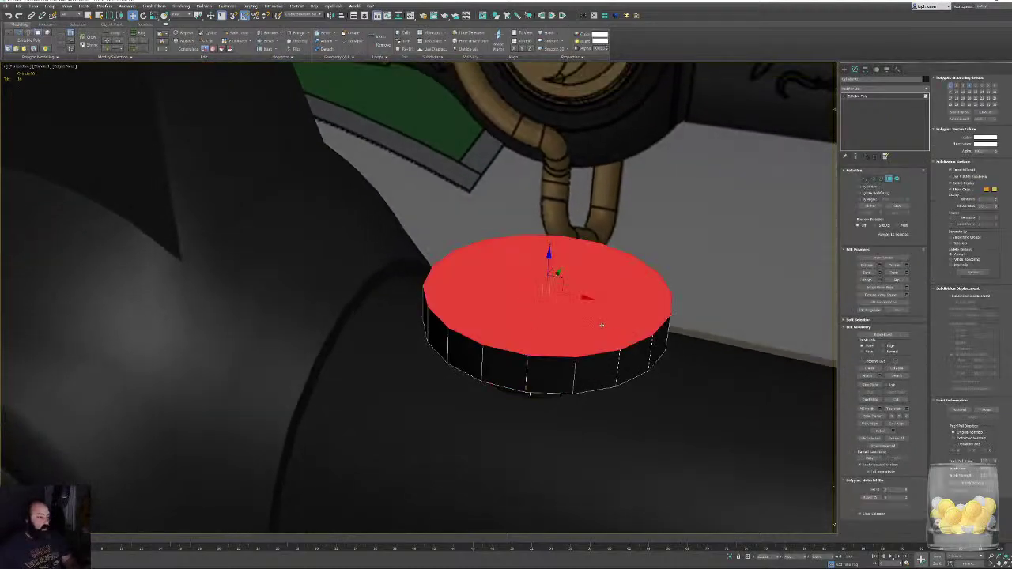
{"action": "key", "text": "f"}
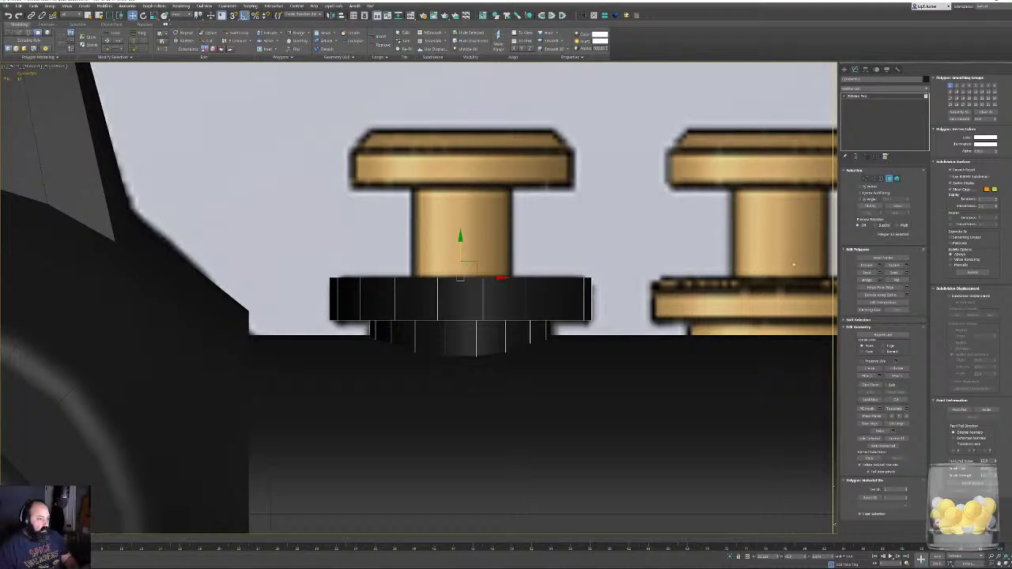
{"action": "left_click", "coordinate": [880, 274]}
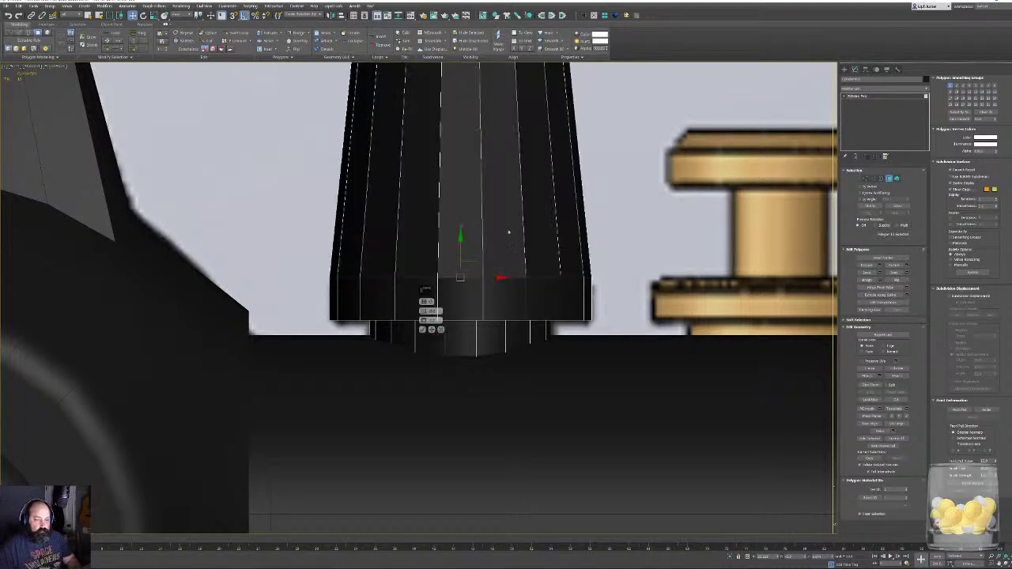
{"action": "right_click", "coordinate": [424, 311]}
{"action": "left_click_drag", "start_coordinate": [424, 311], "coordinate": [427, 283]}
{"action": "left_click_drag", "start_coordinate": [423, 320], "coordinate": [426, 358]}
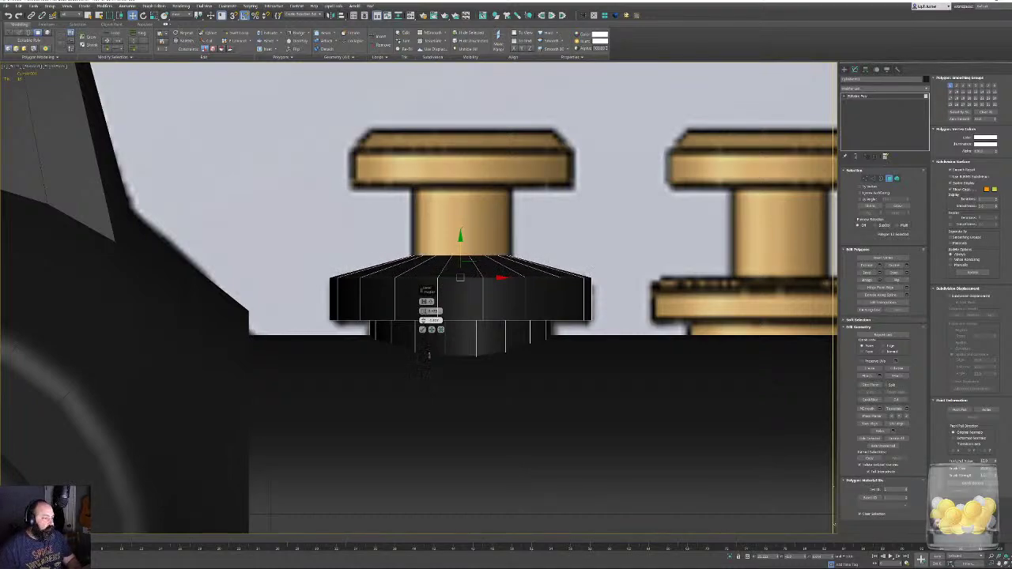
{"action": "right_click", "coordinate": [424, 310]}
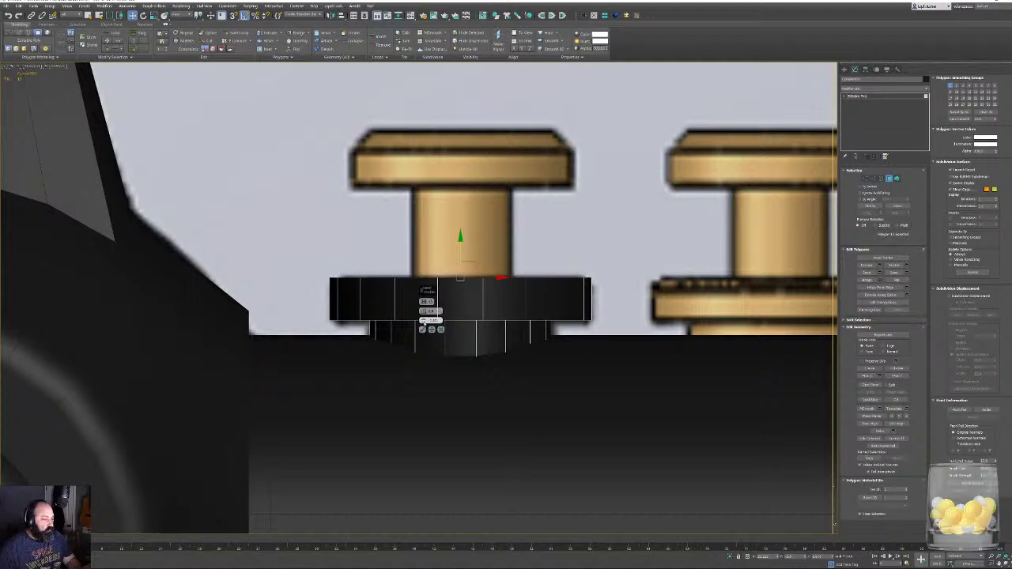
{"action": "left_click", "coordinate": [422, 329]}
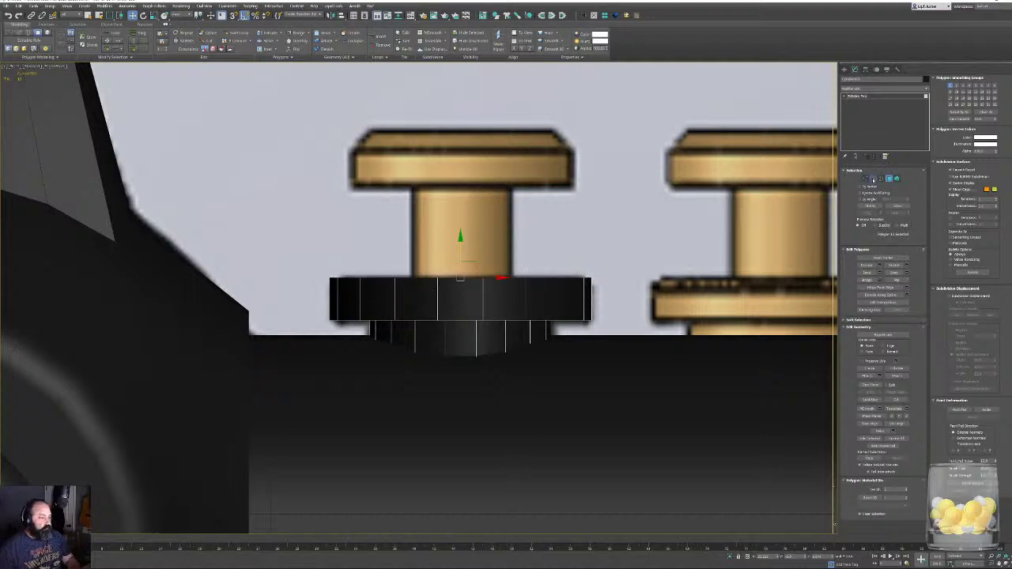
Chamfer the flange's top rim edges, switching the chamfer type and adjusting the amount to a small bevel like the reference.
{"action": "left_click", "coordinate": [873, 179]}
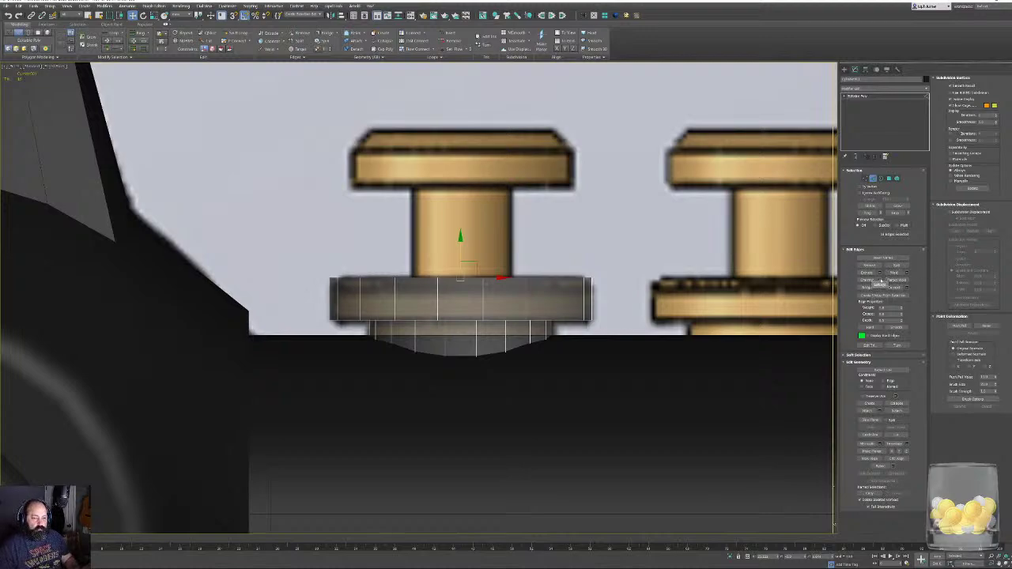
{"action": "left_click", "coordinate": [880, 280]}
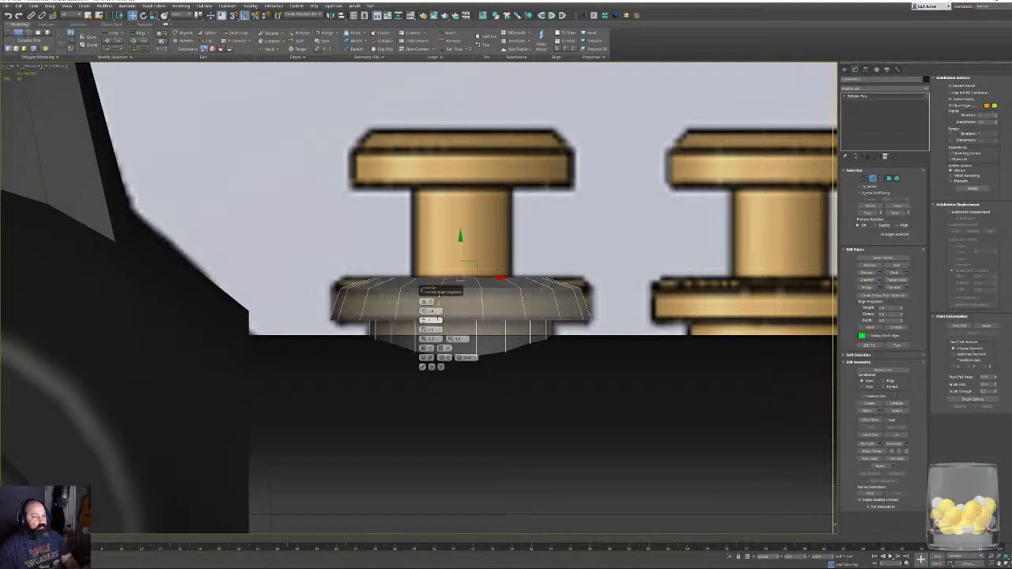
{"action": "left_click", "coordinate": [428, 301]}
{"action": "left_click", "coordinate": [443, 314]}
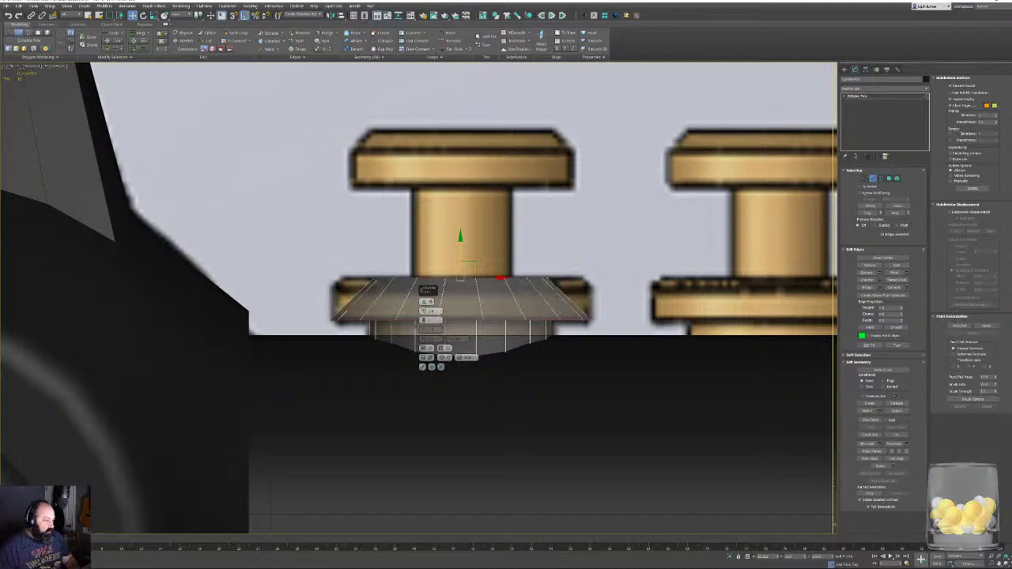
{"action": "left_click_drag", "start_coordinate": [424, 311], "coordinate": [424, 319]}
{"action": "left_click", "coordinate": [422, 366]}
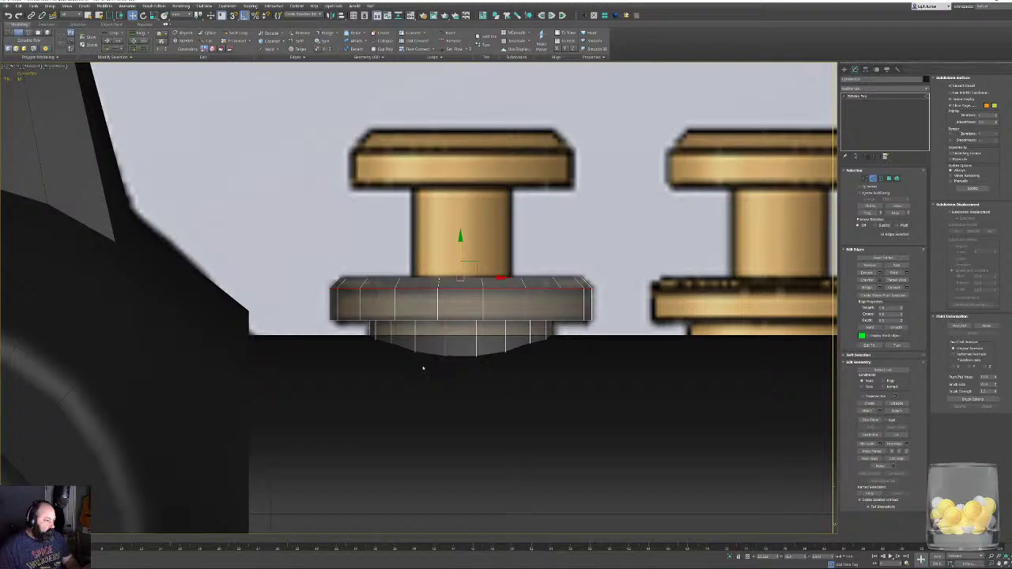
Delete the polygon at the centre of the flange's top face to open a hole.
{"action": "scroll", "coordinate": [419, 290], "scroll_direction": "down", "scroll_amount": 5}
{"action": "middle_click_drag", "start_coordinate": [452, 298], "coordinate": [477, 295], "text": "alt"}
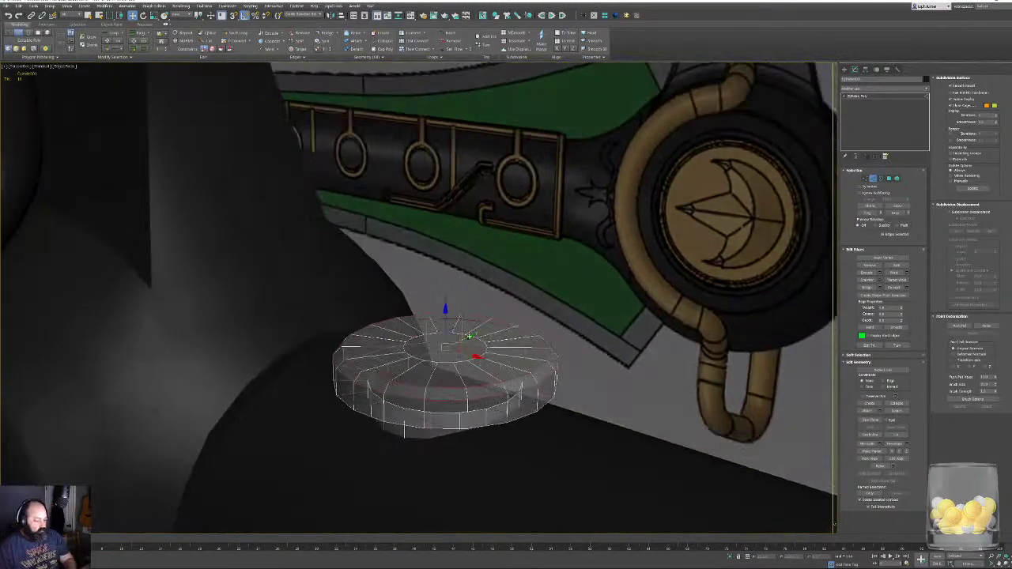
{"action": "scroll", "coordinate": [470, 336], "scroll_direction": "up", "scroll_amount": 2}
{"action": "left_click", "coordinate": [889, 179]}
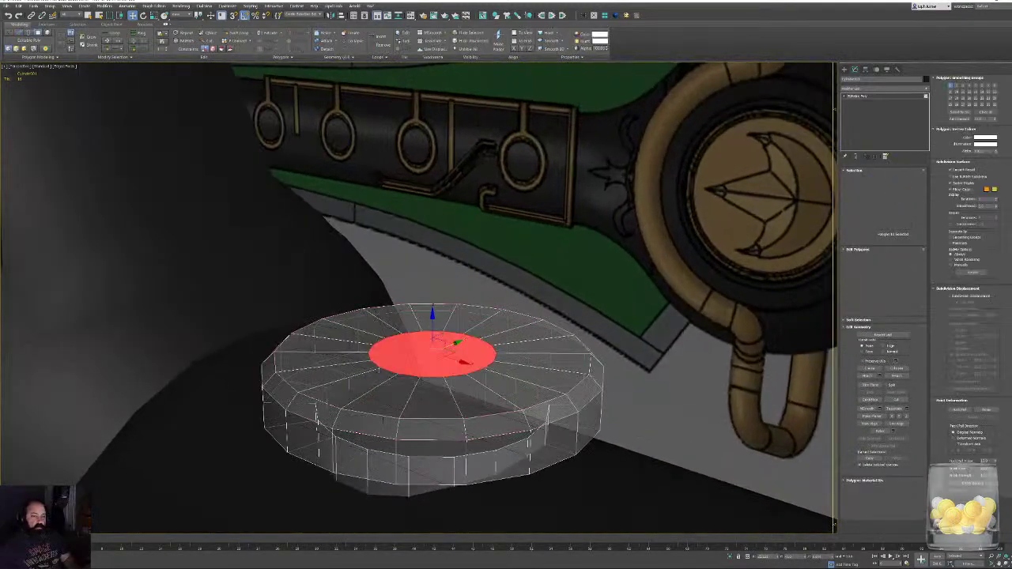
{"action": "left_click", "coordinate": [881, 266]}
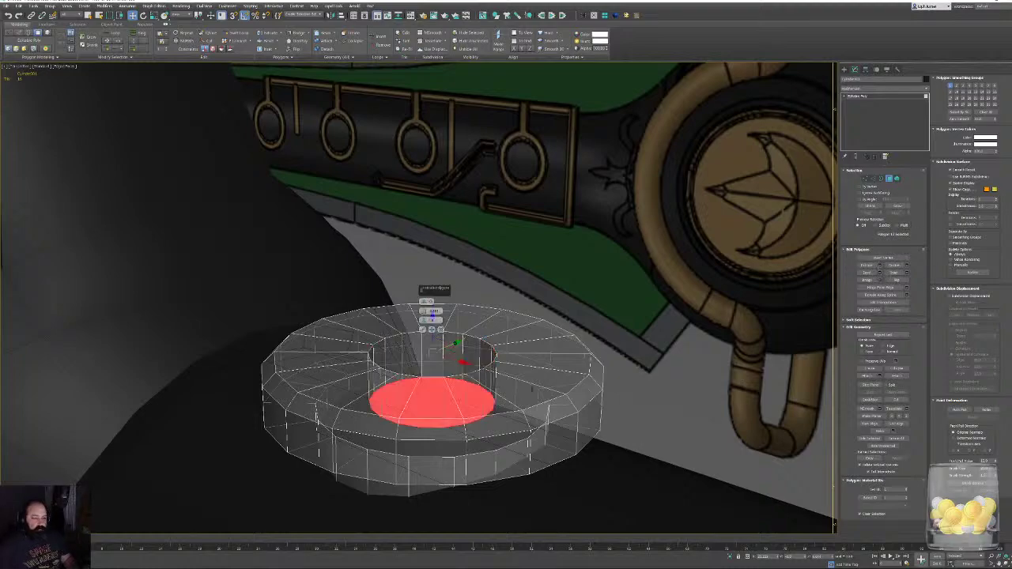
{"action": "key", "text": "Delete"}
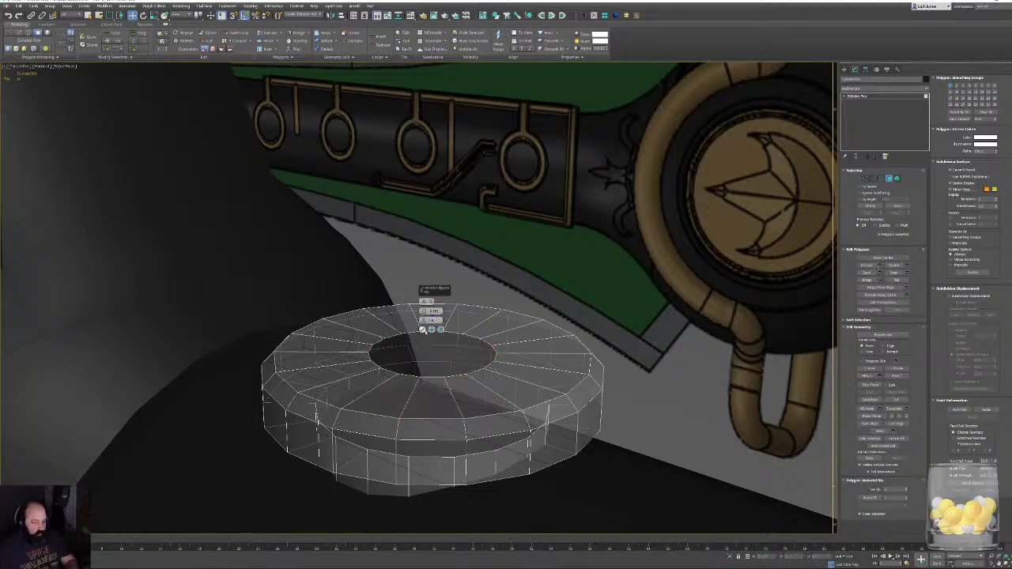
{"action": "left_click", "coordinate": [423, 330]}
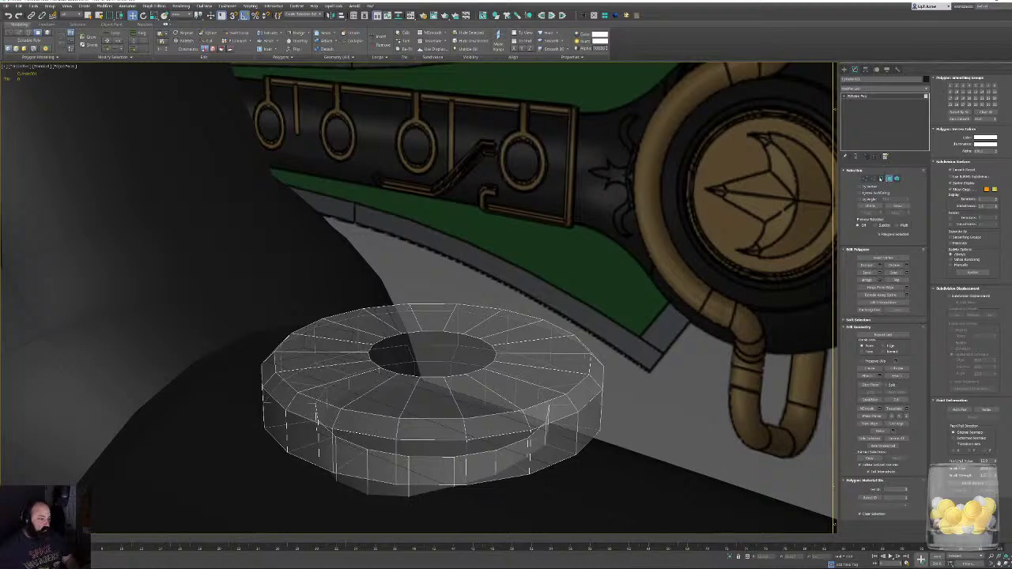
Extend the border of the flange's opening downward to form the hole's inner walls, and turn off the see-through display.
{"action": "left_click", "coordinate": [881, 179]}
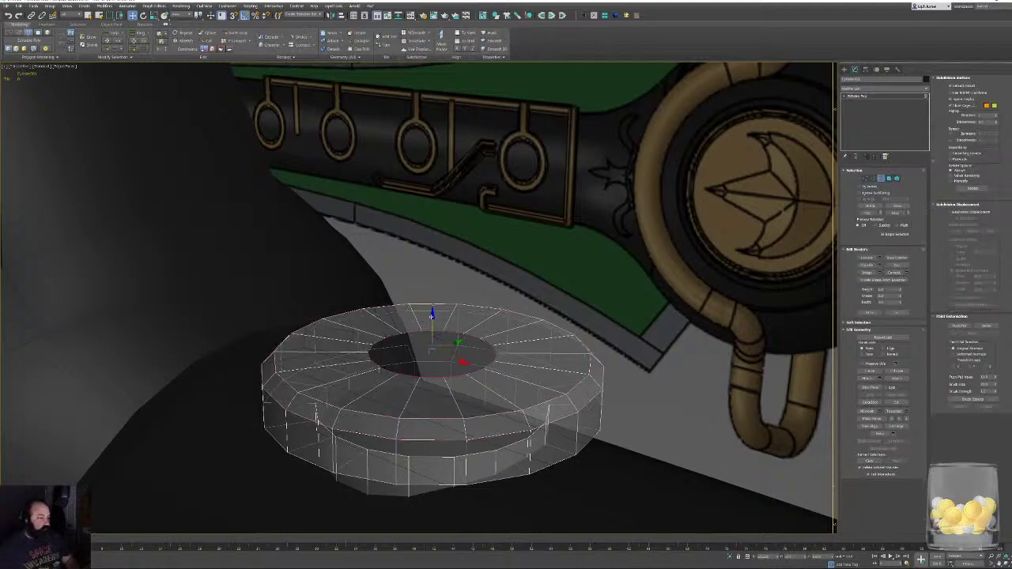
{"action": "left_click_drag", "start_coordinate": [432, 317], "coordinate": [435, 405], "text": "shift"}
{"action": "middle_click_drag", "start_coordinate": [482, 329], "coordinate": [484, 350], "text": "alt"}
{"action": "key", "text": "alt+x"}
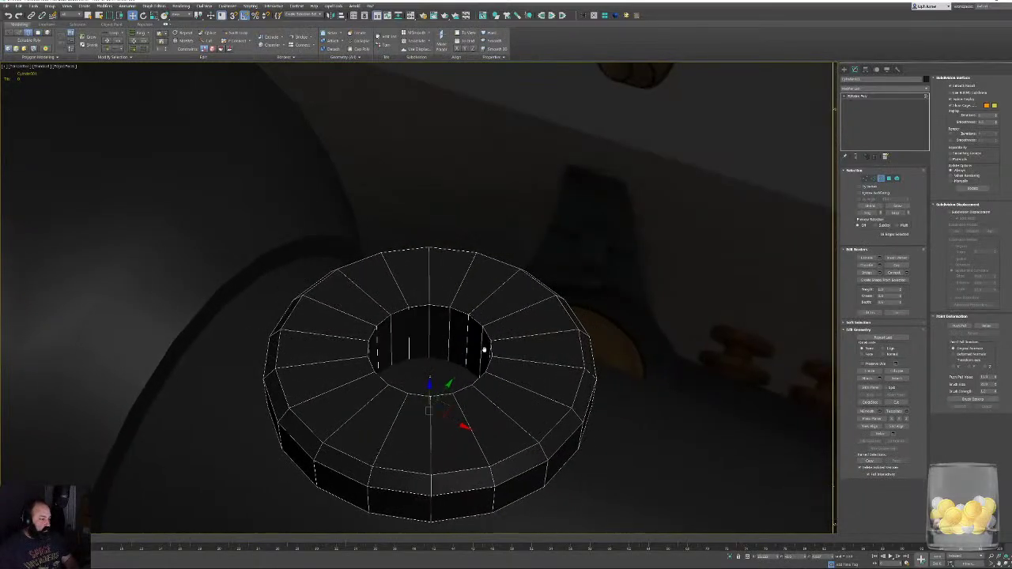
{"action": "key", "text": "alt+q"}
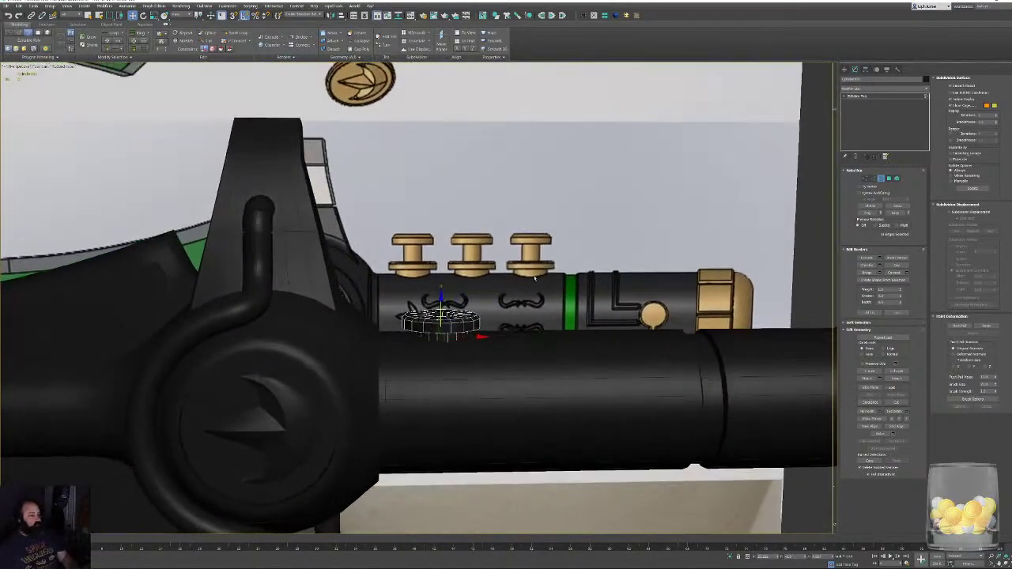
Select the ring of inner wall polygons in the flange's hole and scale it slightly outward to widen the opening.
{"action": "scroll", "coordinate": [513, 355], "scroll_direction": "up", "scroll_amount": 3}
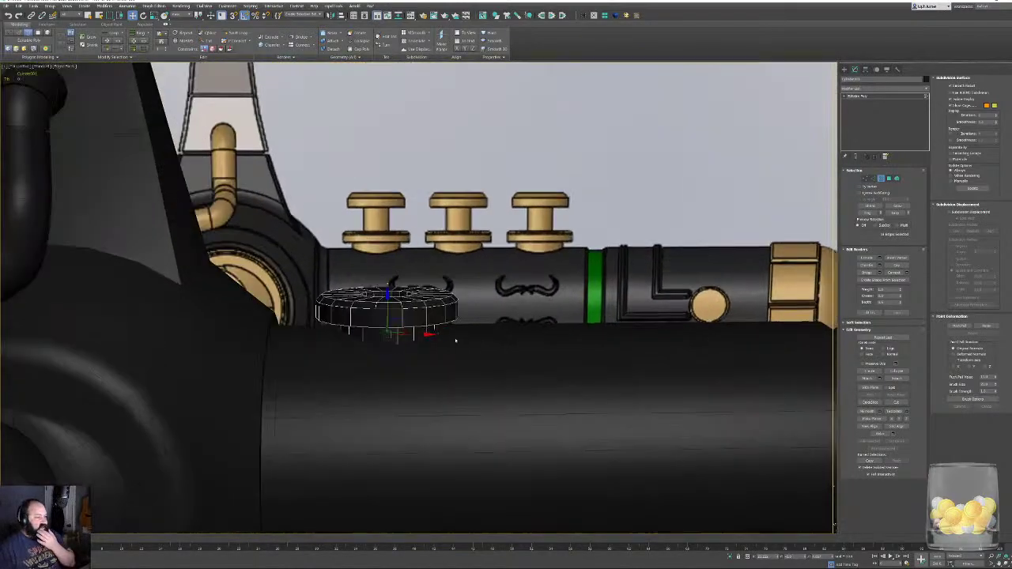
{"action": "mouse_move", "coordinate": [456, 341]}
{"action": "middle_mouse_down", "text": "alt"}
{"action": "mouse_move", "coordinate": [429, 355]}
{"action": "mouse_move", "coordinate": [443, 353]}
{"action": "middle_mouse_up", "text": "alt"}
{"action": "scroll", "coordinate": [411, 328], "scroll_direction": "up", "scroll_amount": 3}
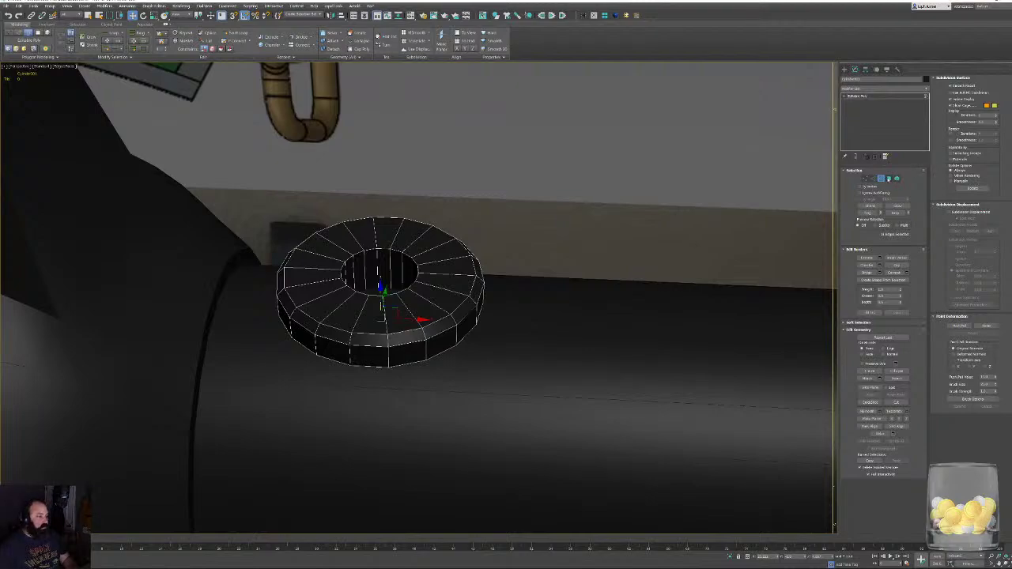
{"action": "left_click", "coordinate": [889, 179]}
{"action": "left_click", "coordinate": [371, 267]}
{"action": "left_click", "coordinate": [381, 261], "text": "shift"}
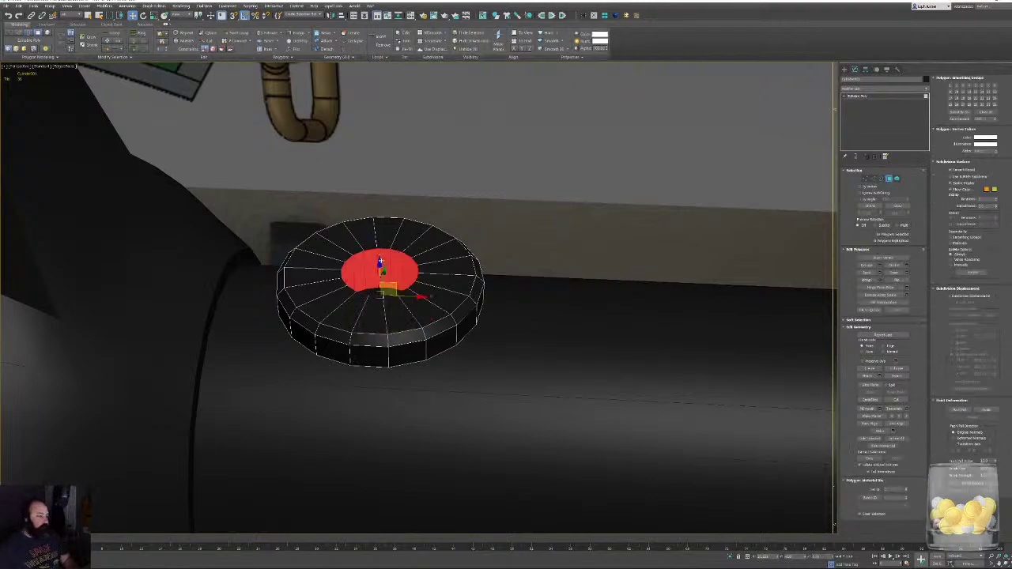
{"action": "key", "text": "Delete"}
{"action": "left_click", "coordinate": [391, 307]}
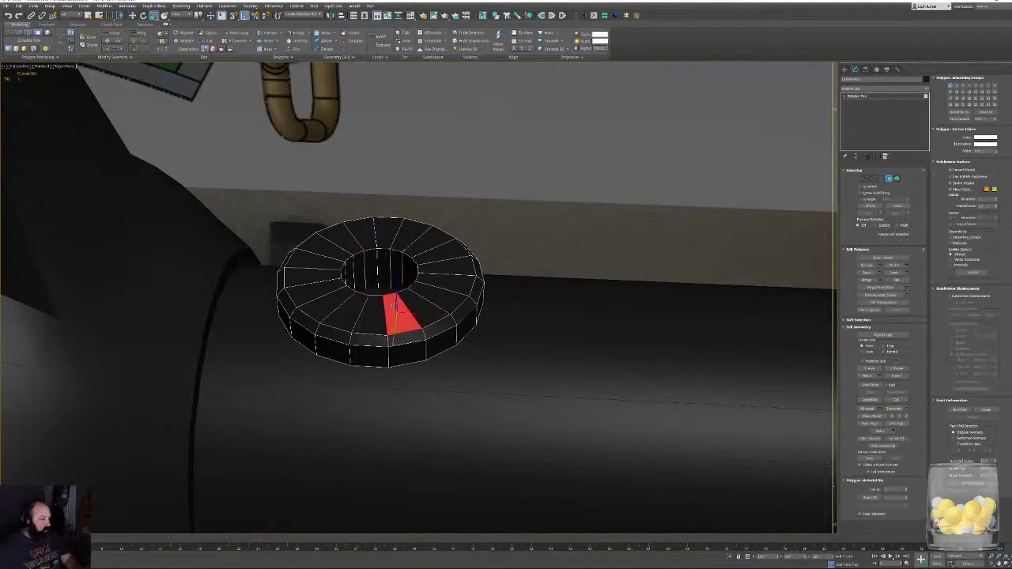
{"action": "key", "text": "ctrl+z"}
{"action": "key", "text": "ctrl+z"}
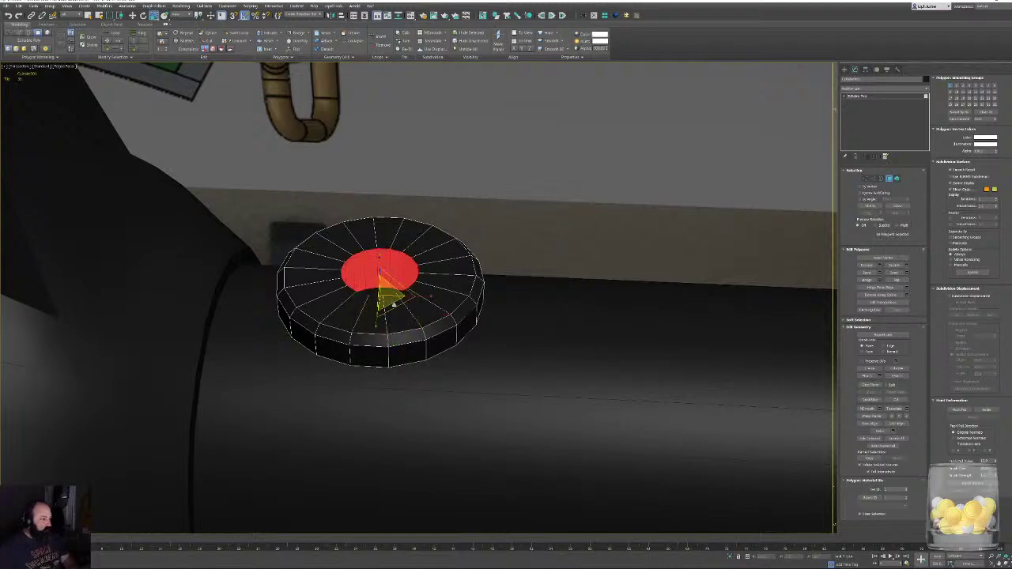
{"action": "left_click_drag", "start_coordinate": [393, 305], "coordinate": [388, 313]}
{"action": "middle_click_drag", "start_coordinate": [388, 312], "coordinate": [490, 276], "text": "alt"}
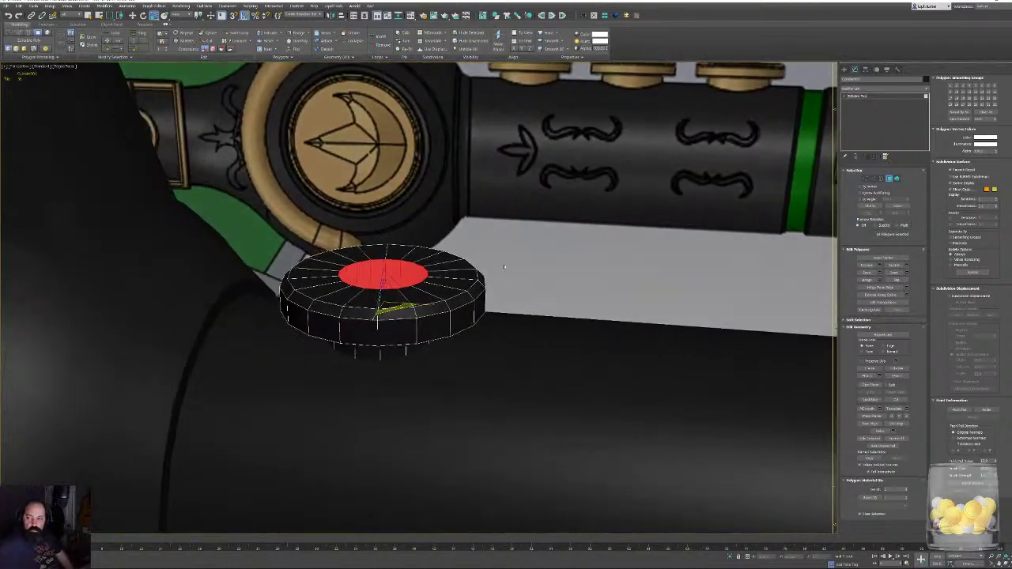
Chamfer the edge loop around the upper rim of the flange's hole with a small bevel.
{"action": "scroll", "coordinate": [505, 267], "scroll_direction": "down", "scroll_amount": 5}
{"action": "middle_click_drag", "start_coordinate": [505, 267], "coordinate": [515, 317]}
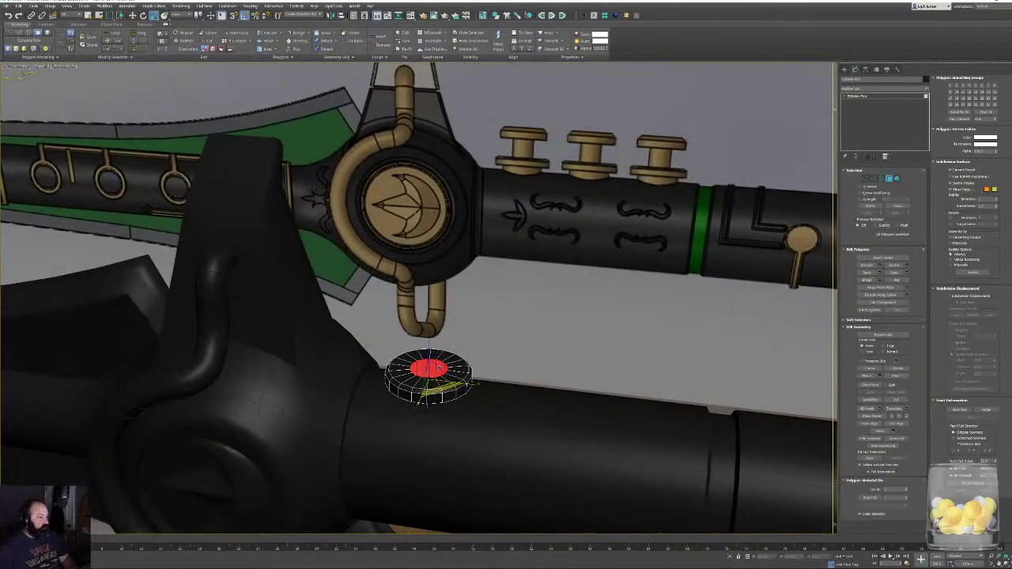
{"action": "scroll", "coordinate": [438, 368], "scroll_direction": "up", "scroll_amount": 2}
{"action": "left_click", "coordinate": [873, 180]}
{"action": "scroll", "coordinate": [463, 342], "scroll_direction": "up", "scroll_amount": 5}
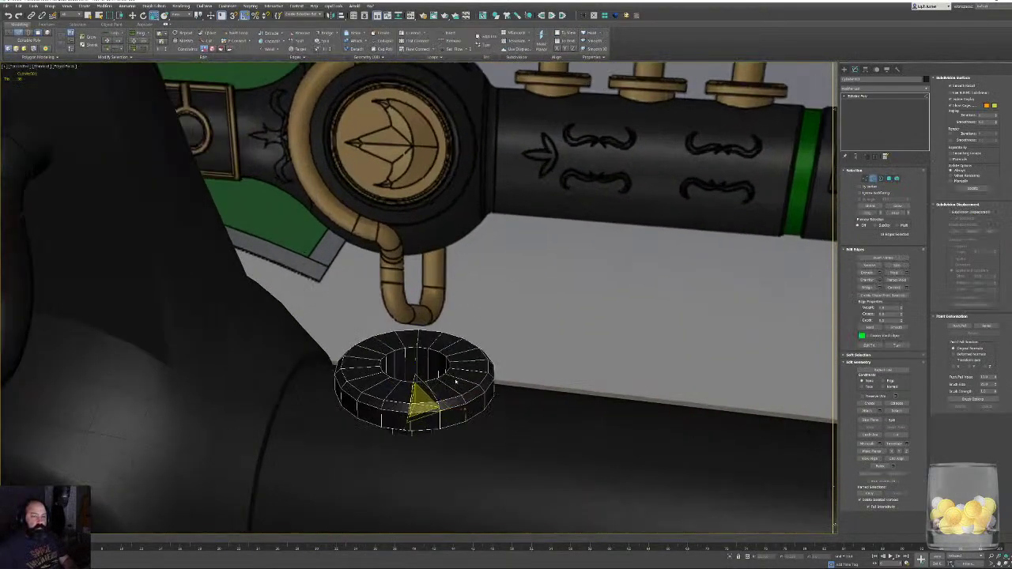
{"action": "double_click", "coordinate": [413, 341]}
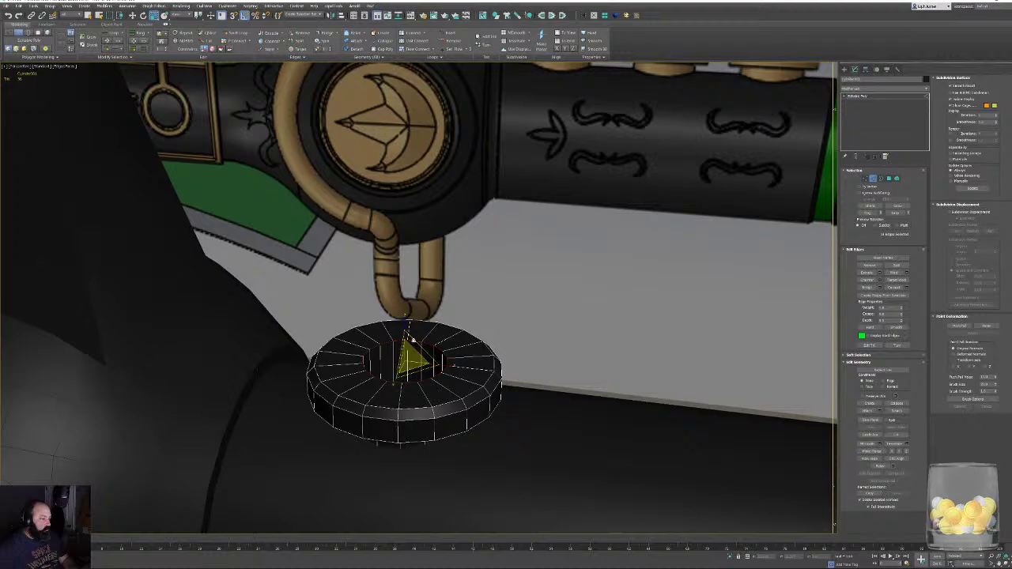
{"action": "left_click", "coordinate": [879, 280]}
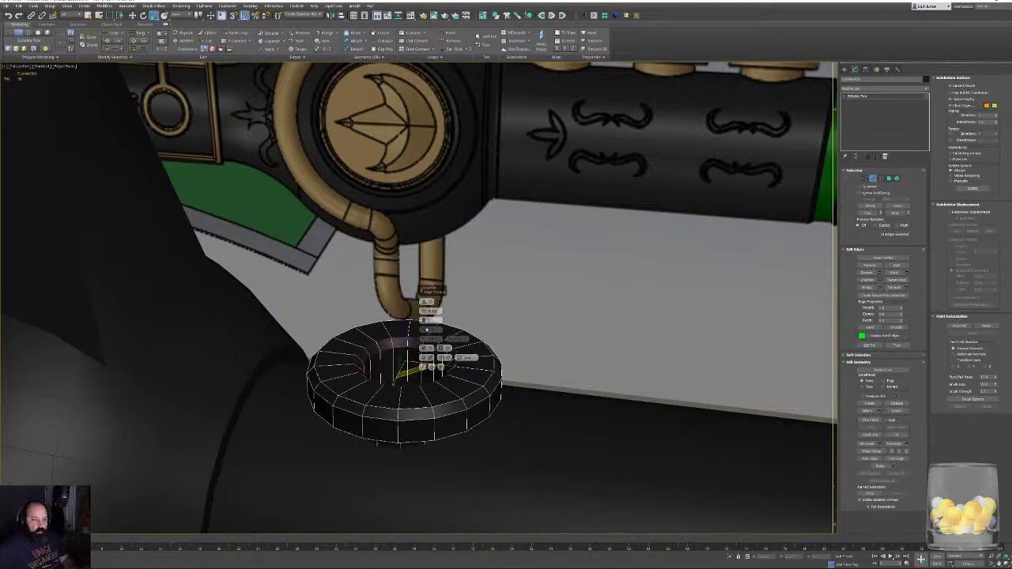
{"action": "left_click_drag", "start_coordinate": [424, 311], "coordinate": [424, 310]}
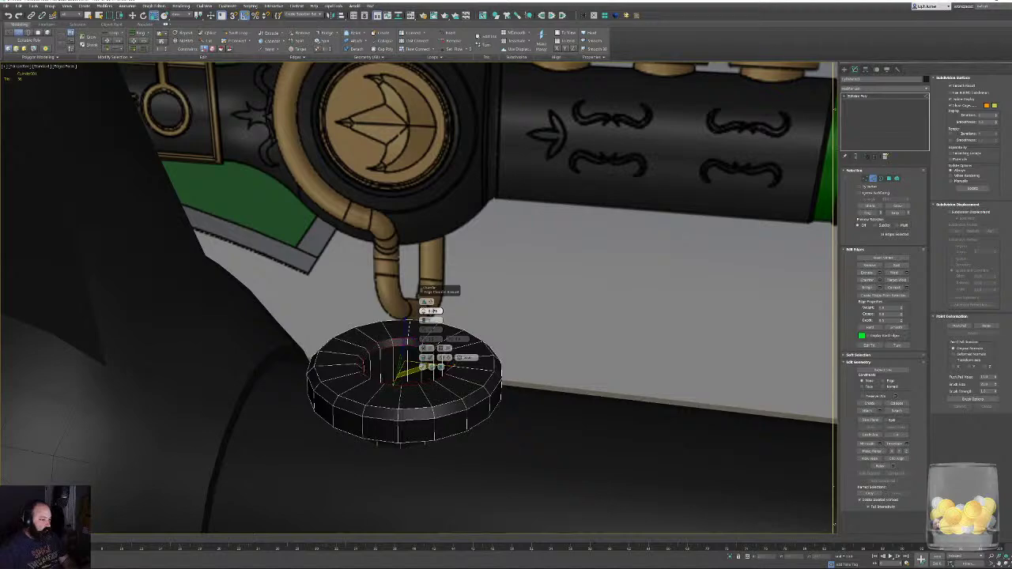
{"action": "left_click", "coordinate": [423, 367]}
{"action": "left_click", "coordinate": [537, 316]}
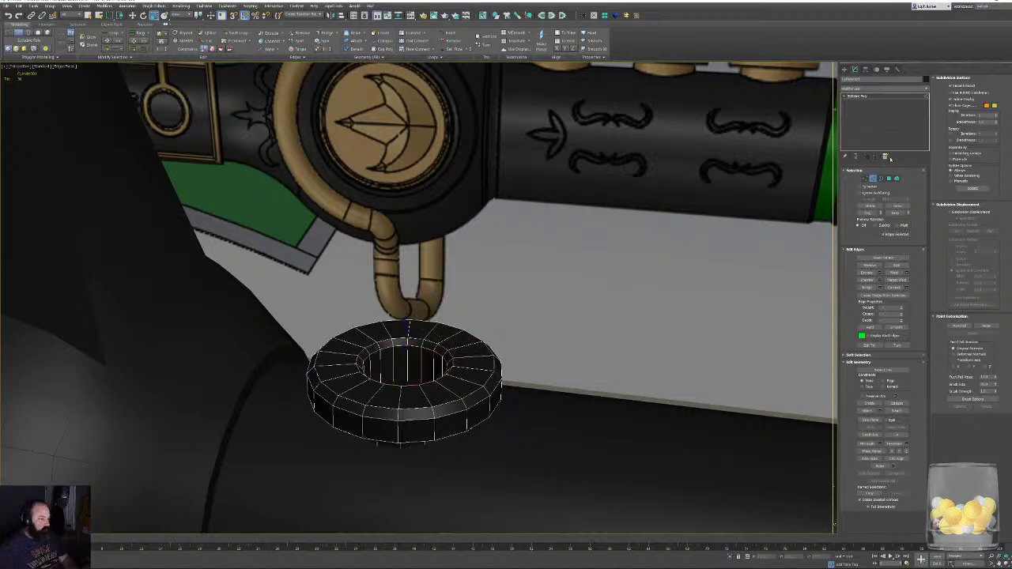
Select the ring of wall polygons below the hole's bevel and clone it to a new object.
{"action": "left_click", "coordinate": [891, 179]}
{"action": "left_click", "coordinate": [413, 362]}
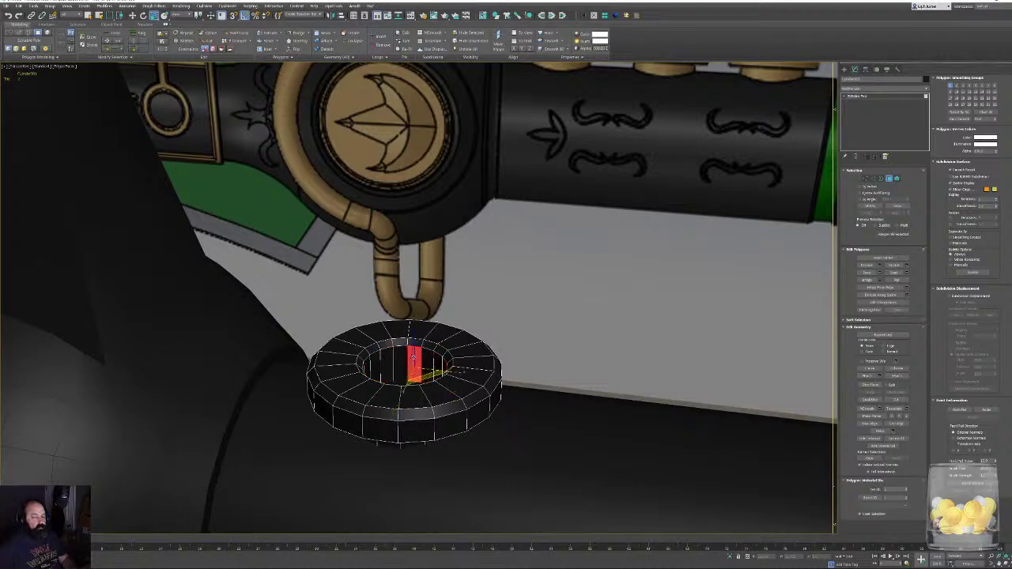
{"action": "left_click", "coordinate": [404, 357]}
{"action": "middle_click_drag", "start_coordinate": [419, 359], "coordinate": [438, 375], "text": "alt"}
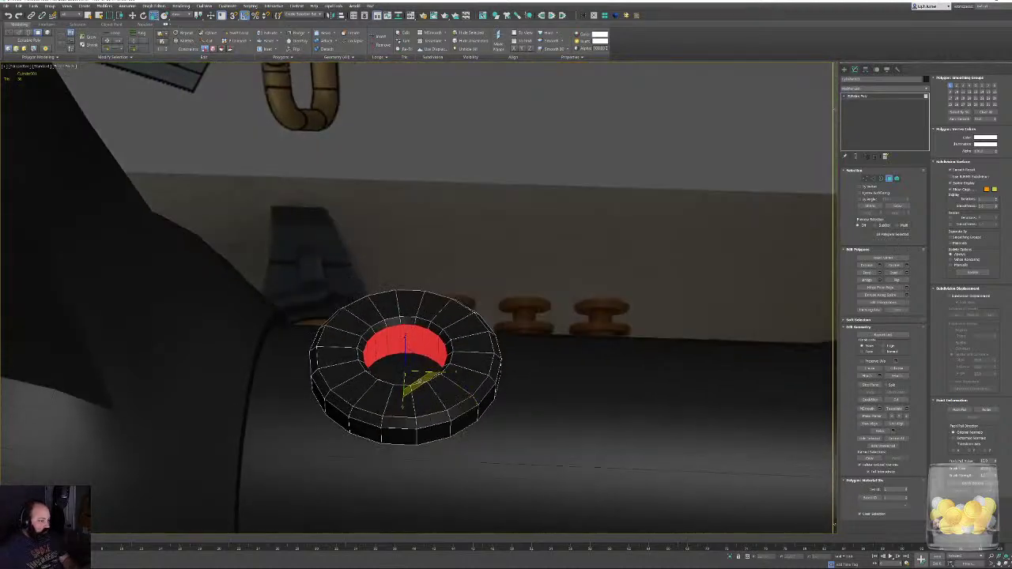
{"action": "key", "text": "Delete"}
{"action": "key", "text": "ctrl+z"}
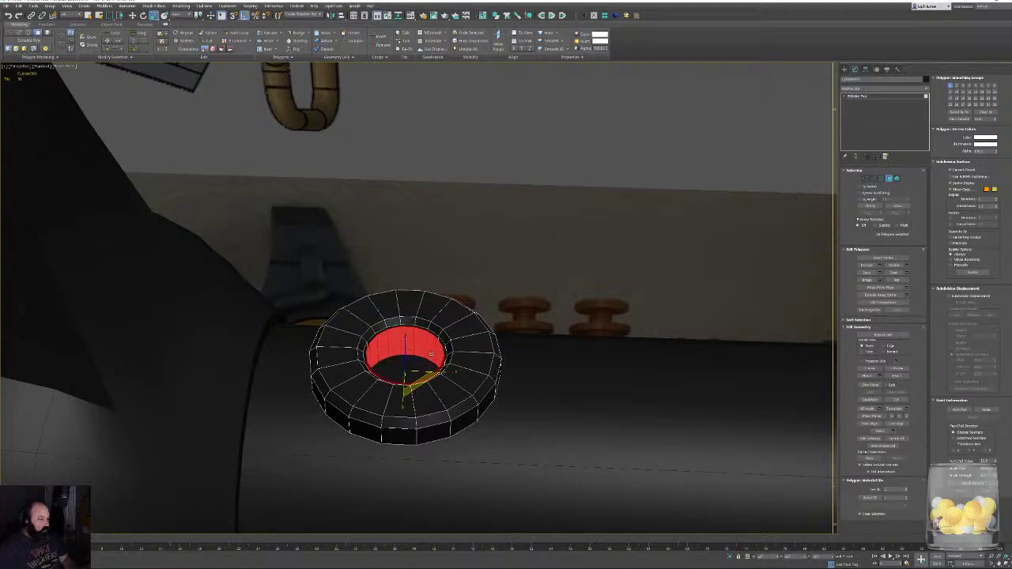
{"action": "left_click", "coordinate": [432, 351], "text": "shift"}
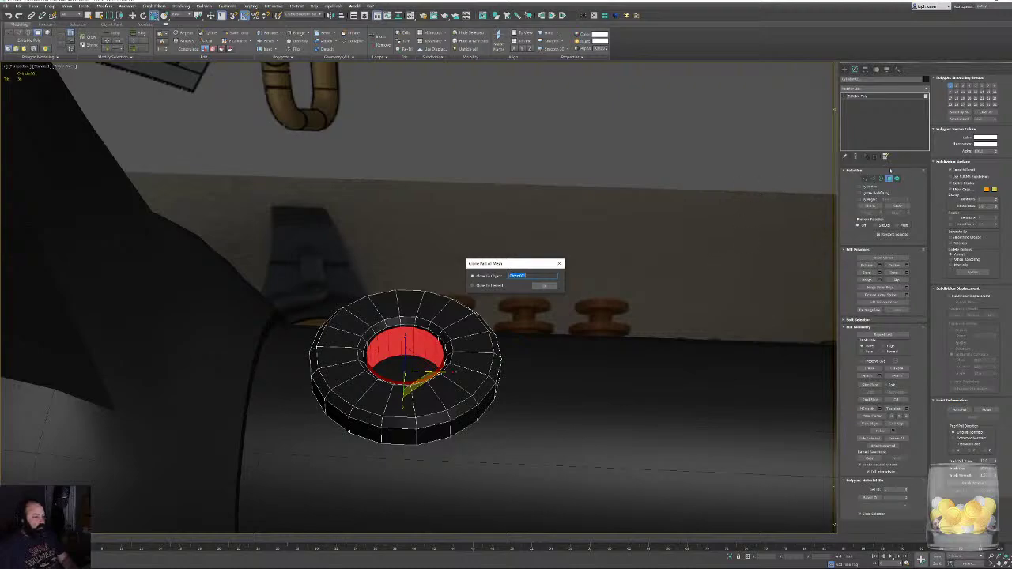
{"action": "key", "text": "Return"}
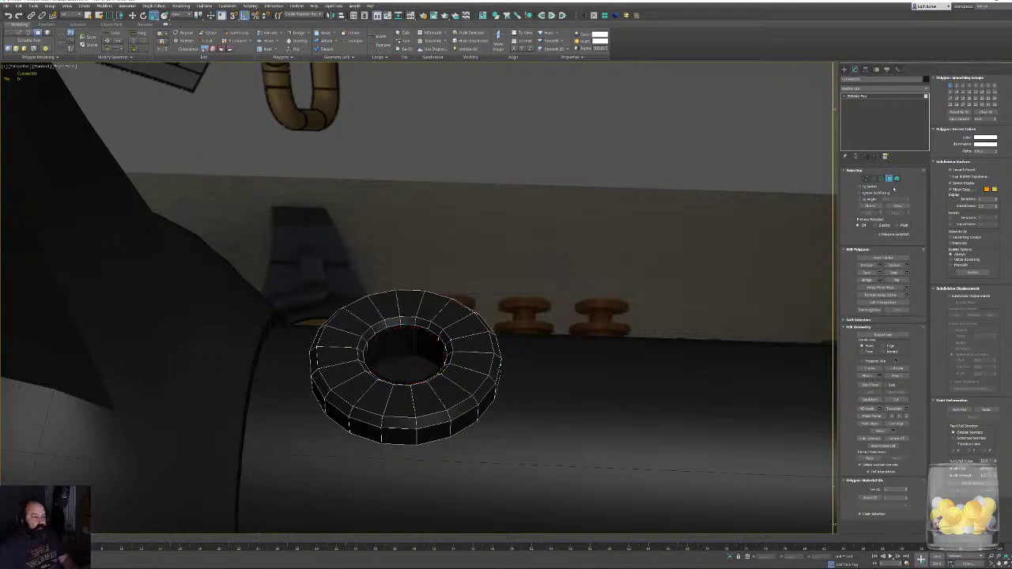
Select the cloned wall ring and flip all of its polygons so they face outward.
{"action": "left_click", "coordinate": [890, 180]}
{"action": "left_click", "coordinate": [411, 357]}
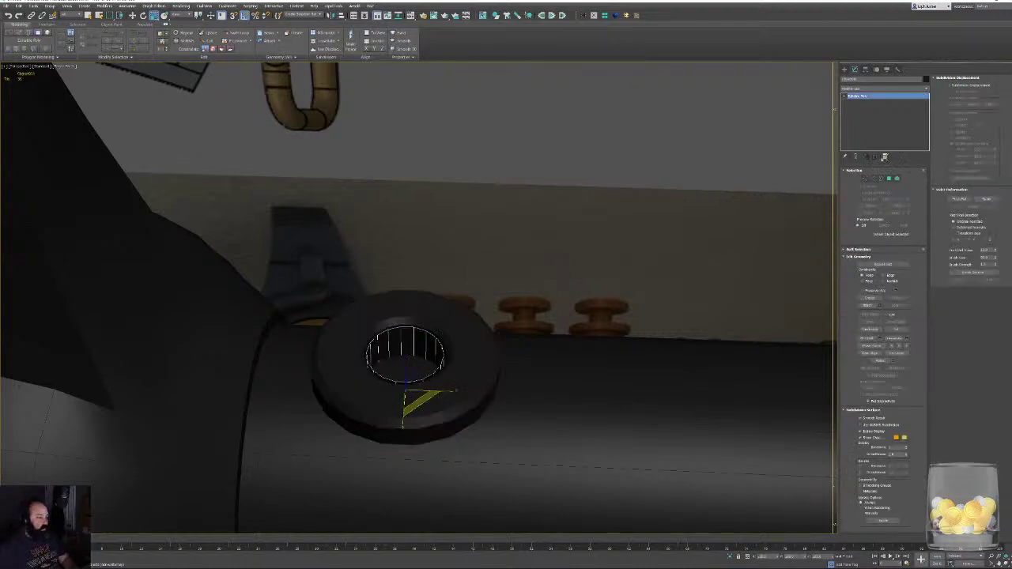
{"action": "key", "text": "4"}
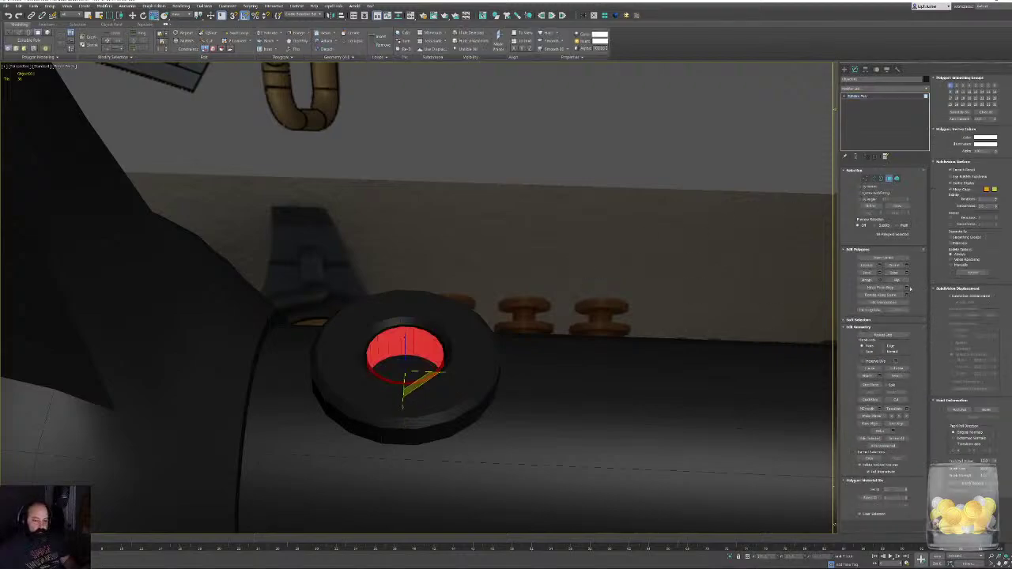
{"action": "left_click", "coordinate": [896, 281]}
Extend the cloned ring's upper border upward in front view to form the post up to the reference cap's underside.
{"action": "left_click", "coordinate": [880, 179]}
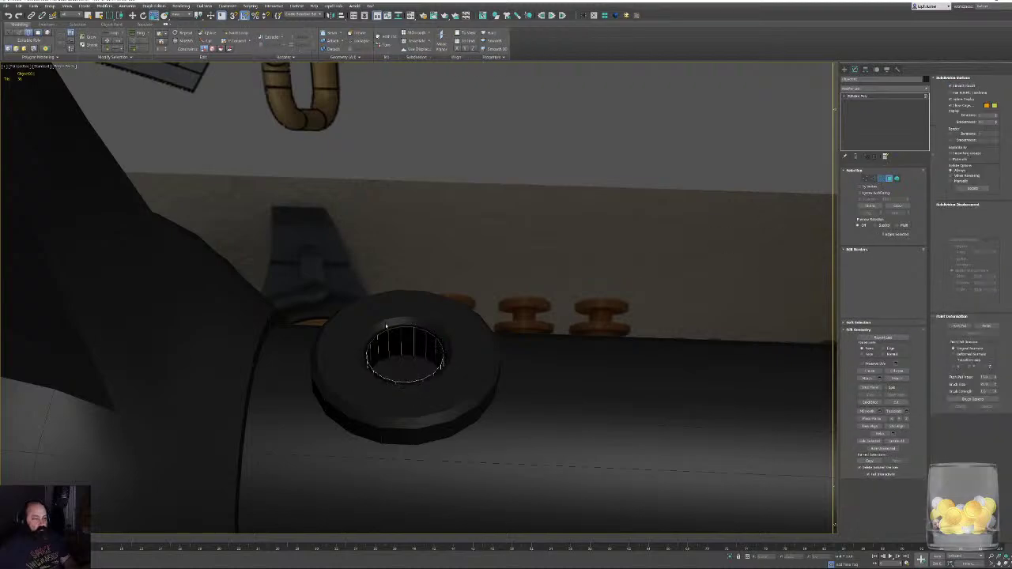
{"action": "left_click", "coordinate": [449, 359]}
{"action": "key", "text": "f"}
{"action": "key", "text": "w"}
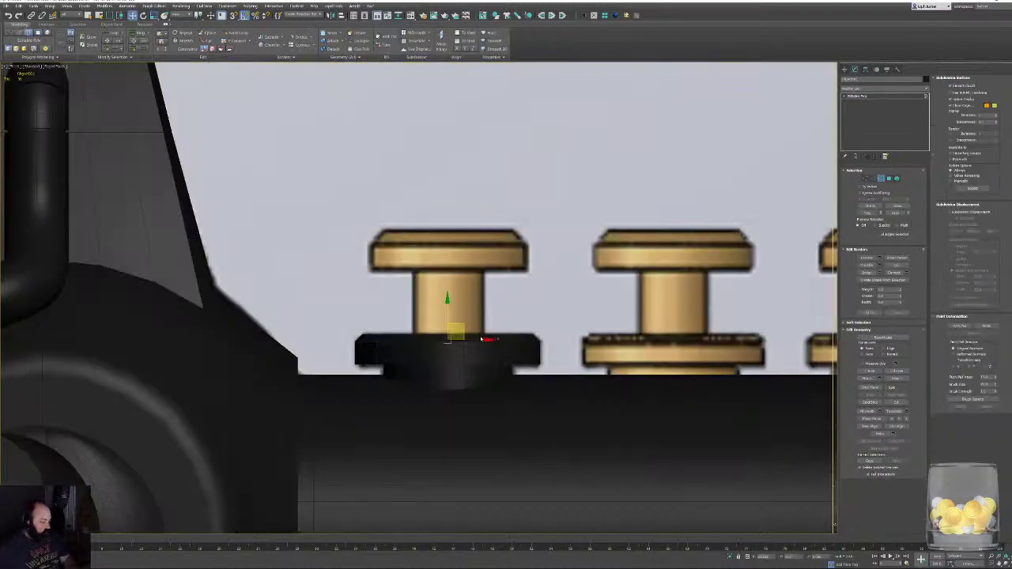
{"action": "left_click_drag", "start_coordinate": [447, 306], "coordinate": [453, 234], "text": "shift"}
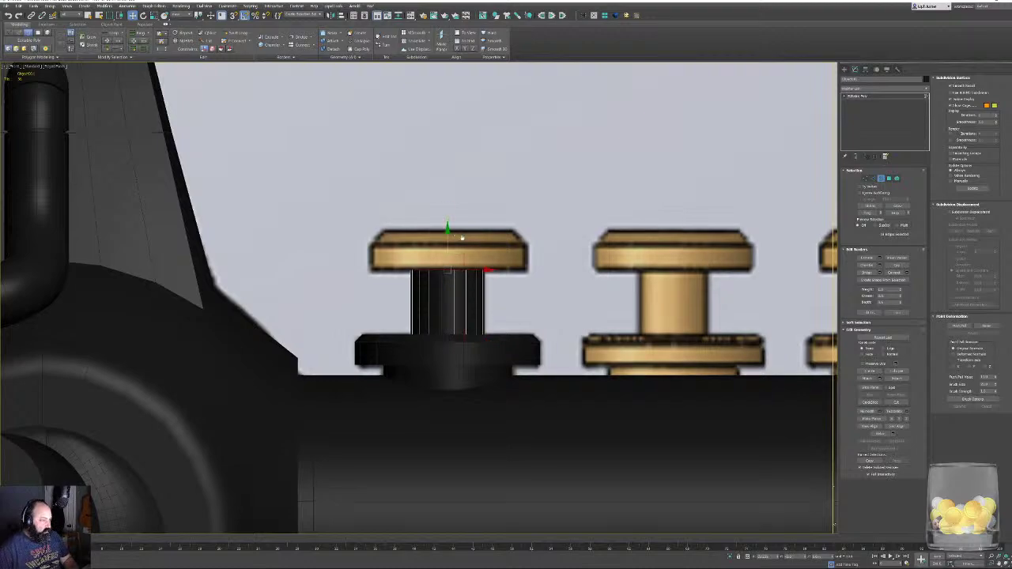
Extend the post's top border outward and upward to form the knob's cap, tapering its upper edge inward to match the reference.
{"action": "scroll", "coordinate": [456, 231], "scroll_direction": "up", "scroll_amount": 5}
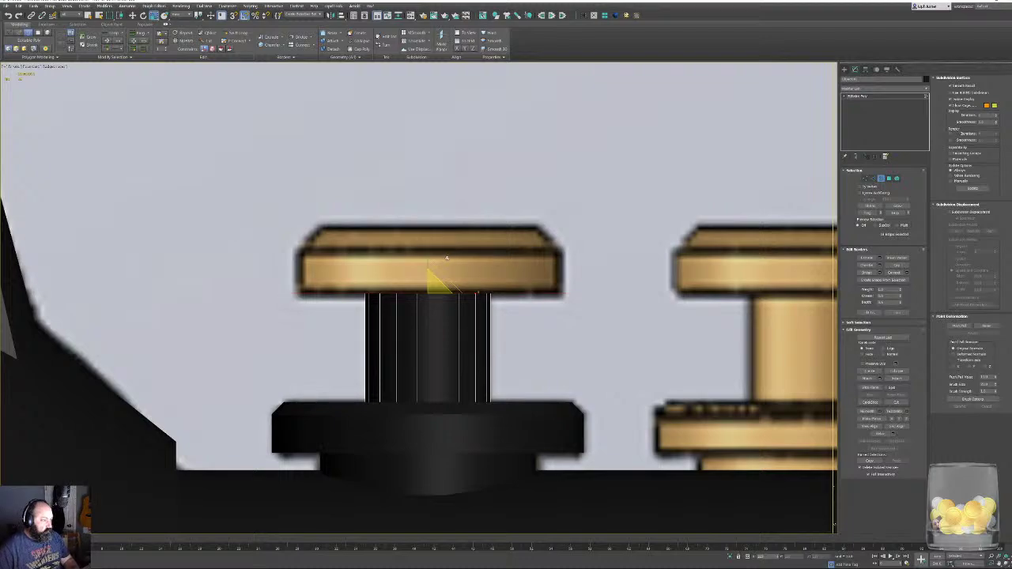
{"action": "key", "text": "w"}
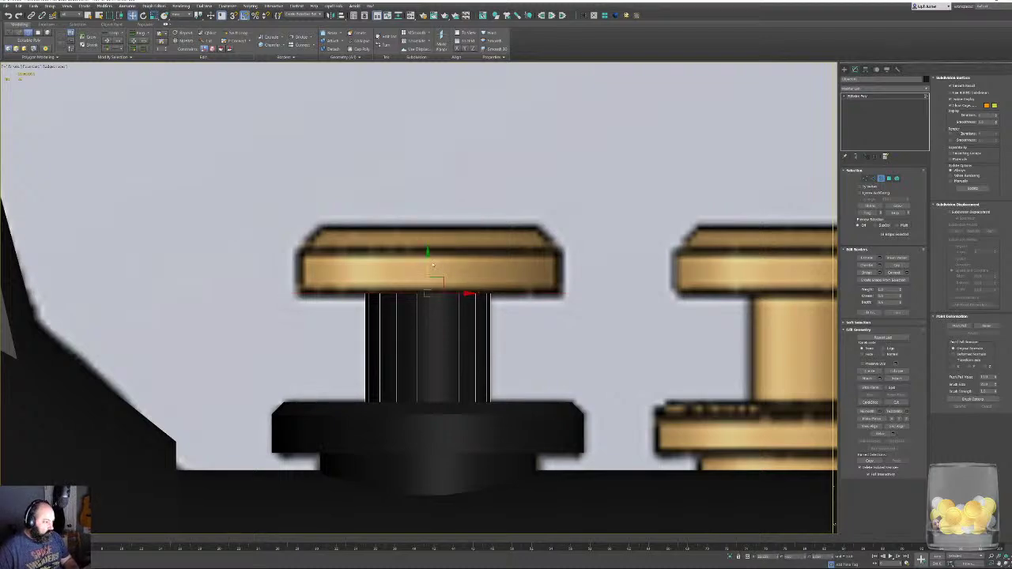
{"action": "left_click_drag", "start_coordinate": [441, 273], "coordinate": [428, 197]}
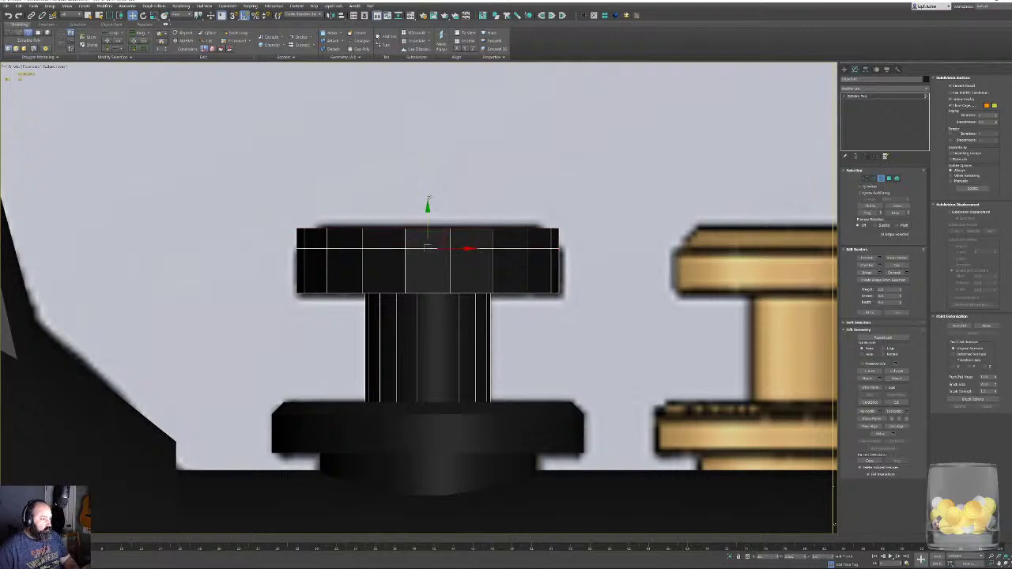
{"action": "double_click", "coordinate": [431, 224]}
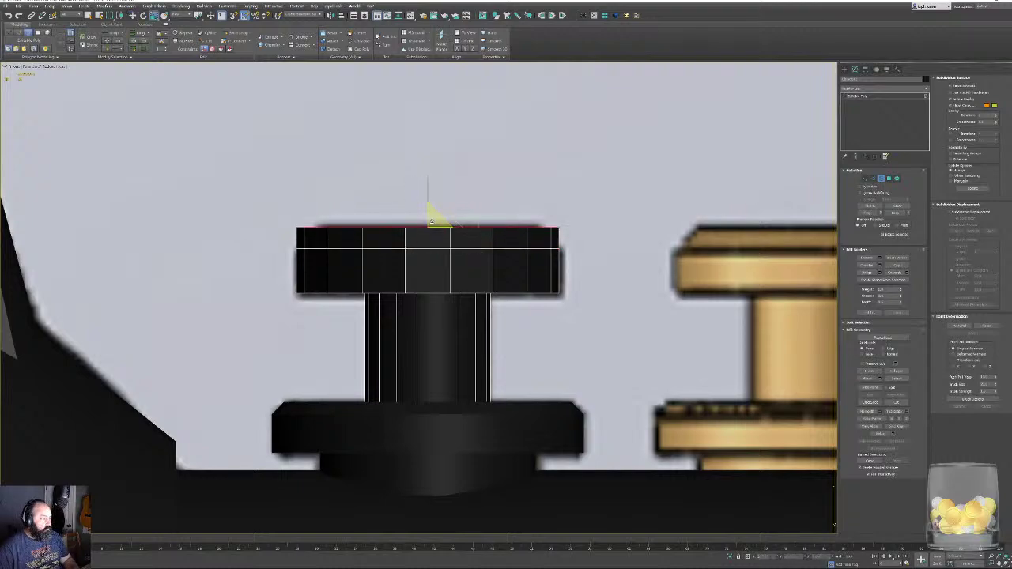
{"action": "left_click_drag", "start_coordinate": [434, 219], "coordinate": [427, 226]}
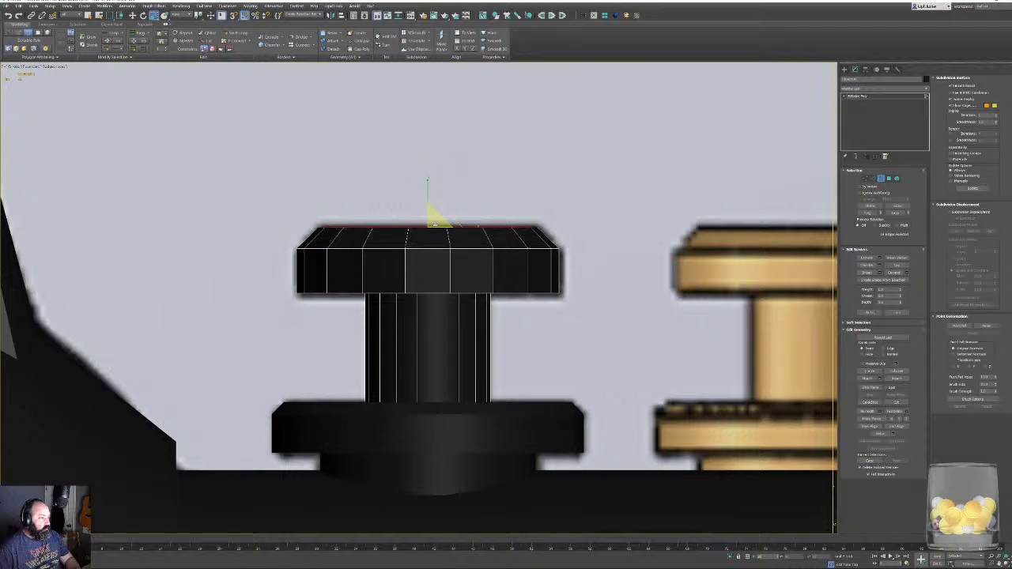
Convert the selection of the knob cap's open top border to edge level in perspective view.
{"action": "key", "text": "p"}
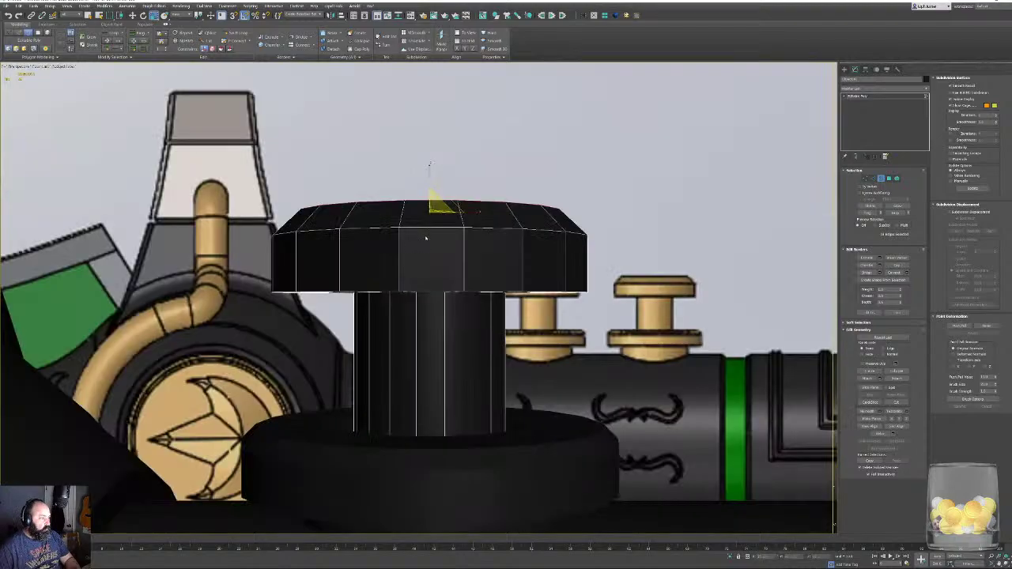
{"action": "key", "text": "z"}
{"action": "middle_click_drag", "start_coordinate": [424, 238], "coordinate": [506, 265], "text": "alt"}
{"action": "scroll", "coordinate": [439, 268], "scroll_direction": "down", "scroll_amount": 4}
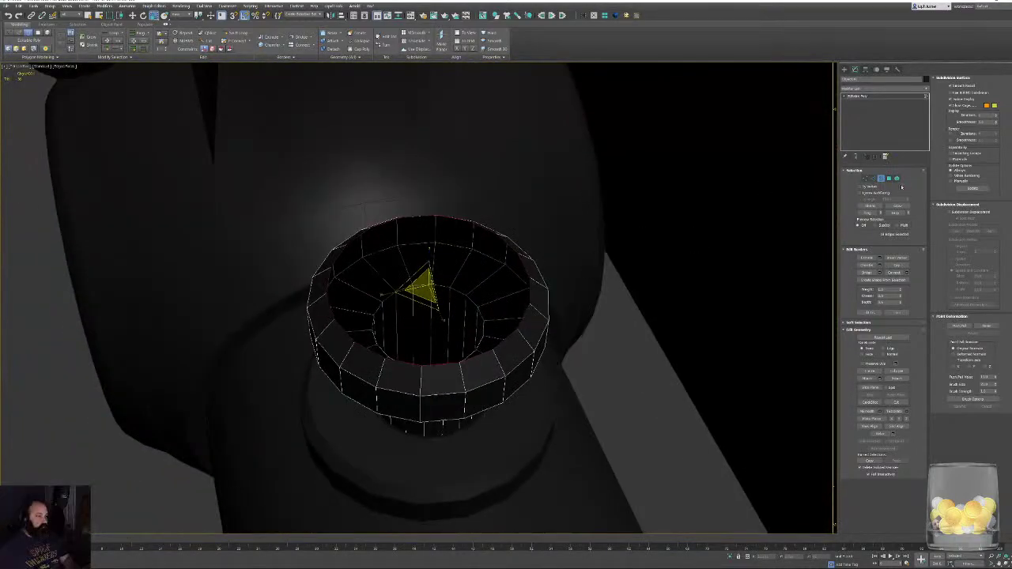
{"action": "left_click", "coordinate": [880, 179]}
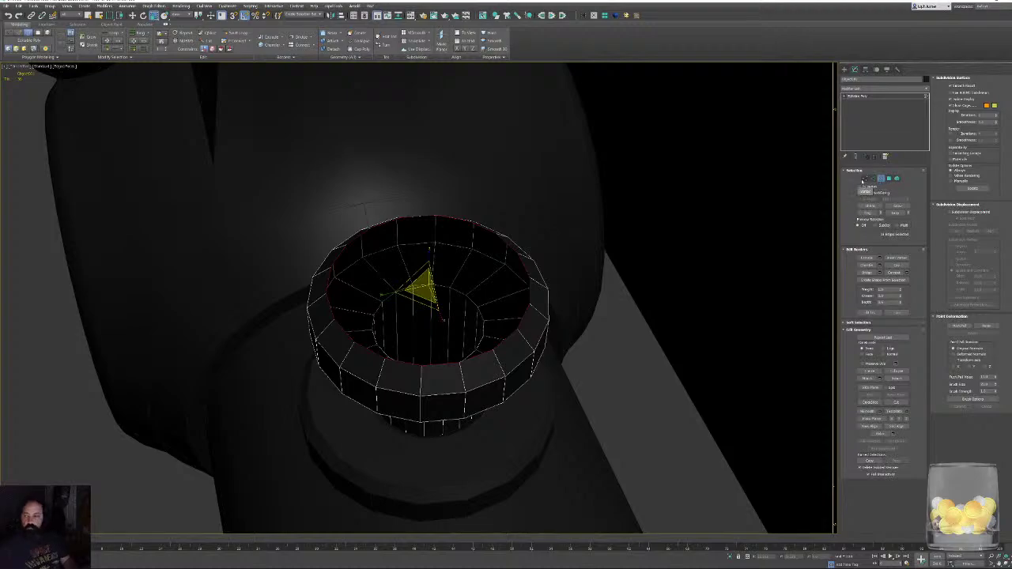
{"action": "left_click", "coordinate": [873, 180]}
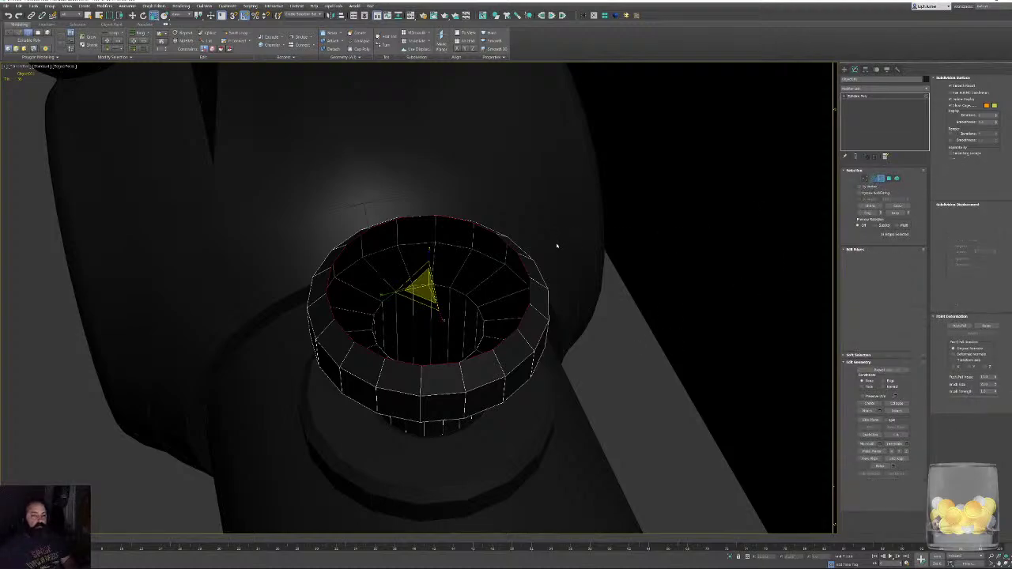
{"action": "middle_click_drag", "start_coordinate": [556, 245], "coordinate": [482, 239], "text": "alt"}
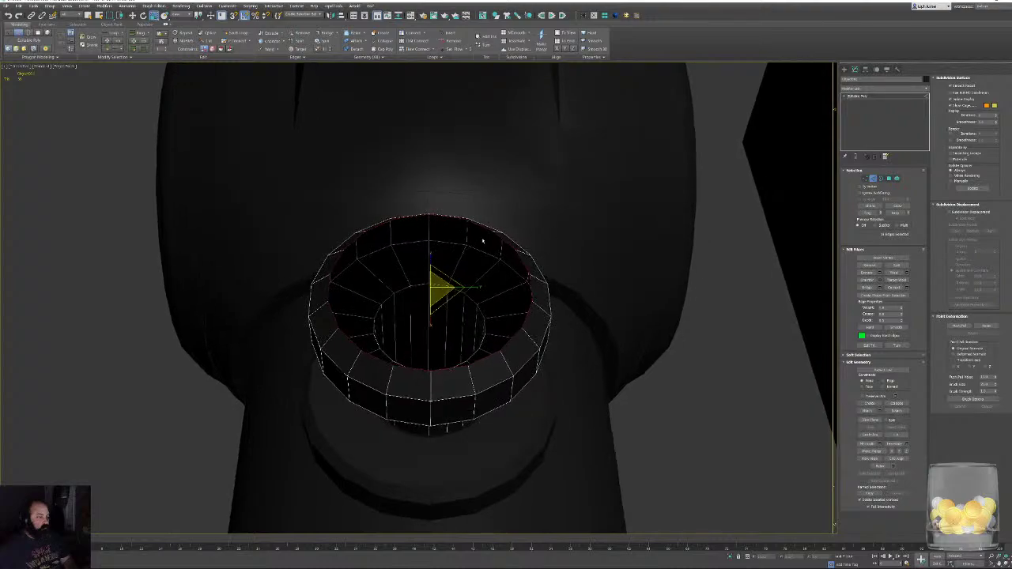
Deselect the side edges of the cap's top opening and bridge the remaining opposite edges to close it.
{"action": "key", "text": "r"}
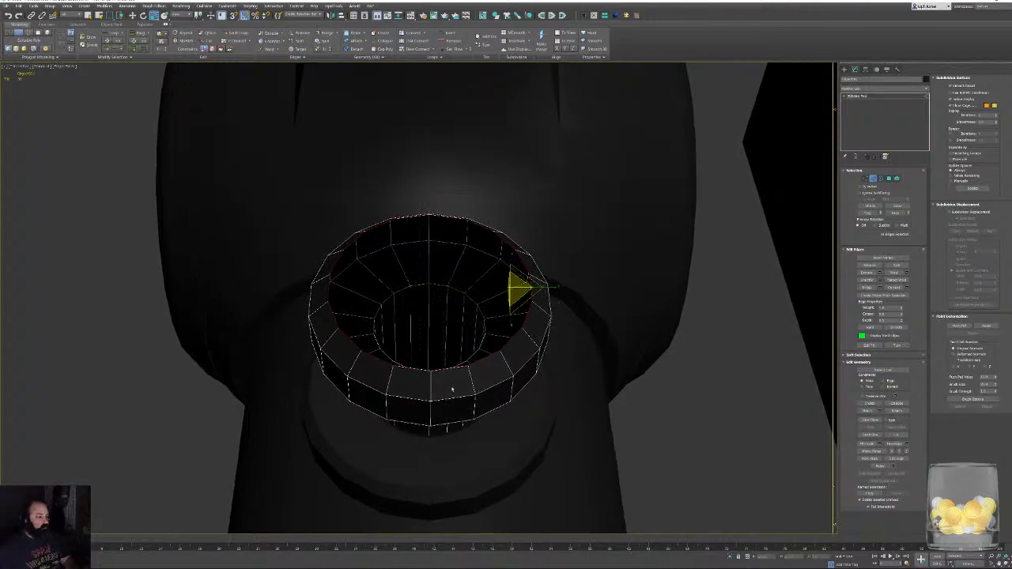
{"action": "key", "text": "ctrl+z"}
{"action": "key", "text": "ctrl+z"}
{"action": "left_click", "coordinate": [326, 287], "text": "alt"}
{"action": "left_click", "coordinate": [534, 287], "text": "alt"}
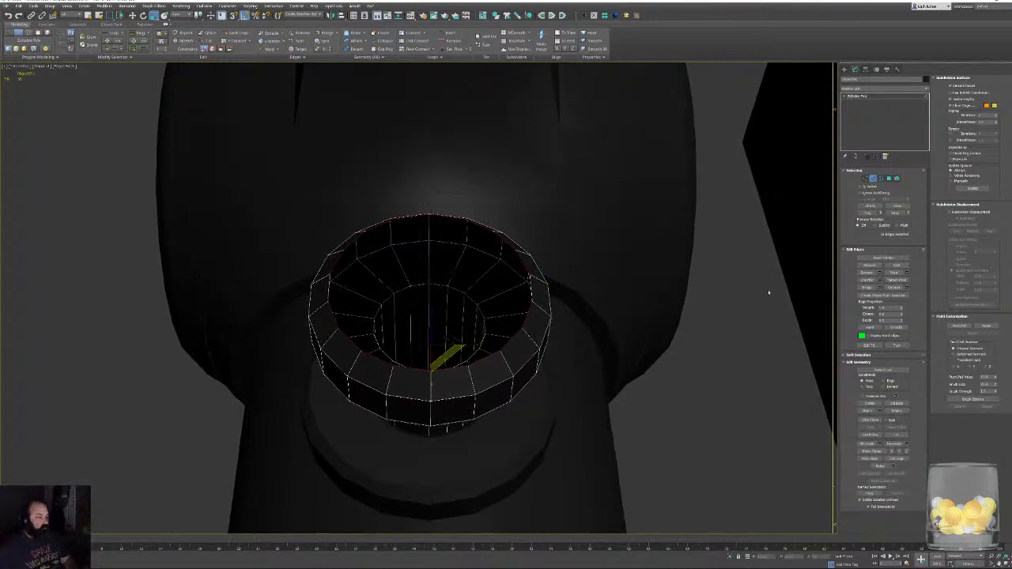
{"action": "left_click", "coordinate": [867, 288]}
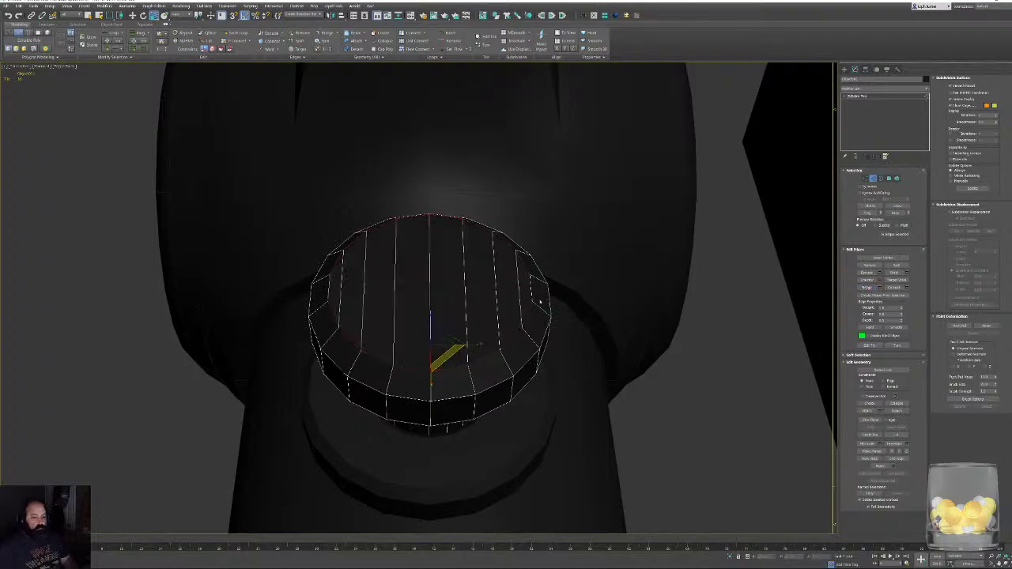
{"action": "middle_click_drag", "start_coordinate": [541, 302], "coordinate": [650, 243], "text": "alt"}
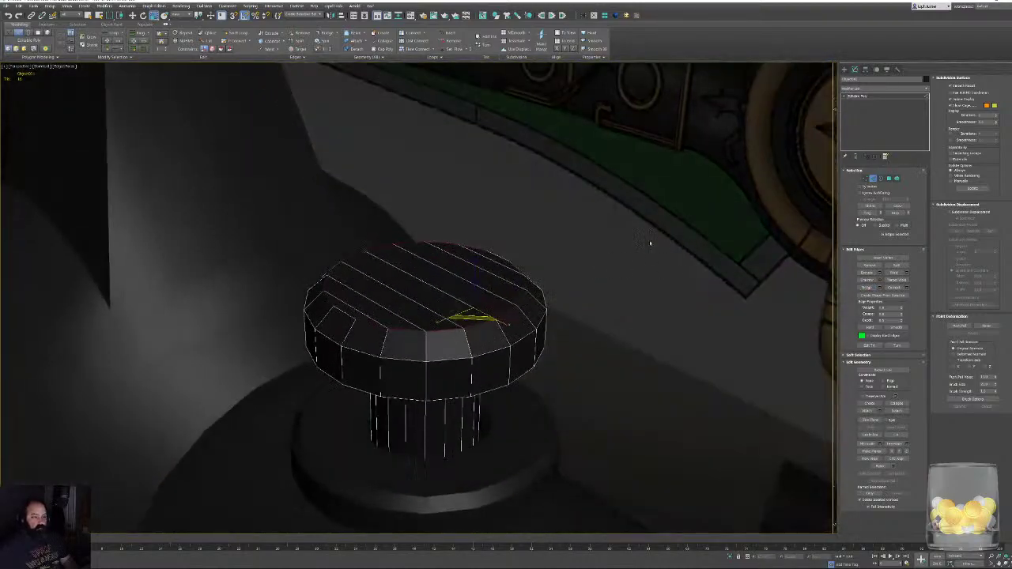
Leave edge editing and select the knob's cap-and-post object together with its flange.
{"action": "left_click", "coordinate": [588, 361]}
{"action": "scroll", "coordinate": [588, 361], "scroll_direction": "down", "scroll_amount": 5}
{"action": "middle_click_drag", "start_coordinate": [588, 361], "coordinate": [559, 325], "text": "alt"}
{"action": "left_click", "coordinate": [865, 178]}
{"action": "left_click", "coordinate": [865, 179]}
{"action": "left_click", "coordinate": [508, 346], "text": "ctrl"}
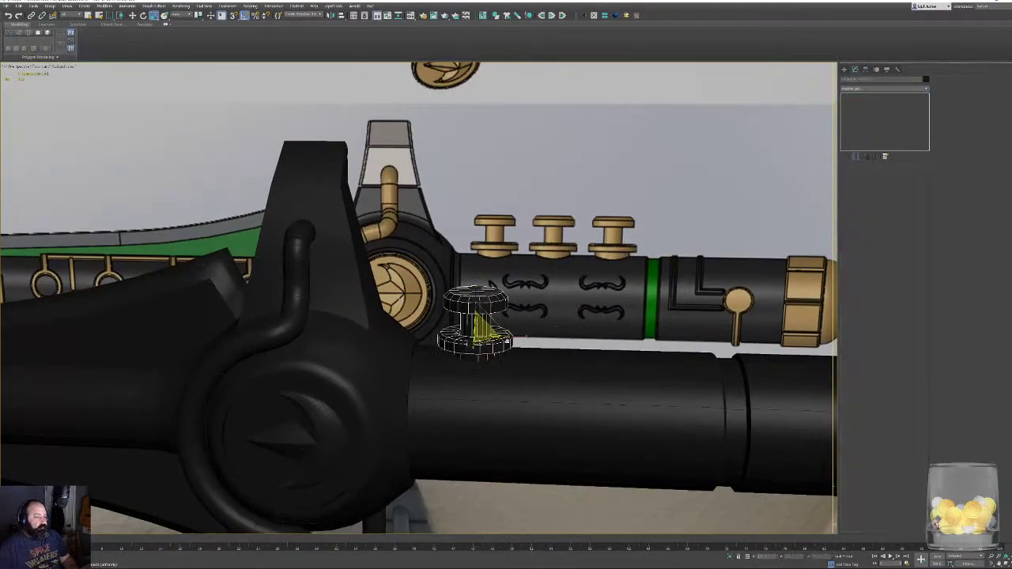
Copy the whole knob twice along the grip in front view, aligning the copies with the other two reference knobs.
{"action": "key", "text": "f"}
{"action": "scroll", "coordinate": [544, 358], "scroll_direction": "down", "scroll_amount": 5}
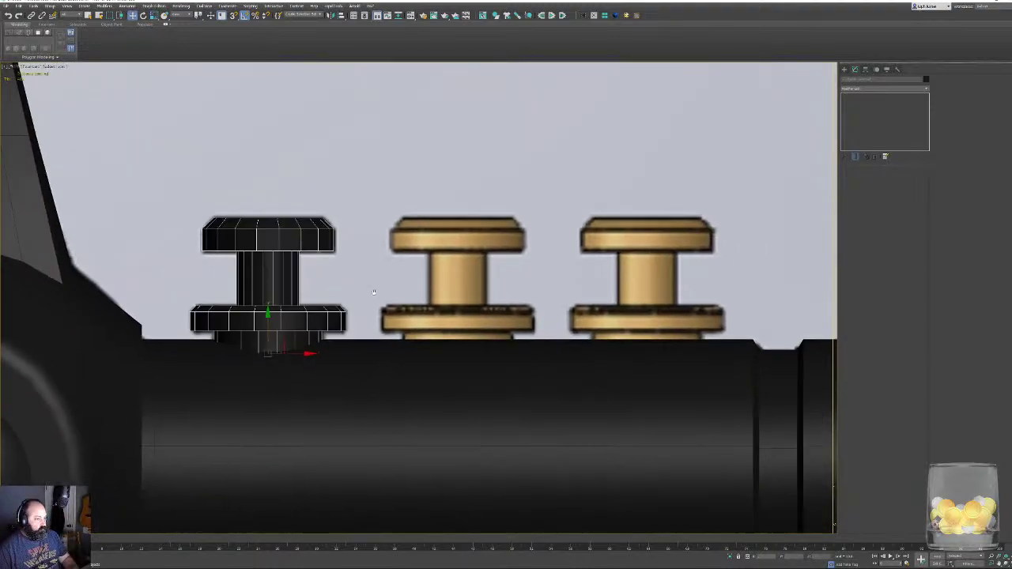
{"action": "left_click_drag", "start_coordinate": [285, 340], "coordinate": [477, 339], "text": "shift"}
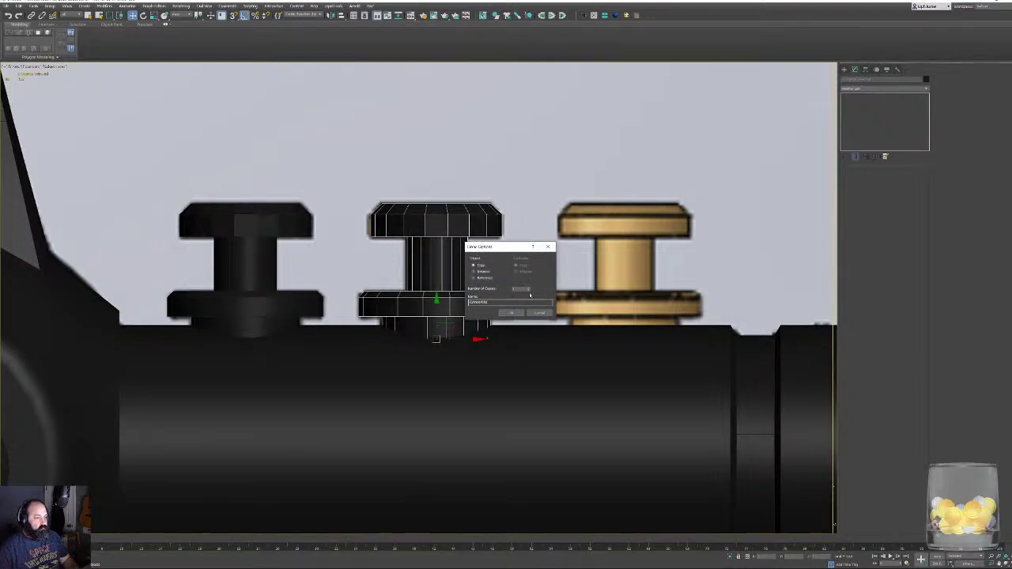
{"action": "left_click", "coordinate": [511, 314]}
{"action": "mouse_move", "coordinate": [553, 292]}
{"action": "middle_mouse_down"}
{"action": "mouse_move", "coordinate": [420, 293]}
{"action": "mouse_move", "coordinate": [506, 265]}
{"action": "middle_mouse_up"}
{"action": "key", "text": "p"}
{"action": "scroll", "coordinate": [506, 265], "scroll_direction": "down", "scroll_amount": 6}
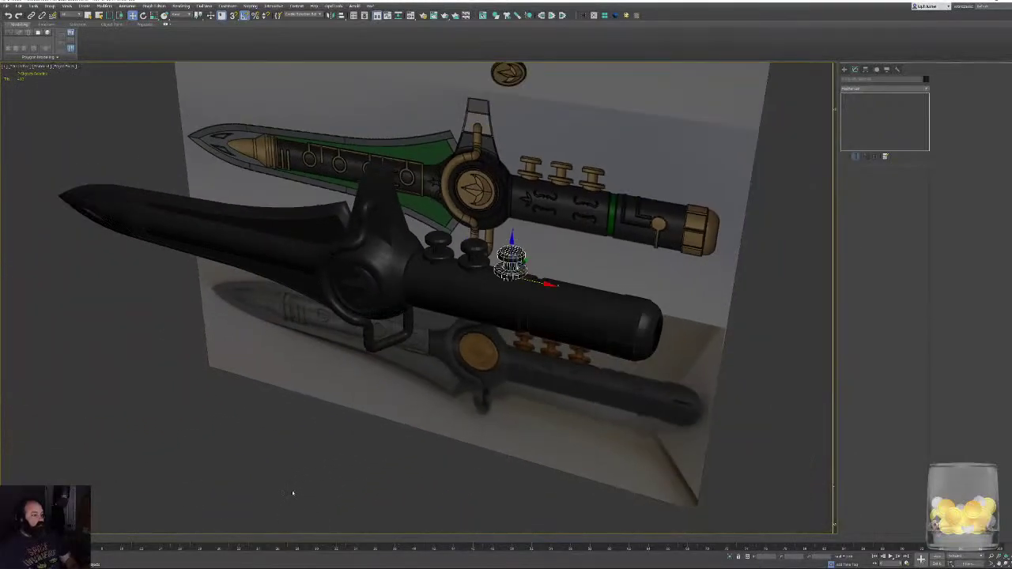
{"action": "left_click", "coordinate": [293, 494]}
Auto-smooth all polygons of the first knob's cap and post, the one nearest the guard.
{"action": "middle_click_drag", "start_coordinate": [293, 493], "coordinate": [411, 443], "text": "alt"}
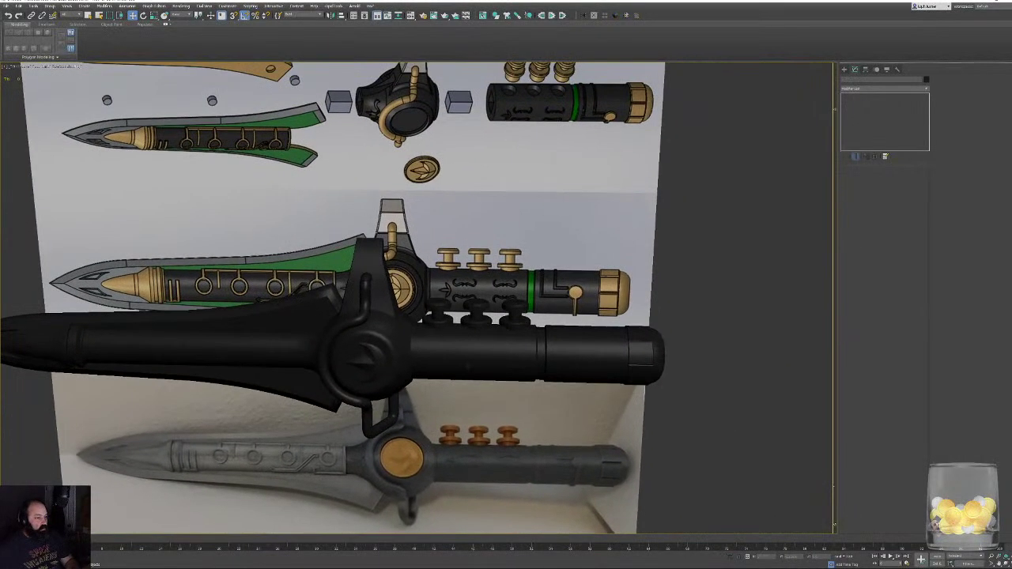
{"action": "scroll", "coordinate": [474, 336], "scroll_direction": "up", "scroll_amount": 3}
{"action": "left_click", "coordinate": [372, 273]}
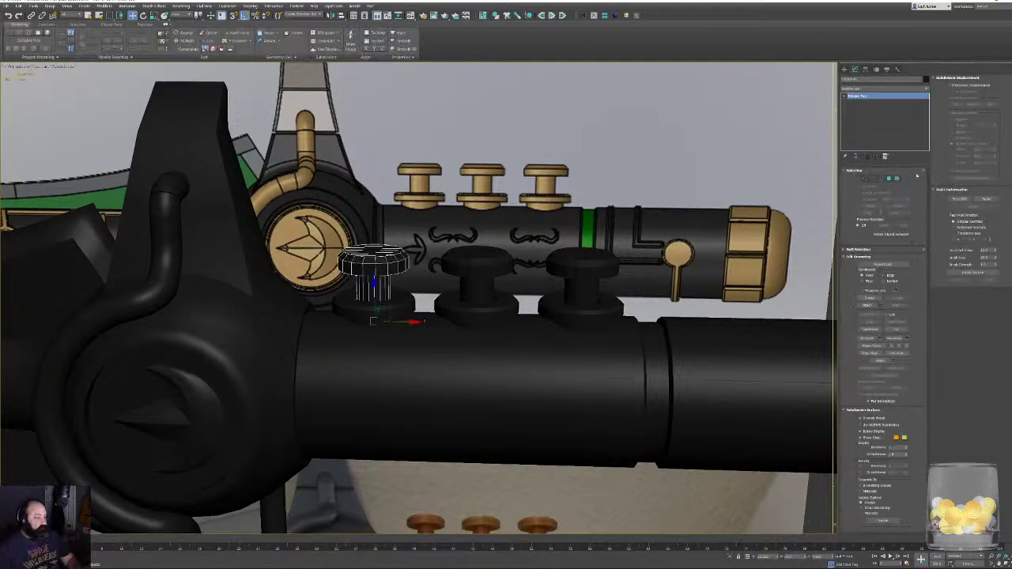
{"action": "left_click", "coordinate": [890, 179]}
{"action": "key", "text": "ctrl+a"}
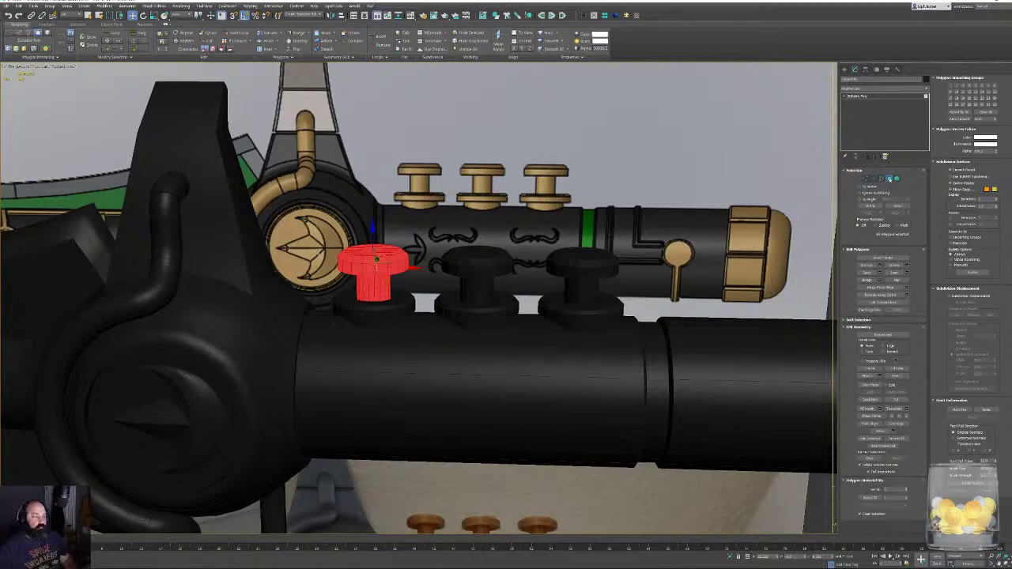
{"action": "left_click", "coordinate": [890, 178]}
Auto-smooth all polygons of the cap and post on the second and third knobs.
{"action": "left_click", "coordinate": [475, 269]}
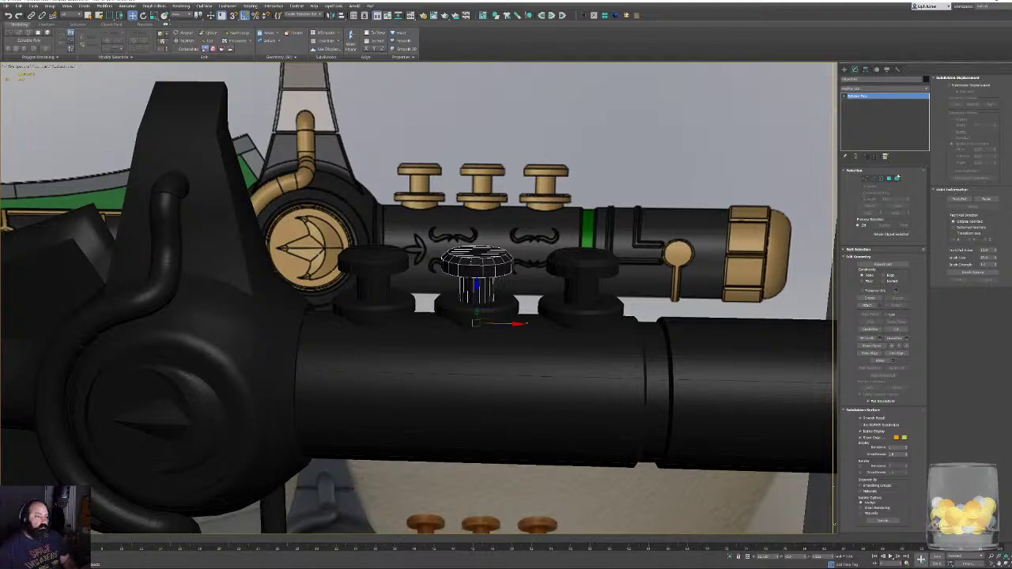
{"action": "left_click", "coordinate": [889, 178]}
{"action": "key", "text": "ctrl+a"}
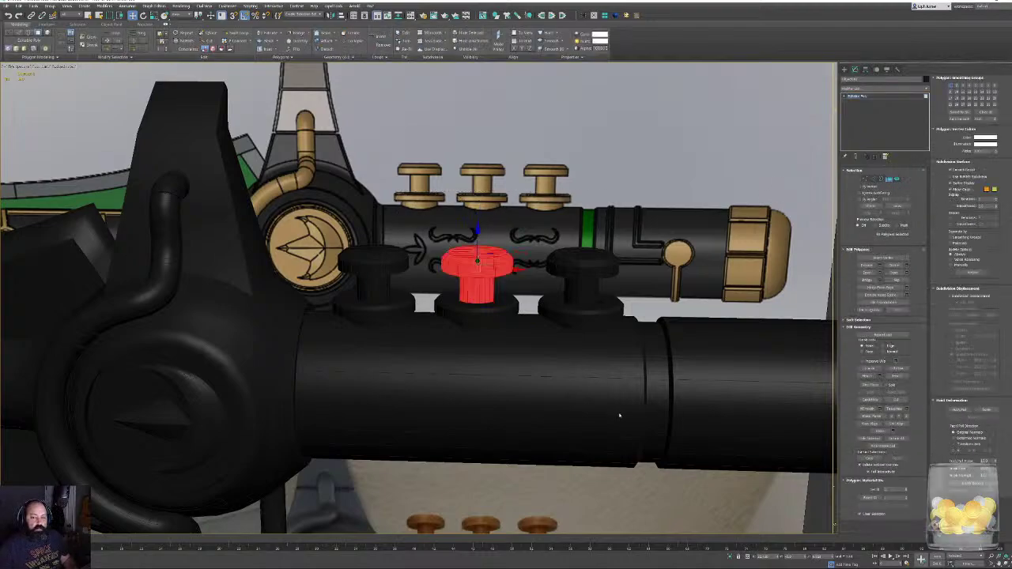
{"action": "left_click", "coordinate": [589, 269]}
{"action": "left_click", "coordinate": [889, 179]}
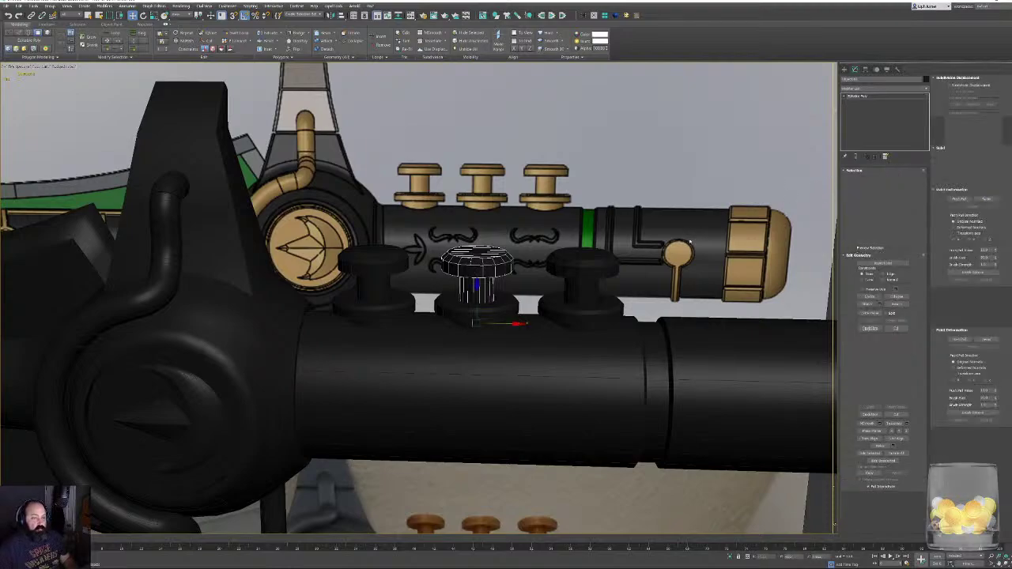
{"action": "left_click", "coordinate": [586, 268]}
{"action": "left_click", "coordinate": [890, 178]}
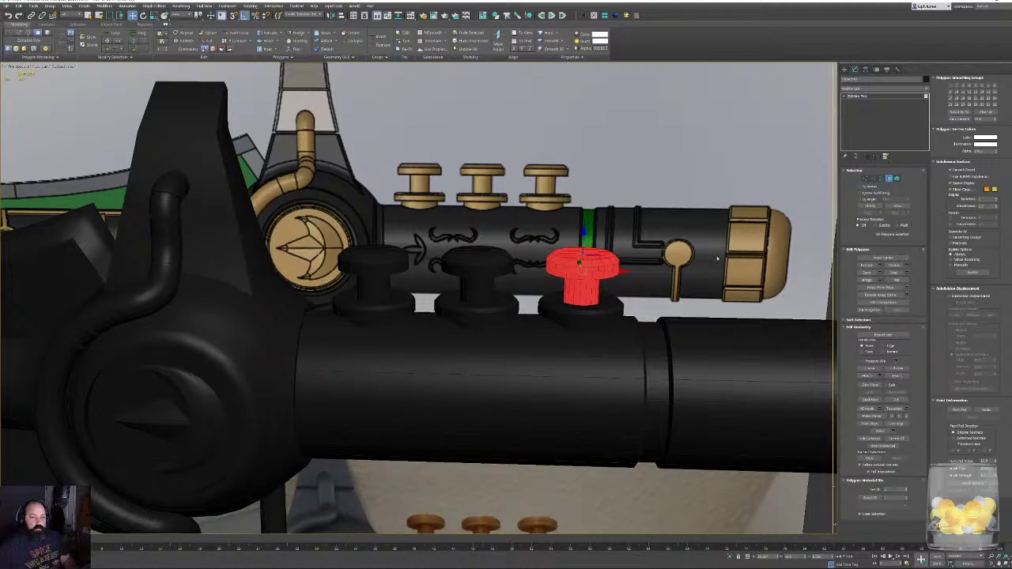
{"action": "left_click", "coordinate": [891, 181]}
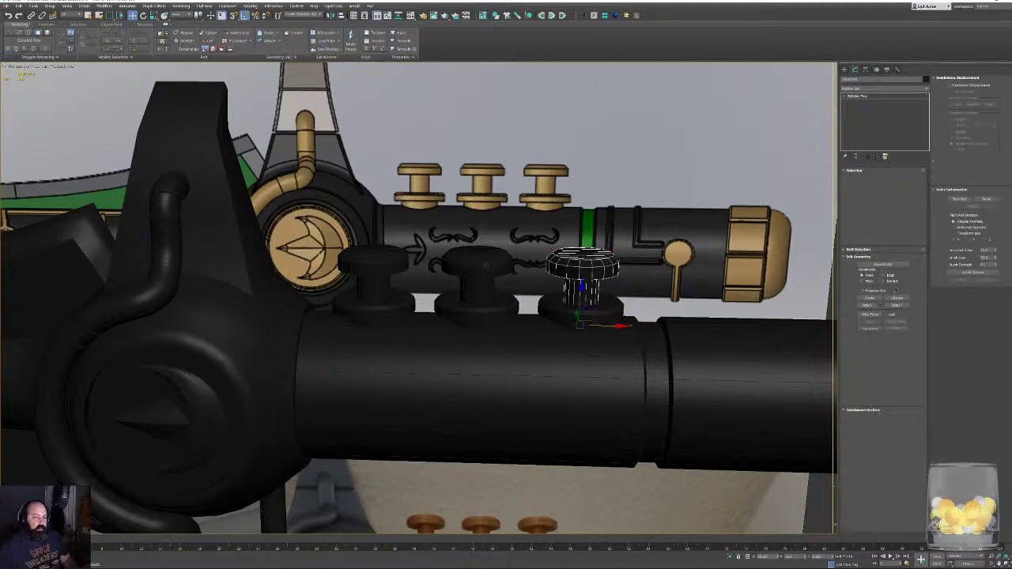
Auto-smooth all polygons of the first knob's base flange.
{"action": "left_click", "coordinate": [373, 324]}
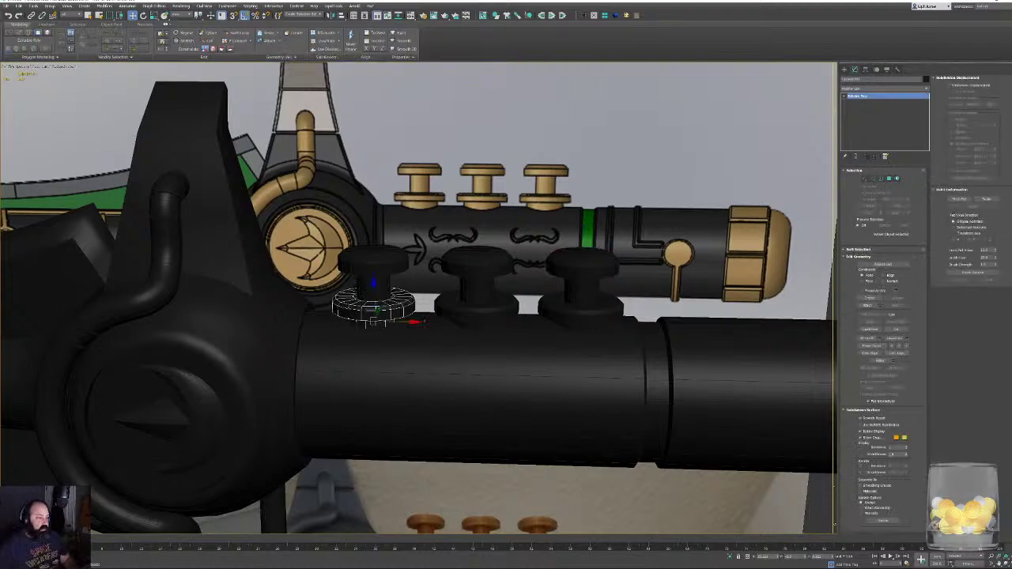
{"action": "left_click", "coordinate": [890, 178]}
{"action": "key", "text": "ctrl+a"}
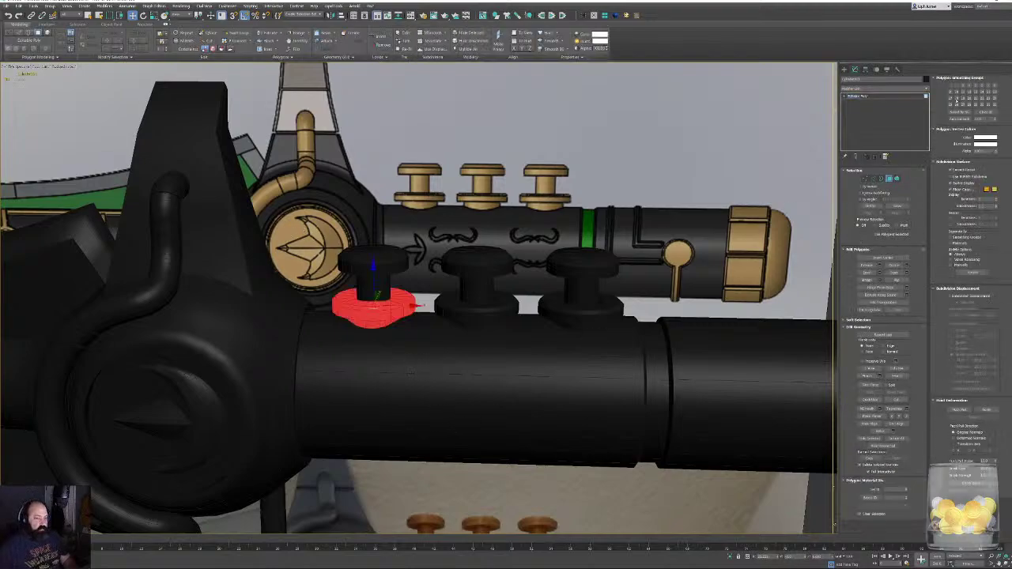
{"action": "left_click", "coordinate": [963, 120]}
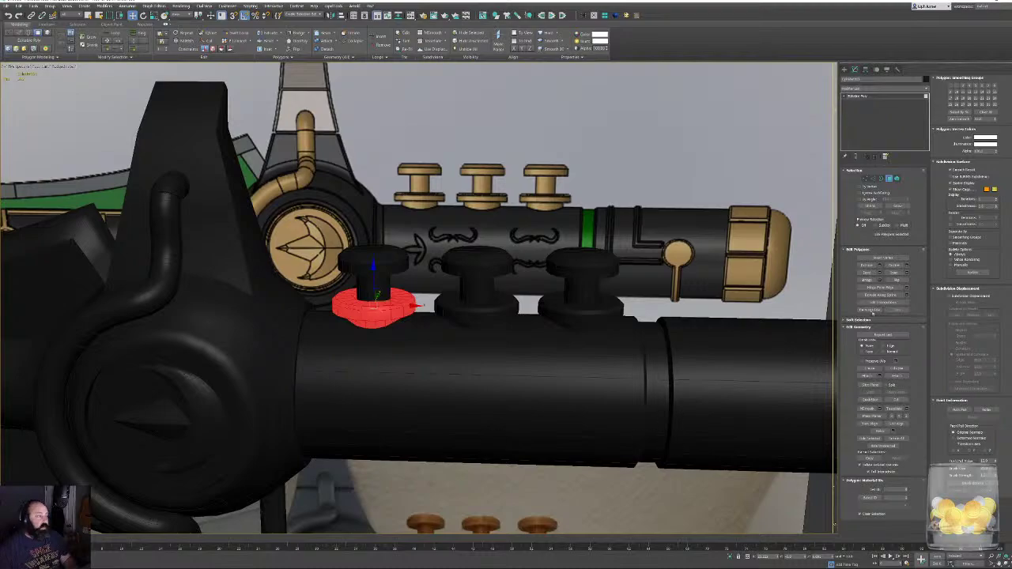
{"action": "left_click", "coordinate": [890, 179]}
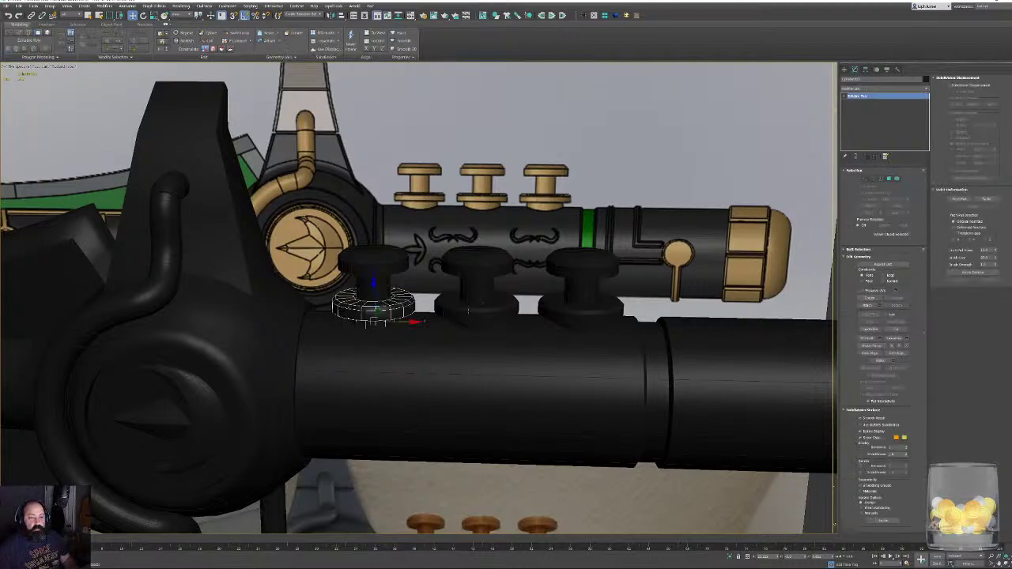
Auto-smooth all polygons of the base flanges on the second and third knobs.
{"action": "left_click", "coordinate": [478, 313]}
{"action": "left_click", "coordinate": [890, 179]}
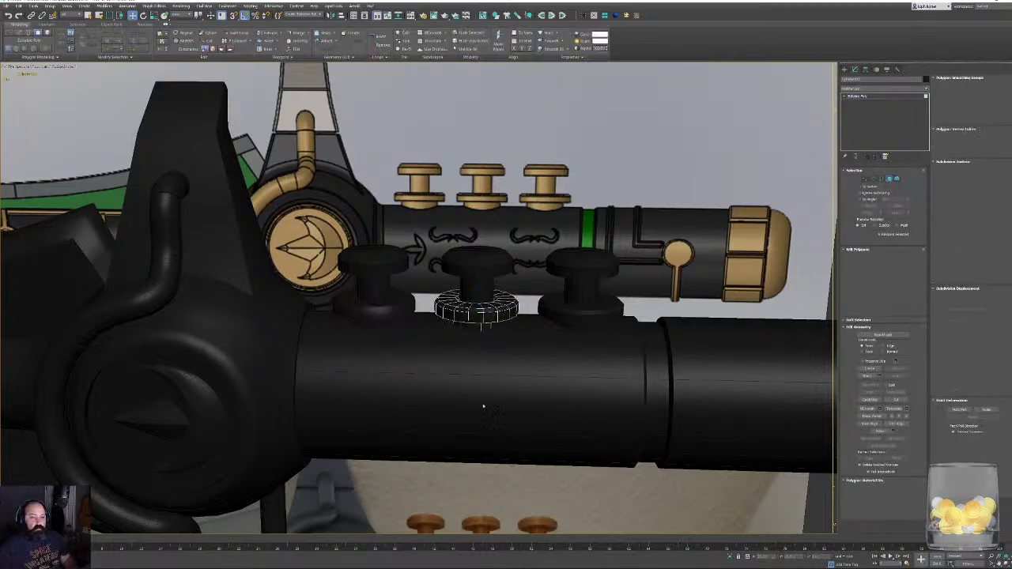
{"action": "left_click", "coordinate": [959, 119]}
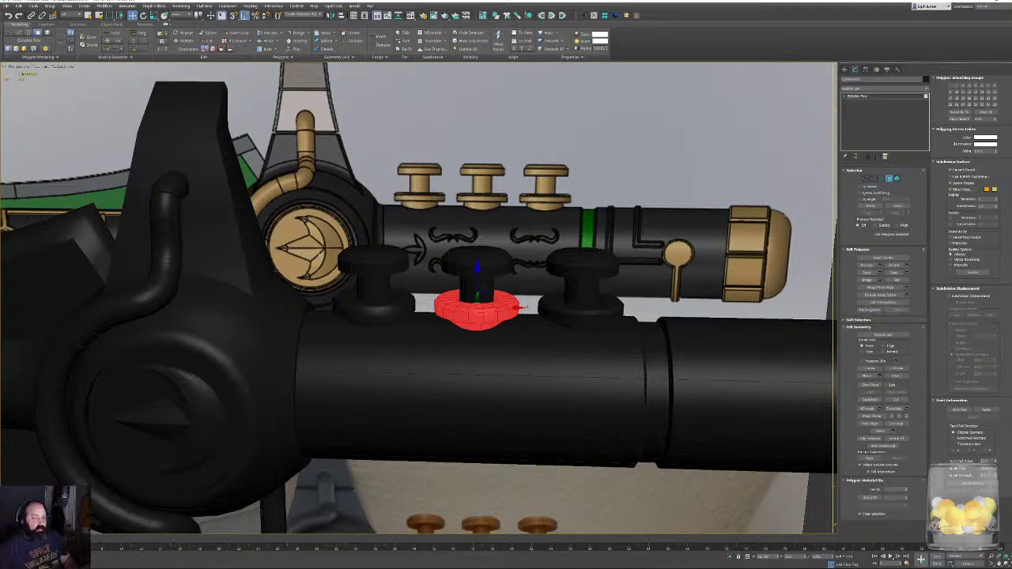
{"action": "left_click", "coordinate": [890, 179]}
{"action": "left_click", "coordinate": [576, 317]}
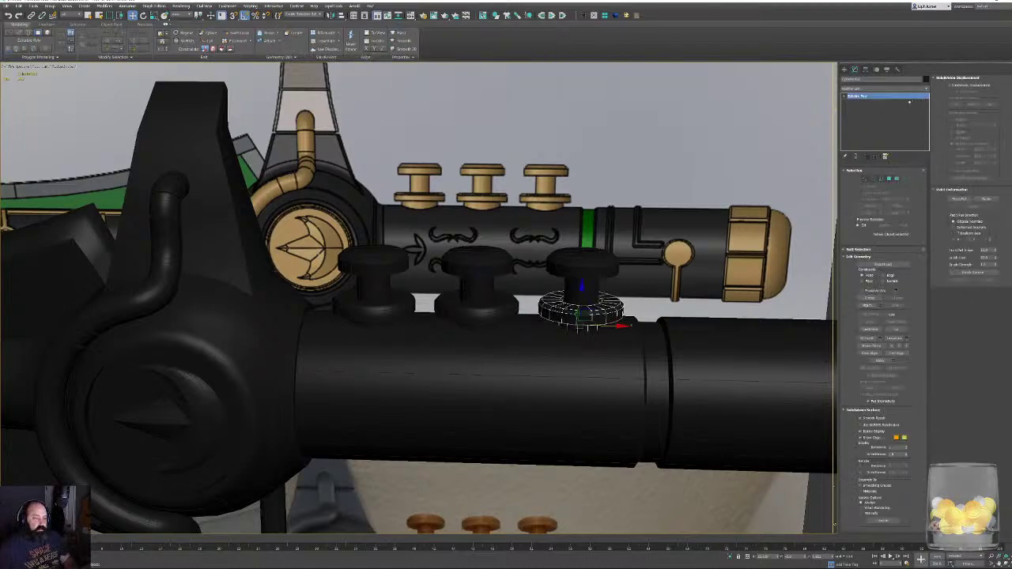
{"action": "left_click", "coordinate": [891, 179]}
{"action": "key", "text": "ctrl+a"}
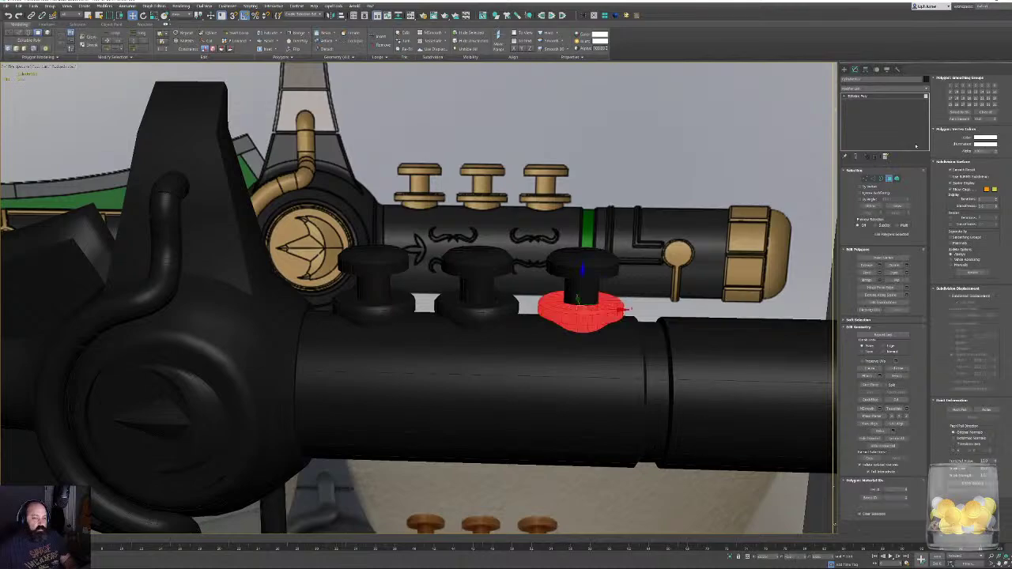
{"action": "left_click", "coordinate": [890, 178]}
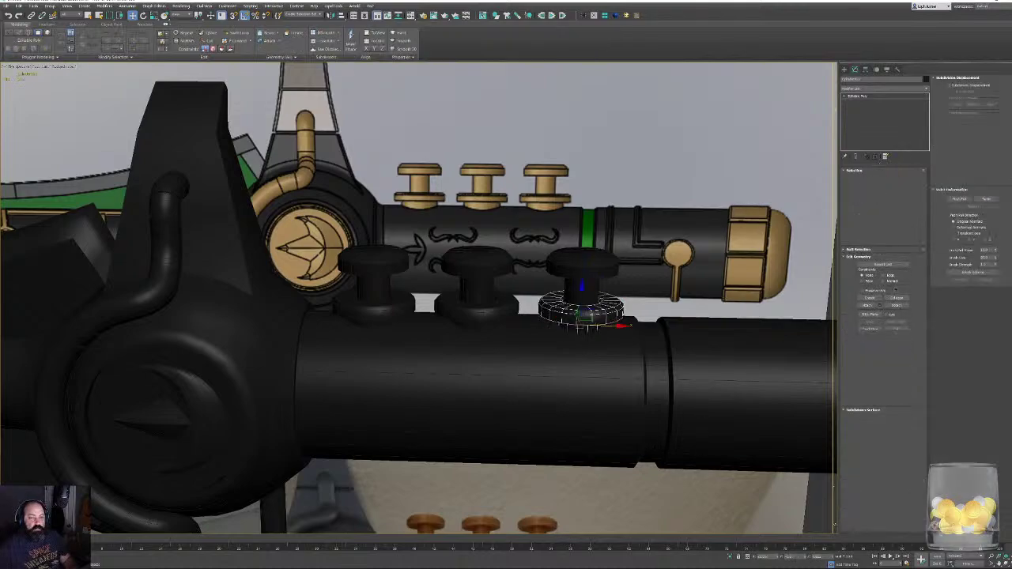
Examine the whole dagger and its three knobs from several angles against the reference images.
{"action": "scroll", "coordinate": [576, 238], "scroll_direction": "down", "scroll_amount": 5}
{"action": "middle_click_drag", "start_coordinate": [577, 238], "coordinate": [423, 158]}
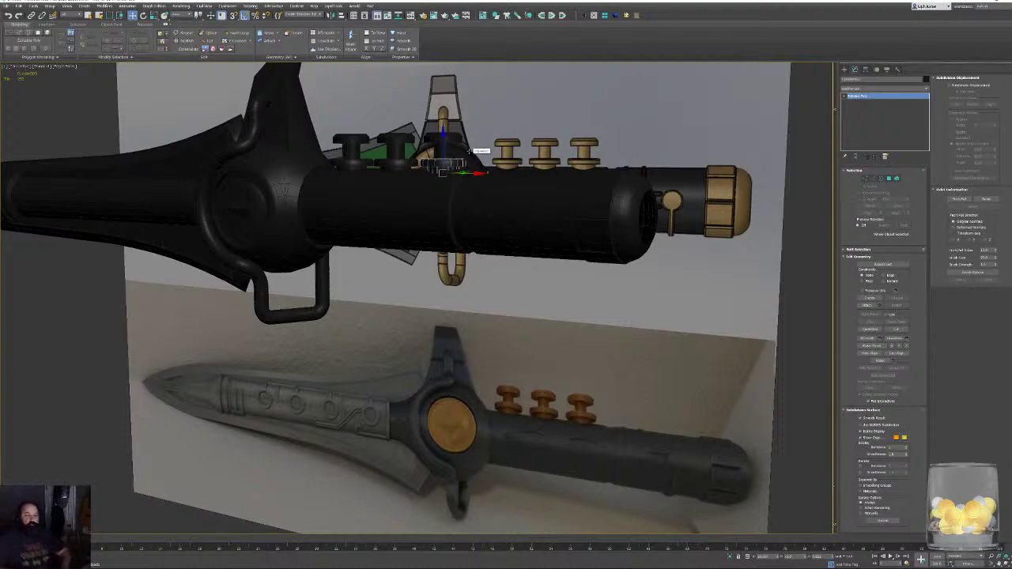
{"action": "middle_click_drag", "start_coordinate": [427, 177], "coordinate": [281, 198], "text": "alt"}
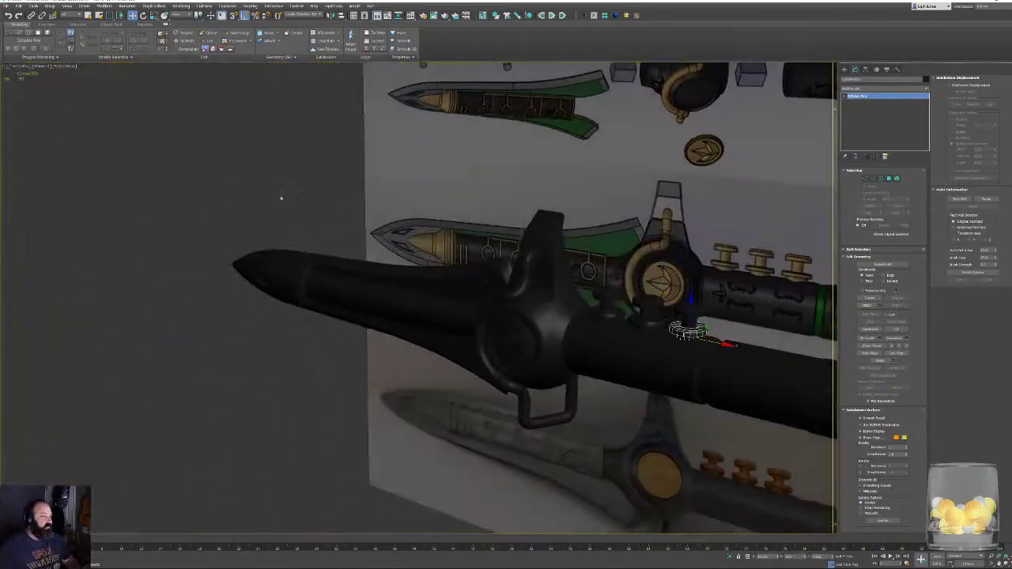
{"action": "left_click", "coordinate": [282, 198]}
{"action": "middle_click_drag", "start_coordinate": [585, 193], "coordinate": [401, 276]}
{"action": "scroll", "coordinate": [542, 231], "scroll_direction": "down", "scroll_amount": 4}
{"action": "scroll", "coordinate": [607, 300], "scroll_direction": "up", "scroll_amount": 4}
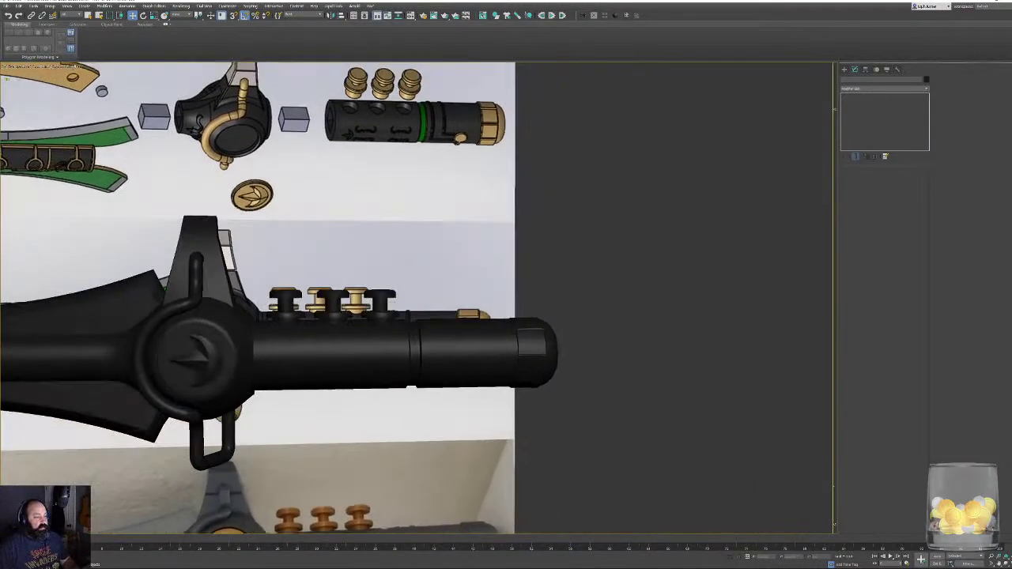
{"action": "middle_click_drag", "start_coordinate": [308, 267], "coordinate": [387, 274]}
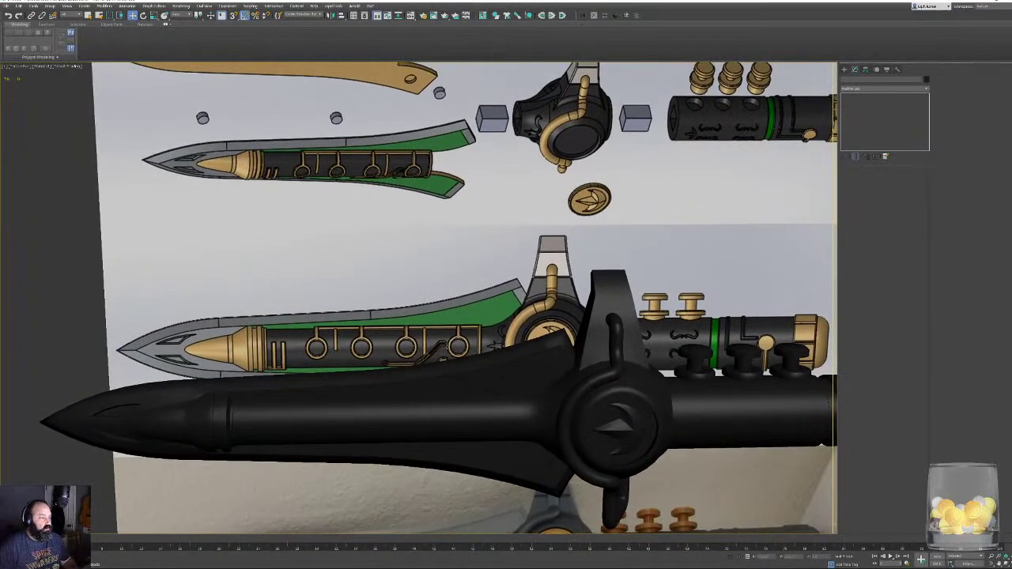
{"action": "middle_click_drag", "start_coordinate": [454, 322], "coordinate": [438, 312]}
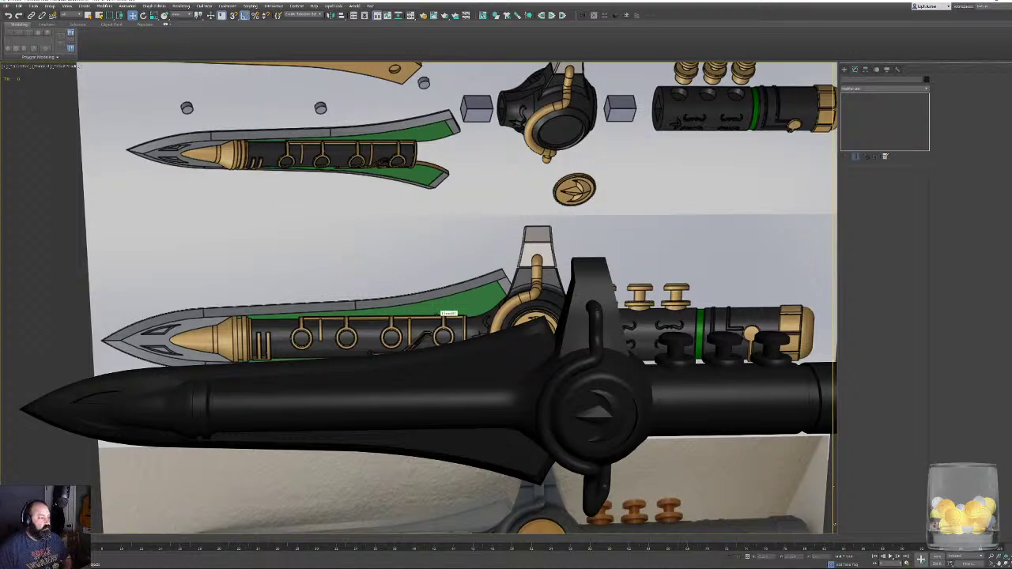
Examine the dagger's grip and pommel end against the reference images in perspective and front views.
{"action": "middle_click_drag", "start_coordinate": [438, 310], "coordinate": [129, 318]}
{"action": "middle_click_drag", "start_coordinate": [470, 257], "coordinate": [434, 273], "text": "alt"}
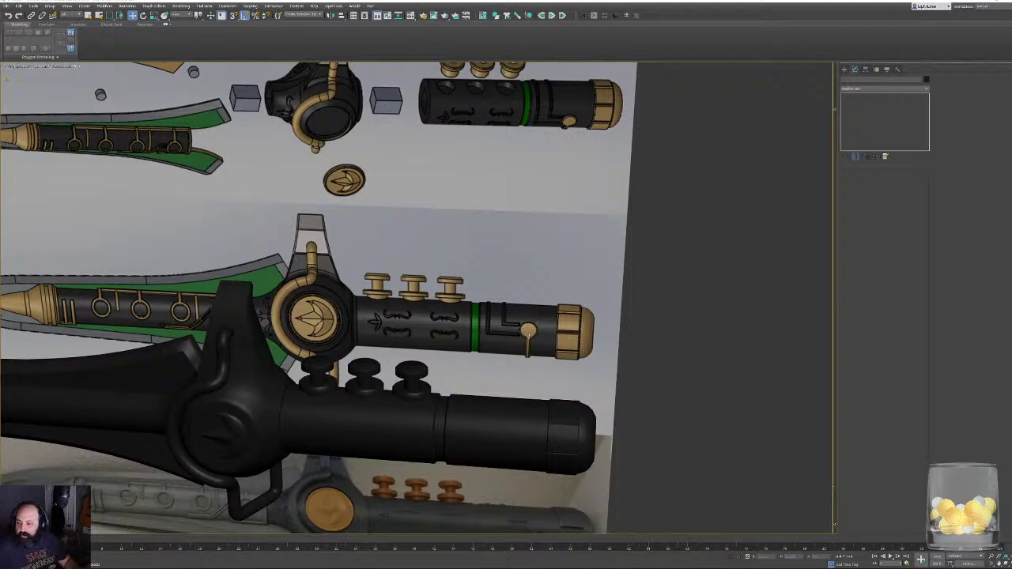
{"action": "middle_click_drag", "start_coordinate": [528, 335], "coordinate": [744, 342]}
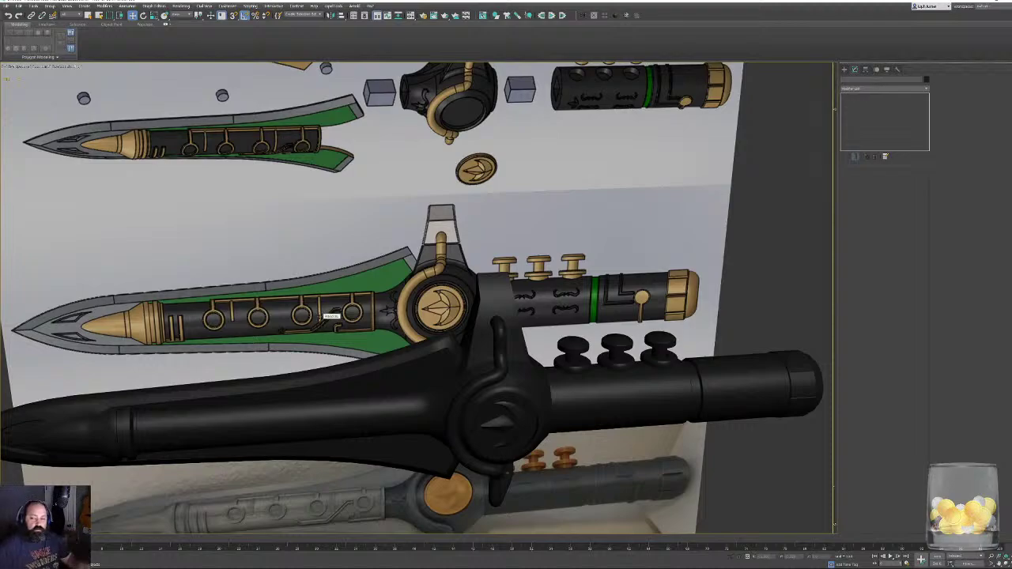
{"action": "middle_click_drag", "start_coordinate": [325, 309], "coordinate": [267, 288], "text": "alt"}
{"action": "scroll", "coordinate": [318, 305], "scroll_direction": "down", "scroll_amount": 1}
{"action": "key", "text": "f"}
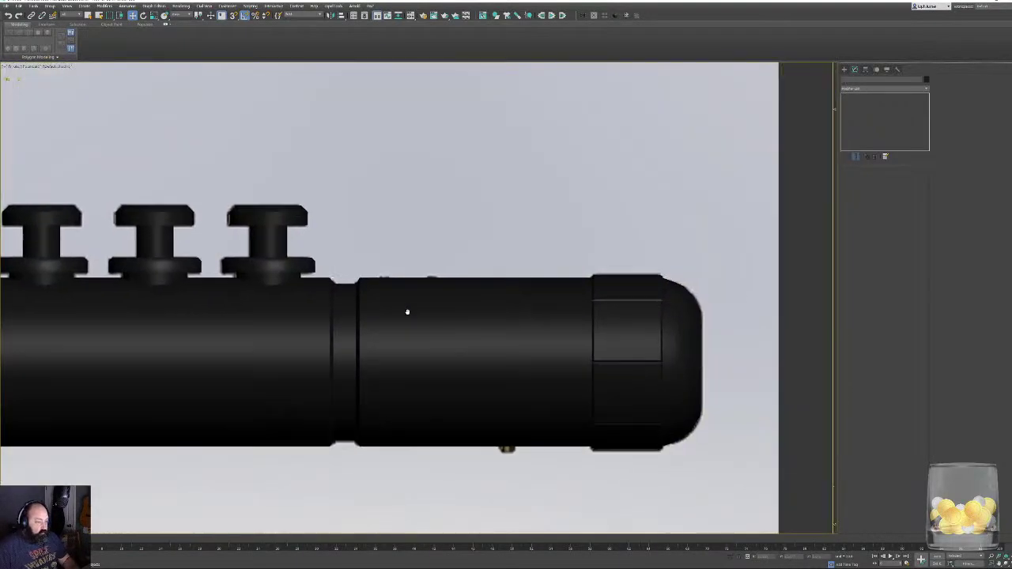
{"action": "scroll", "coordinate": [406, 311], "scroll_direction": "down", "scroll_amount": 1}
{"action": "middle_click_drag", "start_coordinate": [473, 315], "coordinate": [361, 320]}
{"action": "scroll", "coordinate": [433, 324], "scroll_direction": "down", "scroll_amount": 2}
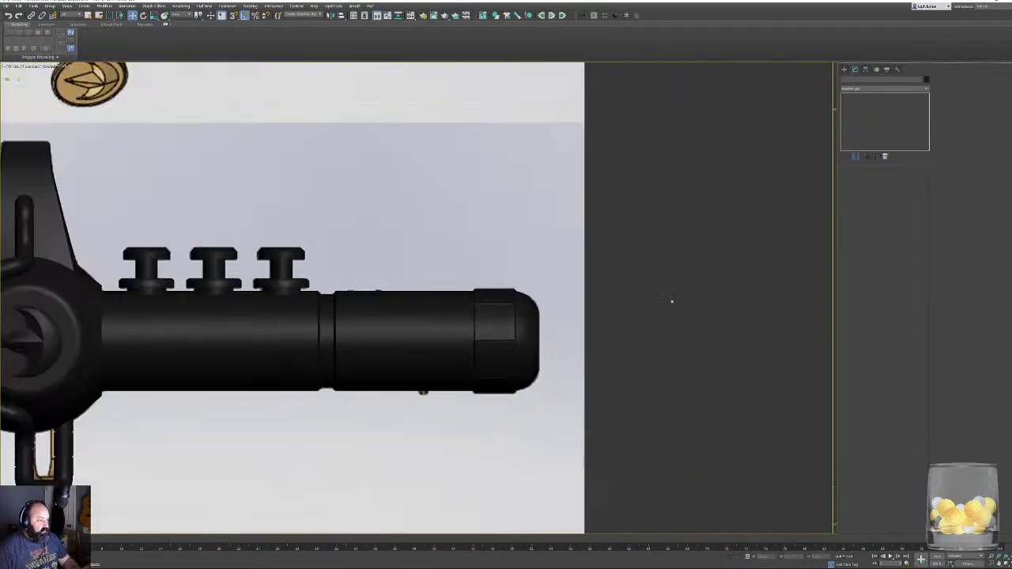
Show the grip see-through with its edges and insert an edge loop around it through the centre of the reference's gold circle.
{"action": "left_click", "coordinate": [433, 324]}
{"action": "scroll", "coordinate": [439, 326], "scroll_direction": "up", "scroll_amount": 4}
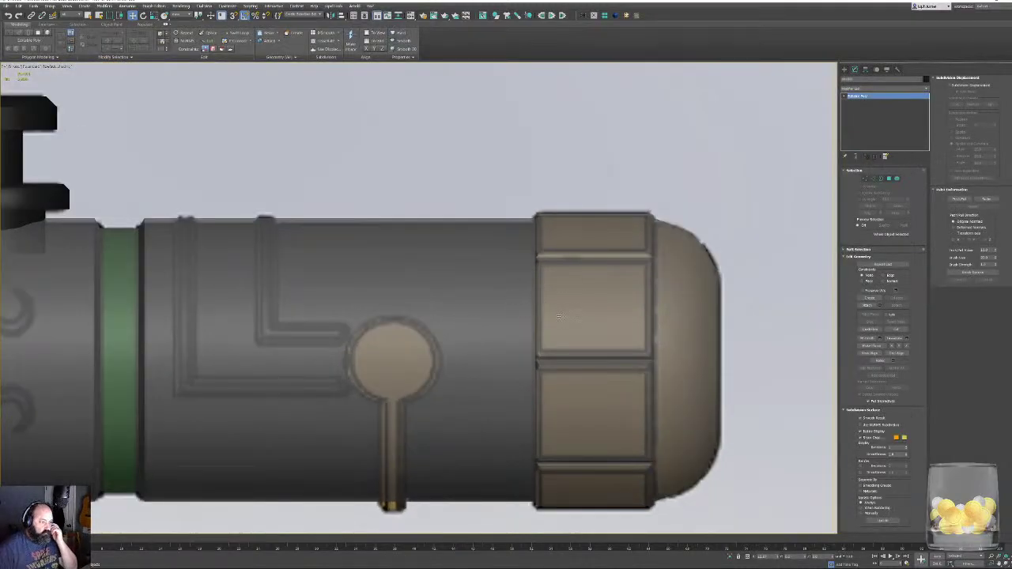
{"action": "middle_click_drag", "start_coordinate": [559, 316], "coordinate": [594, 263]}
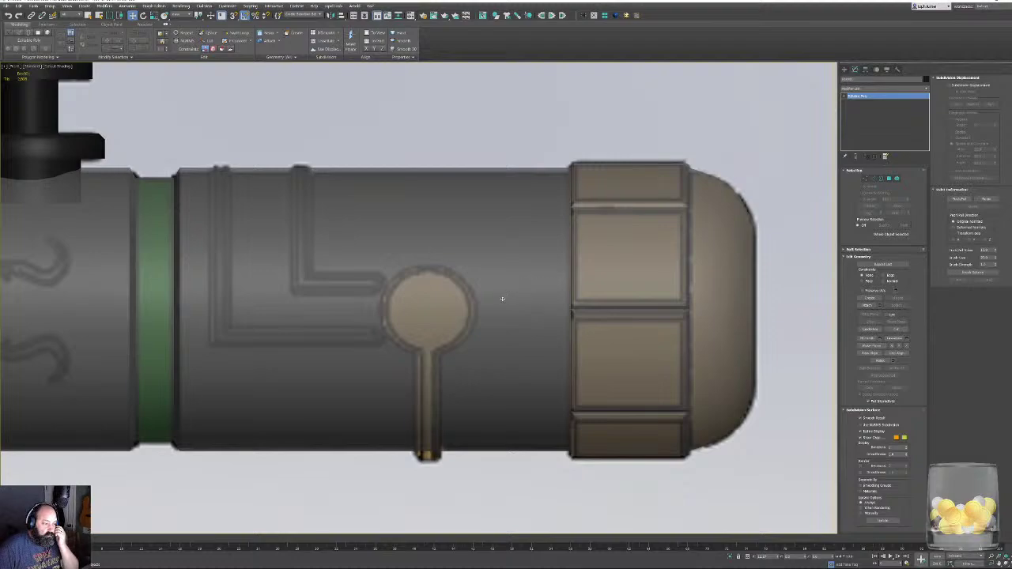
{"action": "key", "text": "F4"}
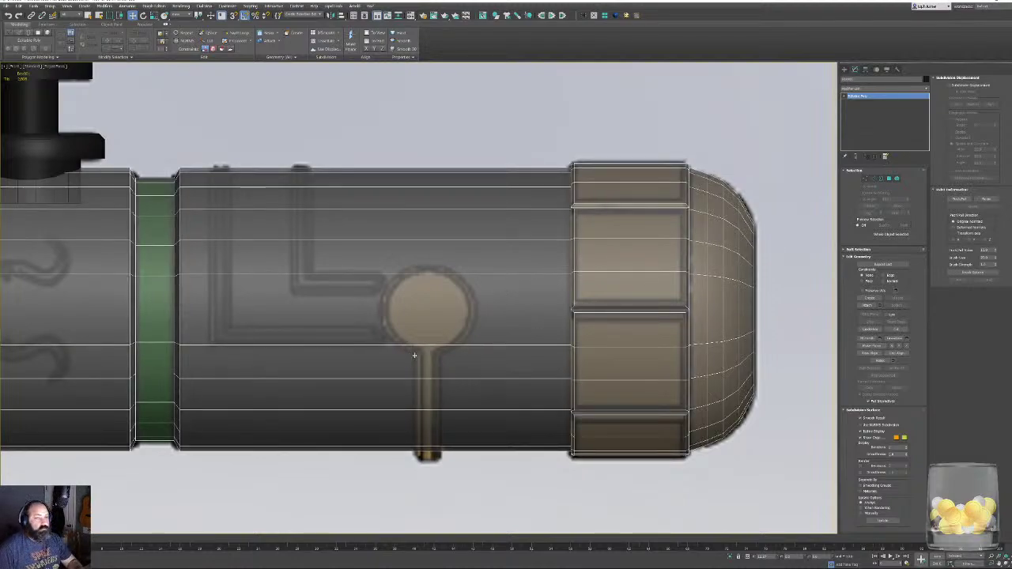
{"action": "key", "text": "alt+1"}
{"action": "left_click", "coordinate": [427, 356]}
{"action": "right_click", "coordinate": [429, 357]}
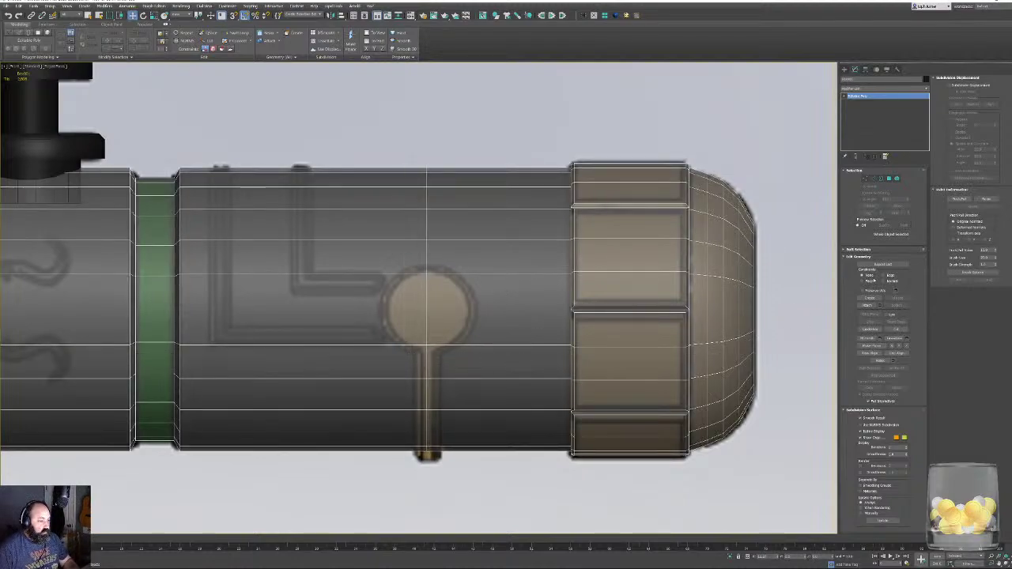
Create a separate shape from the new edge loop around the grip and leave edge editing.
{"action": "left_click", "coordinate": [873, 179]}
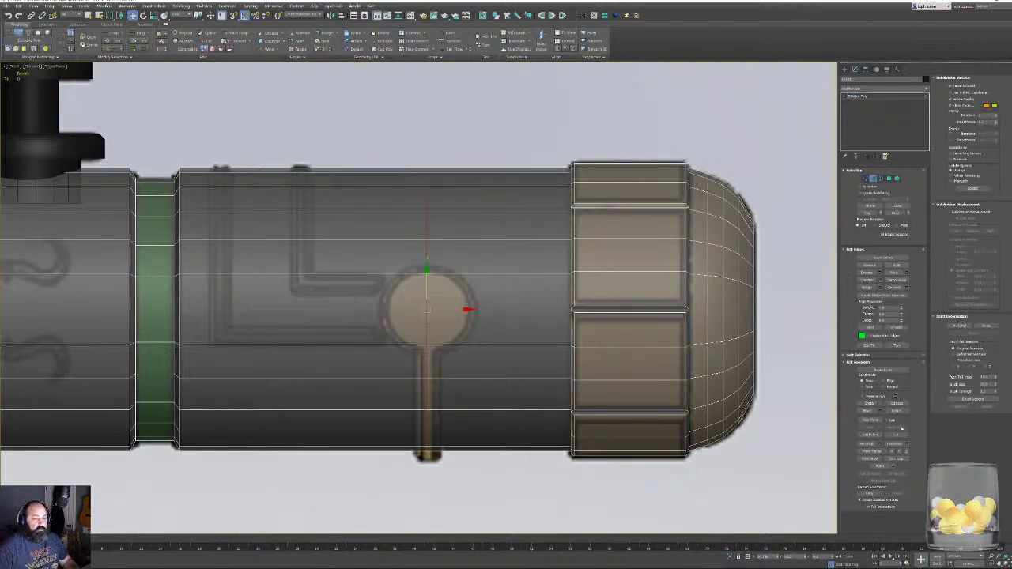
{"action": "left_click", "coordinate": [884, 295]}
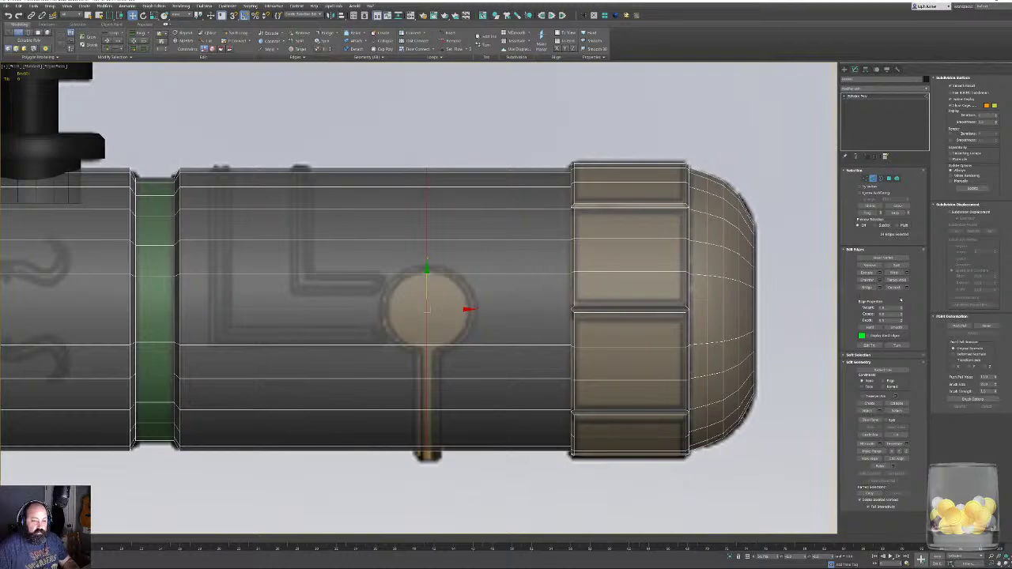
{"action": "left_click", "coordinate": [524, 285]}
{"action": "left_click", "coordinate": [495, 294]}
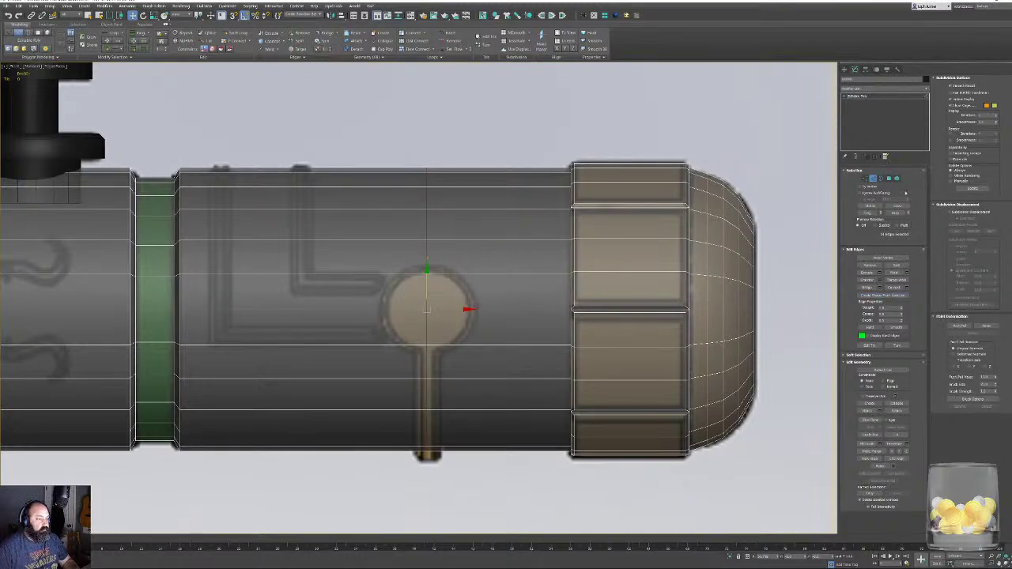
{"action": "left_click", "coordinate": [505, 226]}
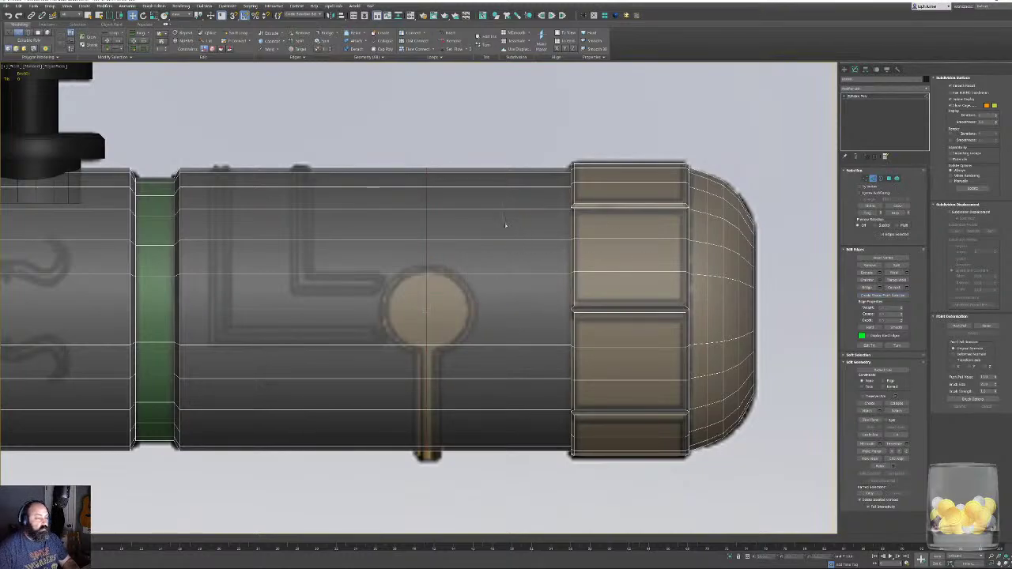
{"action": "left_click", "coordinate": [872, 179]}
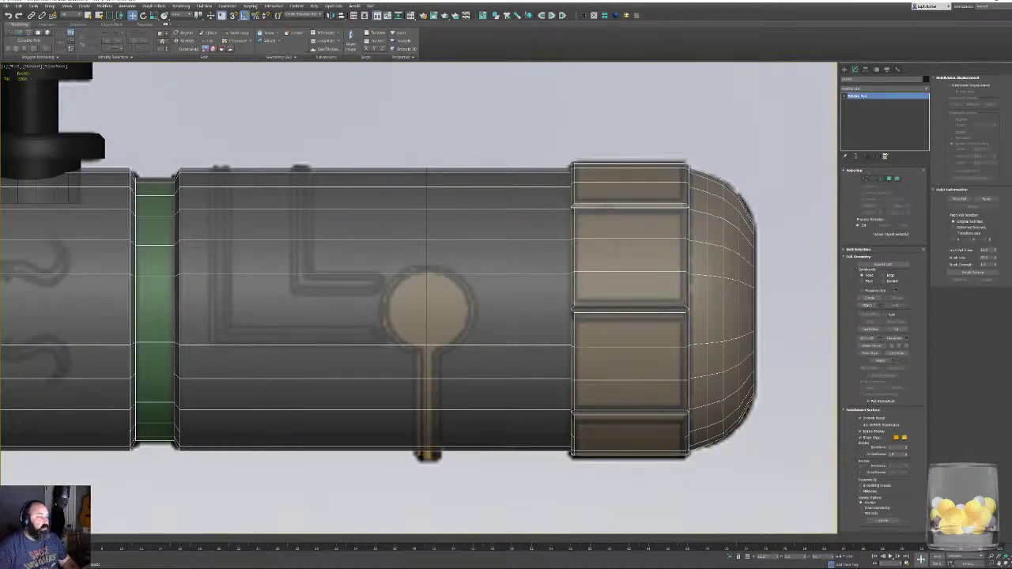
Make the new spline visible as a solid in the viewport, with a rectangular section as wide as the reference's gold stem.
{"action": "left_click", "coordinate": [426, 253]}
{"action": "middle_click_drag", "start_coordinate": [404, 316], "coordinate": [398, 290]}
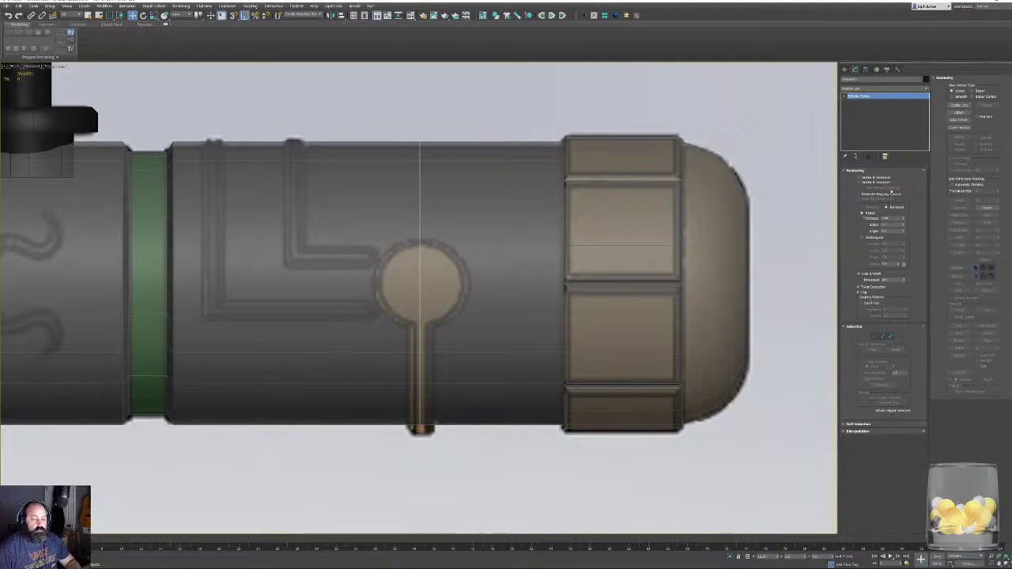
{"action": "left_click", "coordinate": [883, 184]}
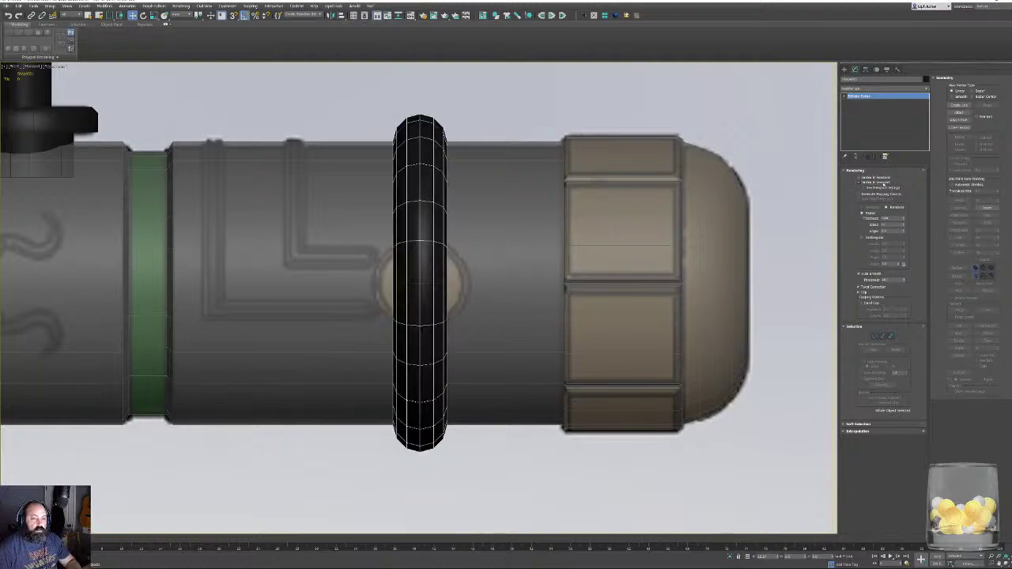
{"action": "left_click", "coordinate": [868, 238]}
{"action": "mouse_move", "coordinate": [905, 251]}
{"action": "left_mouse_down"}
{"action": "mouse_move", "coordinate": [899, 279]}
{"action": "mouse_move", "coordinate": [915, 264]}
{"action": "left_mouse_up"}
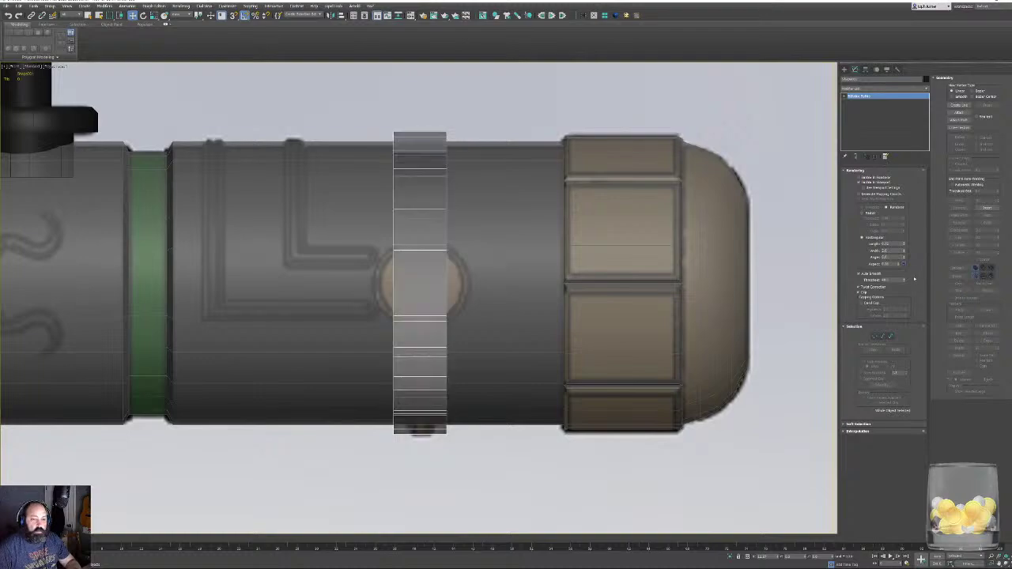
{"action": "left_click_drag", "start_coordinate": [906, 251], "coordinate": [907, 266]}
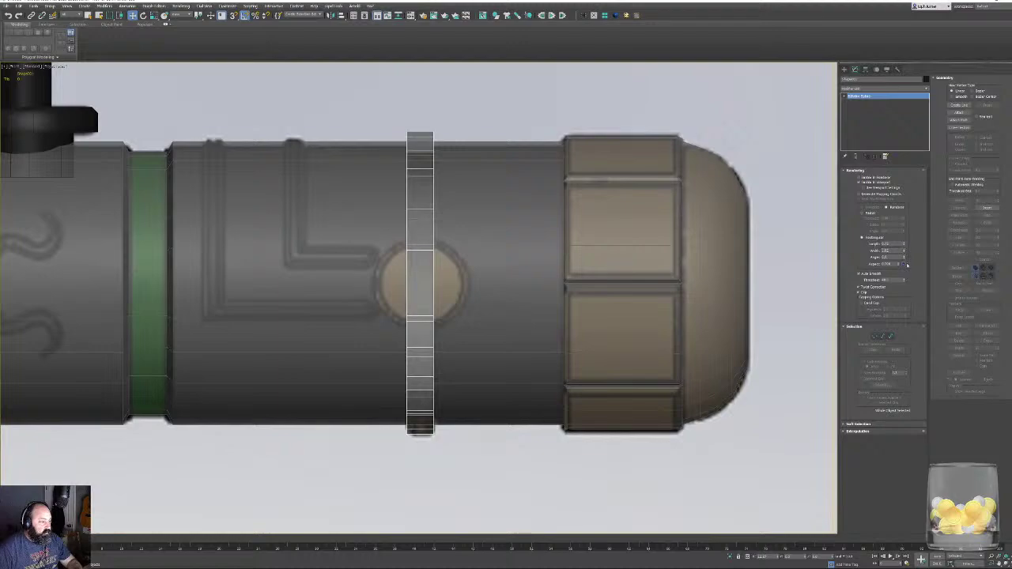
Convert the band to an editable poly and delete its upper polygons down to the lower part of the gold circle.
{"action": "right_click", "coordinate": [420, 283]}
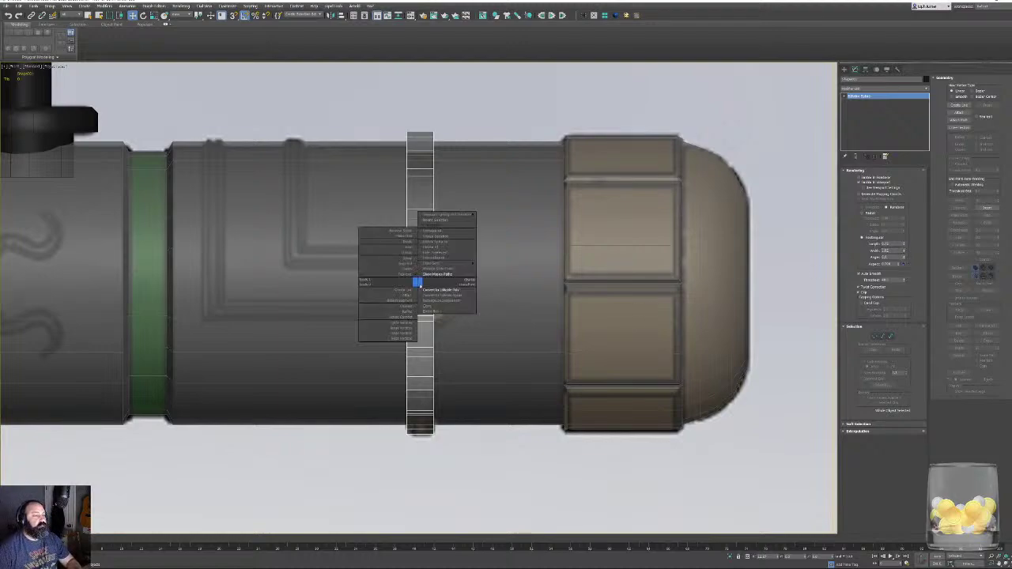
{"action": "left_click", "coordinate": [433, 291]}
{"action": "left_click", "coordinate": [890, 179]}
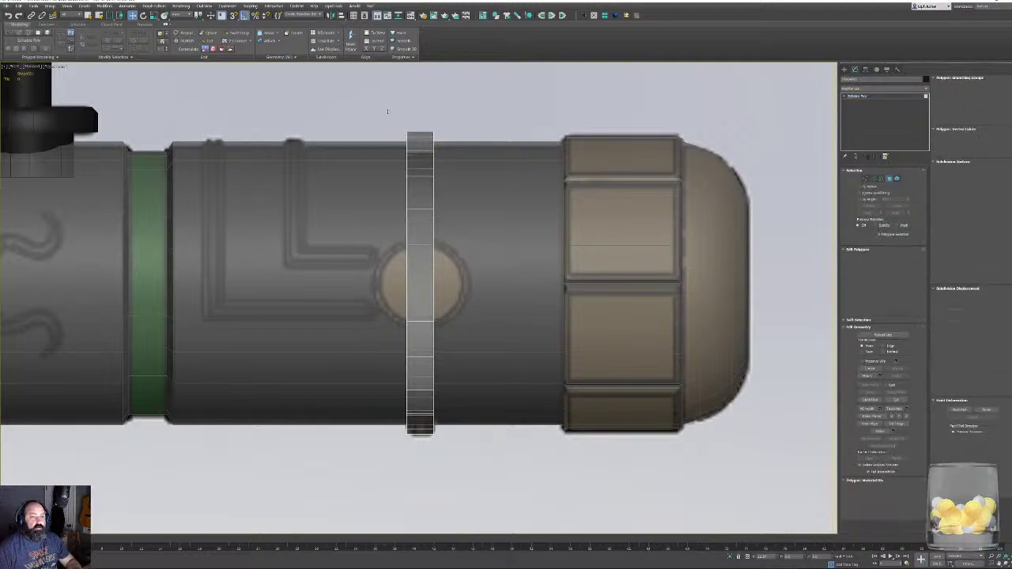
{"action": "left_click_drag", "start_coordinate": [387, 109], "coordinate": [491, 267]}
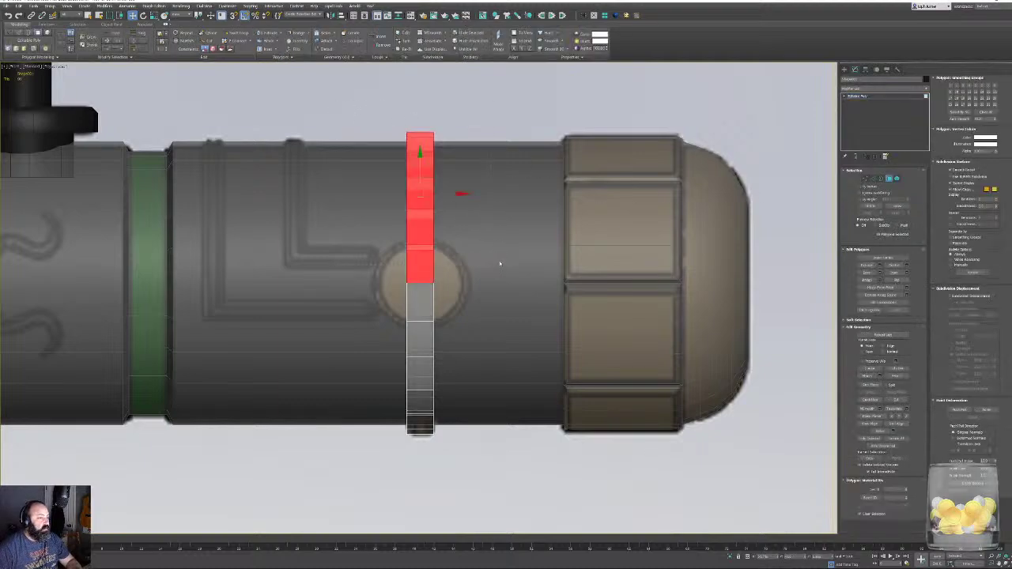
{"action": "key", "text": "Delete"}
{"action": "left_click_drag", "start_coordinate": [469, 280], "coordinate": [431, 307]}
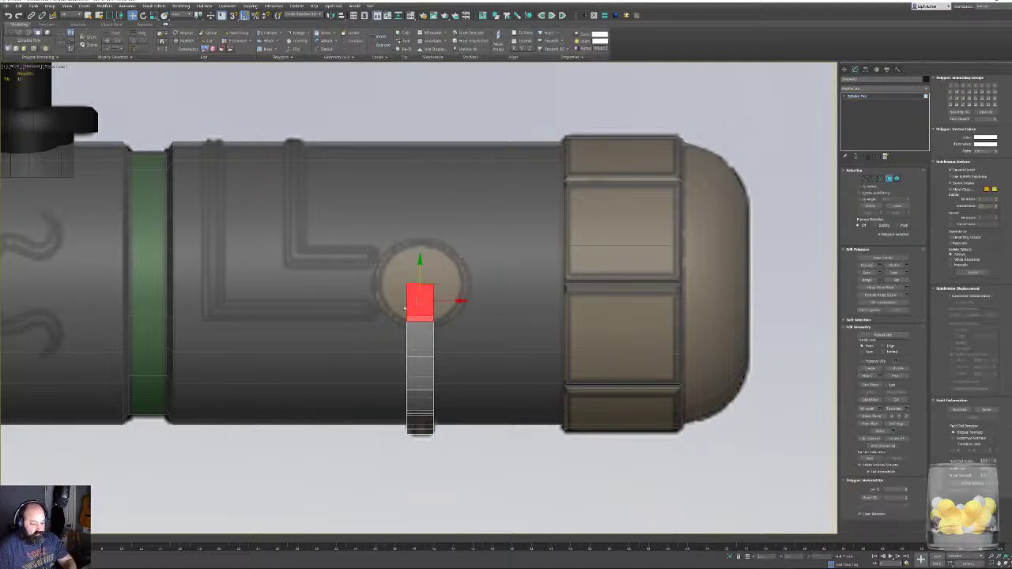
{"action": "key", "text": "Delete"}
Inspect the half band around the grip in perspective, in wireframe and shaded display, and turn off the grip's see-through display.
{"action": "middle_click_drag", "start_coordinate": [499, 280], "coordinate": [468, 343]}
{"action": "key", "text": "p"}
{"action": "key", "text": "z"}
{"action": "scroll", "coordinate": [535, 301], "scroll_direction": "down", "scroll_amount": 3}
{"action": "key", "text": "F3"}
{"action": "scroll", "coordinate": [459, 338], "scroll_direction": "down", "scroll_amount": 5}
{"action": "key", "text": "F3"}
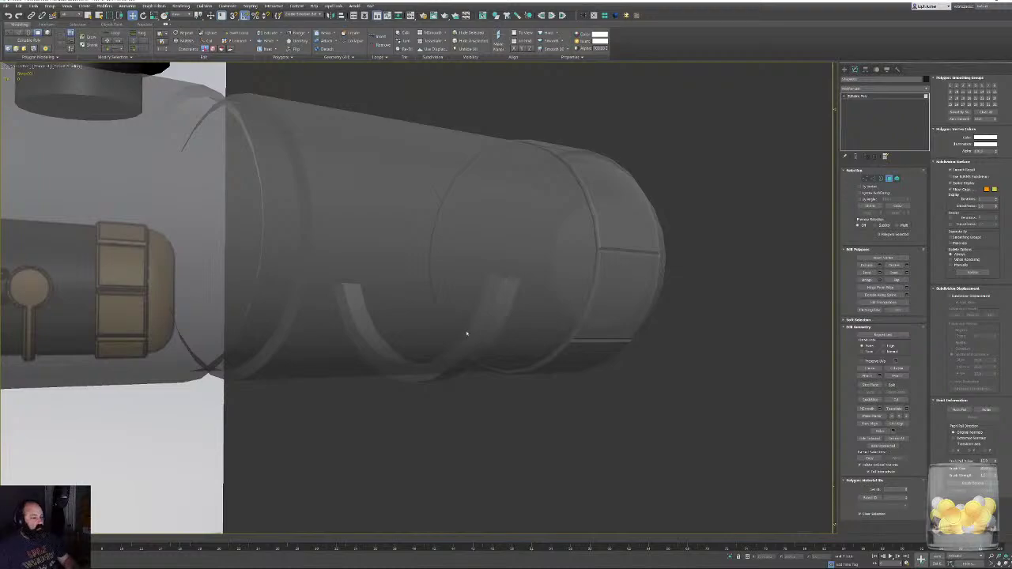
{"action": "key", "text": "F4"}
{"action": "key", "text": "4"}
{"action": "left_click_drag", "start_coordinate": [736, 264], "coordinate": [546, 148], "text": "ctrl"}
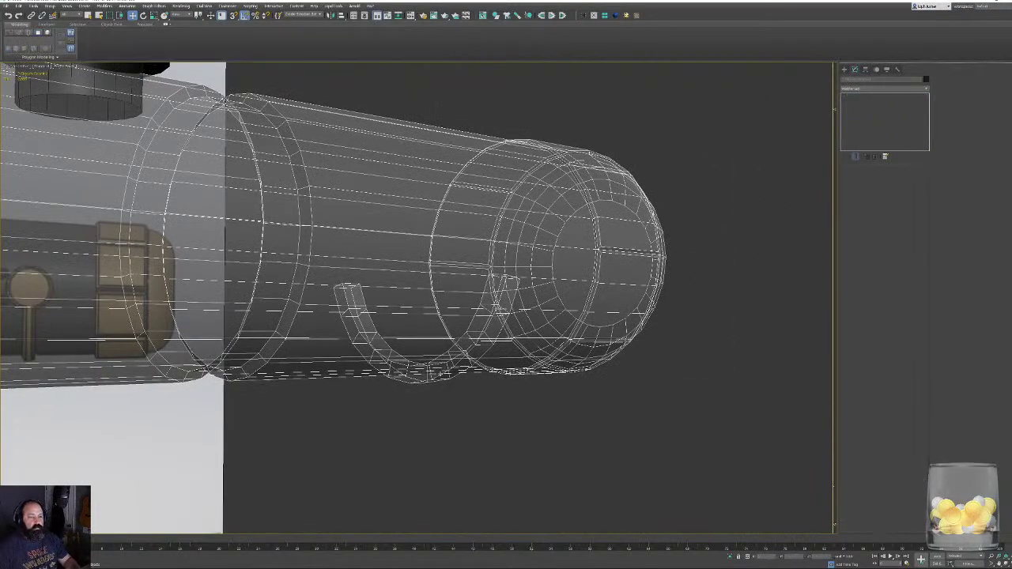
{"action": "key", "text": "F3"}
{"action": "key", "text": "F4"}
Select the half band and connect a ring of its edges to add an edge loop along its length.
{"action": "left_click", "coordinate": [497, 296]}
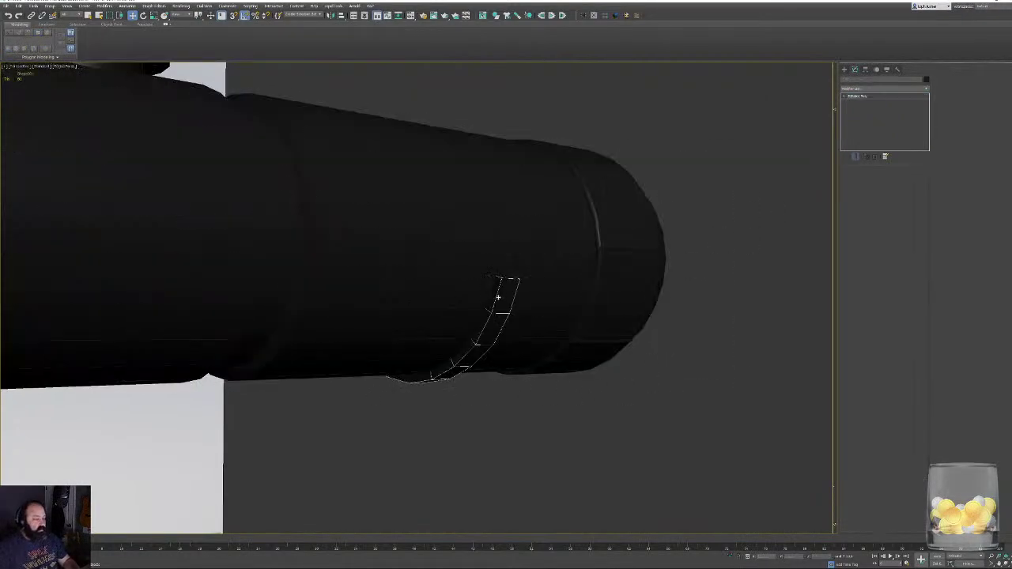
{"action": "scroll", "coordinate": [500, 295], "scroll_direction": "up", "scroll_amount": 3}
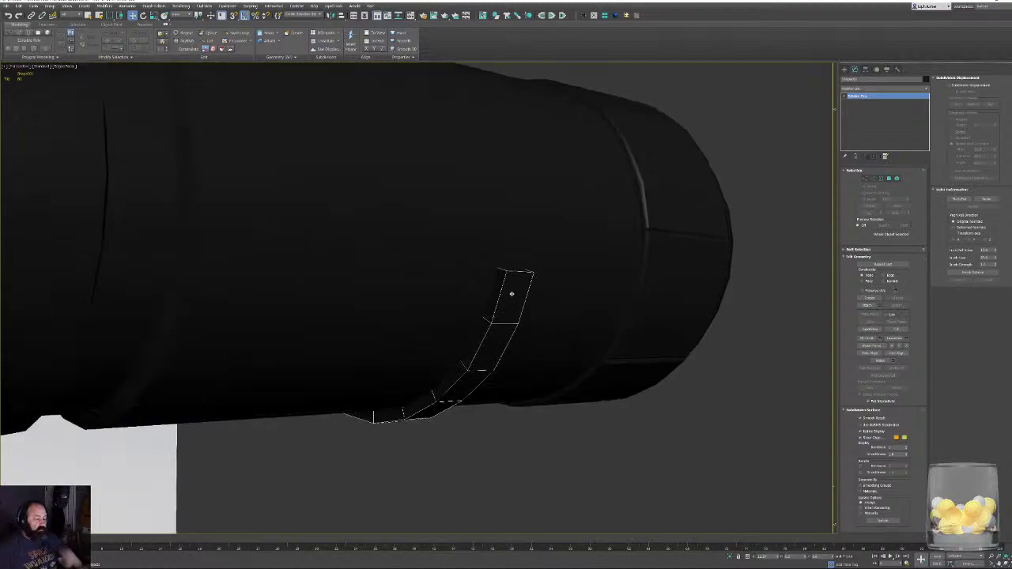
{"action": "middle_click_drag", "start_coordinate": [510, 294], "coordinate": [481, 315], "text": "alt"}
{"action": "scroll", "coordinate": [482, 315], "scroll_direction": "up", "scroll_amount": 3}
{"action": "key", "text": "F3"}
{"action": "key", "text": "F3"}
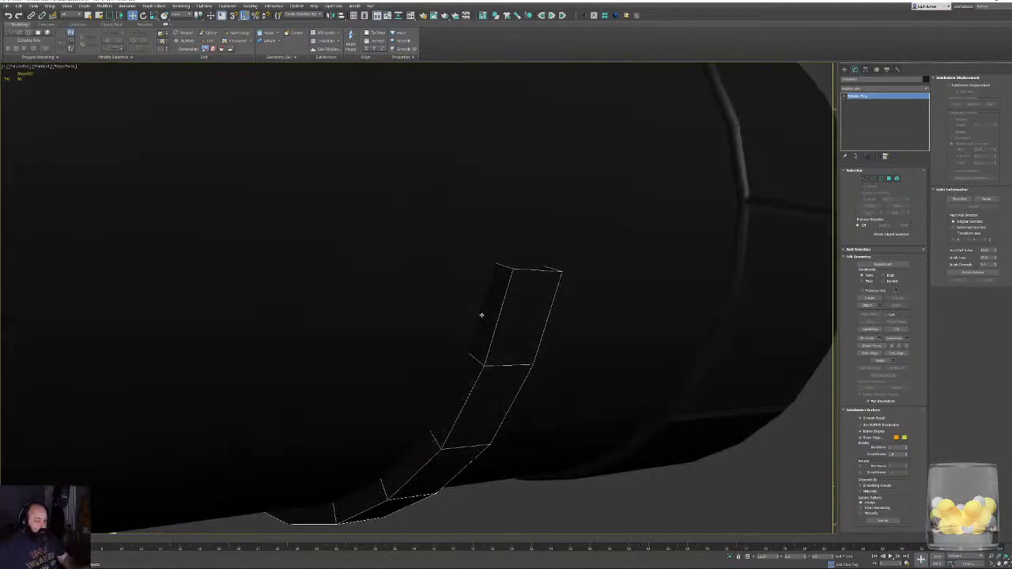
{"action": "left_click", "coordinate": [873, 180]}
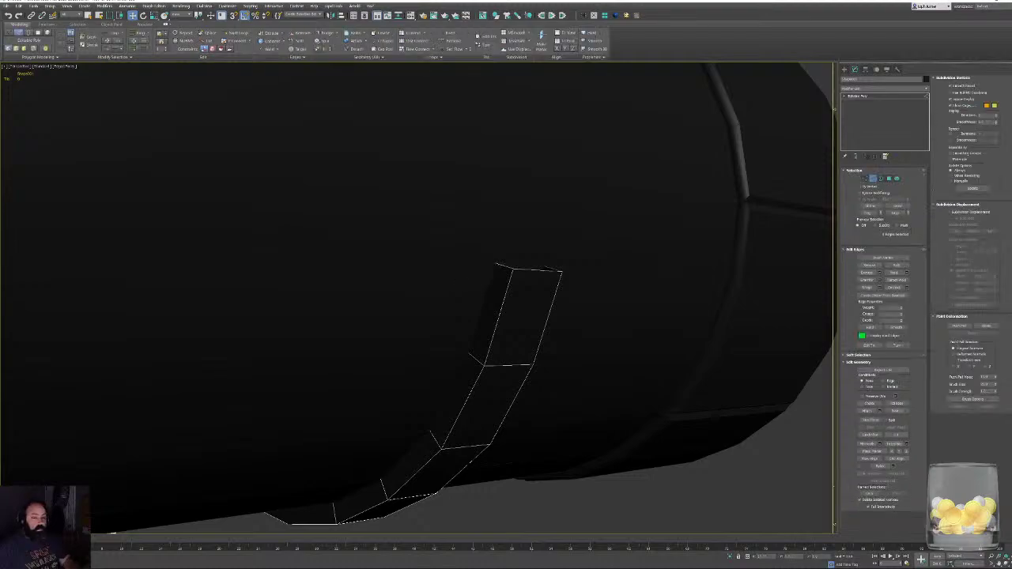
{"action": "left_click", "coordinate": [537, 277]}
{"action": "middle_click_drag", "start_coordinate": [536, 277], "coordinate": [546, 283], "text": "alt"}
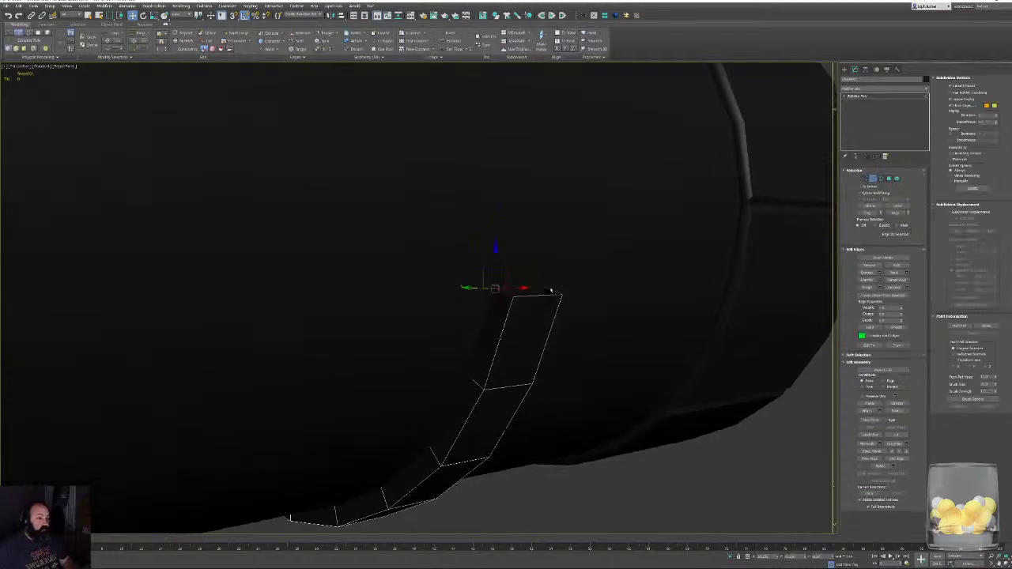
{"action": "left_click", "coordinate": [550, 289]}
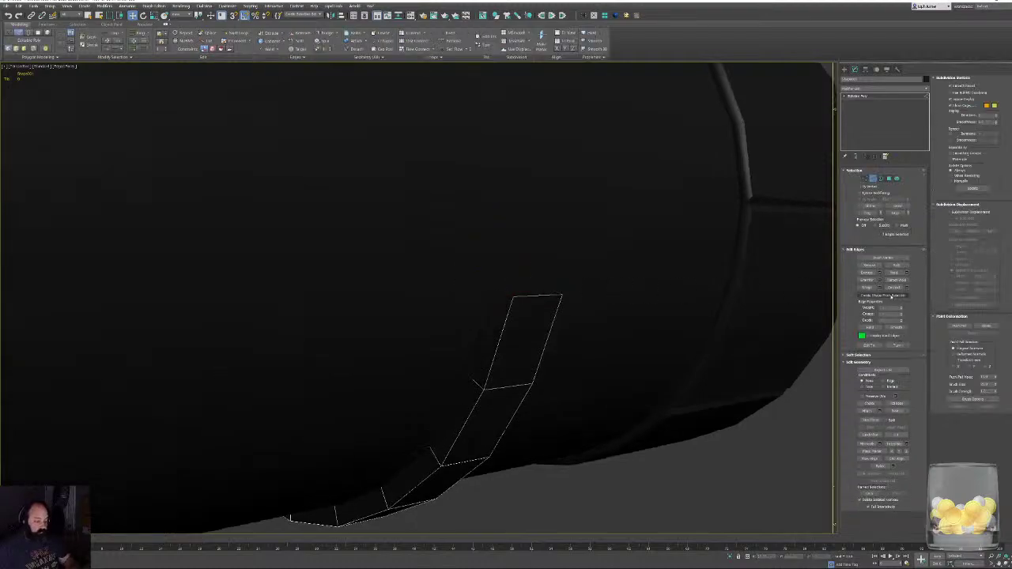
{"action": "key", "text": "alt+r"}
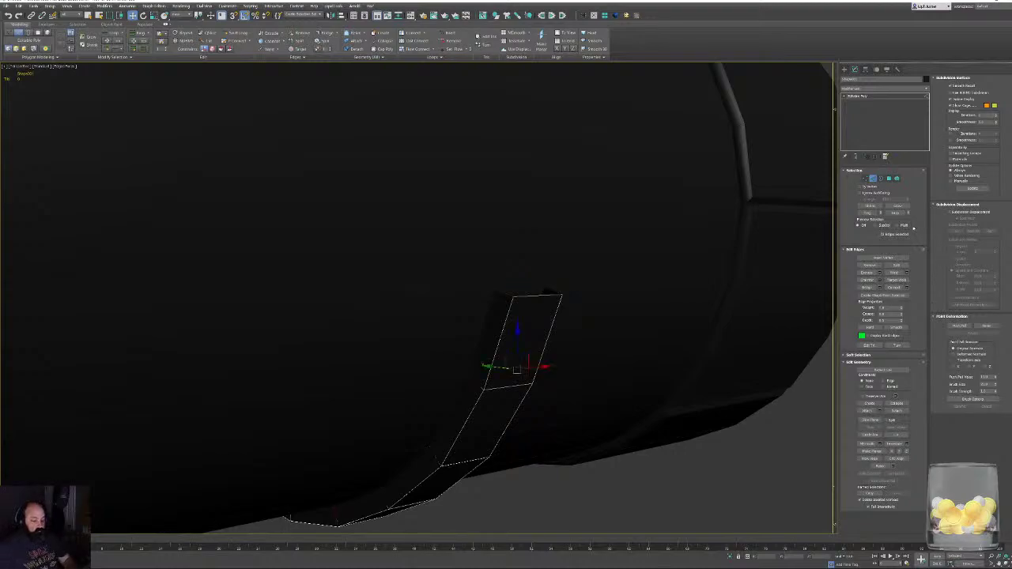
{"action": "left_click", "coordinate": [895, 287]}
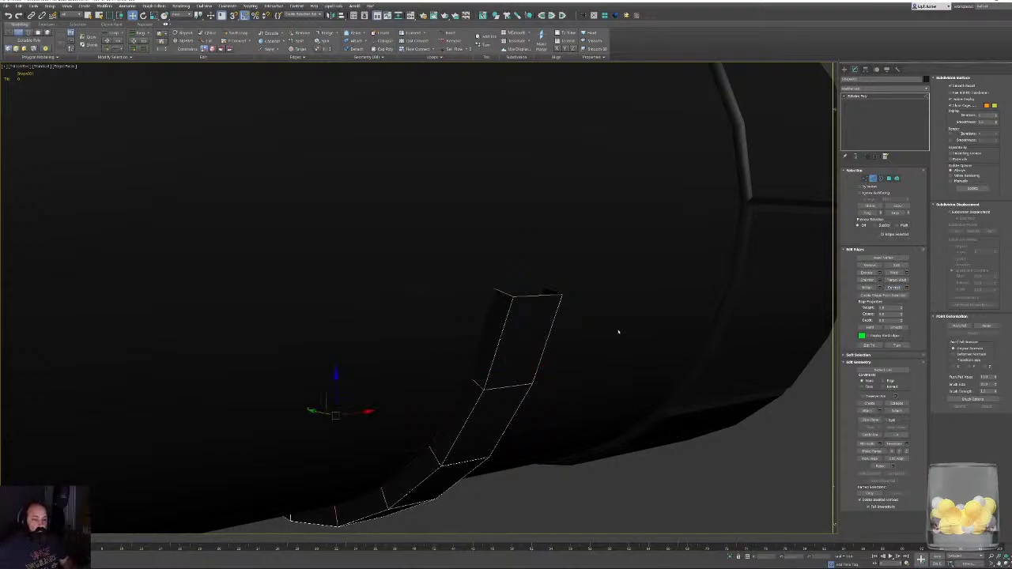
Select the polygon loop on the half band's inner side, facing the grip, and delete it.
{"action": "key", "text": "F3"}
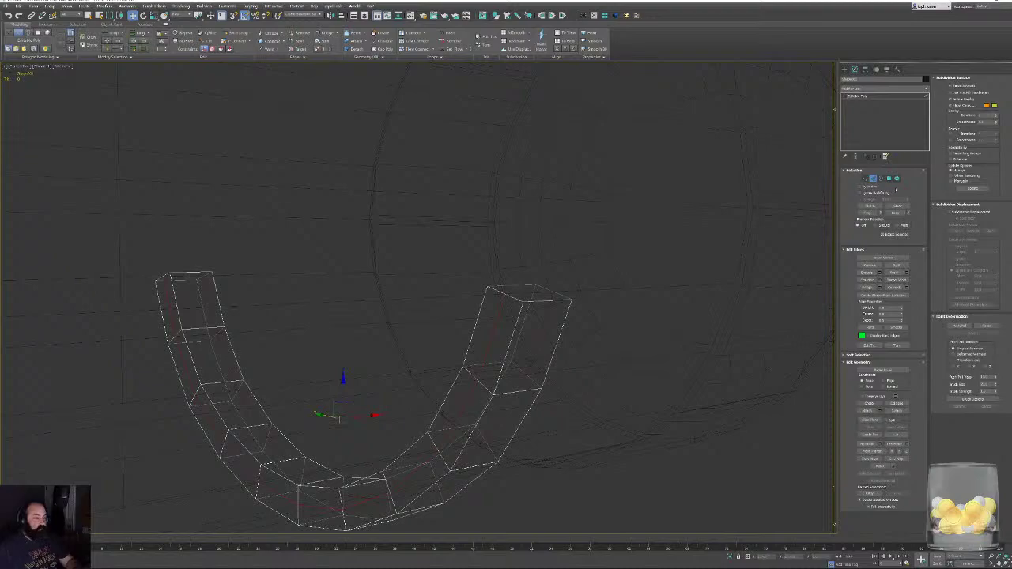
{"action": "left_click", "coordinate": [889, 178]}
{"action": "left_click", "coordinate": [472, 360]}
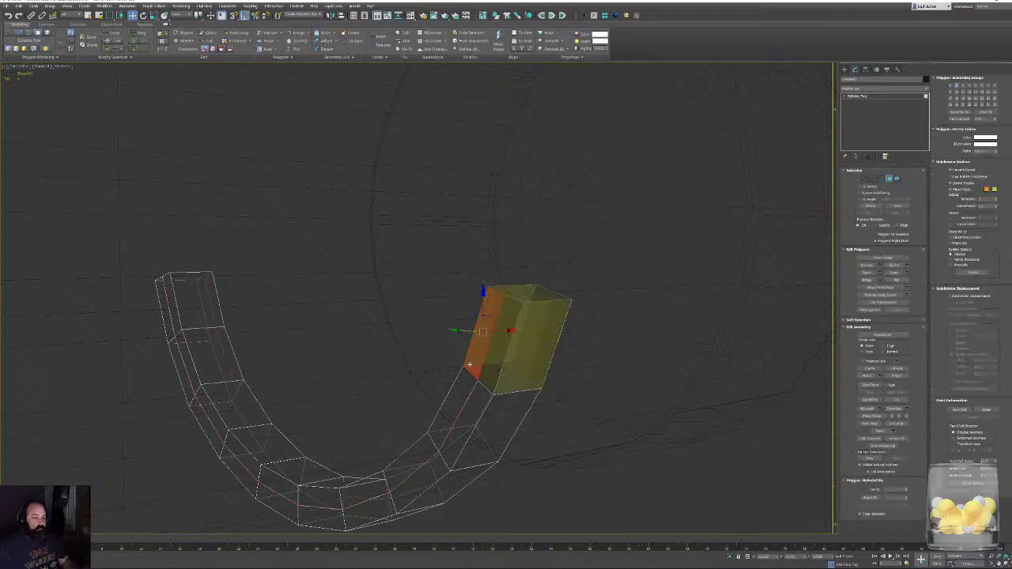
{"action": "left_click", "coordinate": [456, 400], "text": "shift"}
{"action": "left_click", "coordinate": [495, 339]}
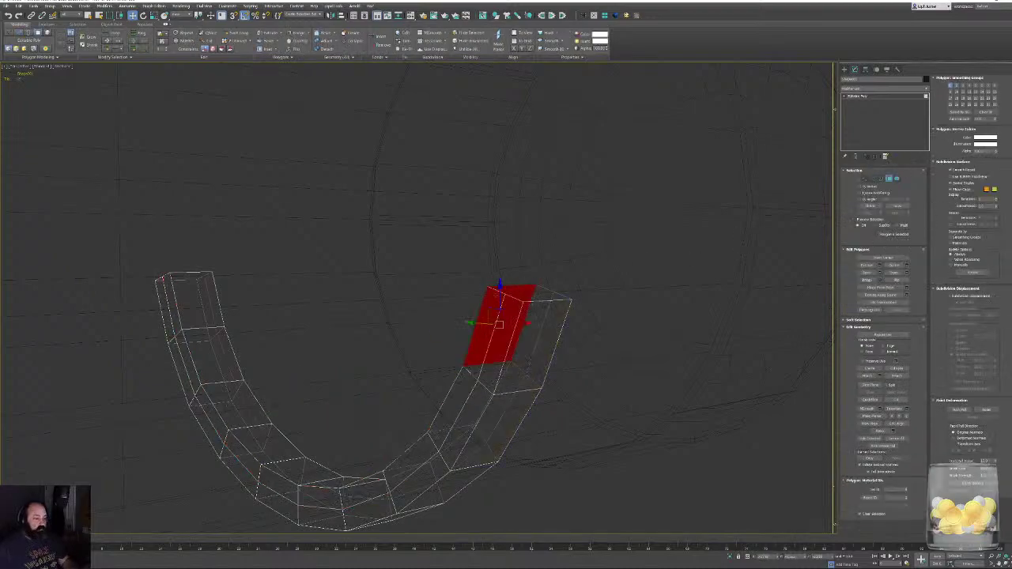
{"action": "middle_click_drag", "start_coordinate": [496, 336], "coordinate": [485, 461], "text": "alt"}
{"action": "left_click", "coordinate": [490, 459], "text": "shift"}
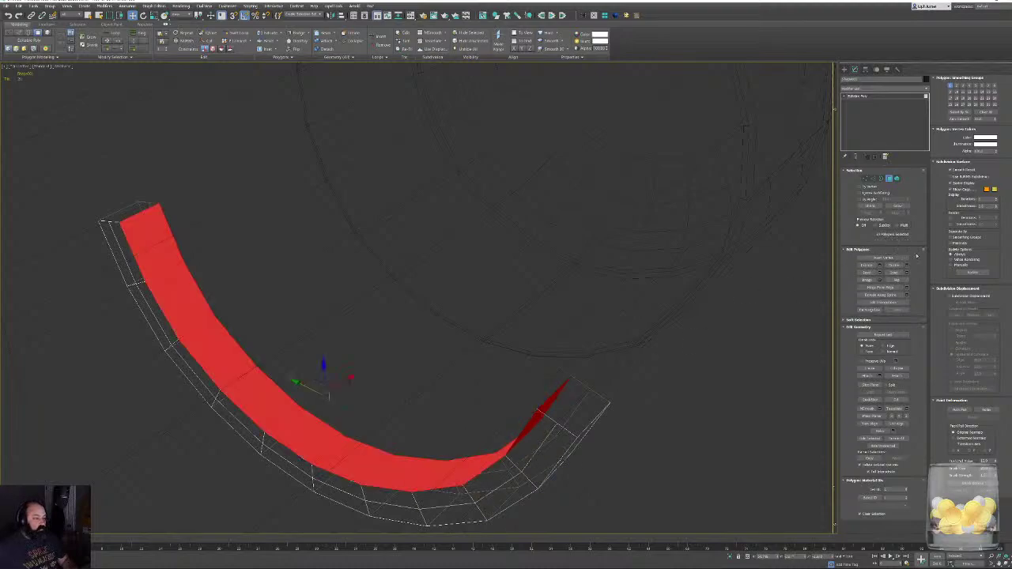
{"action": "left_click", "coordinate": [897, 206]}
{"action": "key", "text": "Delete"}
{"action": "mouse_move", "coordinate": [535, 323]}
{"action": "middle_mouse_down"}
{"action": "mouse_move", "coordinate": [531, 314]}
{"action": "mouse_move", "coordinate": [578, 353]}
{"action": "mouse_move", "coordinate": [592, 308]}
{"action": "mouse_move", "coordinate": [635, 248]}
{"action": "middle_mouse_up"}
{"action": "key", "text": "F3"}
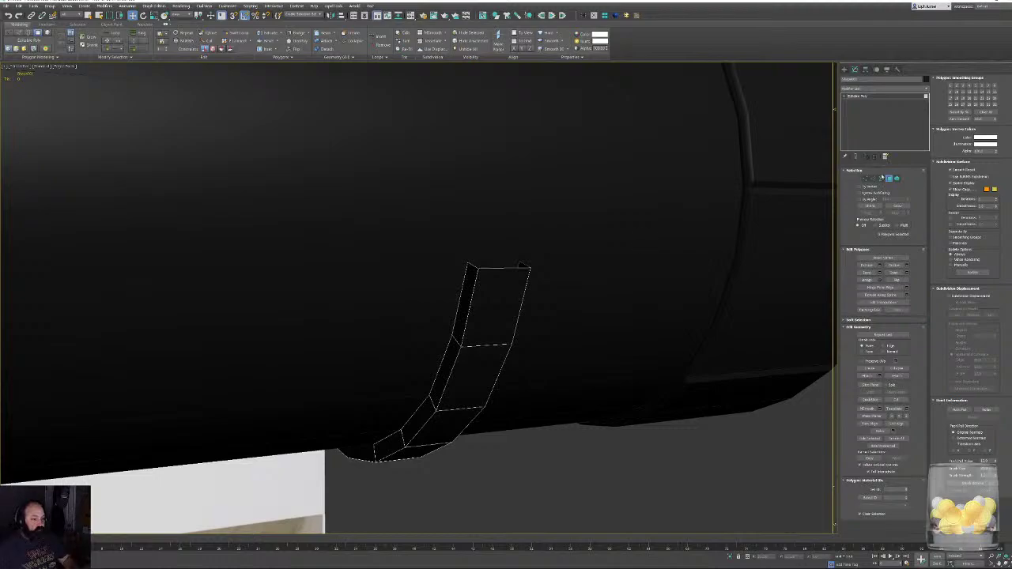
Chamfer the two long outer edge loops of the half band with a narrow bevel.
{"action": "left_click", "coordinate": [873, 179]}
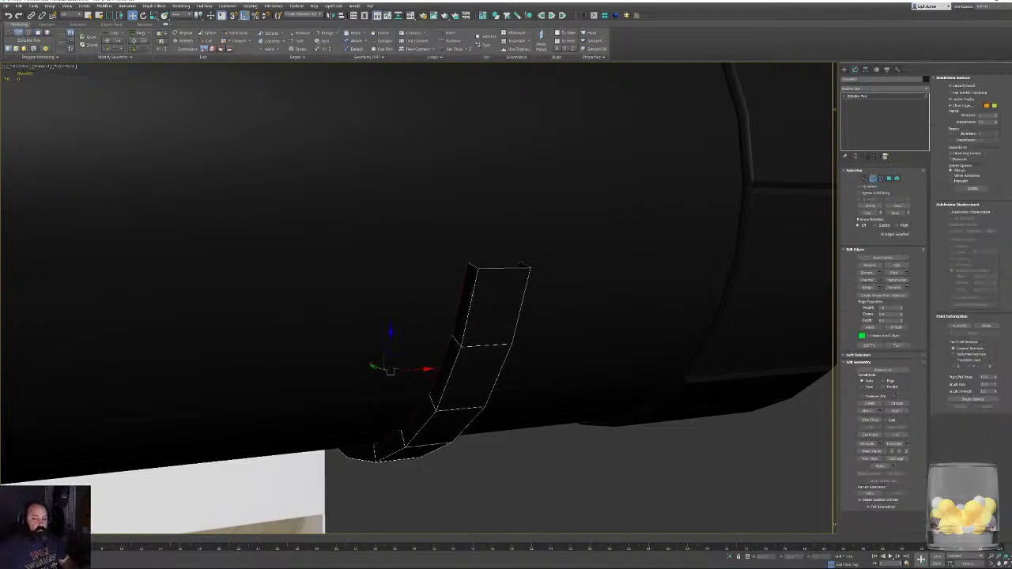
{"action": "double_click", "coordinate": [475, 295]}
{"action": "double_click", "coordinate": [524, 296], "text": "ctrl"}
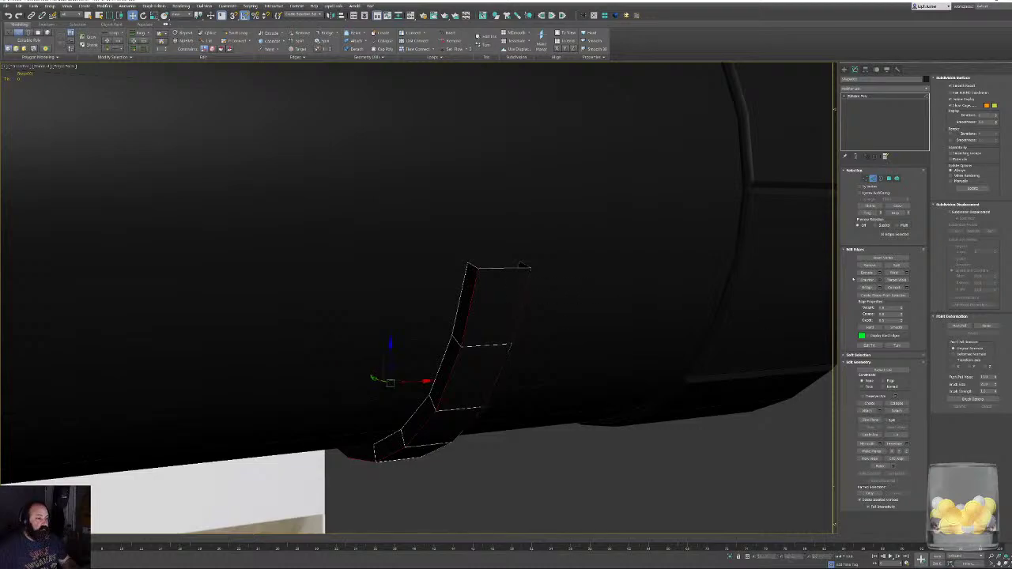
{"action": "left_click", "coordinate": [879, 280]}
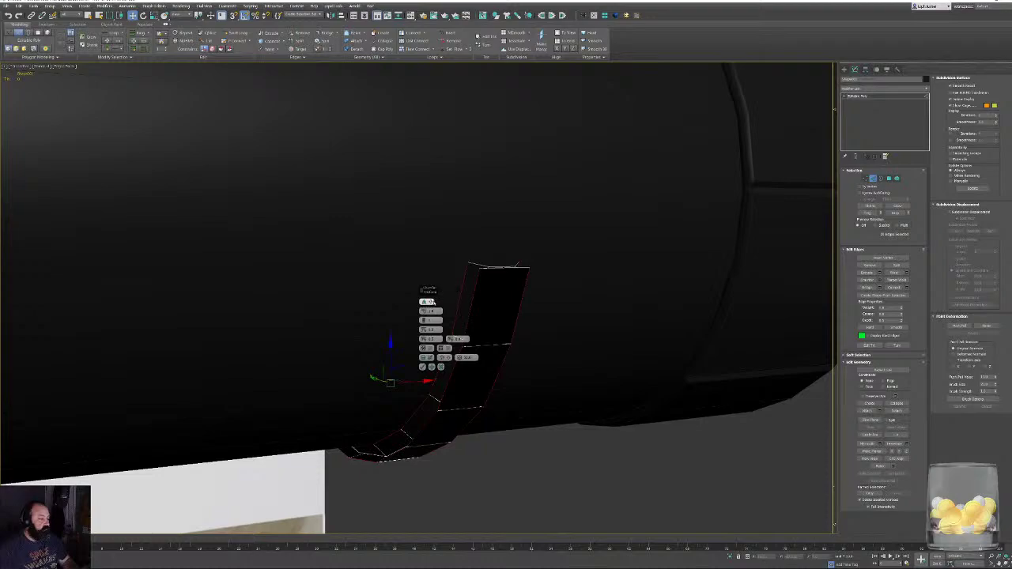
{"action": "left_click", "coordinate": [427, 302]}
{"action": "left_click", "coordinate": [444, 313]}
{"action": "right_click", "coordinate": [423, 311]}
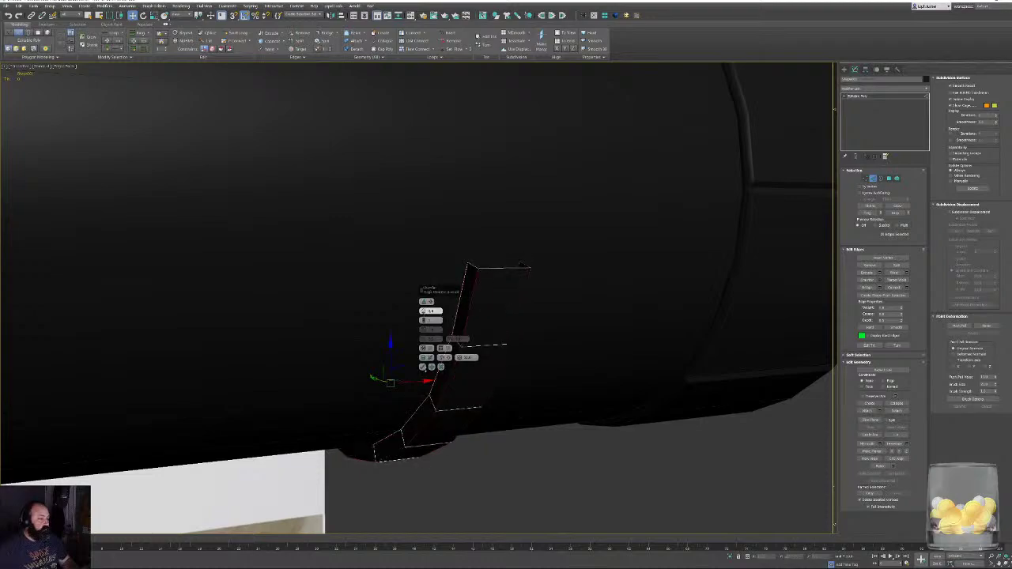
{"action": "left_click_drag", "start_coordinate": [423, 311], "coordinate": [423, 311]}
{"action": "middle_click_drag", "start_coordinate": [474, 323], "coordinate": [554, 272], "text": "alt"}
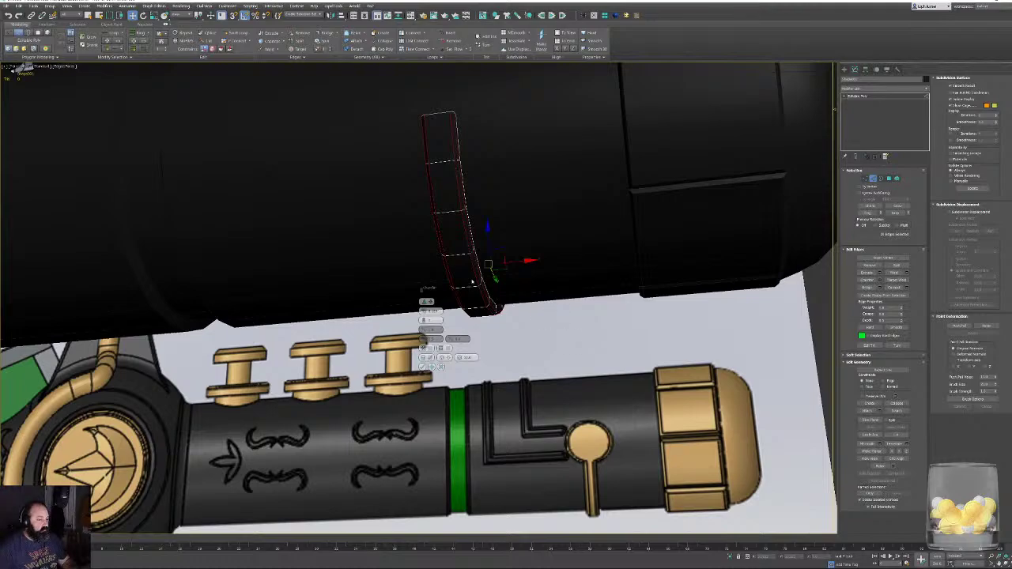
{"action": "middle_click_drag", "start_coordinate": [467, 286], "coordinate": [470, 312]}
{"action": "left_click", "coordinate": [422, 366]}
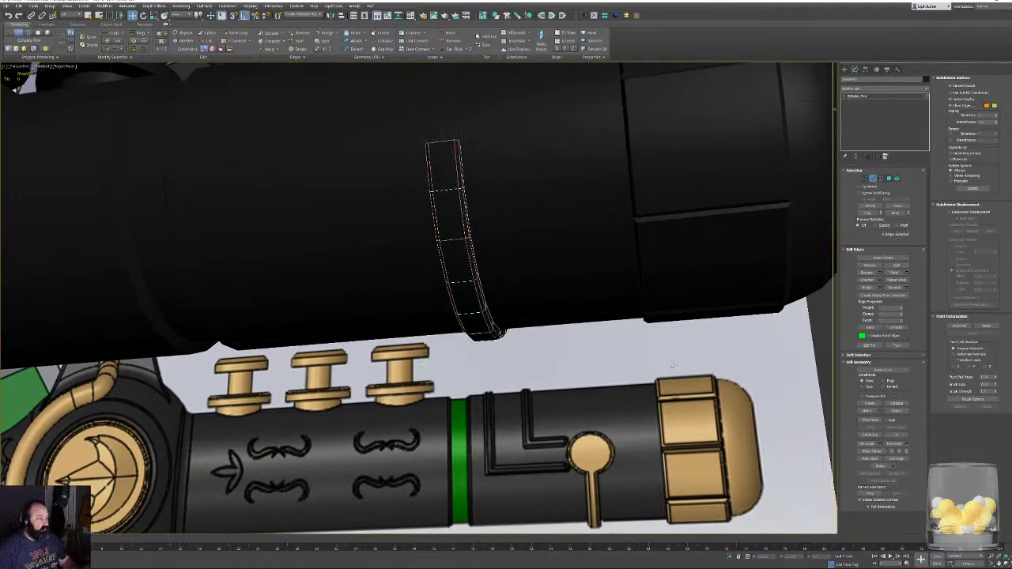
In the front view, leave the band's edge editing, select the grip and make it see-through to reveal the reference circle.
{"action": "middle_click_drag", "start_coordinate": [422, 366], "coordinate": [596, 346], "text": "alt"}
{"action": "key", "text": "f"}
{"action": "middle_click_drag", "start_coordinate": [562, 306], "coordinate": [605, 347]}
{"action": "scroll", "coordinate": [480, 324], "scroll_direction": "up", "scroll_amount": 3}
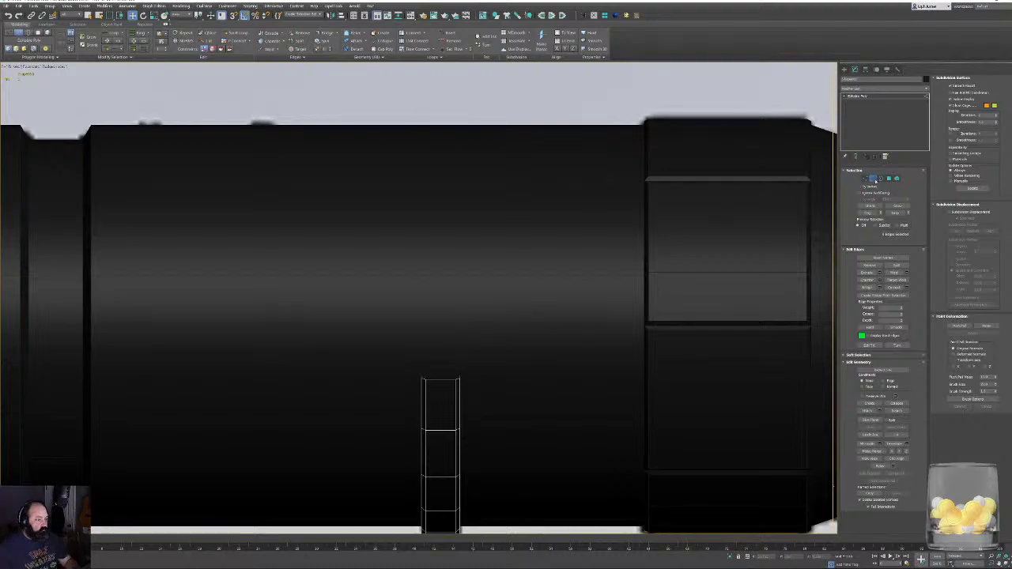
{"action": "left_click", "coordinate": [873, 180]}
{"action": "left_click", "coordinate": [454, 318]}
{"action": "key", "text": "alt+x"}
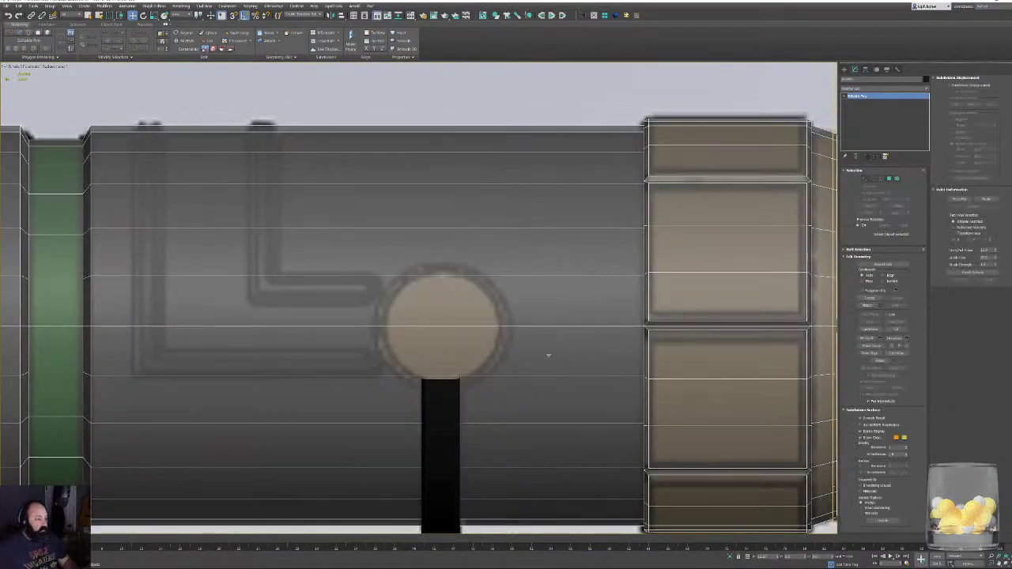
Create a cylinder centred on the reference's gold circle, reaching out to the circle's outer rim.
{"action": "left_click", "coordinate": [844, 70]}
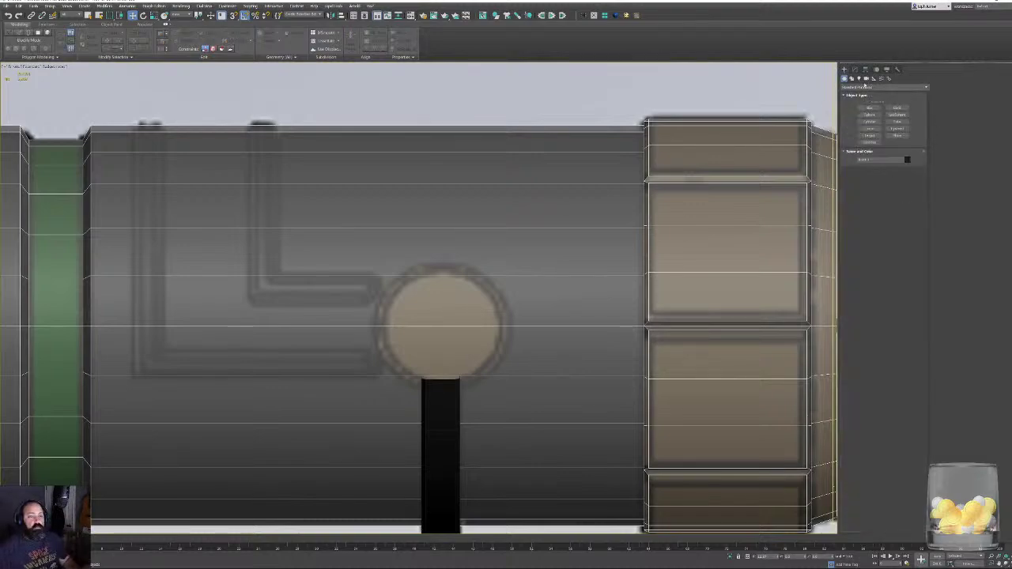
{"action": "left_click", "coordinate": [869, 121]}
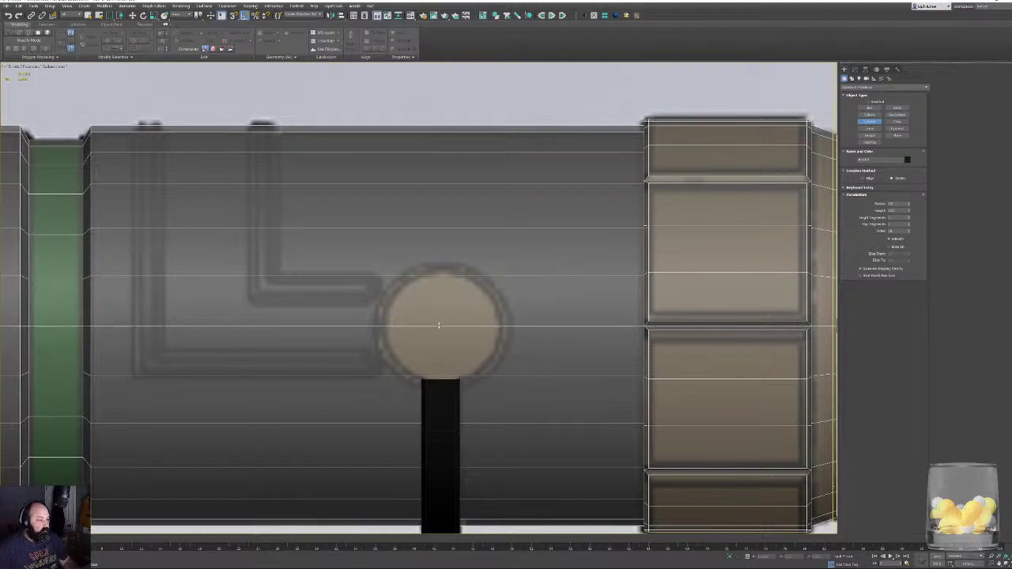
{"action": "left_click_drag", "start_coordinate": [439, 325], "coordinate": [450, 389]}
{"action": "key", "text": "w"}
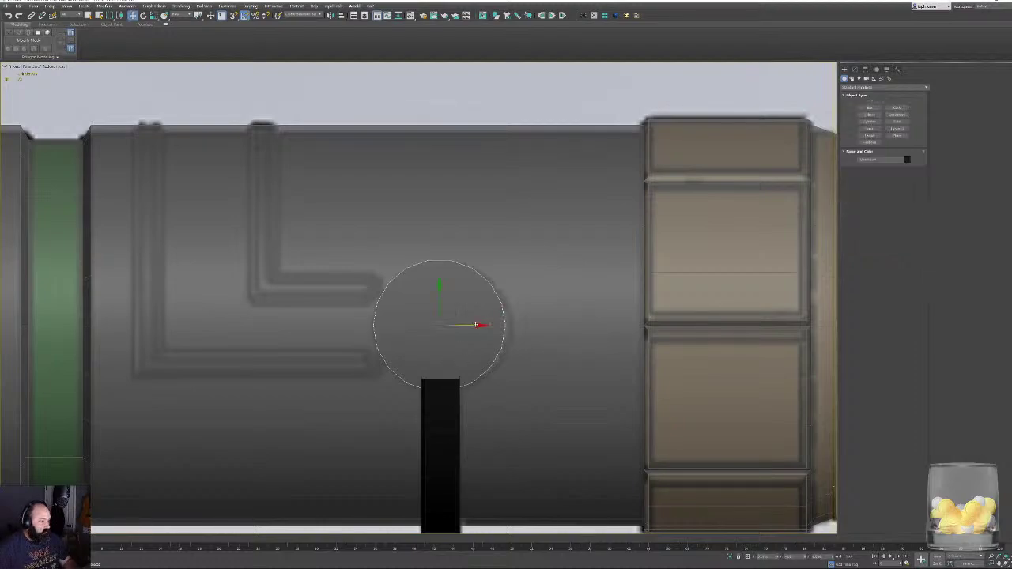
Select the half band and center its pivot on the band itself.
{"action": "left_click", "coordinate": [444, 401]}
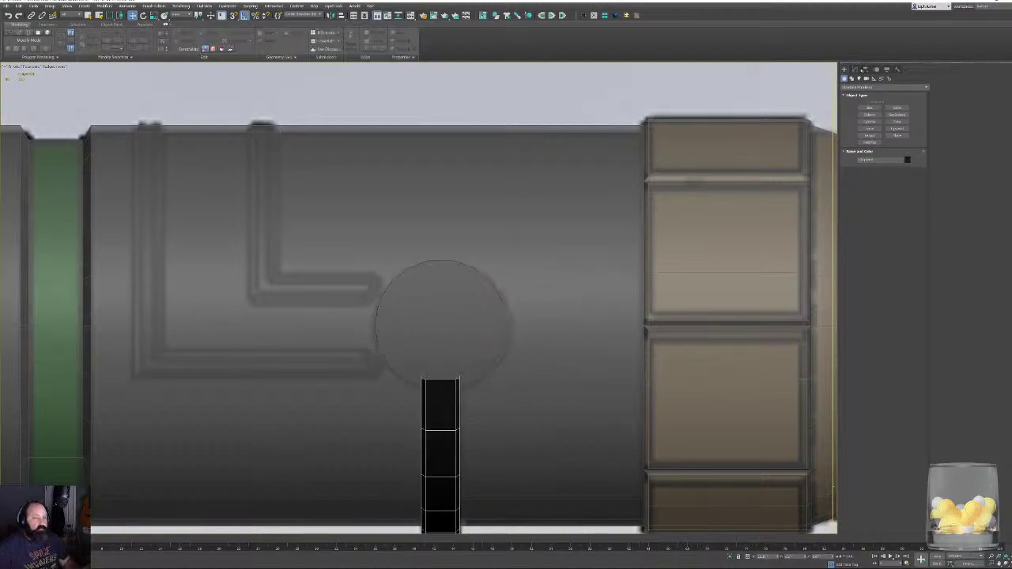
{"action": "left_click", "coordinate": [865, 69]}
{"action": "left_click", "coordinate": [883, 112]}
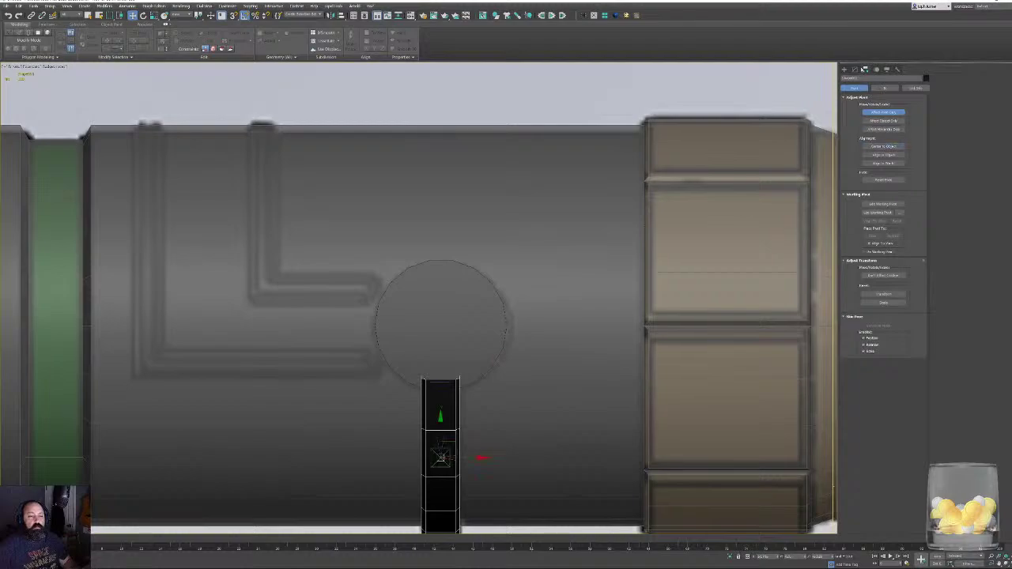
{"action": "left_click", "coordinate": [854, 70]}
Give the cylinder the same X position as the half band so that it sits centred above the stem.
{"action": "middle_click_drag", "start_coordinate": [595, 321], "coordinate": [590, 238]}
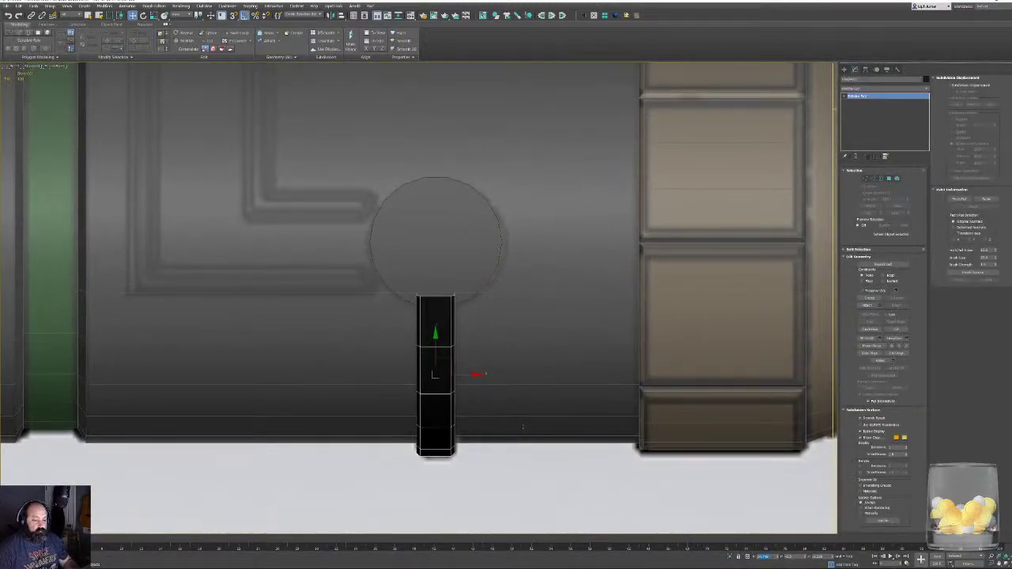
{"action": "middle_click_drag", "start_coordinate": [500, 227], "coordinate": [490, 235]}
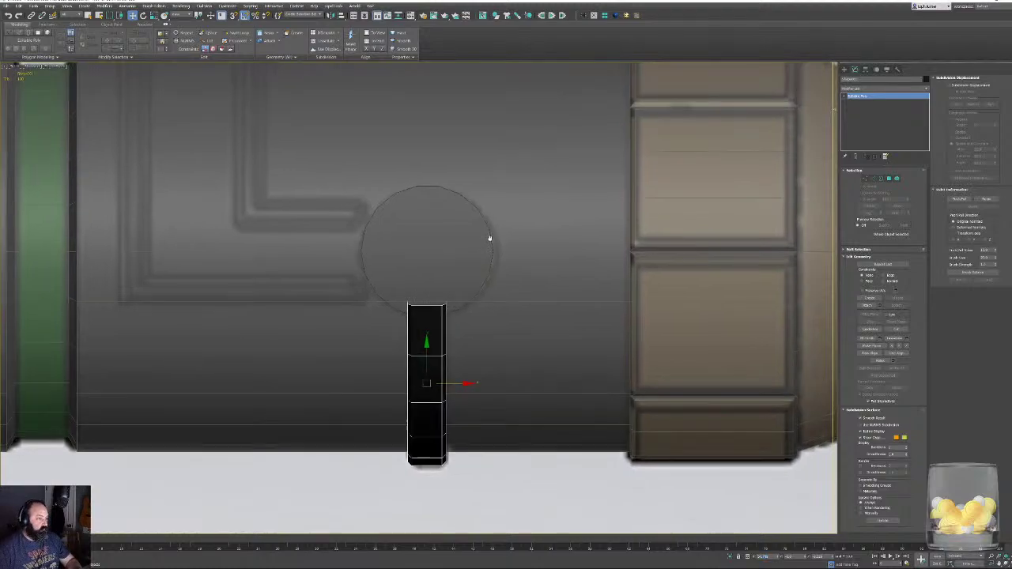
{"action": "key", "text": "F3"}
{"action": "left_click", "coordinate": [489, 237]}
{"action": "key", "text": "F3"}
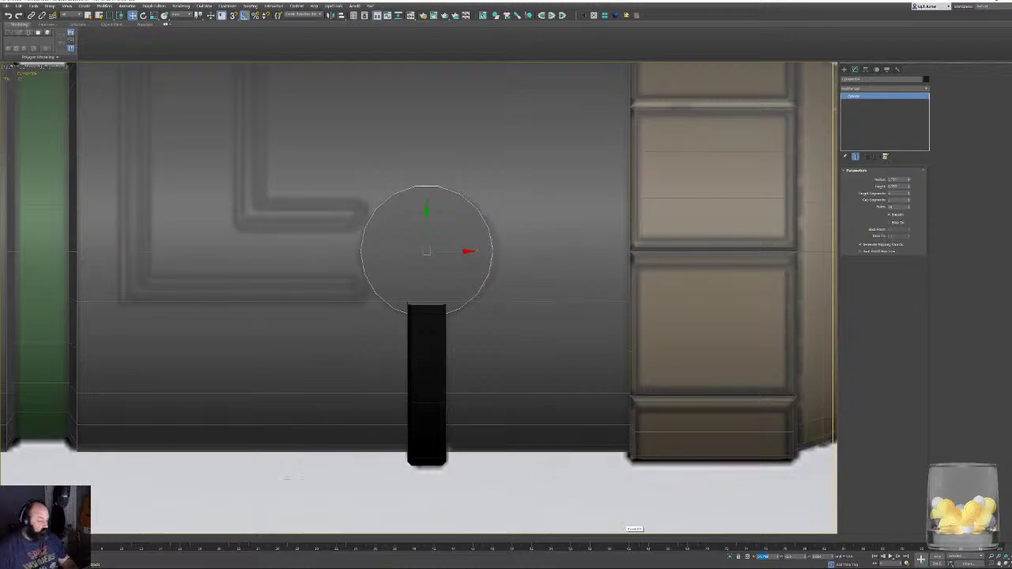
In perspective, move the cylinder along Y out of the grip's interior to the end of the half band at the surface.
{"action": "scroll", "coordinate": [437, 329], "scroll_direction": "up", "scroll_amount": 5}
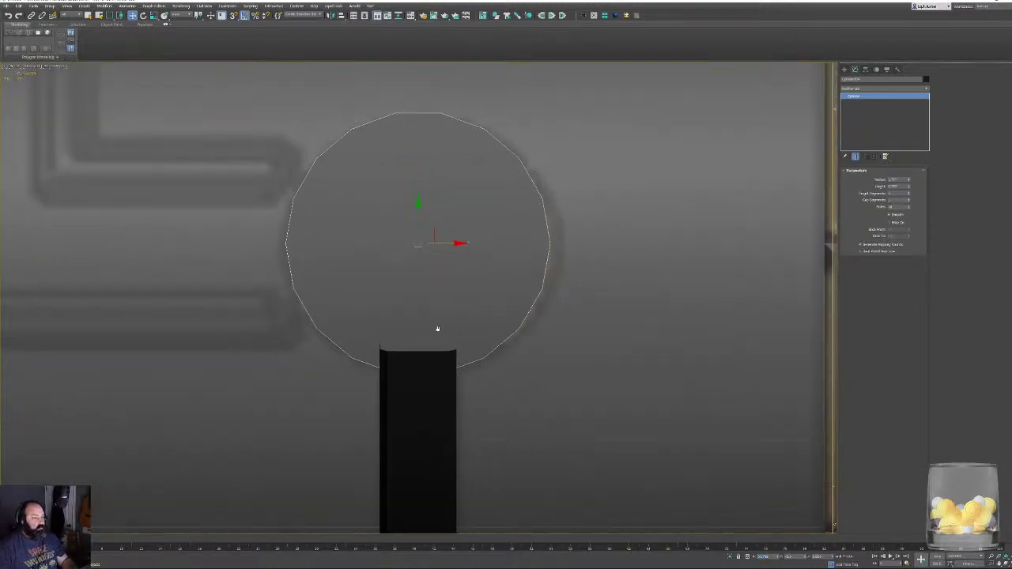
{"action": "middle_click_drag", "start_coordinate": [437, 328], "coordinate": [514, 343]}
{"action": "key", "text": "p"}
{"action": "key", "text": "z"}
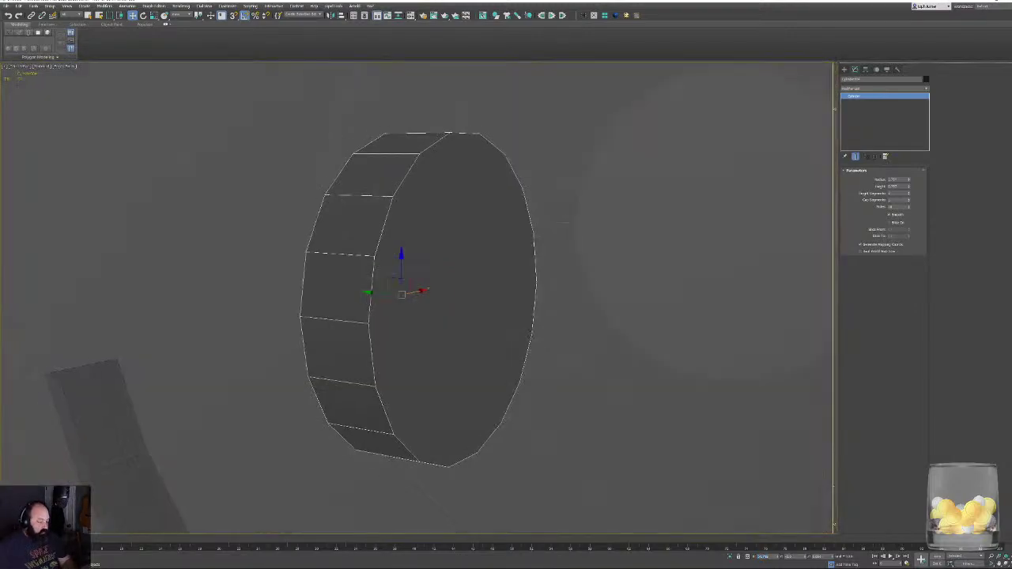
{"action": "scroll", "coordinate": [442, 316], "scroll_direction": "down", "scroll_amount": 4}
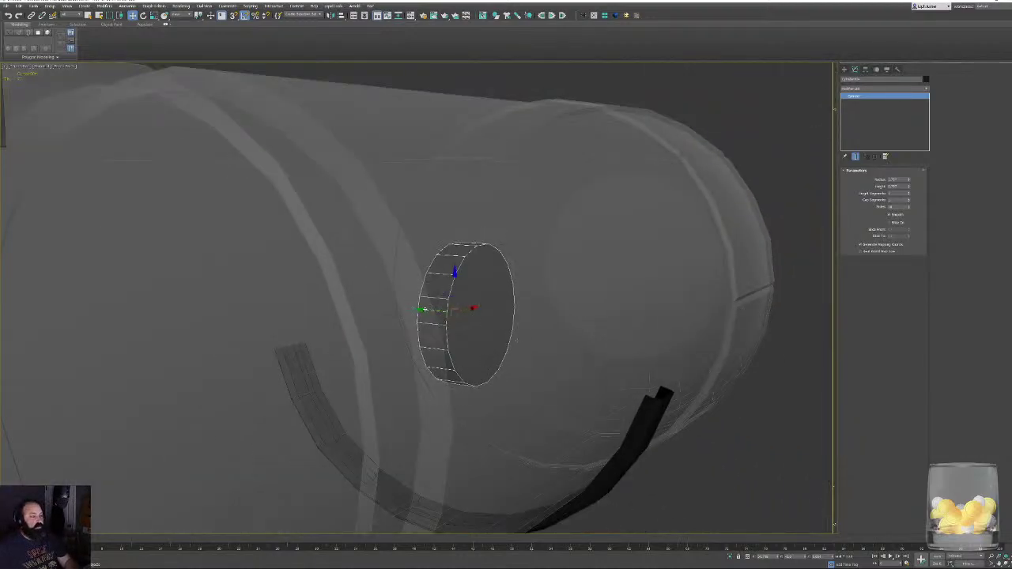
{"action": "left_click_drag", "start_coordinate": [425, 309], "coordinate": [606, 316]}
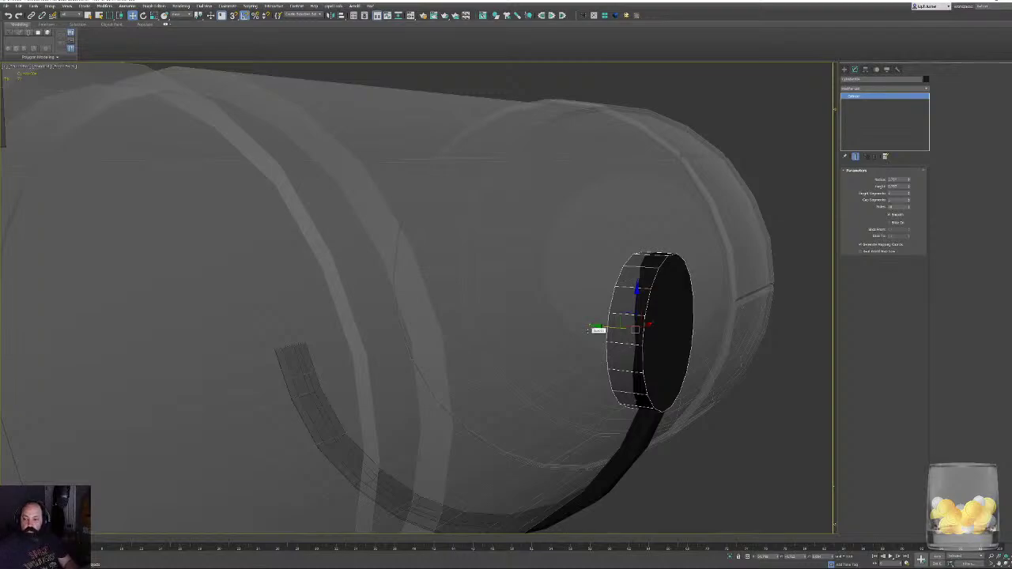
{"action": "key", "text": "F3"}
{"action": "key", "text": "F3"}
{"action": "scroll", "coordinate": [582, 325], "scroll_direction": "down", "scroll_amount": 3}
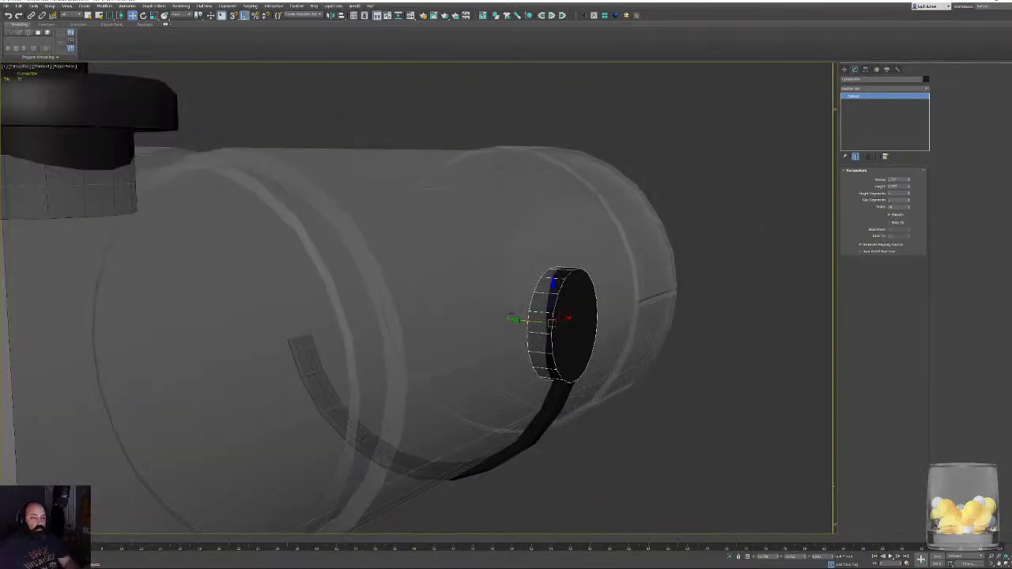
Raise the cylinder's number of sides so that its facets line up with the sides and centre of the stem.
{"action": "mouse_move", "coordinate": [581, 324]}
{"action": "middle_mouse_down", "text": "alt"}
{"action": "mouse_move", "coordinate": [497, 298]}
{"action": "mouse_move", "coordinate": [436, 298]}
{"action": "mouse_move", "coordinate": [385, 283]}
{"action": "mouse_move", "coordinate": [436, 270]}
{"action": "mouse_move", "coordinate": [463, 303]}
{"action": "middle_mouse_up", "text": "alt"}
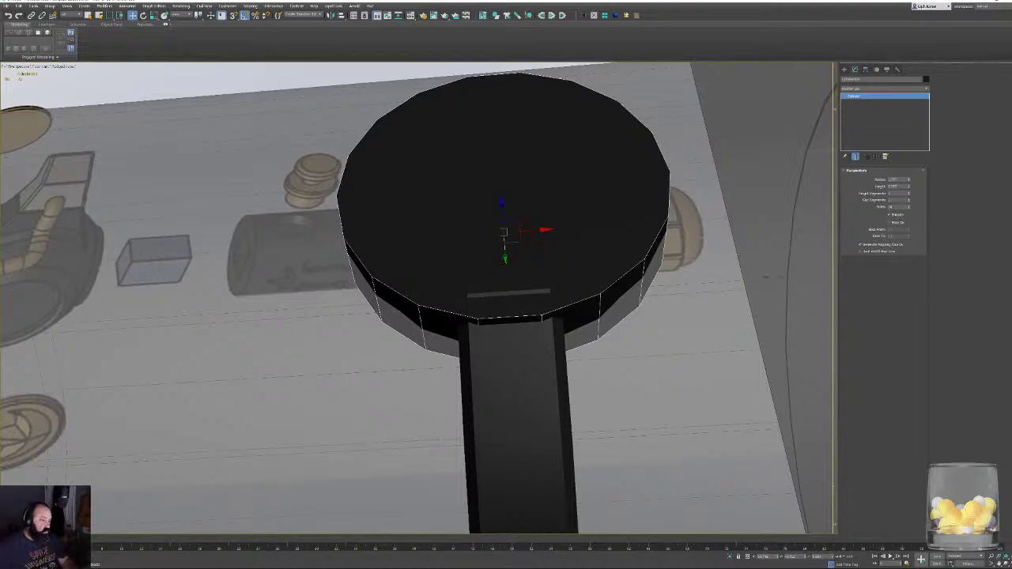
{"action": "scroll", "coordinate": [492, 331], "scroll_direction": "up", "scroll_amount": 5}
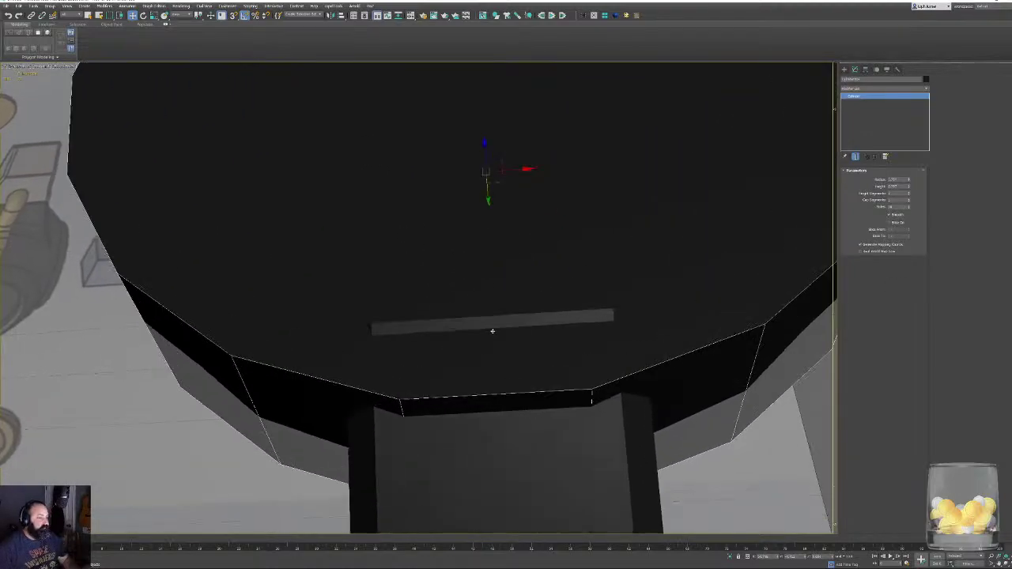
{"action": "mouse_move", "coordinate": [492, 331]}
{"action": "middle_mouse_down", "text": "alt"}
{"action": "mouse_move", "coordinate": [477, 246]}
{"action": "mouse_move", "coordinate": [456, 293]}
{"action": "mouse_move", "coordinate": [580, 271]}
{"action": "mouse_move", "coordinate": [509, 293]}
{"action": "mouse_move", "coordinate": [474, 336]}
{"action": "middle_mouse_up", "text": "alt"}
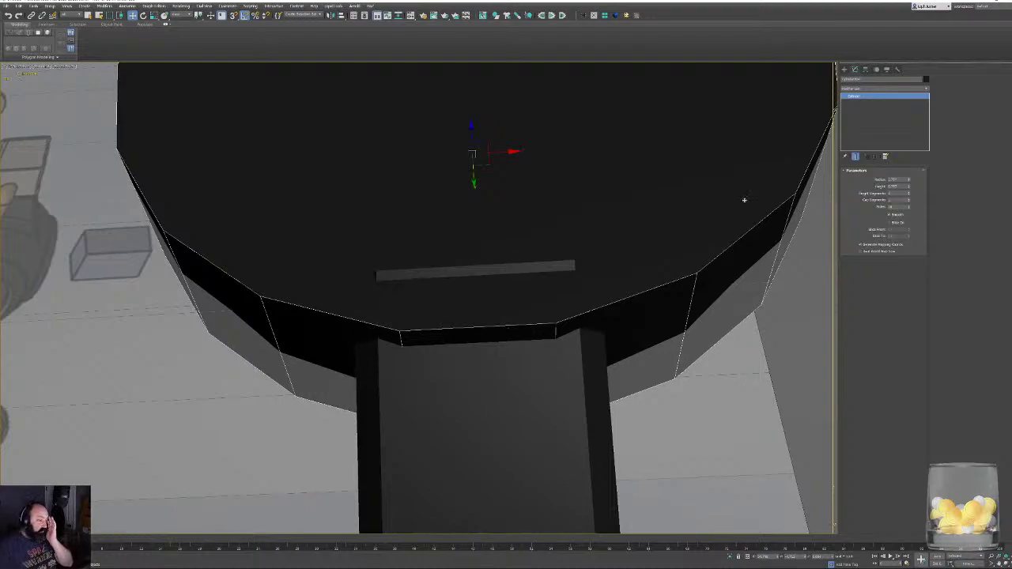
{"action": "mouse_move", "coordinate": [909, 207]}
{"action": "left_mouse_down"}
{"action": "mouse_move", "coordinate": [915, 192]}
{"action": "mouse_move", "coordinate": [898, 234]}
{"action": "mouse_move", "coordinate": [907, 208]}
{"action": "mouse_move", "coordinate": [896, 214]}
{"action": "left_mouse_up"}
{"action": "double_click", "coordinate": [895, 208]}
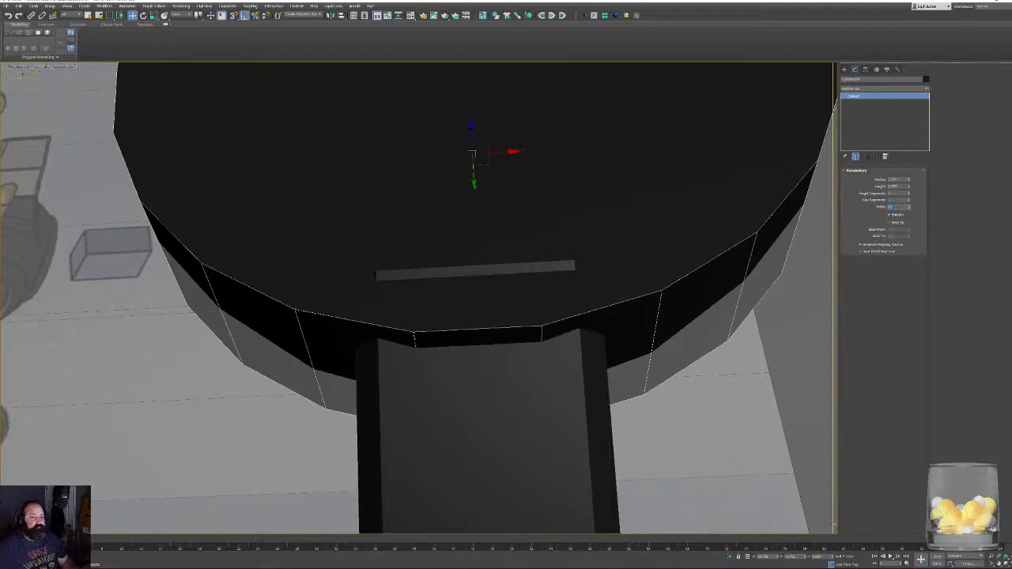
{"action": "type", "text": "18"}
{"action": "middle_click_drag", "start_coordinate": [600, 242], "coordinate": [574, 315]}
{"action": "scroll", "coordinate": [574, 315], "scroll_direction": "down", "scroll_amount": 5}
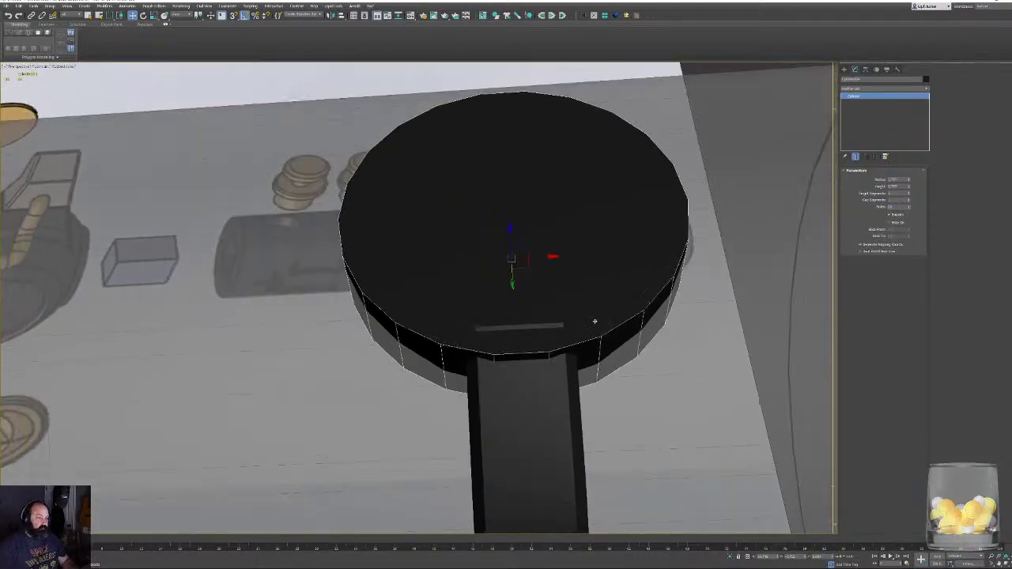
{"action": "middle_click_drag", "start_coordinate": [638, 289], "coordinate": [615, 292]}
{"action": "scroll", "coordinate": [616, 291], "scroll_direction": "up", "scroll_amount": 5}
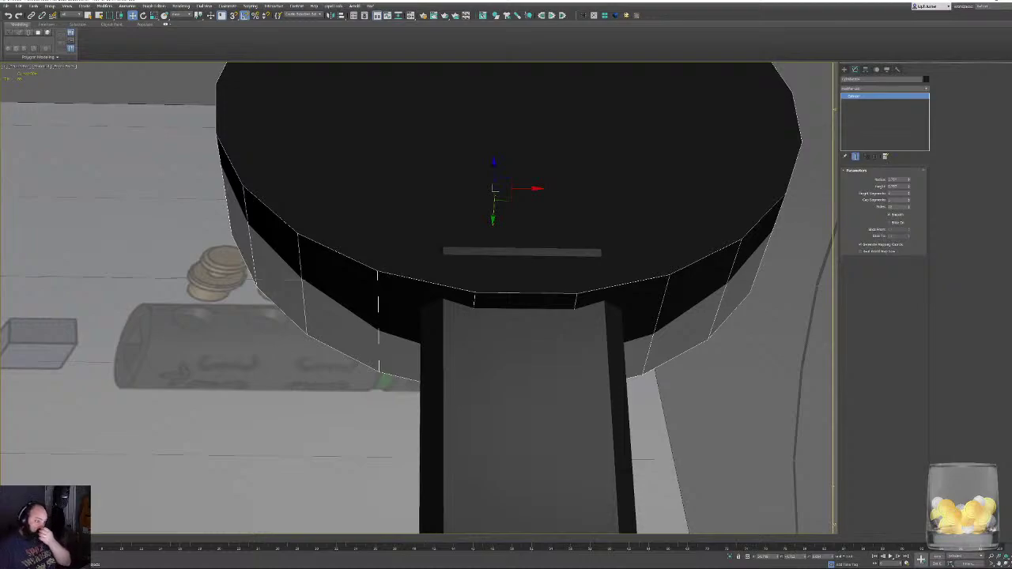
{"action": "middle_click_drag", "start_coordinate": [467, 351], "coordinate": [455, 351]}
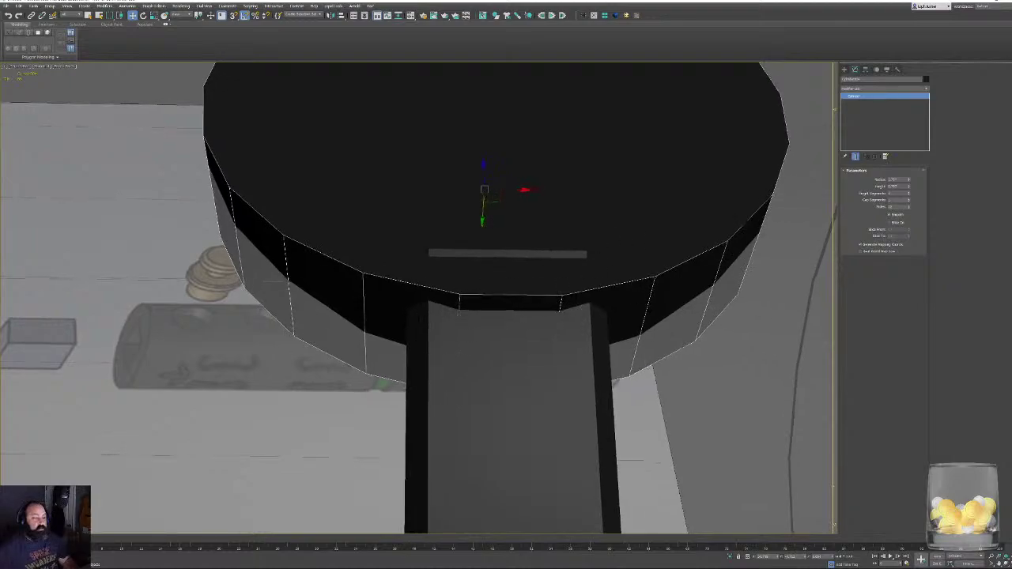
{"action": "middle_click_drag", "start_coordinate": [459, 313], "coordinate": [435, 348]}
{"action": "left_click_drag", "start_coordinate": [895, 208], "coordinate": [856, 209]}
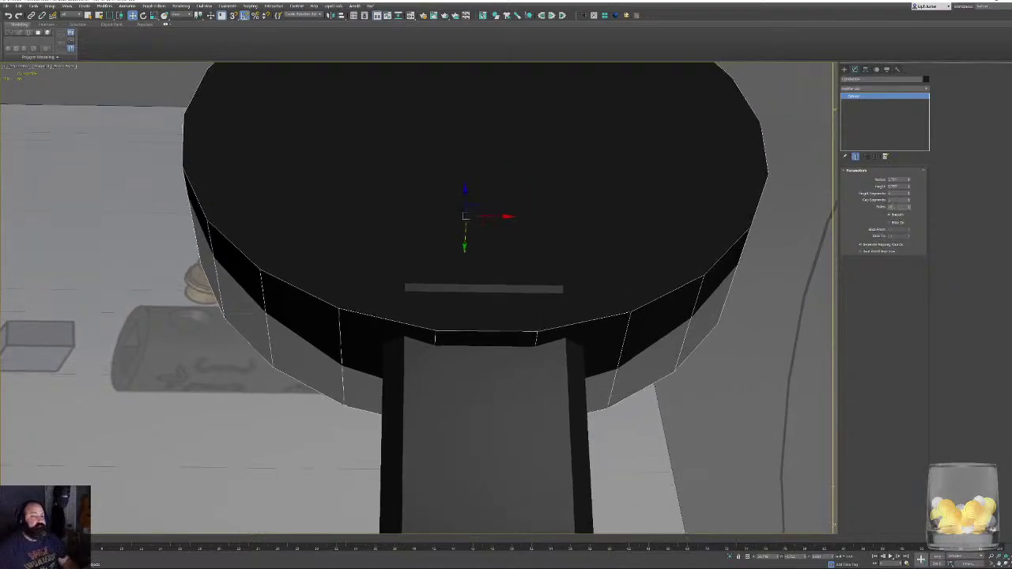
{"action": "type", "text": "20"}
{"action": "key", "text": "Return"}
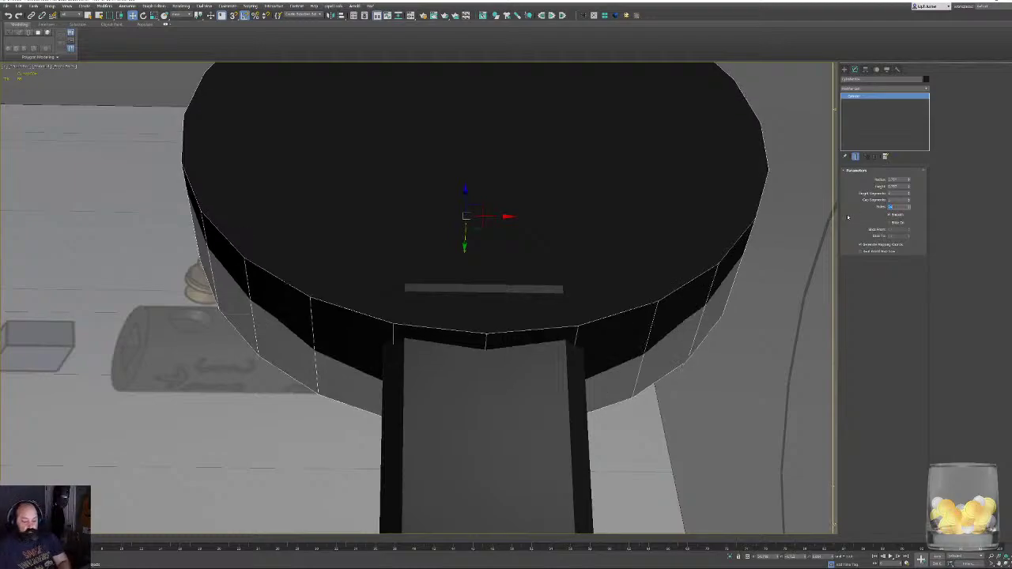
Try 16, 18, 20, 21 and 22 sides on the cylinder to compare how its facets meet the edges and centre of the stem.
{"action": "middle_click_drag", "start_coordinate": [514, 358], "coordinate": [490, 346]}
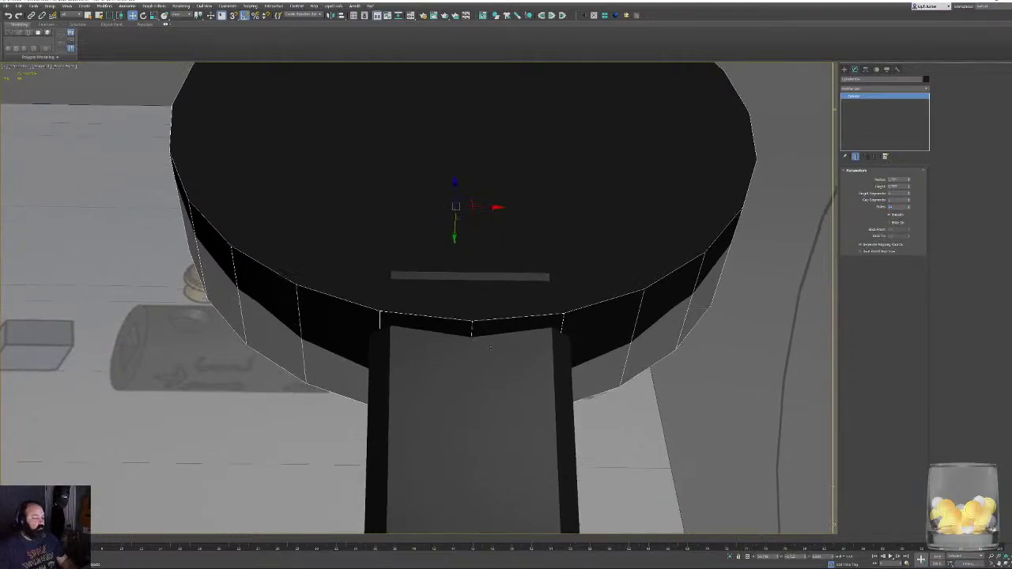
{"action": "left_click_drag", "start_coordinate": [896, 207], "coordinate": [872, 210]}
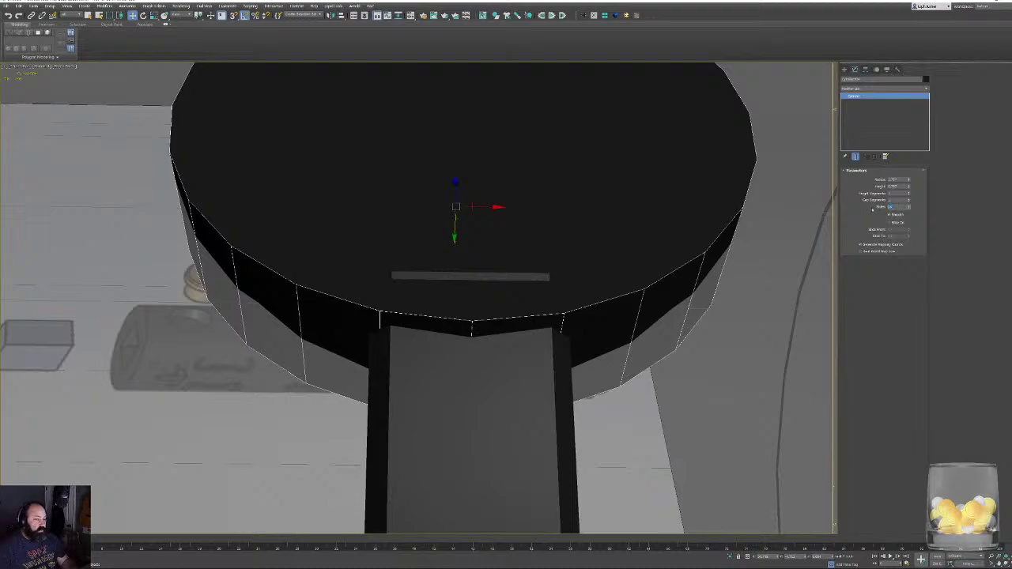
{"action": "type", "text": "16"}
{"action": "key", "text": "Return"}
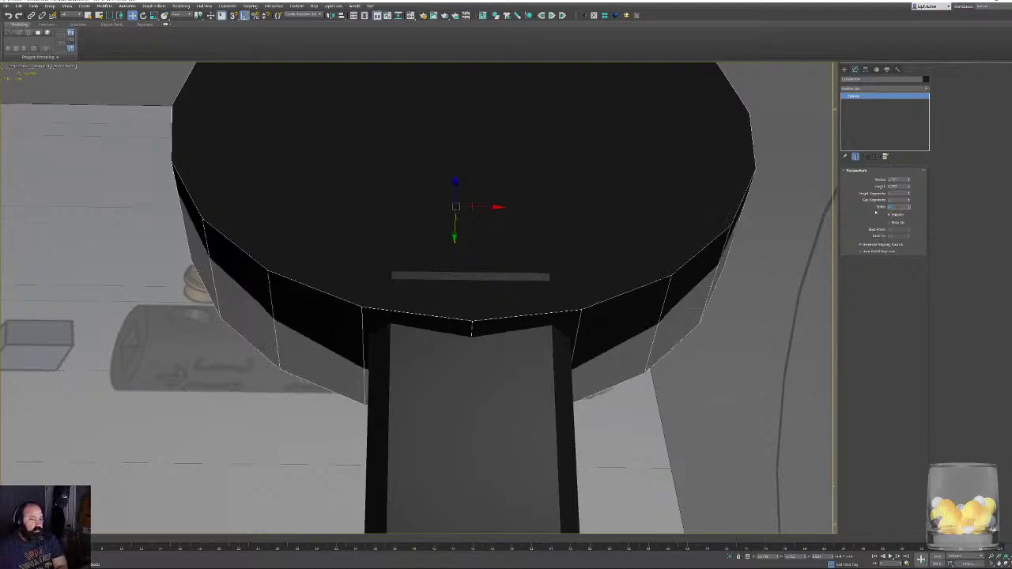
{"action": "type", "text": "18"}
{"action": "key", "text": "Return"}
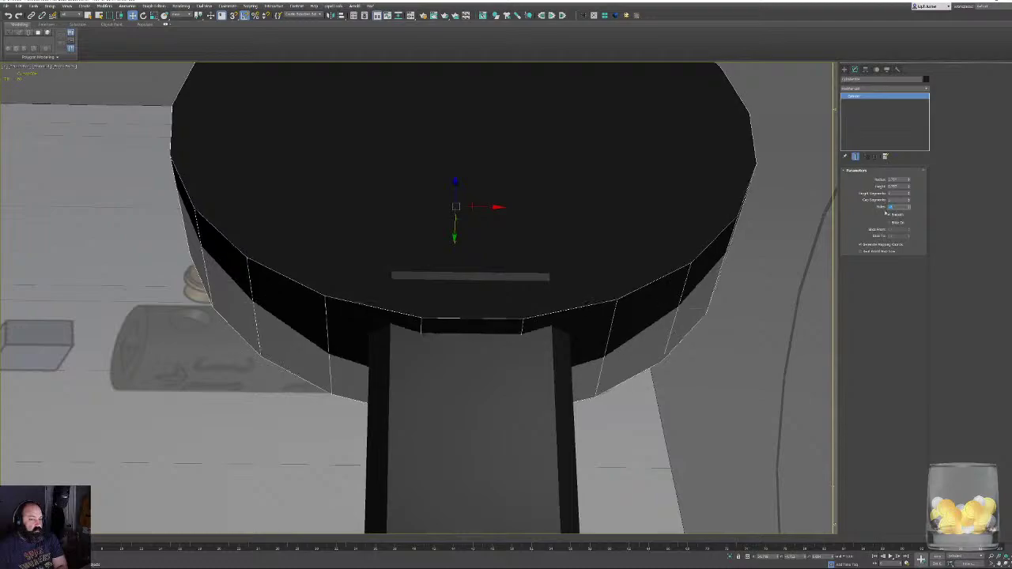
{"action": "type", "text": "20"}
{"action": "key", "text": "Return"}
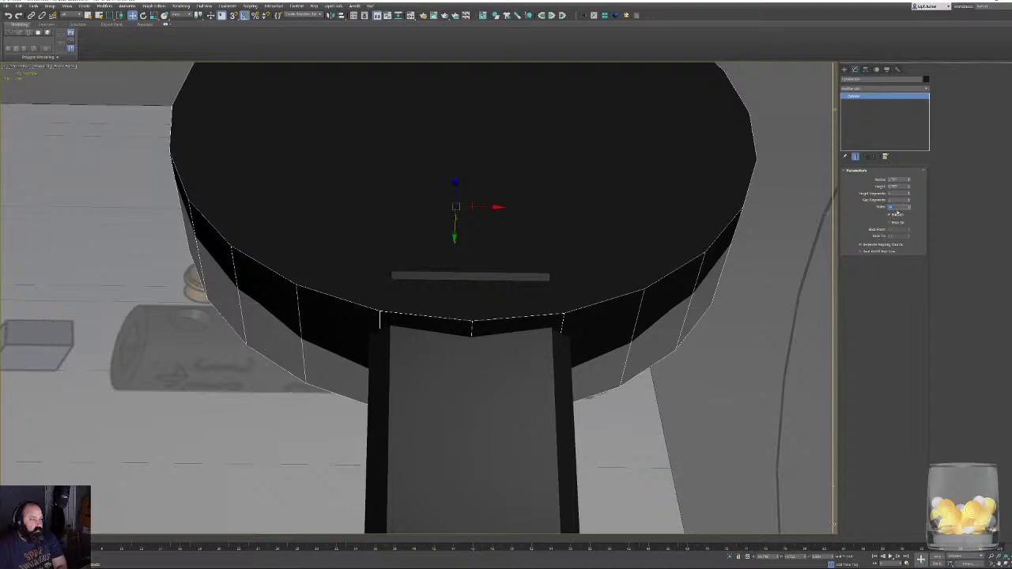
{"action": "type", "text": "21"}
{"action": "key", "text": "Return"}
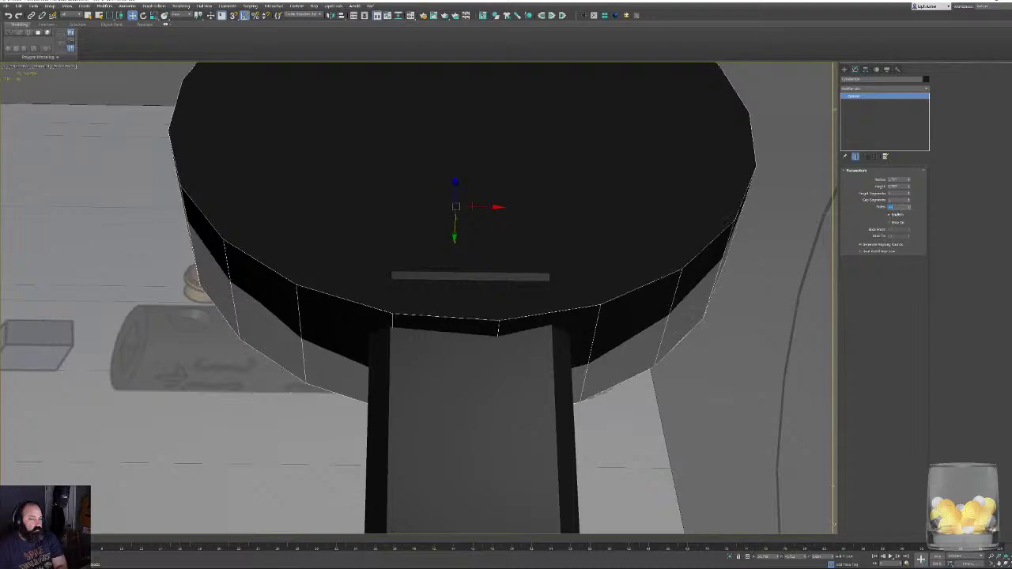
{"action": "type", "text": "22"}
{"action": "key", "text": "Return"}
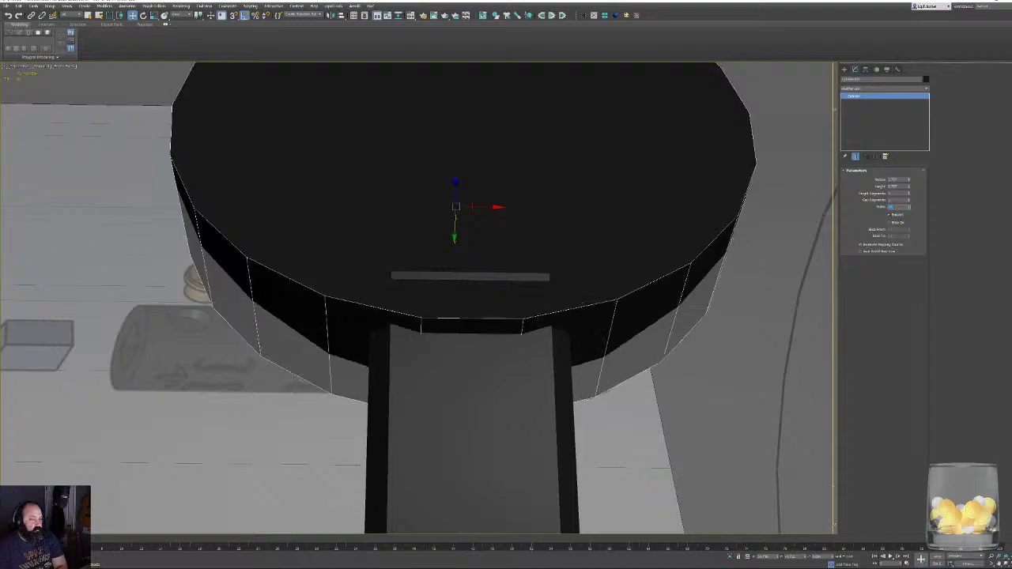
{"action": "scroll", "coordinate": [460, 343], "scroll_direction": "down", "scroll_amount": 3}
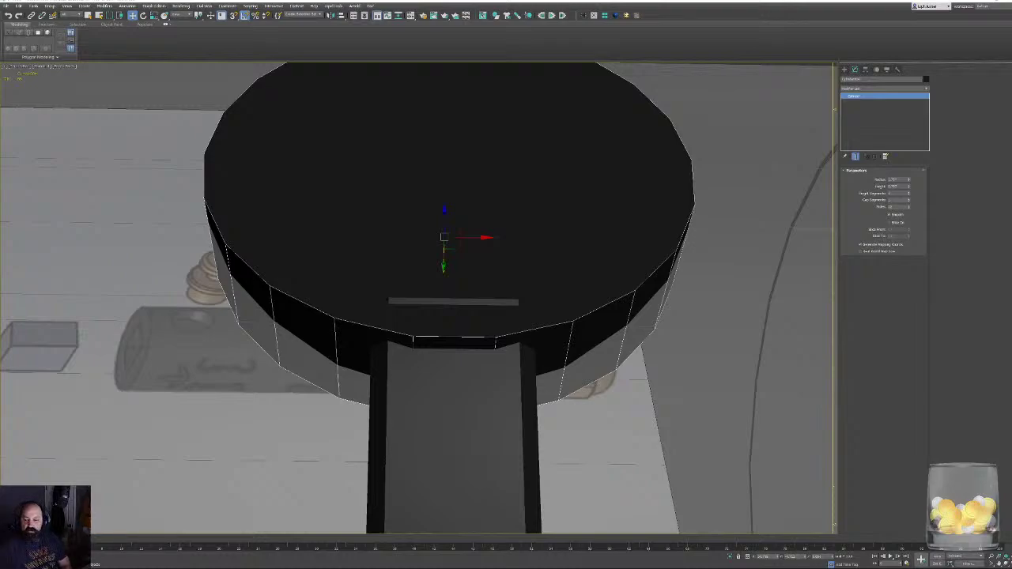
Bring the browser's reference photo of the two toy weapons over the viewport, enlarge it to examine the dagger, and move it away again.
{"action": "left_click_drag", "start_coordinate": [1011, 166], "coordinate": [577, 124]}
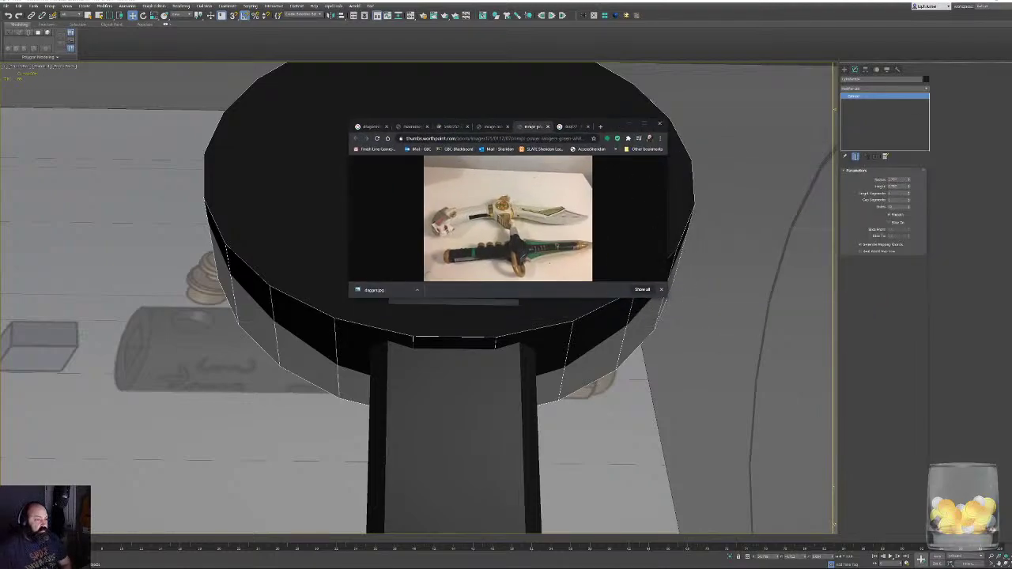
{"action": "left_click_drag", "start_coordinate": [667, 298], "coordinate": [740, 518]}
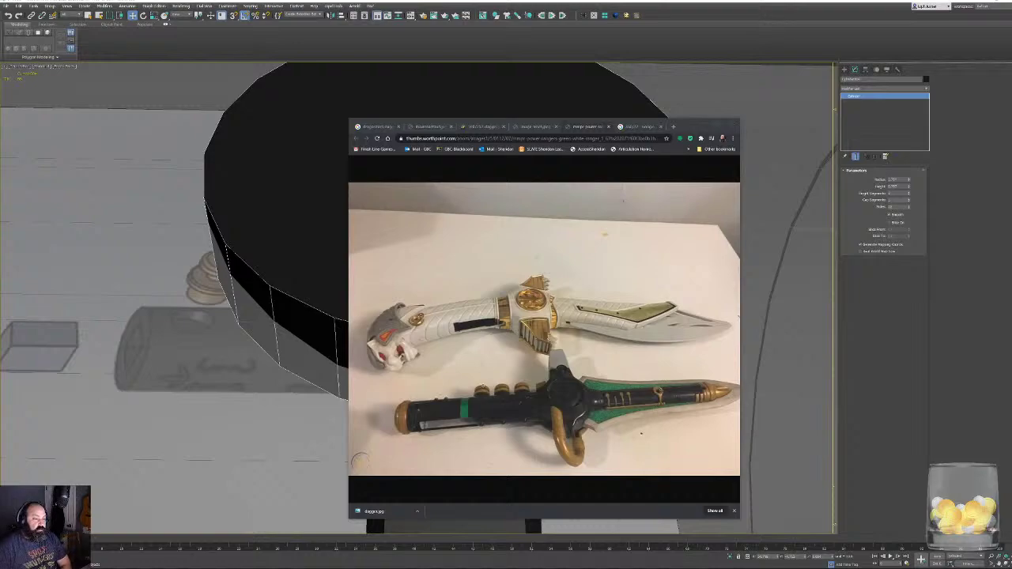
{"action": "left_click_drag", "start_coordinate": [693, 126], "coordinate": [1011, 158]}
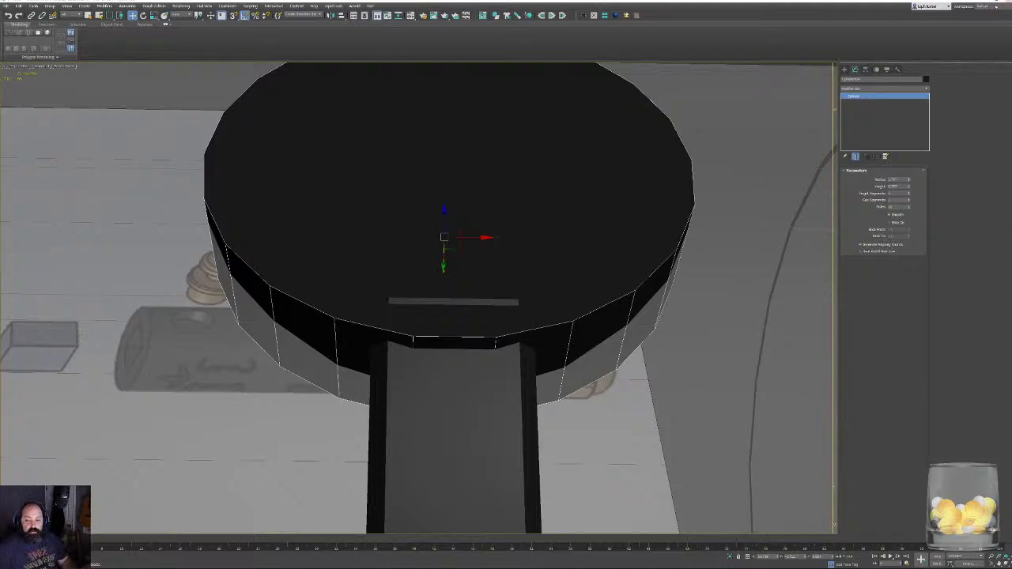
Set the cylinder's number of sides to 20 and check how it joins the stem.
{"action": "middle_click_drag", "start_coordinate": [455, 342], "coordinate": [454, 363], "text": "alt"}
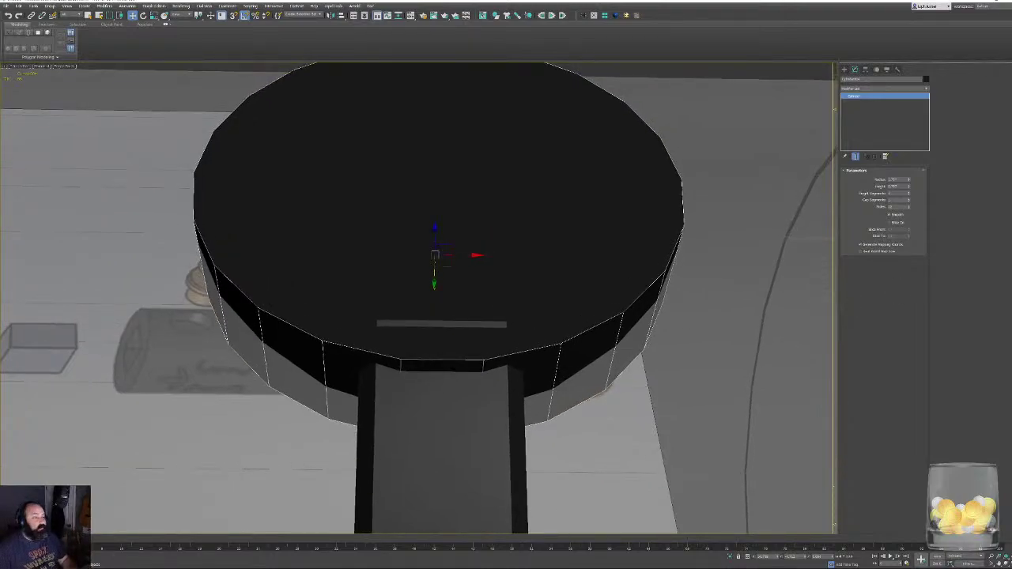
{"action": "double_click", "coordinate": [899, 207]}
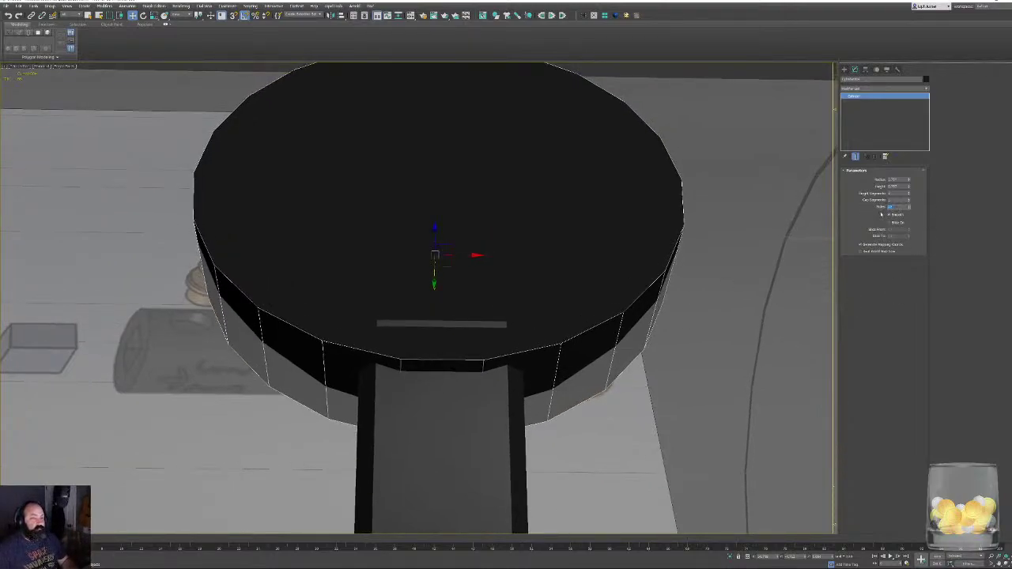
{"action": "type", "text": "20"}
{"action": "key", "text": "Return"}
{"action": "scroll", "coordinate": [476, 284], "scroll_direction": "down", "scroll_amount": 3}
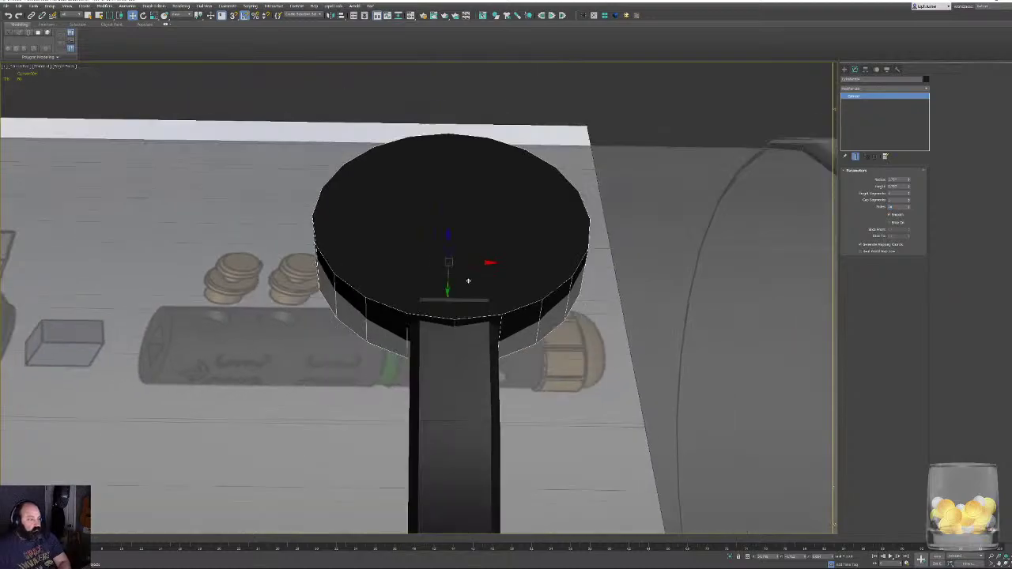
Scale the black cylinder slightly where it covers the end of the strap.
{"action": "middle_click_drag", "start_coordinate": [469, 281], "coordinate": [438, 265], "text": "alt"}
{"action": "scroll", "coordinate": [483, 188], "scroll_direction": "down", "scroll_amount": 3}
{"action": "scroll", "coordinate": [456, 265], "scroll_direction": "up", "scroll_amount": 4}
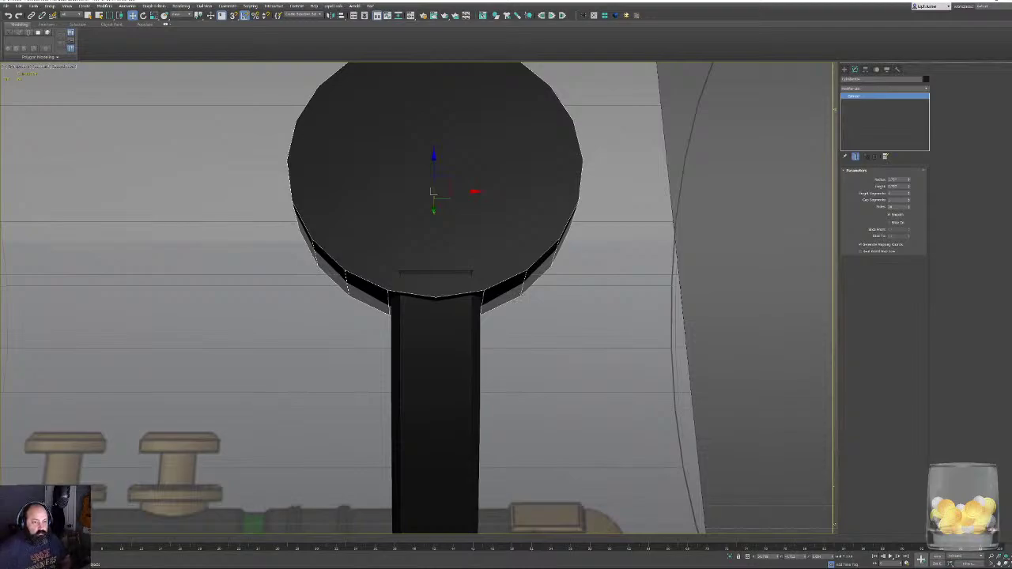
{"action": "scroll", "coordinate": [480, 281], "scroll_direction": "up", "scroll_amount": 3}
{"action": "key", "text": "r"}
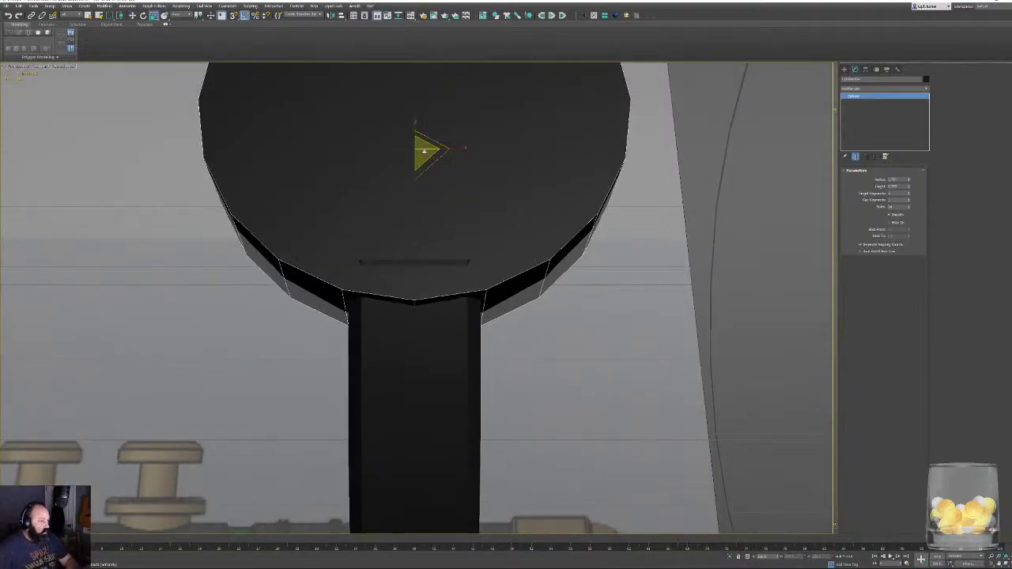
{"action": "left_click_drag", "start_coordinate": [424, 151], "coordinate": [428, 153]}
{"action": "scroll", "coordinate": [345, 238], "scroll_direction": "up", "scroll_amount": 8}
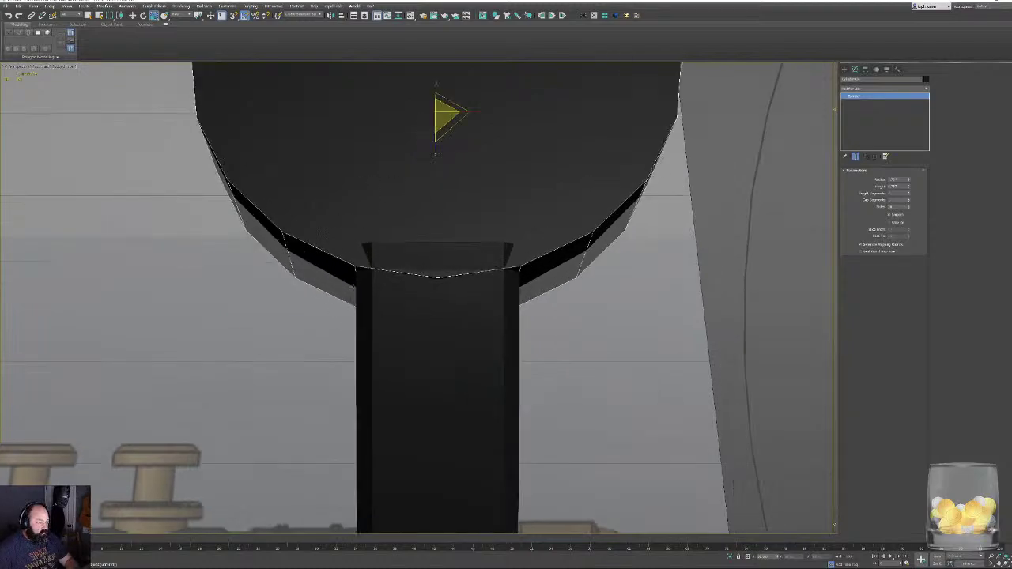
{"action": "middle_click_drag", "start_coordinate": [376, 235], "coordinate": [456, 329]}
{"action": "scroll", "coordinate": [411, 318], "scroll_direction": "up", "scroll_amount": 4}
{"action": "middle_click_drag", "start_coordinate": [483, 298], "coordinate": [330, 355]}
{"action": "scroll", "coordinate": [329, 355], "scroll_direction": "down", "scroll_amount": 6}
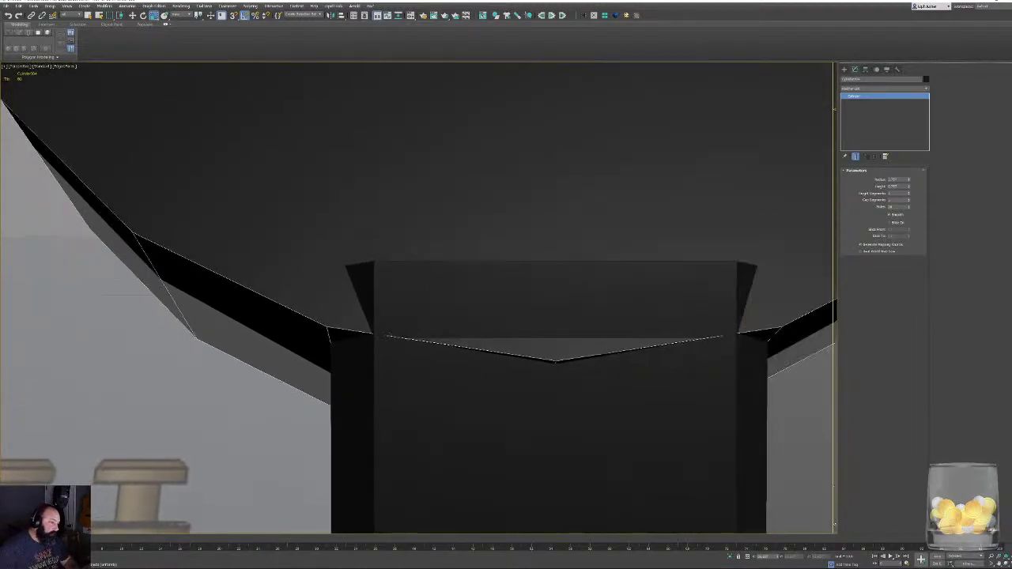
{"action": "middle_click_drag", "start_coordinate": [425, 325], "coordinate": [354, 318]}
{"action": "scroll", "coordinate": [381, 357], "scroll_direction": "down", "scroll_amount": 4}
{"action": "middle_click_drag", "start_coordinate": [383, 364], "coordinate": [493, 359], "text": "alt"}
Convert the cylinder to an Editable Poly and return to the Move tool.
{"action": "right_click", "coordinate": [476, 287]}
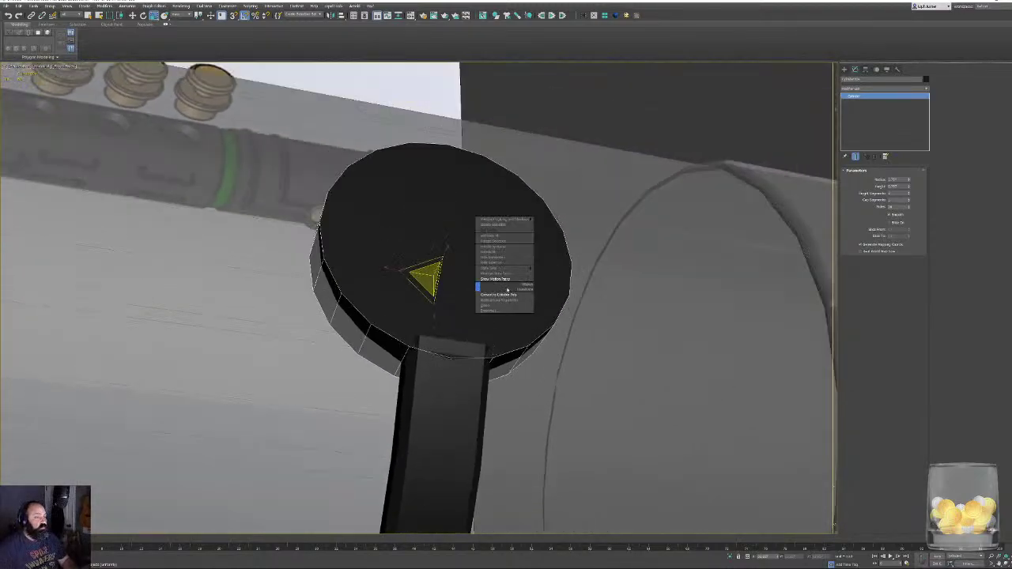
{"action": "left_click", "coordinate": [501, 294]}
{"action": "middle_click_drag", "start_coordinate": [518, 303], "coordinate": [443, 222], "text": "alt"}
{"action": "middle_click_drag", "start_coordinate": [443, 222], "coordinate": [617, 299]}
{"action": "key", "text": "w"}
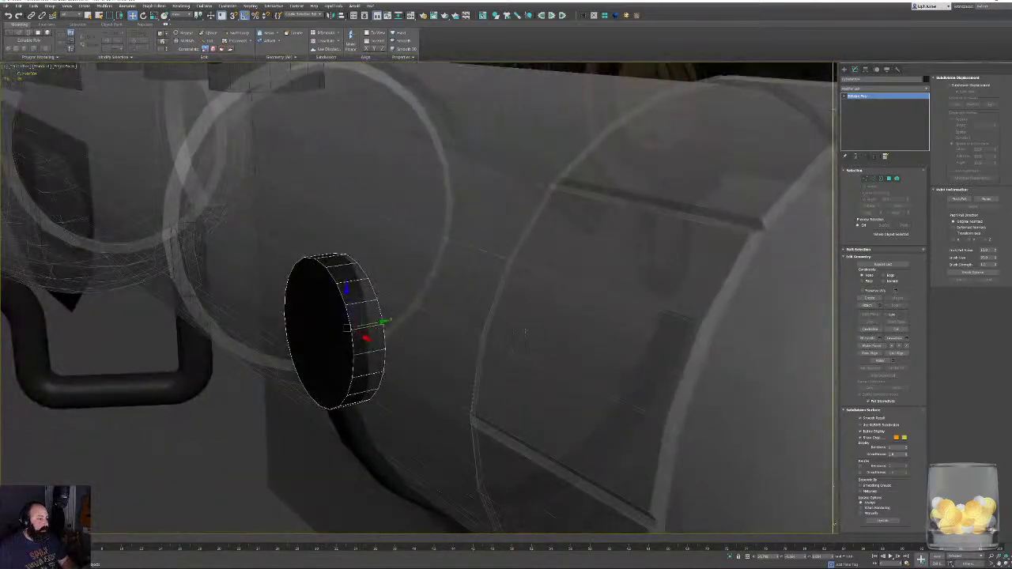
{"action": "middle_click_drag", "start_coordinate": [525, 332], "coordinate": [577, 343], "text": "alt"}
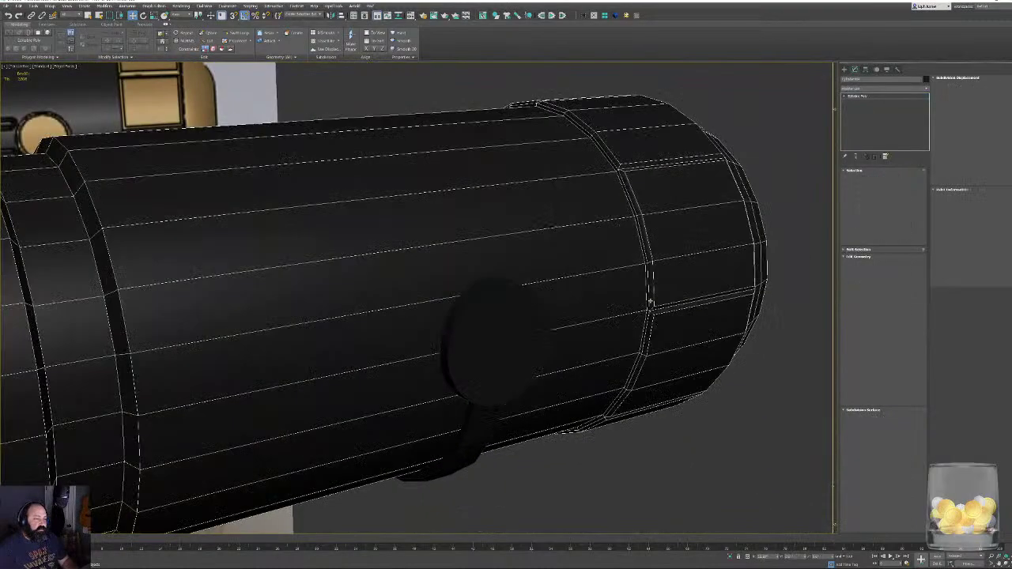
Reselect the round disc and examine how its flat face sits against the curved barrel.
{"action": "key", "text": "F4"}
{"action": "scroll", "coordinate": [549, 445], "scroll_direction": "up", "scroll_amount": 3}
{"action": "left_click", "coordinate": [495, 332]}
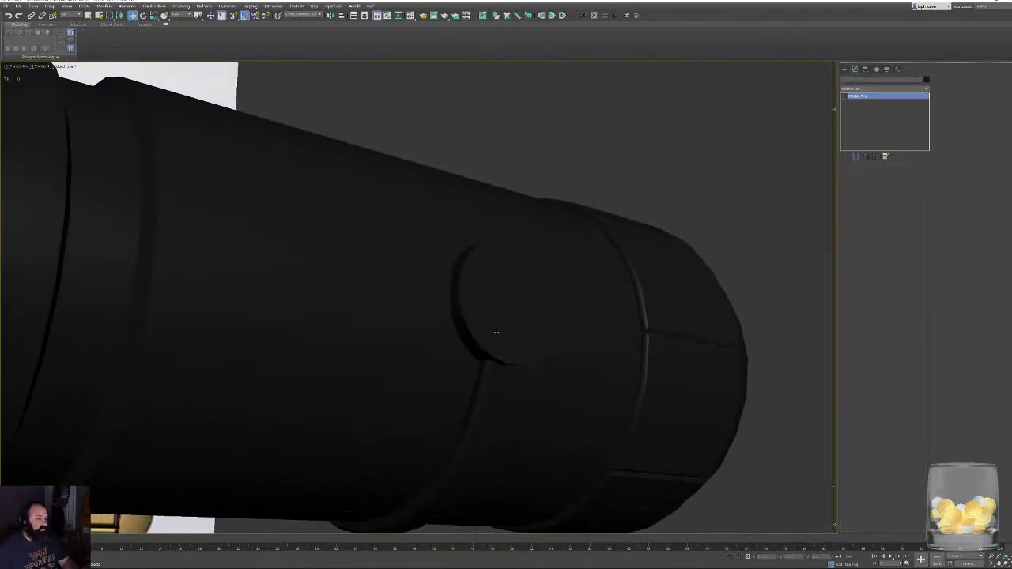
{"action": "scroll", "coordinate": [506, 348], "scroll_direction": "up", "scroll_amount": 3}
{"action": "middle_click_drag", "start_coordinate": [506, 348], "coordinate": [412, 259], "text": "alt"}
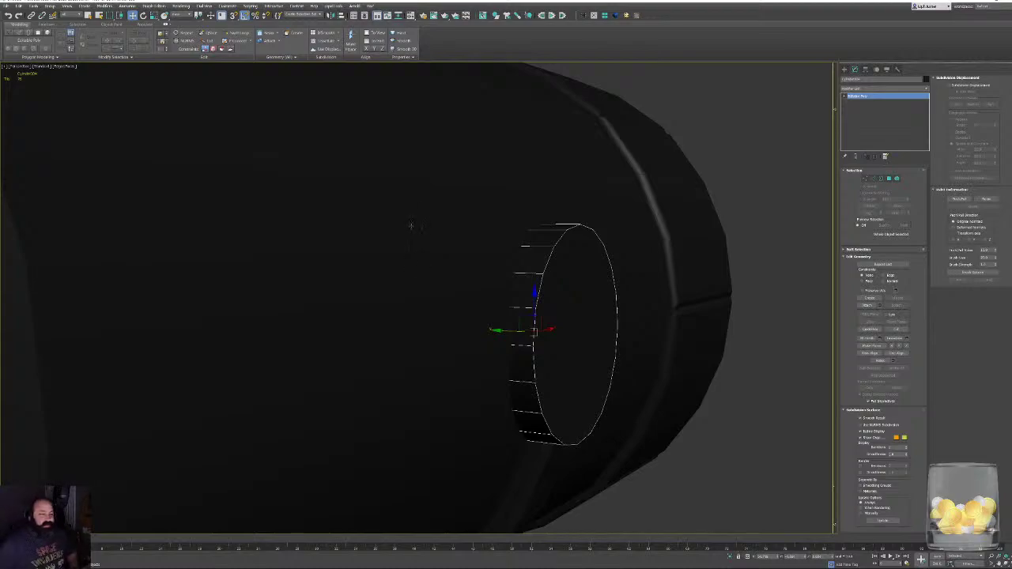
{"action": "middle_click_drag", "start_coordinate": [609, 340], "coordinate": [525, 324], "text": "alt"}
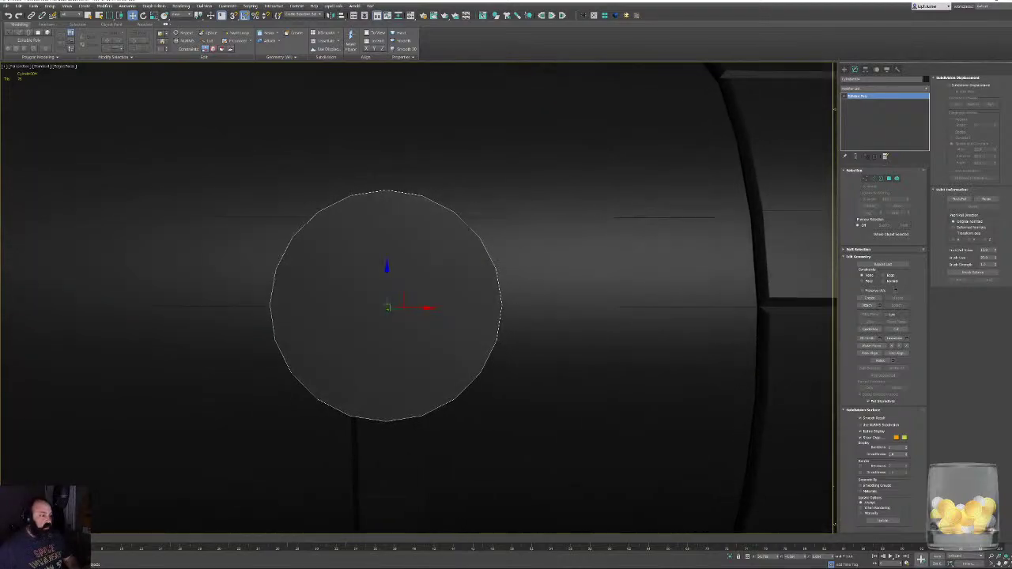
{"action": "middle_click_drag", "start_coordinate": [427, 325], "coordinate": [477, 328], "text": "alt"}
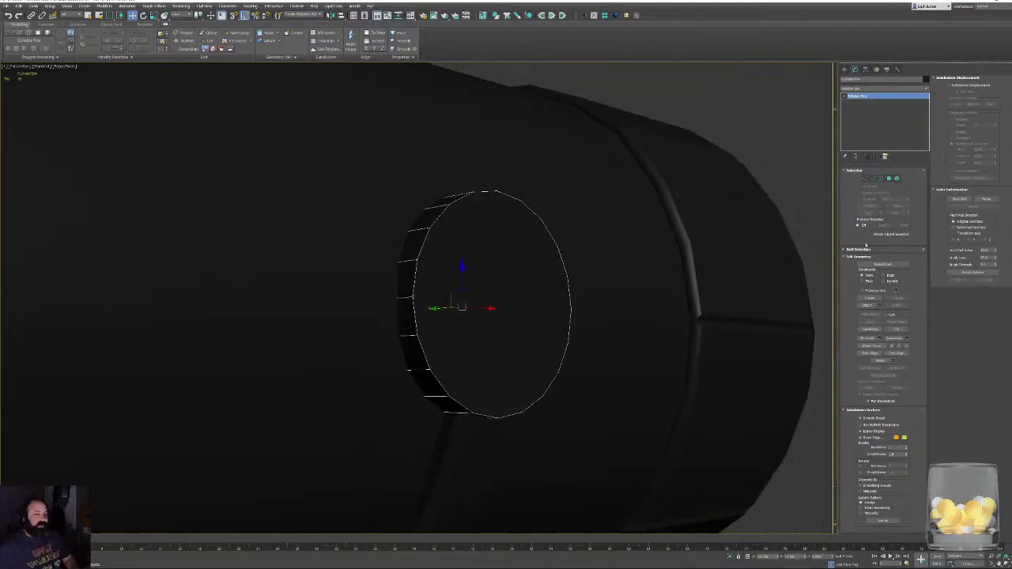
Connect opposite vertices straight across the disc at its midline and at the three rows below it.
{"action": "left_click", "coordinate": [865, 179]}
{"action": "key", "text": "F3"}
{"action": "middle_click_drag", "start_coordinate": [578, 341], "coordinate": [567, 332], "text": "alt"}
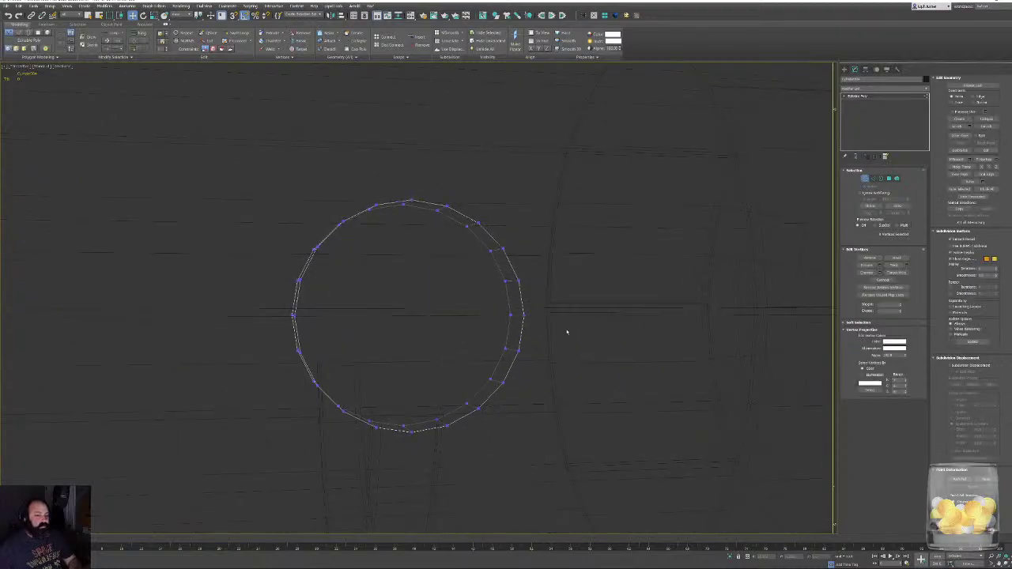
{"action": "left_click_drag", "start_coordinate": [554, 310], "coordinate": [237, 336]}
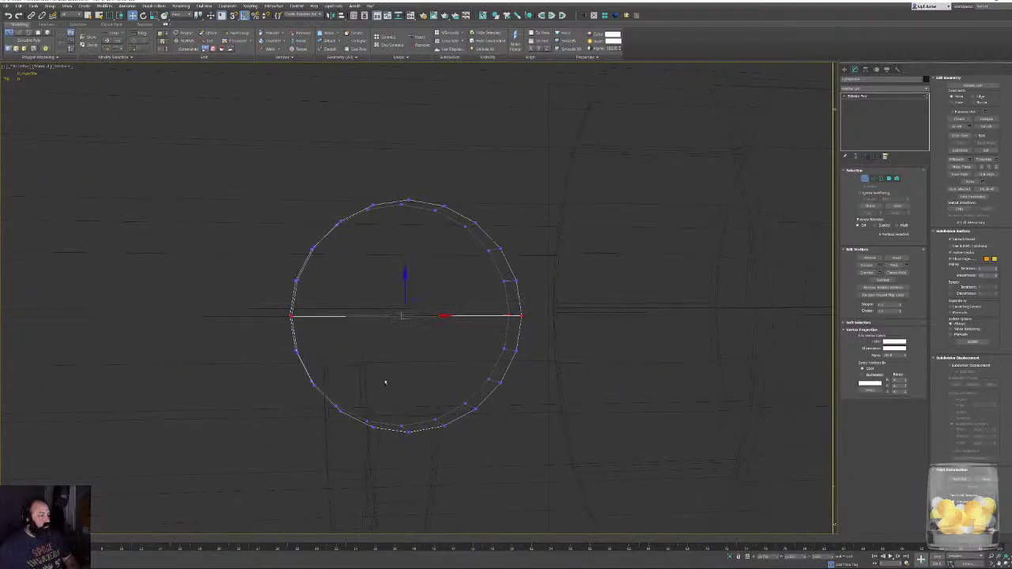
{"action": "middle_click_drag", "start_coordinate": [385, 382], "coordinate": [367, 347]}
{"action": "left_click_drag", "start_coordinate": [227, 289], "coordinate": [546, 333]}
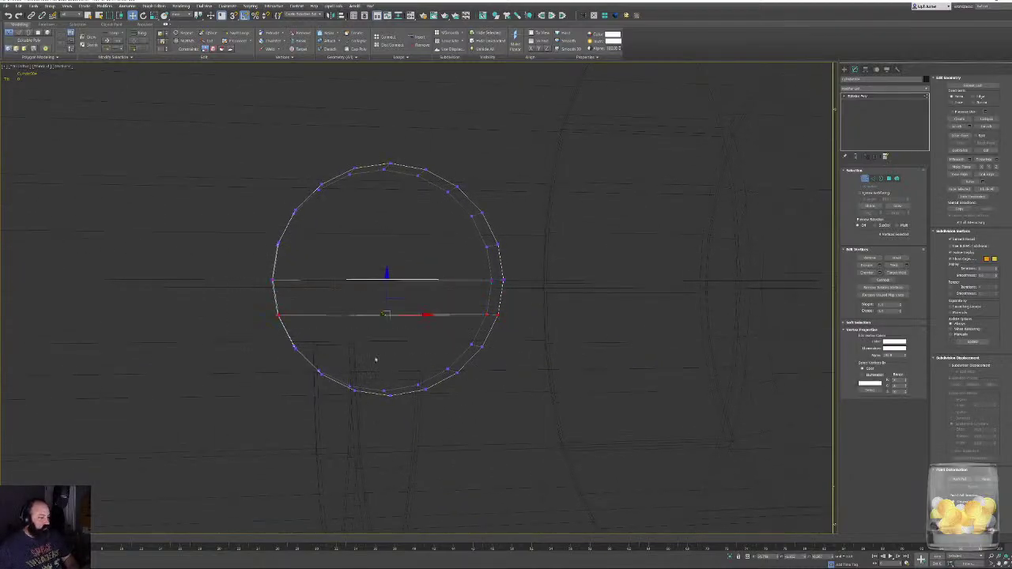
{"action": "left_click_drag", "start_coordinate": [489, 356], "coordinate": [513, 358]}
{"action": "key", "text": "ctrl+shift+e"}
{"action": "left_click_drag", "start_coordinate": [331, 366], "coordinate": [311, 379]}
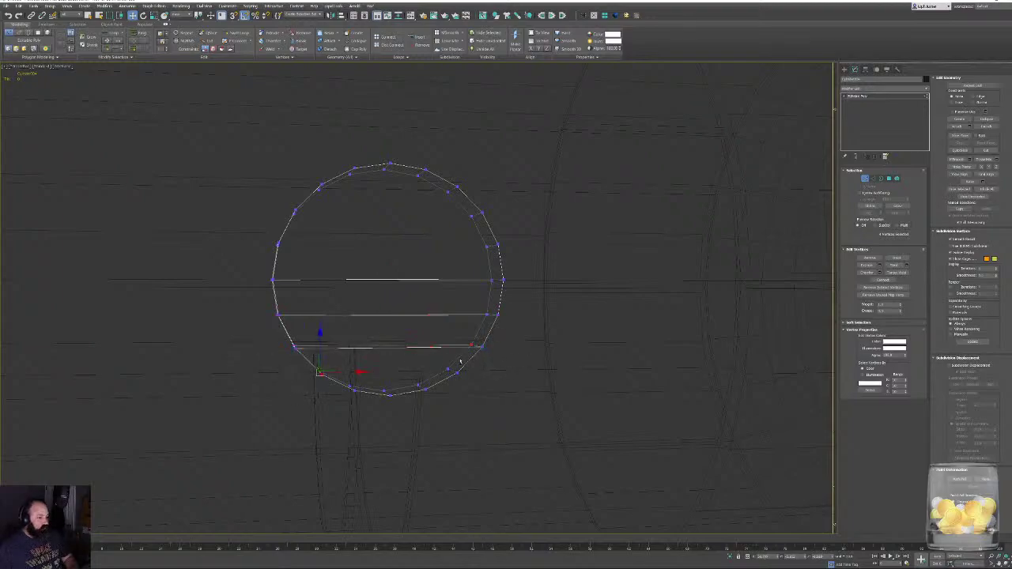
{"action": "left_click_drag", "start_coordinate": [439, 361], "coordinate": [476, 382], "text": "ctrl"}
Connect opposite vertices straight across the disc at the three rows above the midline.
{"action": "middle_click_drag", "start_coordinate": [393, 406], "coordinate": [209, 319], "text": "alt"}
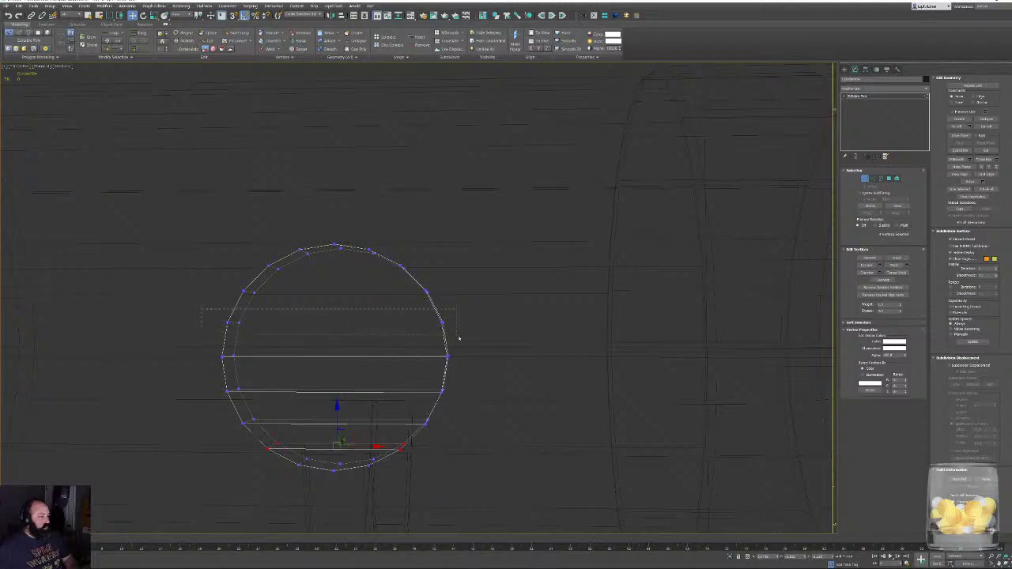
{"action": "left_click_drag", "start_coordinate": [458, 338], "coordinate": [258, 283]}
{"action": "key", "text": "ctrl+shift+e"}
{"action": "left_click", "coordinate": [401, 267]}
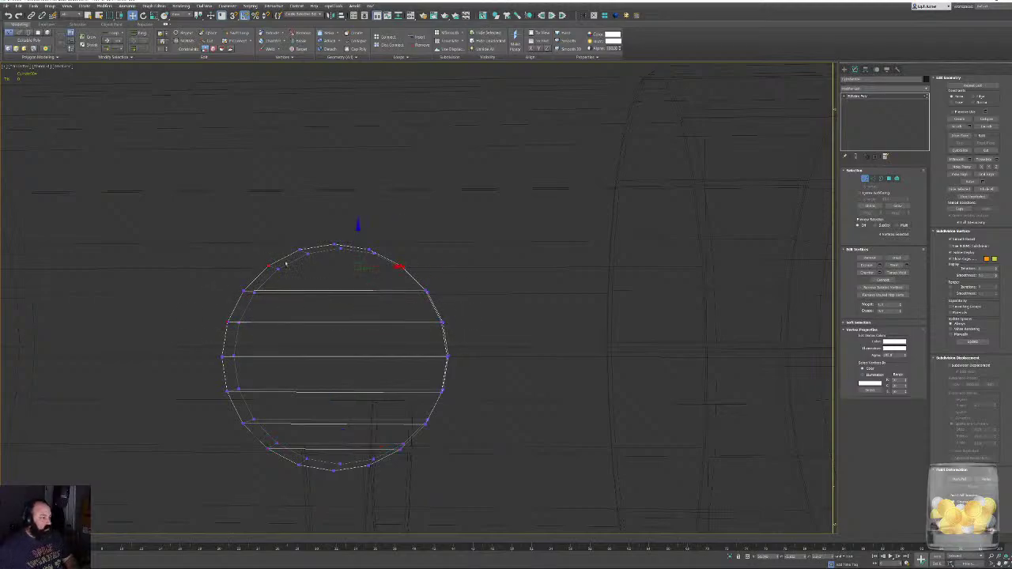
{"action": "left_click", "coordinate": [278, 269], "text": "ctrl"}
{"action": "key", "text": "ctrl+shift+e"}
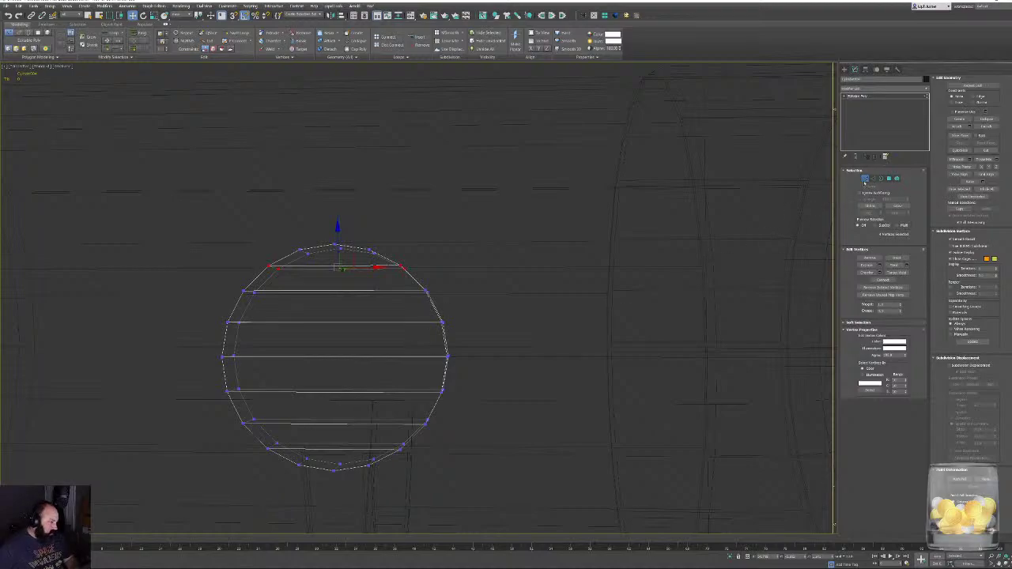
Delete all polygons of the disc's back cap, restore shaded display and leave polygon editing.
{"action": "key", "text": "4"}
{"action": "middle_click_drag", "start_coordinate": [451, 348], "coordinate": [380, 320], "text": "alt"}
{"action": "left_click", "coordinate": [450, 147]}
{"action": "left_click_drag", "start_coordinate": [450, 155], "coordinate": [472, 416]}
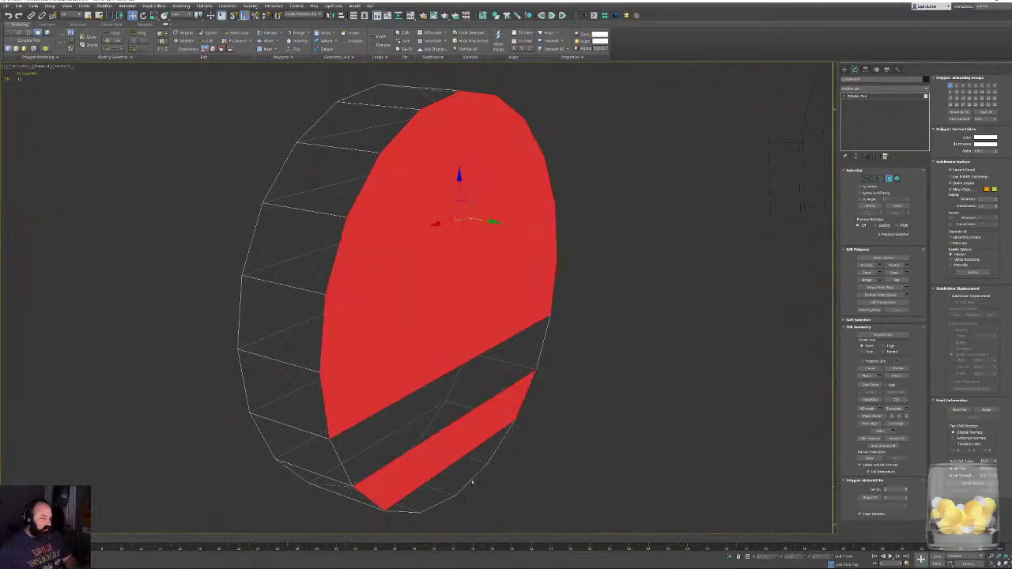
{"action": "left_click", "coordinate": [449, 468], "text": "ctrl"}
{"action": "left_click", "coordinate": [441, 397], "text": "ctrl"}
{"action": "key", "text": "Delete"}
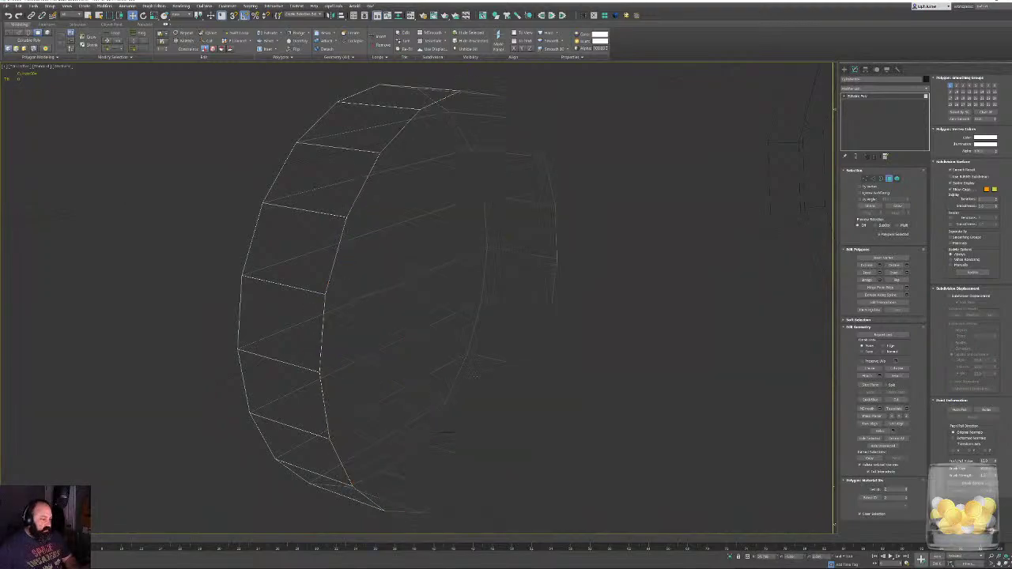
{"action": "middle_click_drag", "start_coordinate": [441, 396], "coordinate": [468, 398], "text": "alt"}
{"action": "mouse_move", "coordinate": [446, 336]}
{"action": "middle_mouse_down", "text": "alt"}
{"action": "mouse_move", "coordinate": [497, 328]}
{"action": "mouse_move", "coordinate": [479, 352]}
{"action": "middle_mouse_up", "text": "alt"}
{"action": "key", "text": "F3"}
{"action": "scroll", "coordinate": [479, 352], "scroll_direction": "down", "scroll_amount": 3}
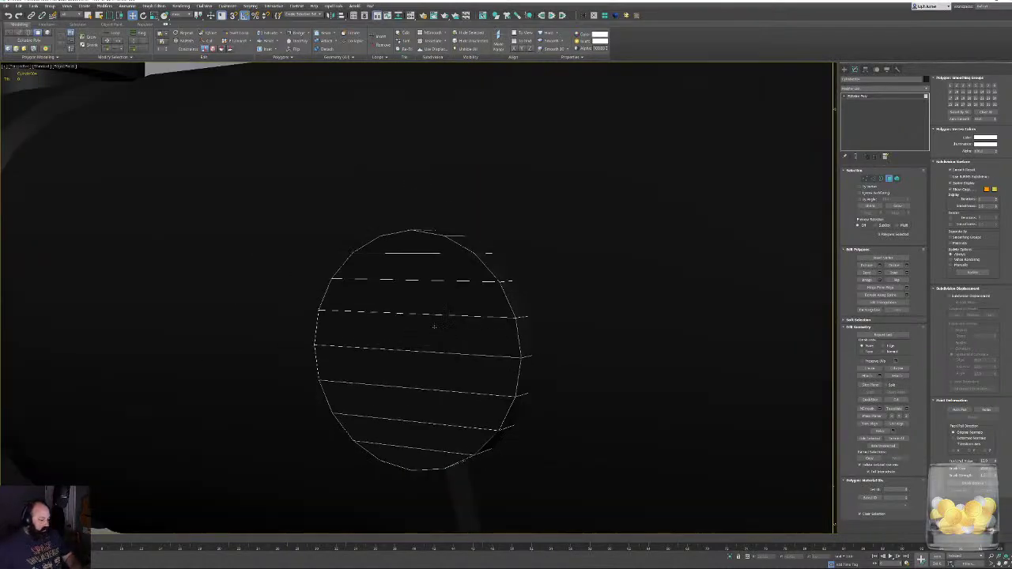
{"action": "middle_click_drag", "start_coordinate": [435, 328], "coordinate": [494, 324], "text": "alt"}
{"action": "left_click", "coordinate": [889, 178]}
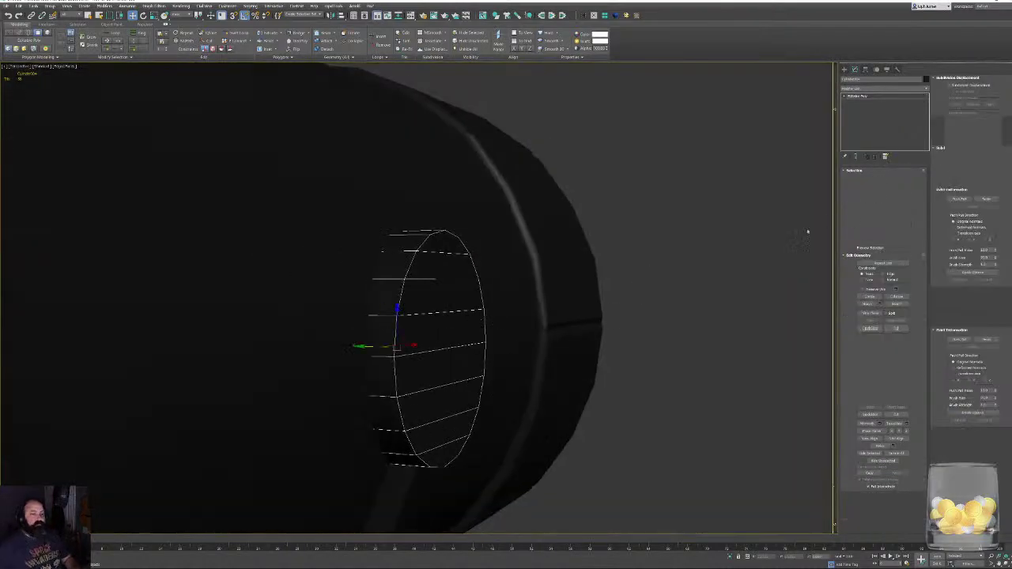
Apply a Bend modifier to the disc and give it a small bend angle.
{"action": "middle_click_drag", "start_coordinate": [807, 228], "coordinate": [561, 264], "text": "alt"}
{"action": "scroll", "coordinate": [545, 264], "scroll_direction": "up", "scroll_amount": 4}
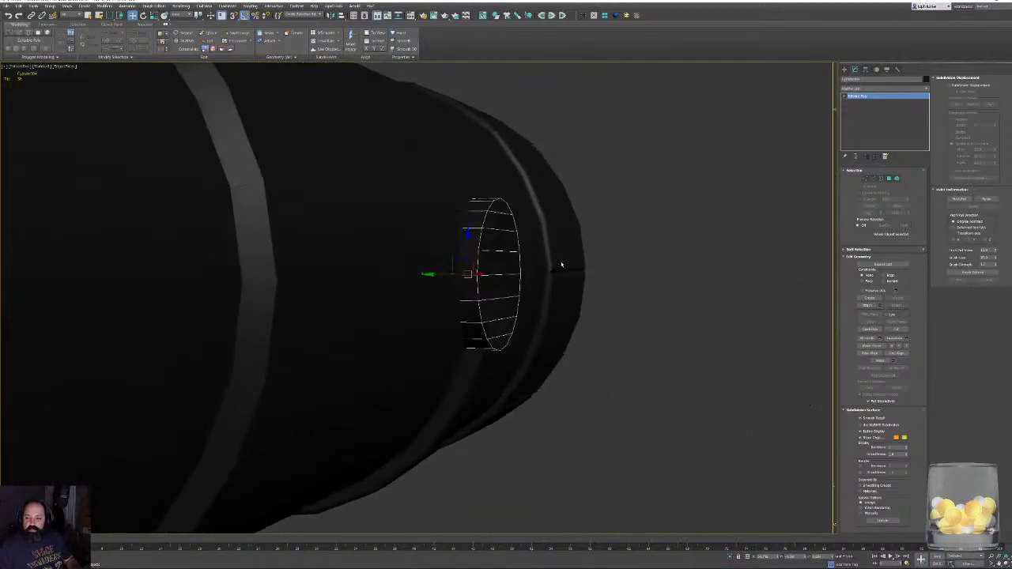
{"action": "scroll", "coordinate": [529, 306], "scroll_direction": "up", "scroll_amount": 3}
{"action": "mouse_move", "coordinate": [528, 305]}
{"action": "middle_mouse_down", "text": "alt"}
{"action": "mouse_move", "coordinate": [512, 298]}
{"action": "mouse_move", "coordinate": [532, 286]}
{"action": "middle_mouse_up", "text": "alt"}
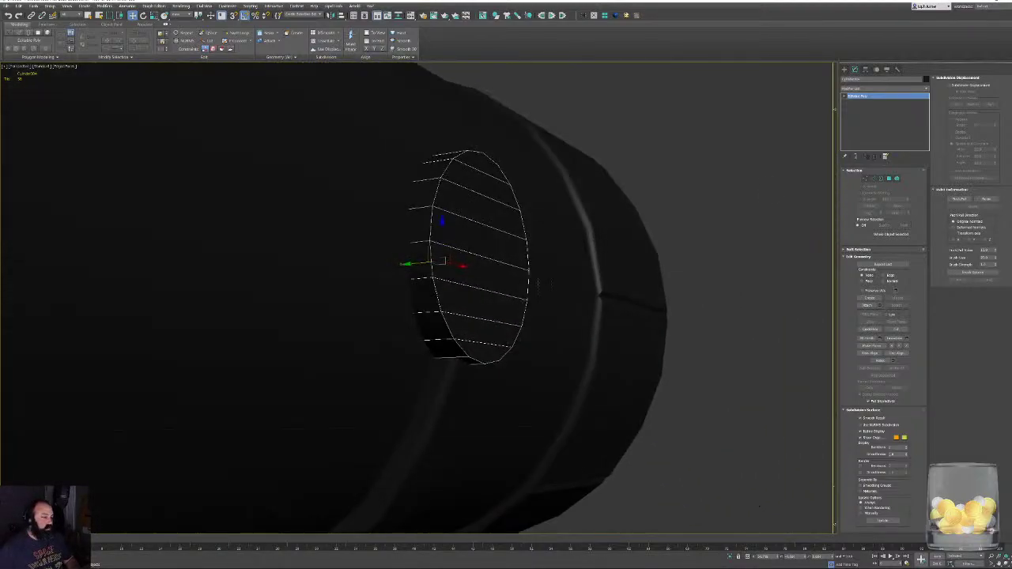
{"action": "left_click", "coordinate": [881, 79]}
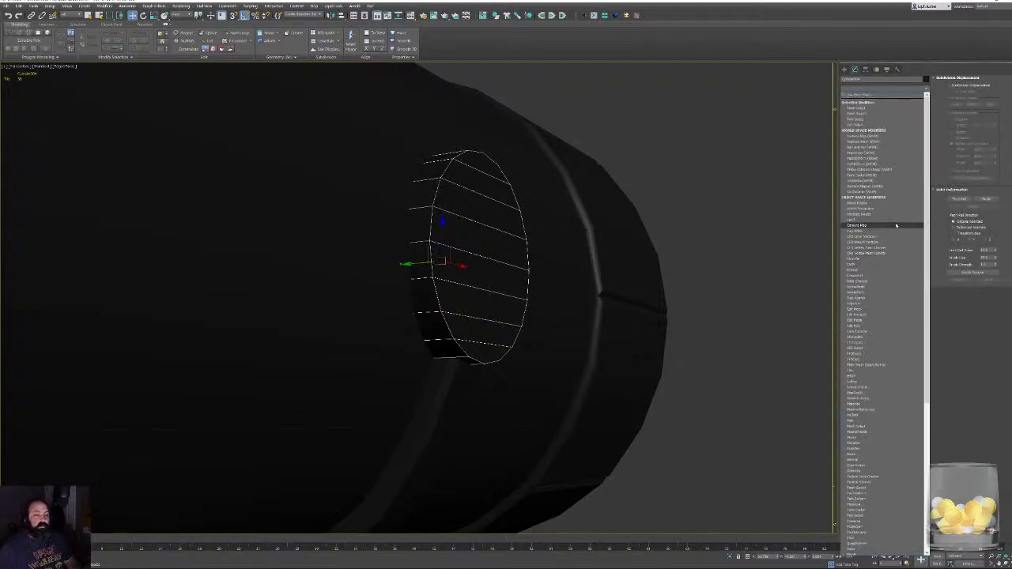
{"action": "left_click", "coordinate": [862, 219]}
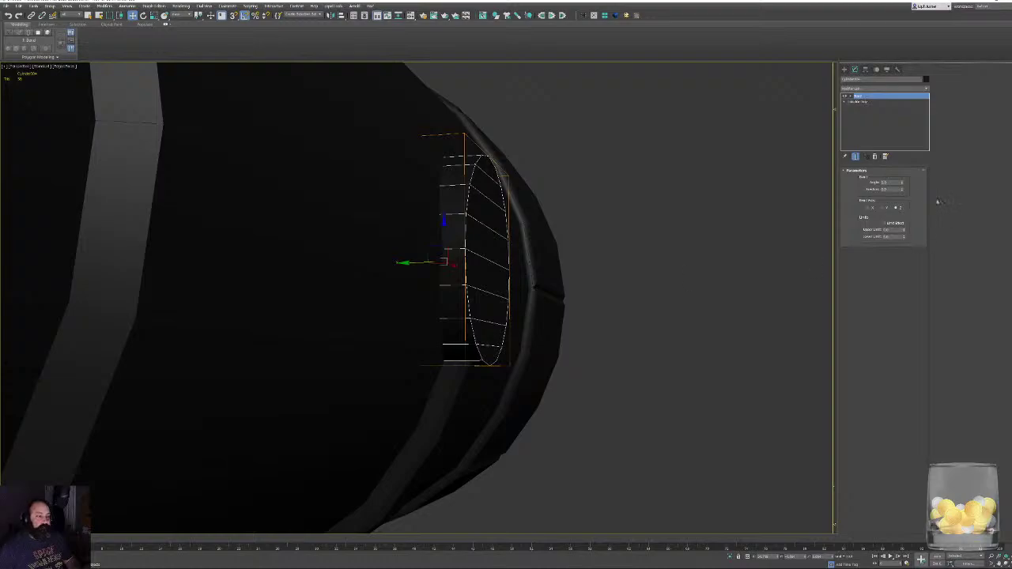
{"action": "left_click_drag", "start_coordinate": [903, 184], "coordinate": [903, 181]}
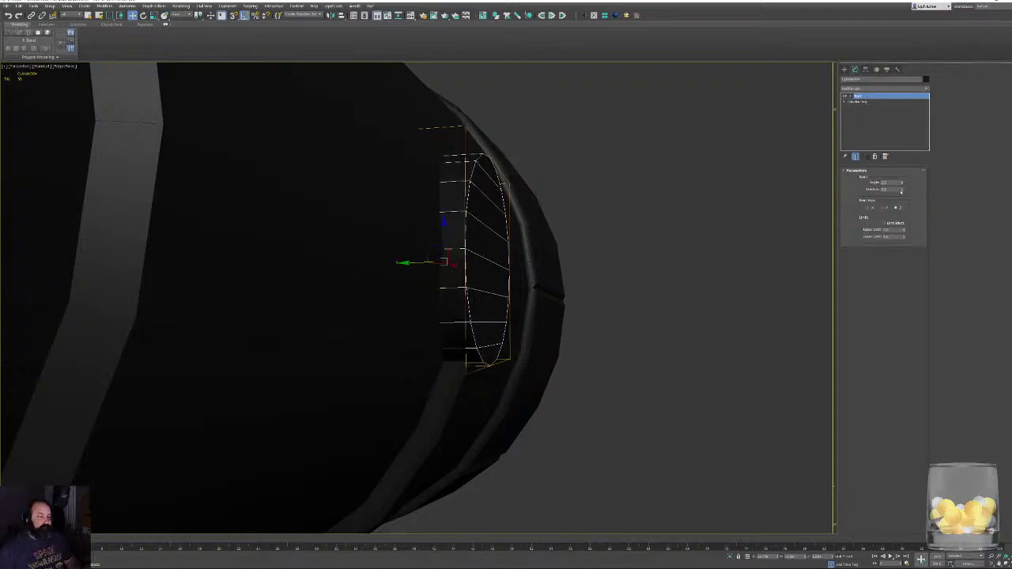
Try the disc's bend on the X and Y axes with the direction set to 90.
{"action": "left_click", "coordinate": [885, 208]}
{"action": "left_click", "coordinate": [872, 208]}
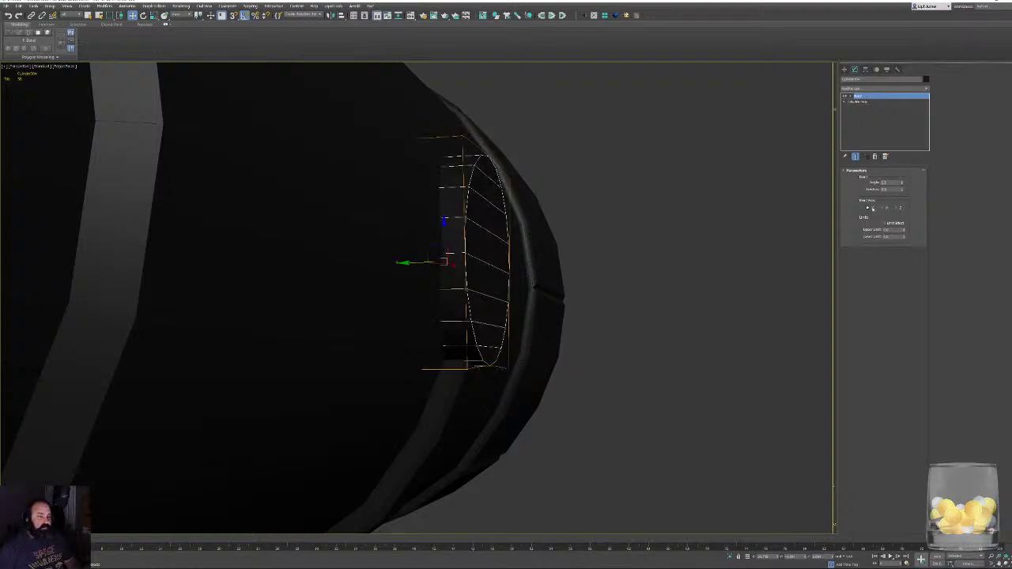
{"action": "middle_click_drag", "start_coordinate": [783, 239], "coordinate": [719, 242], "text": "alt"}
{"action": "type", "text": "90"}
{"action": "key", "text": "Return"}
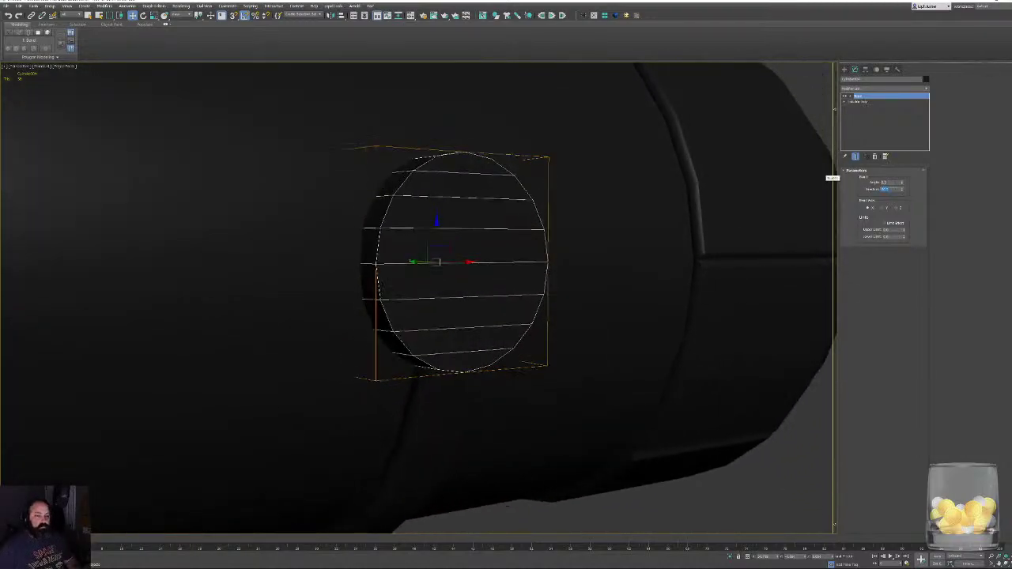
{"action": "middle_click_drag", "start_coordinate": [832, 178], "coordinate": [416, 179], "text": "alt"}
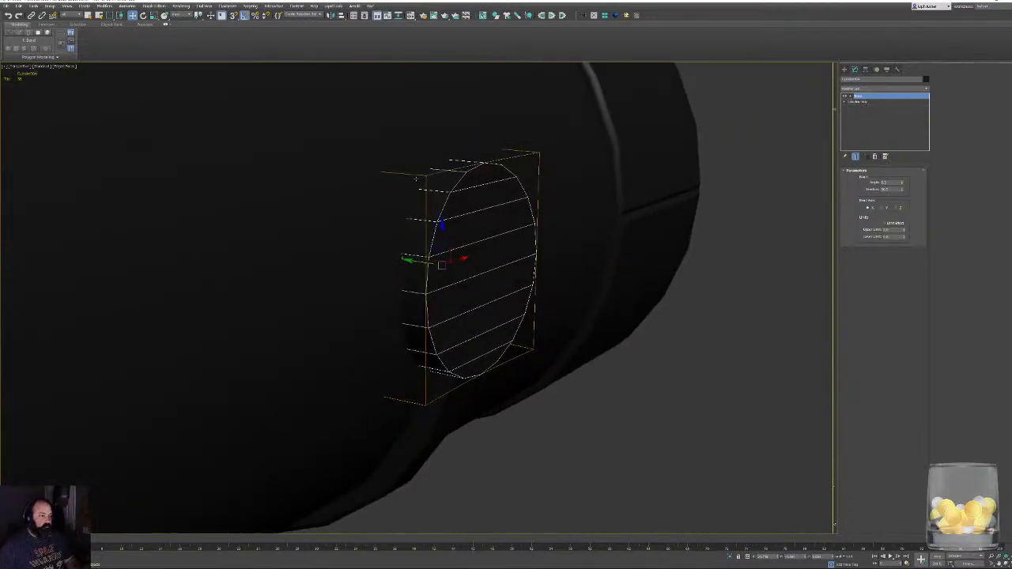
{"action": "left_click", "coordinate": [883, 208]}
{"action": "middle_click_drag", "start_coordinate": [580, 195], "coordinate": [711, 202], "text": "alt"}
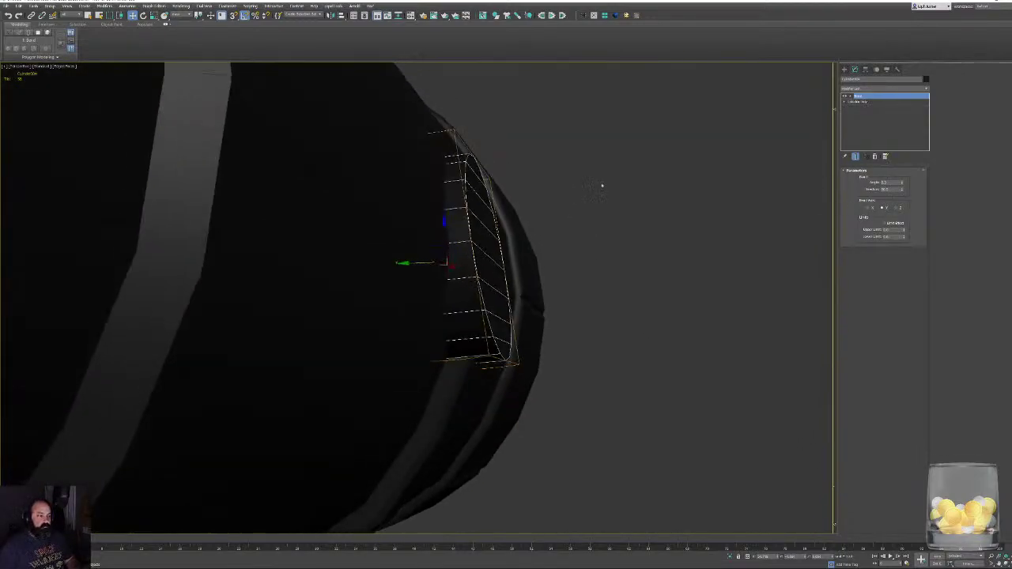
{"action": "key", "text": "F3"}
{"action": "middle_click_drag", "start_coordinate": [549, 171], "coordinate": [588, 160], "text": "alt"}
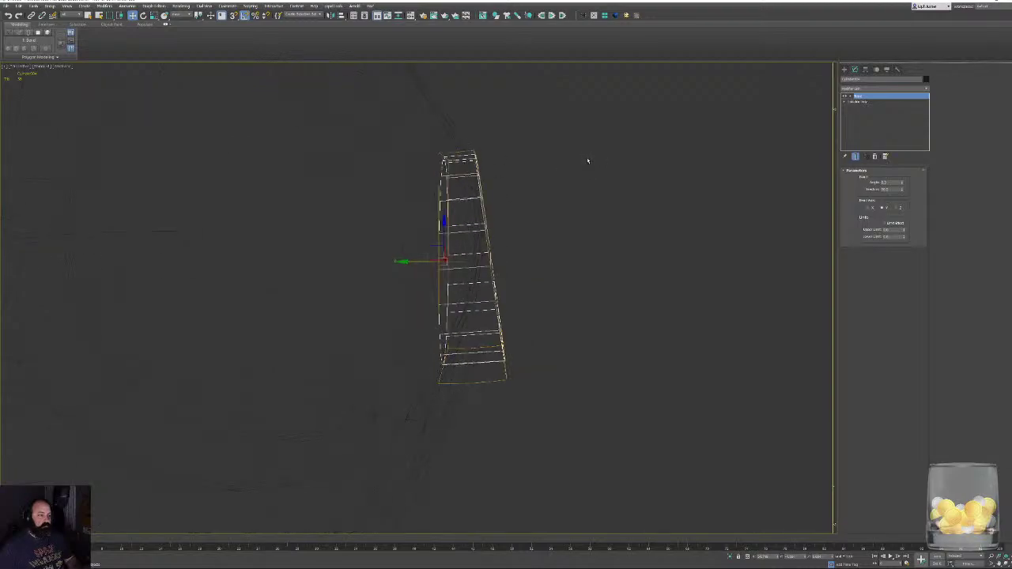
Set the disc's bend axis to Z and the bend direction to -90.
{"action": "left_click", "coordinate": [898, 208]}
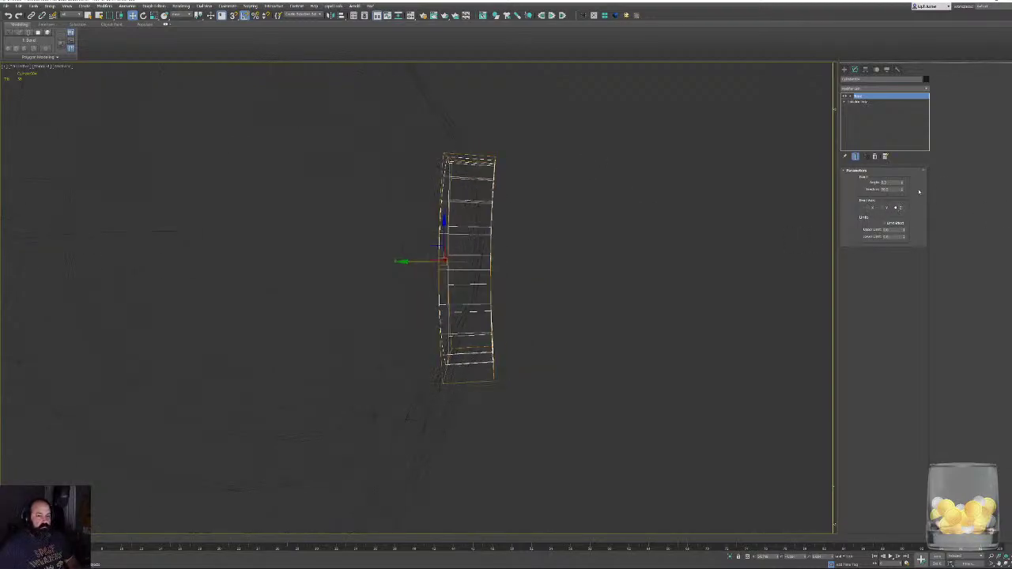
{"action": "left_click", "coordinate": [893, 190]}
{"action": "type", "text": "45"}
{"action": "key", "text": "Return"}
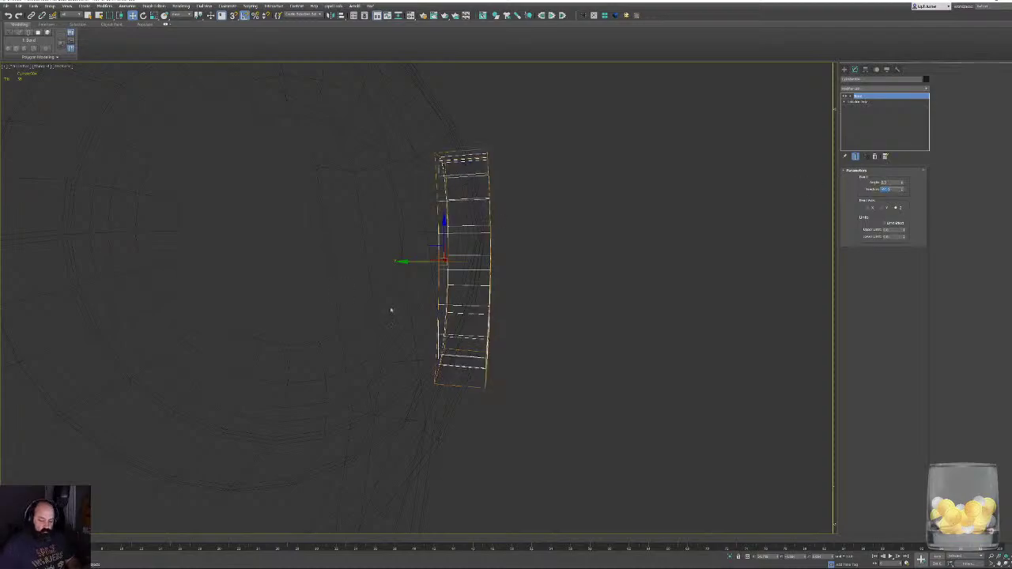
{"action": "mouse_move", "coordinate": [390, 311]}
{"action": "middle_mouse_down", "text": "alt"}
{"action": "mouse_move", "coordinate": [459, 296]}
{"action": "mouse_move", "coordinate": [452, 300]}
{"action": "mouse_move", "coordinate": [482, 230]}
{"action": "mouse_move", "coordinate": [495, 226]}
{"action": "mouse_move", "coordinate": [527, 250]}
{"action": "middle_mouse_up", "text": "alt"}
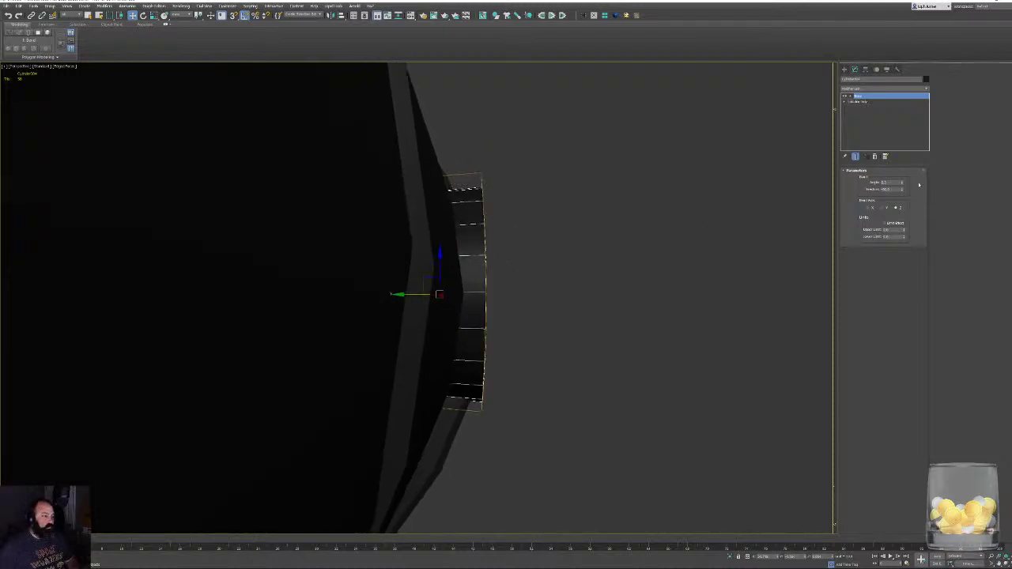
Increase the disc's bend angle until it follows the barrel's curve and convert the disc to Editable Poly.
{"action": "left_click_drag", "start_coordinate": [902, 183], "coordinate": [909, 173]}
{"action": "middle_click_drag", "start_coordinate": [687, 213], "coordinate": [432, 241], "text": "alt"}
{"action": "right_click", "coordinate": [432, 241]}
{"action": "left_click", "coordinate": [439, 241]}
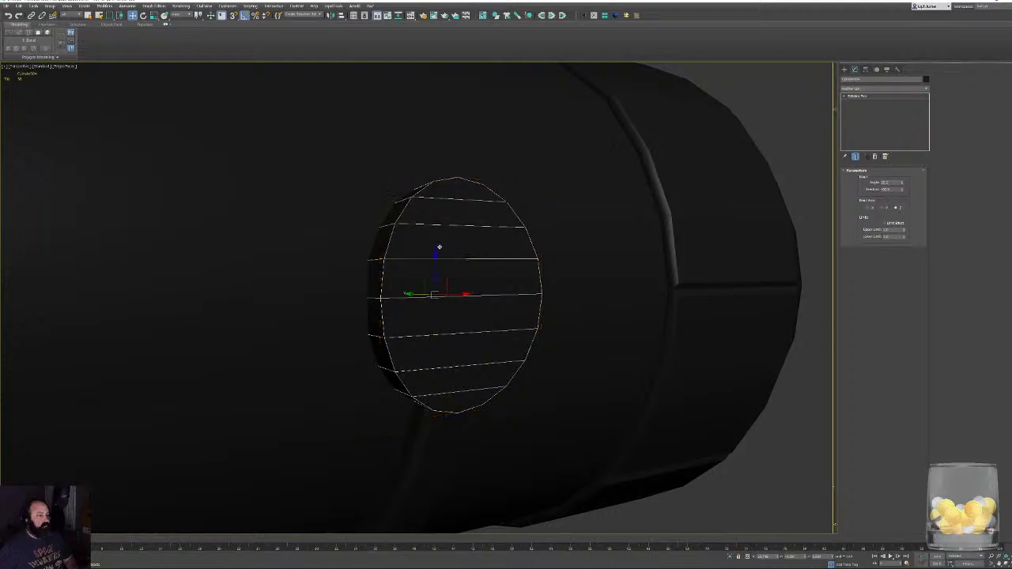
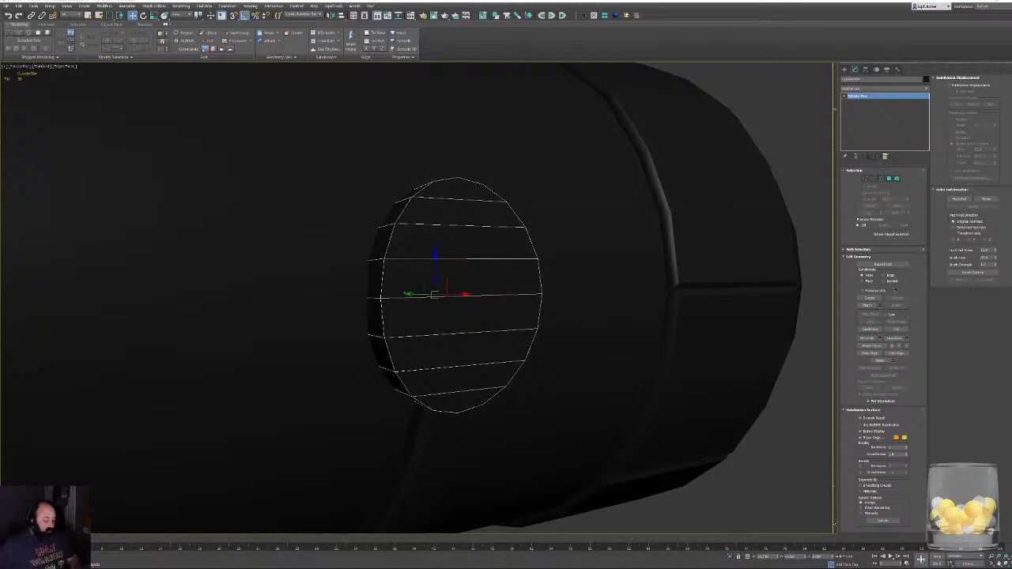
Examine the bent disc's fit on the barrel and compare it with the round knob in the reference image.
{"action": "middle_click_drag", "start_coordinate": [595, 230], "coordinate": [571, 230], "text": "alt"}
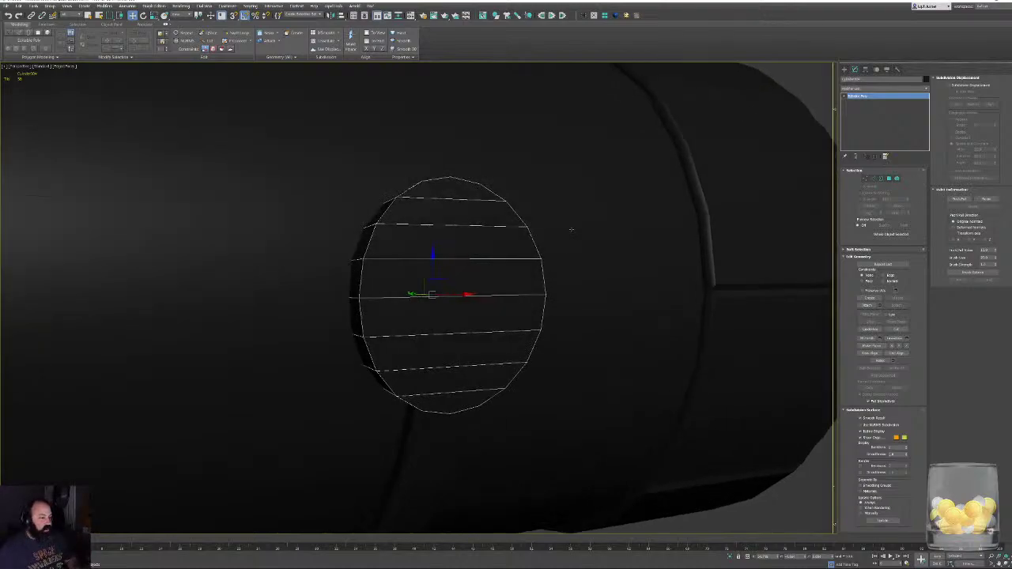
{"action": "scroll", "coordinate": [387, 251], "scroll_direction": "down", "scroll_amount": 10}
{"action": "middle_click_drag", "start_coordinate": [387, 251], "coordinate": [370, 112], "text": "alt"}
{"action": "middle_click_drag", "start_coordinate": [465, 166], "coordinate": [472, 145], "text": "alt"}
{"action": "scroll", "coordinate": [477, 146], "scroll_direction": "up", "scroll_amount": 4}
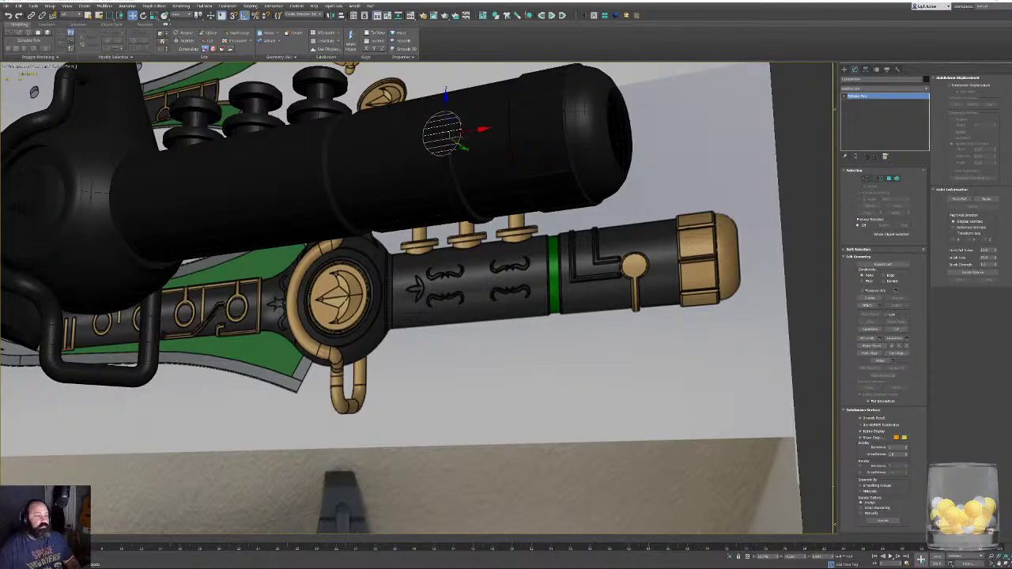
{"action": "middle_click_drag", "start_coordinate": [488, 191], "coordinate": [493, 288]}
{"action": "scroll", "coordinate": [499, 235], "scroll_direction": "up", "scroll_amount": 5}
{"action": "middle_click_drag", "start_coordinate": [490, 222], "coordinate": [563, 249], "text": "alt"}
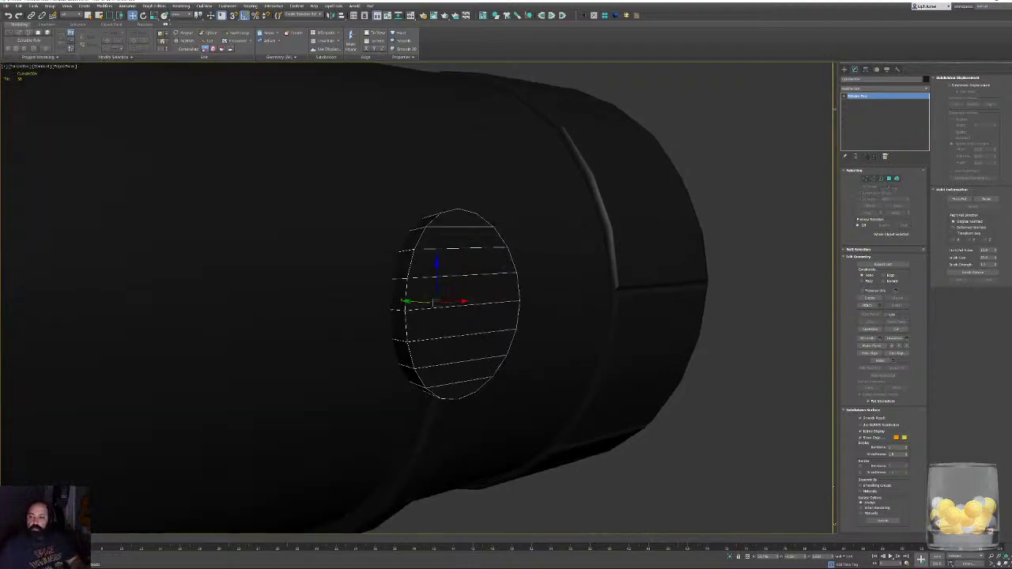
Select all the strip polygons that make up the disc's front cap.
{"action": "left_click", "coordinate": [894, 178]}
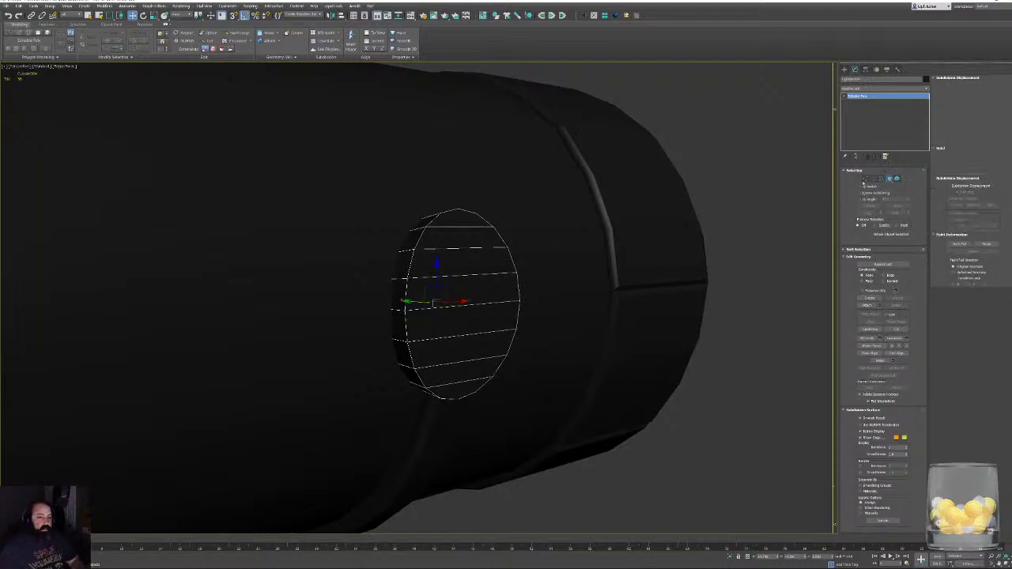
{"action": "middle_click_drag", "start_coordinate": [420, 267], "coordinate": [490, 324], "text": "alt"}
{"action": "scroll", "coordinate": [476, 282], "scroll_direction": "up", "scroll_amount": 3}
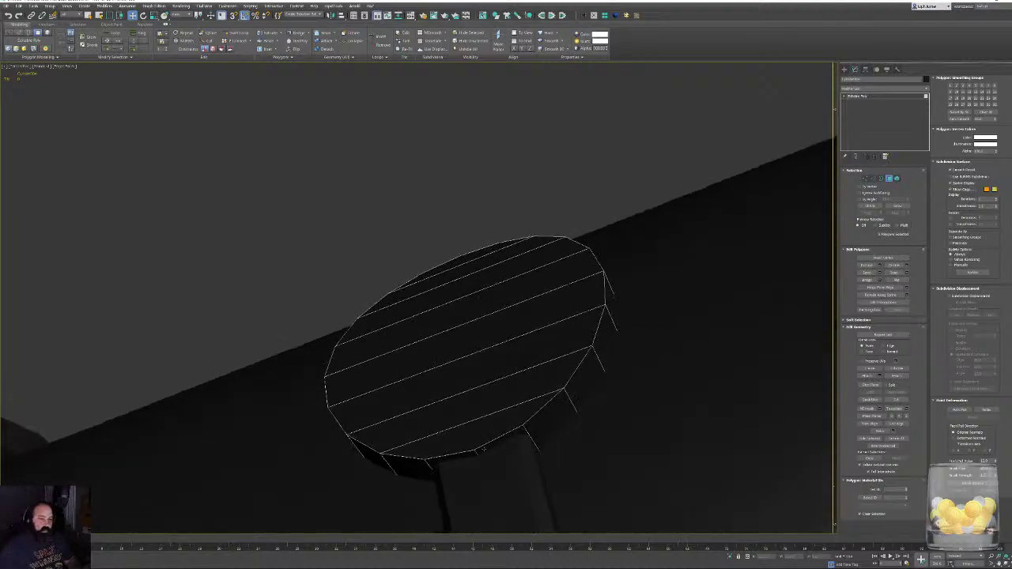
{"action": "left_click_drag", "start_coordinate": [483, 449], "coordinate": [449, 313]}
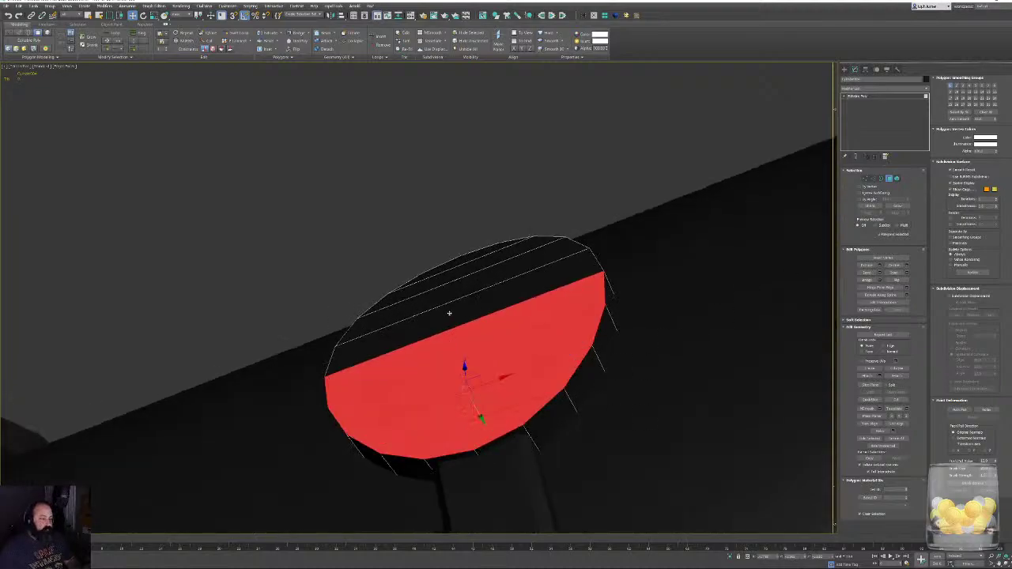
{"action": "left_click", "coordinate": [449, 313], "text": "ctrl"}
{"action": "left_click", "coordinate": [448, 286], "text": "ctrl"}
{"action": "left_click", "coordinate": [449, 265], "text": "ctrl"}
{"action": "left_click", "coordinate": [463, 272], "text": "ctrl"}
{"action": "middle_click_drag", "start_coordinate": [463, 272], "coordinate": [548, 306], "text": "alt"}
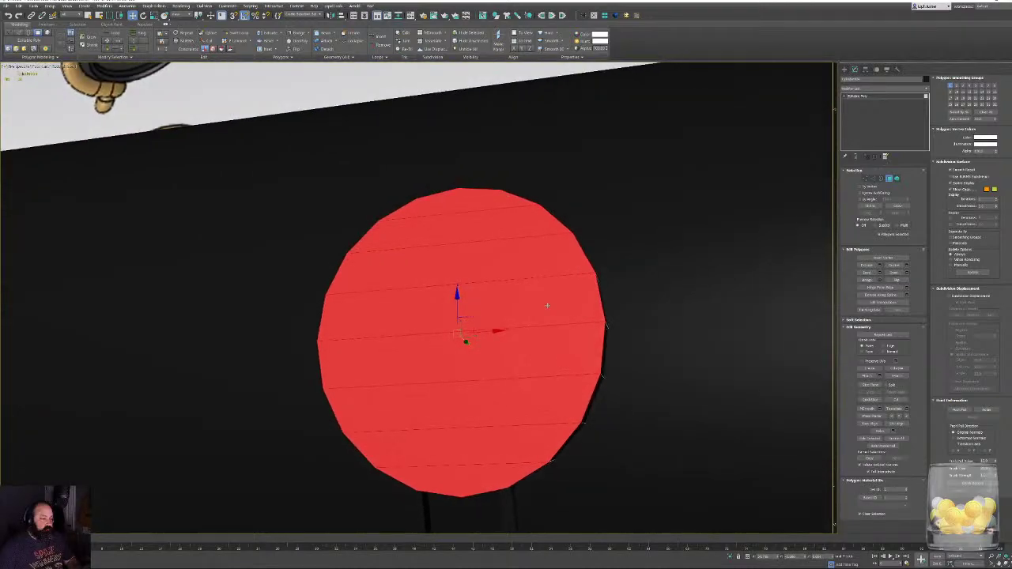
Convert the cap selection to its border edges and chamfer them slightly with the Tri chamfer type.
{"action": "left_click", "coordinate": [872, 178]}
{"action": "middle_click_drag", "start_coordinate": [685, 339], "coordinate": [668, 372], "text": "alt"}
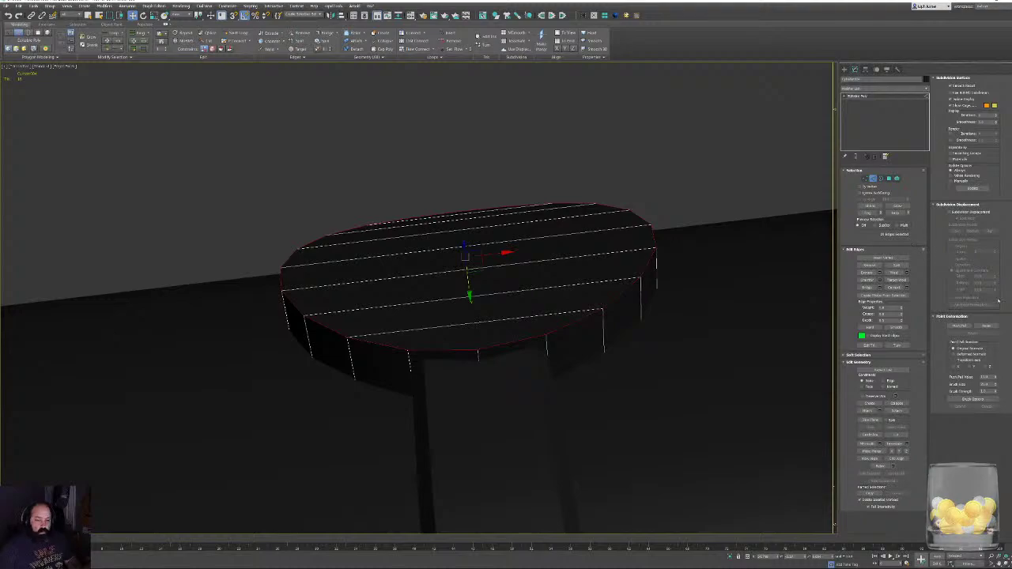
{"action": "left_click", "coordinate": [880, 280]}
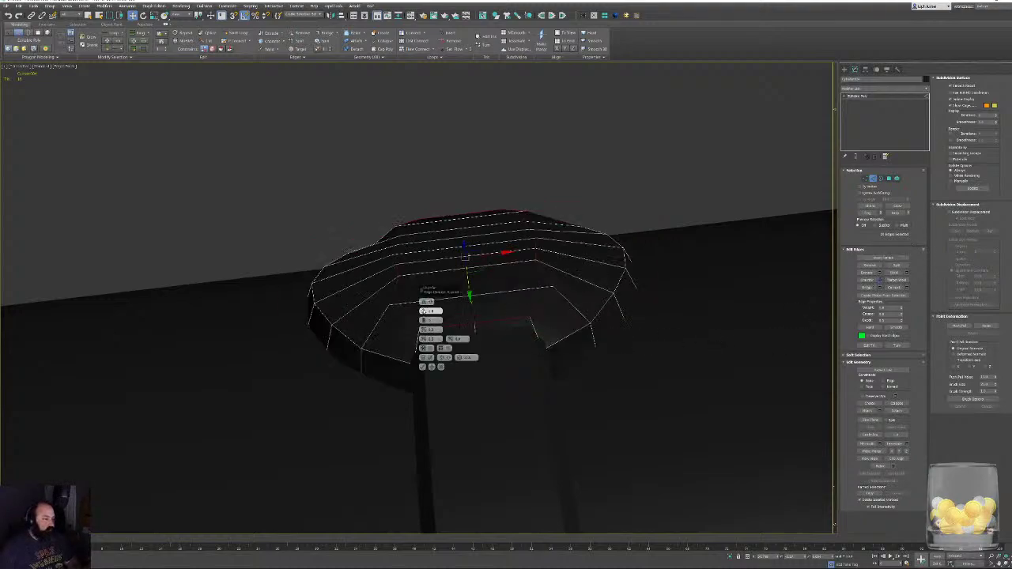
{"action": "right_click", "coordinate": [424, 312]}
{"action": "left_click", "coordinate": [431, 302]}
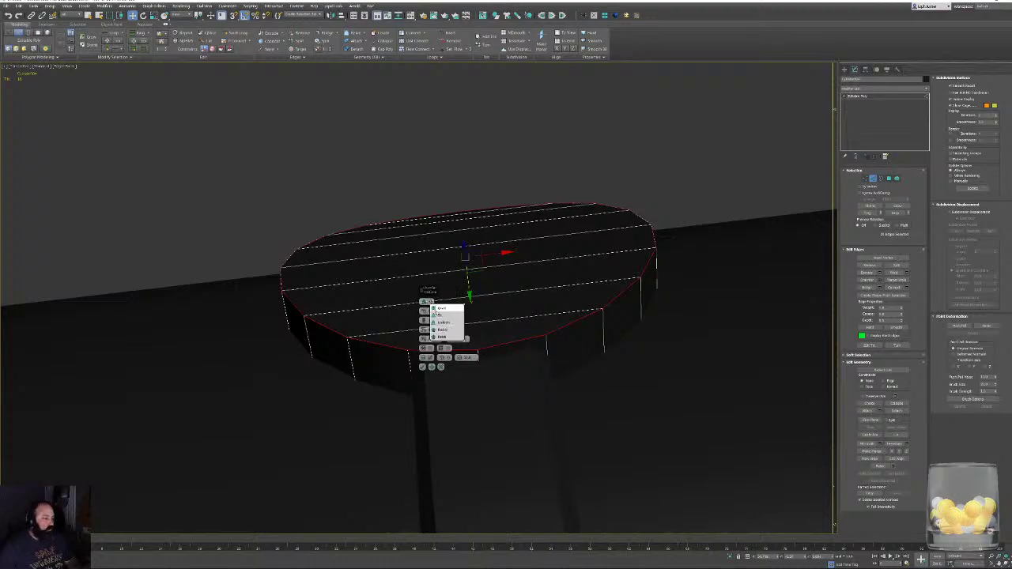
{"action": "left_click", "coordinate": [440, 315]}
{"action": "left_click_drag", "start_coordinate": [424, 312], "coordinate": [423, 308]}
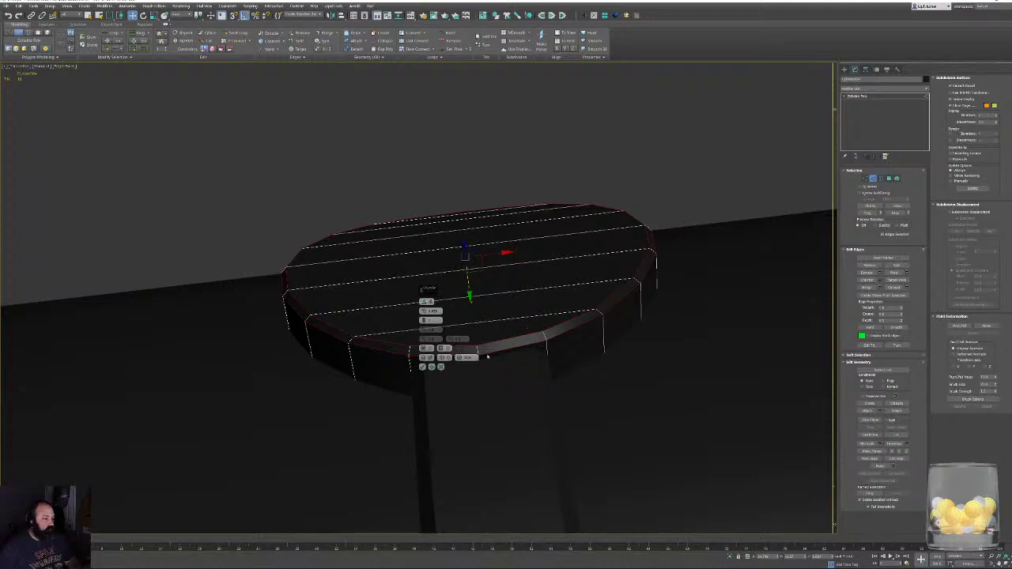
{"action": "left_click", "coordinate": [423, 367]}
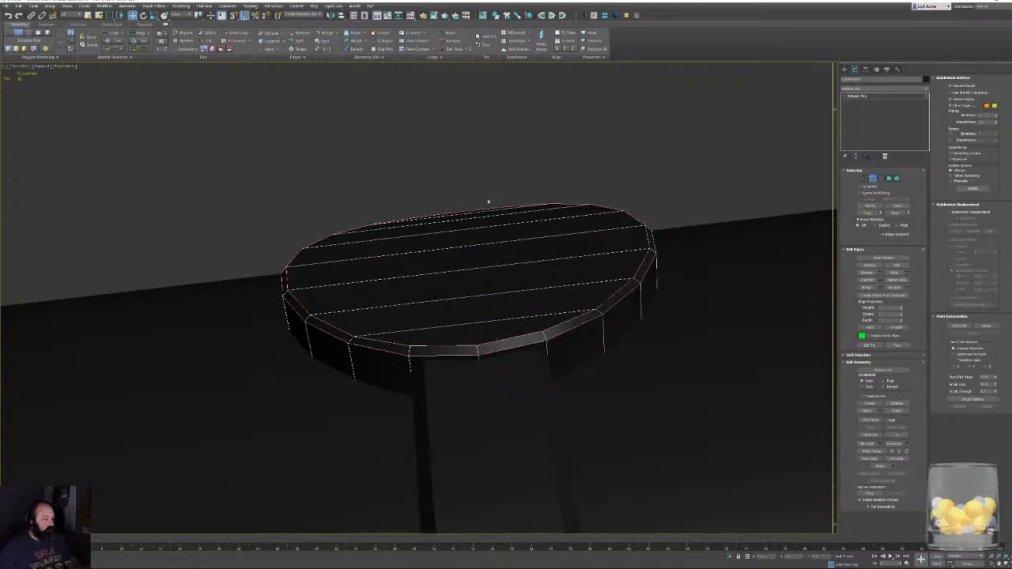
{"action": "left_click", "coordinate": [488, 202]}
Inset the disc's front cap polygons by a small amount to leave a narrow flat rim around them.
{"action": "middle_click_drag", "start_coordinate": [489, 202], "coordinate": [550, 286], "text": "alt"}
{"action": "scroll", "coordinate": [562, 261], "scroll_direction": "down", "scroll_amount": 5}
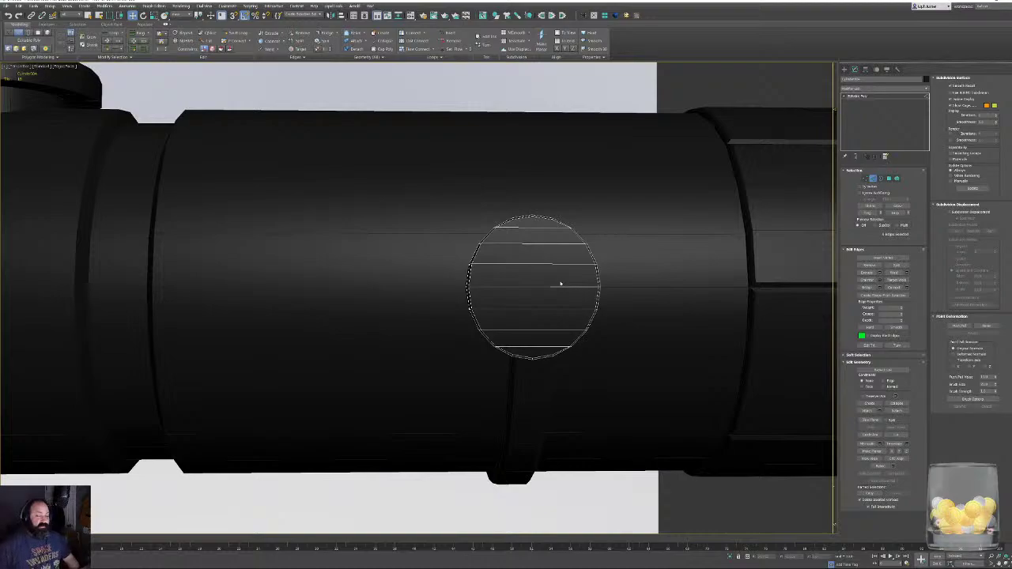
{"action": "mouse_move", "coordinate": [553, 255]}
{"action": "middle_mouse_down", "text": "alt"}
{"action": "mouse_move", "coordinate": [545, 267]}
{"action": "mouse_move", "coordinate": [521, 263]}
{"action": "mouse_move", "coordinate": [544, 263]}
{"action": "middle_mouse_up", "text": "alt"}
{"action": "scroll", "coordinate": [575, 287], "scroll_direction": "down", "scroll_amount": 3}
{"action": "scroll", "coordinate": [575, 287], "scroll_direction": "up", "scroll_amount": 4}
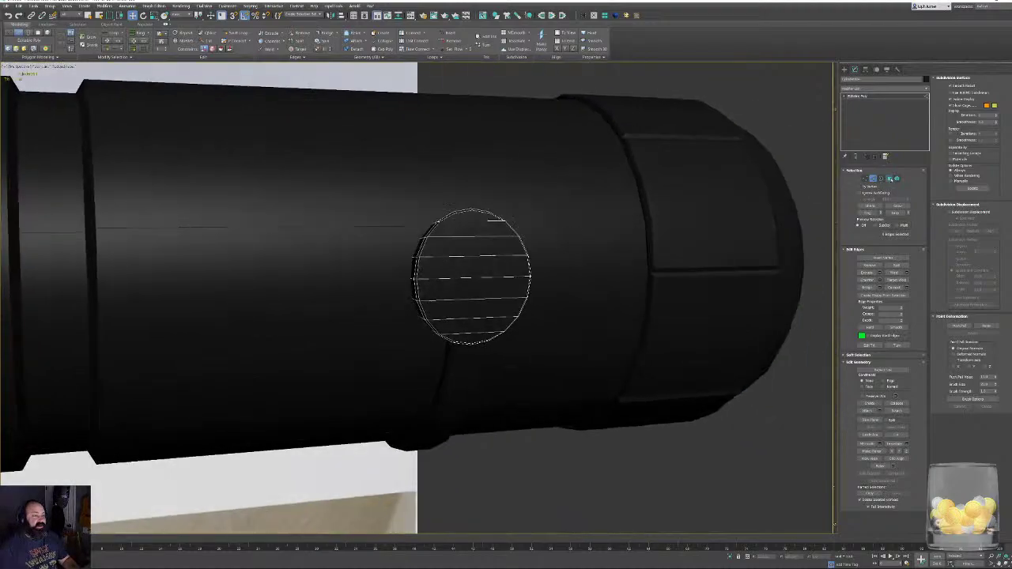
{"action": "left_click", "coordinate": [891, 180]}
{"action": "scroll", "coordinate": [500, 261], "scroll_direction": "up", "scroll_amount": 3}
{"action": "middle_click_drag", "start_coordinate": [500, 246], "coordinate": [523, 237], "text": "alt"}
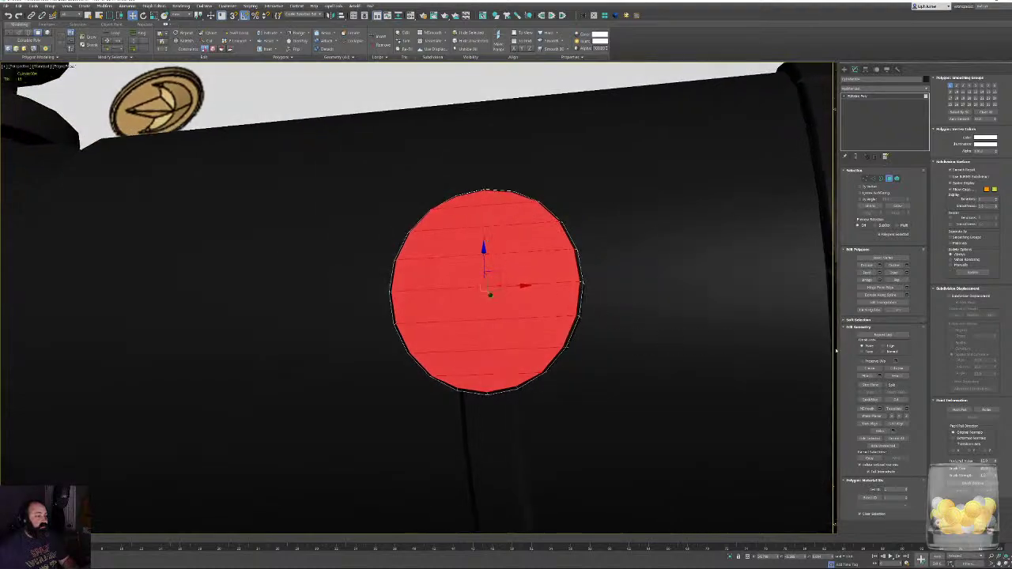
{"action": "left_click", "coordinate": [906, 272]}
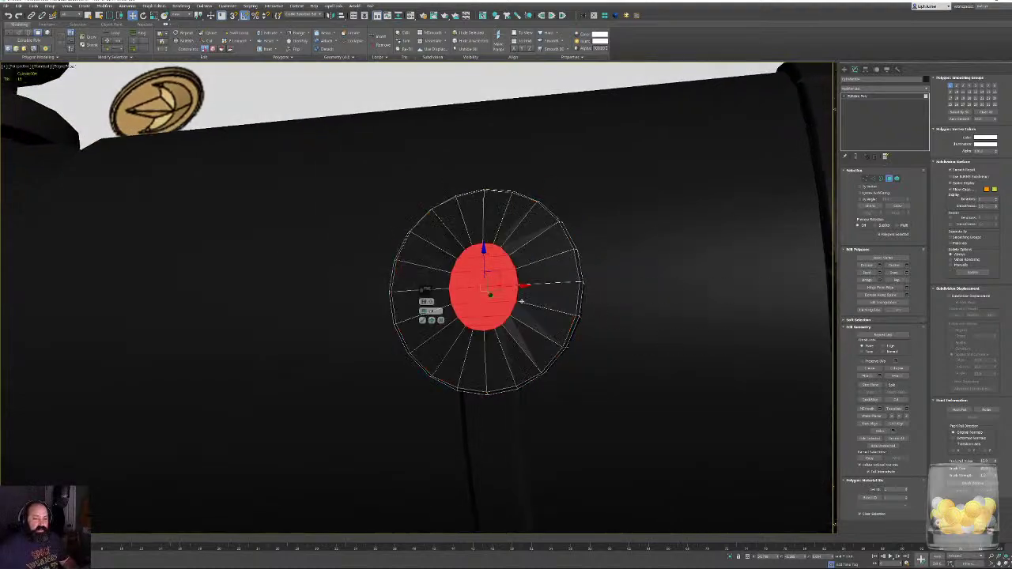
{"action": "right_click", "coordinate": [425, 313]}
{"action": "mouse_move", "coordinate": [424, 312]}
{"action": "left_mouse_down"}
{"action": "mouse_move", "coordinate": [427, 285]}
{"action": "mouse_move", "coordinate": [424, 315]}
{"action": "left_mouse_up"}
{"action": "middle_click_drag", "start_coordinate": [597, 315], "coordinate": [506, 307], "text": "alt"}
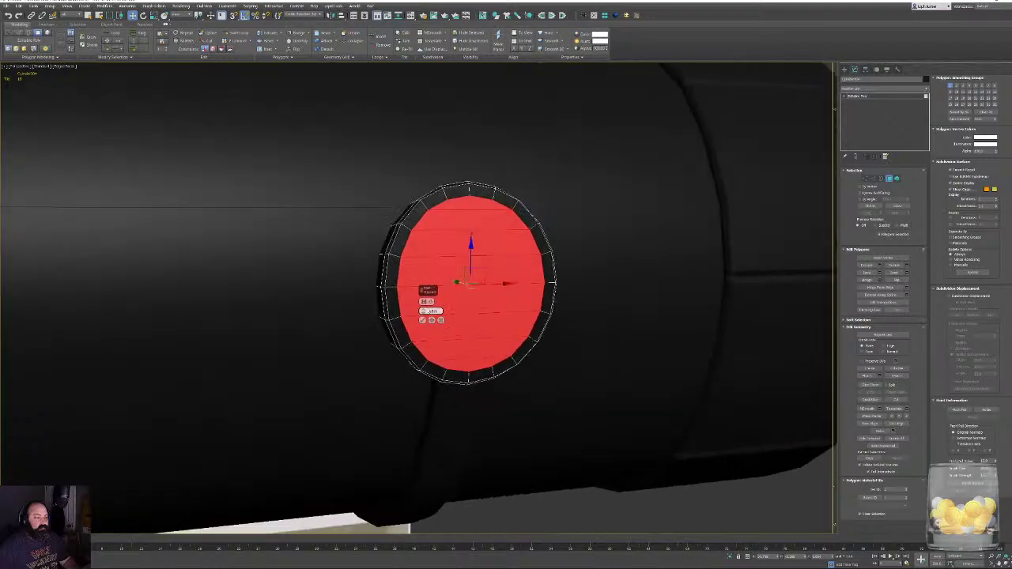
{"action": "left_click", "coordinate": [423, 321]}
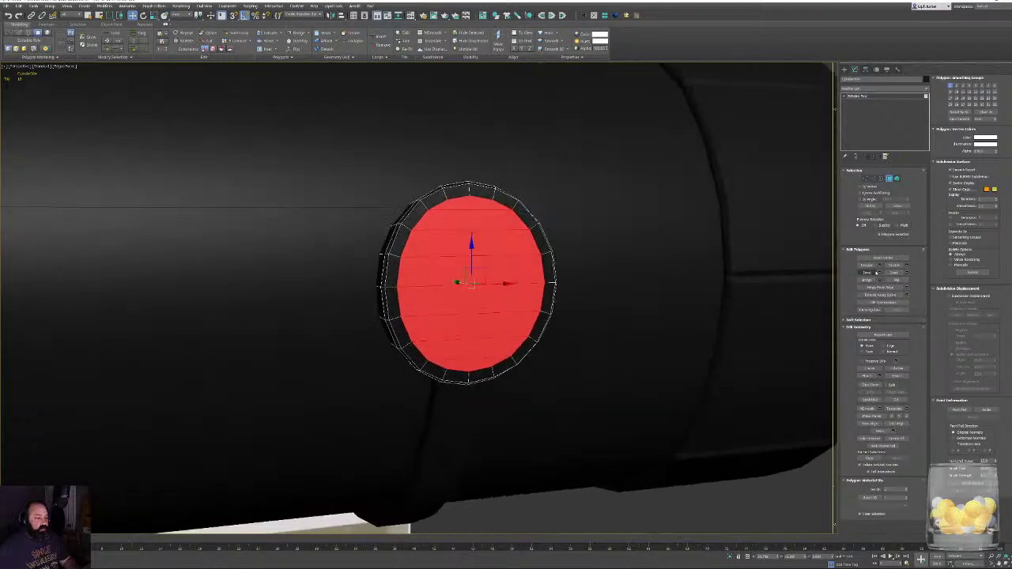
Bevel the inset cap polygons outward with a small height and a tapered outline to form a raised centre.
{"action": "left_click", "coordinate": [879, 272]}
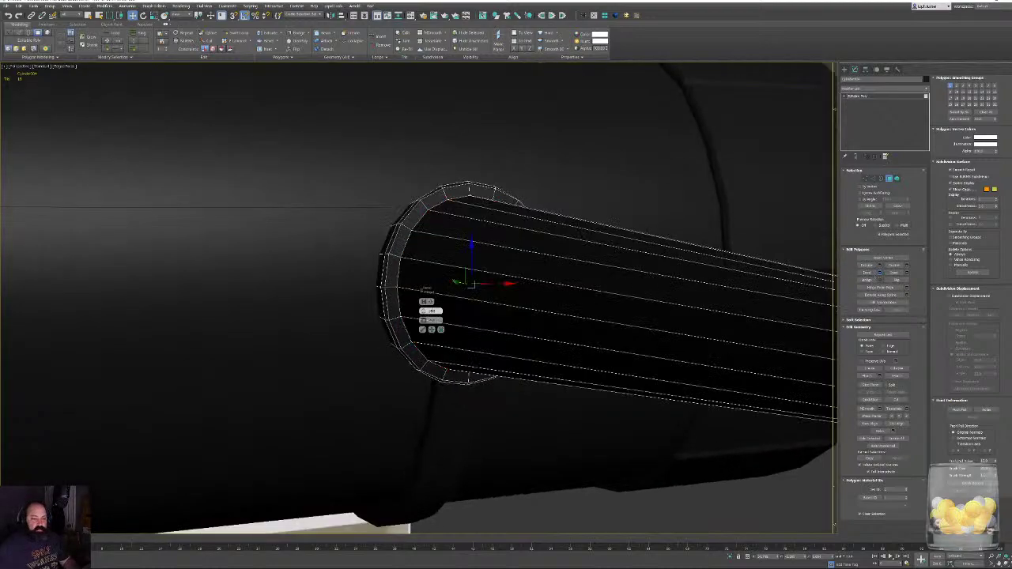
{"action": "right_click", "coordinate": [425, 311]}
{"action": "right_click", "coordinate": [424, 321]}
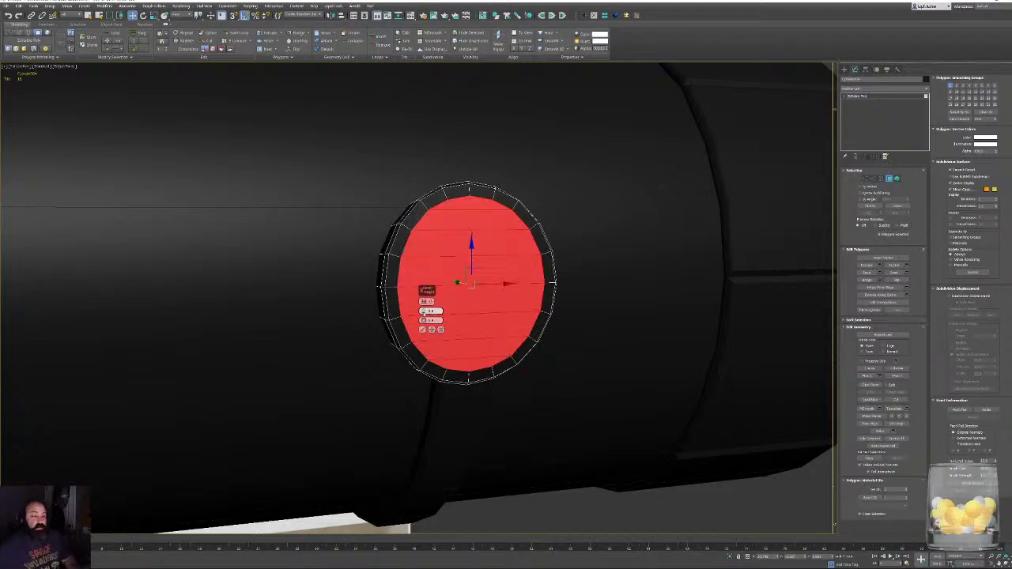
{"action": "left_click_drag", "start_coordinate": [424, 311], "coordinate": [466, 298]}
{"action": "middle_click_drag", "start_coordinate": [433, 305], "coordinate": [349, 275], "text": "alt"}
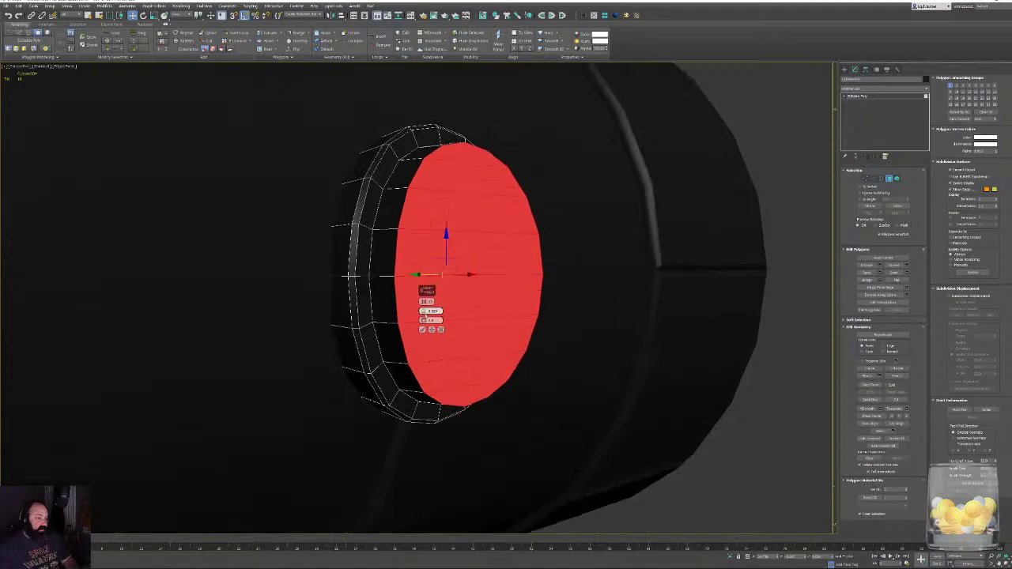
{"action": "left_click_drag", "start_coordinate": [423, 321], "coordinate": [422, 335]}
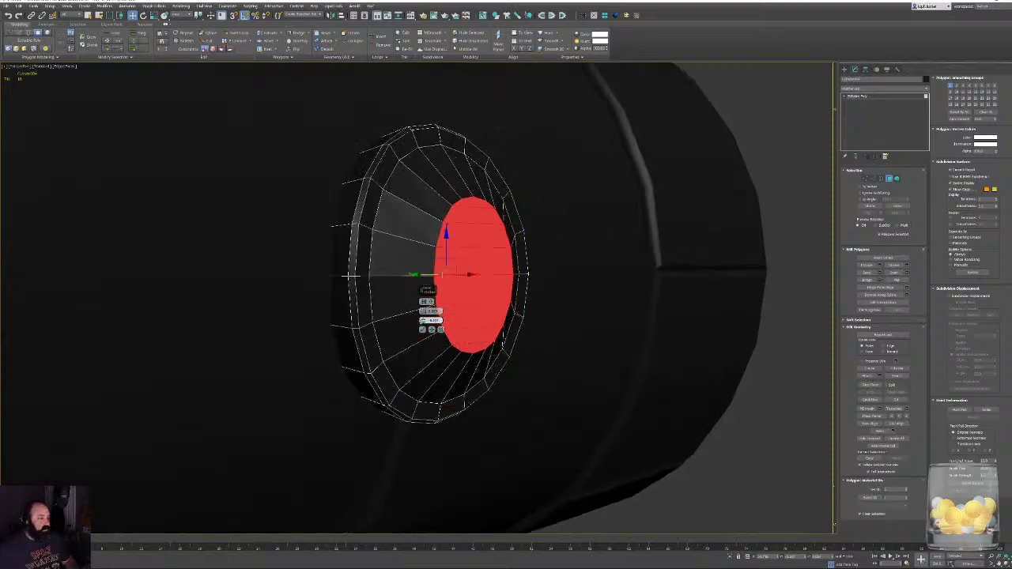
{"action": "left_click", "coordinate": [423, 329]}
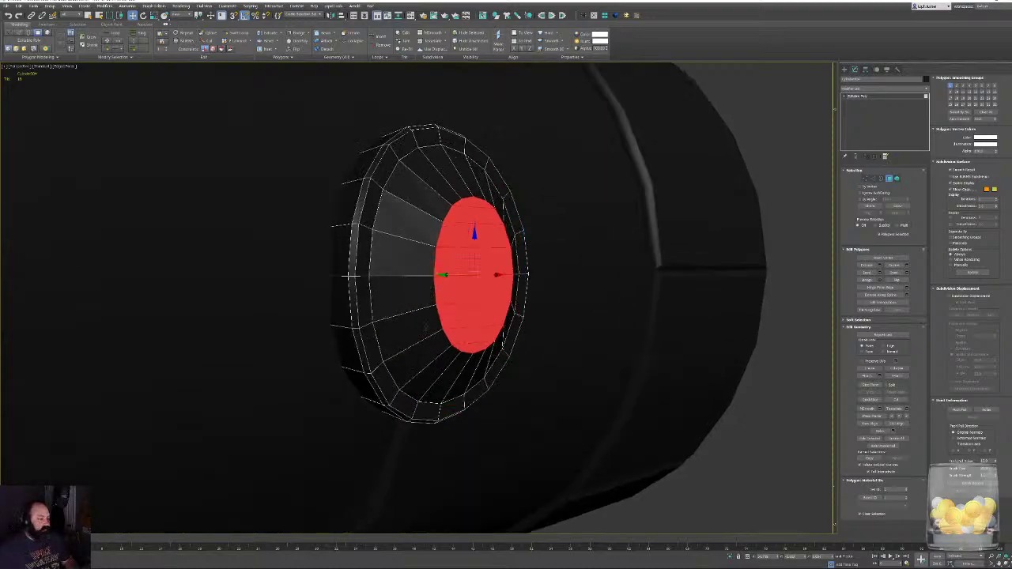
Add an edge loop around the bevel's sloped side and scale it outward to round the slope into a dome.
{"action": "key", "text": "alt+s"}
{"action": "key", "text": "w"}
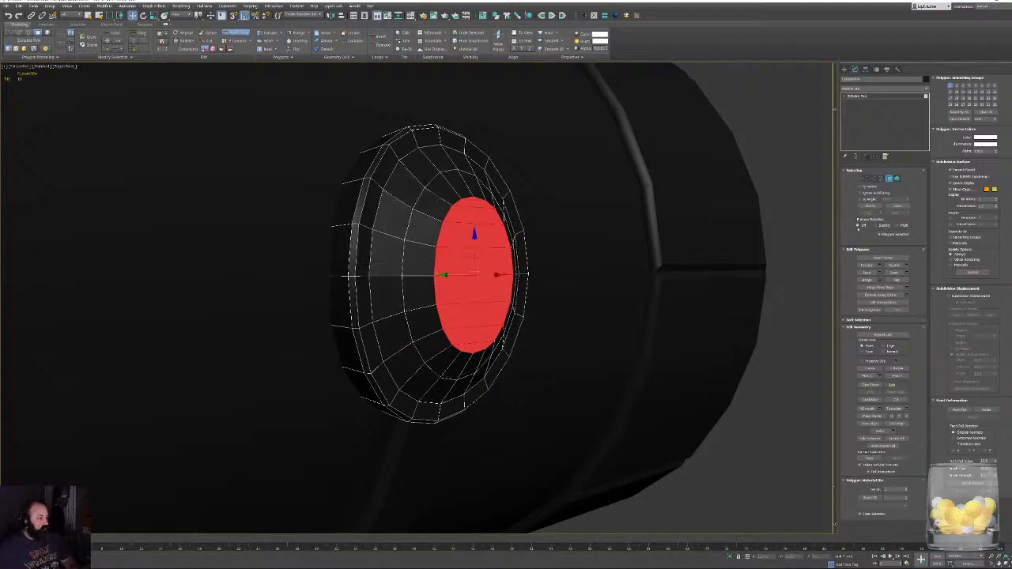
{"action": "key", "text": "2"}
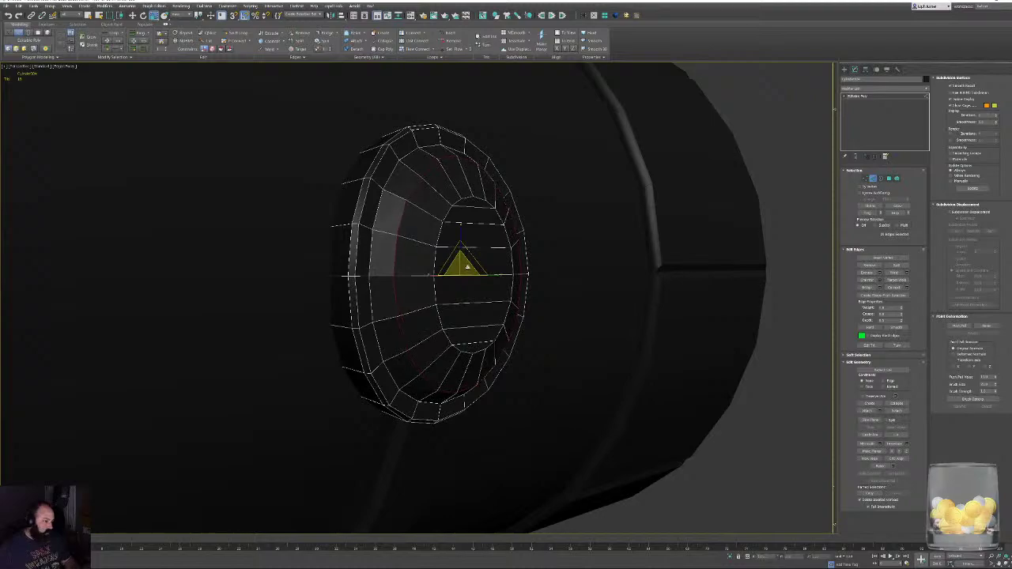
Auto-smooth all polygons of the raised dome, including its centre cap, and separately auto-smooth the inverted selection of rim and side polygons.
{"action": "key", "text": "4"}
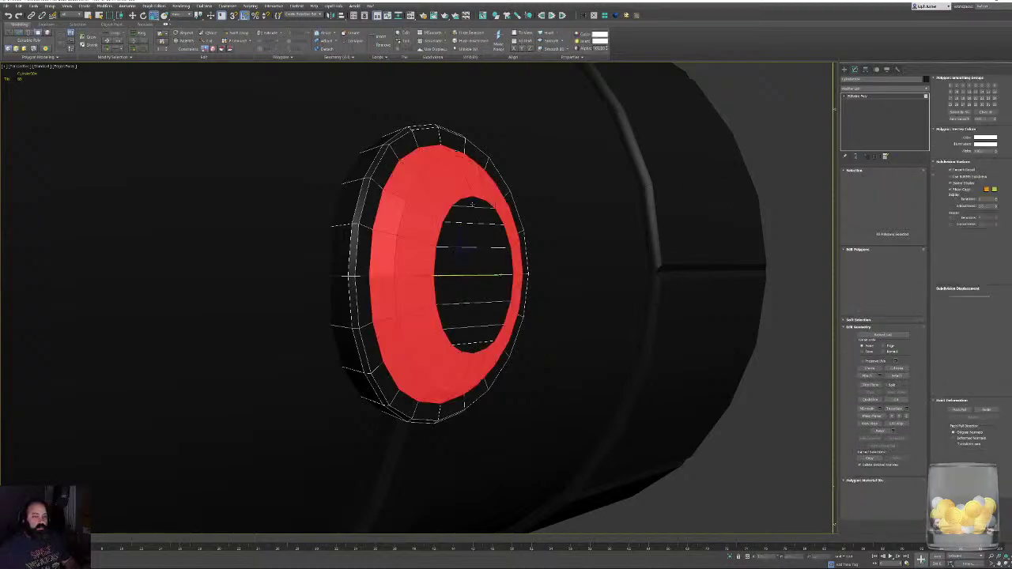
{"action": "left_click", "coordinate": [474, 213], "text": "ctrl"}
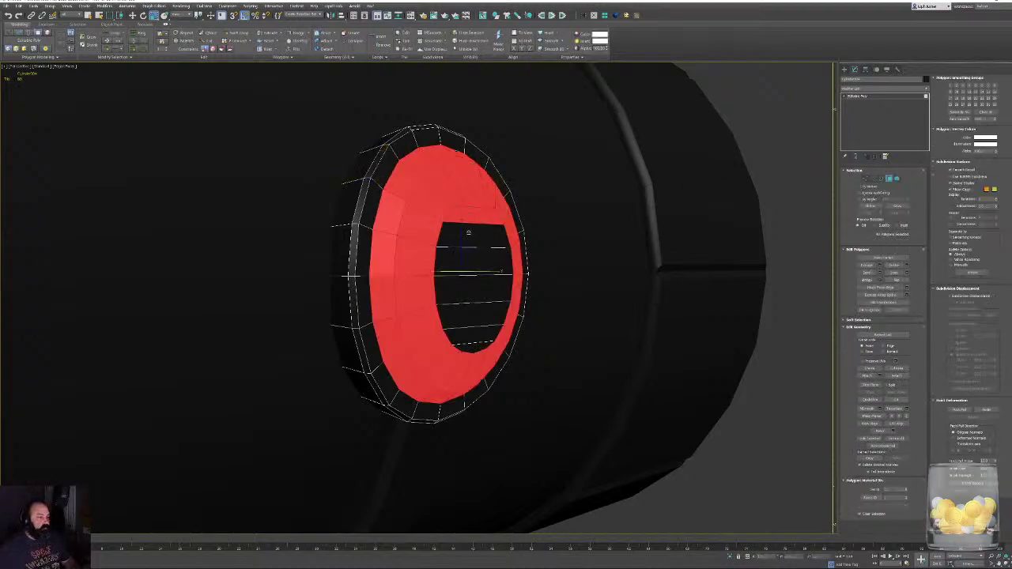
{"action": "left_click", "coordinate": [469, 233], "text": "ctrl"}
{"action": "middle_click_drag", "start_coordinate": [469, 234], "coordinate": [503, 347], "text": "alt"}
{"action": "left_click", "coordinate": [504, 348], "text": "ctrl"}
{"action": "left_click", "coordinate": [508, 335], "text": "ctrl"}
{"action": "left_click", "coordinate": [514, 316], "text": "ctrl"}
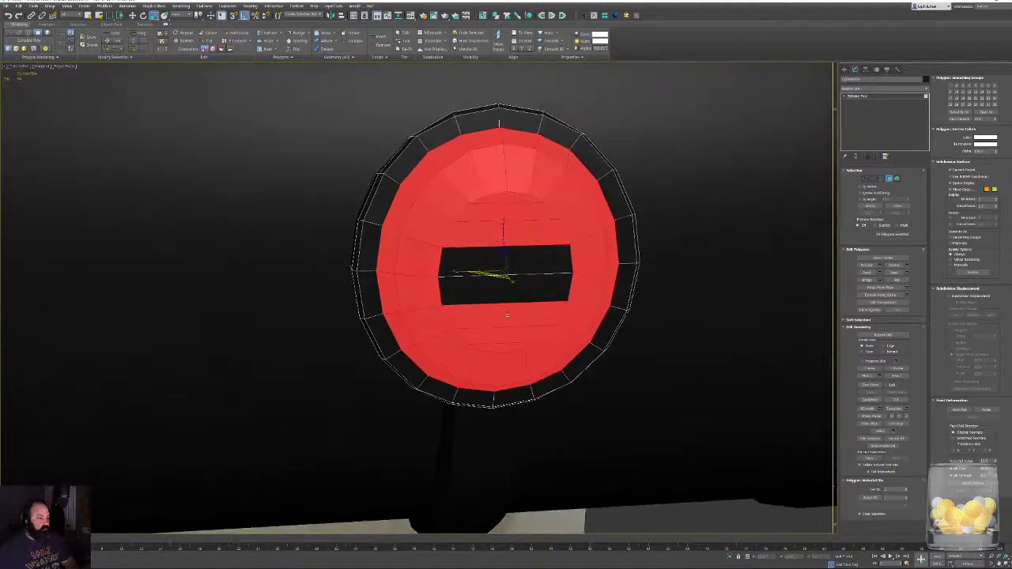
{"action": "left_click", "coordinate": [520, 290], "text": "ctrl"}
{"action": "left_click", "coordinate": [532, 265], "text": "ctrl"}
{"action": "left_click", "coordinate": [959, 120]}
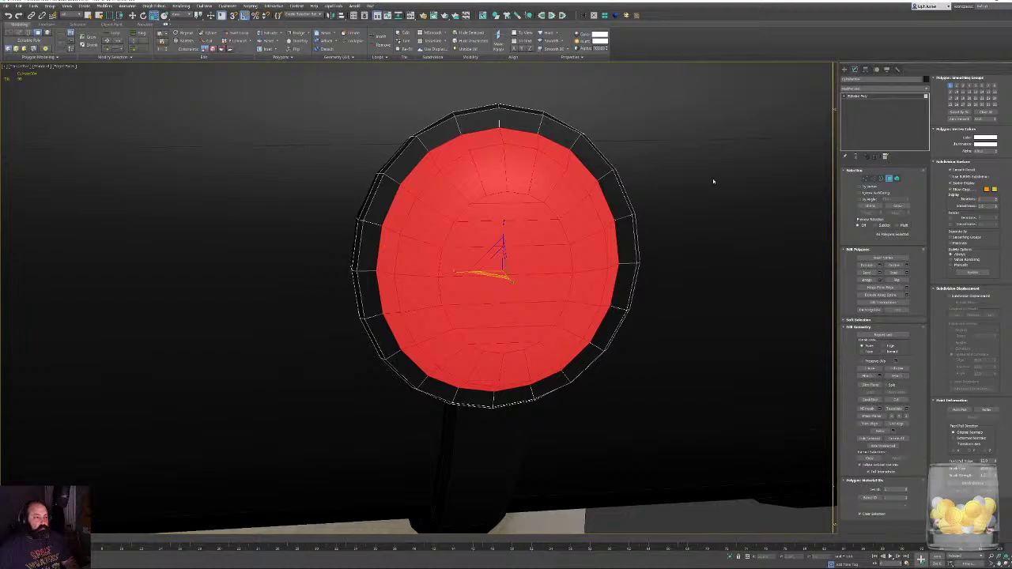
{"action": "key", "text": "ctrl+i"}
{"action": "left_click", "coordinate": [959, 120]}
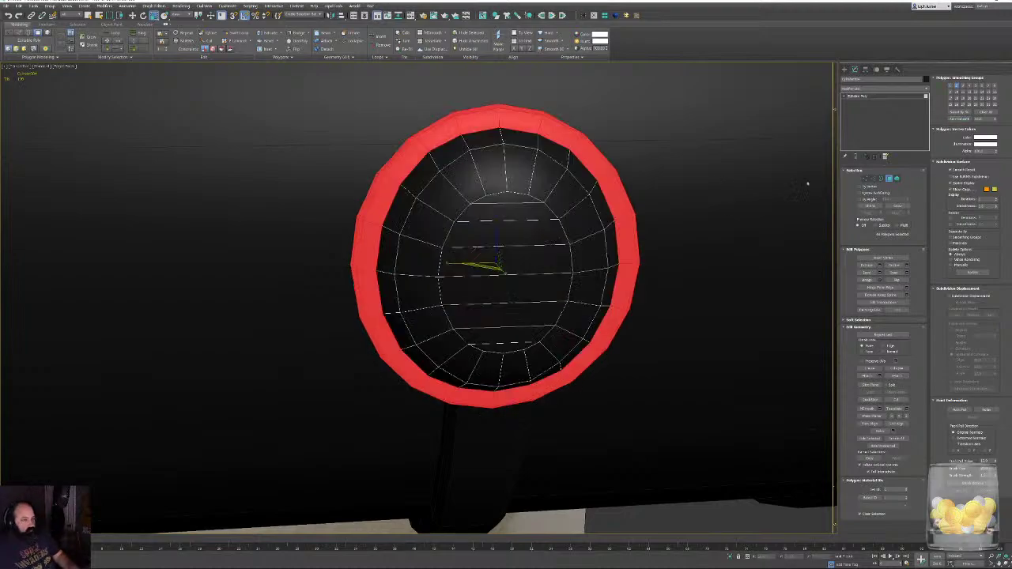
Auto-smooth the polygon loop of the disc's outer chamfer, clear the selection and hide the wireframe edges.
{"action": "left_click", "coordinate": [667, 217]}
{"action": "middle_click_drag", "start_coordinate": [667, 216], "coordinate": [743, 209], "text": "alt"}
{"action": "left_click", "coordinate": [416, 117]}
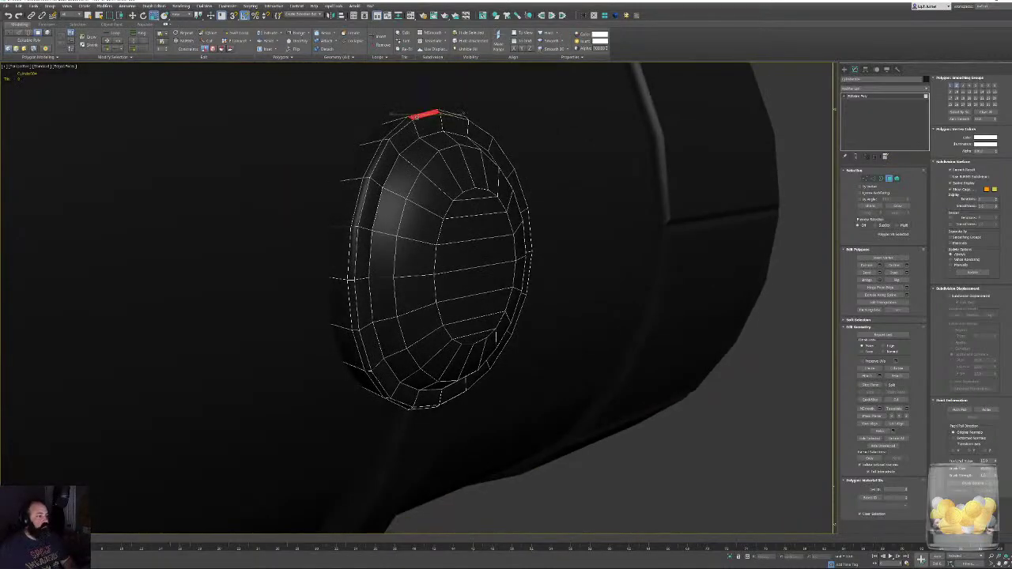
{"action": "left_click", "coordinate": [350, 277], "text": "shift"}
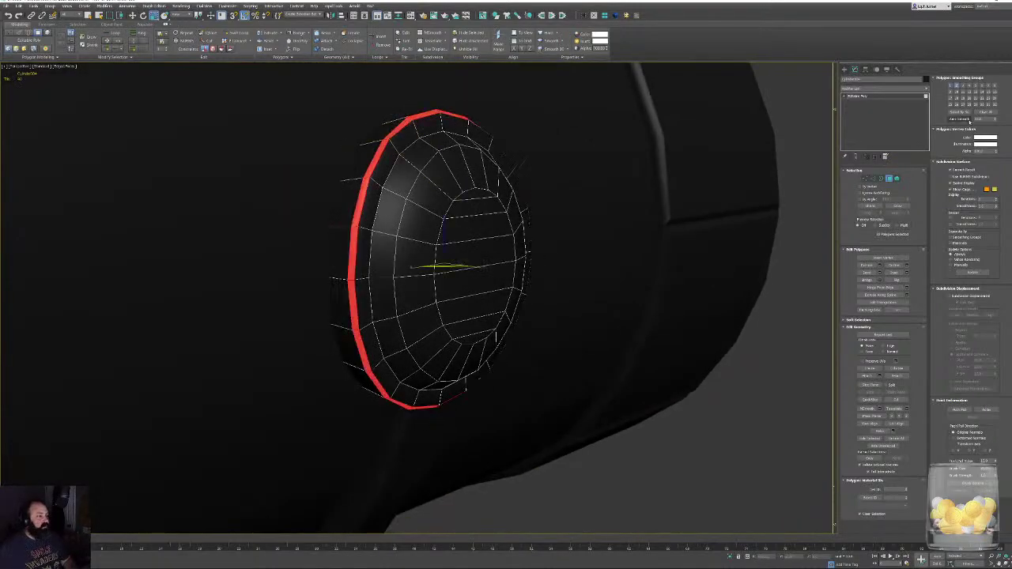
{"action": "left_click", "coordinate": [802, 367]}
{"action": "key", "text": "F4"}
{"action": "scroll", "coordinate": [511, 324], "scroll_direction": "down", "scroll_amount": 4}
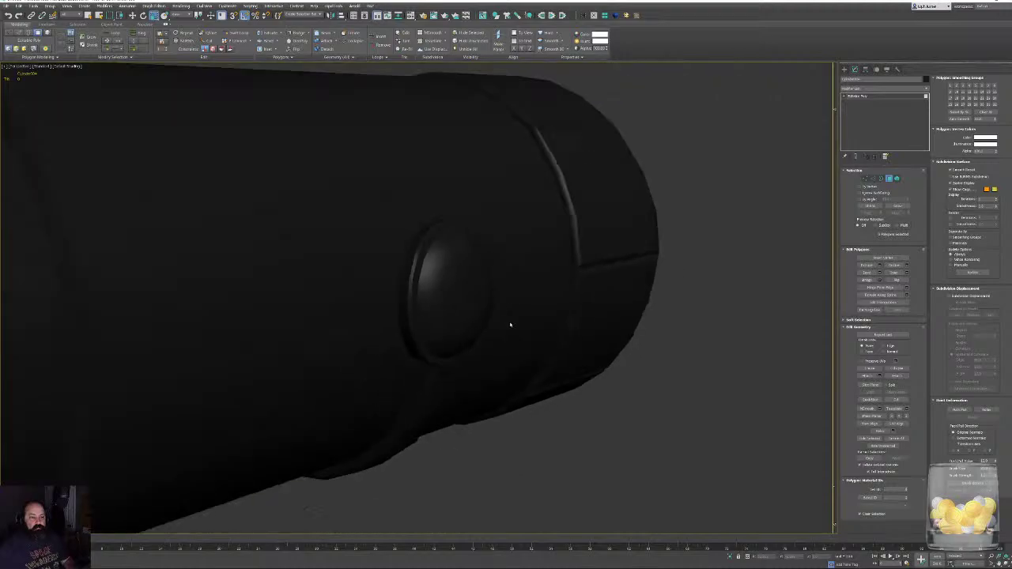
Leave polygon editing, show the wireframe edges again, and examine the domed disc's fit on the barrel from several angles.
{"action": "middle_click_drag", "start_coordinate": [510, 323], "coordinate": [563, 332], "text": "alt"}
{"action": "scroll", "coordinate": [486, 296], "scroll_direction": "down", "scroll_amount": 4}
{"action": "scroll", "coordinate": [537, 276], "scroll_direction": "up", "scroll_amount": 4}
{"action": "scroll", "coordinate": [549, 274], "scroll_direction": "down", "scroll_amount": 5}
{"action": "scroll", "coordinate": [565, 315], "scroll_direction": "up", "scroll_amount": 2}
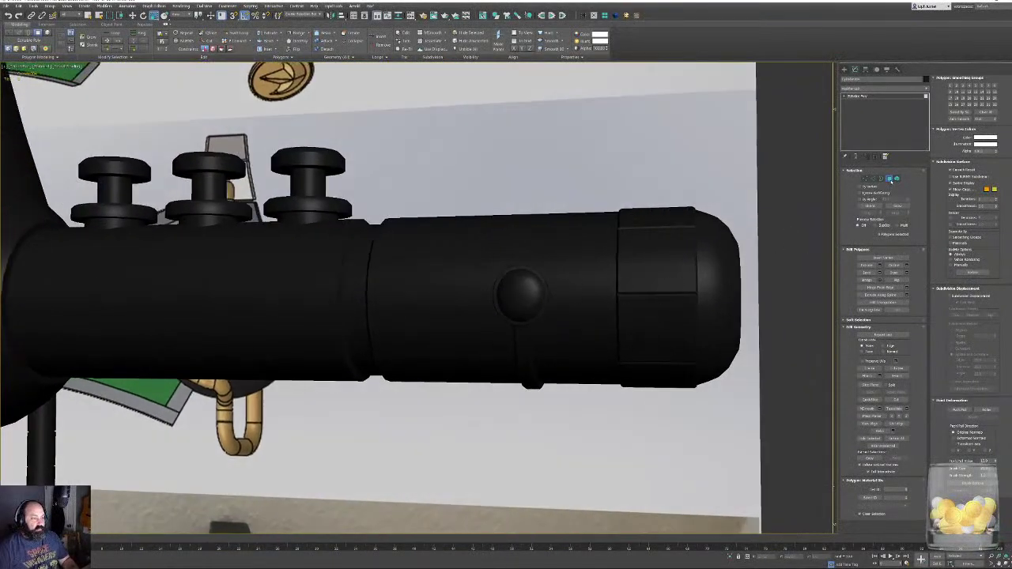
{"action": "left_click", "coordinate": [890, 181]}
{"action": "key", "text": "F4"}
{"action": "middle_click_drag", "start_coordinate": [553, 284], "coordinate": [554, 276]}
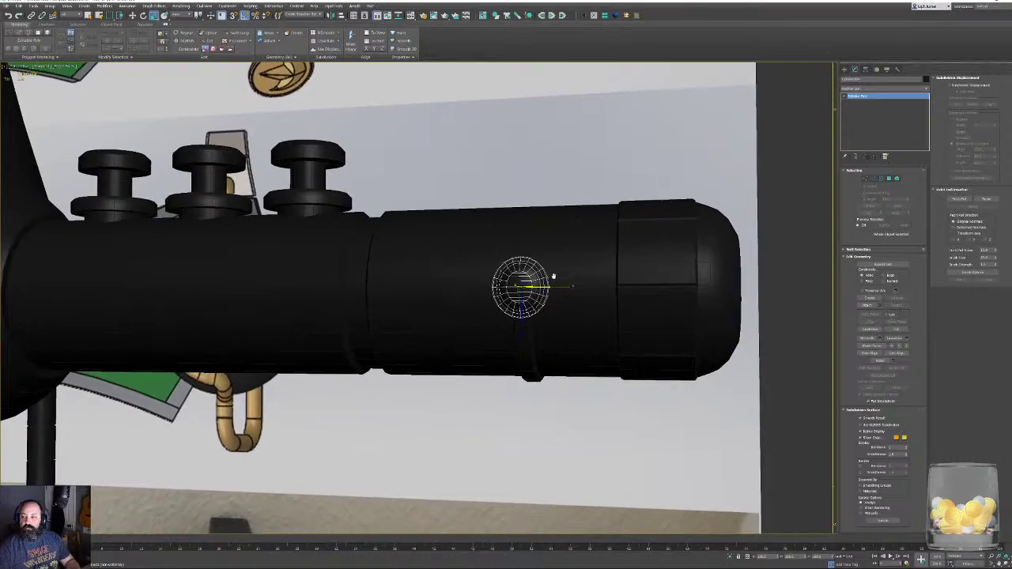
{"action": "scroll", "coordinate": [553, 277], "scroll_direction": "up", "scroll_amount": 2}
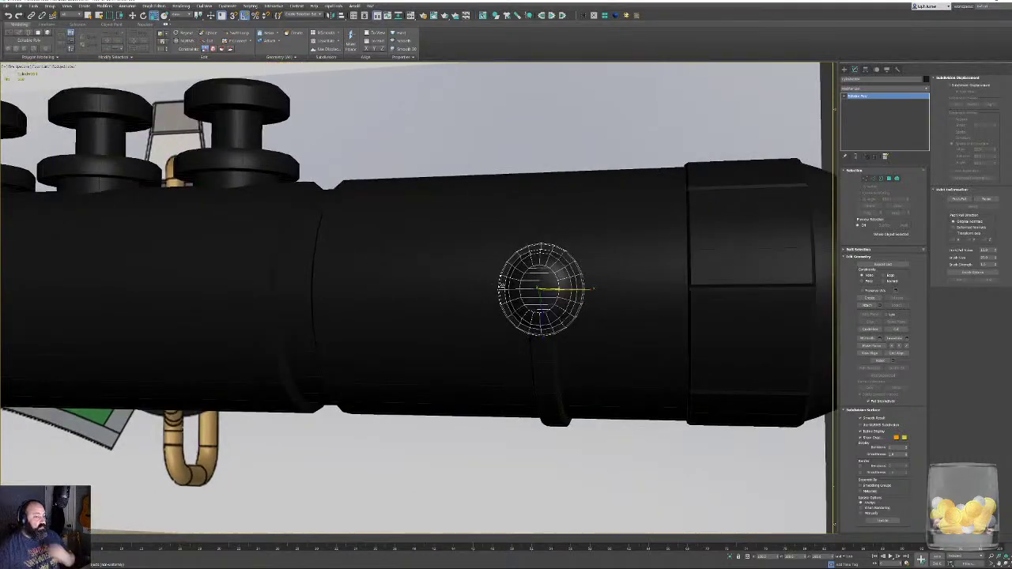
{"action": "middle_click_drag", "start_coordinate": [554, 277], "coordinate": [520, 222], "text": "alt"}
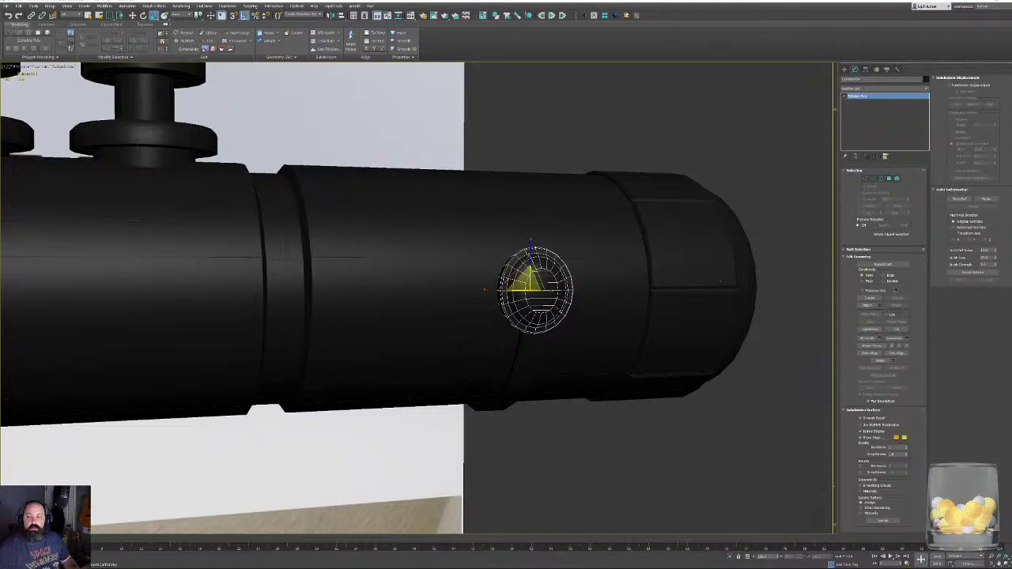
{"action": "middle_click_drag", "start_coordinate": [518, 275], "coordinate": [466, 267], "text": "alt"}
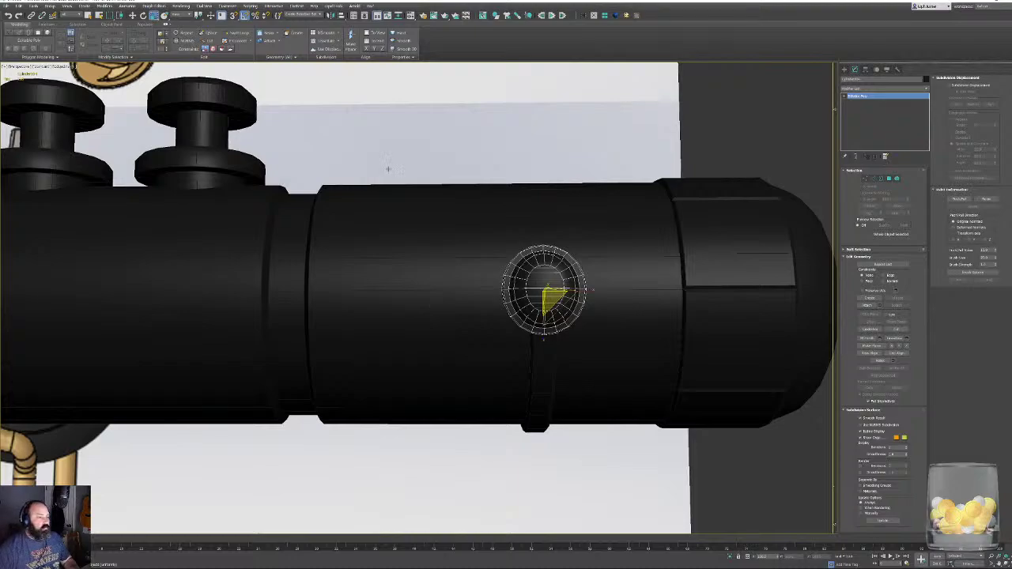
In the front view, add two SwiftLoop edge loops around the barrel section between the groove and the disc, following the reference.
{"action": "key", "text": "f"}
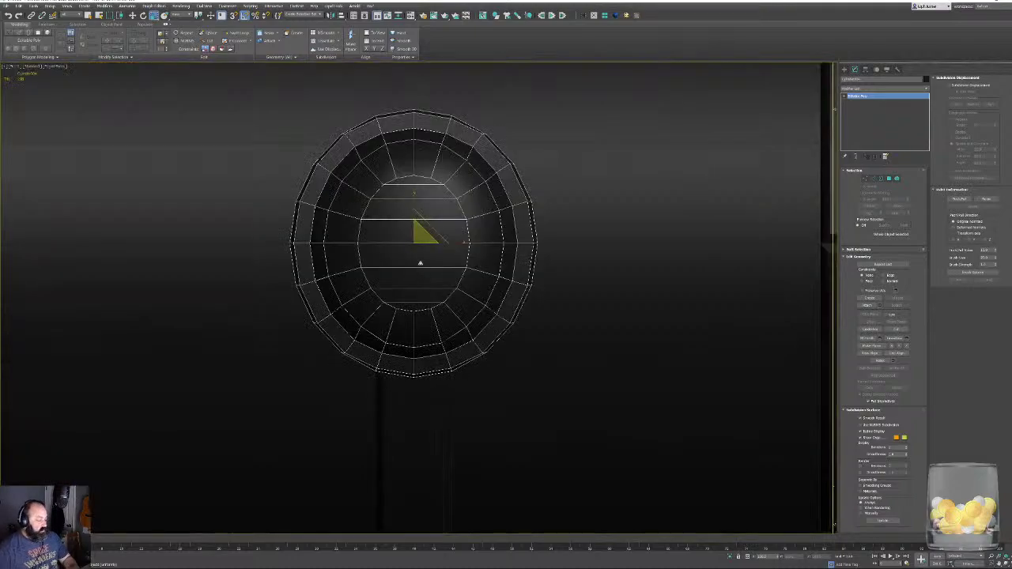
{"action": "middle_click_drag", "start_coordinate": [432, 271], "coordinate": [581, 360]}
{"action": "scroll", "coordinate": [569, 355], "scroll_direction": "down", "scroll_amount": 5}
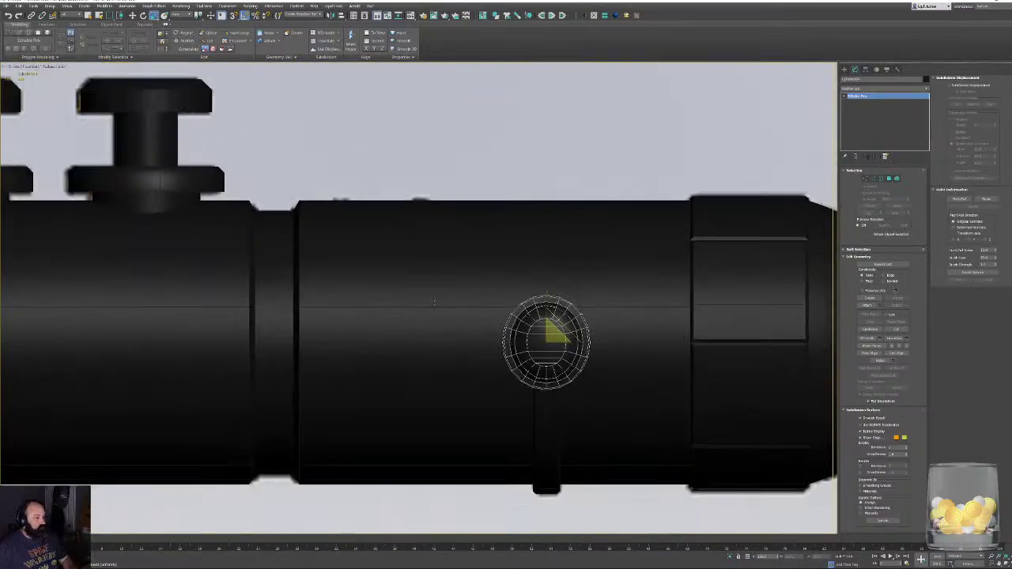
{"action": "left_click", "coordinate": [434, 302]}
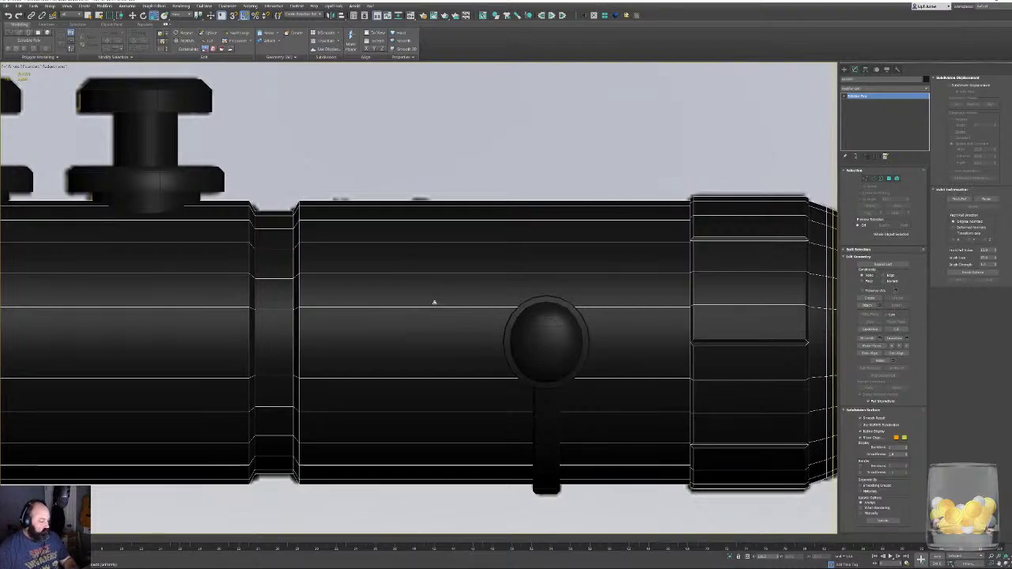
{"action": "key", "text": "alt+s"}
{"action": "left_click", "coordinate": [346, 285]}
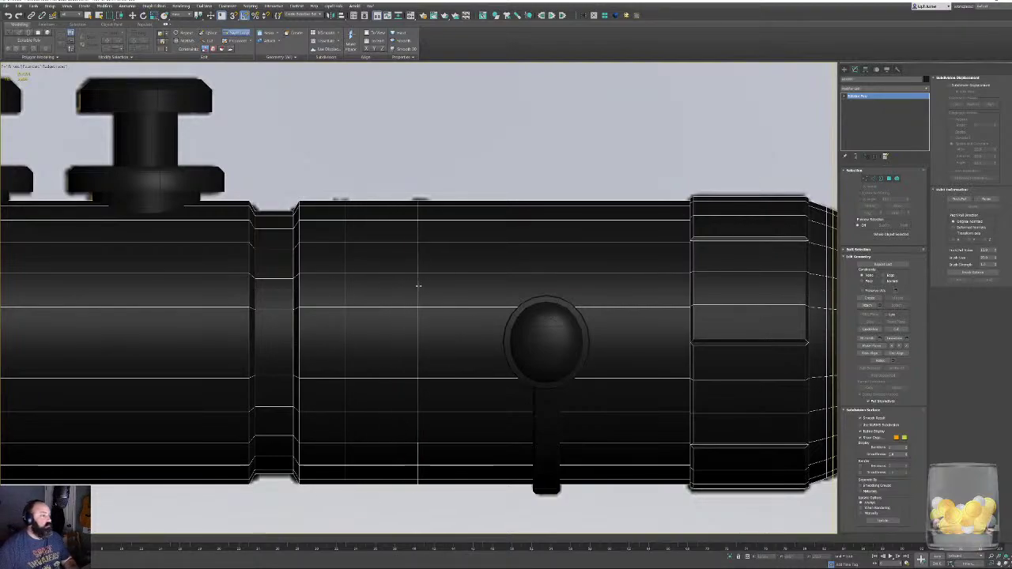
{"action": "left_click", "coordinate": [426, 285]}
{"action": "right_click", "coordinate": [426, 285]}
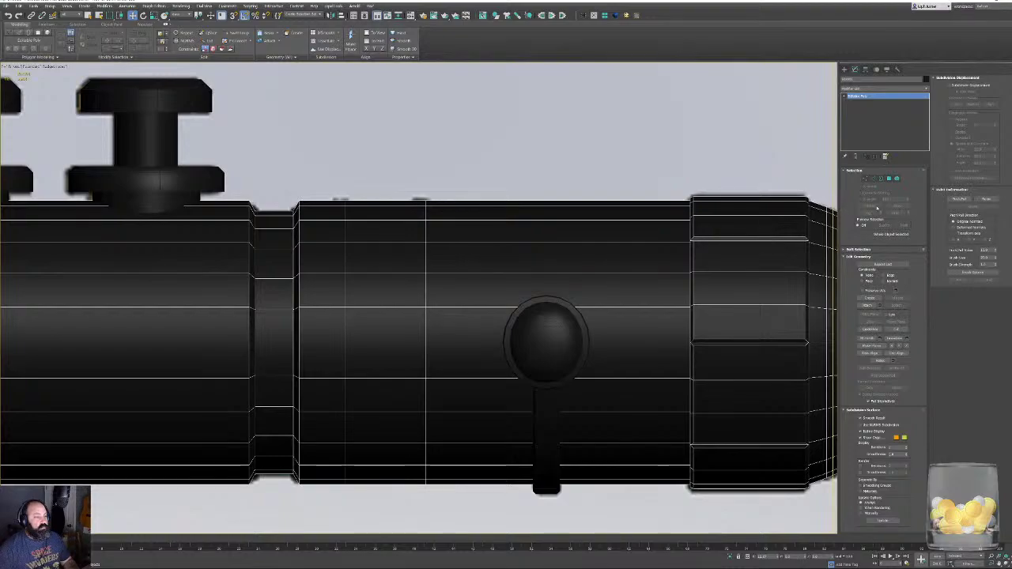
Select the upper part of the new loop nearer the disc, plus the lengthwise barrel edge running from it to the end collar.
{"action": "left_click", "coordinate": [872, 178]}
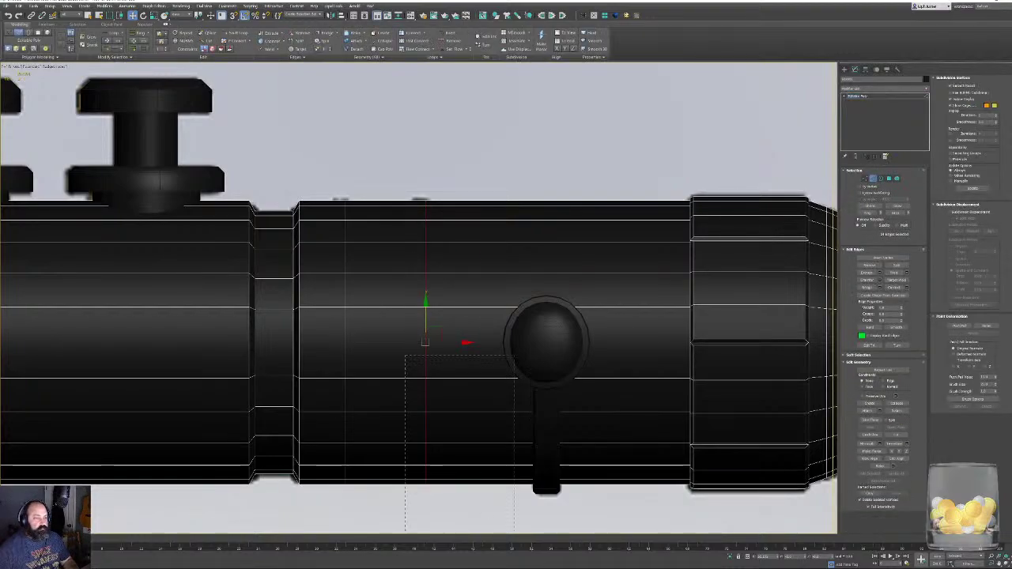
{"action": "left_click_drag", "start_coordinate": [514, 545], "coordinate": [514, 548], "text": "alt"}
{"action": "left_click_drag", "start_coordinate": [418, 319], "coordinate": [465, 379], "text": "alt"}
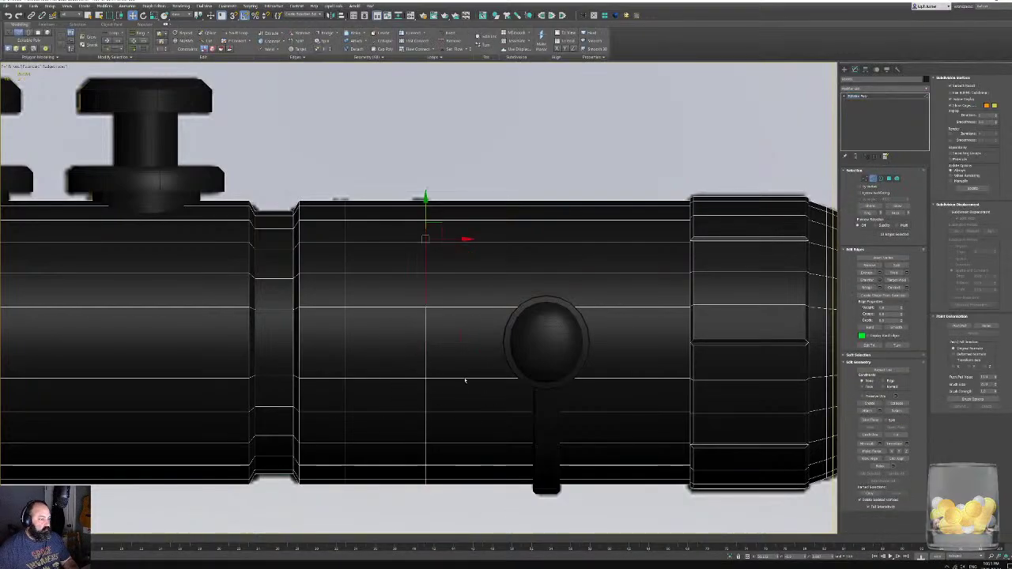
{"action": "left_click", "coordinate": [472, 309], "text": "ctrl"}
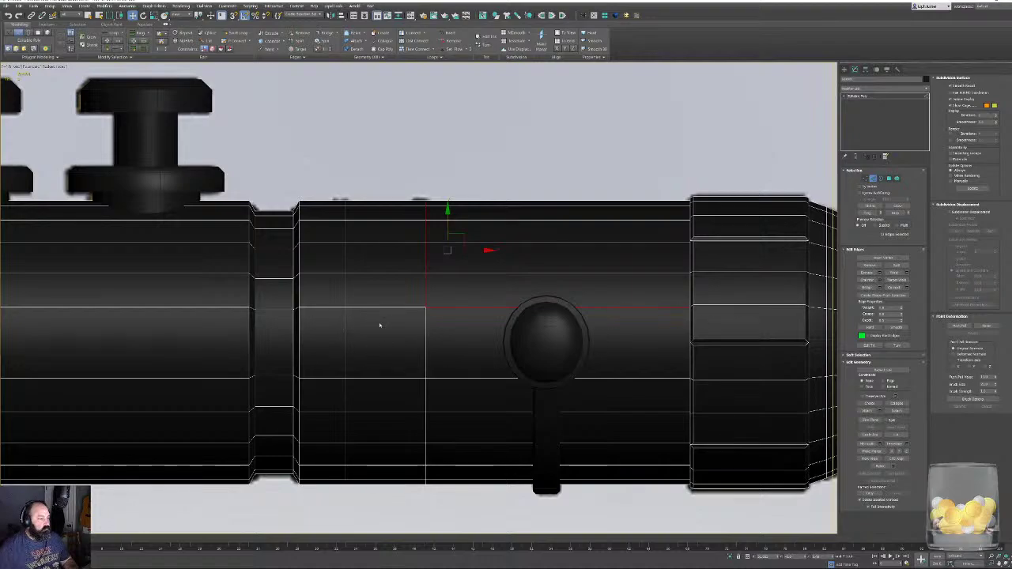
Add the upper part of the loop nearer the groove and the lower lengthwise edges to the selection, forming a second L-shaped path.
{"action": "double_click", "coordinate": [346, 290], "text": "ctrl"}
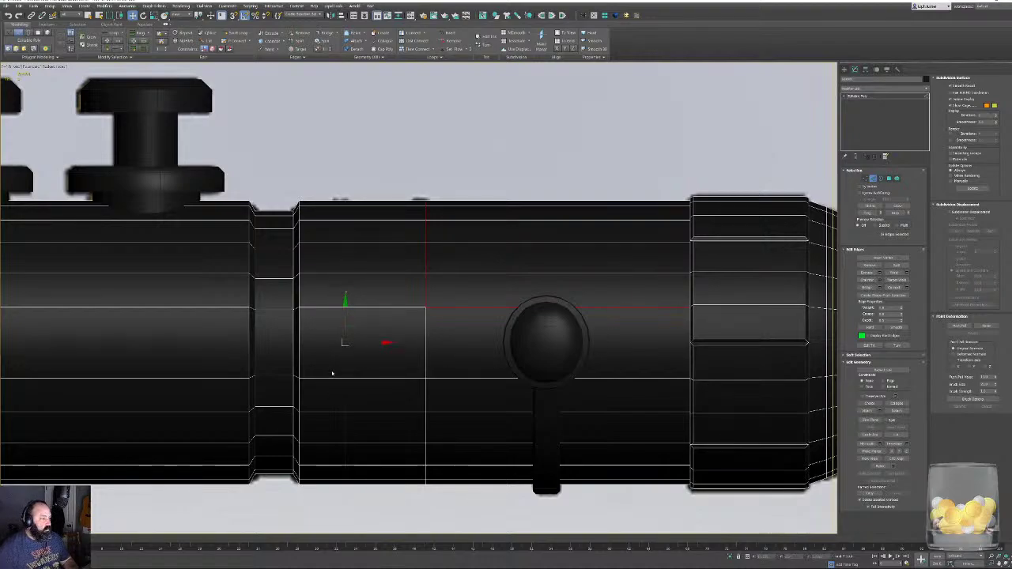
{"action": "left_click_drag", "start_coordinate": [328, 390], "coordinate": [495, 506], "text": "alt"}
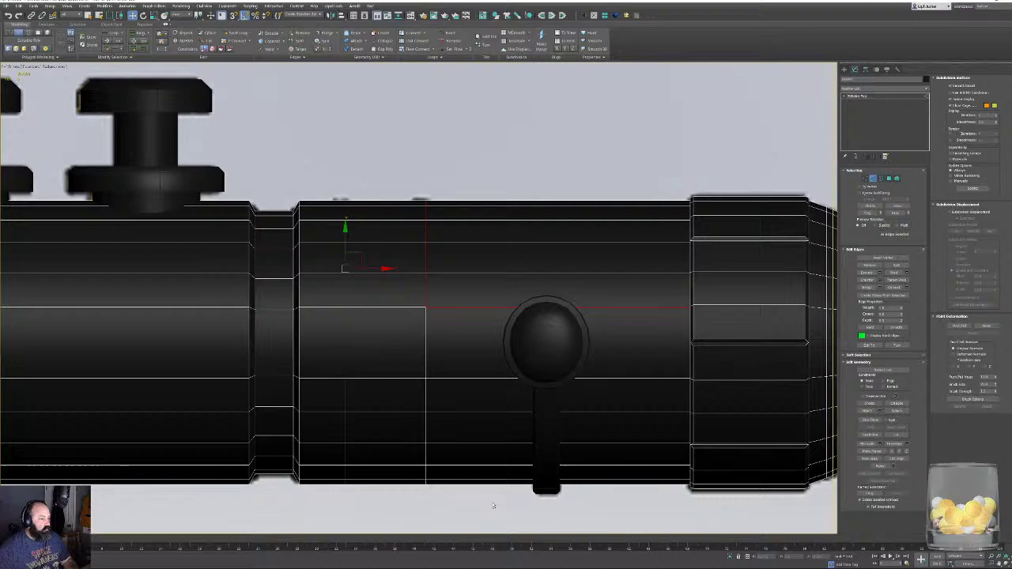
{"action": "left_click", "coordinate": [413, 379], "text": "ctrl"}
{"action": "left_click", "coordinate": [465, 379], "text": "ctrl"}
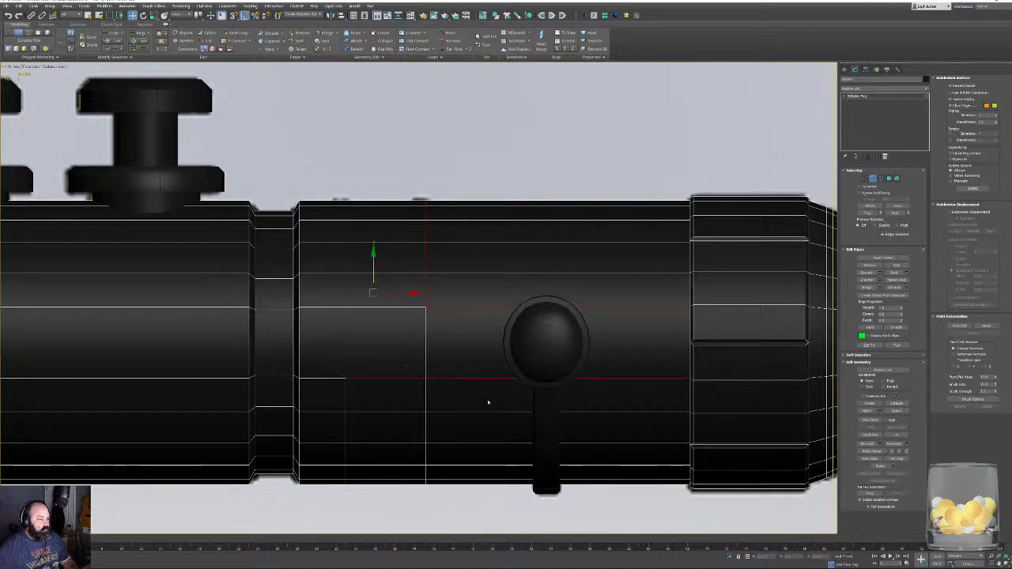
Create a new linear shape from the selected barrel edges.
{"action": "left_click", "coordinate": [905, 294]}
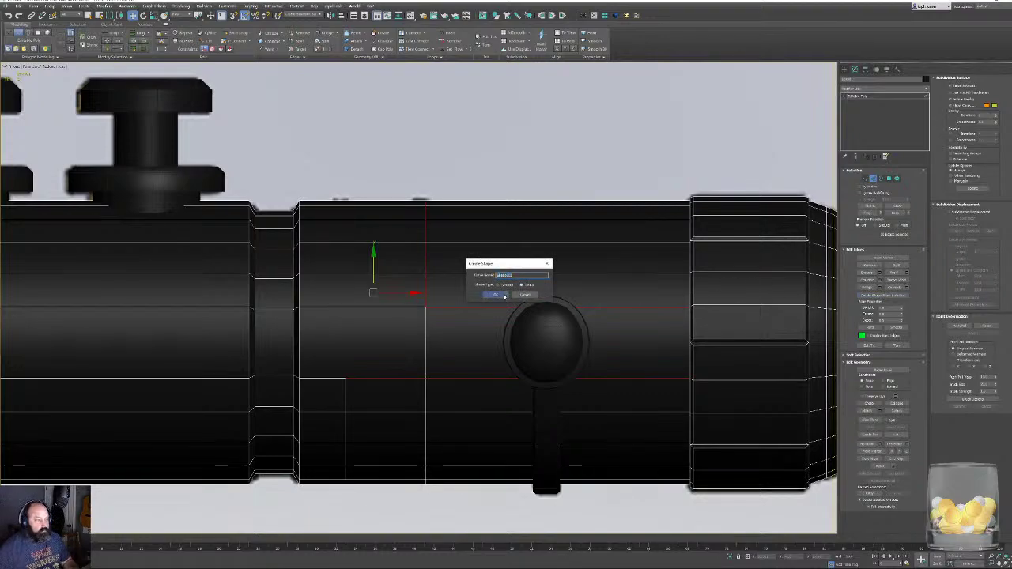
{"action": "left_click", "coordinate": [498, 294]}
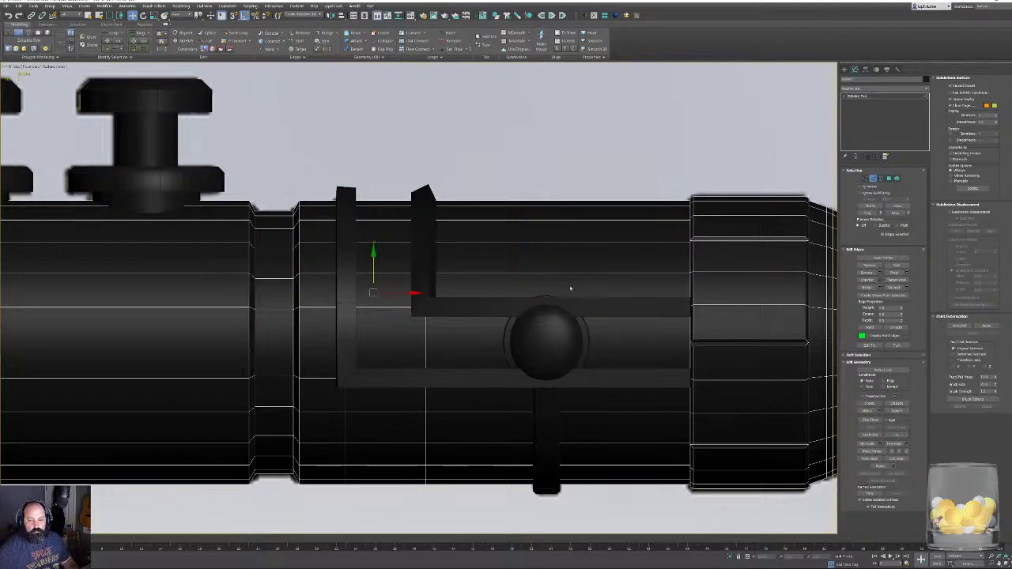
{"action": "middle_click_drag", "start_coordinate": [571, 289], "coordinate": [512, 320]}
{"action": "scroll", "coordinate": [558, 330], "scroll_direction": "down", "scroll_amount": 3}
{"action": "key", "text": "p"}
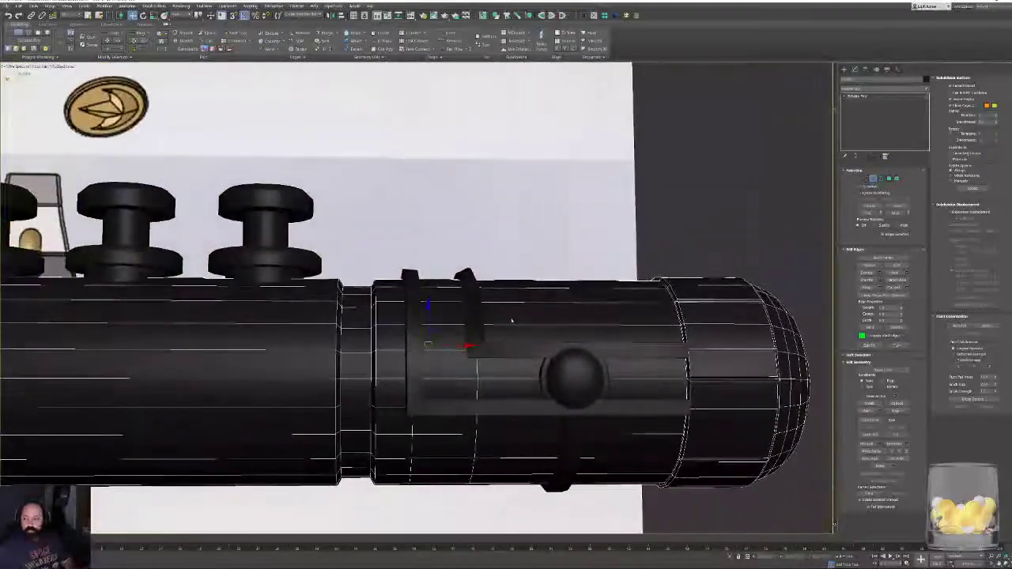
{"action": "scroll", "coordinate": [511, 320], "scroll_direction": "up", "scroll_amount": 4}
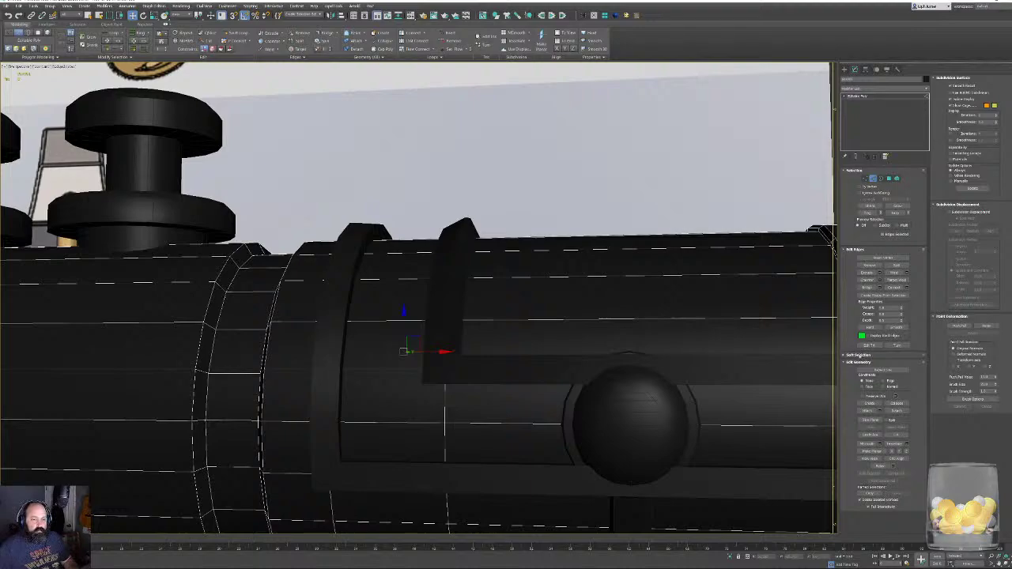
{"action": "left_click", "coordinate": [859, 355]}
{"action": "left_click", "coordinate": [858, 355]}
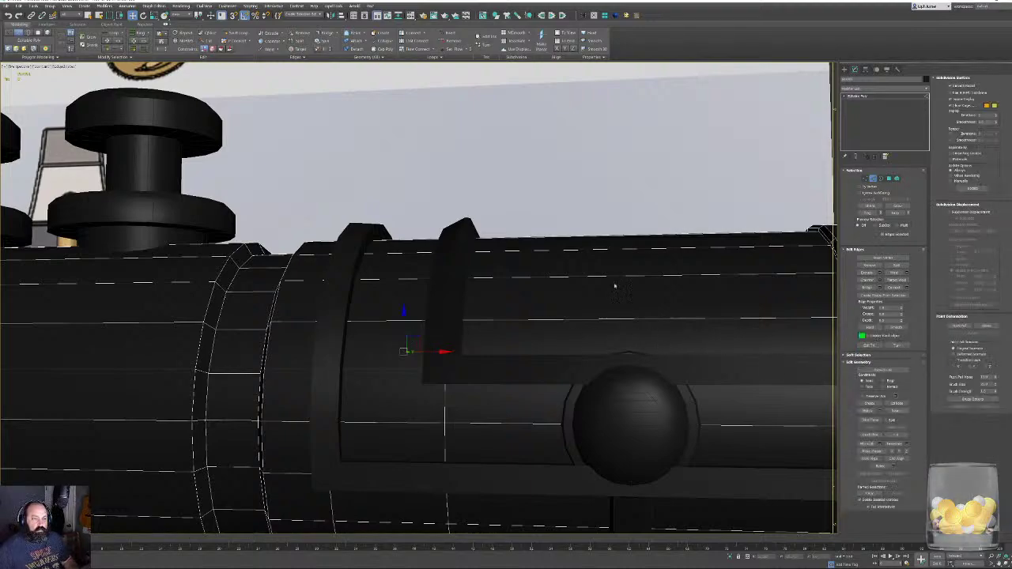
Remove the two helper edge loops from the barrel together with their vertices.
{"action": "middle_click_drag", "start_coordinate": [616, 286], "coordinate": [635, 201]}
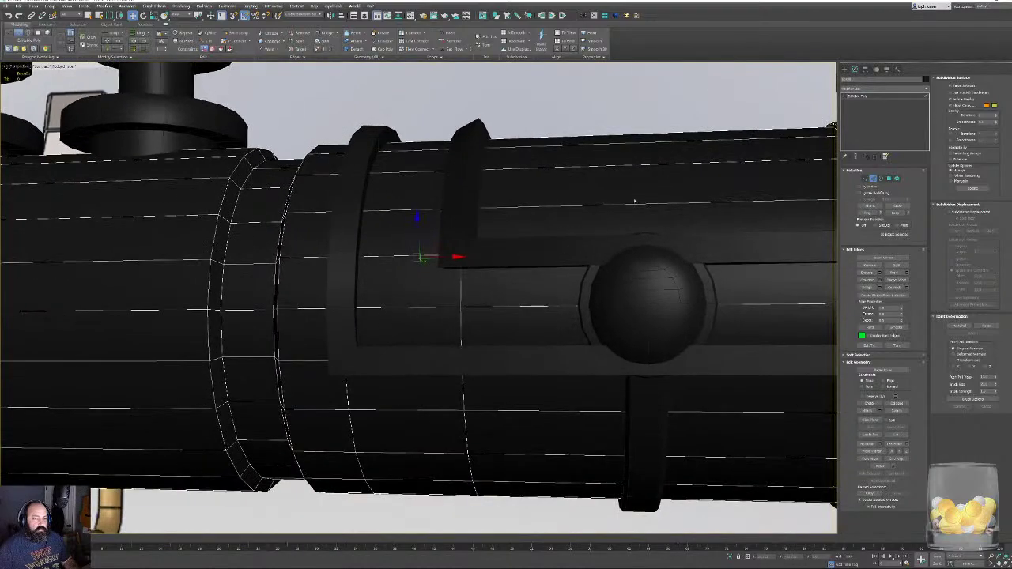
{"action": "double_click", "coordinate": [461, 294]}
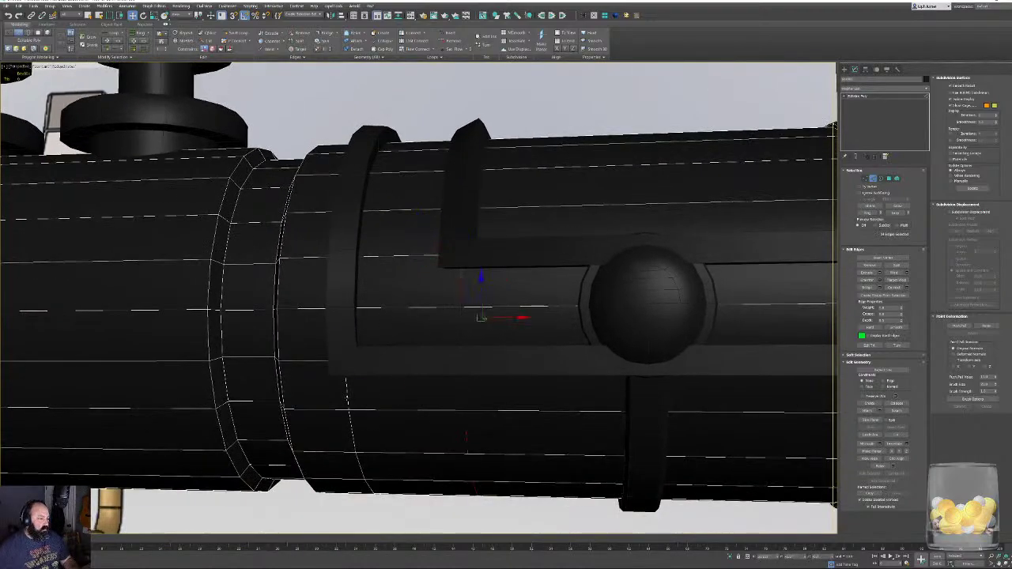
{"action": "double_click", "coordinate": [348, 399], "text": "ctrl"}
{"action": "key", "text": "ctrl+BackSpace"}
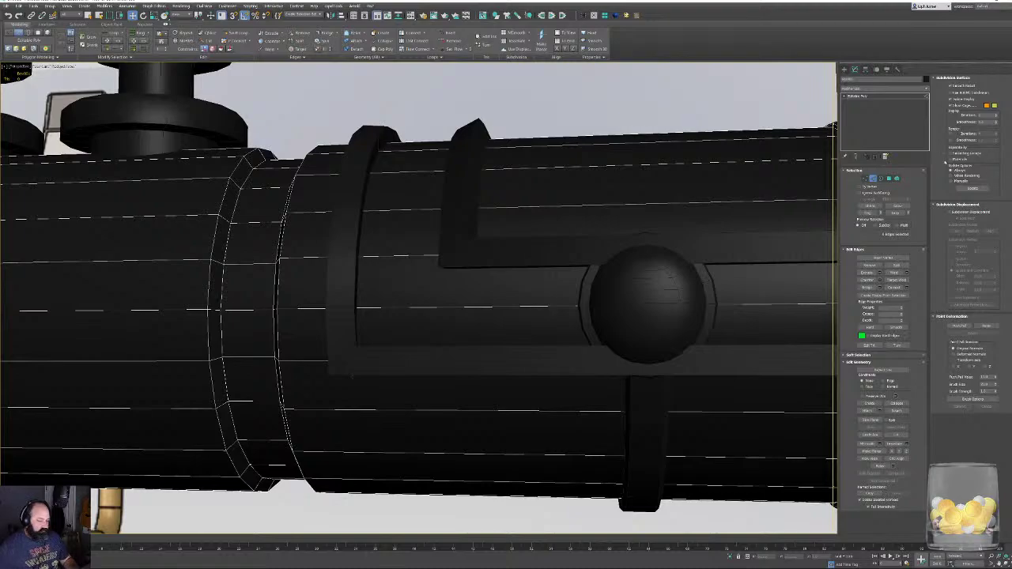
Select the extracted L-shaped spline and switch its rendering to a radial section with a much smaller thickness for thin trim tubes.
{"action": "left_click", "coordinate": [875, 180]}
{"action": "left_click", "coordinate": [454, 184]}
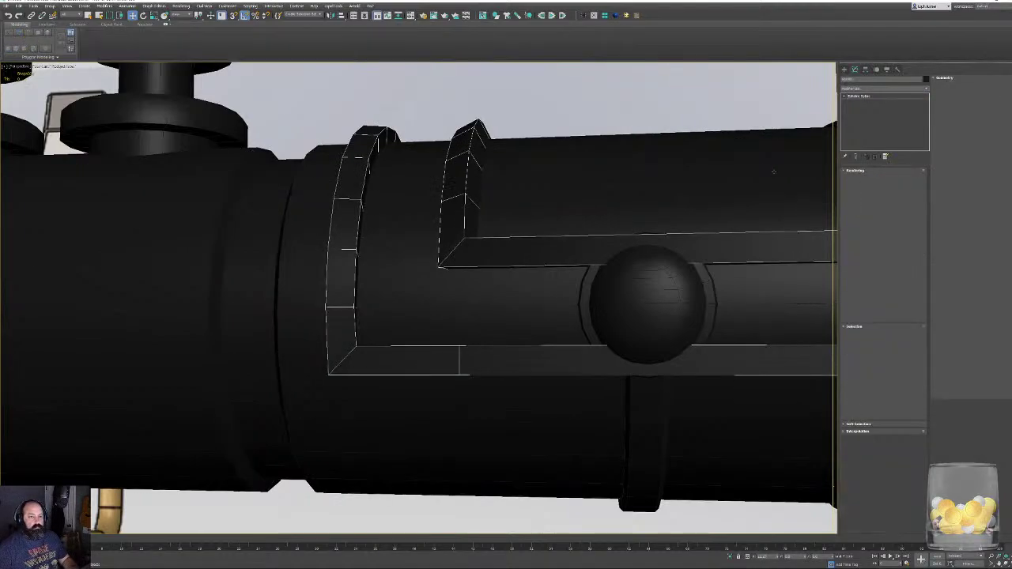
{"action": "left_click", "coordinate": [866, 213]}
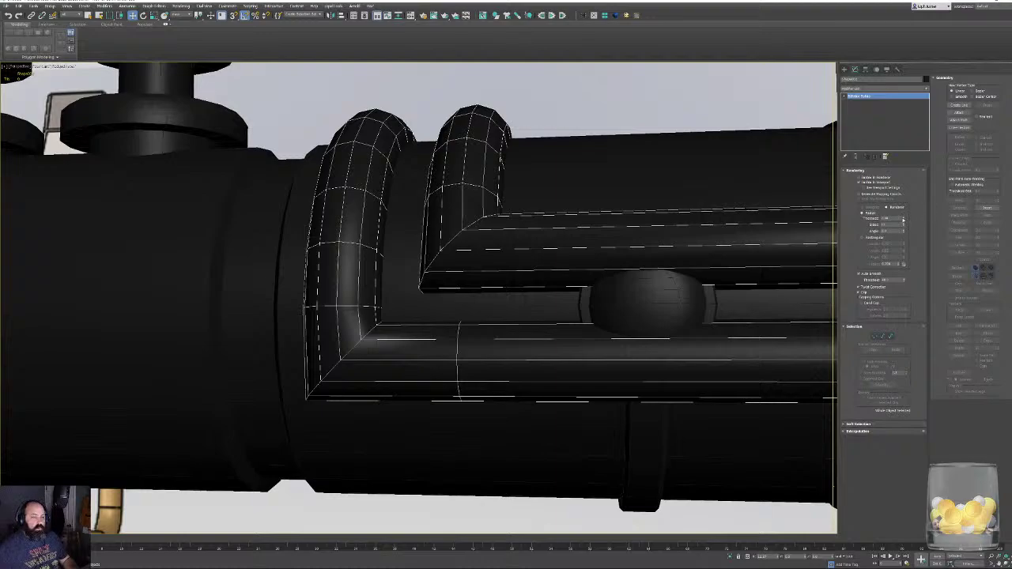
{"action": "left_click_drag", "start_coordinate": [903, 219], "coordinate": [908, 242]}
{"action": "middle_click_drag", "start_coordinate": [742, 228], "coordinate": [718, 241], "text": "alt"}
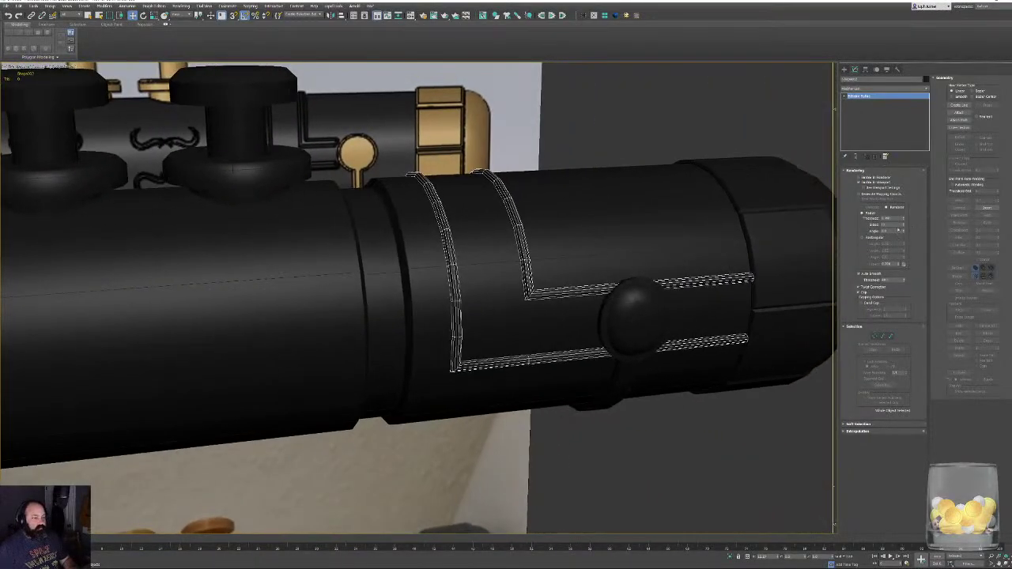
Convert the trim tubes to an editable poly and move their open-end vertices back along the barrel to finish beneath the disc.
{"action": "right_click", "coordinate": [523, 256]}
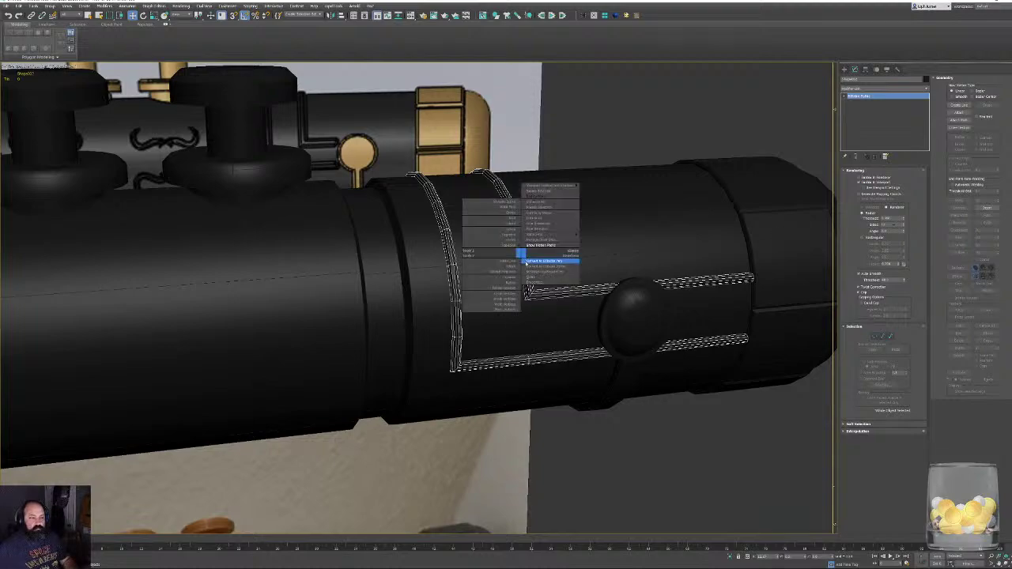
{"action": "left_click", "coordinate": [538, 261]}
{"action": "key", "text": "F3"}
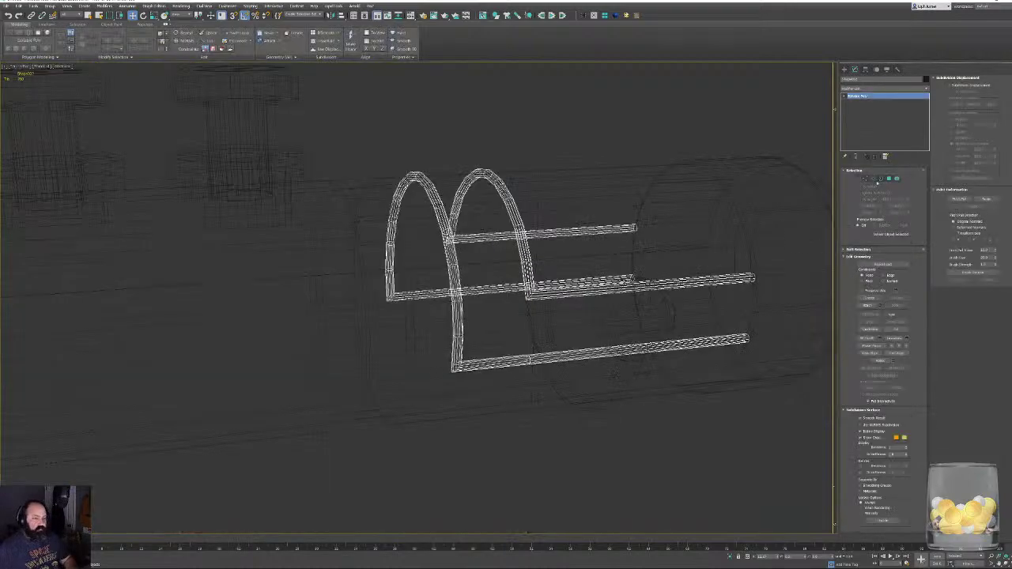
{"action": "key", "text": "1"}
{"action": "key", "text": "F3"}
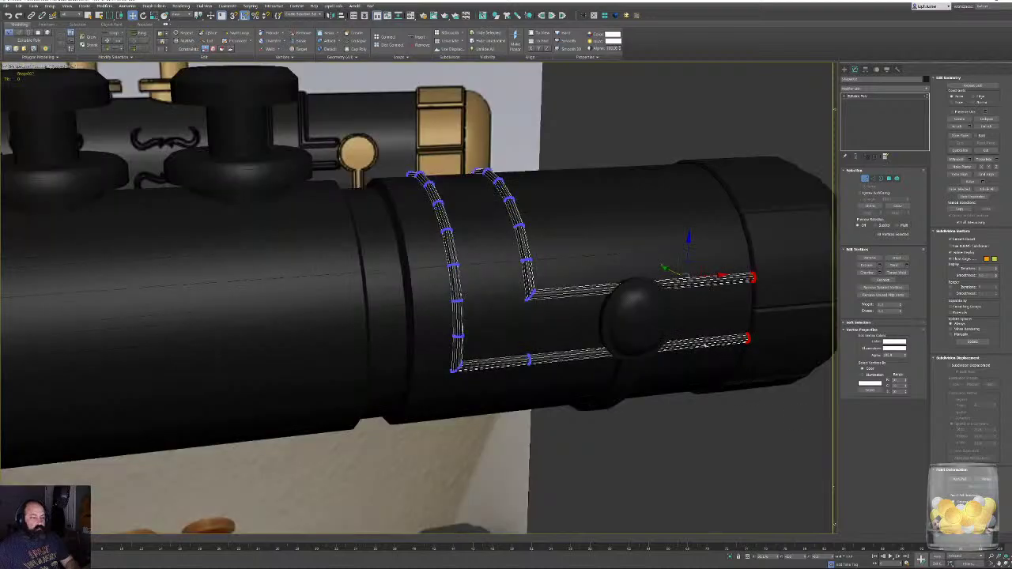
{"action": "middle_click_drag", "start_coordinate": [707, 343], "coordinate": [678, 323], "text": "alt"}
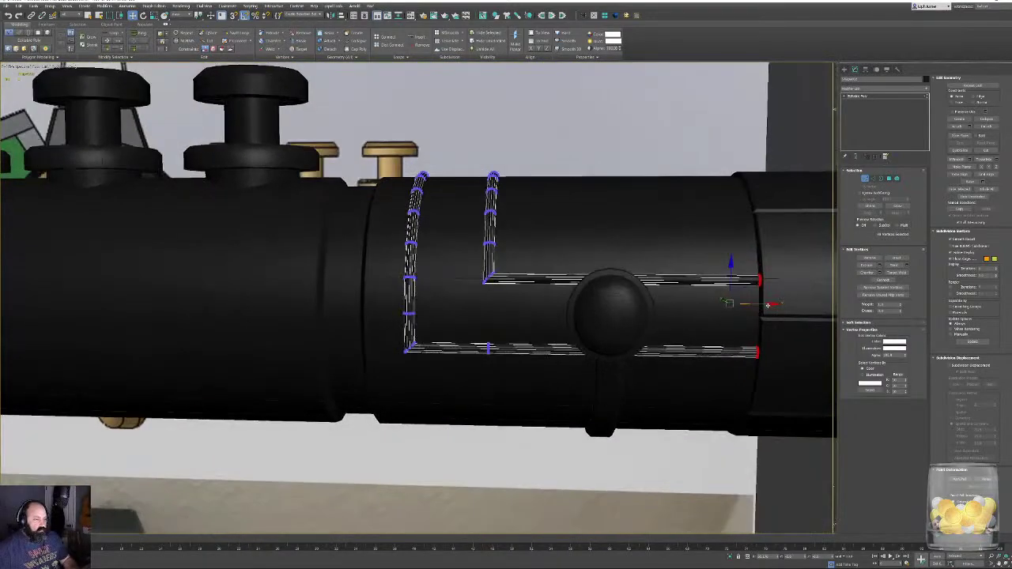
{"action": "left_click_drag", "start_coordinate": [729, 312], "coordinate": [629, 330]}
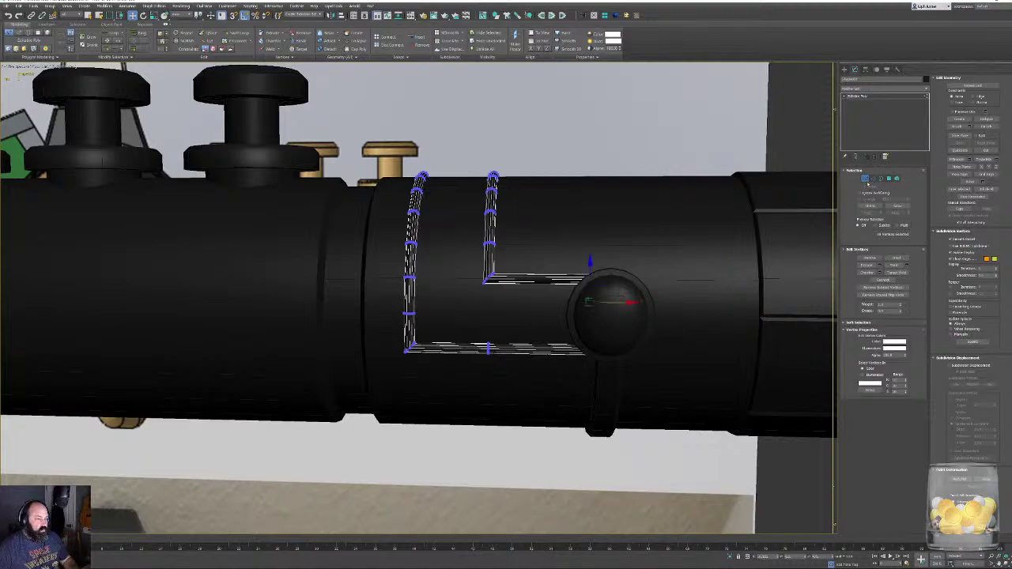
Try to select the edge loops around the mid-length of the lower trim tubes.
{"action": "left_click", "coordinate": [881, 179]}
{"action": "scroll", "coordinate": [544, 344], "scroll_direction": "up", "scroll_amount": 5}
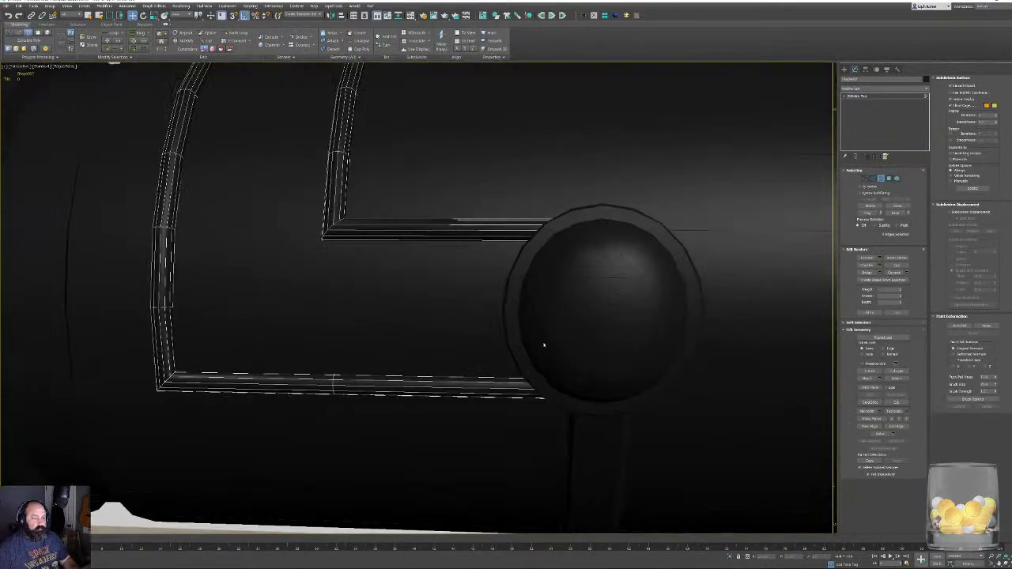
{"action": "middle_click_drag", "start_coordinate": [543, 345], "coordinate": [825, 261]}
{"action": "key", "text": "2"}
{"action": "key", "text": "F3"}
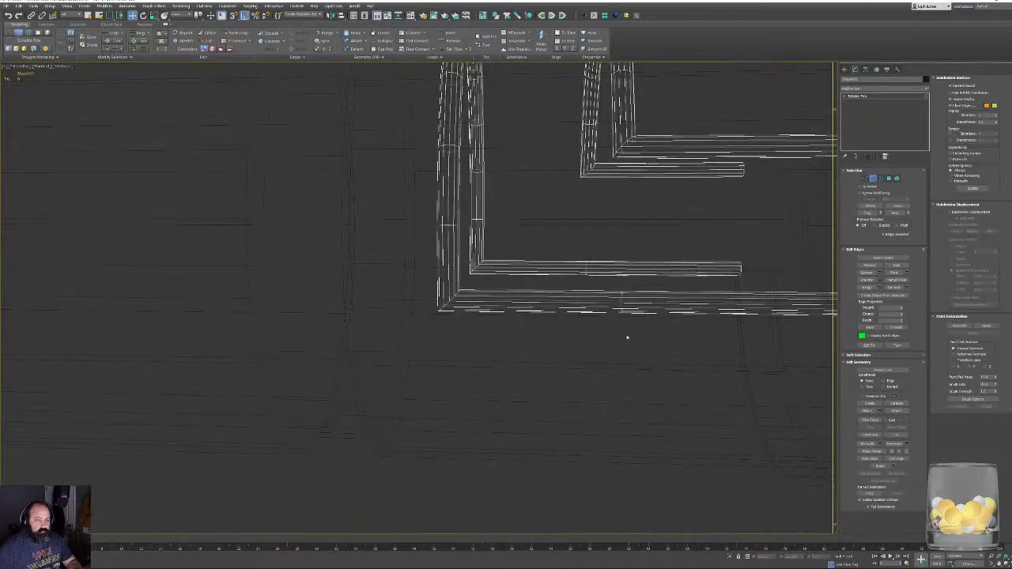
{"action": "double_click", "coordinate": [622, 299]}
{"action": "middle_click_drag", "start_coordinate": [622, 300], "coordinate": [554, 318], "text": "alt"}
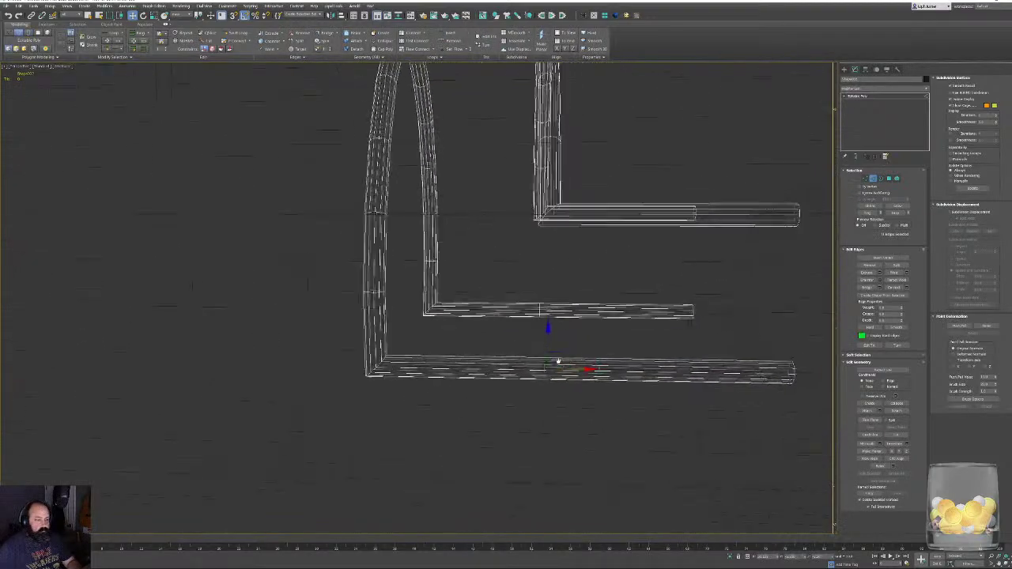
{"action": "scroll", "coordinate": [553, 318], "scroll_direction": "up", "scroll_amount": 4}
{"action": "double_click", "coordinate": [533, 298], "text": "ctrl"}
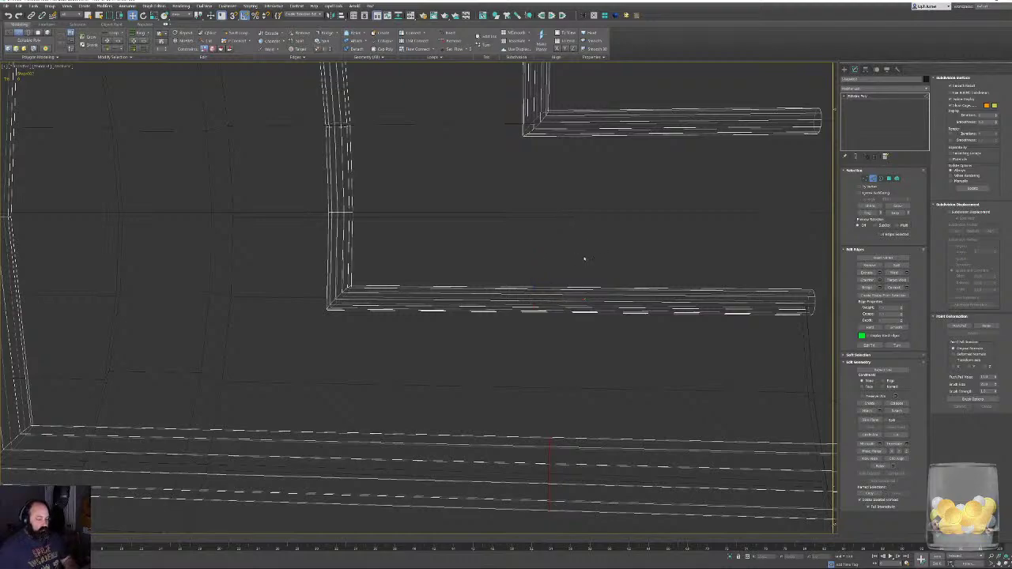
{"action": "key", "text": "F3"}
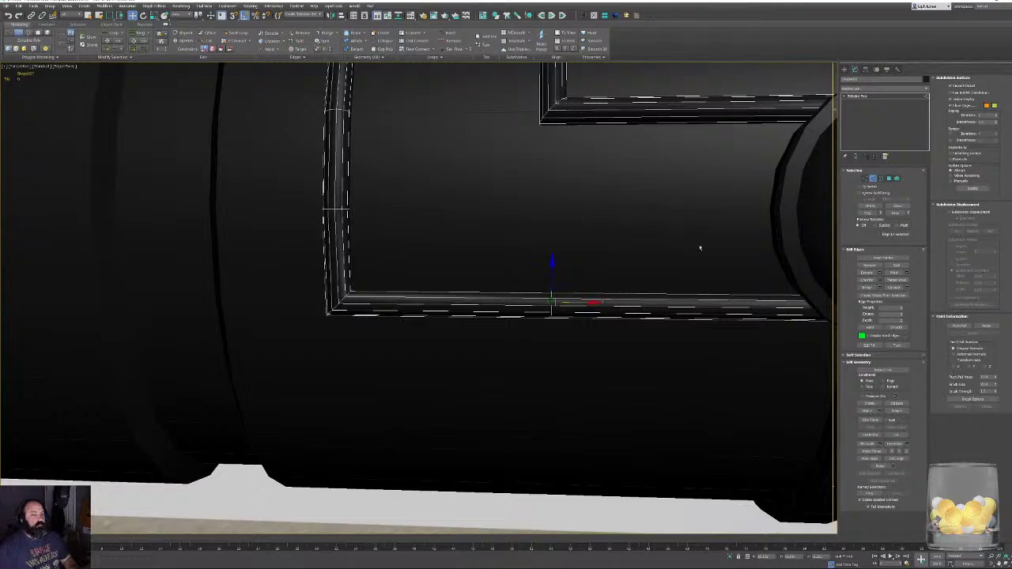
Undo the trim tubes' conversion to editable poly to get back to the editable spline.
{"action": "key", "text": "ctrl+z"}
{"action": "key", "text": "ctrl+z"}
{"action": "key", "text": "ctrl+z"}
{"action": "key", "text": "ctrl+z"}
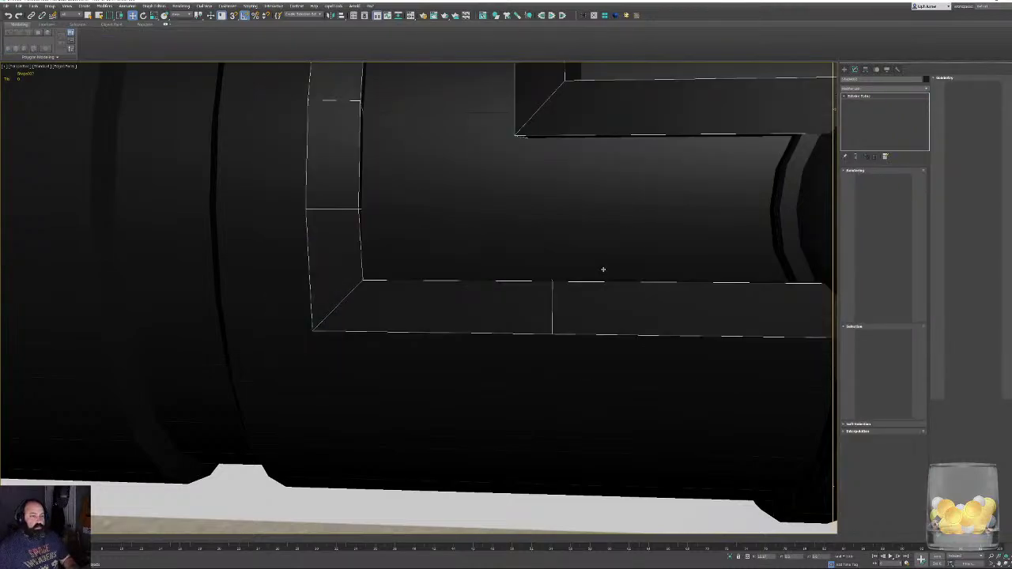
{"action": "scroll", "coordinate": [714, 208], "scroll_direction": "down", "scroll_amount": 6}
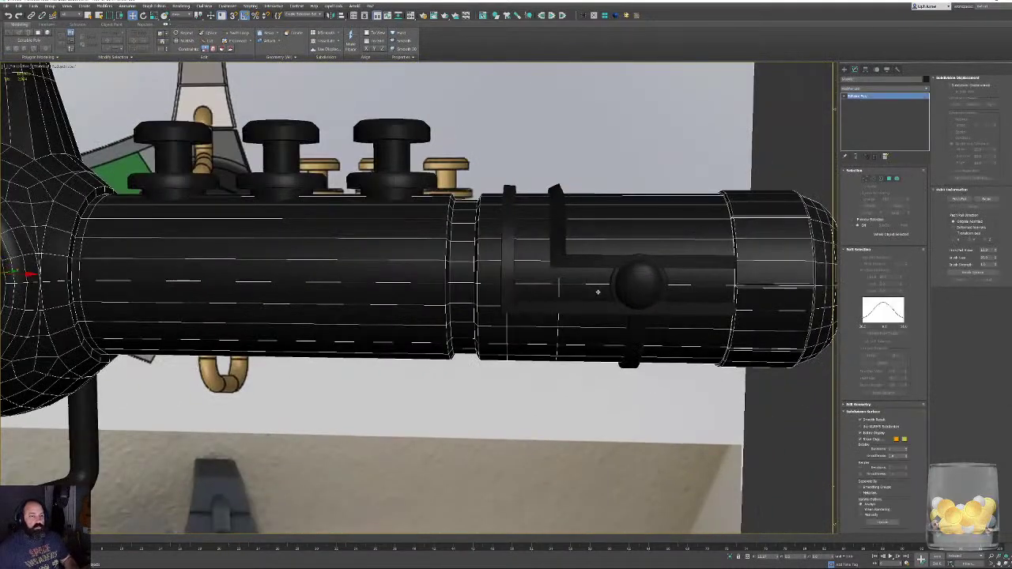
{"action": "left_click", "coordinate": [632, 281]}
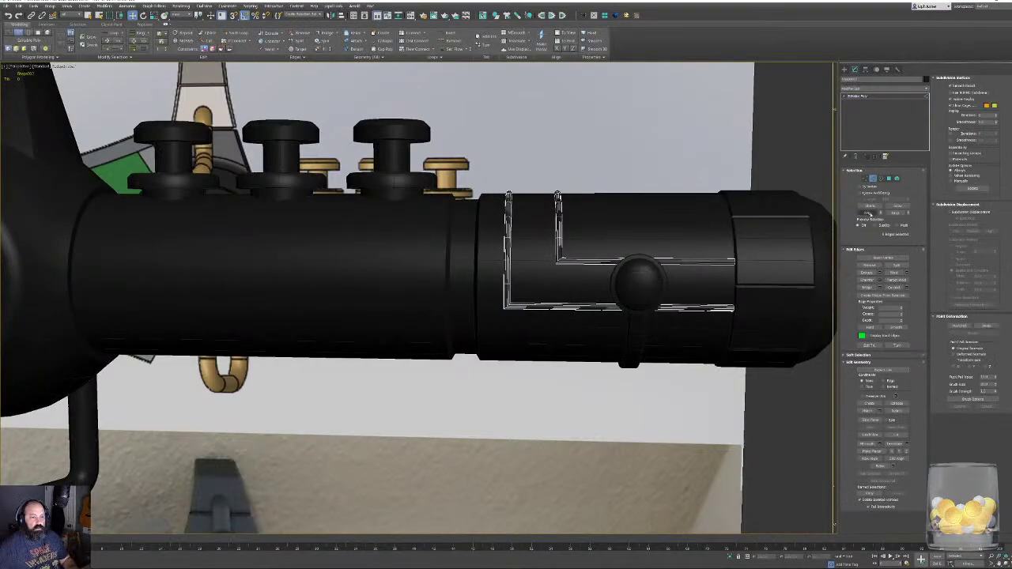
{"action": "key", "text": "ctrl+z"}
{"action": "key", "text": "ctrl+z"}
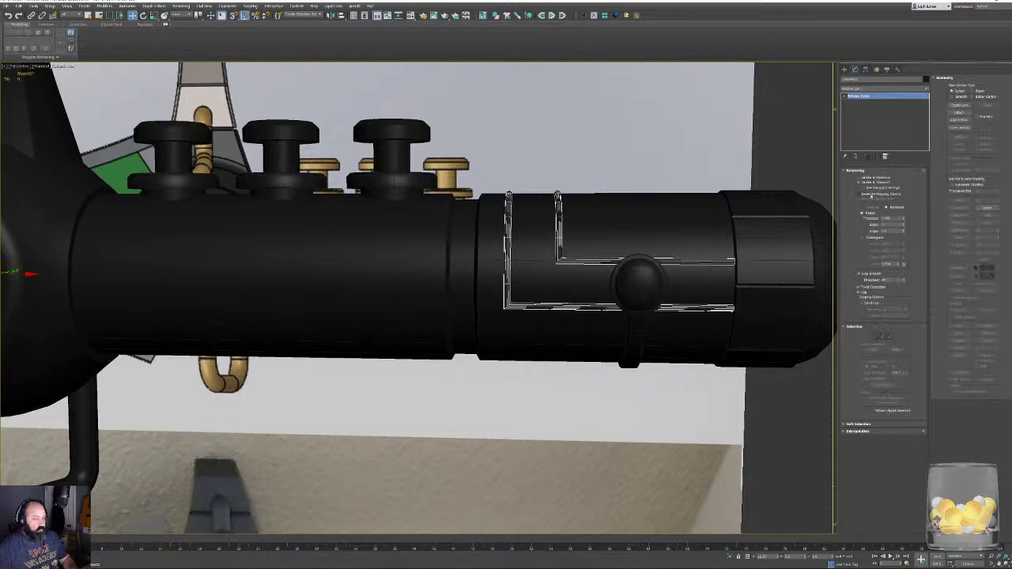
Remove the extra mid-length vertices from the straight runs of the trim splines and select the four L-corner vertices.
{"action": "left_click", "coordinate": [875, 335]}
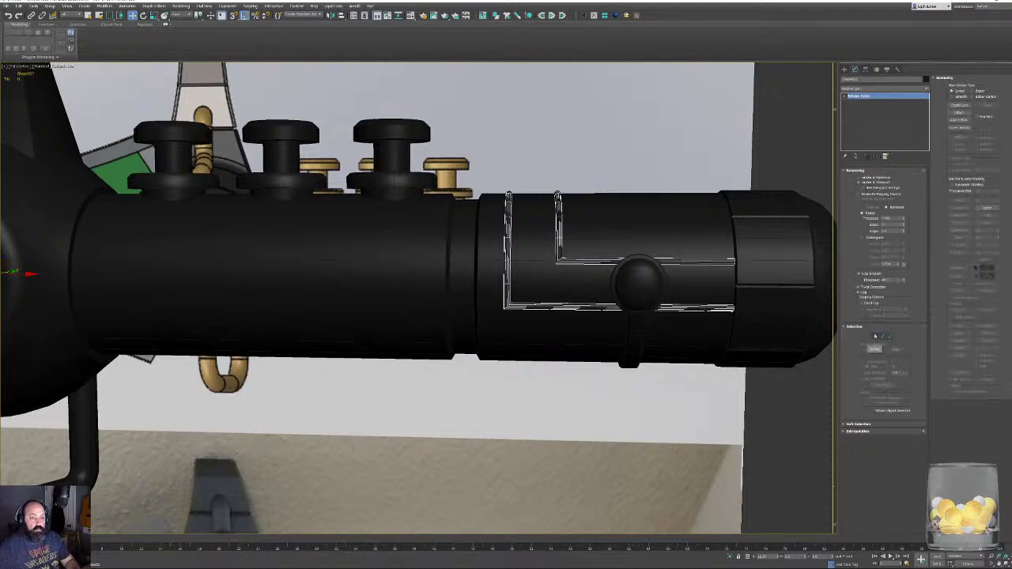
{"action": "key", "text": "F3"}
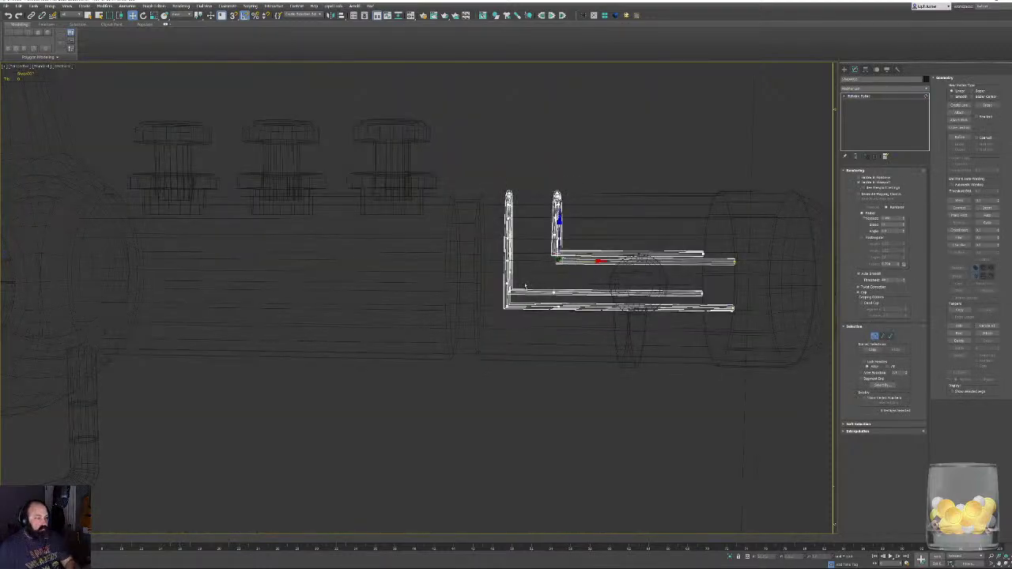
{"action": "middle_click_drag", "start_coordinate": [520, 288], "coordinate": [524, 293], "text": "alt"}
{"action": "left_click_drag", "start_coordinate": [453, 316], "coordinate": [539, 286], "text": "ctrl"}
{"action": "middle_click_drag", "start_coordinate": [544, 310], "coordinate": [587, 335], "text": "alt"}
{"action": "scroll", "coordinate": [511, 325], "scroll_direction": "up", "scroll_amount": 4}
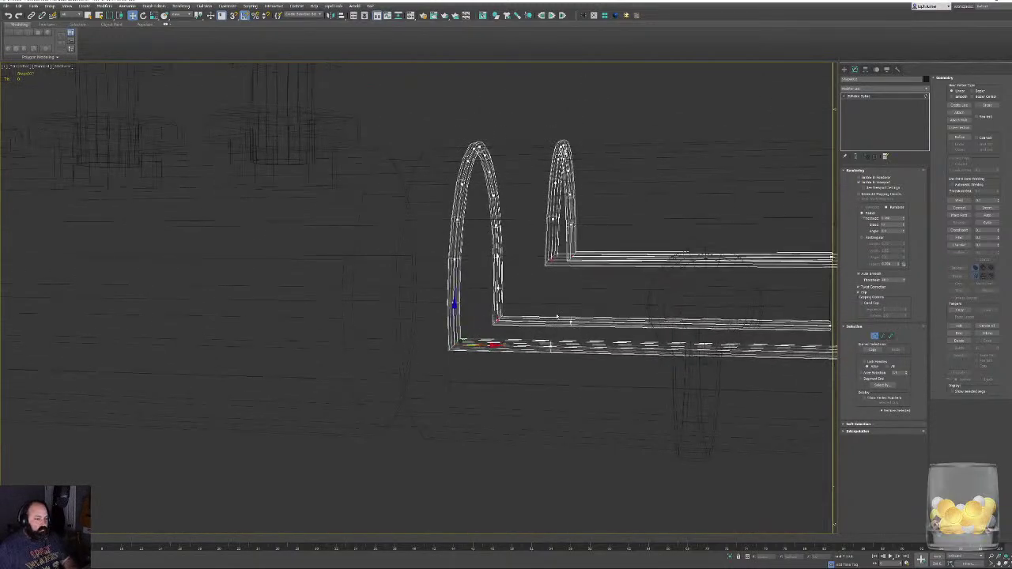
{"action": "left_click", "coordinate": [551, 345]}
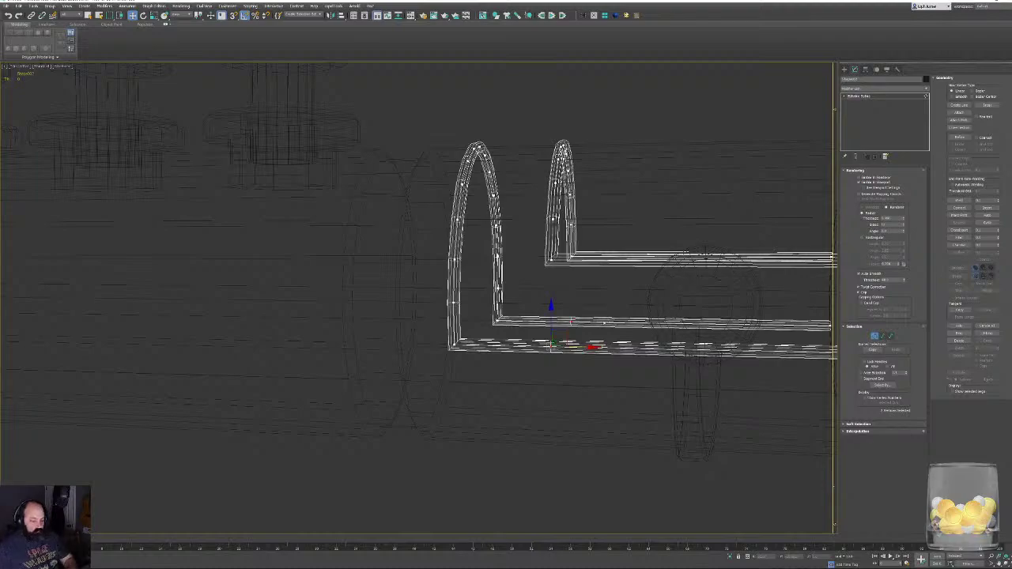
{"action": "left_click", "coordinate": [629, 296]}
{"action": "left_click_drag", "start_coordinate": [562, 248], "coordinate": [544, 278]}
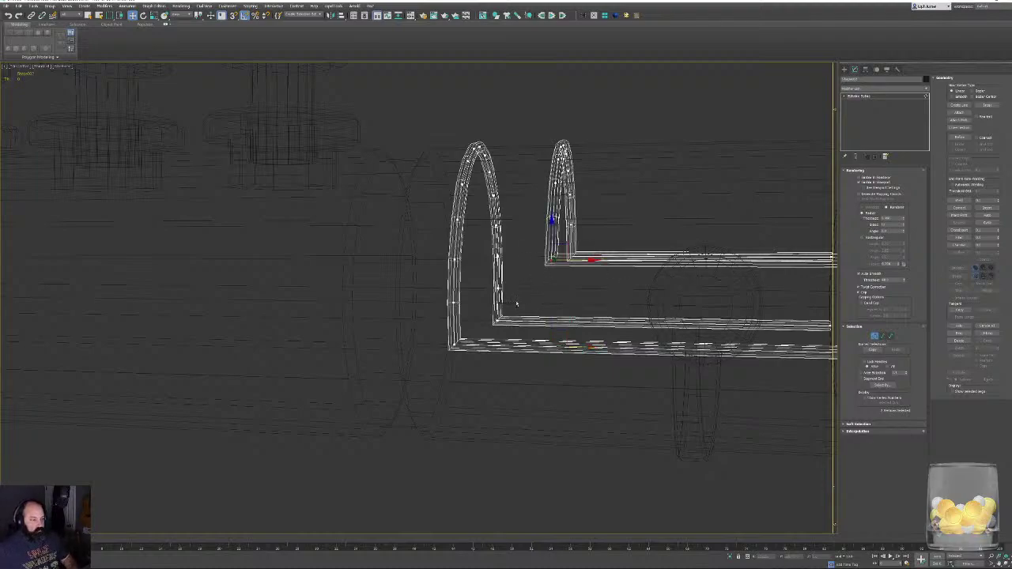
{"action": "left_click", "coordinate": [495, 320]}
{"action": "left_click", "coordinate": [452, 346]}
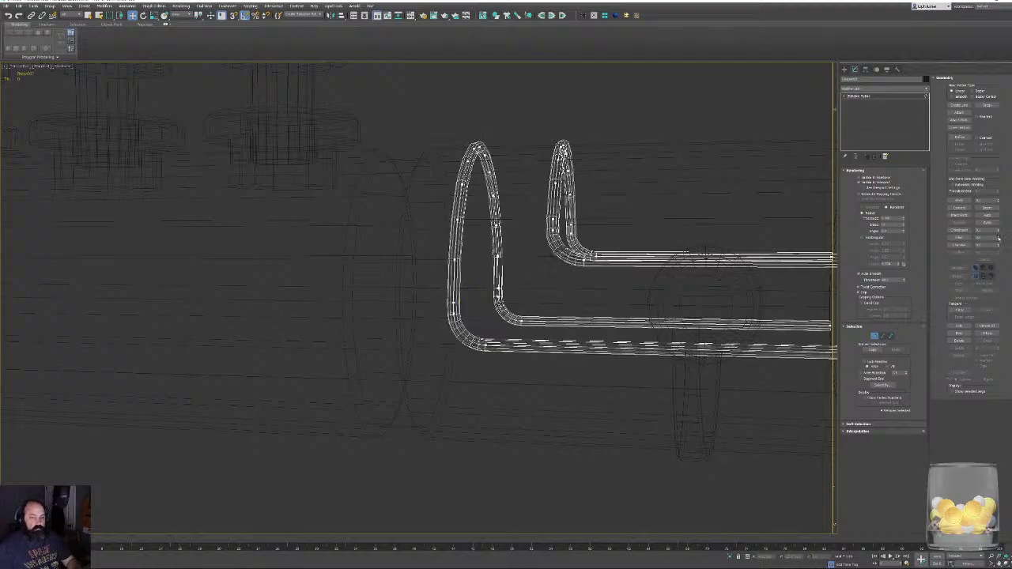
Try to fillet the four selected corner vertices by freehand amounts.
{"action": "left_click_drag", "start_coordinate": [998, 242], "coordinate": [998, 240]}
{"action": "key", "text": "ctrl+z"}
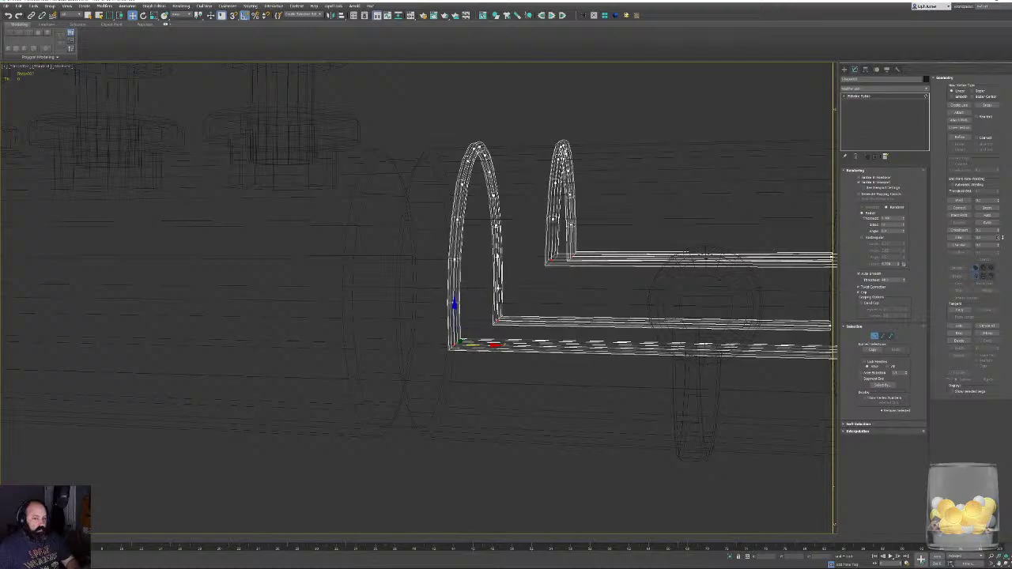
{"action": "left_click_drag", "start_coordinate": [1000, 239], "coordinate": [998, 237]}
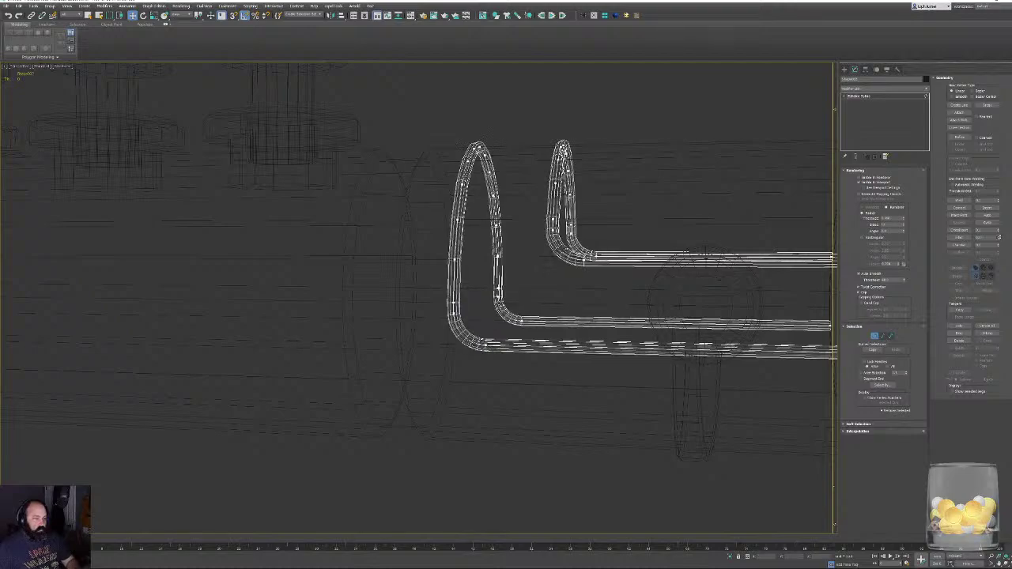
{"action": "key", "text": "ctrl+z"}
{"action": "left_click", "coordinate": [999, 237]}
{"action": "middle_click_drag", "start_coordinate": [650, 313], "coordinate": [668, 275]}
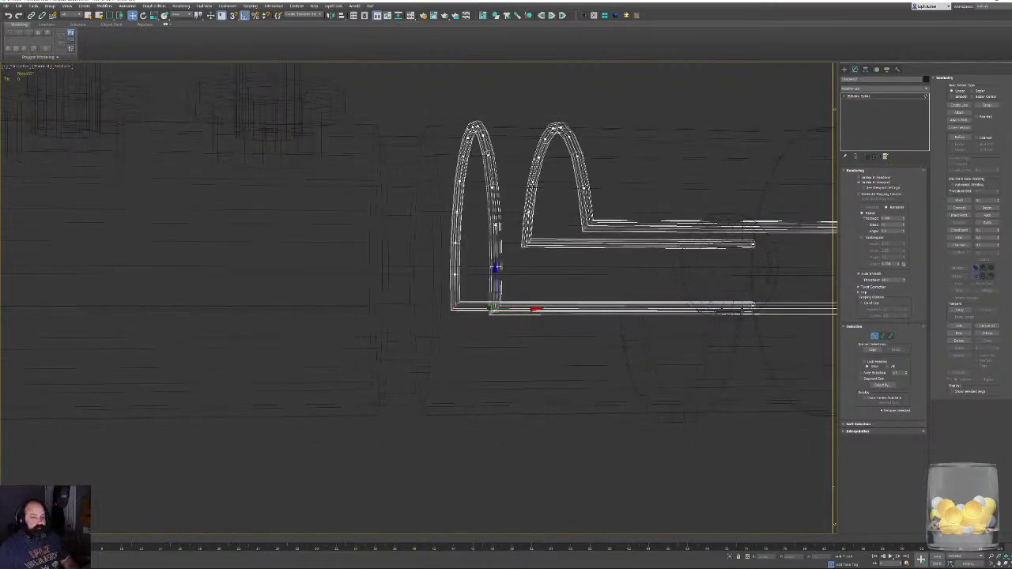
Fillet the four selected corners of the trim splines, trying a value of 0.1 before enlarging the bends slightly.
{"action": "double_click", "coordinate": [980, 237]}
{"action": "type", "text": "0.1"}
{"action": "key", "text": "Return"}
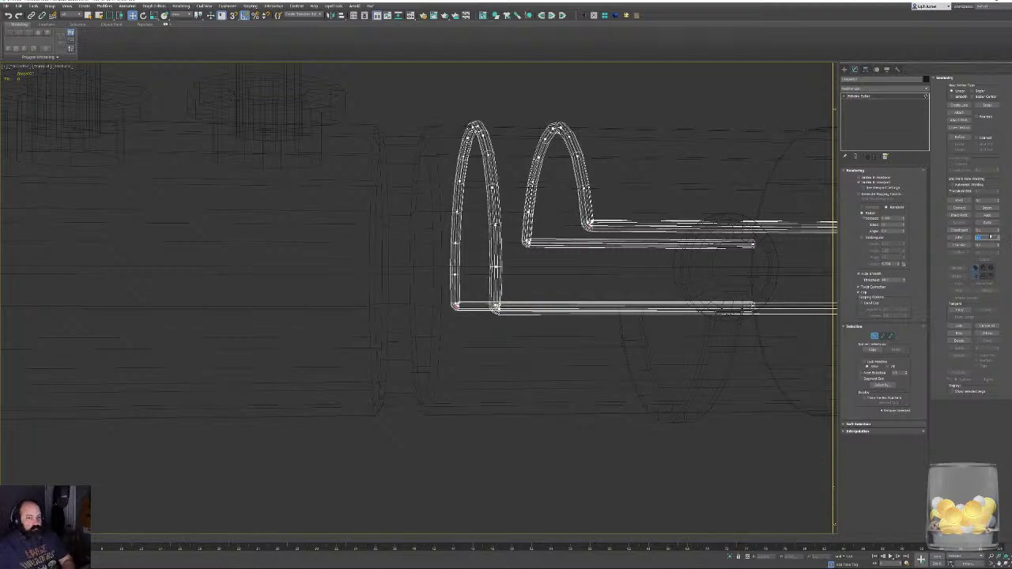
{"action": "middle_click_drag", "start_coordinate": [727, 283], "coordinate": [687, 312], "text": "alt"}
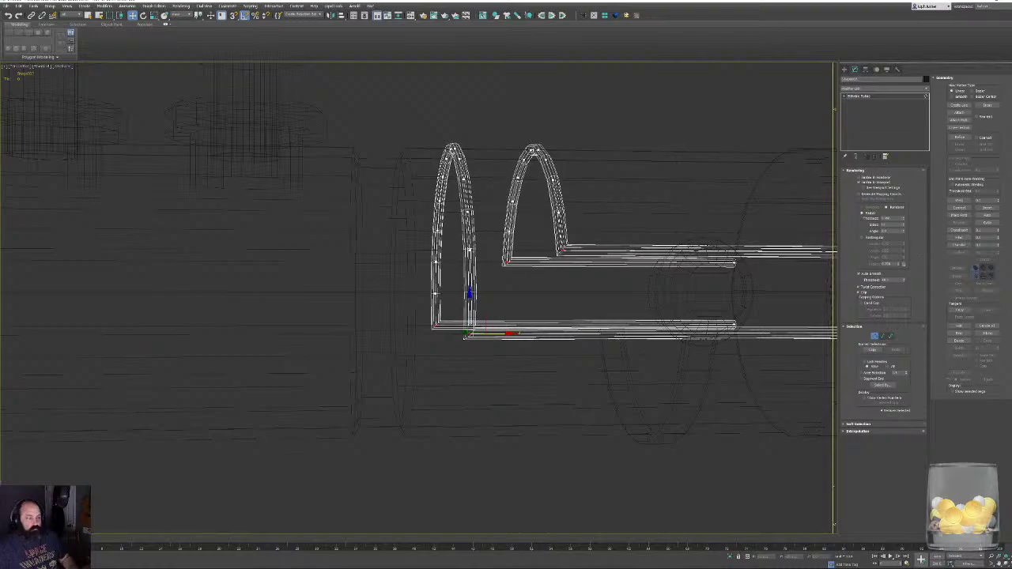
{"action": "mouse_move", "coordinate": [475, 316]}
{"action": "middle_mouse_down", "text": "alt"}
{"action": "mouse_move", "coordinate": [504, 307]}
{"action": "mouse_move", "coordinate": [484, 314]}
{"action": "mouse_move", "coordinate": [527, 316]}
{"action": "middle_mouse_up", "text": "alt"}
{"action": "key", "text": "F3"}
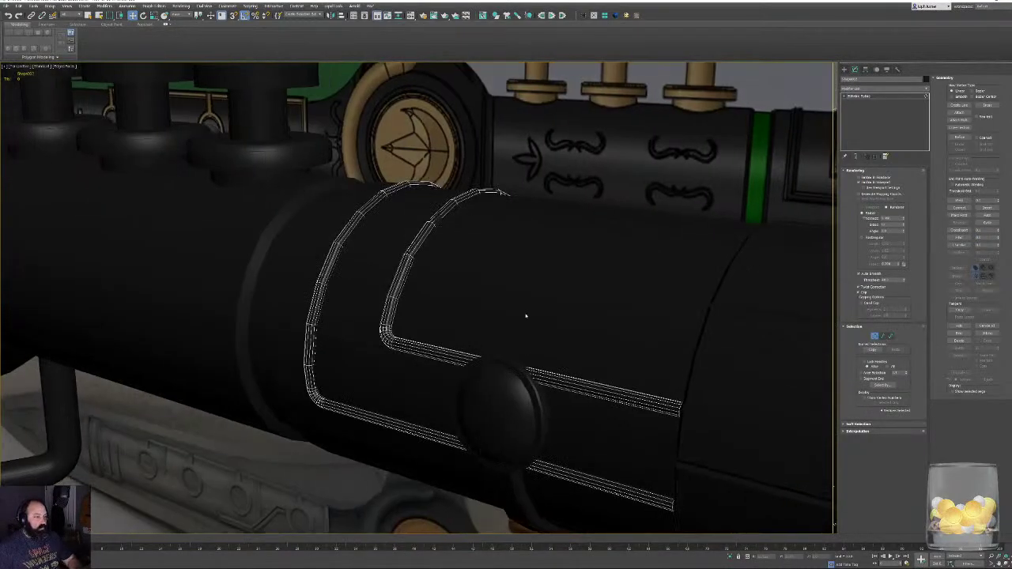
Convert the rounded trim tubes to an editable poly and move their open-end vertices back along the barrel to finish beneath the disc.
{"action": "right_click", "coordinate": [389, 309]}
{"action": "left_click", "coordinate": [407, 316]}
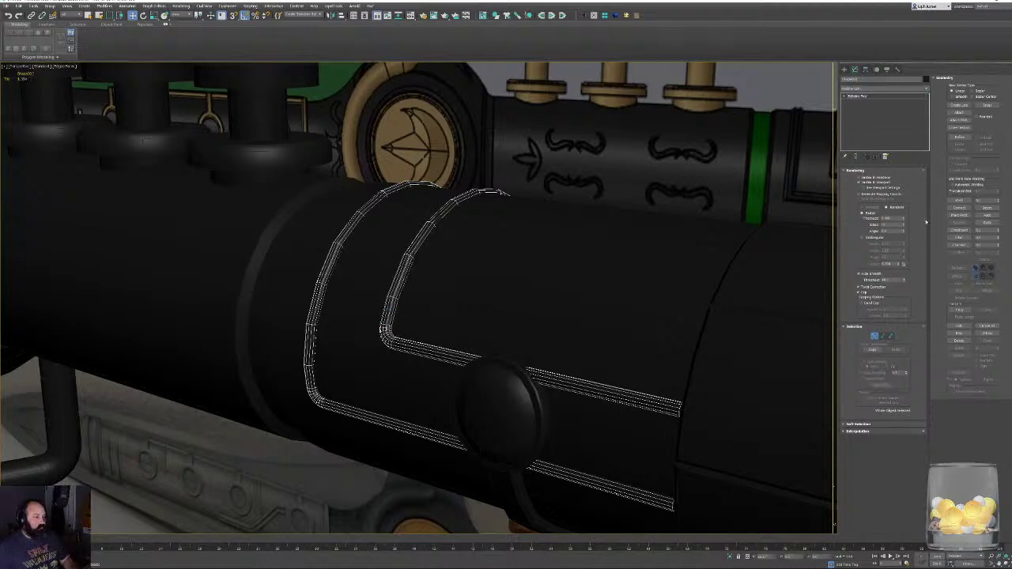
{"action": "left_click", "coordinate": [862, 249]}
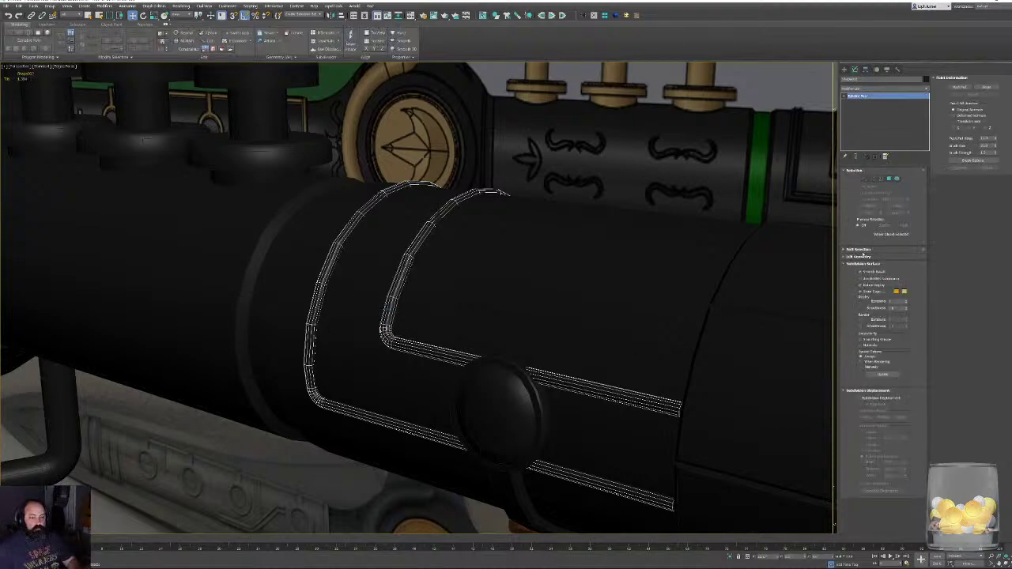
{"action": "left_click", "coordinate": [865, 179]}
{"action": "key", "text": "F3"}
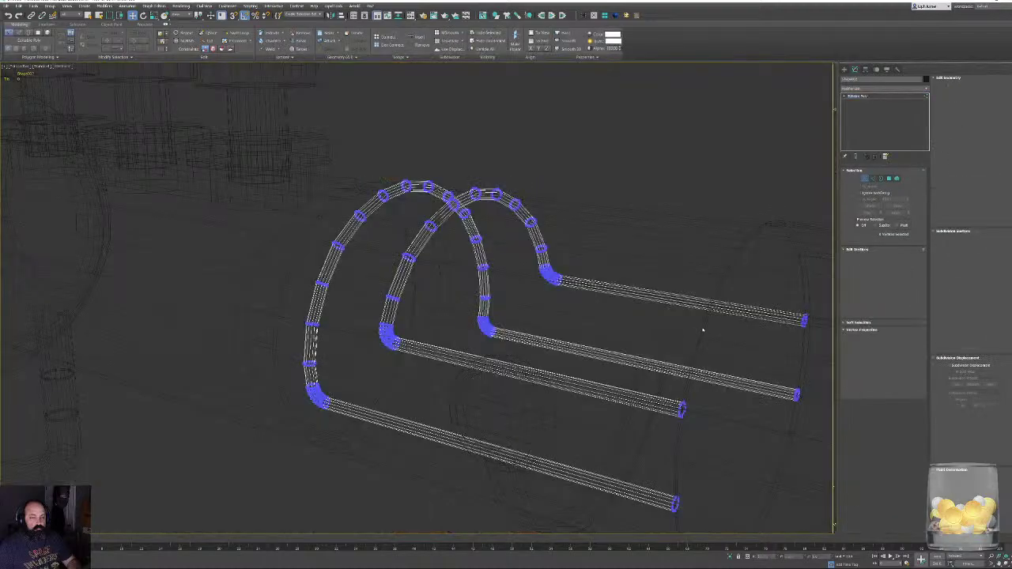
{"action": "middle_click_drag", "start_coordinate": [652, 301], "coordinate": [688, 205]}
{"action": "left_click_drag", "start_coordinate": [688, 206], "coordinate": [801, 452]}
{"action": "middle_click_drag", "start_coordinate": [802, 451], "coordinate": [838, 423], "text": "alt"}
{"action": "key", "text": "F3"}
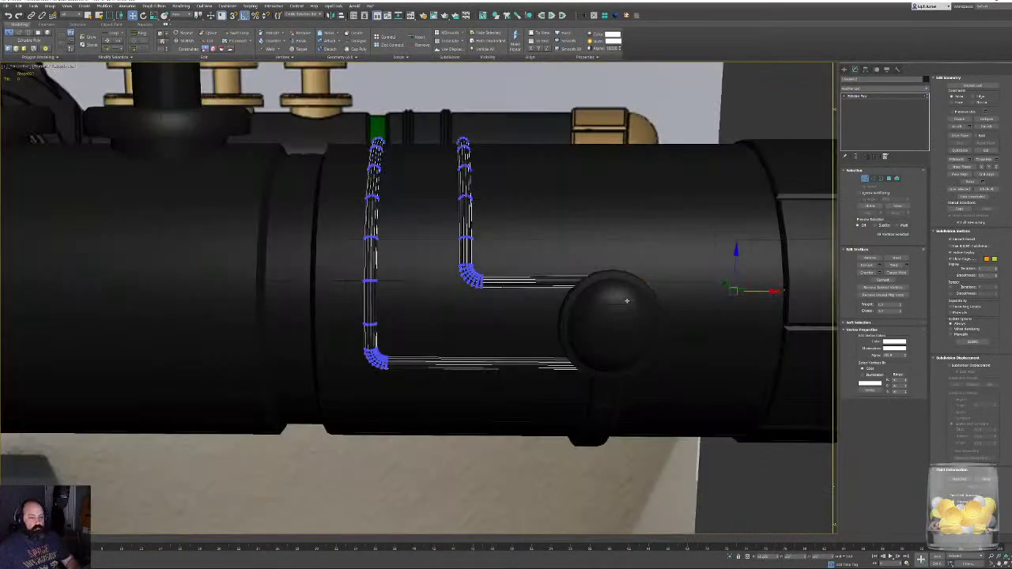
{"action": "mouse_move", "coordinate": [620, 304]}
{"action": "left_mouse_down"}
{"action": "mouse_move", "coordinate": [603, 312]}
{"action": "mouse_move", "coordinate": [615, 313]}
{"action": "left_mouse_up"}
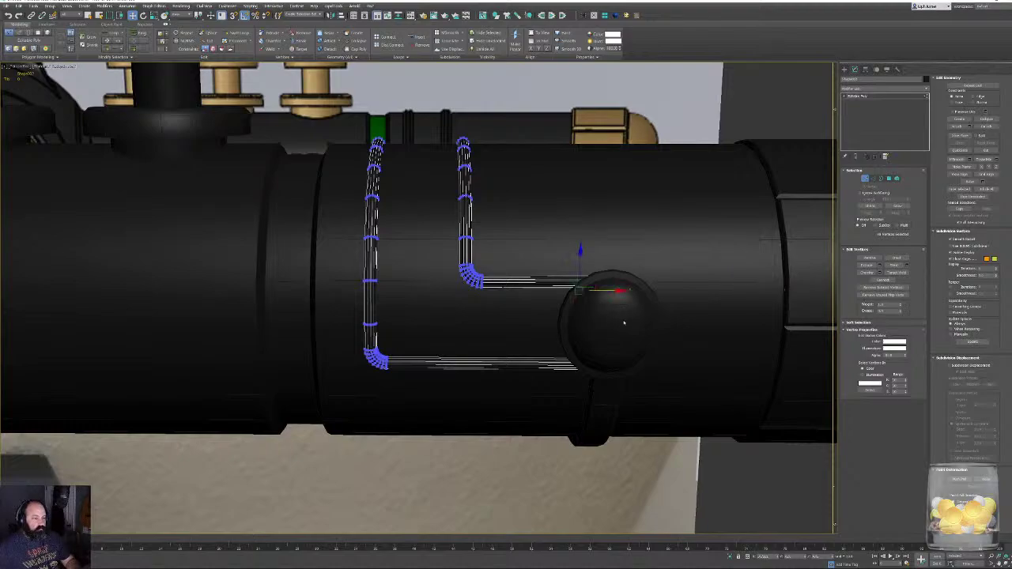
{"action": "middle_click_drag", "start_coordinate": [625, 321], "coordinate": [579, 362]}
{"action": "scroll", "coordinate": [579, 361], "scroll_direction": "down", "scroll_amount": 3}
{"action": "left_click", "coordinate": [865, 179]}
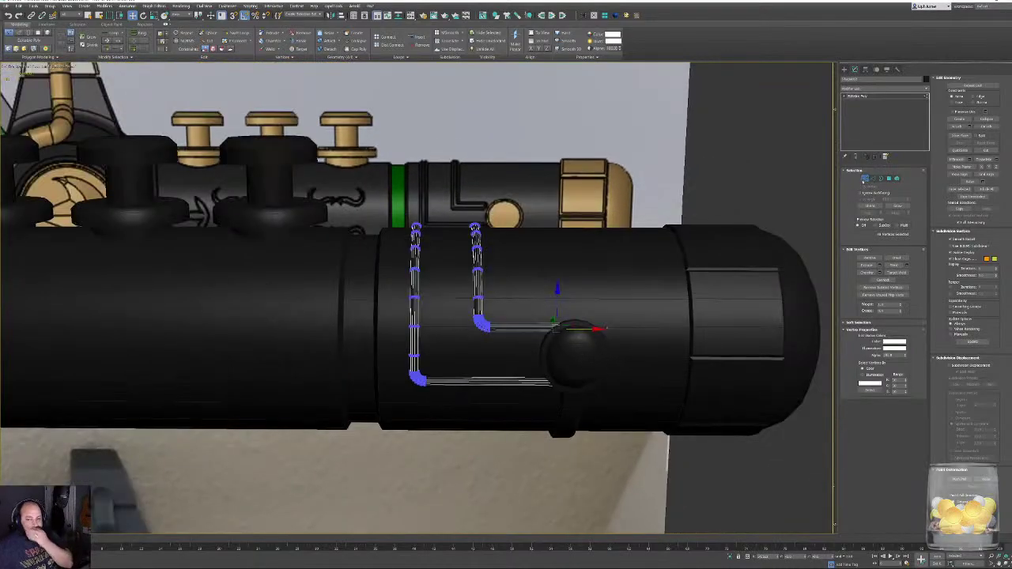
Select the end cap polygons of the trim tubes and delete them.
{"action": "left_click", "coordinate": [896, 179]}
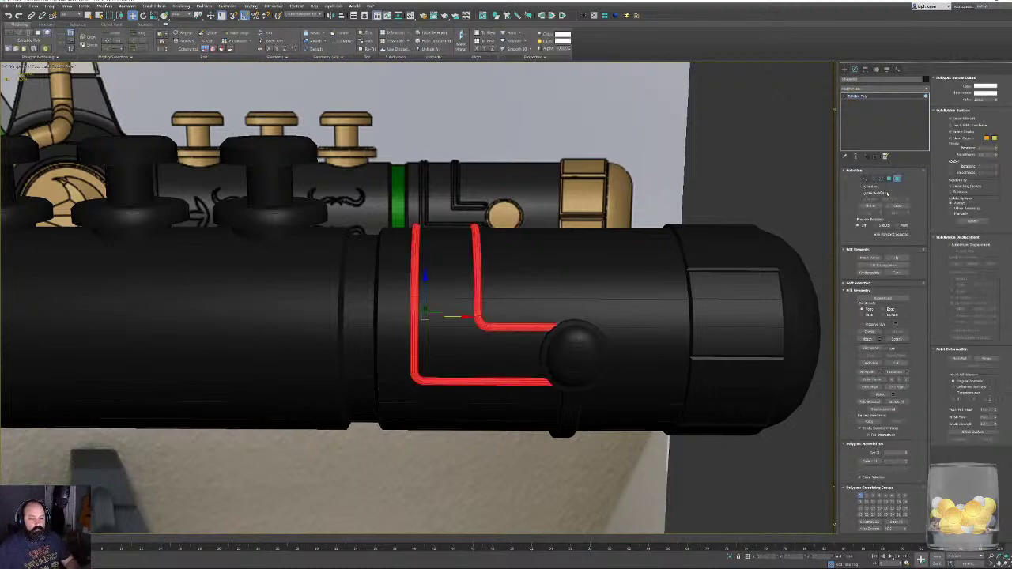
{"action": "left_click", "coordinate": [889, 179]}
{"action": "key", "text": "F3"}
{"action": "middle_click_drag", "start_coordinate": [512, 299], "coordinate": [481, 250], "text": "alt"}
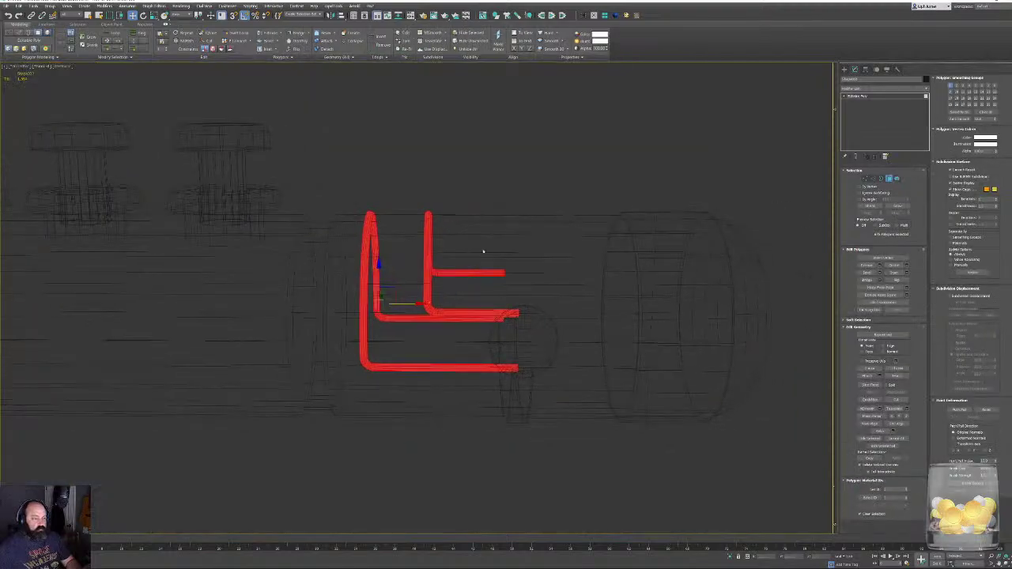
{"action": "mouse_move", "coordinate": [466, 357]}
{"action": "middle_mouse_down", "text": "alt"}
{"action": "mouse_move", "coordinate": [525, 383]}
{"action": "mouse_move", "coordinate": [520, 365]}
{"action": "middle_mouse_up", "text": "alt"}
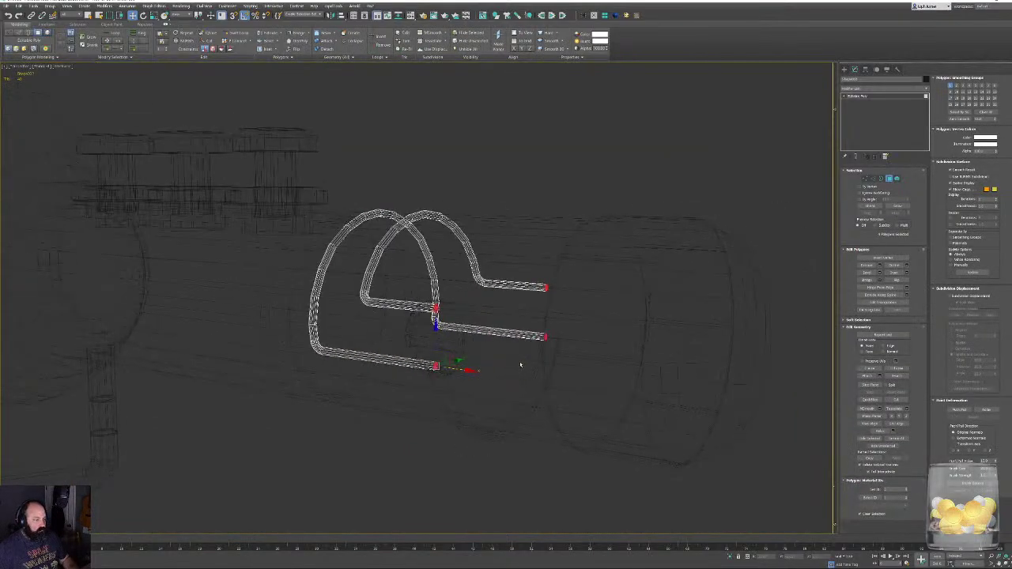
{"action": "key", "text": "F3"}
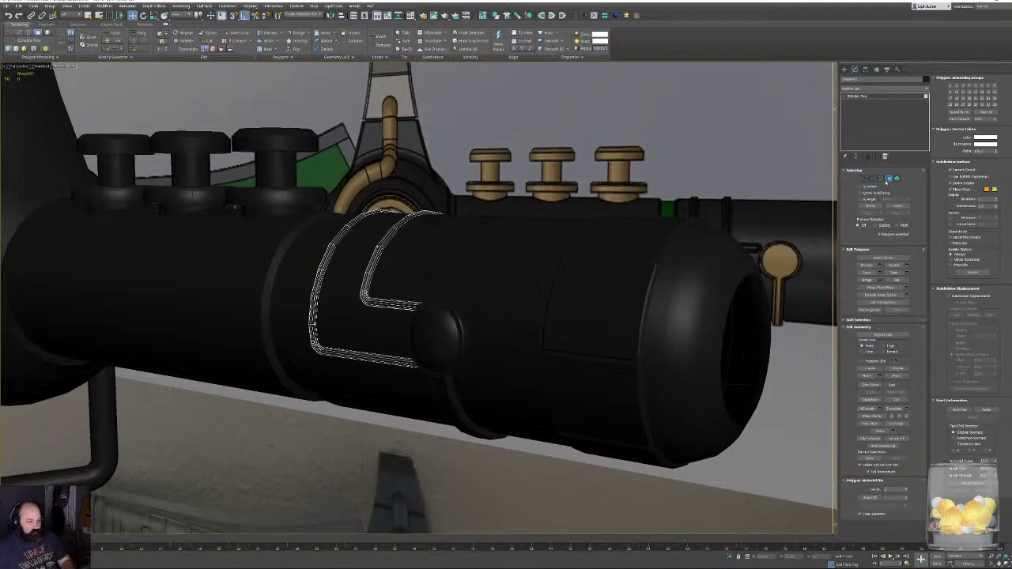
{"action": "left_click", "coordinate": [874, 179]}
Select the muzzle's inner rim edges on the barrel, leaving gaps at both sides, and bridge them to close the opening.
{"action": "left_click", "coordinate": [690, 294]}
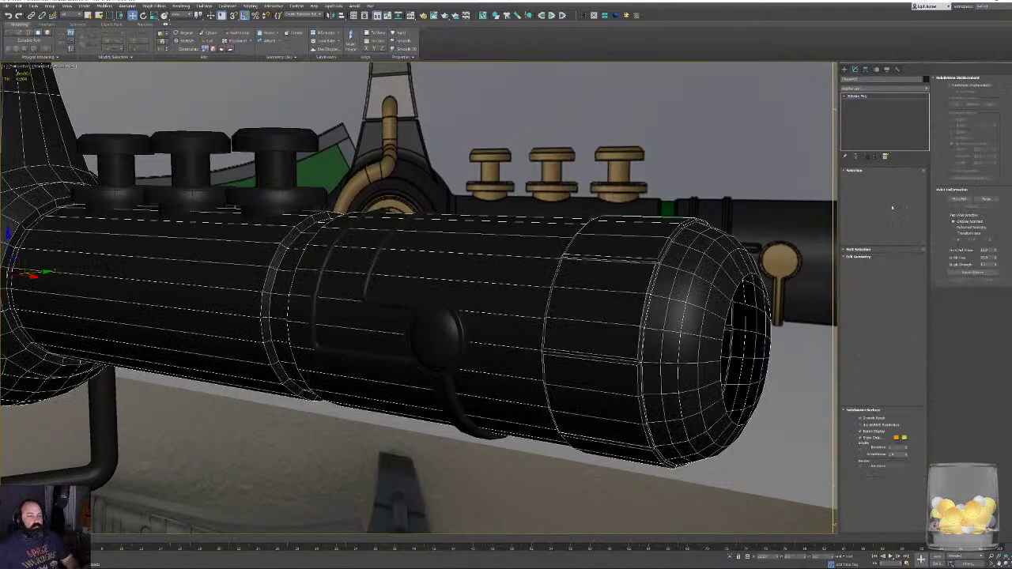
{"action": "left_click", "coordinate": [881, 179]}
{"action": "left_click", "coordinate": [767, 321]}
{"action": "middle_click_drag", "start_coordinate": [767, 320], "coordinate": [643, 345], "text": "alt"}
{"action": "left_click", "coordinate": [874, 179]}
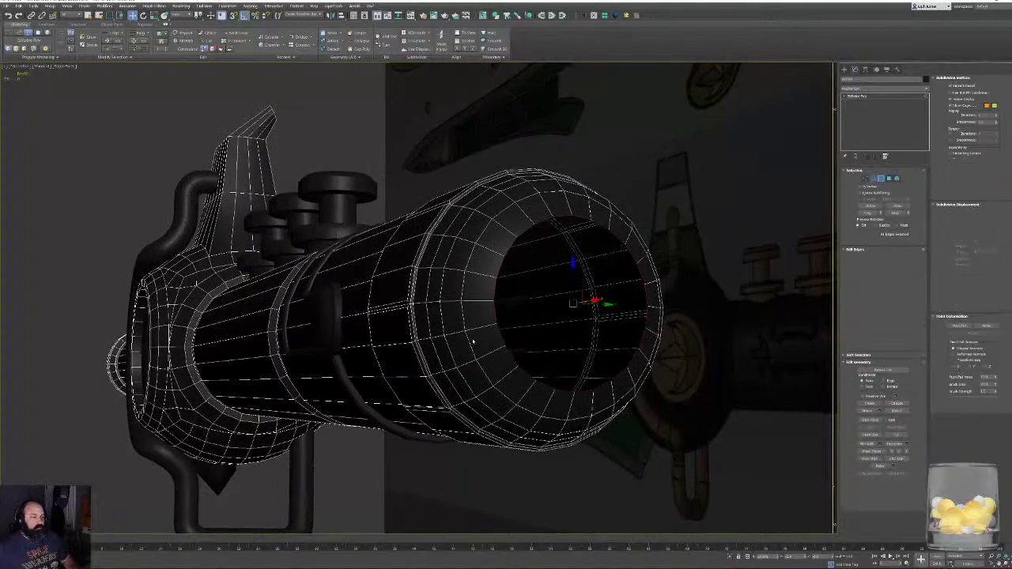
{"action": "middle_click_drag", "start_coordinate": [544, 309], "coordinate": [528, 310], "text": "alt"}
{"action": "double_click", "coordinate": [291, 333]}
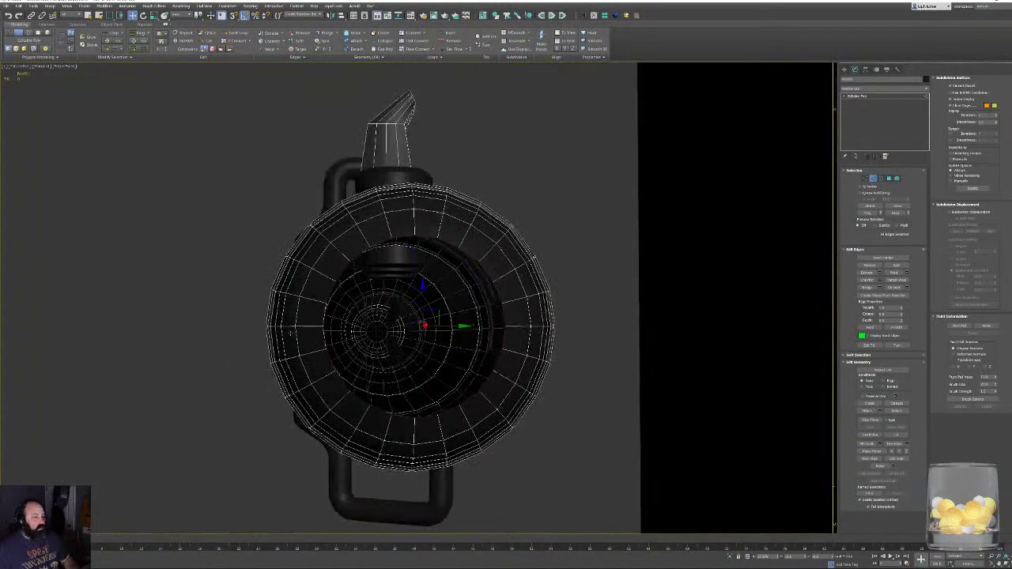
{"action": "left_click_drag", "start_coordinate": [491, 323], "coordinate": [515, 333], "text": "alt"}
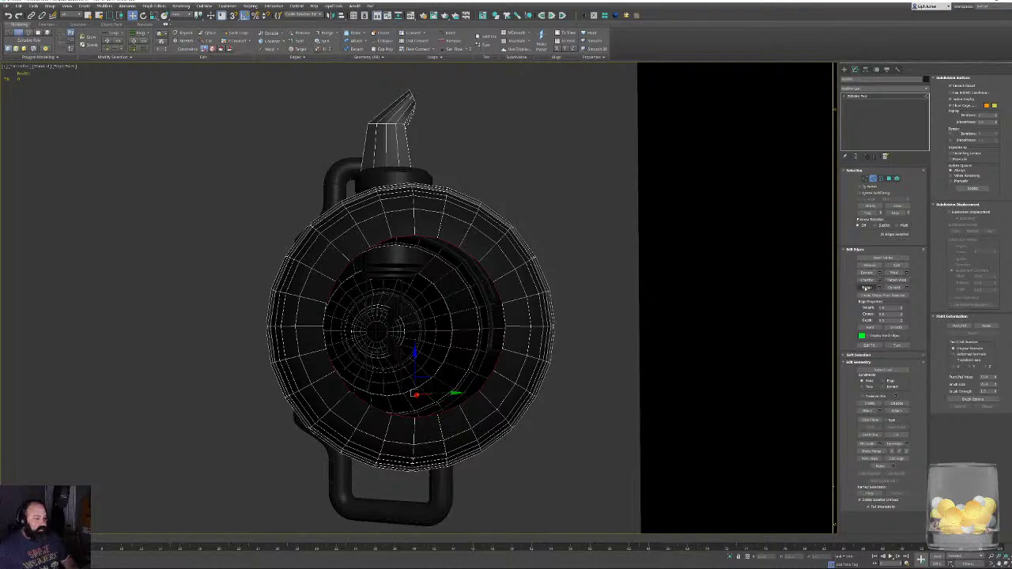
{"action": "left_click", "coordinate": [868, 288]}
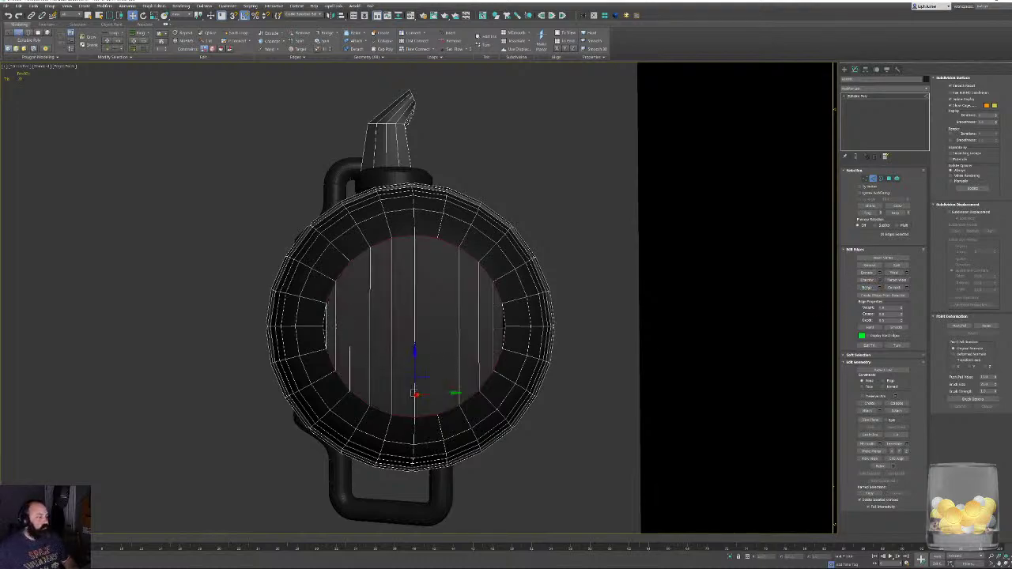
Select the ring of vertical edges across the muzzle cap and connect them with a horizontal edge line through the middle.
{"action": "left_click", "coordinate": [336, 335]}
{"action": "key", "text": "alt+r"}
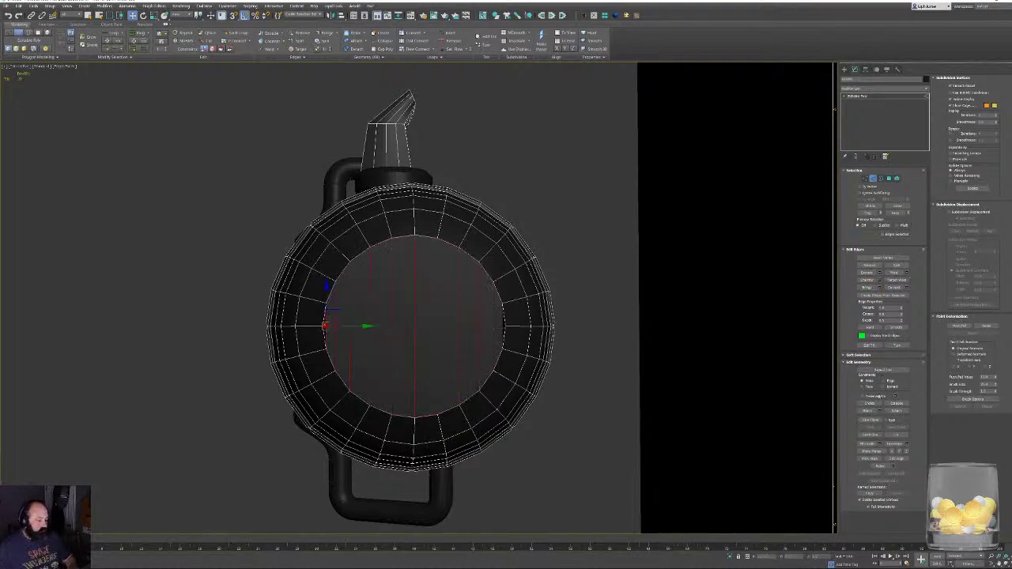
{"action": "left_click", "coordinate": [894, 288]}
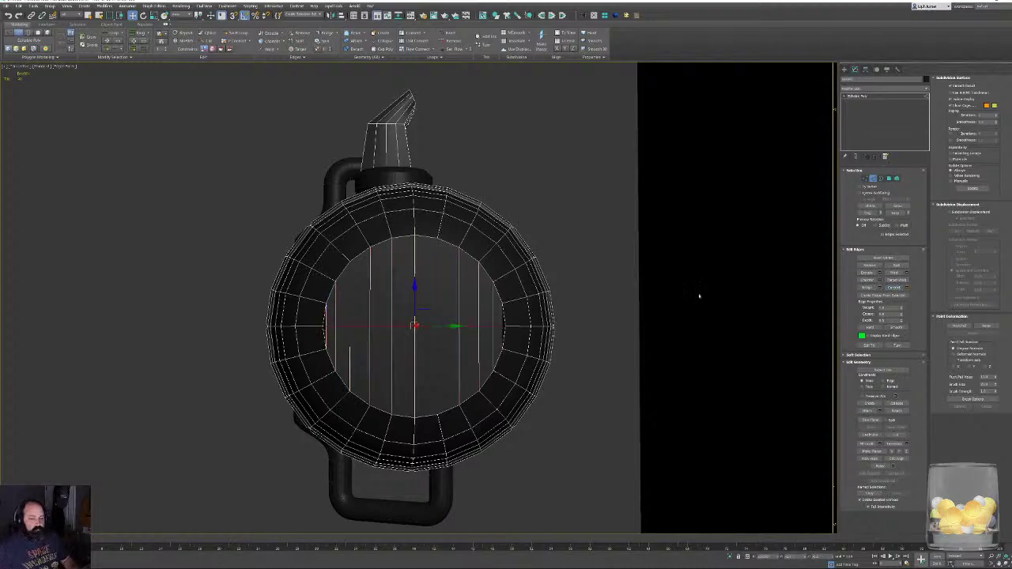
{"action": "key", "text": "z"}
Target-weld the stray vertices at both ends of the cap's horizontal edge line onto the neighbouring rim vertices.
{"action": "left_click", "coordinate": [864, 179]}
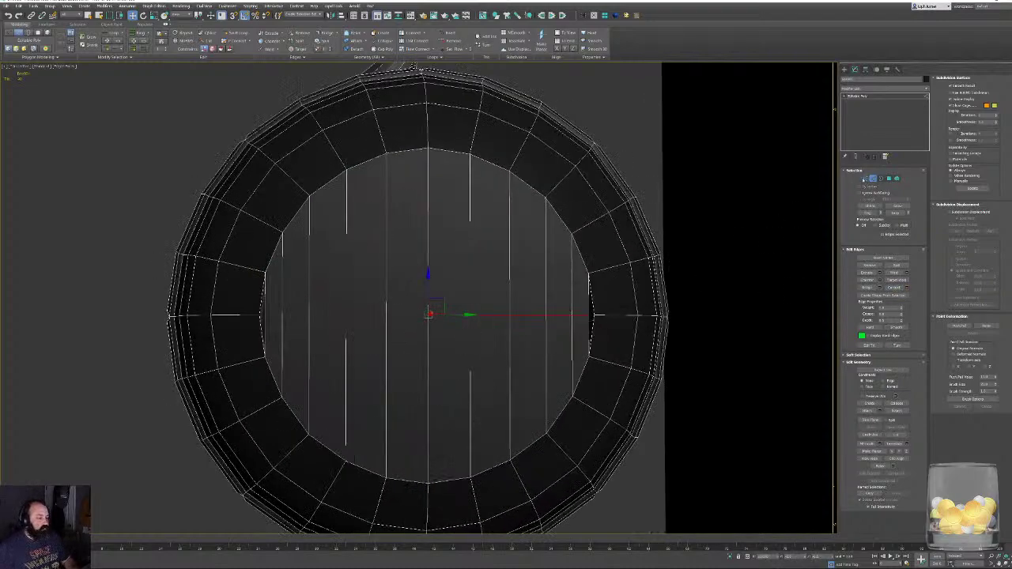
{"action": "left_click", "coordinate": [864, 179]}
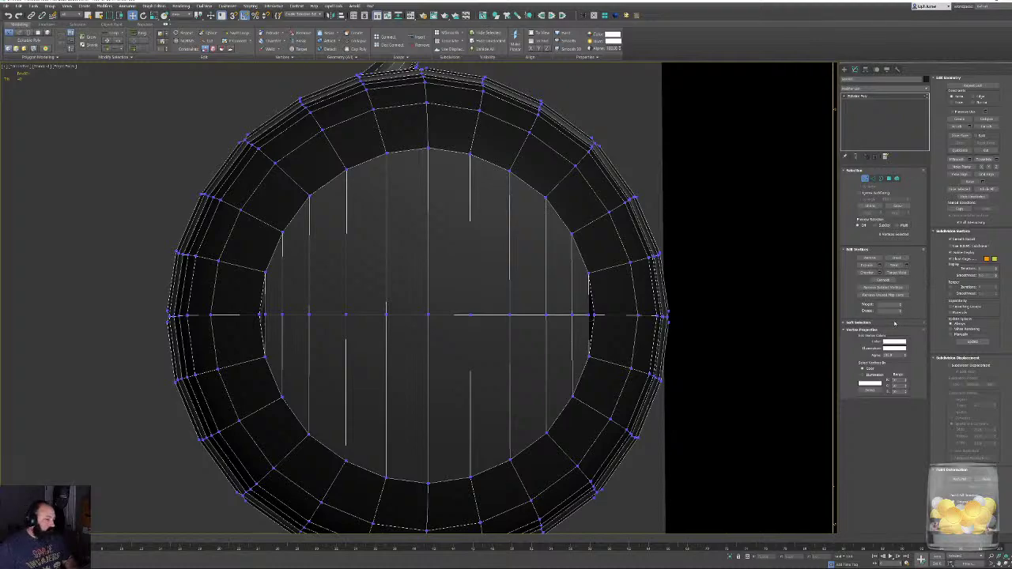
{"action": "left_click", "coordinate": [896, 272]}
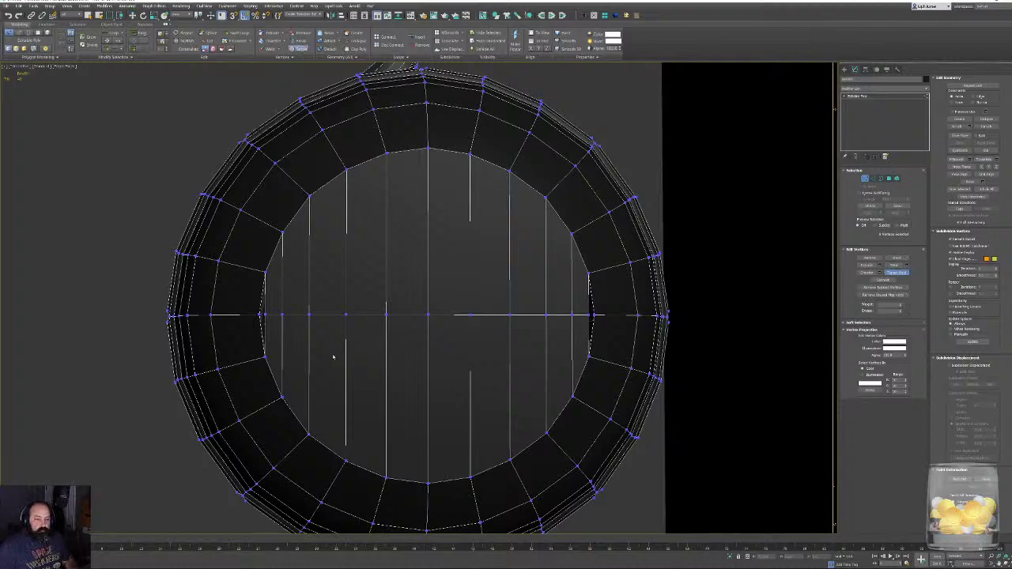
{"action": "left_click", "coordinate": [265, 315]}
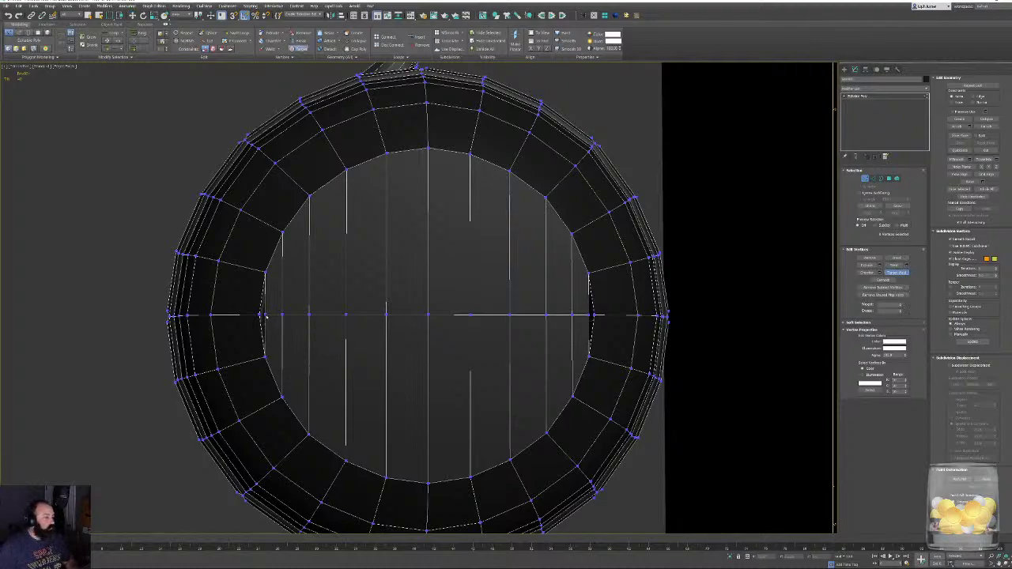
{"action": "left_click", "coordinate": [260, 314]}
{"action": "left_click", "coordinate": [589, 314]}
{"action": "left_click", "coordinate": [595, 315]}
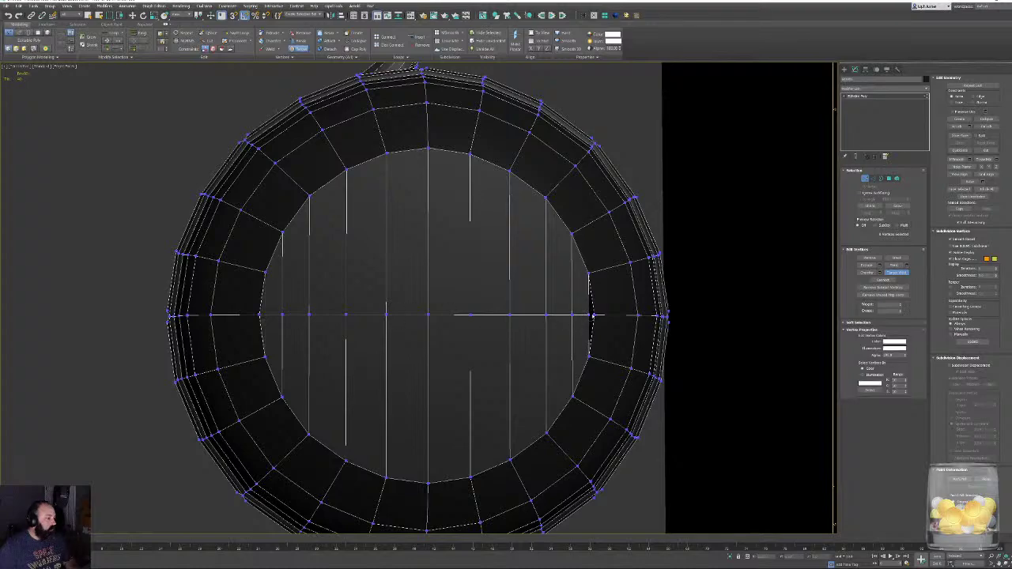
{"action": "key", "text": "w"}
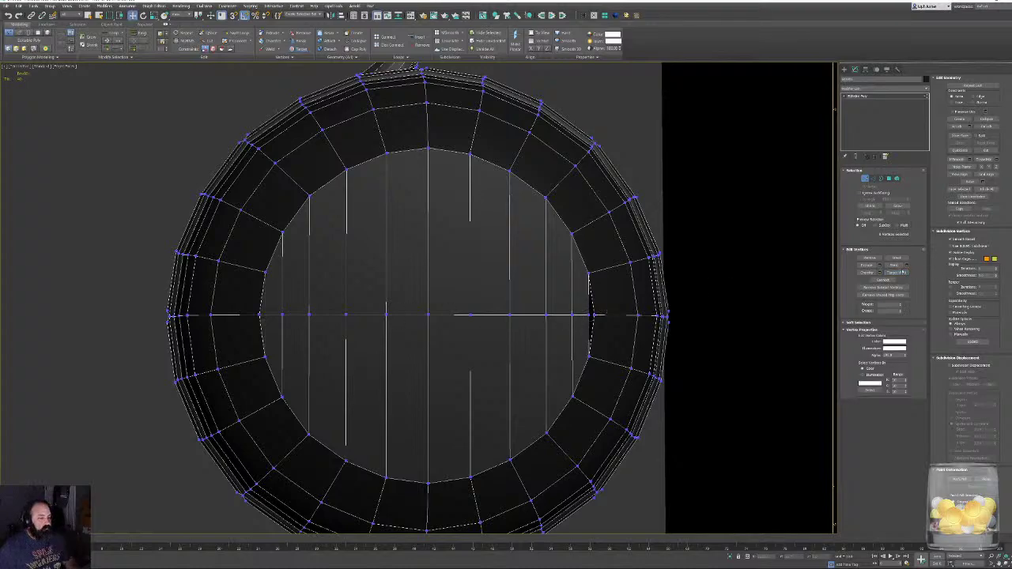
{"action": "left_click", "coordinate": [896, 272]}
{"action": "left_click", "coordinate": [589, 315]}
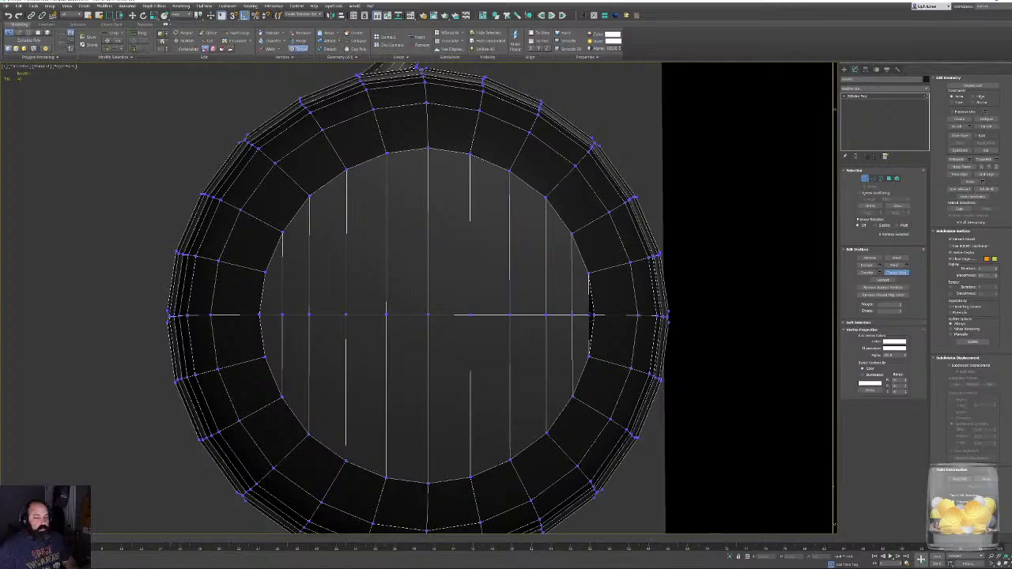
{"action": "left_click", "coordinate": [594, 314]}
{"action": "key", "text": "w"}
Select the muzzle cap polygons, grow the selection over the whole rounded end, and auto-smooth it.
{"action": "middle_click_drag", "start_coordinate": [600, 304], "coordinate": [619, 288]}
{"action": "key", "text": "F4"}
{"action": "scroll", "coordinate": [594, 321], "scroll_direction": "down", "scroll_amount": 3}
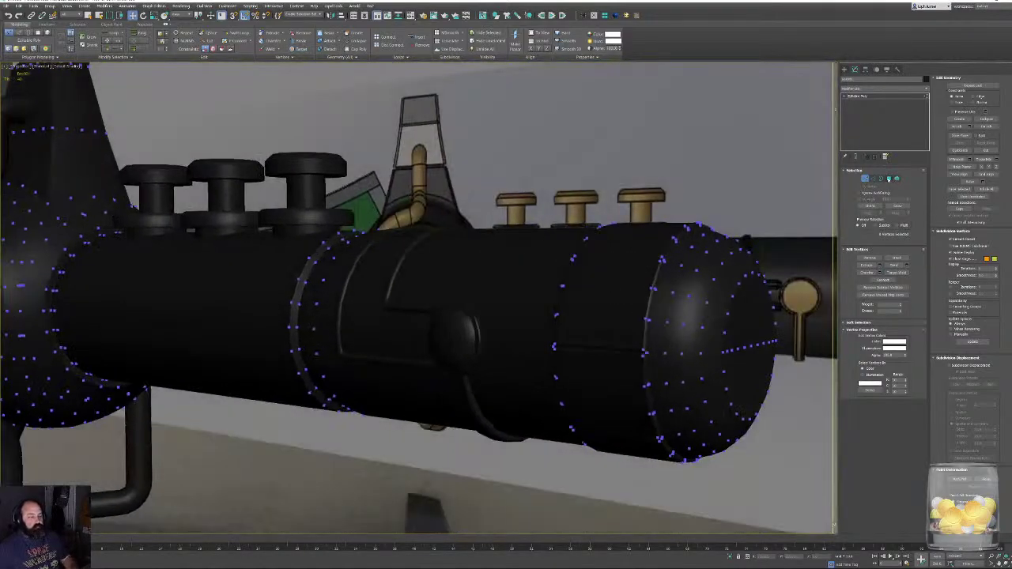
{"action": "left_click", "coordinate": [888, 180]}
{"action": "middle_click_drag", "start_coordinate": [716, 340], "coordinate": [650, 368]}
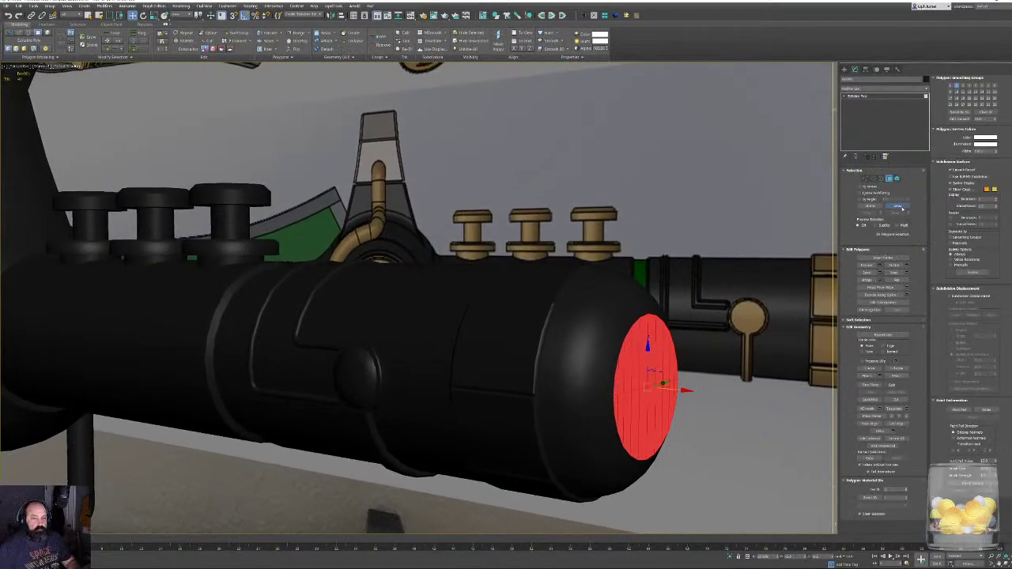
{"action": "left_click", "coordinate": [899, 206]}
{"action": "left_click", "coordinate": [899, 207]}
{"action": "left_click", "coordinate": [902, 207]}
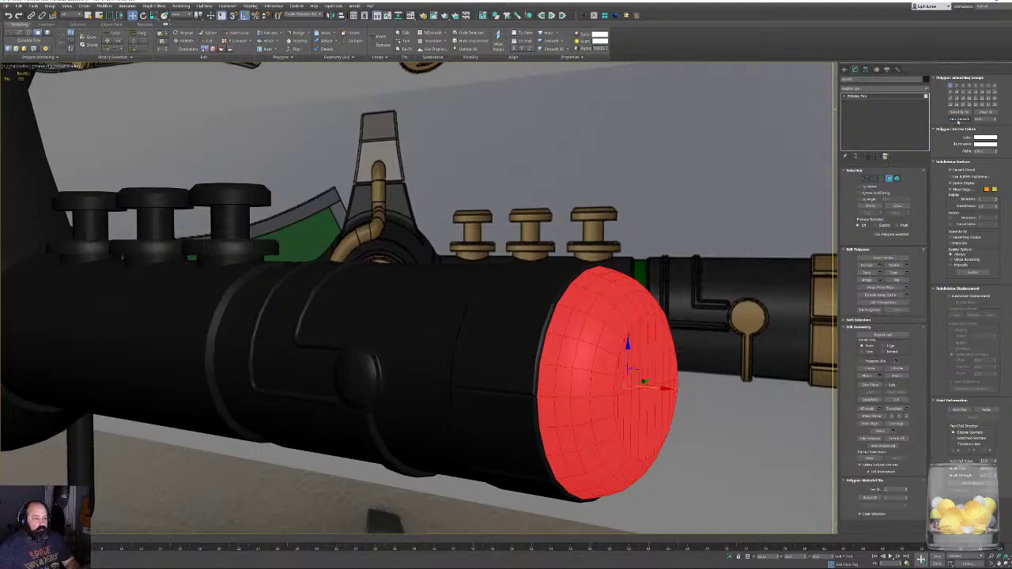
{"action": "left_click", "coordinate": [888, 179]}
Examine the capped barrel end and the whole weapon against the reference images.
{"action": "left_click", "coordinate": [326, 302]}
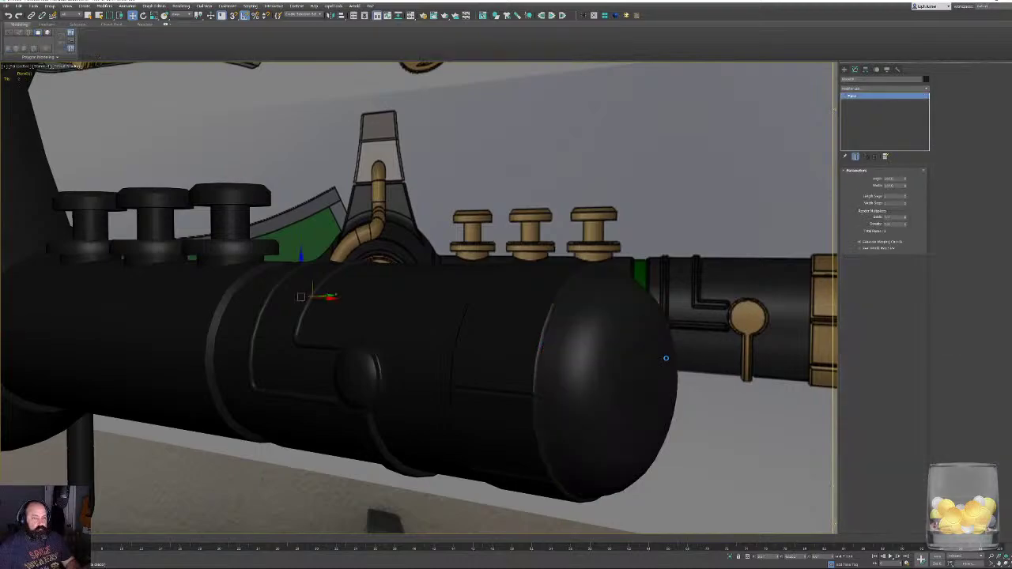
{"action": "middle_click_drag", "start_coordinate": [326, 301], "coordinate": [475, 308], "text": "alt"}
{"action": "scroll", "coordinate": [662, 298], "scroll_direction": "down", "scroll_amount": 2}
{"action": "left_click", "coordinate": [661, 298]}
{"action": "middle_click_drag", "start_coordinate": [546, 344], "coordinate": [933, 363], "text": "alt"}
{"action": "middle_click_drag", "start_coordinate": [506, 336], "coordinate": [471, 399], "text": "alt"}
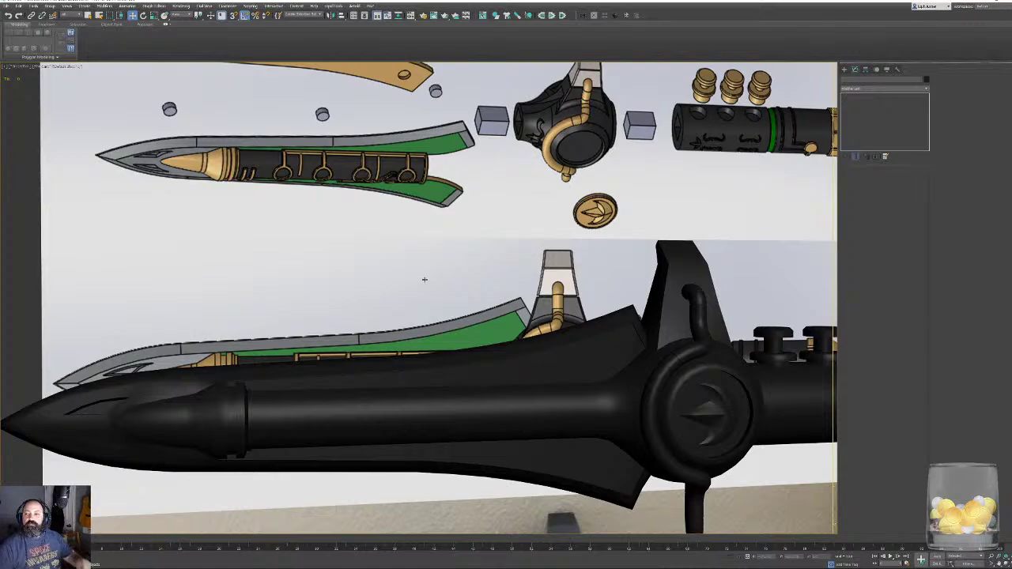
{"action": "middle_click_drag", "start_coordinate": [381, 329], "coordinate": [364, 269]}
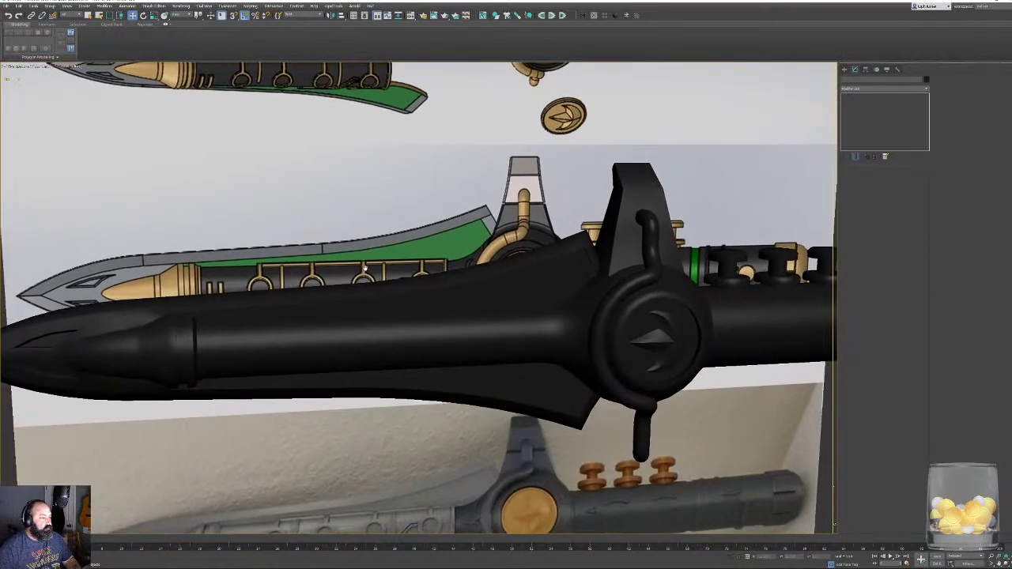
{"action": "scroll", "coordinate": [364, 269], "scroll_direction": "down", "scroll_amount": 2}
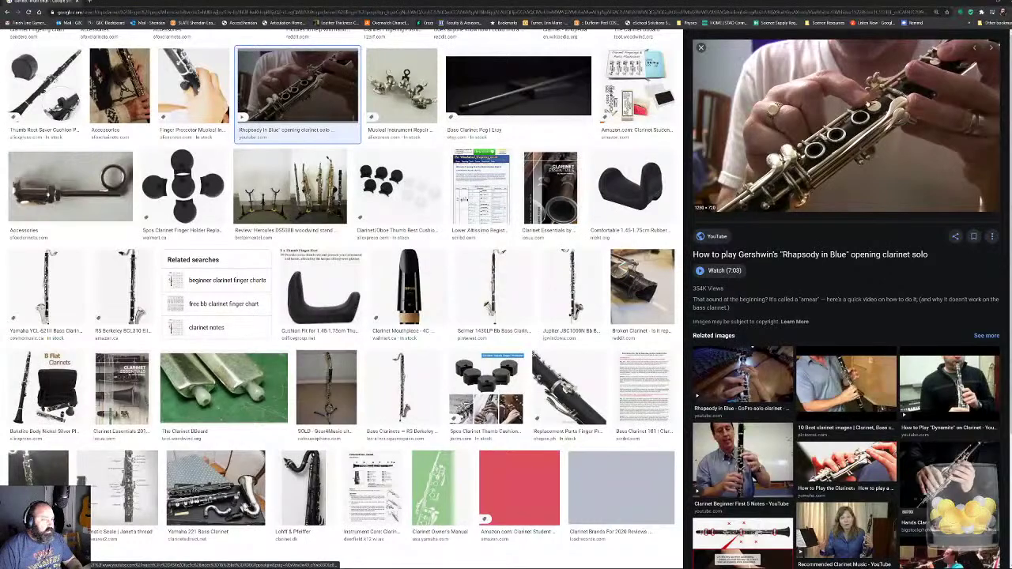
Leave the clarinet image results and compare the blade, hilt and barrel details with the reference drawings in 3ds Max.
{"action": "left_click_drag", "start_coordinate": [547, 3], "coordinate": [549, 39]}
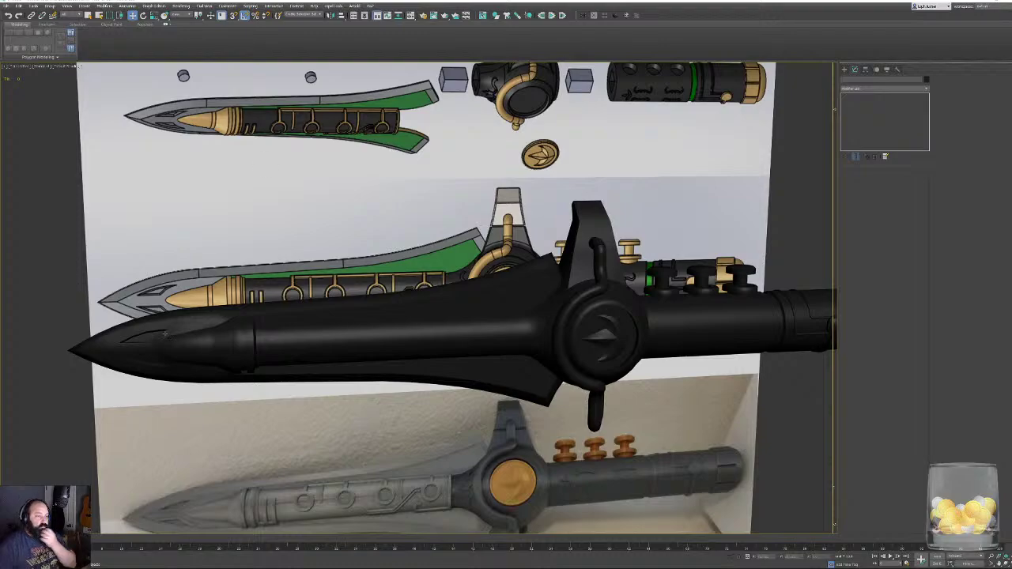
{"action": "middle_click_drag", "start_coordinate": [456, 249], "coordinate": [355, 358]}
{"action": "scroll", "coordinate": [506, 356], "scroll_direction": "up", "scroll_amount": 4}
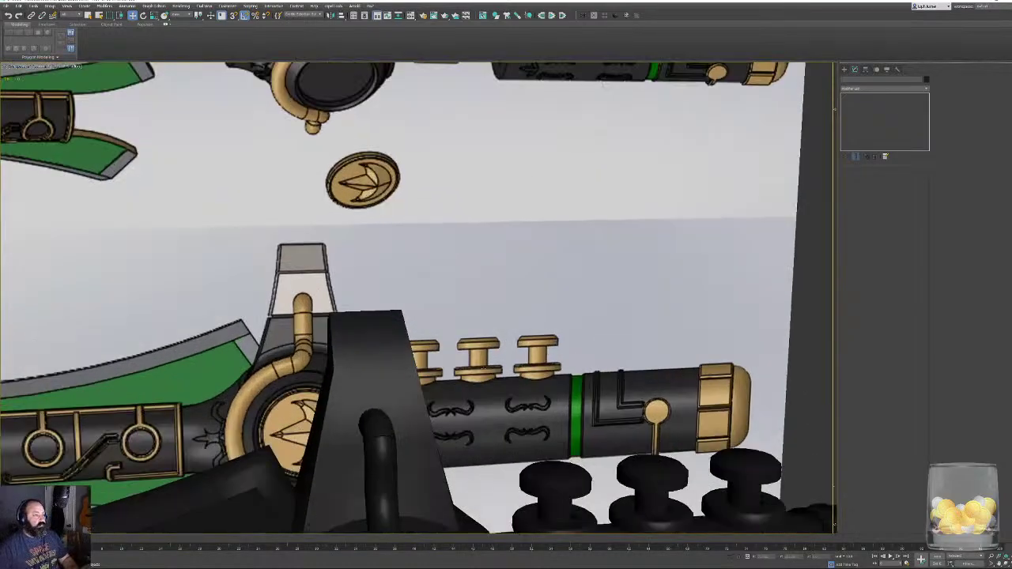
{"action": "middle_click_drag", "start_coordinate": [484, 368], "coordinate": [611, 309]}
{"action": "scroll", "coordinate": [633, 197], "scroll_direction": "up", "scroll_amount": 2}
{"action": "scroll", "coordinate": [605, 300], "scroll_direction": "down", "scroll_amount": 3}
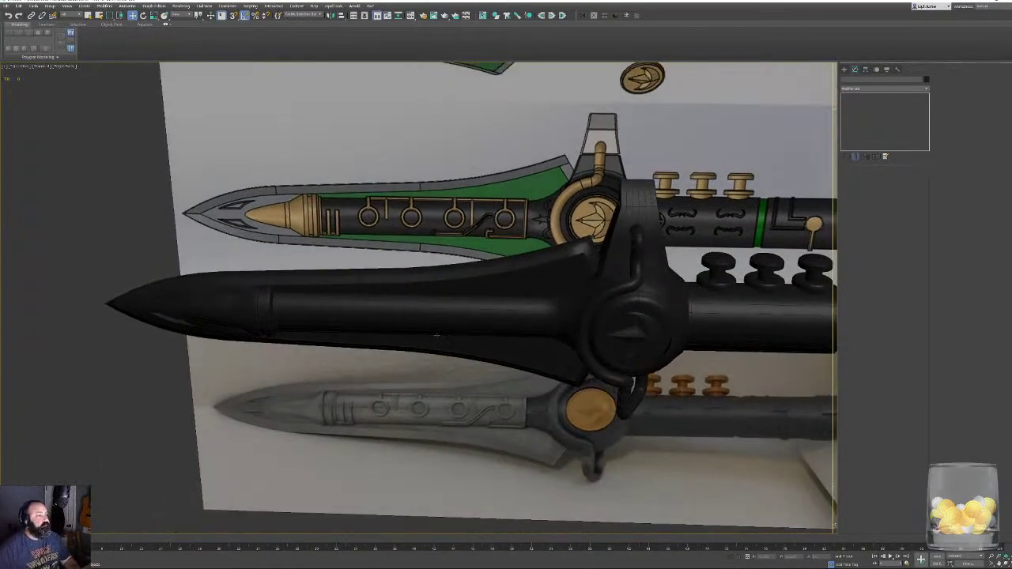
{"action": "middle_click_drag", "start_coordinate": [353, 342], "coordinate": [261, 400]}
{"action": "scroll", "coordinate": [261, 399], "scroll_direction": "down", "scroll_amount": 3}
{"action": "middle_click_drag", "start_coordinate": [490, 348], "coordinate": [307, 253], "text": "alt"}
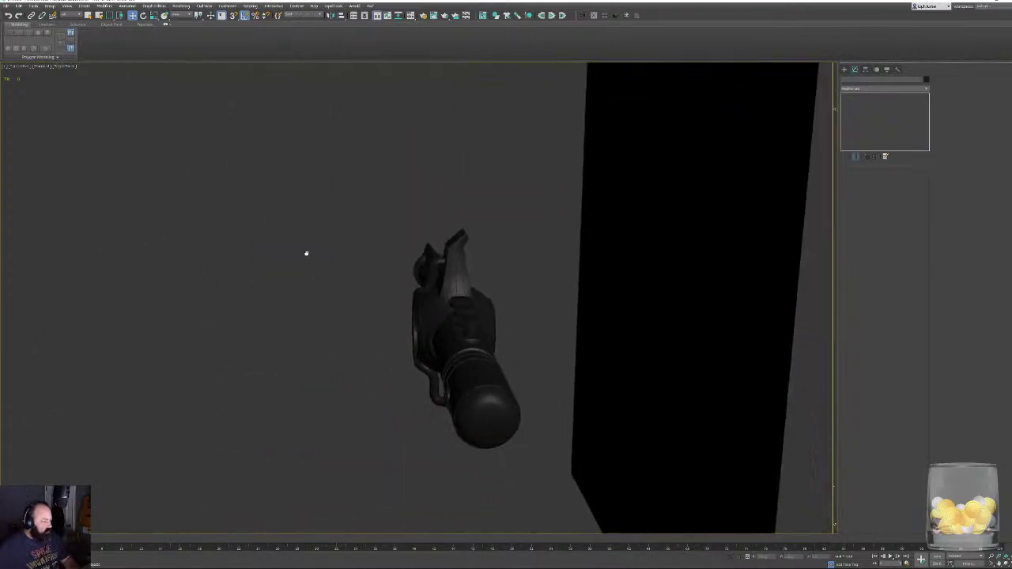
Draw a renderable circle spline over the reference's first ring near the blade tip, sized to match its outline.
{"action": "left_click_drag", "start_coordinate": [541, 428], "coordinate": [540, 428]}
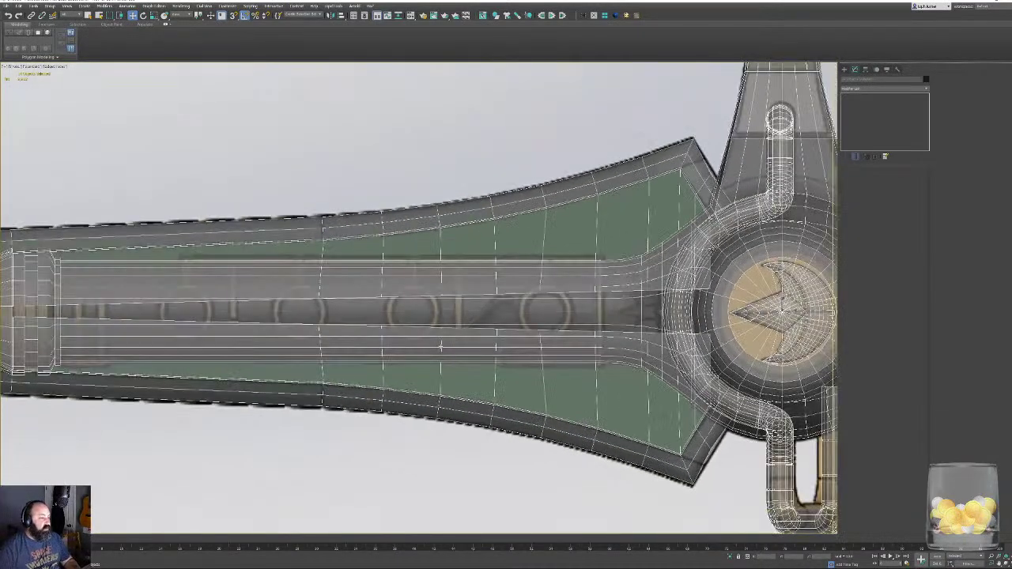
{"action": "left_click", "coordinate": [844, 69]}
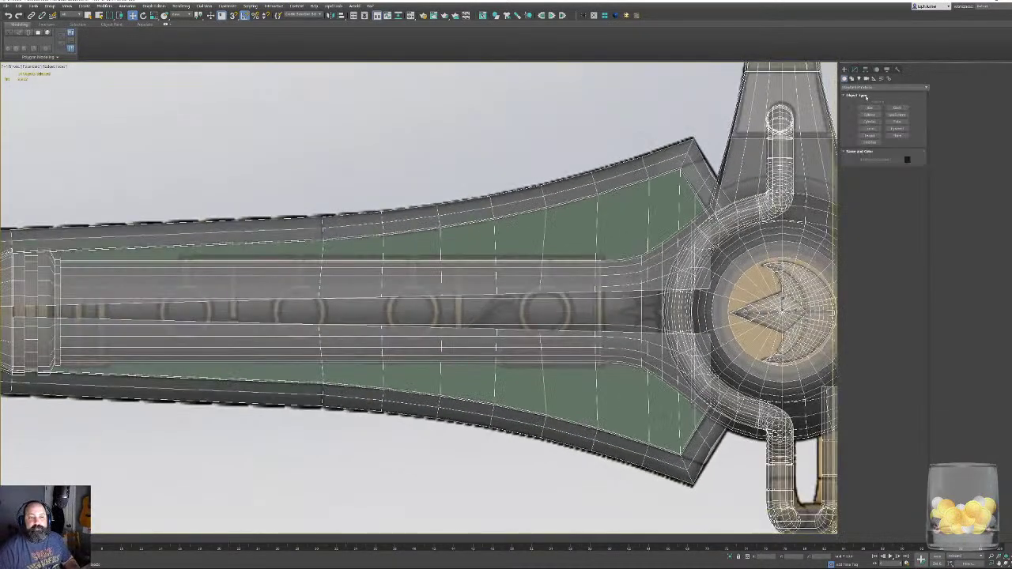
{"action": "middle_click_drag", "start_coordinate": [369, 334], "coordinate": [512, 334]}
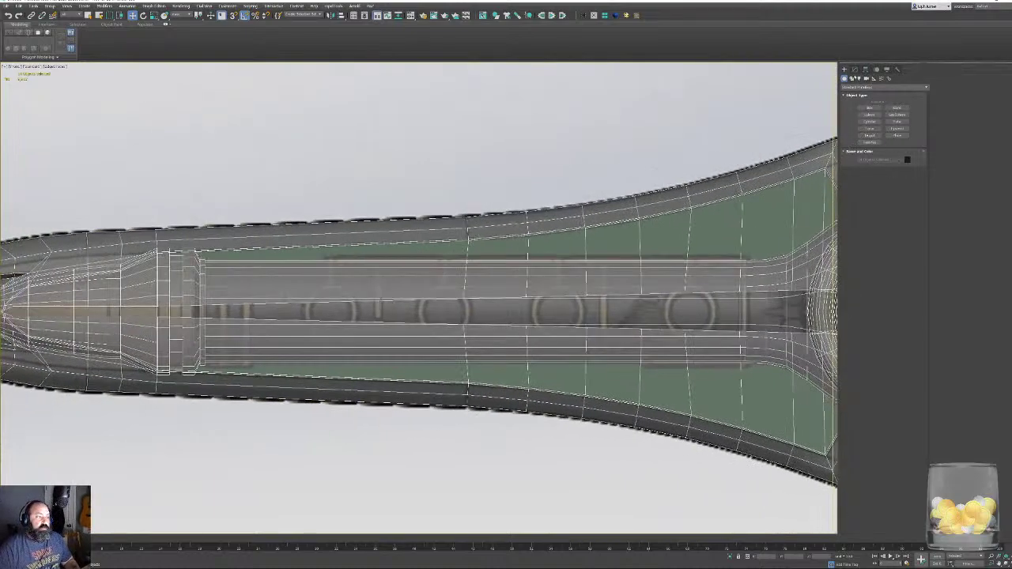
{"action": "left_click", "coordinate": [852, 79]}
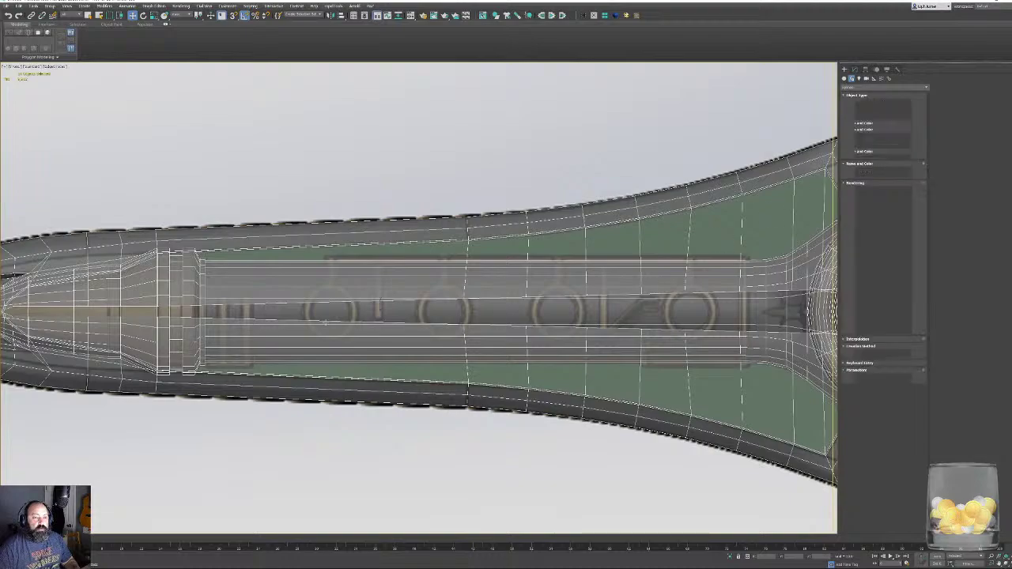
{"action": "scroll", "coordinate": [328, 310], "scroll_direction": "up", "scroll_amount": 2}
{"action": "scroll", "coordinate": [329, 311], "scroll_direction": "up", "scroll_amount": 3}
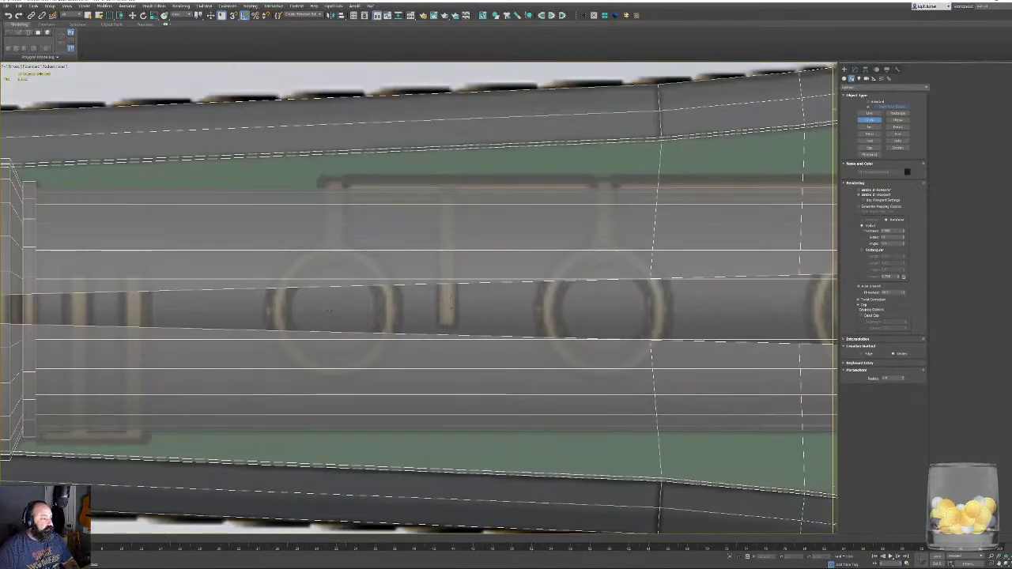
{"action": "left_click_drag", "start_coordinate": [330, 310], "coordinate": [390, 311]}
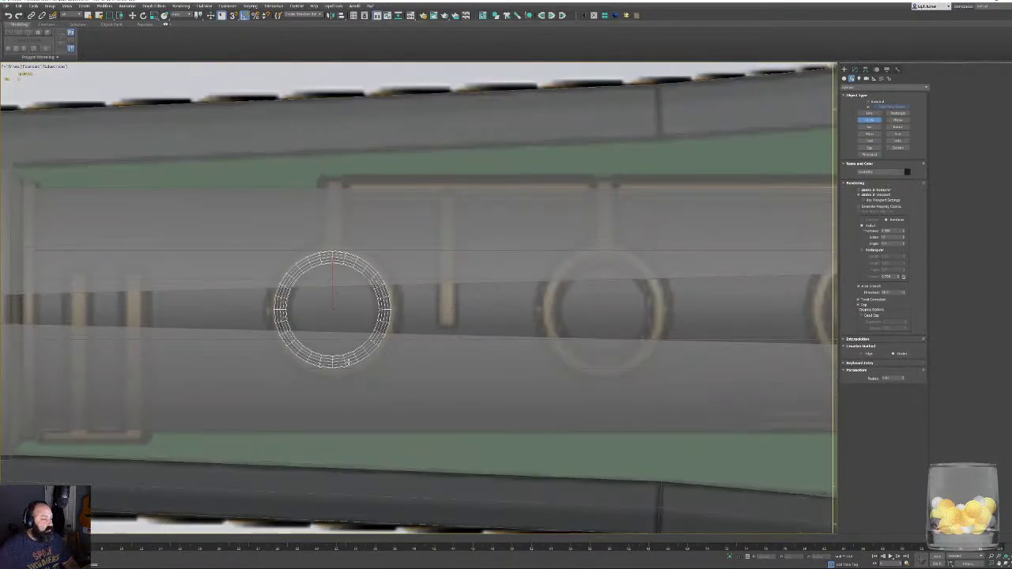
{"action": "left_click_drag", "start_coordinate": [346, 362], "coordinate": [319, 371]}
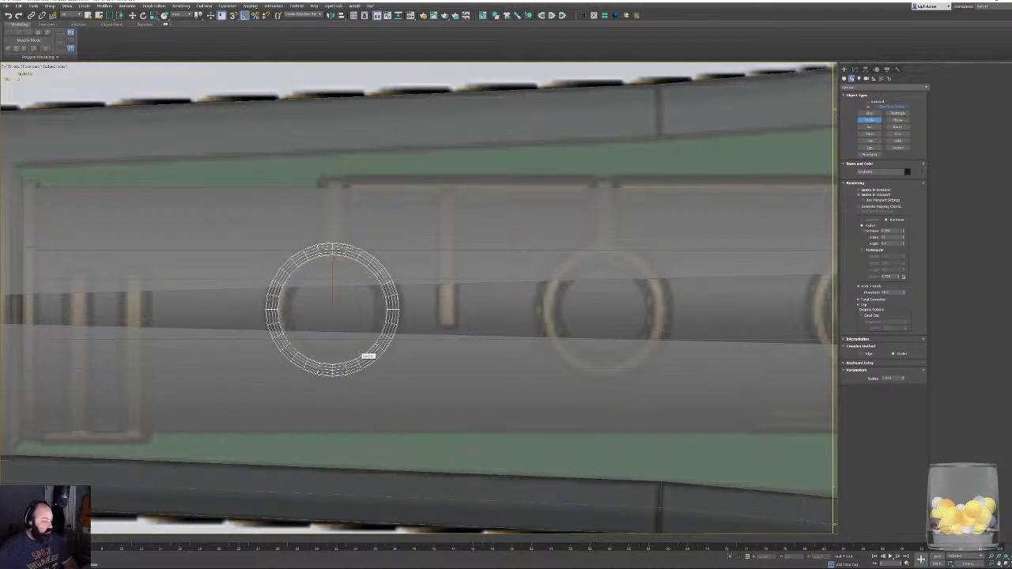
Nudge the circle sideways along the blade to centre it on the reference ring, and inspect it in perspective.
{"action": "key", "text": "w"}
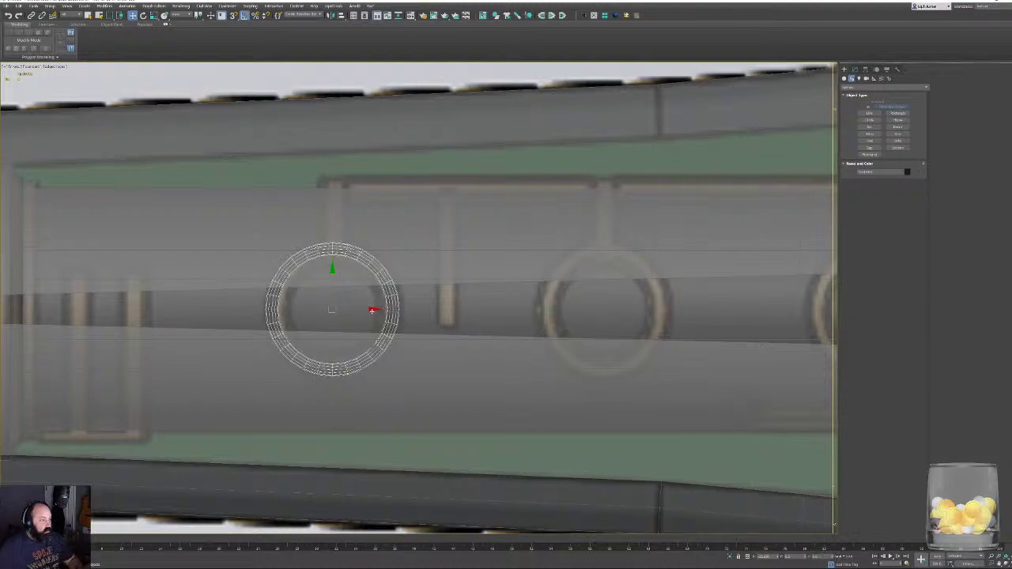
{"action": "left_click_drag", "start_coordinate": [360, 309], "coordinate": [362, 309]}
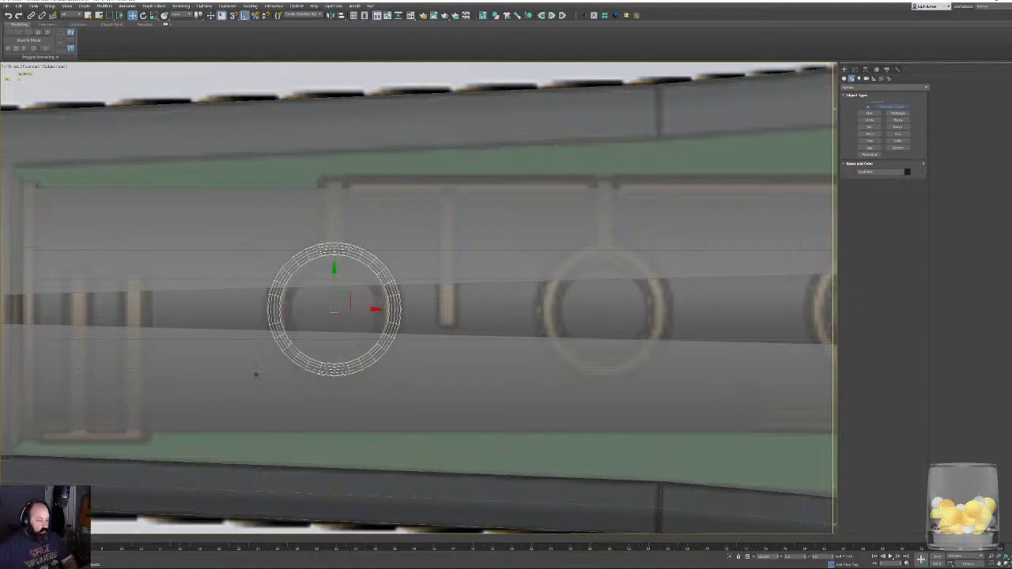
{"action": "key", "text": "p"}
{"action": "key", "text": "z"}
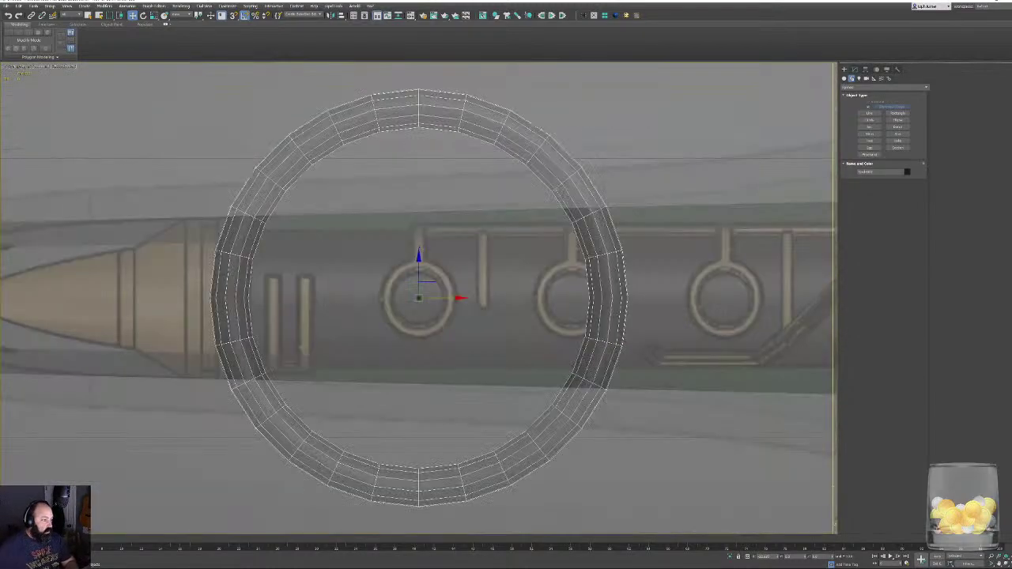
Move the ring straight out of the weapon body to the barrel's front side and make the weapon meshes opaque again.
{"action": "middle_click_drag", "start_coordinate": [363, 276], "coordinate": [416, 278], "text": "alt"}
{"action": "scroll", "coordinate": [417, 278], "scroll_direction": "down", "scroll_amount": 5}
{"action": "middle_click_drag", "start_coordinate": [526, 290], "coordinate": [535, 300], "text": "alt"}
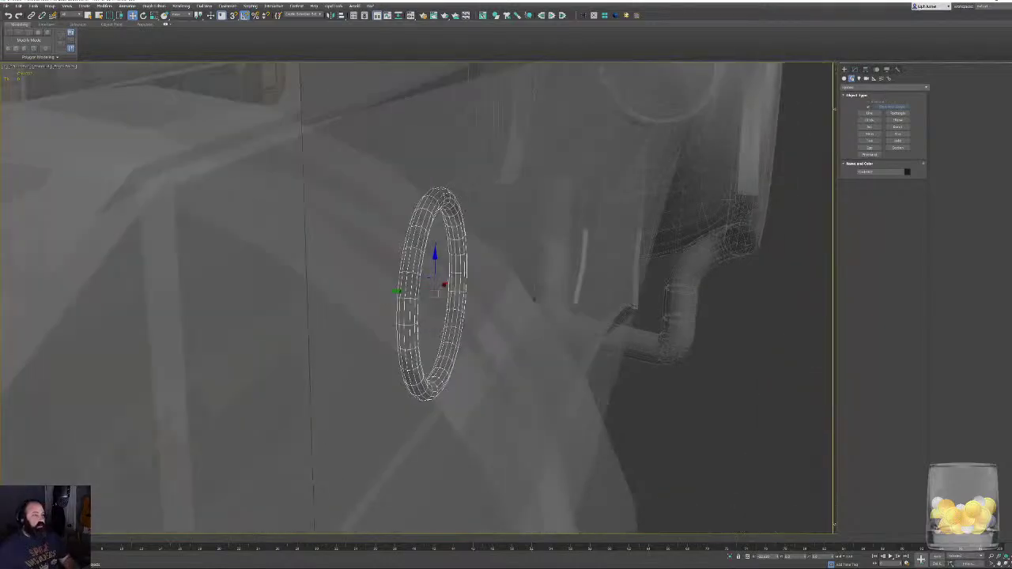
{"action": "scroll", "coordinate": [535, 301], "scroll_direction": "down", "scroll_amount": 4}
{"action": "scroll", "coordinate": [463, 304], "scroll_direction": "down", "scroll_amount": 4}
{"action": "middle_click_drag", "start_coordinate": [463, 303], "coordinate": [475, 306], "text": "alt"}
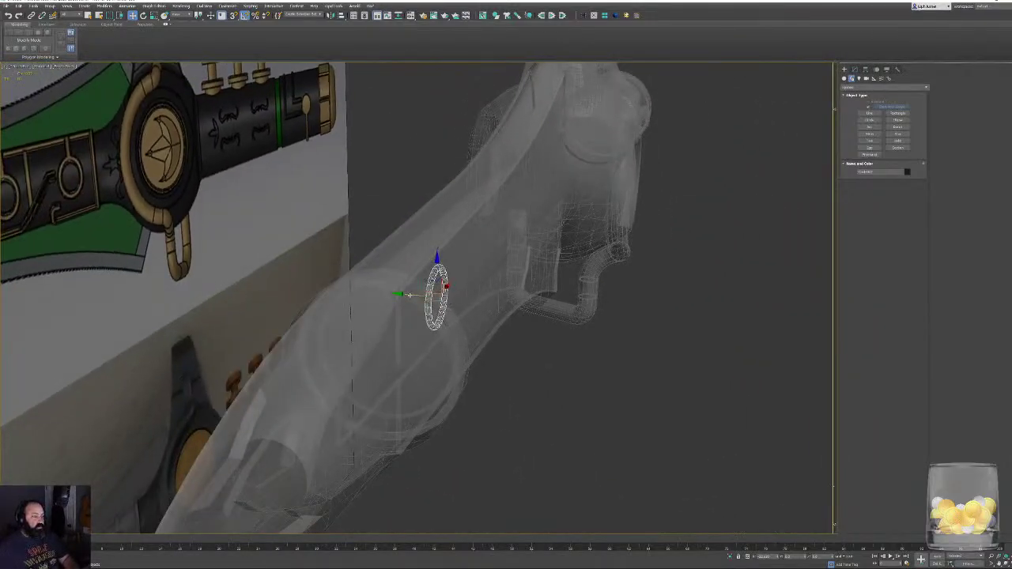
{"action": "left_click_drag", "start_coordinate": [412, 295], "coordinate": [521, 343]}
{"action": "left_click_drag", "start_coordinate": [484, 466], "coordinate": [474, 454]}
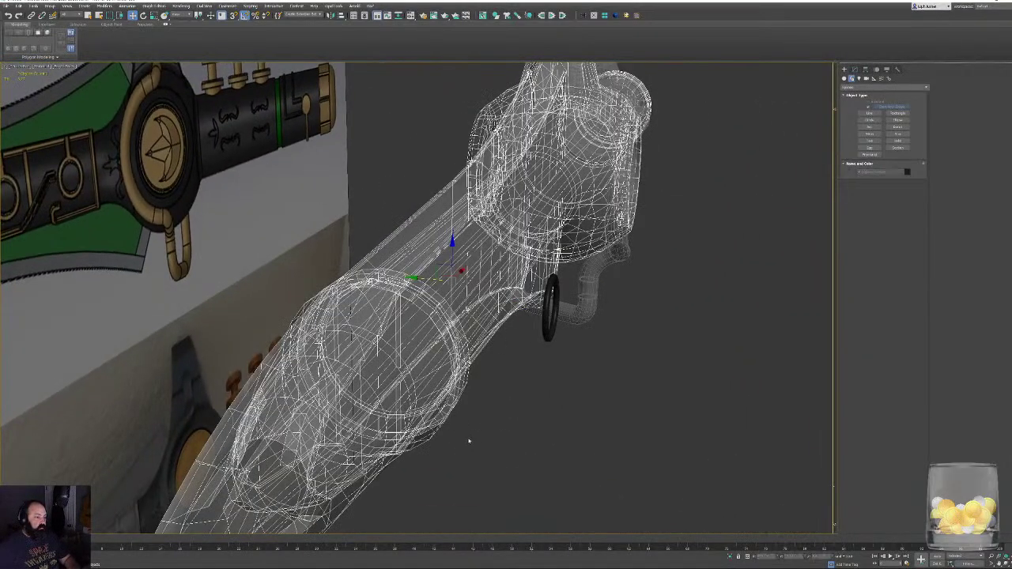
{"action": "left_click", "coordinate": [548, 330]}
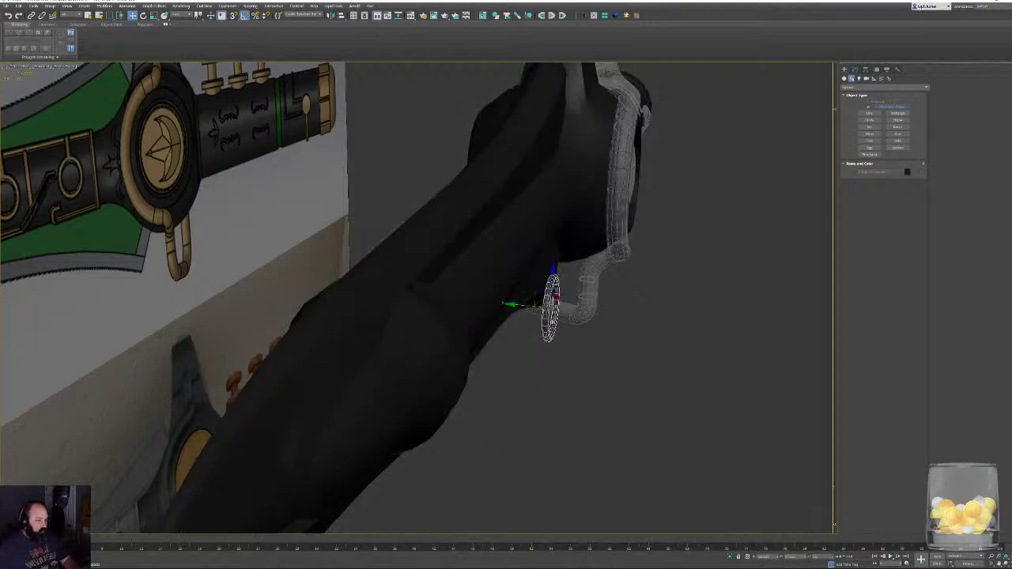
Pull the ring back in depth until it rests against the barrel's surface.
{"action": "scroll", "coordinate": [549, 316], "scroll_direction": "up", "scroll_amount": 5}
{"action": "left_click_drag", "start_coordinate": [508, 316], "coordinate": [382, 305]}
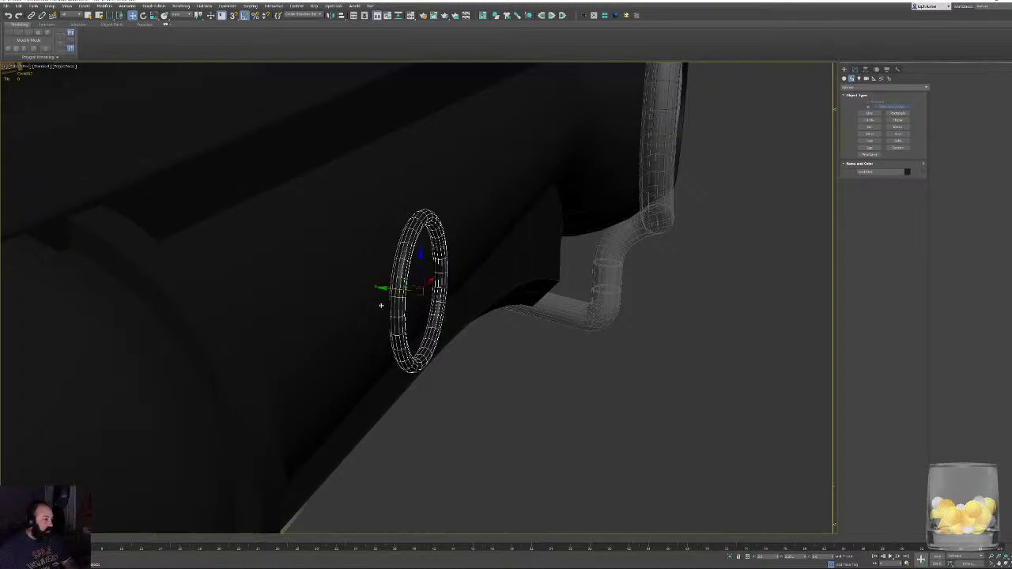
{"action": "middle_click_drag", "start_coordinate": [381, 305], "coordinate": [163, 304], "text": "alt"}
{"action": "key", "text": "z"}
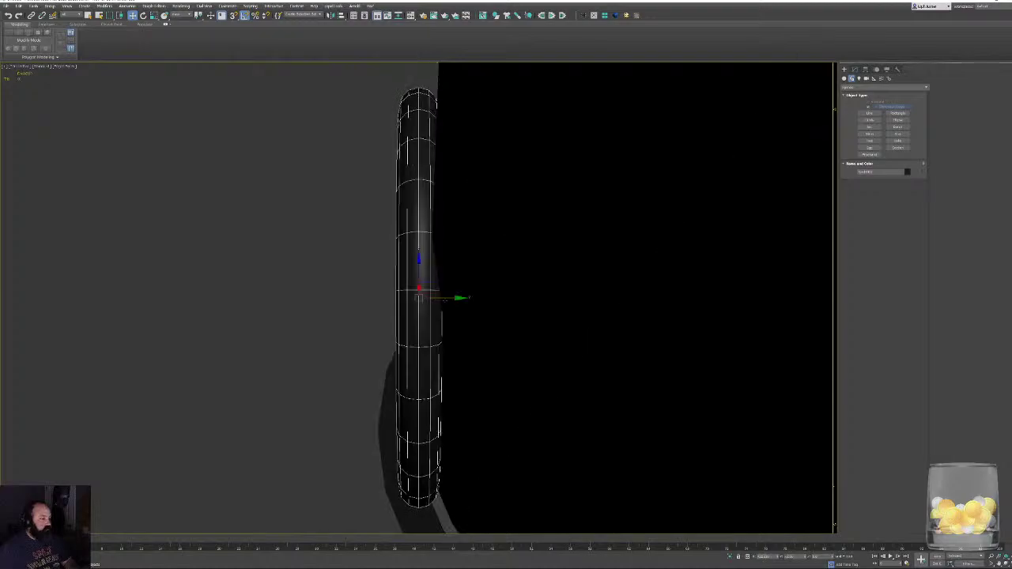
{"action": "left_click_drag", "start_coordinate": [444, 299], "coordinate": [454, 299]}
{"action": "middle_click_drag", "start_coordinate": [454, 251], "coordinate": [564, 269]}
{"action": "scroll", "coordinate": [517, 256], "scroll_direction": "down", "scroll_amount": 4}
Convert the circle to an editable spline and select its top and bottom vertices.
{"action": "left_click", "coordinate": [854, 69]}
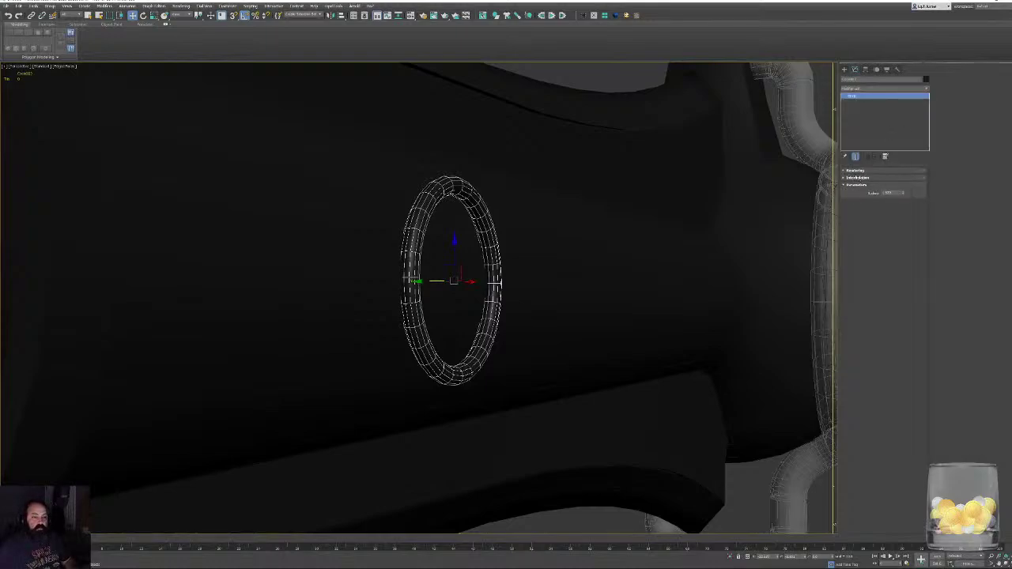
{"action": "right_click", "coordinate": [854, 96]}
{"action": "left_click", "coordinate": [666, 175]}
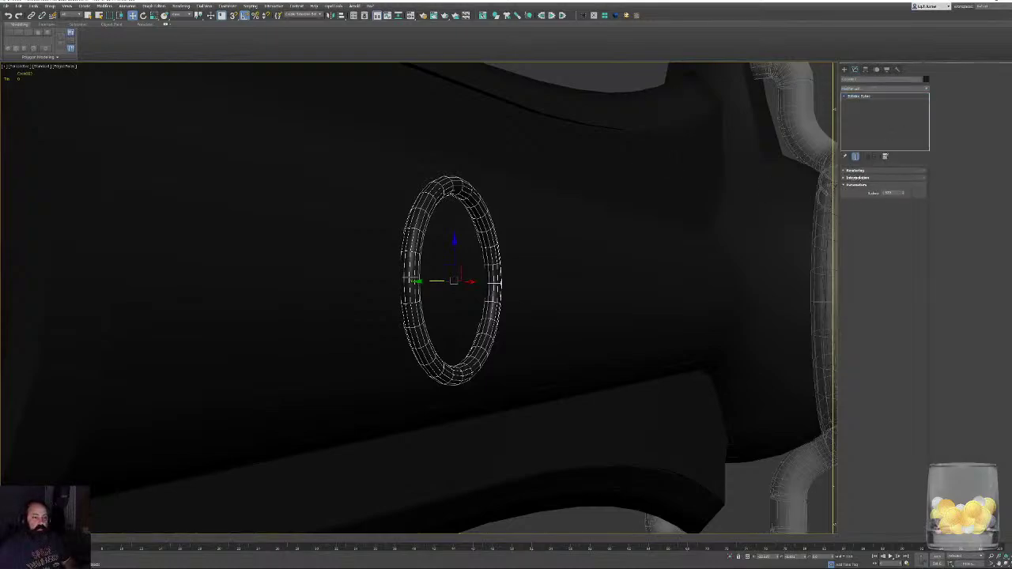
{"action": "left_click", "coordinate": [876, 335]}
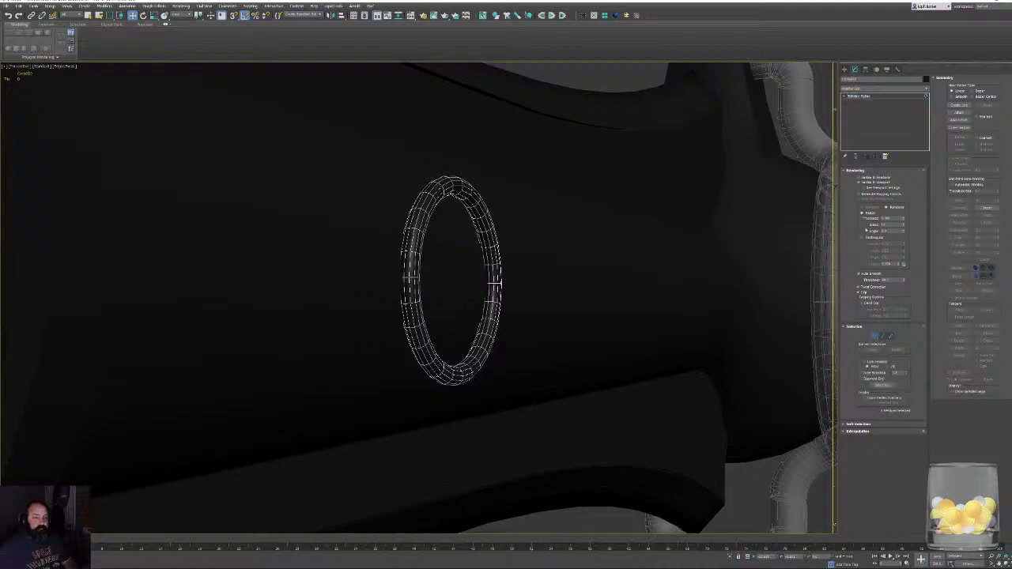
{"action": "left_click_drag", "start_coordinate": [421, 173], "coordinate": [476, 198]}
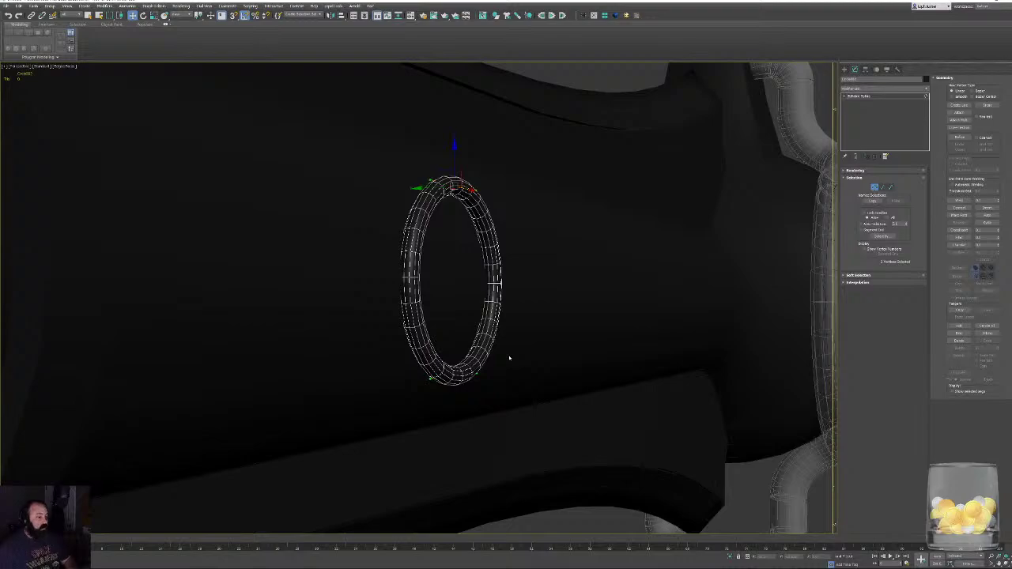
Push the ring's top and bottom vertices back in the top view, bending it around the barrel's curvature.
{"action": "key", "text": "f"}
{"action": "key", "text": "k"}
{"action": "key", "text": "l"}
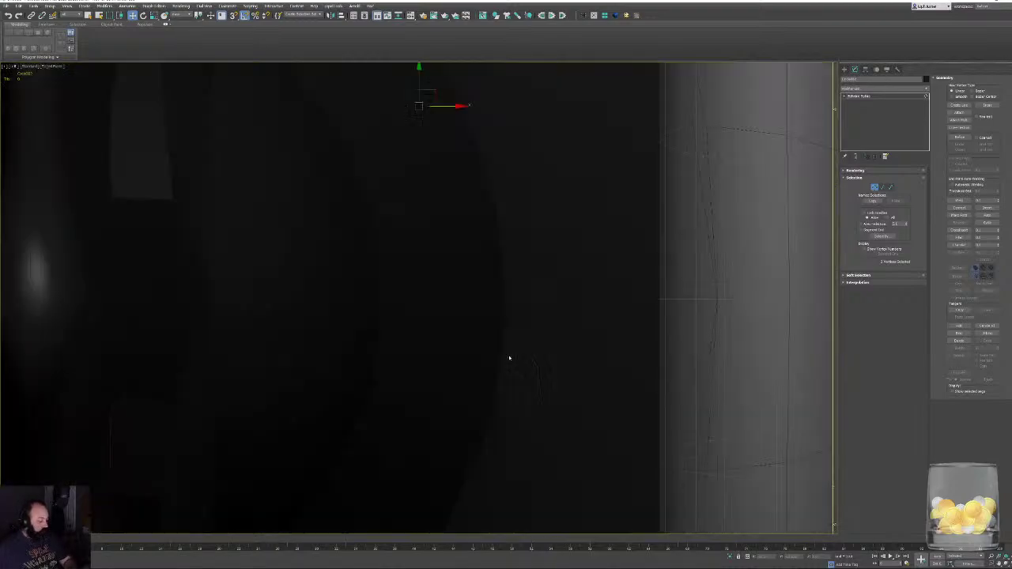
{"action": "scroll", "coordinate": [506, 331], "scroll_direction": "down", "scroll_amount": 8}
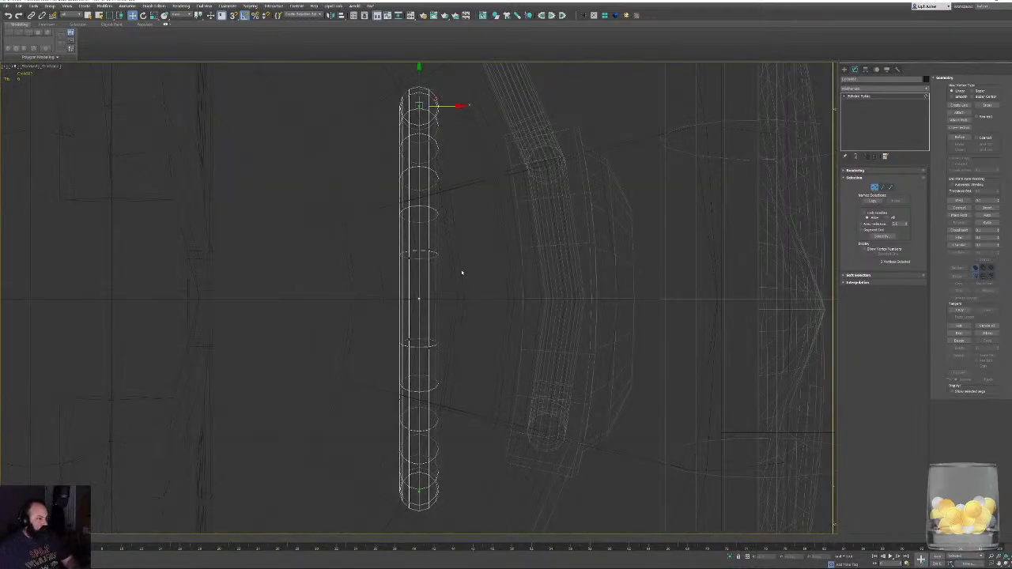
{"action": "scroll", "coordinate": [467, 208], "scroll_direction": "up", "scroll_amount": 2}
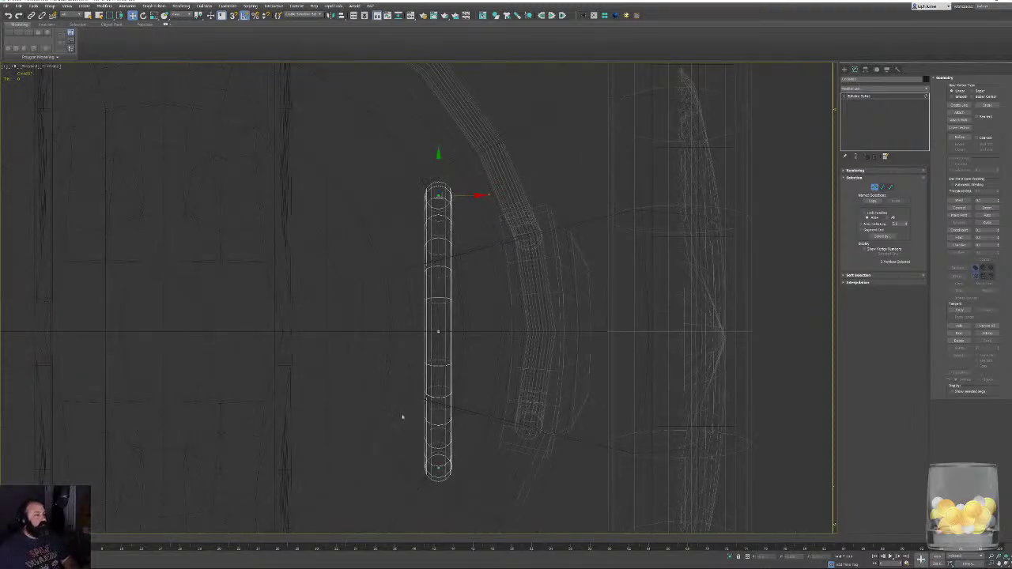
{"action": "left_click_drag", "start_coordinate": [403, 417], "coordinate": [484, 500]}
{"action": "key", "text": "ctrl+z"}
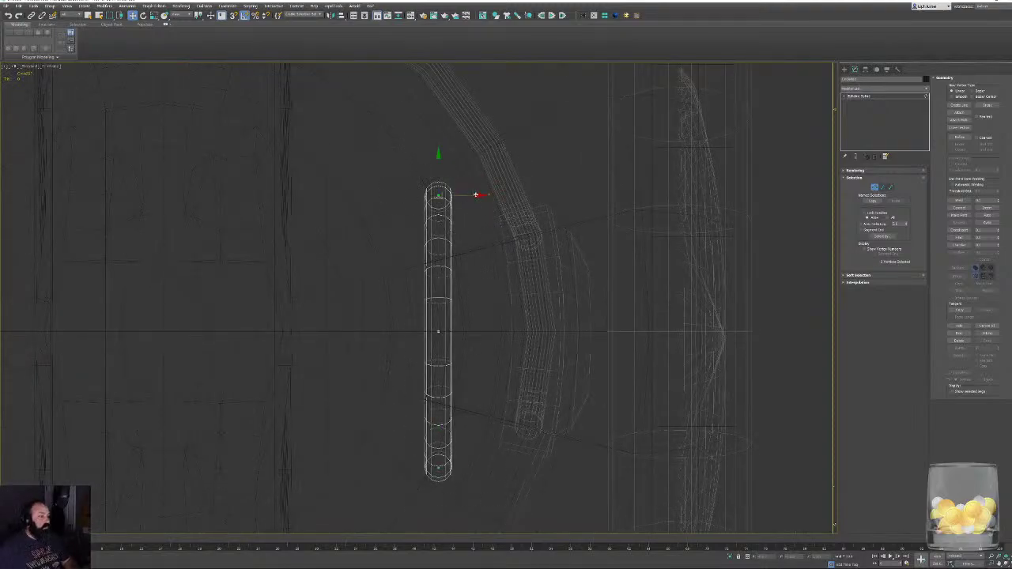
{"action": "left_click_drag", "start_coordinate": [475, 195], "coordinate": [440, 205]}
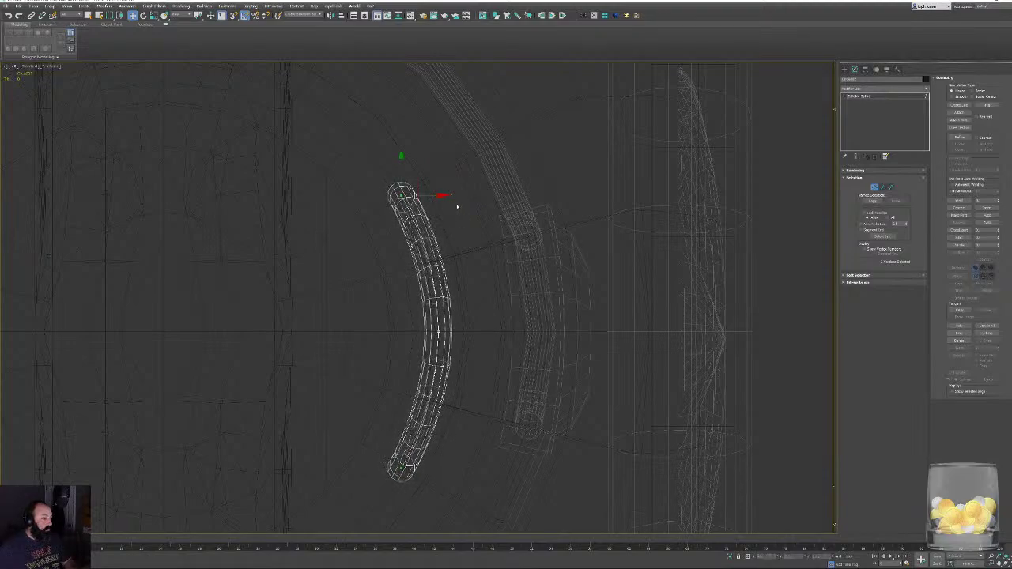
Examine the bent ring's fit on the barrel from several angles and compare its placement with the reference image.
{"action": "key", "text": "z"}
{"action": "key", "text": "F3"}
{"action": "mouse_move", "coordinate": [506, 210]}
{"action": "middle_mouse_down", "text": "alt"}
{"action": "mouse_move", "coordinate": [522, 210]}
{"action": "mouse_move", "coordinate": [502, 226]}
{"action": "mouse_move", "coordinate": [439, 219]}
{"action": "mouse_move", "coordinate": [501, 285]}
{"action": "mouse_move", "coordinate": [536, 261]}
{"action": "mouse_move", "coordinate": [558, 266]}
{"action": "mouse_move", "coordinate": [542, 266]}
{"action": "middle_mouse_up", "text": "alt"}
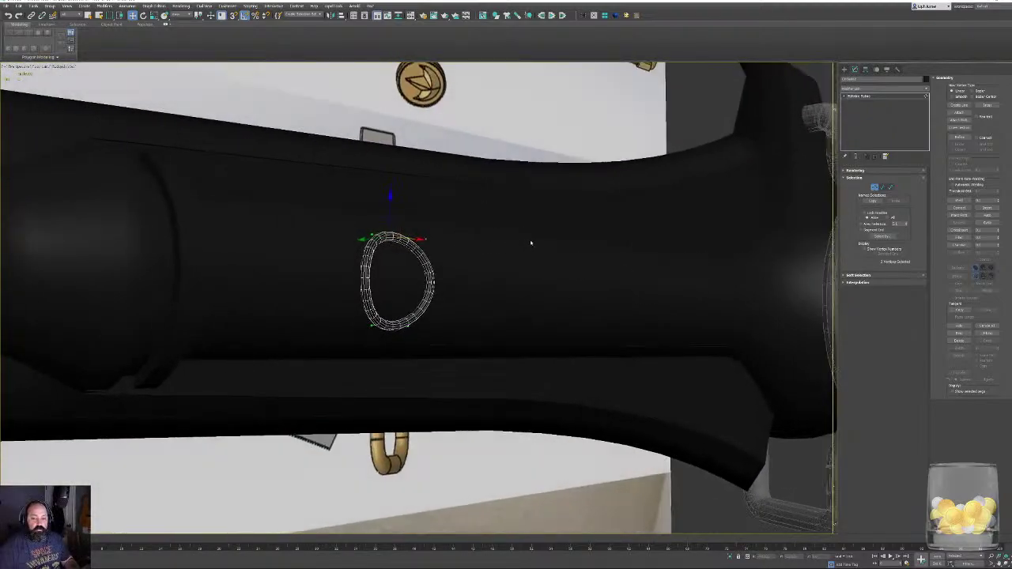
{"action": "middle_click_drag", "start_coordinate": [513, 204], "coordinate": [450, 207], "text": "alt"}
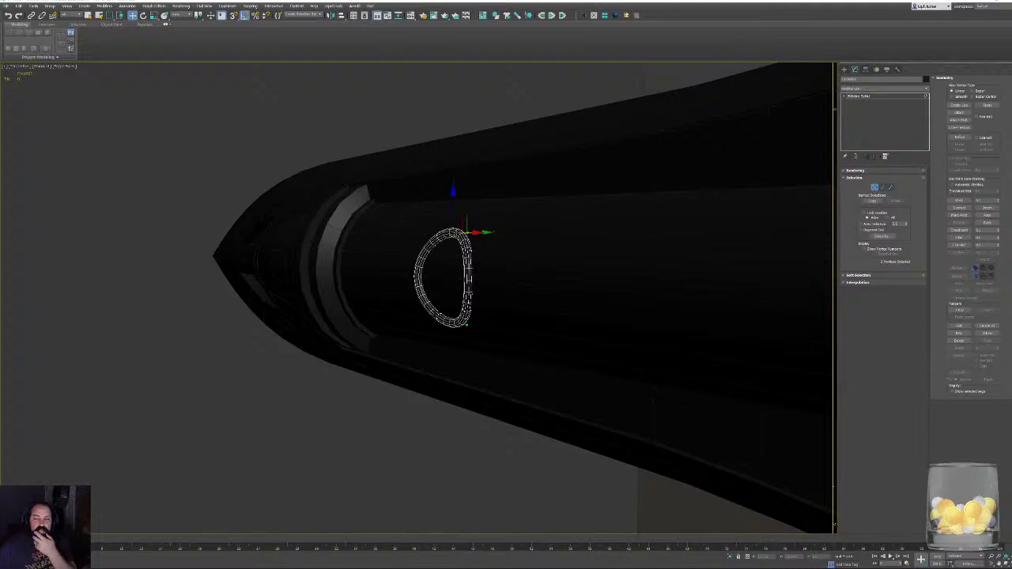
{"action": "key", "text": "shift+z"}
{"action": "key", "text": "shift+z"}
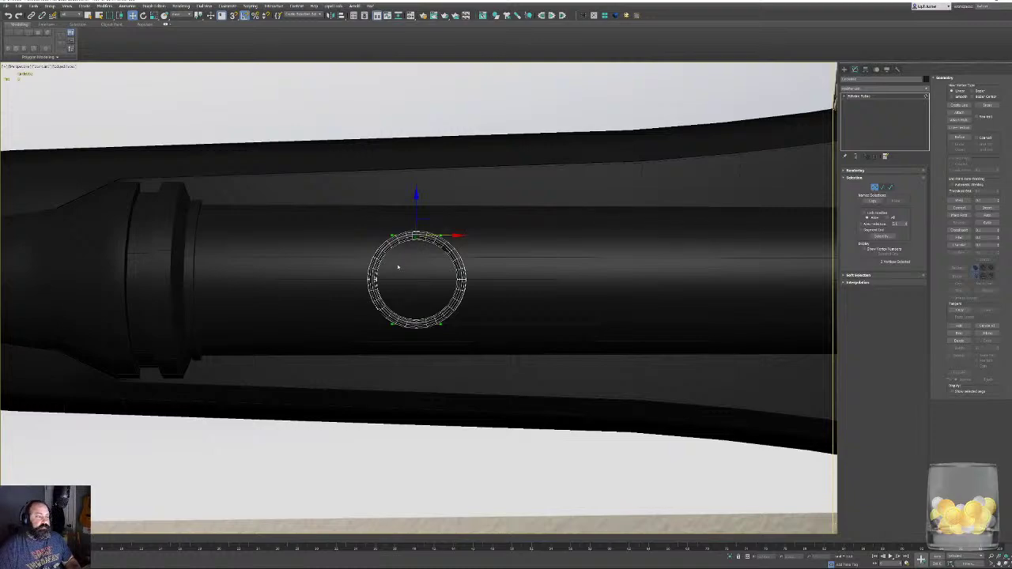
{"action": "middle_click_drag", "start_coordinate": [397, 268], "coordinate": [515, 285], "text": "alt"}
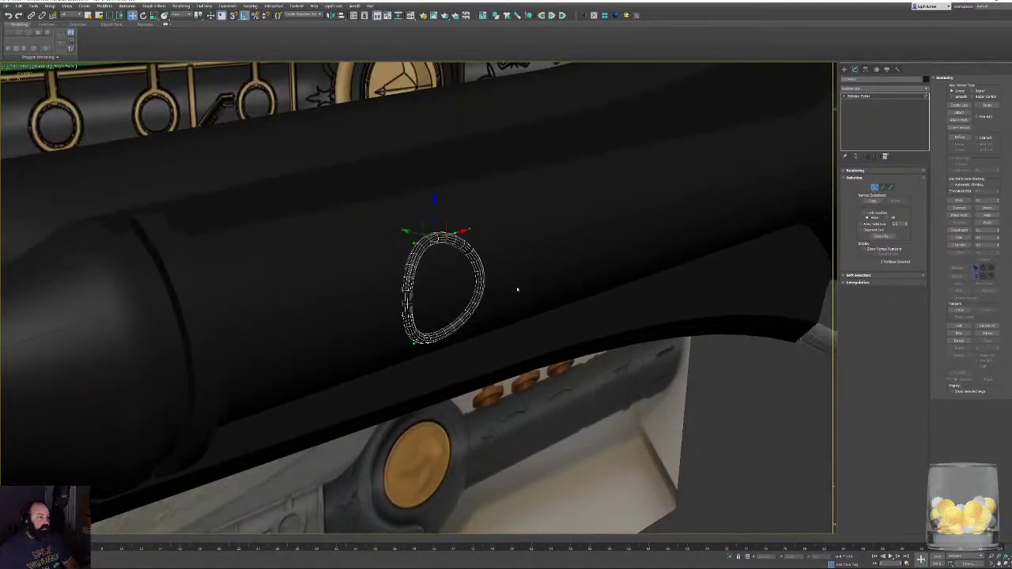
{"action": "key", "text": "f"}
{"action": "scroll", "coordinate": [399, 283], "scroll_direction": "down", "scroll_amount": 3}
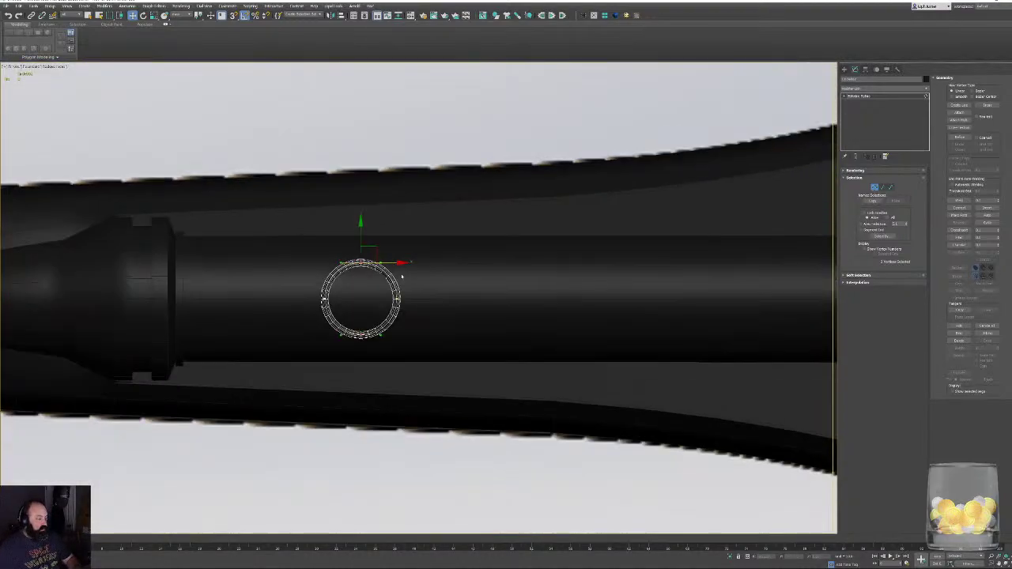
{"action": "scroll", "coordinate": [403, 278], "scroll_direction": "down", "scroll_amount": 6}
{"action": "scroll", "coordinate": [384, 272], "scroll_direction": "up", "scroll_amount": 2}
{"action": "scroll", "coordinate": [451, 301], "scroll_direction": "down", "scroll_amount": 2}
{"action": "middle_click_drag", "start_coordinate": [458, 307], "coordinate": [465, 247]}
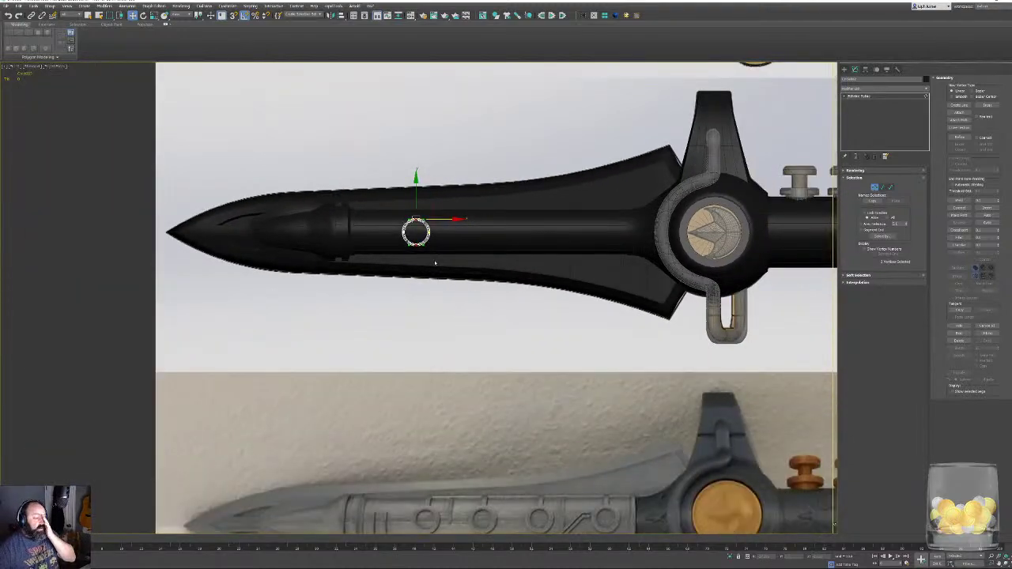
{"action": "scroll", "coordinate": [435, 263], "scroll_direction": "up", "scroll_amount": 3}
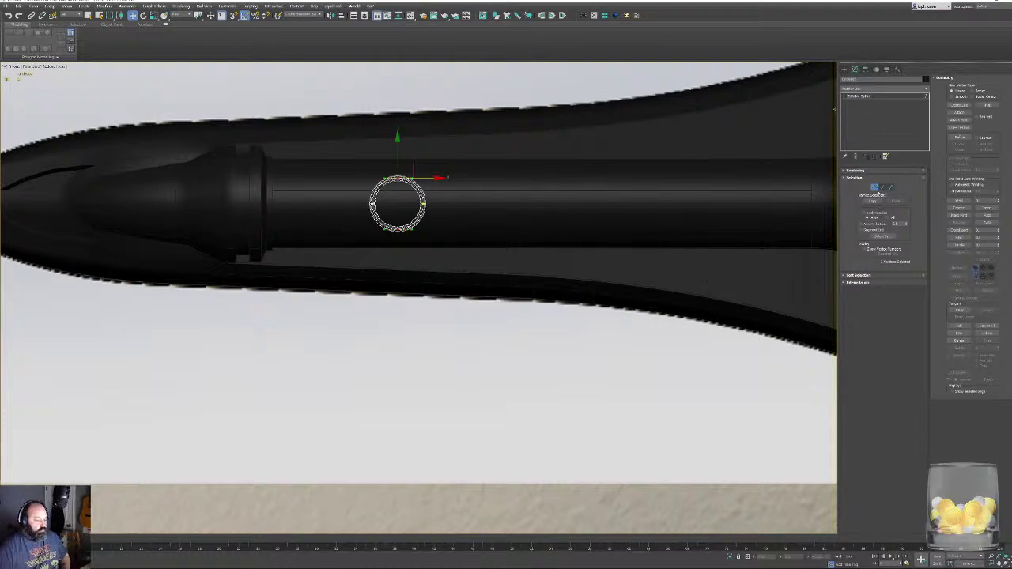
Finish vertex editing and make the barrel and blade meshes see-through to reveal the reference rings.
{"action": "left_click", "coordinate": [876, 189]}
{"action": "left_click", "coordinate": [647, 197]}
{"action": "key", "text": "alt+x"}
{"action": "middle_click_drag", "start_coordinate": [491, 196], "coordinate": [346, 269]}
{"action": "scroll", "coordinate": [291, 261], "scroll_direction": "up", "scroll_amount": 1}
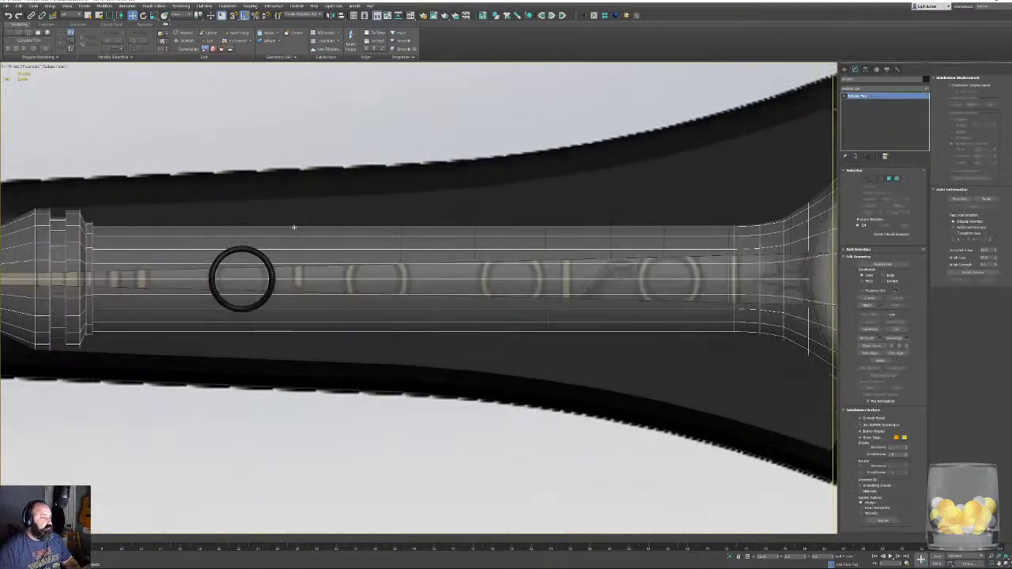
{"action": "left_click", "coordinate": [310, 206]}
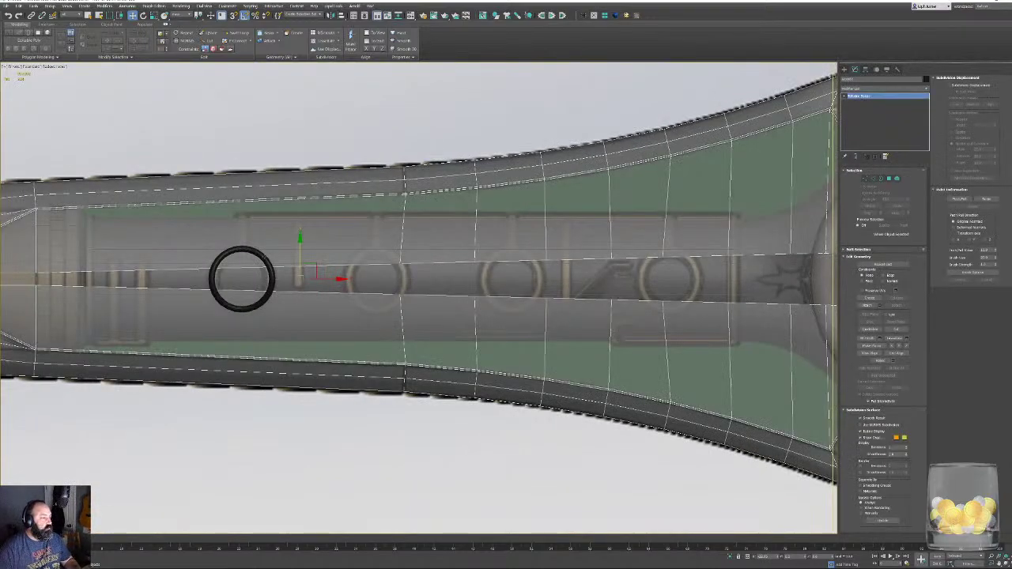
Increase the ring spline's radial rendering thickness to match the reference ring's band.
{"action": "left_click", "coordinate": [273, 273]}
{"action": "middle_click_drag", "start_coordinate": [296, 280], "coordinate": [521, 304]}
{"action": "scroll", "coordinate": [377, 299], "scroll_direction": "up", "scroll_amount": 5}
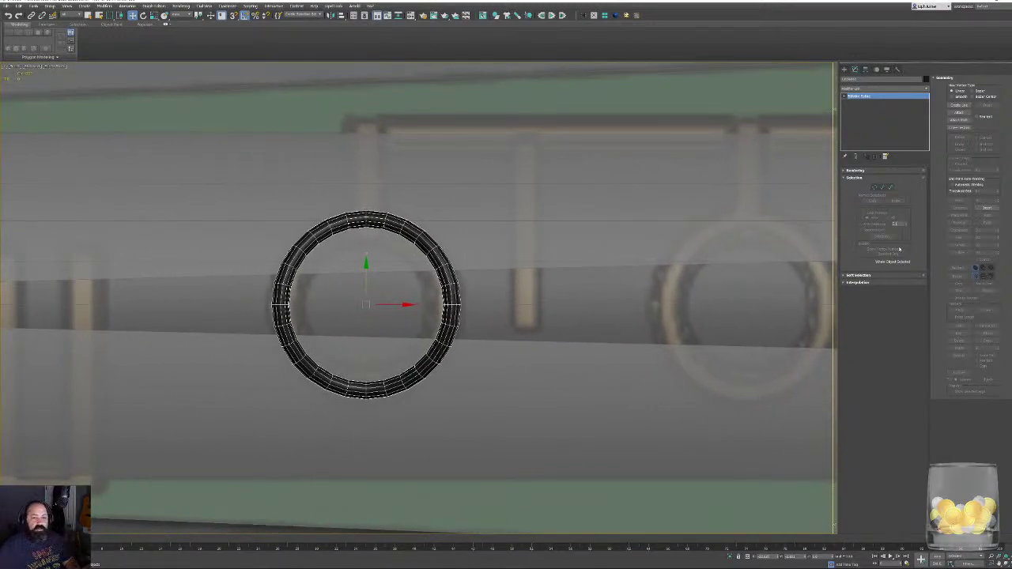
{"action": "left_click", "coordinate": [872, 172]}
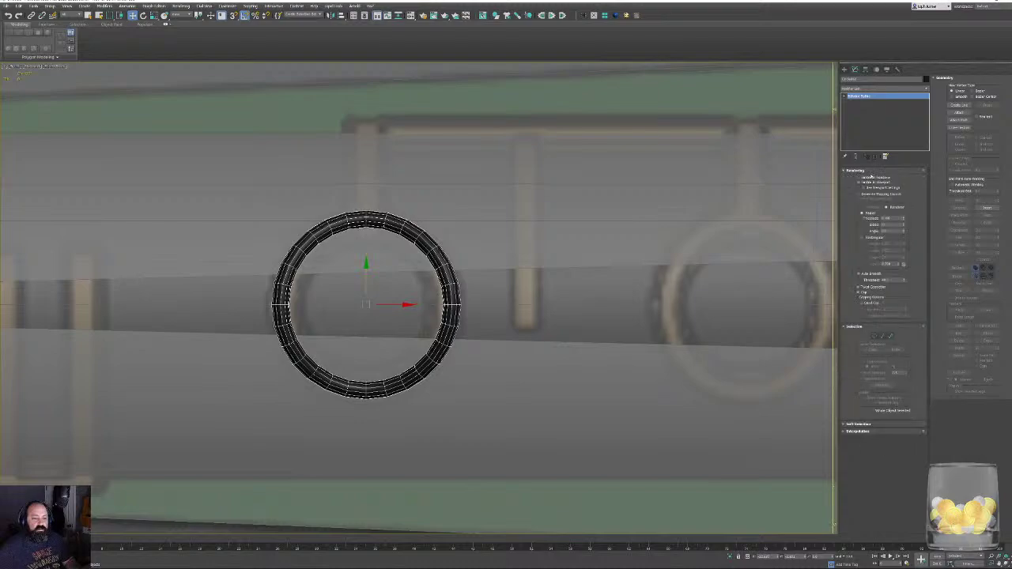
{"action": "left_click_drag", "start_coordinate": [905, 218], "coordinate": [911, 204]}
{"action": "middle_click_drag", "start_coordinate": [689, 224], "coordinate": [551, 235]}
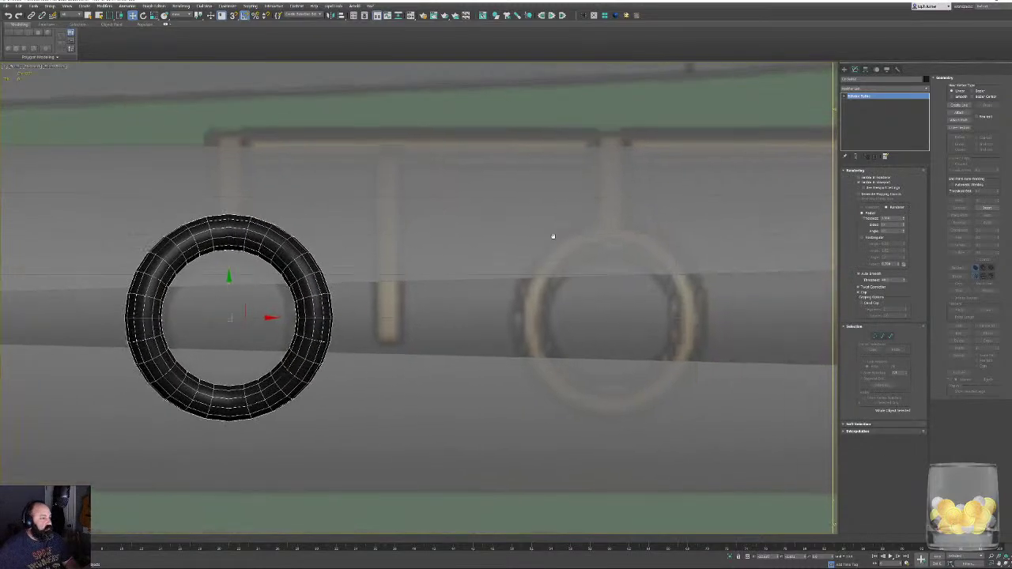
Clone the ring along the barrel as three copies and shift the last one onto the reference ring nearest the hilt.
{"action": "scroll", "coordinate": [384, 342], "scroll_direction": "down", "scroll_amount": 3}
{"action": "middle_click_drag", "start_coordinate": [408, 280], "coordinate": [313, 295]}
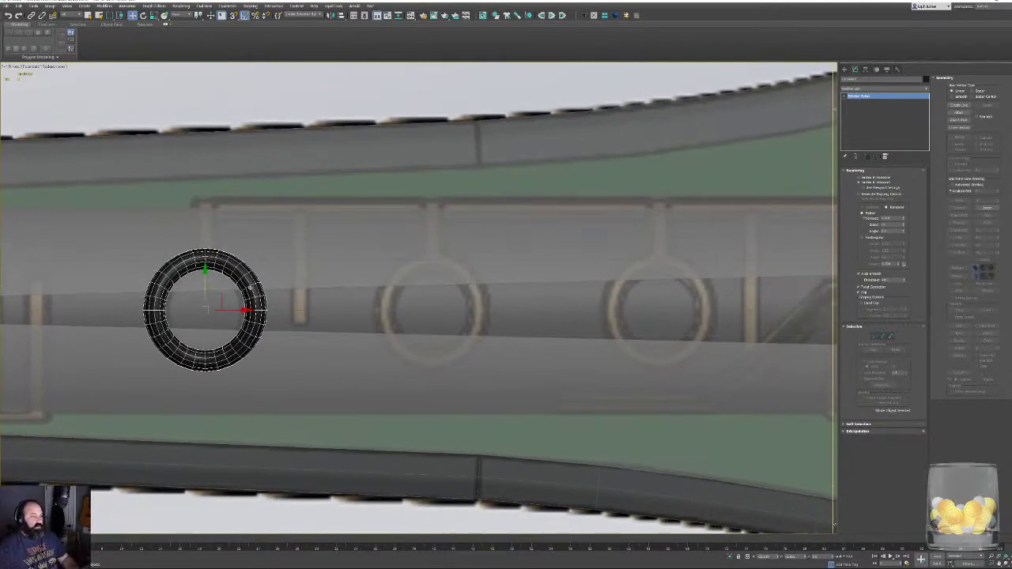
{"action": "middle_click_drag", "start_coordinate": [226, 302], "coordinate": [204, 304]}
{"action": "mouse_move", "coordinate": [223, 311]}
{"action": "left_mouse_down", "text": "shift"}
{"action": "mouse_move", "coordinate": [474, 313]}
{"action": "mouse_move", "coordinate": [445, 319]}
{"action": "left_mouse_up", "text": "shift"}
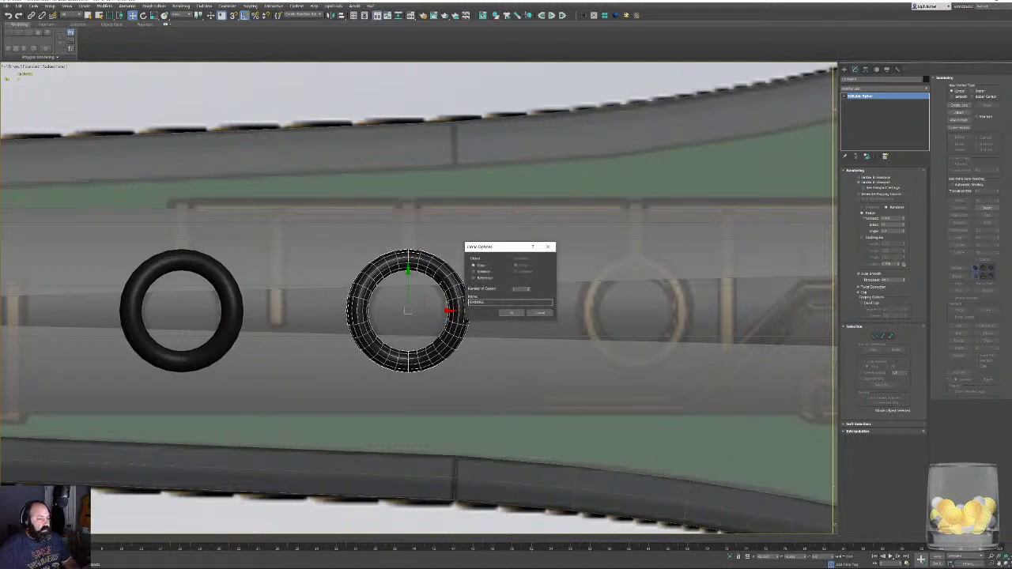
{"action": "left_click", "coordinate": [512, 313]}
{"action": "middle_click_drag", "start_coordinate": [598, 297], "coordinate": [223, 305]}
{"action": "left_click_drag", "start_coordinate": [527, 319], "coordinate": [562, 319]}
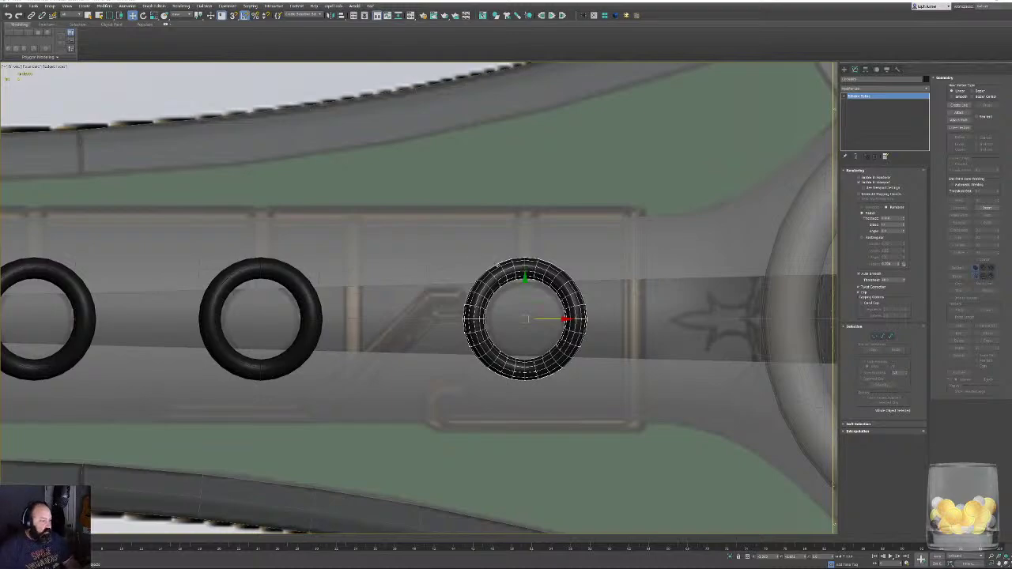
Compare the four rings' spacing with the reference along the blade and inspect them in perspective with wireframe and shaded display.
{"action": "middle_click_drag", "start_coordinate": [498, 266], "coordinate": [498, 260]}
{"action": "scroll", "coordinate": [465, 255], "scroll_direction": "down", "scroll_amount": 3}
{"action": "middle_click_drag", "start_coordinate": [440, 248], "coordinate": [585, 256]}
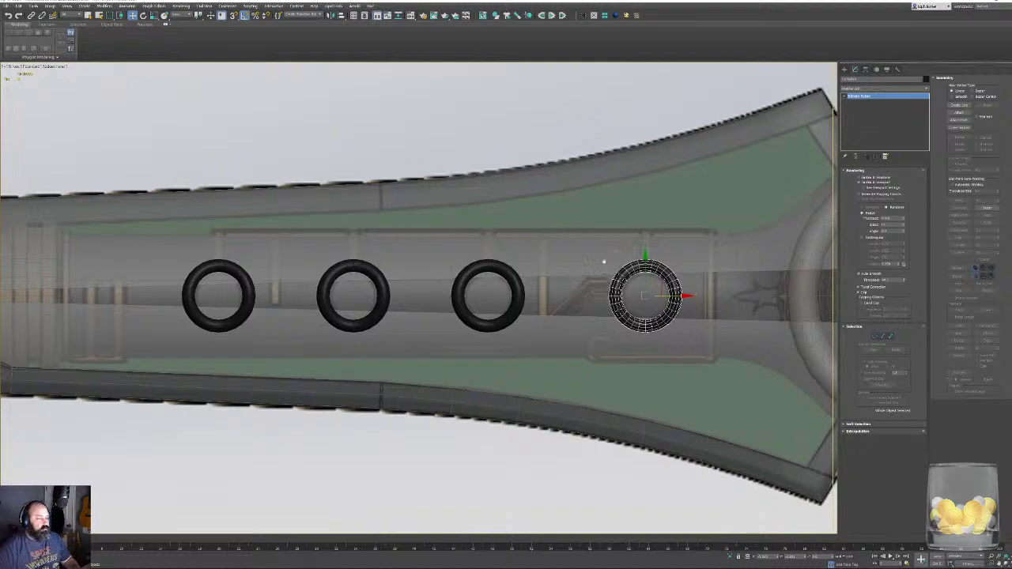
{"action": "middle_click_drag", "start_coordinate": [604, 260], "coordinate": [586, 243]}
{"action": "middle_click_drag", "start_coordinate": [261, 290], "coordinate": [619, 280]}
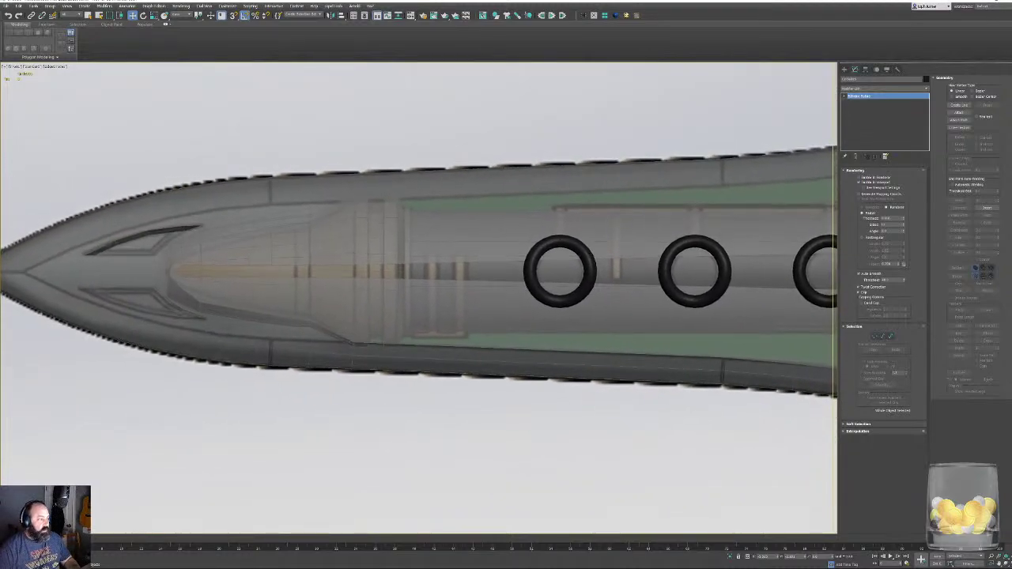
{"action": "scroll", "coordinate": [430, 245], "scroll_direction": "up", "scroll_amount": 3}
{"action": "middle_click_drag", "start_coordinate": [436, 220], "coordinate": [157, 338]}
{"action": "scroll", "coordinate": [158, 336], "scroll_direction": "down", "scroll_amount": 6}
{"action": "scroll", "coordinate": [405, 343], "scroll_direction": "up", "scroll_amount": 2}
{"action": "key", "text": "p"}
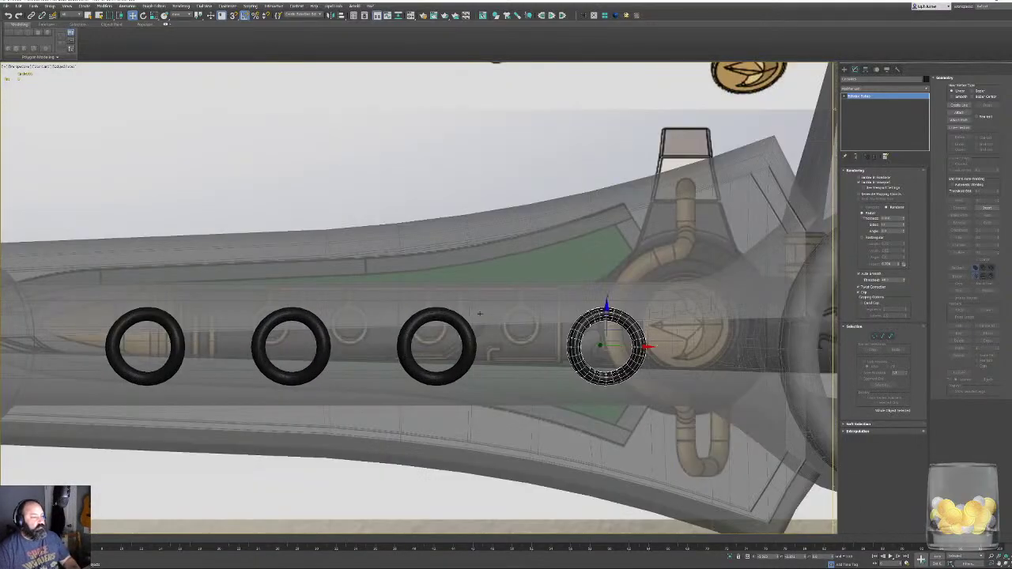
{"action": "middle_click_drag", "start_coordinate": [405, 343], "coordinate": [590, 346], "text": "alt"}
{"action": "scroll", "coordinate": [544, 312], "scroll_direction": "down", "scroll_amount": 4}
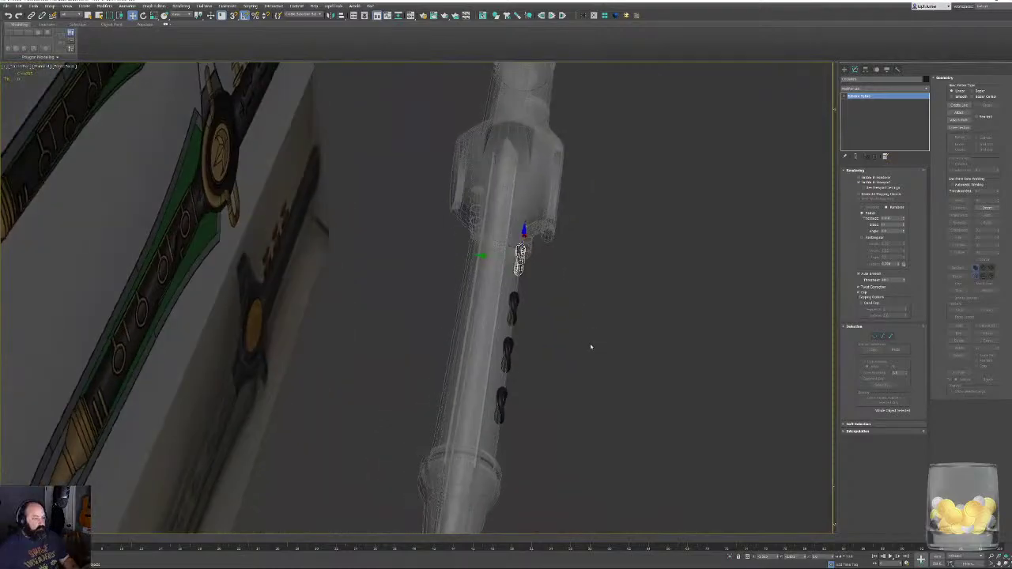
{"action": "key", "text": "F3"}
{"action": "key", "text": "F3"}
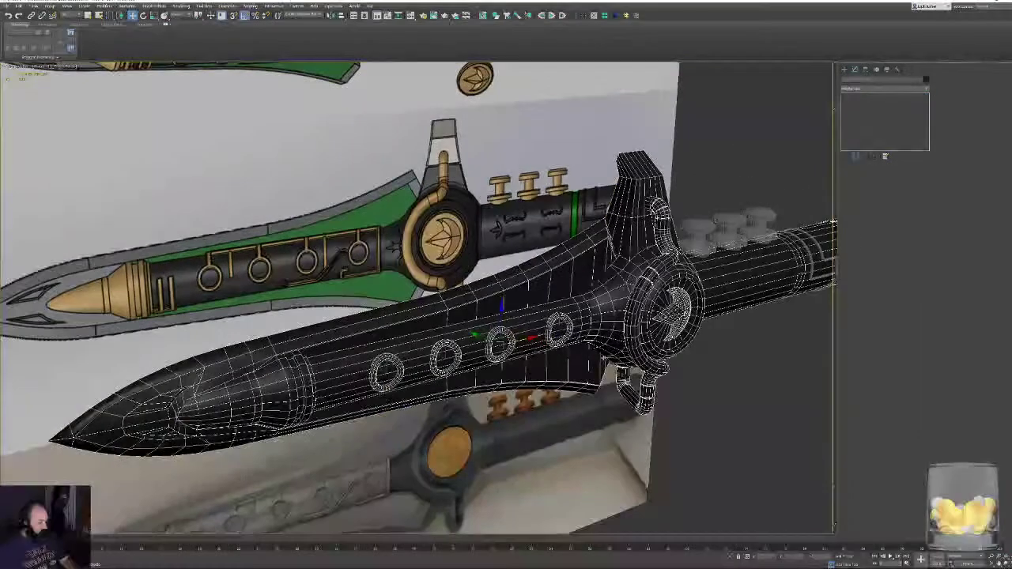
Insert edge loops around the barrel mesh through the centre of each of the four rings.
{"action": "key", "text": "F4"}
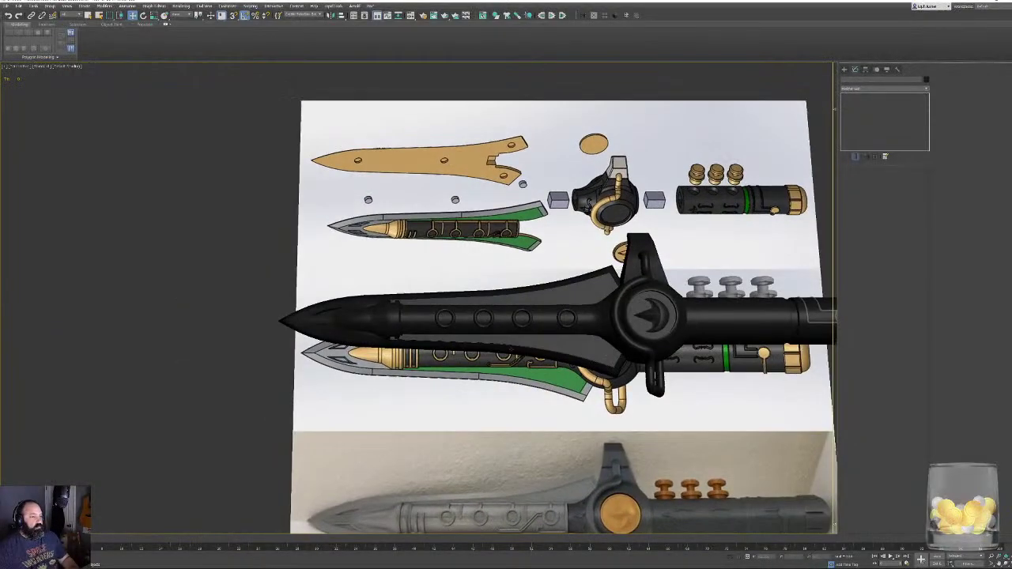
{"action": "scroll", "coordinate": [508, 349], "scroll_direction": "up", "scroll_amount": 5}
{"action": "middle_click_drag", "start_coordinate": [506, 305], "coordinate": [497, 331], "text": "alt"}
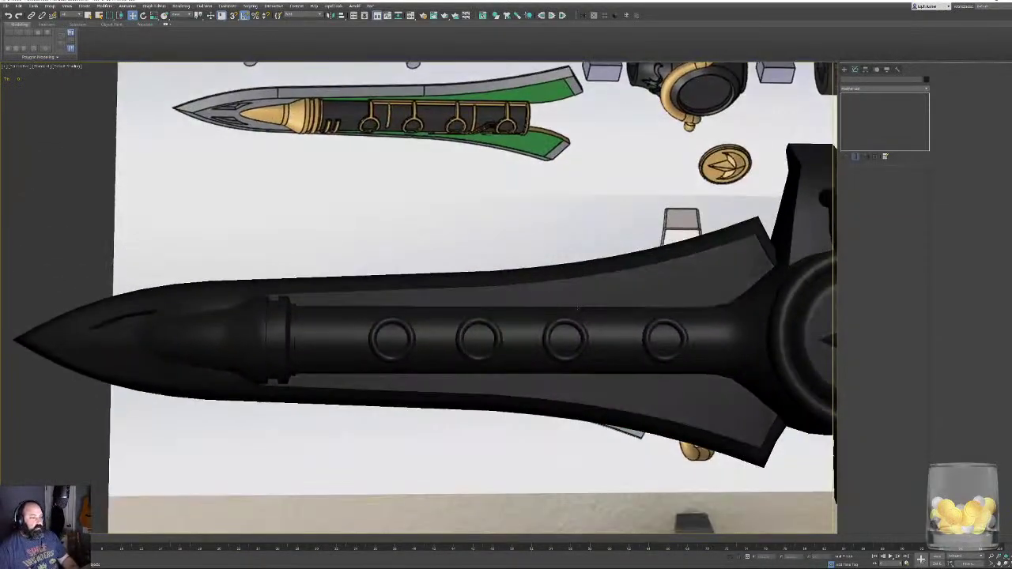
{"action": "scroll", "coordinate": [497, 331], "scroll_direction": "up", "scroll_amount": 1}
{"action": "left_click", "coordinate": [439, 337]}
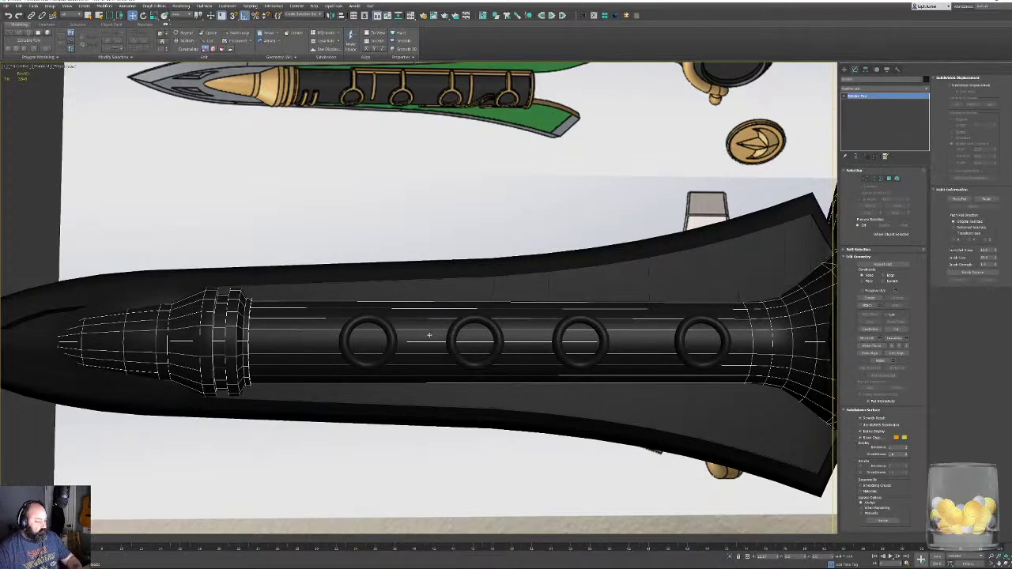
{"action": "key", "text": "f"}
{"action": "middle_click_drag", "start_coordinate": [415, 341], "coordinate": [504, 357]}
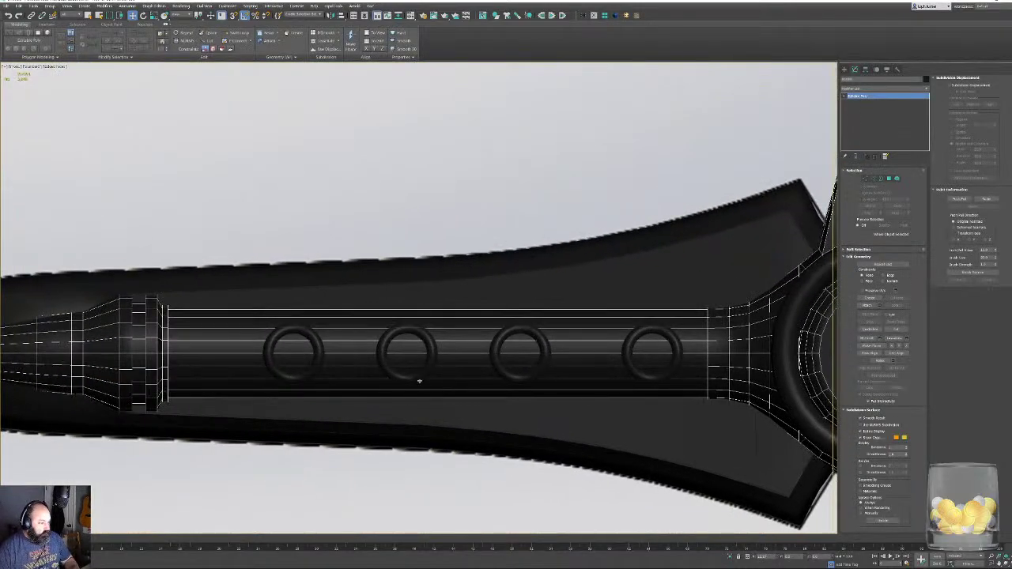
{"action": "key", "text": "alt+1"}
{"action": "scroll", "coordinate": [278, 342], "scroll_direction": "up", "scroll_amount": 2}
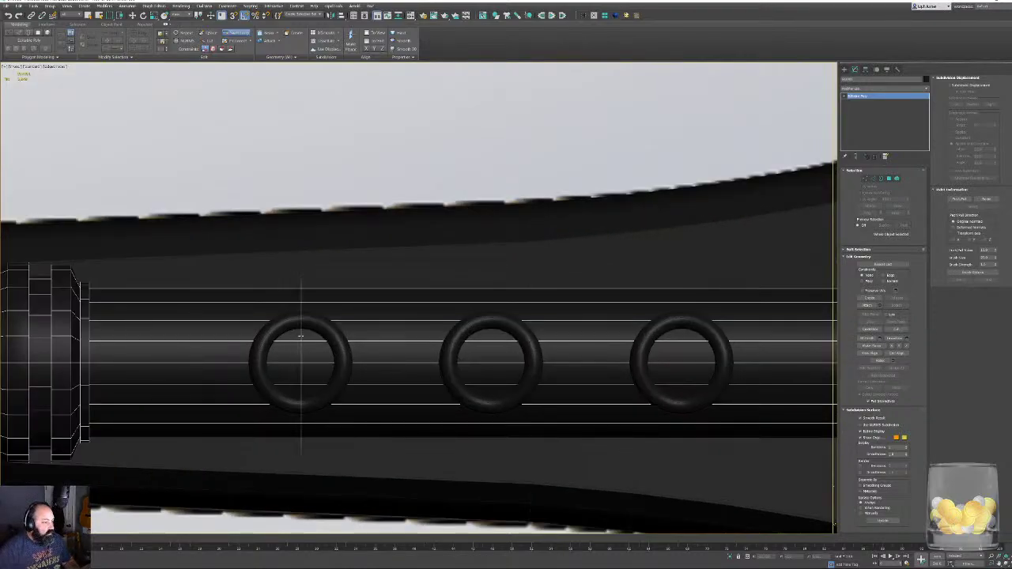
{"action": "left_click", "coordinate": [300, 336]}
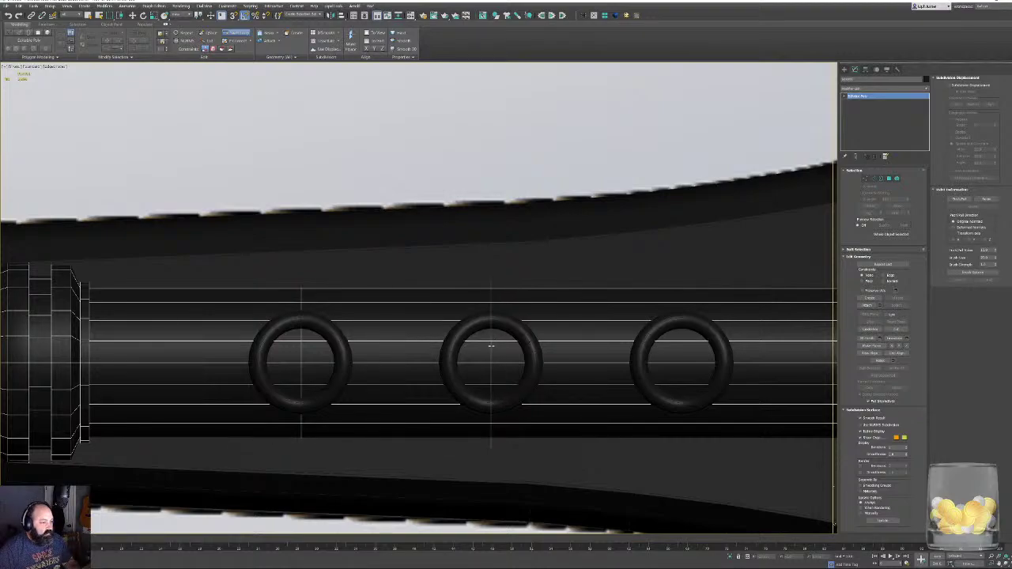
{"action": "middle_click_drag", "start_coordinate": [491, 346], "coordinate": [332, 364]}
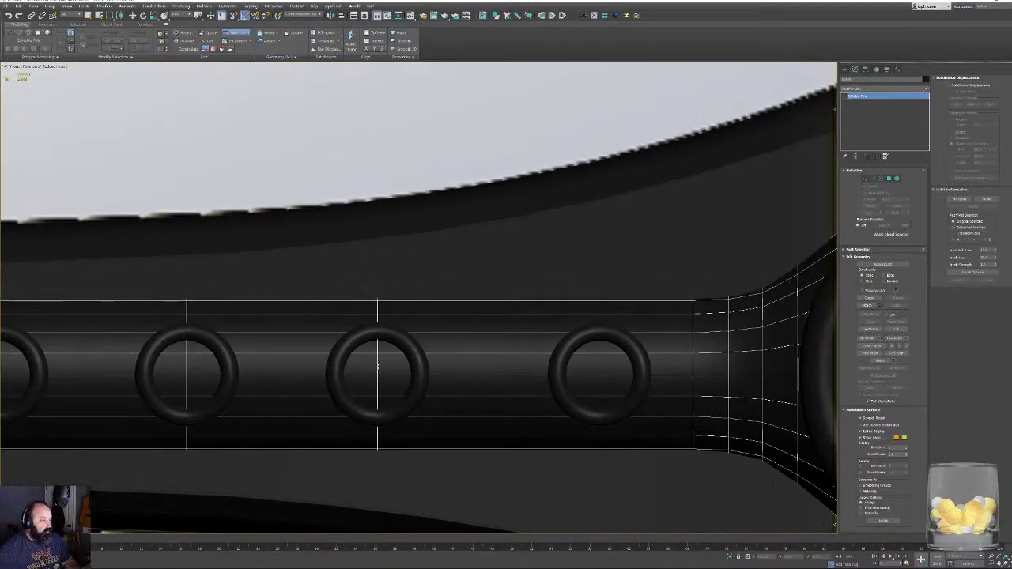
{"action": "left_click", "coordinate": [378, 365]}
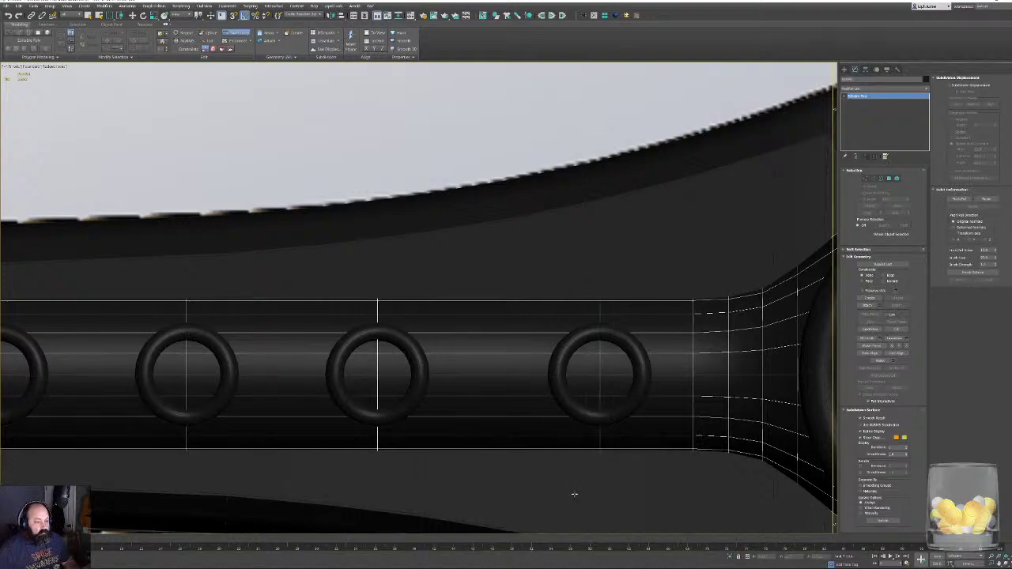
Make the barrel see-through and insert two edge loops on the paired reference bars beside the tip collar.
{"action": "middle_click_drag", "start_coordinate": [487, 400], "coordinate": [483, 409]}
{"action": "key", "text": "alt+x"}
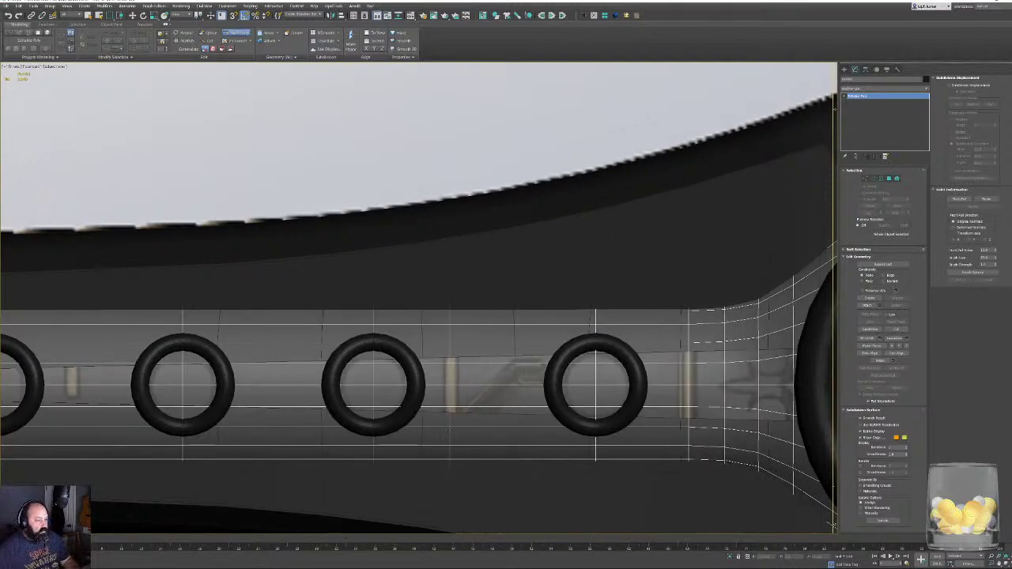
{"action": "middle_click_drag", "start_coordinate": [368, 421], "coordinate": [774, 381]}
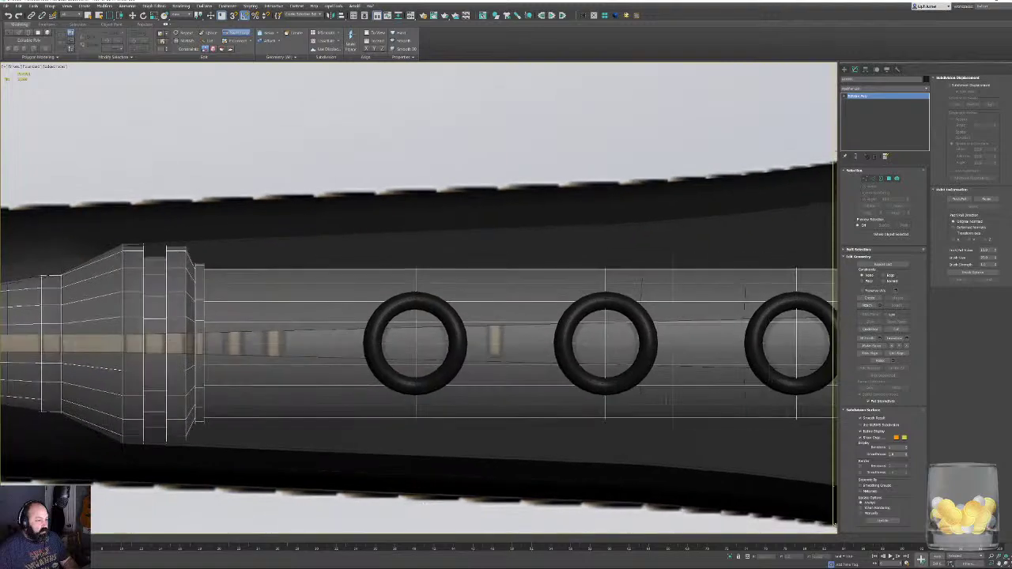
{"action": "left_click", "coordinate": [273, 427]}
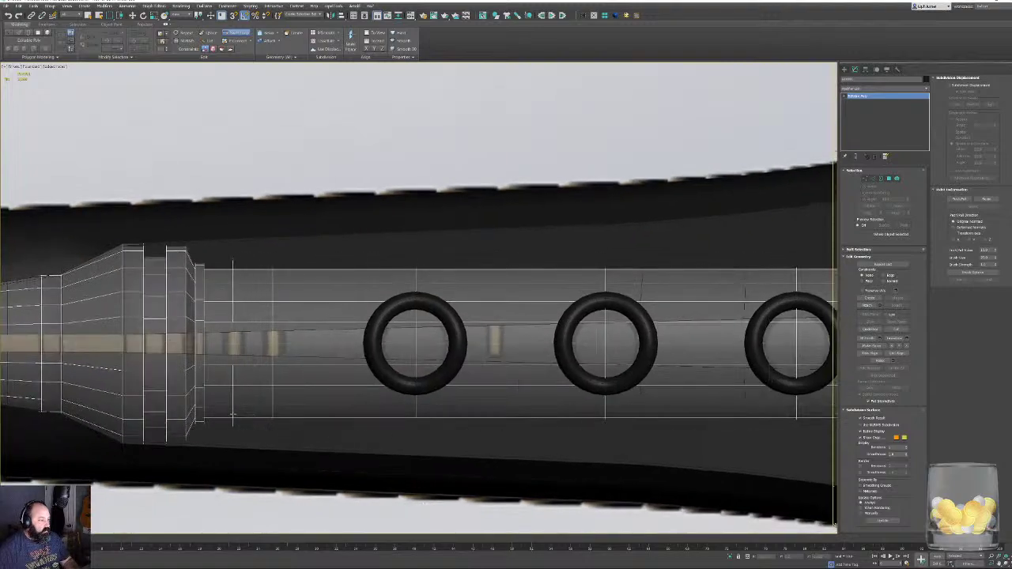
{"action": "key", "text": "q"}
Hide the blade mesh and insert barrel edge loops along the reference's two vertical bars between the rings.
{"action": "right_click", "coordinate": [617, 257]}
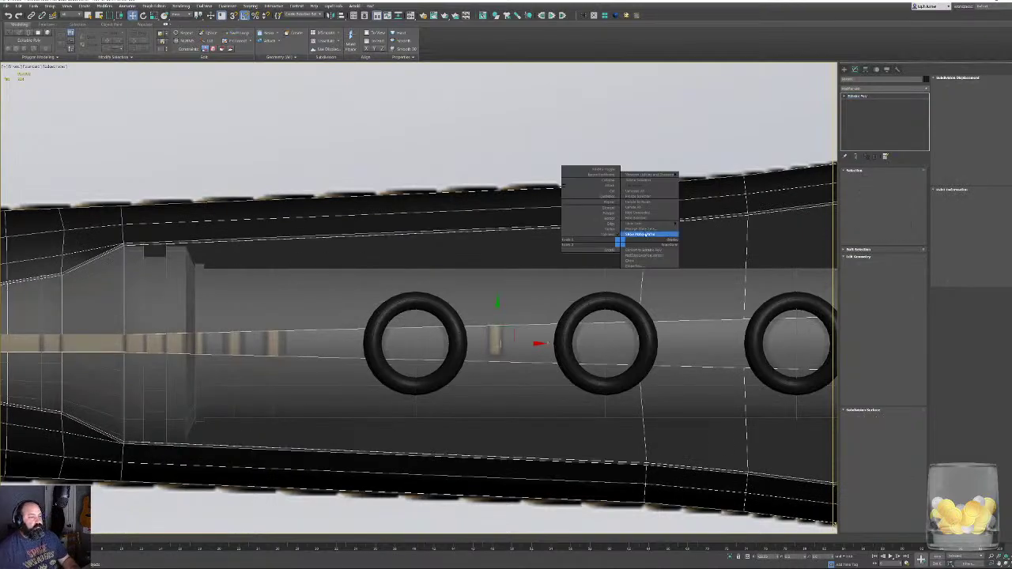
{"action": "left_click", "coordinate": [645, 220]}
{"action": "middle_click_drag", "start_coordinate": [528, 346], "coordinate": [334, 370]}
{"action": "left_click", "coordinate": [515, 346]}
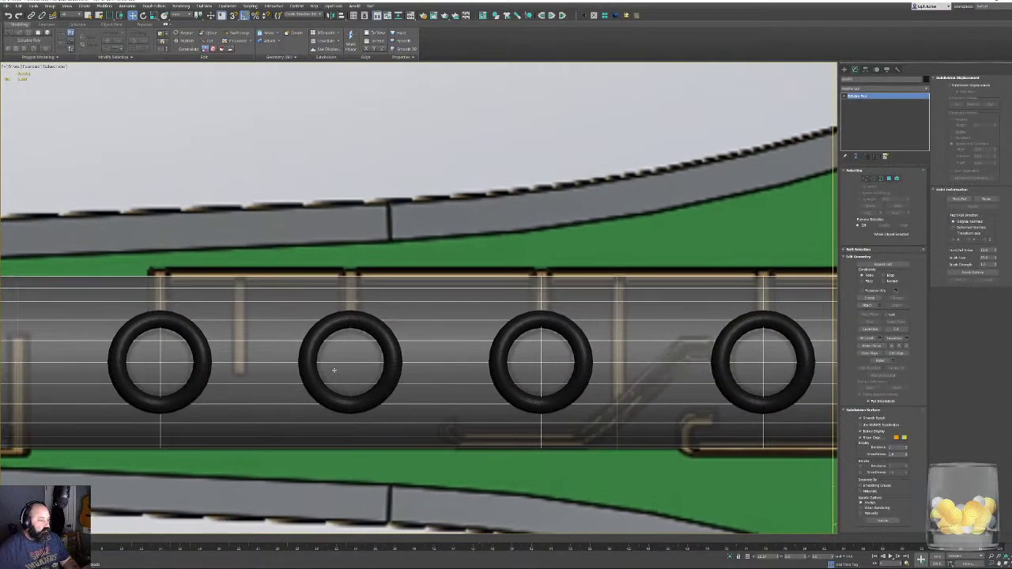
{"action": "key", "text": "alt+1"}
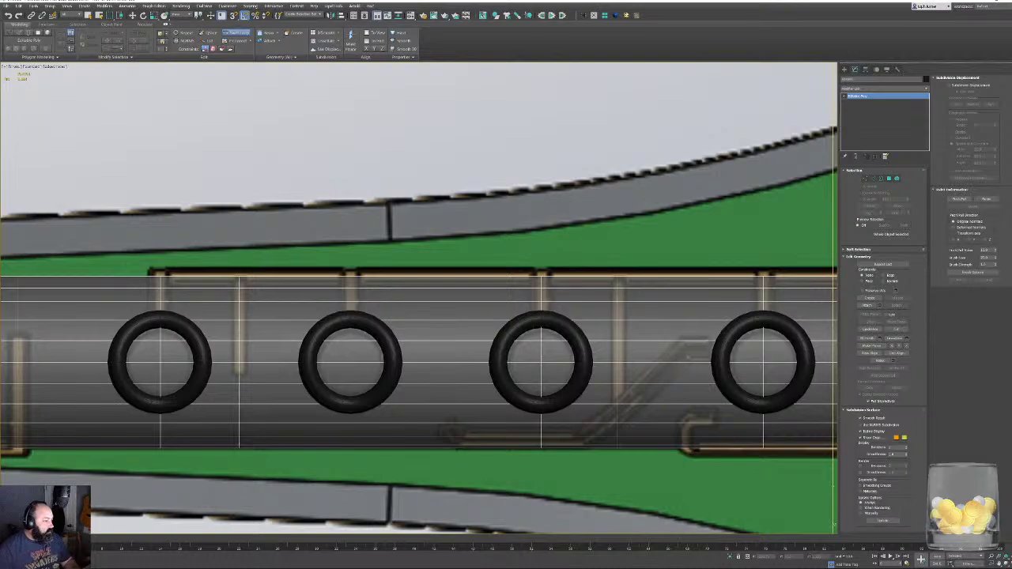
{"action": "middle_click_drag", "start_coordinate": [530, 353], "coordinate": [328, 380]}
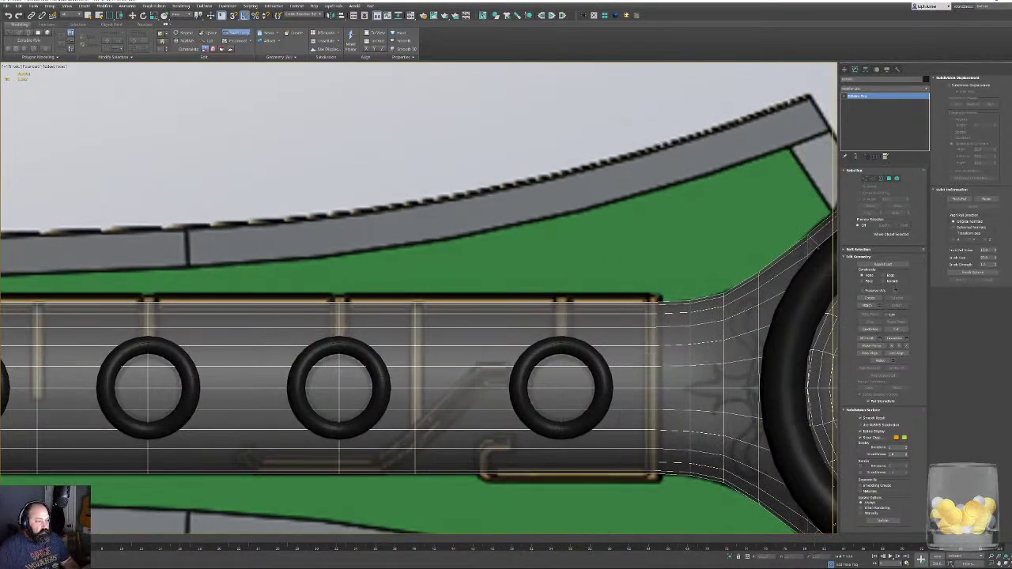
{"action": "key", "text": "w"}
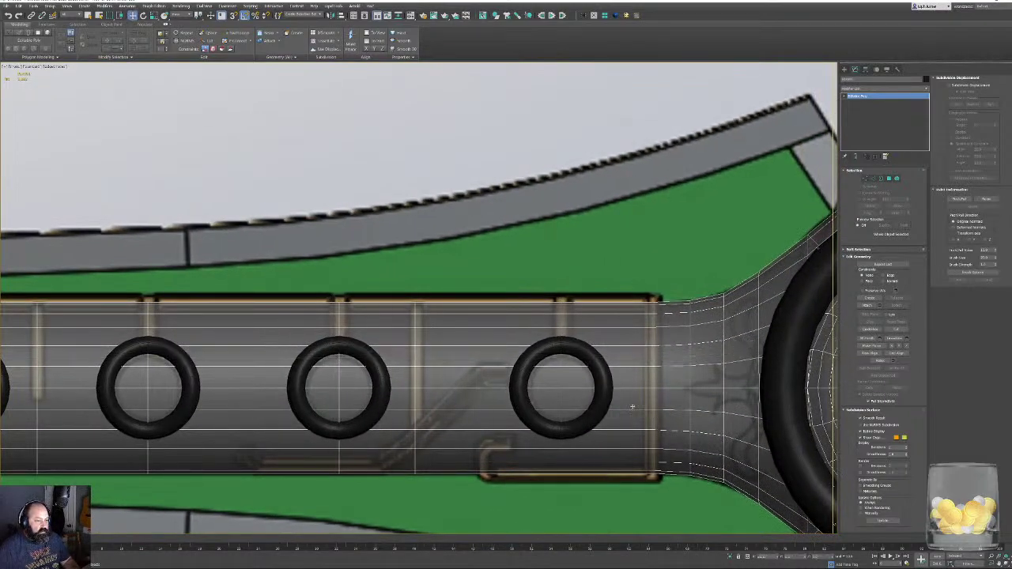
In edge mode, select the barrel edges that follow the two short reference bars beside the tip collar.
{"action": "middle_click_drag", "start_coordinate": [481, 392], "coordinate": [473, 355]}
{"action": "scroll", "coordinate": [479, 413], "scroll_direction": "up", "scroll_amount": 3}
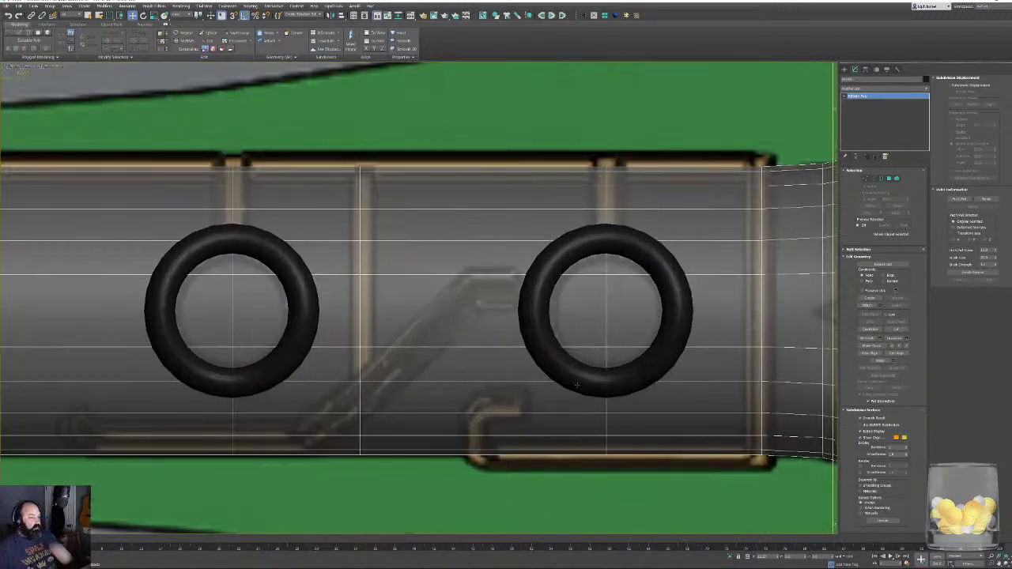
{"action": "scroll", "coordinate": [577, 385], "scroll_direction": "down", "scroll_amount": 2}
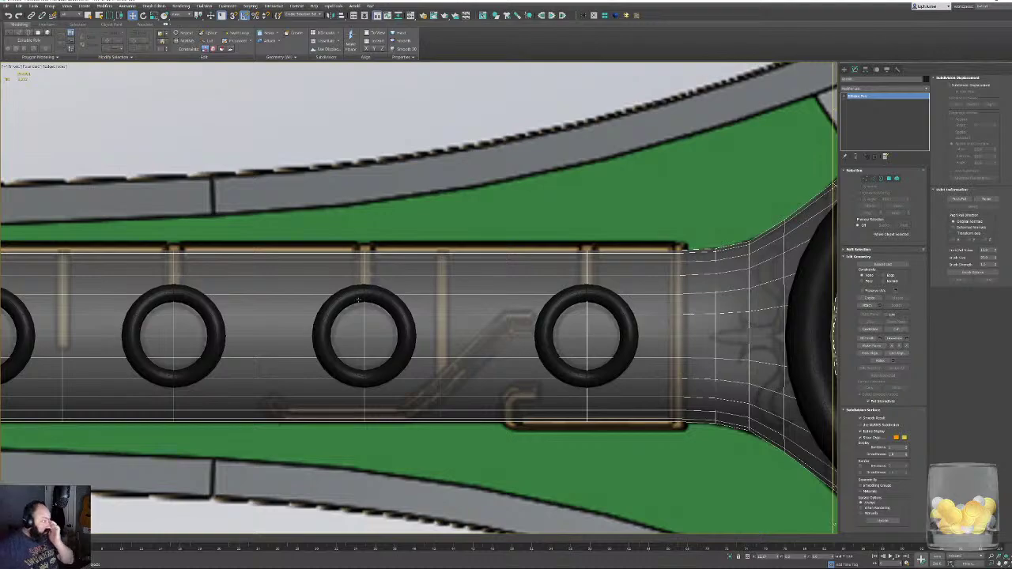
{"action": "middle_click_drag", "start_coordinate": [359, 301], "coordinate": [389, 283]}
{"action": "left_click", "coordinate": [873, 178]}
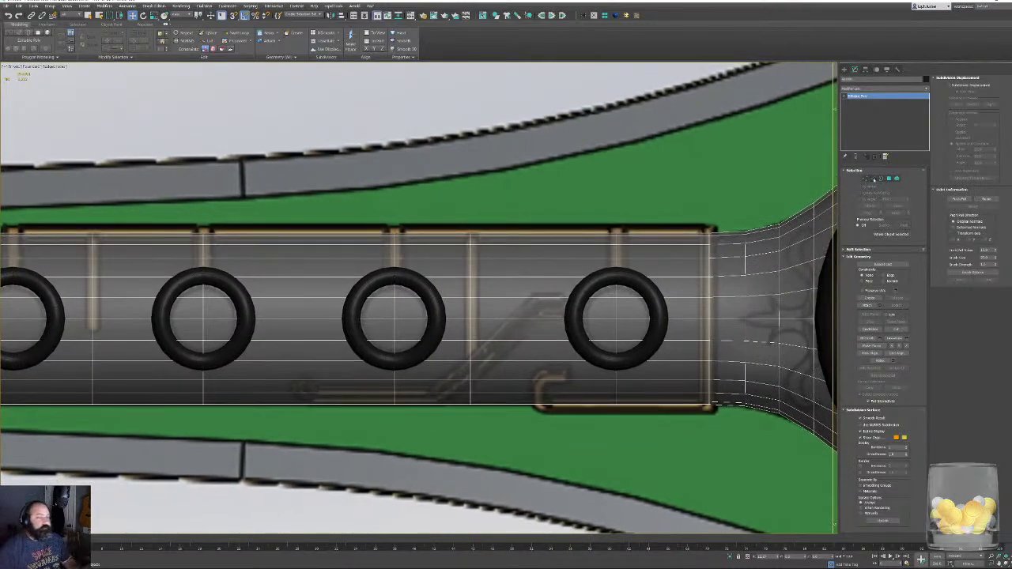
{"action": "middle_click_drag", "start_coordinate": [14, 318], "coordinate": [252, 318]}
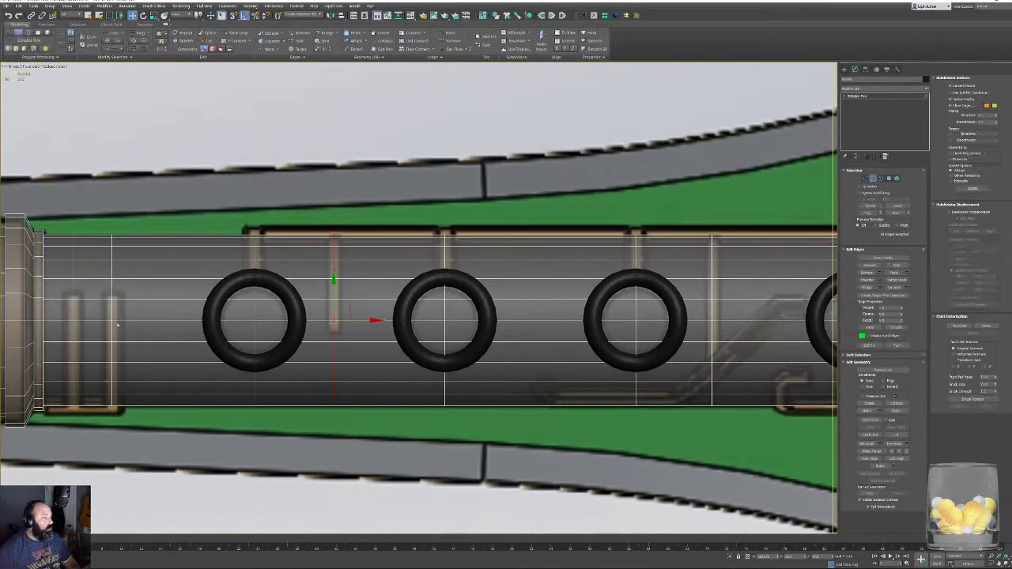
{"action": "left_click", "coordinate": [72, 312]}
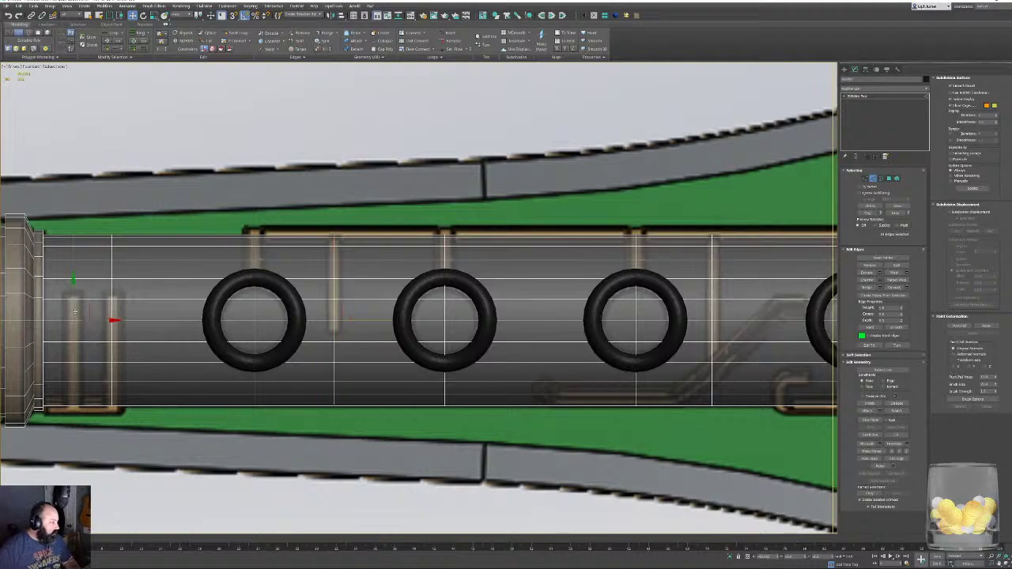
{"action": "left_click", "coordinate": [111, 312]}
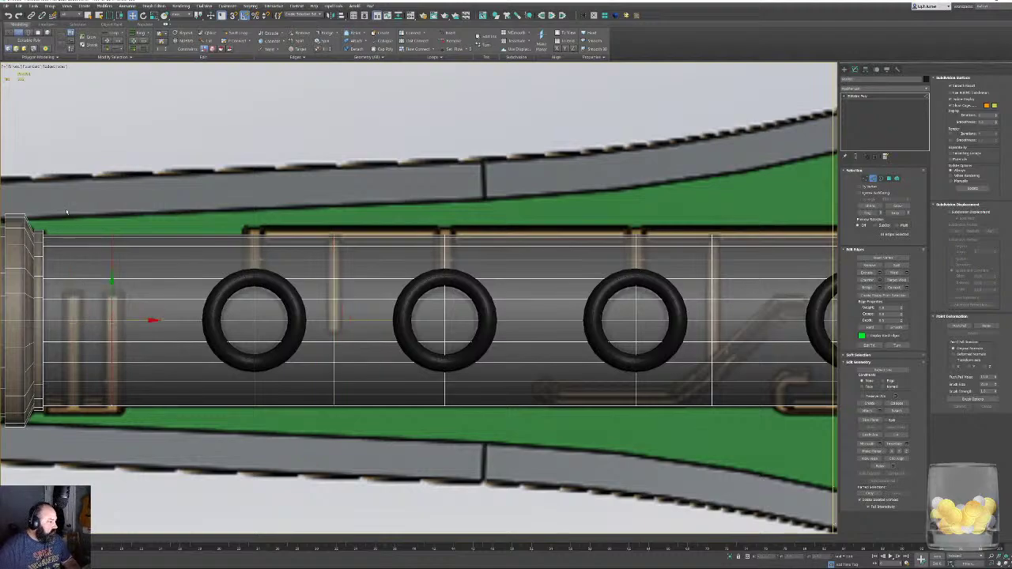
{"action": "middle_click_drag", "start_coordinate": [139, 287], "coordinate": [172, 253]}
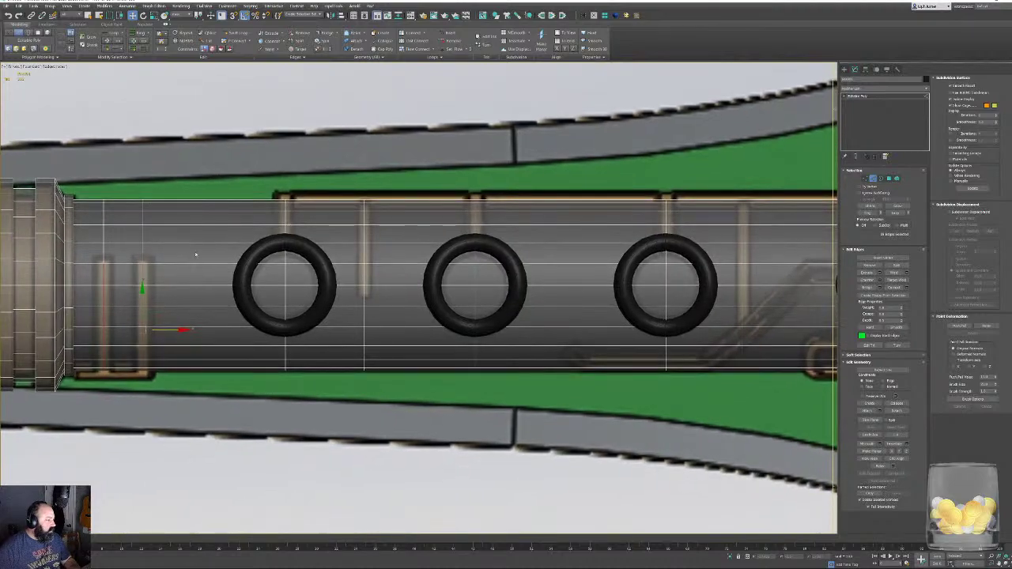
{"action": "scroll", "coordinate": [401, 279], "scroll_direction": "up", "scroll_amount": 3}
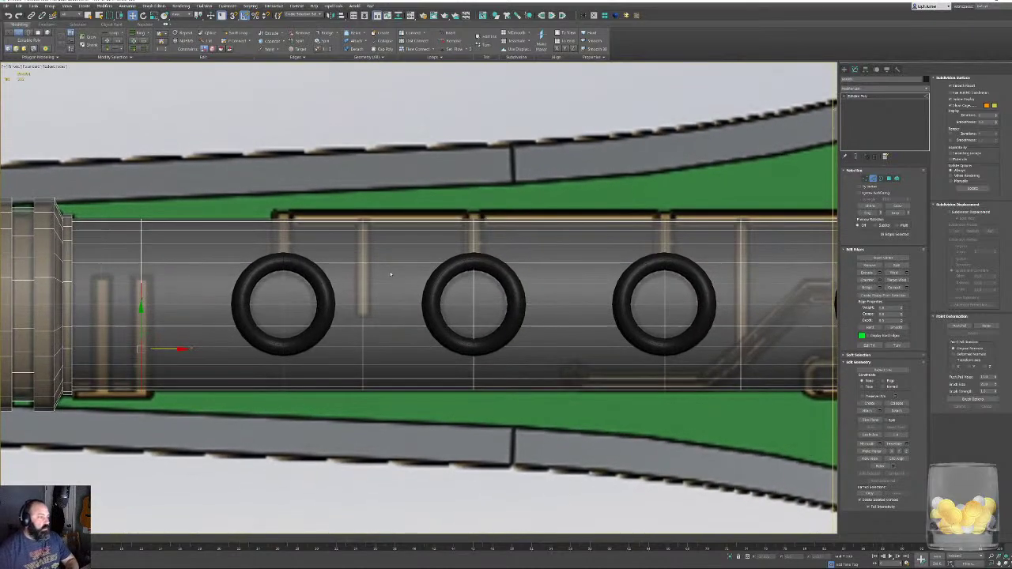
{"action": "middle_click_drag", "start_coordinate": [289, 242], "coordinate": [334, 335]}
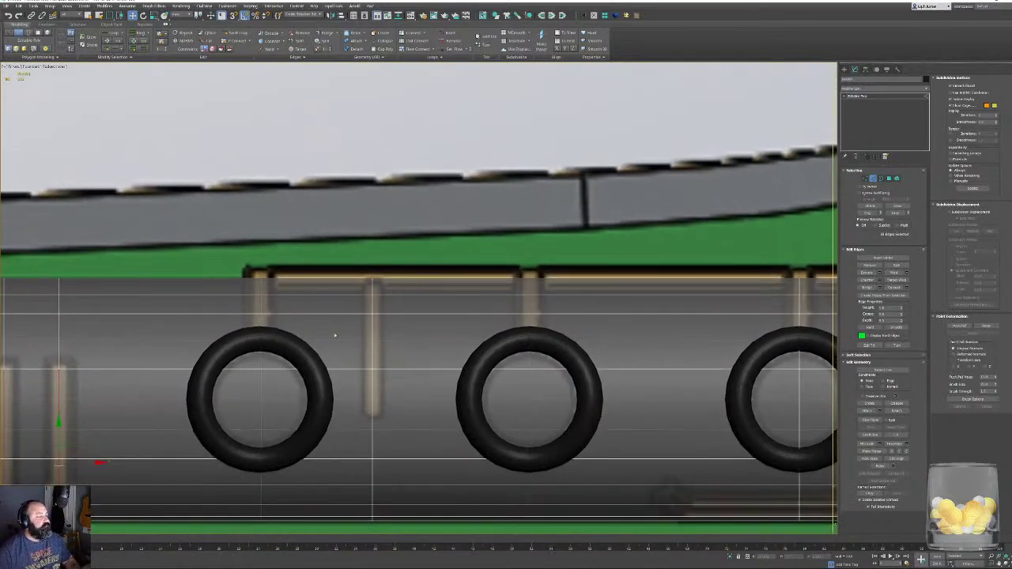
Add the edges along the first between-ring bar and the first ring's stem, excluding the parts beyond the reference.
{"action": "double_click", "coordinate": [372, 360]}
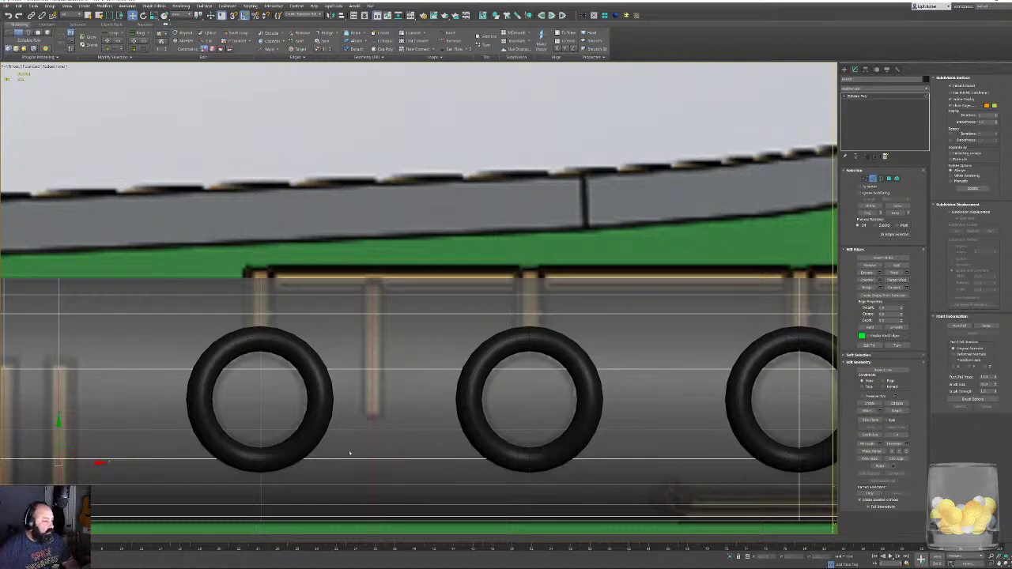
{"action": "left_click_drag", "start_coordinate": [349, 453], "coordinate": [398, 567], "text": "alt"}
{"action": "double_click", "coordinate": [263, 322], "text": "ctrl"}
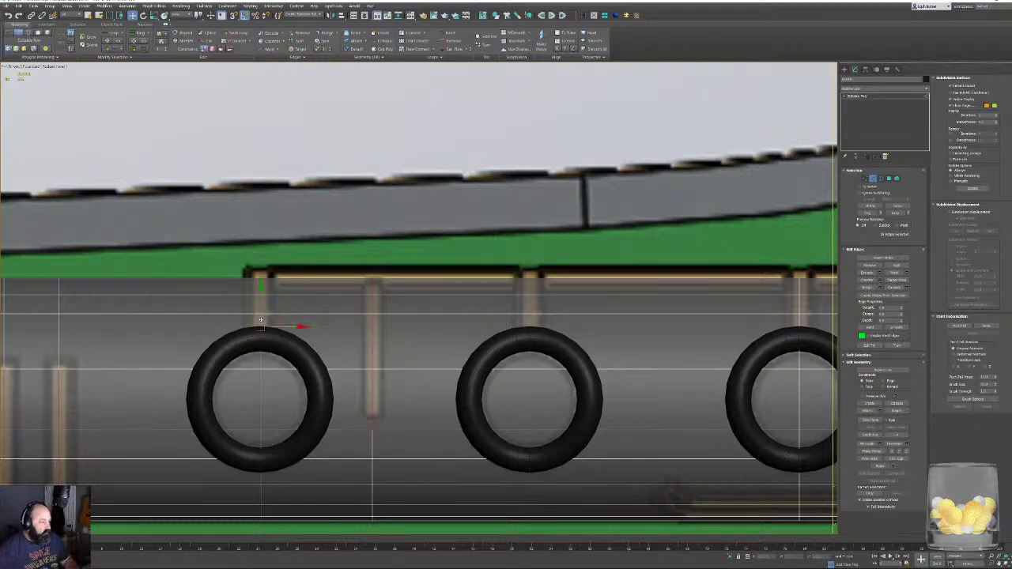
{"action": "left_click_drag", "start_coordinate": [246, 359], "coordinate": [302, 538], "text": "alt"}
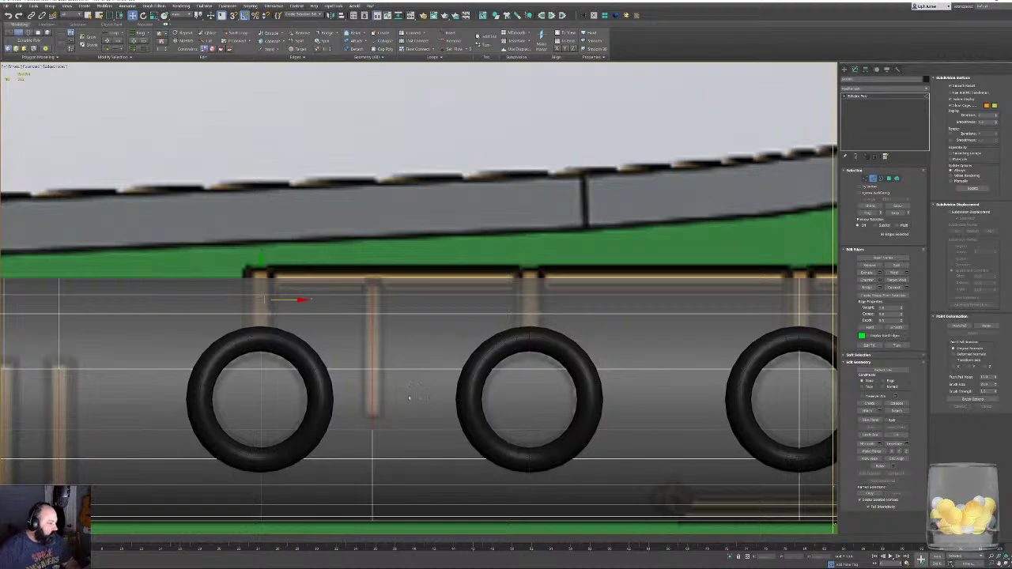
Add the edges for the remaining ring stems and the second between-ring bar to the selection.
{"action": "middle_click_drag", "start_coordinate": [377, 384], "coordinate": [242, 362]}
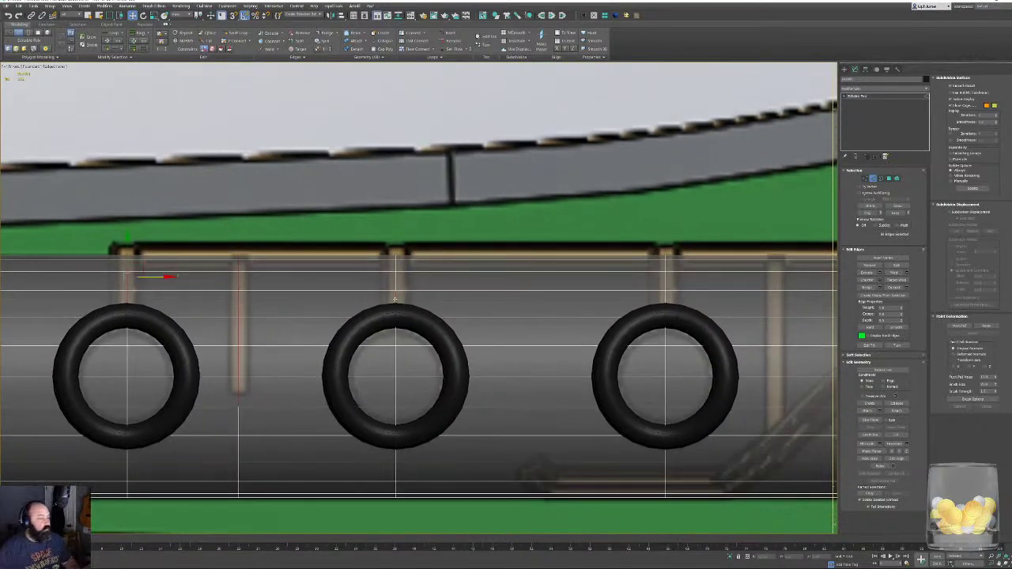
{"action": "middle_click_drag", "start_coordinate": [386, 339], "coordinate": [366, 319], "text": "alt"}
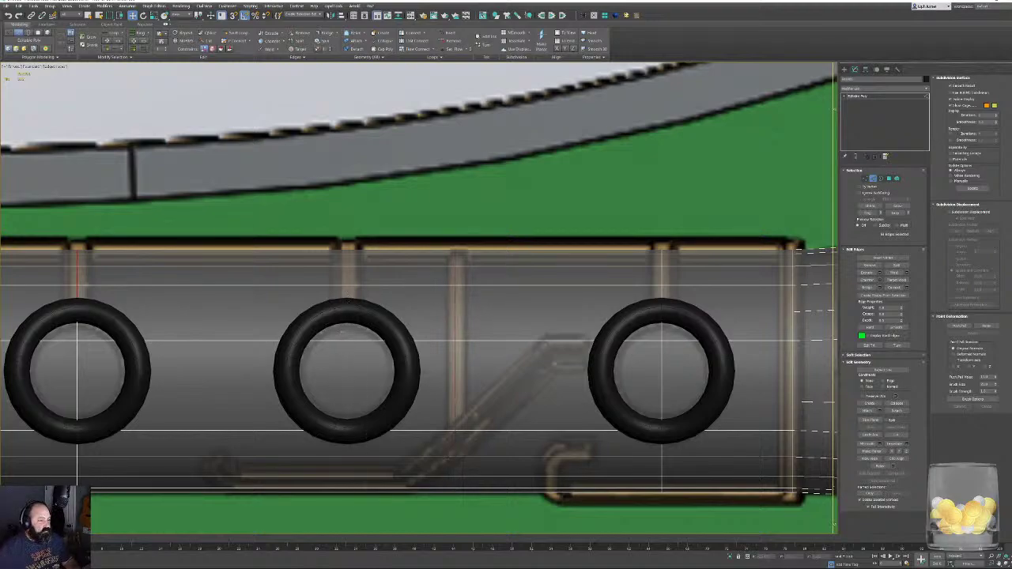
{"action": "middle_click_drag", "start_coordinate": [613, 375], "coordinate": [479, 393]}
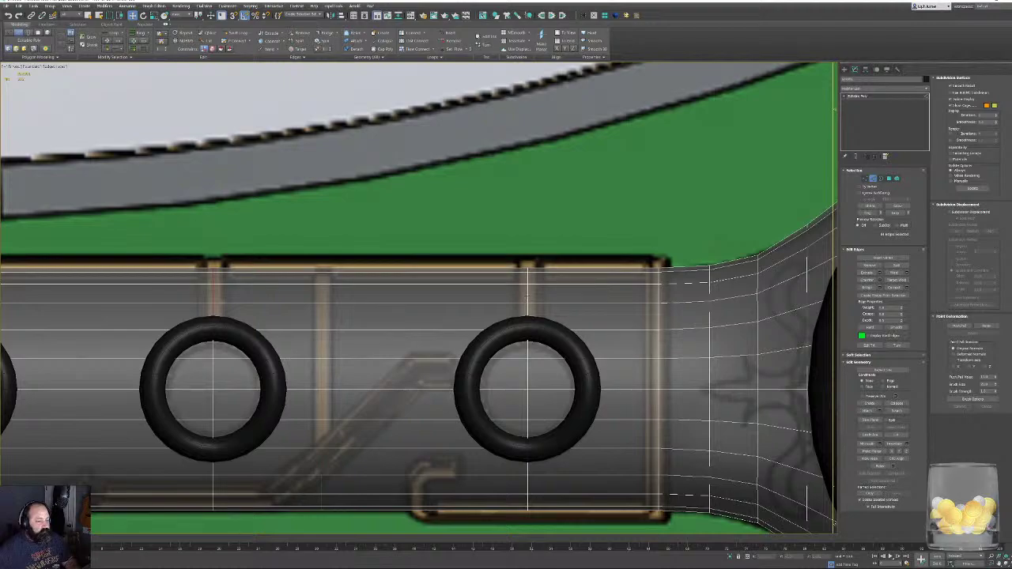
{"action": "middle_click_drag", "start_coordinate": [535, 419], "coordinate": [474, 287], "text": "alt"}
{"action": "scroll", "coordinate": [525, 402], "scroll_direction": "down", "scroll_amount": 5}
{"action": "key", "text": "f"}
Add the full edge loop at the barrel's hilt end to the selection and check the selected edges in perspective.
{"action": "scroll", "coordinate": [521, 348], "scroll_direction": "up", "scroll_amount": 3}
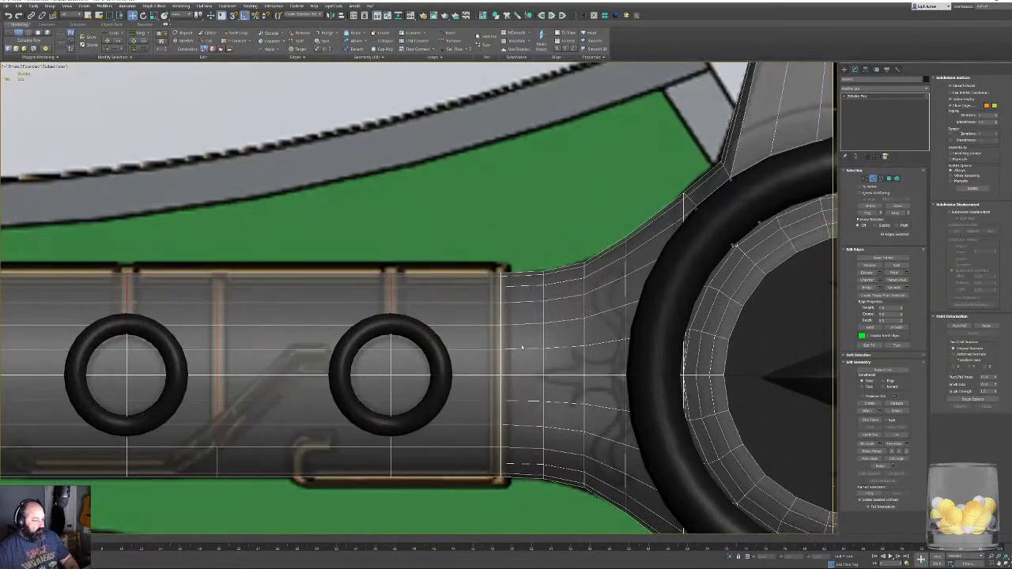
{"action": "scroll", "coordinate": [522, 348], "scroll_direction": "up", "scroll_amount": 1}
{"action": "double_click", "coordinate": [497, 309]}
{"action": "scroll", "coordinate": [508, 325], "scroll_direction": "down", "scroll_amount": 3}
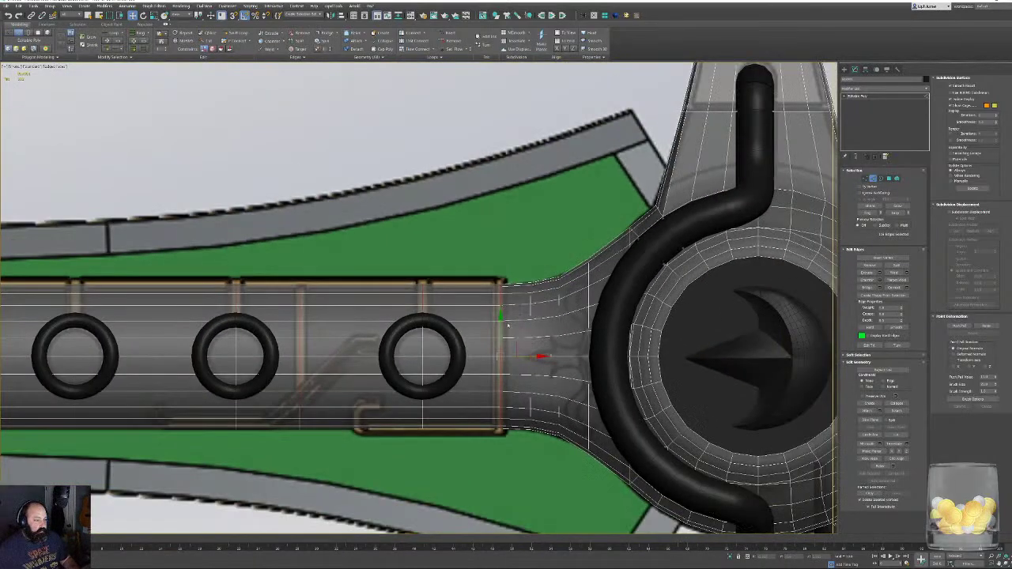
{"action": "key", "text": "p"}
{"action": "middle_click_drag", "start_coordinate": [509, 325], "coordinate": [553, 316], "text": "alt"}
{"action": "scroll", "coordinate": [509, 289], "scroll_direction": "down", "scroll_amount": 2}
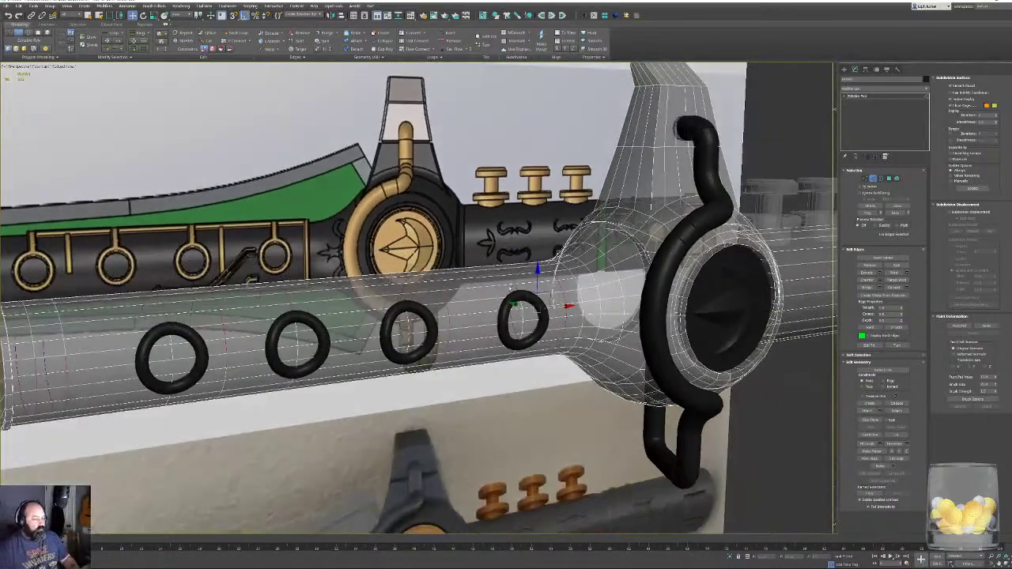
{"action": "mouse_move", "coordinate": [511, 288]}
{"action": "middle_mouse_down", "text": "alt"}
{"action": "mouse_move", "coordinate": [563, 326]}
{"action": "mouse_move", "coordinate": [499, 294]}
{"action": "middle_mouse_up", "text": "alt"}
{"action": "key", "text": "f"}
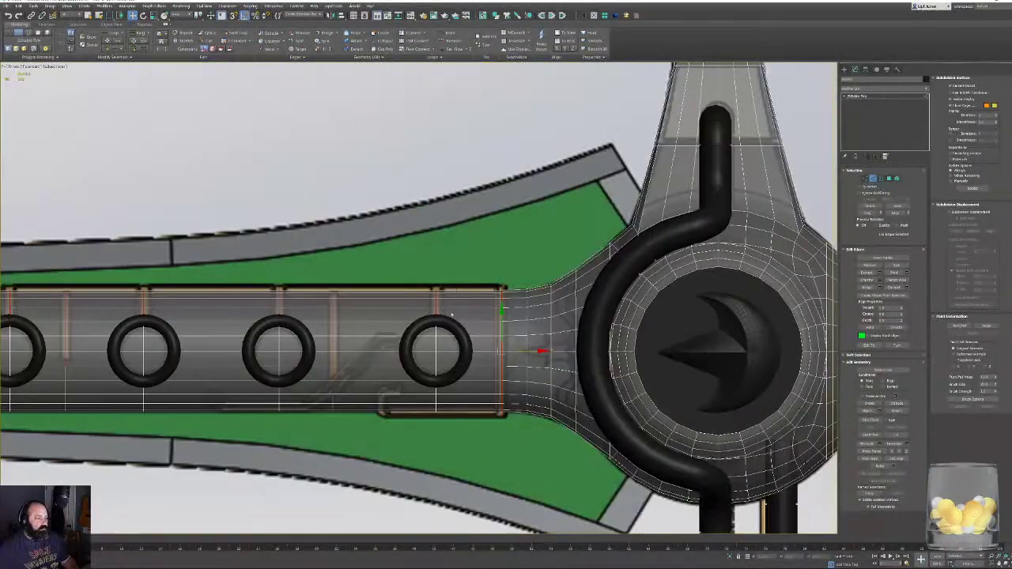
Unhide the blade and add the lengthwise edge loop along the barrel's upper side to the edge selection.
{"action": "right_click", "coordinate": [425, 185]}
{"action": "left_click", "coordinate": [443, 151]}
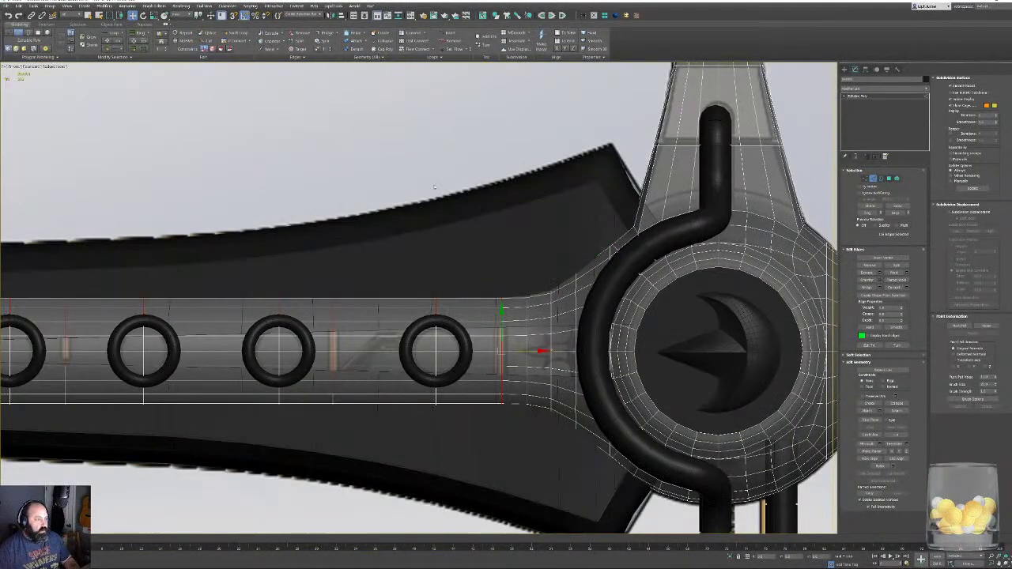
{"action": "middle_click_drag", "start_coordinate": [435, 187], "coordinate": [438, 234]}
{"action": "scroll", "coordinate": [441, 242], "scroll_direction": "down", "scroll_amount": 2}
{"action": "key", "text": "p"}
{"action": "scroll", "coordinate": [444, 338], "scroll_direction": "up", "scroll_amount": 4}
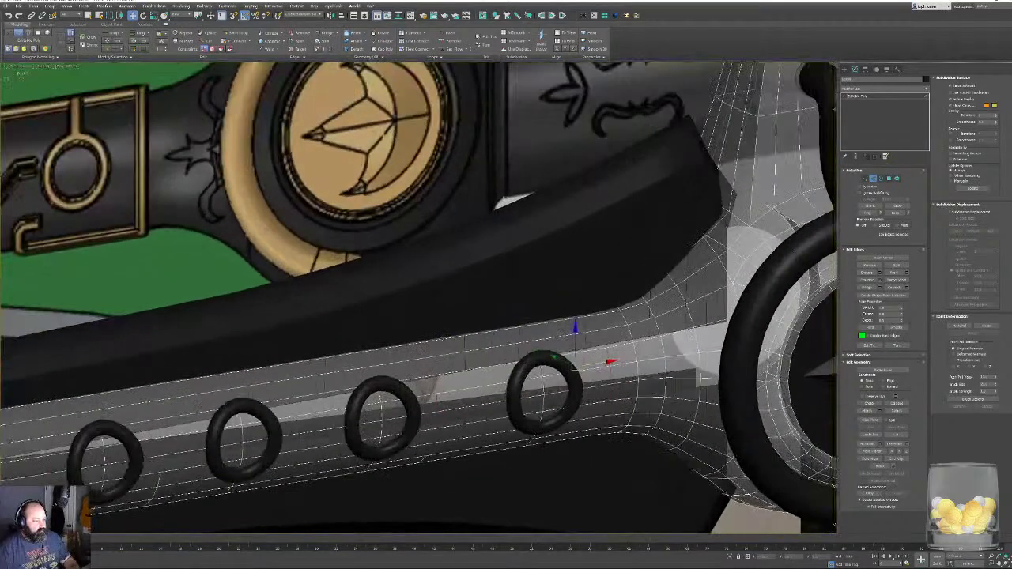
{"action": "double_click", "coordinate": [472, 345]}
Deselect the parts of the lengthwise loop beyond the hilt-end band and before the first ring's stem.
{"action": "middle_click_drag", "start_coordinate": [742, 231], "coordinate": [718, 245]}
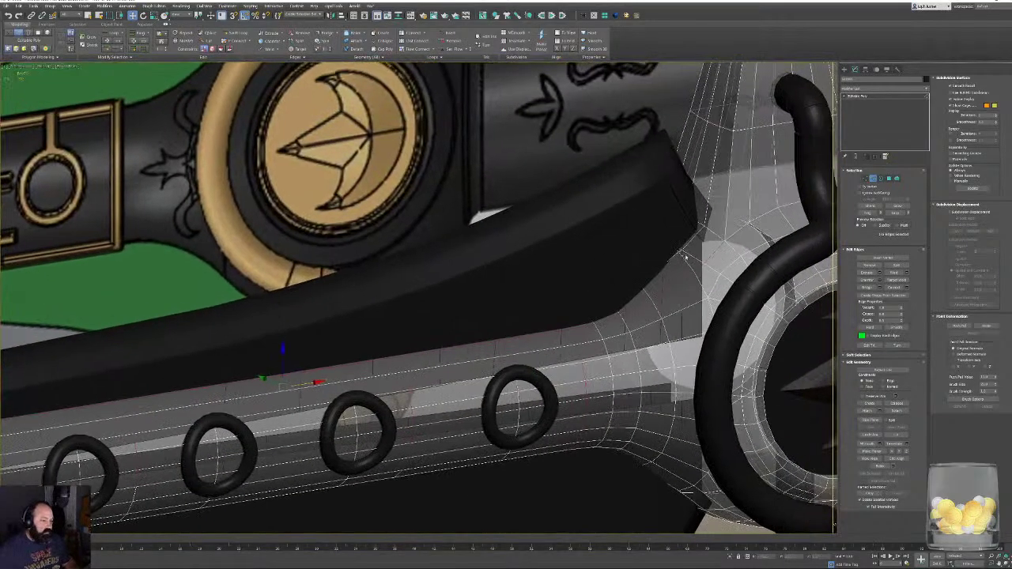
{"action": "left_click_drag", "start_coordinate": [731, 204], "coordinate": [619, 311]}
{"action": "middle_click_drag", "start_coordinate": [496, 303], "coordinate": [593, 262]}
{"action": "scroll", "coordinate": [593, 262], "scroll_direction": "down", "scroll_amount": 3}
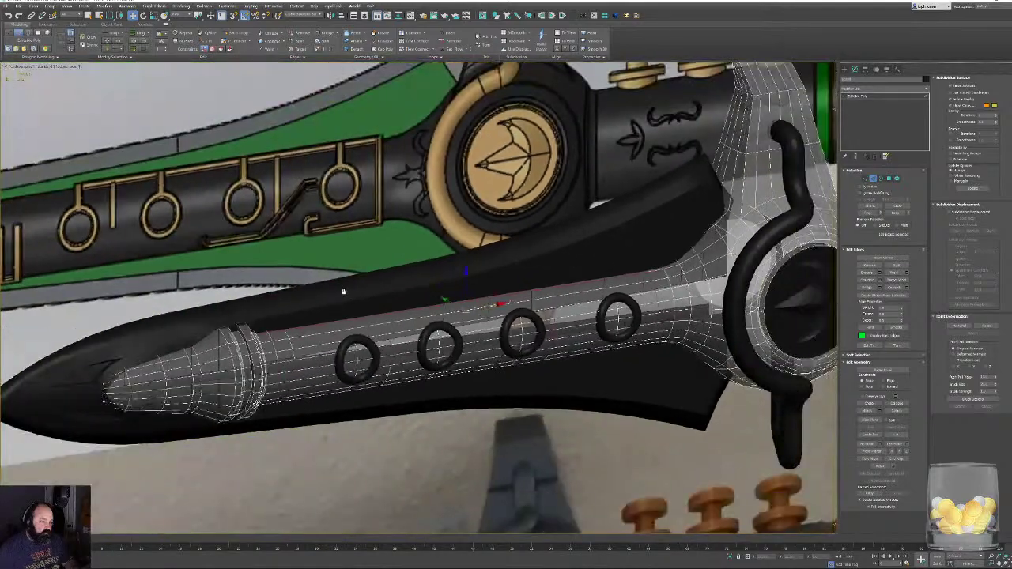
{"action": "scroll", "coordinate": [269, 332], "scroll_direction": "up", "scroll_amount": 1}
{"action": "middle_click_drag", "start_coordinate": [269, 332], "coordinate": [231, 316], "text": "alt"}
{"action": "middle_click_drag", "start_coordinate": [231, 316], "coordinate": [252, 305]}
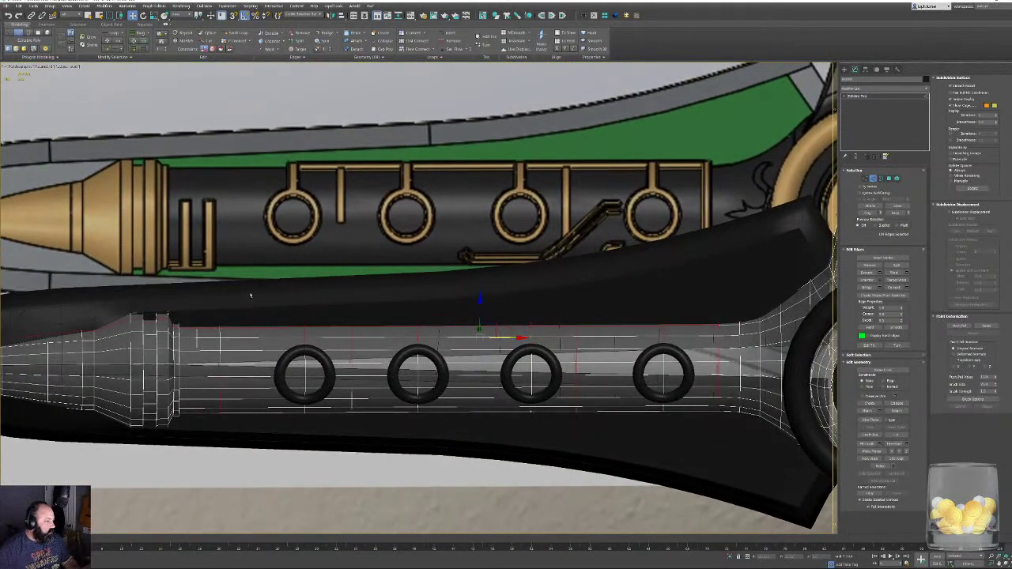
{"action": "scroll", "coordinate": [182, 319], "scroll_direction": "down", "scroll_amount": 3}
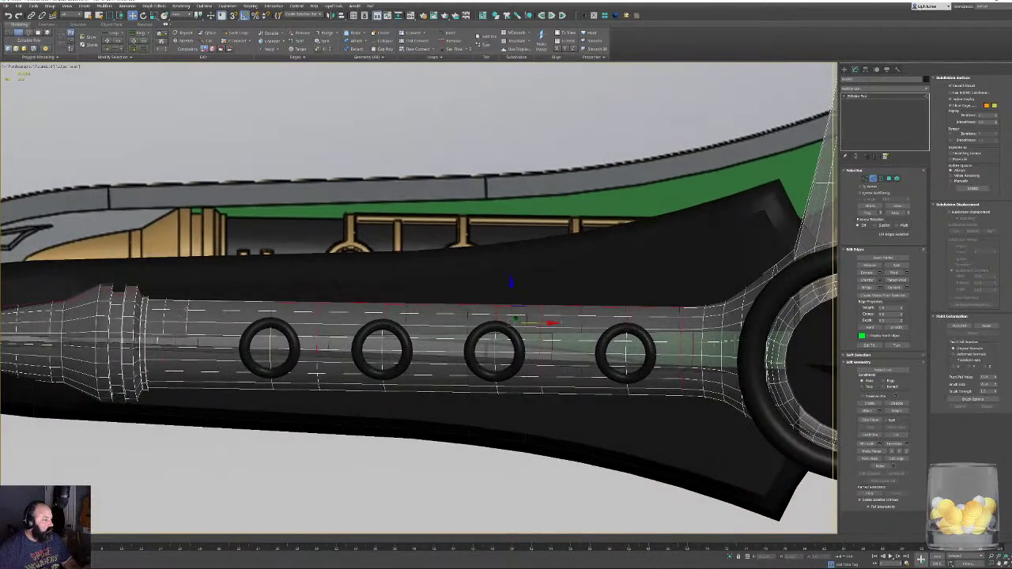
{"action": "key", "text": "F3"}
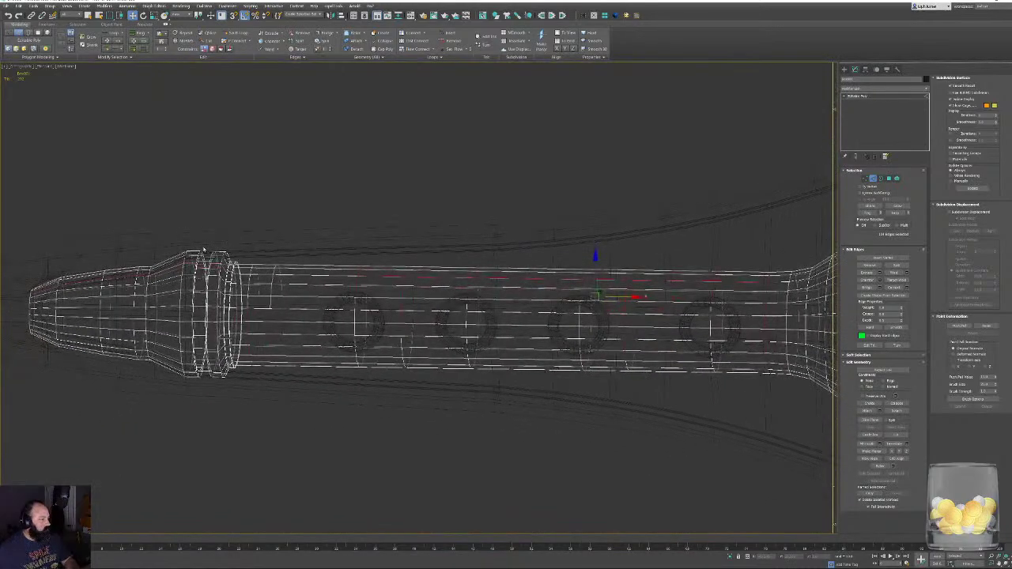
{"action": "middle_click_drag", "start_coordinate": [274, 269], "coordinate": [327, 272], "text": "alt"}
{"action": "key", "text": "F3"}
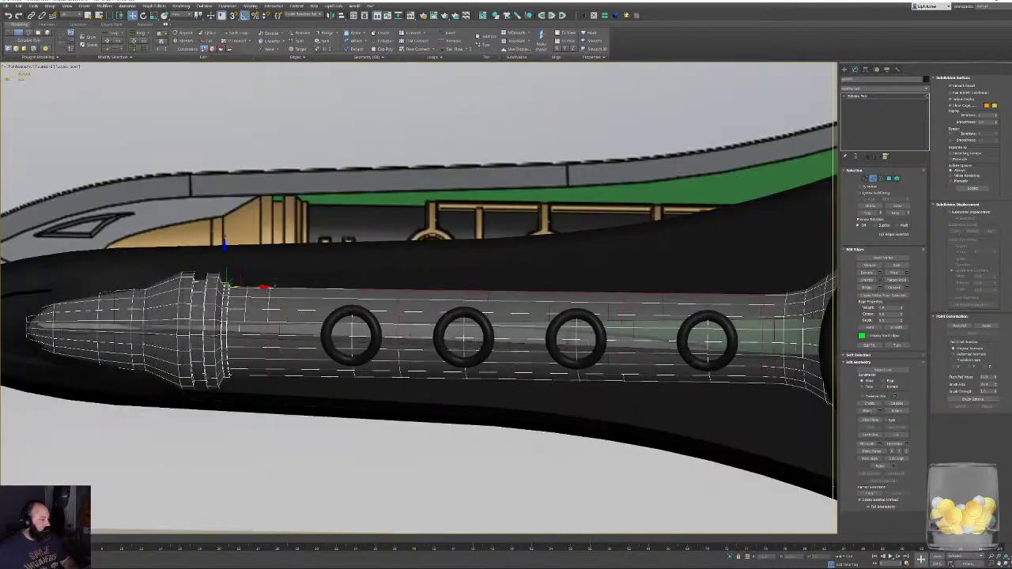
{"action": "mouse_move", "coordinate": [506, 311]}
{"action": "middle_mouse_down", "text": "alt"}
{"action": "mouse_move", "coordinate": [419, 316]}
{"action": "mouse_move", "coordinate": [520, 346]}
{"action": "mouse_move", "coordinate": [576, 324]}
{"action": "mouse_move", "coordinate": [510, 309]}
{"action": "middle_mouse_up", "text": "alt"}
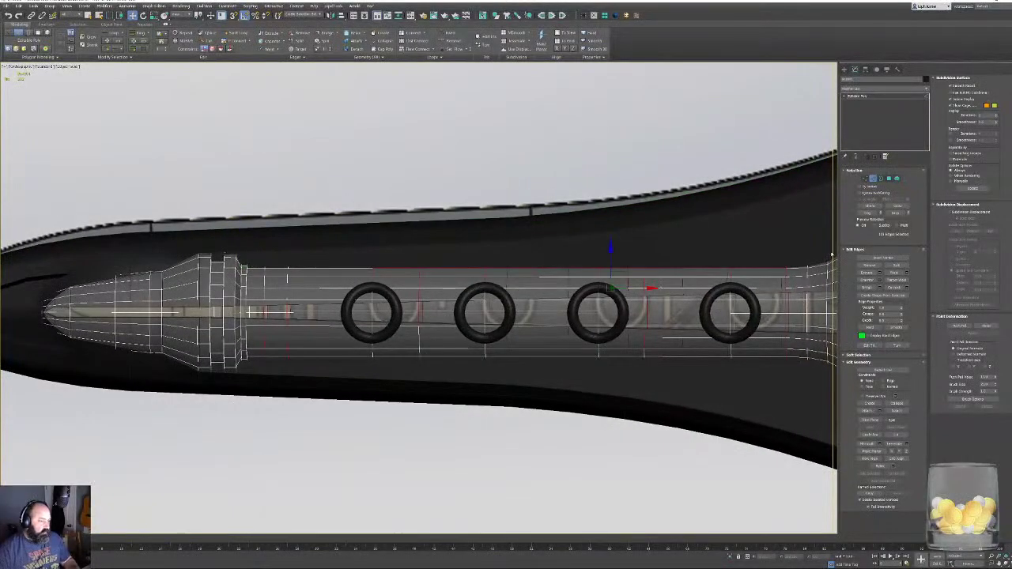
{"action": "middle_click_drag", "start_coordinate": [587, 335], "coordinate": [485, 336]}
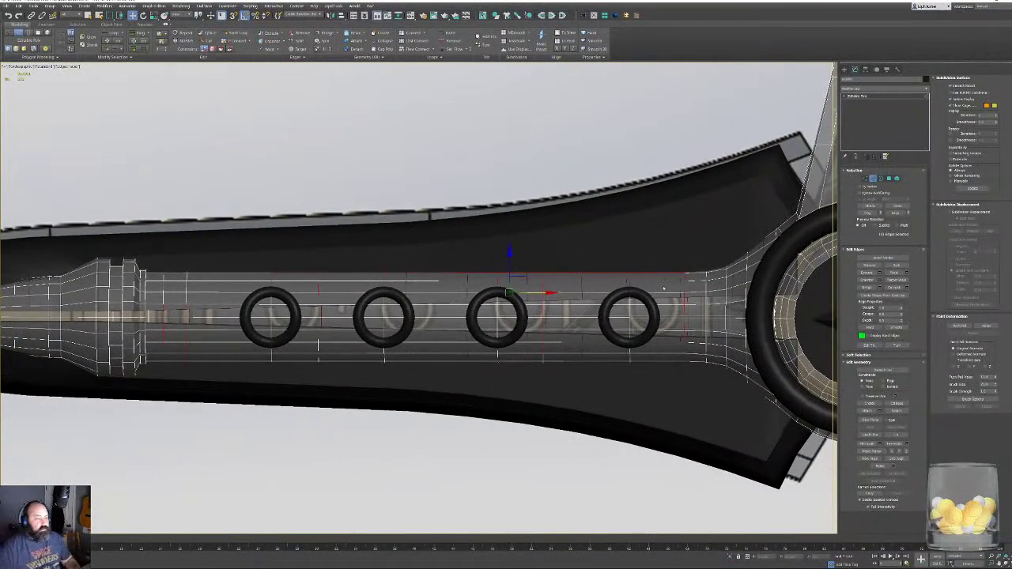
Add the lower edges joining the two short bars beside the tip collar, including those on the barrel's opposite side.
{"action": "middle_click_drag", "start_coordinate": [451, 264], "coordinate": [367, 287]}
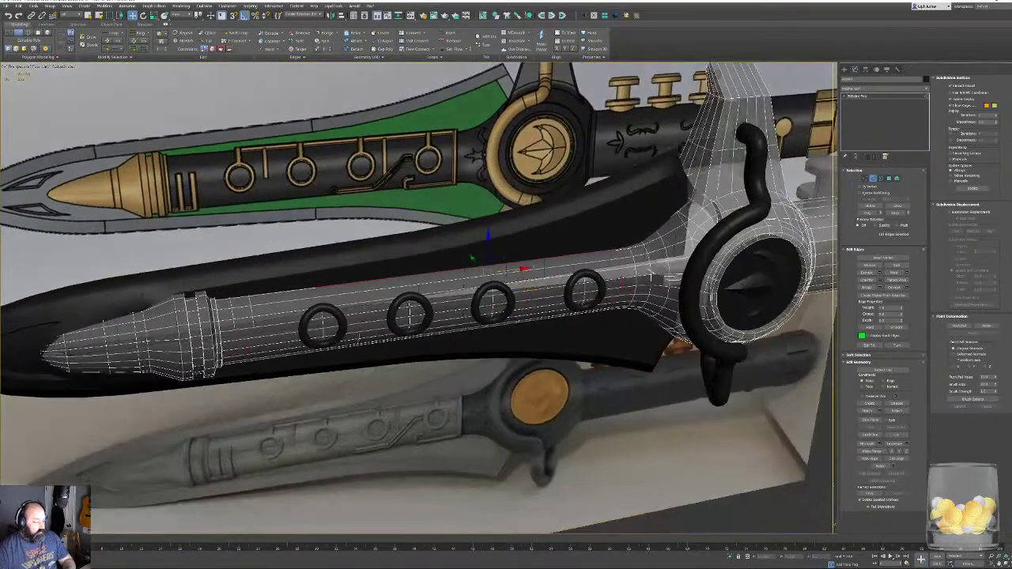
{"action": "scroll", "coordinate": [443, 277], "scroll_direction": "up", "scroll_amount": 5}
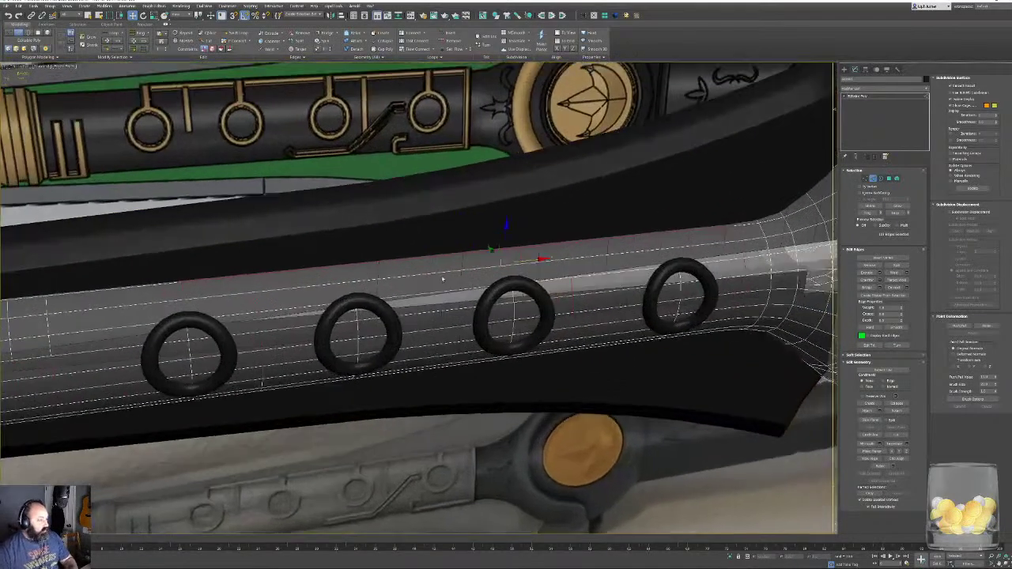
{"action": "middle_click_drag", "start_coordinate": [443, 277], "coordinate": [549, 221], "text": "alt"}
{"action": "scroll", "coordinate": [449, 264], "scroll_direction": "down", "scroll_amount": 5}
{"action": "scroll", "coordinate": [316, 318], "scroll_direction": "up", "scroll_amount": 8}
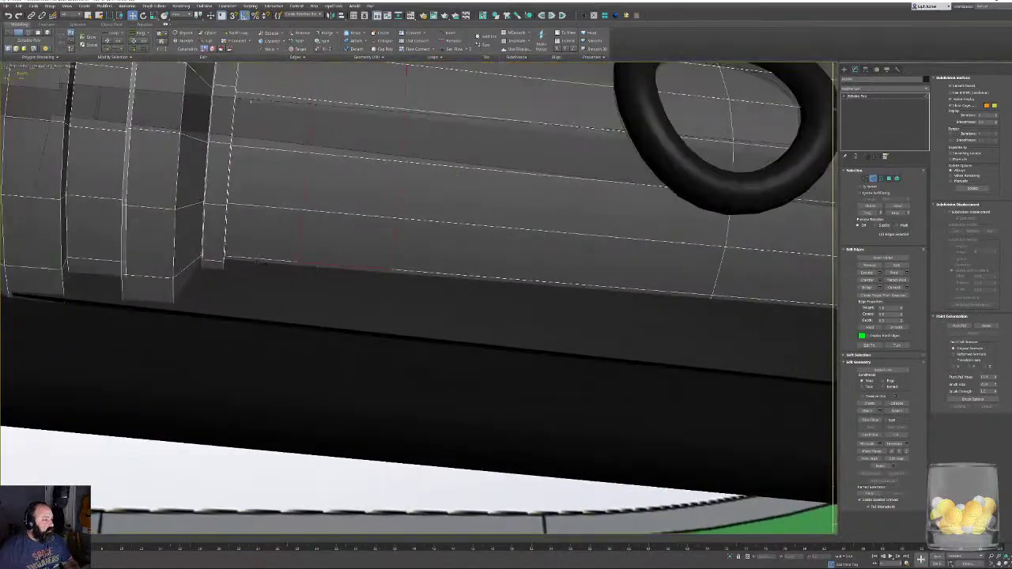
{"action": "middle_click_drag", "start_coordinate": [316, 258], "coordinate": [547, 341], "text": "alt"}
{"action": "left_click", "coordinate": [547, 341]}
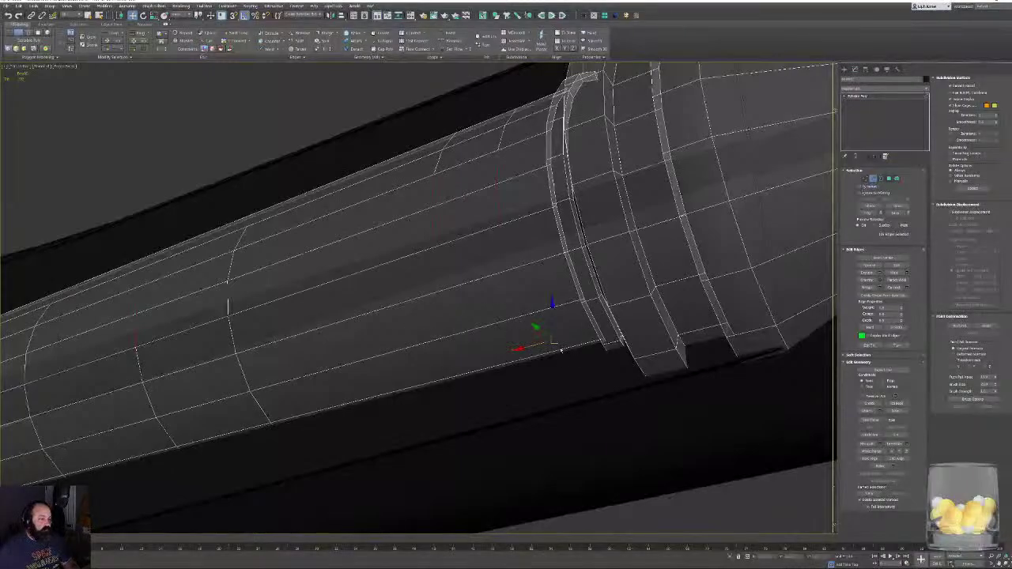
Add the lengthwise edges linking the ring stems and bars on the barrel's opposite side, up to the hilt-end band.
{"action": "middle_click_drag", "start_coordinate": [553, 342], "coordinate": [442, 250], "text": "alt"}
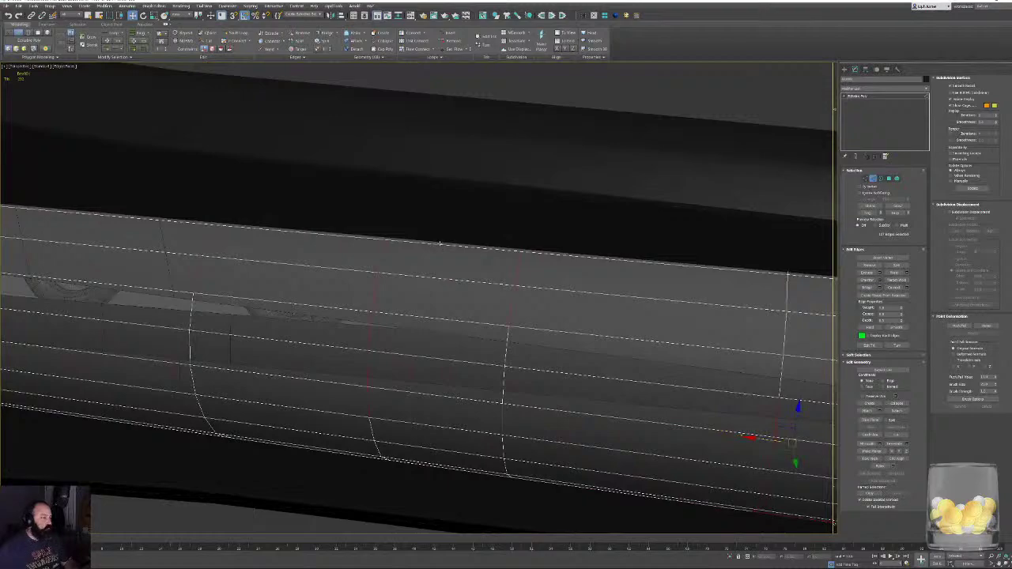
{"action": "middle_click_drag", "start_coordinate": [364, 235], "coordinate": [486, 287], "text": "alt"}
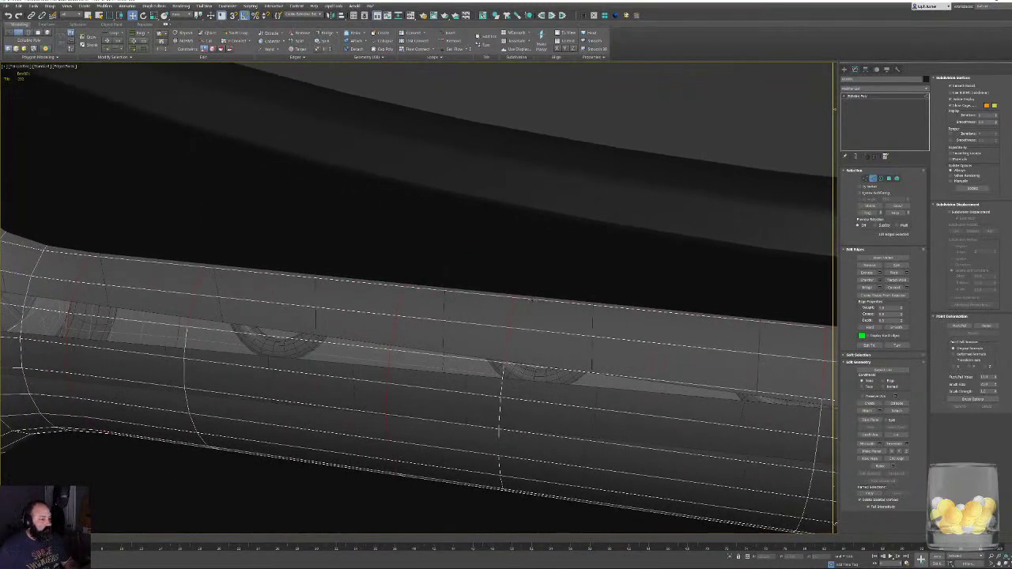
{"action": "left_click", "coordinate": [512, 297], "text": "ctrl"}
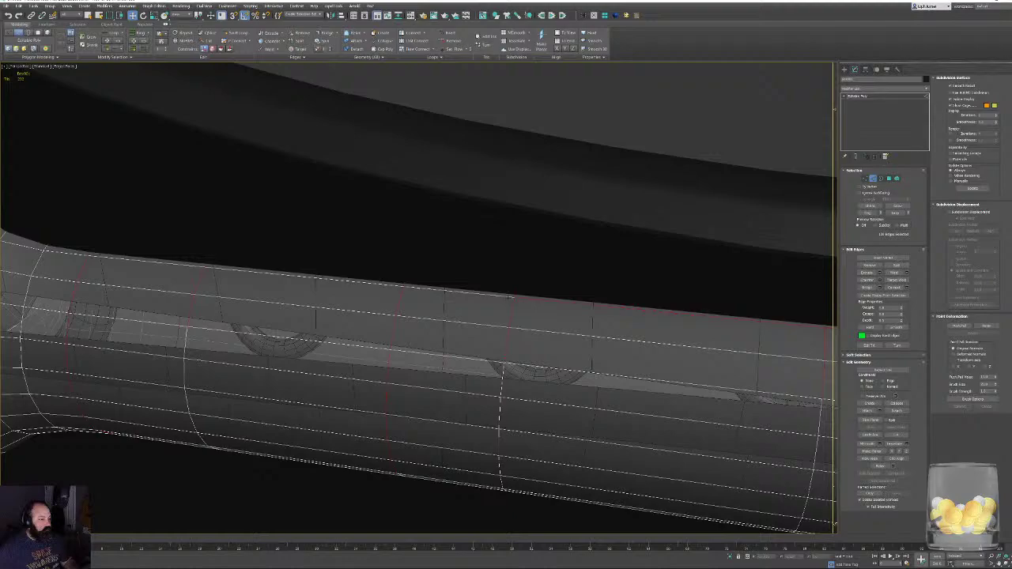
{"action": "left_click", "coordinate": [425, 288], "text": "ctrl"}
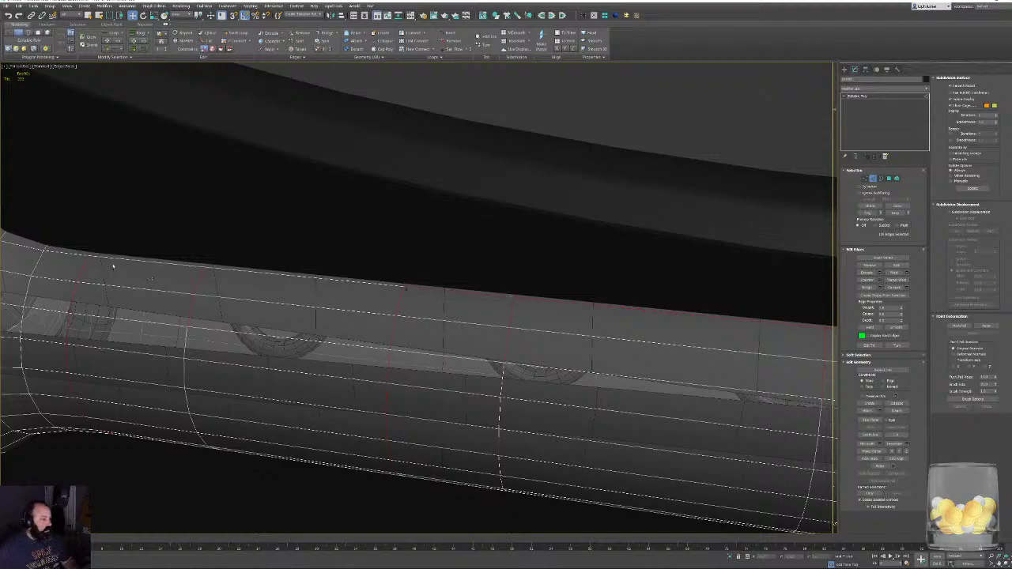
{"action": "left_click", "coordinate": [128, 260], "text": "ctrl"}
{"action": "left_click", "coordinate": [223, 269], "text": "ctrl"}
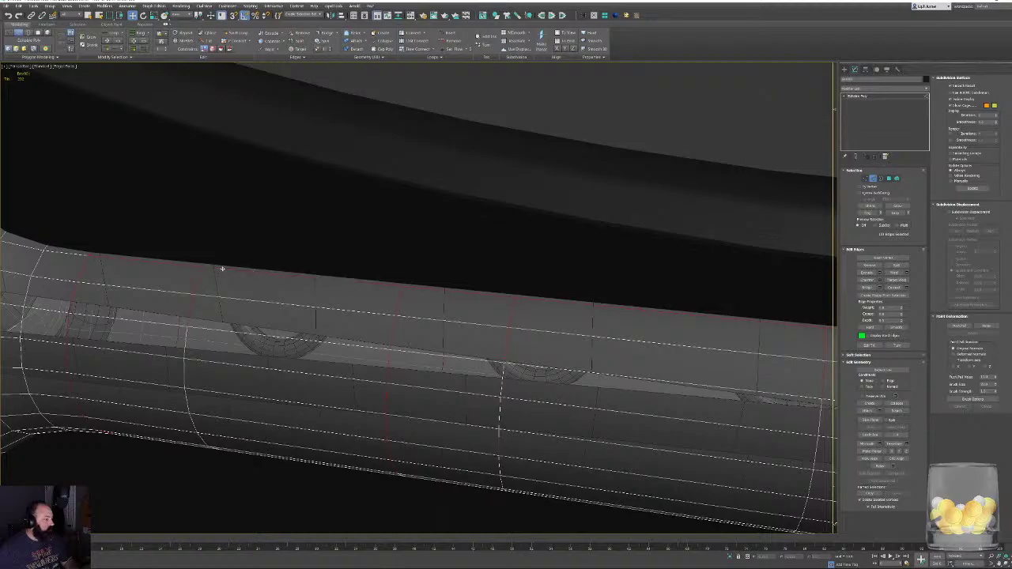
{"action": "middle_click_drag", "start_coordinate": [222, 268], "coordinate": [563, 291], "text": "alt"}
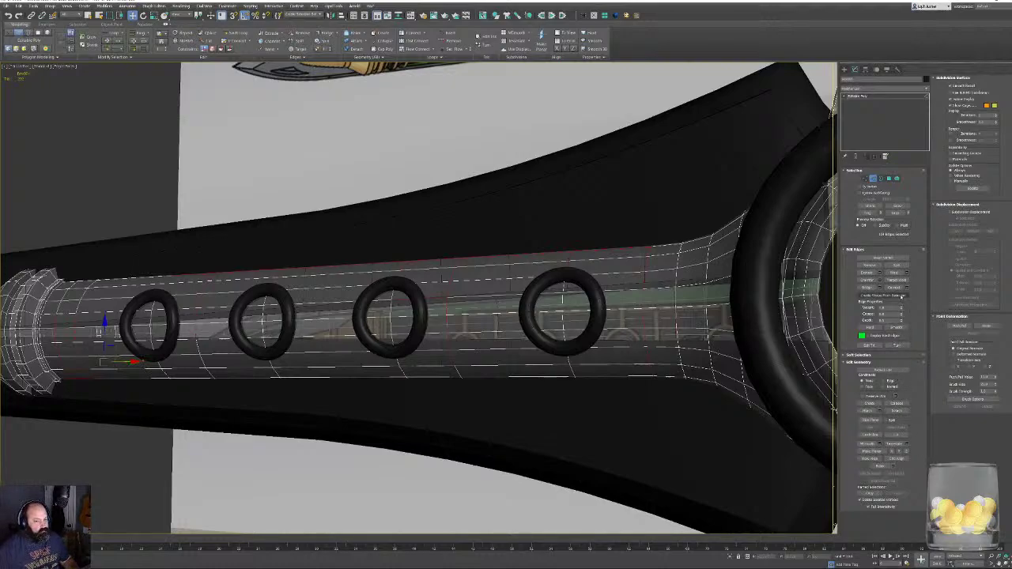
Create a linear shape from the selected barrel edges and compare the resulting pipes with the reference drawing.
{"action": "left_click", "coordinate": [879, 296]}
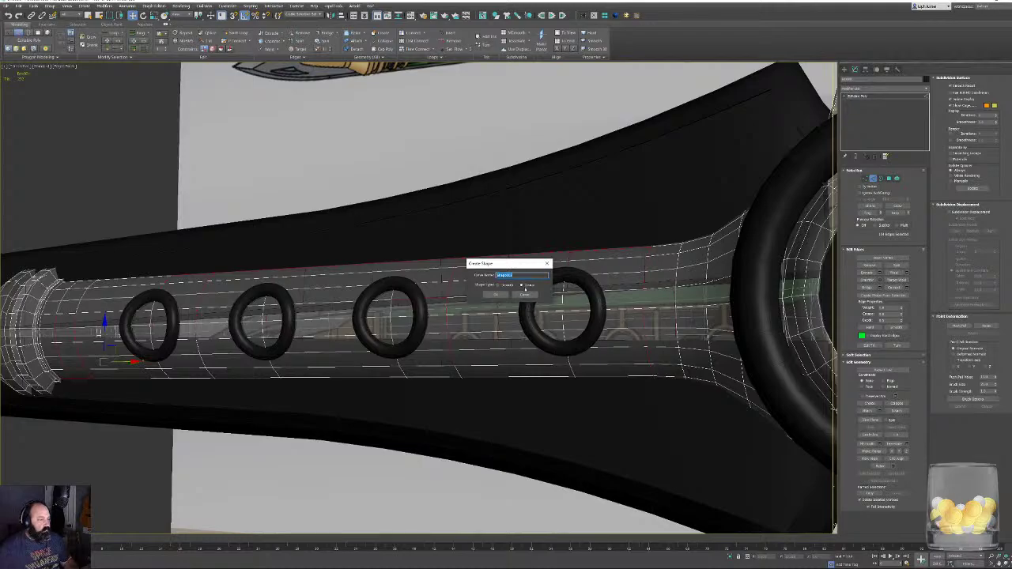
{"action": "left_click", "coordinate": [496, 294]}
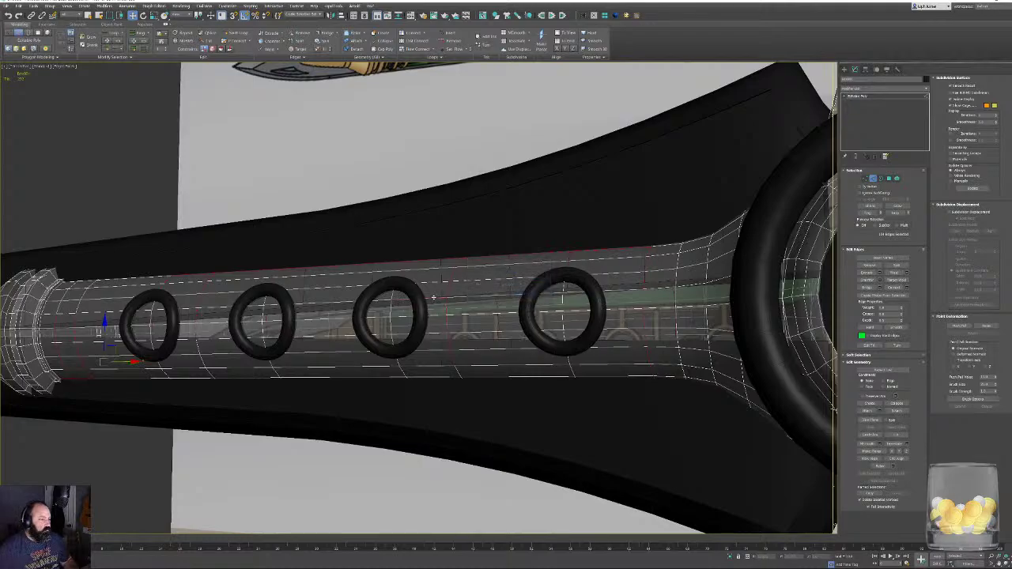
{"action": "middle_click_drag", "start_coordinate": [434, 298], "coordinate": [502, 346], "text": "alt"}
{"action": "middle_click_drag", "start_coordinate": [461, 319], "coordinate": [344, 346], "text": "alt"}
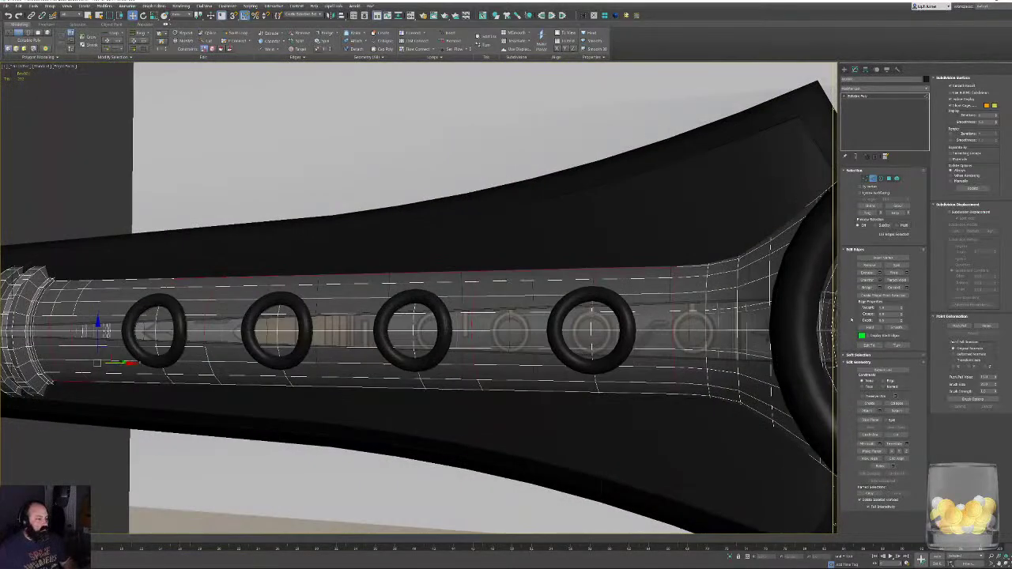
{"action": "left_click", "coordinate": [878, 296]}
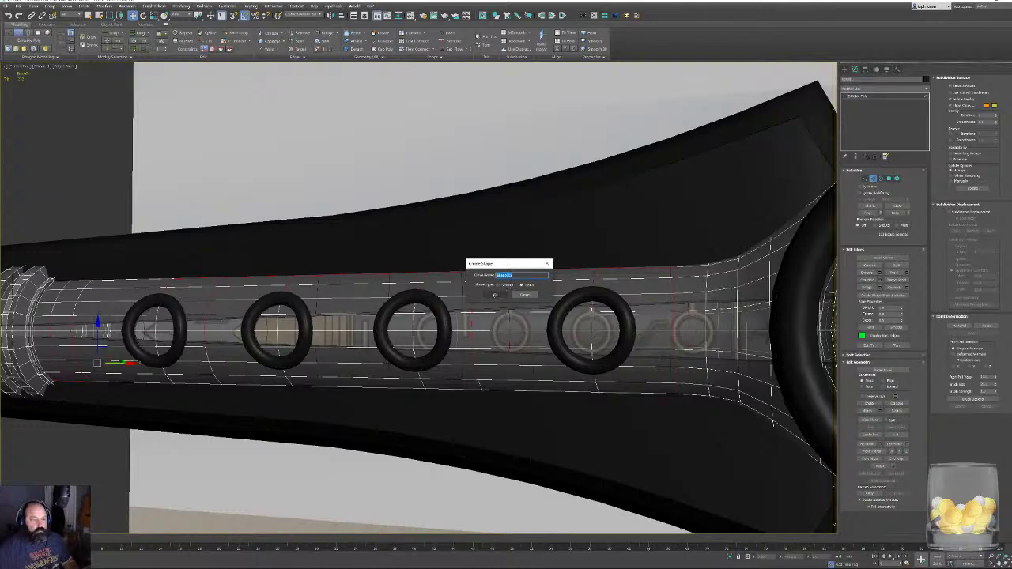
{"action": "left_click", "coordinate": [495, 294]}
{"action": "middle_click_drag", "start_coordinate": [493, 293], "coordinate": [511, 309], "text": "alt"}
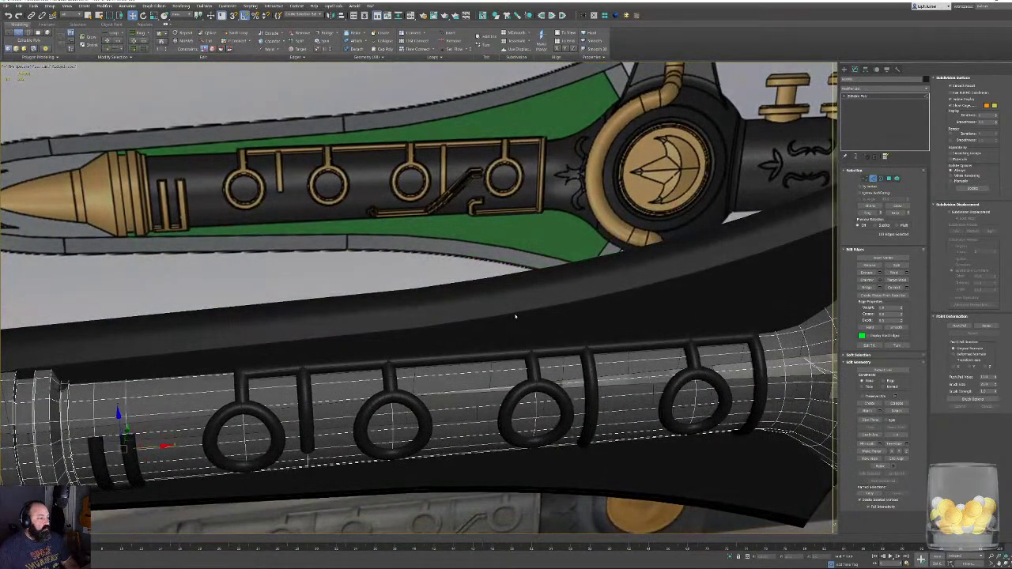
{"action": "scroll", "coordinate": [454, 280], "scroll_direction": "down", "scroll_amount": 10}
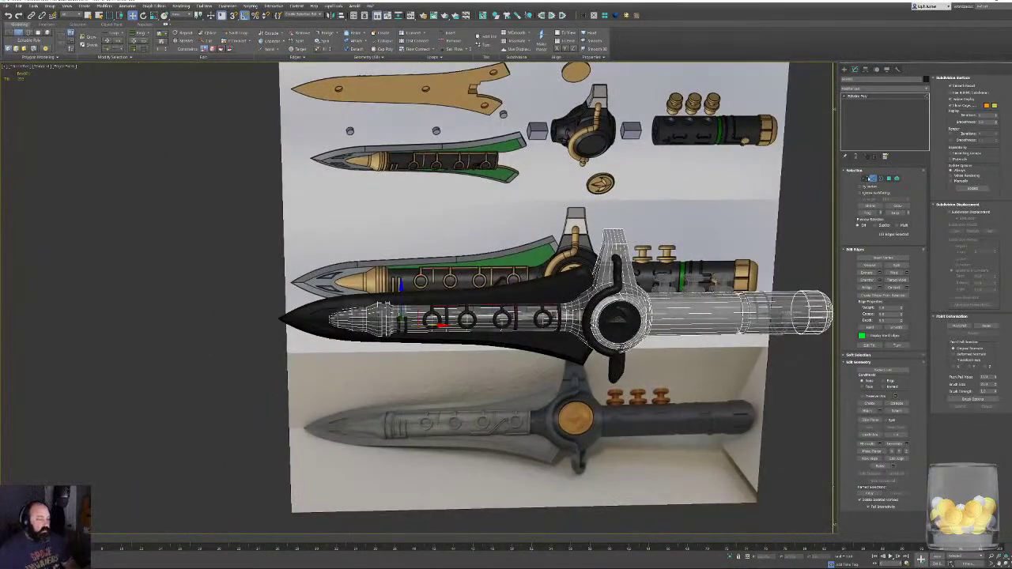
Leave edge editing, turn off the edge display on shaded surfaces and deselect the weapon body.
{"action": "left_click", "coordinate": [872, 179]}
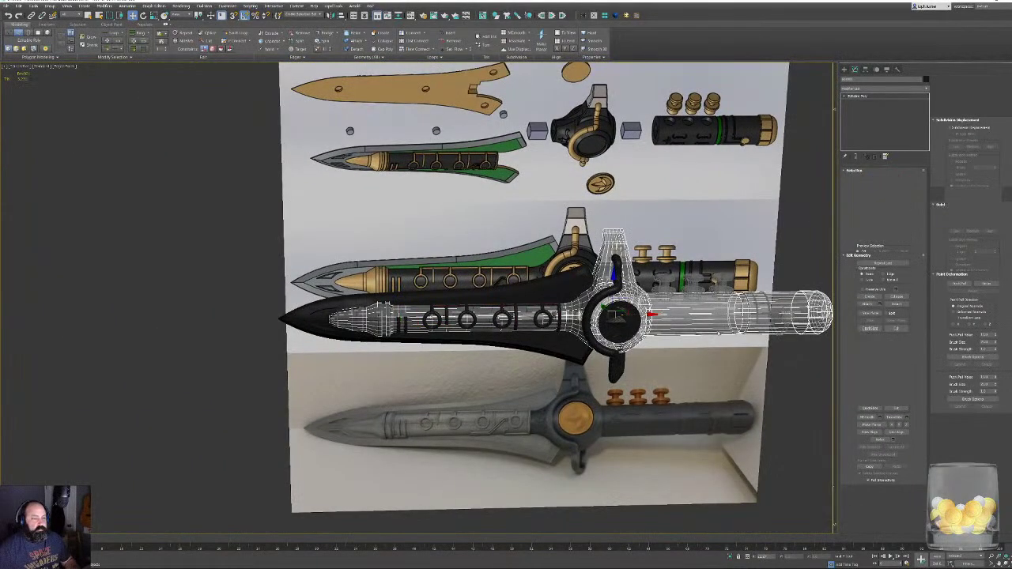
{"action": "middle_click_drag", "start_coordinate": [735, 345], "coordinate": [711, 298]}
{"action": "key", "text": "F4"}
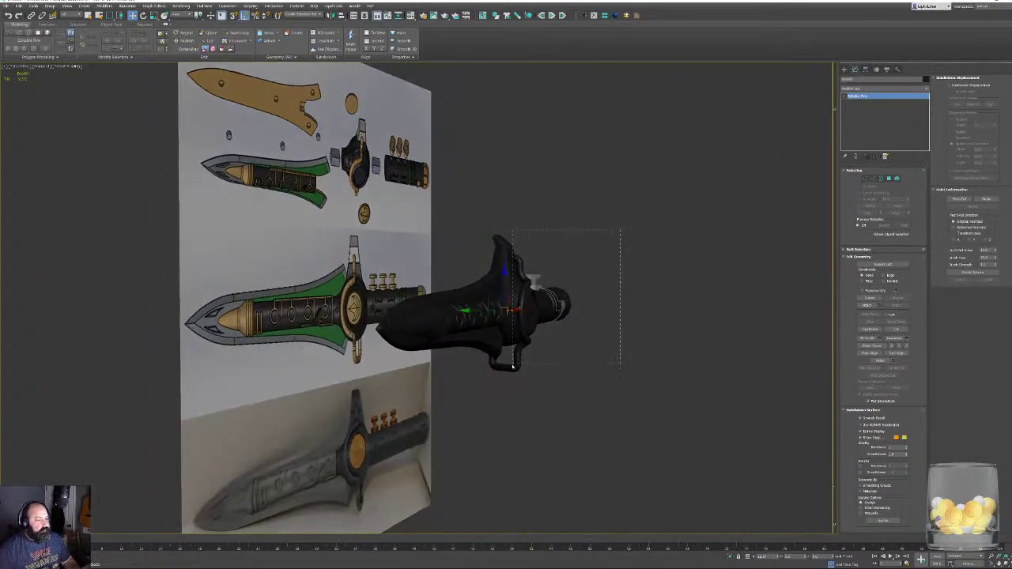
{"action": "left_click_drag", "start_coordinate": [513, 367], "coordinate": [482, 386]}
{"action": "left_click", "coordinate": [572, 364]}
{"action": "middle_click_drag", "start_coordinate": [574, 364], "coordinate": [502, 361], "text": "alt"}
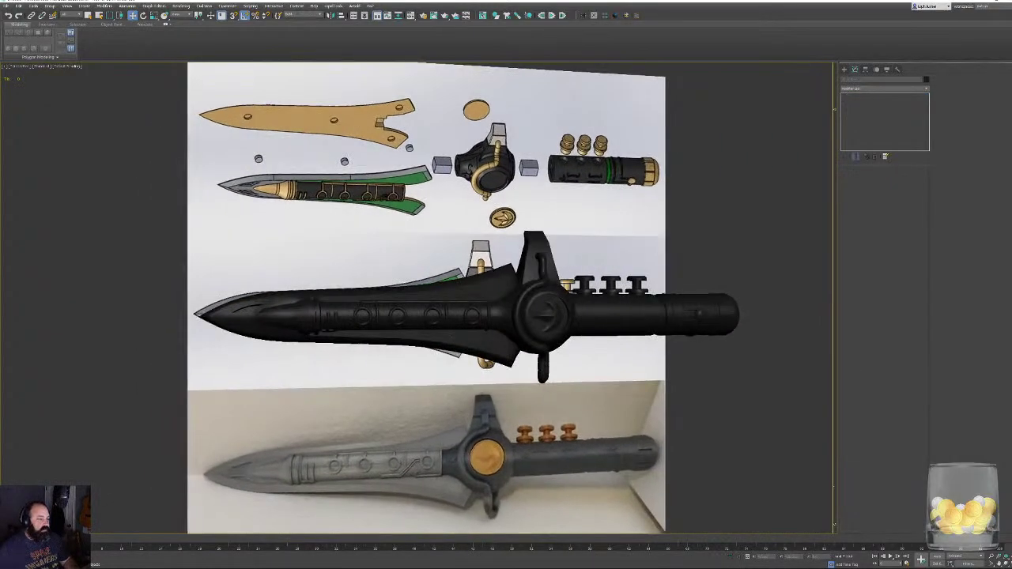
Select the reference image plane behind the weapon and delete it.
{"action": "scroll", "coordinate": [482, 332], "scroll_direction": "up", "scroll_amount": 2}
{"action": "left_click", "coordinate": [602, 198]}
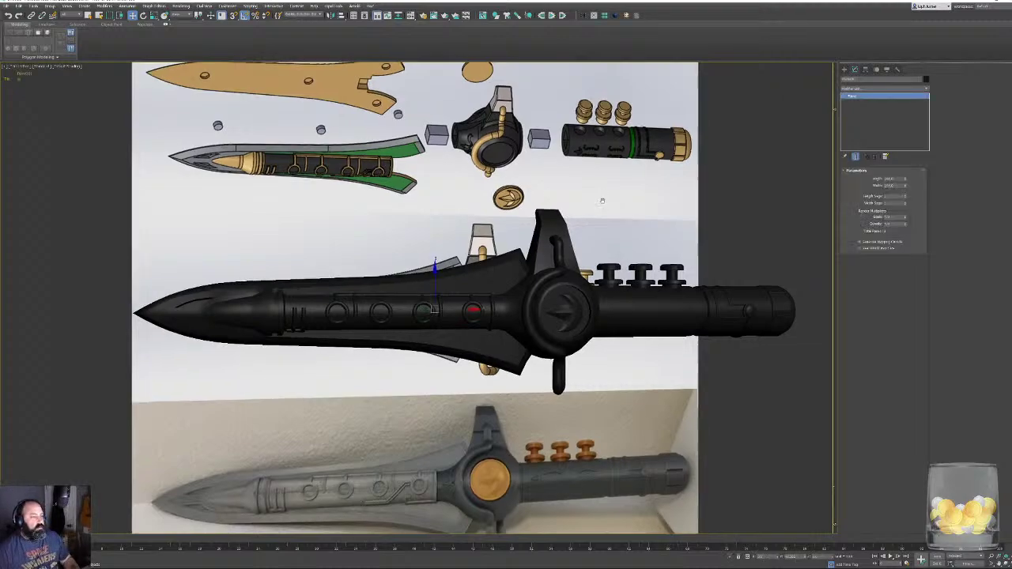
{"action": "middle_click_drag", "start_coordinate": [602, 201], "coordinate": [597, 221], "text": "alt"}
{"action": "key", "text": "Delete"}
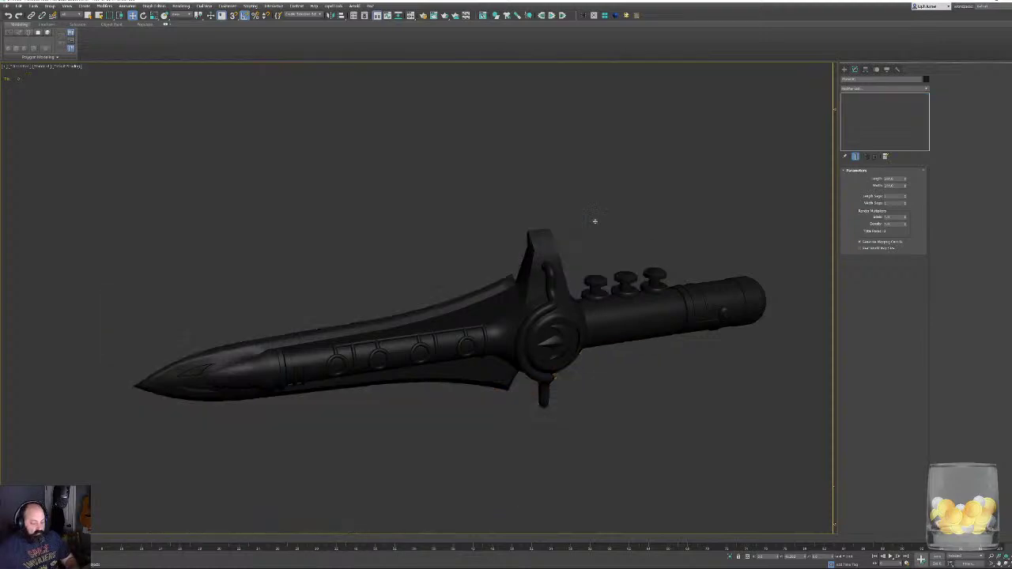
Select the barrel's pipe shape together with the four rings and isolate the selection.
{"action": "middle_click_drag", "start_coordinate": [621, 255], "coordinate": [676, 247], "text": "alt"}
{"action": "scroll", "coordinate": [625, 241], "scroll_direction": "up", "scroll_amount": 3}
{"action": "scroll", "coordinate": [676, 247], "scroll_direction": "down", "scroll_amount": 3}
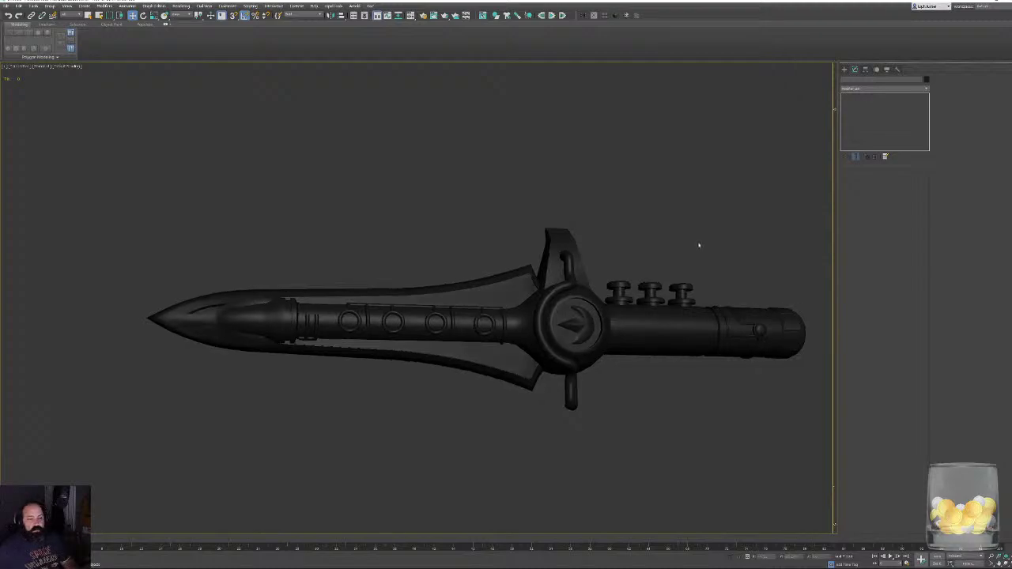
{"action": "scroll", "coordinate": [687, 273], "scroll_direction": "up", "scroll_amount": 3}
{"action": "scroll", "coordinate": [475, 312], "scroll_direction": "up", "scroll_amount": 2}
{"action": "scroll", "coordinate": [377, 321], "scroll_direction": "up", "scroll_amount": 4}
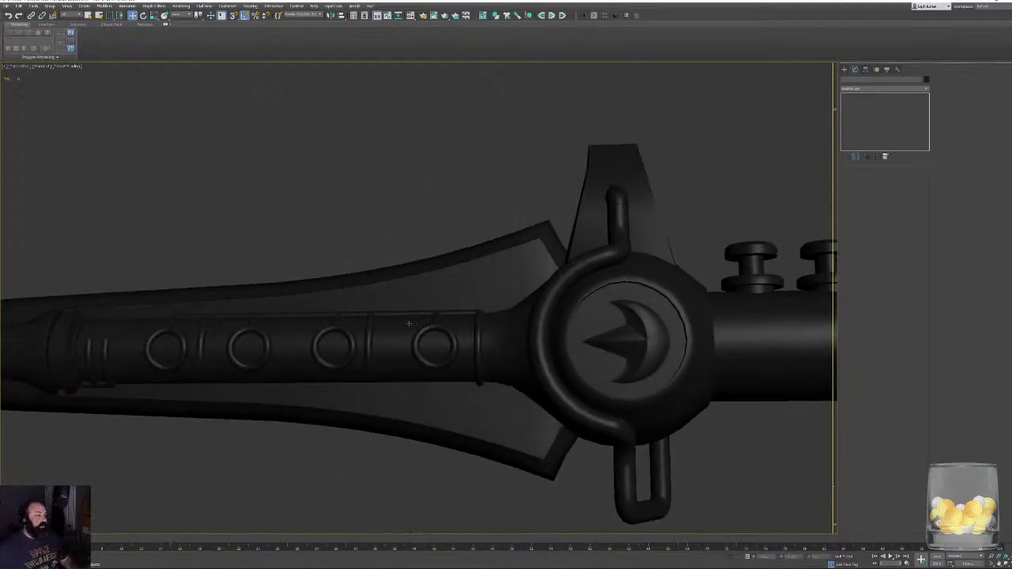
{"action": "scroll", "coordinate": [445, 342], "scroll_direction": "up", "scroll_amount": 2}
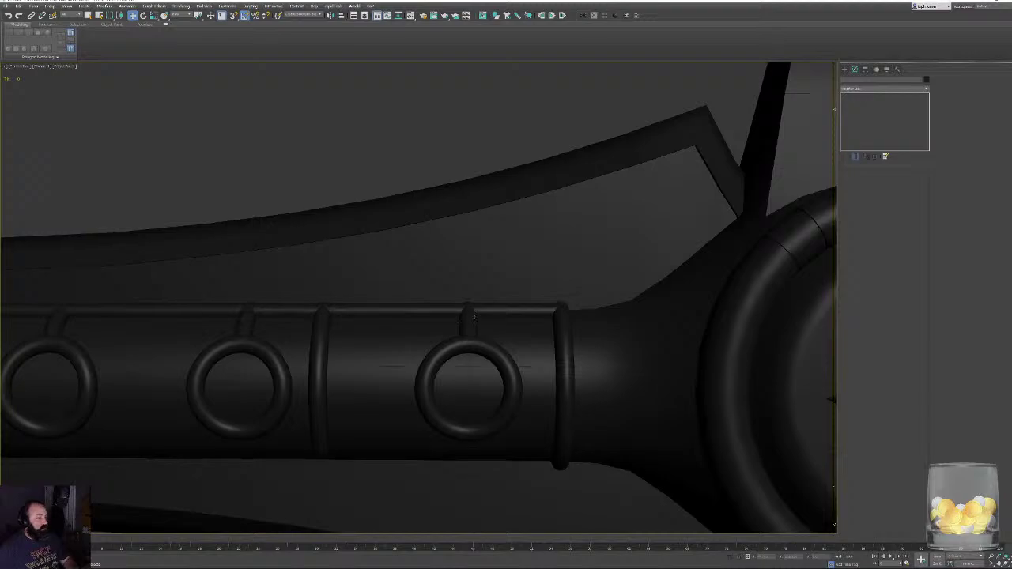
{"action": "left_click", "coordinate": [474, 316]}
{"action": "left_click", "coordinate": [470, 343], "text": "ctrl"}
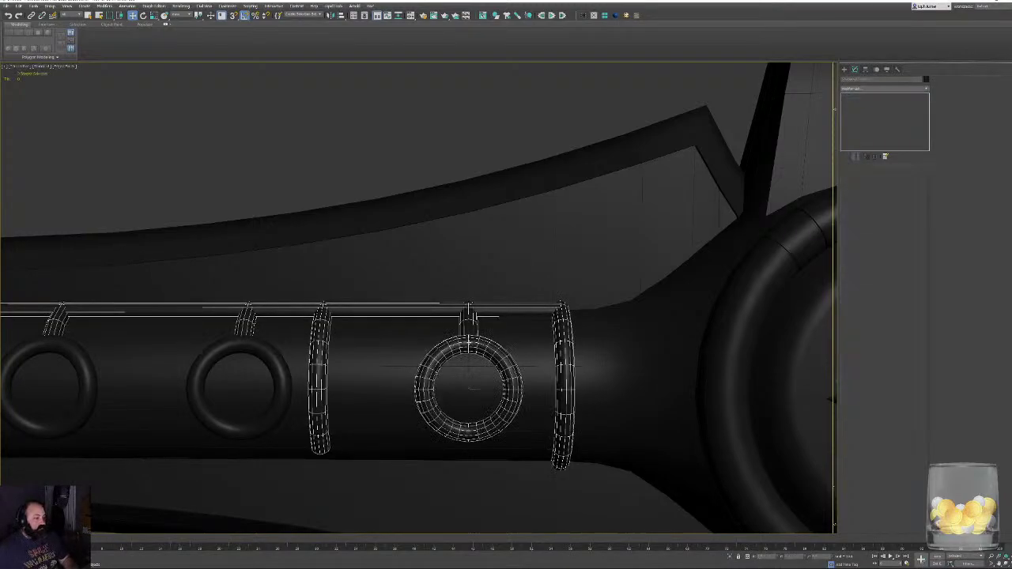
{"action": "scroll", "coordinate": [469, 343], "scroll_direction": "down", "scroll_amount": 6}
{"action": "scroll", "coordinate": [470, 344], "scroll_direction": "up", "scroll_amount": 4}
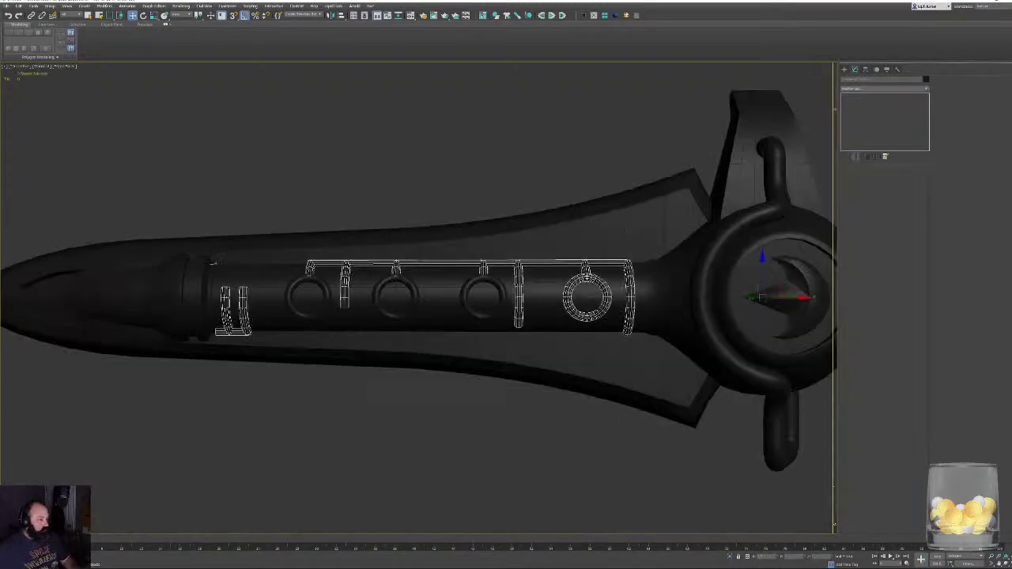
{"action": "left_click", "coordinate": [405, 280], "text": "ctrl"}
{"action": "left_click", "coordinate": [324, 289], "text": "ctrl"}
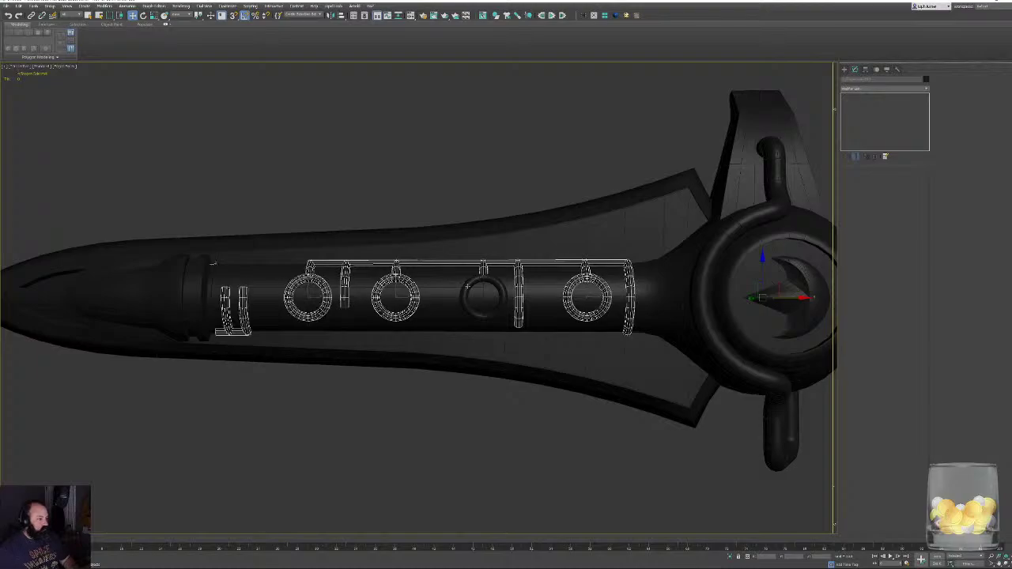
{"action": "left_click", "coordinate": [467, 287], "text": "ctrl"}
{"action": "middle_click_drag", "start_coordinate": [467, 287], "coordinate": [522, 301], "text": "alt"}
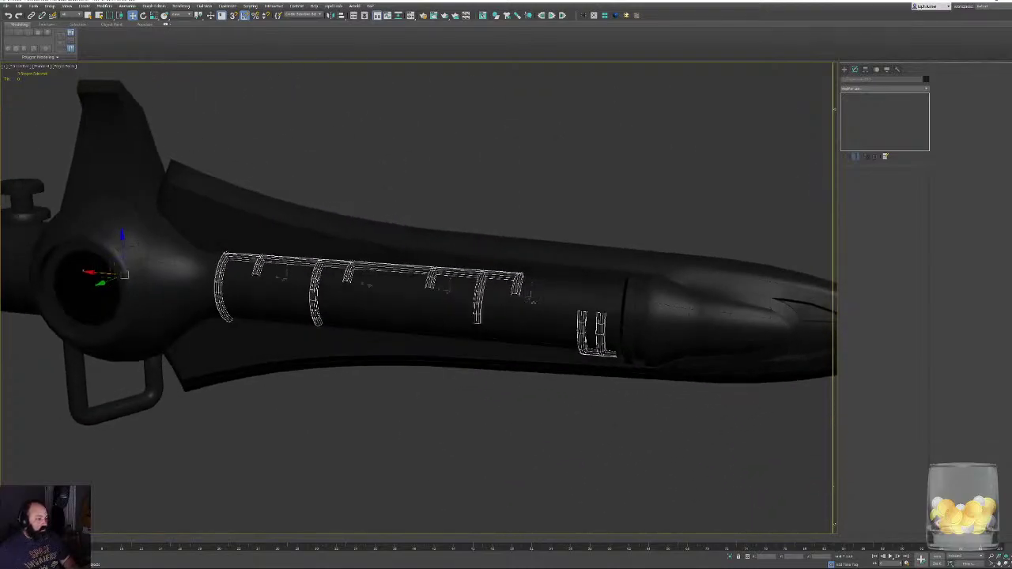
{"action": "key", "text": "alt+q"}
{"action": "middle_click_drag", "start_coordinate": [624, 276], "coordinate": [245, 284], "text": "alt"}
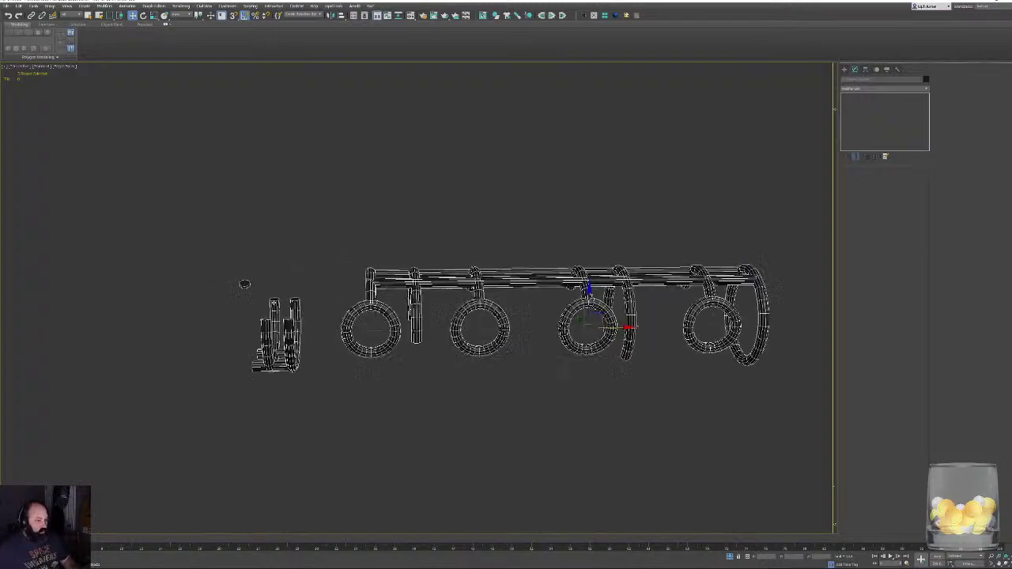
Delete the stray short piece of the pipe shape floating near the blade tip, working on its vertices.
{"action": "scroll", "coordinate": [268, 297], "scroll_direction": "up", "scroll_amount": 5}
{"action": "left_click", "coordinate": [699, 120]}
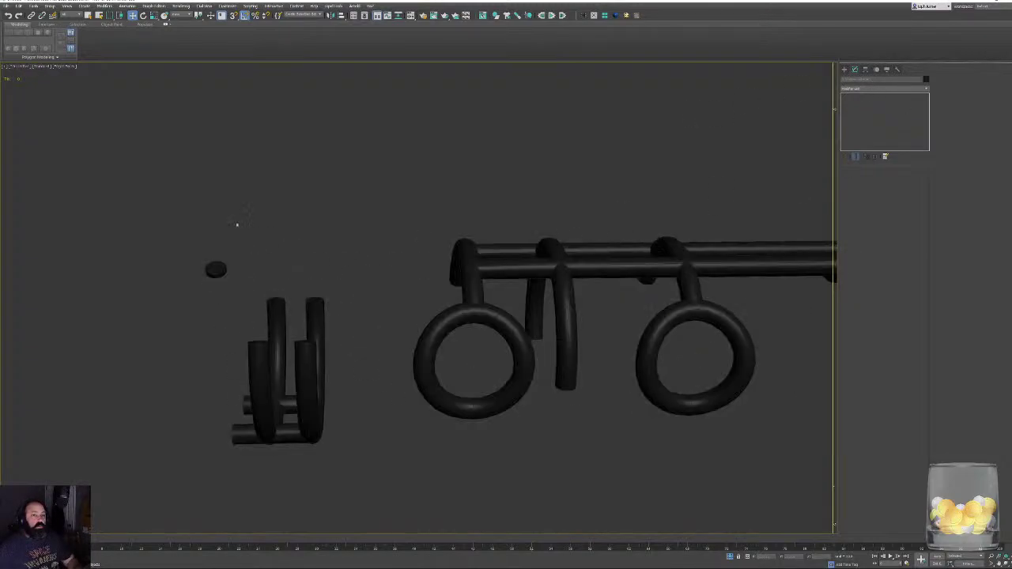
{"action": "left_click_drag", "start_coordinate": [212, 222], "coordinate": [200, 280]}
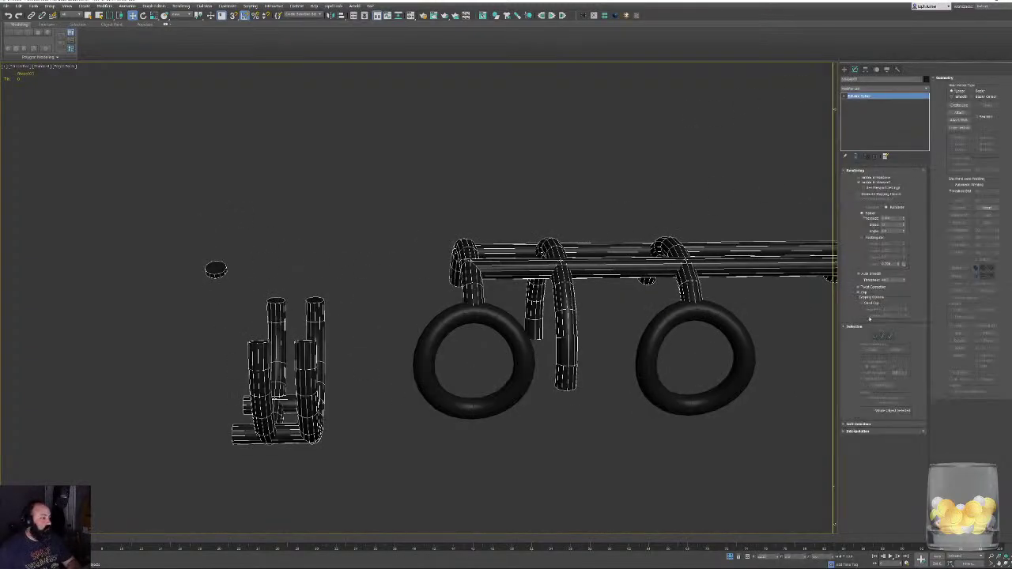
{"action": "left_click", "coordinate": [873, 335]}
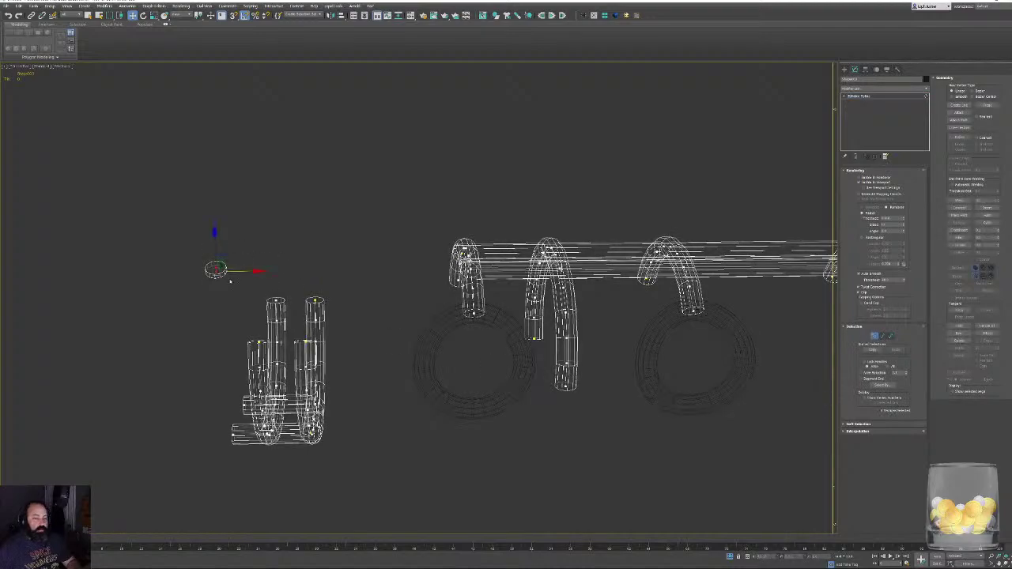
{"action": "left_click", "coordinate": [253, 295]}
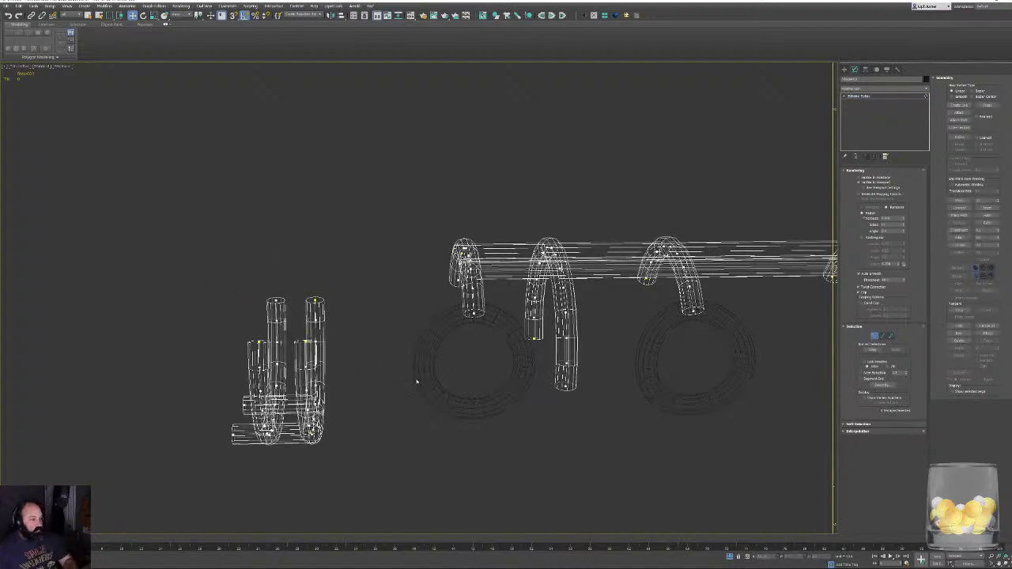
Delete the segments crossing between the two long lengthwise pipes, selecting them from the top view.
{"action": "key", "text": "F3"}
{"action": "mouse_move", "coordinate": [463, 327]}
{"action": "middle_mouse_down", "text": "alt"}
{"action": "mouse_move", "coordinate": [474, 355]}
{"action": "mouse_move", "coordinate": [542, 343]}
{"action": "mouse_move", "coordinate": [459, 343]}
{"action": "mouse_move", "coordinate": [381, 305]}
{"action": "middle_mouse_up", "text": "alt"}
{"action": "left_click", "coordinate": [883, 336]}
{"action": "key", "text": "F3"}
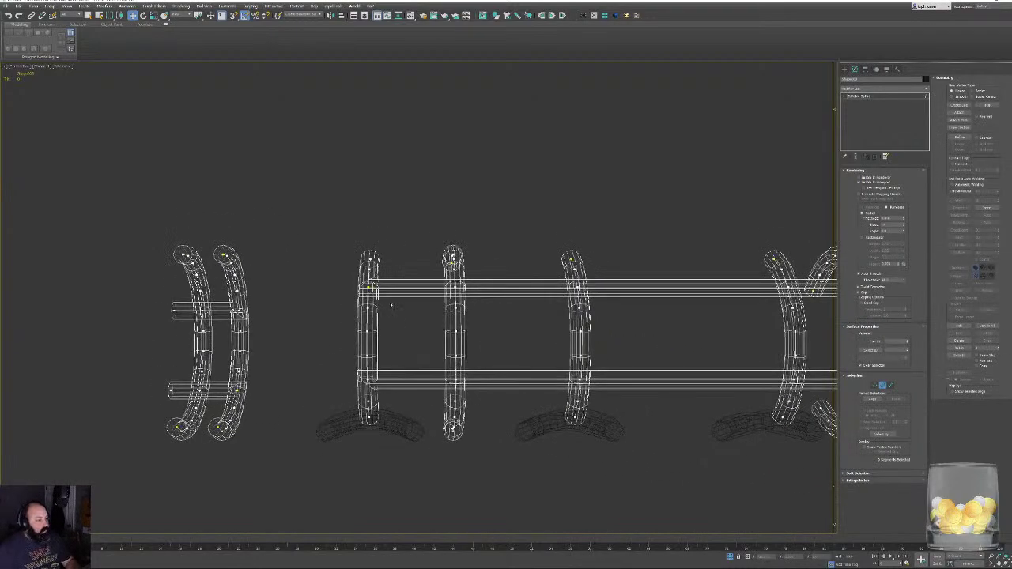
{"action": "key", "text": "t"}
{"action": "key", "text": "z"}
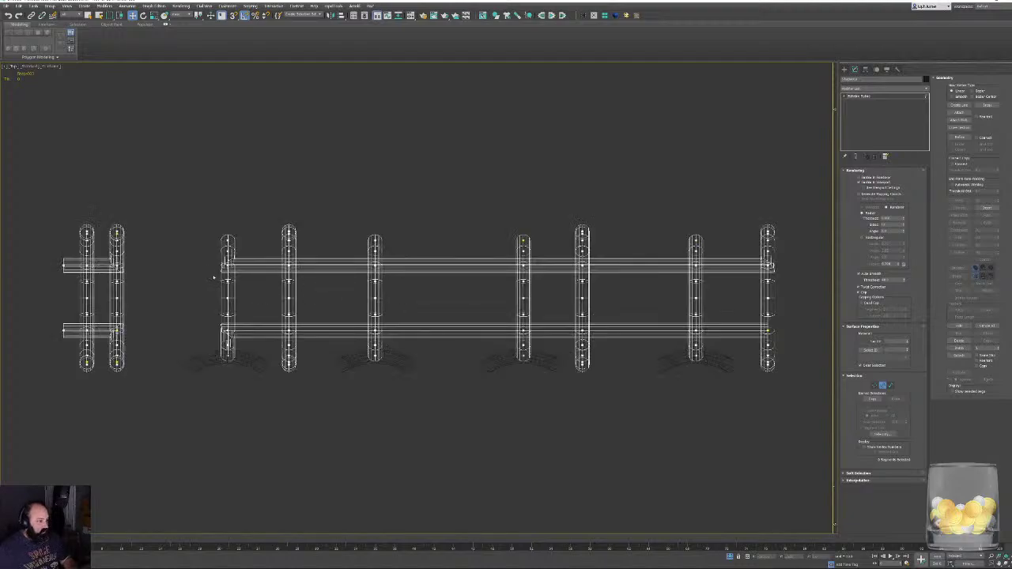
{"action": "left_click_drag", "start_coordinate": [791, 324], "coordinate": [792, 323]}
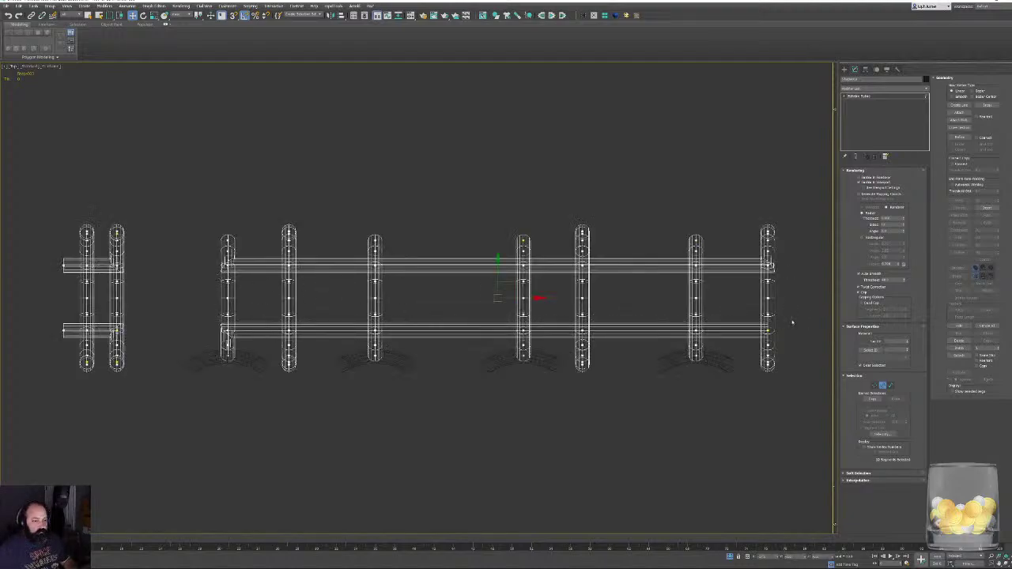
{"action": "key", "text": "Delete"}
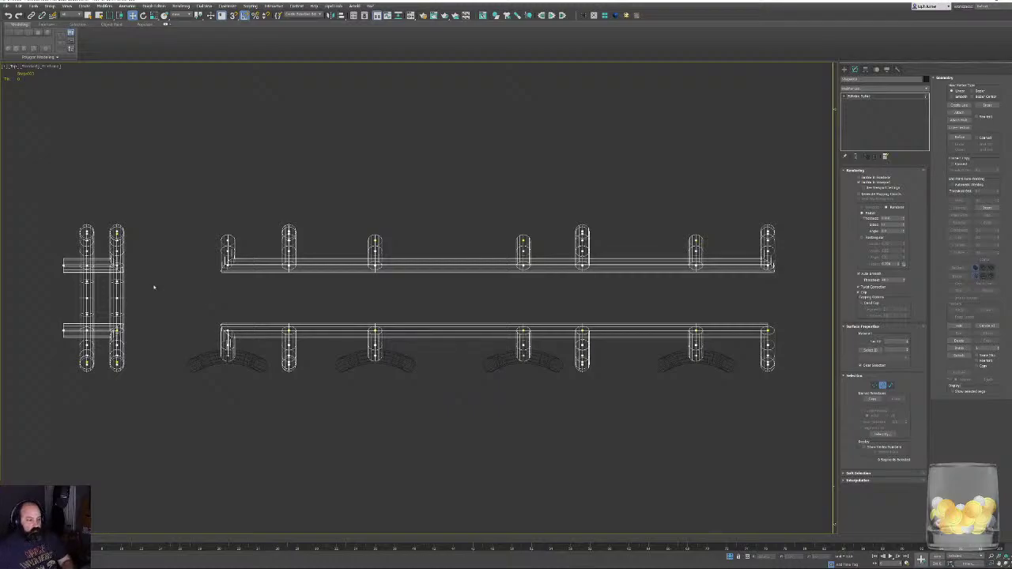
Delete the segments crossing between the two short lengthwise pipes at the tip end of the framework.
{"action": "middle_click_drag", "start_coordinate": [156, 287], "coordinate": [271, 236], "text": "alt"}
{"action": "scroll", "coordinate": [309, 221], "scroll_direction": "up", "scroll_amount": 5}
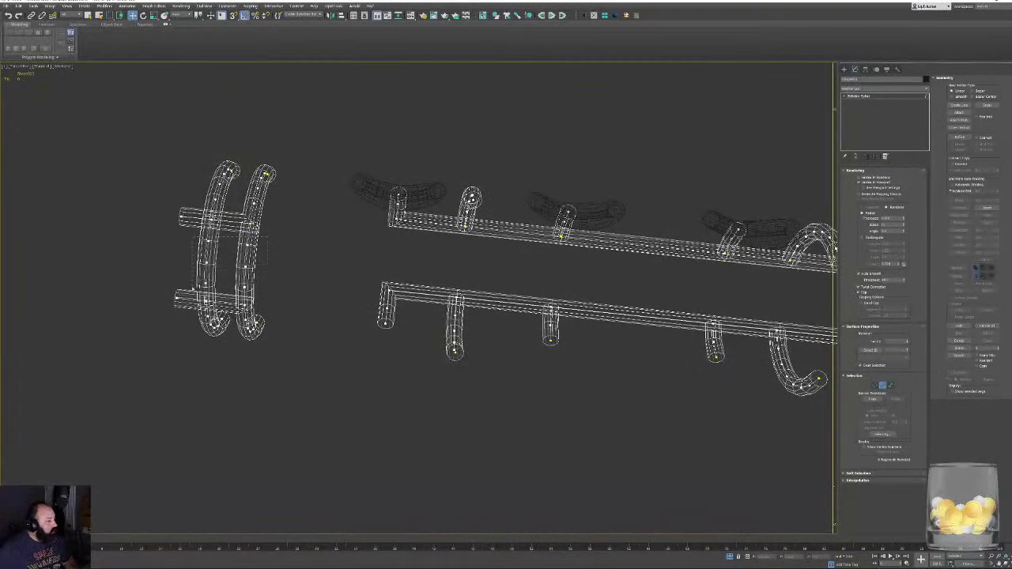
{"action": "key", "text": "w"}
{"action": "key", "text": "Delete"}
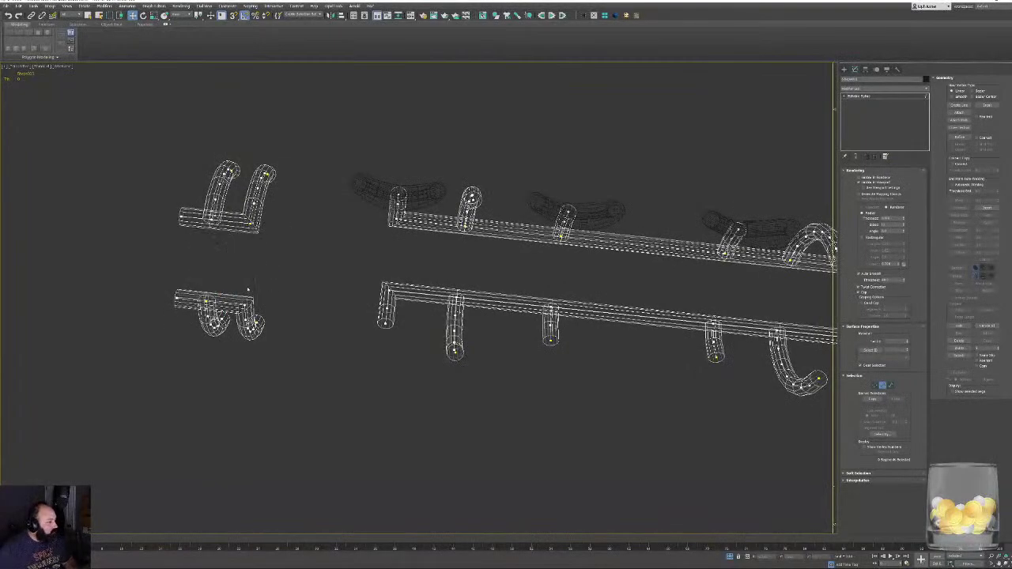
{"action": "mouse_move", "coordinate": [352, 274]}
{"action": "middle_mouse_down", "text": "alt"}
{"action": "mouse_move", "coordinate": [389, 264]}
{"action": "mouse_move", "coordinate": [389, 300]}
{"action": "middle_mouse_up", "text": "alt"}
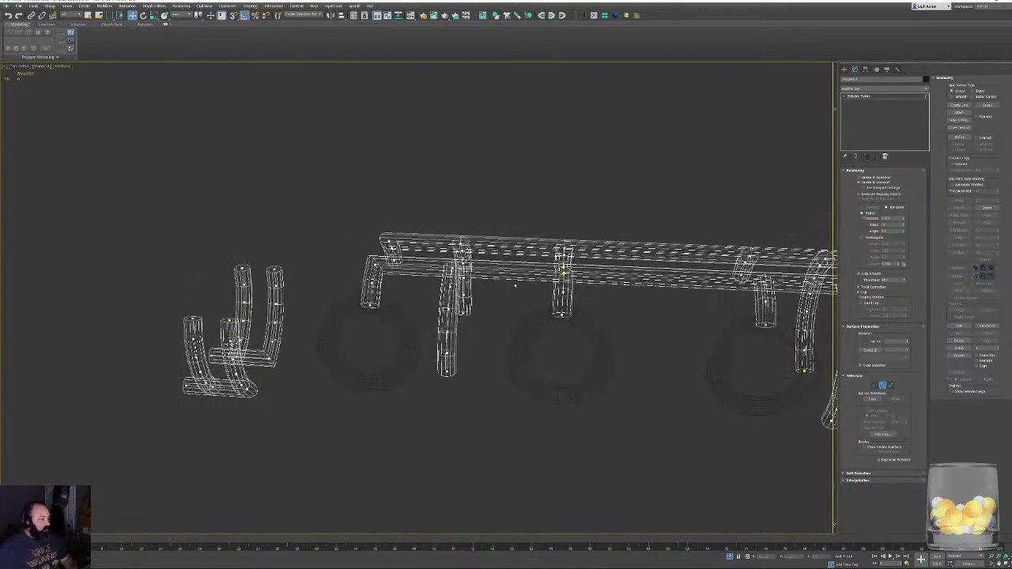
Weld the vertices at the hilt-end corner where the long pipe meets the curved end bar.
{"action": "key", "text": "F3"}
{"action": "middle_click_drag", "start_coordinate": [661, 251], "coordinate": [556, 293], "text": "alt"}
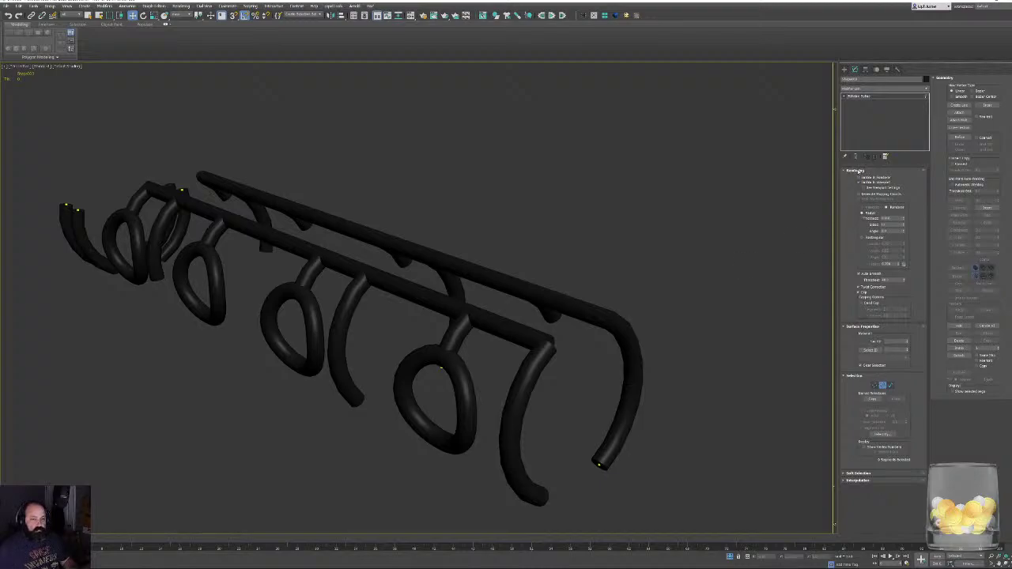
{"action": "left_click", "coordinate": [857, 170]}
{"action": "left_click", "coordinate": [875, 236]}
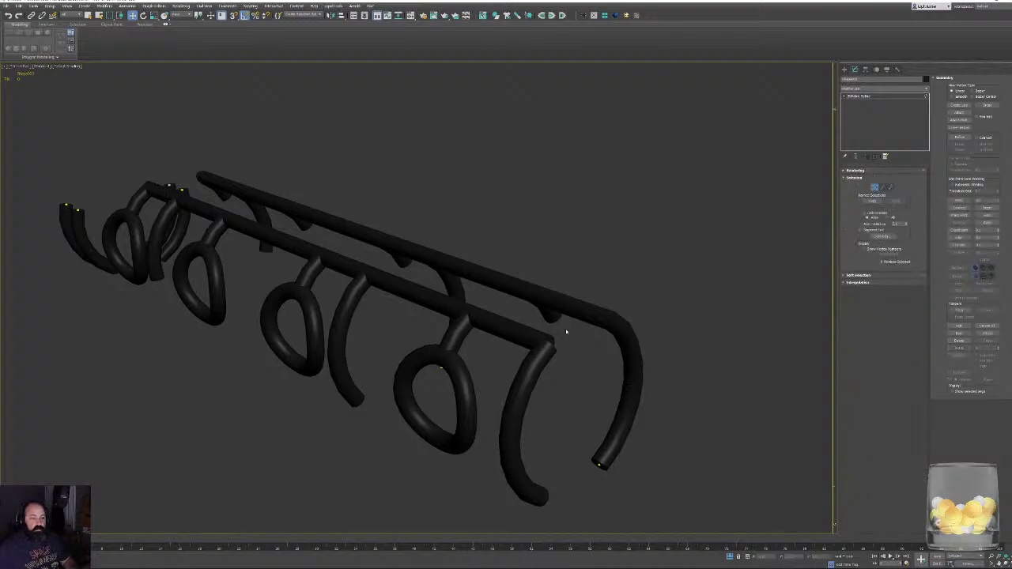
{"action": "left_click", "coordinate": [959, 201]}
{"action": "middle_click_drag", "start_coordinate": [555, 366], "coordinate": [630, 354], "text": "alt"}
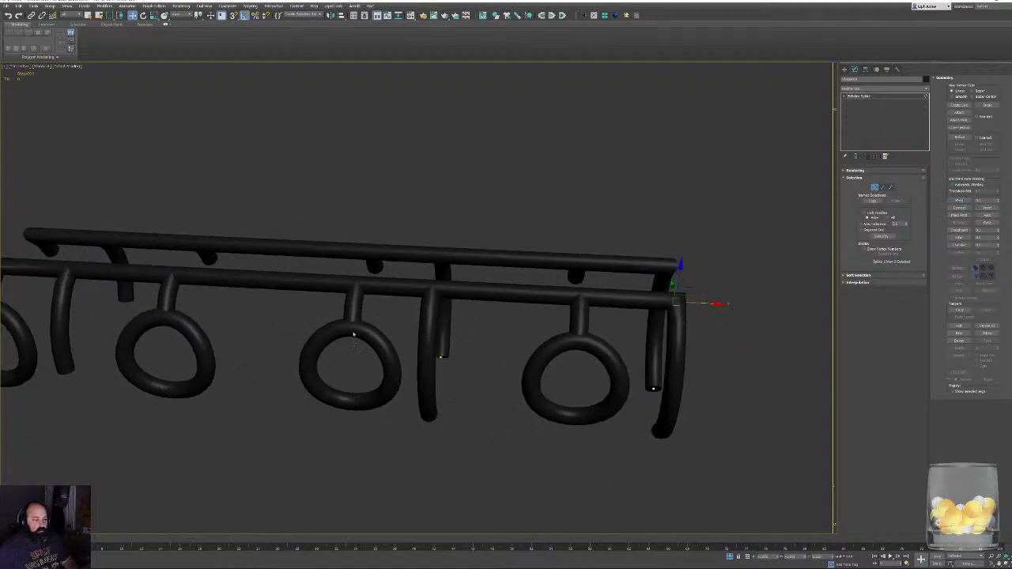
Weld the corner vertices at the tip end of both long pipes, where they meet the end ring stems.
{"action": "middle_click_drag", "start_coordinate": [355, 335], "coordinate": [415, 333]}
{"action": "left_click_drag", "start_coordinate": [189, 314], "coordinate": [189, 313]}
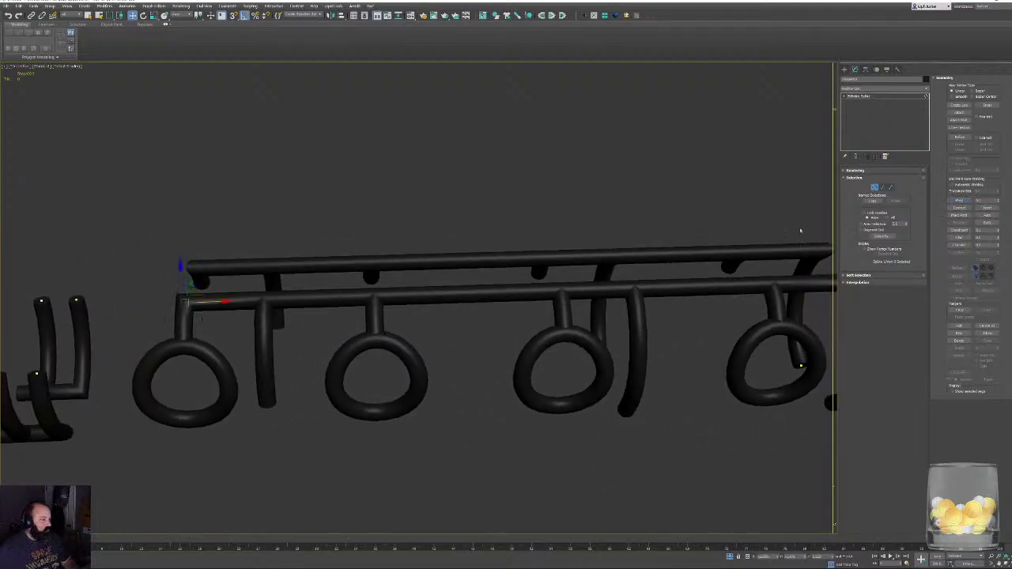
{"action": "middle_click_drag", "start_coordinate": [223, 238], "coordinate": [591, 302], "text": "alt"}
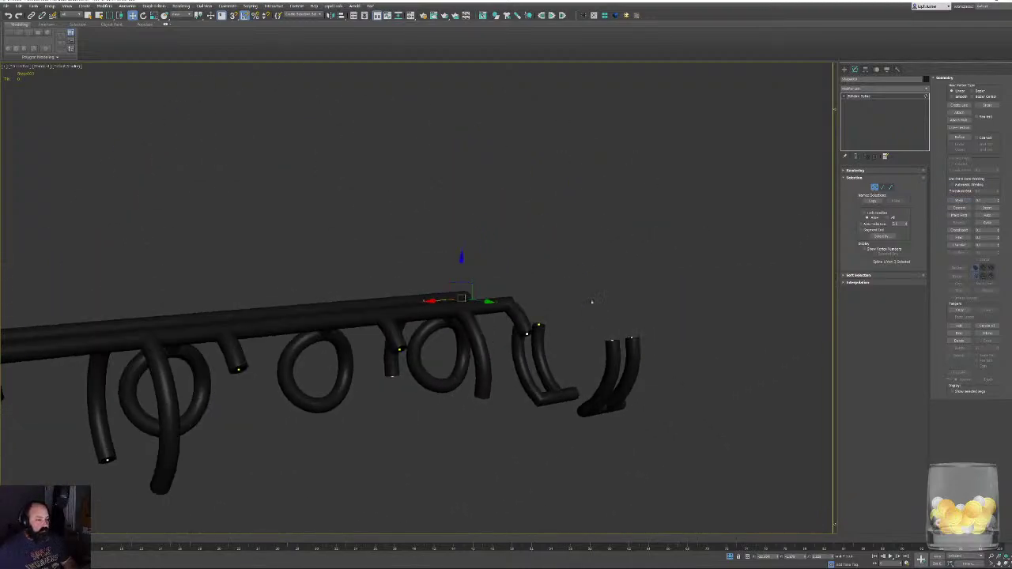
{"action": "left_click_drag", "start_coordinate": [501, 319], "coordinate": [590, 312]}
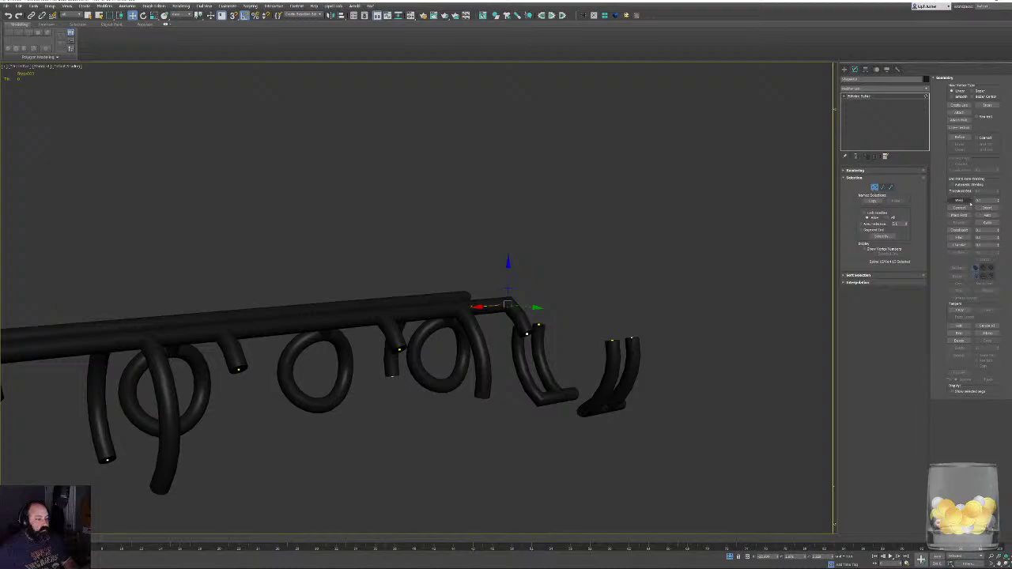
Weld the corner vertices of the small double-bar brackets near the blade tip.
{"action": "middle_click_drag", "start_coordinate": [635, 362], "coordinate": [581, 381], "text": "alt"}
{"action": "scroll", "coordinate": [594, 368], "scroll_direction": "up", "scroll_amount": 3}
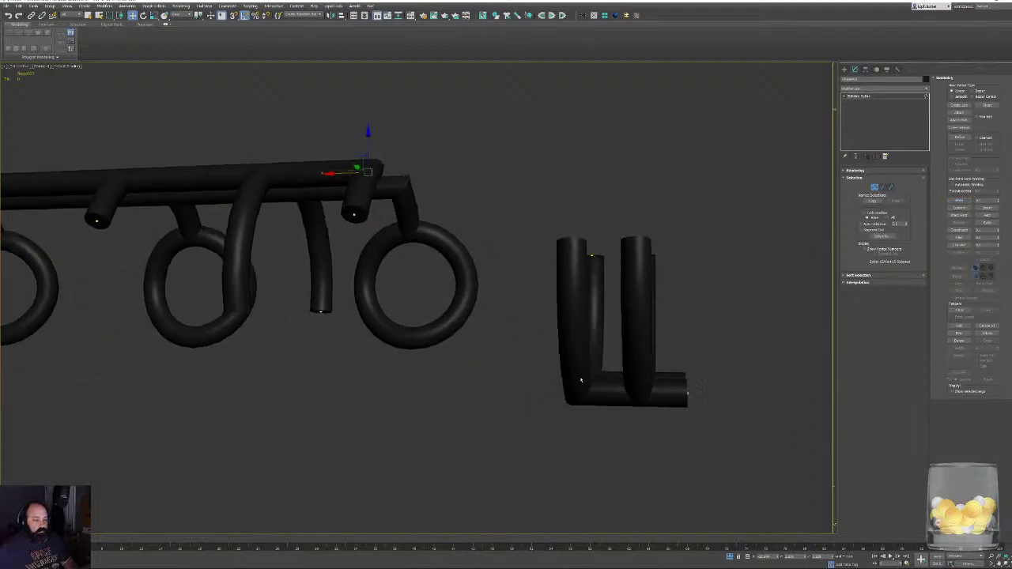
{"action": "left_click_drag", "start_coordinate": [598, 385], "coordinate": [578, 387]}
{"action": "left_click", "coordinate": [960, 201]}
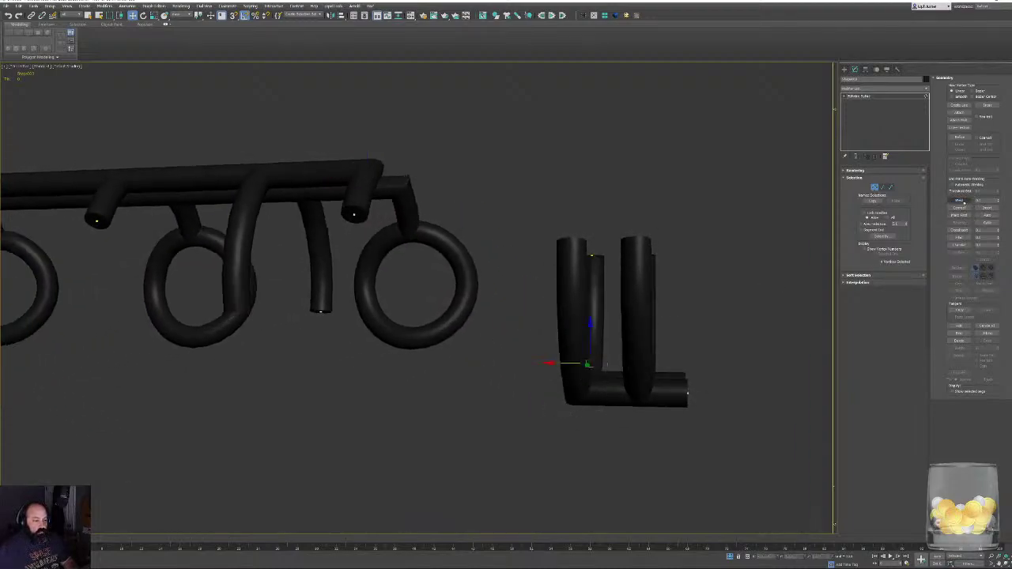
Convert the pipe shape to an Editable Poly and bring the rest of the weapon back out of isolation.
{"action": "middle_click_drag", "start_coordinate": [566, 315], "coordinate": [482, 203], "text": "alt"}
{"action": "scroll", "coordinate": [404, 273], "scroll_direction": "down", "scroll_amount": 5}
{"action": "middle_click_drag", "start_coordinate": [482, 202], "coordinate": [534, 255]}
{"action": "right_click", "coordinate": [533, 255]}
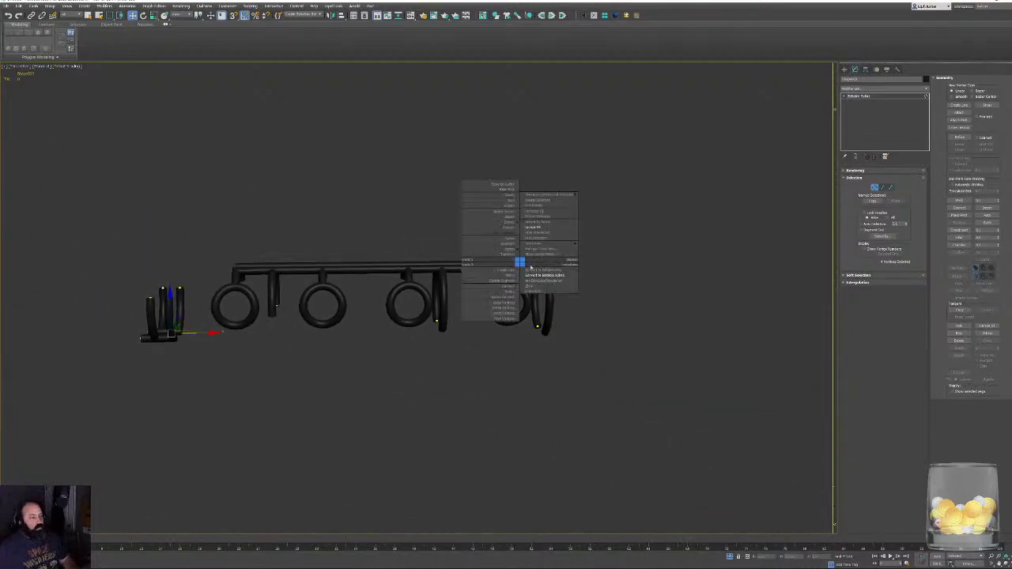
{"action": "left_click", "coordinate": [546, 272]}
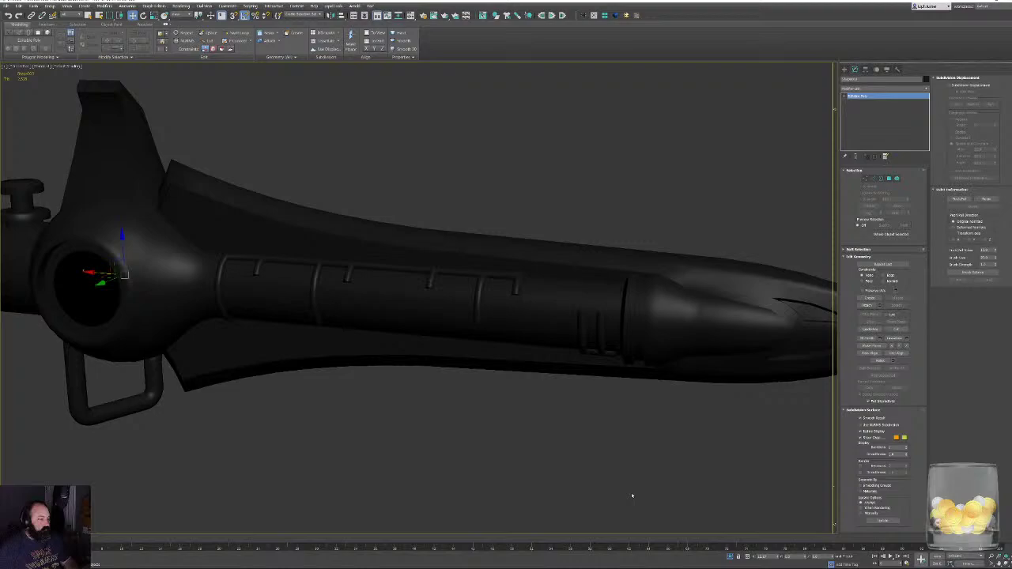
Move the hilt-end ring's pivot to the barrel's centre and apply a Symmetry modifier to the ring.
{"action": "middle_click_drag", "start_coordinate": [628, 492], "coordinate": [672, 386], "text": "alt"}
{"action": "left_click", "coordinate": [599, 285]}
{"action": "key", "text": "F4"}
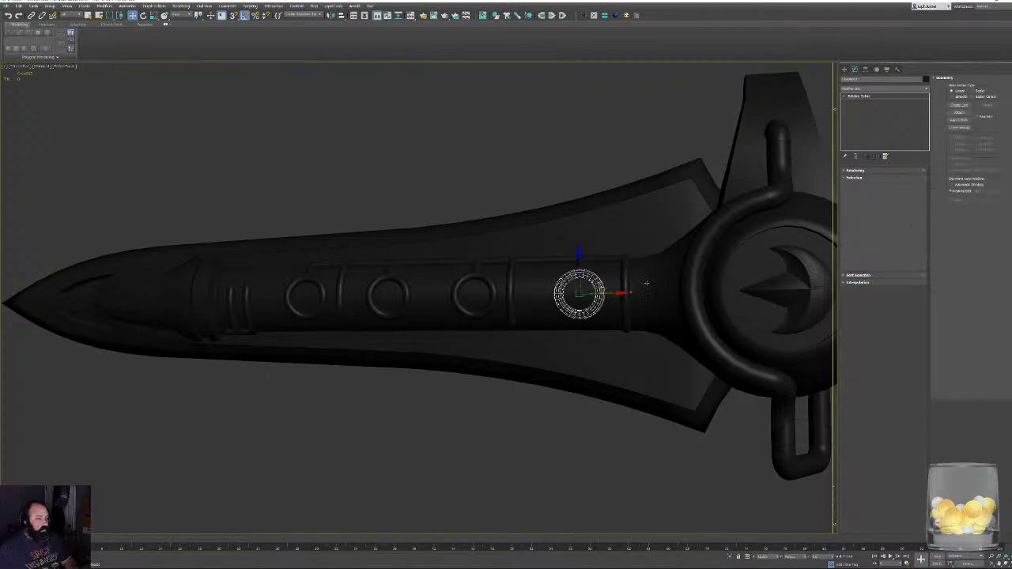
{"action": "middle_click_drag", "start_coordinate": [644, 284], "coordinate": [591, 313], "text": "alt"}
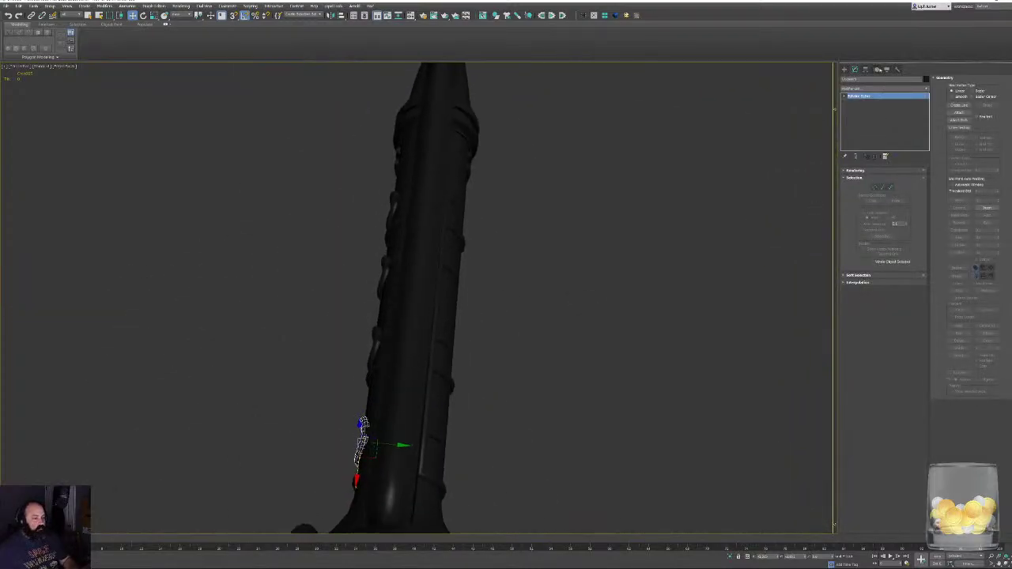
{"action": "left_click", "coordinate": [865, 70]}
{"action": "left_click", "coordinate": [884, 112]}
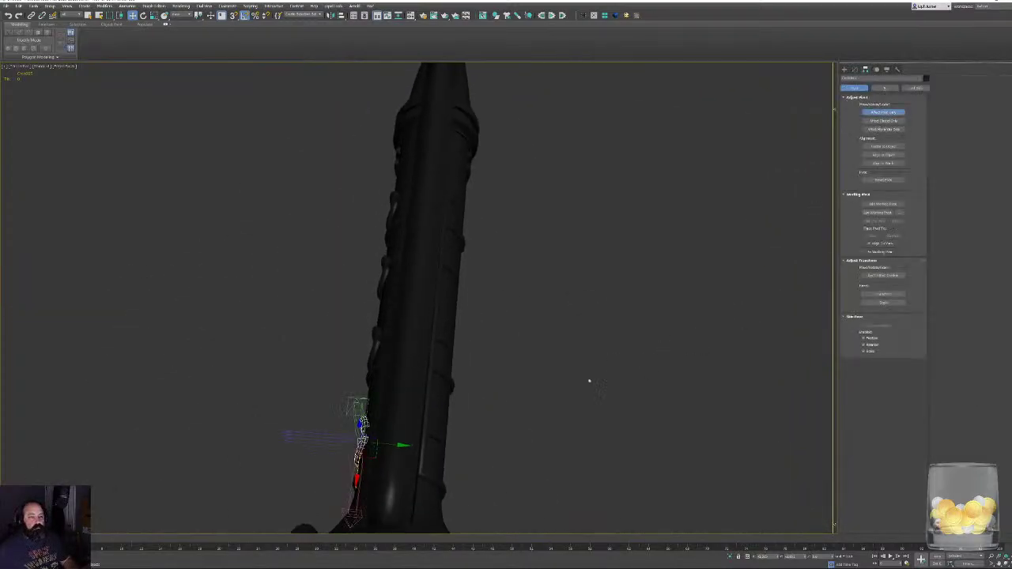
{"action": "middle_click_drag", "start_coordinate": [589, 382], "coordinate": [691, 447], "text": "alt"}
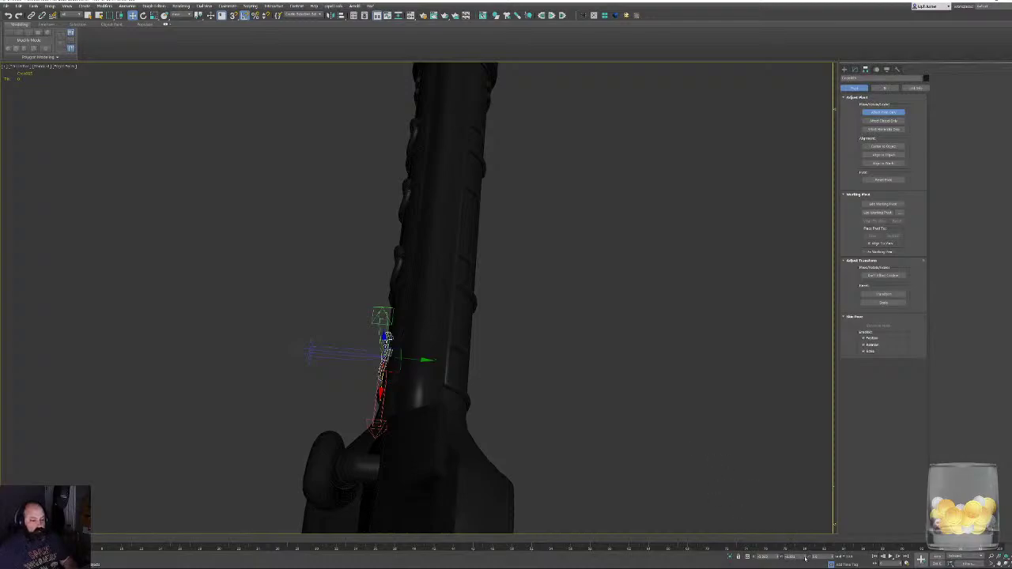
{"action": "left_click", "coordinate": [883, 113]}
{"action": "left_click", "coordinate": [854, 69]}
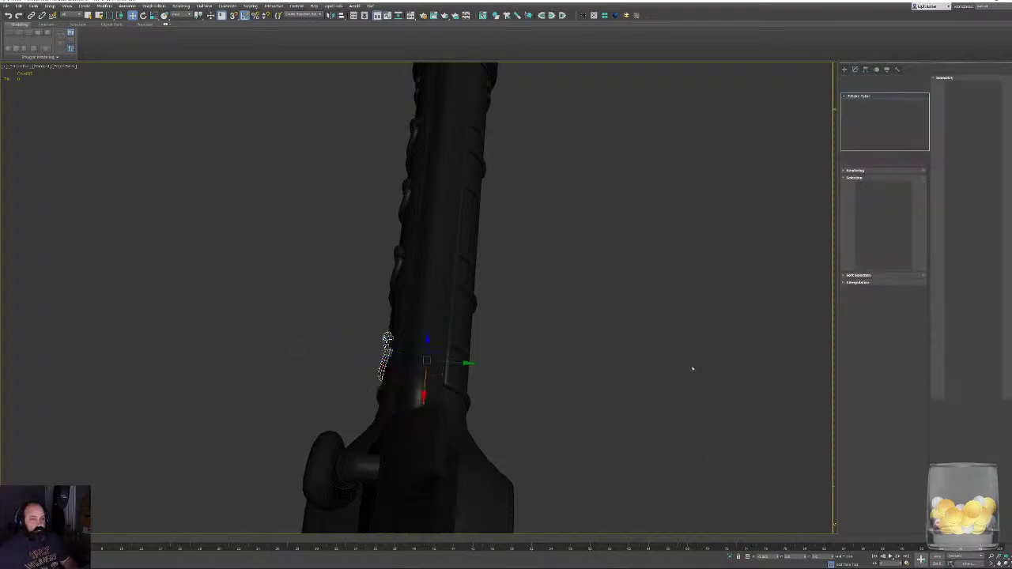
{"action": "left_click", "coordinate": [583, 16]}
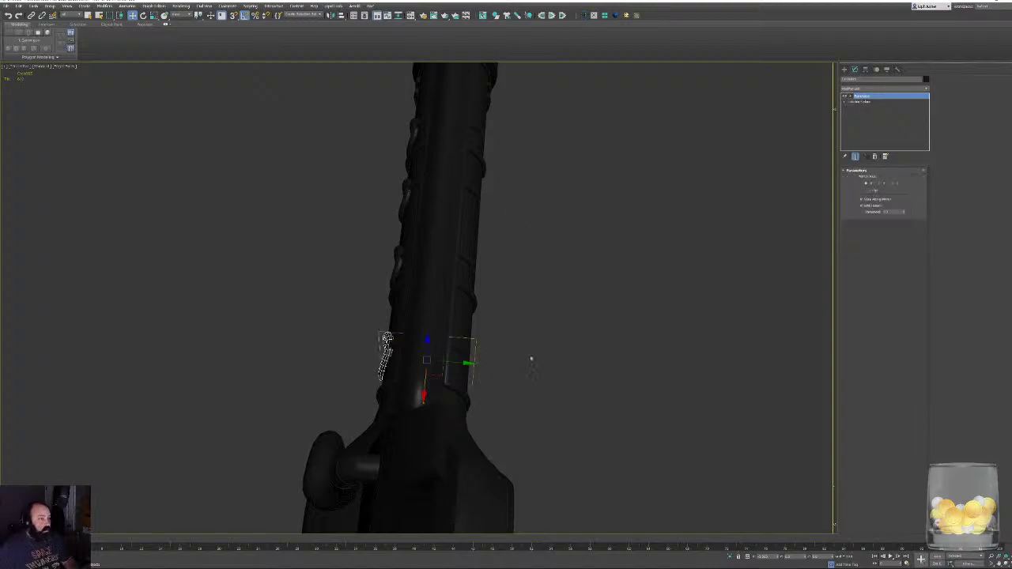
Mirror the hilt-end ring to the barrel's other side with the Symmetry axis set to Z, and convert it to an Editable Poly.
{"action": "left_click", "coordinate": [884, 185]}
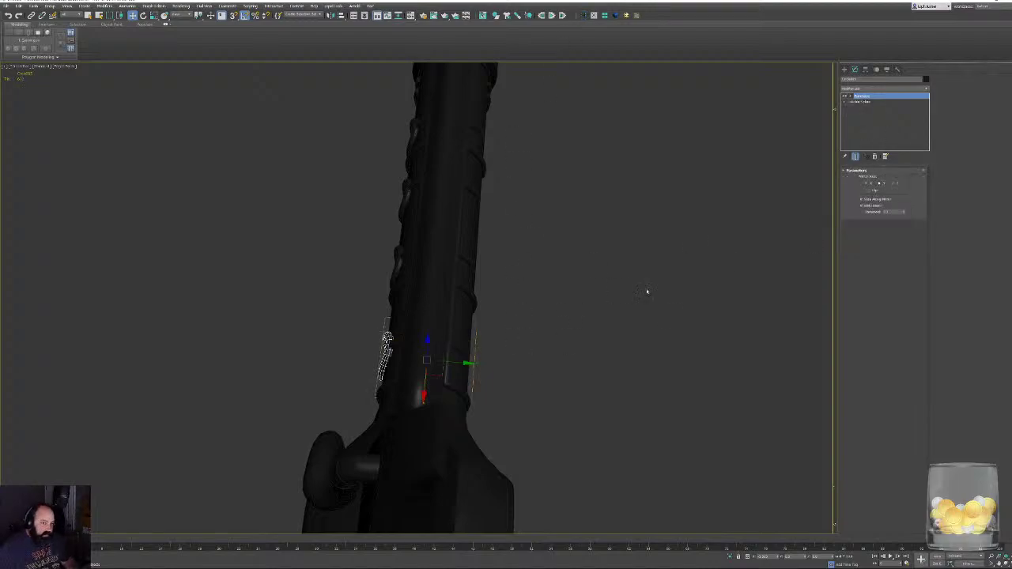
{"action": "left_click", "coordinate": [895, 183]}
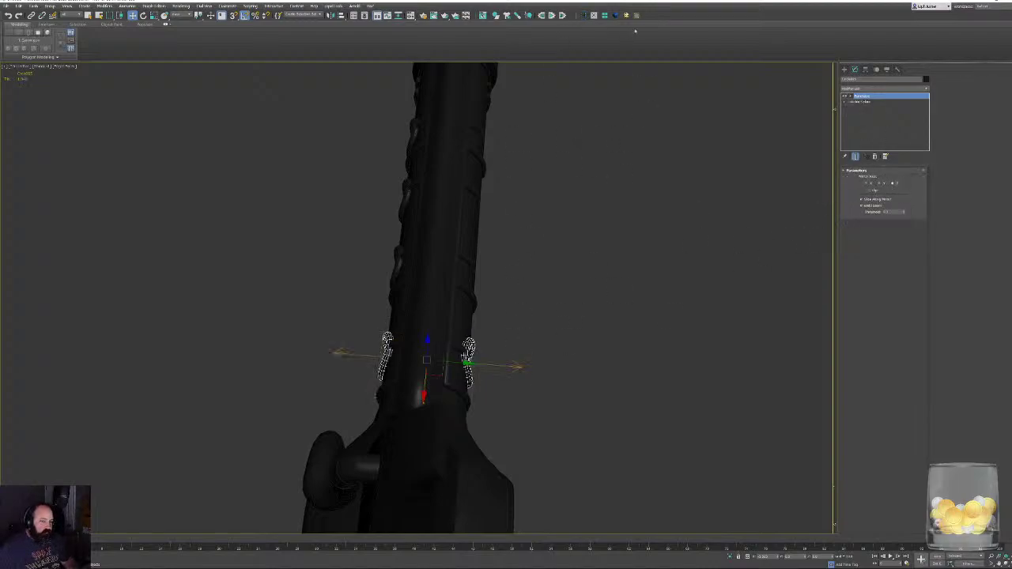
{"action": "right_click", "coordinate": [508, 197]}
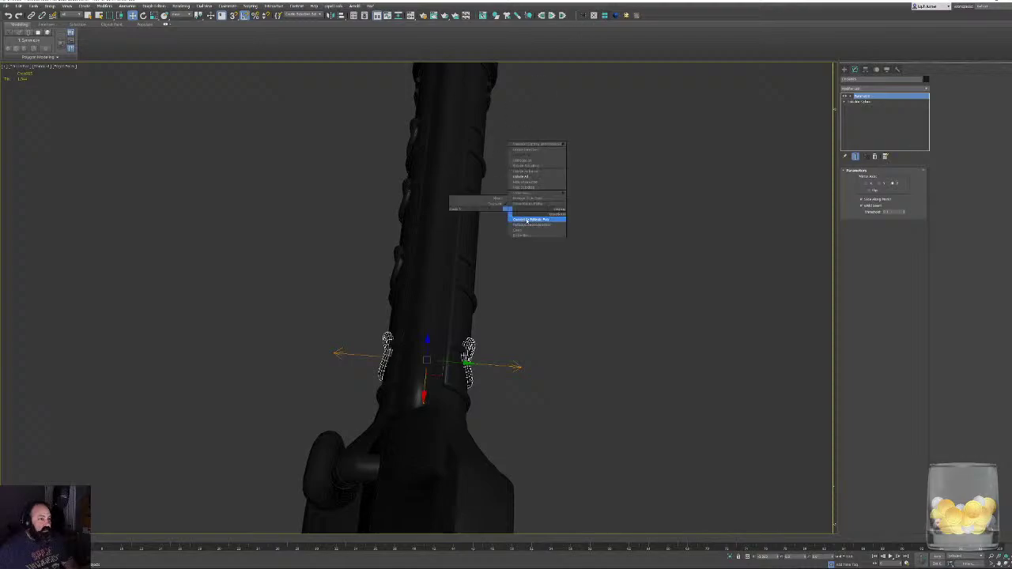
{"action": "left_click", "coordinate": [523, 219]}
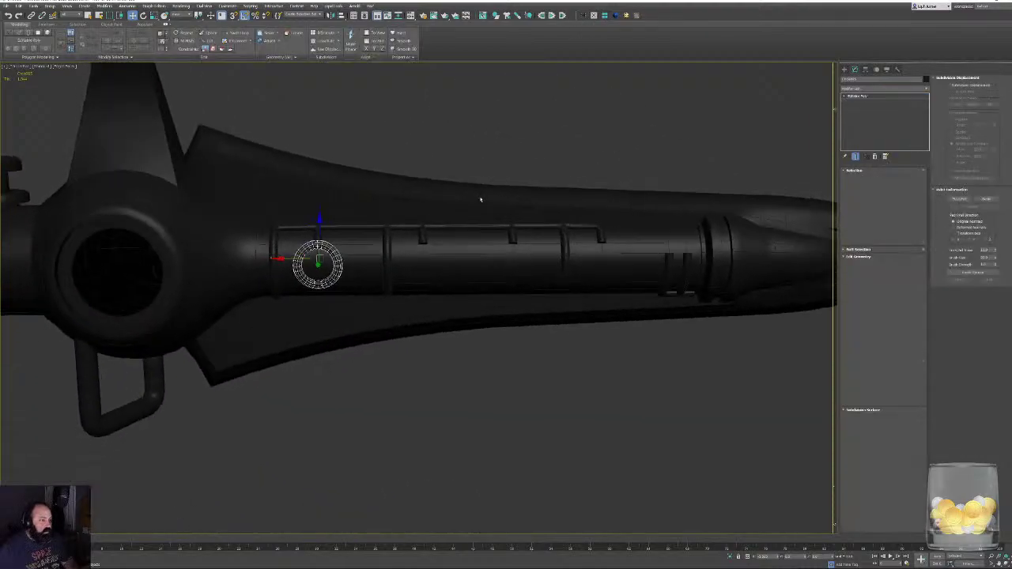
{"action": "scroll", "coordinate": [479, 198], "scroll_direction": "down", "scroll_amount": 5}
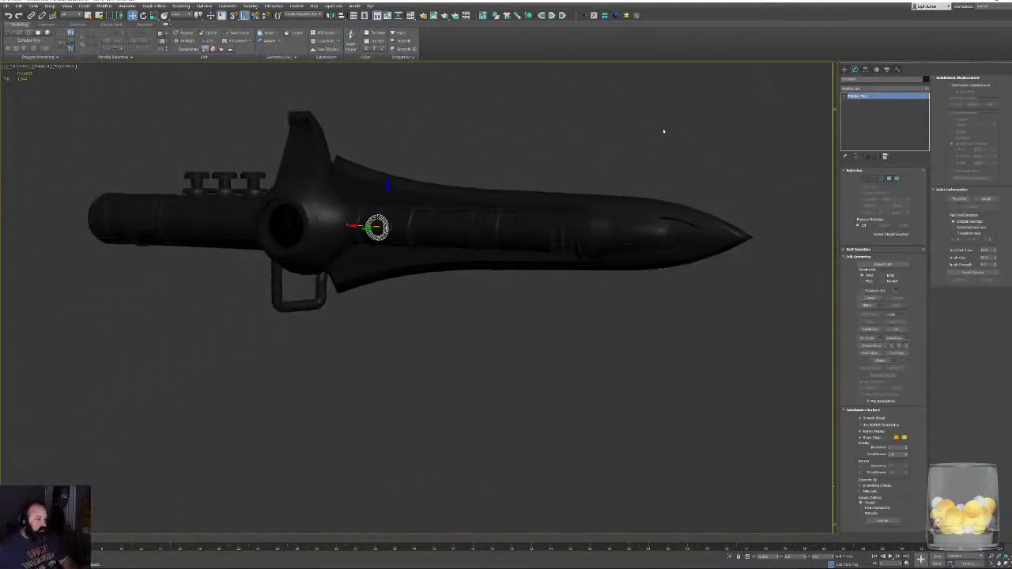
{"action": "key", "text": "F4"}
{"action": "left_click", "coordinate": [110, 352]}
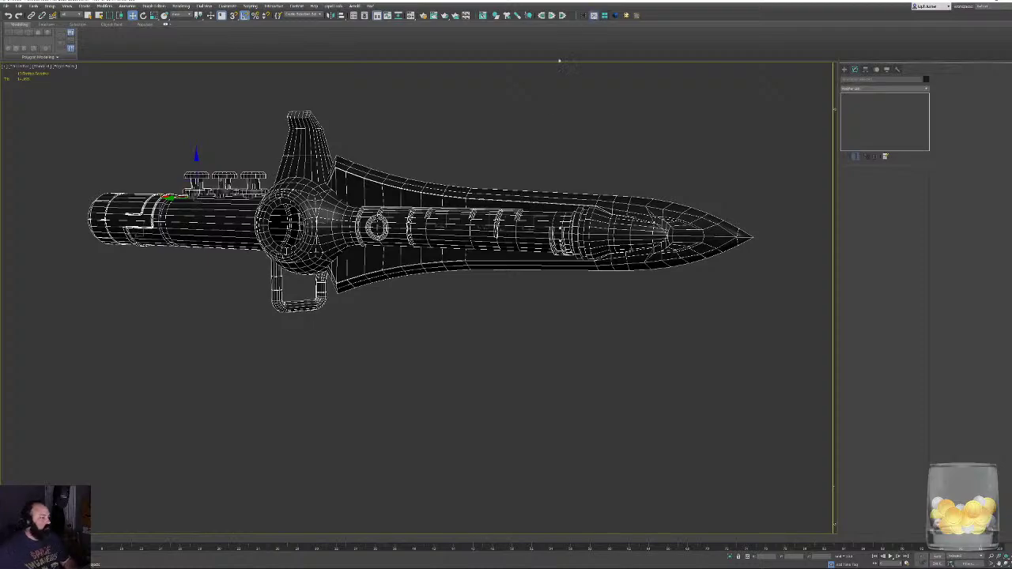
{"action": "left_click", "coordinate": [537, 126]}
Centre the pivot of the small round stud near the grip's rounded end on the barrel by setting its Y position to 0.
{"action": "middle_click_drag", "start_coordinate": [363, 183], "coordinate": [578, 255]}
{"action": "scroll", "coordinate": [572, 248], "scroll_direction": "up", "scroll_amount": 3}
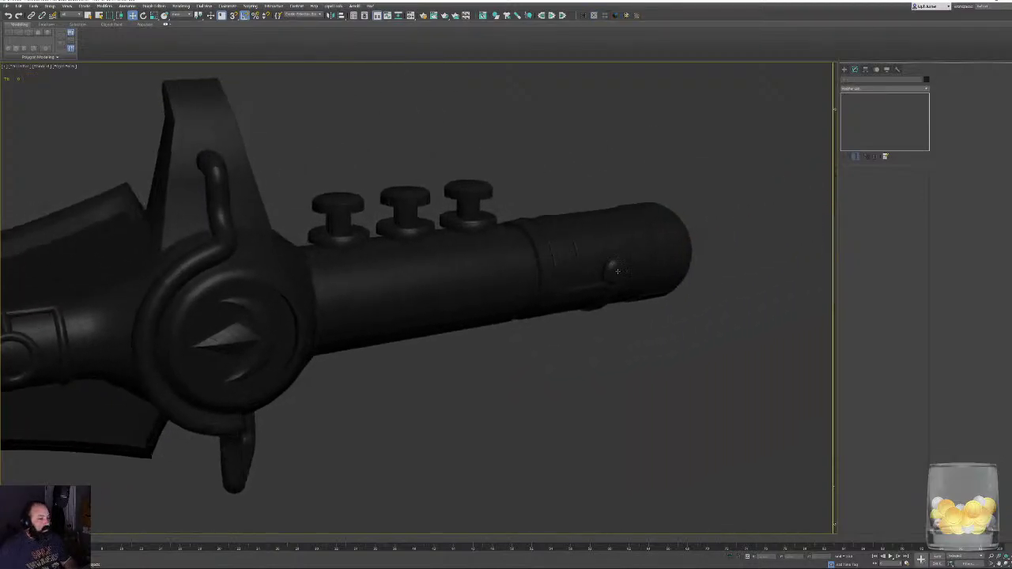
{"action": "left_click", "coordinate": [606, 267]}
{"action": "scroll", "coordinate": [638, 265], "scroll_direction": "up", "scroll_amount": 2}
{"action": "middle_click_drag", "start_coordinate": [638, 265], "coordinate": [541, 276], "text": "alt"}
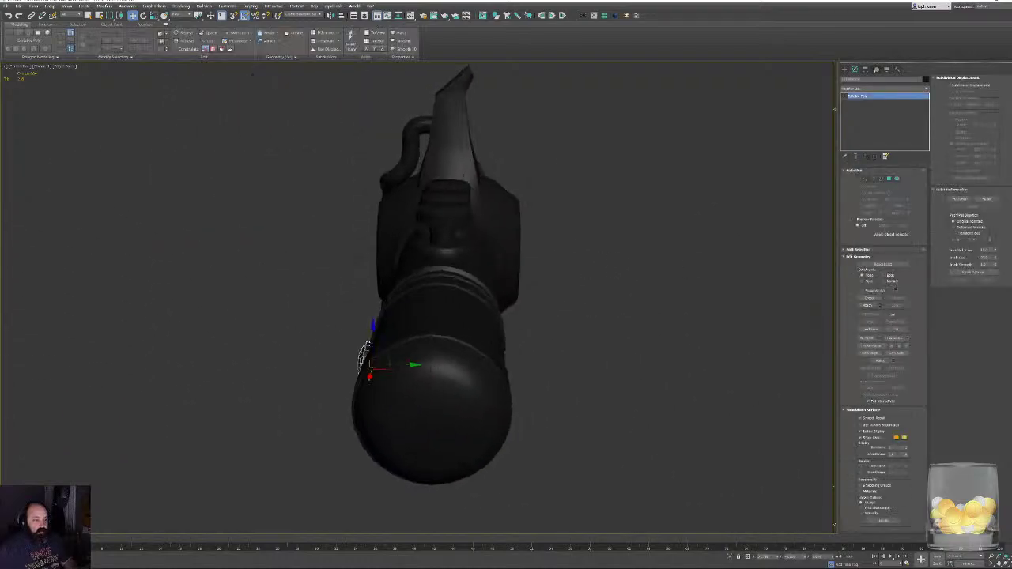
{"action": "left_click", "coordinate": [866, 71]}
{"action": "left_click", "coordinate": [883, 113]}
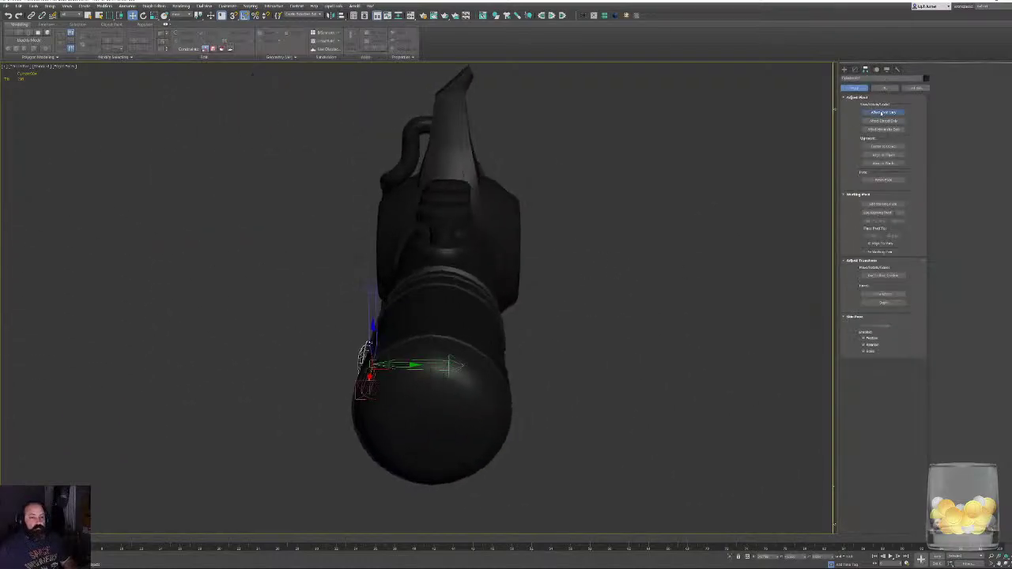
{"action": "right_click", "coordinate": [805, 557]}
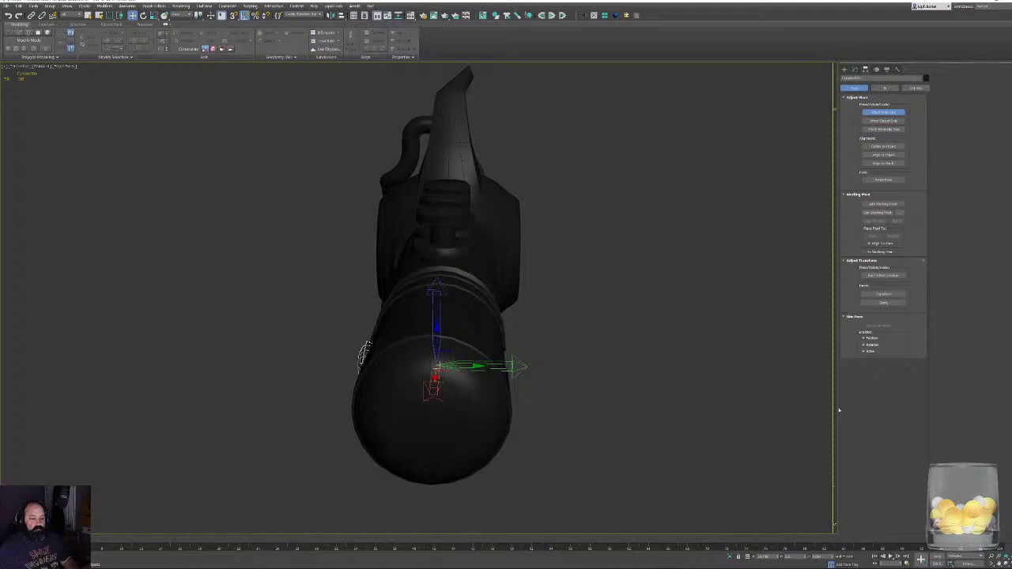
{"action": "left_click", "coordinate": [854, 70]}
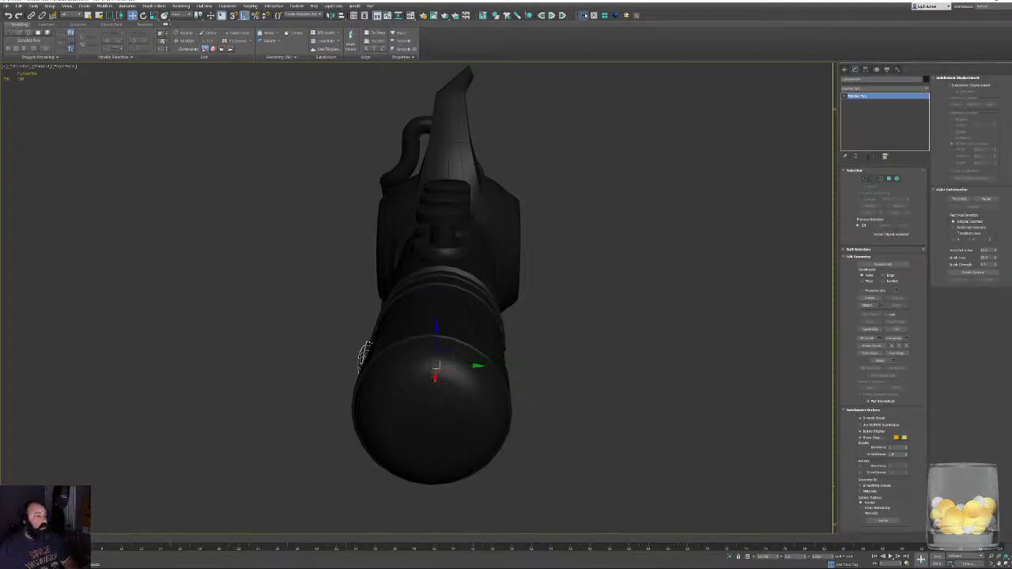
Mirror the stud to the grip's other side with a flipped Symmetry modifier on the Y axis, and convert it to an Editable Poly.
{"action": "key", "text": "alt+s"}
{"action": "left_click", "coordinate": [880, 183]}
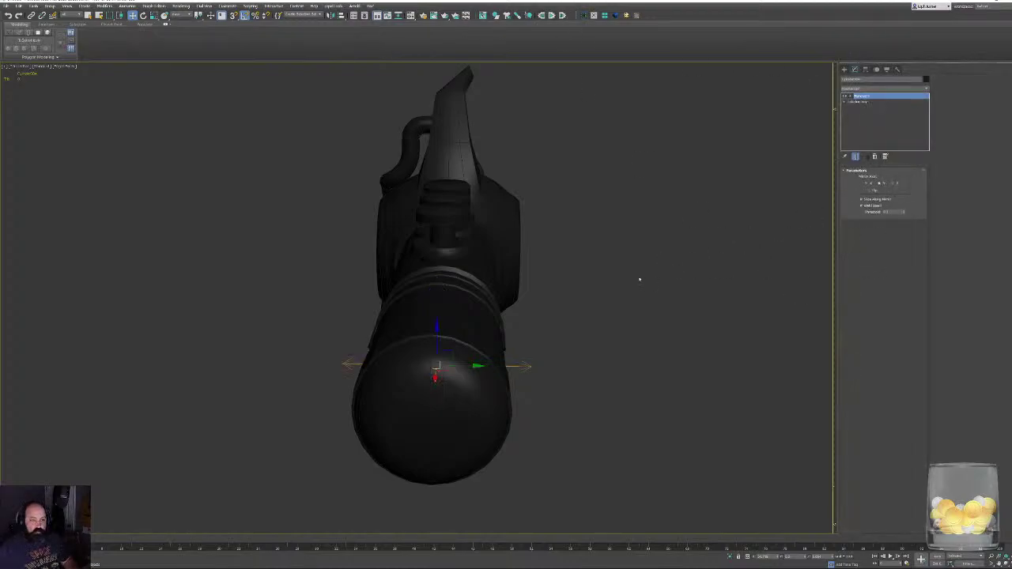
{"action": "right_click", "coordinate": [613, 277]}
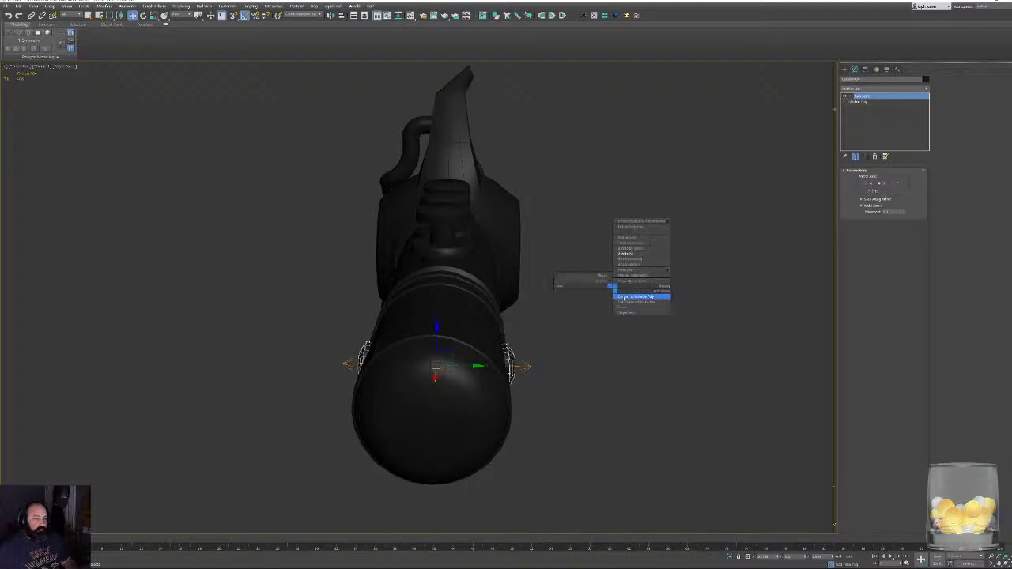
{"action": "left_click", "coordinate": [623, 299]}
{"action": "left_click", "coordinate": [641, 285]}
{"action": "key", "text": "F4"}
{"action": "middle_click_drag", "start_coordinate": [642, 285], "coordinate": [562, 269], "text": "alt"}
{"action": "mouse_move", "coordinate": [660, 245]}
{"action": "middle_mouse_down"}
{"action": "mouse_move", "coordinate": [566, 294]}
{"action": "mouse_move", "coordinate": [443, 271]}
{"action": "mouse_move", "coordinate": [348, 290]}
{"action": "middle_mouse_up"}
{"action": "scroll", "coordinate": [445, 305], "scroll_direction": "down", "scroll_amount": 6}
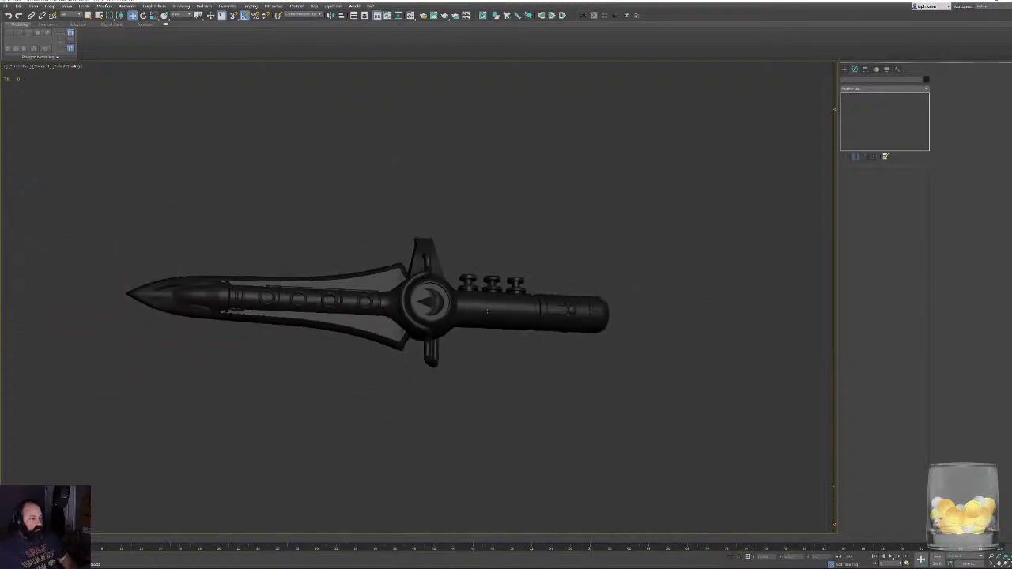
{"action": "mouse_move", "coordinate": [558, 297]}
{"action": "middle_mouse_down", "text": "alt"}
{"action": "mouse_move", "coordinate": [514, 296]}
{"action": "mouse_move", "coordinate": [538, 298]}
{"action": "middle_mouse_up", "text": "alt"}
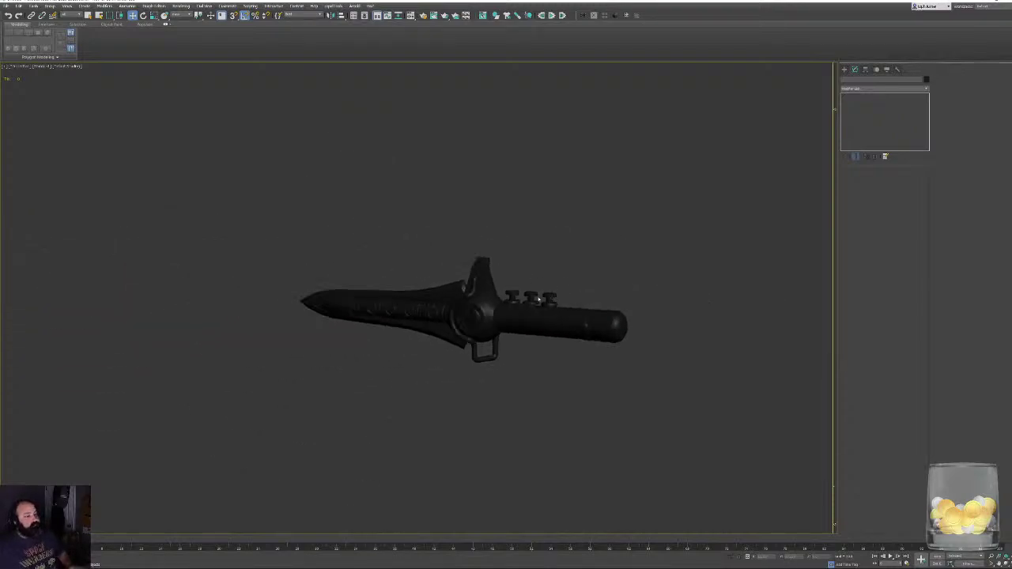
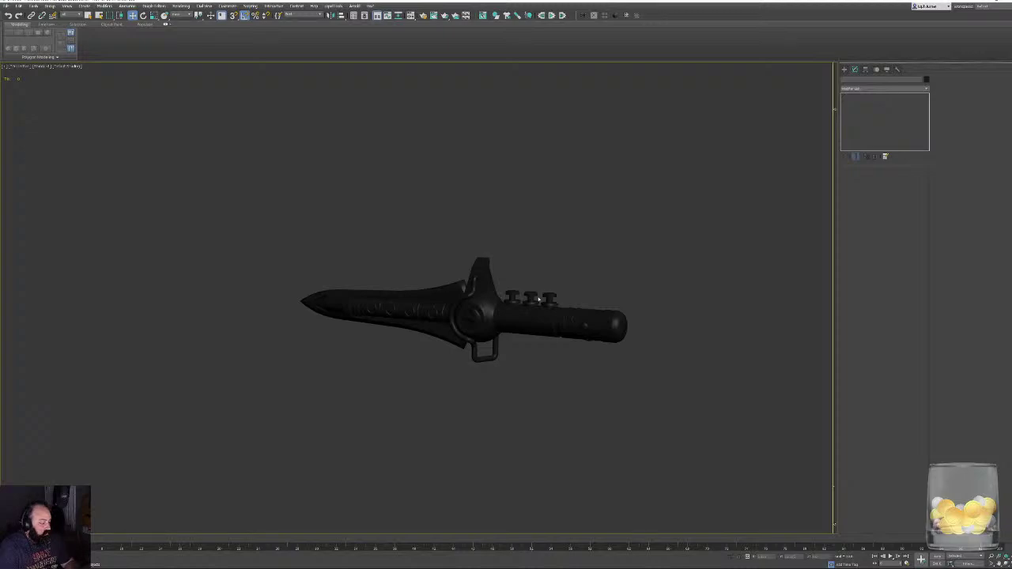
Select the main body mesh and show its edges around the tip of the upper guard prong.
{"action": "middle_click_drag", "start_coordinate": [416, 217], "coordinate": [542, 274], "text": "alt"}
{"action": "scroll", "coordinate": [423, 259], "scroll_direction": "up", "scroll_amount": 5}
{"action": "scroll", "coordinate": [423, 260], "scroll_direction": "up", "scroll_amount": 3}
{"action": "left_click", "coordinate": [436, 249]}
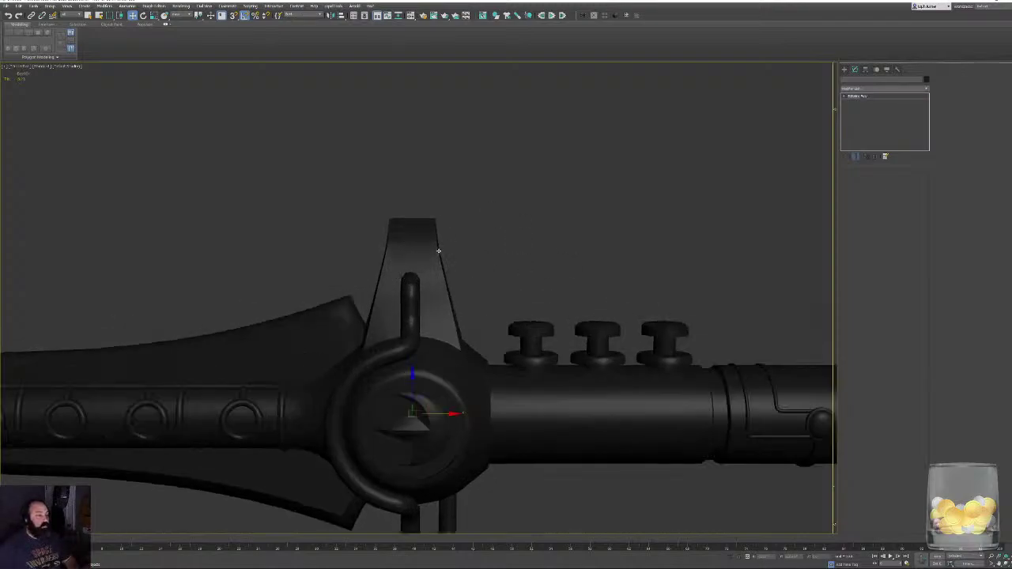
{"action": "middle_click_drag", "start_coordinate": [437, 250], "coordinate": [477, 258], "text": "alt"}
{"action": "key", "text": "F4"}
{"action": "middle_click_drag", "start_coordinate": [378, 283], "coordinate": [459, 190], "text": "alt"}
Extrude the inner polygons of the upper prong's end face by Local Normal with zero height, leaving the outer border unselected.
{"action": "left_click", "coordinate": [888, 179]}
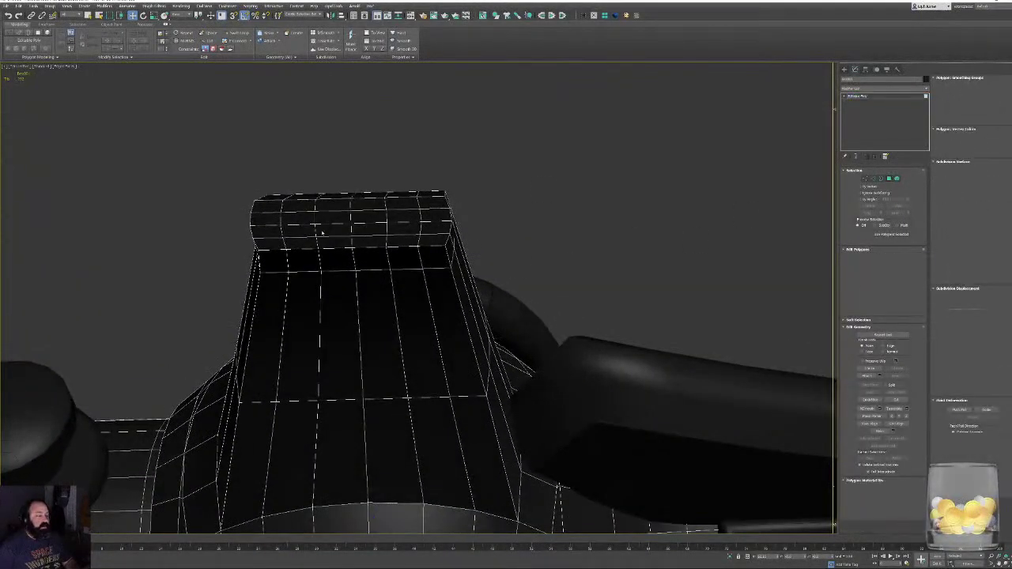
{"action": "left_click", "coordinate": [296, 225]}
{"action": "left_click", "coordinate": [403, 216], "text": "ctrl"}
{"action": "left_click", "coordinate": [367, 217], "text": "ctrl"}
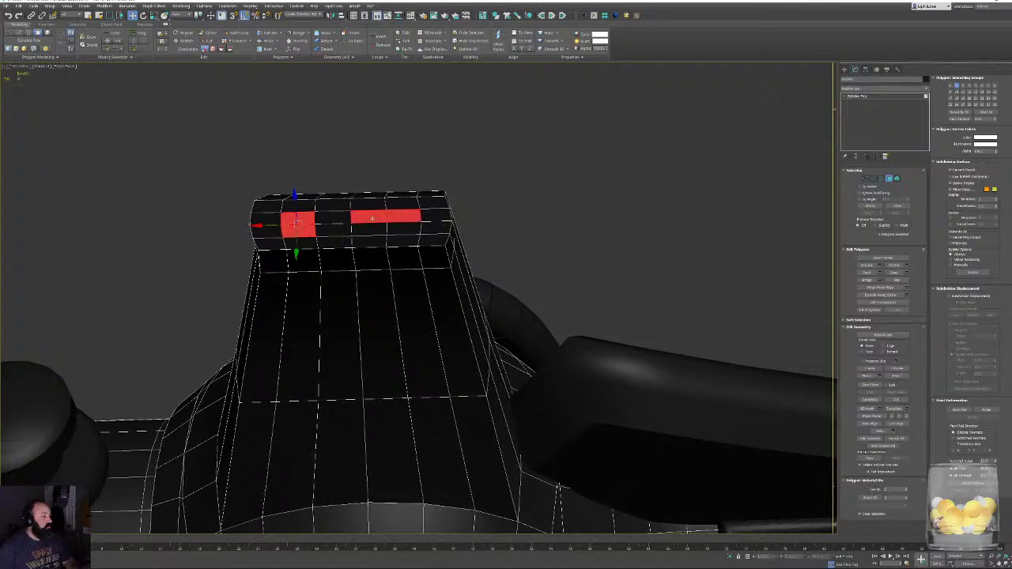
{"action": "left_click", "coordinate": [332, 222], "text": "ctrl"}
{"action": "left_click", "coordinate": [367, 229], "text": "ctrl"}
{"action": "left_click", "coordinate": [404, 229], "text": "ctrl"}
{"action": "middle_click_drag", "start_coordinate": [404, 229], "coordinate": [494, 215], "text": "alt"}
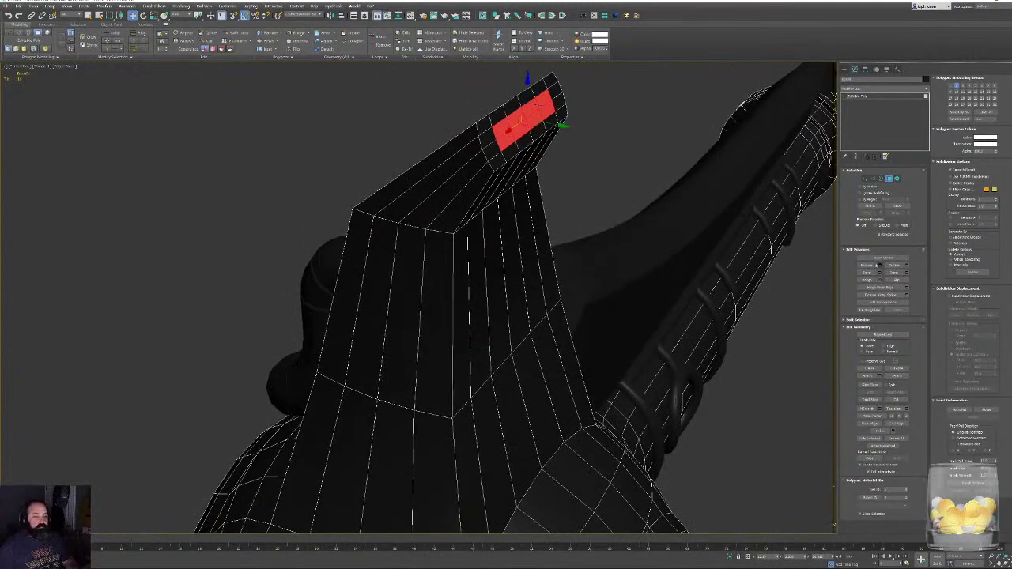
{"action": "left_click", "coordinate": [880, 266]}
{"action": "left_click", "coordinate": [425, 302]}
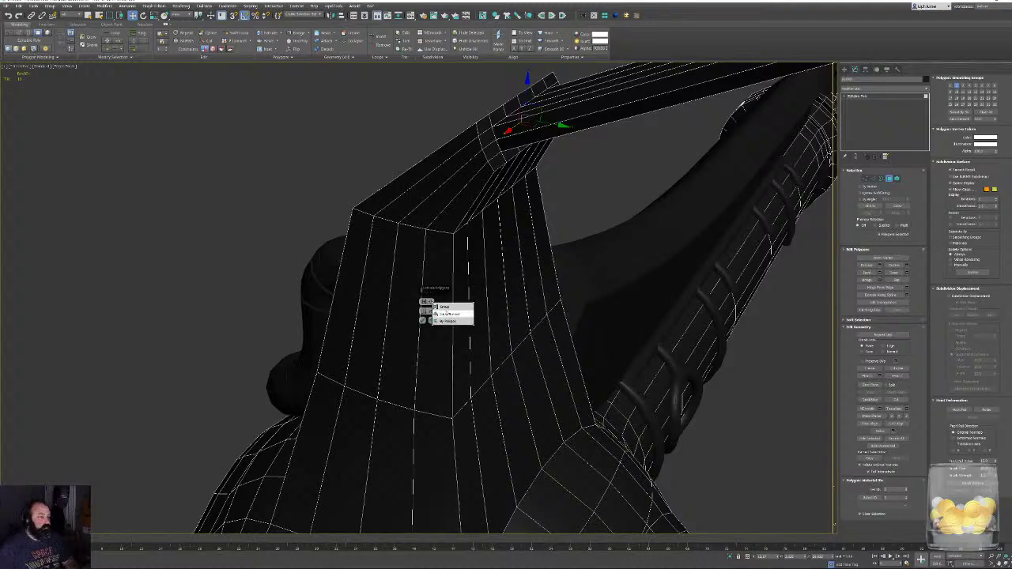
{"action": "left_click", "coordinate": [448, 314]}
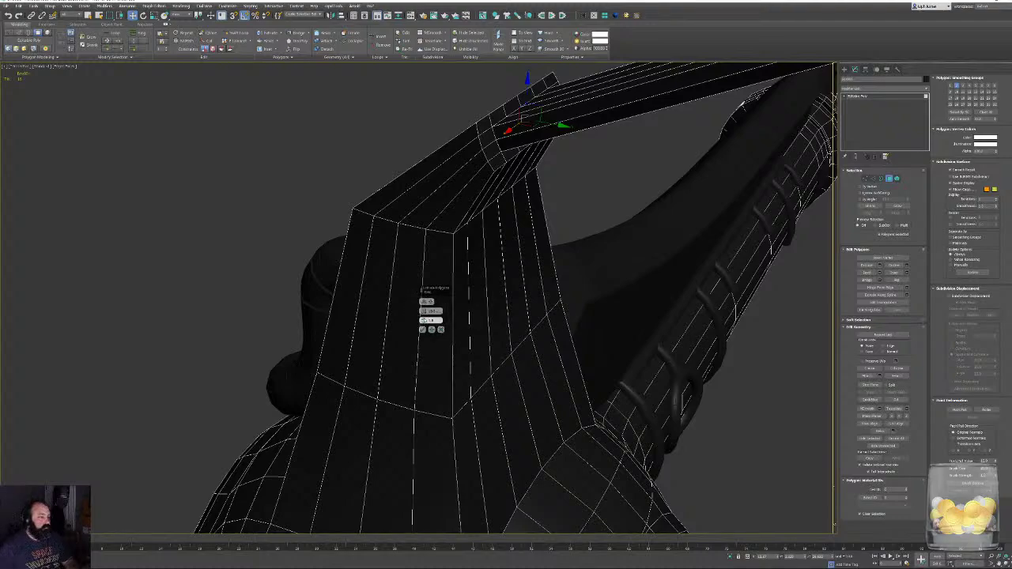
{"action": "right_click", "coordinate": [424, 312]}
{"action": "left_click", "coordinate": [423, 330]}
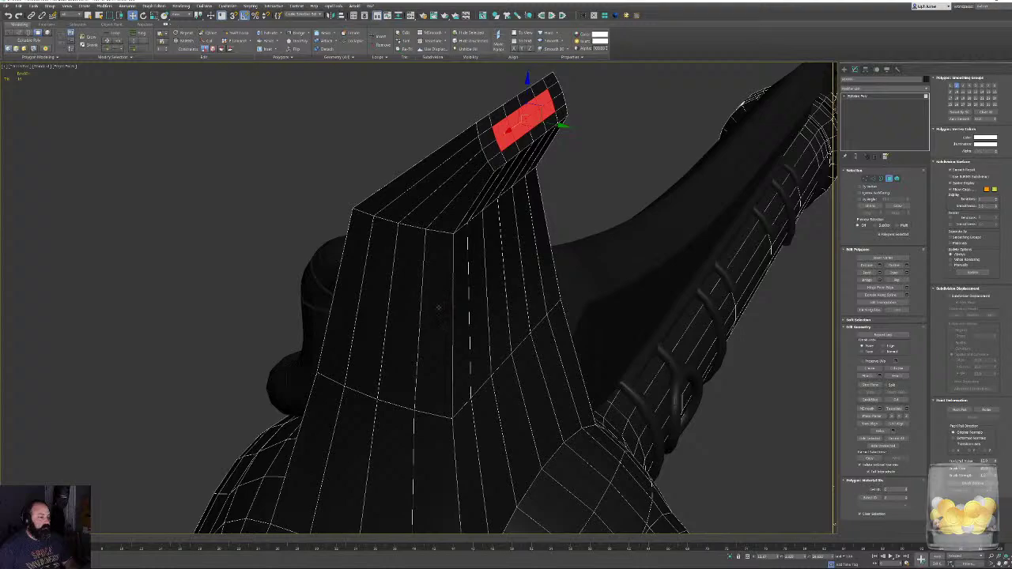
Move the extruded end-face polygons in the front view down inside the prong to its bend, hollowing out the tip.
{"action": "middle_click_drag", "start_coordinate": [438, 309], "coordinate": [395, 313], "text": "alt"}
{"action": "key", "text": "f"}
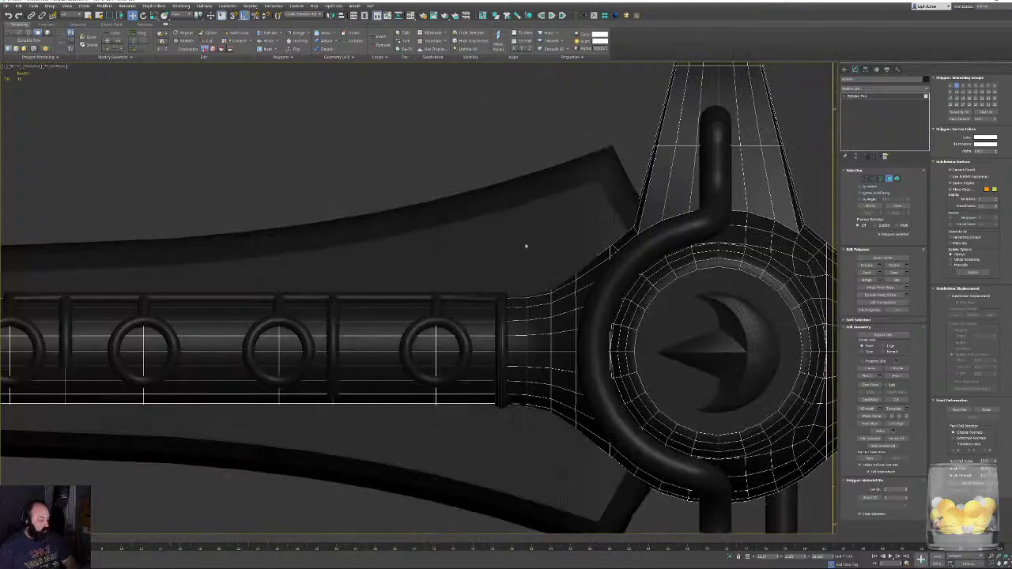
{"action": "key", "text": "z"}
{"action": "middle_click_drag", "start_coordinate": [517, 251], "coordinate": [528, 204], "text": "alt"}
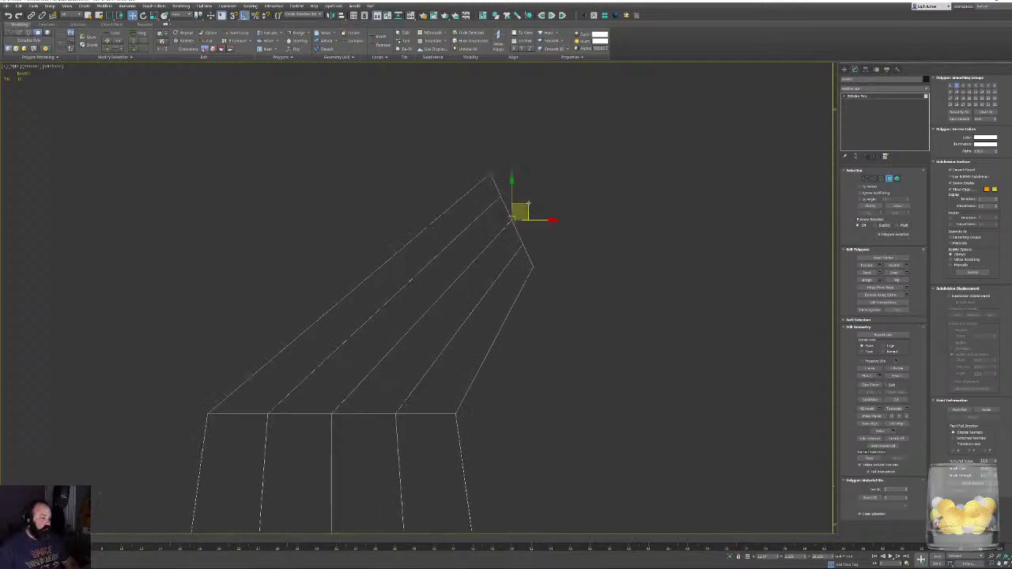
{"action": "left_click", "coordinate": [346, 401]}
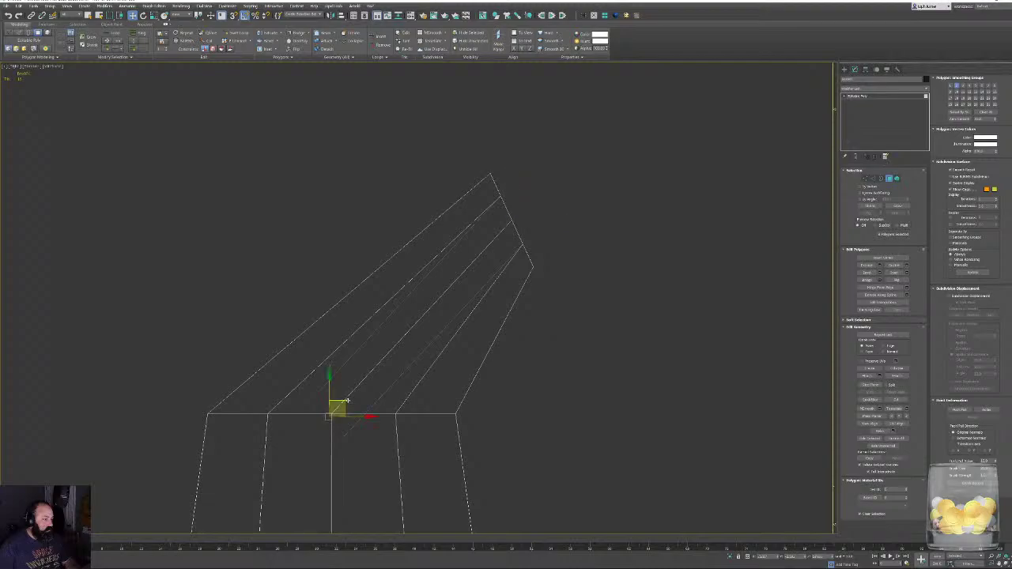
{"action": "key", "text": "p"}
{"action": "key", "text": "F3"}
{"action": "middle_click_drag", "start_coordinate": [442, 395], "coordinate": [405, 299], "text": "alt"}
{"action": "scroll", "coordinate": [484, 282], "scroll_direction": "down", "scroll_amount": 3}
{"action": "left_click", "coordinate": [463, 276]}
{"action": "scroll", "coordinate": [403, 302], "scroll_direction": "up", "scroll_amount": 6}
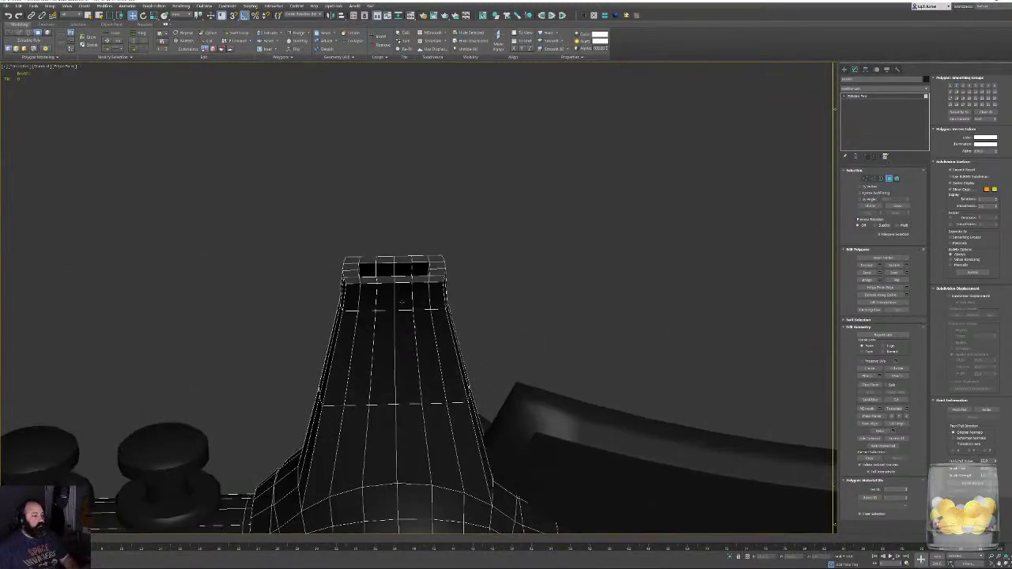
{"action": "middle_click_drag", "start_coordinate": [480, 267], "coordinate": [409, 279], "text": "alt"}
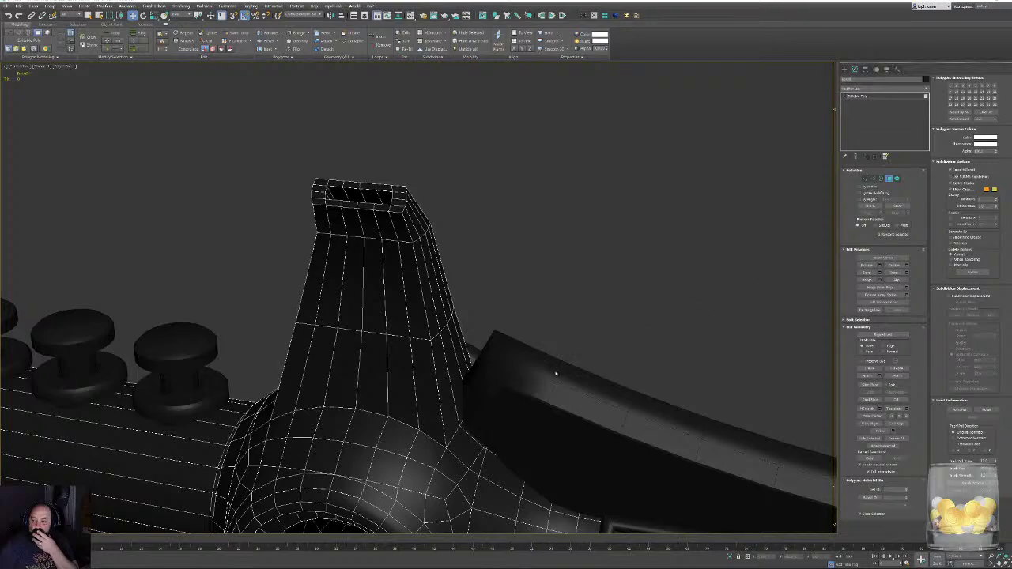
Detach the polygons of the upper prong above its middle edge loop as a separate named object.
{"action": "middle_click_drag", "start_coordinate": [514, 345], "coordinate": [417, 318], "text": "alt"}
{"action": "scroll", "coordinate": [414, 303], "scroll_direction": "up", "scroll_amount": 3}
{"action": "middle_click_drag", "start_coordinate": [361, 133], "coordinate": [361, 179]}
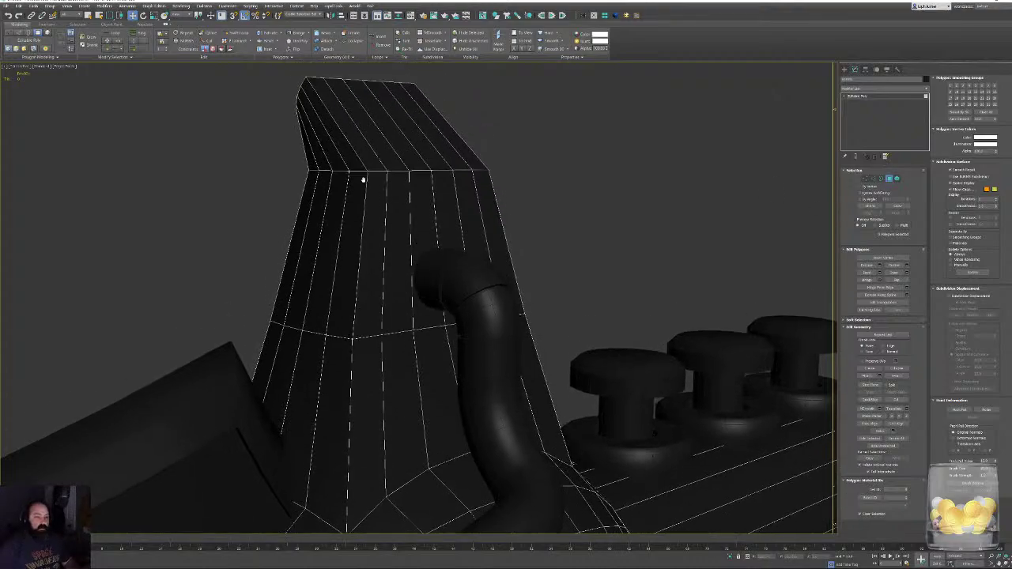
{"action": "scroll", "coordinate": [361, 178], "scroll_direction": "down", "scroll_amount": 2}
{"action": "left_click_drag", "start_coordinate": [541, 206], "coordinate": [565, 226]}
{"action": "key", "text": "F3"}
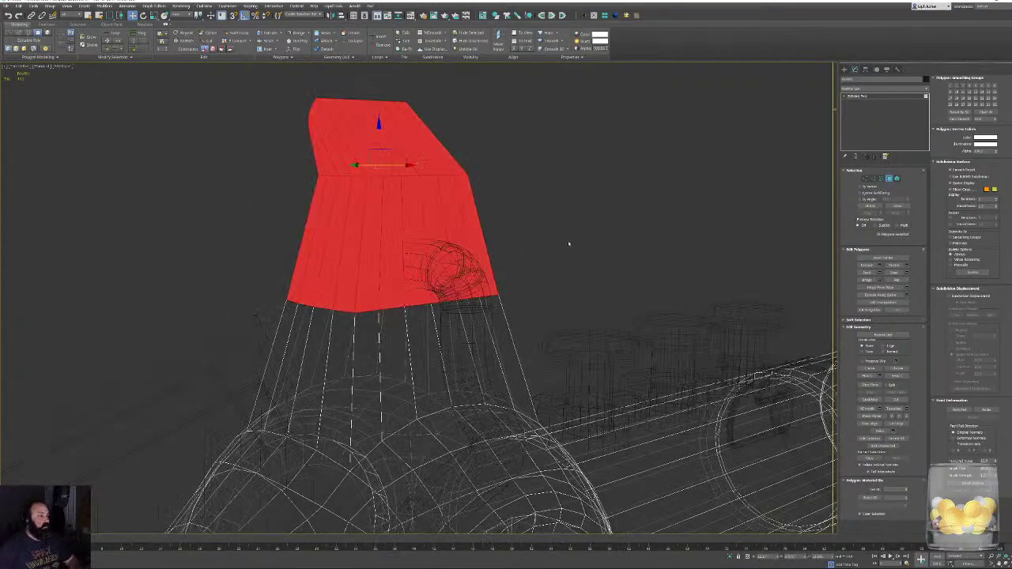
{"action": "key", "text": "F3"}
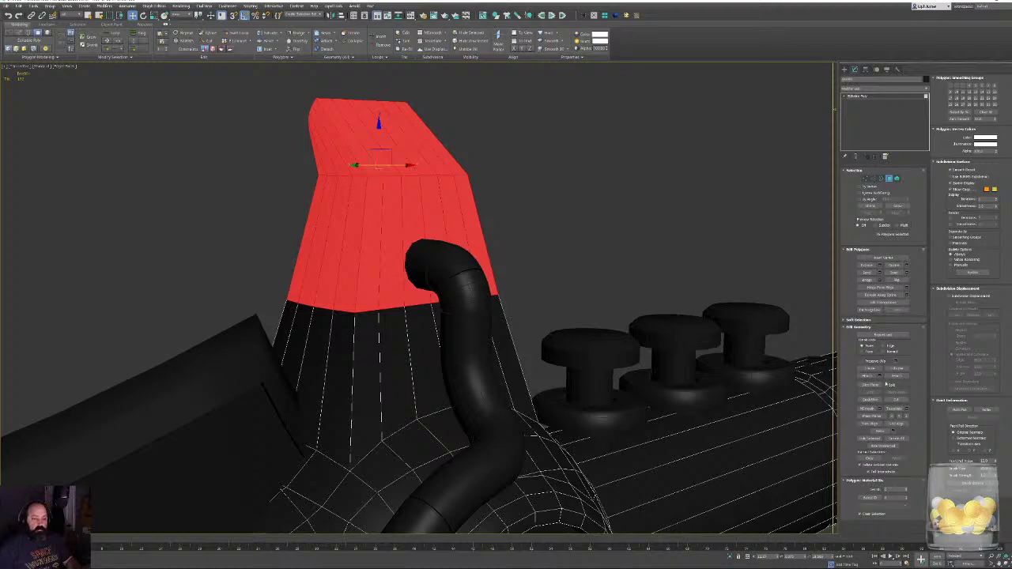
{"action": "left_click", "coordinate": [896, 377]}
{"action": "type", "text": "N"}
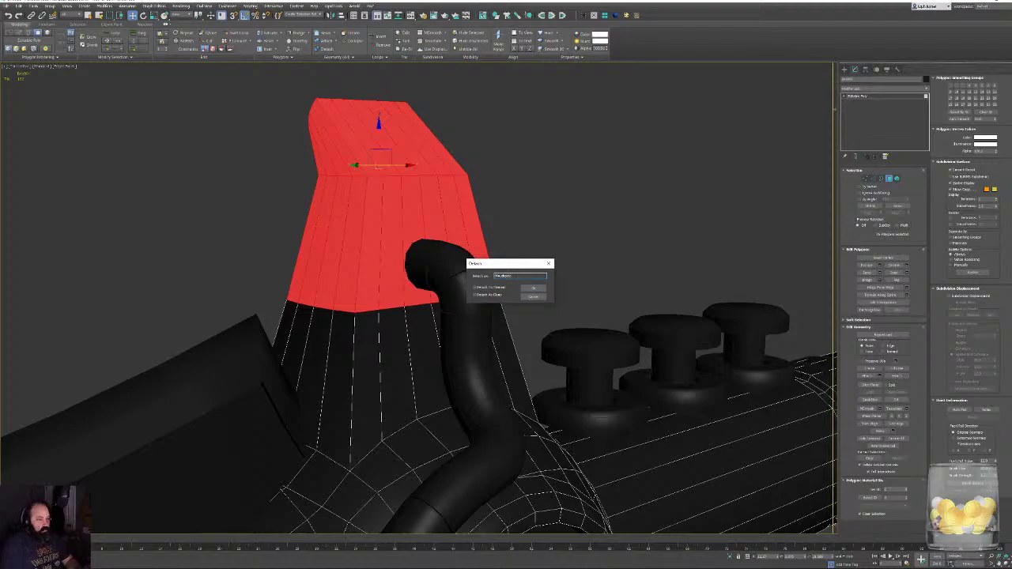
{"action": "key", "text": "Return"}
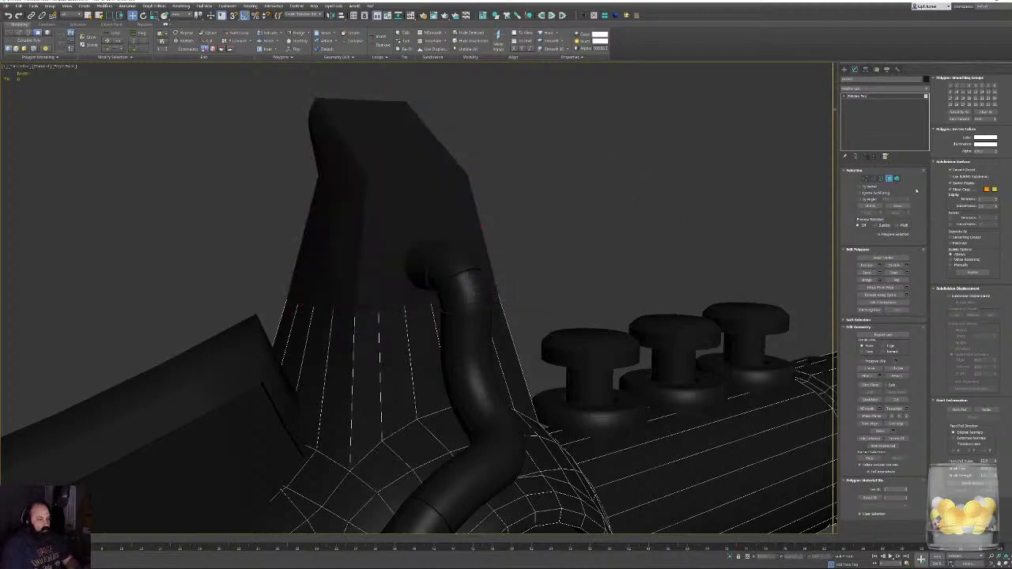
Leave polygon editing and isolate the main body mesh that remains below the detached prong tip.
{"action": "middle_click_drag", "start_coordinate": [554, 279], "coordinate": [494, 272], "text": "alt"}
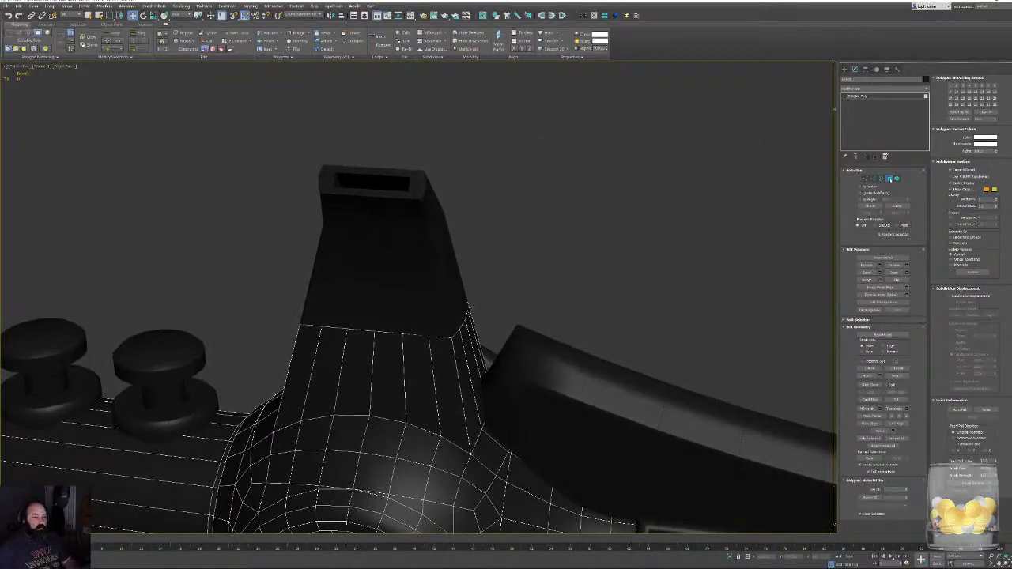
{"action": "left_click", "coordinate": [889, 180]}
{"action": "key", "text": "alt+q"}
{"action": "middle_click_drag", "start_coordinate": [579, 301], "coordinate": [506, 298], "text": "alt"}
{"action": "scroll", "coordinate": [399, 257], "scroll_direction": "up", "scroll_amount": 8}
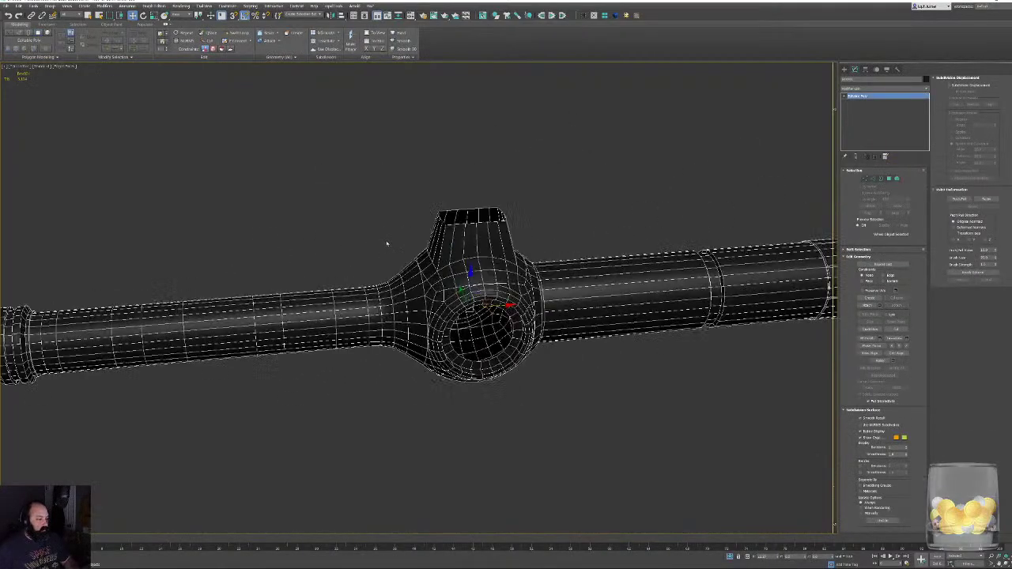
Select the vertical corner edges of the open prong stub on the main body, plus the edge loop around its base.
{"action": "middle_click_drag", "start_coordinate": [427, 248], "coordinate": [542, 249], "text": "alt"}
{"action": "scroll", "coordinate": [528, 254], "scroll_direction": "up", "scroll_amount": 1}
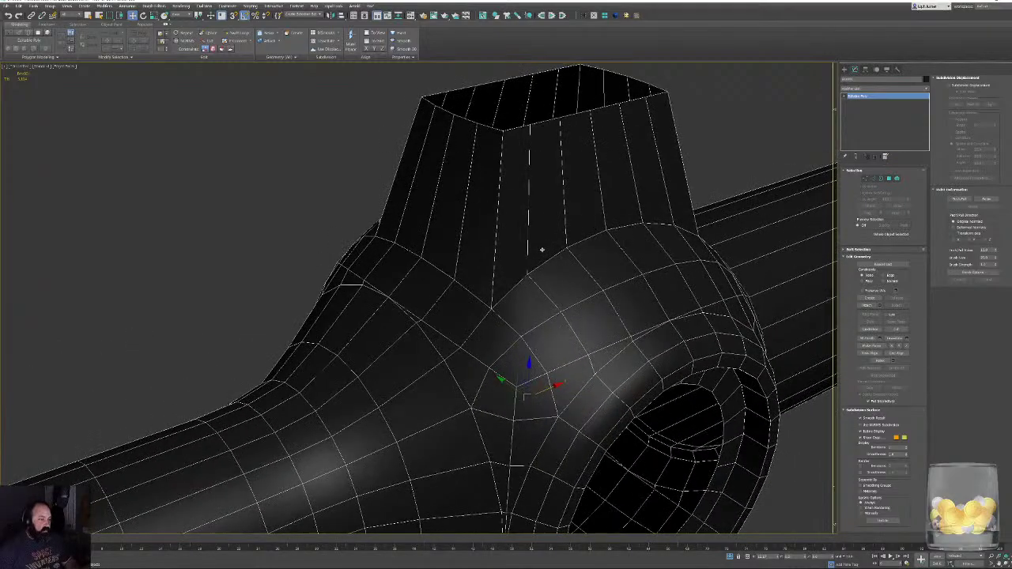
{"action": "left_click", "coordinate": [873, 179]}
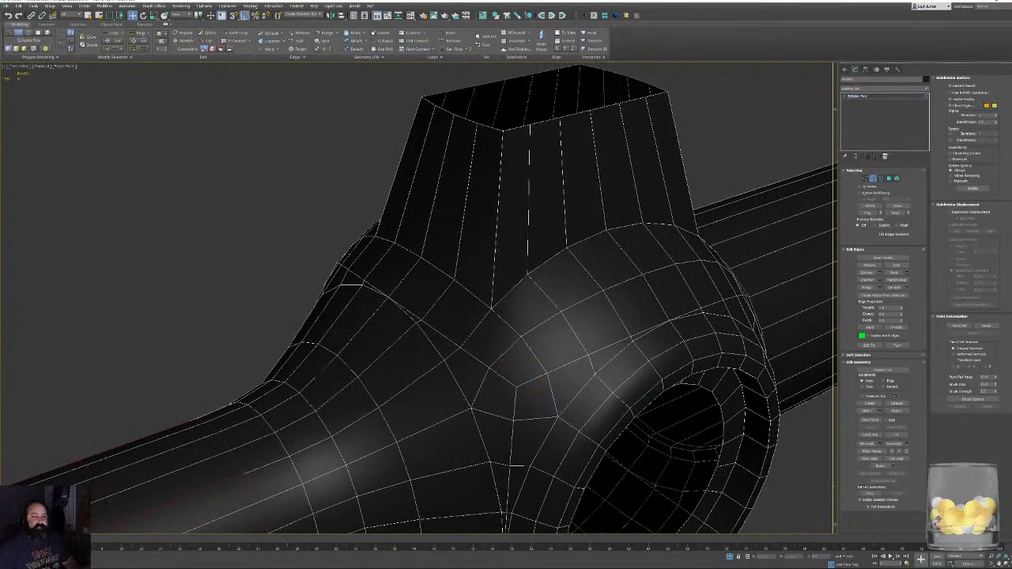
{"action": "left_click", "coordinate": [496, 250]}
{"action": "left_click", "coordinate": [408, 147]}
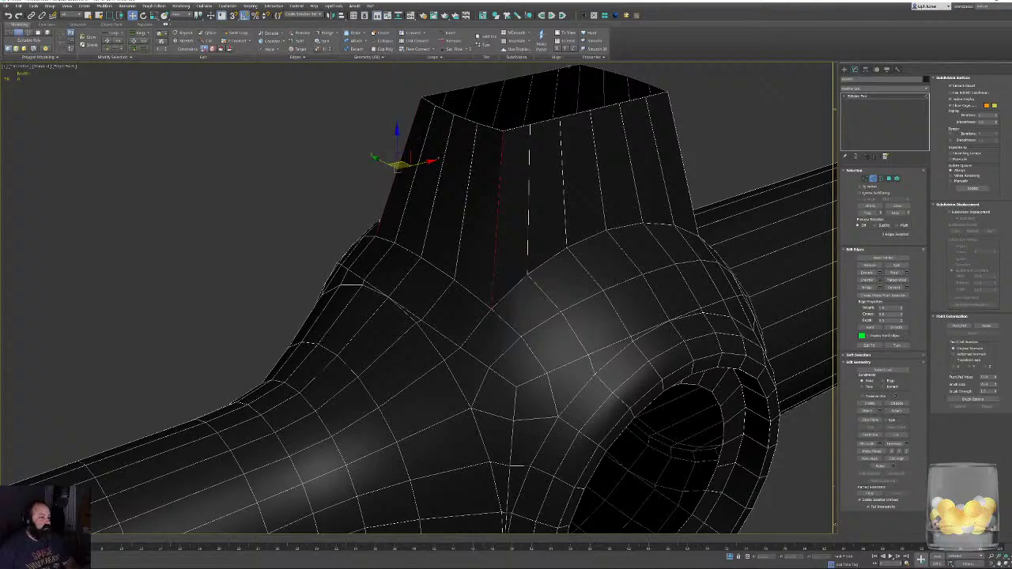
{"action": "left_click", "coordinate": [579, 77]}
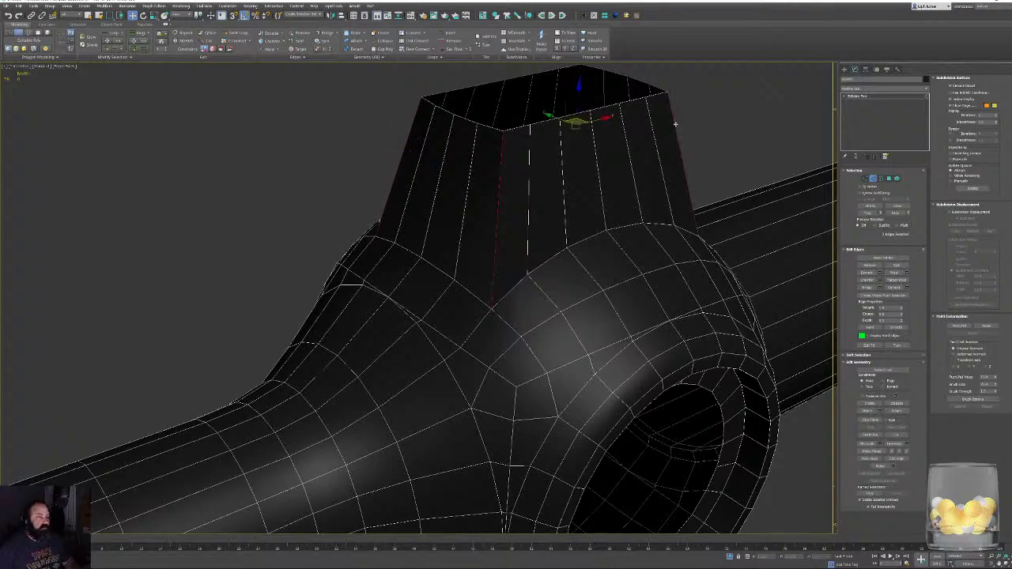
{"action": "double_click", "coordinate": [518, 283], "text": "ctrl"}
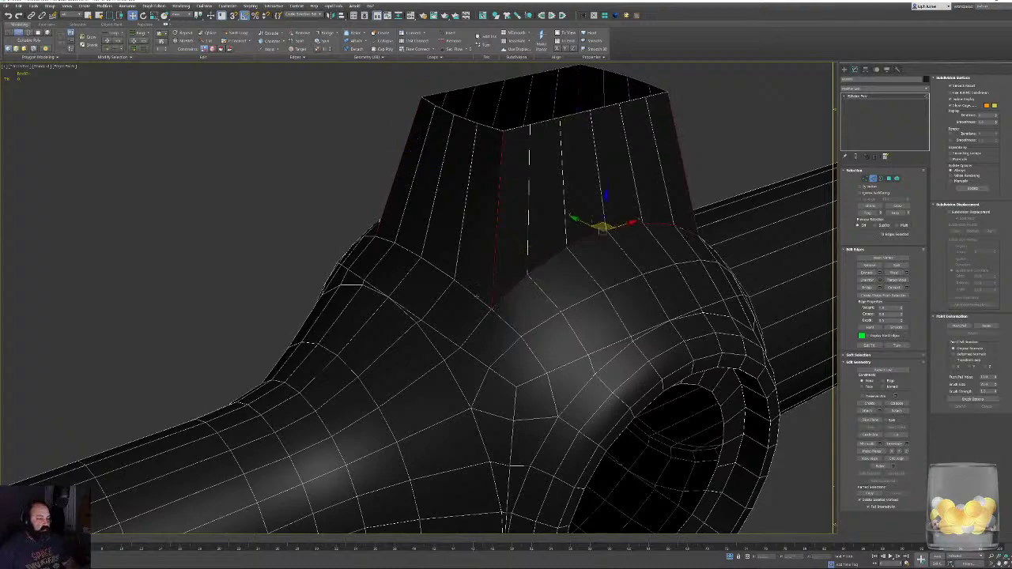
{"action": "double_click", "coordinate": [477, 296], "text": "ctrl"}
{"action": "middle_click_drag", "start_coordinate": [477, 295], "coordinate": [357, 344], "text": "alt"}
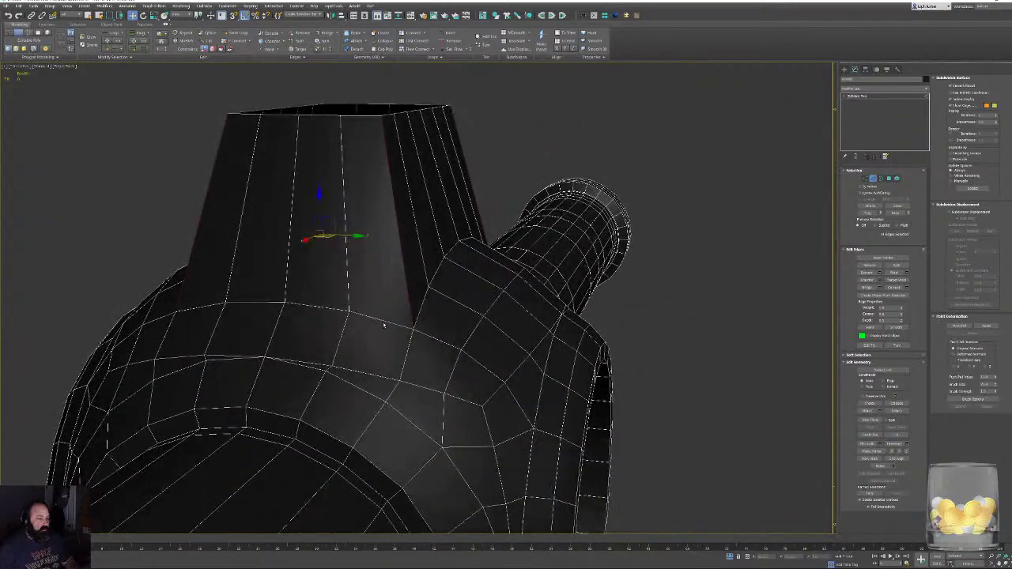
{"action": "left_click", "coordinate": [386, 321], "text": "ctrl"}
{"action": "double_click", "coordinate": [385, 323], "text": "ctrl"}
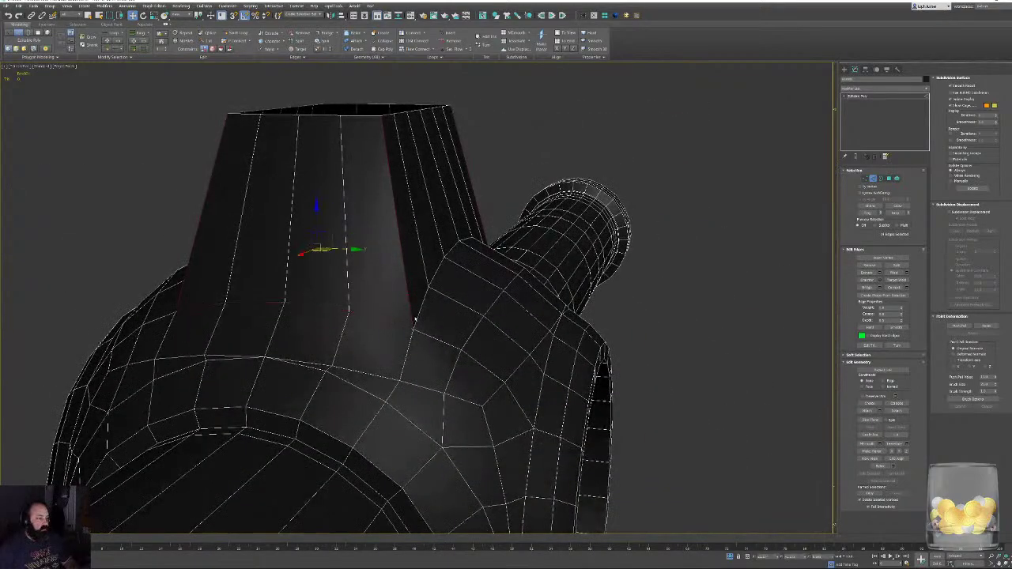
{"action": "middle_click_drag", "start_coordinate": [443, 265], "coordinate": [395, 320], "text": "alt"}
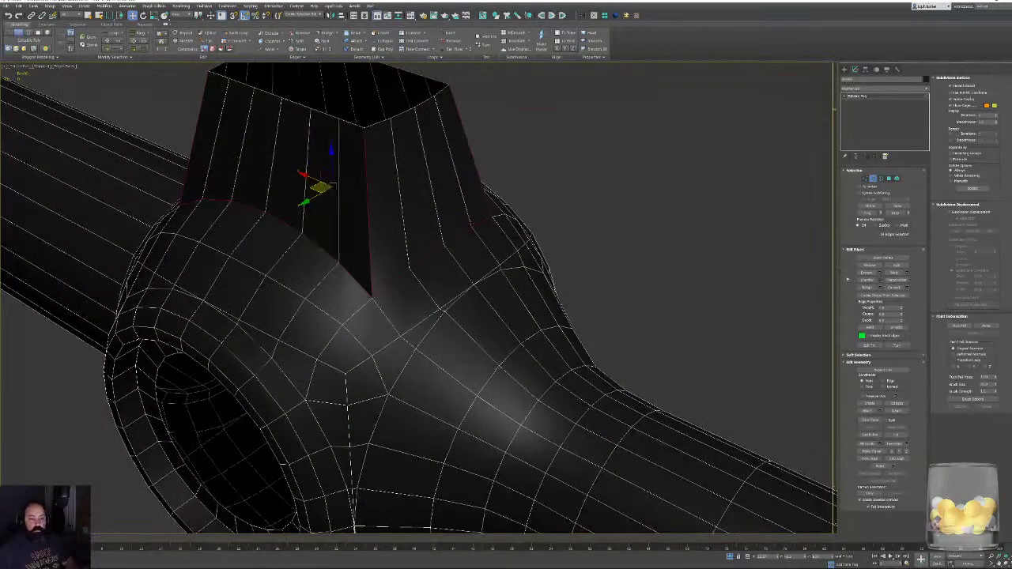
Chamfer the stub's selected corner and base edges by a small amount, forming a narrow bevel along them.
{"action": "left_click", "coordinate": [879, 280]}
{"action": "left_click", "coordinate": [427, 301]}
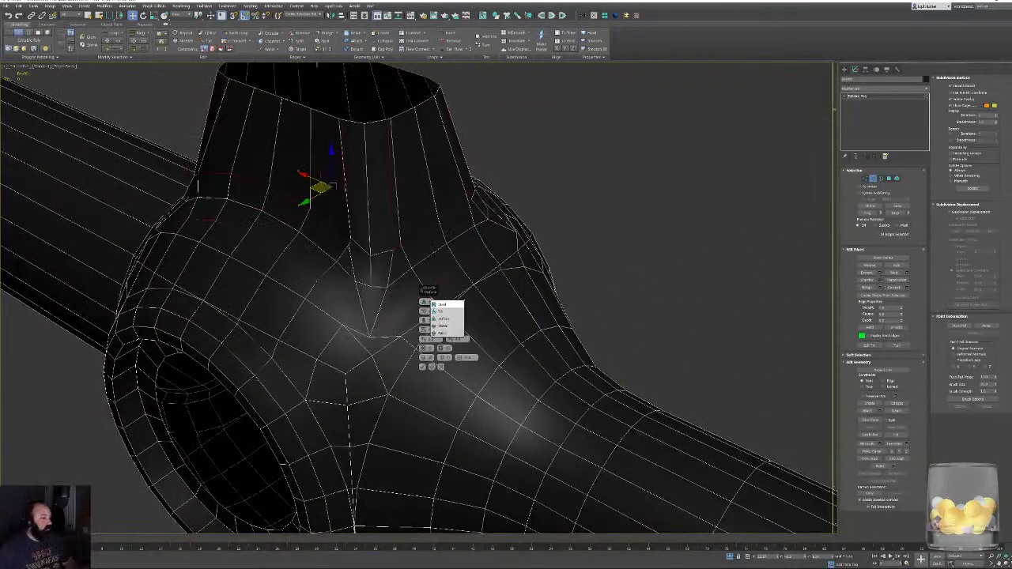
{"action": "left_click", "coordinate": [430, 311]}
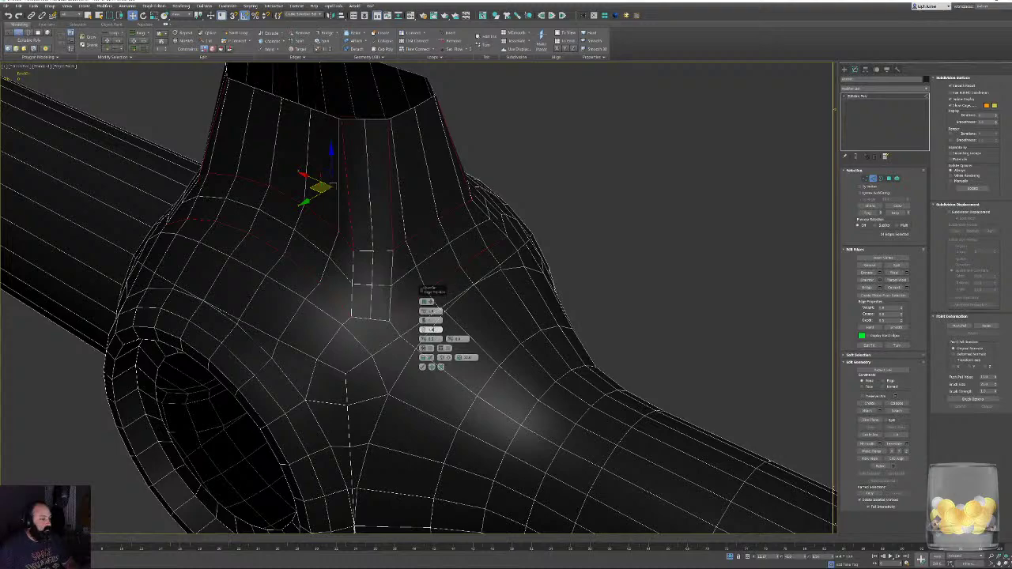
{"action": "left_click_drag", "start_coordinate": [424, 338], "coordinate": [423, 317]}
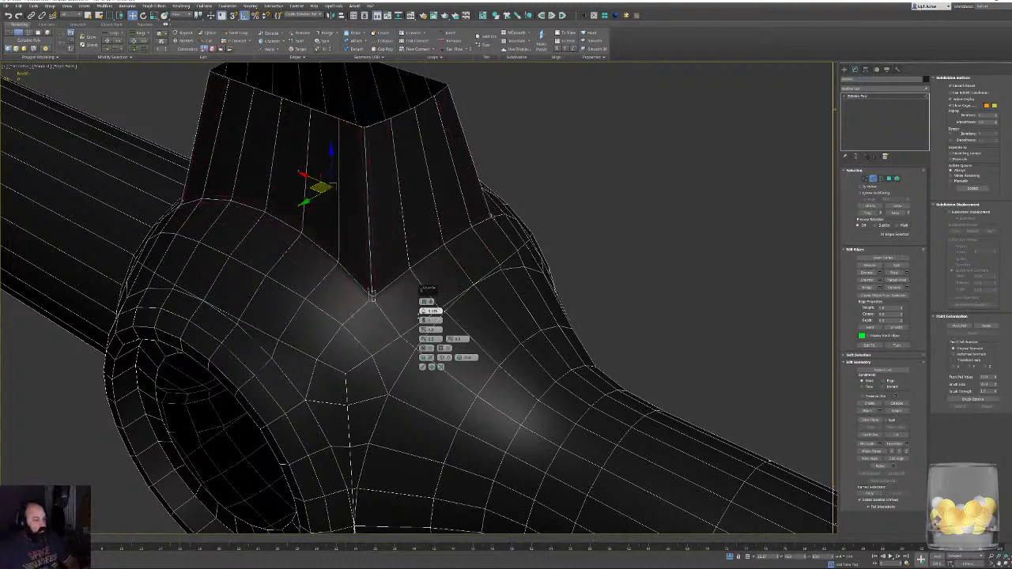
{"action": "middle_click_drag", "start_coordinate": [414, 320], "coordinate": [454, 297], "text": "alt"}
{"action": "left_click", "coordinate": [431, 302]}
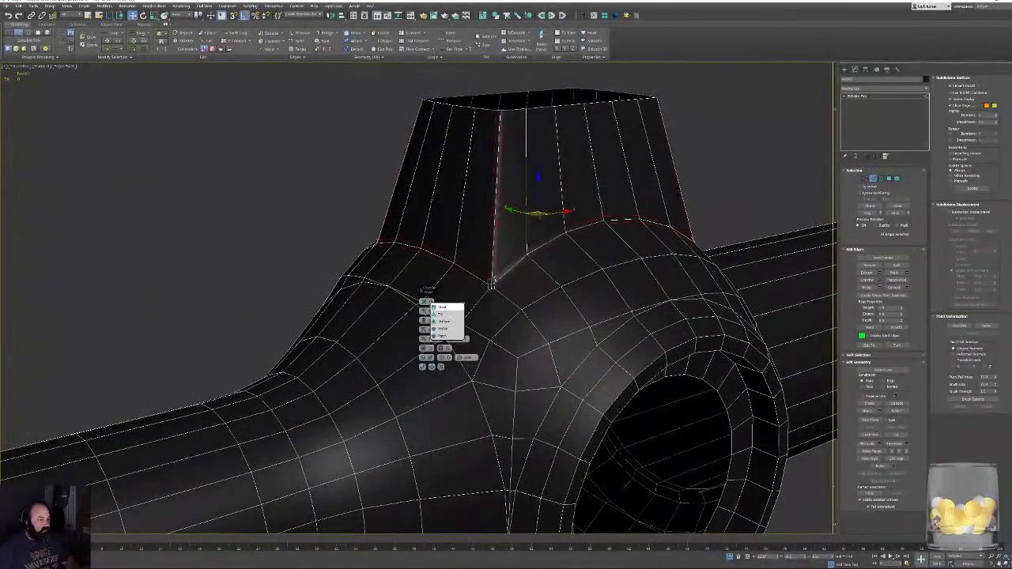
{"action": "left_click", "coordinate": [435, 321]}
{"action": "middle_click_drag", "start_coordinate": [445, 324], "coordinate": [388, 298], "text": "alt"}
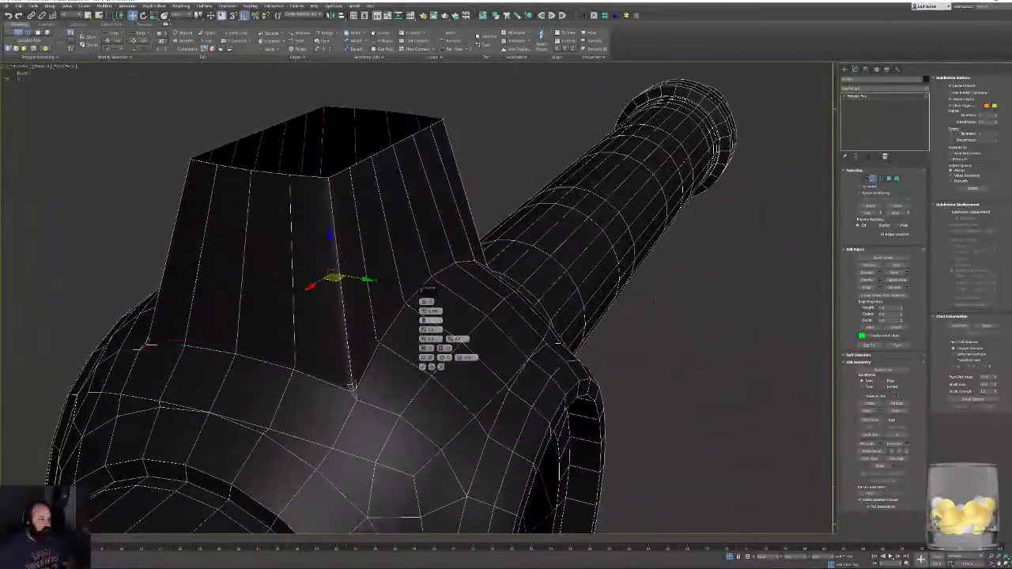
{"action": "left_click_drag", "start_coordinate": [422, 313], "coordinate": [429, 311]}
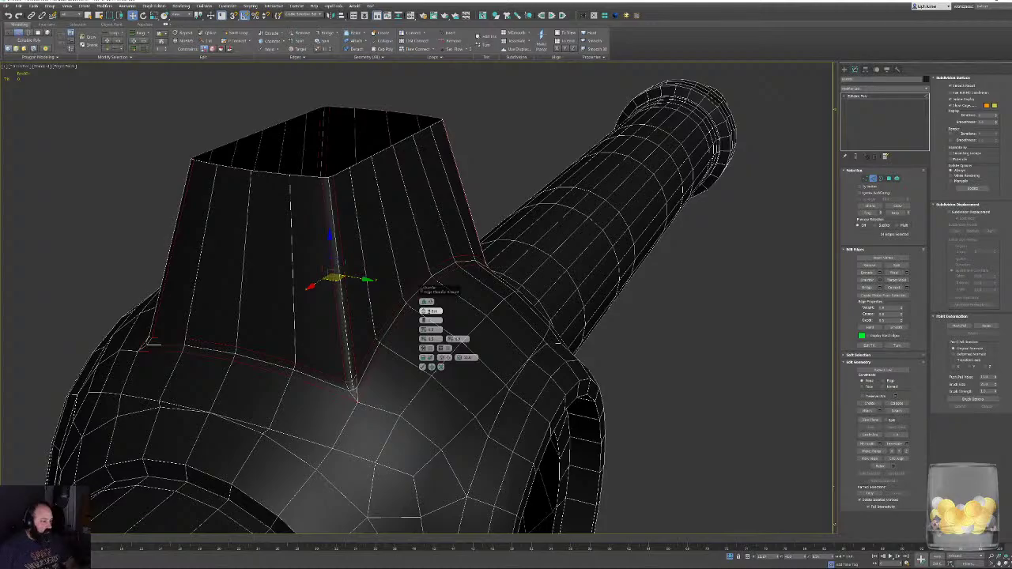
{"action": "left_click", "coordinate": [423, 367]}
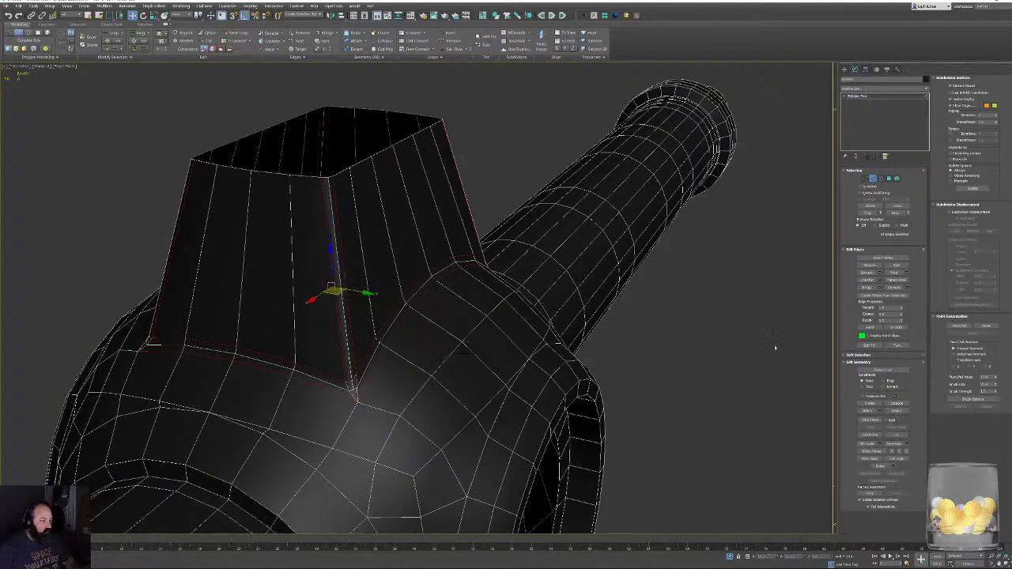
Extend the stub's open top border slightly inward and upward as a new ring of polygons, forming a raised collar.
{"action": "left_click", "coordinate": [774, 348]}
{"action": "middle_click_drag", "start_coordinate": [775, 348], "coordinate": [567, 328], "text": "alt"}
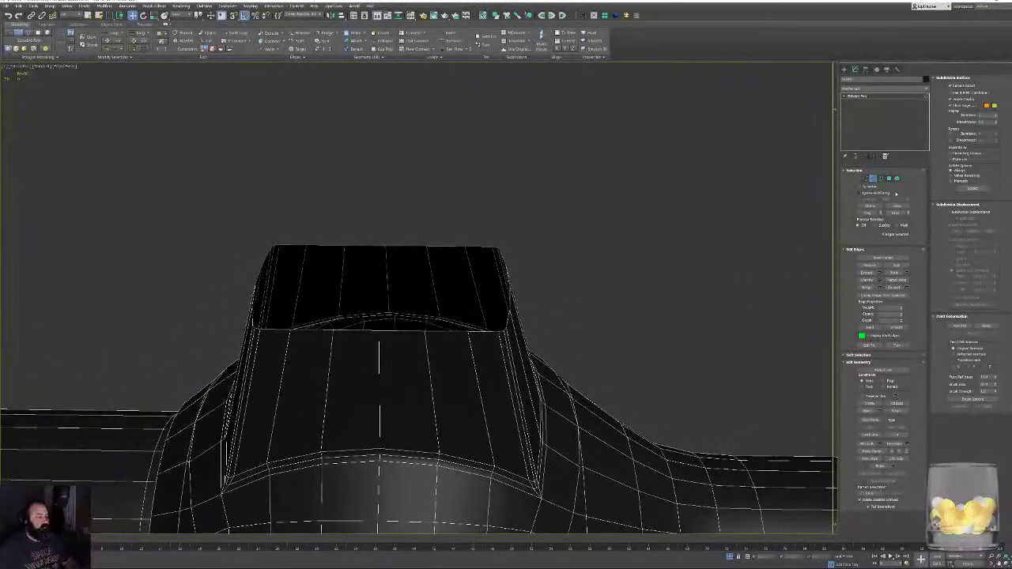
{"action": "key", "text": "4"}
{"action": "left_click", "coordinate": [427, 279]}
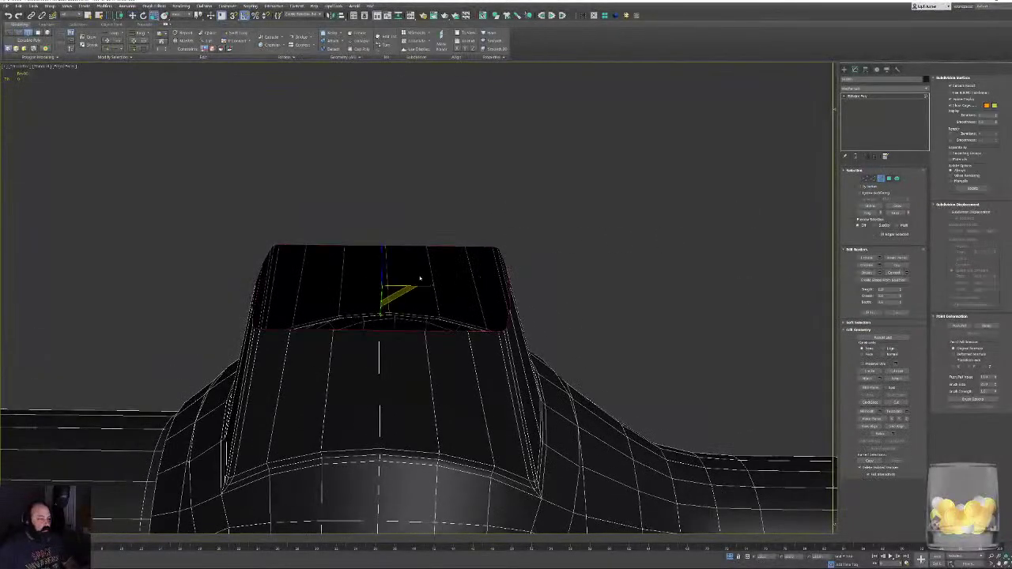
{"action": "left_click_drag", "start_coordinate": [389, 282], "coordinate": [382, 242], "text": "shift"}
{"action": "key", "text": "w"}
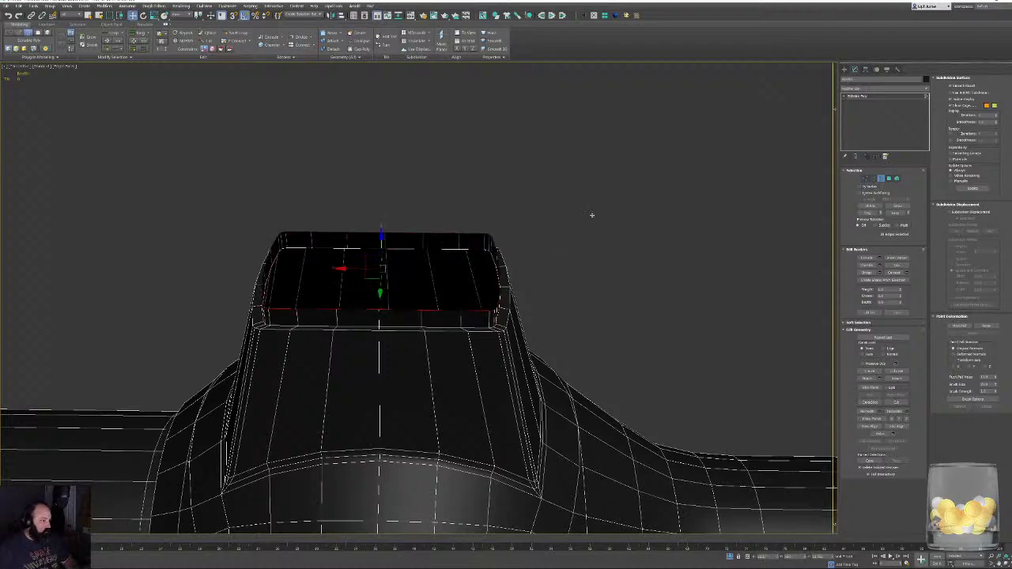
{"action": "left_click", "coordinate": [595, 307]}
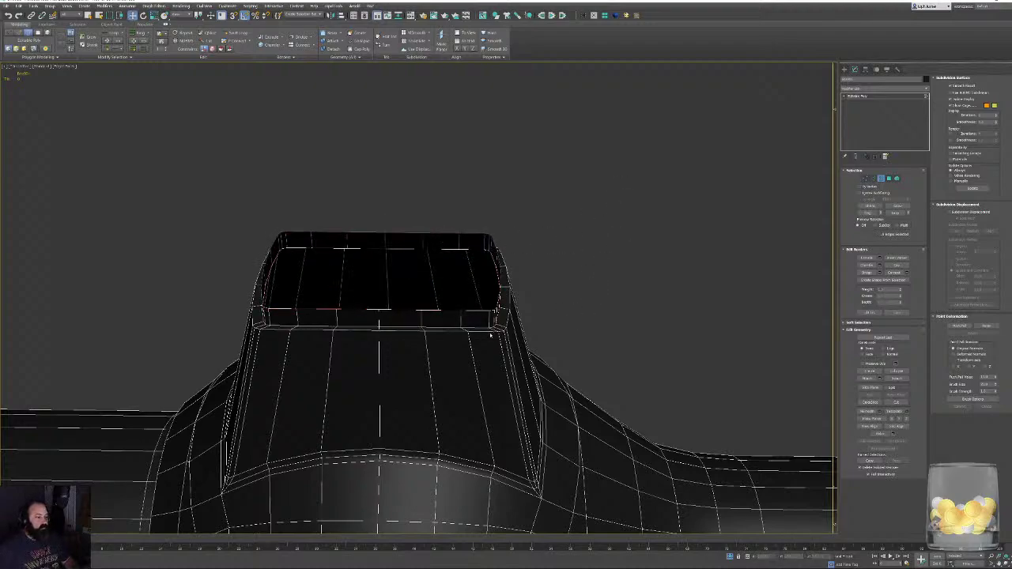
Chamfer the outer rim edge loop just below the collar by a small amount.
{"action": "left_click", "coordinate": [872, 179]}
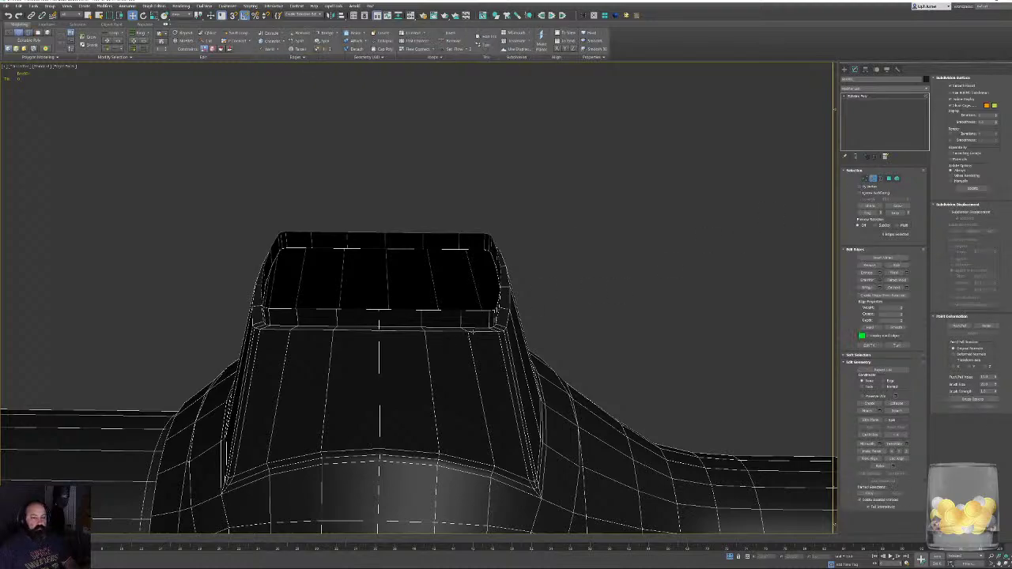
{"action": "double_click", "coordinate": [473, 331]}
{"action": "key", "text": "z"}
{"action": "middle_click_drag", "start_coordinate": [559, 316], "coordinate": [506, 290], "text": "alt"}
{"action": "middle_click_drag", "start_coordinate": [507, 289], "coordinate": [461, 204]}
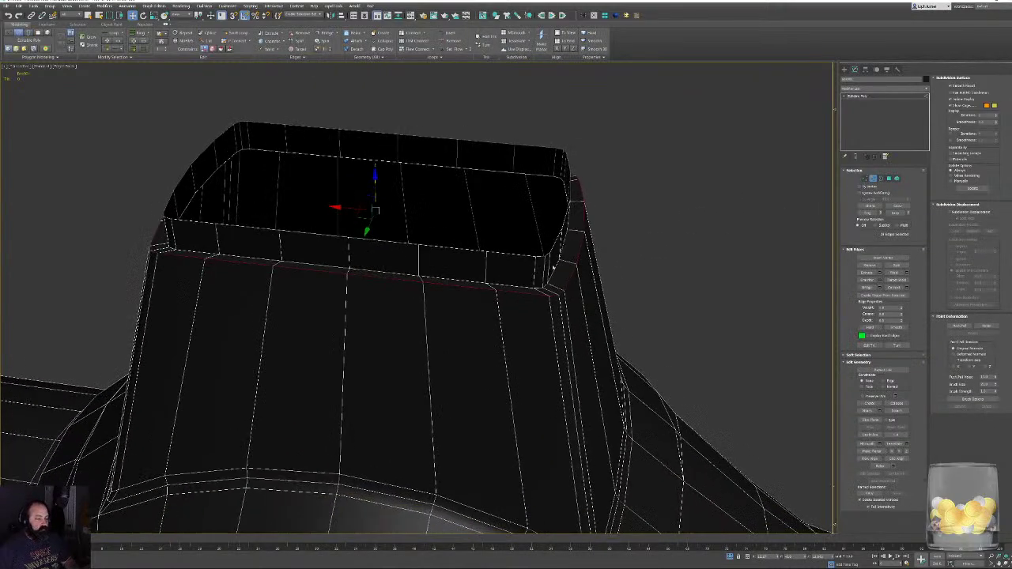
{"action": "left_click", "coordinate": [879, 279]}
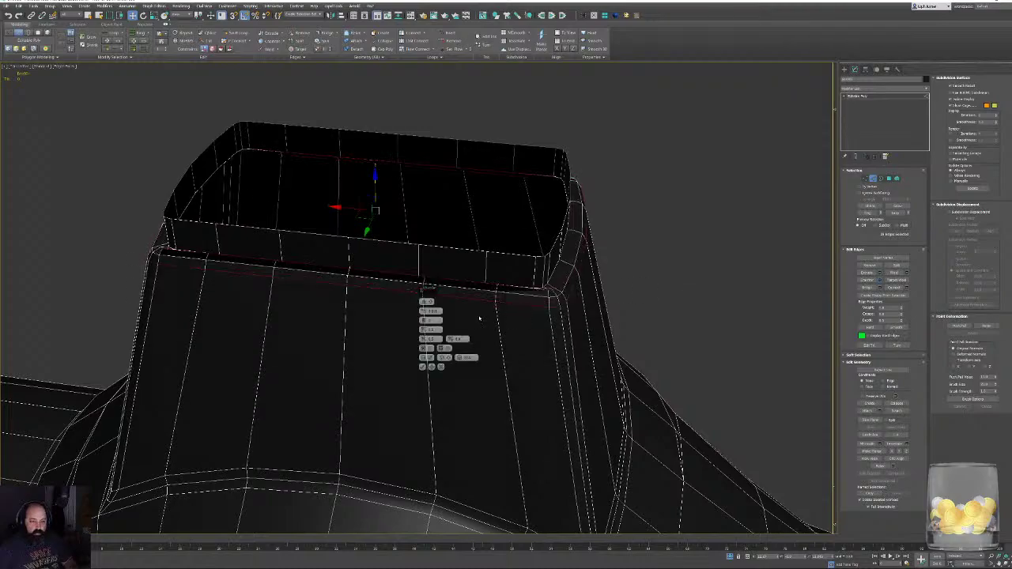
{"action": "middle_click_drag", "start_coordinate": [414, 375], "coordinate": [475, 312], "text": "alt"}
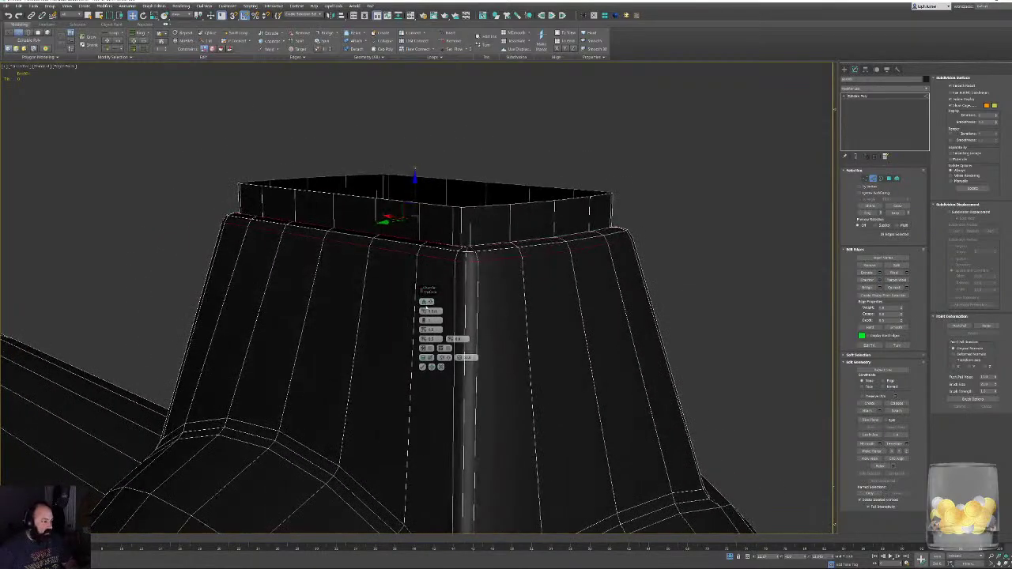
{"action": "left_click", "coordinate": [432, 302]}
{"action": "left_click", "coordinate": [443, 316]}
{"action": "left_click", "coordinate": [424, 322]}
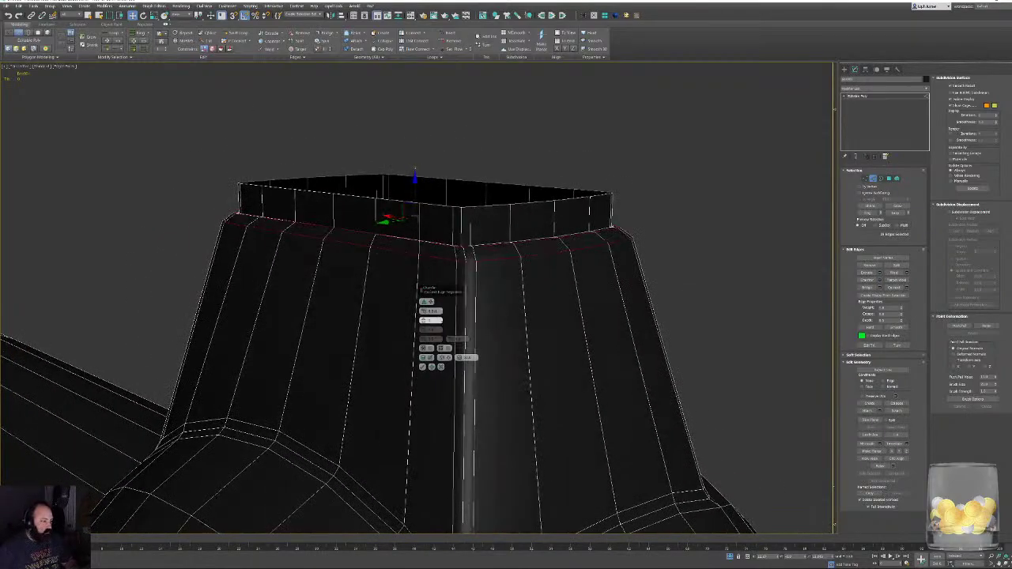
{"action": "mouse_move", "coordinate": [425, 312]}
{"action": "left_mouse_down"}
{"action": "mouse_move", "coordinate": [425, 302]}
{"action": "mouse_move", "coordinate": [431, 312]}
{"action": "left_mouse_up"}
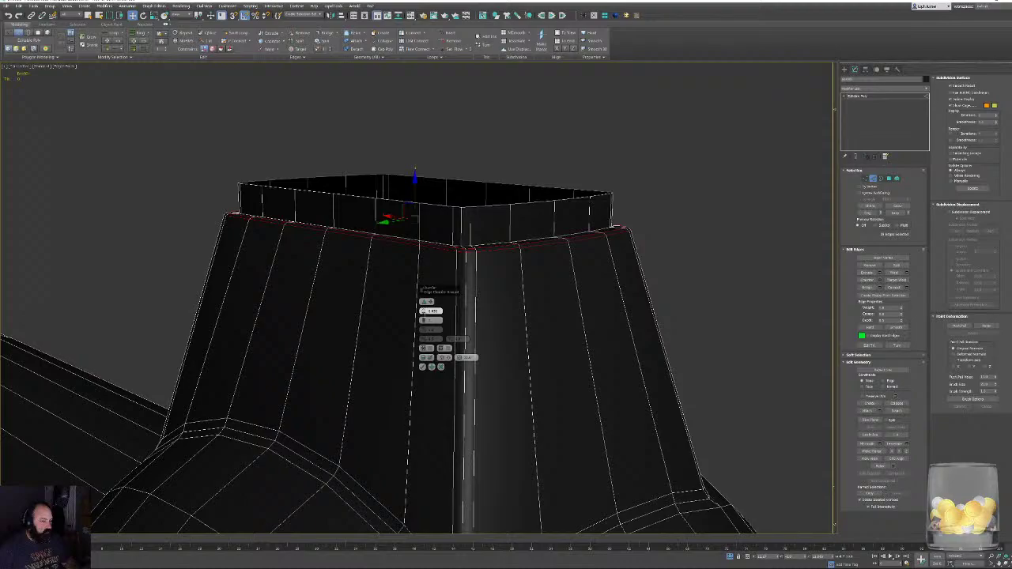
{"action": "left_click", "coordinate": [422, 366]}
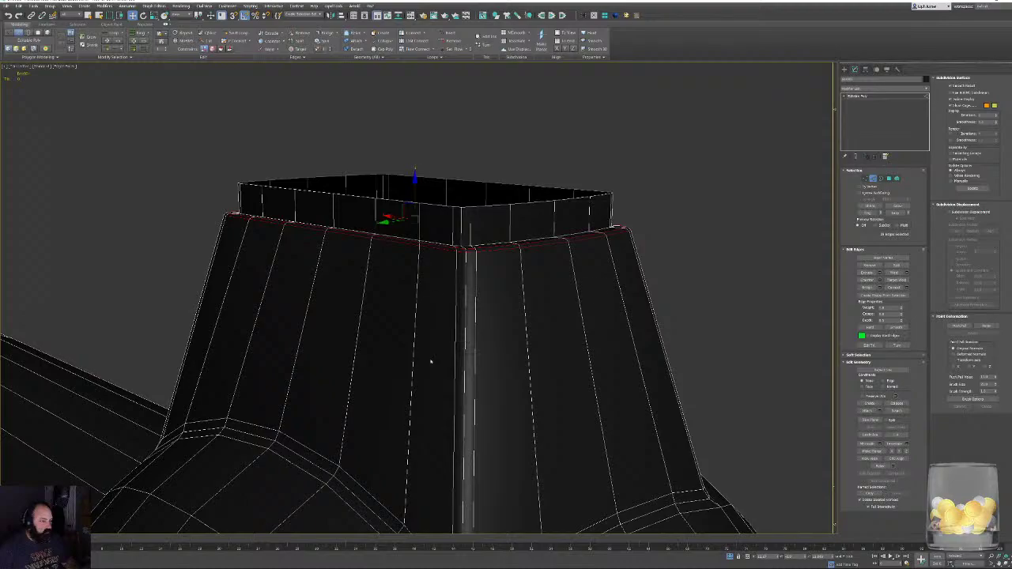
End isolation to show the whole weapon, leave edge editing on the main body and select the detached prong tip.
{"action": "left_click", "coordinate": [731, 558]}
{"action": "scroll", "coordinate": [621, 392], "scroll_direction": "down", "scroll_amount": 4}
{"action": "middle_click_drag", "start_coordinate": [609, 387], "coordinate": [539, 335], "text": "alt"}
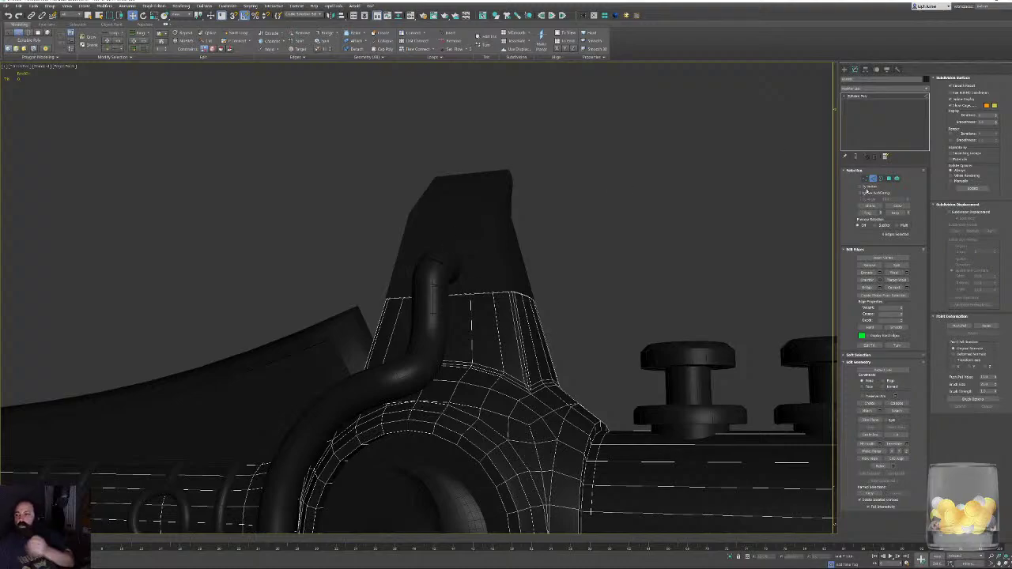
{"action": "key", "text": "2"}
{"action": "left_click", "coordinate": [499, 235]}
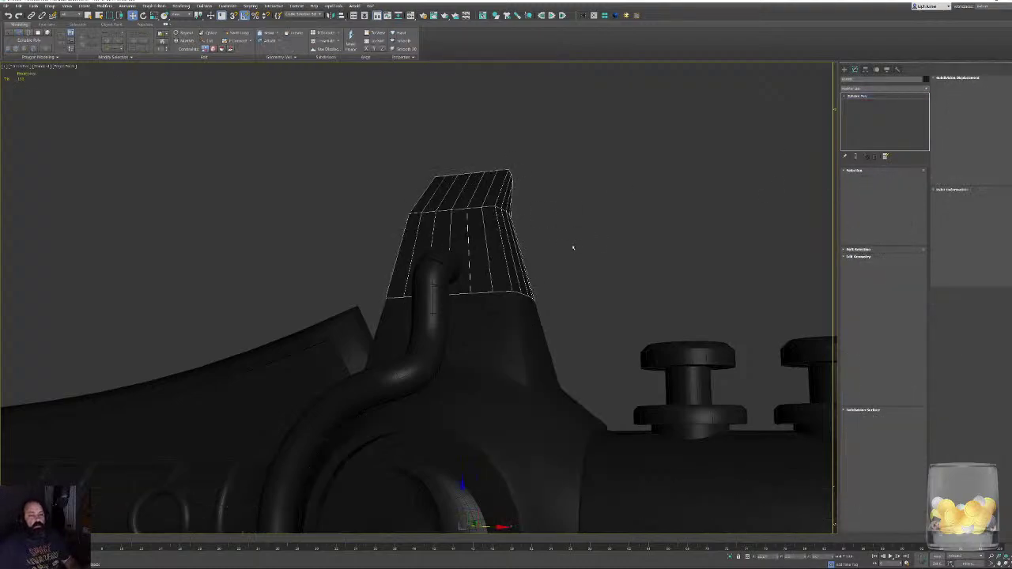
Remove the three central lengthwise edge loops and the middle edge loop running along the side walls of the detached prong tip.
{"action": "middle_click_drag", "start_coordinate": [572, 246], "coordinate": [552, 268], "text": "alt"}
{"action": "scroll", "coordinate": [532, 254], "scroll_direction": "up", "scroll_amount": 3}
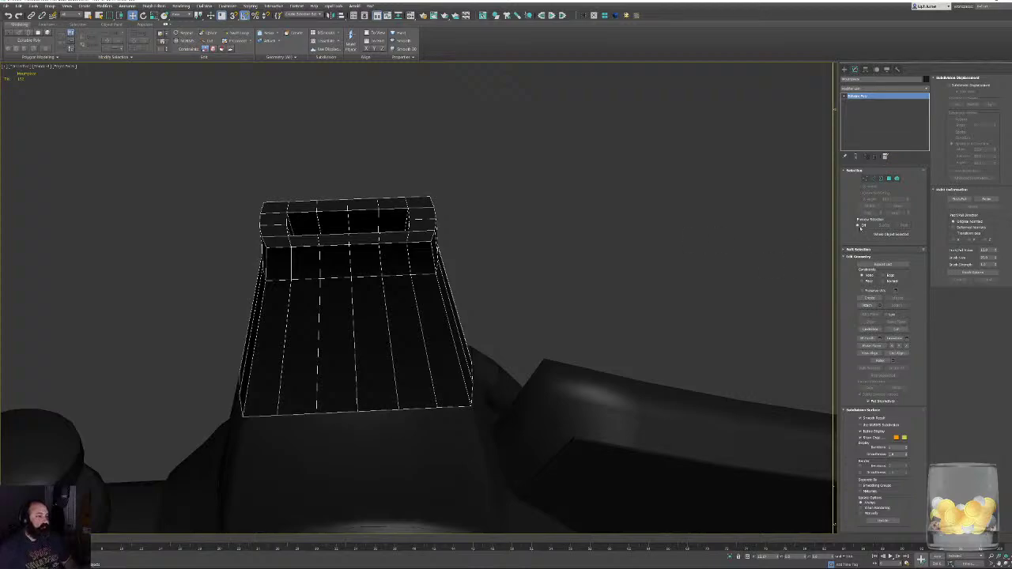
{"action": "left_click", "coordinate": [873, 180]}
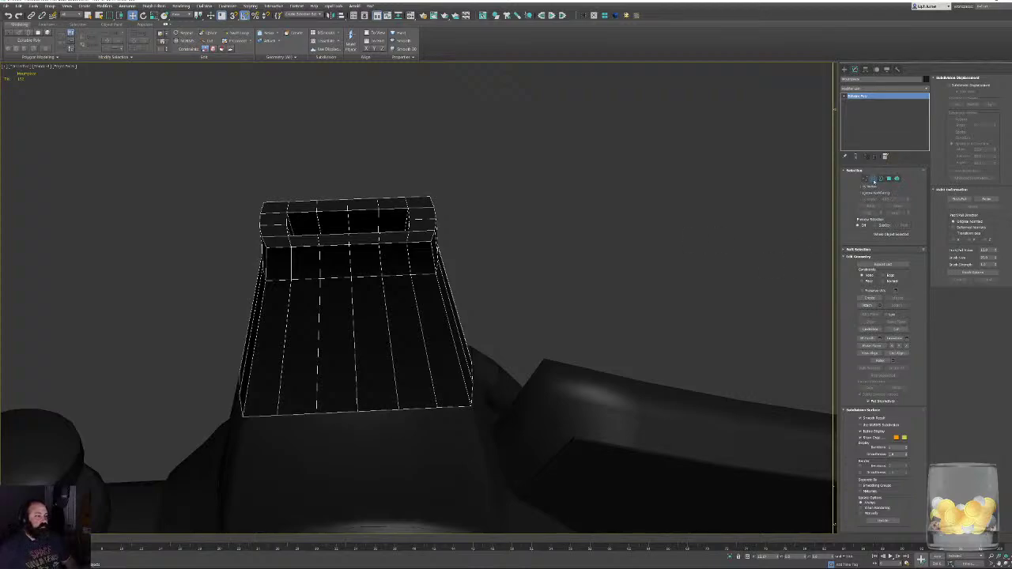
{"action": "left_click", "coordinate": [348, 278]}
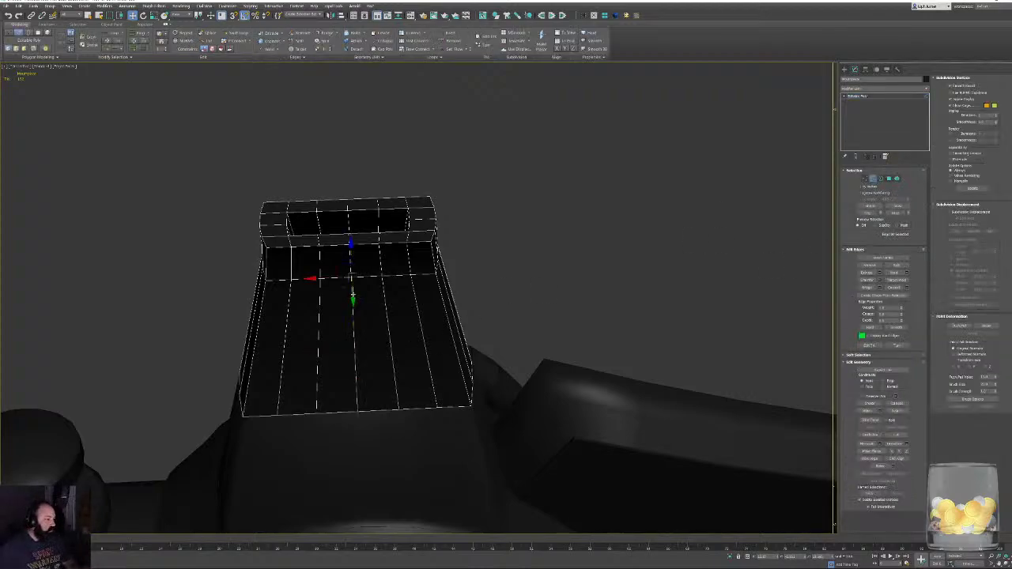
{"action": "left_click", "coordinate": [319, 269]}
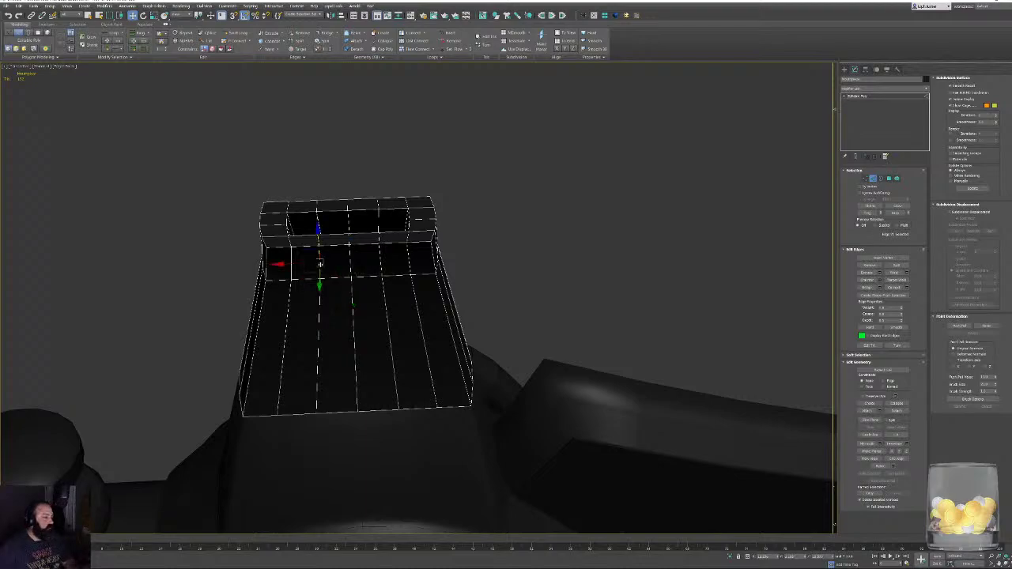
{"action": "left_click", "coordinate": [352, 332], "text": "ctrl"}
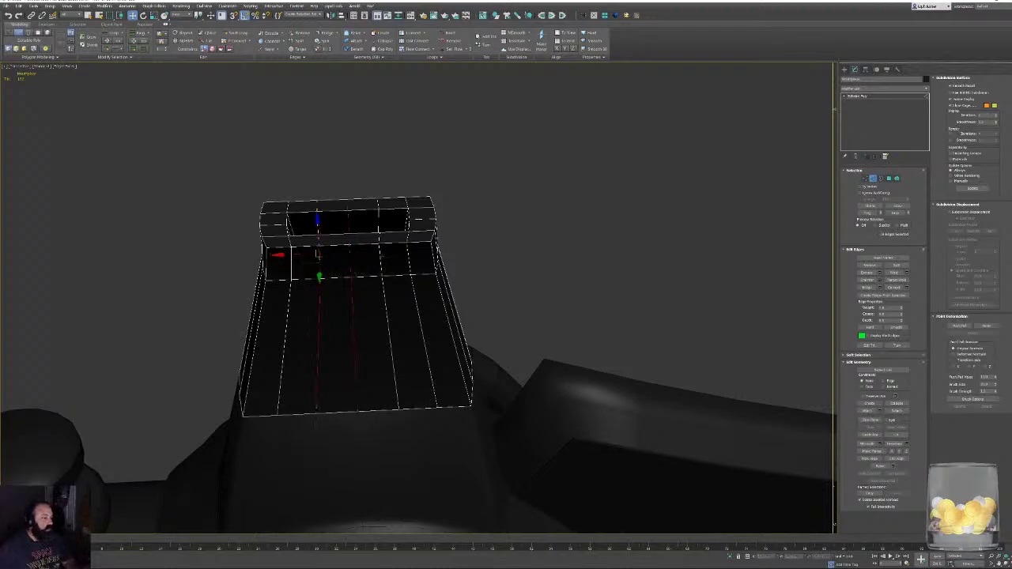
{"action": "double_click", "coordinate": [382, 256], "text": "ctrl"}
{"action": "double_click", "coordinate": [422, 220], "text": "ctrl"}
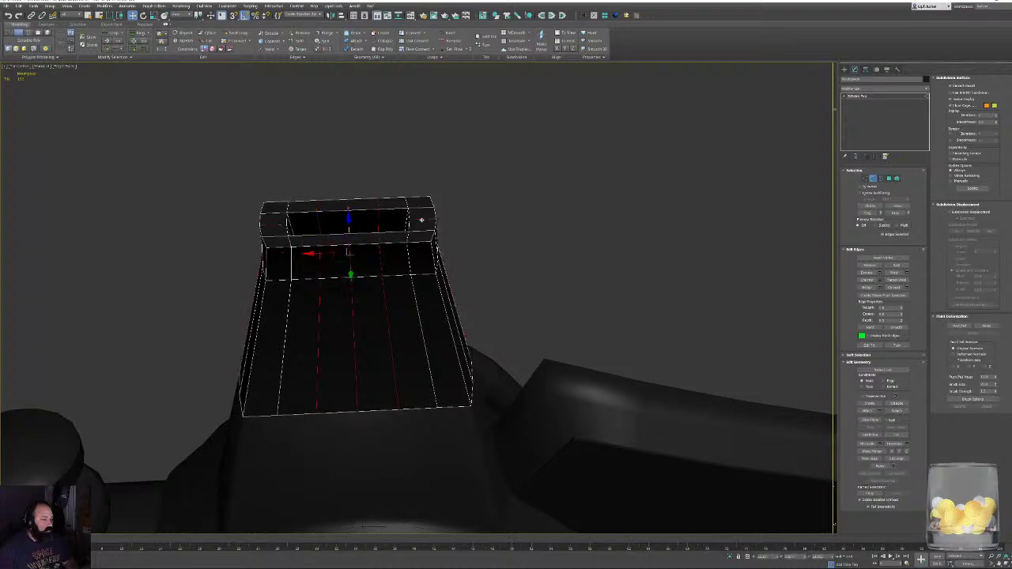
{"action": "key", "text": "BackSpace"}
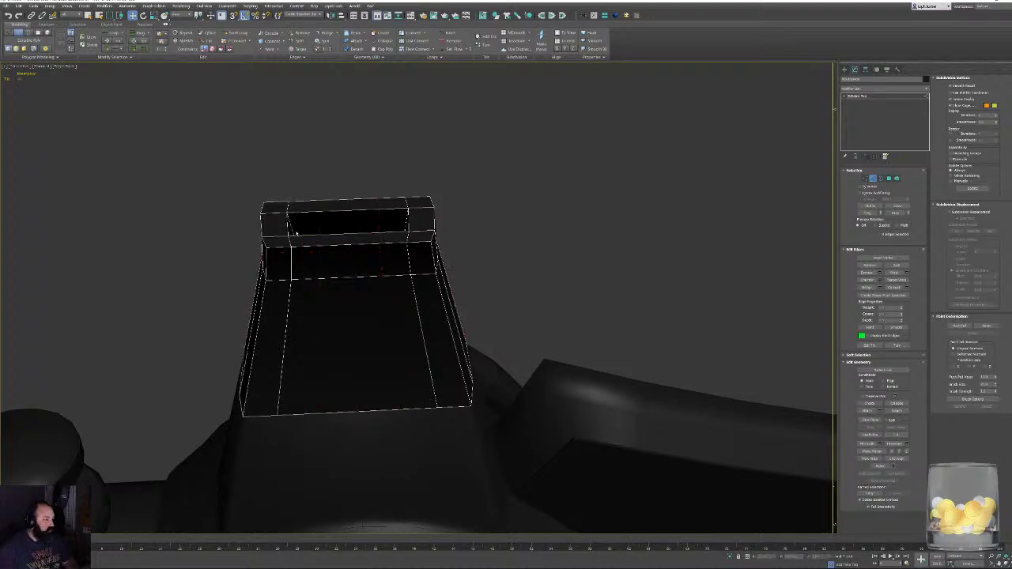
Connect the inner opening vertices to the outer corner vertices with diagonal edges at all four corners of the prong tip's end face.
{"action": "middle_click_drag", "start_coordinate": [295, 231], "coordinate": [538, 269], "text": "alt"}
{"action": "scroll", "coordinate": [407, 201], "scroll_direction": "up", "scroll_amount": 3}
{"action": "middle_click_drag", "start_coordinate": [406, 201], "coordinate": [321, 221], "text": "alt"}
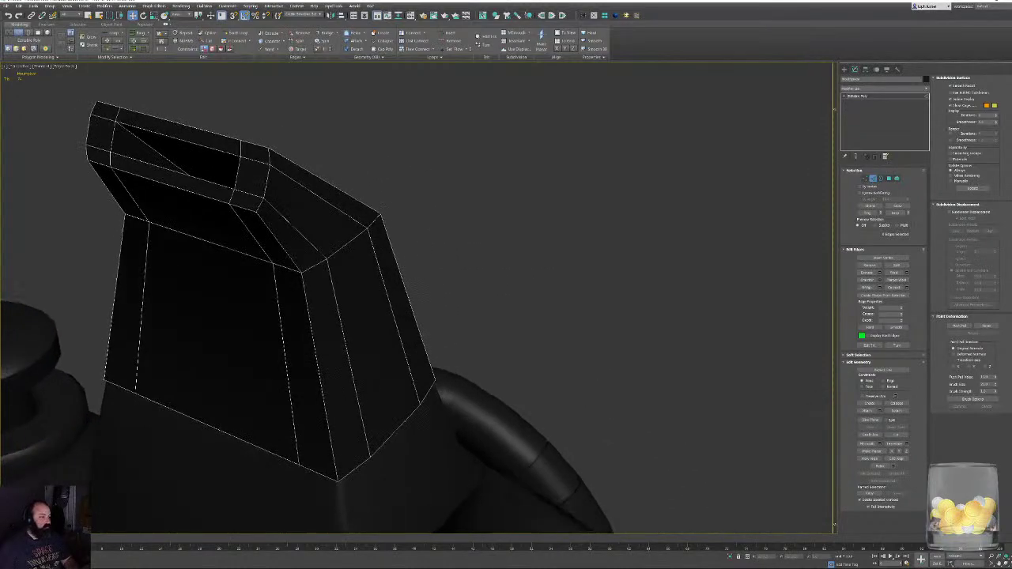
{"action": "middle_click_drag", "start_coordinate": [321, 258], "coordinate": [381, 194], "text": "alt"}
{"action": "key", "text": "1"}
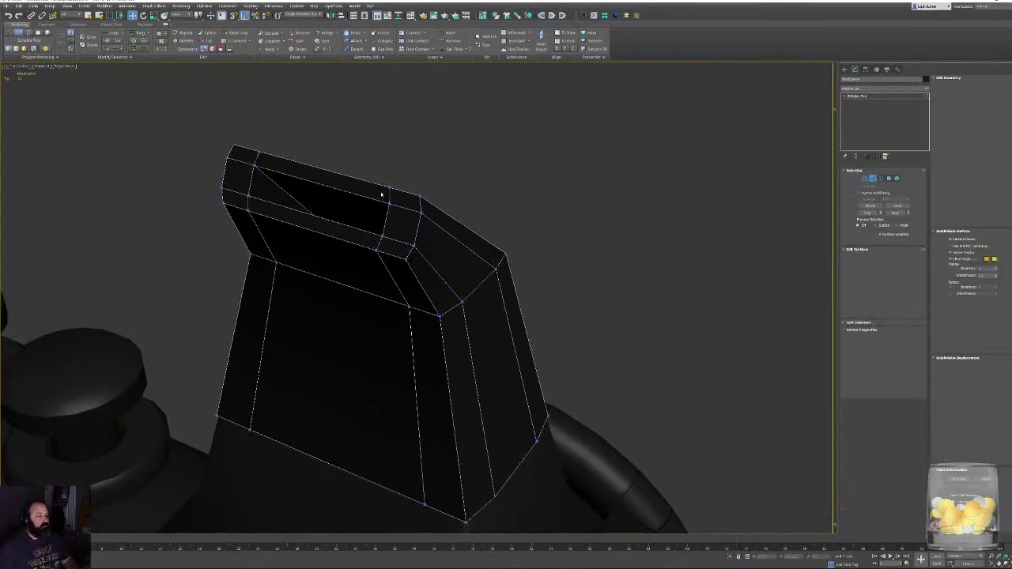
{"action": "left_click", "coordinate": [389, 202]}
{"action": "left_click", "coordinate": [421, 195], "text": "ctrl"}
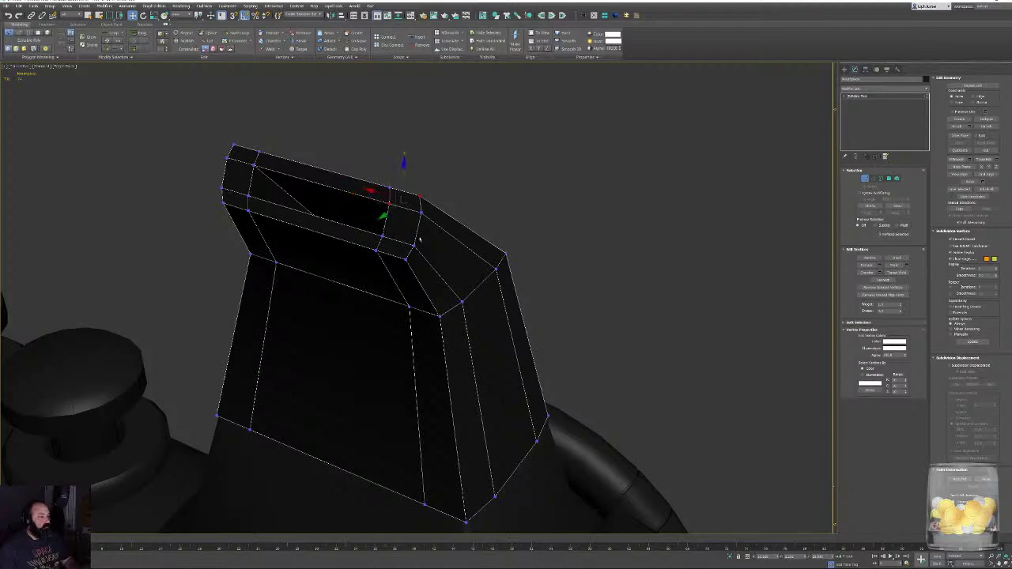
{"action": "left_click", "coordinate": [385, 238], "text": "ctrl"}
{"action": "left_click", "coordinate": [406, 258], "text": "ctrl"}
{"action": "left_click", "coordinate": [234, 146], "text": "ctrl"}
{"action": "left_click", "coordinate": [254, 164], "text": "ctrl"}
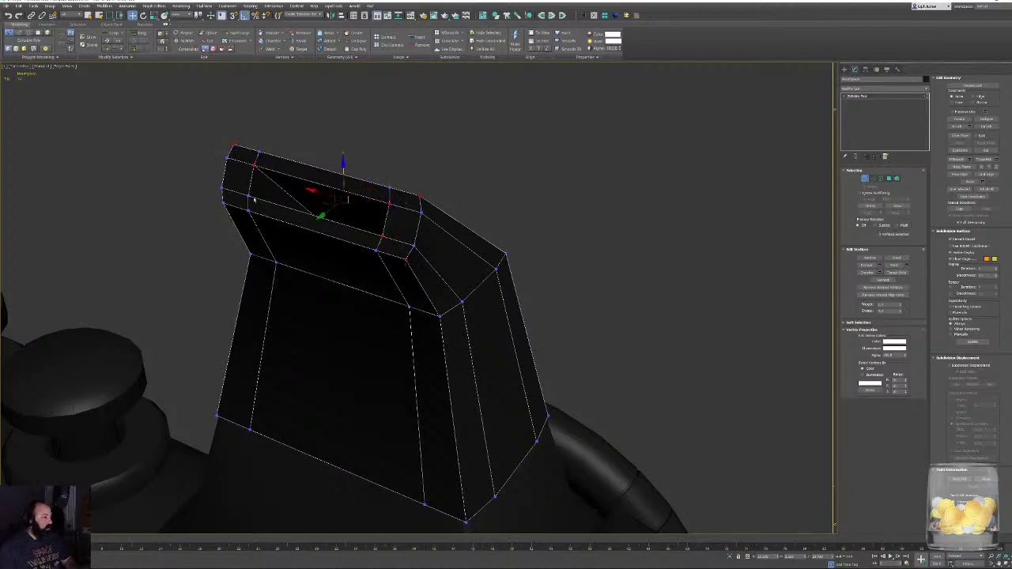
{"action": "left_click", "coordinate": [249, 197], "text": "ctrl"}
{"action": "left_click", "coordinate": [223, 204], "text": "ctrl"}
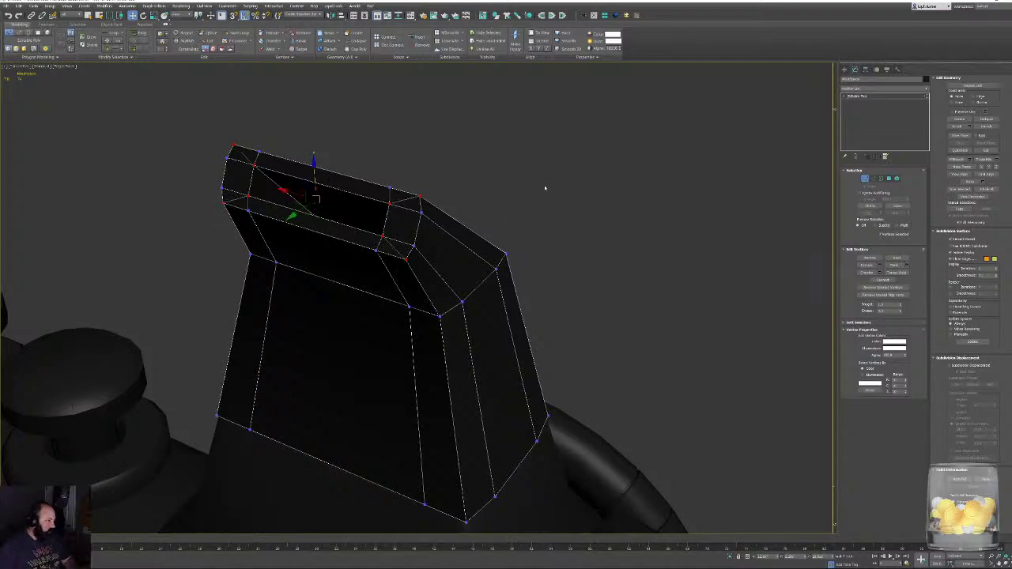
{"action": "left_click", "coordinate": [529, 201]}
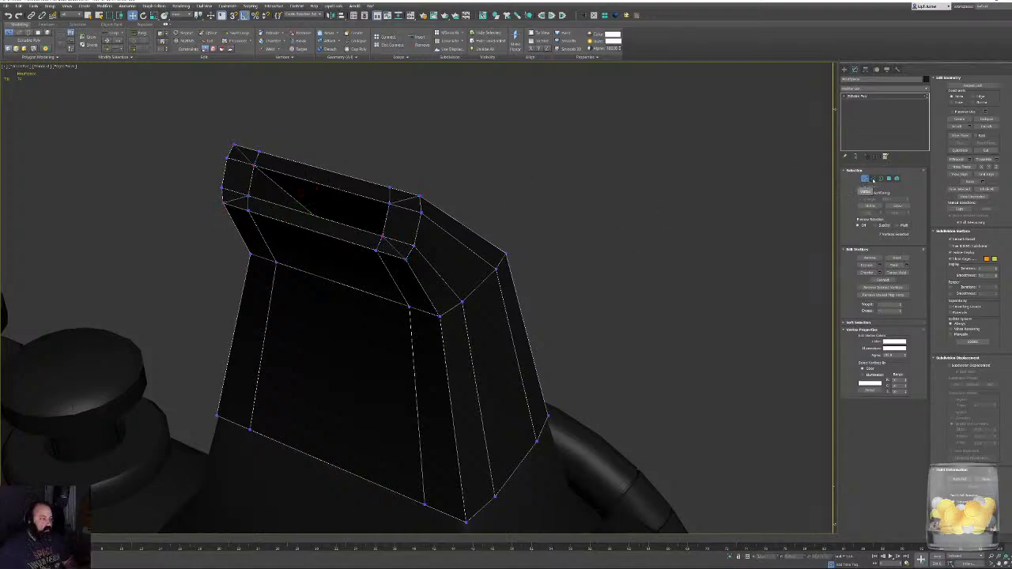
Select the extra edge loops beside the corners of the tapered top piece and remove them together with their vertices.
{"action": "key", "text": "2"}
{"action": "double_click", "coordinate": [379, 244]}
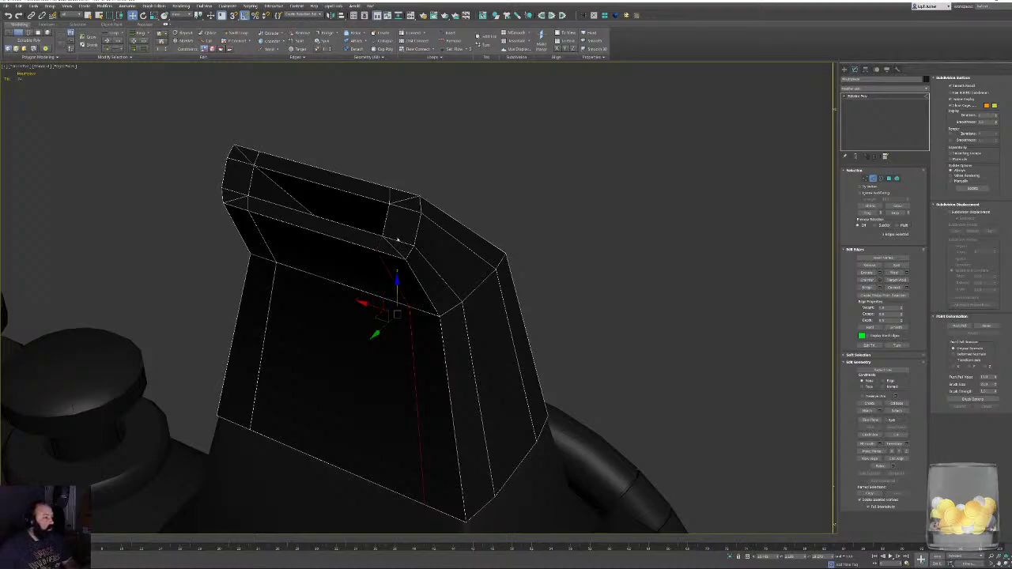
{"action": "double_click", "coordinate": [396, 240], "text": "ctrl"}
{"action": "double_click", "coordinate": [409, 208], "text": "ctrl"}
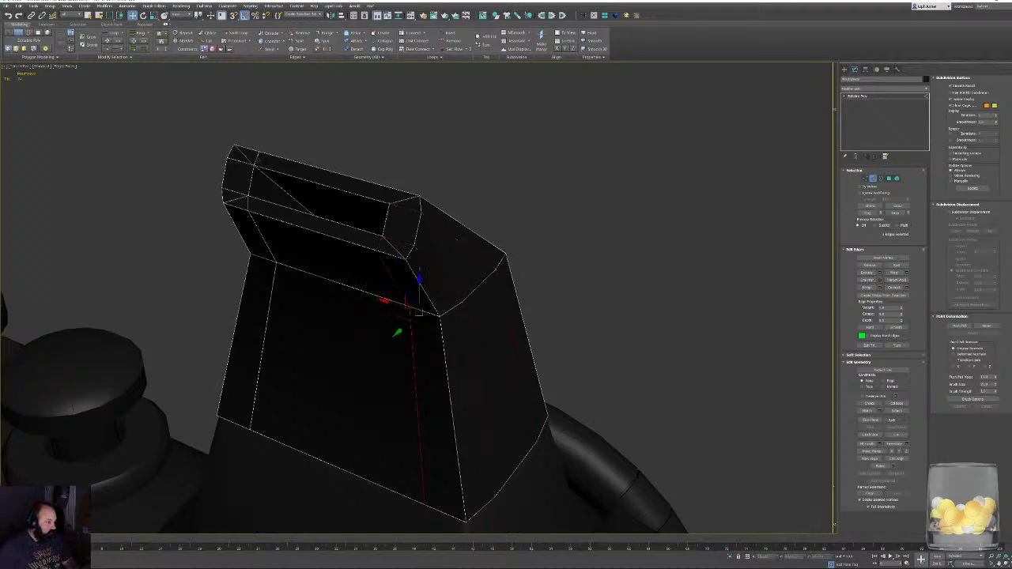
{"action": "left_click", "coordinate": [257, 159], "text": "ctrl"}
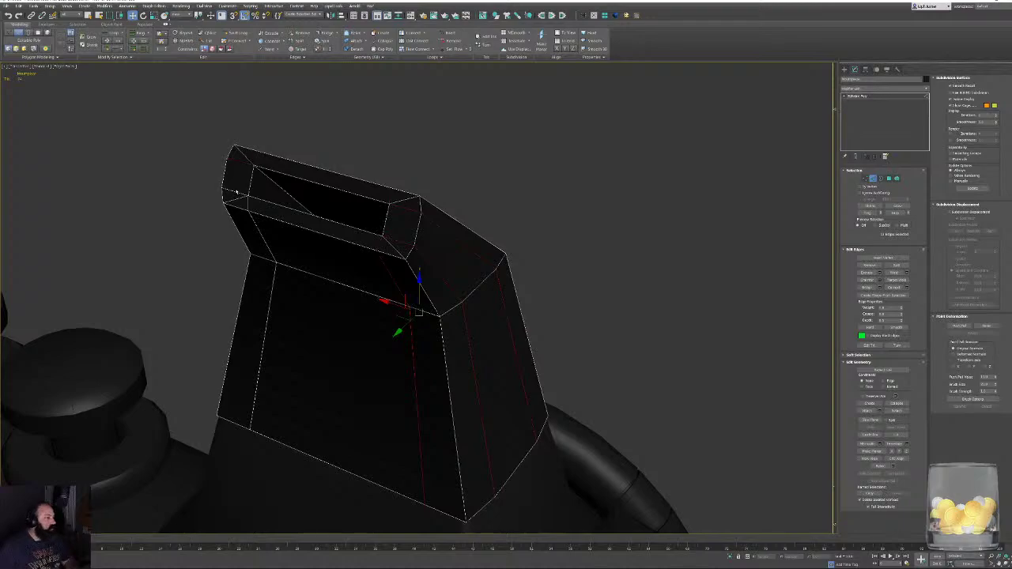
{"action": "left_click", "coordinate": [237, 192]}
{"action": "double_click", "coordinate": [247, 202], "text": "ctrl"}
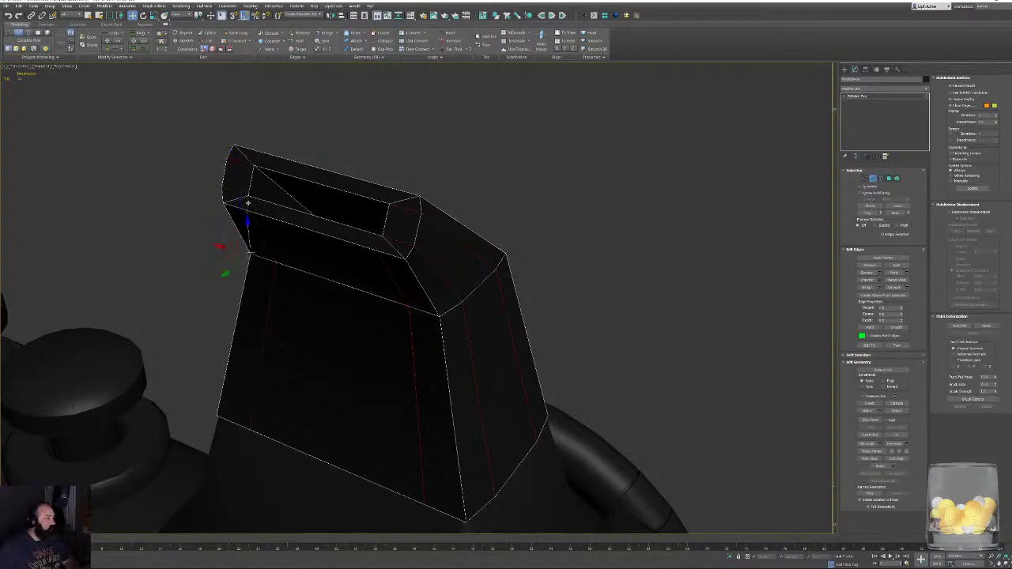
{"action": "middle_click_drag", "start_coordinate": [492, 208], "coordinate": [347, 201], "text": "alt"}
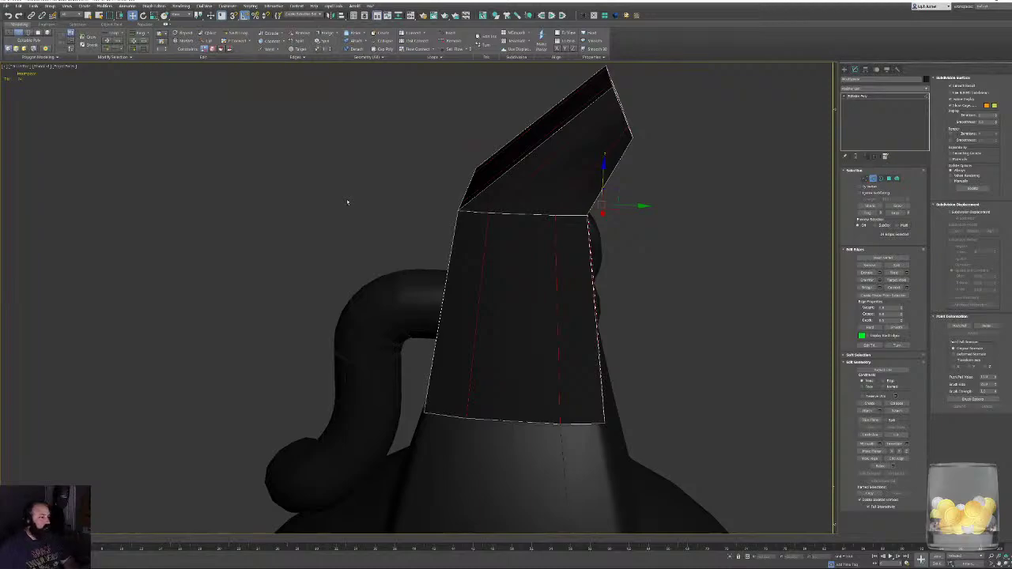
{"action": "key", "text": "ctrl+BackSpace"}
{"action": "middle_click_drag", "start_coordinate": [506, 276], "coordinate": [747, 309], "text": "alt"}
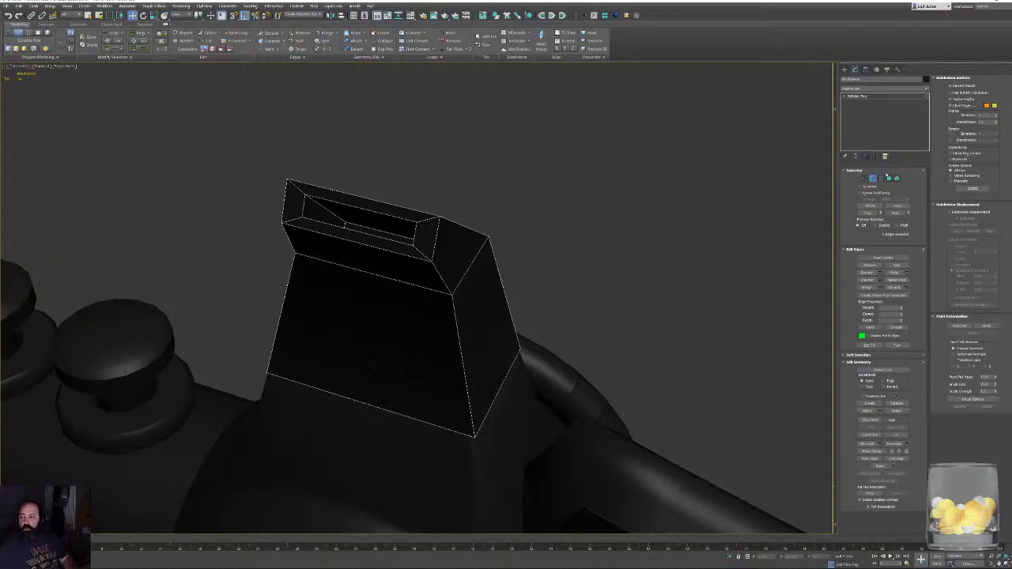
Chamfer the long corner edge rings of the tapered top piece with a small amount to get narrow bevels.
{"action": "left_click", "coordinate": [459, 344]}
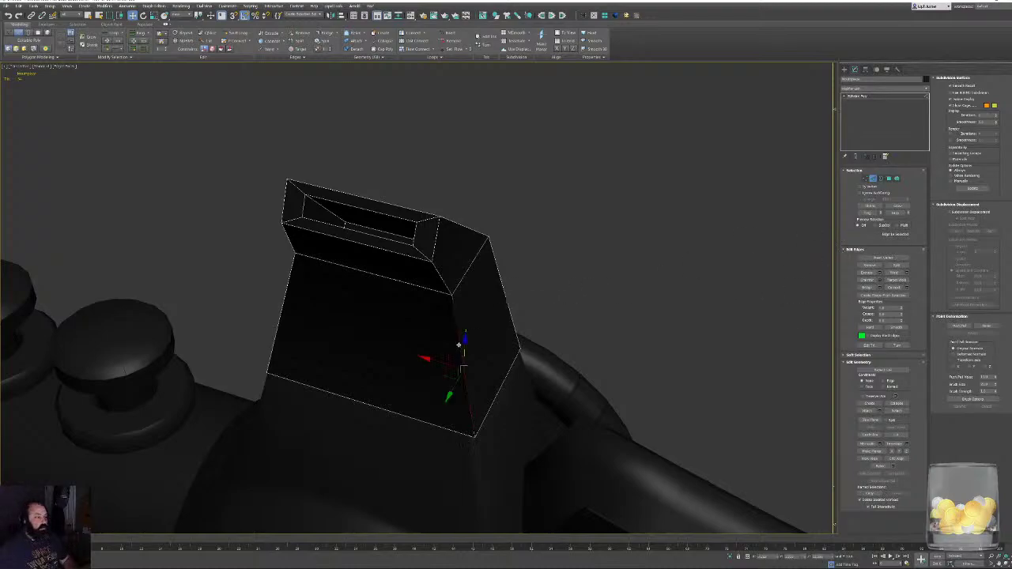
{"action": "key", "text": "alt+r"}
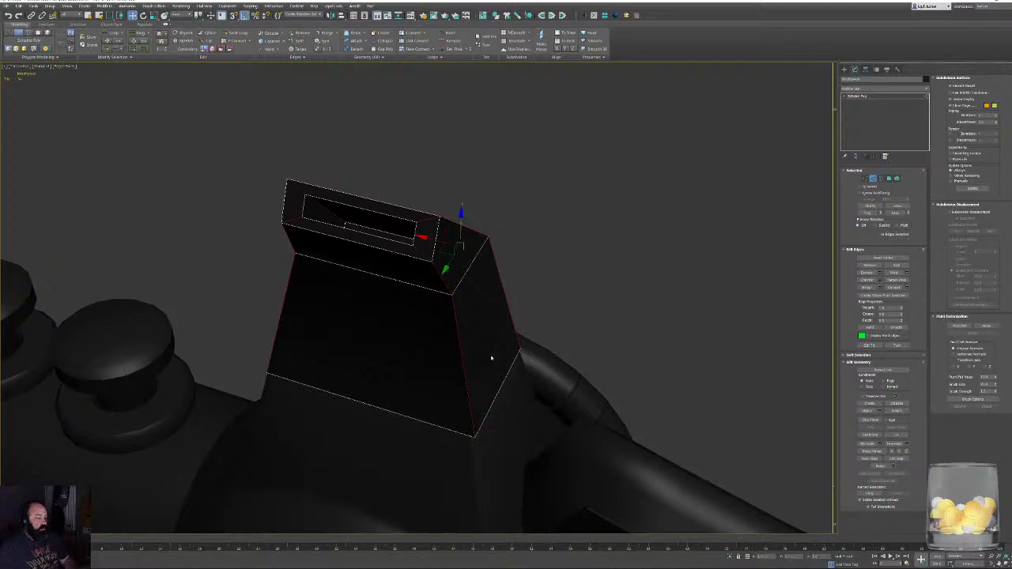
{"action": "middle_click_drag", "start_coordinate": [777, 335], "coordinate": [650, 275], "text": "alt"}
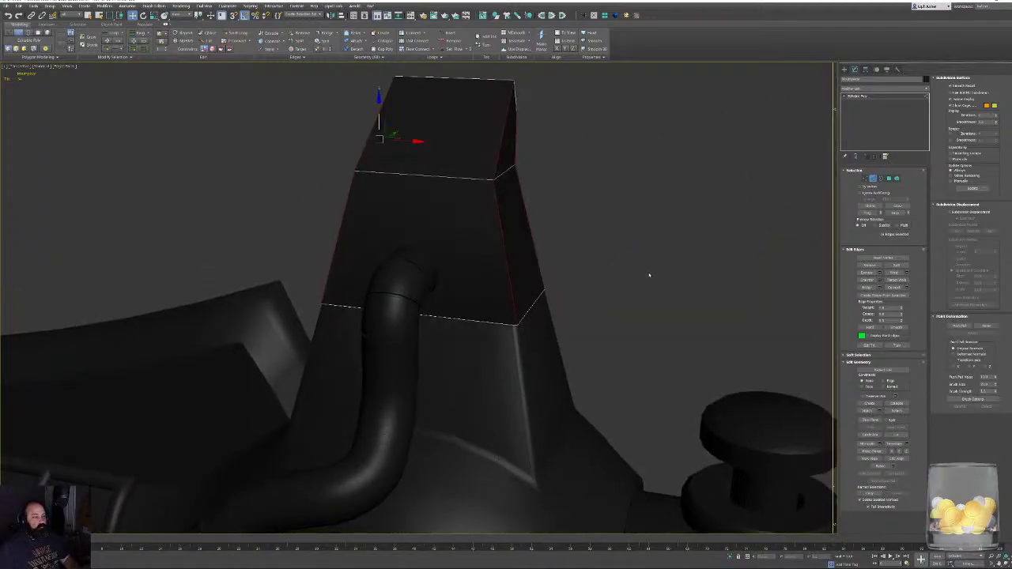
{"action": "left_click", "coordinate": [880, 281]}
{"action": "middle_click_drag", "start_coordinate": [498, 296], "coordinate": [443, 285], "text": "alt"}
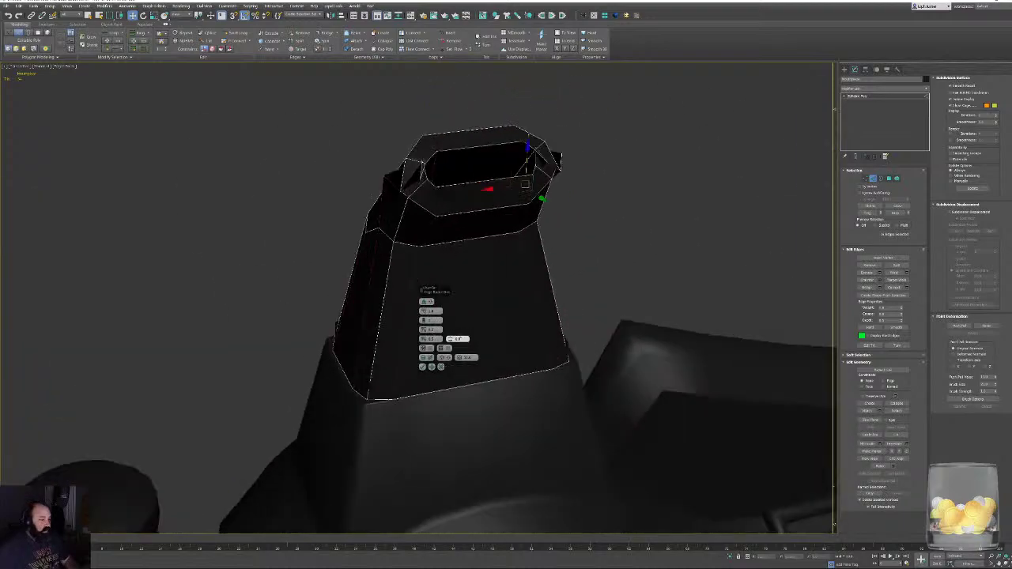
{"action": "left_click_drag", "start_coordinate": [428, 311], "coordinate": [430, 315]}
{"action": "middle_click_drag", "start_coordinate": [429, 314], "coordinate": [754, 327], "text": "alt"}
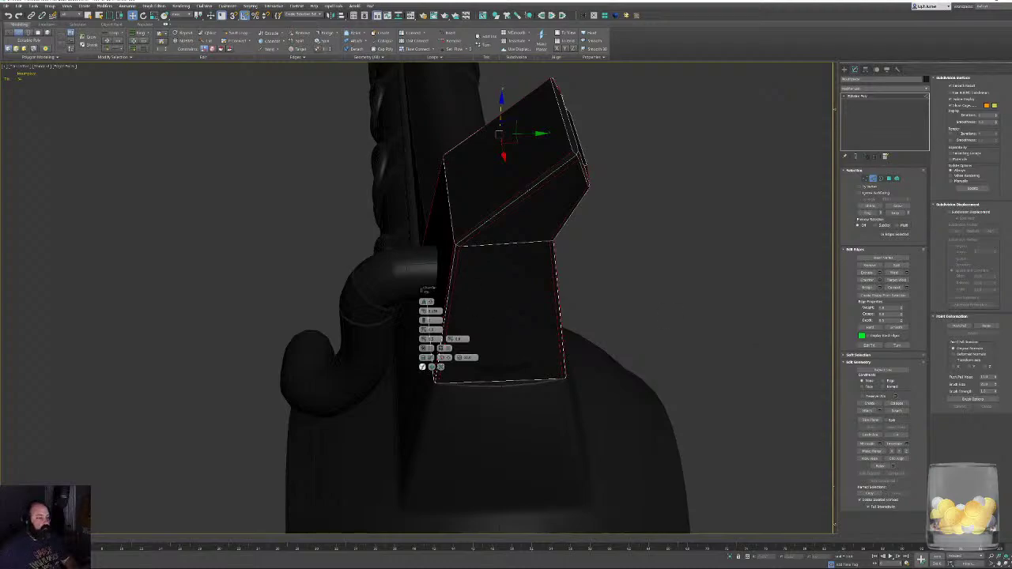
{"action": "left_click", "coordinate": [422, 366]}
{"action": "middle_click_drag", "start_coordinate": [719, 258], "coordinate": [542, 274], "text": "alt"}
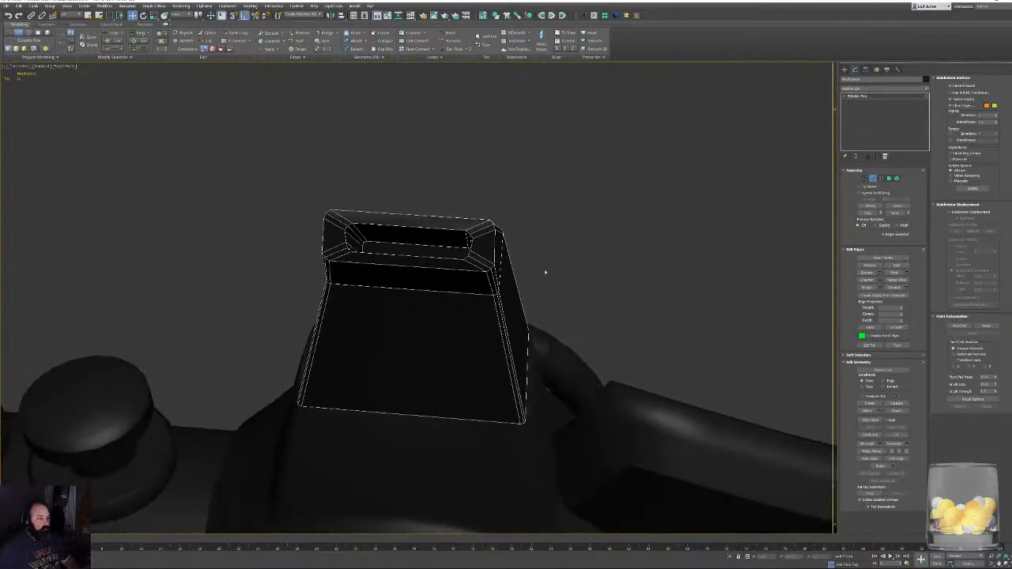
Connect the upper and lower corner vertices at one end of the slot's recessed face with a new edge.
{"action": "scroll", "coordinate": [379, 252], "scroll_direction": "up", "scroll_amount": 3}
{"action": "middle_click_drag", "start_coordinate": [379, 252], "coordinate": [373, 316], "text": "alt"}
{"action": "scroll", "coordinate": [372, 316], "scroll_direction": "up", "scroll_amount": 2}
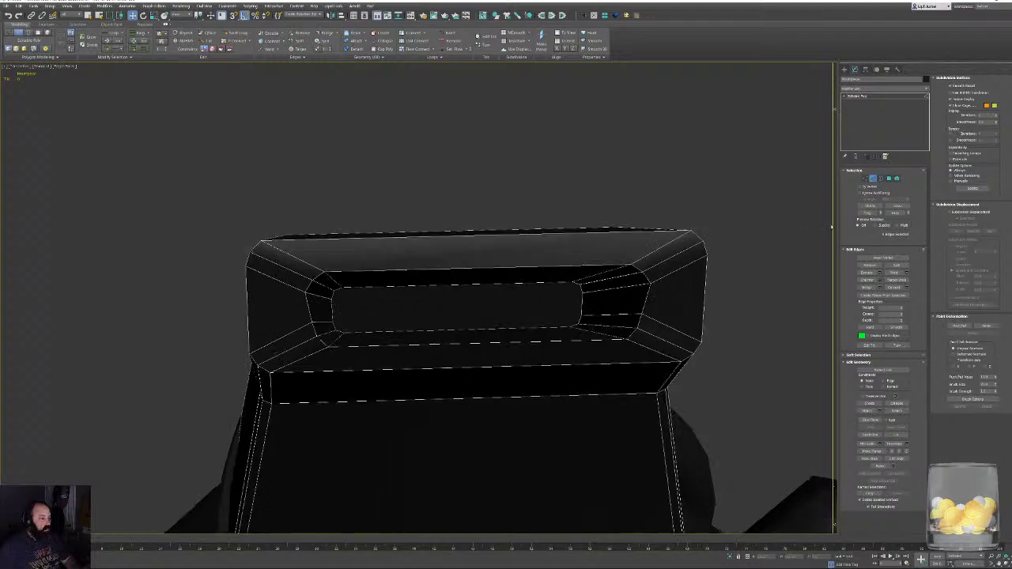
{"action": "left_click", "coordinate": [865, 178]}
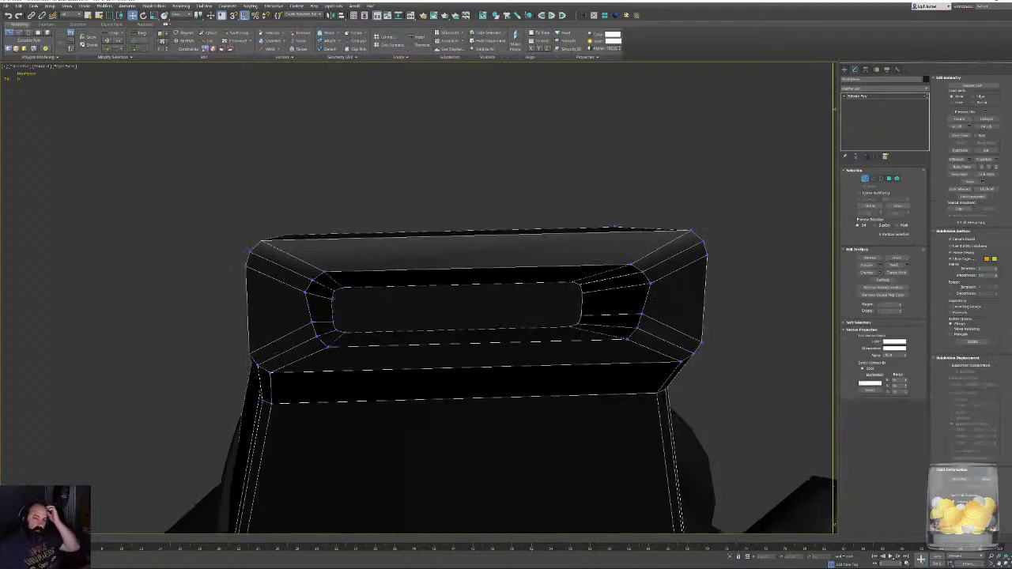
{"action": "left_click", "coordinate": [329, 299]}
{"action": "left_click", "coordinate": [340, 289]}
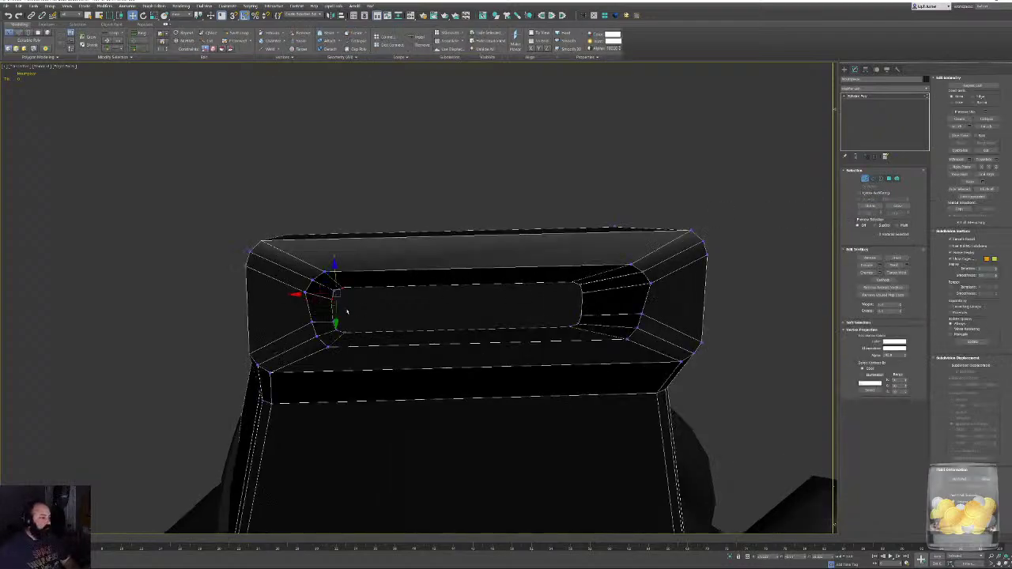
{"action": "left_click", "coordinate": [333, 321]}
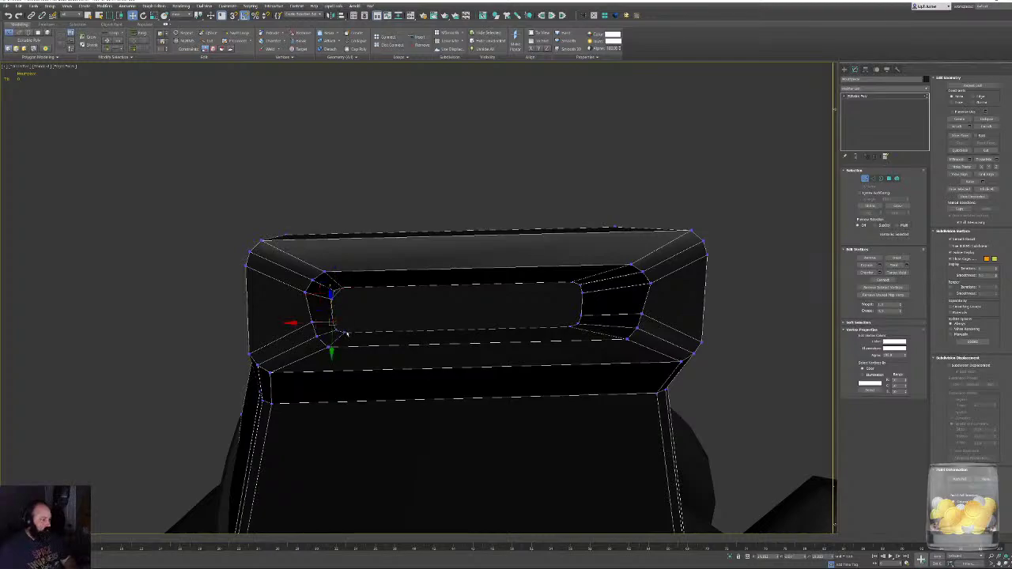
{"action": "left_click", "coordinate": [343, 333]}
{"action": "left_click", "coordinate": [341, 289], "text": "ctrl"}
{"action": "key", "text": "ctrl+shift+e"}
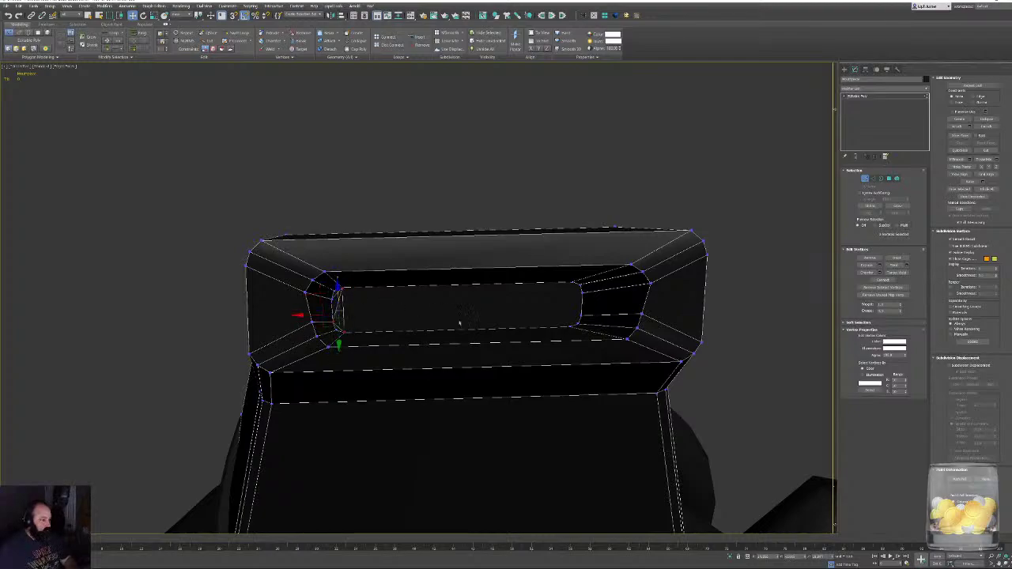
{"action": "left_click_drag", "start_coordinate": [340, 314], "coordinate": [345, 313]}
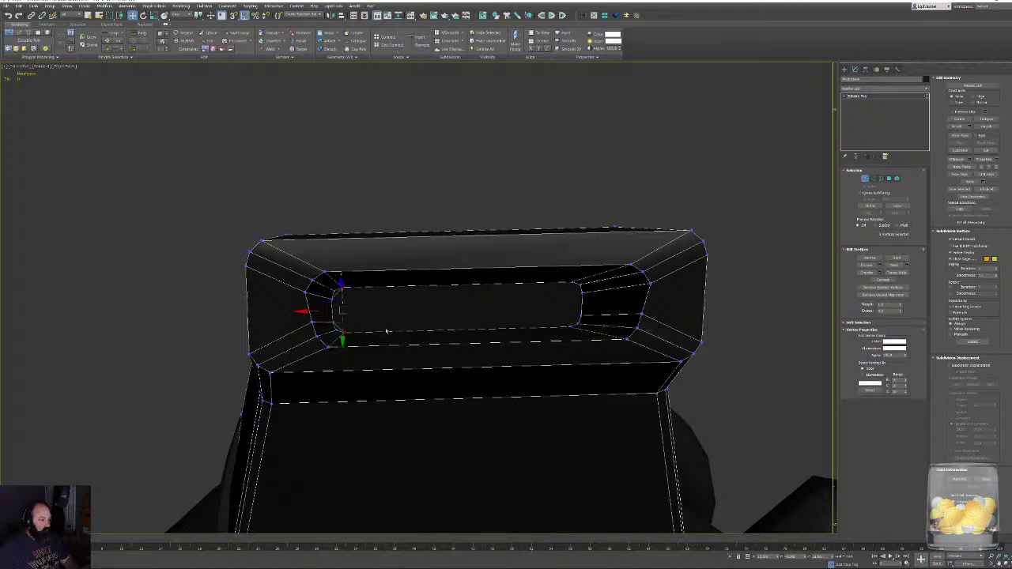
Connect the matching corner vertices at the opposite end of the slot's recessed face.
{"action": "left_click", "coordinate": [576, 285]}
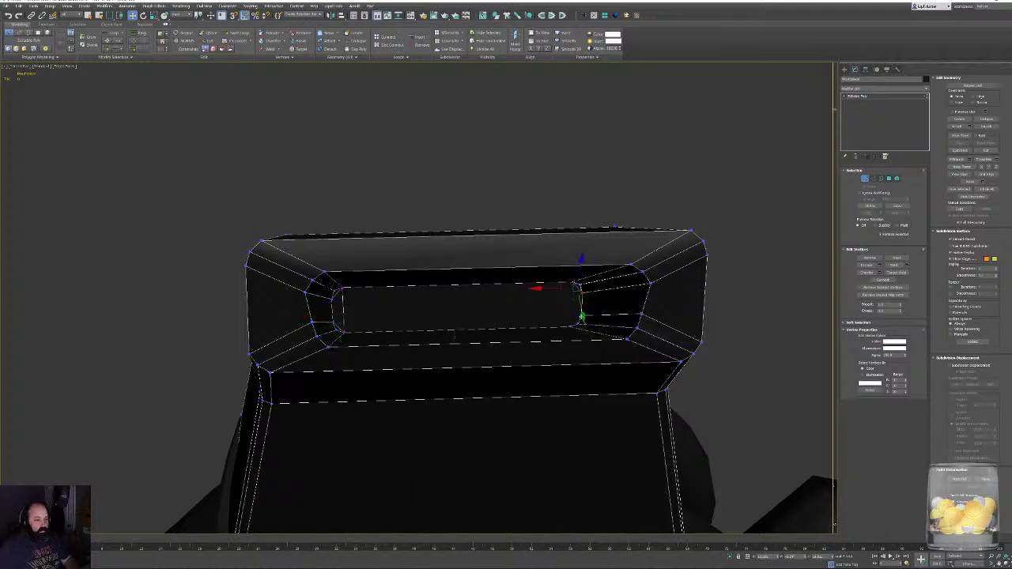
{"action": "left_click", "coordinate": [580, 317]}
{"action": "left_click_drag", "start_coordinate": [570, 328], "coordinate": [572, 326]}
{"action": "left_click", "coordinate": [571, 283], "text": "ctrl"}
{"action": "left_click", "coordinate": [715, 249]}
Finish editing the tapered top piece and open the body mesh beneath it for vertex editing.
{"action": "middle_click_drag", "start_coordinate": [691, 319], "coordinate": [662, 303]}
{"action": "scroll", "coordinate": [632, 312], "scroll_direction": "down", "scroll_amount": 5}
{"action": "middle_click_drag", "start_coordinate": [601, 321], "coordinate": [628, 250], "text": "alt"}
{"action": "scroll", "coordinate": [514, 351], "scroll_direction": "up", "scroll_amount": 4}
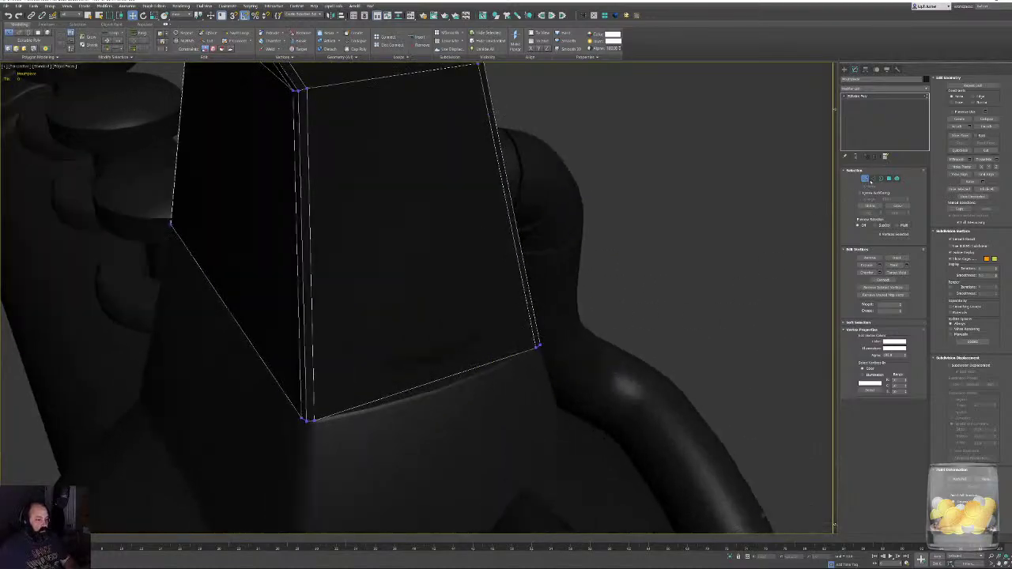
{"action": "left_click", "coordinate": [865, 179]}
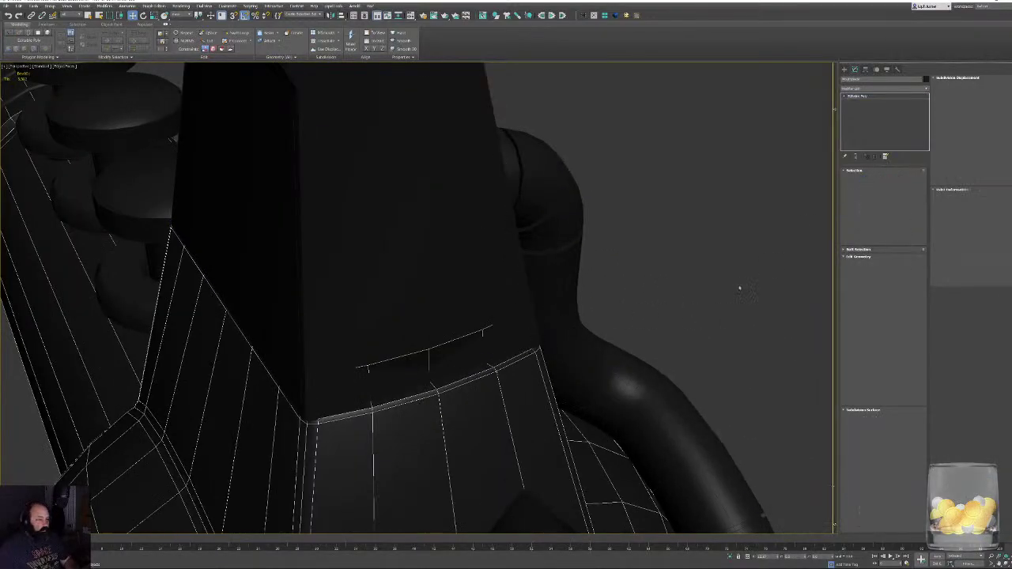
{"action": "left_click", "coordinate": [866, 179]}
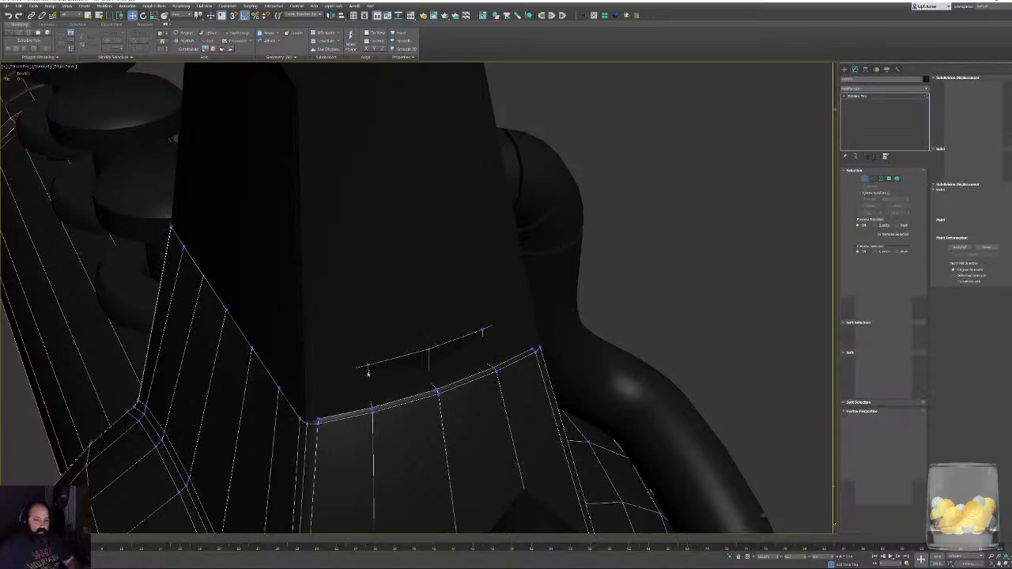
Select the middle rim vertices on both narrow sides of the body's neck and scale them inward along X.
{"action": "key", "text": "F3"}
{"action": "middle_click_drag", "start_coordinate": [419, 410], "coordinate": [245, 204], "text": "alt"}
{"action": "left_click_drag", "start_coordinate": [378, 277], "coordinate": [384, 279]}
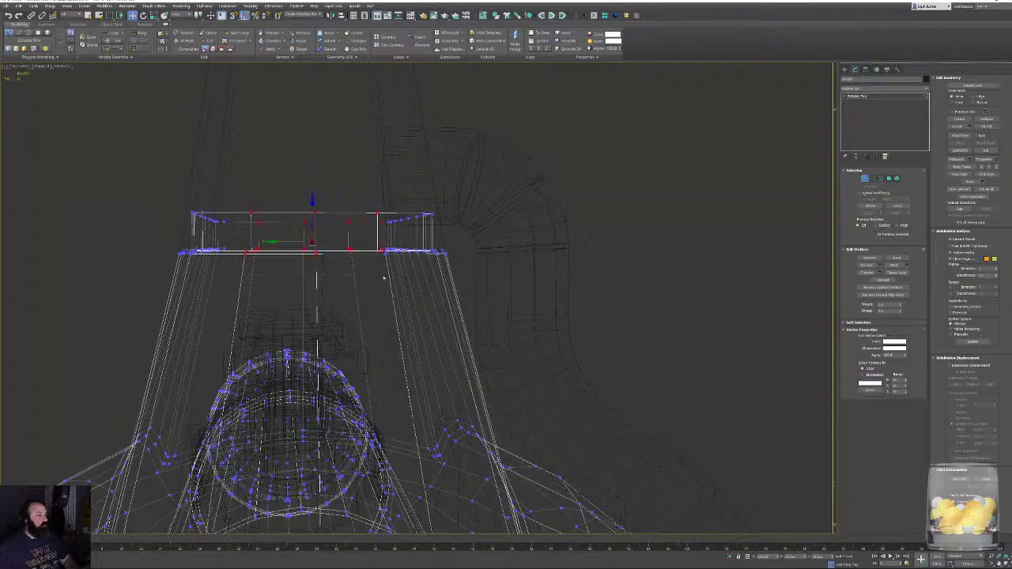
{"action": "mouse_move", "coordinate": [384, 279]}
{"action": "middle_mouse_down", "text": "alt"}
{"action": "mouse_move", "coordinate": [340, 324]}
{"action": "mouse_move", "coordinate": [368, 332]}
{"action": "mouse_move", "coordinate": [350, 341]}
{"action": "mouse_move", "coordinate": [366, 357]}
{"action": "mouse_move", "coordinate": [444, 384]}
{"action": "mouse_move", "coordinate": [422, 318]}
{"action": "mouse_move", "coordinate": [364, 346]}
{"action": "middle_mouse_up", "text": "alt"}
{"action": "key", "text": "F3"}
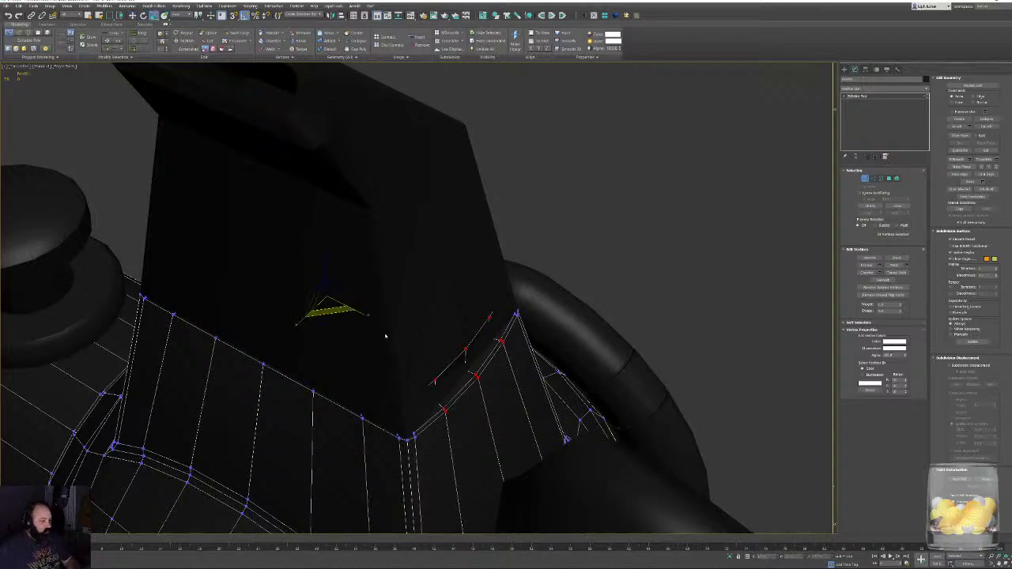
{"action": "left_click_drag", "start_coordinate": [366, 315], "coordinate": [360, 320]}
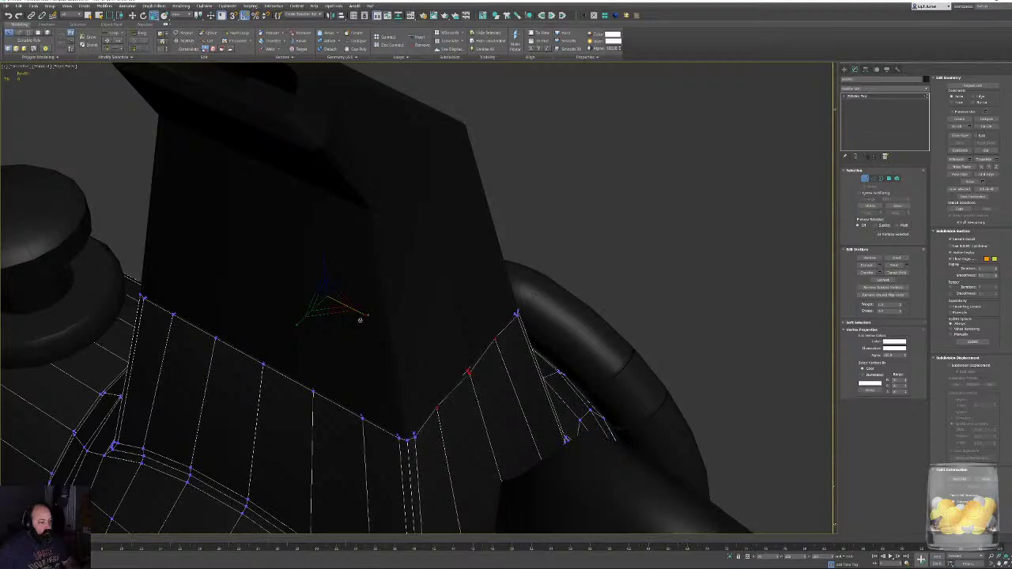
Select only the centre vertices on both narrow sides of the neck rim and fine-tune their spacing along X.
{"action": "middle_click_drag", "start_coordinate": [359, 319], "coordinate": [533, 348], "text": "alt"}
{"action": "key", "text": "F3"}
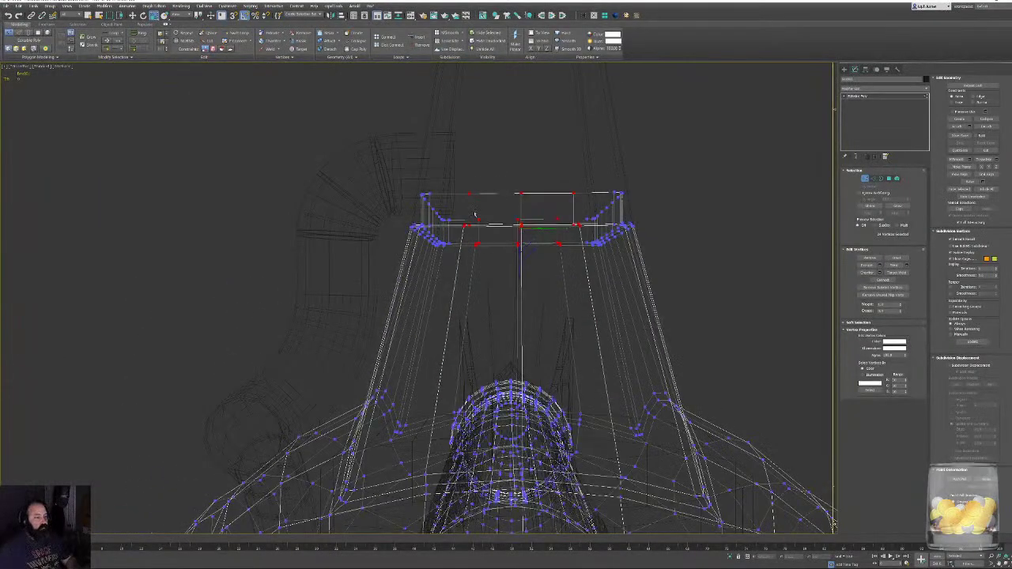
{"action": "middle_click_drag", "start_coordinate": [578, 273], "coordinate": [534, 271], "text": "alt"}
{"action": "key", "text": "F3"}
{"action": "scroll", "coordinate": [469, 358], "scroll_direction": "up", "scroll_amount": 3}
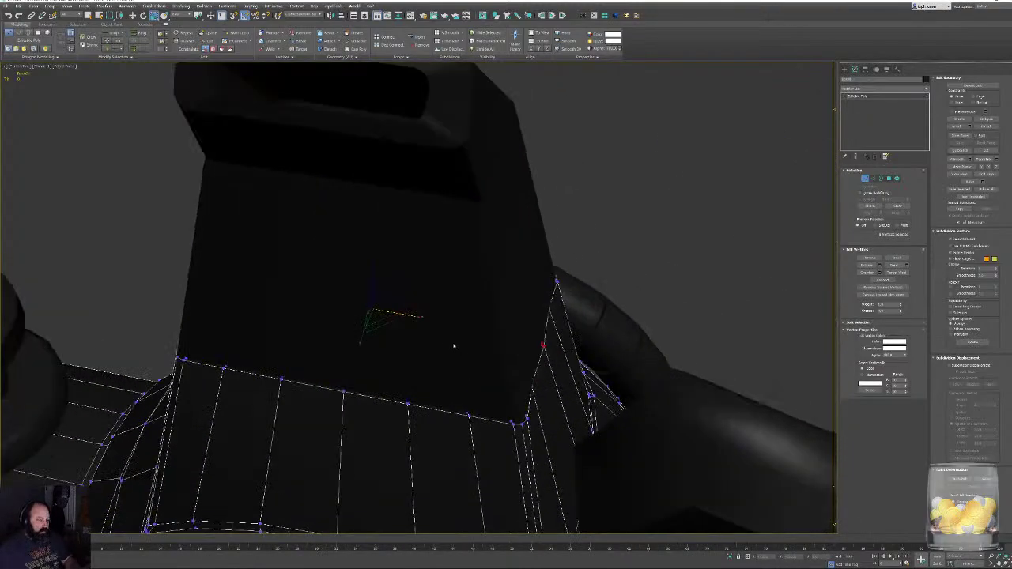
{"action": "left_click_drag", "start_coordinate": [419, 317], "coordinate": [419, 317]}
{"action": "mouse_move", "coordinate": [419, 317]}
{"action": "middle_mouse_down", "text": "alt"}
{"action": "mouse_move", "coordinate": [334, 290]}
{"action": "mouse_move", "coordinate": [429, 300]}
{"action": "mouse_move", "coordinate": [422, 305]}
{"action": "middle_mouse_up", "text": "alt"}
Make the three middle rim vertices on one narrow side planar in X and move them flush with the top piece.
{"action": "middle_click_drag", "start_coordinate": [696, 215], "coordinate": [229, 261], "text": "alt"}
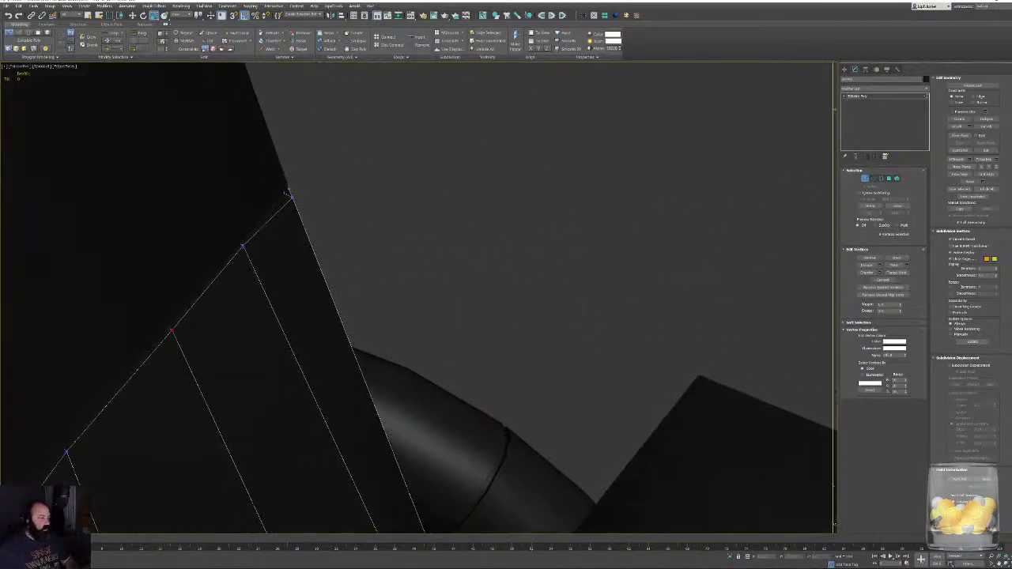
{"action": "left_click", "coordinate": [242, 247]}
{"action": "left_click", "coordinate": [171, 331], "text": "ctrl"}
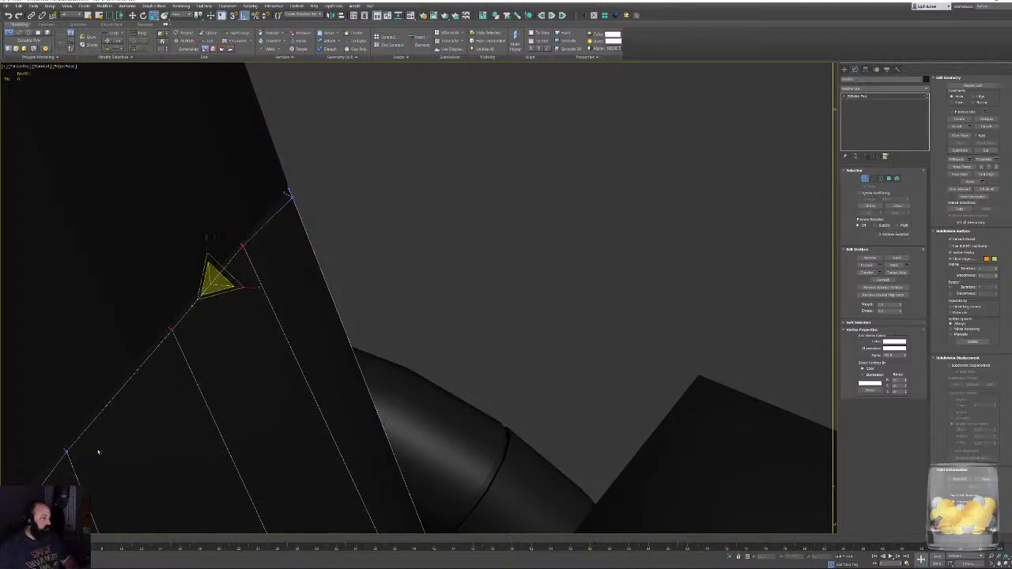
{"action": "left_click", "coordinate": [68, 453], "text": "ctrl"}
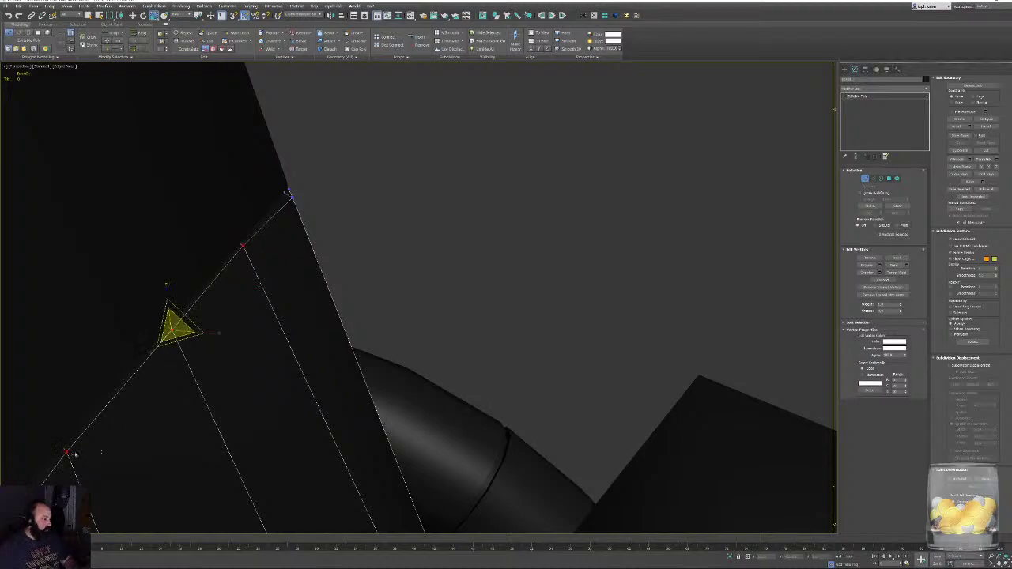
{"action": "key", "text": "w"}
{"action": "scroll", "coordinate": [309, 339], "scroll_direction": "down", "scroll_amount": 5}
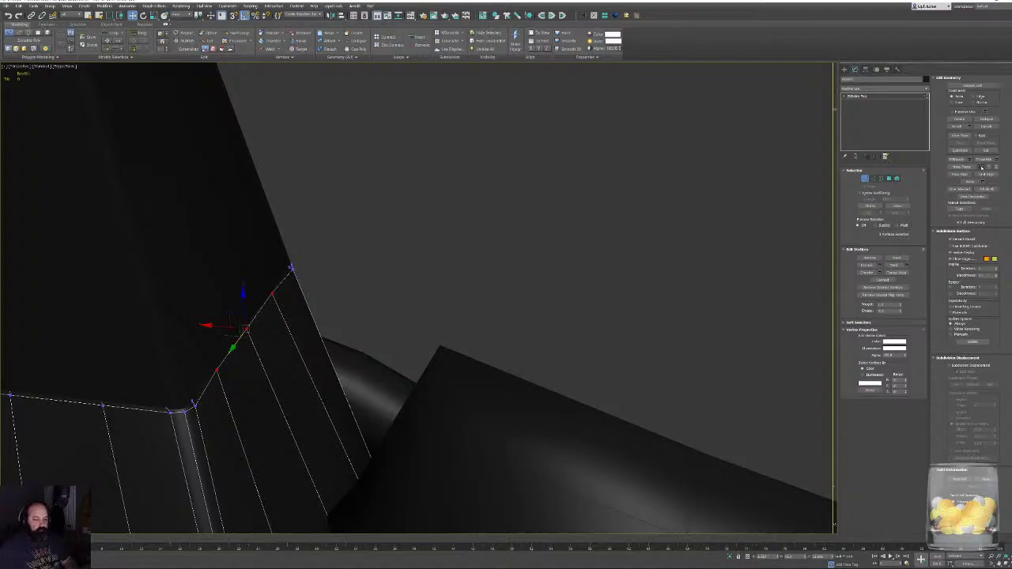
{"action": "middle_click_drag", "start_coordinate": [461, 311], "coordinate": [388, 269], "text": "alt"}
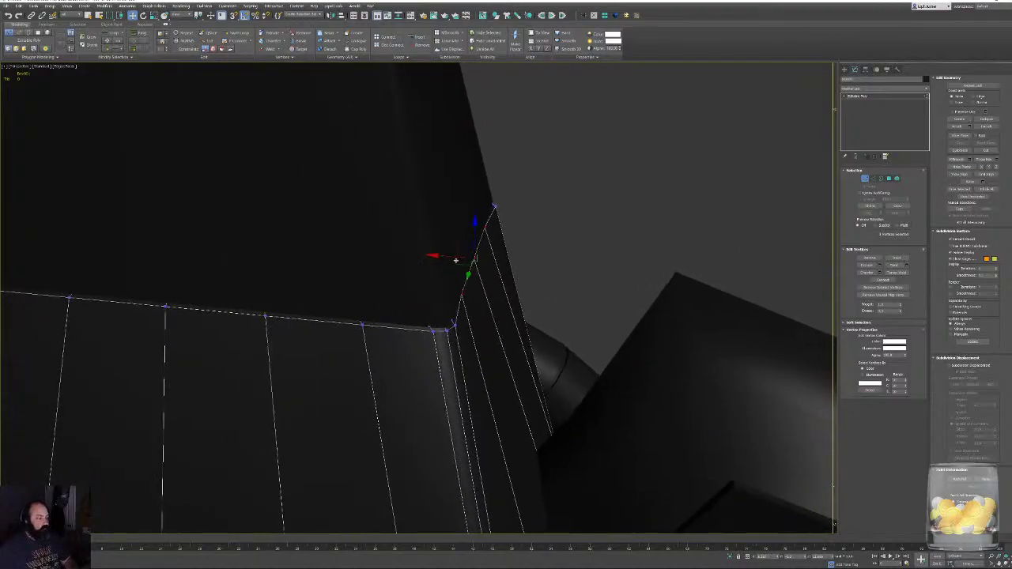
{"action": "middle_click_drag", "start_coordinate": [456, 260], "coordinate": [467, 265], "text": "alt"}
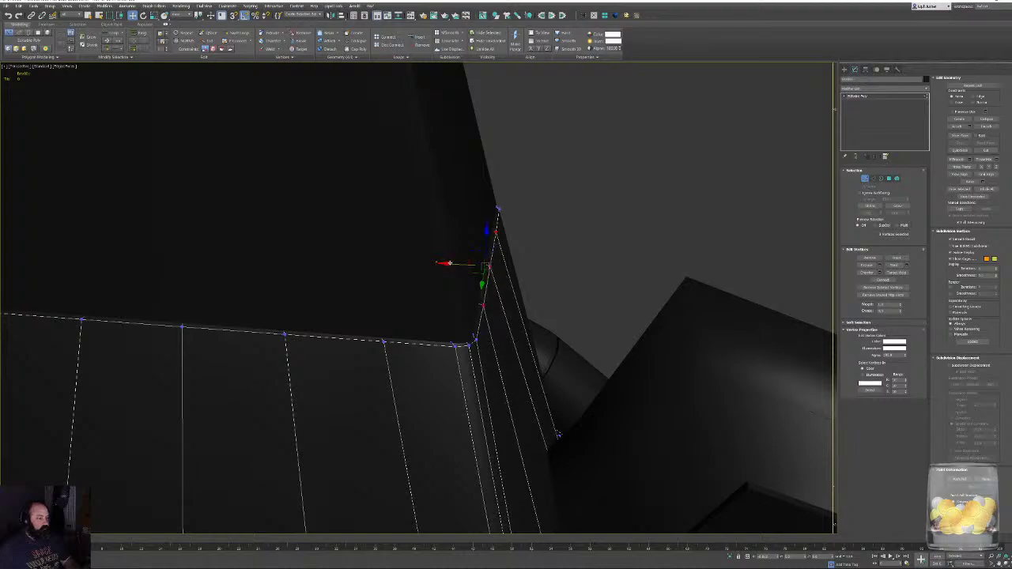
Select the three middle rim vertices on the neck's opposite narrow side, align them with the top piece along X, and finish vertex editing.
{"action": "middle_click_drag", "start_coordinate": [314, 276], "coordinate": [135, 269]}
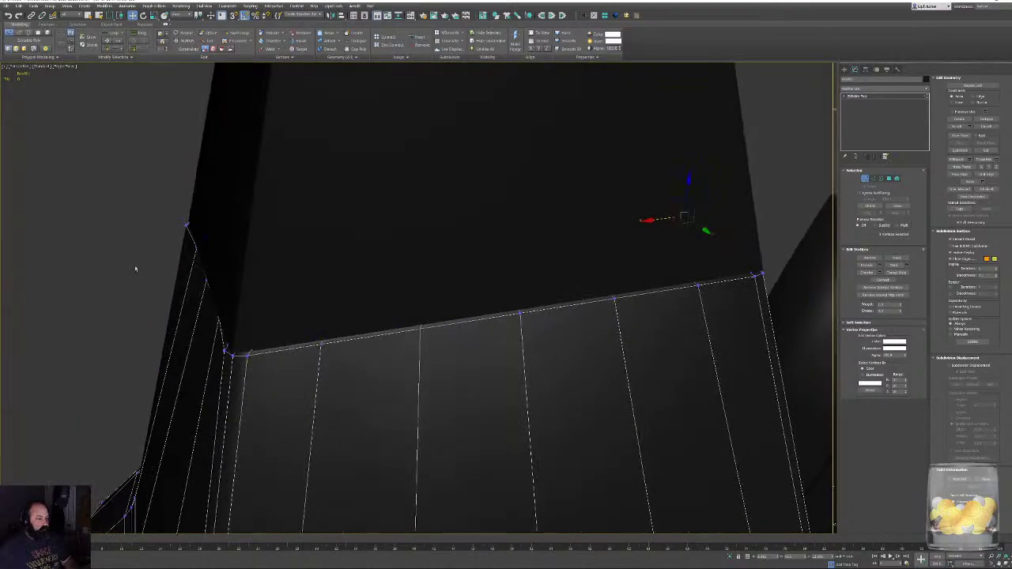
{"action": "left_click", "coordinate": [196, 246]}
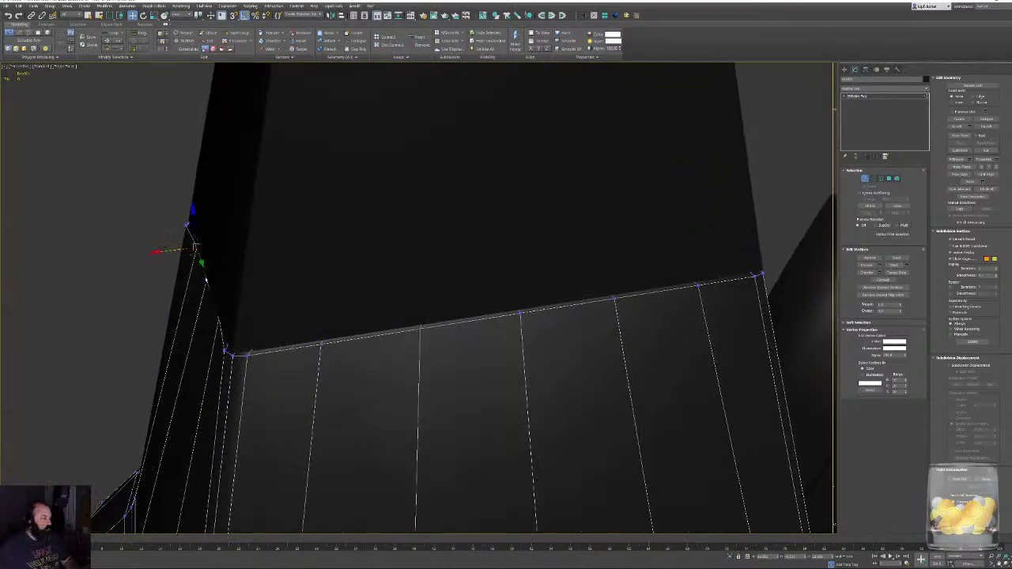
{"action": "left_click", "coordinate": [206, 279], "text": "ctrl"}
{"action": "left_click", "coordinate": [219, 318], "text": "ctrl"}
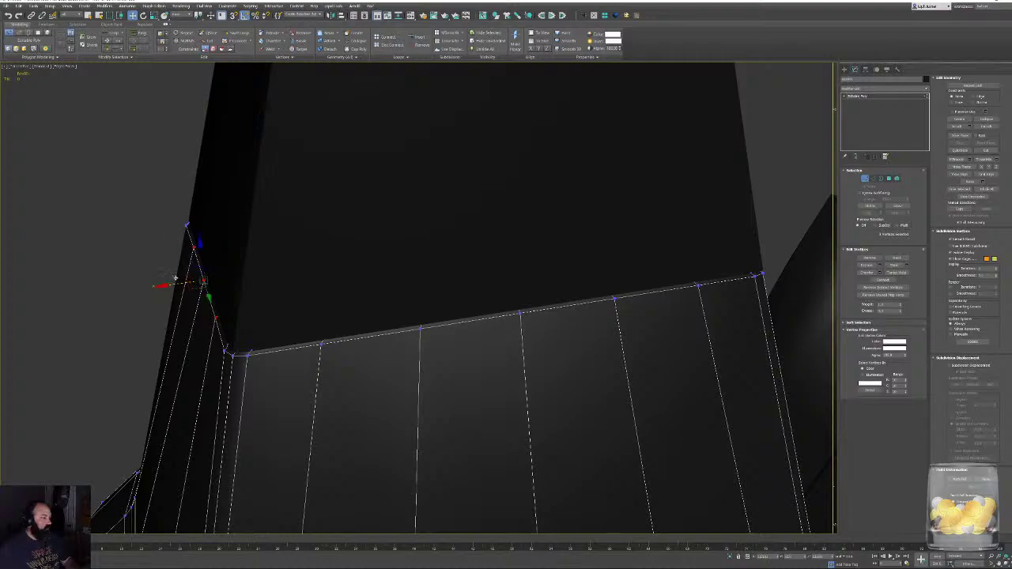
{"action": "middle_click_drag", "start_coordinate": [345, 230], "coordinate": [326, 236]}
{"action": "scroll", "coordinate": [325, 236], "scroll_direction": "down", "scroll_amount": 4}
{"action": "left_click", "coordinate": [864, 181]}
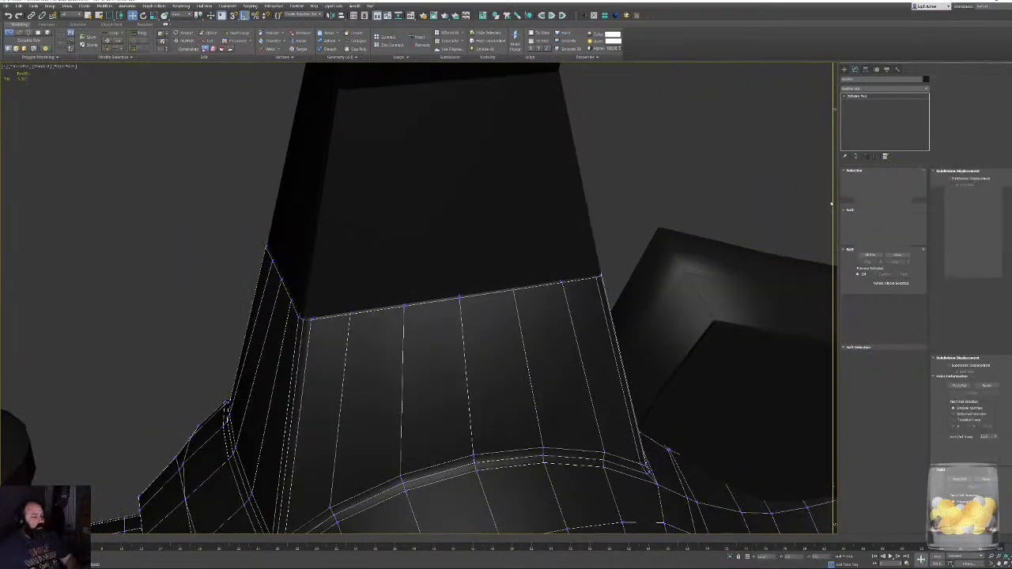
Examine the joint between the neck rim and the tapered top piece with and without edge display.
{"action": "key", "text": "F4"}
{"action": "middle_click_drag", "start_coordinate": [434, 272], "coordinate": [369, 291]}
{"action": "scroll", "coordinate": [402, 293], "scroll_direction": "down", "scroll_amount": 5}
{"action": "middle_click_drag", "start_coordinate": [324, 221], "coordinate": [338, 335]}
{"action": "scroll", "coordinate": [338, 334], "scroll_direction": "up", "scroll_amount": 3}
{"action": "scroll", "coordinate": [339, 335], "scroll_direction": "up", "scroll_amount": 1}
{"action": "key", "text": "F4"}
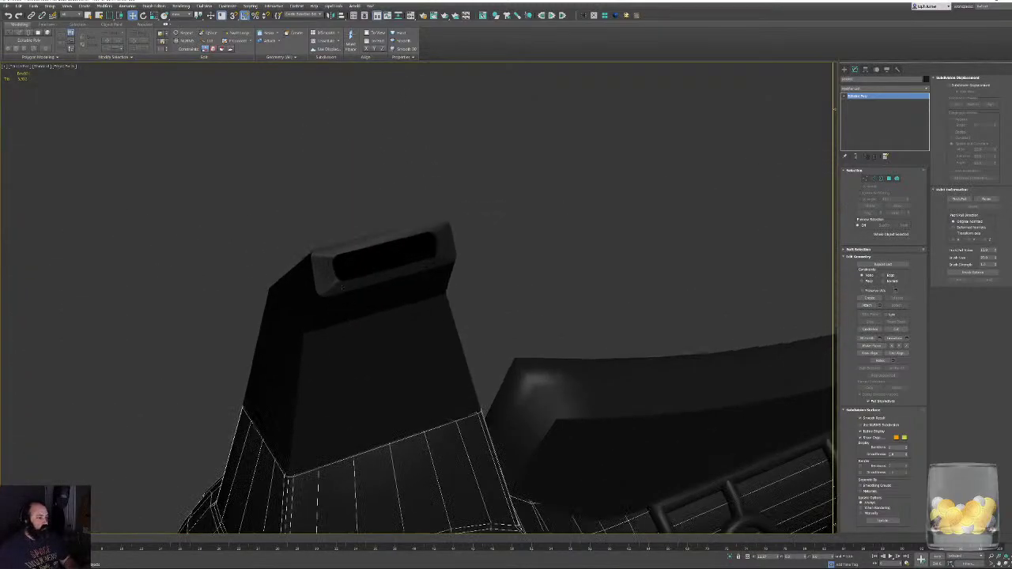
{"action": "scroll", "coordinate": [328, 294], "scroll_direction": "up", "scroll_amount": 3}
Select the ring of faces around the slot opening on the tapered top piece and make it planar.
{"action": "left_click", "coordinate": [330, 295]}
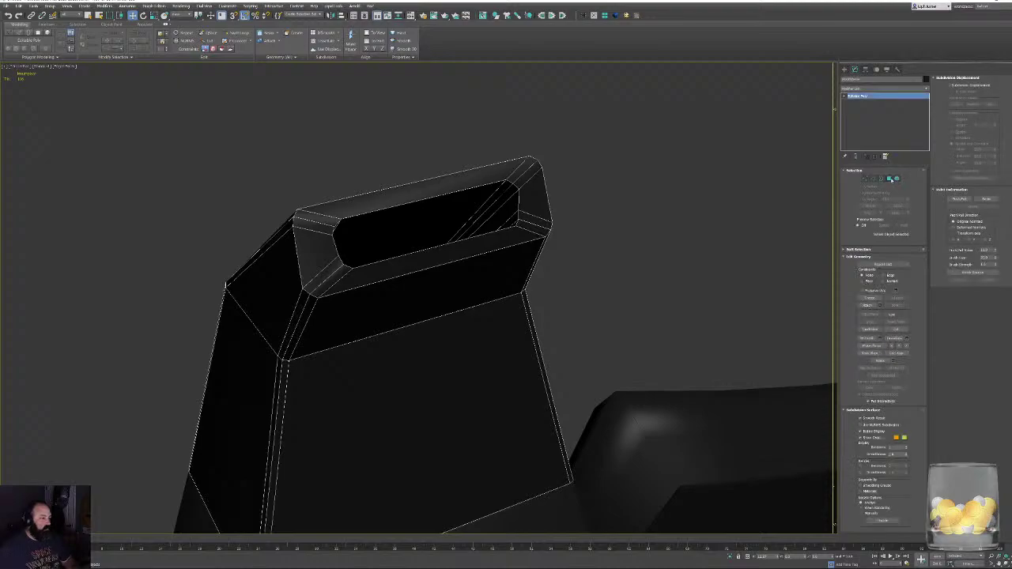
{"action": "left_click", "coordinate": [890, 180]}
{"action": "left_click", "coordinate": [540, 205]}
{"action": "left_click", "coordinate": [533, 219], "text": "shift"}
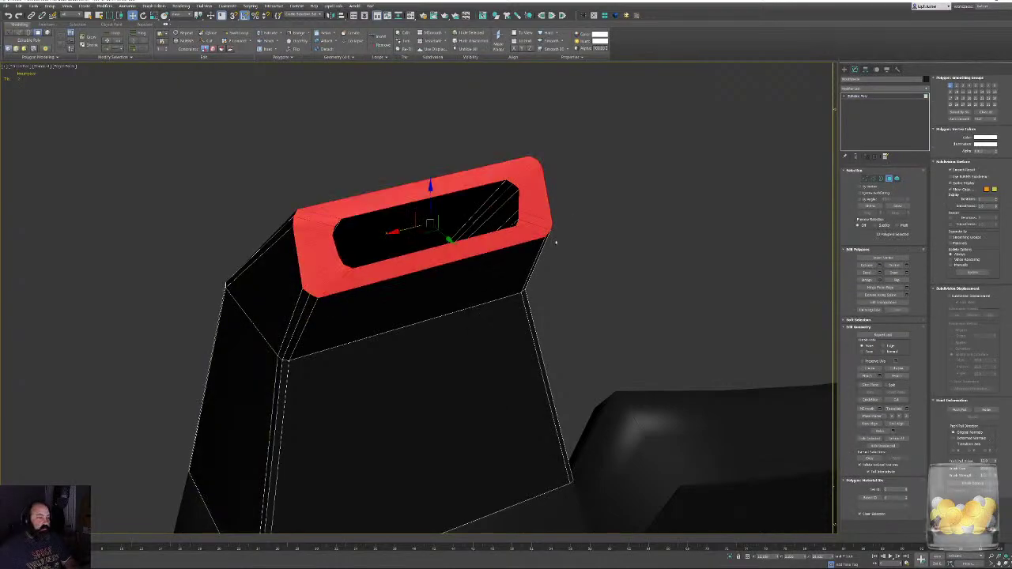
{"action": "middle_click_drag", "start_coordinate": [556, 242], "coordinate": [598, 262], "text": "alt"}
{"action": "key", "text": "z"}
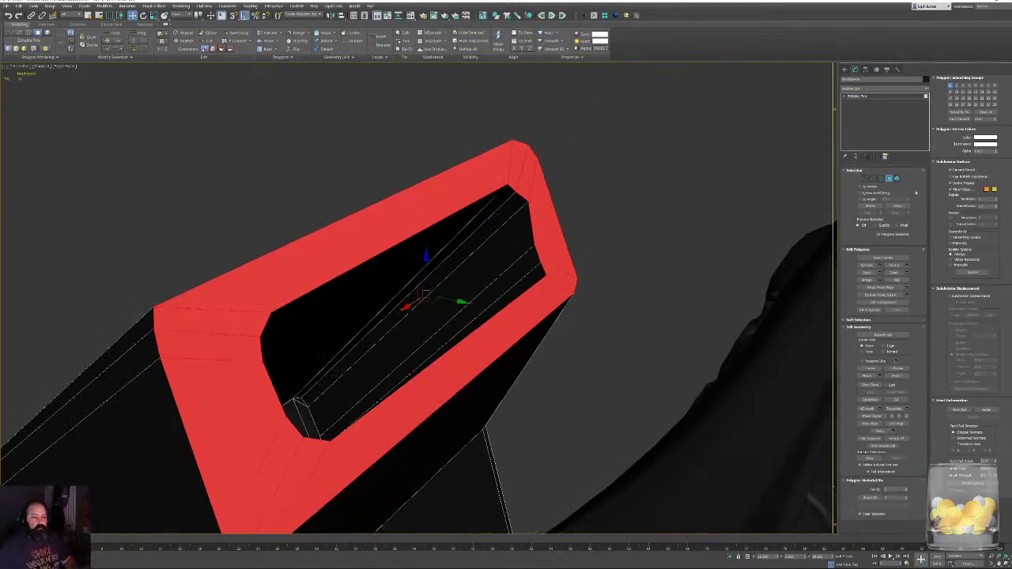
{"action": "left_click", "coordinate": [872, 417]}
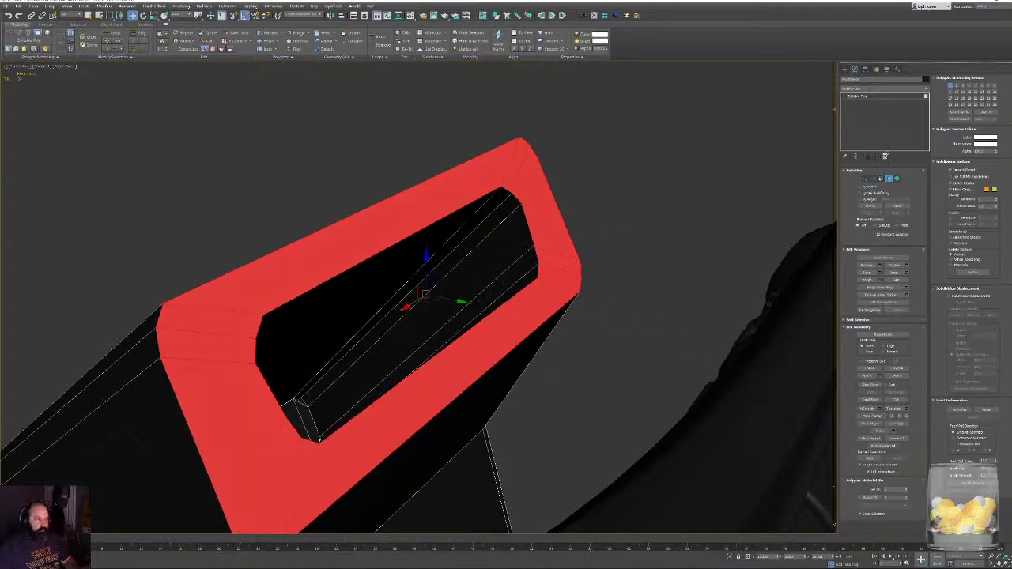
Convert the slot's face ring to its inner and outer border edges and chamfer them by a very small amount.
{"action": "left_click", "coordinate": [874, 179]}
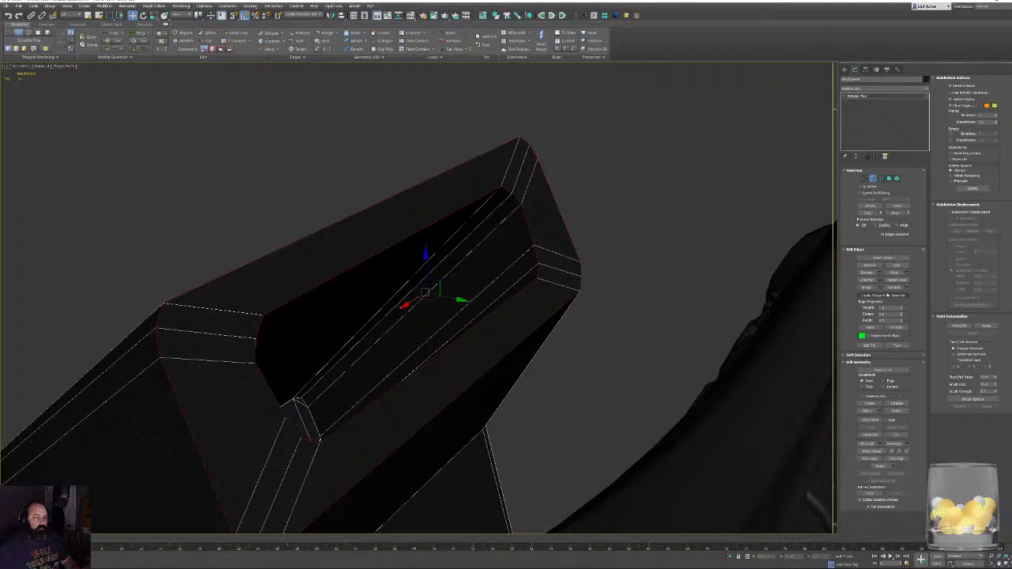
{"action": "left_click", "coordinate": [879, 280]}
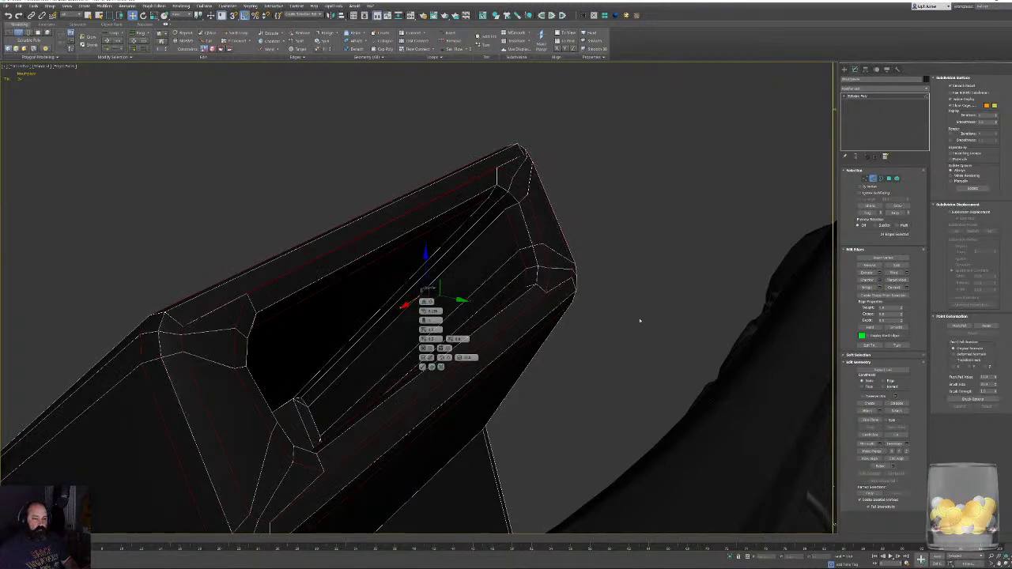
{"action": "right_click", "coordinate": [423, 312]}
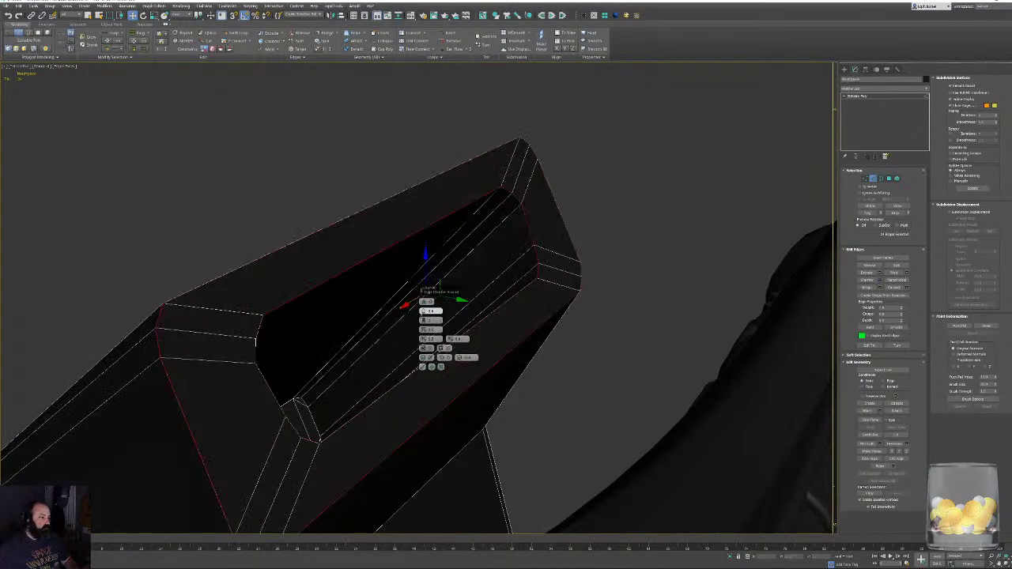
{"action": "left_click_drag", "start_coordinate": [423, 311], "coordinate": [423, 307]}
{"action": "left_click", "coordinate": [422, 367]}
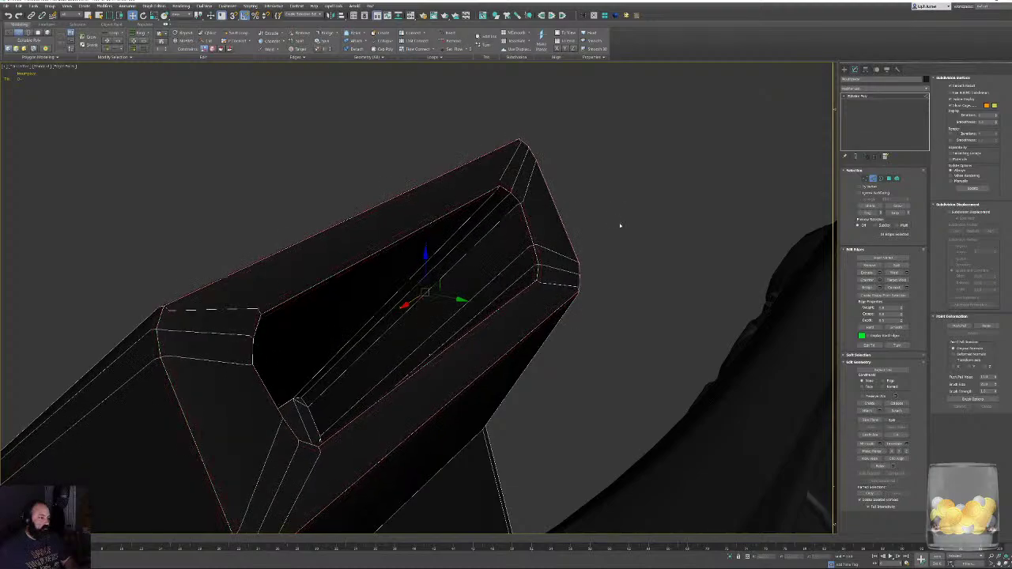
Select the entire top piece as an element, clear its smoothing groups, and finish editing it.
{"action": "left_click", "coordinate": [622, 229]}
{"action": "key", "text": "F4"}
{"action": "scroll", "coordinate": [624, 248], "scroll_direction": "down", "scroll_amount": 5}
{"action": "middle_click_drag", "start_coordinate": [609, 264], "coordinate": [768, 236], "text": "alt"}
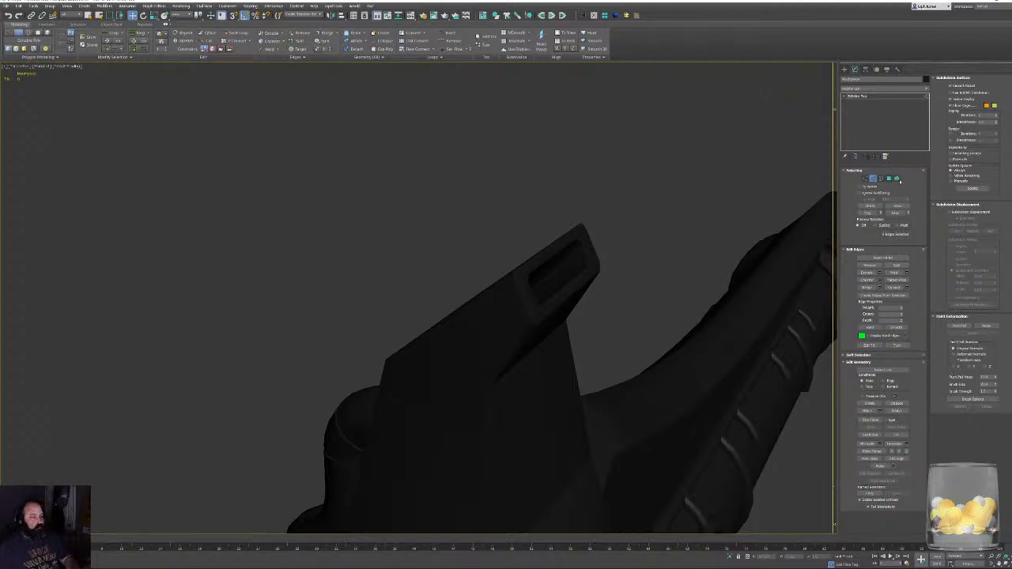
{"action": "key", "text": "5"}
{"action": "left_click", "coordinate": [506, 318]}
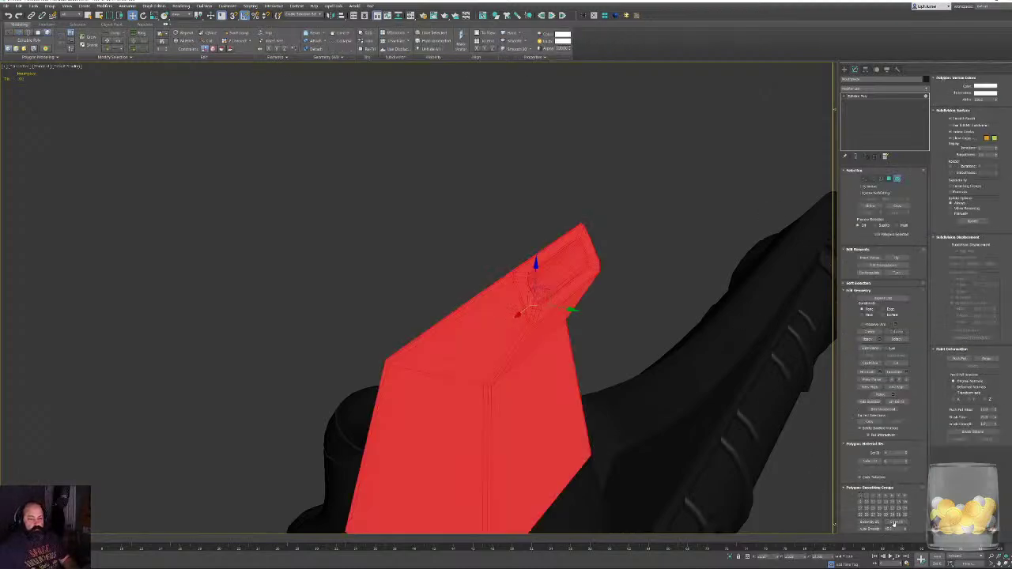
{"action": "left_click", "coordinate": [894, 523]}
{"action": "left_click", "coordinate": [659, 236]}
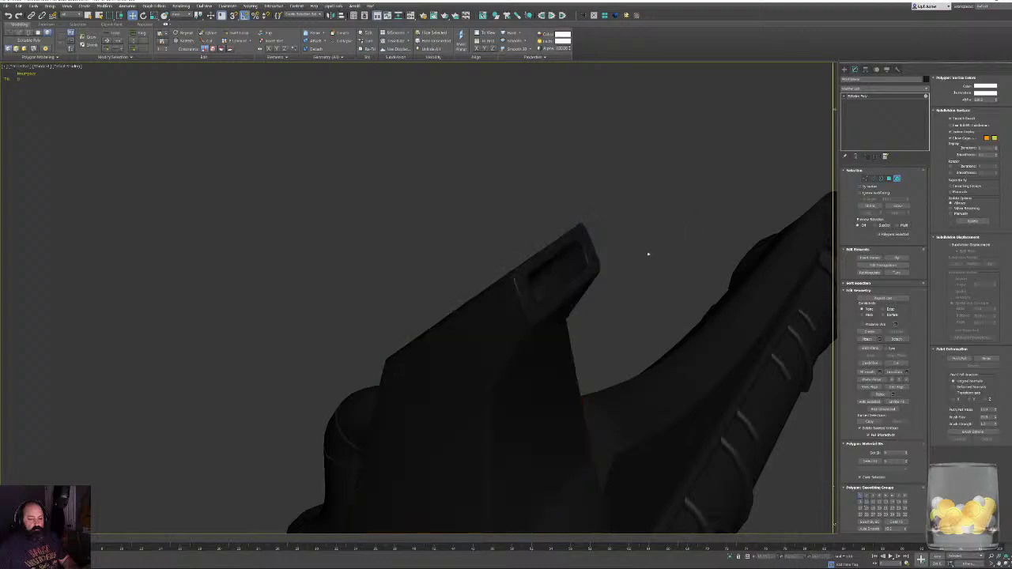
{"action": "middle_click_drag", "start_coordinate": [648, 254], "coordinate": [466, 213], "text": "alt"}
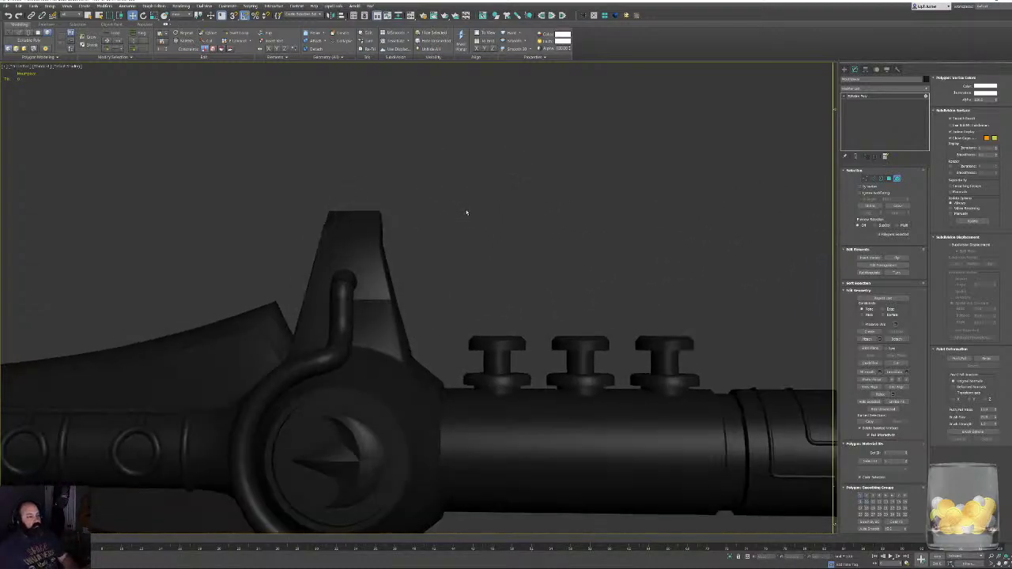
{"action": "scroll", "coordinate": [466, 213], "scroll_direction": "down", "scroll_amount": 5}
{"action": "left_click", "coordinate": [896, 180]}
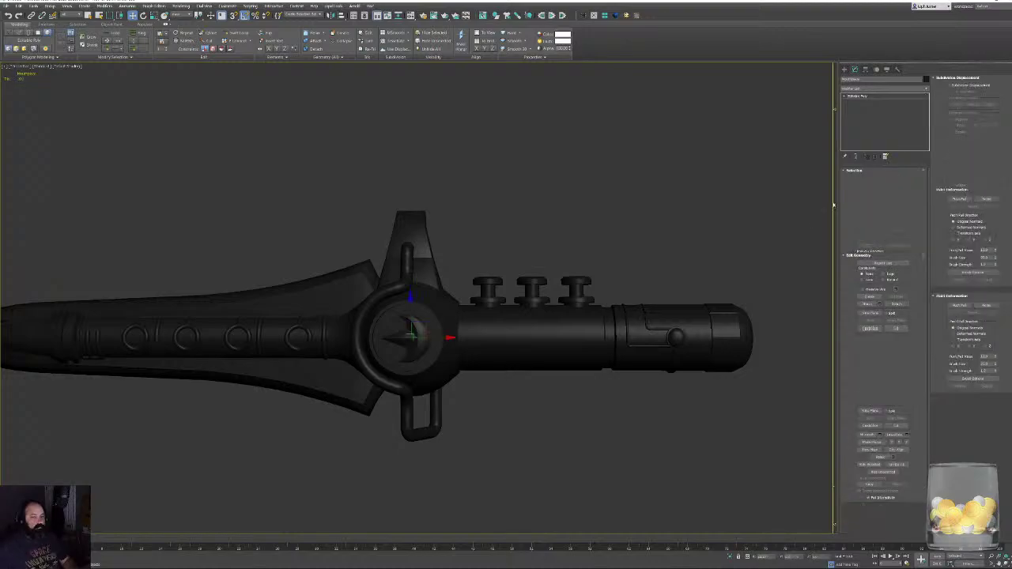
Examine the complete sword from both sides, checking the overall shape with and without wireframe edges.
{"action": "middle_click_drag", "start_coordinate": [443, 379], "coordinate": [380, 391], "text": "alt"}
{"action": "scroll", "coordinate": [380, 390], "scroll_direction": "down", "scroll_amount": 5}
{"action": "key", "text": "ctrl+a"}
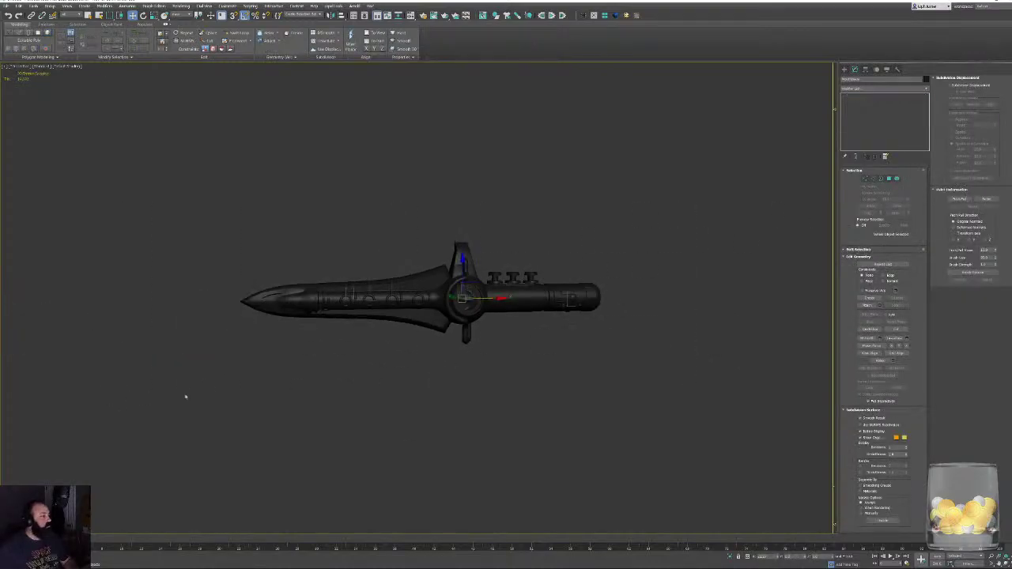
{"action": "middle_click_drag", "start_coordinate": [214, 389], "coordinate": [520, 363], "text": "alt"}
{"action": "scroll", "coordinate": [429, 337], "scroll_direction": "up", "scroll_amount": 4}
{"action": "scroll", "coordinate": [413, 333], "scroll_direction": "up", "scroll_amount": 4}
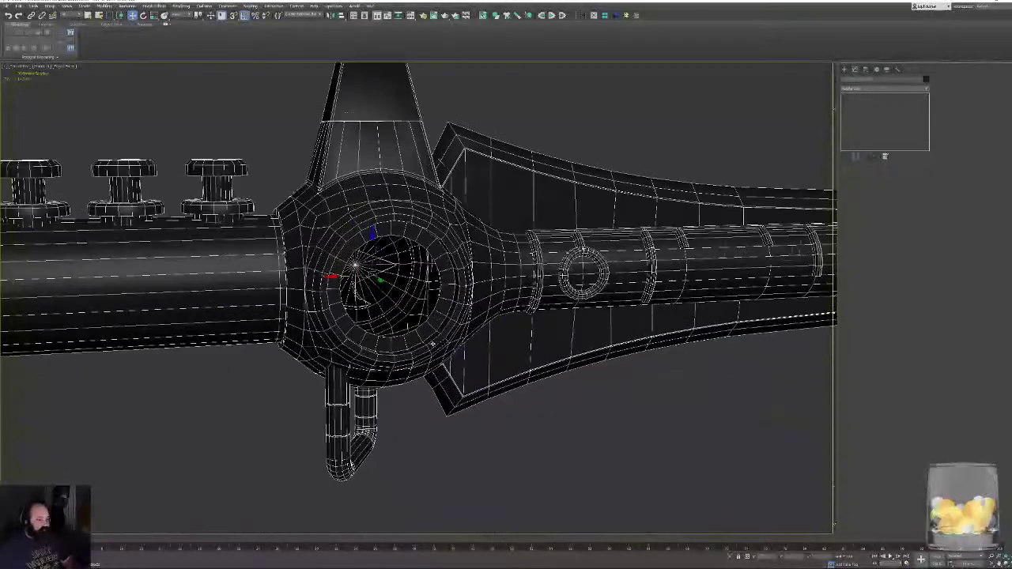
{"action": "key", "text": "F4"}
{"action": "middle_click_drag", "start_coordinate": [242, 403], "coordinate": [459, 398], "text": "alt"}
{"action": "scroll", "coordinate": [548, 427], "scroll_direction": "down", "scroll_amount": 8}
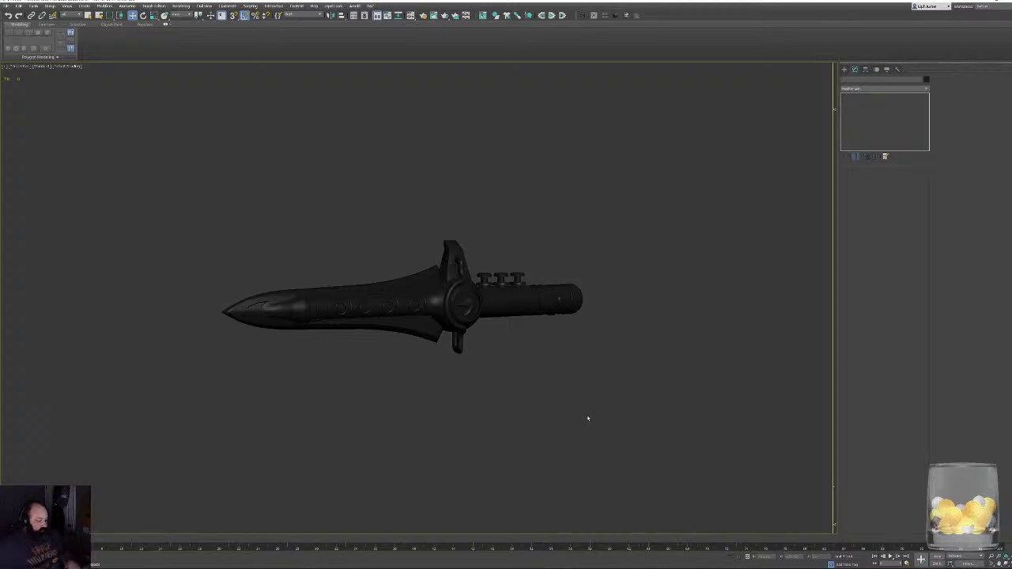
{"action": "middle_click_drag", "start_coordinate": [548, 335], "coordinate": [532, 324], "text": "alt"}
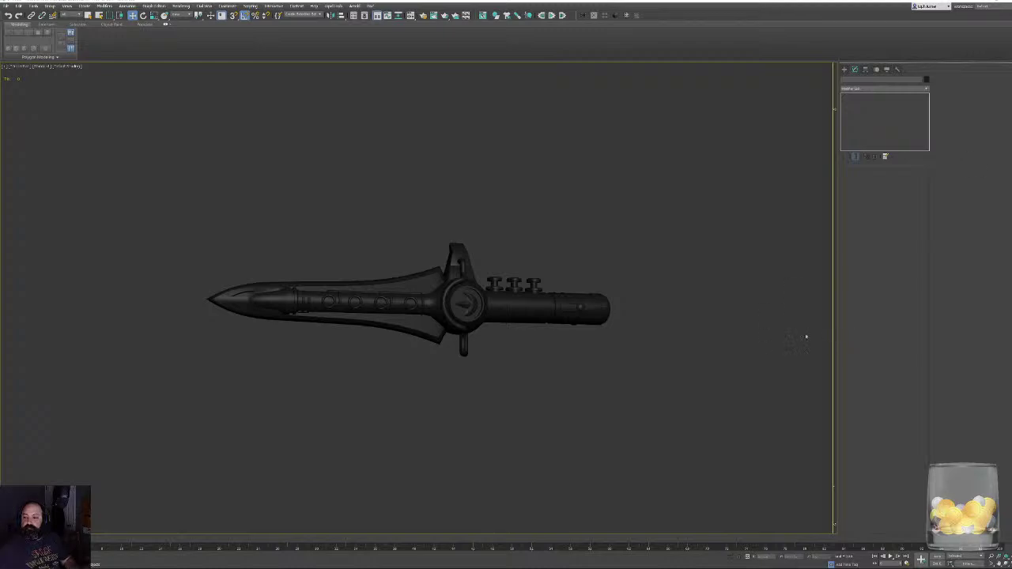
{"action": "middle_click_drag", "start_coordinate": [524, 315], "coordinate": [608, 296], "text": "alt"}
Select every object of the sword with edge display on and convert them to Editable Poly.
{"action": "left_click_drag", "start_coordinate": [609, 295], "coordinate": [201, 384]}
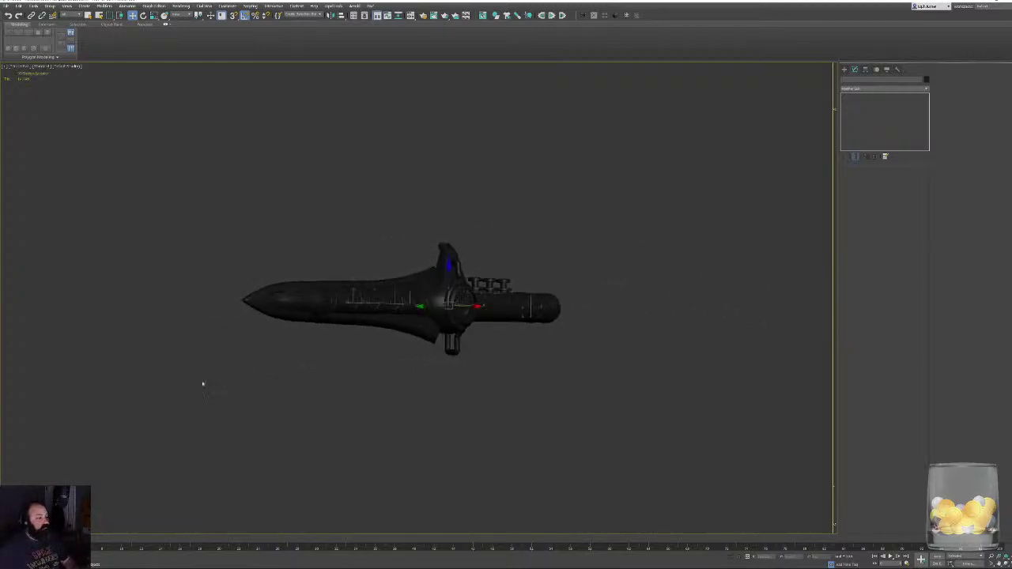
{"action": "key", "text": "F4"}
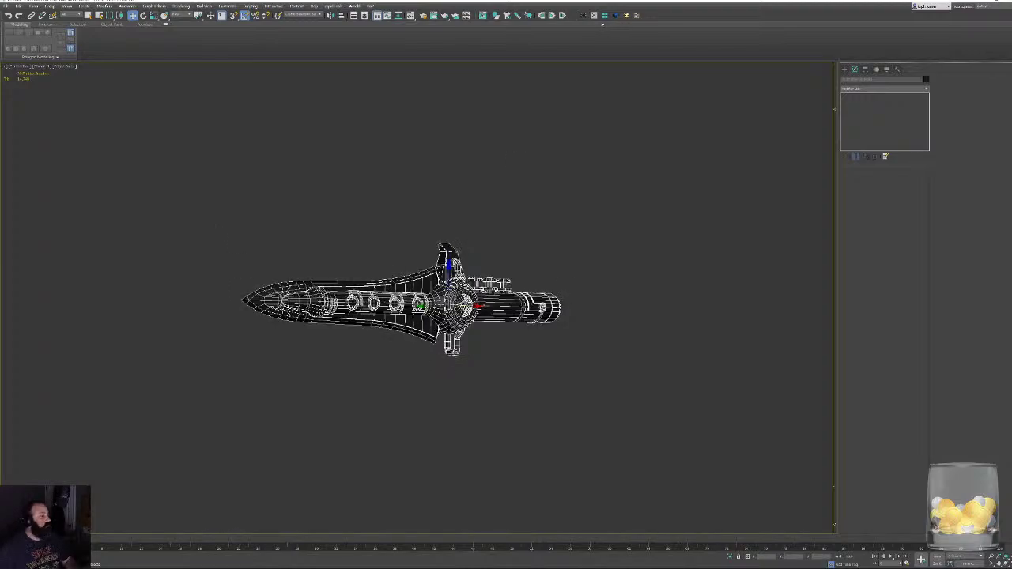
{"action": "scroll", "coordinate": [425, 246], "scroll_direction": "up", "scroll_amount": 2}
{"action": "right_click", "coordinate": [443, 278]}
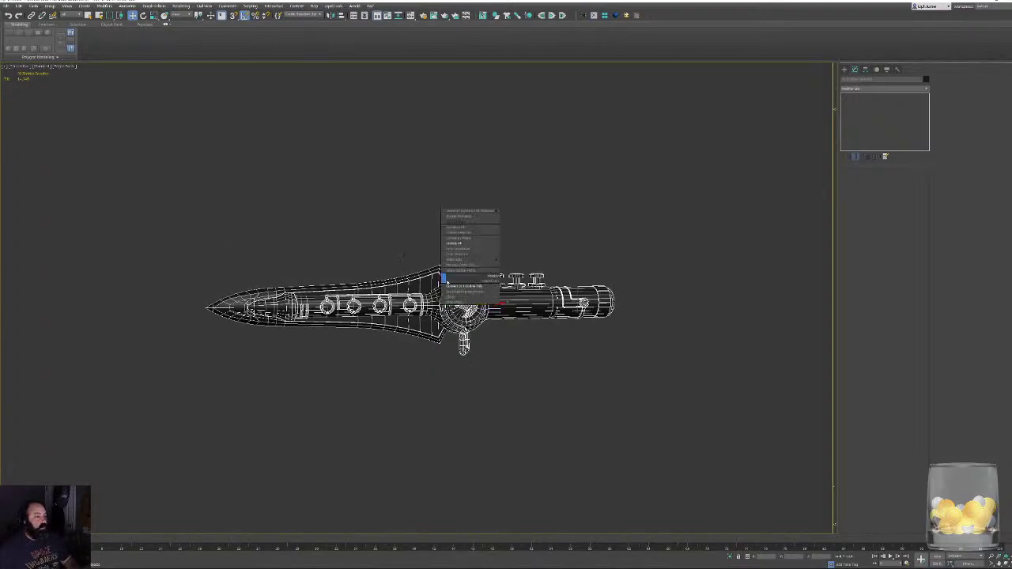
{"action": "left_click", "coordinate": [452, 286]}
{"action": "middle_click_drag", "start_coordinate": [458, 294], "coordinate": [488, 310], "text": "alt"}
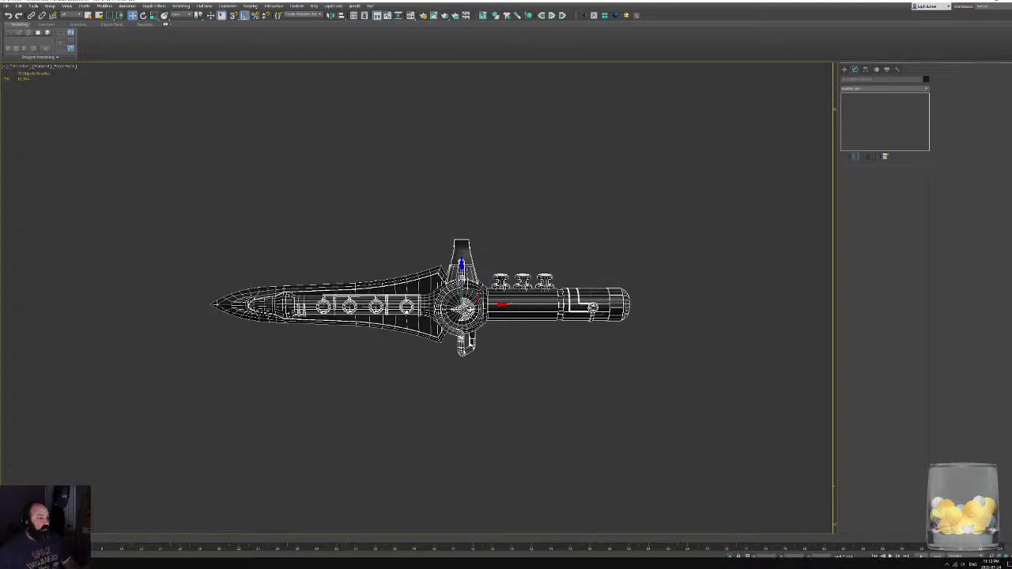
Launch Maya 2020 and switch back to 3ds Max.
{"action": "key", "text": "super"}
{"action": "type", "text": "maya"}
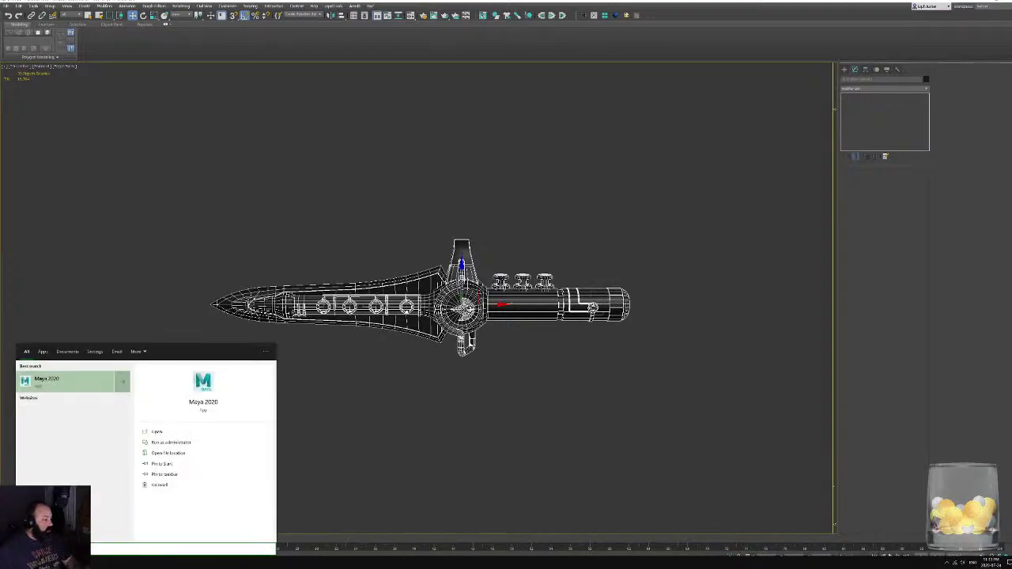
{"action": "key", "text": "Return"}
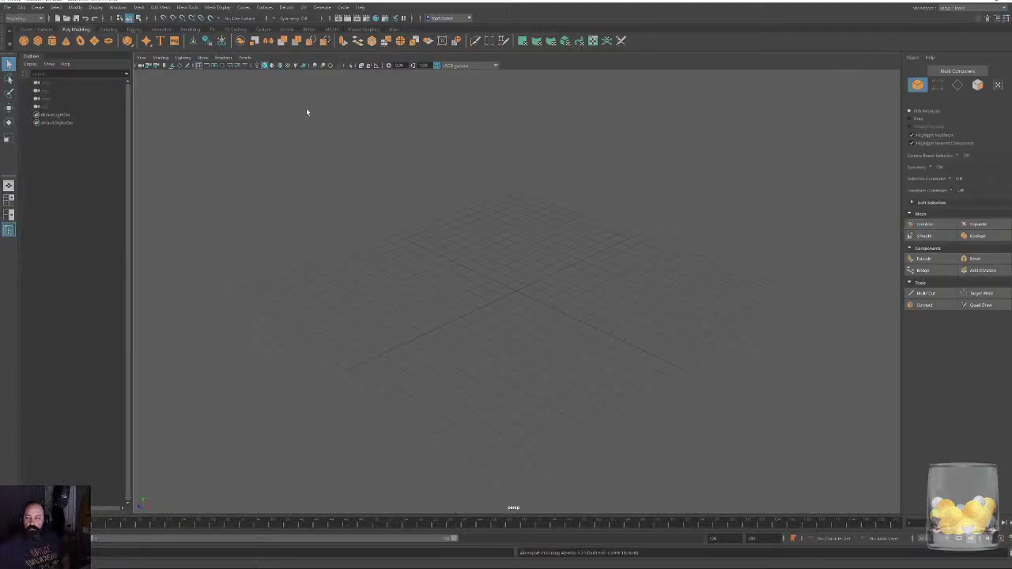
{"action": "key", "text": "super"}
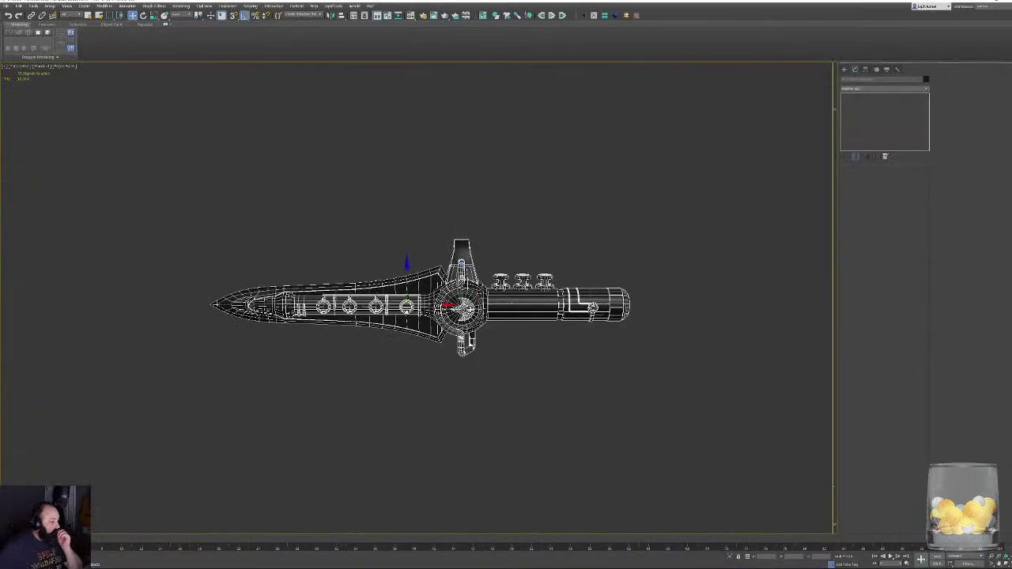
Move the whole sword along X so that its round hub sits near the grid's origin.
{"action": "middle_click_drag", "start_coordinate": [497, 320], "coordinate": [471, 363], "text": "alt"}
{"action": "key", "text": "r"}
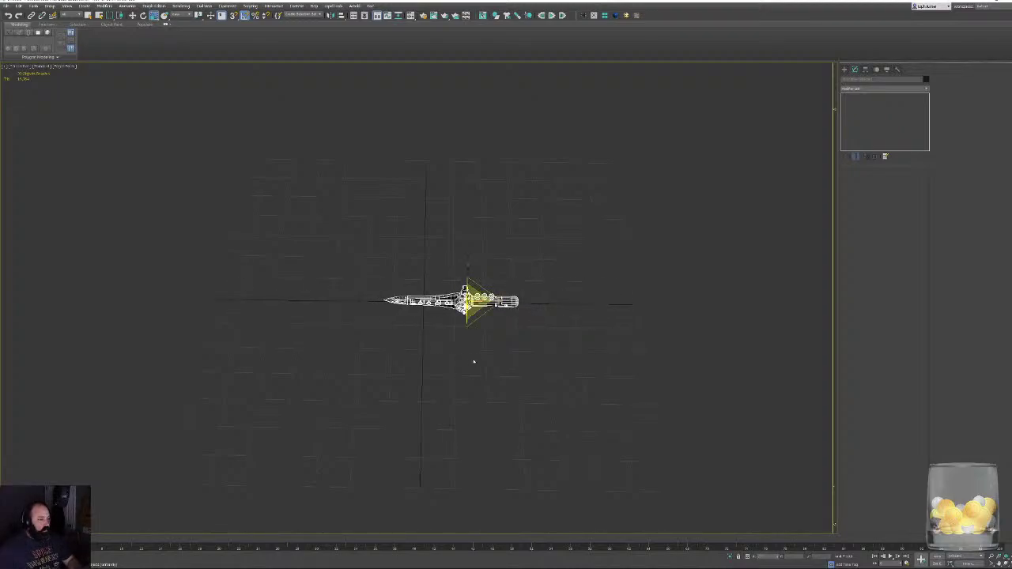
{"action": "key", "text": "w"}
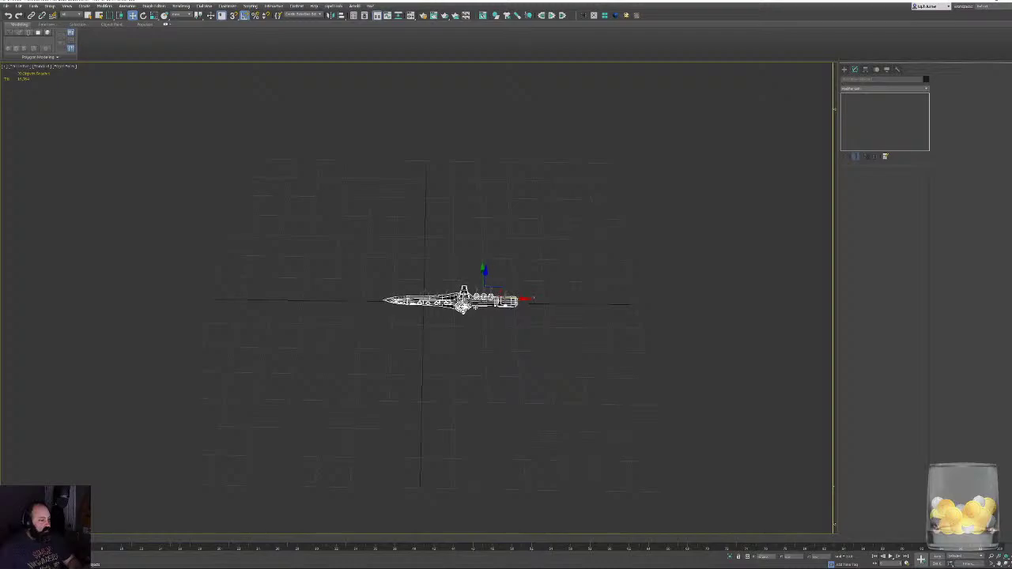
{"action": "left_click_drag", "start_coordinate": [519, 301], "coordinate": [487, 308]}
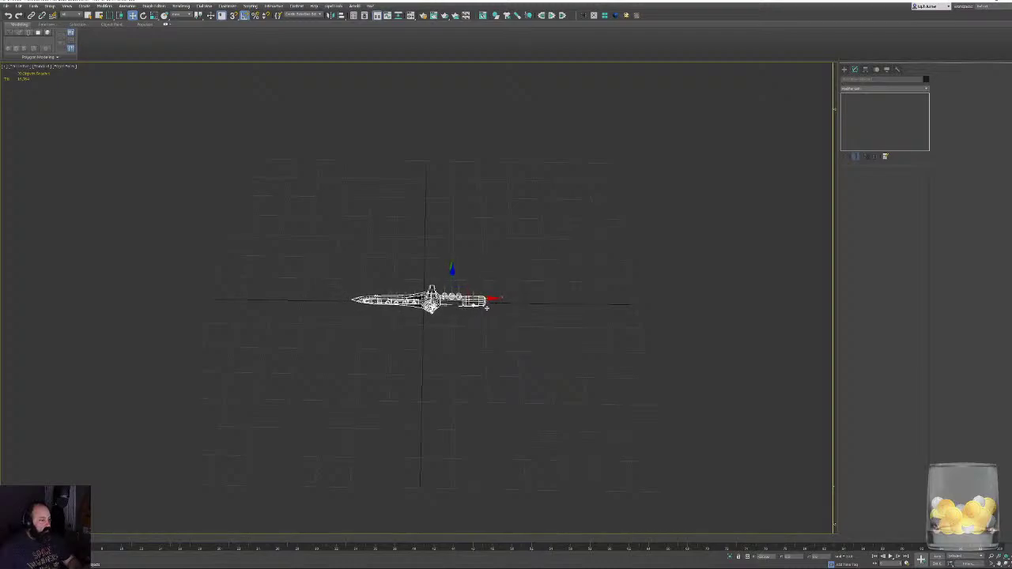
{"action": "middle_click_drag", "start_coordinate": [490, 307], "coordinate": [547, 286], "text": "alt"}
{"action": "scroll", "coordinate": [483, 271], "scroll_direction": "up", "scroll_amount": 5}
{"action": "scroll", "coordinate": [532, 301], "scroll_direction": "down", "scroll_amount": 3}
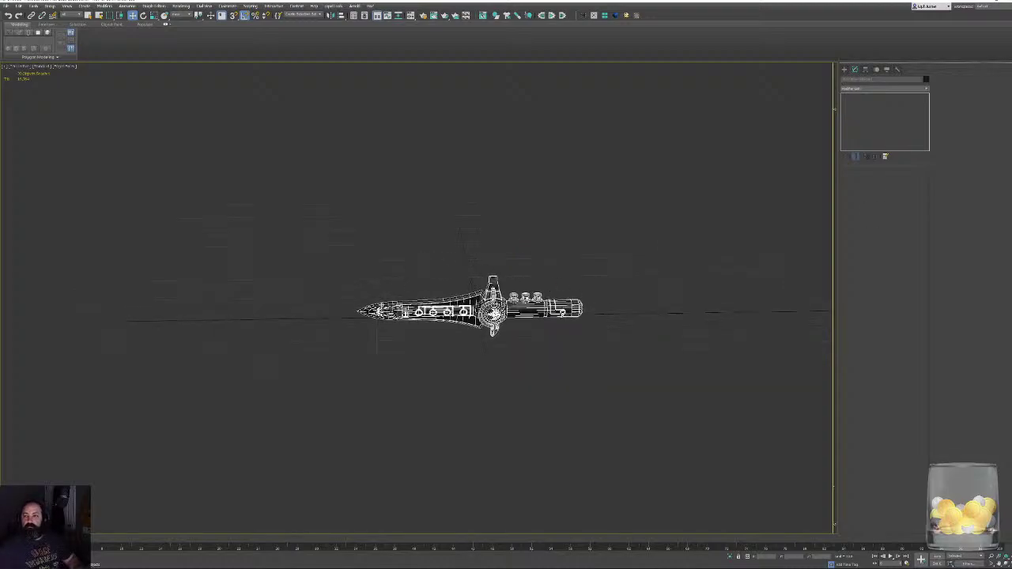
{"action": "middle_click_drag", "start_coordinate": [426, 274], "coordinate": [530, 215], "text": "alt"}
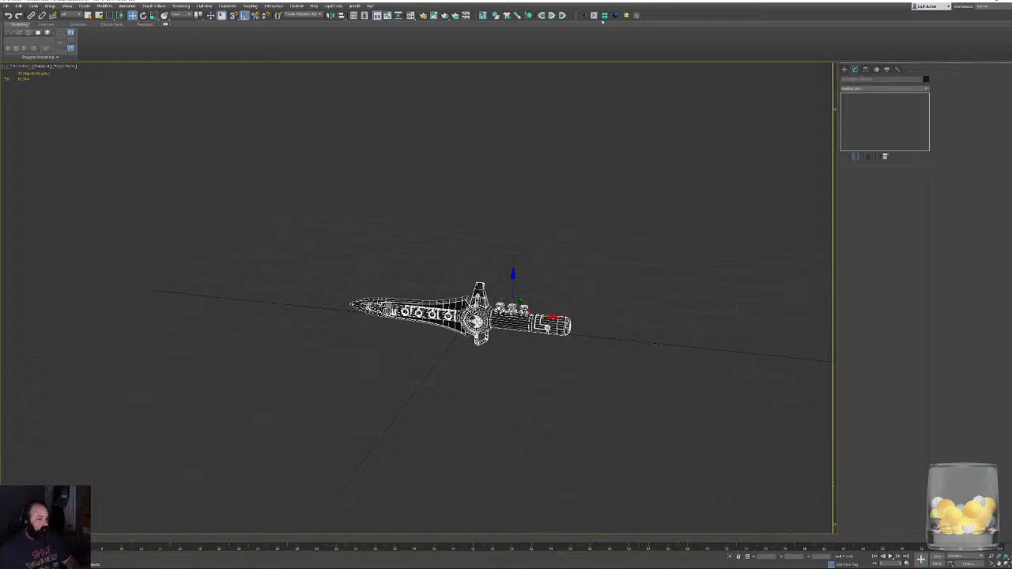
{"action": "middle_click_drag", "start_coordinate": [460, 184], "coordinate": [332, 131], "text": "alt"}
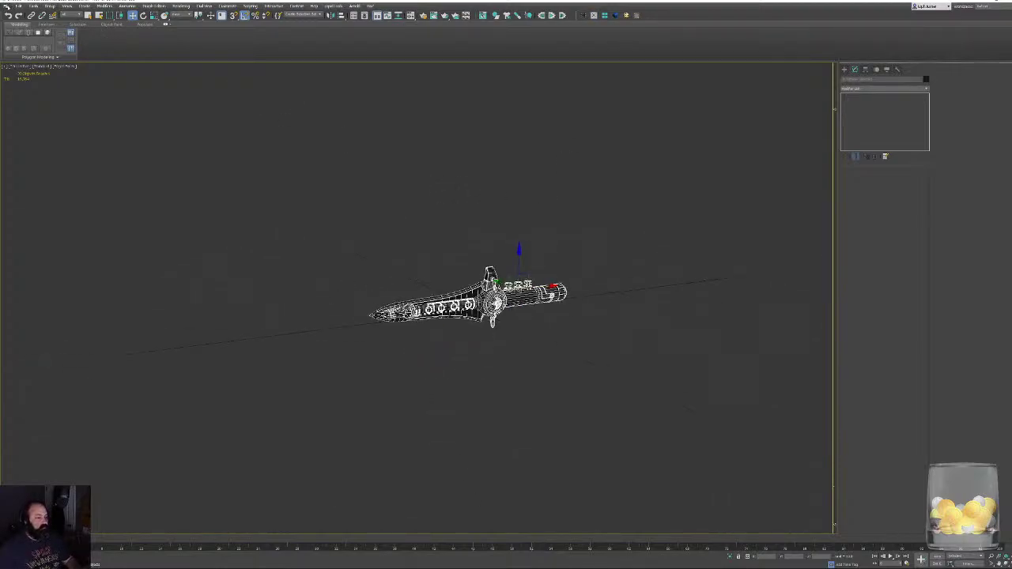
Start exporting only the selected sword objects and browse to the mesh subfolder within the CabinInTheWoods project's FBX folder.
{"action": "left_click", "coordinate": [17, 5]}
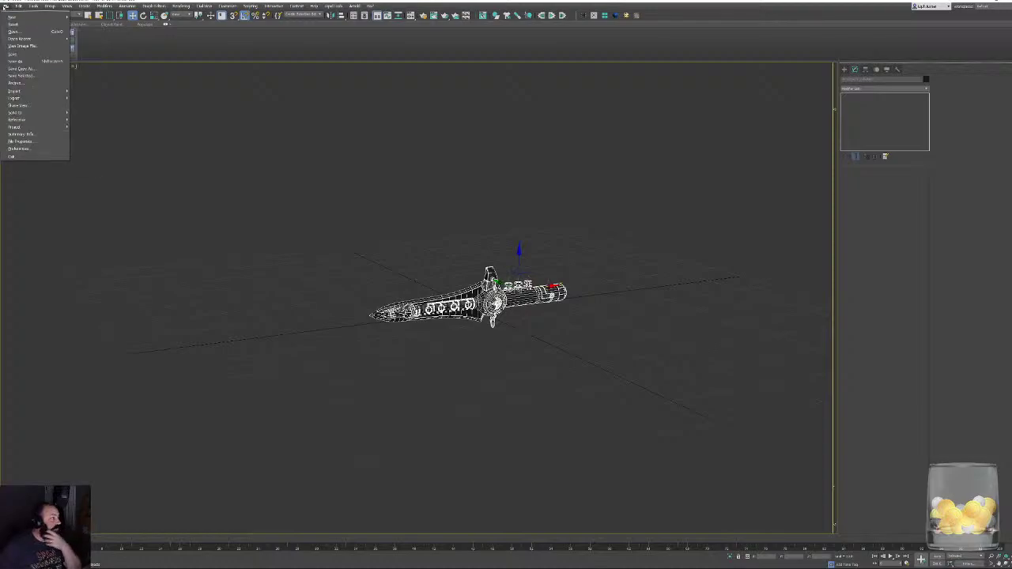
{"action": "mouse_move", "coordinate": [55, 97]}
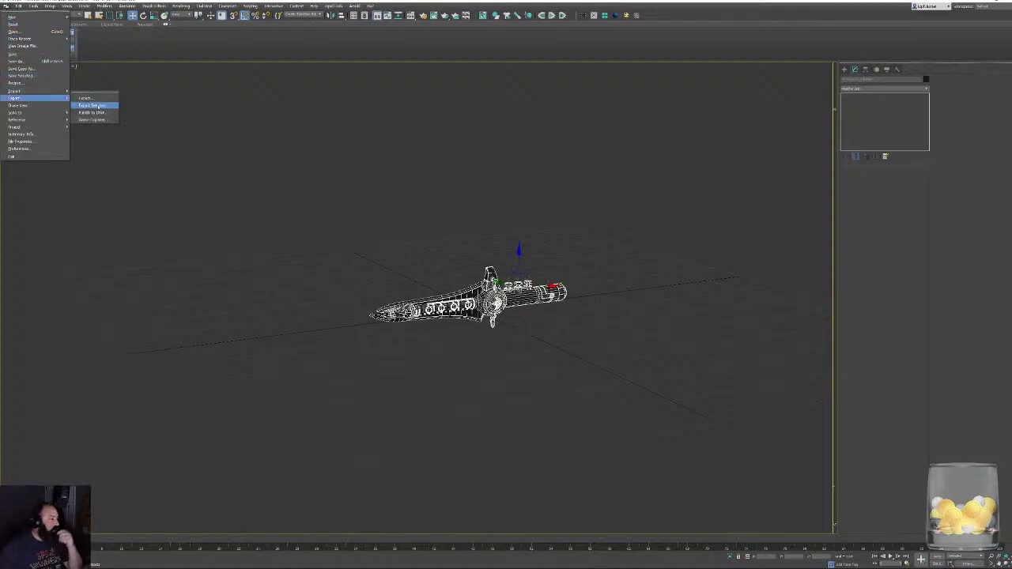
{"action": "left_click", "coordinate": [97, 105]}
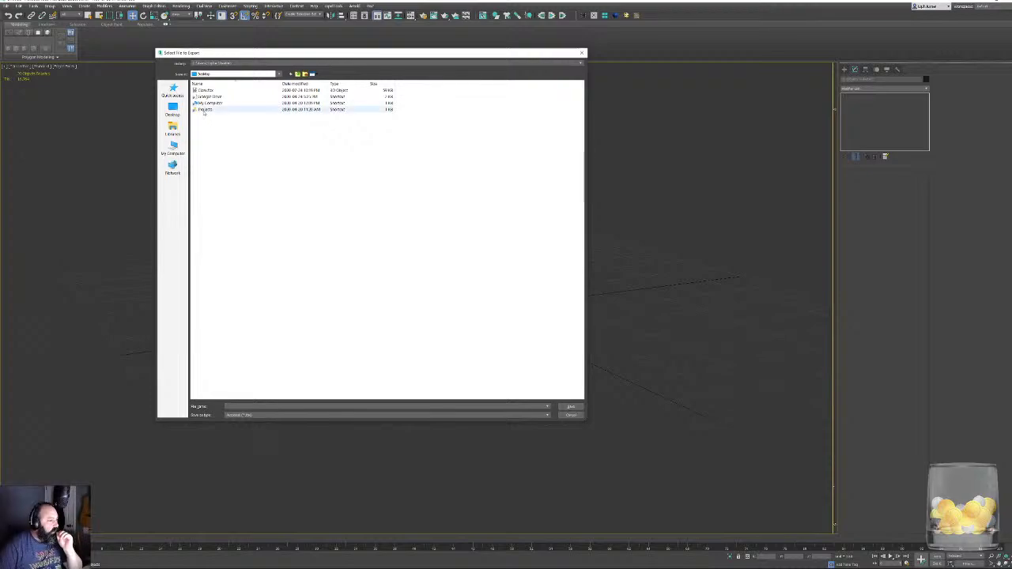
{"action": "left_click", "coordinate": [203, 111]}
{"action": "left_click", "coordinate": [204, 109]}
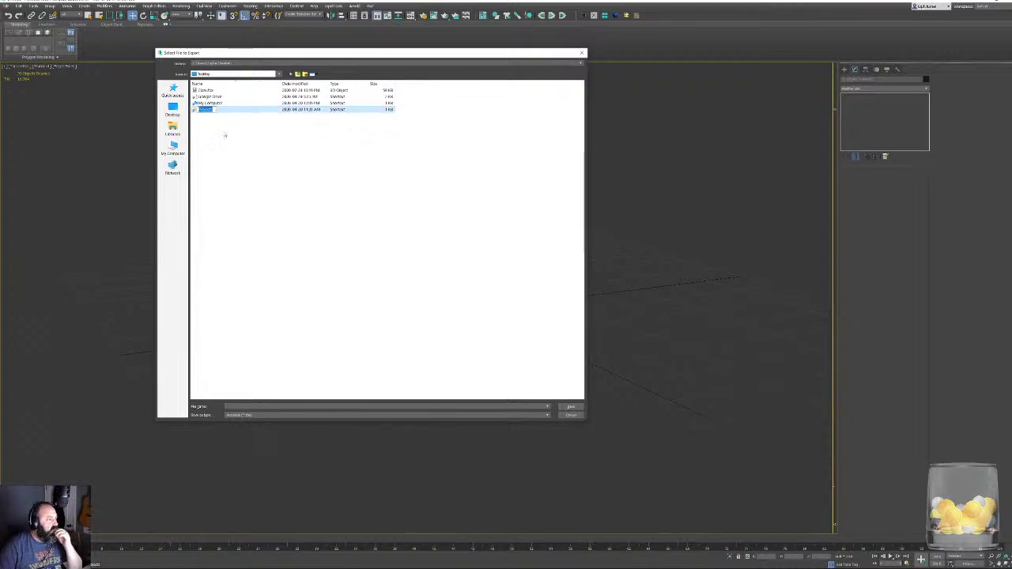
{"action": "double_click", "coordinate": [204, 110]}
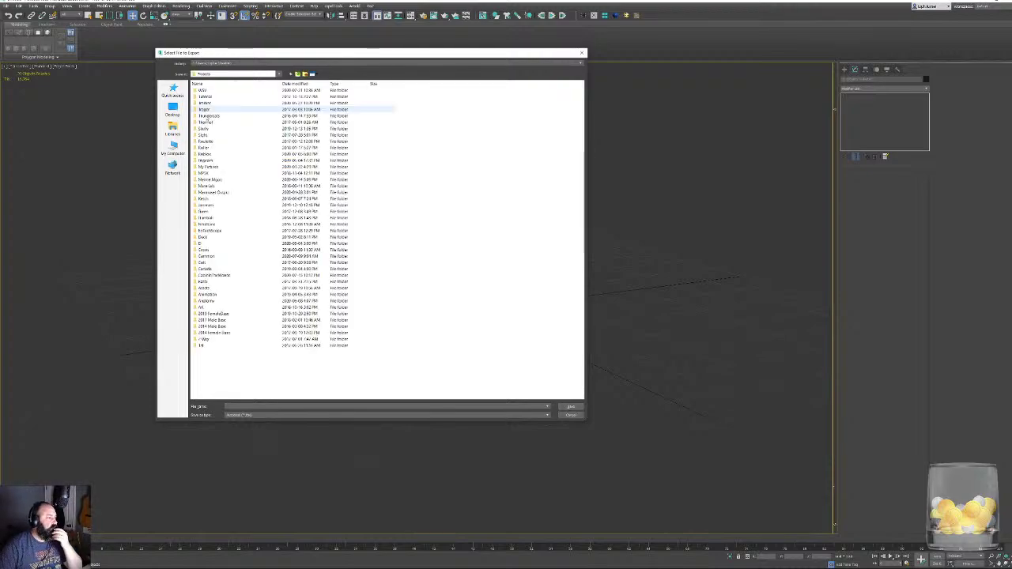
{"action": "double_click", "coordinate": [219, 275]}
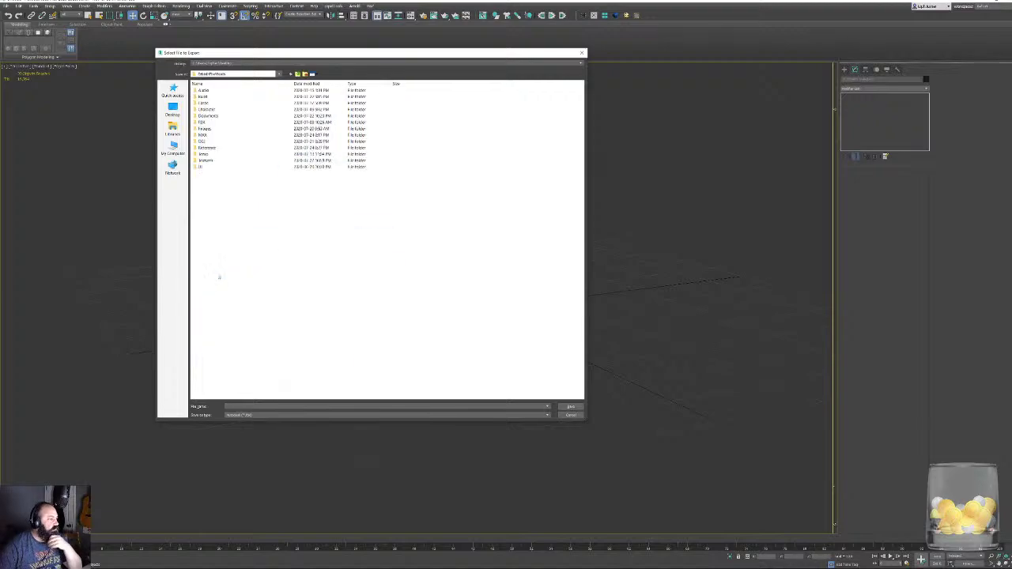
{"action": "double_click", "coordinate": [204, 122]}
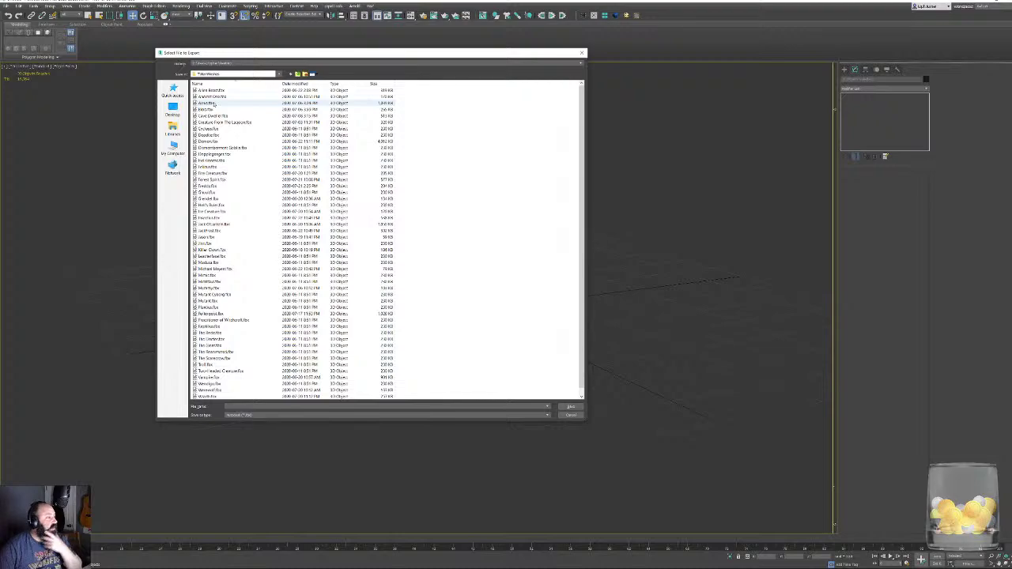
Rename an existing FBX file in the mesh folder as Kaiju and export the selected sword over it, accepting the export options.
{"action": "scroll", "coordinate": [217, 174], "scroll_direction": "down", "scroll_amount": 1}
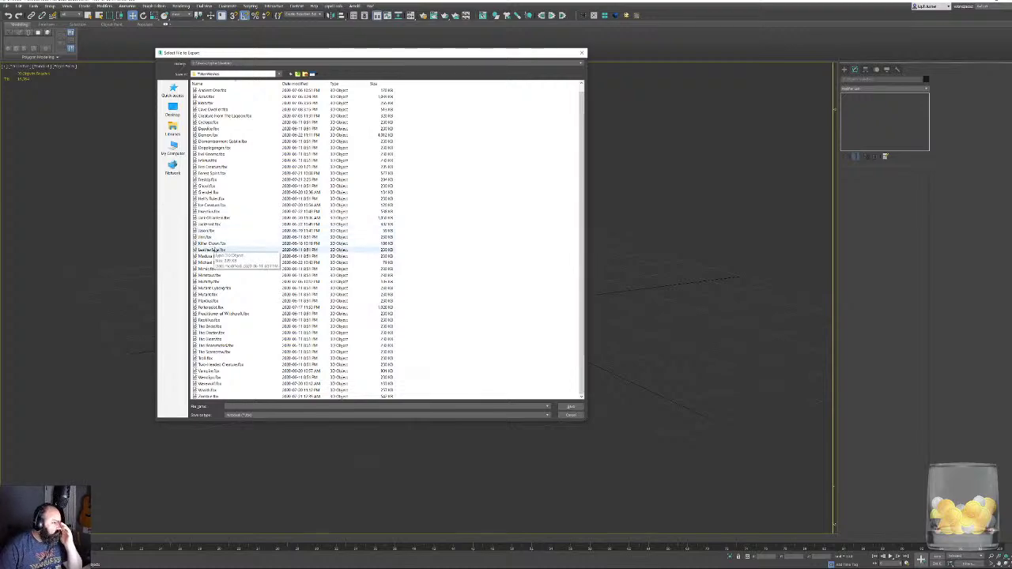
{"action": "left_click", "coordinate": [209, 327]}
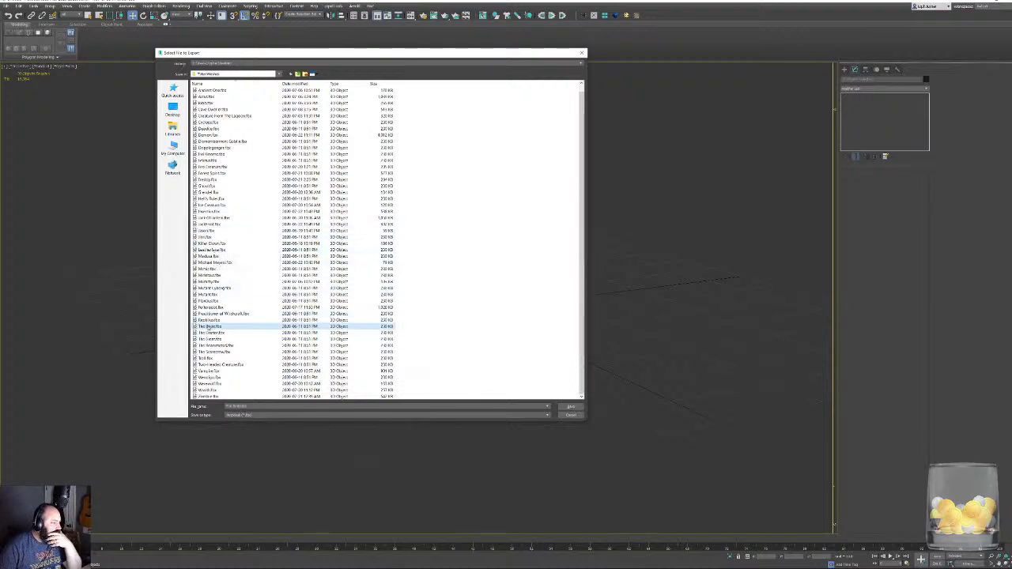
{"action": "left_click", "coordinate": [210, 327]}
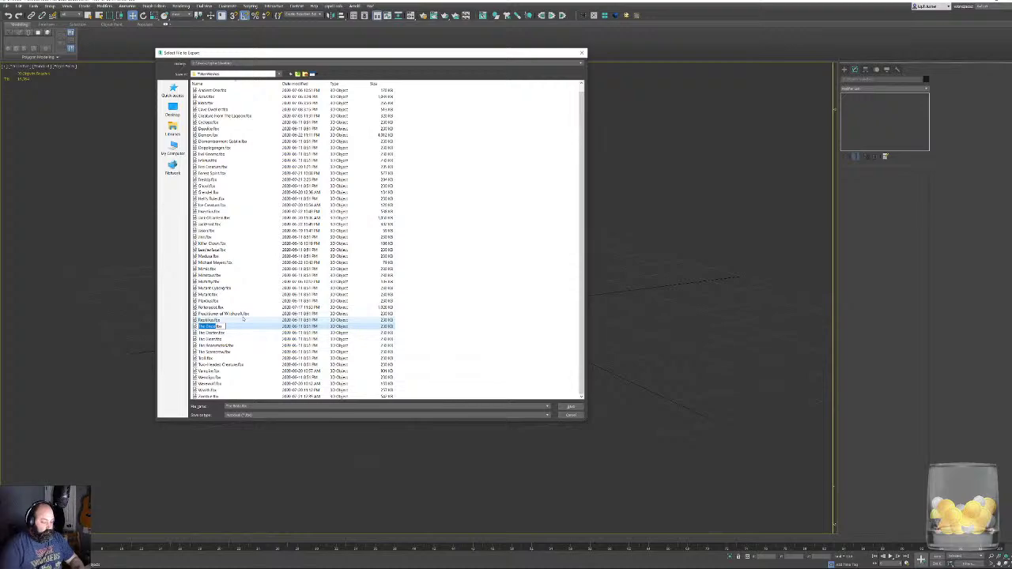
{"action": "type", "text": "Kaiju"}
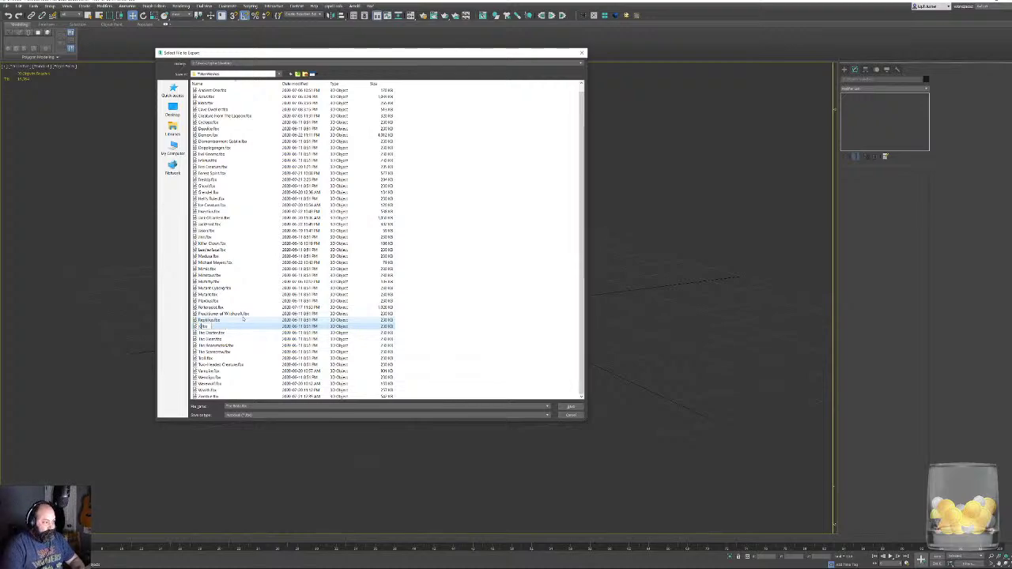
{"action": "key", "text": "Return"}
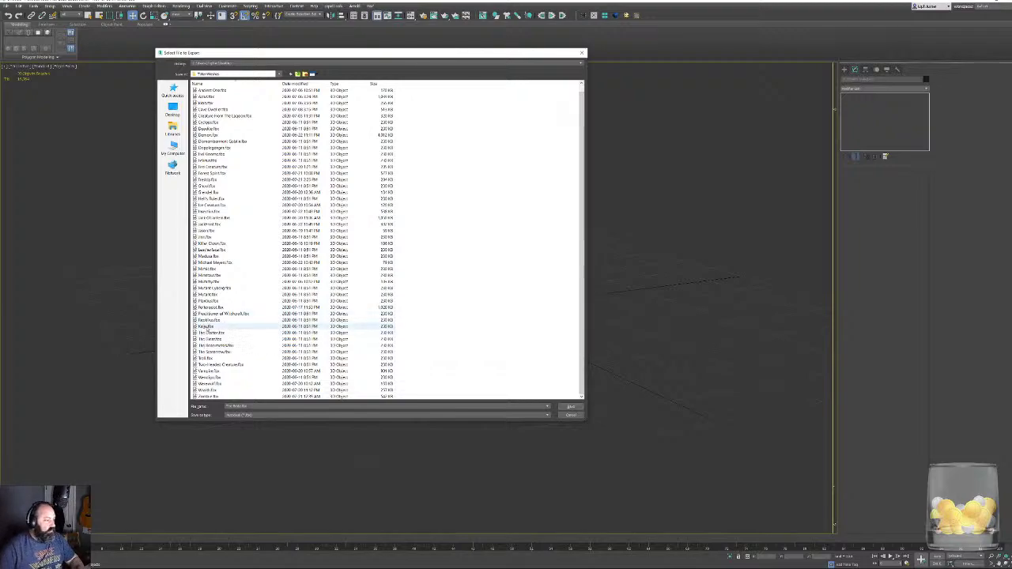
{"action": "double_click", "coordinate": [207, 326]}
{"action": "left_click", "coordinate": [531, 295]}
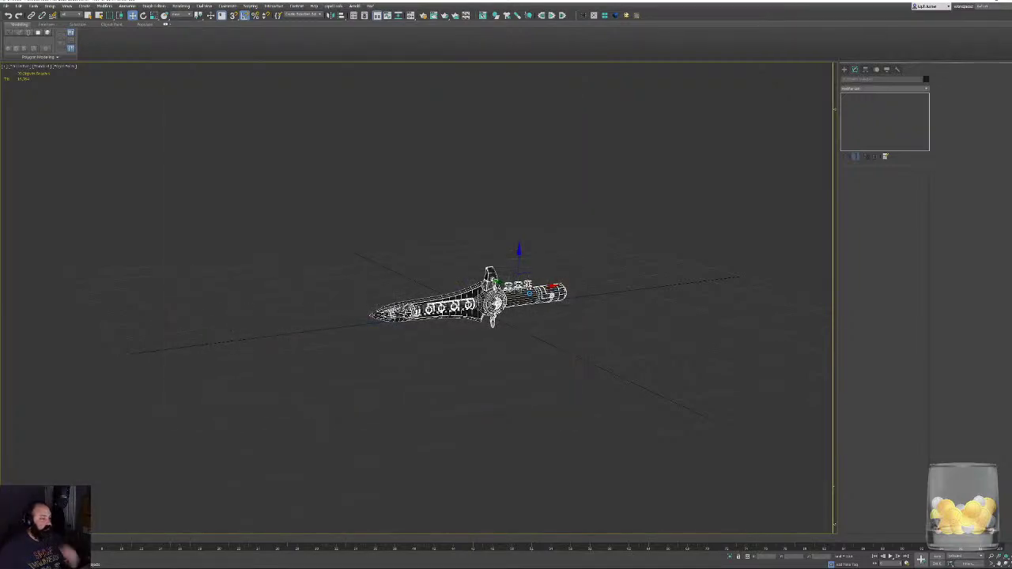
{"action": "left_click", "coordinate": [510, 412]}
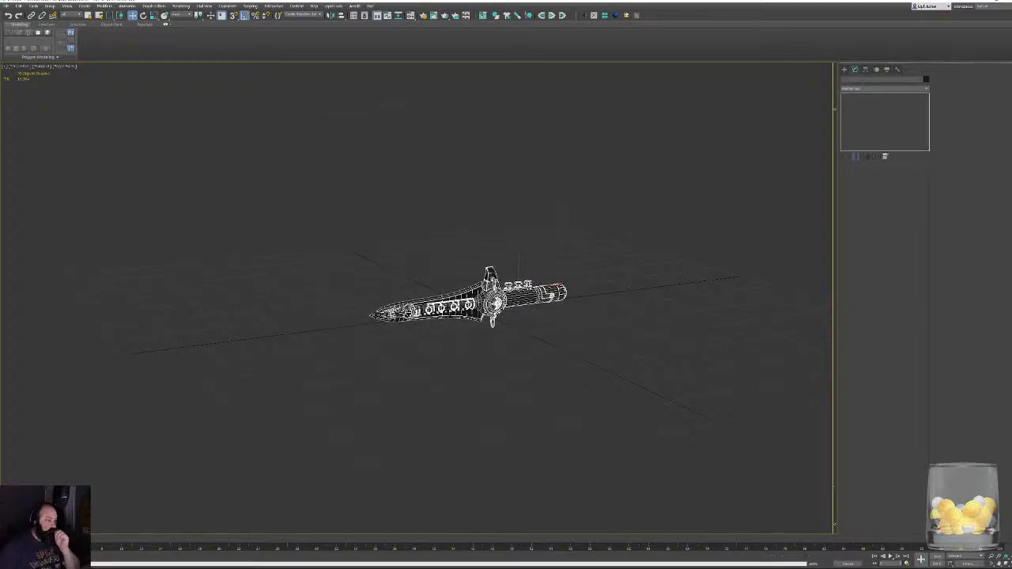
Switch to Maya, start importing a file and browse through Projects to the CabinInTheWoods folder.
{"action": "mouse_move", "coordinate": [93, 562]}
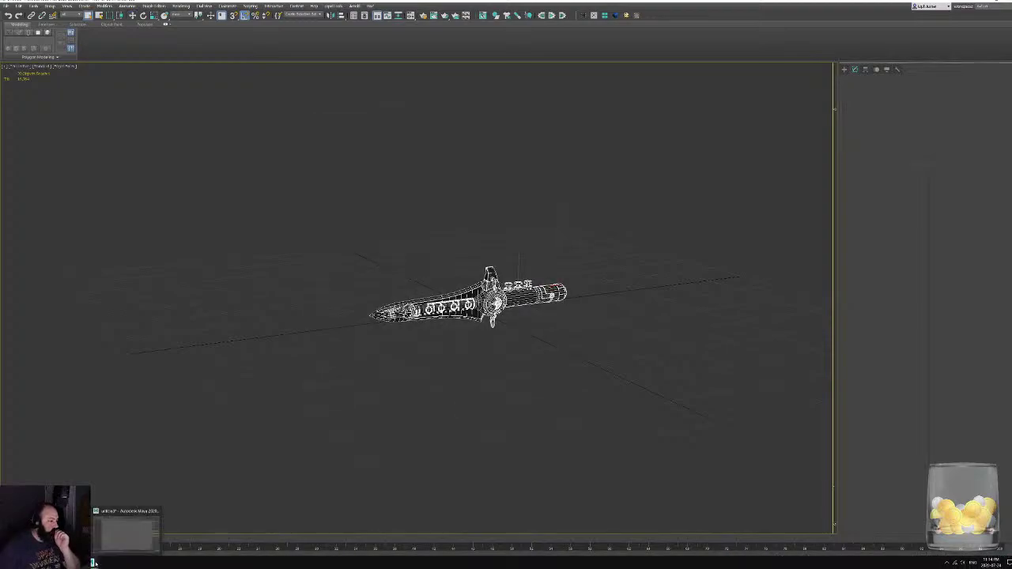
{"action": "left_click", "coordinate": [126, 532]}
{"action": "left_click", "coordinate": [7, 7]}
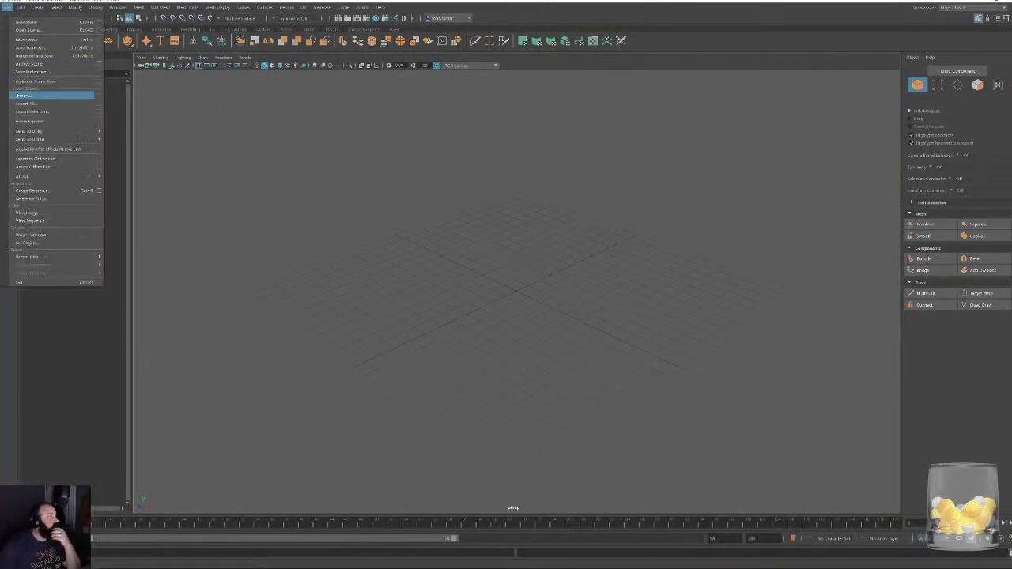
{"action": "left_click", "coordinate": [24, 95]}
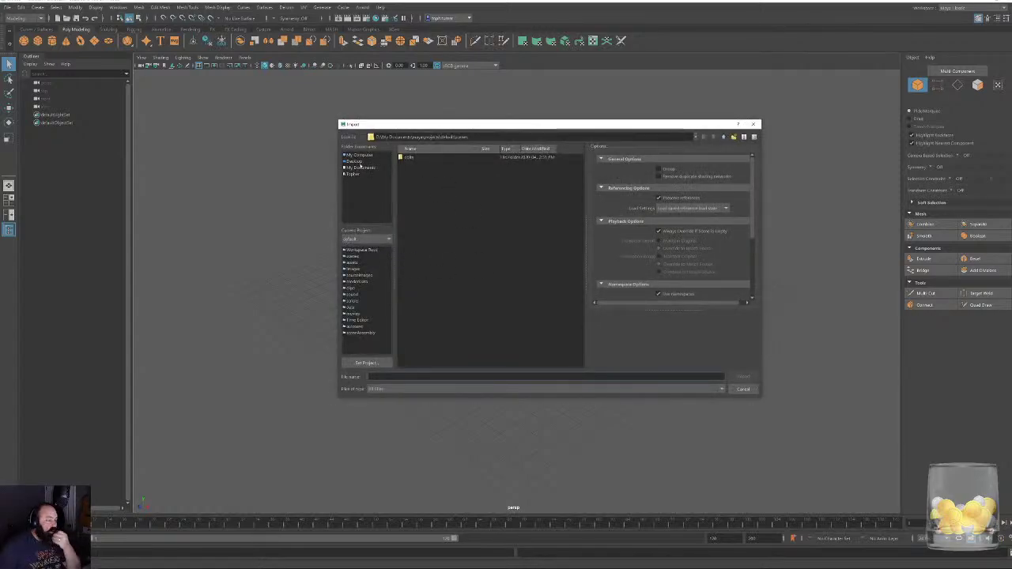
{"action": "left_click", "coordinate": [361, 162]}
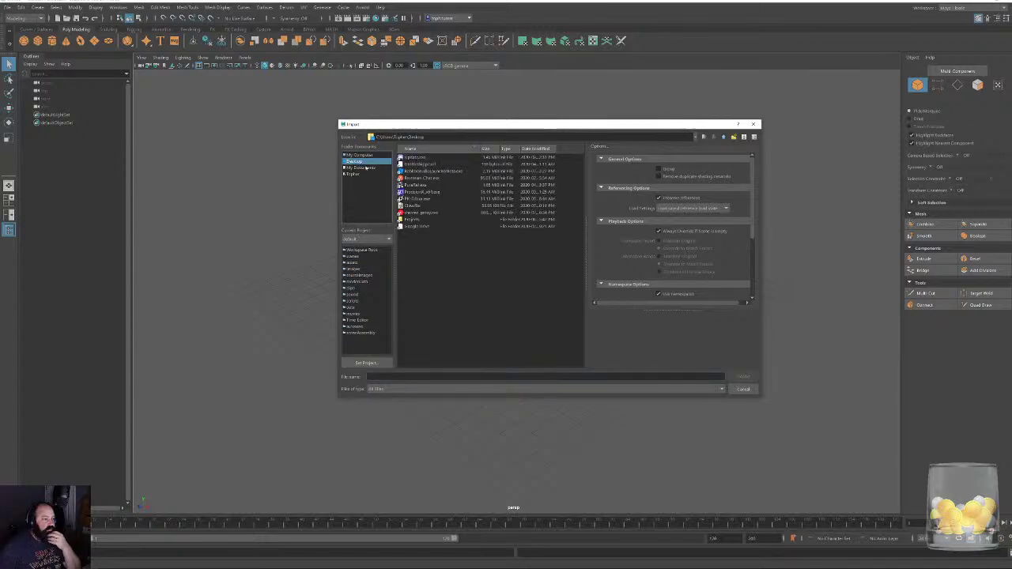
{"action": "double_click", "coordinate": [416, 221]}
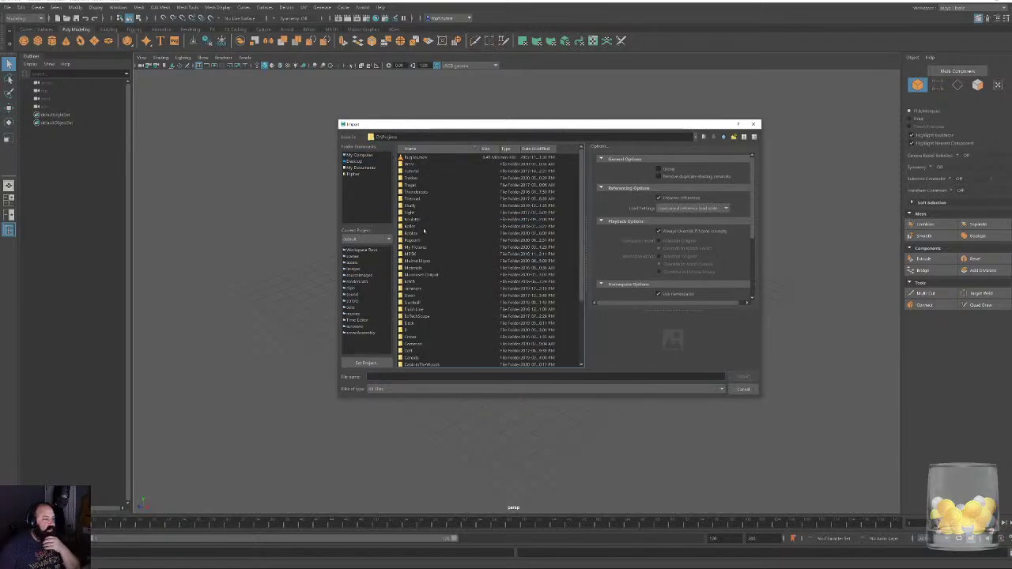
{"action": "scroll", "coordinate": [446, 290], "scroll_direction": "down", "scroll_amount": 3}
{"action": "double_click", "coordinate": [431, 281]}
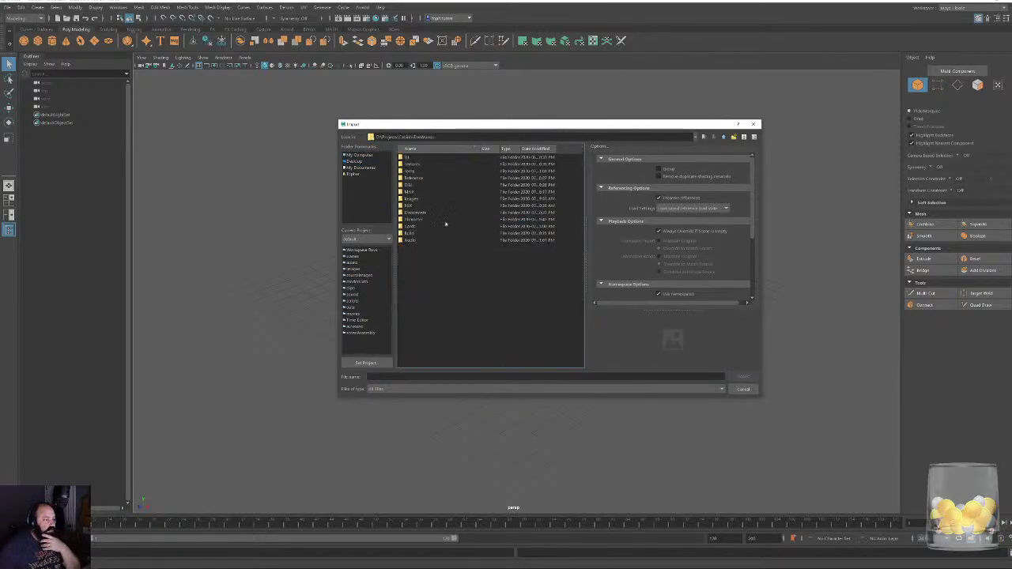
Import Kaiju.fbx from the mesh subfolder of the FBX folder.
{"action": "double_click", "coordinate": [416, 206]}
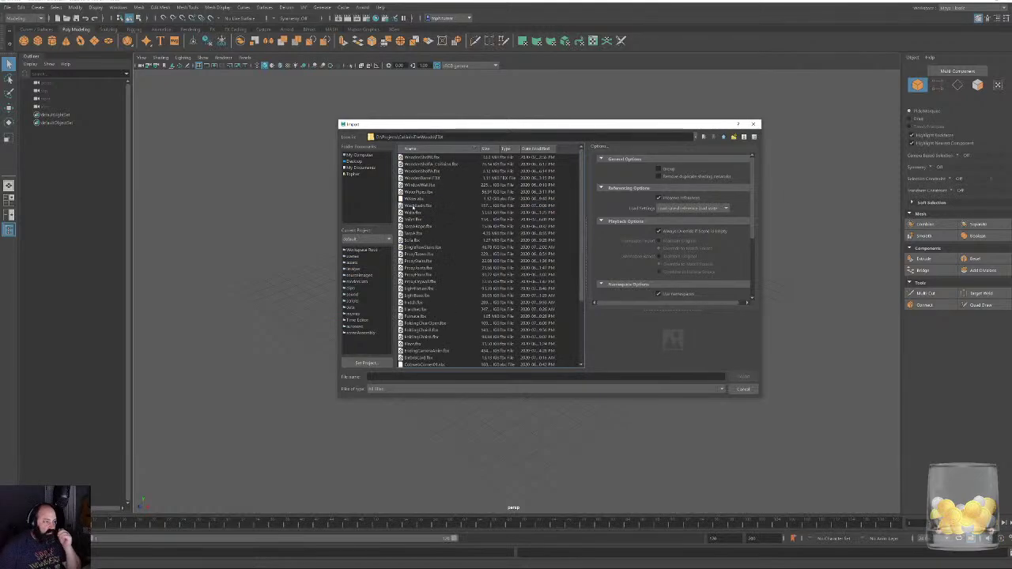
{"action": "scroll", "coordinate": [443, 316], "scroll_direction": "down", "scroll_amount": 2}
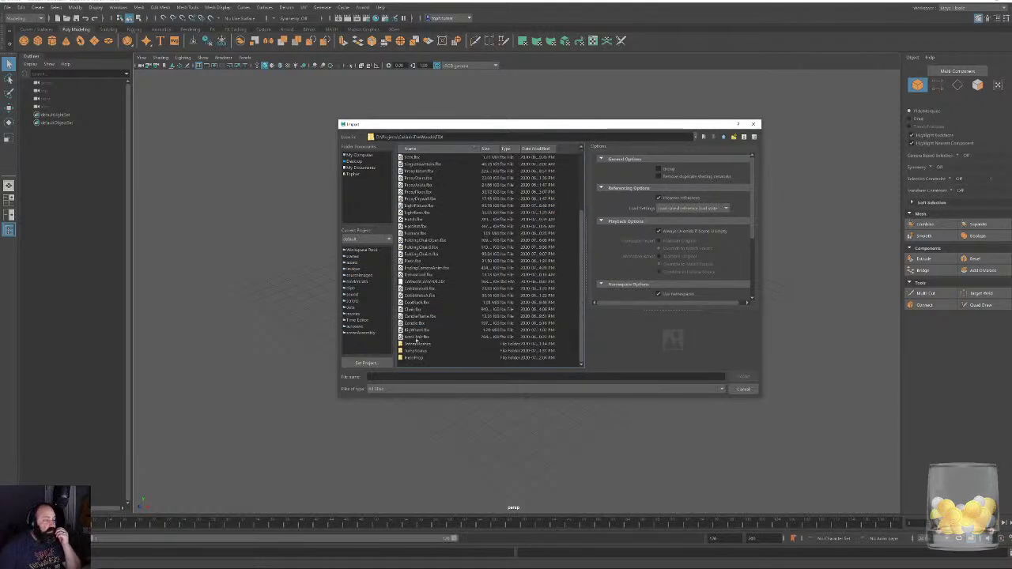
{"action": "double_click", "coordinate": [412, 344]}
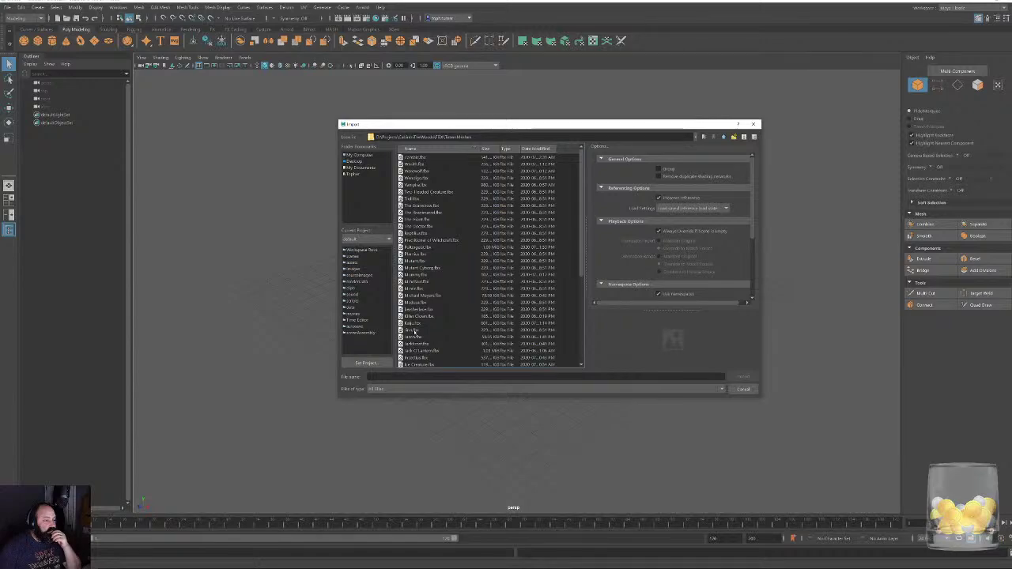
{"action": "left_click", "coordinate": [425, 323]}
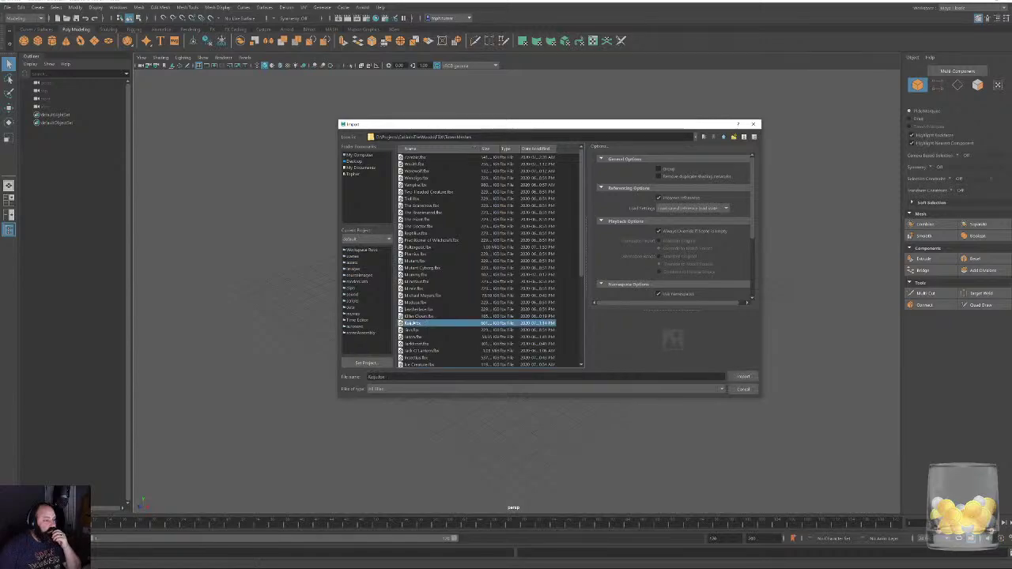
{"action": "double_click", "coordinate": [413, 323]}
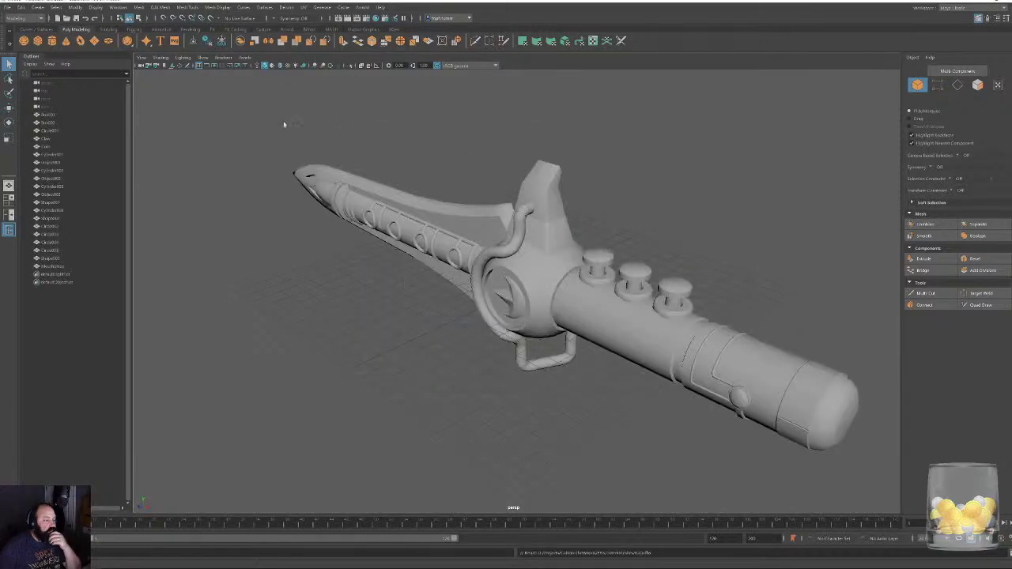
Select the whole imported sword and examine the hidden geometry inside its handle, hub and blade.
{"action": "left_click_drag", "start_coordinate": [284, 124], "coordinate": [825, 479]}
{"action": "left_click_drag", "start_coordinate": [650, 220], "coordinate": [682, 199], "text": "alt"}
{"action": "right_click_drag", "start_coordinate": [683, 198], "coordinate": [673, 273], "text": "alt"}
{"action": "left_click_drag", "start_coordinate": [673, 273], "coordinate": [475, 257], "text": "alt"}
{"action": "middle_click_drag", "start_coordinate": [682, 240], "coordinate": [427, 229], "text": "alt"}
{"action": "left_click_drag", "start_coordinate": [427, 229], "coordinate": [664, 266], "text": "alt"}
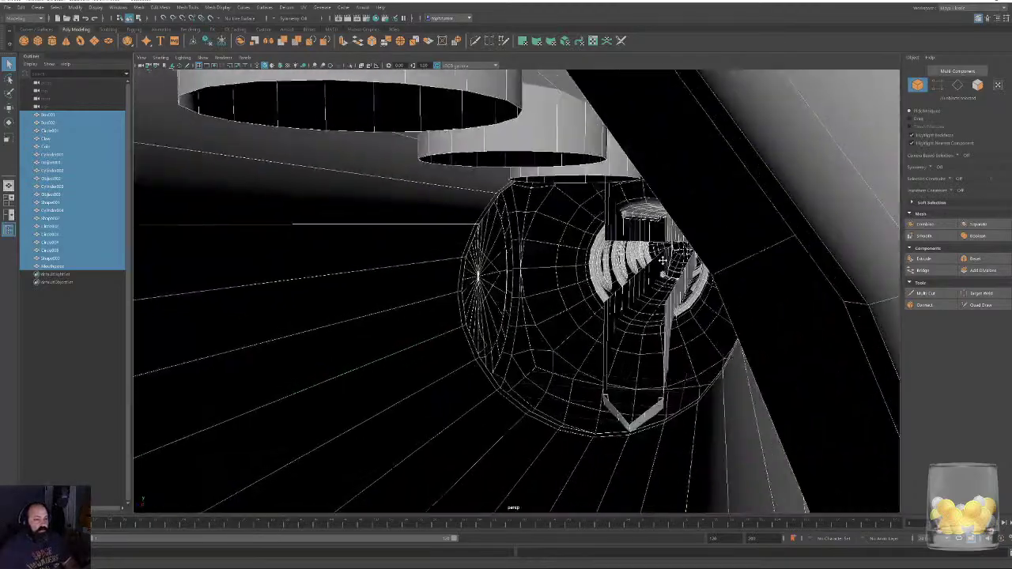
{"action": "right_click_drag", "start_coordinate": [664, 267], "coordinate": [734, 303], "text": "alt"}
{"action": "middle_click_drag", "start_coordinate": [734, 303], "coordinate": [585, 342], "text": "alt"}
{"action": "left_click_drag", "start_coordinate": [585, 341], "coordinate": [522, 166], "text": "alt"}
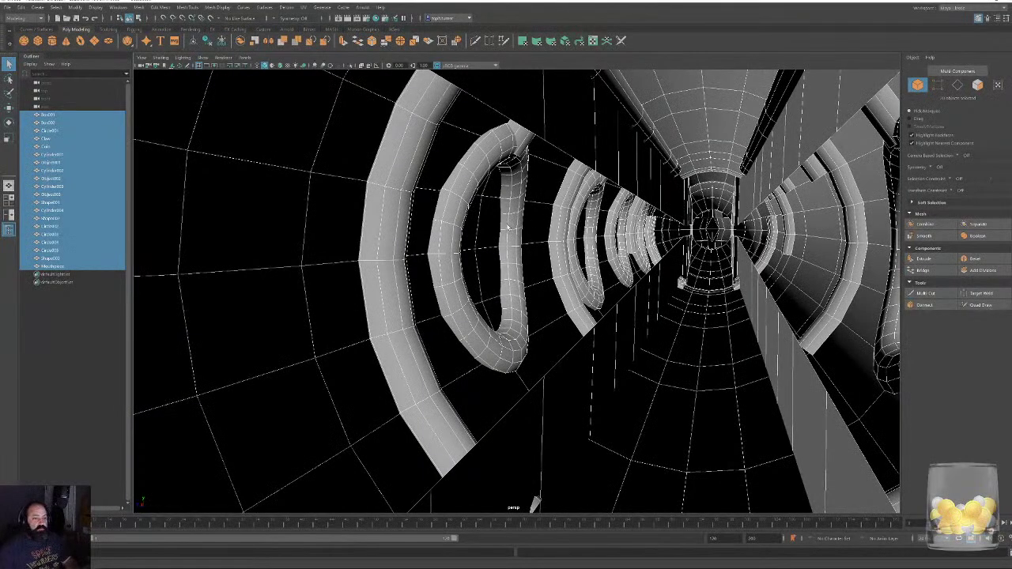
{"action": "left_click_drag", "start_coordinate": [508, 227], "coordinate": [624, 228], "text": "alt"}
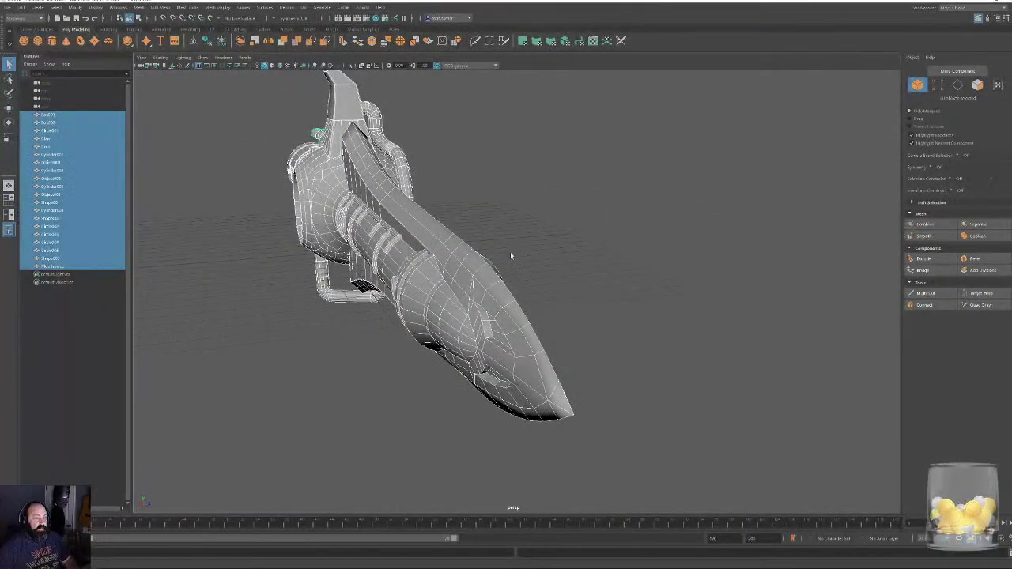
{"action": "left_click_drag", "start_coordinate": [510, 255], "coordinate": [466, 341], "text": "alt"}
Switch to face selection and delete the hidden inner face loops of the first looped ring inside the blade's core.
{"action": "left_click", "coordinate": [977, 84]}
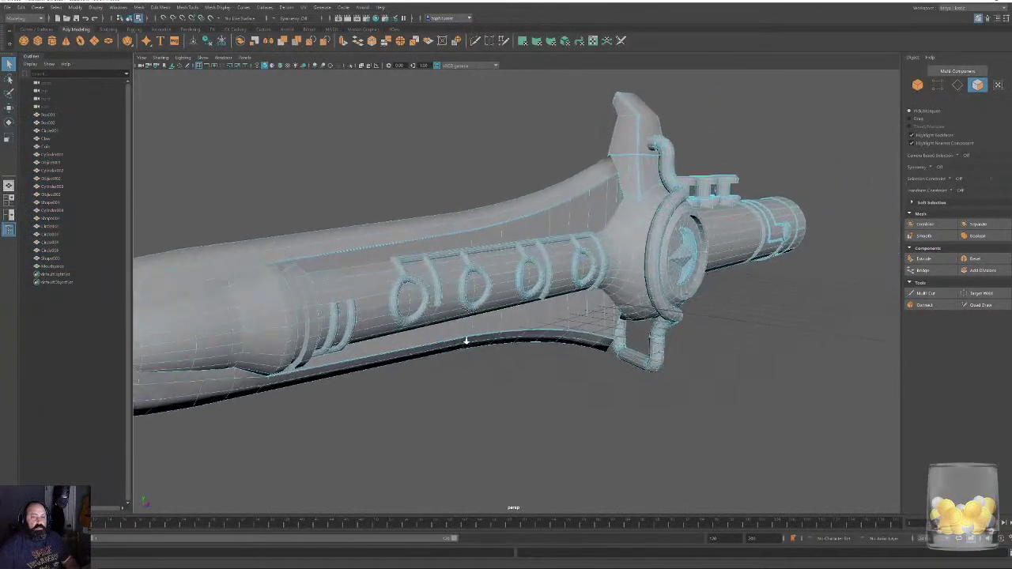
{"action": "right_click_drag", "start_coordinate": [466, 340], "coordinate": [406, 305], "text": "alt"}
{"action": "left_click_drag", "start_coordinate": [406, 305], "coordinate": [432, 309], "text": "alt"}
{"action": "right_click_drag", "start_coordinate": [431, 310], "coordinate": [422, 382], "text": "alt"}
{"action": "middle_click_drag", "start_coordinate": [342, 322], "coordinate": [359, 311], "text": "alt"}
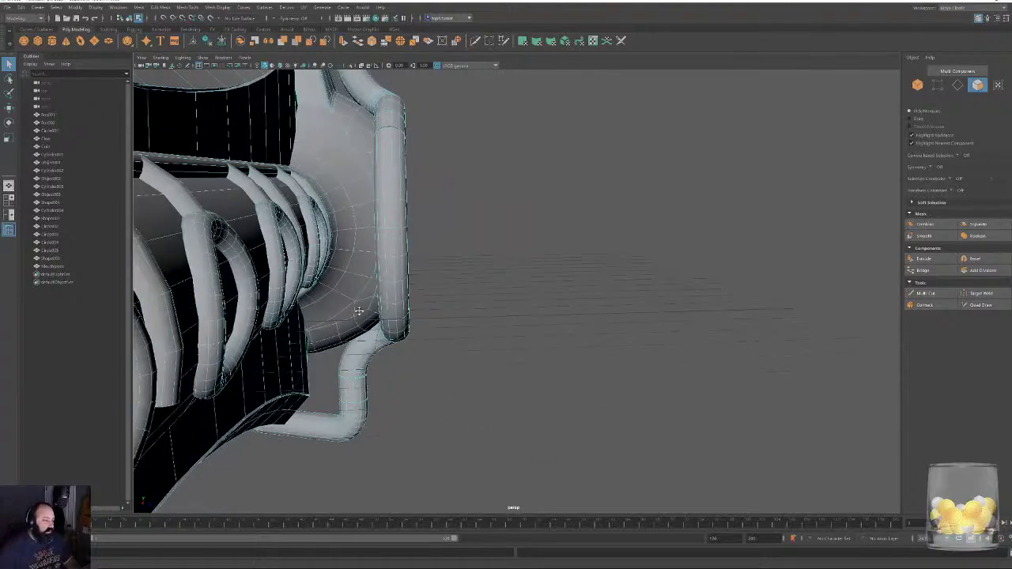
{"action": "left_click_drag", "start_coordinate": [358, 311], "coordinate": [637, 235], "text": "alt"}
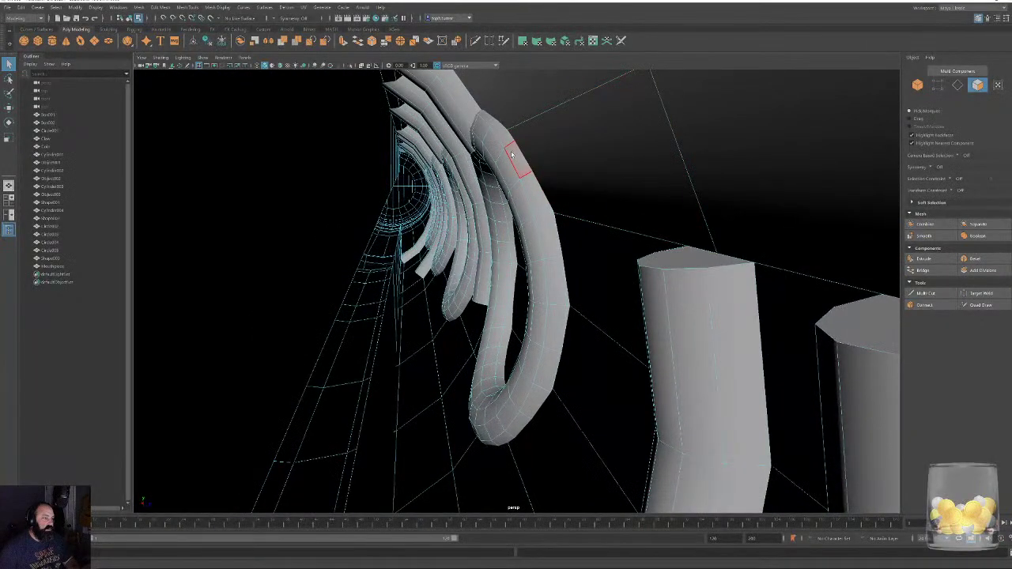
{"action": "double_click", "coordinate": [520, 190]}
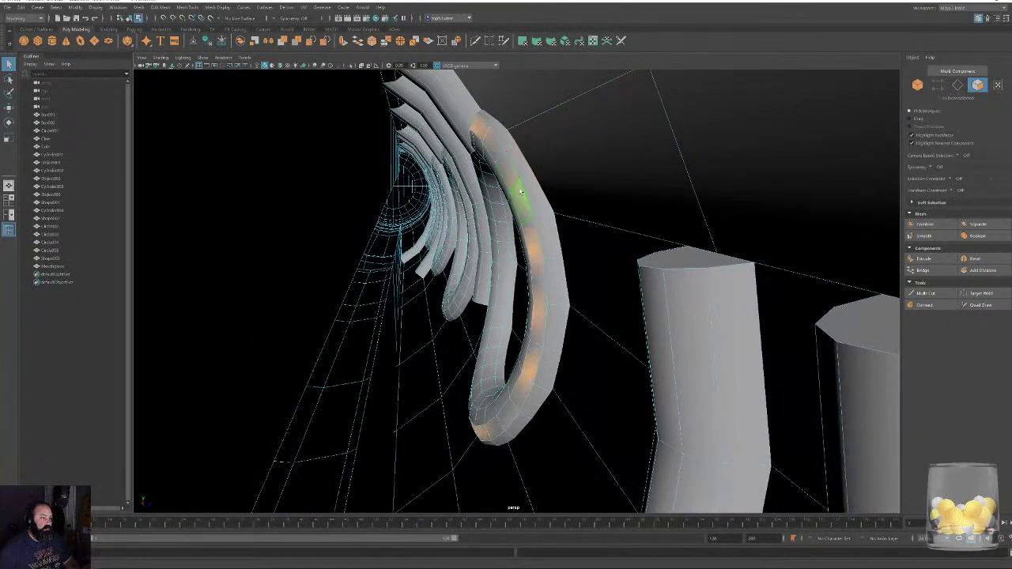
{"action": "key", "text": "Delete"}
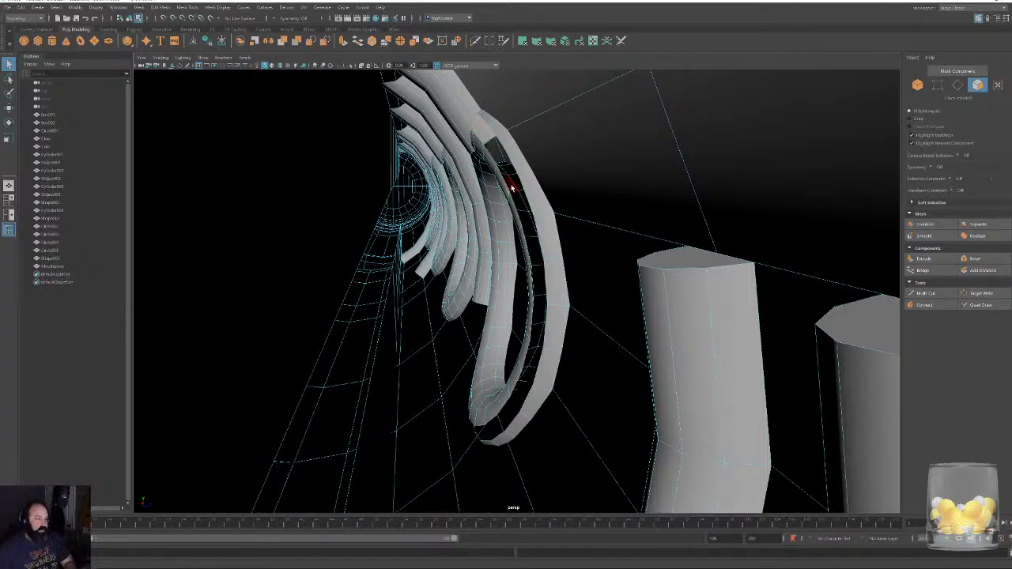
{"action": "key", "text": "ctrl+z"}
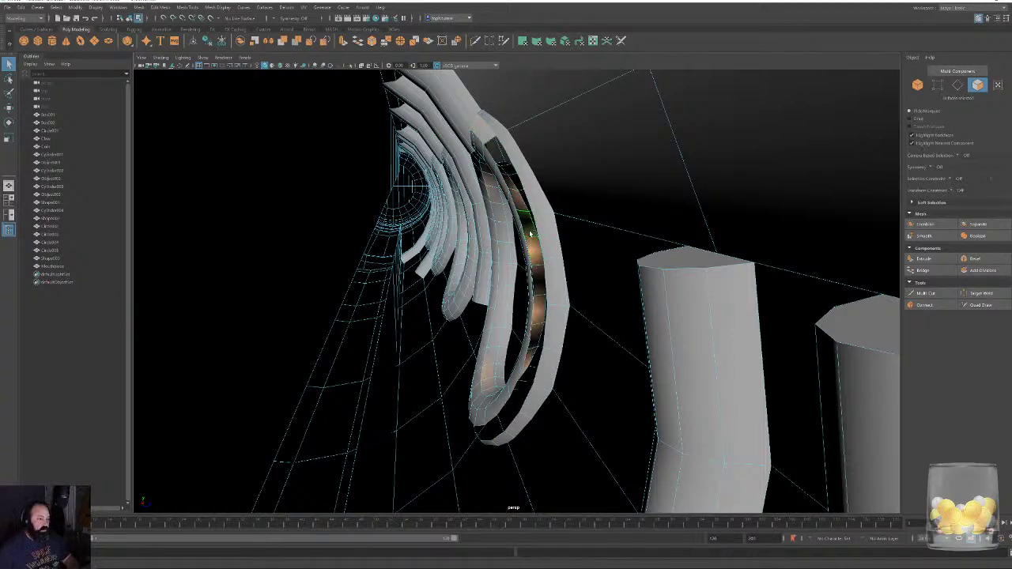
{"action": "key", "text": "Delete"}
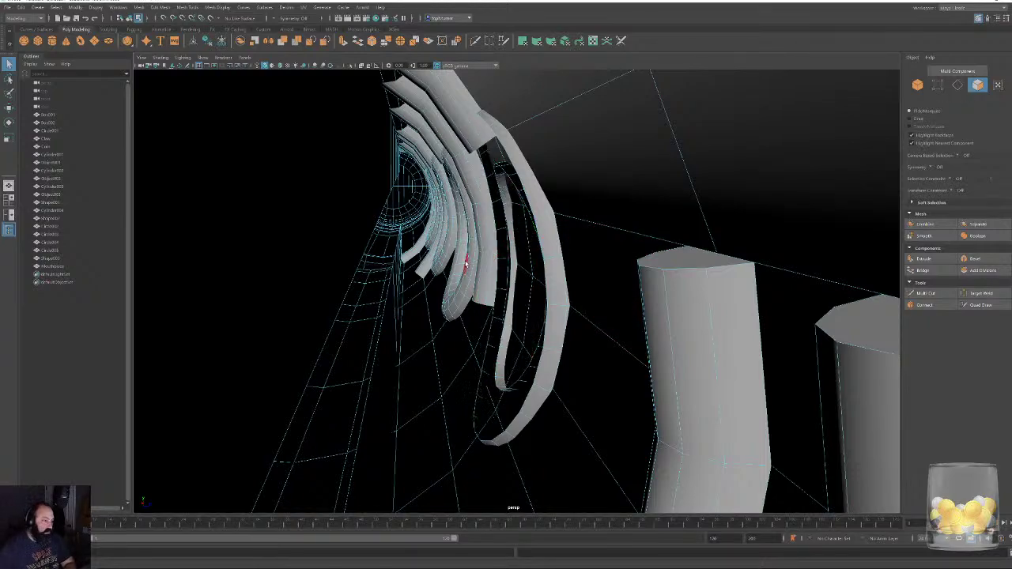
Delete the inner face loops on both the curved and straight sides of the second looped ring.
{"action": "left_click_drag", "start_coordinate": [476, 250], "coordinate": [560, 221], "text": "alt"}
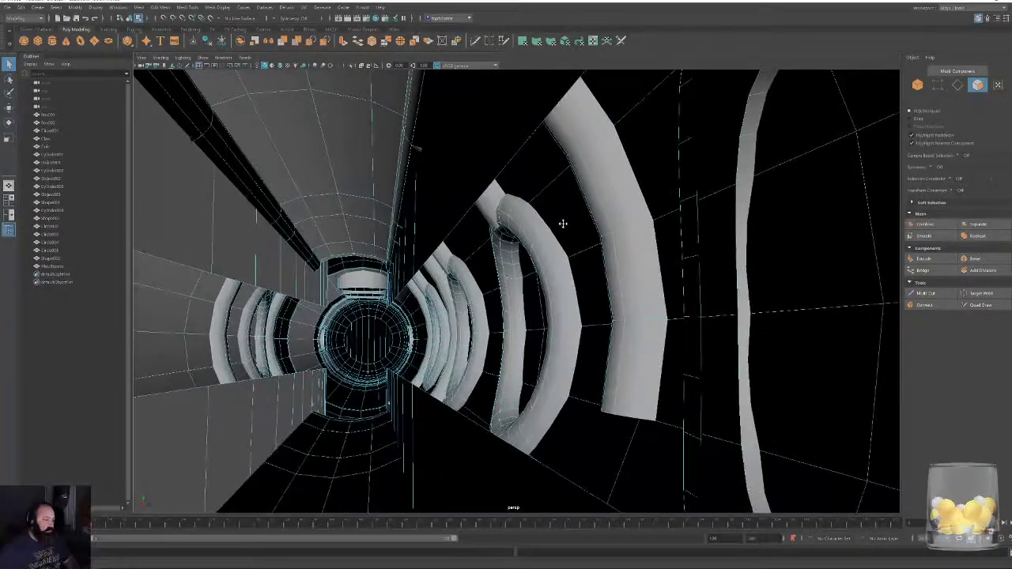
{"action": "double_click", "coordinate": [561, 298]}
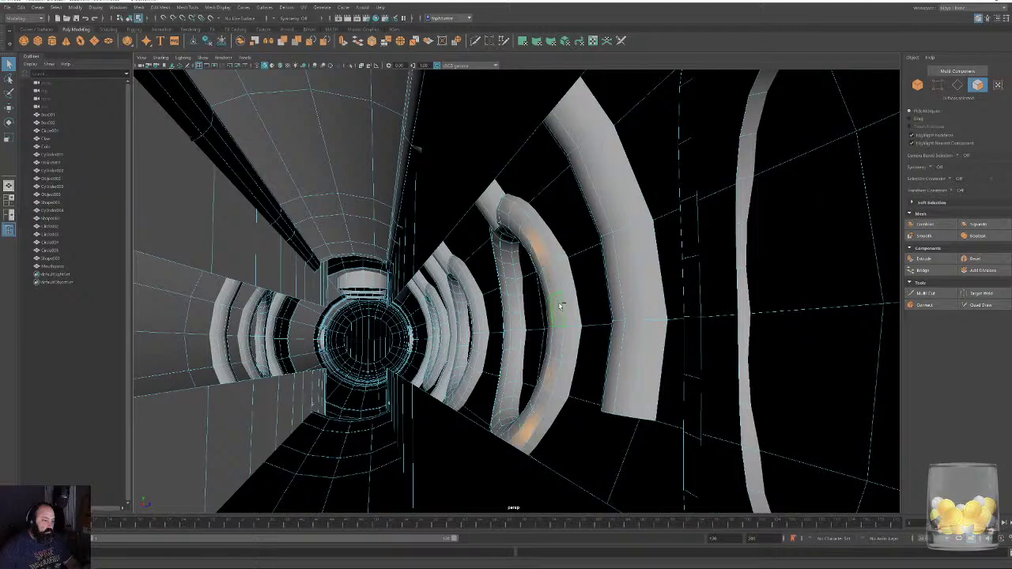
{"action": "double_click", "coordinate": [512, 311], "text": "shift"}
{"action": "key", "text": "Delete"}
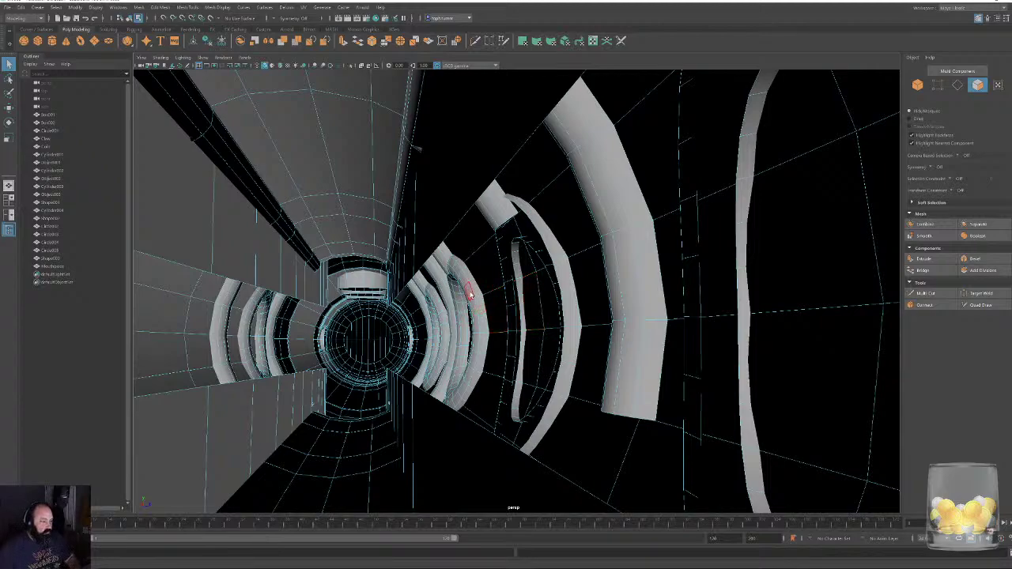
{"action": "left_click", "coordinate": [471, 293]}
{"action": "left_click", "coordinate": [474, 308], "text": "shift"}
{"action": "double_click", "coordinate": [474, 308], "text": "shift"}
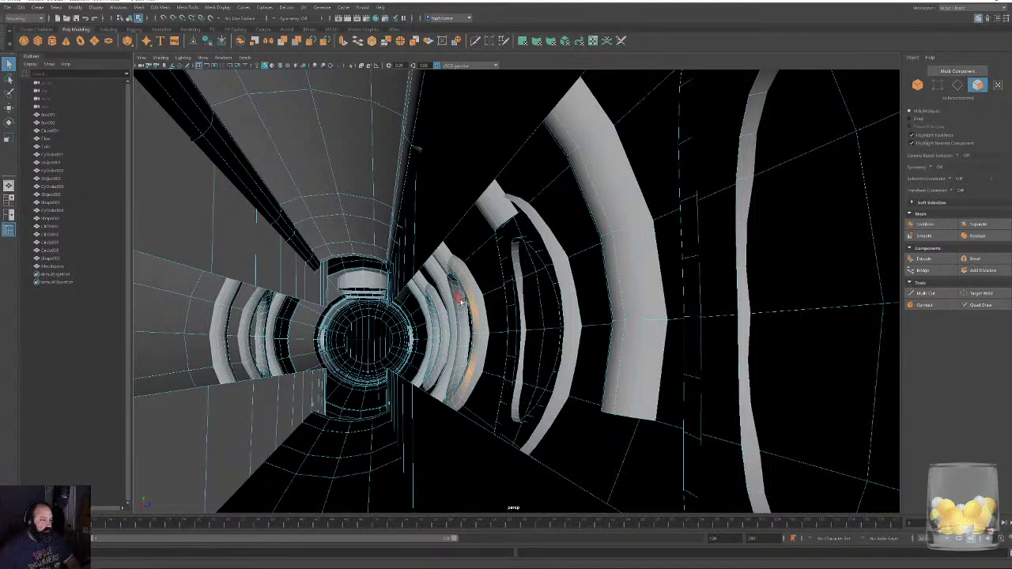
{"action": "left_click", "coordinate": [461, 299], "text": "shift"}
{"action": "double_click", "coordinate": [463, 310], "text": "shift"}
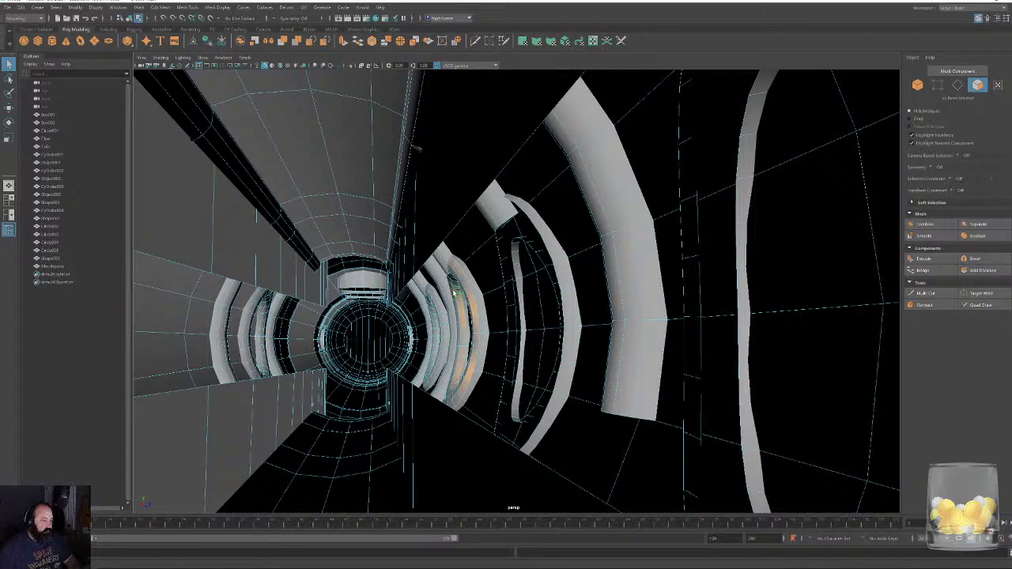
{"action": "double_click", "coordinate": [452, 296], "text": "shift"}
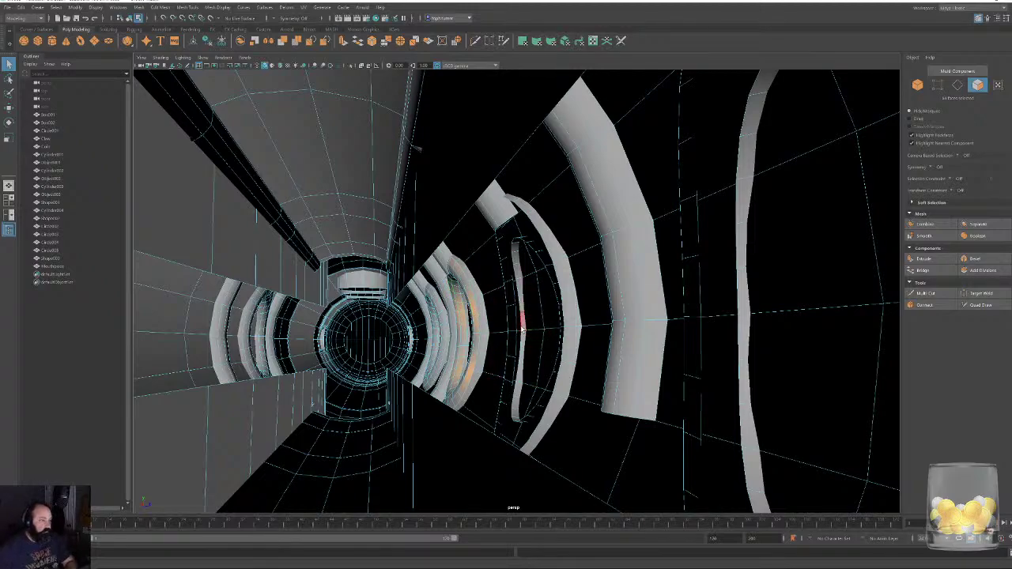
View the core's interior from the opposite direction and delete the hidden face loops along both sides of the third looped ring.
{"action": "left_click_drag", "start_coordinate": [522, 328], "coordinate": [578, 312], "text": "alt"}
{"action": "right_click_drag", "start_coordinate": [560, 314], "coordinate": [477, 253], "text": "alt"}
{"action": "left_click_drag", "start_coordinate": [369, 238], "coordinate": [388, 218], "text": "alt"}
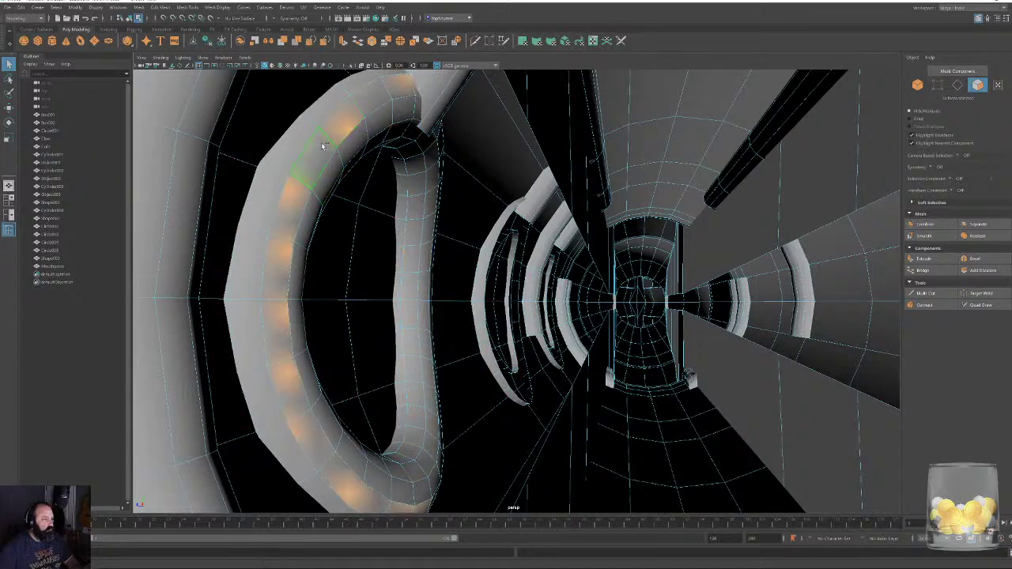
{"action": "double_click", "coordinate": [414, 184], "text": "shift"}
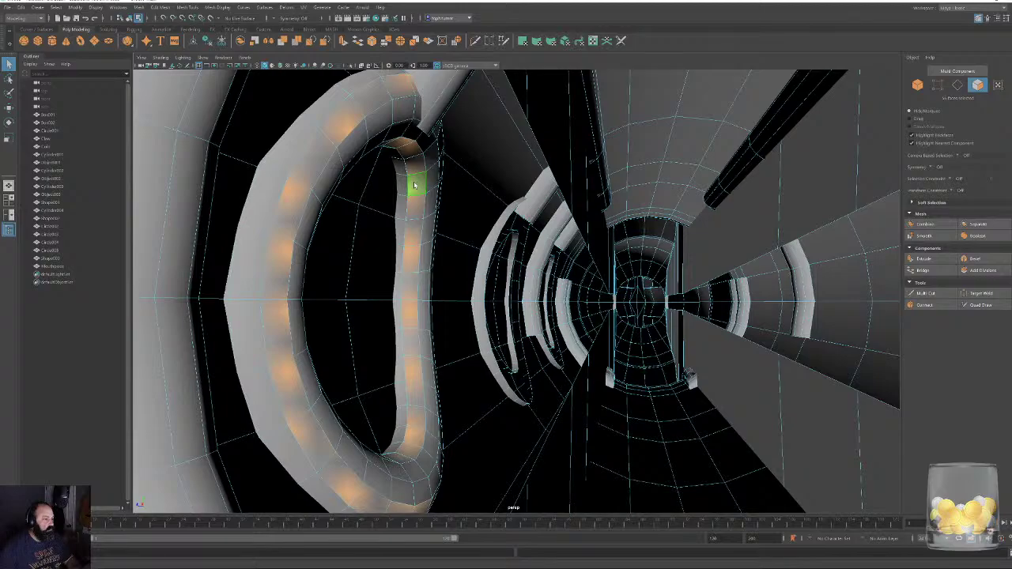
{"action": "key", "text": "Delete"}
{"action": "double_click", "coordinate": [429, 195], "text": "shift"}
{"action": "key", "text": "Delete"}
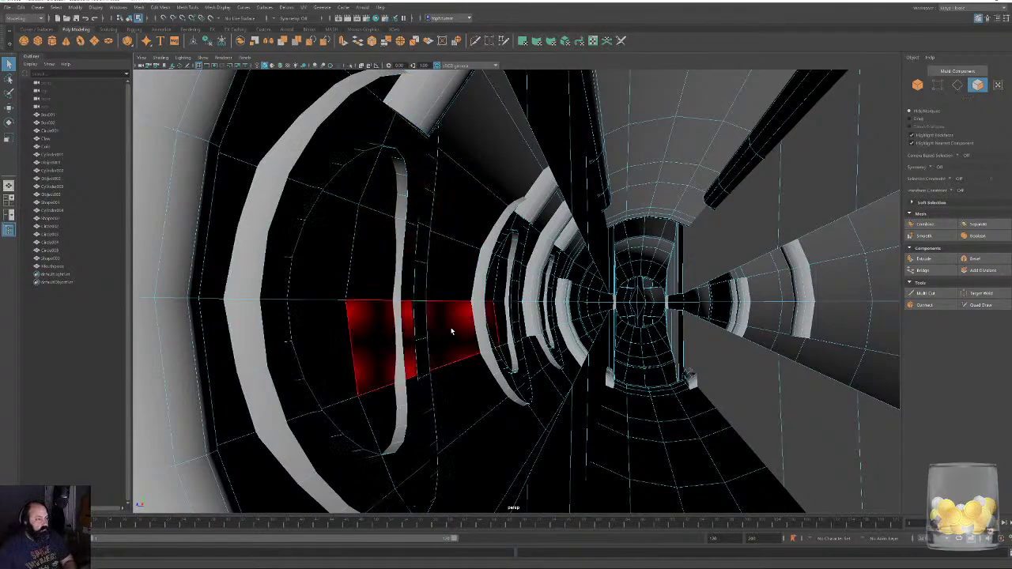
Delete the hidden inner face loops along the curved and straight sides of the fourth looped ring.
{"action": "right_click_drag", "start_coordinate": [564, 333], "coordinate": [495, 250], "text": "alt"}
{"action": "scroll", "coordinate": [494, 250], "scroll_direction": "down", "scroll_amount": 3}
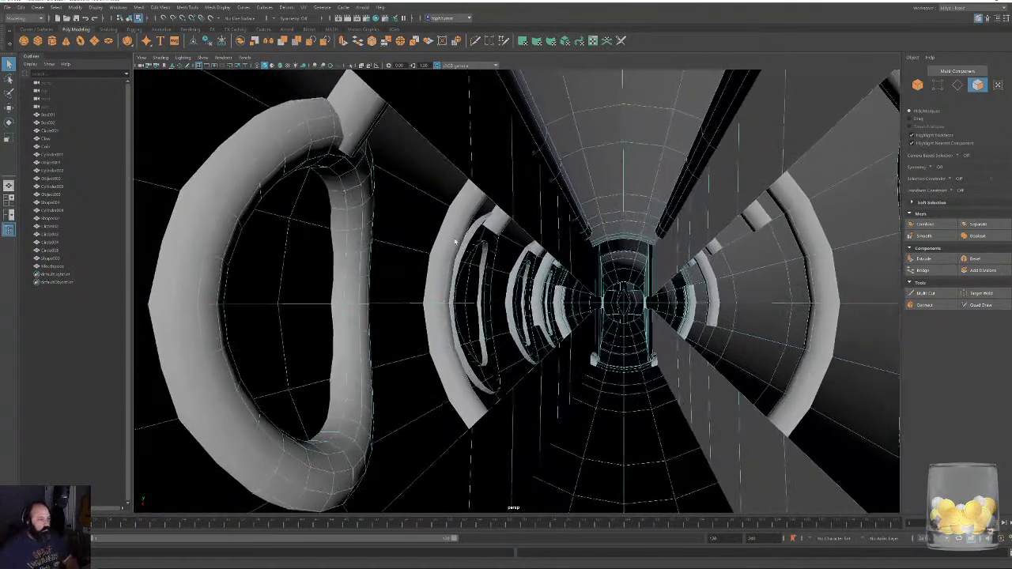
{"action": "double_click", "coordinate": [272, 138]}
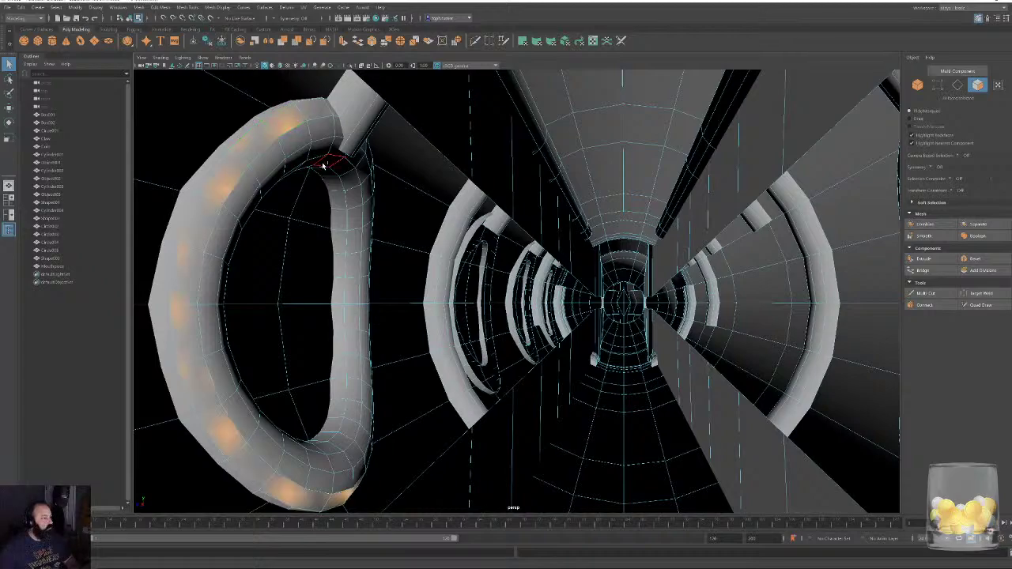
{"action": "double_click", "coordinate": [346, 182], "text": "shift"}
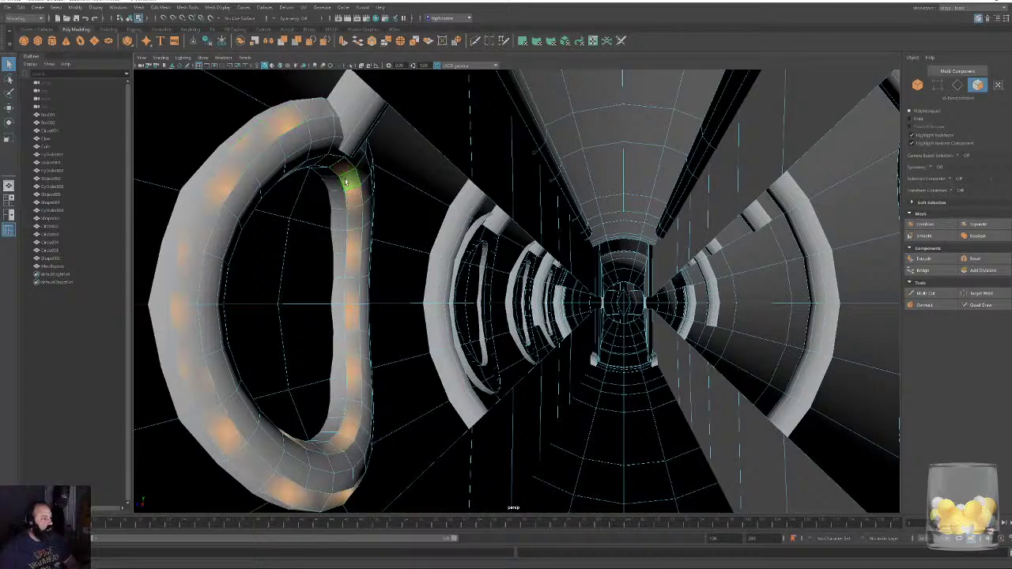
{"action": "key", "text": "Delete"}
{"action": "key", "text": "ctrl+z"}
{"action": "key", "text": "Delete"}
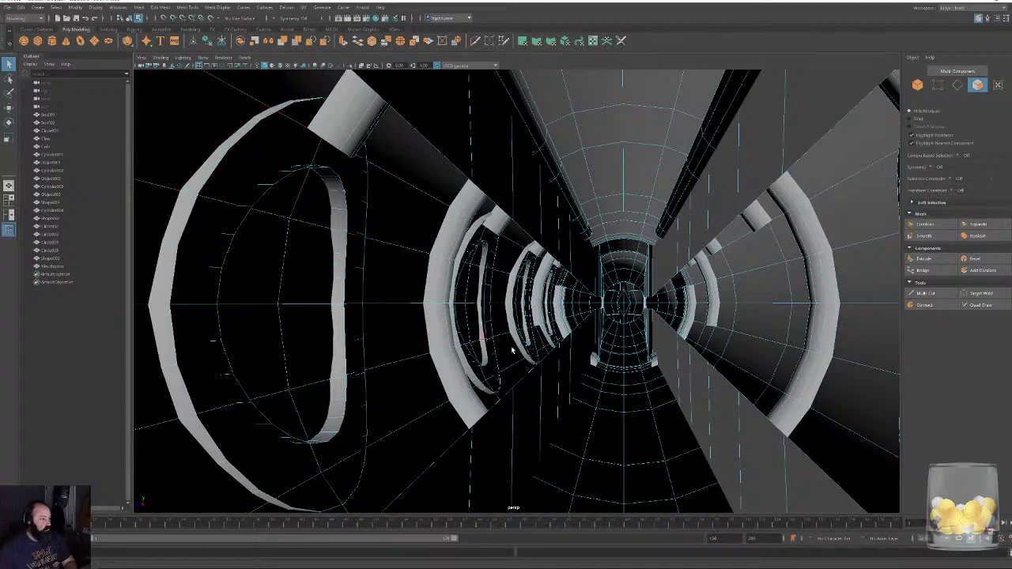
Try selecting the loop of hidden faces along the plain curved band beside the rings.
{"action": "left_click_drag", "start_coordinate": [512, 350], "coordinate": [472, 321], "text": "alt"}
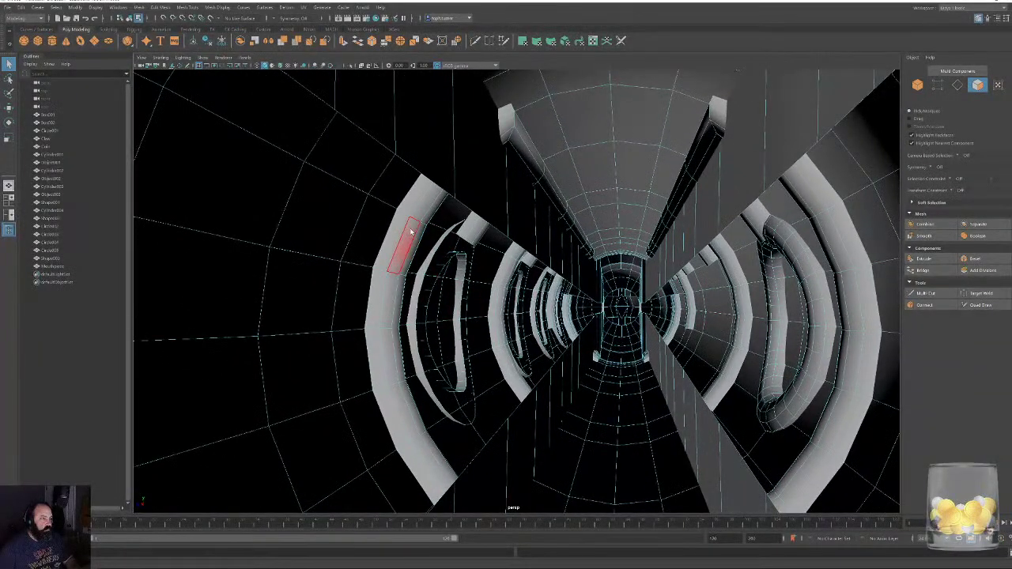
{"action": "double_click", "coordinate": [395, 275]}
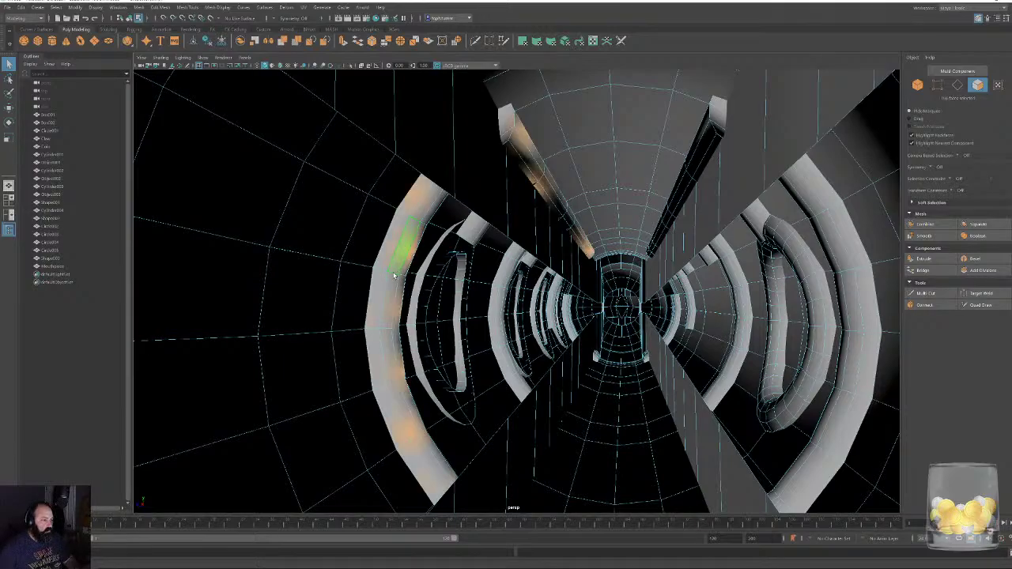
{"action": "left_click", "coordinate": [393, 270]}
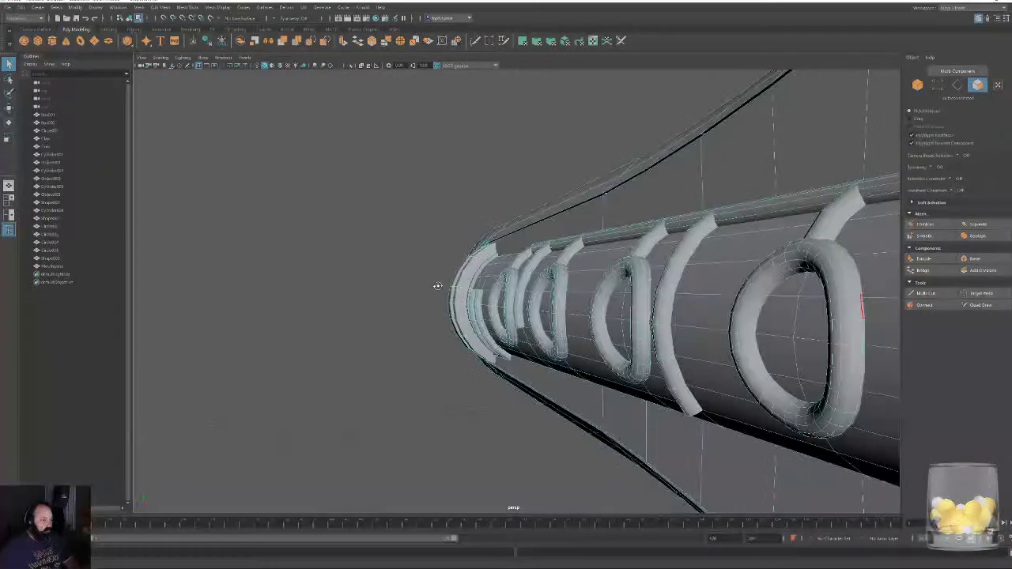
Examine the blade's interior and the sword's exterior, and return to object selection with all the sword parts selected.
{"action": "left_click_drag", "start_coordinate": [436, 287], "coordinate": [472, 342], "text": "alt"}
{"action": "right_click_drag", "start_coordinate": [518, 338], "coordinate": [266, 292], "text": "alt"}
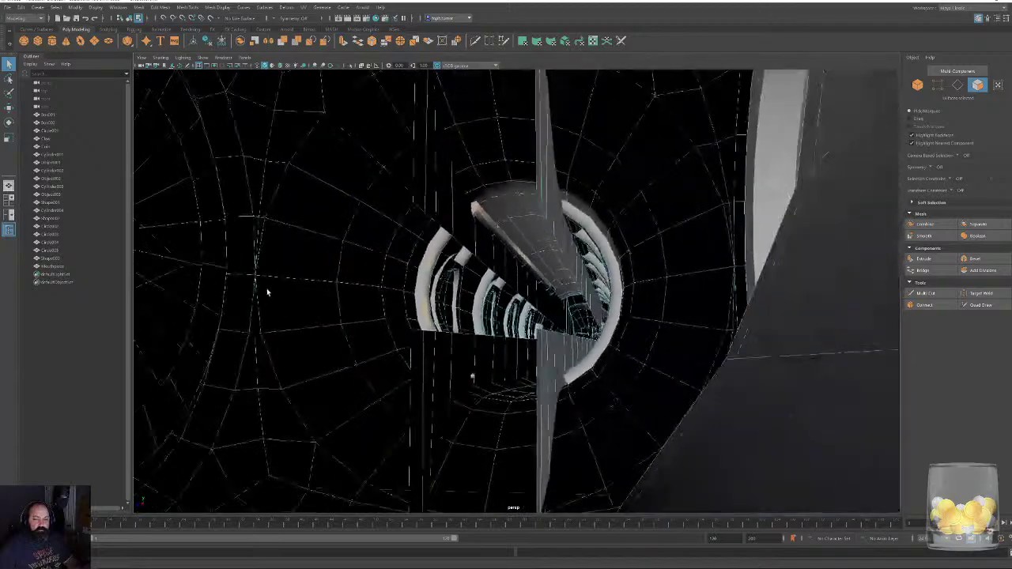
{"action": "left_click_drag", "start_coordinate": [266, 292], "coordinate": [492, 317], "text": "alt"}
{"action": "right_click_drag", "start_coordinate": [492, 317], "coordinate": [411, 298], "text": "alt"}
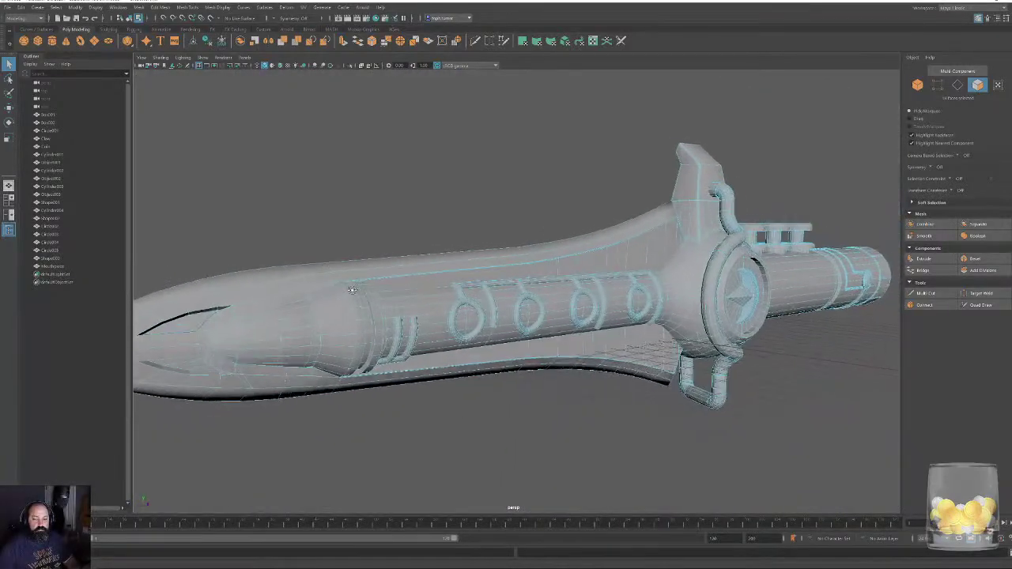
{"action": "left_click_drag", "start_coordinate": [411, 297], "coordinate": [427, 272], "text": "alt"}
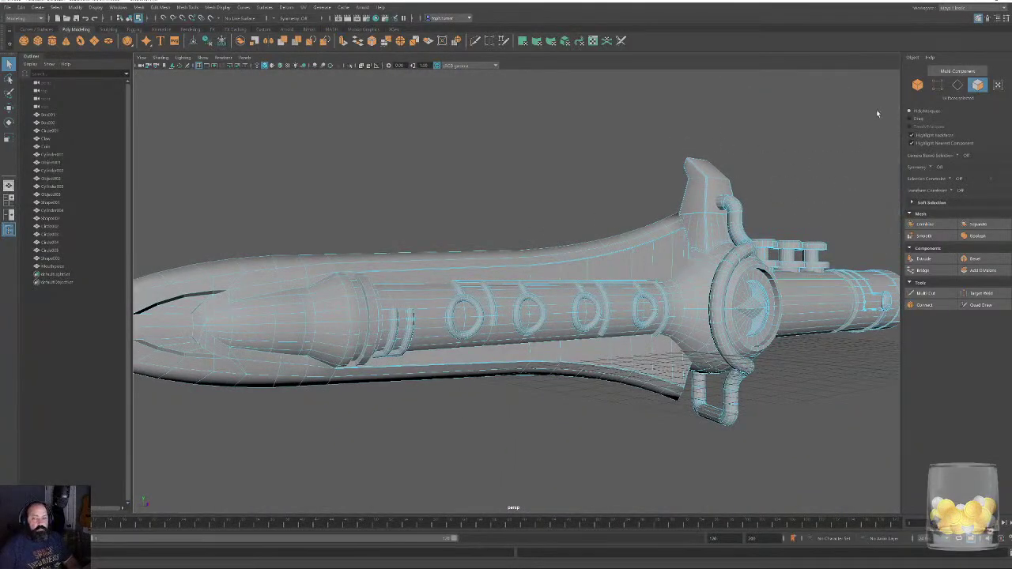
{"action": "key", "text": "F8"}
Open File Explorer, browse to the CabinInTheWoods folder under Unreal Projects on the Data (D:) drive and select its Unreal project file.
{"action": "key", "text": "super"}
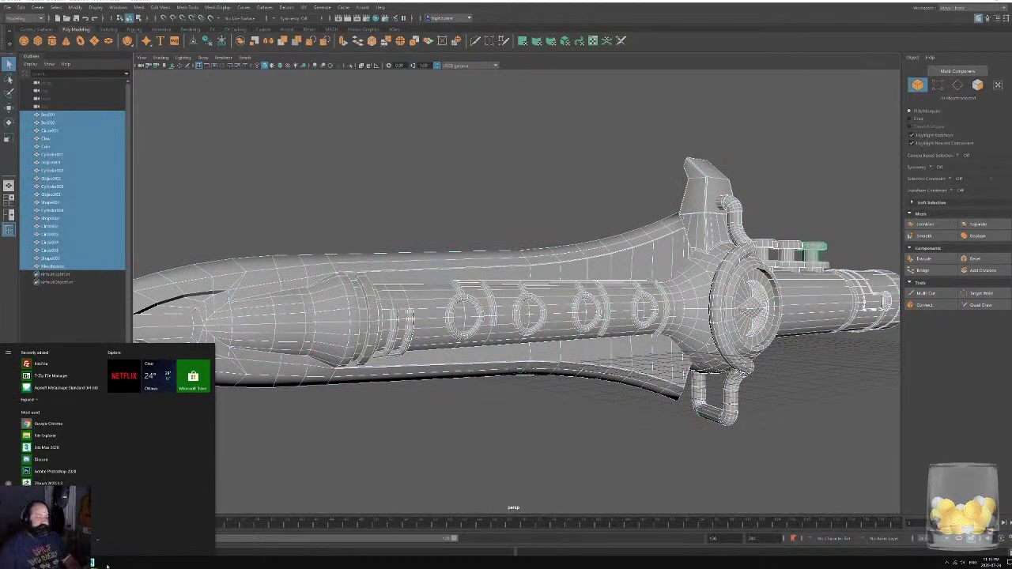
{"action": "key", "text": "super+e"}
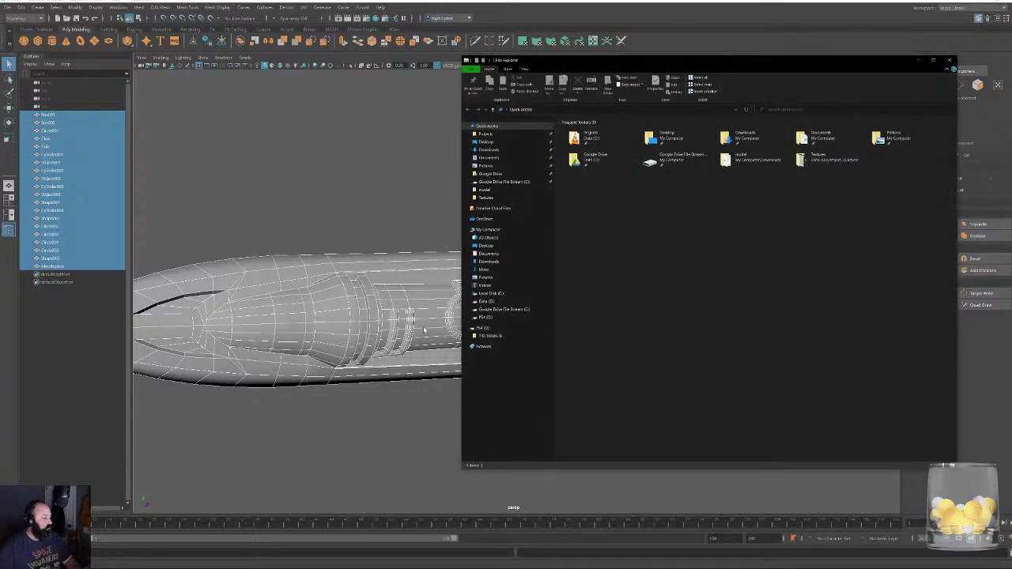
{"action": "double_click", "coordinate": [587, 136]}
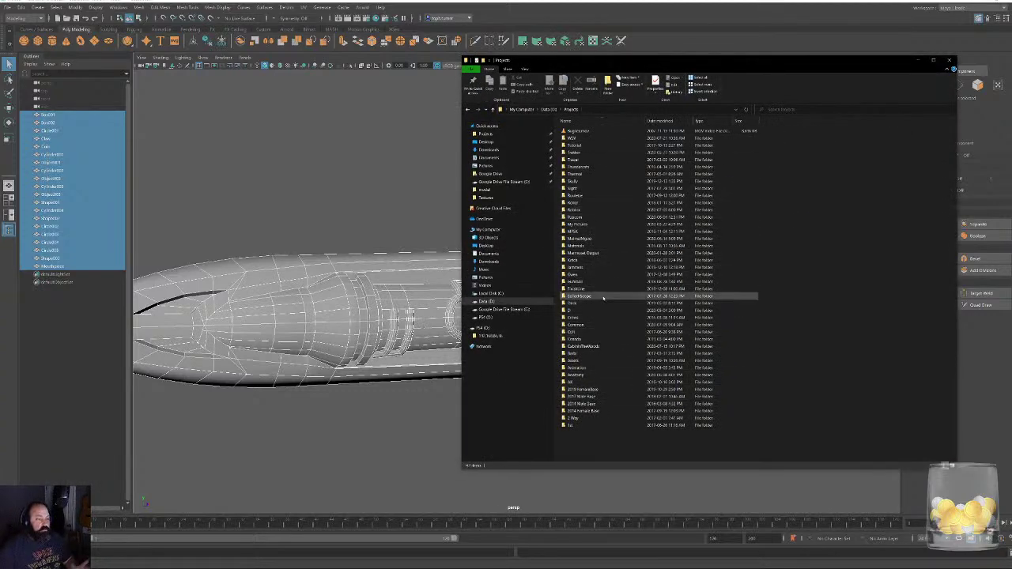
{"action": "double_click", "coordinate": [609, 346]}
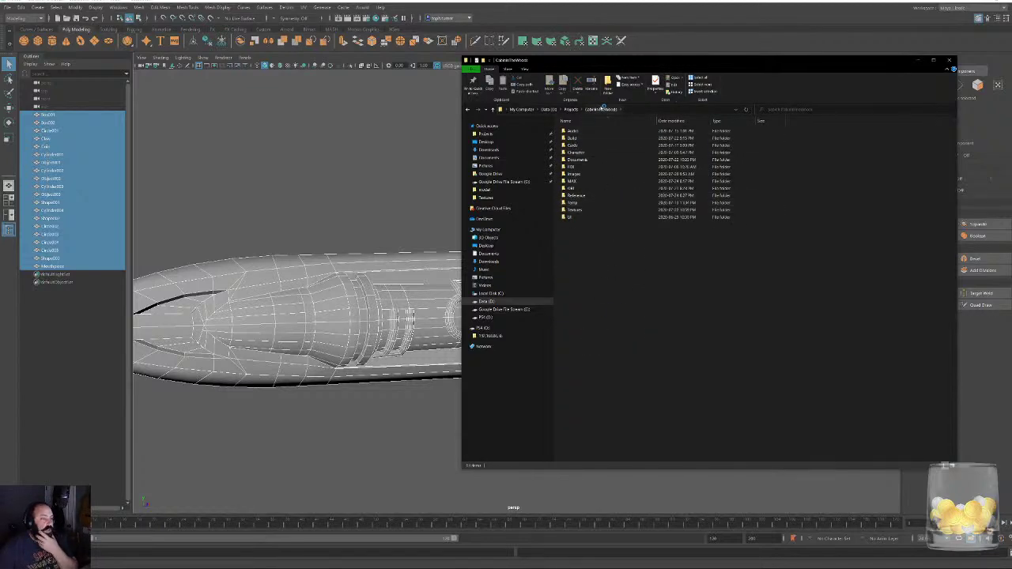
{"action": "left_click", "coordinate": [549, 110]}
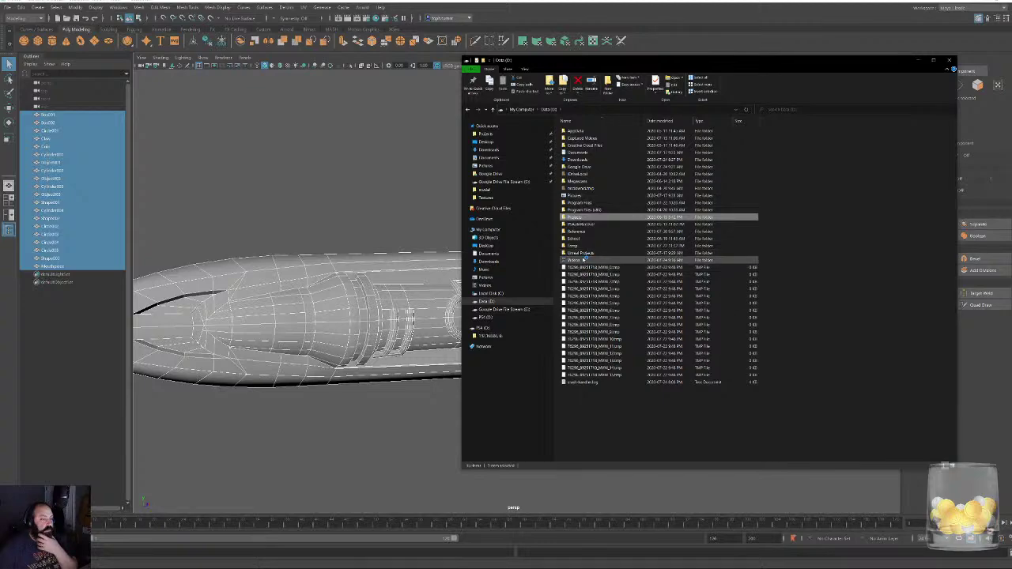
{"action": "left_click", "coordinate": [585, 253]}
{"action": "double_click", "coordinate": [585, 254]}
{"action": "double_click", "coordinate": [581, 130]}
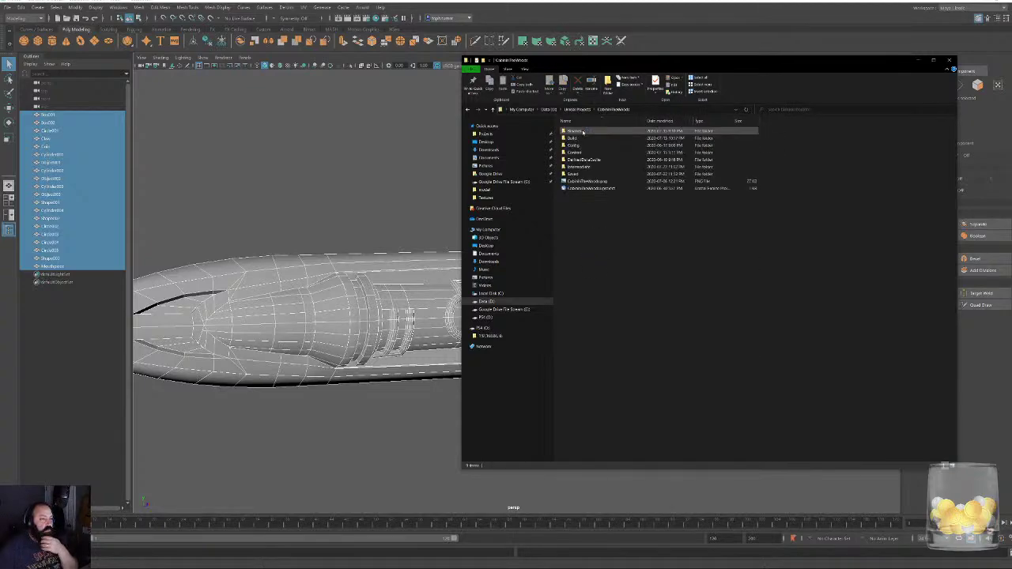
{"action": "left_click", "coordinate": [586, 189]}
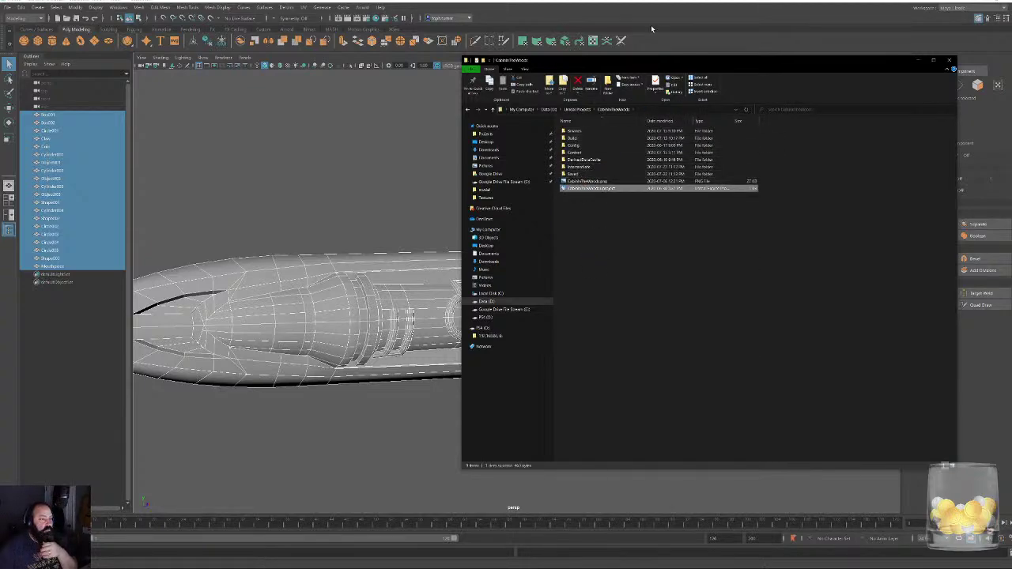
Switch back to Maya and examine the sword from its handle end.
{"action": "left_click", "coordinate": [628, 17]}
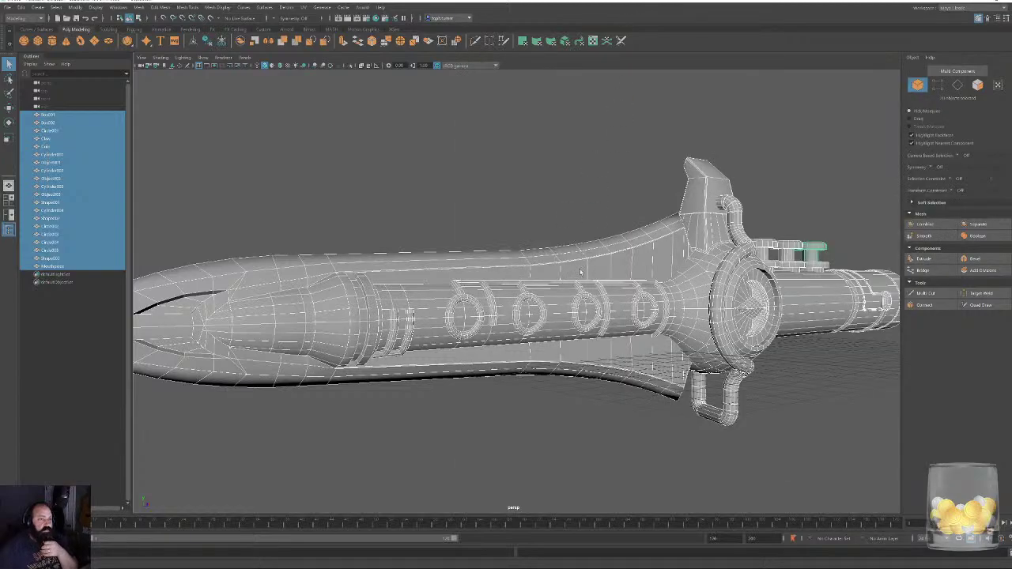
{"action": "left_click_drag", "start_coordinate": [581, 272], "coordinate": [501, 272], "text": "alt"}
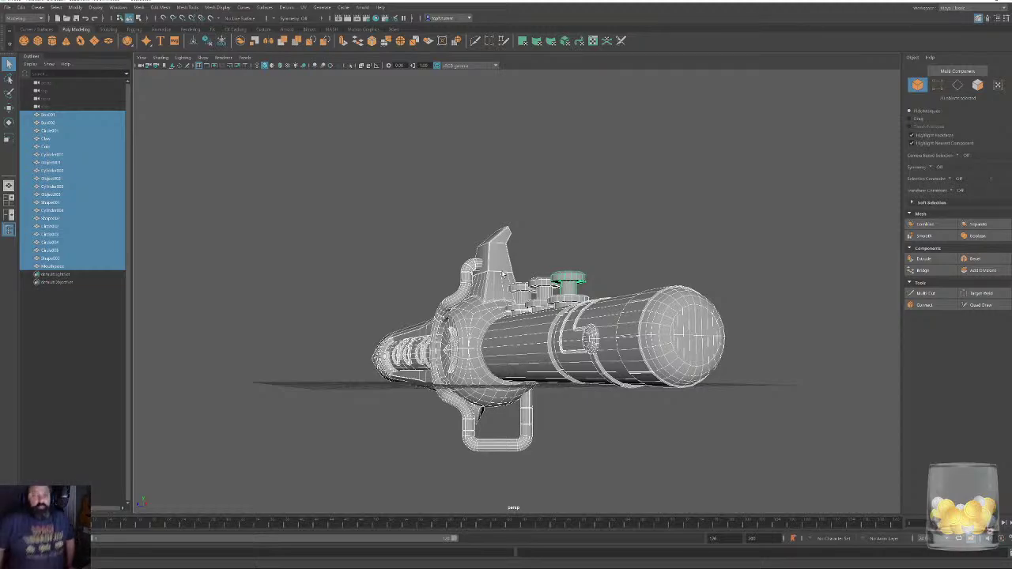
Select all the sword parts and open the UV Editor.
{"action": "left_click_drag", "start_coordinate": [668, 219], "coordinate": [693, 206], "text": "alt"}
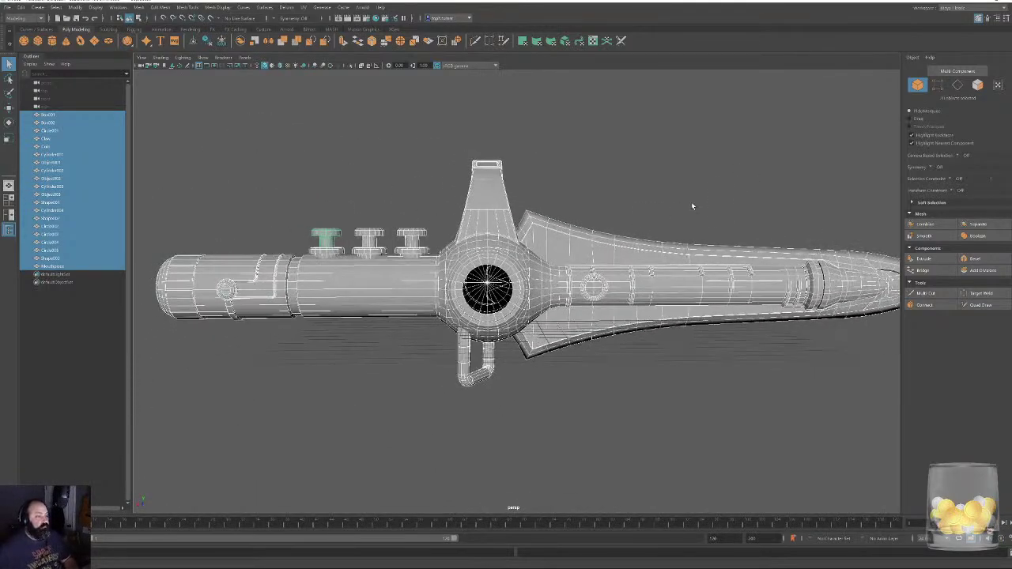
{"action": "left_click", "coordinate": [692, 206]}
{"action": "left_click_drag", "start_coordinate": [678, 243], "coordinate": [590, 235], "text": "alt"}
{"action": "right_click_drag", "start_coordinate": [589, 235], "coordinate": [385, 174], "text": "alt"}
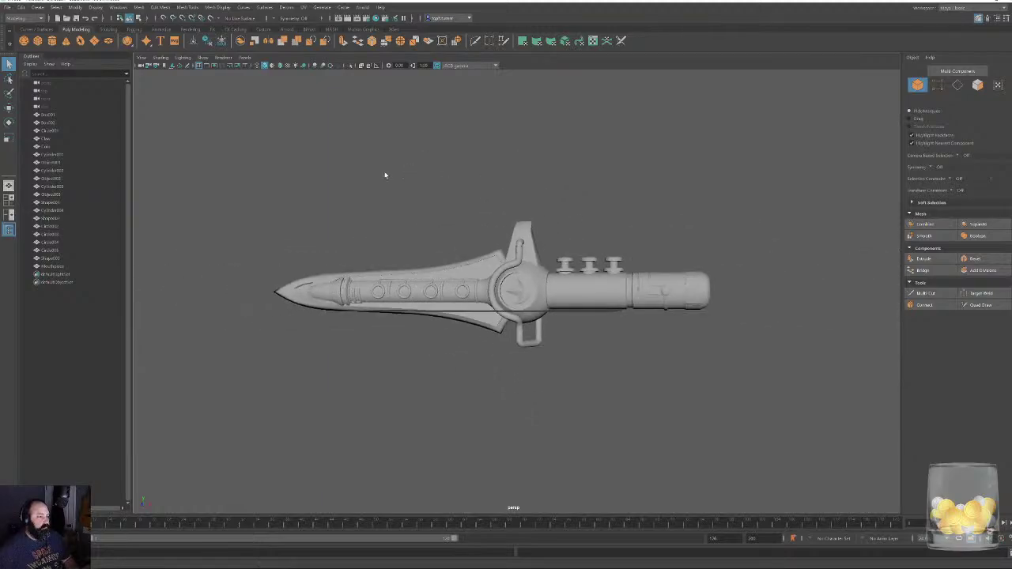
{"action": "left_click_drag", "start_coordinate": [242, 168], "coordinate": [889, 414]}
{"action": "left_click_drag", "start_coordinate": [704, 319], "coordinate": [514, 273], "text": "alt"}
{"action": "right_click_drag", "start_coordinate": [514, 273], "coordinate": [682, 388], "text": "alt"}
{"action": "left_click_drag", "start_coordinate": [683, 388], "coordinate": [662, 334], "text": "alt"}
{"action": "scroll", "coordinate": [661, 334], "scroll_direction": "down", "scroll_amount": 3}
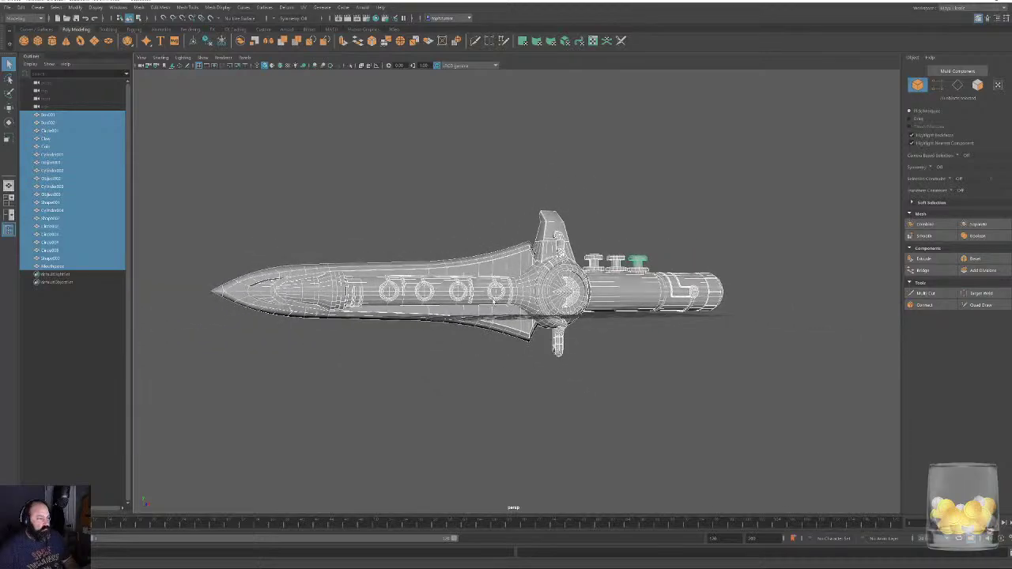
{"action": "left_click", "coordinate": [593, 41]}
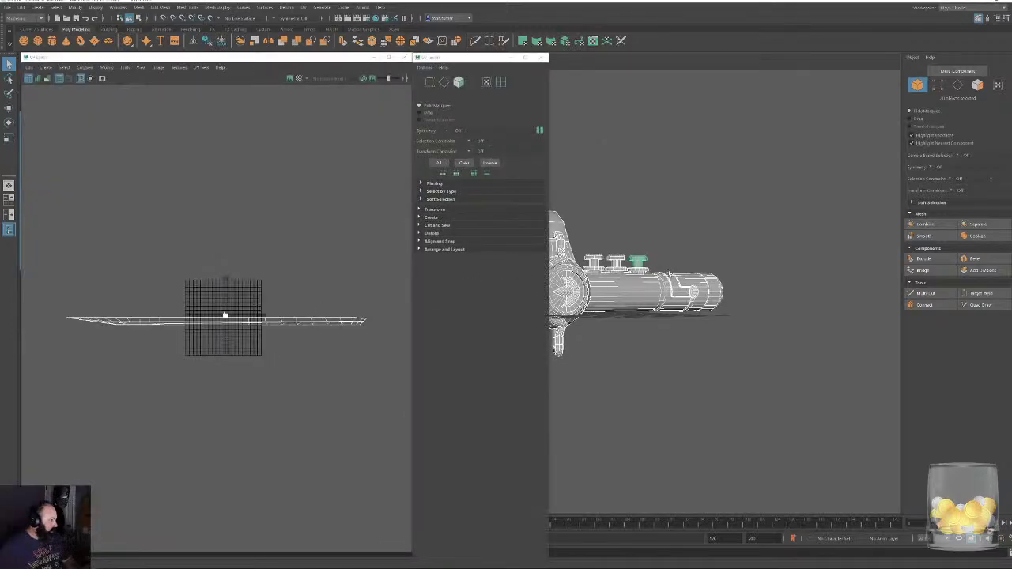
Apply a planar UV projection to all the sword parts.
{"action": "middle_click_drag", "start_coordinate": [670, 274], "coordinate": [761, 251], "text": "alt"}
{"action": "left_click", "coordinate": [523, 42]}
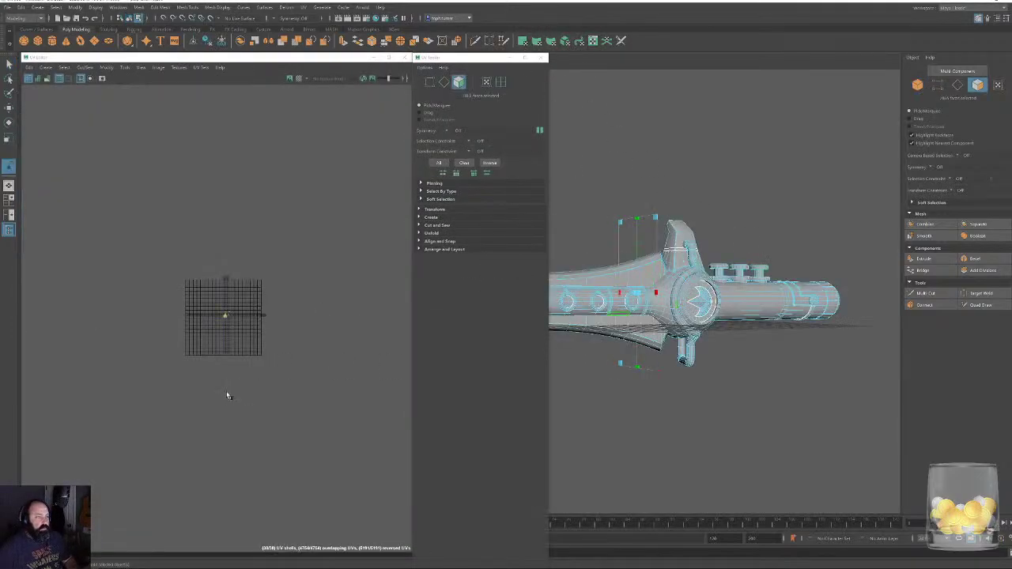
{"action": "right_click_drag", "start_coordinate": [226, 396], "coordinate": [531, 565], "text": "alt"}
{"action": "middle_click_drag", "start_coordinate": [238, 458], "coordinate": [250, 334], "text": "alt"}
{"action": "right_click_drag", "start_coordinate": [127, 467], "coordinate": [212, 435], "text": "alt"}
{"action": "middle_click_drag", "start_coordinate": [216, 399], "coordinate": [231, 316], "text": "alt"}
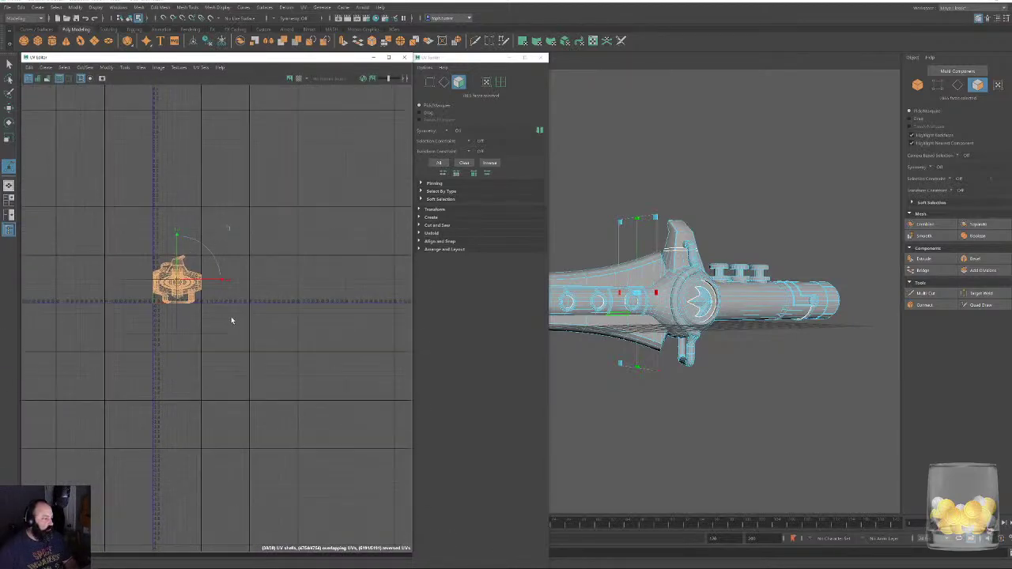
{"action": "right_click_drag", "start_coordinate": [231, 317], "coordinate": [316, 451], "text": "alt"}
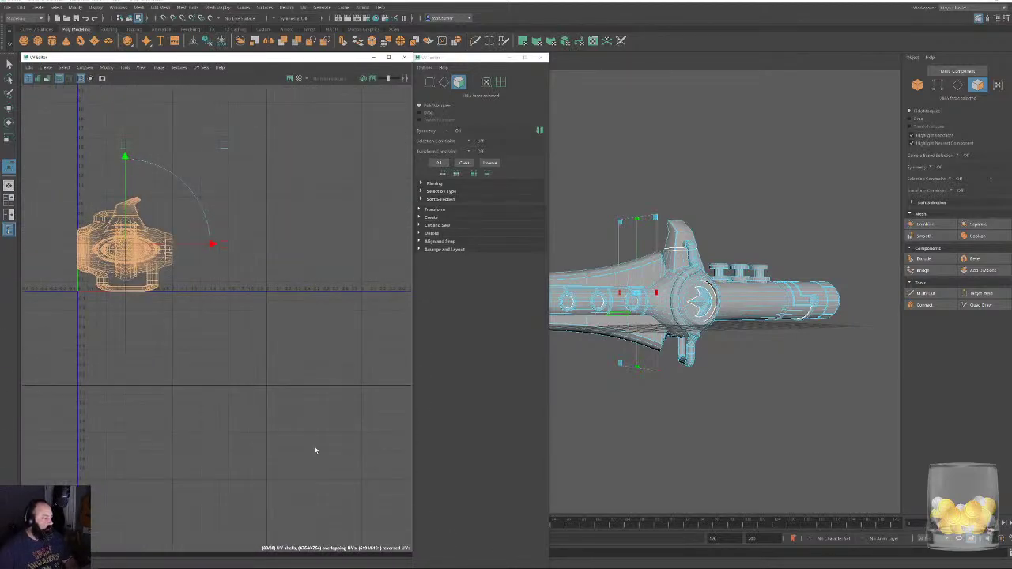
Rotate the planar projection so that it maps the sword from its broad side.
{"action": "left_click", "coordinate": [656, 379]}
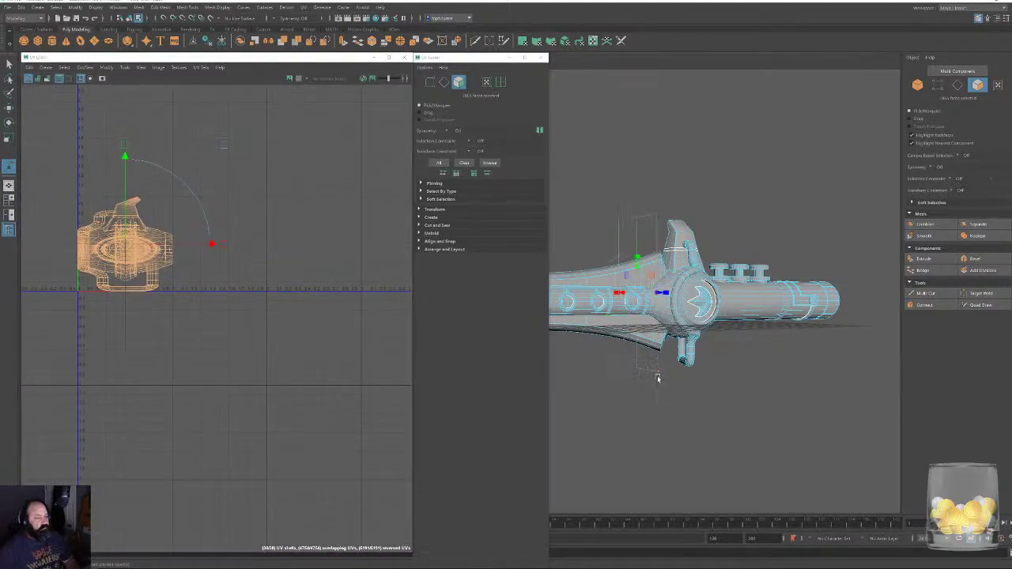
{"action": "left_click", "coordinate": [623, 253]}
{"action": "left_click_drag", "start_coordinate": [641, 295], "coordinate": [608, 350], "text": "alt"}
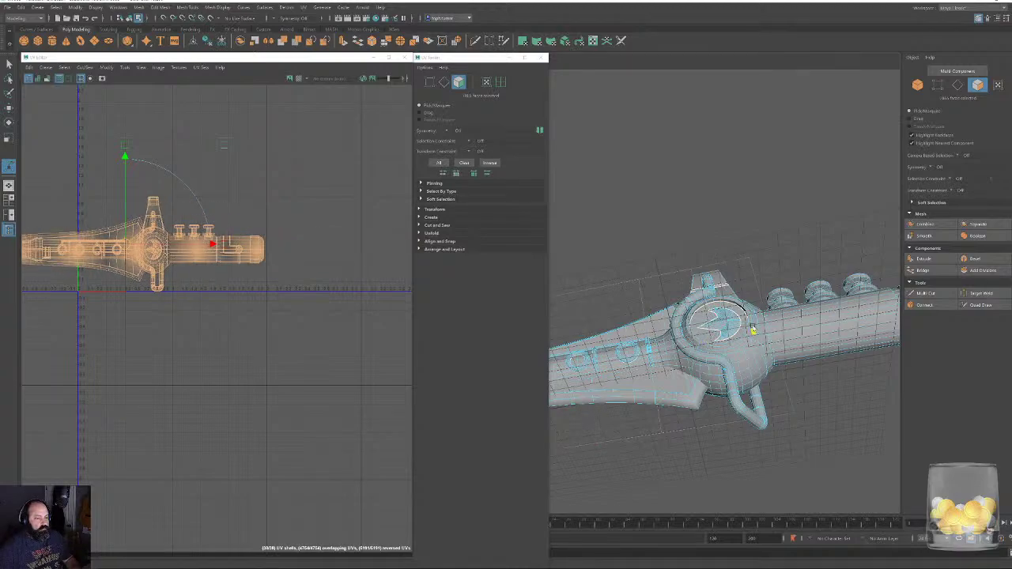
Select all the sword's UV shells, move them sideways out of the first UV tile and clear the selection.
{"action": "left_click", "coordinate": [289, 397]}
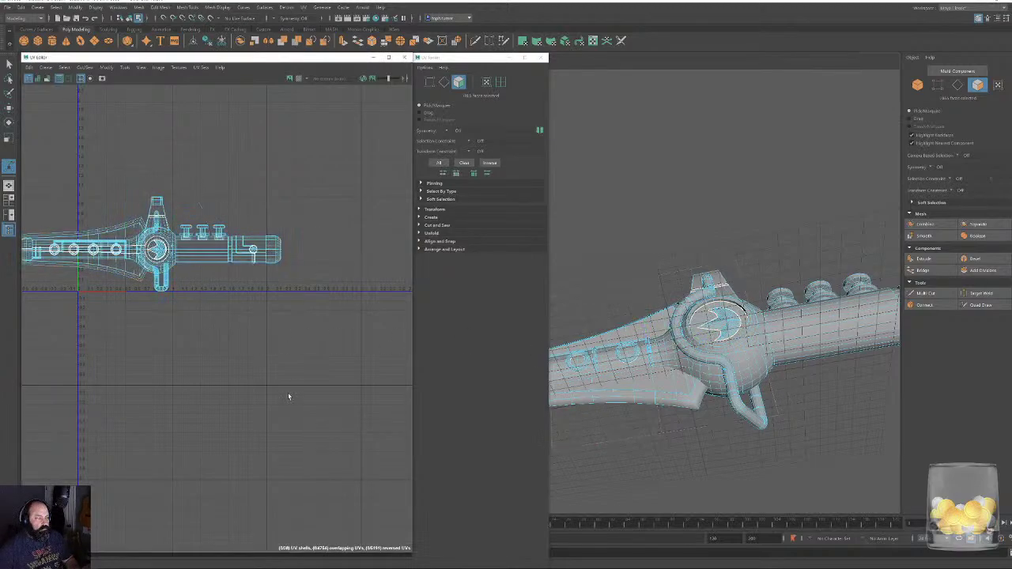
{"action": "scroll", "coordinate": [289, 288], "scroll_direction": "down", "scroll_amount": 2}
{"action": "double_click", "coordinate": [234, 273]}
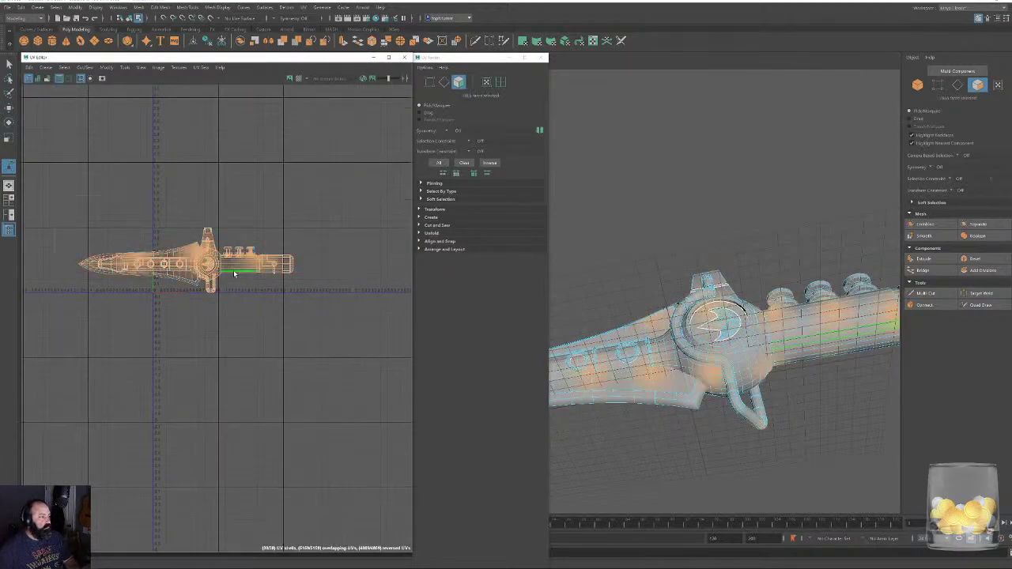
{"action": "key", "text": "w"}
{"action": "left_click_drag", "start_coordinate": [199, 281], "coordinate": [378, 232]}
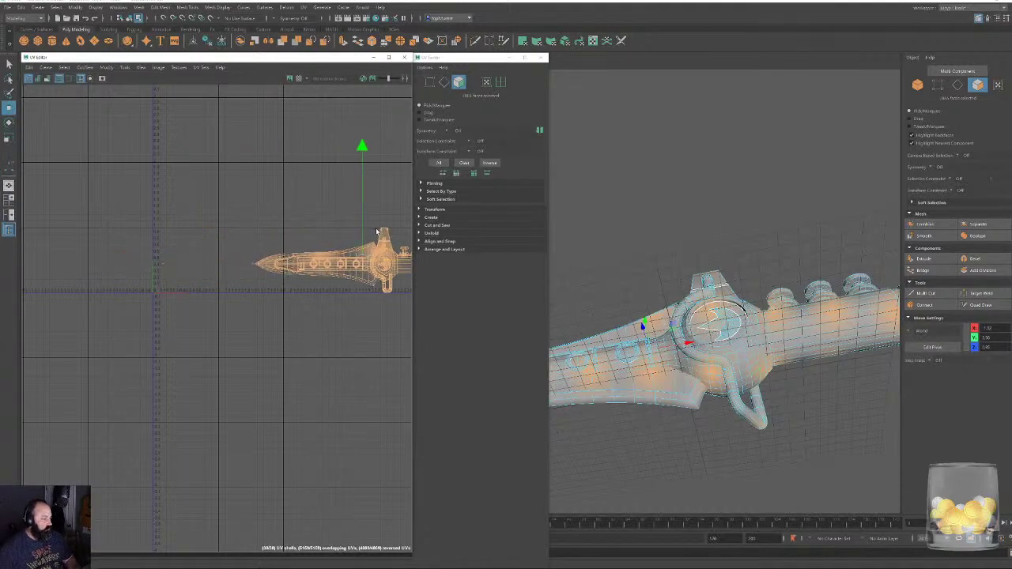
{"action": "left_click", "coordinate": [246, 387]}
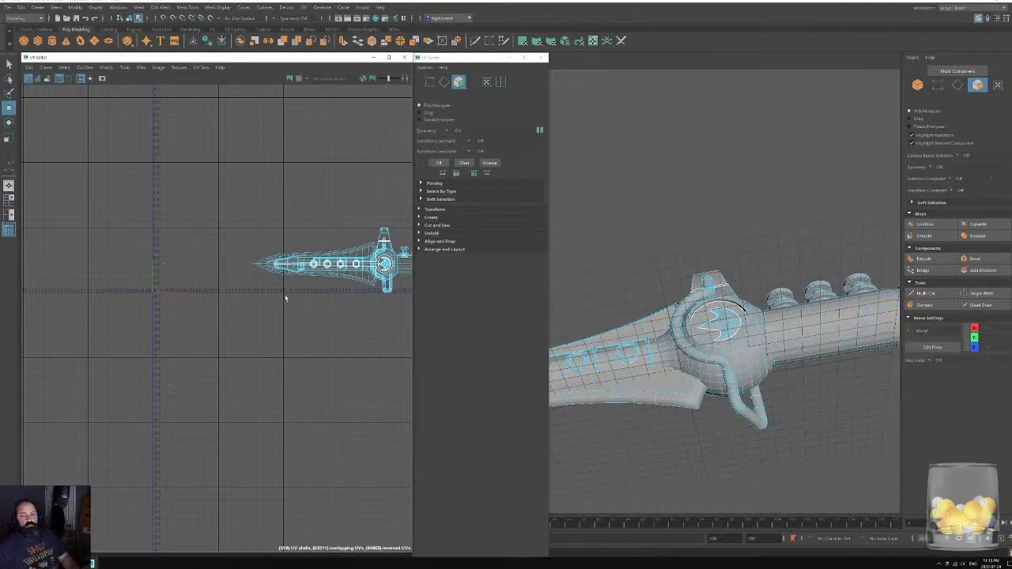
Reposition the UV Editor window and select all the faces of the blade.
{"action": "middle_click_drag", "start_coordinate": [285, 296], "coordinate": [105, 320], "text": "alt"}
{"action": "scroll", "coordinate": [105, 320], "scroll_direction": "up", "scroll_amount": 2}
{"action": "left_click_drag", "start_coordinate": [716, 216], "coordinate": [715, 261], "text": "alt"}
{"action": "left_click", "coordinate": [263, 42]}
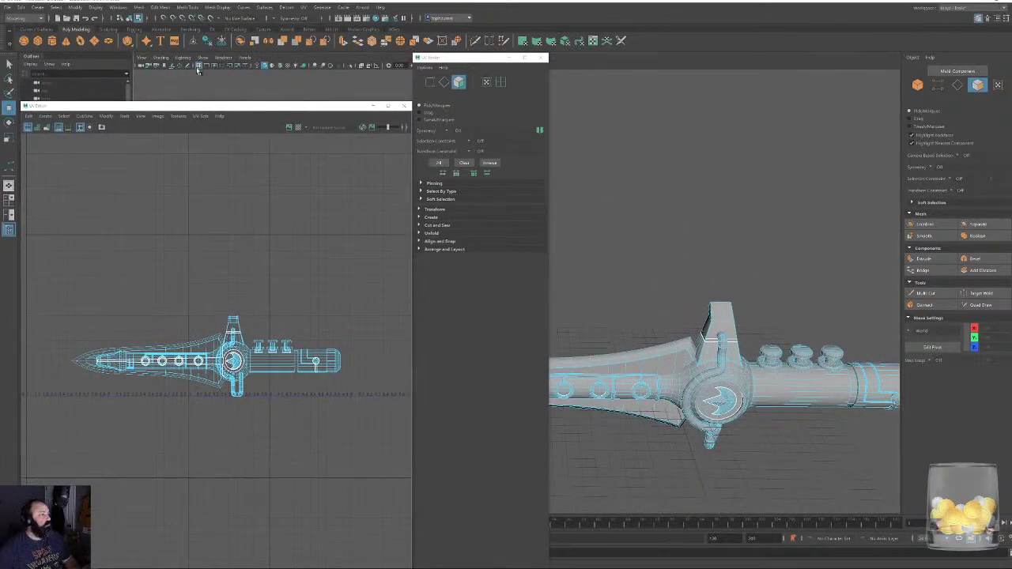
{"action": "left_click_drag", "start_coordinate": [222, 106], "coordinate": [221, 58]}
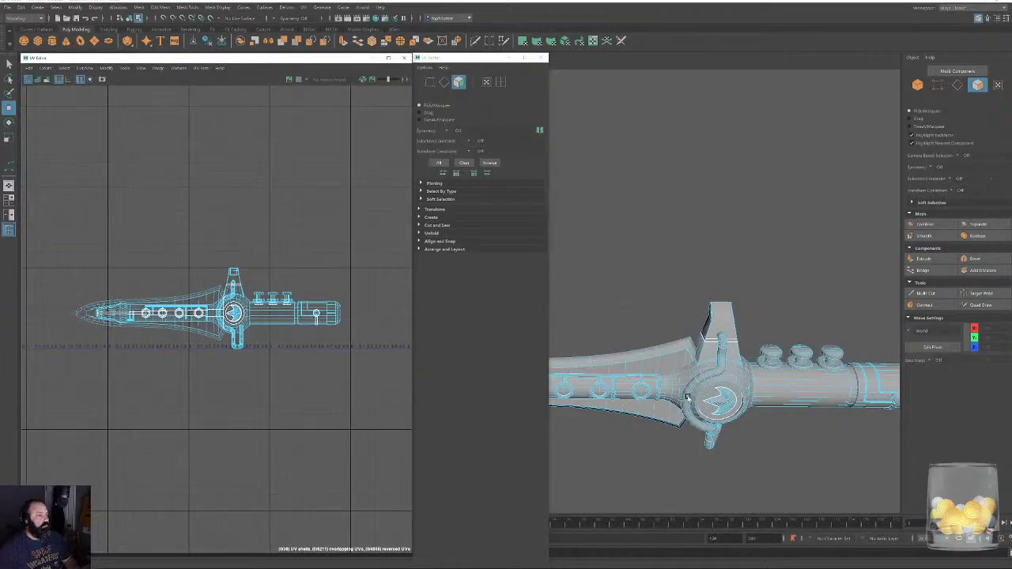
{"action": "left_click", "coordinate": [670, 364]}
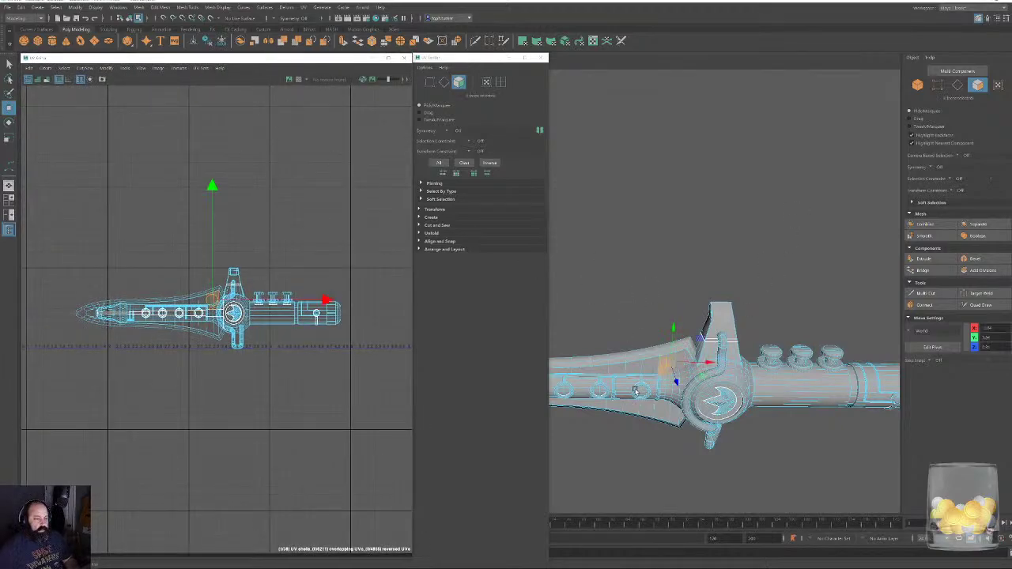
{"action": "double_click", "coordinate": [663, 359]}
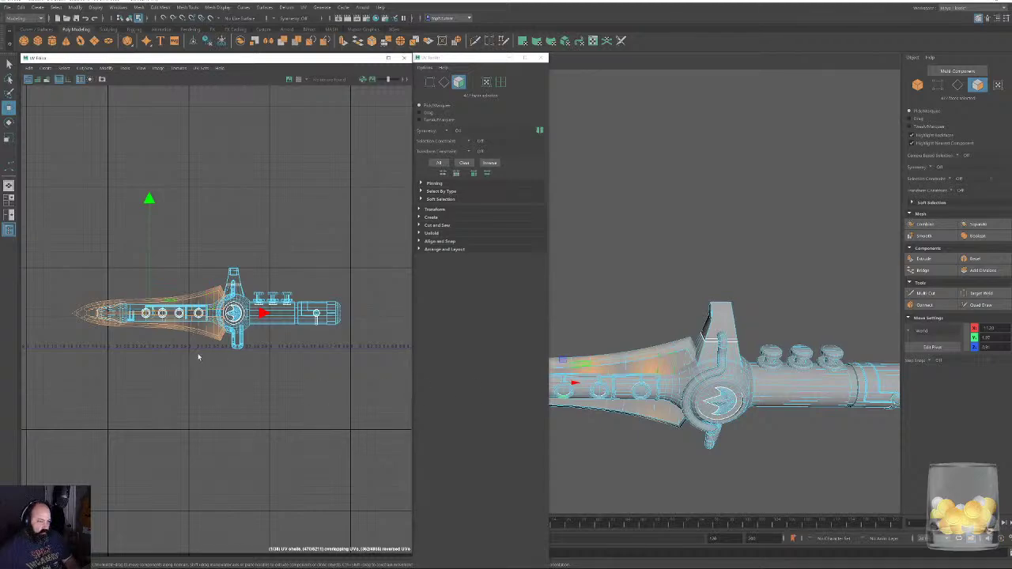
{"action": "scroll", "coordinate": [198, 357], "scroll_direction": "up", "scroll_amount": 3}
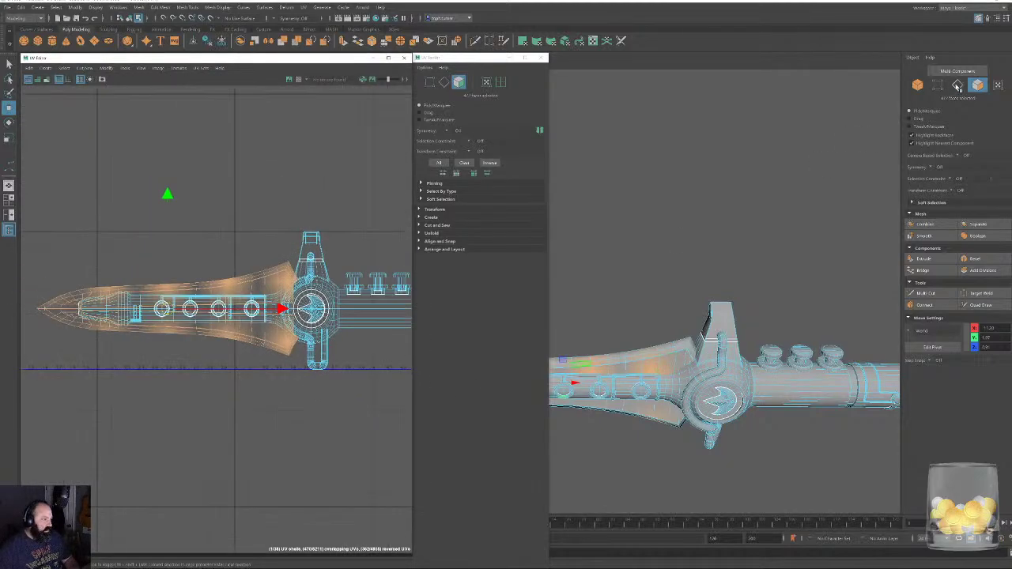
Cut the blade's UVs along the edge loop that follows its outer cutting edge.
{"action": "left_click", "coordinate": [957, 86]}
{"action": "left_click_drag", "start_coordinate": [760, 322], "coordinate": [795, 348], "text": "alt"}
{"action": "scroll", "coordinate": [810, 425], "scroll_direction": "up", "scroll_amount": 3}
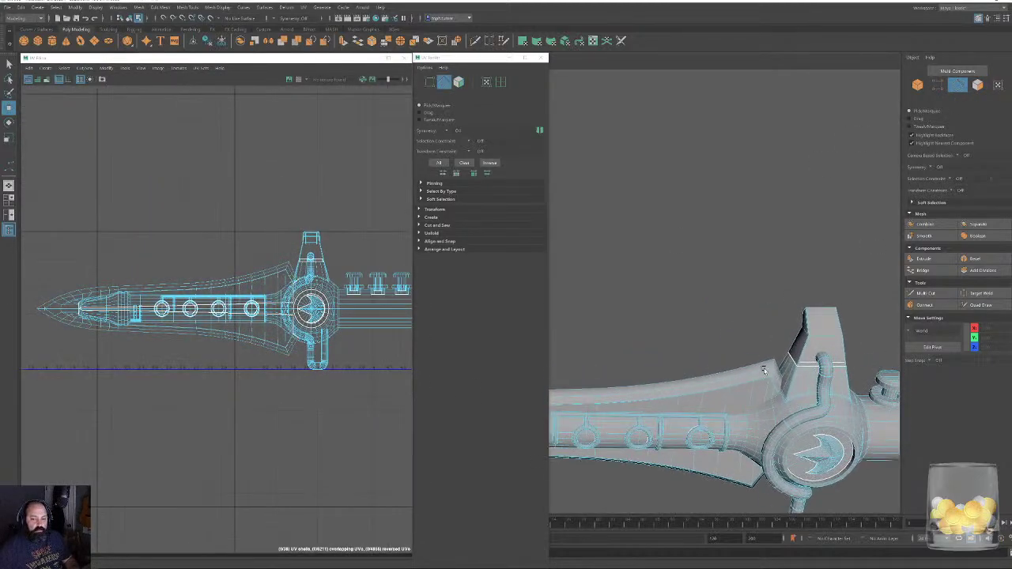
{"action": "left_click", "coordinate": [765, 364]}
{"action": "key", "text": "f"}
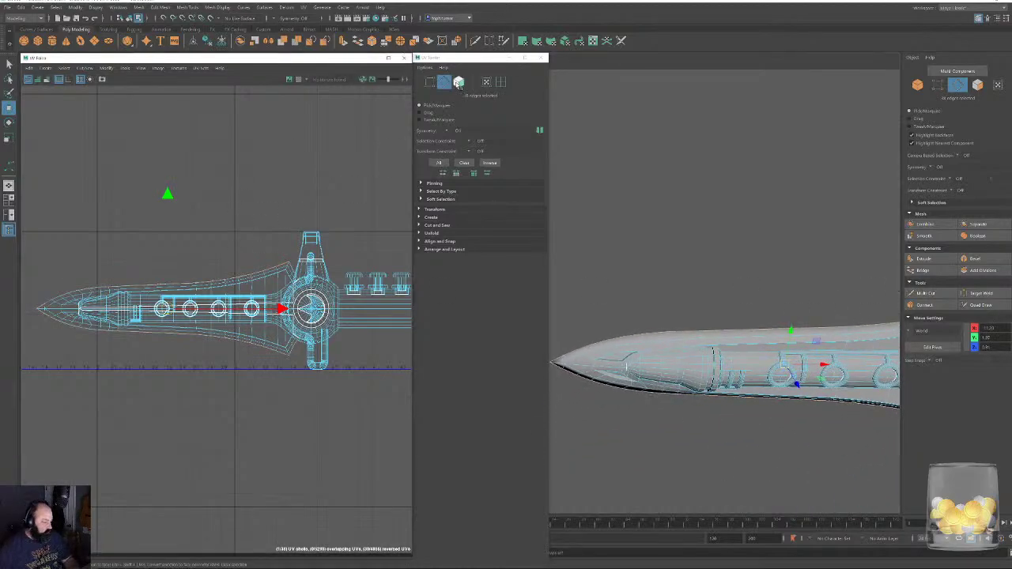
Move the two blade UV shells apart from each other and above the remaining sword shells.
{"action": "left_click", "coordinate": [459, 83]}
{"action": "left_click", "coordinate": [55, 308]}
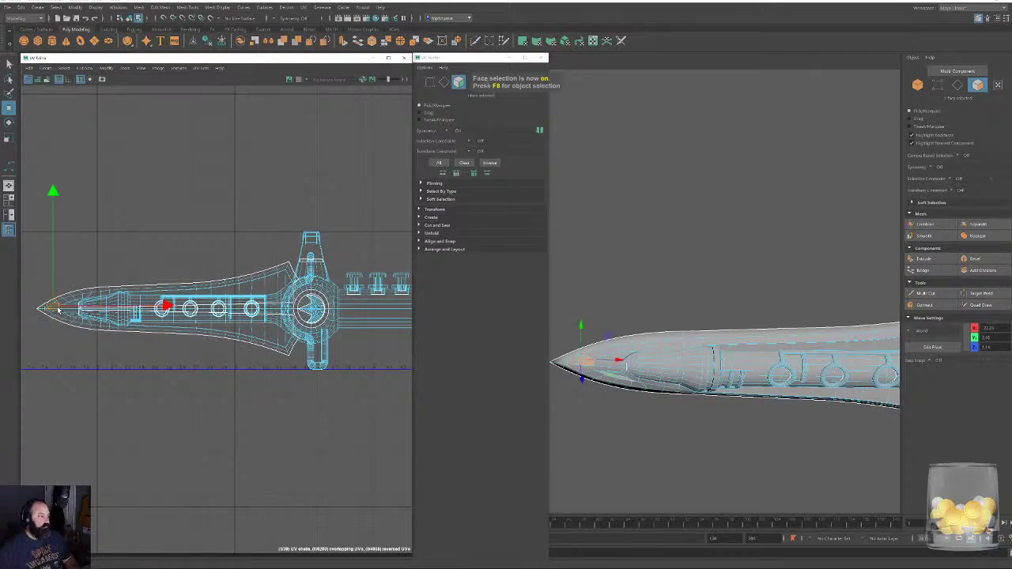
{"action": "double_click", "coordinate": [58, 310]}
{"action": "left_click", "coordinate": [59, 310]}
{"action": "double_click", "coordinate": [58, 309]}
{"action": "middle_click_drag", "start_coordinate": [86, 289], "coordinate": [117, 49]}
{"action": "double_click", "coordinate": [60, 308]}
{"action": "middle_click_drag", "start_coordinate": [81, 308], "coordinate": [87, 160]}
{"action": "middle_click_drag", "start_coordinate": [149, 110], "coordinate": [158, 259], "text": "alt"}
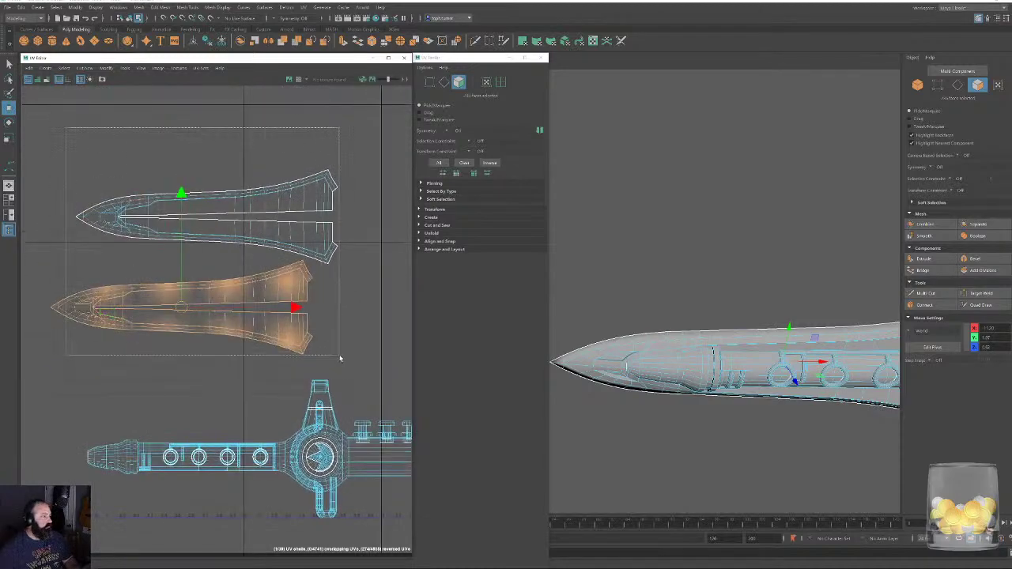
Select both complete blade shells and unfold their UVs.
{"action": "left_click_drag", "start_coordinate": [340, 358], "coordinate": [342, 358]}
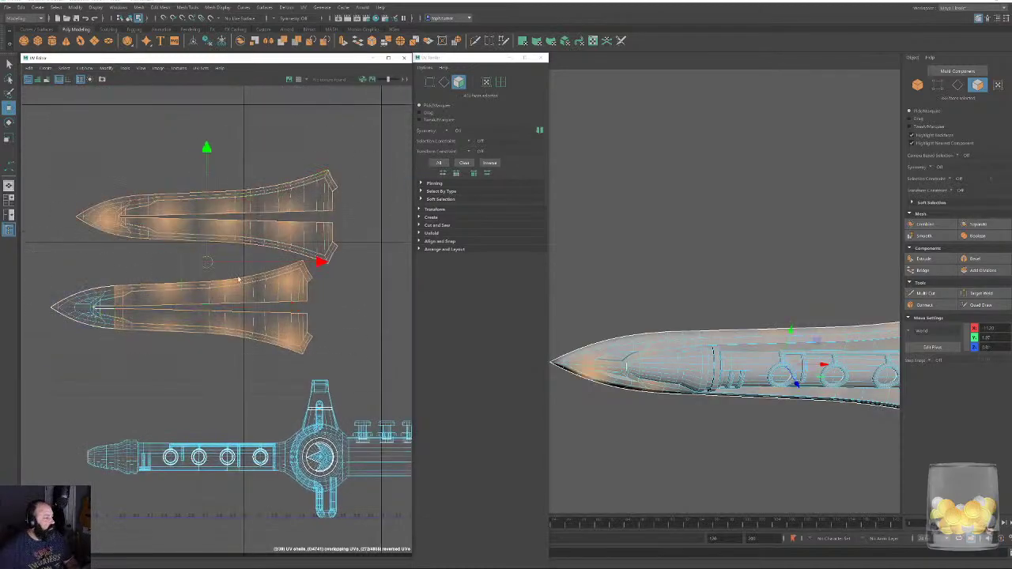
{"action": "left_click_drag", "start_coordinate": [50, 275], "coordinate": [131, 333], "text": "ctrl+shift"}
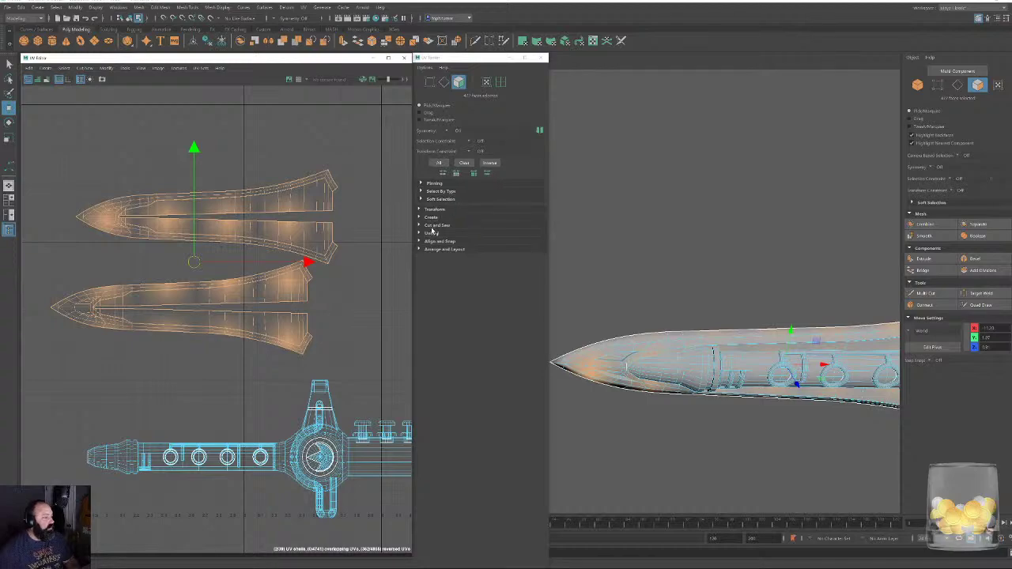
{"action": "left_click", "coordinate": [432, 232]}
{"action": "left_click", "coordinate": [439, 253]}
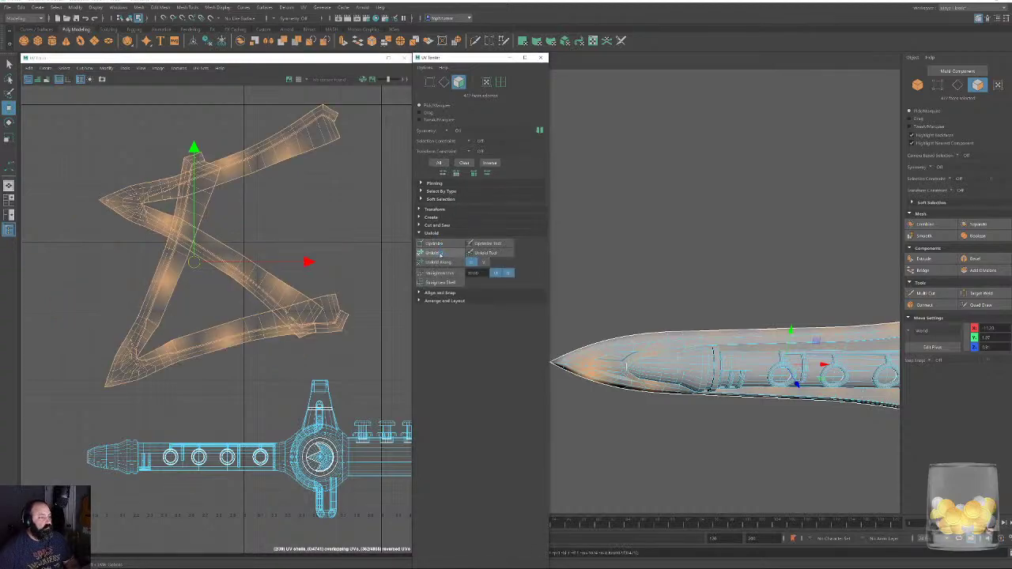
{"action": "left_click", "coordinate": [441, 254]}
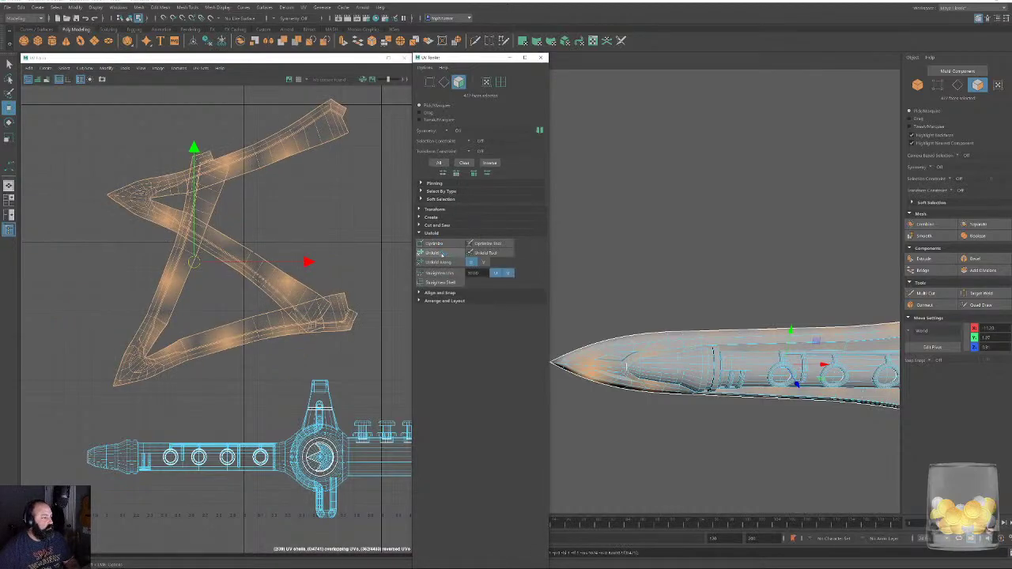
Cut the first blade shell along the centreline edges of the tip, from the point to the inner notch.
{"action": "scroll", "coordinate": [168, 174], "scroll_direction": "up", "scroll_amount": 10}
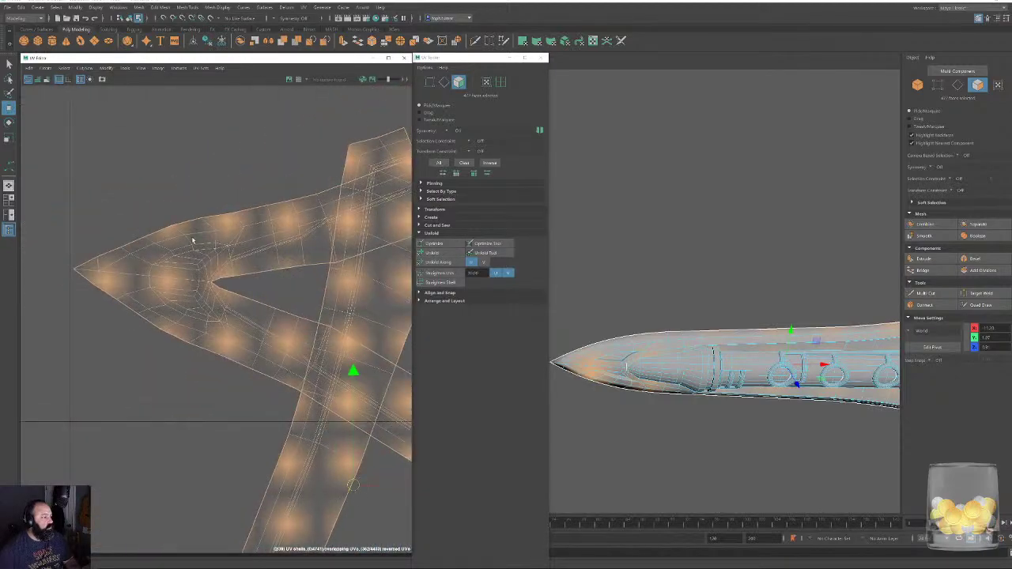
{"action": "left_click", "coordinate": [444, 81]}
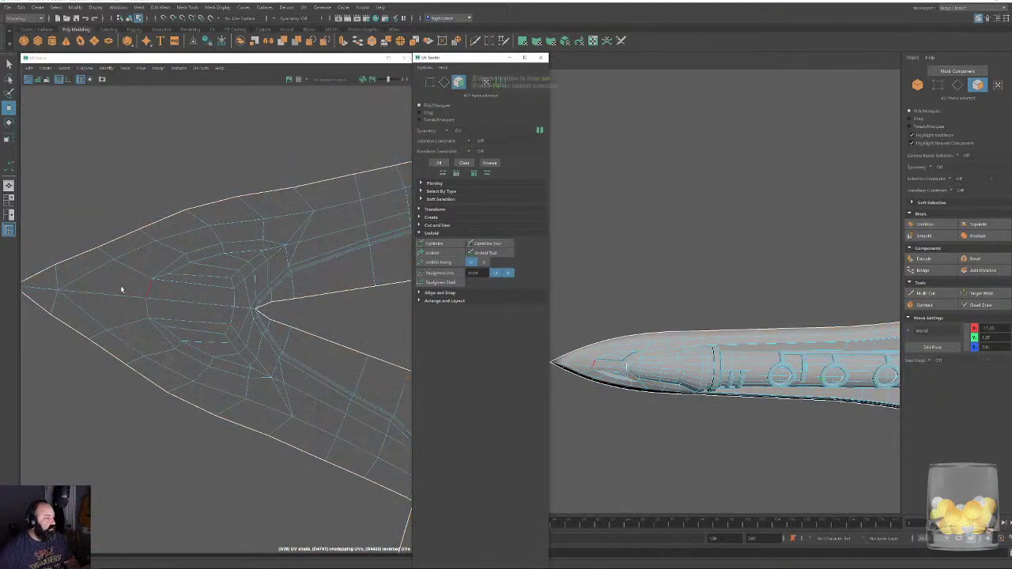
{"action": "left_click", "coordinate": [47, 287]}
{"action": "left_click", "coordinate": [154, 313], "text": "shift"}
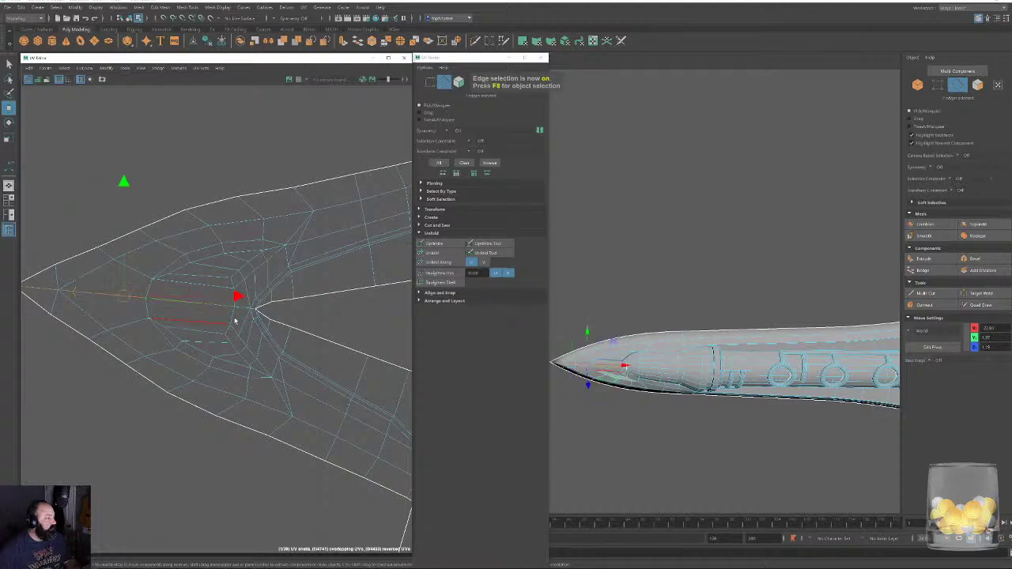
{"action": "scroll", "coordinate": [241, 314], "scroll_direction": "up", "scroll_amount": 5}
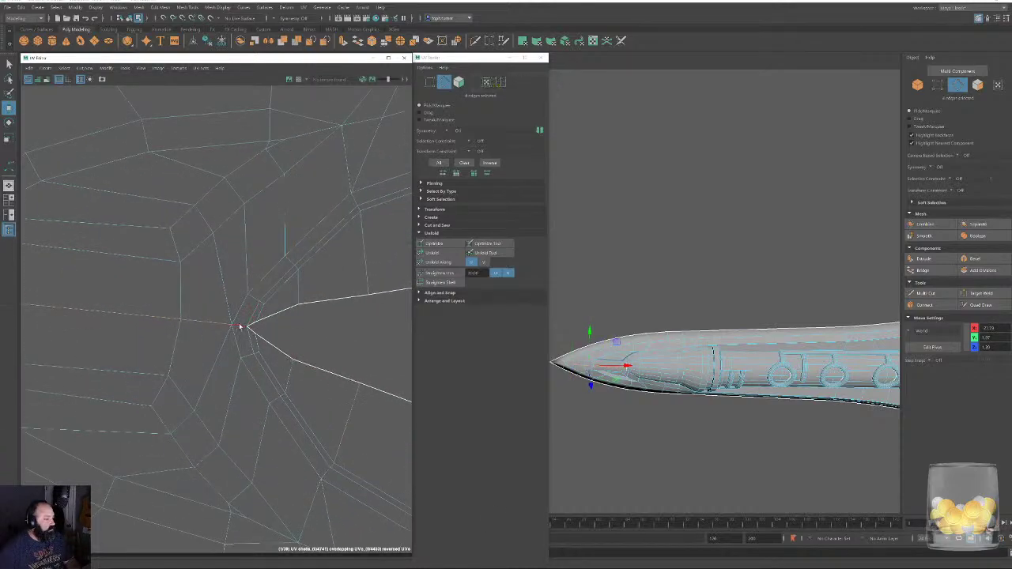
{"action": "scroll", "coordinate": [272, 413], "scroll_direction": "down", "scroll_amount": 6}
{"action": "middle_click_drag", "start_coordinate": [292, 419], "coordinate": [221, 258], "text": "alt"}
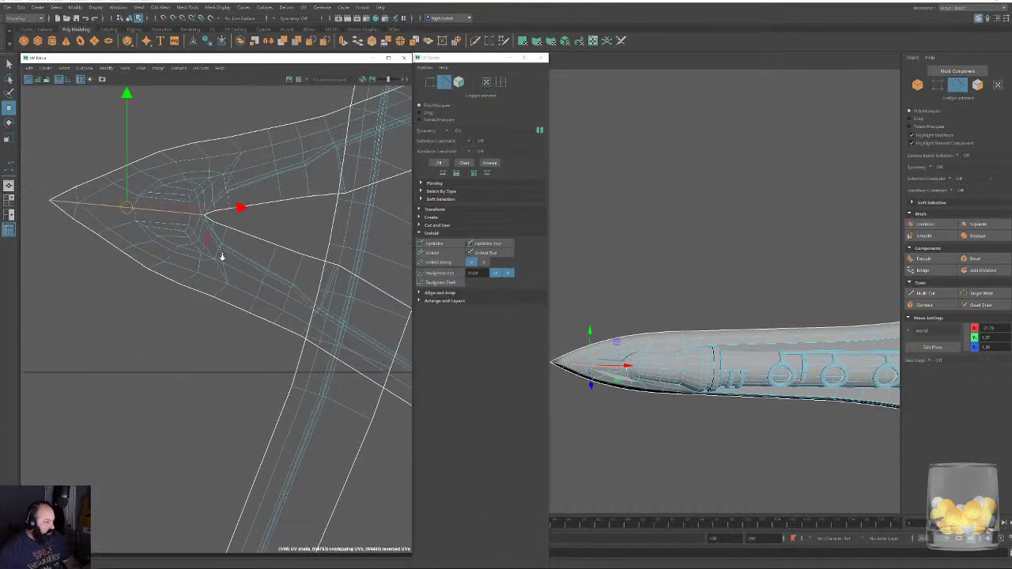
Cut the second blade shell along the tip's centreline edges, from the inner notch out to the point.
{"action": "scroll", "coordinate": [223, 258], "scroll_direction": "down", "scroll_amount": 5}
{"action": "middle_click_drag", "start_coordinate": [312, 343], "coordinate": [311, 232], "text": "alt"}
{"action": "scroll", "coordinate": [244, 316], "scroll_direction": "up", "scroll_amount": 6}
{"action": "middle_click_drag", "start_coordinate": [216, 449], "coordinate": [375, 273], "text": "alt"}
{"action": "right_click_drag", "start_coordinate": [375, 273], "coordinate": [375, 451], "text": "alt"}
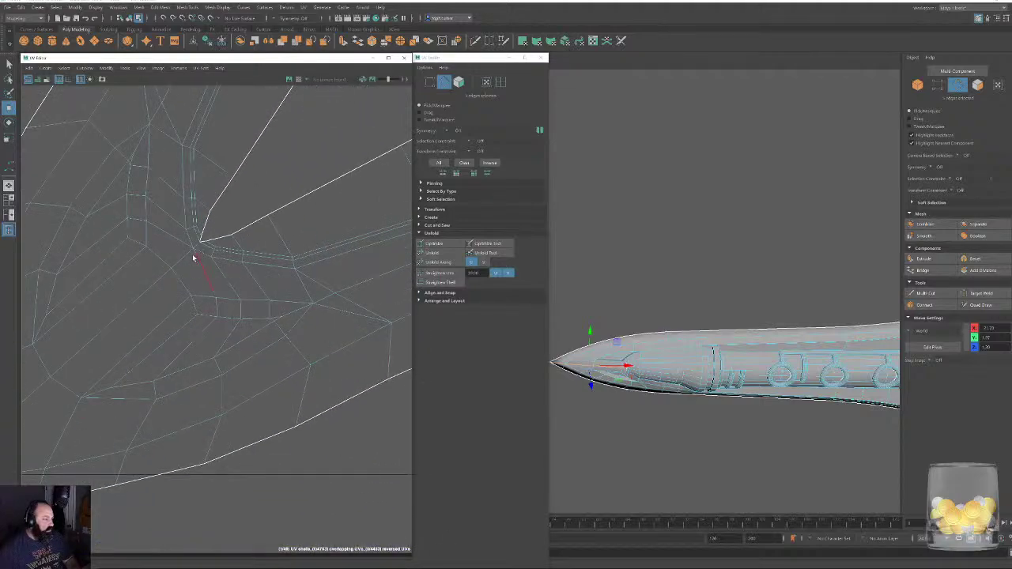
{"action": "left_click", "coordinate": [195, 249]}
{"action": "left_click", "coordinate": [141, 298], "text": "shift"}
{"action": "middle_click_drag", "start_coordinate": [132, 320], "coordinate": [314, 172], "text": "alt"}
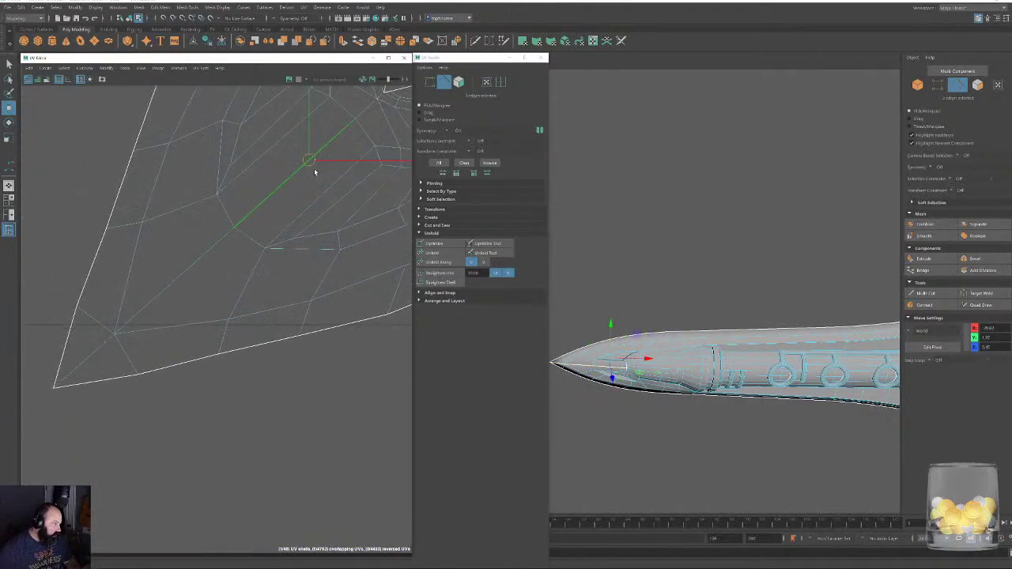
{"action": "left_click", "coordinate": [96, 354]}
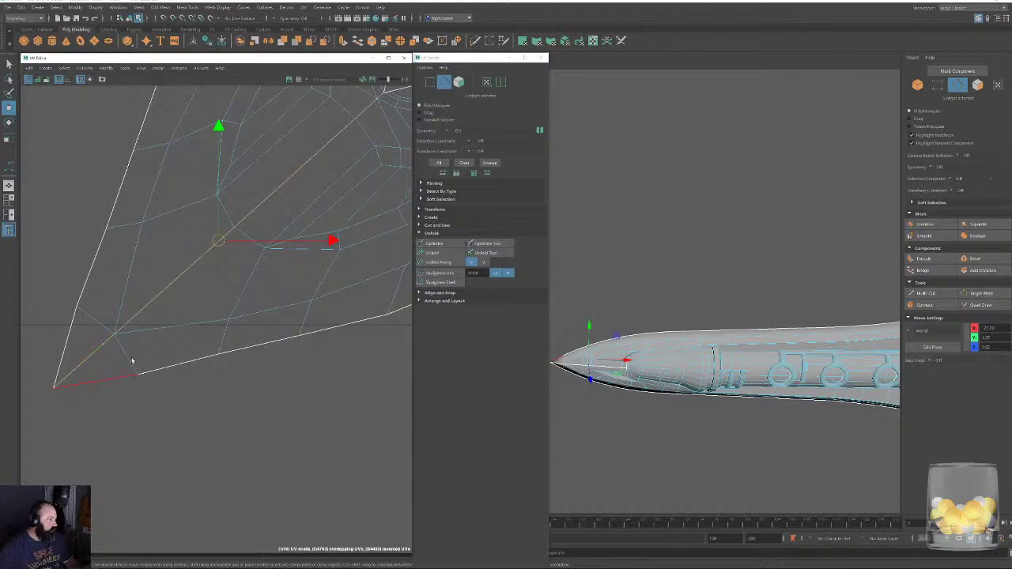
{"action": "scroll", "coordinate": [132, 362], "scroll_direction": "down", "scroll_amount": 6}
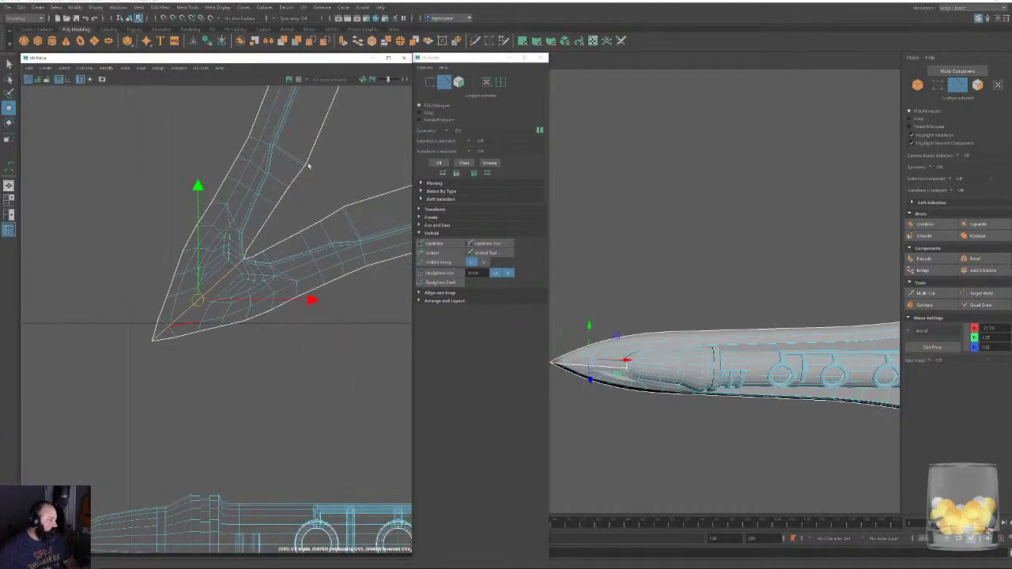
Select all four blade half shells as faces and unfold their UVs.
{"action": "left_click", "coordinate": [458, 83]}
{"action": "middle_click_drag", "start_coordinate": [160, 120], "coordinate": [116, 150], "text": "alt"}
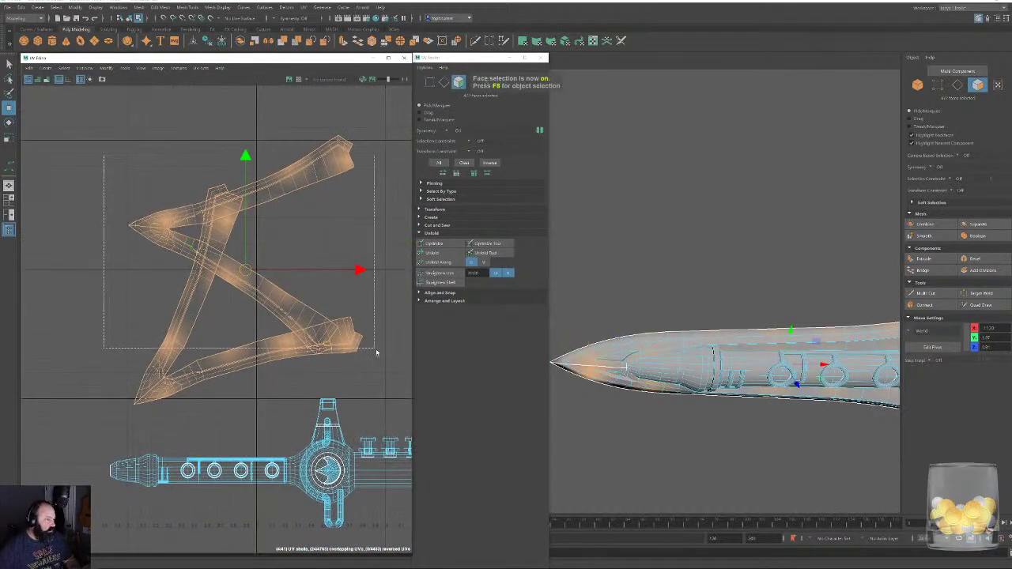
{"action": "left_click_drag", "start_coordinate": [376, 353], "coordinate": [375, 353]}
{"action": "double_click", "coordinate": [335, 172]}
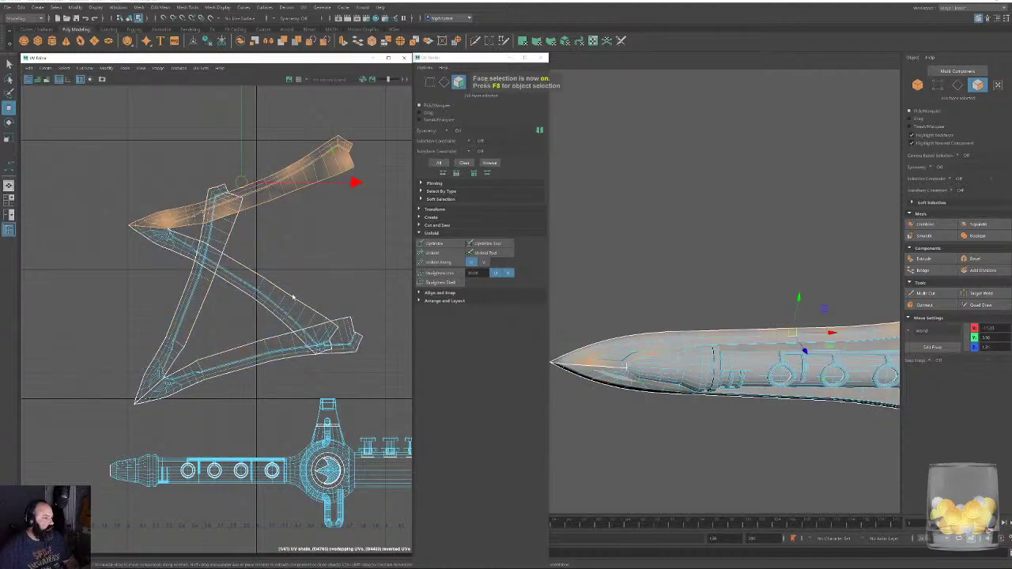
{"action": "double_click", "coordinate": [306, 339], "text": "shift"}
{"action": "double_click", "coordinate": [256, 345], "text": "shift"}
{"action": "double_click", "coordinate": [177, 316], "text": "shift"}
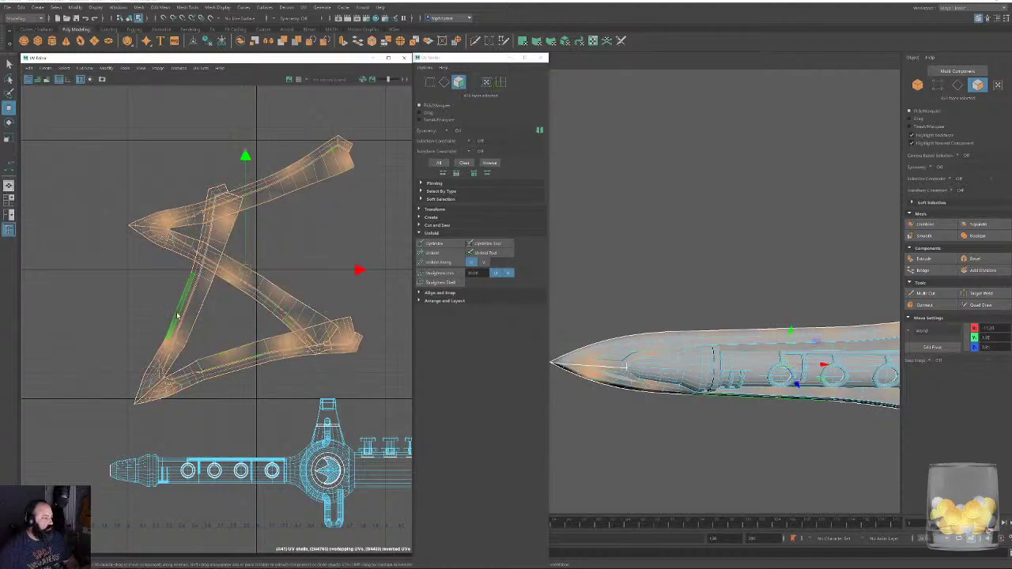
{"action": "left_click", "coordinate": [444, 254]}
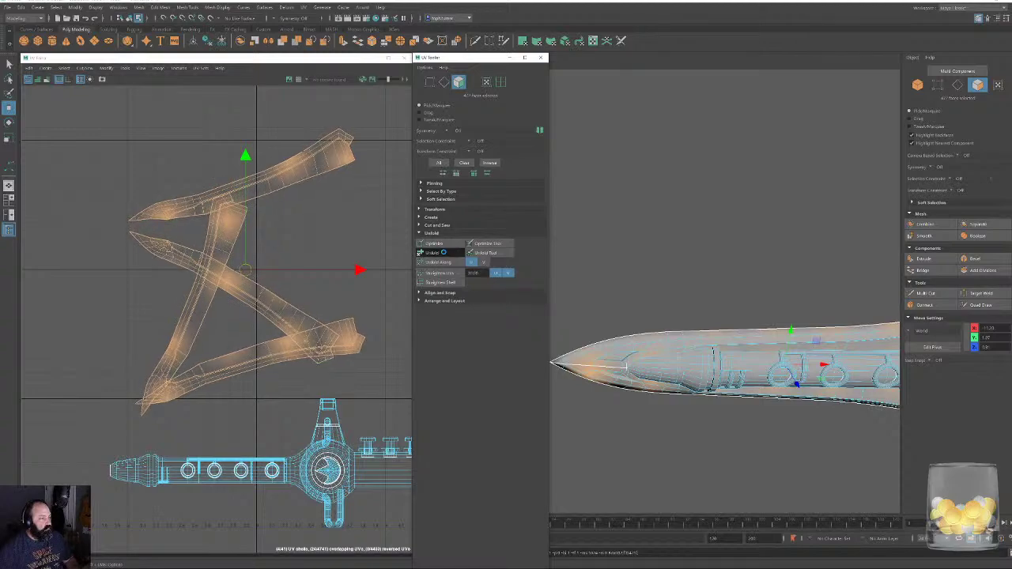
Move the unfolded blade shells sideways, clear of the area above the remaining sword shells.
{"action": "scroll", "coordinate": [231, 361], "scroll_direction": "down", "scroll_amount": 3}
{"action": "middle_click_drag", "start_coordinate": [253, 313], "coordinate": [139, 261], "text": "alt"}
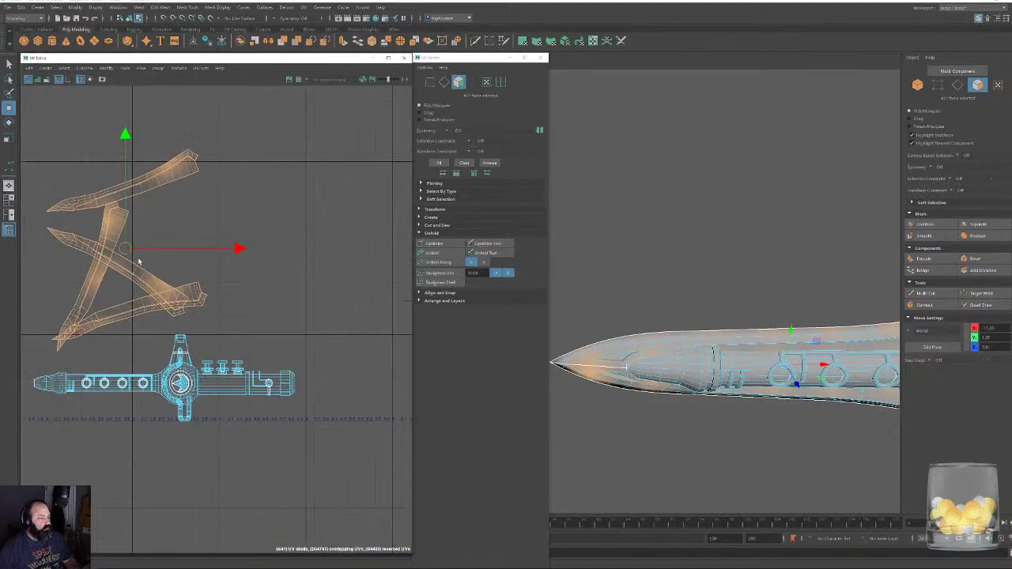
{"action": "left_click_drag", "start_coordinate": [126, 249], "coordinate": [407, 274]}
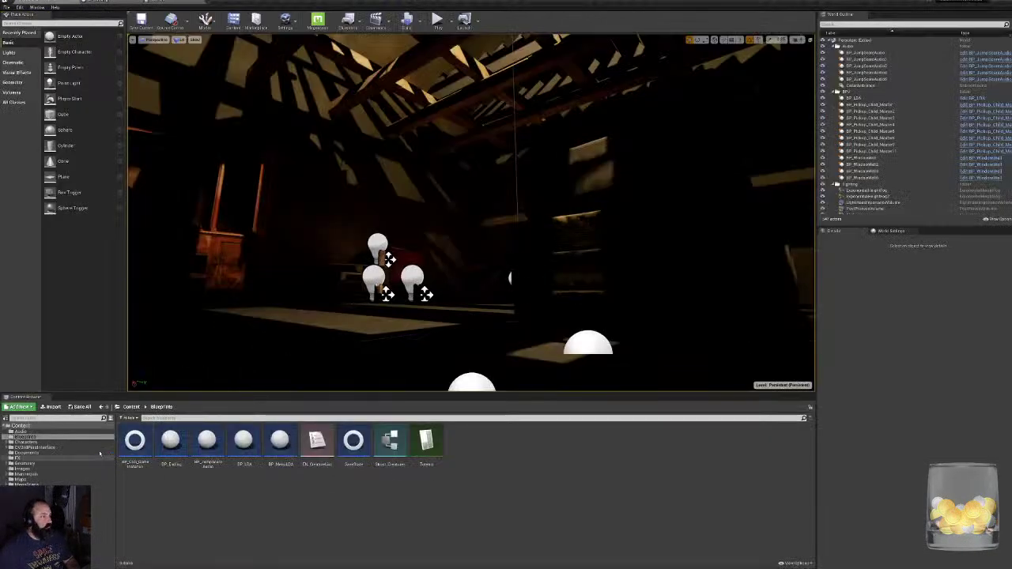
Switch to Unreal Editor, open NewBlueprint from the Characters folder and show its 3D viewport.
{"action": "left_click", "coordinate": [29, 443]}
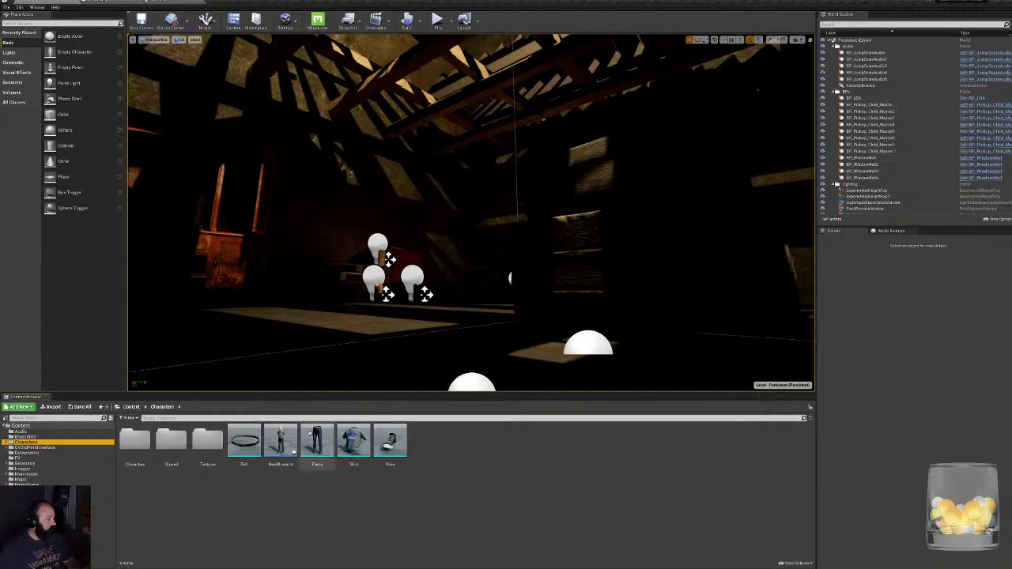
{"action": "left_click", "coordinate": [280, 439]}
{"action": "double_click", "coordinate": [280, 439]}
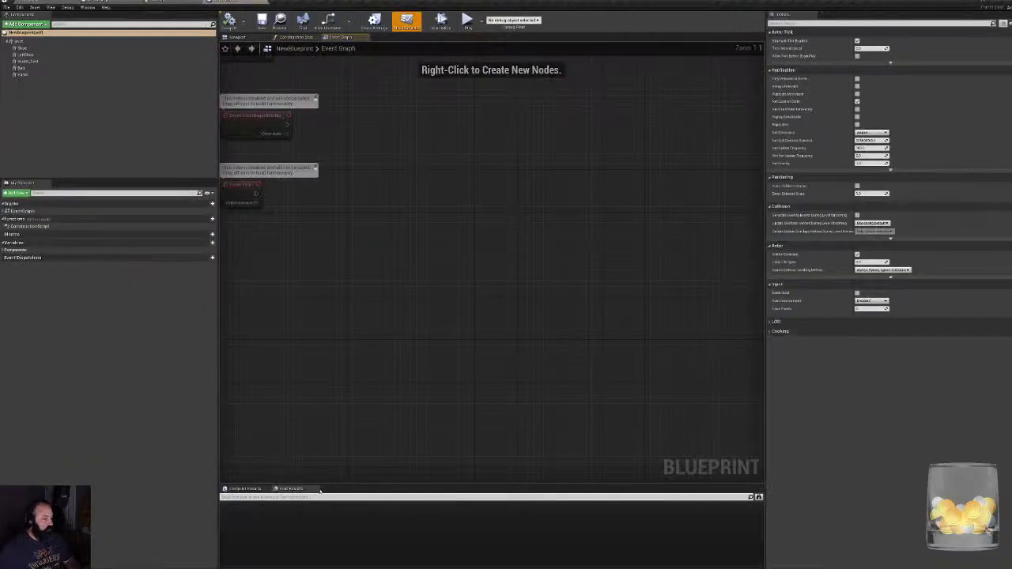
{"action": "left_click", "coordinate": [247, 38]}
Examine the clothed character from several angles, from the full body to close views of the face and neck.
{"action": "right_click_drag", "start_coordinate": [581, 313], "coordinate": [778, 344]}
{"action": "key", "text": "w"}
{"action": "key", "text": "a"}
{"action": "key", "text": "a"}
{"action": "left_click_drag", "start_coordinate": [546, 286], "coordinate": [529, 301]}
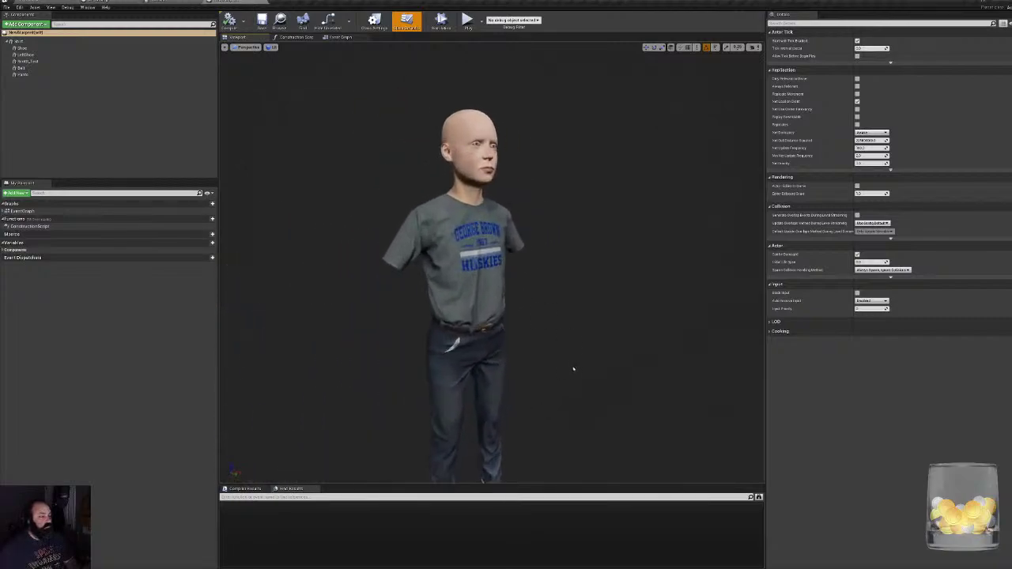
{"action": "left_click_drag", "start_coordinate": [574, 369], "coordinate": [581, 412]}
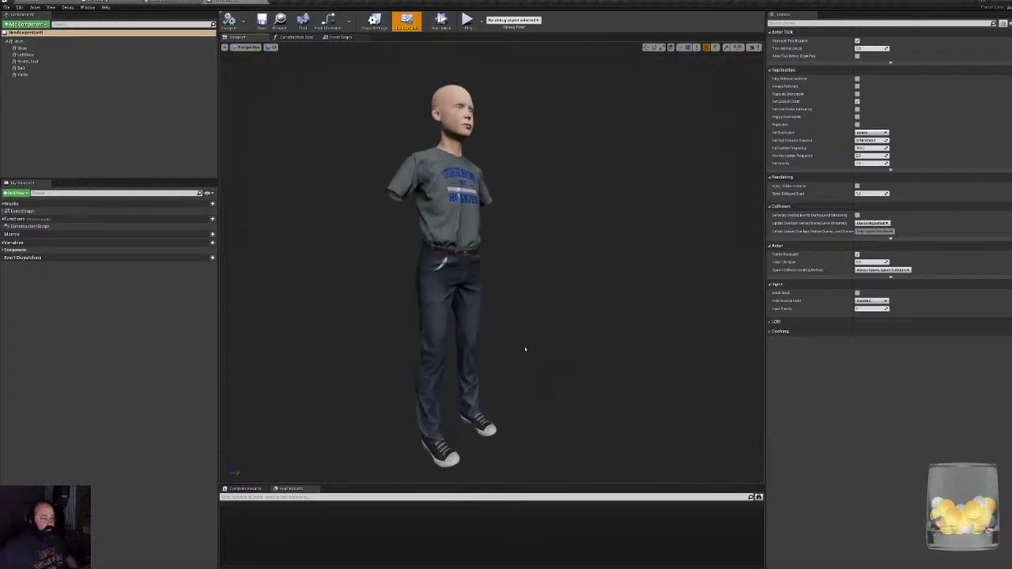
{"action": "right_click_drag", "start_coordinate": [509, 337], "coordinate": [283, 324]}
{"action": "key", "text": "w"}
{"action": "right_click_drag", "start_coordinate": [585, 298], "coordinate": [260, 272]}
{"action": "key", "text": "d"}
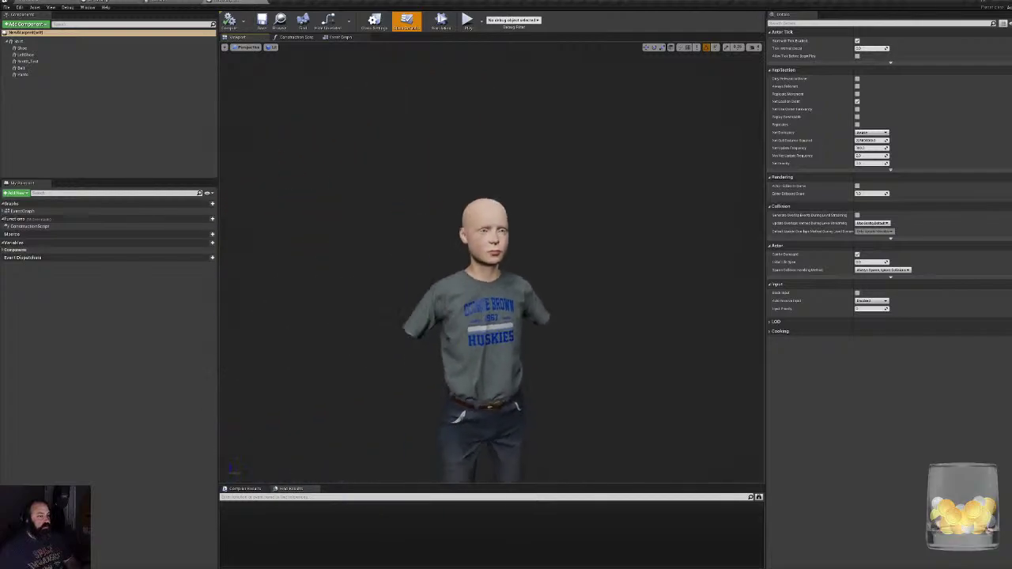
{"action": "right_click_drag", "start_coordinate": [567, 242], "coordinate": [469, 202]}
{"action": "key", "text": "w"}
{"action": "key", "text": "s"}
{"action": "key", "text": "d"}
{"action": "right_click_drag", "start_coordinate": [511, 261], "coordinate": [608, 265]}
{"action": "key", "text": "a"}
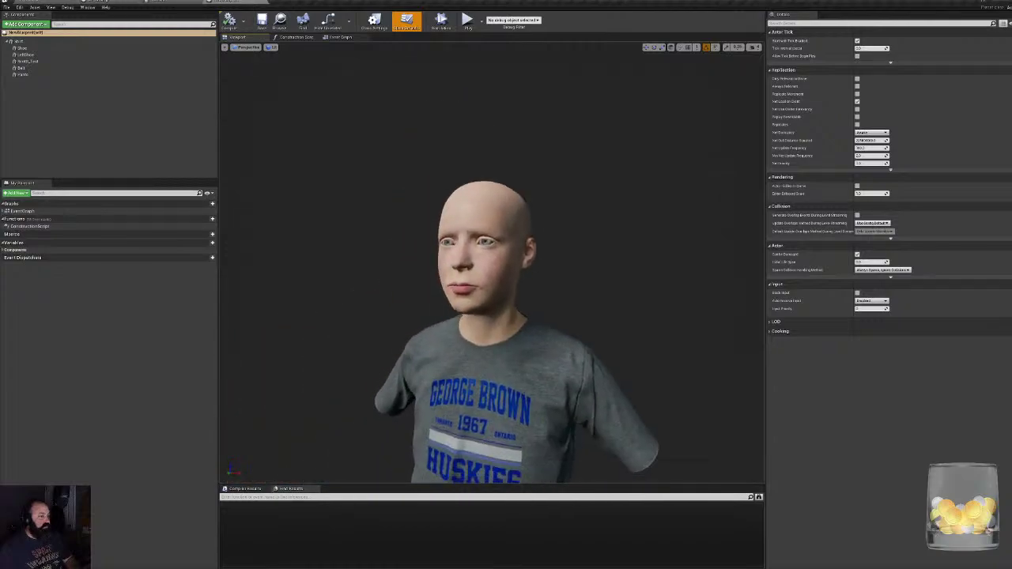
{"action": "key", "text": "s"}
{"action": "right_click_drag", "start_coordinate": [485, 243], "coordinate": [522, 352]}
{"action": "key", "text": "w"}
{"action": "key", "text": "s"}
{"action": "key", "text": "w"}
{"action": "key", "text": "a"}
{"action": "key", "text": "a"}
{"action": "key", "text": "s"}
{"action": "key", "text": "w"}
{"action": "key", "text": "d"}
{"action": "key", "text": "e"}
{"action": "key", "text": "d"}
{"action": "key", "text": "s"}
{"action": "key", "text": "s"}
{"action": "left_click_drag", "start_coordinate": [498, 215], "coordinate": [570, 247]}
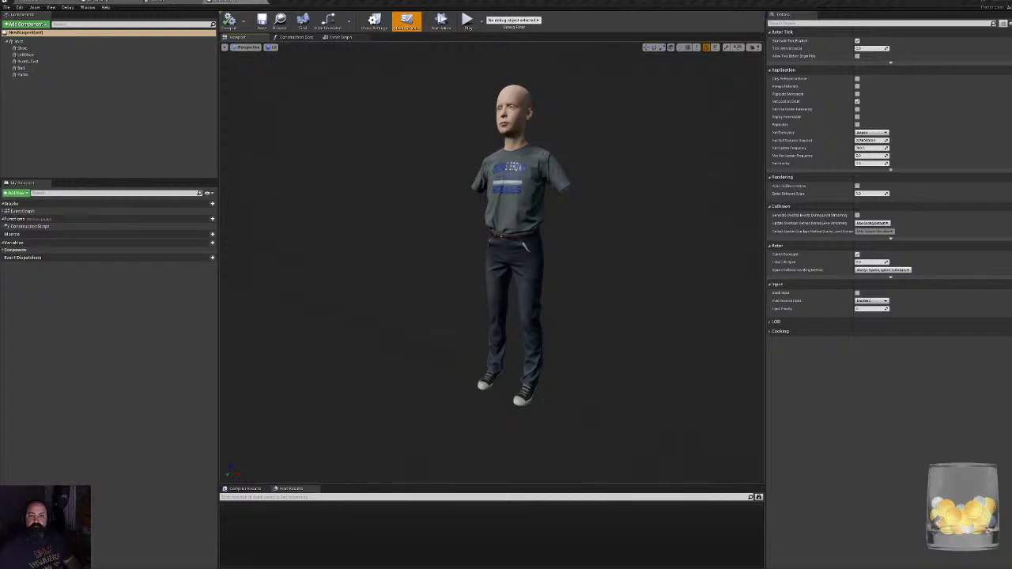
{"action": "right_click_drag", "start_coordinate": [492, 253], "coordinate": [620, 255]}
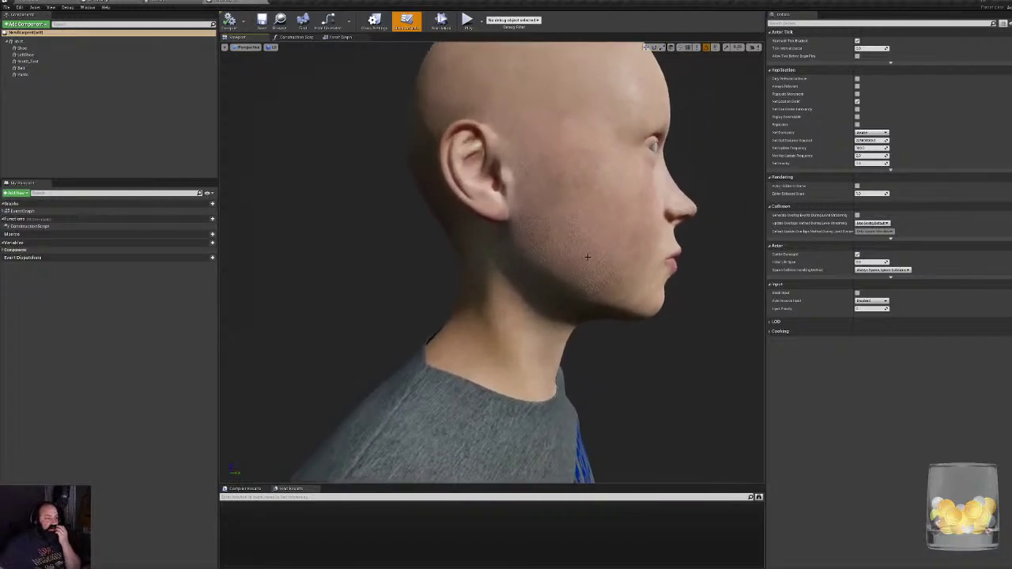
{"action": "right_click_drag", "start_coordinate": [601, 245], "coordinate": [553, 254]}
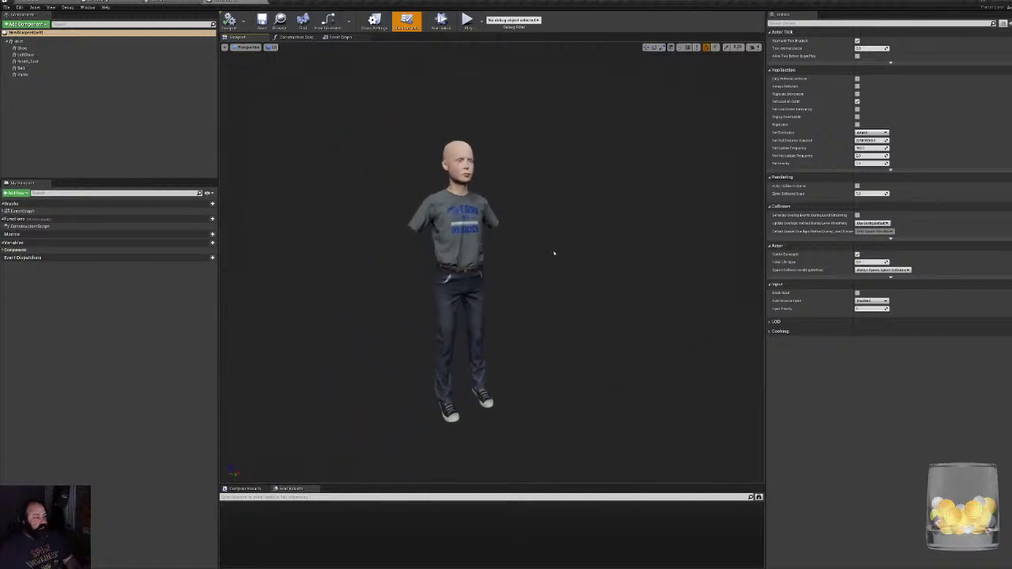
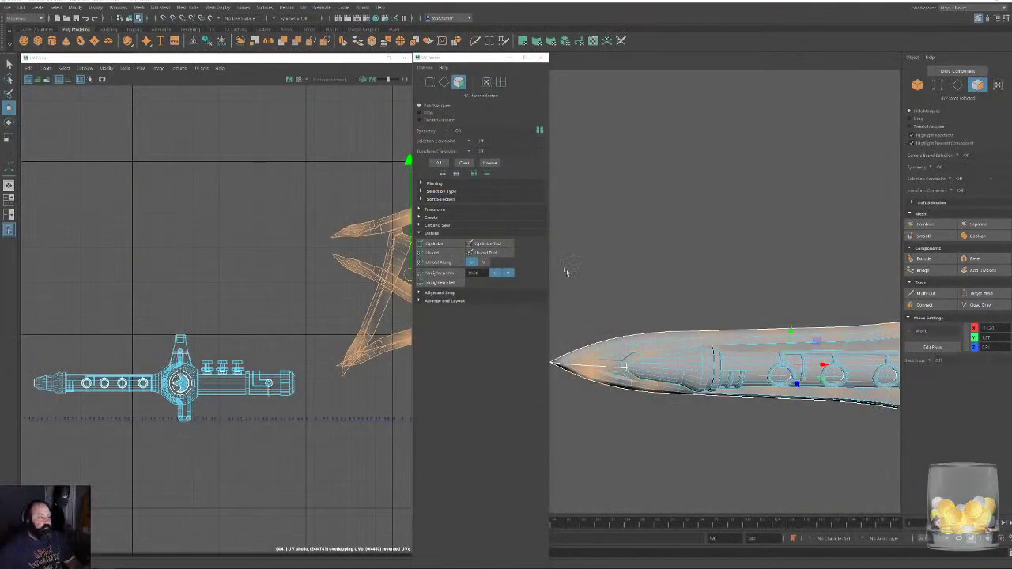
Return to Maya, clear the selection and inspect the unfolded blade shells around their tips.
{"action": "left_click", "coordinate": [638, 223]}
{"action": "middle_click_drag", "start_coordinate": [726, 348], "coordinate": [710, 324], "text": "alt"}
{"action": "right_click_drag", "start_coordinate": [373, 244], "coordinate": [403, 401], "text": "alt"}
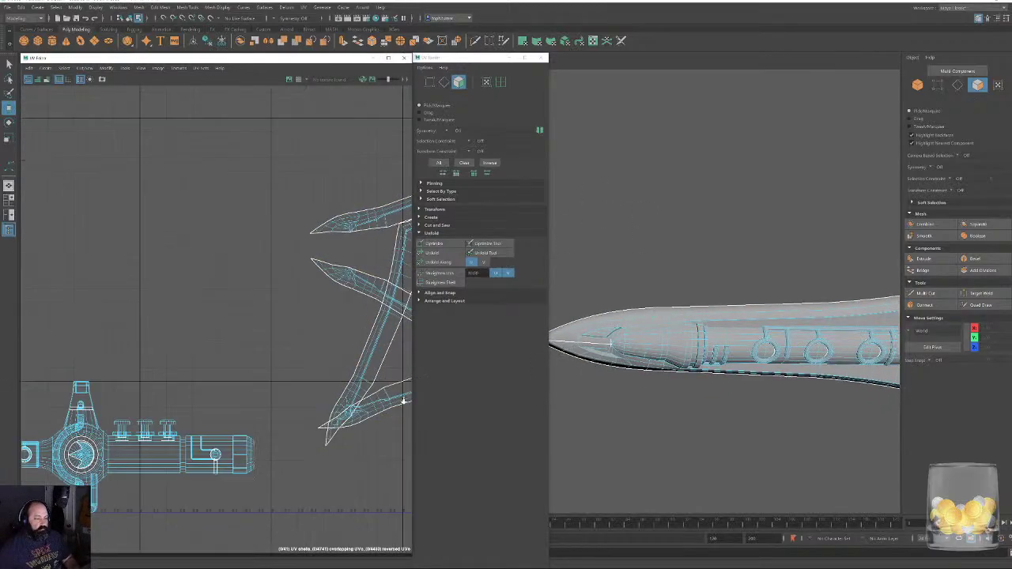
{"action": "scroll", "coordinate": [363, 352], "scroll_direction": "up", "scroll_amount": 2}
{"action": "scroll", "coordinate": [251, 307], "scroll_direction": "up", "scroll_amount": 3}
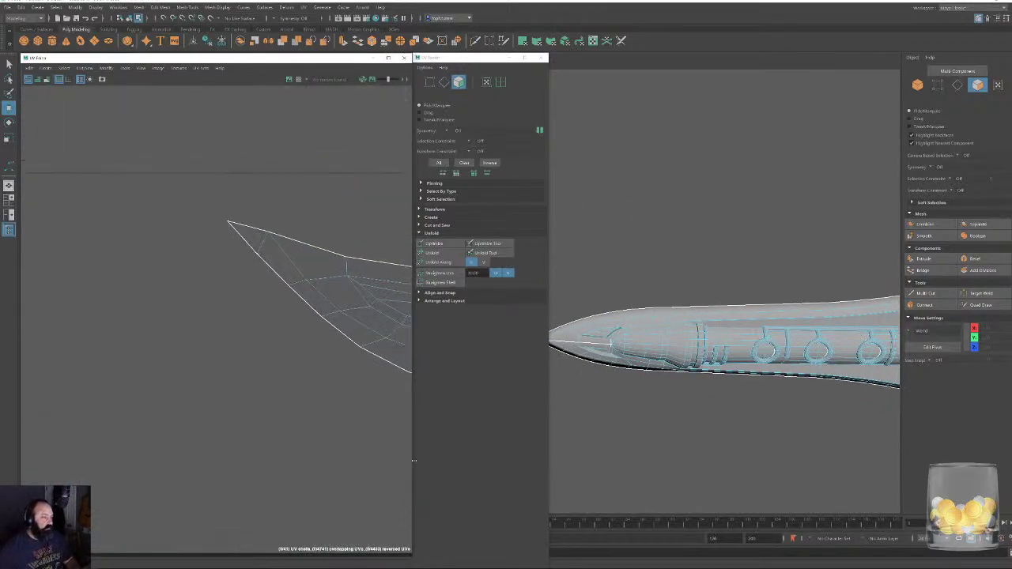
{"action": "middle_click_drag", "start_coordinate": [304, 329], "coordinate": [41, 323], "text": "alt"}
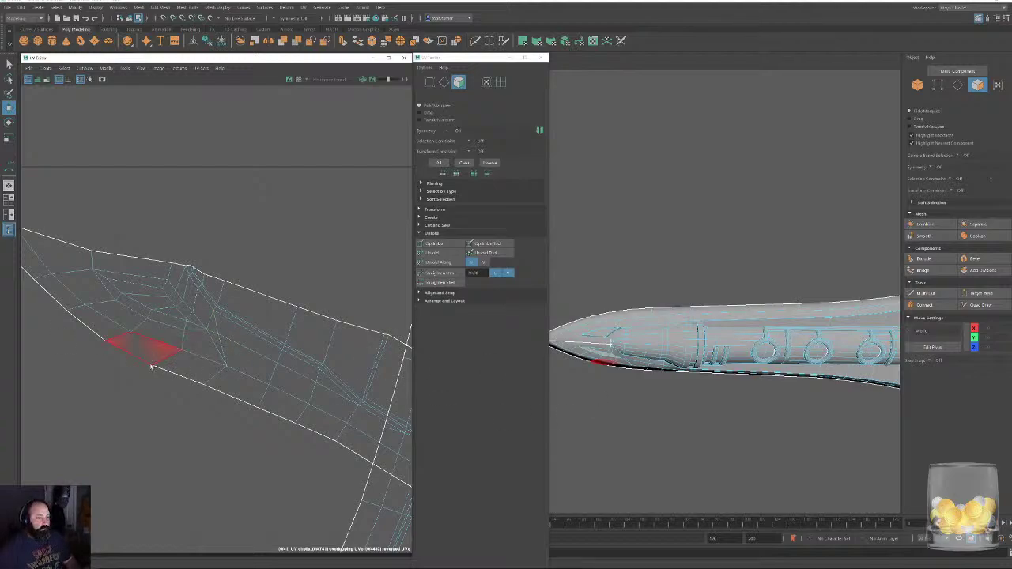
{"action": "right_click_drag", "start_coordinate": [207, 365], "coordinate": [154, 289], "text": "alt"}
{"action": "middle_click_drag", "start_coordinate": [306, 351], "coordinate": [214, 213], "text": "alt"}
{"action": "right_click_drag", "start_coordinate": [260, 309], "coordinate": [161, 359], "text": "alt"}
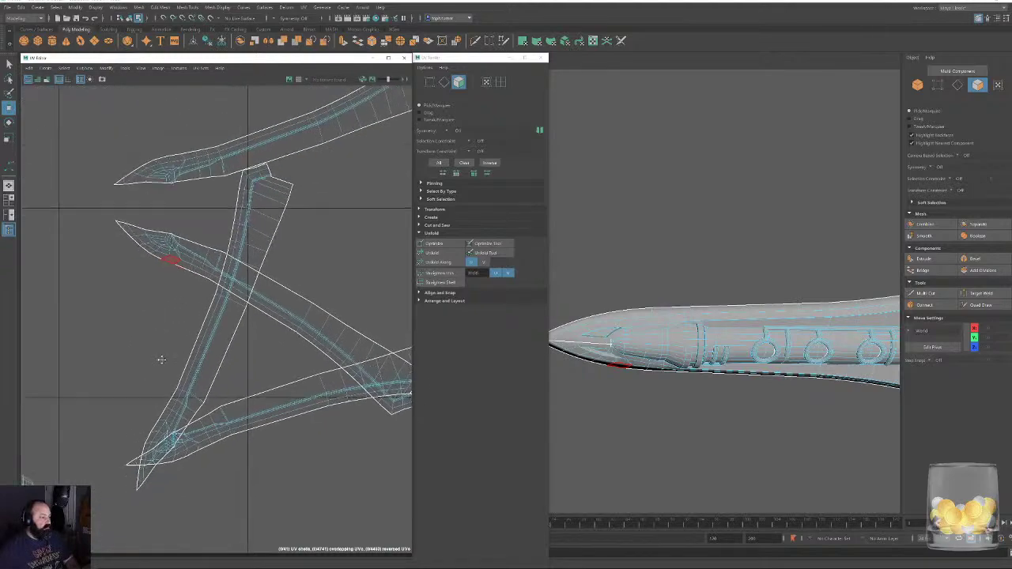
Move the two L-shaped trim shells off the handle into the empty UV space above it.
{"action": "middle_click_drag", "start_coordinate": [56, 275], "coordinate": [283, 290], "text": "alt"}
{"action": "right_click_drag", "start_coordinate": [283, 289], "coordinate": [350, 403], "text": "alt"}
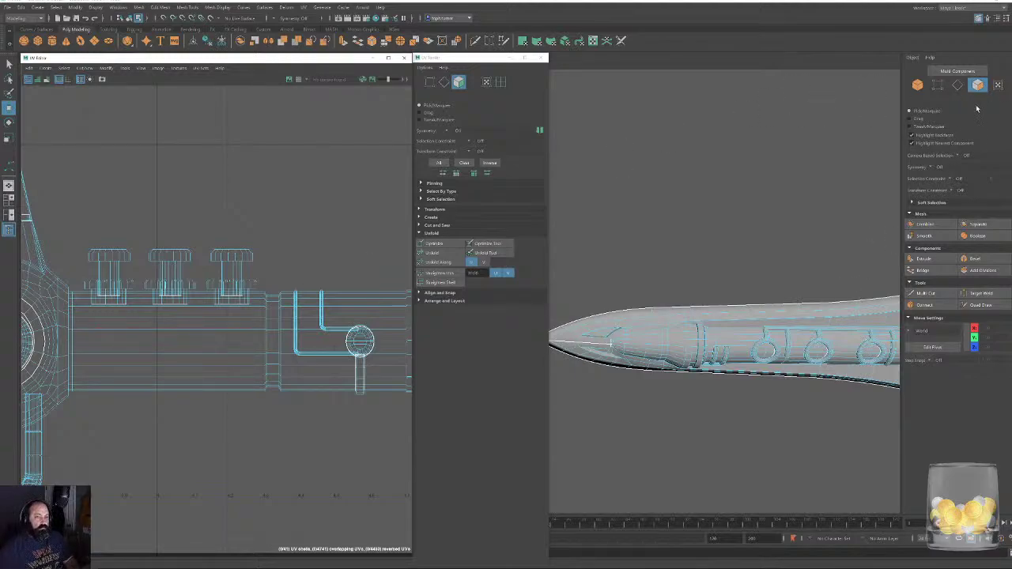
{"action": "double_click", "coordinate": [296, 294]}
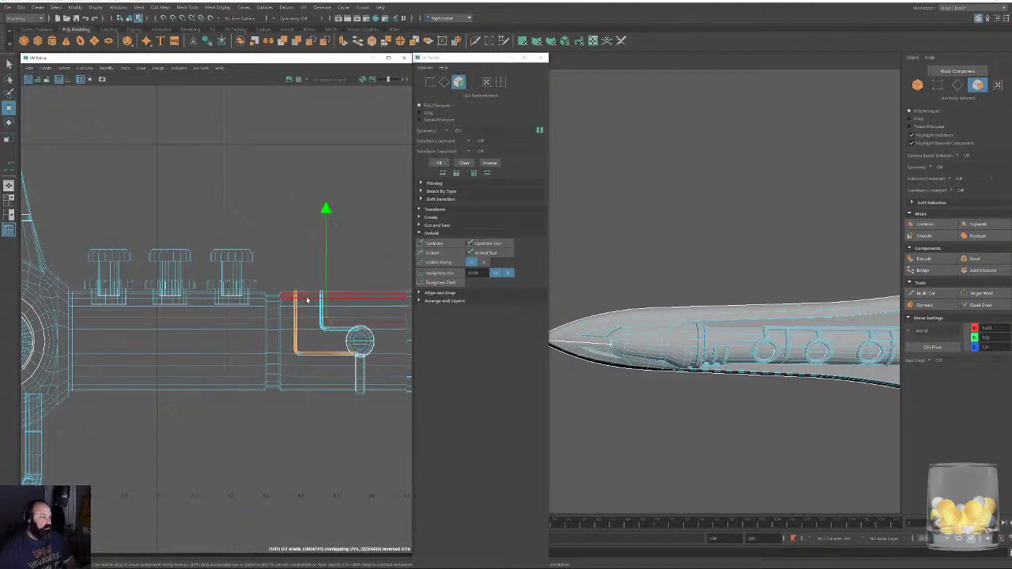
{"action": "left_click_drag", "start_coordinate": [325, 323], "coordinate": [339, 188]}
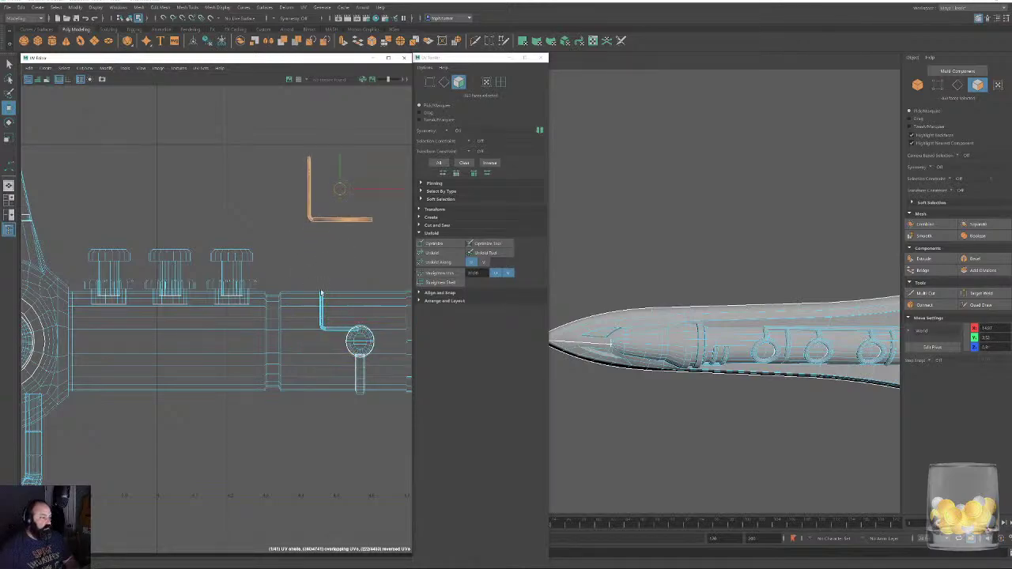
{"action": "double_click", "coordinate": [322, 293]}
{"action": "left_click_drag", "start_coordinate": [339, 310], "coordinate": [336, 193]}
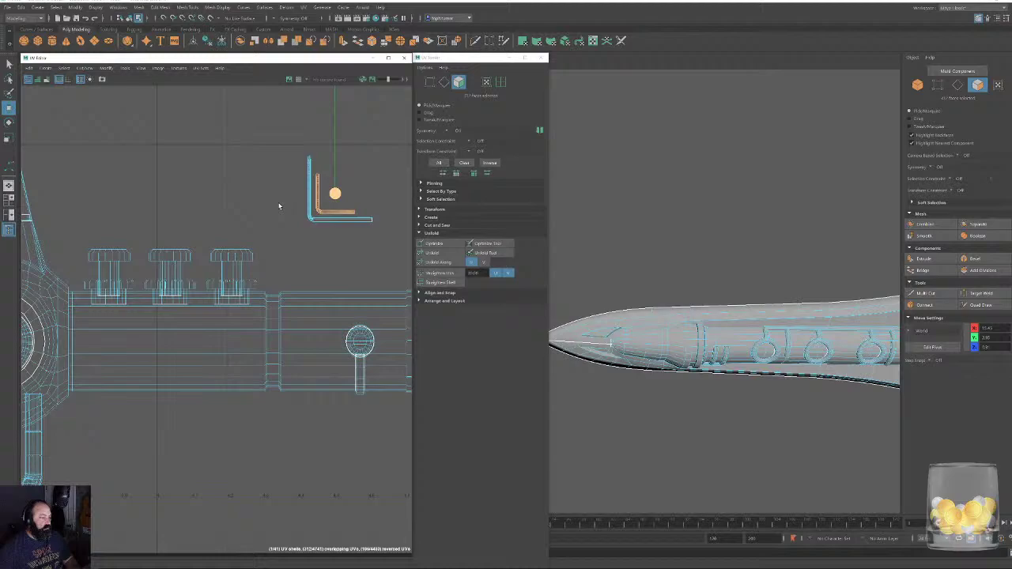
Select the complete main sword body shell and move it above the smaller detail shells.
{"action": "double_click", "coordinate": [204, 382]}
{"action": "right_click_drag", "start_coordinate": [204, 382], "coordinate": [247, 379], "text": "alt"}
{"action": "left_click_drag", "start_coordinate": [234, 373], "coordinate": [234, 212]}
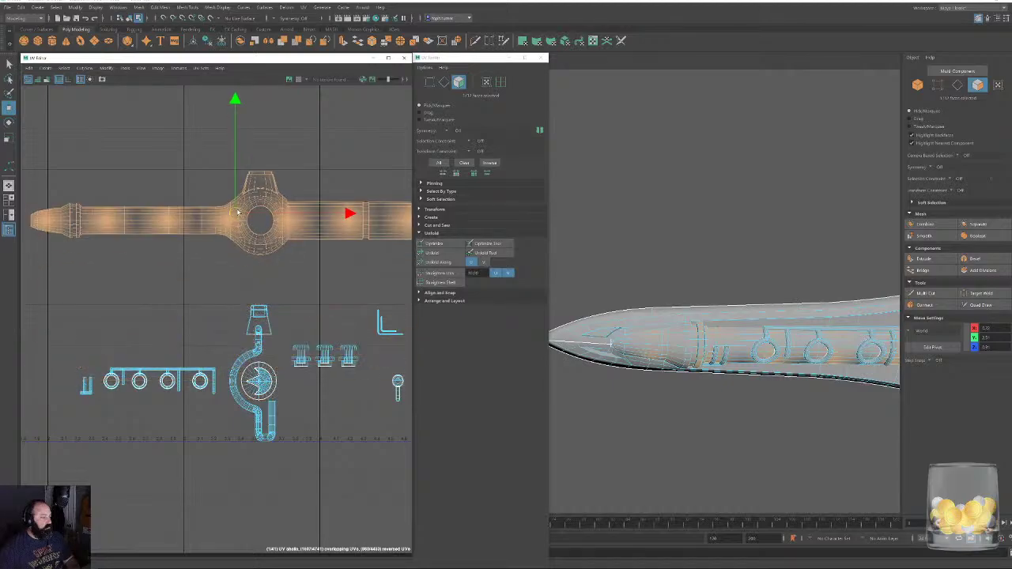
Activate edge selection for the sword body around the trapezoid fin above the guard ring.
{"action": "middle_click_drag", "start_coordinate": [290, 219], "coordinate": [94, 307], "text": "alt"}
{"action": "right_click_drag", "start_coordinate": [94, 306], "coordinate": [20, 287], "text": "alt"}
{"action": "middle_click_drag", "start_coordinate": [19, 286], "coordinate": [167, 305], "text": "alt"}
{"action": "right_click_drag", "start_coordinate": [167, 305], "coordinate": [548, 441], "text": "alt"}
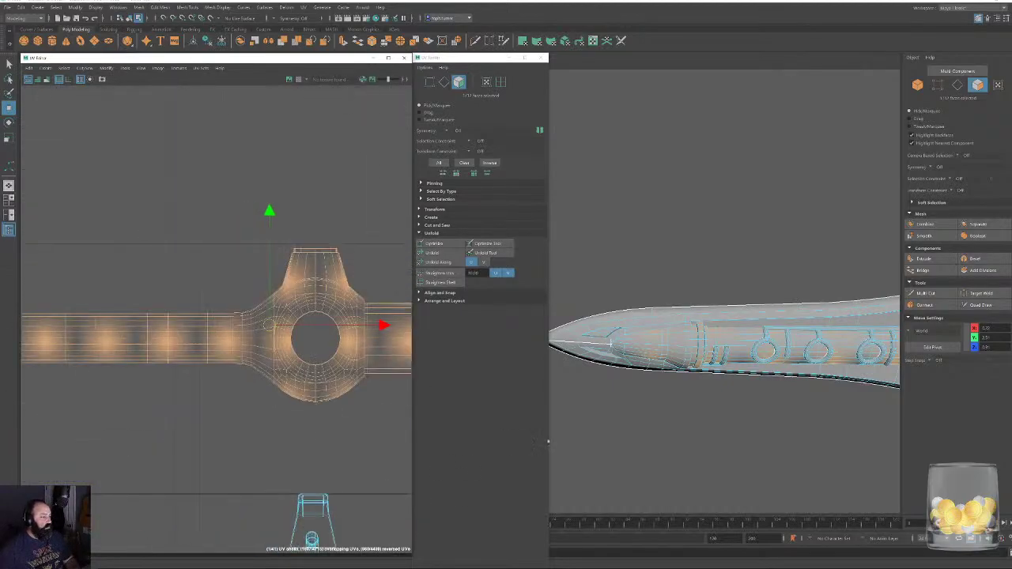
{"action": "mouse_move", "coordinate": [809, 277]}
{"action": "left_mouse_down", "text": "alt"}
{"action": "mouse_move", "coordinate": [704, 289]}
{"action": "mouse_move", "coordinate": [791, 269]}
{"action": "left_mouse_up", "text": "alt"}
{"action": "middle_click_drag", "start_coordinate": [790, 268], "coordinate": [680, 257], "text": "alt"}
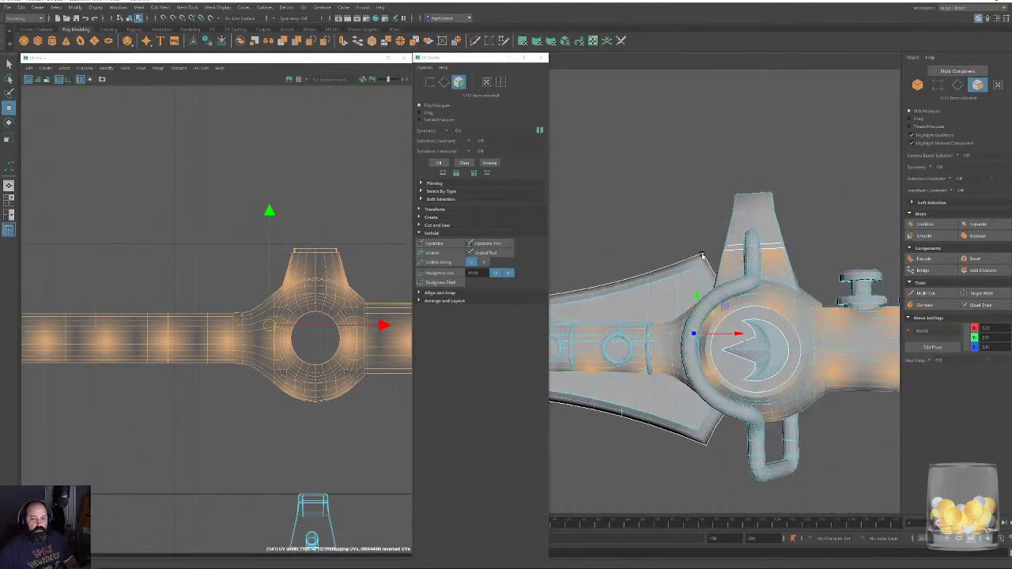
{"action": "right_click_drag", "start_coordinate": [680, 257], "coordinate": [775, 333], "text": "alt"}
{"action": "middle_click_drag", "start_coordinate": [775, 333], "coordinate": [733, 328], "text": "alt"}
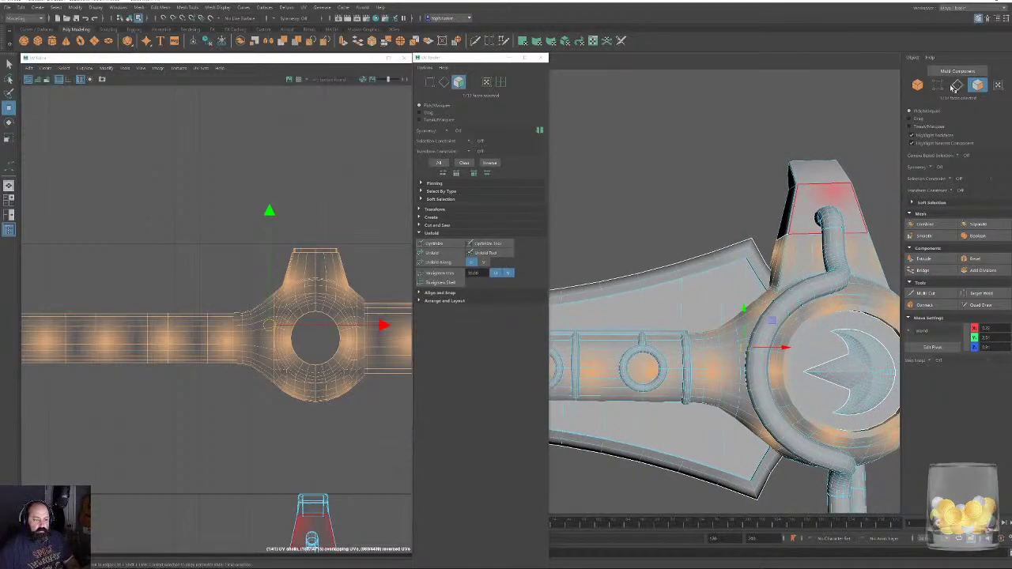
{"action": "left_click", "coordinate": [956, 85]}
Select the edge loops along both lower corners of the guard fin where it meets the ring.
{"action": "left_click_drag", "start_coordinate": [760, 252], "coordinate": [753, 266], "text": "alt"}
{"action": "right_click_drag", "start_coordinate": [331, 281], "coordinate": [452, 386], "text": "alt"}
{"action": "right_click_drag", "start_coordinate": [202, 260], "coordinate": [300, 348], "text": "alt"}
{"action": "middle_click_drag", "start_coordinate": [256, 318], "coordinate": [231, 308], "text": "alt"}
{"action": "scroll", "coordinate": [309, 375], "scroll_direction": "up", "scroll_amount": 2}
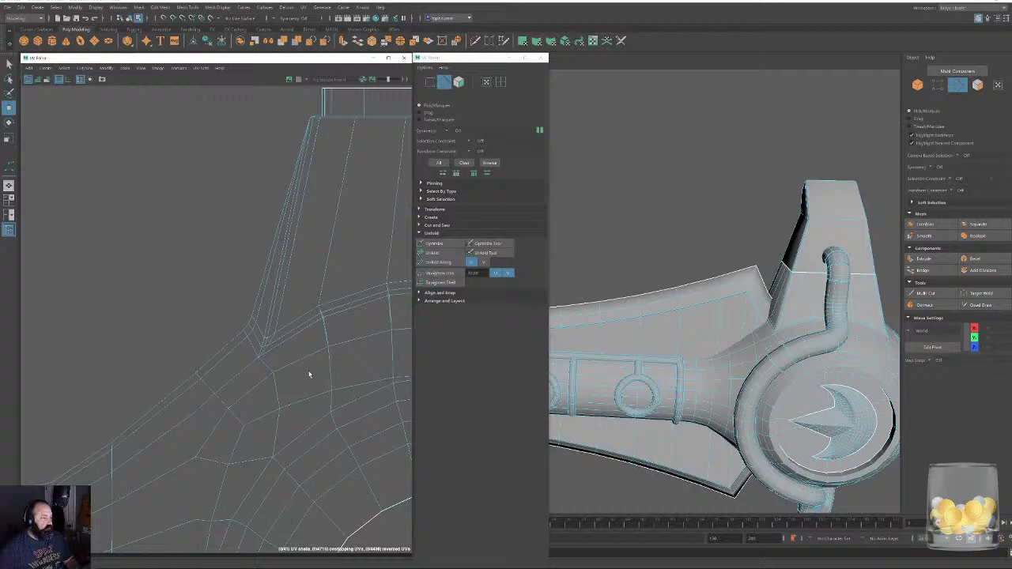
{"action": "left_click", "coordinate": [255, 347]}
{"action": "double_click", "coordinate": [269, 352], "text": "shift"}
{"action": "middle_click_drag", "start_coordinate": [375, 335], "coordinate": [46, 353], "text": "alt"}
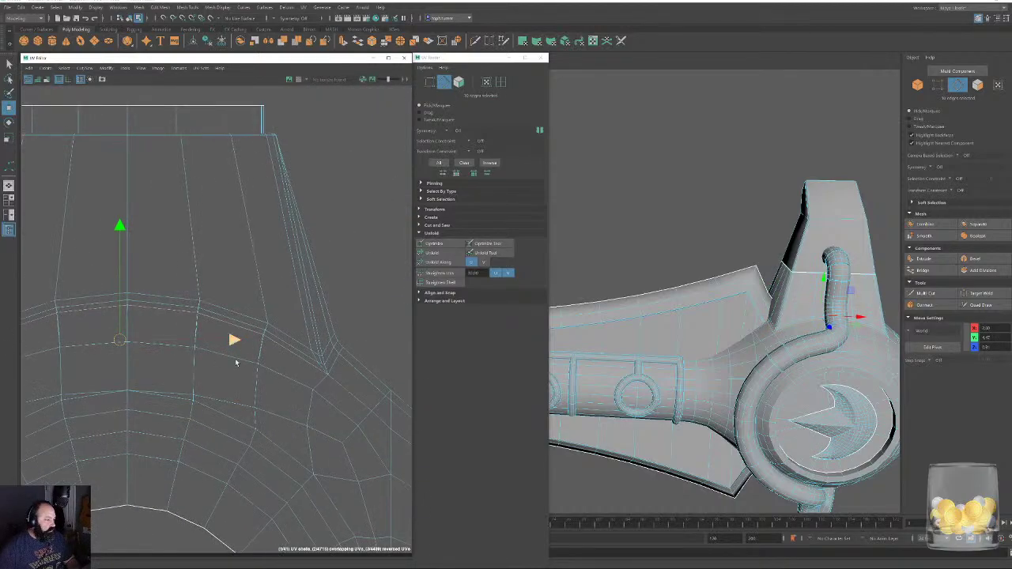
{"action": "double_click", "coordinate": [337, 367], "text": "shift"}
Add the remaining base edges on the opposite side of the guard fin to the selection.
{"action": "left_click_drag", "start_coordinate": [721, 329], "coordinate": [730, 258], "text": "alt"}
{"action": "right_click_drag", "start_coordinate": [730, 258], "coordinate": [762, 334], "text": "alt"}
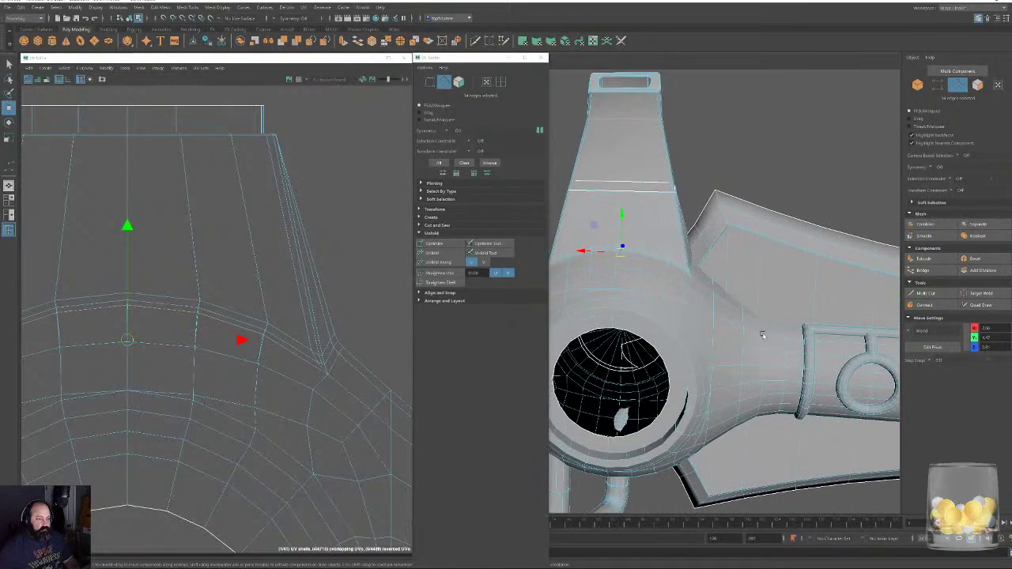
{"action": "left_click_drag", "start_coordinate": [761, 334], "coordinate": [804, 302], "text": "alt"}
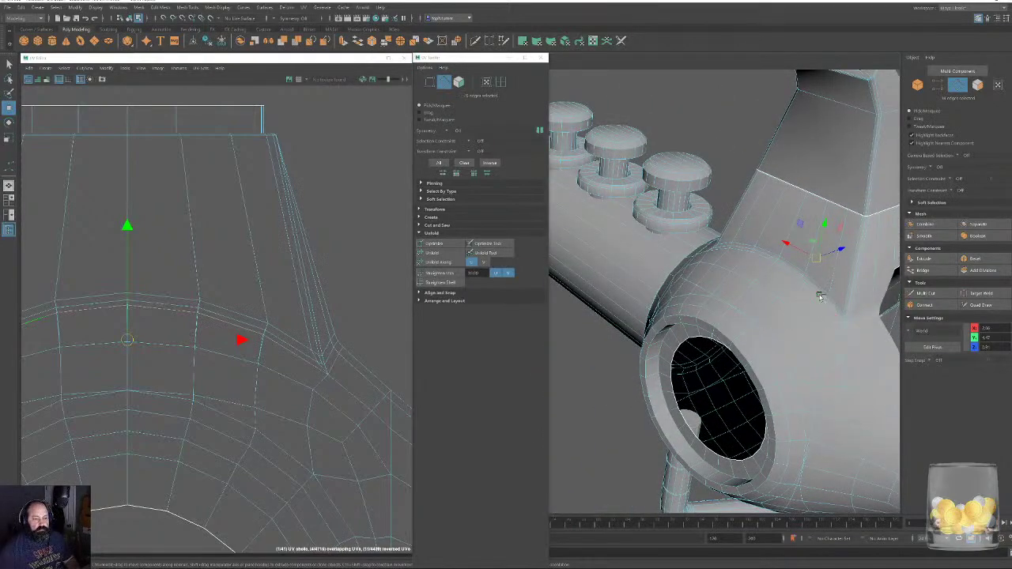
{"action": "double_click", "coordinate": [819, 296], "text": "shift"}
{"action": "left_click_drag", "start_coordinate": [736, 292], "coordinate": [696, 299], "text": "alt"}
{"action": "right_click_drag", "start_coordinate": [695, 299], "coordinate": [661, 261], "text": "alt"}
{"action": "left_click_drag", "start_coordinate": [661, 261], "coordinate": [784, 225], "text": "alt"}
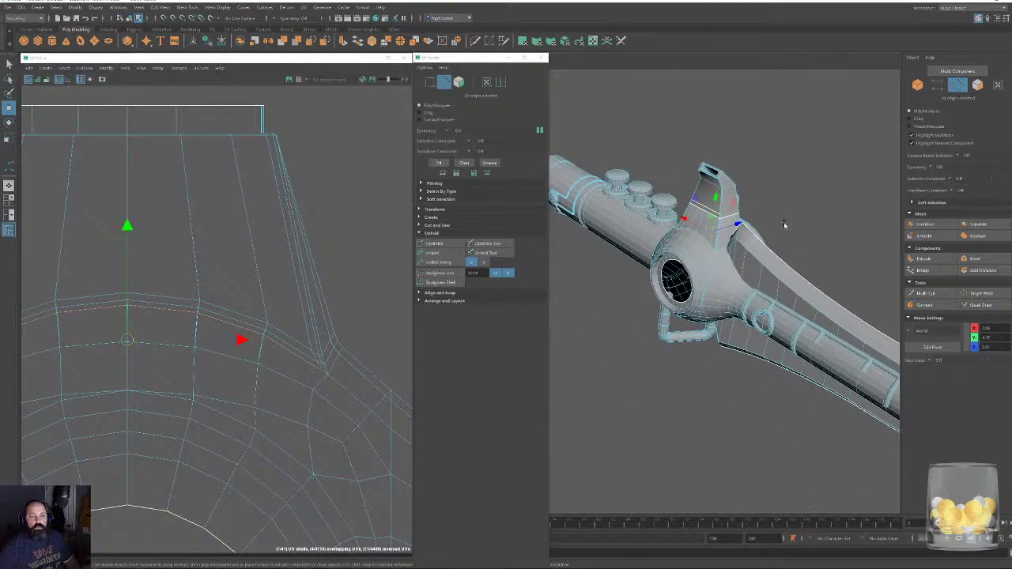
Select the whole sword as objects and darken its Lambert material colour to a dark grey.
{"action": "scroll", "coordinate": [784, 225], "scroll_direction": "down", "scroll_amount": 5}
{"action": "left_click", "coordinate": [920, 86]}
{"action": "middle_click_drag", "start_coordinate": [664, 237], "coordinate": [752, 211], "text": "alt"}
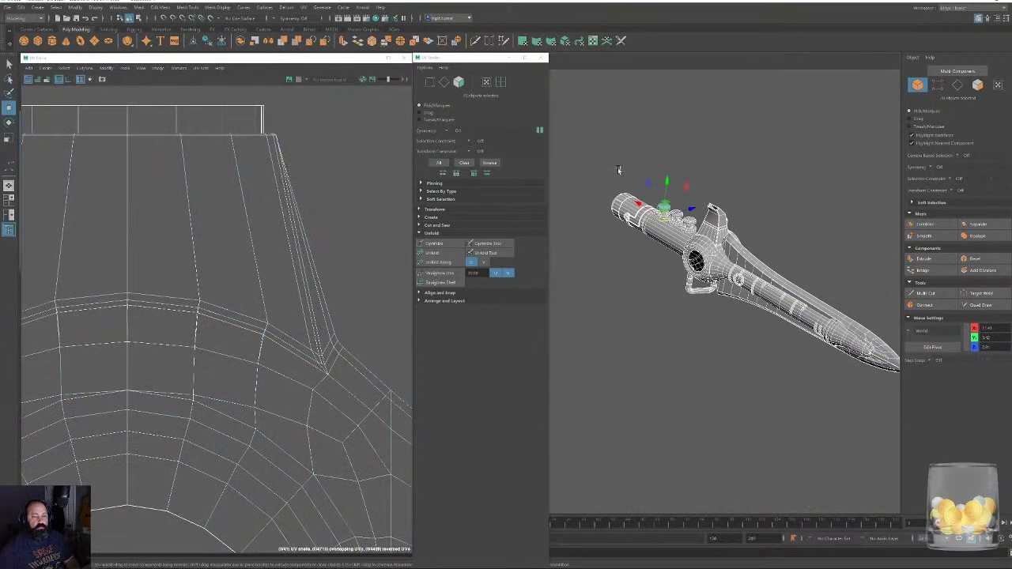
{"action": "left_click_drag", "start_coordinate": [591, 160], "coordinate": [862, 487]}
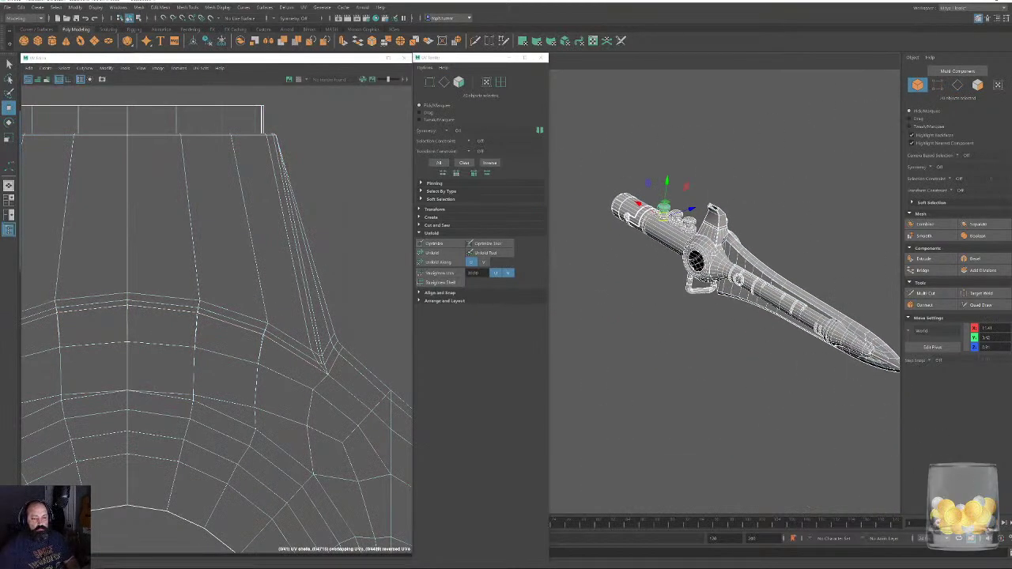
{"action": "key", "text": "ctrl+a"}
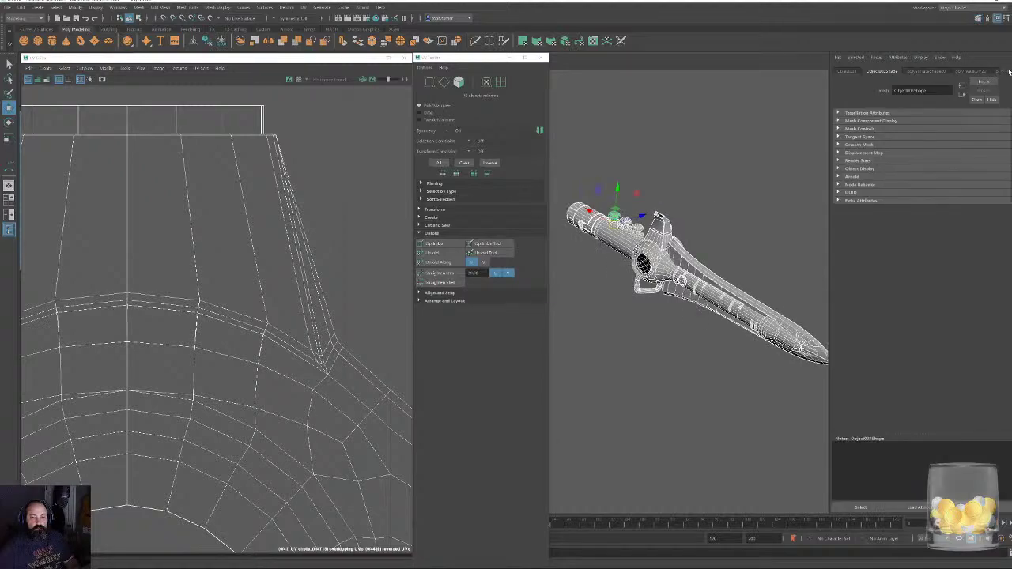
{"action": "left_click", "coordinate": [1007, 71]}
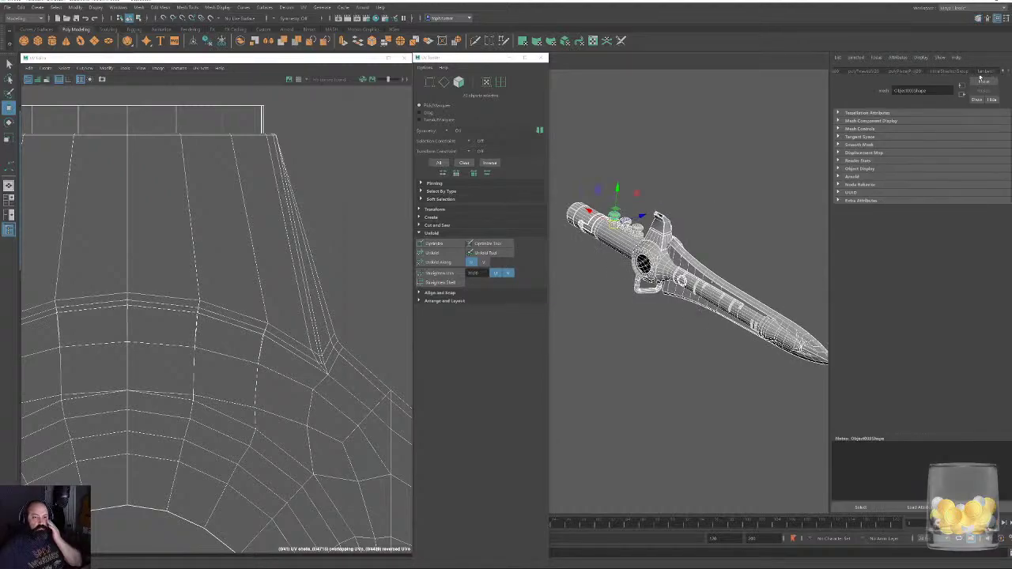
{"action": "left_click", "coordinate": [983, 71]}
{"action": "left_click_drag", "start_coordinate": [937, 160], "coordinate": [931, 161]}
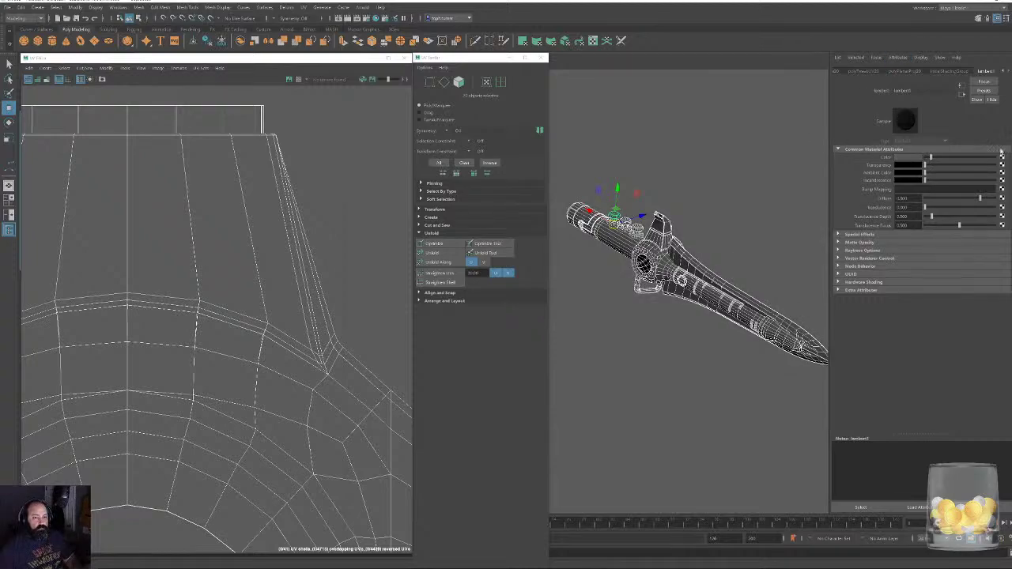
{"action": "left_click", "coordinate": [978, 18]}
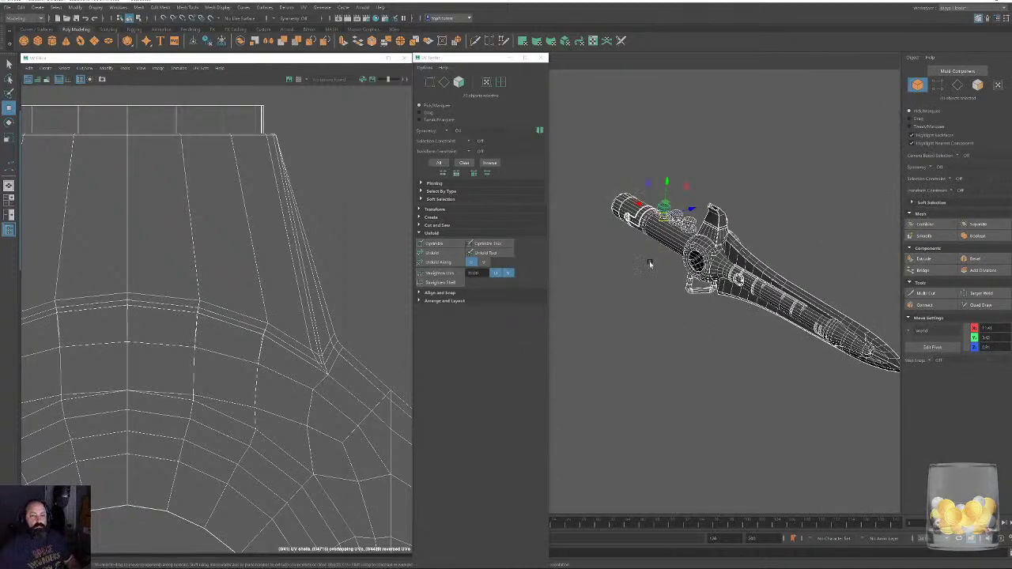
Clear the face selection, return to the selected fin-base edges and cut the UVs along that loop.
{"action": "left_click", "coordinate": [977, 86]}
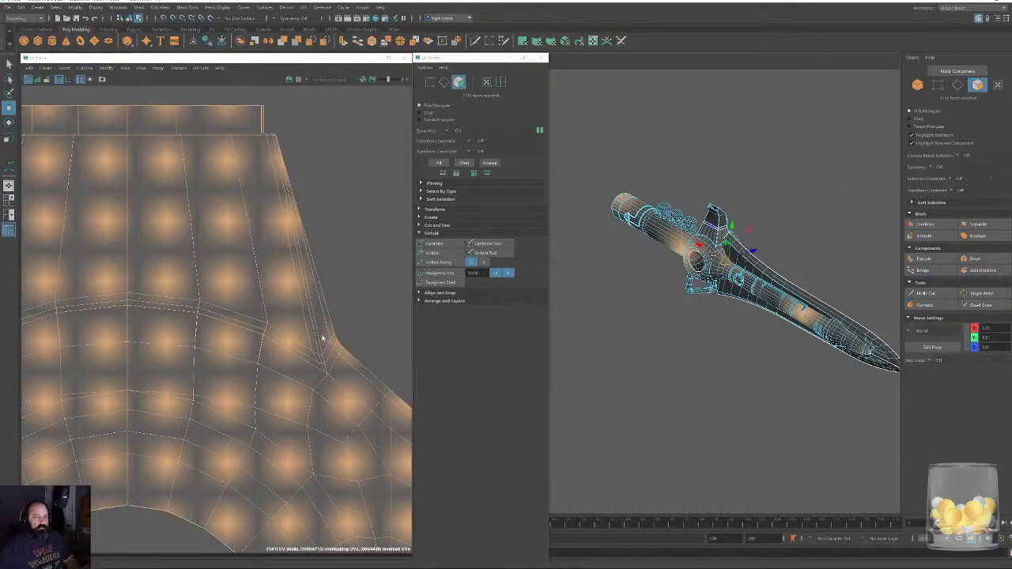
{"action": "left_click", "coordinate": [369, 255]}
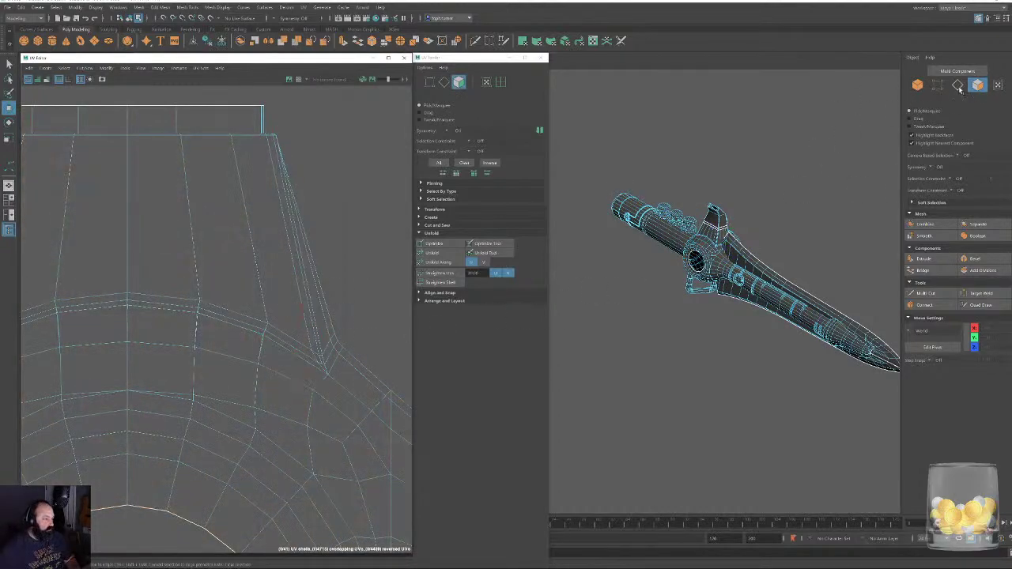
{"action": "left_click", "coordinate": [957, 85]}
{"action": "left_click_drag", "start_coordinate": [779, 269], "coordinate": [711, 237], "text": "alt"}
{"action": "right_click_drag", "start_coordinate": [712, 237], "coordinate": [812, 216], "text": "alt"}
{"action": "left_click_drag", "start_coordinate": [801, 220], "coordinate": [716, 287], "text": "alt"}
{"action": "right_click_drag", "start_coordinate": [717, 287], "coordinate": [734, 343], "text": "alt"}
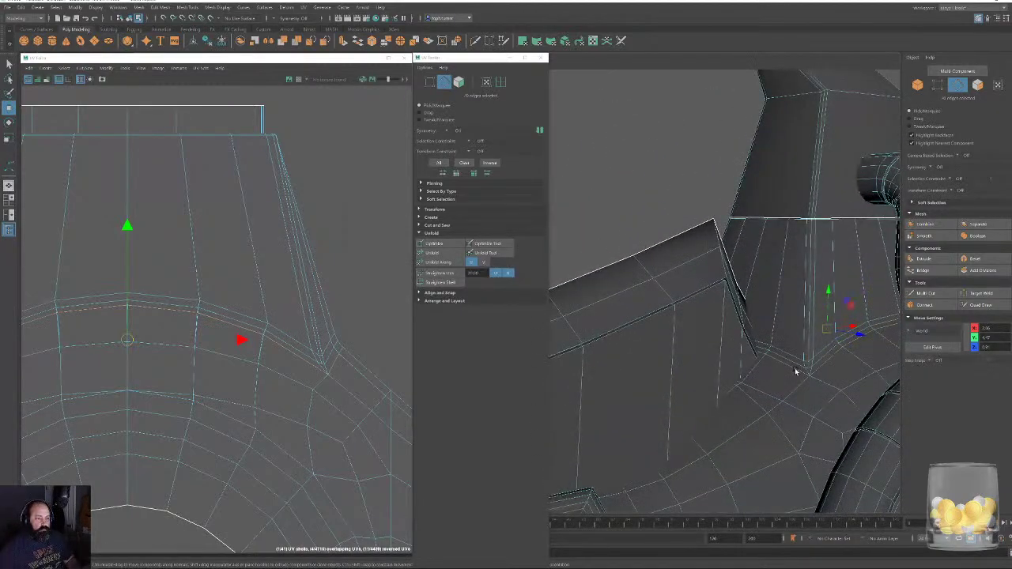
{"action": "left_click_drag", "start_coordinate": [757, 348], "coordinate": [761, 425], "text": "alt"}
{"action": "middle_click_drag", "start_coordinate": [761, 425], "coordinate": [611, 383], "text": "alt"}
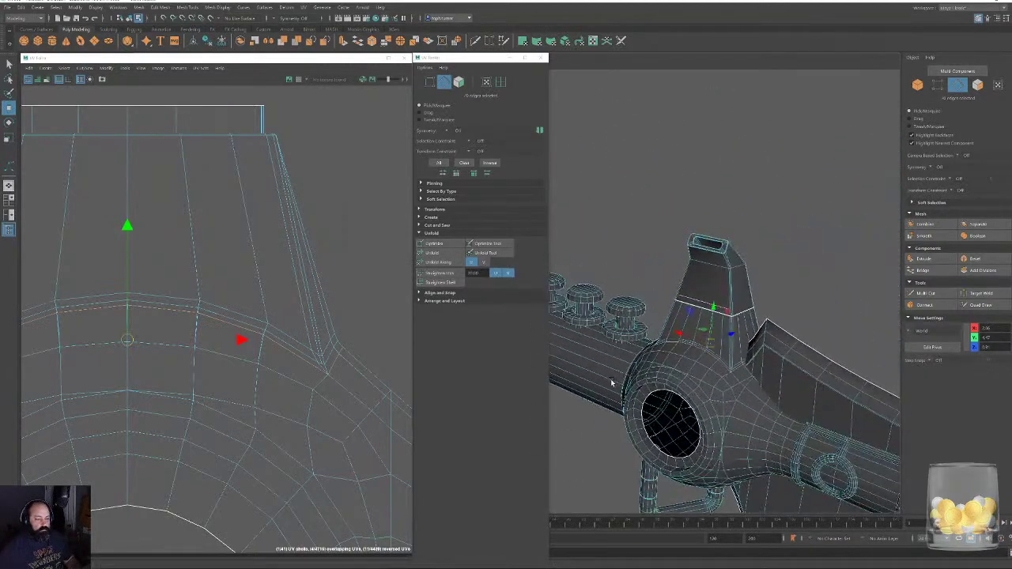
{"action": "left_click_drag", "start_coordinate": [611, 382], "coordinate": [644, 273], "text": "alt"}
{"action": "key", "text": "f"}
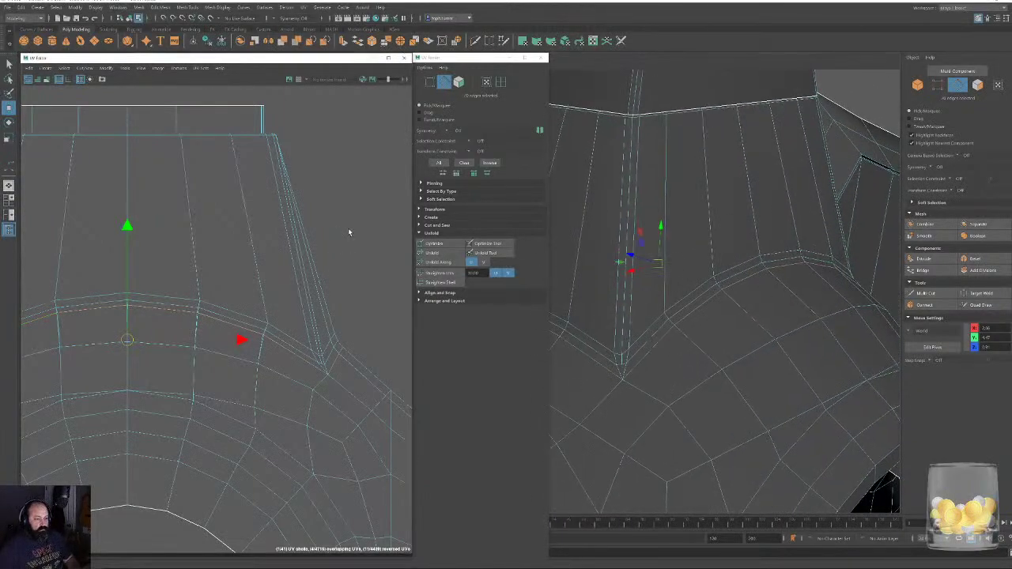
{"action": "key", "text": "shift+x"}
Cut a vertical UV seam along the centre edges on the handle-facing side of the guard fin.
{"action": "scroll", "coordinate": [687, 274], "scroll_direction": "down", "scroll_amount": 4}
{"action": "left_click_drag", "start_coordinate": [687, 274], "coordinate": [727, 276], "text": "alt"}
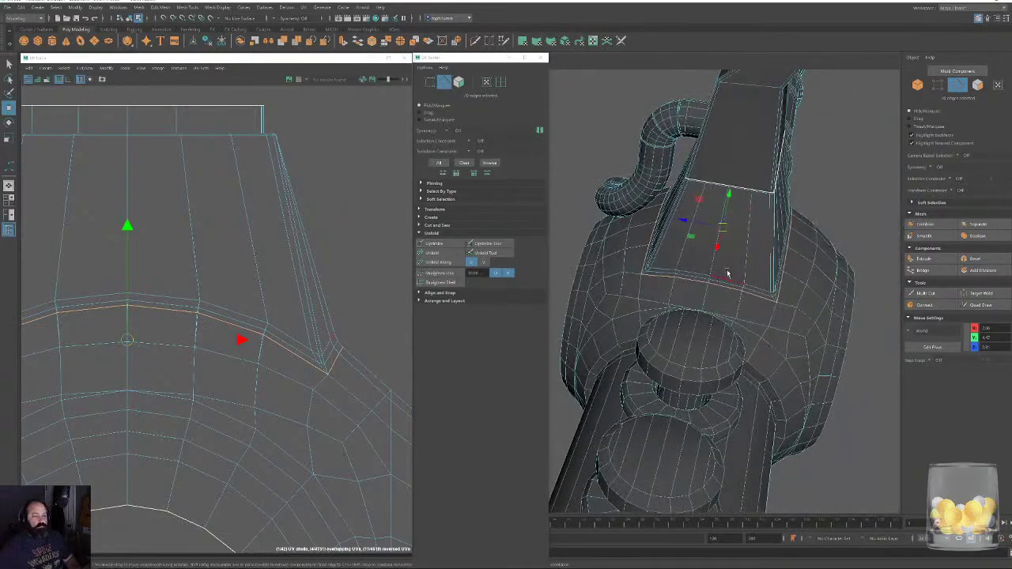
{"action": "left_click", "coordinate": [714, 270]}
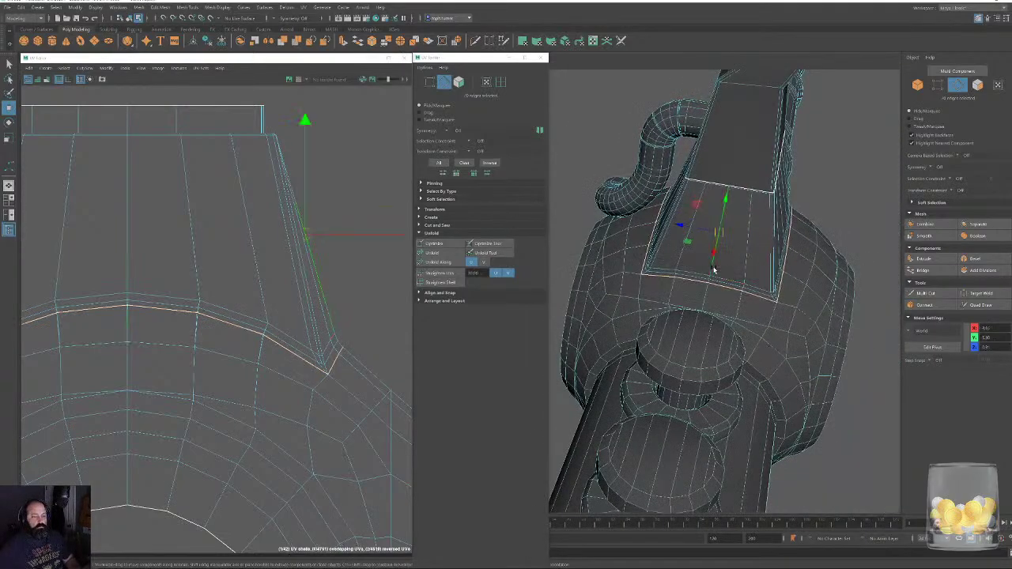
{"action": "left_click", "coordinate": [327, 309]}
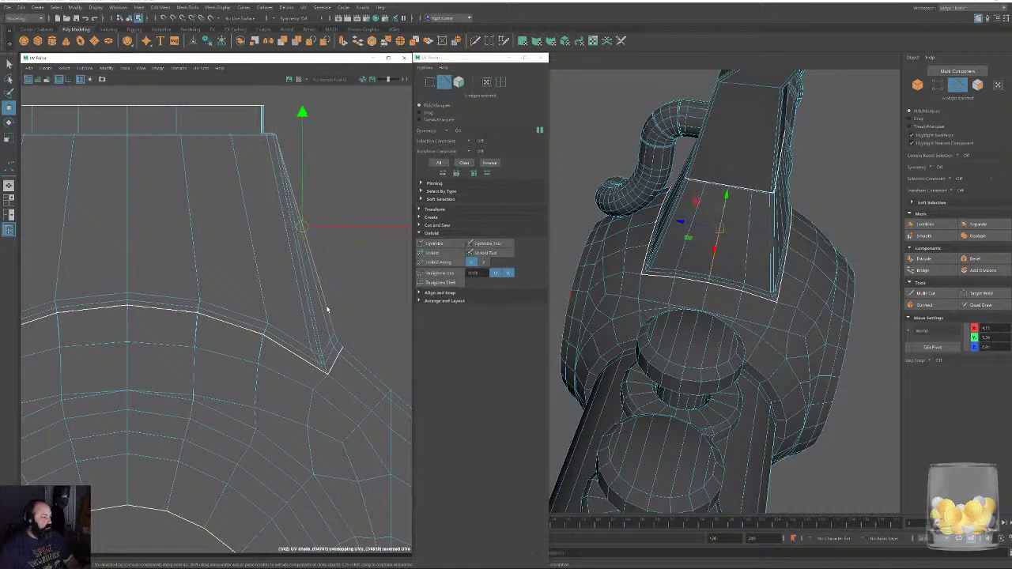
Select the separated fin shell's faces and unfold them, fixing the non-manifold geometry.
{"action": "scroll", "coordinate": [340, 297], "scroll_direction": "down", "scroll_amount": 5}
{"action": "left_click", "coordinate": [458, 82]}
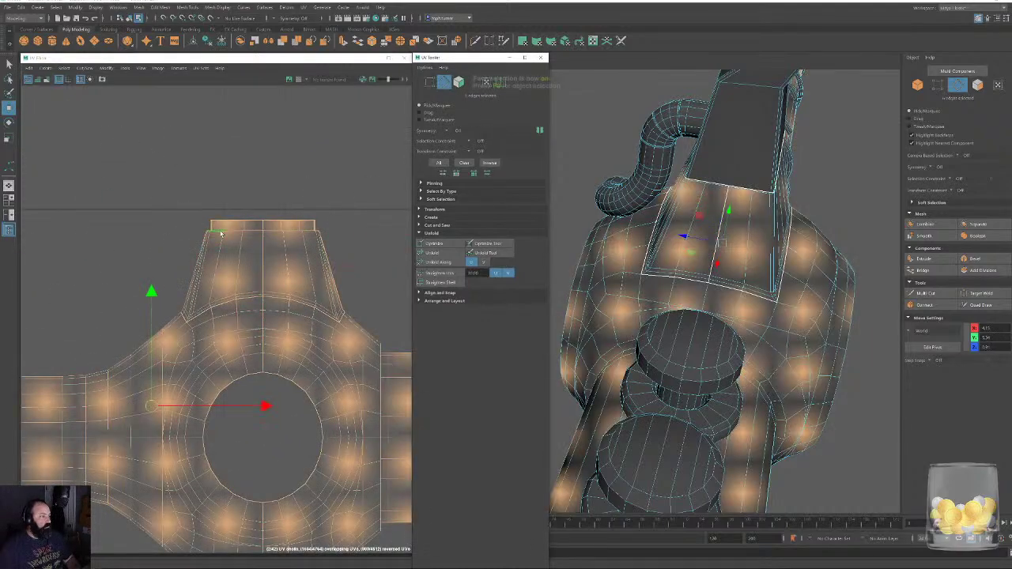
{"action": "double_click", "coordinate": [306, 259]}
{"action": "left_click", "coordinate": [431, 253]}
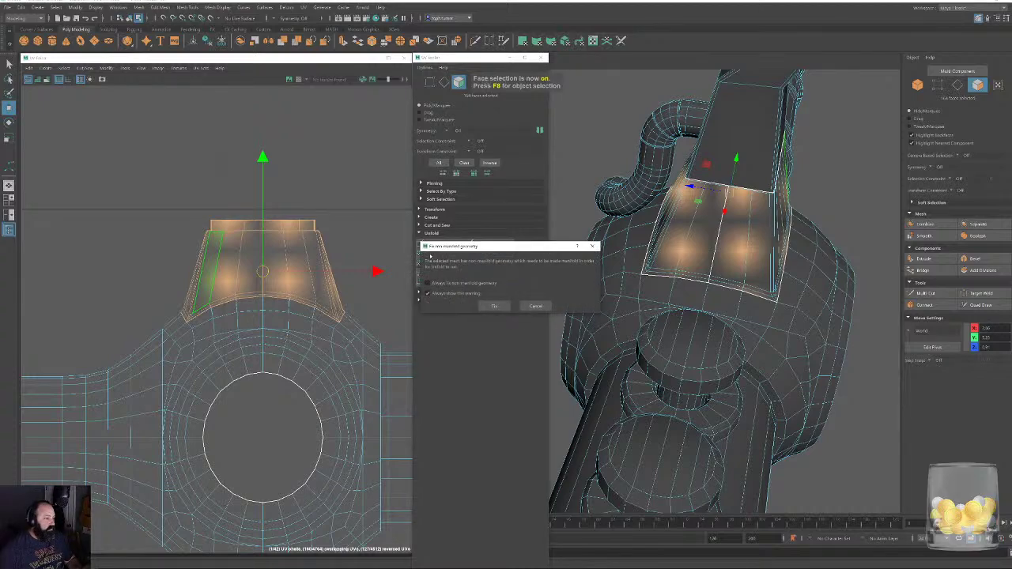
{"action": "left_click", "coordinate": [491, 306]}
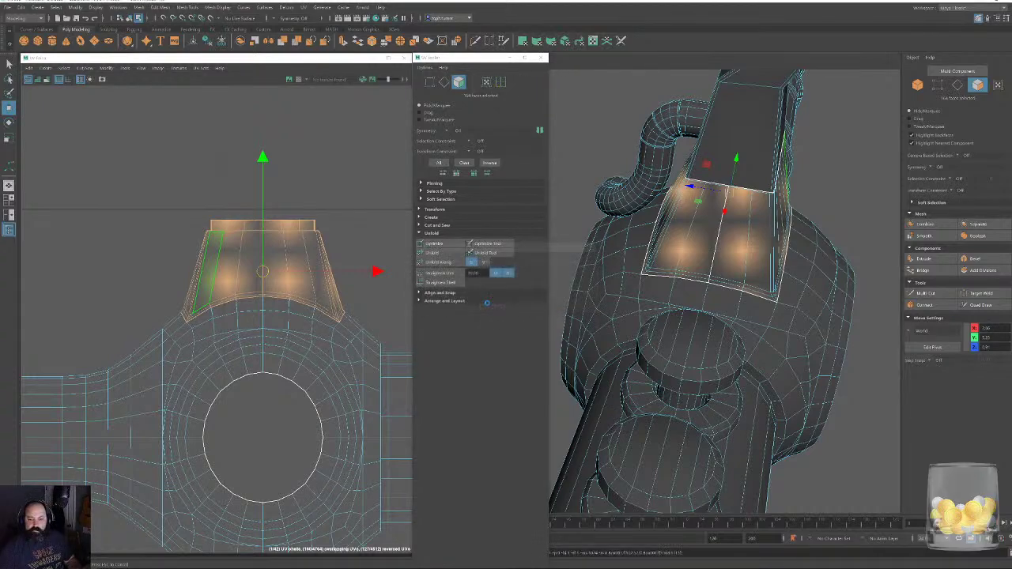
Rotate the unfolded fin shell level, move it above the main sword body shell and clear the selection.
{"action": "left_click_drag", "start_coordinate": [260, 273], "coordinate": [225, 175]}
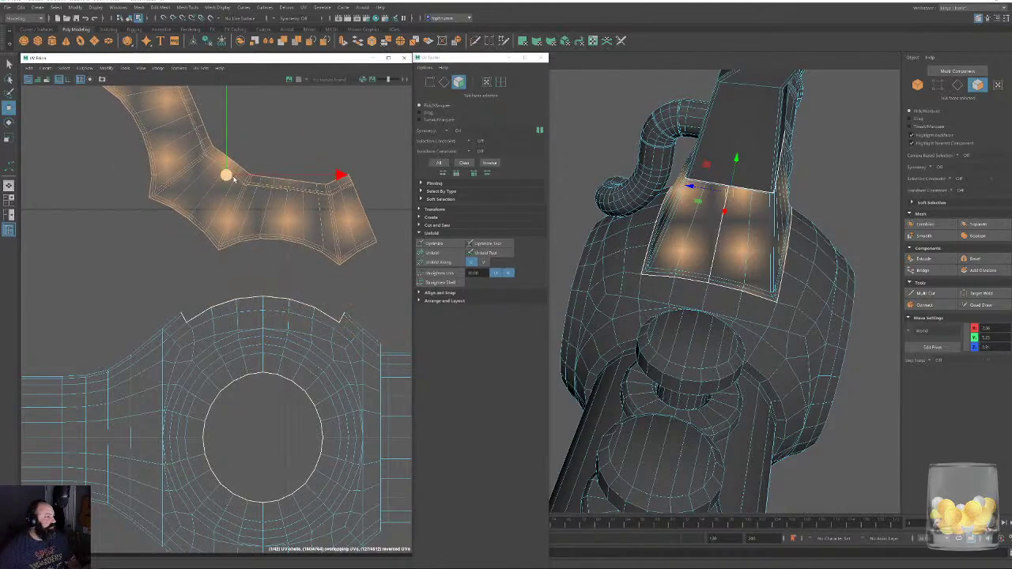
{"action": "right_click_drag", "start_coordinate": [283, 203], "coordinate": [208, 166], "text": "alt"}
{"action": "middle_click_drag", "start_coordinate": [208, 165], "coordinate": [198, 248], "text": "alt"}
{"action": "key", "text": "e"}
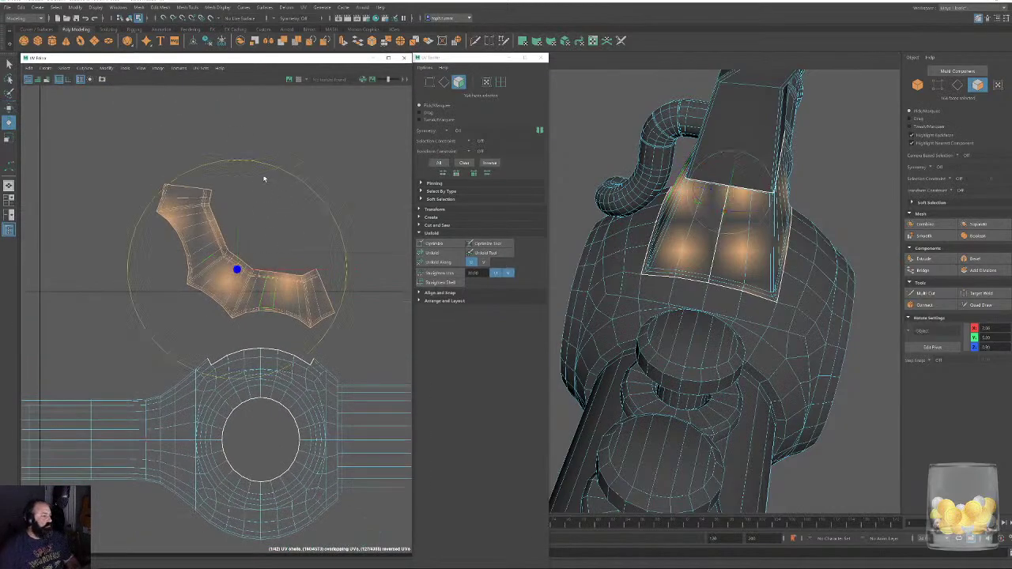
{"action": "left_click_drag", "start_coordinate": [266, 164], "coordinate": [206, 182]}
{"action": "key", "text": "w"}
{"action": "left_click_drag", "start_coordinate": [234, 273], "coordinate": [228, 174]}
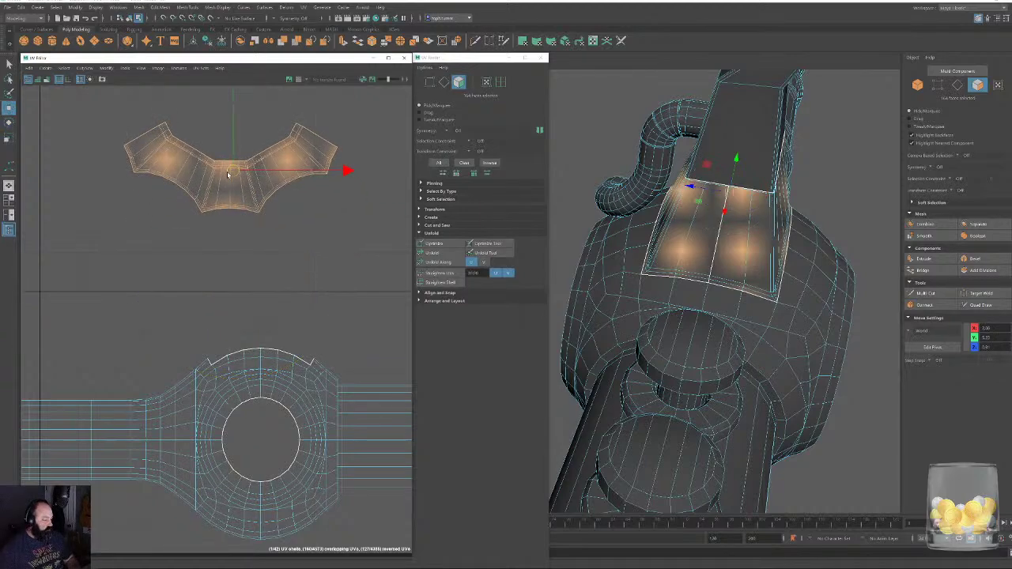
{"action": "left_click", "coordinate": [265, 304]}
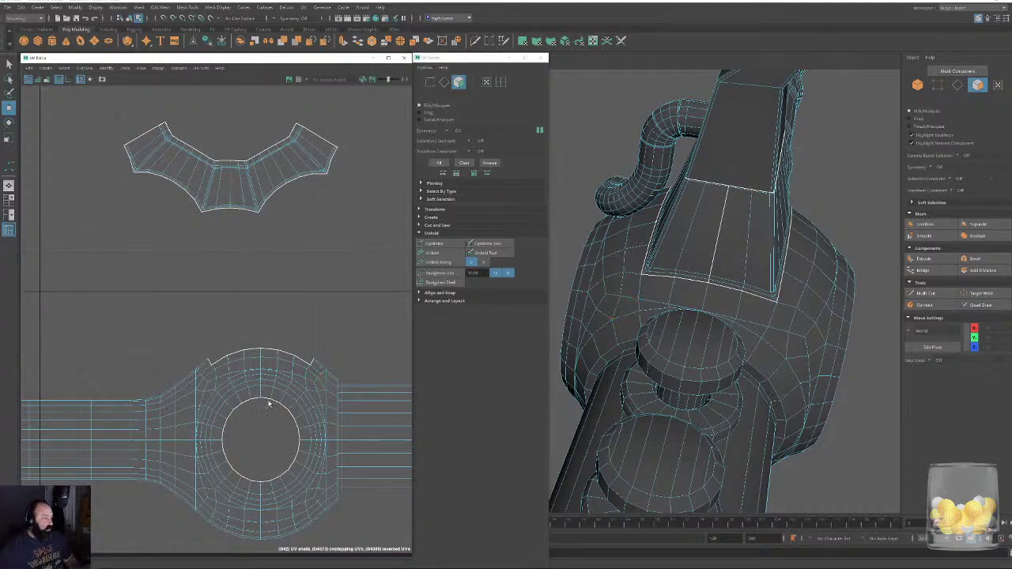
Select the edge loops on the main body where the round guard meets the section beside it, starting in edge mode.
{"action": "right_click_drag", "start_coordinate": [297, 411], "coordinate": [246, 363], "text": "alt"}
{"action": "middle_click_drag", "start_coordinate": [294, 383], "coordinate": [232, 309], "text": "alt"}
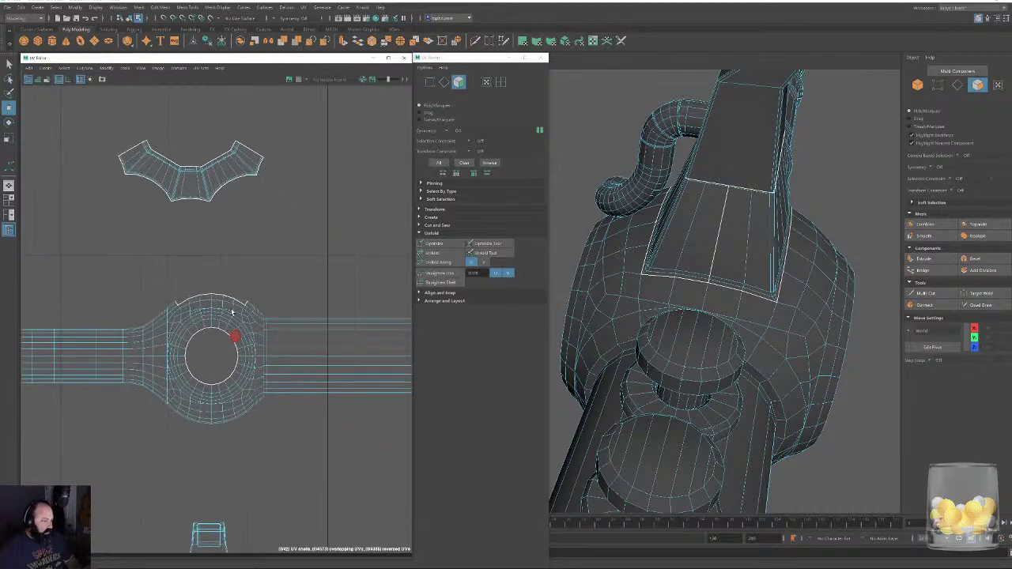
{"action": "right_click_drag", "start_coordinate": [235, 336], "coordinate": [294, 455], "text": "alt"}
{"action": "scroll", "coordinate": [231, 345], "scroll_direction": "up", "scroll_amount": 1}
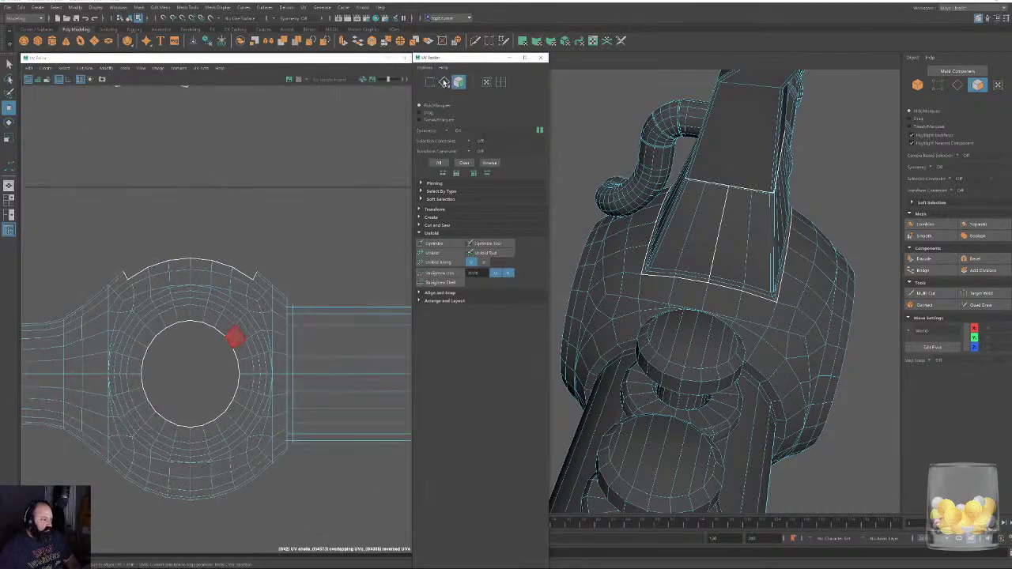
{"action": "key", "text": "F10"}
{"action": "middle_click_drag", "start_coordinate": [180, 360], "coordinate": [144, 313], "text": "alt"}
{"action": "right_click_drag", "start_coordinate": [223, 388], "coordinate": [287, 438], "text": "alt"}
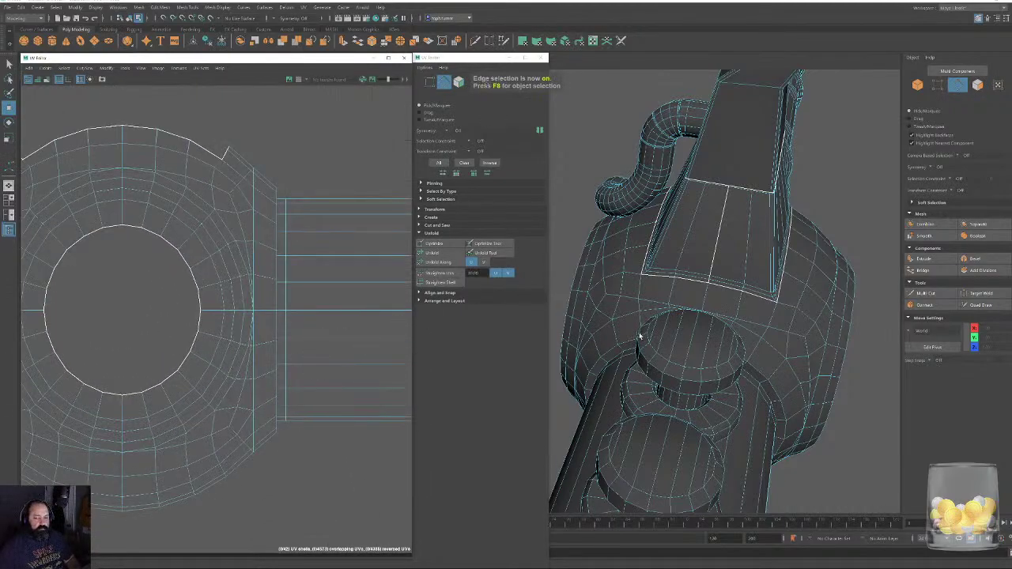
{"action": "left_click_drag", "start_coordinate": [743, 356], "coordinate": [632, 321], "text": "alt"}
{"action": "middle_click_drag", "start_coordinate": [680, 372], "coordinate": [657, 287], "text": "alt"}
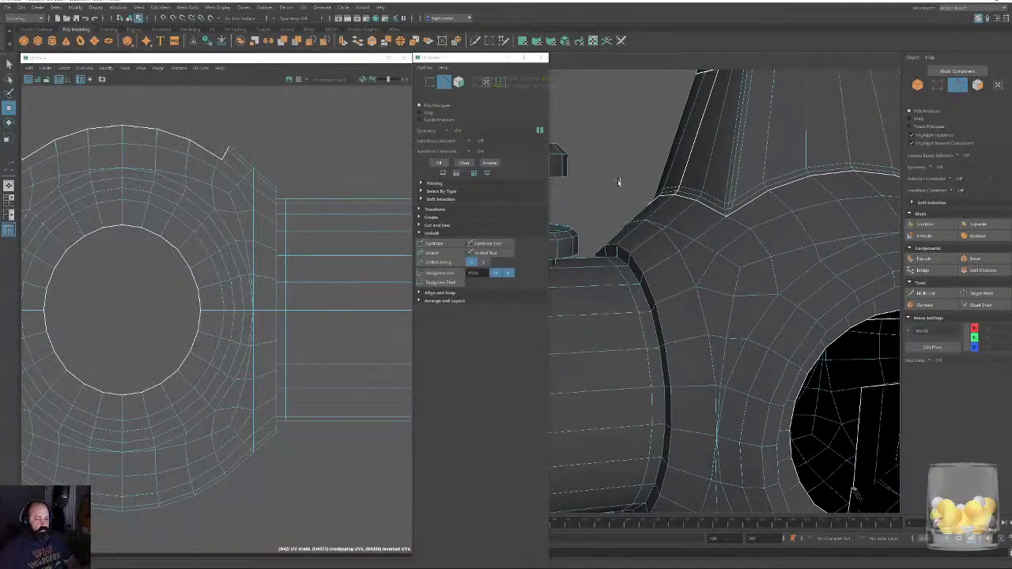
{"action": "double_click", "coordinate": [640, 269]}
{"action": "left_click_drag", "start_coordinate": [751, 307], "coordinate": [656, 315], "text": "alt"}
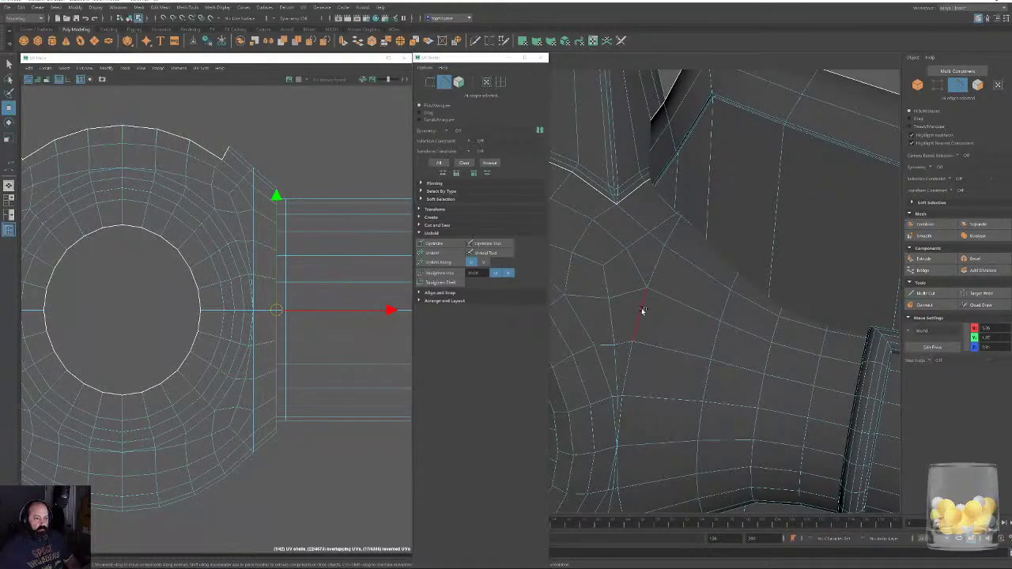
{"action": "double_click", "coordinate": [639, 324]}
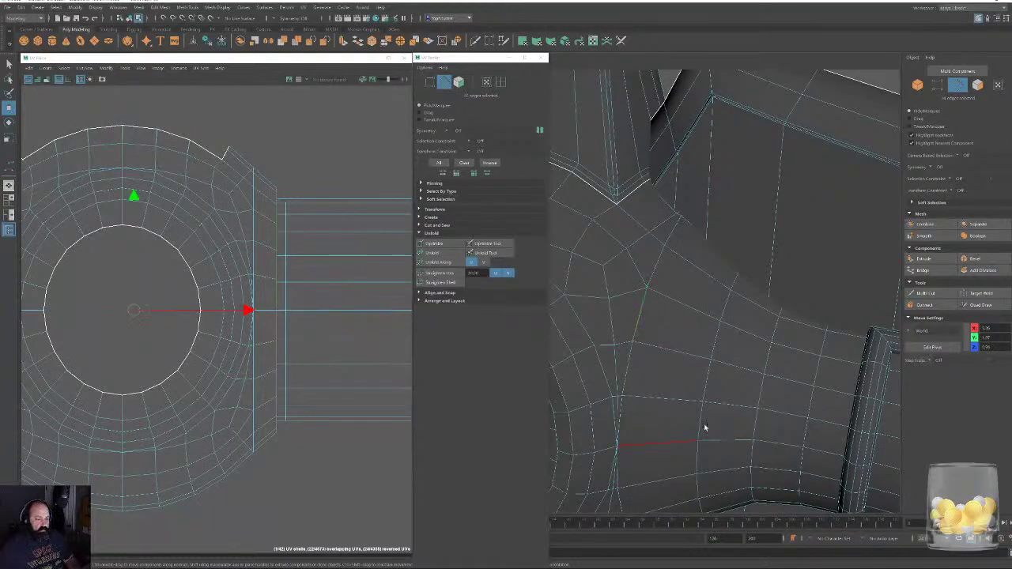
Add the remaining edge loops on both sides of the round guard to the selection and cut the UVs along them.
{"action": "left_click_drag", "start_coordinate": [706, 428], "coordinate": [797, 302], "text": "alt"}
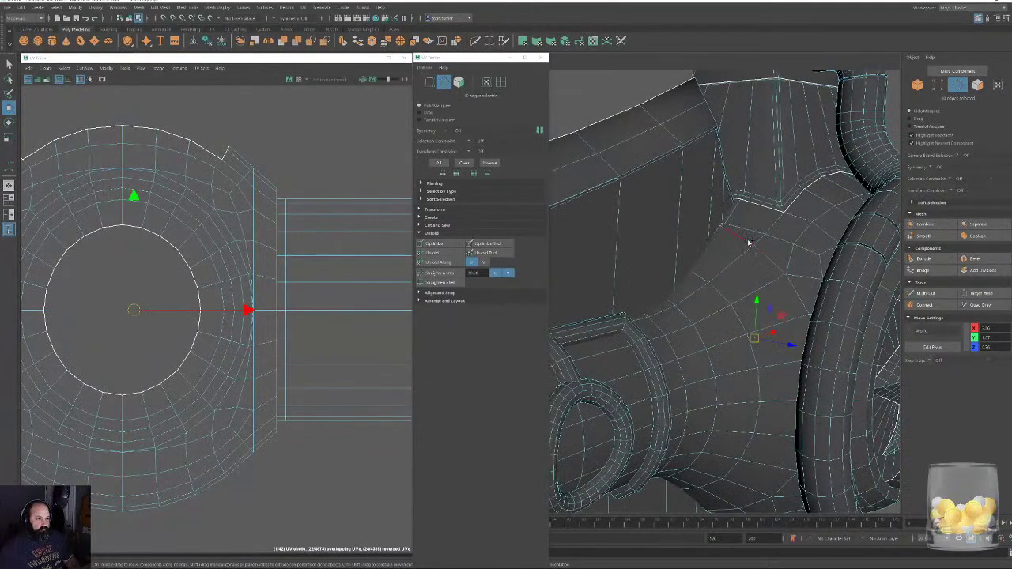
{"action": "double_click", "coordinate": [748, 242]}
{"action": "left_click_drag", "start_coordinate": [747, 243], "coordinate": [755, 274], "text": "alt"}
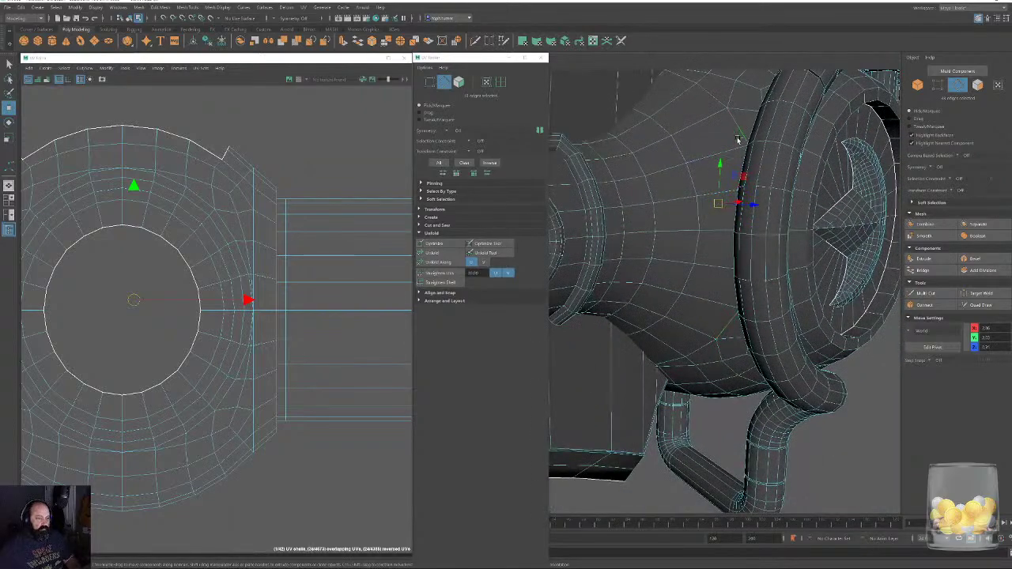
{"action": "double_click", "coordinate": [692, 356]}
{"action": "left_click_drag", "start_coordinate": [704, 336], "coordinate": [792, 352], "text": "alt"}
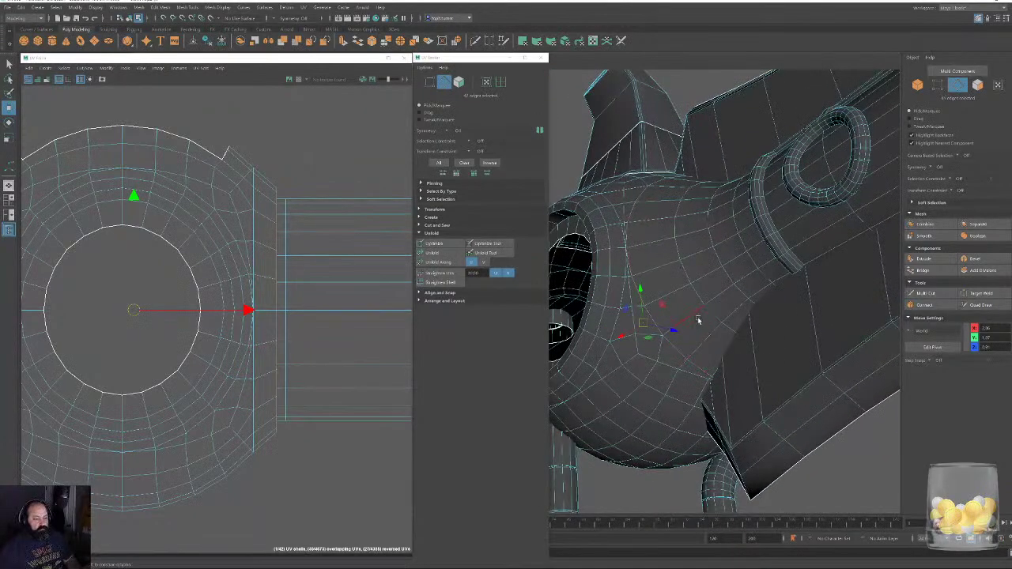
{"action": "left_click_drag", "start_coordinate": [696, 319], "coordinate": [751, 137], "text": "alt"}
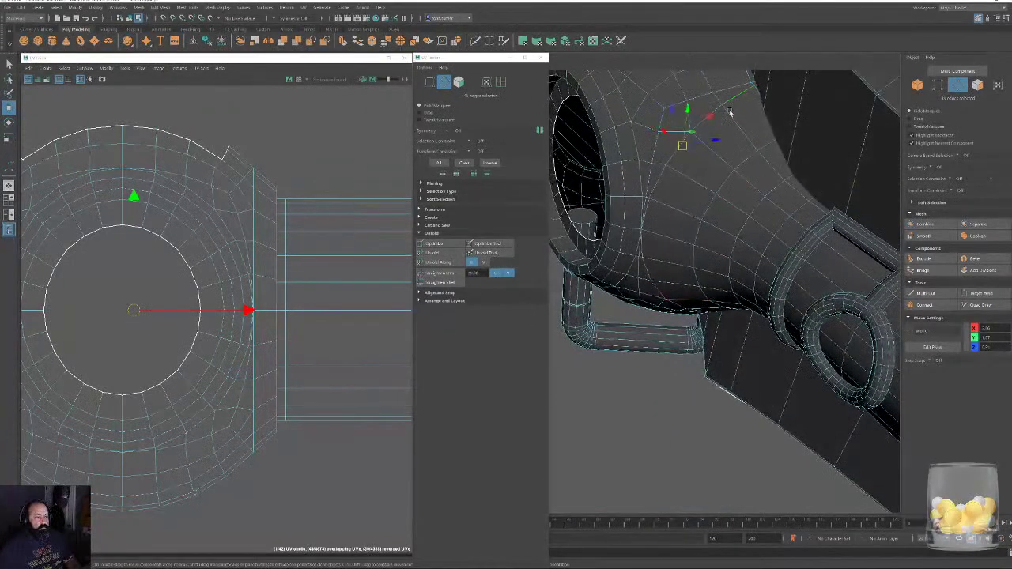
{"action": "key", "text": "shift+x"}
{"action": "right_click_drag", "start_coordinate": [257, 298], "coordinate": [208, 276], "text": "alt"}
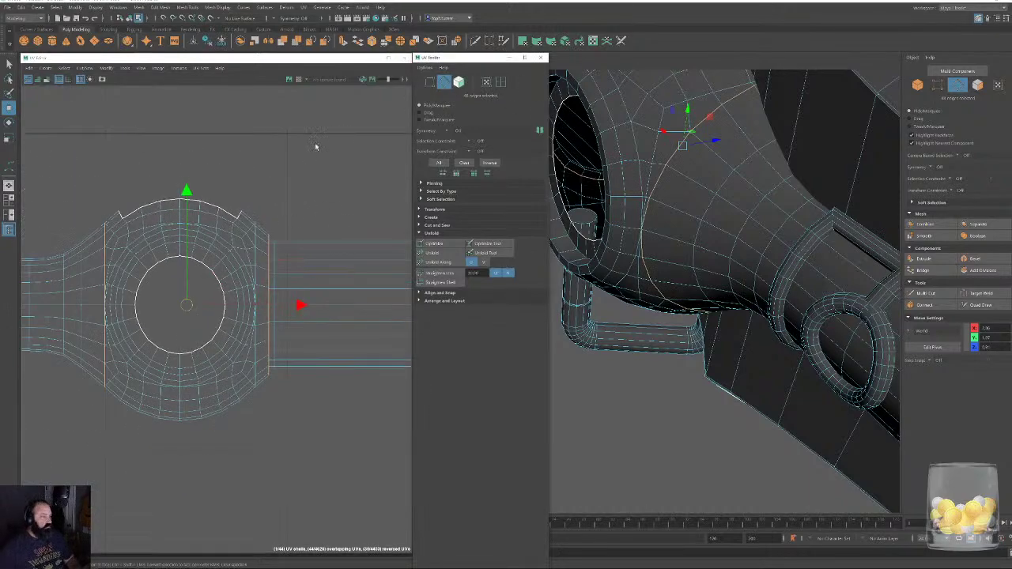
Select the separated guard ring shell and move it above the unfolded fin shell.
{"action": "key", "text": "F11"}
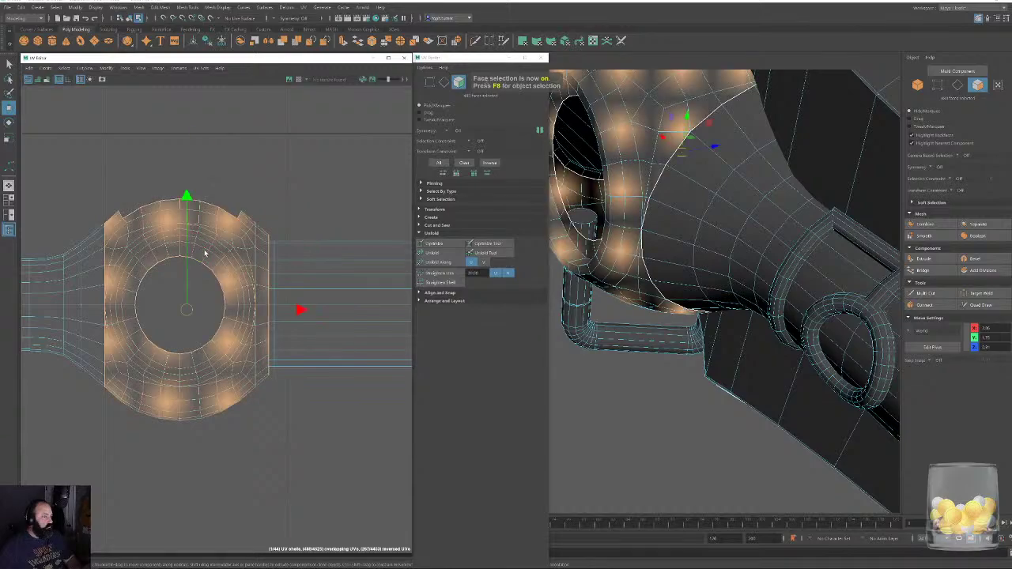
{"action": "left_click", "coordinate": [204, 253]}
{"action": "double_click", "coordinate": [204, 253]}
{"action": "scroll", "coordinate": [199, 328], "scroll_direction": "down", "scroll_amount": 3}
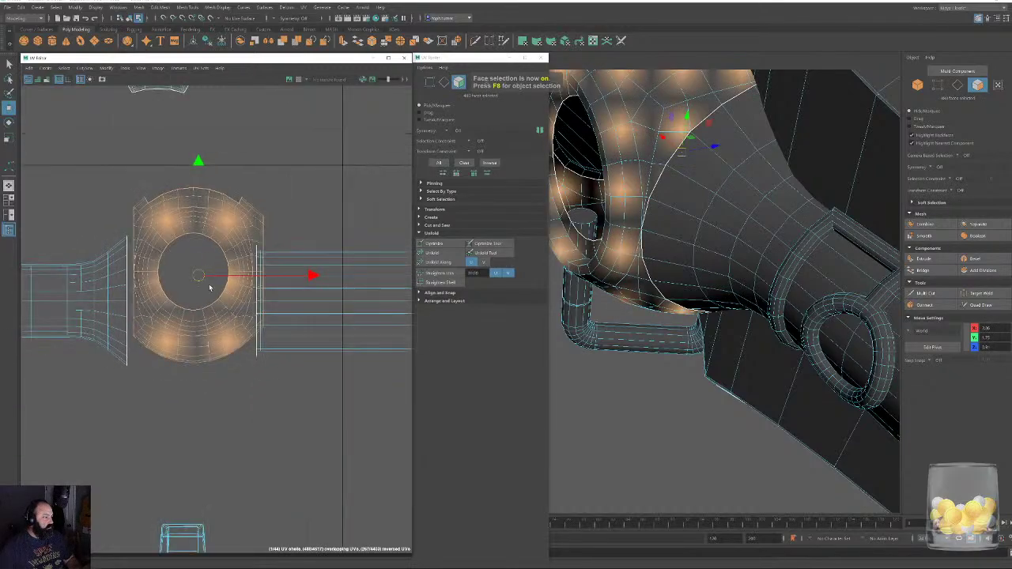
{"action": "scroll", "coordinate": [201, 277], "scroll_direction": "down", "scroll_amount": 2}
{"action": "middle_click_drag", "start_coordinate": [248, 283], "coordinate": [246, 290], "text": "alt"}
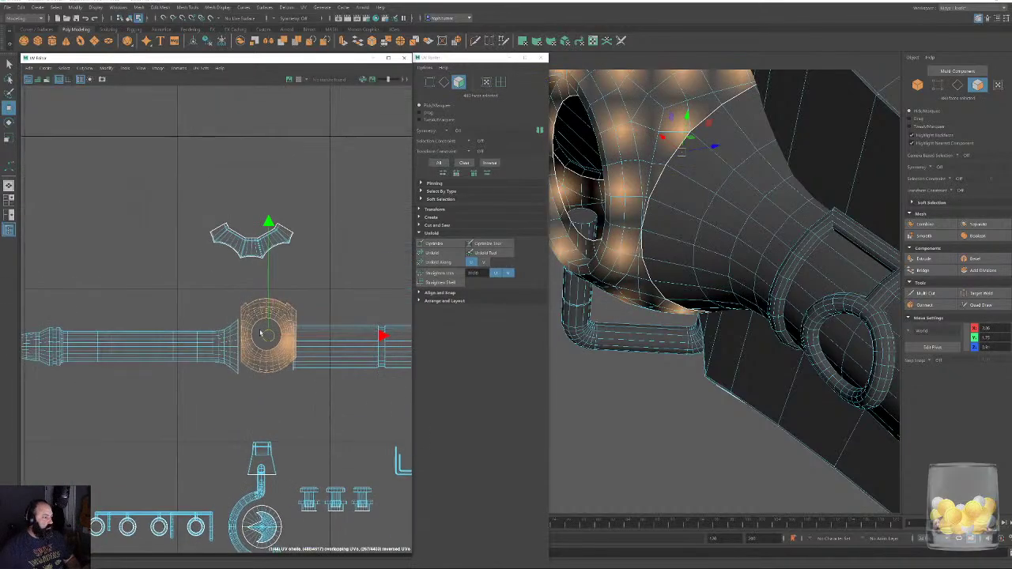
{"action": "left_click_drag", "start_coordinate": [268, 334], "coordinate": [242, 168]}
{"action": "middle_click_drag", "start_coordinate": [269, 216], "coordinate": [225, 279], "text": "alt"}
{"action": "scroll", "coordinate": [225, 279], "scroll_direction": "up", "scroll_amount": 3}
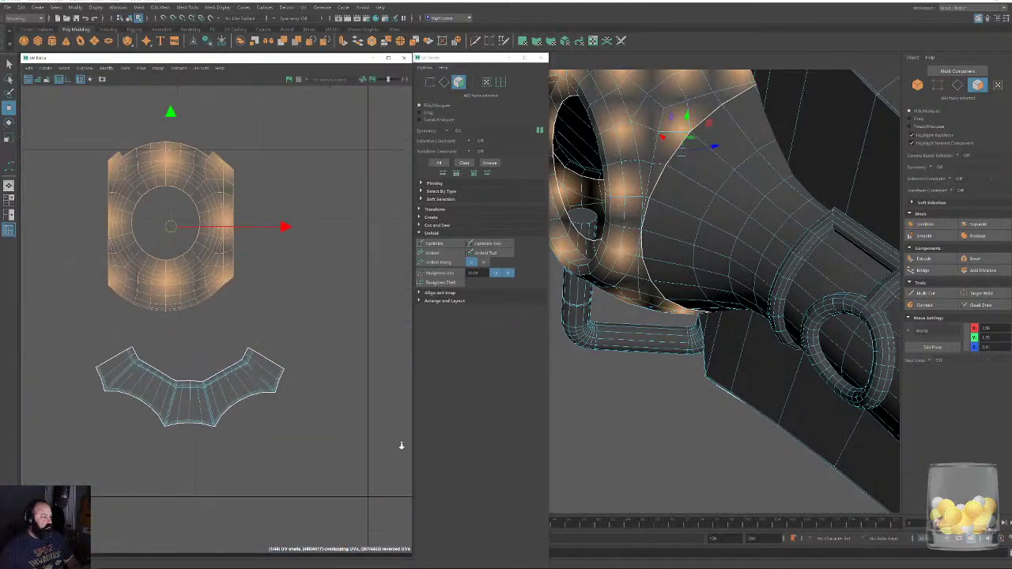
Cut the guard ring shell along its underside centre edges, select the whole shell and unfold it.
{"action": "left_click_drag", "start_coordinate": [692, 324], "coordinate": [794, 223], "text": "alt"}
{"action": "key", "text": "F10"}
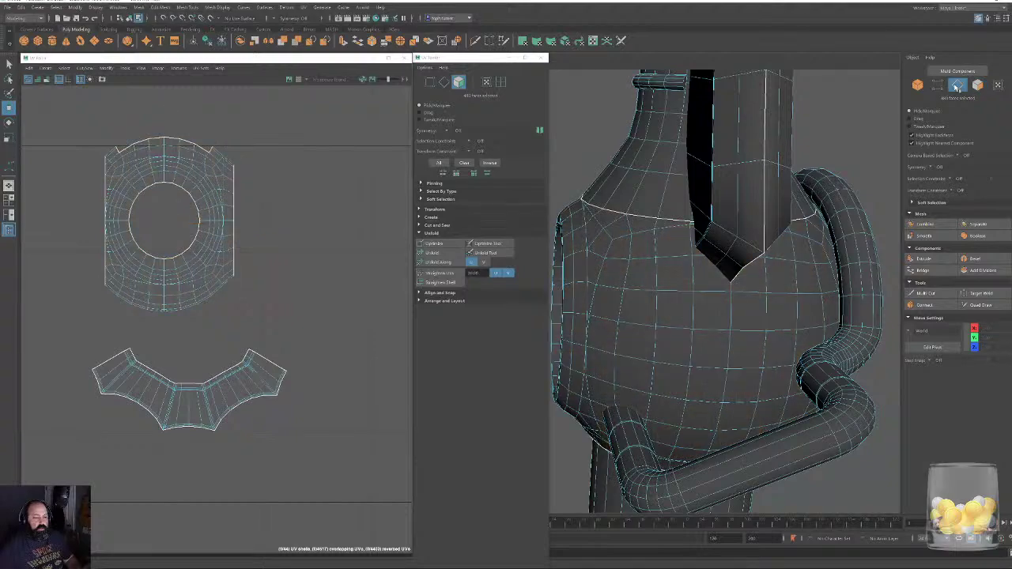
{"action": "left_click", "coordinate": [157, 314]}
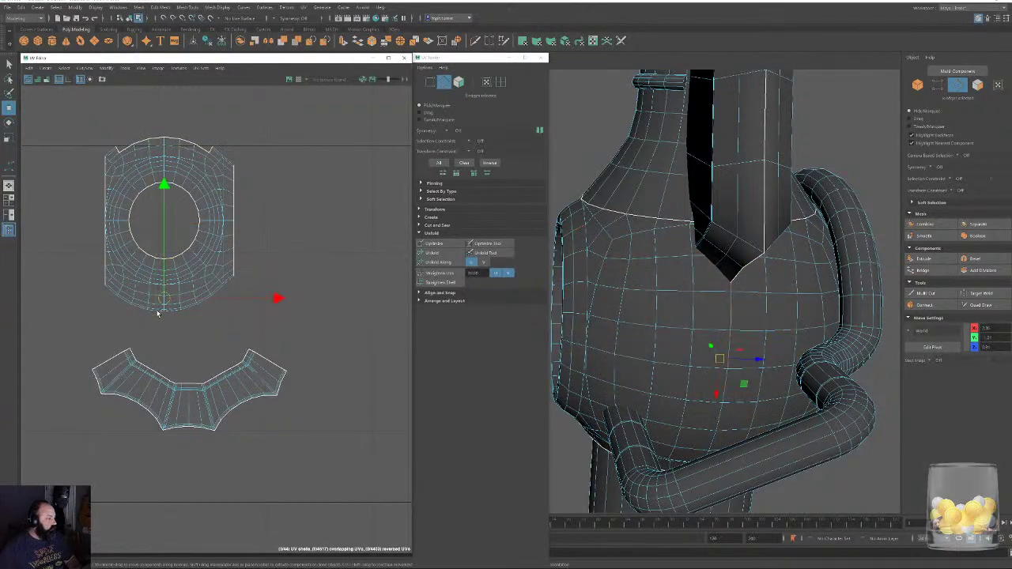
{"action": "left_click", "coordinate": [459, 82]}
{"action": "left_click_drag", "start_coordinate": [74, 125], "coordinate": [268, 333]}
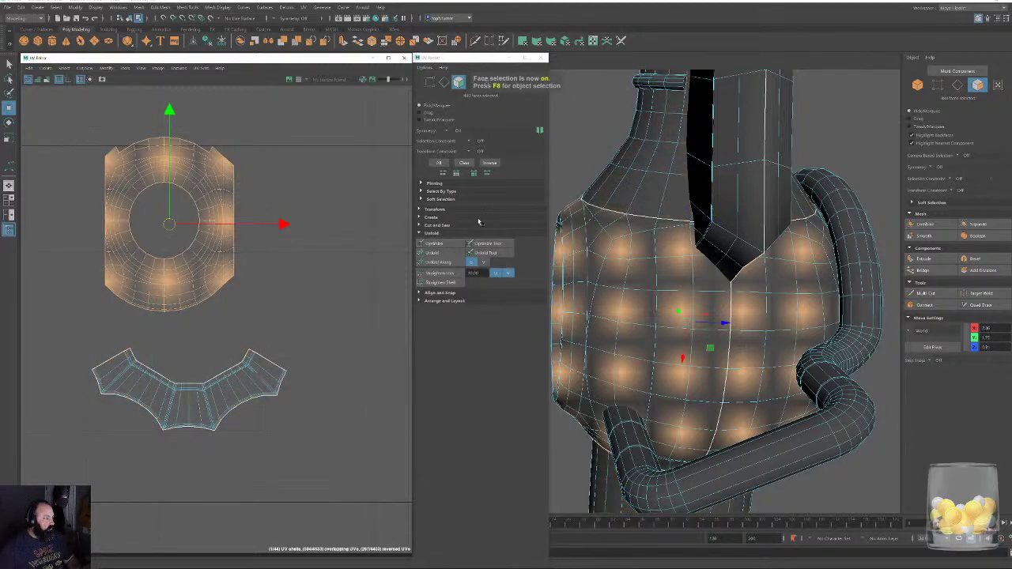
{"action": "left_click", "coordinate": [432, 253]}
{"action": "scroll", "coordinate": [189, 225], "scroll_direction": "up", "scroll_amount": 4}
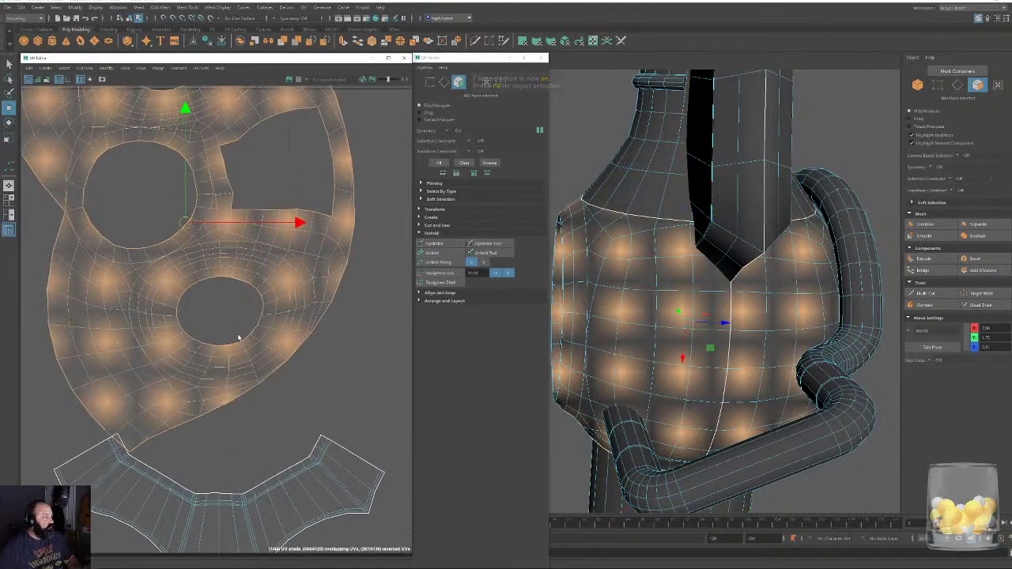
Cut the remaining connected edge on the guard's underside next to the cylinder collar and unfold the shell again.
{"action": "scroll", "coordinate": [308, 307], "scroll_direction": "down", "scroll_amount": 3}
{"action": "left_click_drag", "start_coordinate": [696, 316], "coordinate": [841, 360], "text": "alt"}
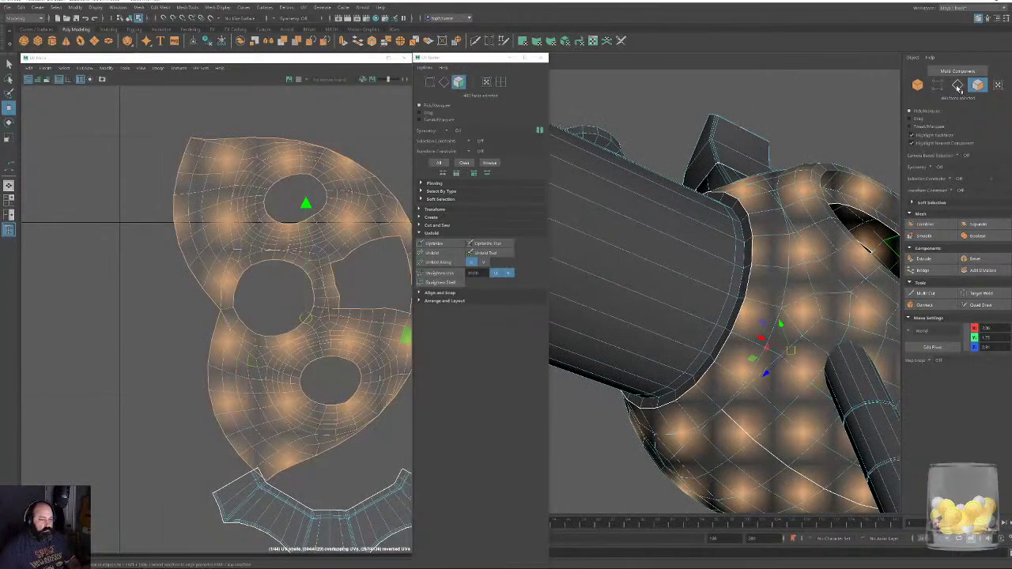
{"action": "left_click", "coordinate": [957, 86]}
{"action": "left_click", "coordinate": [706, 402]}
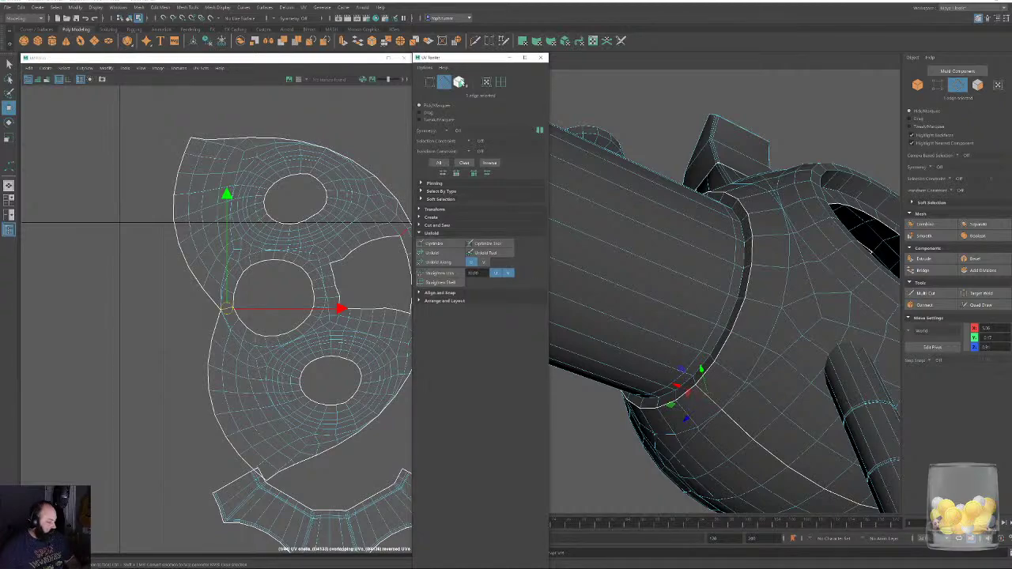
{"action": "left_click", "coordinate": [459, 81]}
{"action": "left_click", "coordinate": [438, 254]}
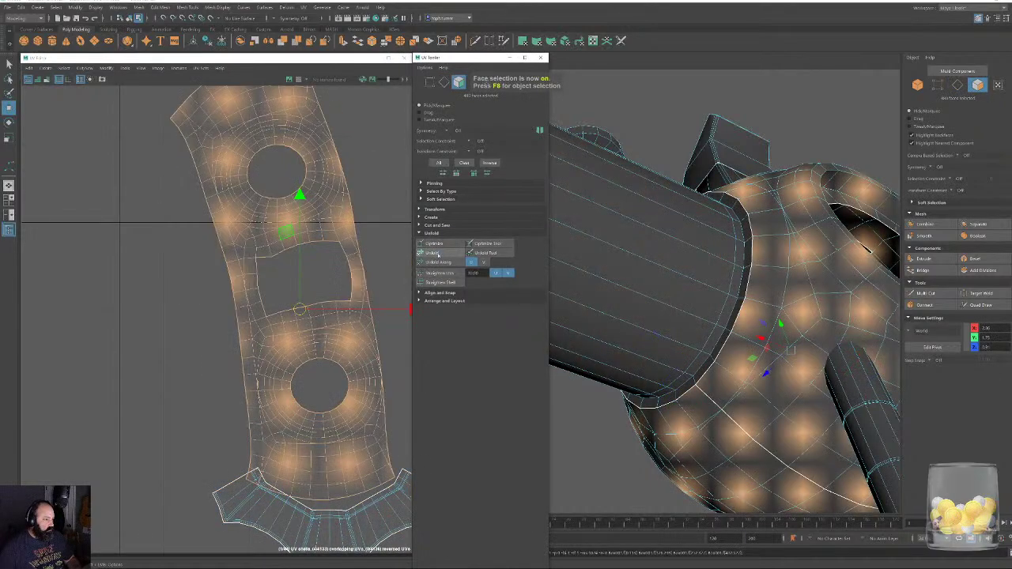
Optimize the unfolded guard shell, rotate it to lie horizontally above the fin shell and clear the selection.
{"action": "scroll", "coordinate": [348, 281], "scroll_direction": "down", "scroll_amount": 3}
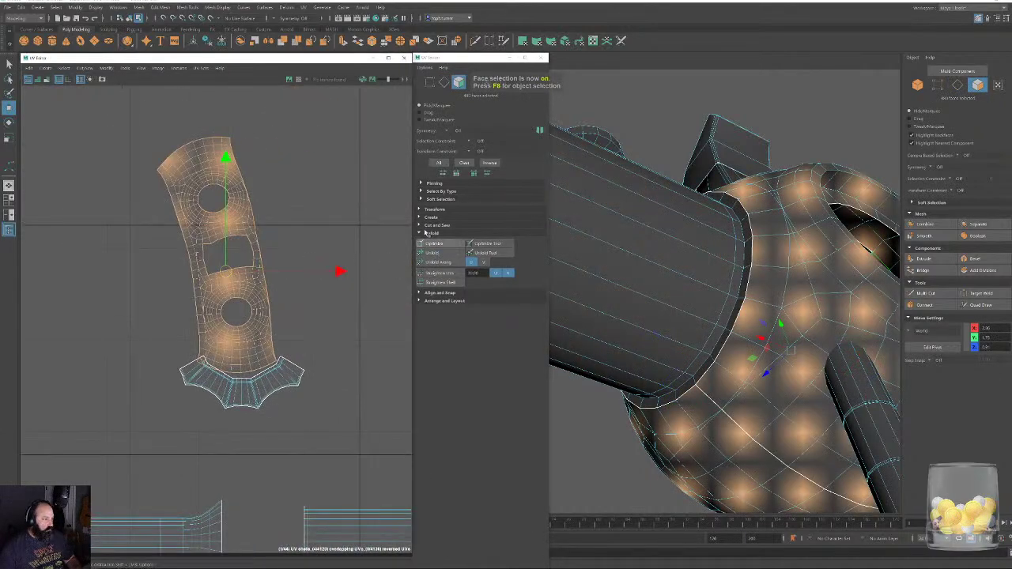
{"action": "left_click", "coordinate": [443, 242]}
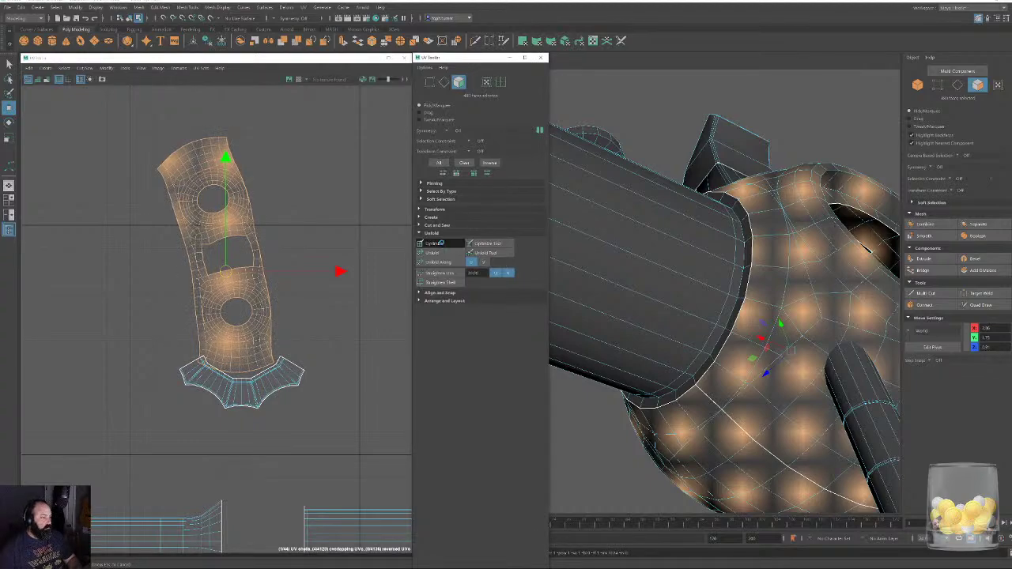
{"action": "key", "text": "e"}
{"action": "left_click_drag", "start_coordinate": [257, 171], "coordinate": [363, 359]}
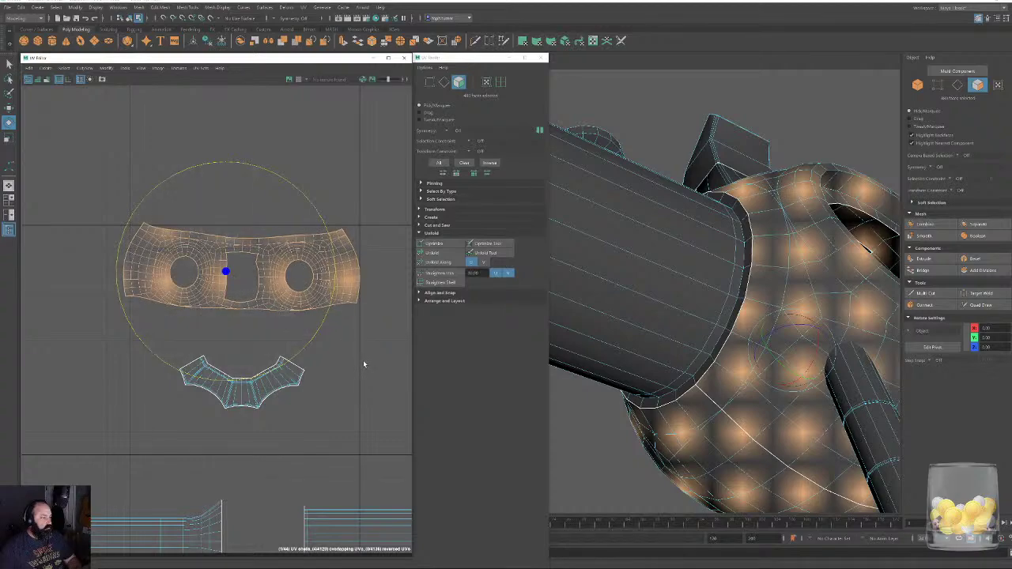
{"action": "left_click", "coordinate": [321, 356]}
Cut a lengthwise UV seam along the lower border edges of the flared, tapered body shell.
{"action": "right_click_drag", "start_coordinate": [318, 346], "coordinate": [200, 257], "text": "alt"}
{"action": "middle_click_drag", "start_coordinate": [282, 410], "coordinate": [271, 268], "text": "alt"}
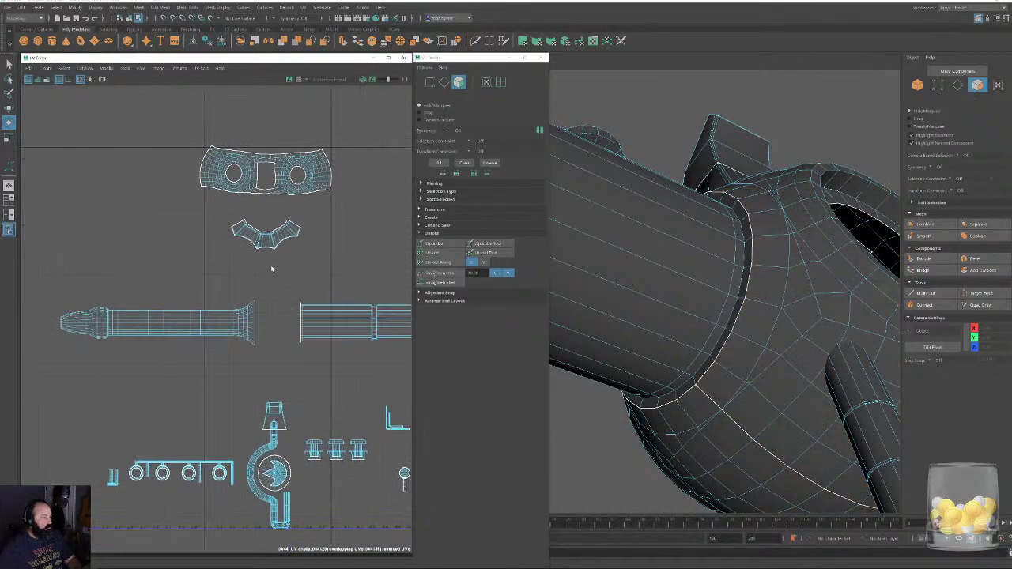
{"action": "left_click", "coordinate": [442, 83]}
{"action": "key", "text": "f"}
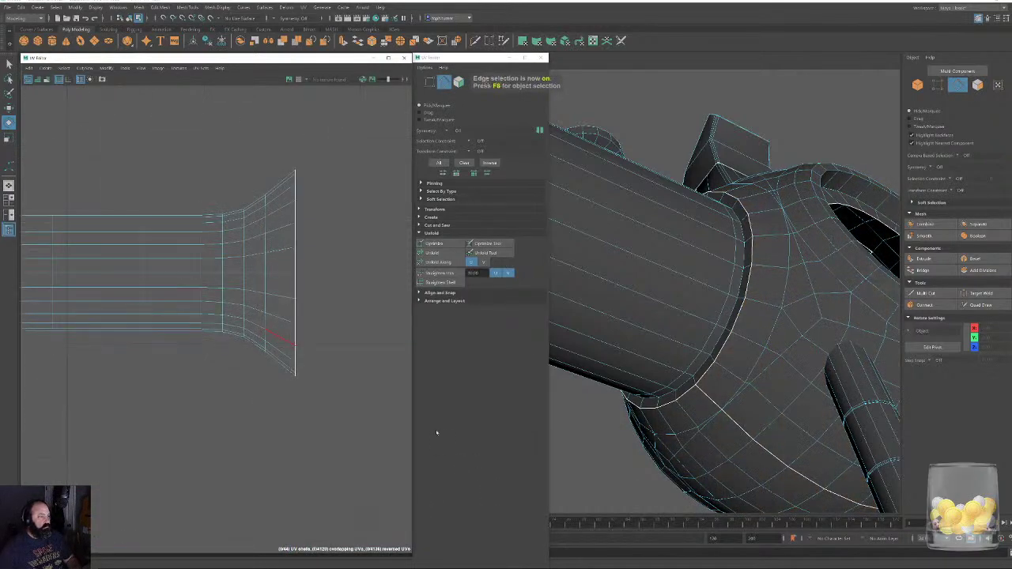
{"action": "left_click", "coordinate": [287, 372]}
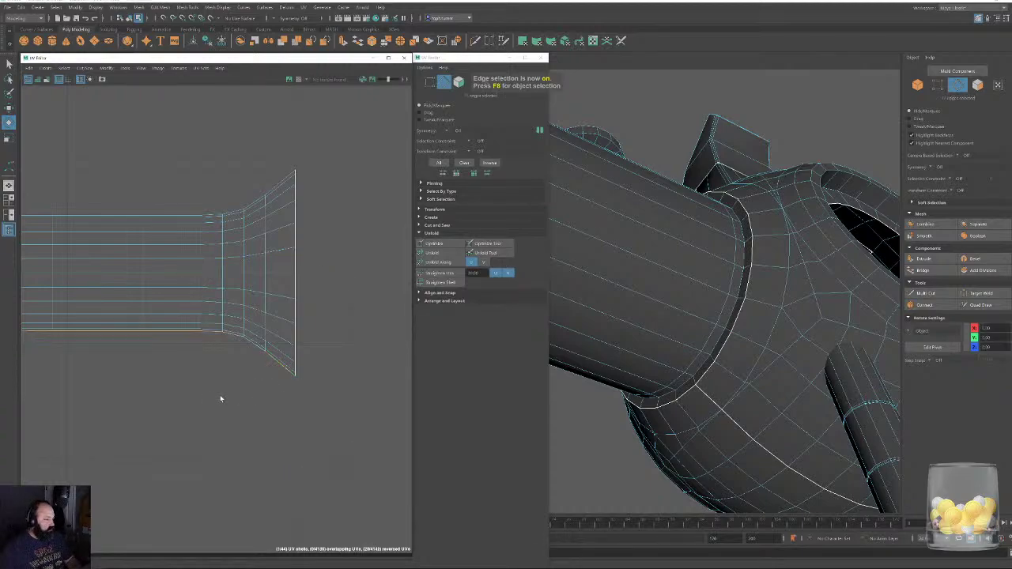
{"action": "key", "text": "shift+x"}
{"action": "middle_click_drag", "start_coordinate": [181, 353], "coordinate": [556, 363], "text": "alt"}
{"action": "right_click_drag", "start_coordinate": [146, 336], "coordinate": [41, 255], "text": "alt"}
{"action": "middle_click_drag", "start_coordinate": [36, 301], "coordinate": [273, 311], "text": "alt"}
{"action": "right_click_drag", "start_coordinate": [273, 313], "coordinate": [375, 421], "text": "alt"}
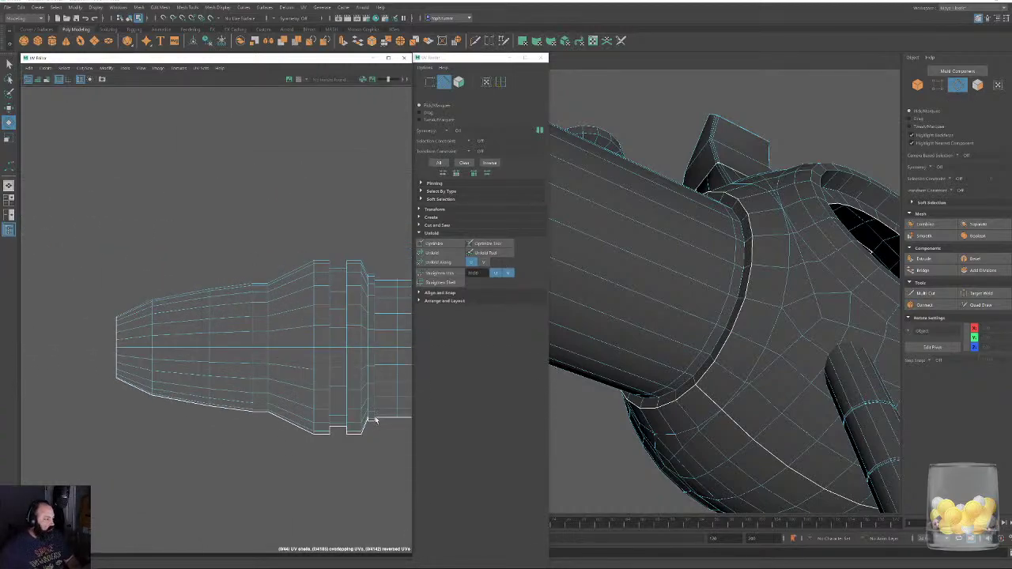
Select all faces of the flared, tapered body shell and unfold it.
{"action": "left_click", "coordinate": [458, 82]}
{"action": "double_click", "coordinate": [324, 291]}
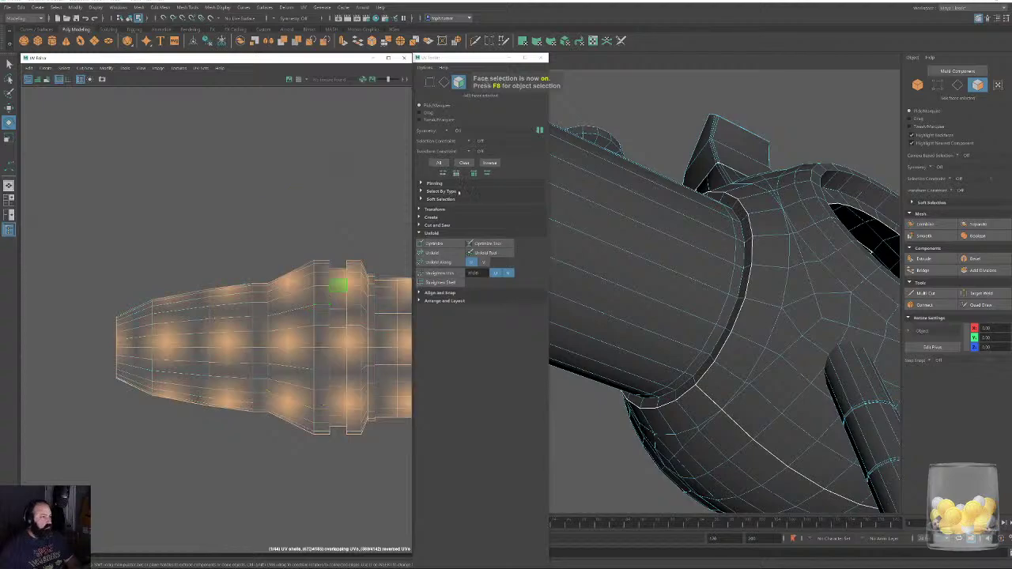
{"action": "right_click_drag", "start_coordinate": [324, 285], "coordinate": [98, 184], "text": "alt"}
{"action": "middle_click_drag", "start_coordinate": [245, 276], "coordinate": [117, 259], "text": "alt"}
{"action": "left_click", "coordinate": [451, 254]}
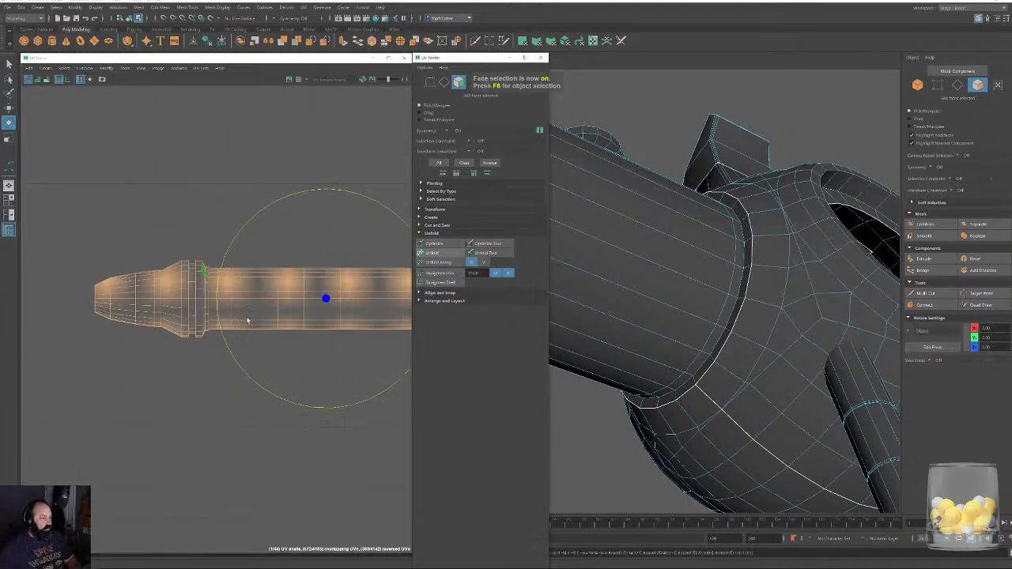
Rotate the unfolded tapered shell upright and move it beside the guard and fin shells.
{"action": "right_click_drag", "start_coordinate": [270, 332], "coordinate": [192, 179], "text": "alt"}
{"action": "middle_click_drag", "start_coordinate": [310, 276], "coordinate": [236, 289], "text": "alt"}
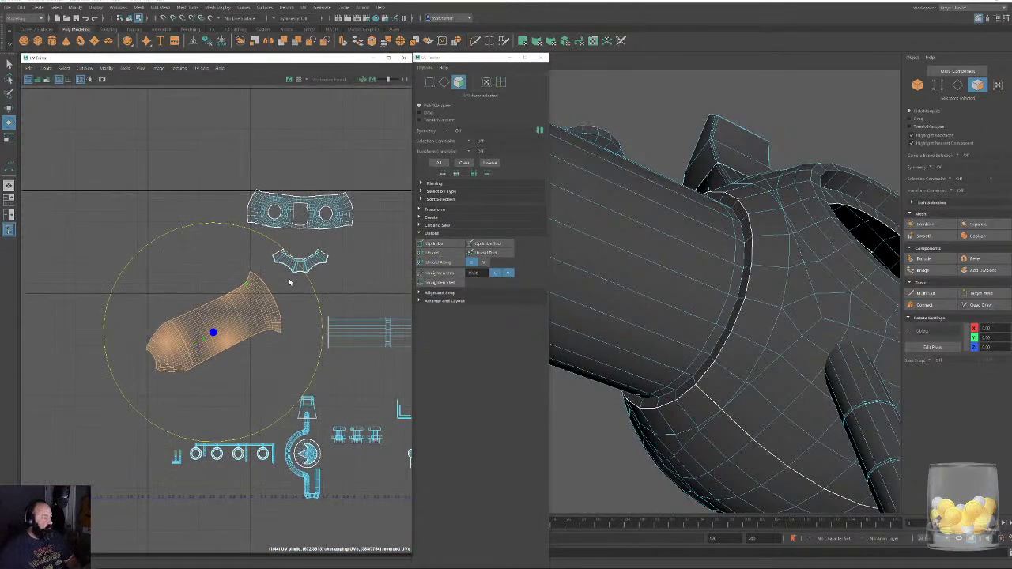
{"action": "left_click_drag", "start_coordinate": [243, 229], "coordinate": [265, 379]}
{"action": "key", "text": "w"}
{"action": "middle_click_drag", "start_coordinate": [200, 343], "coordinate": [189, 232]}
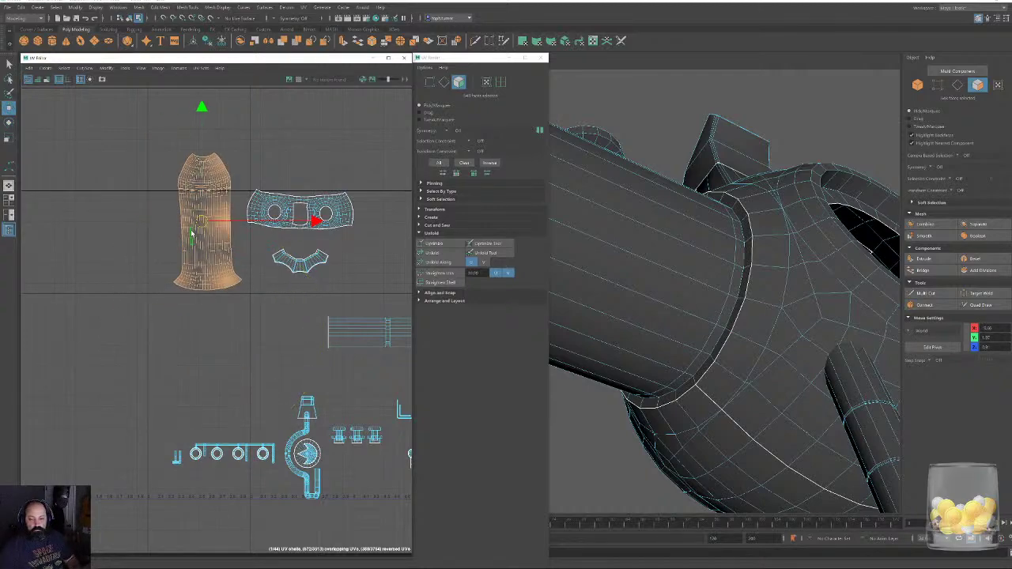
Cut a UV seam around the edge loop where the end cap's collar meets the long cylindrical handle.
{"action": "middle_click_drag", "start_coordinate": [258, 319], "coordinate": [84, 315], "text": "alt"}
{"action": "right_click_drag", "start_coordinate": [360, 333], "coordinate": [514, 450], "text": "alt"}
{"action": "scroll", "coordinate": [296, 271], "scroll_direction": "down", "scroll_amount": 2}
{"action": "scroll", "coordinate": [328, 372], "scroll_direction": "up", "scroll_amount": 5}
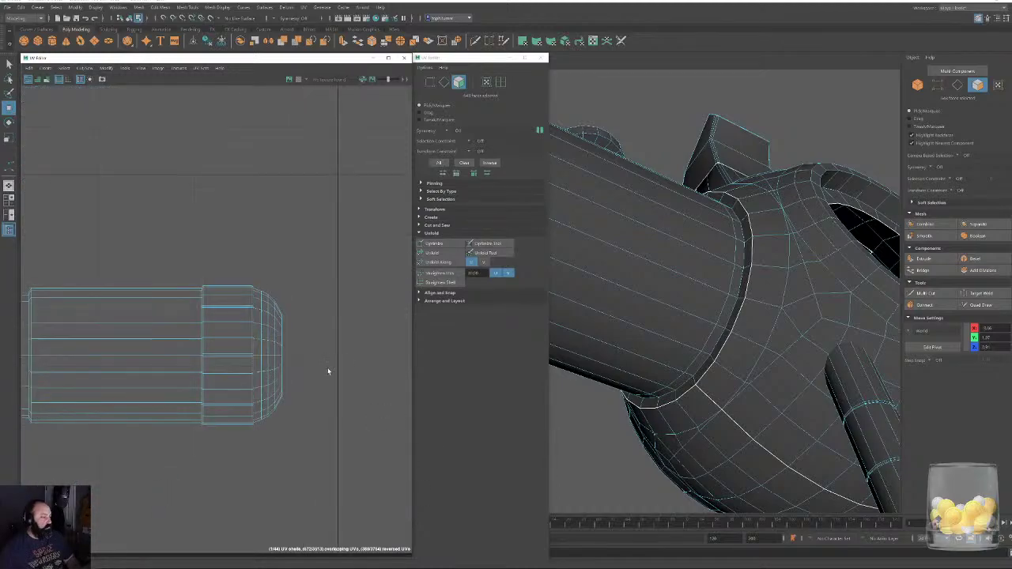
{"action": "left_click", "coordinate": [444, 83]}
{"action": "scroll", "coordinate": [290, 336], "scroll_direction": "up", "scroll_amount": 2}
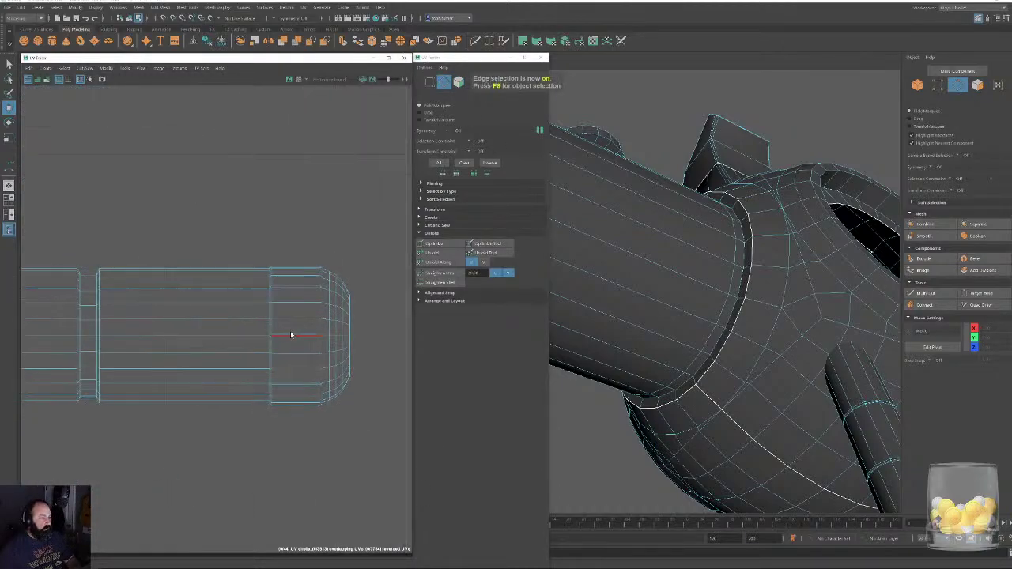
{"action": "scroll", "coordinate": [749, 282], "scroll_direction": "down", "scroll_amount": 4}
{"action": "left_click_drag", "start_coordinate": [750, 282], "coordinate": [714, 215], "text": "alt"}
{"action": "middle_click_drag", "start_coordinate": [715, 215], "coordinate": [1002, 327], "text": "alt"}
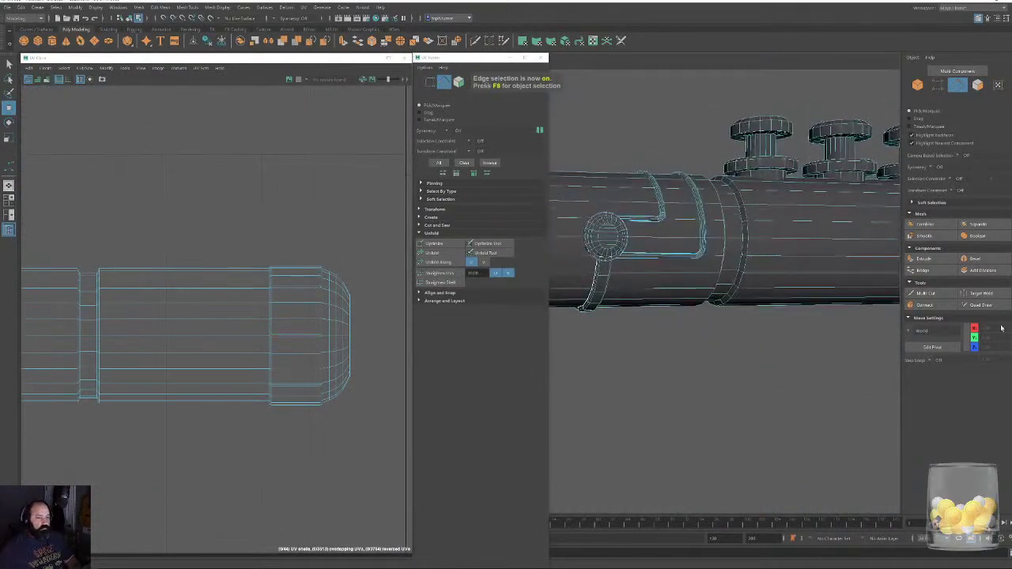
{"action": "left_click_drag", "start_coordinate": [1003, 328], "coordinate": [757, 287], "text": "alt"}
{"action": "middle_click_drag", "start_coordinate": [757, 287], "coordinate": [881, 324], "text": "alt"}
{"action": "right_click_drag", "start_coordinate": [881, 323], "coordinate": [920, 339], "text": "alt"}
{"action": "middle_click_drag", "start_coordinate": [920, 339], "coordinate": [714, 337], "text": "alt"}
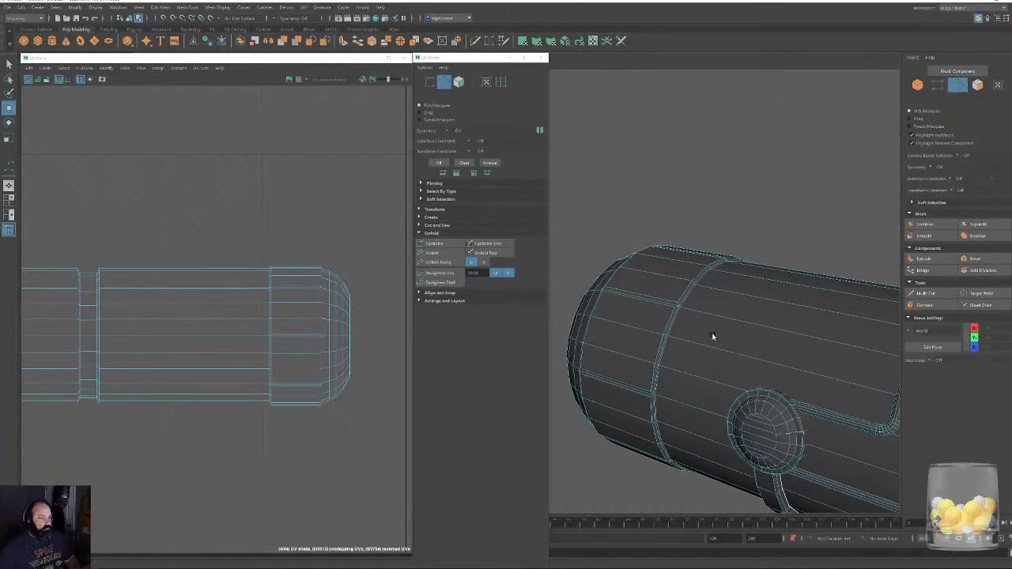
{"action": "right_click_drag", "start_coordinate": [714, 337], "coordinate": [761, 375], "text": "alt"}
{"action": "double_click", "coordinate": [783, 339]}
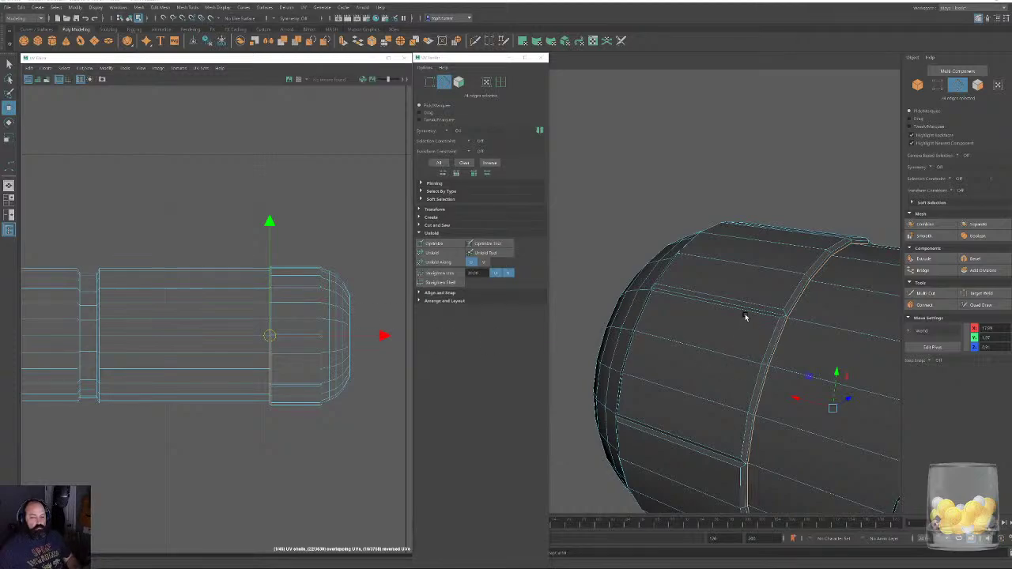
Cut a second UV seam around the edge loop between the end cap's collar and its rounded dome.
{"action": "mouse_move", "coordinate": [745, 316]}
{"action": "left_mouse_down", "text": "alt"}
{"action": "mouse_move", "coordinate": [770, 305]}
{"action": "mouse_move", "coordinate": [729, 312]}
{"action": "left_mouse_up", "text": "alt"}
{"action": "scroll", "coordinate": [746, 293], "scroll_direction": "up", "scroll_amount": 2}
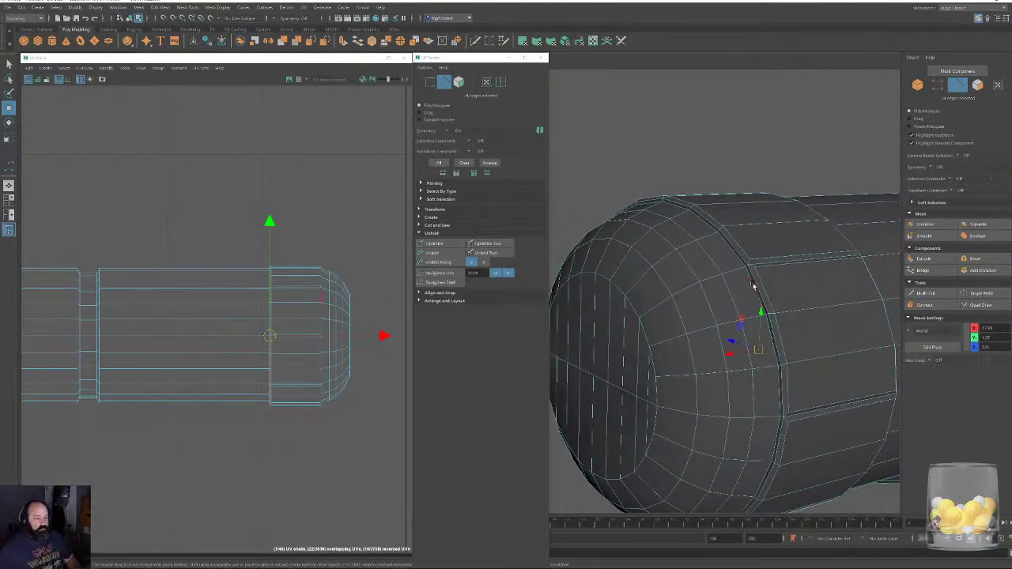
{"action": "double_click", "coordinate": [752, 287]}
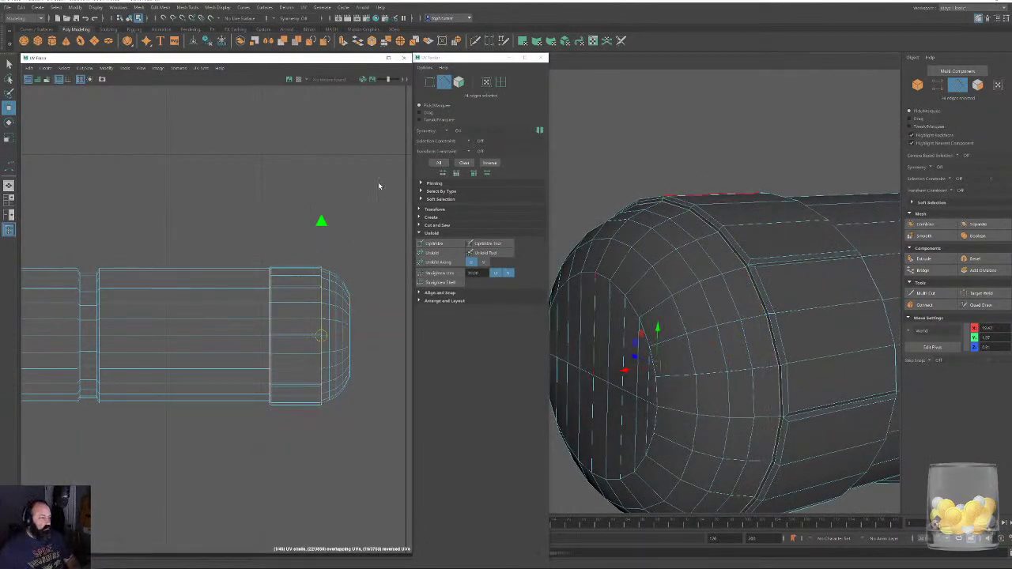
Select the collar and dome shells, move them together above the cylinder shell and clear the selection.
{"action": "left_click", "coordinate": [463, 86]}
{"action": "double_click", "coordinate": [320, 293]}
{"action": "double_click", "coordinate": [340, 298], "text": "shift"}
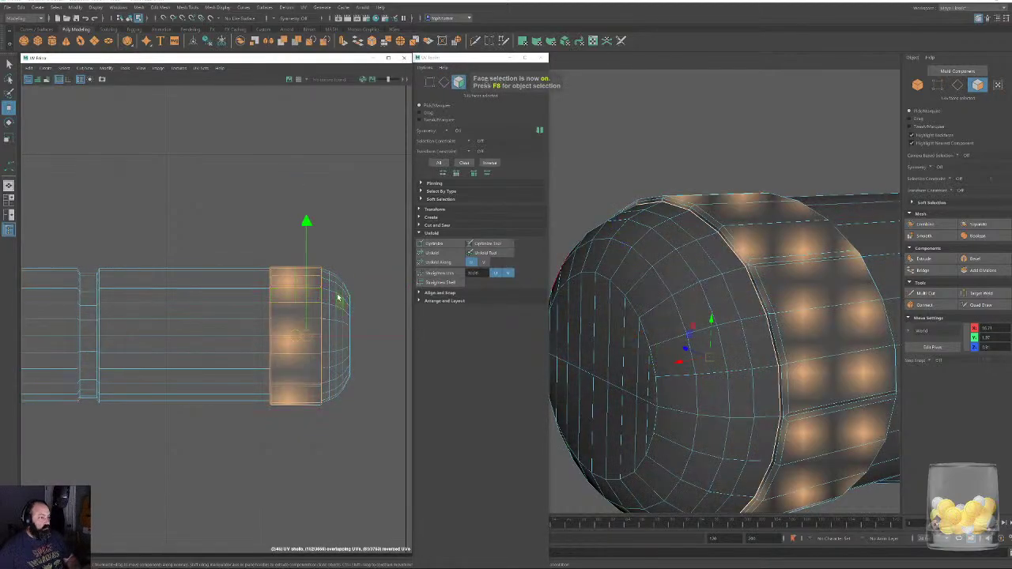
{"action": "left_click_drag", "start_coordinate": [309, 336], "coordinate": [283, 158]}
{"action": "left_click", "coordinate": [361, 220]}
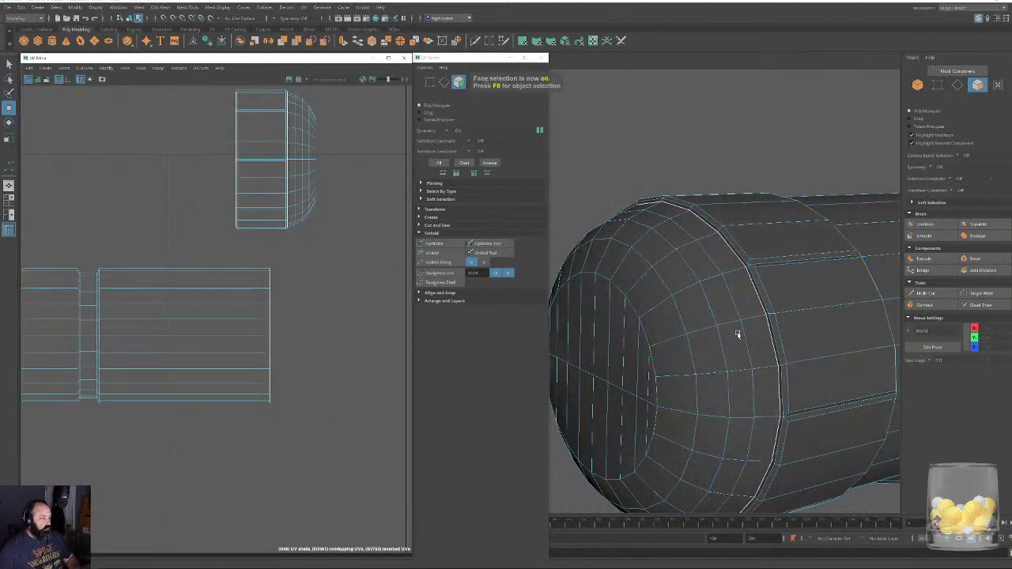
Cut a lengthwise UV seam across the collar along its groove edge, including the short bevel edges at its ends.
{"action": "left_click", "coordinate": [938, 87]}
{"action": "left_click", "coordinate": [958, 85]}
{"action": "left_click_drag", "start_coordinate": [695, 316], "coordinate": [700, 276], "text": "alt"}
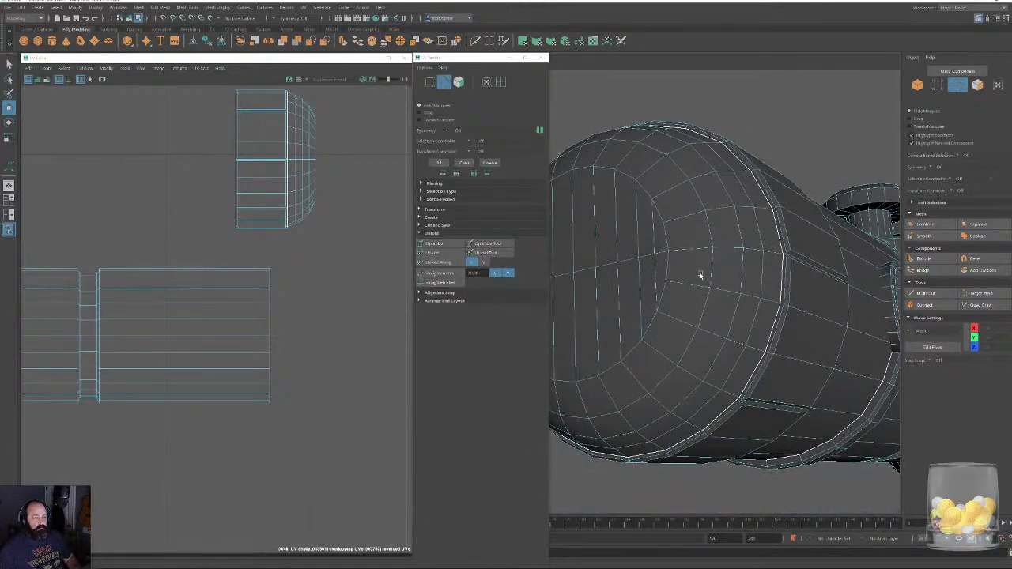
{"action": "left_click", "coordinate": [767, 251]}
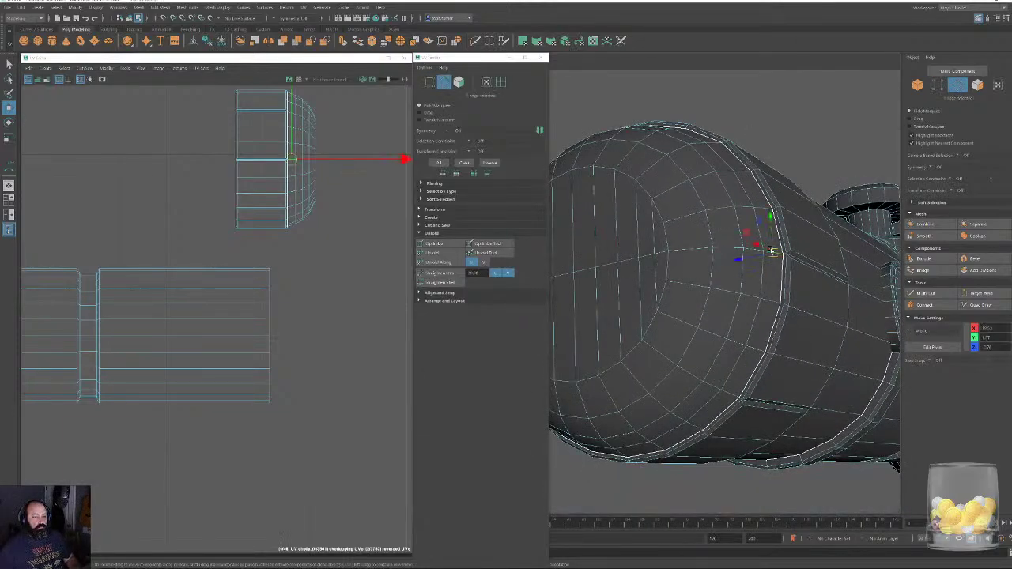
{"action": "left_click_drag", "start_coordinate": [758, 283], "coordinate": [686, 396], "text": "alt"}
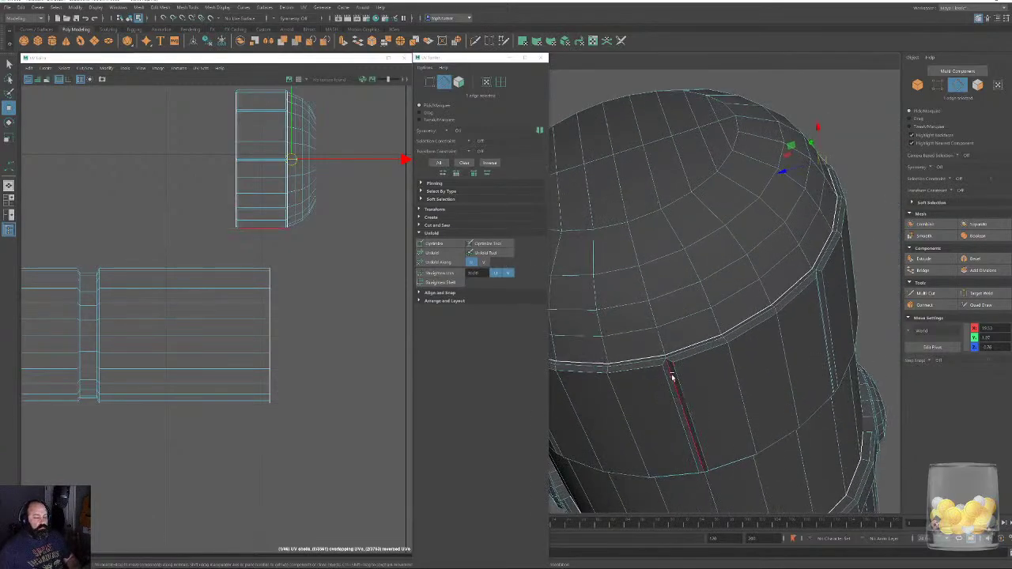
{"action": "left_click", "coordinate": [673, 379]}
{"action": "right_click_drag", "start_coordinate": [702, 411], "coordinate": [768, 401], "text": "alt"}
{"action": "middle_click_drag", "start_coordinate": [768, 400], "coordinate": [704, 314], "text": "alt"}
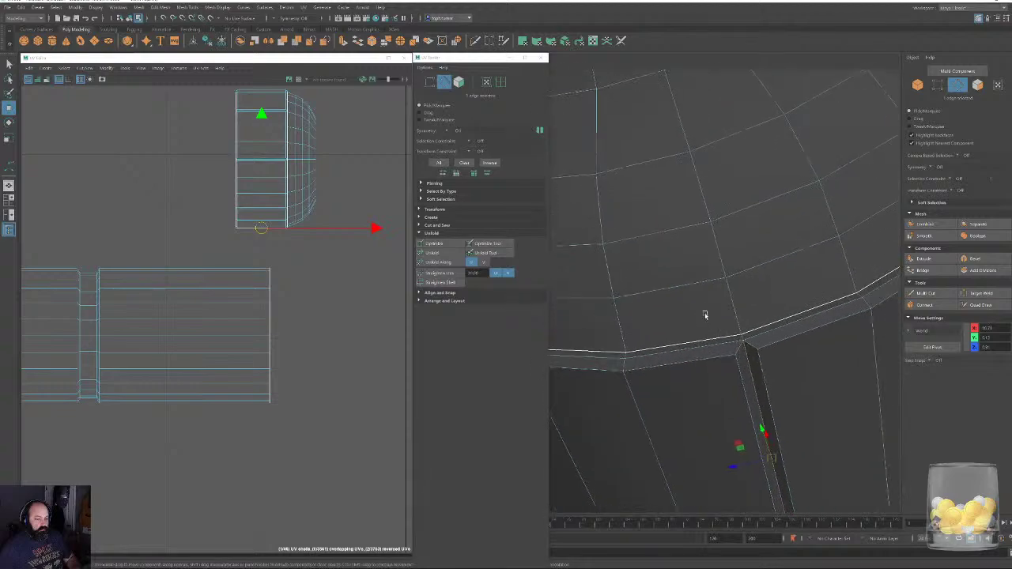
{"action": "right_click_drag", "start_coordinate": [705, 314], "coordinate": [814, 364], "text": "alt"}
{"action": "left_click", "coordinate": [846, 396], "text": "shift"}
{"action": "right_click_drag", "start_coordinate": [846, 396], "coordinate": [713, 348], "text": "alt"}
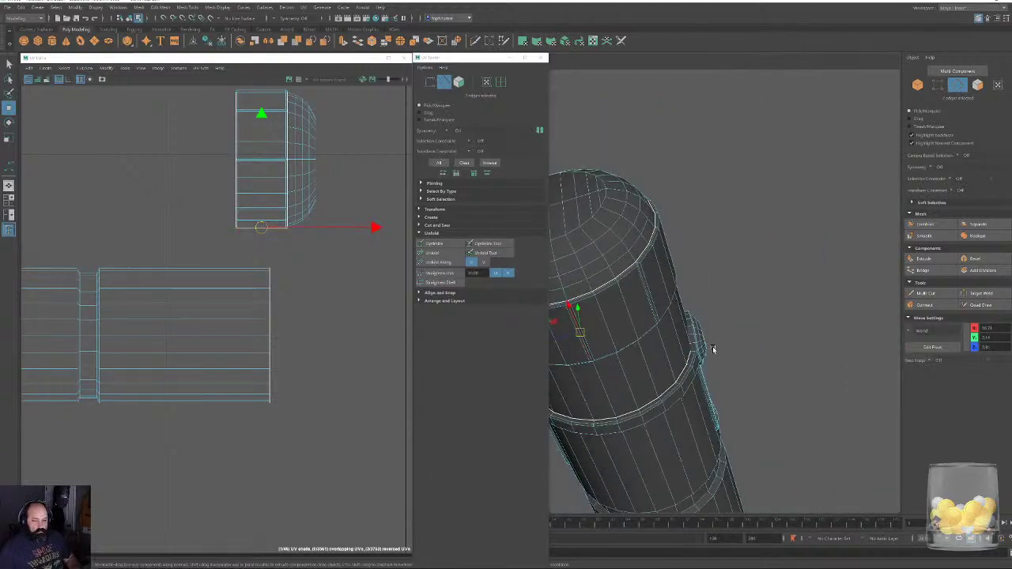
{"action": "left_click_drag", "start_coordinate": [714, 347], "coordinate": [595, 317], "text": "alt"}
{"action": "middle_click_drag", "start_coordinate": [595, 317], "coordinate": [675, 340], "text": "alt"}
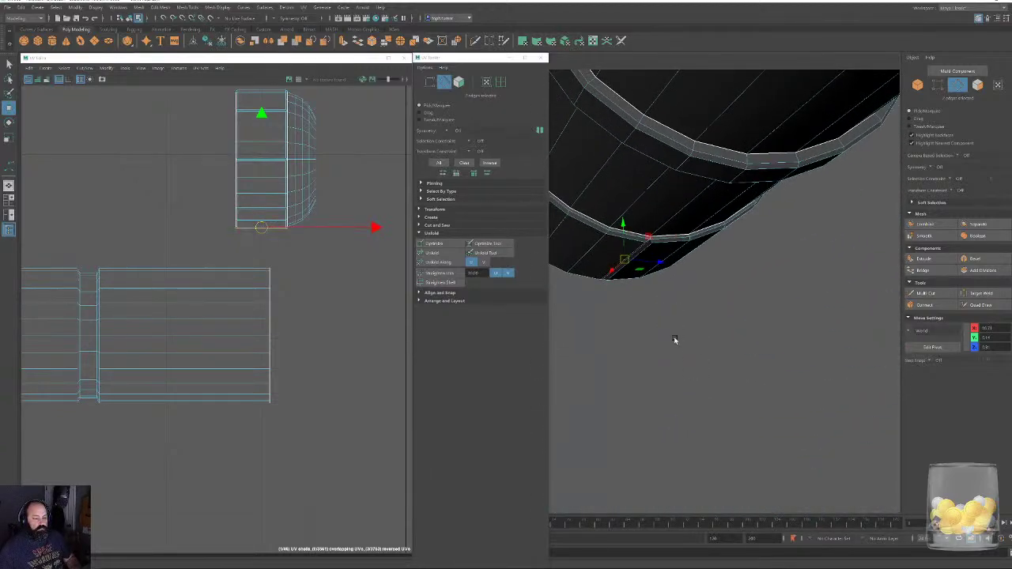
{"action": "right_click_drag", "start_coordinate": [674, 340], "coordinate": [779, 191], "text": "alt"}
{"action": "middle_click_drag", "start_coordinate": [780, 190], "coordinate": [635, 282], "text": "alt"}
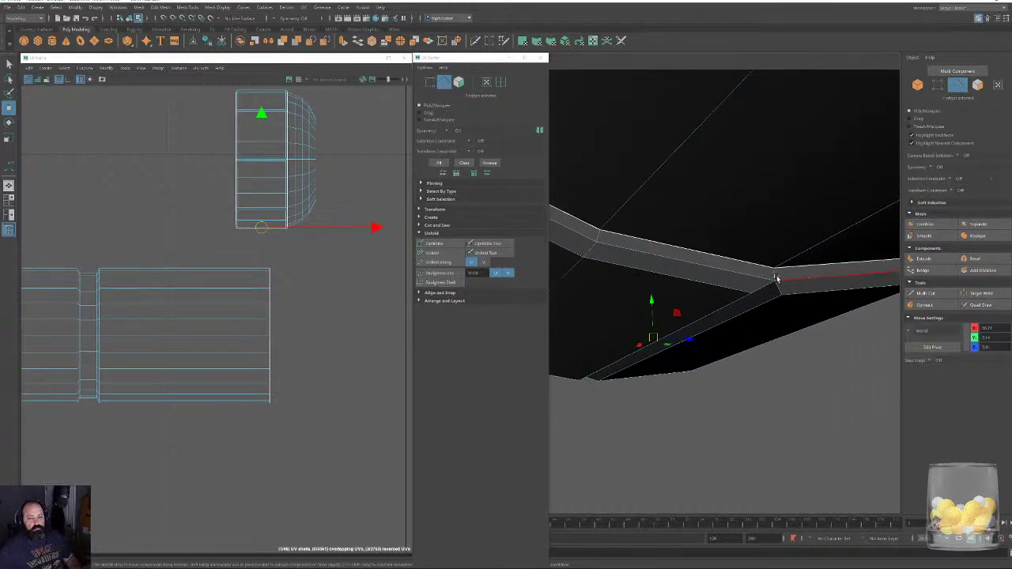
{"action": "left_click_drag", "start_coordinate": [753, 292], "coordinate": [735, 273], "text": "alt"}
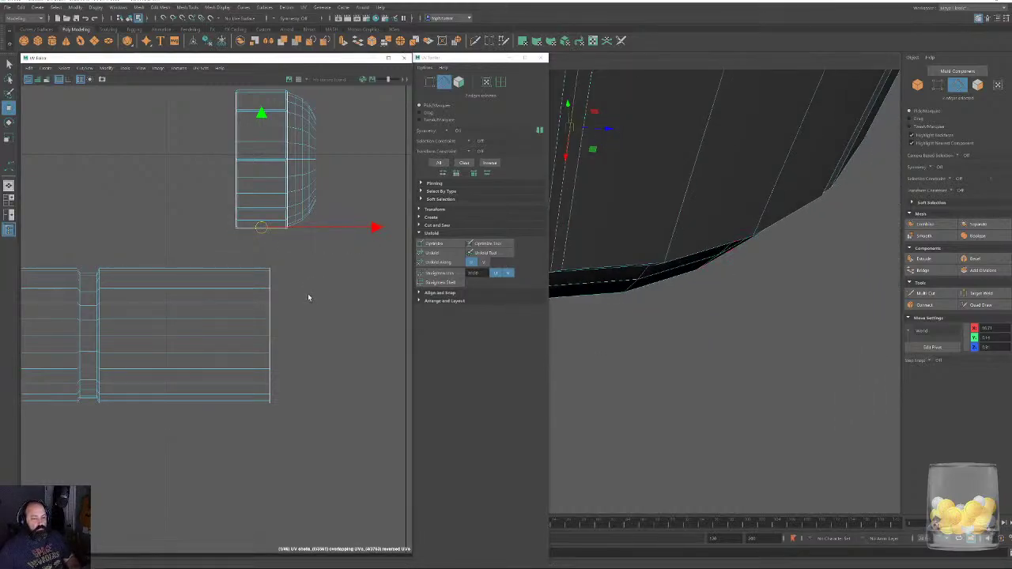
Select all faces of the collar and dome shells and unfold them.
{"action": "scroll", "coordinate": [298, 301], "scroll_direction": "down", "scroll_amount": 2}
{"action": "left_click", "coordinate": [458, 82]}
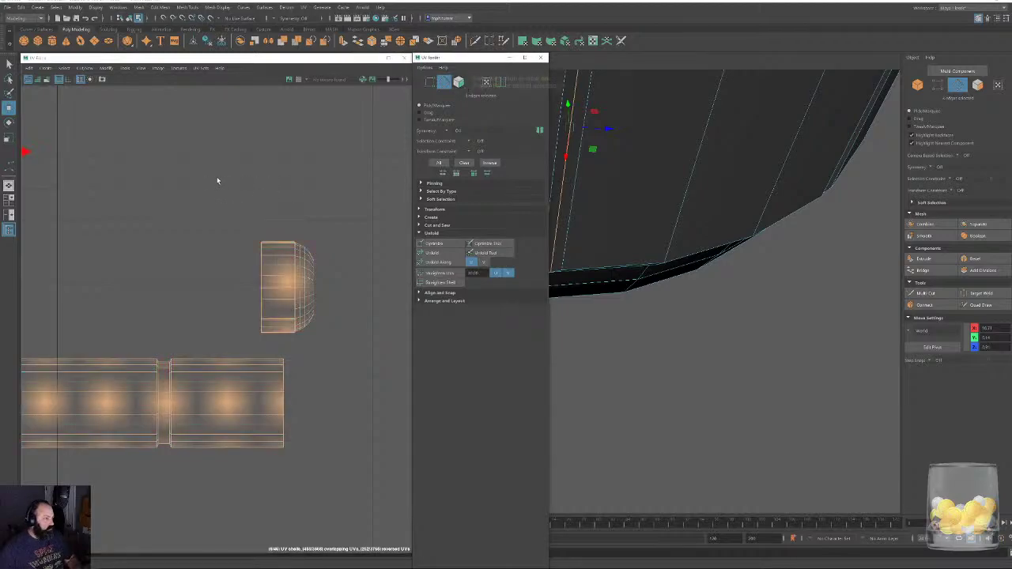
{"action": "left_click_drag", "start_coordinate": [249, 207], "coordinate": [341, 326]}
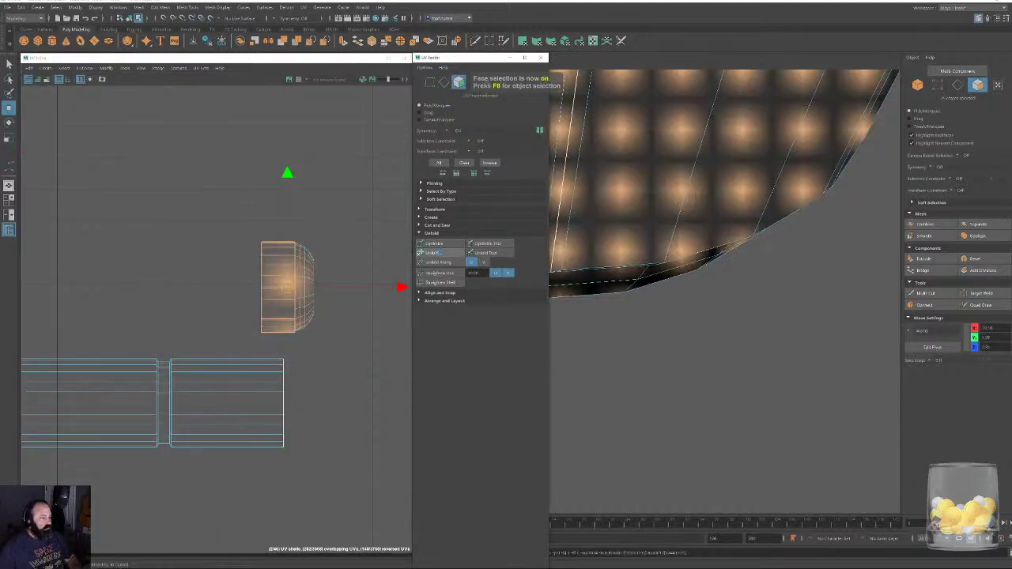
{"action": "left_click", "coordinate": [443, 252]}
Move the unfolded collar strip and round dome shell beside the guard shell.
{"action": "scroll", "coordinate": [304, 323], "scroll_direction": "down", "scroll_amount": 3}
{"action": "scroll", "coordinate": [339, 318], "scroll_direction": "up", "scroll_amount": 1}
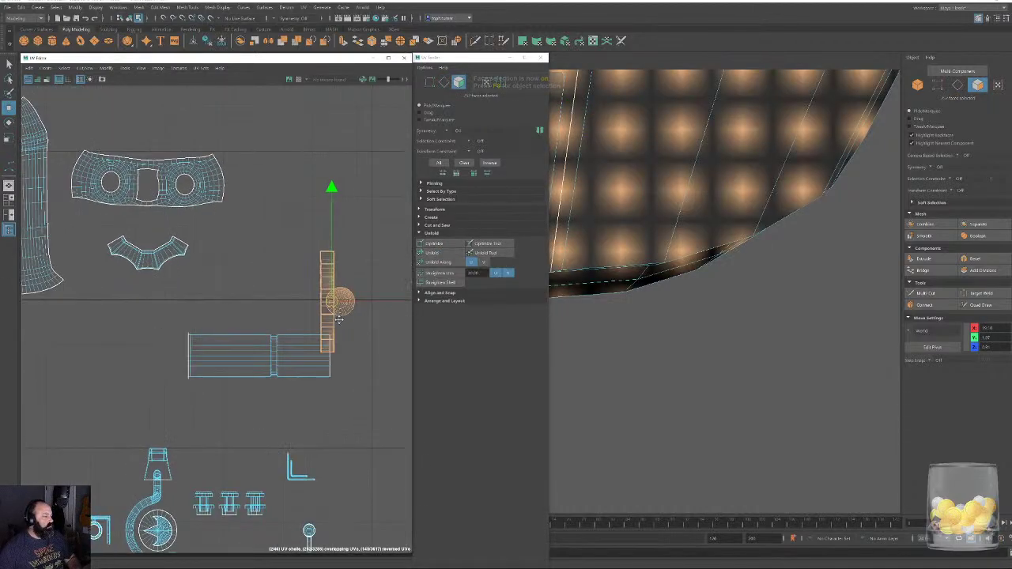
{"action": "left_click_drag", "start_coordinate": [332, 301], "coordinate": [266, 204]}
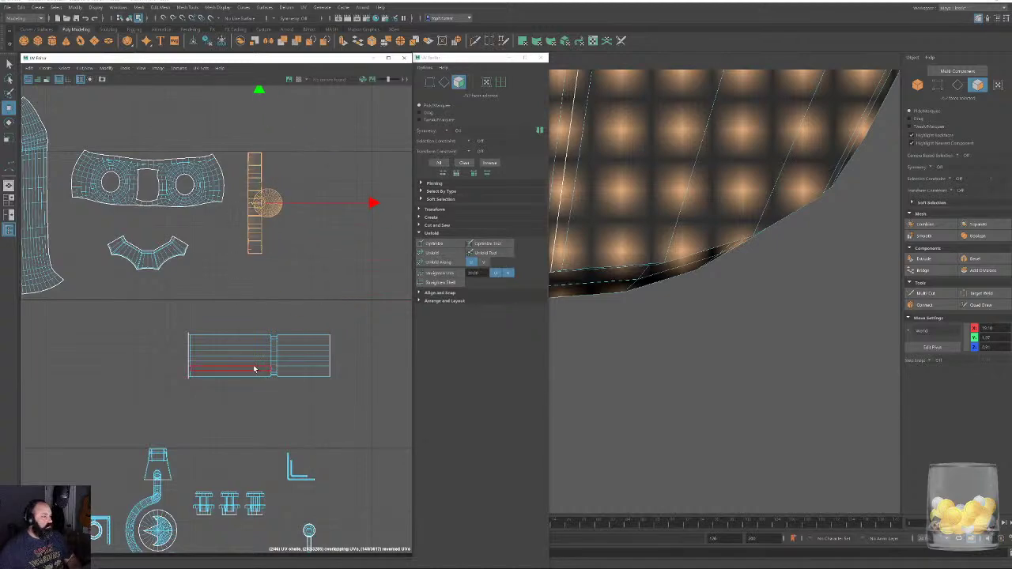
Cut a lengthwise UV seam along the cylinder shell's lower edges and unfold the whole shell.
{"action": "left_click", "coordinate": [443, 83]}
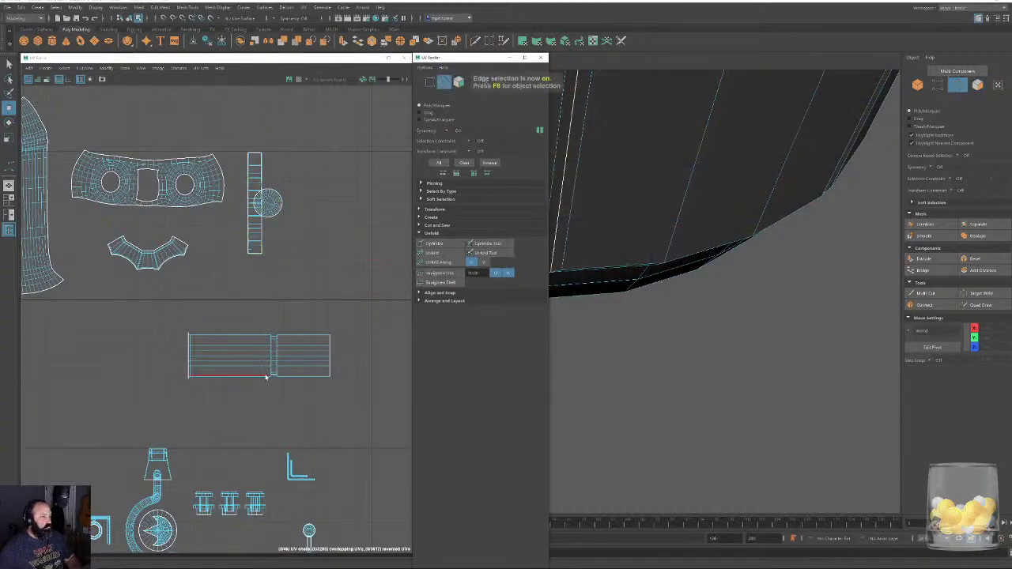
{"action": "left_click", "coordinate": [262, 379]}
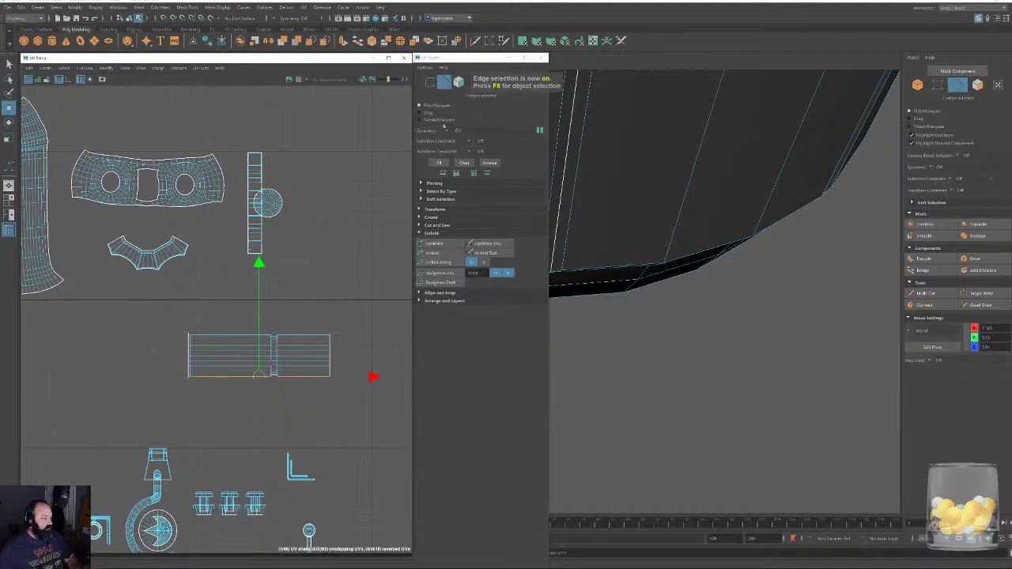
{"action": "left_click", "coordinate": [458, 82]}
{"action": "double_click", "coordinate": [242, 365]}
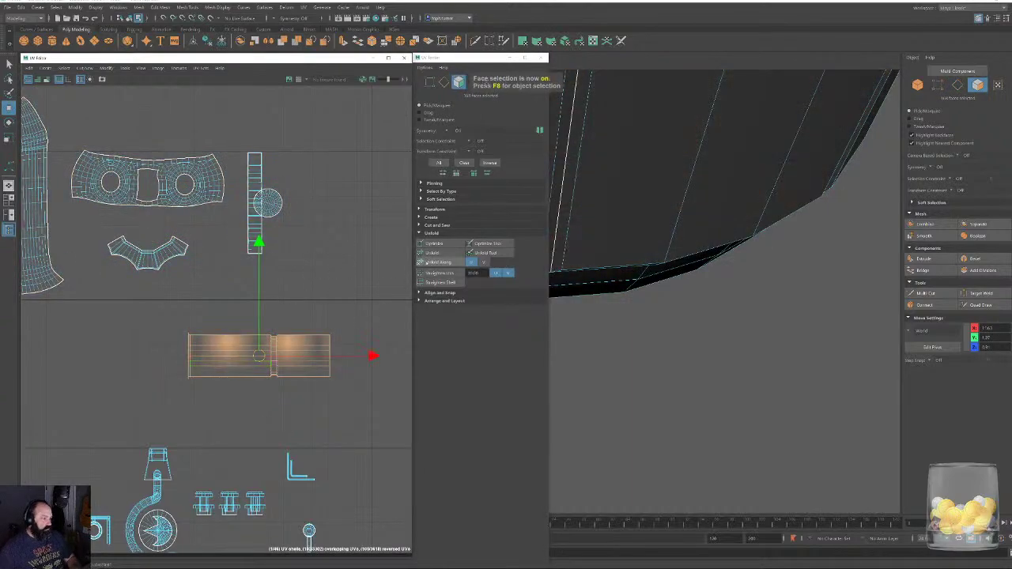
{"action": "left_click", "coordinate": [432, 253]}
Rotate the unfolded cylinder shell upright and move it beside the collar and dome shells.
{"action": "key", "text": "e"}
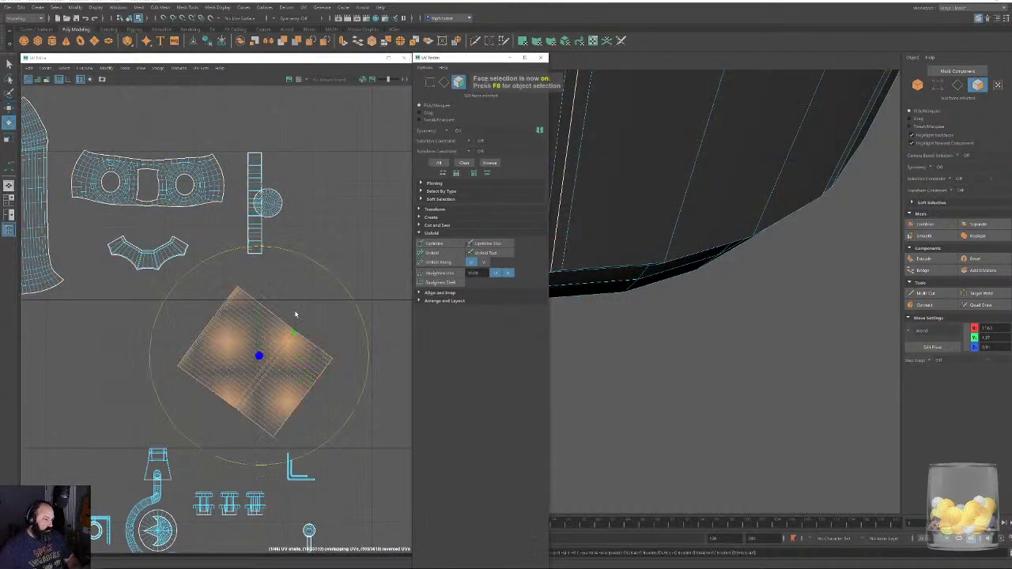
{"action": "left_click_drag", "start_coordinate": [321, 261], "coordinate": [362, 350]}
{"action": "key", "text": "w"}
{"action": "left_click_drag", "start_coordinate": [261, 354], "coordinate": [349, 212]}
Select the lengthwise face strips along the inner side of both bent tubes and split them off from the neighbouring faces.
{"action": "right_click_drag", "start_coordinate": [349, 229], "coordinate": [229, 213], "text": "alt"}
{"action": "middle_click_drag", "start_coordinate": [293, 290], "coordinate": [156, 302], "text": "alt"}
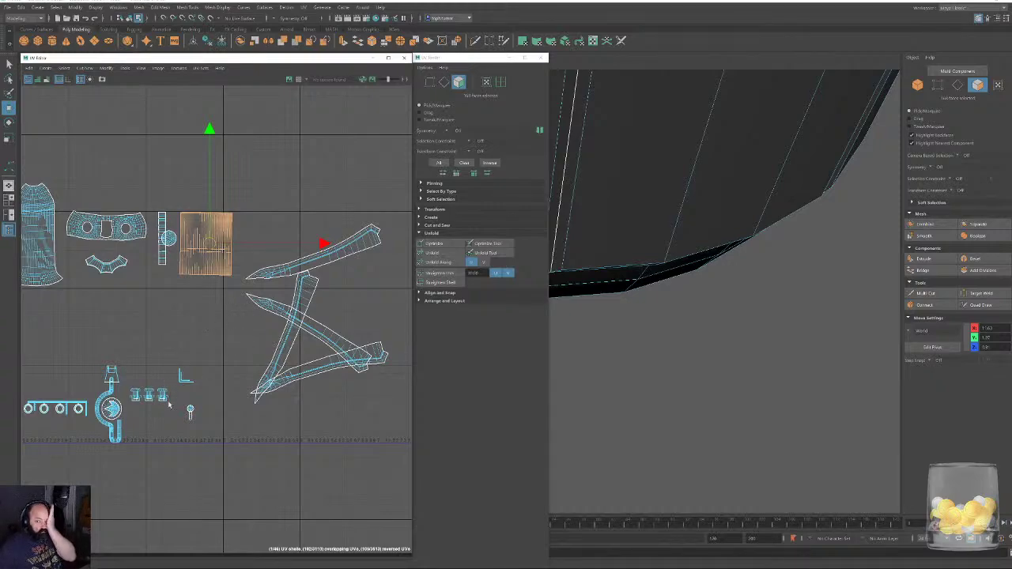
{"action": "scroll", "coordinate": [178, 399], "scroll_direction": "up", "scroll_amount": 8}
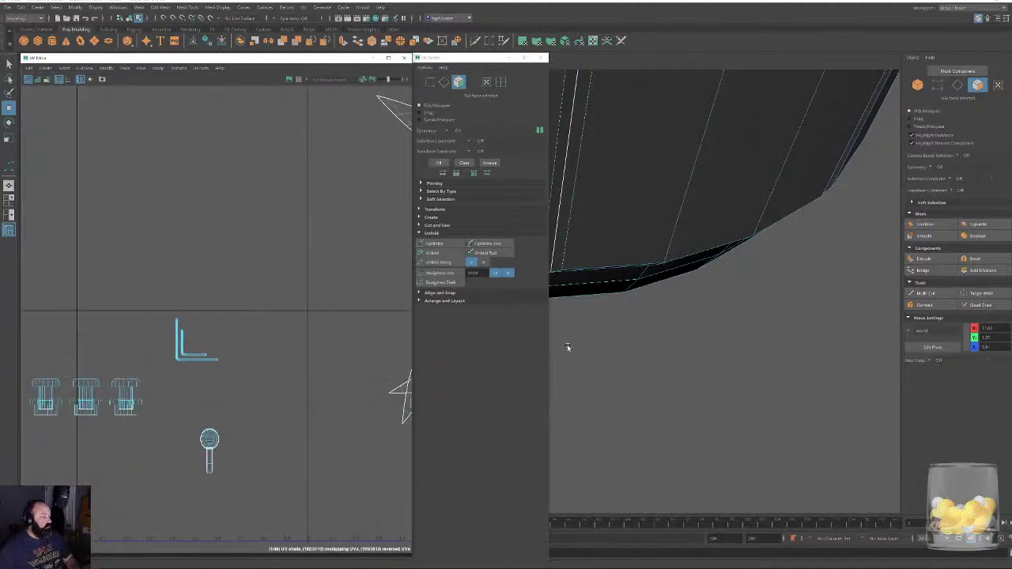
{"action": "right_click_drag", "start_coordinate": [734, 241], "coordinate": [657, 219], "text": "alt"}
{"action": "left_click_drag", "start_coordinate": [657, 219], "coordinate": [748, 334], "text": "alt"}
{"action": "left_click", "coordinate": [699, 296]}
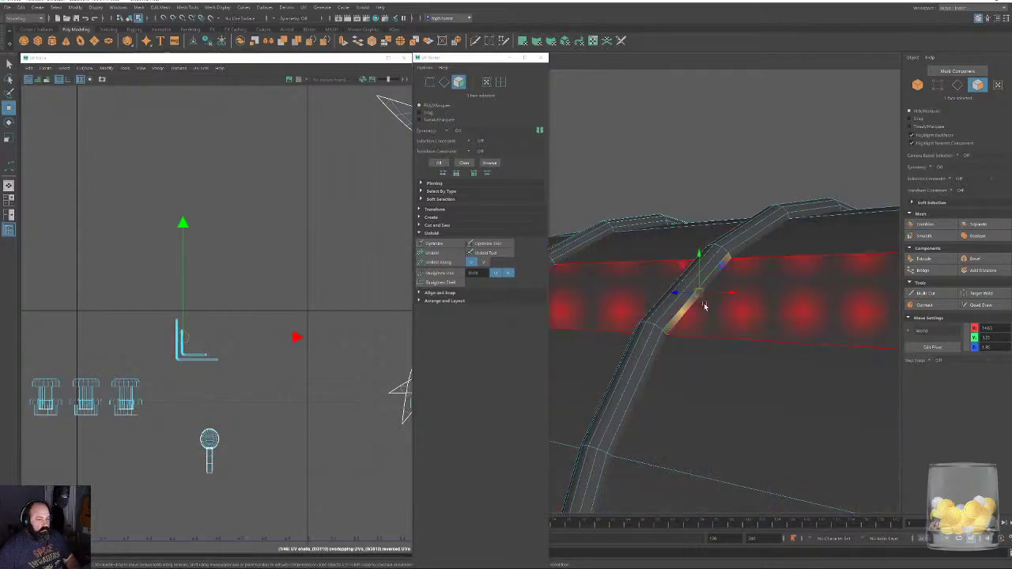
{"action": "mouse_move", "coordinate": [704, 307]}
{"action": "left_mouse_down", "text": "alt"}
{"action": "mouse_move", "coordinate": [687, 305]}
{"action": "mouse_move", "coordinate": [650, 251]}
{"action": "mouse_move", "coordinate": [787, 223]}
{"action": "mouse_move", "coordinate": [635, 226]}
{"action": "mouse_move", "coordinate": [693, 293]}
{"action": "mouse_move", "coordinate": [698, 276]}
{"action": "mouse_move", "coordinate": [696, 297]}
{"action": "left_mouse_up", "text": "alt"}
{"action": "right_click_drag", "start_coordinate": [697, 297], "coordinate": [696, 343], "text": "alt"}
{"action": "left_click", "coordinate": [700, 198]}
{"action": "double_click", "coordinate": [694, 201], "text": "shift"}
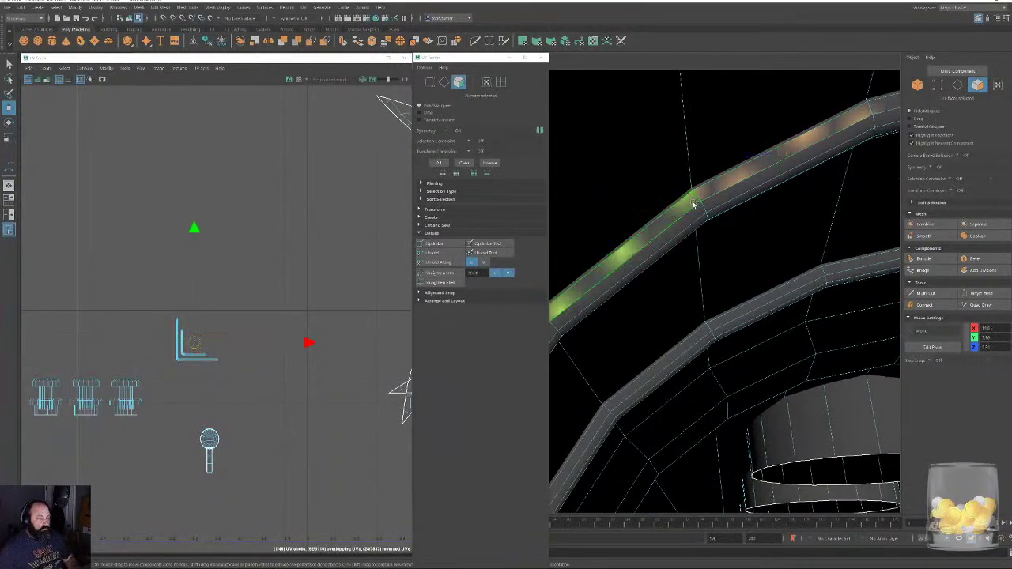
{"action": "left_click", "coordinate": [764, 299], "text": "shift"}
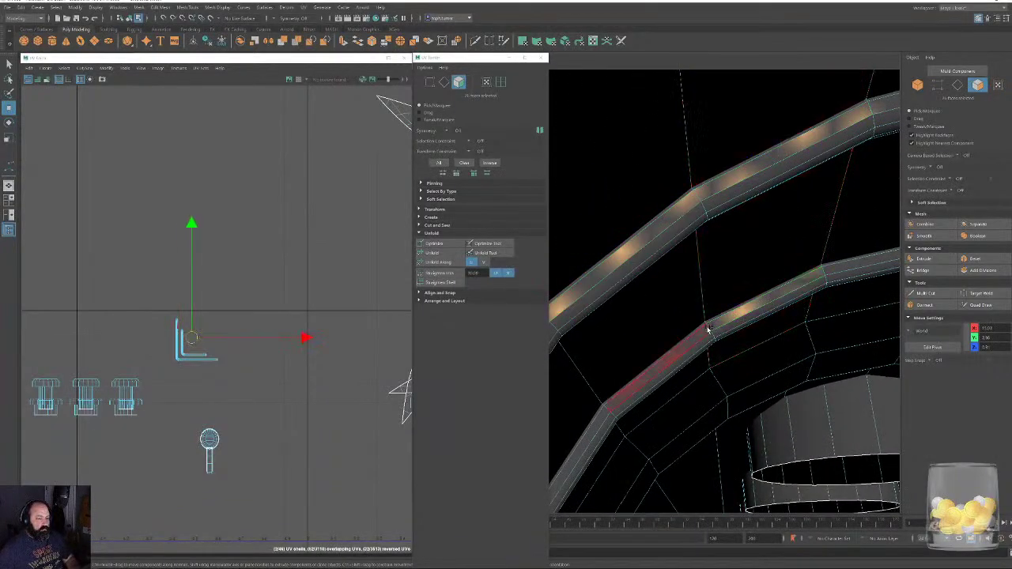
{"action": "left_click", "coordinate": [708, 329], "text": "shift"}
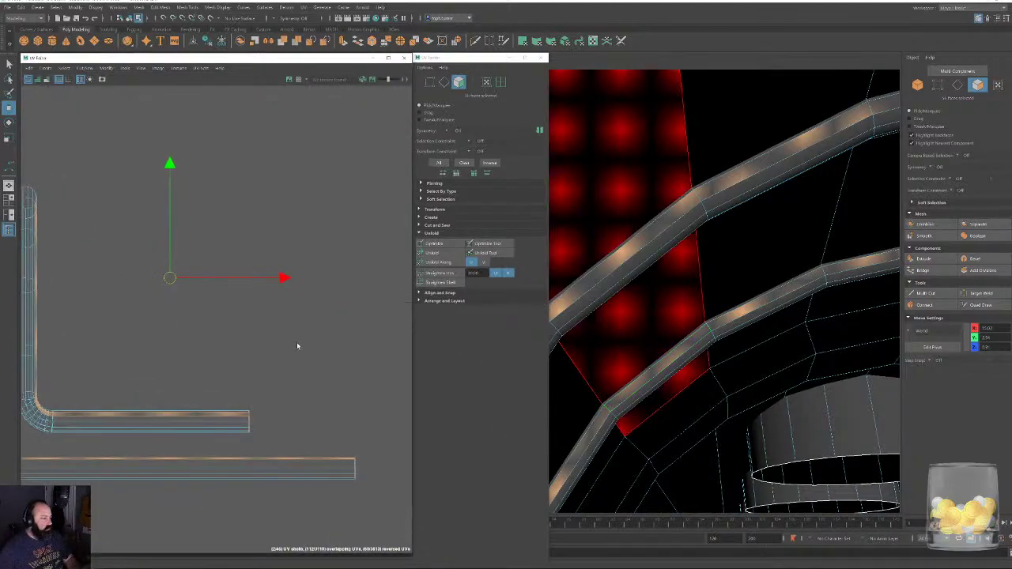
{"action": "left_click_drag", "start_coordinate": [709, 363], "coordinate": [779, 282], "text": "alt"}
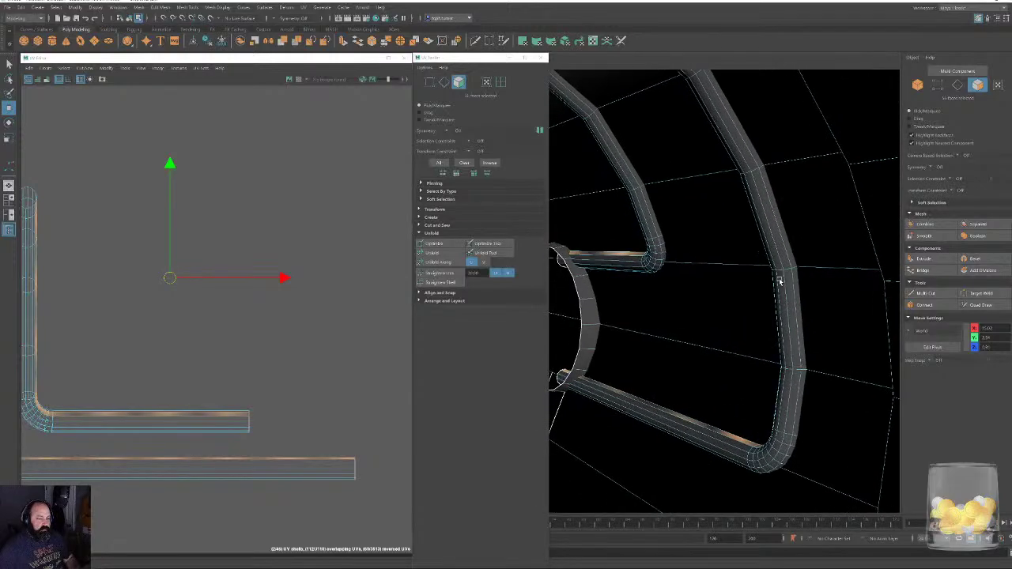
{"action": "left_click", "coordinate": [725, 295]}
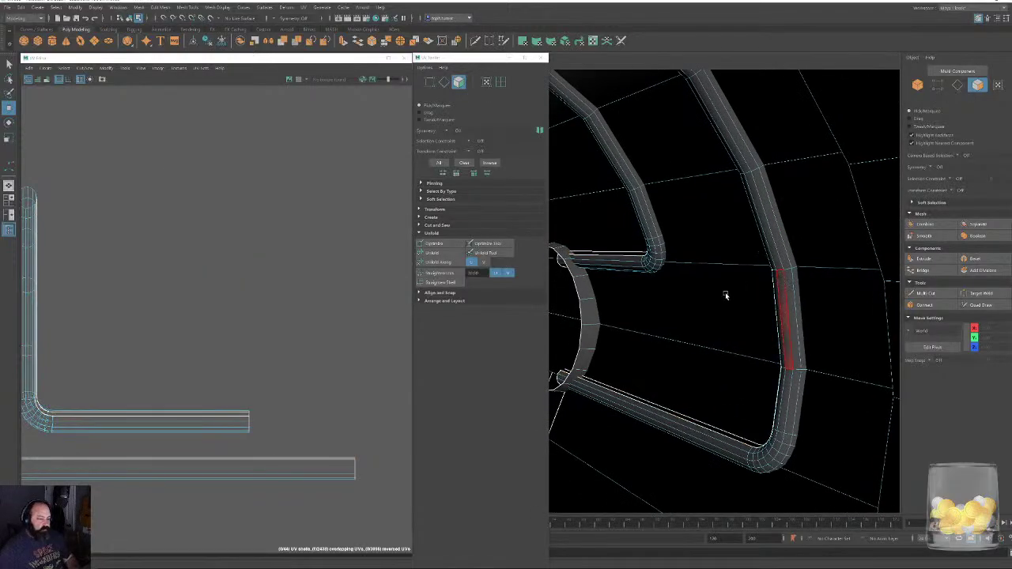
Select the split-off face strips on the hidden inner side of both bent tubes and delete them.
{"action": "left_click", "coordinate": [649, 223]}
{"action": "double_click", "coordinate": [655, 242], "text": "shift"}
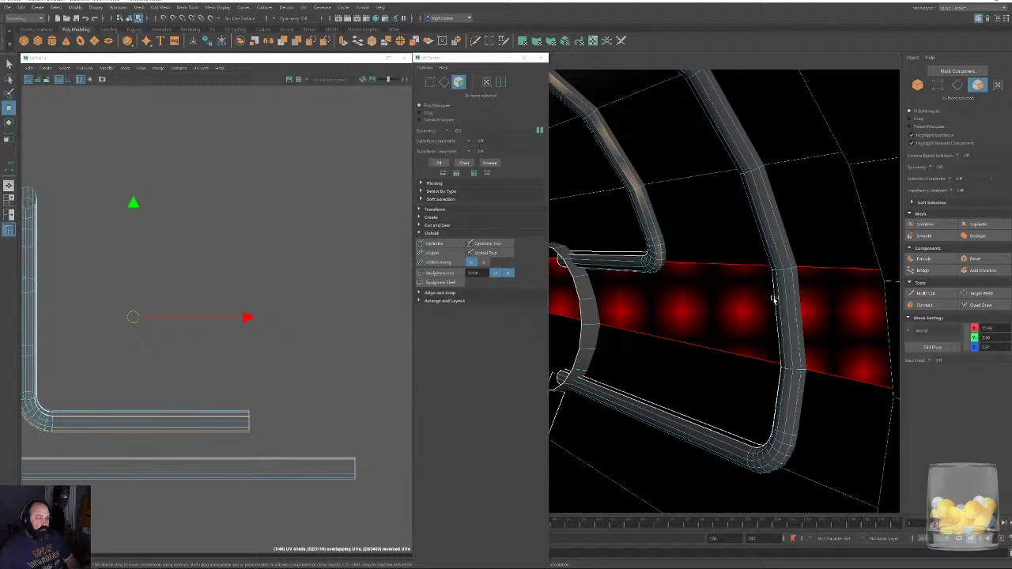
{"action": "left_click", "coordinate": [784, 256], "text": "shift"}
{"action": "double_click", "coordinate": [789, 277], "text": "shift"}
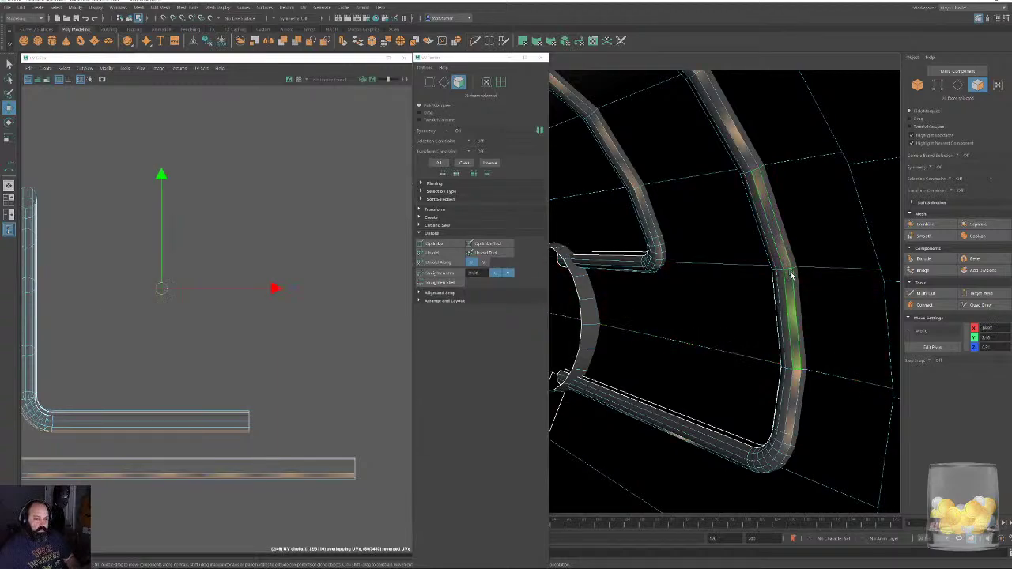
{"action": "left_click", "coordinate": [761, 275]}
{"action": "left_click", "coordinate": [773, 253]}
{"action": "double_click", "coordinate": [779, 277], "text": "shift"}
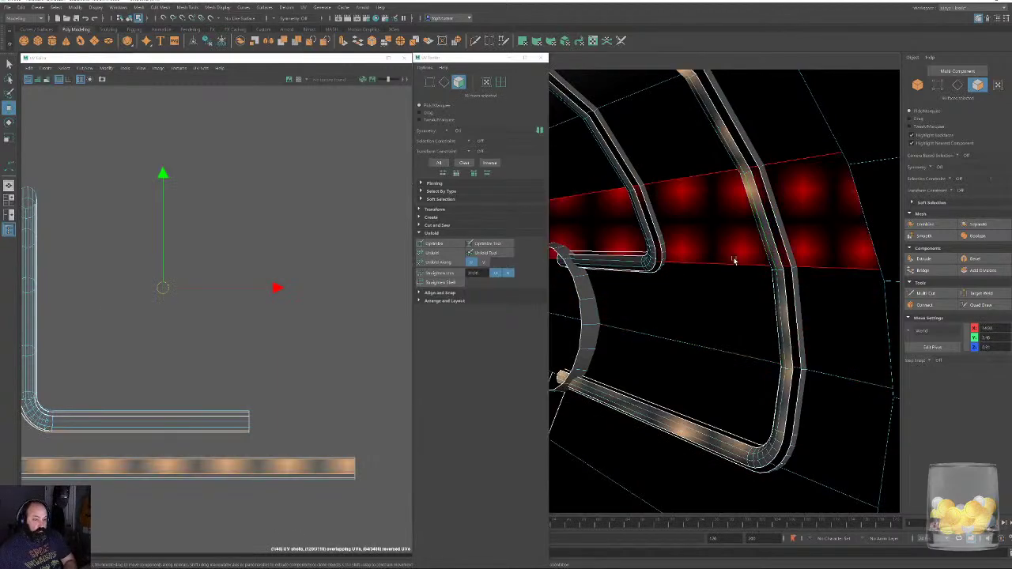
{"action": "key", "text": "Delete"}
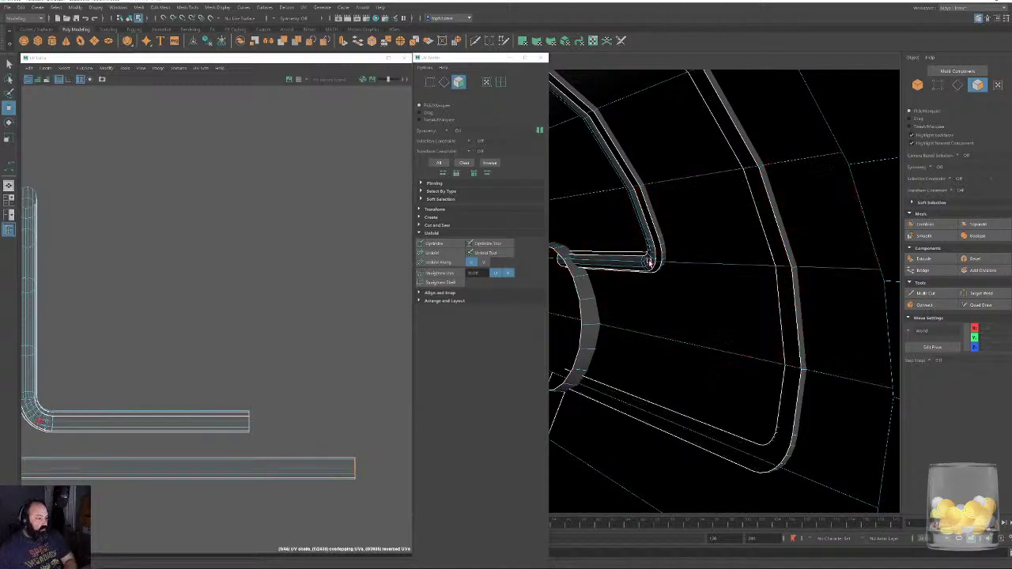
{"action": "double_click", "coordinate": [650, 264]}
{"action": "key", "text": "Delete"}
{"action": "left_click_drag", "start_coordinate": [660, 275], "coordinate": [661, 232], "text": "alt"}
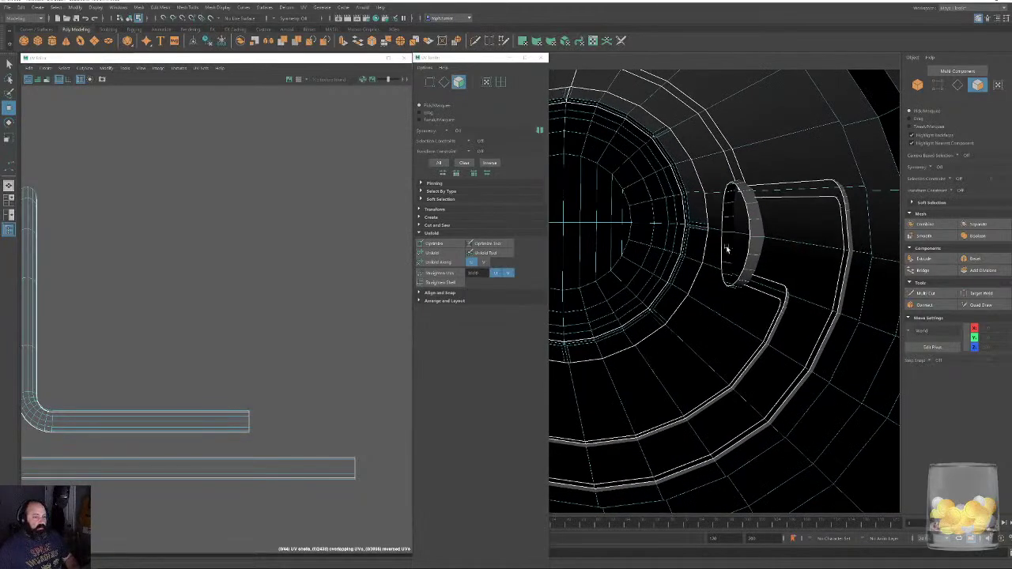
{"action": "left_click_drag", "start_coordinate": [727, 250], "coordinate": [716, 239], "text": "alt"}
Select both L-shaped bent tube shells in the UV layout and unfold them.
{"action": "middle_click_drag", "start_coordinate": [145, 324], "coordinate": [259, 287], "text": "alt"}
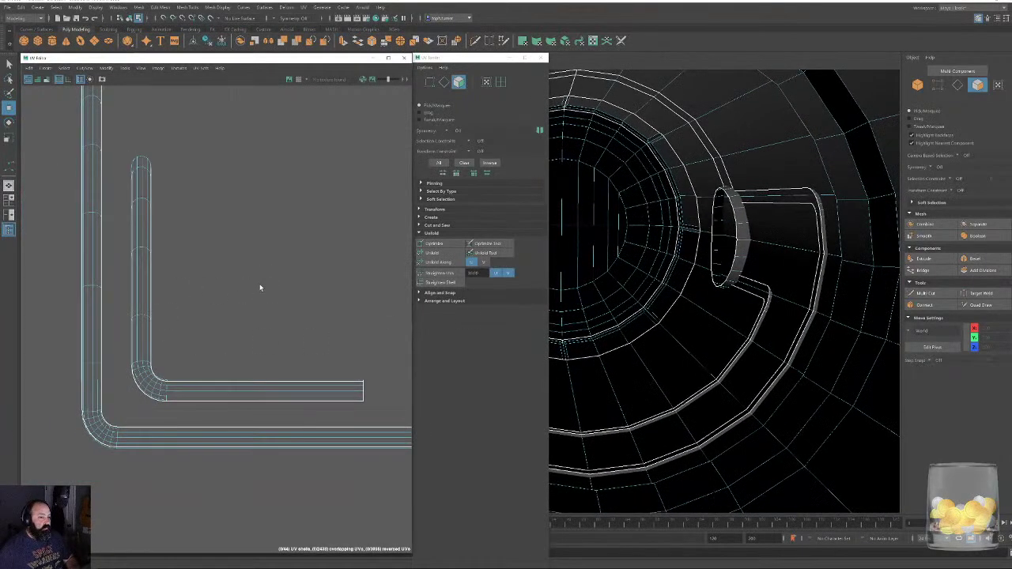
{"action": "right_click_drag", "start_coordinate": [258, 287], "coordinate": [133, 221], "text": "alt"}
{"action": "left_click_drag", "start_coordinate": [336, 359], "coordinate": [372, 381]}
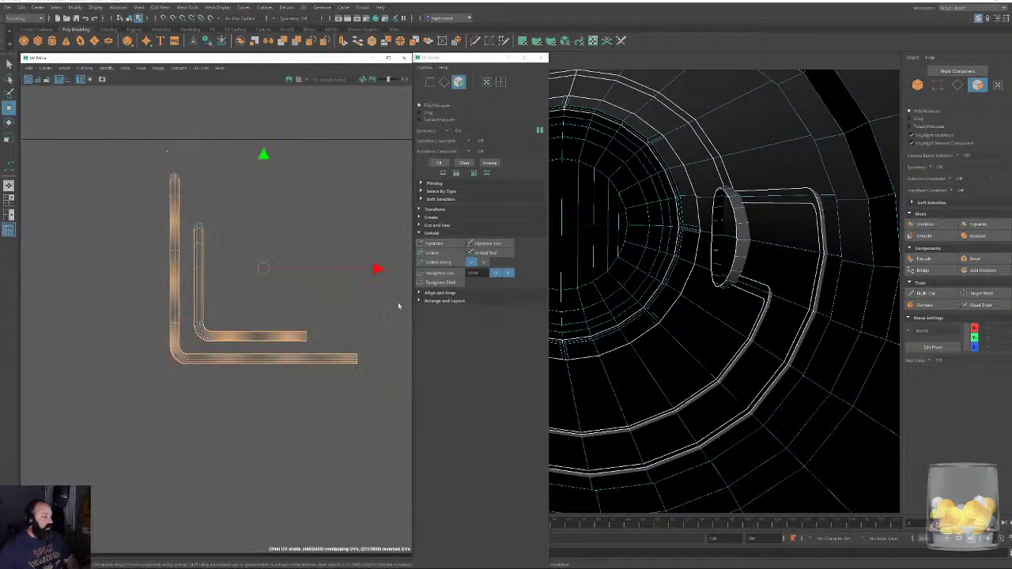
{"action": "left_click", "coordinate": [439, 254]}
{"action": "scroll", "coordinate": [254, 355], "scroll_direction": "down", "scroll_amount": 3}
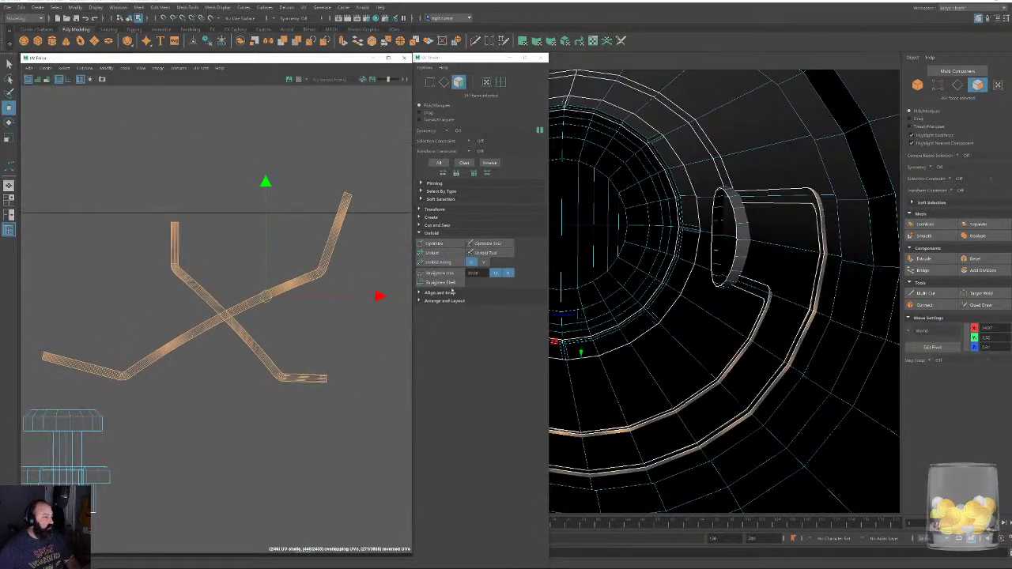
{"action": "left_click", "coordinate": [447, 262]}
{"action": "left_click", "coordinate": [441, 253]}
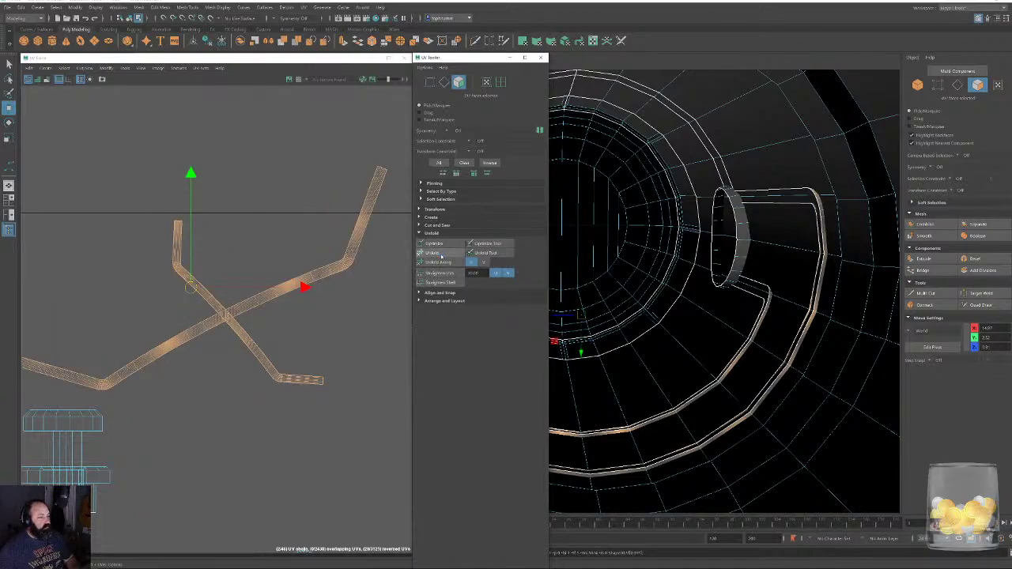
Cut a lengthwise UV seam along the inner side of the curved pipe that wraps around the crescent emblem.
{"action": "scroll", "coordinate": [386, 282], "scroll_direction": "down", "scroll_amount": 10}
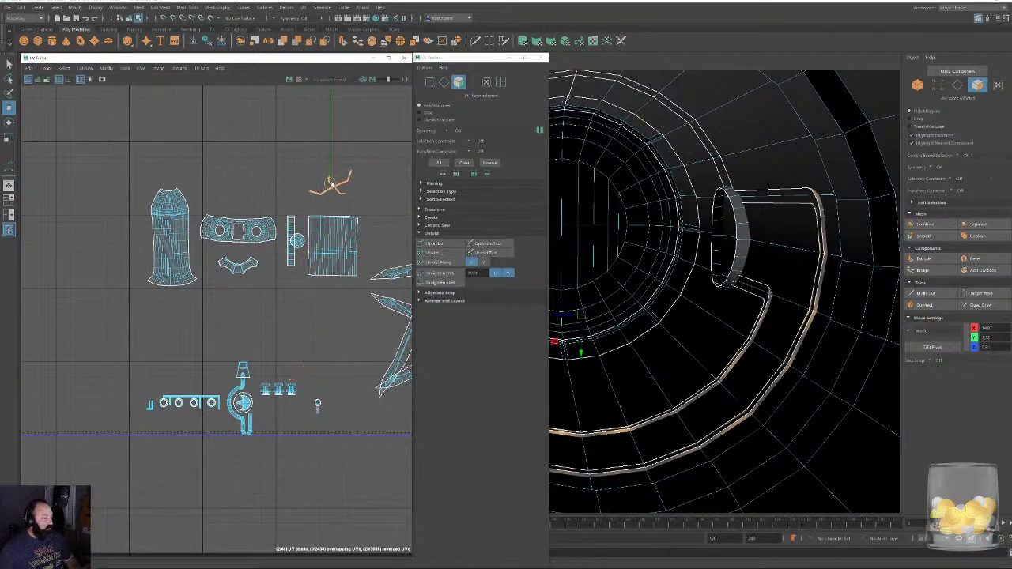
{"action": "scroll", "coordinate": [283, 366], "scroll_direction": "up", "scroll_amount": 4}
{"action": "middle_click_drag", "start_coordinate": [187, 470], "coordinate": [219, 349], "text": "alt"}
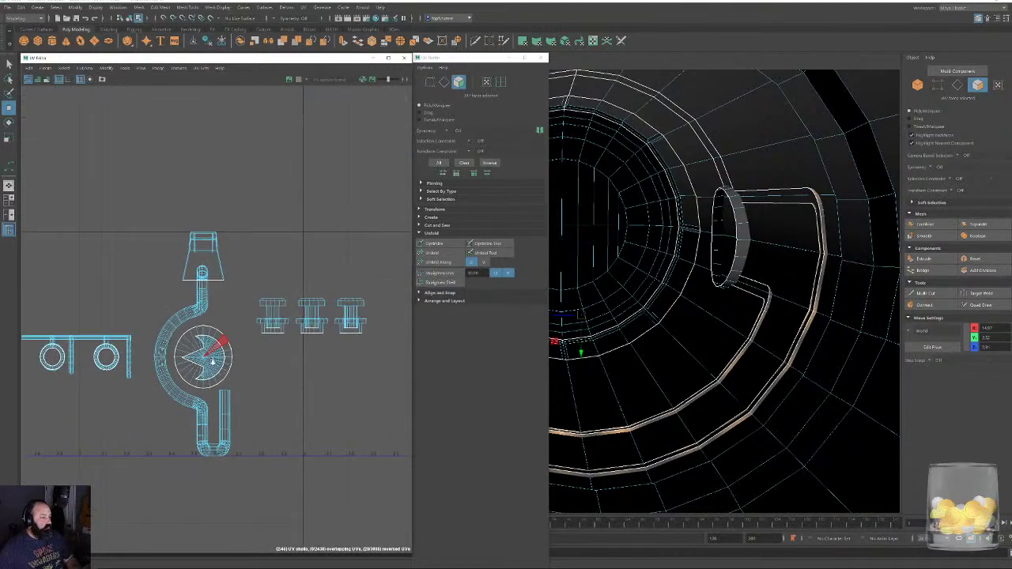
{"action": "scroll", "coordinate": [216, 332], "scroll_direction": "up", "scroll_amount": 4}
{"action": "left_click", "coordinate": [445, 85]}
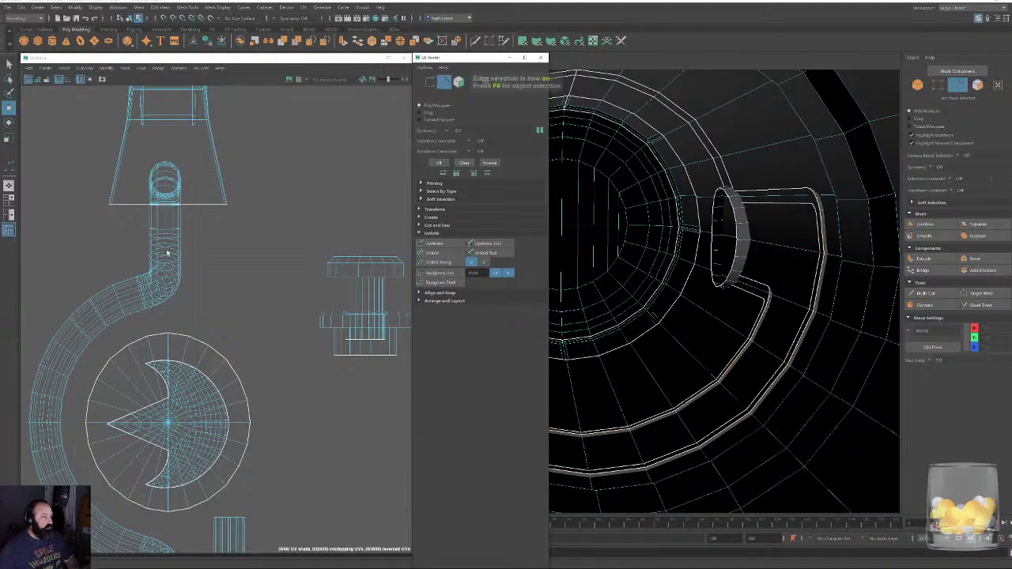
{"action": "scroll", "coordinate": [662, 245], "scroll_direction": "down", "scroll_amount": 3}
{"action": "left_click_drag", "start_coordinate": [660, 237], "coordinate": [740, 230], "text": "alt"}
{"action": "scroll", "coordinate": [741, 230], "scroll_direction": "down", "scroll_amount": 5}
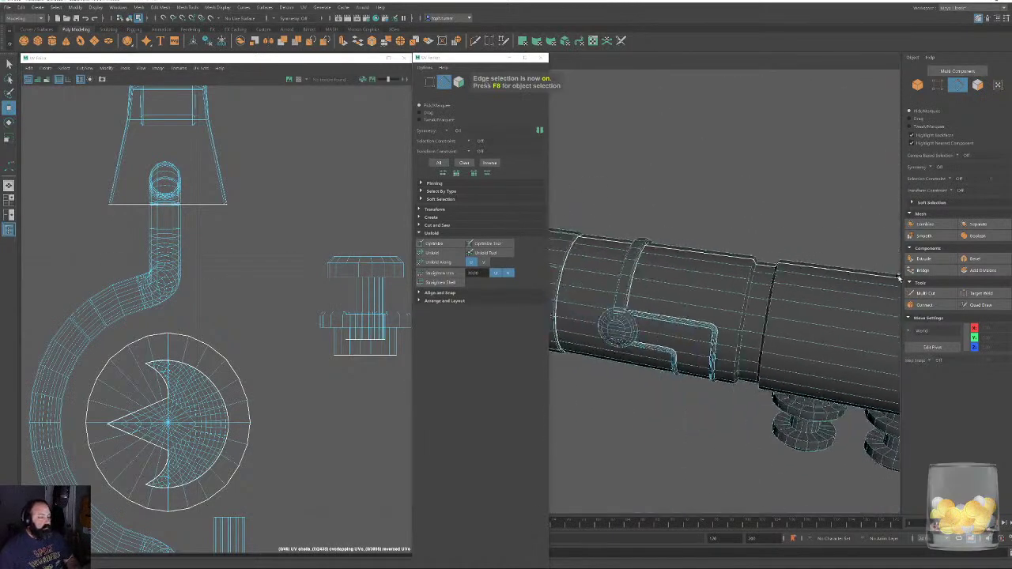
{"action": "middle_click_drag", "start_coordinate": [565, 273], "coordinate": [721, 279], "text": "alt"}
{"action": "left_click_drag", "start_coordinate": [721, 279], "coordinate": [925, 402], "text": "alt"}
{"action": "scroll", "coordinate": [652, 226], "scroll_direction": "down", "scroll_amount": 5}
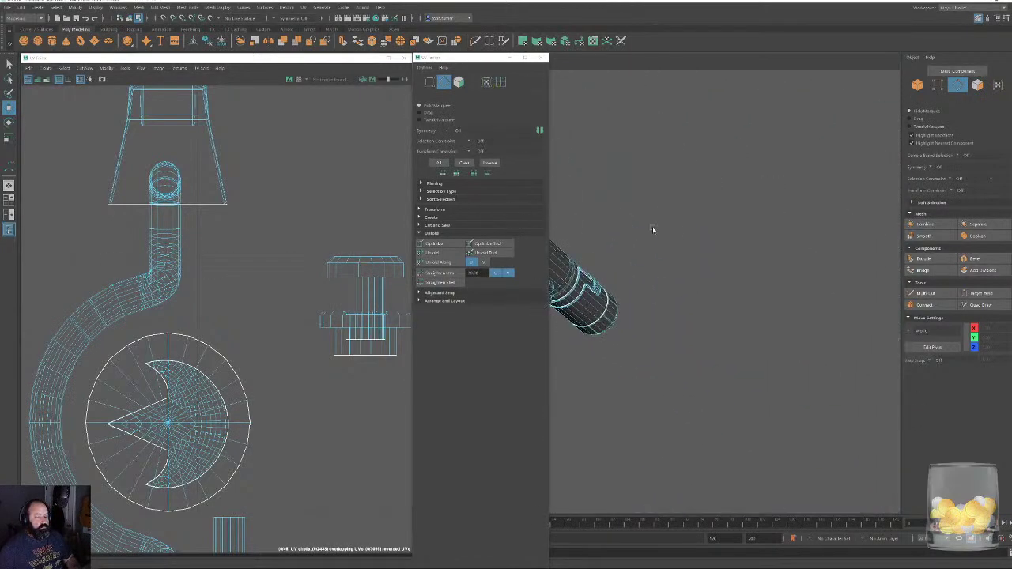
{"action": "middle_click_drag", "start_coordinate": [653, 226], "coordinate": [825, 322], "text": "alt"}
{"action": "left_click_drag", "start_coordinate": [824, 321], "coordinate": [767, 315], "text": "alt"}
{"action": "scroll", "coordinate": [767, 316], "scroll_direction": "up", "scroll_amount": 5}
{"action": "left_click_drag", "start_coordinate": [778, 384], "coordinate": [852, 364], "text": "alt"}
{"action": "left_click", "coordinate": [775, 348]}
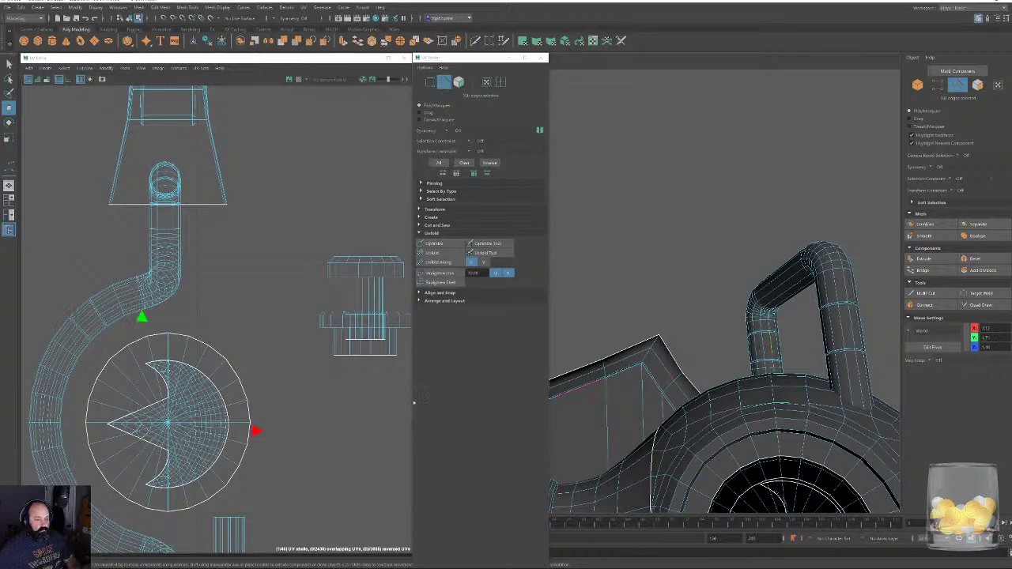
{"action": "scroll", "coordinate": [218, 290], "scroll_direction": "down", "scroll_amount": 2}
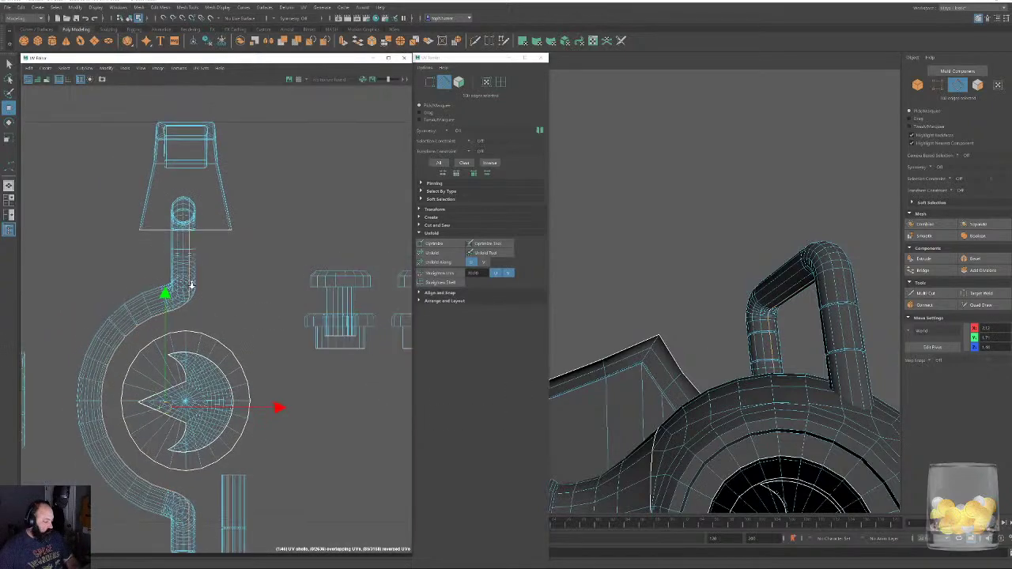
Select the end cap faces at both ends of the curved pipe and delete them.
{"action": "left_click", "coordinate": [978, 85]}
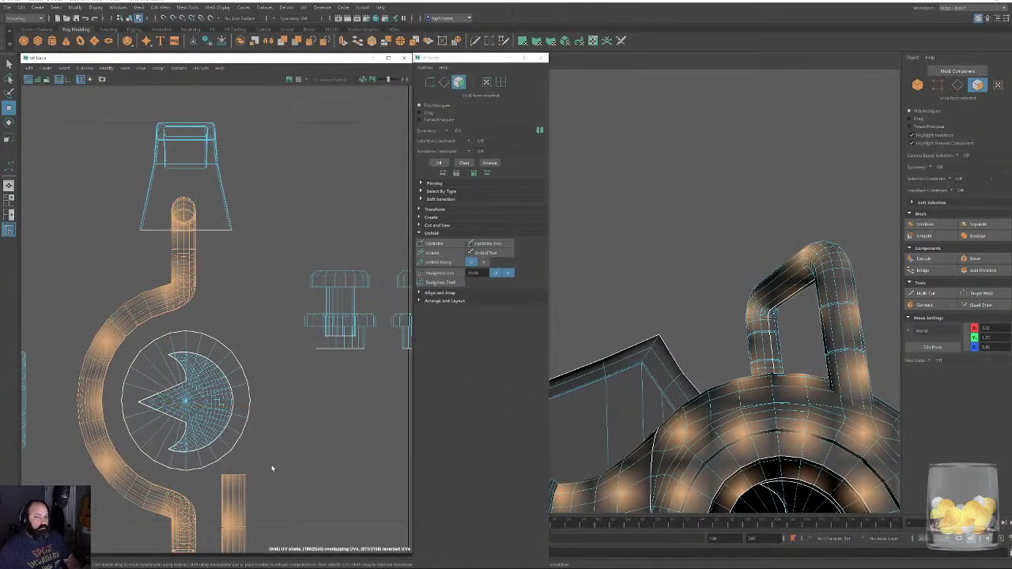
{"action": "left_click", "coordinate": [223, 498]}
{"action": "left_click_drag", "start_coordinate": [222, 499], "coordinate": [311, 526], "text": "ctrl"}
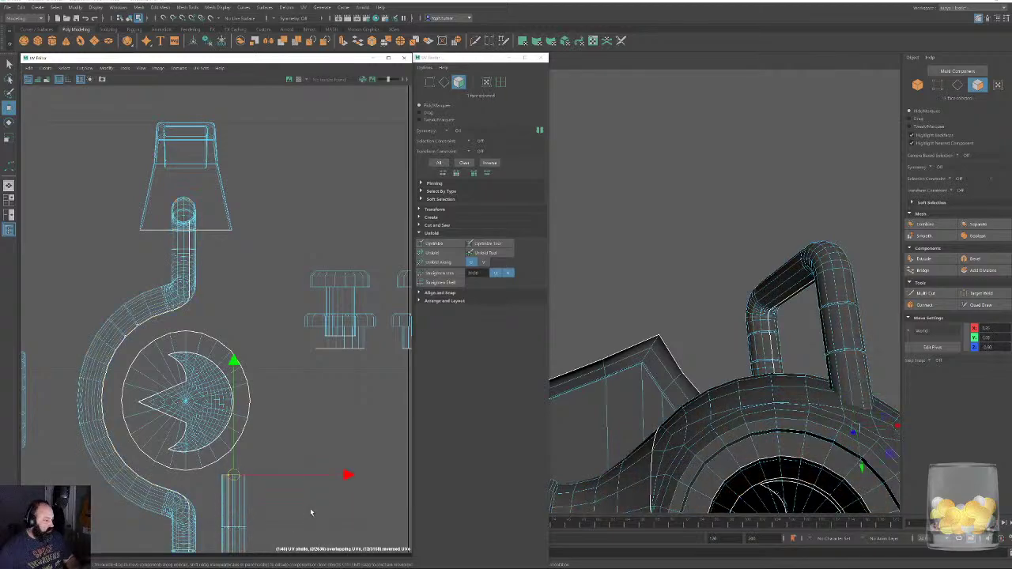
{"action": "left_click_drag", "start_coordinate": [769, 436], "coordinate": [730, 404], "text": "alt"}
{"action": "key", "text": "f"}
{"action": "right_click_drag", "start_coordinate": [730, 404], "coordinate": [688, 305], "text": "alt"}
{"action": "left_click_drag", "start_coordinate": [688, 305], "coordinate": [685, 280], "text": "alt"}
{"action": "scroll", "coordinate": [601, 275], "scroll_direction": "down", "scroll_amount": 6}
{"action": "middle_click_drag", "start_coordinate": [684, 280], "coordinate": [791, 251], "text": "alt"}
{"action": "right_click_drag", "start_coordinate": [790, 251], "coordinate": [734, 446], "text": "alt"}
{"action": "left_click_drag", "start_coordinate": [734, 446], "coordinate": [677, 268], "text": "alt"}
{"action": "right_click_drag", "start_coordinate": [678, 267], "coordinate": [580, 454], "text": "alt"}
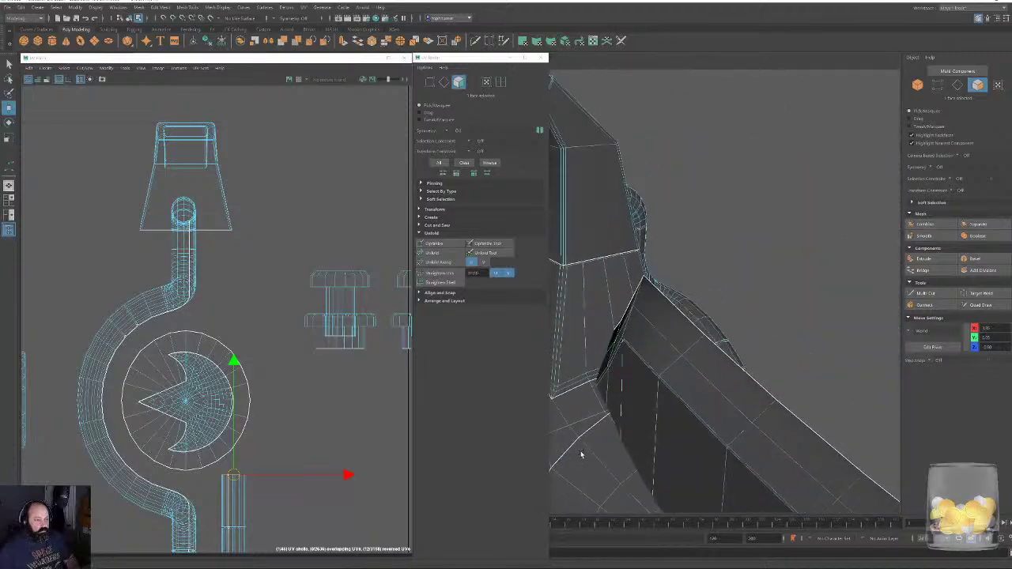
{"action": "left_click_drag", "start_coordinate": [581, 453], "coordinate": [634, 416], "text": "alt"}
{"action": "right_click_drag", "start_coordinate": [635, 416], "coordinate": [702, 564], "text": "alt"}
{"action": "left_click_drag", "start_coordinate": [701, 269], "coordinate": [687, 190], "text": "alt"}
{"action": "left_click", "coordinate": [695, 212], "text": "shift"}
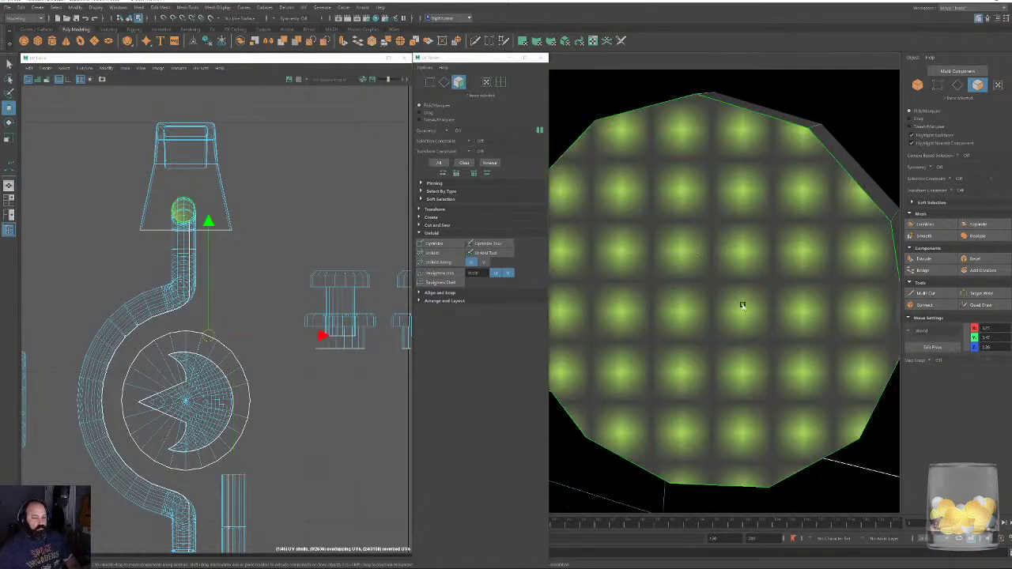
{"action": "right_click_drag", "start_coordinate": [741, 303], "coordinate": [572, 254], "text": "alt"}
{"action": "middle_click_drag", "start_coordinate": [572, 254], "coordinate": [970, 224], "text": "alt"}
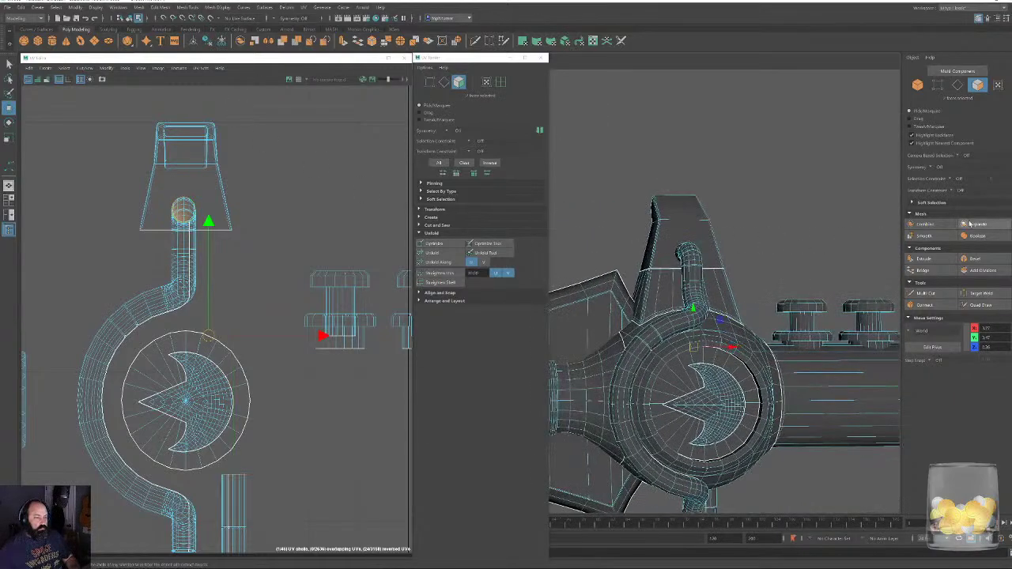
{"action": "left_click", "coordinate": [776, 311]}
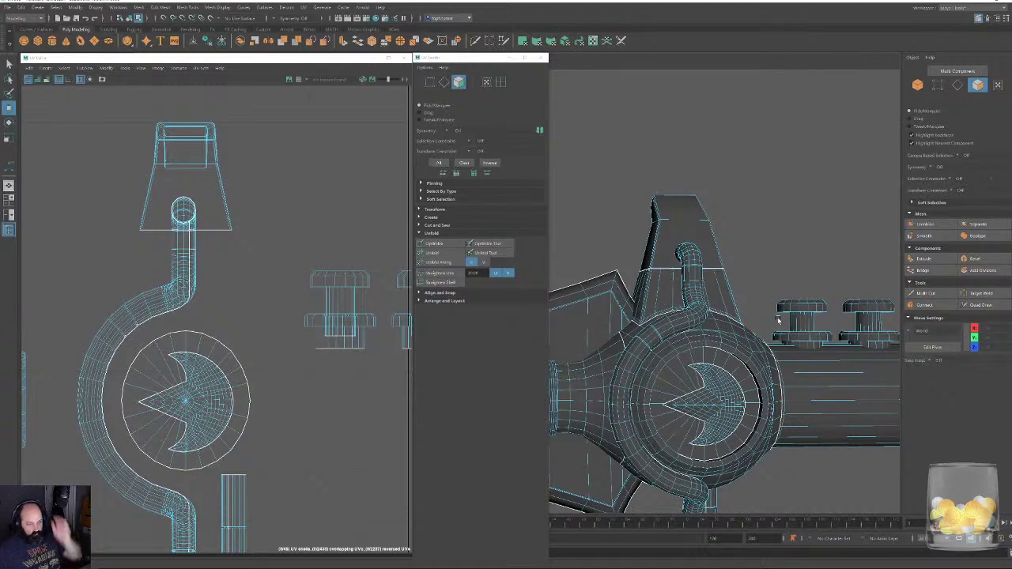
Unfold the curved pipe's shell, accepting the geometry cleanup, and move it clear of the emblem and mouthpiece shells.
{"action": "double_click", "coordinate": [189, 275]}
{"action": "left_click", "coordinate": [437, 254]}
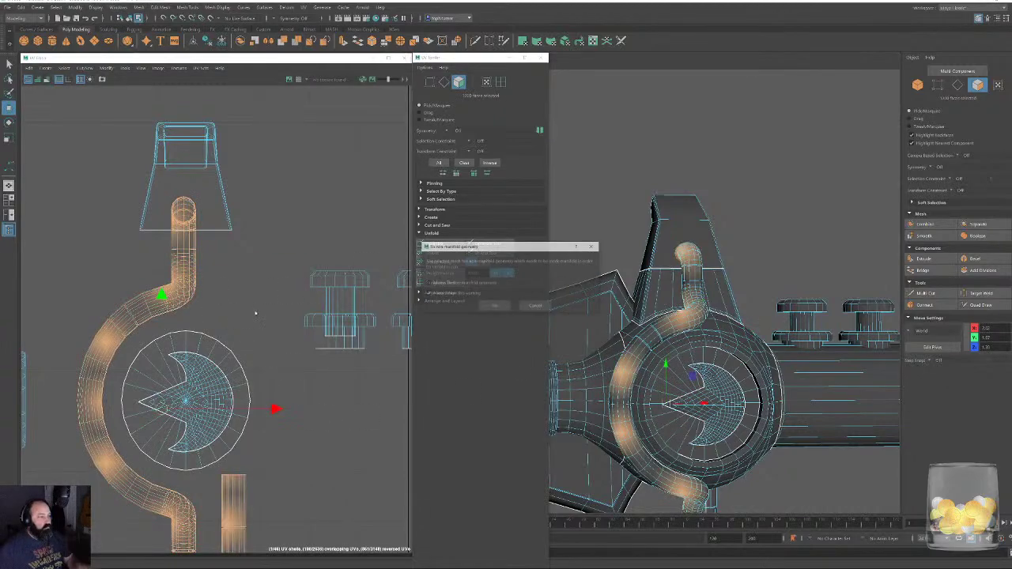
{"action": "left_click", "coordinate": [500, 309]}
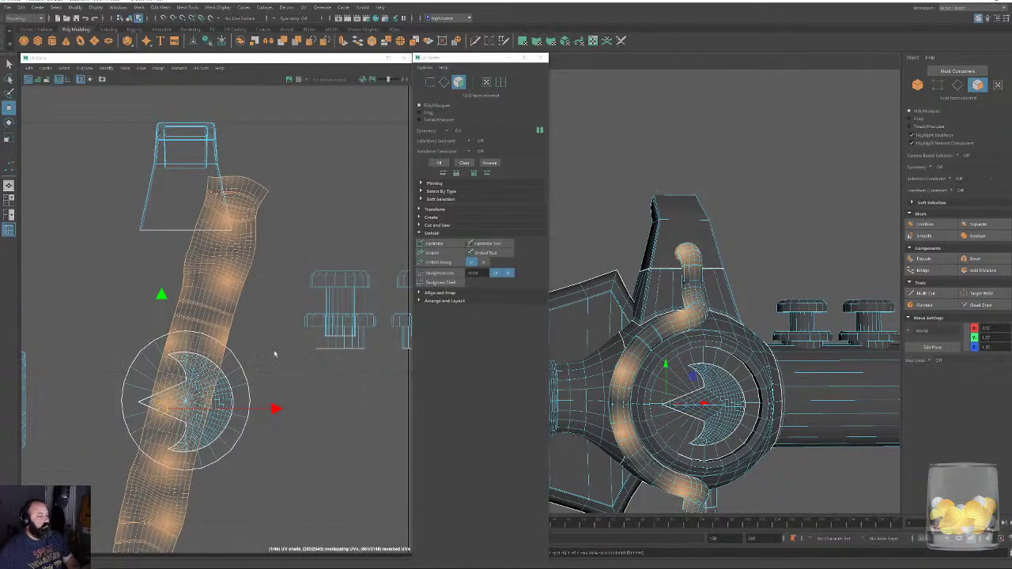
{"action": "right_click_drag", "start_coordinate": [275, 352], "coordinate": [83, 202], "text": "alt"}
{"action": "middle_click_drag", "start_coordinate": [226, 361], "coordinate": [267, 263], "text": "alt"}
{"action": "left_click_drag", "start_coordinate": [263, 281], "coordinate": [78, 30]}
Cut a UV seam along the edge loop around the inner rim of the mouthpiece's opening.
{"action": "middle_click_drag", "start_coordinate": [313, 109], "coordinate": [265, 234], "text": "alt"}
{"action": "right_click_drag", "start_coordinate": [244, 250], "coordinate": [400, 419], "text": "alt"}
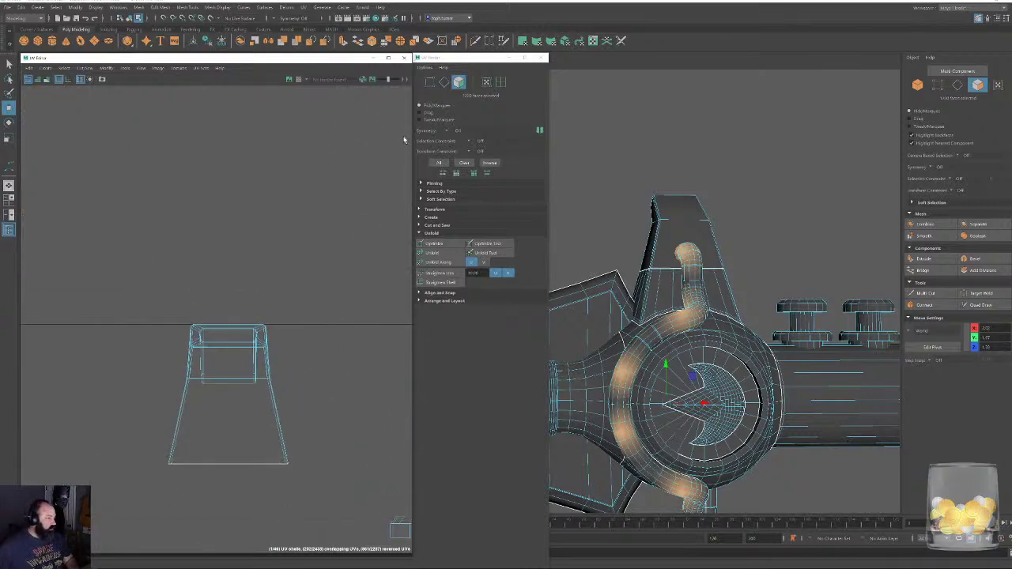
{"action": "left_click", "coordinate": [443, 83]}
{"action": "scroll", "coordinate": [212, 342], "scroll_direction": "up", "scroll_amount": 3}
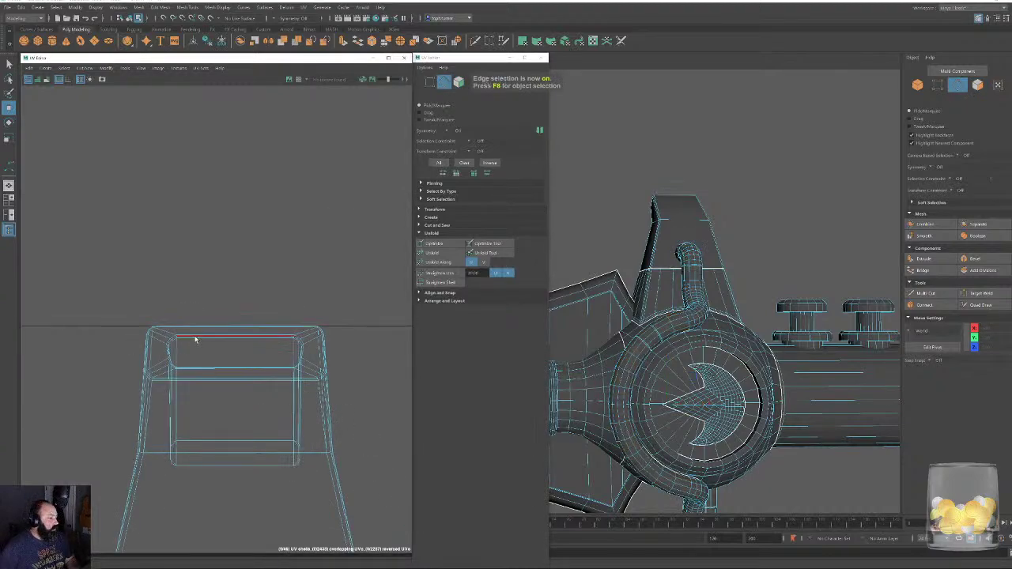
{"action": "left_click", "coordinate": [195, 339]}
{"action": "middle_click_drag", "start_coordinate": [332, 413], "coordinate": [301, 359], "text": "alt"}
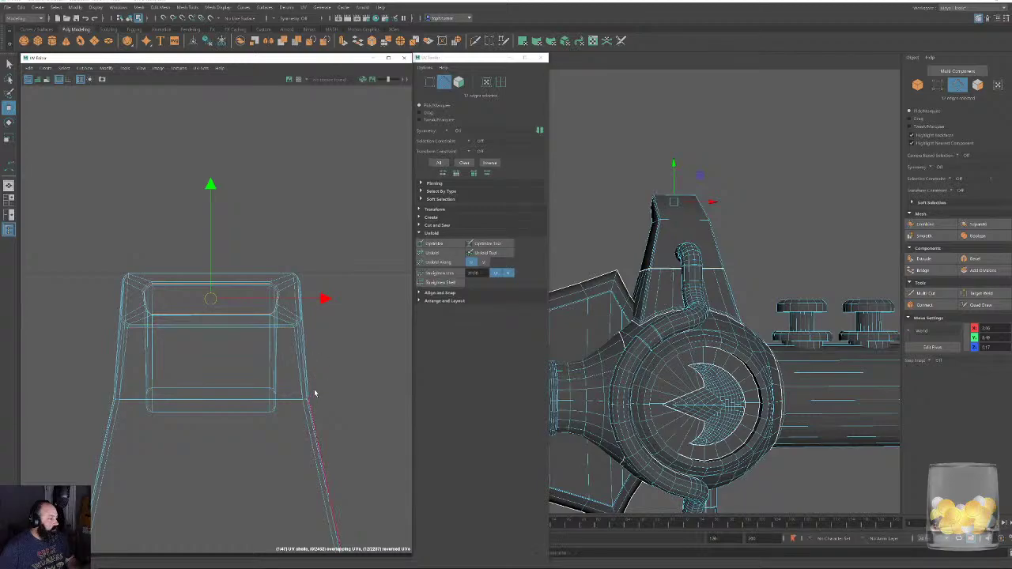
Select the edges running up one vertical corner of the mouthpiece.
{"action": "left_click", "coordinate": [289, 366]}
{"action": "middle_click_drag", "start_coordinate": [233, 447], "coordinate": [227, 238], "text": "alt"}
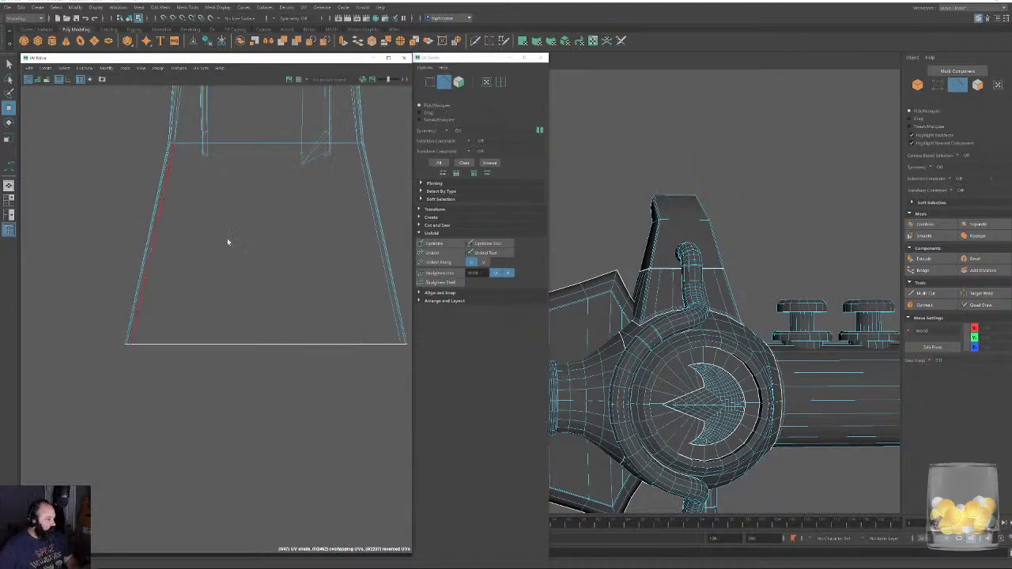
{"action": "left_click_drag", "start_coordinate": [696, 263], "coordinate": [777, 332], "text": "alt"}
{"action": "scroll", "coordinate": [776, 332], "scroll_direction": "up", "scroll_amount": 1}
{"action": "double_click", "coordinate": [741, 251]}
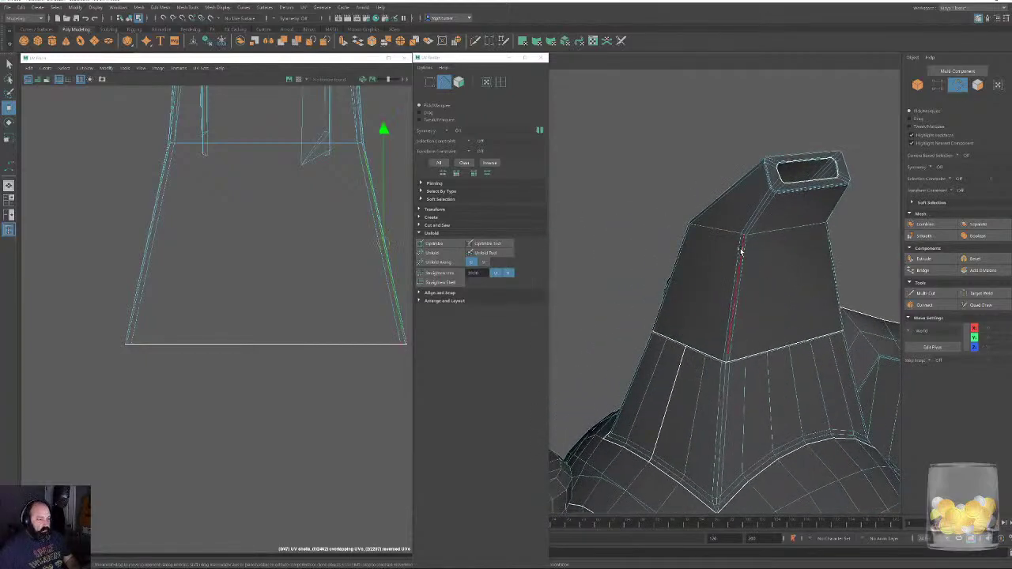
{"action": "middle_click_drag", "start_coordinate": [243, 202], "coordinate": [188, 322], "text": "alt"}
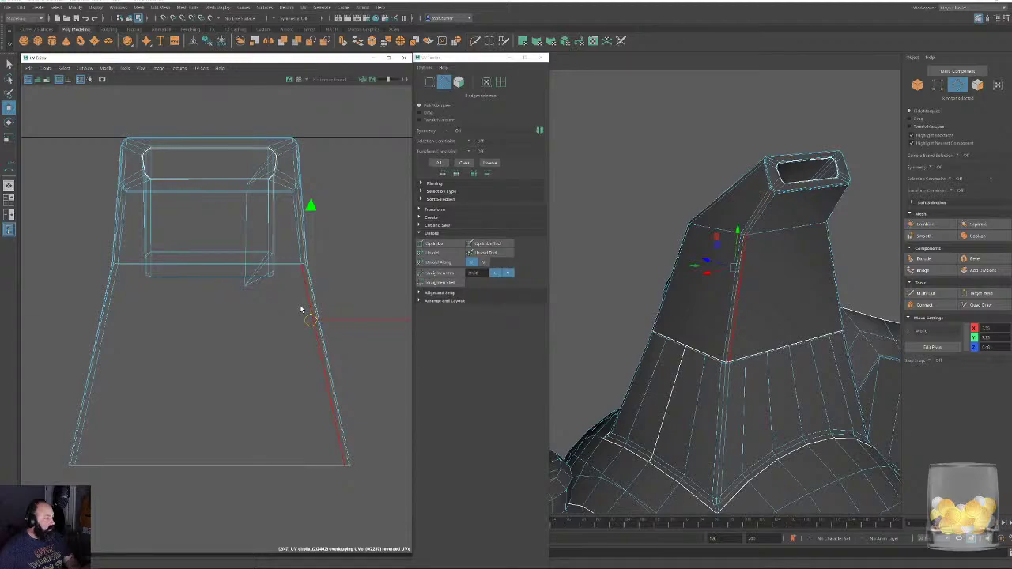
{"action": "key", "text": "ctrl+shift+s"}
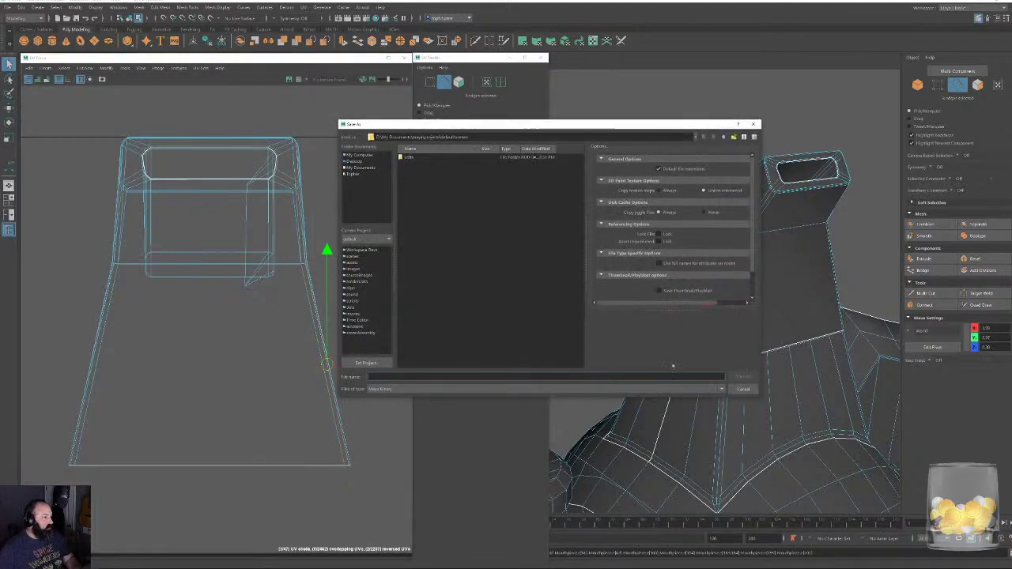
{"action": "left_click", "coordinate": [749, 389]}
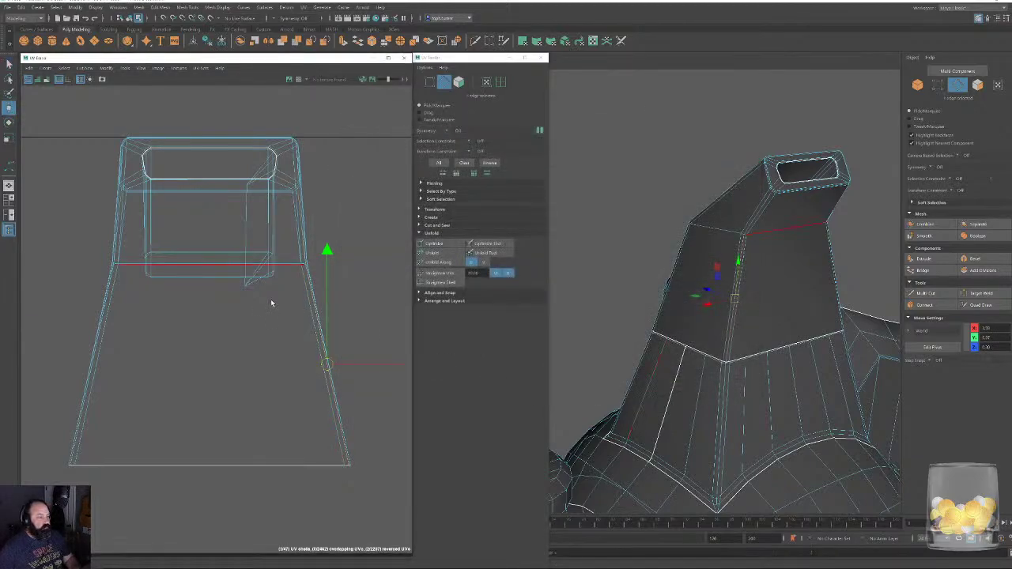
Restore the displaced edge inside the mouthpiece's opening to its straight position along the recess side.
{"action": "left_click", "coordinate": [245, 221]}
{"action": "left_click_drag", "start_coordinate": [245, 231], "coordinate": [271, 223]}
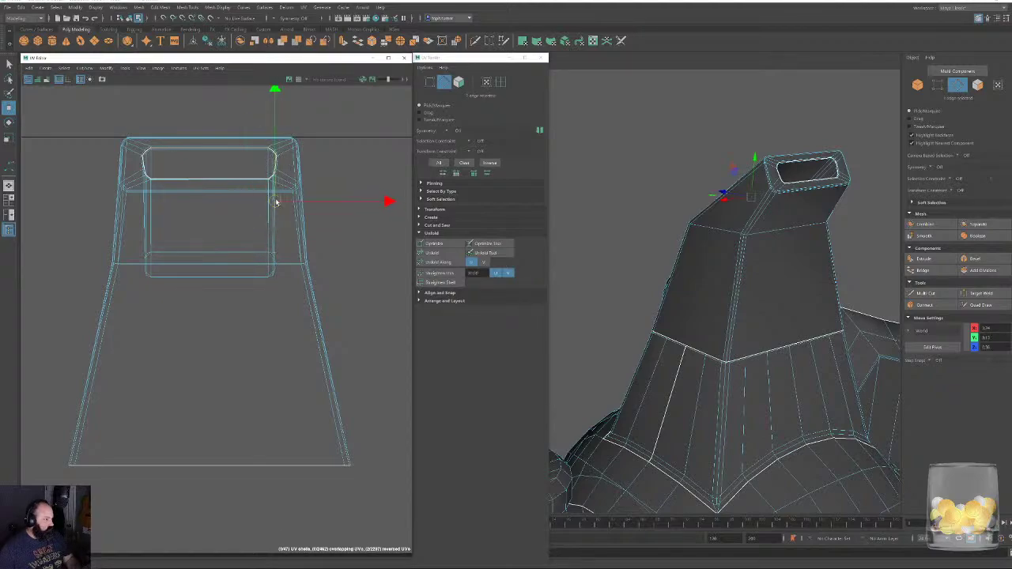
{"action": "left_click_drag", "start_coordinate": [559, 212], "coordinate": [677, 261], "text": "alt"}
{"action": "key", "text": "f"}
{"action": "right_click_drag", "start_coordinate": [677, 262], "coordinate": [520, 214], "text": "alt"}
{"action": "middle_click_drag", "start_coordinate": [519, 214], "coordinate": [784, 284], "text": "alt"}
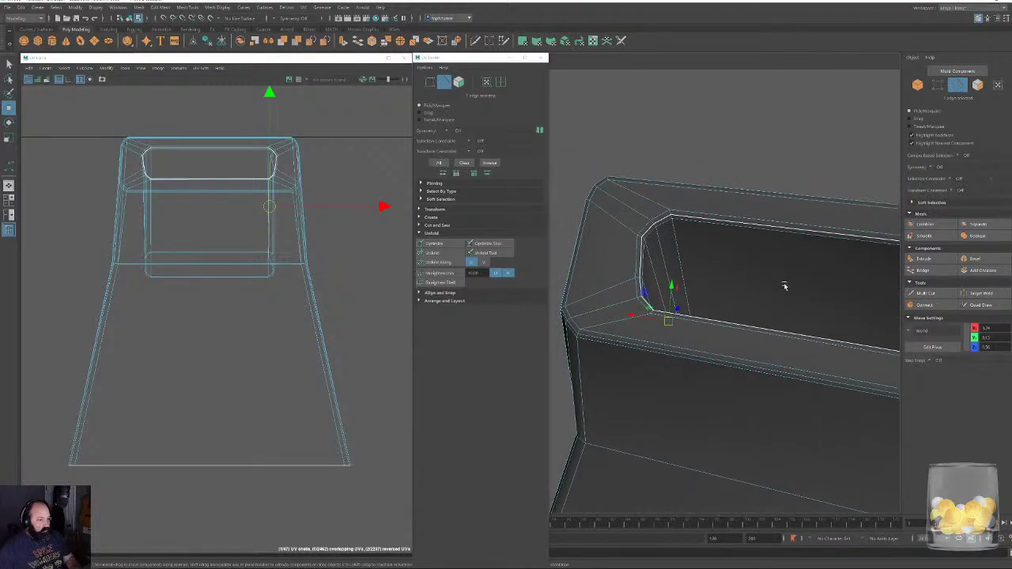
{"action": "left_click_drag", "start_coordinate": [784, 285], "coordinate": [746, 295], "text": "alt"}
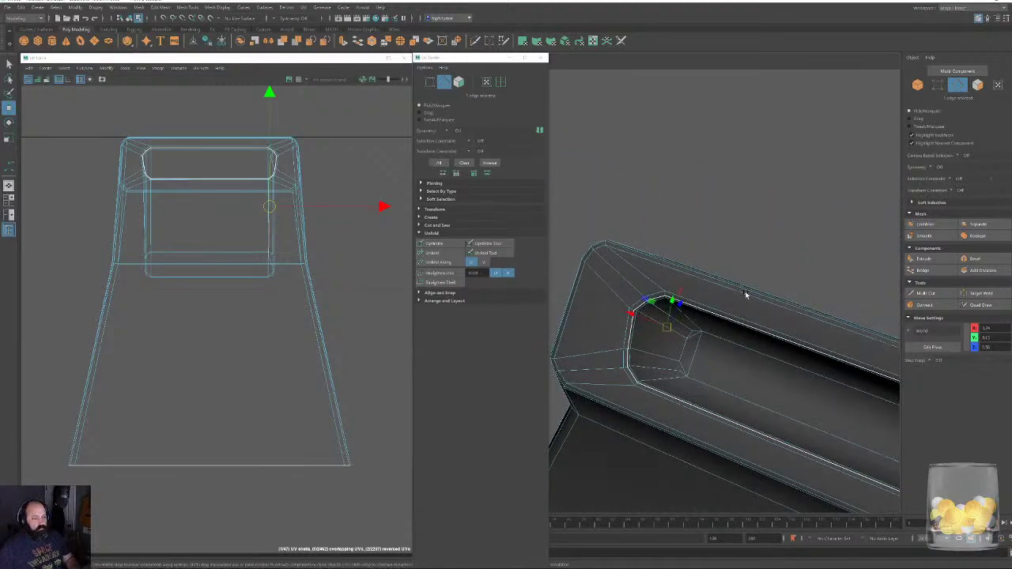
Cut a UV seam along the edge loop around the floor of the mouthpiece's recess.
{"action": "scroll", "coordinate": [221, 284], "scroll_direction": "up", "scroll_amount": 3}
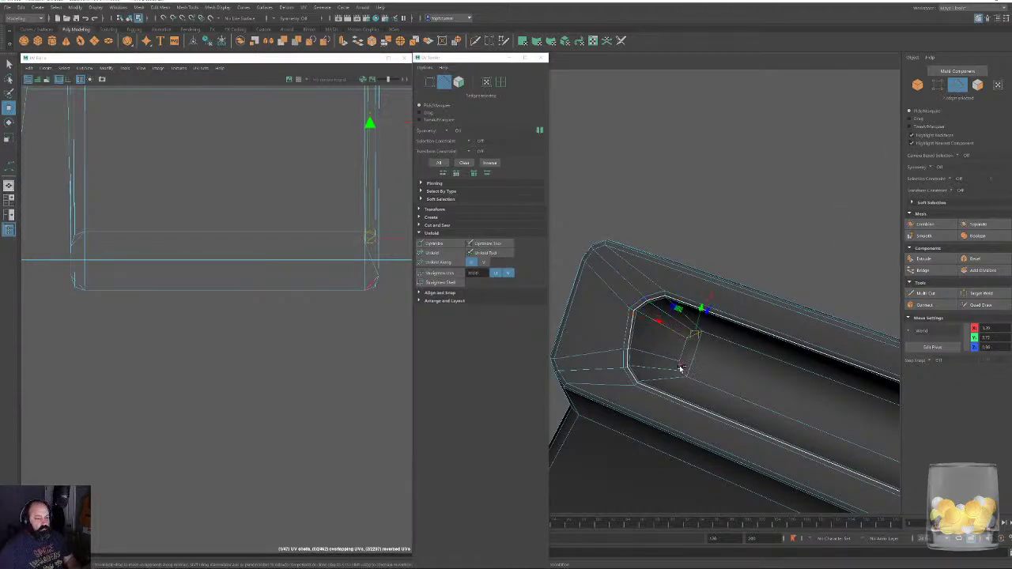
{"action": "right_click_drag", "start_coordinate": [749, 399], "coordinate": [870, 498], "text": "alt"}
{"action": "middle_click_drag", "start_coordinate": [866, 474], "coordinate": [657, 328], "text": "alt"}
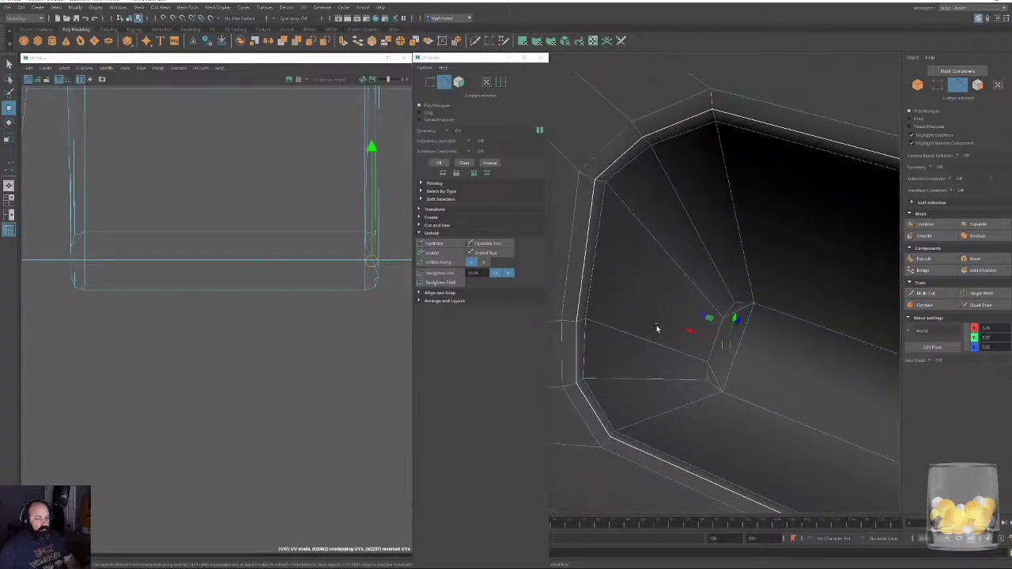
{"action": "left_click", "coordinate": [720, 377], "text": "shift"}
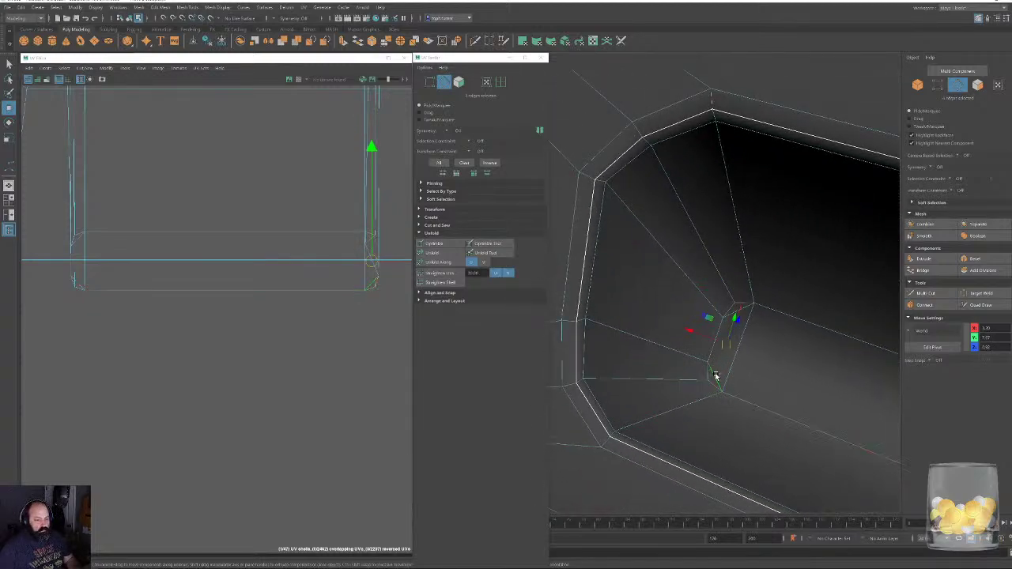
{"action": "left_click", "coordinate": [801, 327]}
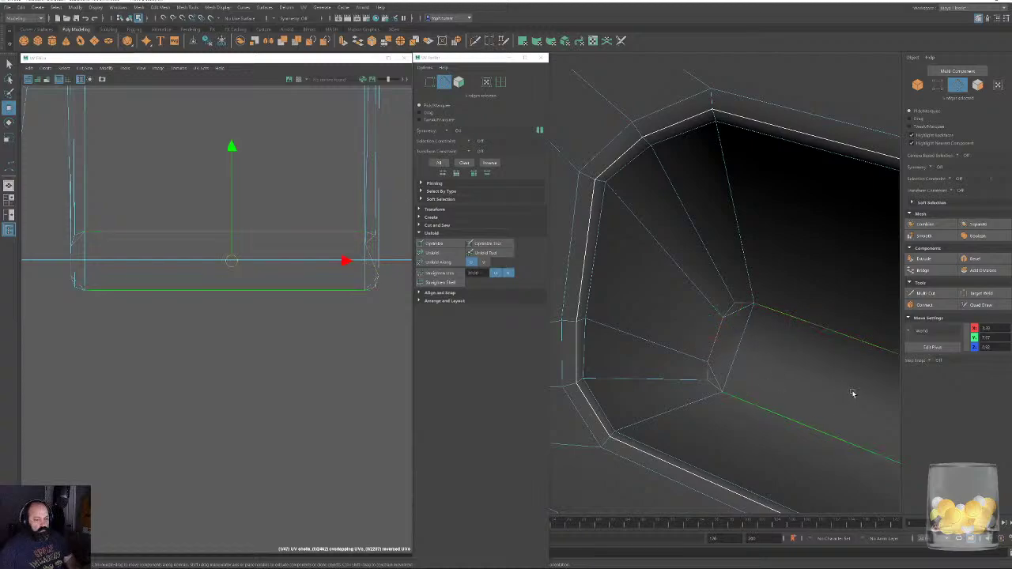
{"action": "left_click_drag", "start_coordinate": [851, 390], "coordinate": [711, 328], "text": "alt"}
{"action": "left_click_drag", "start_coordinate": [756, 259], "coordinate": [751, 257], "text": "alt"}
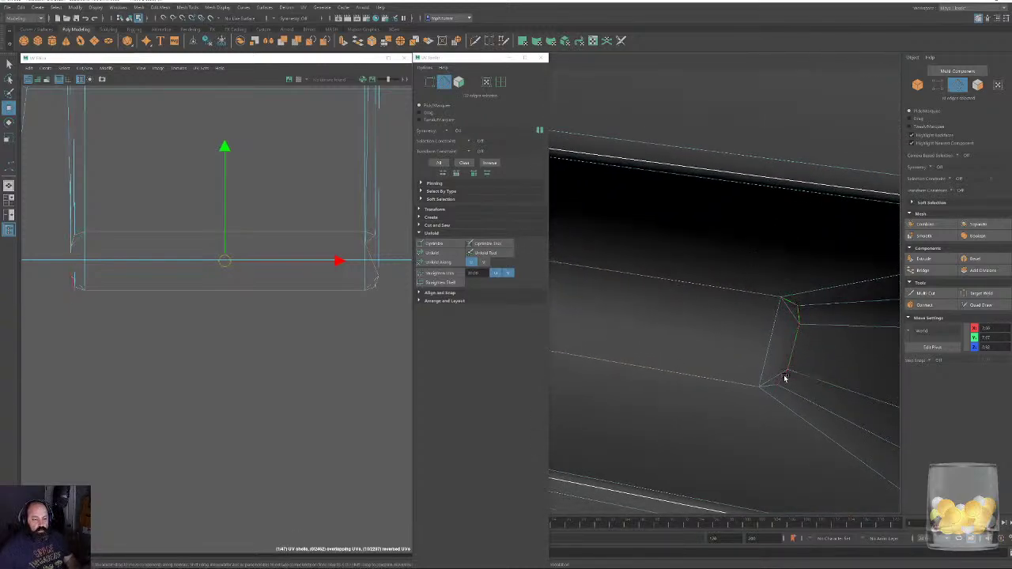
{"action": "left_click", "coordinate": [247, 390]}
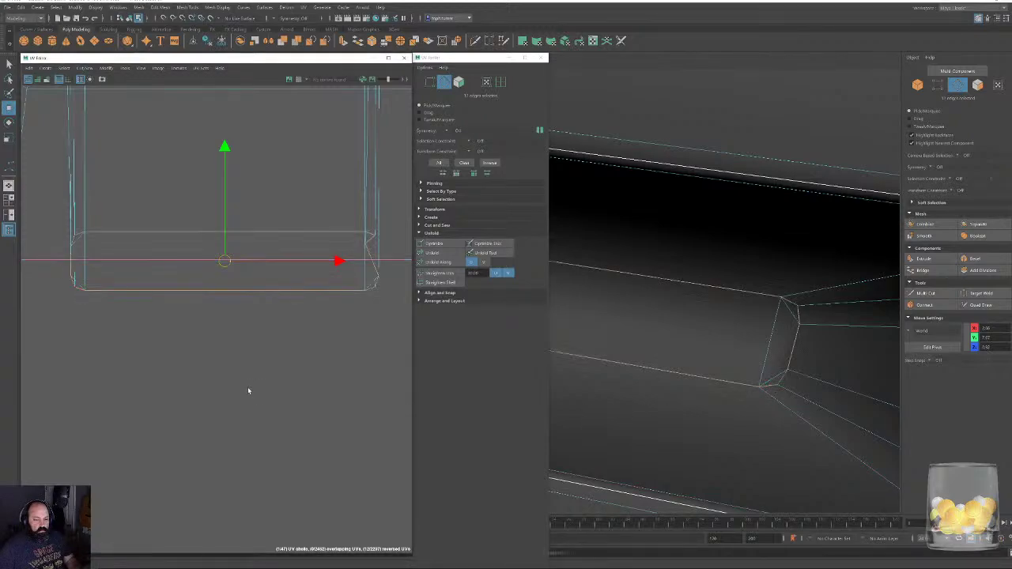
{"action": "right_click_drag", "start_coordinate": [328, 336], "coordinate": [273, 250], "text": "alt"}
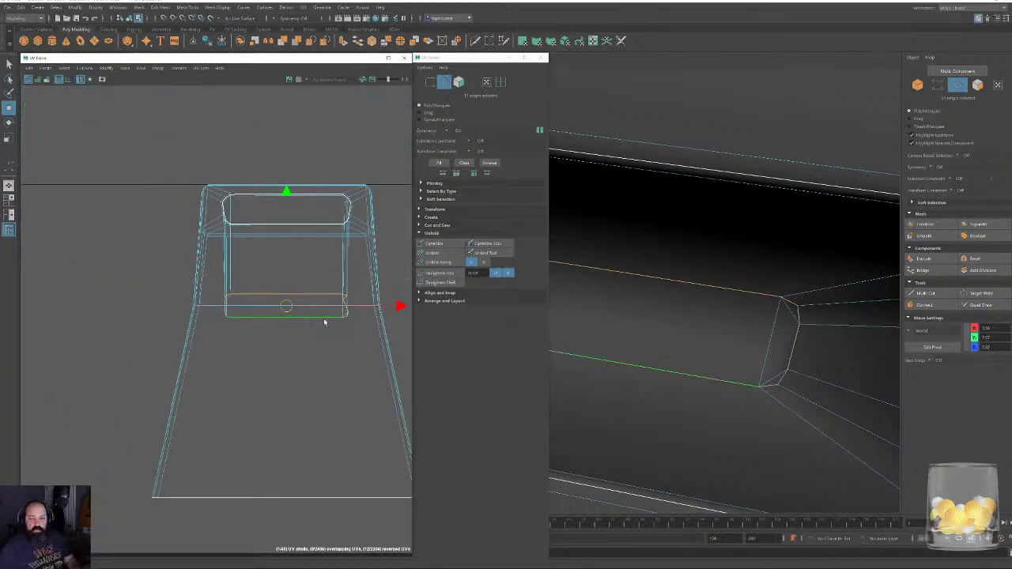
{"action": "left_click", "coordinate": [328, 148]}
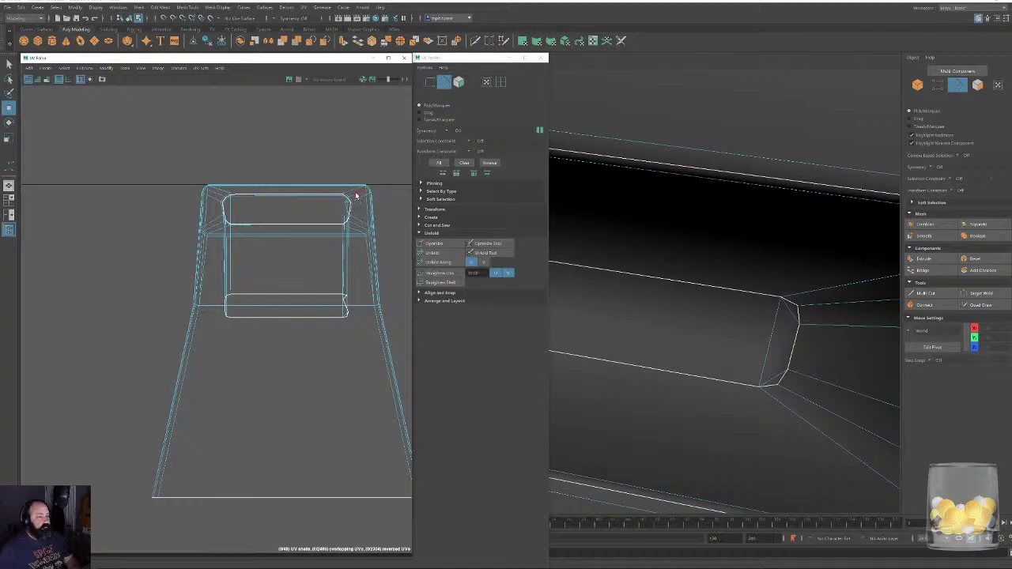
Cut a UV seam along one outer corner of the mouthpiece and unfold all of the mouthpiece's shells.
{"action": "left_click", "coordinate": [356, 195]}
{"action": "scroll", "coordinate": [325, 300], "scroll_direction": "down", "scroll_amount": 3}
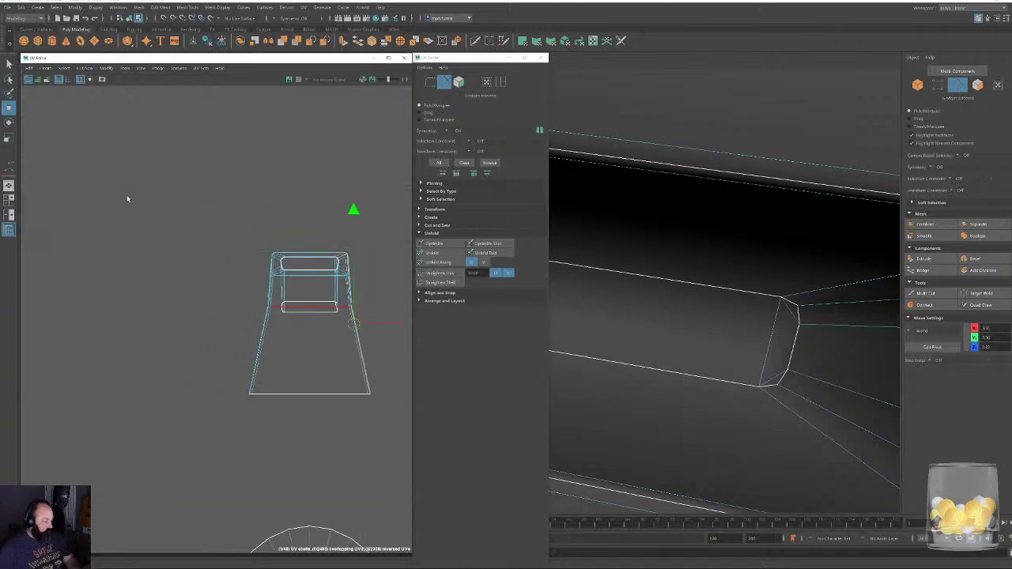
{"action": "left_click", "coordinate": [459, 82]}
{"action": "left_click_drag", "start_coordinate": [175, 199], "coordinate": [441, 434]}
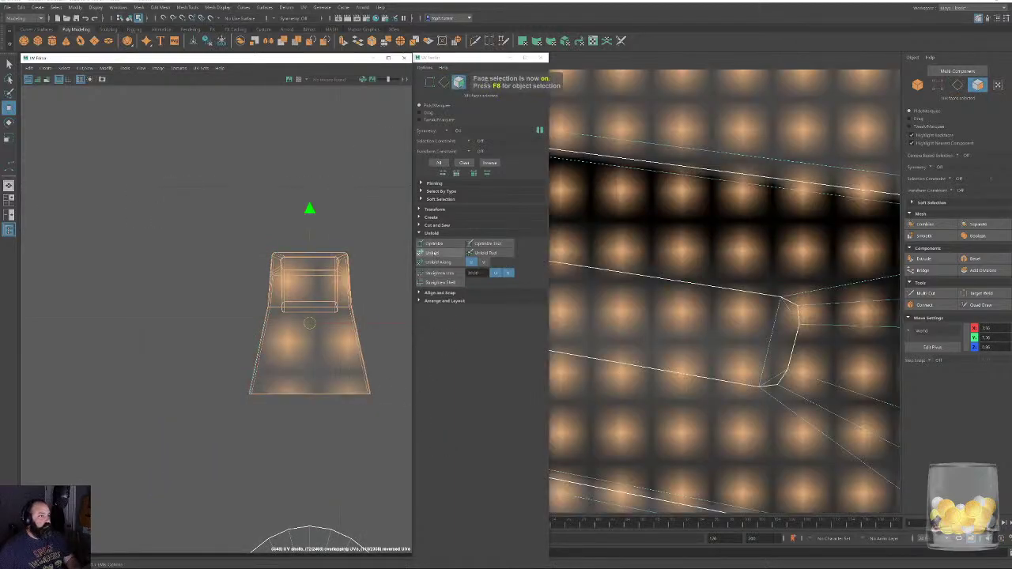
{"action": "left_click", "coordinate": [433, 253]}
{"action": "left_click", "coordinate": [494, 306]}
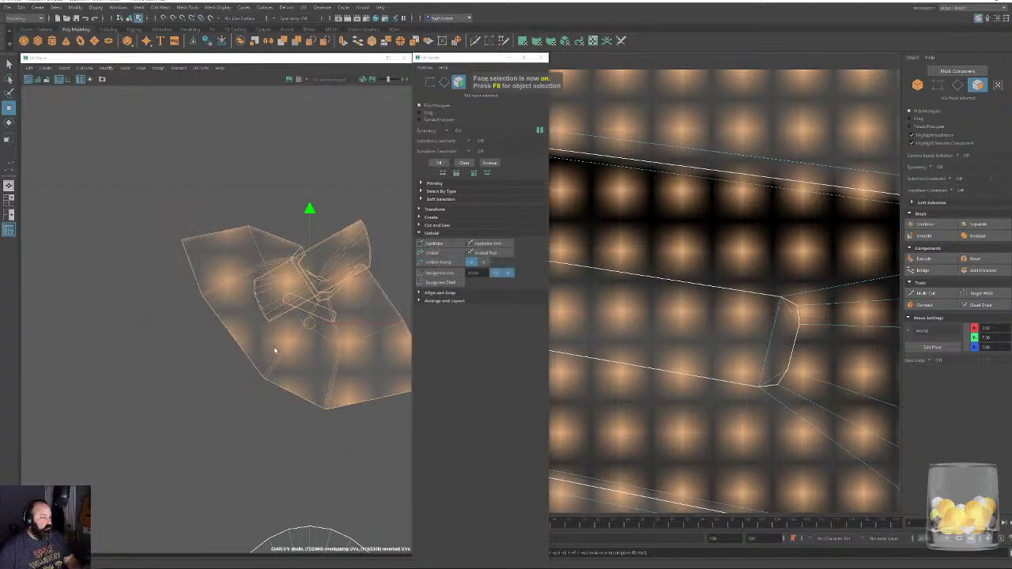
Move the mouthpiece's large outer shell clear of the two recess shells.
{"action": "left_click", "coordinate": [158, 318]}
{"action": "double_click", "coordinate": [294, 336]}
{"action": "middle_click_drag", "start_coordinate": [330, 379], "coordinate": [126, 218]}
Cut a seam along one corner edge of the mouthpiece's recess wall shell and unfold that shell.
{"action": "left_click", "coordinate": [310, 267]}
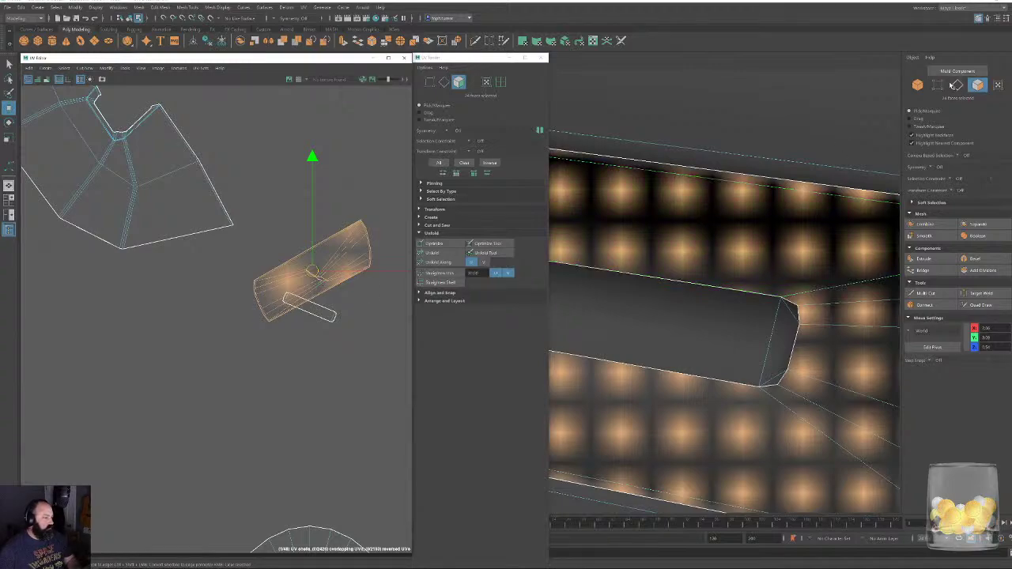
{"action": "left_click", "coordinate": [956, 85]}
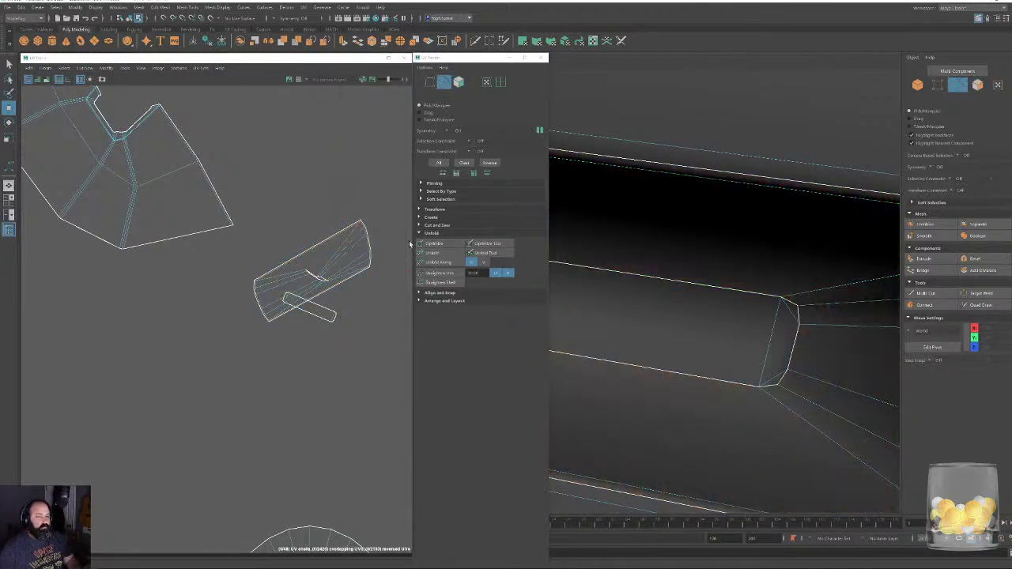
{"action": "left_click", "coordinate": [349, 248]}
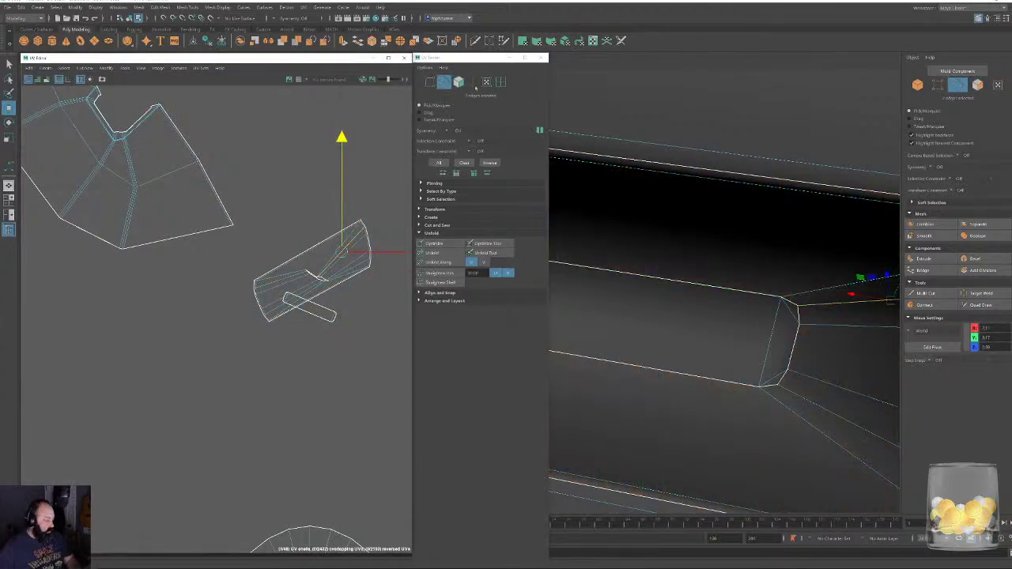
{"action": "left_click", "coordinate": [459, 82]}
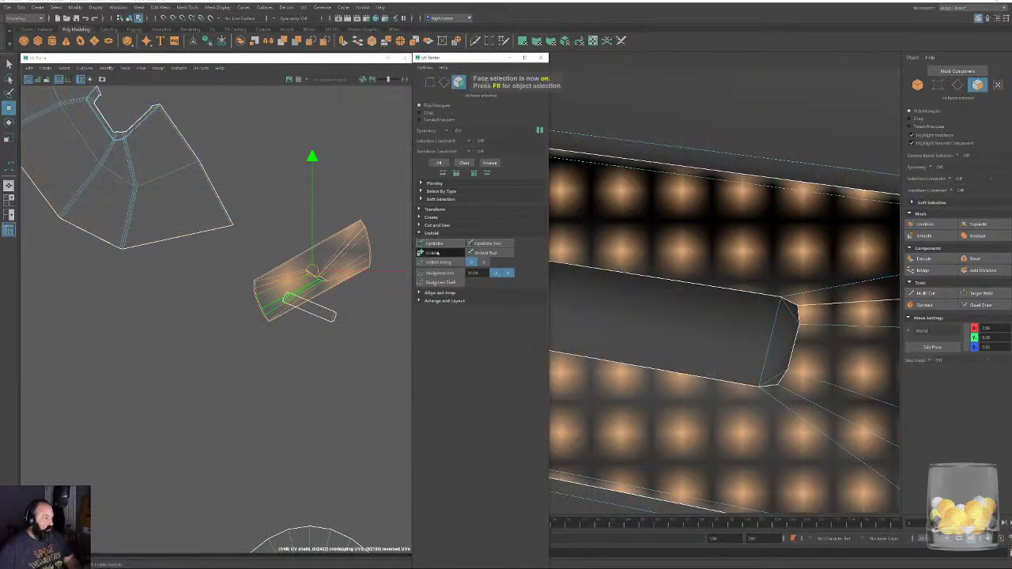
{"action": "left_click", "coordinate": [434, 253]}
{"action": "scroll", "coordinate": [311, 336], "scroll_direction": "down", "scroll_amount": 5}
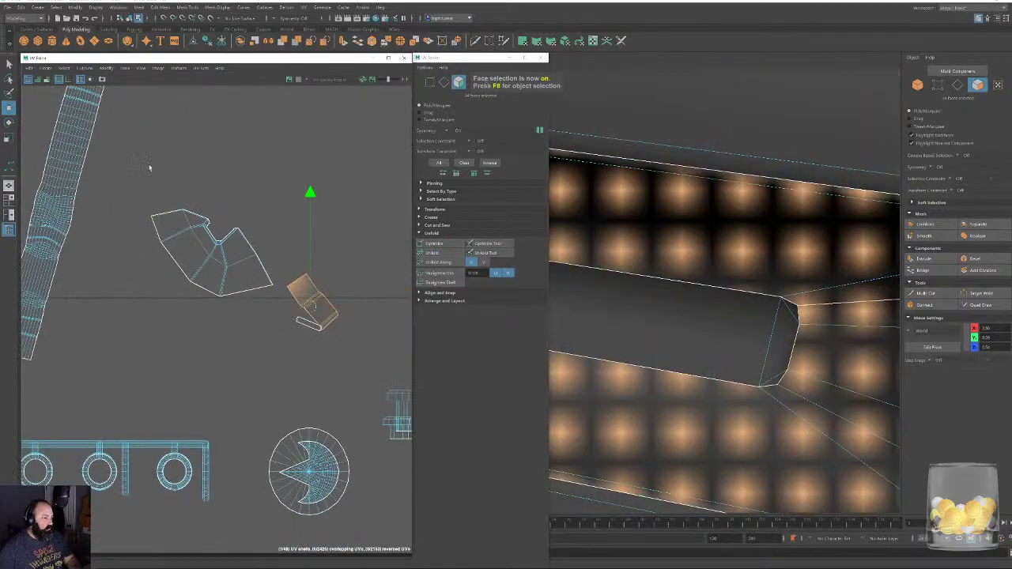
Move the mouthpiece's shells together to the free space beside the long curved pipe strip.
{"action": "left_click", "coordinate": [314, 315]}
{"action": "middle_click_drag", "start_coordinate": [315, 315], "coordinate": [264, 215]}
{"action": "scroll", "coordinate": [258, 309], "scroll_direction": "down", "scroll_amount": 1}
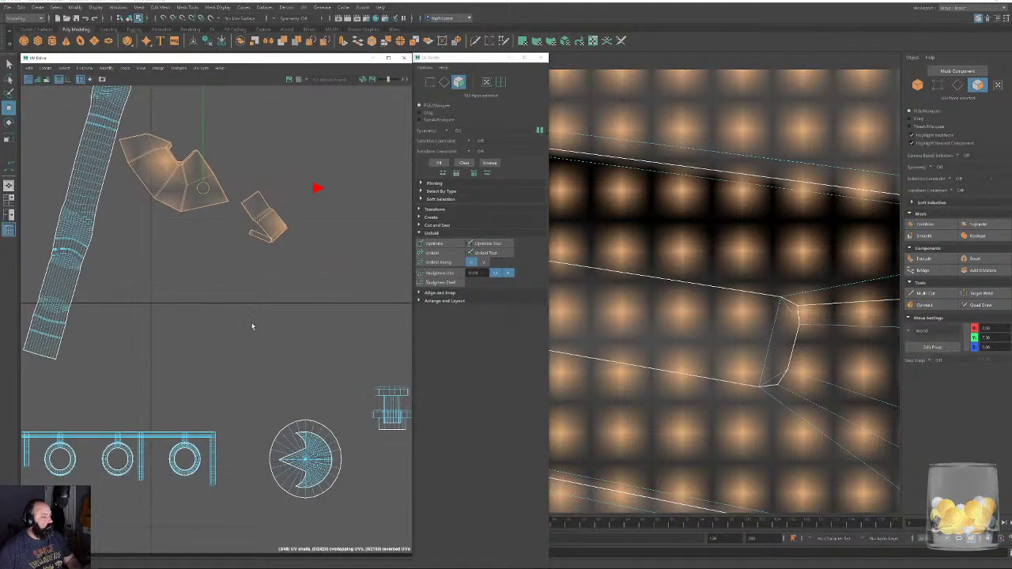
Unfold the emblem's disc and crescent shells and place both beside the mouthpiece's shells.
{"action": "middle_click_drag", "start_coordinate": [253, 325], "coordinate": [350, 168], "text": "alt"}
{"action": "double_click", "coordinate": [389, 289]}
{"action": "middle_click_drag", "start_coordinate": [399, 279], "coordinate": [270, 170], "text": "alt"}
{"action": "left_click", "coordinate": [432, 254]}
{"action": "left_click_drag", "start_coordinate": [303, 437], "coordinate": [304, 438]}
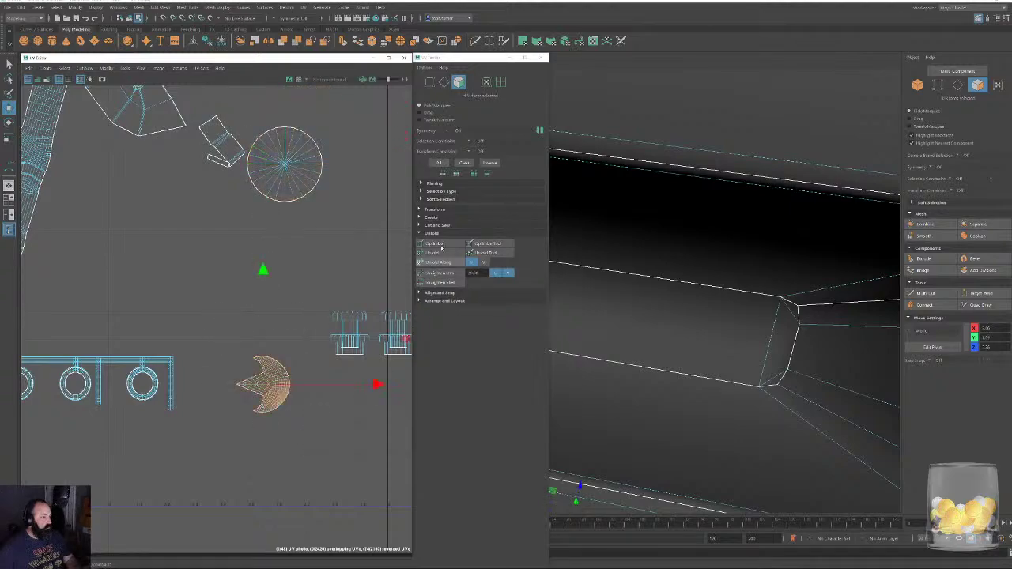
{"action": "left_click", "coordinate": [439, 253]}
{"action": "left_click_drag", "start_coordinate": [268, 380], "coordinate": [175, 167]}
Select the small bracket-shaped UV shells beside the row of rings and frame their geometry in the 3D view.
{"action": "middle_click_drag", "start_coordinate": [162, 281], "coordinate": [251, 242], "text": "alt"}
{"action": "right_click_drag", "start_coordinate": [251, 242], "coordinate": [70, 160], "text": "alt"}
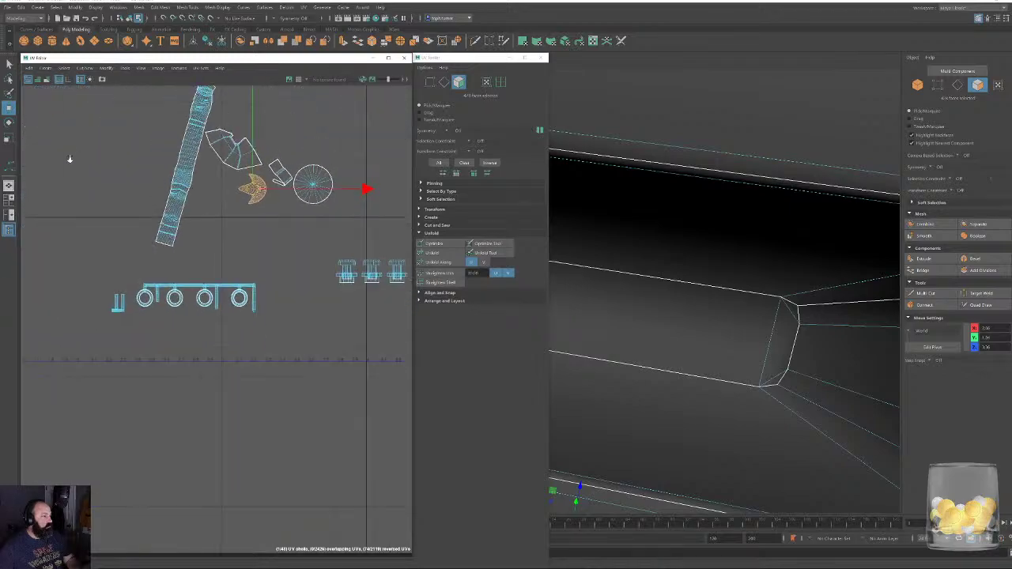
{"action": "middle_click_drag", "start_coordinate": [294, 224], "coordinate": [351, 240], "text": "alt"}
{"action": "right_click_drag", "start_coordinate": [329, 262], "coordinate": [393, 355], "text": "alt"}
{"action": "middle_click_drag", "start_coordinate": [124, 312], "coordinate": [225, 271], "text": "alt"}
{"action": "scroll", "coordinate": [226, 271], "scroll_direction": "up", "scroll_amount": 3}
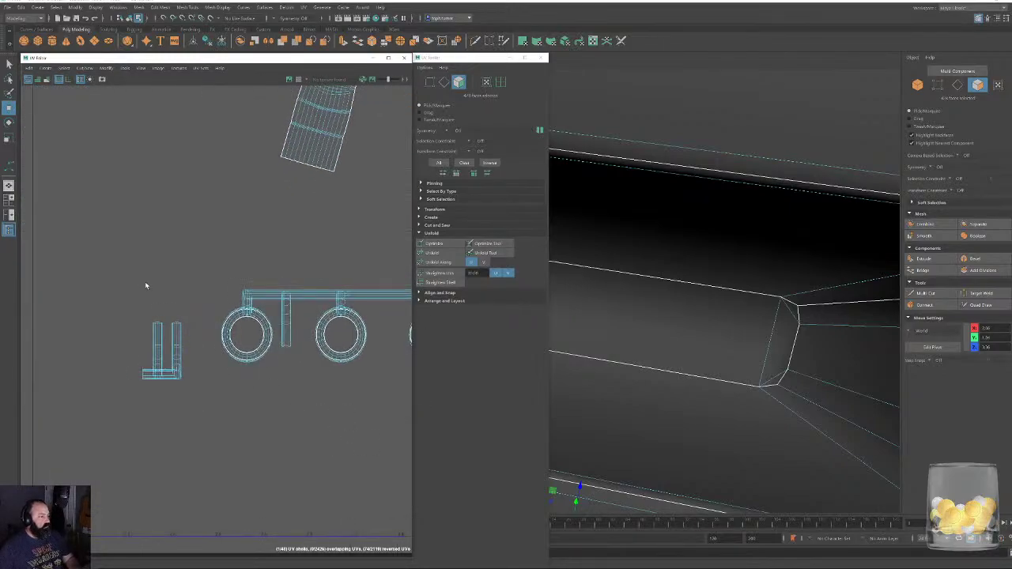
{"action": "left_click", "coordinate": [160, 352]}
{"action": "key", "text": "f"}
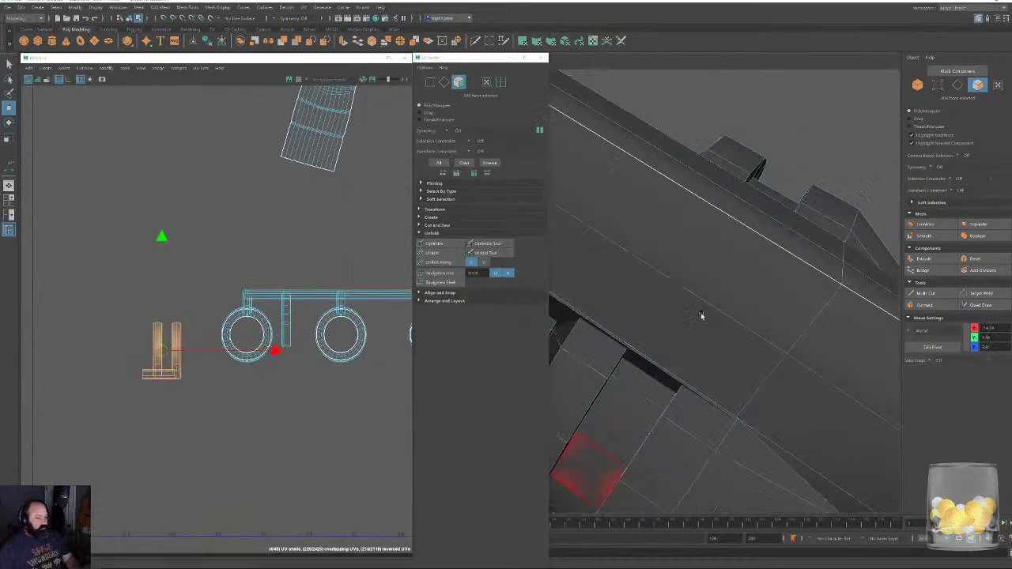
Examine the curved ridges on the sword's body from outside and inside, picking face strips along them, and clear the selection.
{"action": "left_click_drag", "start_coordinate": [591, 298], "coordinate": [822, 275], "text": "alt"}
{"action": "left_click", "coordinate": [838, 227]}
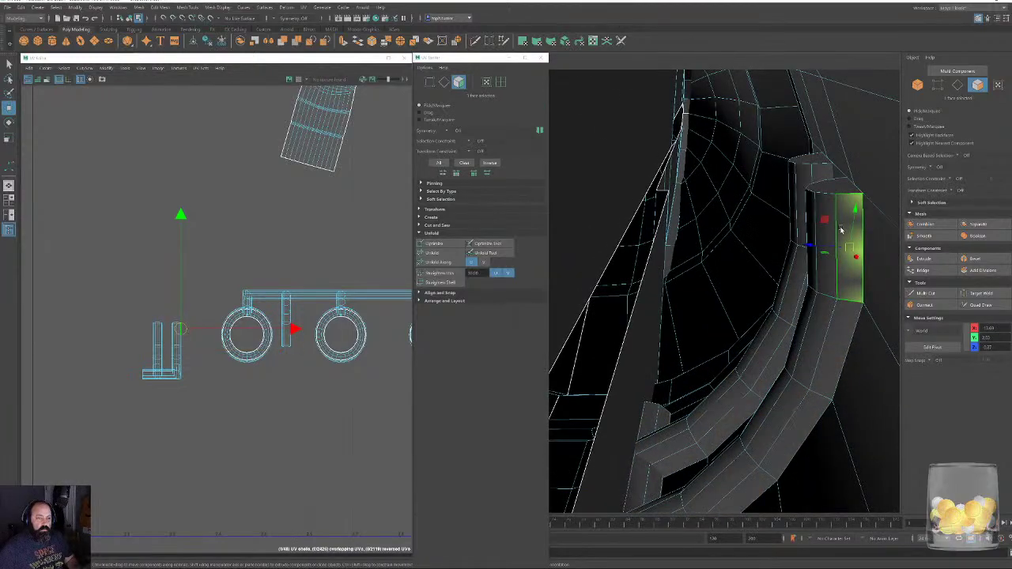
{"action": "double_click", "coordinate": [844, 323]}
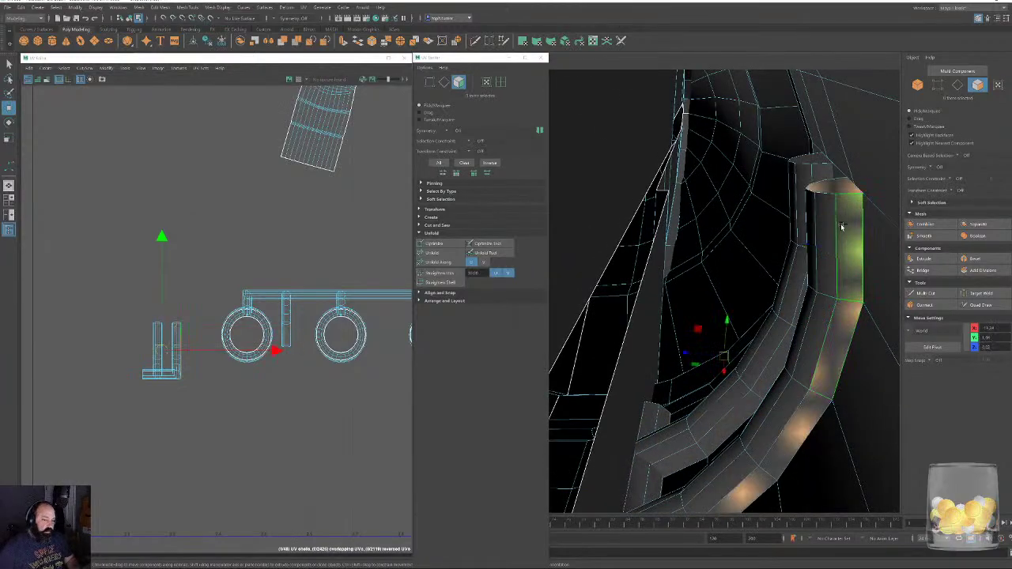
{"action": "left_click_drag", "start_coordinate": [810, 206], "coordinate": [747, 293], "text": "alt"}
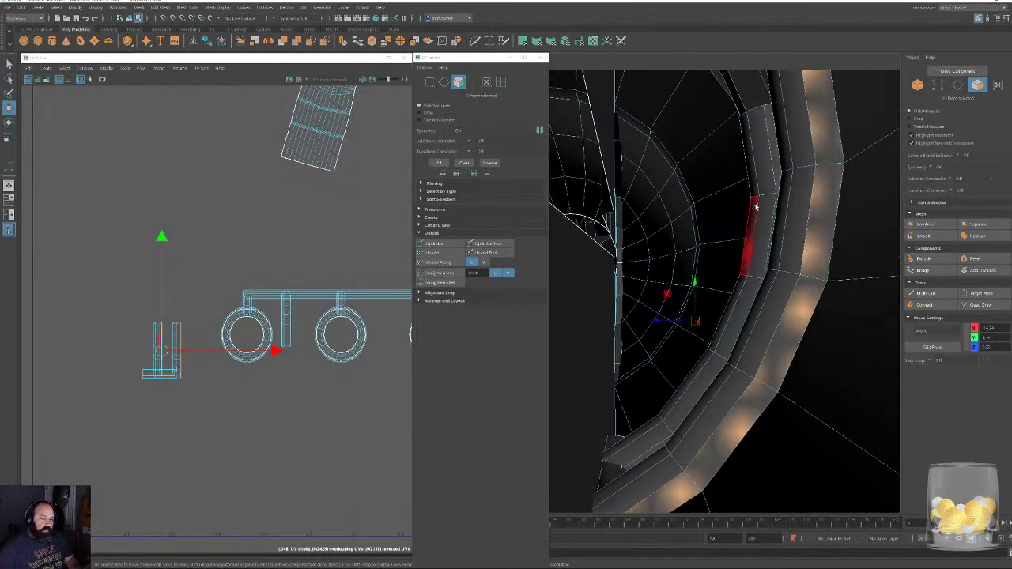
{"action": "left_click_drag", "start_coordinate": [757, 205], "coordinate": [762, 212], "text": "alt"}
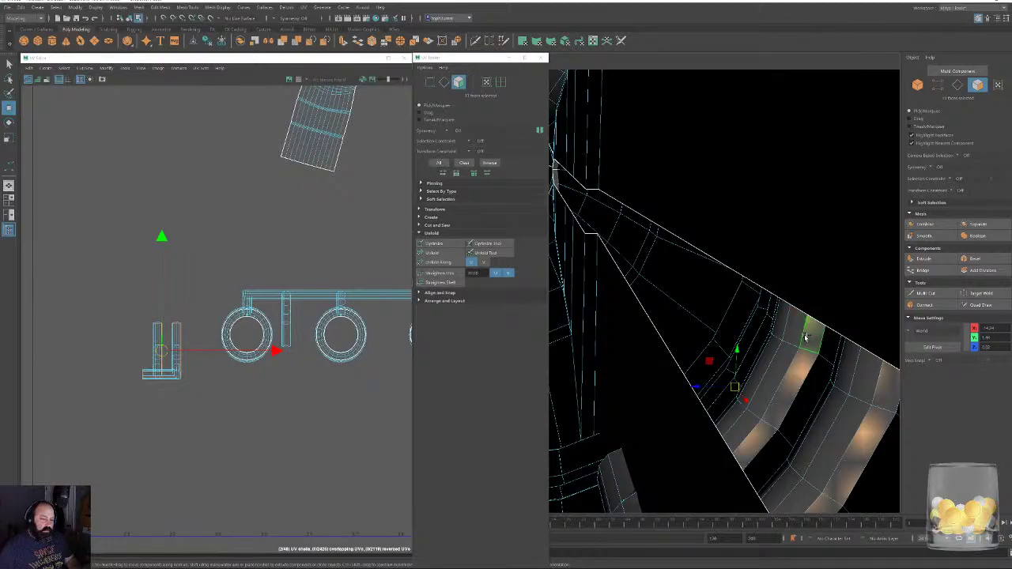
{"action": "left_click_drag", "start_coordinate": [785, 365], "coordinate": [802, 350], "text": "alt"}
{"action": "scroll", "coordinate": [798, 366], "scroll_direction": "up", "scroll_amount": 6}
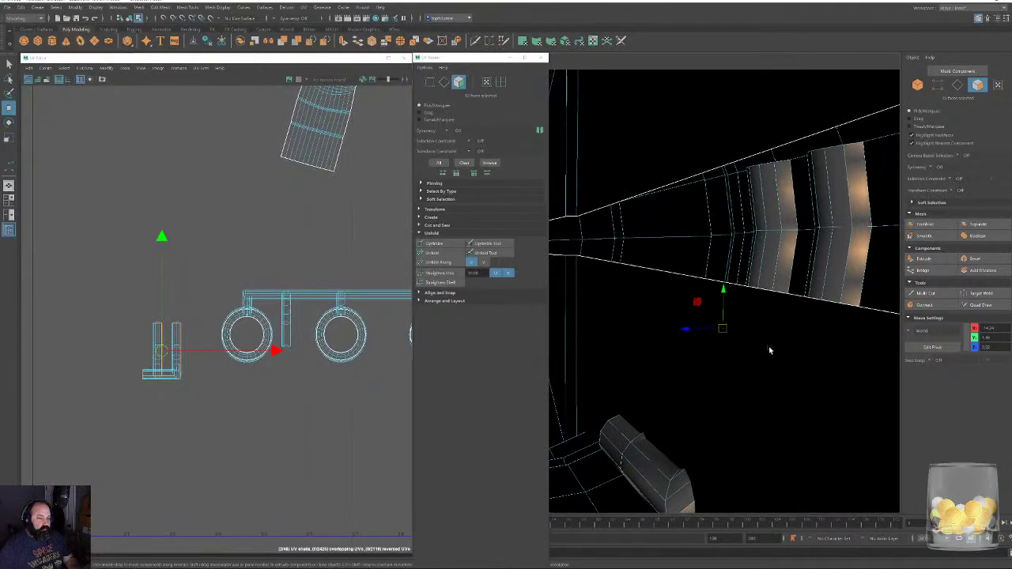
{"action": "scroll", "coordinate": [763, 334], "scroll_direction": "down", "scroll_amount": 4}
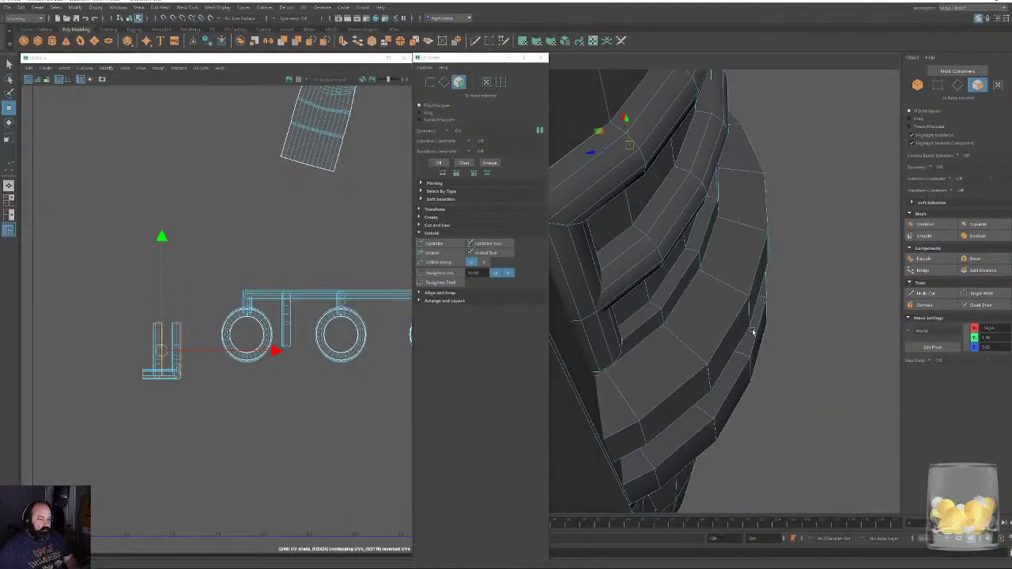
{"action": "scroll", "coordinate": [755, 332], "scroll_direction": "up", "scroll_amount": 4}
{"action": "scroll", "coordinate": [759, 334], "scroll_direction": "down", "scroll_amount": 4}
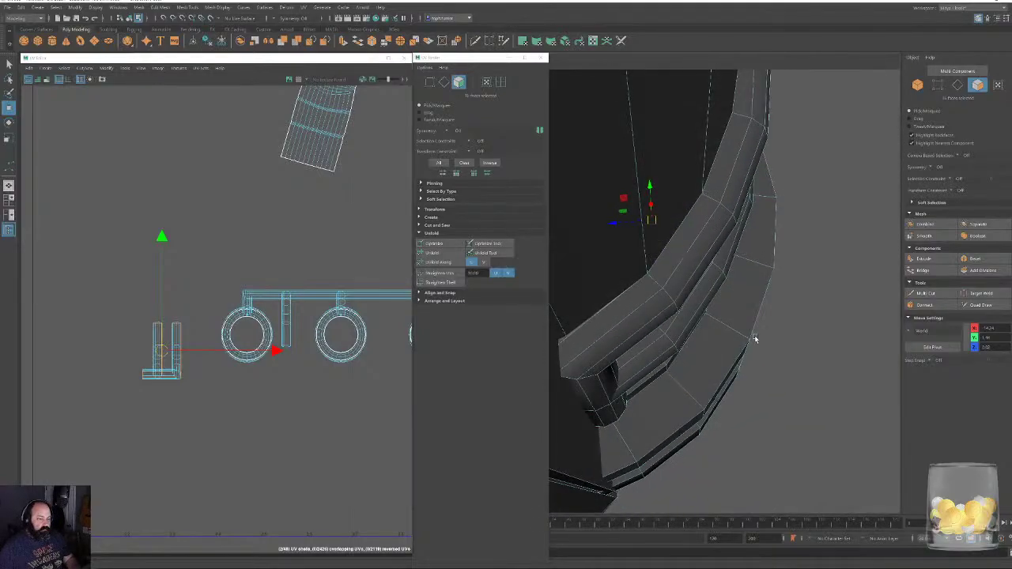
{"action": "scroll", "coordinate": [758, 340], "scroll_direction": "up", "scroll_amount": 4}
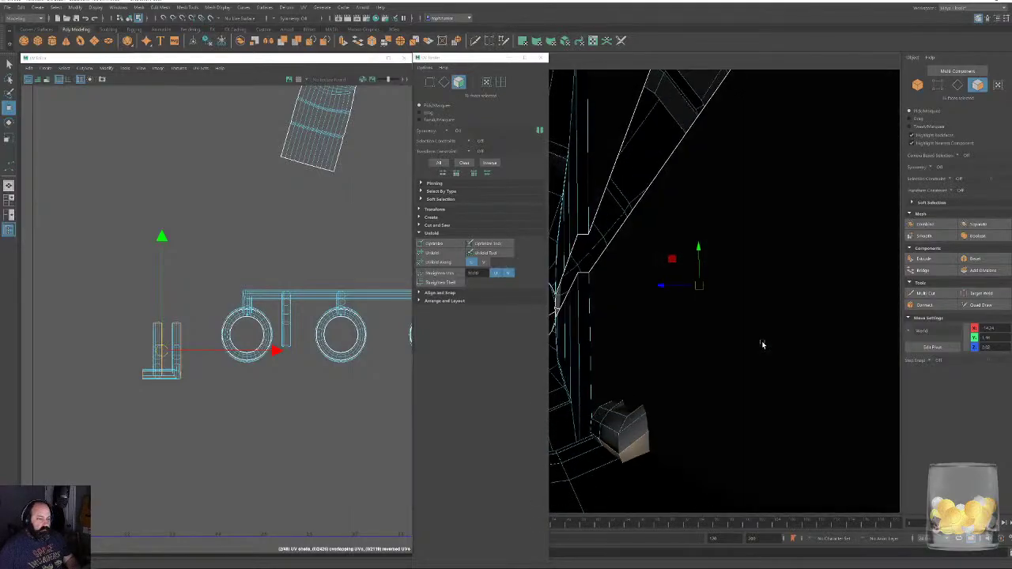
{"action": "scroll", "coordinate": [759, 343], "scroll_direction": "down", "scroll_amount": 4}
{"action": "left_click_drag", "start_coordinate": [751, 347], "coordinate": [728, 249], "text": "alt"}
{"action": "middle_click_drag", "start_coordinate": [727, 249], "coordinate": [801, 225], "text": "alt"}
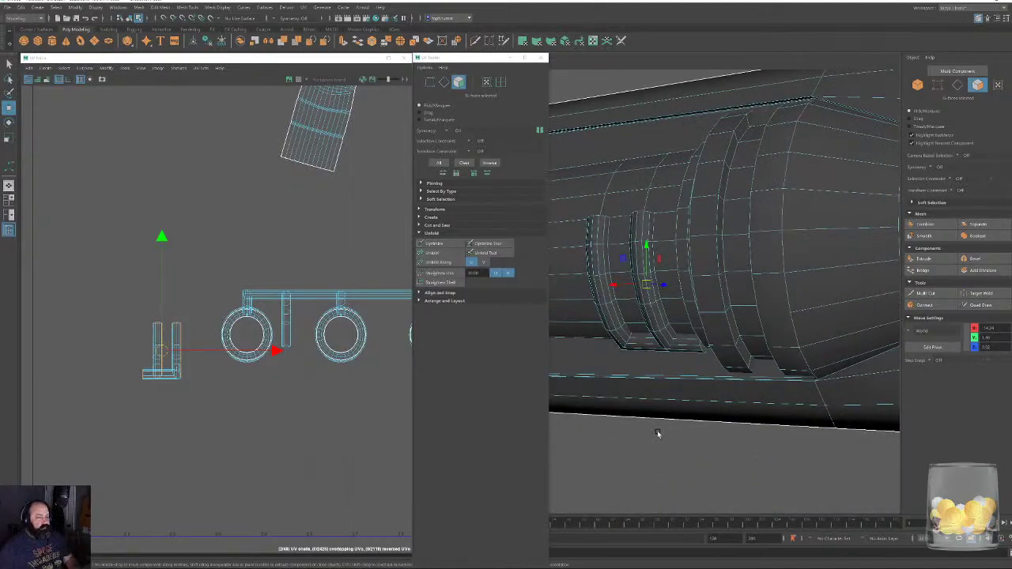
{"action": "left_click", "coordinate": [623, 439]}
Select all of the sword's UV shells and pack them into the 0–1 UV square with Layout.
{"action": "scroll", "coordinate": [232, 324], "scroll_direction": "down", "scroll_amount": 3}
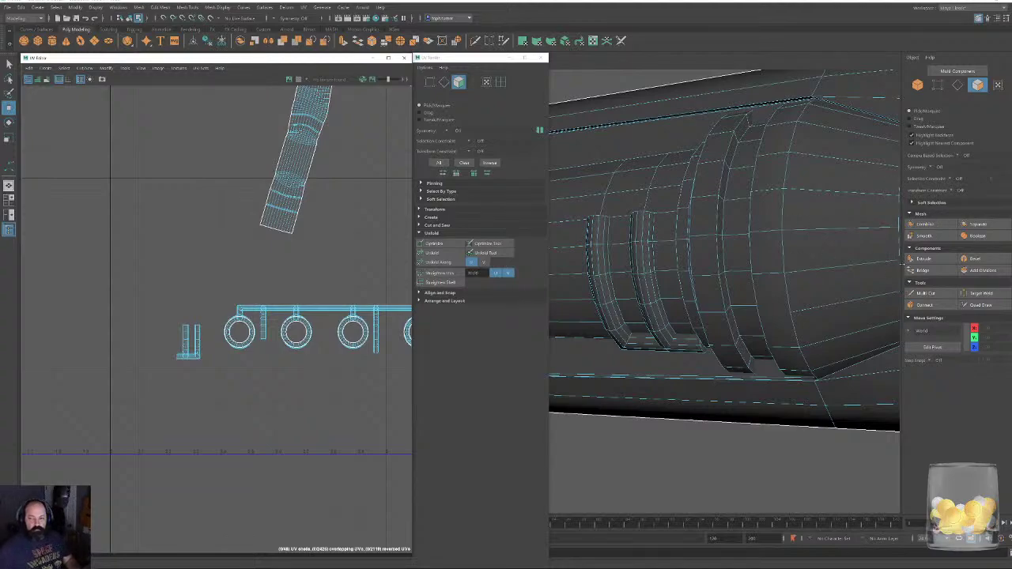
{"action": "middle_click_drag", "start_coordinate": [351, 376], "coordinate": [142, 347], "text": "alt"}
{"action": "scroll", "coordinate": [213, 332], "scroll_direction": "up", "scroll_amount": 5}
{"action": "middle_click_drag", "start_coordinate": [276, 295], "coordinate": [293, 340], "text": "alt"}
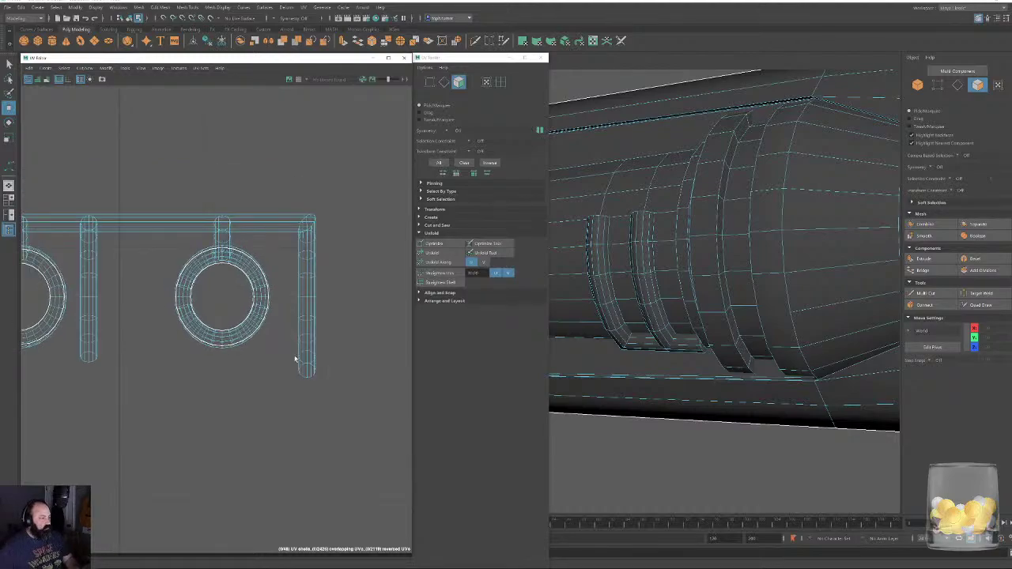
{"action": "scroll", "coordinate": [360, 337], "scroll_direction": "down", "scroll_amount": 7}
{"action": "scroll", "coordinate": [248, 222], "scroll_direction": "down", "scroll_amount": 6}
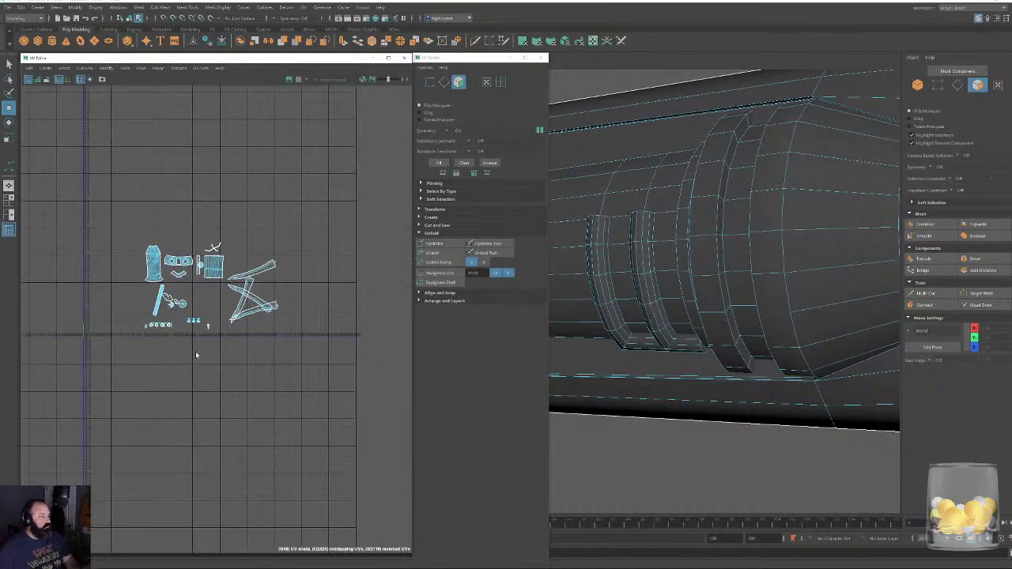
{"action": "left_click_drag", "start_coordinate": [207, 282], "coordinate": [323, 353]}
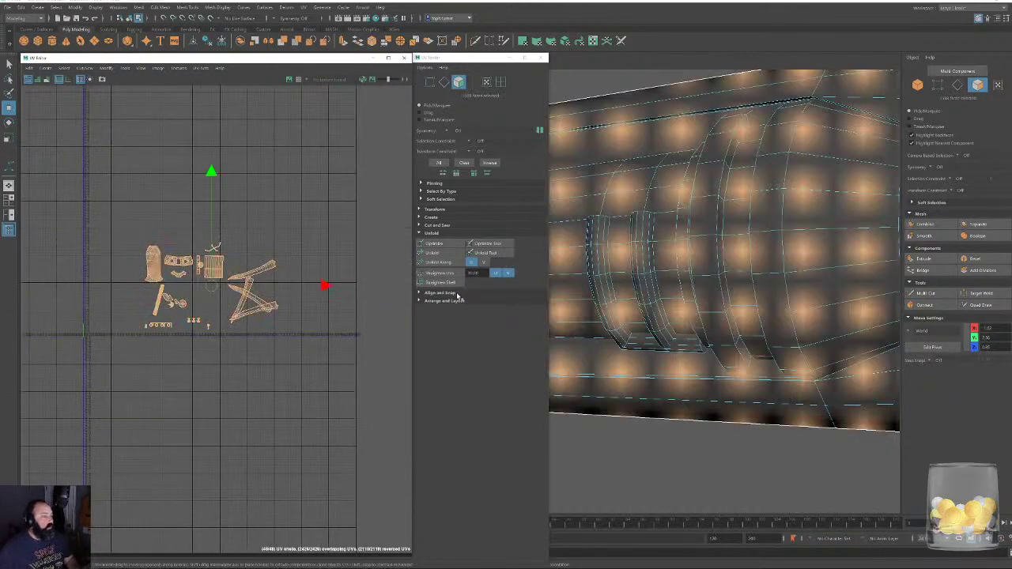
{"action": "left_click", "coordinate": [448, 301]}
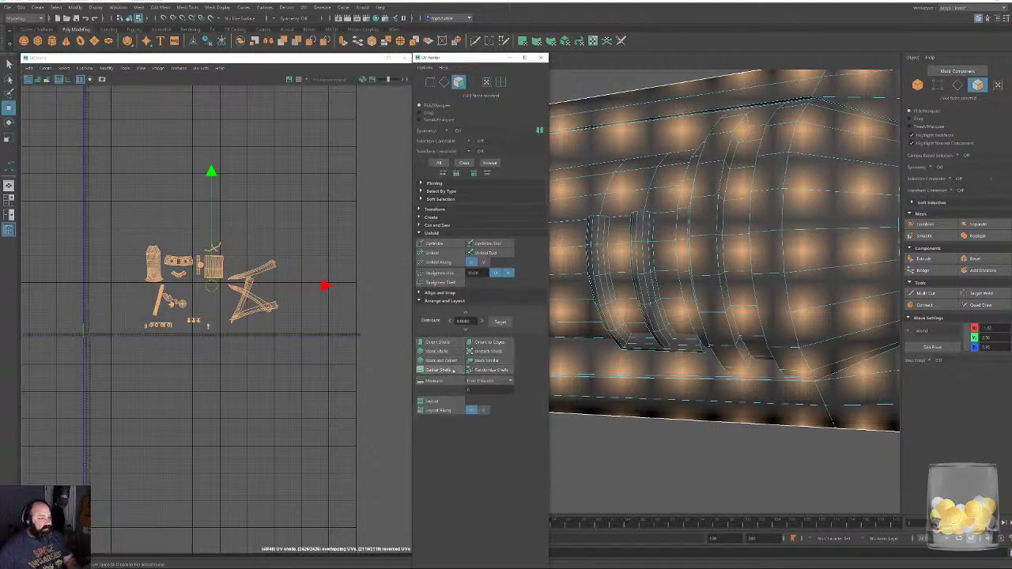
{"action": "left_click", "coordinate": [434, 401]}
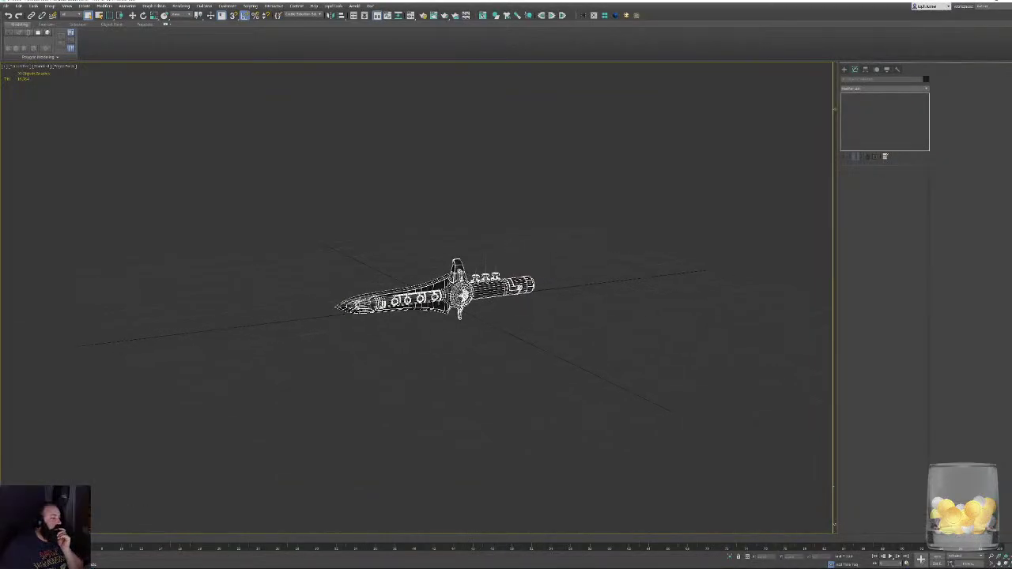
Display the sword shaded instead of in wireframe and examine its crescent emblem, guard pipe, handle and blade up close.
{"action": "scroll", "coordinate": [469, 262], "scroll_direction": "up", "scroll_amount": 2}
{"action": "key", "text": "F3"}
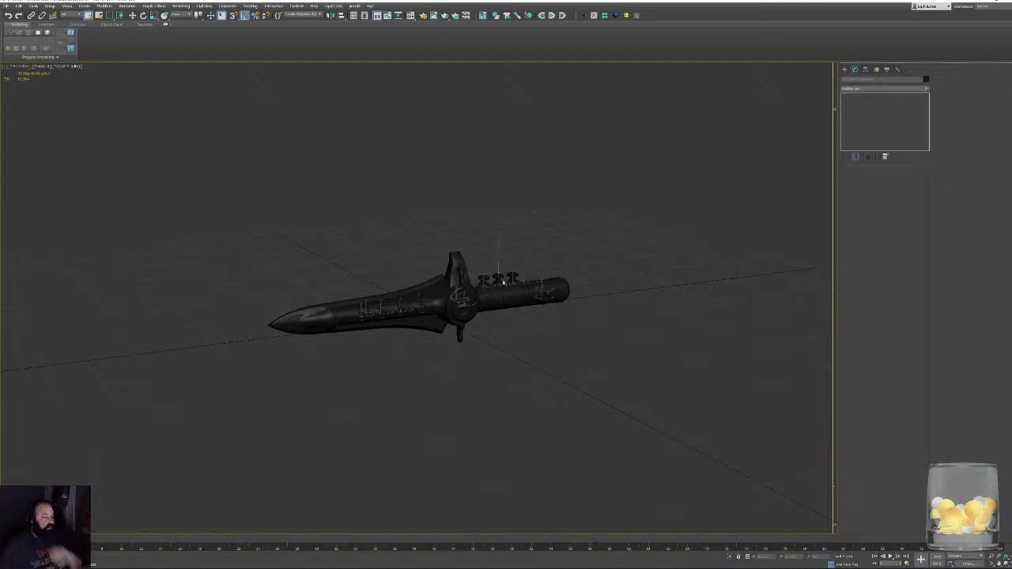
{"action": "middle_click_drag", "start_coordinate": [505, 283], "coordinate": [515, 240], "text": "alt"}
{"action": "left_click", "coordinate": [516, 241]}
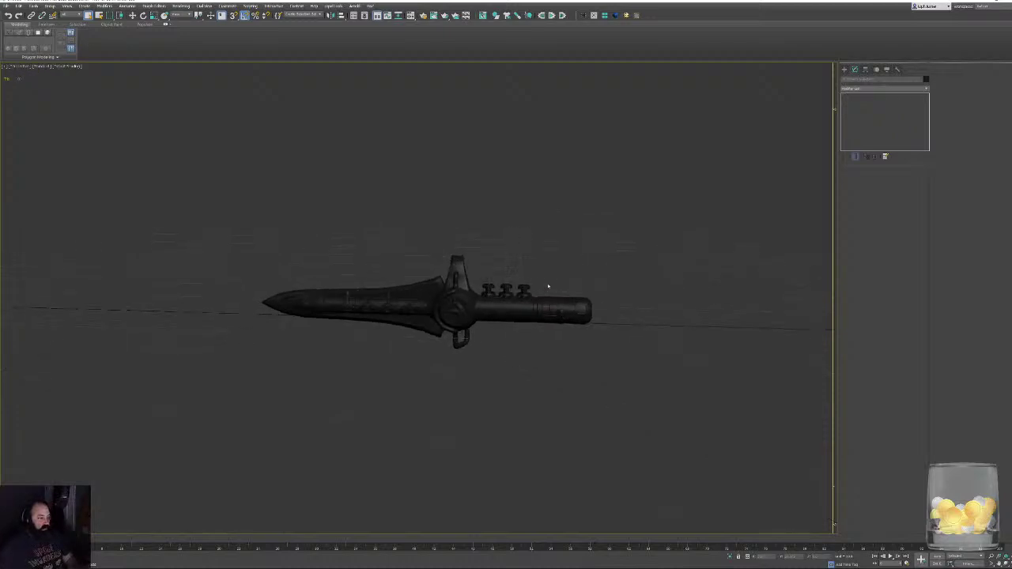
{"action": "middle_click_drag", "start_coordinate": [423, 237], "coordinate": [358, 326], "text": "alt"}
{"action": "scroll", "coordinate": [543, 385], "scroll_direction": "up", "scroll_amount": 10}
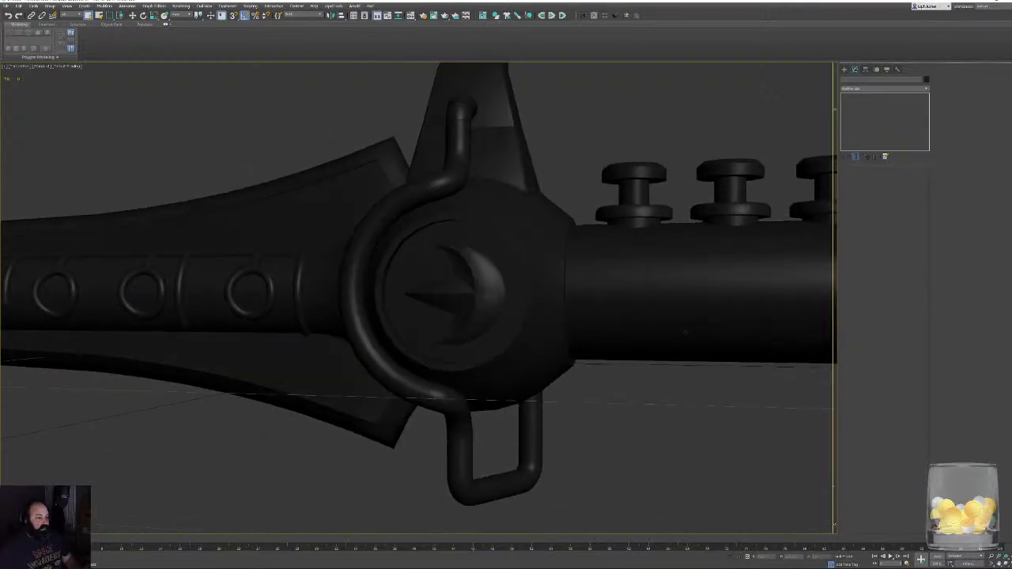
{"action": "middle_click_drag", "start_coordinate": [543, 385], "coordinate": [562, 387], "text": "alt"}
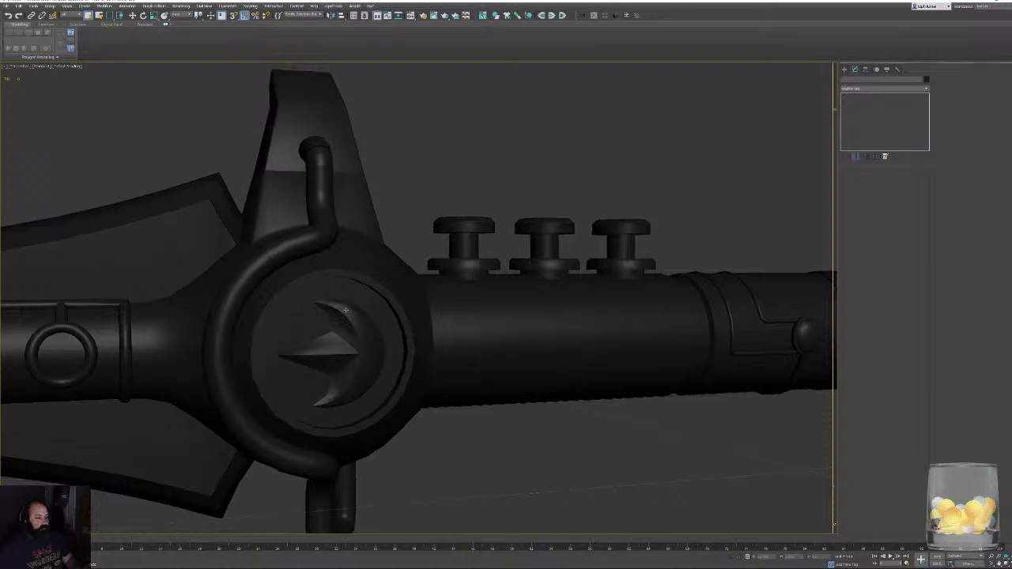
{"action": "scroll", "coordinate": [348, 304], "scroll_direction": "up", "scroll_amount": 3}
{"action": "middle_click_drag", "start_coordinate": [347, 304], "coordinate": [333, 306], "text": "alt"}
{"action": "scroll", "coordinate": [317, 307], "scroll_direction": "up", "scroll_amount": 8}
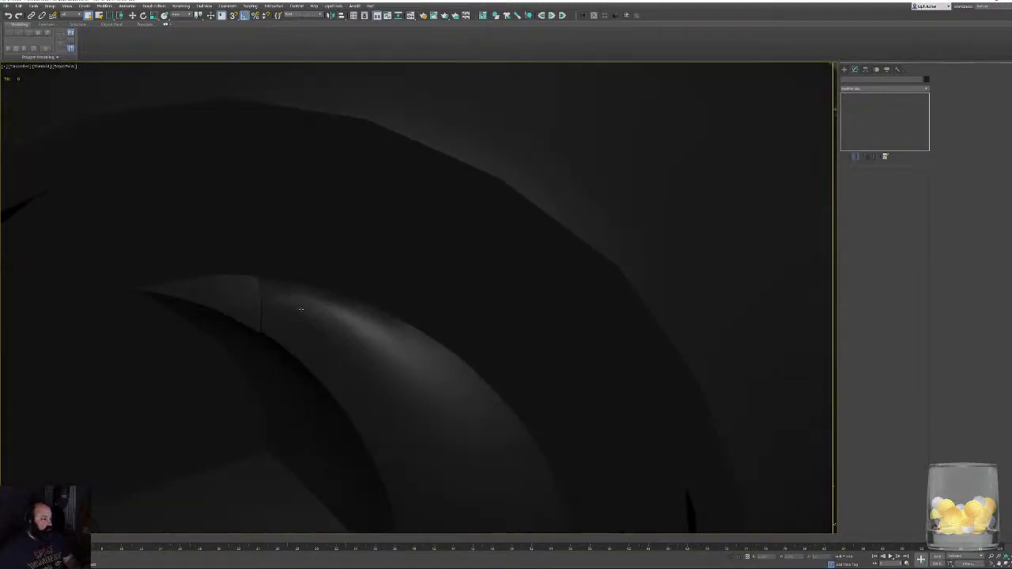
{"action": "key", "text": "F4"}
{"action": "scroll", "coordinate": [373, 335], "scroll_direction": "down", "scroll_amount": 10}
{"action": "middle_click_drag", "start_coordinate": [357, 326], "coordinate": [380, 311], "text": "alt"}
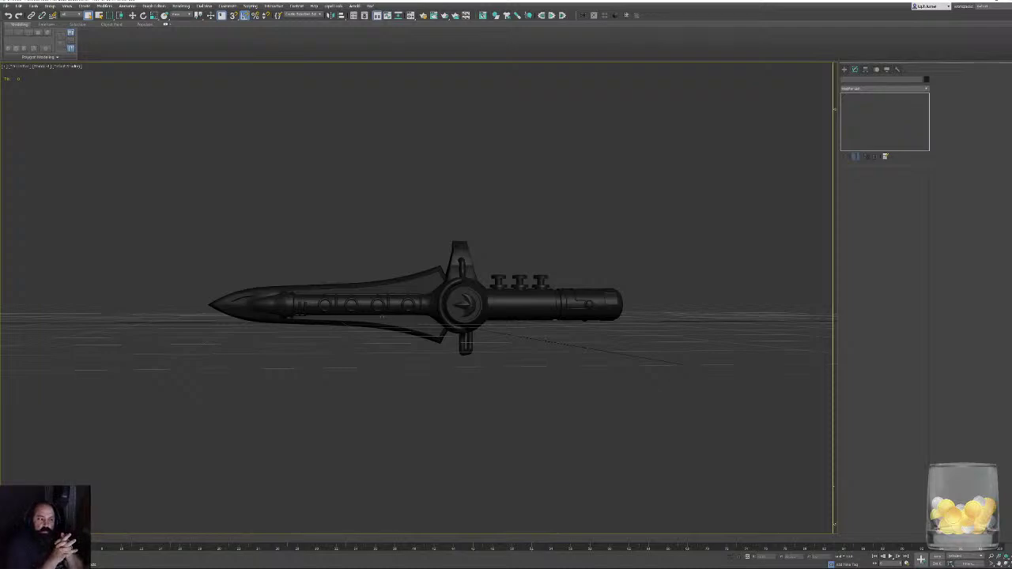
Switch back to Maya and close both the UV Editor and the UV Toolkit.
{"action": "mouse_move", "coordinate": [114, 562]}
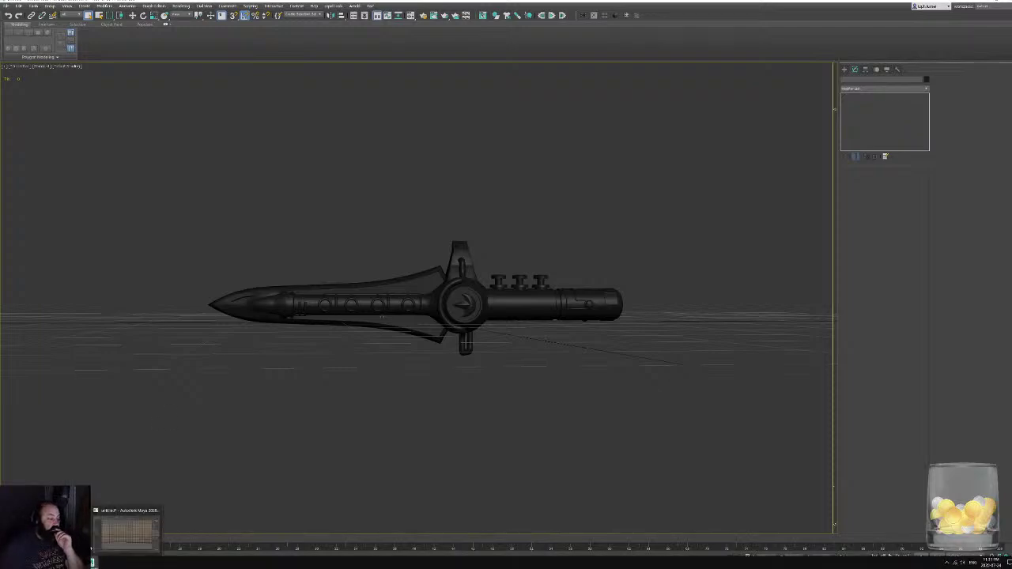
{"action": "left_click", "coordinate": [113, 516]}
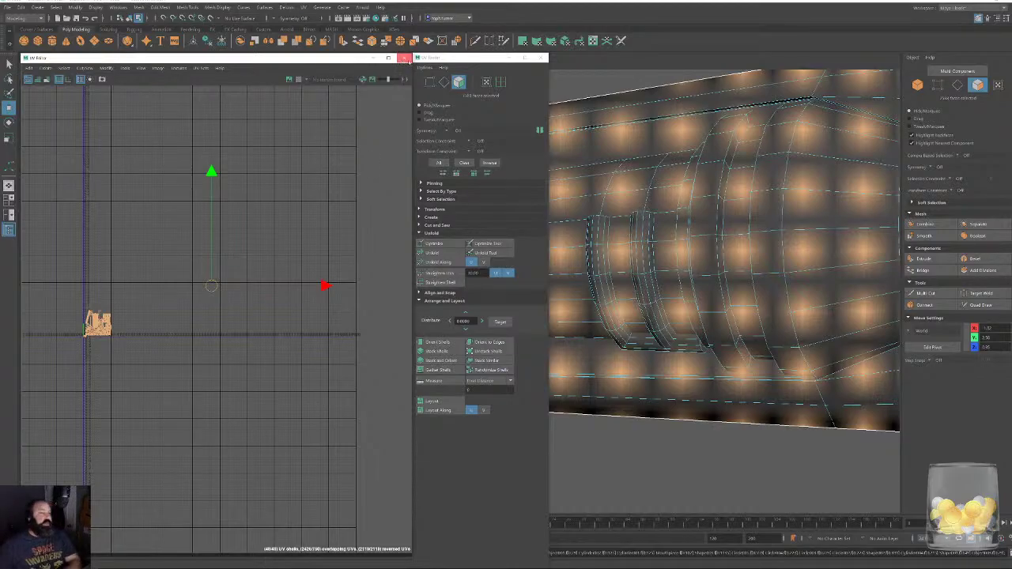
{"action": "left_click", "coordinate": [404, 57]}
{"action": "left_click", "coordinate": [540, 57]}
Clear the face selection, change to object selection mode and select every part of the sword.
{"action": "scroll", "coordinate": [643, 219], "scroll_direction": "down", "scroll_amount": 5}
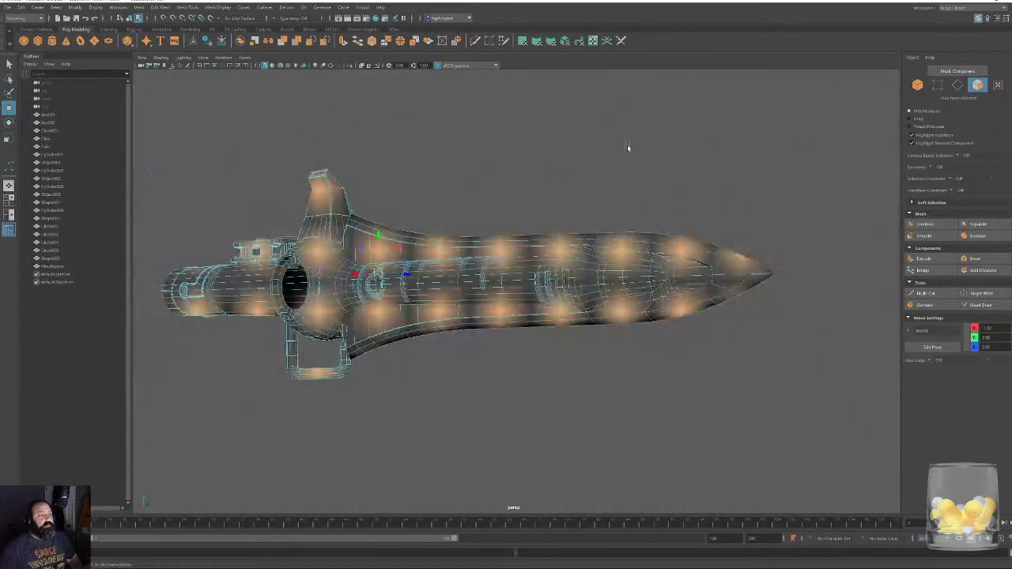
{"action": "left_click_drag", "start_coordinate": [627, 145], "coordinate": [521, 141], "text": "alt"}
{"action": "left_click", "coordinate": [521, 142]}
{"action": "scroll", "coordinate": [764, 190], "scroll_direction": "down", "scroll_amount": 3}
{"action": "middle_click_drag", "start_coordinate": [764, 190], "coordinate": [545, 242], "text": "alt"}
{"action": "scroll", "coordinate": [544, 242], "scroll_direction": "down", "scroll_amount": 3}
{"action": "left_click_drag", "start_coordinate": [545, 242], "coordinate": [497, 208], "text": "alt"}
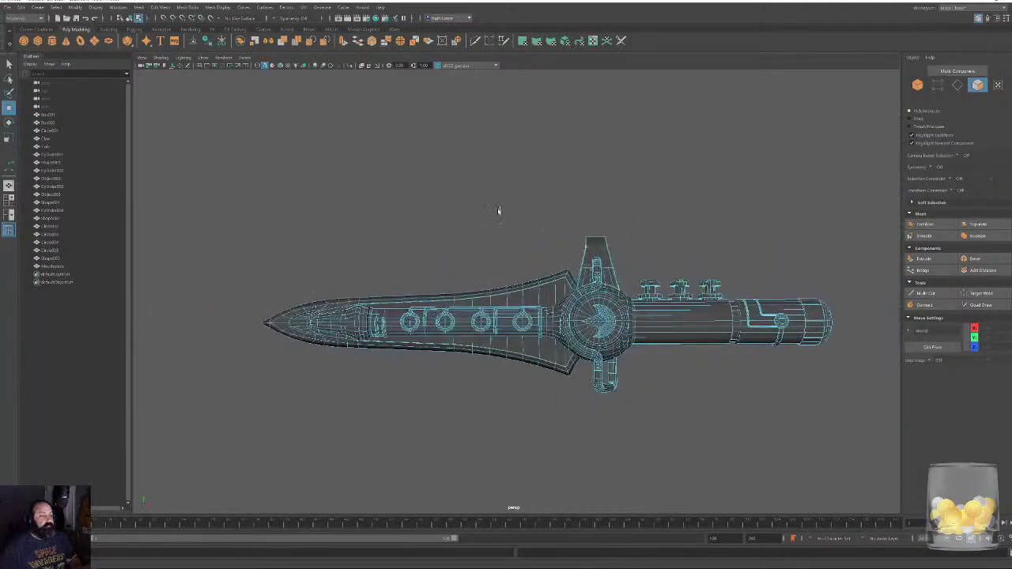
{"action": "left_click", "coordinate": [7, 8]}
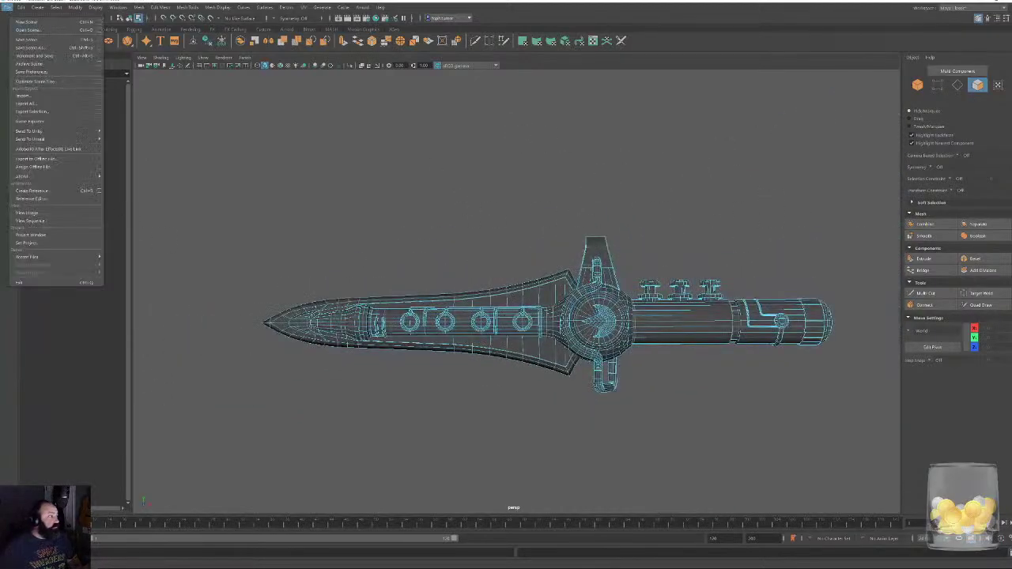
{"action": "left_click", "coordinate": [918, 85]}
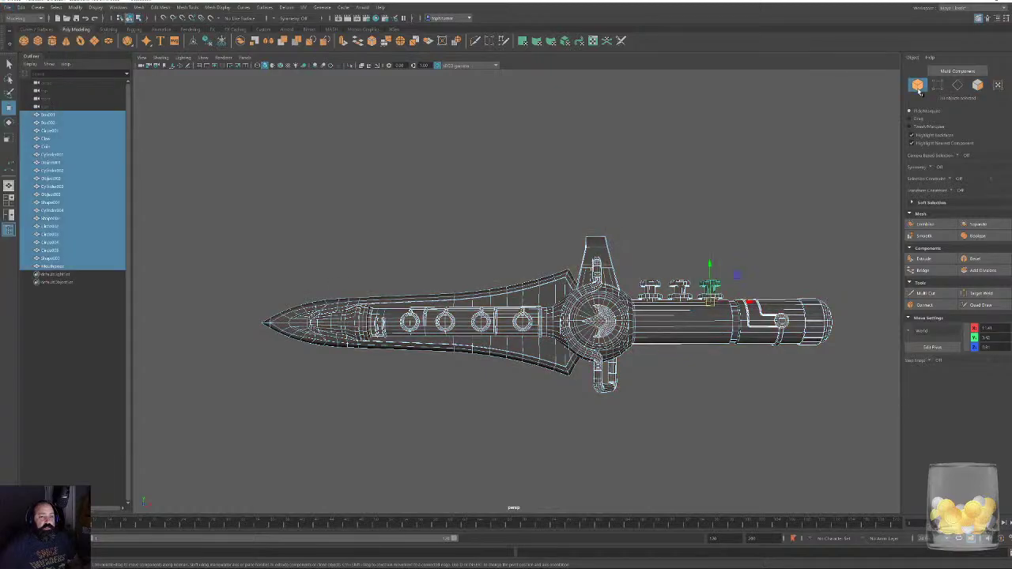
{"action": "left_click_drag", "start_coordinate": [197, 190], "coordinate": [247, 228]}
{"action": "left_click_drag", "start_coordinate": [293, 254], "coordinate": [878, 426]}
Start an FBX export of the selected sword parts and browse to the meshes subfolder inside the project's FBX folder.
{"action": "left_click", "coordinate": [7, 8]}
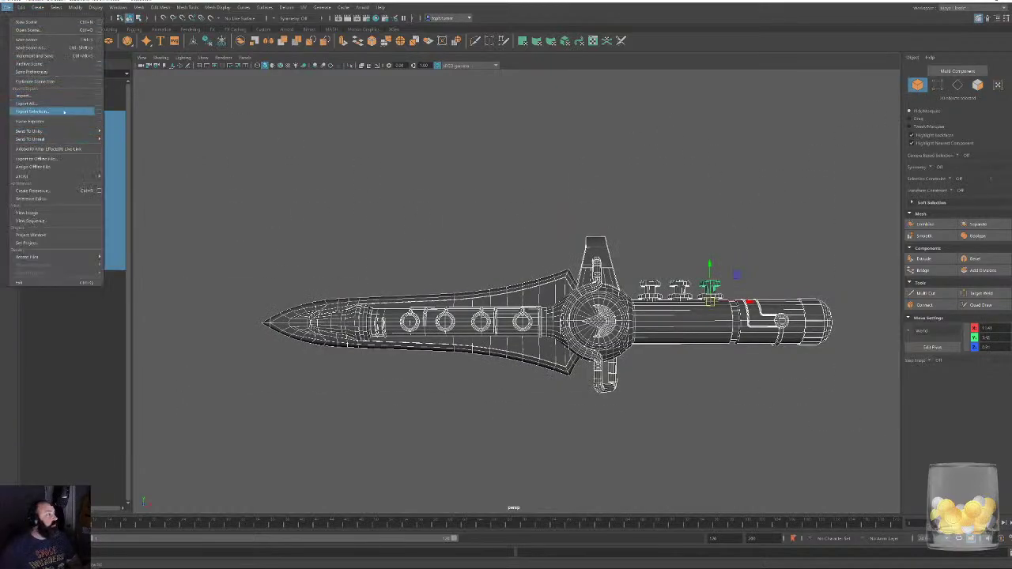
{"action": "left_click", "coordinate": [99, 111]}
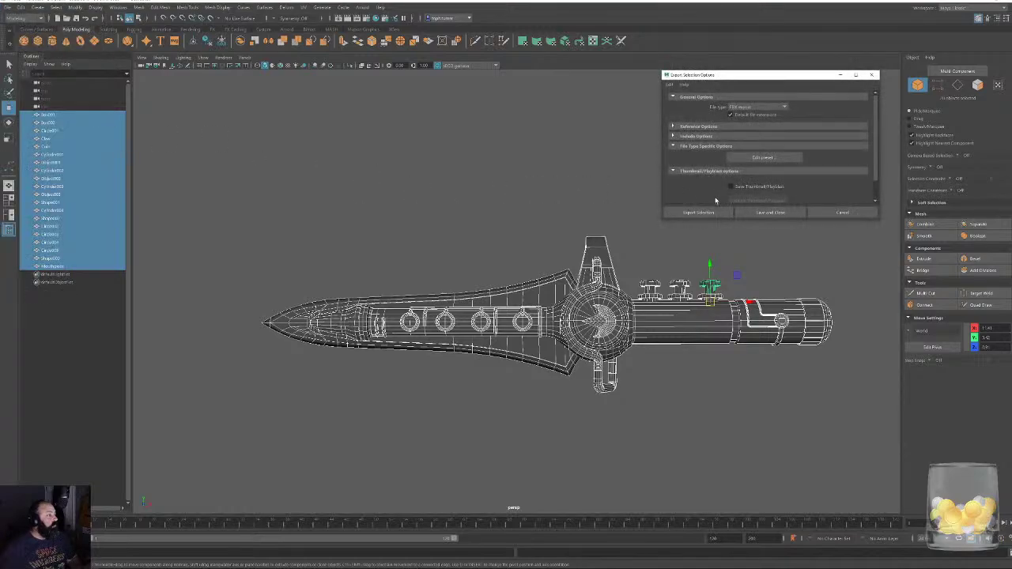
{"action": "left_click", "coordinate": [699, 211]}
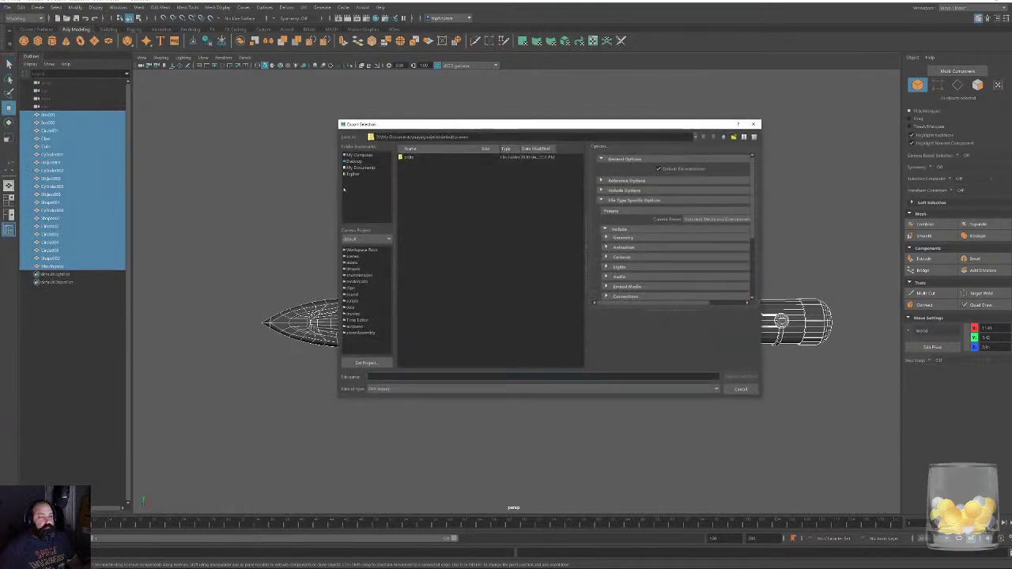
{"action": "left_click", "coordinate": [355, 163]}
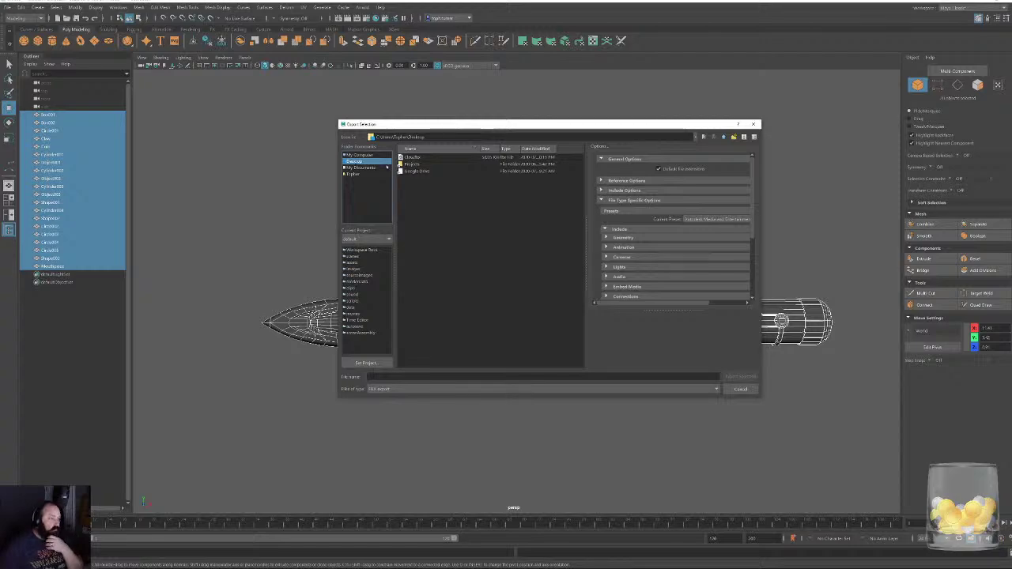
{"action": "double_click", "coordinate": [411, 163]}
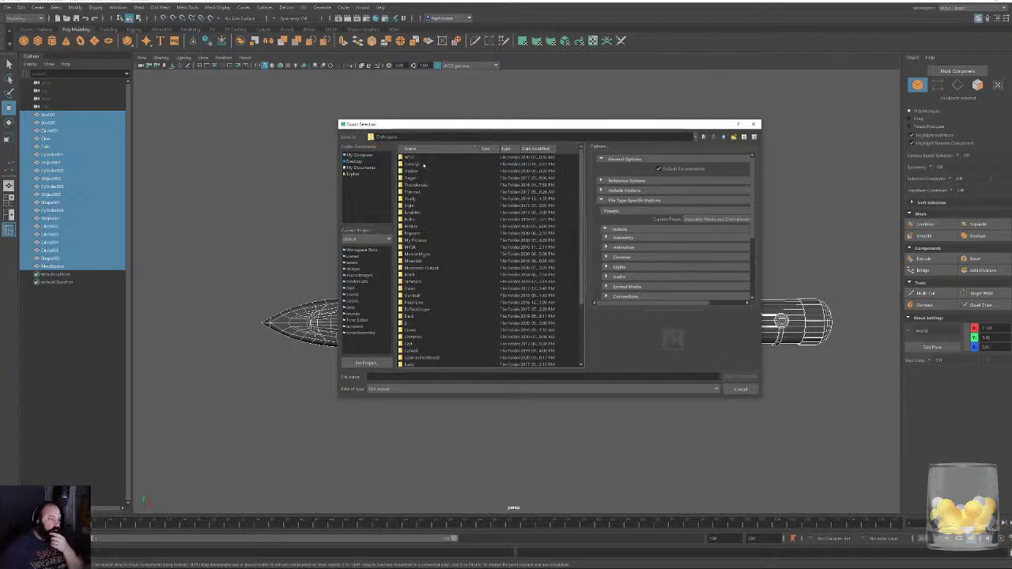
{"action": "scroll", "coordinate": [424, 238], "scroll_direction": "down", "scroll_amount": 5}
{"action": "double_click", "coordinate": [427, 283]}
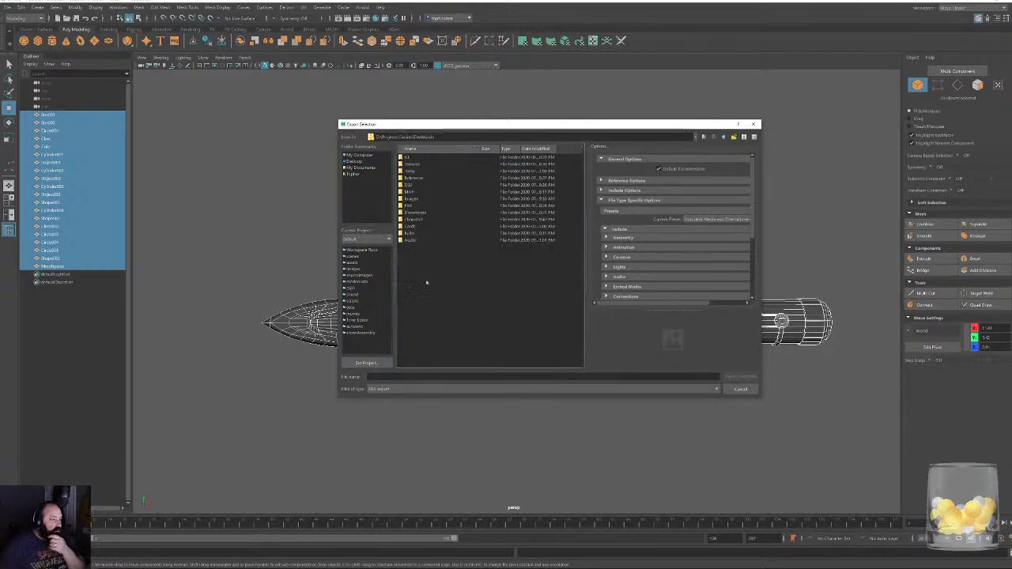
{"action": "double_click", "coordinate": [411, 204]}
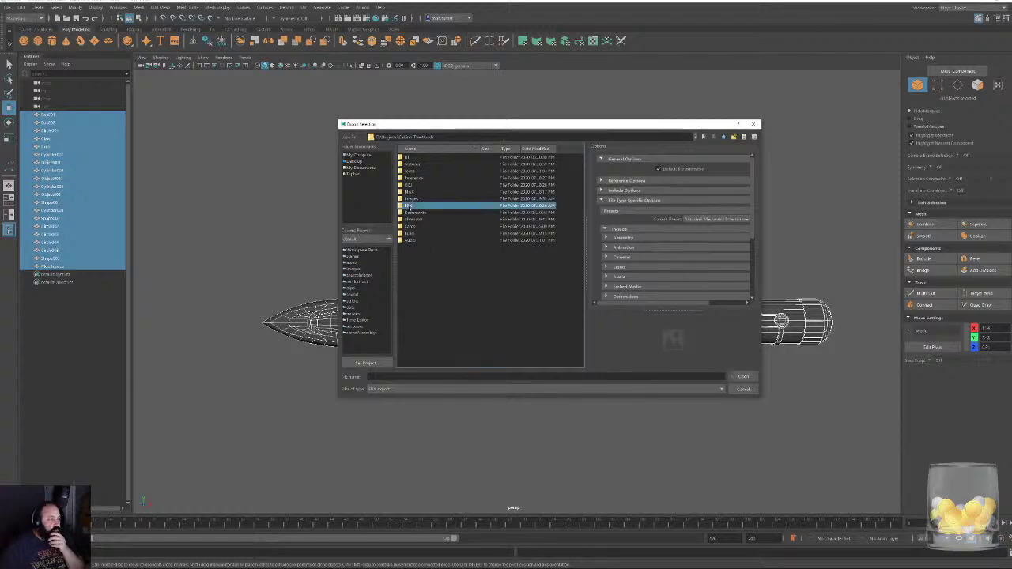
{"action": "scroll", "coordinate": [445, 255], "scroll_direction": "down", "scroll_amount": 2}
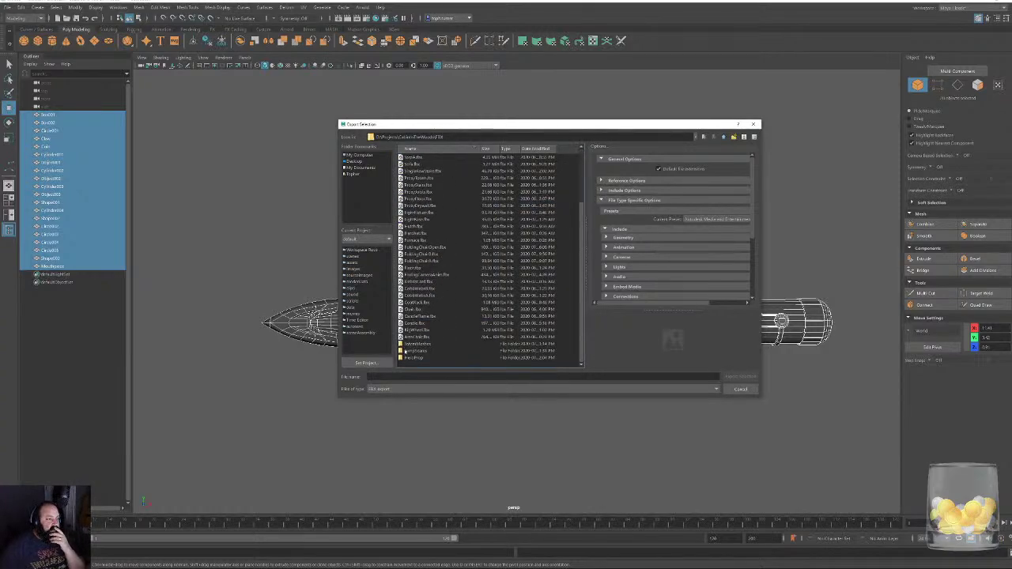
{"action": "double_click", "coordinate": [413, 344]}
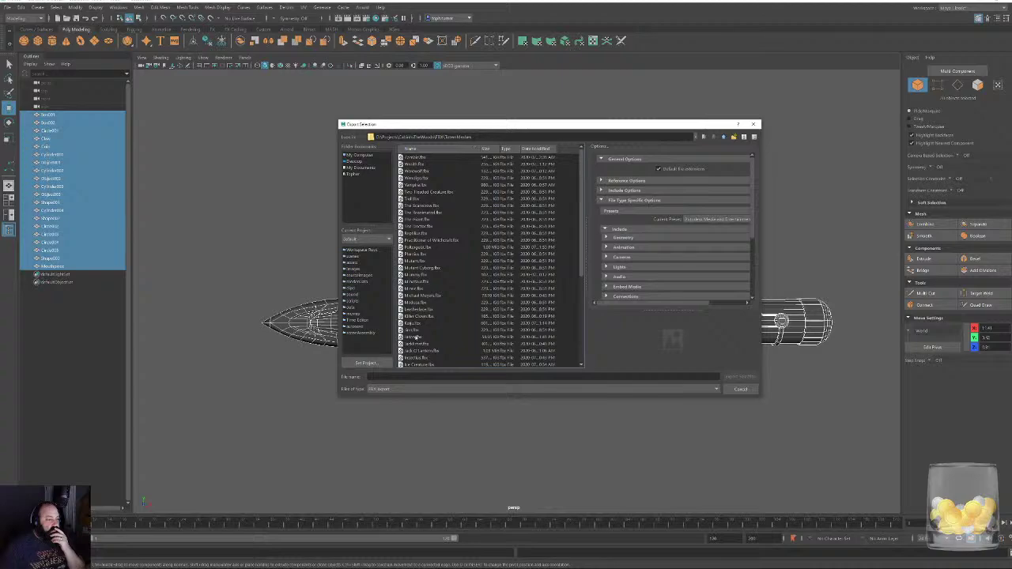
Export the selection over the existing Kaiju.fbx file, confirm the replacement, and close Maya without saving the scene.
{"action": "double_click", "coordinate": [419, 323]}
{"action": "left_click", "coordinate": [547, 271]}
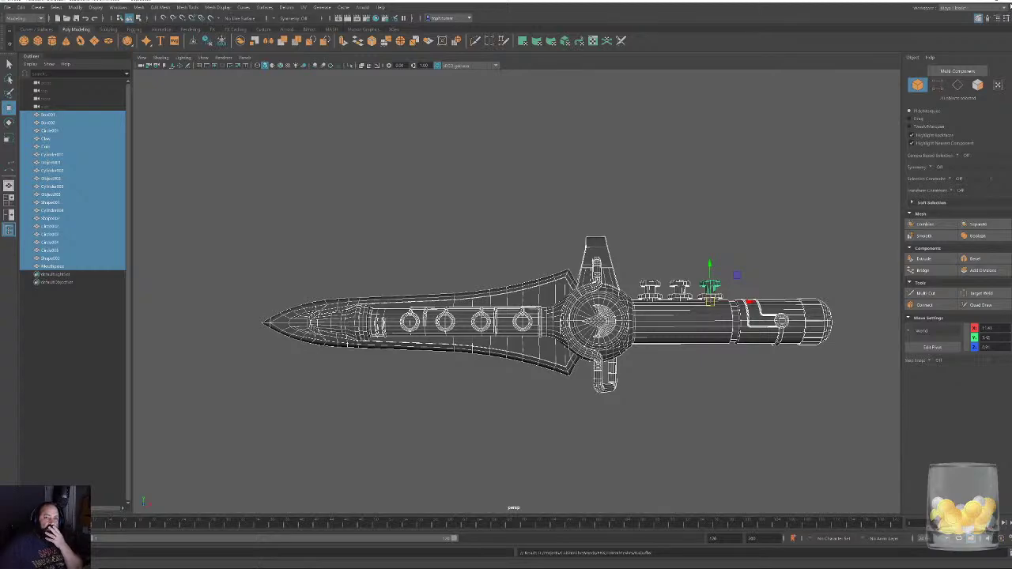
{"action": "left_click", "coordinate": [1004, 0]}
{"action": "left_click", "coordinate": [511, 287]}
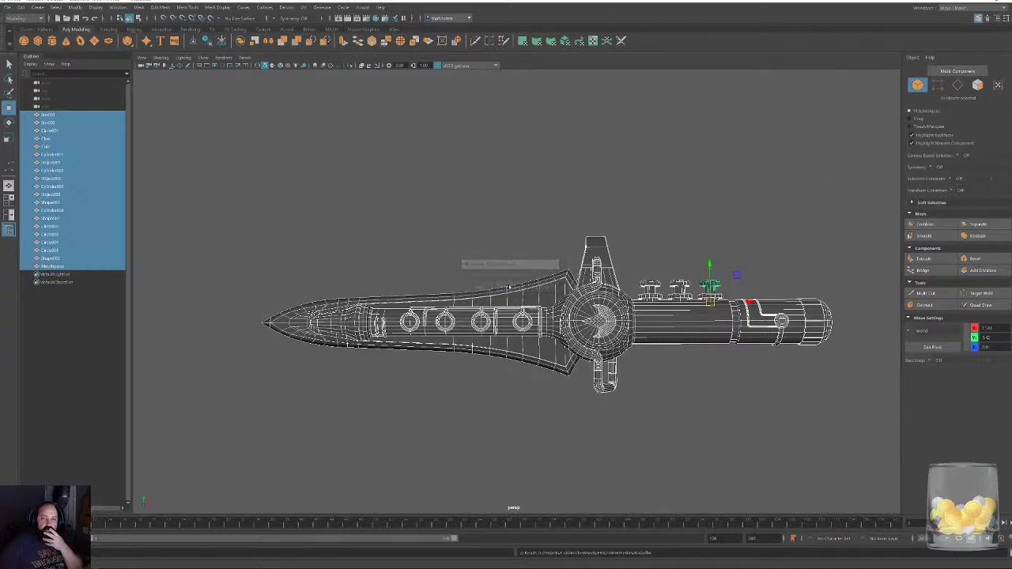